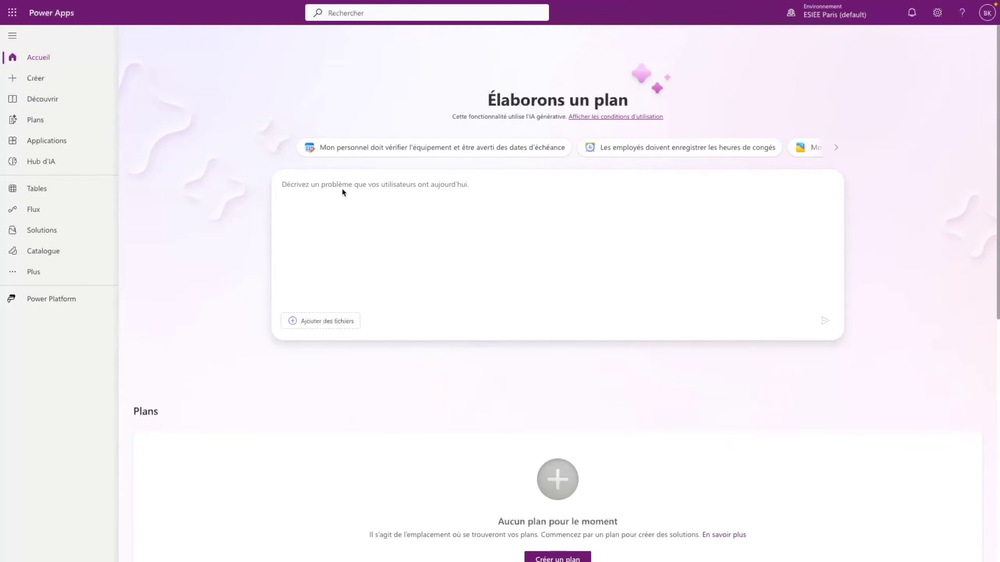
- Create a new app from a blank canvas (Canevas vide) and dismiss the welcome message
left_click(38, 79)
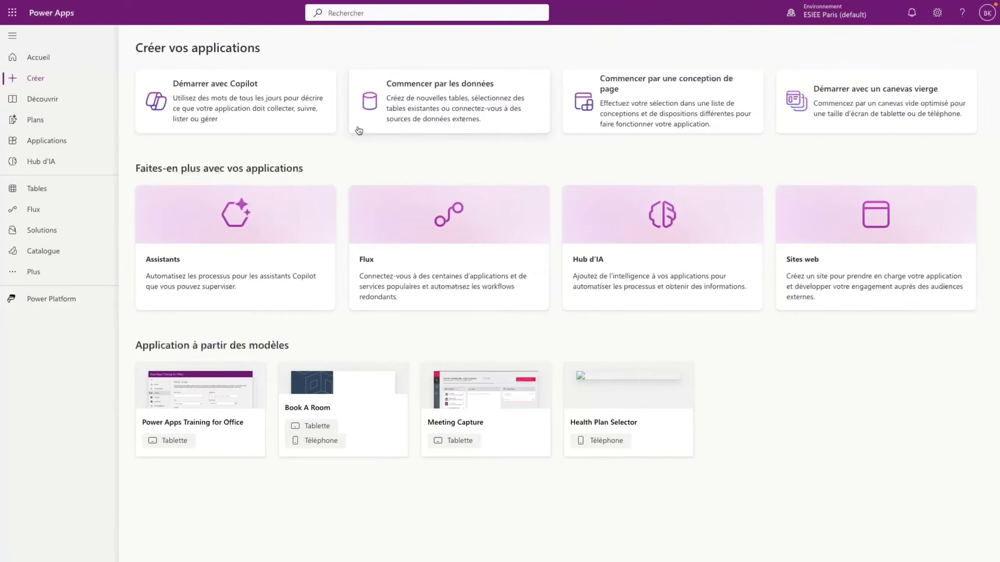
left_click(660, 107)
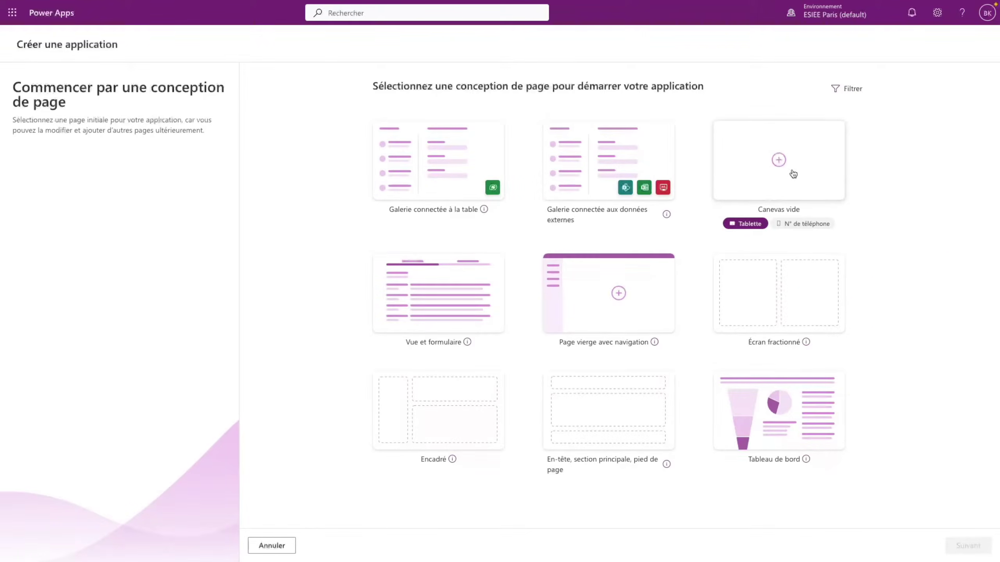
left_click(777, 169)
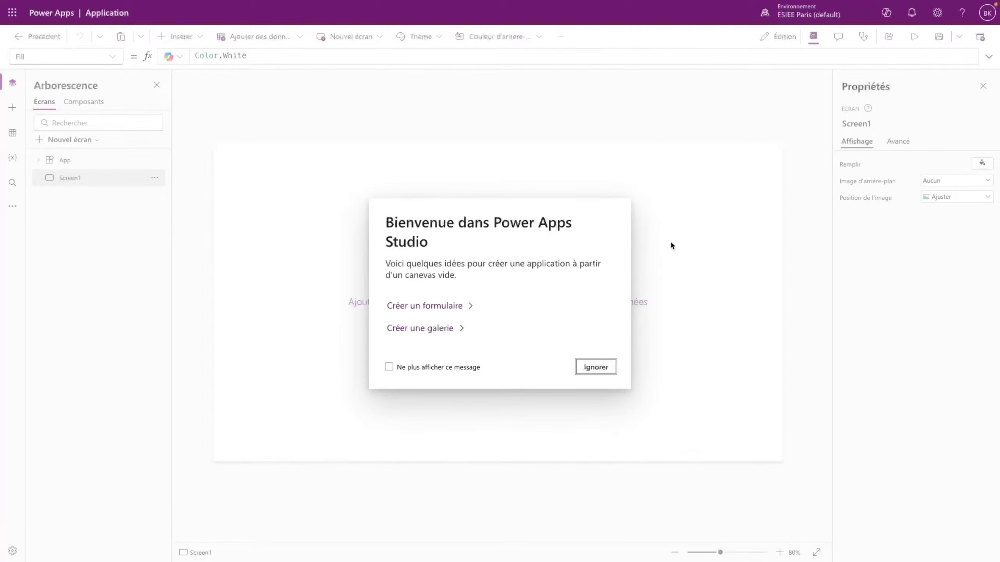
left_click(596, 367)
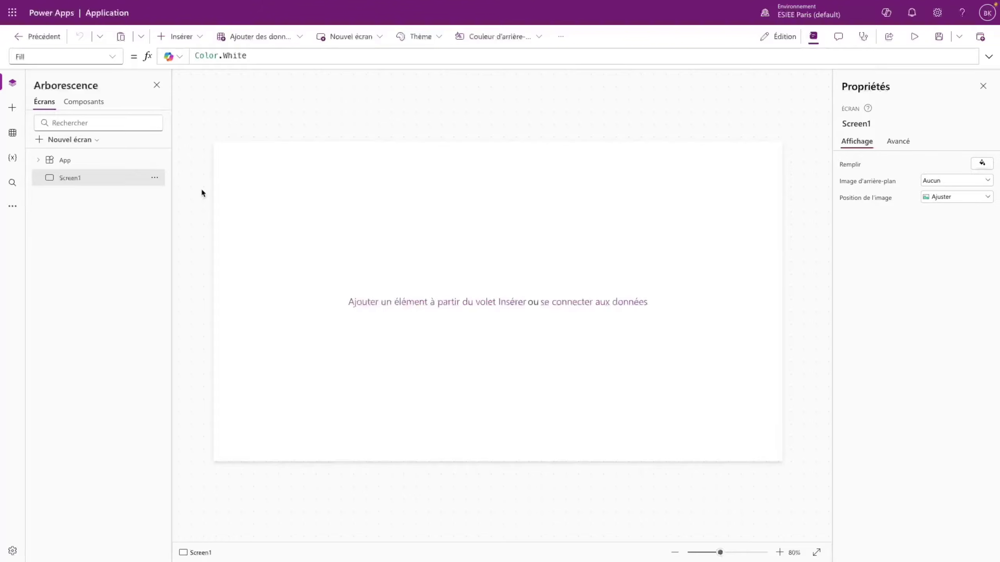
- From SharePoint Site contents, start a new blank list
mouse_move(2, 177)
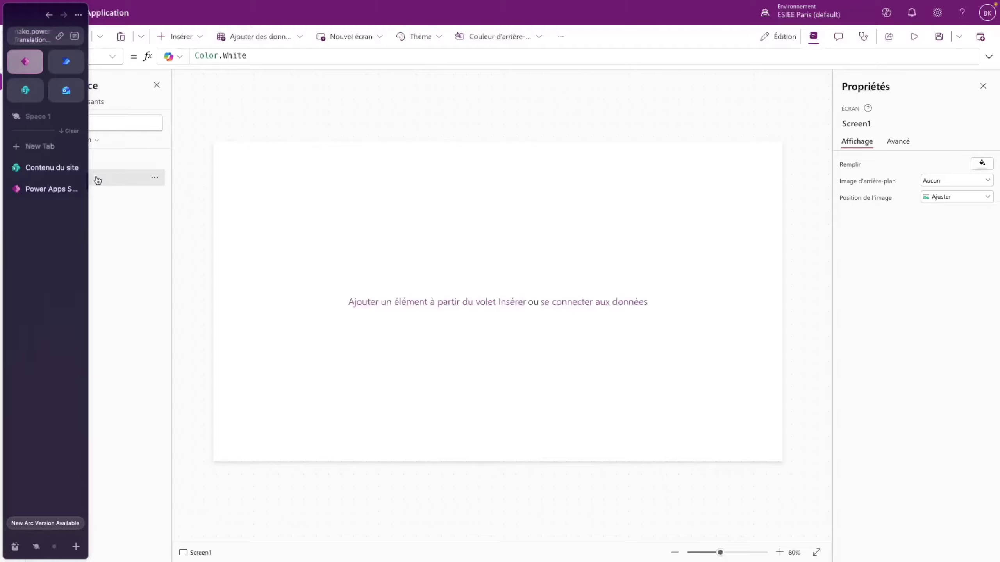
left_click(41, 170)
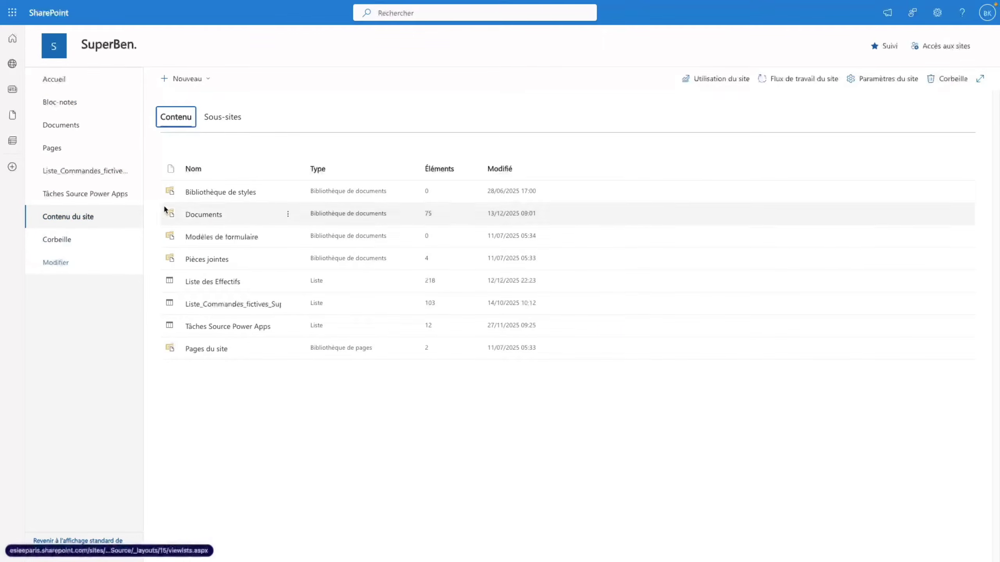
left_click(195, 84)
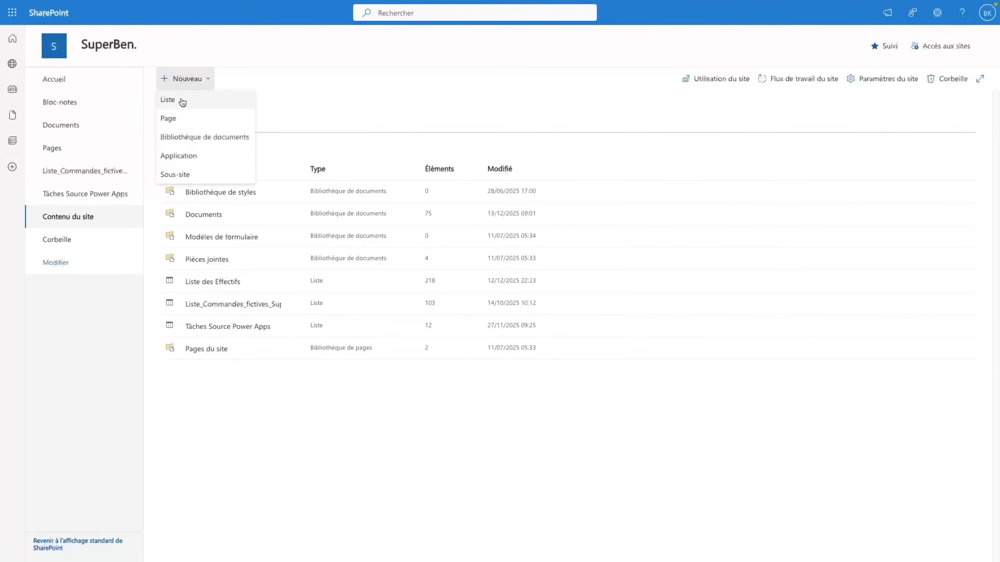
left_click(181, 98)
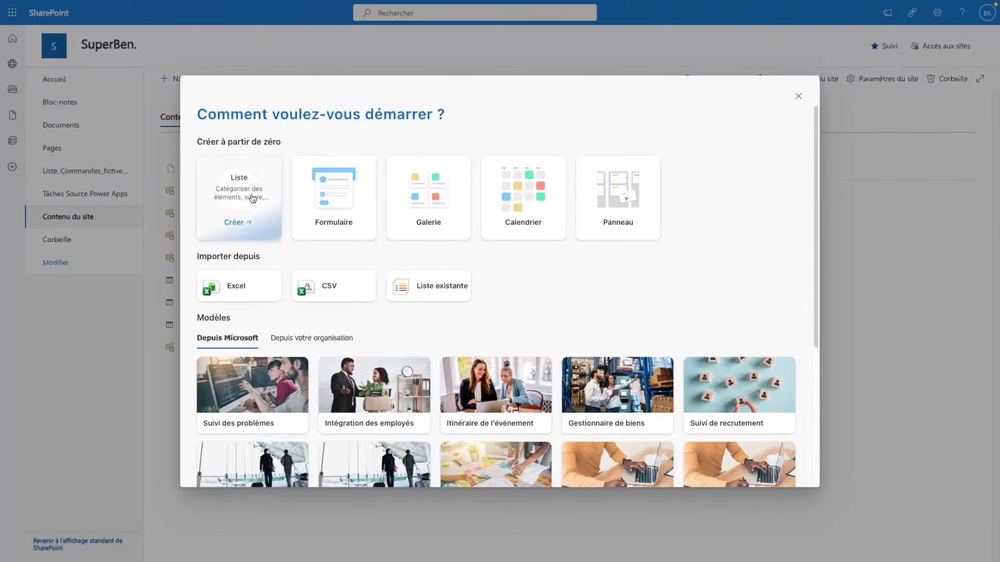
left_click(256, 195)
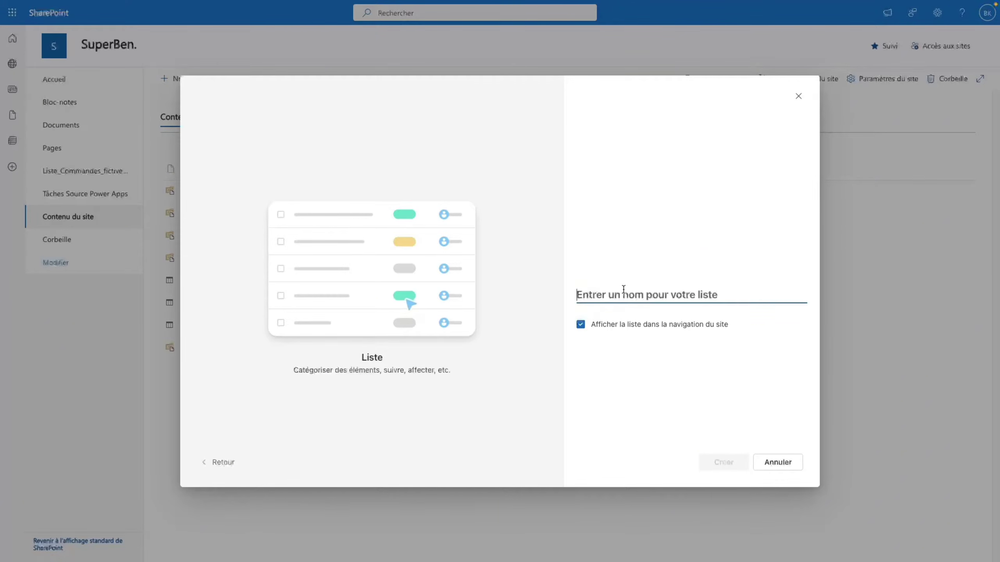
- Name the list 'Source Application Dashboard Equipe', keep it out of site navigation, and create it
type("Sour")
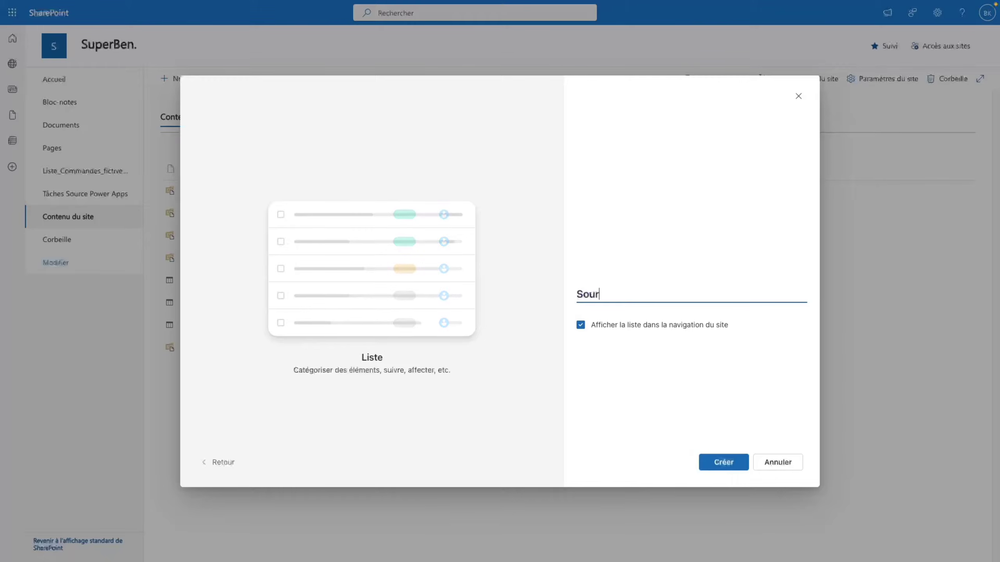
type("ce Application Da")
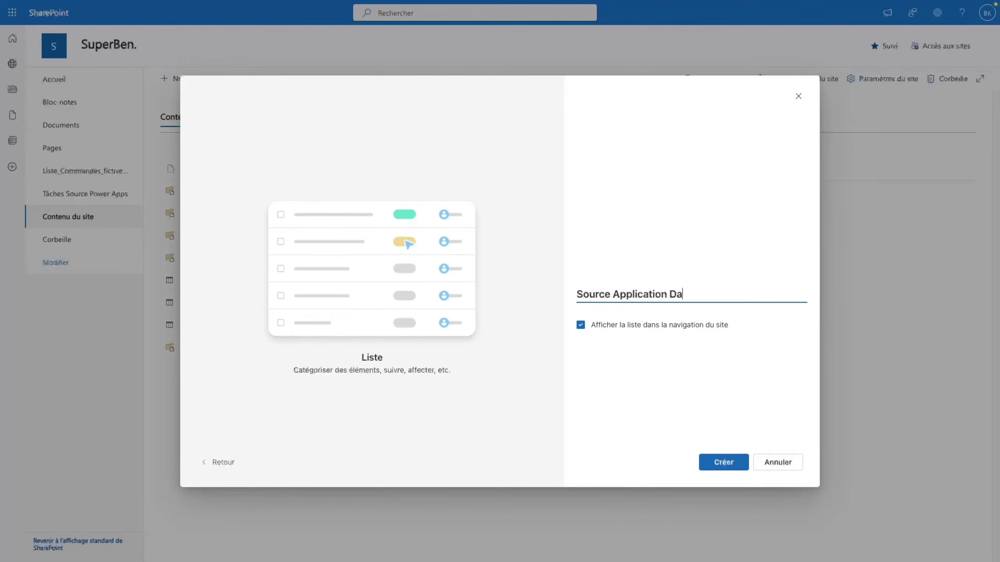
type("shboard Equipe")
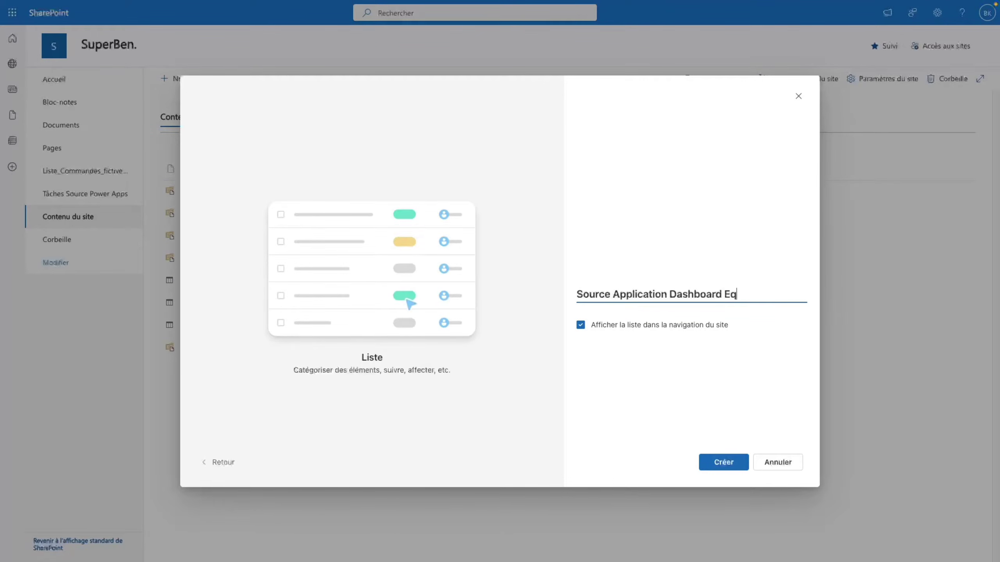
left_click(581, 325)
left_click(582, 326)
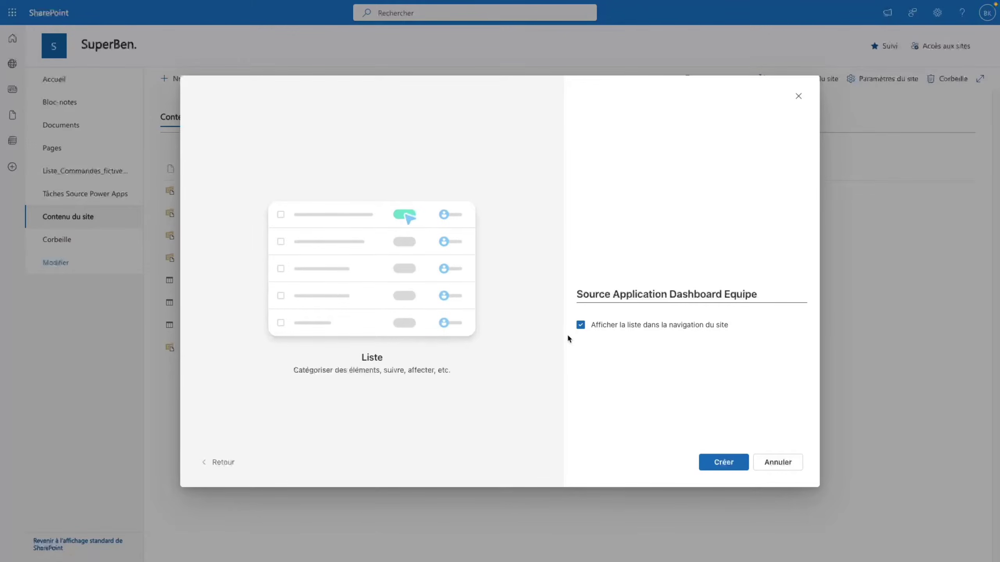
left_click(582, 327)
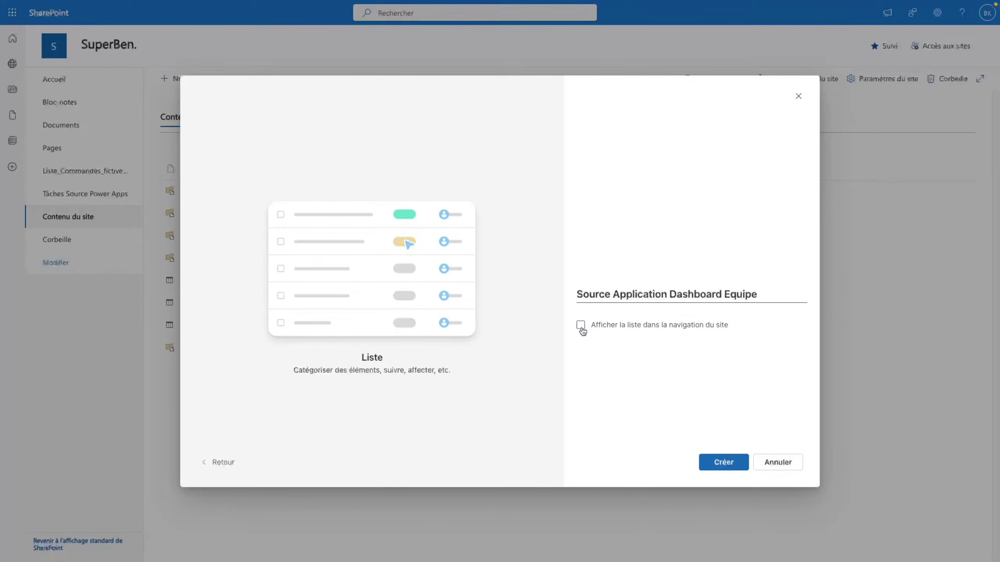
left_click(723, 463)
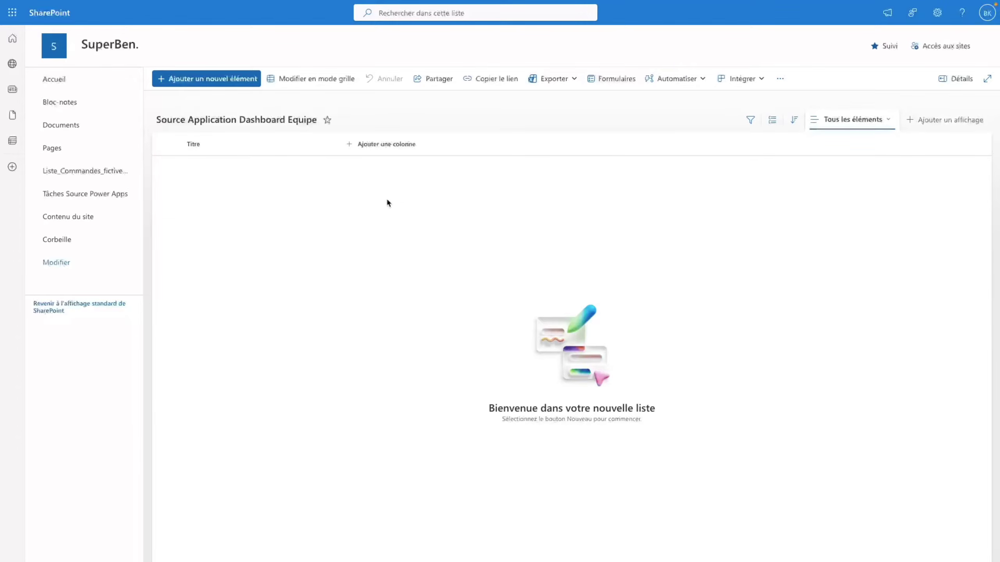
- Add a Description column of type Plusieurs lignes de texte
left_click(396, 146)
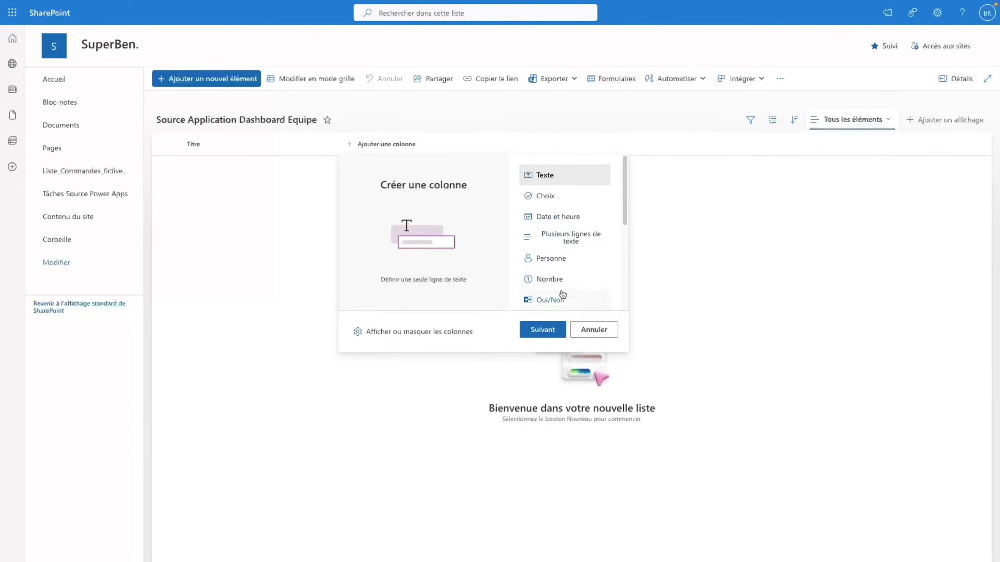
left_click(540, 329)
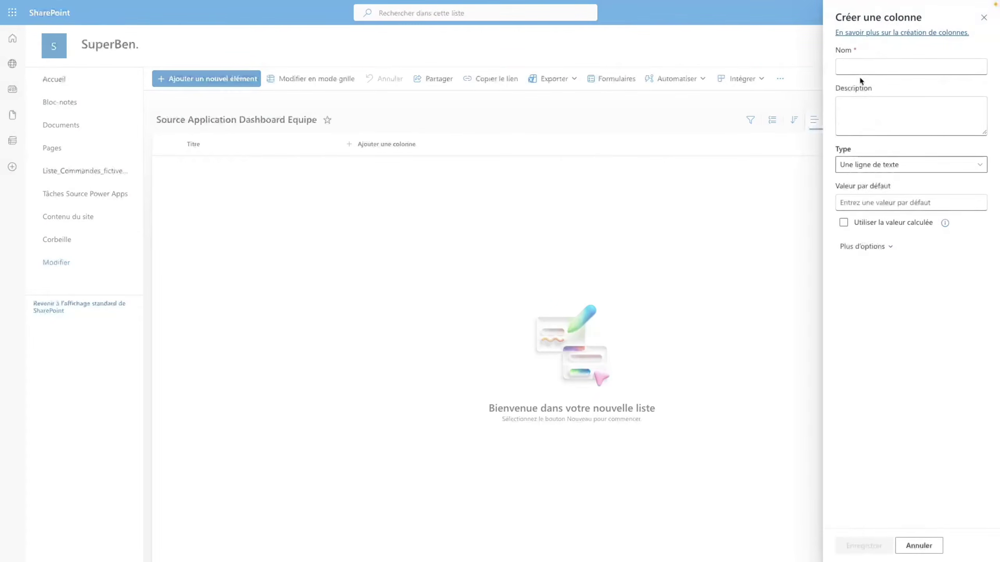
left_click(858, 69)
type("Description")
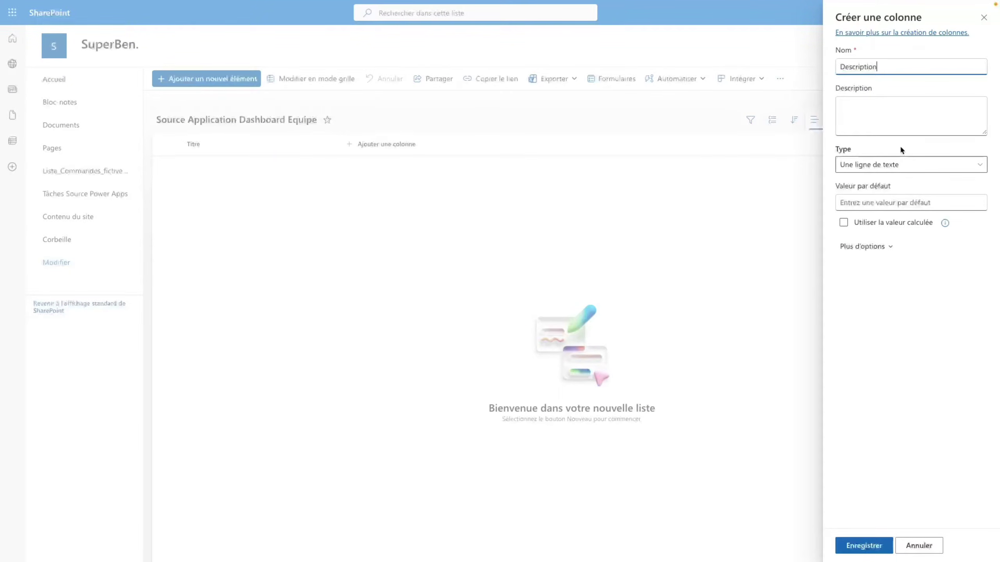
left_click(896, 165)
left_click(896, 167)
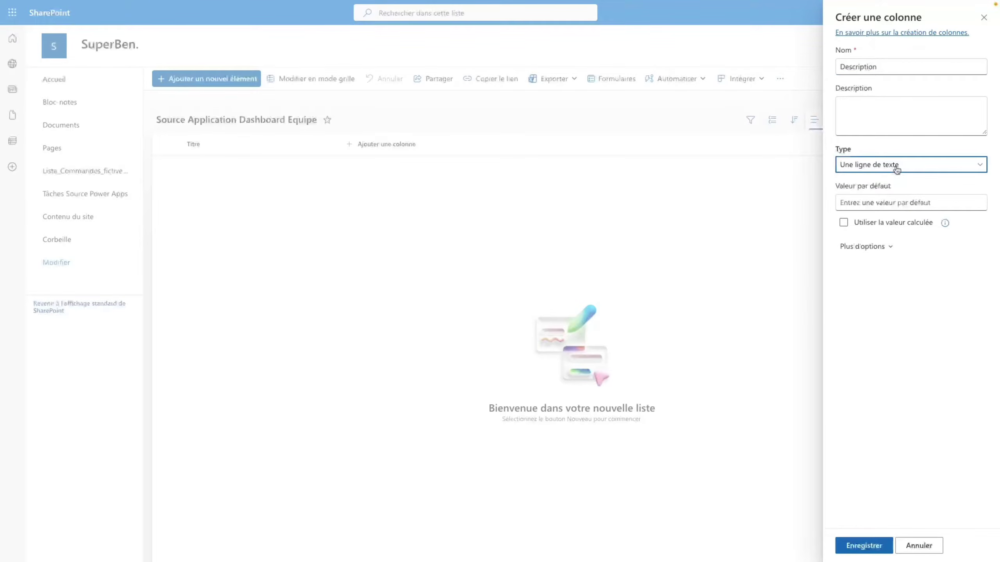
left_click(896, 169)
left_click(892, 203)
left_click(864, 545)
- Add a Statut column as a single line of text
left_click(429, 145)
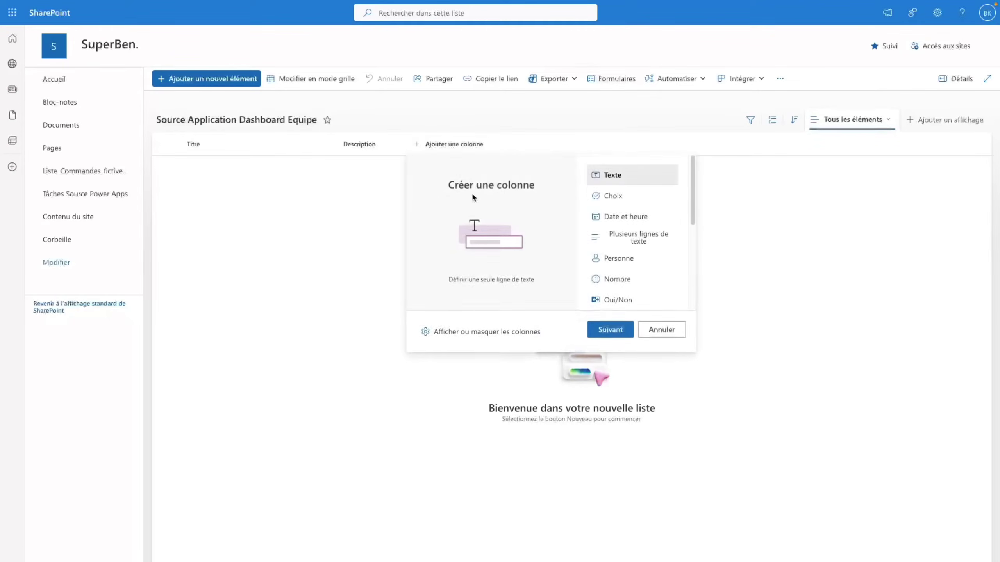
left_click(616, 334)
left_click(881, 67)
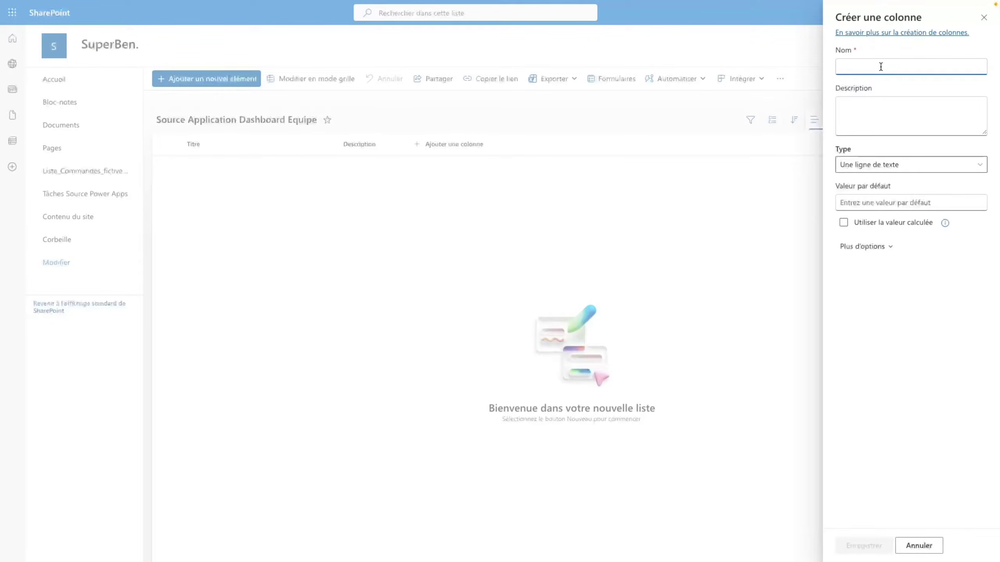
type("Staut")
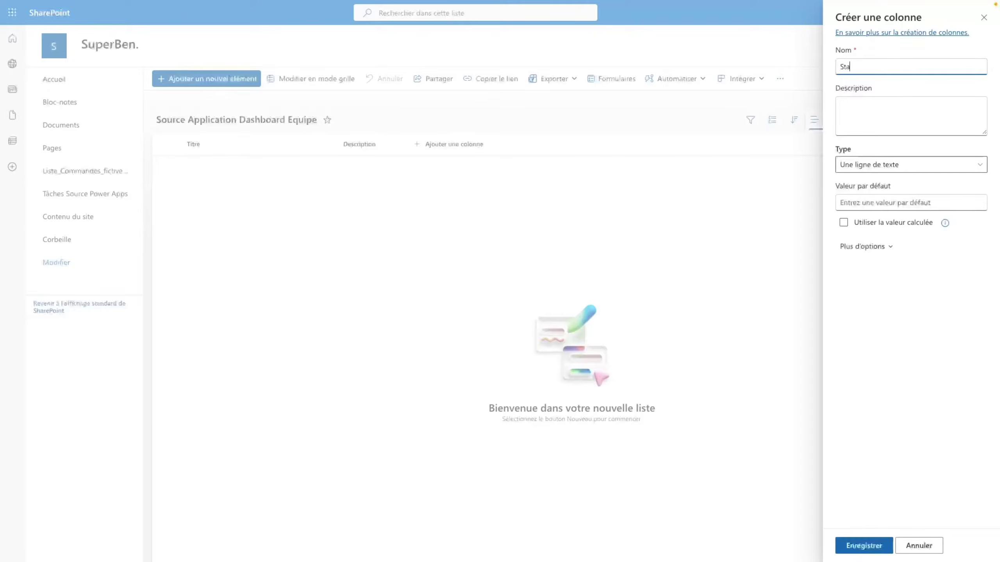
key("BackSpace")
key("BackSpace")
type("tut")
left_click(924, 164)
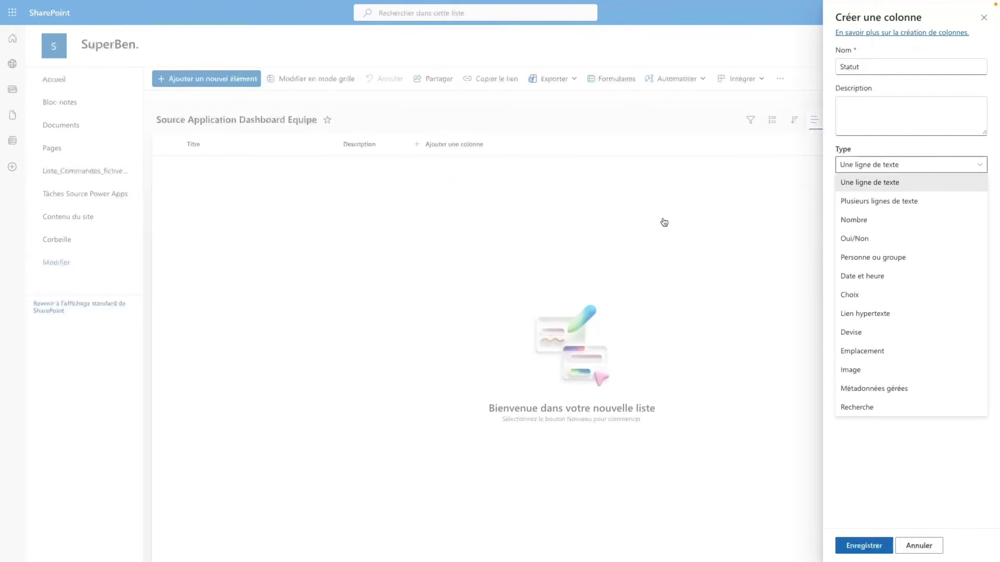
left_click(875, 190)
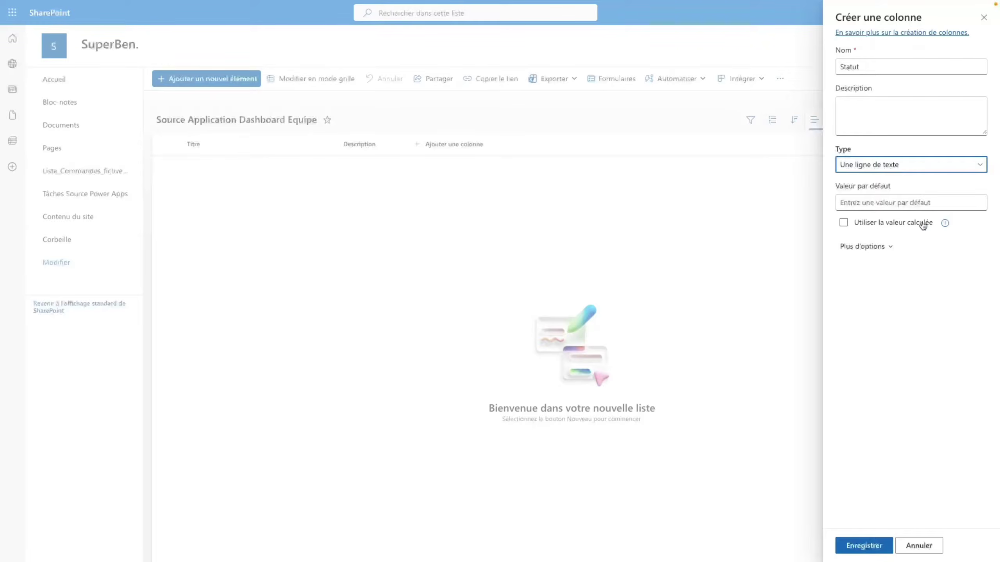
left_click(873, 546)
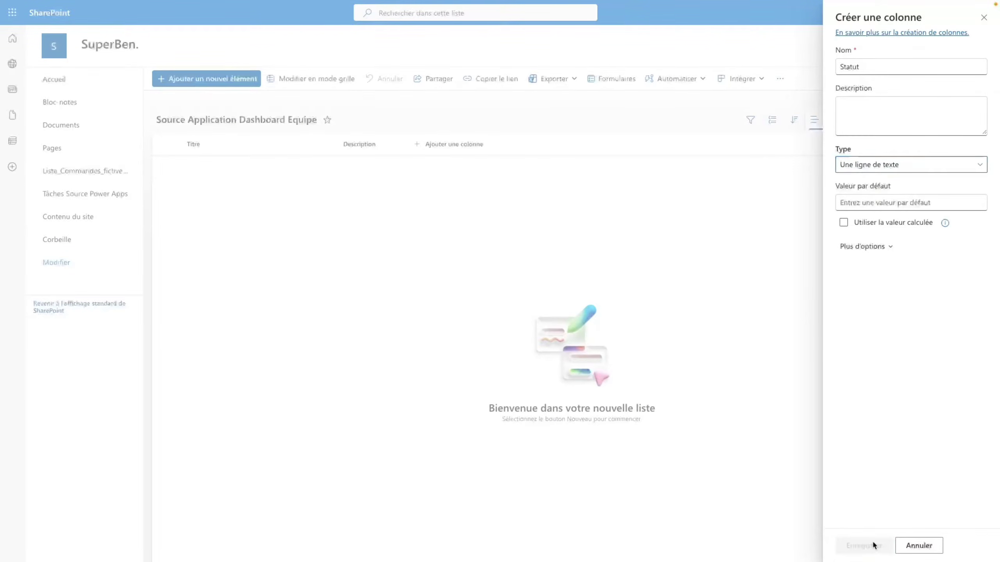
left_click(517, 147)
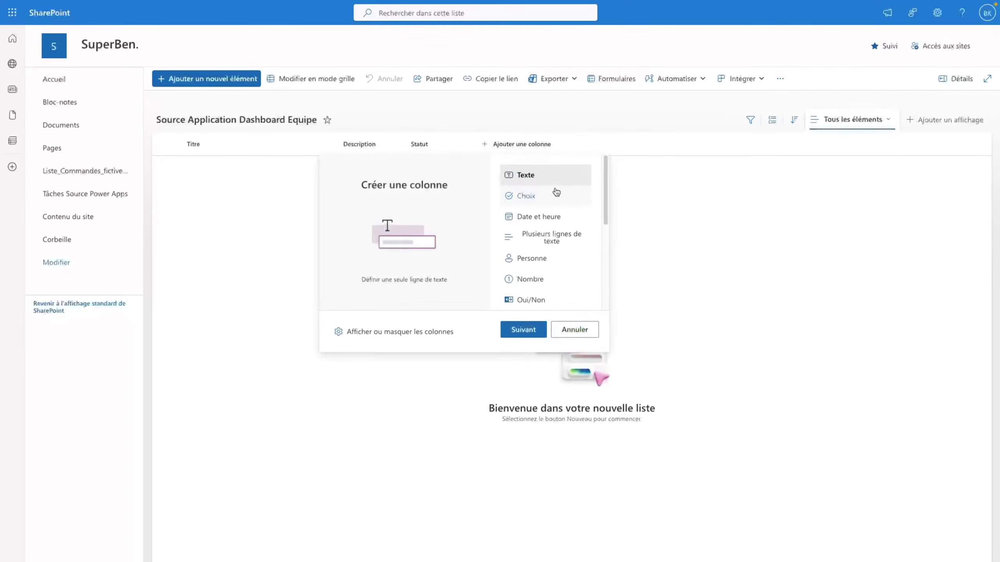
- Add a Priorité column as a single line of text
left_click(532, 331)
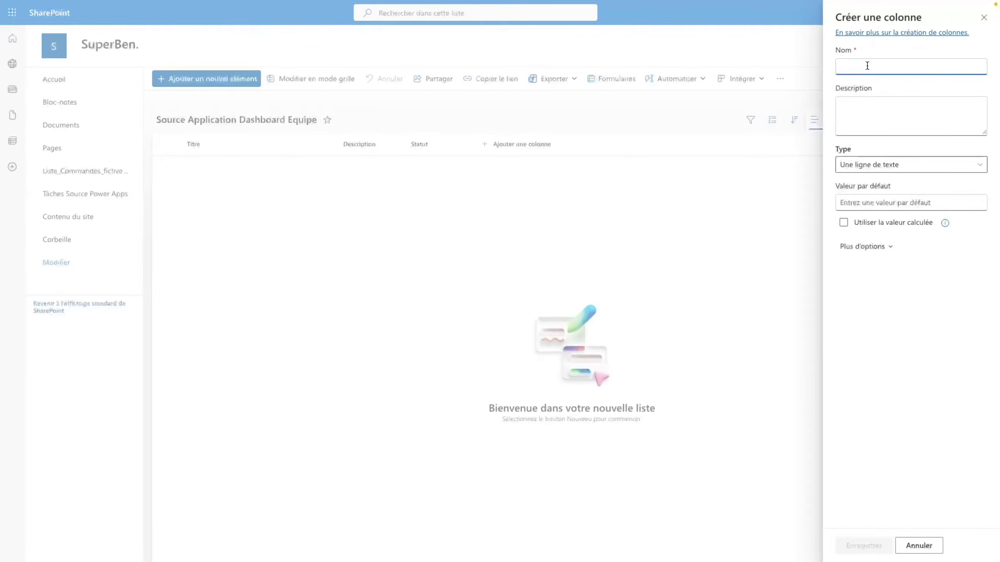
type("Priorité")
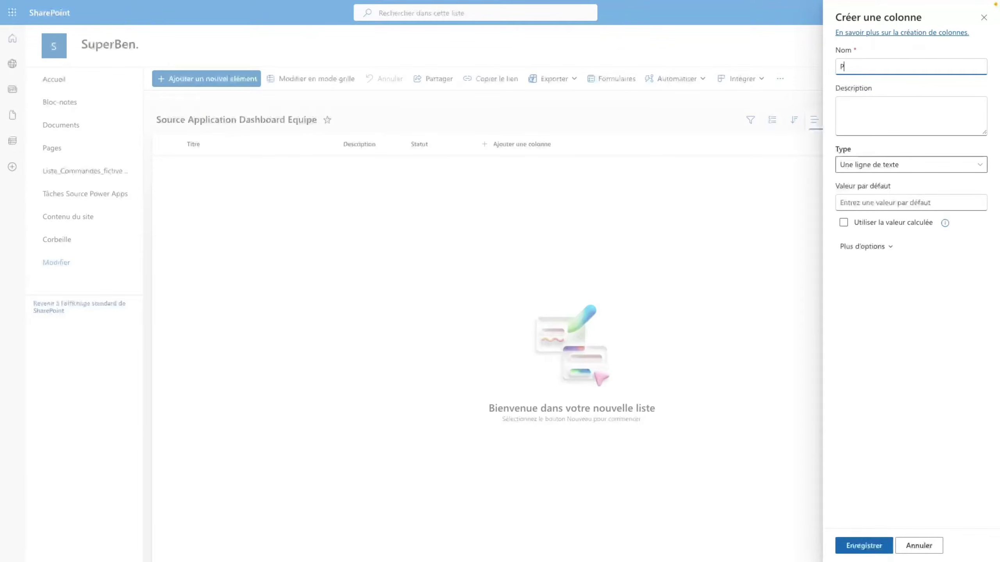
left_click(901, 166)
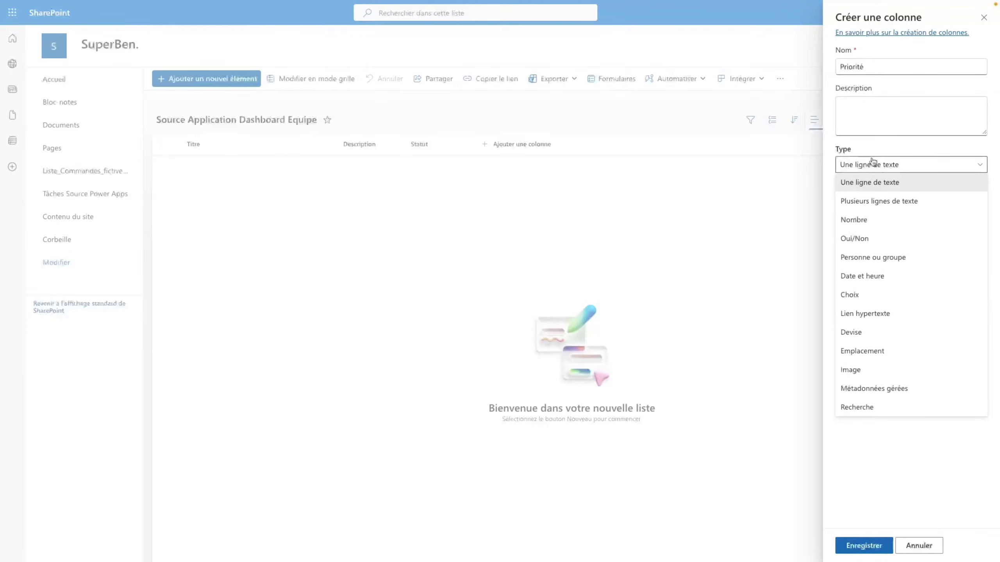
left_click(878, 178)
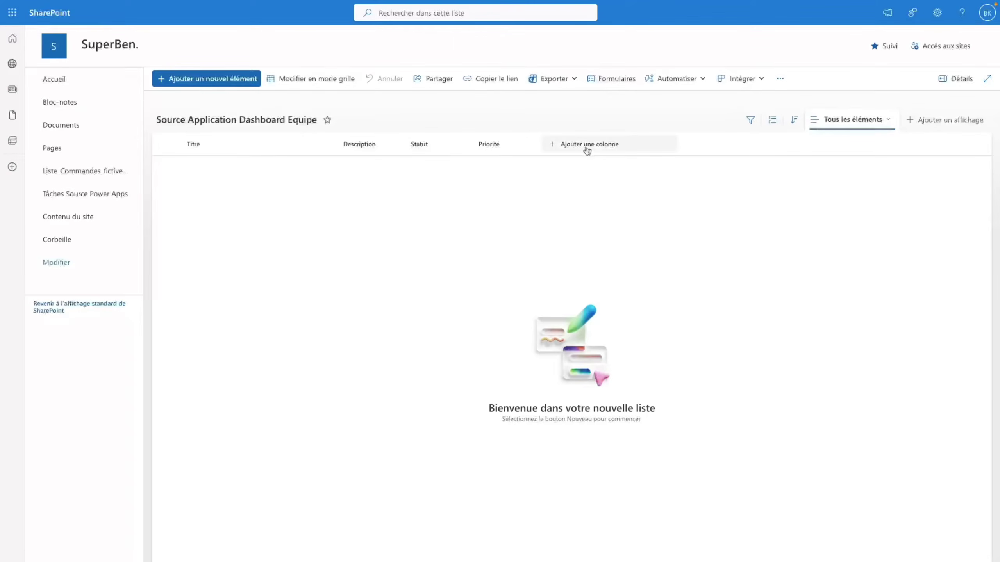
- Add a Date de Création date column with no time and no friendly format
left_click(586, 145)
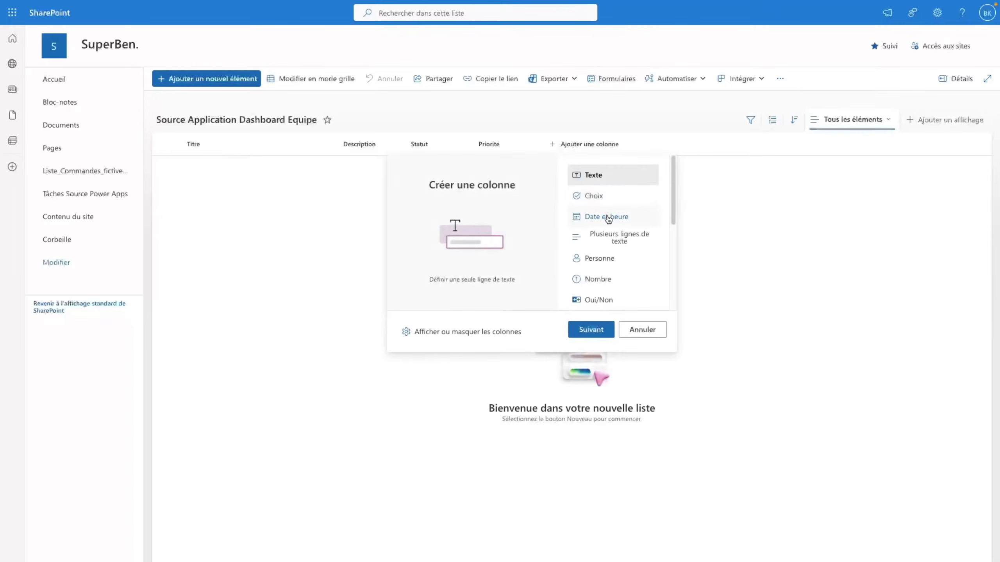
left_click(607, 218)
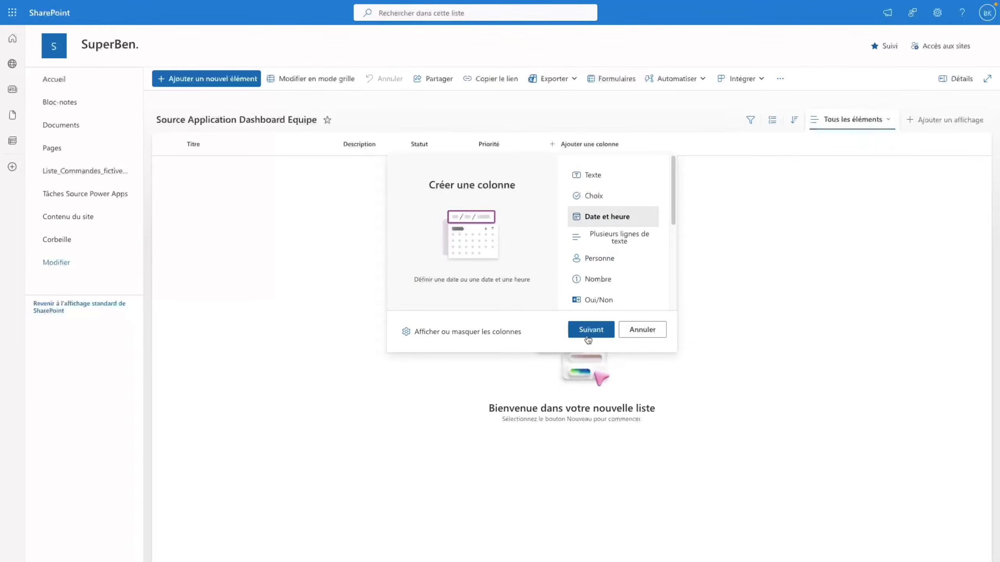
left_click(590, 330)
type("Date de ")
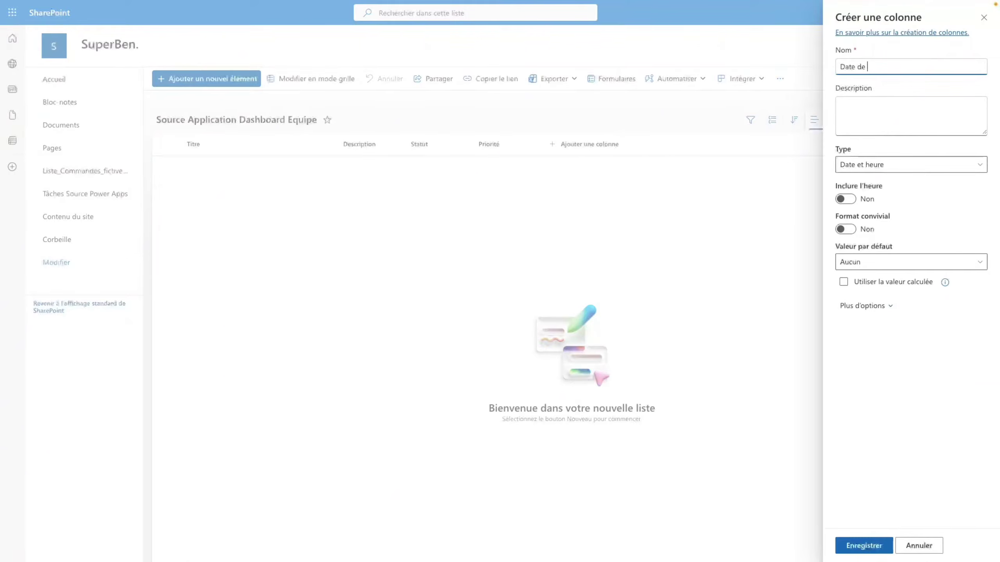
type("Création")
left_click(850, 200)
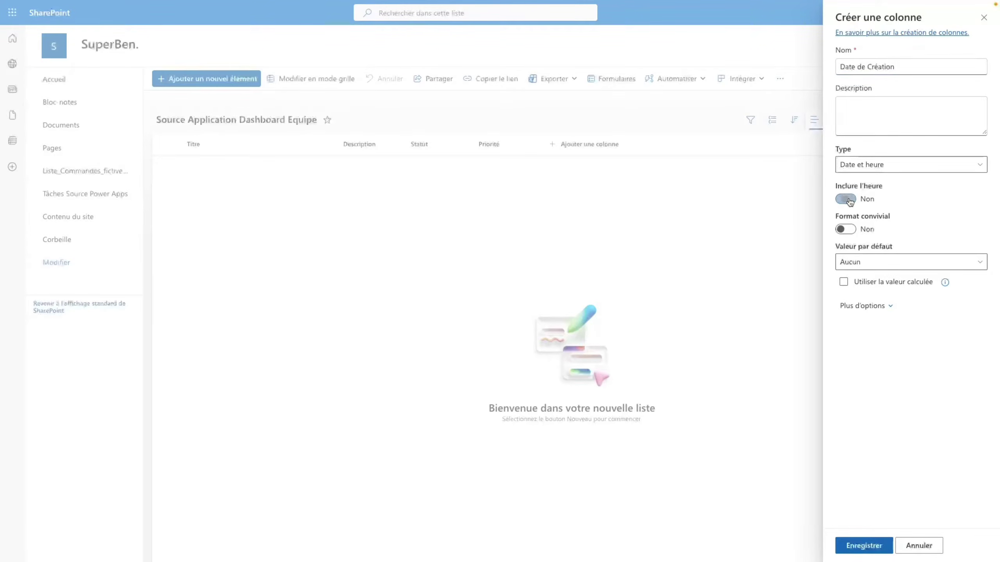
left_click(850, 200)
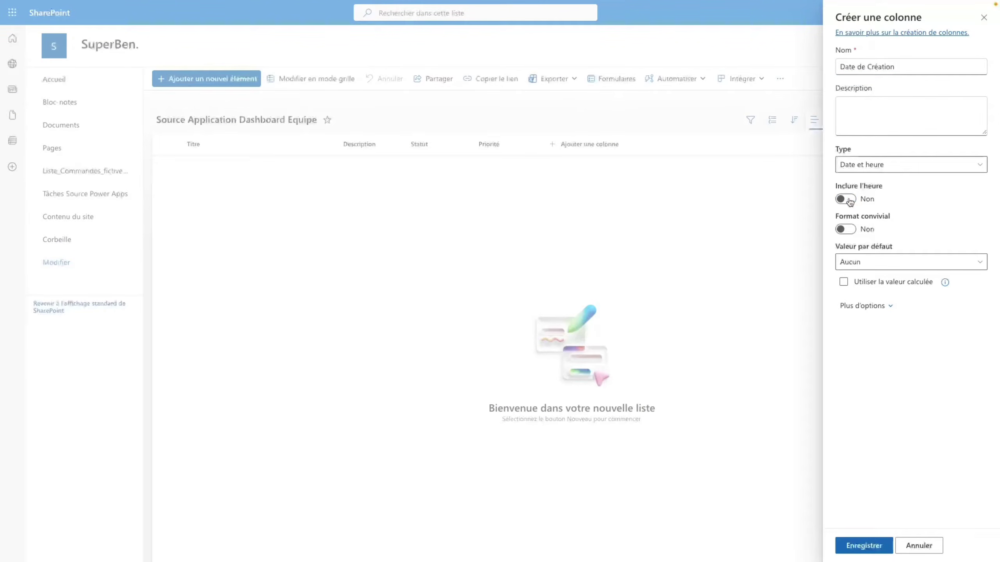
left_click(850, 231)
left_click(850, 230)
left_click(863, 545)
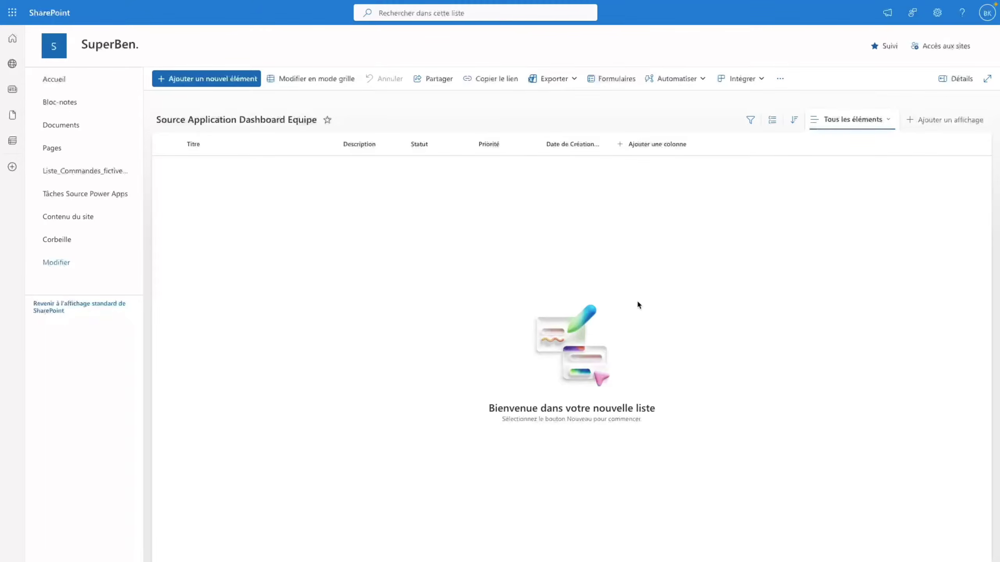
- Add a Deadline date column and an Assigné A single-line text column
left_click(654, 144)
left_click(673, 216)
left_click(659, 330)
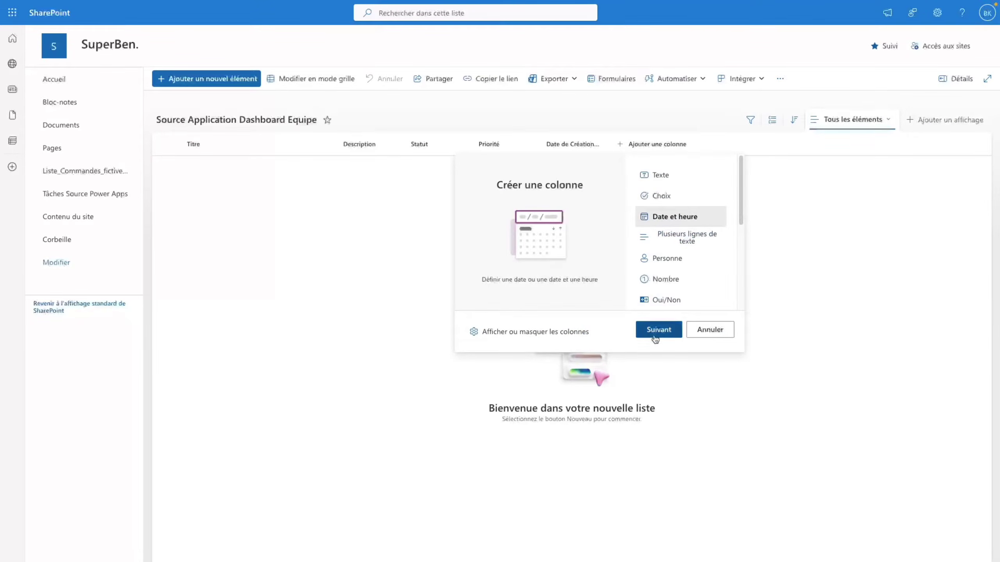
type("Deadline")
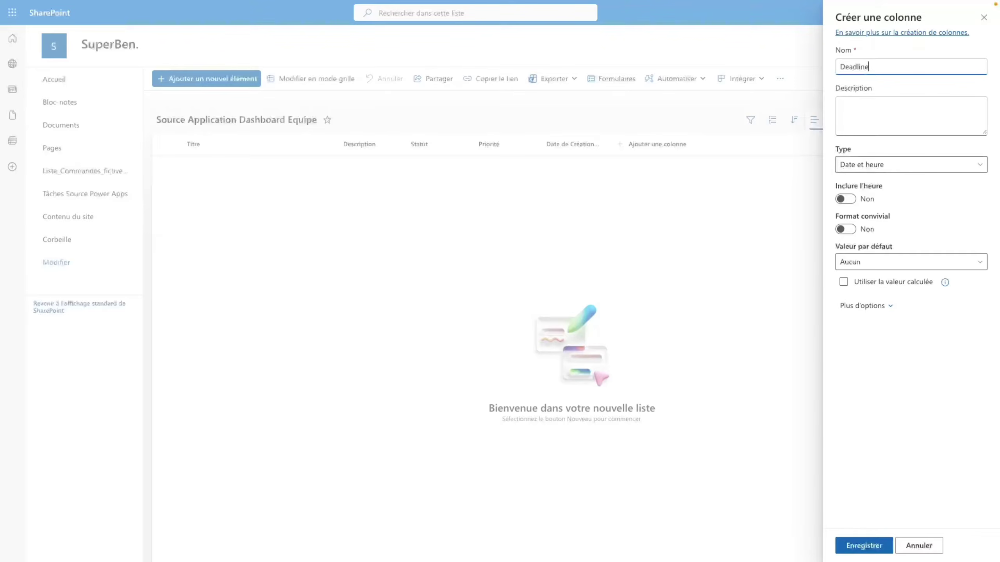
left_click(859, 546)
left_click(724, 145)
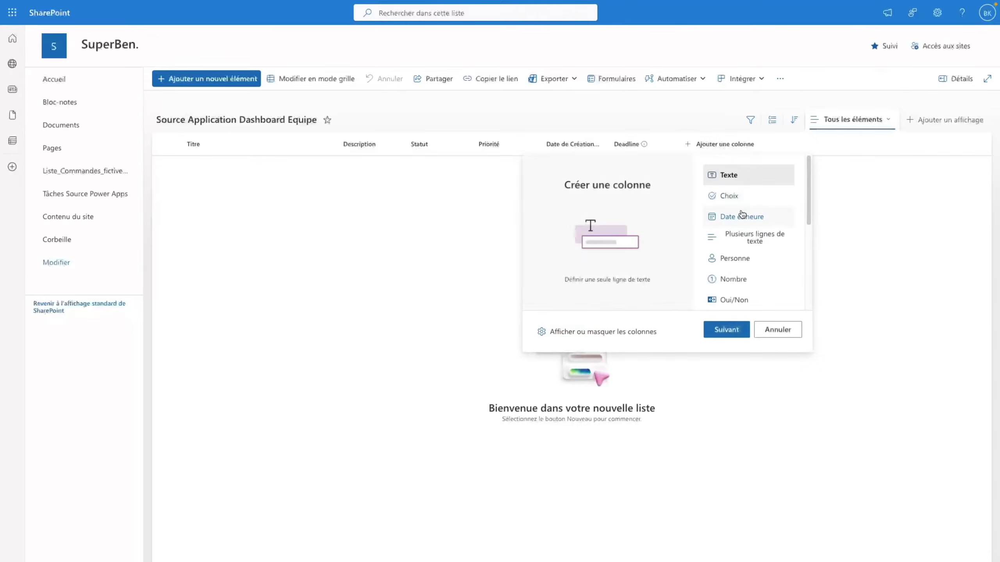
left_click(739, 328)
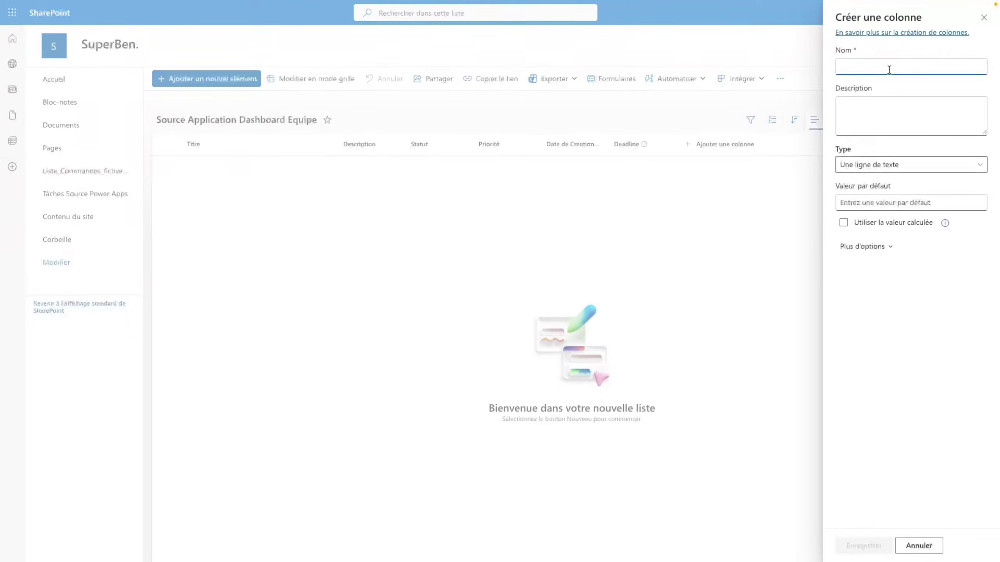
type("Assigné A")
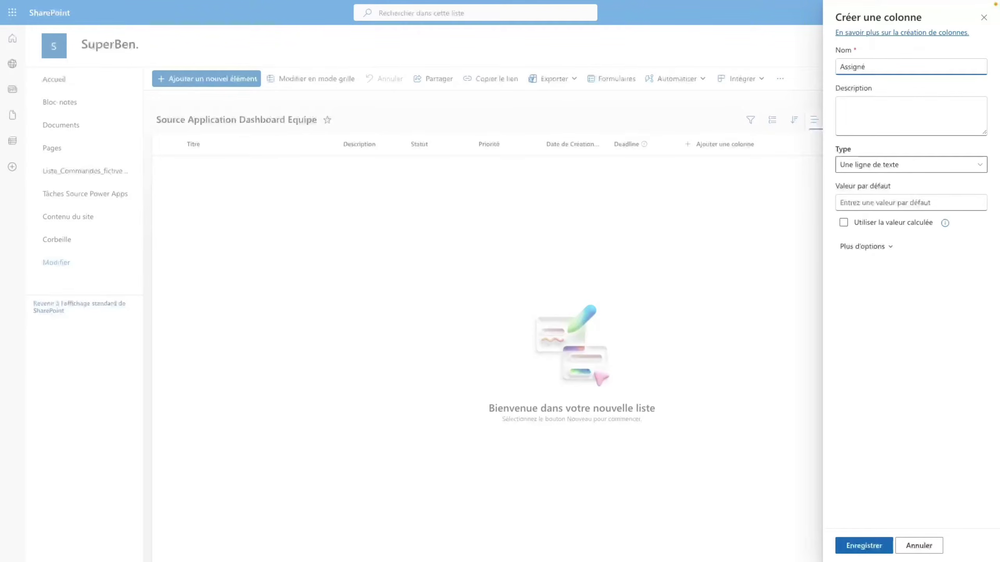
left_click(893, 544)
- Add a Progression number column with 0 decimal places
left_click(771, 145)
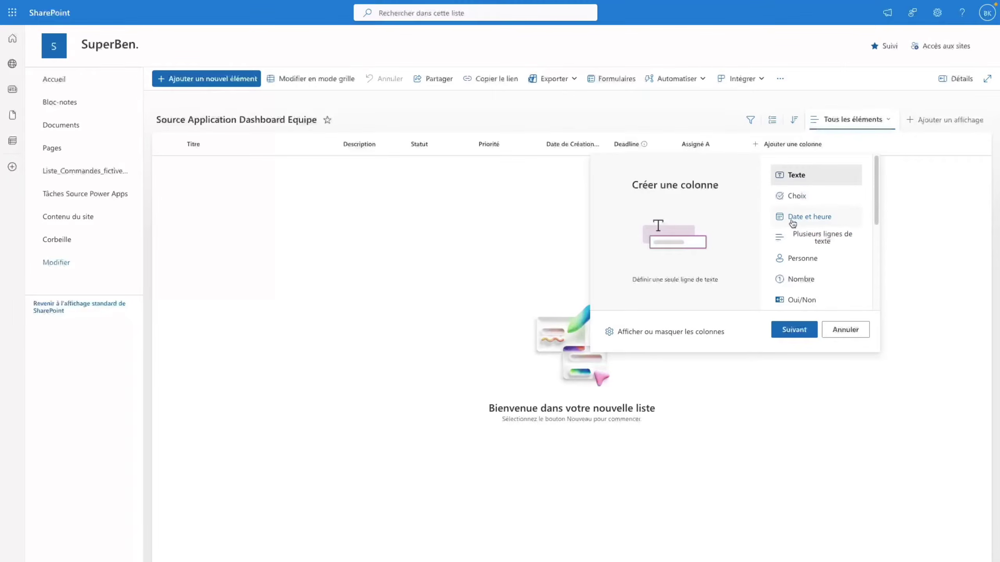
left_click(802, 278)
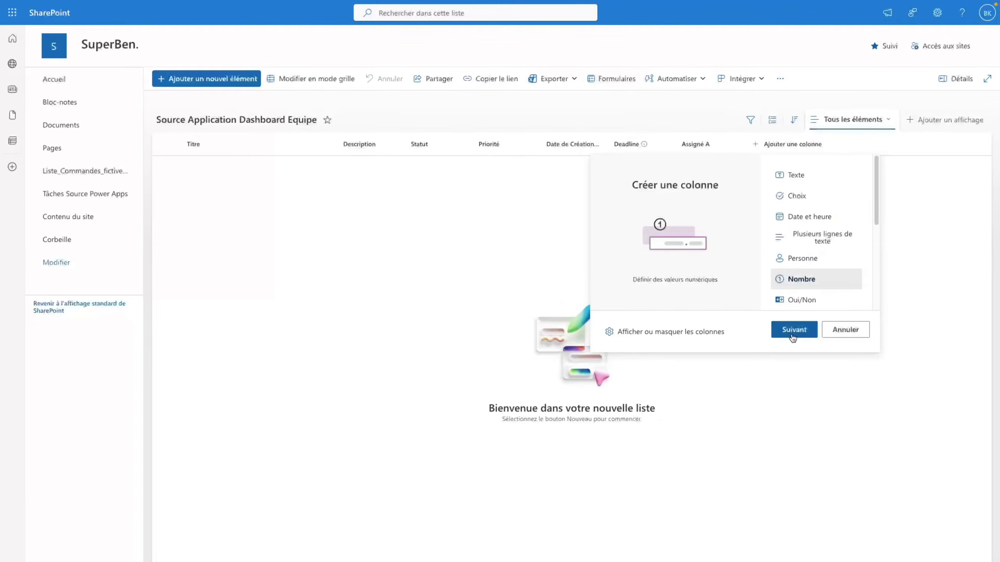
left_click(794, 330)
left_click(864, 65)
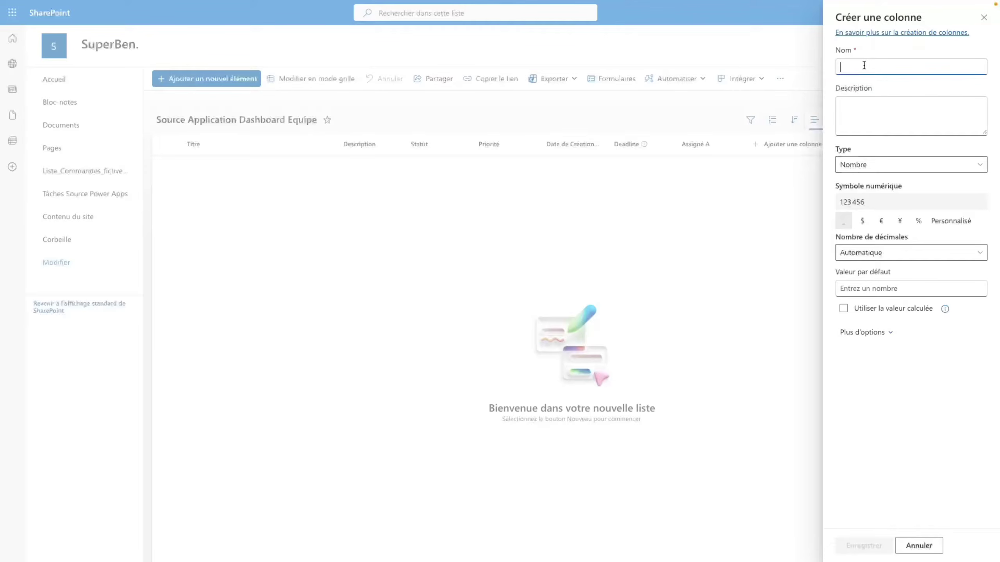
type("Progression")
left_click(861, 253)
left_click(853, 288)
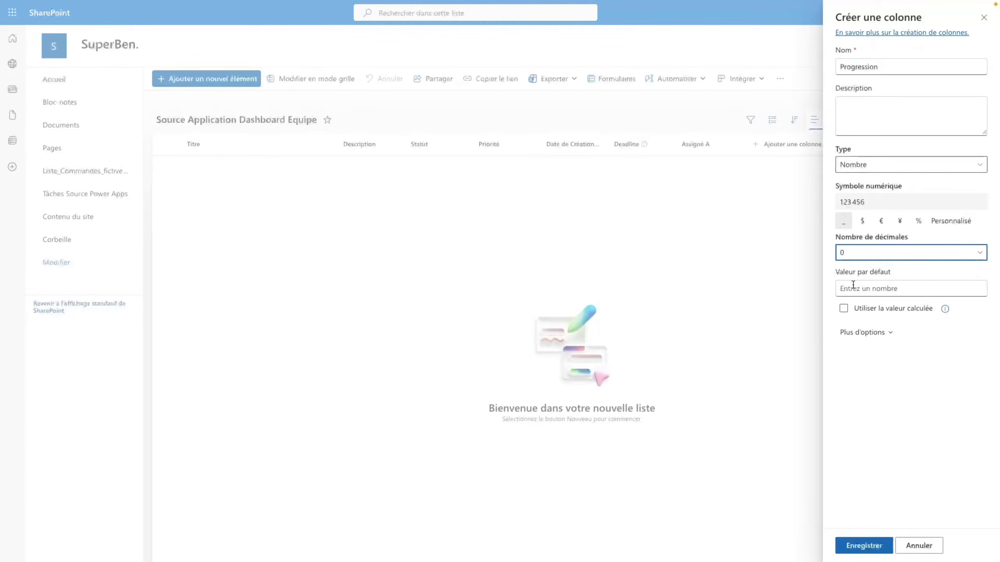
left_click(861, 378)
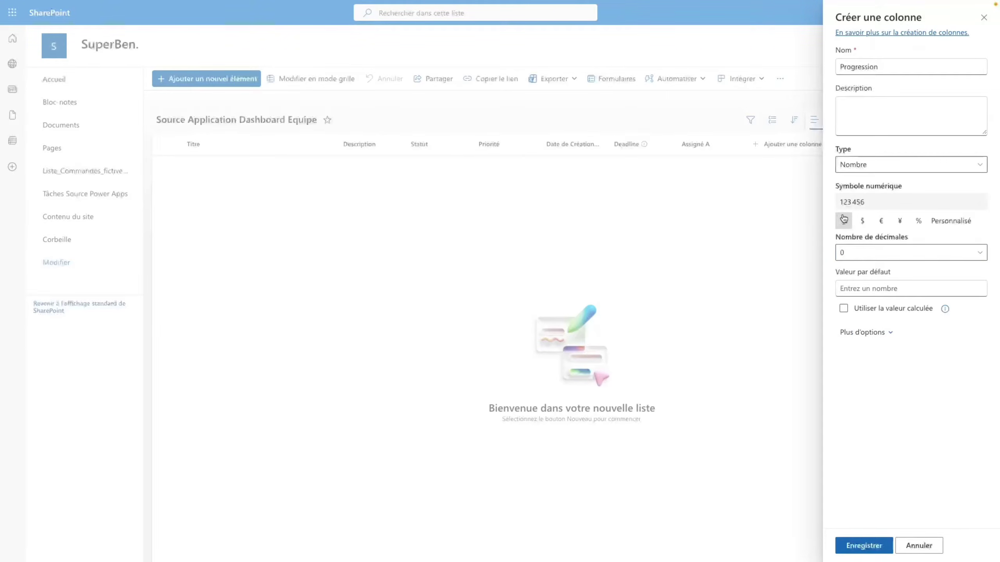
left_click(865, 545)
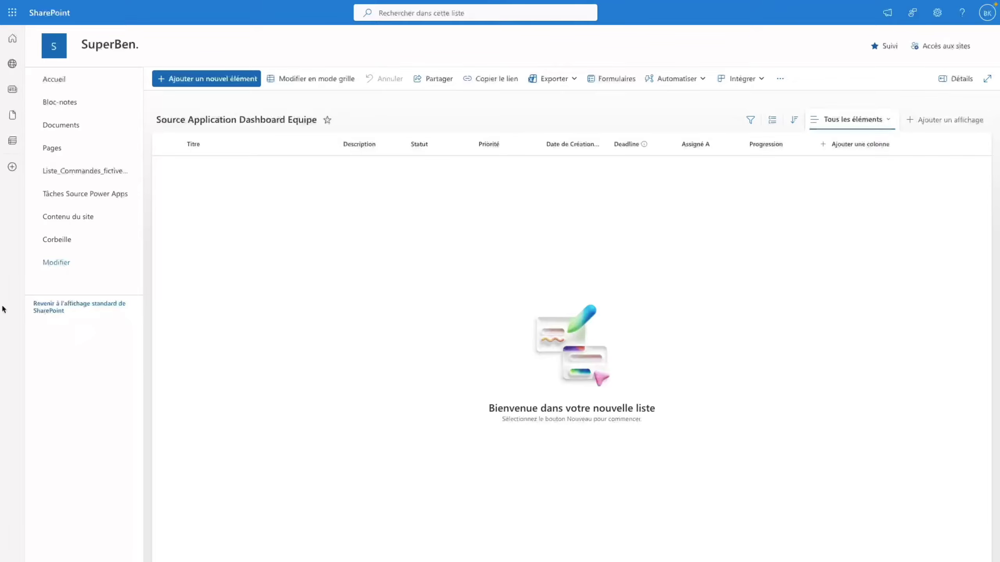
- Add a Date de Fin date column and begin a Créer Par text column
left_click(844, 147)
left_click(878, 216)
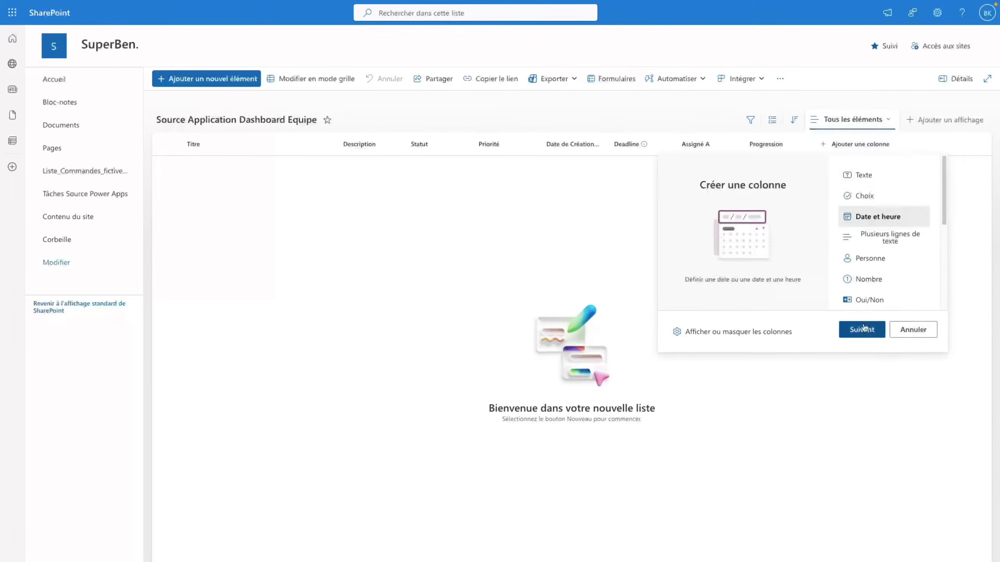
left_click(861, 330)
left_click(898, 70)
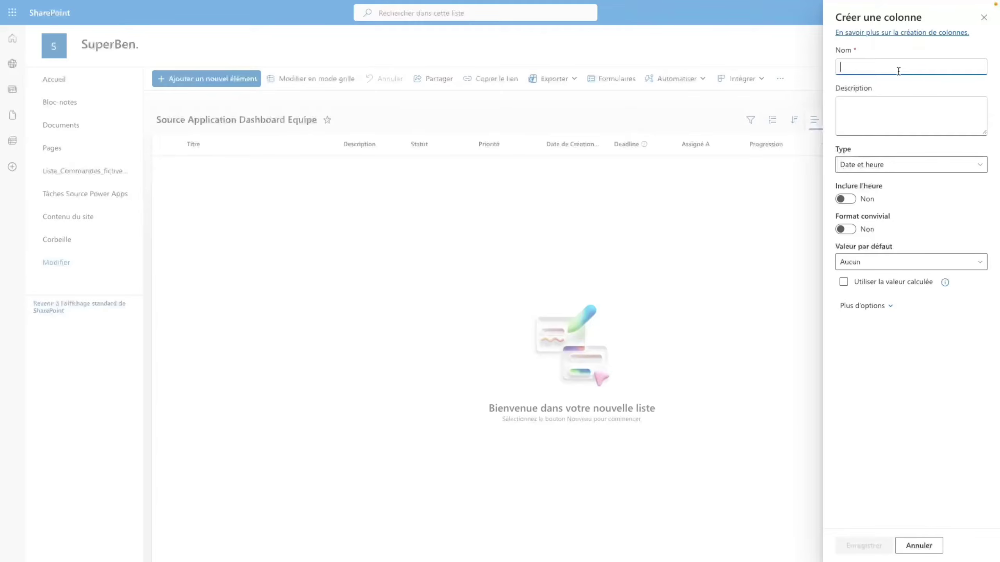
type("Date de Fin")
left_click(874, 546)
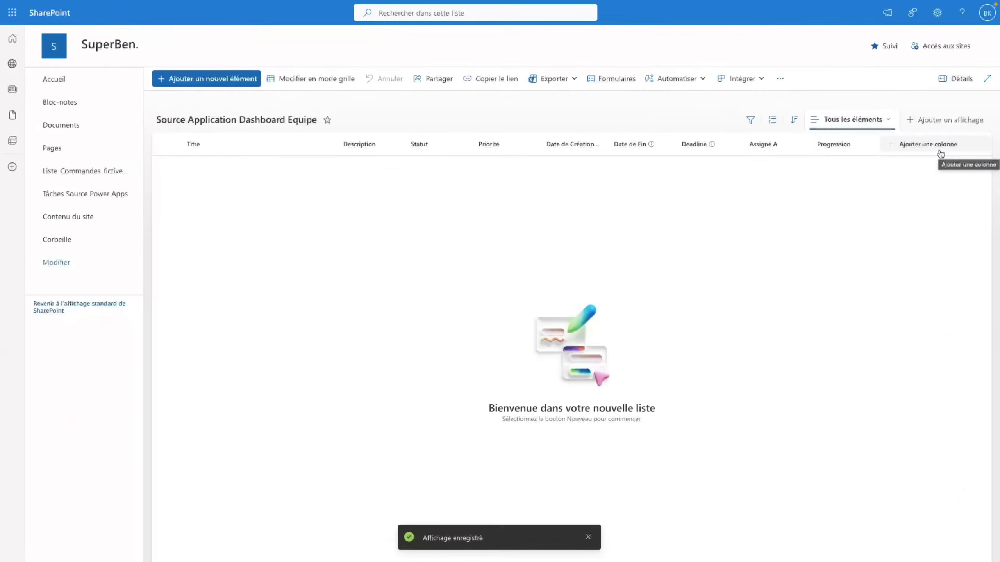
left_click(940, 153)
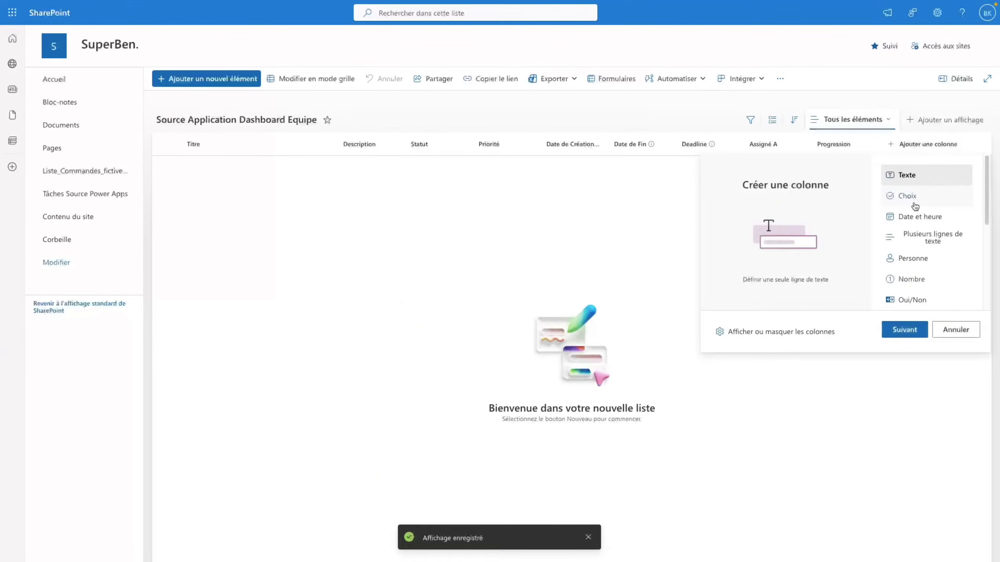
left_click(904, 329)
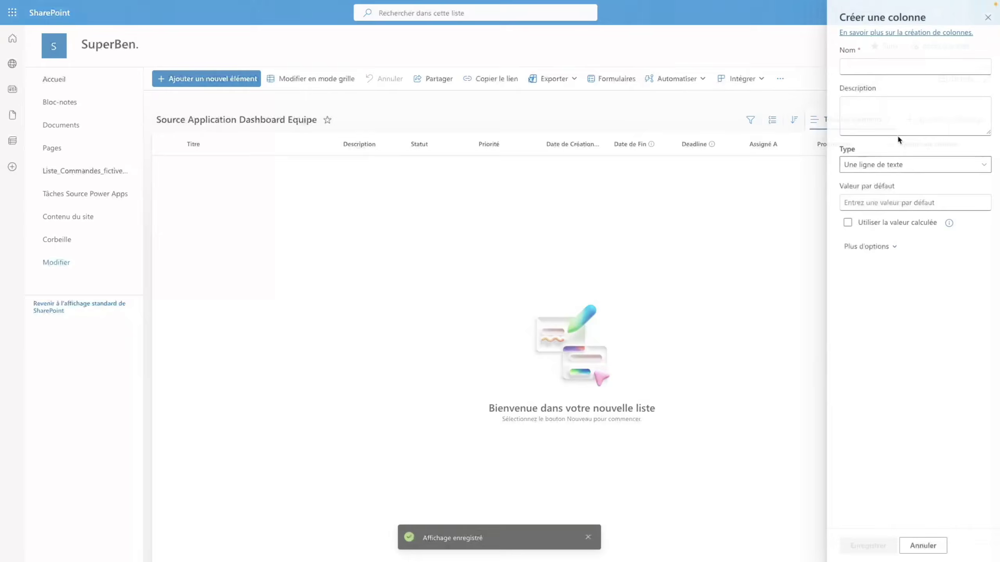
left_click(882, 70)
type("C")
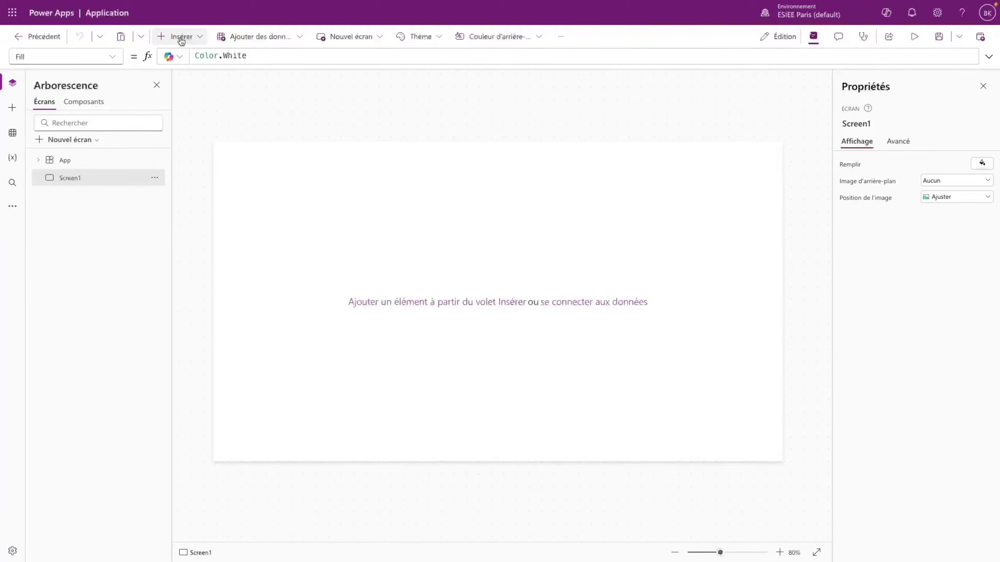
- Insert a container (Conteneur) and rename it Container_Header
left_click(178, 37)
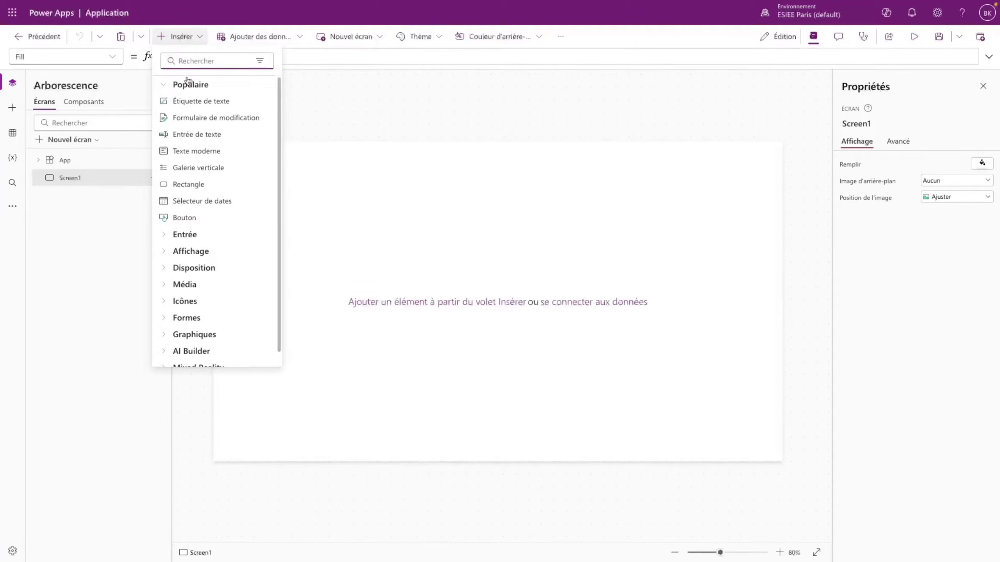
type("cont")
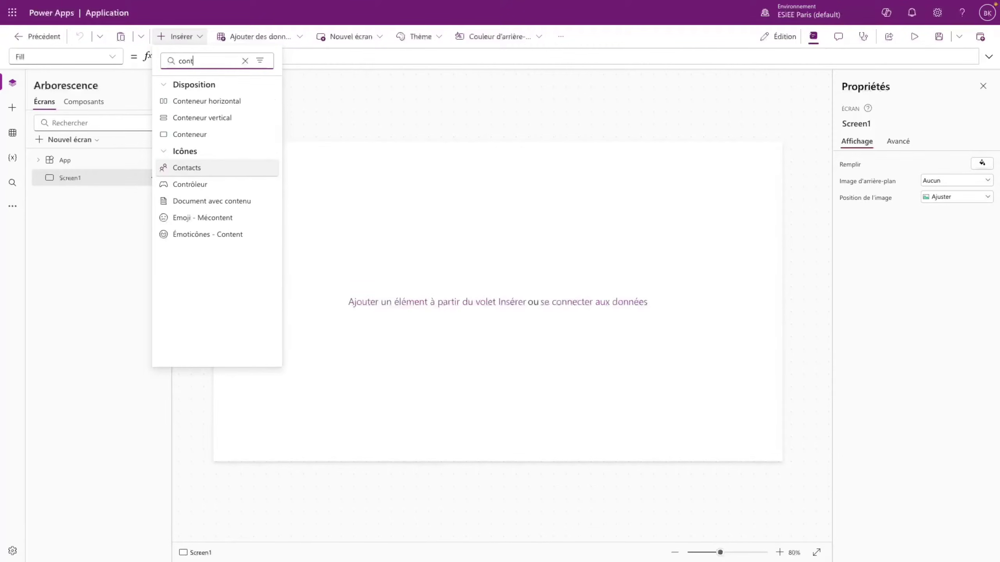
left_click(191, 135)
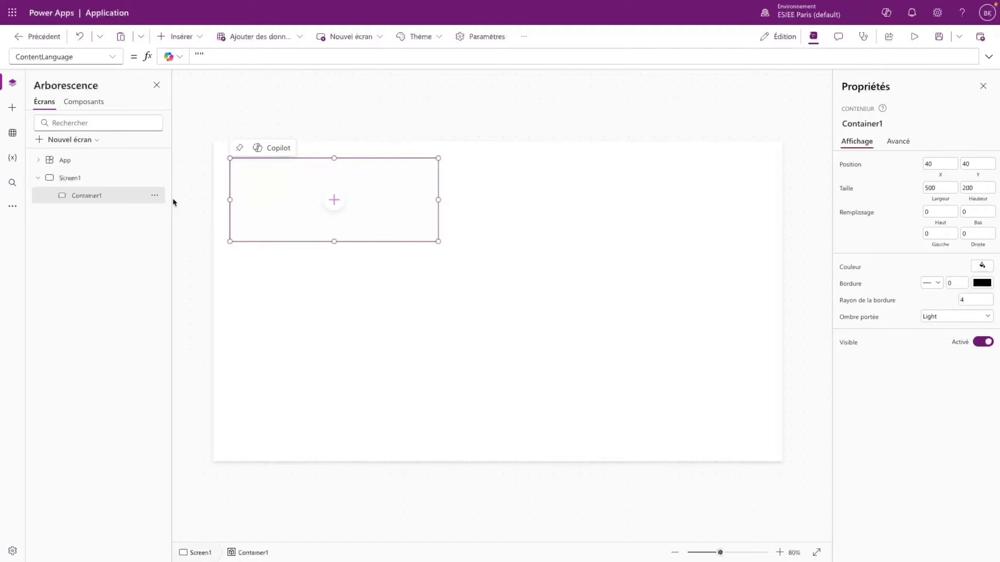
double_click(108, 195)
type("Container_Header")
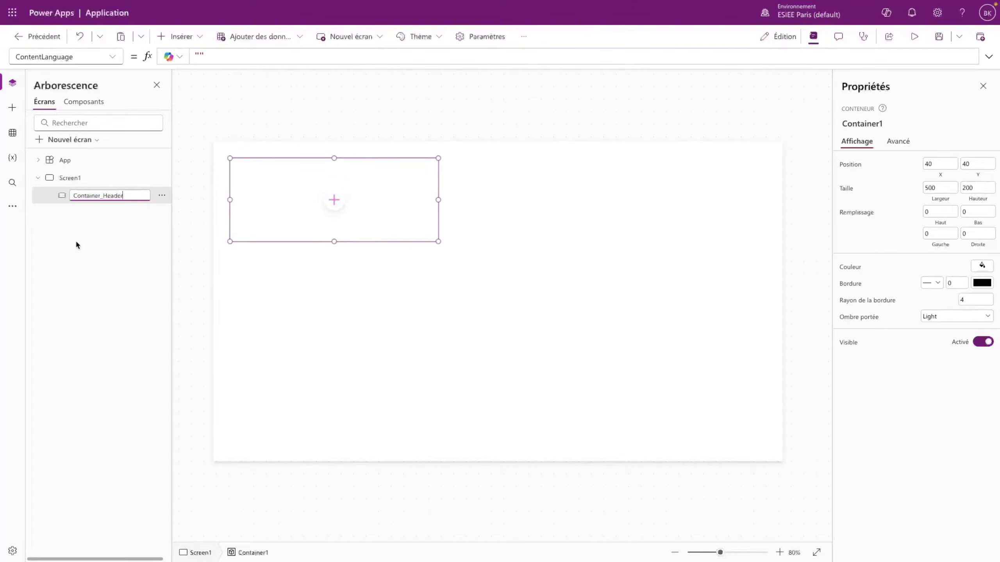
left_click(78, 242)
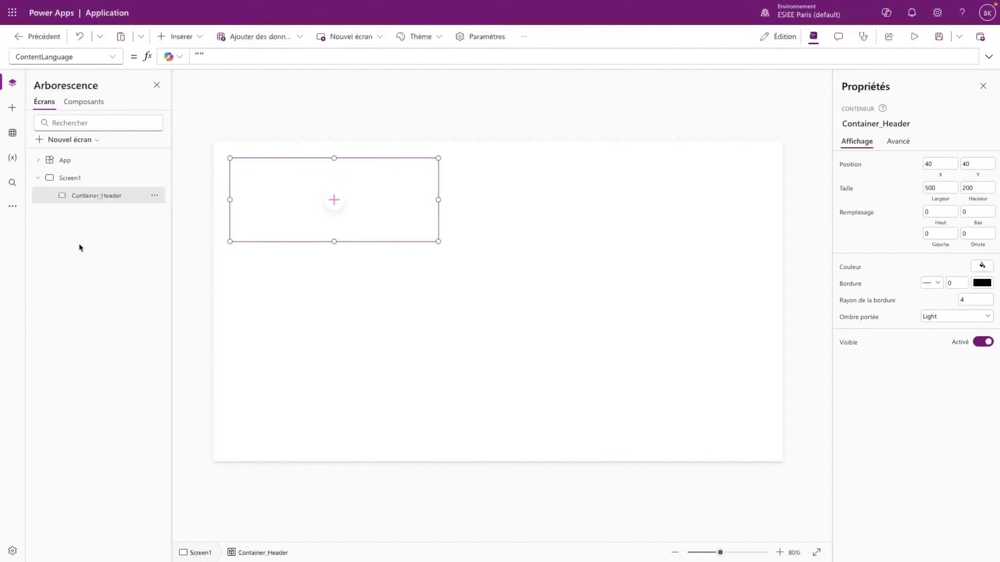
- Shape Container_Header into a thin full-width top bar, 1345 wide
left_click_drag(359, 242, 321, 172)
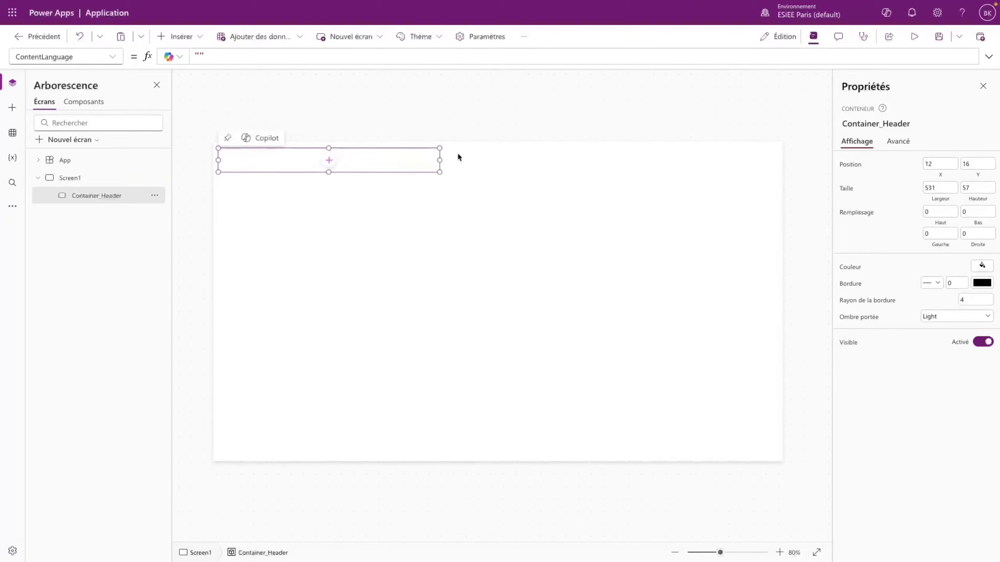
left_click_drag(426, 160, 779, 160)
left_click(709, 237)
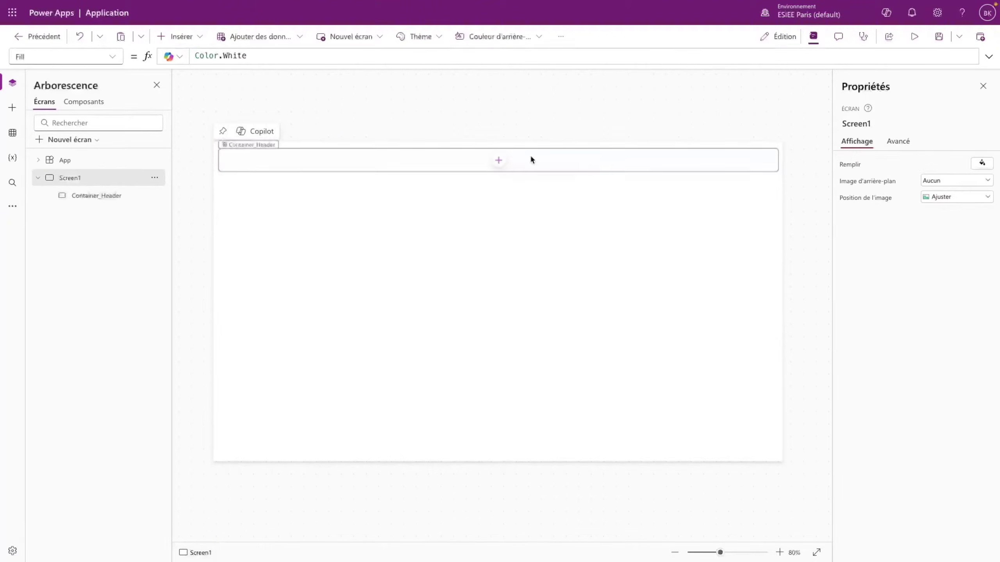
left_click(588, 171)
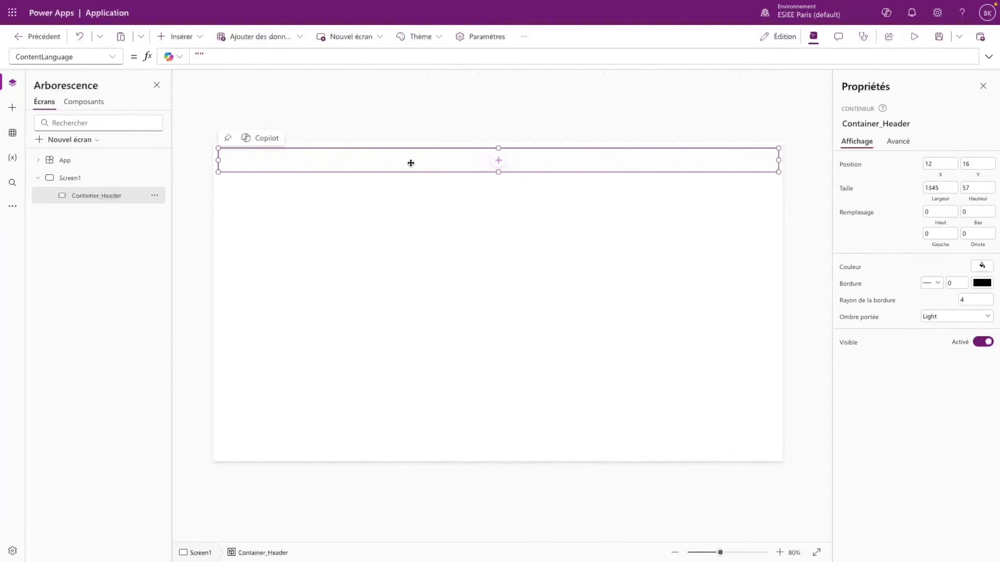
left_click(927, 188)
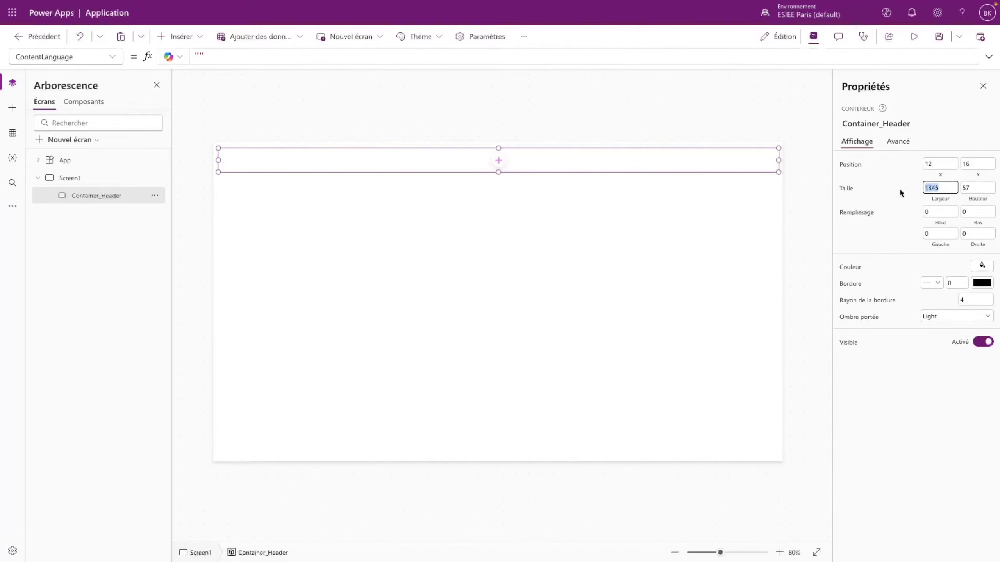
left_click(587, 259)
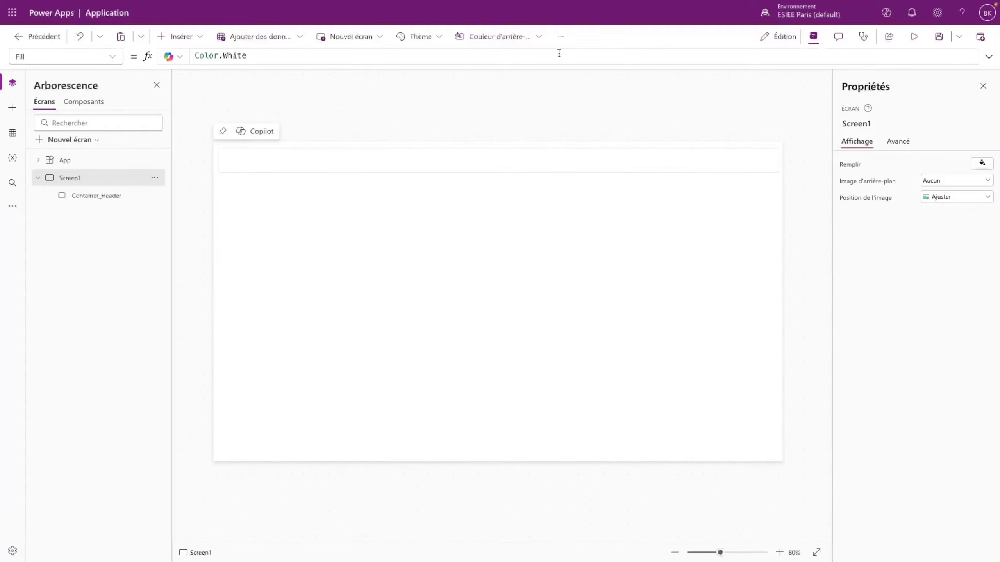
- Set Disposition de l'application to Réactif in the Affichage settings
left_click(561, 37)
left_click(576, 93)
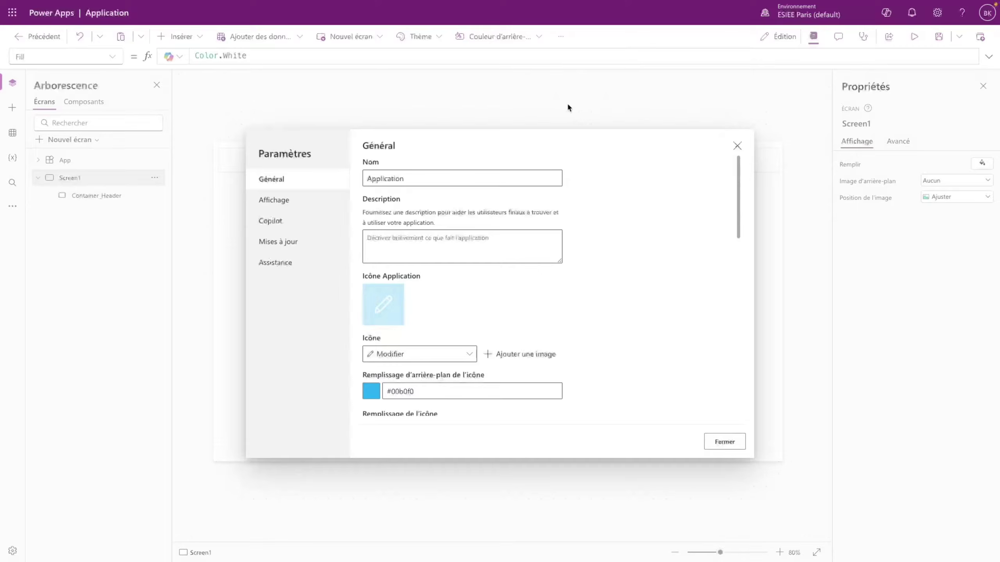
left_click(291, 200)
left_click(446, 209)
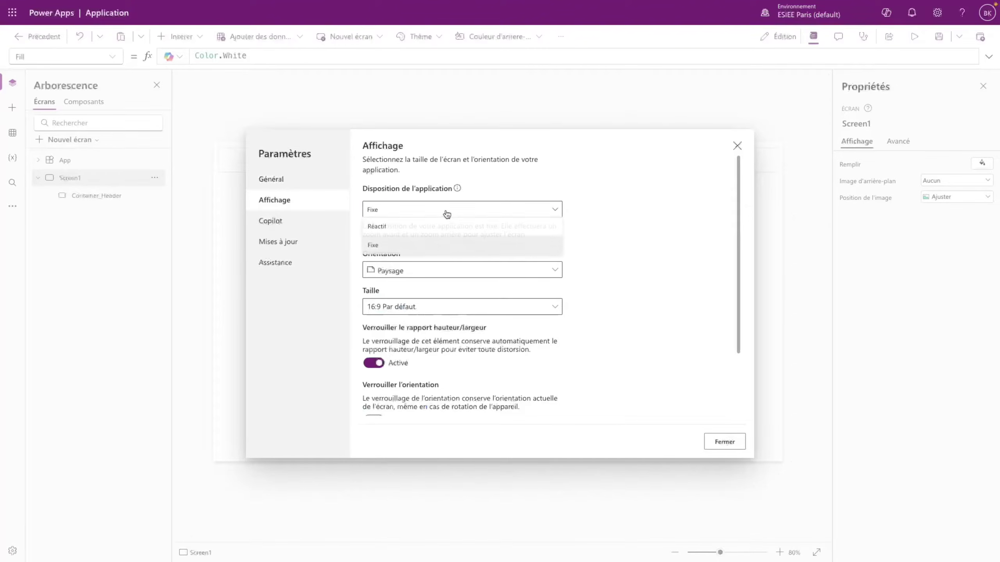
left_click(404, 232)
scroll(541, 362, "down", 2)
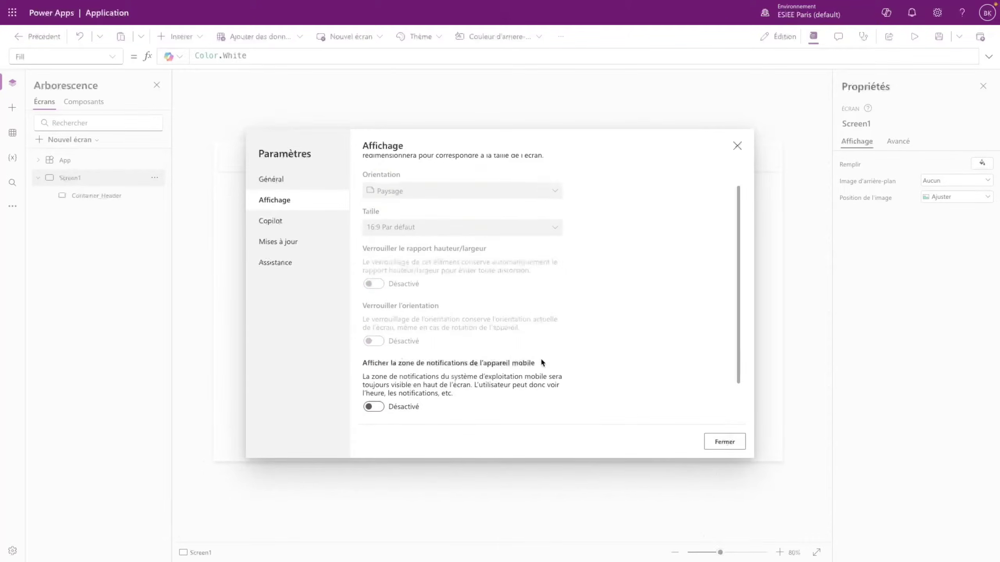
left_click(725, 442)
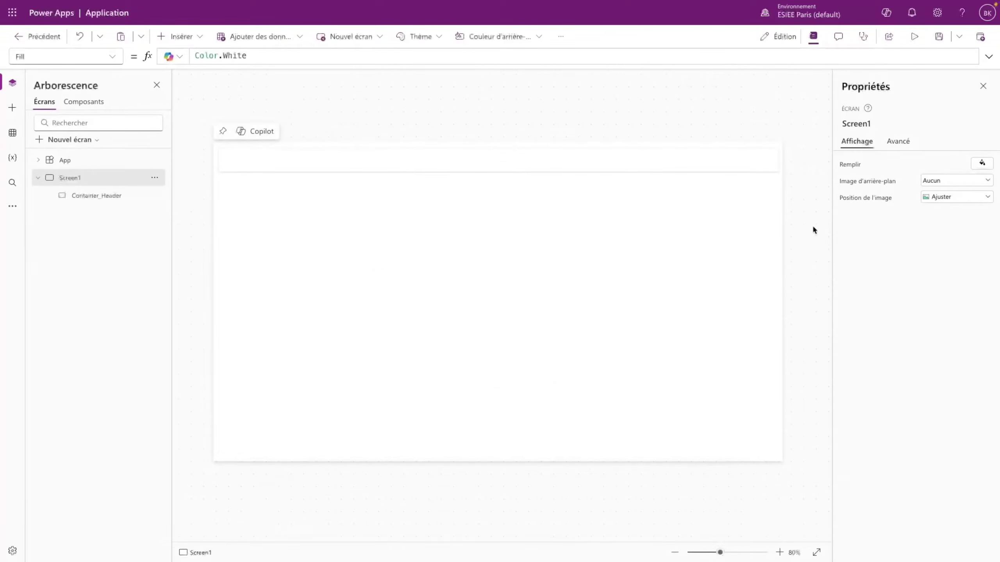
- Set Container_Header's Width property to the formula Parent.Width-10
left_click(735, 167)
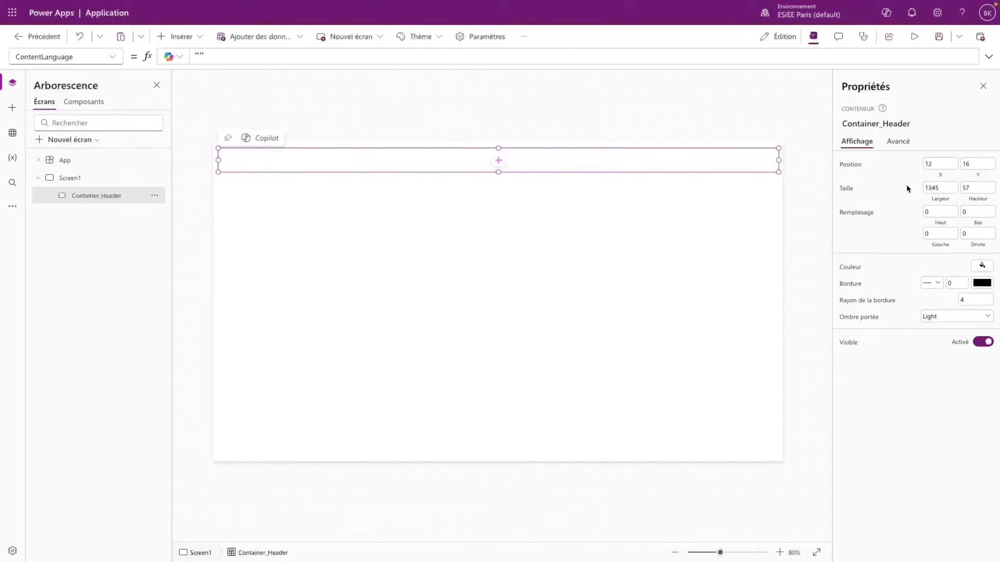
left_click(106, 57)
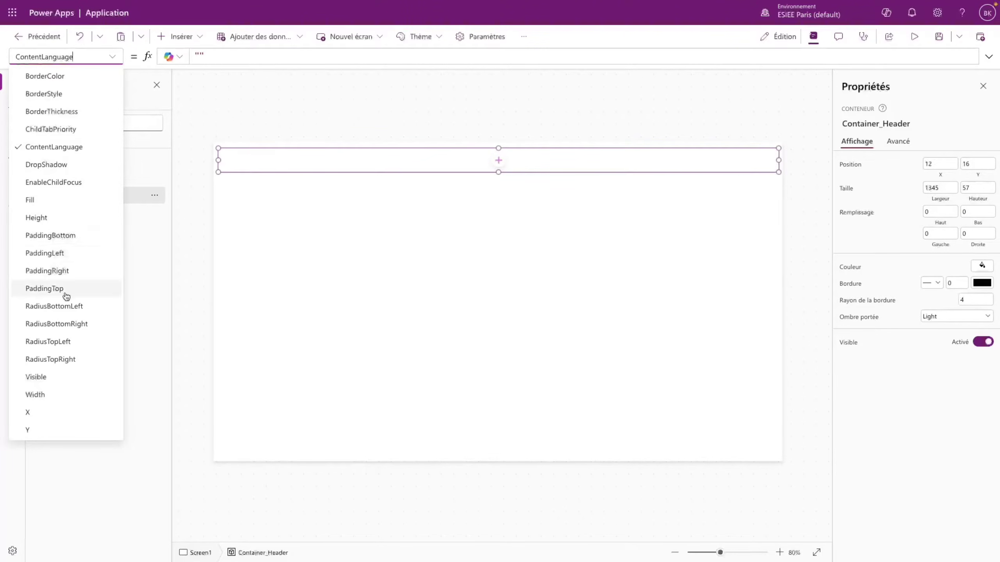
left_click(44, 394)
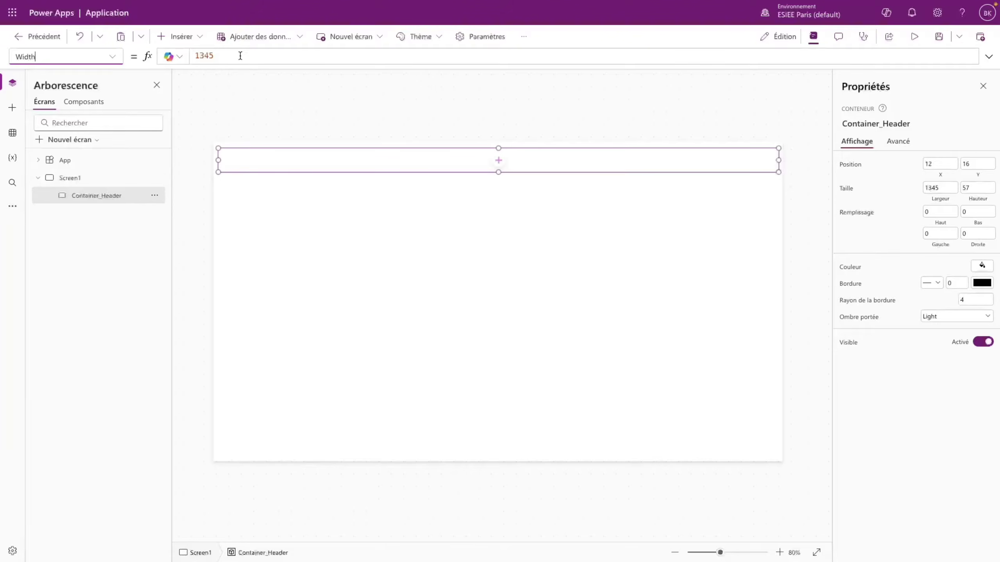
left_click_drag(240, 56, 152, 60)
type("Pa")
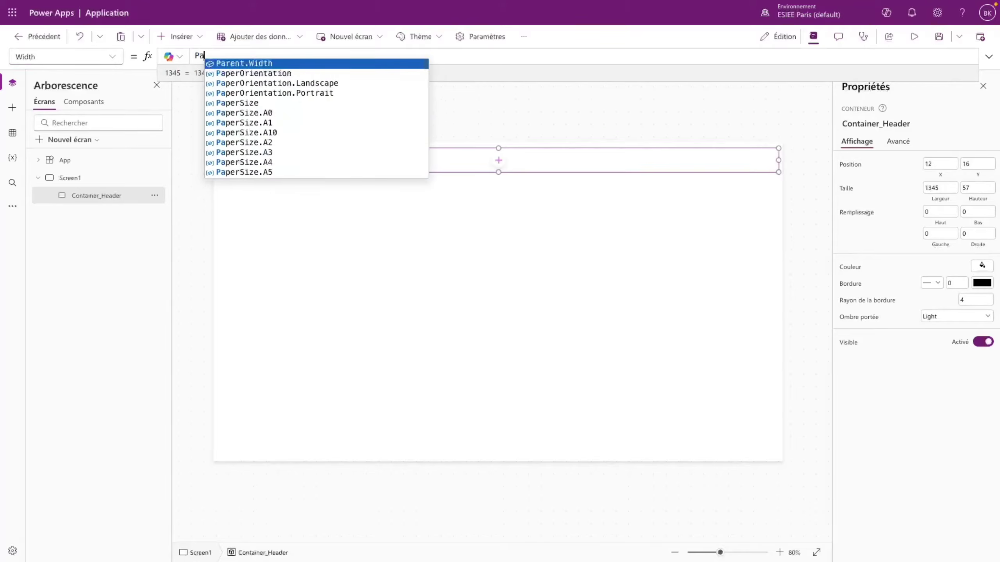
type("rent.")
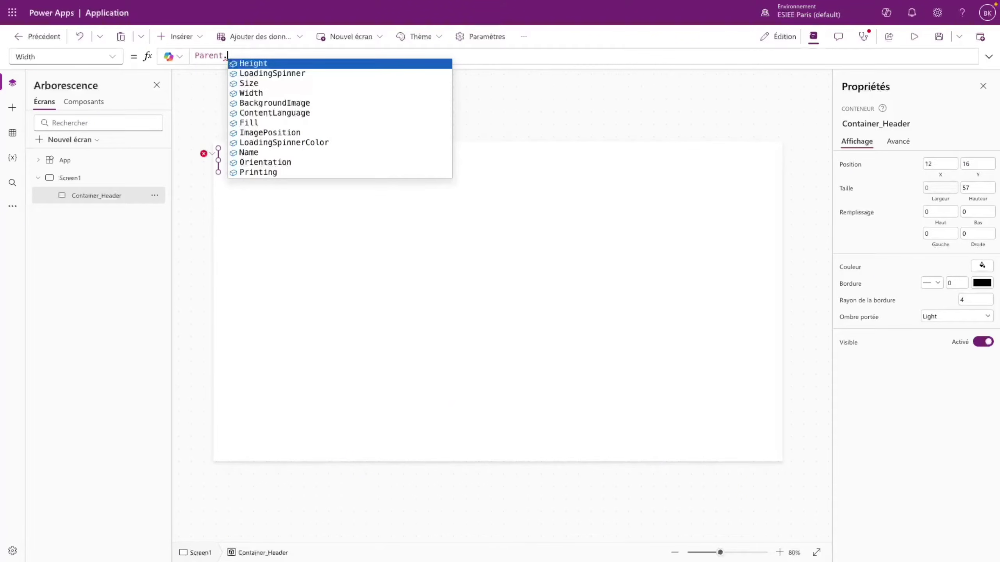
type("Width")
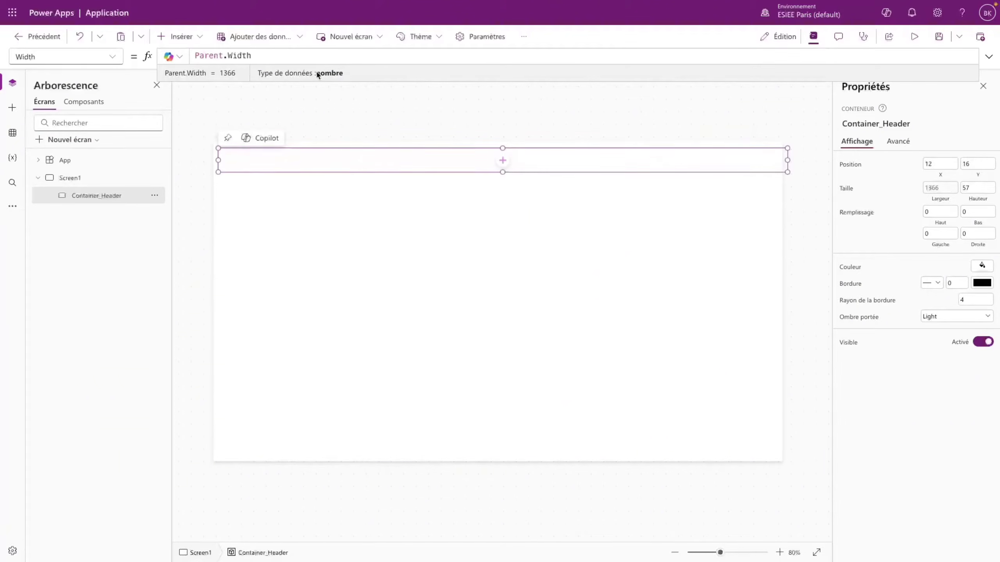
key("BackSpace")
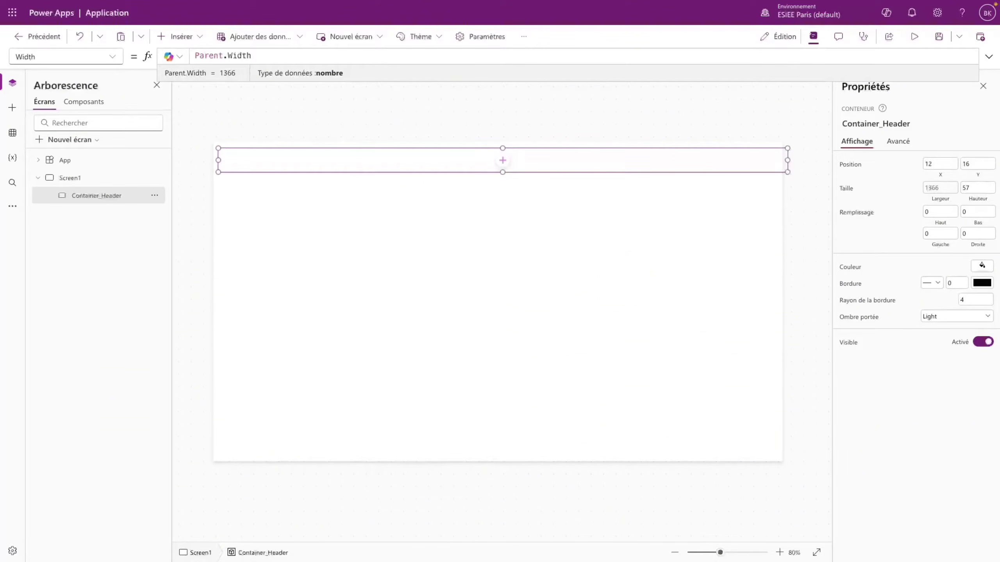
left_click(381, 173)
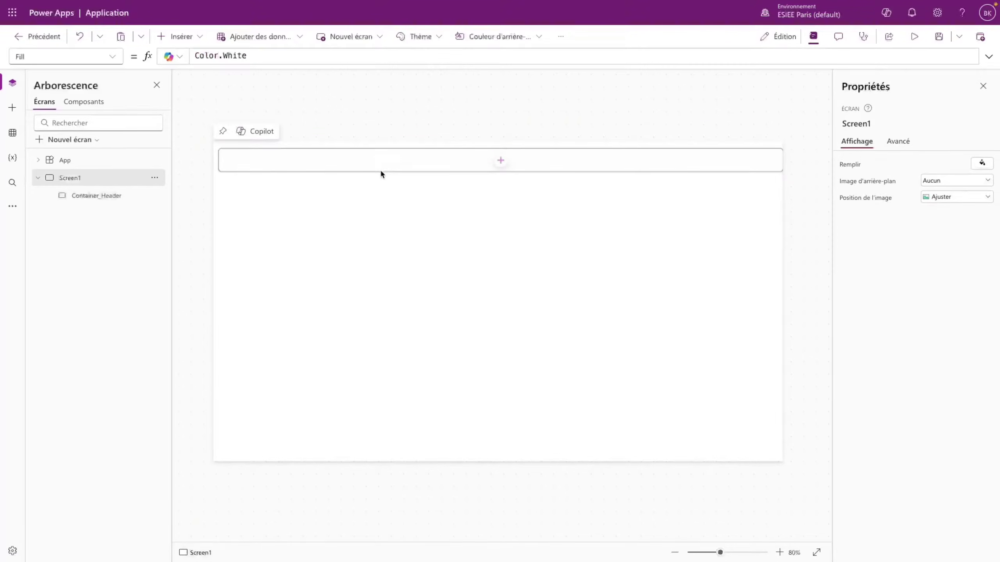
- Position Container_Header at X 5, Y 5 and verify the Parent.Width-10 width formula
left_click(355, 166)
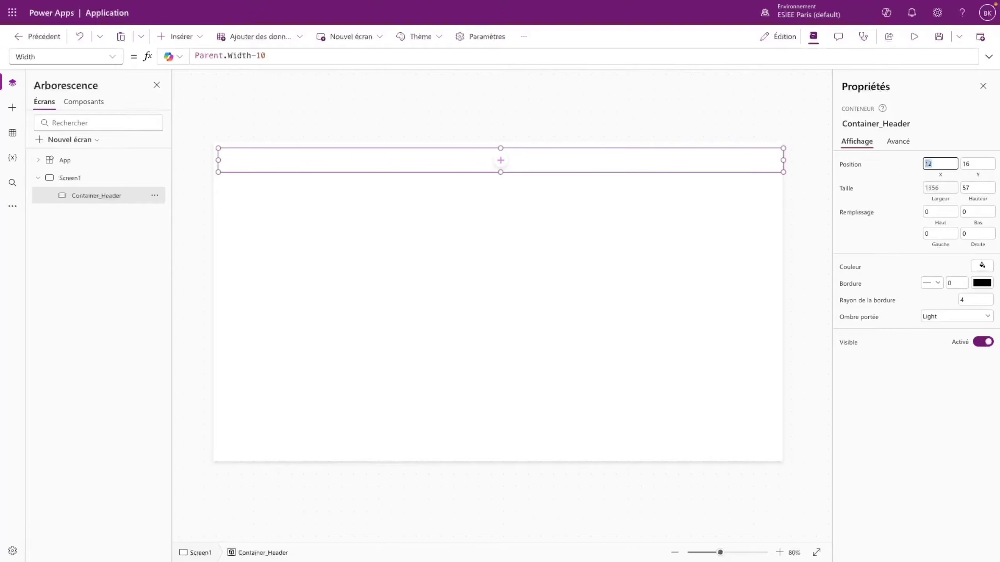
type("5")
left_click(507, 215)
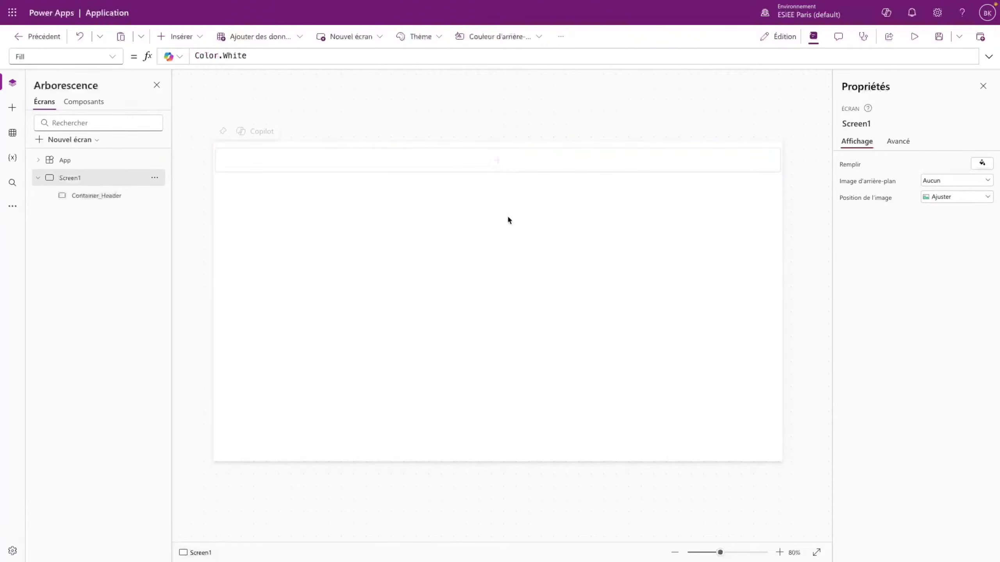
left_click(248, 173)
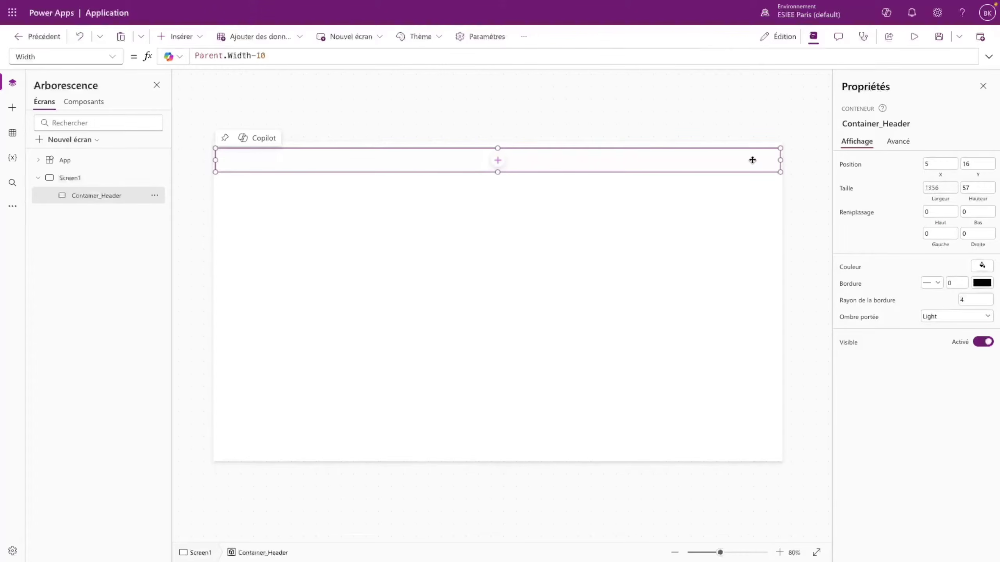
left_click(672, 220)
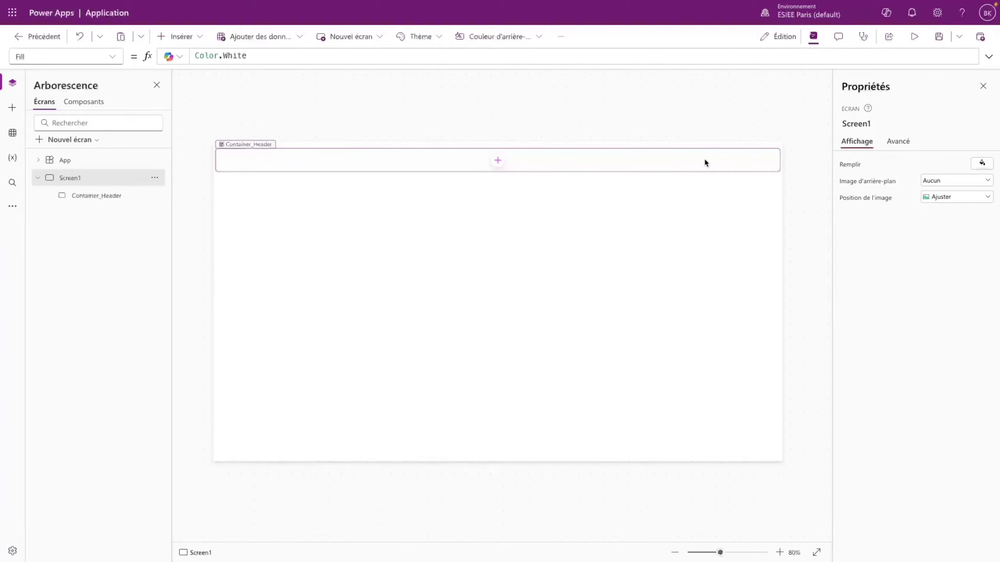
left_click(705, 162)
left_click(968, 163)
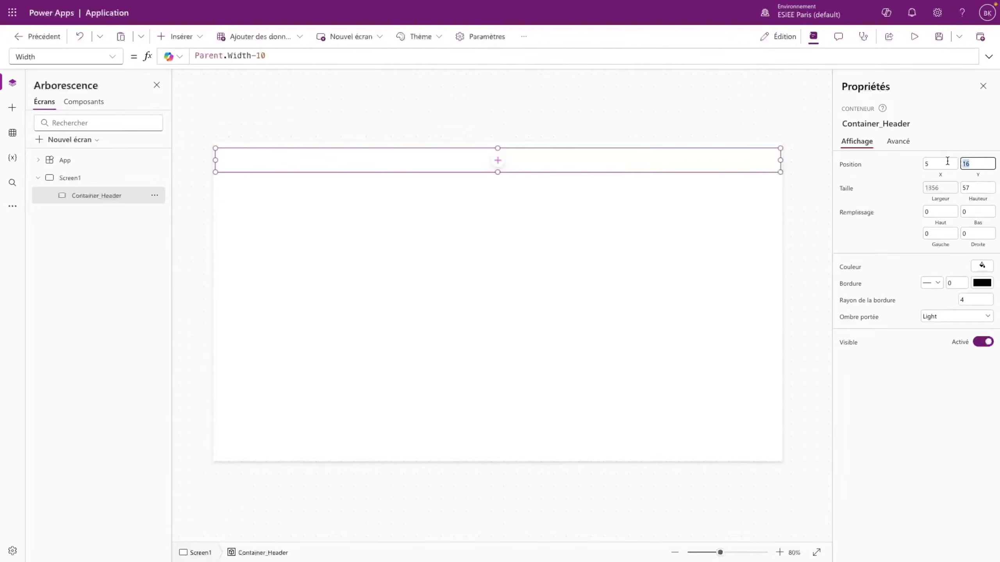
type("5")
left_click(907, 181)
left_click(563, 206)
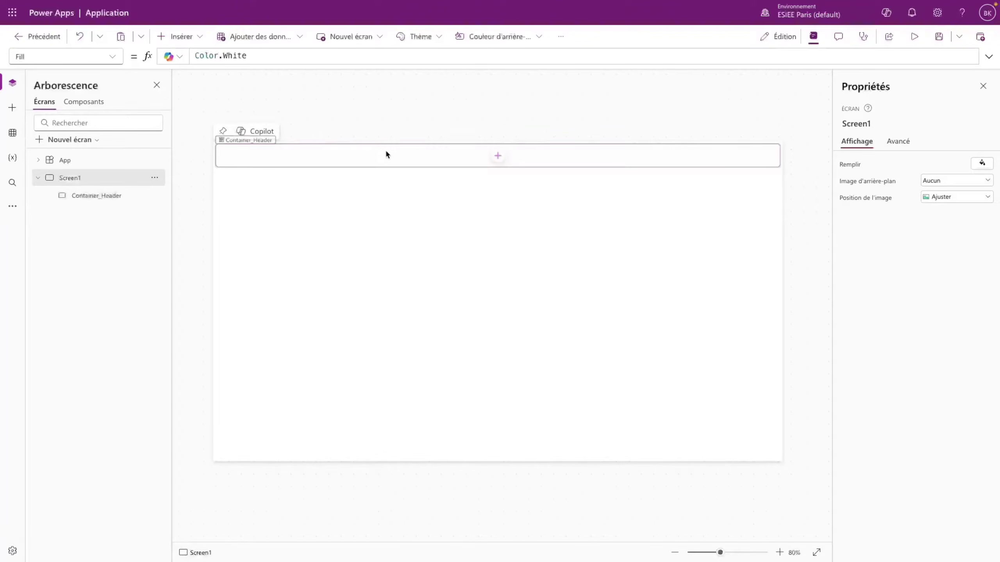
left_click(345, 153)
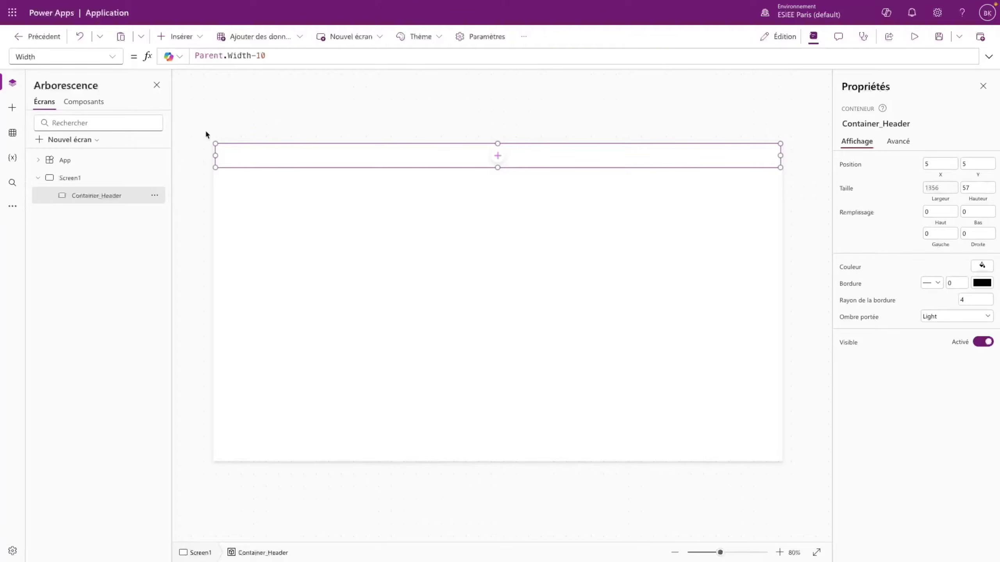
left_click_drag(277, 56, 193, 56)
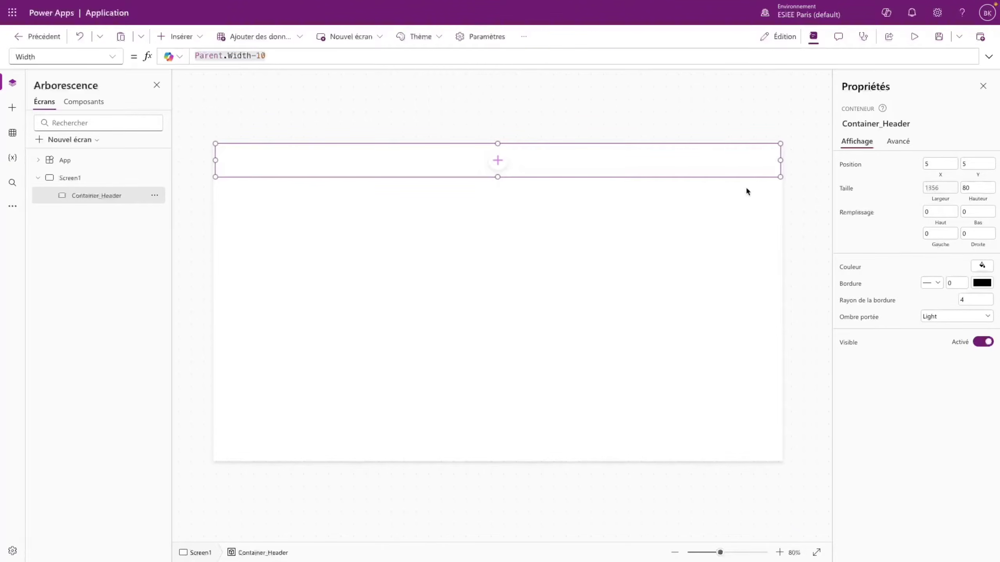
left_click(714, 203)
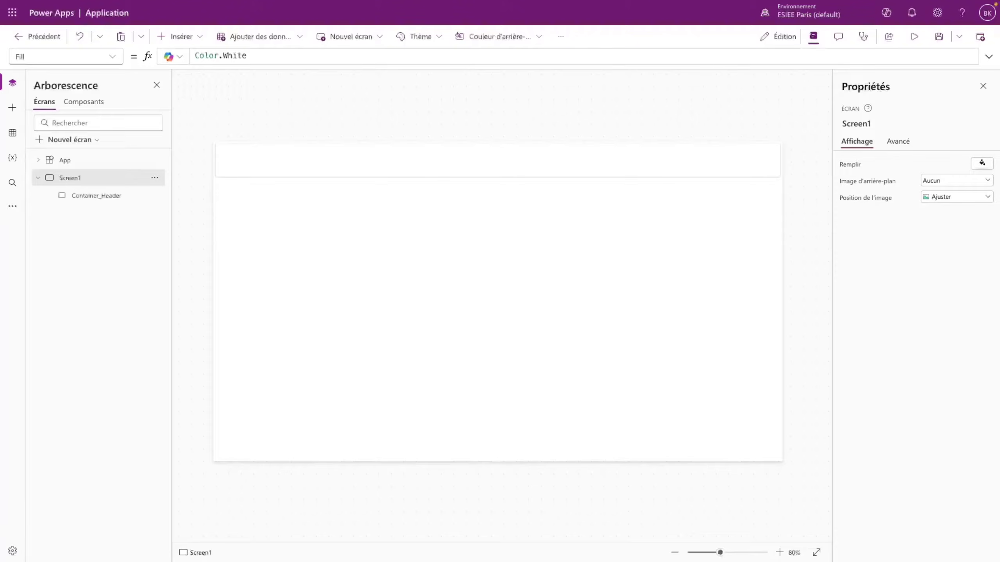
left_click(219, 162)
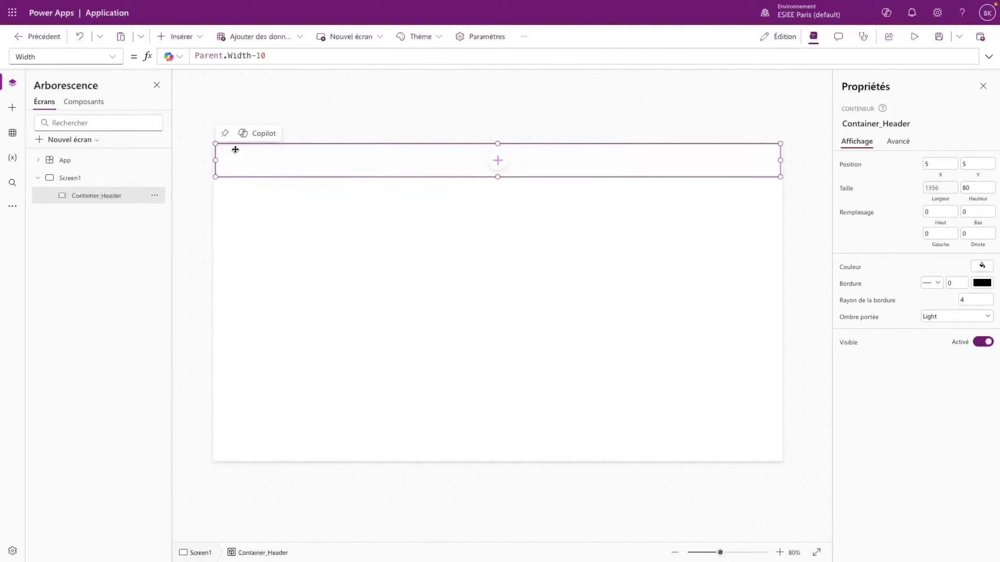
- Upload logo_super_ben (3).png to the media library and drag it into Container_Header
left_click(12, 205)
left_click(74, 213)
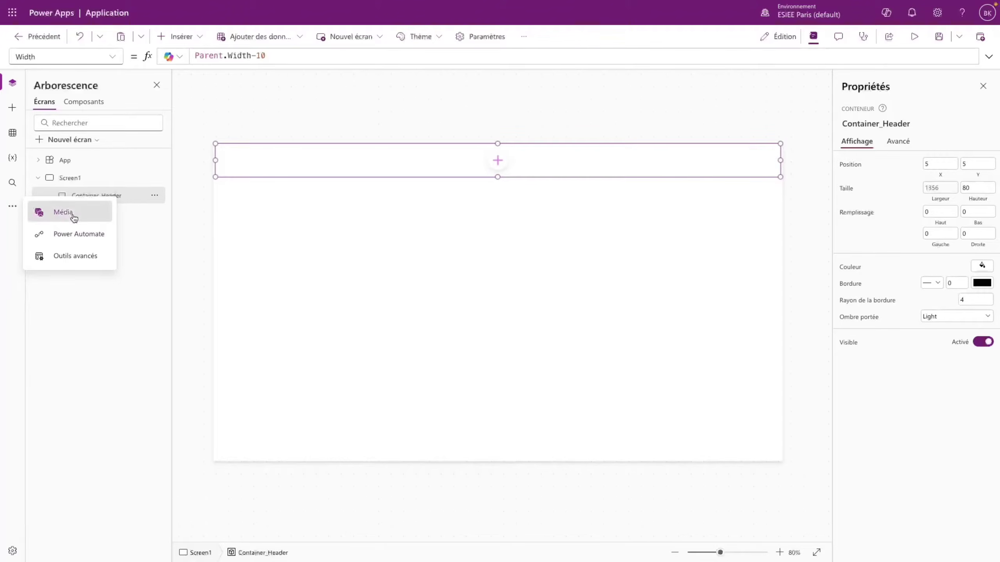
left_click(85, 124)
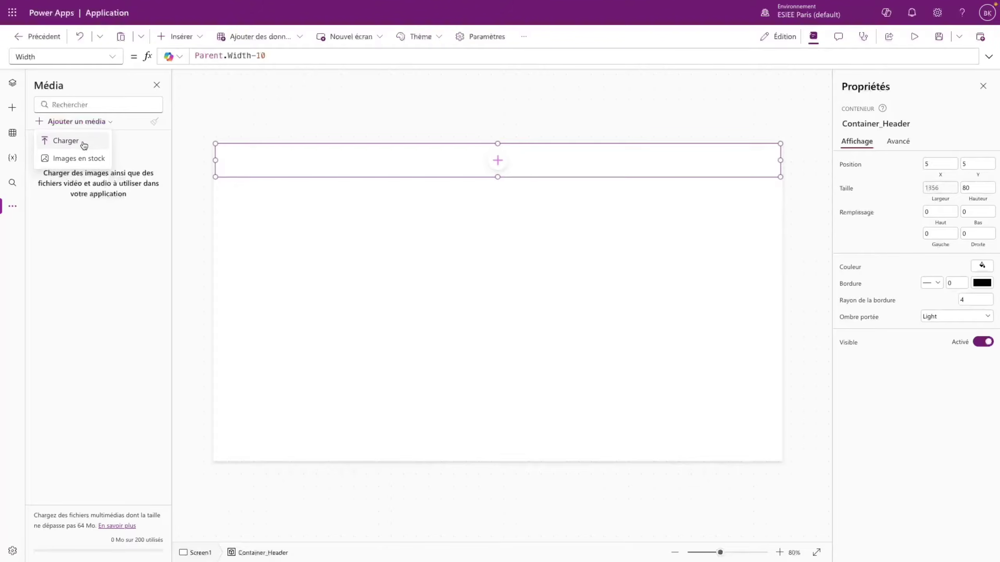
left_click(85, 144)
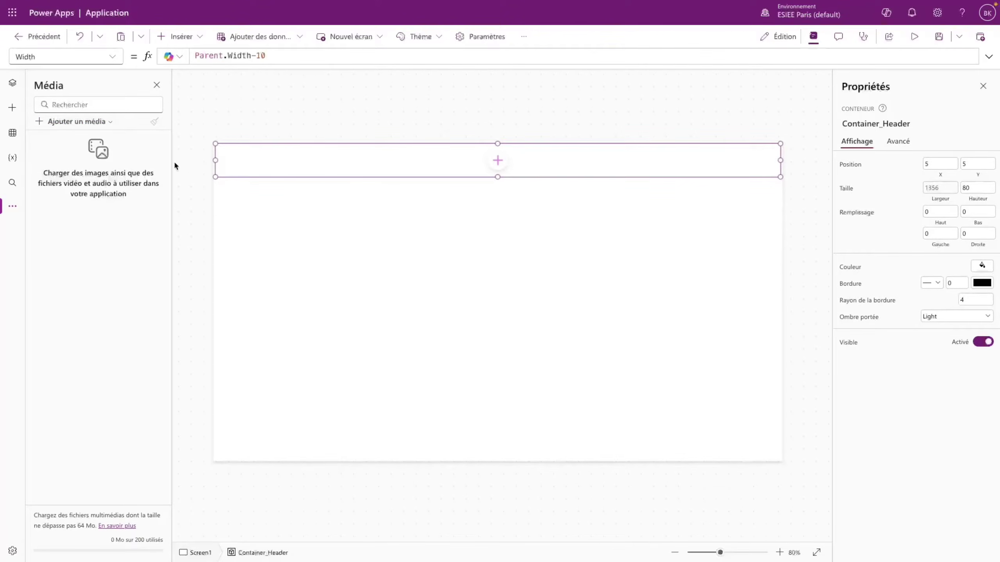
scroll(543, 279, "down", 5)
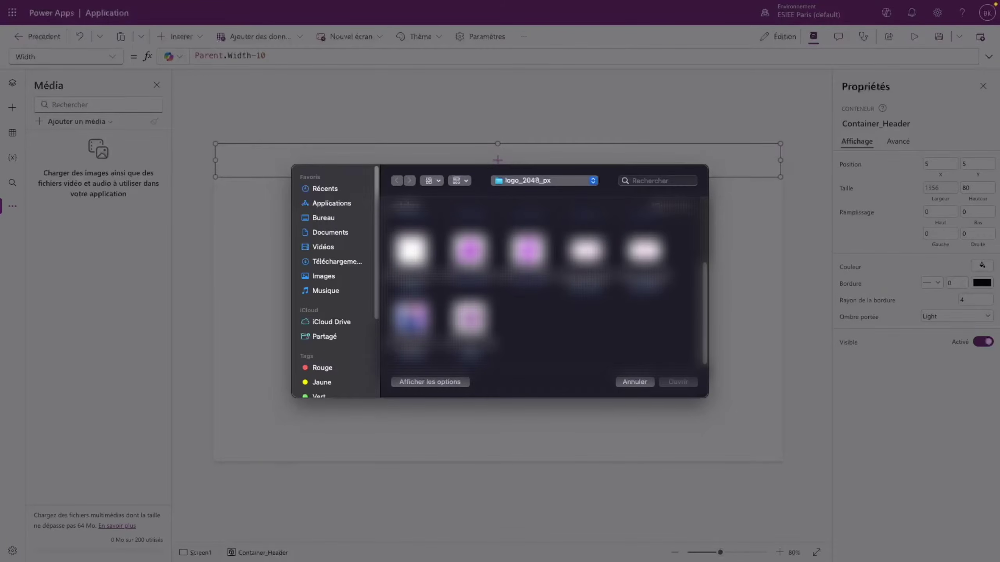
left_click(412, 321)
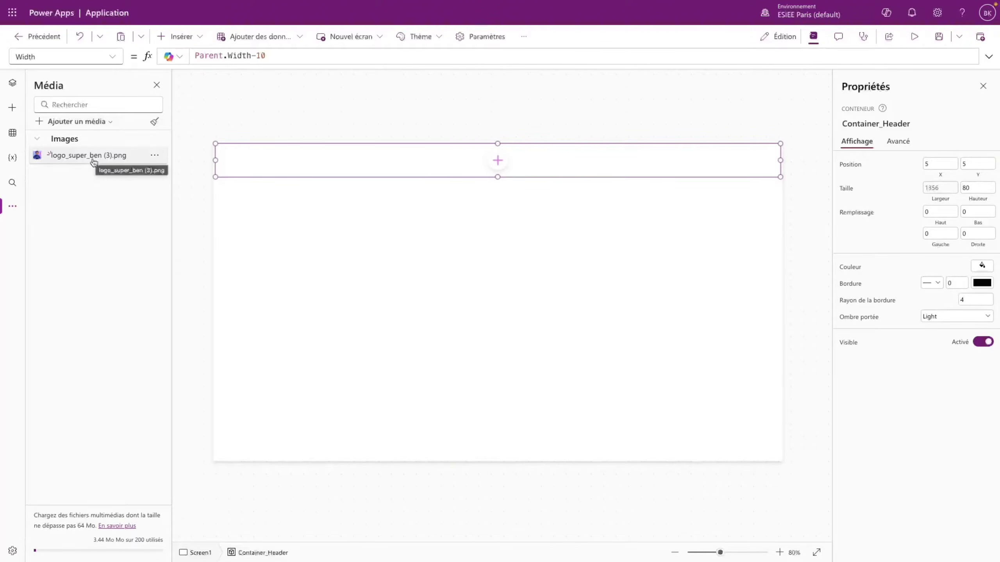
left_click(153, 155)
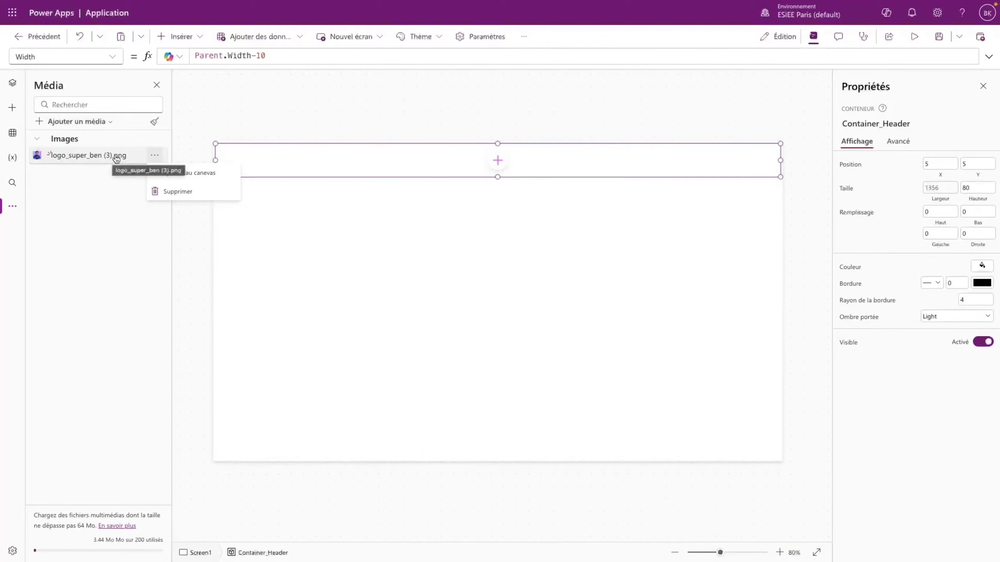
left_click_drag(116, 159, 230, 162)
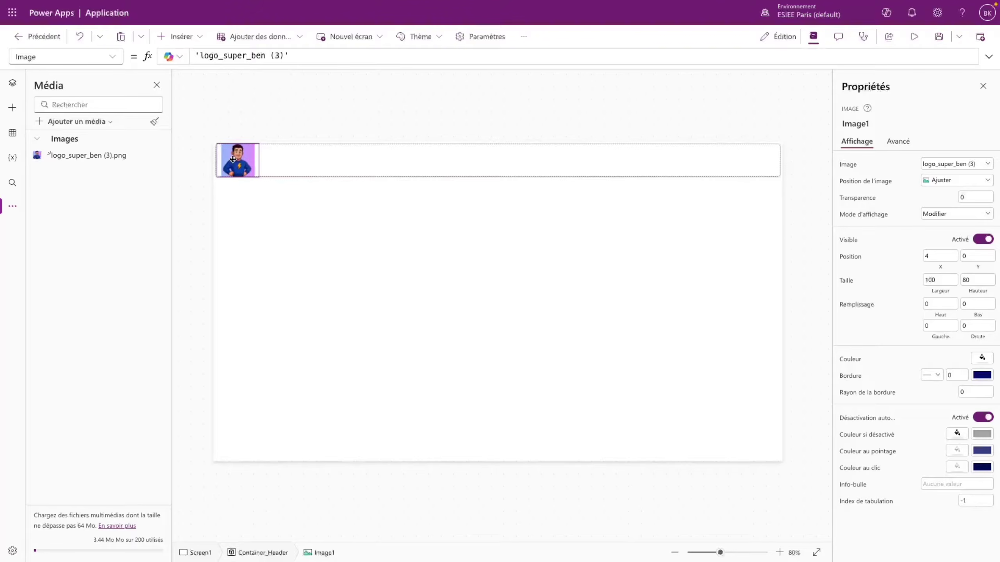
- Resize the logo image to 70 by 70
left_click(940, 255)
left_click(966, 256)
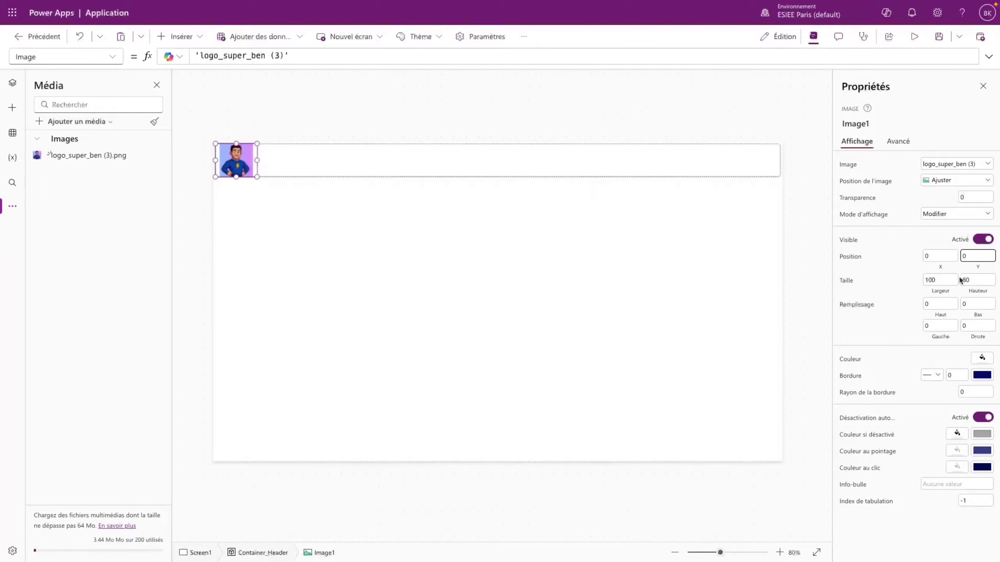
double_click(945, 281)
type("70")
double_click(992, 280)
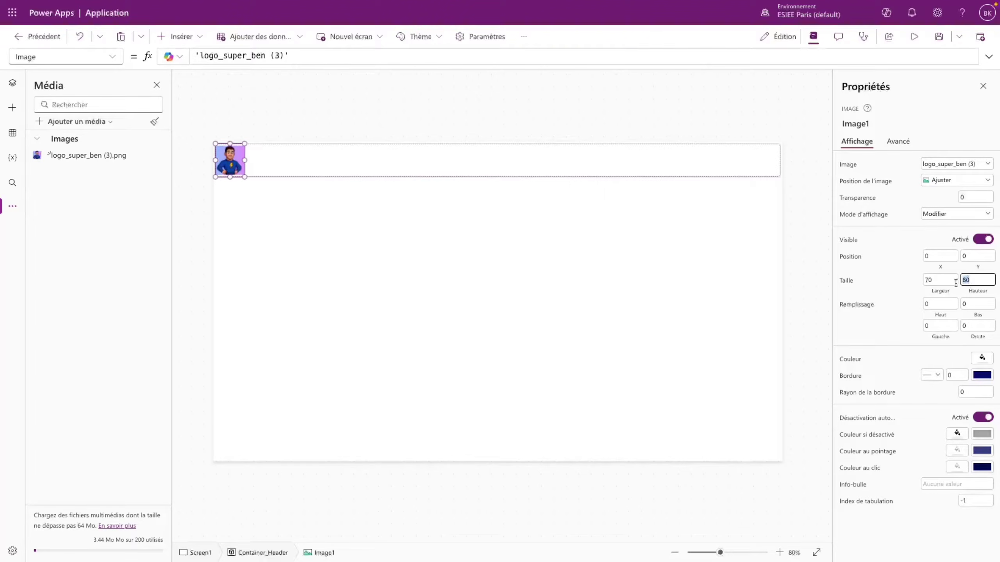
type("7")
key("Return")
- Place the logo at position X 5, Y 5 inside the header
left_click(458, 262)
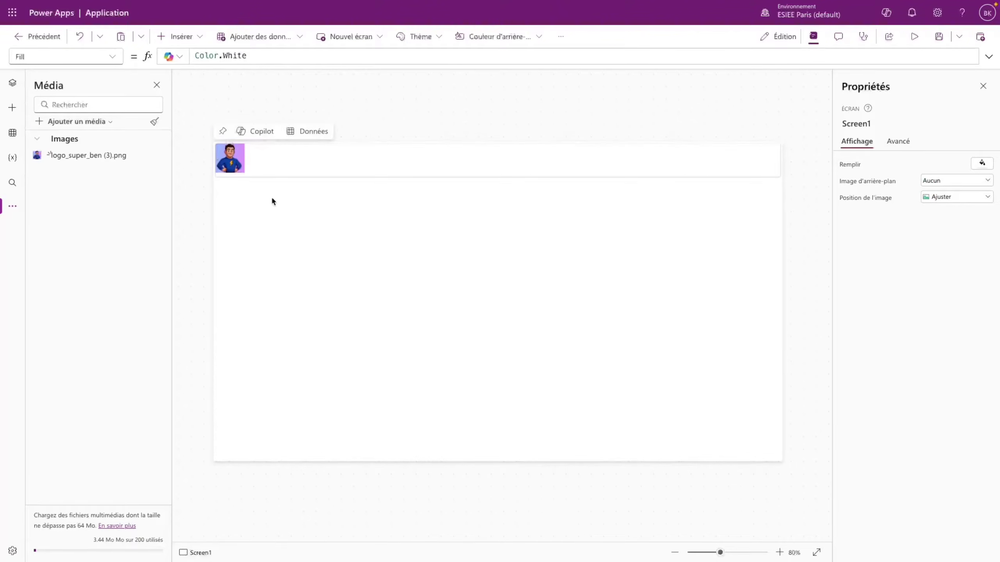
left_click(230, 158)
left_click(940, 256)
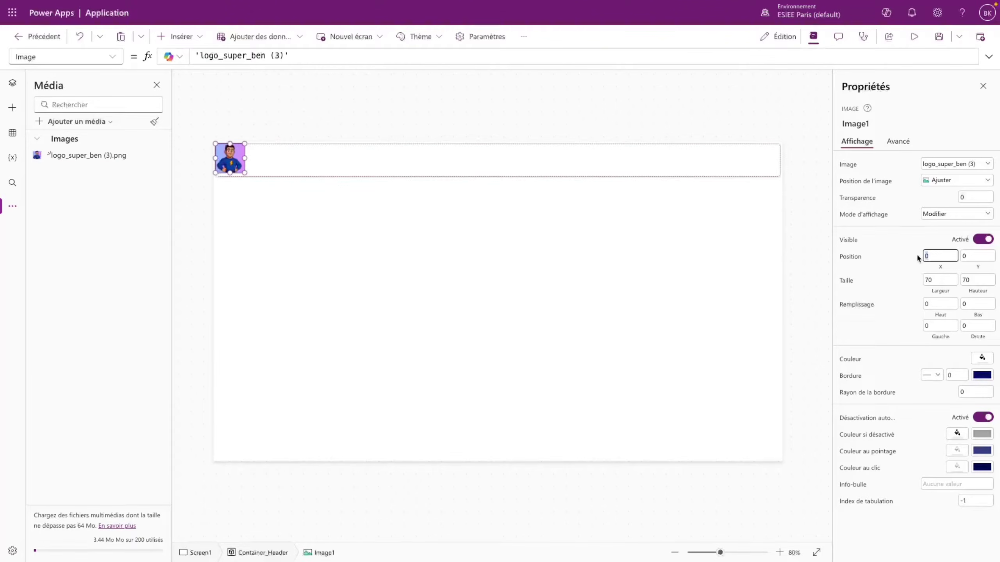
type("5")
left_click(963, 255)
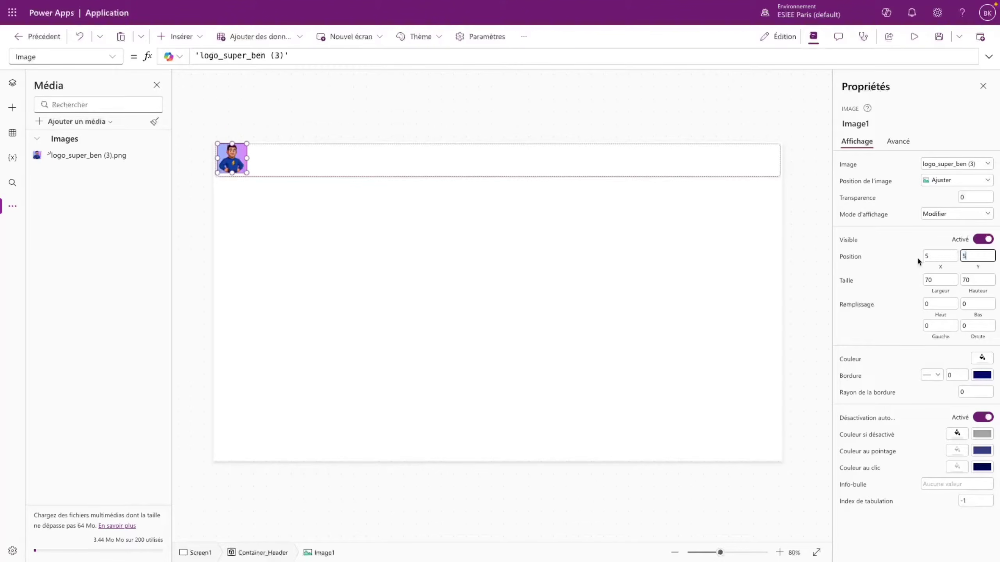
left_click(478, 246)
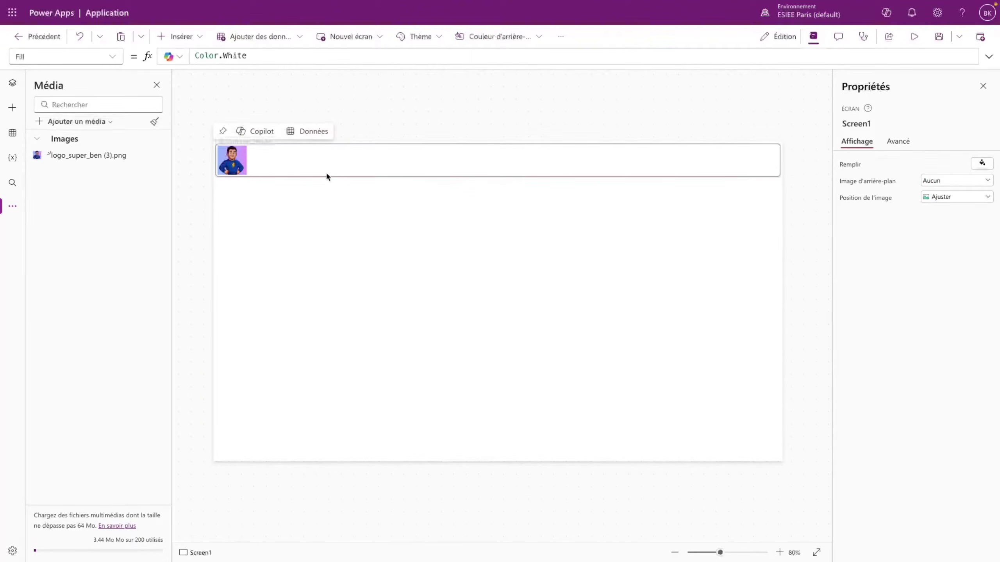
- Preview the app, then return and select Container_Header
left_click(913, 38)
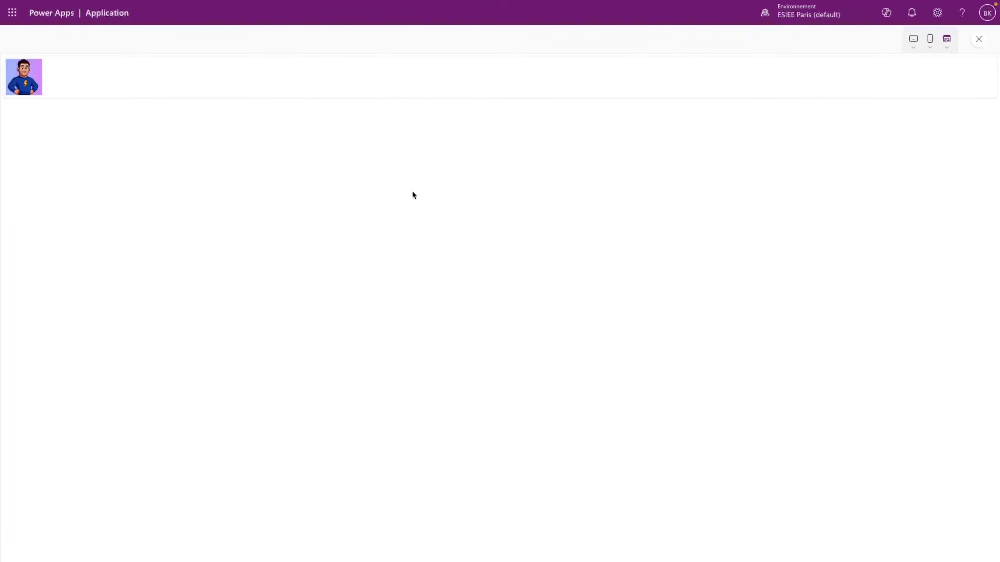
left_click(979, 39)
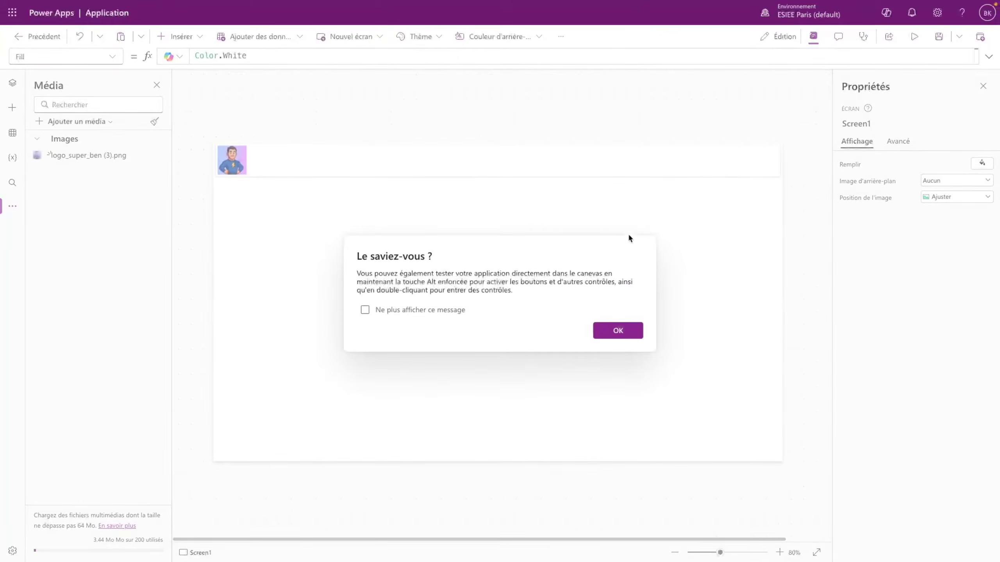
left_click(620, 330)
left_click(262, 174)
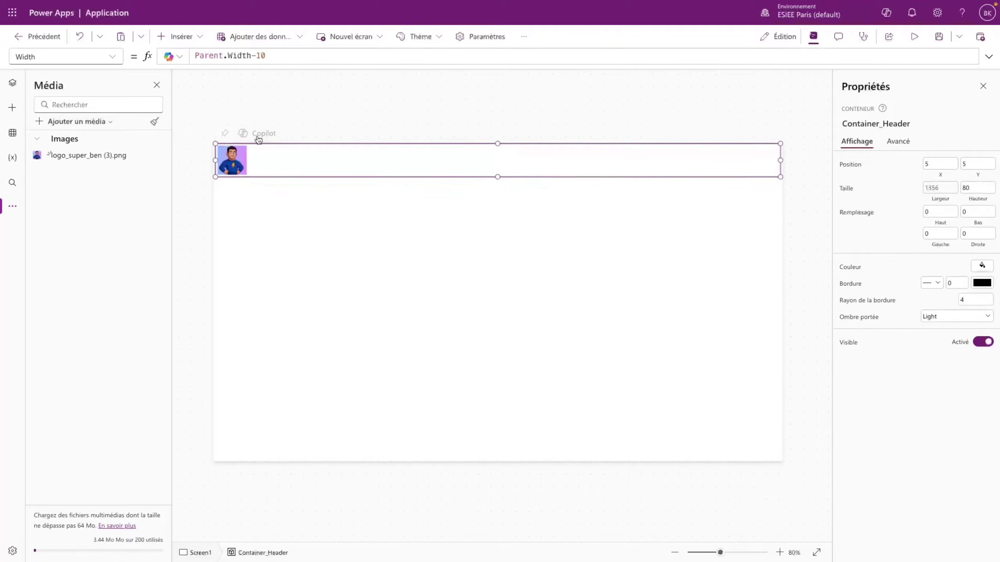
left_click(178, 37)
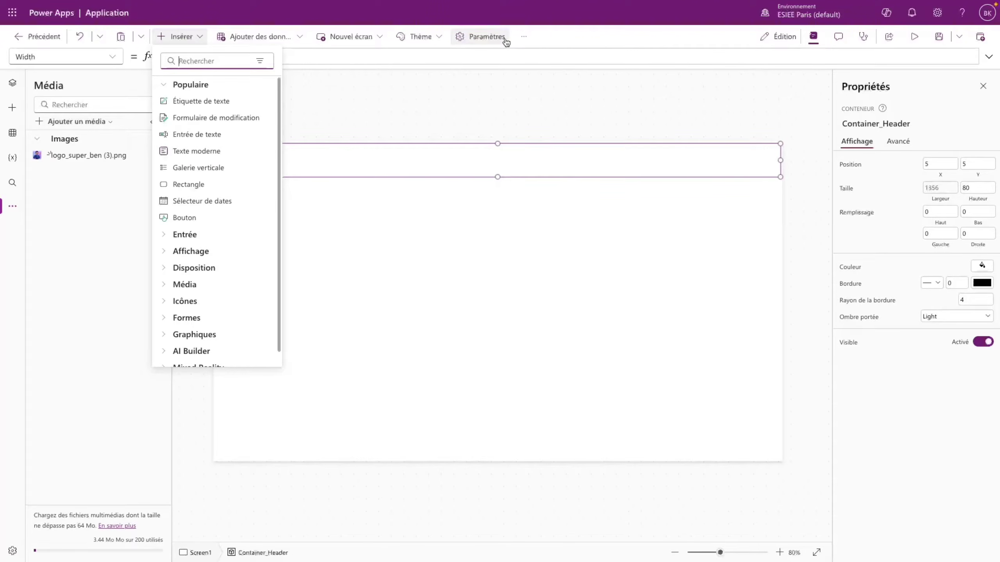
- Turn on the 'Contrôles et thèmes modernes' update under Paramètres > Mises à jour and close settings
left_click(488, 38)
left_click(280, 242)
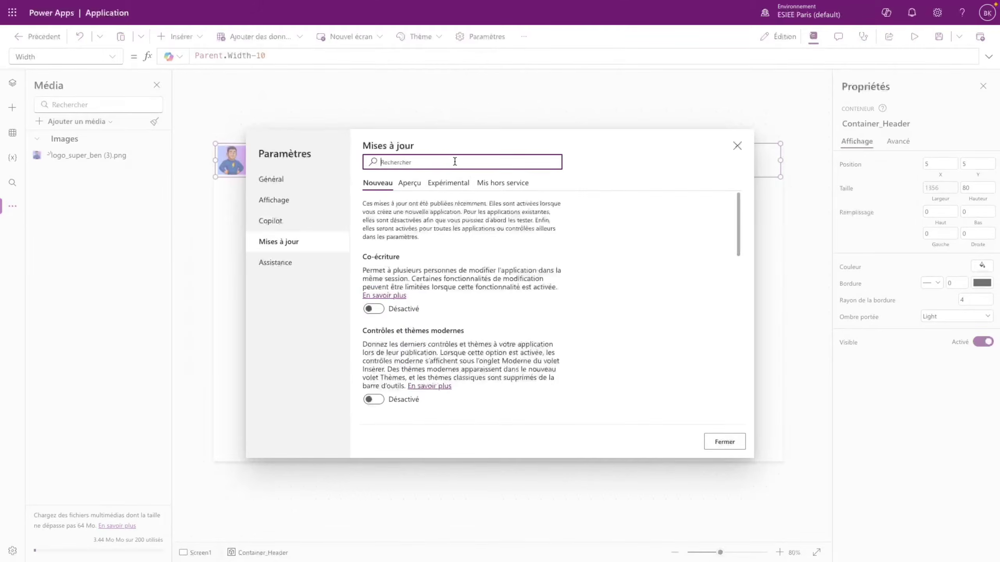
type("moder")
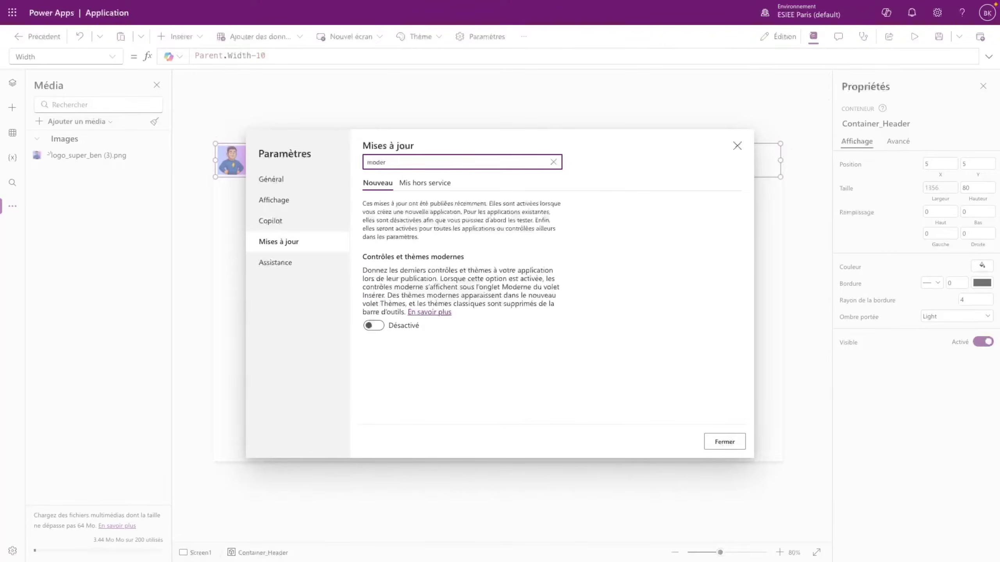
left_click(374, 326)
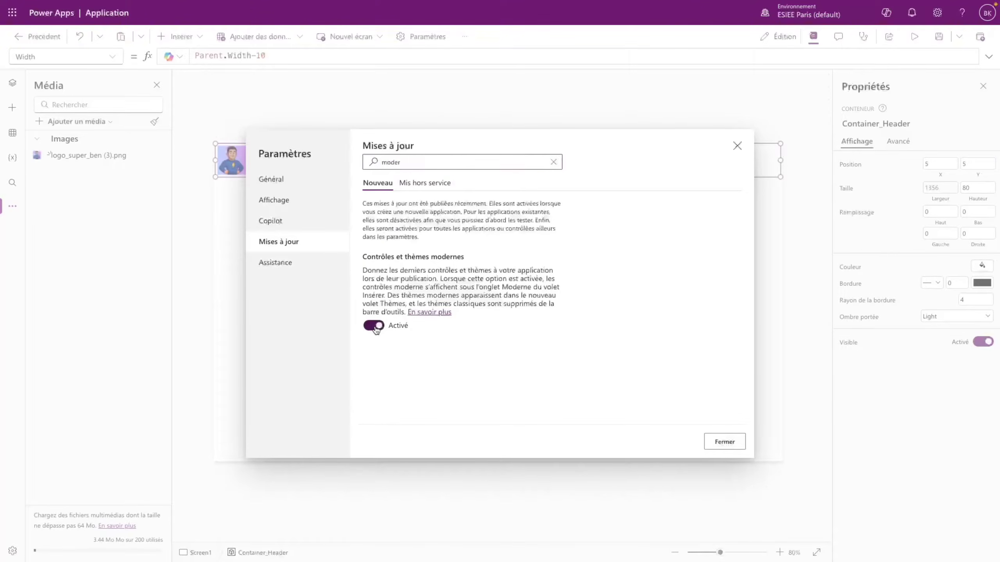
left_click(720, 442)
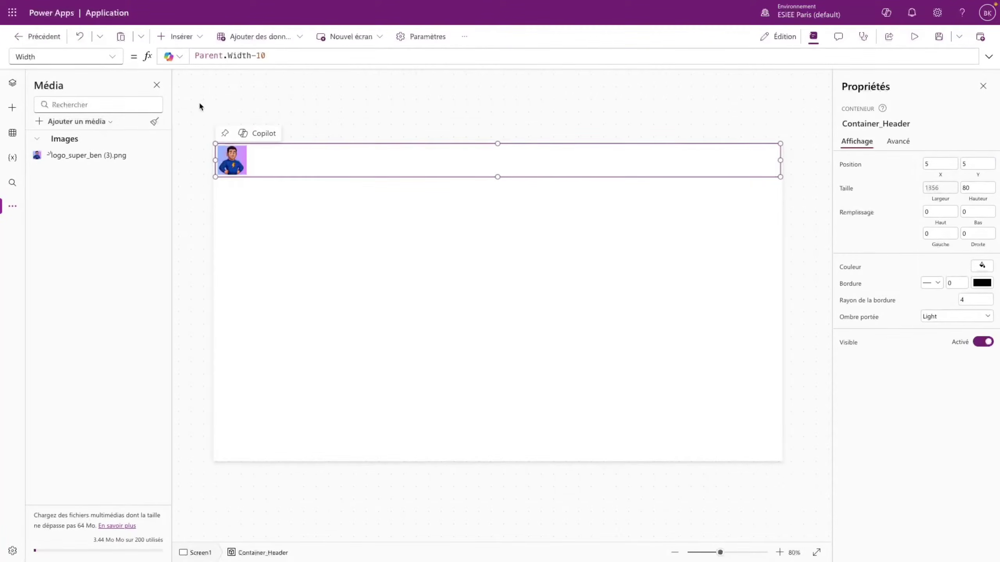
left_click(179, 37)
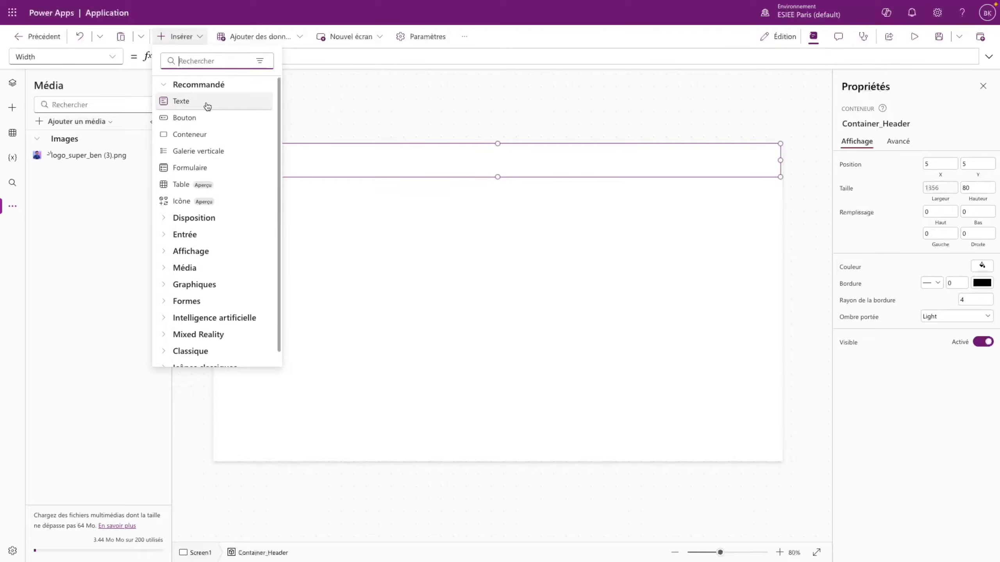
- Add a Texte control beside the logo reading 'Dashboard Equipe SuperBen.' and widen it to one line
left_click(207, 102)
left_click_drag(266, 164, 273, 163)
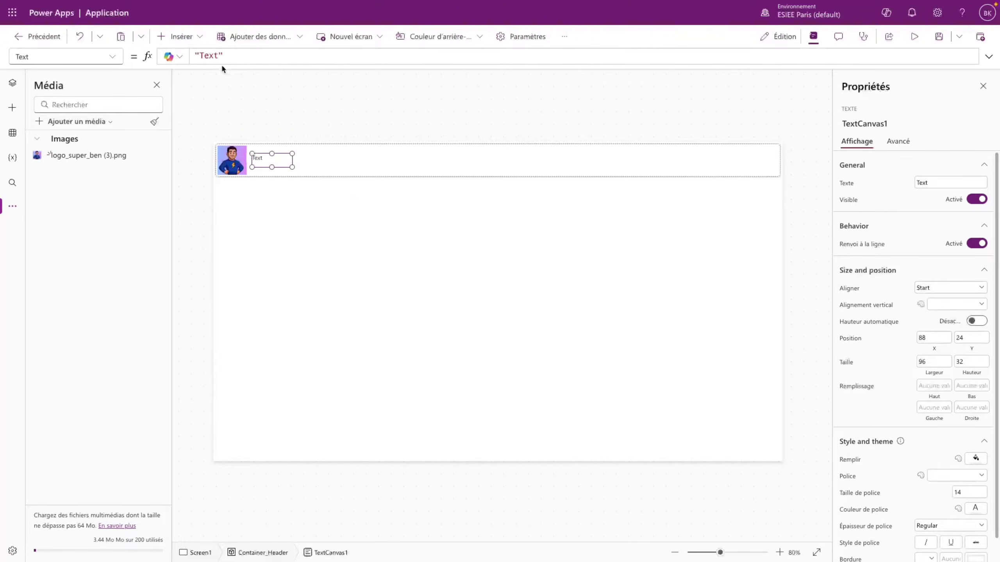
left_click(211, 59)
double_click(209, 56)
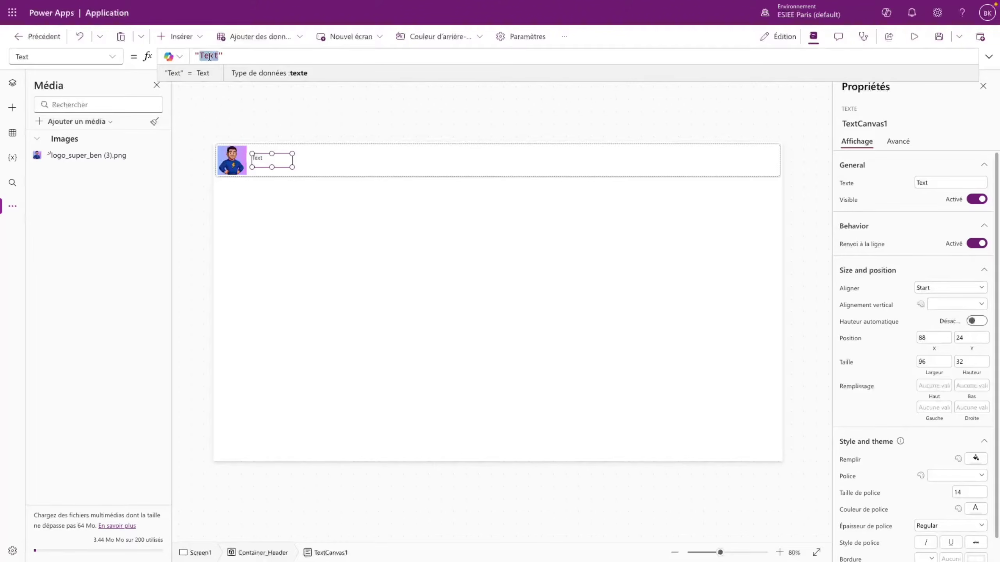
type("Das")
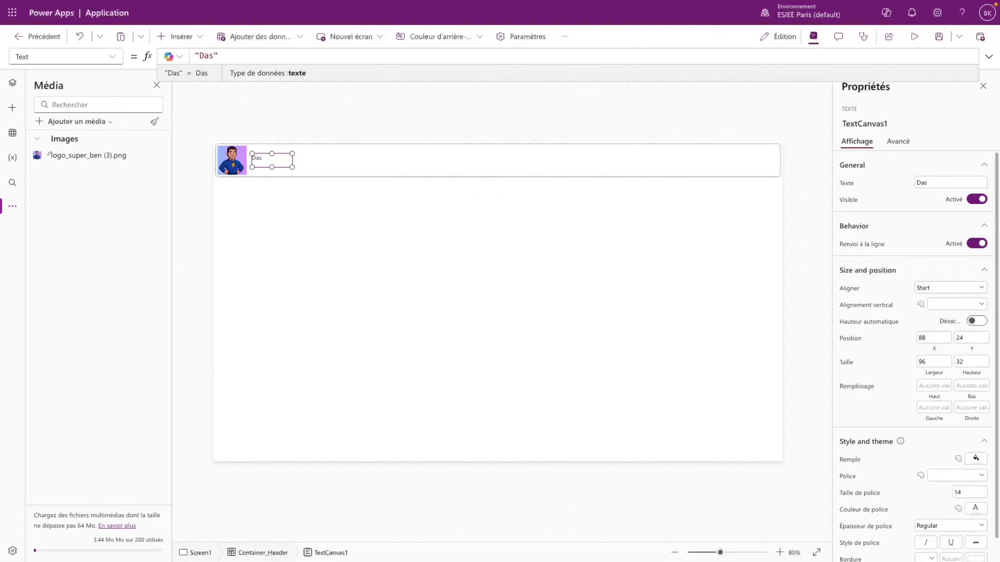
type("hboard Equipe Su")
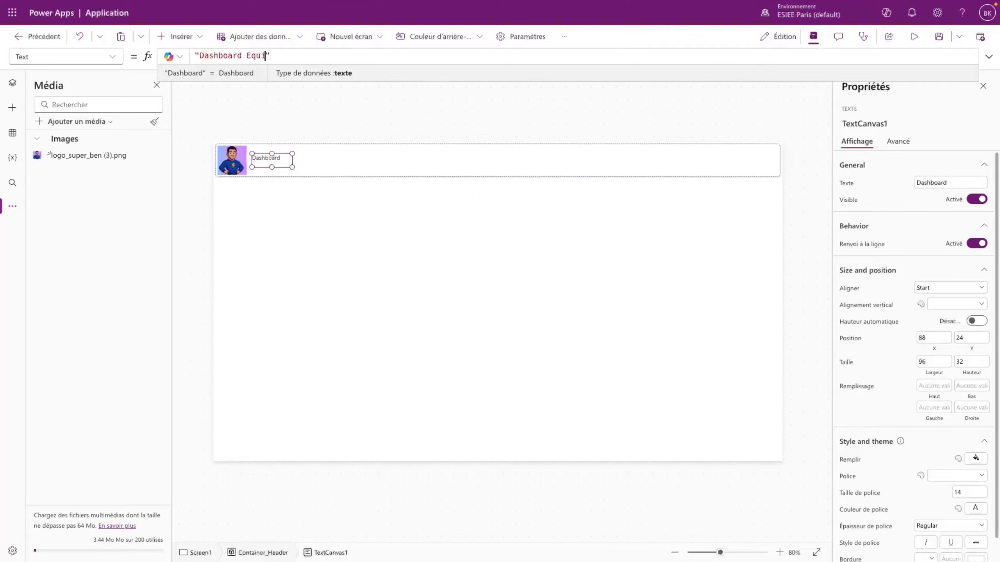
type("perBen.")
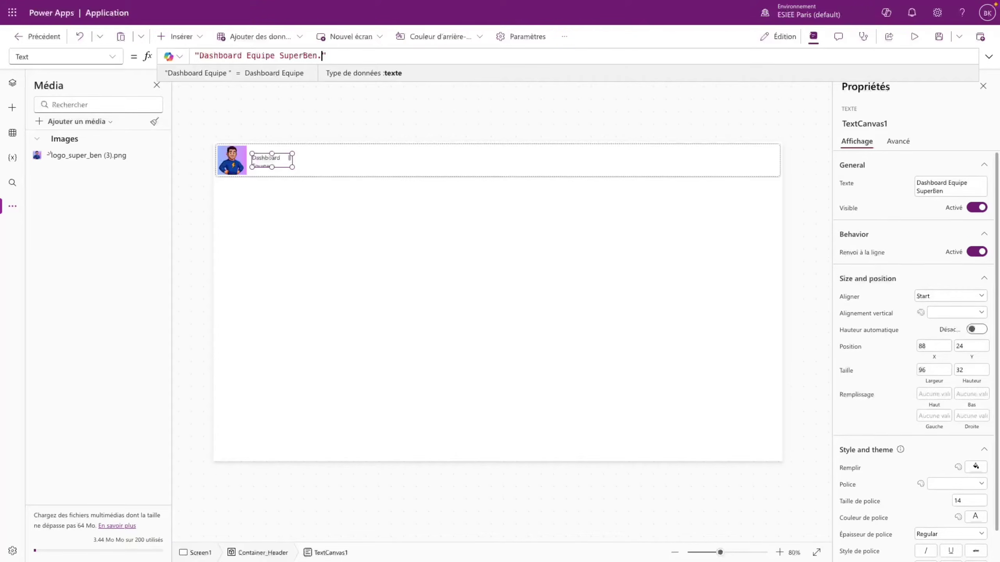
left_click_drag(292, 153, 341, 157)
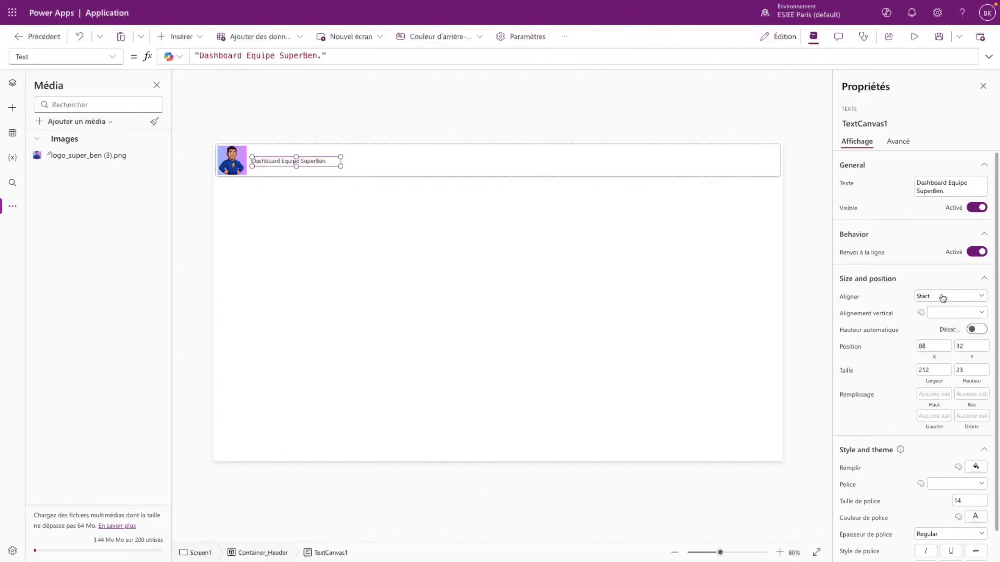
- Make the title text blue, font size 20, in the Segoe UI font
scroll(951, 328, "down", 1)
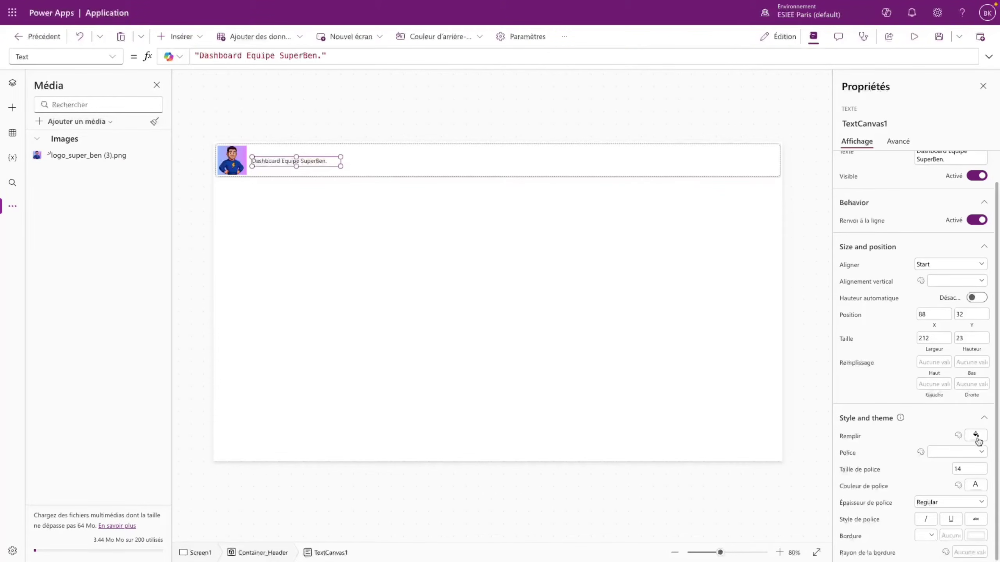
left_click(976, 485)
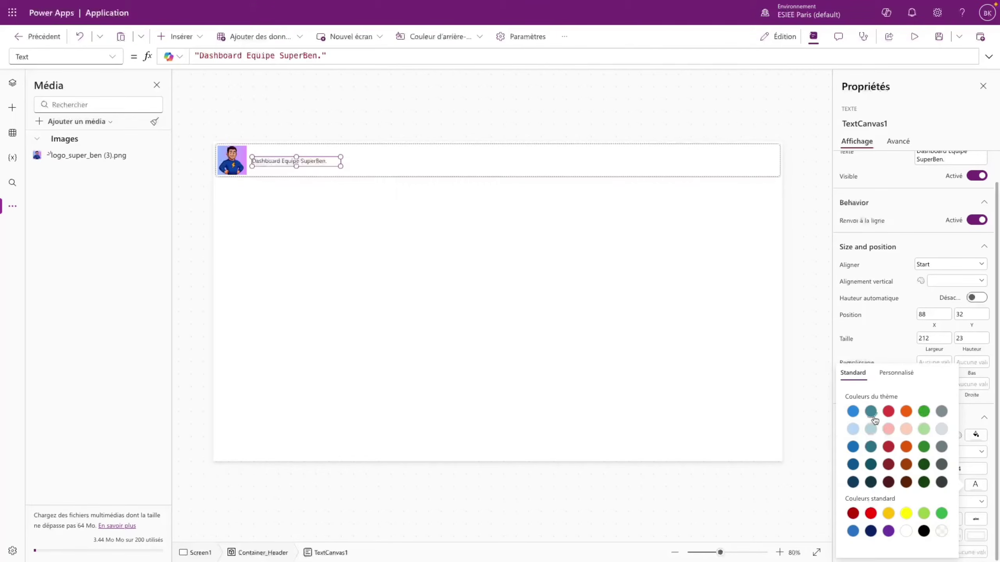
left_click(856, 415)
left_click(882, 351)
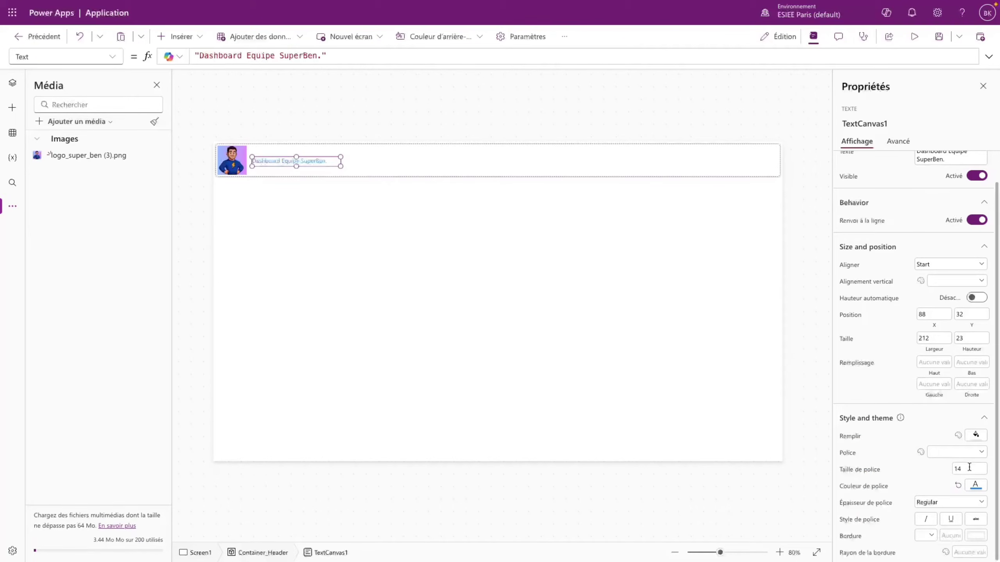
left_click_drag(969, 468, 944, 465)
type("20")
left_click(939, 452)
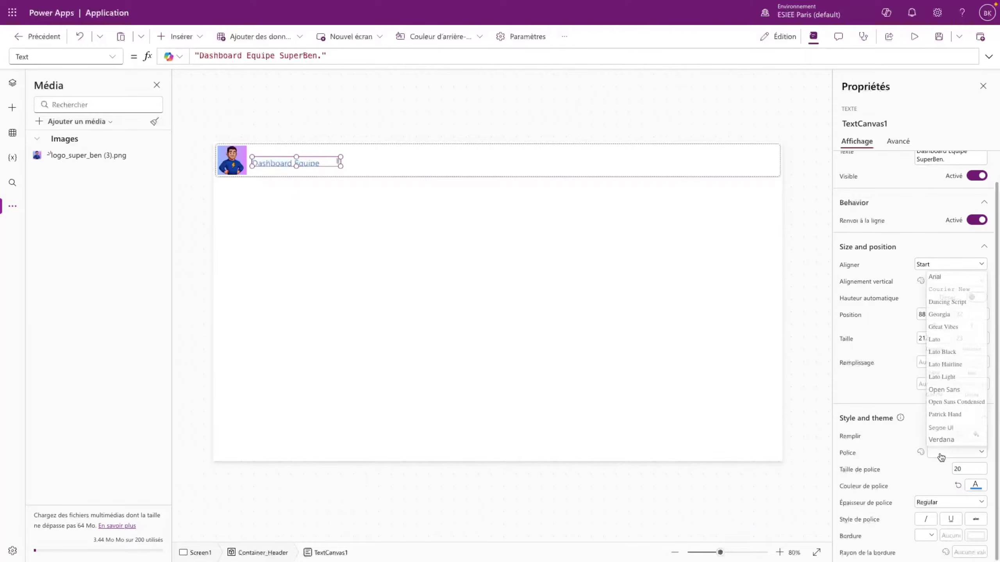
left_click(951, 427)
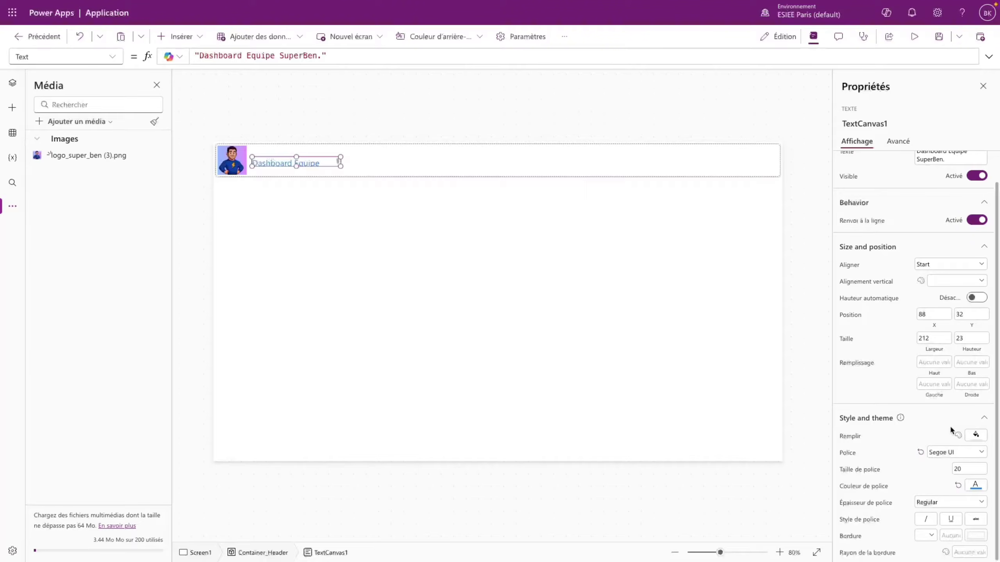
- Make the title bold at font size 28 and widen its box to fit one line
left_click(937, 503)
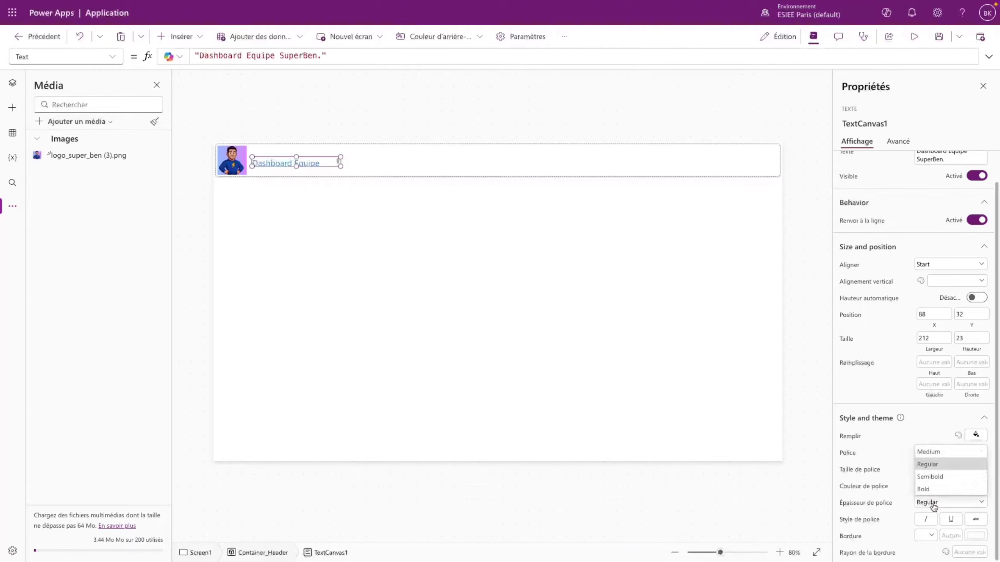
left_click(933, 489)
left_click_drag(340, 157, 379, 156)
left_click(957, 469)
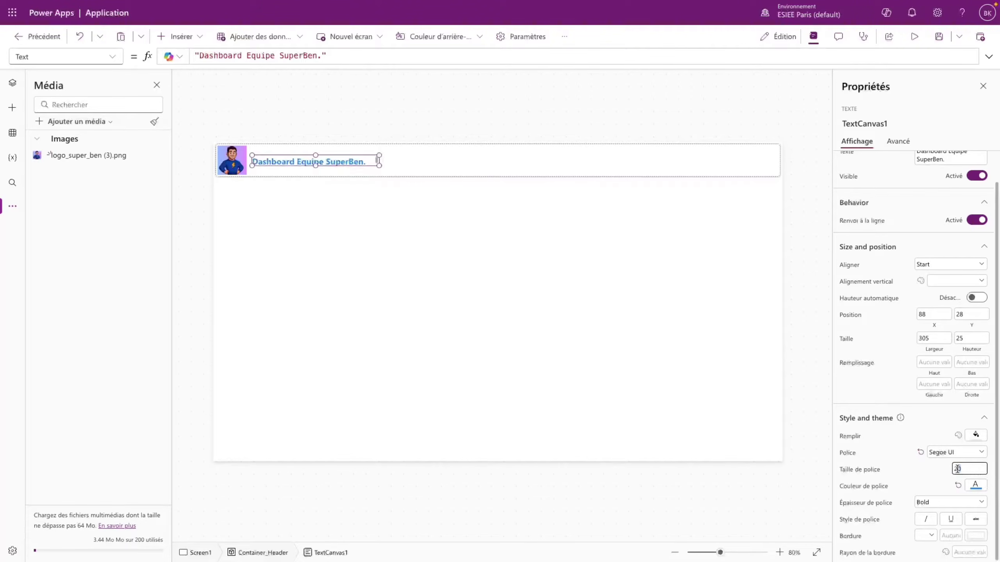
type("28")
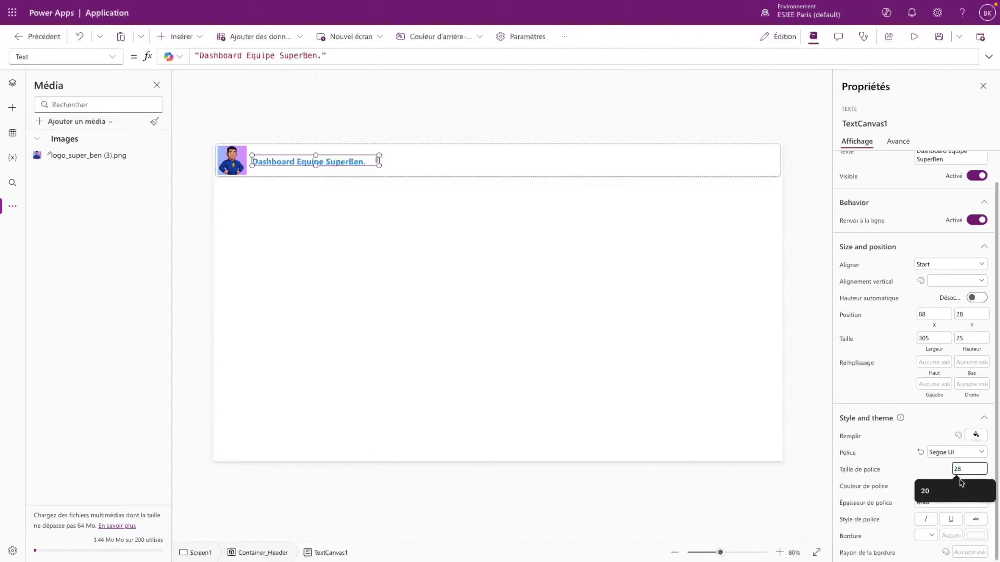
key("Return")
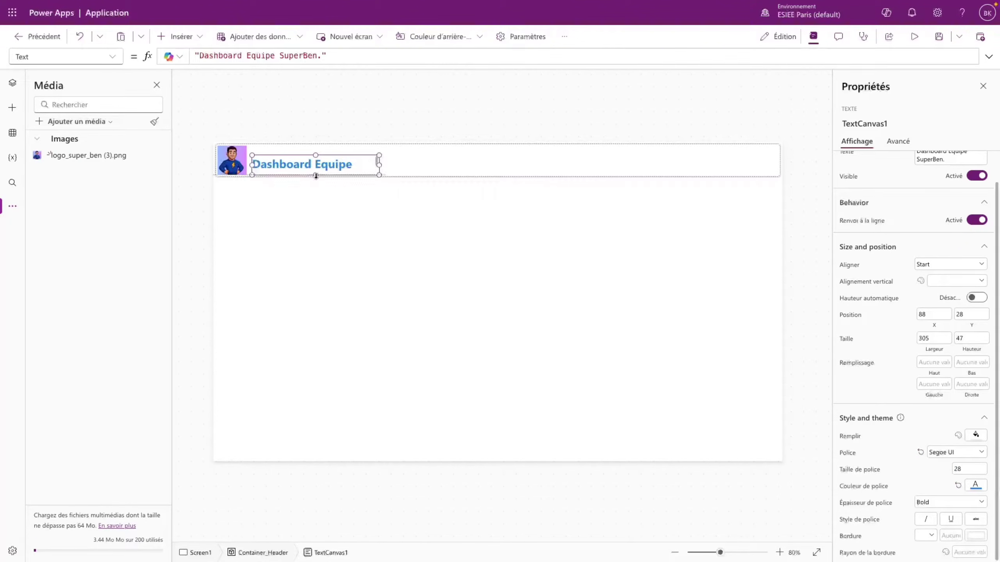
left_click_drag(381, 165, 405, 159)
left_click(508, 166)
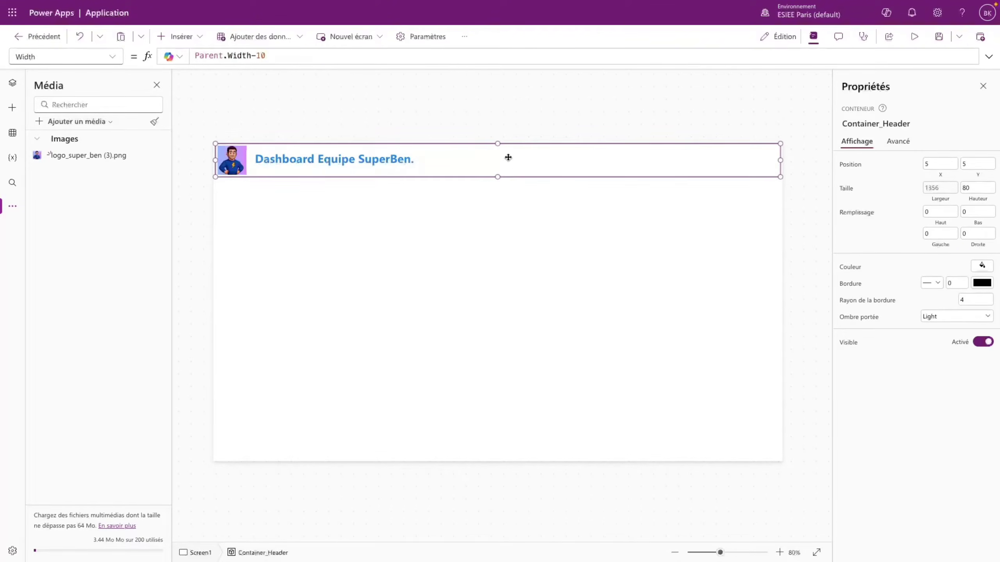
- Set the title's Y formula to Parent.Height/2 - Self.Height/2 to centre it vertically in the header
left_click(396, 164)
left_click(962, 371)
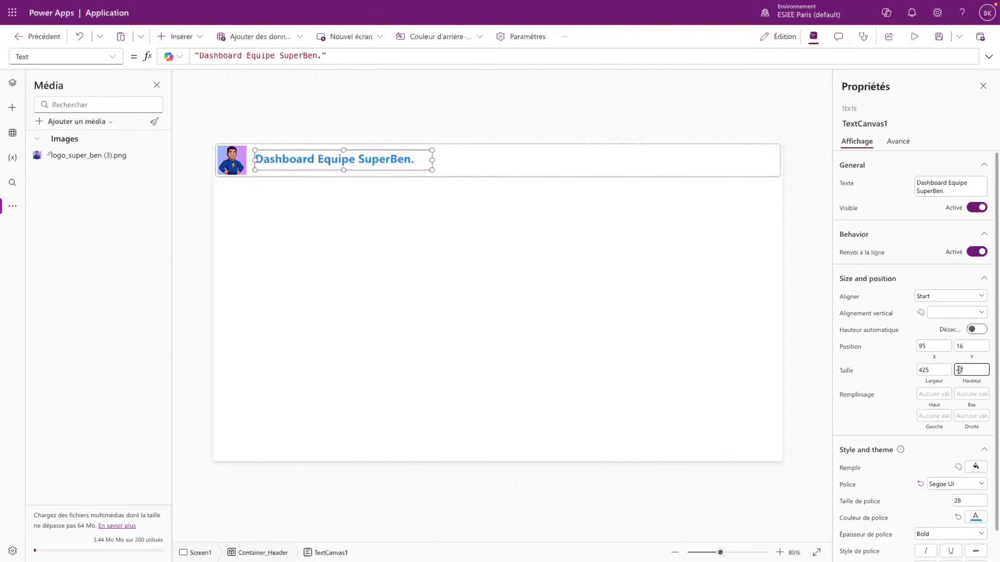
left_click(115, 59)
scroll(41, 366, "down", 3)
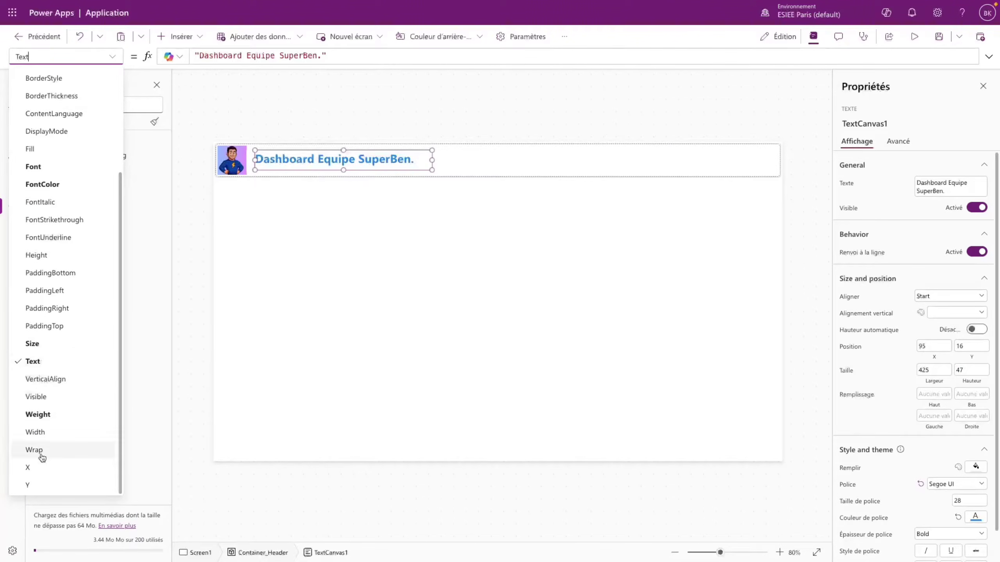
left_click(28, 483)
left_click(223, 59)
key("ctrl+a")
type("Parent.")
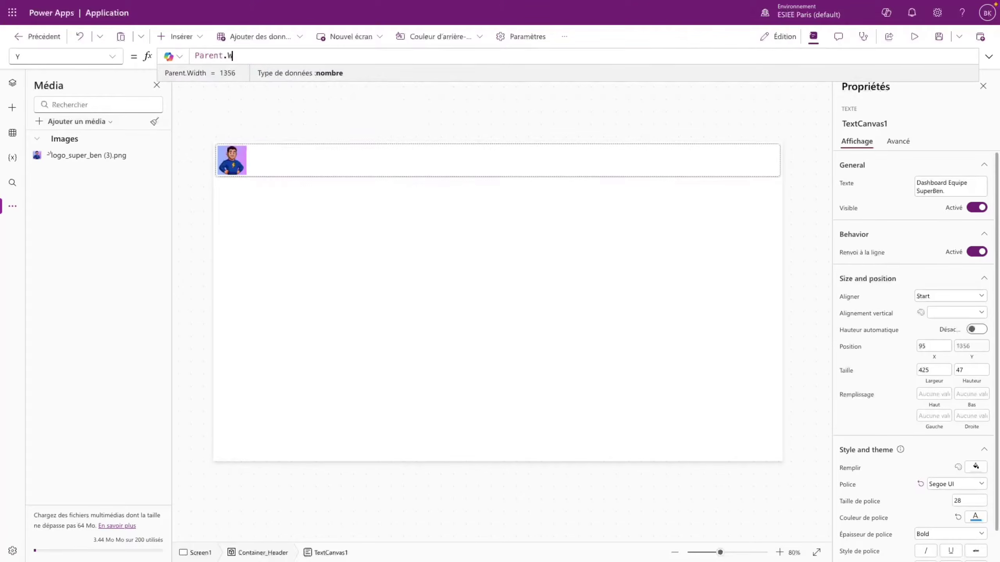
type("Hei")
key("Tab")
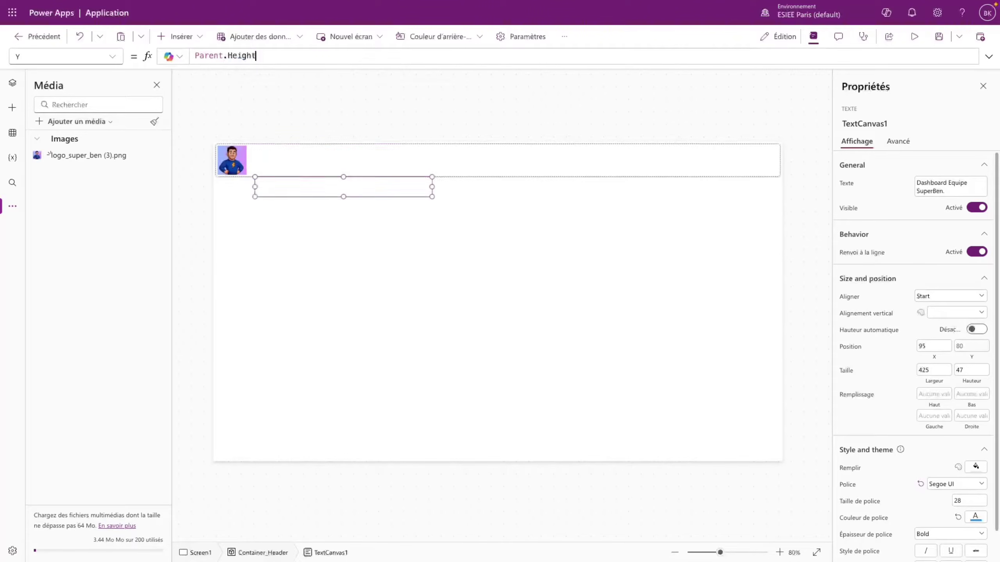
type("/")
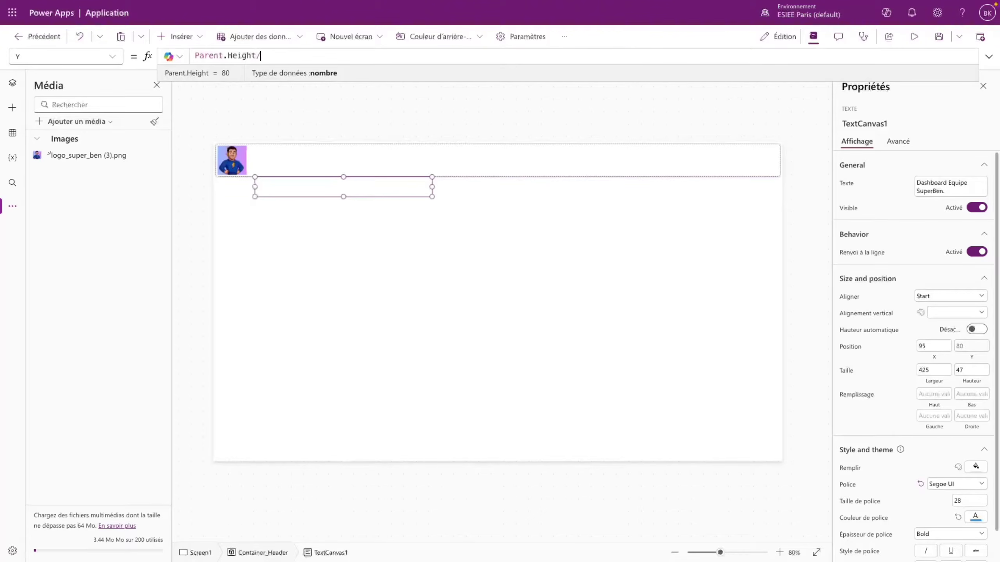
type("2")
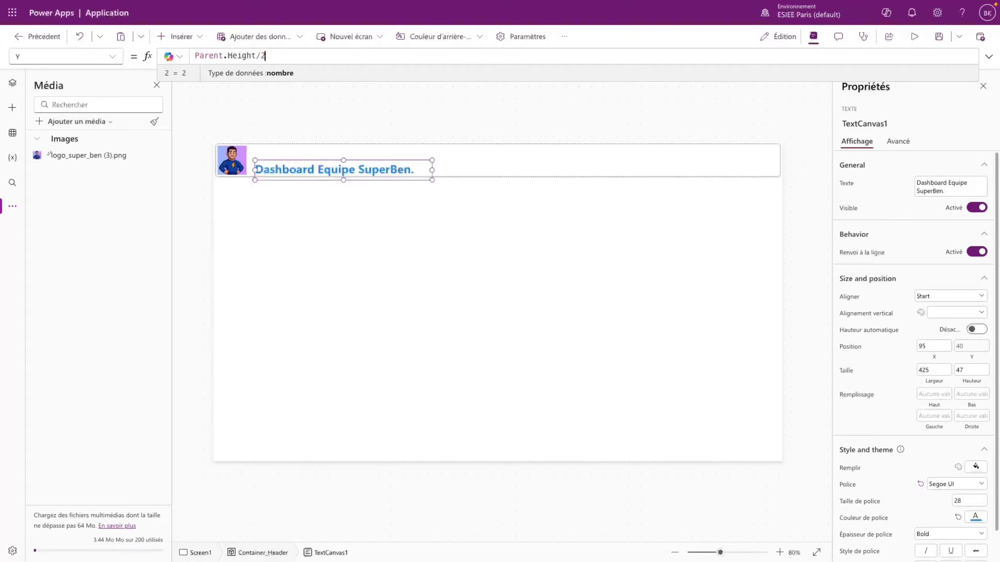
type(" - ")
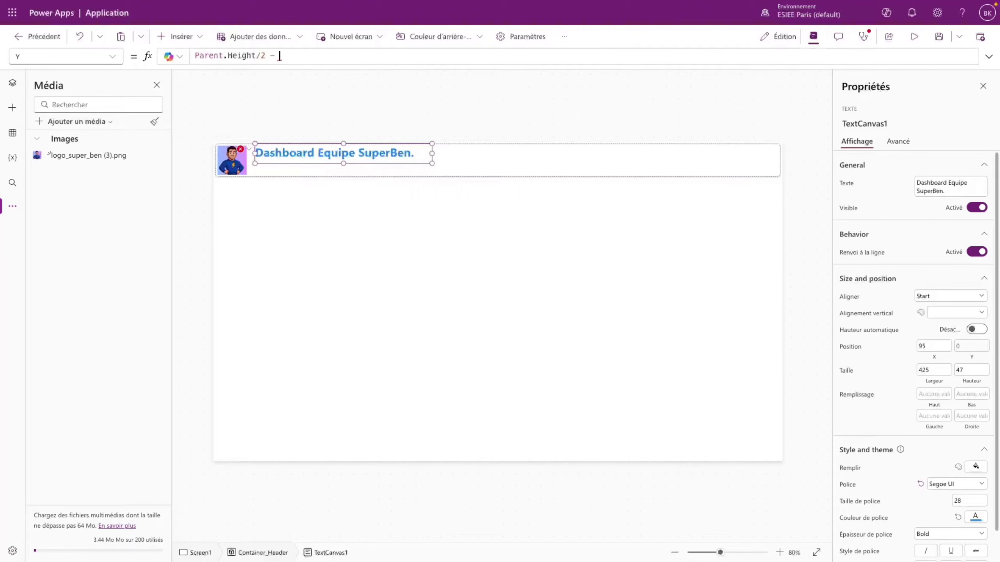
type("Self.")
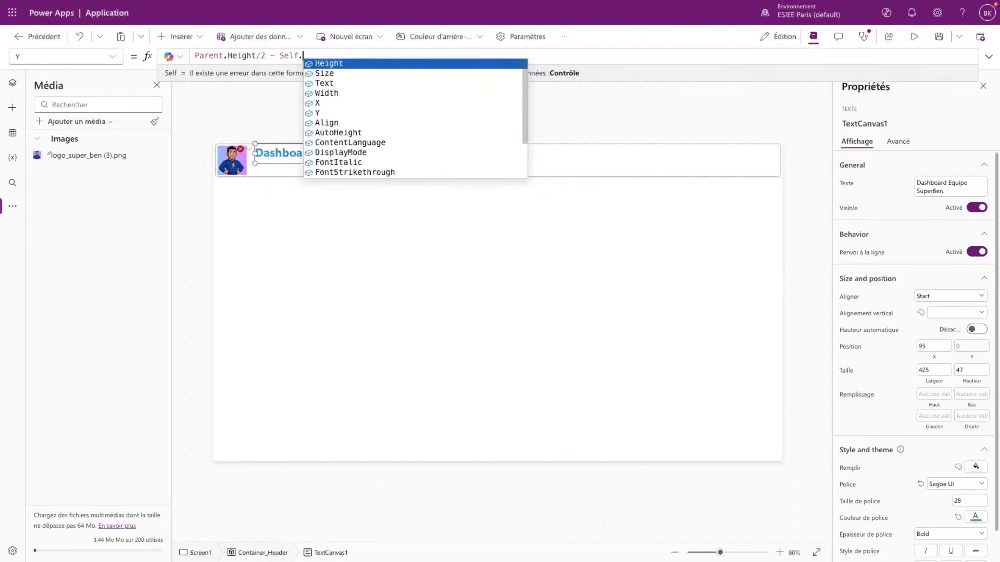
type("Height/2")
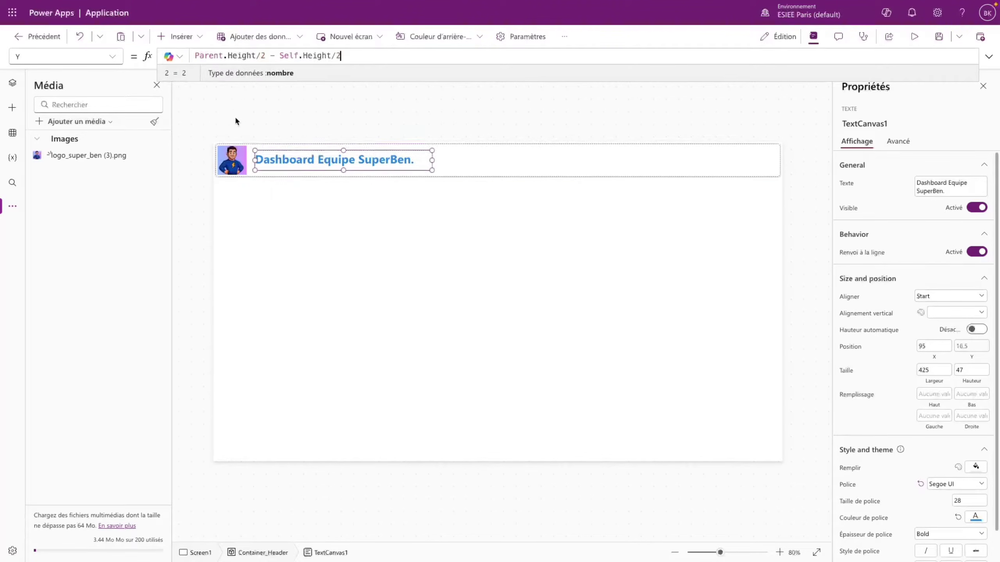
left_click(263, 187)
left_click(300, 167)
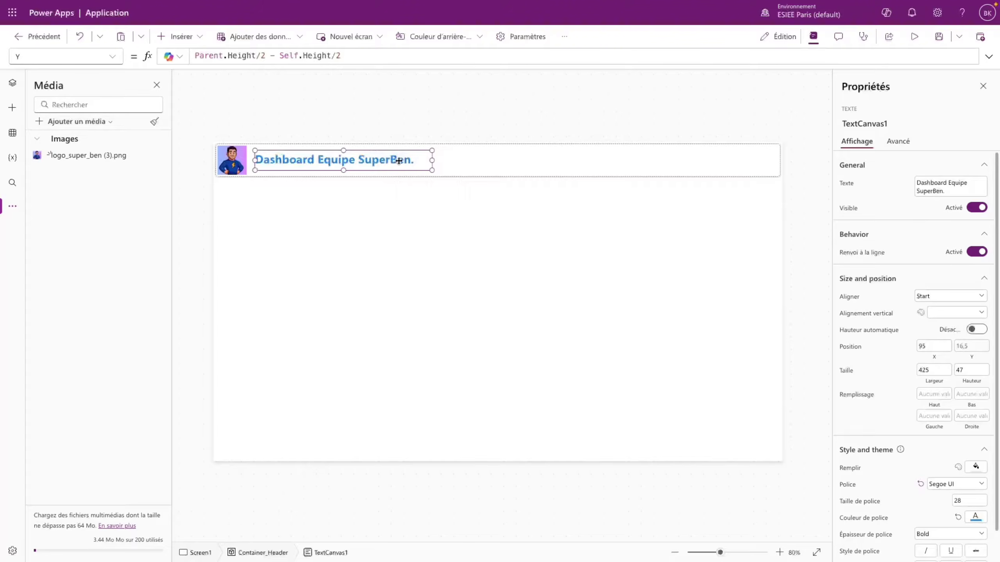
left_click(312, 198)
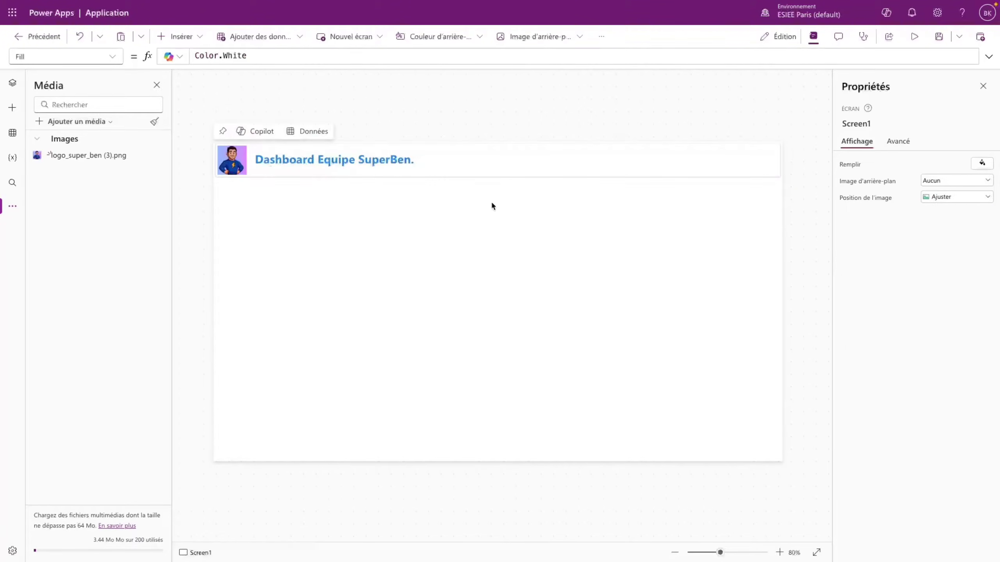
- Set the title's X position to 90, just beside the logo
left_click(276, 160)
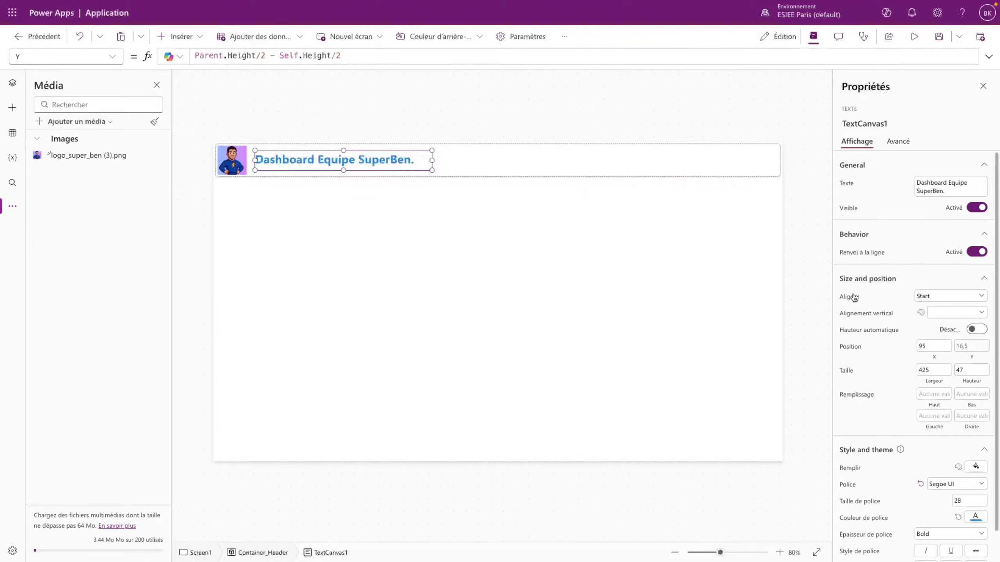
double_click(923, 346)
left_click(662, 282)
left_click(378, 162)
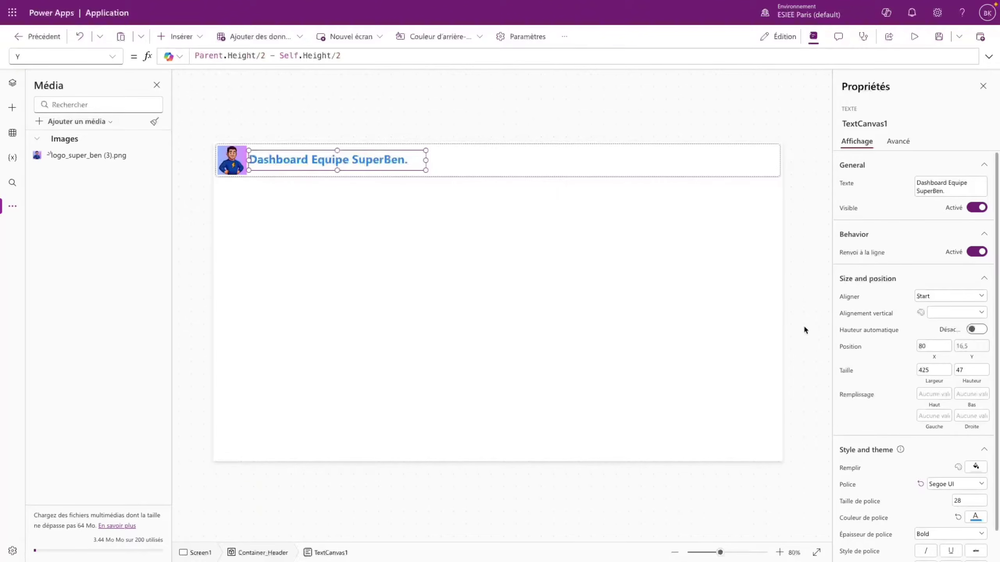
left_click(220, 156)
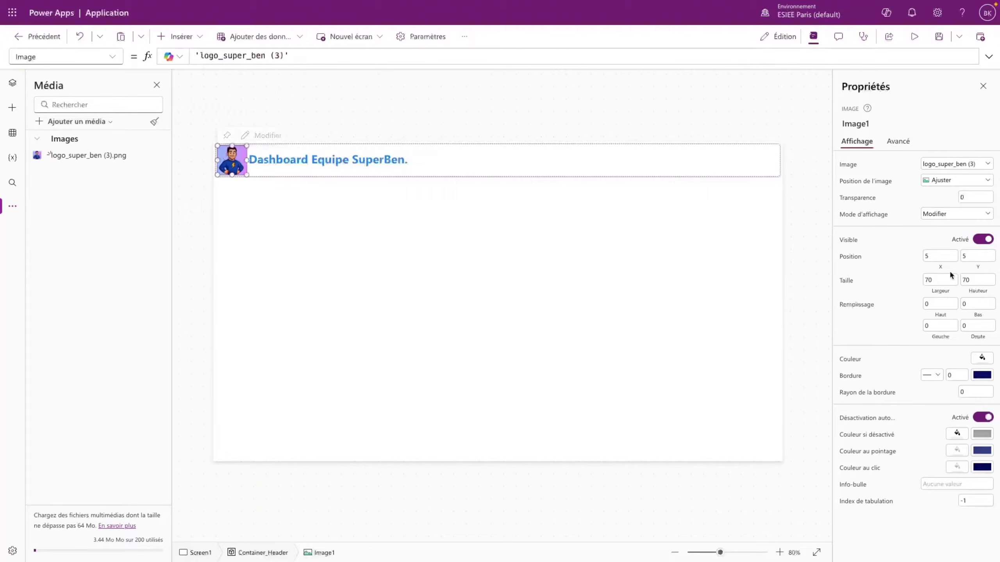
left_click(331, 167)
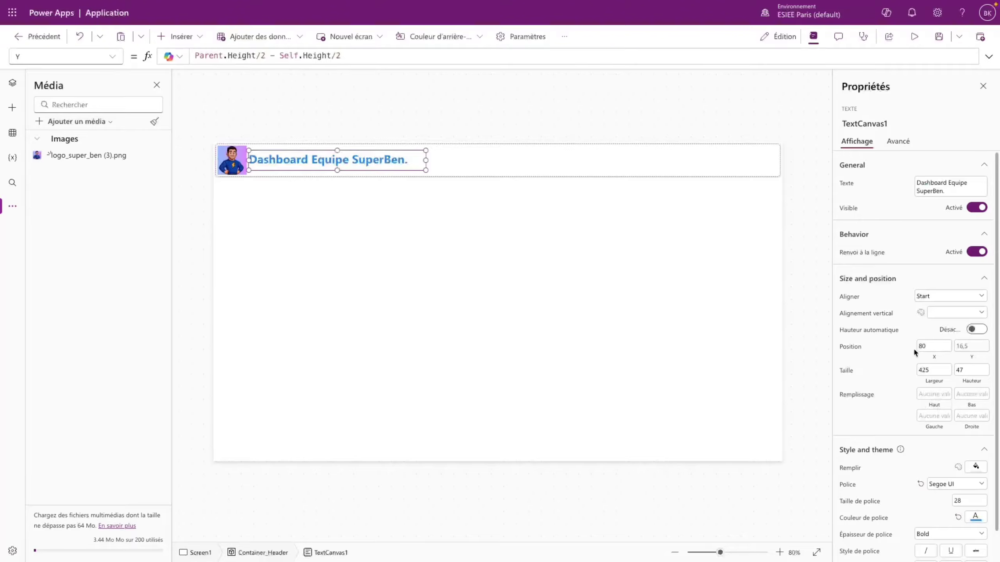
left_click(934, 345)
type("90")
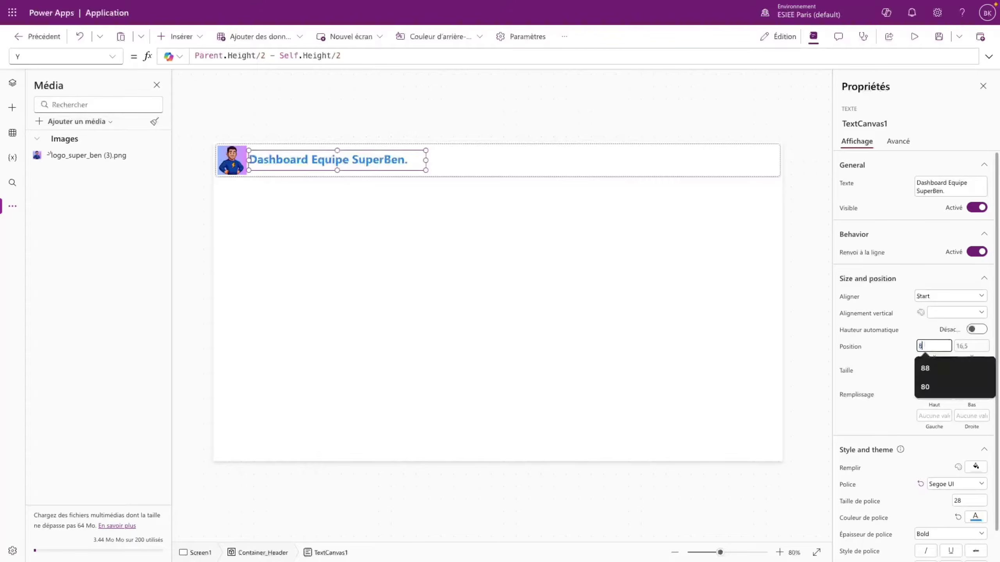
key("Return")
- Preview the app, exit the preview, dismiss the tip, and select Container_Header
left_click(508, 265)
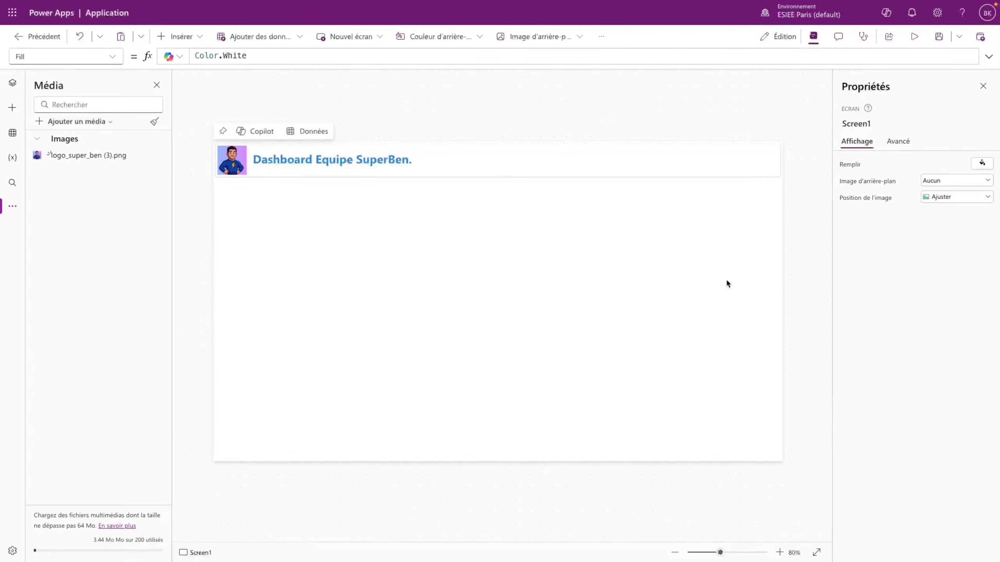
left_click(912, 38)
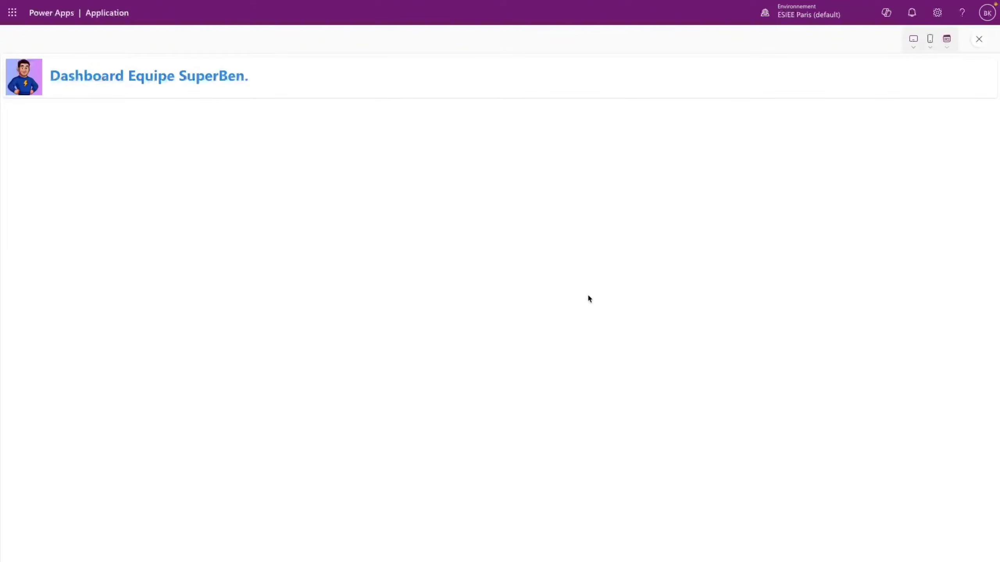
key("Escape")
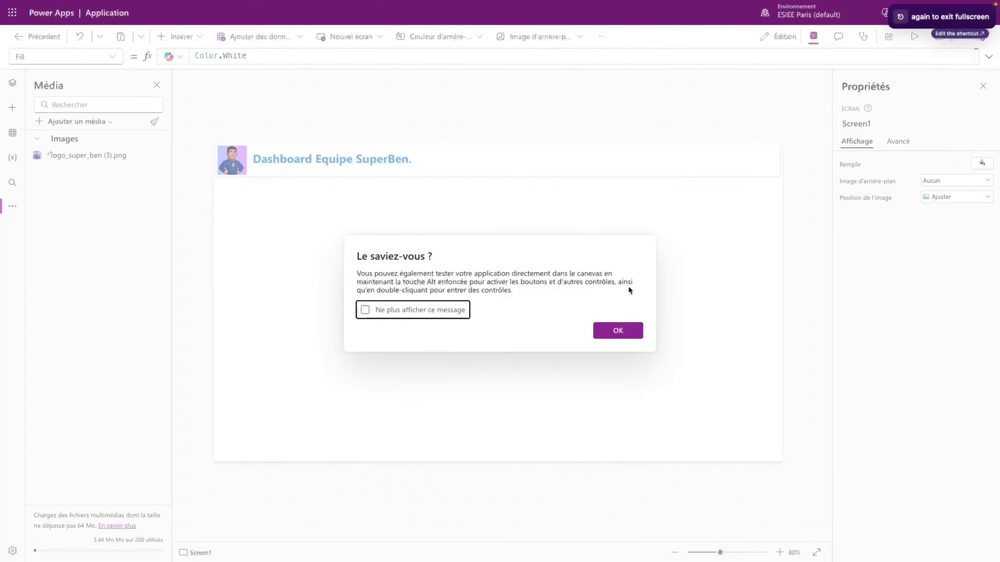
left_click(615, 331)
left_click(757, 161)
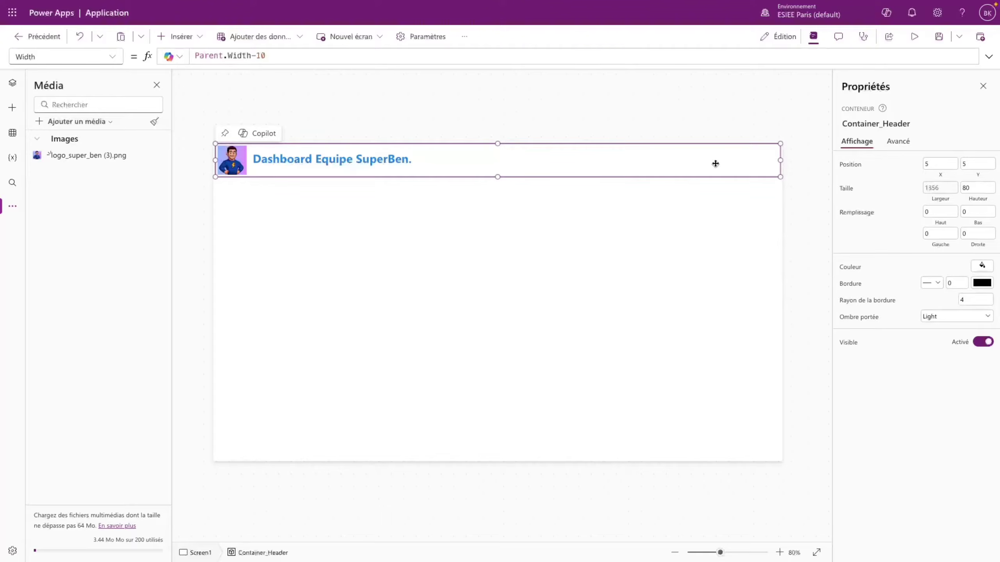
- Insert an Avatar control into the header
left_click(177, 36)
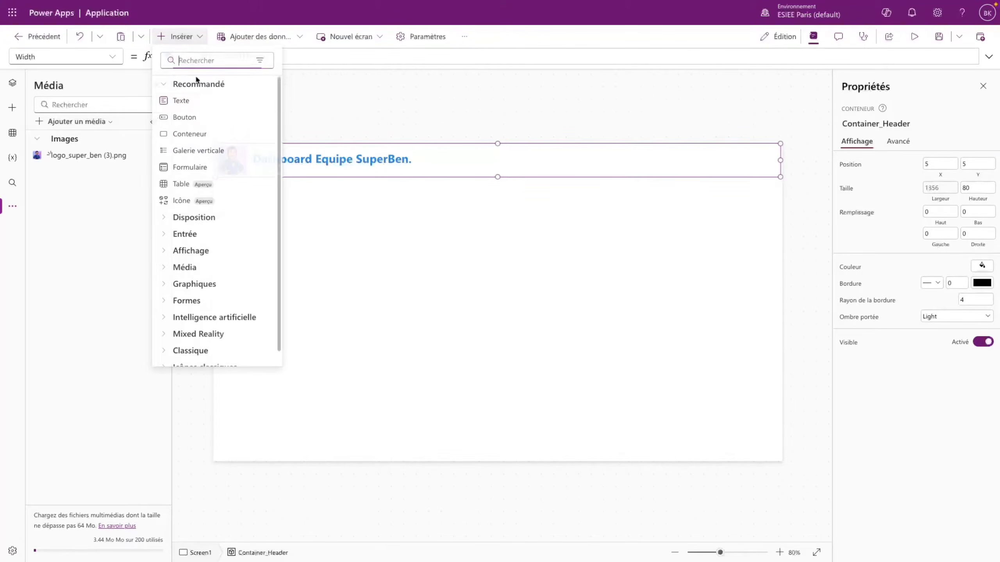
type("avatar")
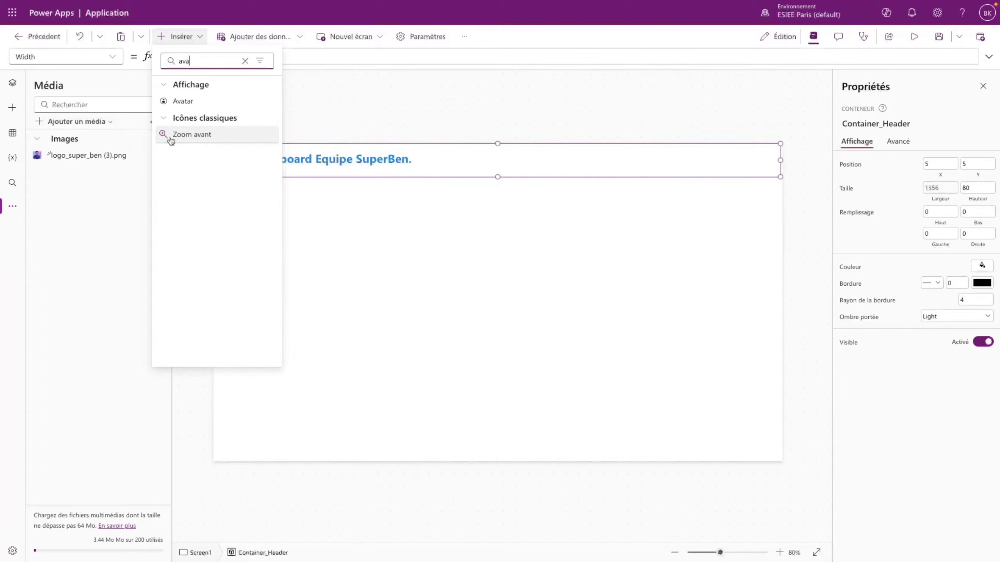
left_click(179, 100)
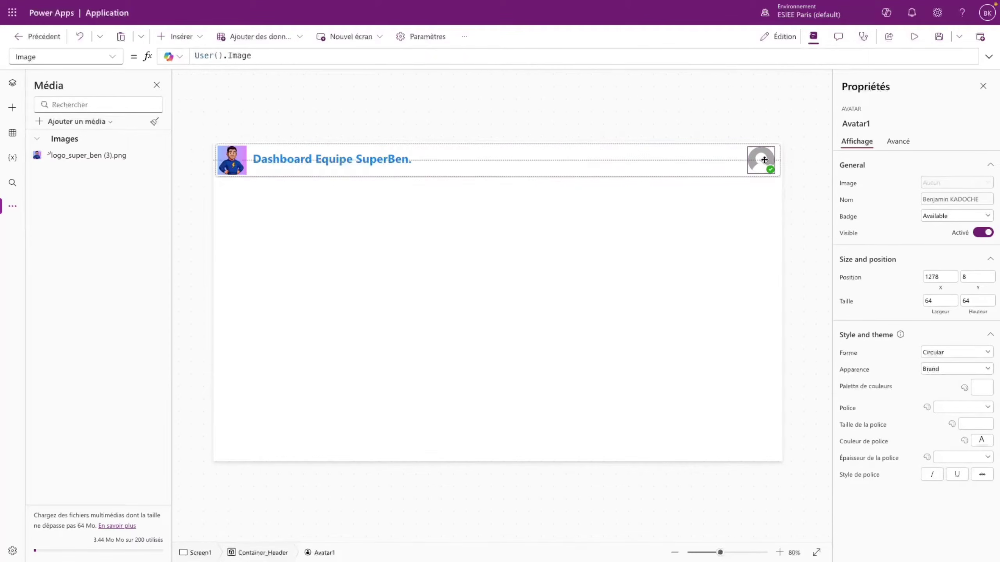
left_click(256, 56)
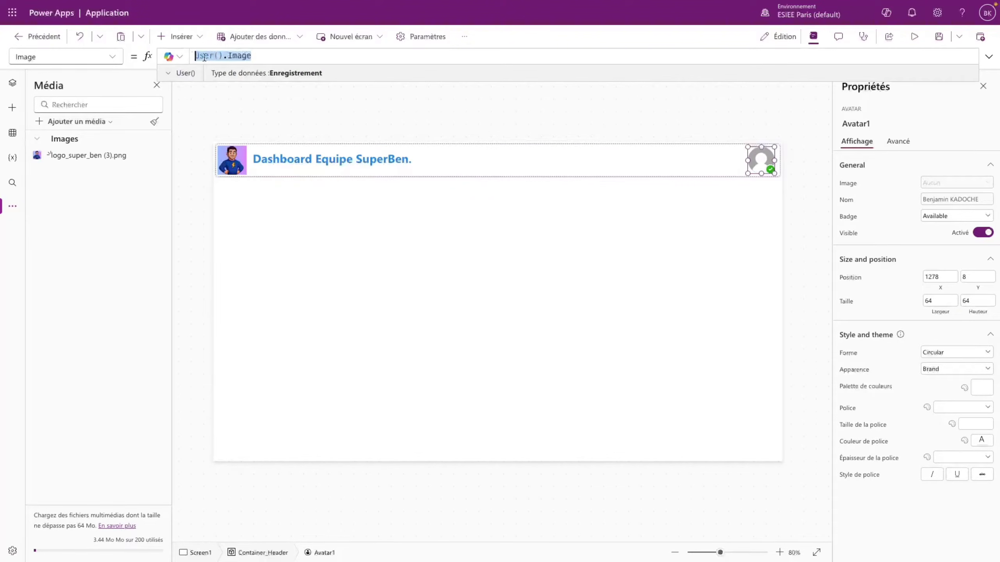
left_click(739, 167)
left_click(762, 160)
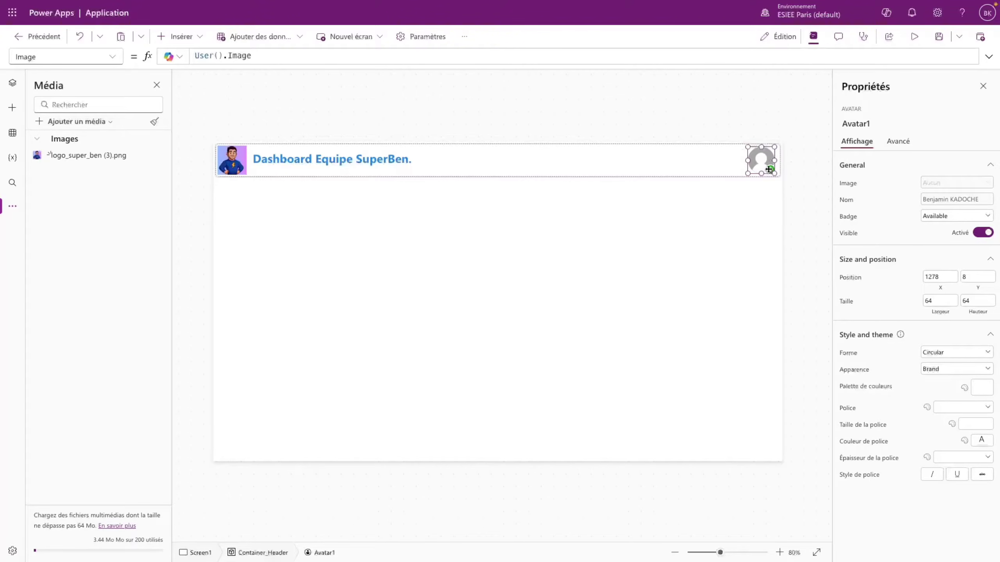
left_click(768, 170)
left_click(761, 160)
- Resize the avatar to 48 by 48
left_click(939, 300)
type("48")
left_click(962, 302)
type("48")
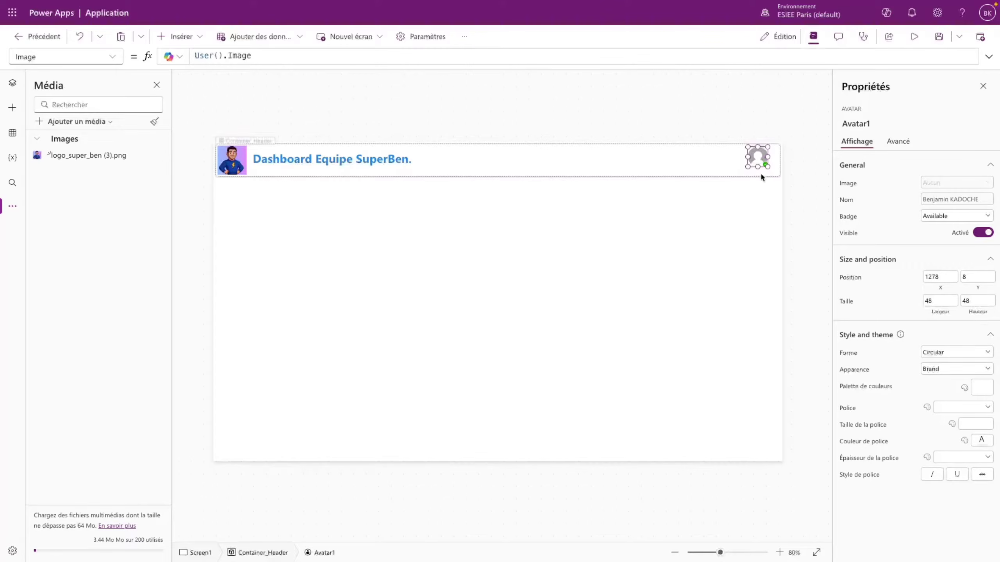
left_click(760, 172)
left_click(757, 159)
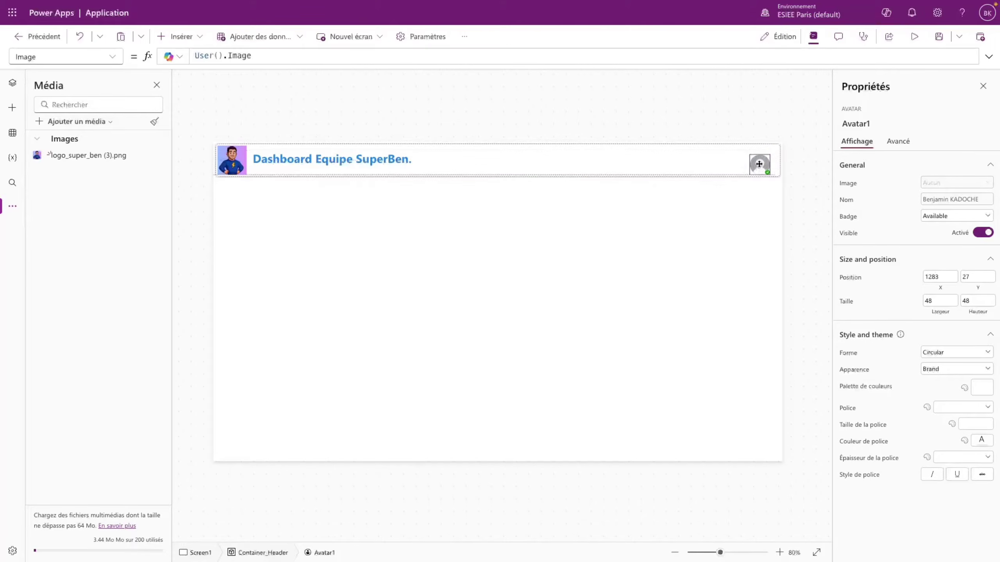
- Copy the title's Y formula Parent.Height/2 - Self.Height/2 into the avatar's Y property
left_click(368, 159)
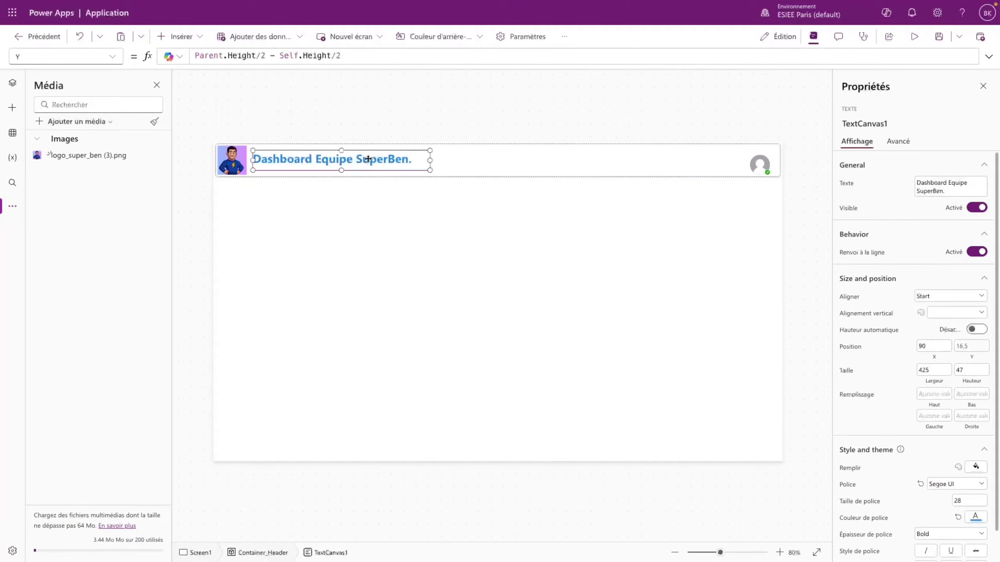
left_click(343, 54)
key("ctrl+a")
key("ctrl+c")
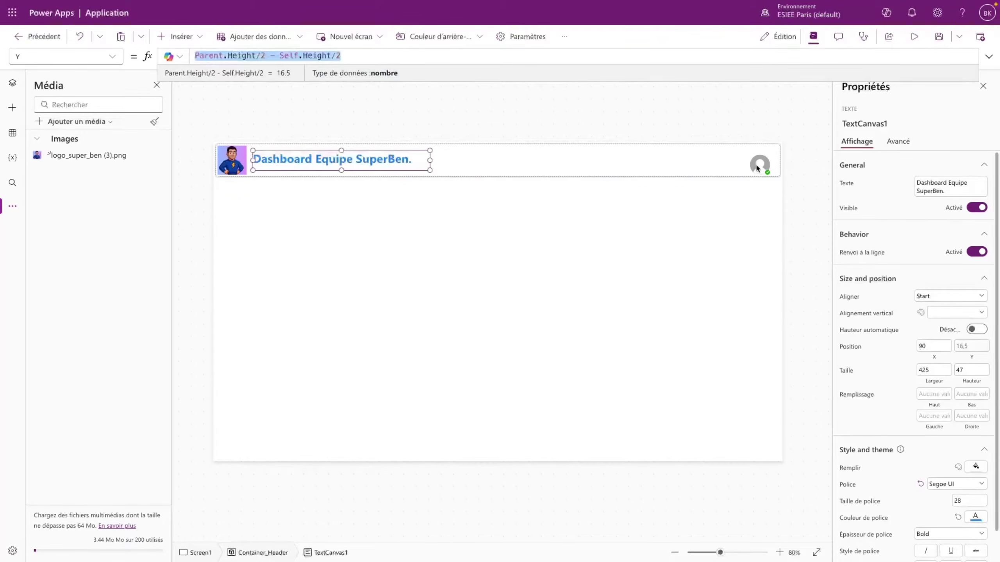
left_click(756, 168)
left_click(64, 56)
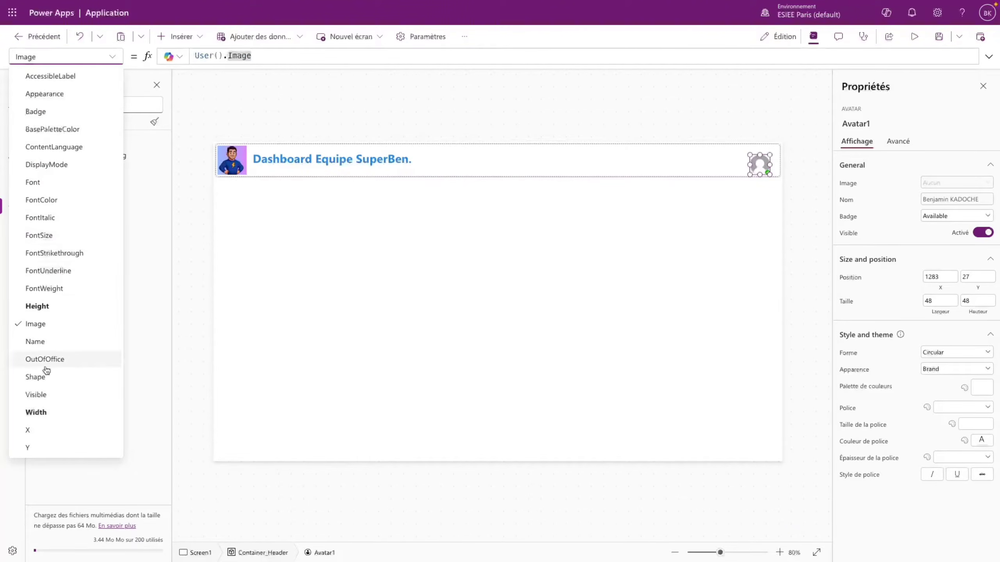
left_click(28, 447)
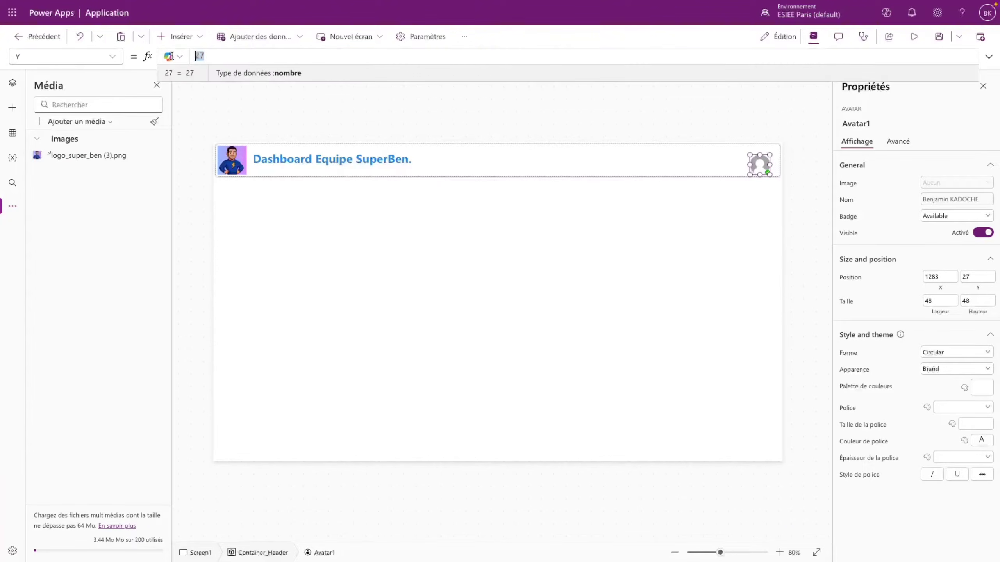
key("ctrl+v")
left_click(757, 182)
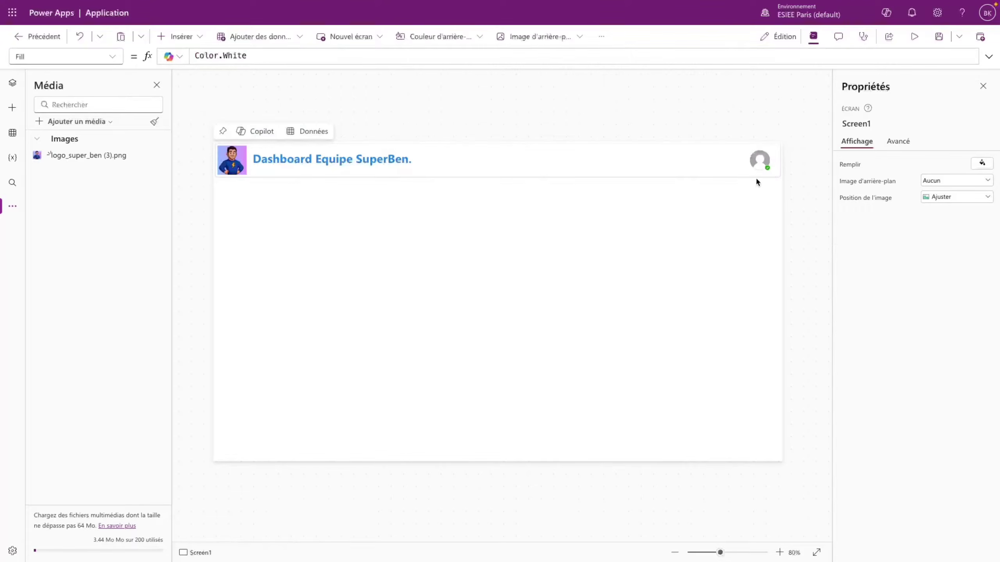
left_click(757, 163)
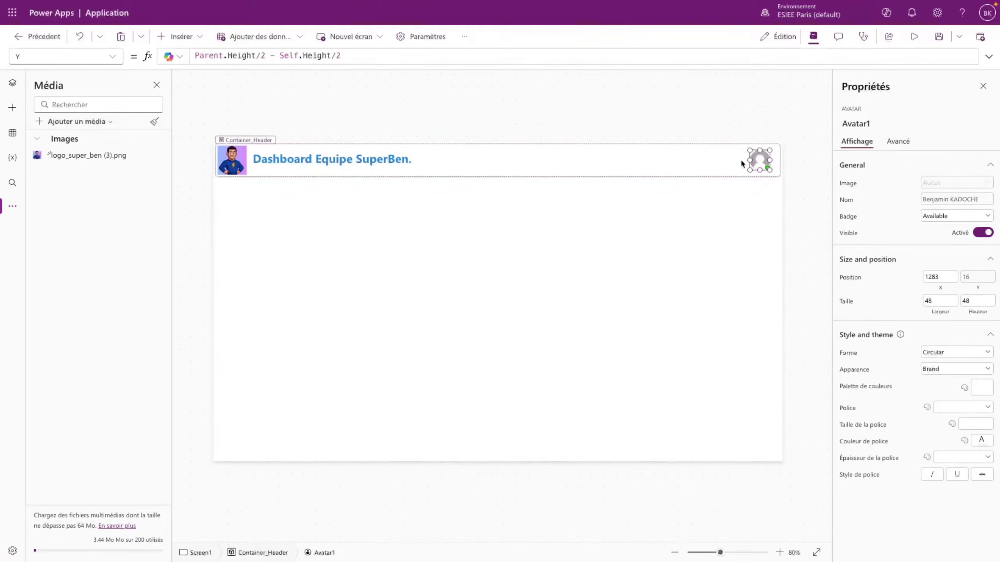
- Set the avatar's X formula to Parent.Width - Self.Width - 10
left_click(63, 57)
left_click(27, 430)
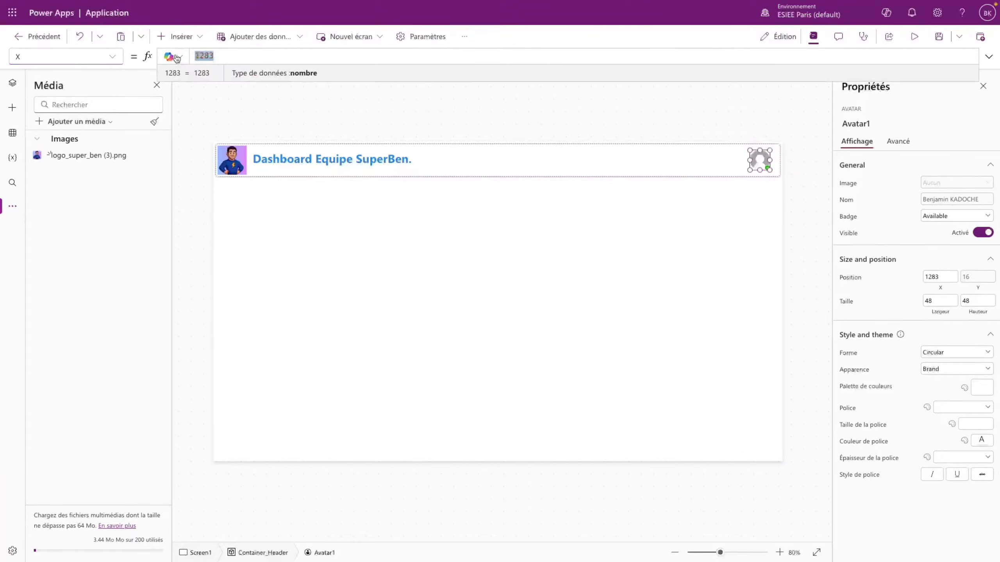
type("Parent.Width")
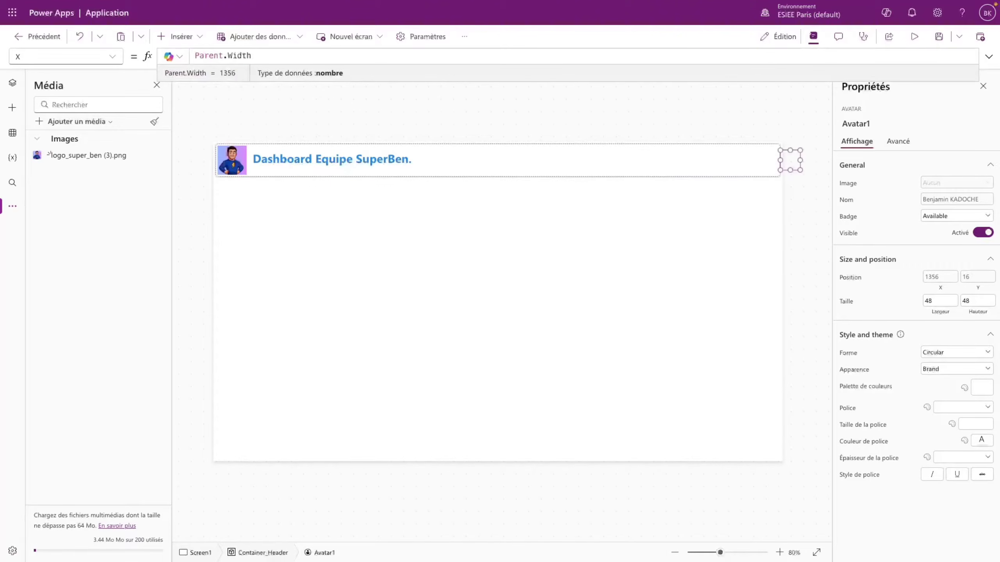
type(" - Self.Width")
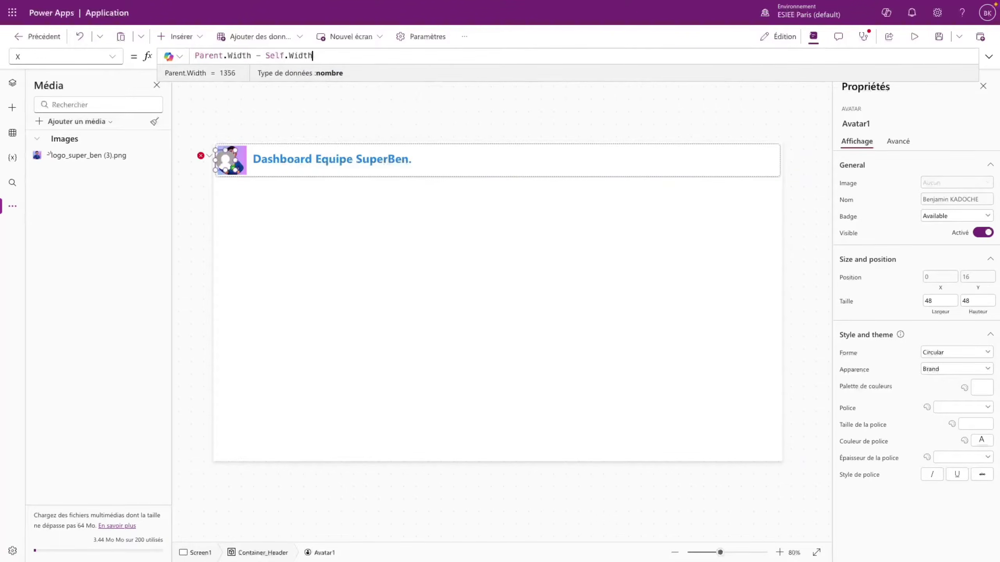
left_click(790, 169)
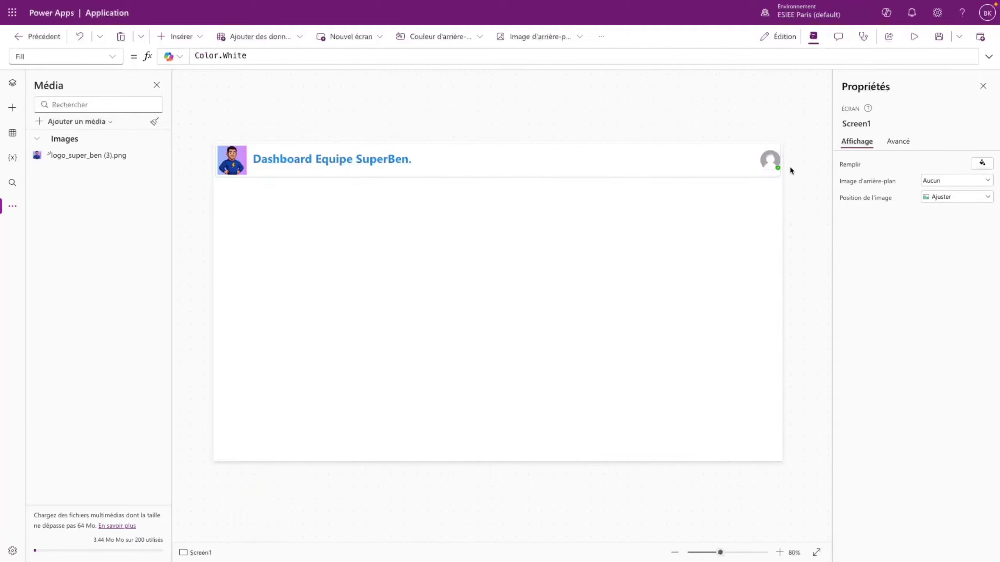
left_click(770, 160)
left_click(330, 55)
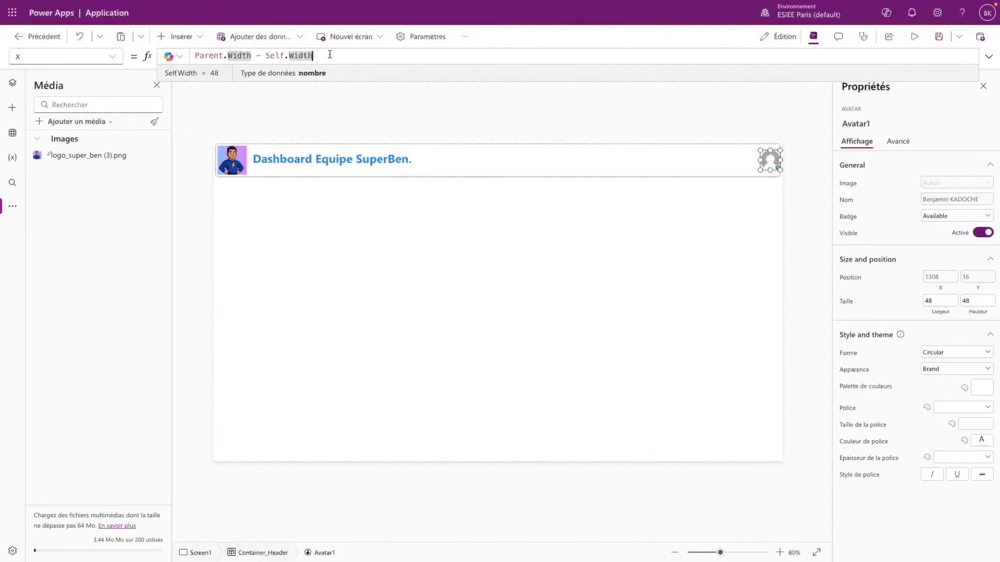
type("- 10")
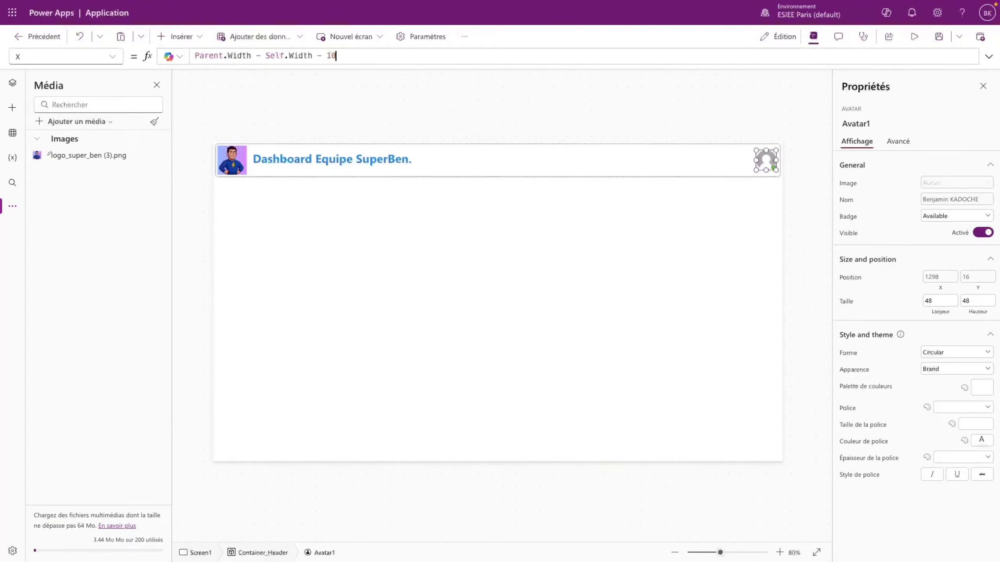
left_click(792, 180)
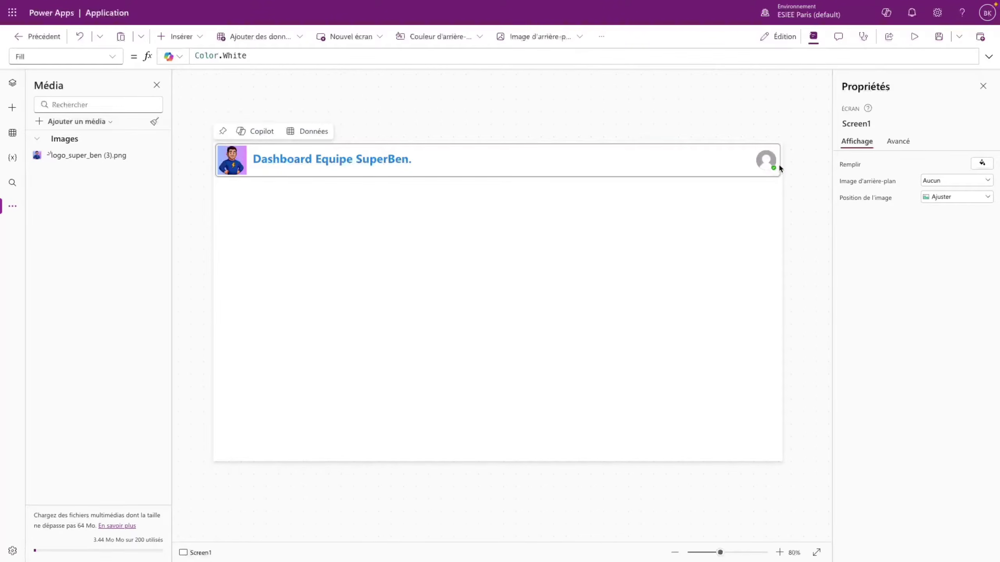
- Preview the app to check the header, then return to the editor
left_click(914, 36)
key("Escape")
left_click(746, 164)
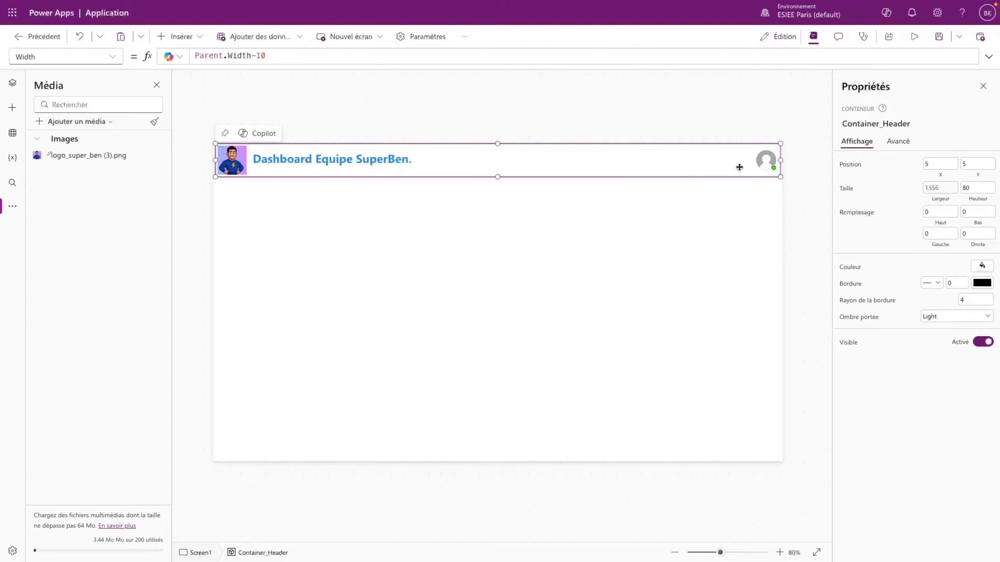
- Insert a button and move it to the header's right, beside the avatar
left_click(180, 37)
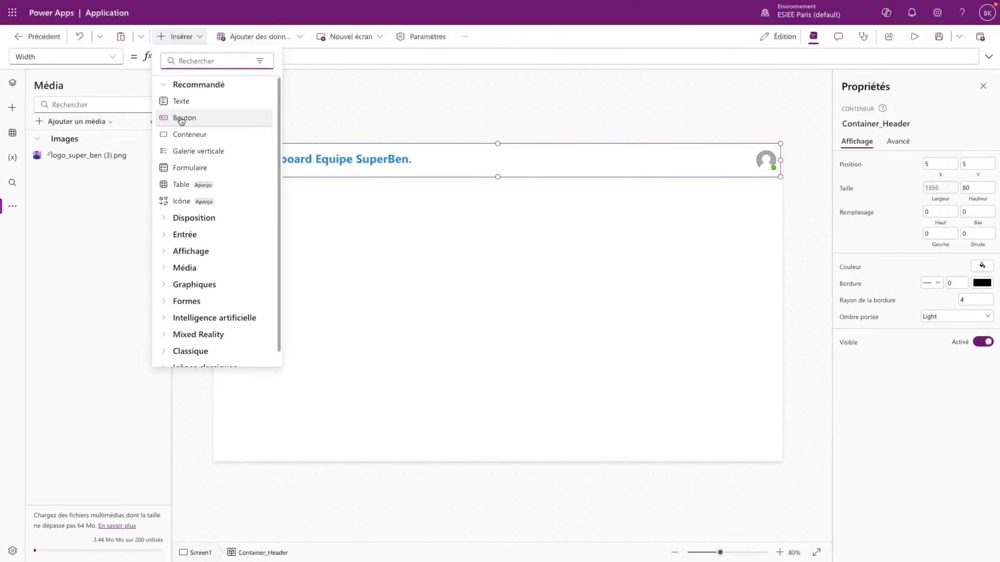
left_click(181, 120)
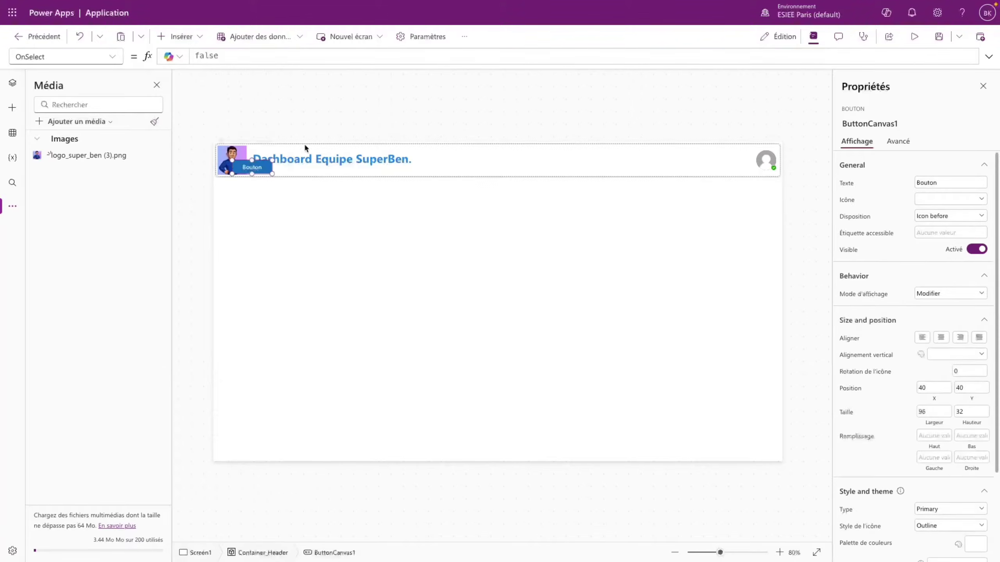
left_click_drag(255, 168, 727, 160)
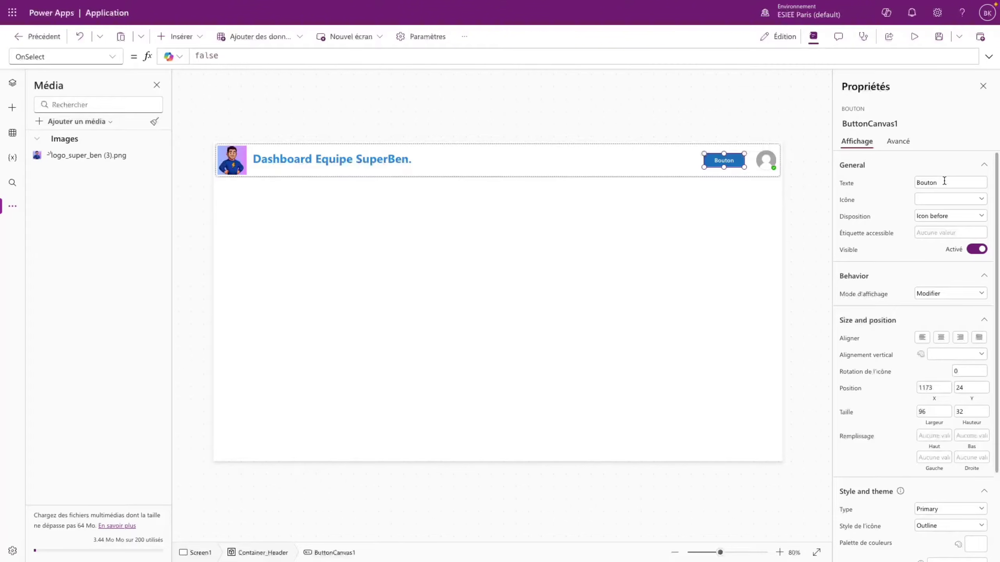
- Give the button a filled People icon with Icon only layout
left_click(949, 199)
scroll(912, 298, "down", 2)
scroll(912, 299, "down", 10)
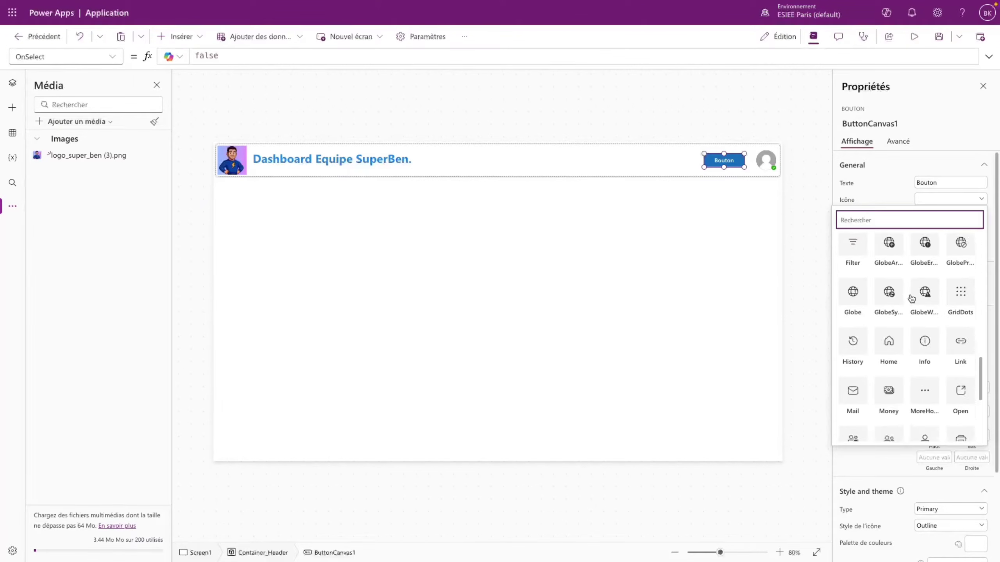
left_click(887, 292)
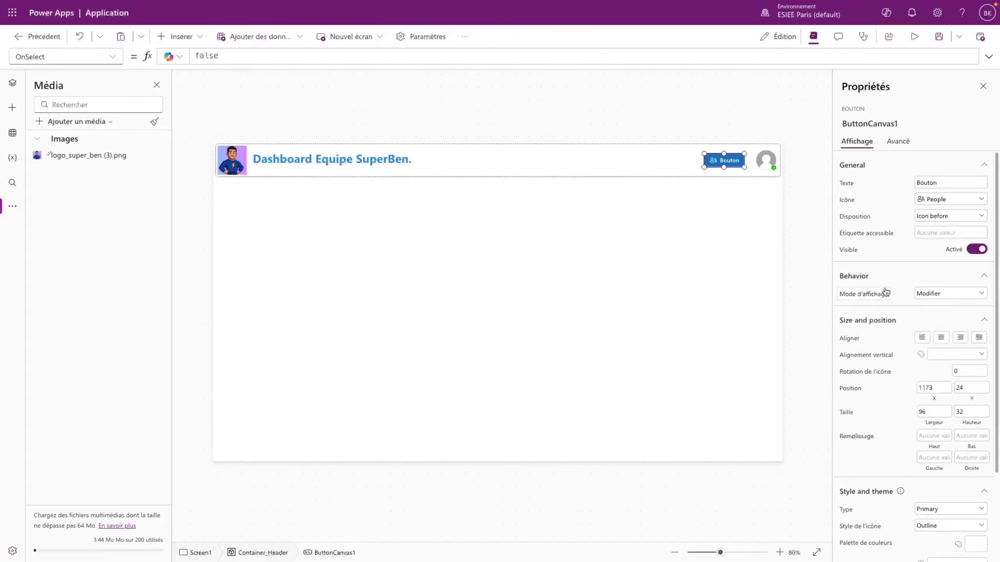
left_click(942, 217)
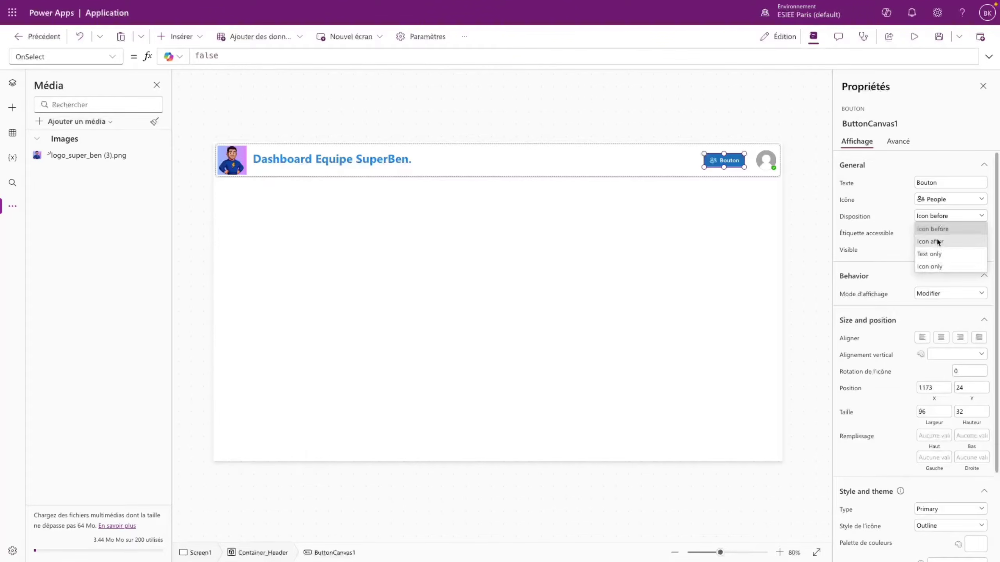
left_click(932, 268)
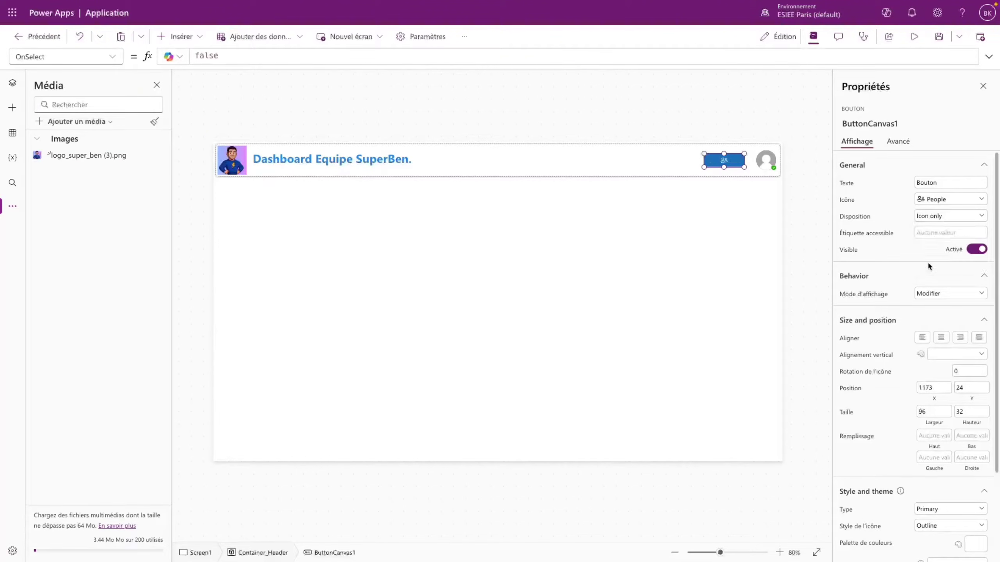
scroll(928, 266, "down", 3)
left_click(933, 419)
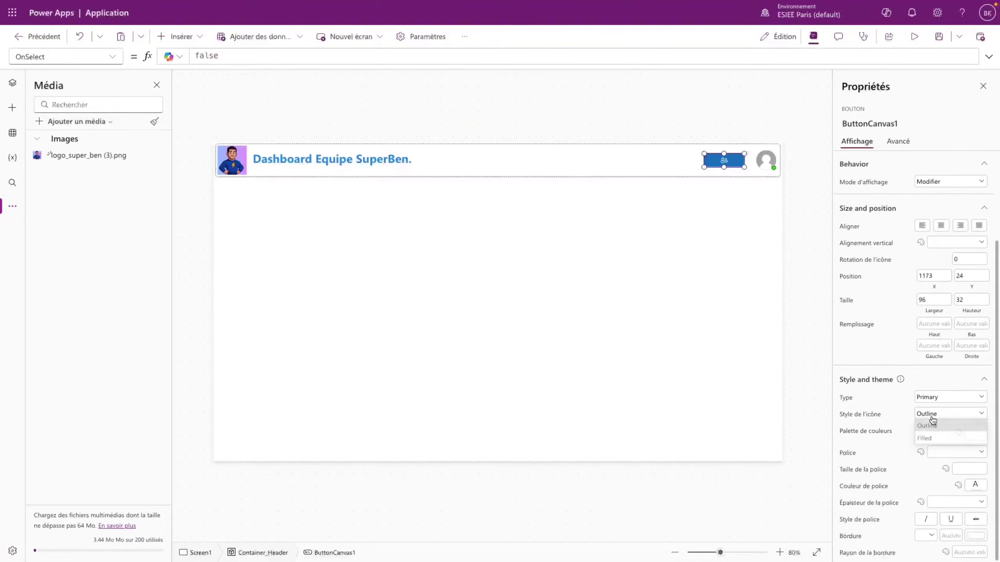
left_click(926, 439)
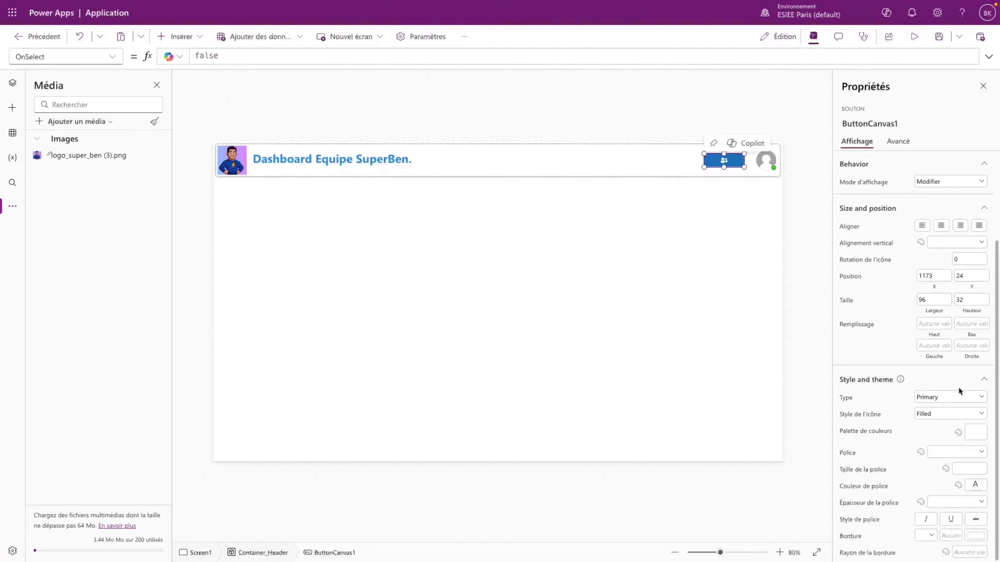
- Resize the People button to 40 by 40
scroll(929, 355, "up", 3)
scroll(929, 357, "down", 3)
left_click_drag(928, 300, 910, 295)
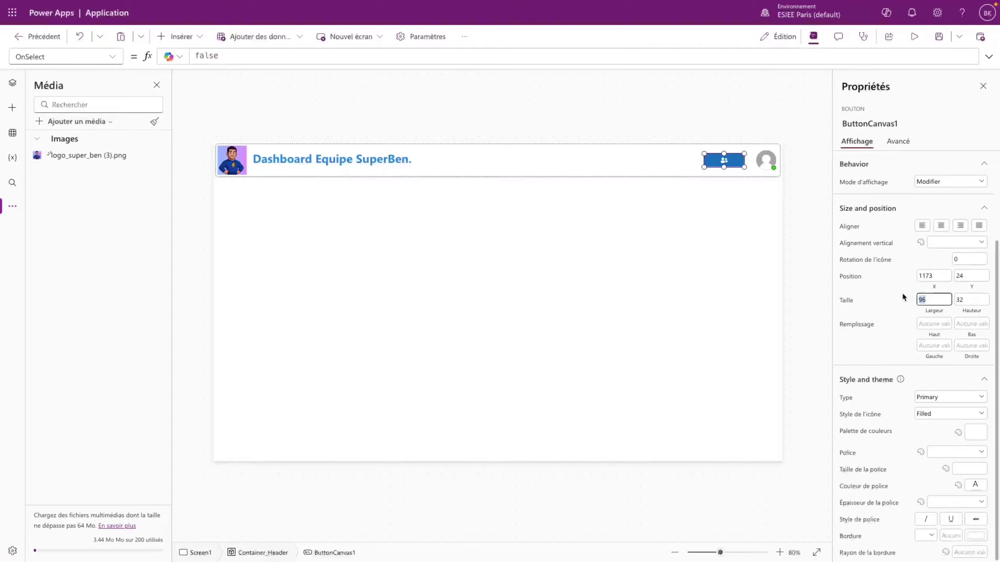
type("40")
double_click(961, 299)
type("40")
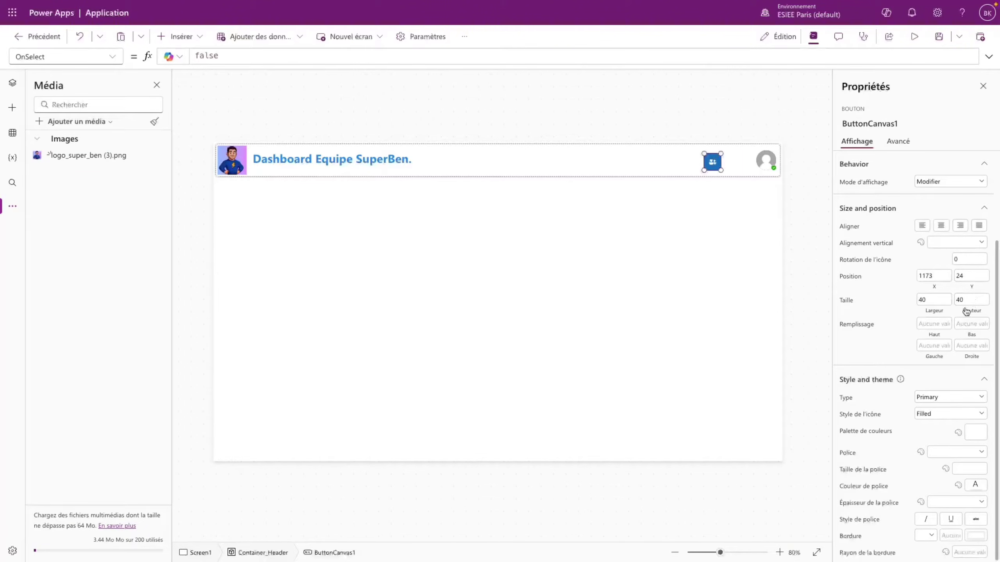
- Set the People button's Rayon de la bordure to 20 to make it round
left_click(696, 166)
left_click(712, 162)
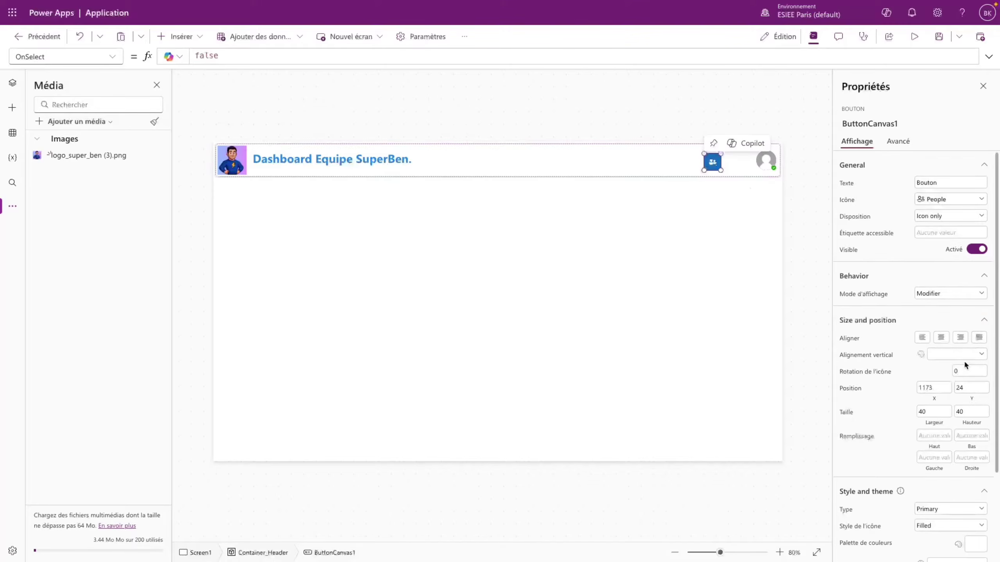
scroll(964, 359, "down", 3)
left_click(962, 553)
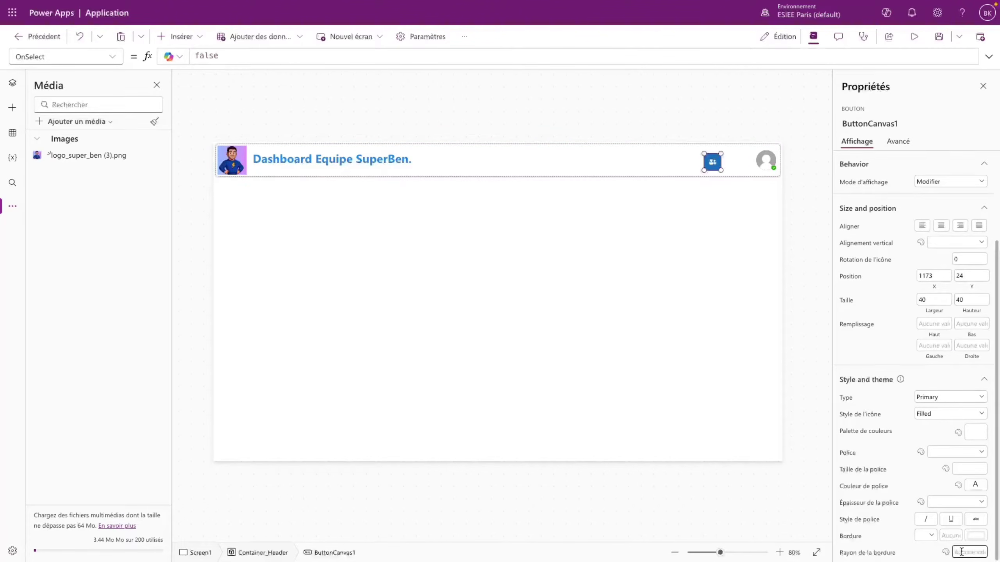
type("20")
left_click(924, 556)
left_click(796, 355)
- Preview the app with the new People button, then return to the editor
left_click(914, 36)
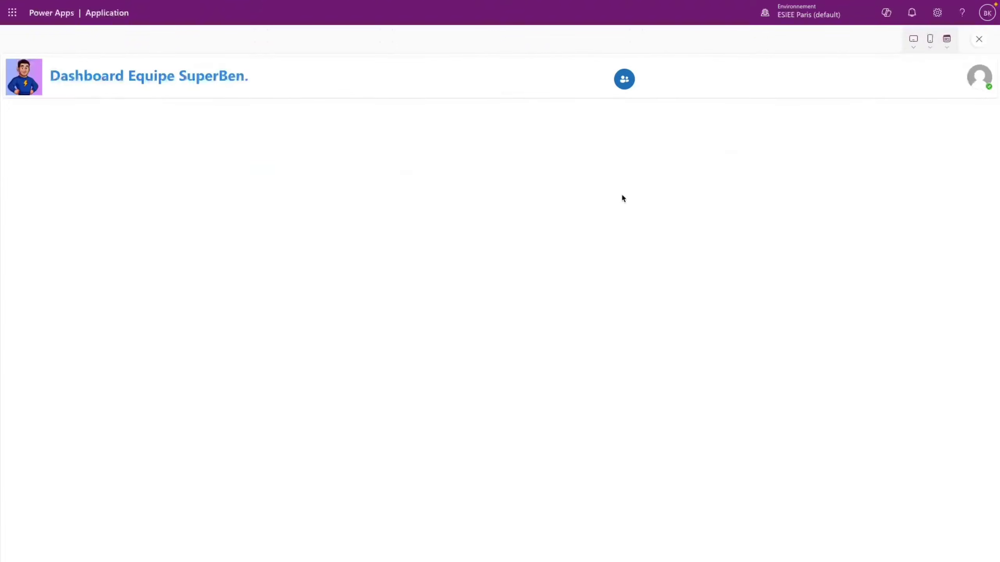
key("Escape")
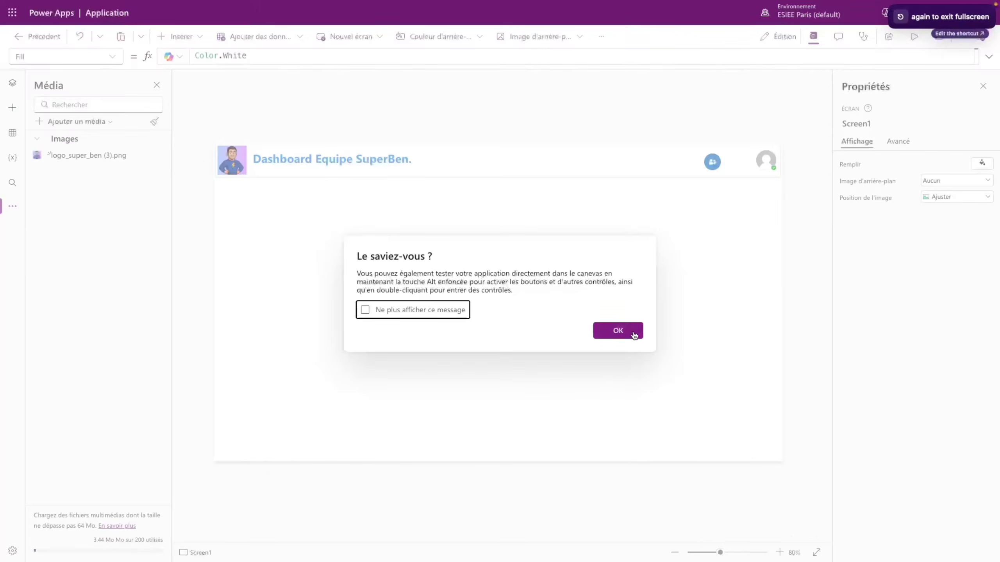
left_click(633, 334)
- Select the avatar's whole Y formula for reuse
left_click(709, 162)
left_click(765, 160)
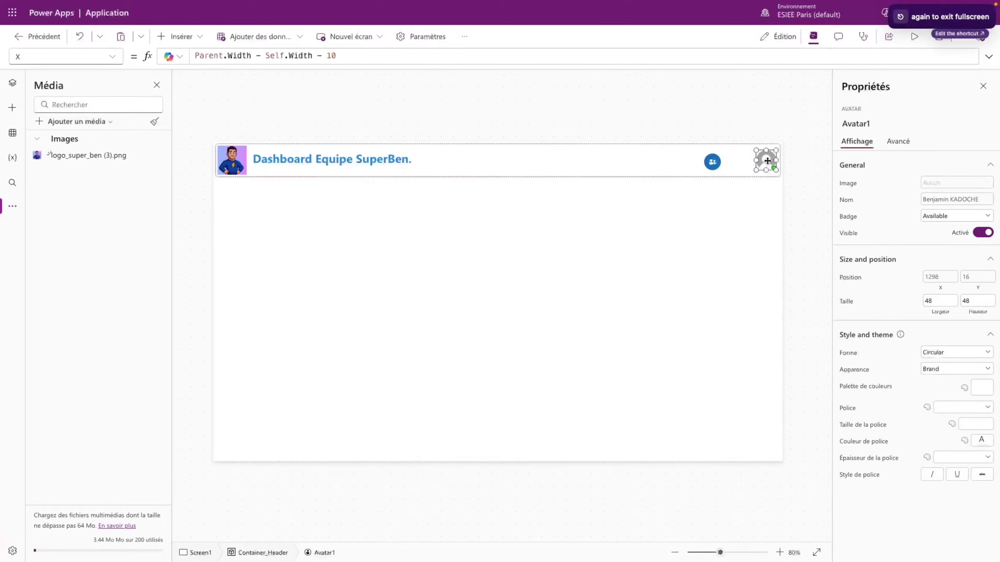
left_click(107, 56)
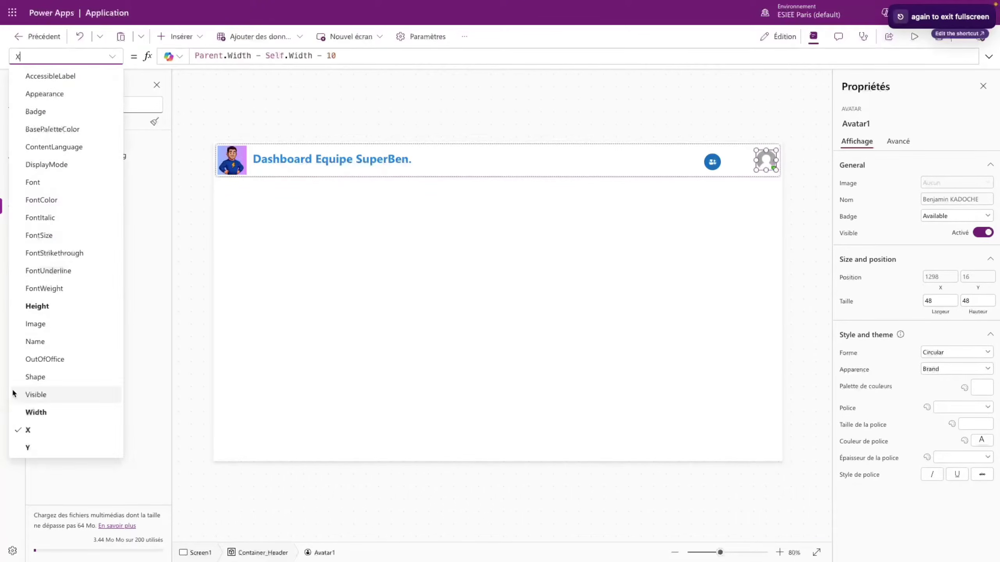
left_click(26, 448)
left_click(358, 55)
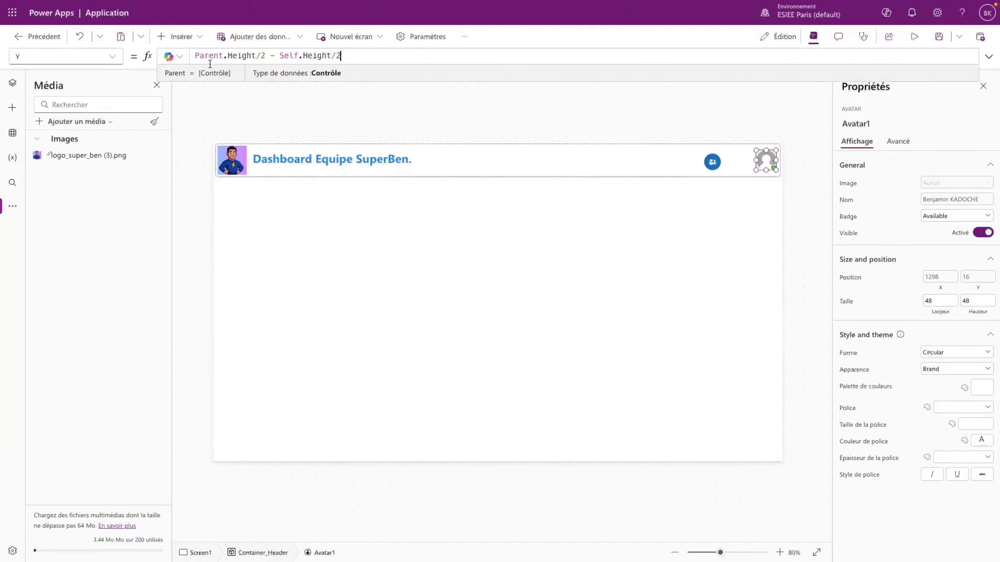
left_click_drag(341, 55, 195, 55)
key("ctrl+c")
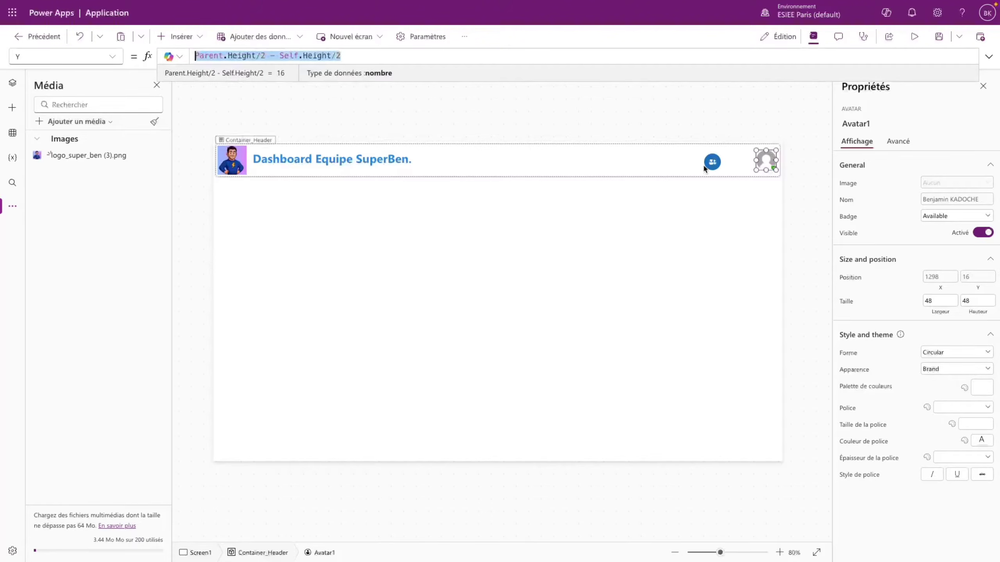
- Replace the People button's Y value 24 with Parent.Height/2 - Self.Height/2
left_click(711, 162)
left_click(114, 58)
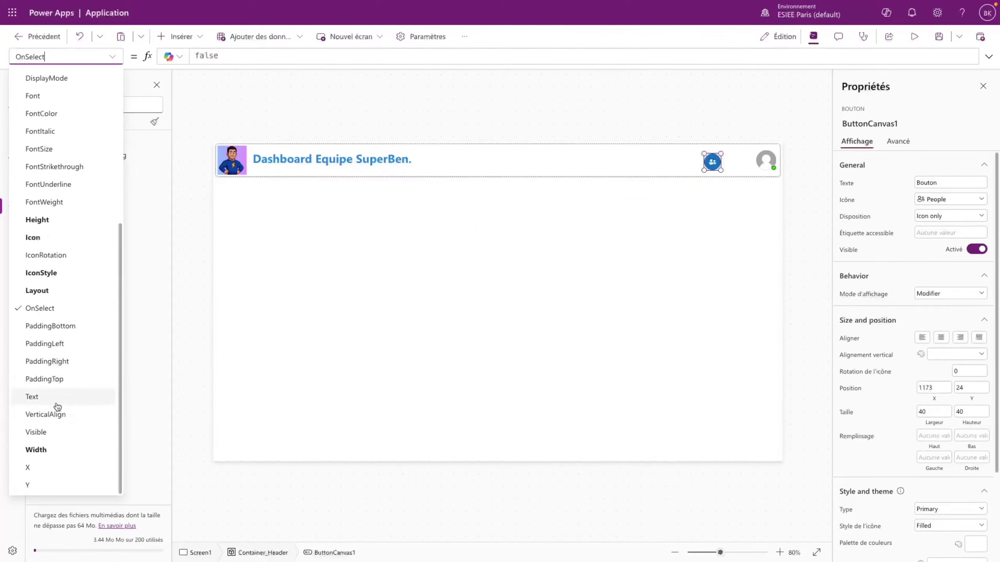
left_click(35, 485)
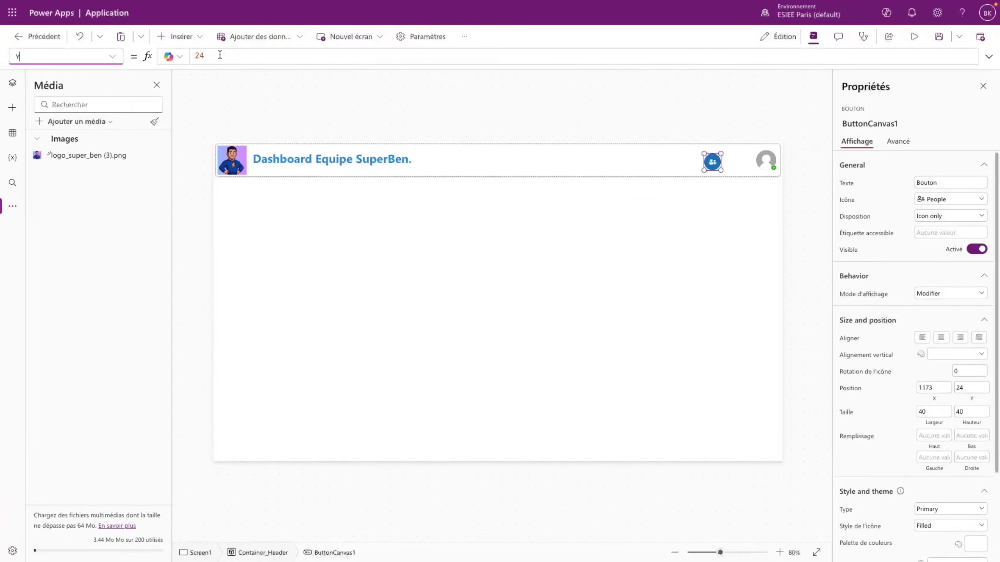
left_click_drag(220, 55, 193, 55)
left_click(172, 60)
left_click(208, 55)
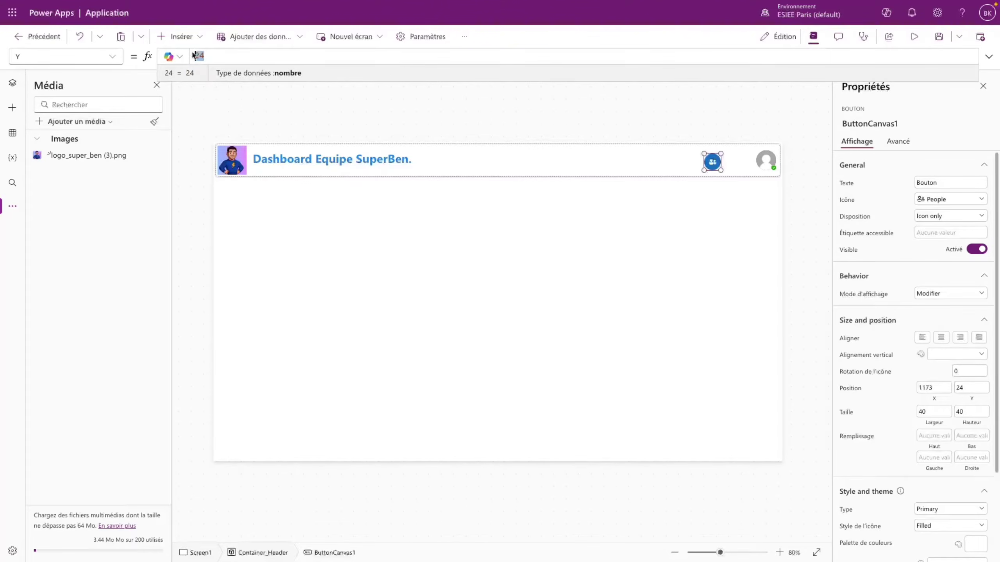
key("ctrl+v")
left_click(634, 100)
- Inspect the avatar's X formula
left_click(715, 161)
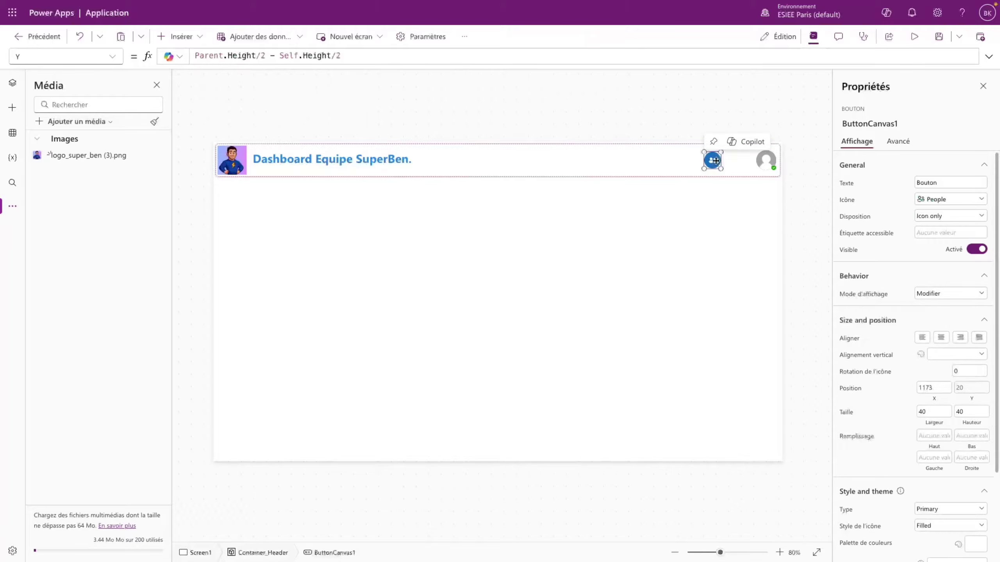
left_click(766, 160)
left_click(116, 59)
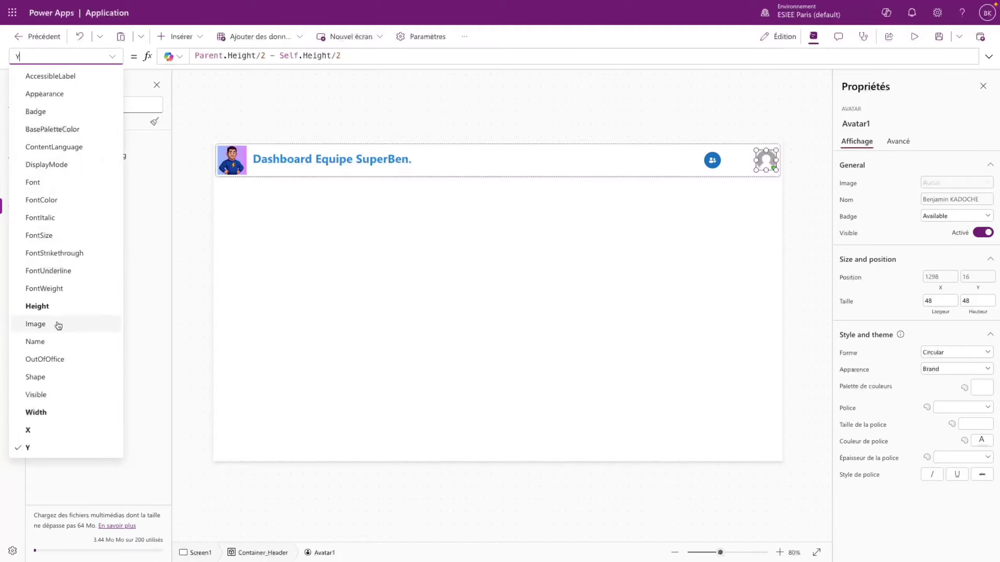
left_click(36, 431)
left_click(367, 54)
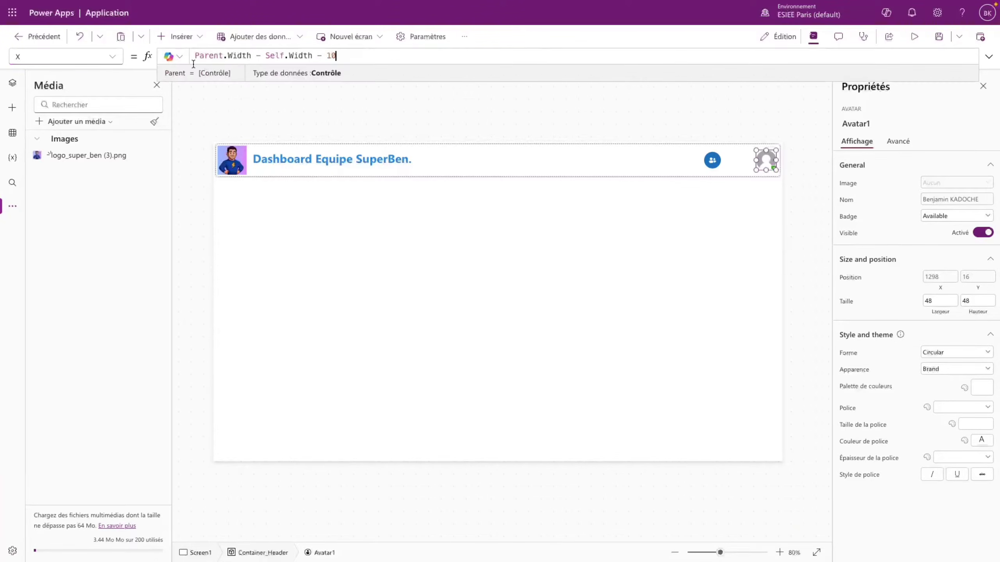
left_click(190, 53, "shift")
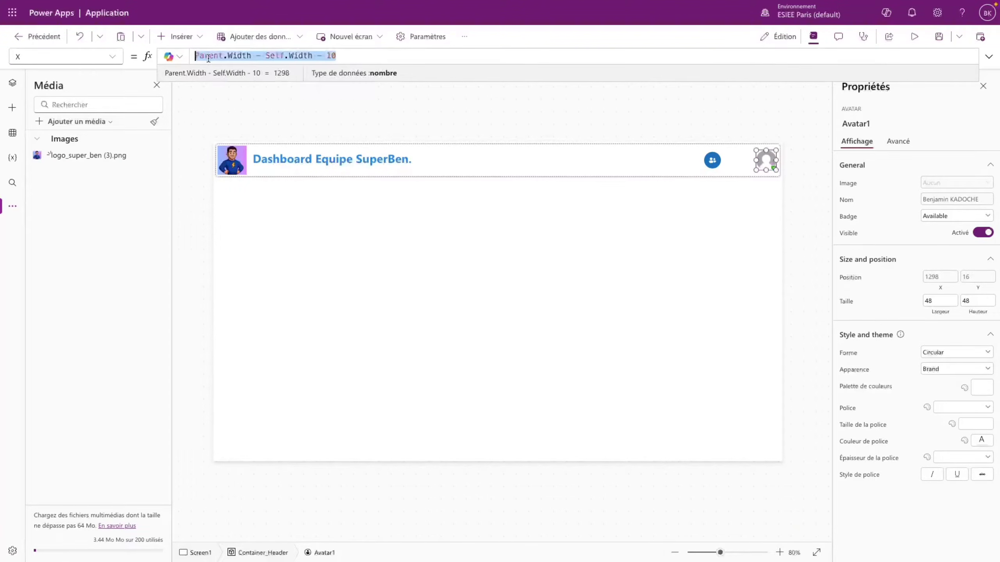
left_click(195, 54)
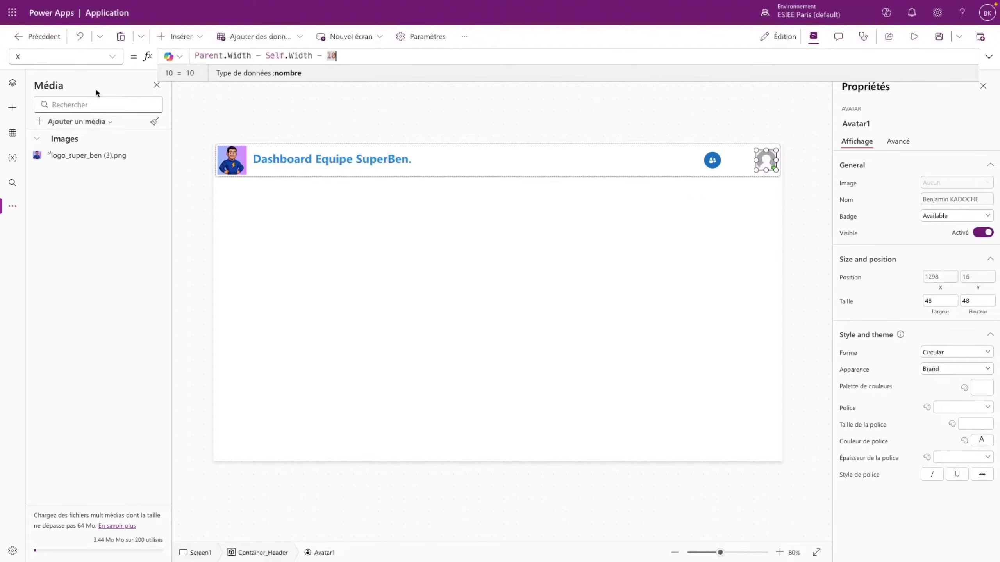
- Select the People button's current X value 1173 for replacement
left_click(12, 82)
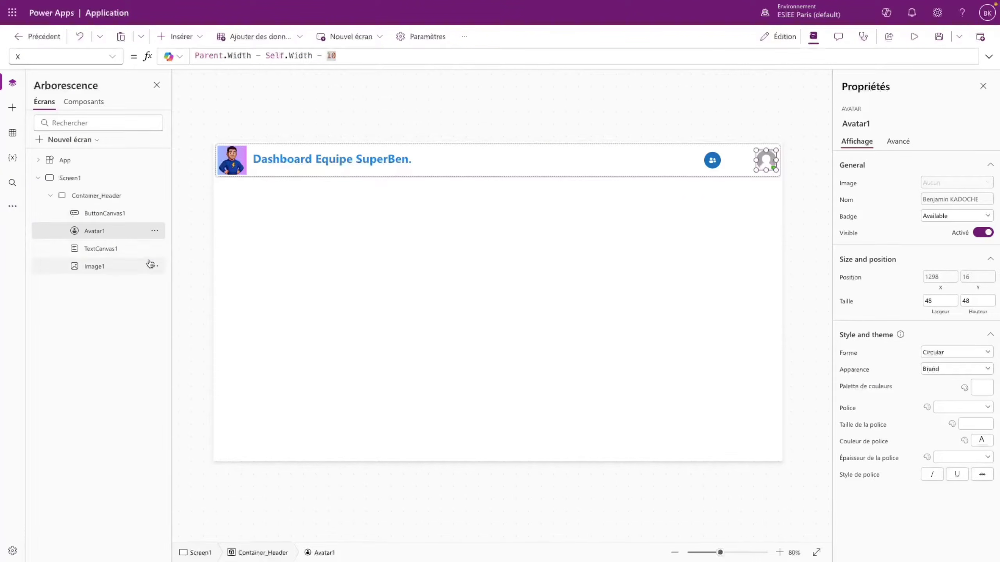
left_click(103, 248)
left_click(107, 234)
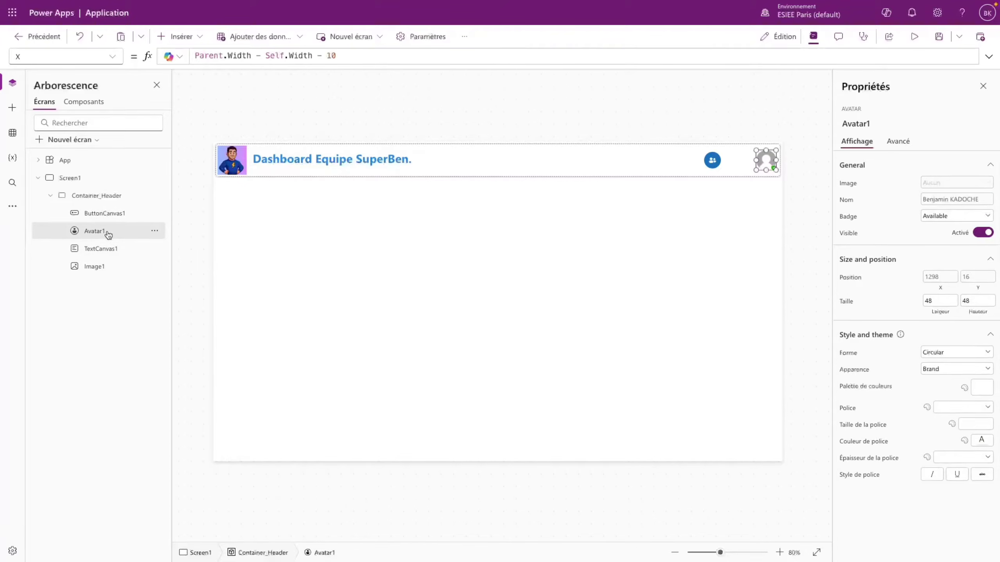
left_click(711, 159)
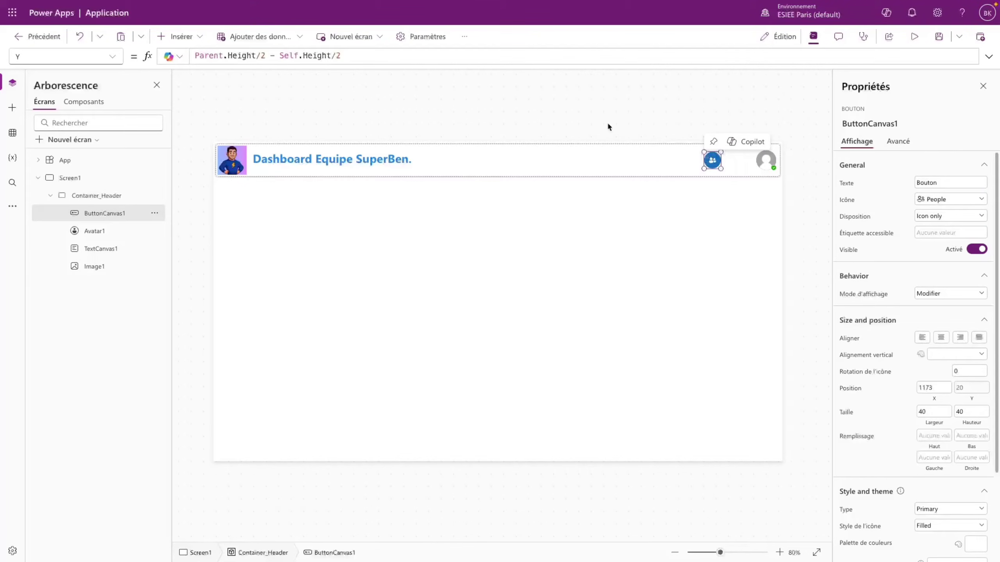
left_click(112, 56)
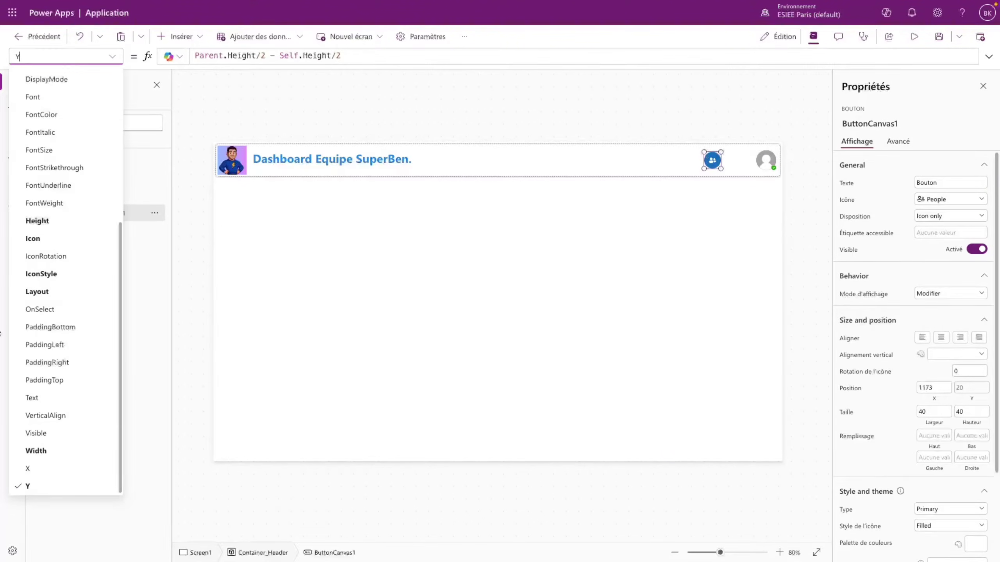
left_click(43, 469)
left_click_drag(236, 56, 177, 60)
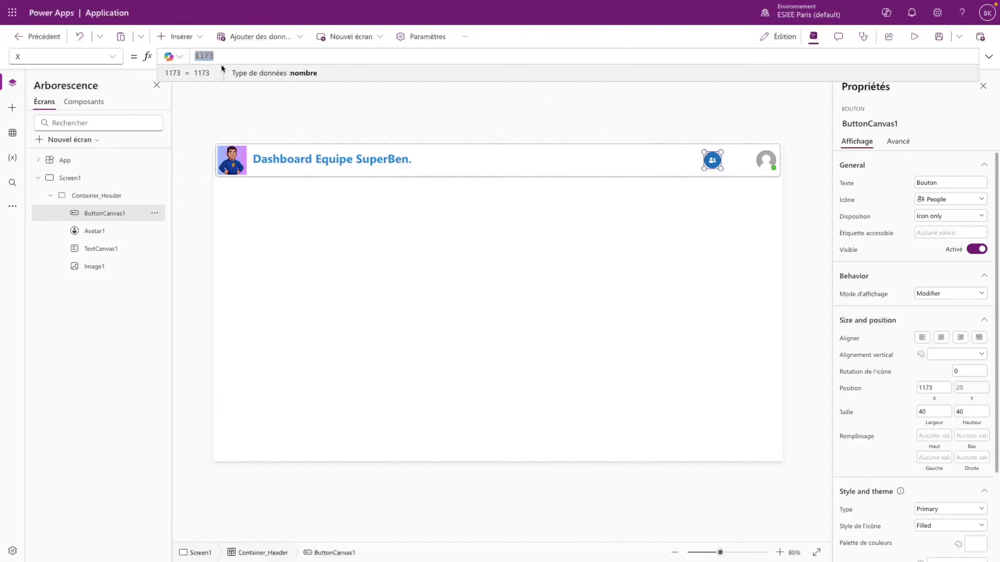
- Set the People button's X to Avatar1.X - Self.Width - 10
type("Parent.Width - Self.Width - 10")
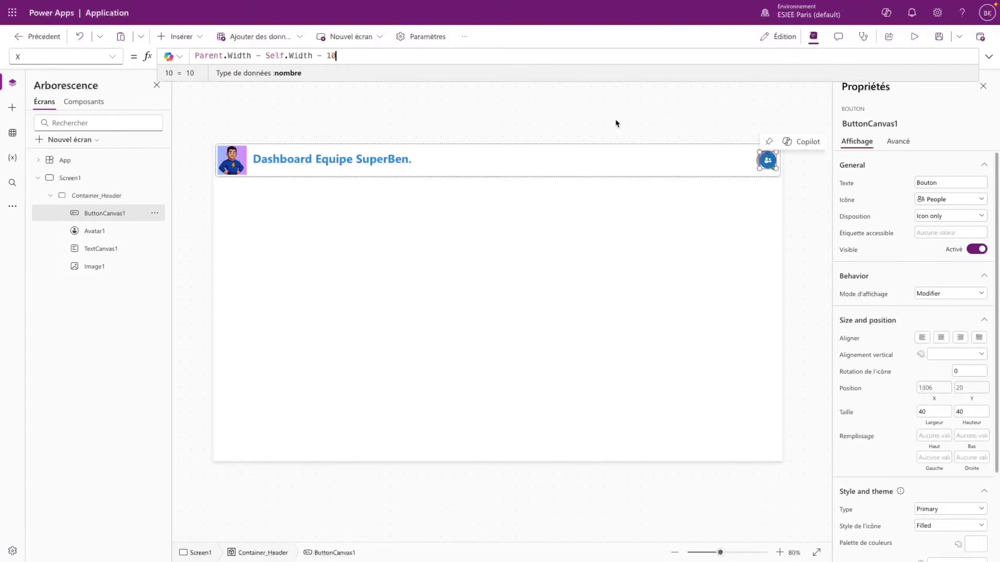
left_click_drag(251, 55, 196, 56)
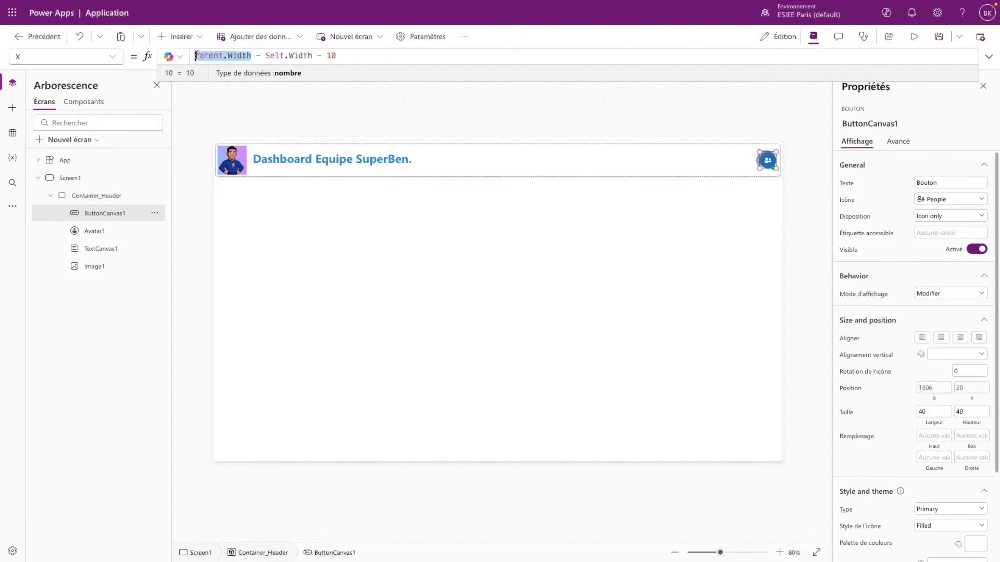
type("Avatar1")
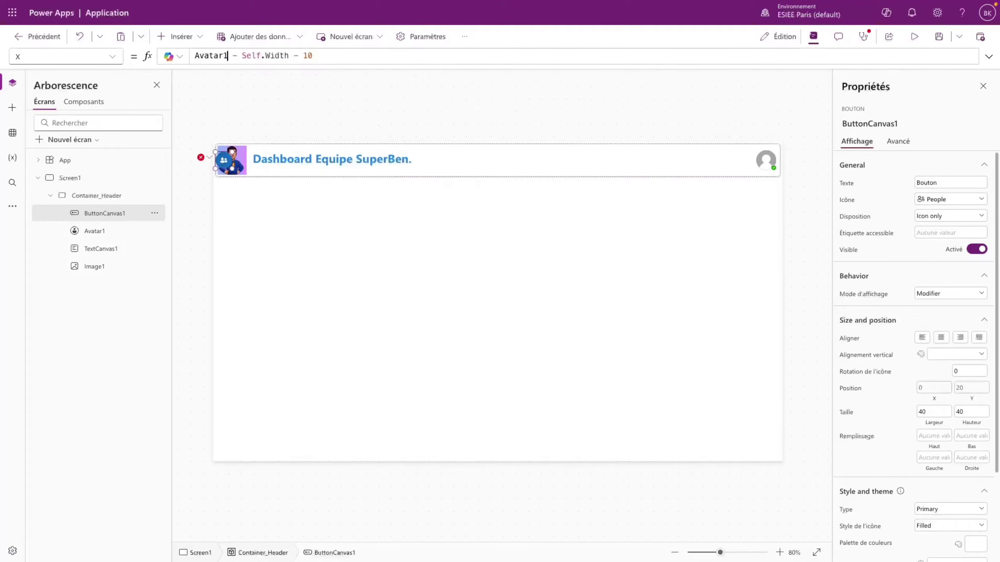
type(".X")
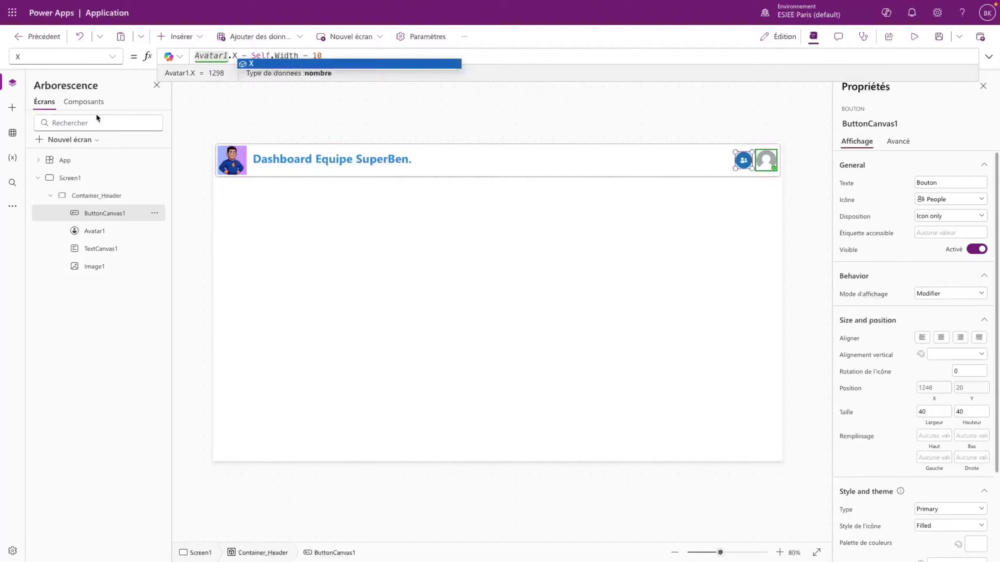
left_click(723, 166)
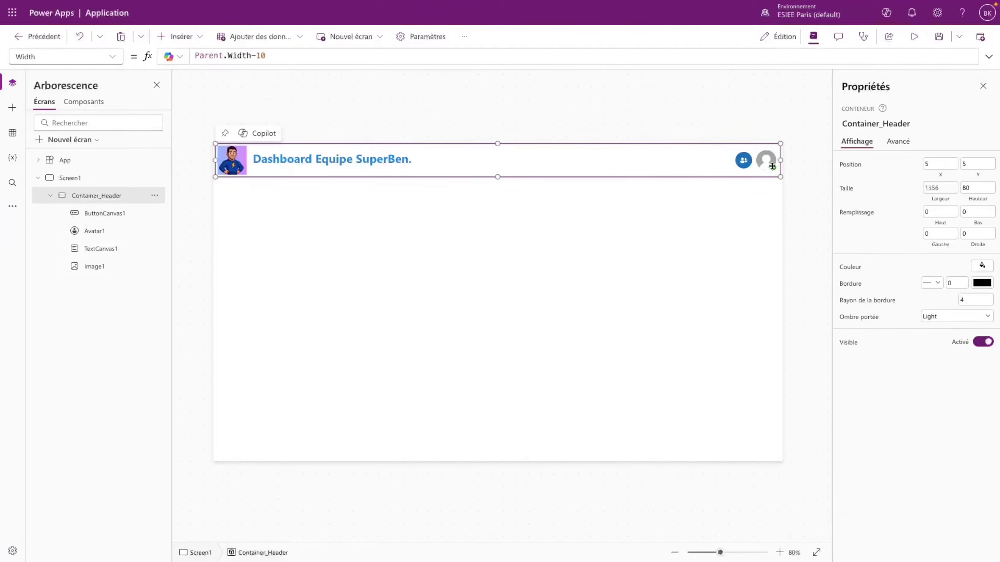
- Check the button and avatar placement, then deselect to view the header
left_click(765, 159)
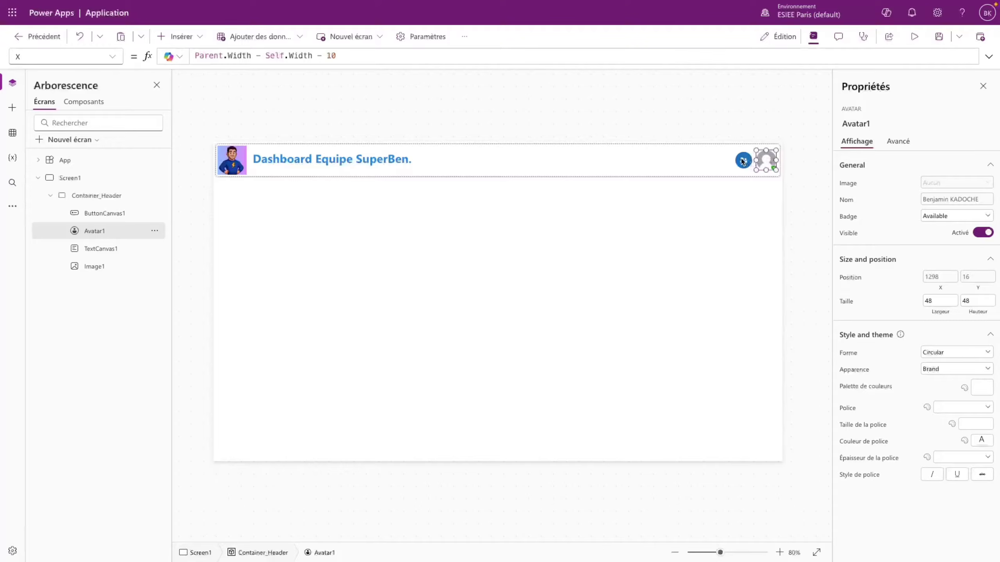
left_click(743, 160)
left_click(766, 158)
left_click(805, 162)
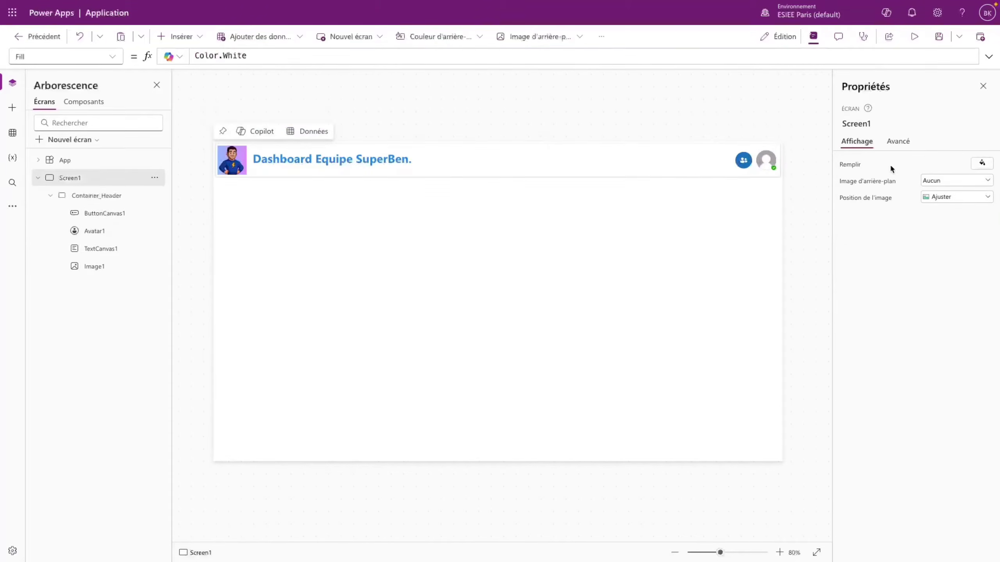
- Change the button's X gap from 10 to 15 pixels
left_click(743, 160)
left_click(334, 61)
double_click(317, 56)
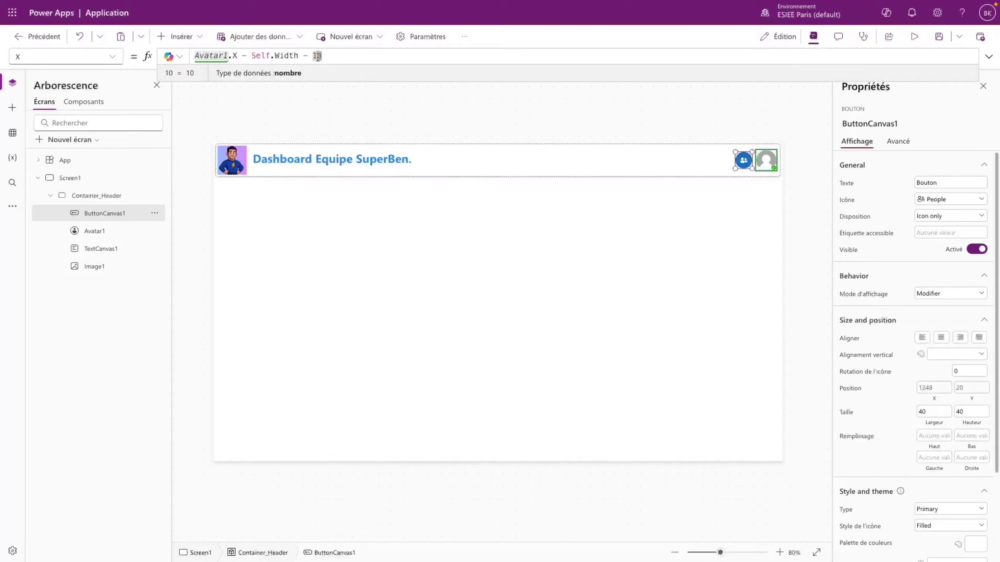
type("15")
left_click(744, 105)
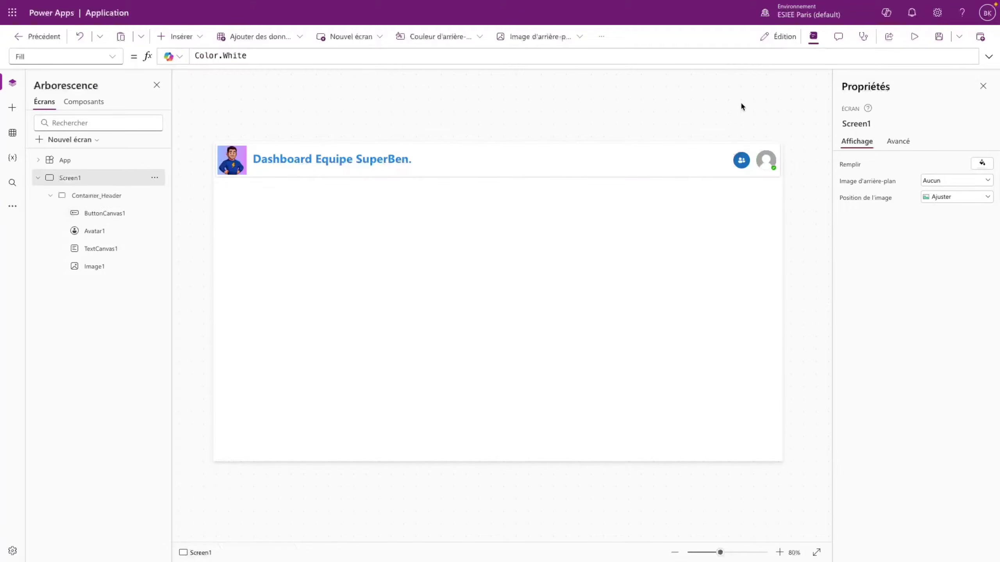
- Preview the finished header, then select the App object in the tree view
left_click(914, 36)
left_click(591, 318)
left_click(78, 162)
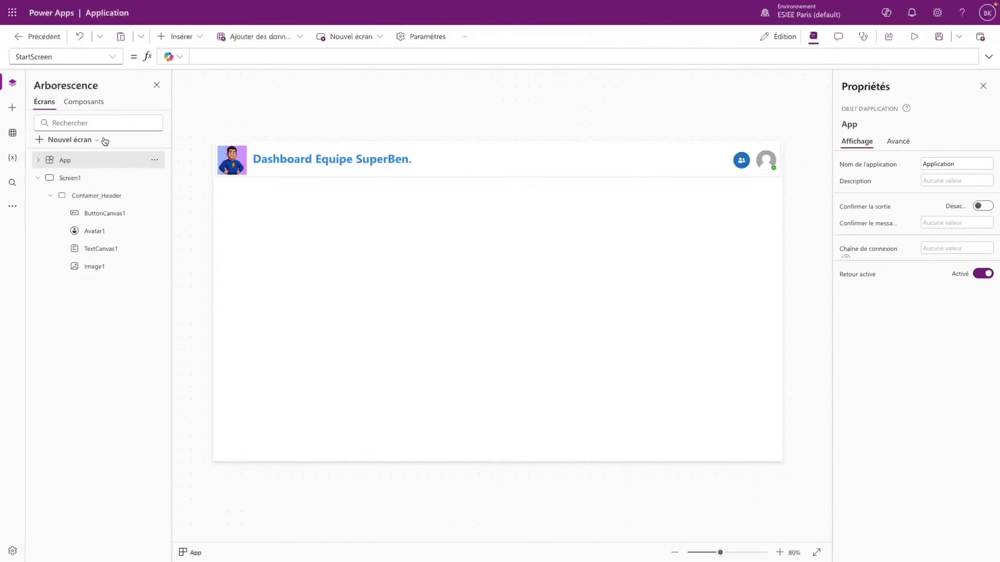
- Show the App's OnStart property in an enlarged multi-line formula editor
left_click(113, 57)
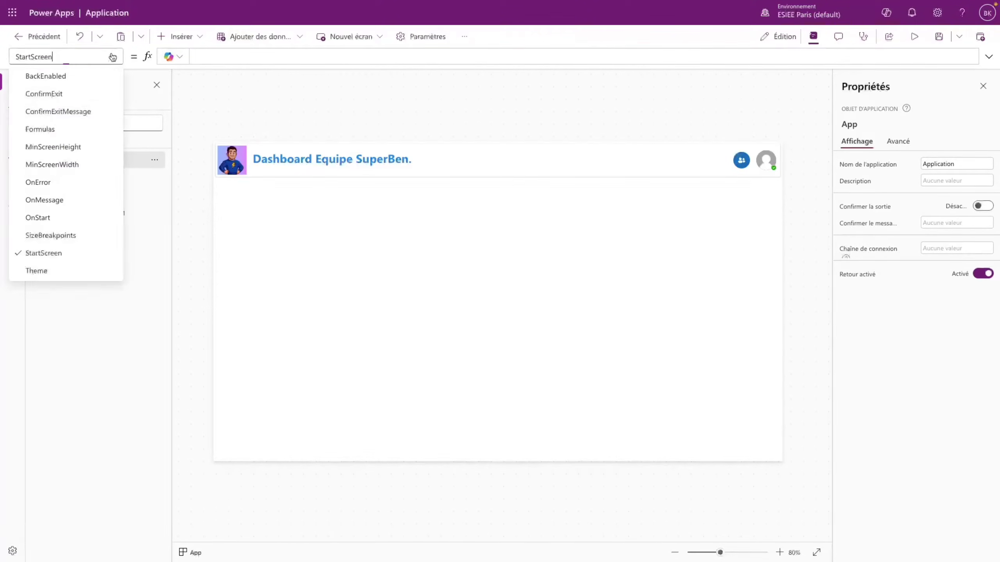
left_click(54, 221)
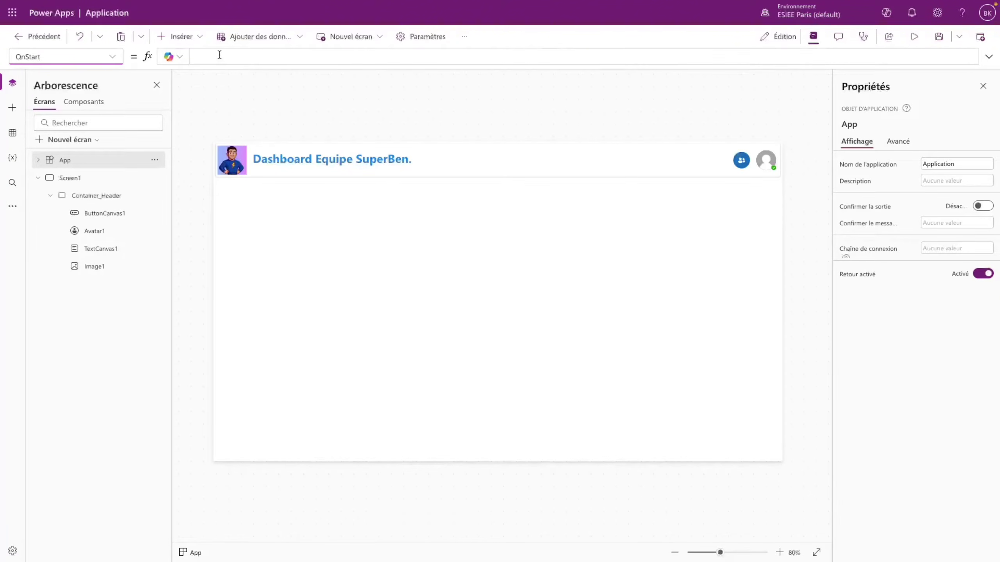
left_click(988, 56)
left_click_drag(366, 138, 346, 359)
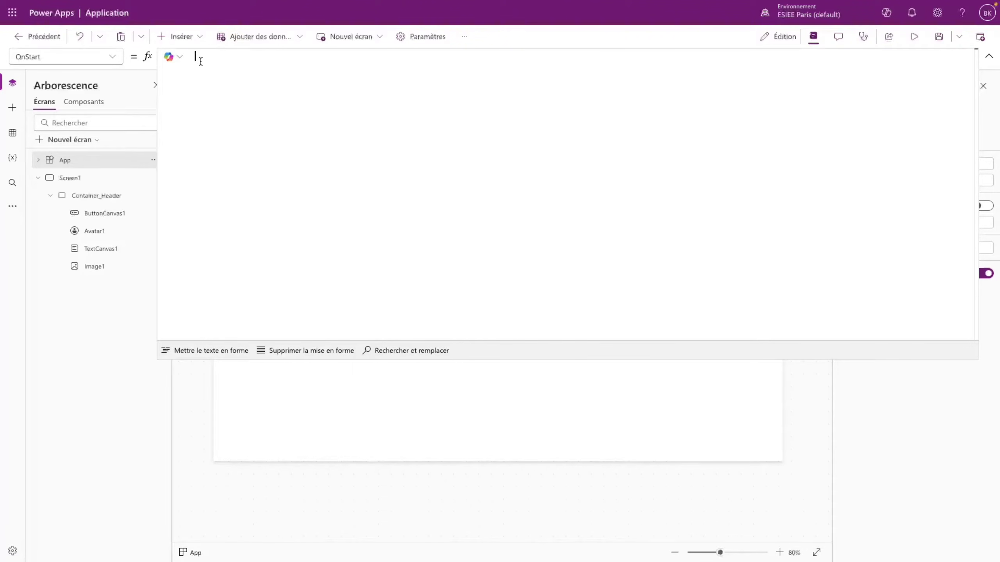
- Write ClearCollect(Equipe; Table( ) ), closing each bracket on its own line
type("ClearCo")
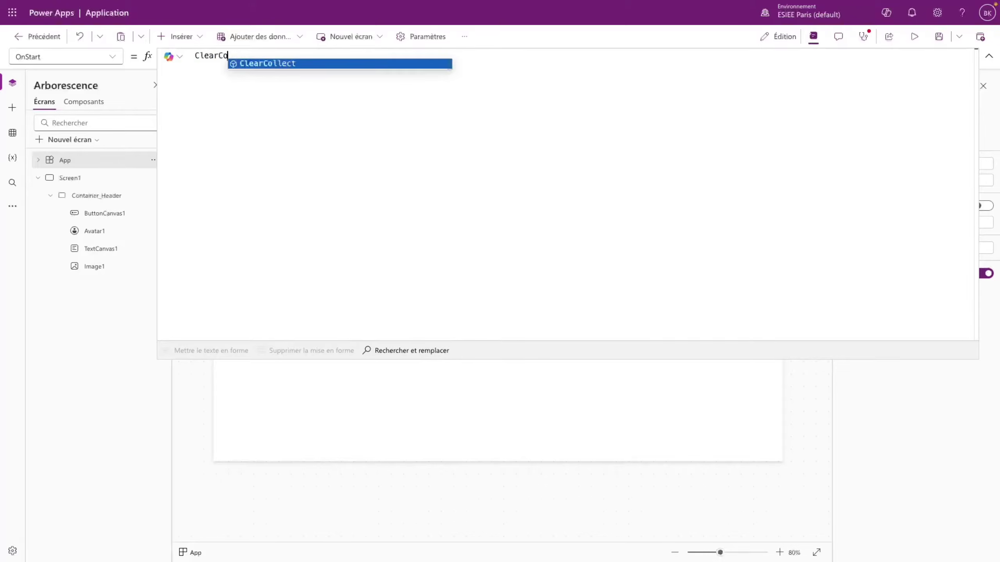
key("Tab")
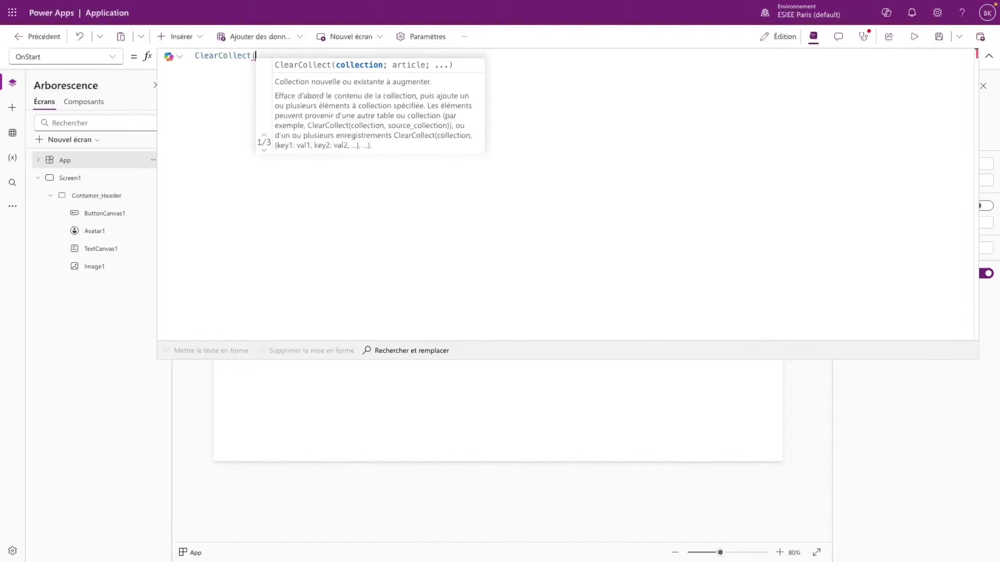
key("Return")
type("Equipe;")
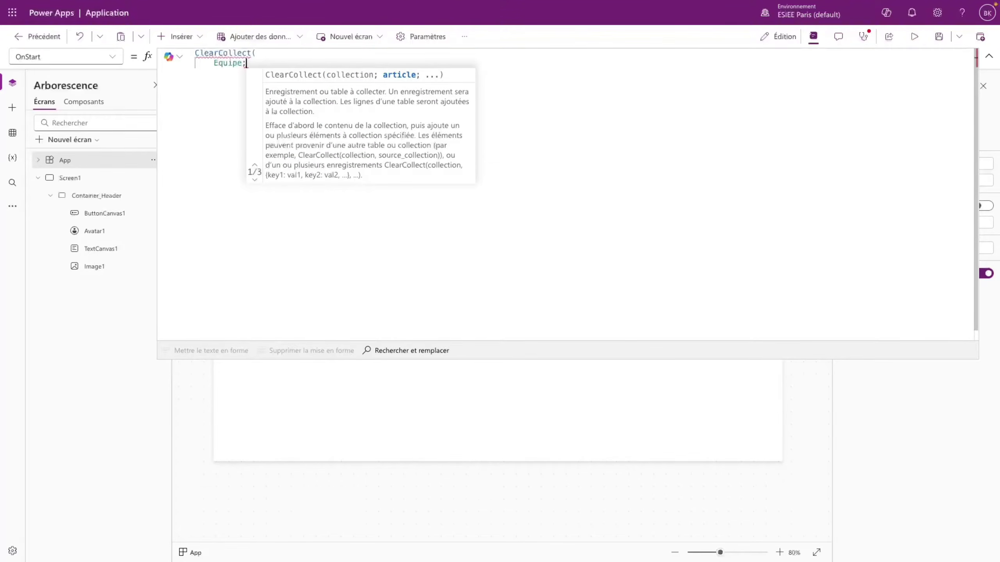
key("Return")
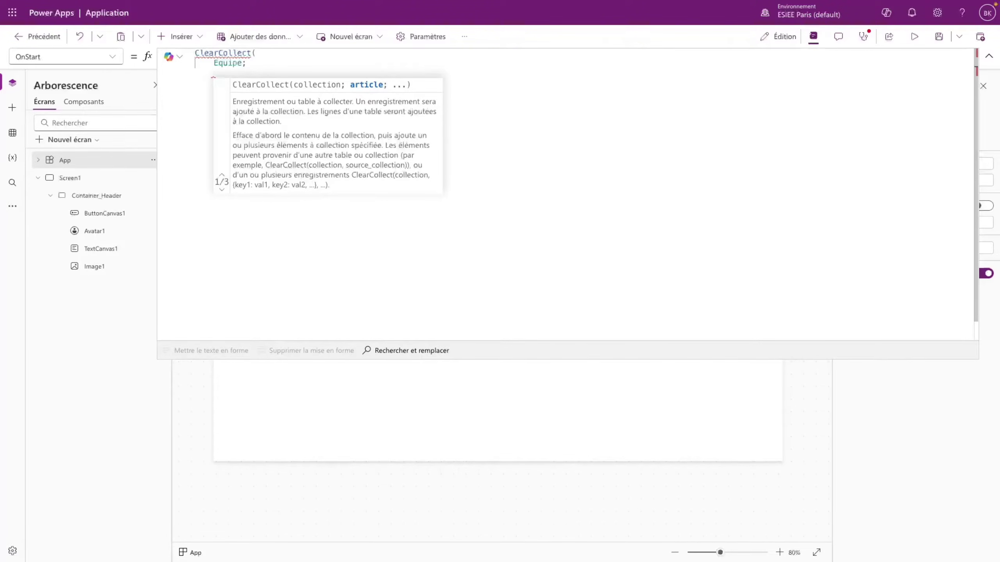
type("able(")
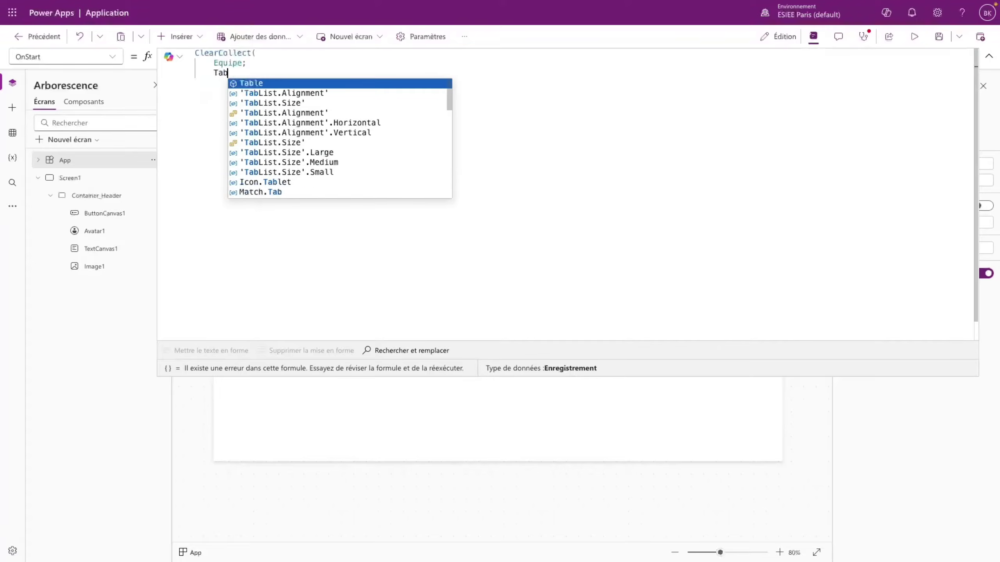
key("shift+Return")
key("shift+Return")
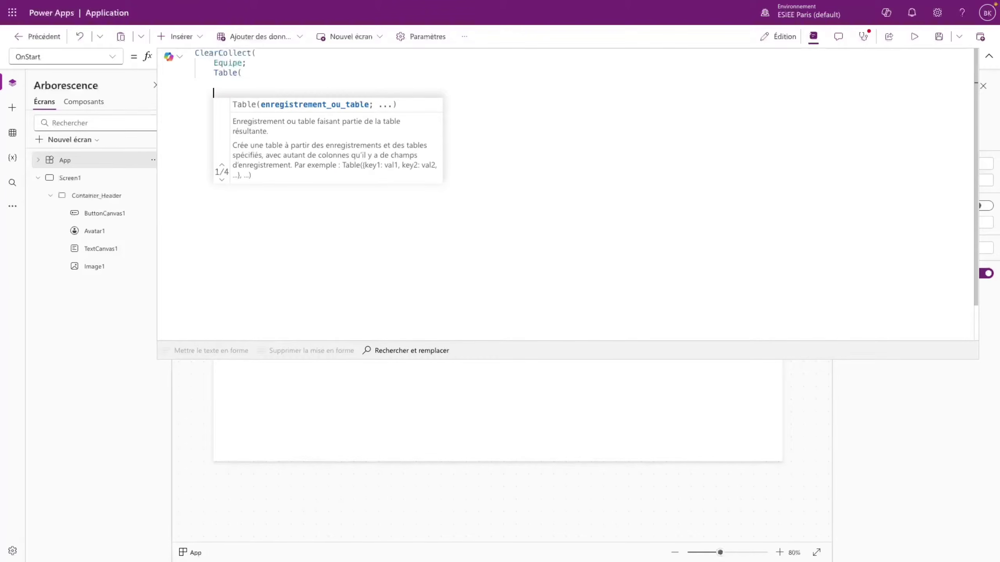
type(")")
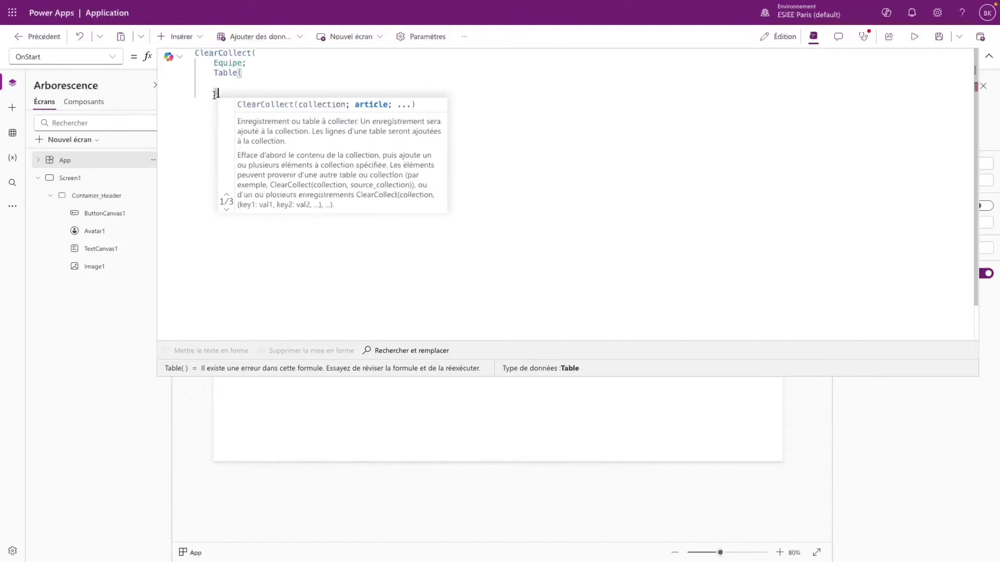
key("shift+Return")
key("BackSpace")
type(")")
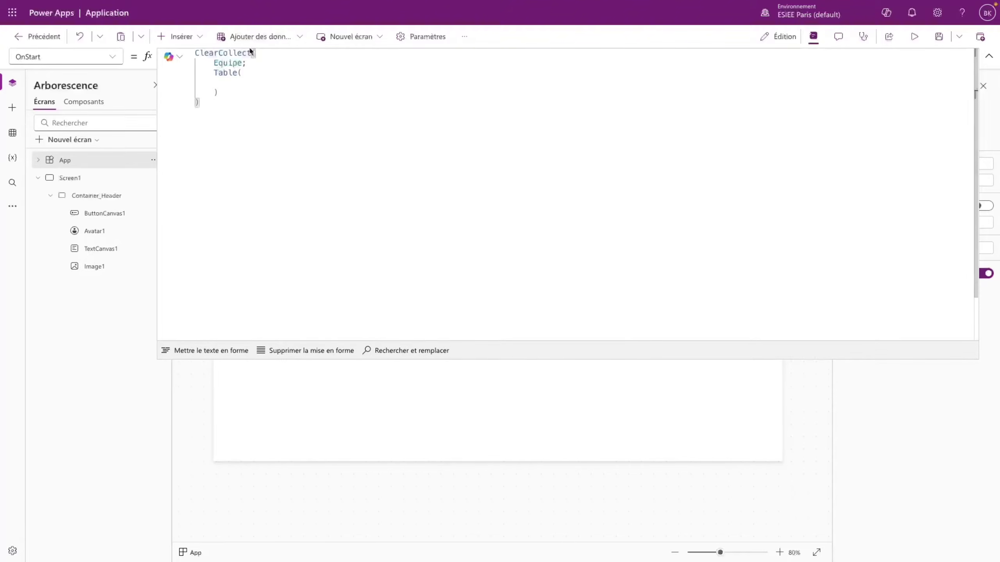
left_click(217, 93)
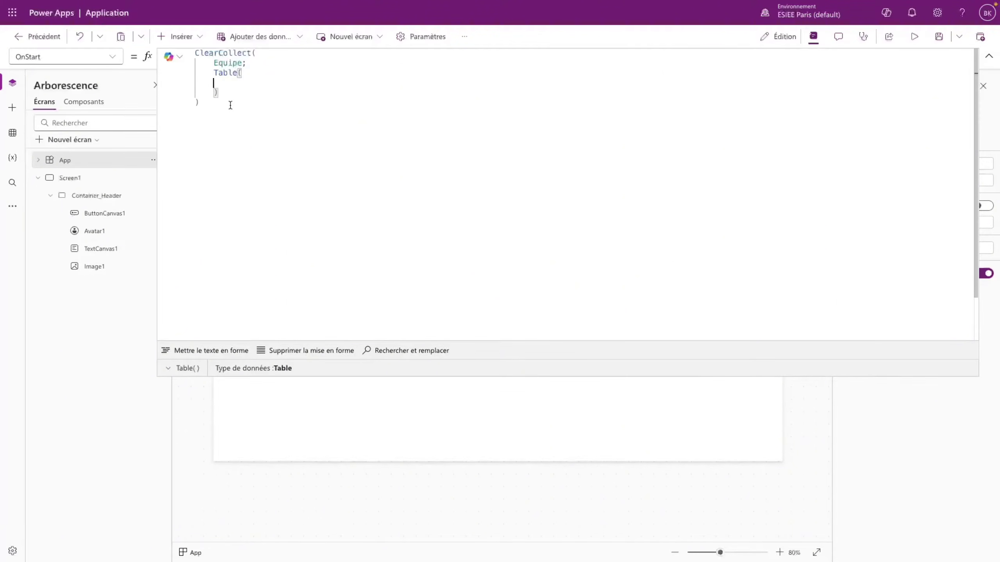
- Start a record with Nom set to the member's full name and Email to their e-mail address
type("{")
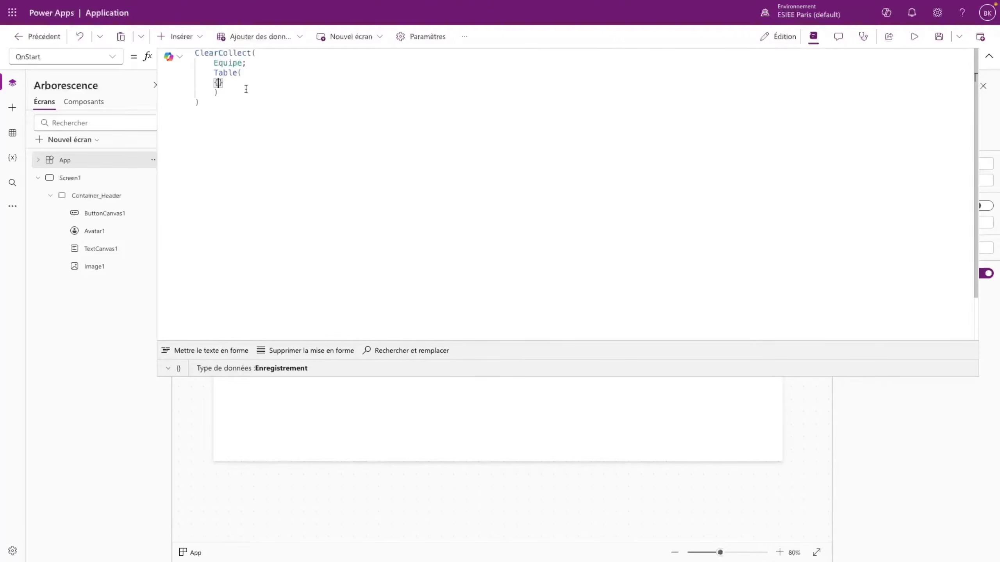
key("Return")
type("Nom")
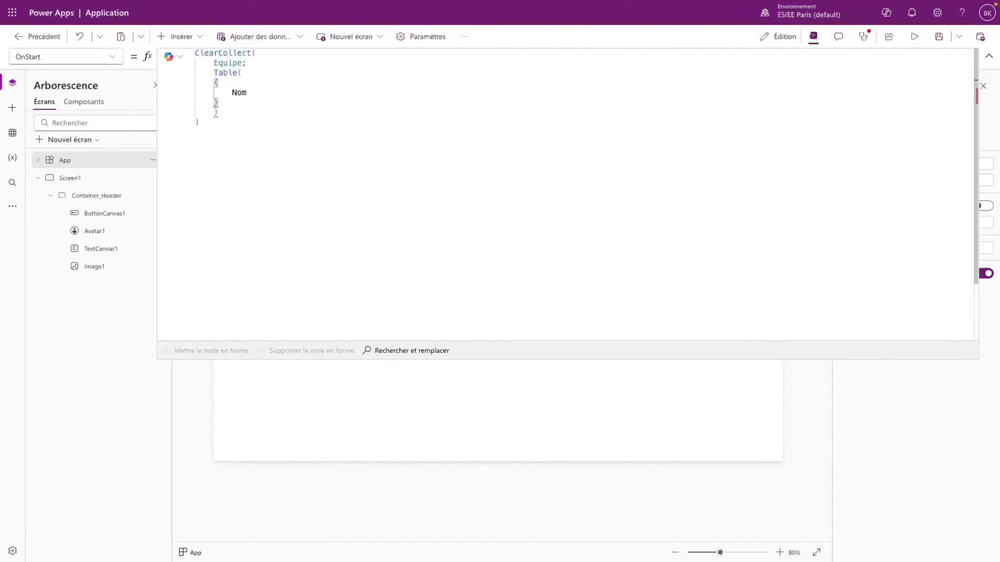
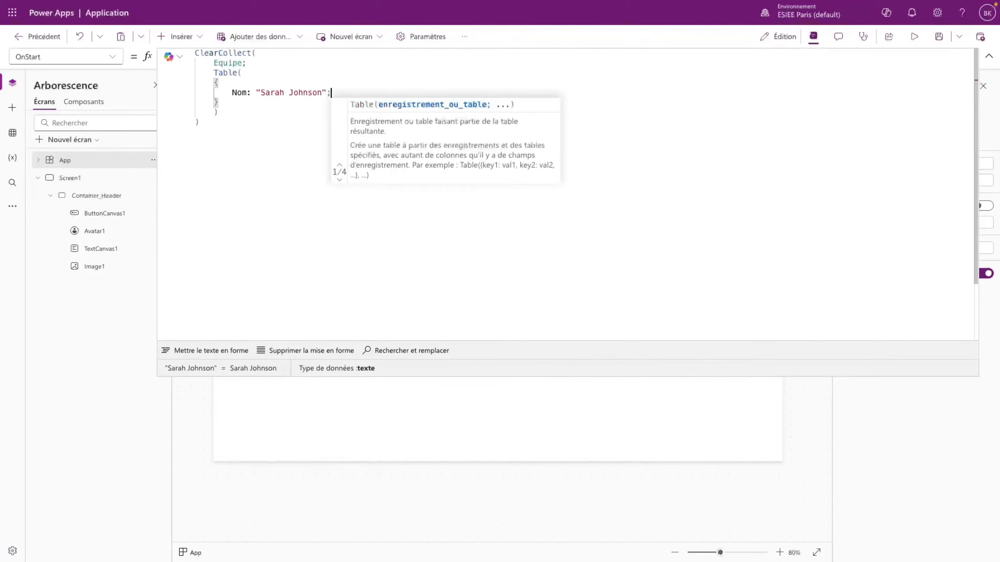
key("Return")
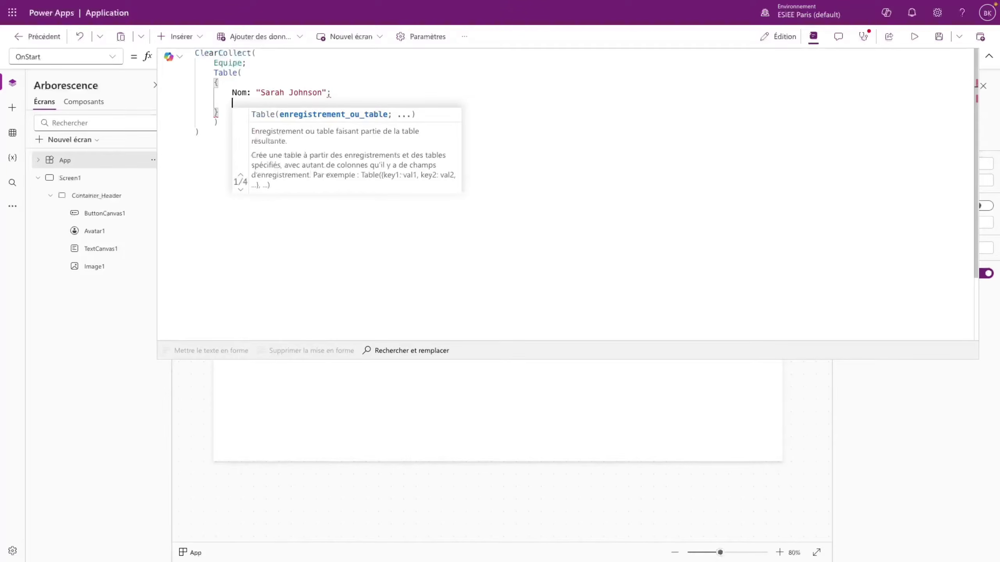
type("Email:")
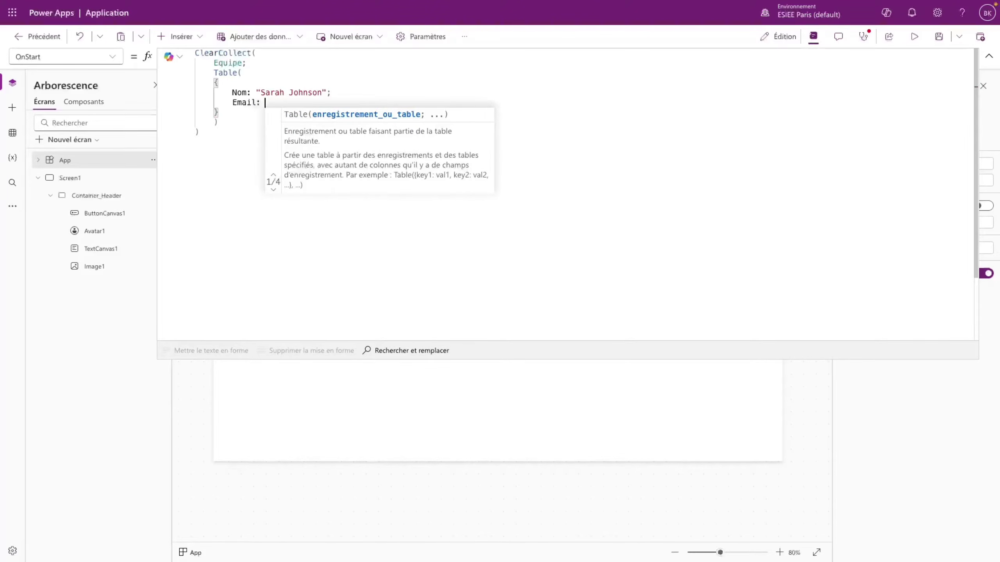
double_click(239, 92)
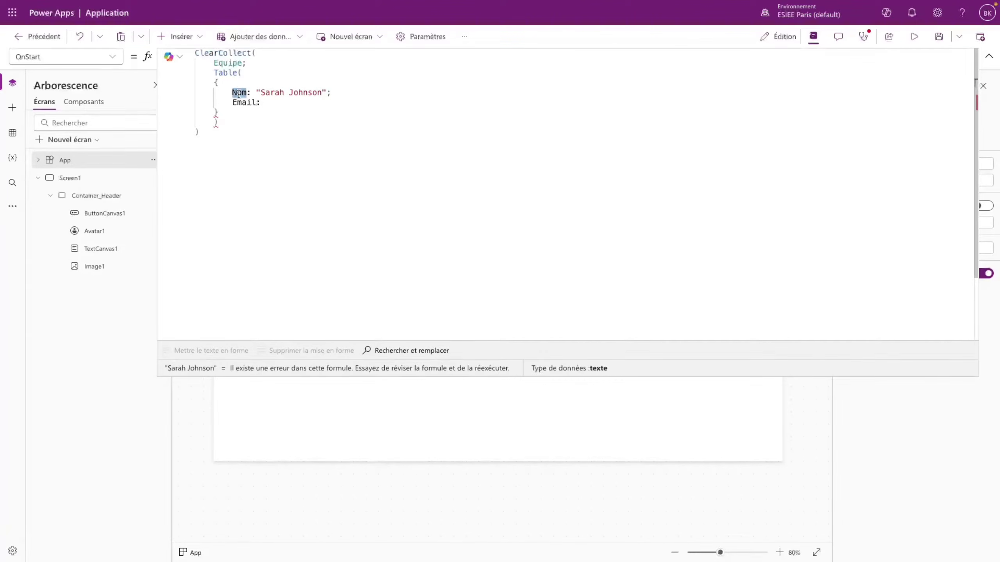
left_click_drag(256, 92, 327, 94)
left_click(263, 103)
type("\"")
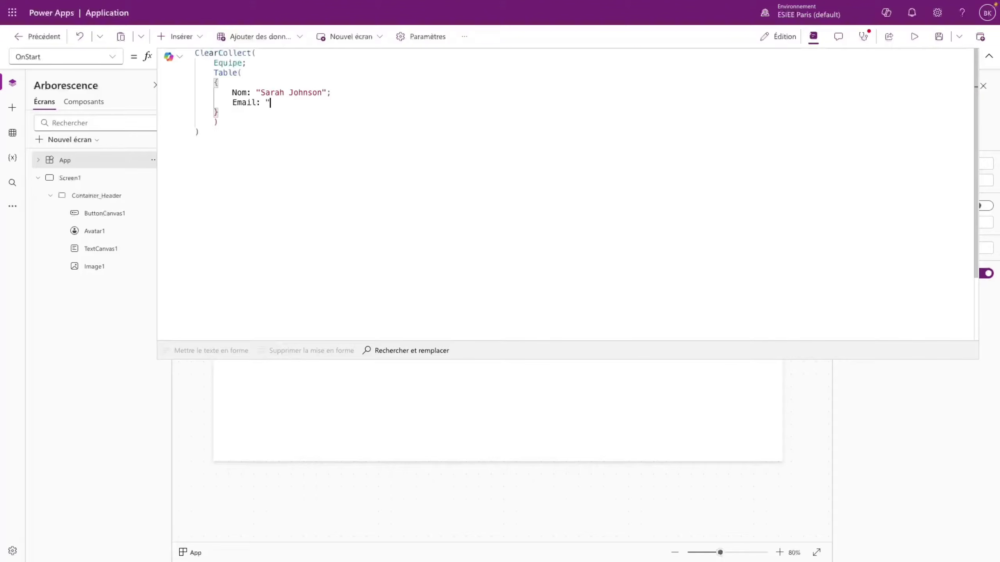
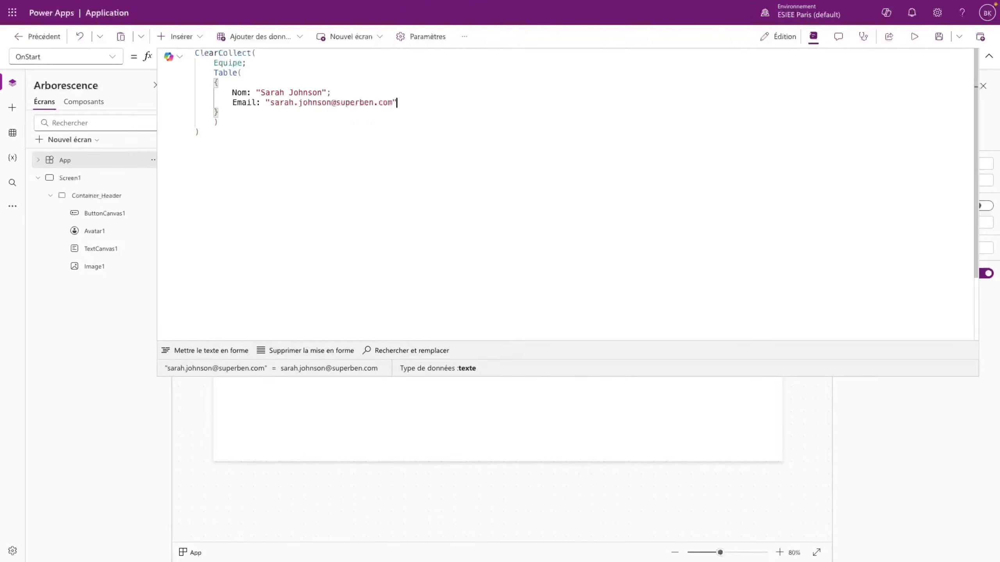
type(";")
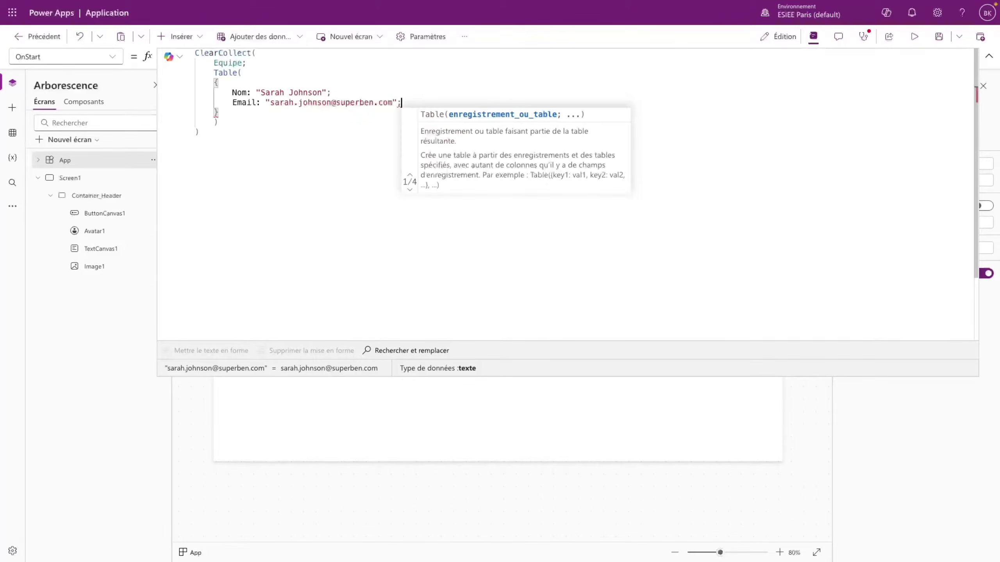
- Add Role: "Designer" and begin the Photo field
key("Return")
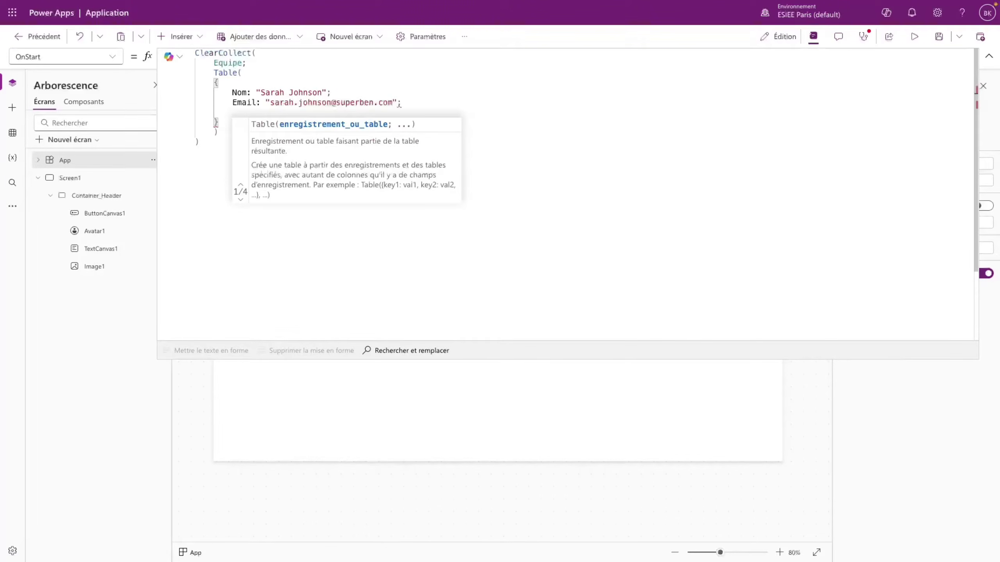
type("Role")
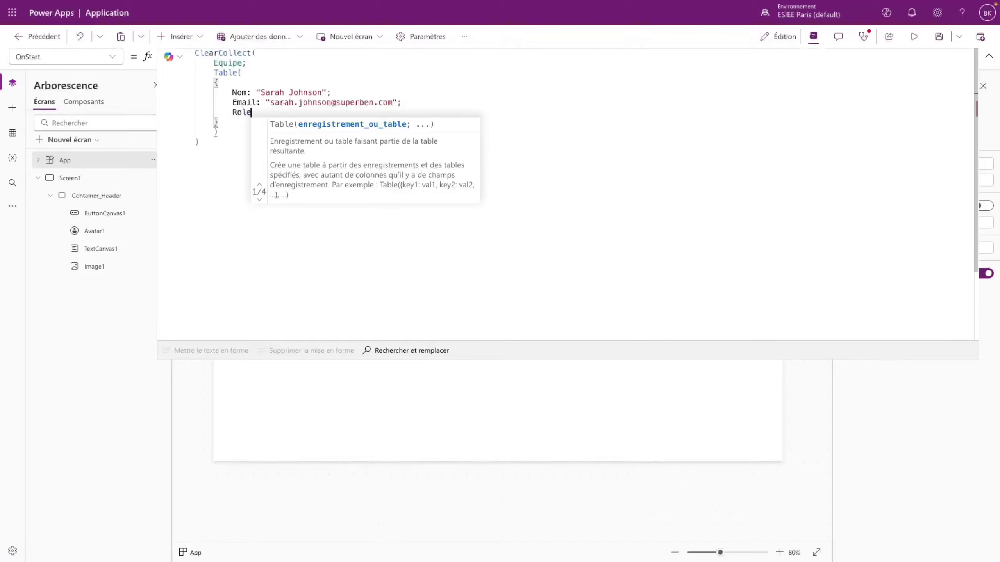
type(": \"S")
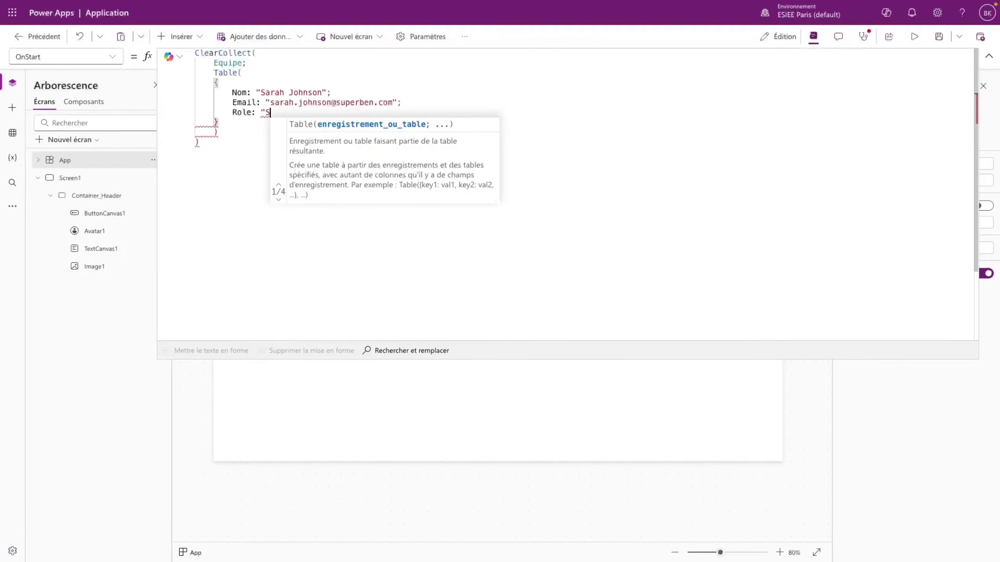
type("esinge")
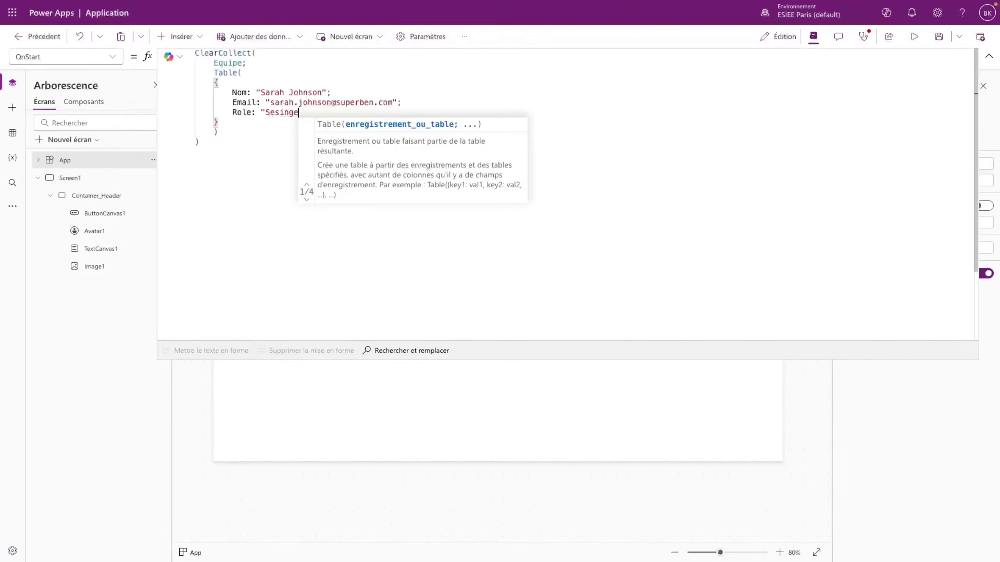
key("BackSpace")
key("BackSpace")
key("BackSpace")
key("BackSpace")
key("BackSpace")
key("BackSpace")
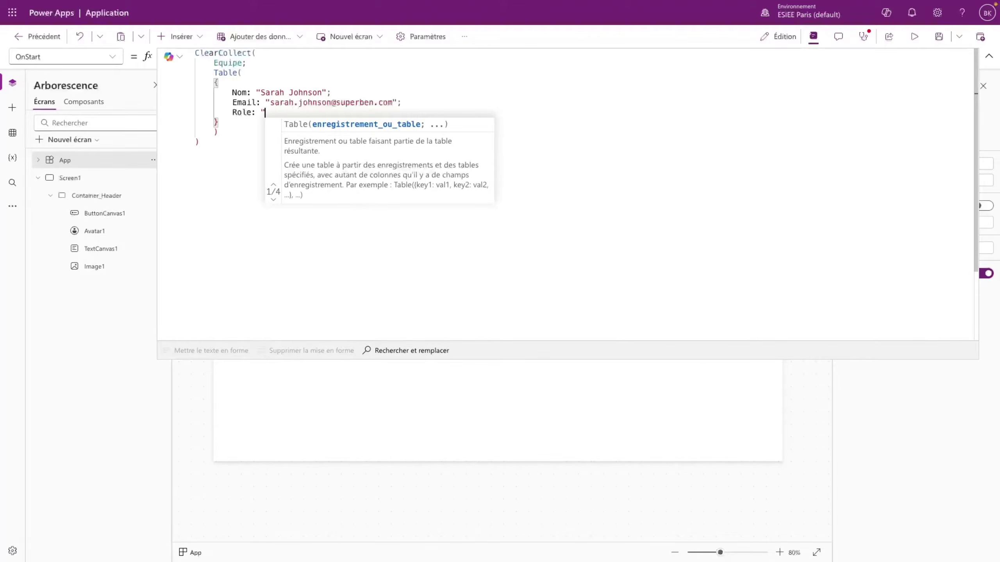
type("Designer")
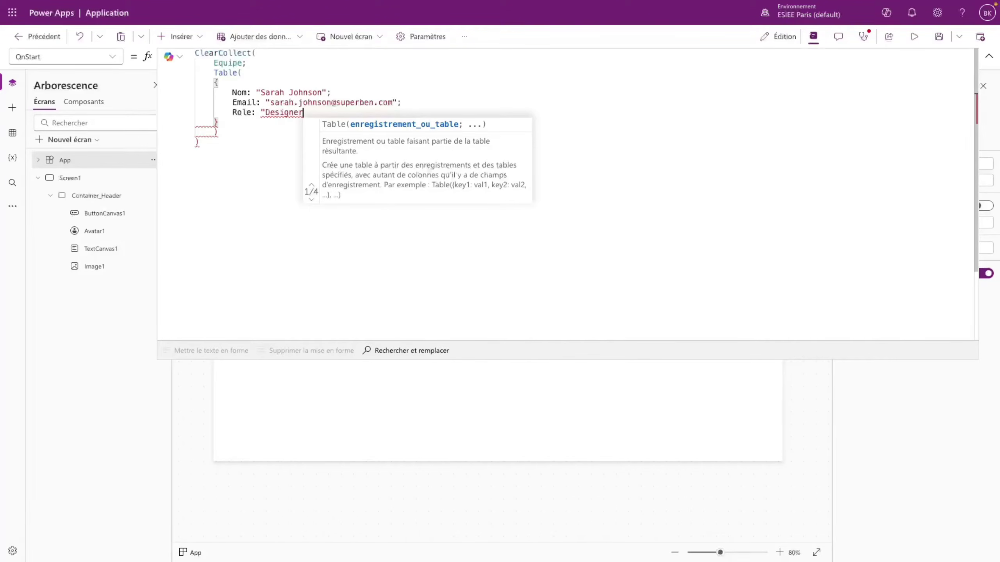
key("BackSpace")
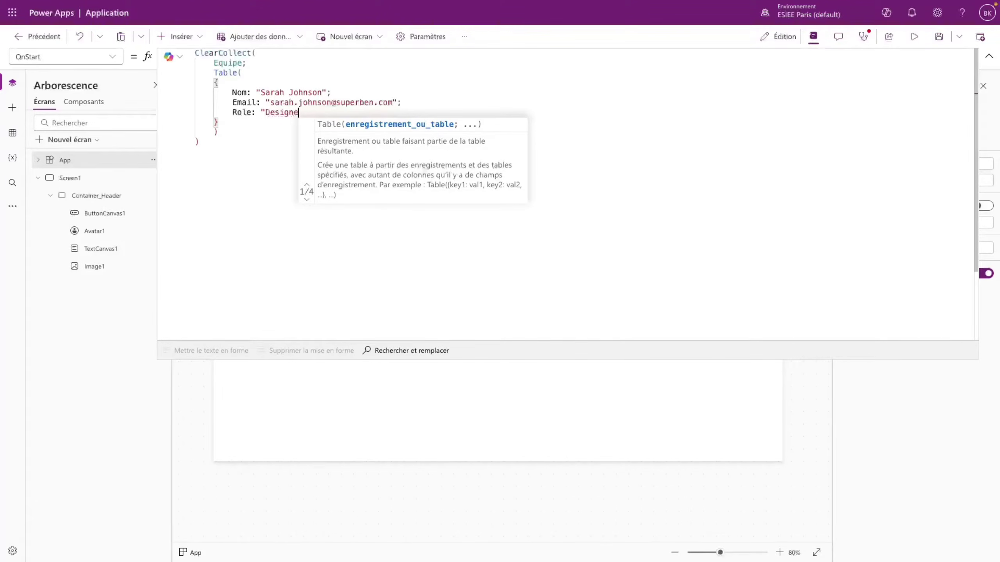
type("r\";")
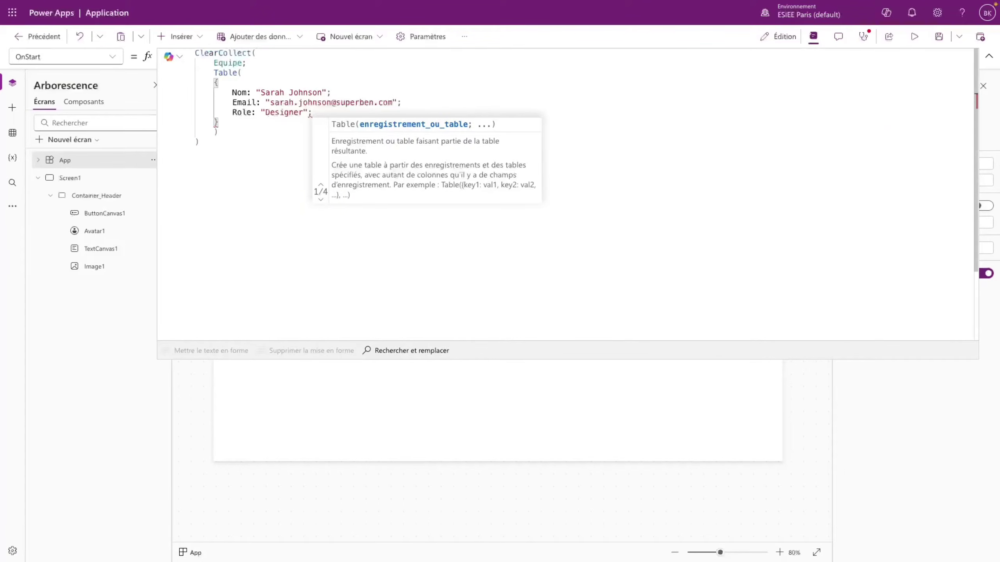
key("Return")
type("Ph")
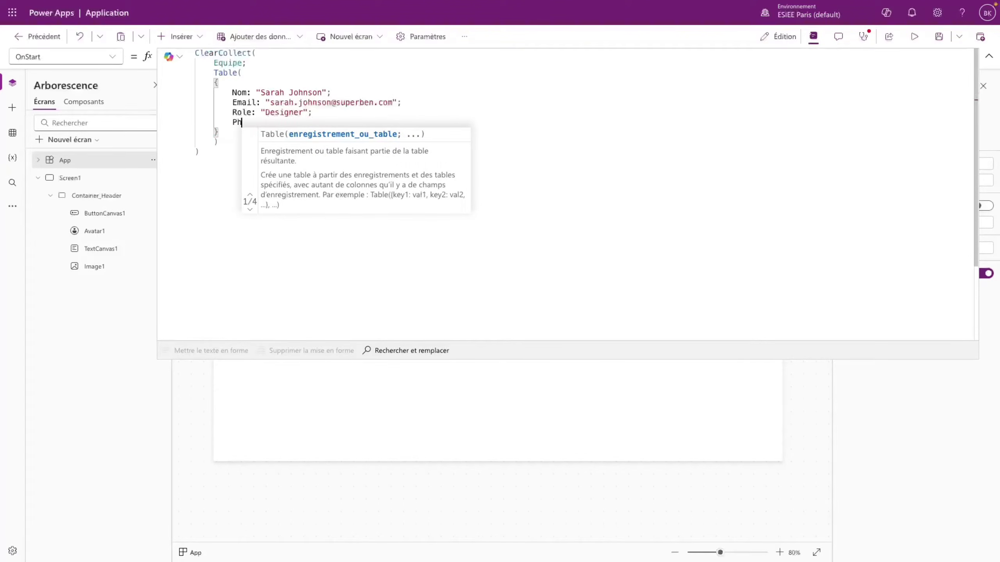
type("oto :")
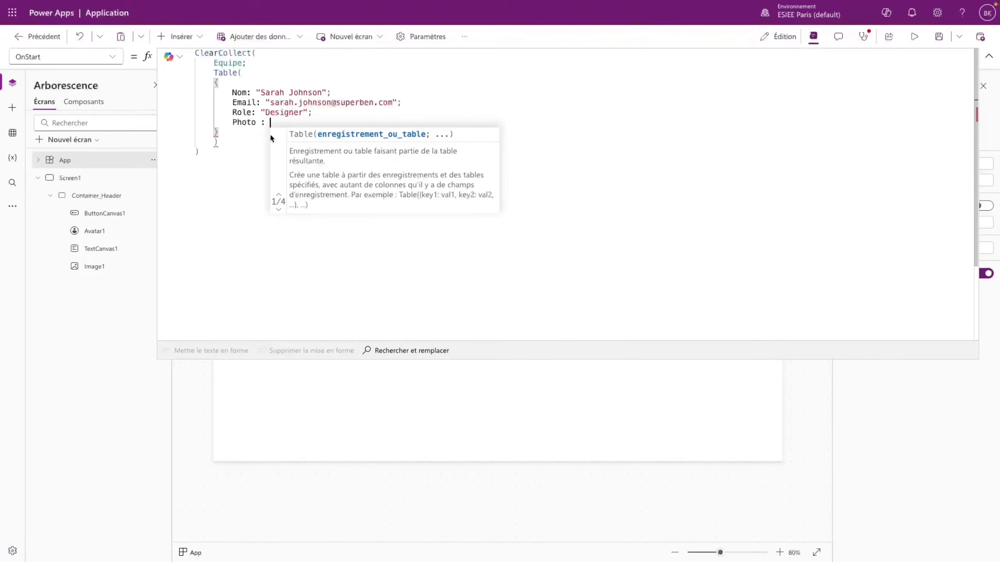
left_click(13, 206)
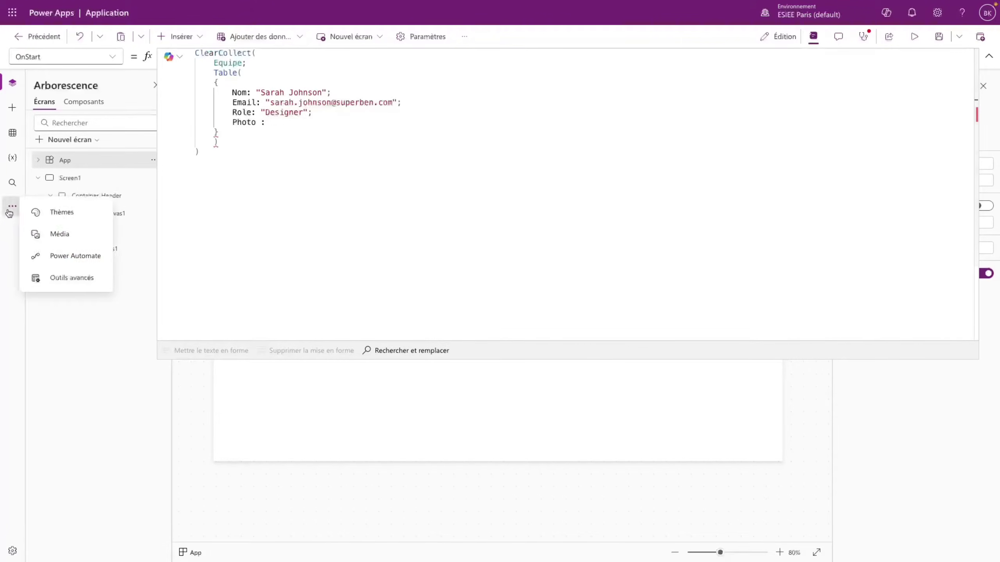
- Show the Média panel and set Photo to the 'logo_super_ben (3)' image
left_click(61, 235)
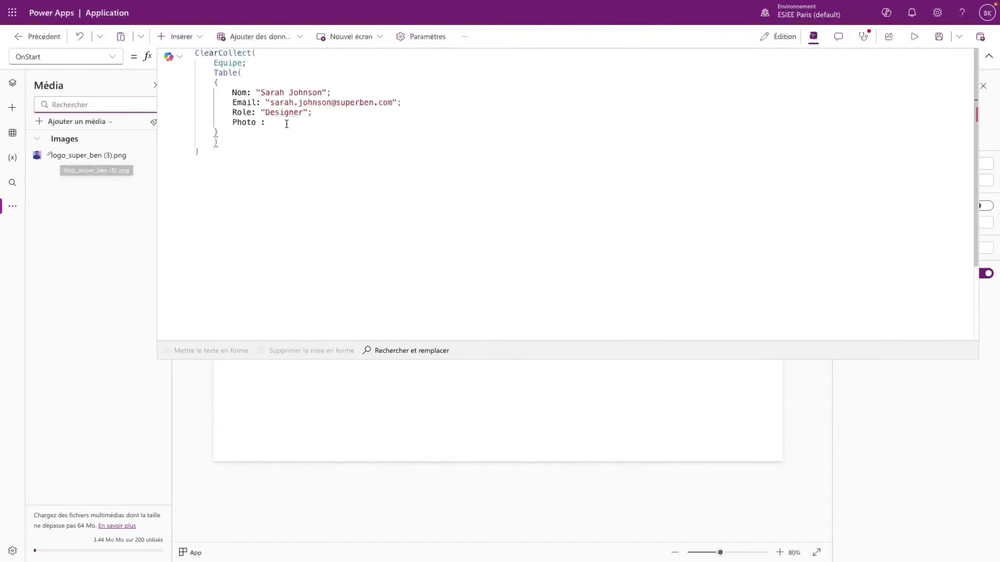
left_click(269, 123)
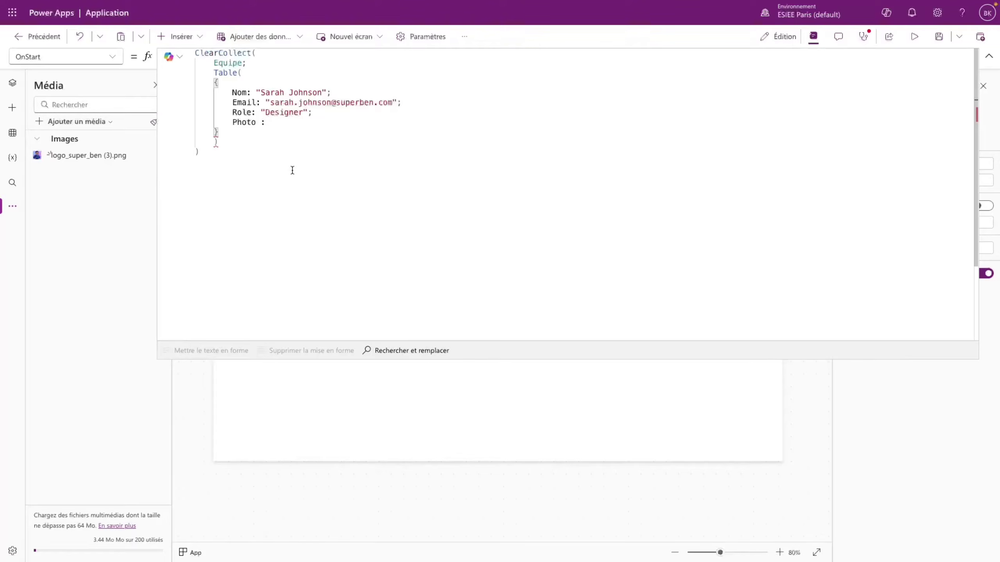
type("logo")
key("Tab")
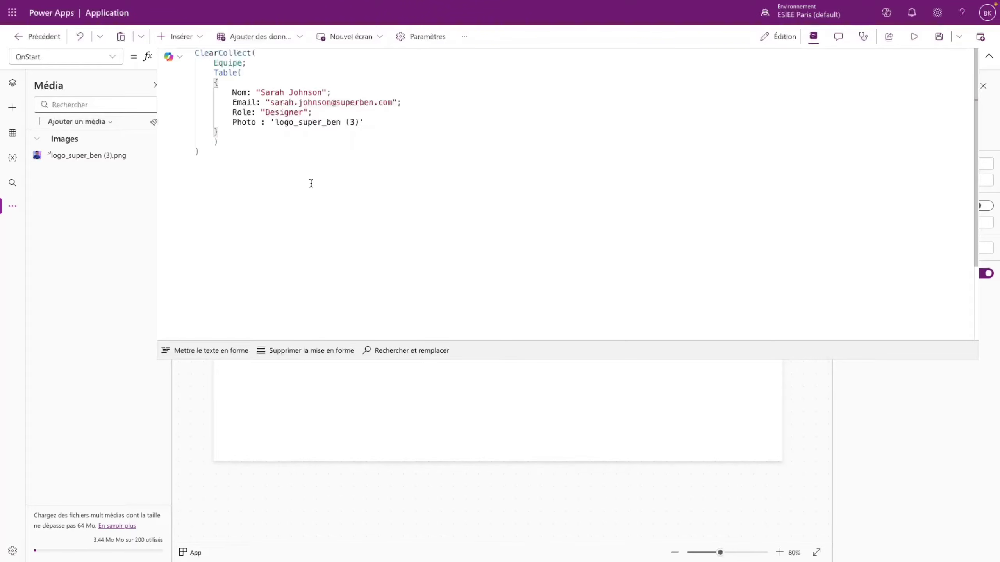
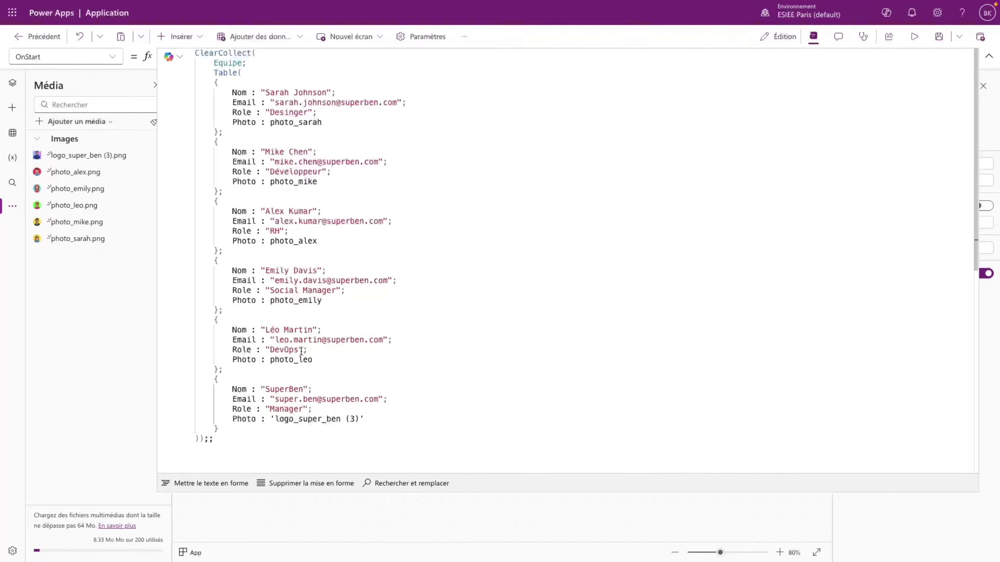
- Try the app in preview, then show the Tree view listing Screen1 and Container_Header
left_click(658, 210)
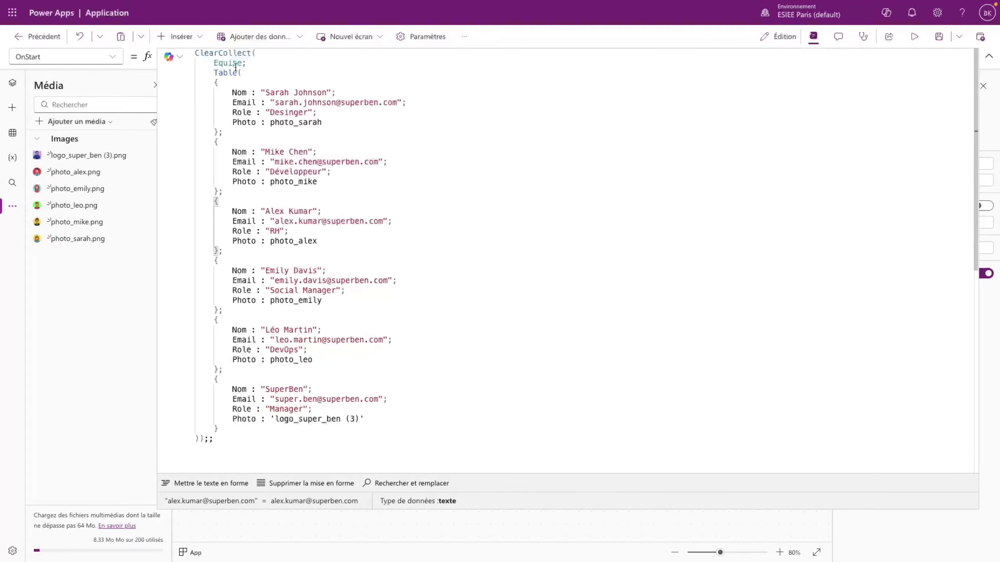
left_click(989, 56)
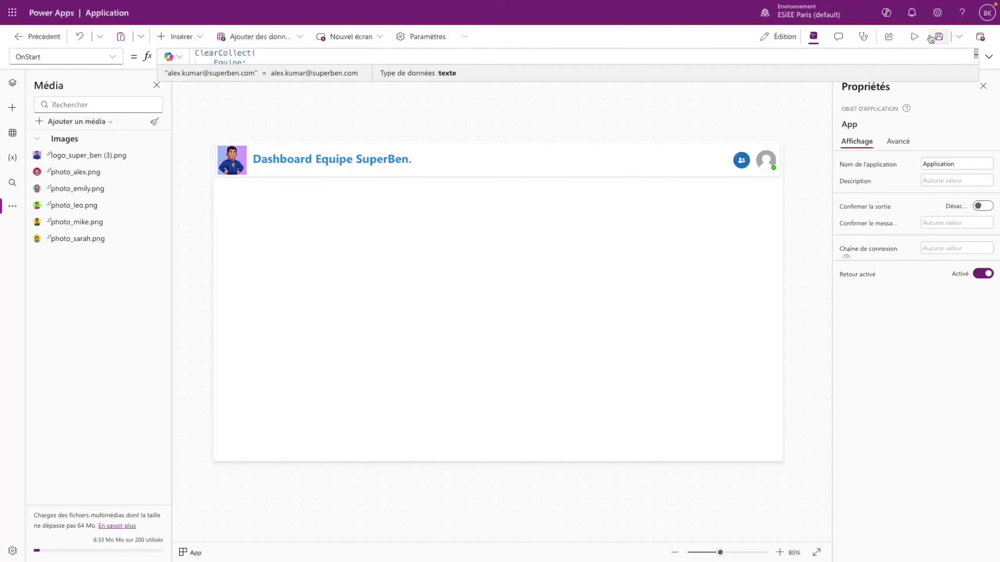
left_click(914, 36)
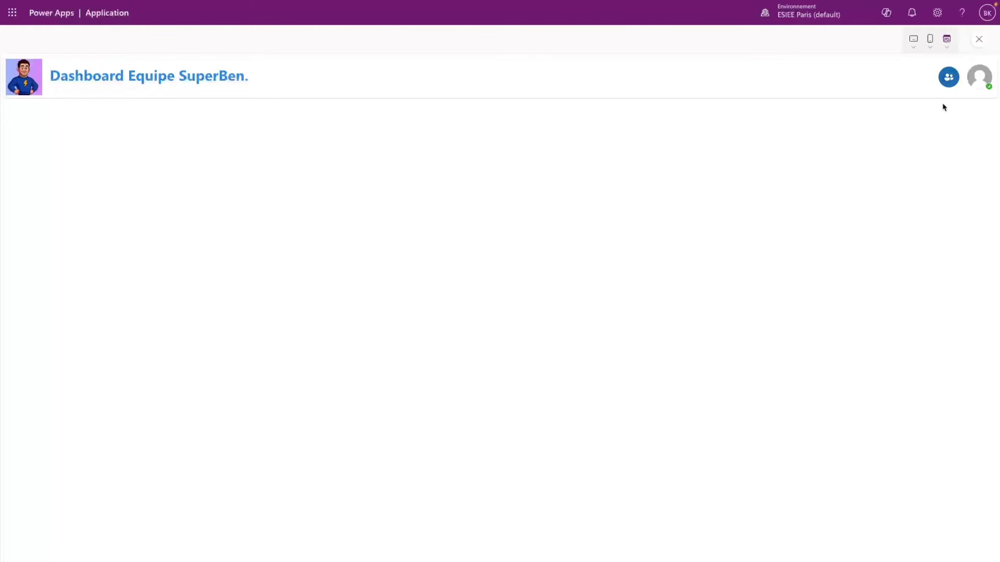
left_click(980, 39)
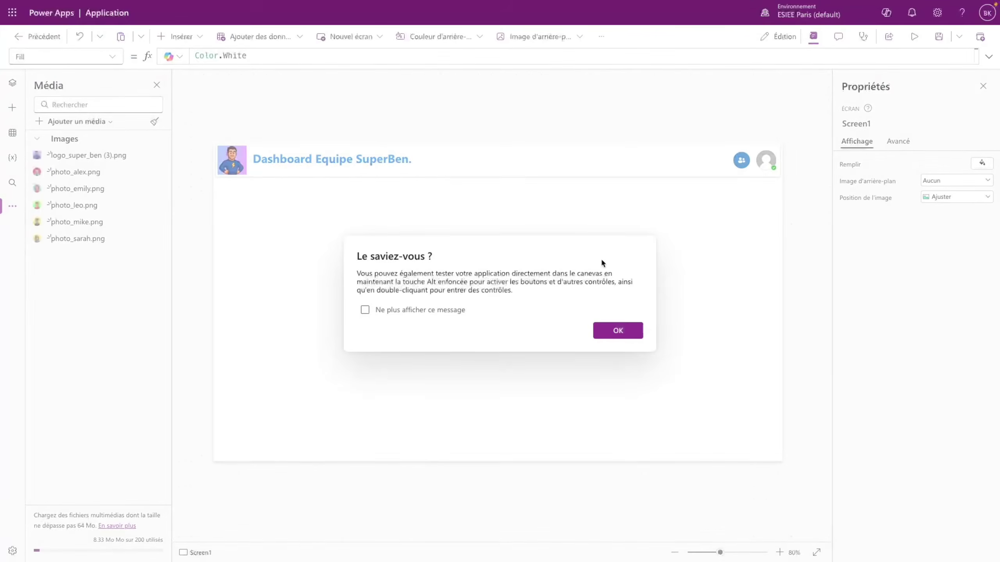
left_click(616, 330)
left_click(12, 83)
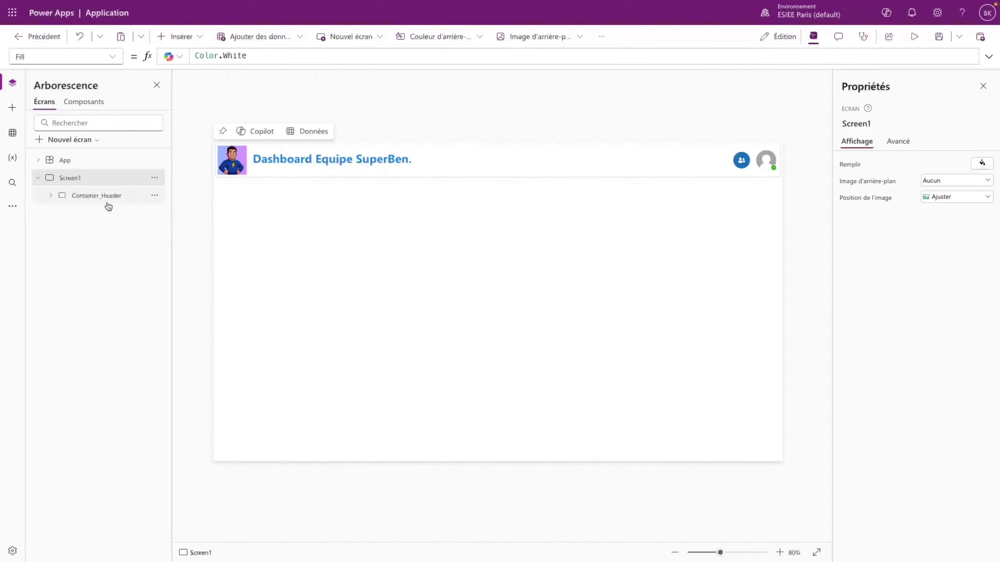
- Insert a new container and place it on the right, just below the header
left_click(97, 194)
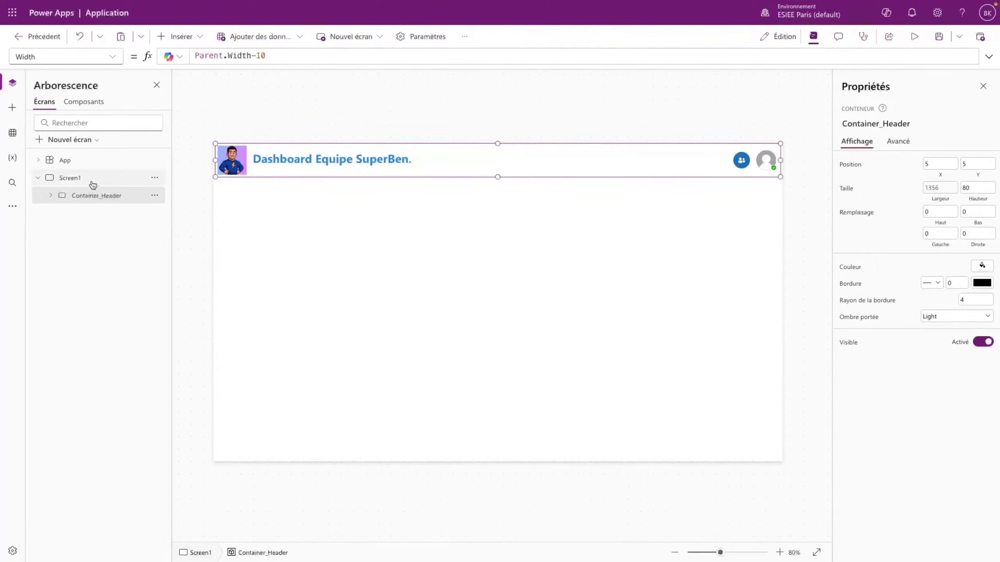
left_click(92, 181)
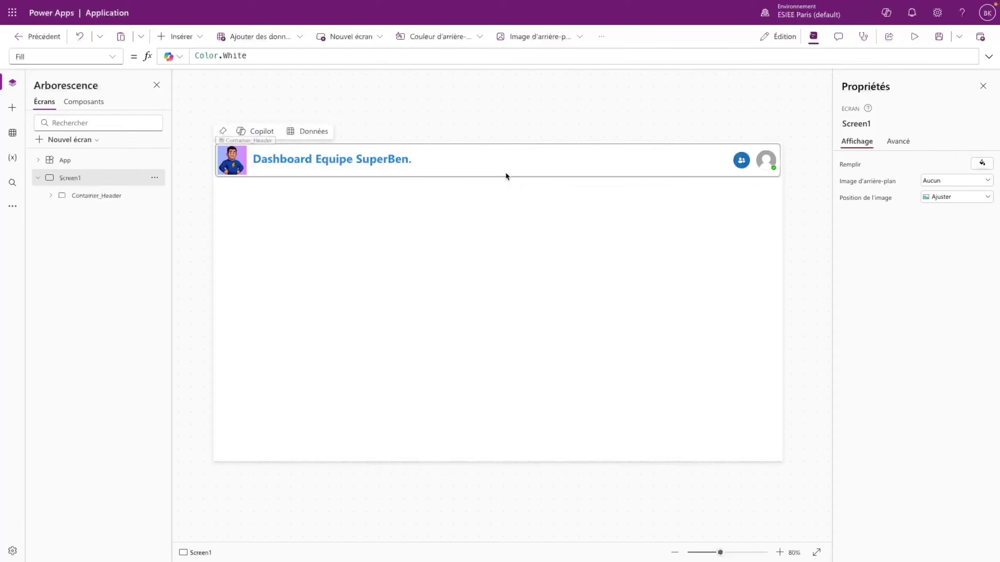
left_click(177, 37)
left_click(192, 136)
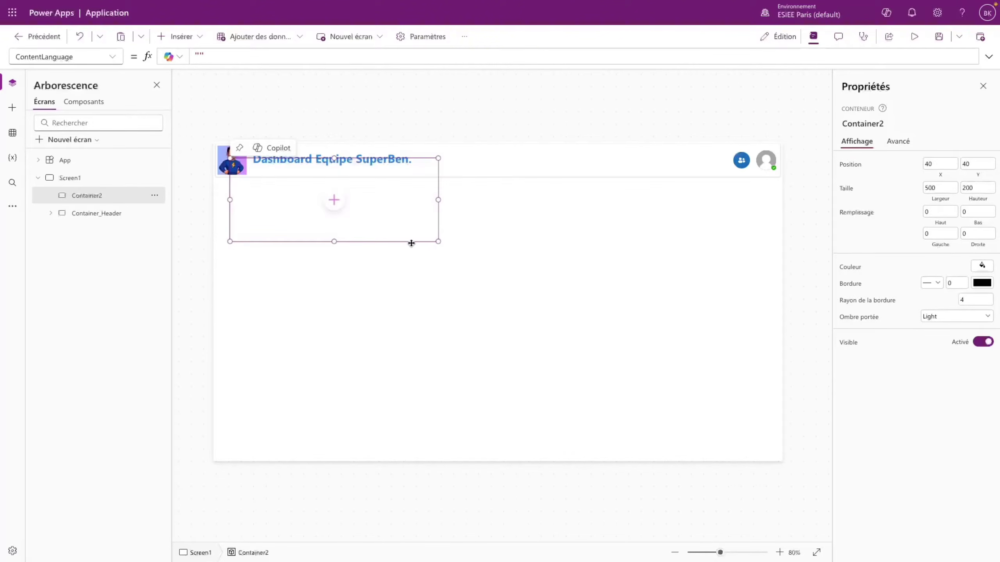
left_click_drag(412, 243, 754, 260)
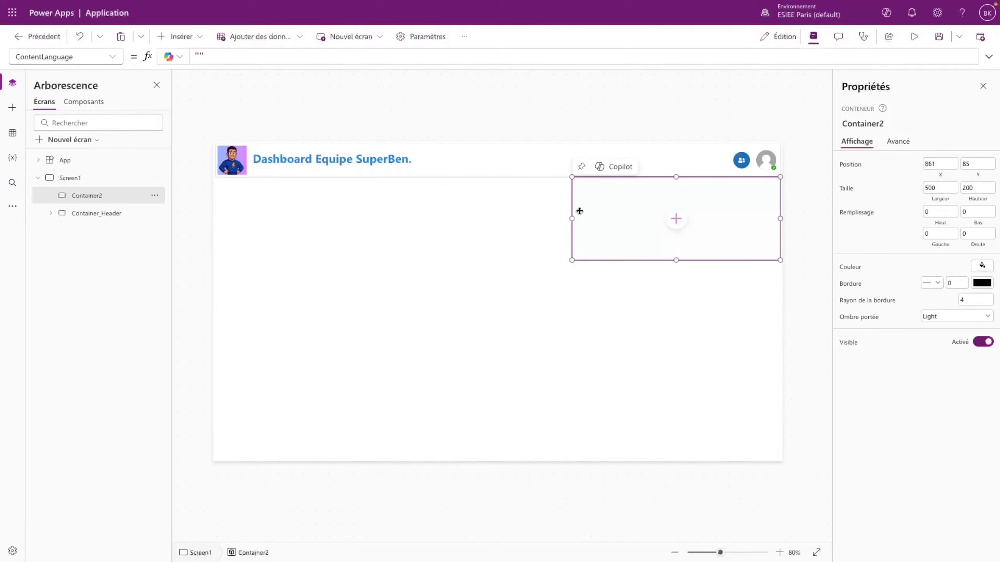
left_click_drag(572, 219, 631, 218)
left_click(707, 227)
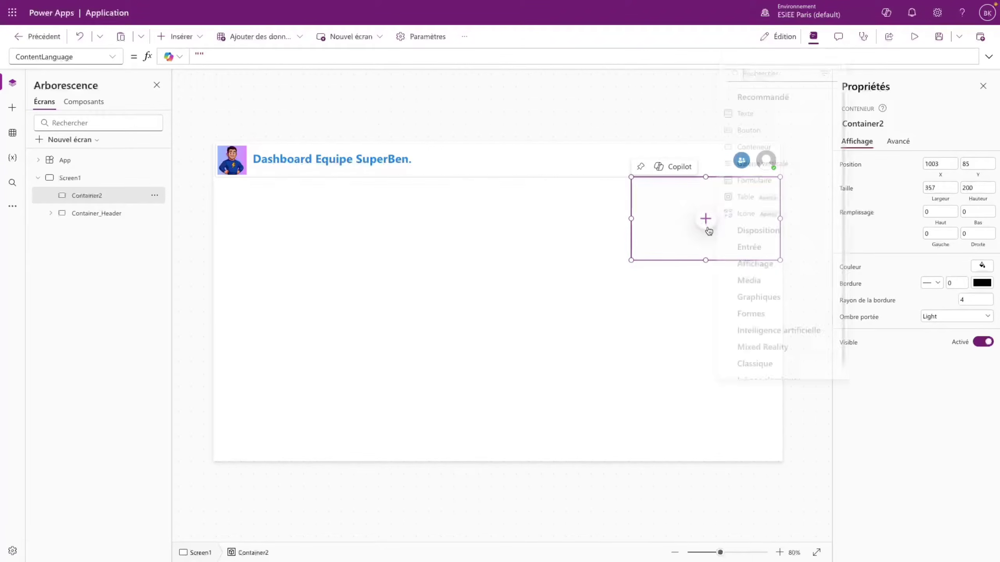
left_click_drag(735, 236, 735, 231)
- Give the container a white fill and a solid blue border of width 2
left_click(983, 265)
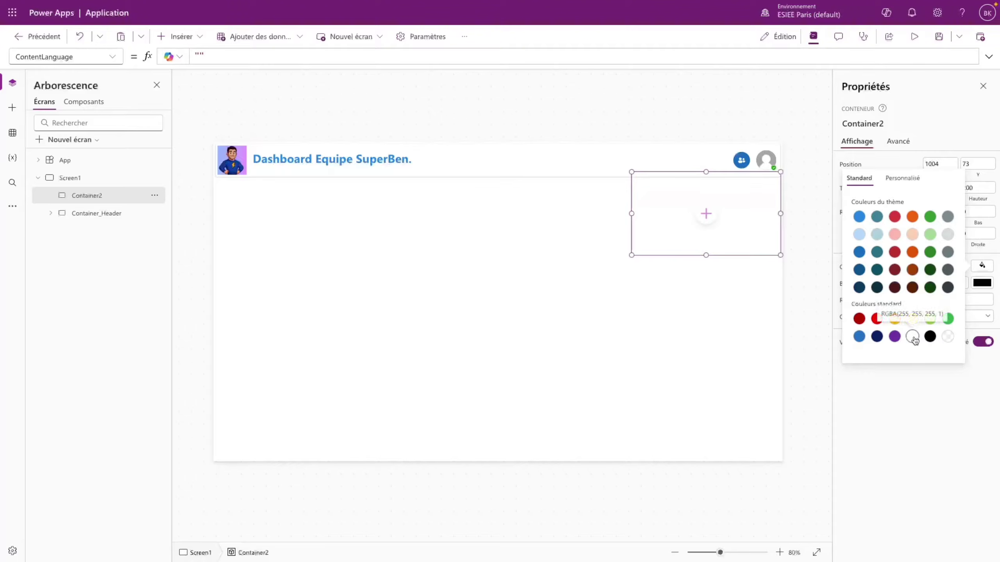
left_click(939, 397)
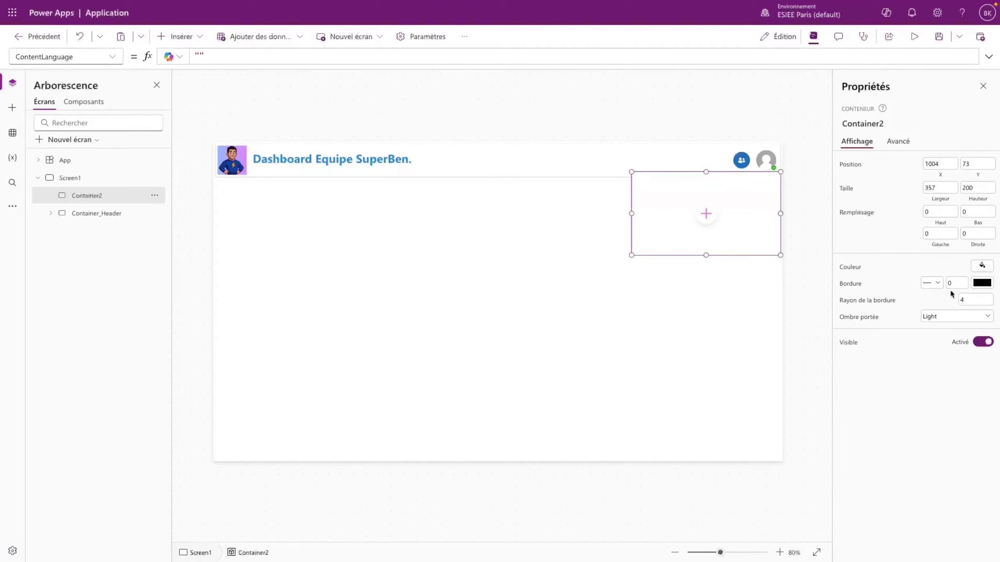
left_click(932, 284)
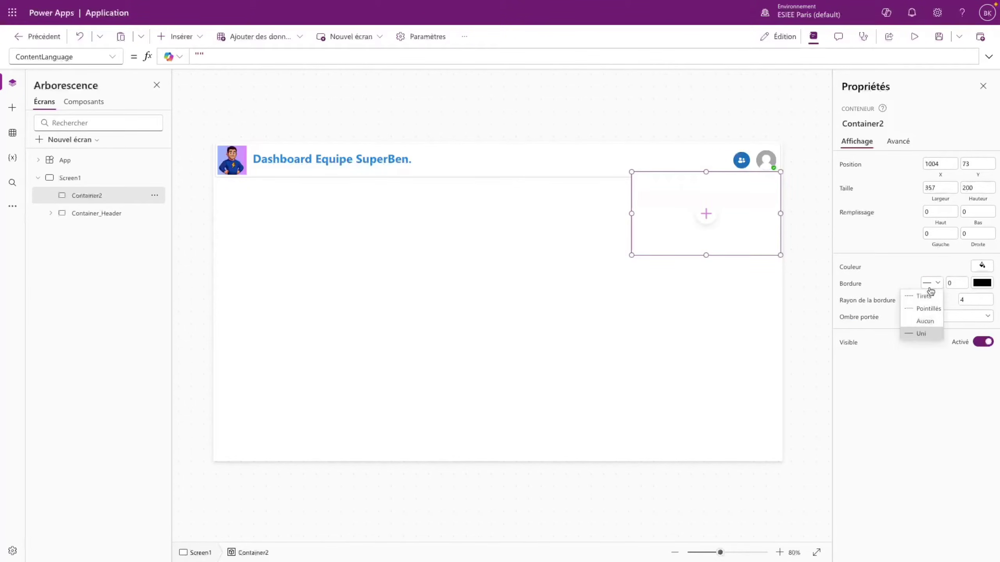
left_click(922, 333)
key("Tab")
type("2")
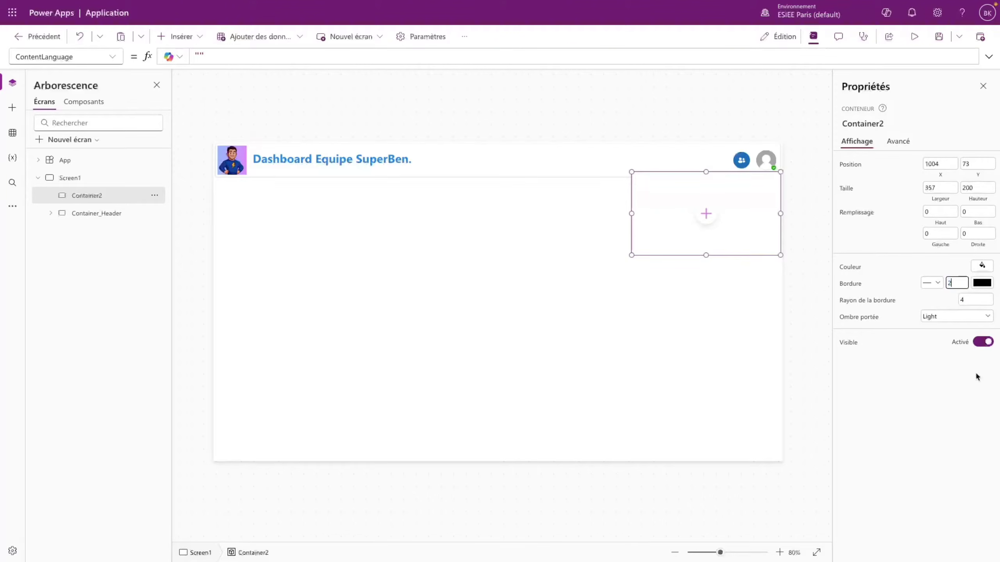
left_click(976, 376)
left_click(984, 285)
left_click(860, 234)
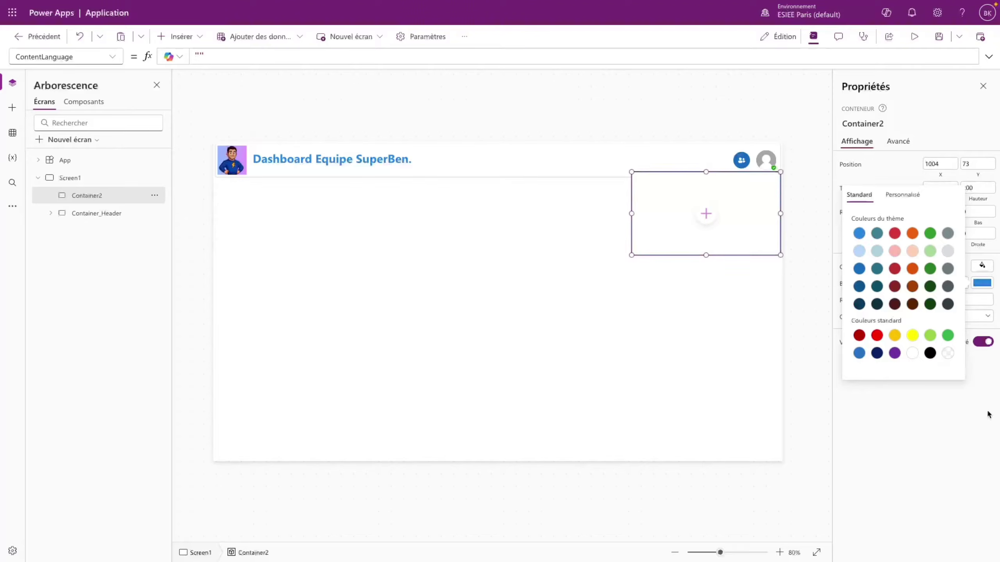
left_click(941, 422)
- Widen the container slightly to the left and preview the app
left_click(759, 349)
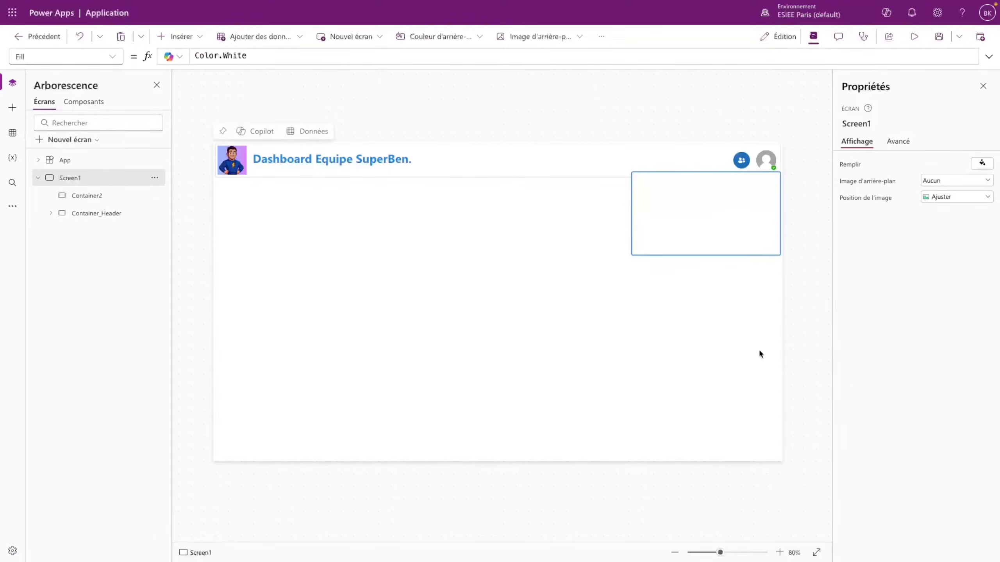
left_click(632, 209)
left_click_drag(632, 209, 619, 208)
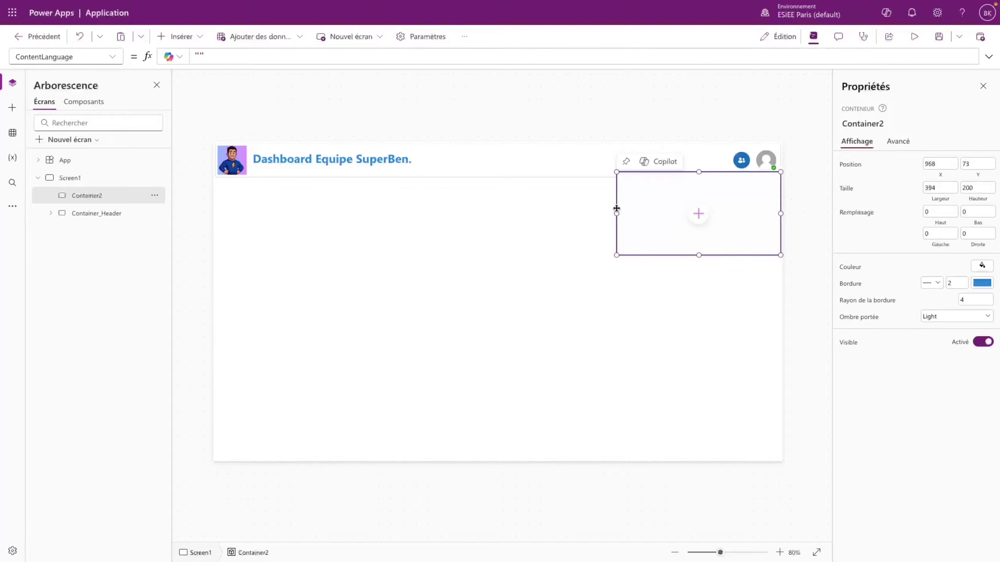
left_click(914, 36)
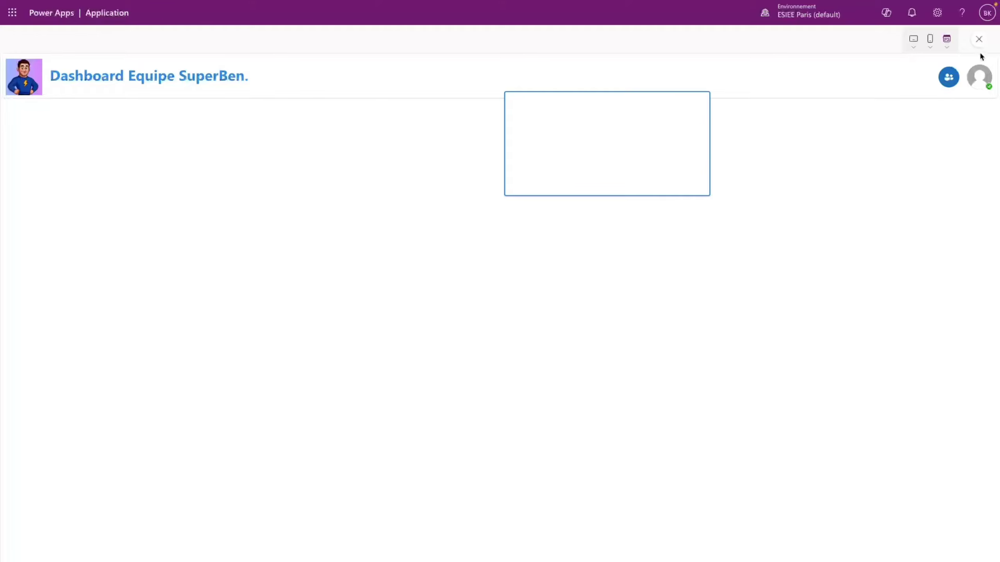
- Set Container2's X to Parent.Width - Self.Width - 5 to pin it right
left_click(980, 39)
left_click(722, 225)
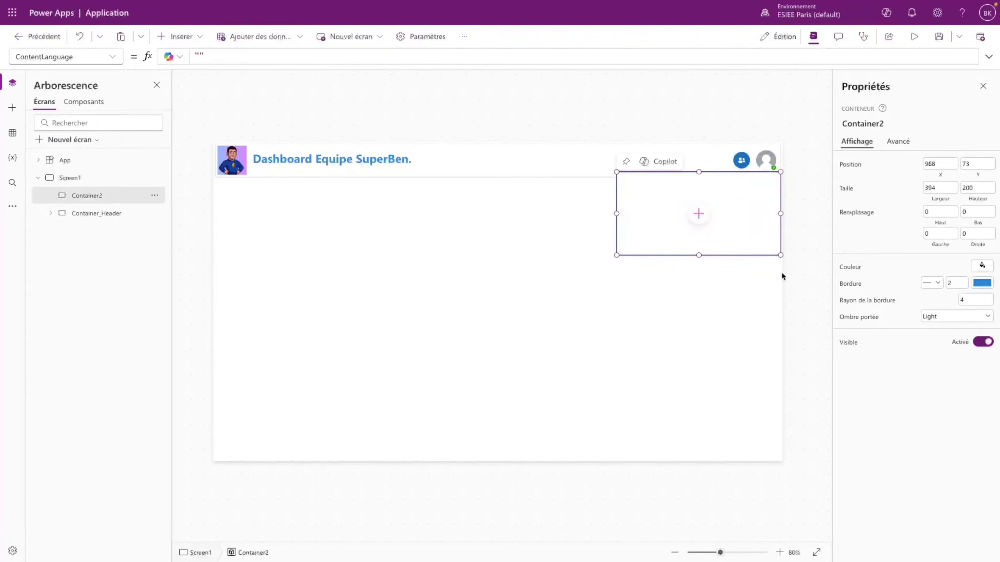
left_click(940, 163)
left_click(122, 58)
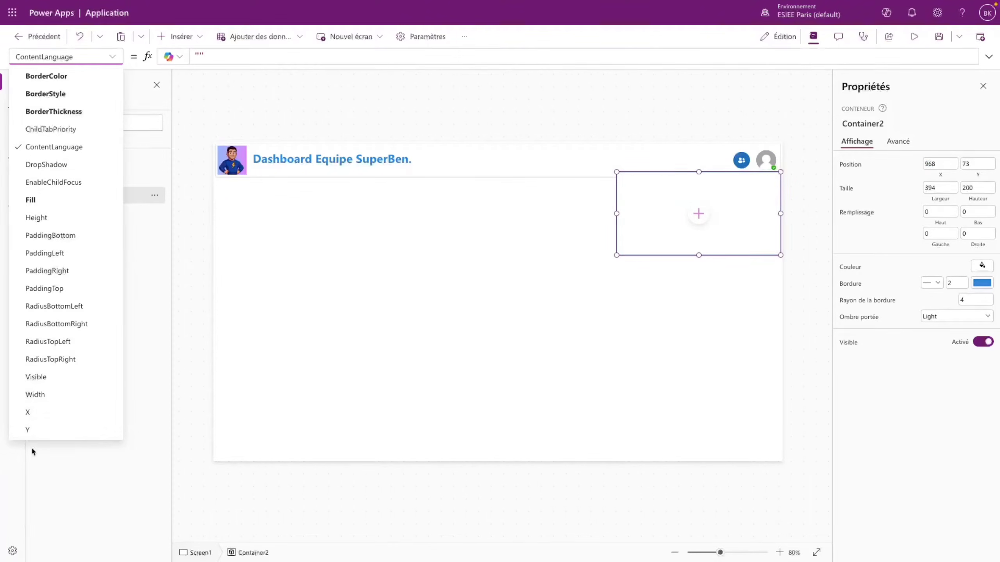
left_click(29, 411)
type("Parent.Width")
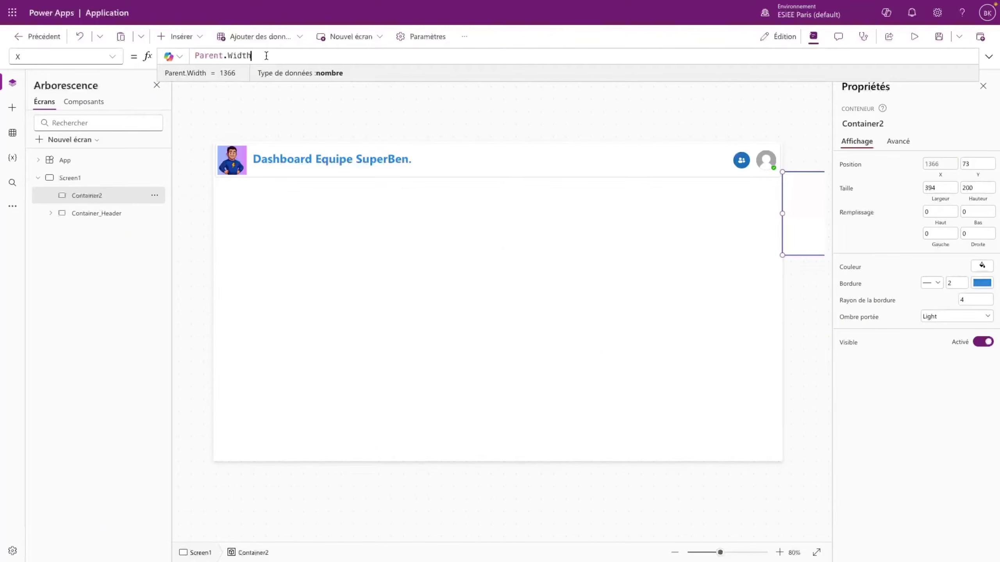
type(" - Self.Width")
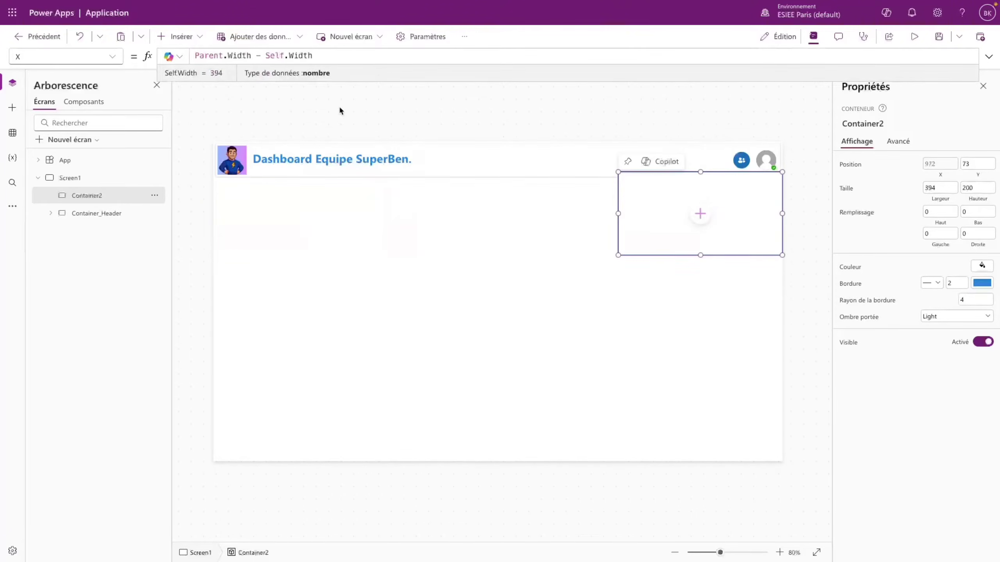
type(" - 5")
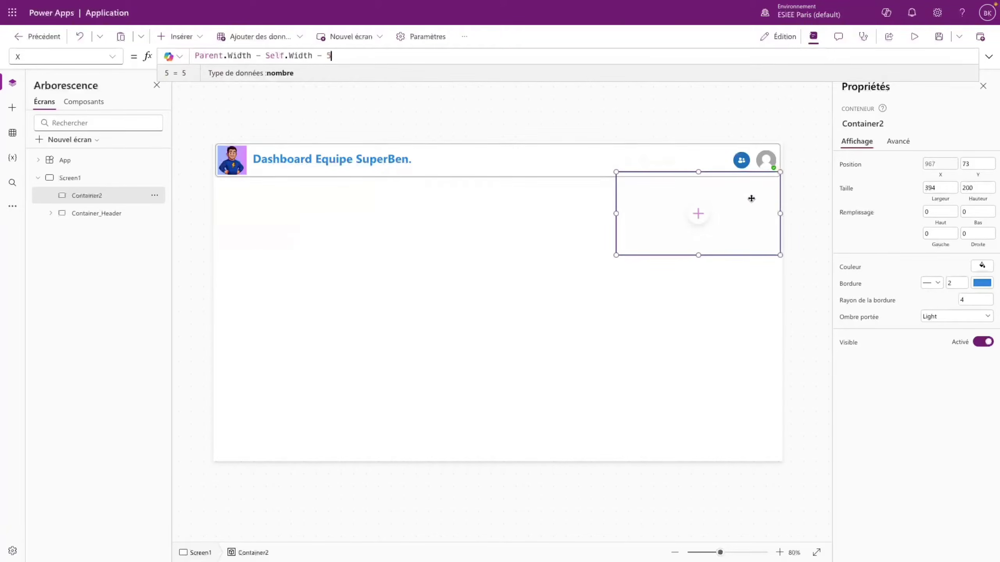
left_click(738, 307)
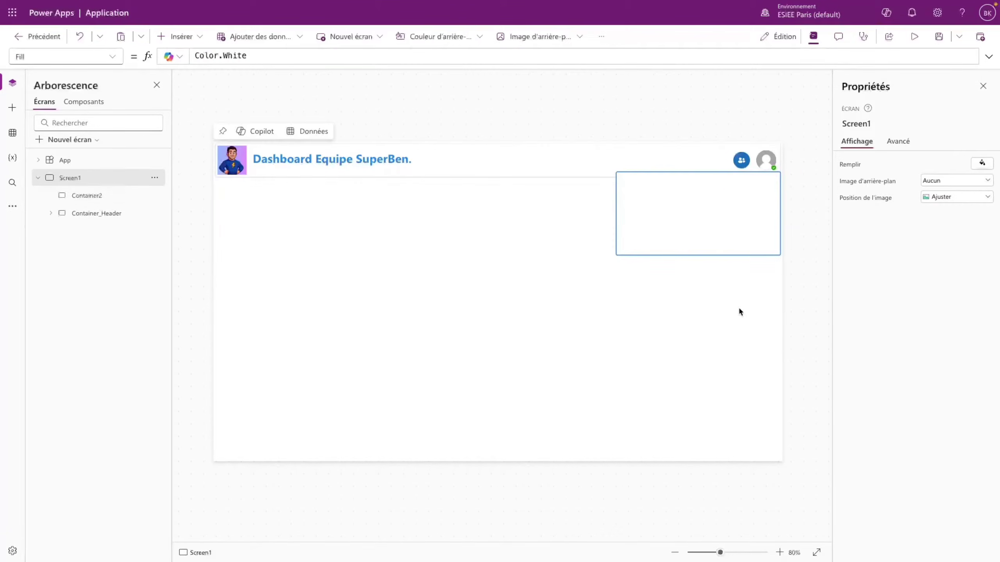
- Make the container taller, setting its height to 250 and then refining the value
left_click(747, 233)
left_click_drag(699, 255, 698, 263)
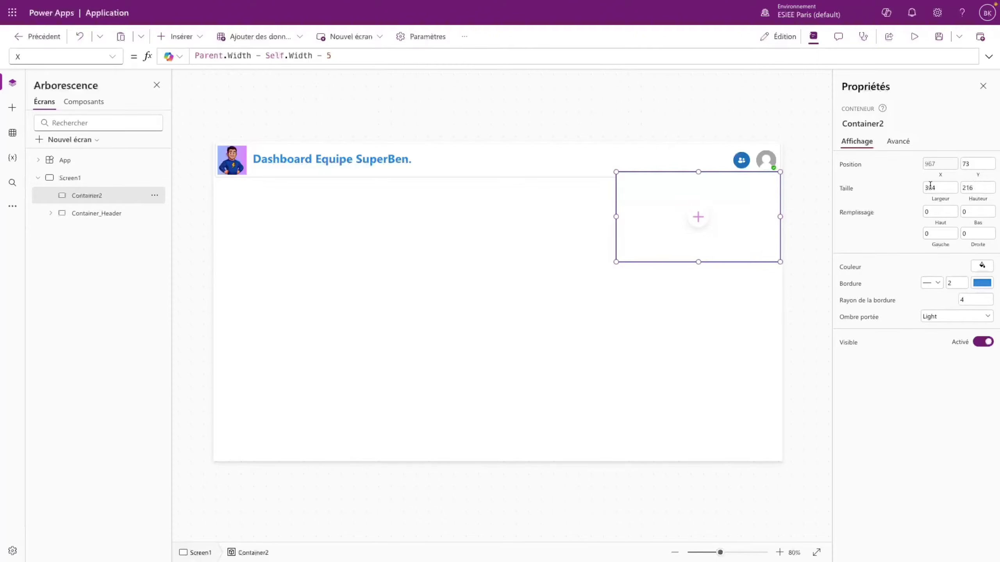
left_click(972, 187)
type("2")
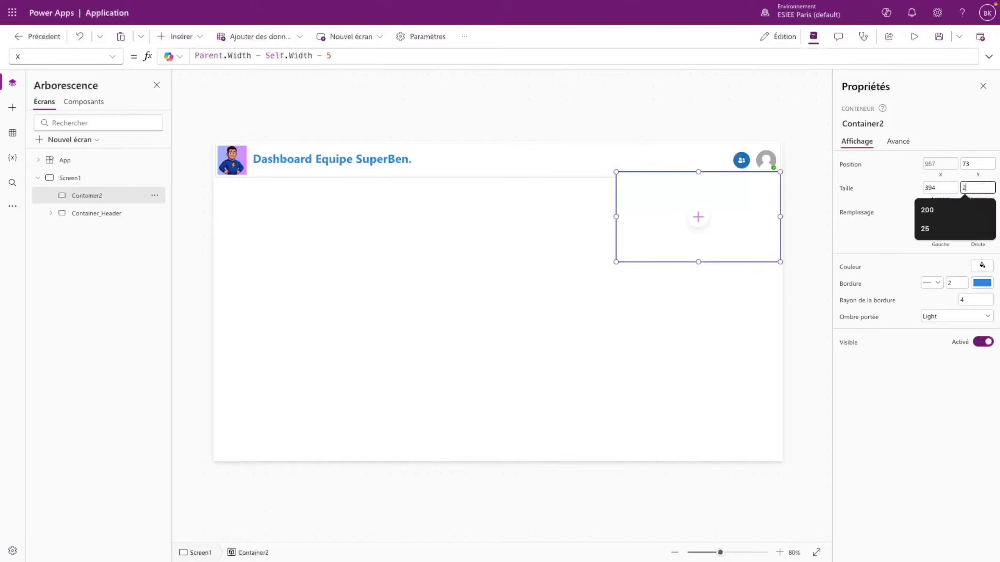
type("50")
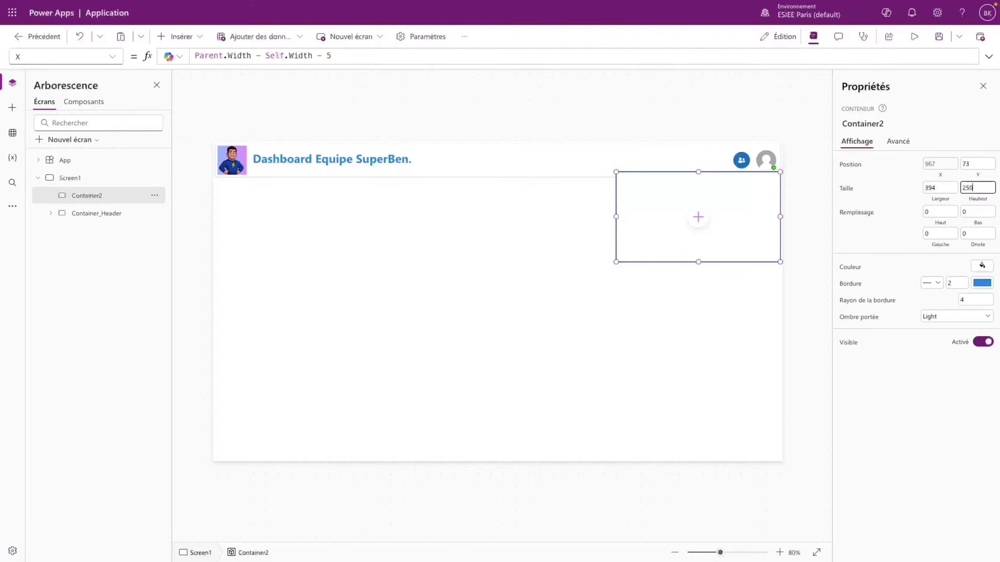
left_click(892, 239)
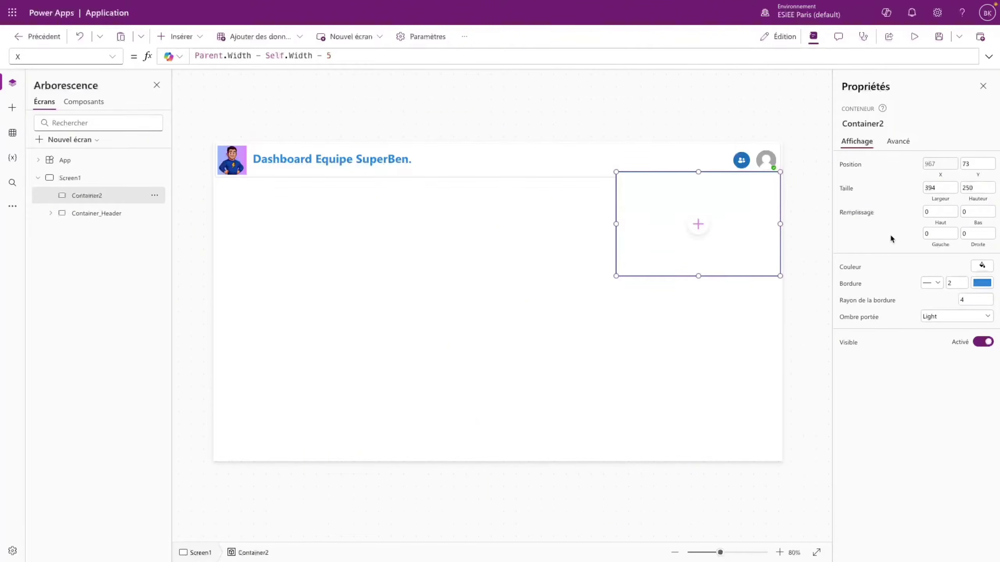
left_click(974, 185)
left_click_drag(973, 184, 966, 183)
type("3")
- Insert a blank vertical gallery, Gallery1, inside Container2
left_click(906, 36)
left_click(979, 39)
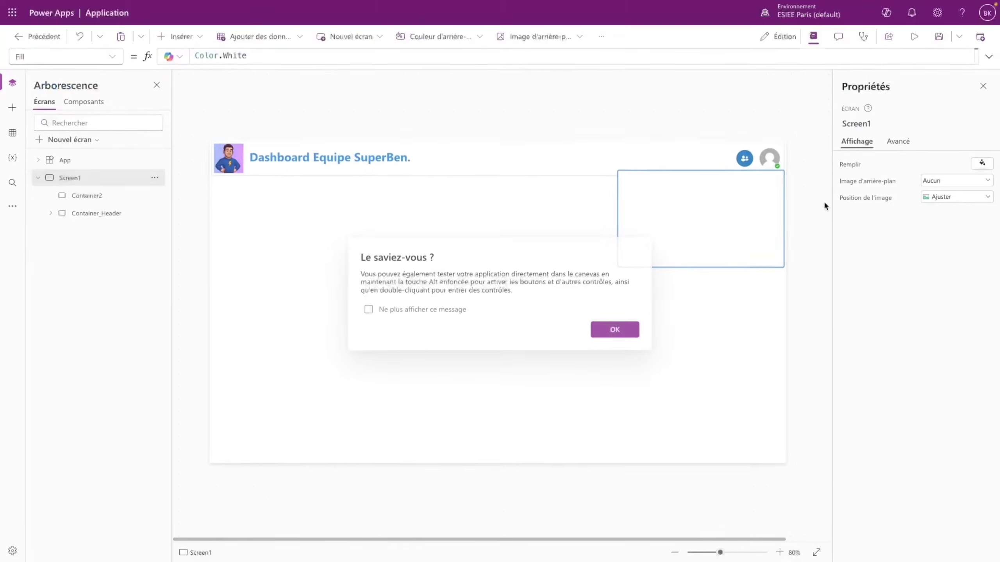
left_click(614, 327)
left_click(710, 234)
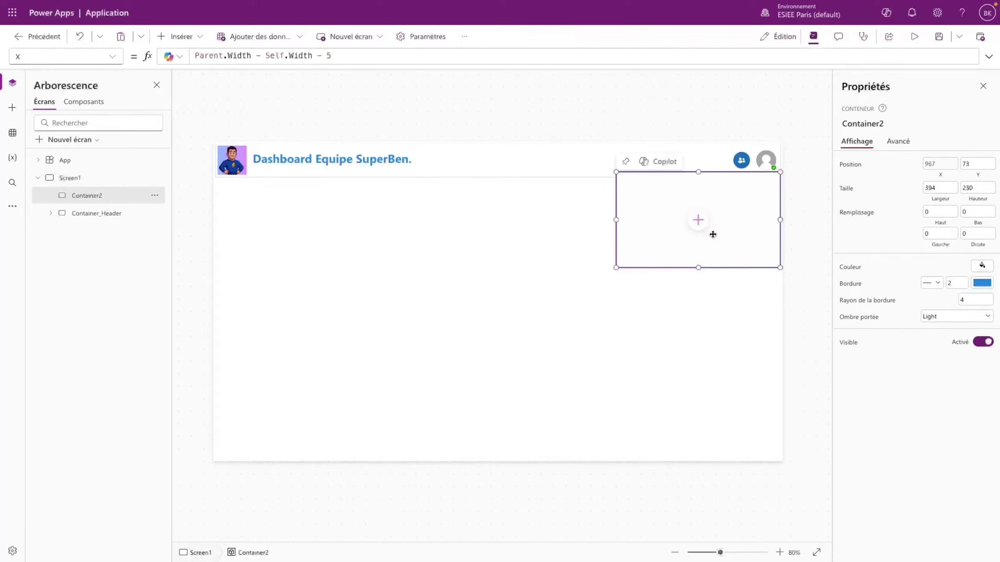
left_click(699, 220)
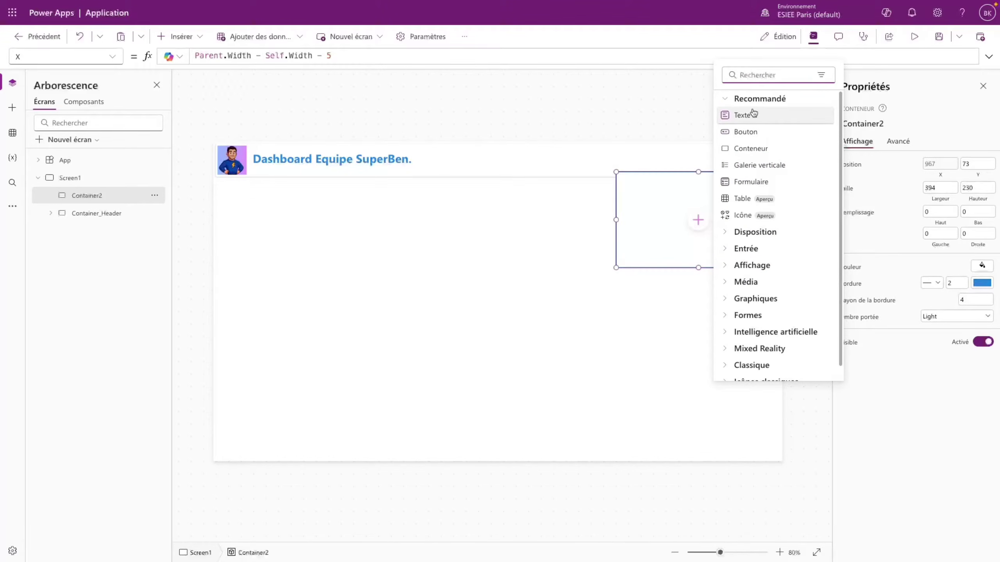
type("galeri")
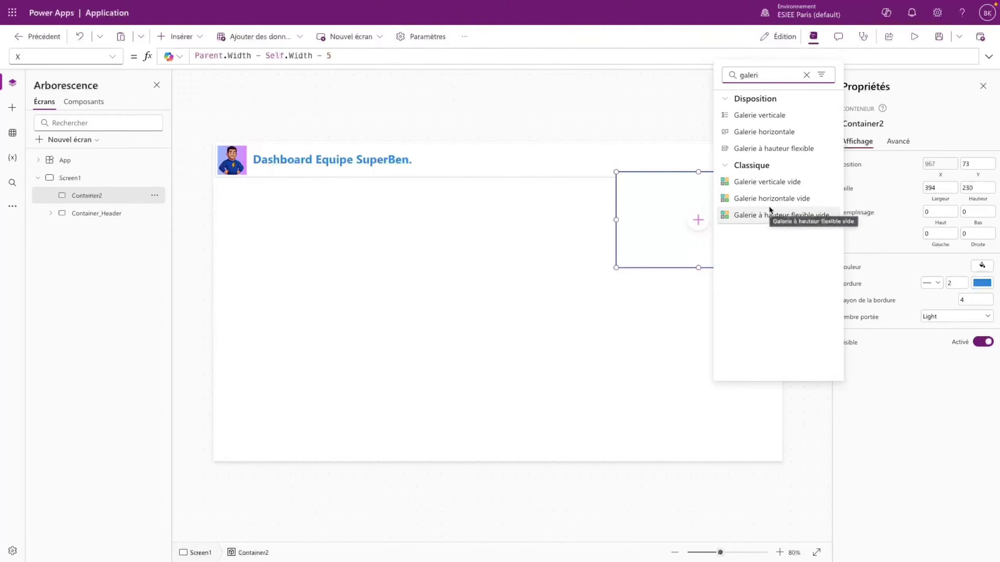
left_click(766, 181)
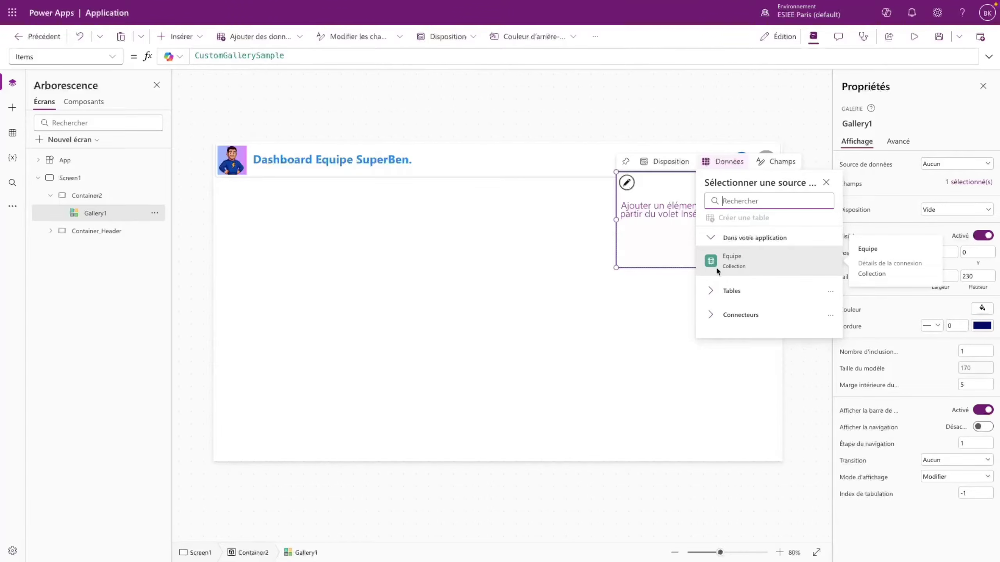
left_click(826, 183)
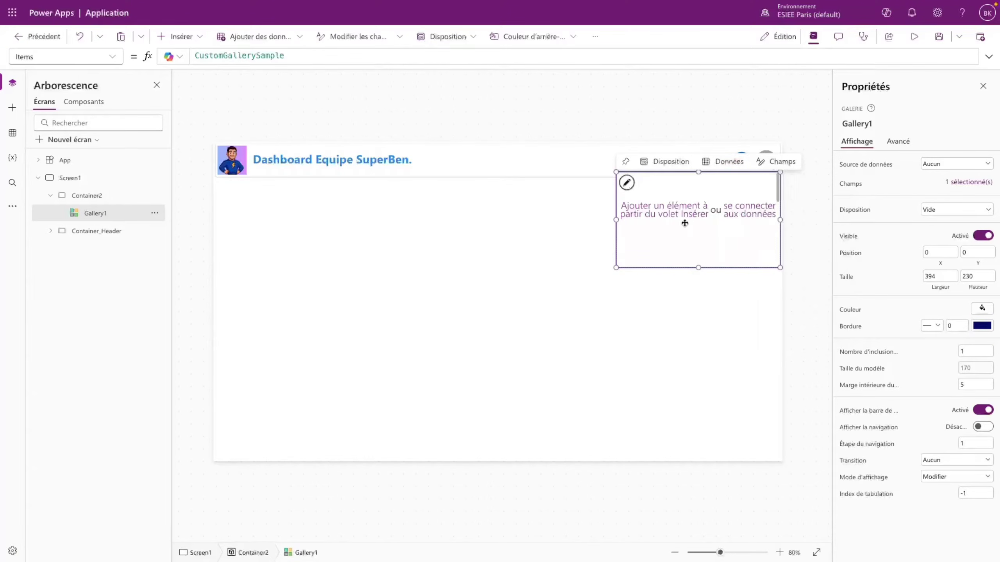
left_click(12, 107)
left_click(12, 83)
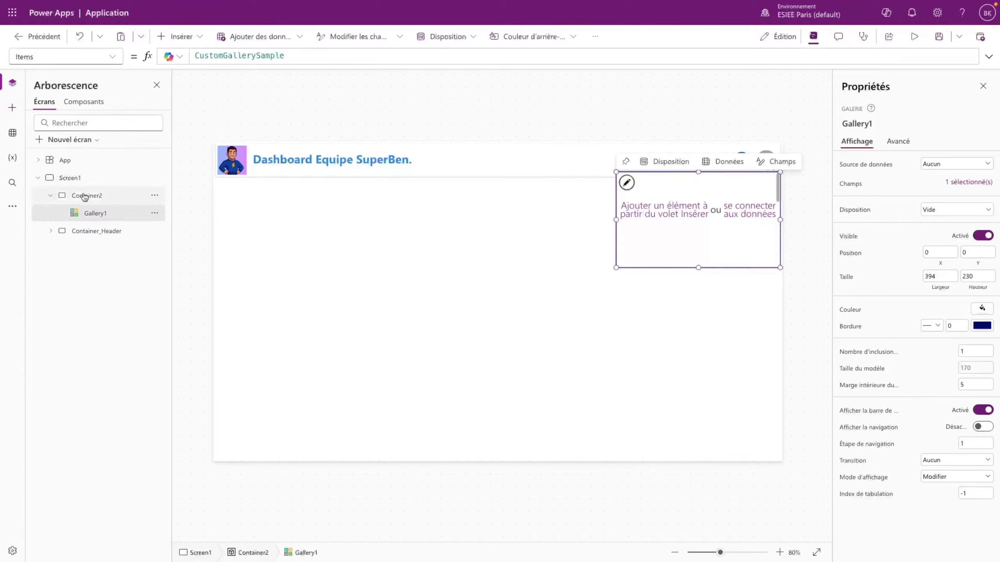
- Replace the gallery's sample data by setting its Items property to Equipe
left_click(112, 57)
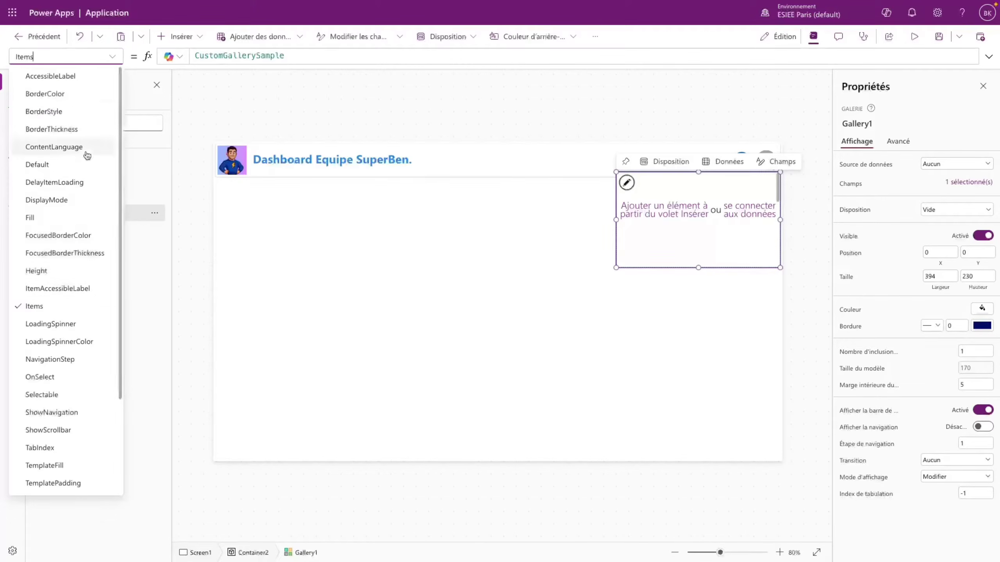
left_click(65, 307)
left_click_drag(292, 53, 158, 41)
type("Egy")
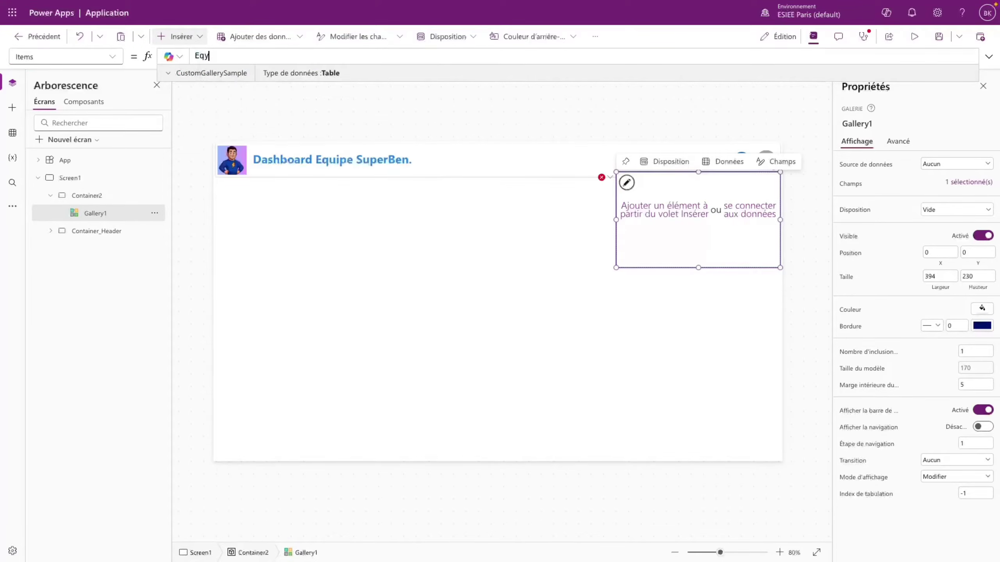
type("ui")
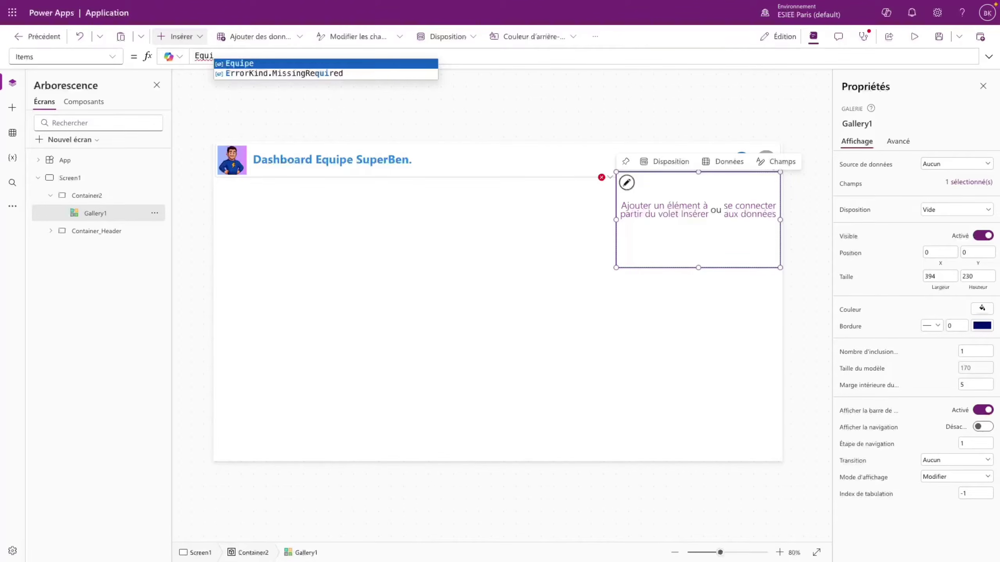
key("Tab")
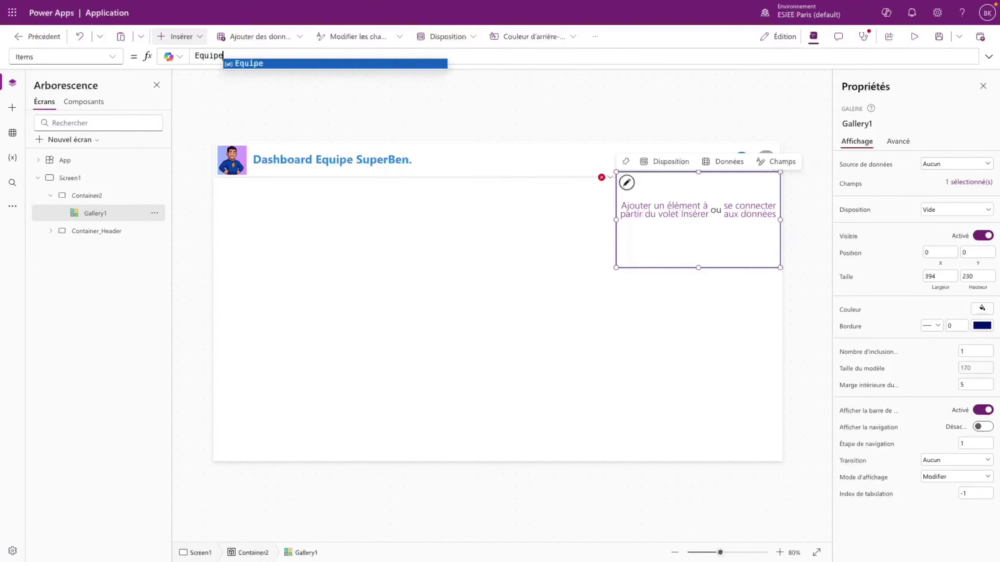
left_click(686, 241)
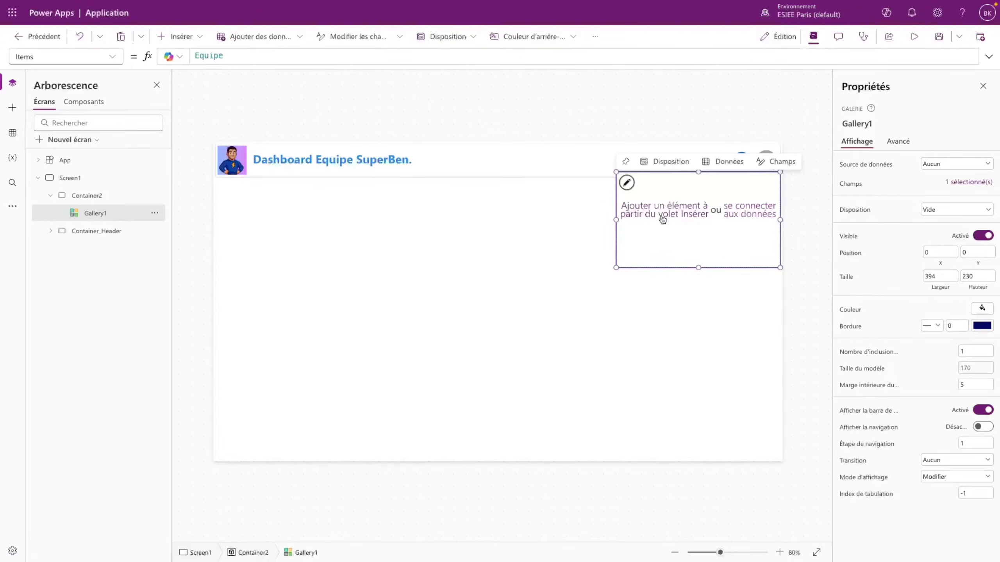
left_click(704, 236)
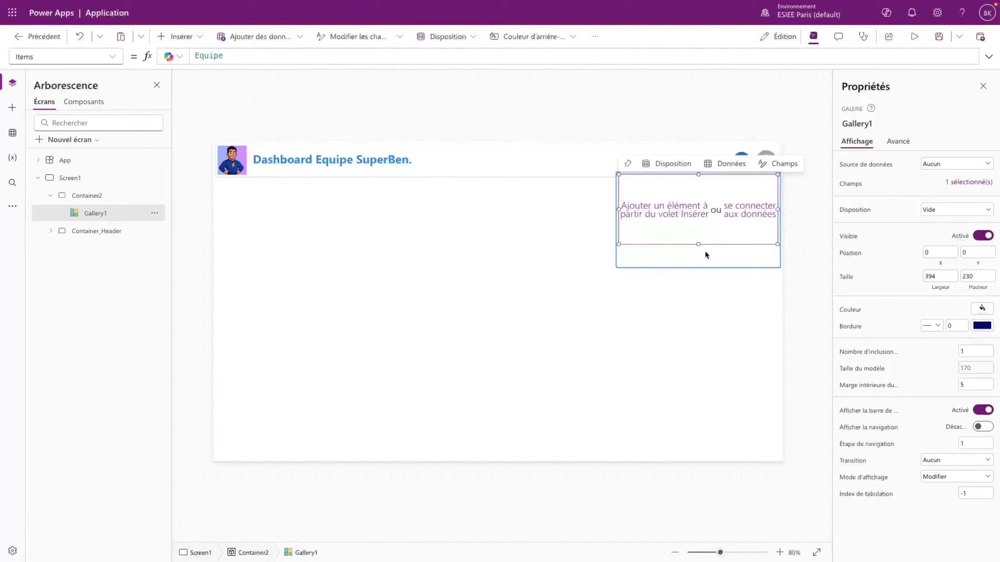
- Replace Gallery1's default If(...) template size formula with a fixed 90
left_click(974, 369)
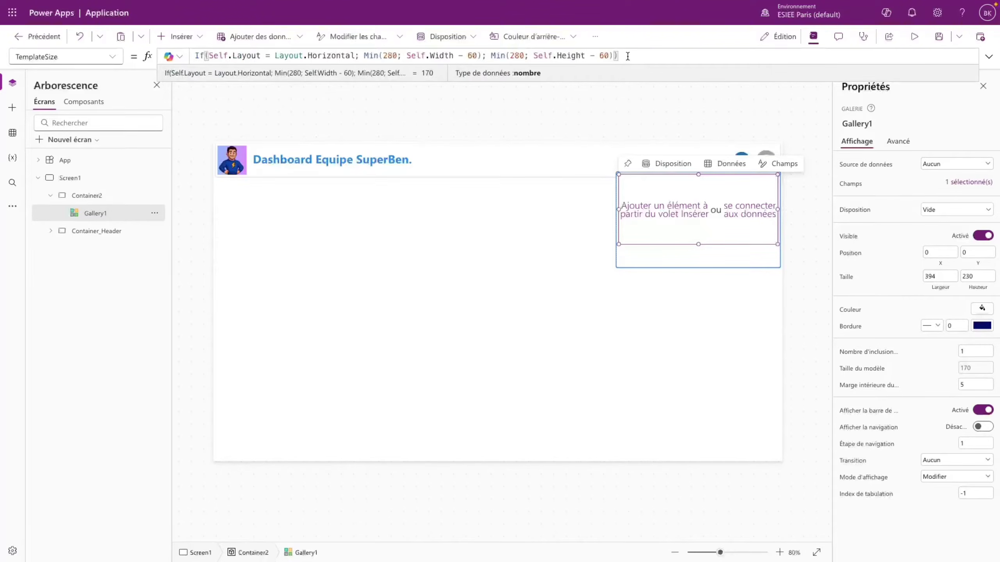
left_click_drag(628, 57, 195, 55)
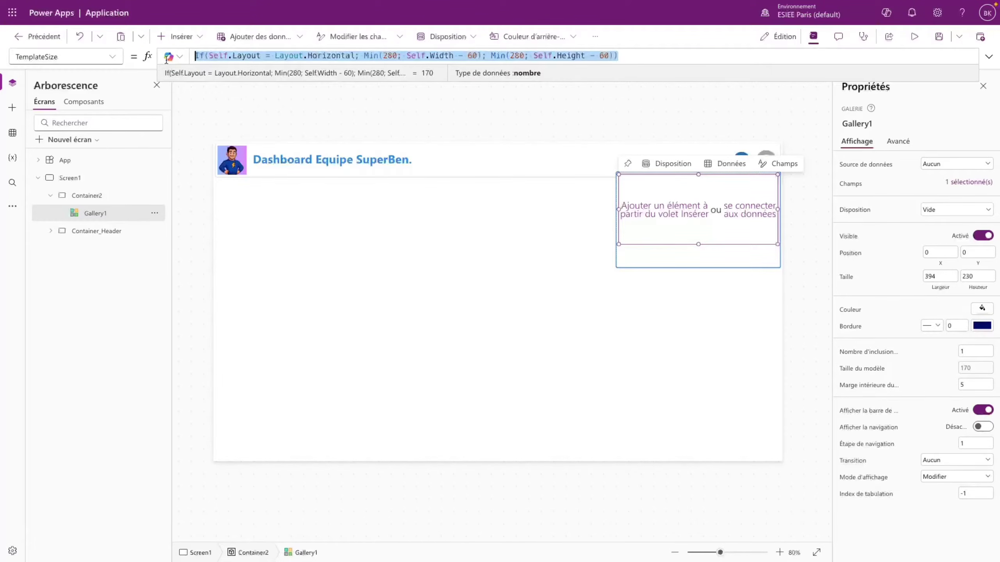
key("Delete")
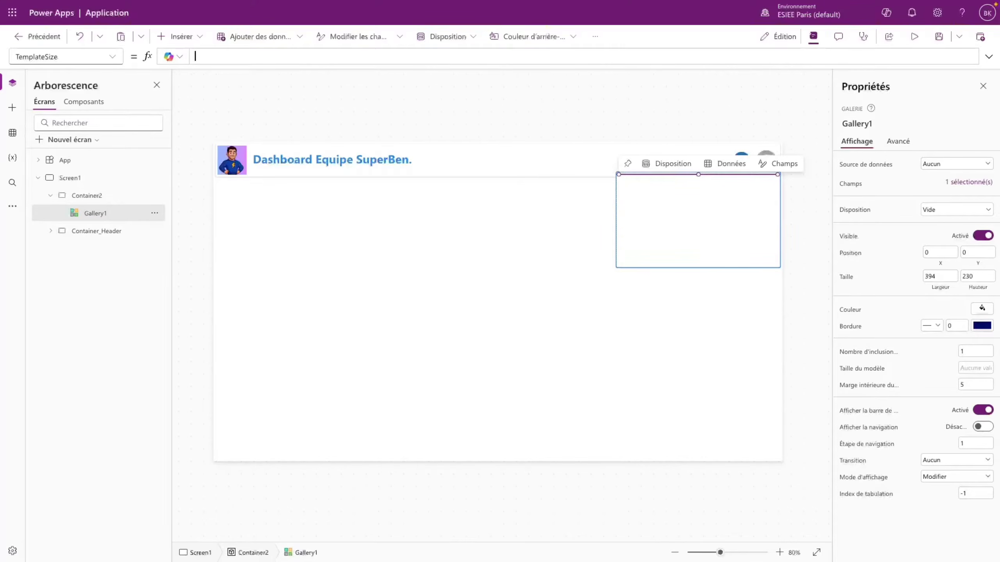
left_click(632, 243)
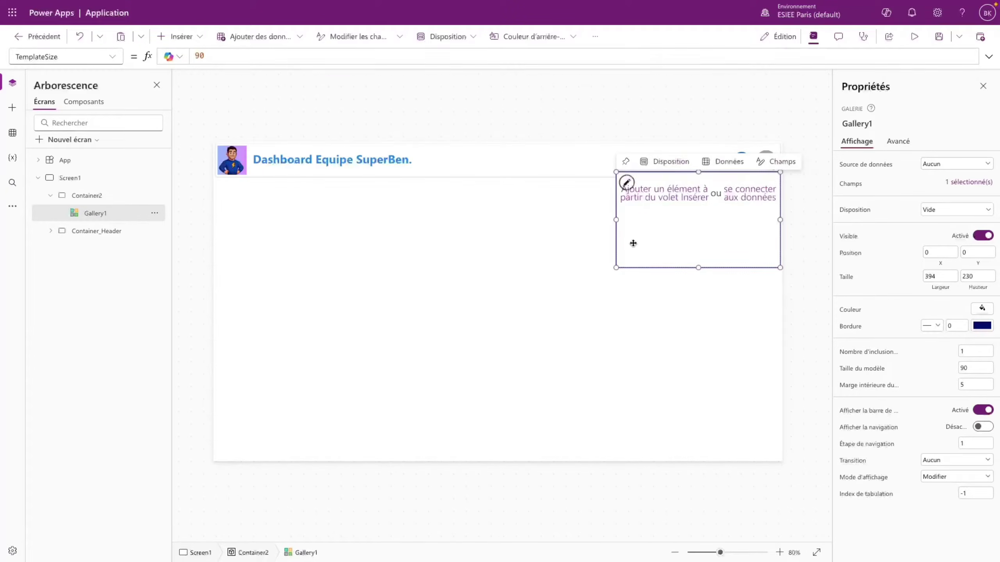
left_click(685, 205)
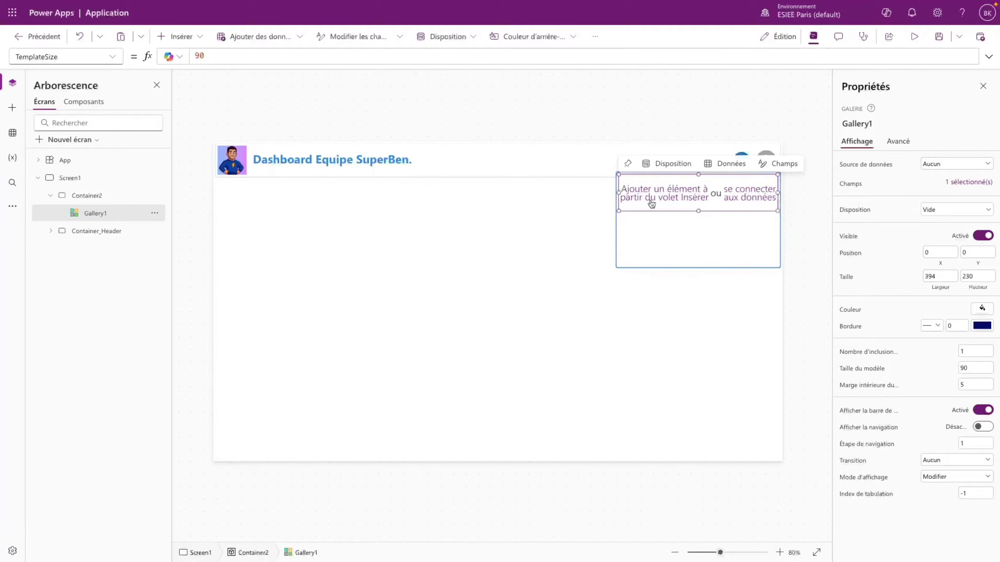
left_click(665, 226)
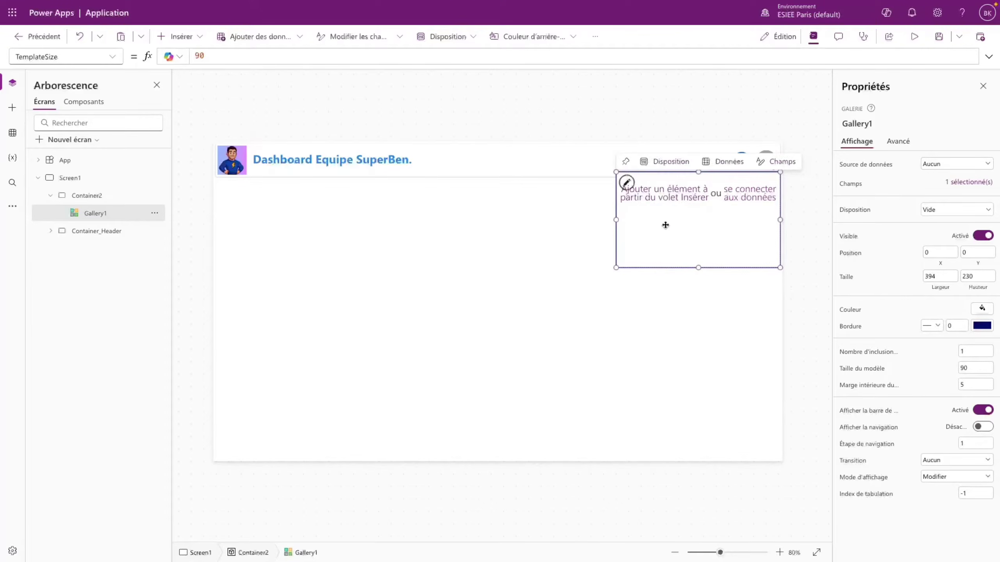
left_click(627, 185)
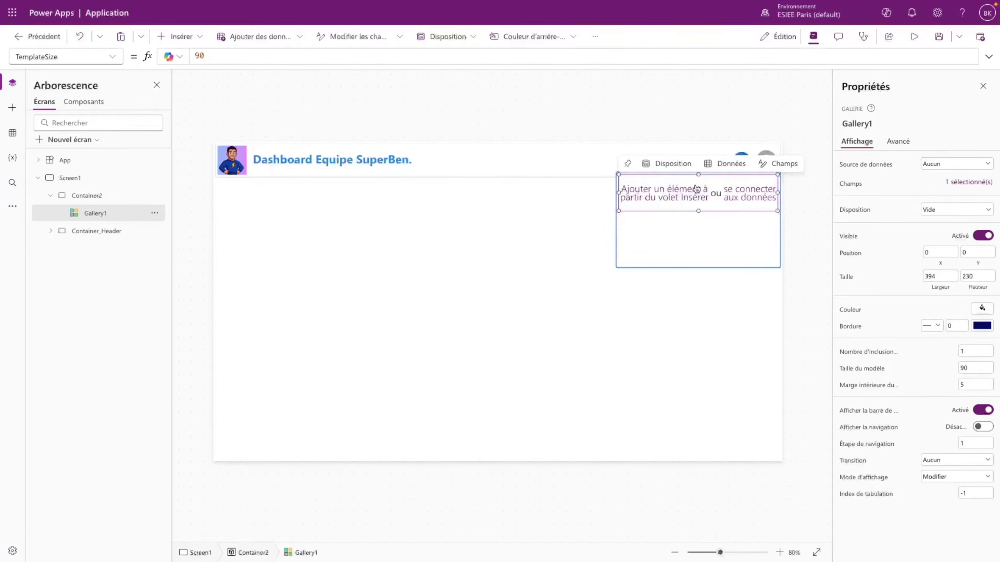
- Add an image to the gallery template with border radius 20, showing ThisItem.Photo
left_click(178, 37)
type("imag")
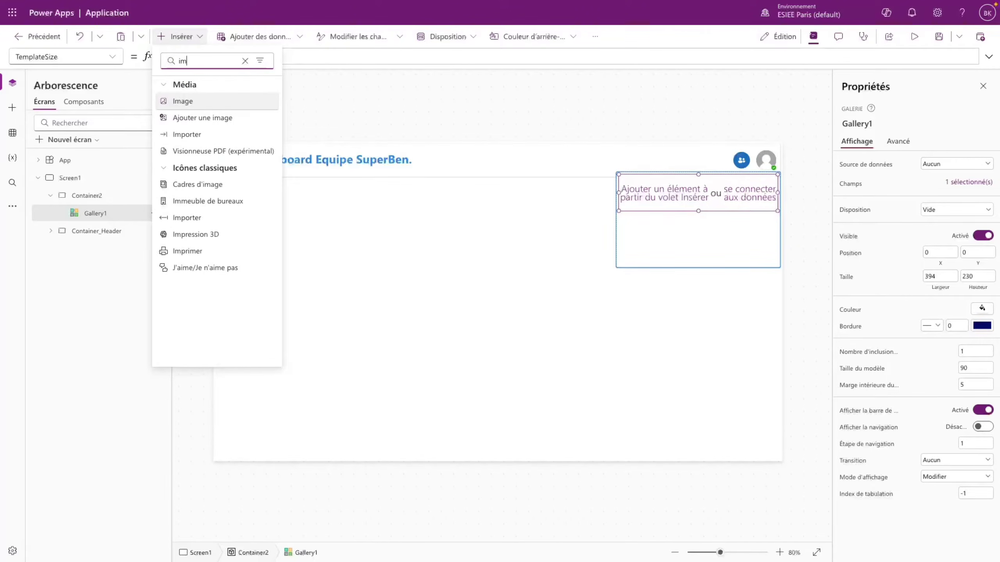
left_click(198, 101)
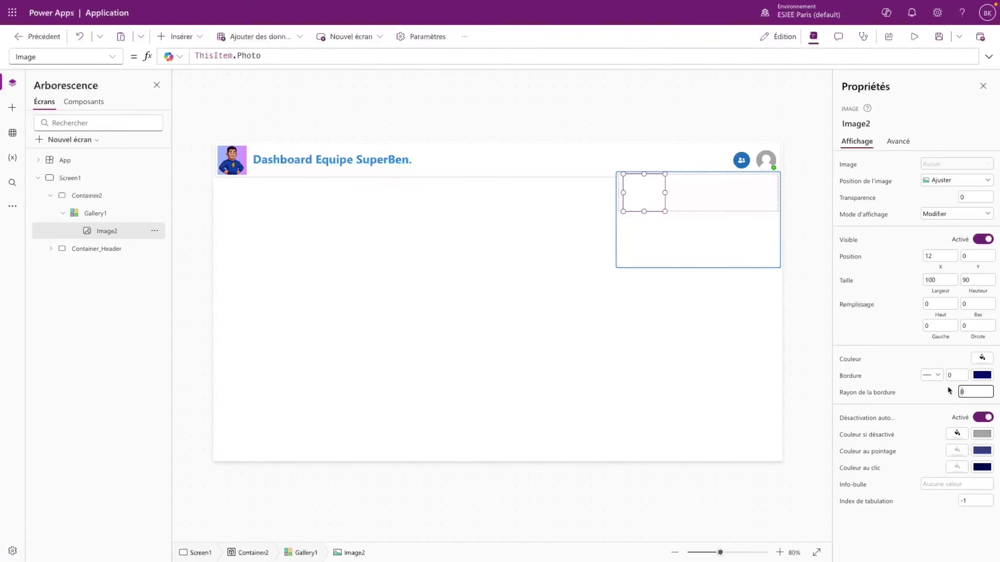
type("20")
left_click(926, 395)
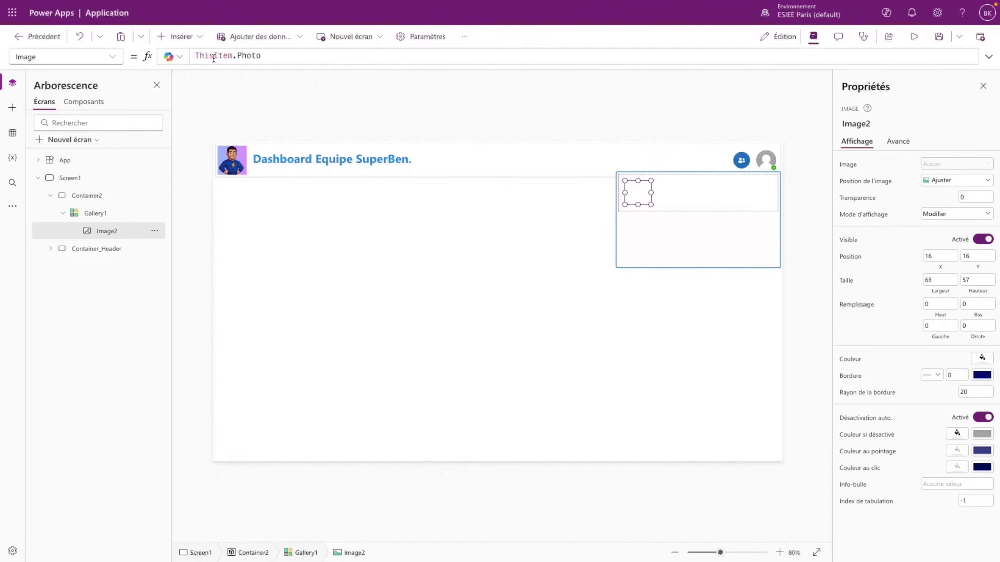
double_click(208, 55)
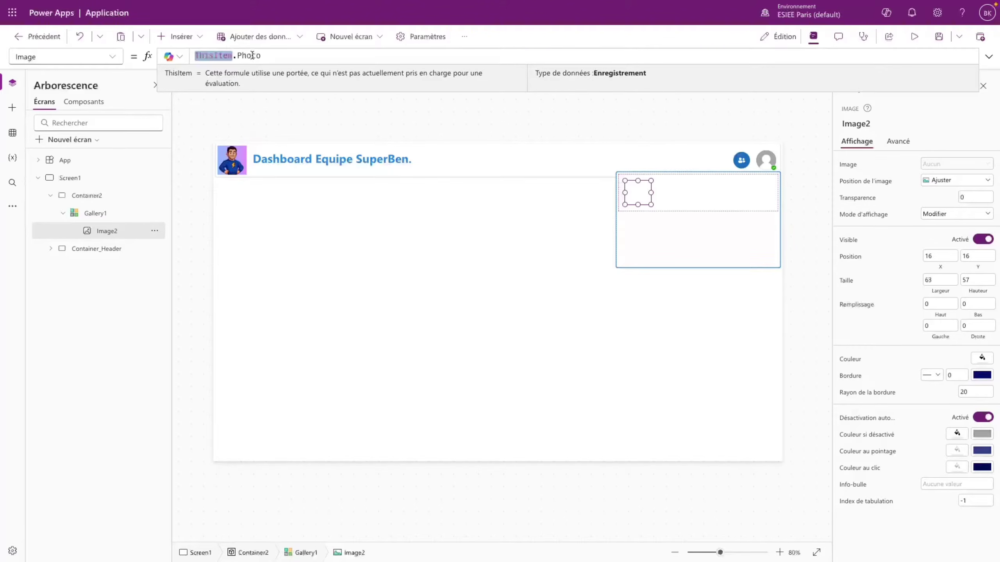
double_click(253, 55)
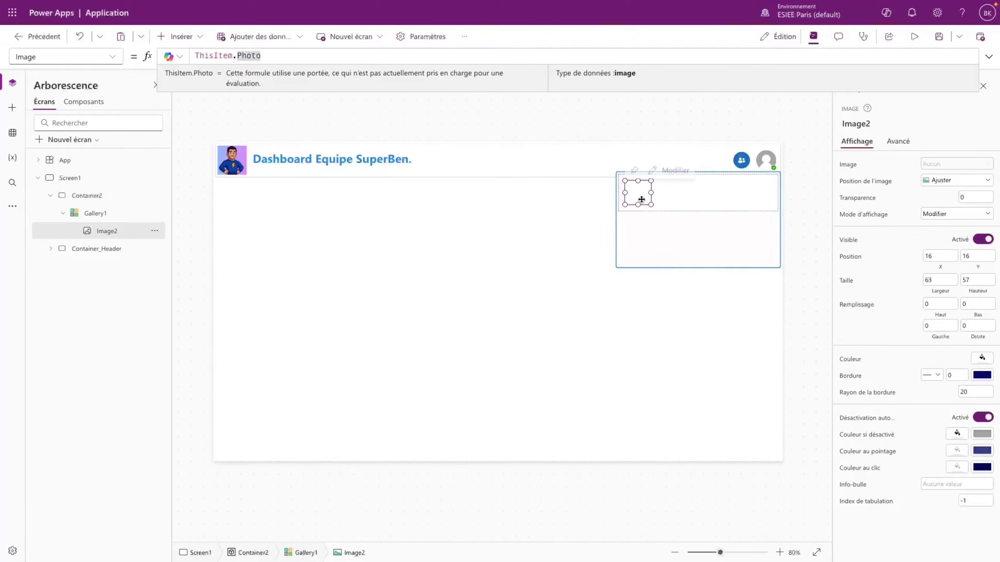
- Run the App's OnStart formula from the tree view to load the Equipe collection
left_click(65, 160)
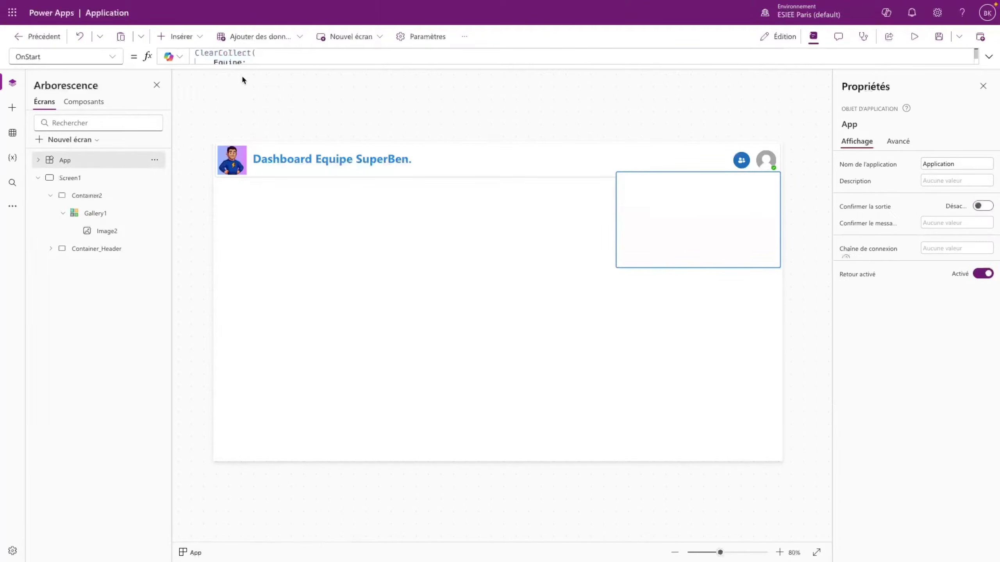
left_click_drag(241, 65, 307, 71)
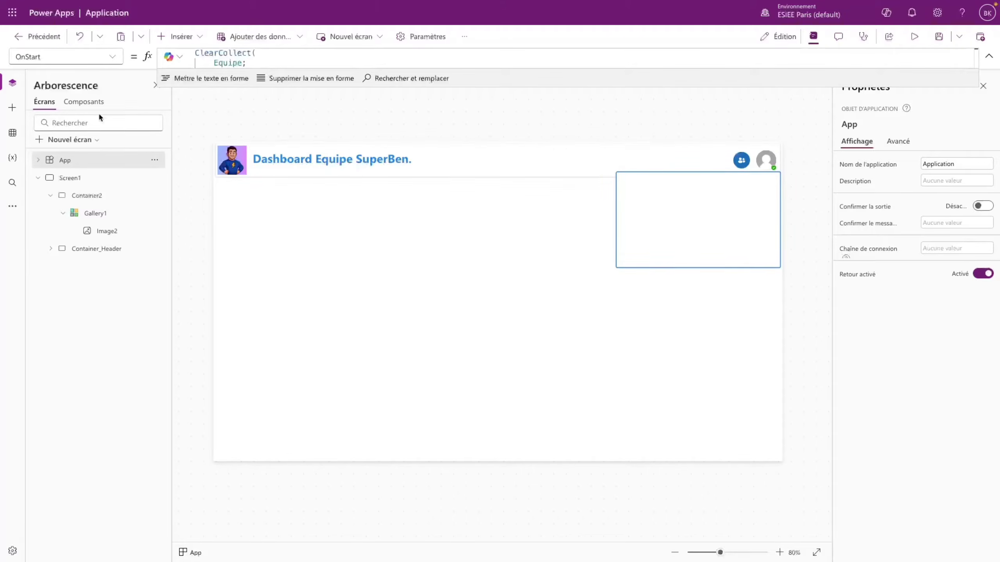
right_click(71, 168)
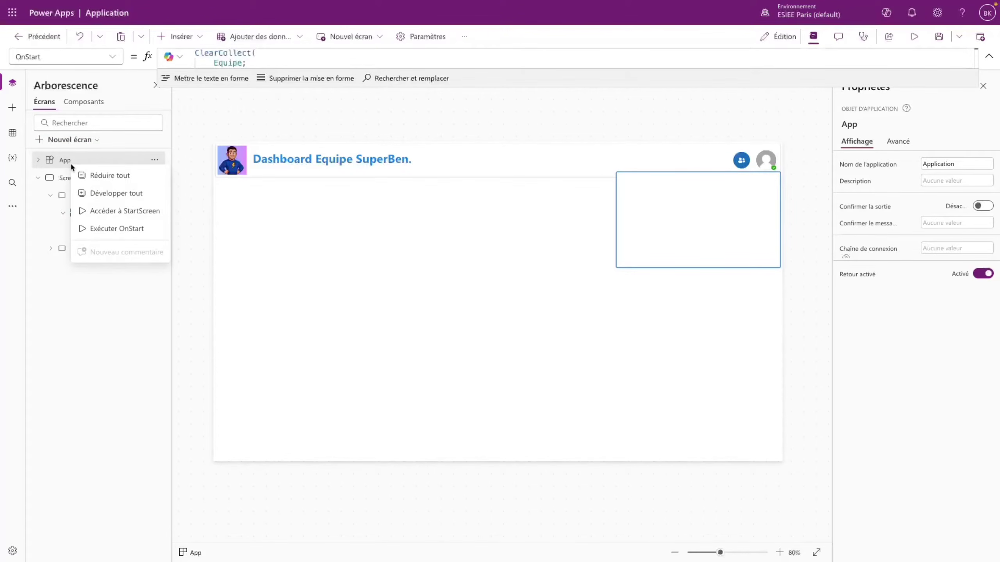
left_click(116, 228)
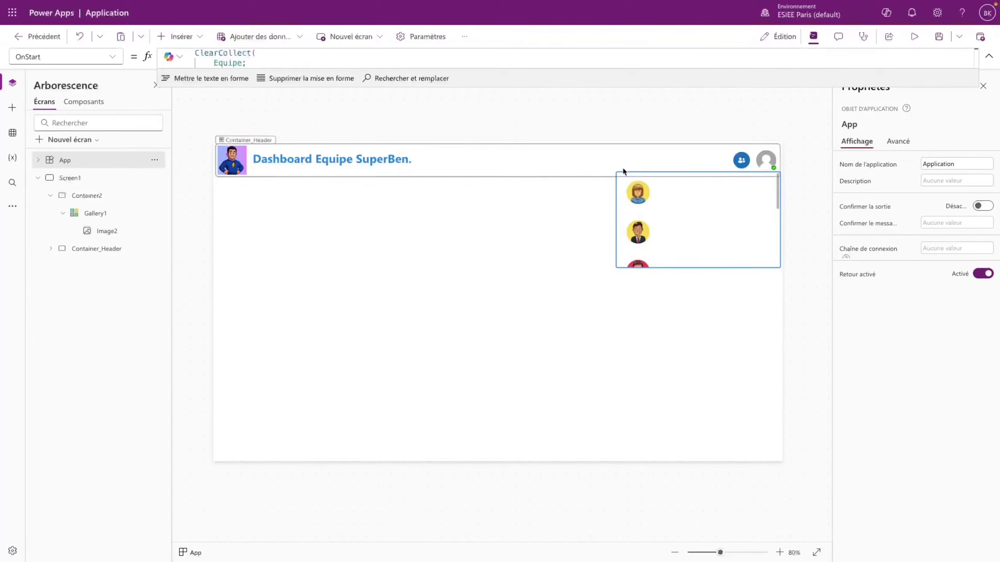
- Preview the app and scroll through the gallery's column of member avatars
left_click(914, 37)
scroll(850, 153, "down", 3)
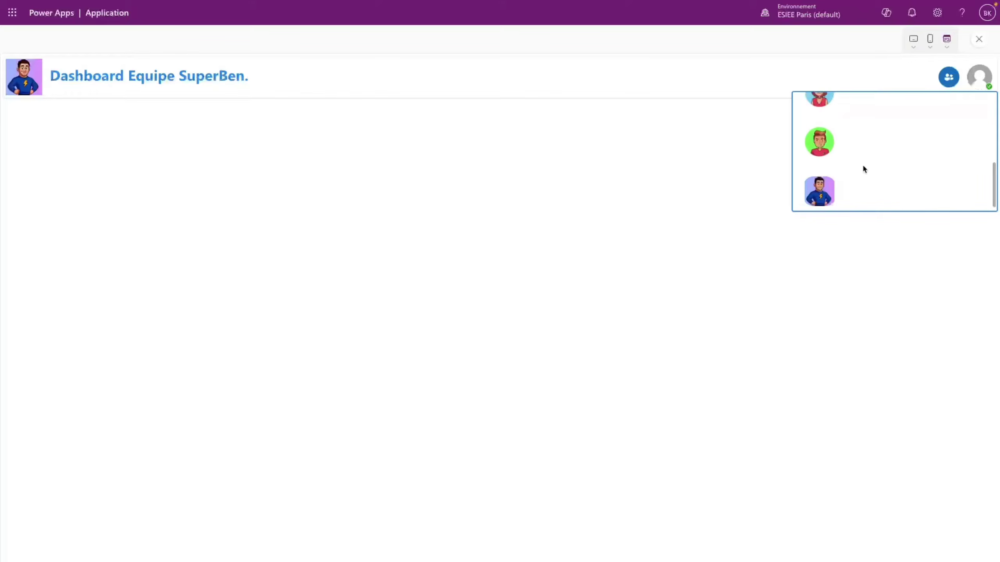
scroll(862, 165, "up", 3)
scroll(862, 165, "down", 3)
scroll(862, 170, "up", 3)
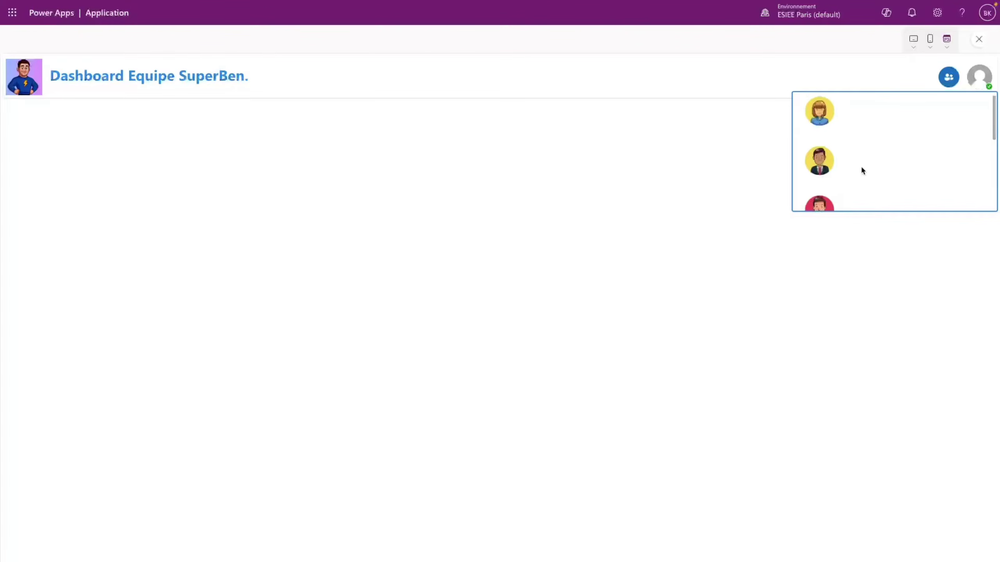
scroll(862, 169, "down", 3)
scroll(862, 171, "up", 3)
left_click(979, 39)
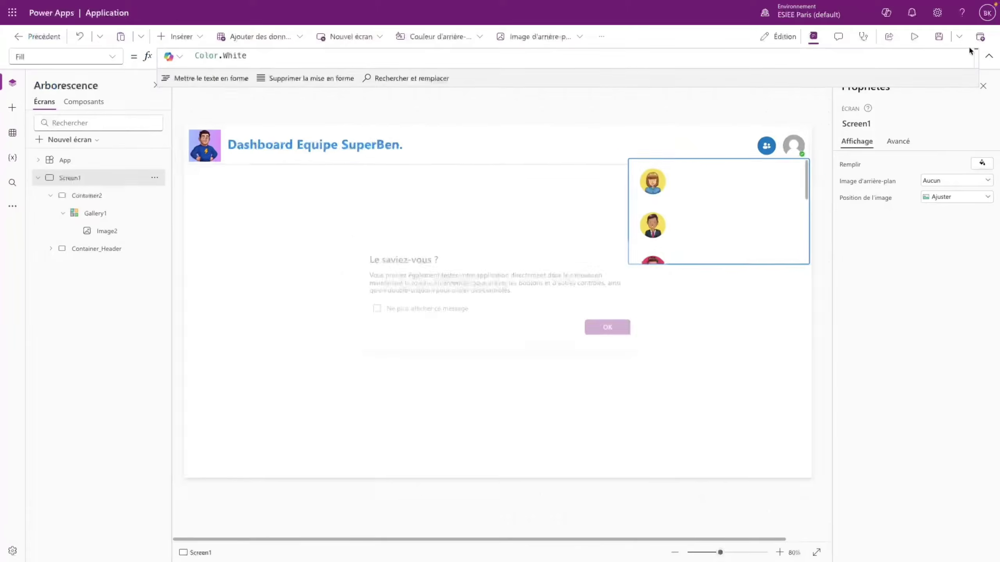
- Resize the avatar image to 70 × 70
left_click(618, 330)
left_click(641, 200)
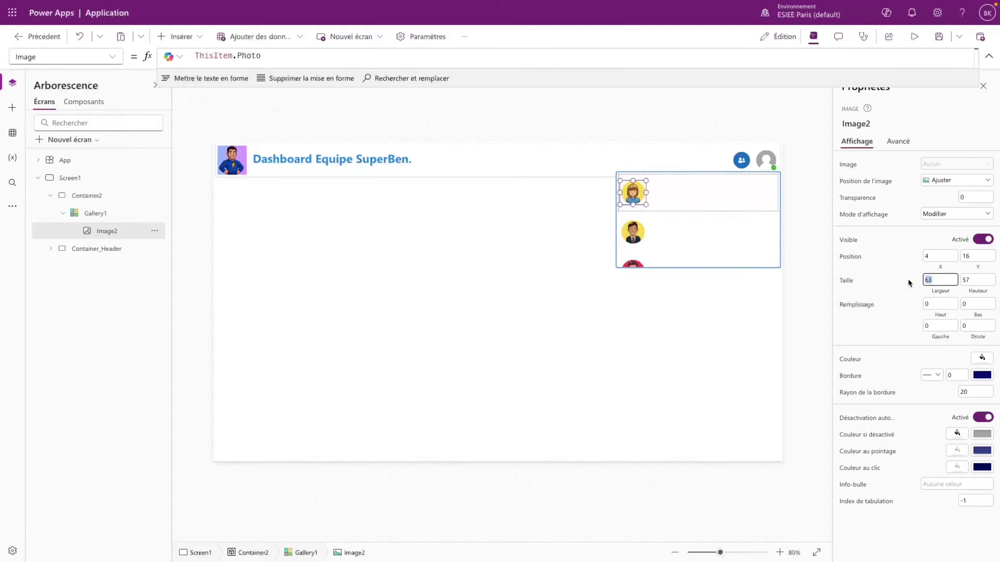
type("70")
key("Tab")
type("70")
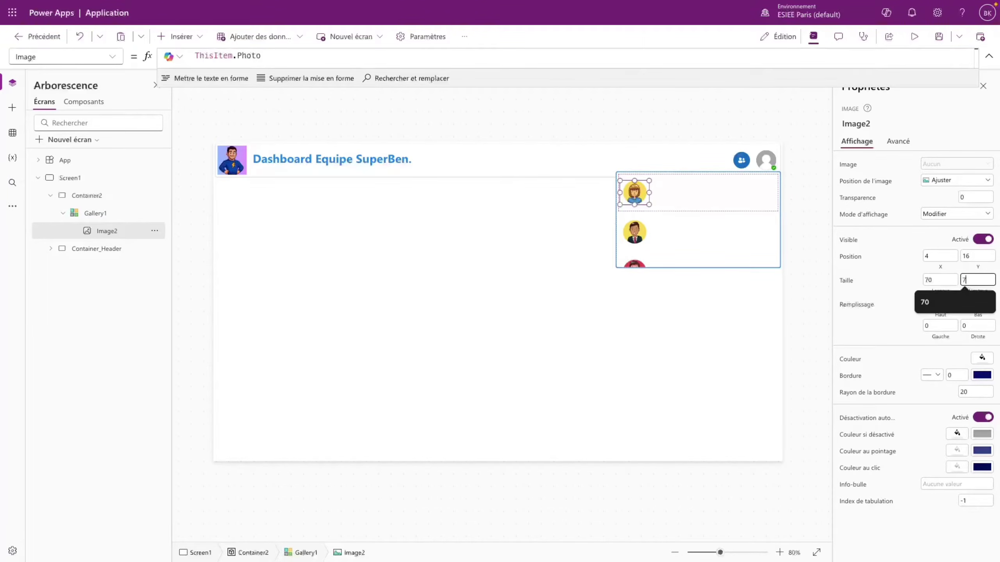
left_click(906, 308)
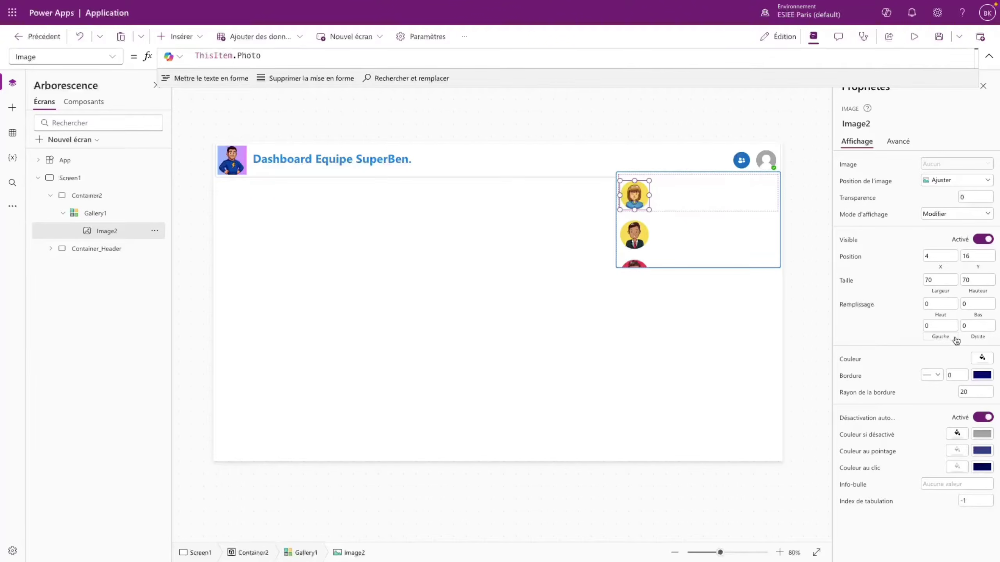
- Preview the app and scroll to check the resized avatars
left_click(974, 392)
left_click(914, 40)
scroll(864, 154, "down", 5)
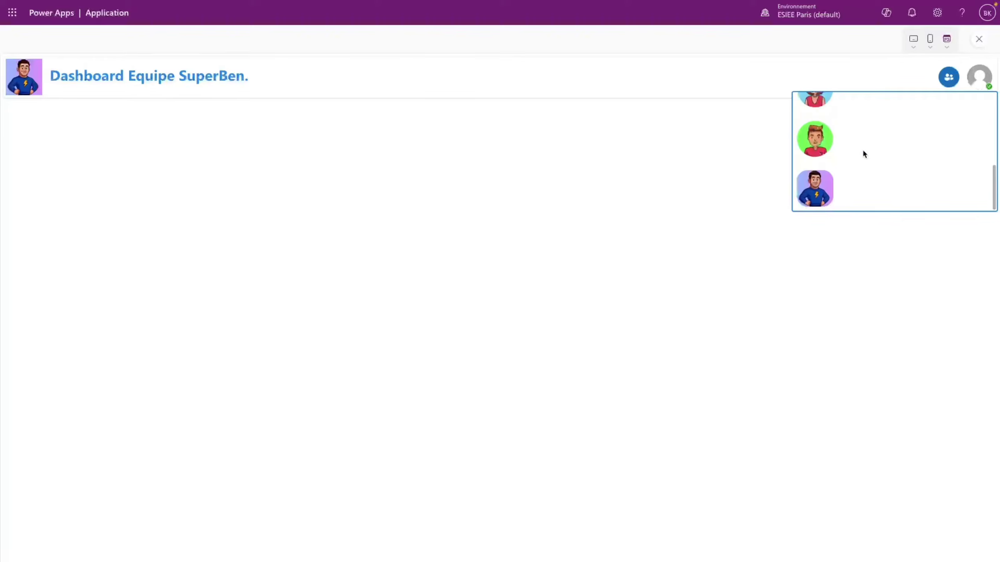
left_click(979, 39)
left_click(624, 331)
- Round the avatars with a border radius of 40 and check them in preview
left_click(676, 256)
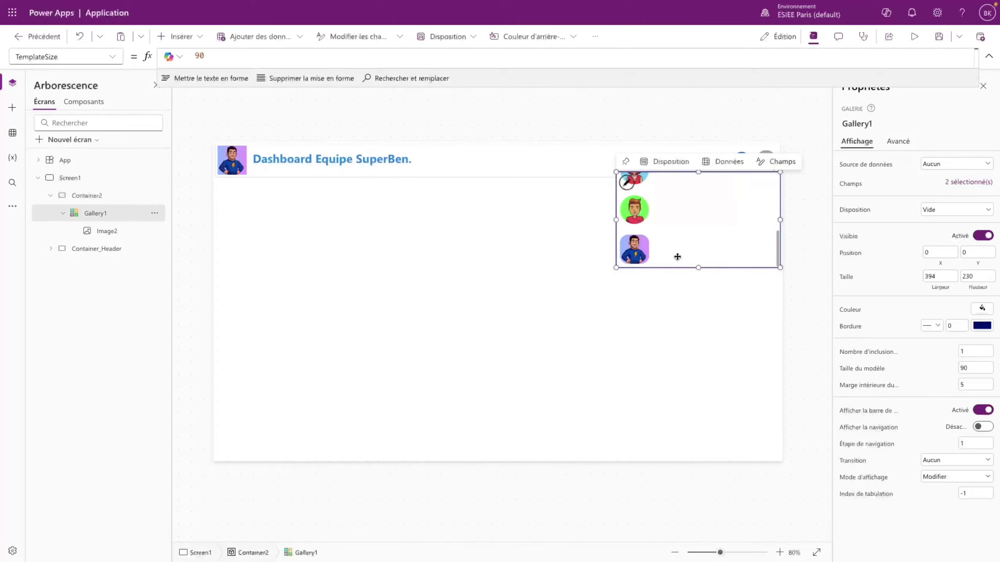
left_click(635, 191)
left_click(972, 394)
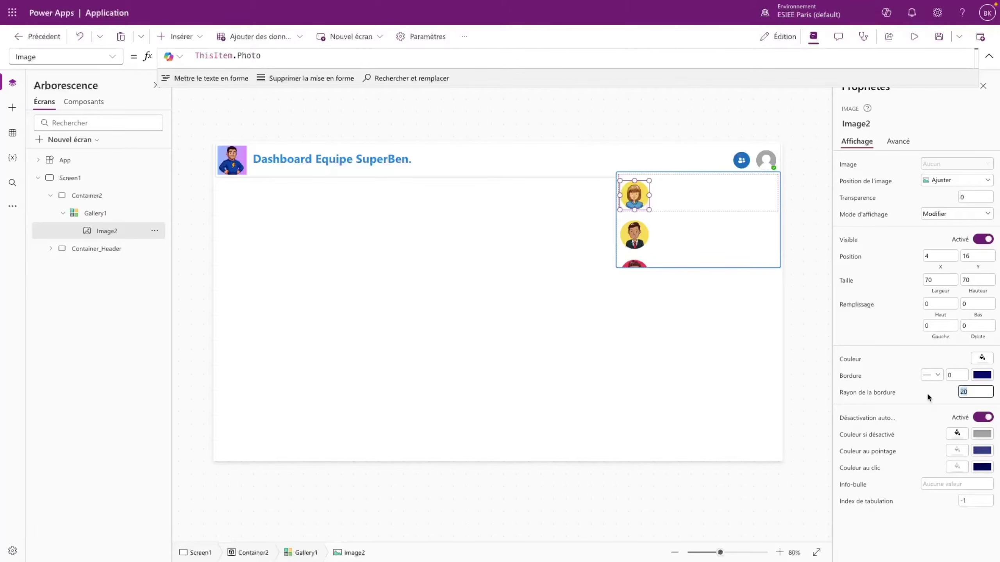
type("40")
left_click(923, 384)
left_click(914, 37)
scroll(833, 168, "down", 5)
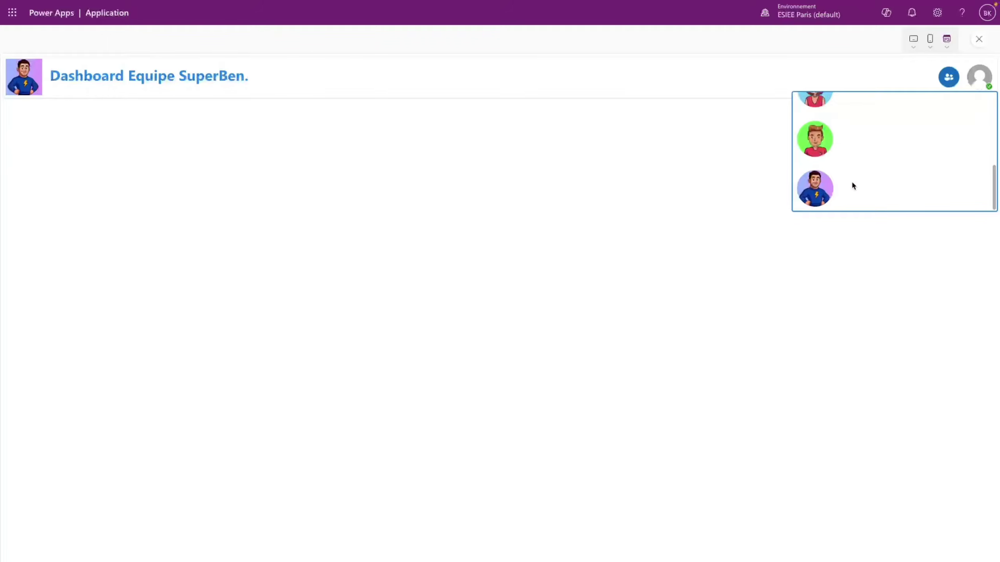
scroll(852, 183, "up", 5)
left_click(979, 39)
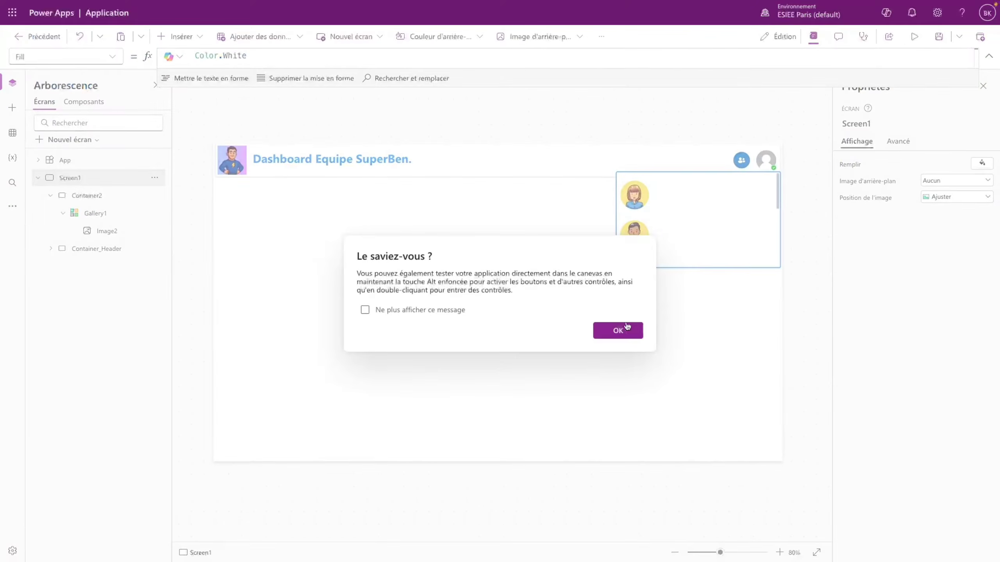
left_click(621, 329)
- Position the avatar image at X 10, Y 10 within each row
left_click(635, 196)
double_click(978, 256)
type("8")
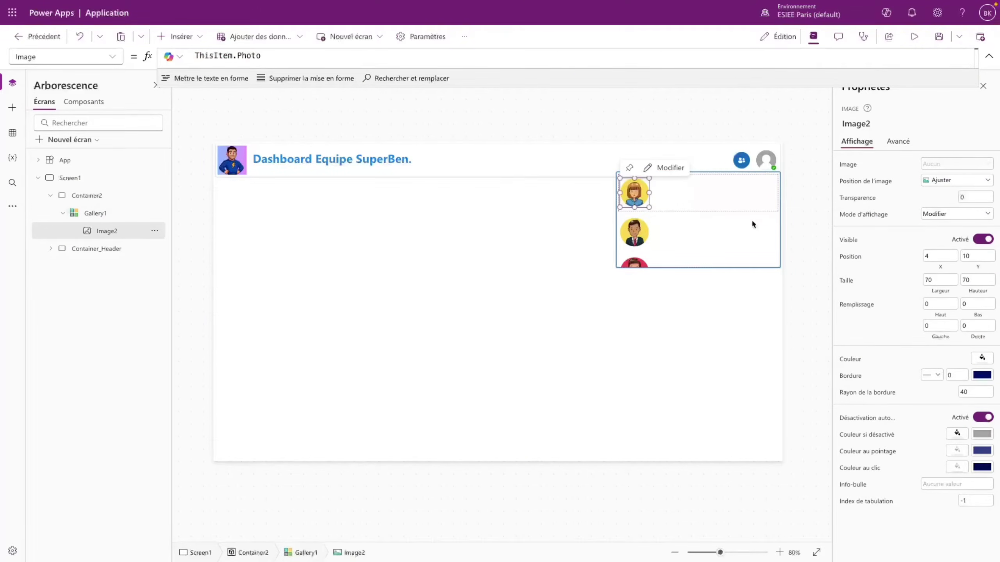
left_click(929, 256)
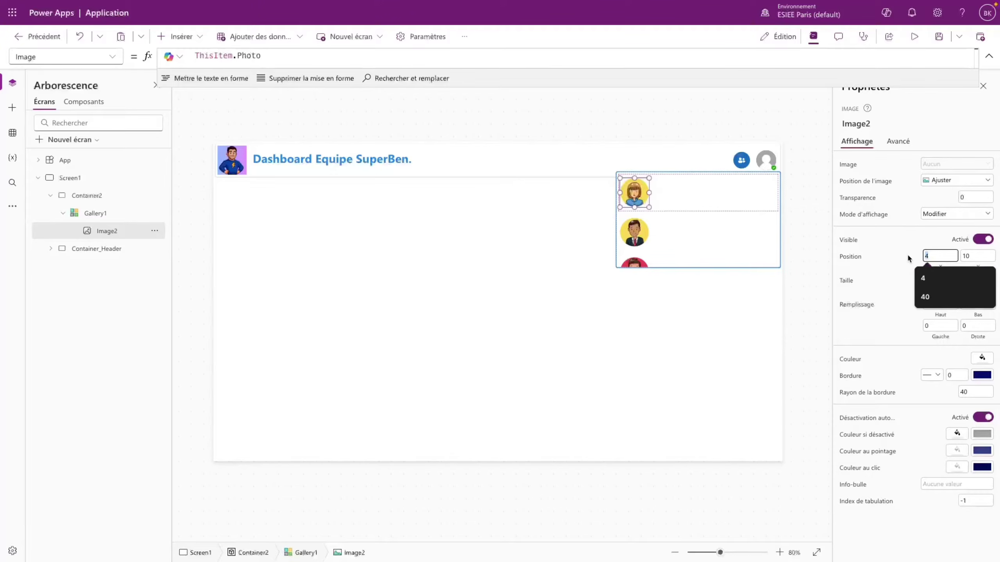
type("10")
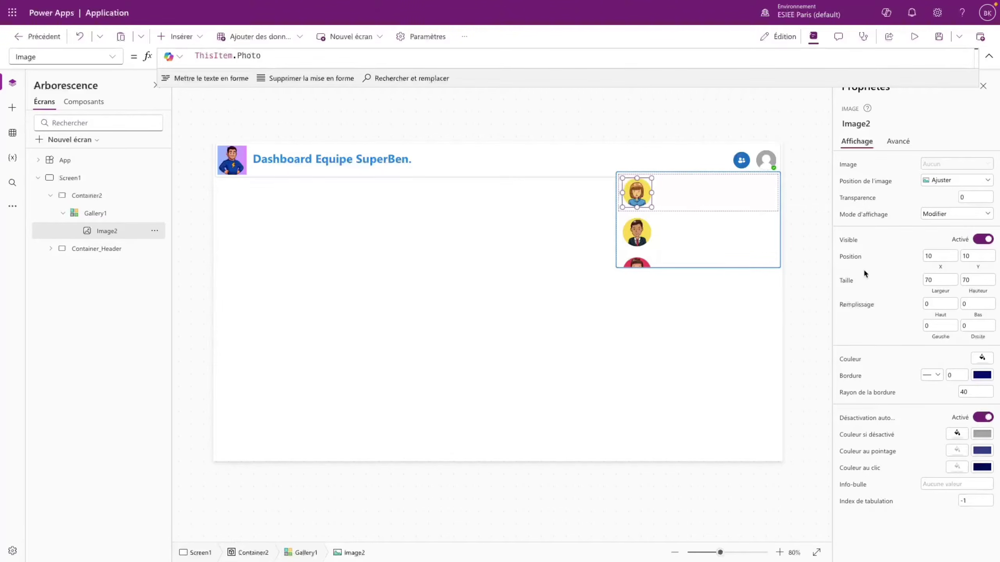
left_click(717, 191)
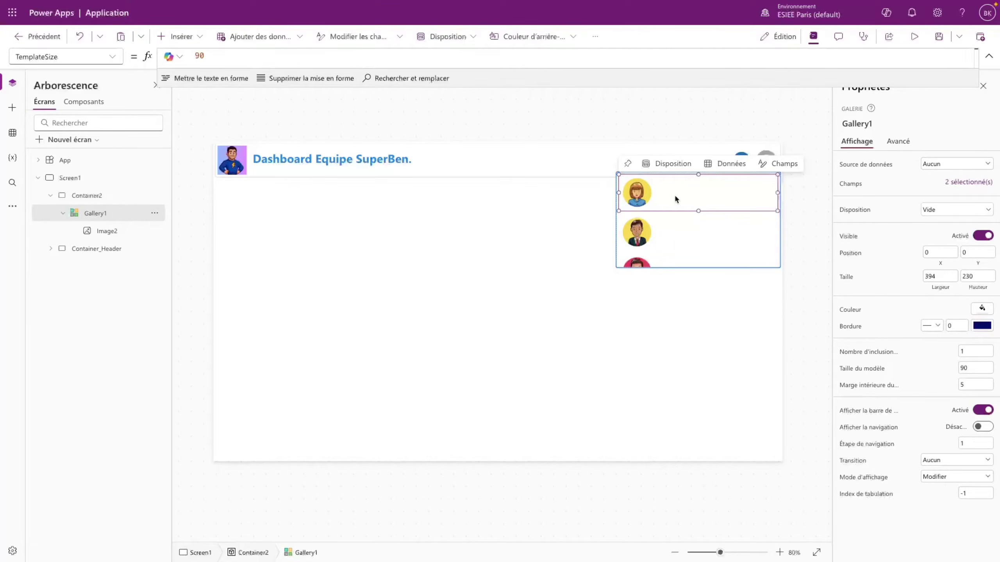
- Add a text label beside the avatar showing ThisItem.Nom instead of the email
left_click(178, 36)
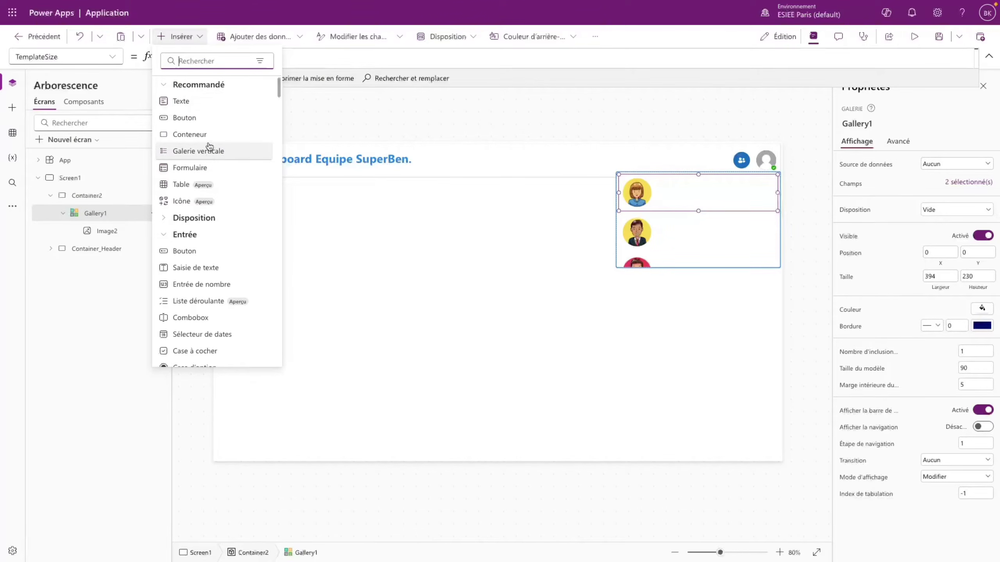
type("lab")
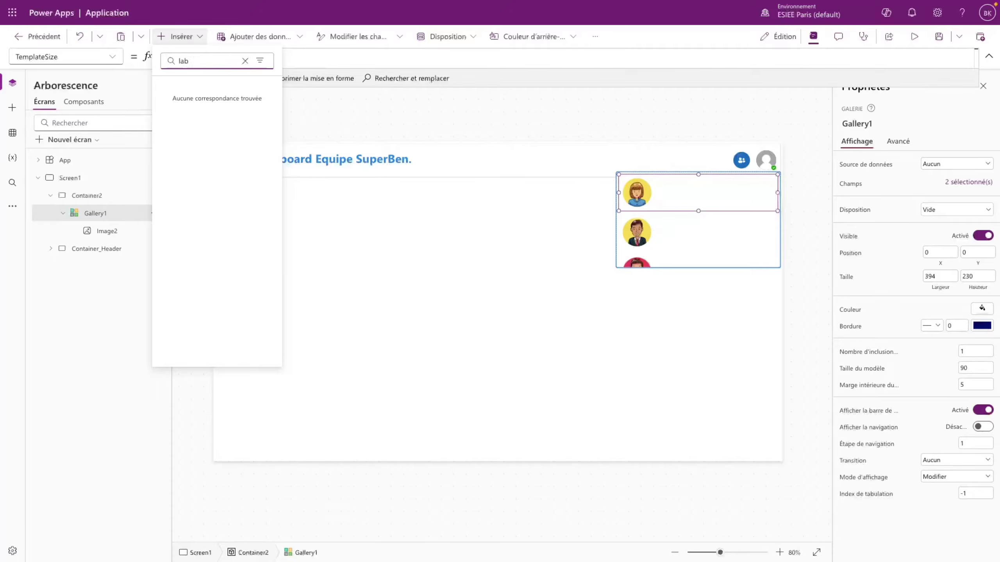
key("BackSpace")
key("BackSpace")
key("BackSpace")
left_click(183, 100)
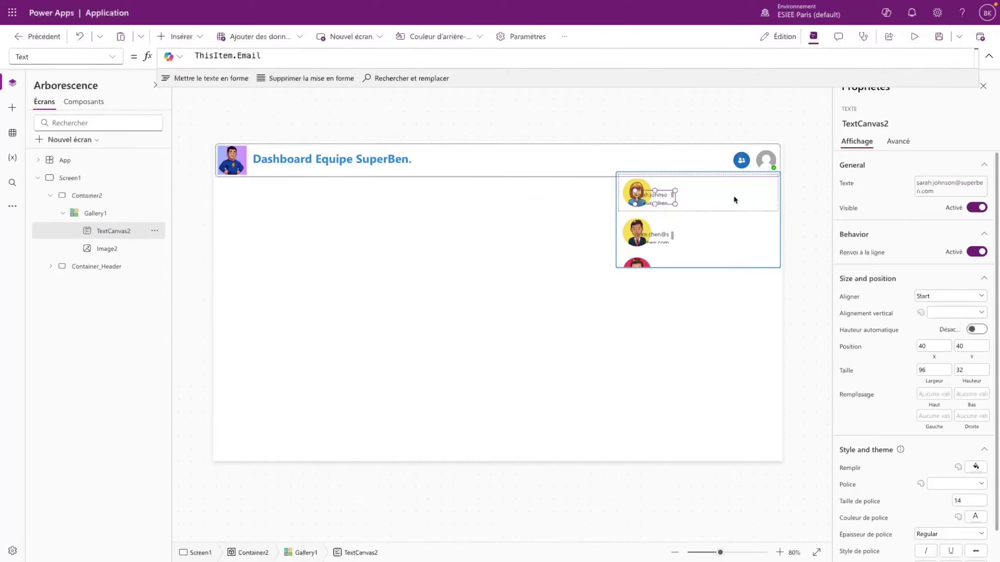
left_click_drag(681, 199, 720, 187)
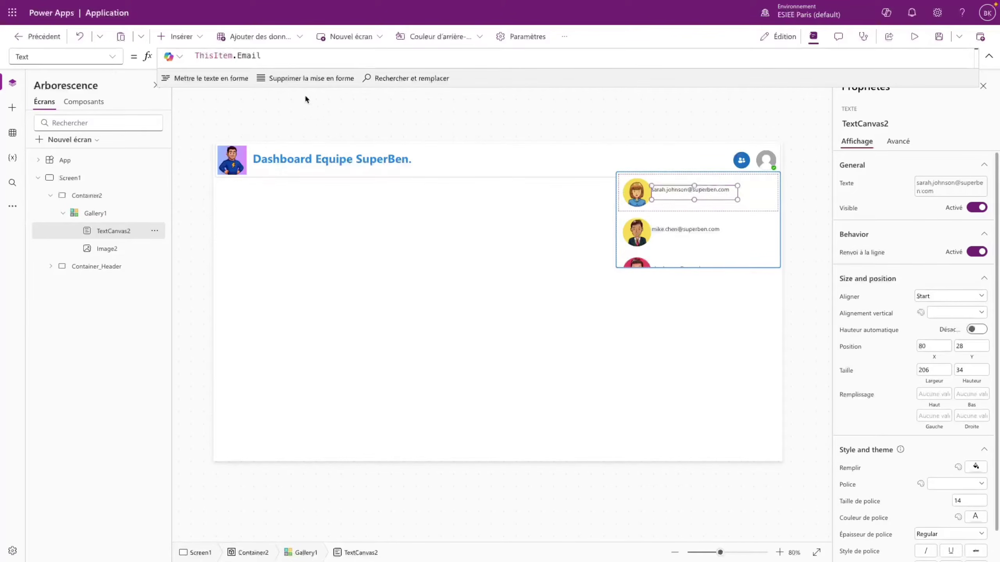
left_click(247, 55)
double_click(247, 55)
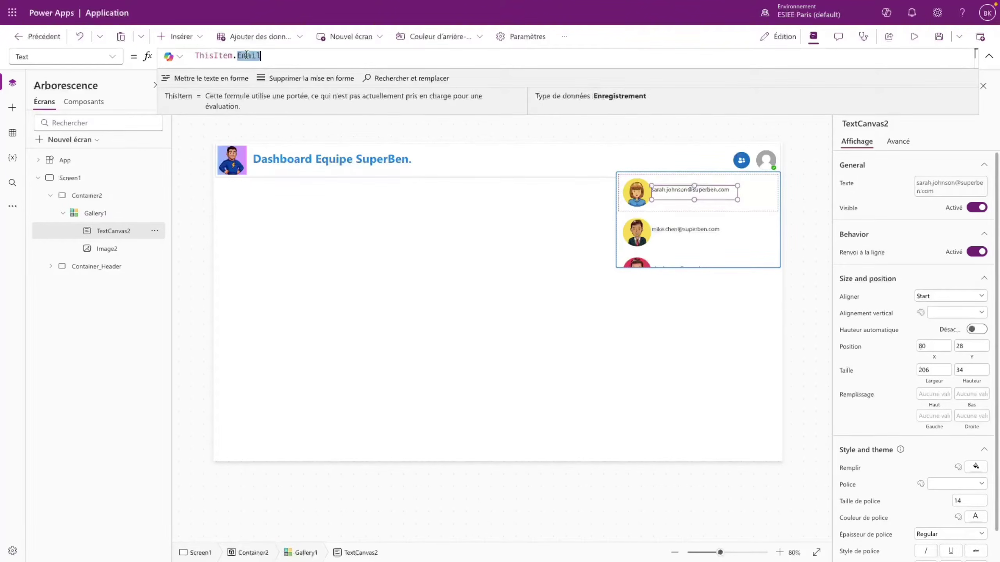
key("BackSpace")
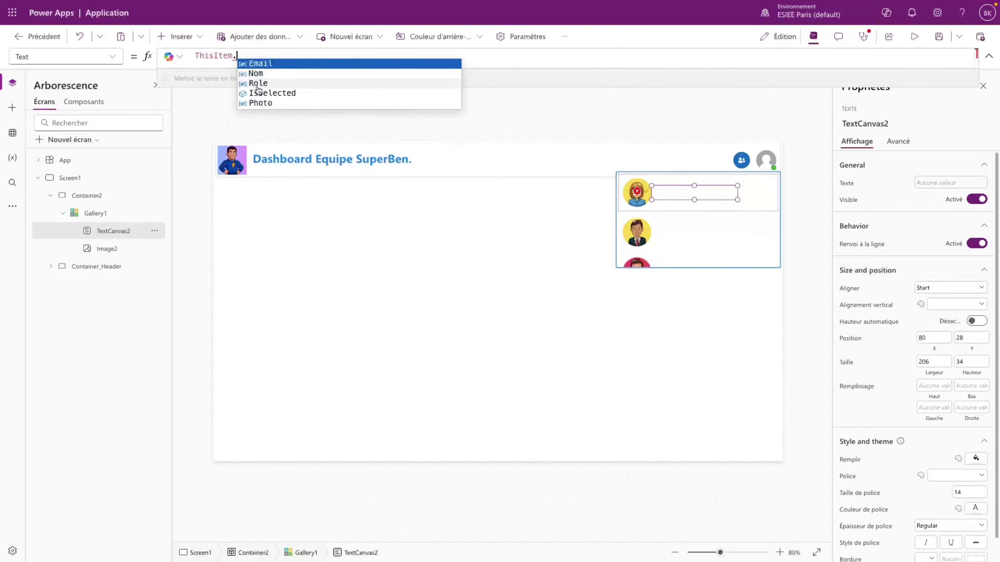
left_click(256, 73)
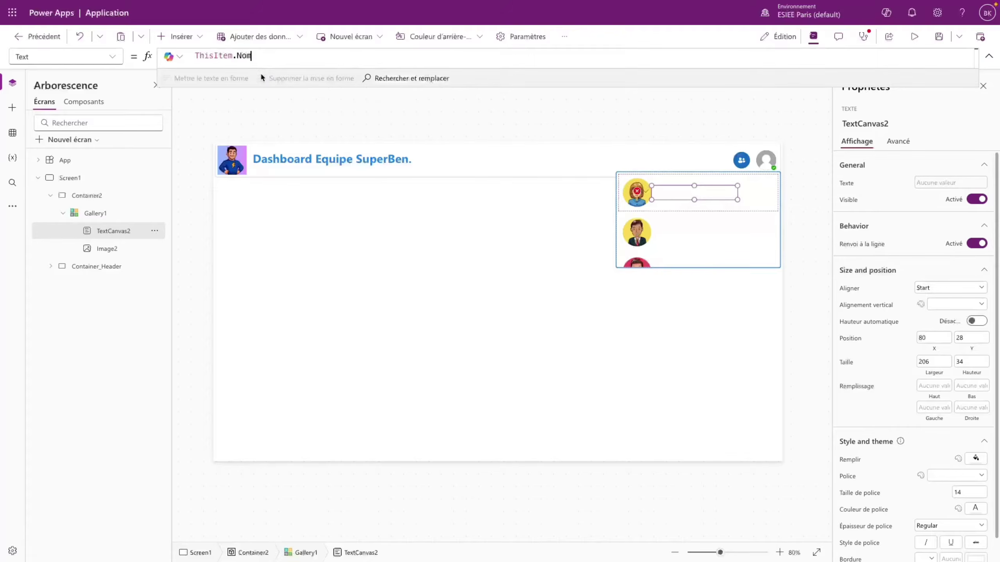
- Set the name label to font size 20 and semibold weight
left_click_drag(696, 190, 700, 190)
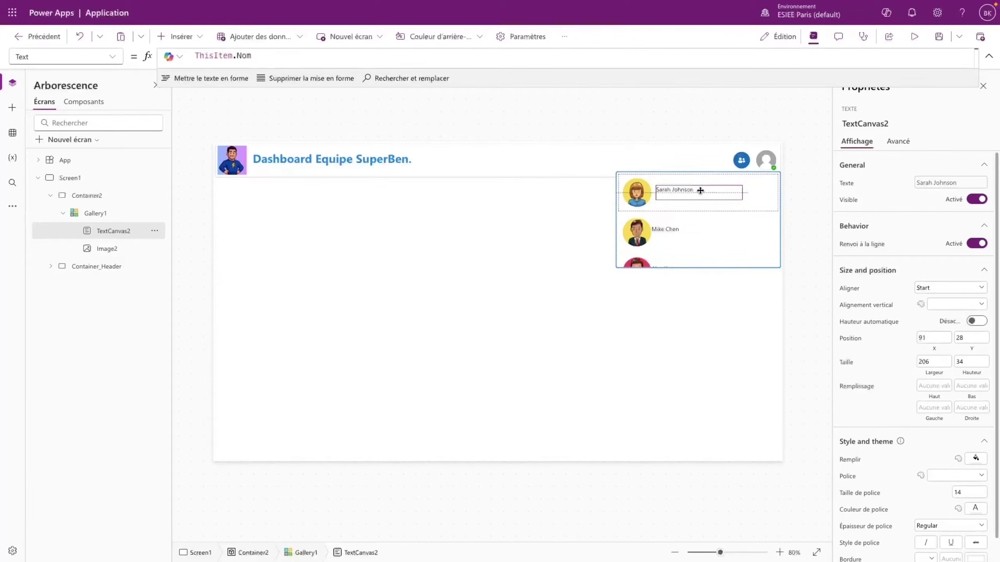
scroll(958, 427, "down", 1)
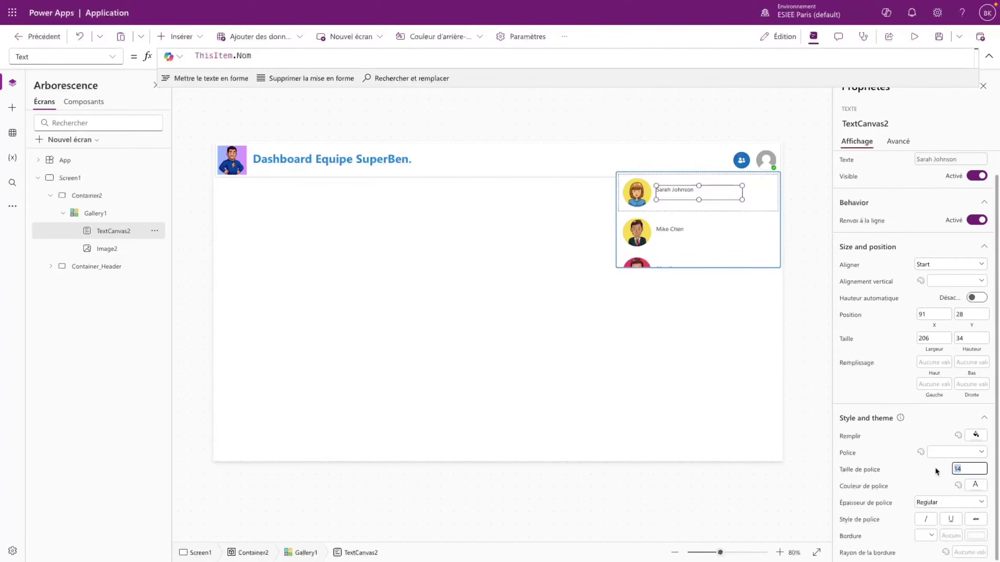
key("Return")
left_click(925, 502)
left_click(931, 479)
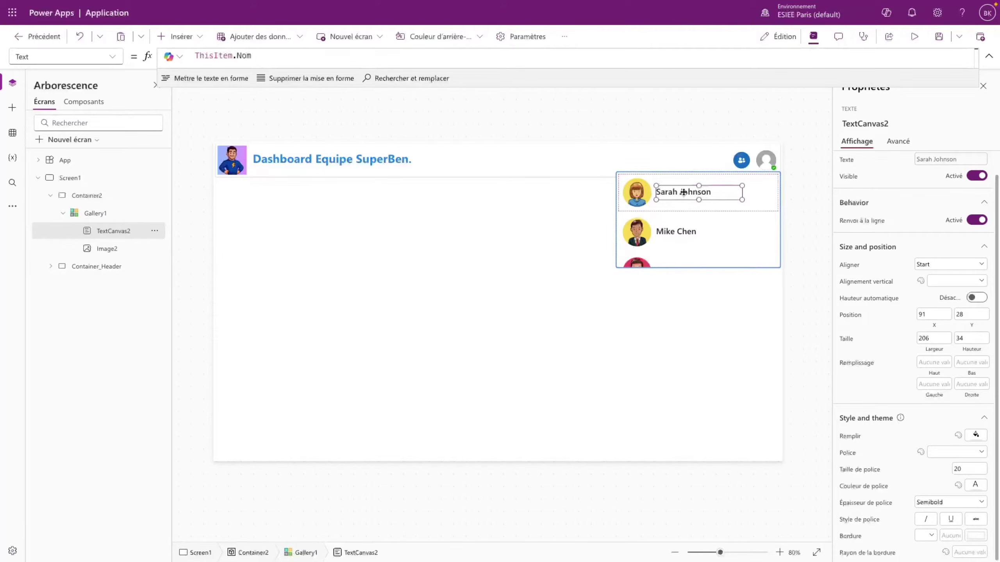
- Centre the name vertically and position the label at X 91, Y 18
left_click_drag(690, 191, 684, 191)
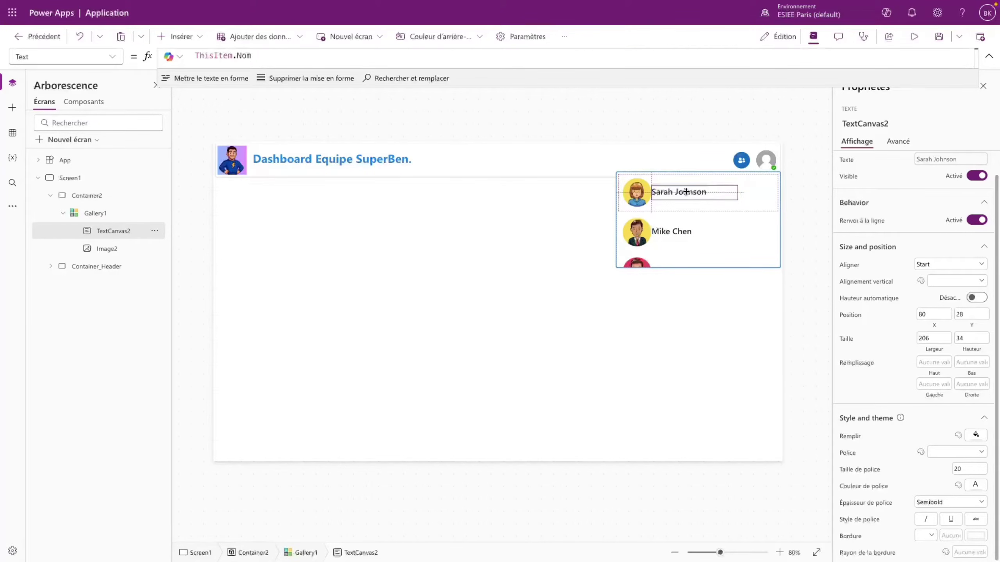
left_click(956, 281)
left_click_drag(697, 188, 701, 195)
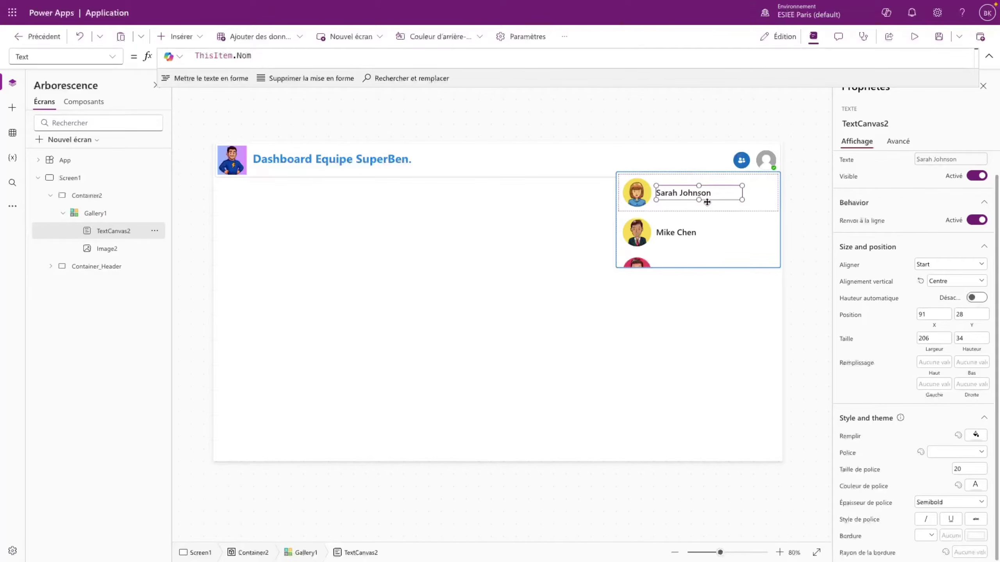
key("Up")
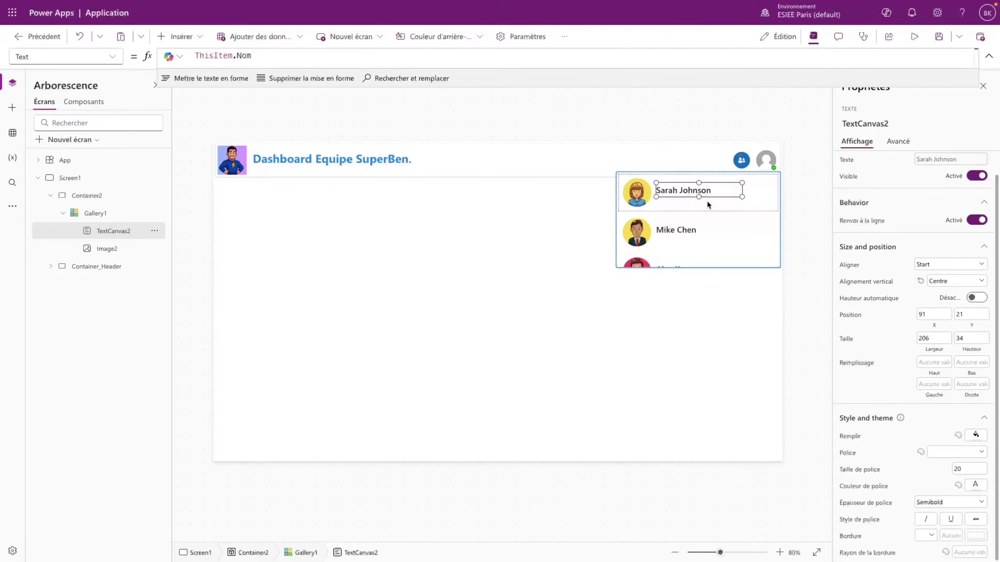
key("Up")
left_click(968, 316)
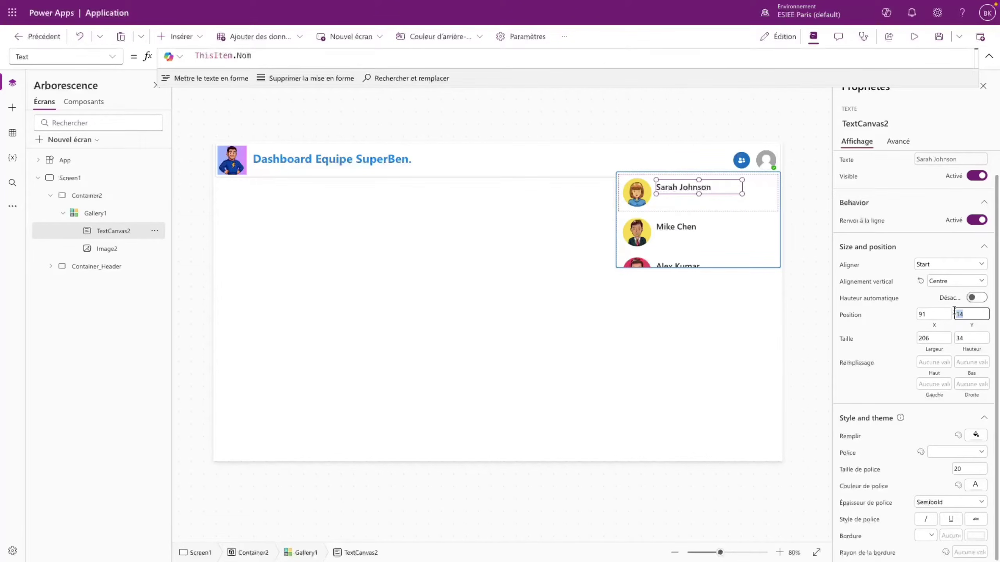
type("18")
key("Return")
- Duplicate the name label with copy and paste
left_click(717, 190)
left_click(716, 188)
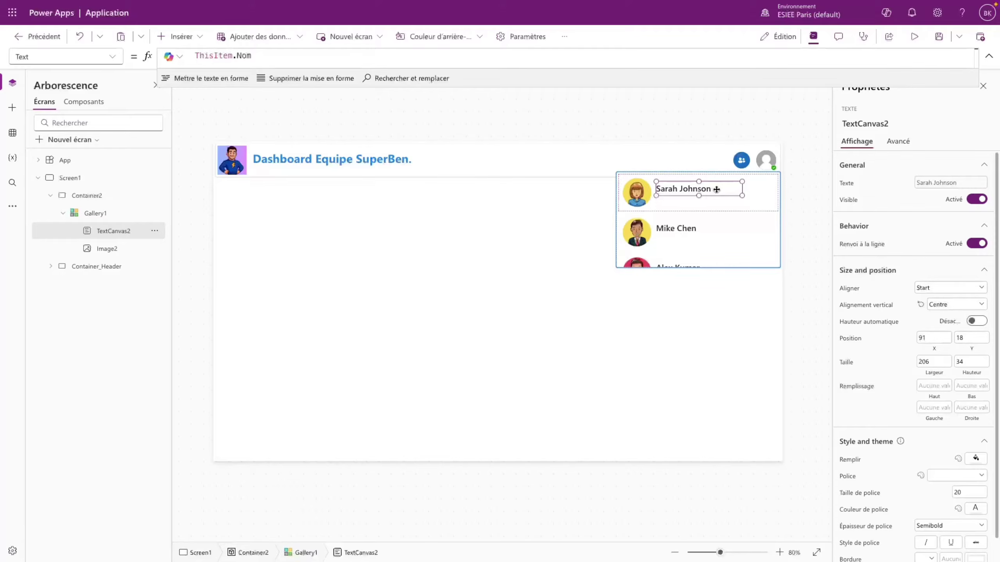
key("ctrl+c")
key("ctrl+v")
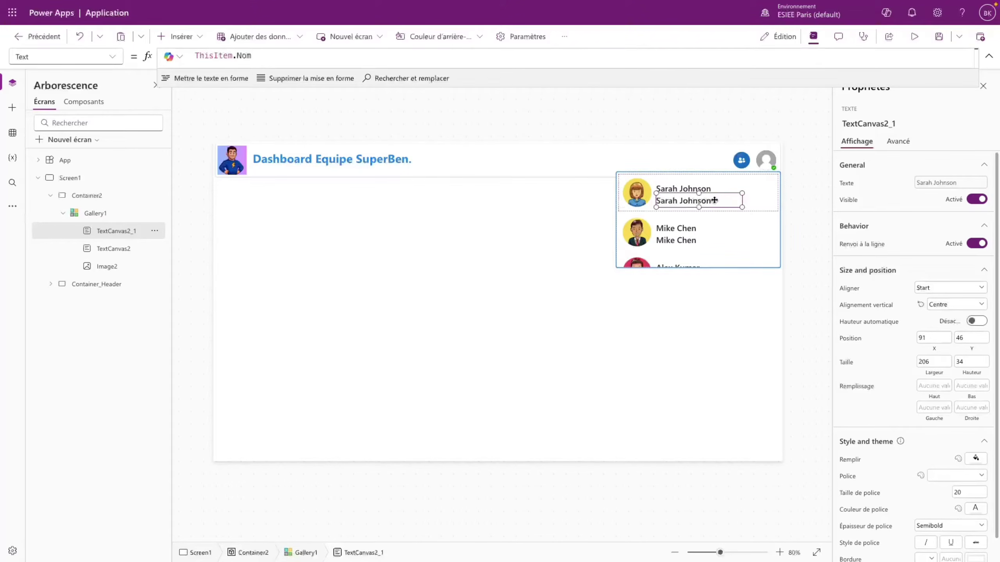
- Move the duplicate label under the name and change its Text to ThisItem.Role
left_click_drag(714, 200, 713, 198)
scroll(941, 432, "down", 1)
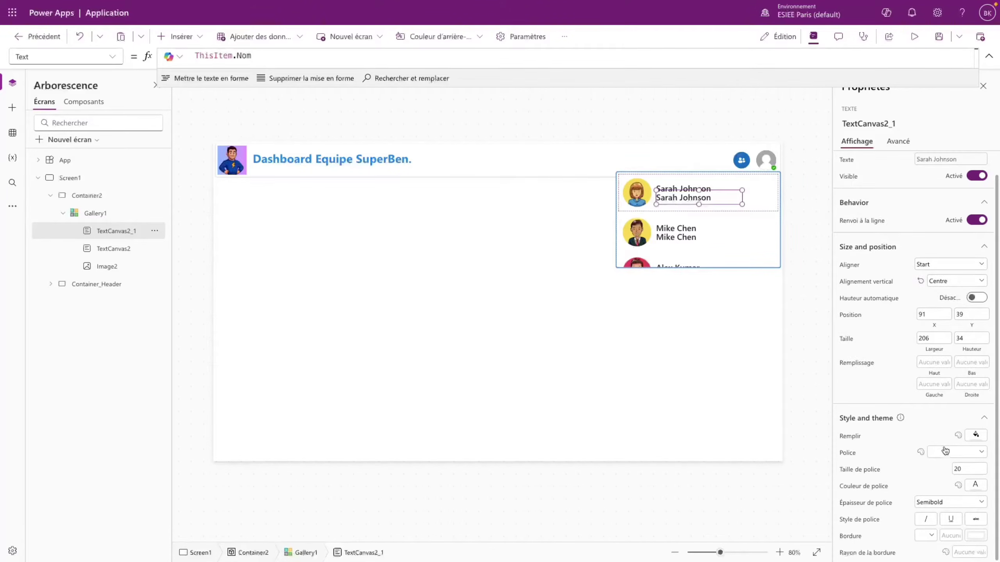
double_click(245, 56)
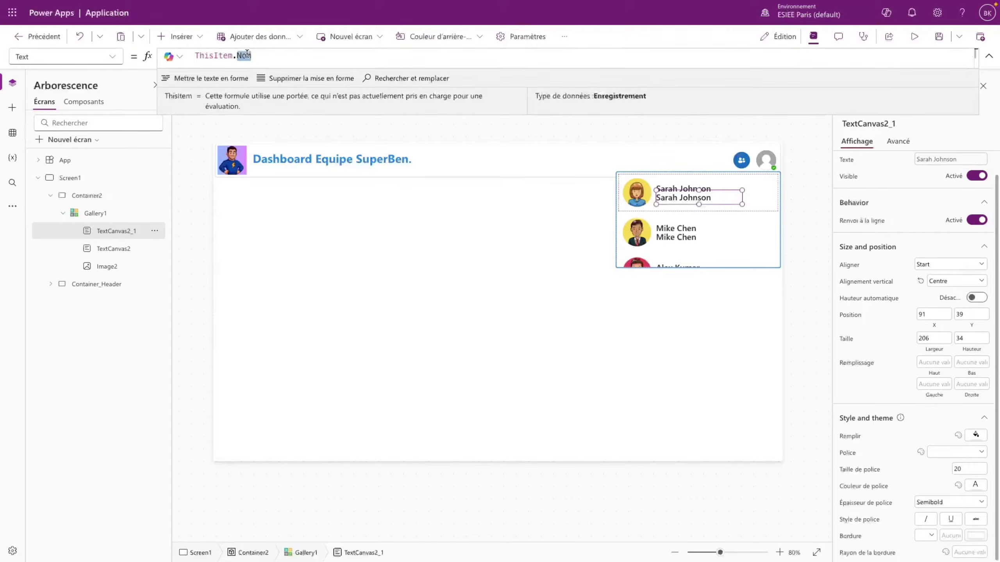
key("BackSpace")
type("Role")
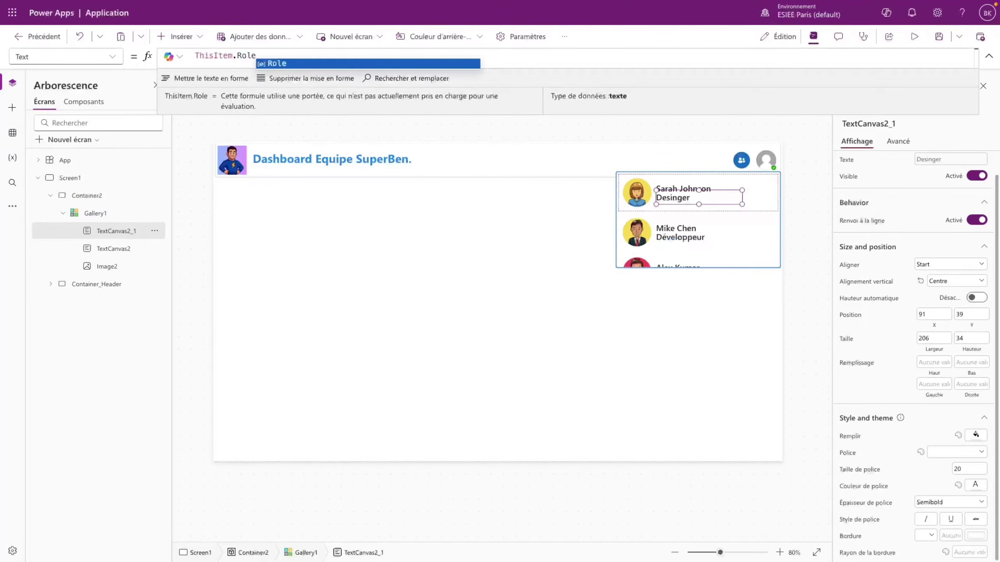
- Set the role label's font weight to Regular and font size to 16
left_click(938, 505)
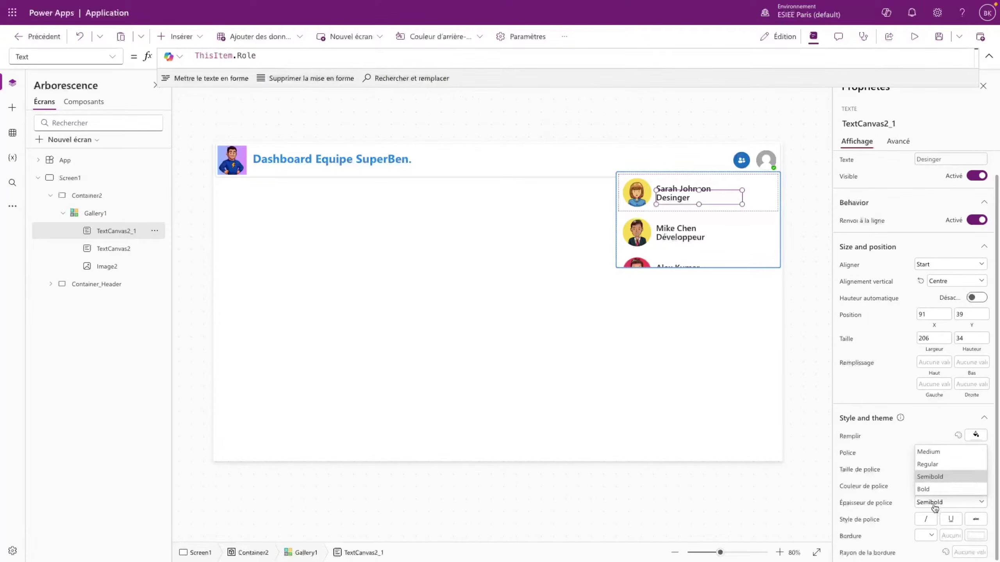
left_click(940, 461)
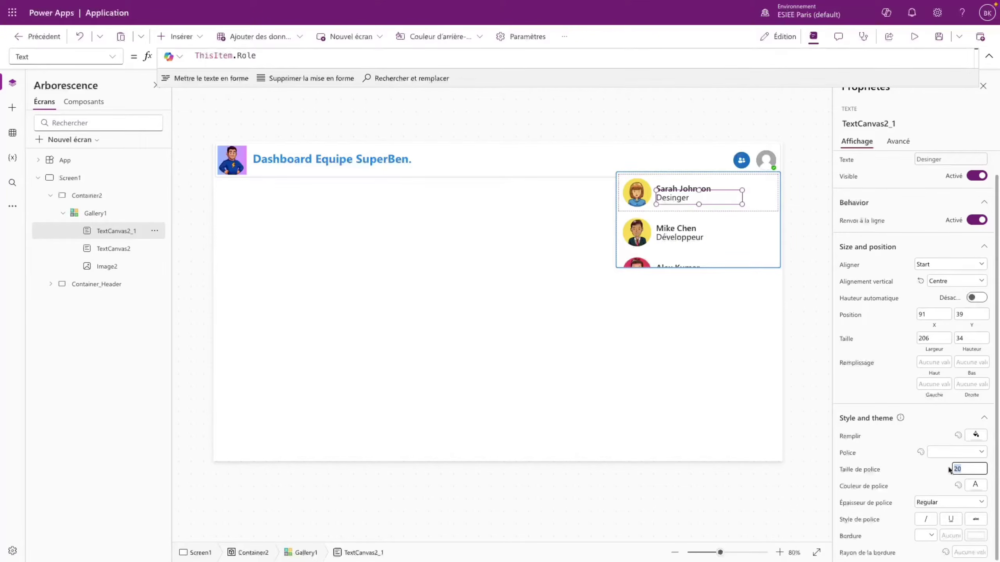
type("16")
left_click(711, 194)
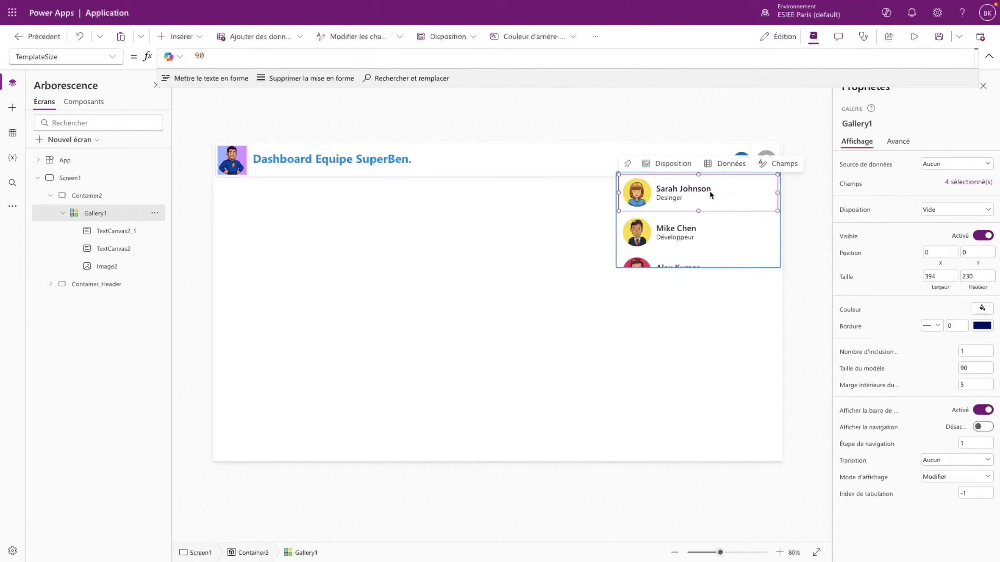
left_click(711, 195)
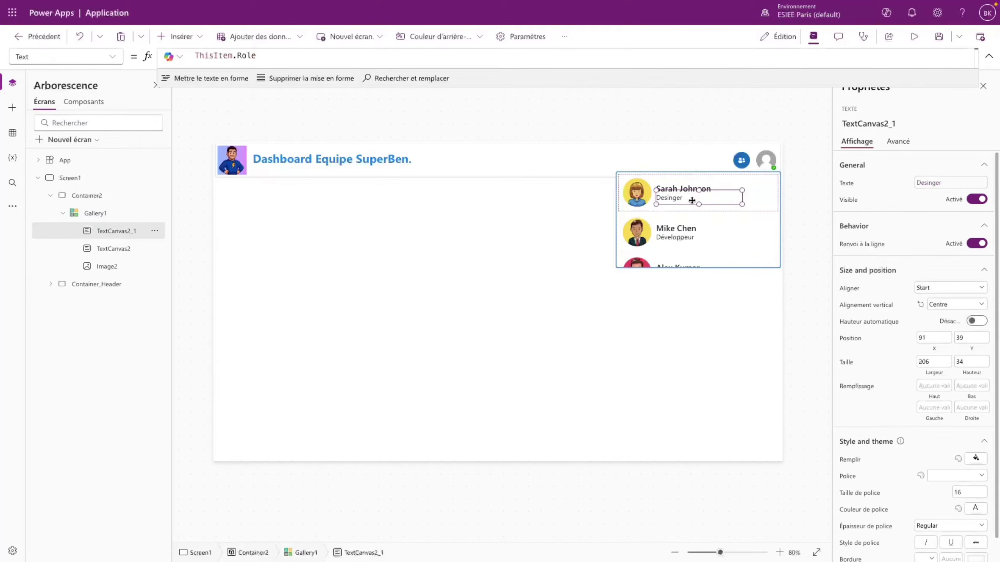
- Preview the app, scroll through the team list, then return to the editor
left_click(914, 37)
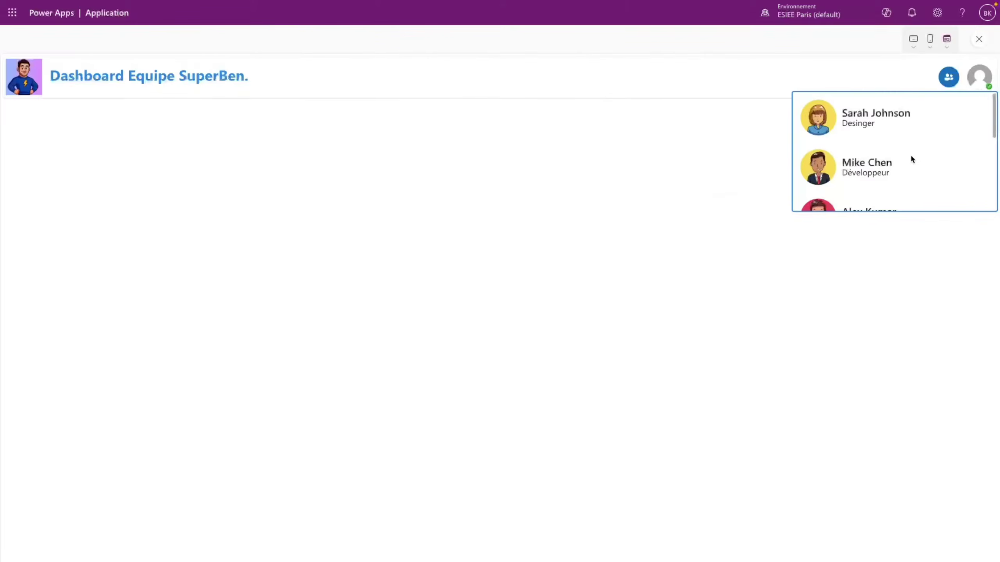
scroll(911, 166, "down", 5)
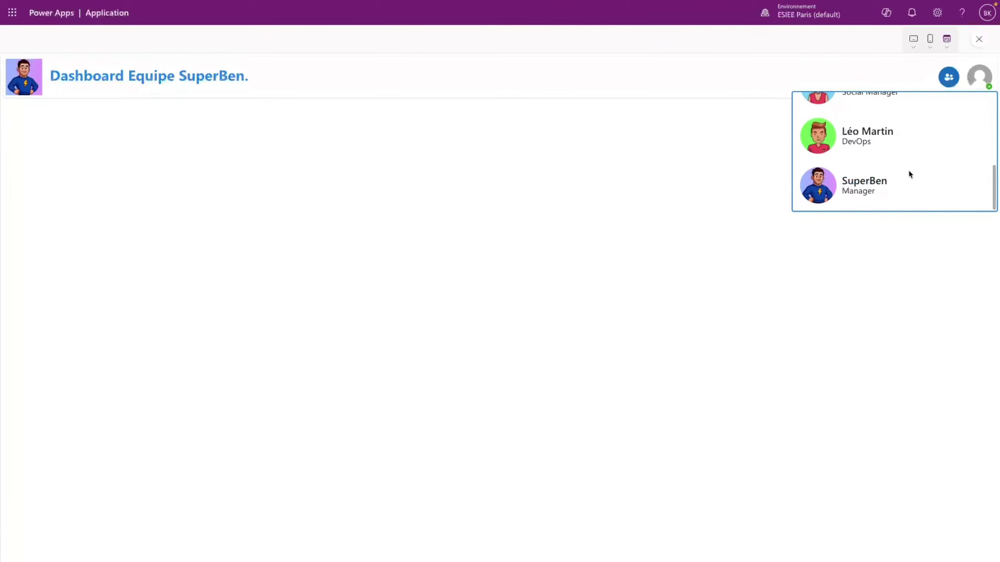
scroll(911, 175, "up", 1)
scroll(911, 175, "down", 1)
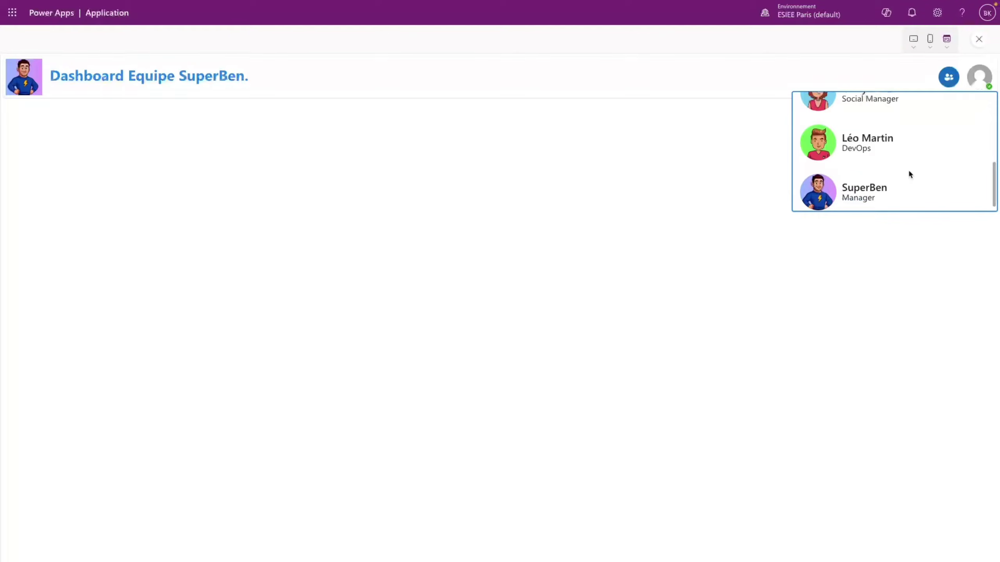
scroll(909, 174, "up", 5)
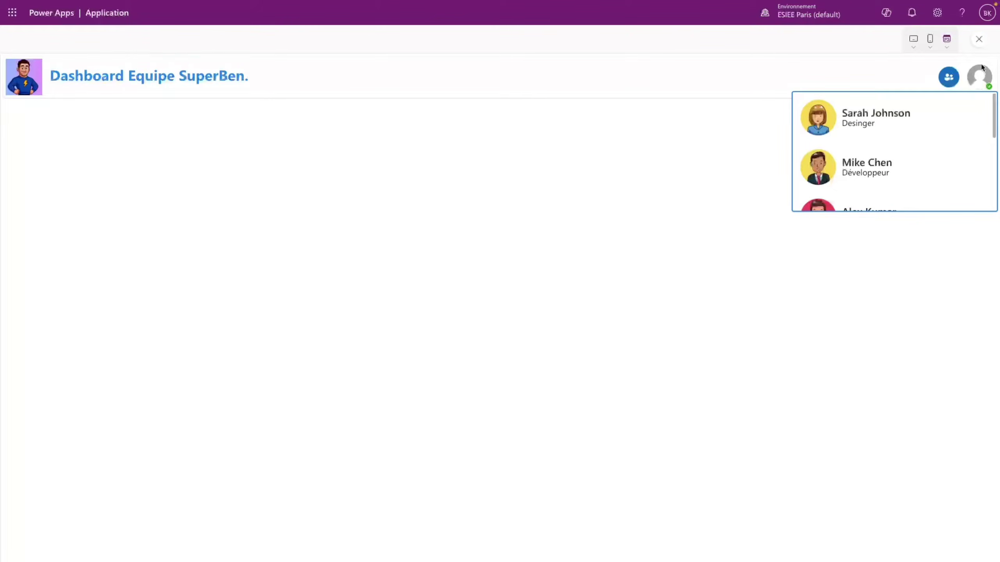
left_click(980, 39)
left_click(643, 330)
- Set the role label's Position Y to 42 and the name label's Y to 17
left_click(673, 198)
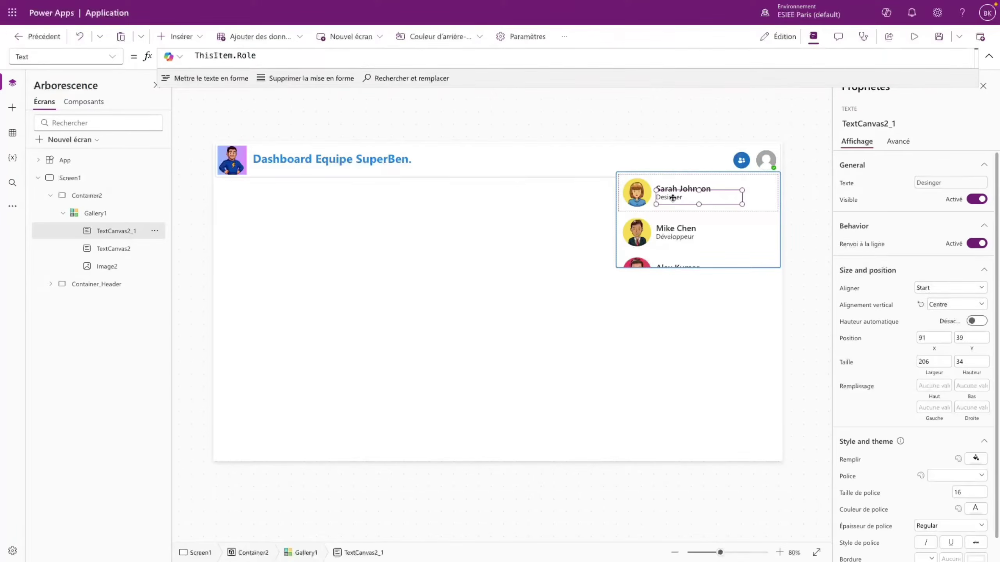
left_click(964, 338)
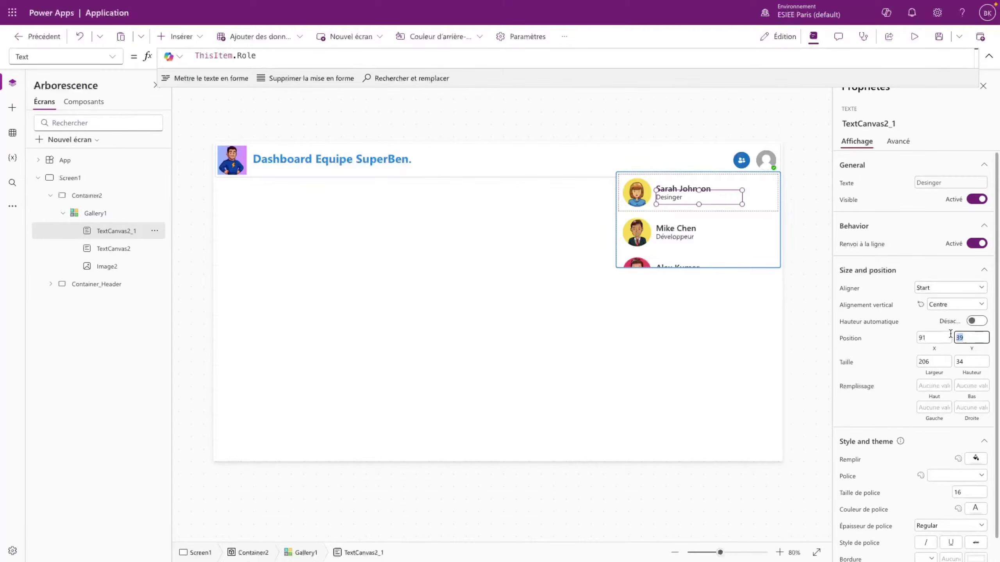
type("42")
key("Return")
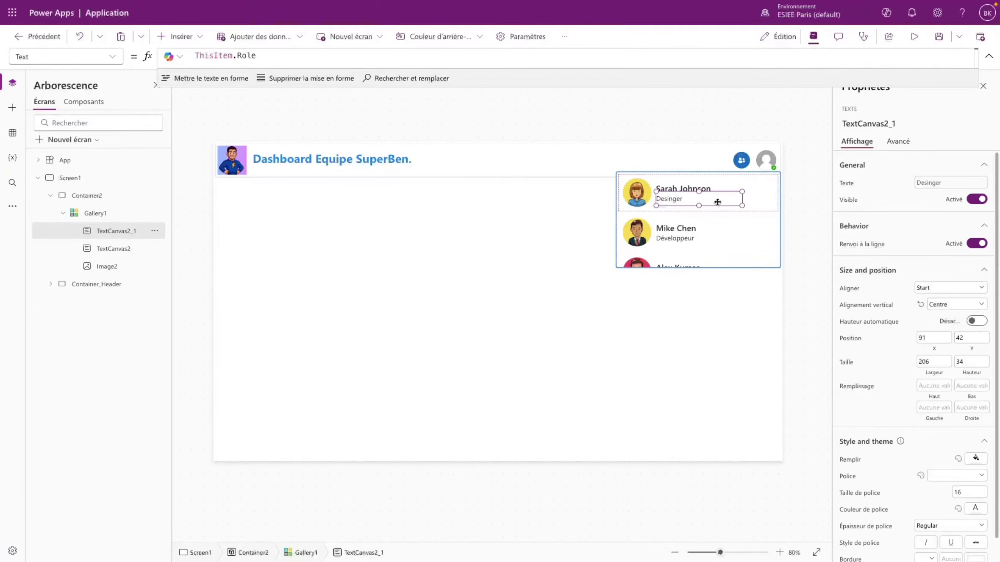
left_click(687, 189)
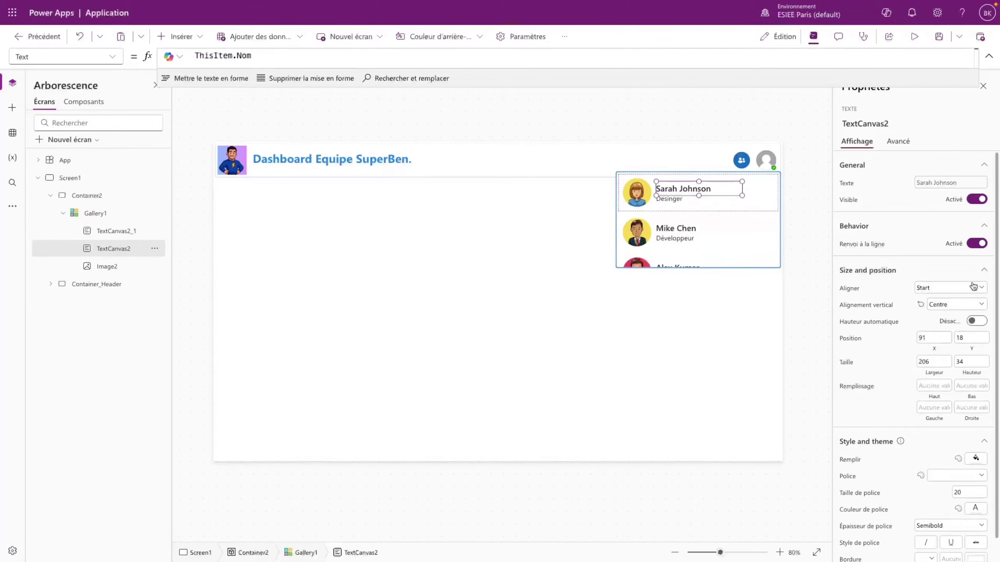
left_click_drag(964, 337, 951, 338)
type("17")
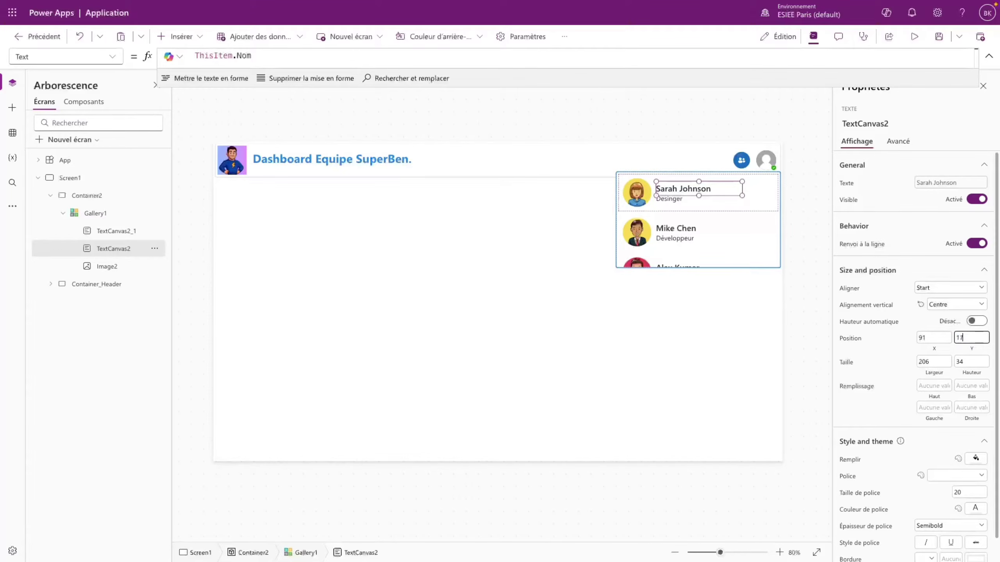
left_click(888, 356)
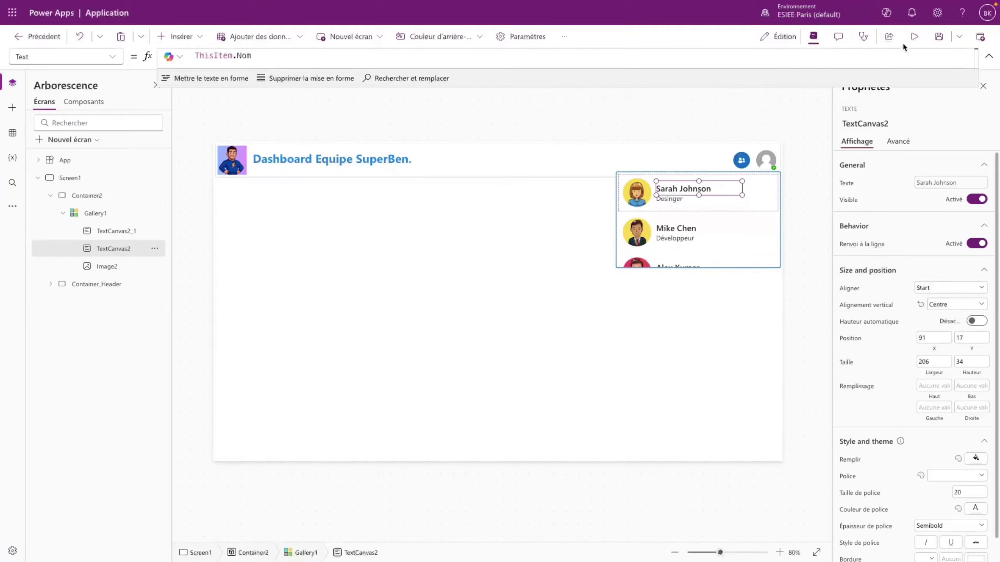
- Preview the app again to check the name and role spacing, then close it
left_click(914, 37)
scroll(888, 182, "down", 5)
scroll(909, 159, "up", 5)
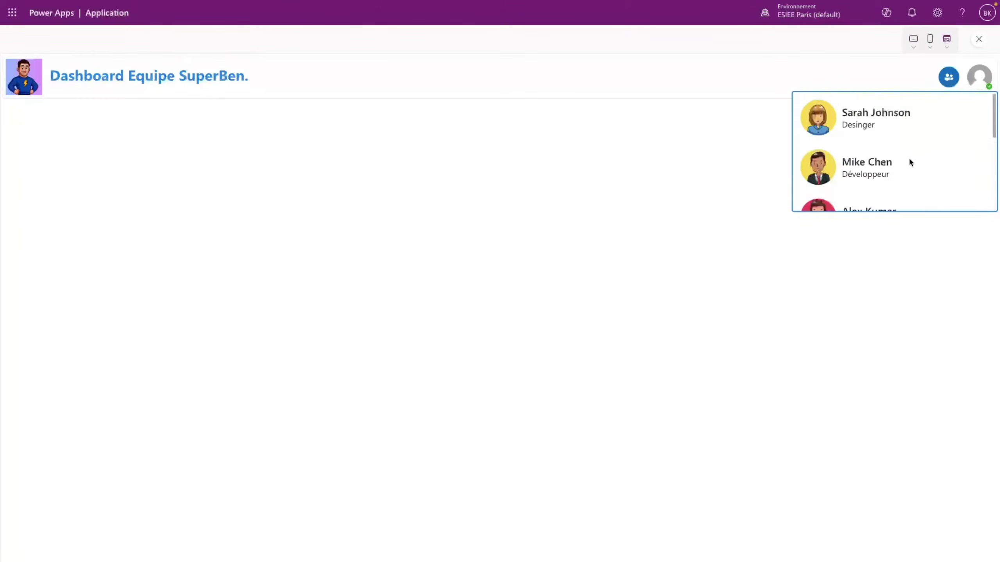
scroll(911, 160, "down", 5)
scroll(921, 162, "up", 5)
scroll(928, 132, "down", 5)
scroll(878, 153, "up", 5)
left_click(979, 39)
left_click(618, 331)
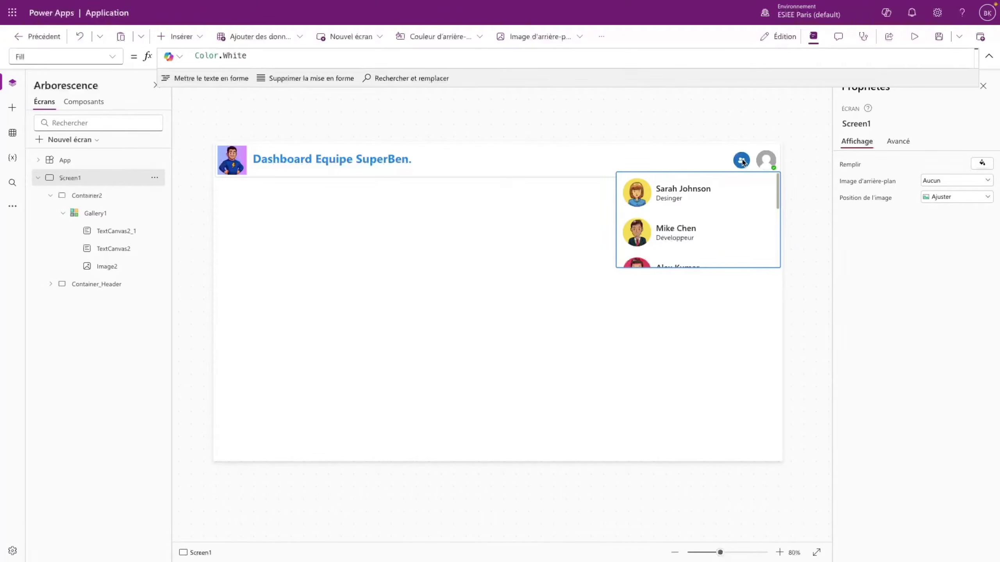
- Give ButtonCanvas1 the OnSelect formula UpdateContext({show_team : true})
left_click(743, 162)
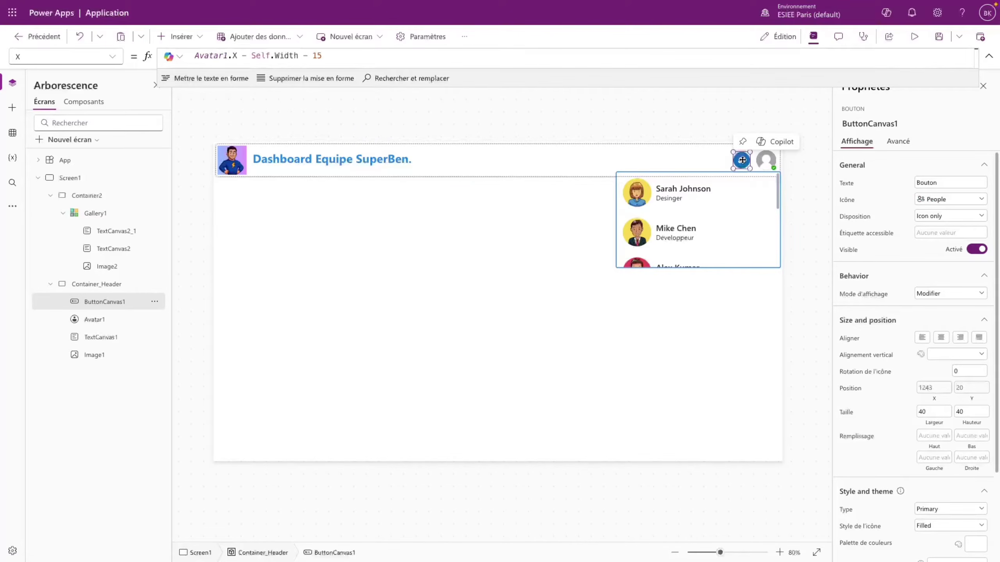
left_click(73, 59)
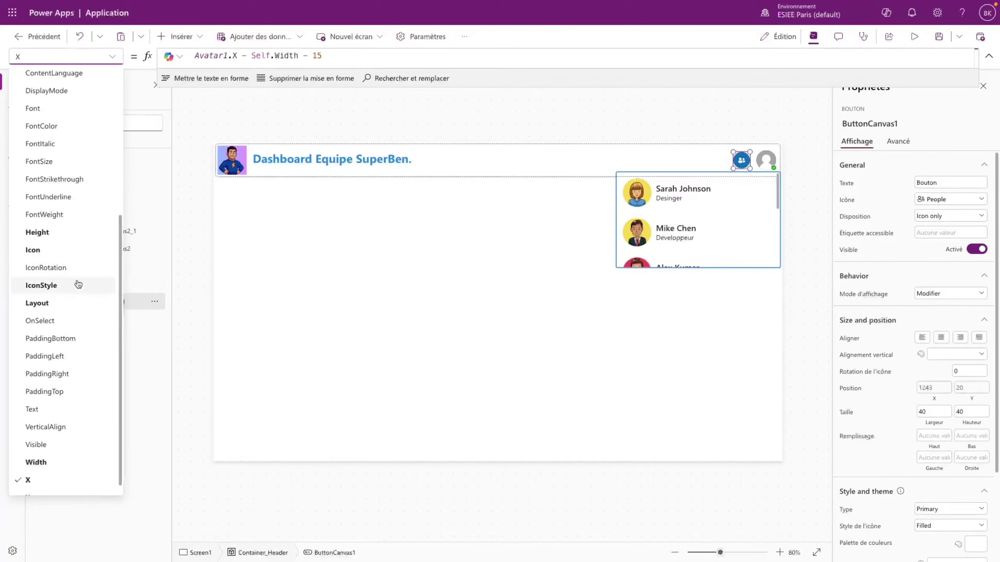
left_click(55, 321)
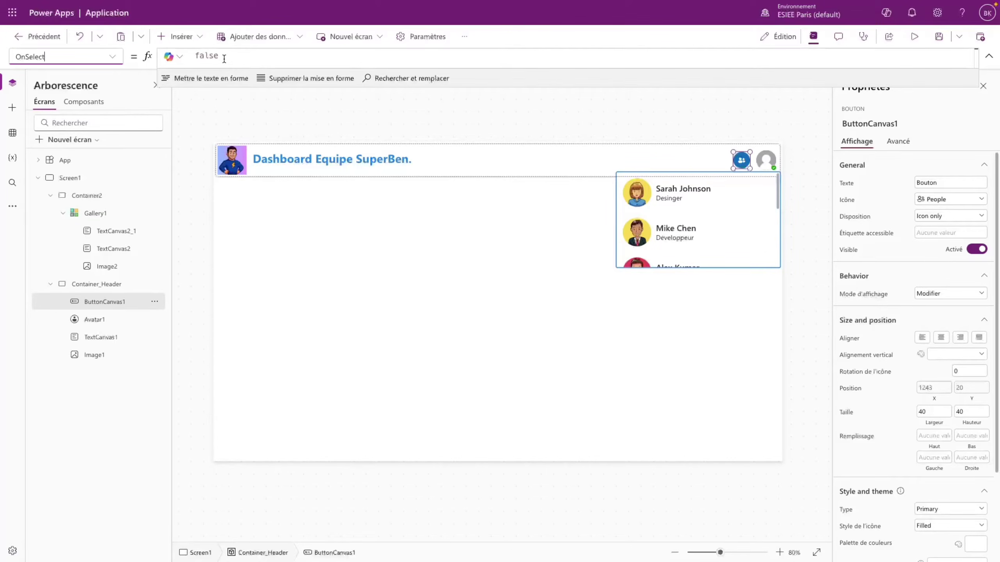
left_click_drag(224, 58, 185, 59)
type("Set(")
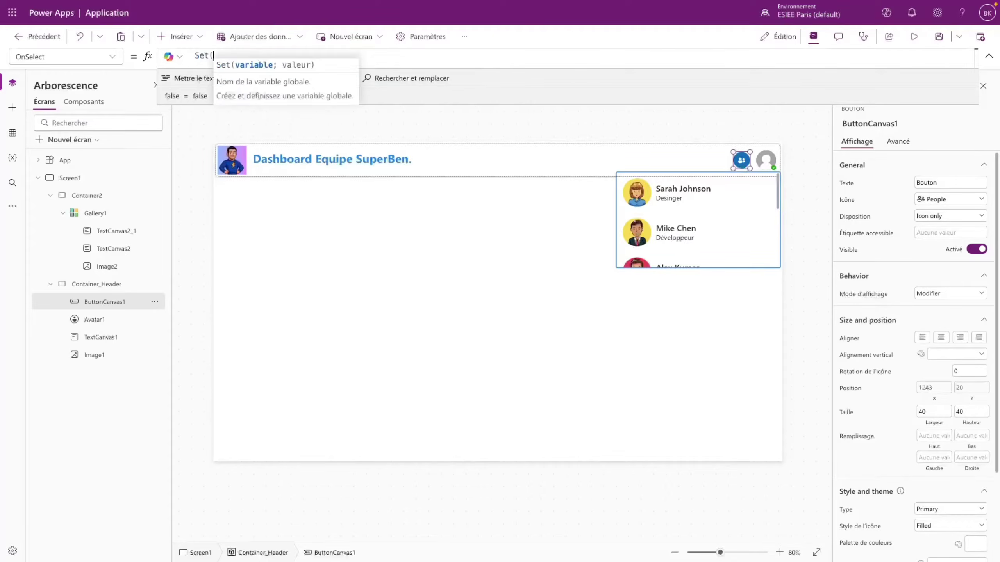
key("BackSpace")
key("BackSpace")
key("BackSpace")
key("BackSpace")
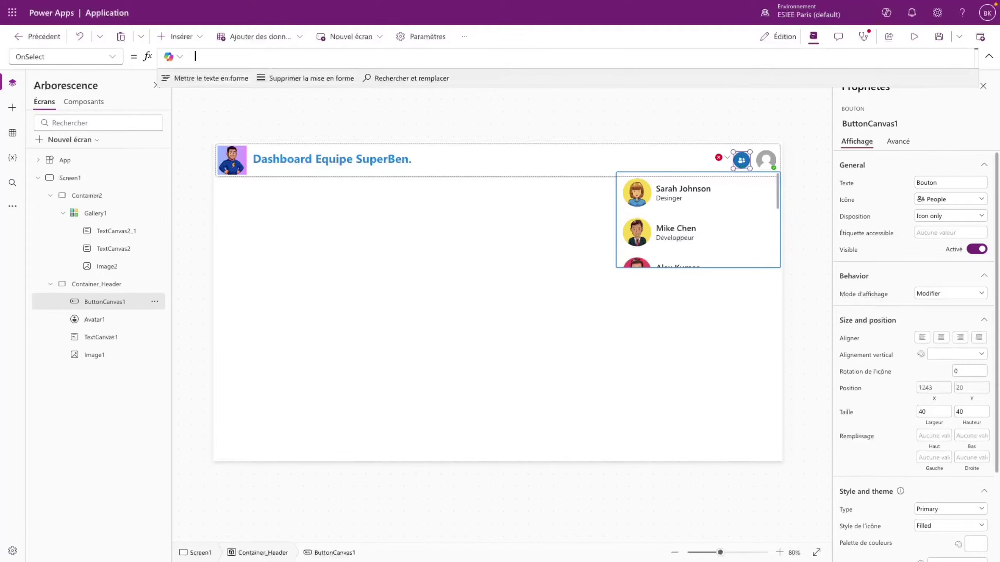
type("UpdateContext(")
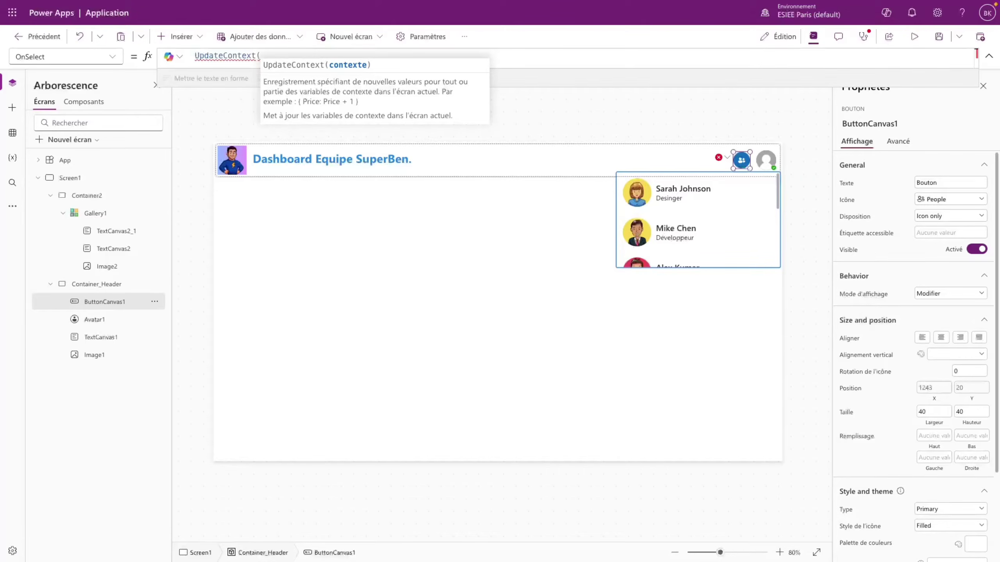
type("{}")
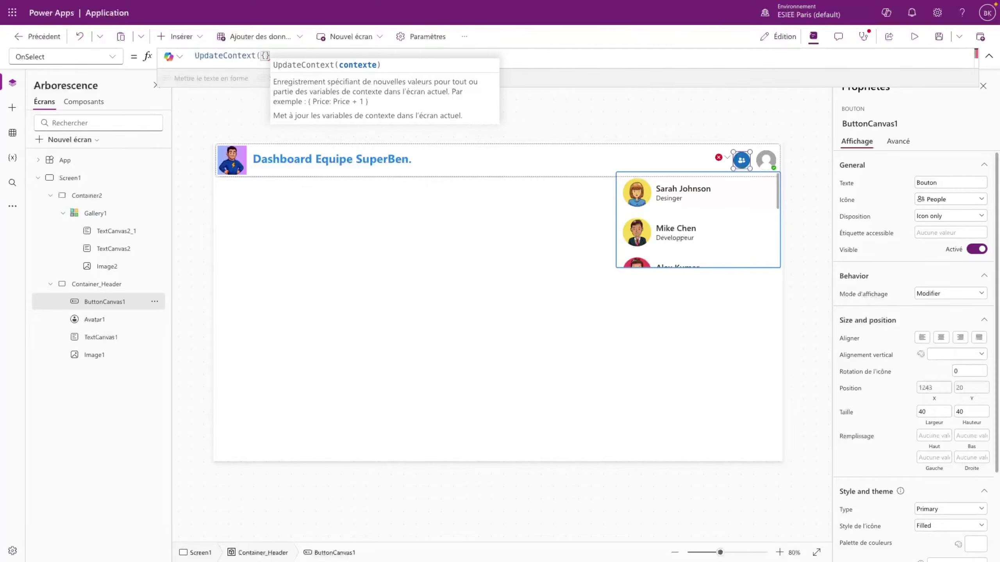
type(")")
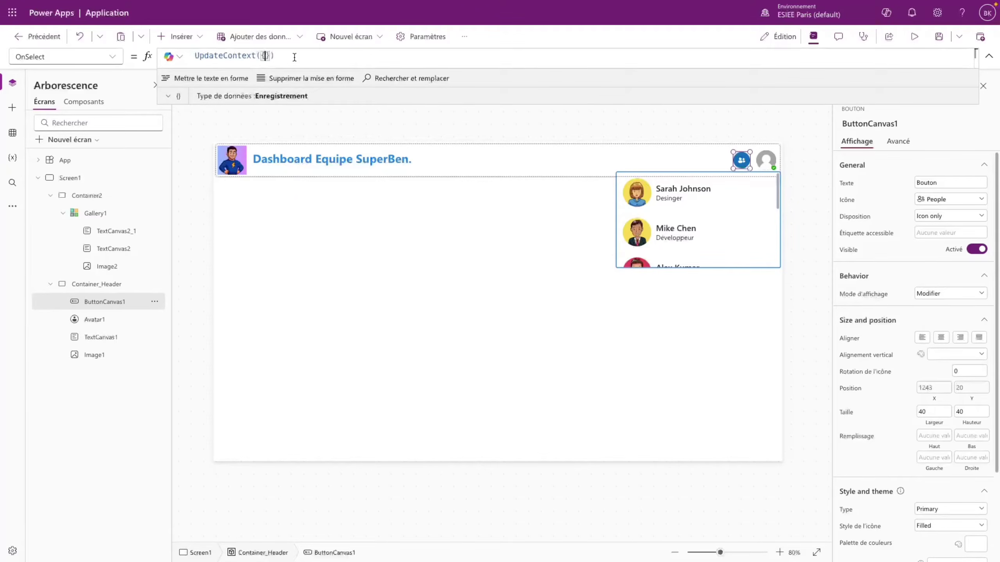
type("show_tea")
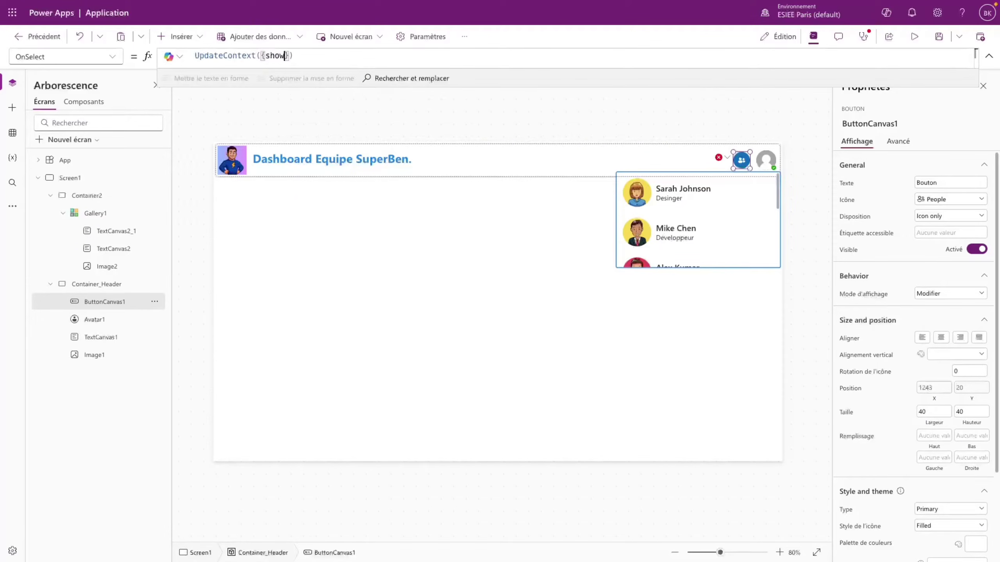
type("m : false")
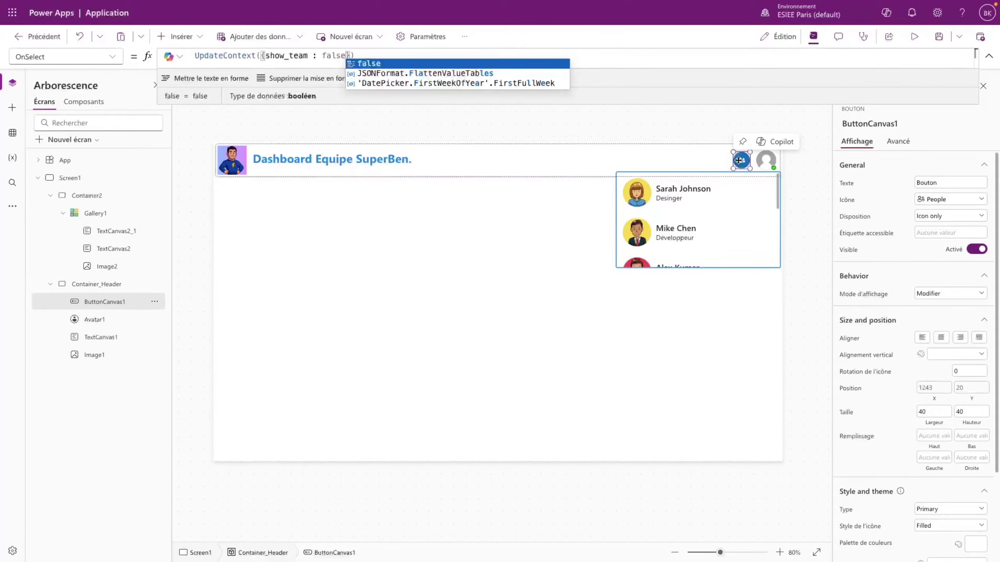
double_click(329, 55)
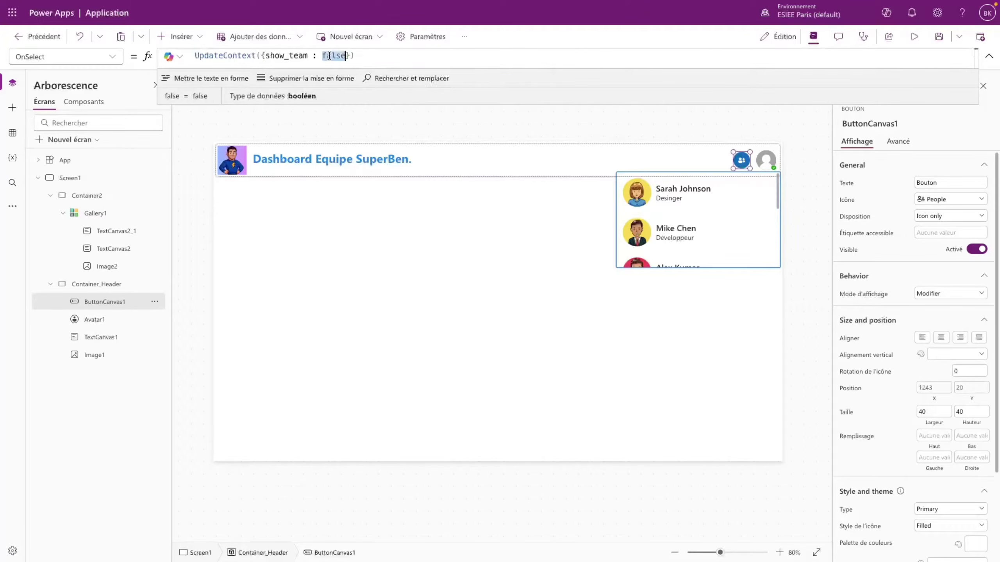
type("true")
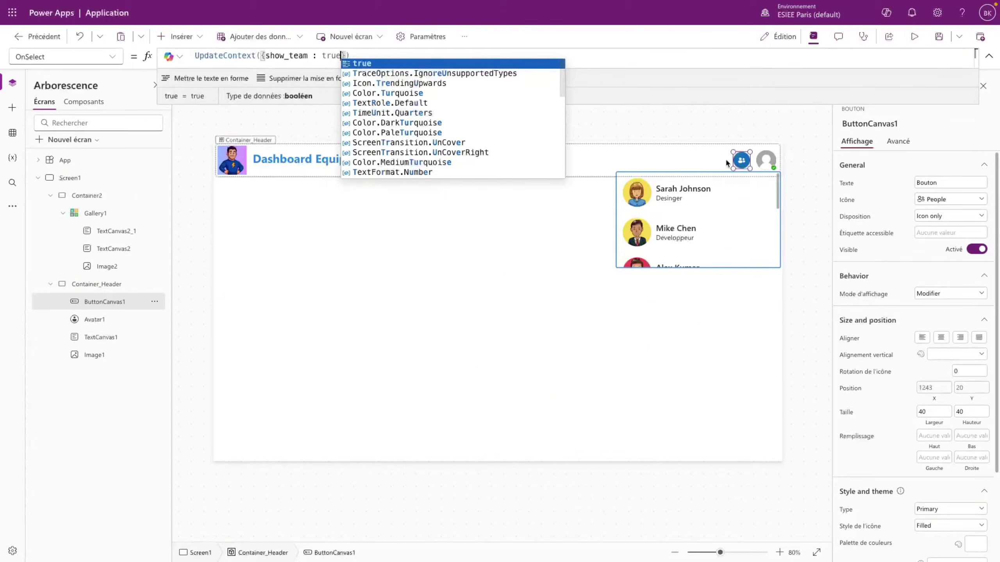
left_click(750, 255)
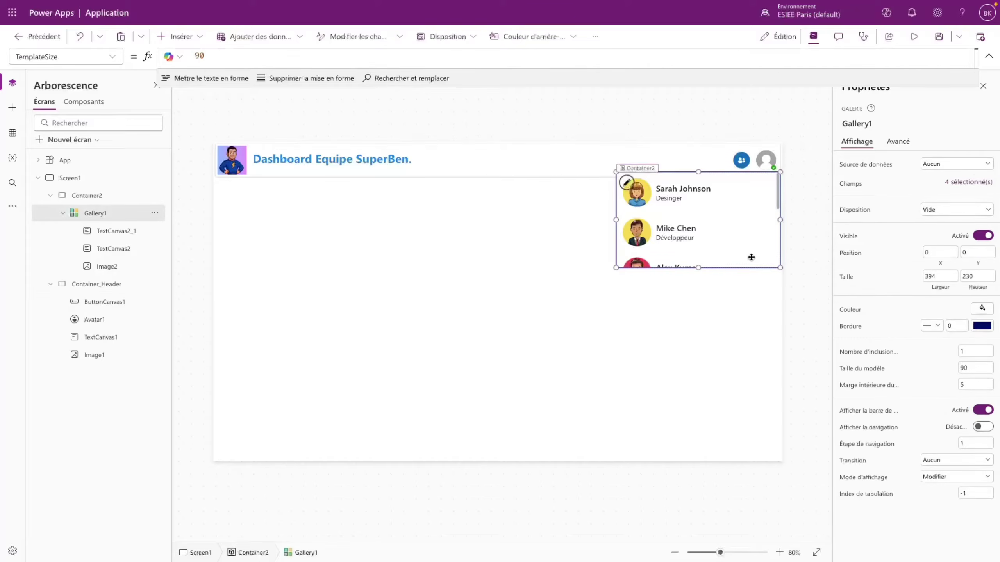
- Set Container2's Visible property to show_team
left_click(101, 285)
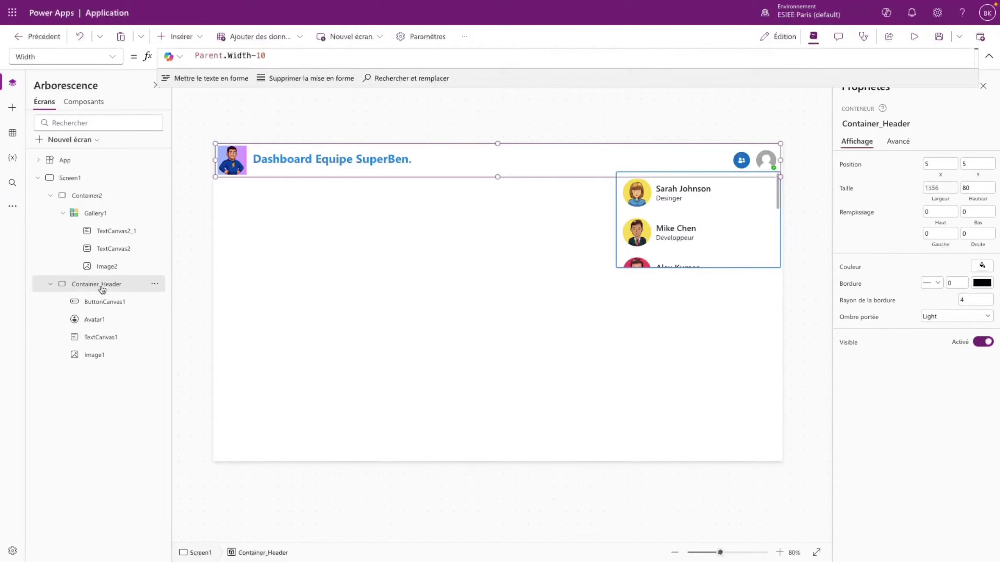
left_click(113, 218)
left_click(110, 197)
left_click(112, 58)
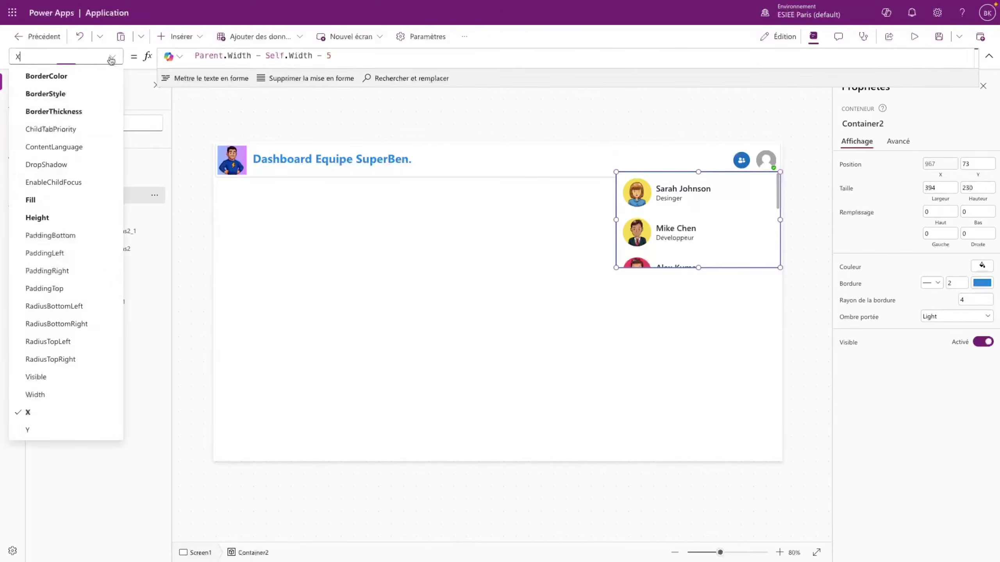
left_click(41, 378)
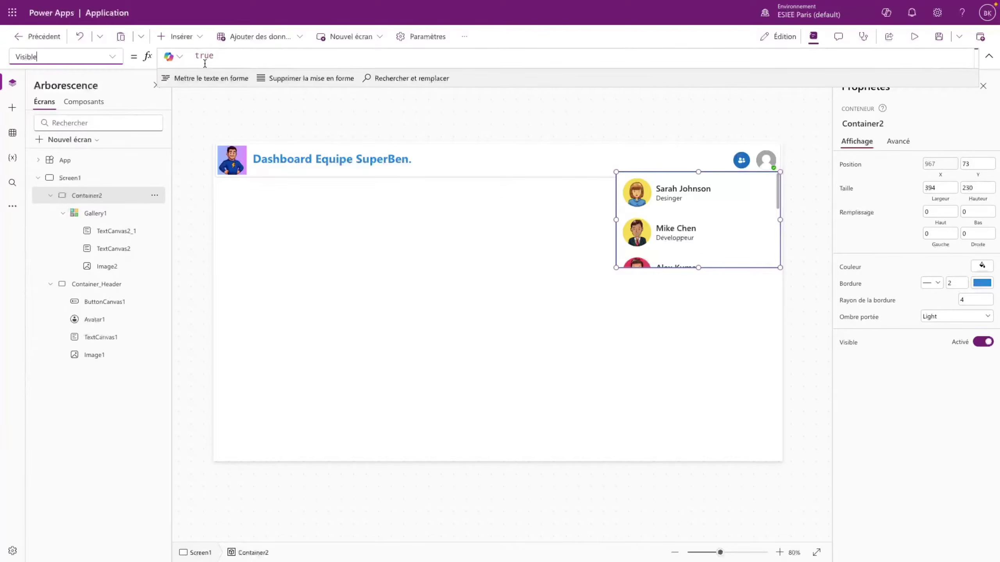
left_click(204, 59)
double_click(204, 55)
type("sho")
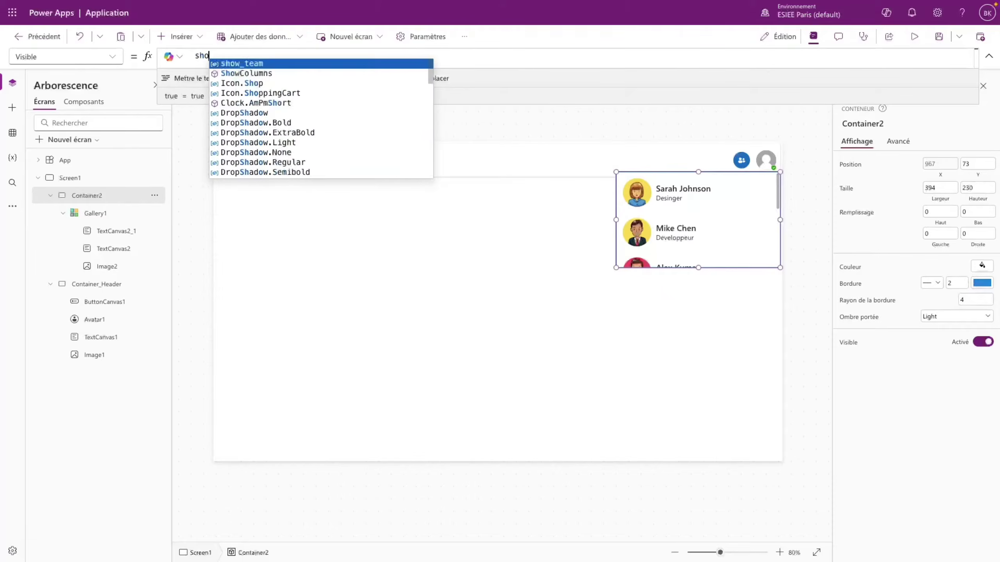
type("w_team")
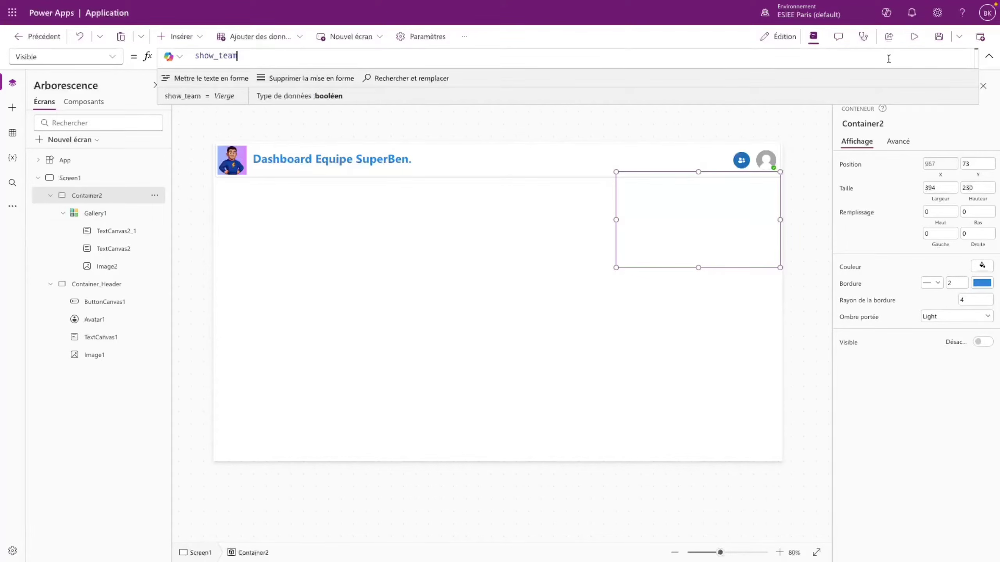
- Preview the app and click the team button to reveal the team gallery
left_click(914, 36)
left_click(948, 77)
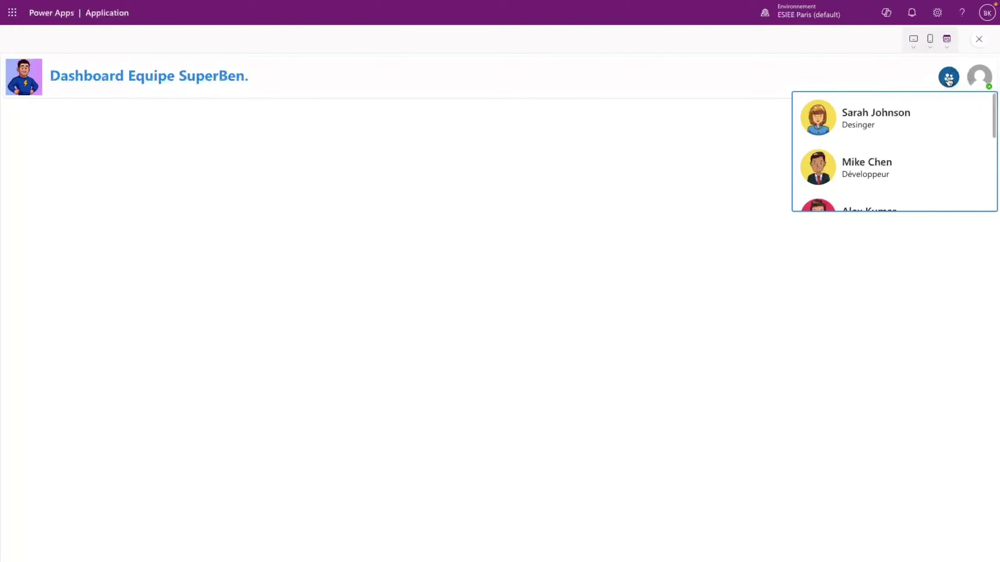
left_click(980, 39)
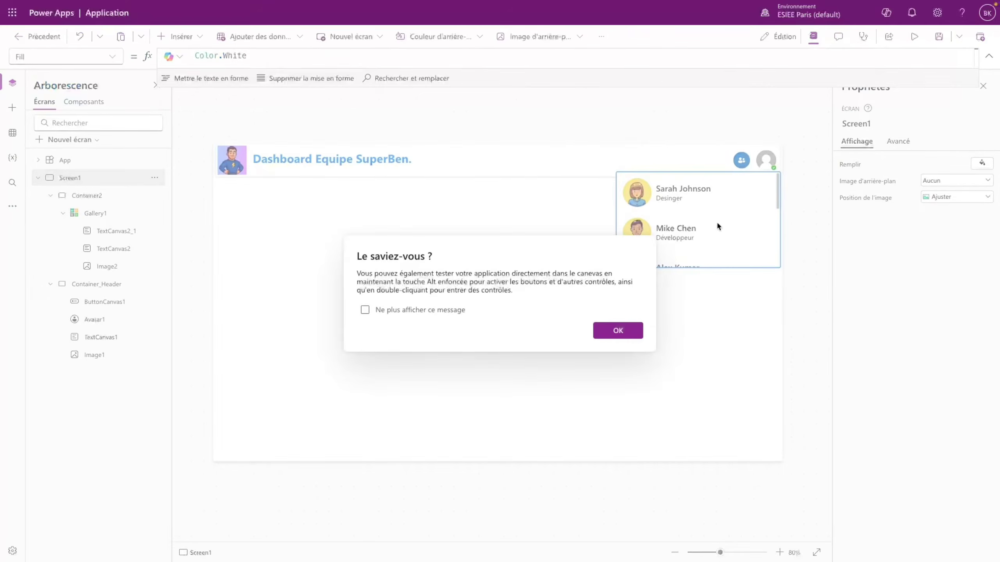
left_click(618, 331)
left_click(742, 159)
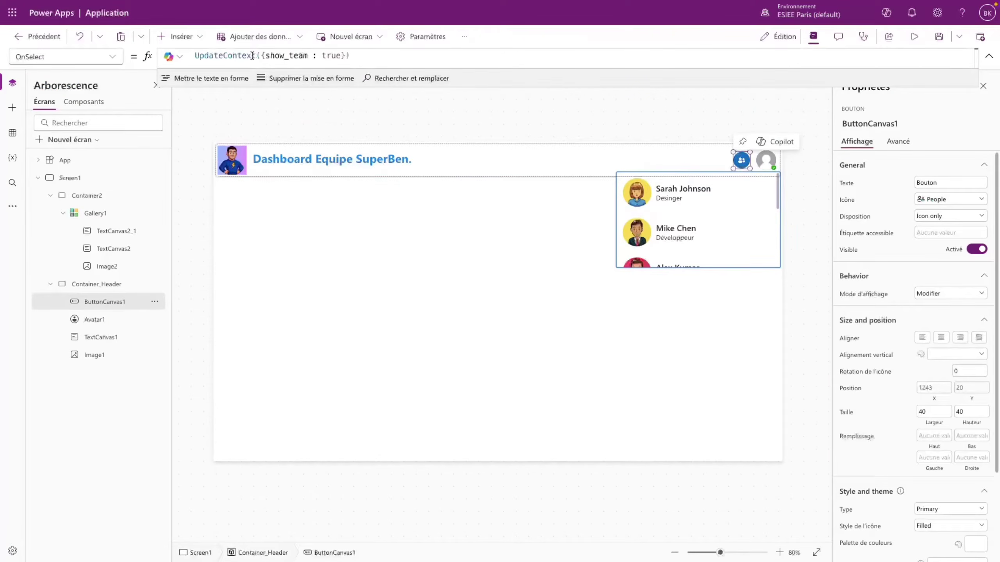
- Replace true with !show_team in the button's UpdateContext formula
double_click(329, 56)
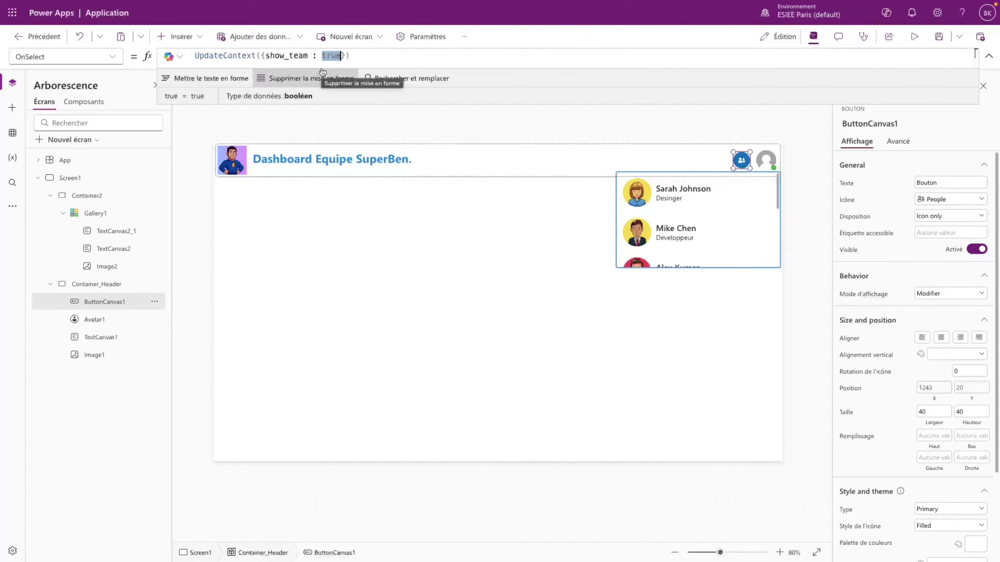
type("!show")
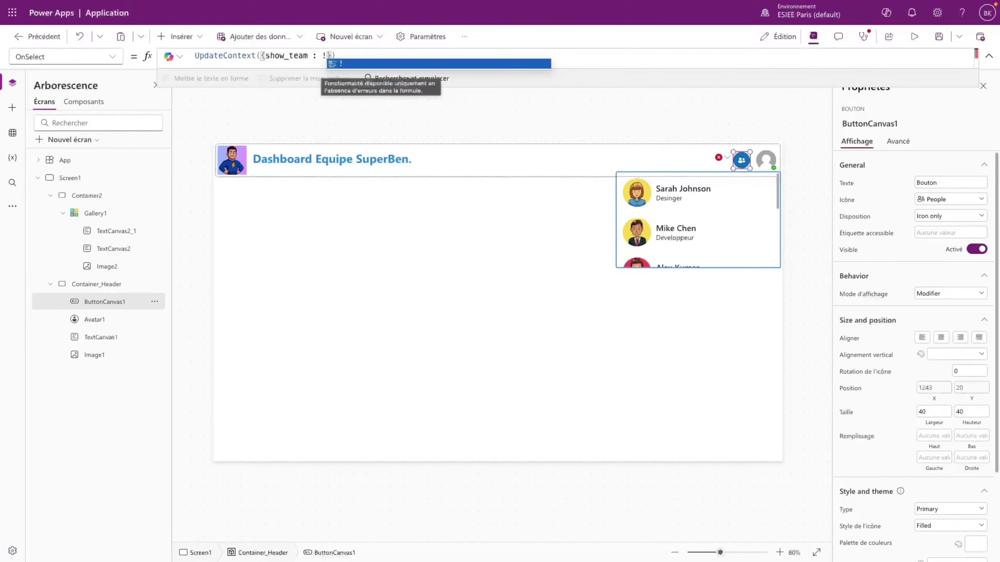
key("Tab")
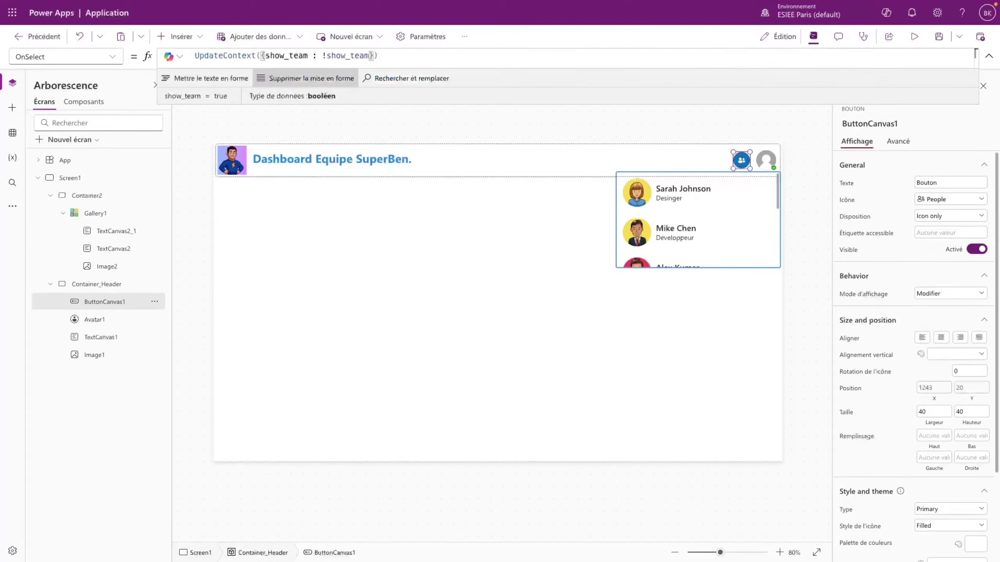
left_click(658, 122)
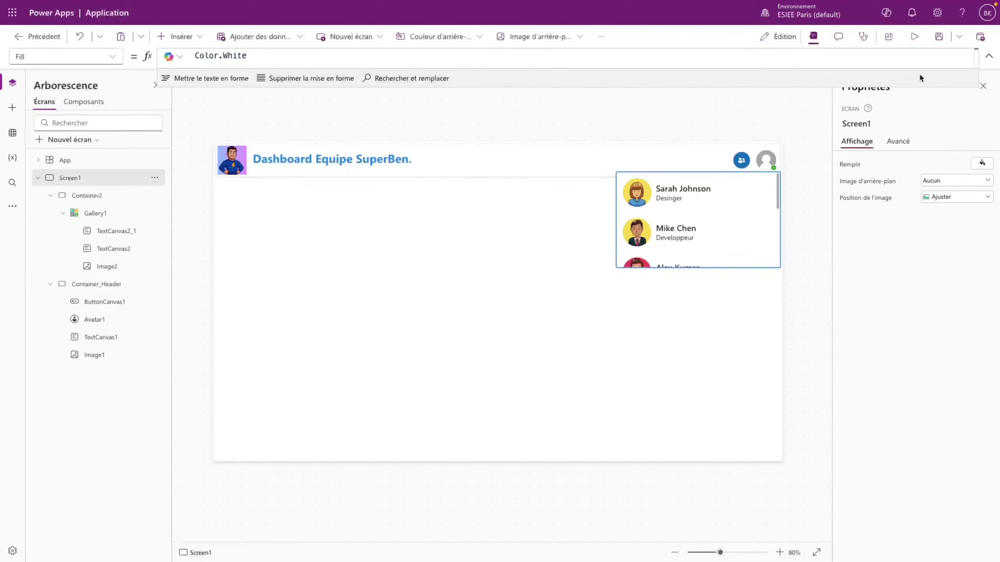
- Preview the app and click the team button repeatedly to hide and show the gallery
left_click(914, 36)
left_click(951, 80)
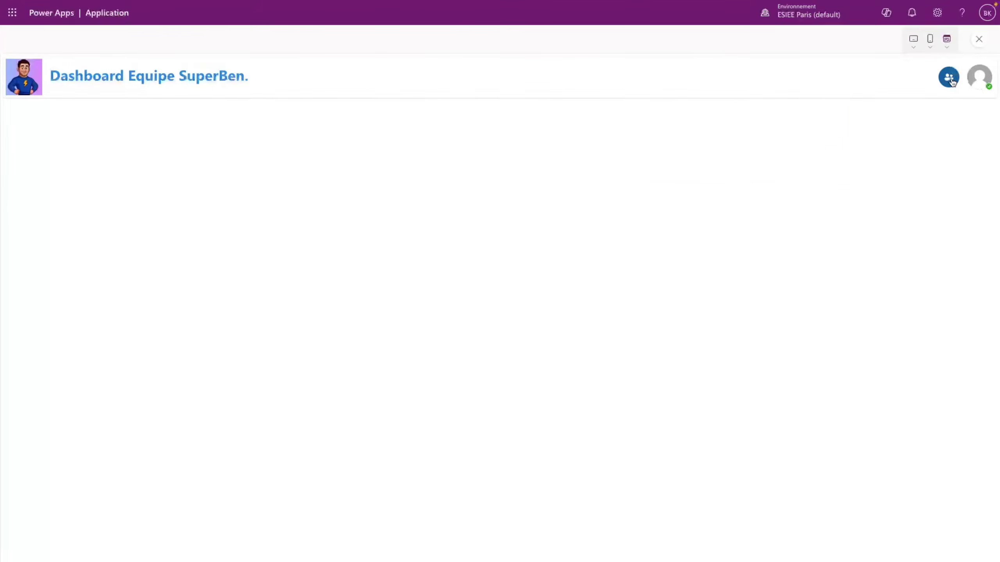
left_click(952, 80)
left_click(951, 81)
left_click(951, 81)
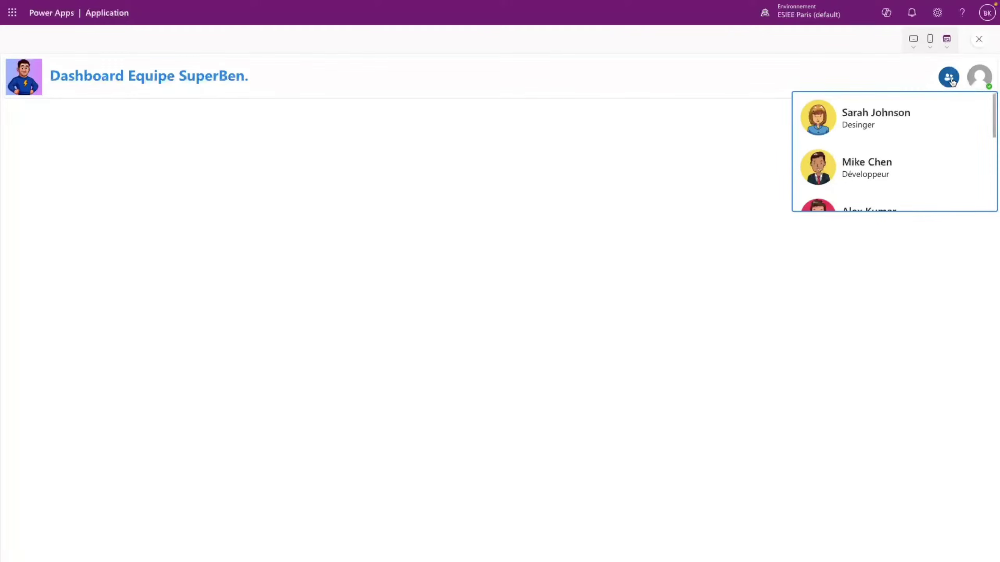
left_click(951, 81)
left_click(952, 81)
left_click(976, 41)
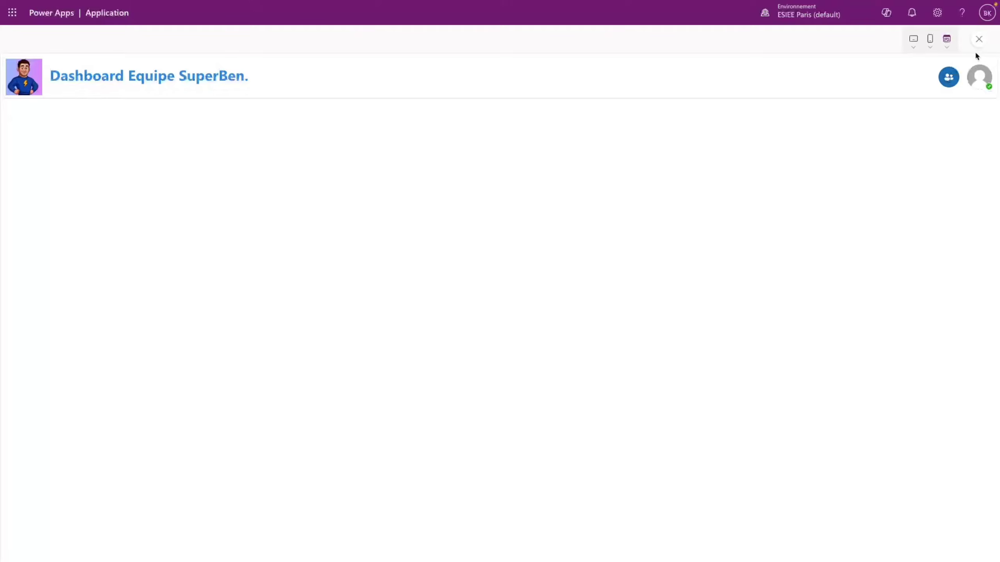
left_click(975, 41)
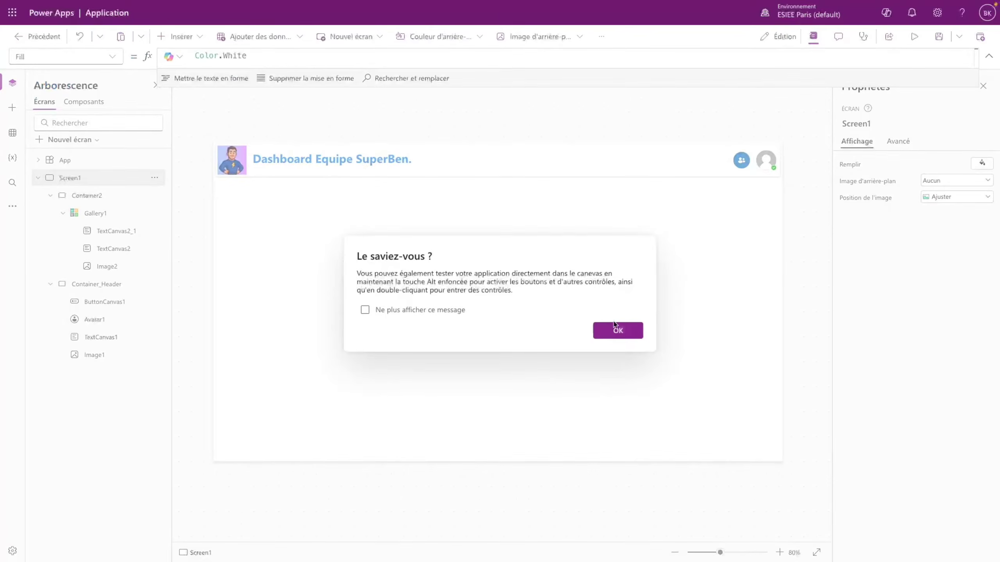
left_click(730, 334)
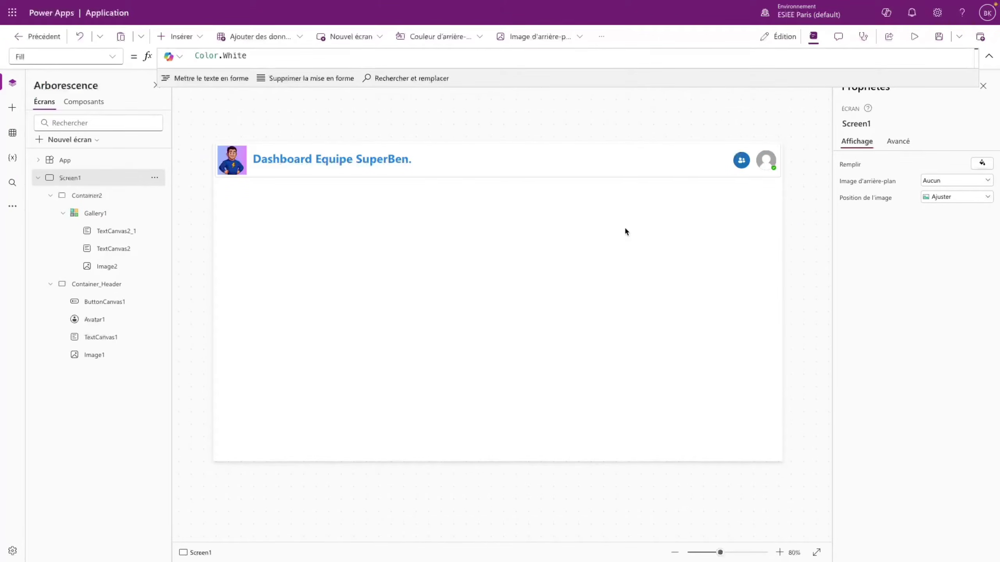
- Preview again with F5, open and scroll the team list, then close it and exit
key("F5")
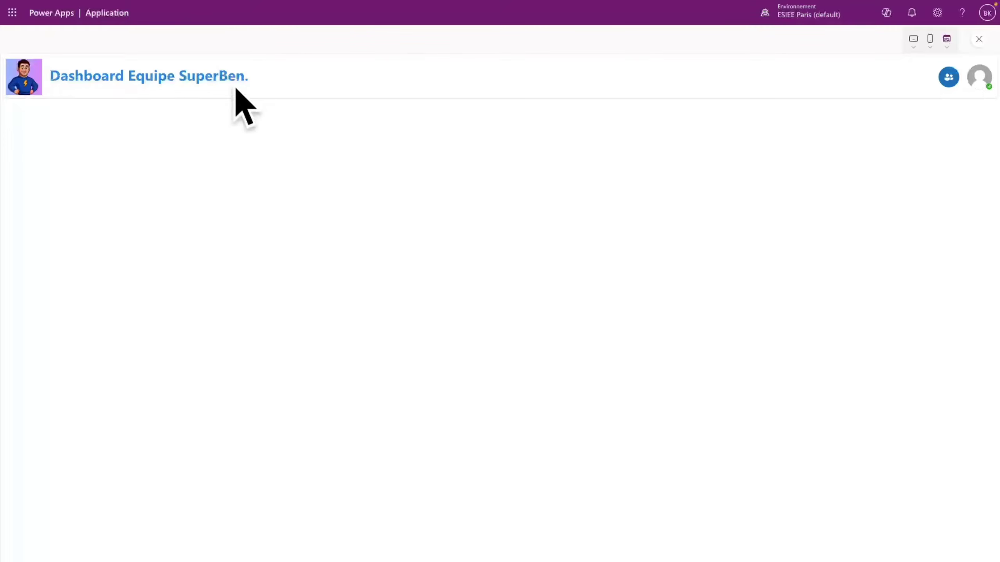
left_click(950, 77)
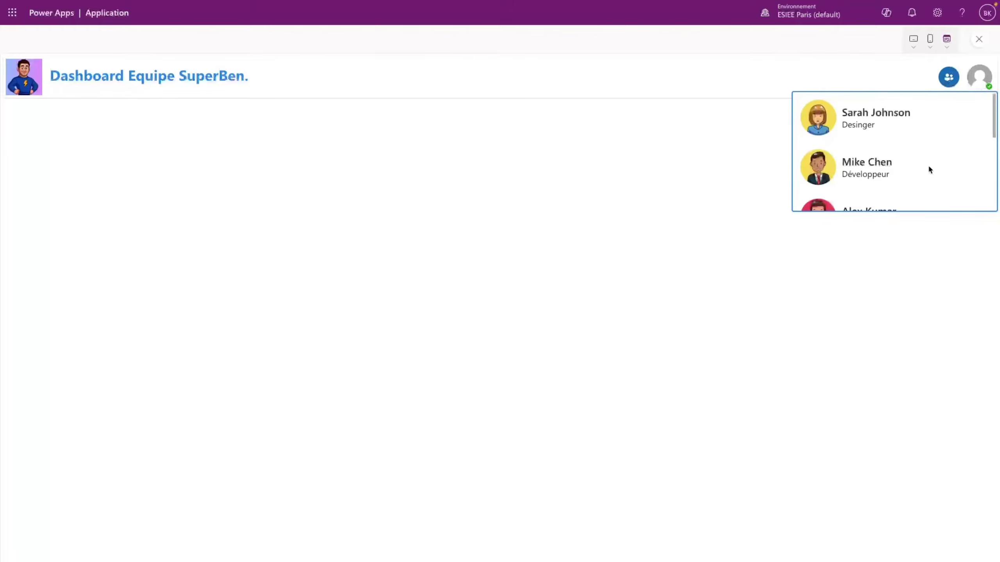
scroll(881, 156, "down", 4)
scroll(887, 166, "up", 1)
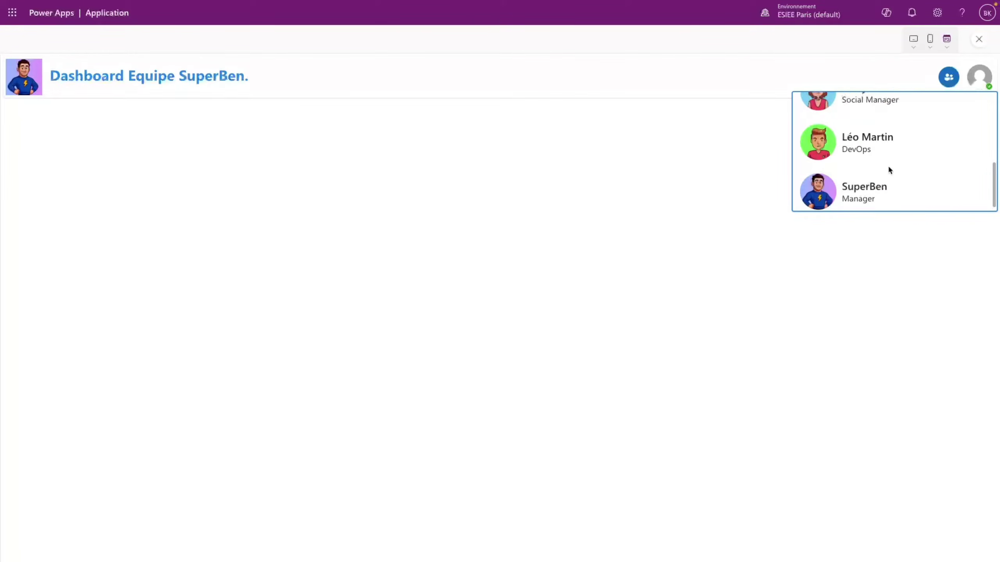
left_click(949, 78)
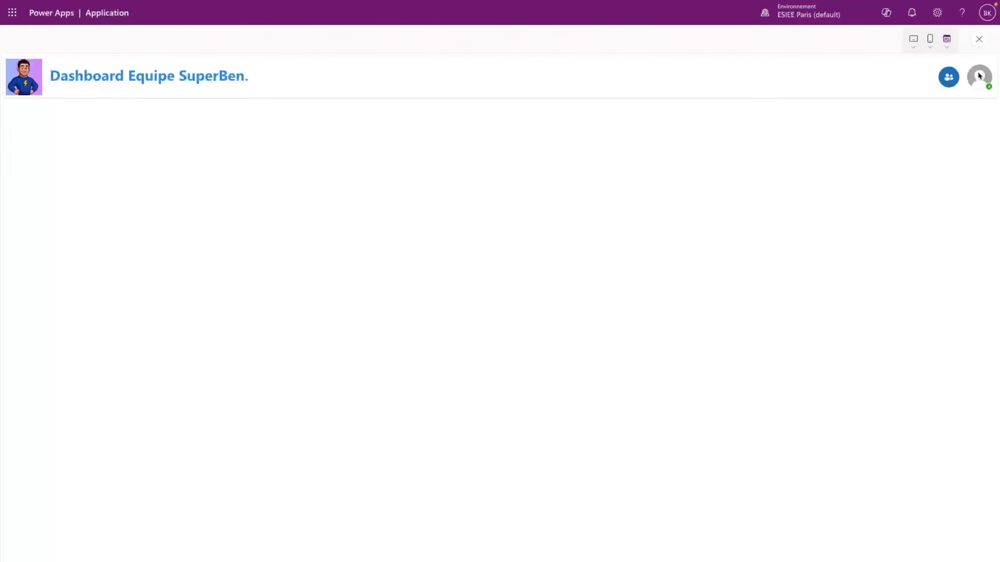
left_click(981, 39)
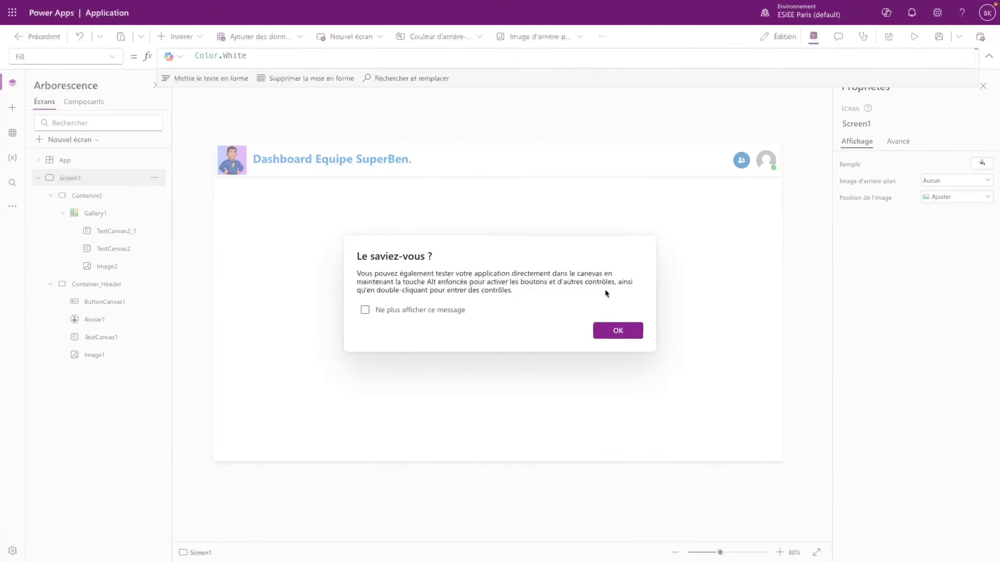
left_click(610, 324)
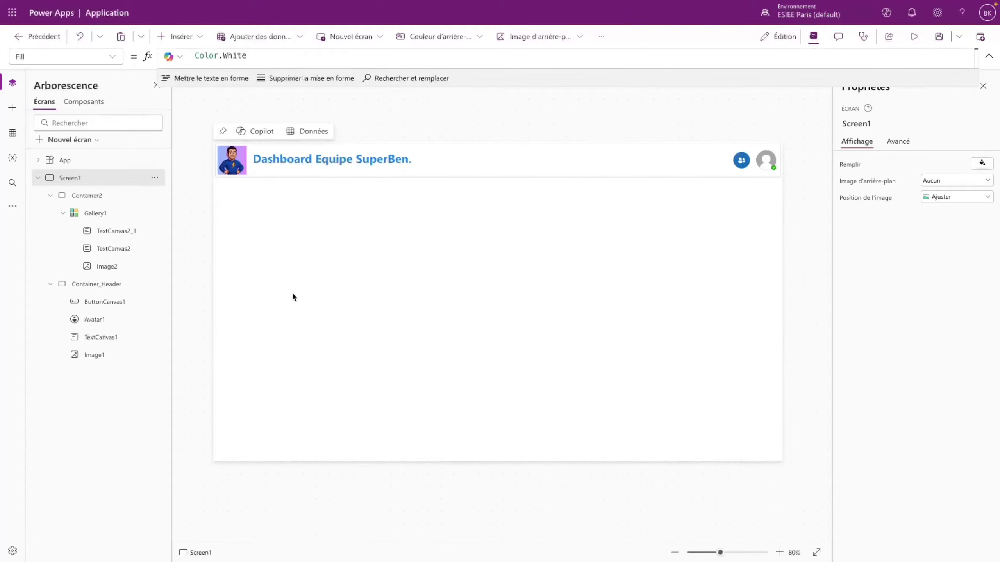
- Insert a new container and move it just below the header
left_click(177, 37)
left_click(187, 133)
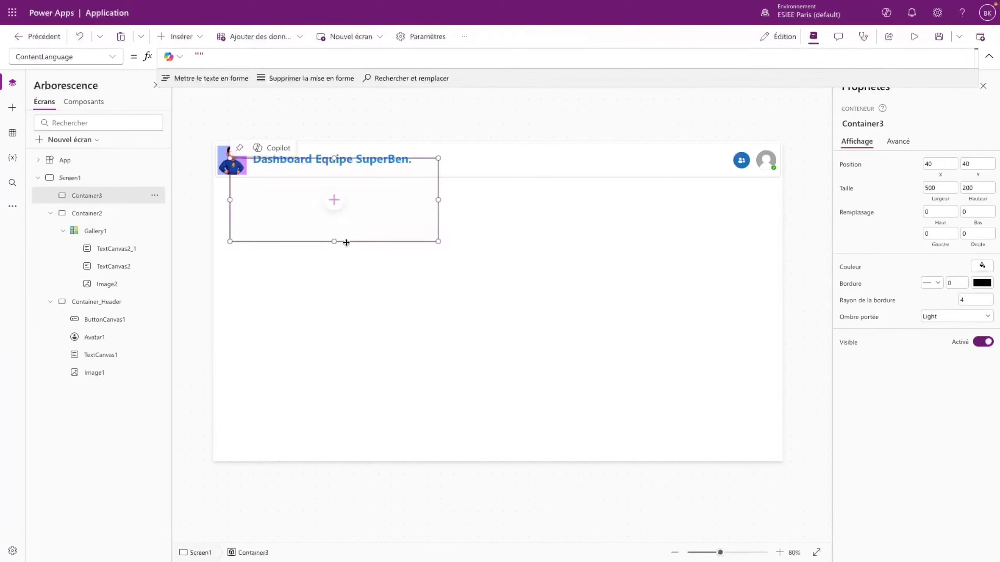
left_click_drag(352, 244, 339, 264)
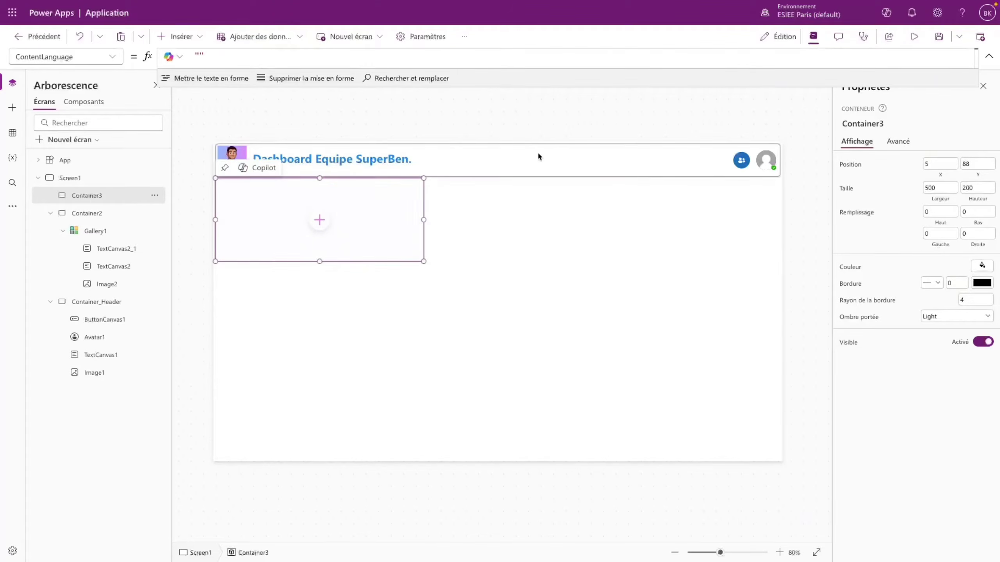
left_click(505, 164)
left_click(326, 235)
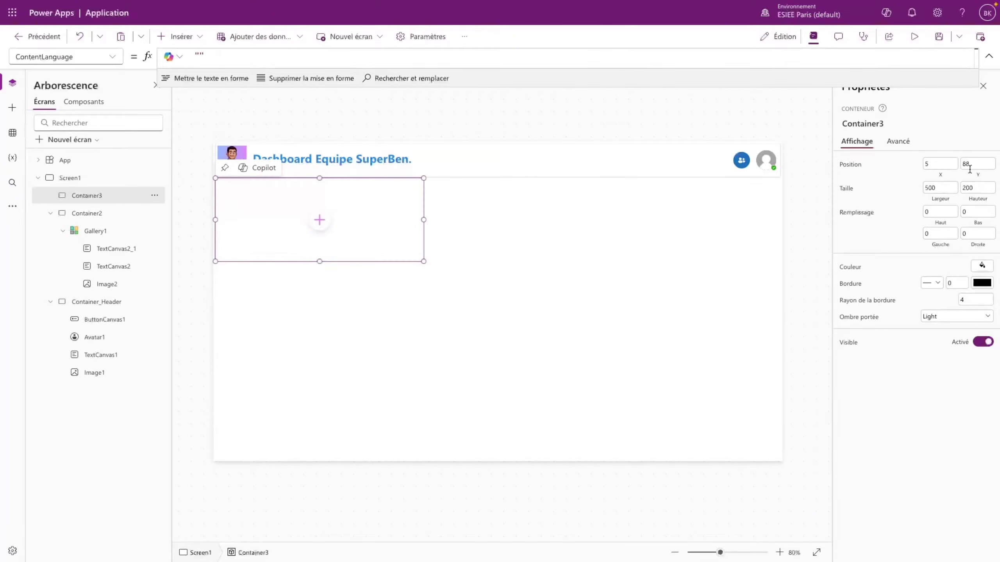
- Copy the header container's Width formula, Parent.Width-10
left_click(660, 216)
left_click(621, 171)
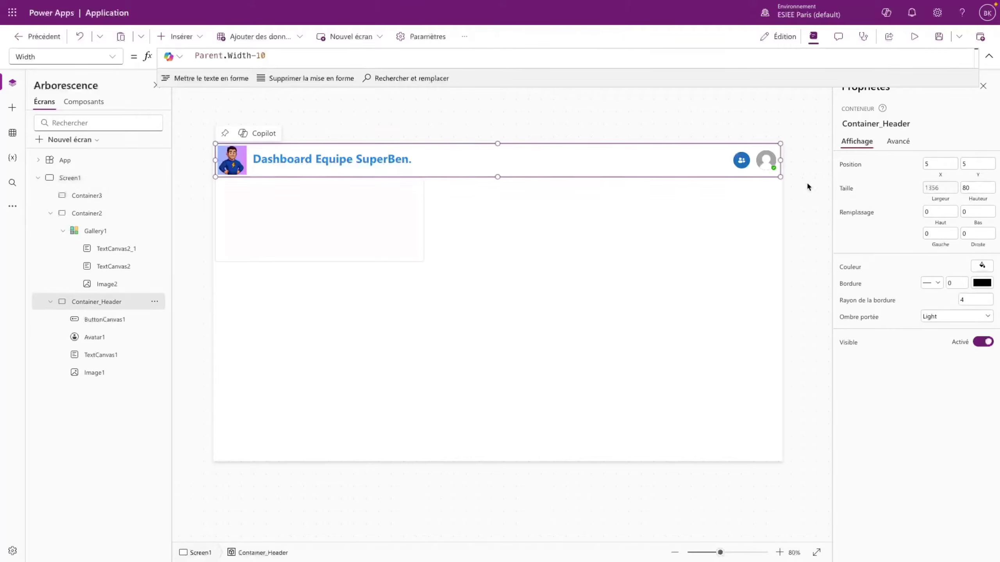
left_click(213, 58)
left_click_drag(266, 55, 104, 55)
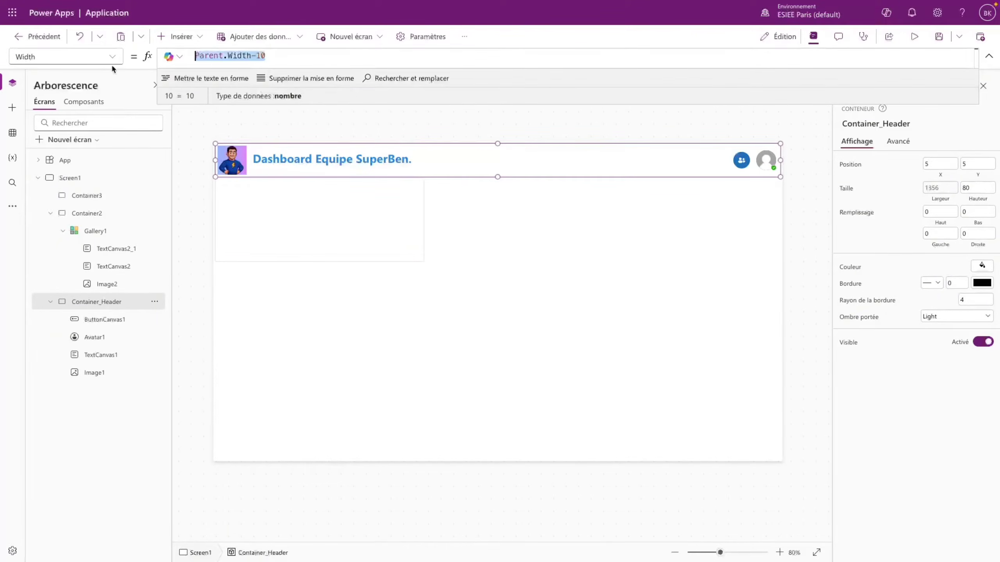
- Paste Parent.Width-10 as Container3's Width, replacing the fixed 500
left_click(323, 205)
left_click(112, 57)
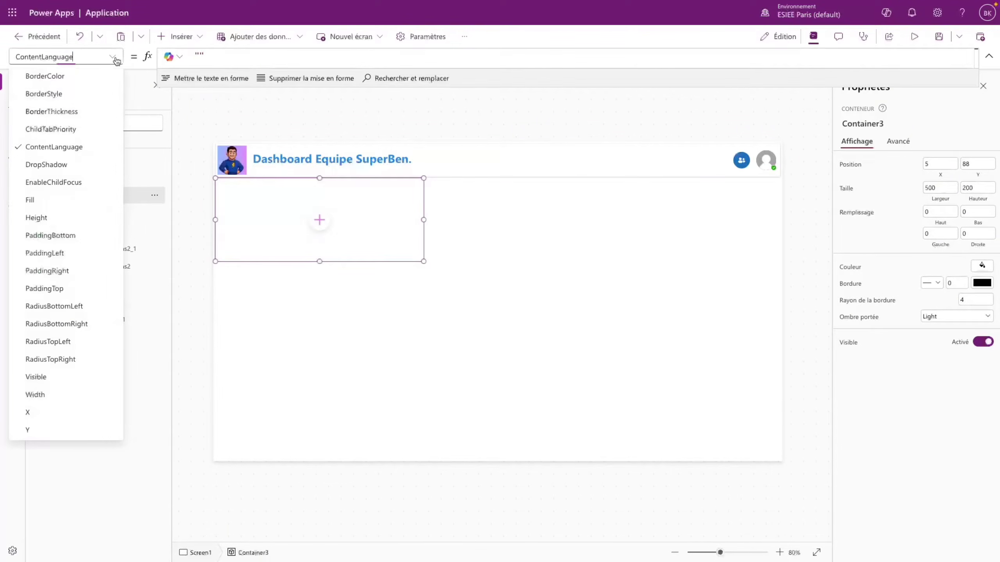
left_click(40, 393)
left_click(219, 57)
key("ctrl+a")
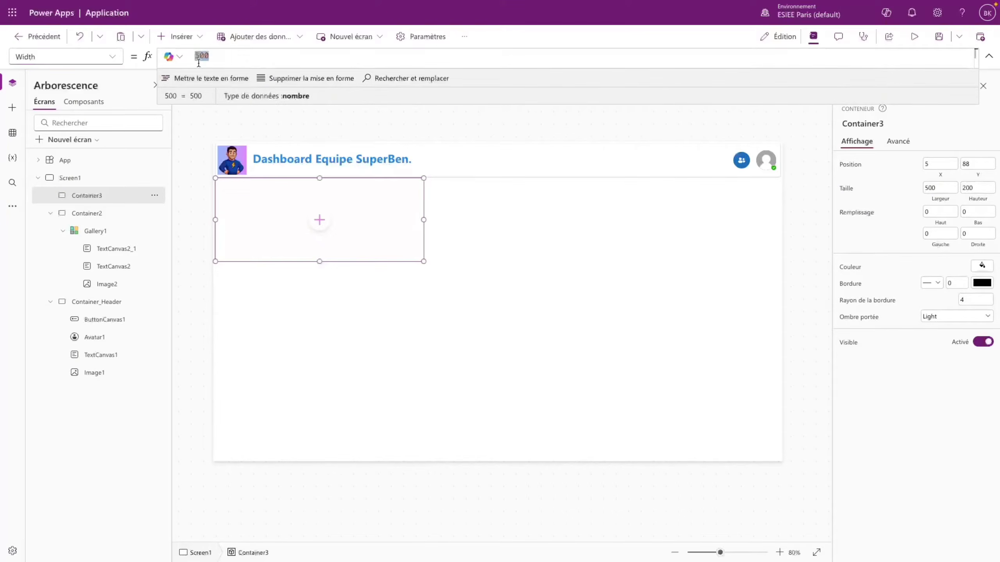
type("Parent.Width-10")
left_click(394, 299)
left_click(728, 246)
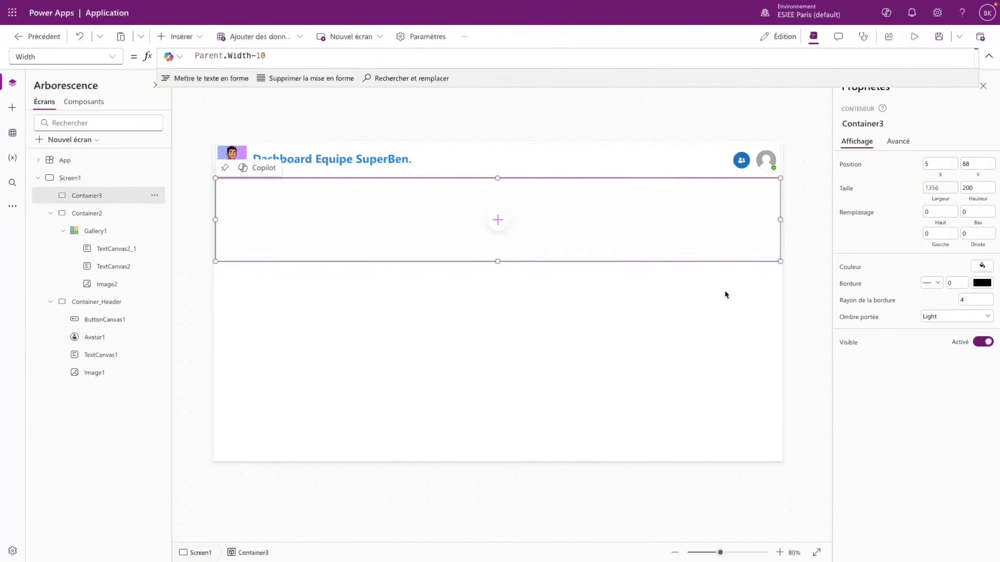
left_click(112, 56)
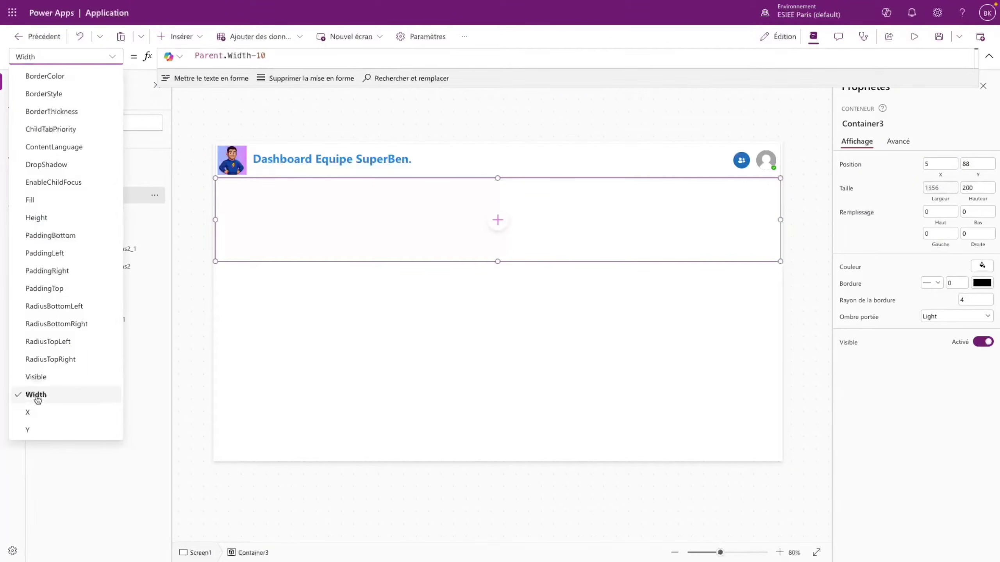
left_click(60, 217)
- Set Container3's Height formula to Parent.Height - Self.Y
left_click(226, 58)
key("ctrl+a")
type("P")
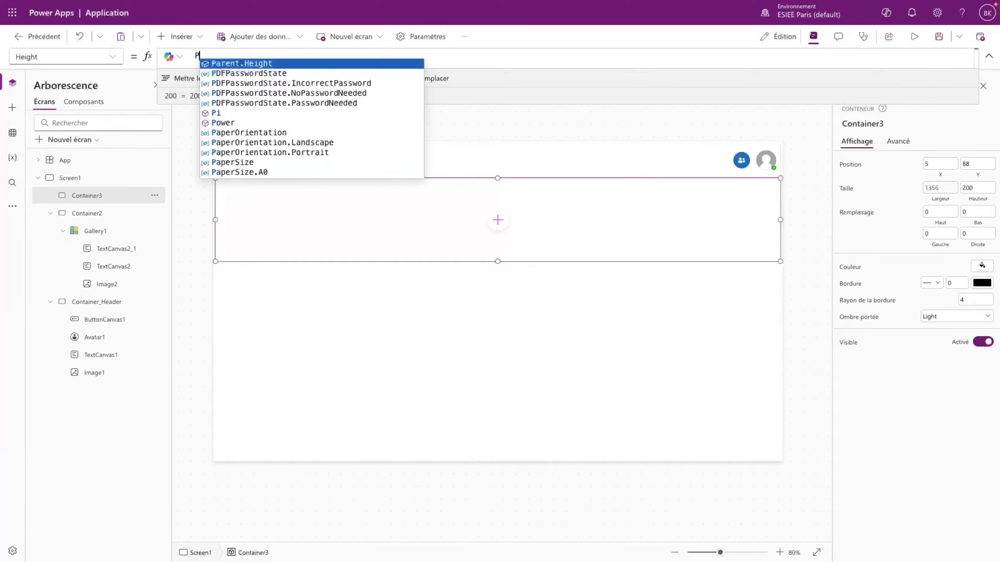
type("ranet.H")
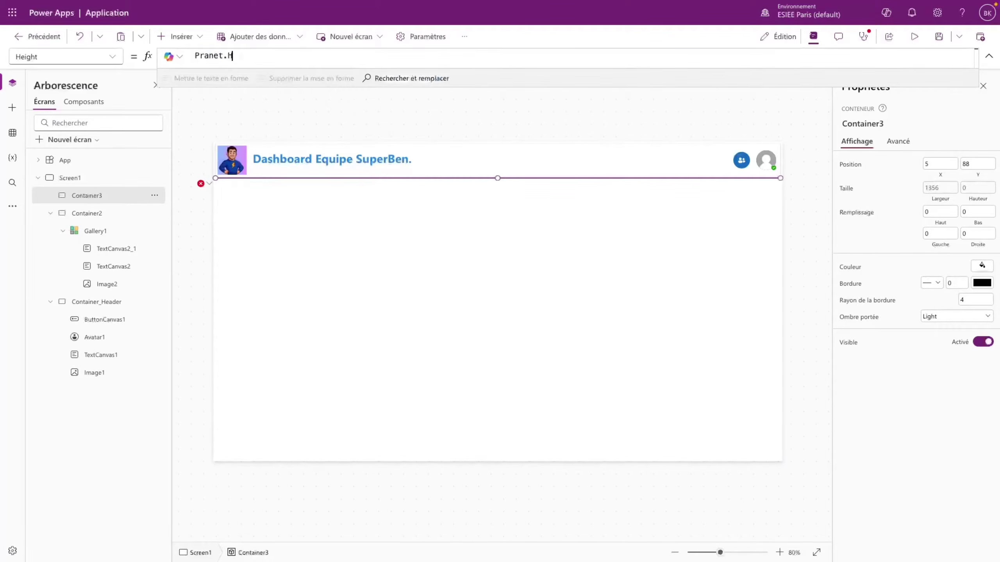
key("BackSpace")
key("BackSpace")
key("BackSpace")
key("BackSpace")
key("BackSpace")
type("arent.He")
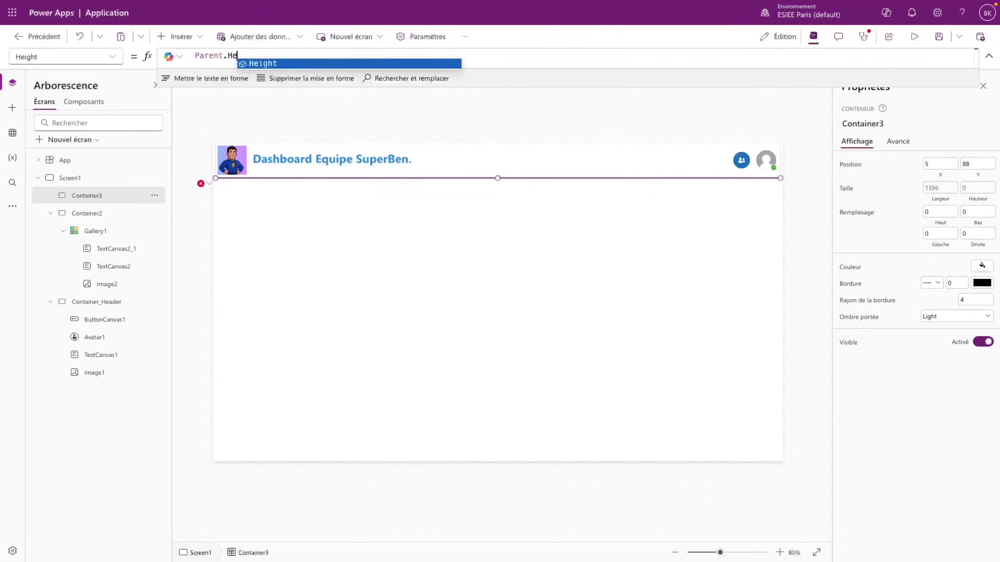
key("Tab")
type("- Self.")
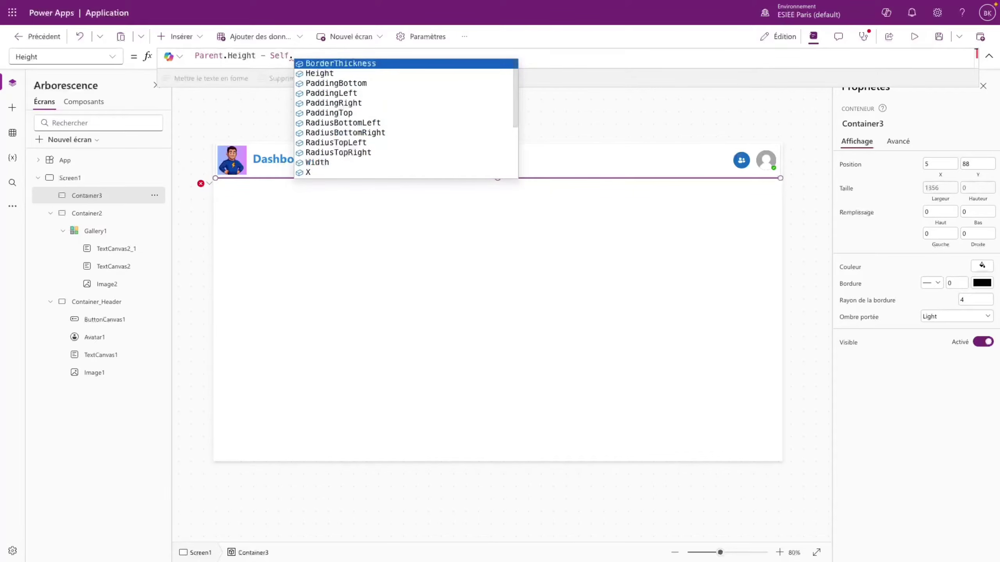
type("Y")
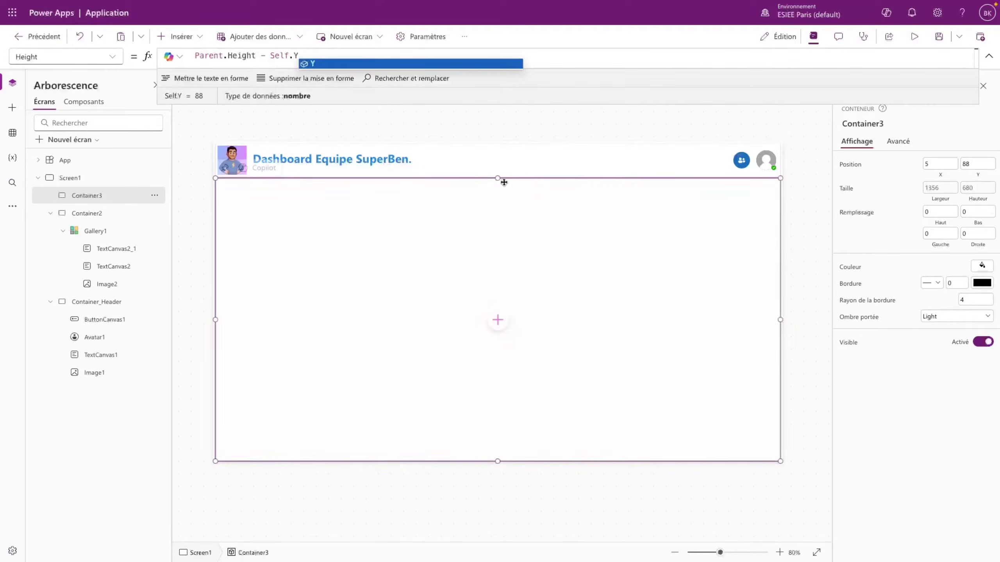
- Check the header container's settings and set Container3's Position Y to 90
left_click(496, 158)
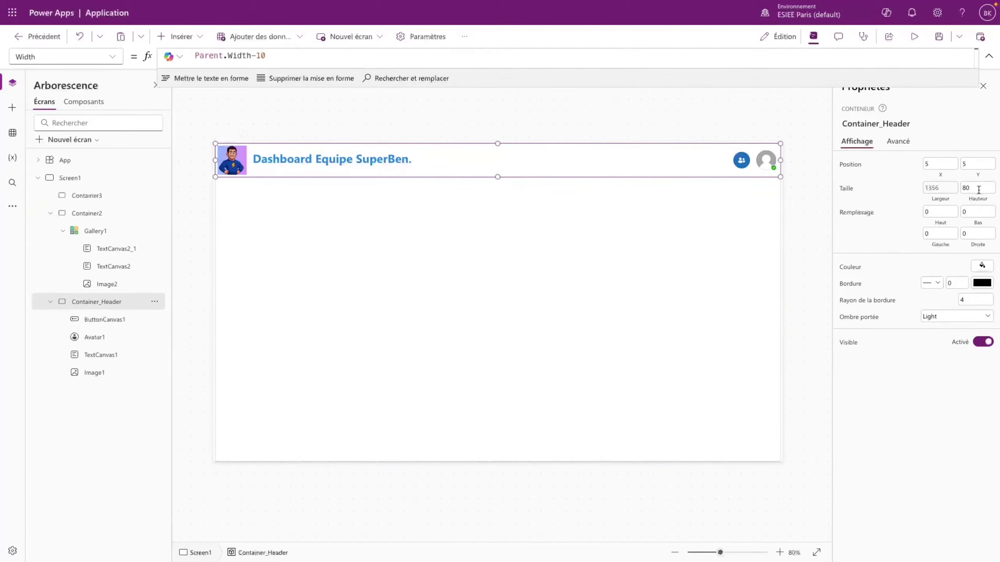
left_click(527, 135)
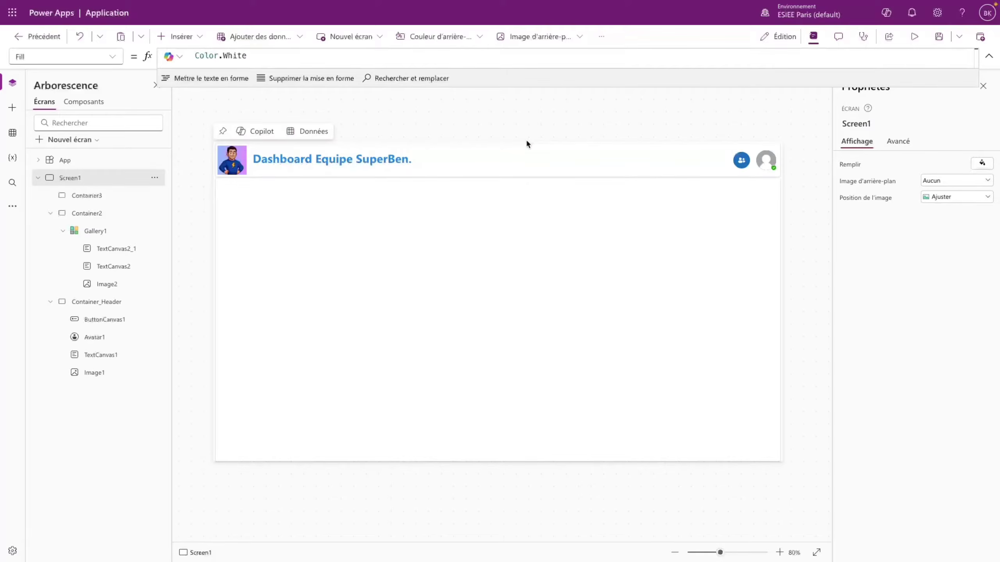
left_click(525, 149)
left_click(710, 136)
left_click(437, 208)
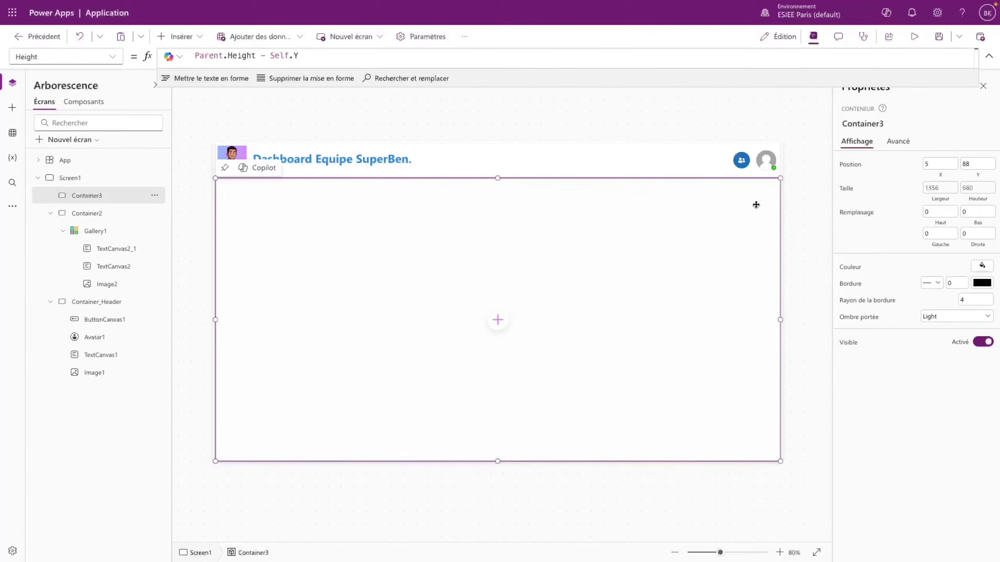
left_click(978, 163)
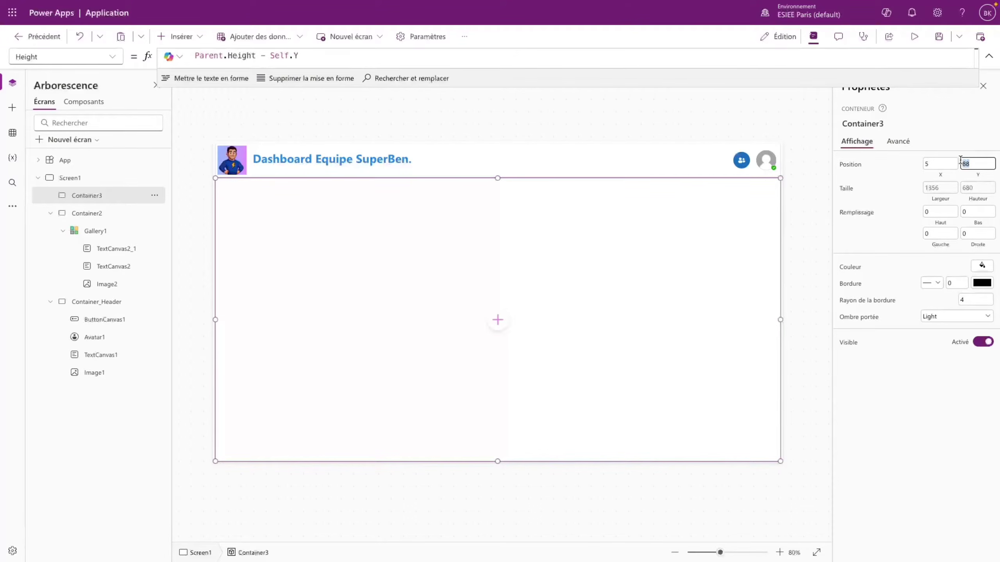
type("90")
left_click(702, 122)
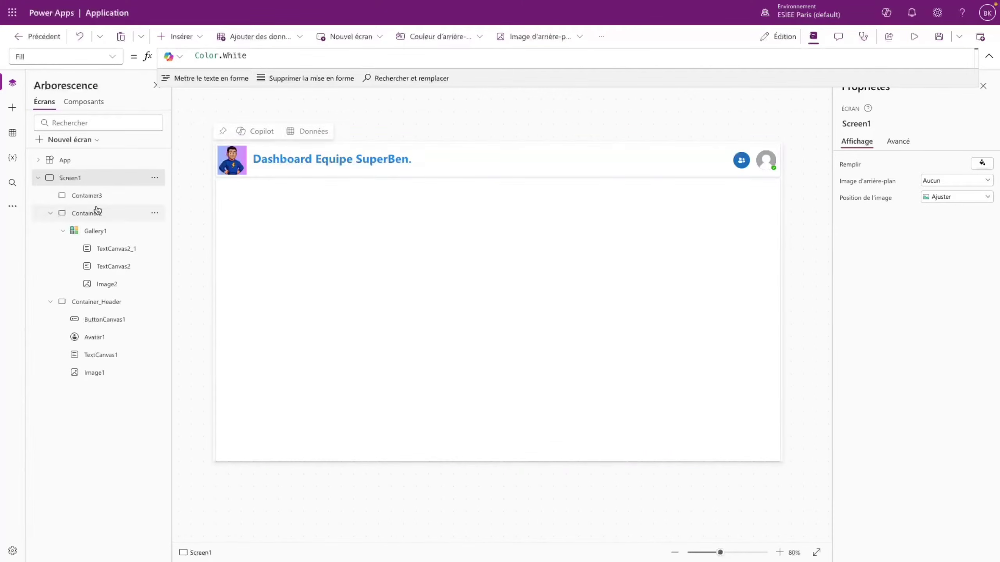
- Collapse Container2 in the tree view and begin renaming it
left_click(51, 216)
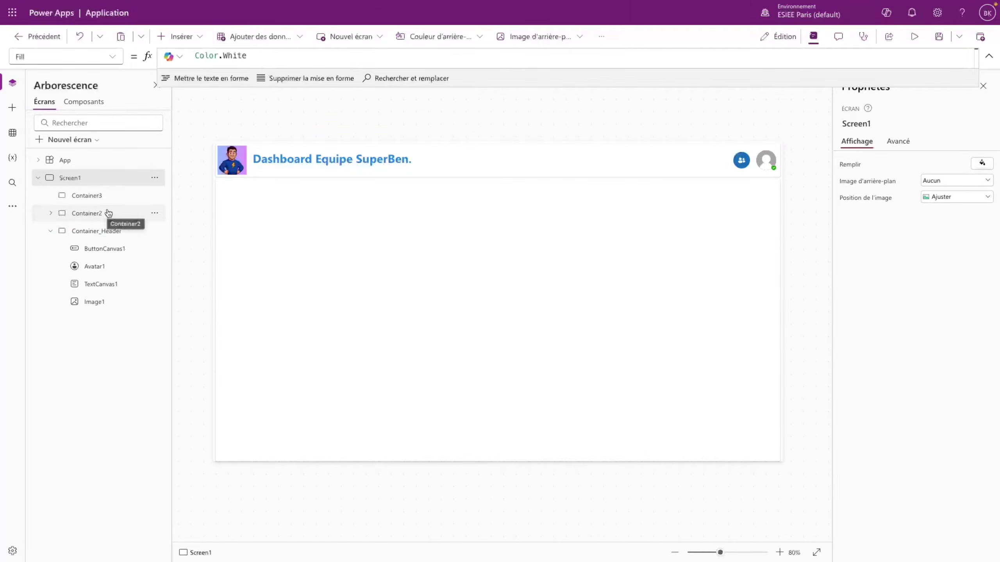
left_click(112, 214)
double_click(135, 218)
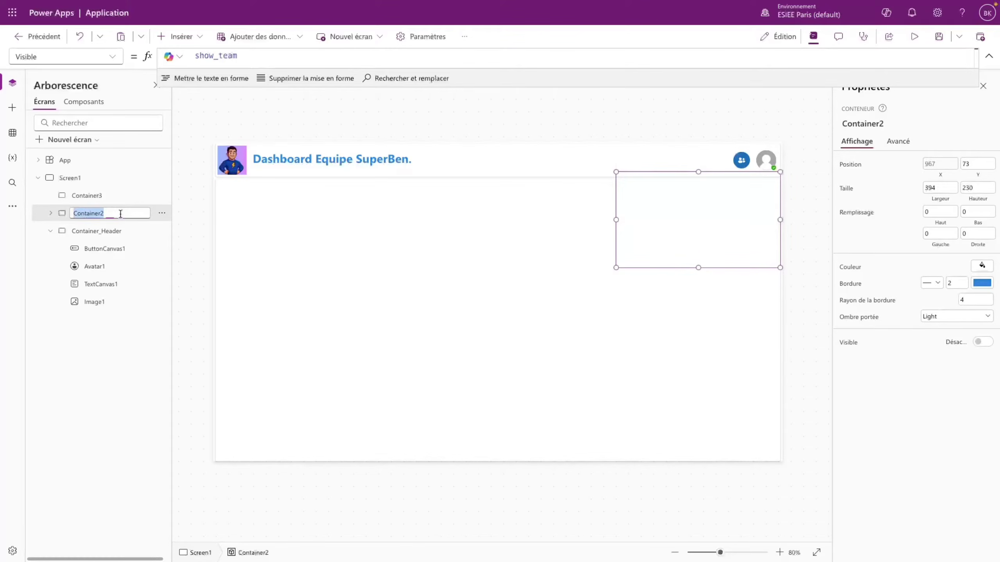
left_click(135, 218)
- In the tree view, name Container2 'Container_Team' and Container3 'Container_Principal', then select Screen1
type("_Team")
key("Return")
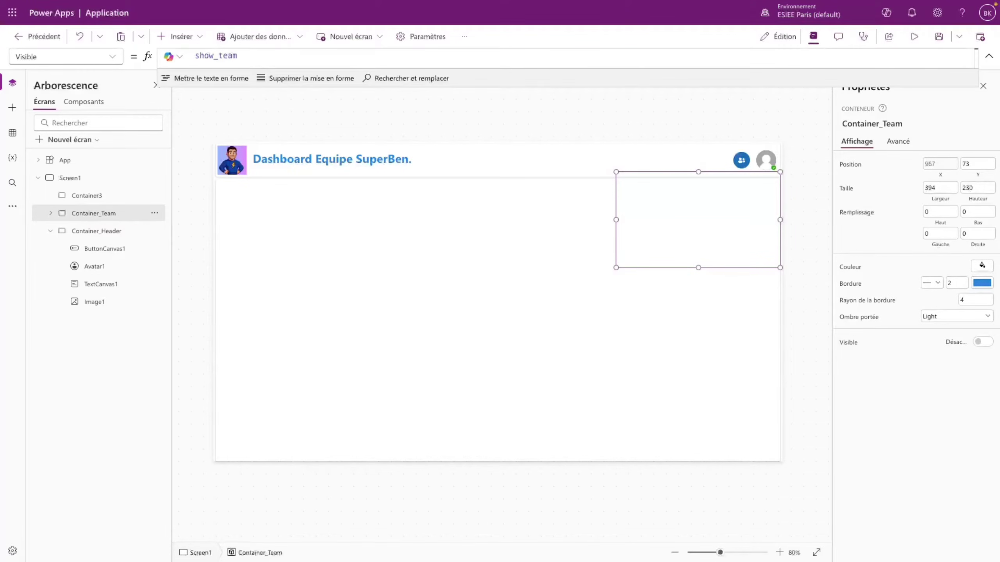
left_click(81, 201)
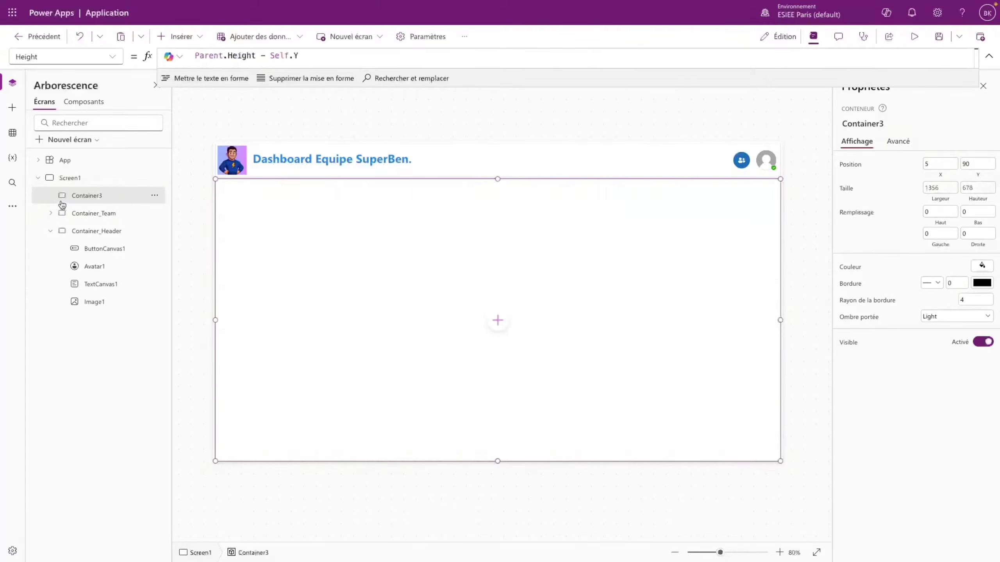
double_click(112, 195)
left_click(112, 195)
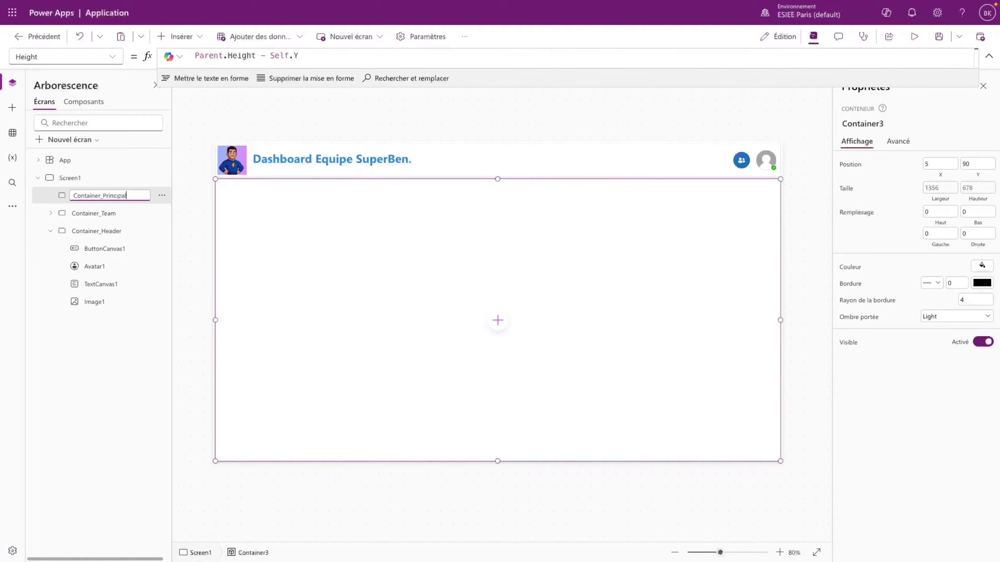
key("Return")
left_click(519, 124)
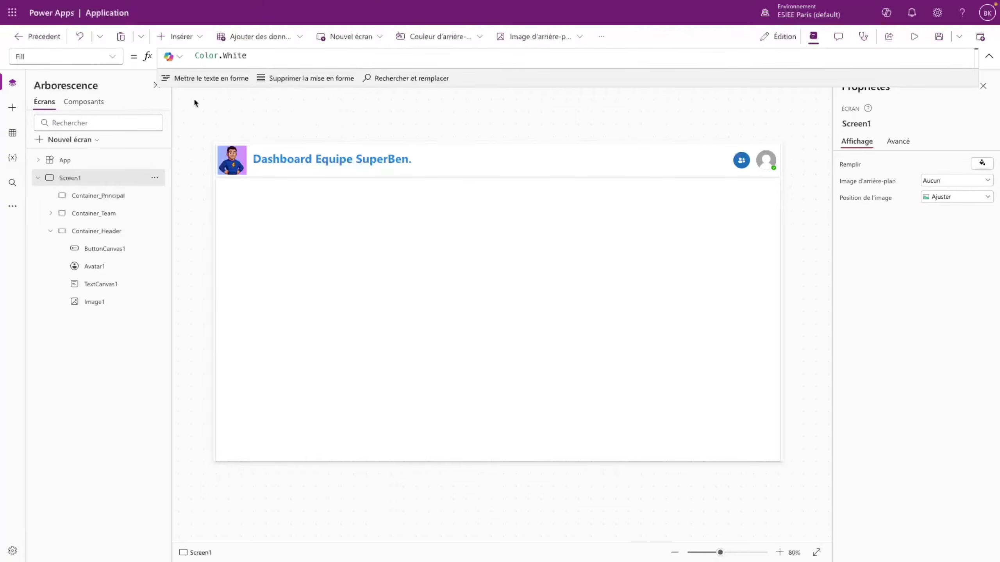
mouse_move(12, 166)
left_click(46, 167)
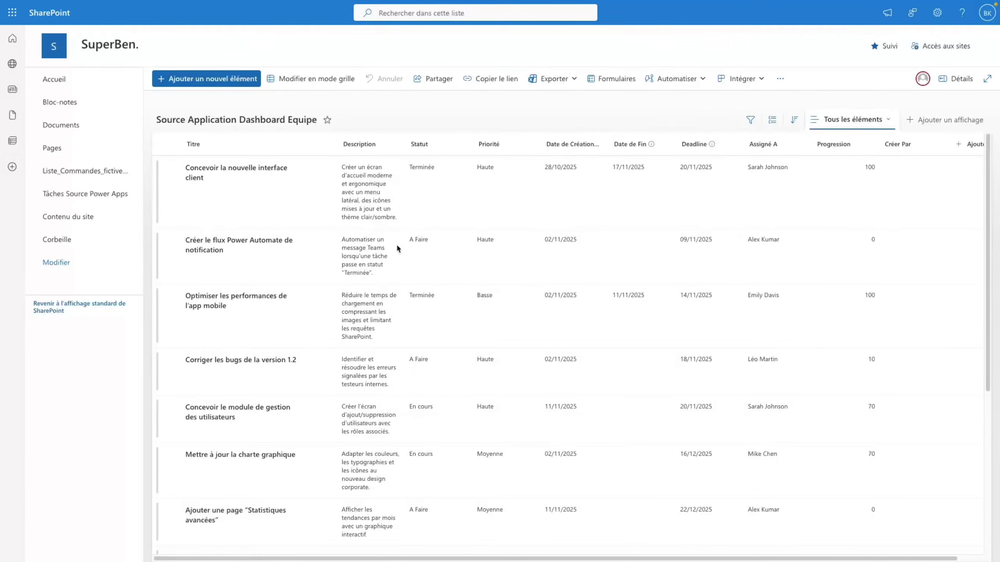
scroll(342, 300, "down", 5)
scroll(350, 291, "up", 5)
mouse_move(33, 118)
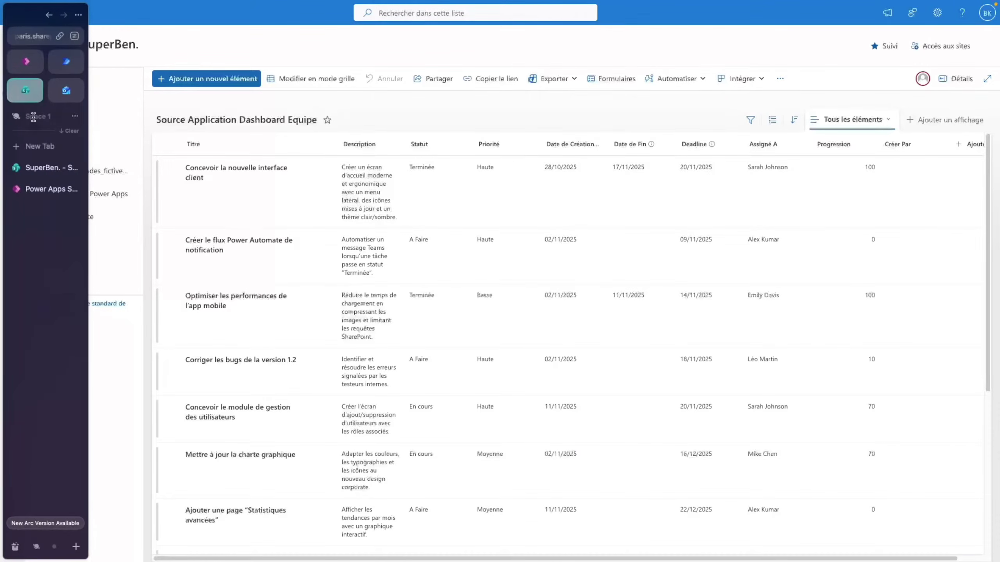
left_click(27, 62)
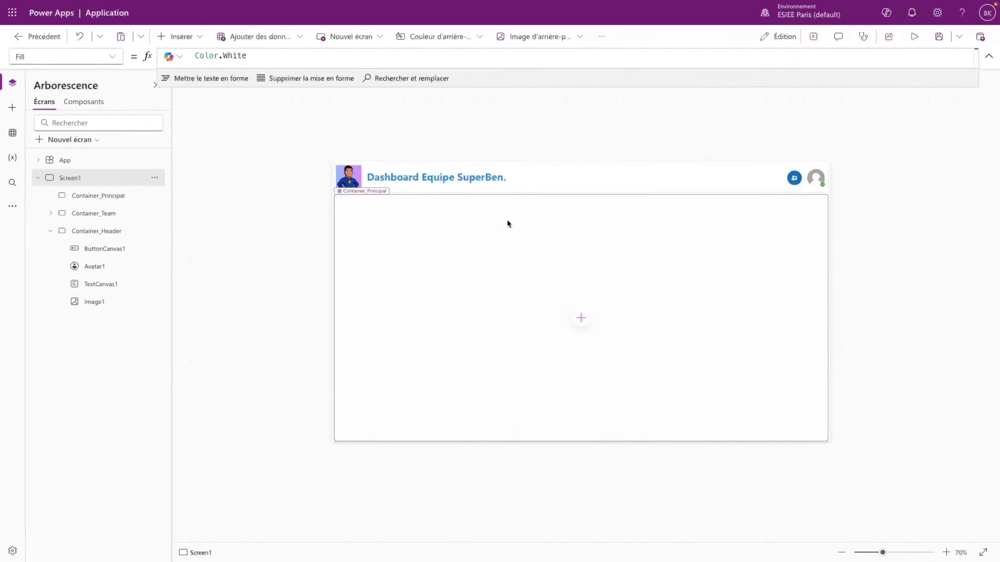
- Add Container4 inside Container_Principal and set its Width to Parent.Width/4
left_click(709, 228)
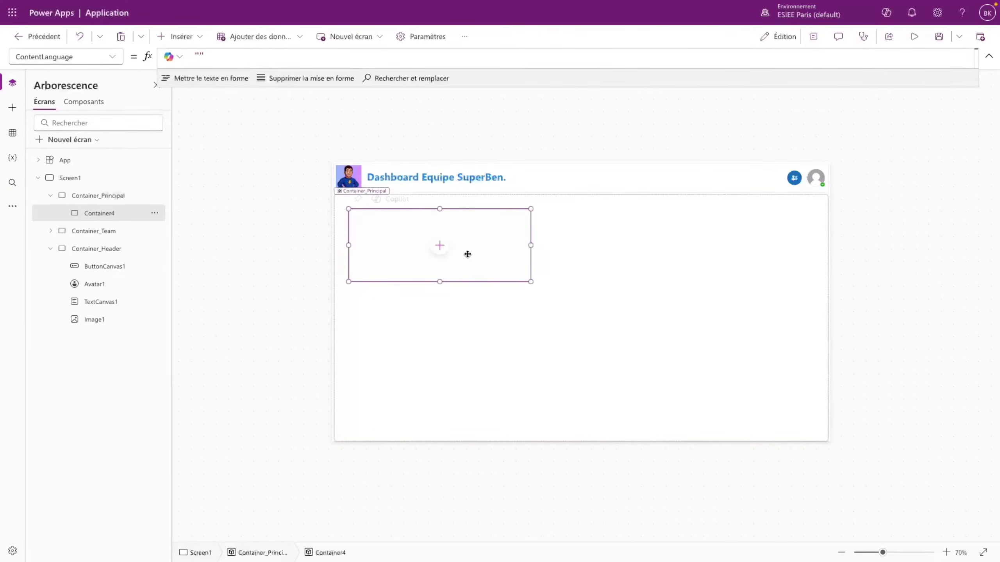
left_click(813, 37)
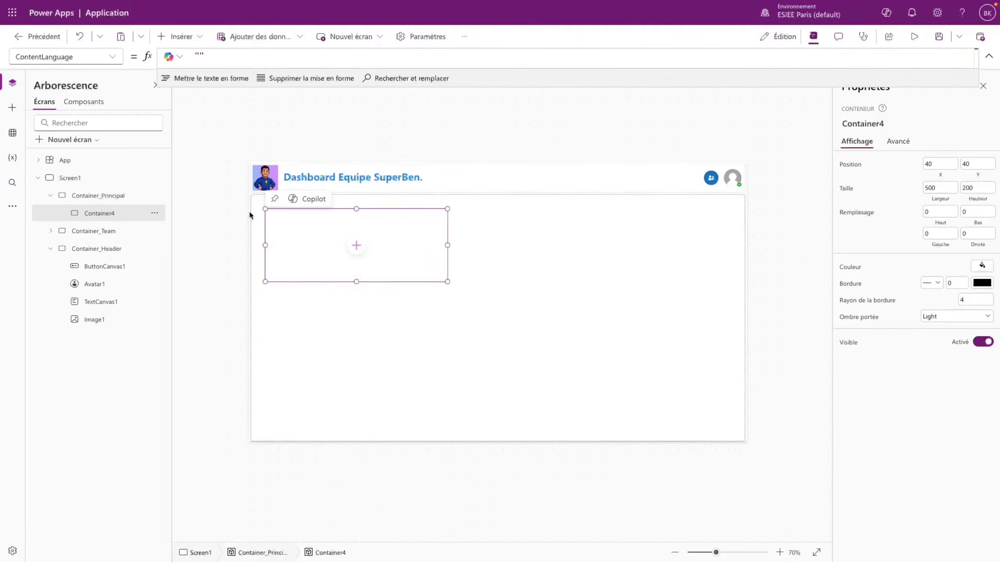
left_click(112, 57)
left_click(45, 392)
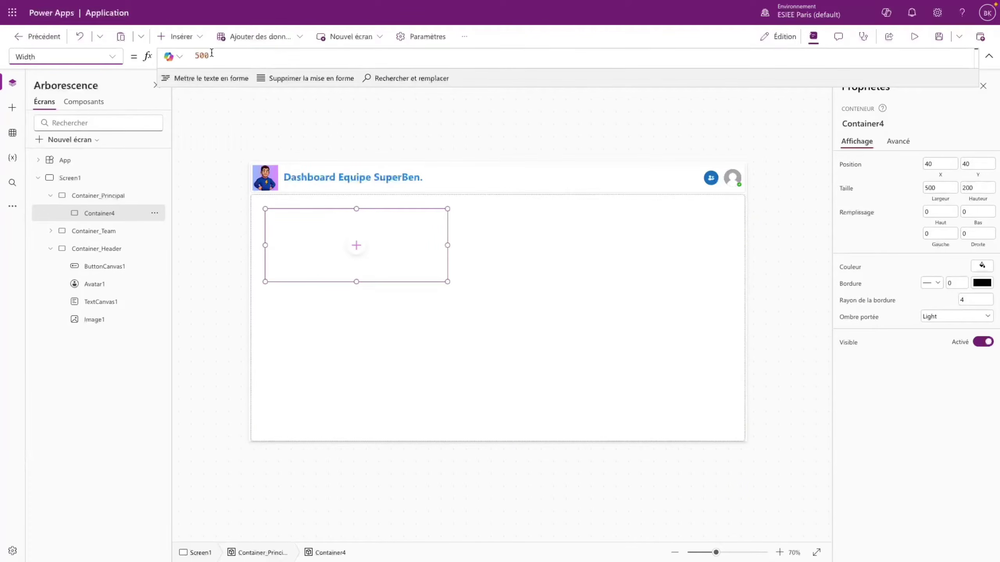
left_click_drag(211, 52, 170, 64)
type("Pare")
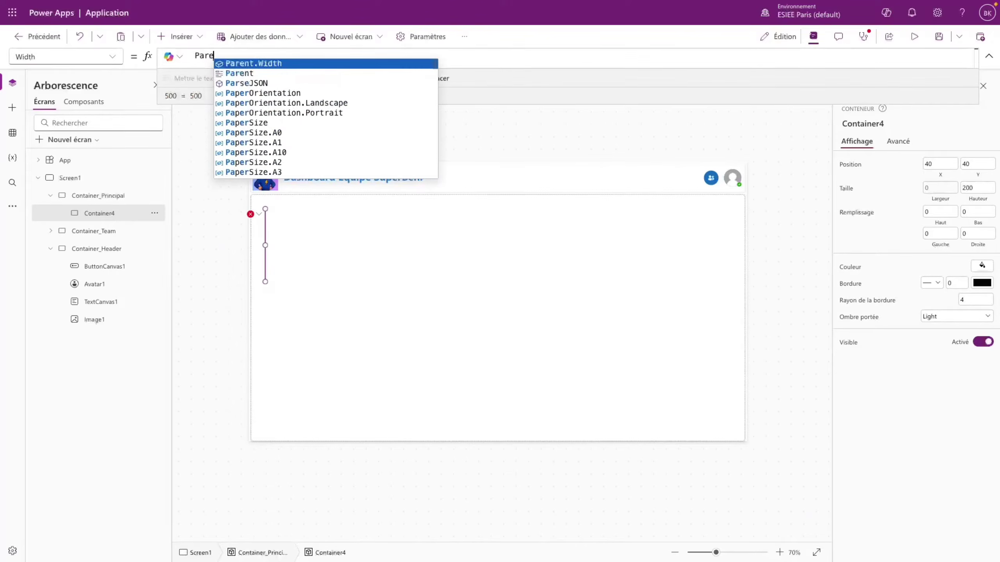
type("nt.")
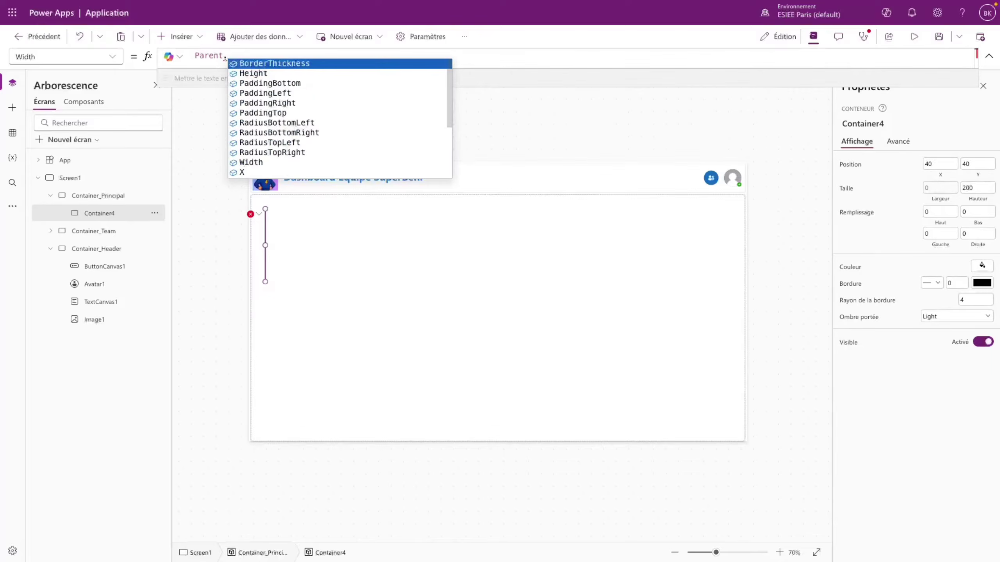
type("Width/4")
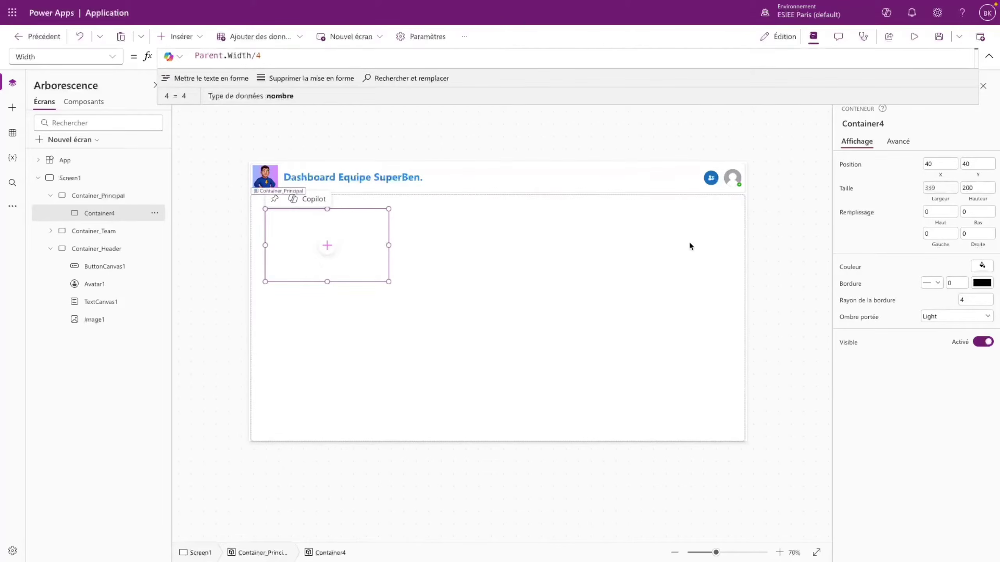
left_click(257, 55)
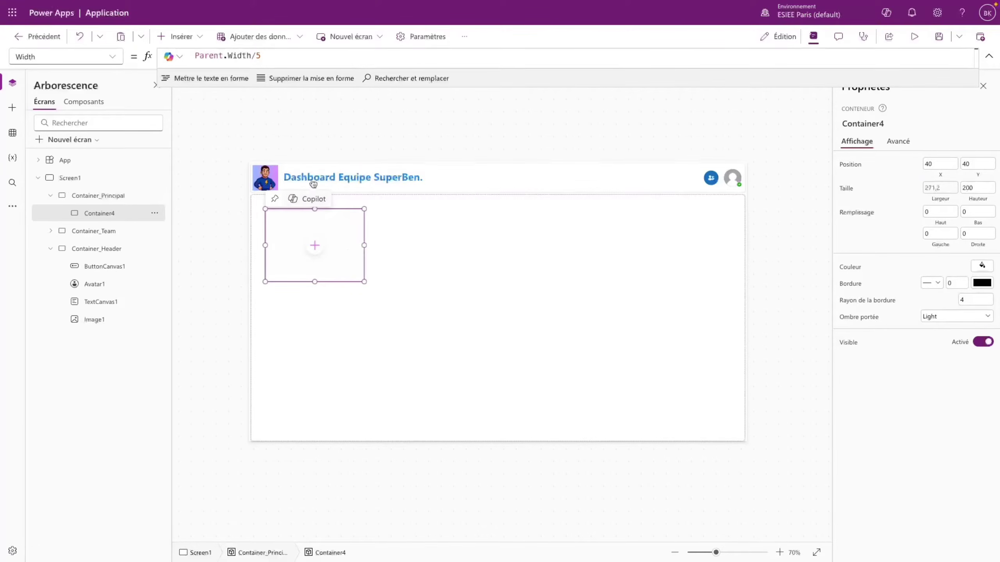
- Enter a Parent.Height-based Height formula for Container4
left_click(112, 57)
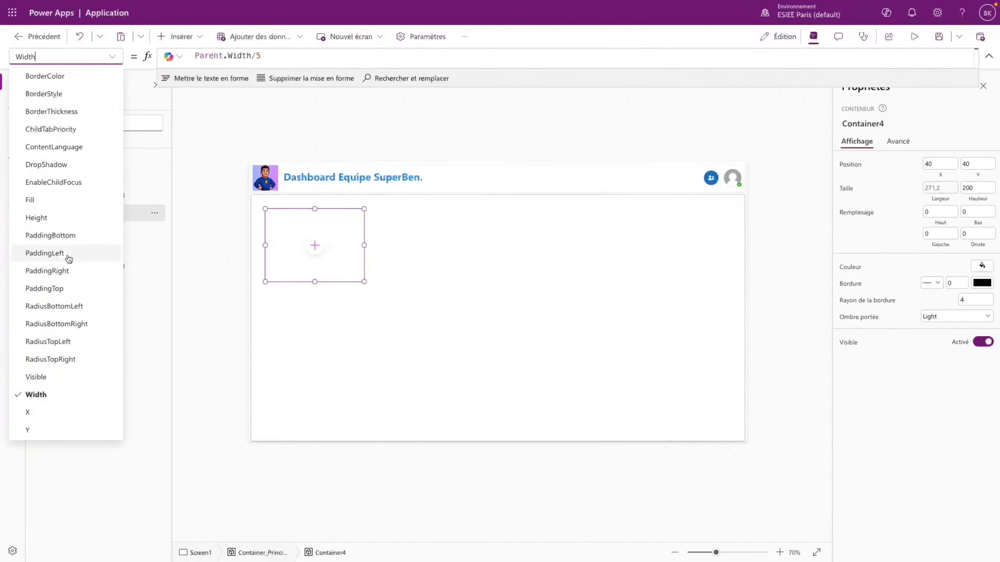
left_click(36, 217)
type("Parent.Height")
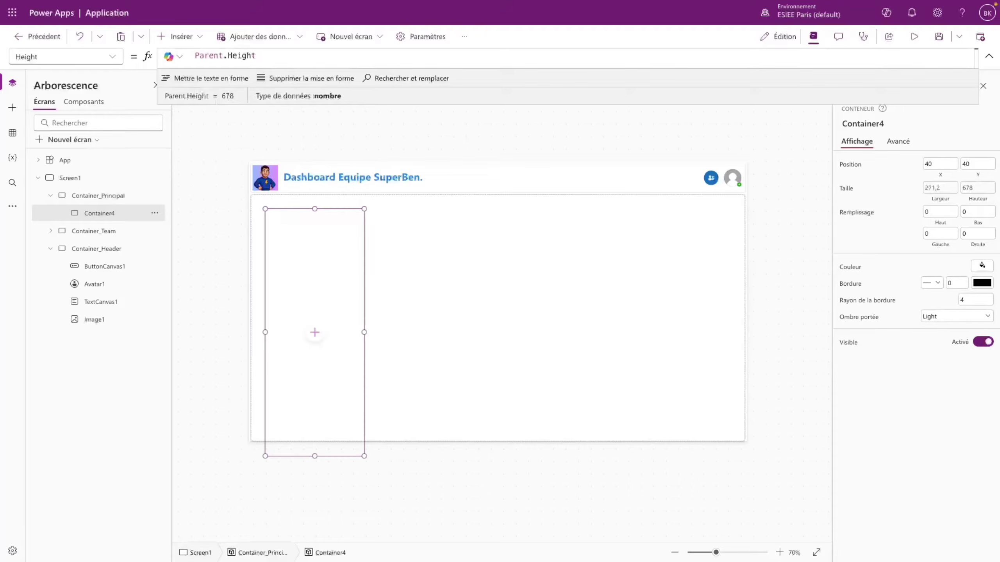
type("/5")
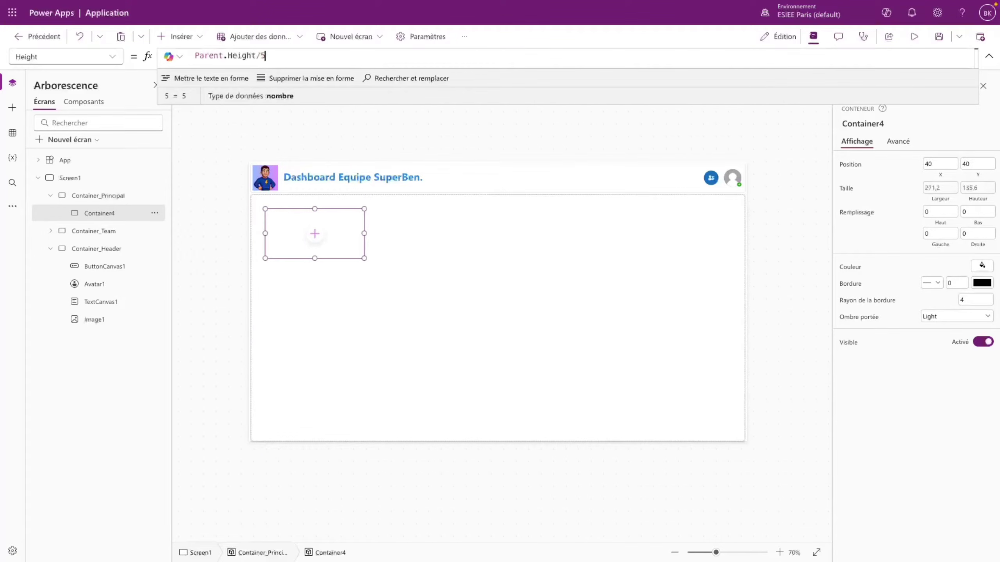
key("BackSpace")
type("4")
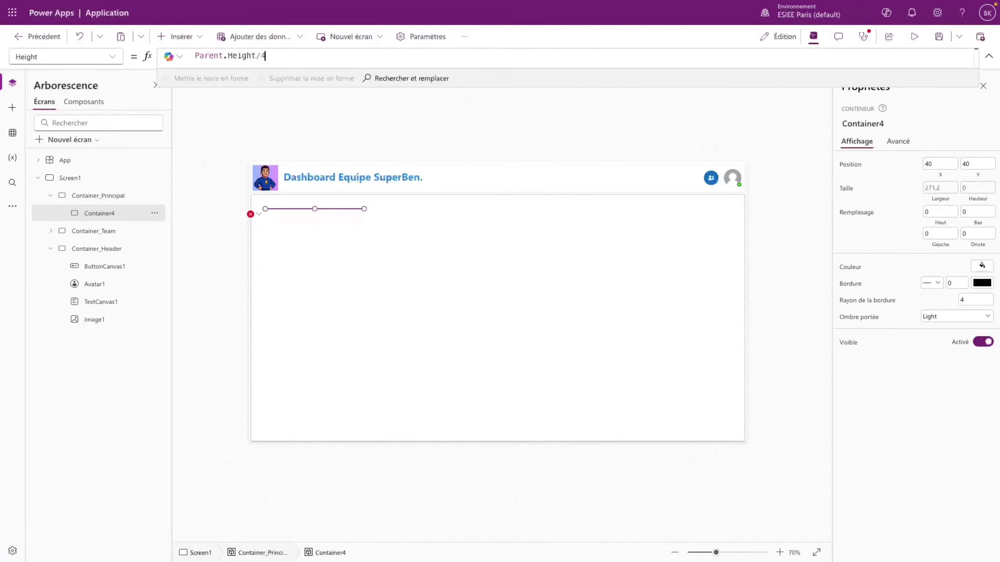
type(",5")
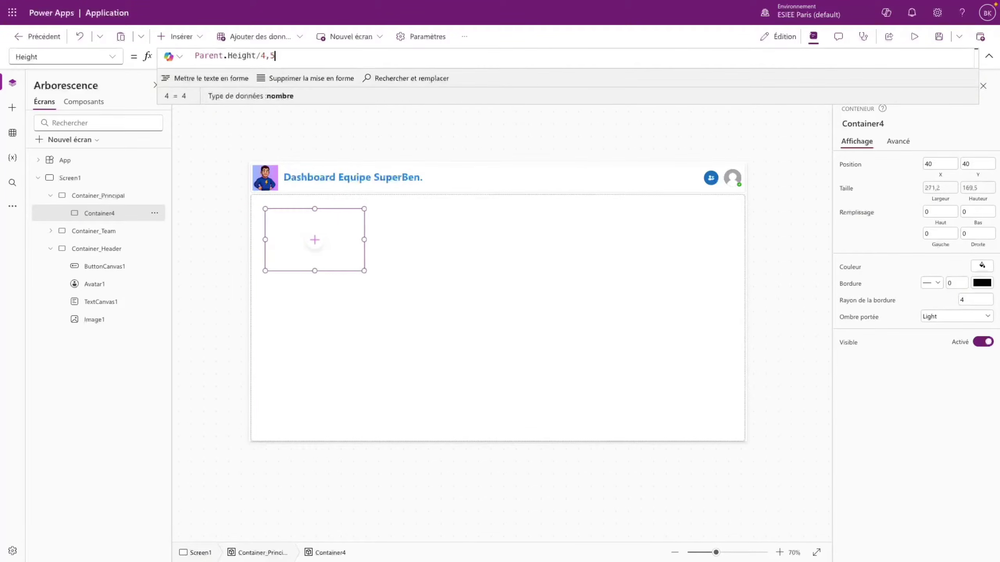
- Commit the height formula and give Container4 a border radius of 20
left_click(405, 236)
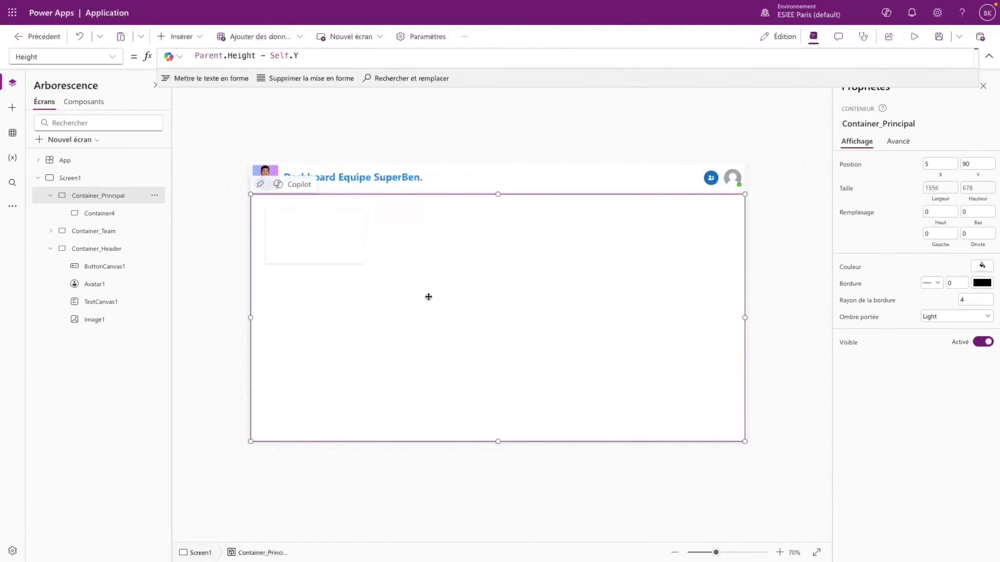
left_click(361, 260)
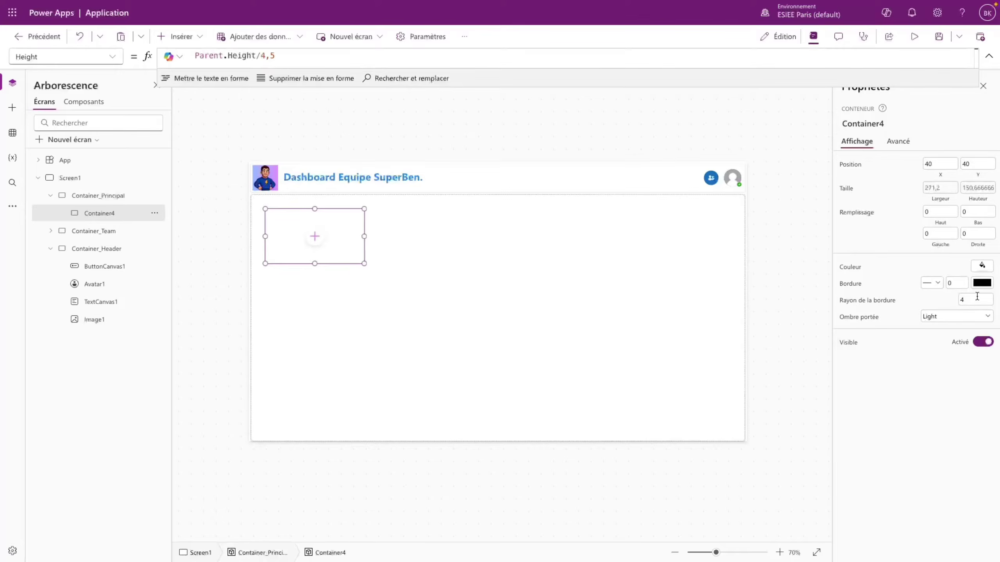
left_click_drag(977, 299, 941, 300)
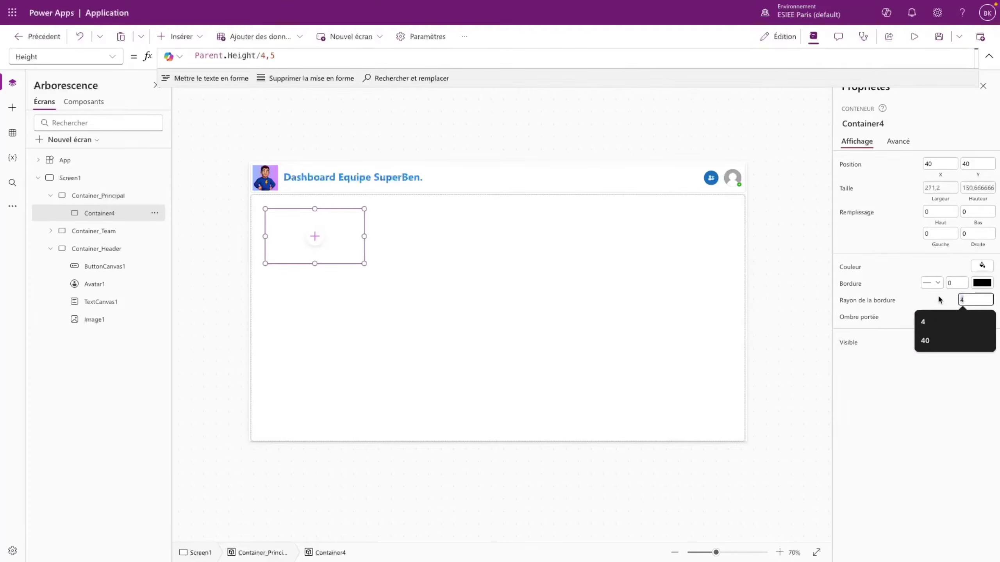
type("20")
left_click(929, 390)
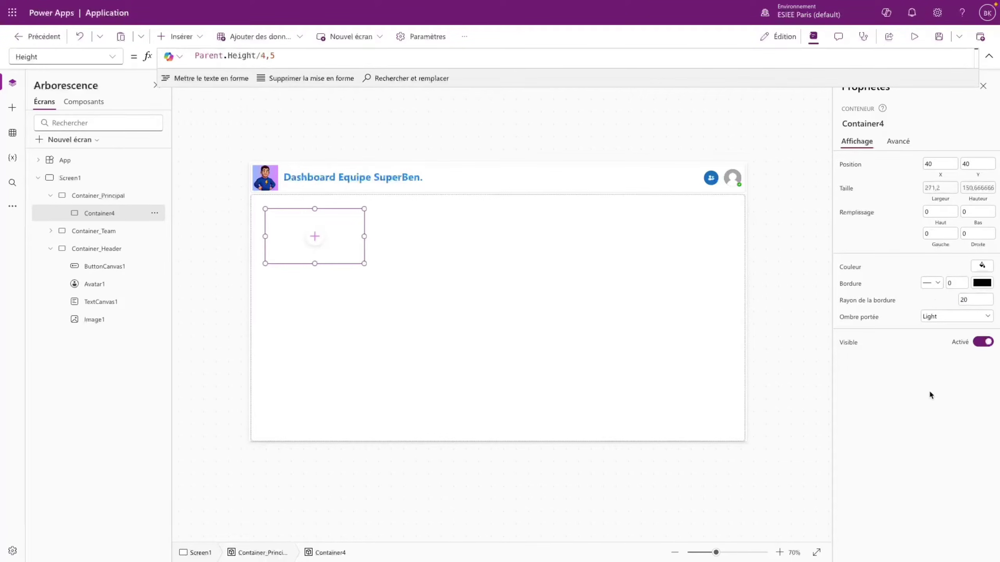
left_click(422, 285)
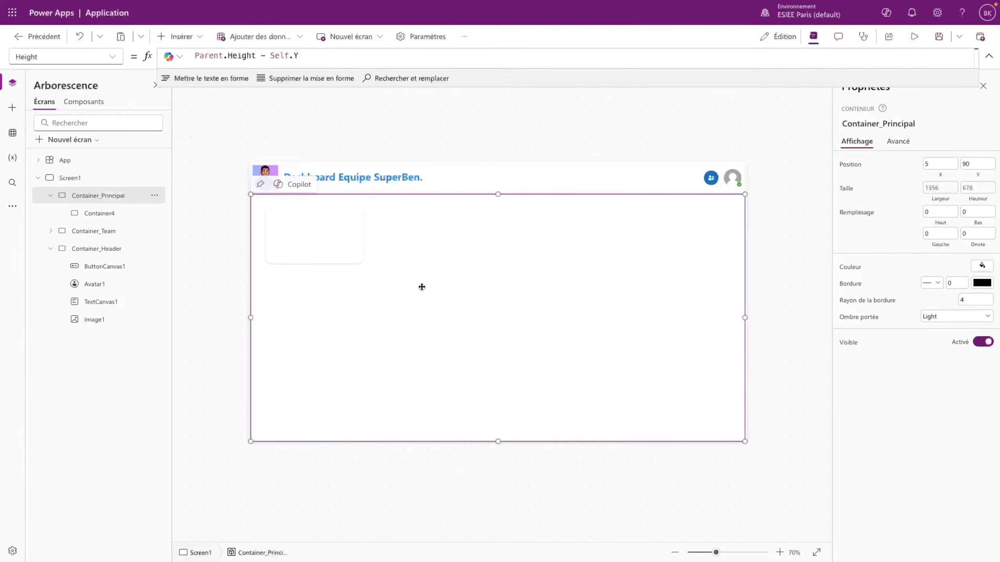
- Give Container4 a Regular drop shadow, after trying Semilight
left_click(352, 247)
left_click(948, 317)
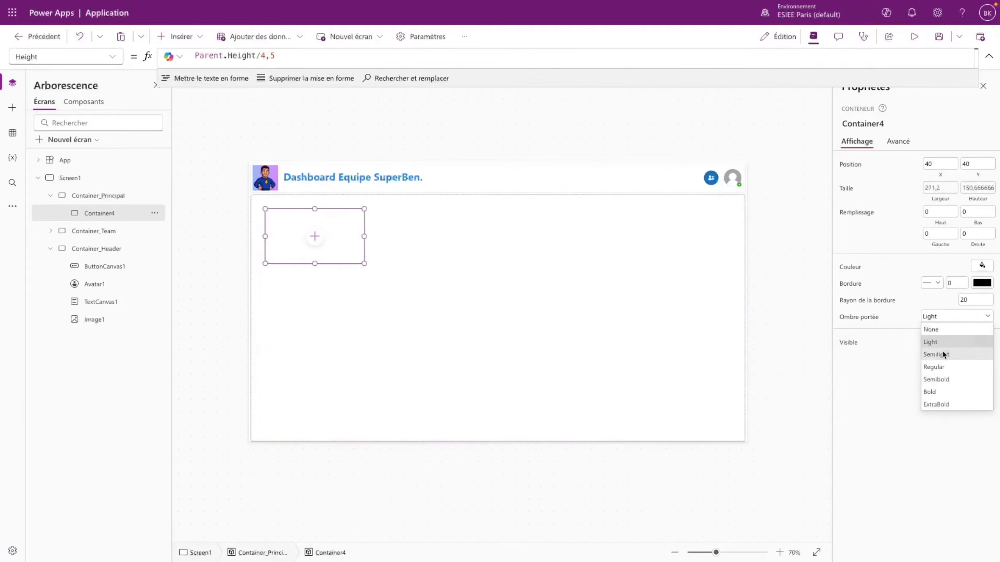
left_click(941, 355)
left_click(484, 311)
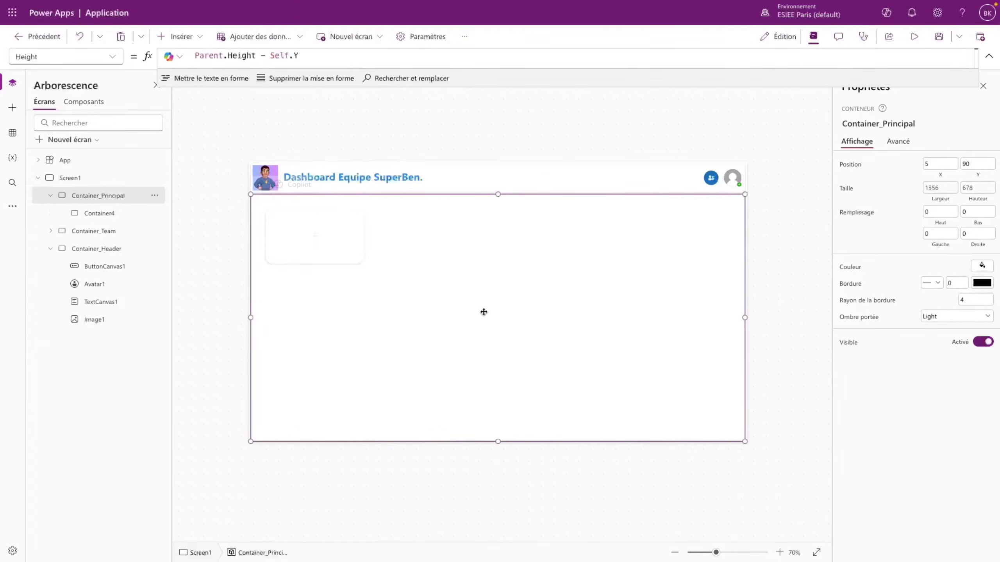
left_click(353, 250)
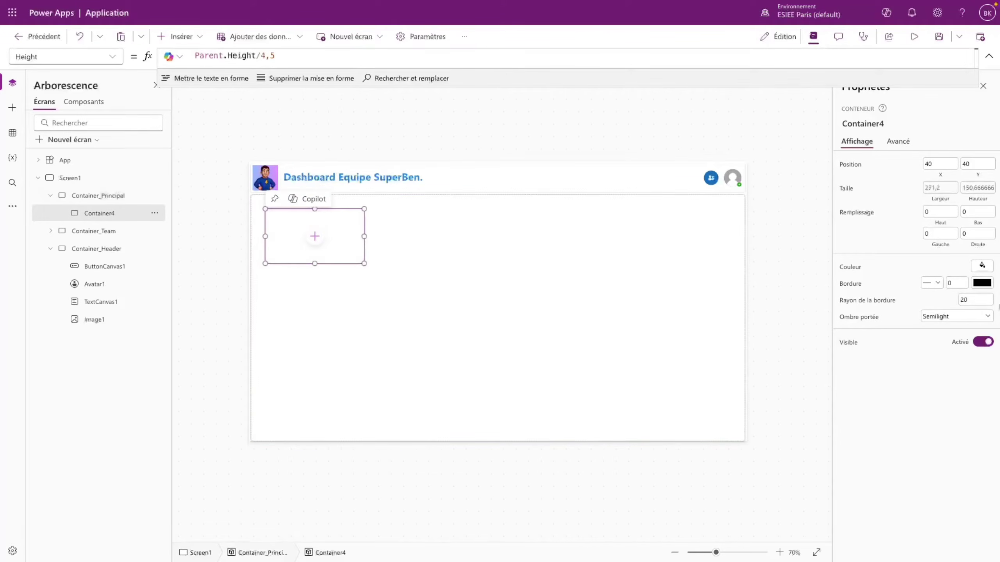
left_click(942, 318)
left_click(939, 368)
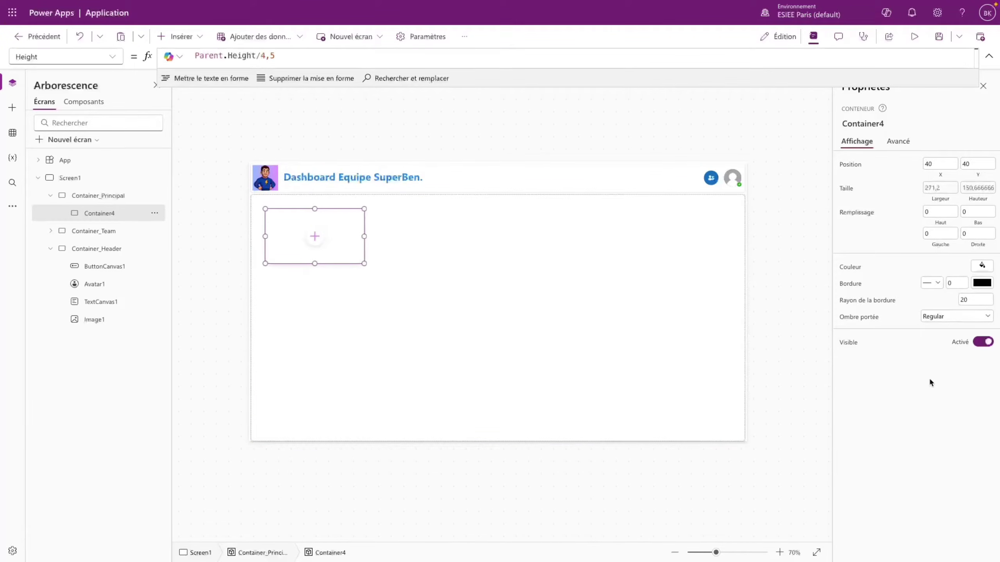
left_click(399, 284)
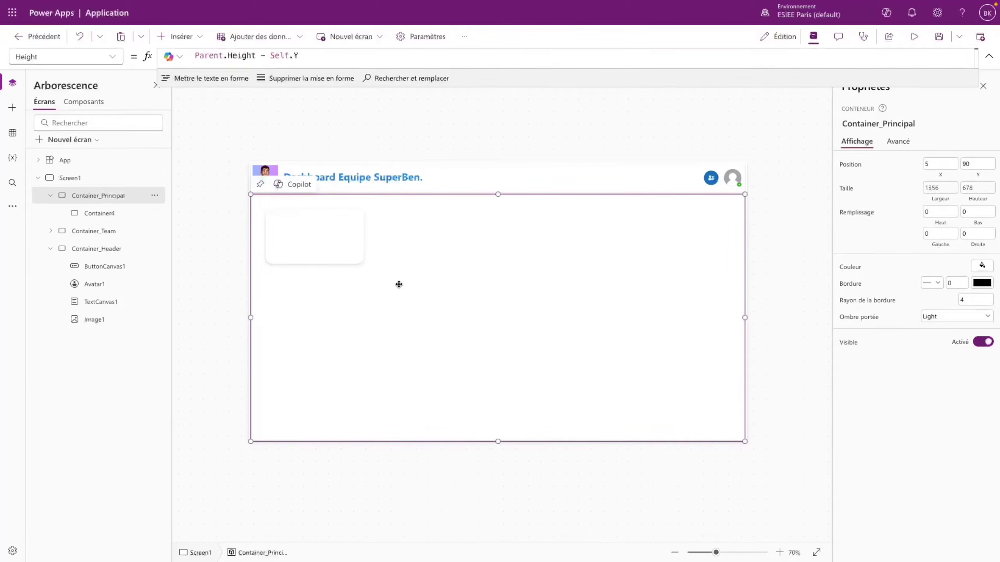
- Fill Container4 with a custom pale lavender colour, hex FDFAFF
left_click(341, 248)
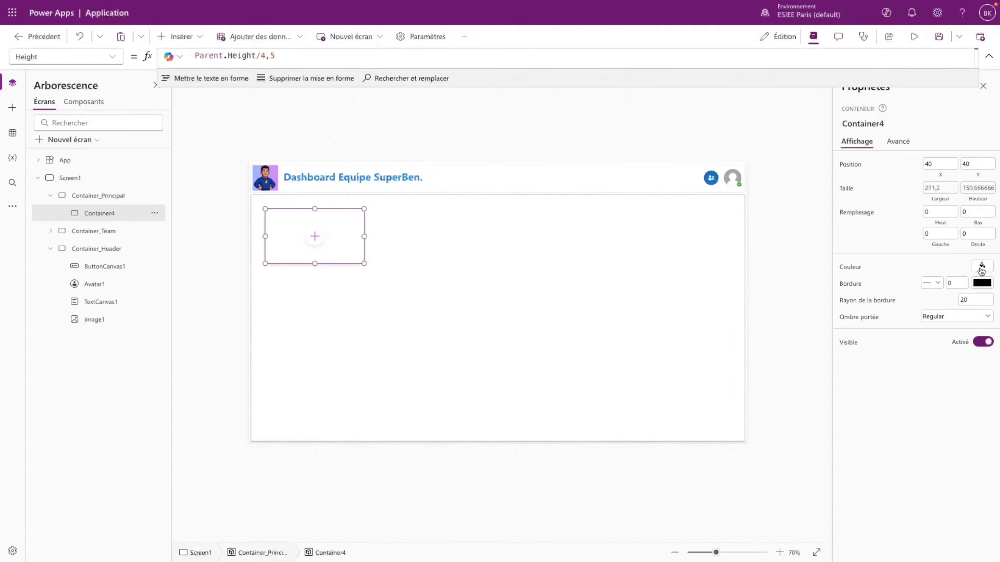
left_click(982, 267)
left_click(902, 178)
left_click(825, 179)
left_click(894, 336)
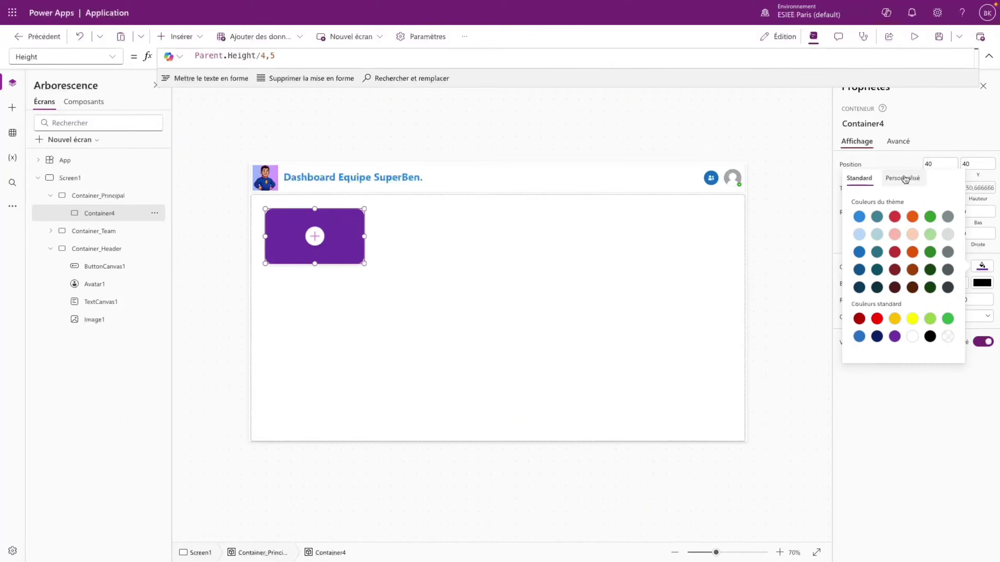
left_click(905, 179)
left_click_drag(856, 193, 820, 190)
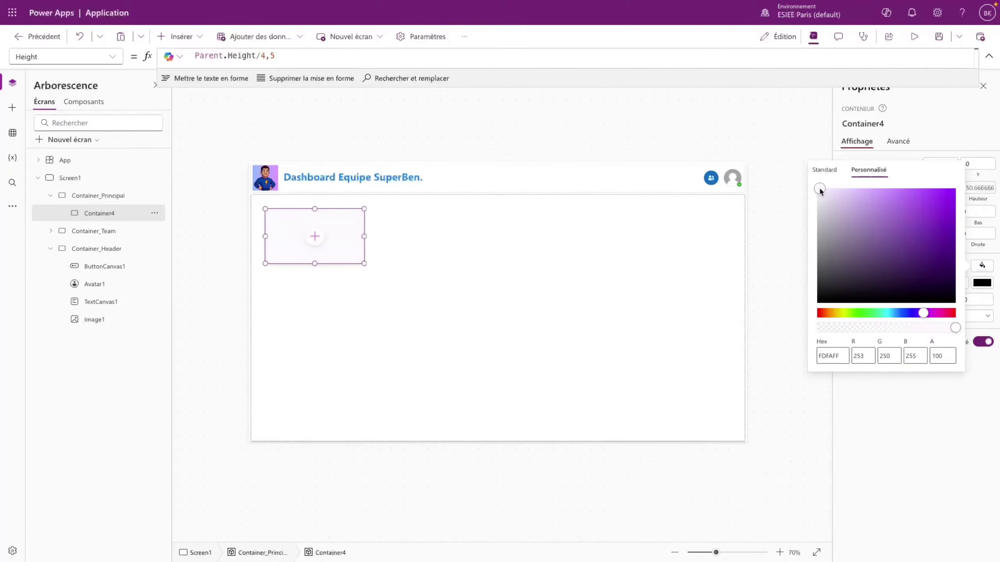
left_click(527, 360)
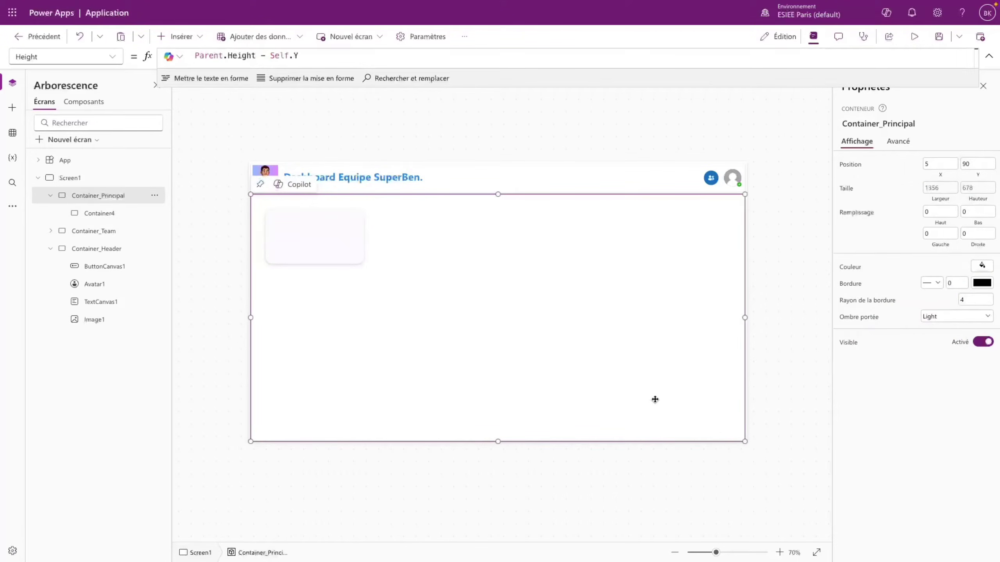
left_click(348, 250)
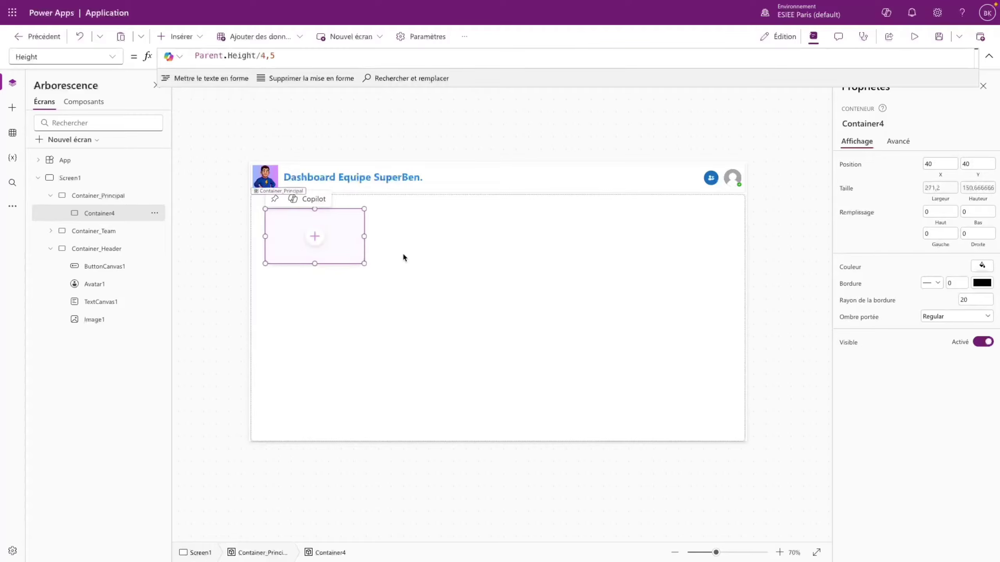
- Insert a text label into Container4 reading 'Tâches En Cours'
left_click(314, 236)
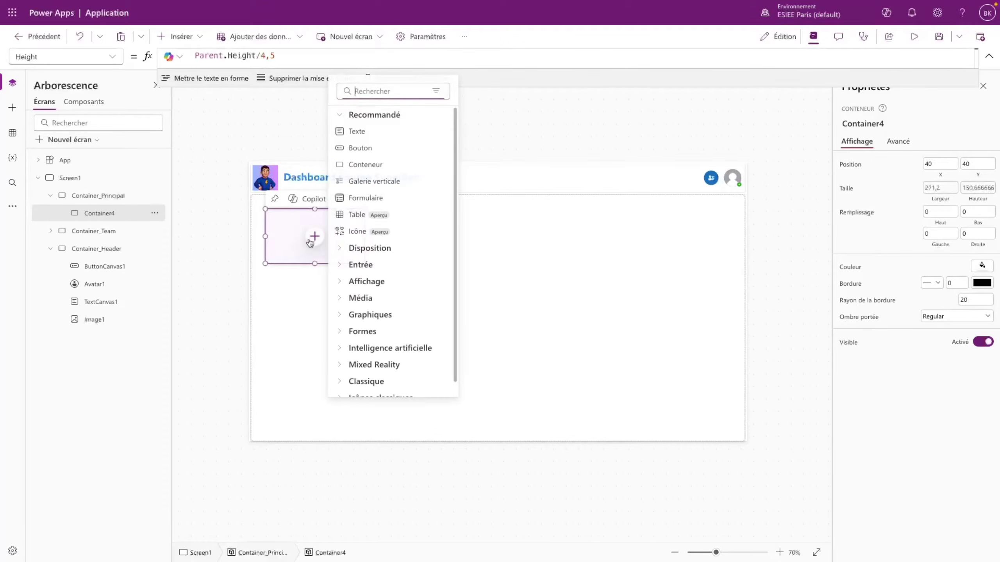
left_click(354, 132)
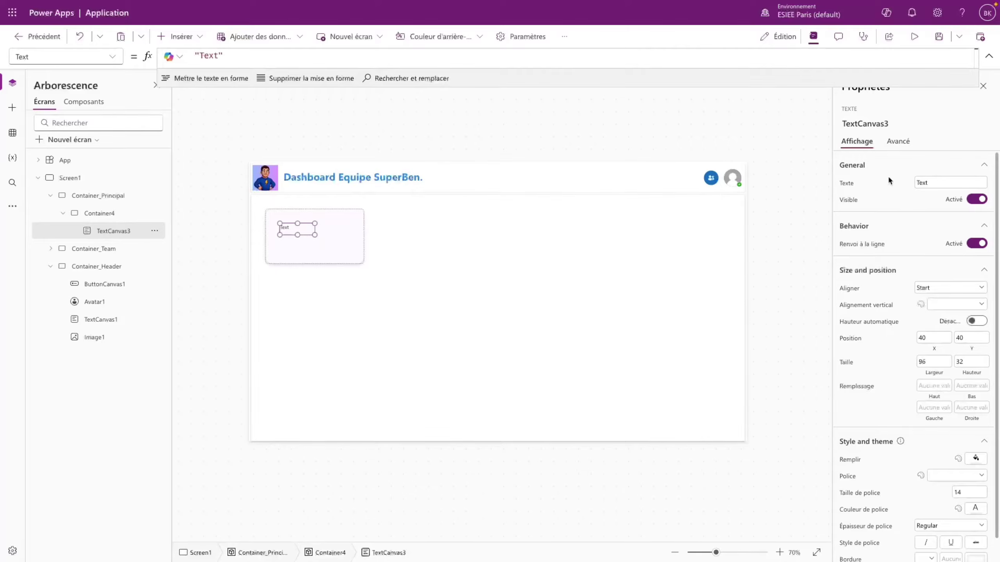
left_click(873, 184)
type("Tâches En Cours")
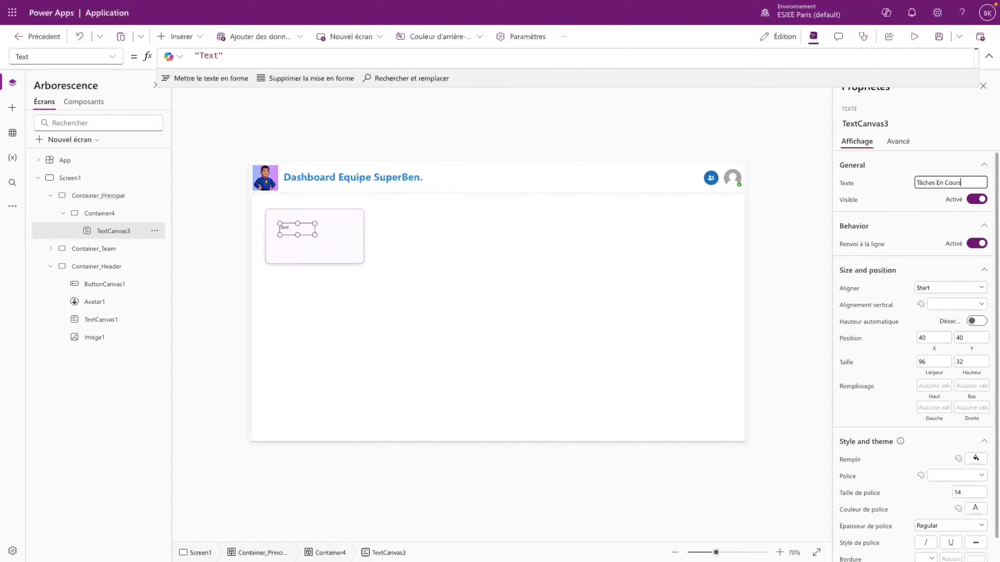
- Set the label to 18-point Segoe UI and widen it to 187 × 32
scroll(878, 232, "down", 1)
left_click(953, 469)
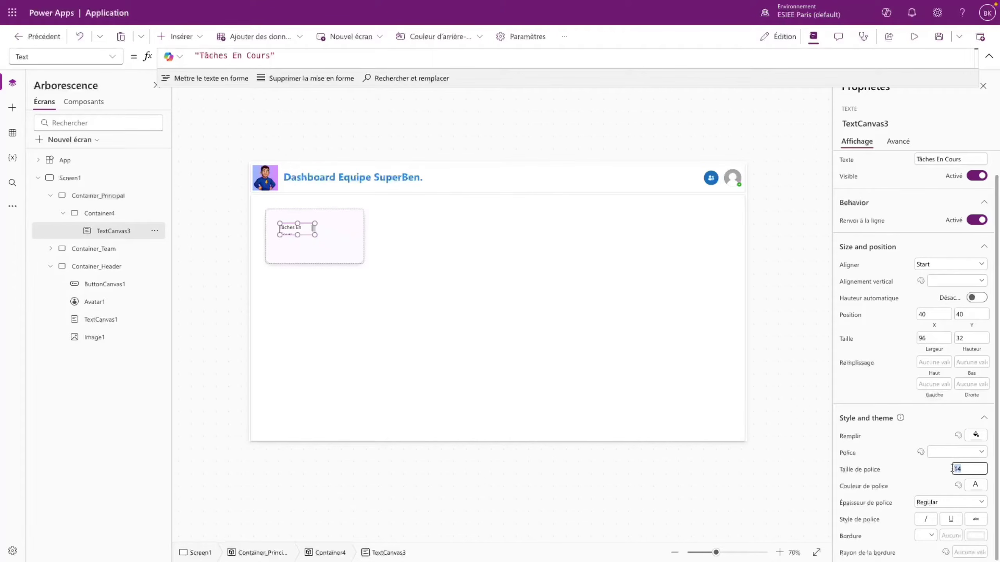
type("18")
left_click(941, 453)
left_click(943, 428)
left_click_drag(318, 222, 349, 223)
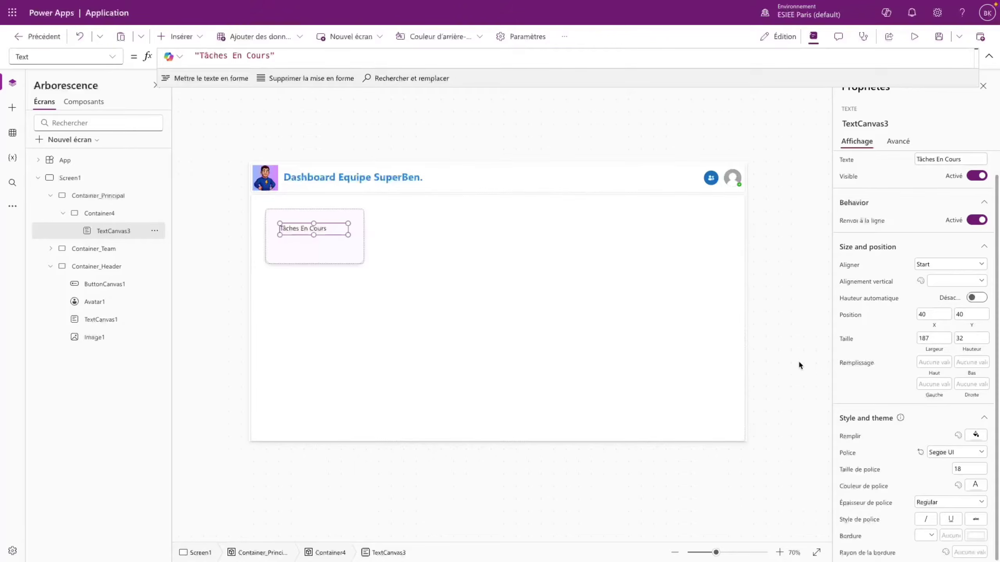
- Give the label a darker grey font colour
left_click(977, 485)
left_click(941, 429)
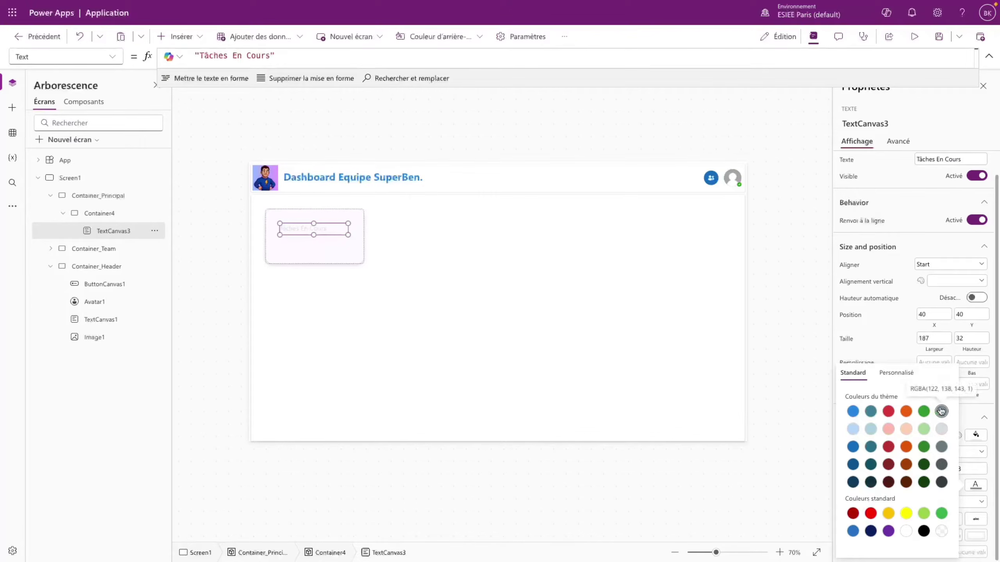
left_click(941, 412)
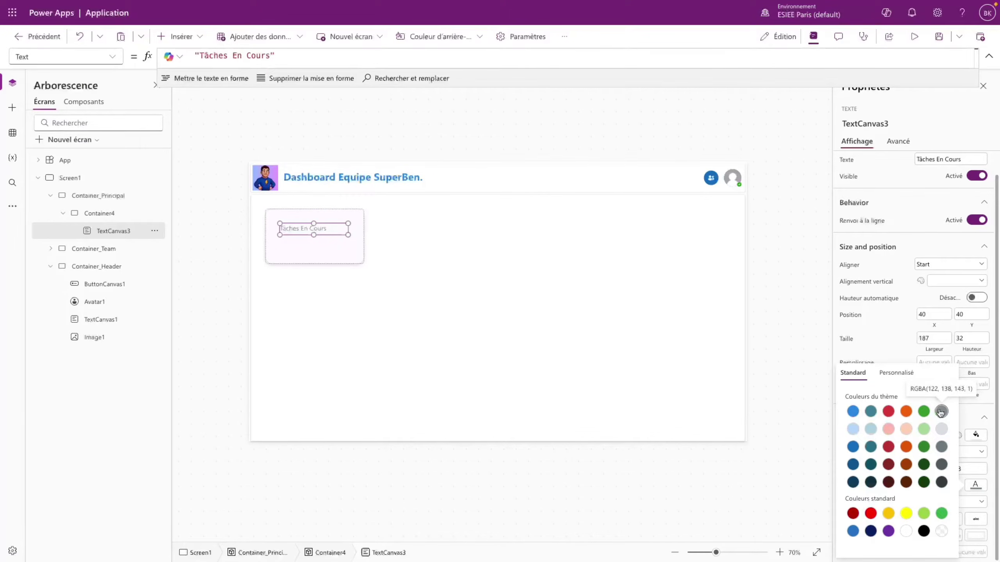
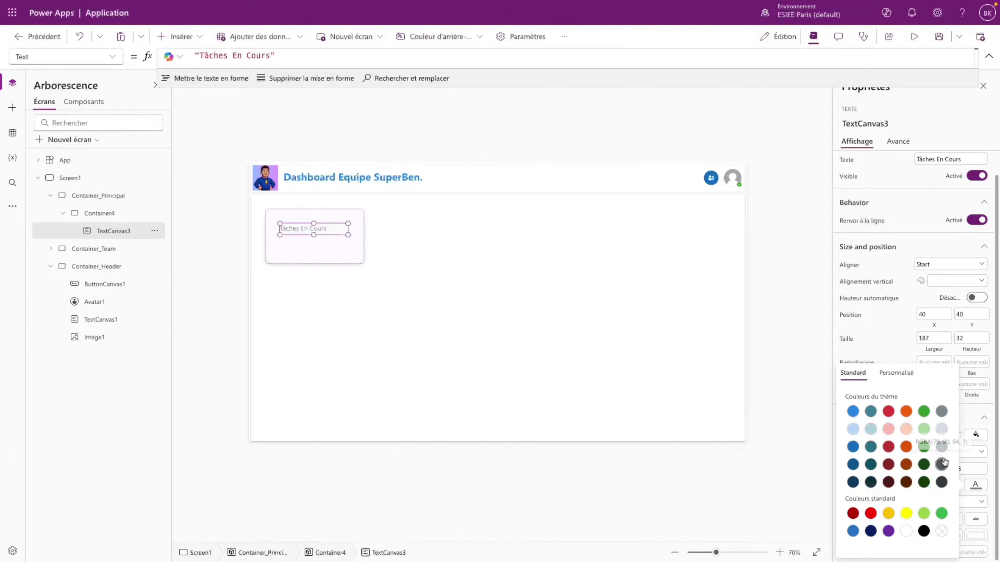
- Make the Tâches En Cours label text dark grey with Semibold font weight
left_click(942, 464)
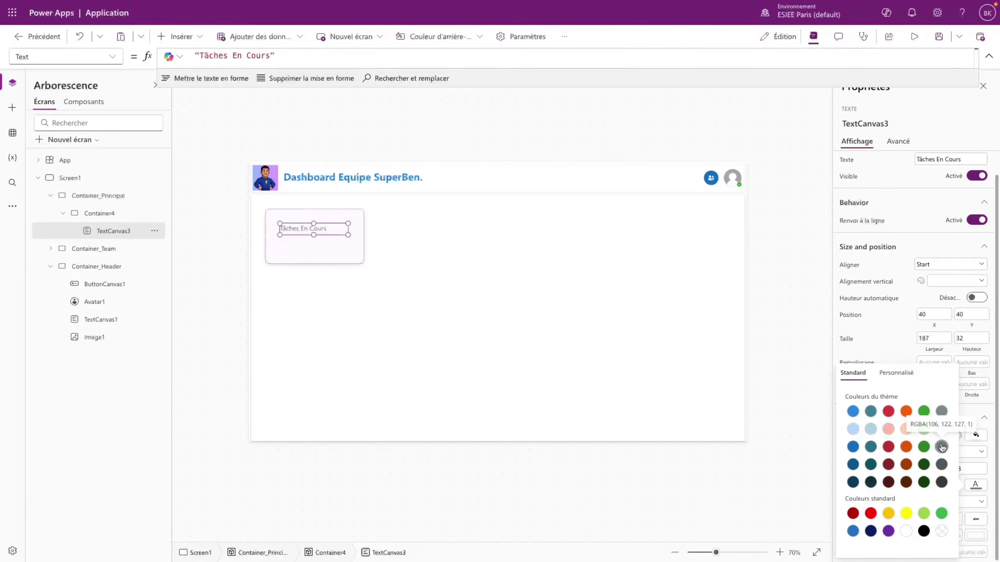
left_click(949, 524)
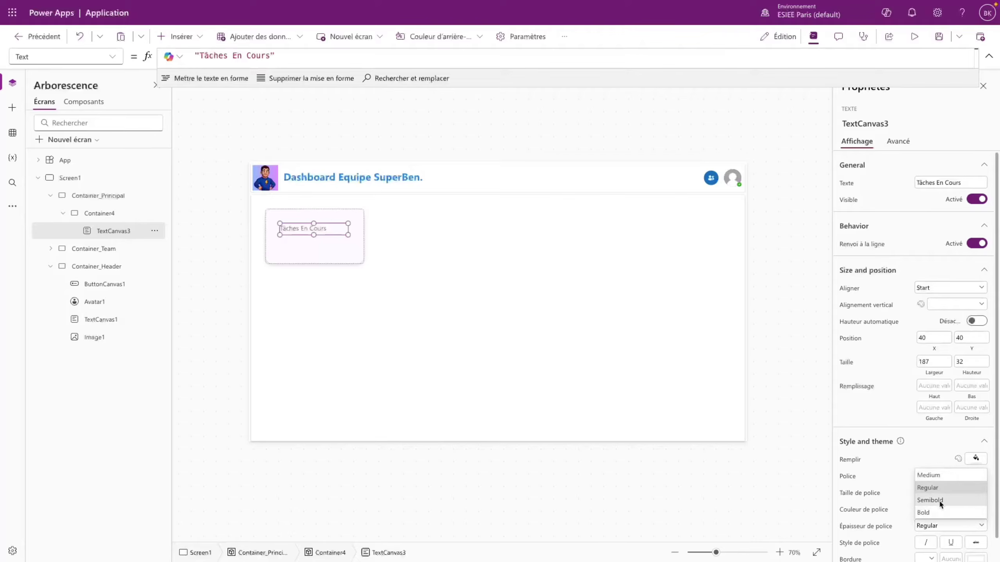
left_click(941, 505)
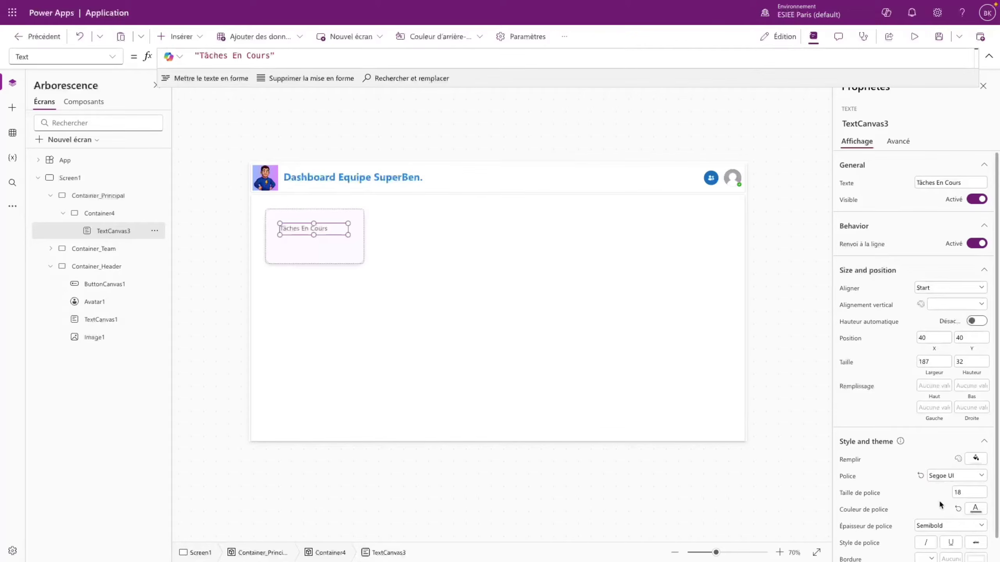
left_click(337, 250)
- Move the Tâches En Cours label down and set its X formula to Parent.Width/7
left_click(319, 229)
left_click_drag(319, 229, 314, 253)
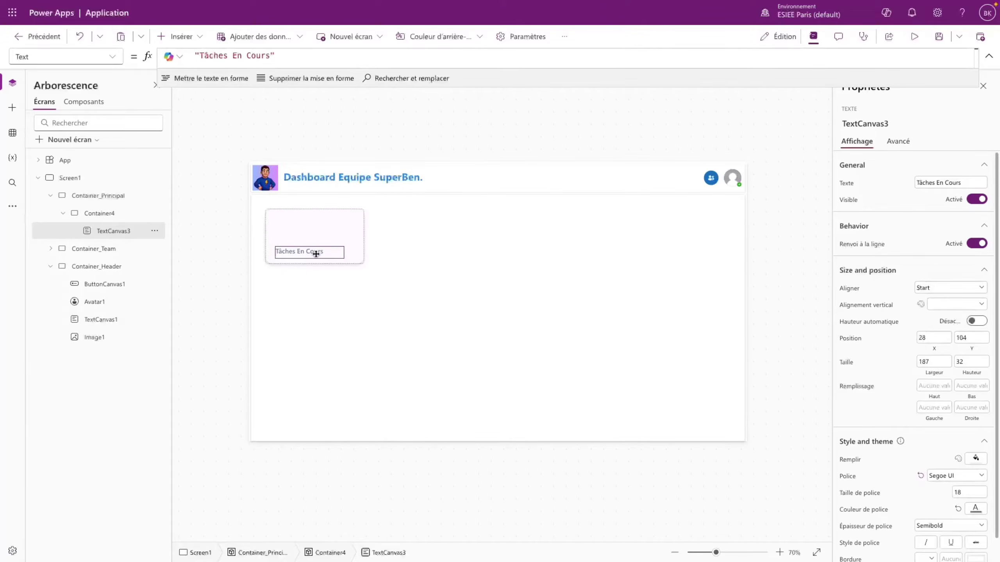
left_click(342, 230)
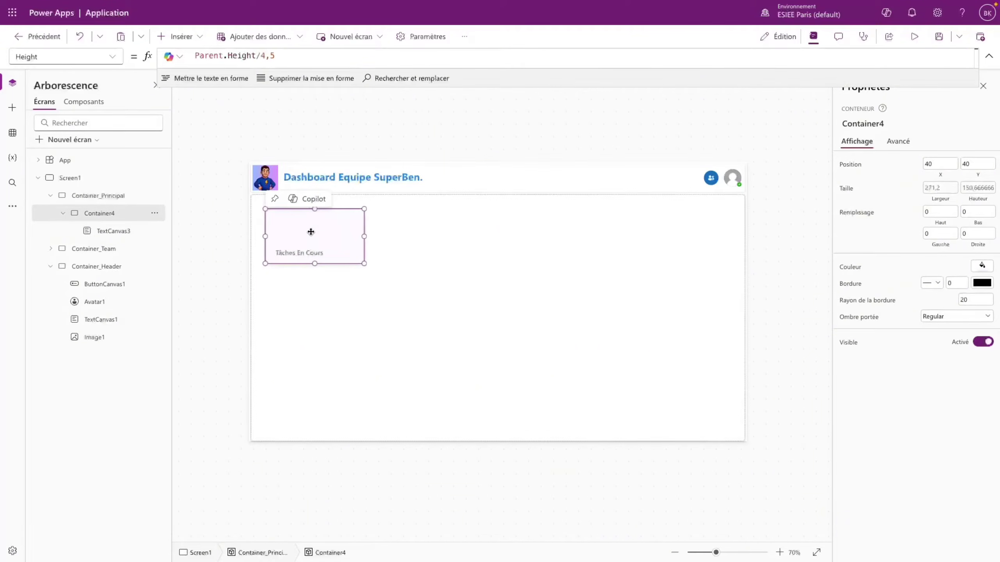
left_click(299, 253)
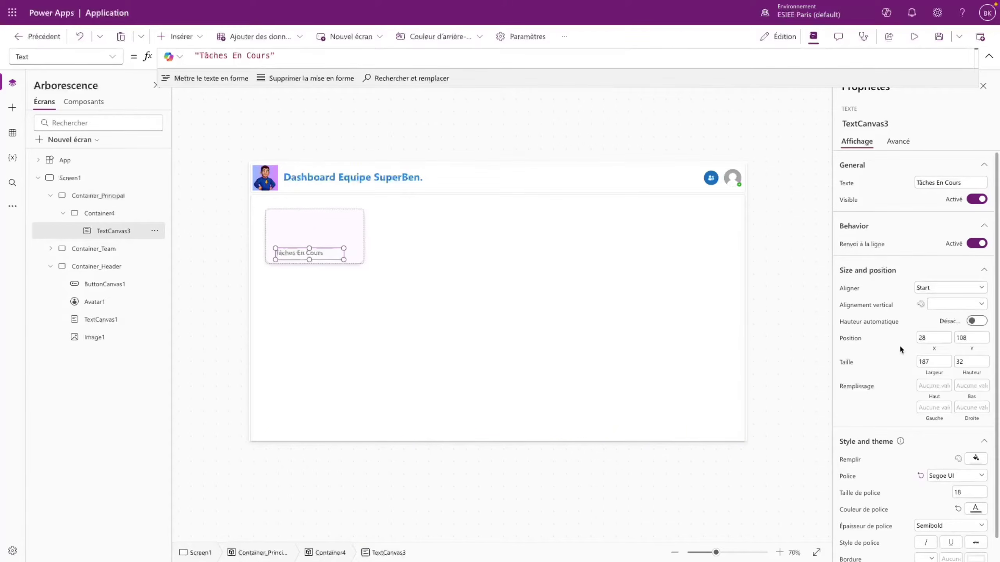
left_click(112, 56)
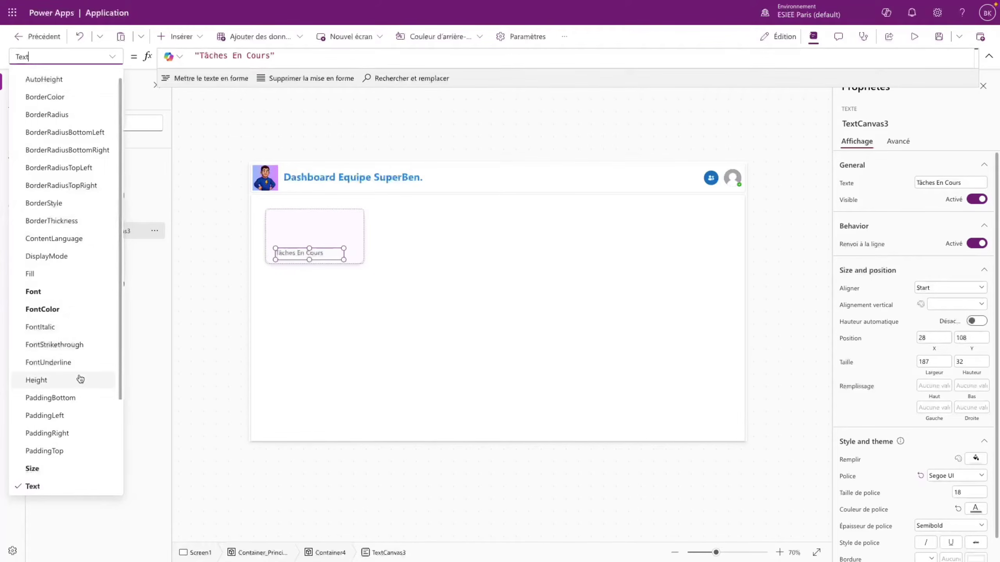
scroll(77, 390, "down", 3)
left_click(72, 468)
left_click_drag(208, 54, 188, 56)
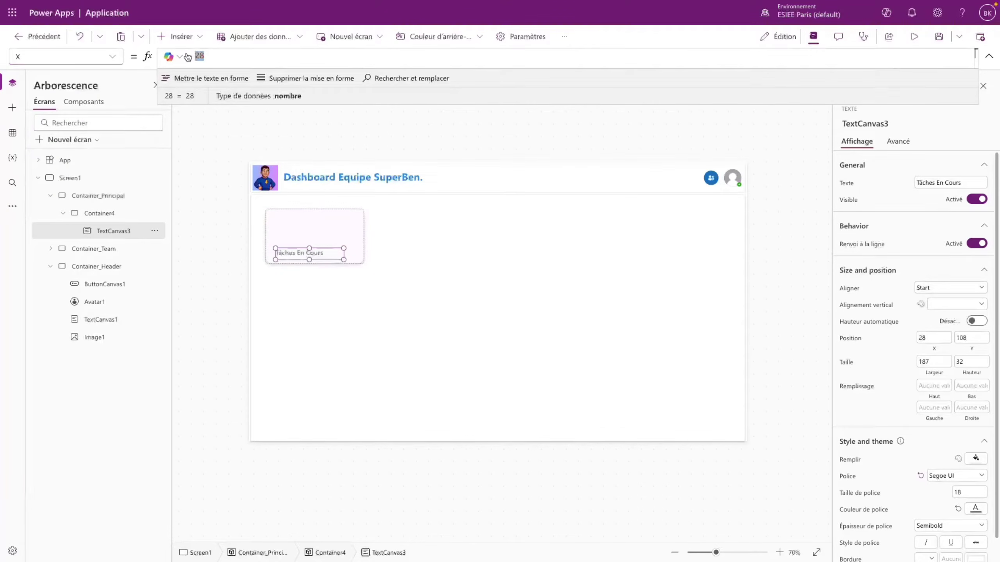
type("Parent.Width")
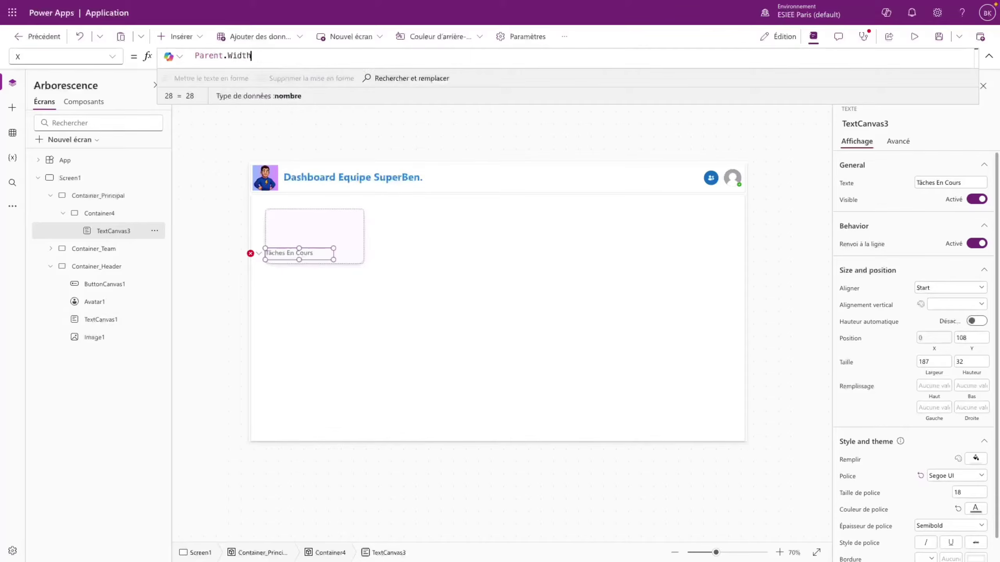
type("/5")
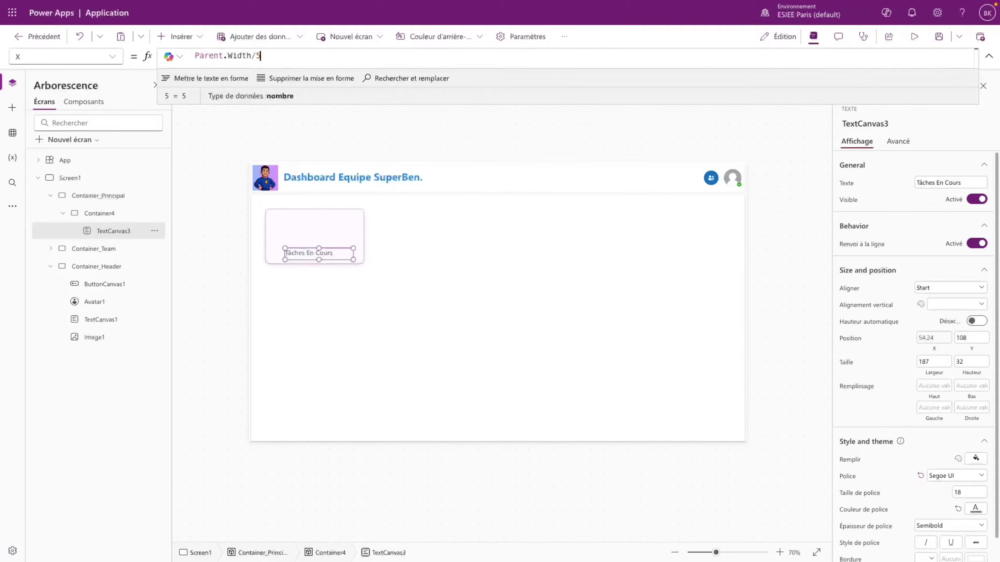
key("BackSpace")
type("7")
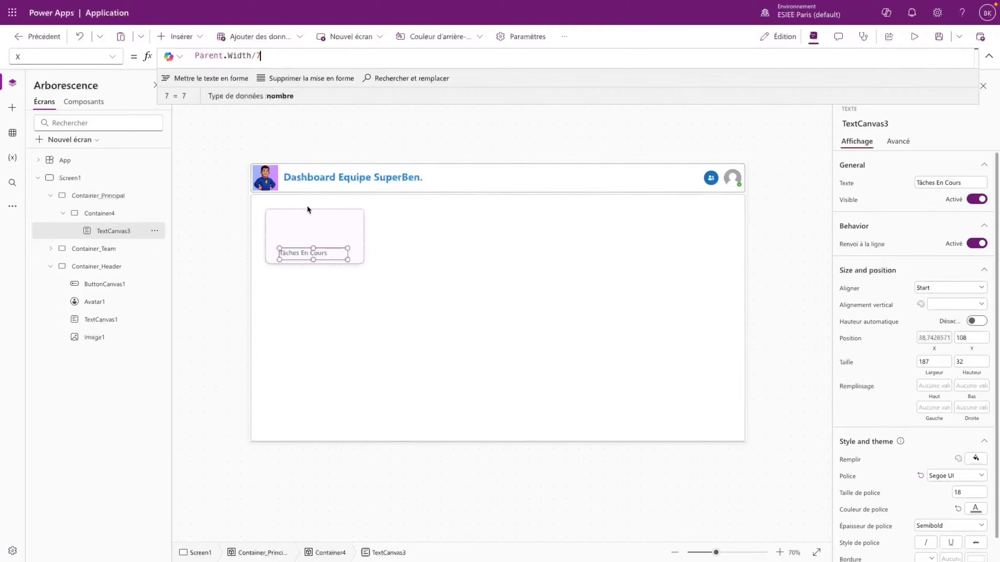
- Set the label's Y formula to Parent.Height*0,7, placing it near the card's bottom
left_click(322, 213)
left_click(299, 253)
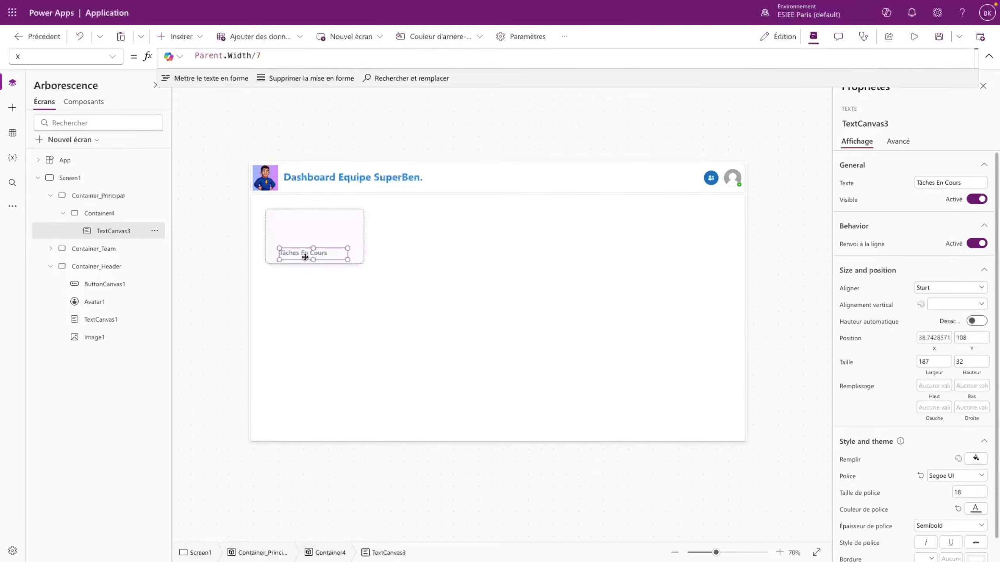
left_click(115, 56)
scroll(63, 355, "down", 1)
left_click(44, 485)
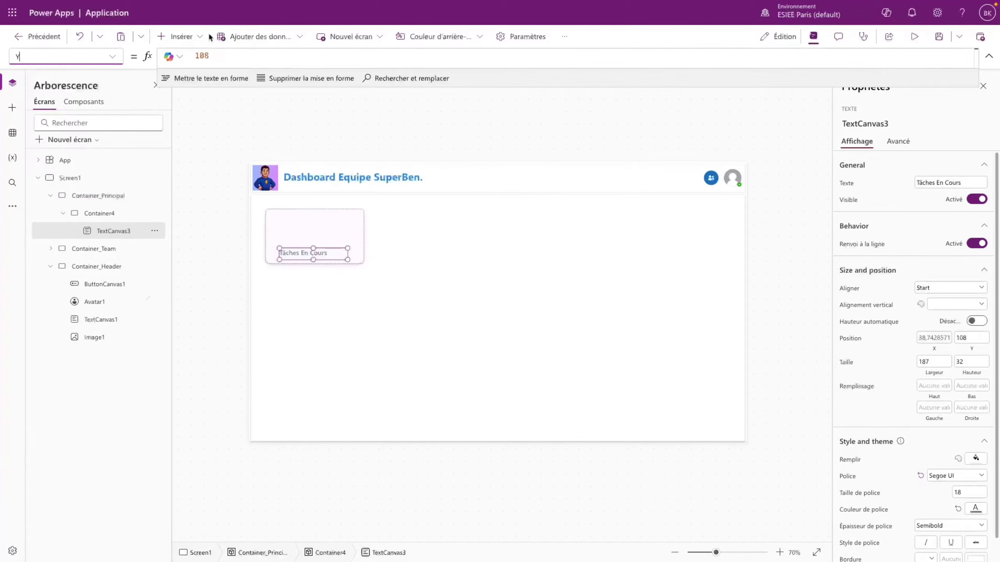
double_click(202, 56)
type("Parent.Height")
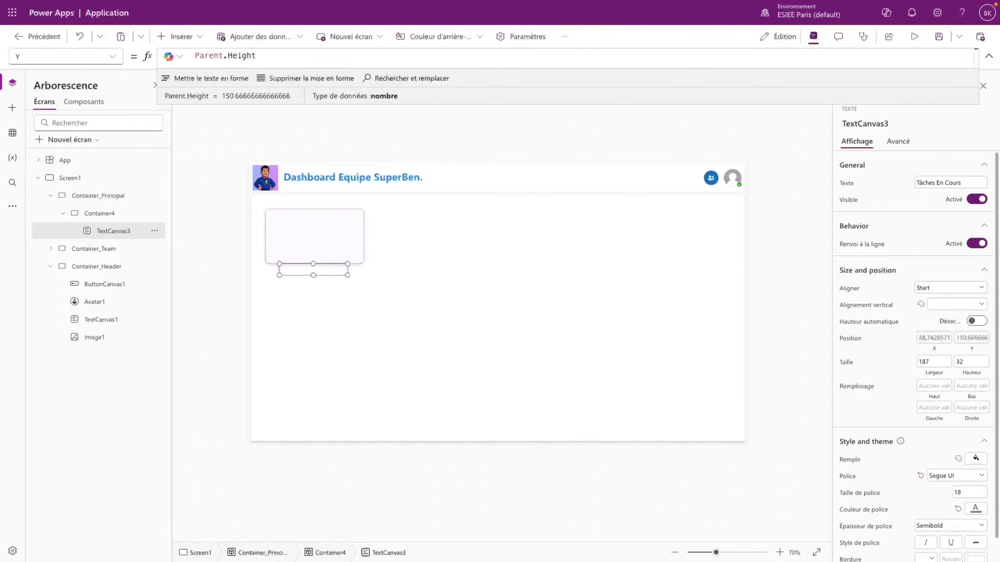
type("*0,")
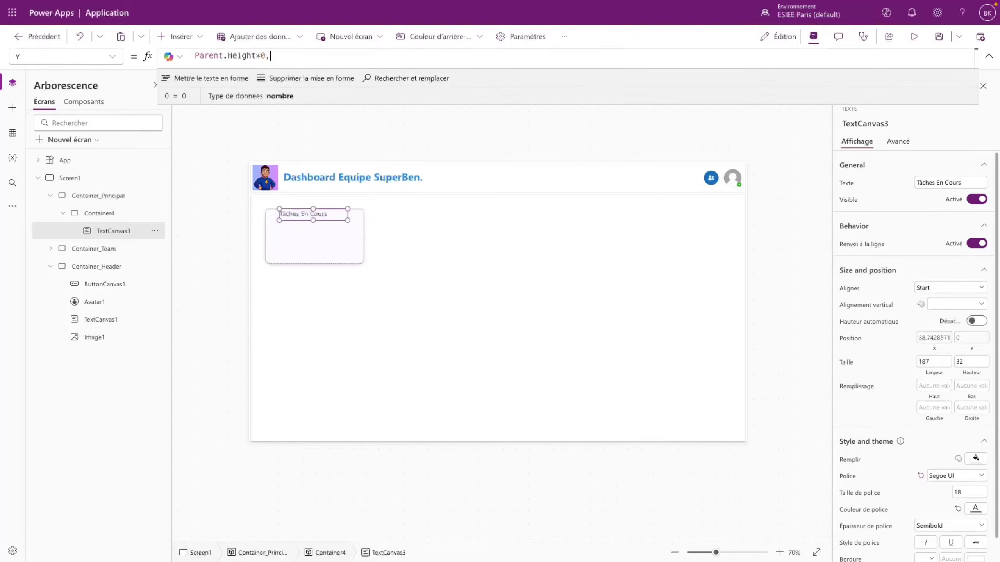
type("8")
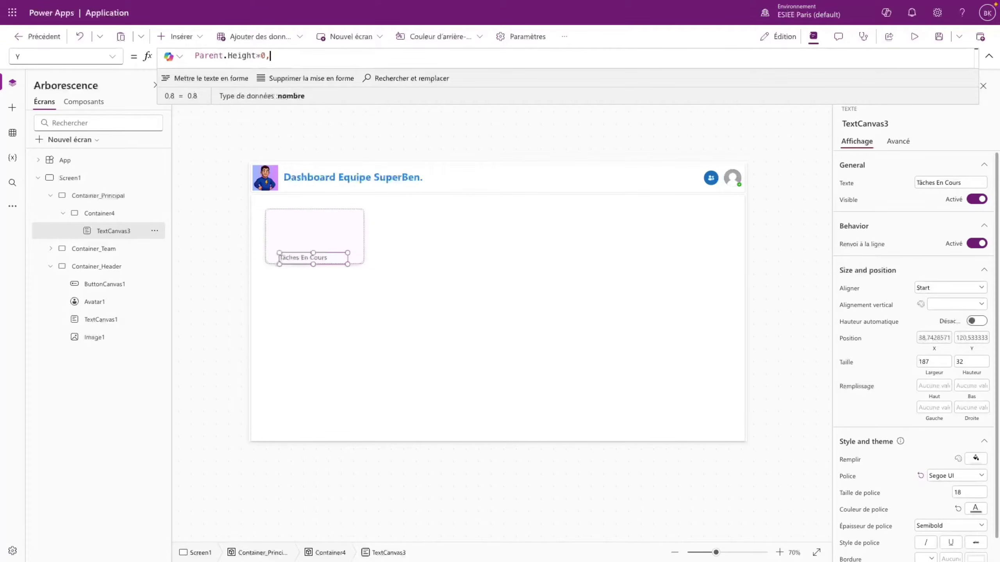
key("BackSpace")
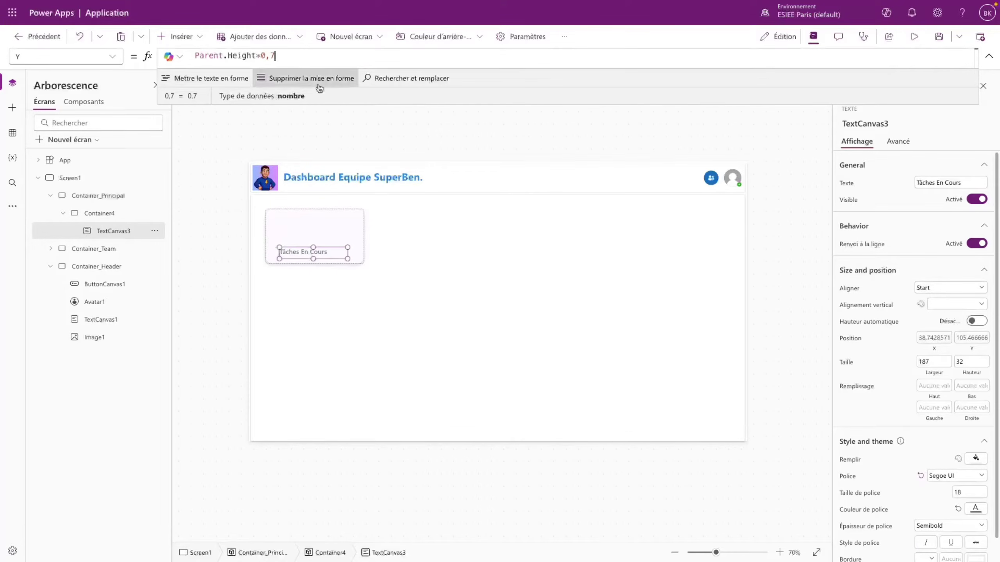
left_click(353, 223)
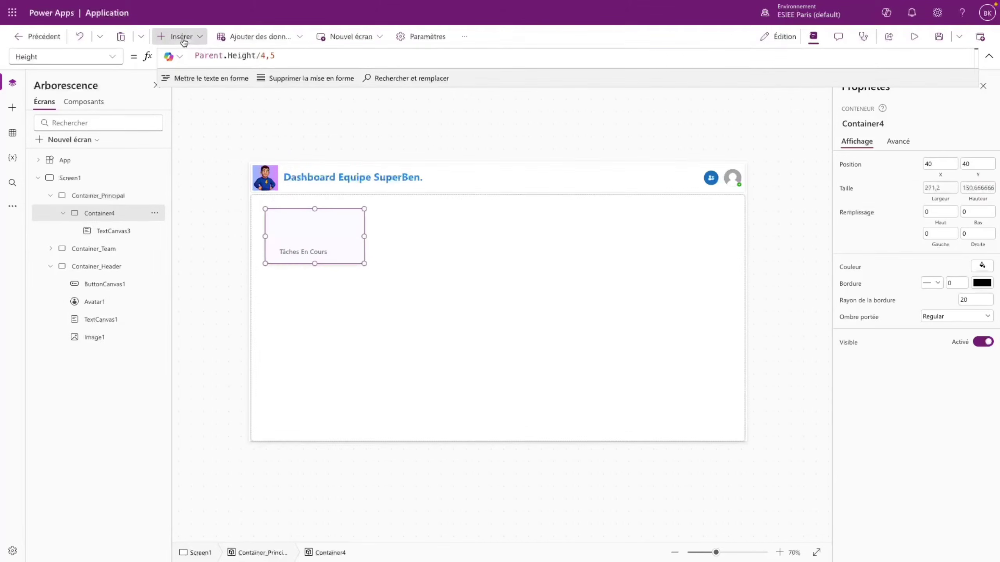
- Insert an icon into the card and change its shape to Clock
left_click(176, 37)
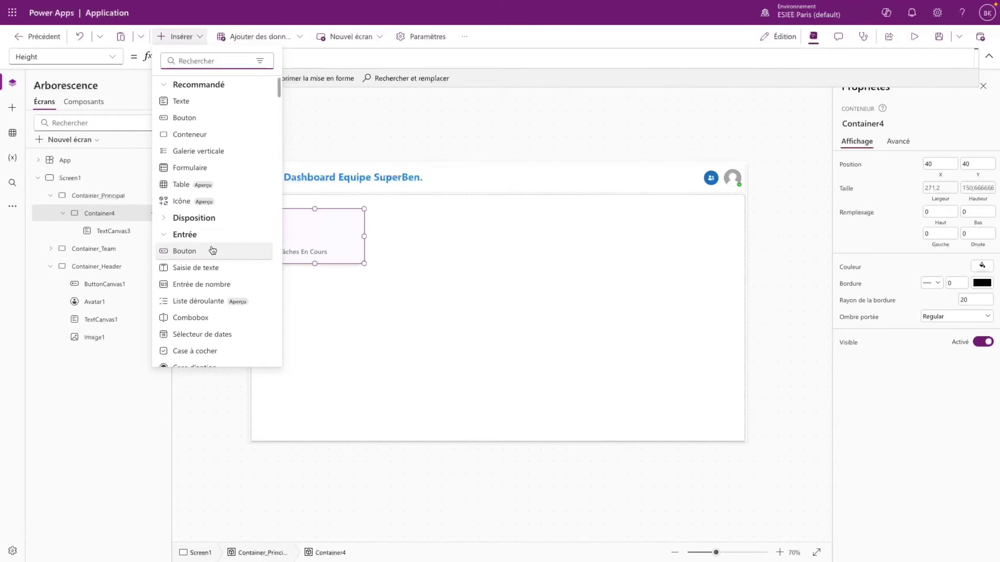
type("lo")
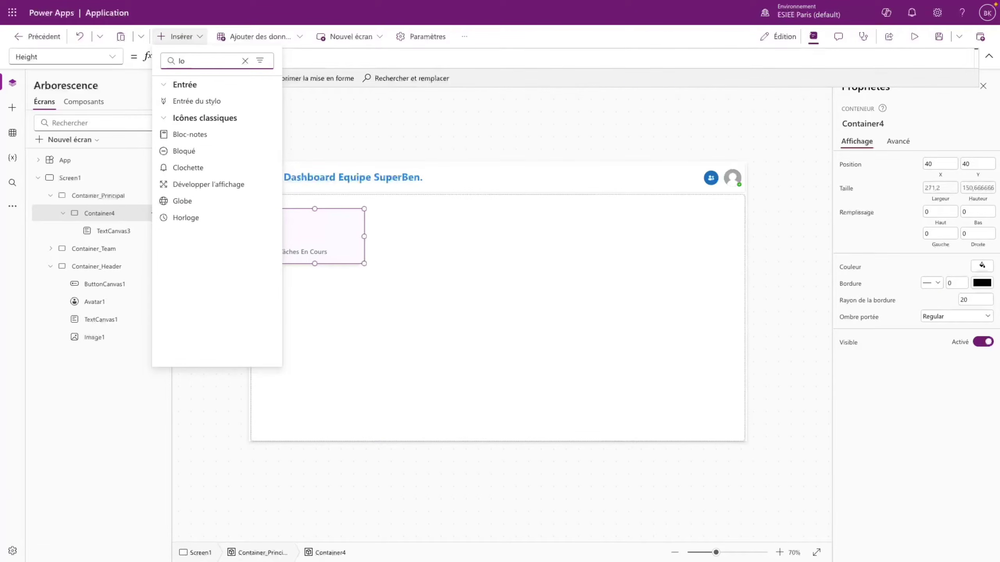
key("BackSpace")
key("BackSpace")
type("ic")
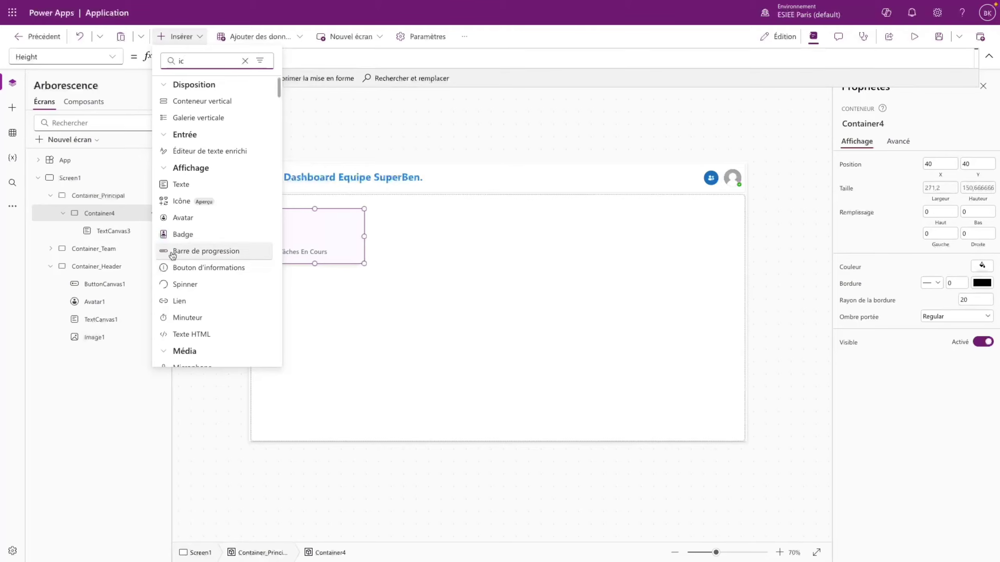
left_click(180, 201)
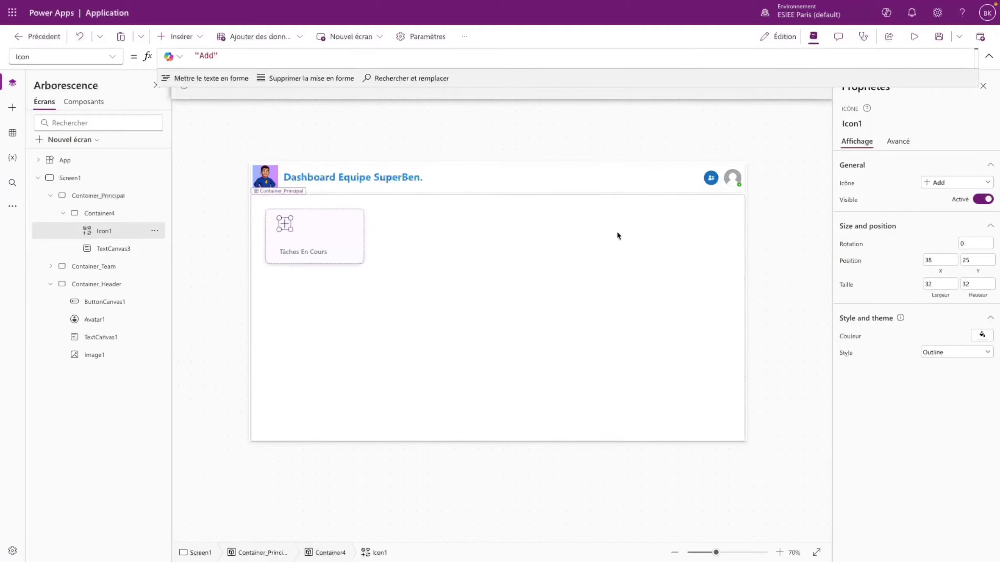
left_click(952, 182)
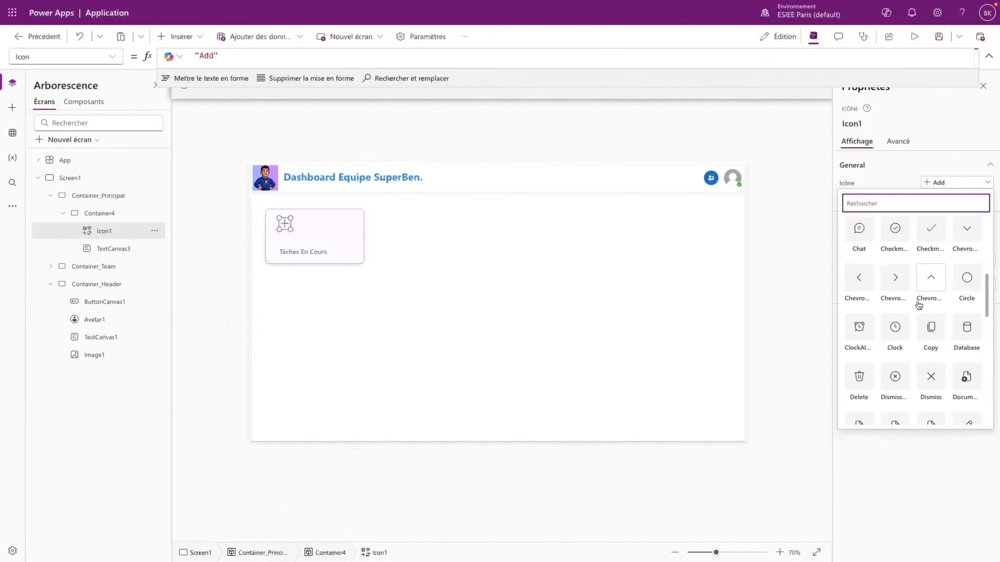
left_click(897, 324)
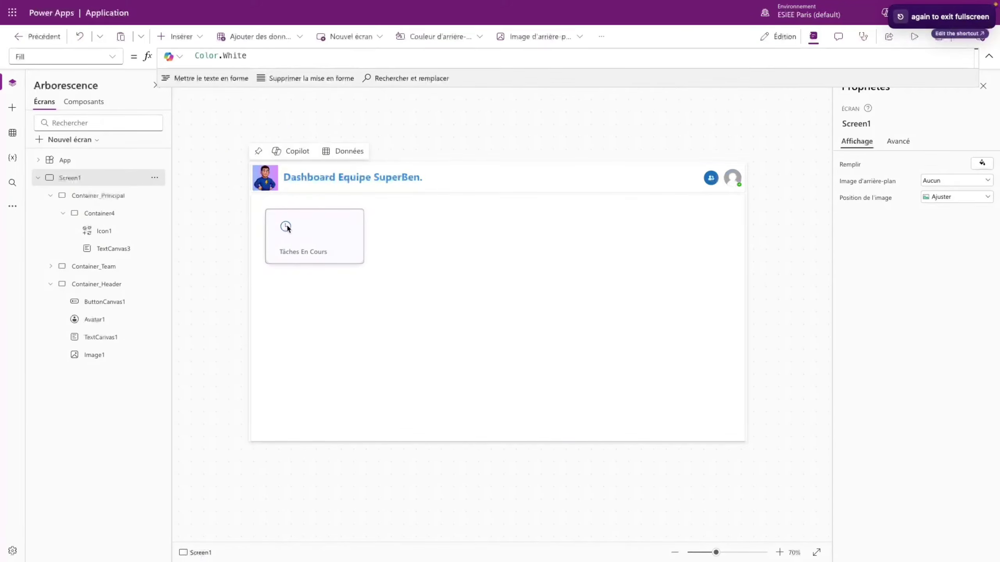
- Colour the clock icon purple
left_click(286, 224)
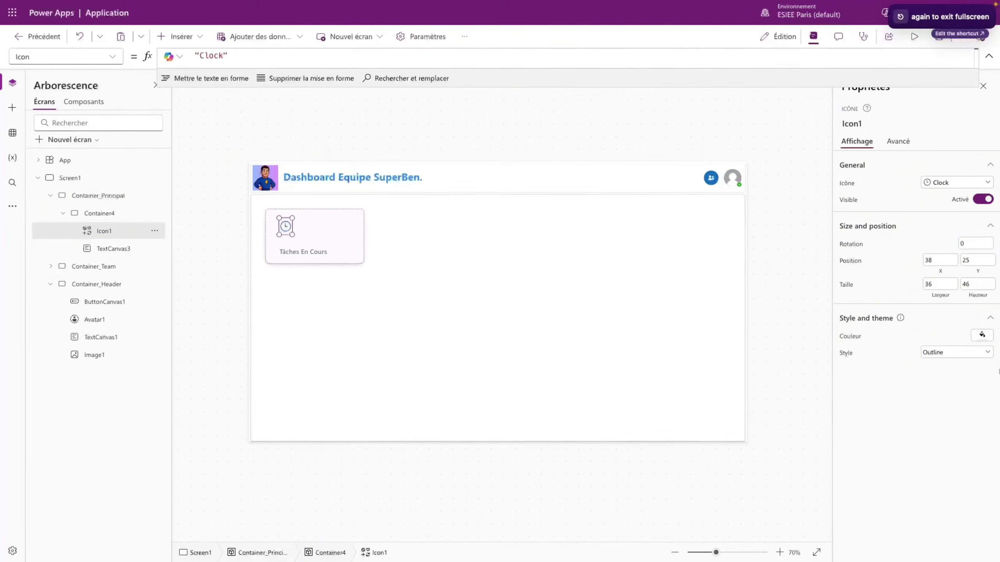
left_click(981, 335)
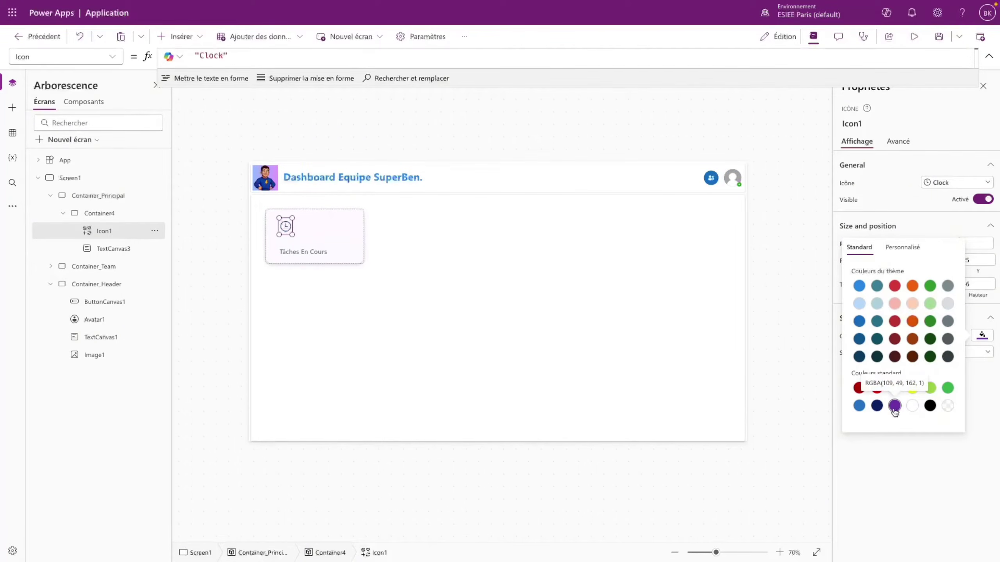
left_click(948, 445)
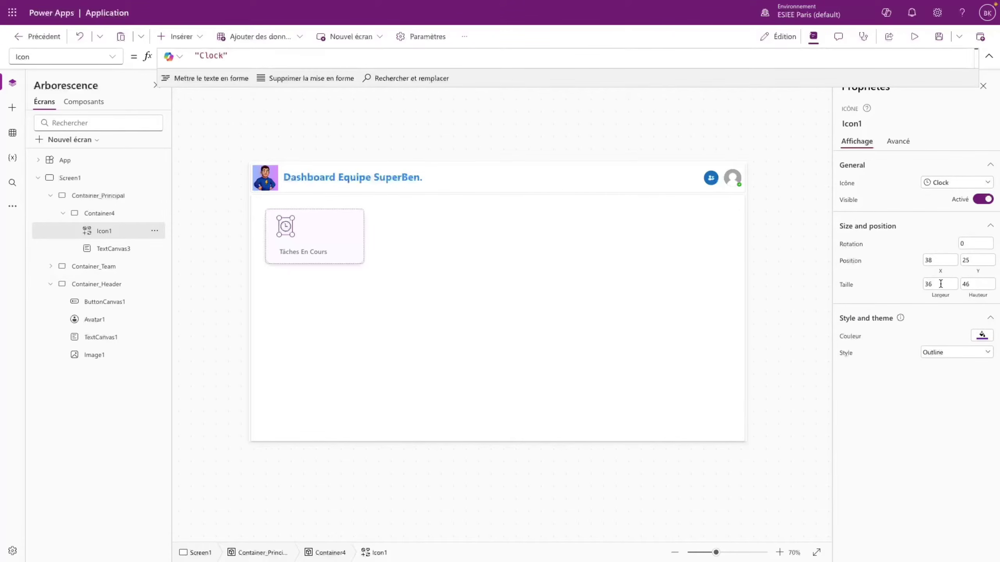
- Resize the clock icon to 50 × 50 and nudge it up and left
type("500")
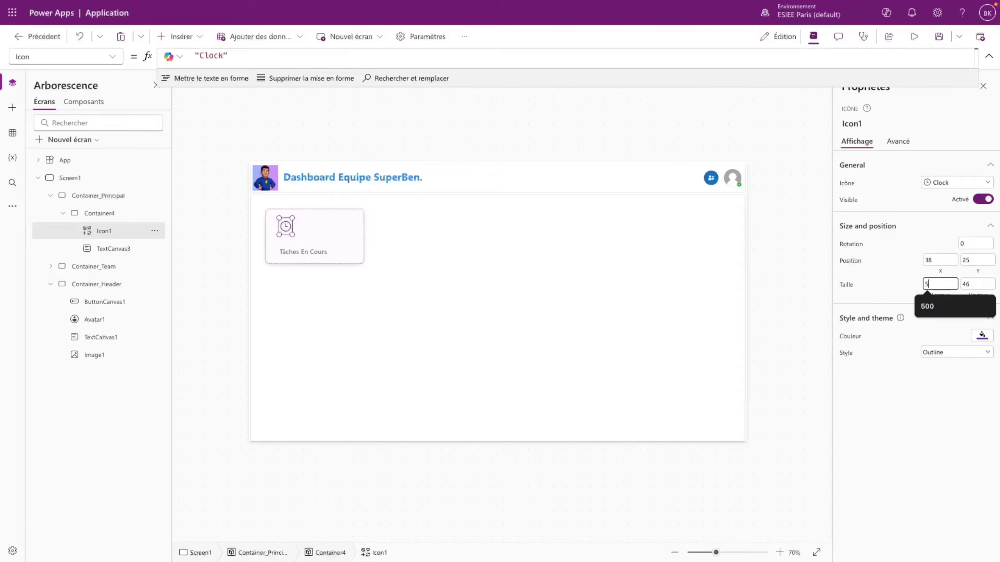
key("BackSpace")
key("BackSpace")
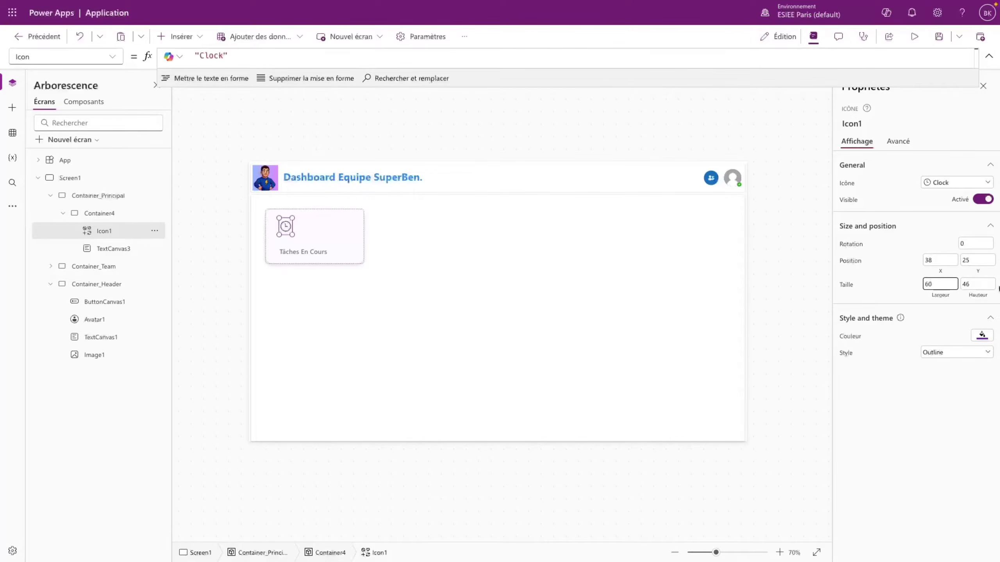
left_click(961, 286)
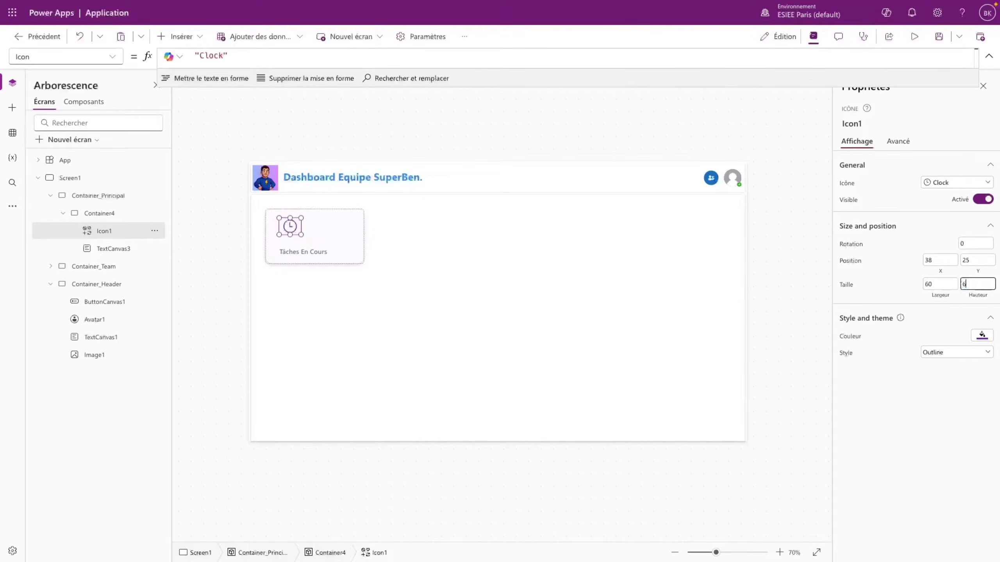
left_click(961, 389)
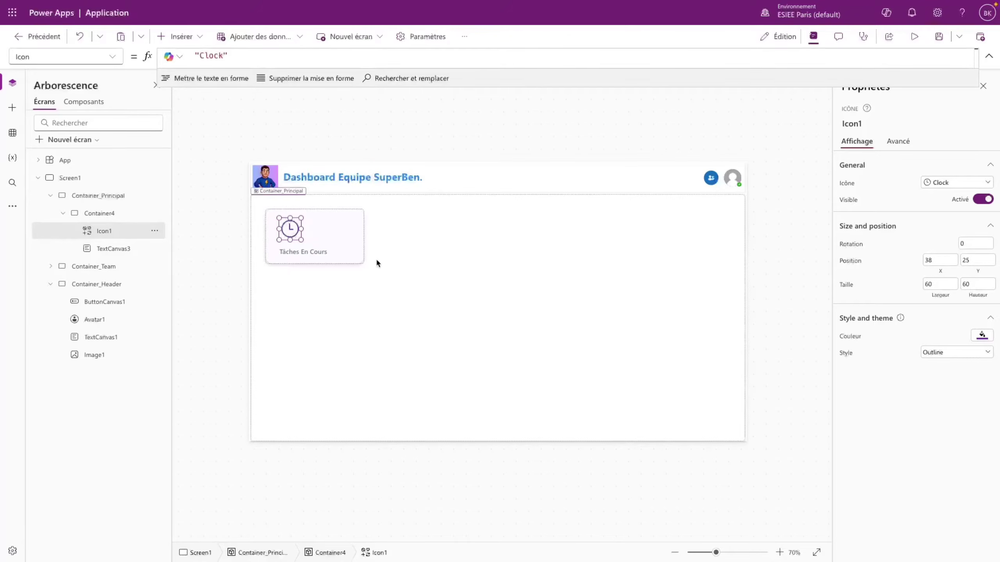
left_click_drag(291, 228, 288, 225)
left_click(937, 284)
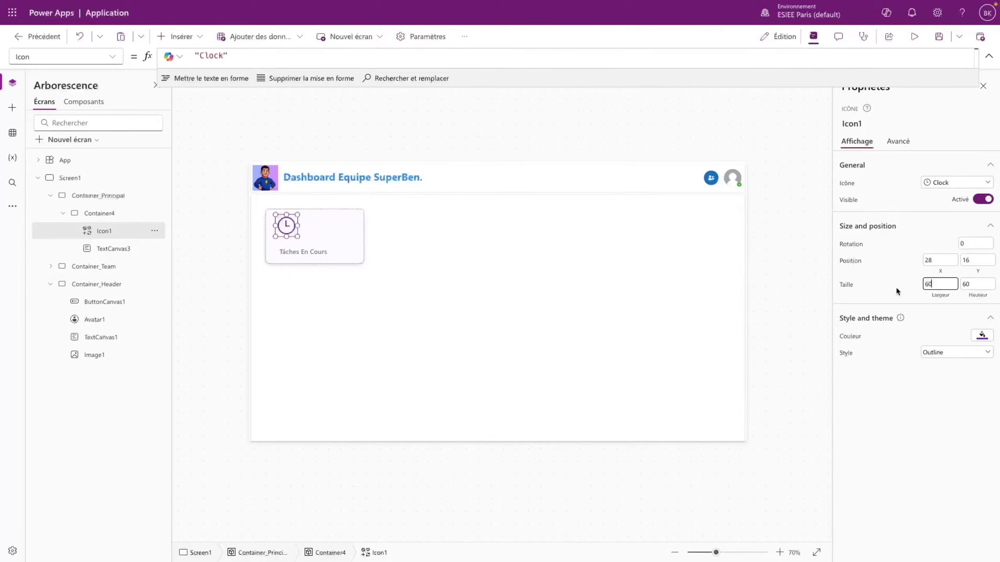
key("BackSpace")
key("BackSpace")
type("500")
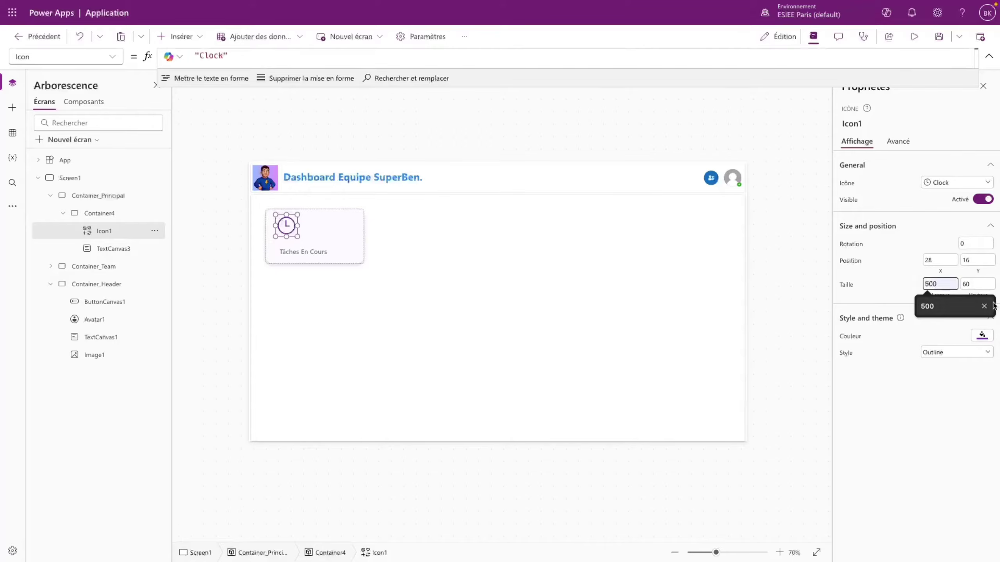
key("Tab")
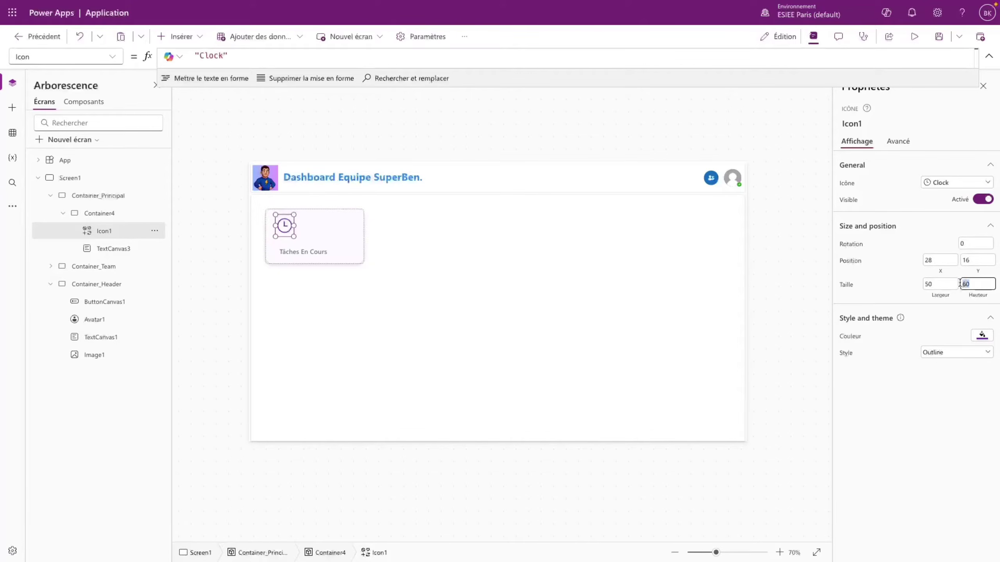
type("50")
- Set the clock icon's X formula to Parent.Width/7, matching the label
left_click(283, 251)
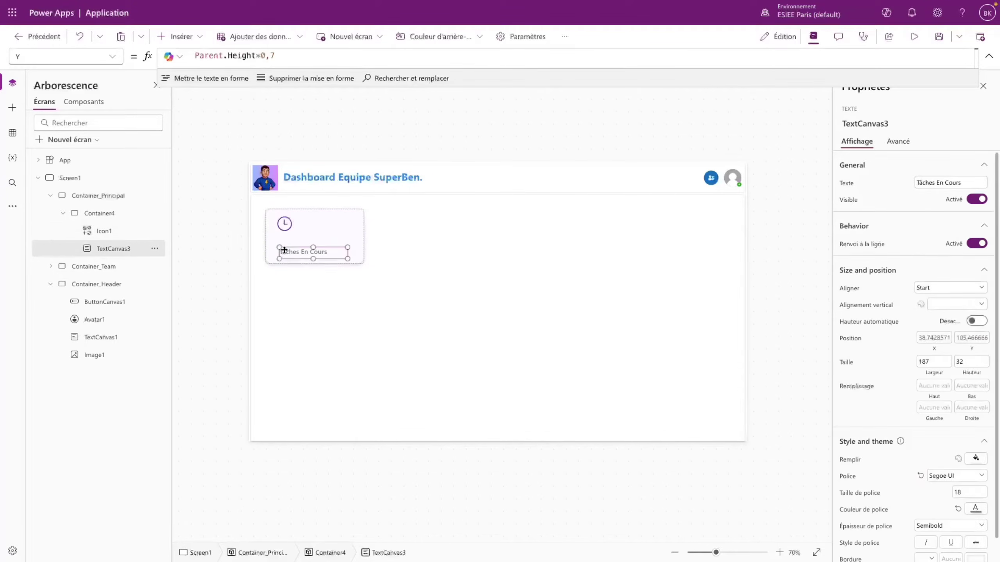
triple_click(212, 59)
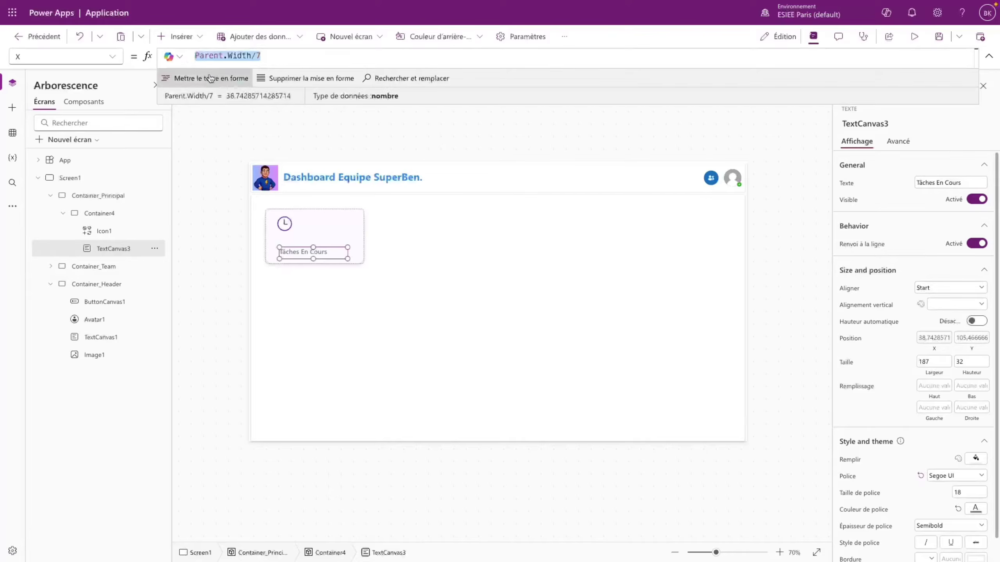
left_click(285, 224)
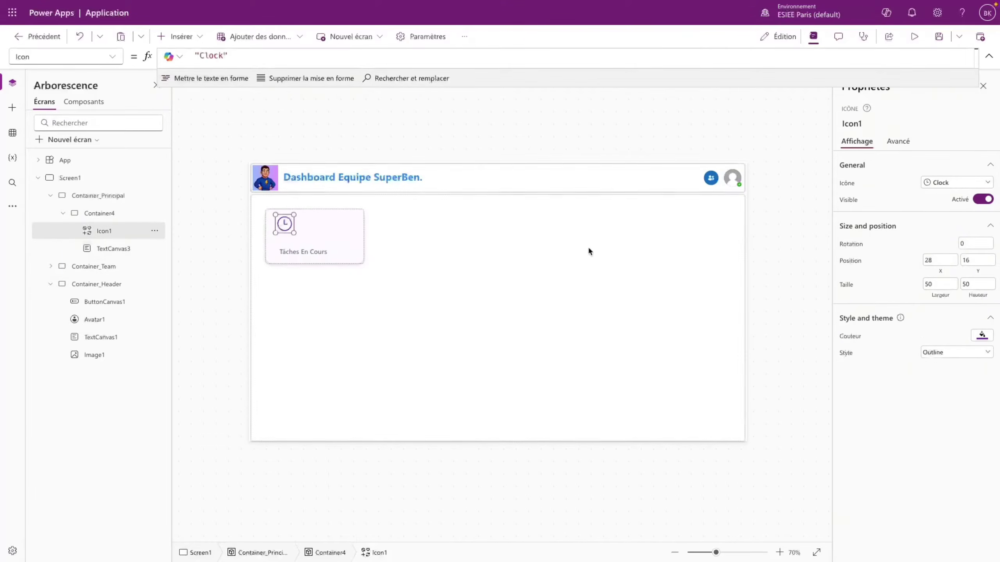
left_click(114, 57)
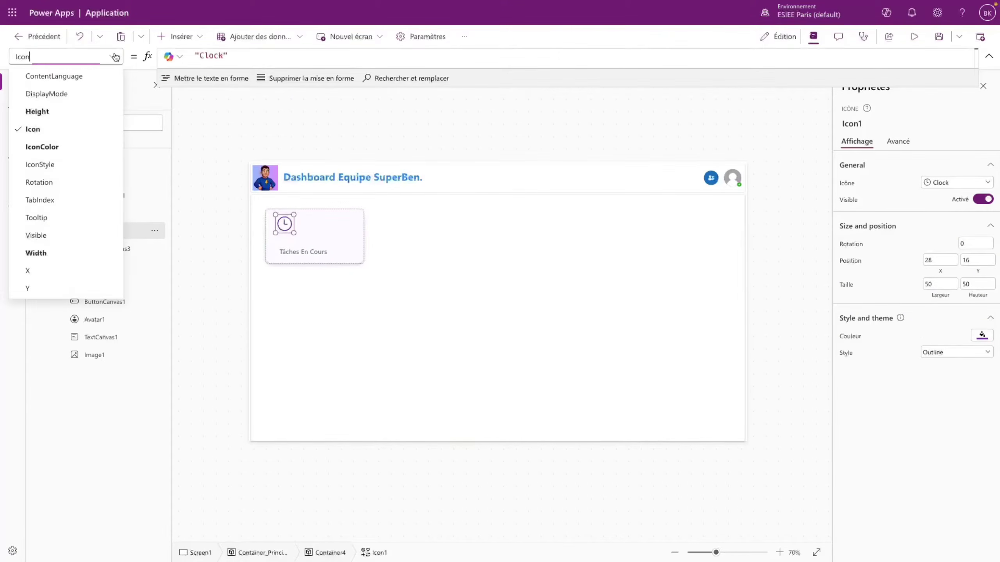
left_click(49, 273)
left_click(263, 57)
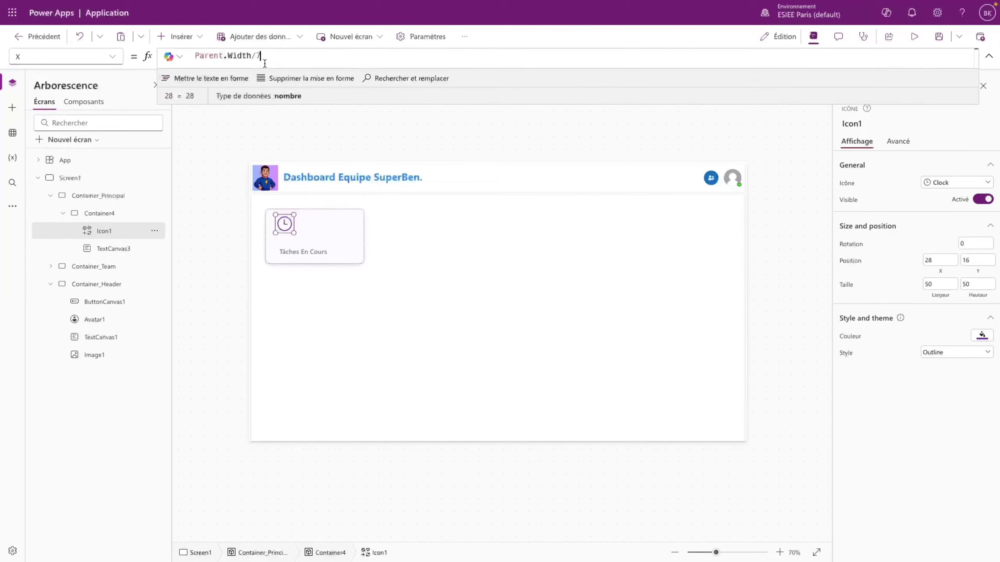
left_click(114, 57)
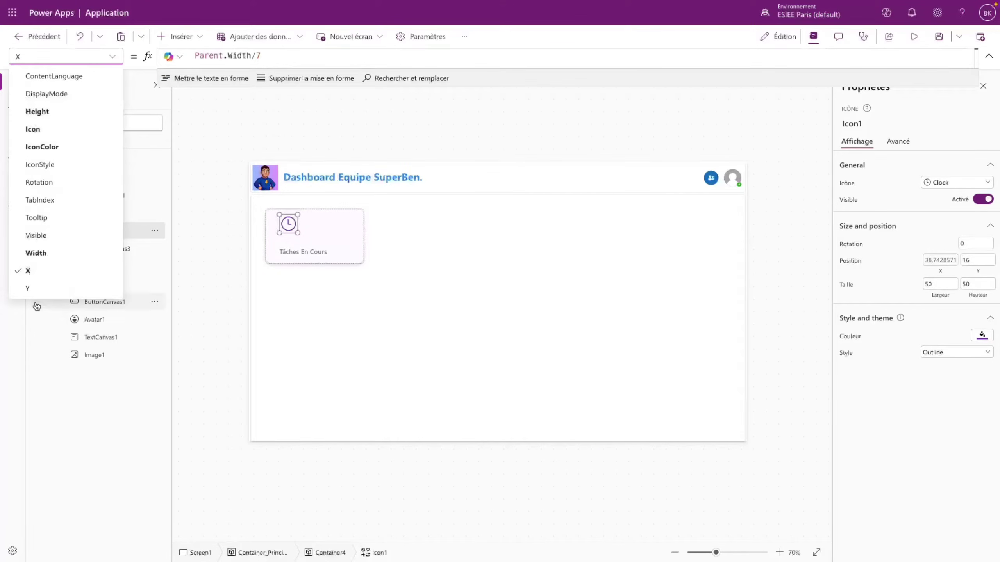
- Set the clock icon's Y formula to Parent.Height/6
left_click(28, 288)
left_click(208, 56)
type("Parent")
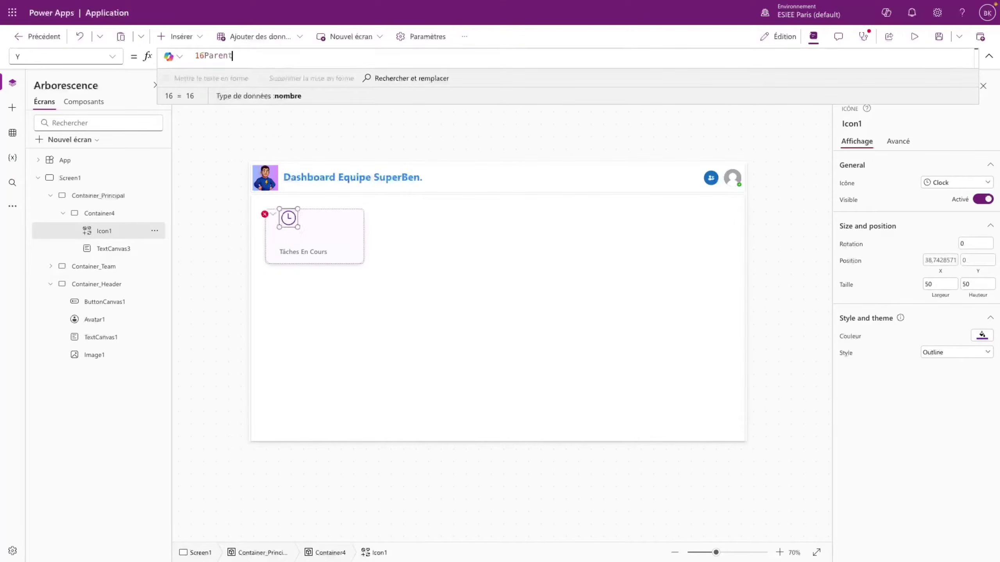
type(".H")
key("BackSpace")
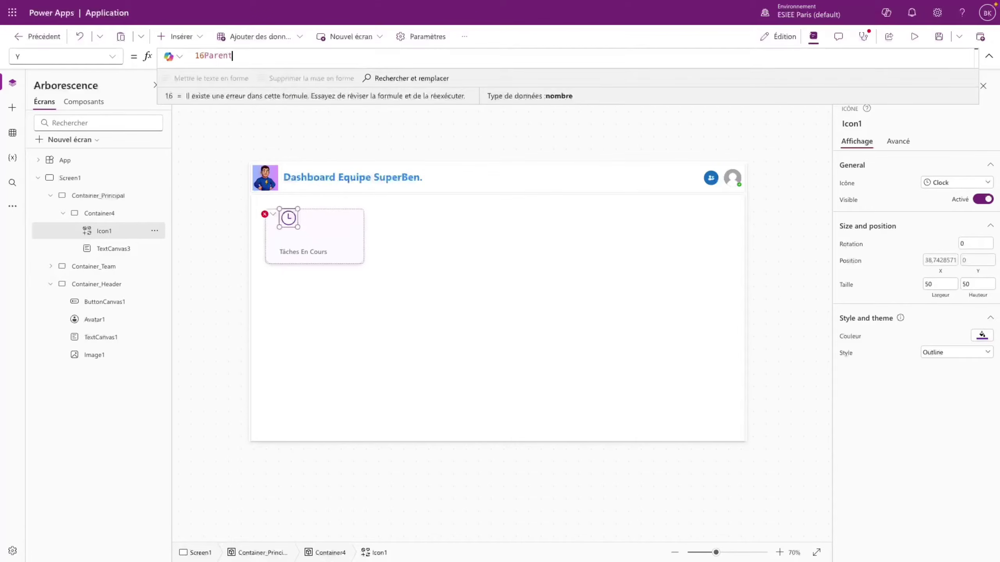
key("BackSpace")
key("BackSpace")
key("BackSpace")
key("BackSpace")
key("BackSpace")
key("BackSpace")
key("BackSpace")
key("BackSpace")
type("Parent.Height/6")
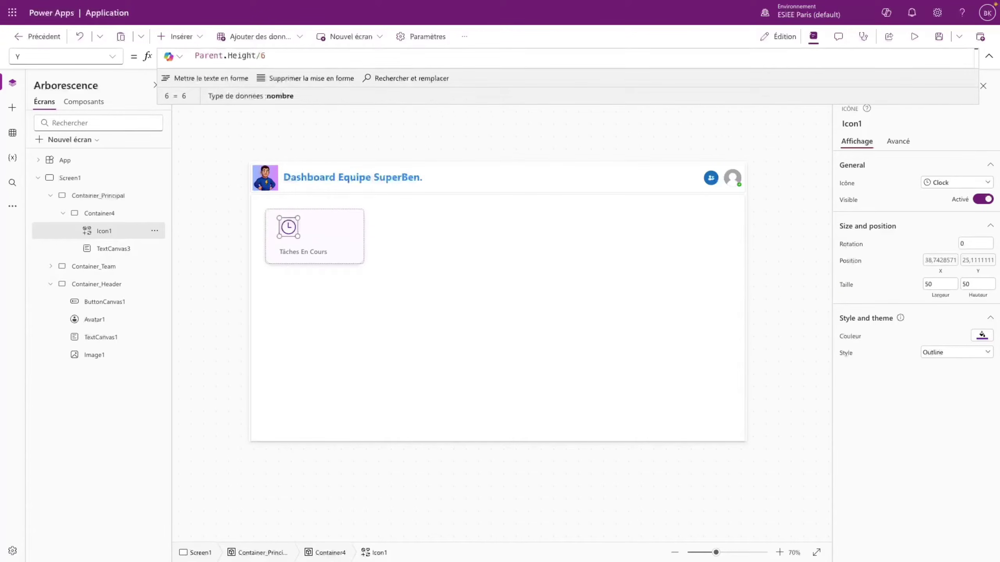
left_click(314, 235)
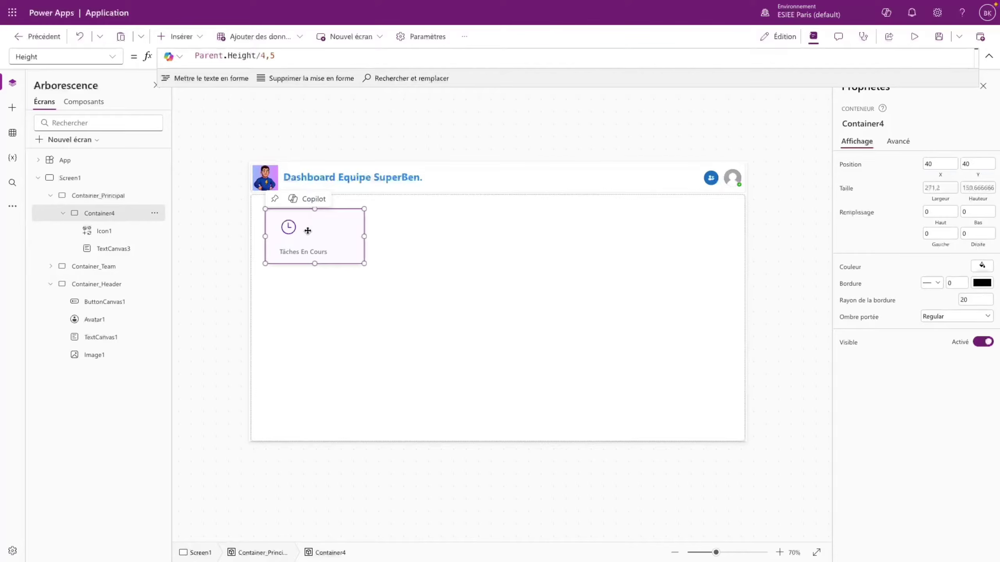
- Add a circle shape to the card beside the clock icon
left_click(290, 232)
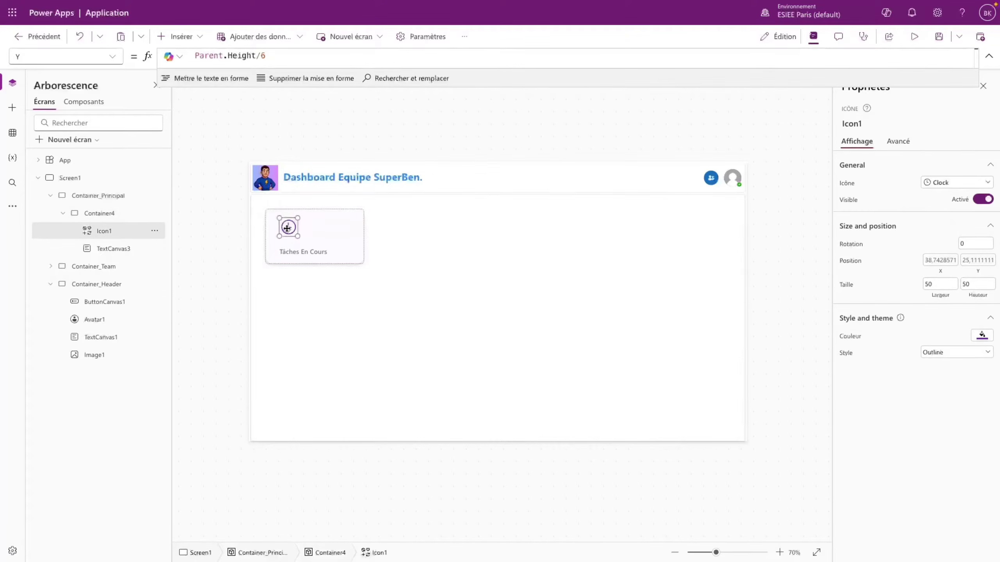
left_click(177, 36)
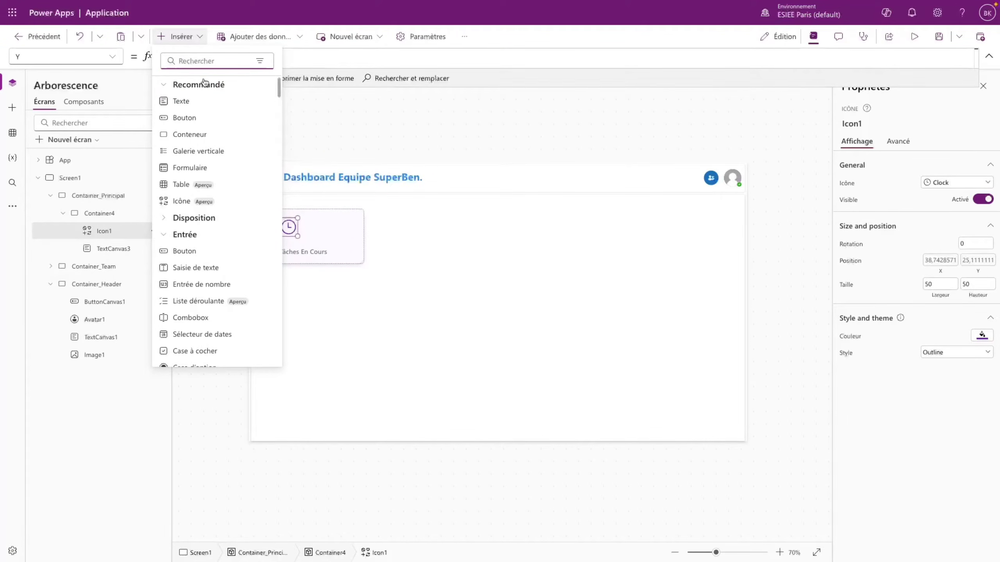
scroll(193, 303, "down", 10)
left_click(193, 303)
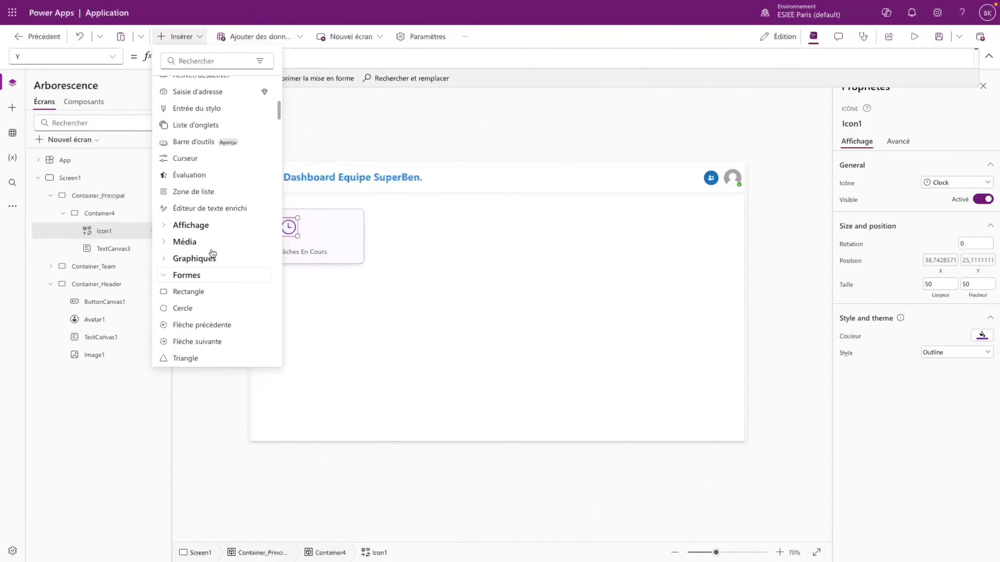
scroll(193, 303, "down", 2)
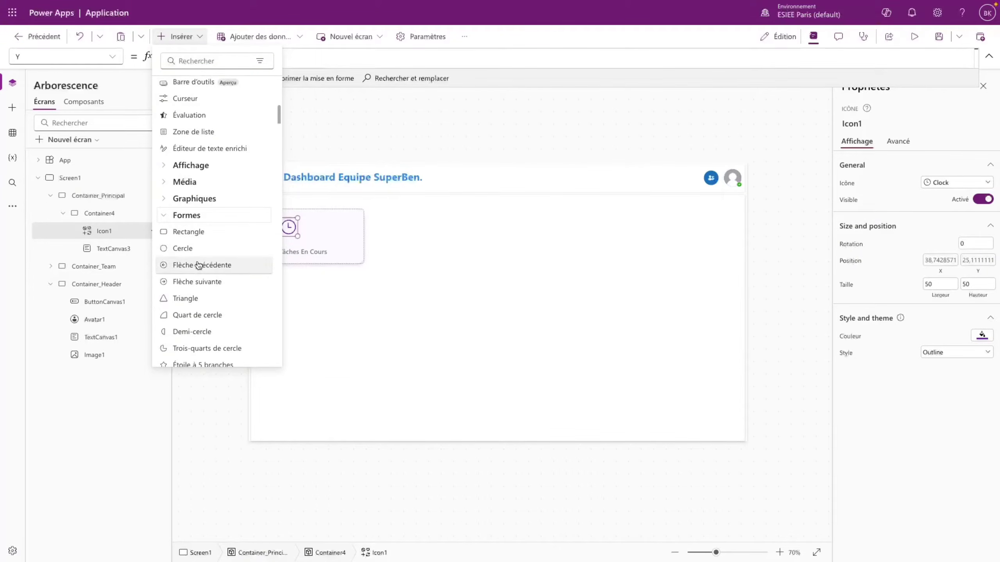
left_click(196, 246)
left_click_drag(301, 245, 323, 234)
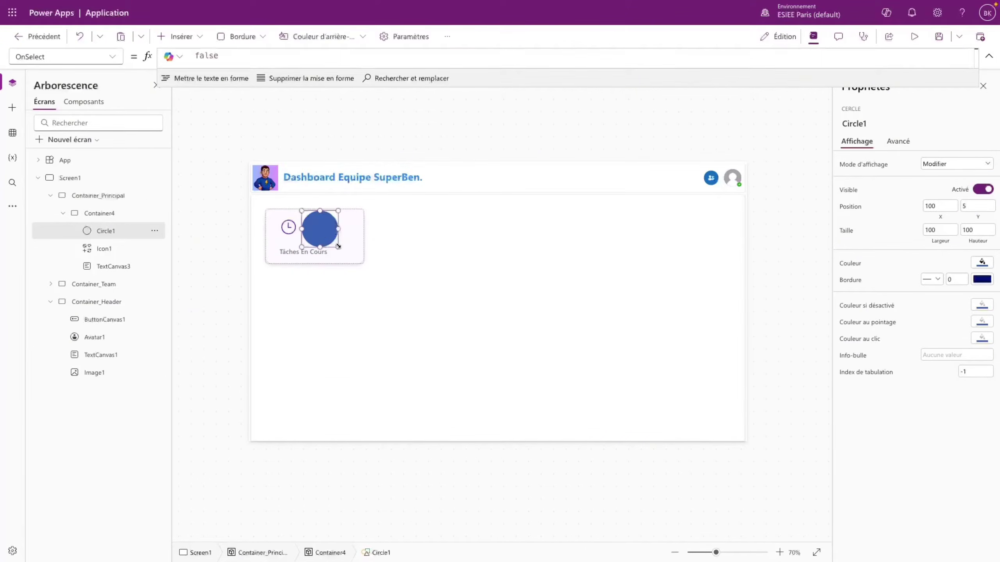
left_click(285, 230)
left_click(313, 233)
- Size the circle 60 × 60 over the clock icon and set it to view-only display mode
left_click(941, 230)
type("50")
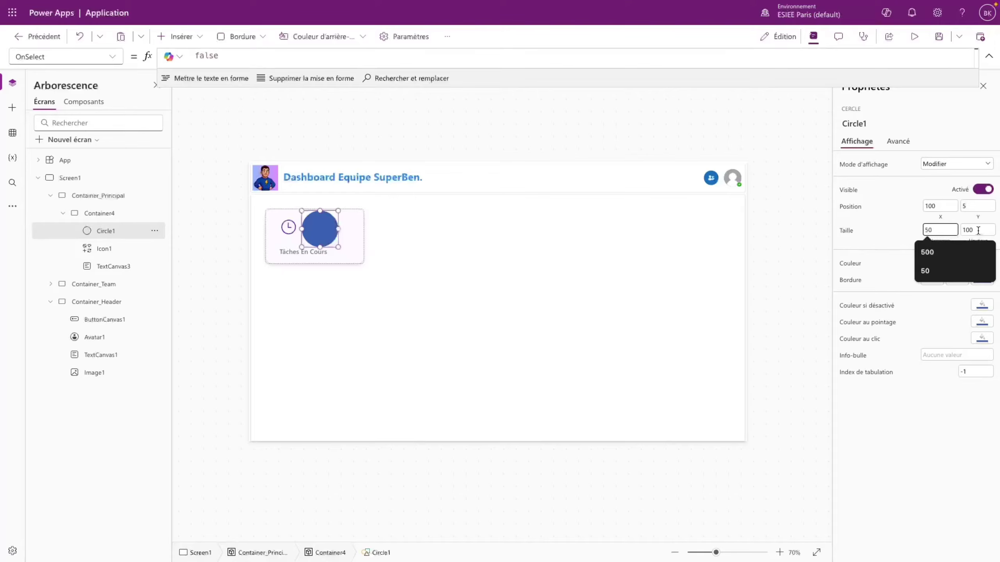
left_click(978, 230)
type("50")
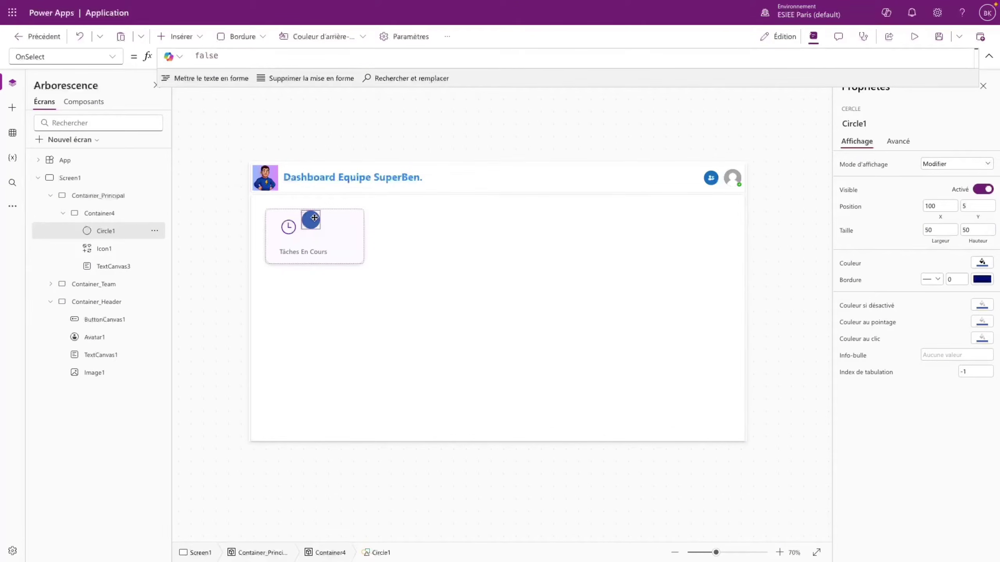
left_click_drag(314, 218, 293, 225)
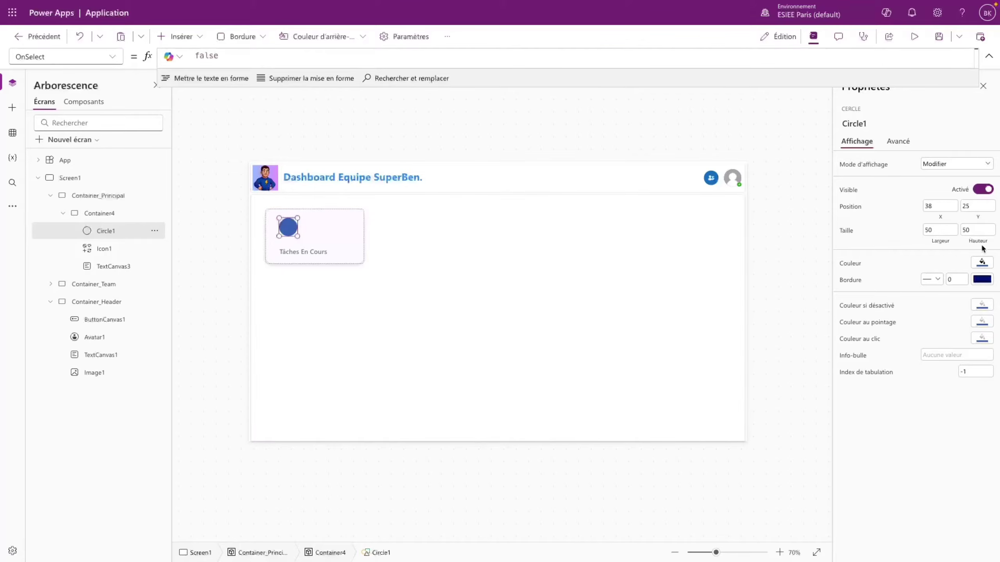
left_click(940, 230)
type("60")
key("Tab")
type("60")
left_click(936, 503)
left_click(937, 166)
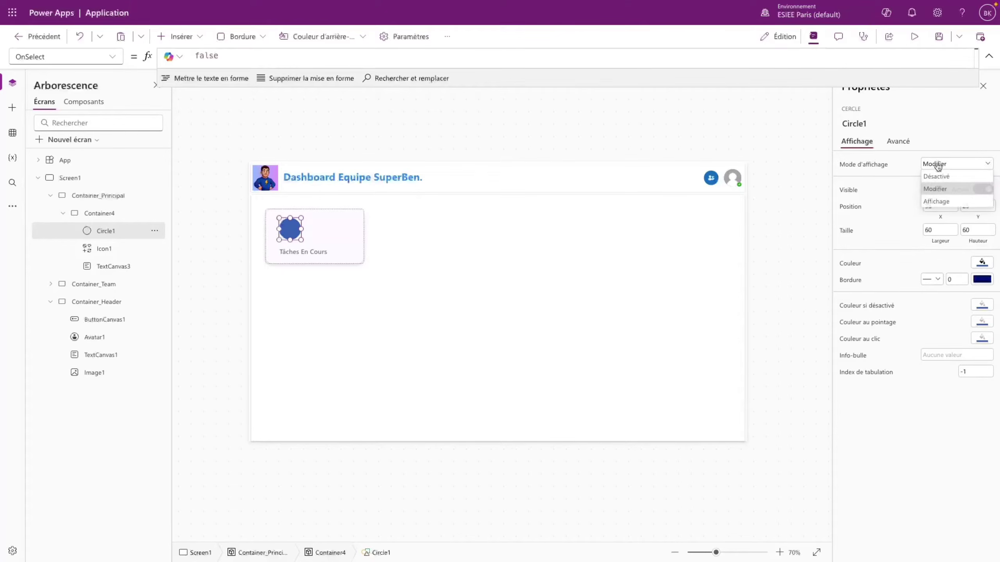
left_click(940, 202)
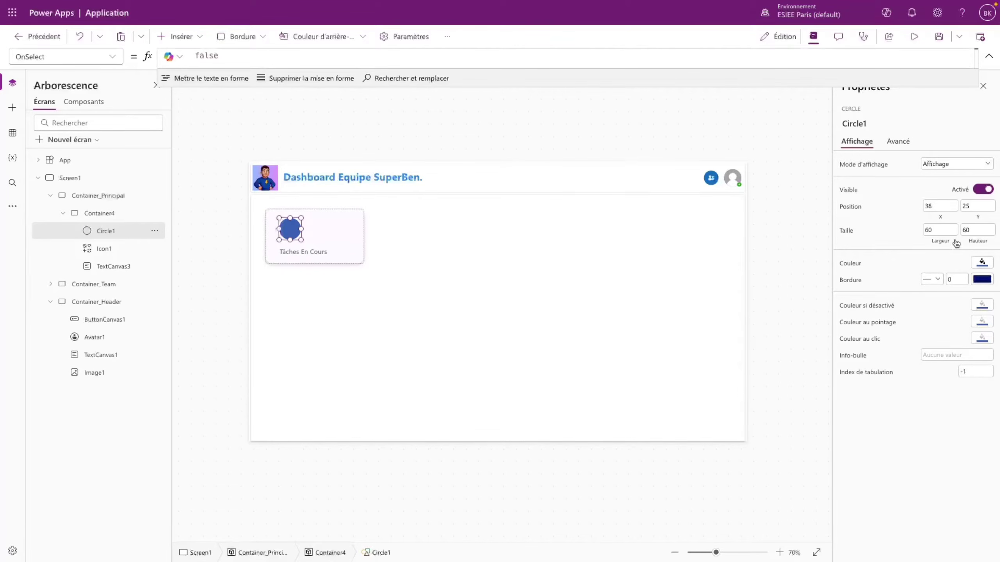
- Fill the circle light purple C1A0DB and bring the clock icon in front of it
left_click(982, 263)
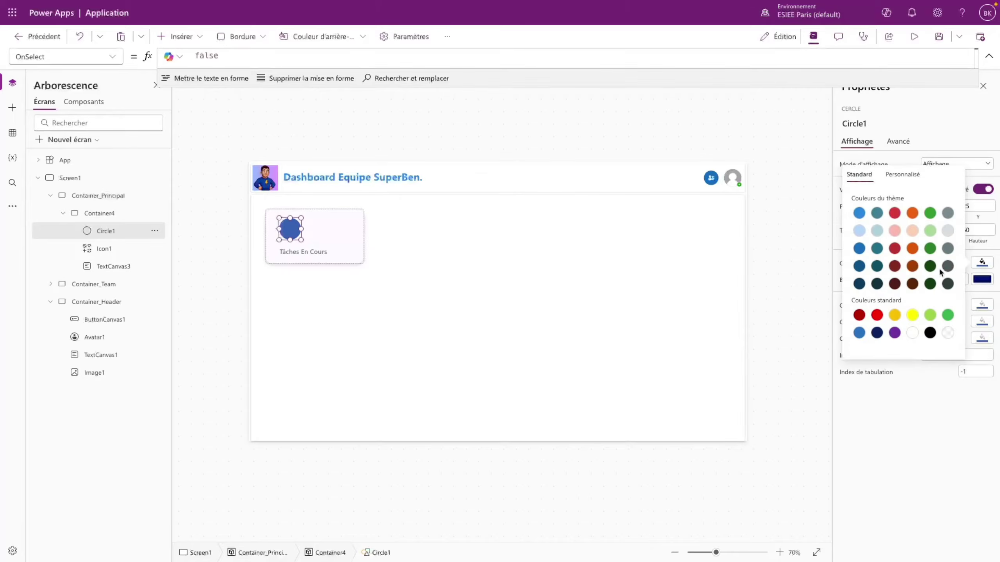
left_click(895, 333)
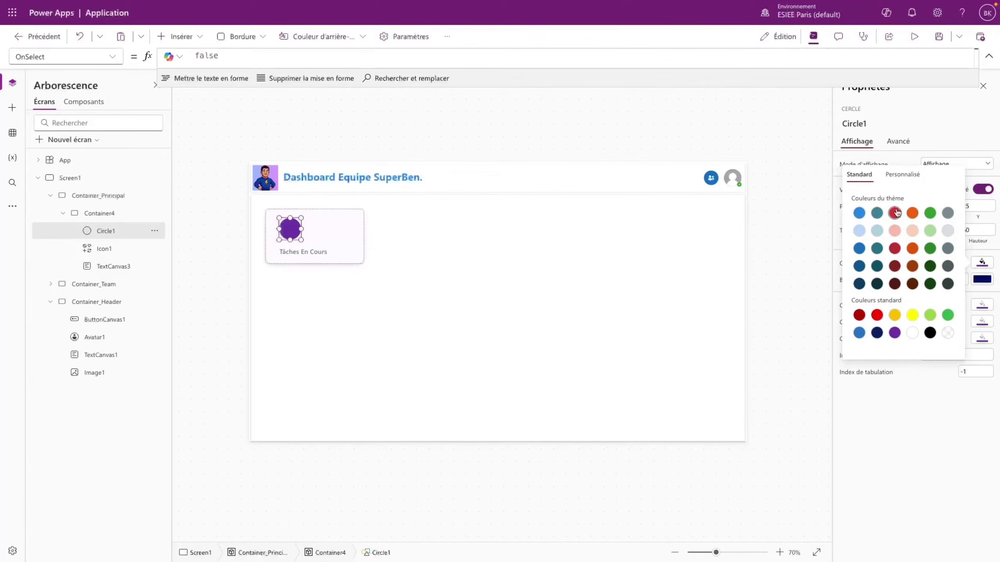
left_click(903, 175)
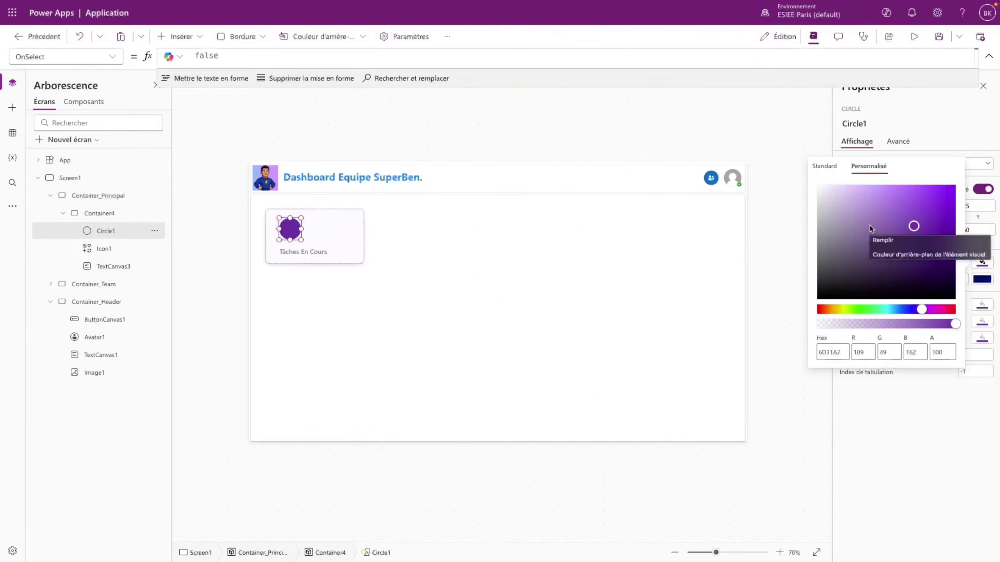
left_click(862, 201)
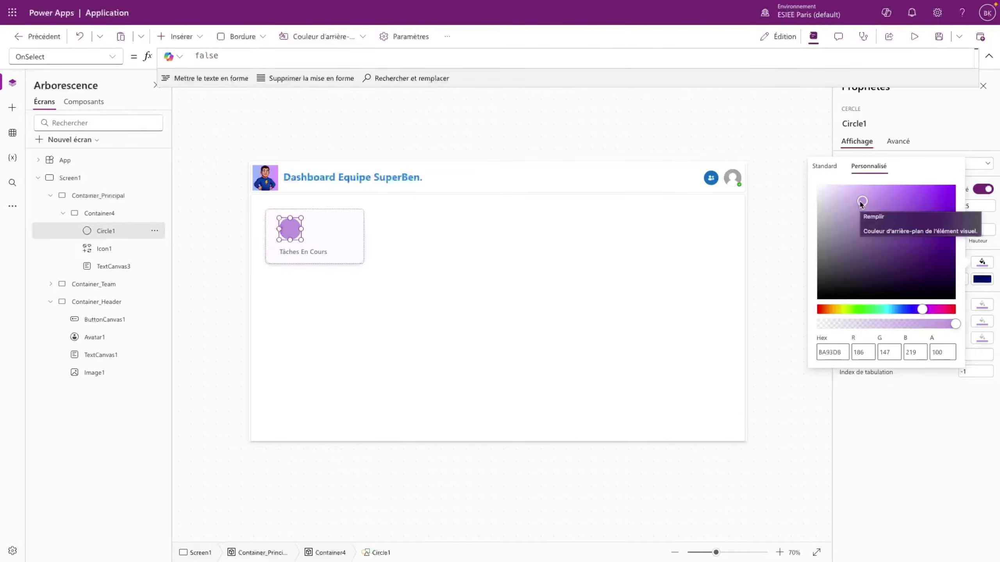
left_click_drag(860, 203, 855, 202)
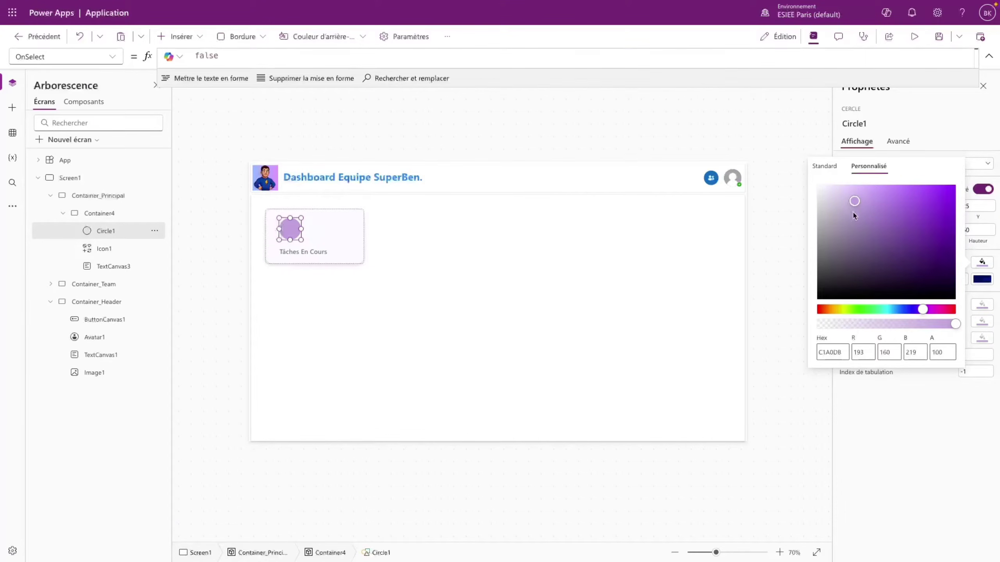
left_click(931, 470)
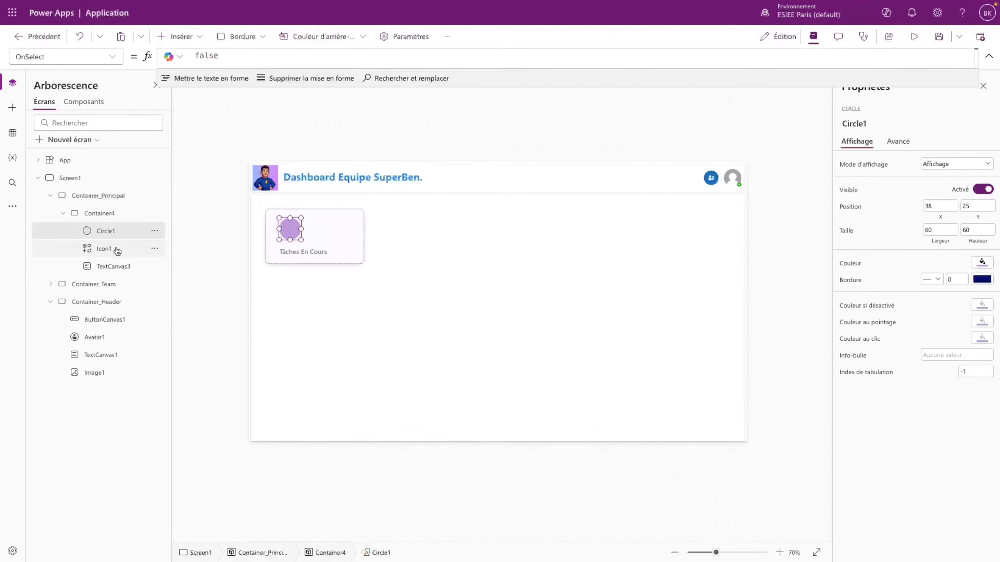
left_click_drag(117, 250, 113, 225)
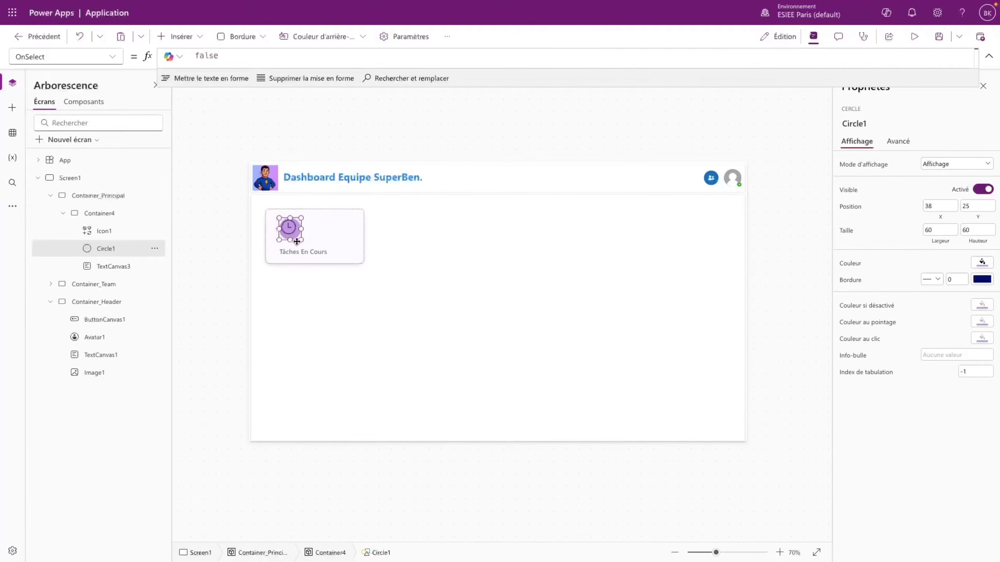
- Set the circle's Y formula to Parent.Height/7,5
left_click(118, 232)
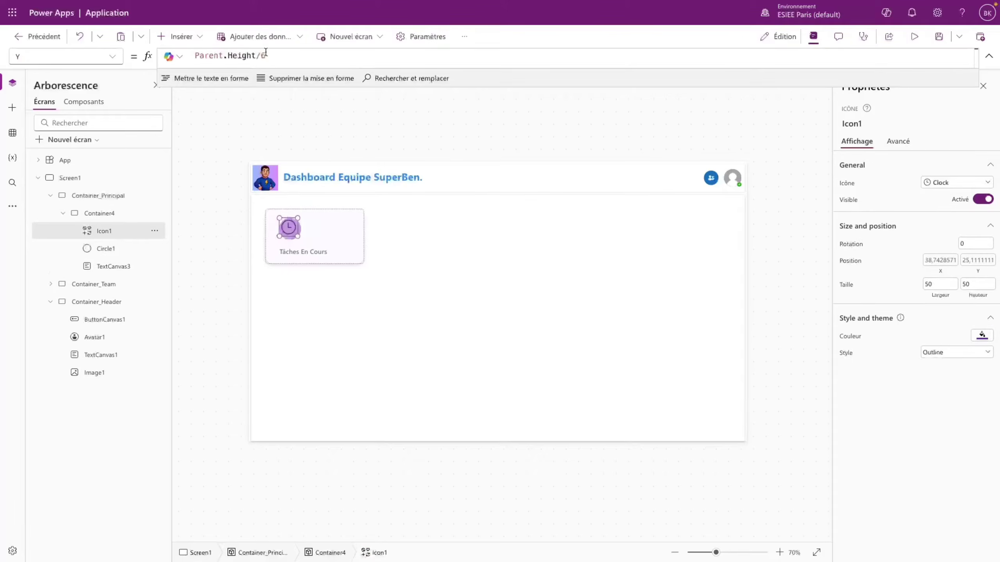
left_click(273, 56)
left_click_drag(274, 57, 186, 57)
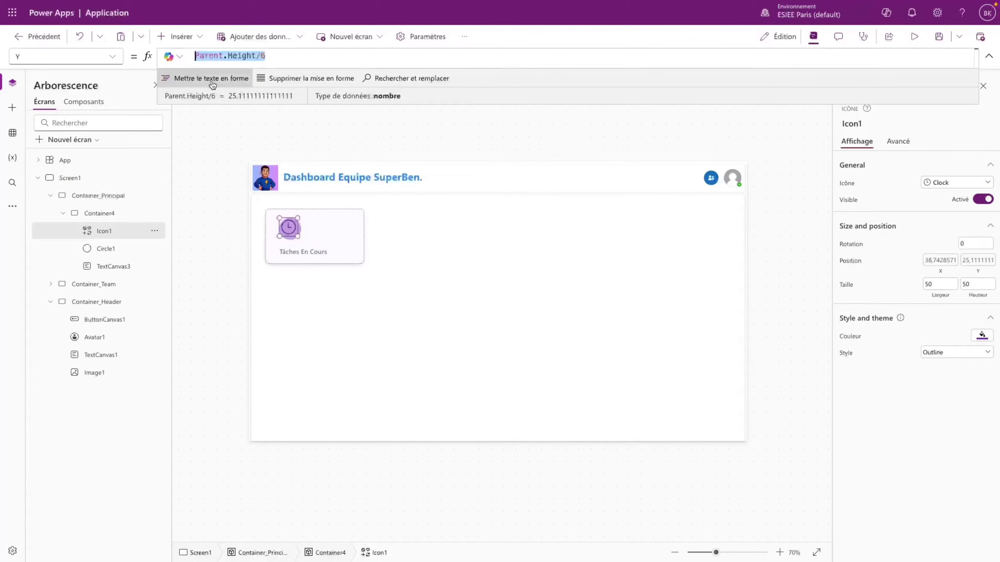
left_click(117, 250)
left_click(117, 56)
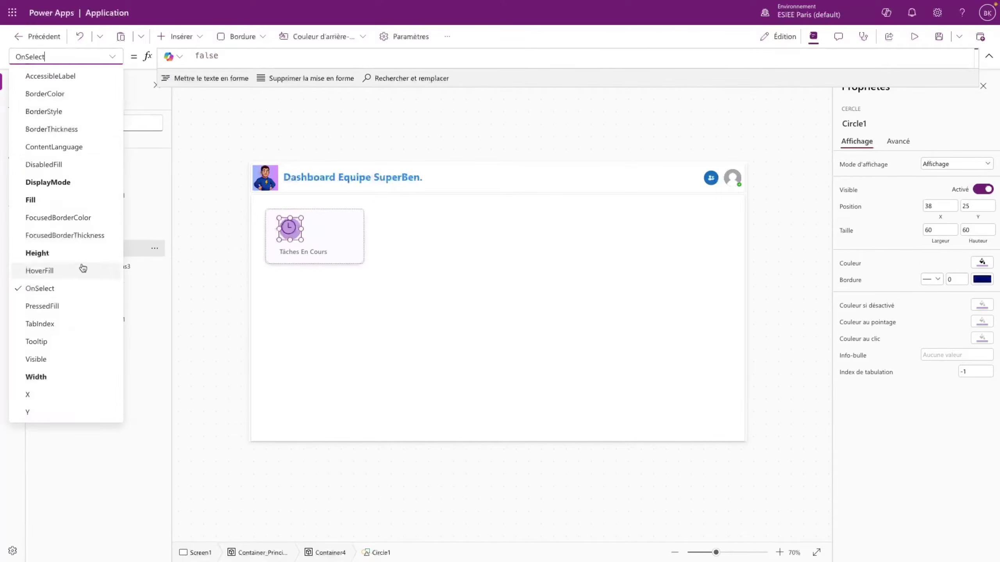
left_click(27, 412)
left_click(209, 61)
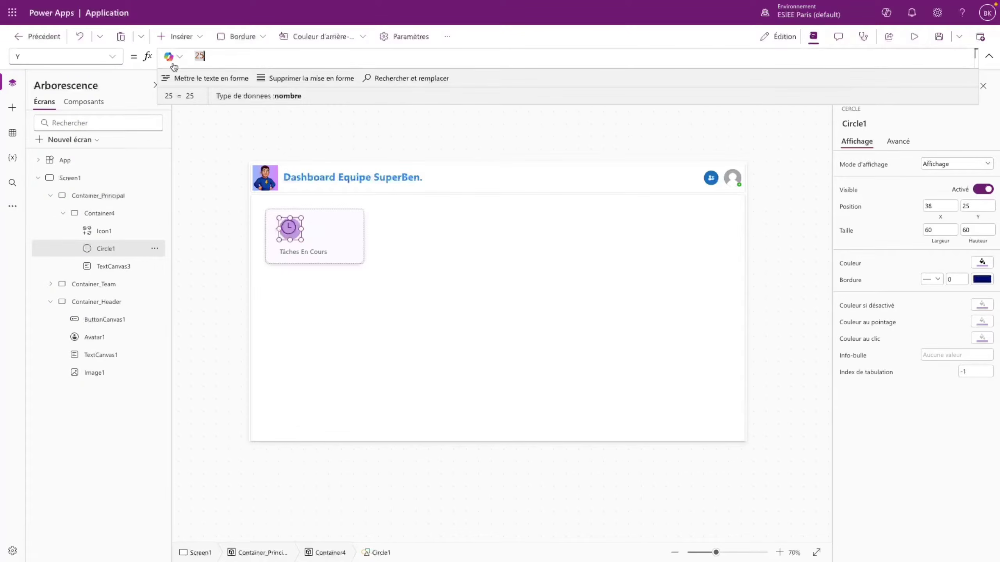
type("Parent.Height/6")
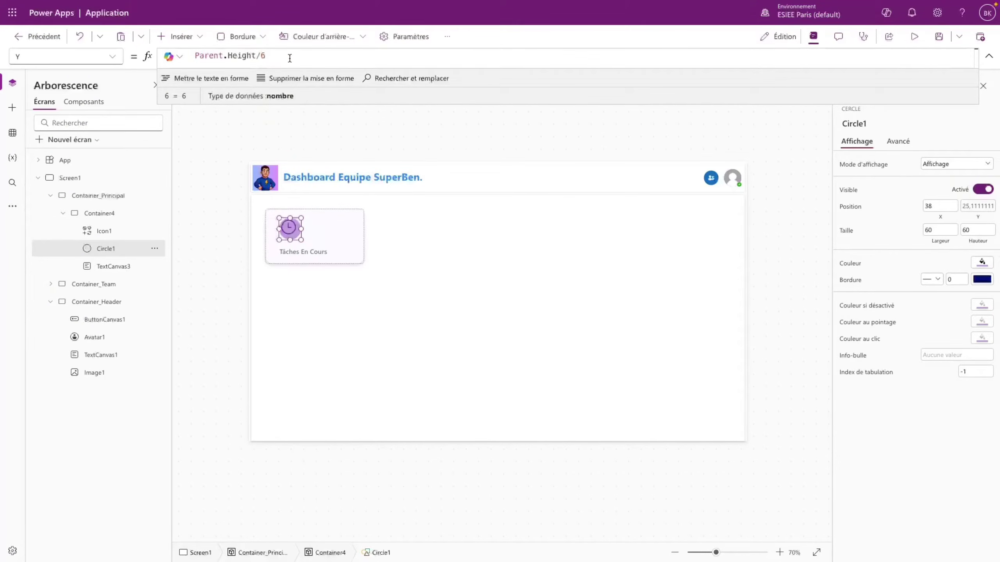
key("BackSpace")
type("5")
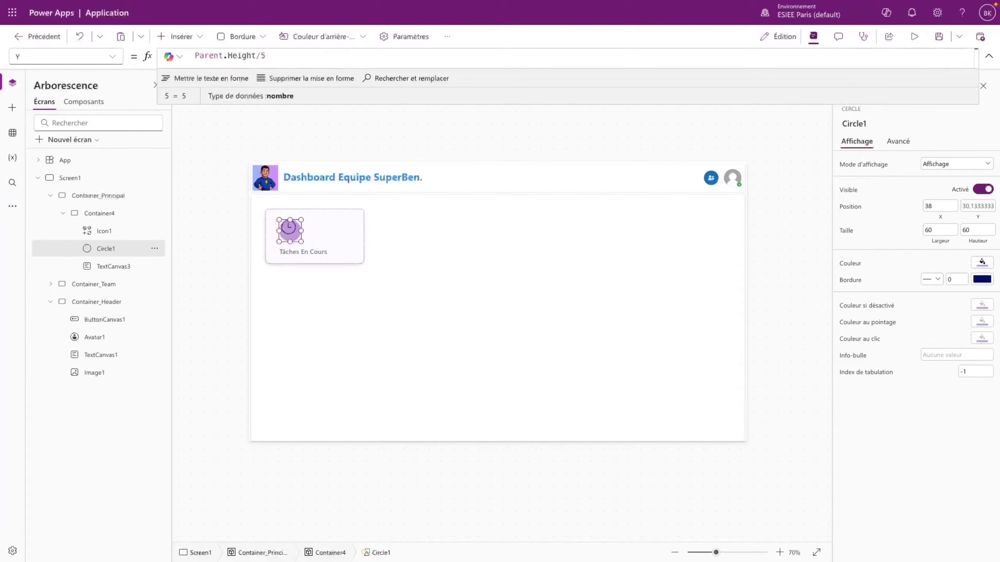
type("4")
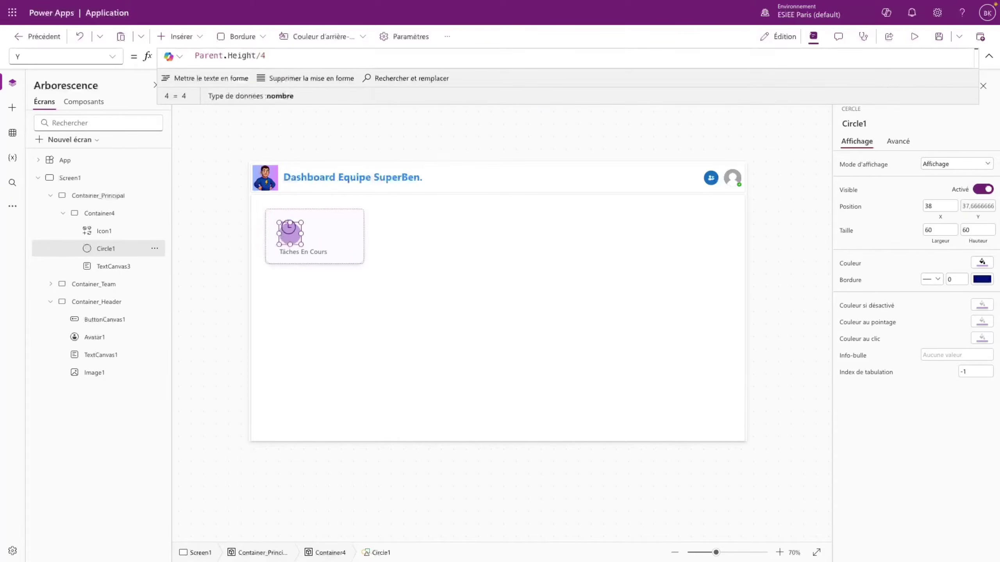
key("BackSpace")
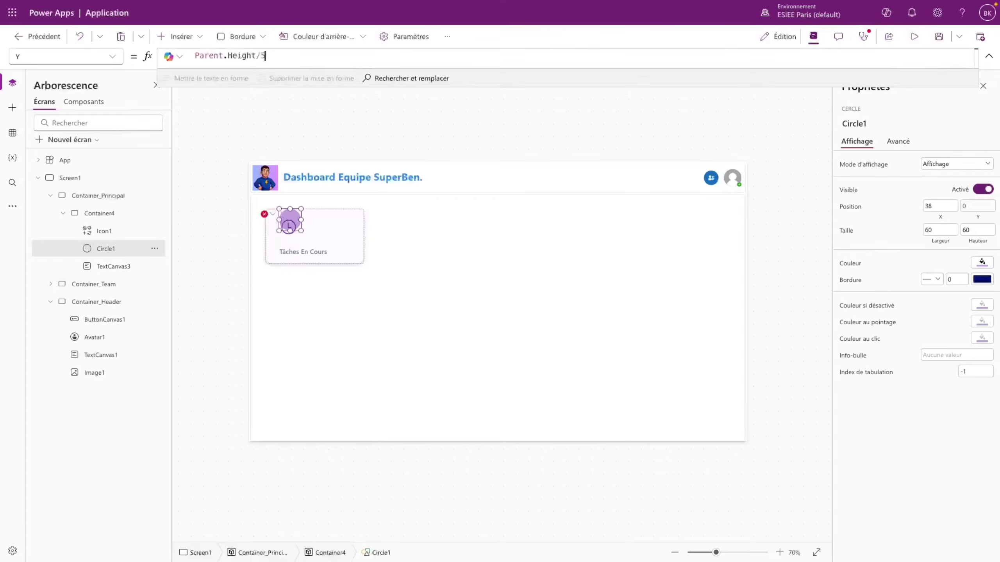
type("5")
key("BackSpace")
type("7")
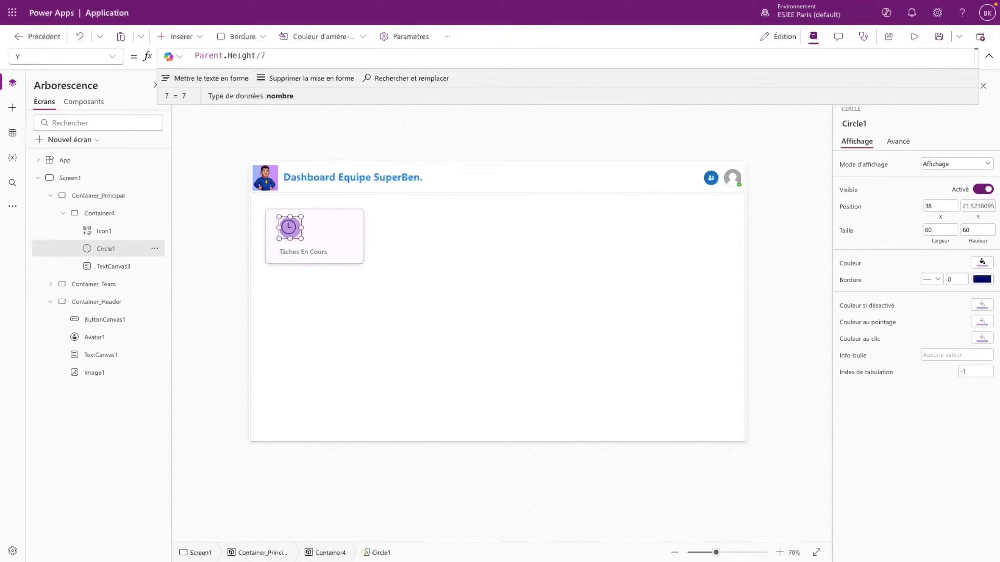
key("BackSpace")
key("BackSpace")
type("7")
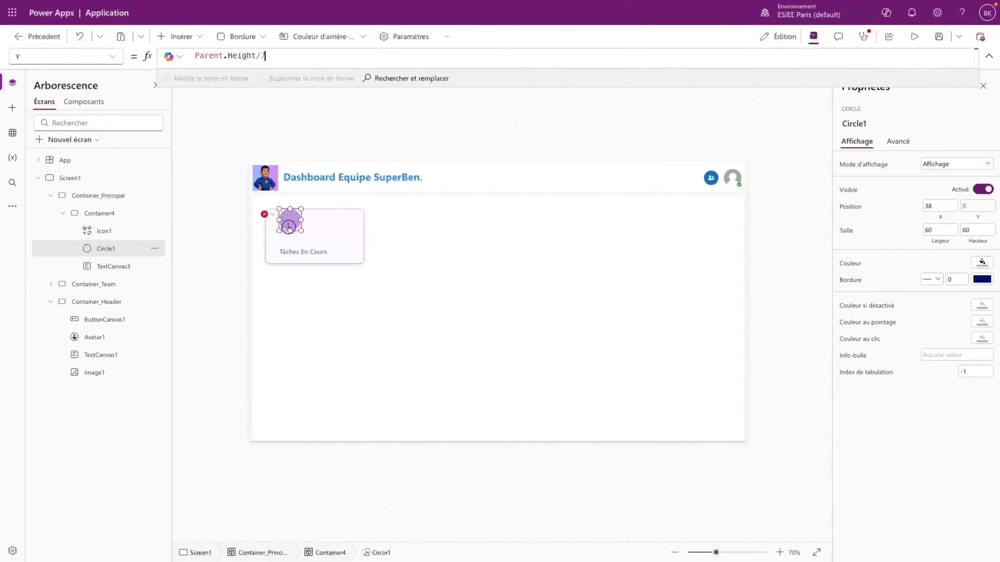
type(",5")
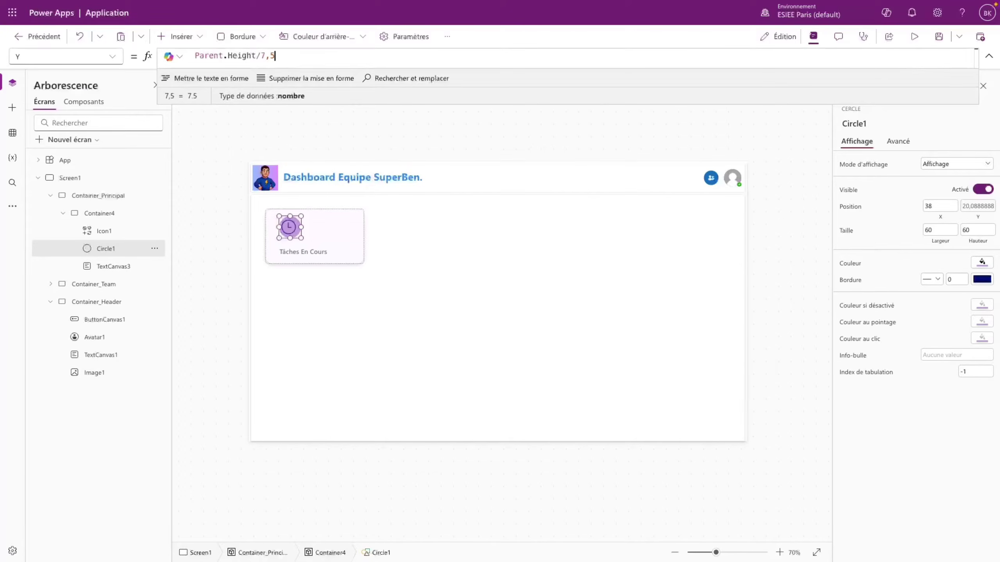
- Set the circle's X to 33 and the clock icon's X to 38
left_click(113, 57)
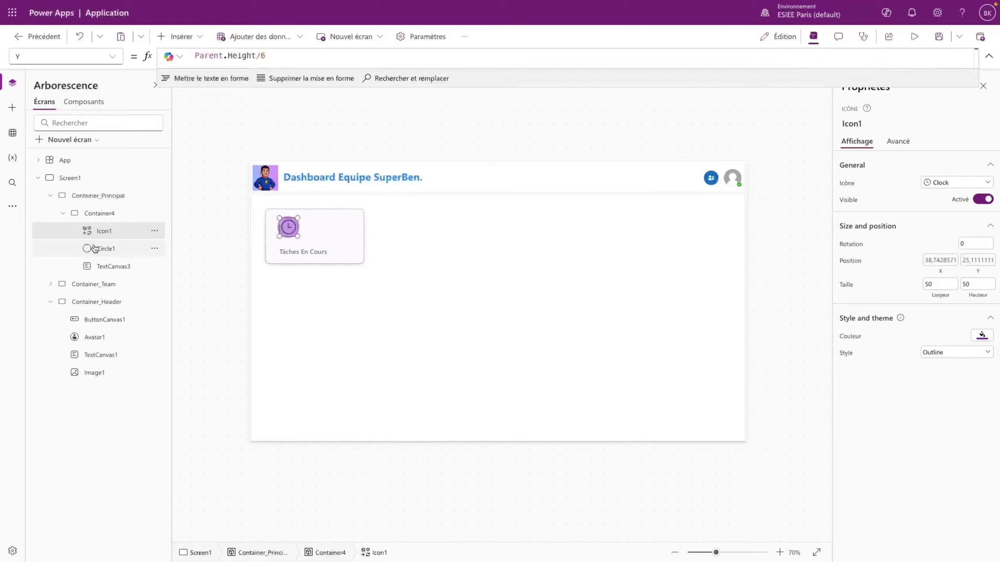
left_click(95, 248)
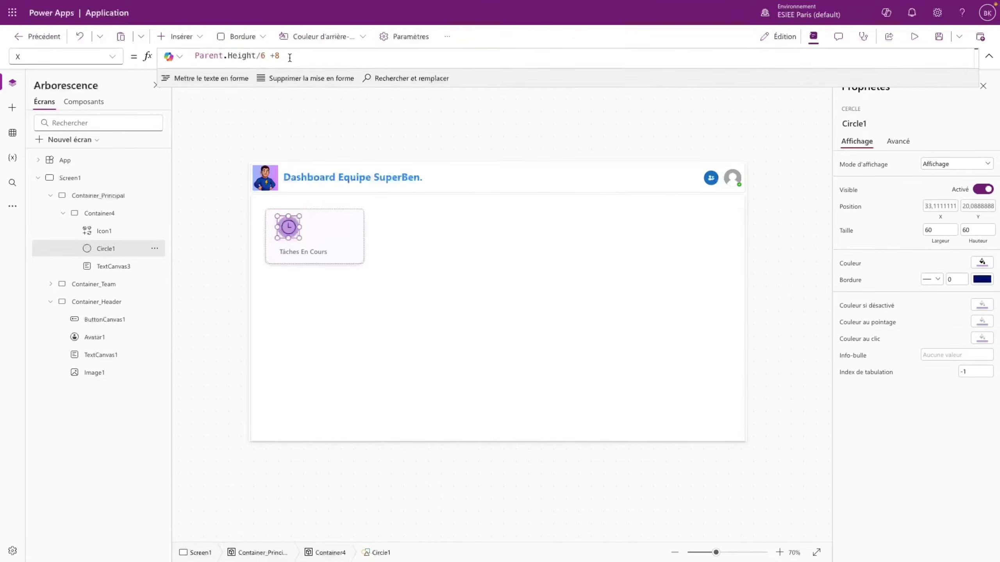
left_click_drag(289, 58, 150, 57)
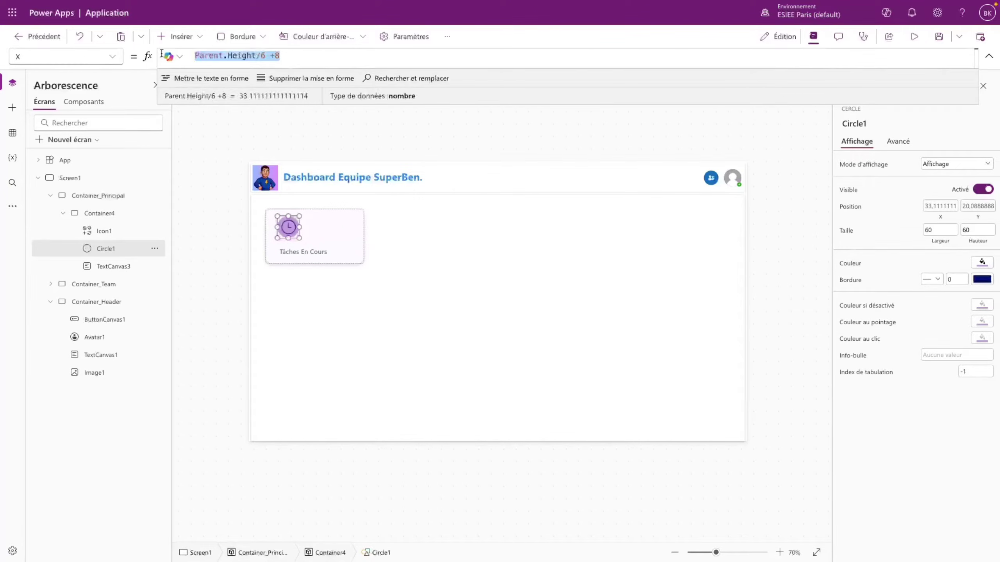
left_click(320, 232)
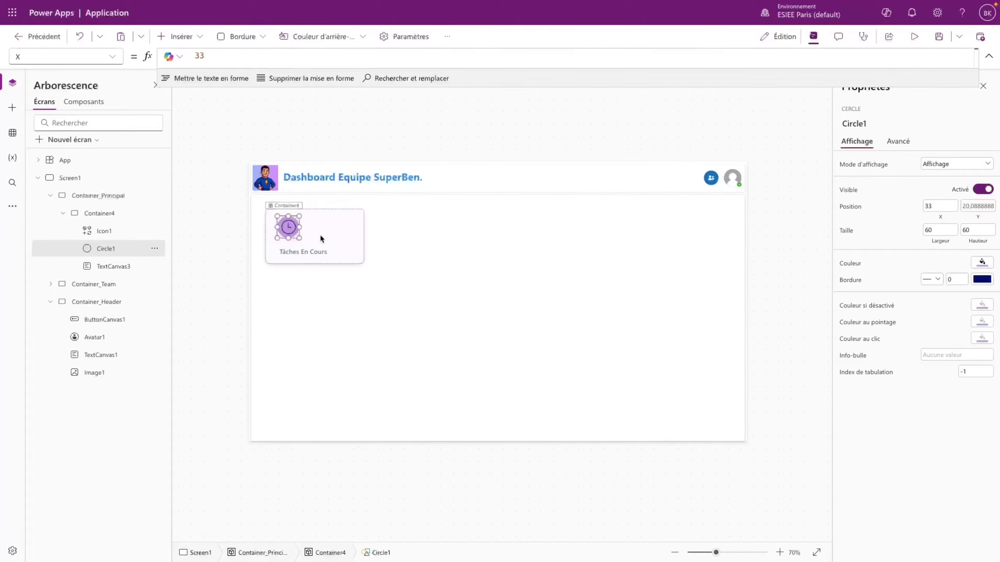
left_click(106, 231)
left_click(940, 260)
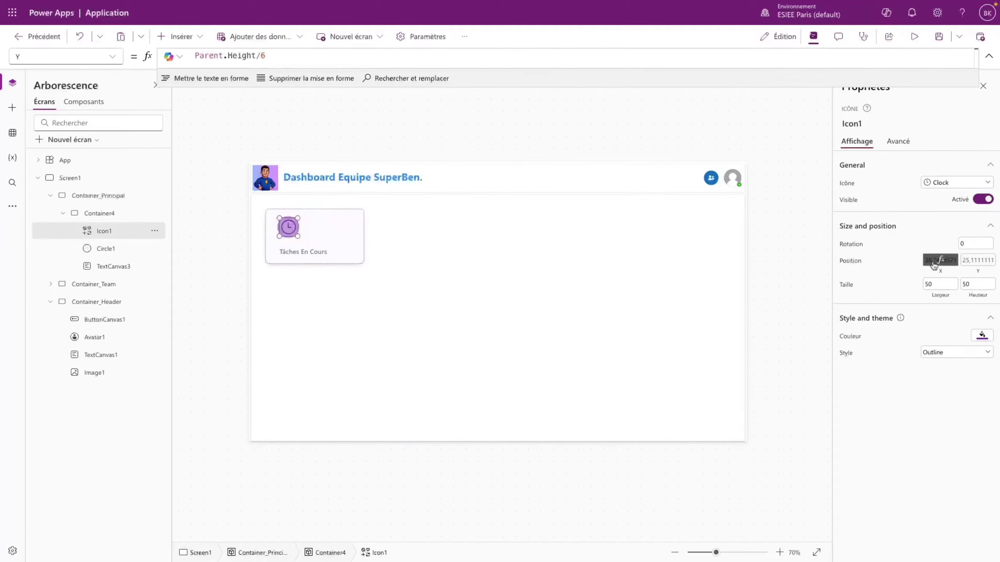
left_click_drag(260, 56, 156, 53)
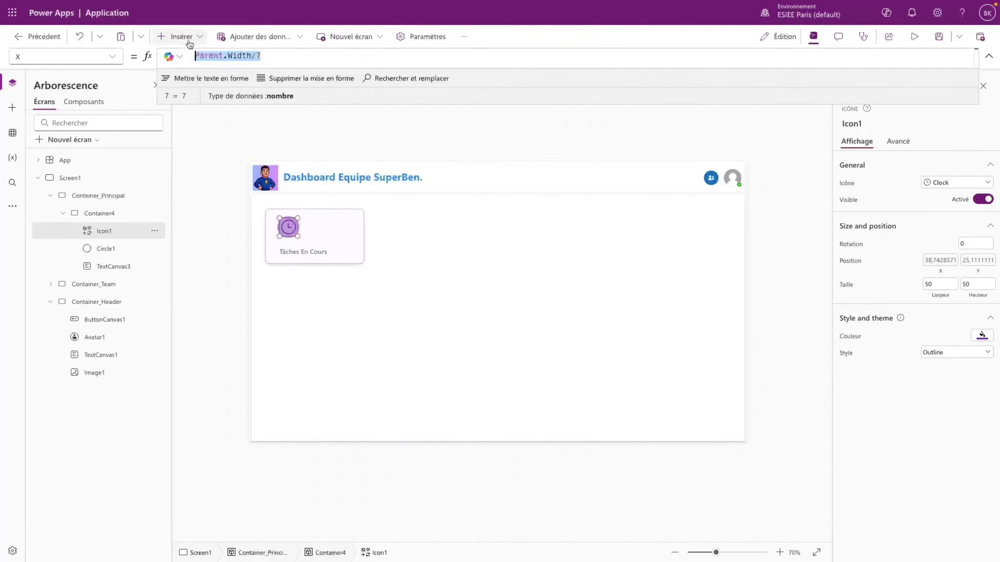
type("38")
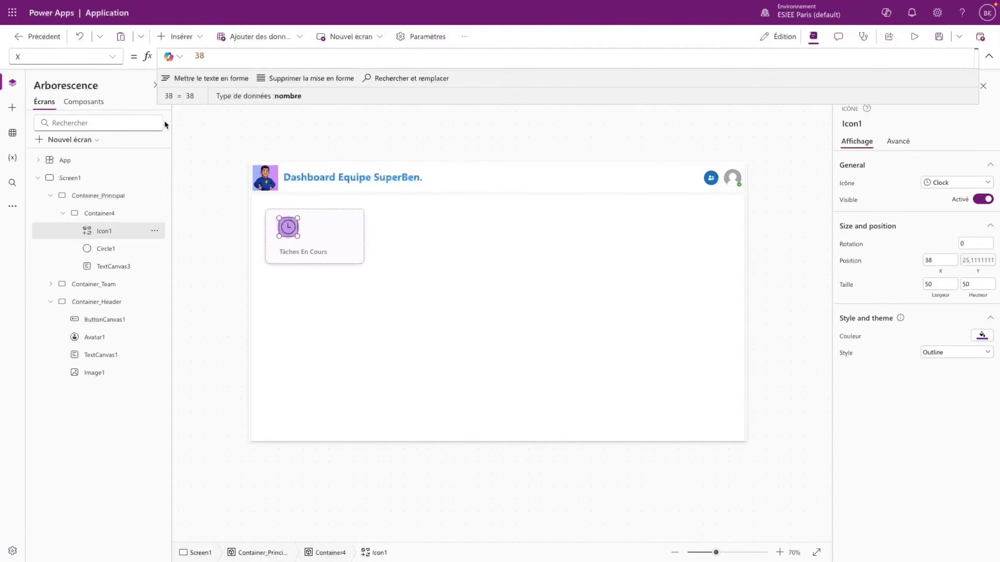
key("Escape")
- Give the clock icon the custom purple colour 661EA6
left_click(288, 227)
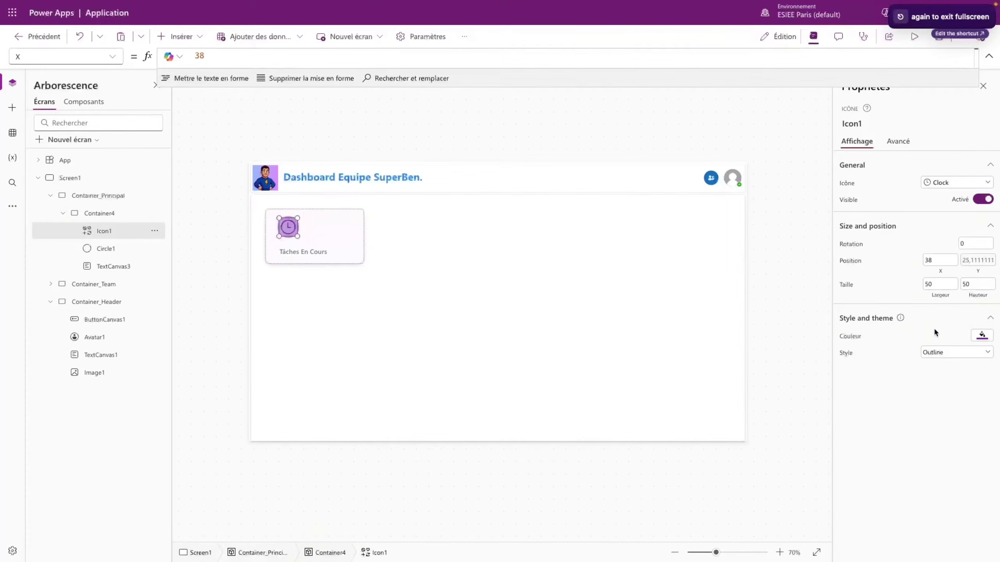
left_click(981, 335)
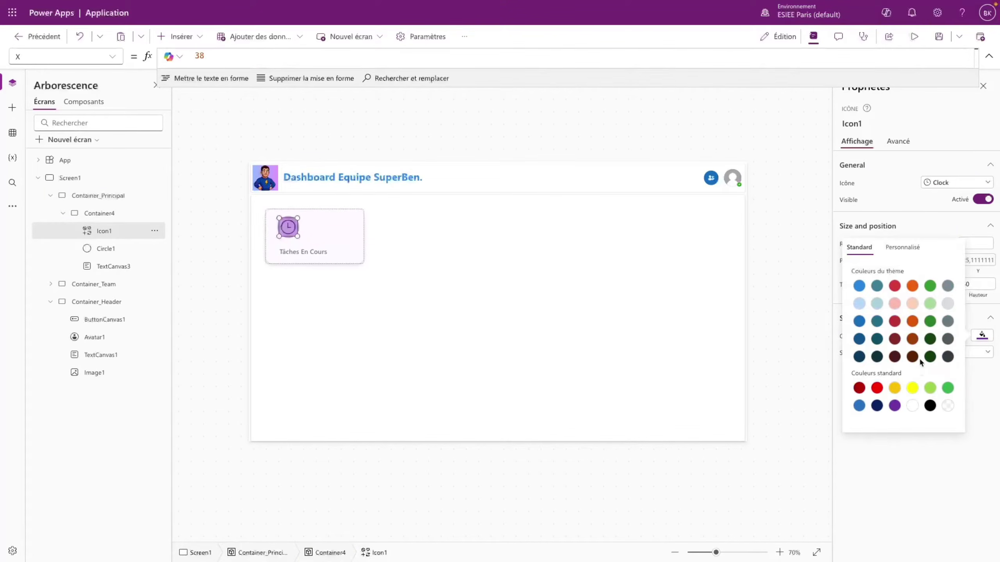
left_click(902, 246)
left_click_drag(928, 304, 931, 300)
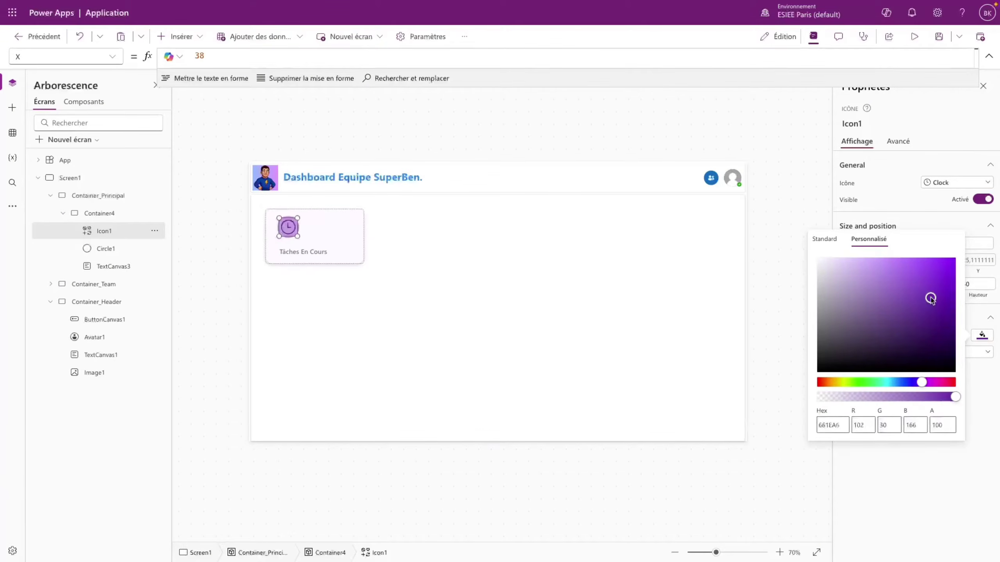
left_click(303, 282)
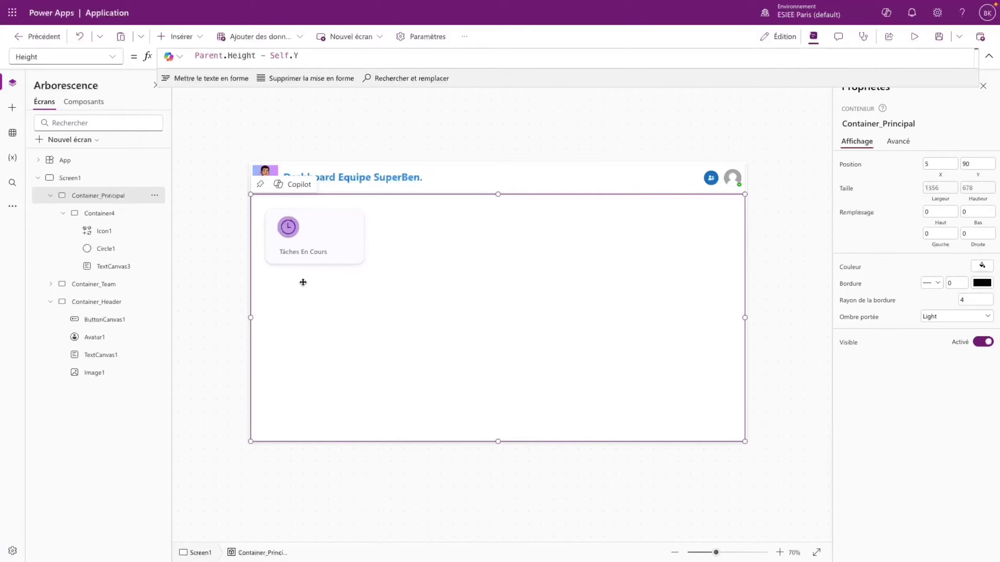
- Add a Text label beside the clock icon, 34 tall, bold, font size 26
left_click(321, 232)
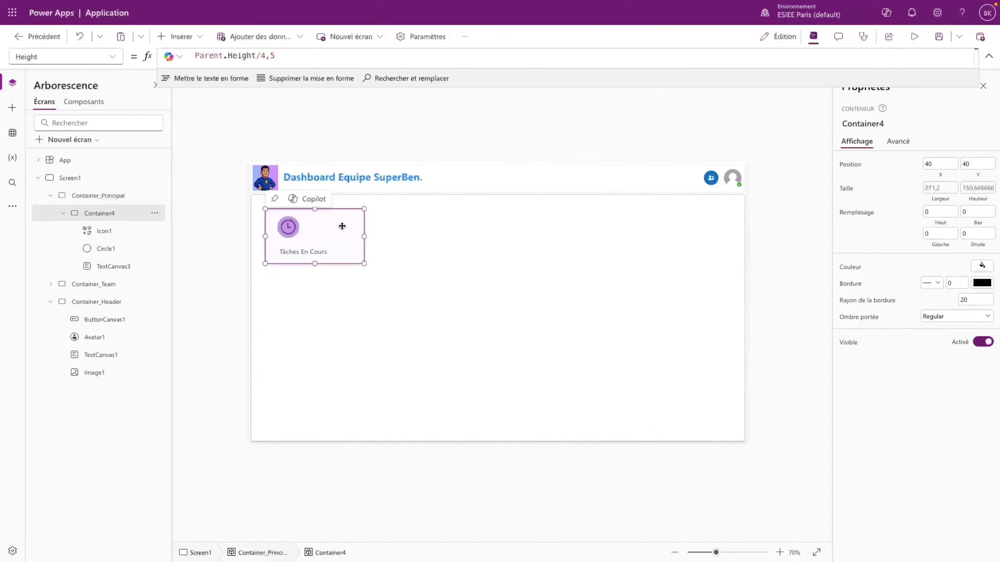
left_click(176, 37)
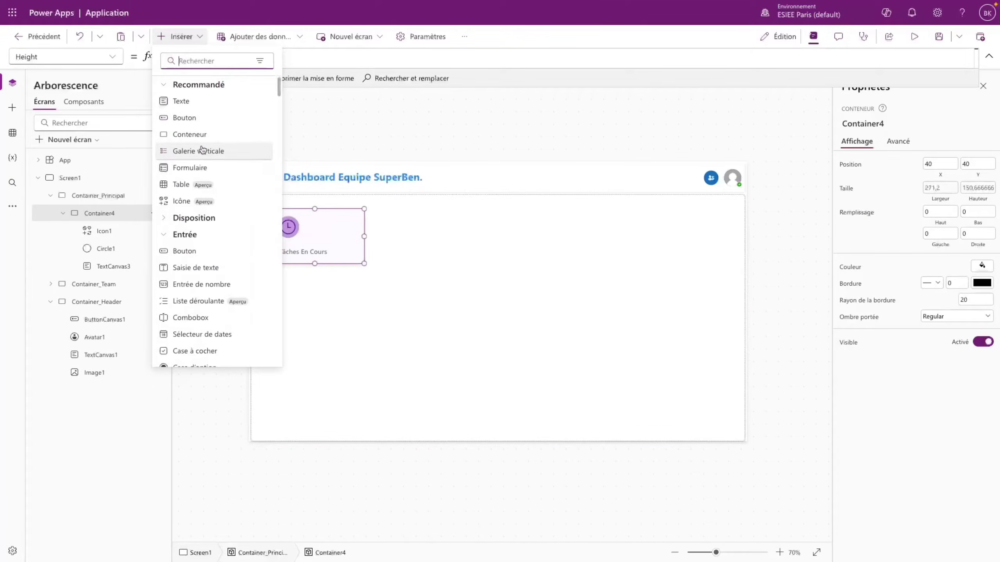
left_click(196, 107)
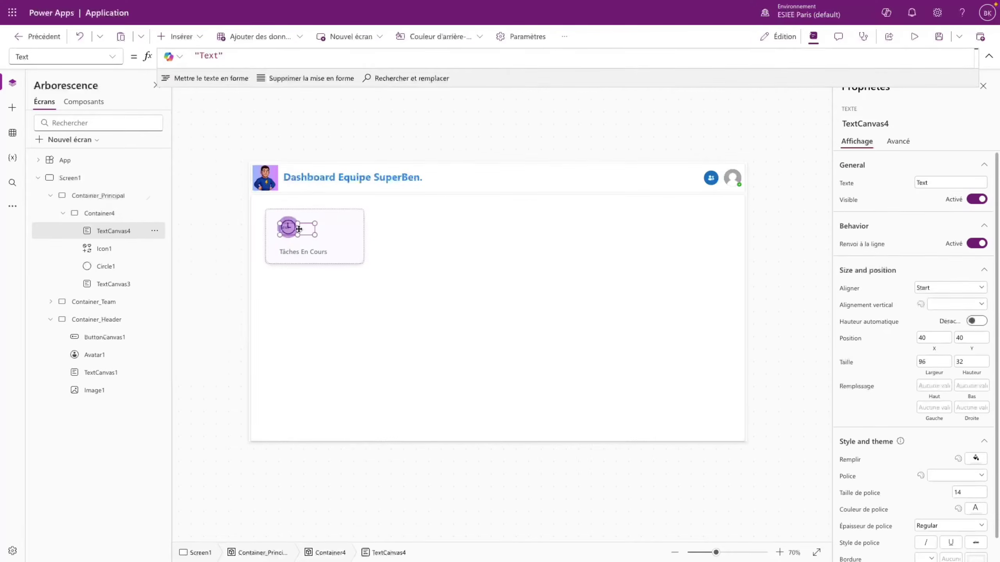
left_click_drag(304, 232, 323, 238)
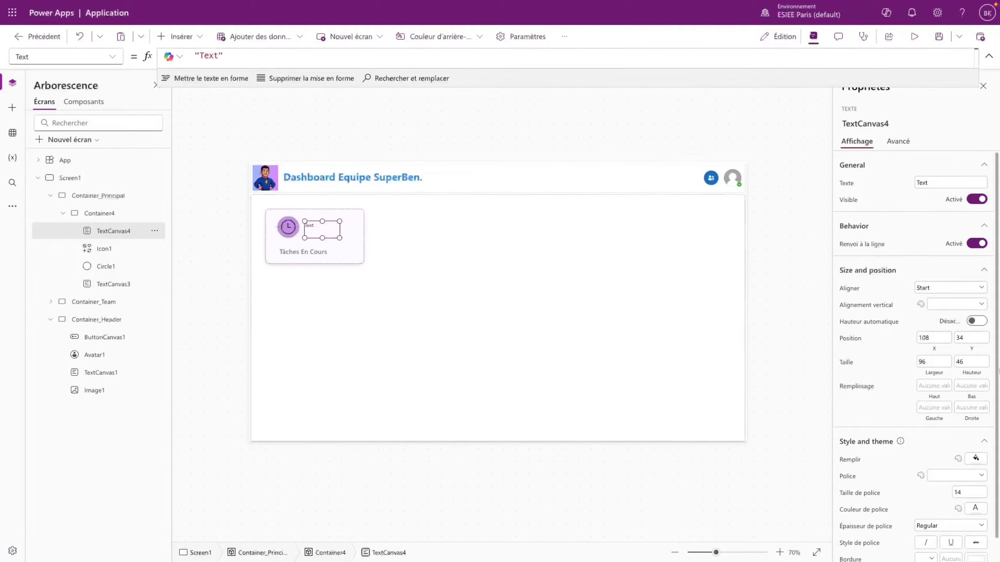
left_click(953, 493)
type("34")
left_click(931, 527)
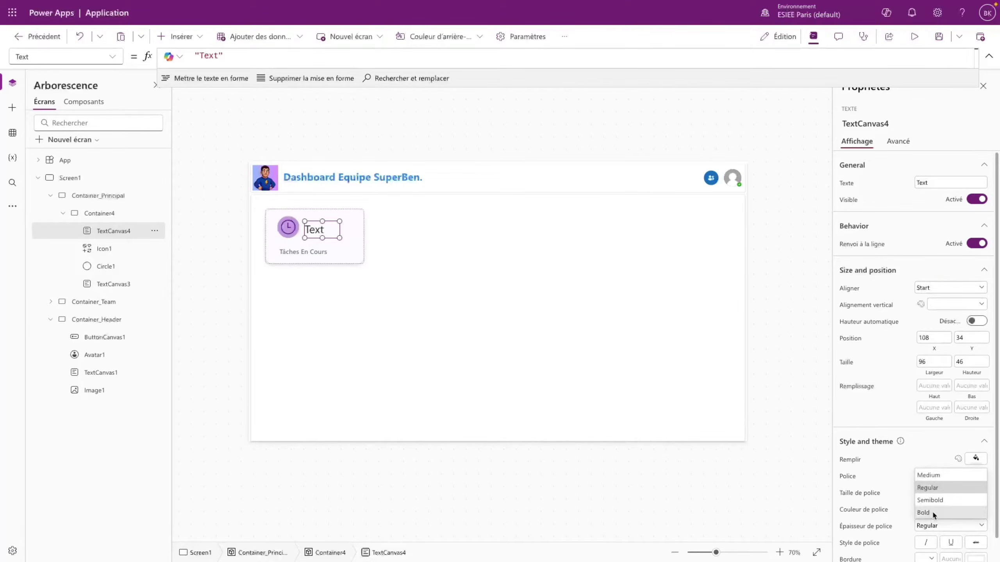
left_click(932, 512)
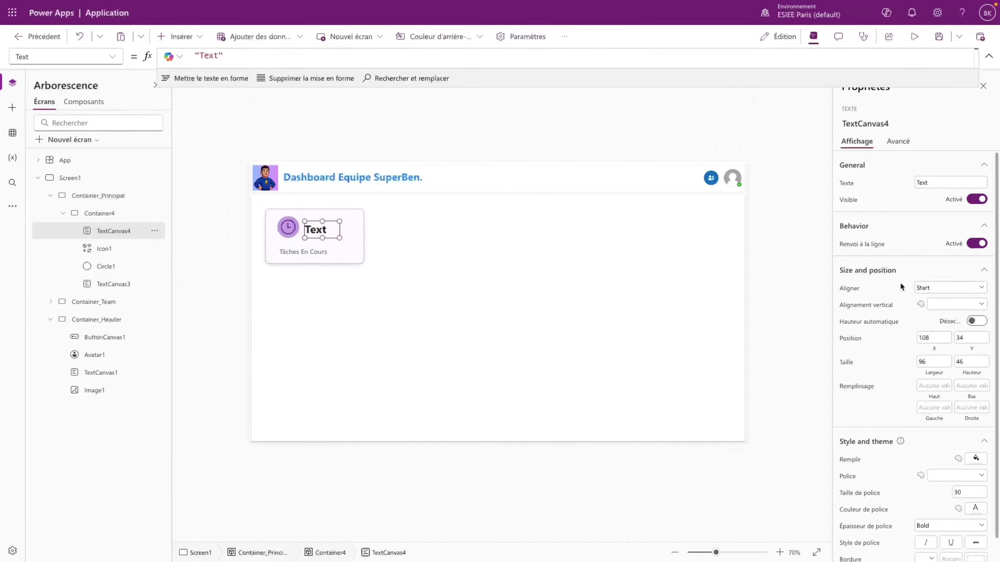
left_click(967, 490)
type("26")
left_click(921, 507)
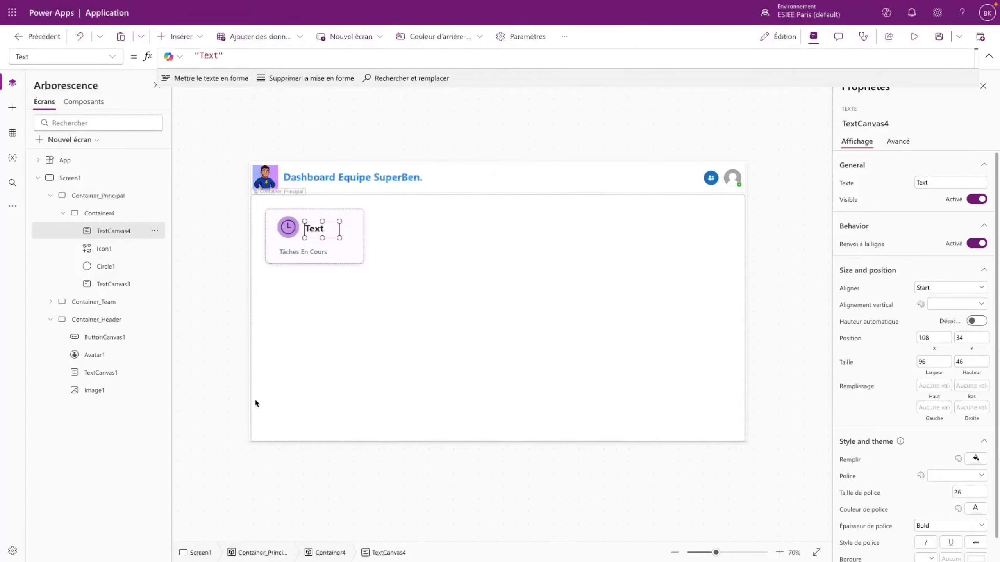
- Copy the icon's hex 661EA6 and paste it as the Text label's colour
left_click(295, 229)
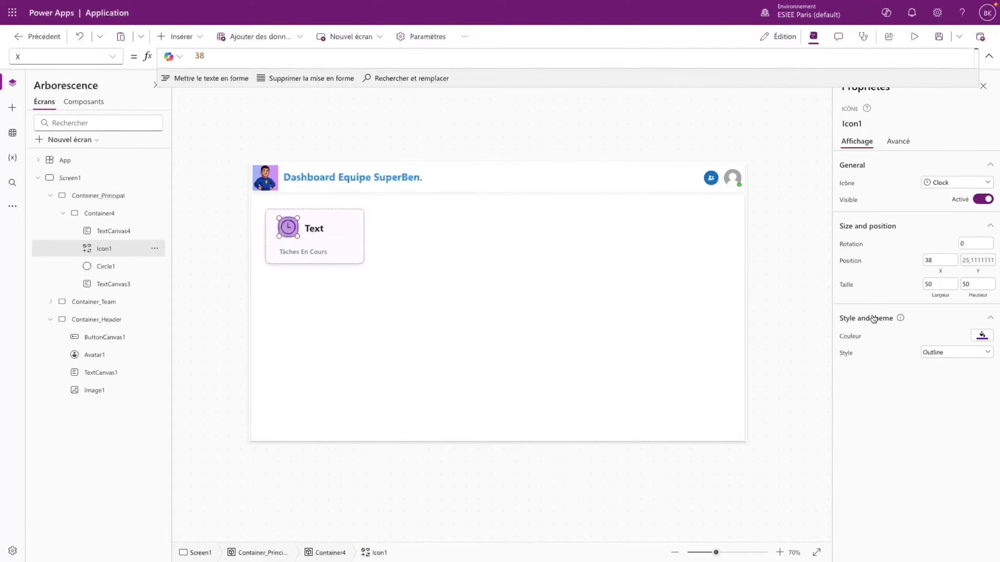
left_click(982, 335)
left_click(893, 248)
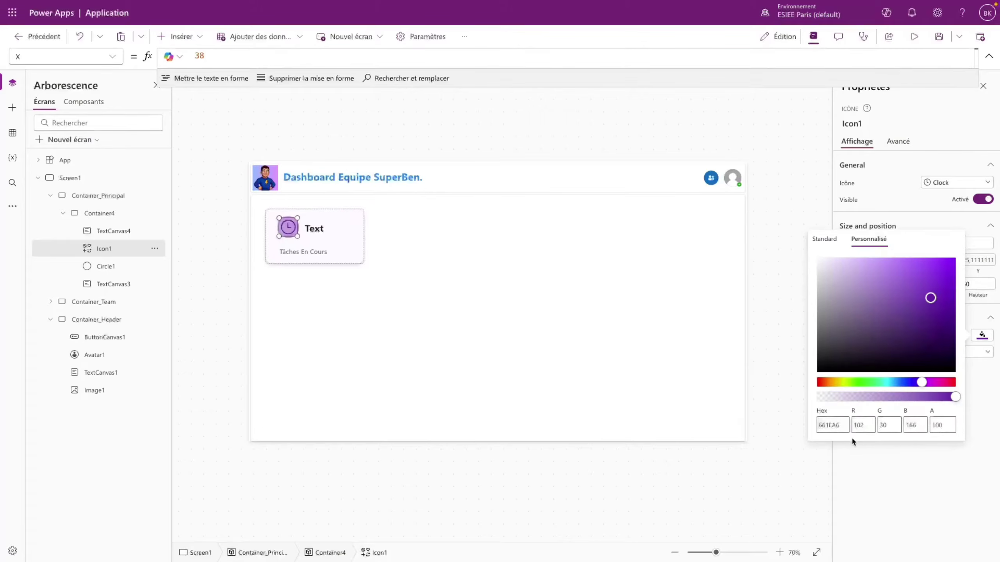
left_click(820, 424)
key("ctrl+c")
left_click(919, 469)
left_click(317, 233)
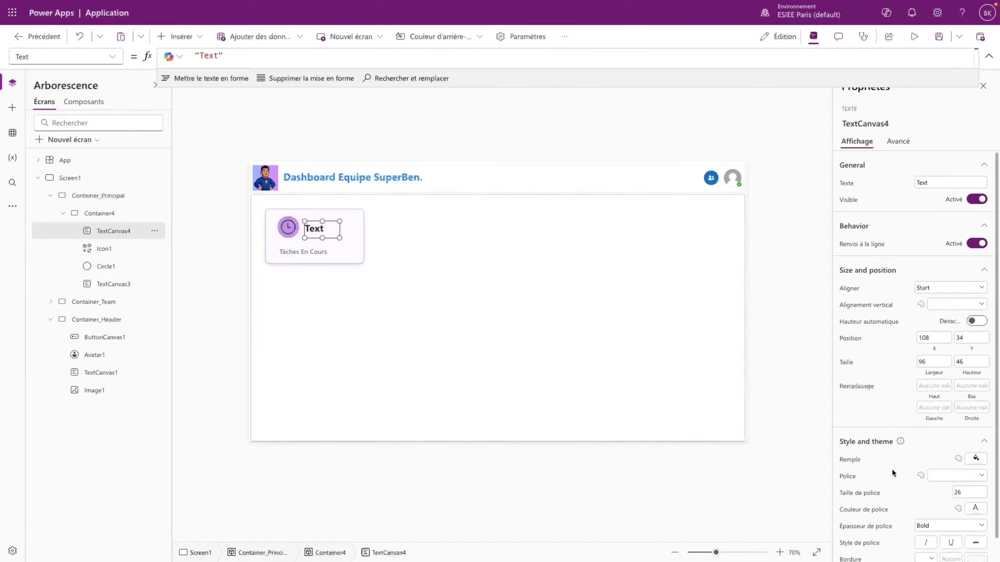
left_click(977, 459)
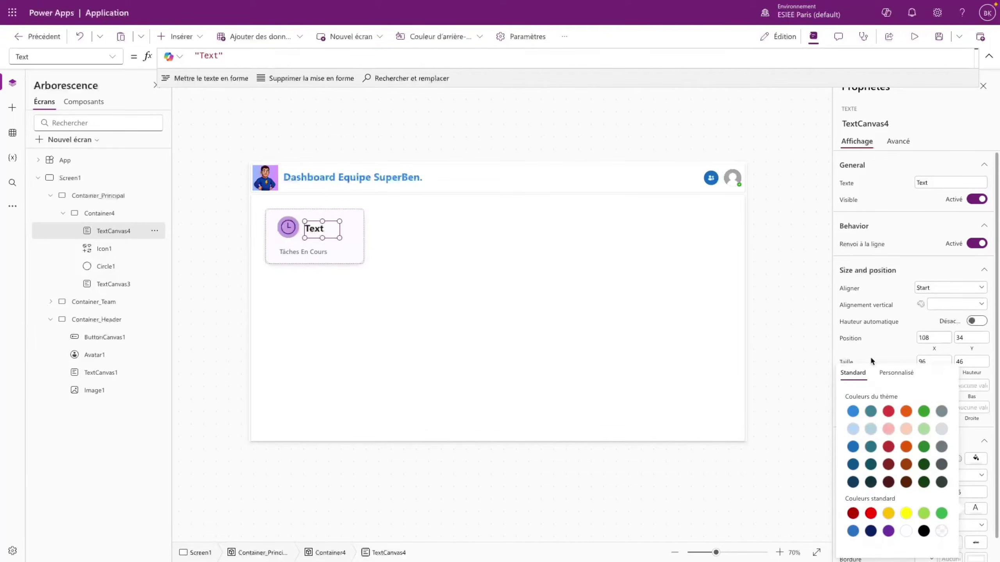
left_click(902, 373)
left_click(839, 541)
key("ctrl+v")
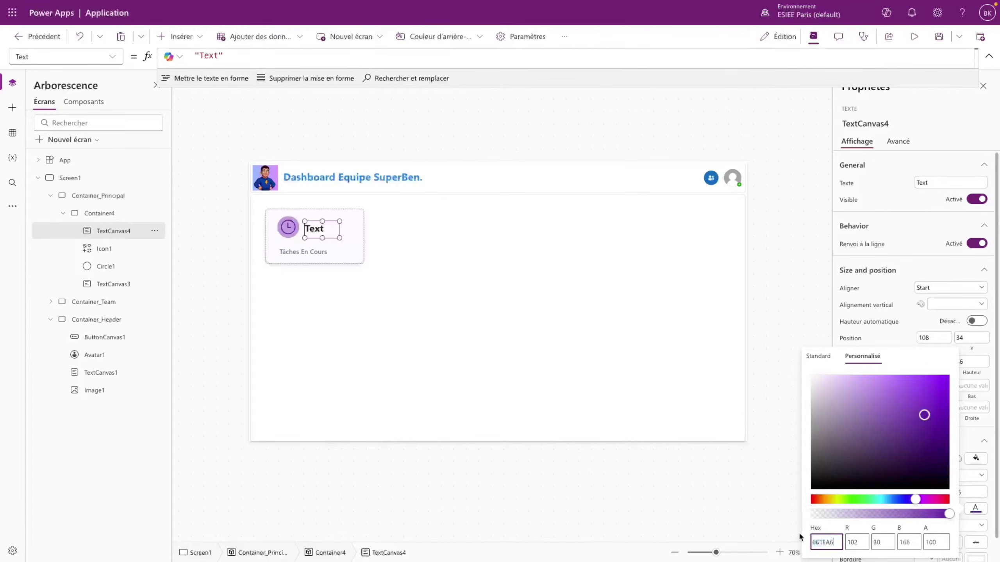
left_click(665, 355)
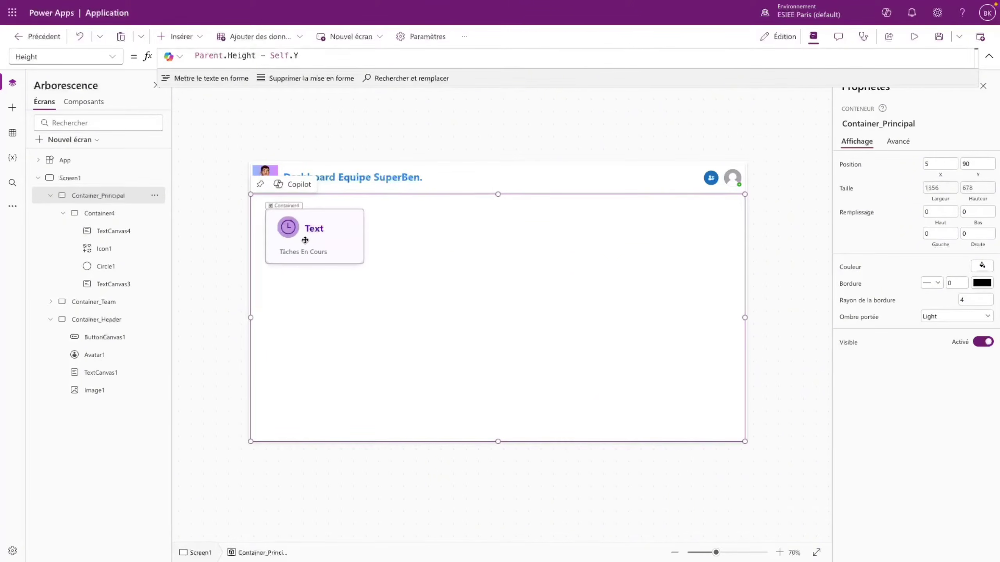
- Move the Text label further right beside the clock icon
left_click_drag(312, 231, 328, 228)
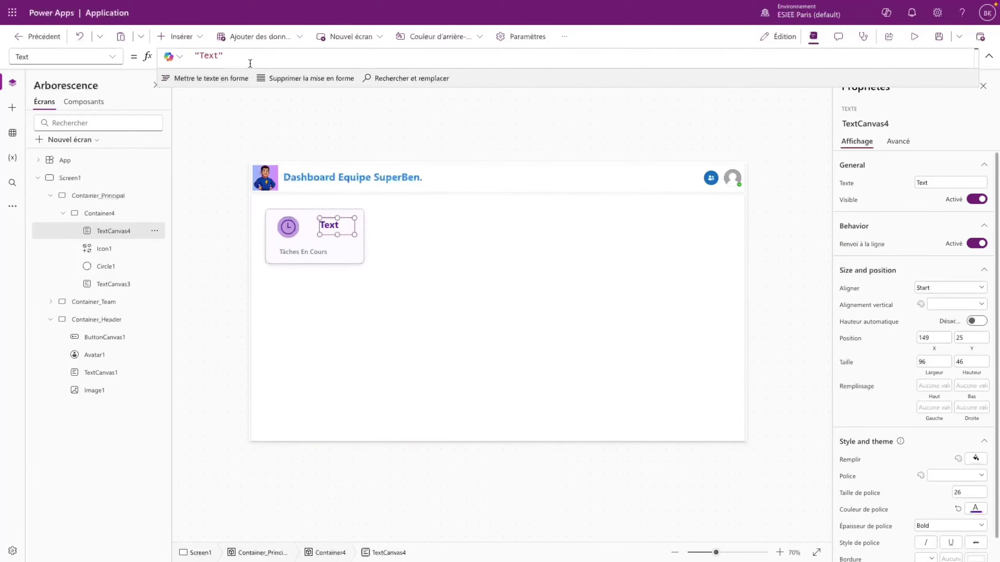
left_click(183, 53)
left_click_drag(223, 56, 198, 51)
left_click(12, 133)
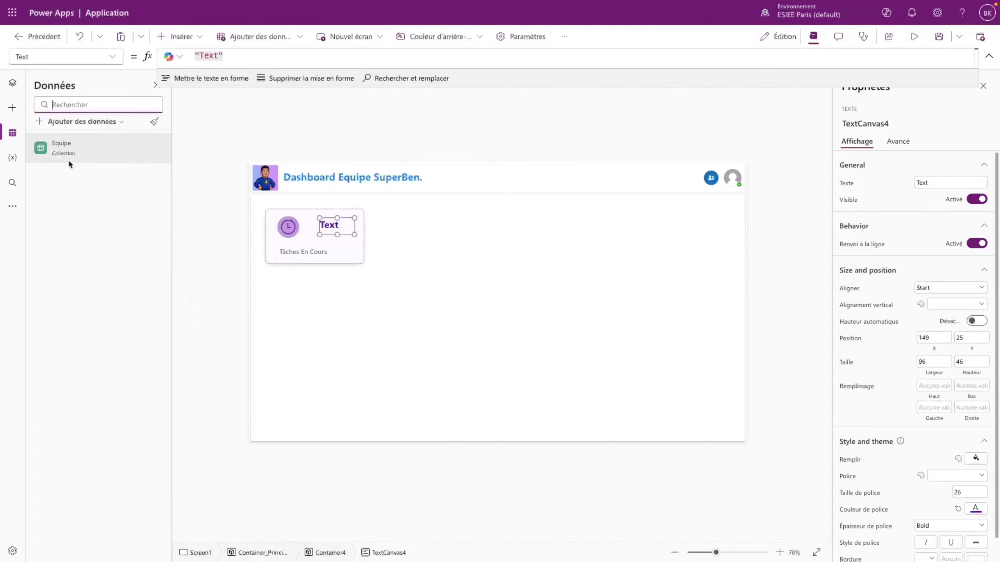
- Connect the team site's SharePoint list 'Source Application Dashboard Equipe' as a data source
mouse_move(80, 160)
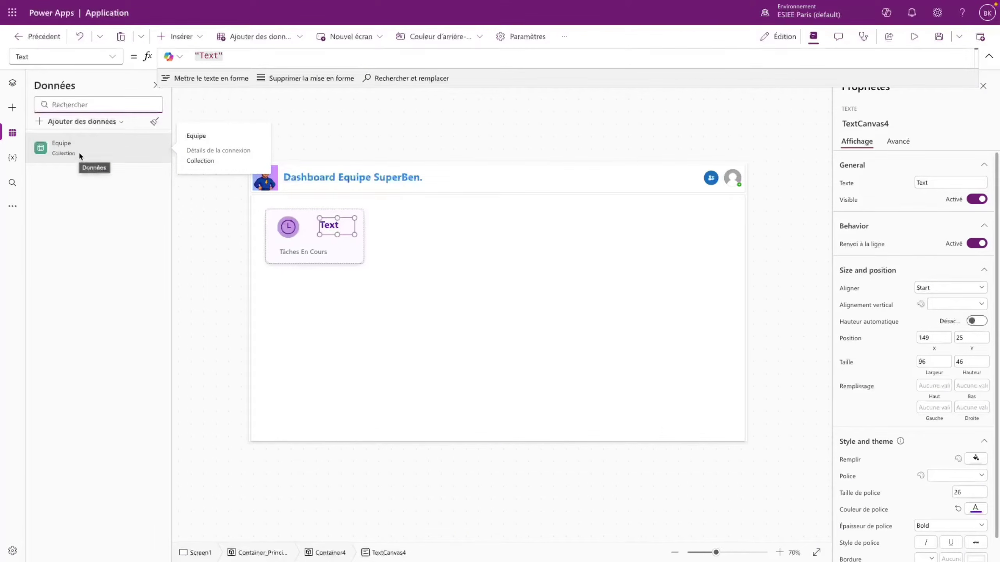
left_click(82, 121)
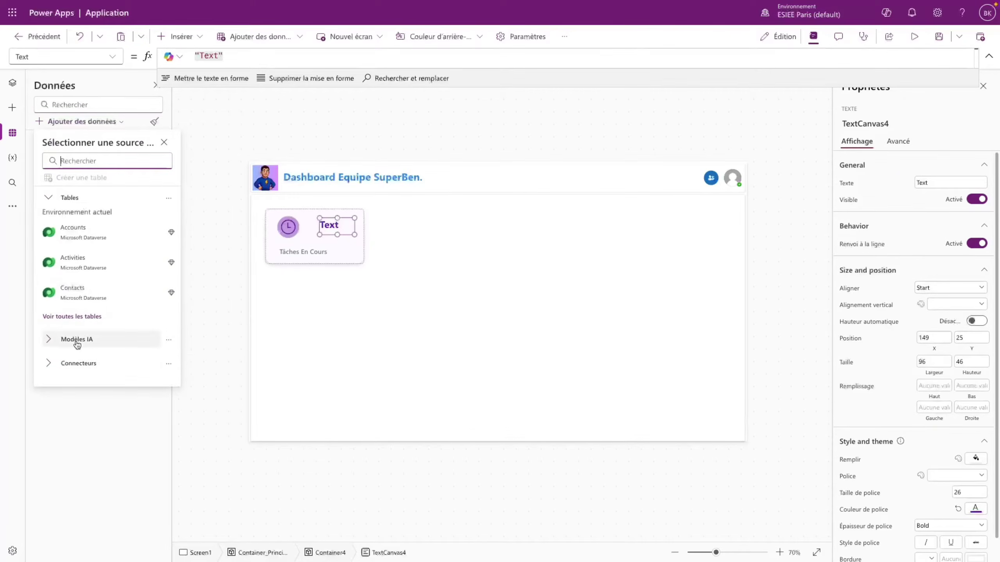
left_click(77, 363)
scroll(103, 295, "down", 3)
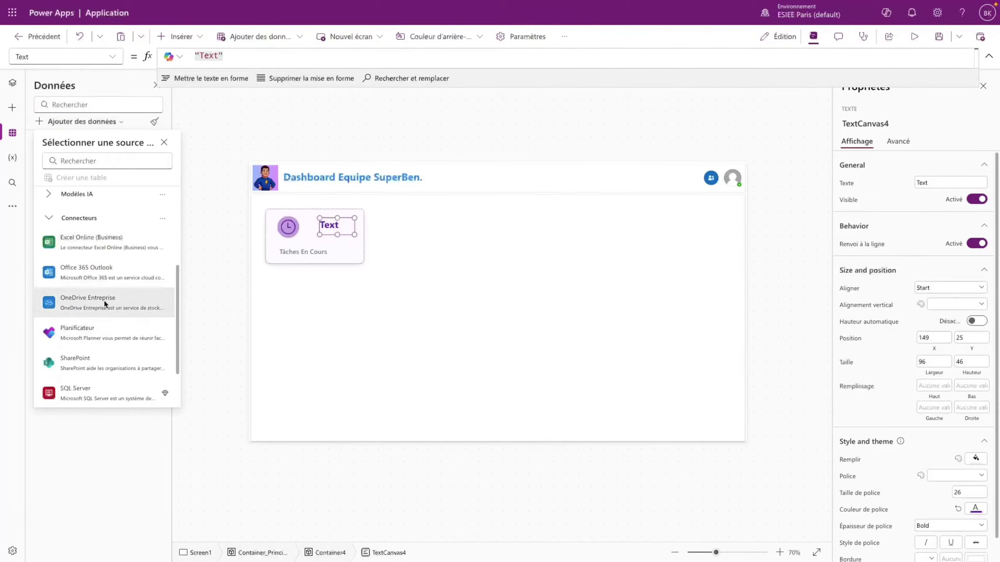
left_click(92, 360)
left_click(116, 201)
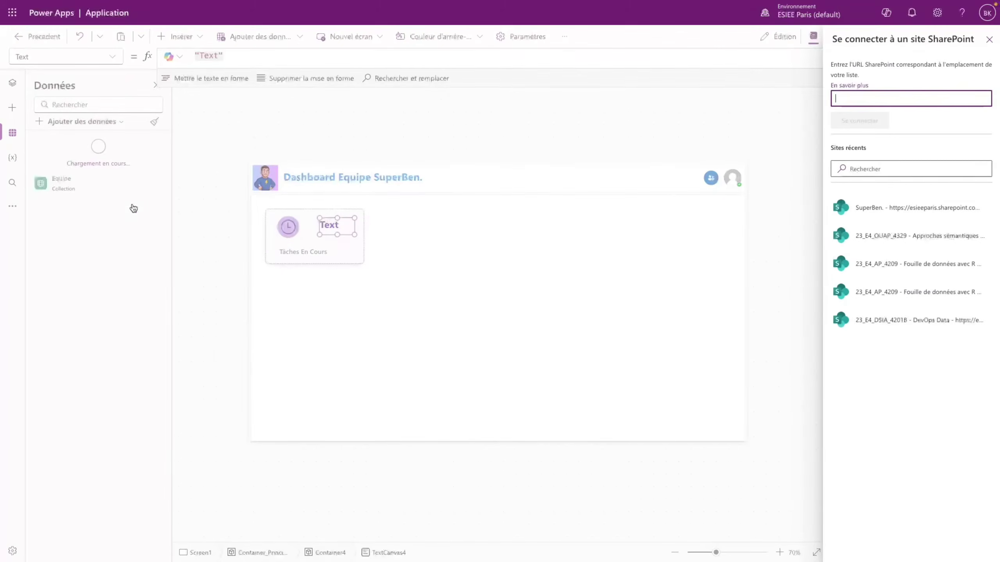
left_click(922, 208)
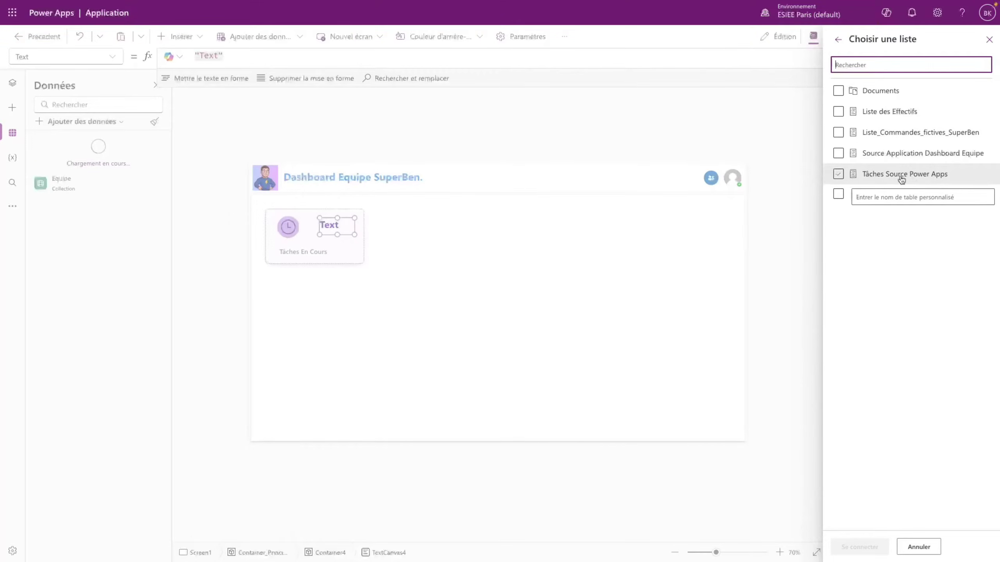
left_click(877, 157)
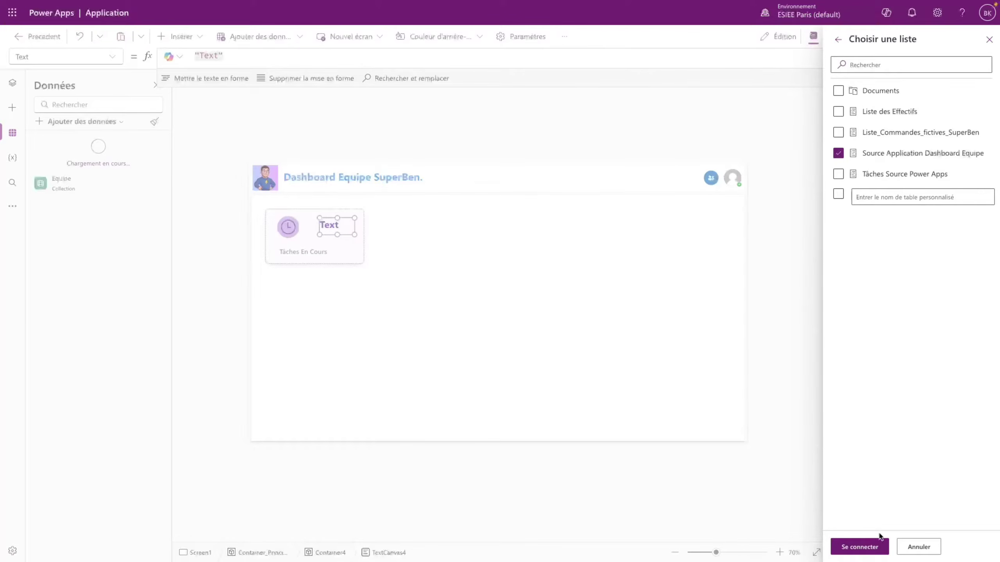
left_click(868, 547)
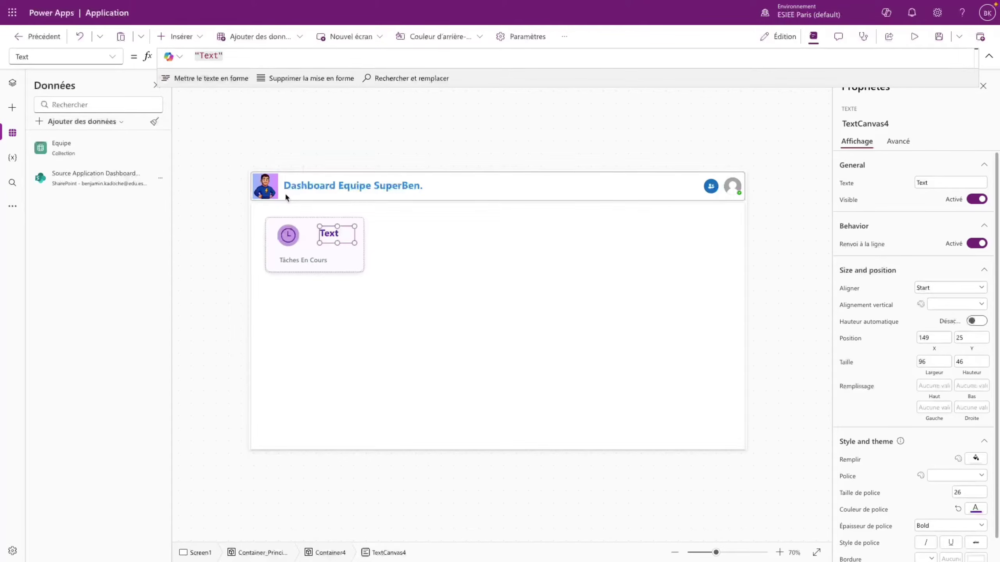
- Set the count label's Text to CountRows(Filter('Source Application Dashboard Equipe'; Statut = "En cours"))
left_click(237, 55)
left_click_drag(236, 56, 188, 51)
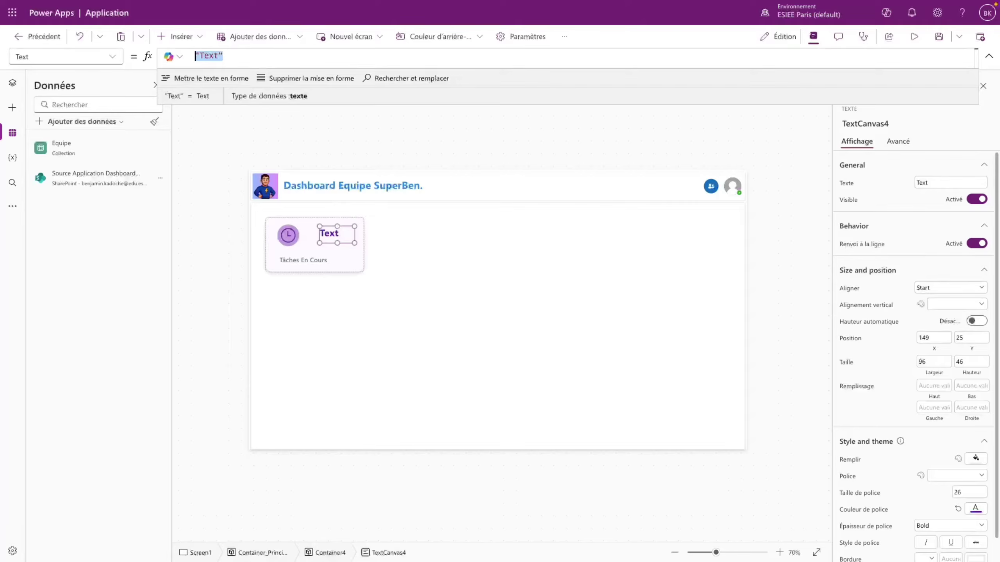
type("CountRow")
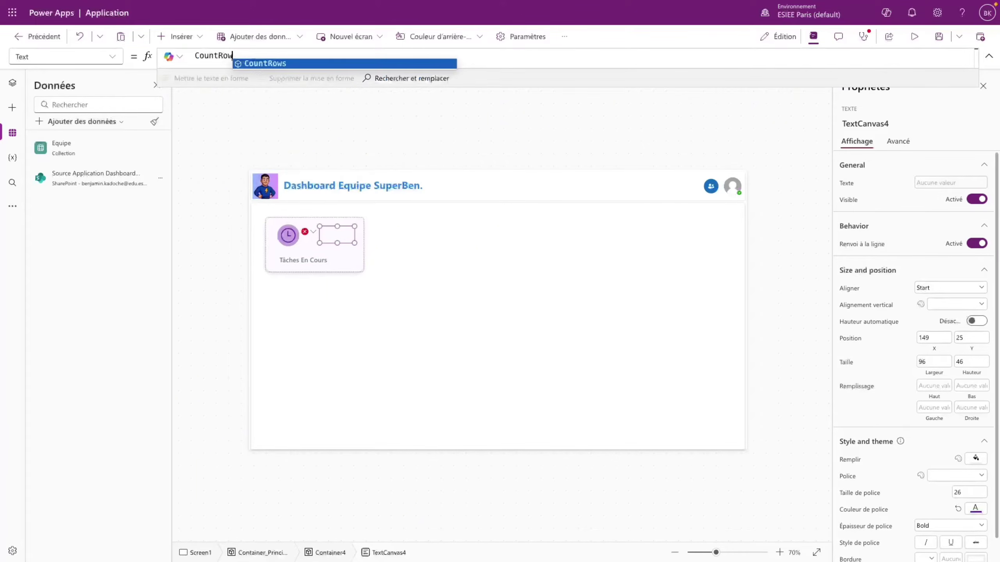
type("s(")
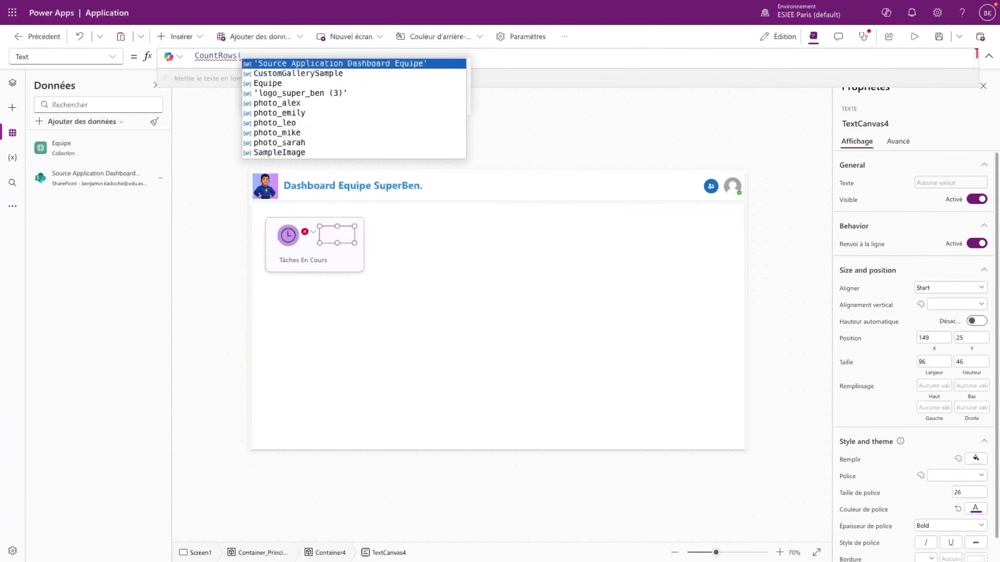
left_click(298, 64)
type(")")
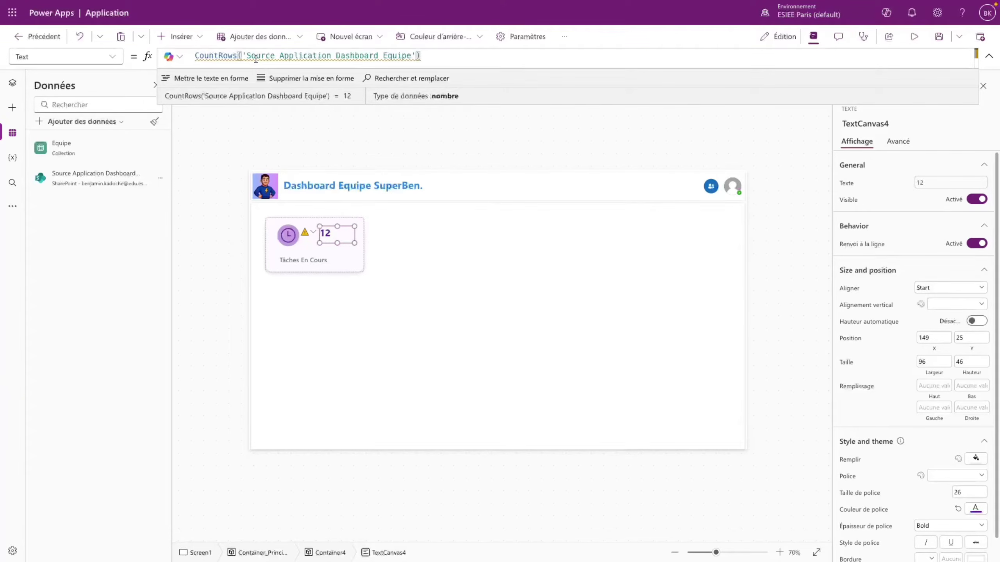
mouse_move(248, 54)
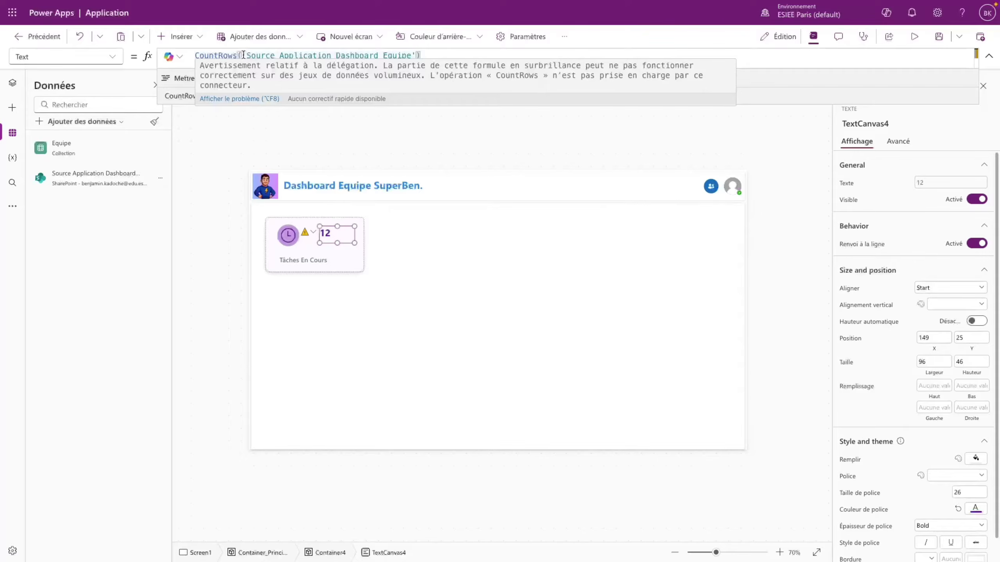
left_click(243, 55)
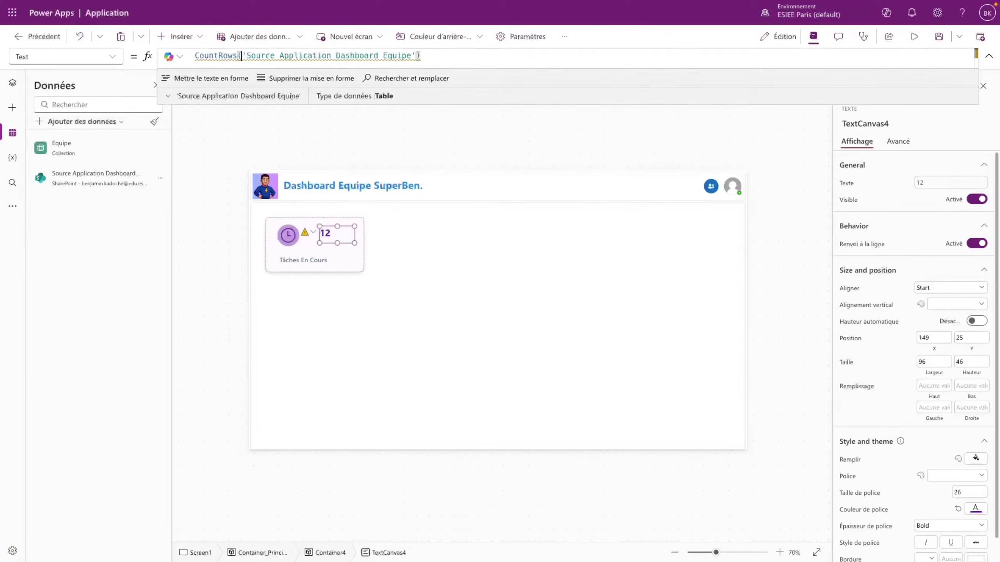
type("Filter(")
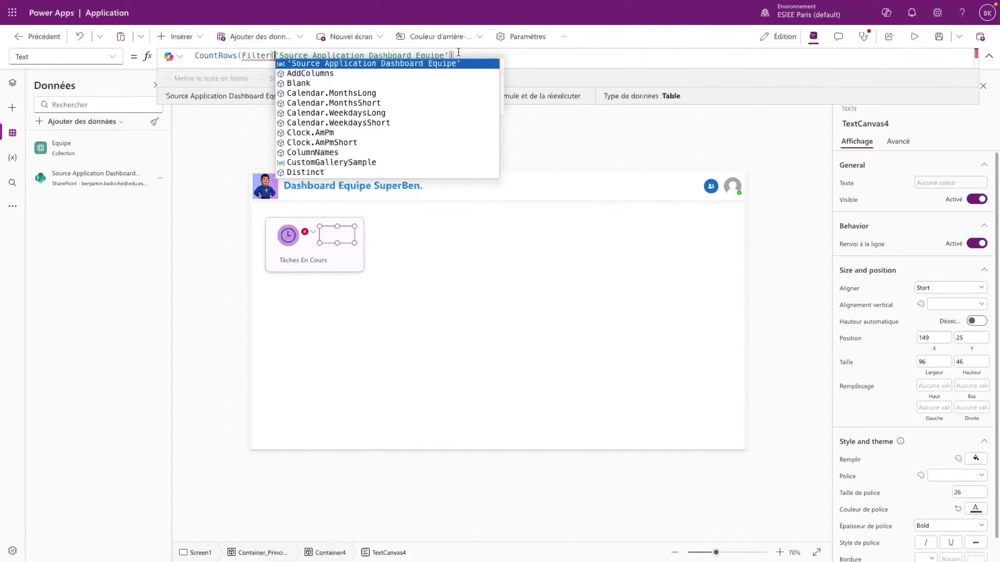
left_click(450, 54)
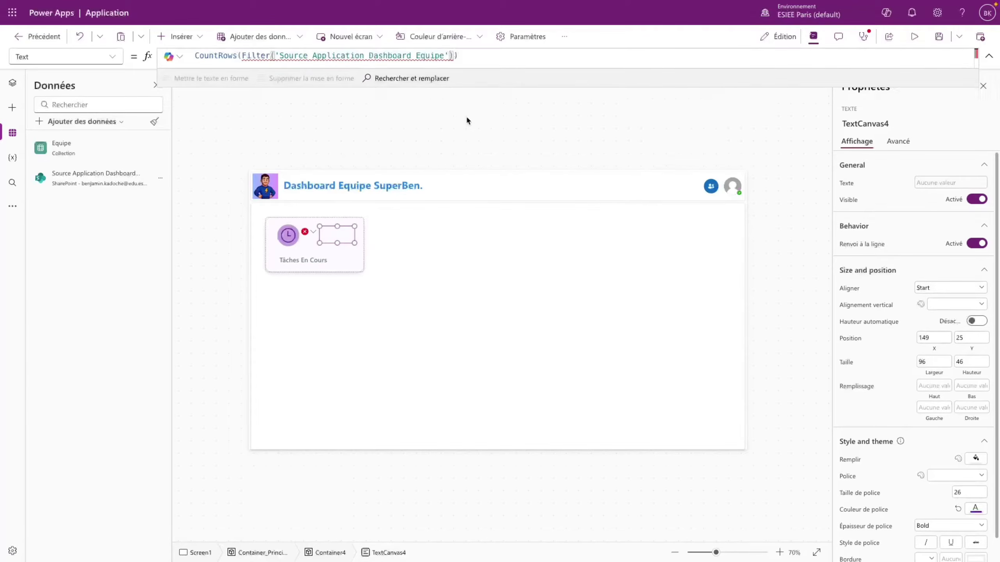
type(";")
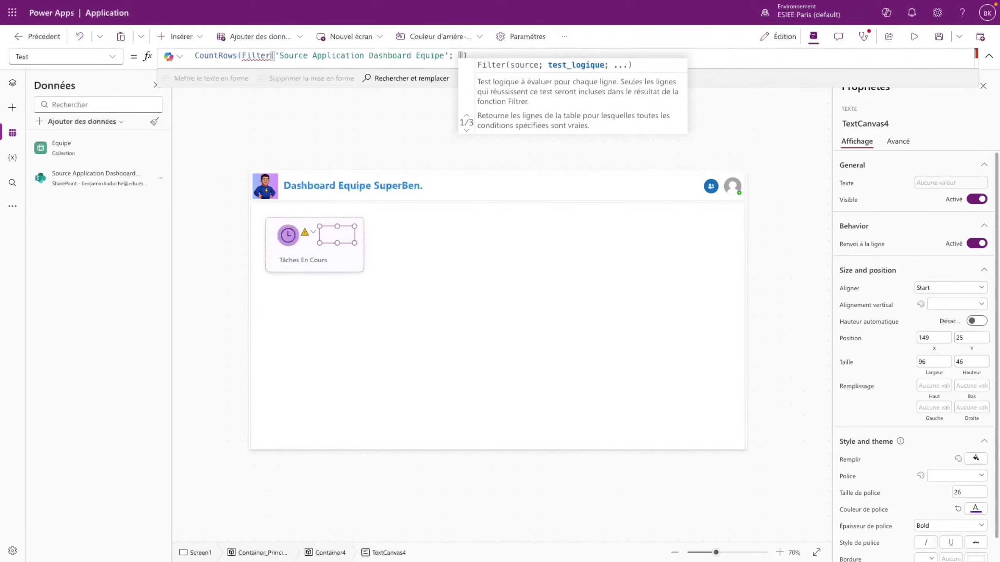
type(" Statut ")
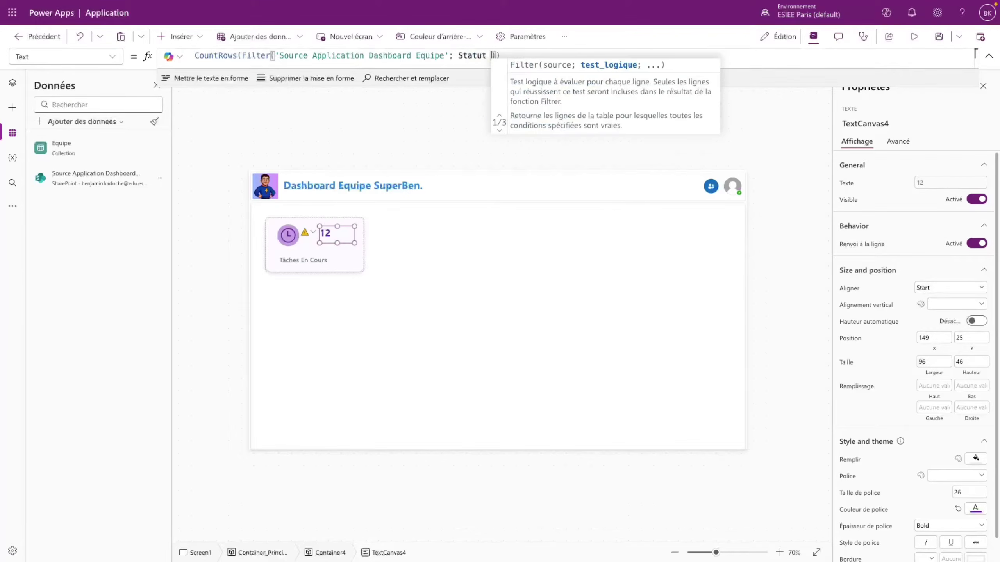
type("= \"En cours\"")
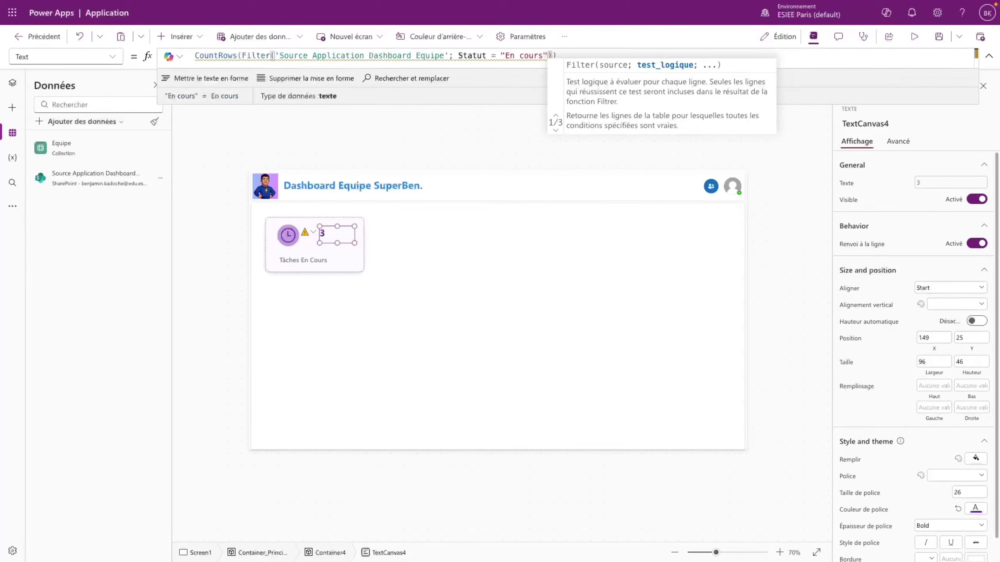
- Check the task list in SharePoint, then go back to the Power Apps editor
left_click(353, 247)
mouse_move(2, 237)
left_click(25, 94)
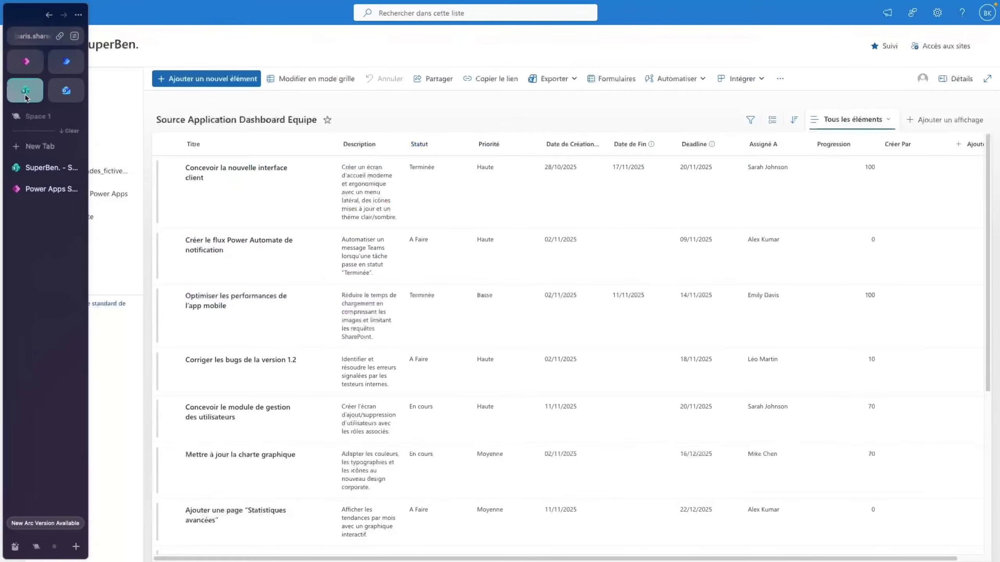
scroll(414, 315, "down", 2)
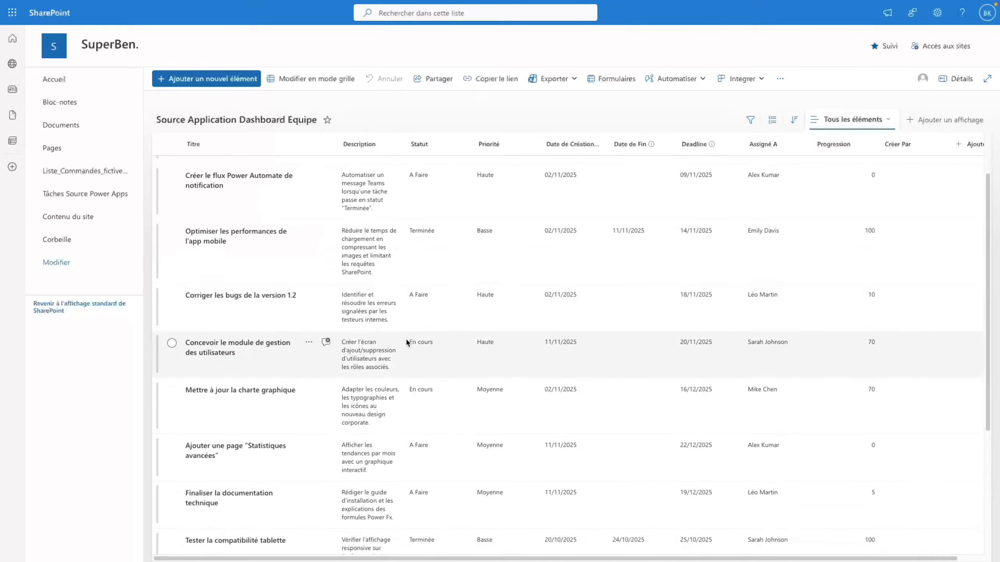
scroll(424, 392, "down", 5)
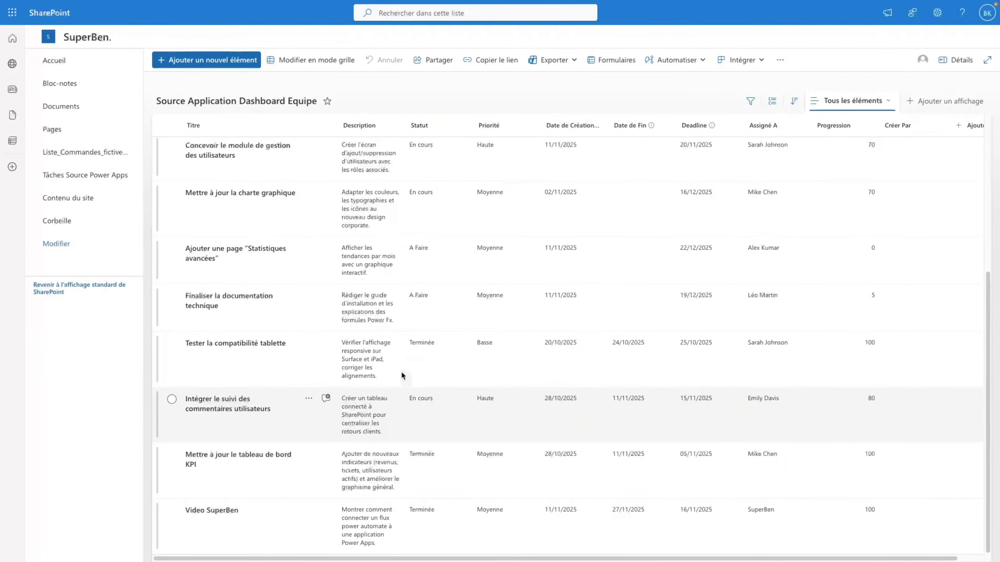
mouse_move(2, 232)
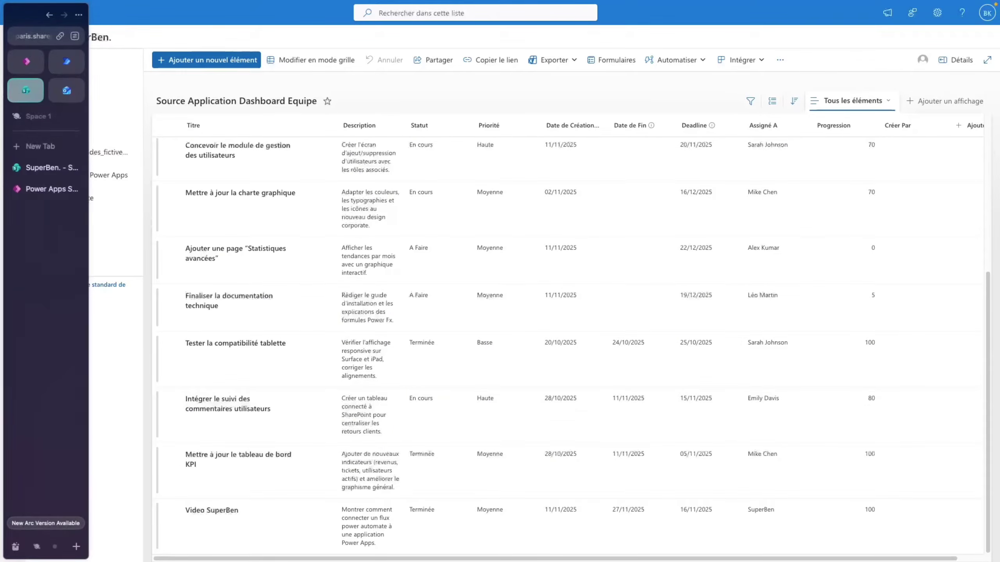
left_click(18, 66)
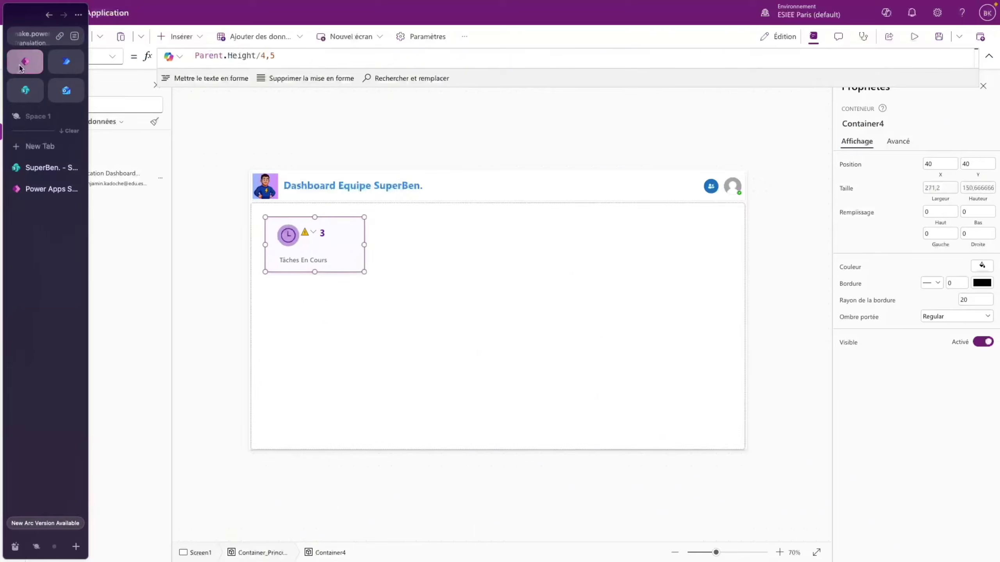
- Check the count label's delegation warning, then show App's OnStart formula from the tree view
left_click(304, 236)
left_click(327, 249)
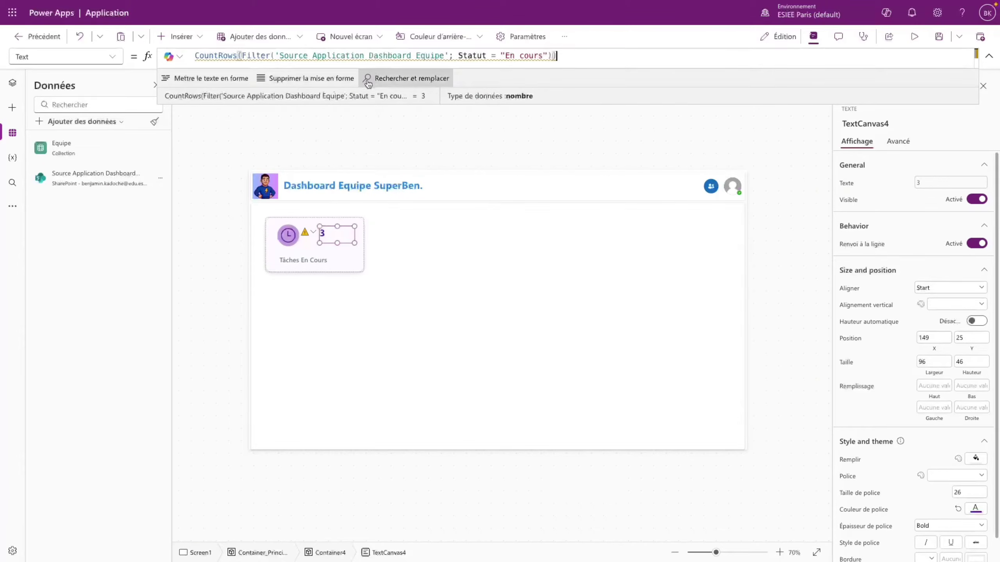
mouse_move(255, 54)
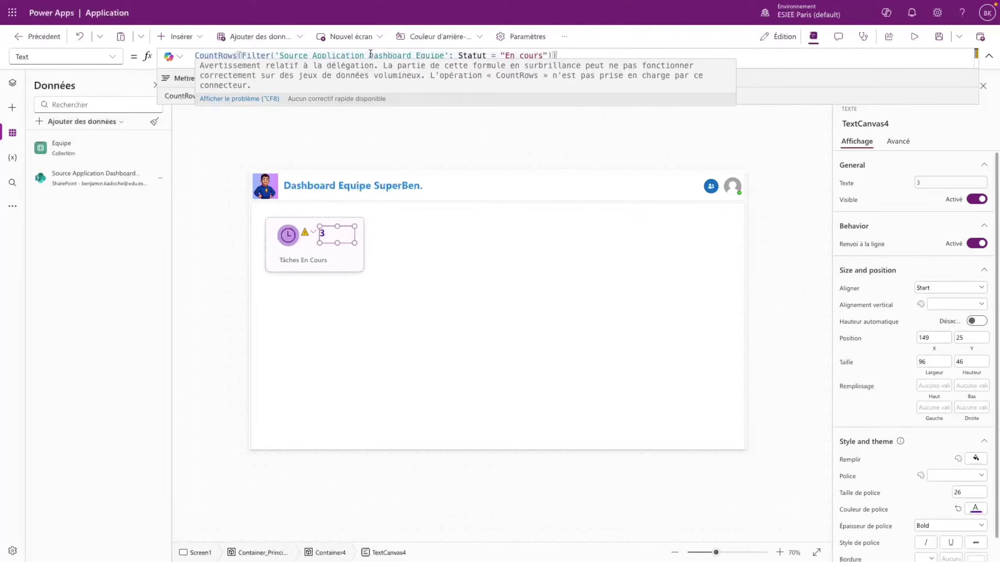
left_click(371, 130)
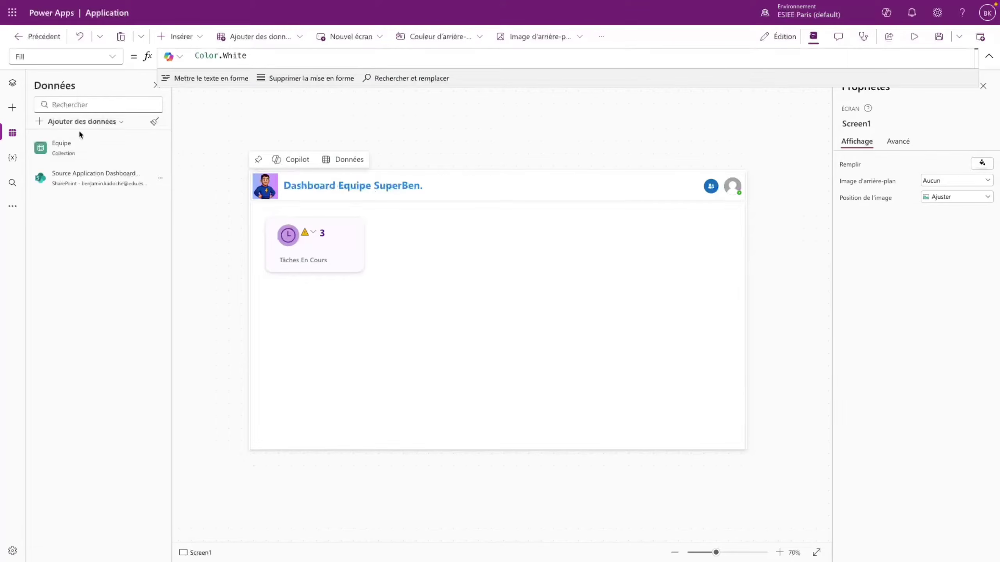
left_click(12, 82)
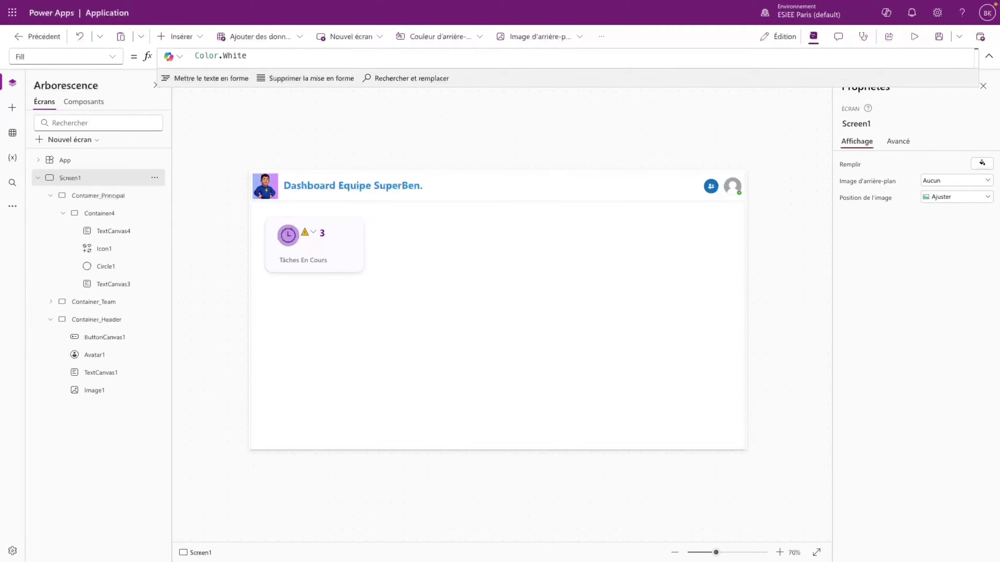
left_click(99, 160)
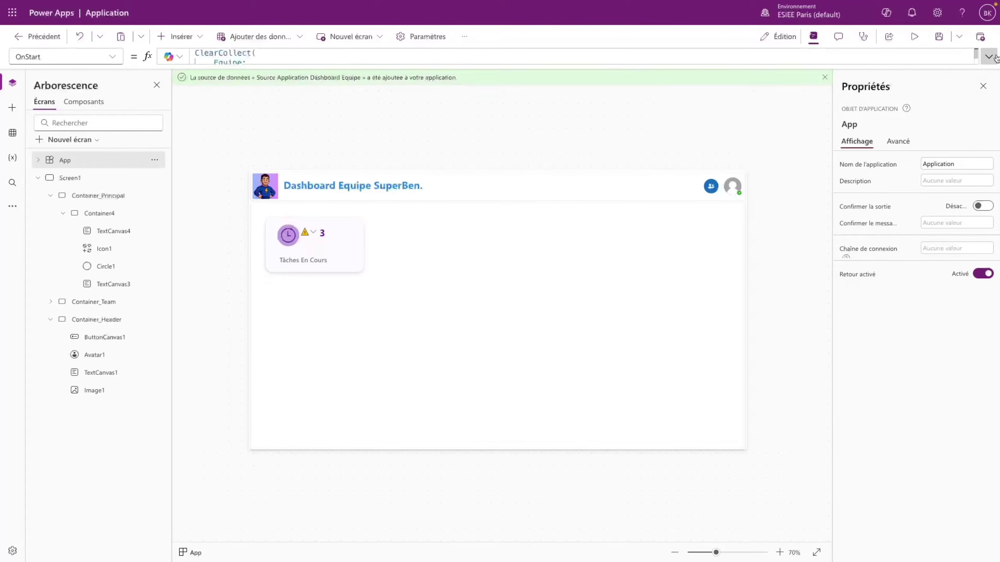
- Add a new OnStart line: ClearCollect(Source_Application; 'Source Application Dashboard Equipe')
left_click_drag(906, 85, 901, 410)
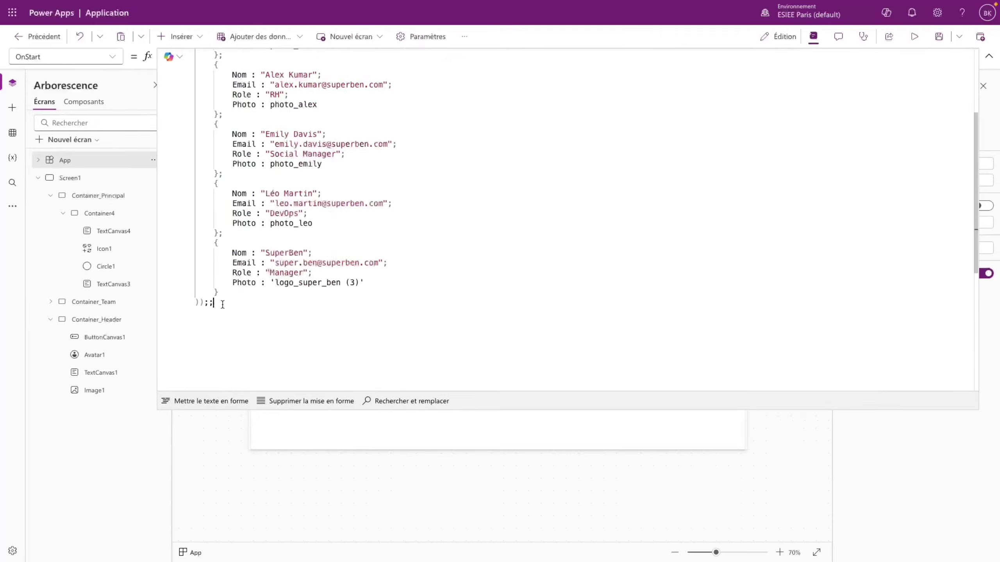
key("Return")
scroll(252, 272, "up", 4)
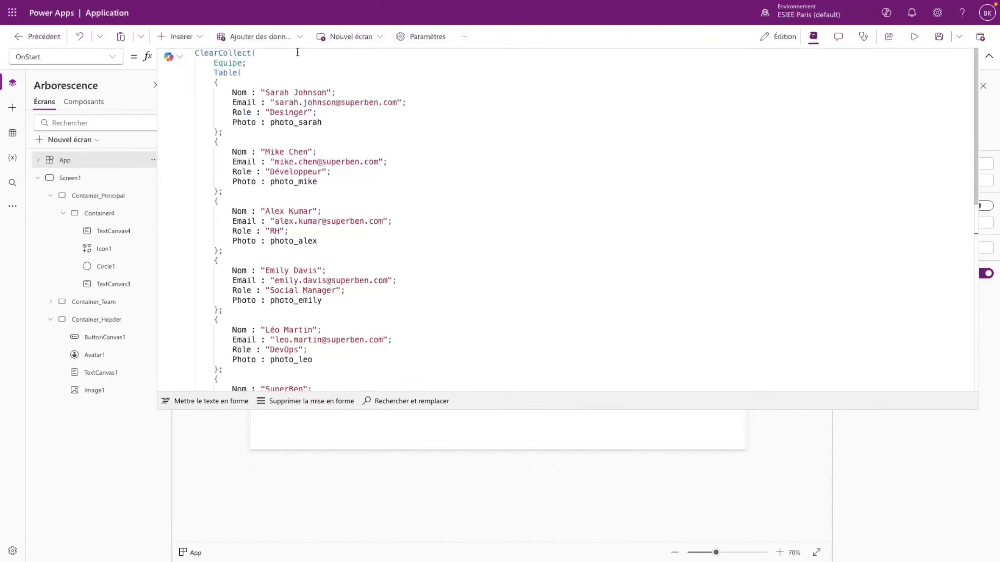
scroll(264, 220, "down", 5)
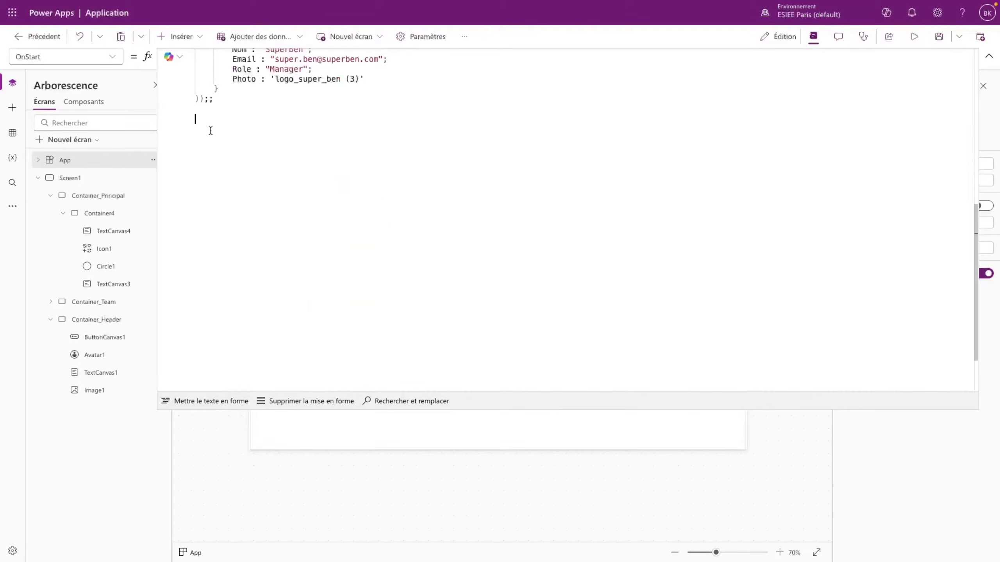
type("ClearCollect(")
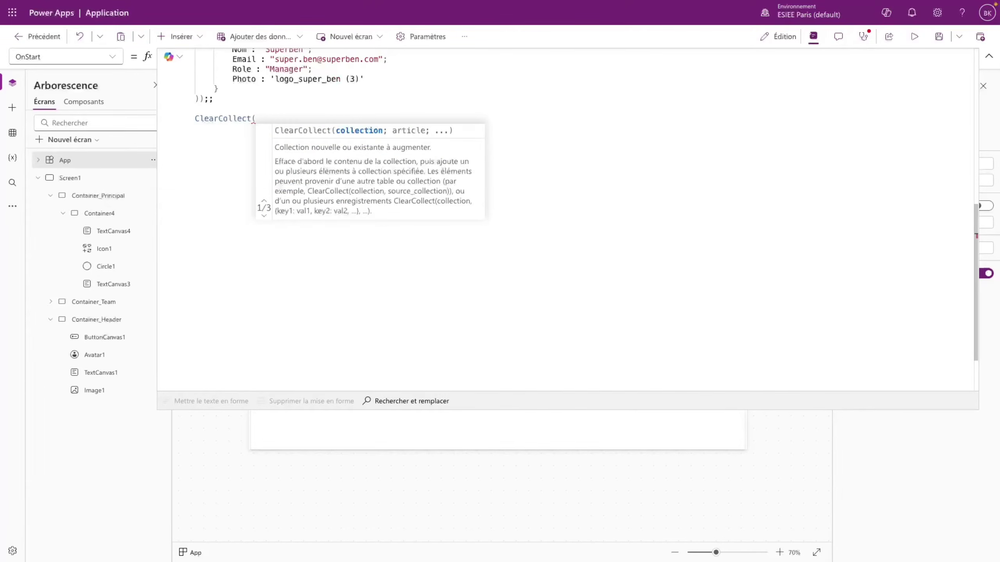
type("Source_Ap")
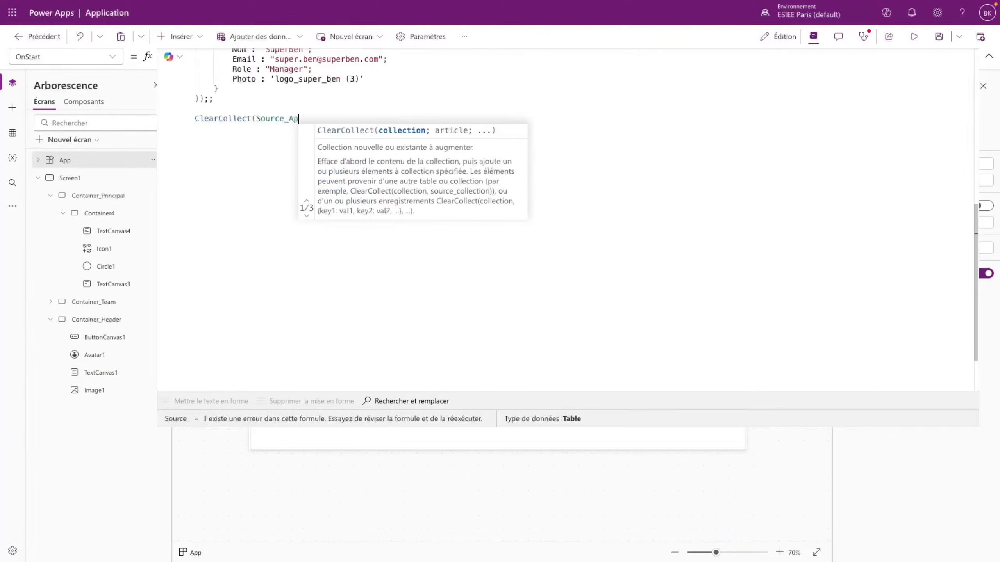
type("plication;")
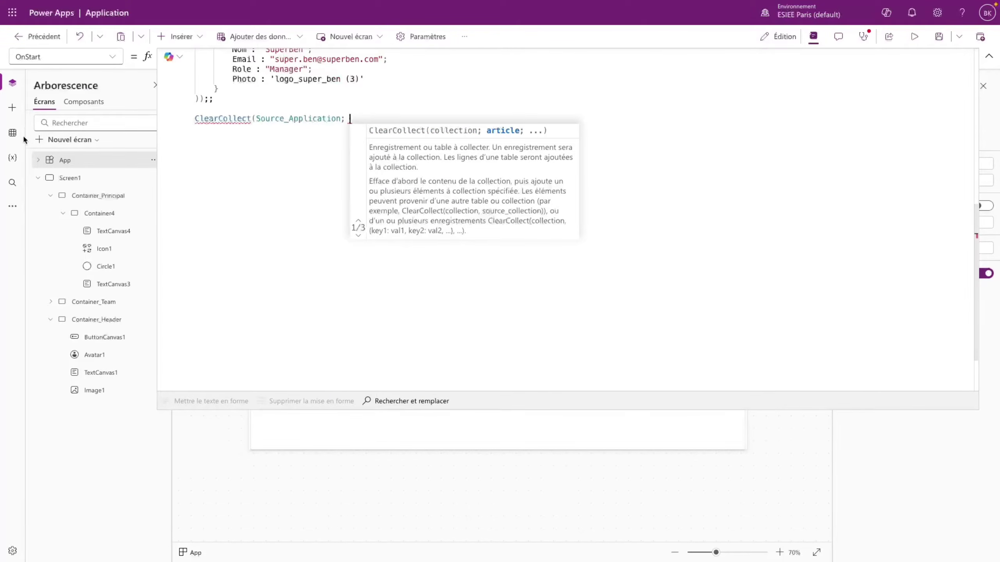
left_click(12, 133)
left_click(371, 122)
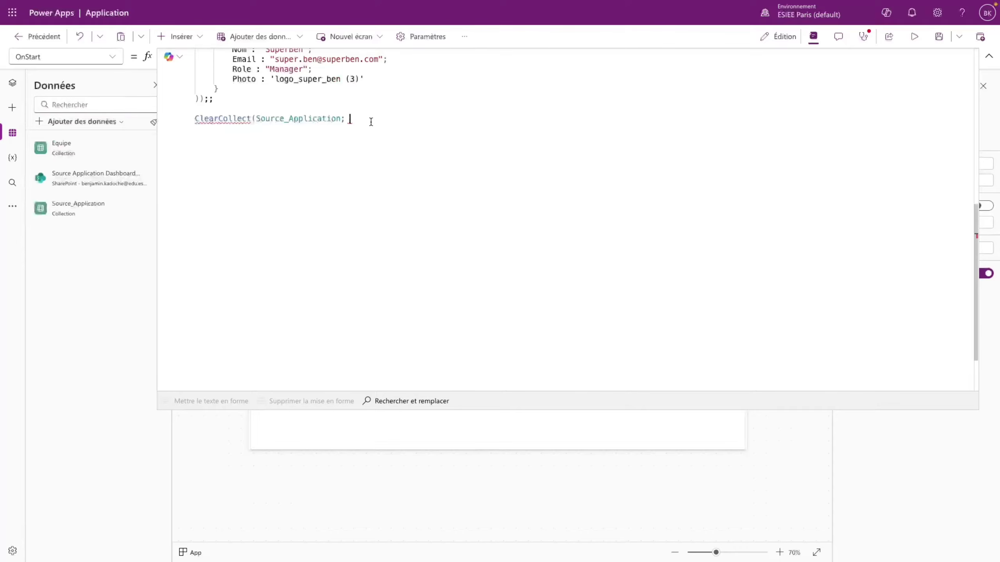
type("Sour")
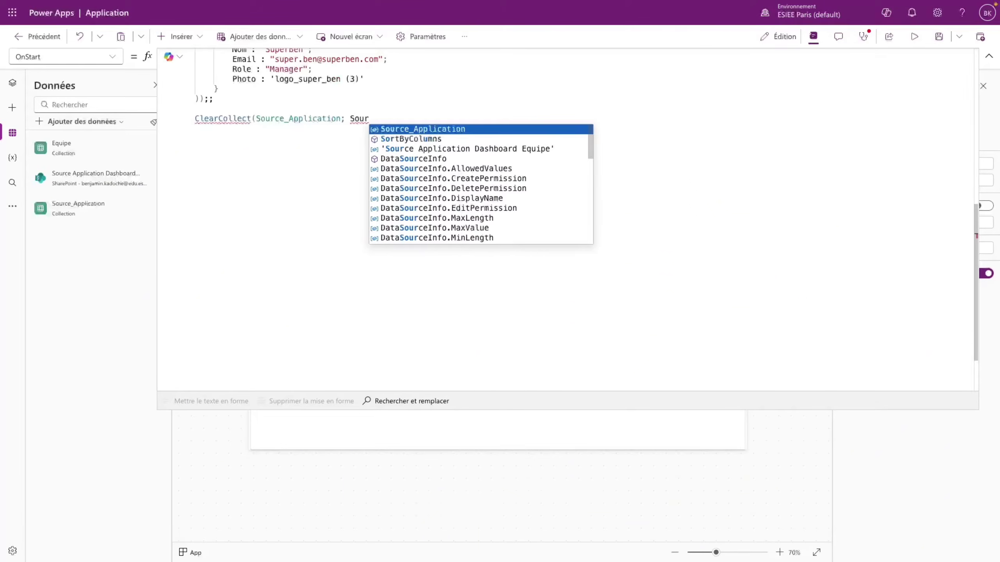
left_click(475, 149)
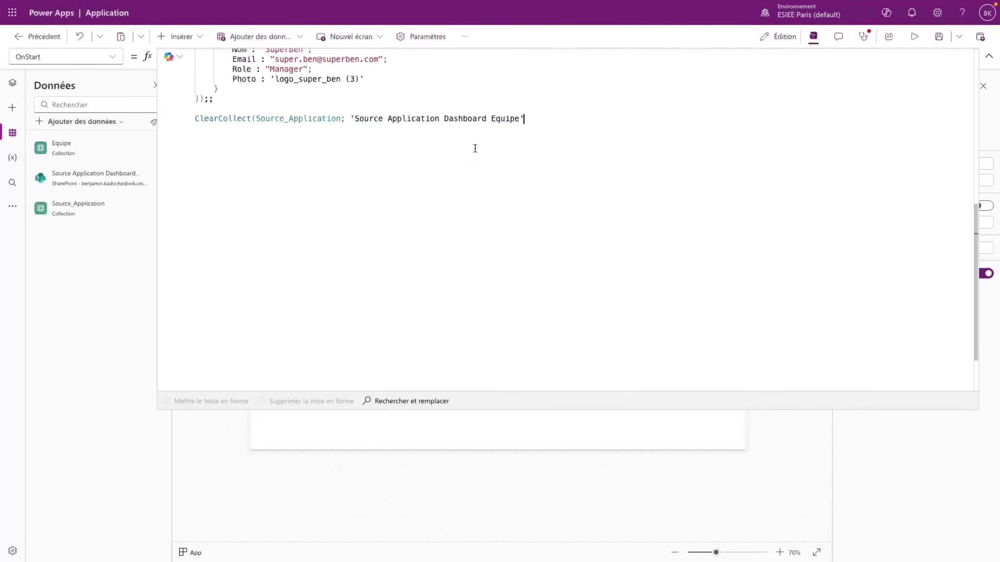
type(")")
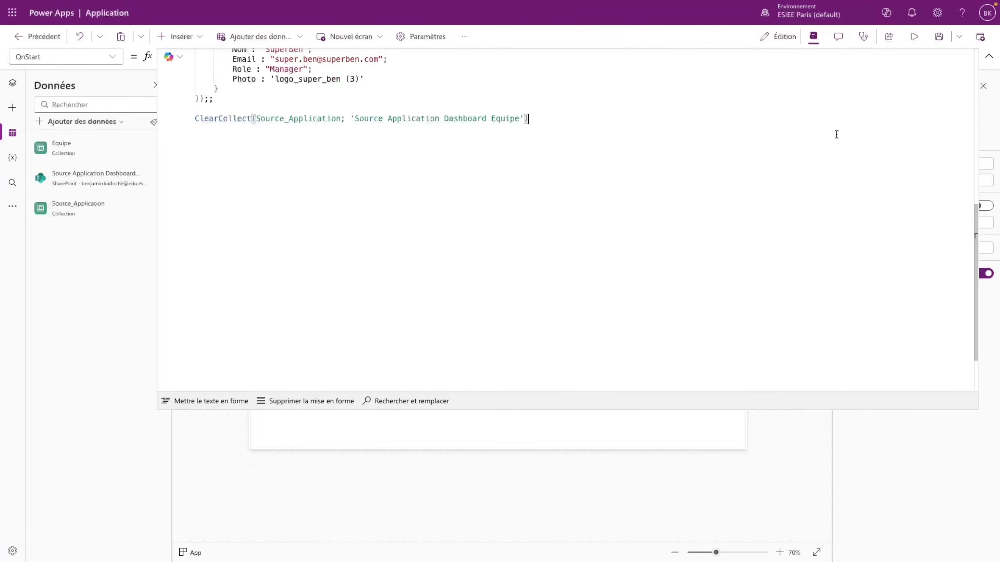
double_click(301, 119)
key("ctrl+c")
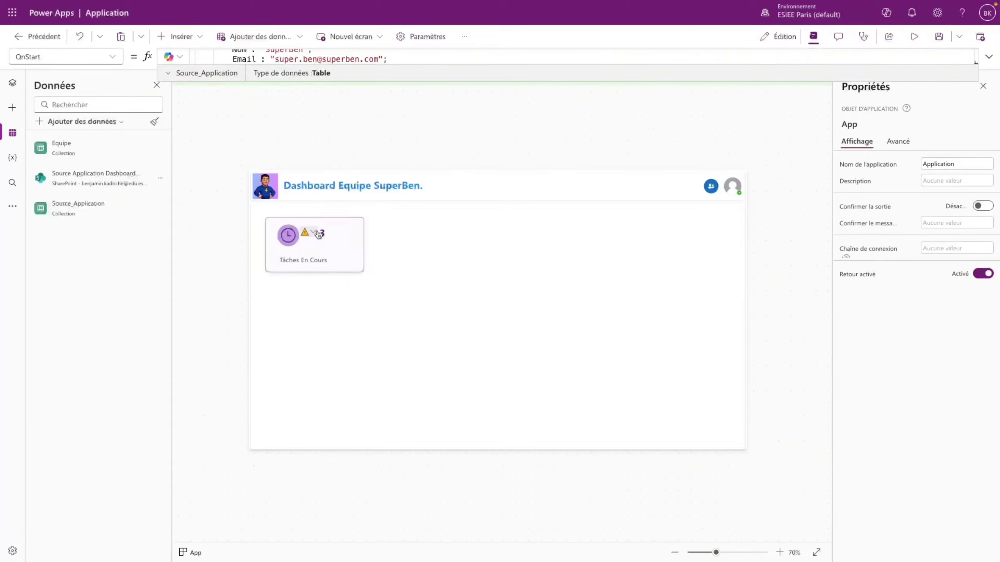
left_click(320, 234)
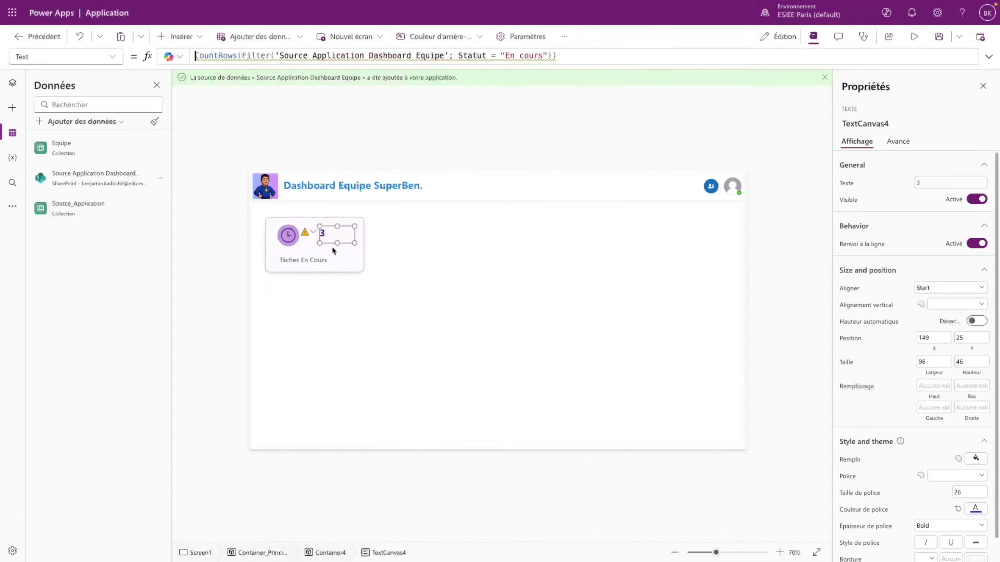
- Replace the list name in the count formula with Source_Application
left_click(487, 61)
left_click_drag(270, 56, 444, 59)
key("ctrl+v")
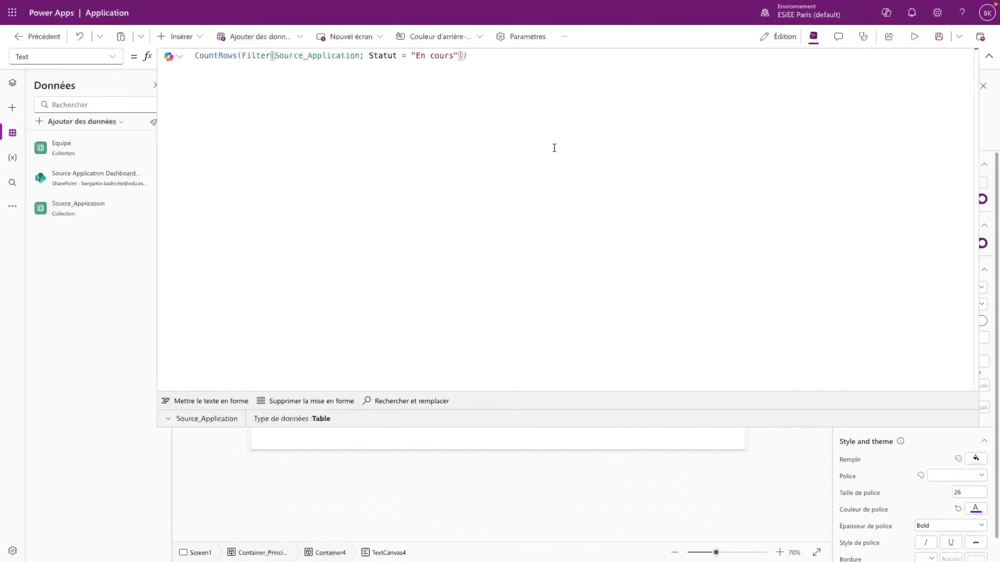
left_click(989, 56)
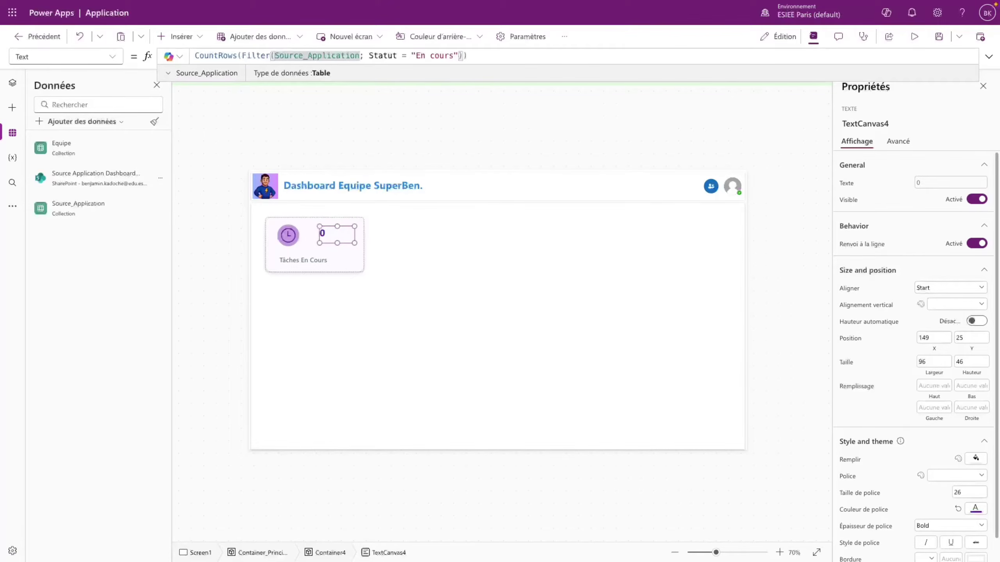
- Run App's OnStart to load the Source_Application collection
left_click(12, 83)
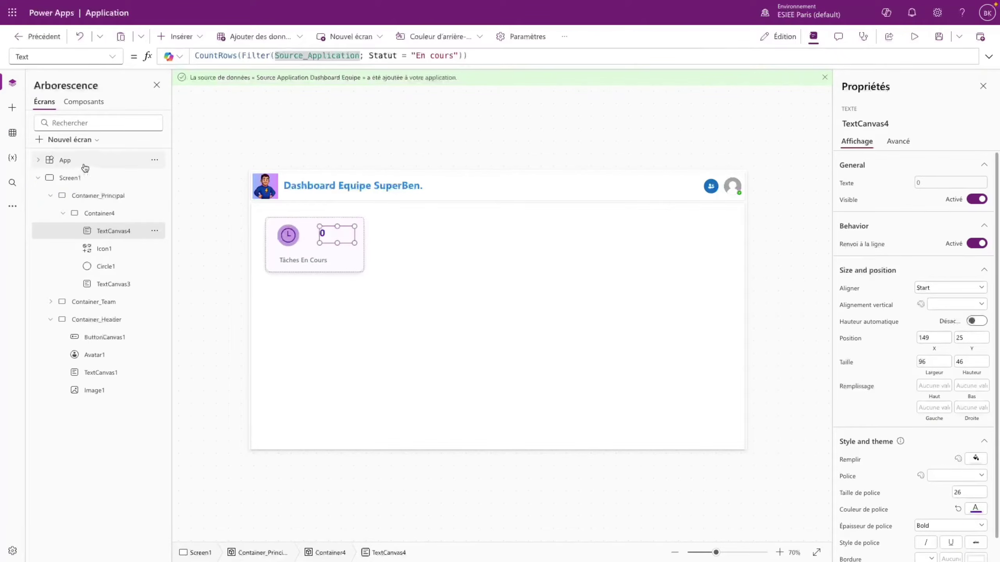
right_click(84, 165)
left_click(132, 229)
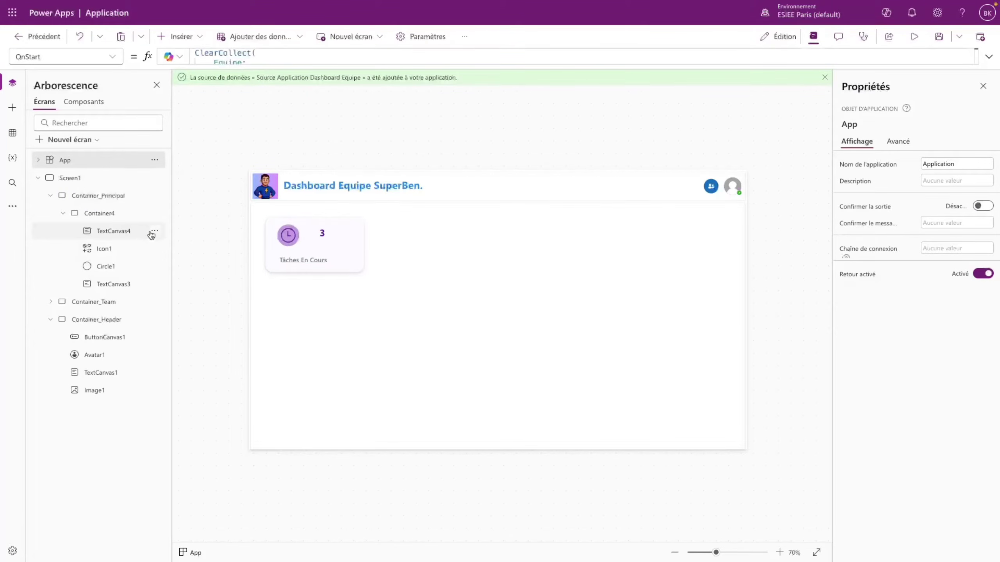
- Move the count label slightly down and to the right on the card
left_click(322, 234)
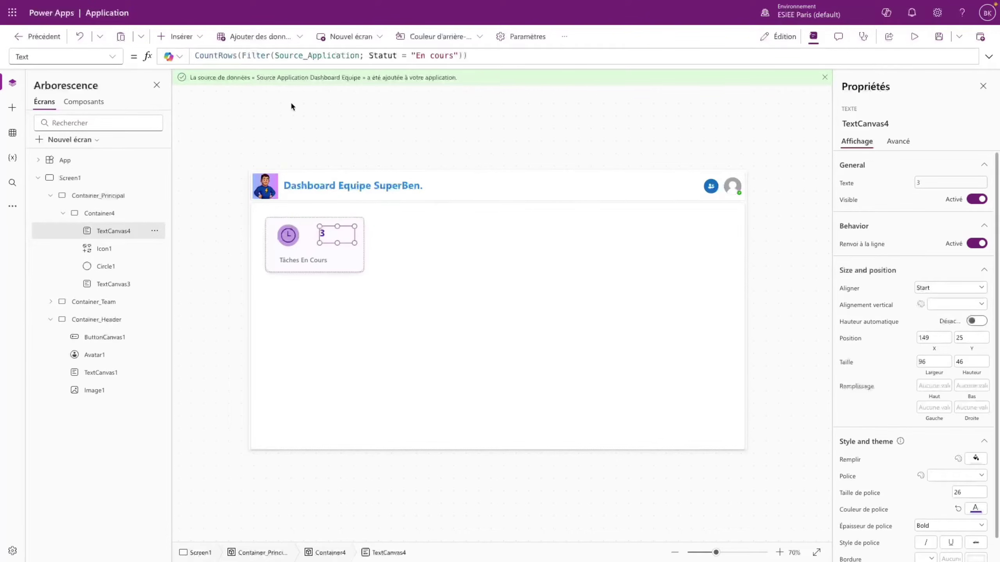
left_click(374, 137)
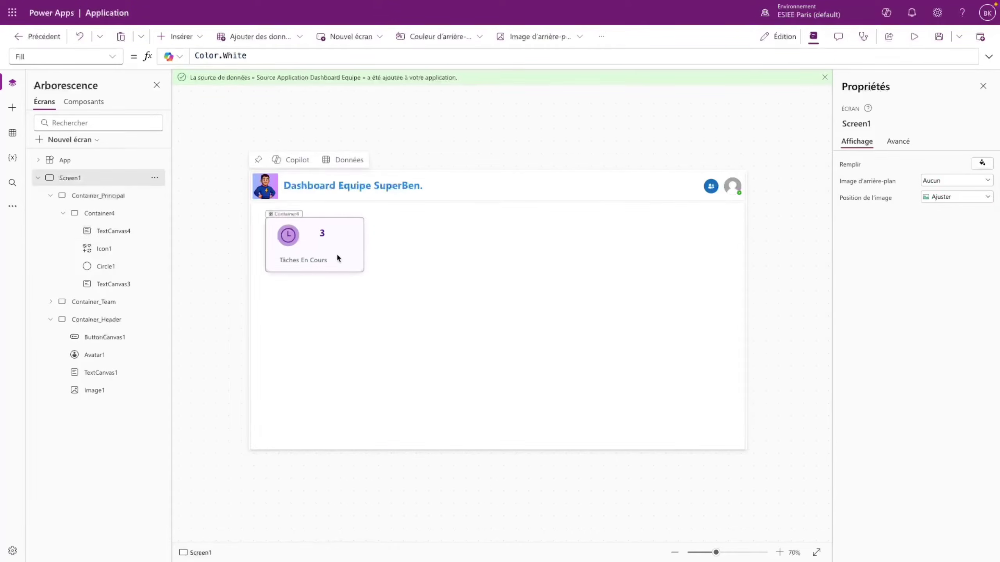
left_click(334, 236)
left_click_drag(332, 236, 433, 234)
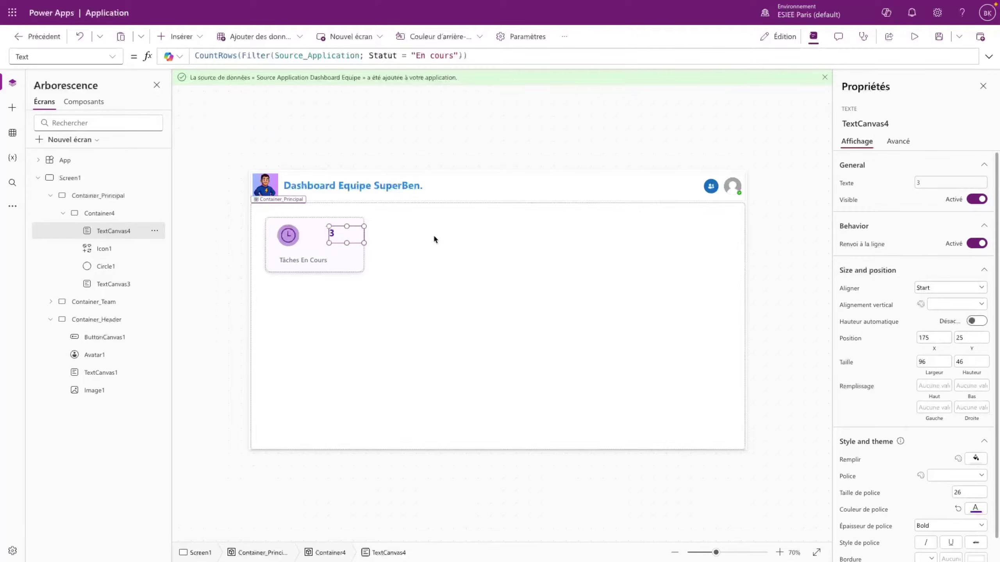
- Set the count label's X to Parent.Width - Self.Width and its width to 100
left_click(112, 57)
scroll(30, 399, "down", 5)
left_click(29, 468)
left_click_drag(213, 55, 180, 55)
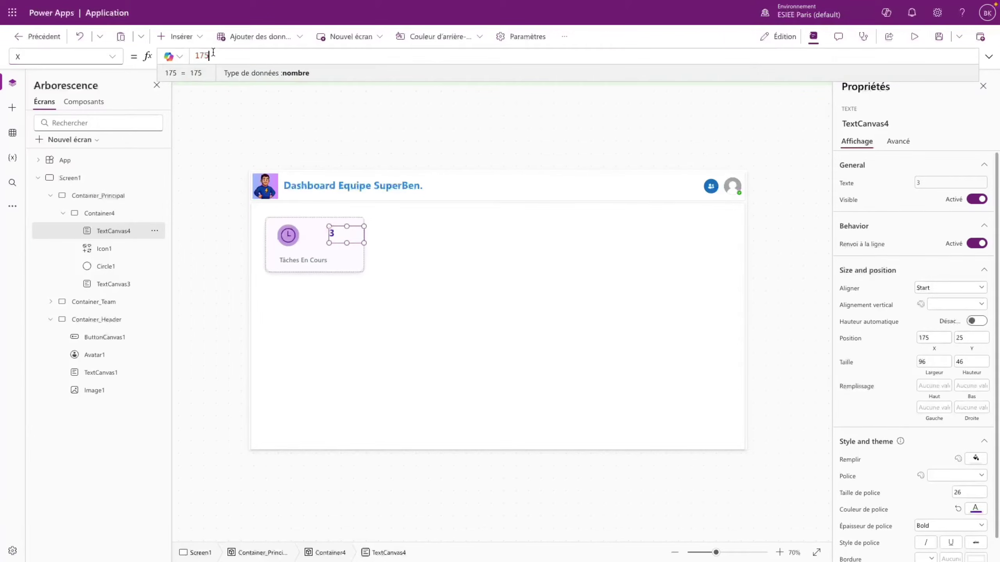
type("Parent.Width")
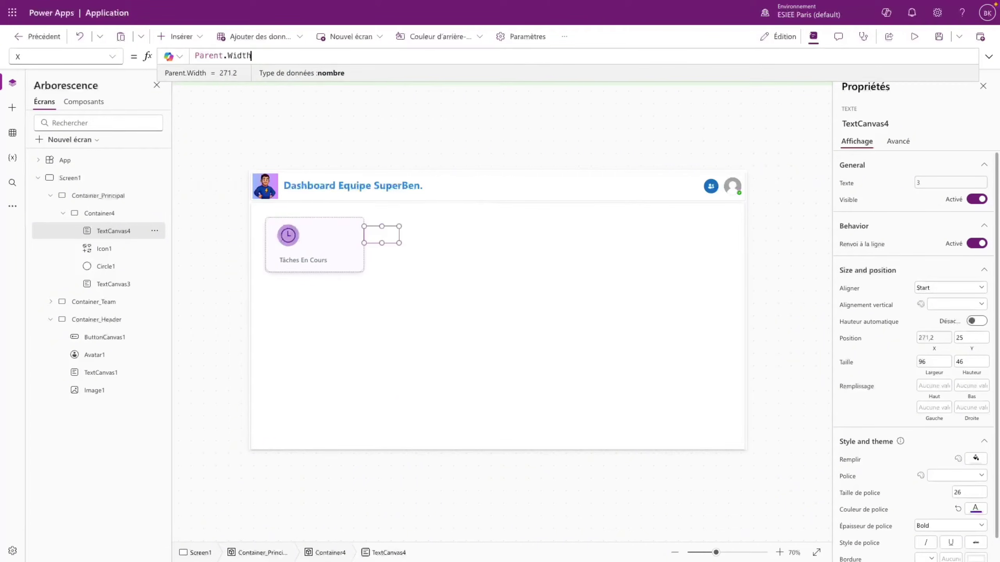
type(" - Self.Width")
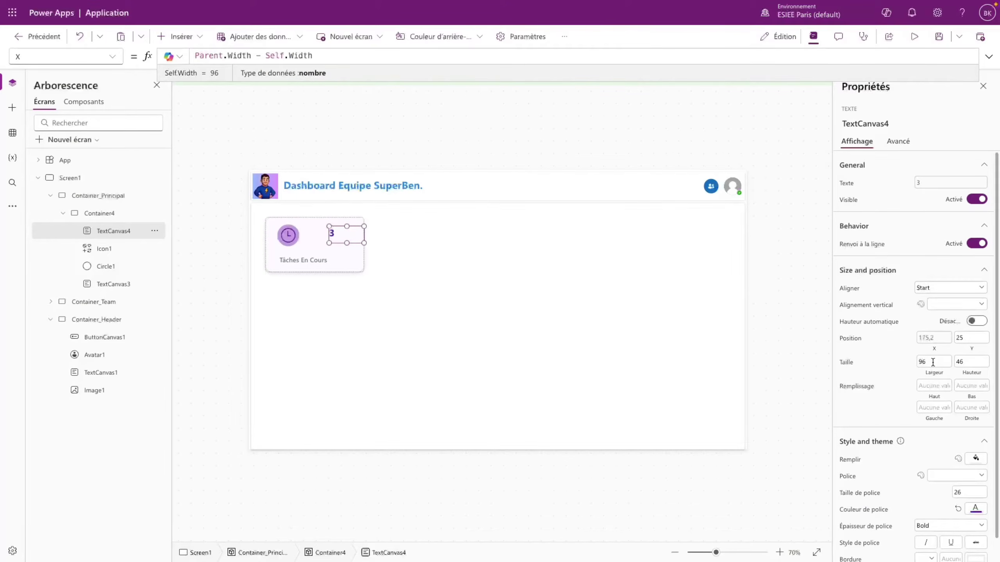
left_click_drag(933, 362, 916, 365)
type("100")
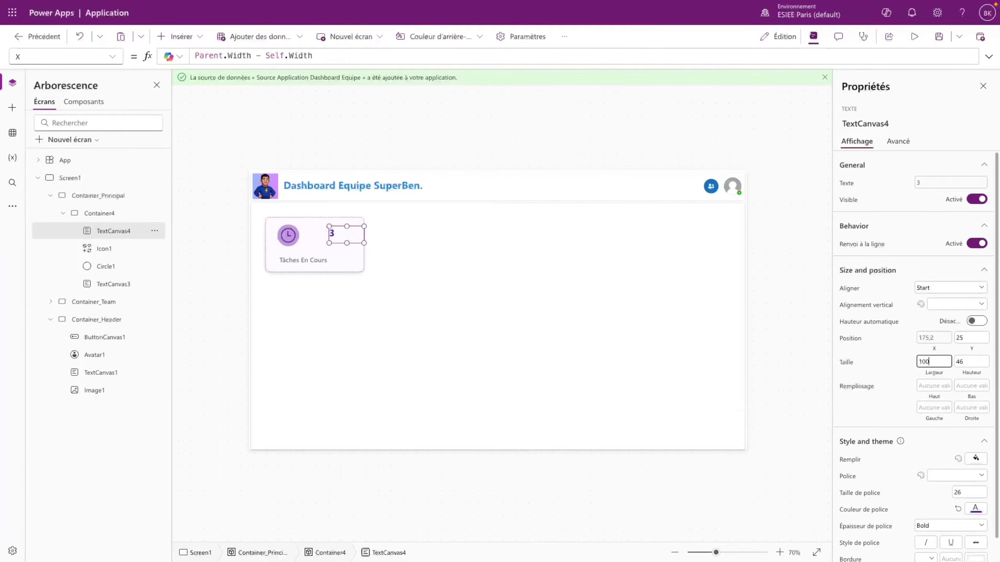
- Set the count label's Y to Parent.Height/6, copied from the clock icon
left_click(293, 245)
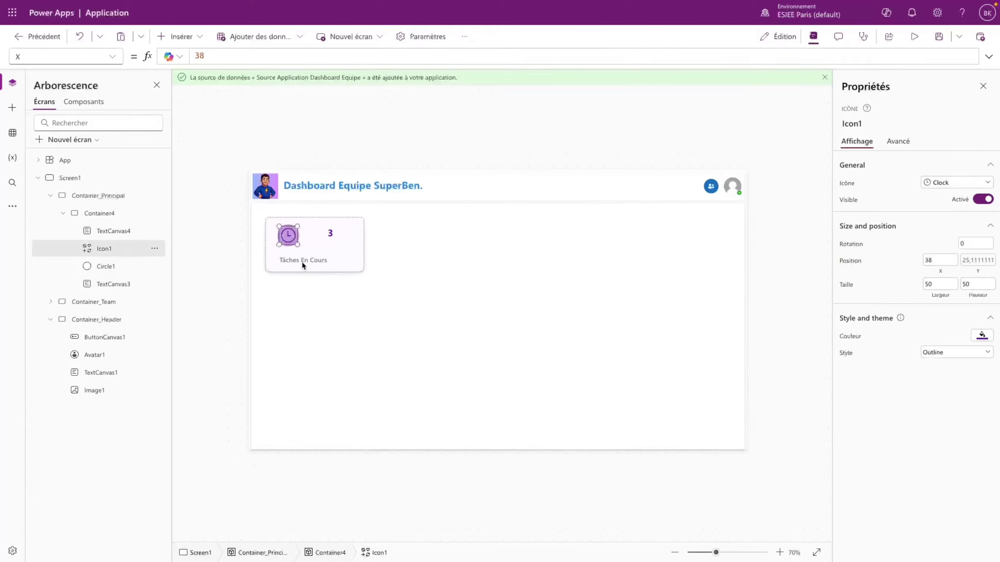
left_click(961, 263)
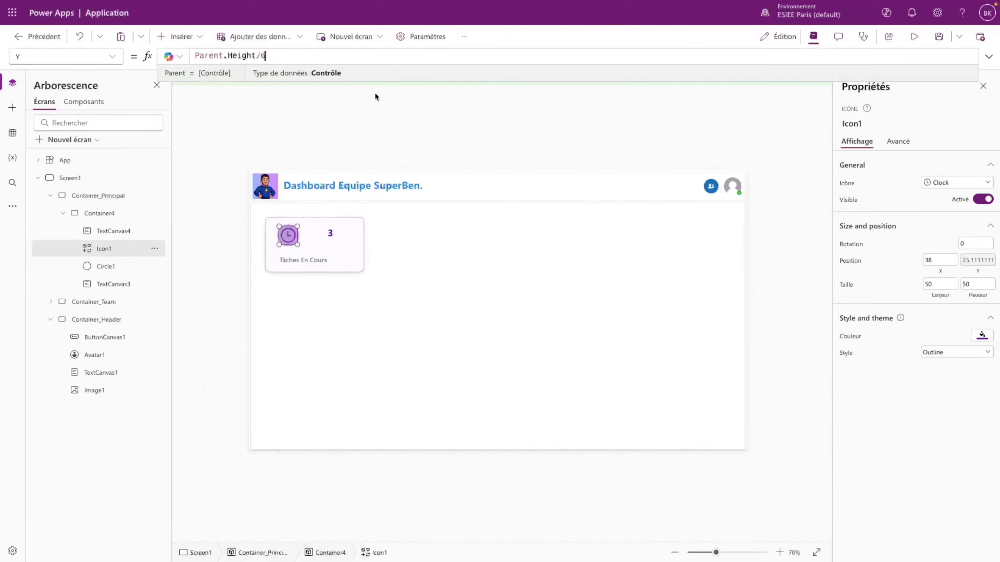
left_click_drag(271, 56, 194, 55)
key("super+c")
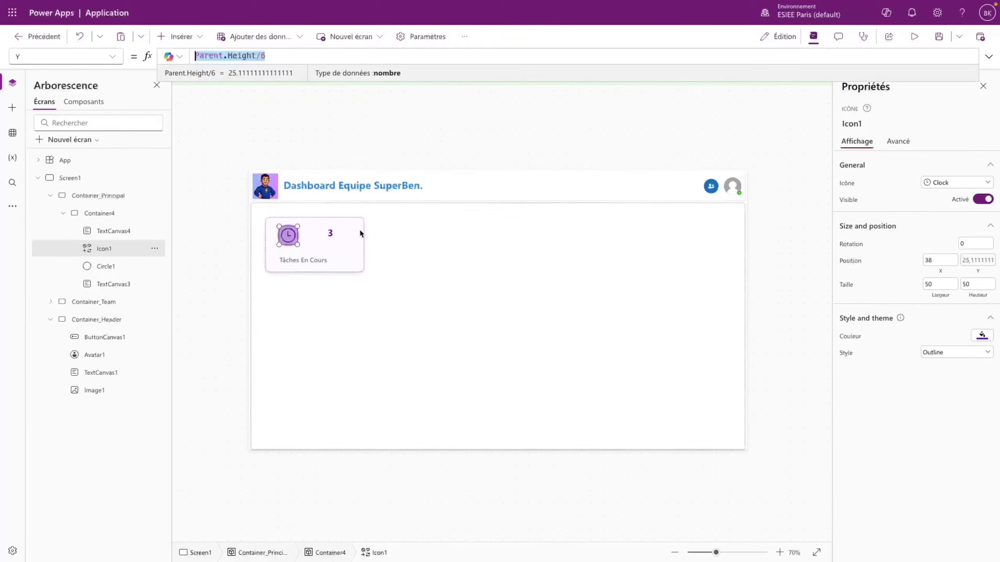
left_click(330, 233)
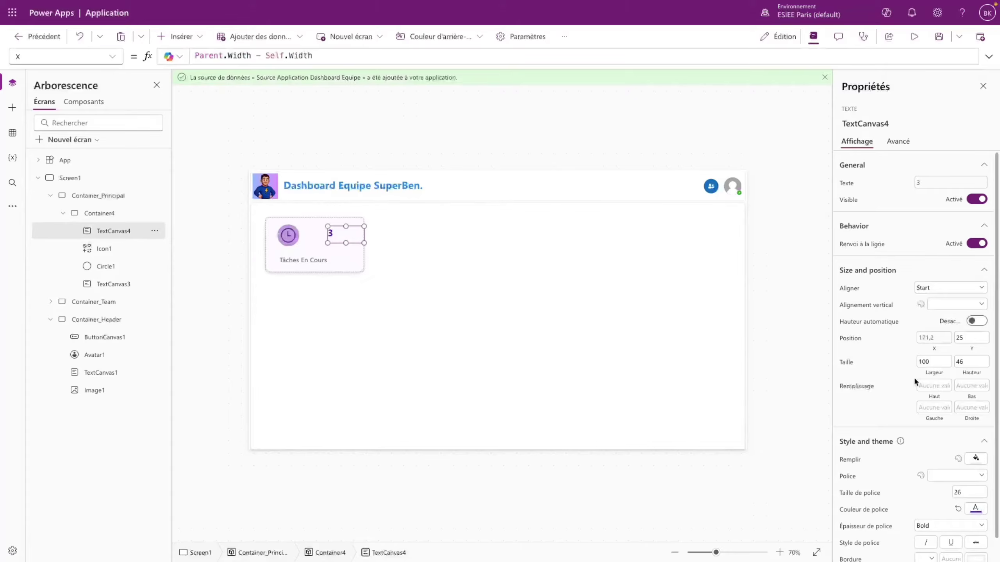
left_click(113, 56)
left_click(60, 485)
left_click_drag(207, 56, 194, 55)
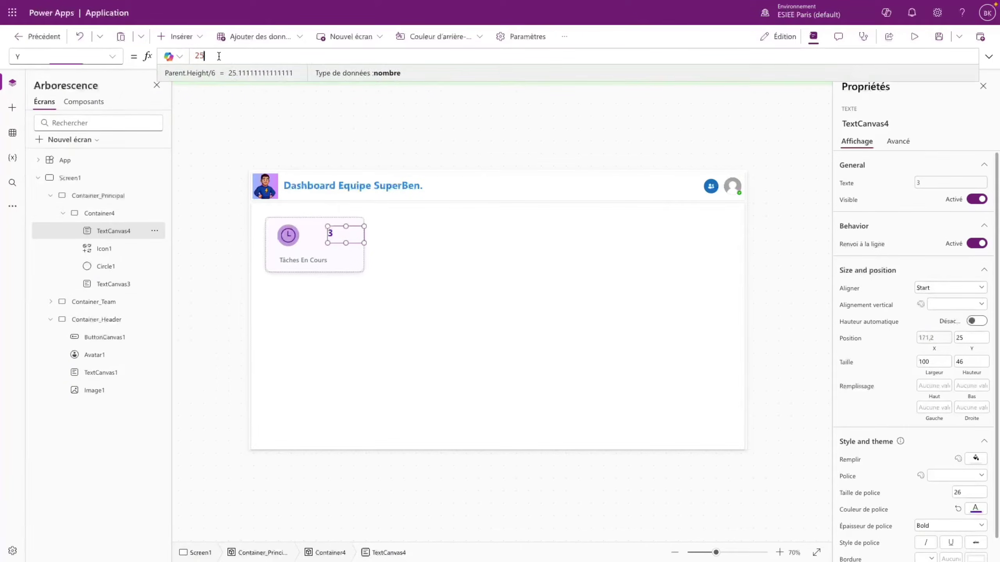
key("super+v")
left_click(367, 134)
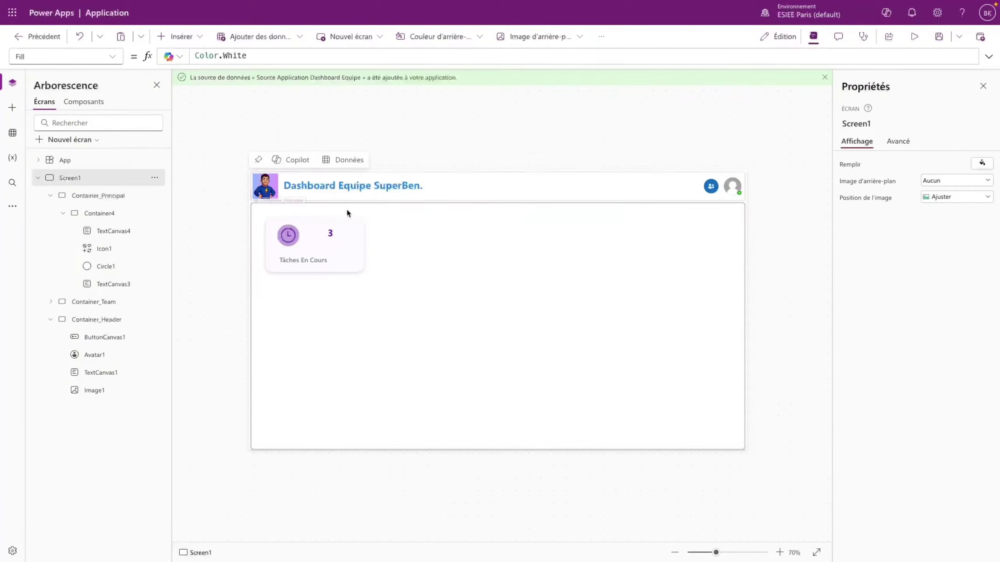
- Vertically centre the count label and preview the app with F5
left_click(333, 233)
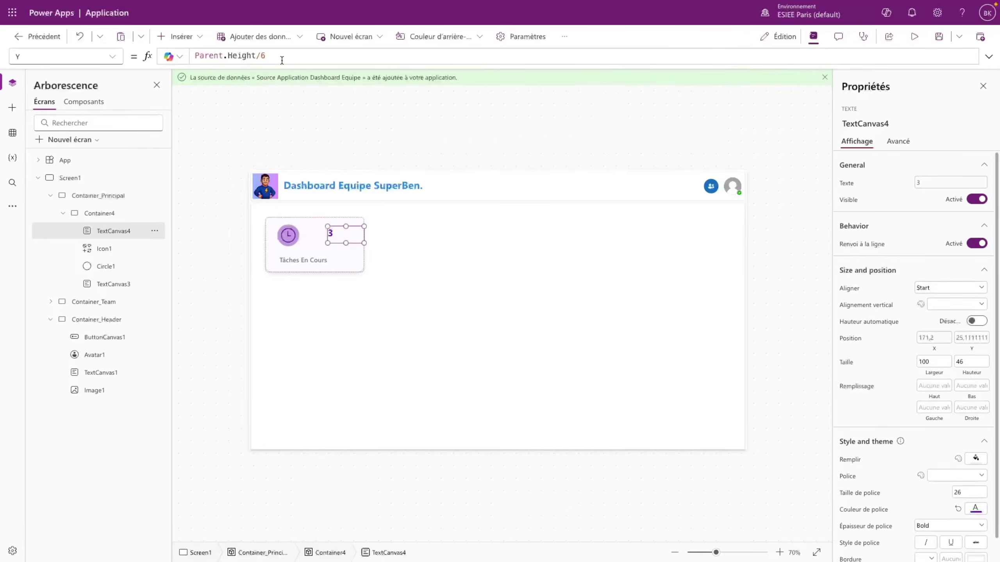
left_click(942, 312)
left_click(947, 332)
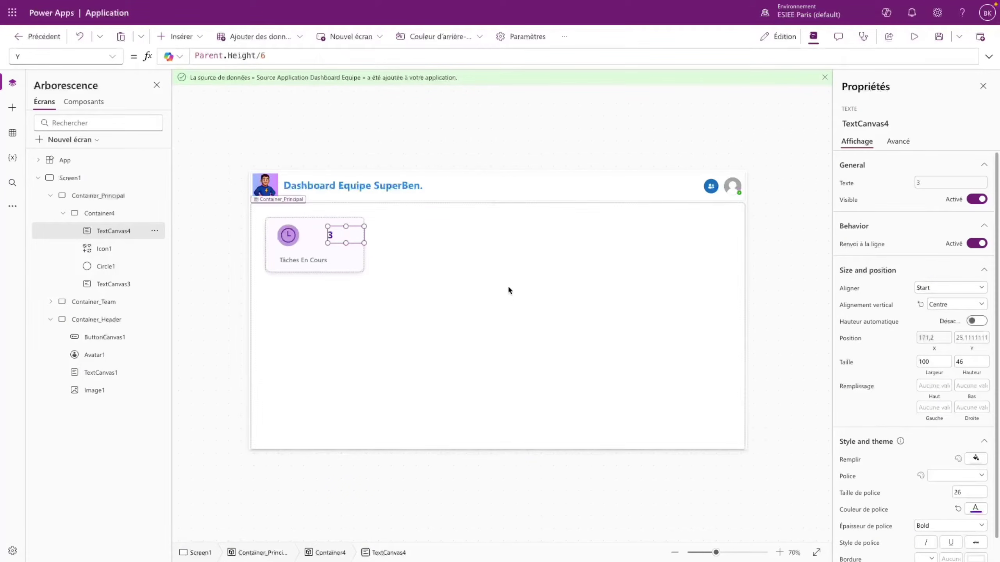
key("F5")
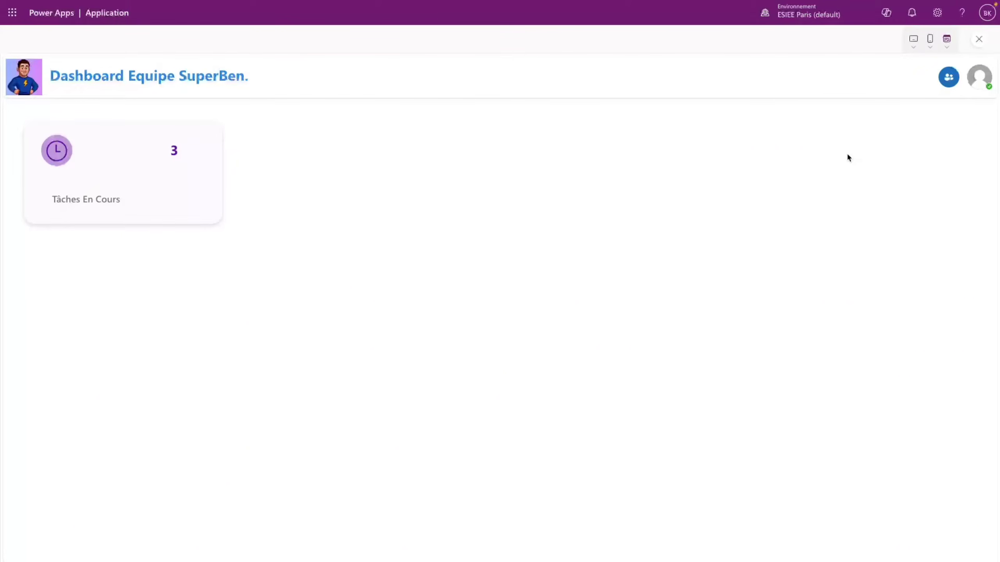
- Leave the preview and set the Tâches En Cours caption to font size 20
left_click(979, 39)
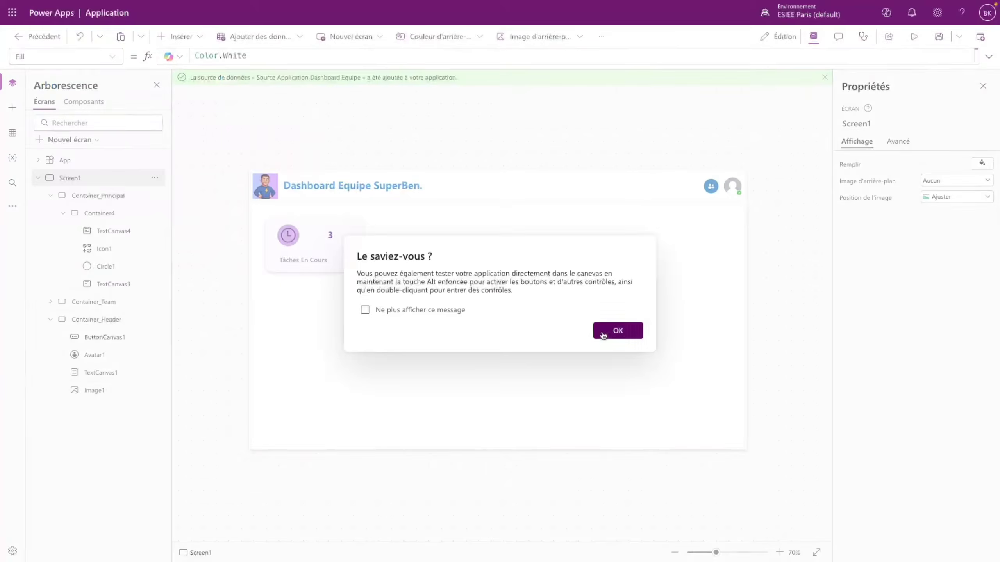
left_click(604, 332)
left_click(327, 259)
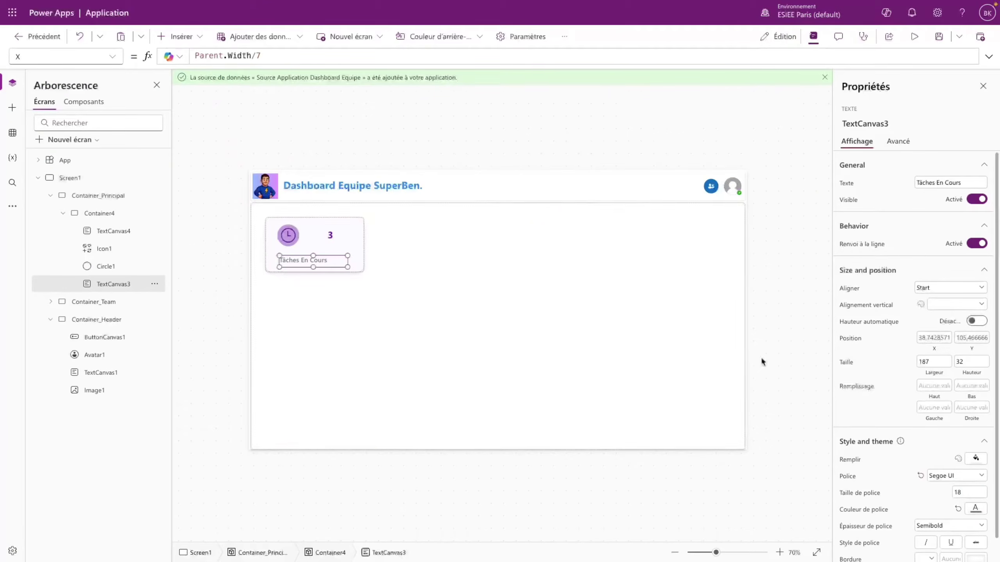
left_click(966, 494)
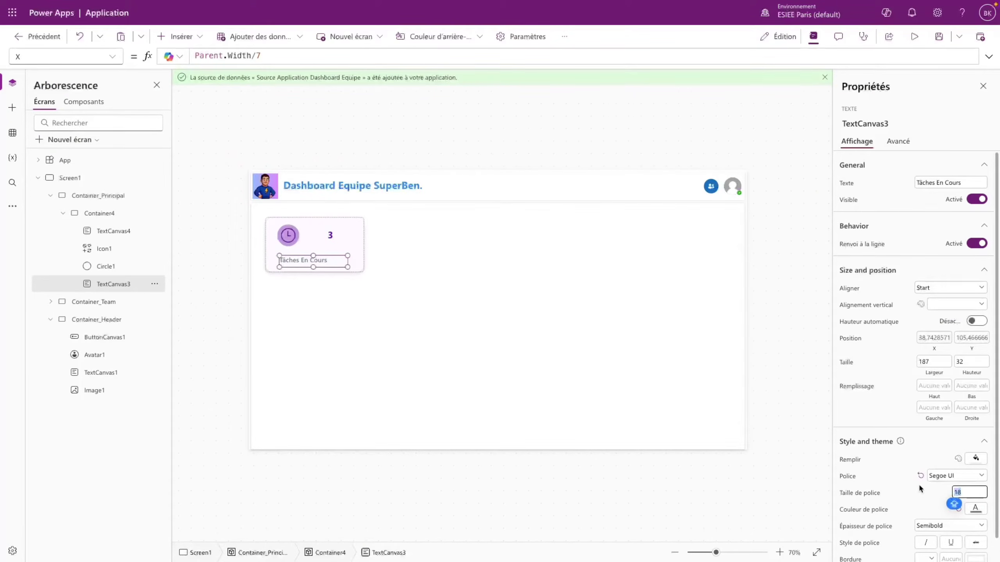
type("20")
- Set the count 3 to font size 28 and check it in preview
left_click(335, 235)
left_click(957, 491)
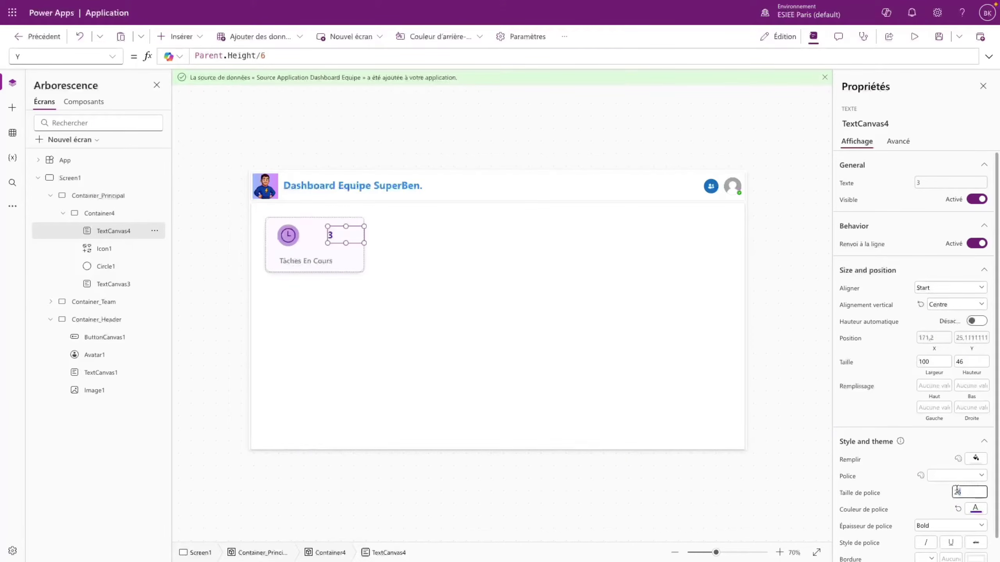
type("28")
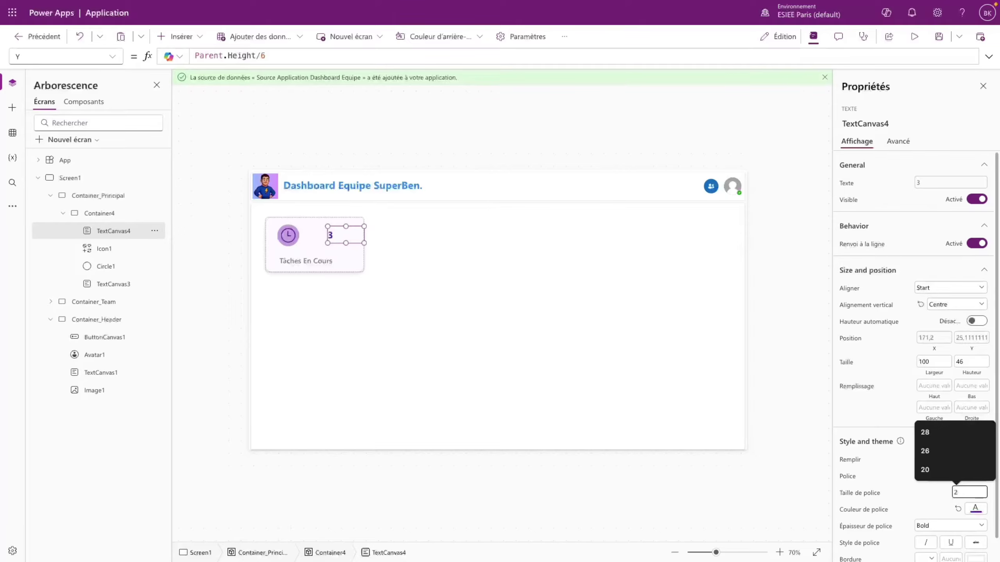
left_click(912, 487)
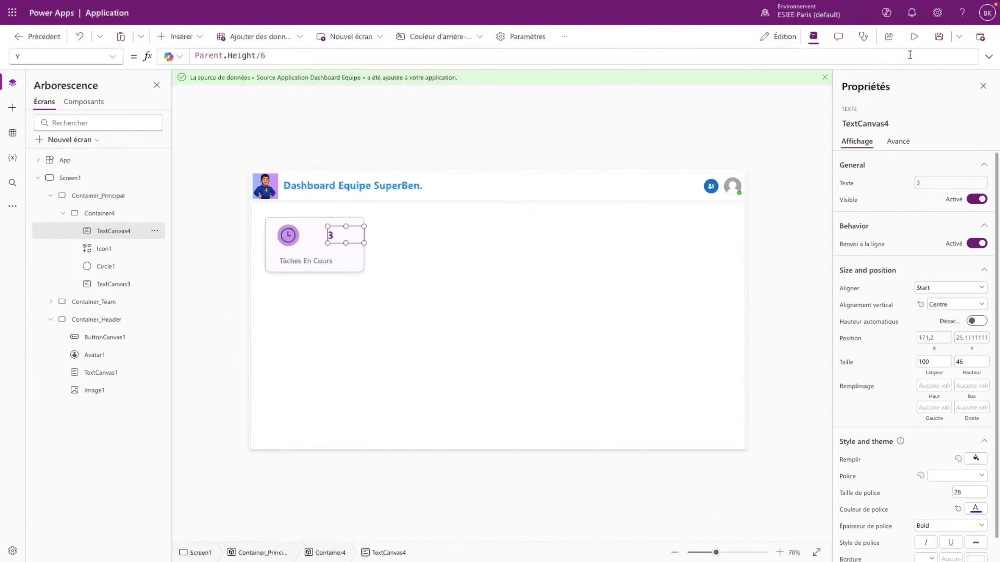
left_click(914, 36)
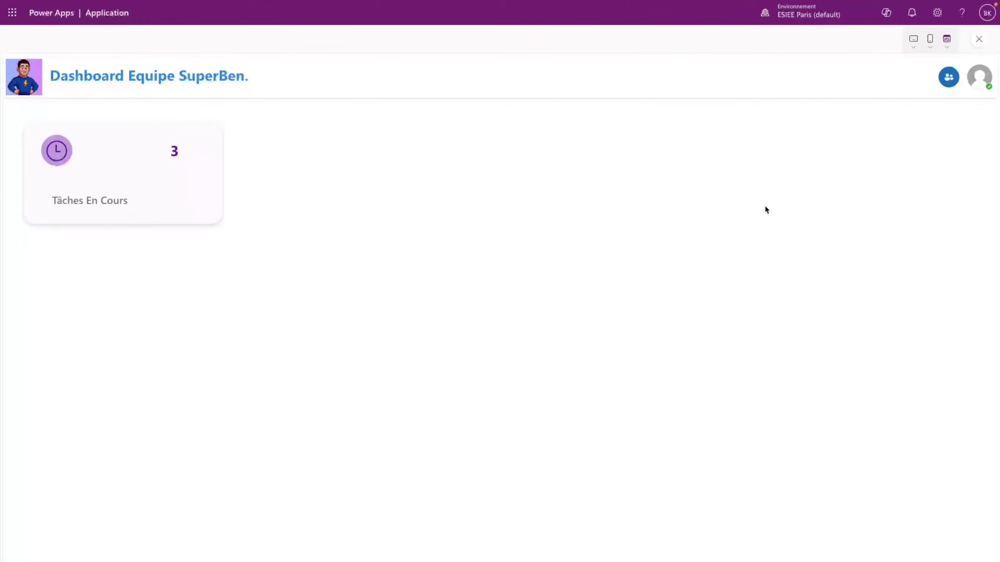
left_click(978, 40)
left_click(608, 330)
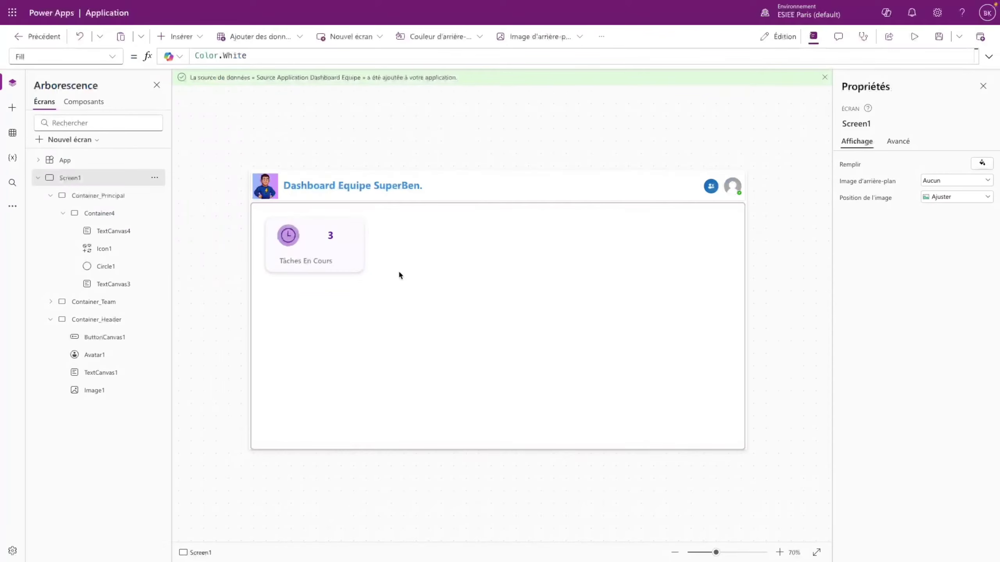
- Rename the card container Container4 to Container_Taches_En_Cours
left_click(348, 261)
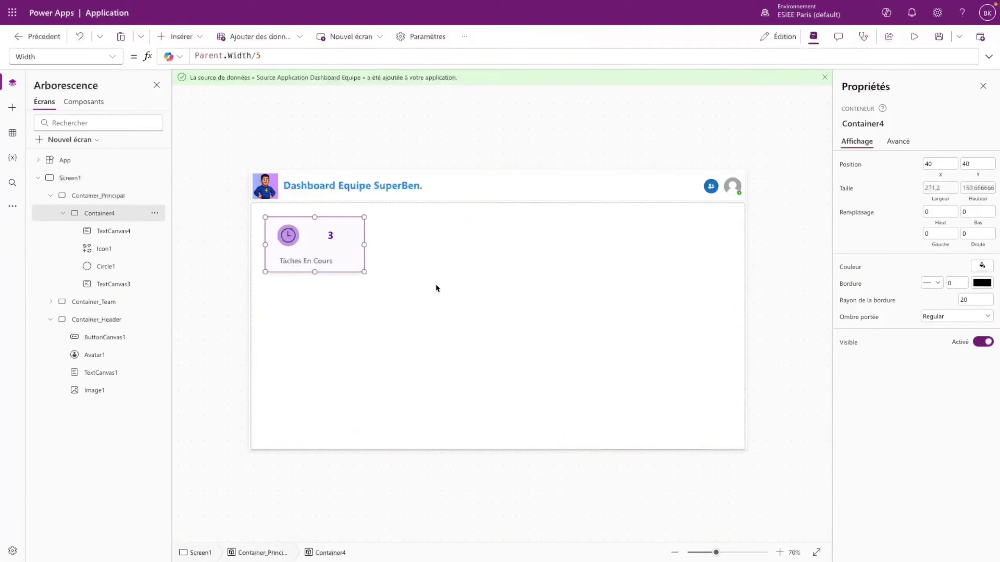
left_click(63, 213)
double_click(116, 213)
left_click(121, 213)
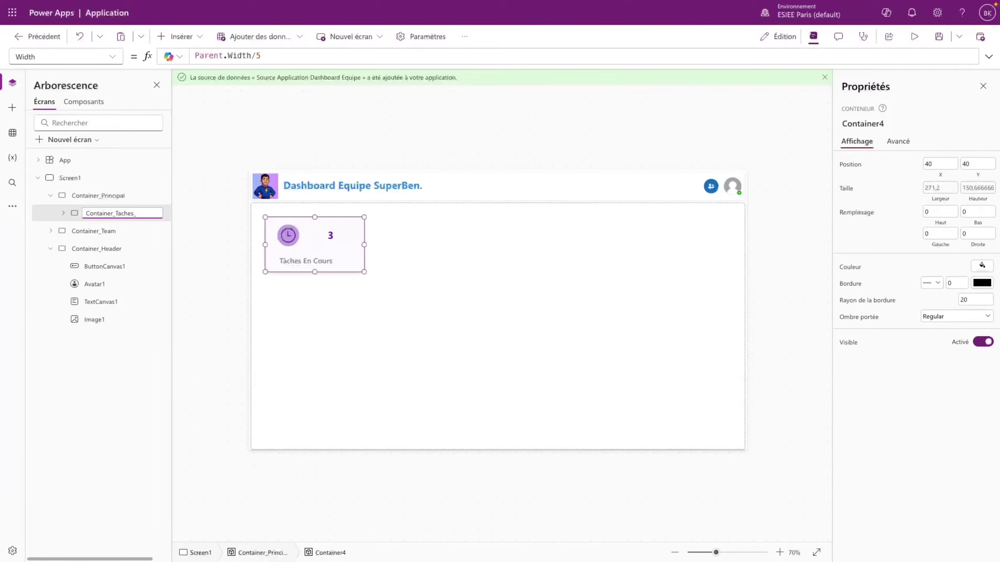
type("_Taches_En_Cours")
left_click(470, 291)
- Paste a copy of the card container into Container_Principal
left_click(370, 266)
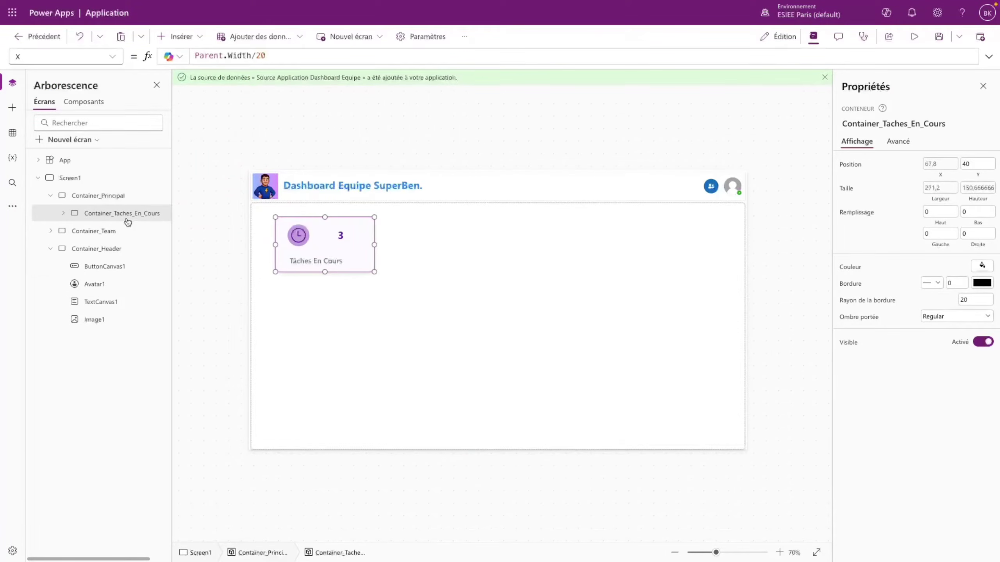
left_click(140, 203)
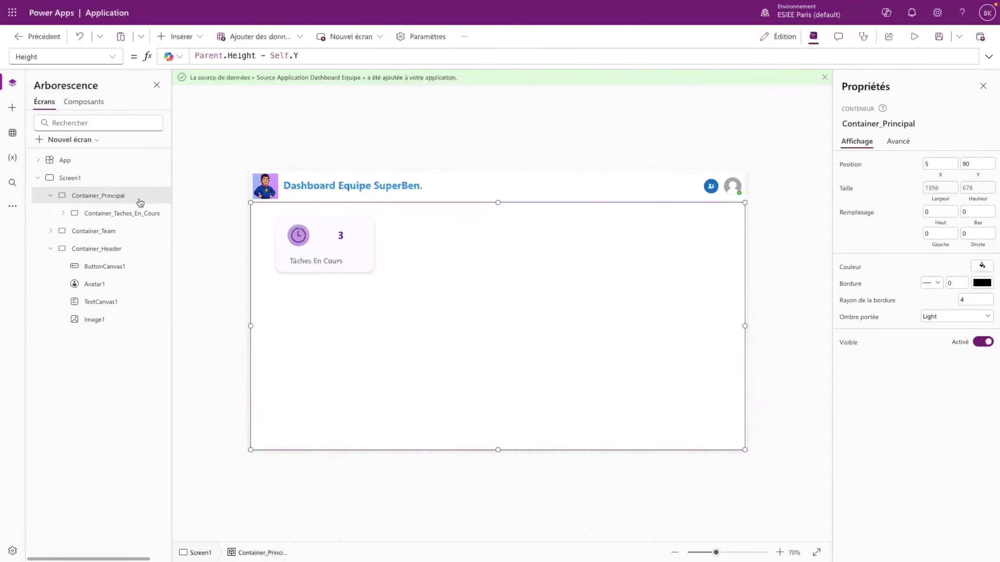
key("ctrl+v")
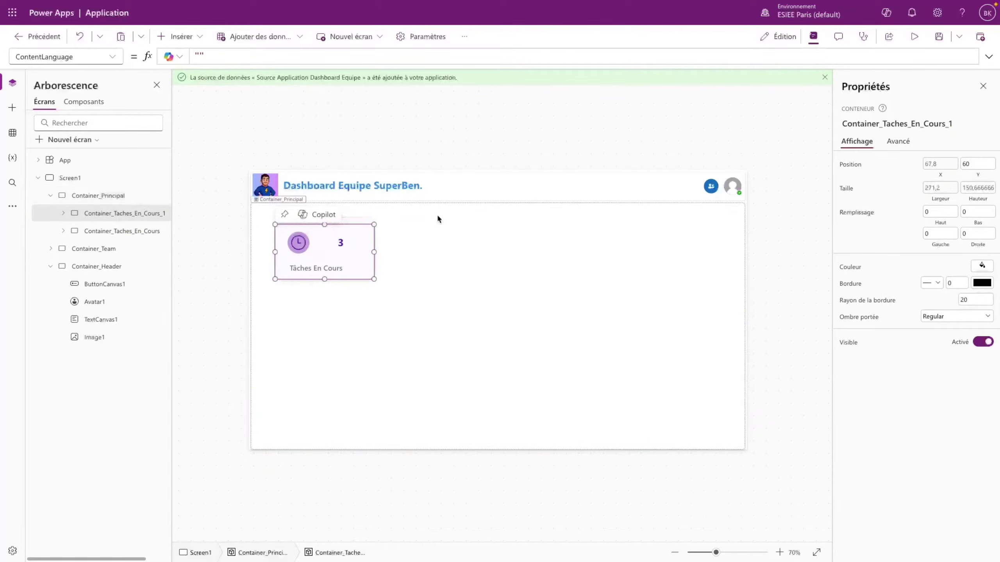
- Set the copy's X to Container_Taches_En_Cours.X + Container_Taches_En_Cours.Width + Parent.Width/30
left_click(941, 164)
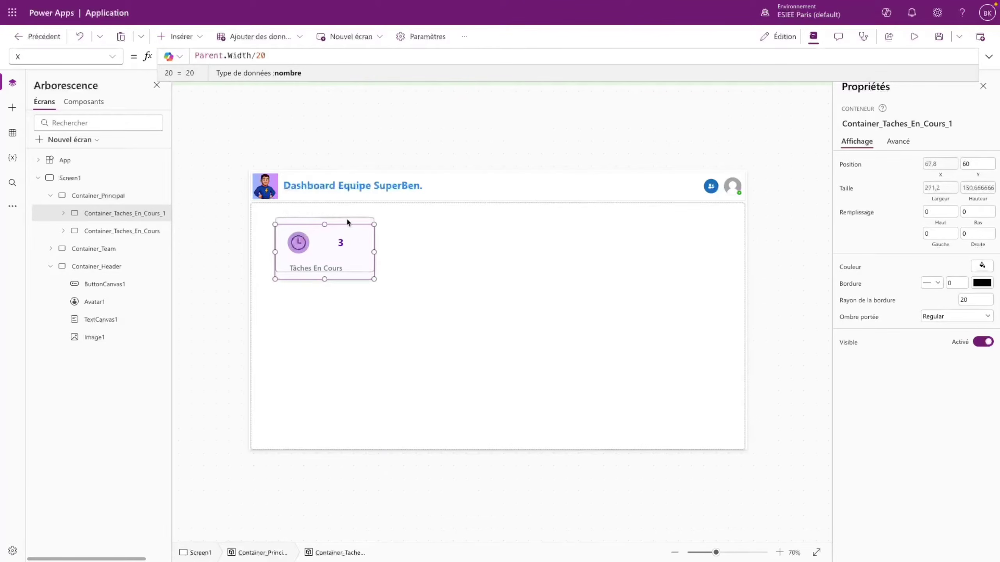
left_click(976, 162)
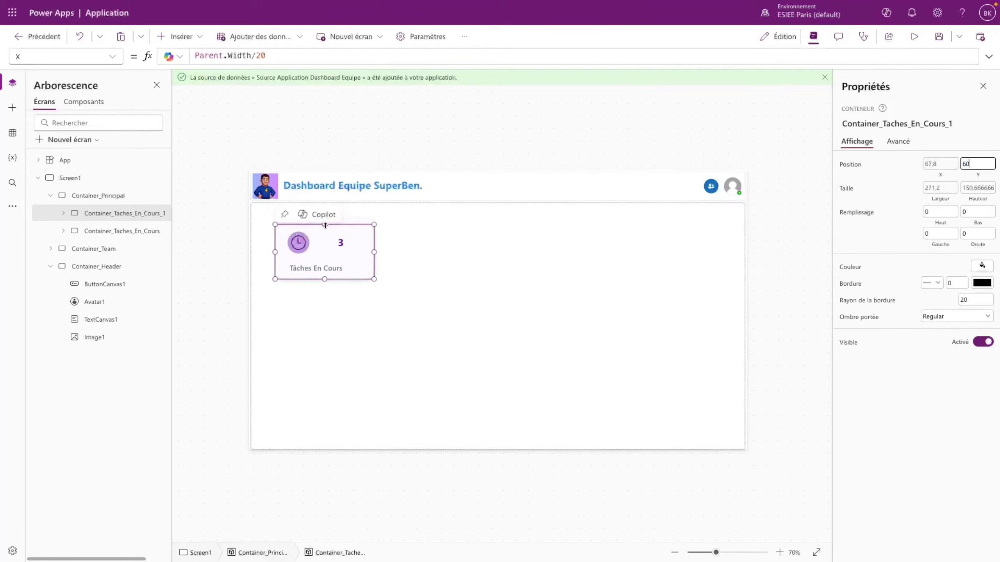
left_click(954, 165)
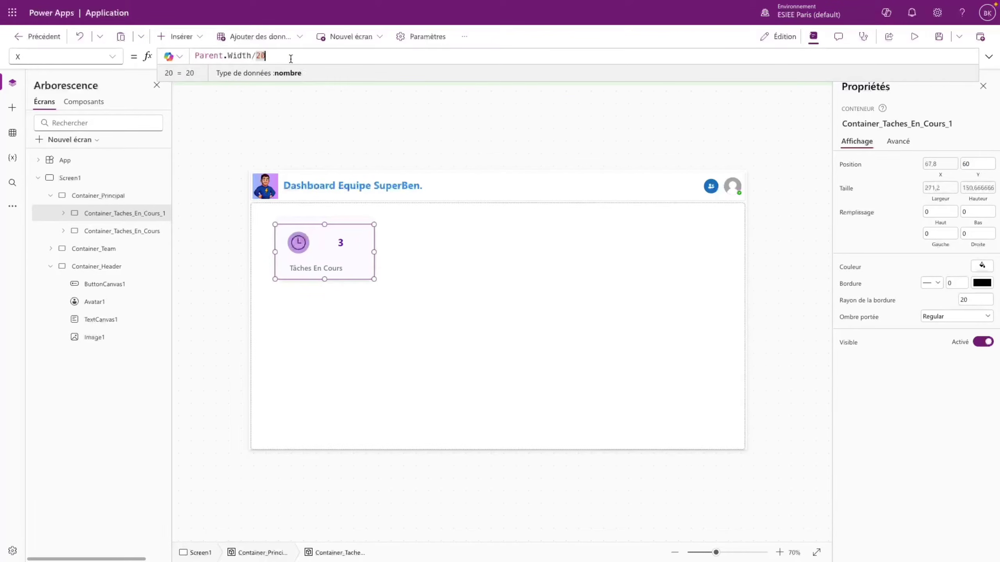
left_click_drag(288, 57, 193, 55)
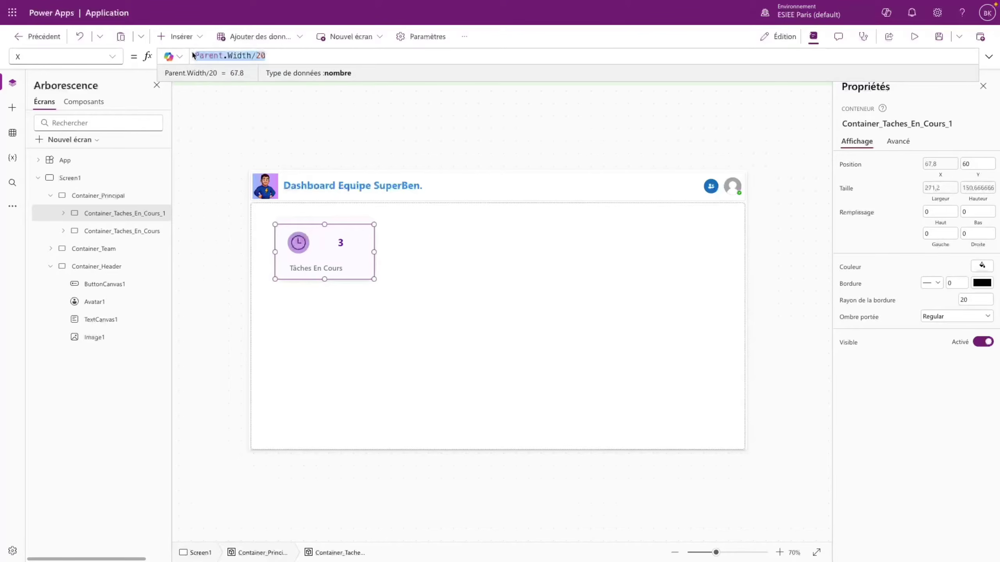
type("Container")
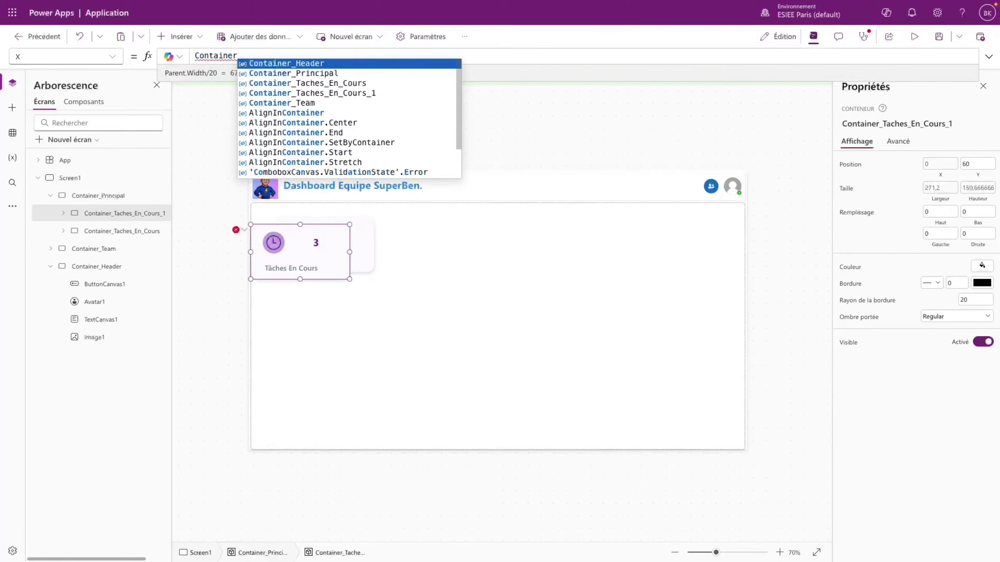
key("Down")
key("Down")
key("Tab")
type(".")
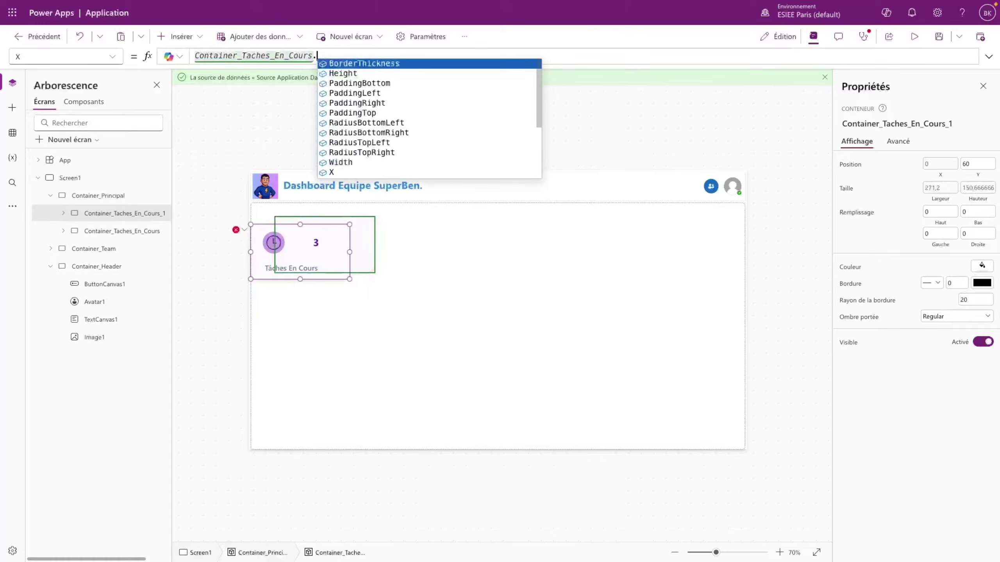
type("X + Cont")
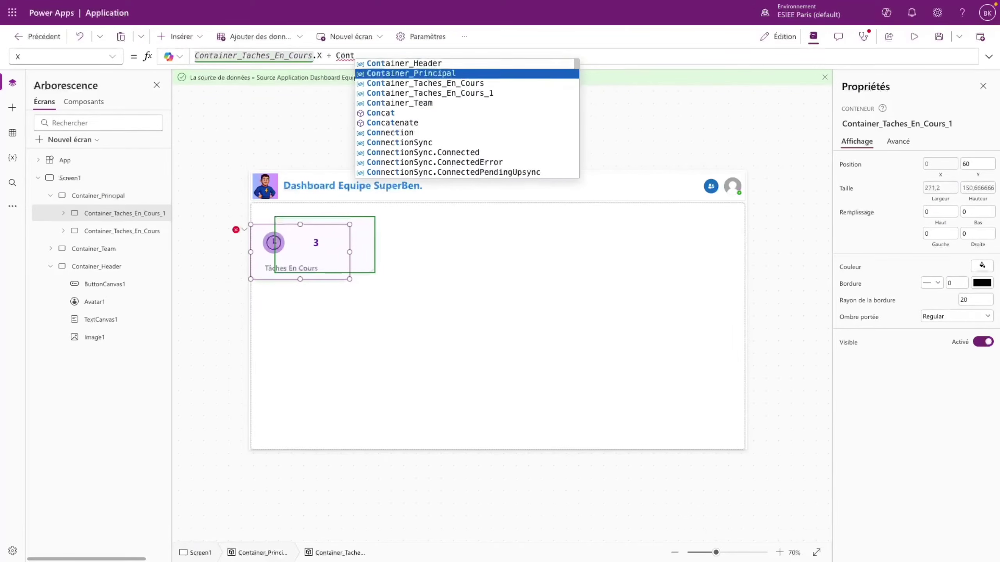
type("ainer_Taches_En_Cours.Width")
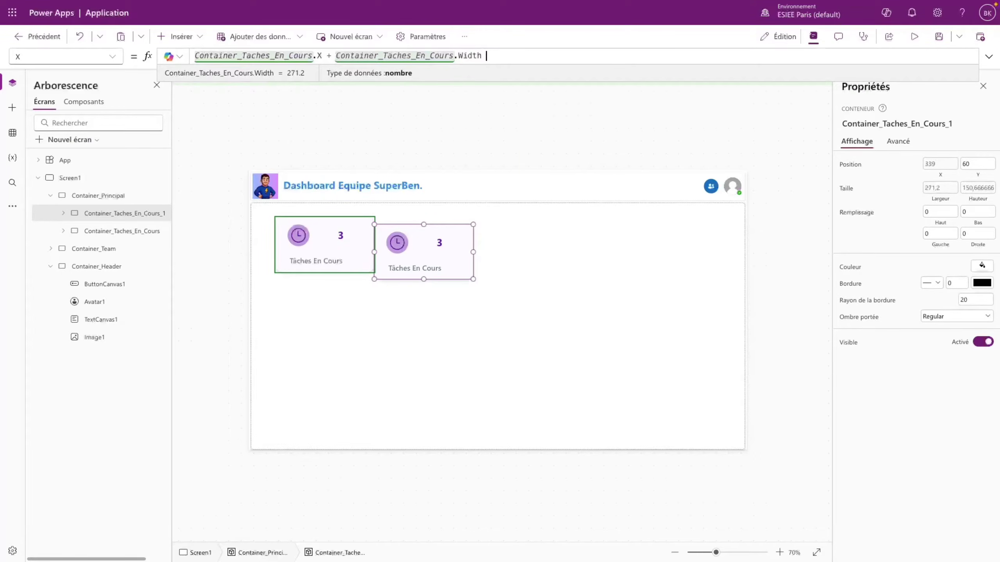
type("+ Pare")
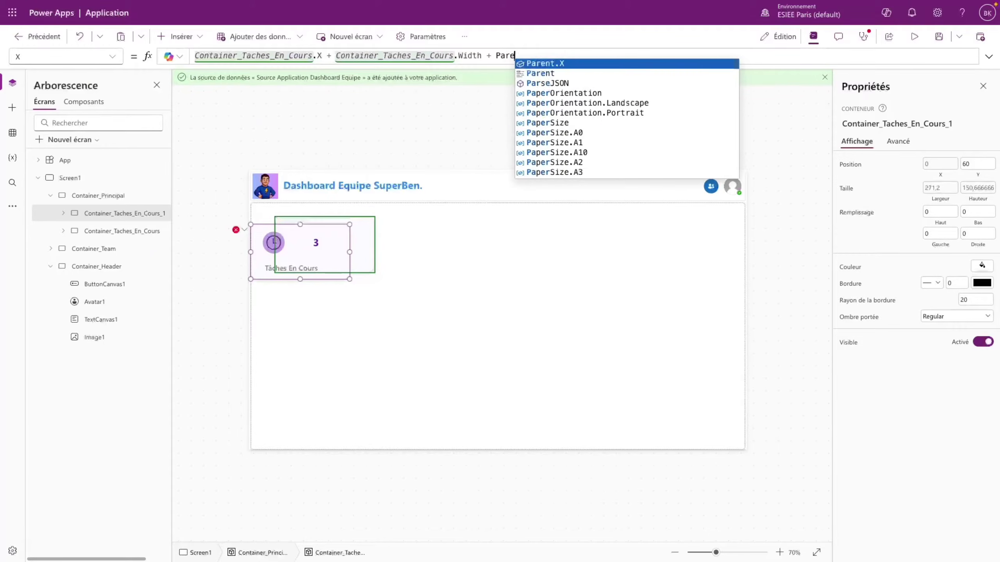
type("nt.Width")
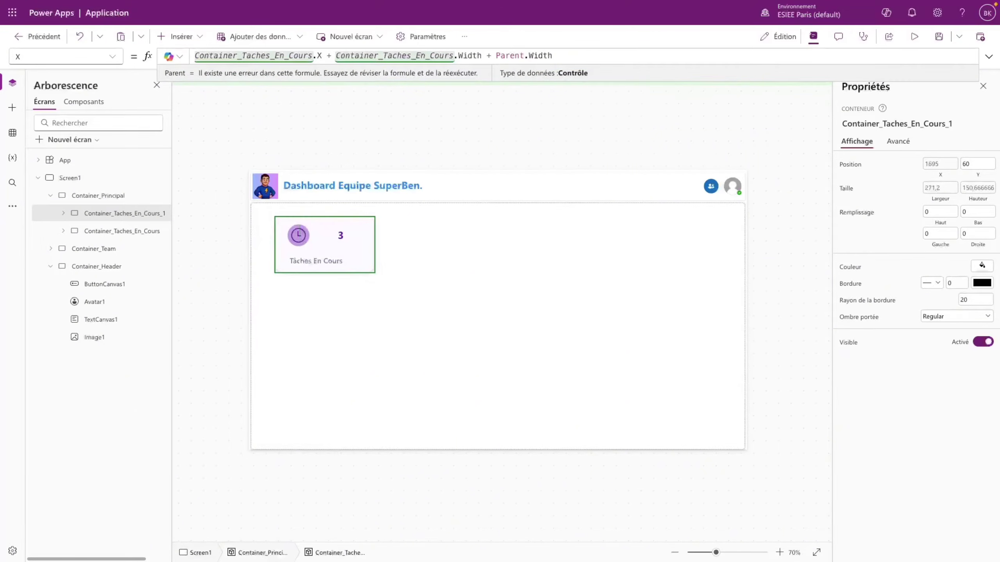
type("/30")
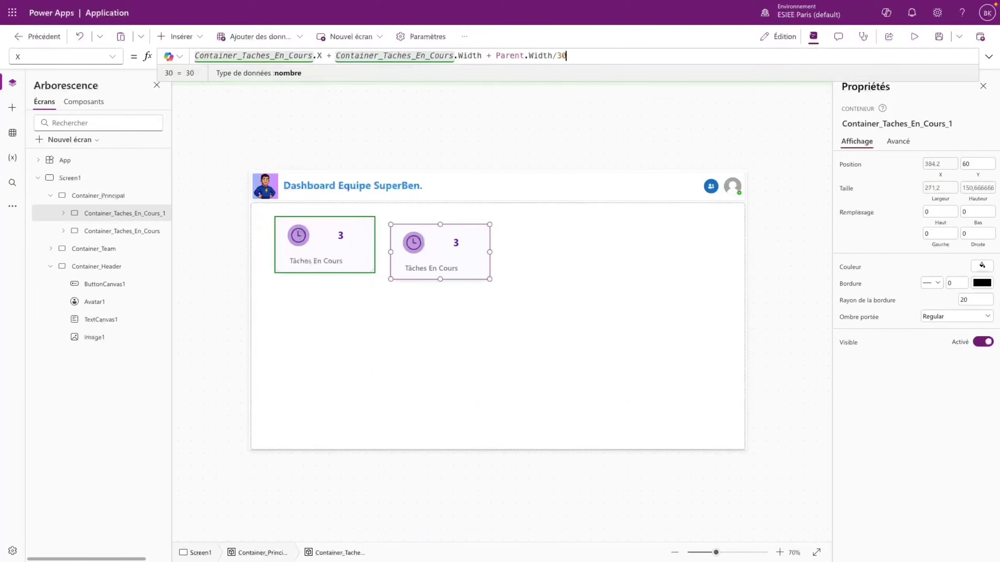
left_click(363, 240)
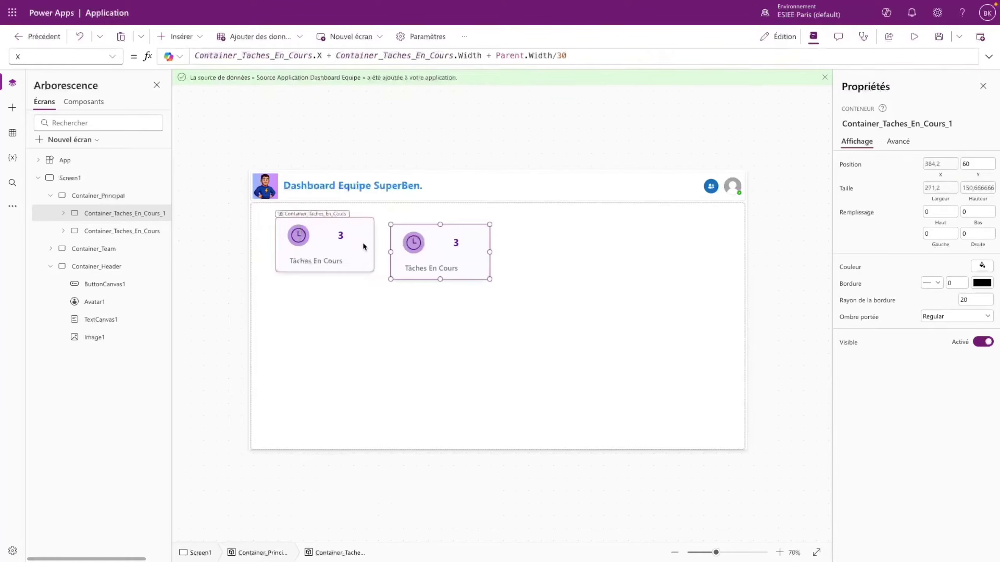
- Set the second card's Y to 40 and check the layout in preview
left_click(458, 270)
left_click(486, 270)
left_click(980, 162)
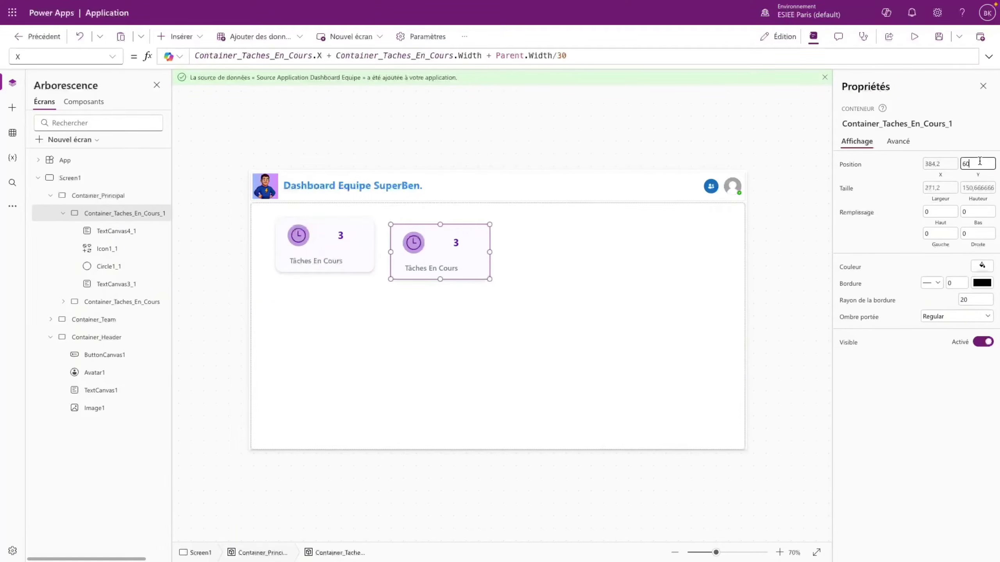
left_click_drag(980, 163, 948, 158)
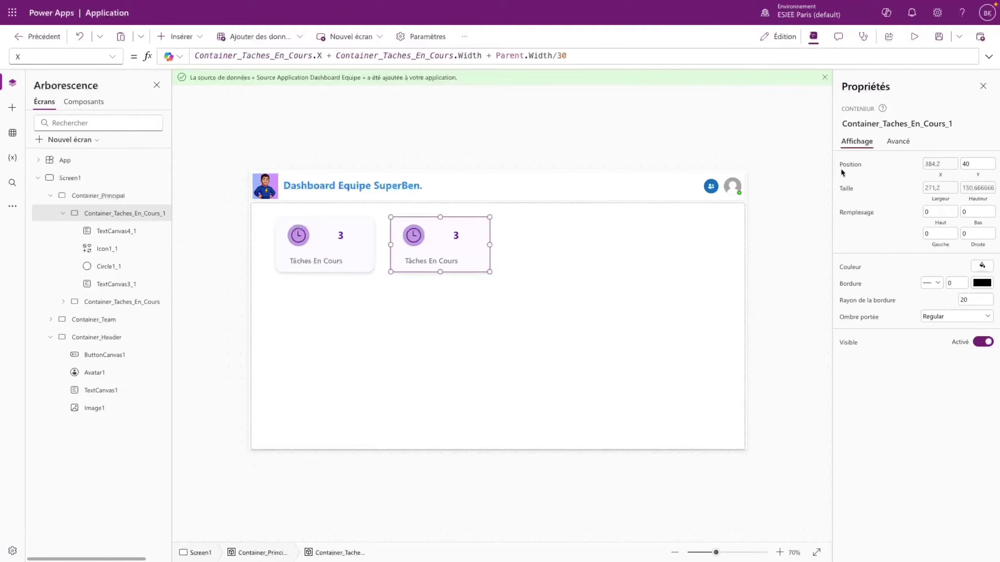
left_click(914, 37)
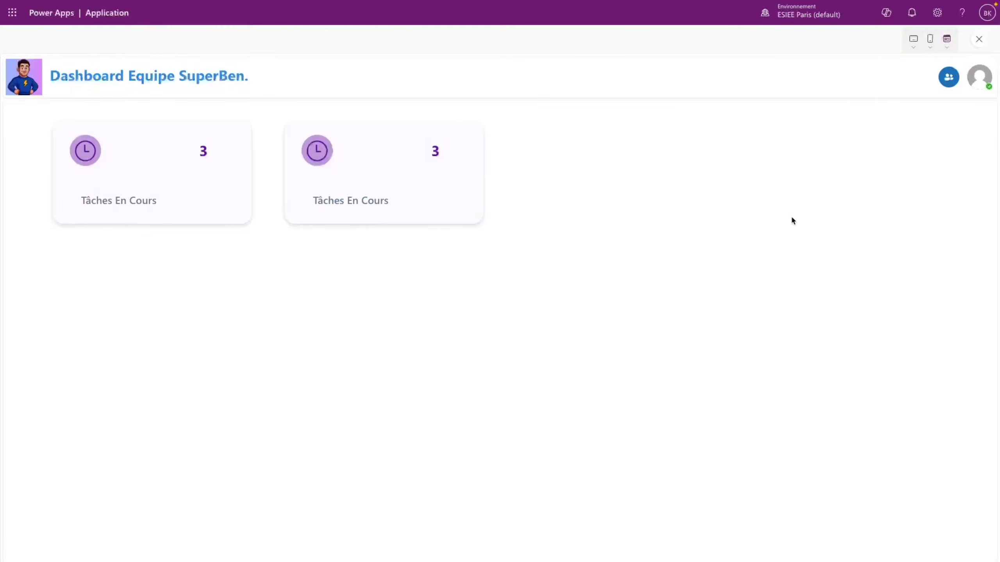
key("Escape")
left_click(632, 330)
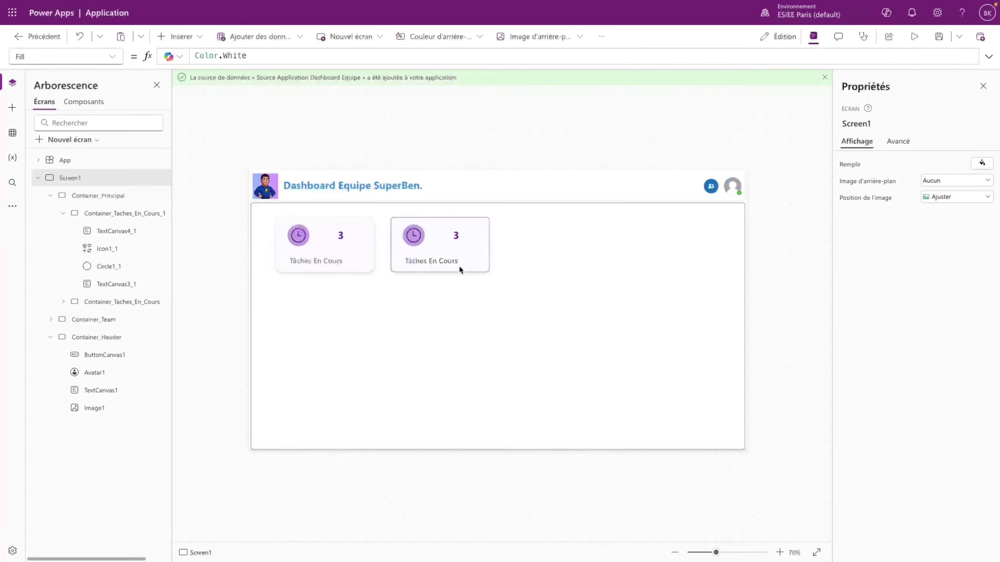
left_click(437, 262)
- Change the second card's label text to 'Tâches Terminées'
left_click_drag(961, 183, 937, 182)
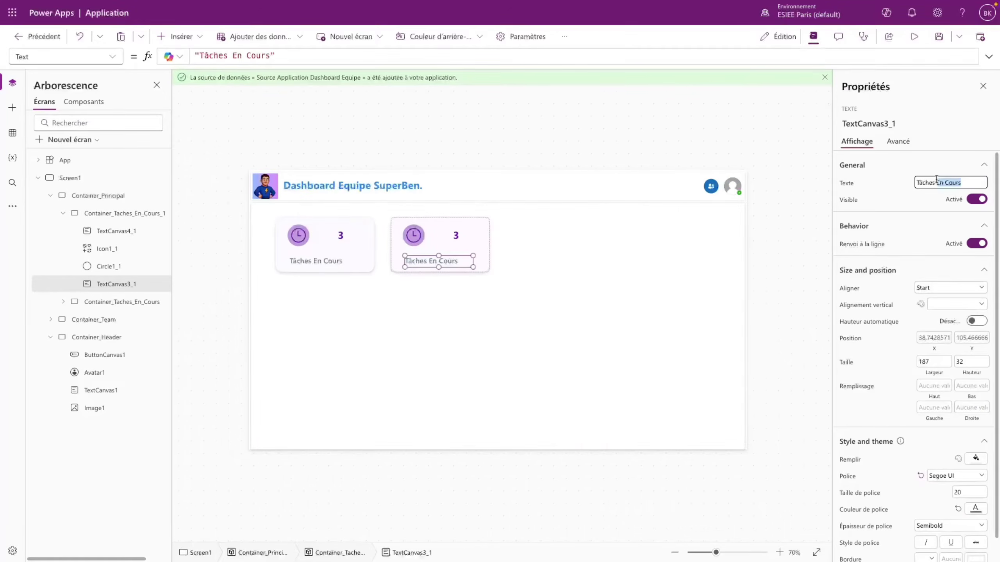
type("Terminée")
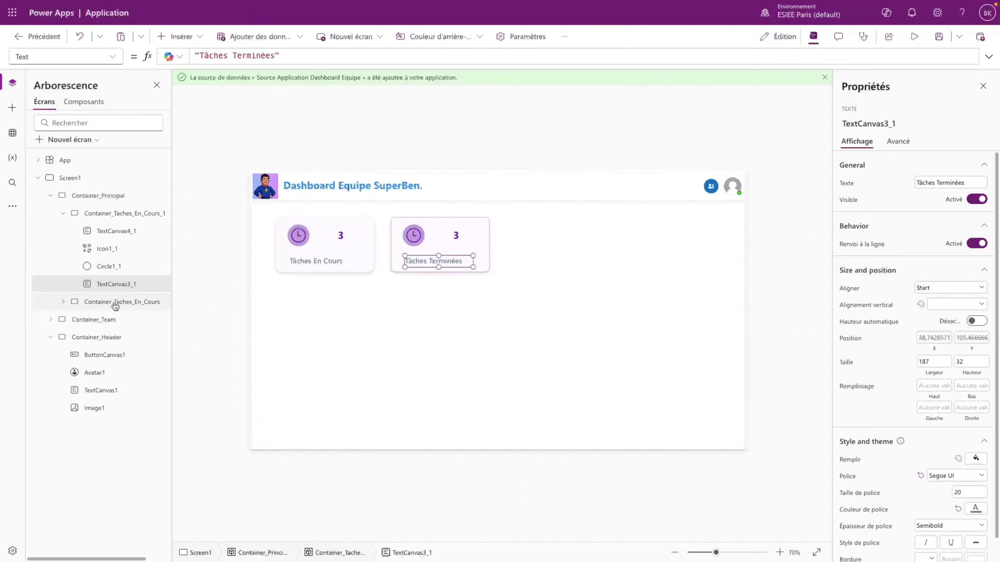
left_click(62, 214)
- Rename its container Container_Taches_Terminees and paste a copy into Container_Principal
left_click(118, 214)
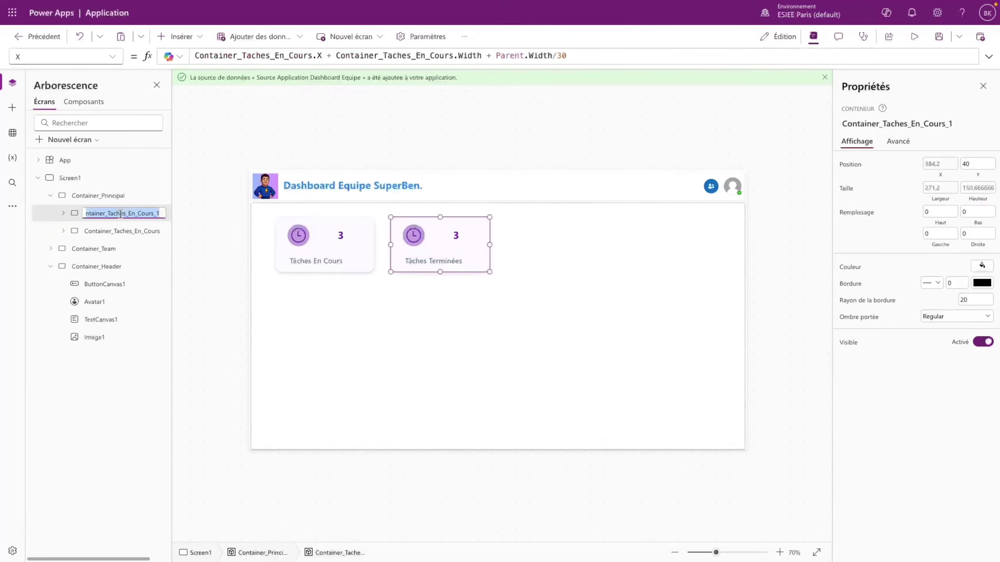
left_click(118, 214)
key("BackSpace")
key("BackSpace")
key("BackSpace")
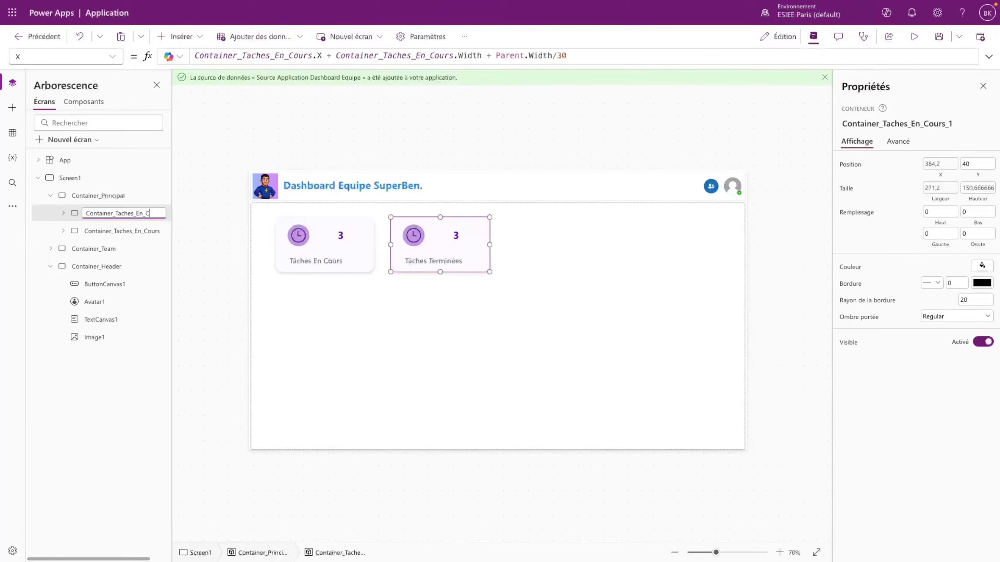
type("Terminees")
key("Return")
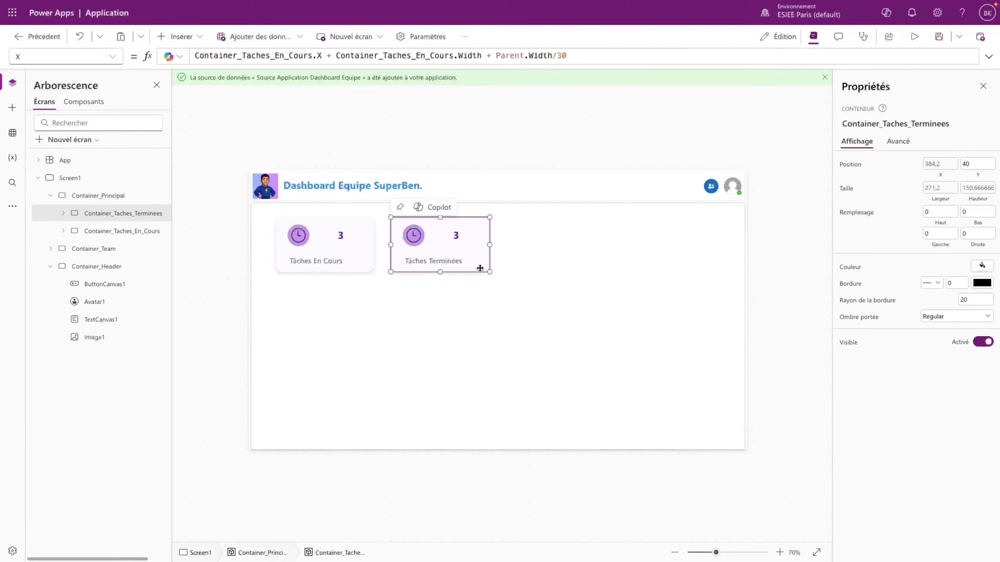
left_click(127, 196)
key("ctrl+v")
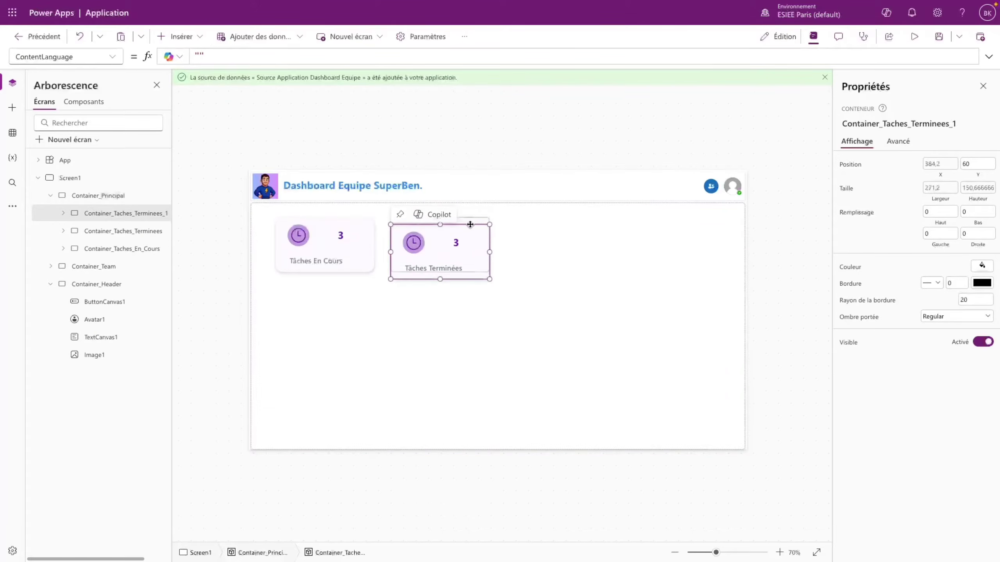
- Place the copy right of Tâches Terminées: X formula references Container_Taches_Terminees, Y is 40
left_click(112, 58)
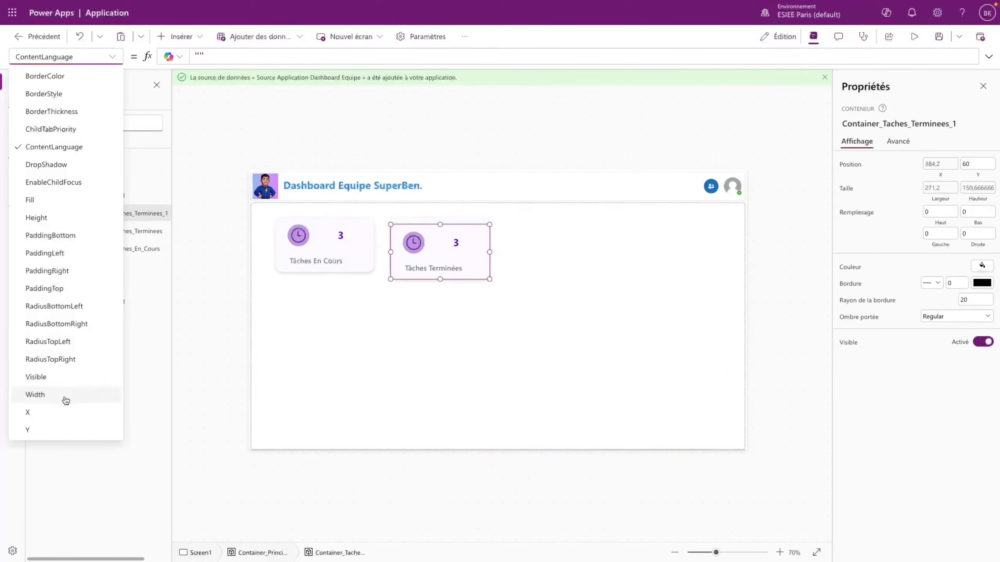
left_click(43, 415)
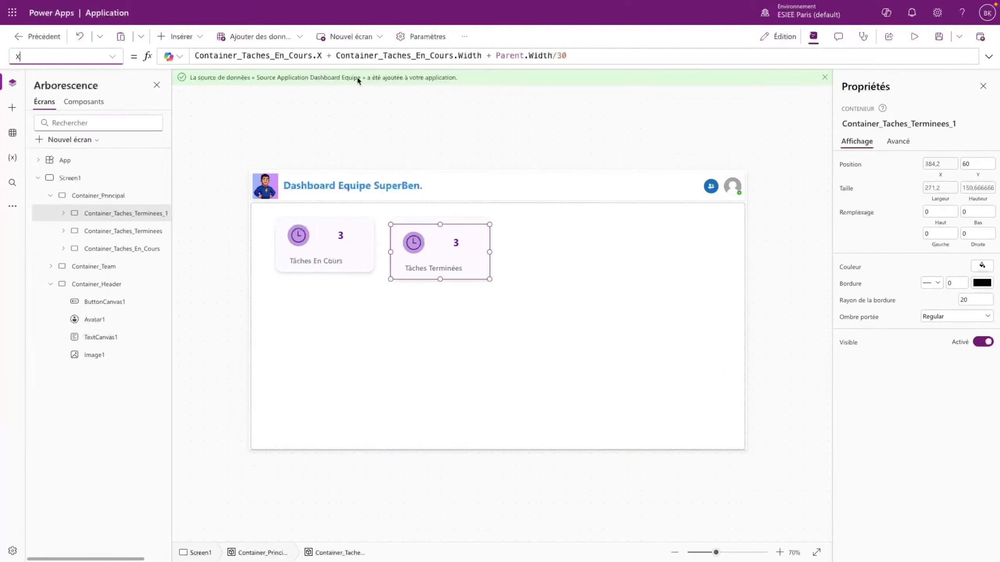
left_click(310, 56)
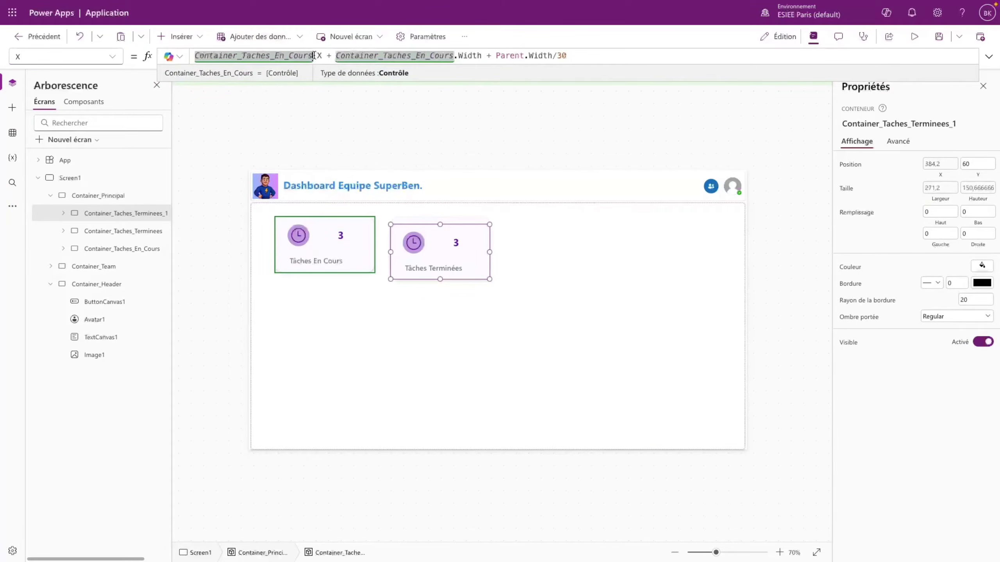
key("BackSpace")
key("BackSpace")
key("BackSpace")
key("BackSpace")
key("BackSpace")
key("BackSpace")
key("BackSpace")
key("BackSpace")
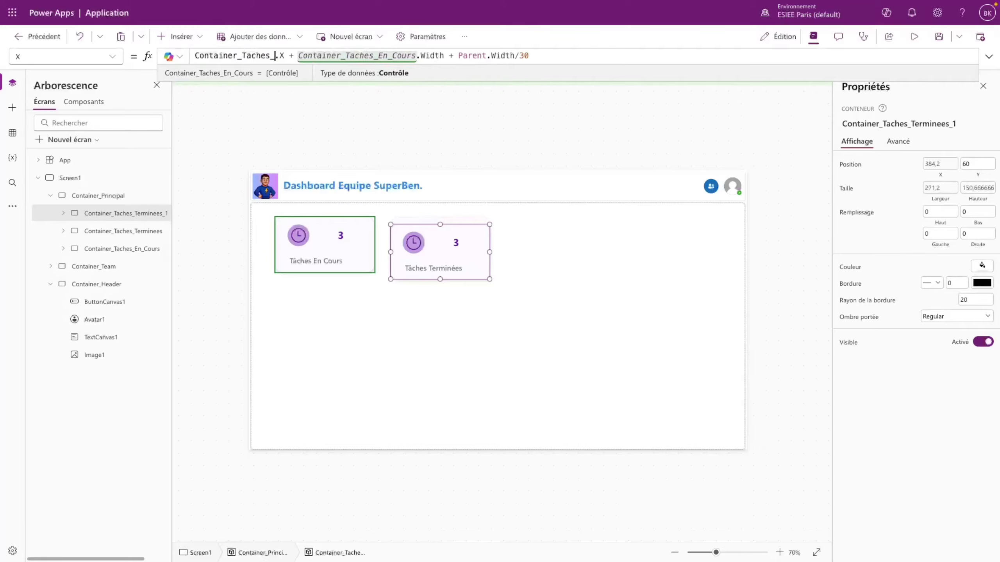
type("Ter")
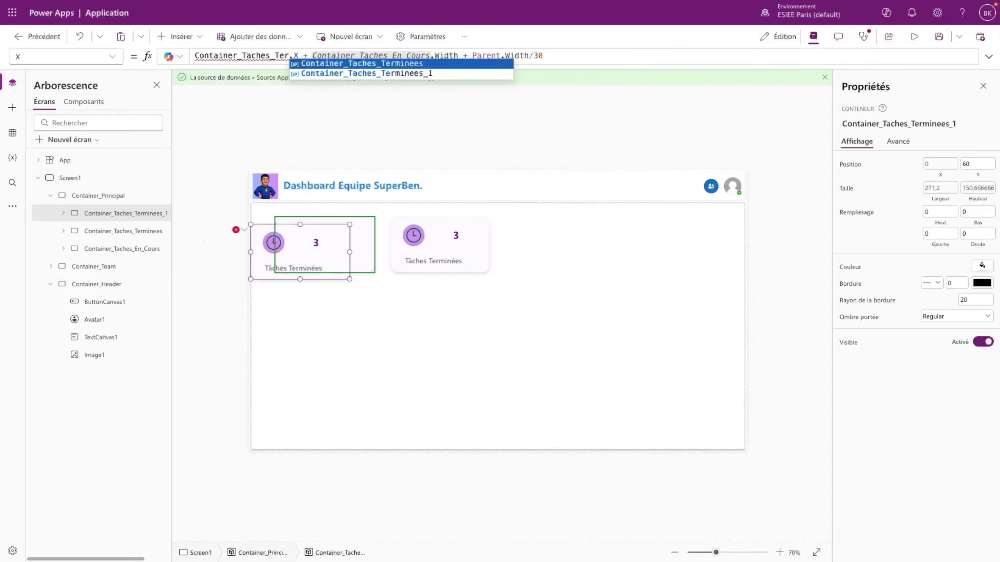
left_click(357, 63)
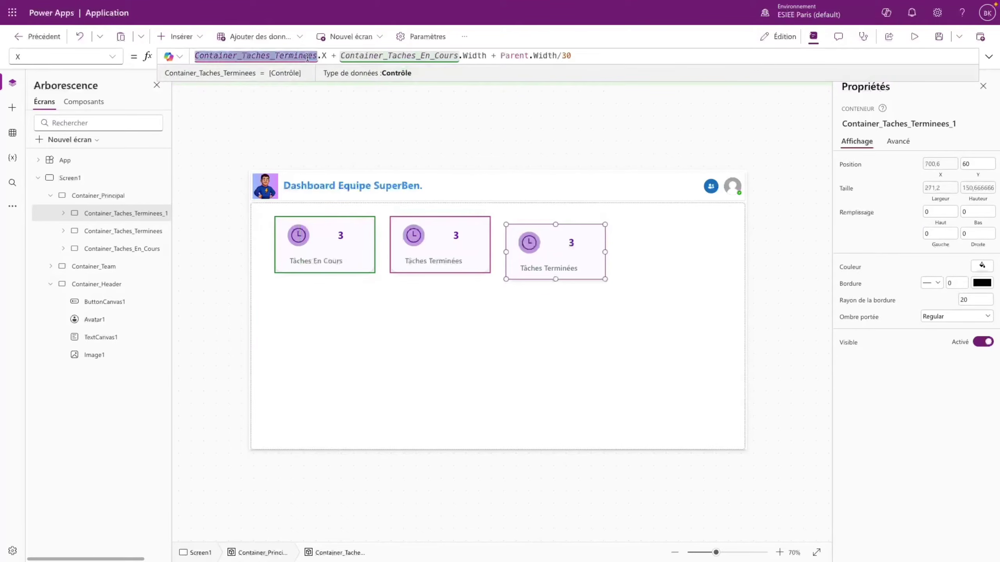
double_click(406, 55)
key("ctrl+v")
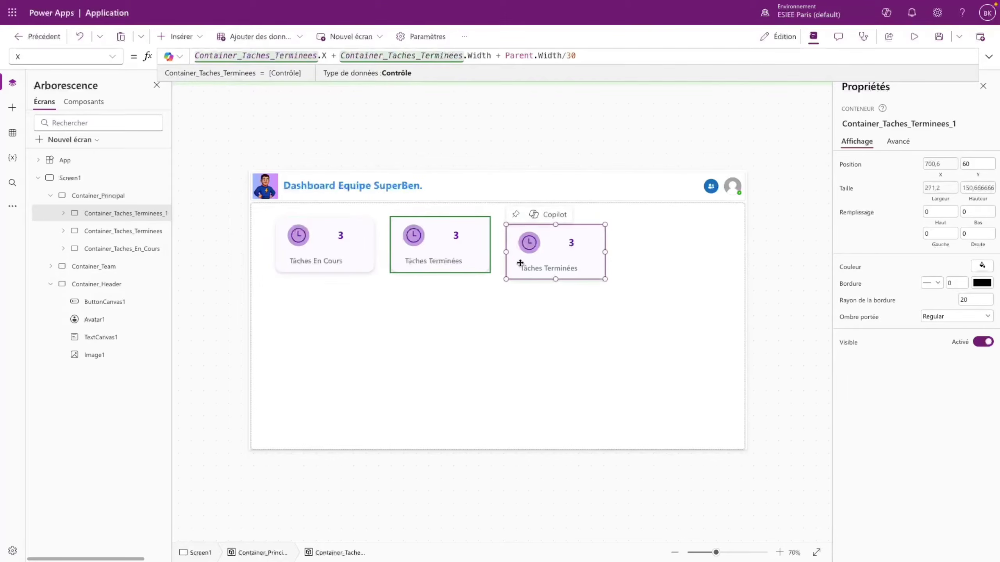
left_click(976, 162)
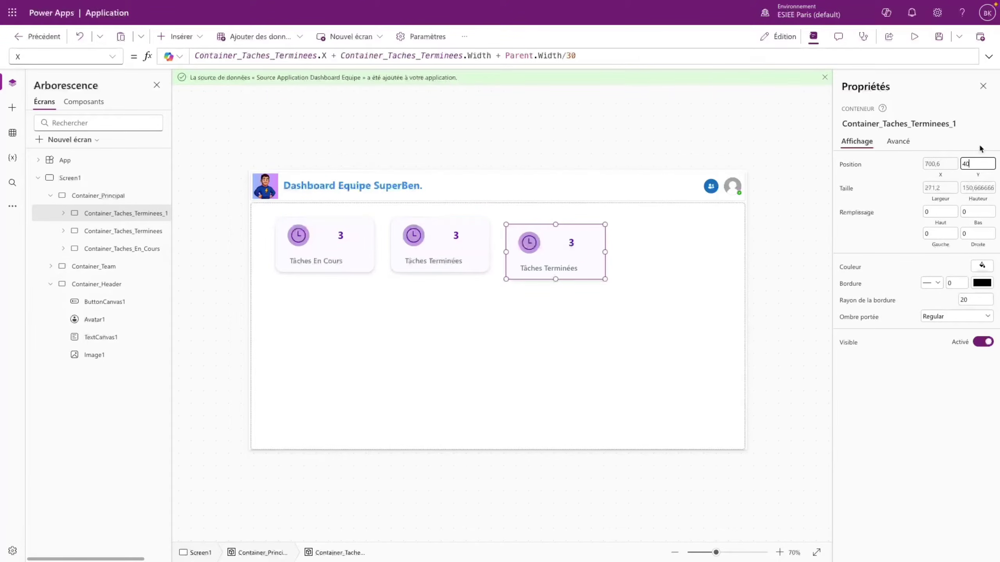
left_click(573, 262)
- Change the third card's label to 'Tâches En Retard'
left_click(574, 261)
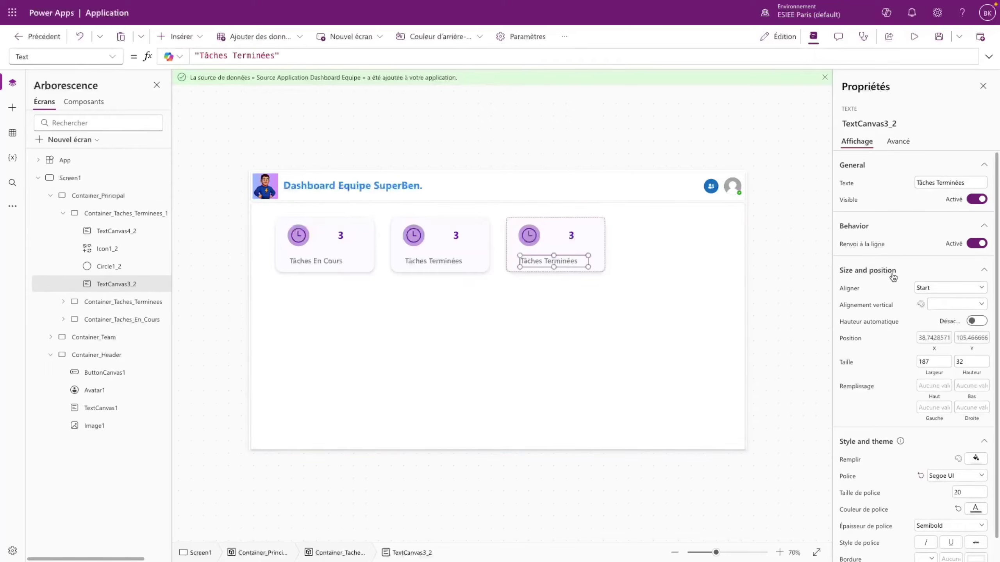
left_click(967, 182)
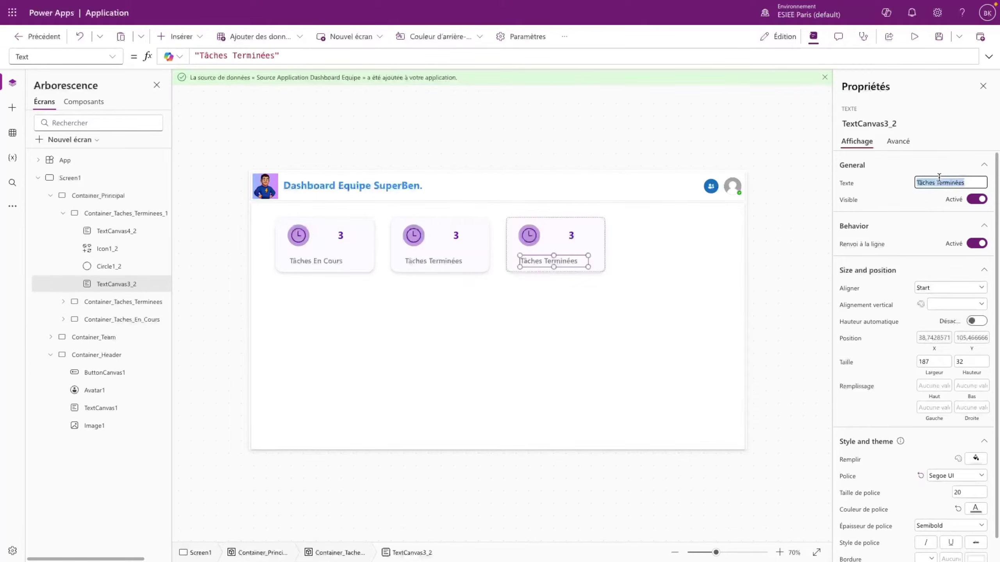
double_click(960, 182)
type("En Retard")
left_click(913, 196)
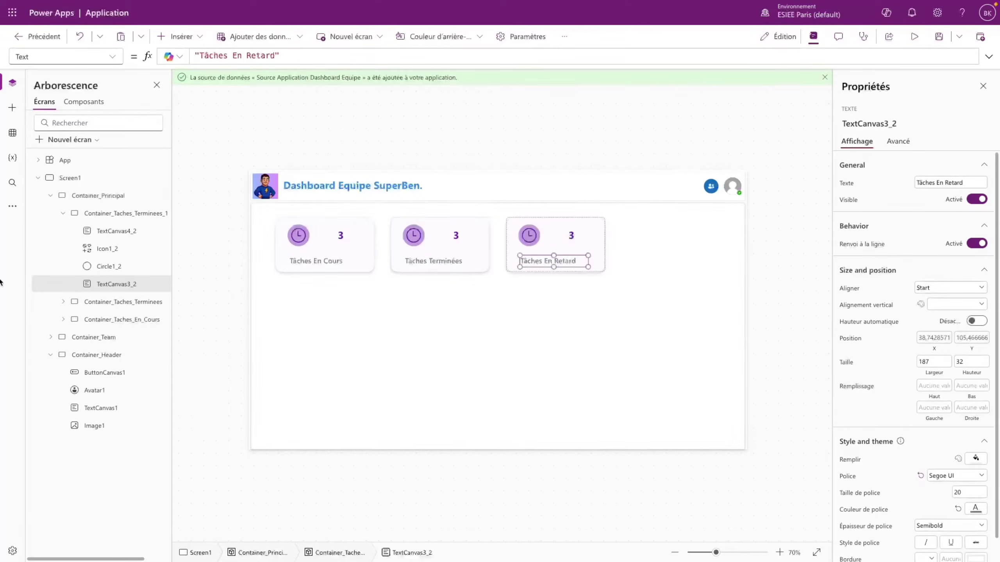
- Rename the container Container_Taches_En_Retard and paste a copy into the main container
left_click(62, 214)
double_click(138, 216)
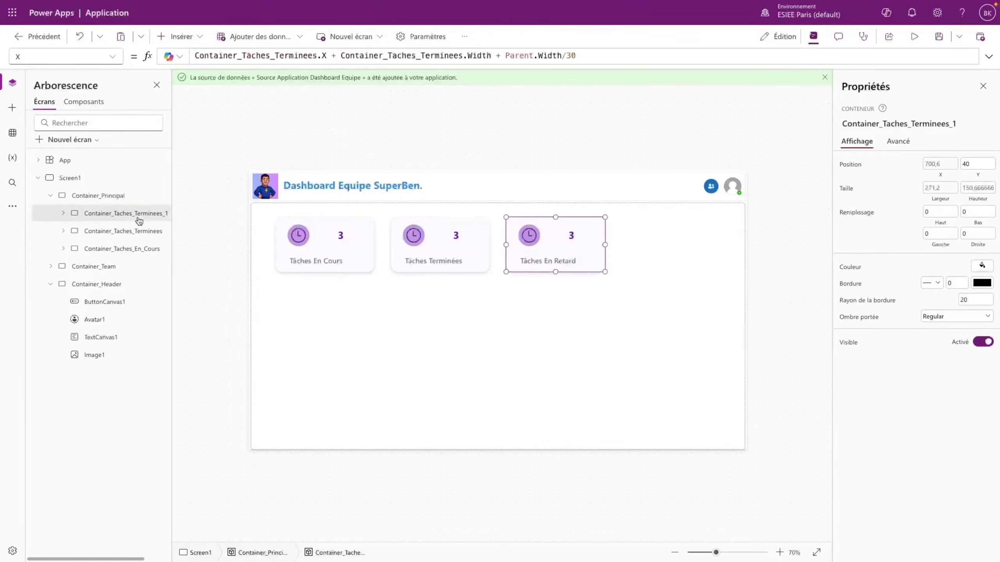
key("Right")
key("BackSpace")
key("BackSpace")
key("BackSpace")
key("BackSpace")
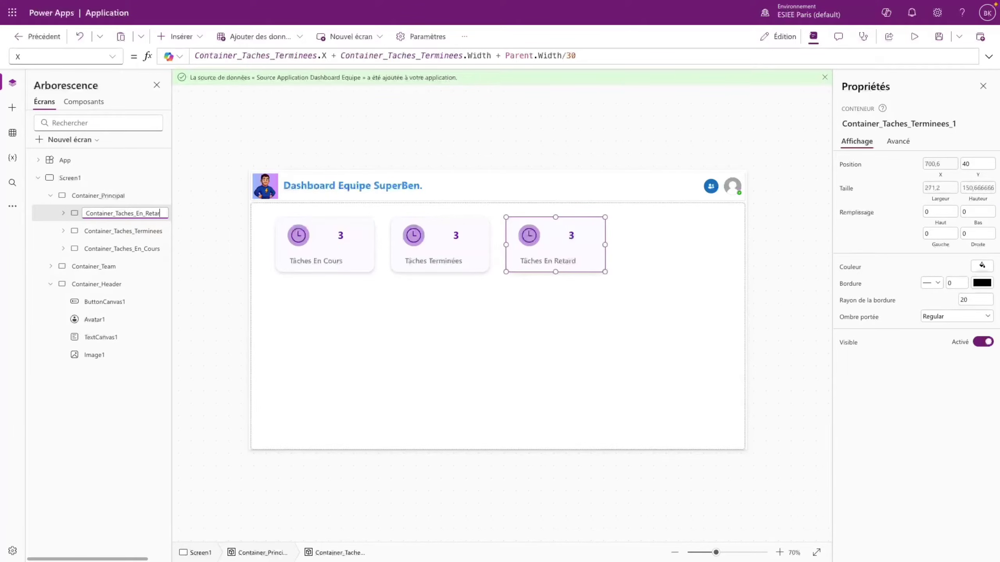
type("d")
key("Return")
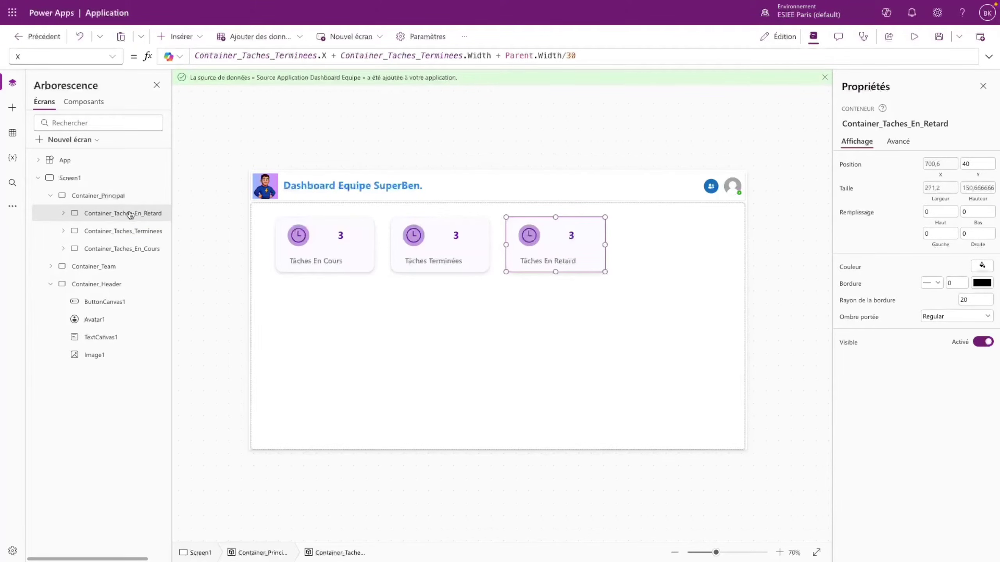
left_click(578, 294)
key("ctrl+v")
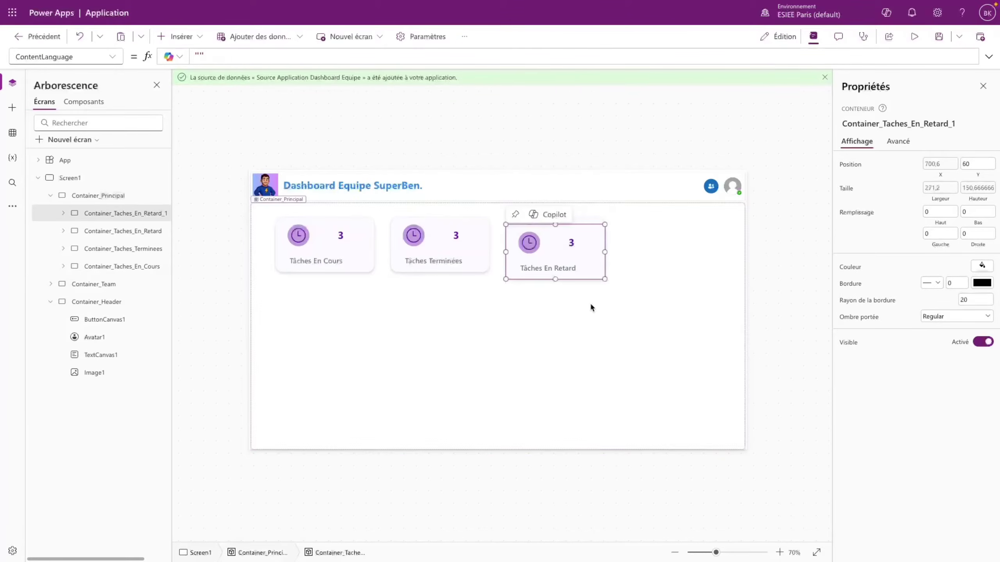
- Point both references in the fourth card's X formula to Container_Taches_En_Retard
left_click(65, 56)
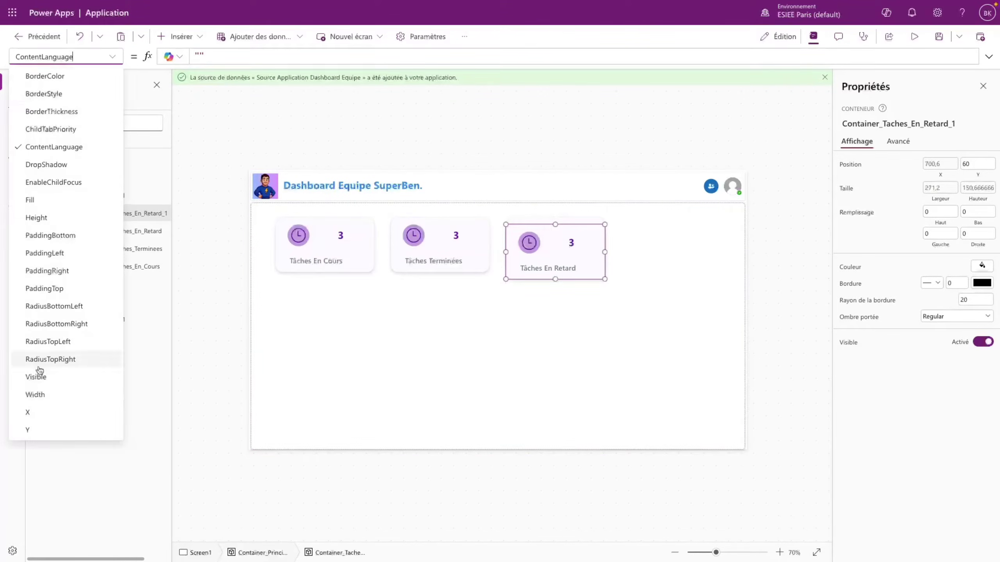
left_click(37, 414)
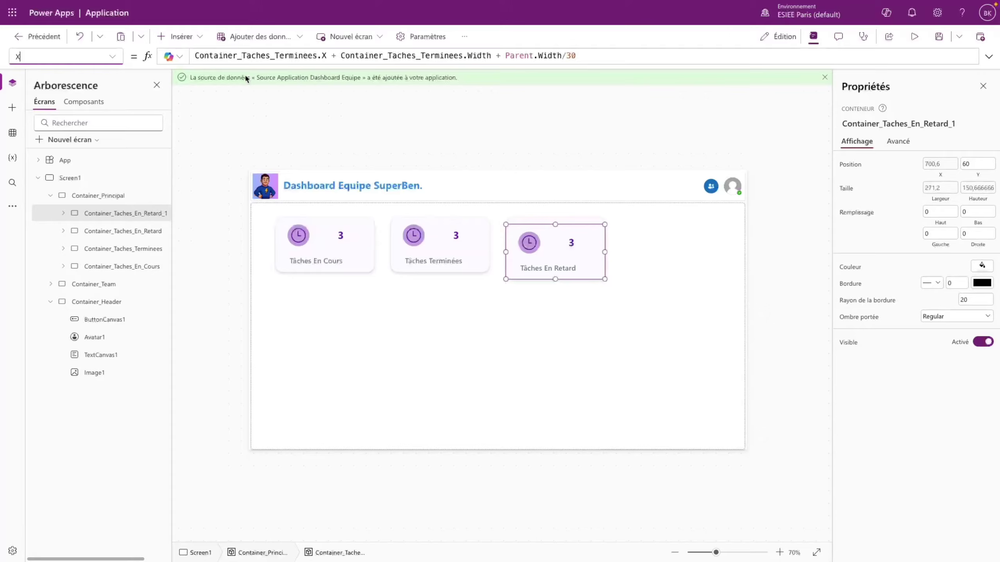
left_click(298, 55)
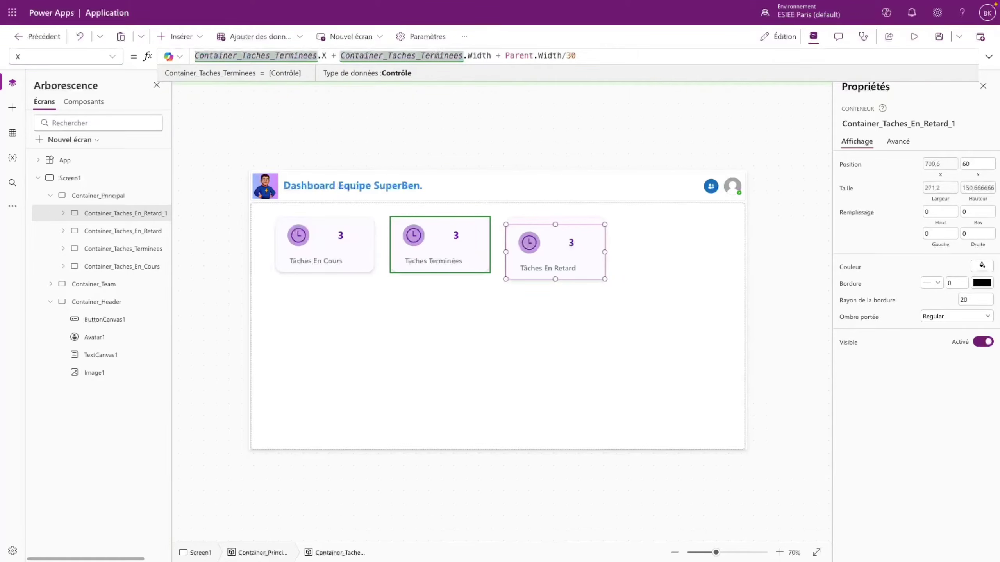
key("Delete")
key("Delete")
key("Delete")
key("Delete")
key("BackSpace")
key("BackSpace")
key("BackSpace")
key("BackSpace")
key("BackSpace")
type("En")
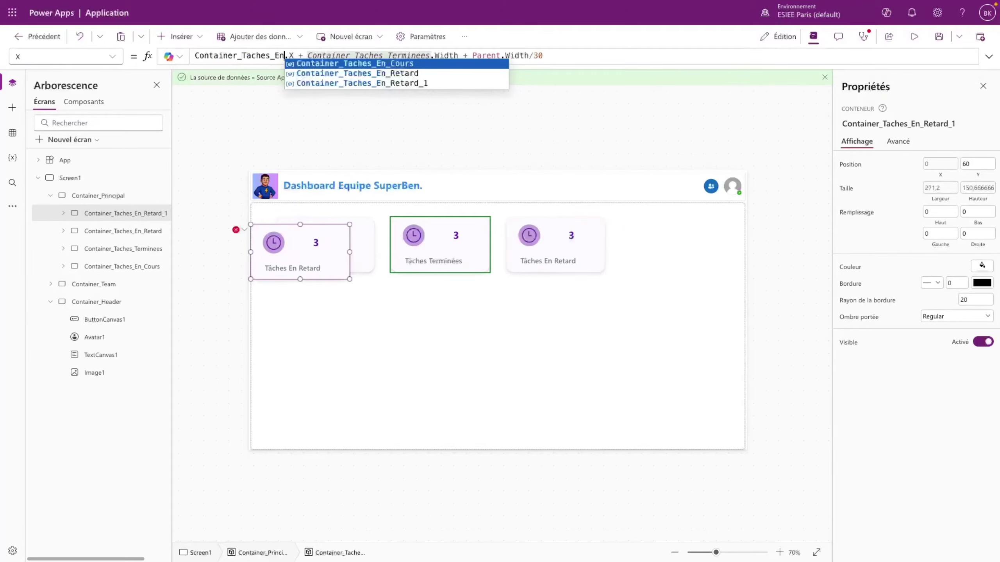
left_click(359, 74)
double_click(239, 56)
key("ctrl+c")
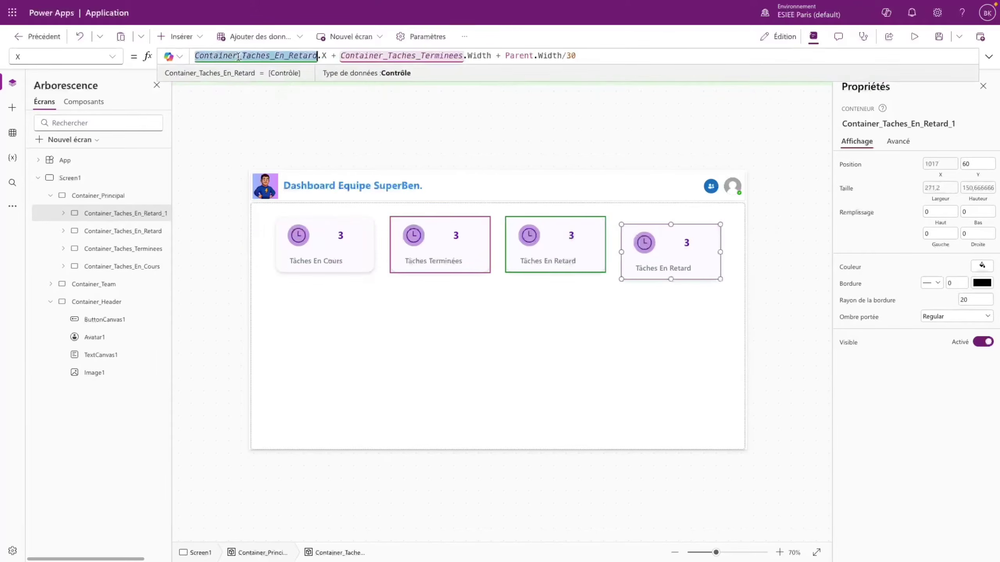
double_click(435, 57)
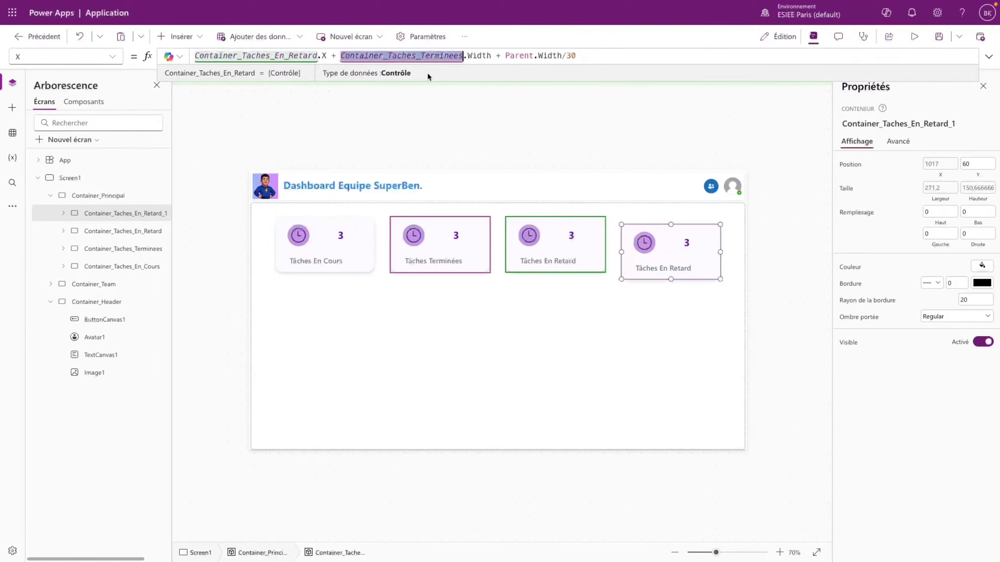
key("ctrl+v")
- Set the fourth card's Y to 40 and preview the four-card dashboard
left_click(976, 163)
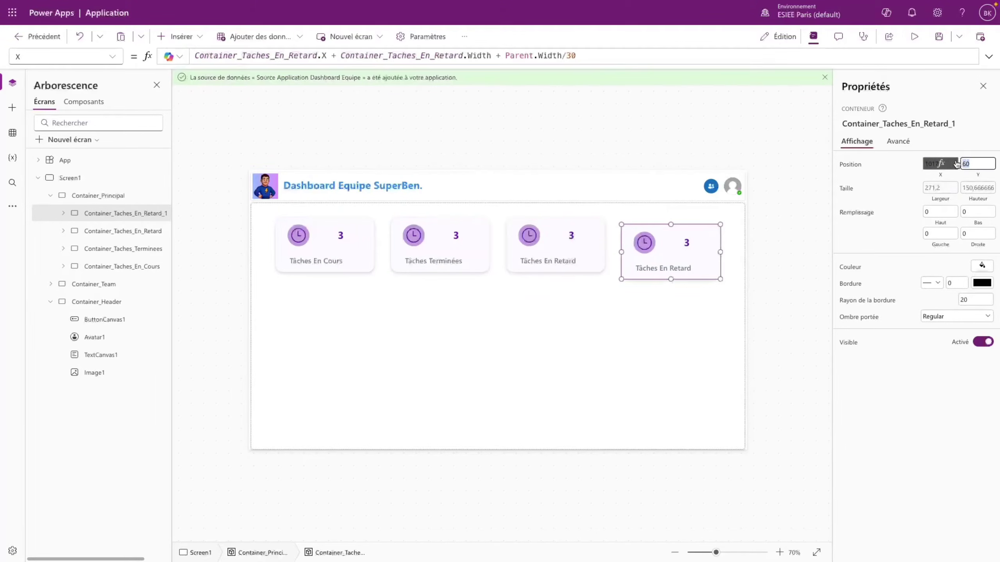
type("40")
left_click(905, 179)
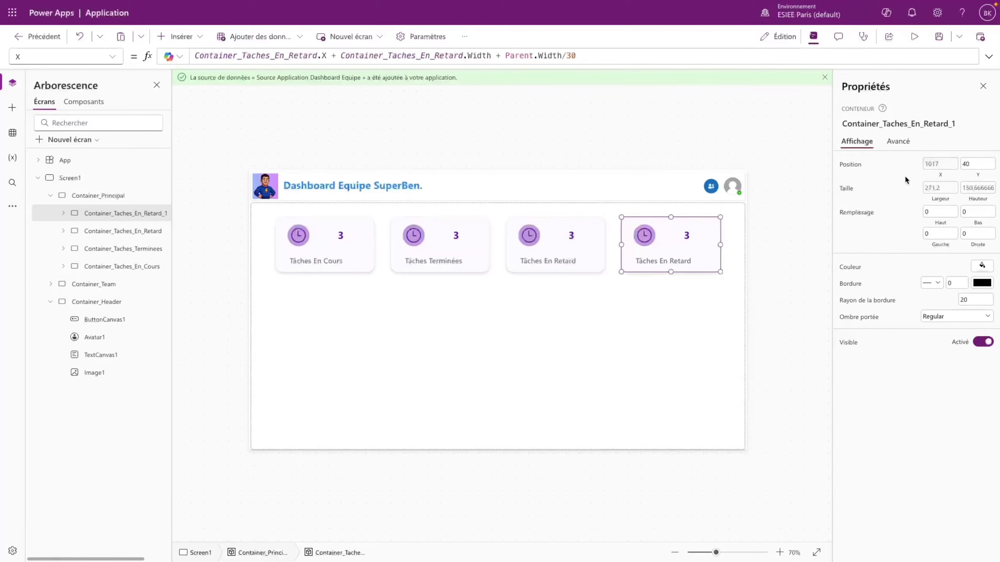
left_click(914, 37)
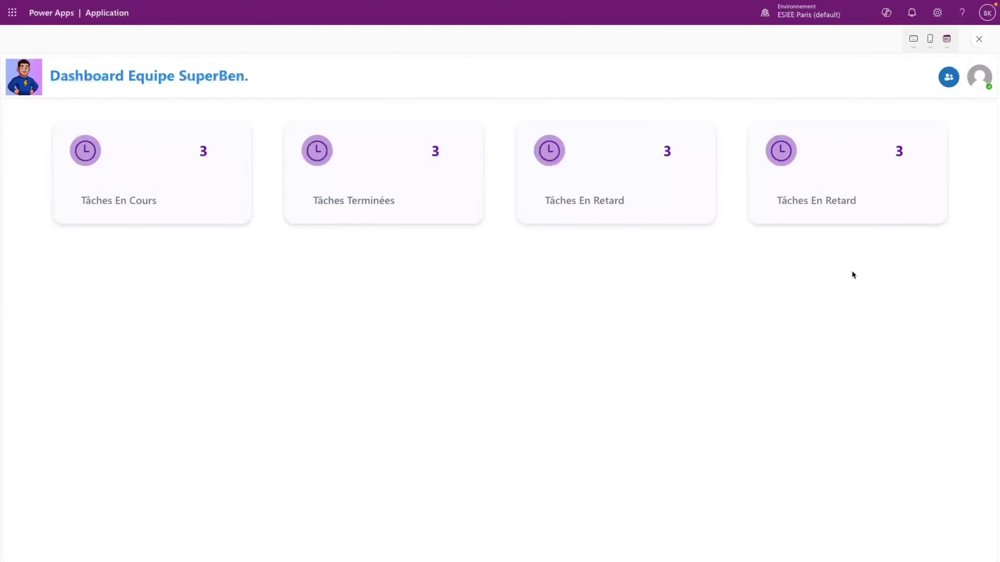
left_click(979, 39)
left_click(620, 331)
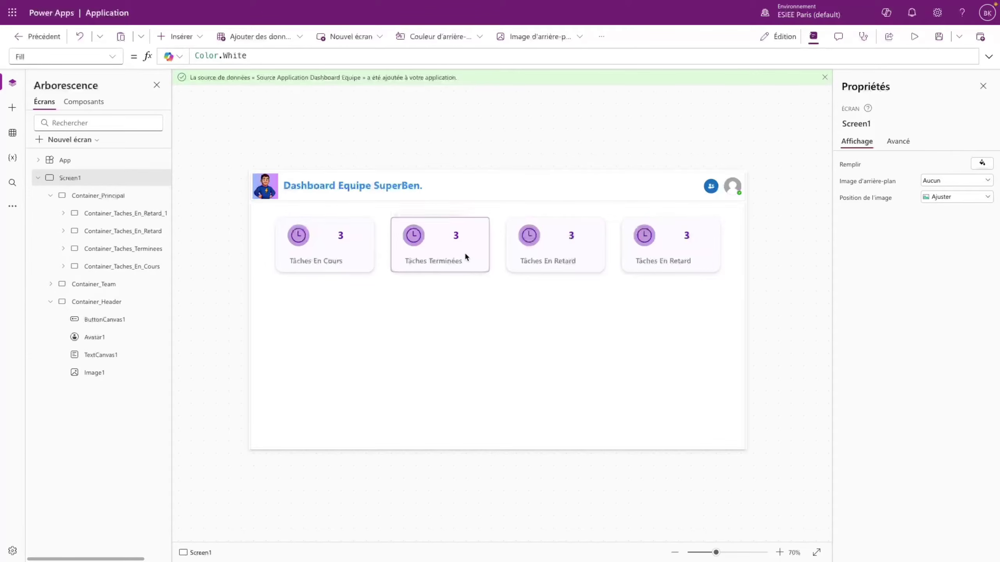
- Fill the Tâches Terminées card with a pale green background
left_click(481, 250)
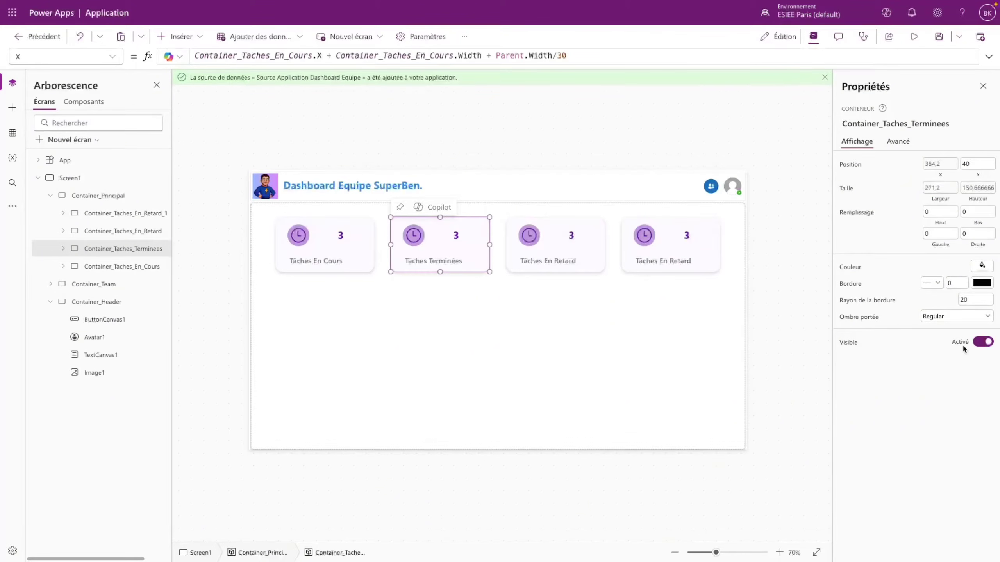
left_click(983, 266)
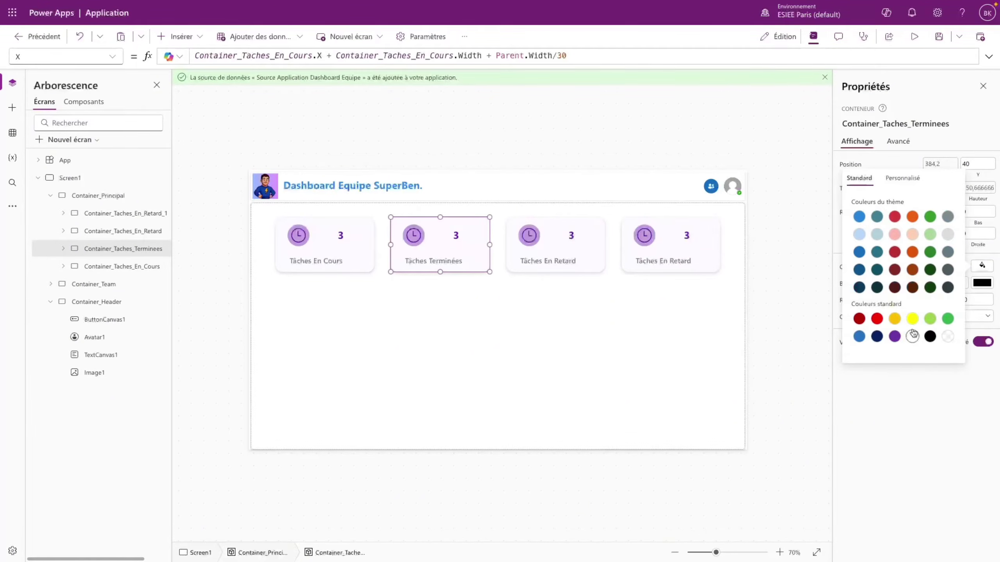
left_click(930, 234)
left_click(901, 178)
left_click_drag(847, 204, 826, 190)
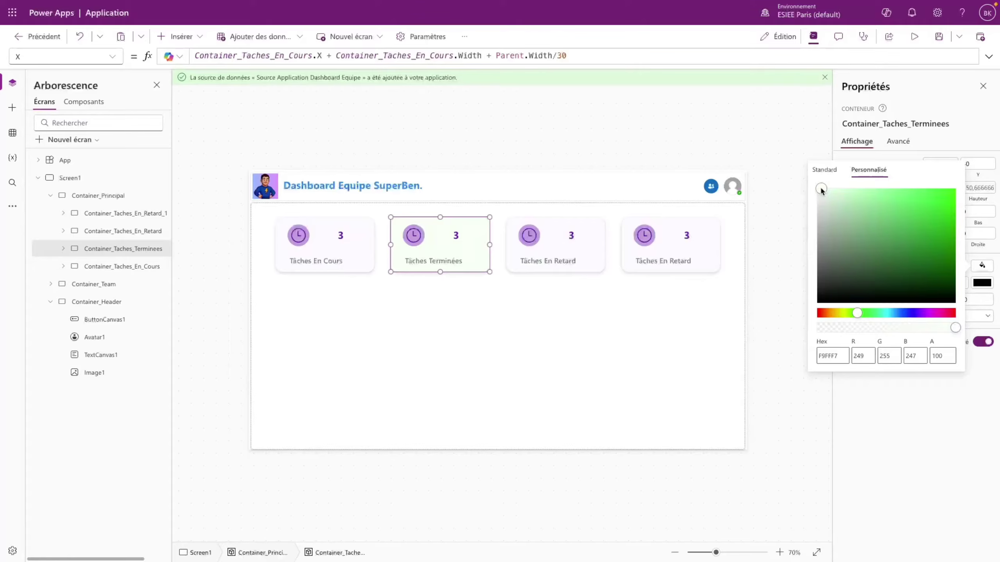
- Make the clock's circle and the clock icon light green
left_click(415, 244)
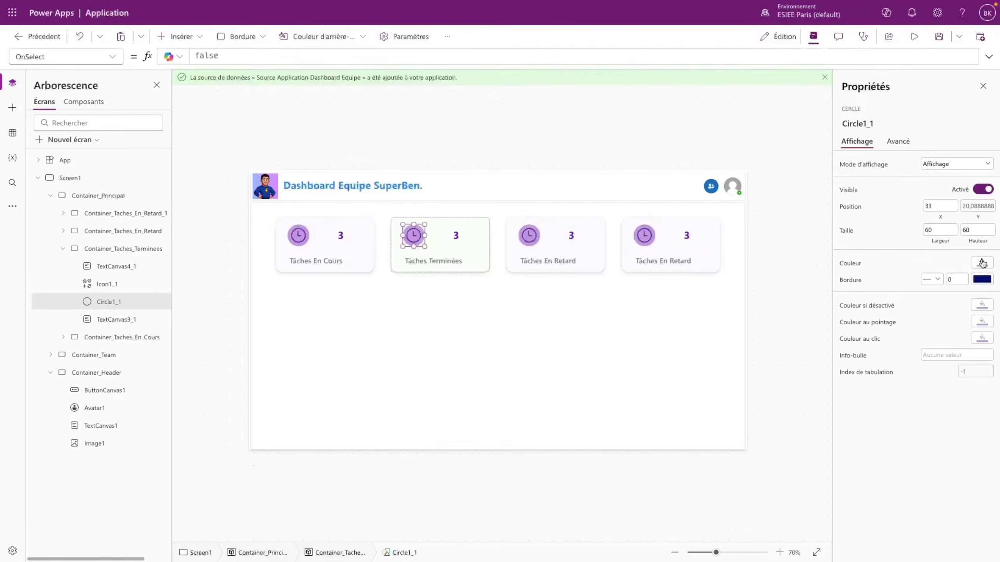
left_click(982, 263)
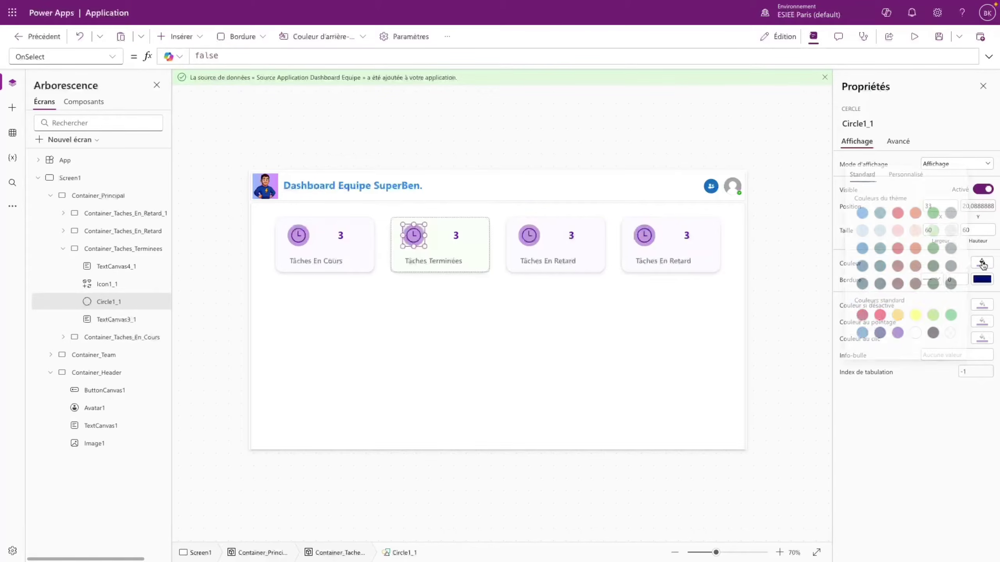
left_click(931, 232)
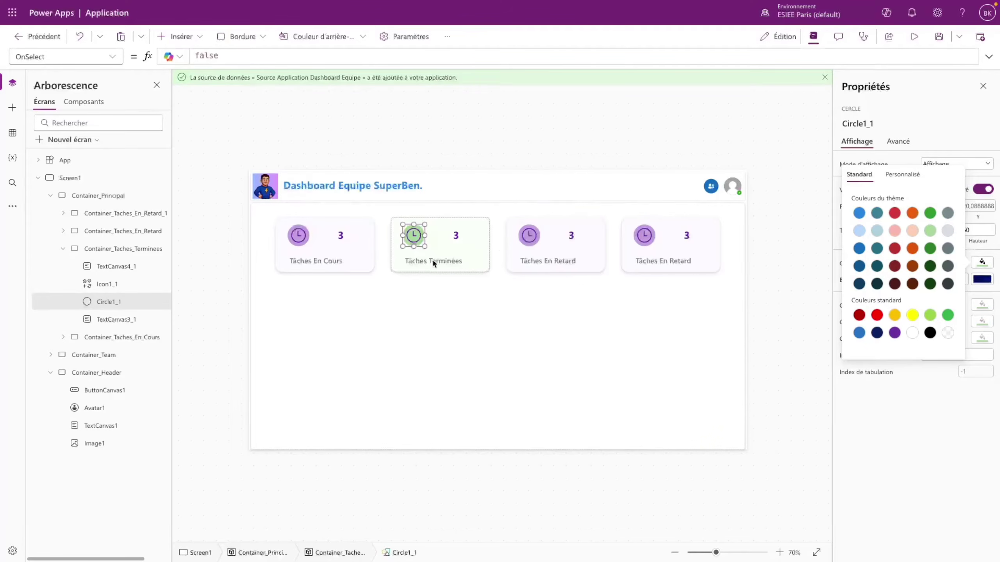
left_click(417, 246)
left_click(415, 235)
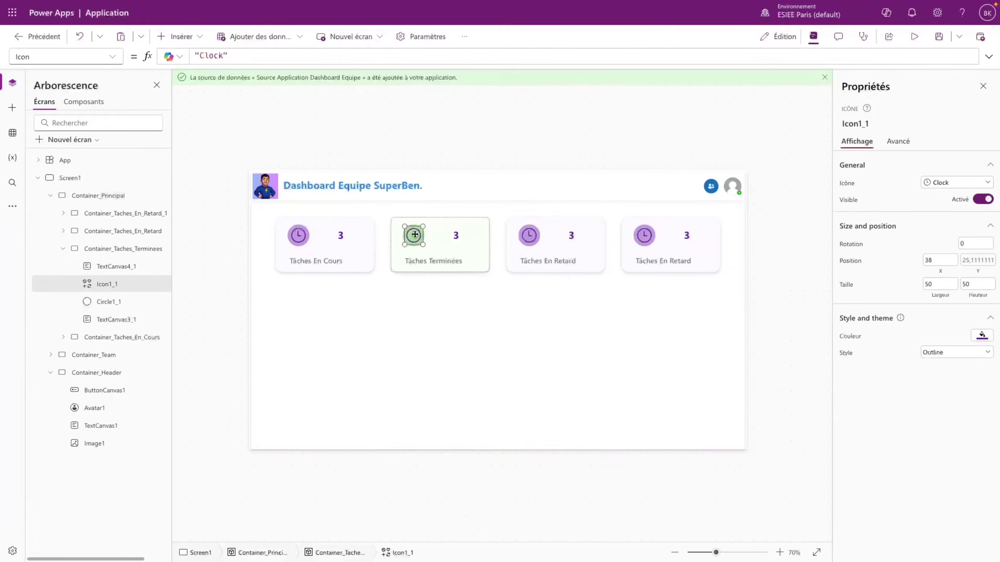
left_click(983, 336)
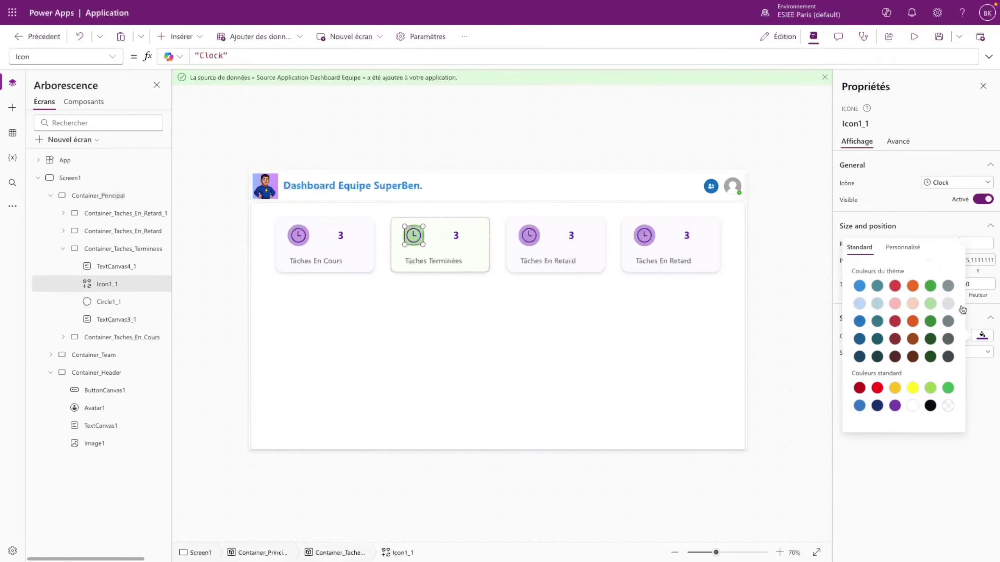
left_click(930, 303)
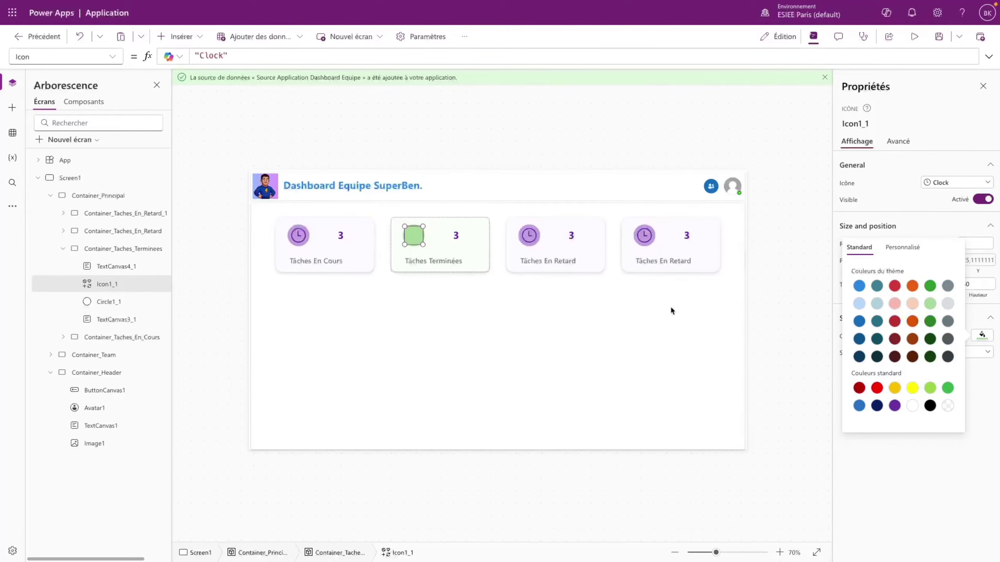
left_click(441, 227)
- Lighten the circle to a very pale green and give the clock icon a stronger green
left_click(118, 302)
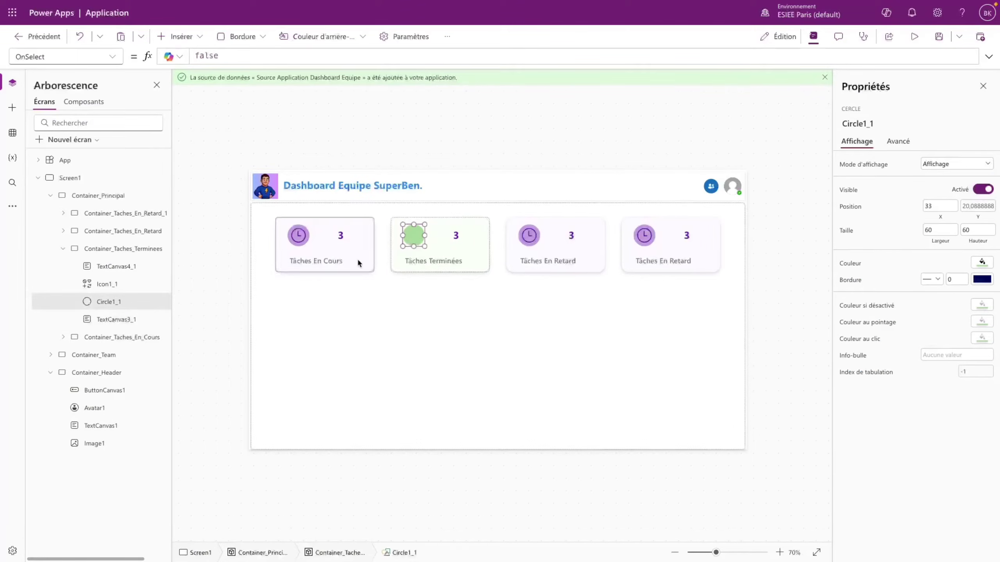
left_click(983, 263)
left_click(901, 172)
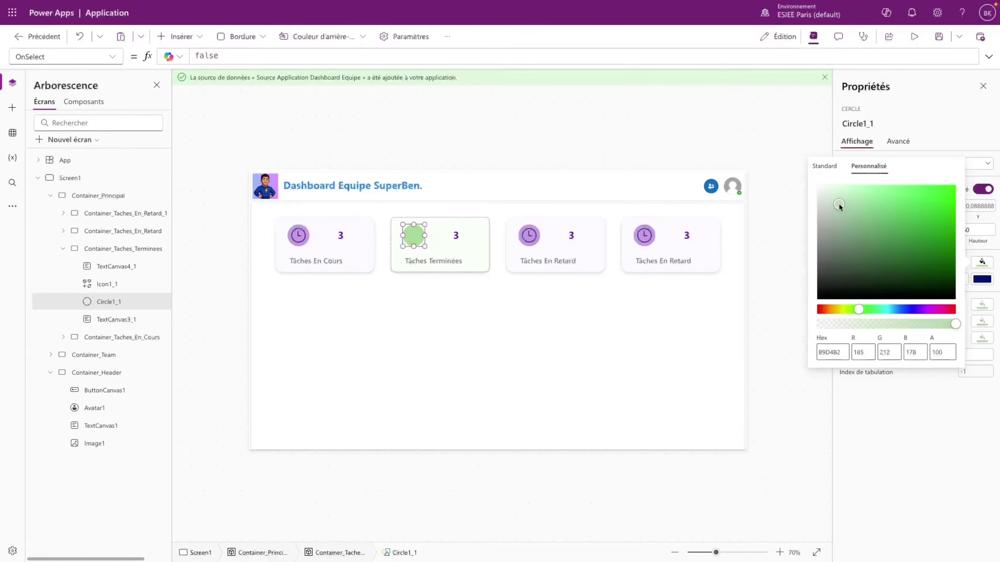
left_click_drag(839, 205, 836, 201)
left_click_drag(829, 200, 833, 189)
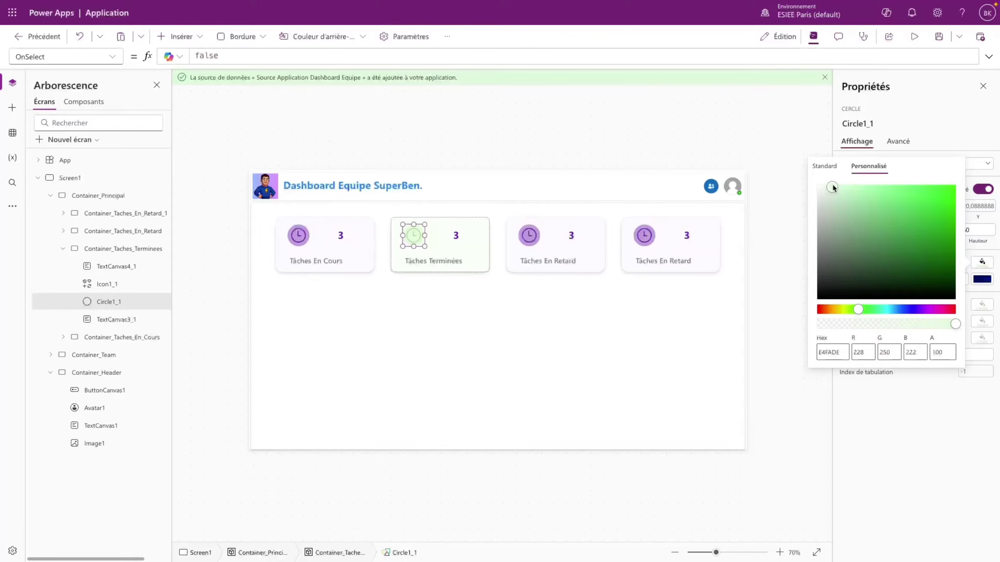
left_click(113, 286)
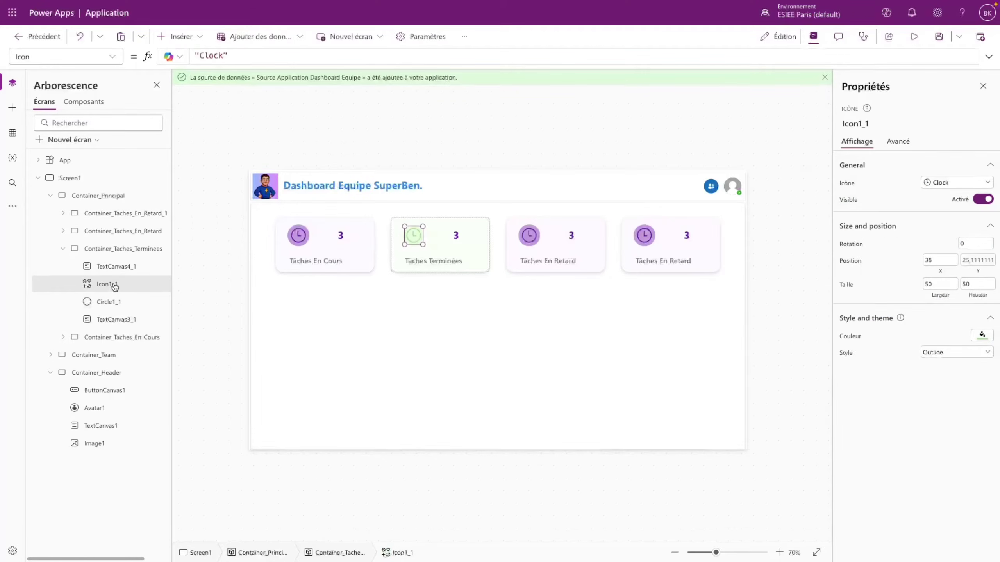
left_click(984, 333)
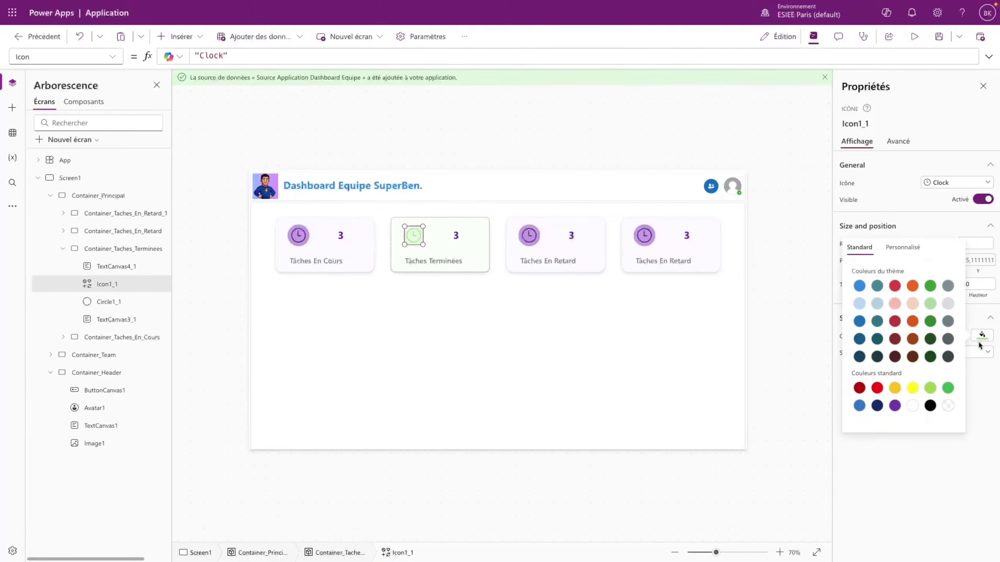
left_click(947, 389)
left_click(529, 310)
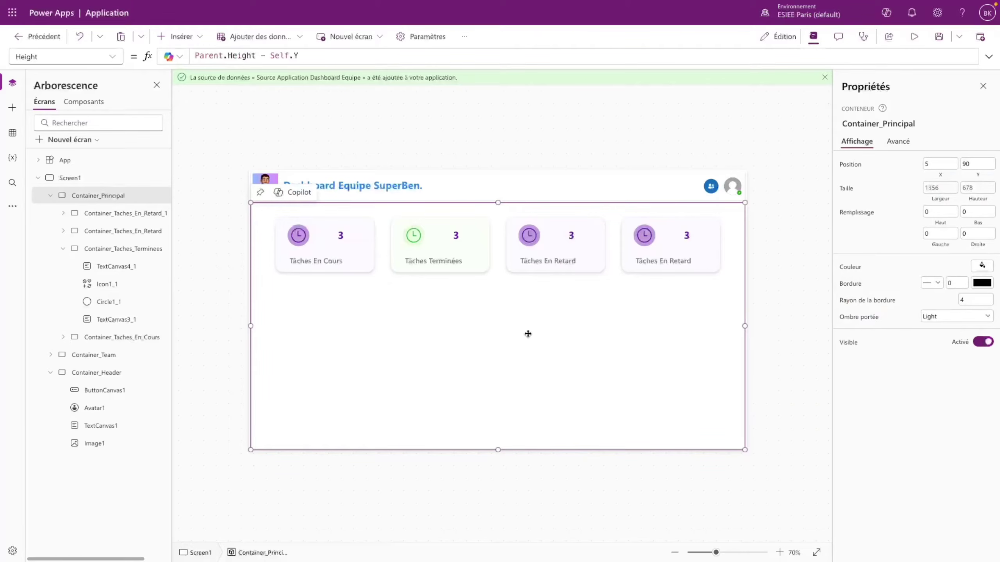
- Copy the clock icon's green hex code 36B04B from its custom colour values
left_click(413, 236)
left_click(982, 338)
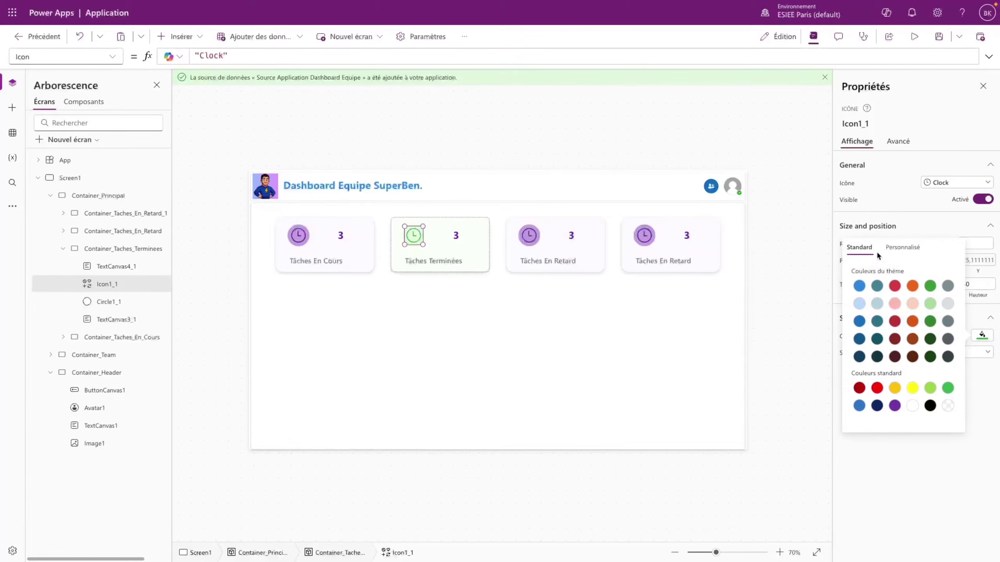
left_click(884, 243)
left_click_drag(843, 420, 826, 420)
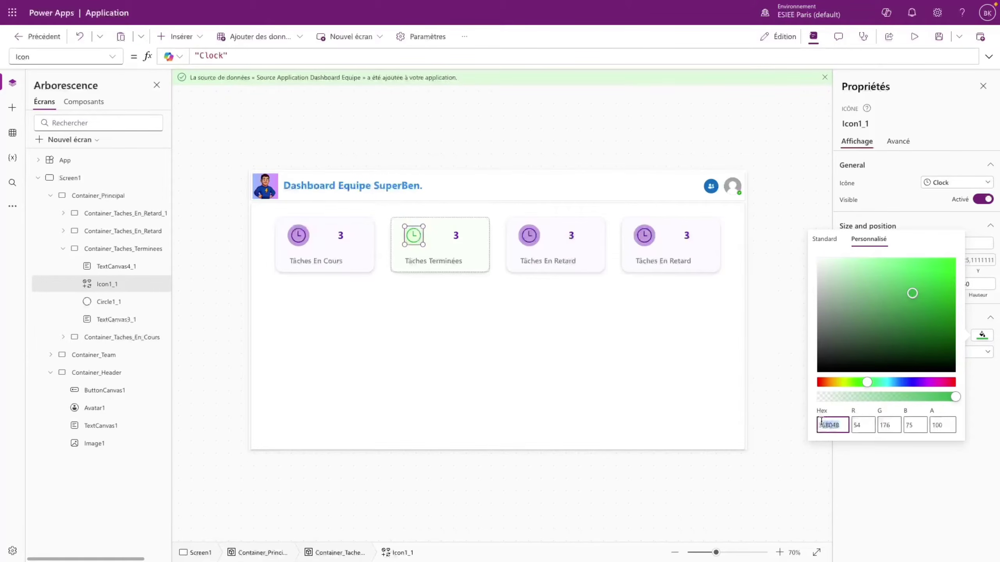
left_click(930, 496)
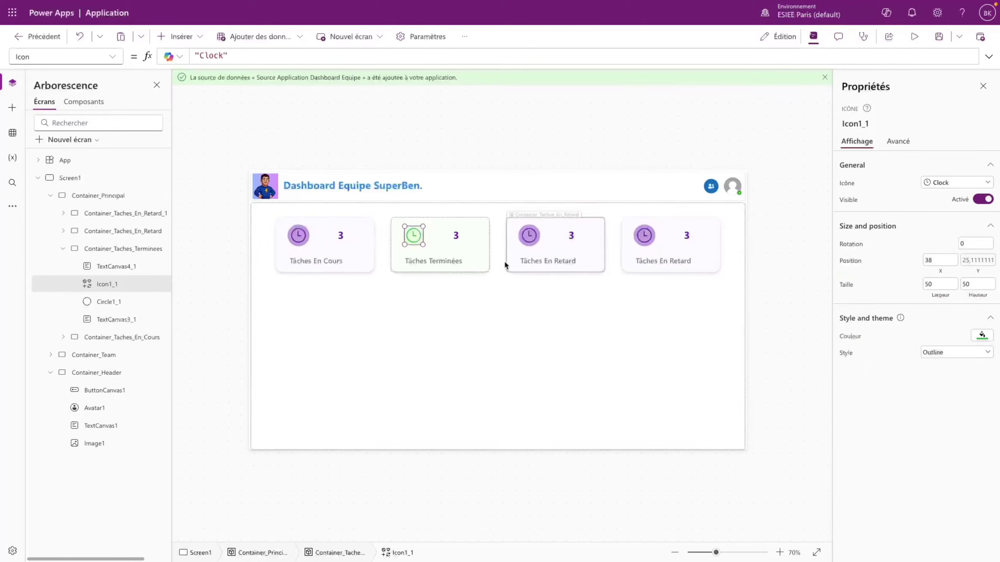
left_click(456, 232)
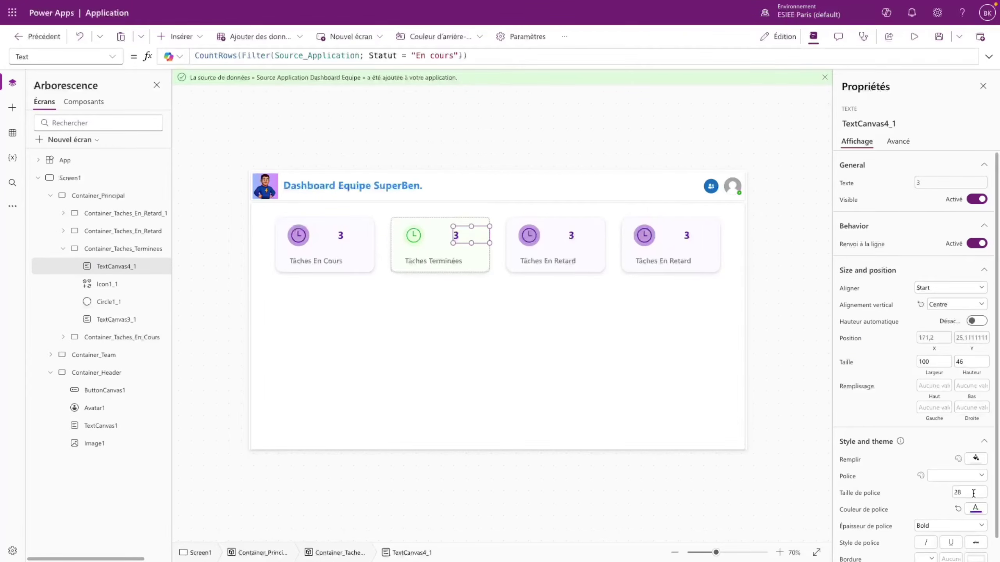
- Replace the count's purple font colour with the copied green code
left_click(976, 509)
left_click(905, 380)
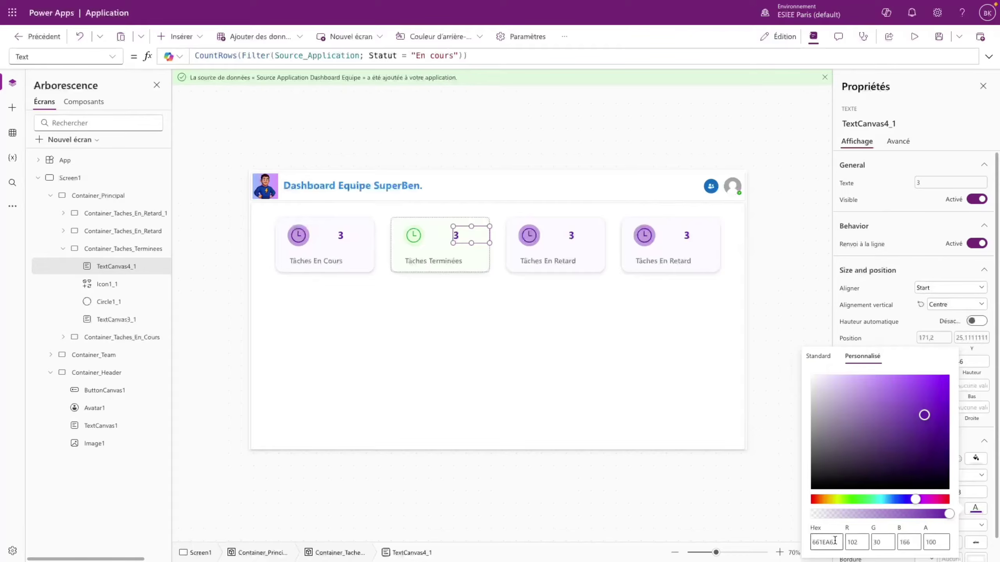
left_click_drag(835, 542, 799, 546)
type("36B04B")
left_click(637, 336)
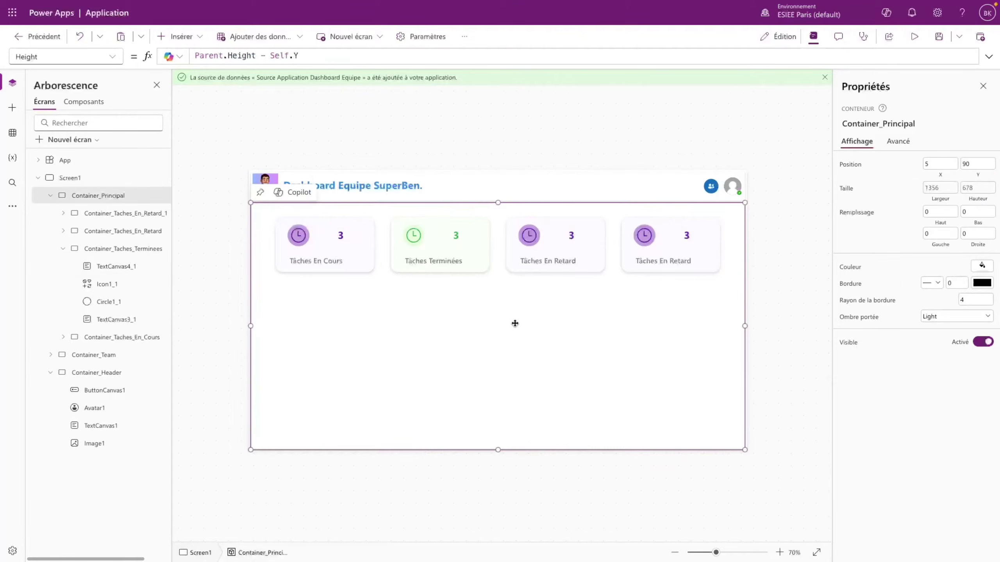
- Change the count formula's status filter from 'En cours' to 'Términées'
left_click(469, 246)
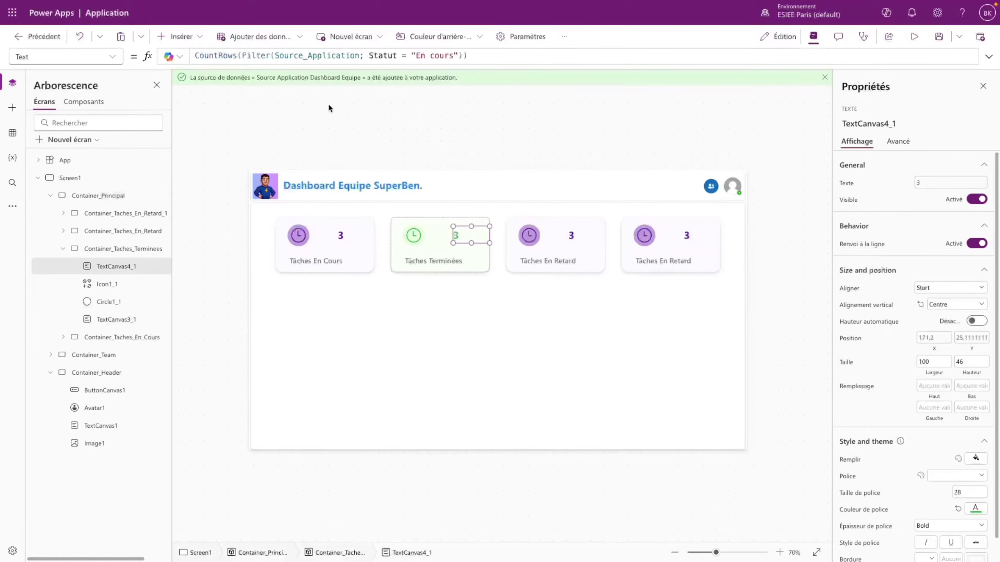
left_click_drag(416, 55, 453, 55)
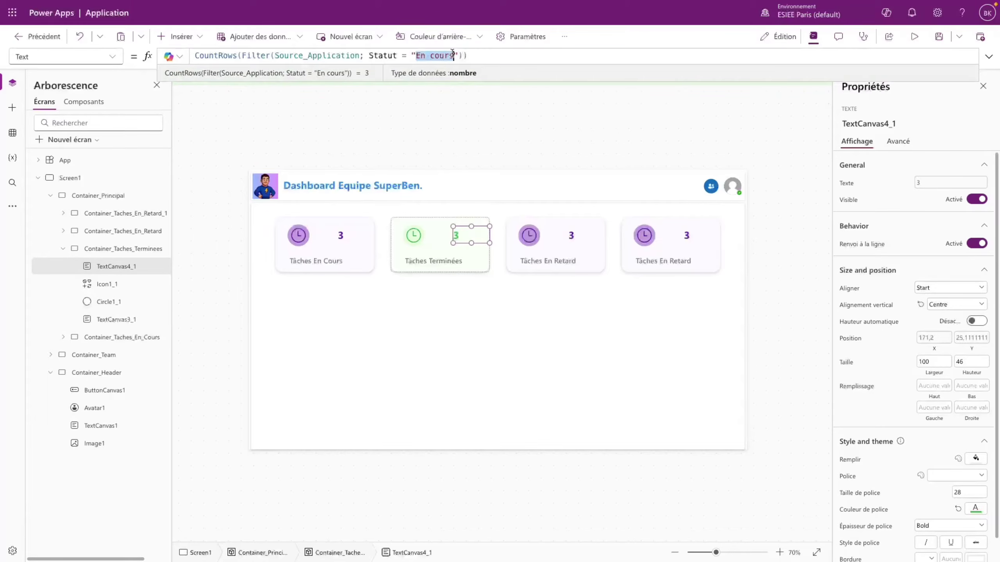
key("BackSpace")
type("Té")
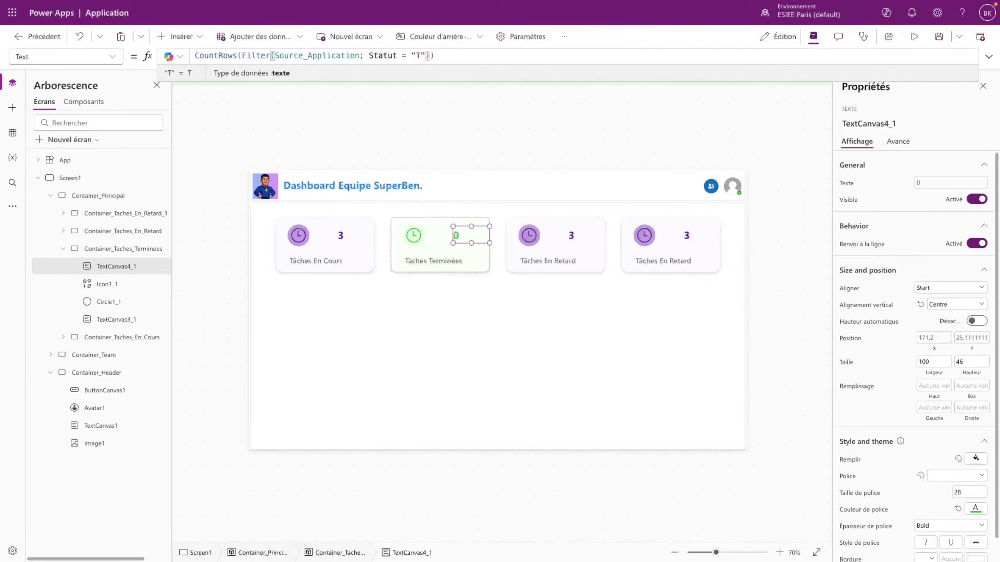
type("rminées")
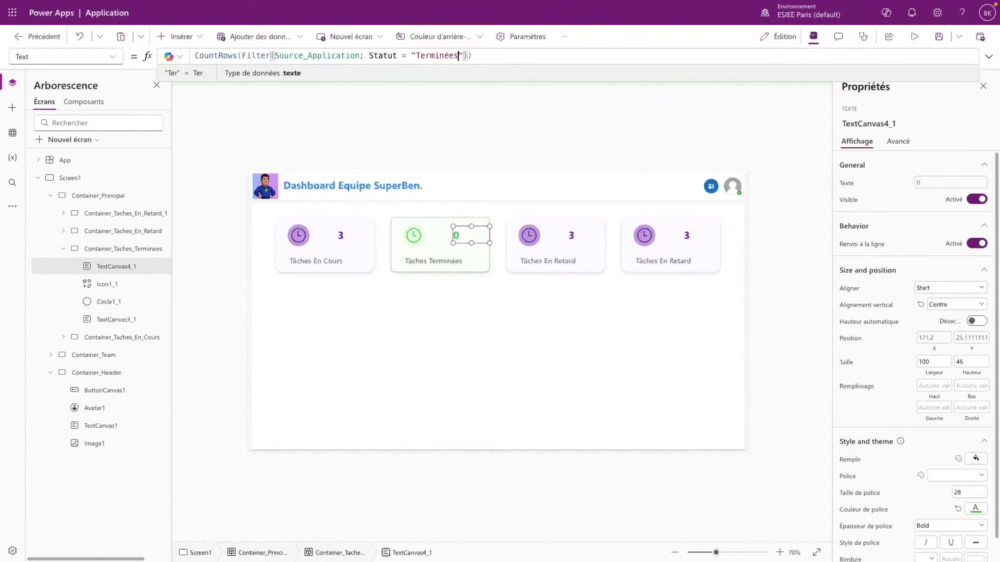
left_click(467, 134)
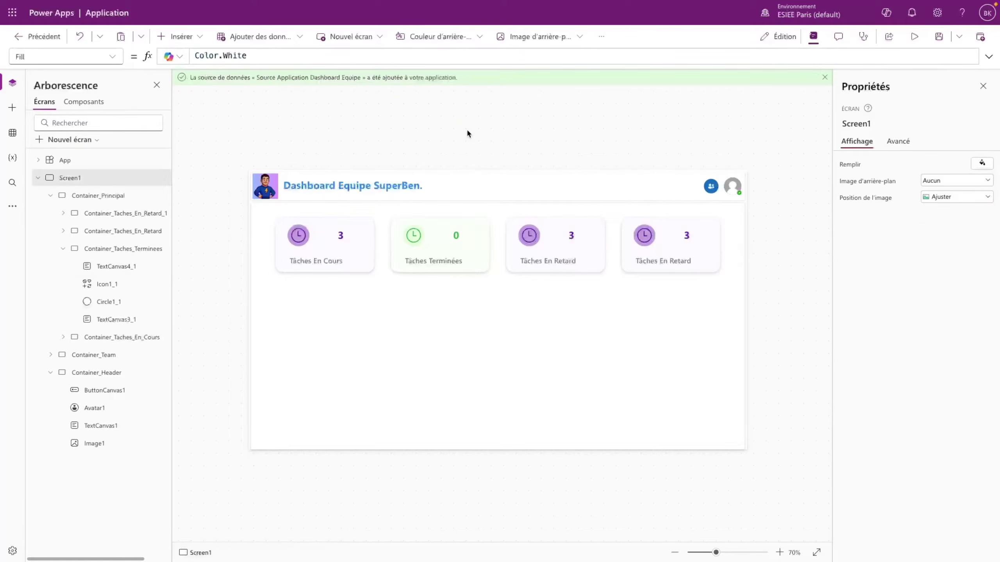
- Check the task statuses in the SharePoint list, then return to Power Apps
mouse_move(2, 276)
left_click(19, 92)
scroll(514, 219, "up", 5)
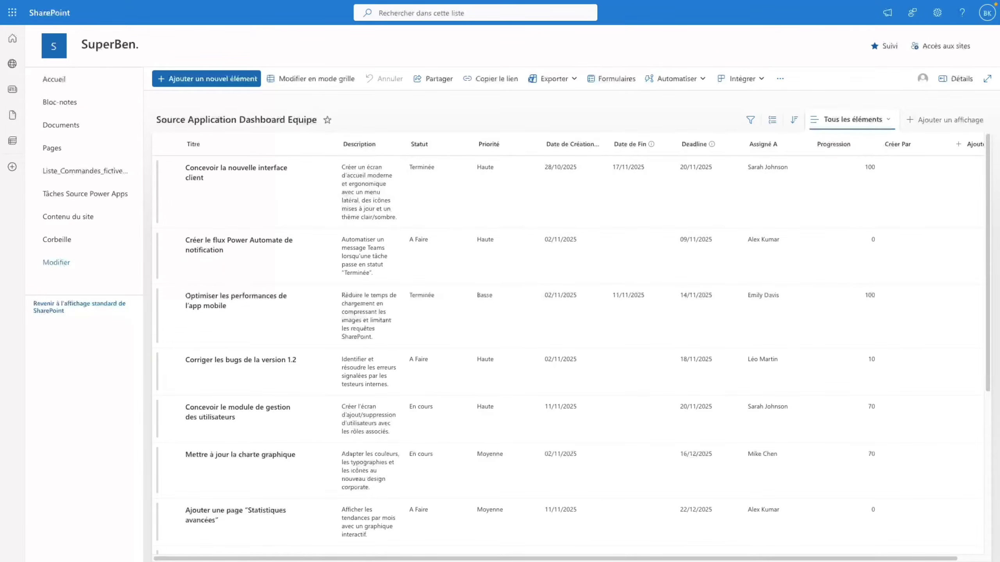
mouse_move(4, 69)
left_click(43, 67)
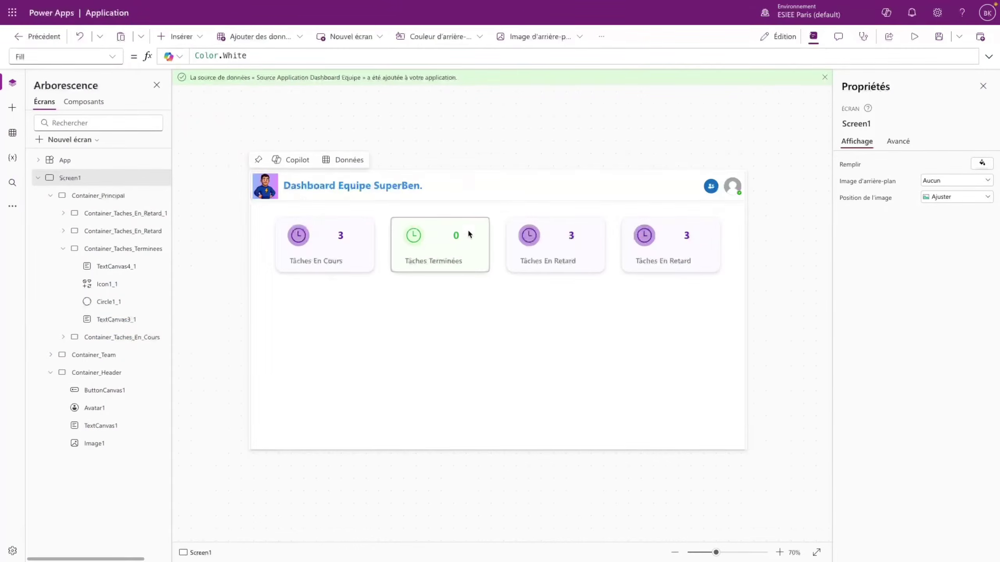
- Drop the trailing s so the count filters on Statut = 'Terminée'
left_click(456, 235)
left_click(458, 55)
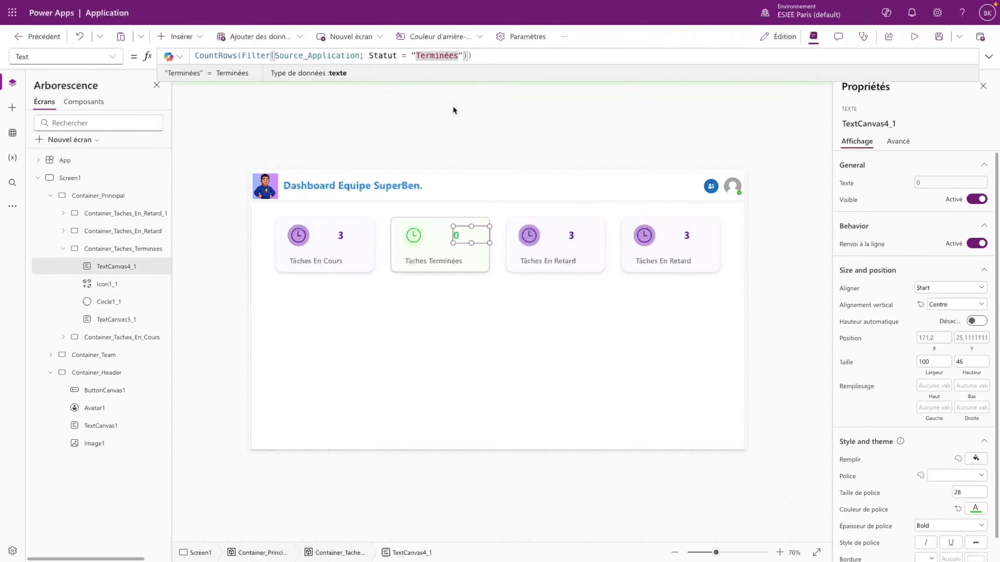
key("BackSpace")
left_click(417, 316)
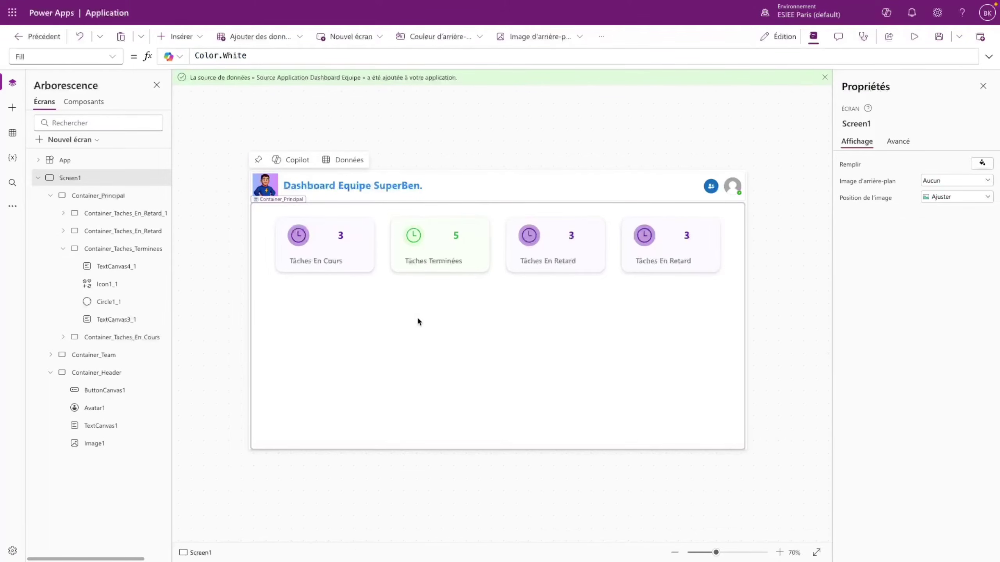
- Preview the app to confirm the count shows 5, then close the preview
left_click(914, 36)
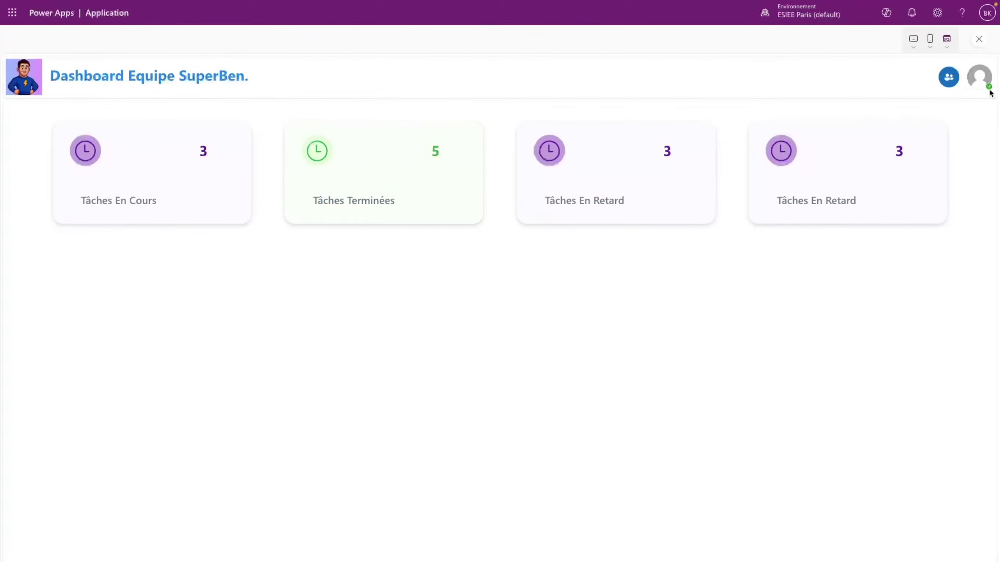
left_click(979, 40)
left_click(616, 331)
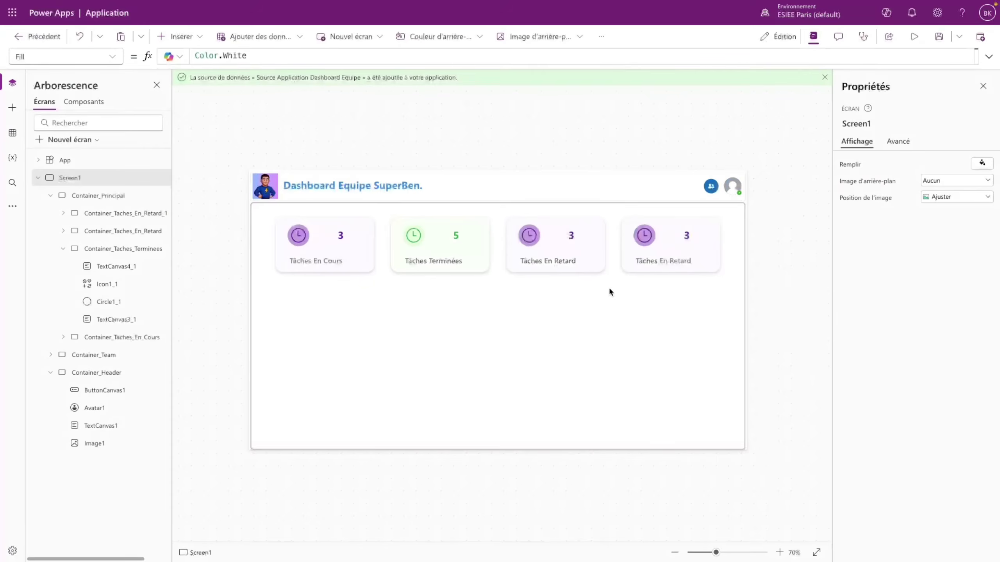
- Fill Container_Taches_En_Retard with peach, then lighten it to pale pink FFF2F2
left_click(597, 252)
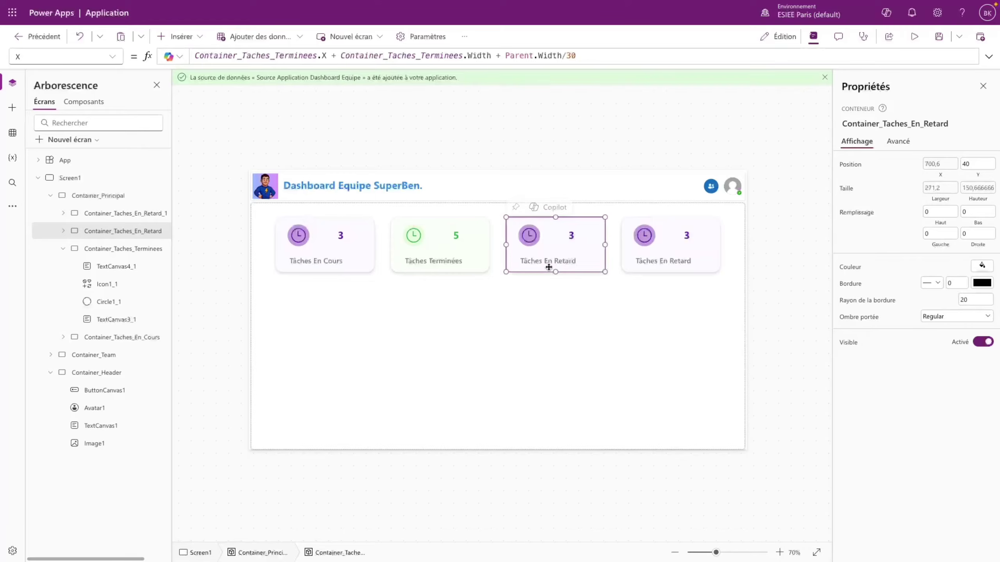
left_click(63, 231)
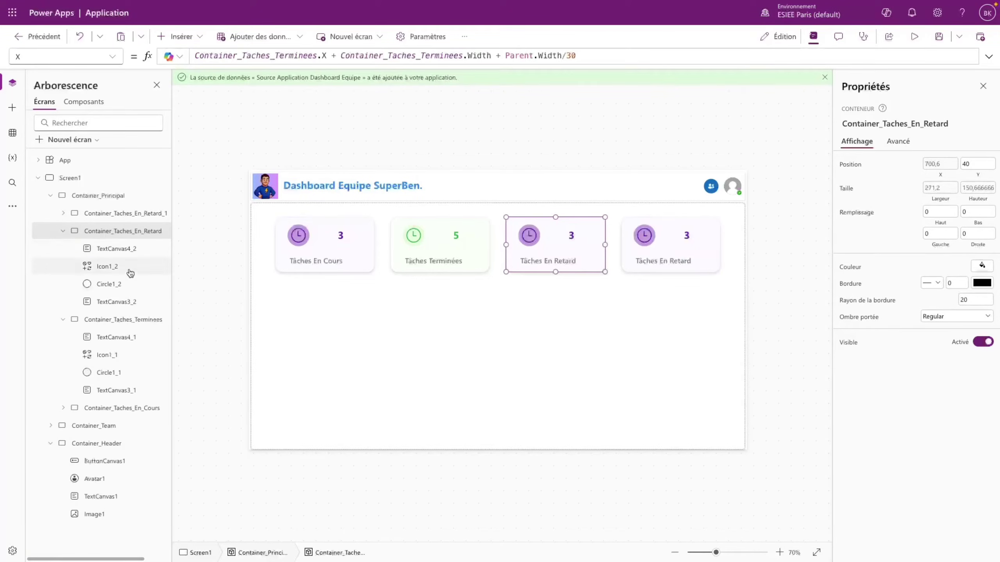
left_click(982, 266)
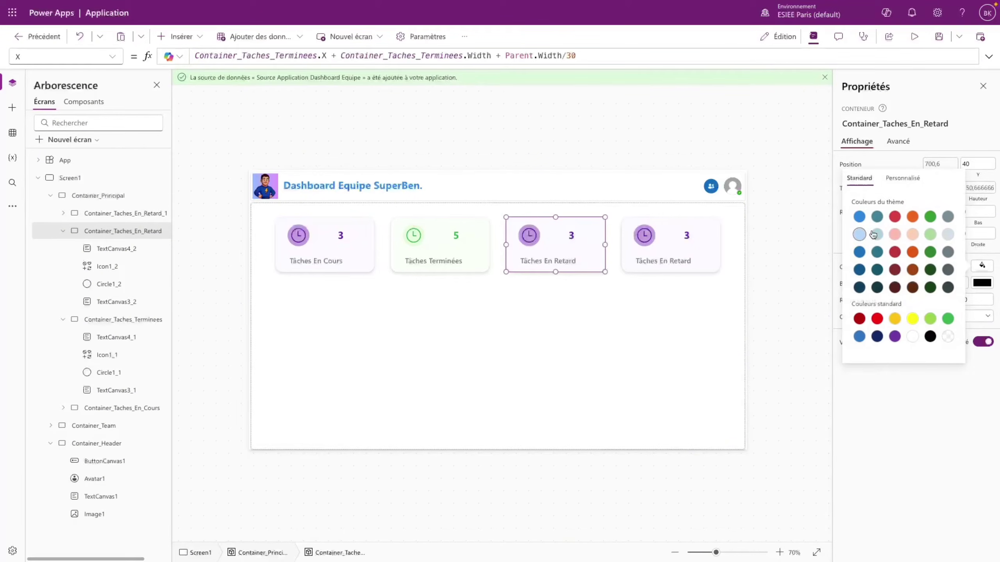
left_click(913, 236)
left_click(900, 178)
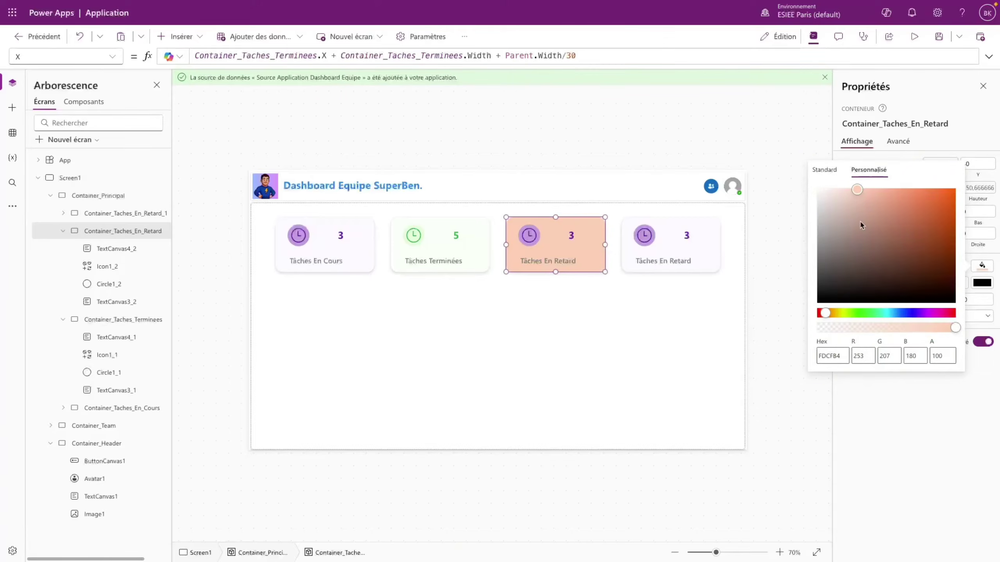
left_click(830, 190)
left_click_drag(830, 190, 822, 189)
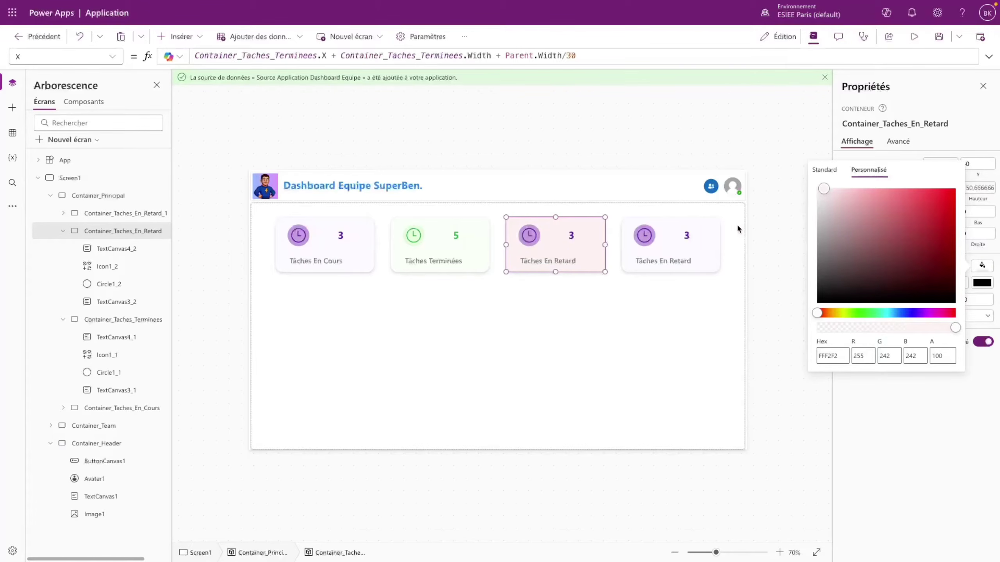
left_click(535, 244)
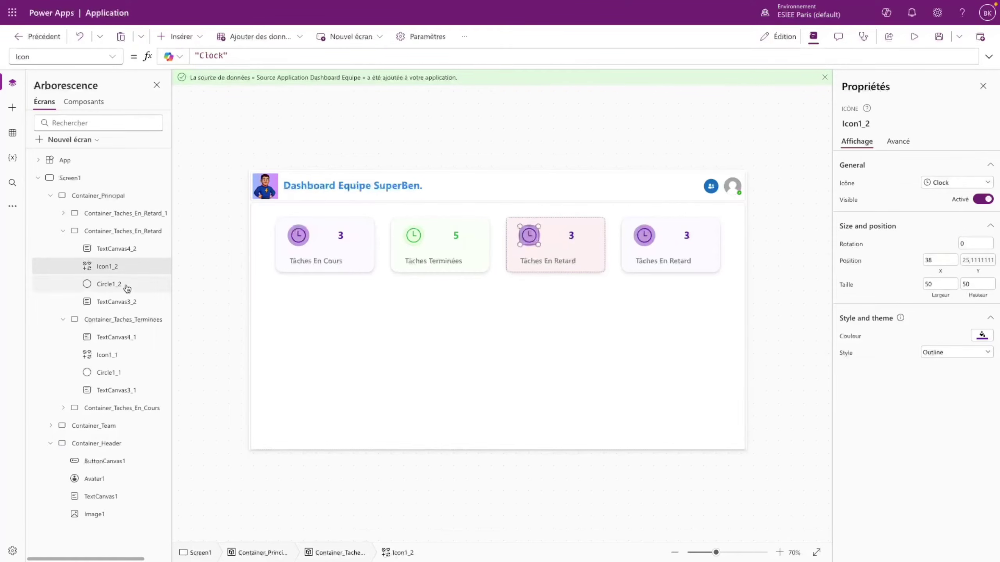
- Fill the En Retard clock's circle with a soft light pink
left_click(127, 287)
left_click(982, 263)
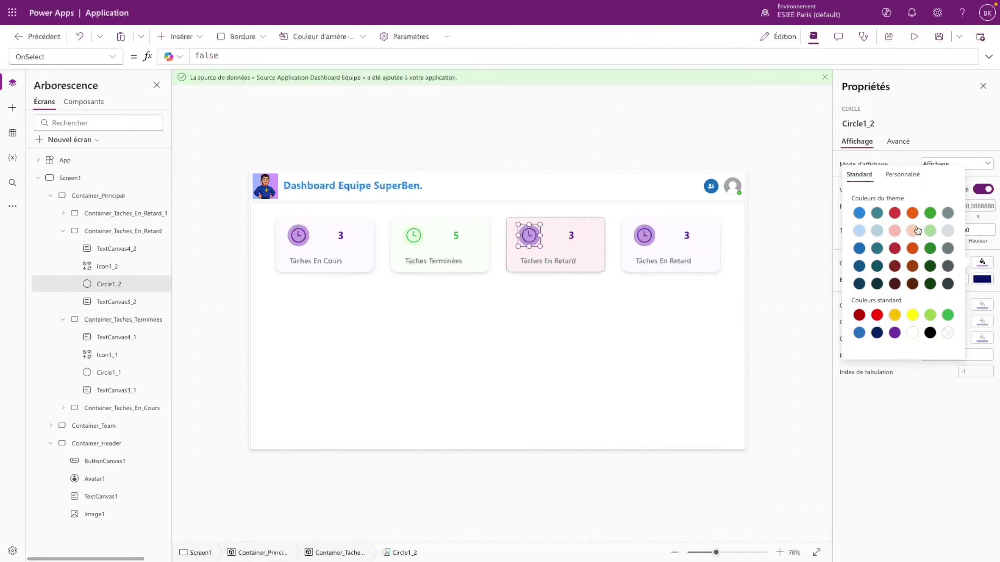
left_click(896, 214)
left_click(896, 231)
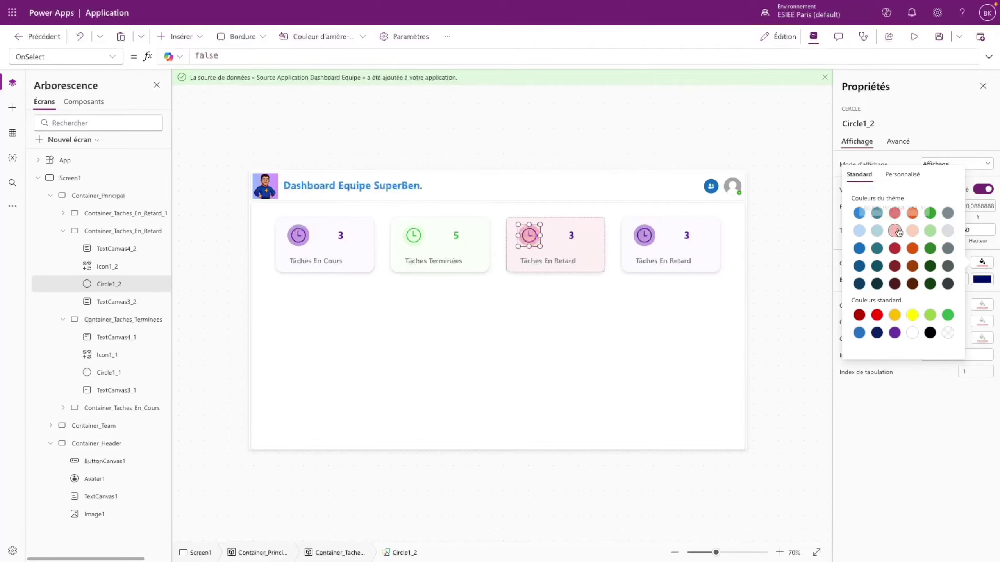
left_click(535, 241)
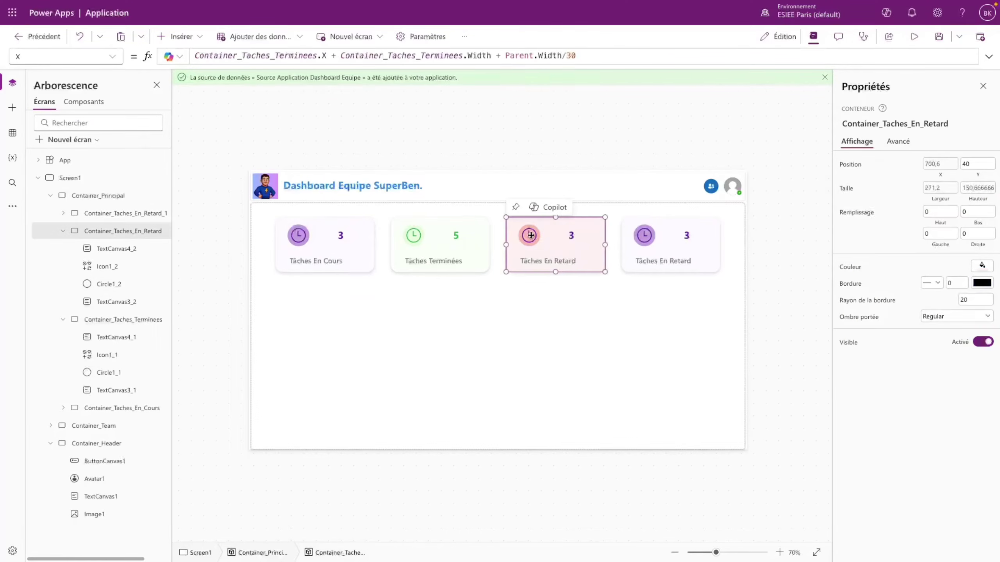
left_click(531, 236)
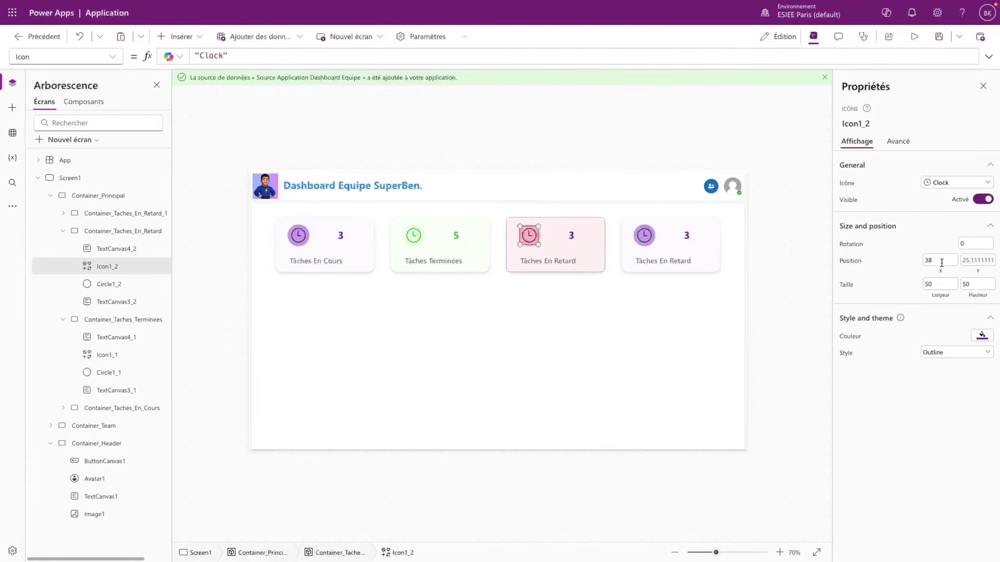
left_click(982, 335)
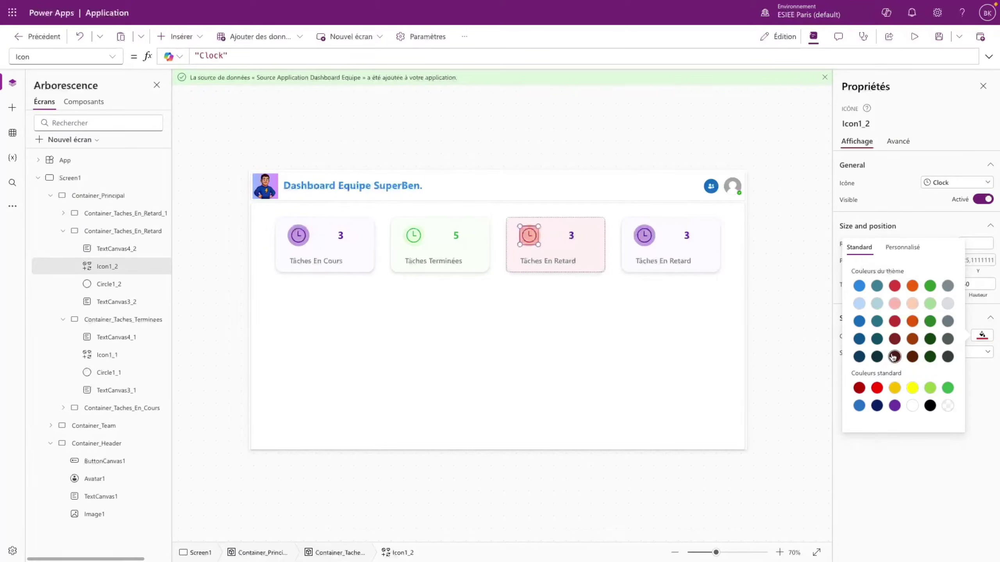
left_click(529, 241)
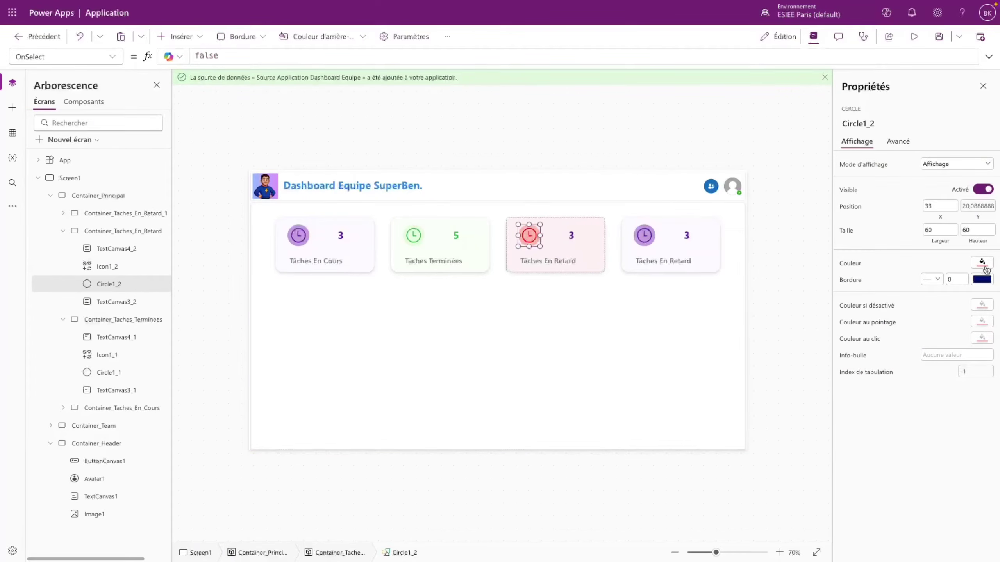
left_click(982, 262)
left_click(893, 184)
left_click_drag(892, 185, 849, 187)
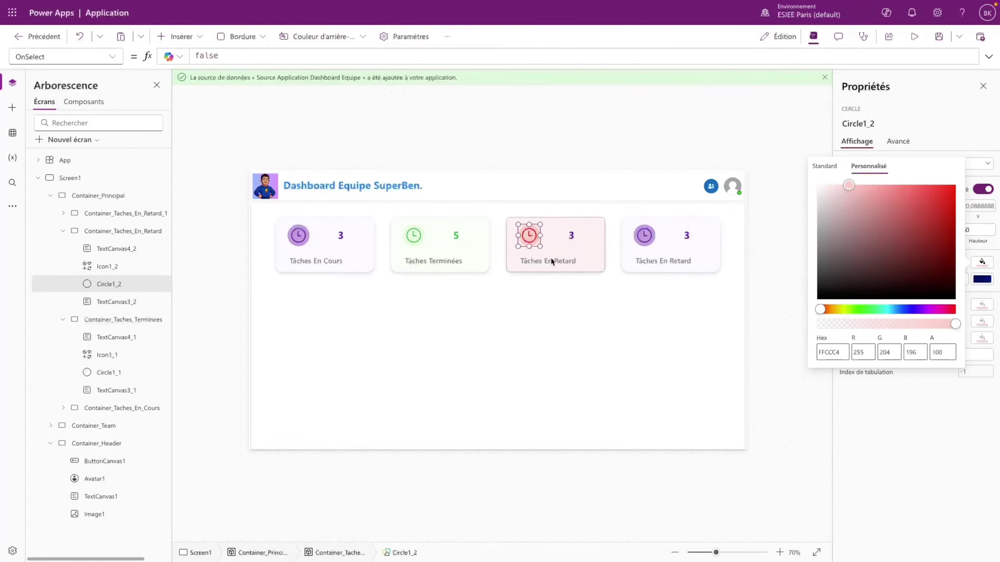
- Colour the clock icon red D73A3C
left_click(138, 273)
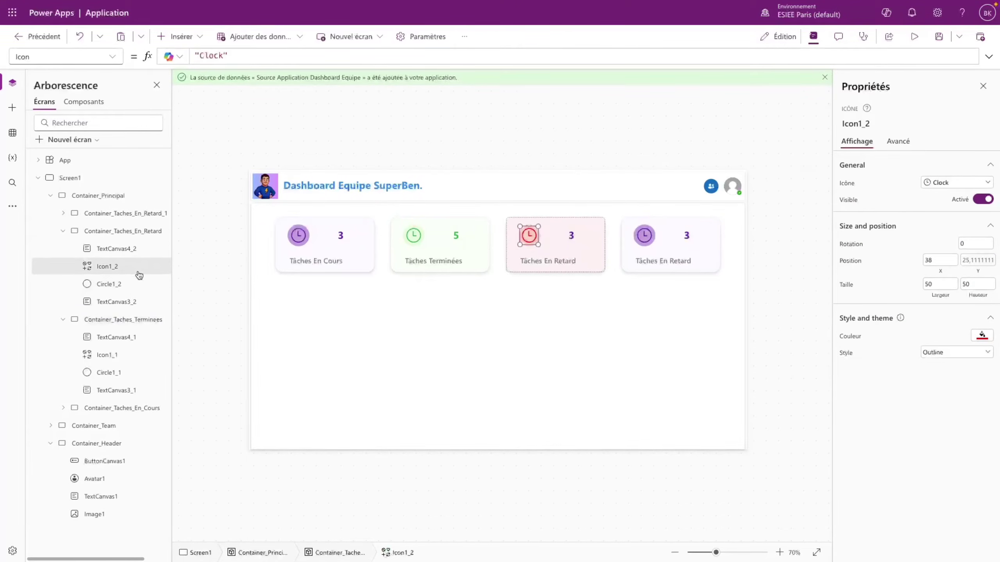
left_click(983, 335)
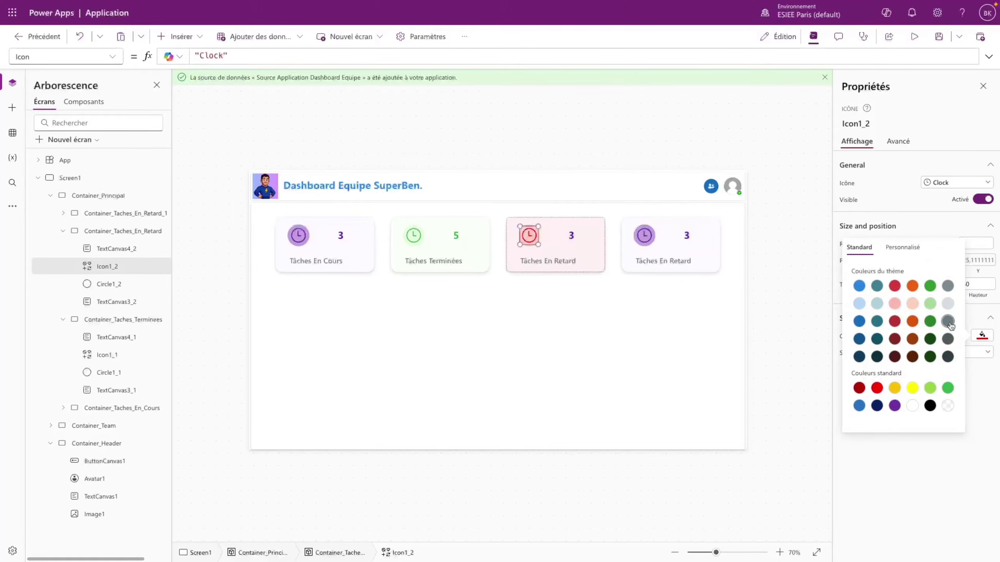
left_click(903, 246)
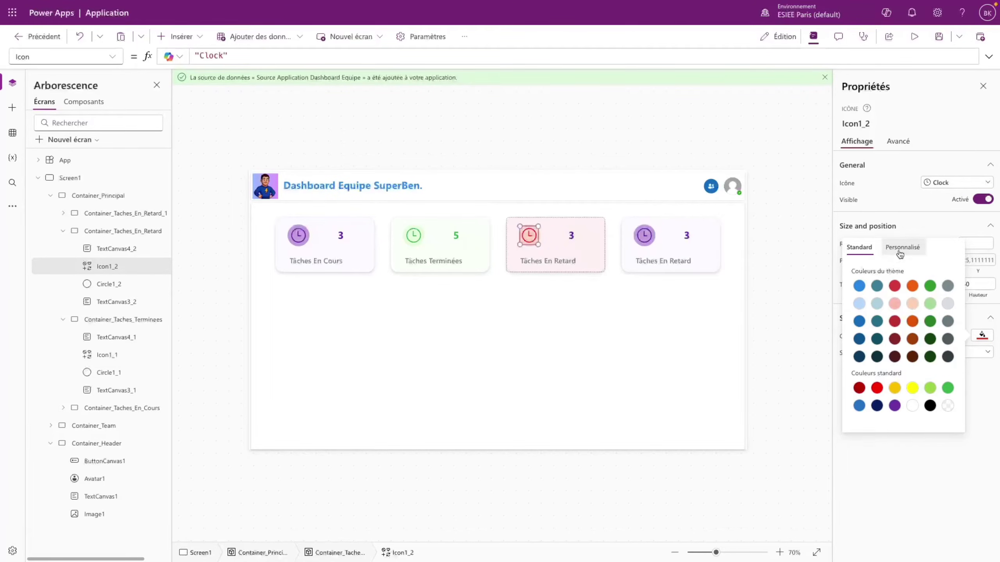
left_click(823, 424)
left_click(861, 453)
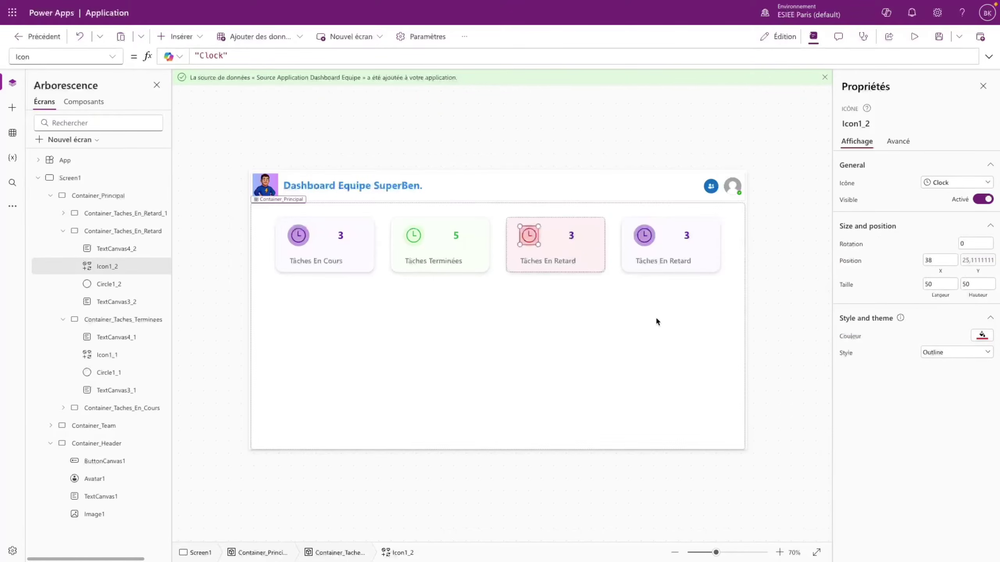
- Set the count 3's font colour to red D73A3C
left_click(564, 237)
left_click(571, 235)
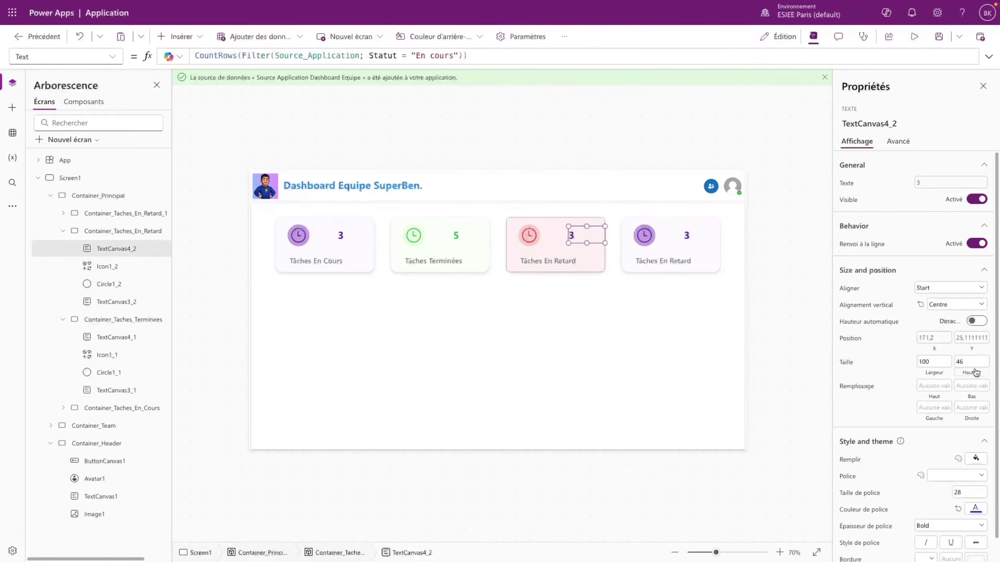
left_click(976, 509)
left_click(896, 373)
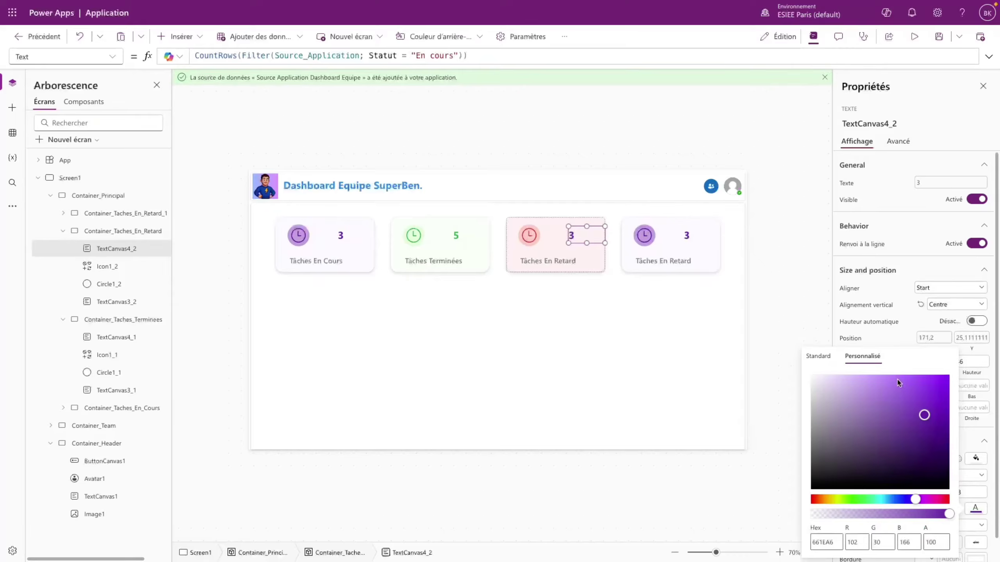
left_click(812, 541)
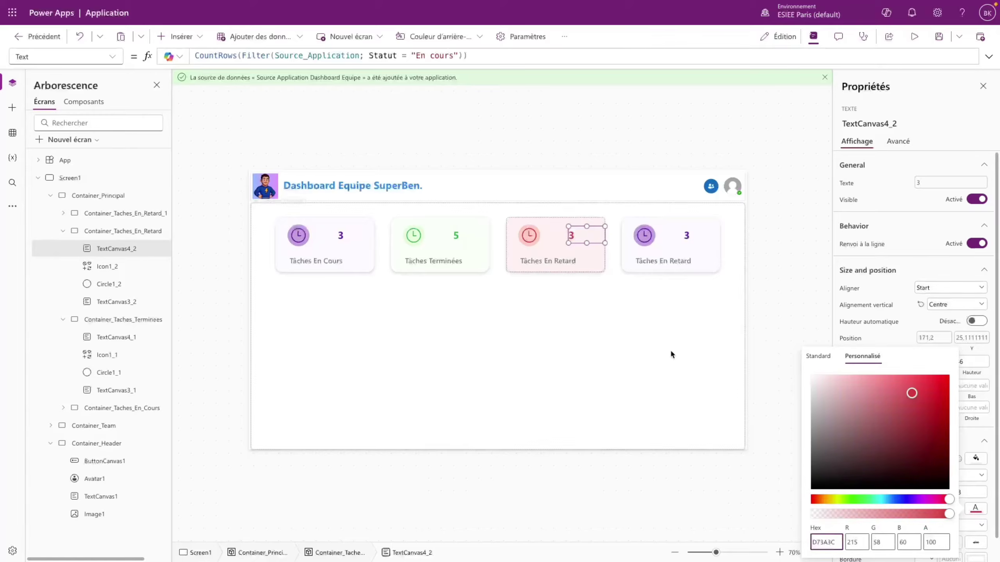
left_click(626, 340)
left_click(526, 263)
left_click(587, 235)
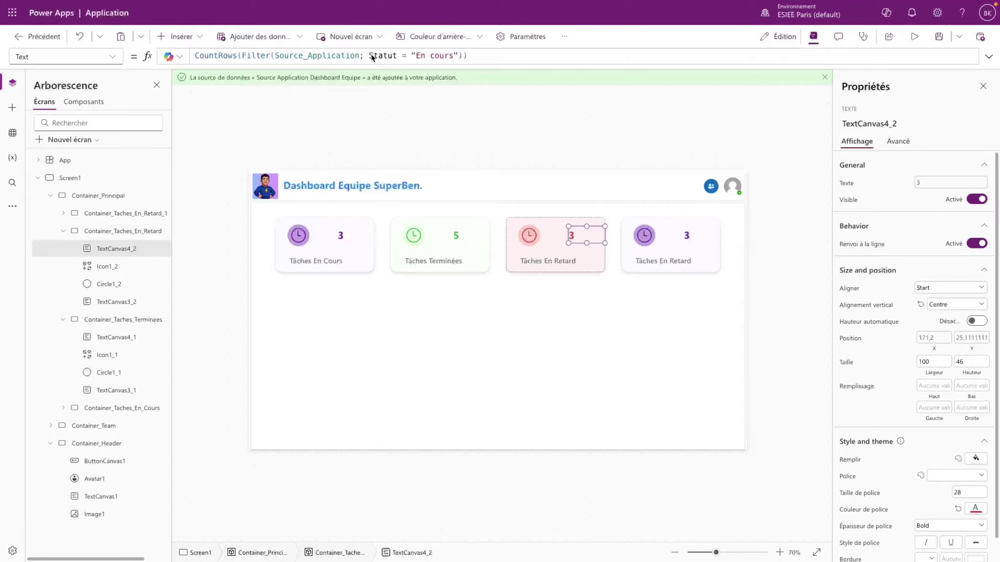
- Extend the overdue count's filter with && DateDiff(Deadline; Now(); TimeUnit.Days) > 0, so it shows 2
left_click(459, 56)
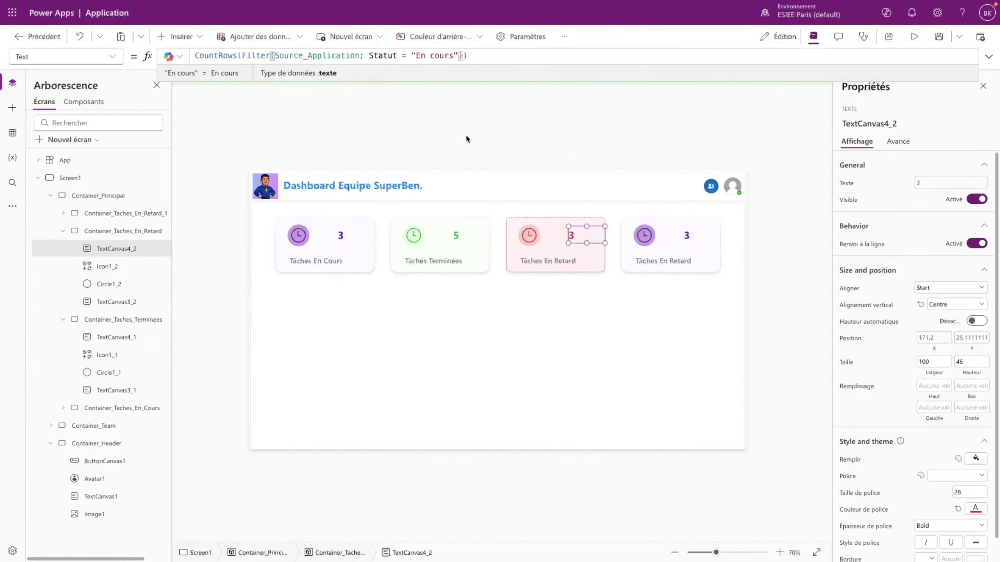
type("&&")
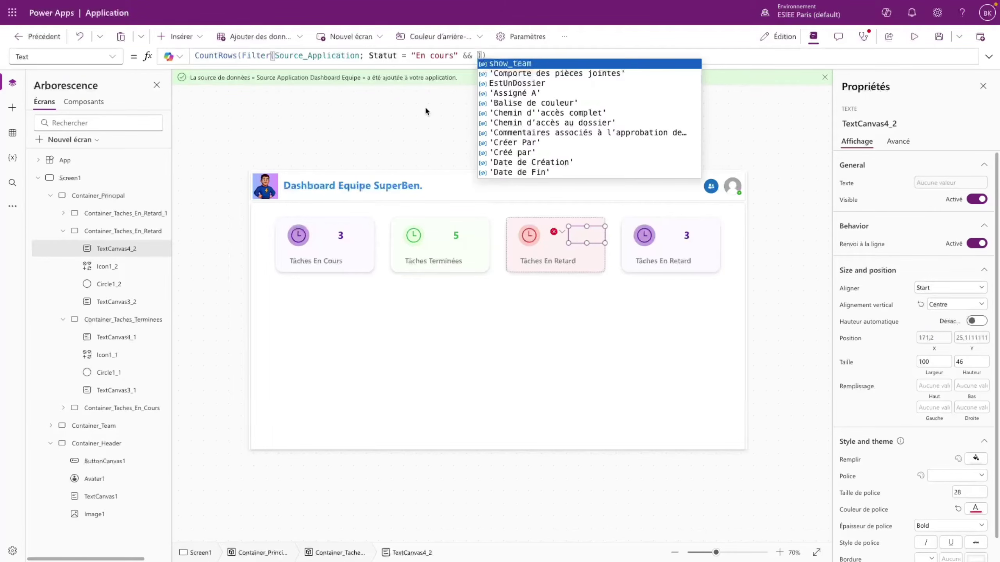
type("Date")
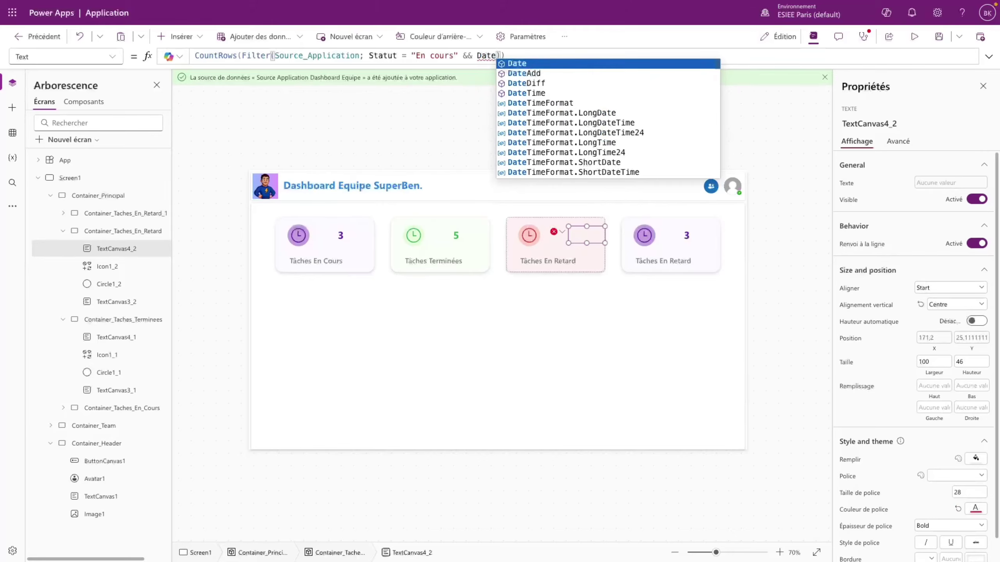
type("Diff(")
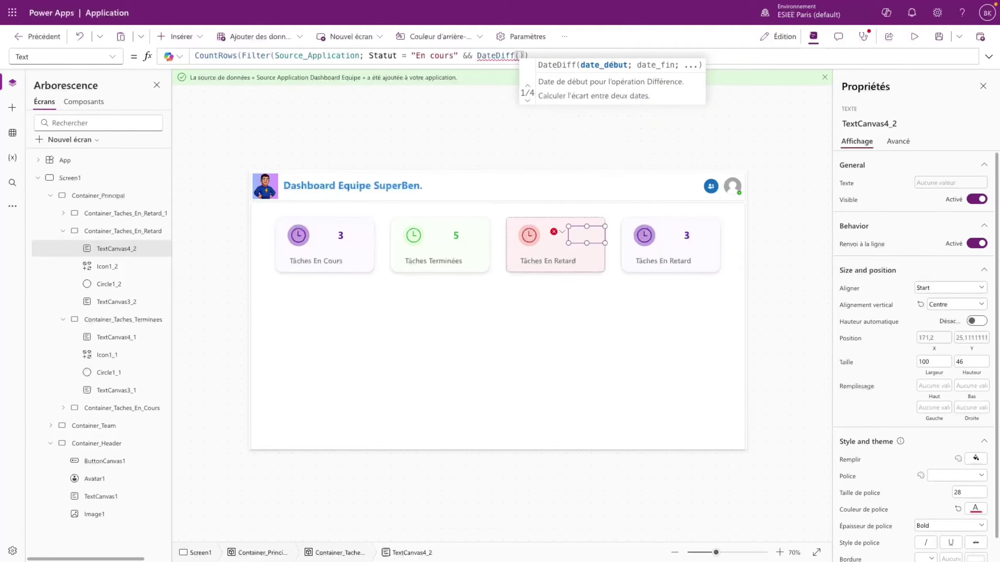
type("Deadline")
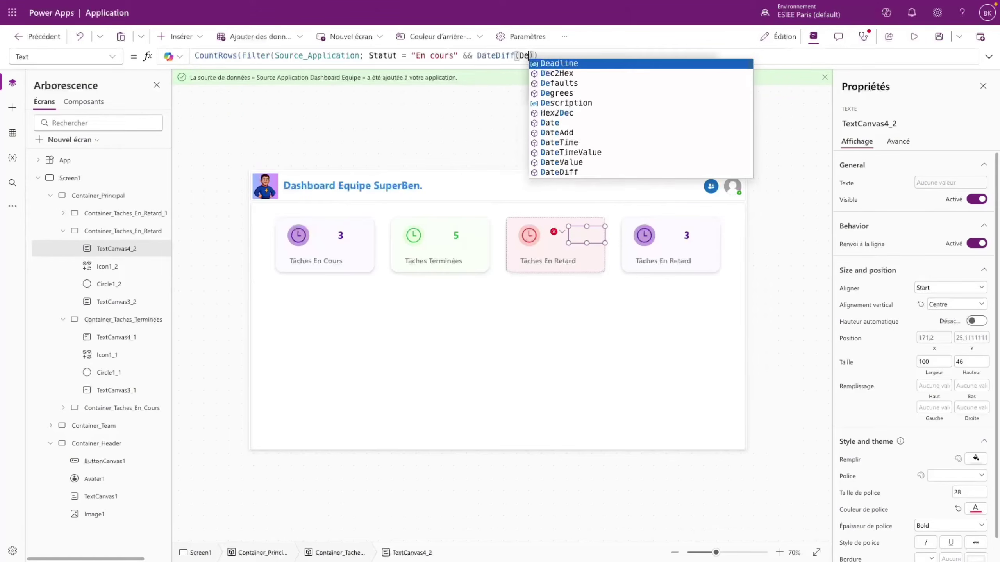
type("; Now")
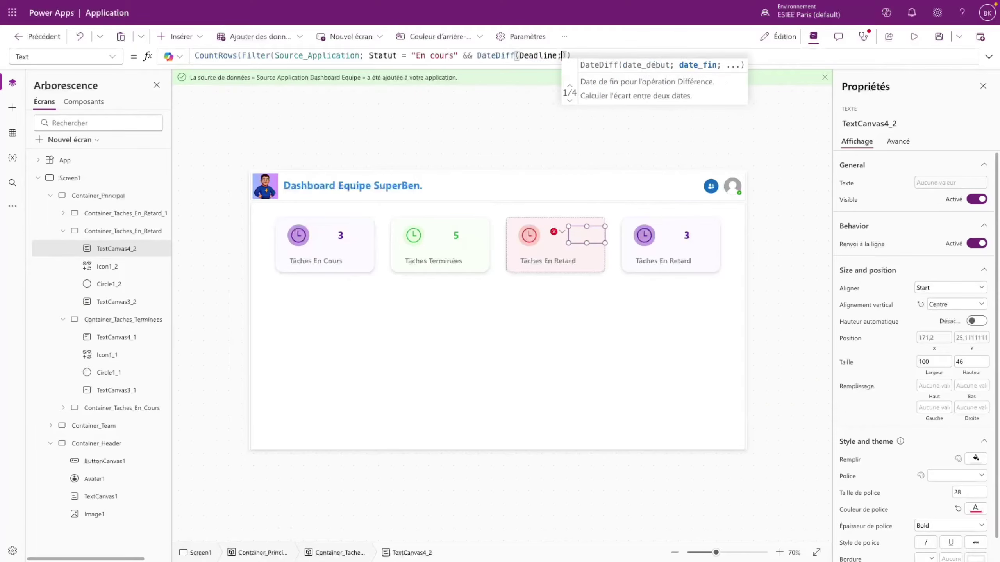
type("()")
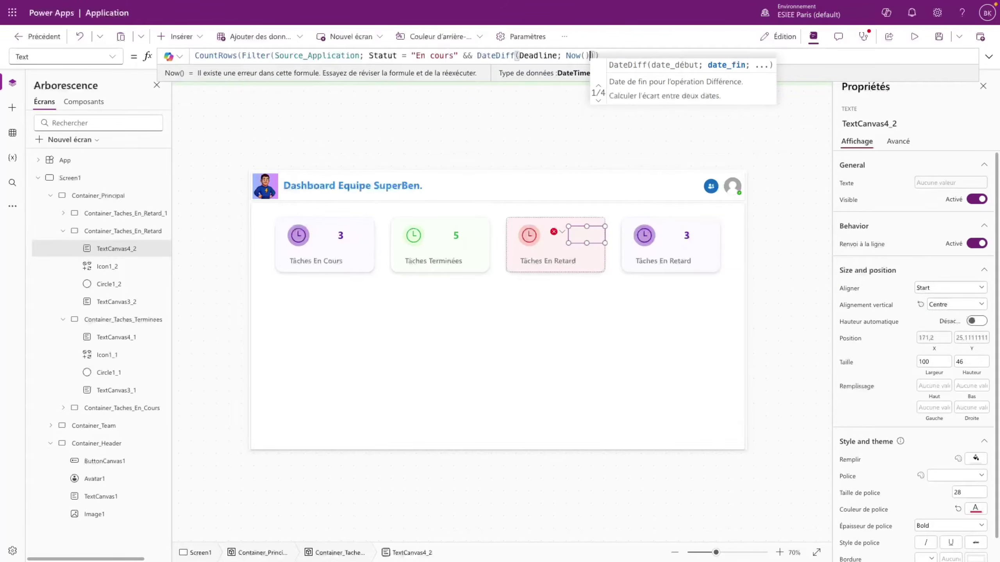
type("; Timu")
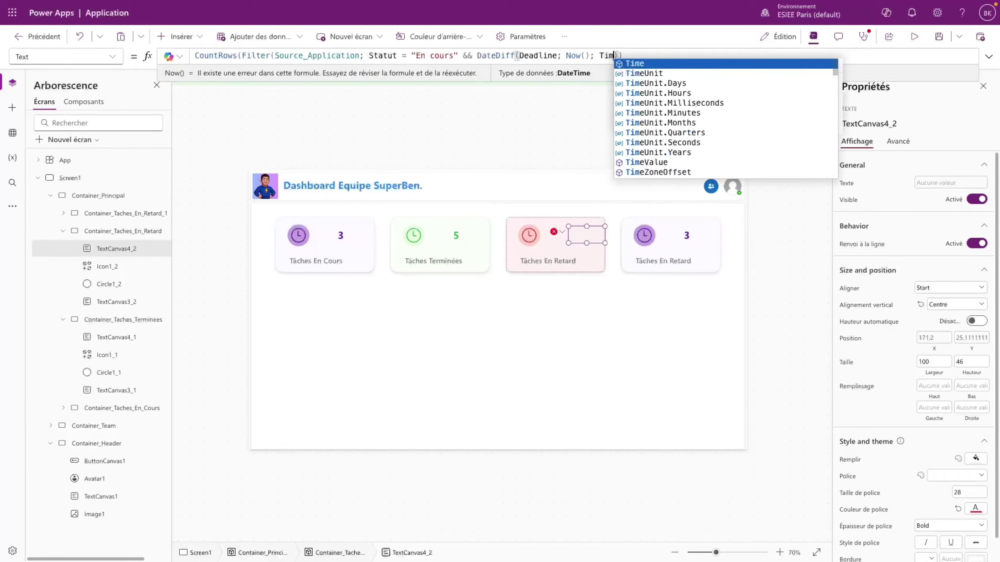
key("Down")
key("Tab")
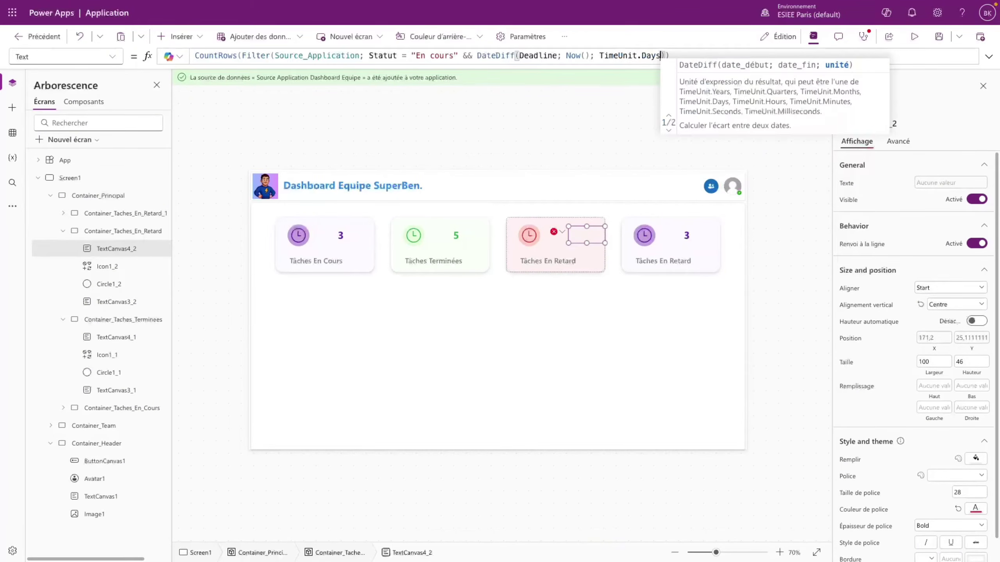
left_click(475, 54)
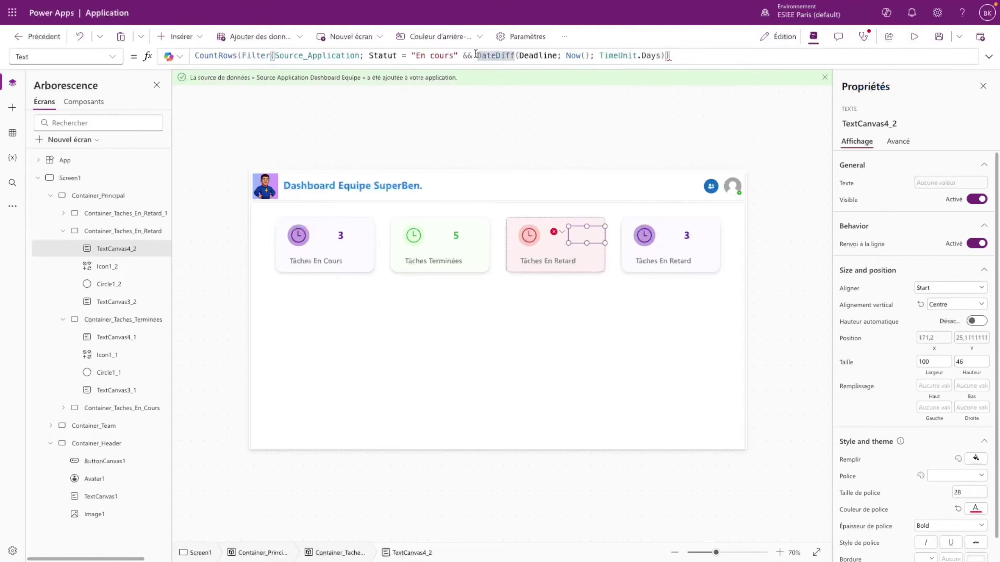
left_click_drag(477, 56, 664, 53)
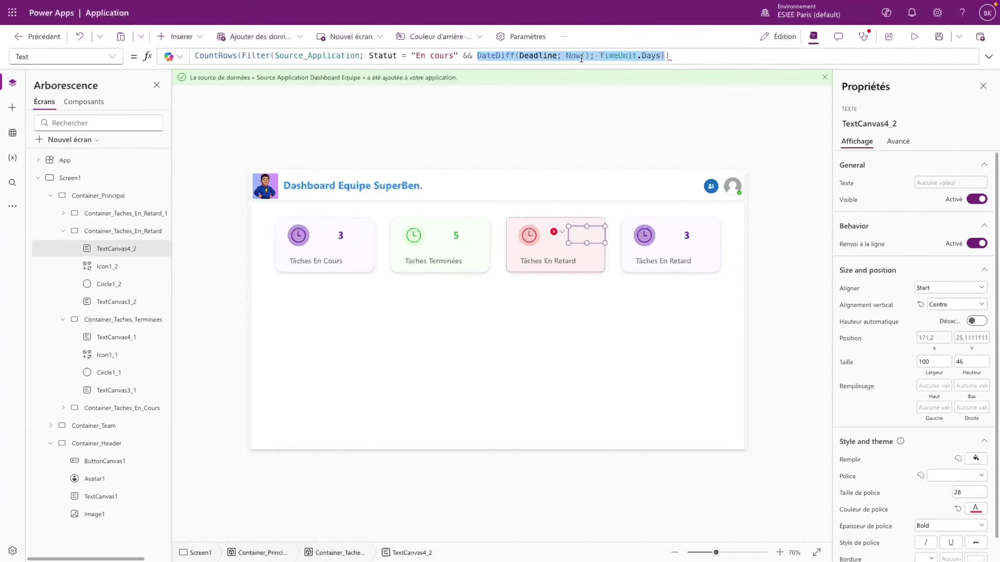
left_click(665, 55)
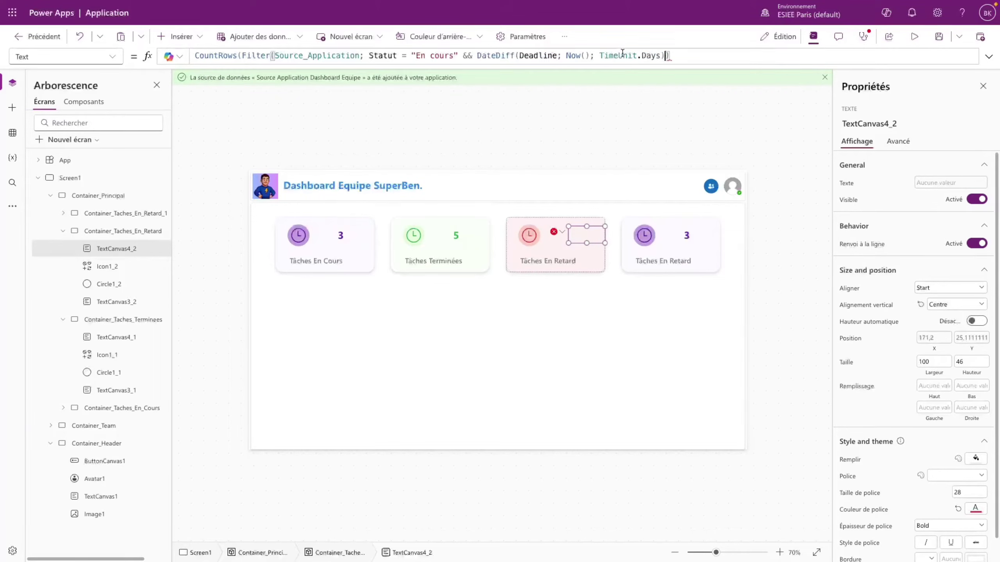
type(">0 )")
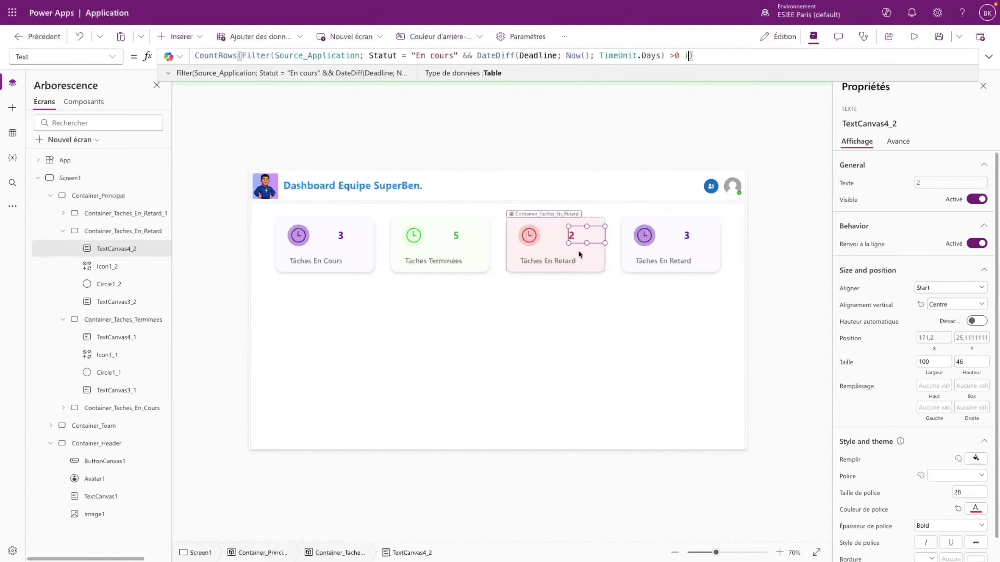
left_click(360, 131)
mouse_move(43, 108)
left_click(26, 90)
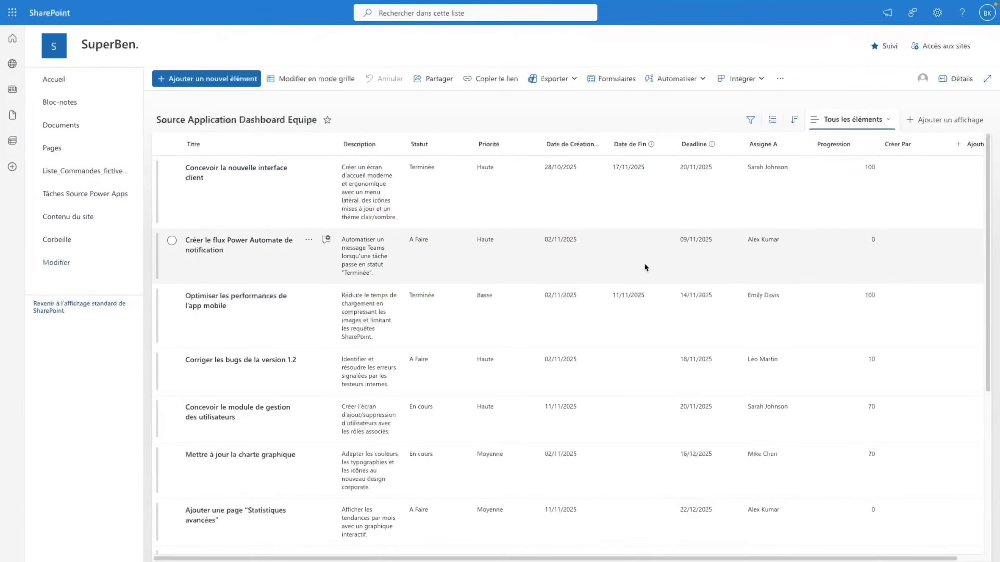
scroll(426, 367, "down", 1)
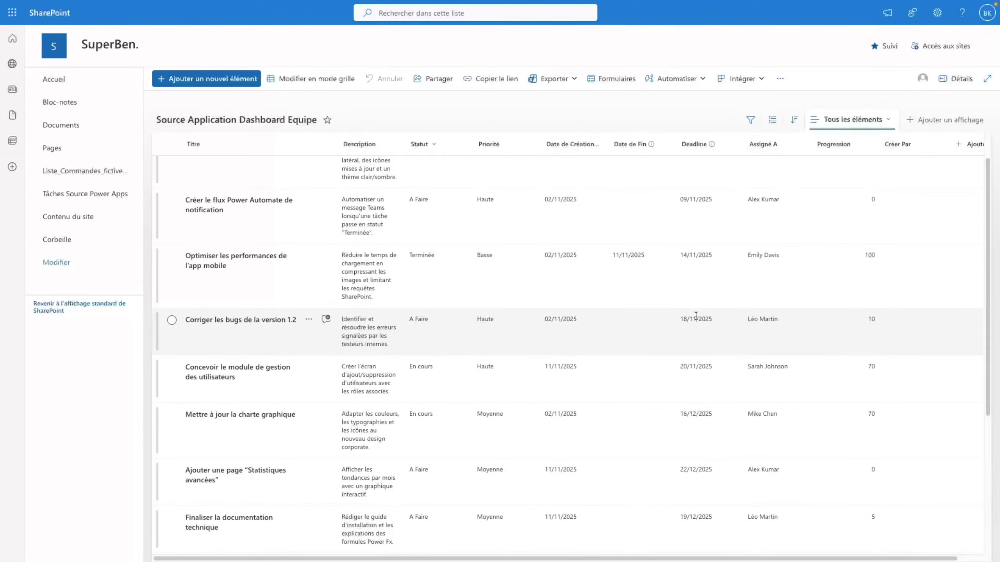
scroll(695, 275, "up", 1)
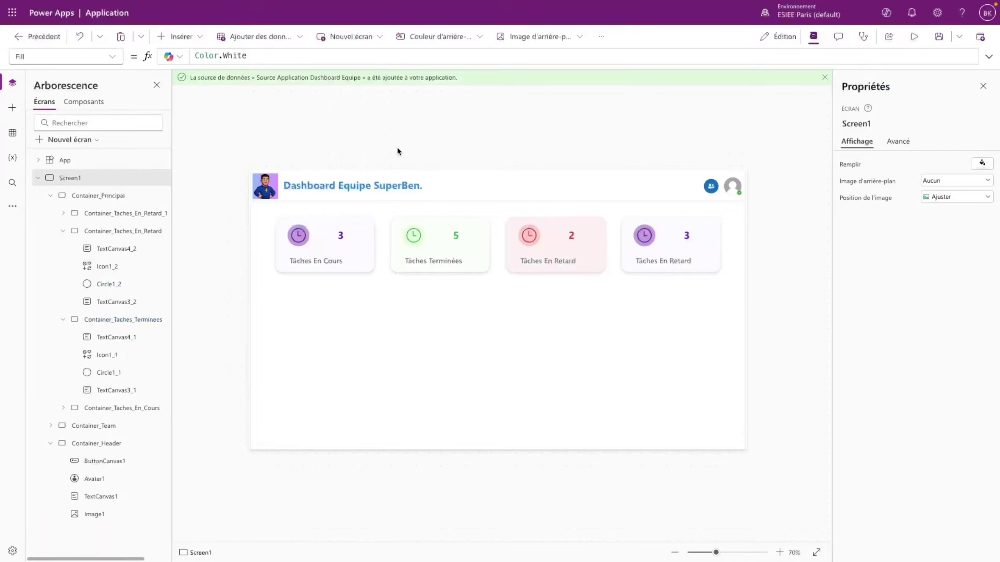
- Change the overdue filter's Statut = "En cours" test to Statut <> "Terminée", raising the count to 4
left_click(570, 237)
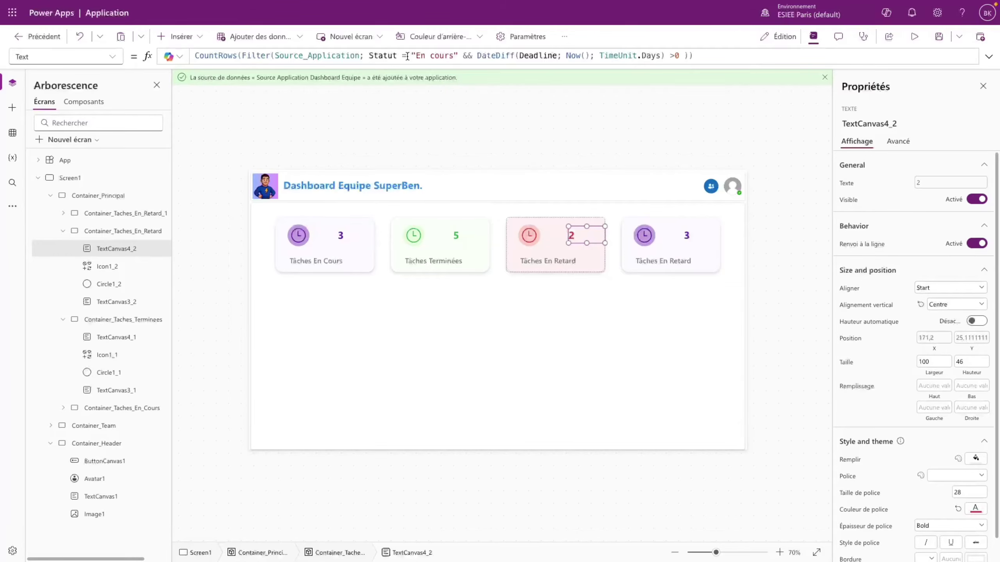
left_click(407, 56)
key("BackSpace")
type("<>")
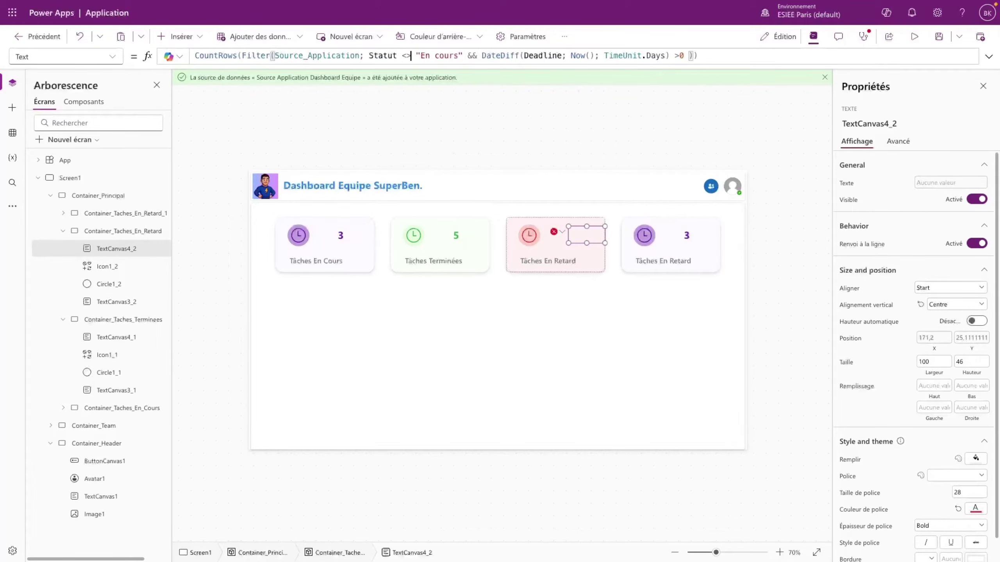
left_click_drag(420, 56, 458, 56)
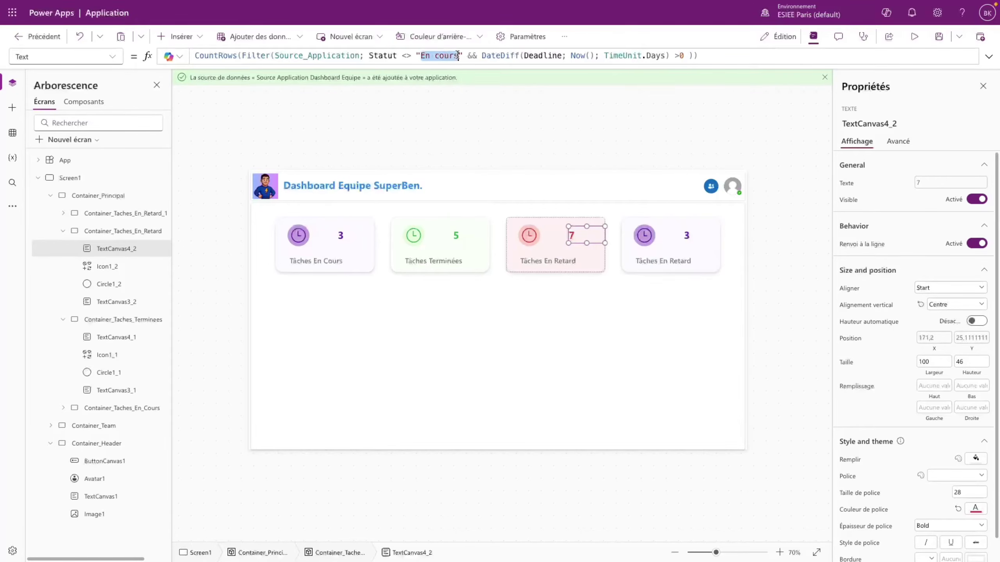
type("Terminée")
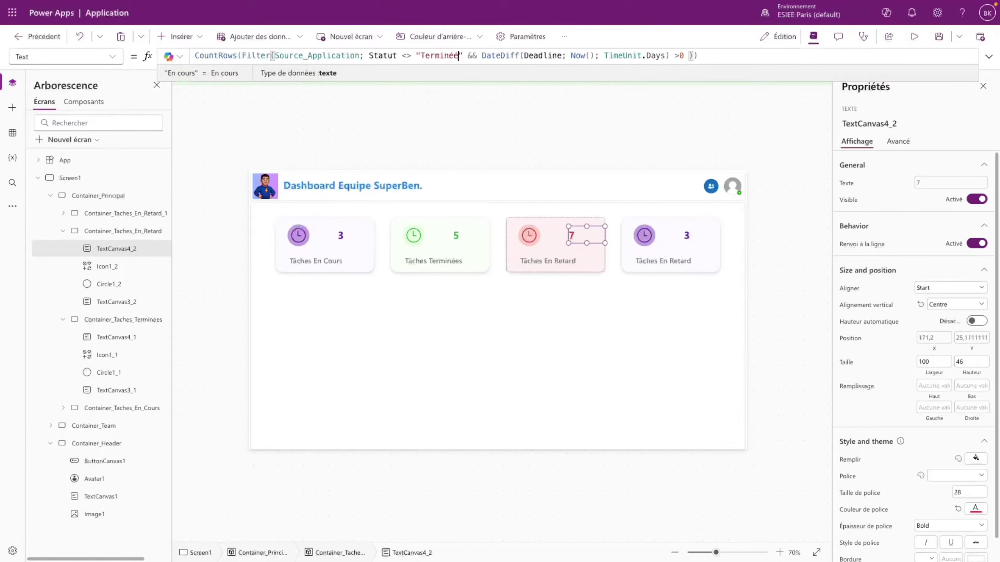
left_click(306, 127)
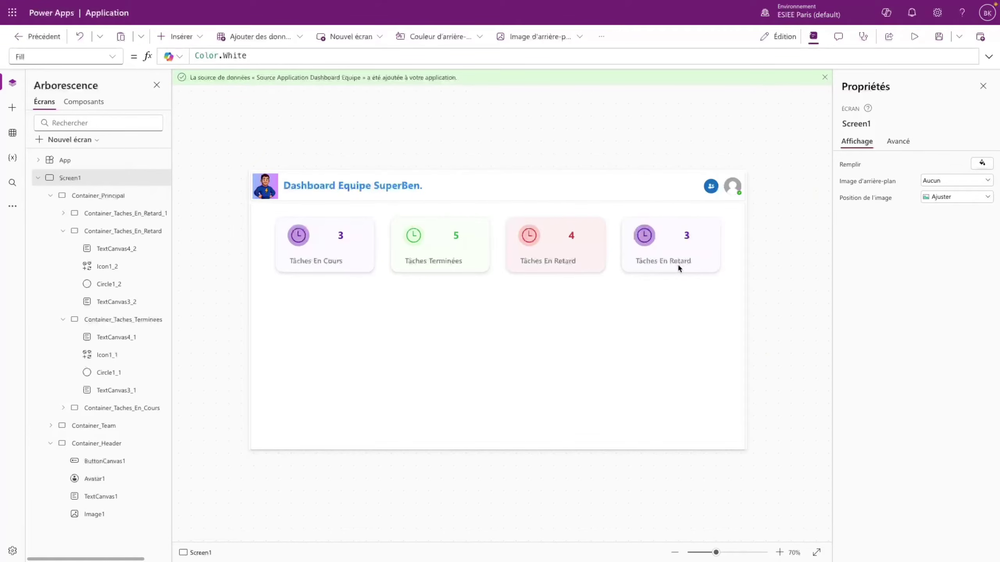
- Rename the fourth card's label to 'Moyenne de Réalisation'
left_click(678, 263)
left_click_drag(979, 183, 908, 180)
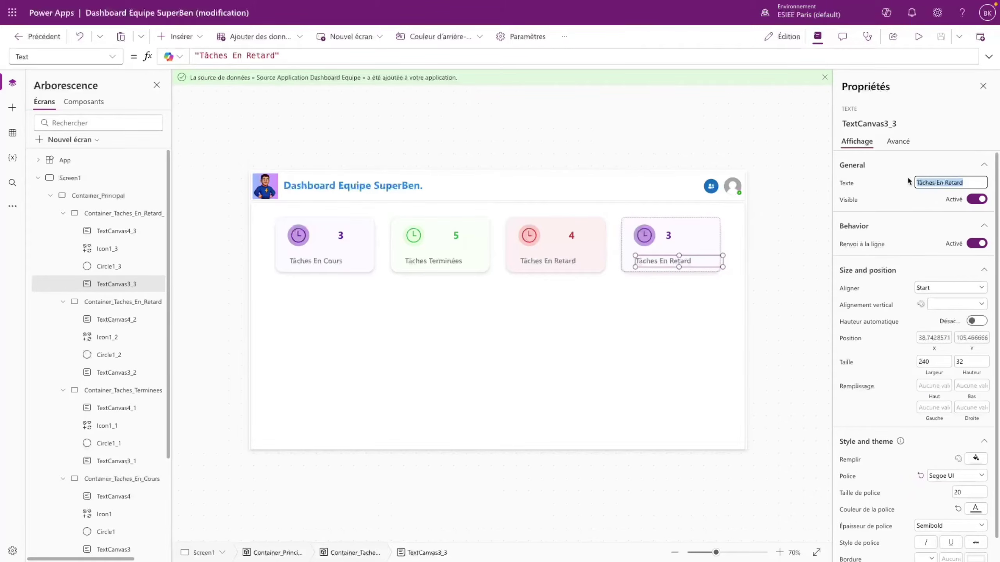
type("Moyenne de Réalisation")
- Replace the card number's formula with Average(Filter(Source_Application; Statut = "Terminée"); ...)
left_click(682, 235)
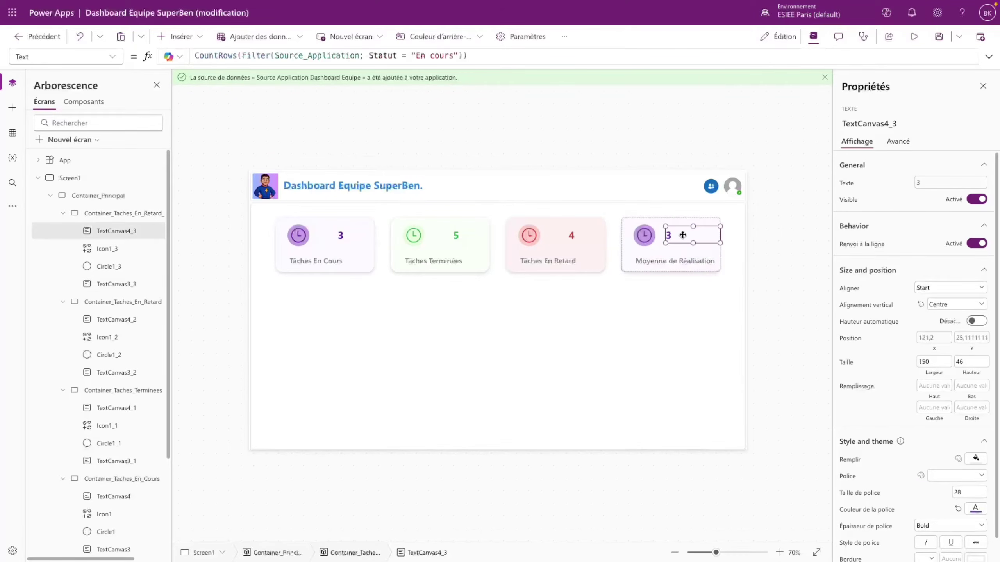
left_click(472, 52)
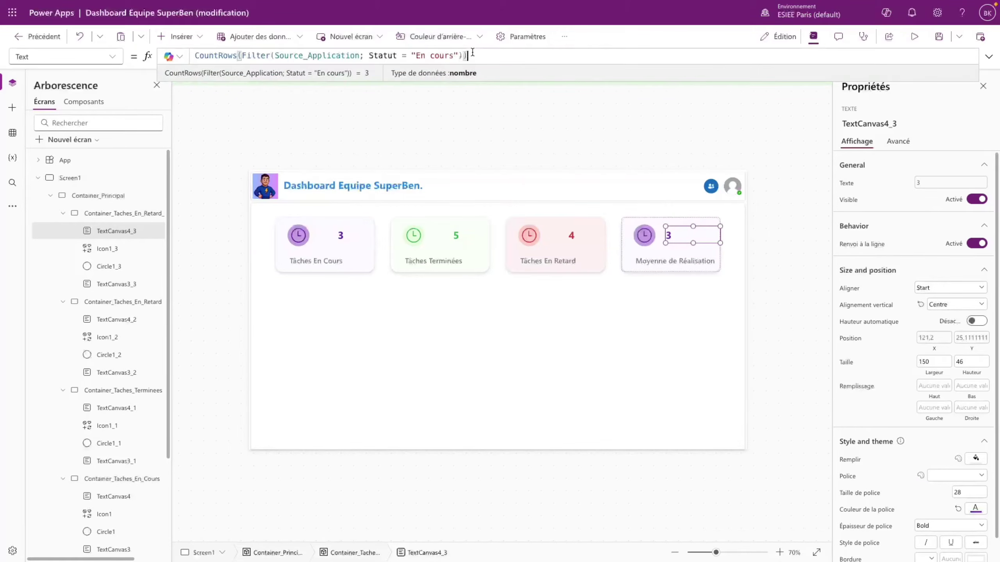
key("ctrl+a")
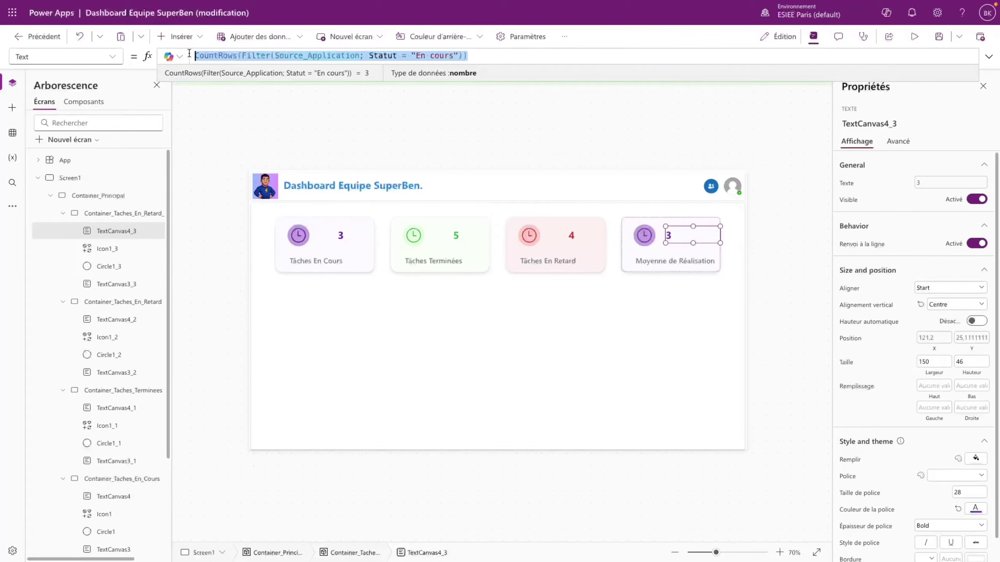
type("Average")
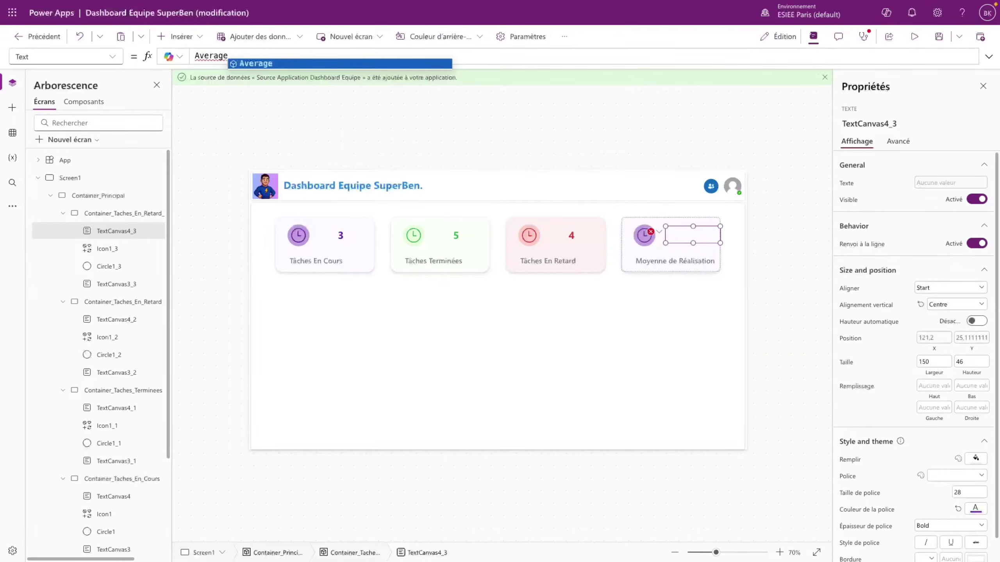
type("()")
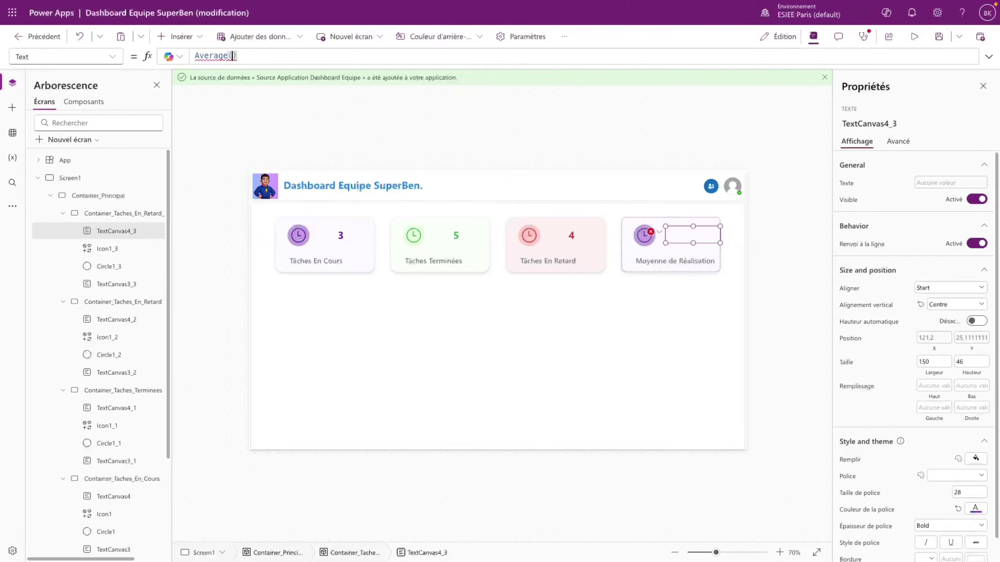
key("BackSpace")
type("Filter(")
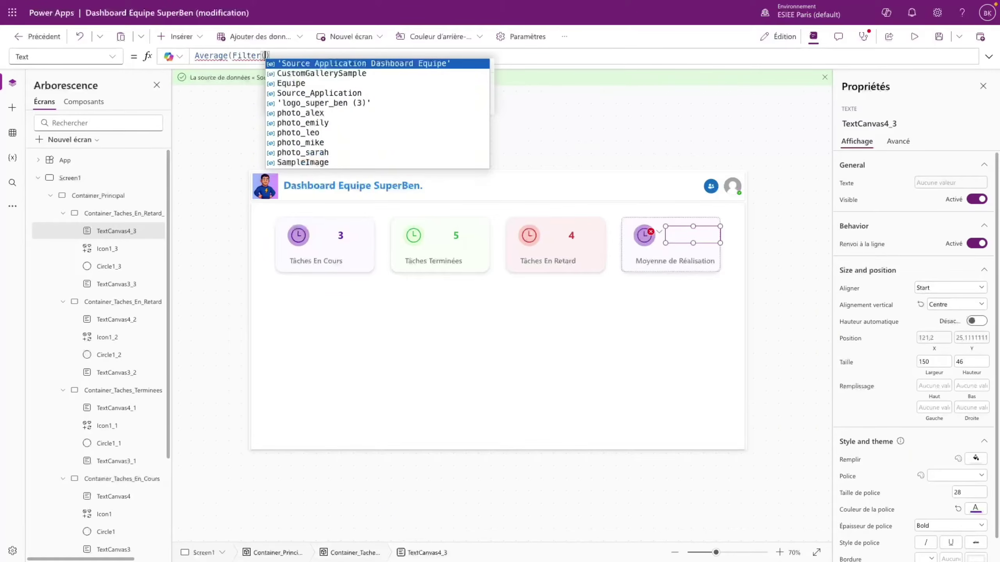
type("Source_Application")
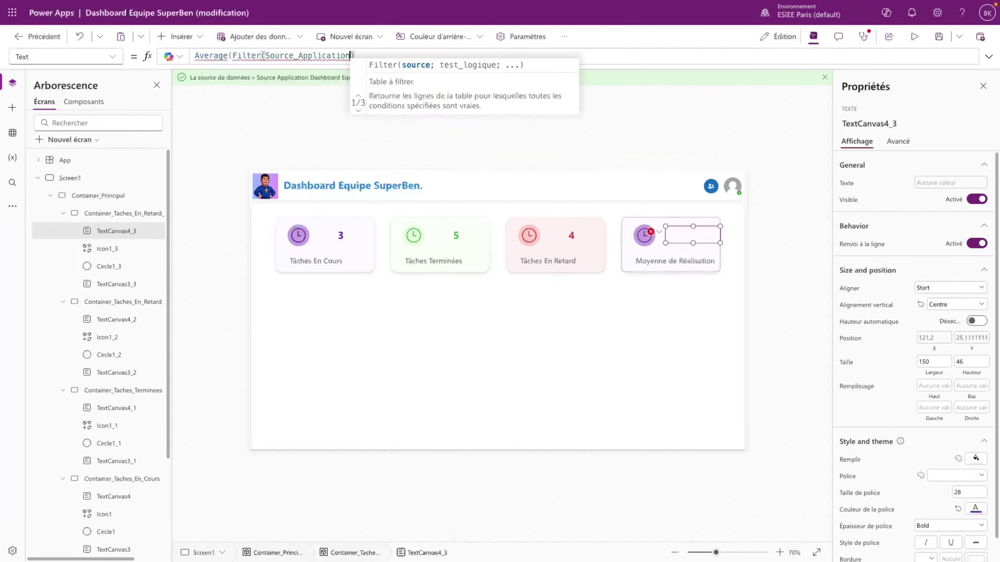
type("; Statut")
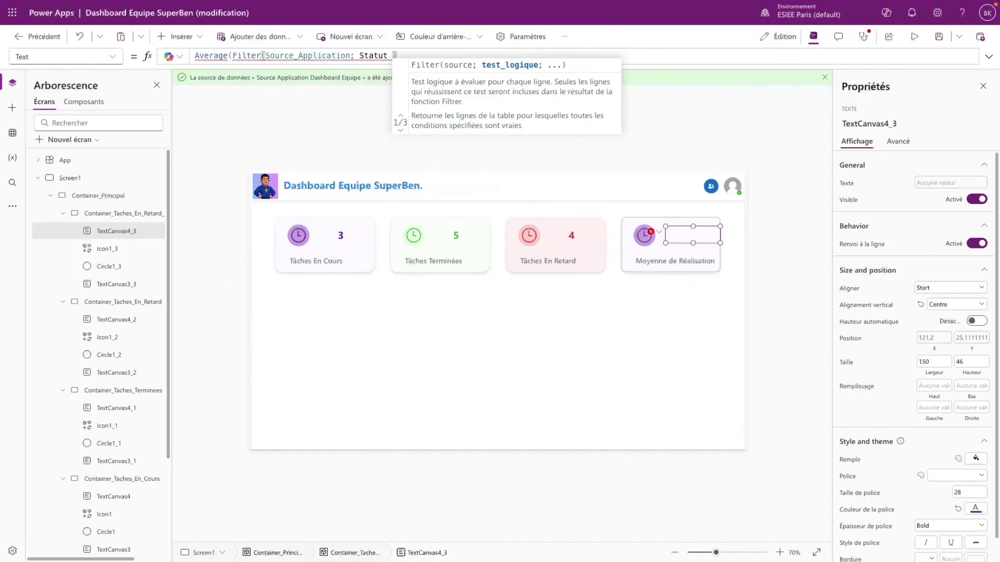
type(" = \"Ter")
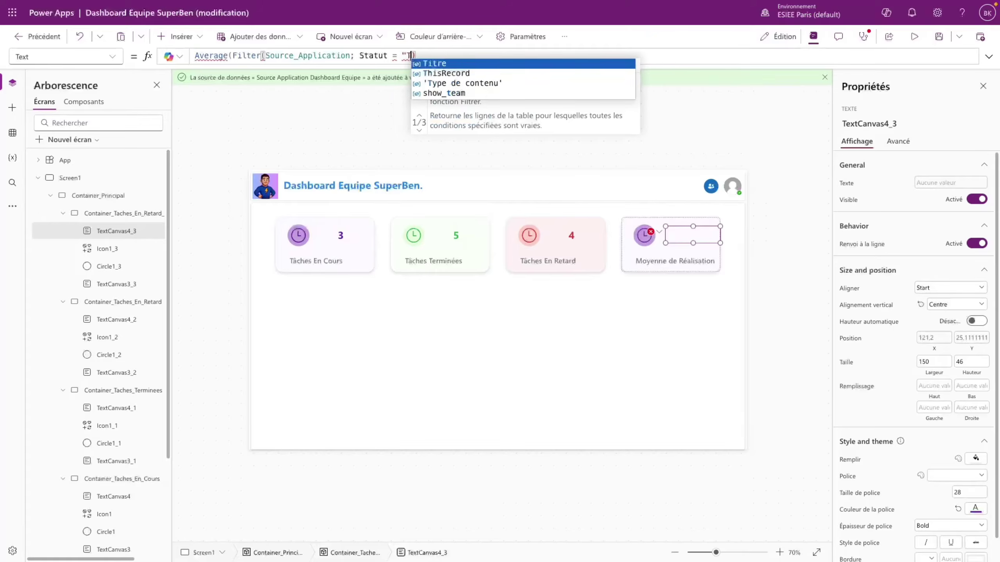
type("minée")
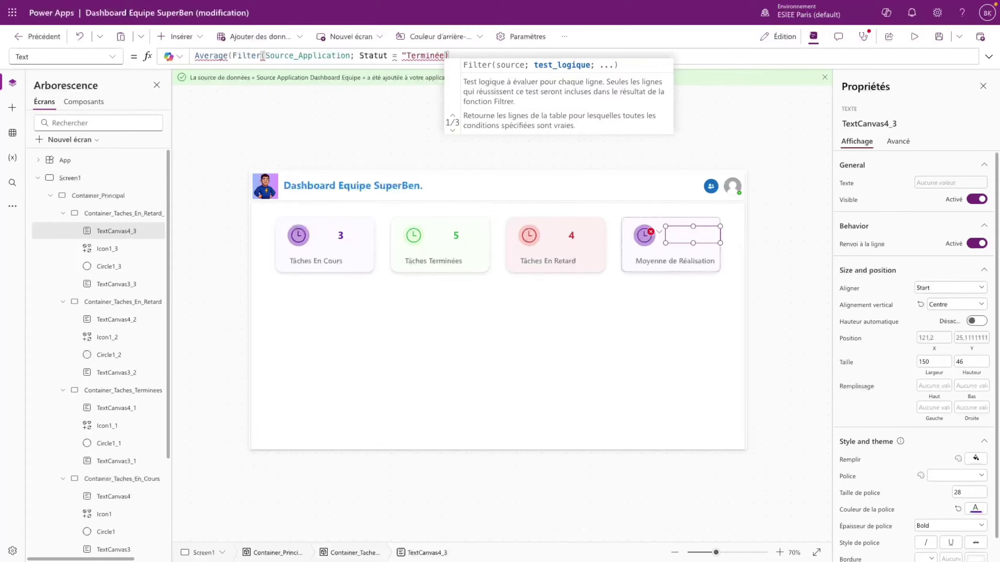
type("\");")
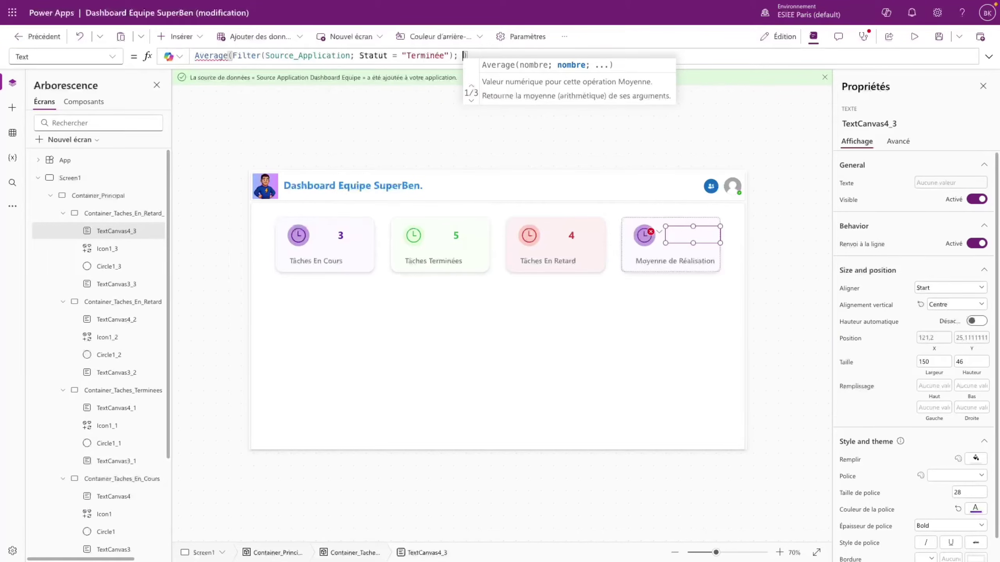
- Average DateDiff('Date de Création'; 'Date de Fin'; TimeUnit.Days) and append &" j", showing 12,6 j
type("DateDiff(")
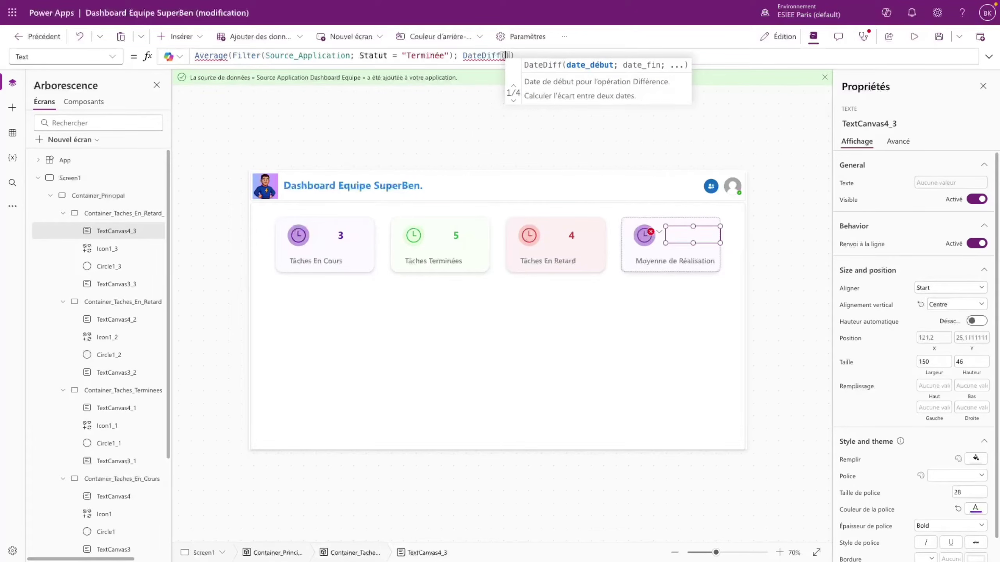
type("créa")
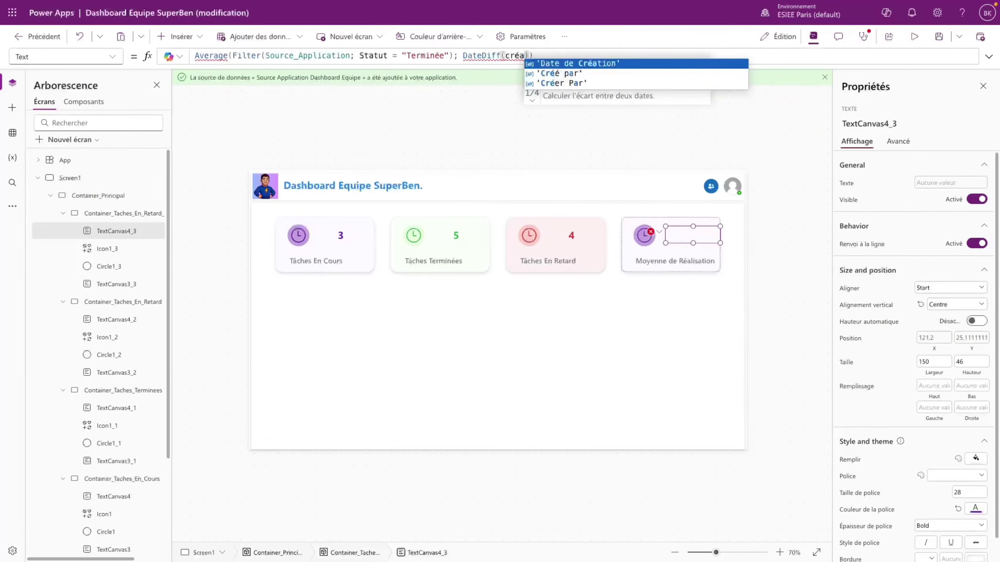
key("Tab")
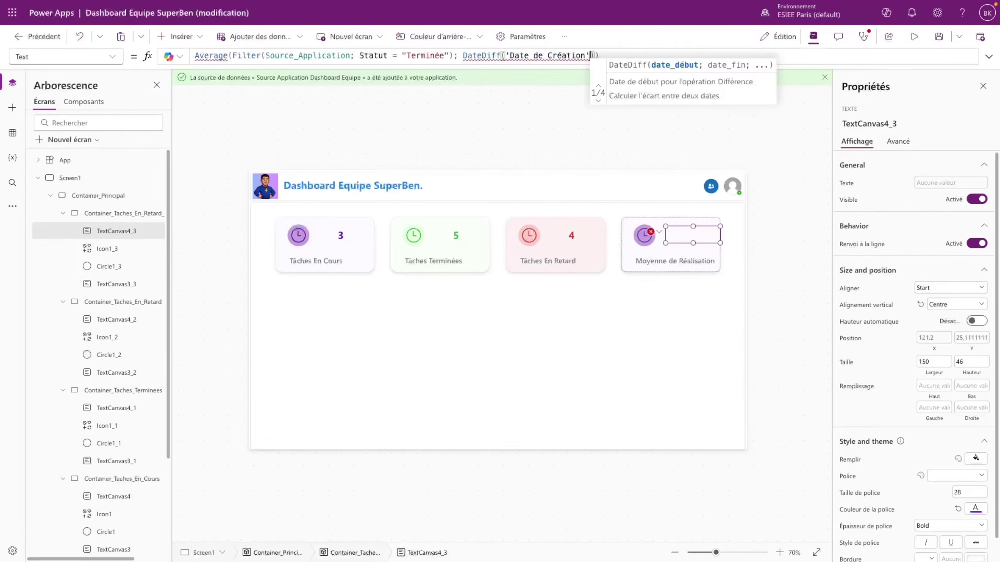
type(";")
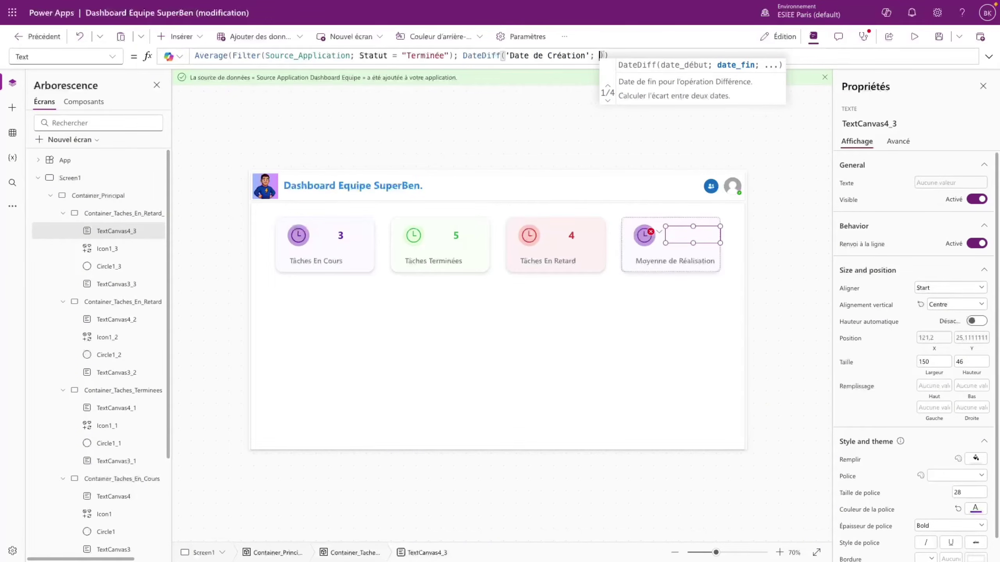
type(" Fin")
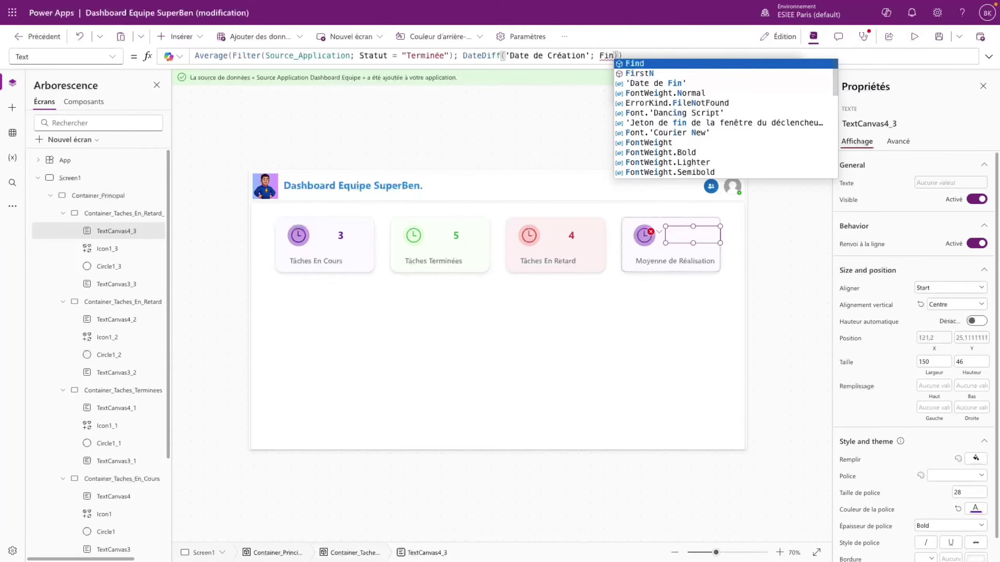
key("Tab")
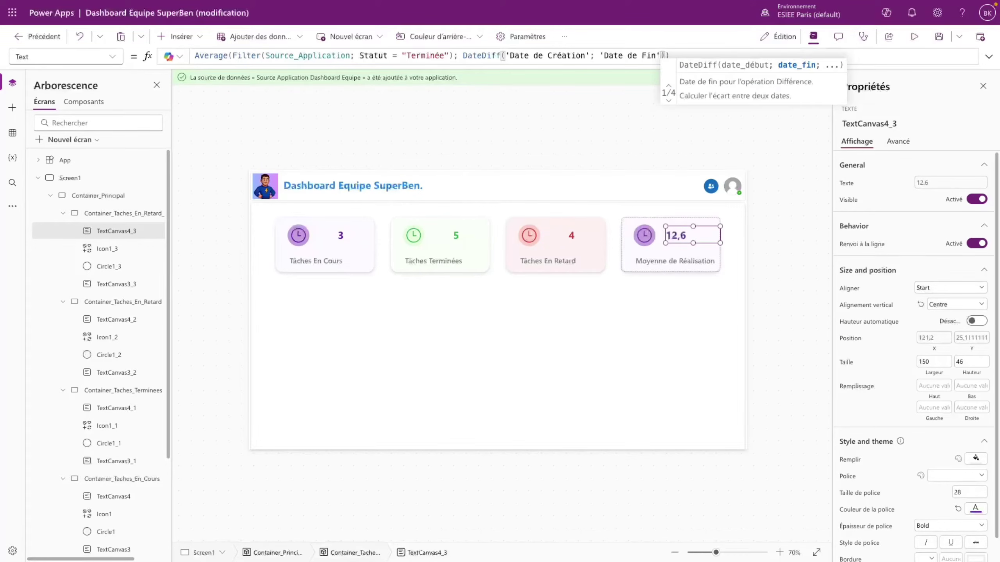
type("; Time")
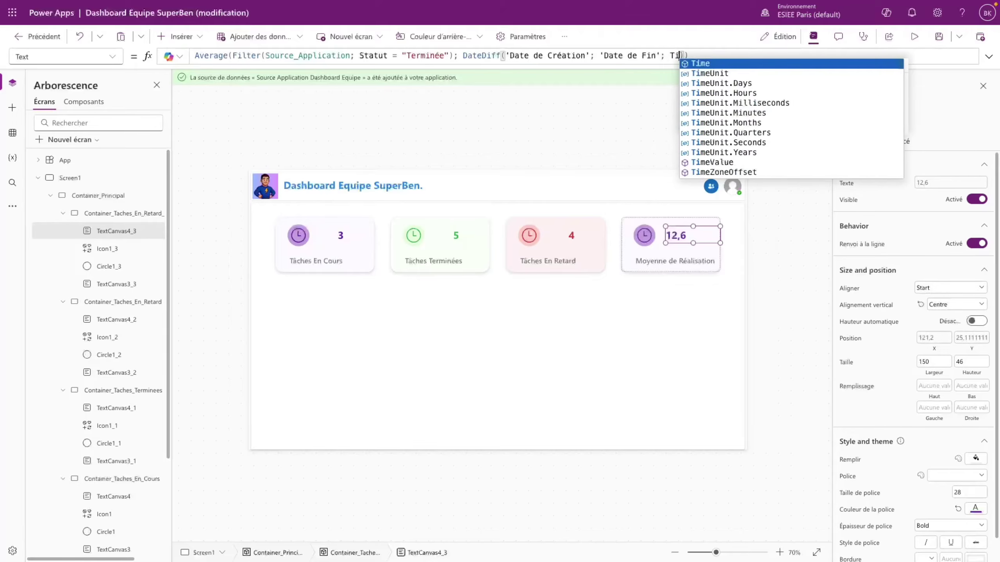
key("Down")
key("Down")
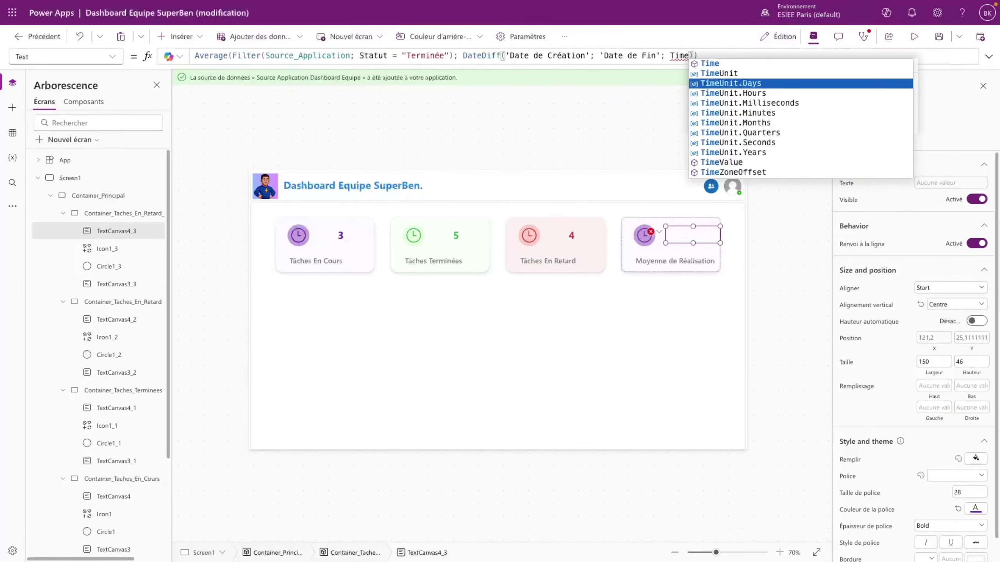
key("Tab")
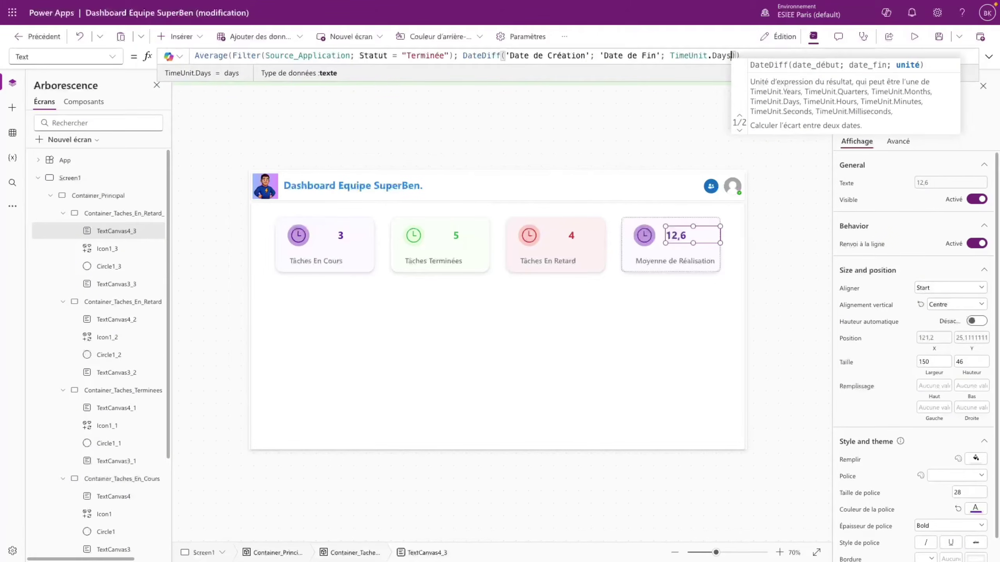
left_click(748, 56)
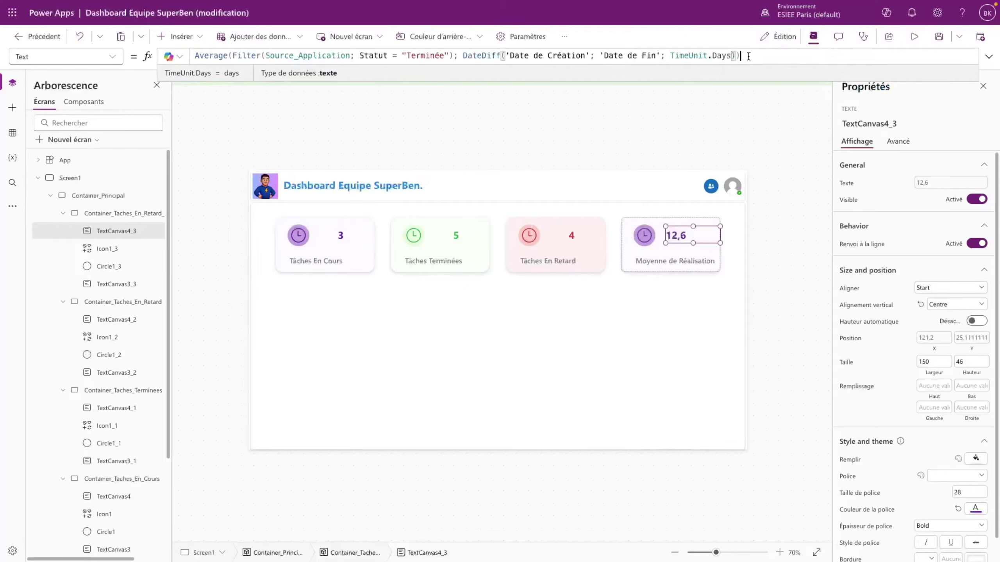
type("&\" ")
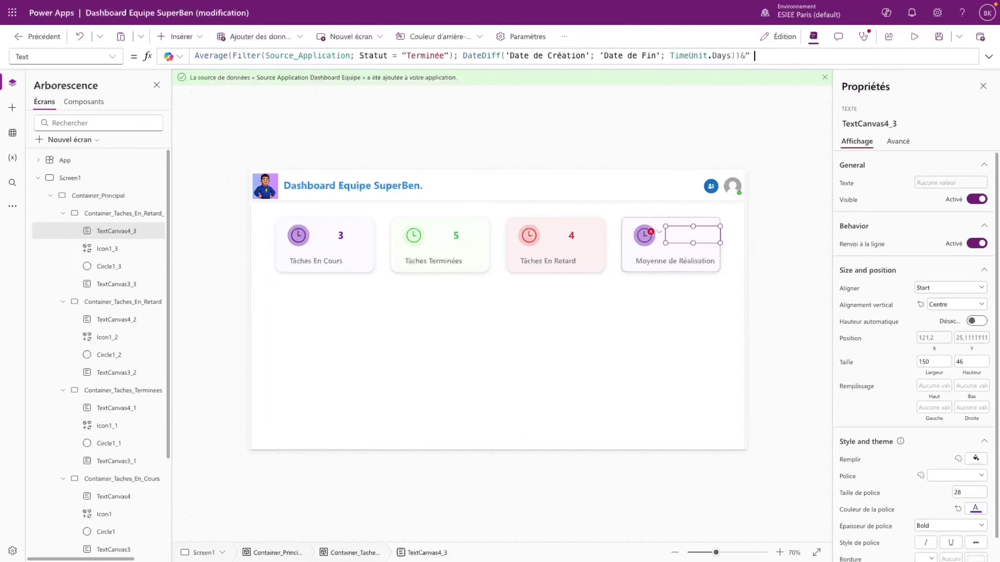
type("j\"")
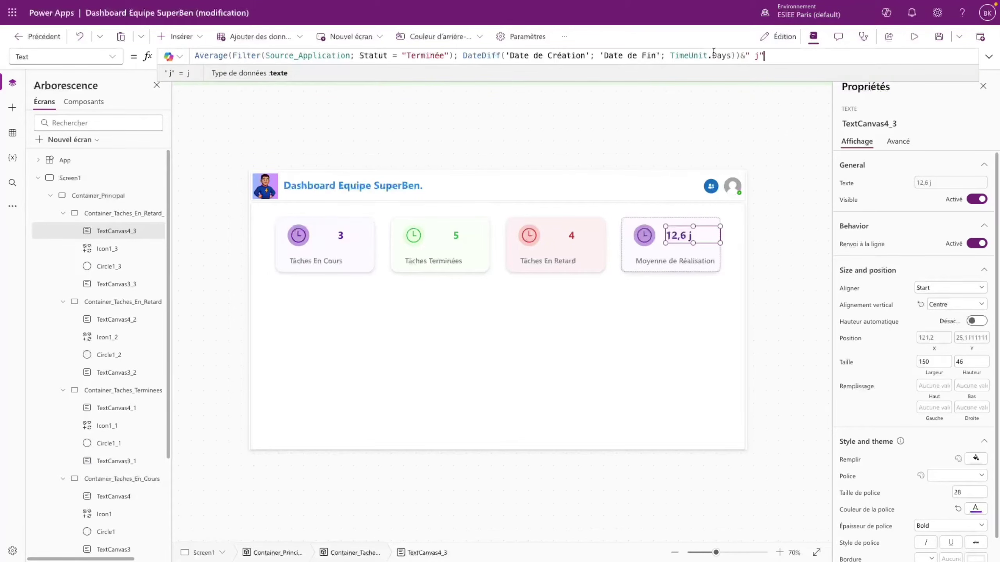
left_click(766, 208)
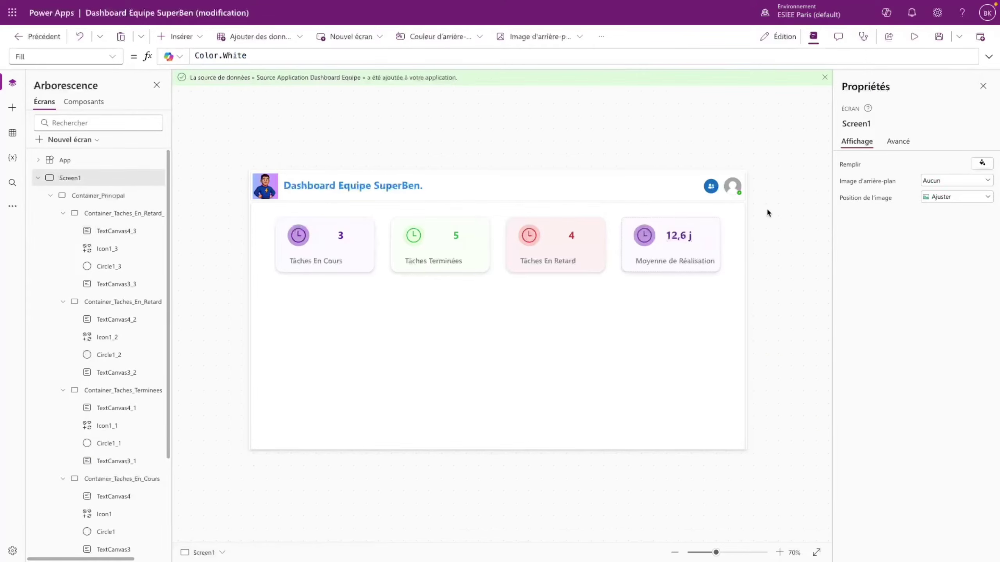
- Change the Tâches Terminées card icon to CheckmarkCircle
left_click(416, 234)
left_click(938, 189)
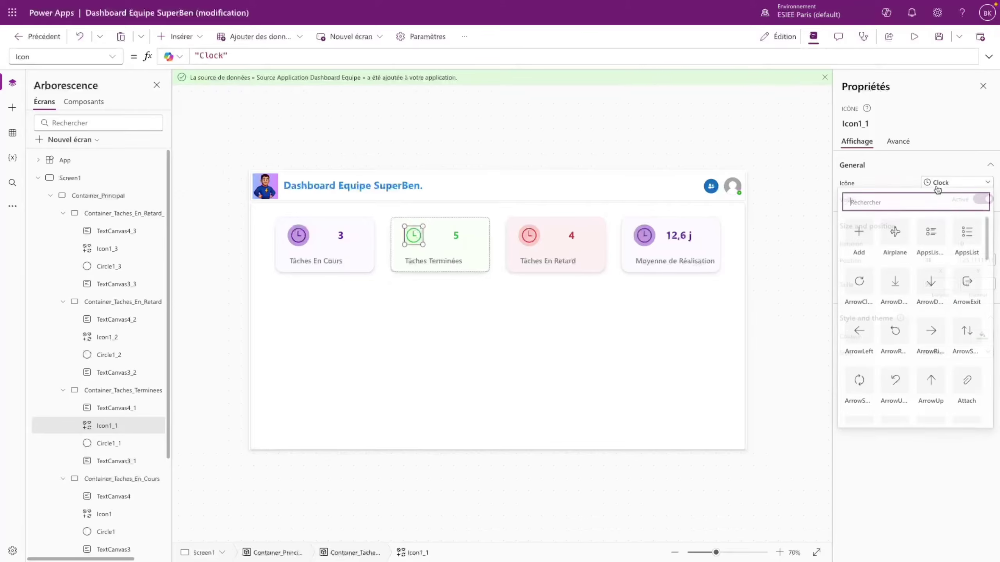
scroll(918, 348, "down", 3)
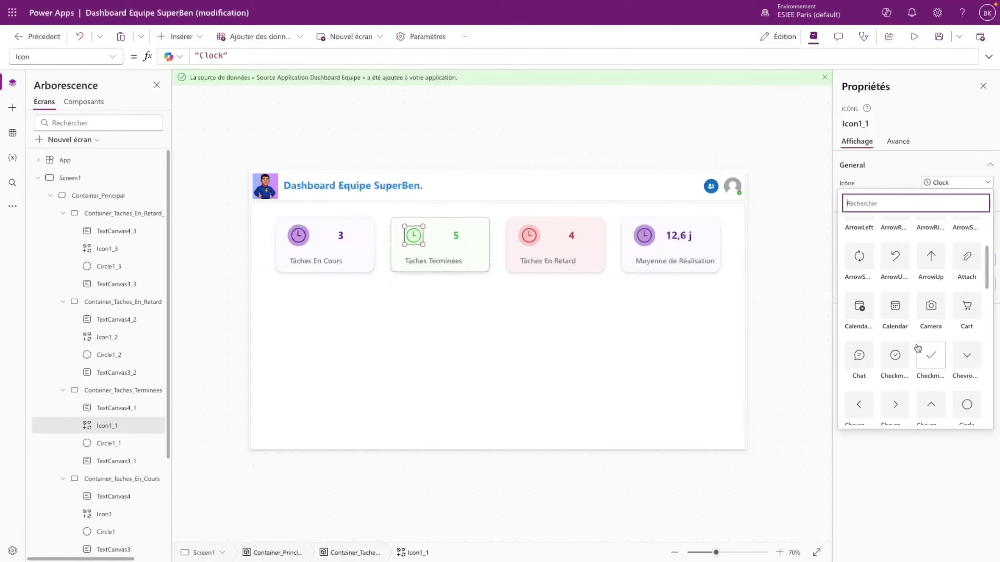
left_click(895, 355)
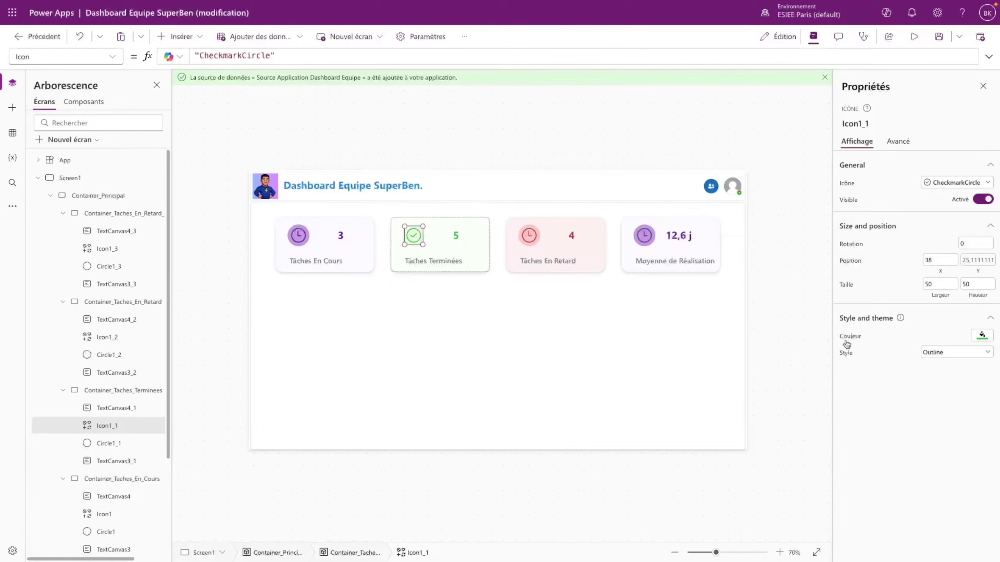
- Change the Tâches En Retard card icon to ErrorCircle
left_click(529, 237)
left_click(939, 189)
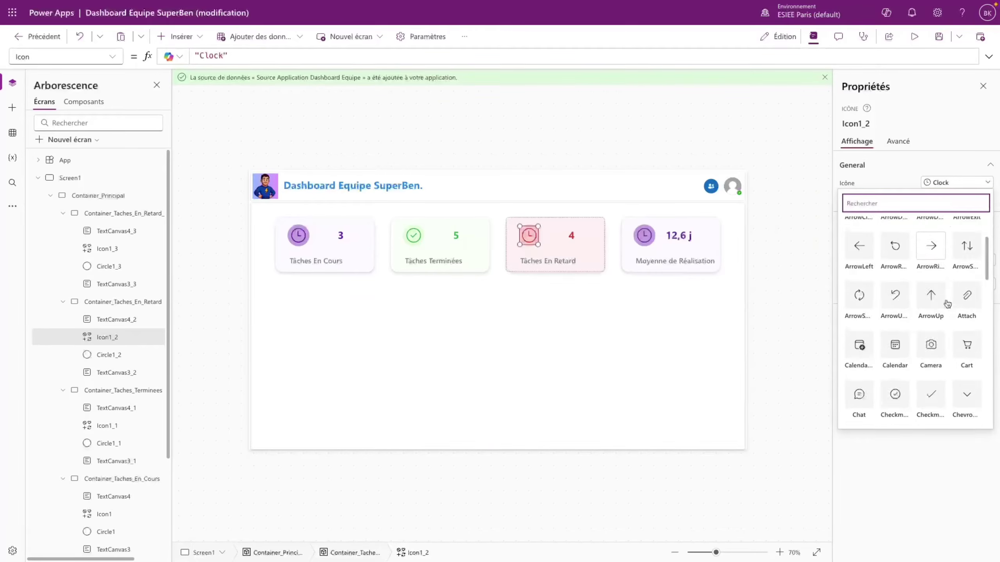
scroll(946, 303, "down", 3)
scroll(942, 301, "down", 3)
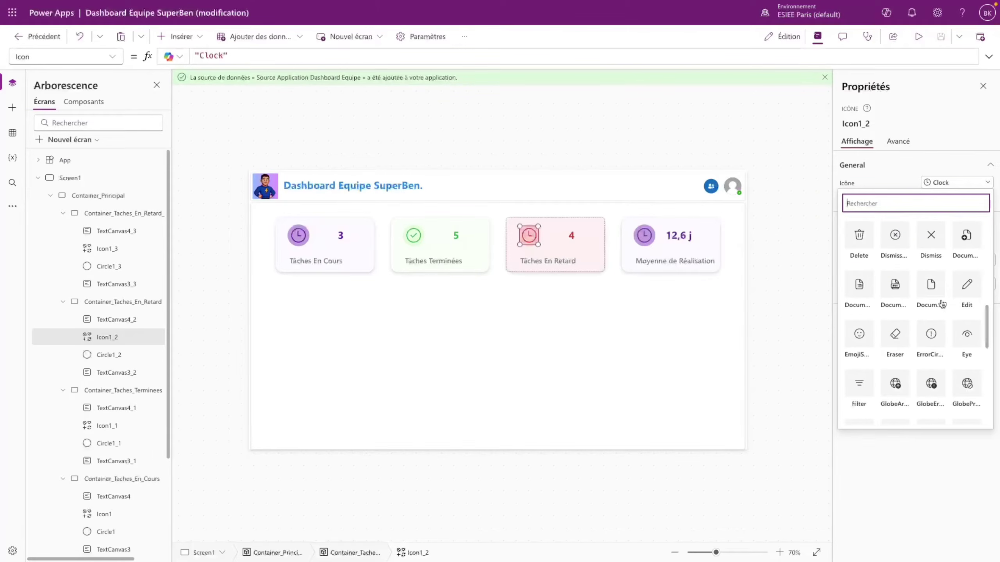
left_click(929, 335)
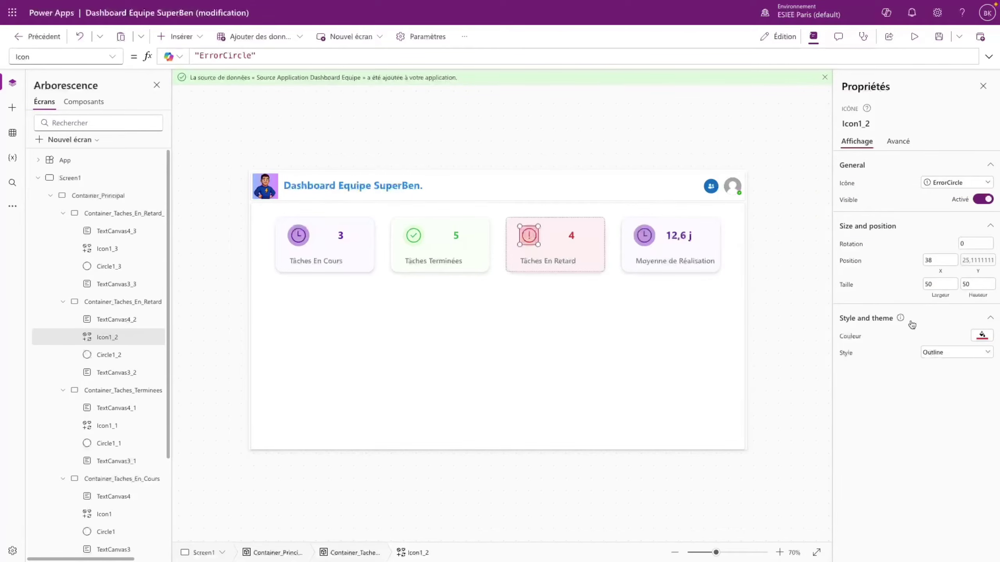
- Change the Moyenne de Réalisation card icon to Settings (gear)
left_click(645, 238)
left_click(941, 188)
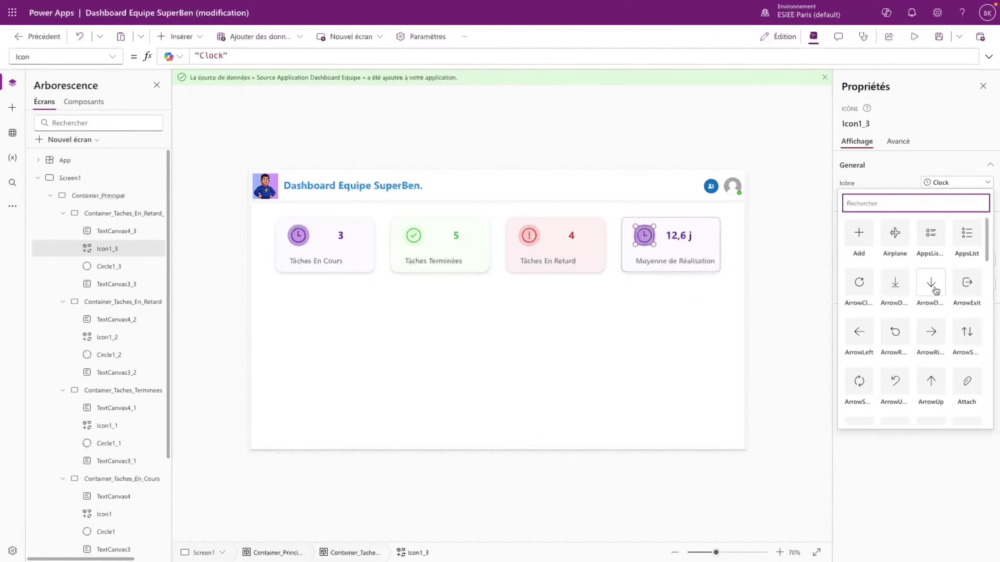
scroll(936, 290, "down", 3)
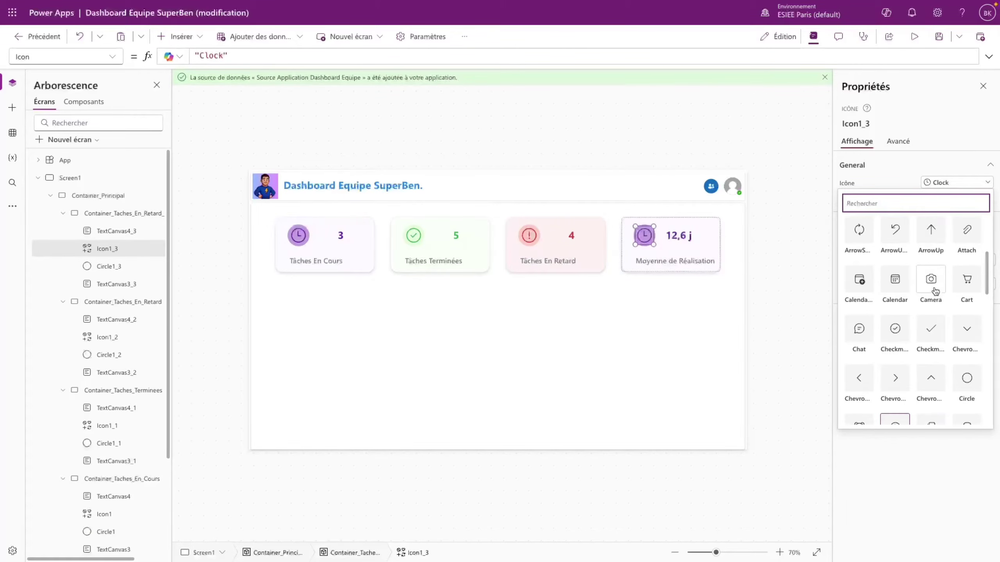
scroll(935, 290, "down", 5)
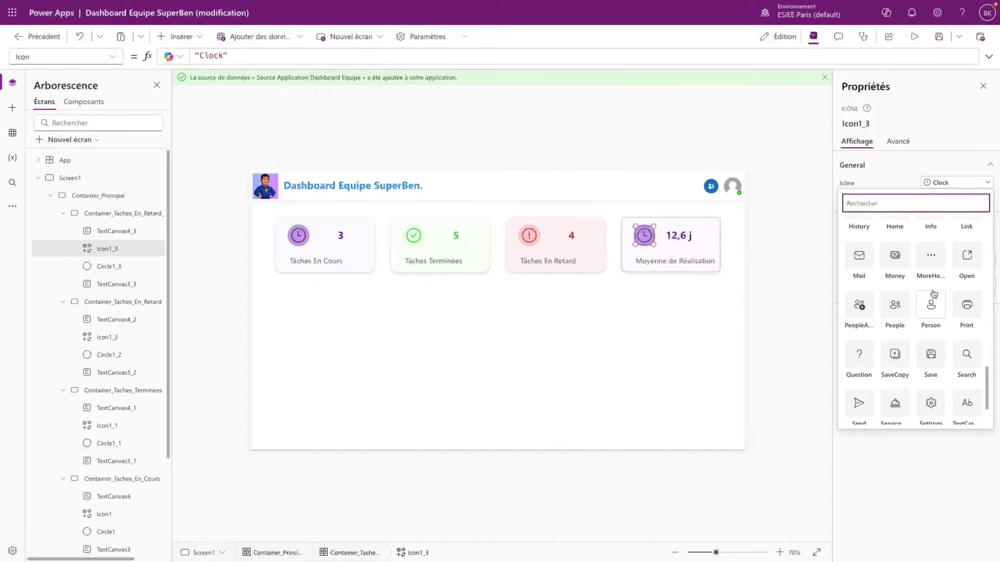
scroll(934, 293, "down", 1)
left_click(929, 384)
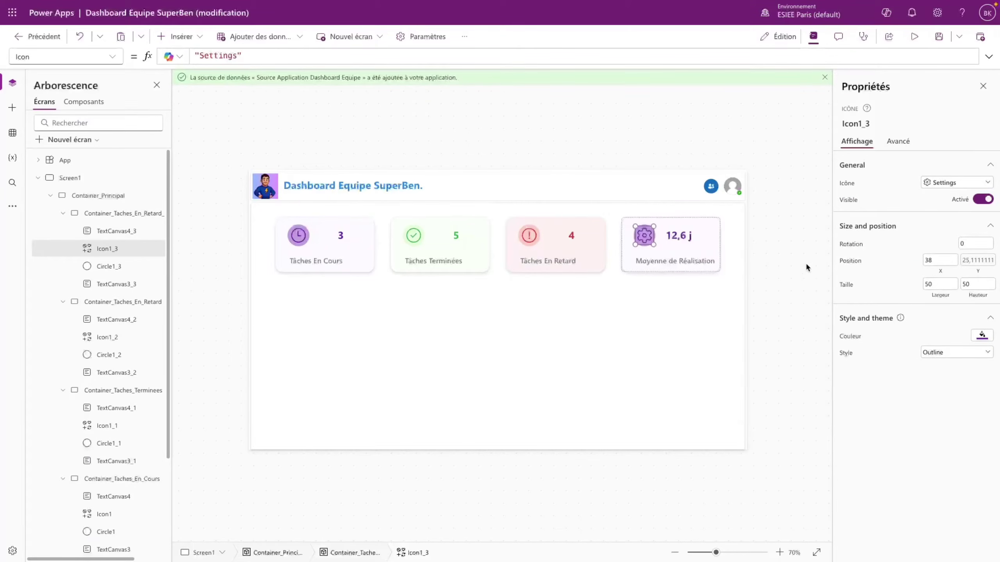
- Fill the circle behind the gear icon with a light blue theme colour
left_click(723, 256)
left_click(644, 235)
left_click(105, 266)
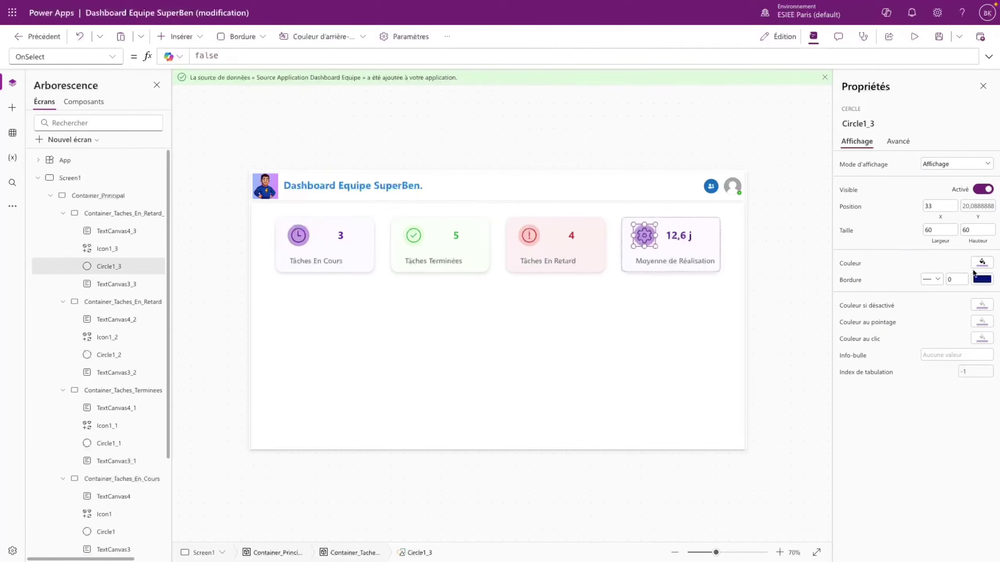
left_click(130, 249)
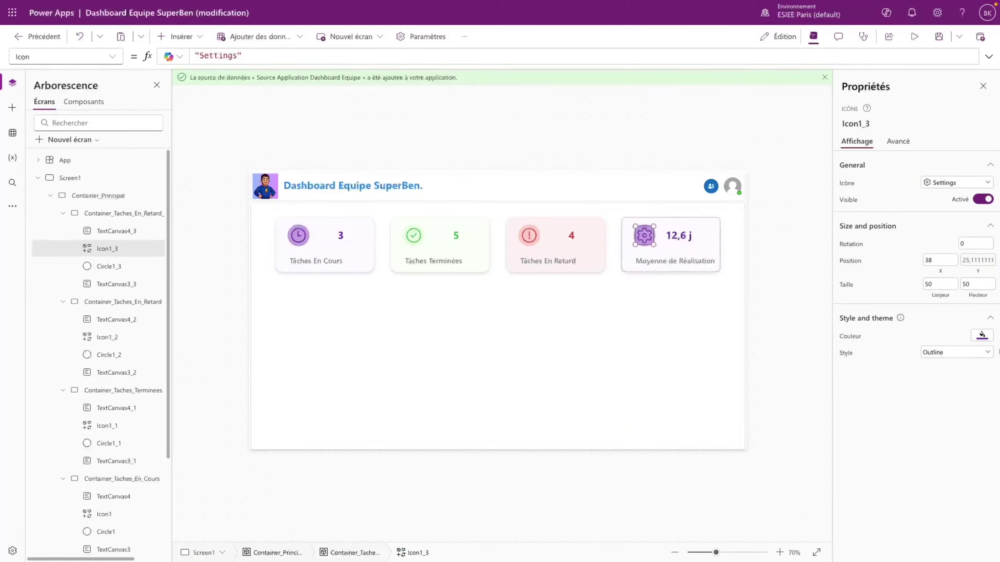
left_click(982, 335)
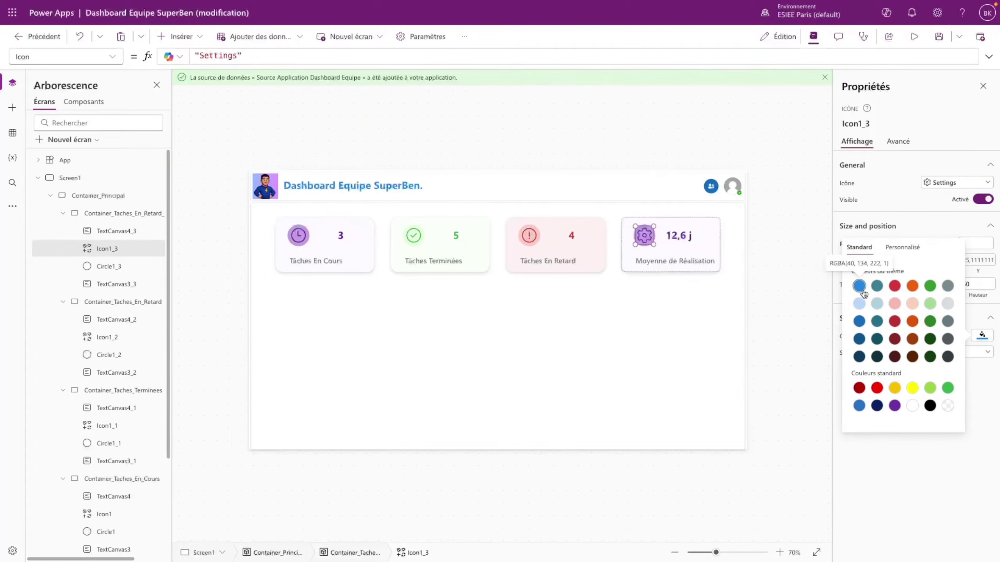
left_click(142, 268)
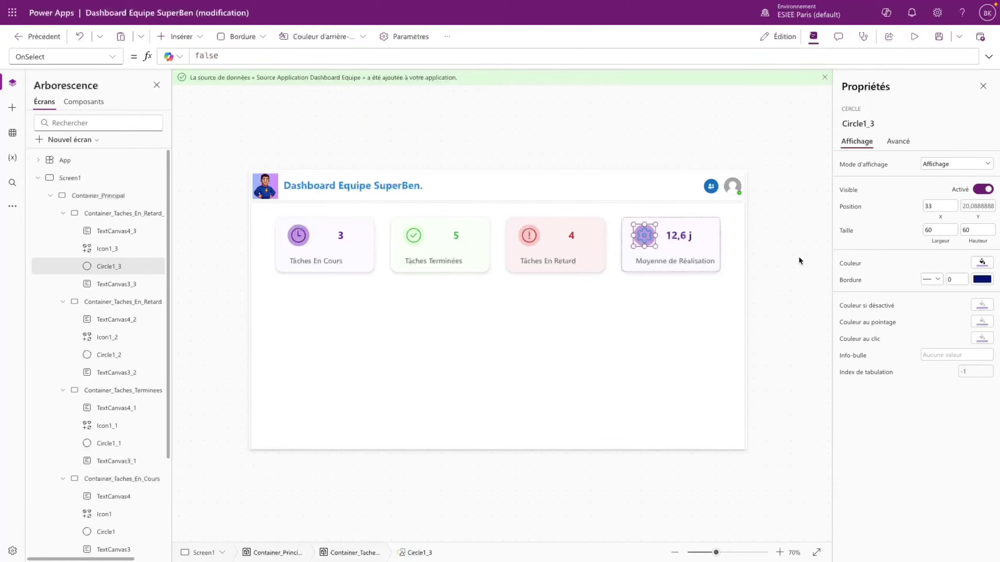
left_click(982, 263)
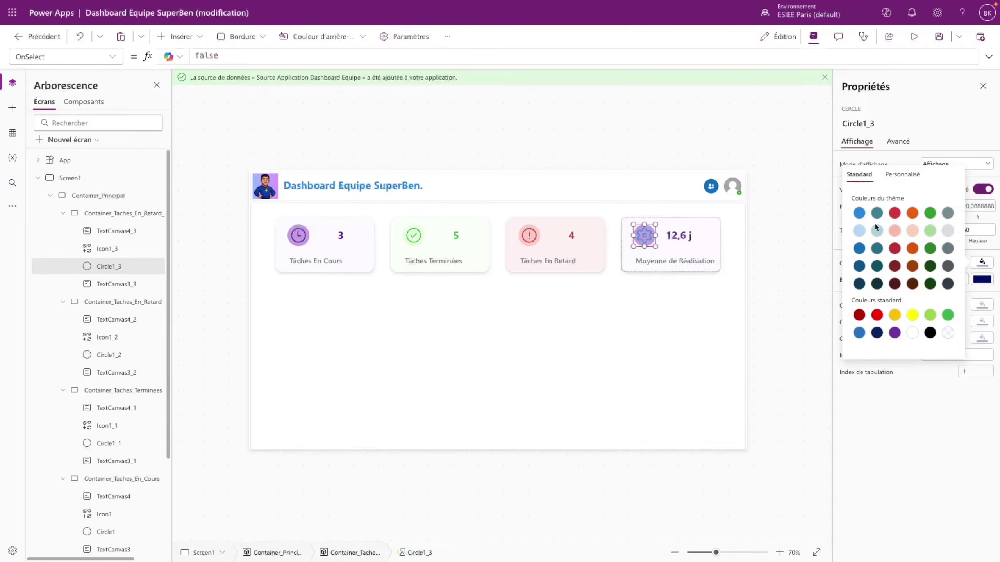
left_click(859, 231)
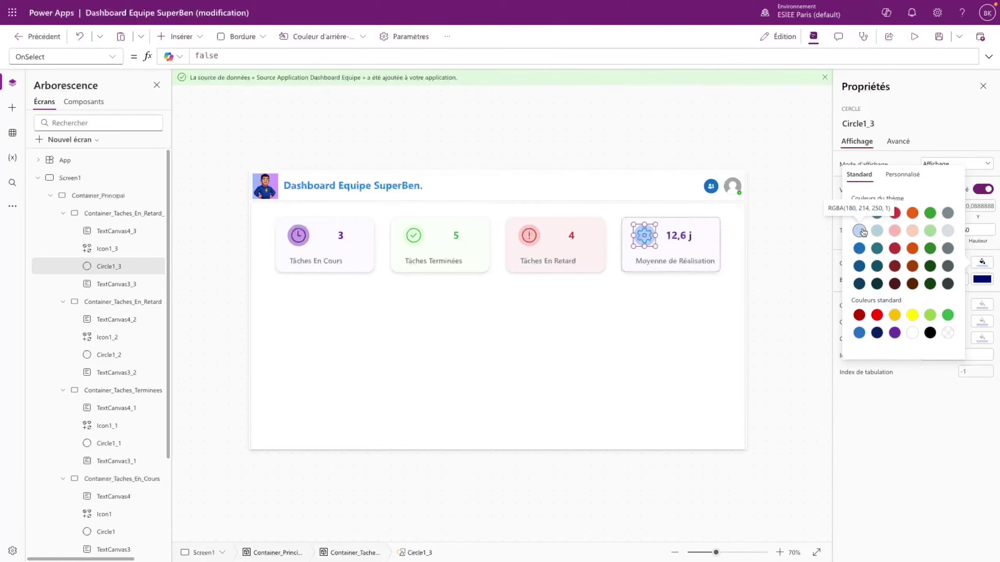
- Set the Moyenne de Réalisation card container's background to a very pale custom blue
left_click(692, 236)
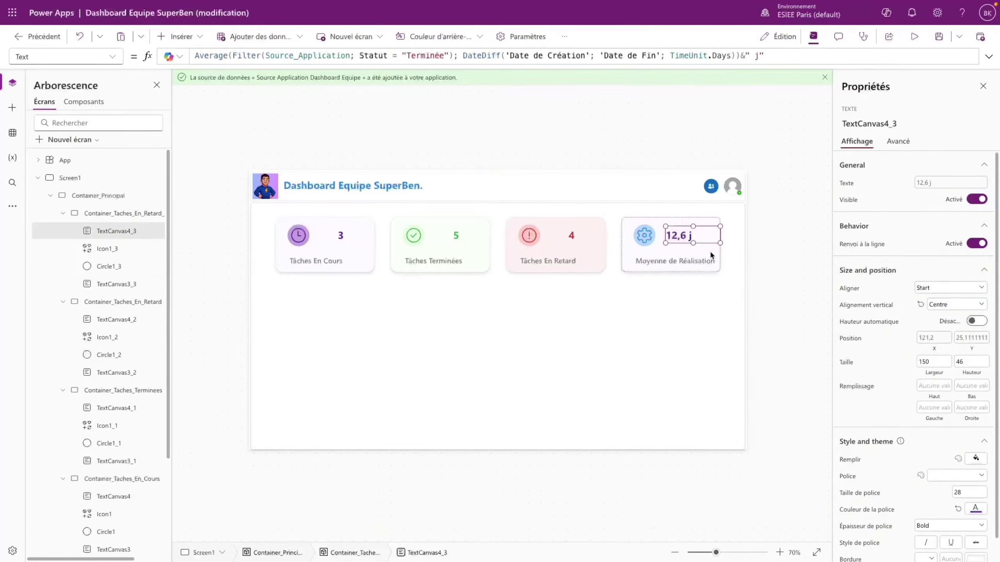
left_click(713, 258)
left_click(982, 266)
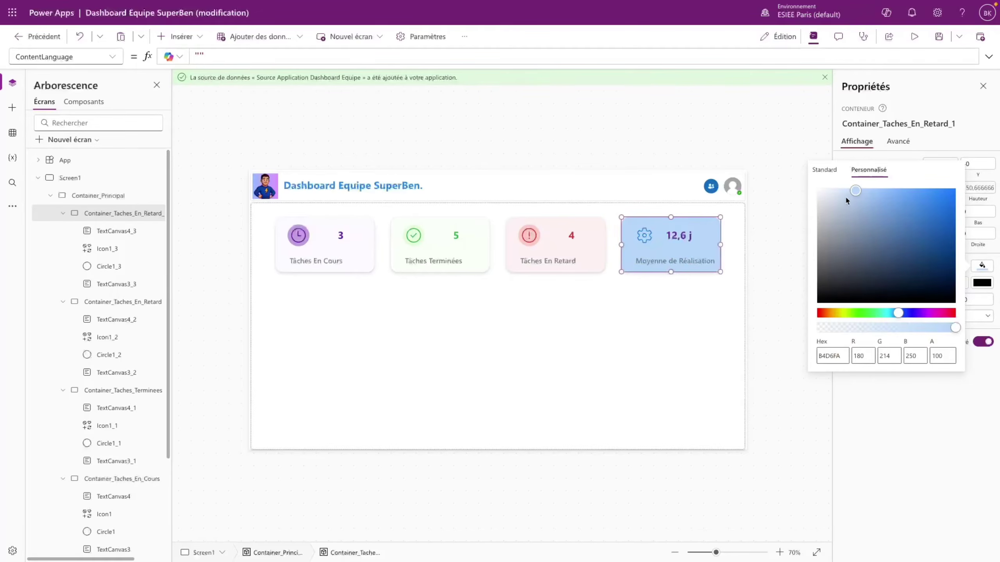
left_click_drag(847, 199, 828, 189)
left_click(782, 208)
left_click(684, 236)
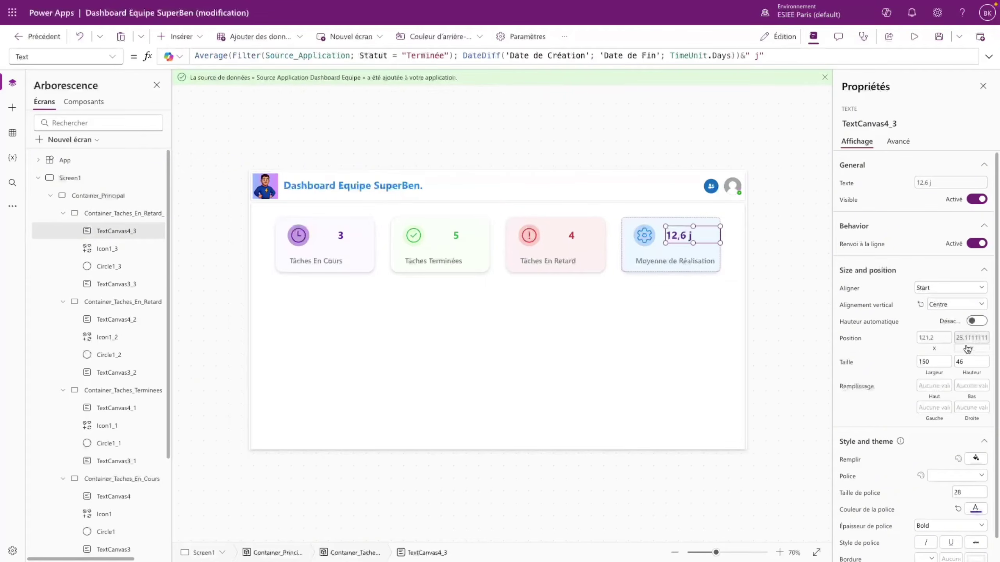
left_click(975, 458)
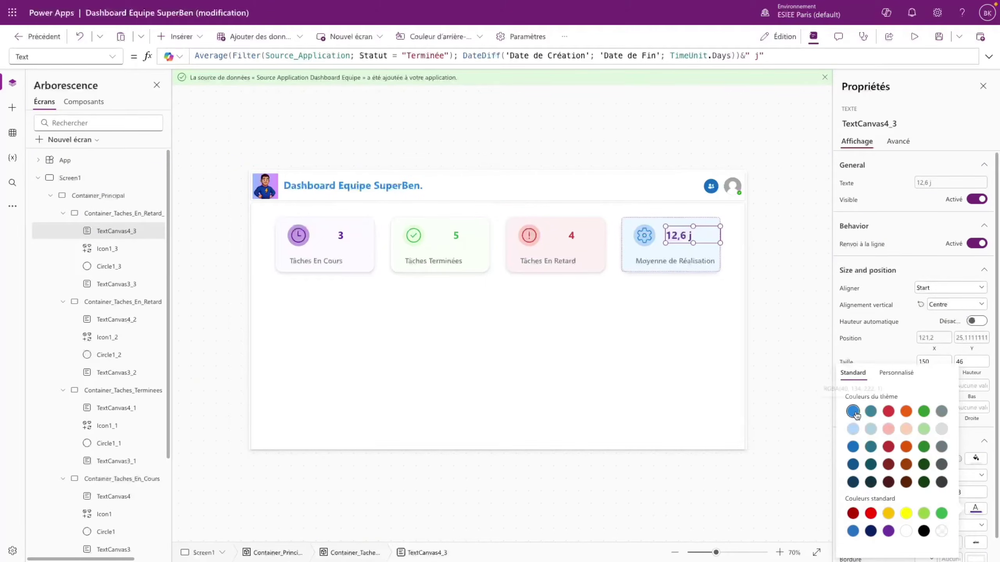
left_click(800, 243)
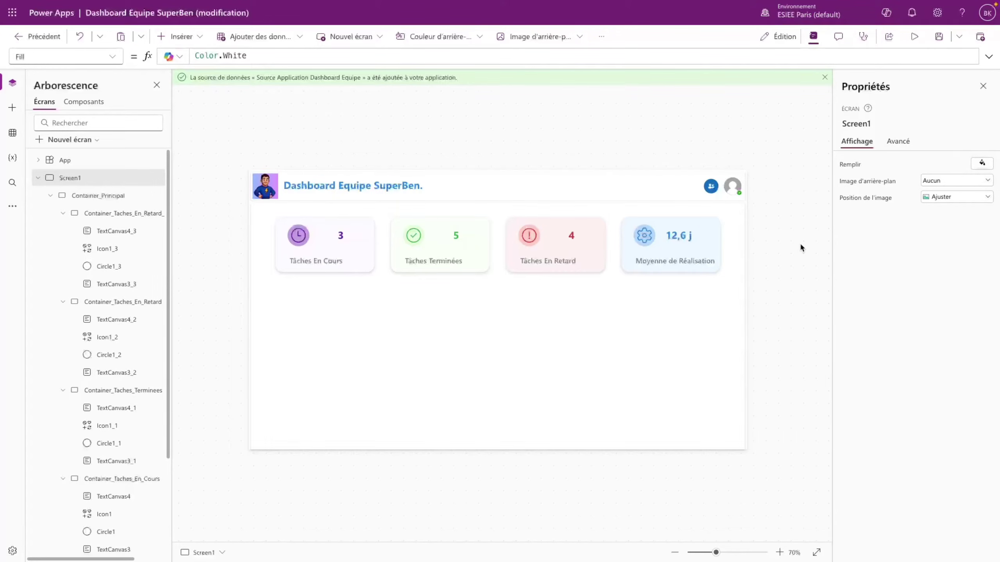
- Insert a blank vertical gallery into the dashboard container at its left edge (X 0)
left_click(319, 358)
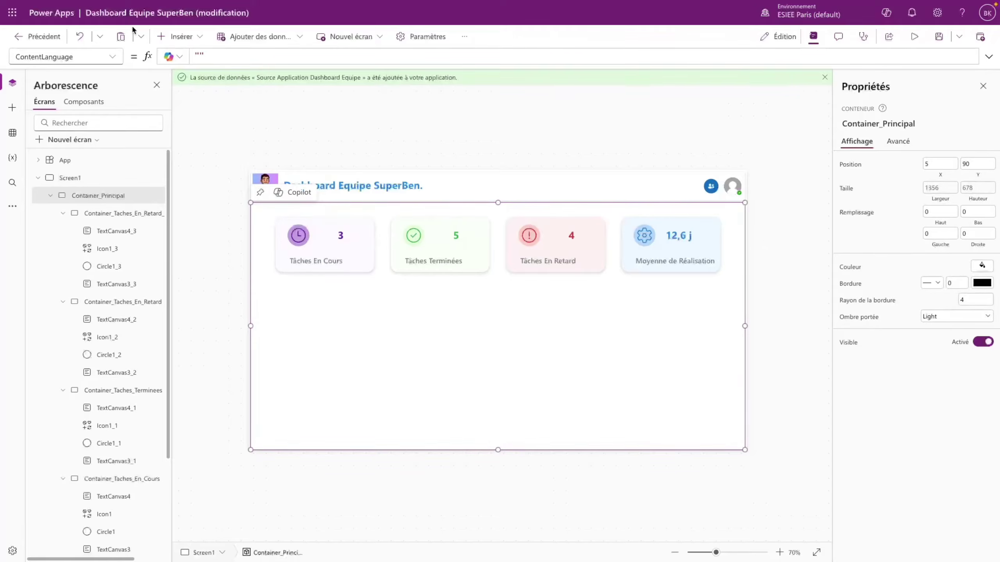
left_click(178, 36)
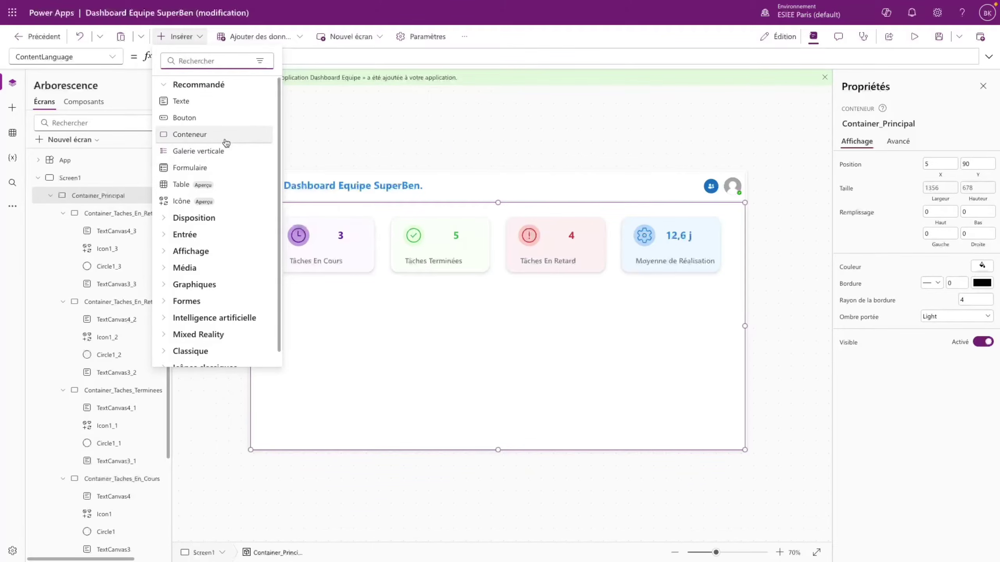
type("galer")
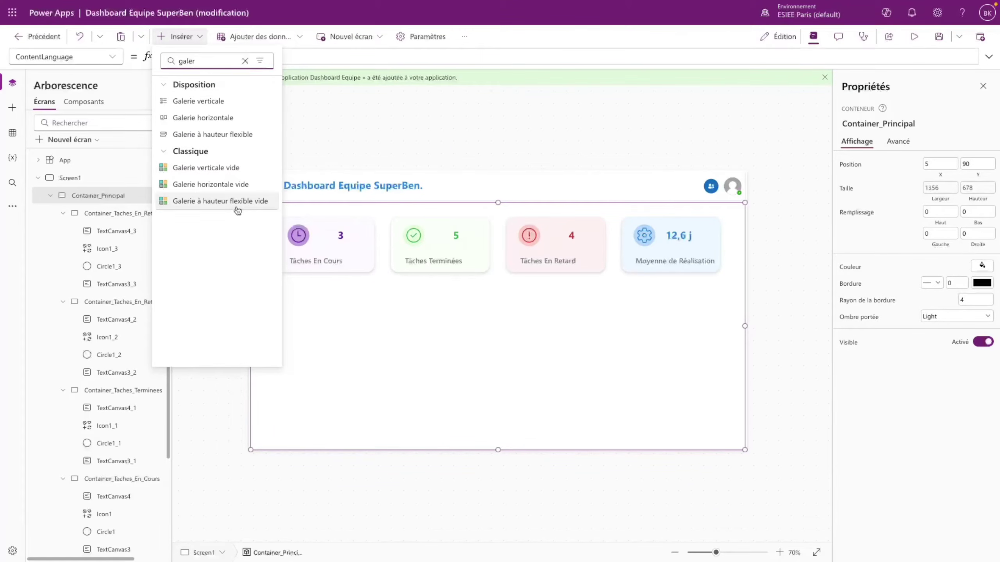
left_click(230, 167)
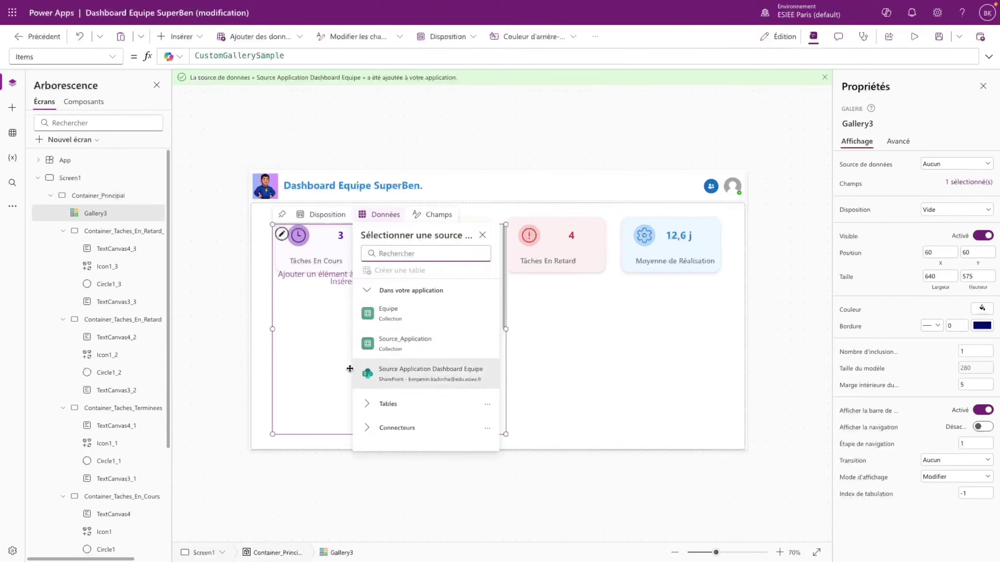
left_click(318, 391)
left_click_drag(319, 391, 306, 396)
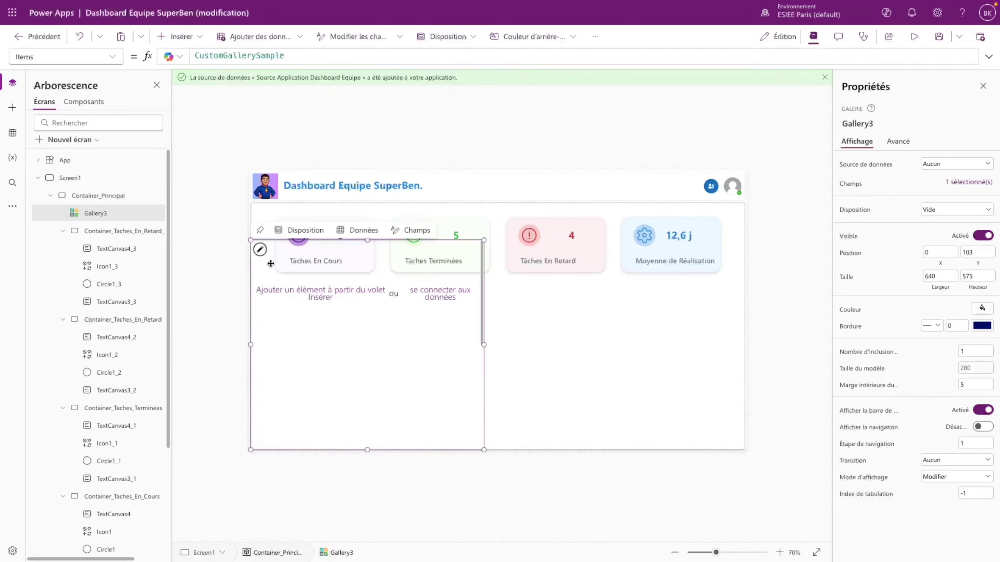
- Set the gallery's Items to Source_Application instead of CustomGallerySample
double_click(190, 55)
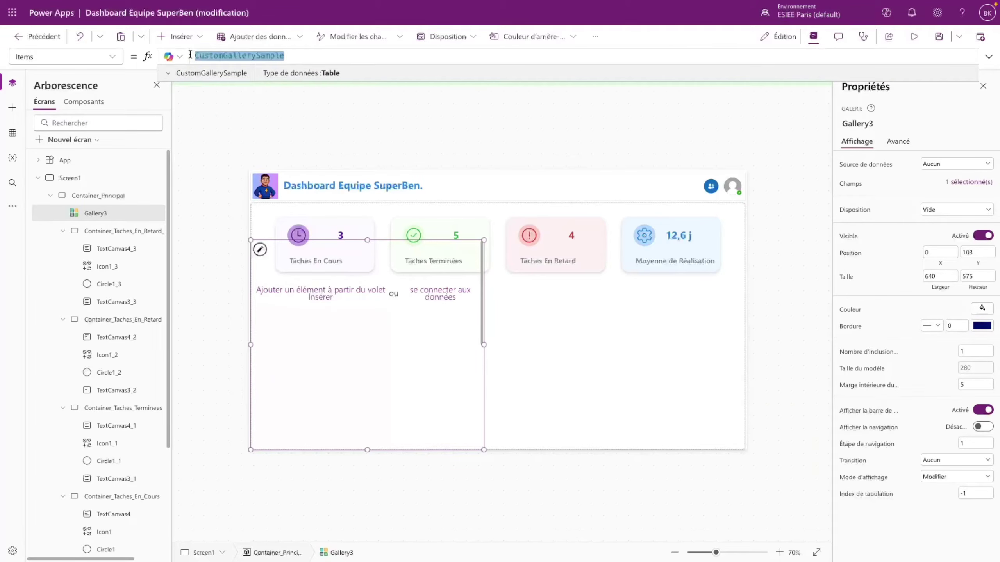
type("Source_Application")
key("Tab")
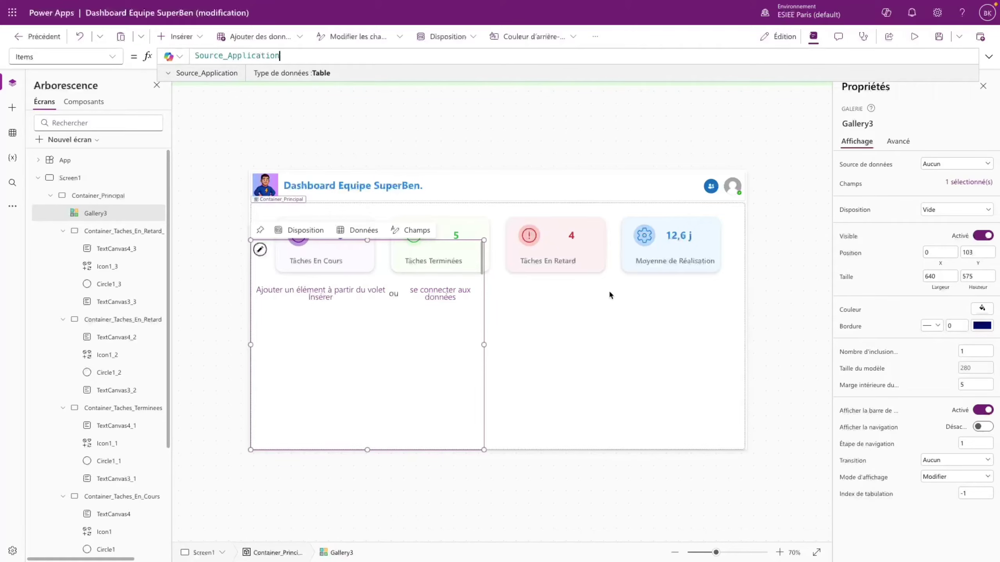
- Change Gallery3's Items to Filter(Source_Application; Statut = "A Faire")
double_click(196, 57)
left_click(196, 57)
type("Filter(")
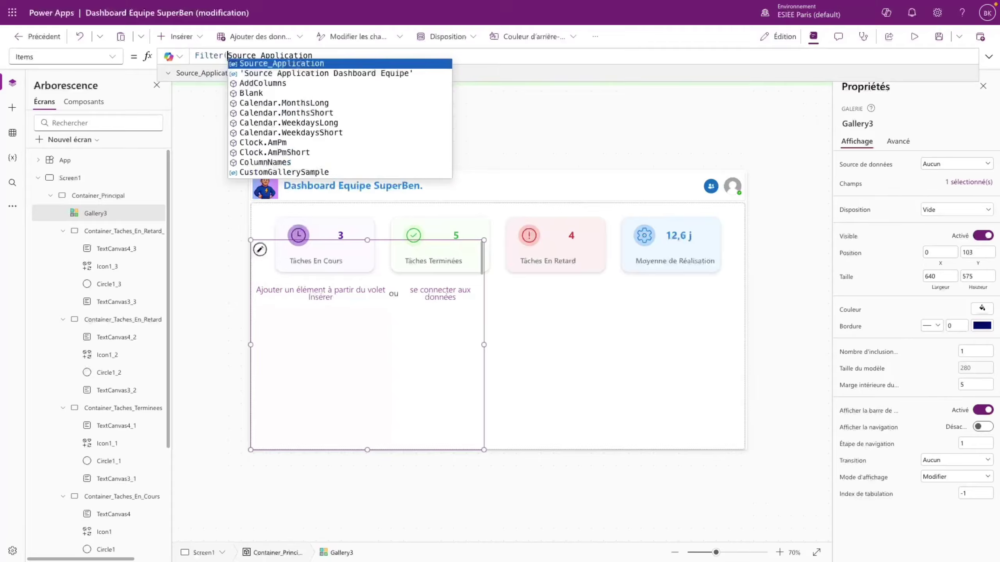
left_click(327, 53)
type(";")
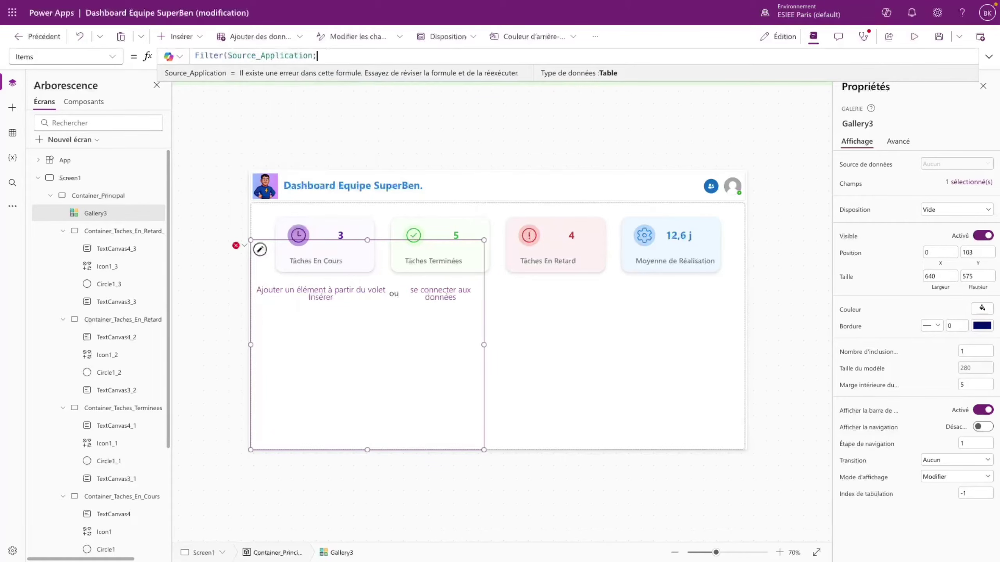
type(" Statut")
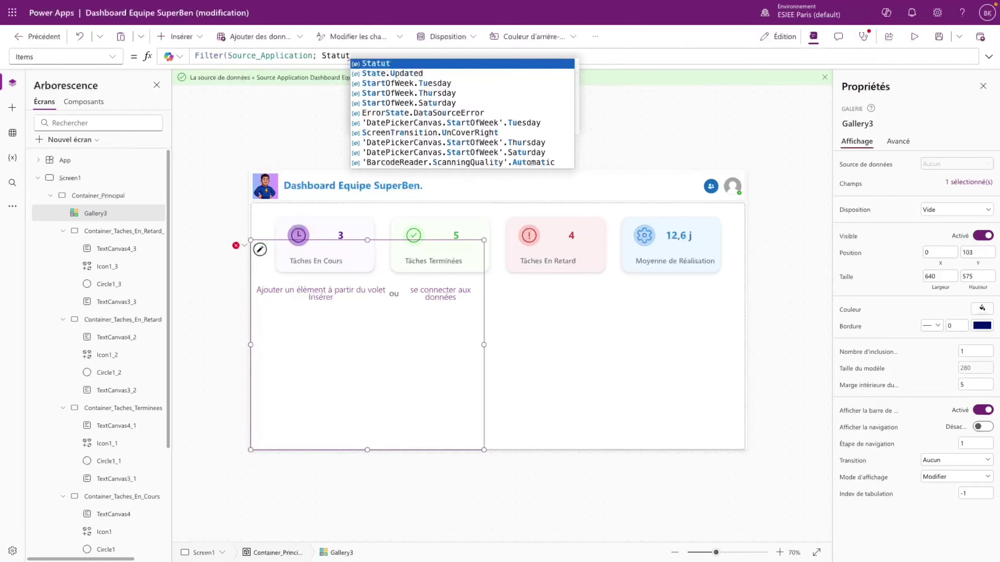
type(" = \"A ")
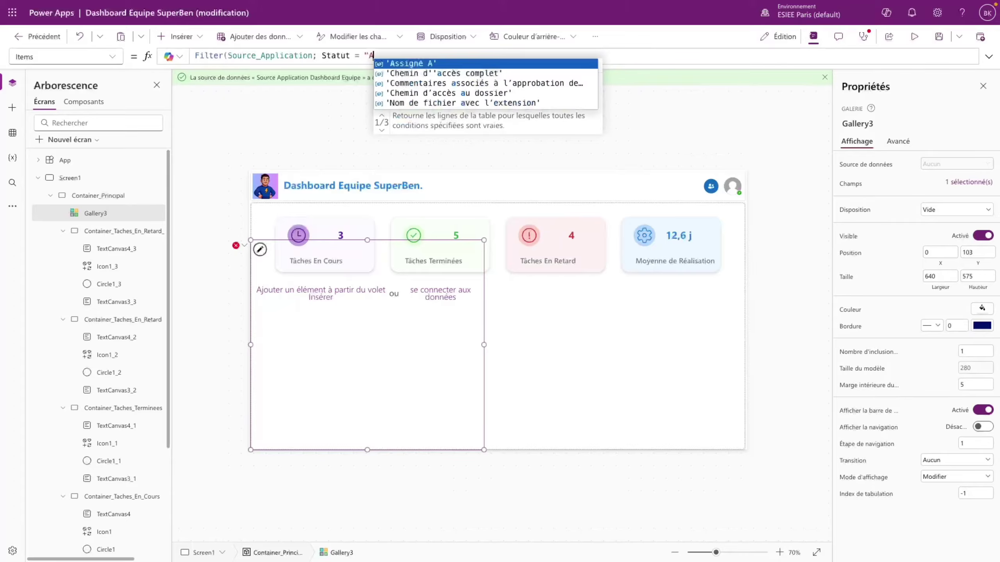
type("Faire")
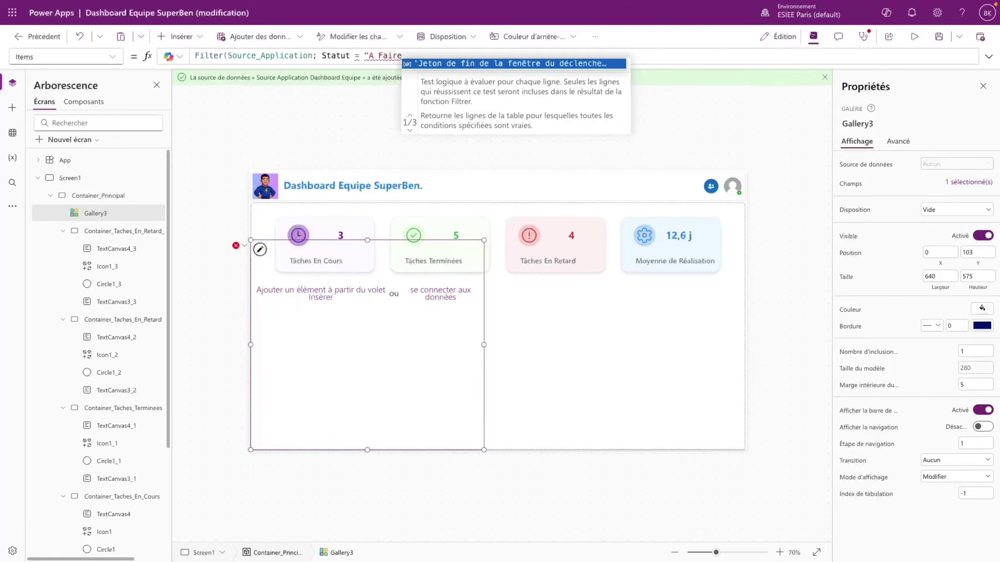
type("\")")
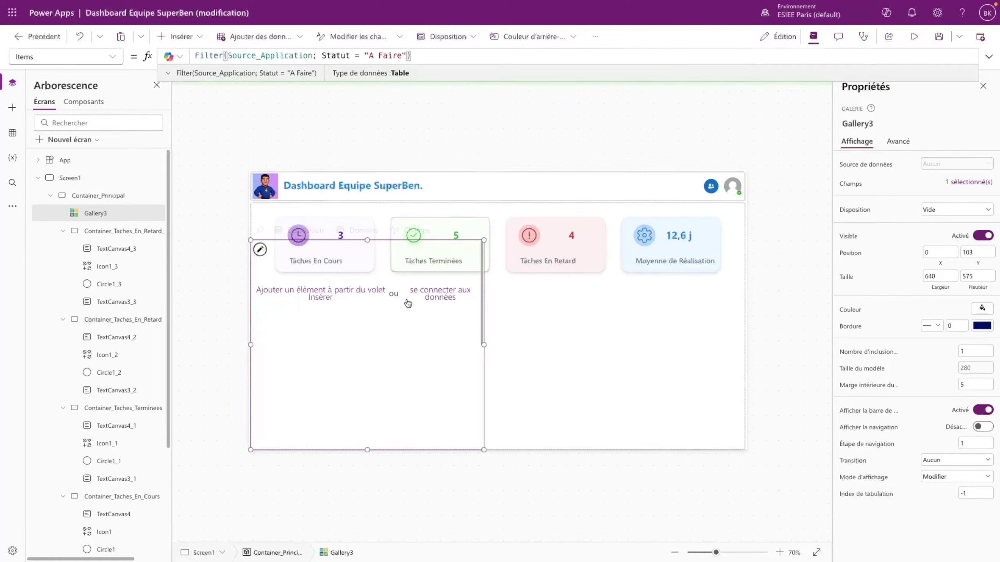
left_click(390, 328)
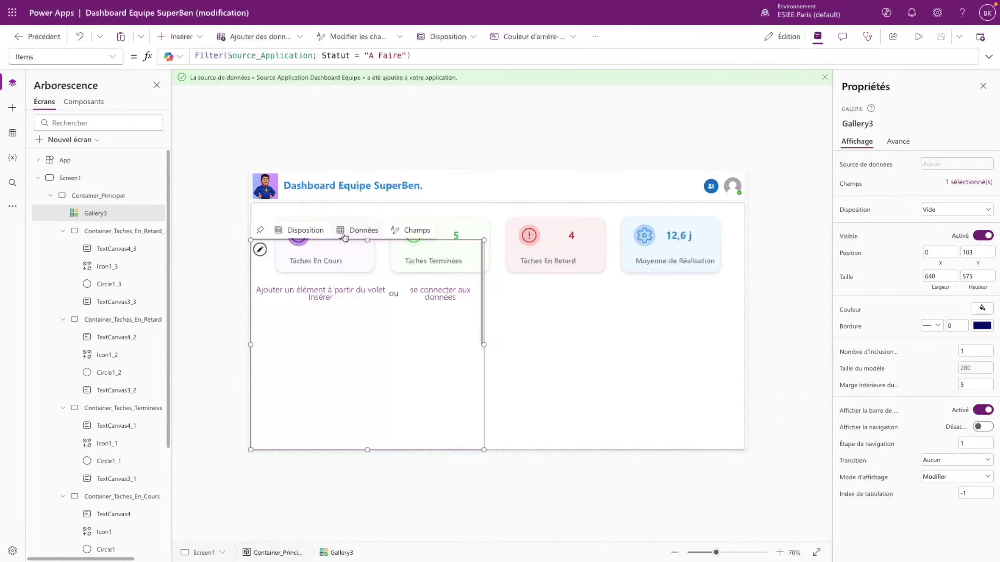
left_click(334, 220)
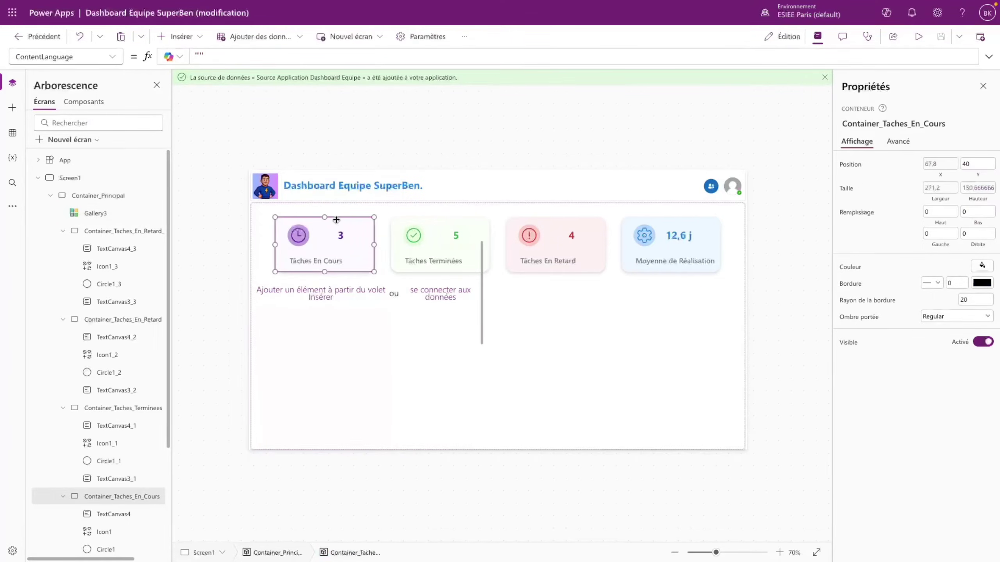
- Set Gallery3's Y to Container_Taches_En_Cours.Y + Container_Taches_En_Cours.Height + Parent.Height/10
double_click(147, 506)
key("ctrl+c")
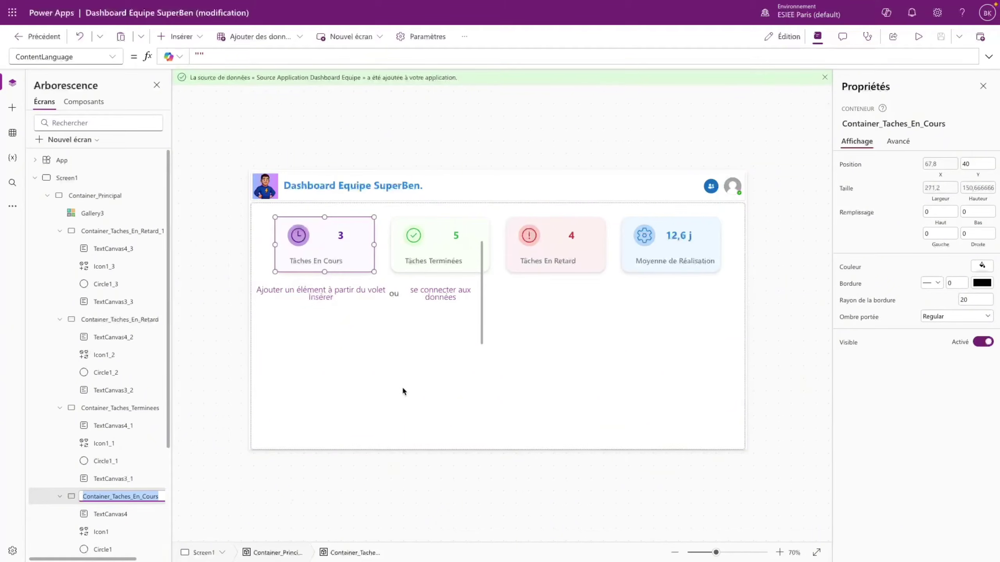
left_click(403, 391)
left_click(65, 57)
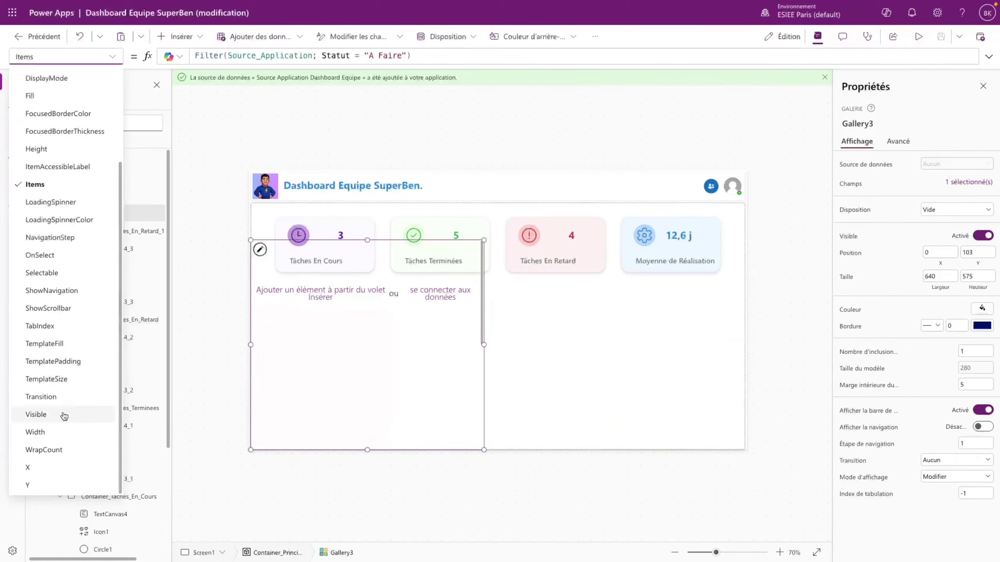
left_click(28, 485)
left_click_drag(210, 55, 184, 55)
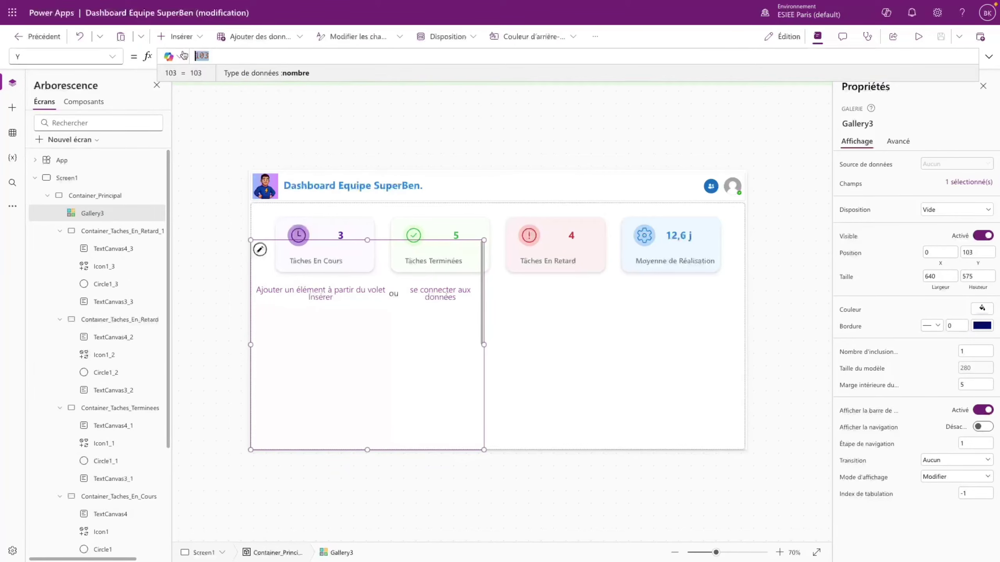
key("ctrl+v")
type(".Y ")
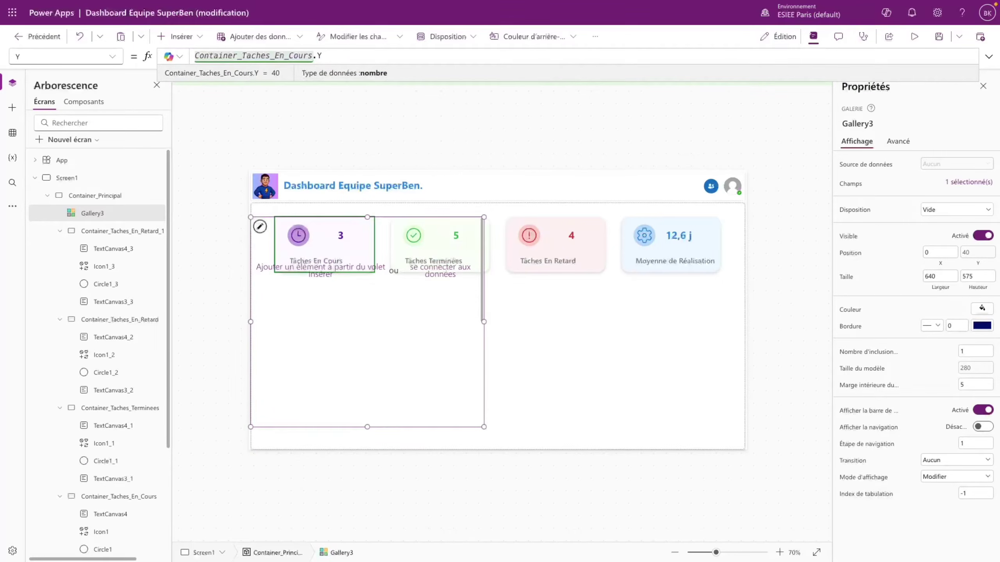
type("+ Container_Taches_En_Cours.Hei")
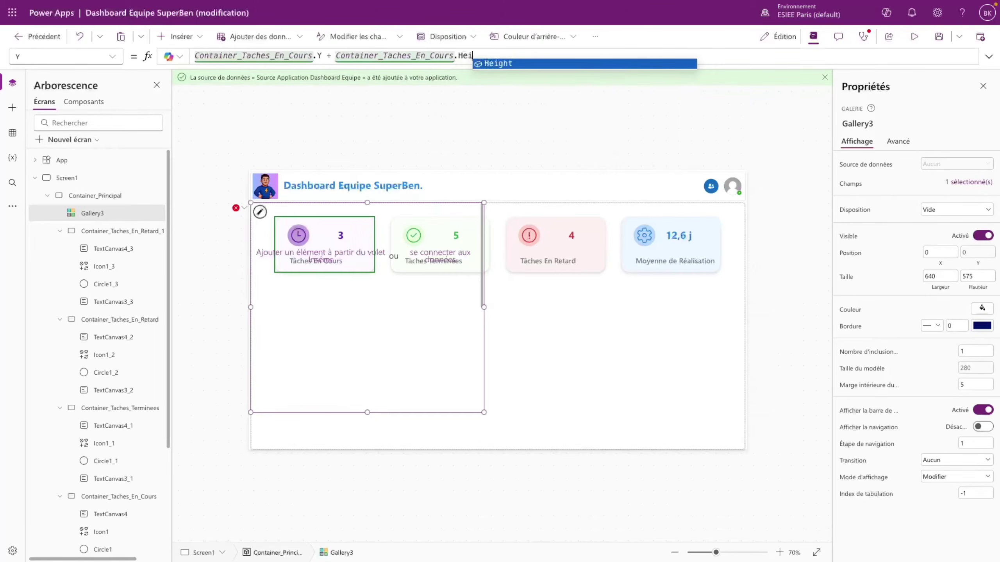
type("ght")
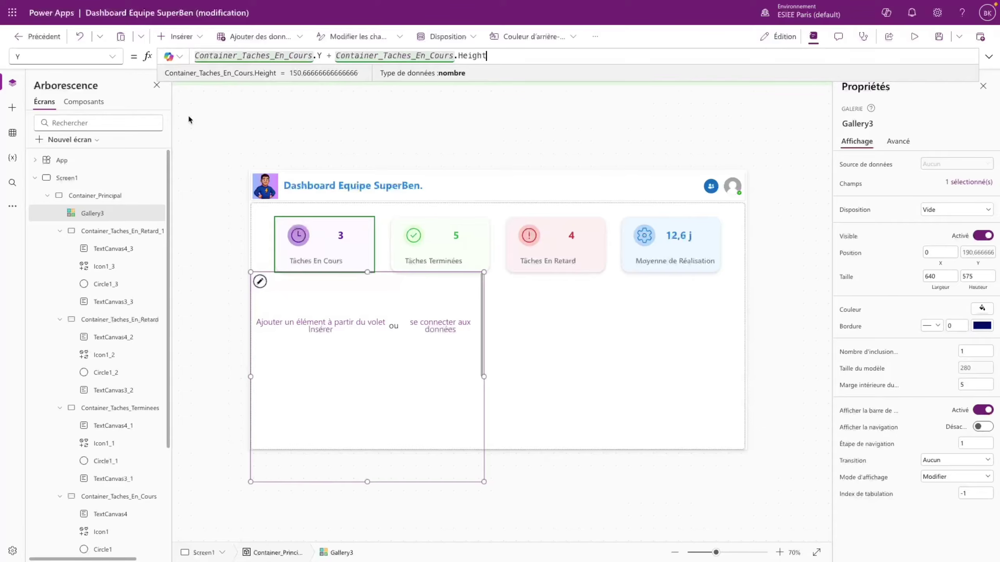
type(" + P")
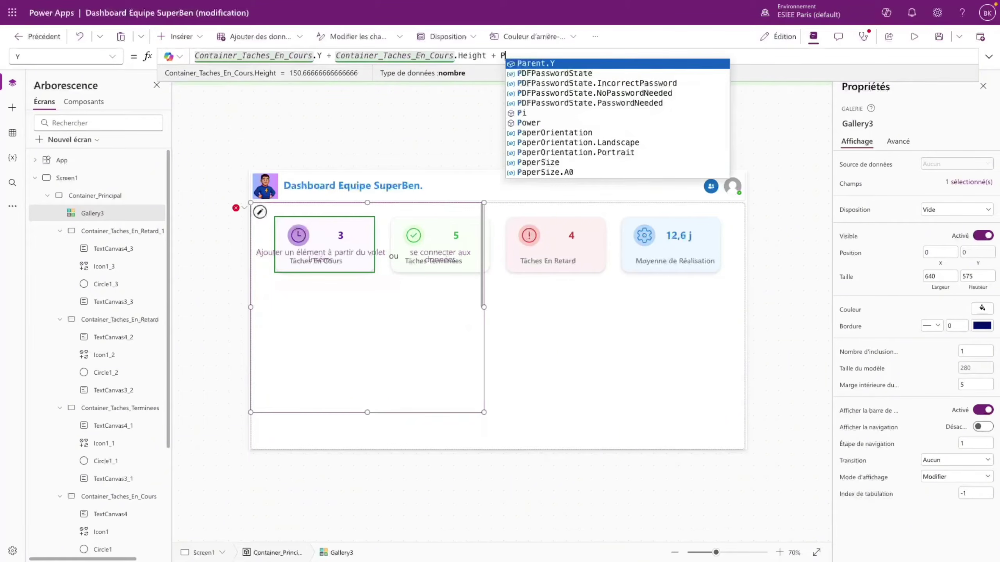
type("arent.Height")
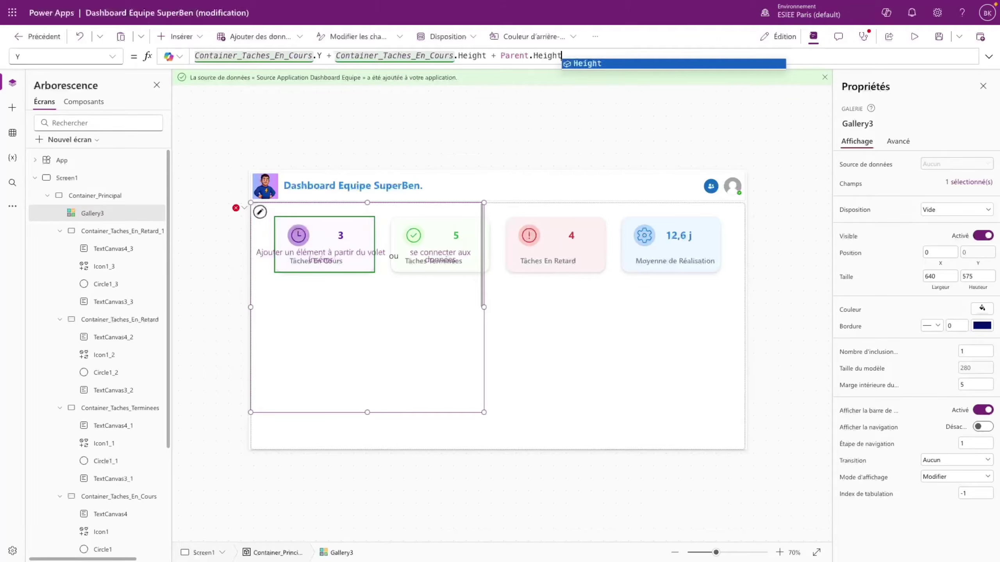
type("/10")
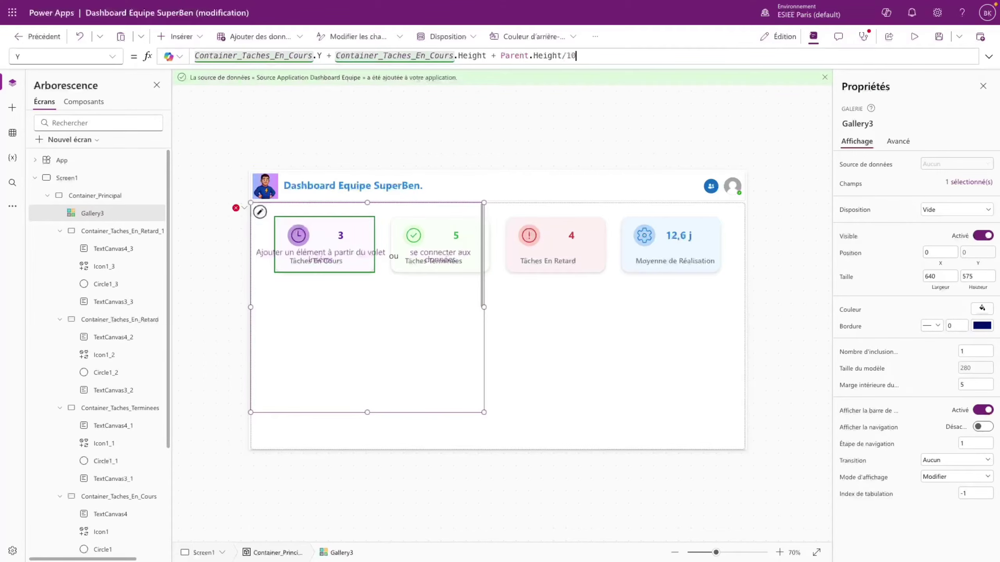
- Set Gallery3's Height to Parent.Height - Self.Y so it reaches the container's bottom
left_click(113, 56)
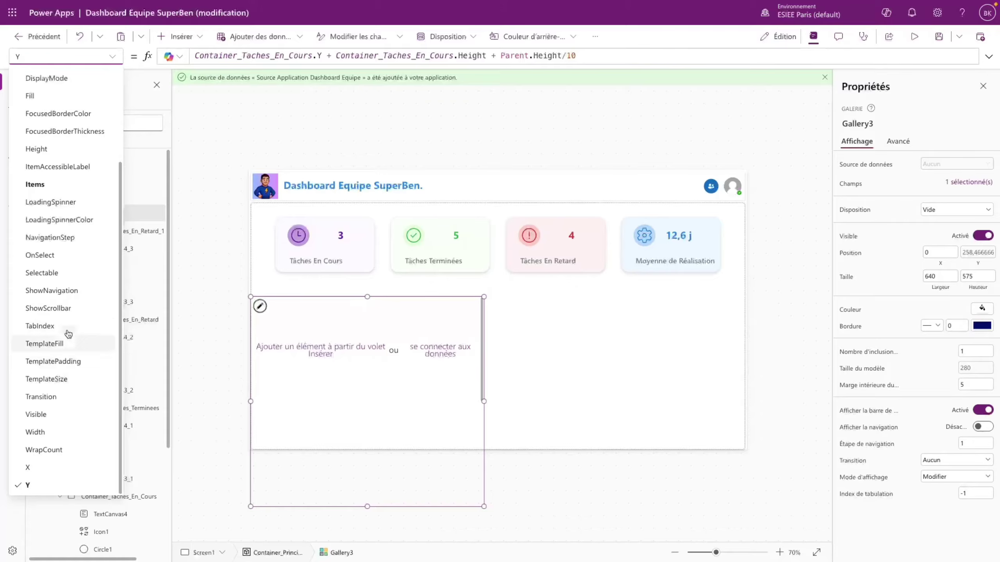
scroll(61, 299, "up", 3)
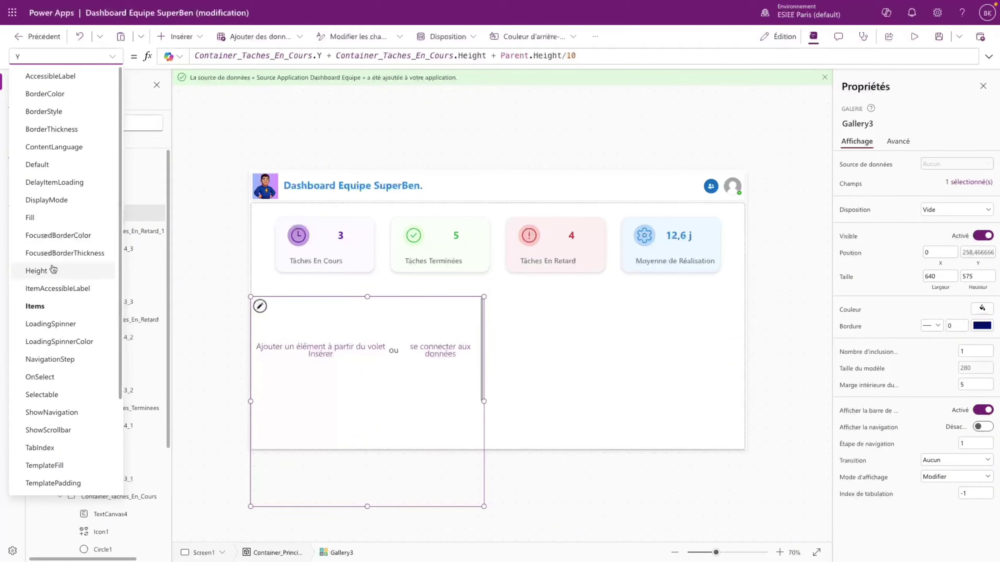
left_click(52, 270)
left_click_drag(227, 55, 192, 52)
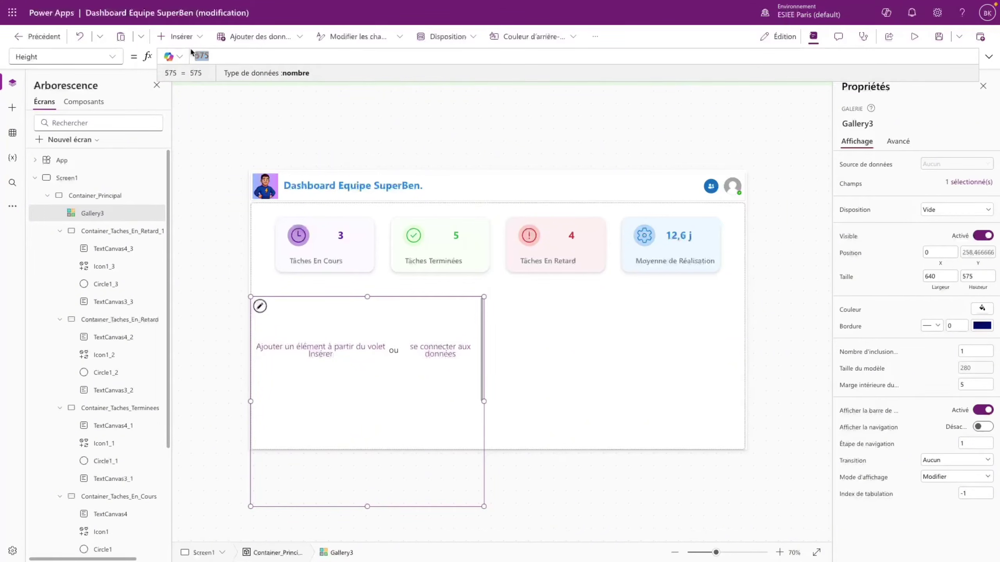
type("Parent")
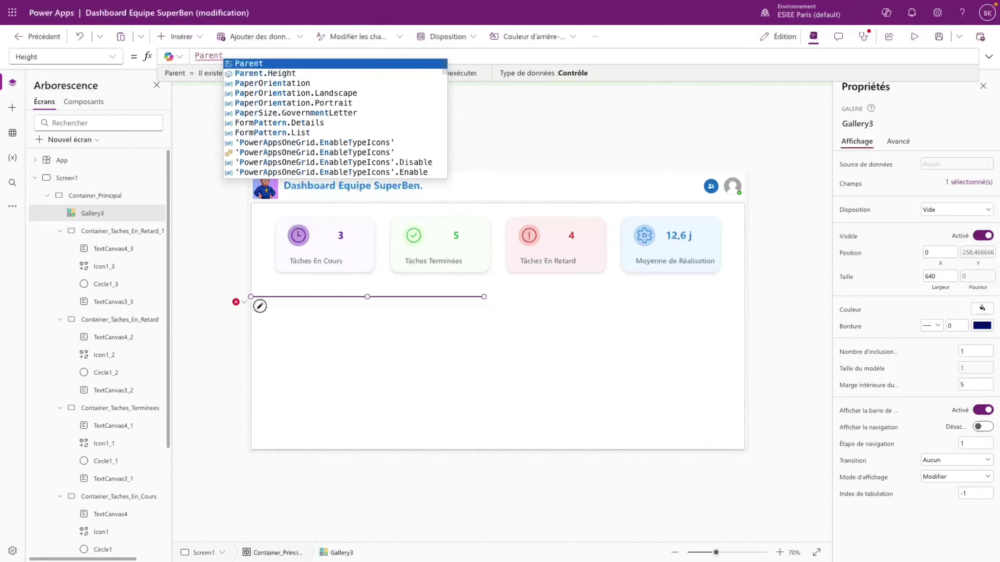
type(".Height - Self.")
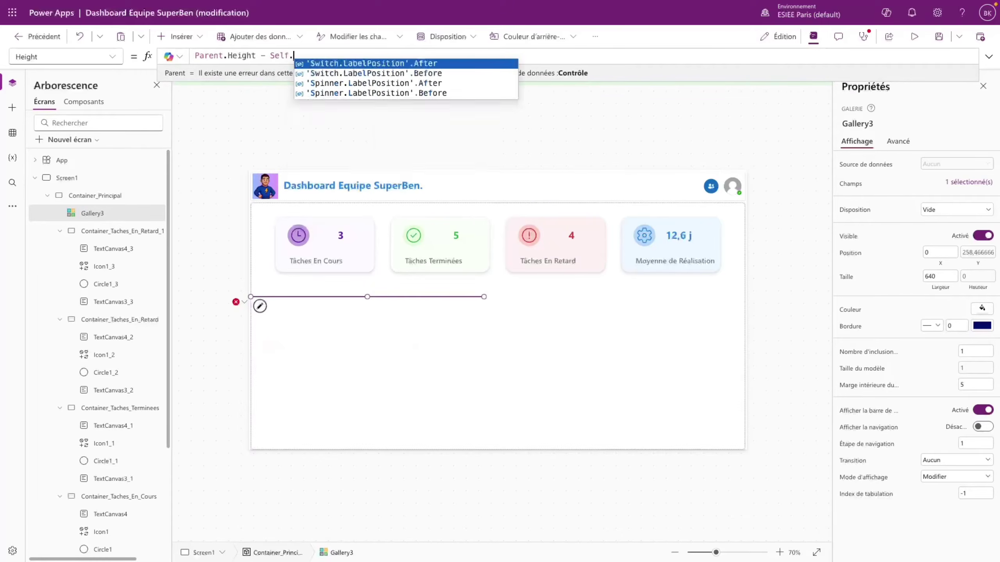
type("Y")
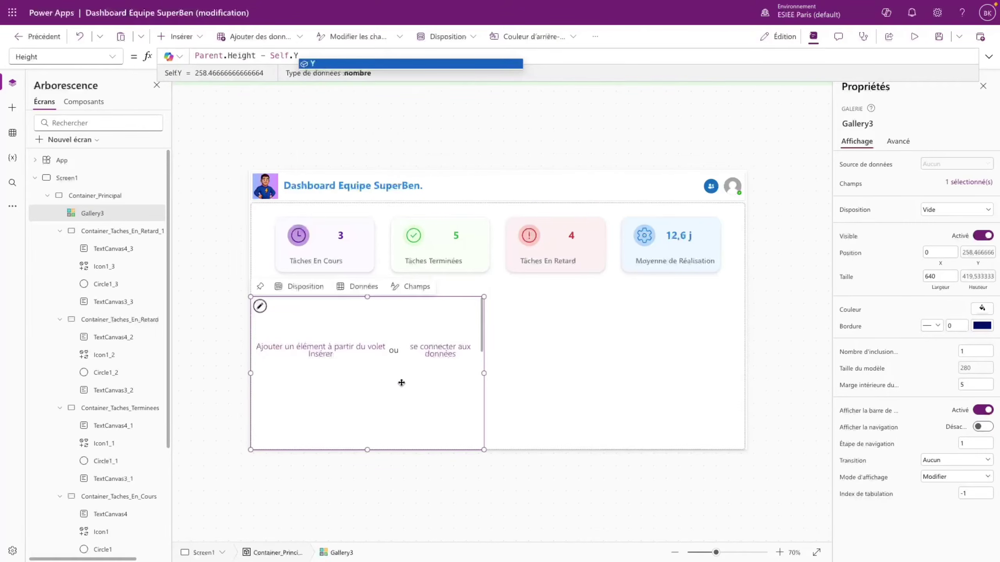
left_click(62, 56)
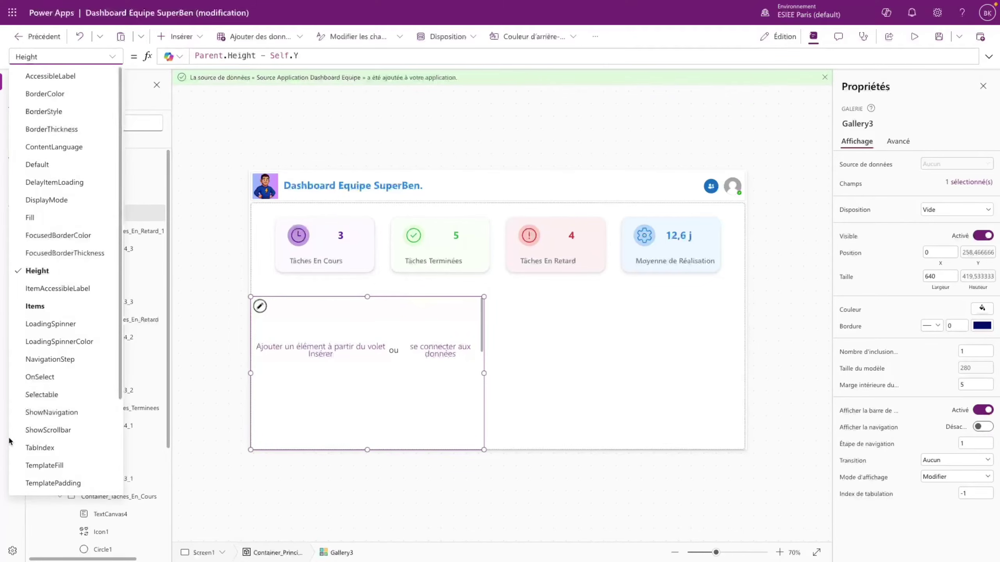
scroll(51, 430, "down", 3)
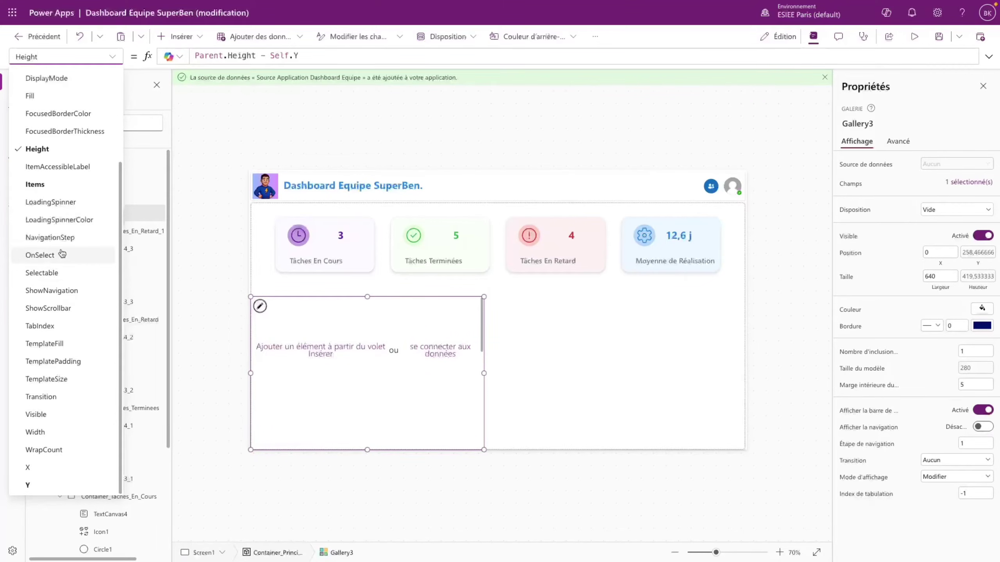
scroll(65, 255, "up", 3)
scroll(67, 276, "down", 3)
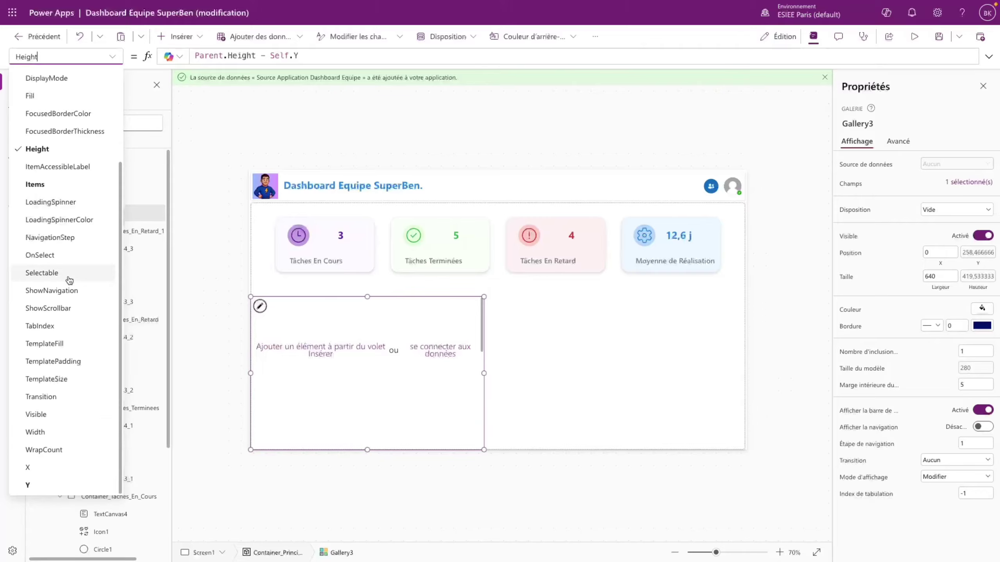
left_click(57, 433)
- Set Gallery3's Width to Parent.Width/3 and start editing its item template
double_click(201, 56)
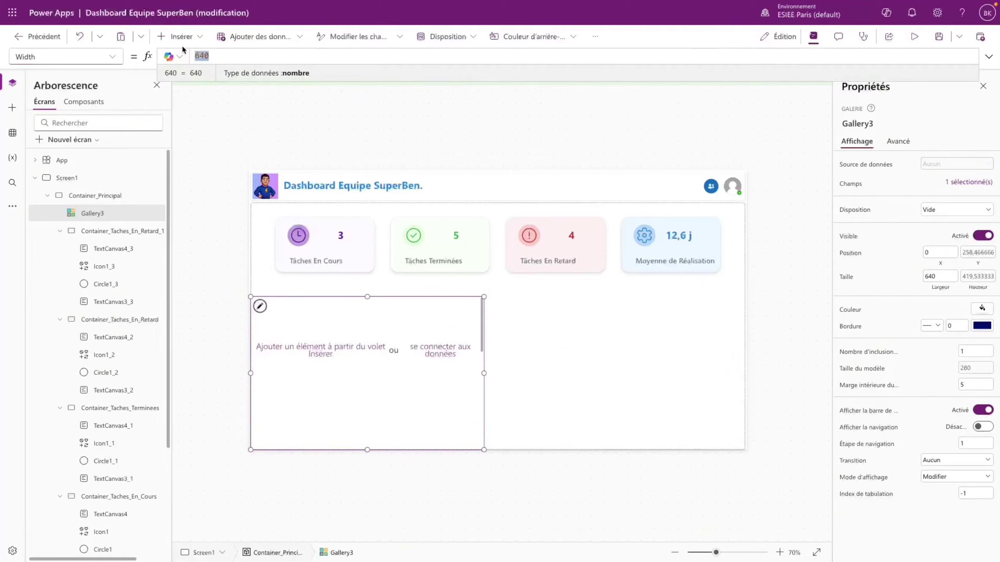
type("Parent.WI")
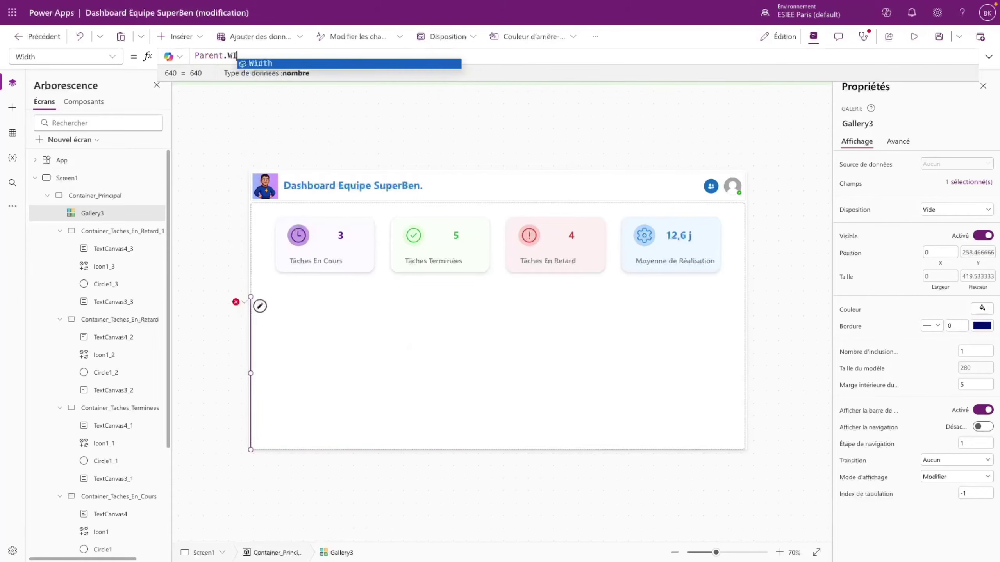
type("dth/3")
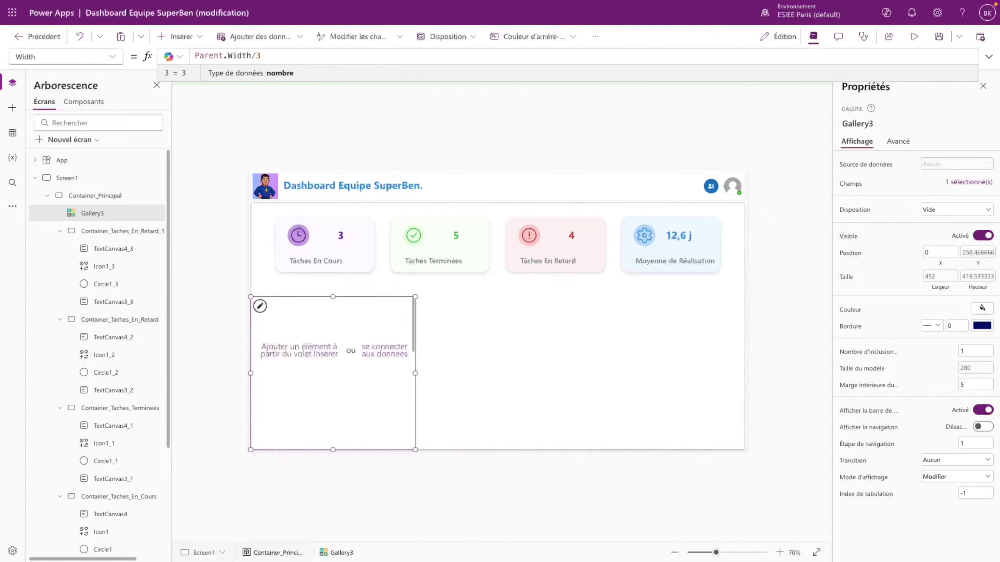
key("Return")
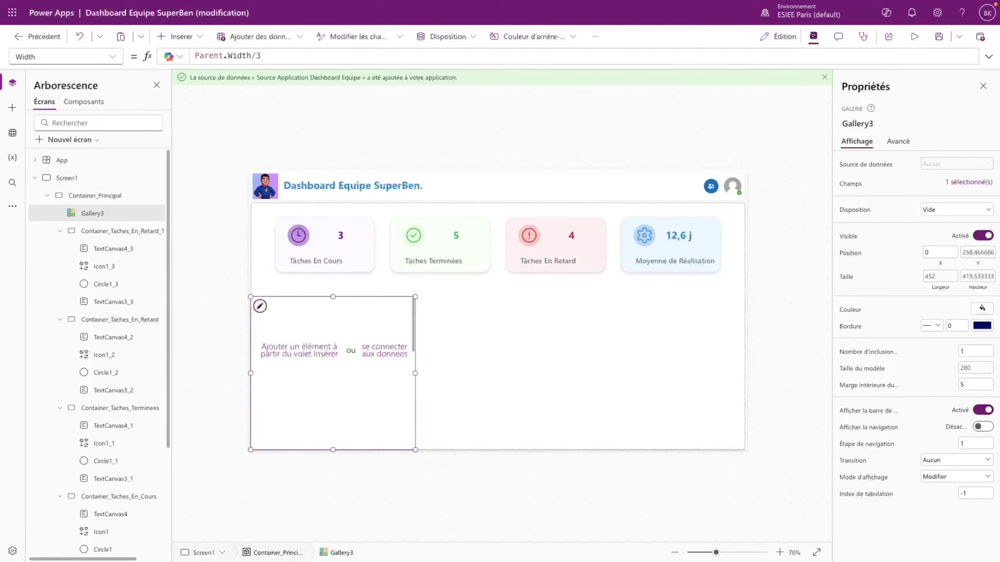
left_click(357, 319)
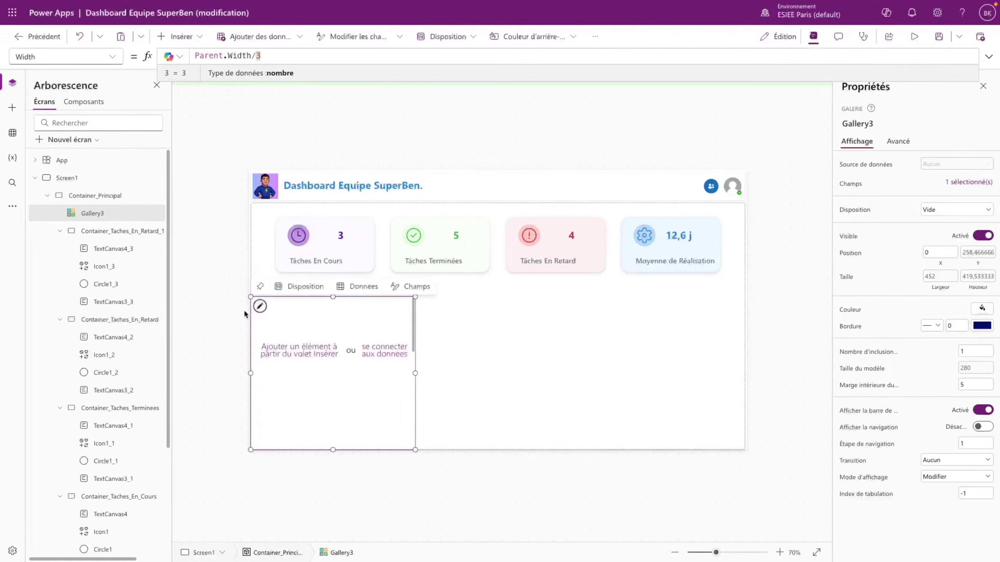
left_click(260, 307)
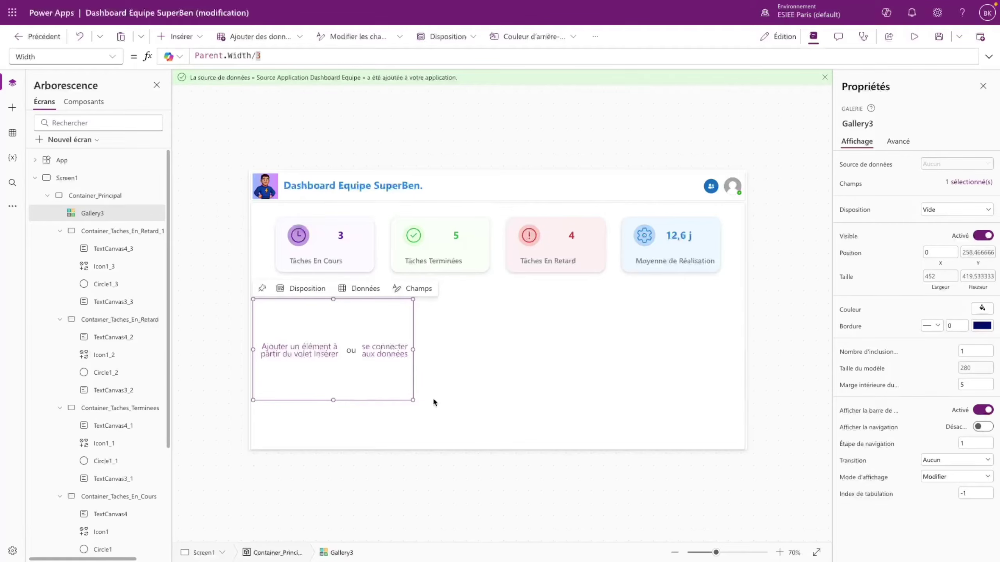
left_click(976, 368)
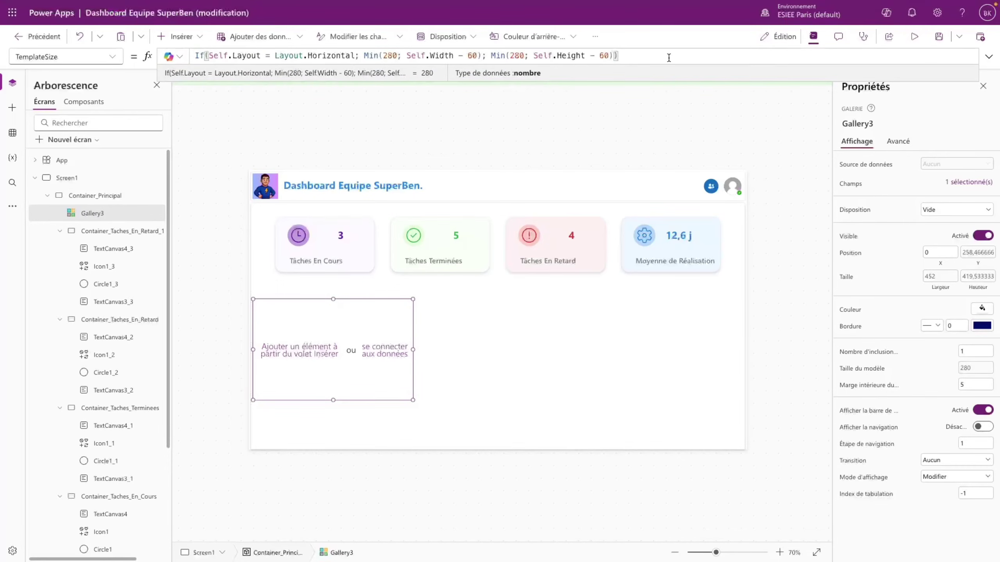
- Set the gallery's TemplateSize to 150
left_click_drag(678, 59, 185, 34)
type("150")
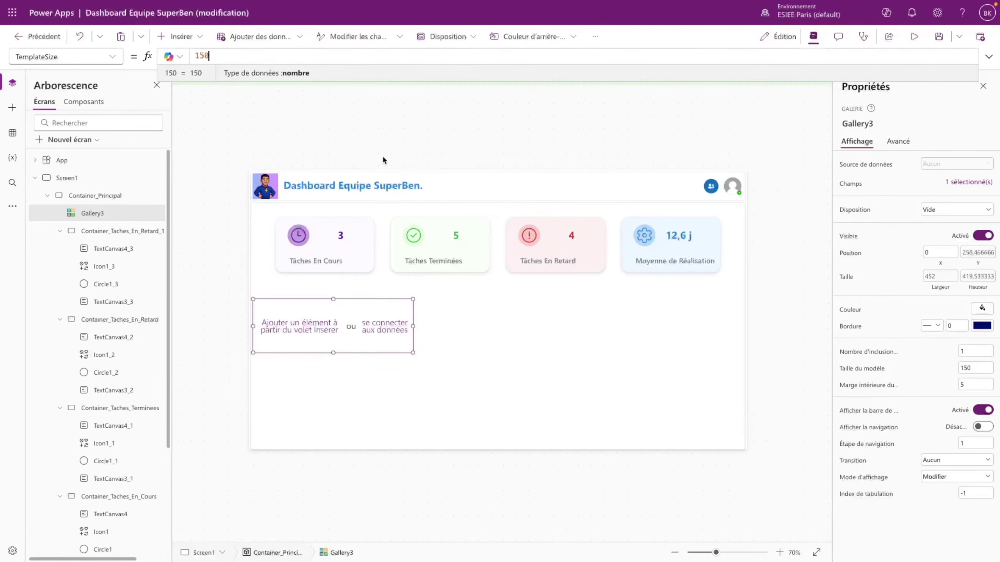
left_click(414, 480)
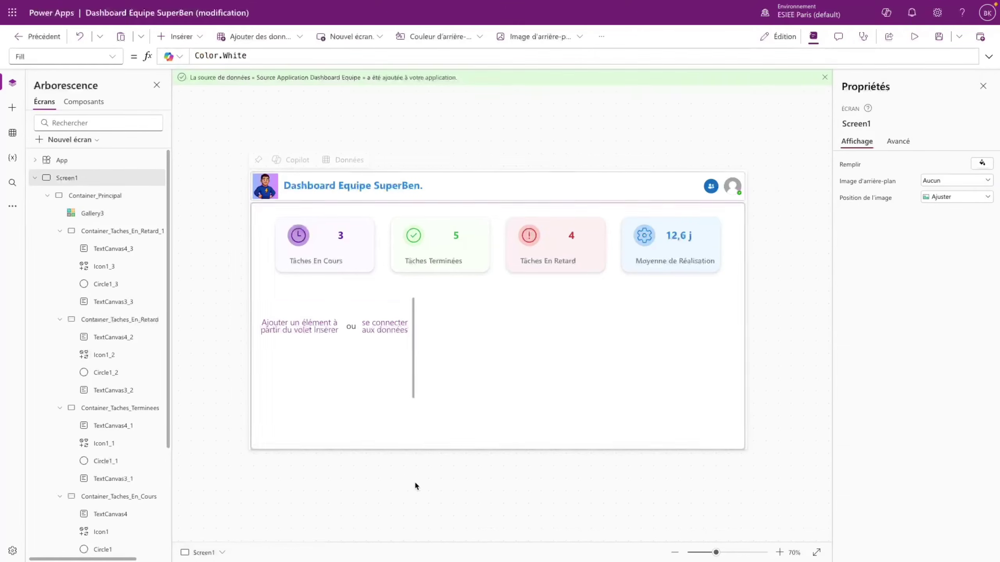
left_click(380, 439)
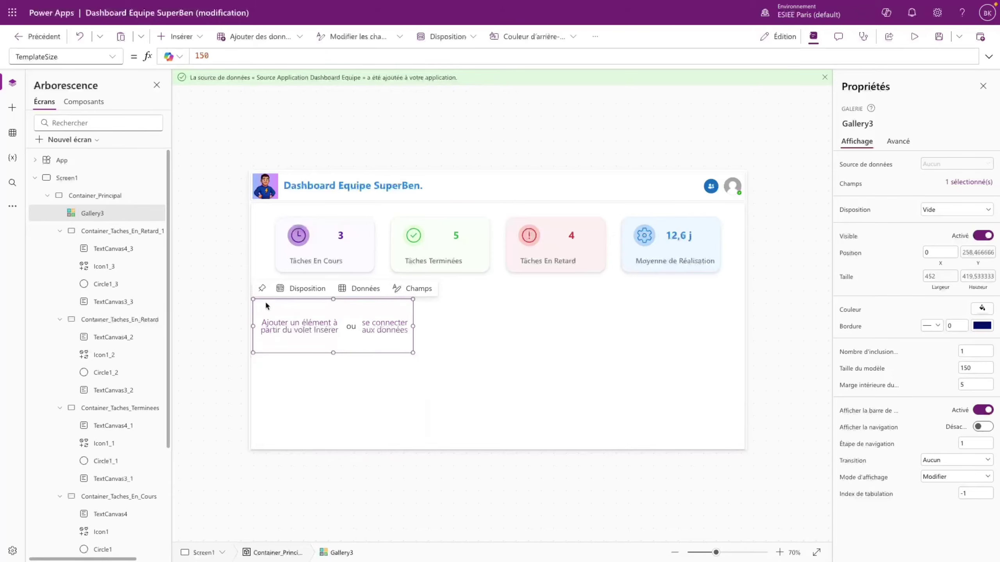
left_click(255, 261)
left_click(258, 325)
- Add Container1 to the gallery template and preview the stacked task rows
left_click(176, 36)
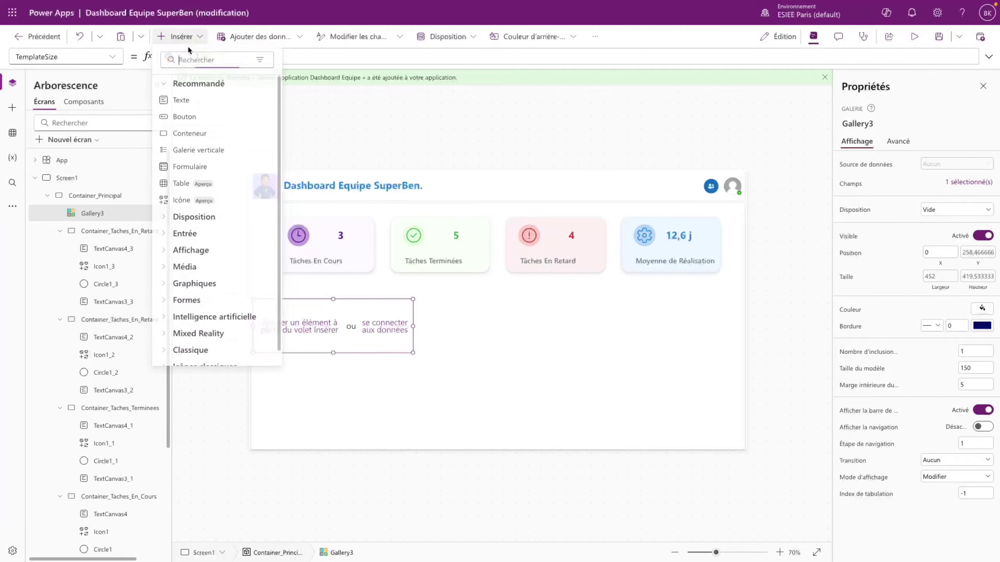
left_click(213, 135)
left_click(915, 36)
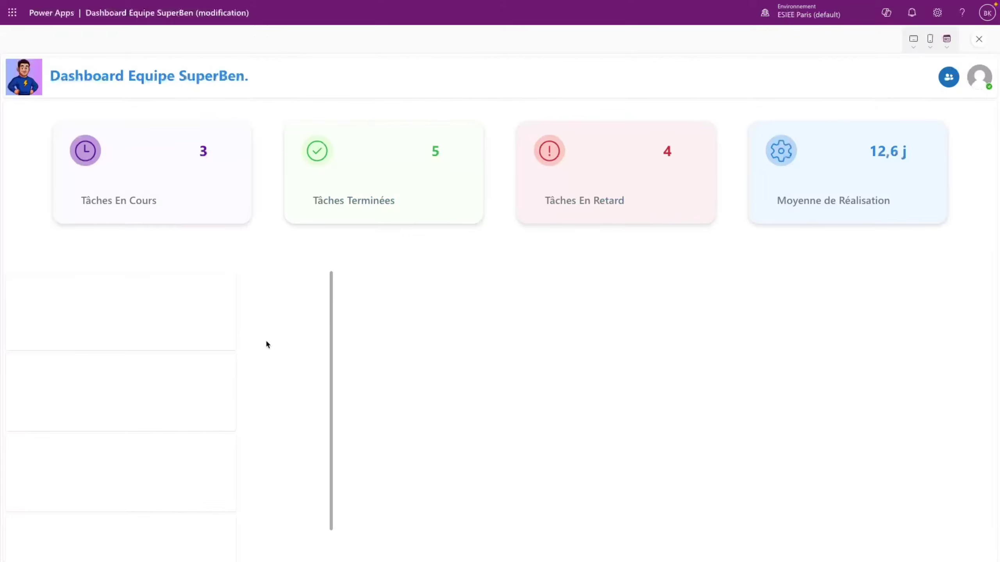
scroll(196, 379, "down", 1)
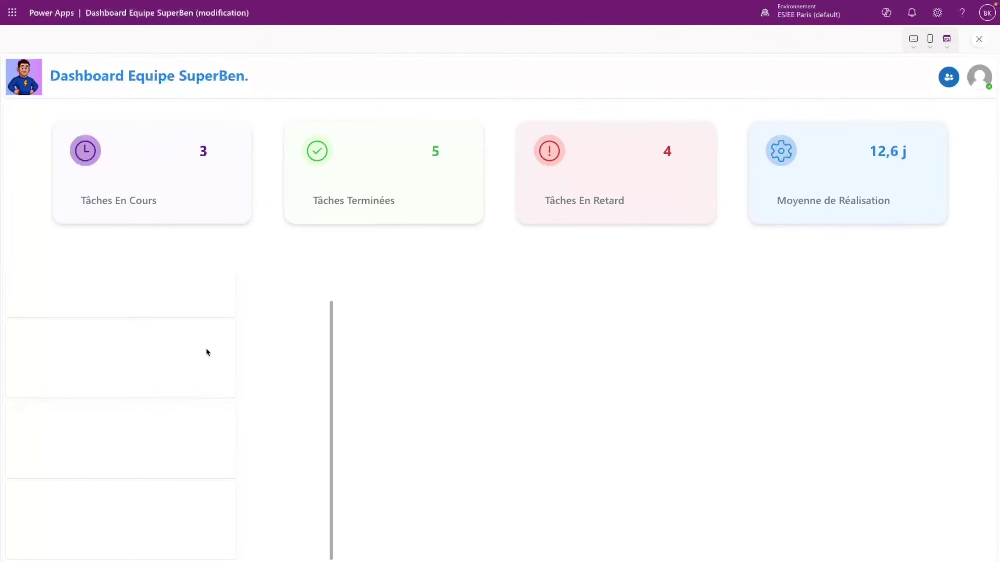
scroll(210, 343, "up", 1)
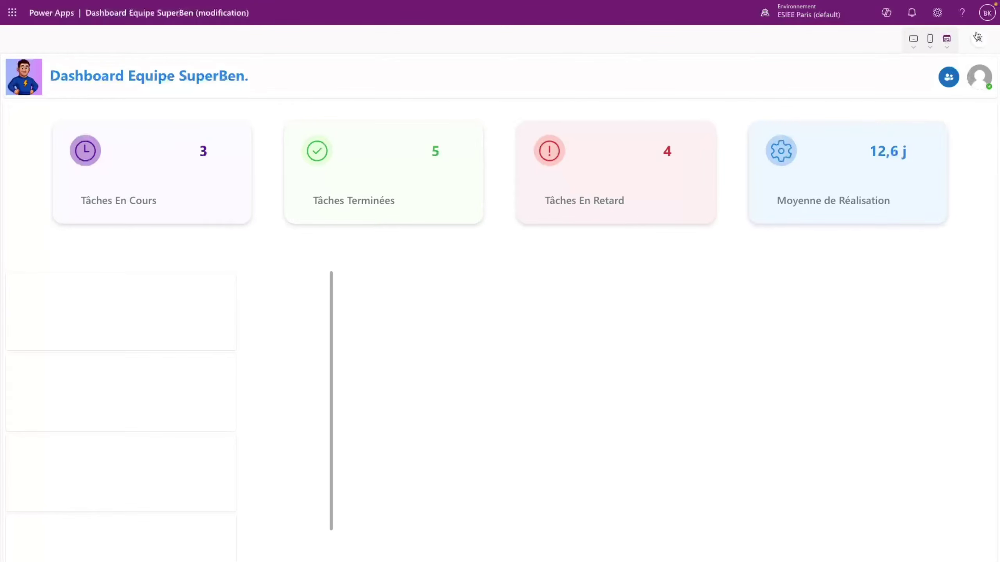
left_click(979, 39)
left_click(616, 331)
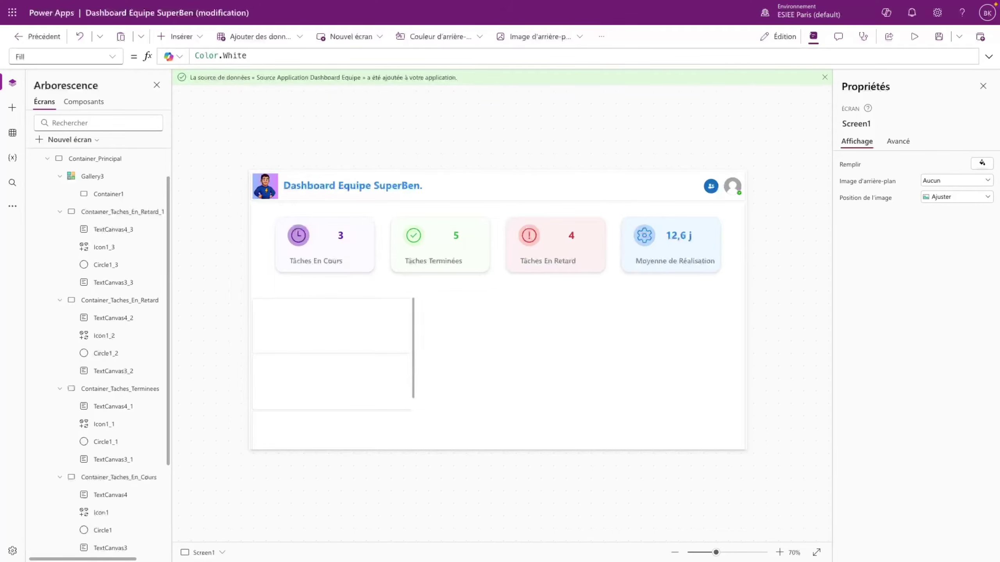
- Set the gallery's card container Width to Parent.Width - 4
left_click(341, 321)
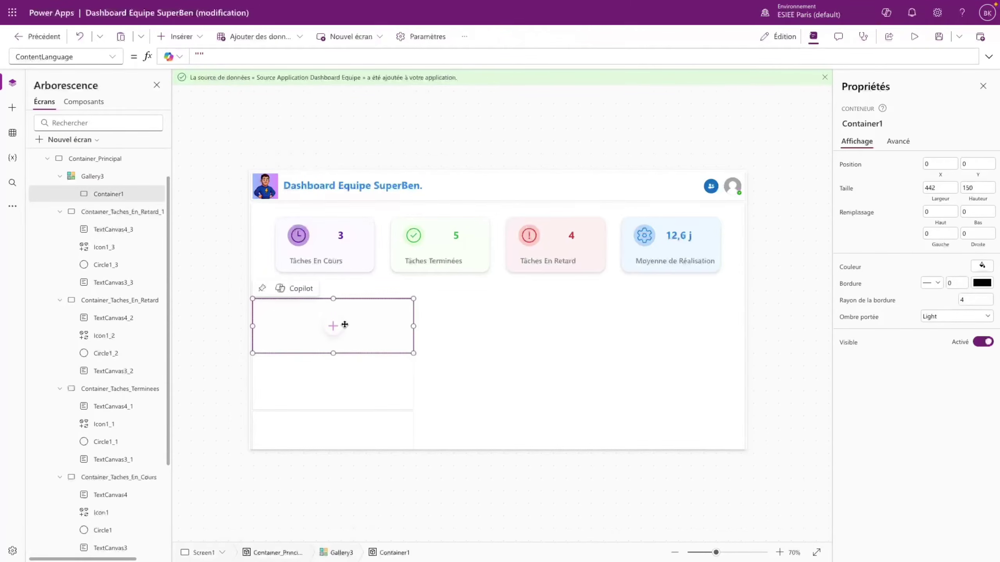
left_click(112, 56)
left_click(59, 394)
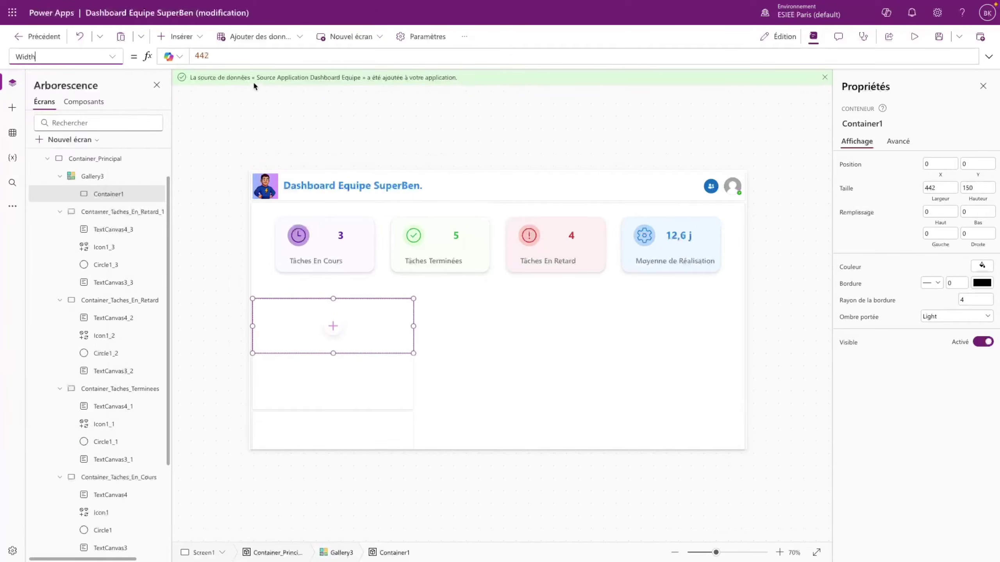
type("Parent")
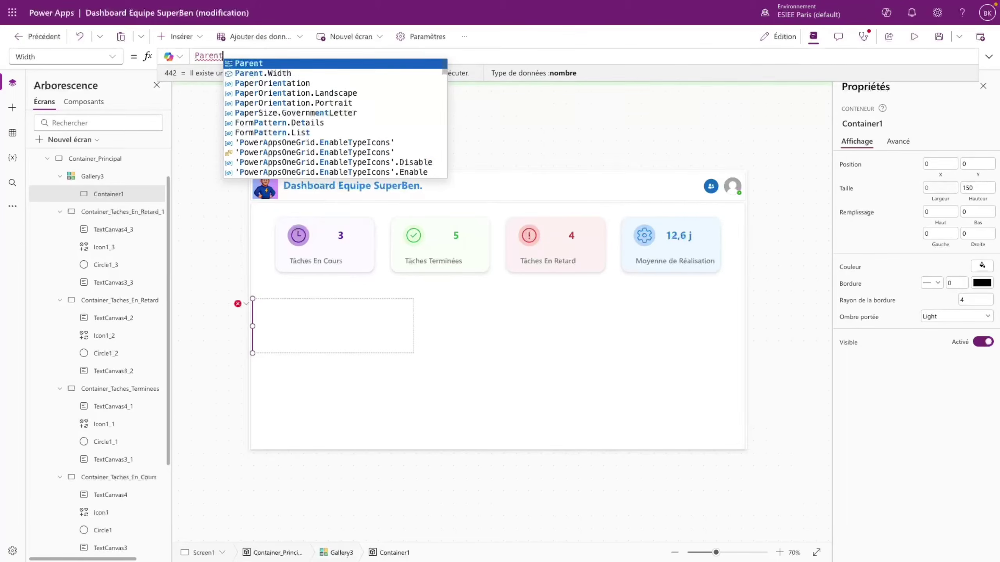
type(".Width - ")
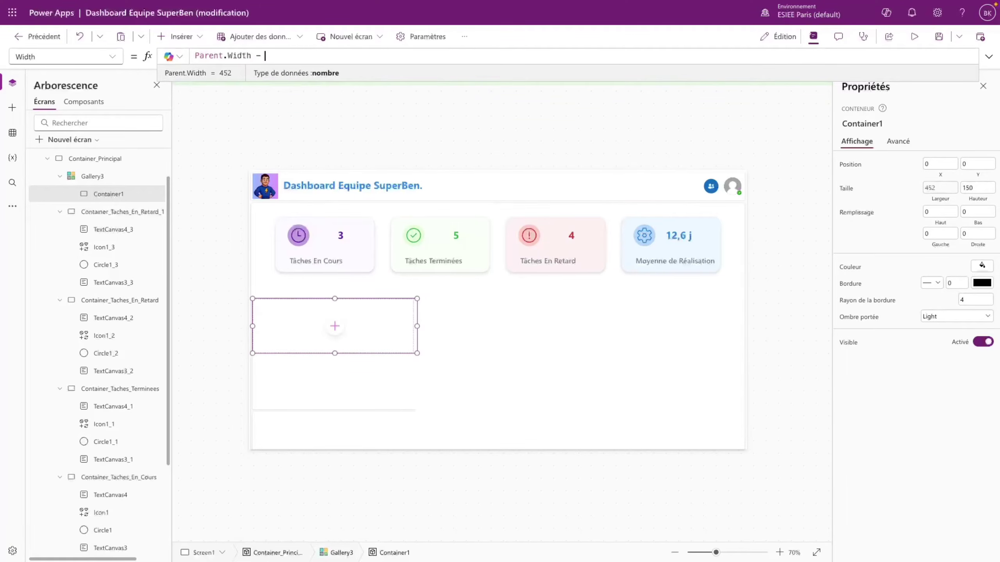
type("40")
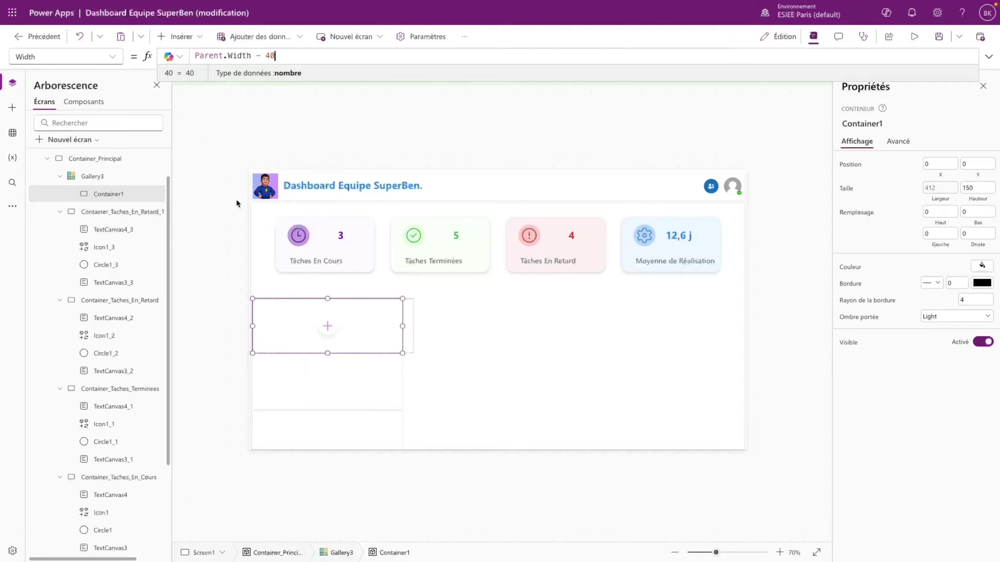
- Place the card container at X 10, Y 10 with height 130 and a Regular drop shadow
left_click(927, 165)
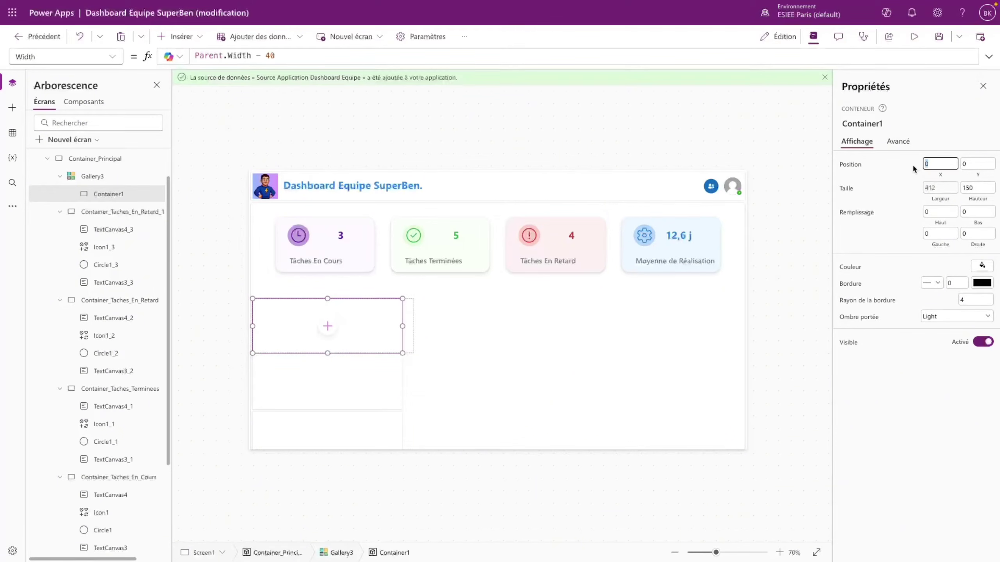
key("Tab")
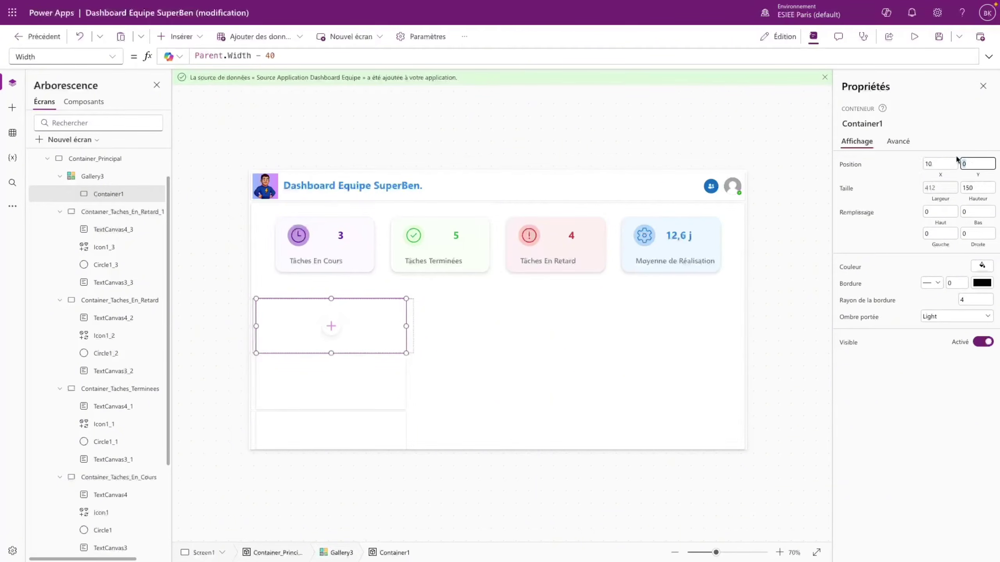
type("10")
left_click(966, 184)
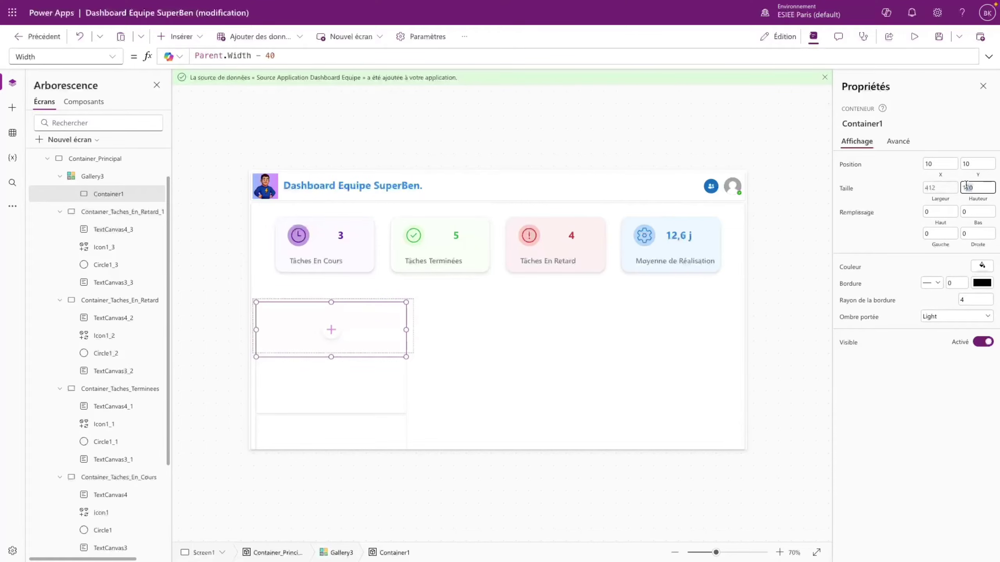
left_click(888, 427)
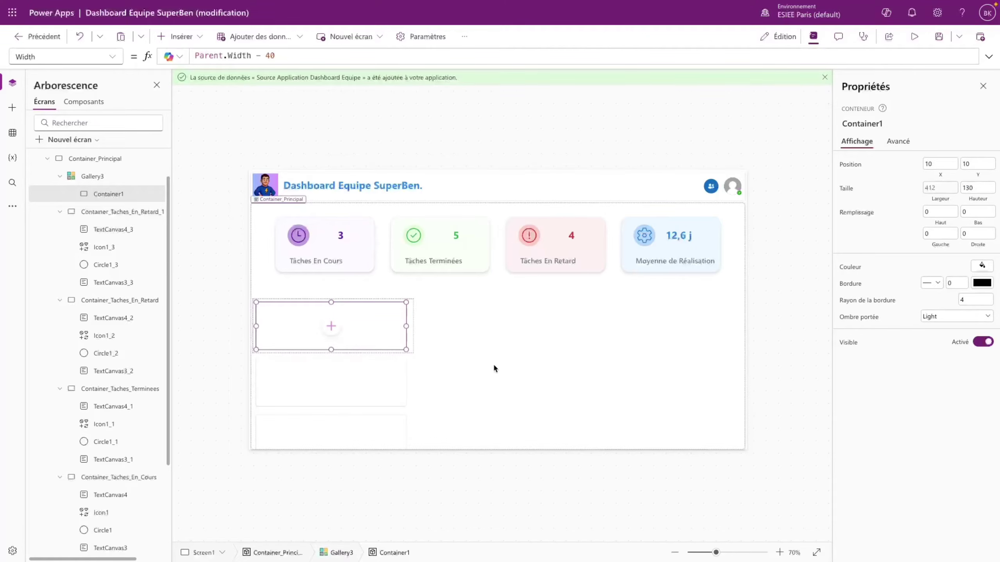
left_click(931, 318)
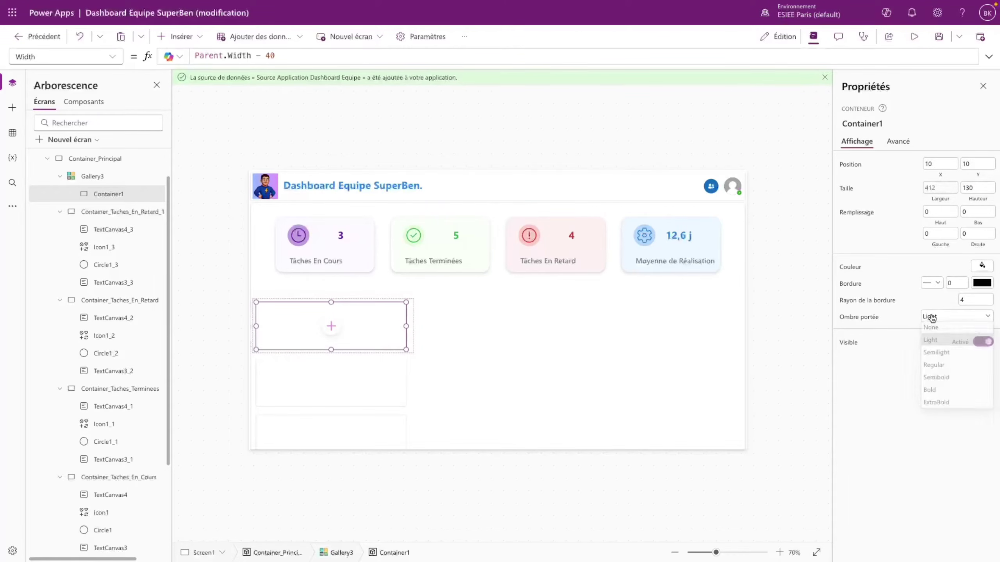
left_click(941, 368)
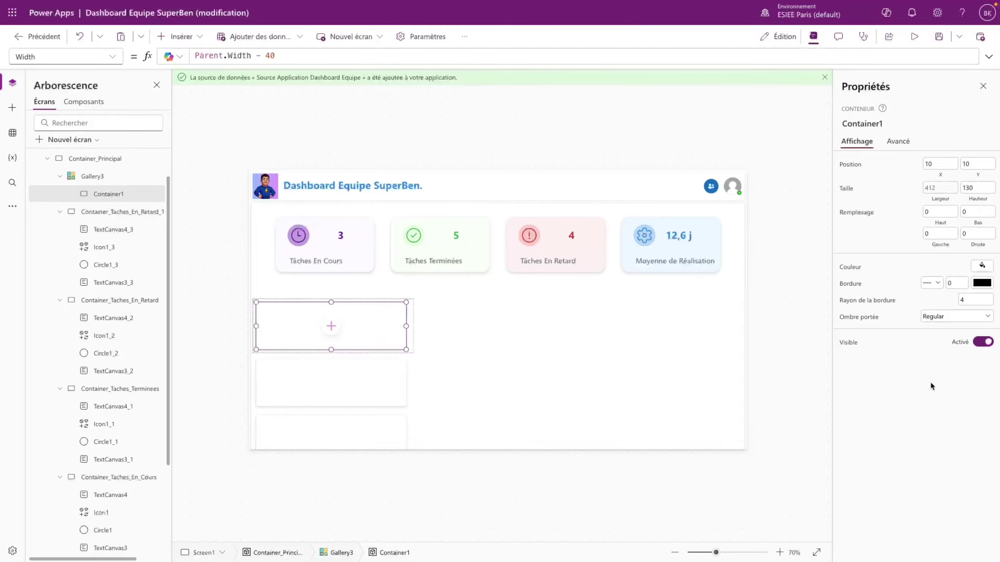
- Hide the task gallery's scrollbar and preview the app
left_click(595, 295)
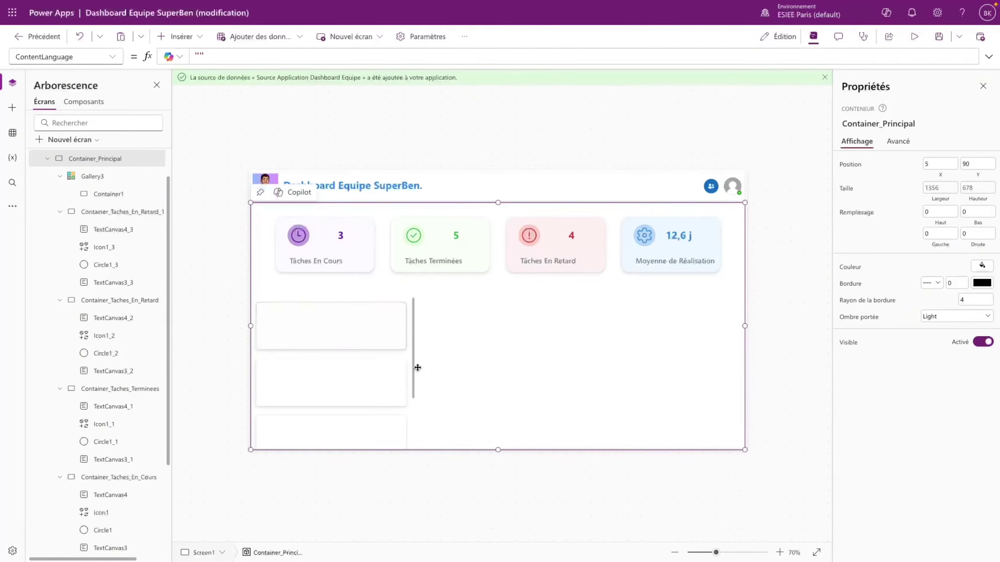
left_click(410, 358)
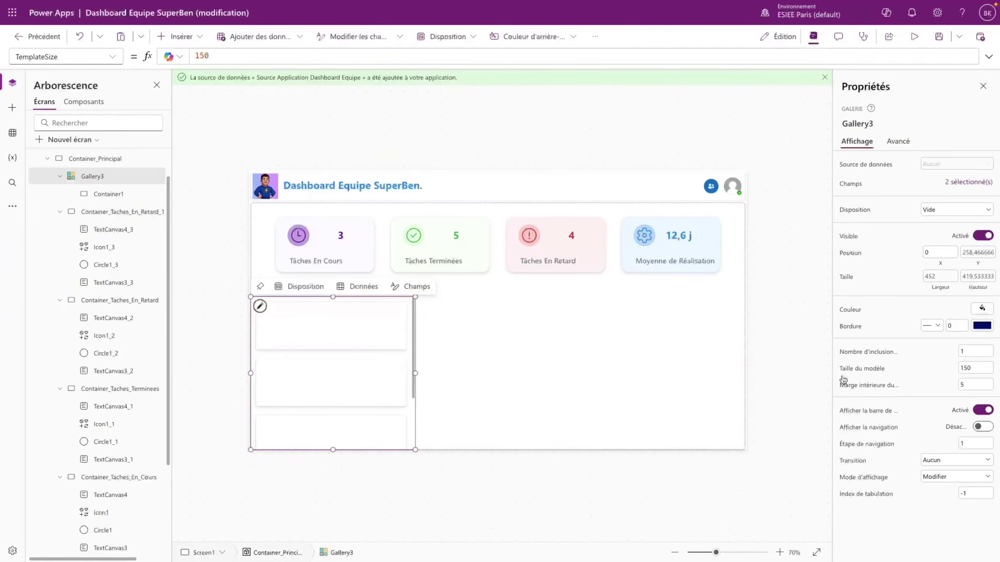
left_click(983, 411)
left_click(914, 36)
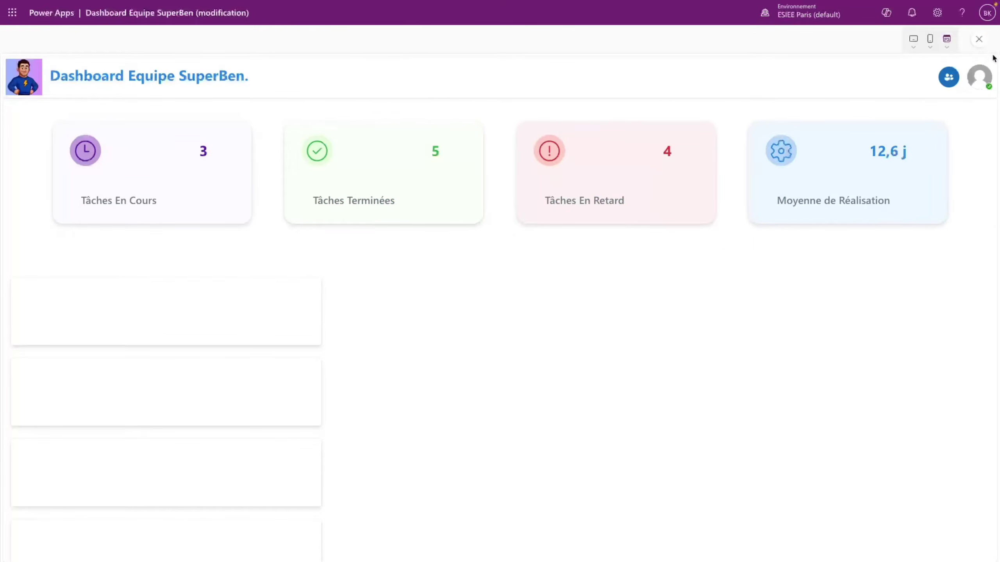
left_click(980, 39)
- Insert a text label into the card container
left_click(354, 313)
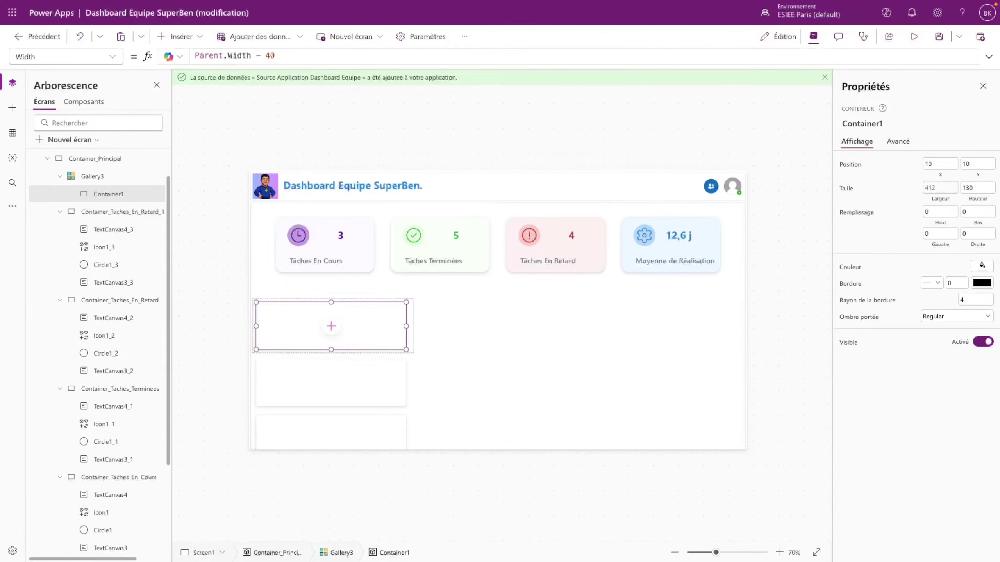
left_click(330, 326)
left_click(378, 220)
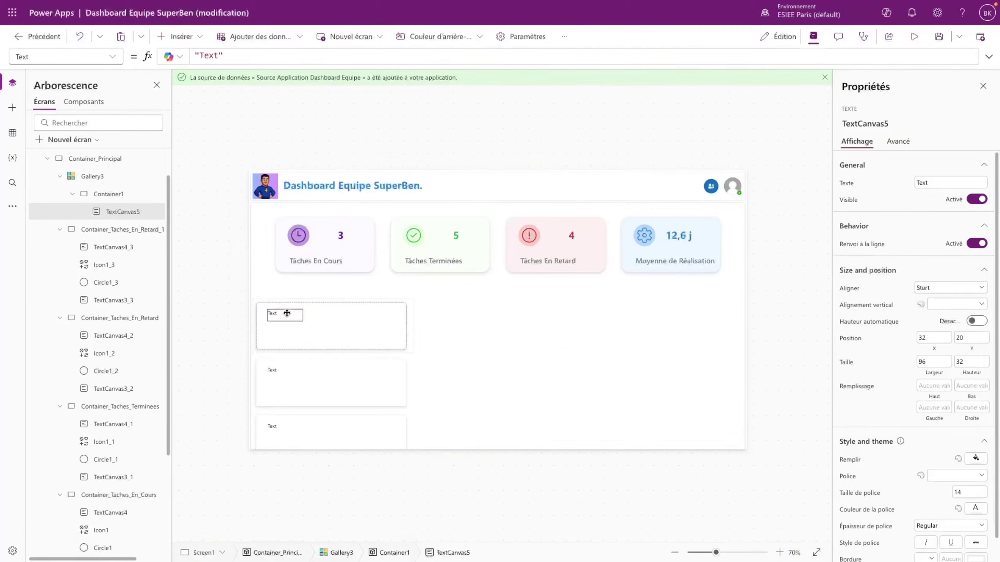
- Set the label's Text to ThisItem.Titre and widen it so titles fit one line
triple_click(237, 62)
type("Th")
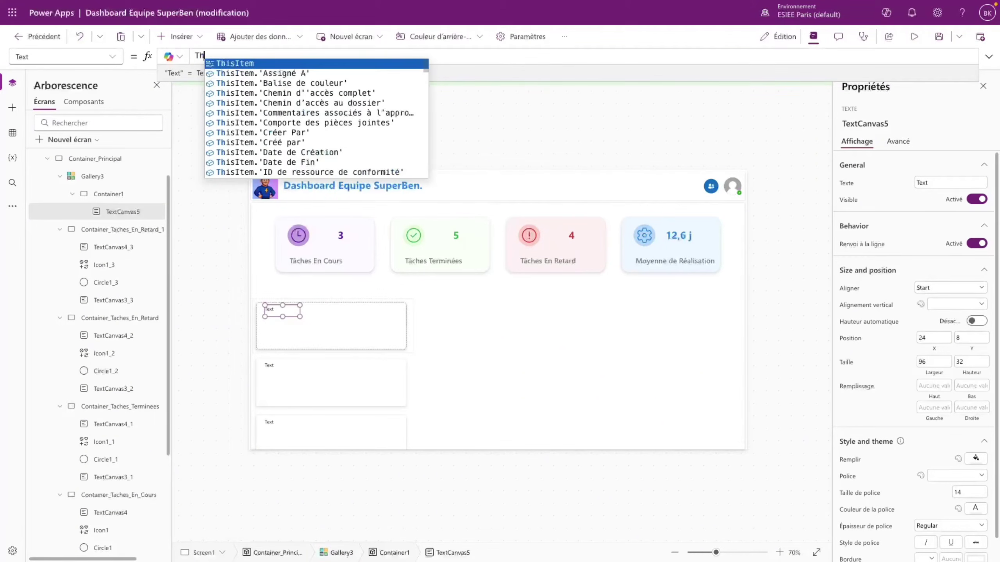
type("isItem.Titre")
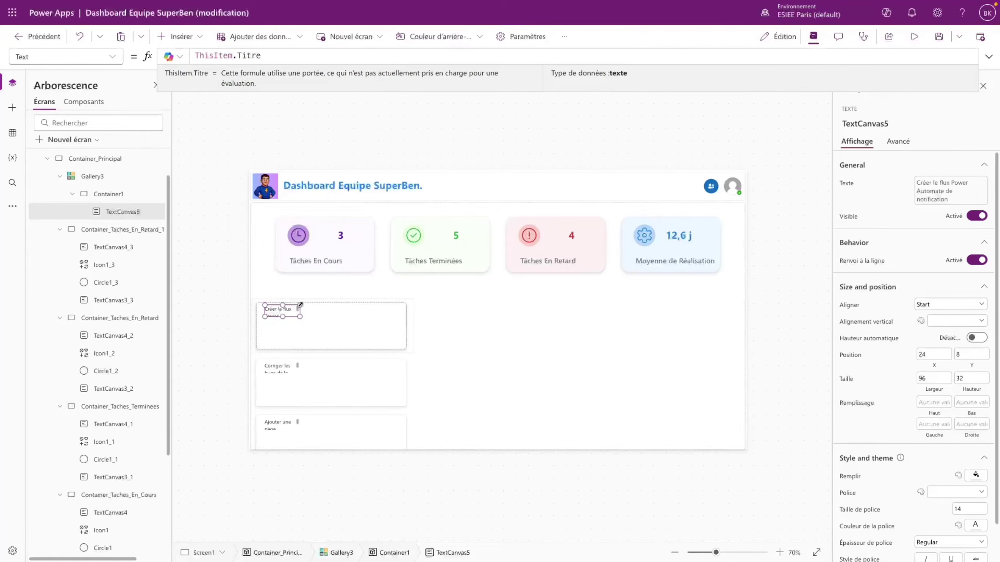
left_click_drag(300, 304, 401, 304)
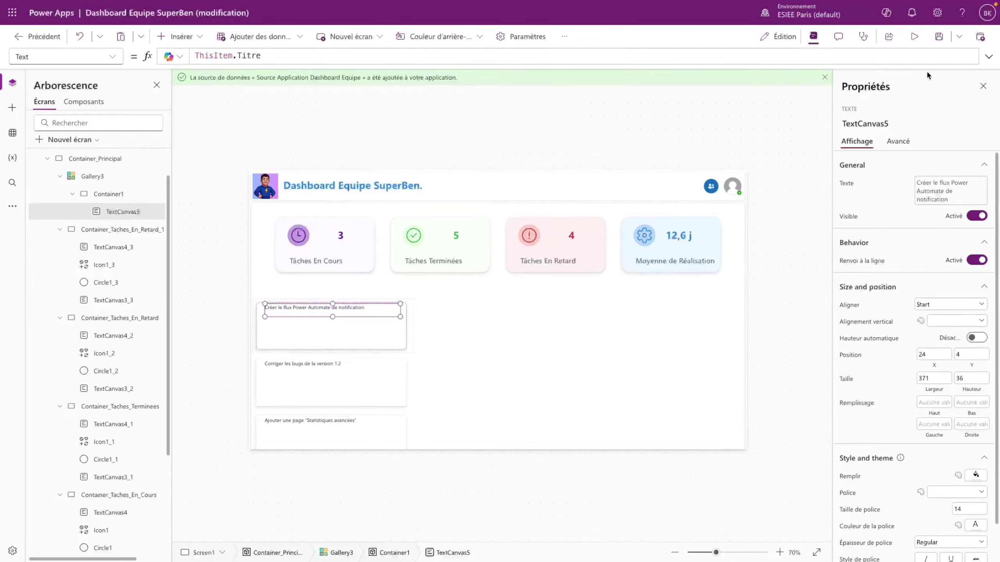
- Preview the app to check the task titles, then reselect the title label
left_click(914, 36)
scroll(194, 447, "down", 1)
scroll(178, 378, "up", 1)
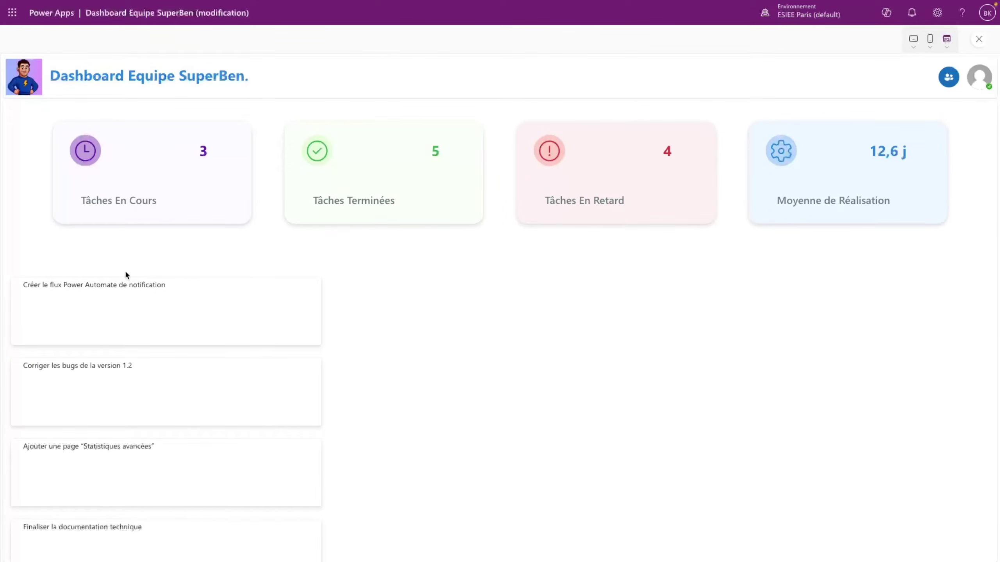
key("Escape")
left_click(602, 330)
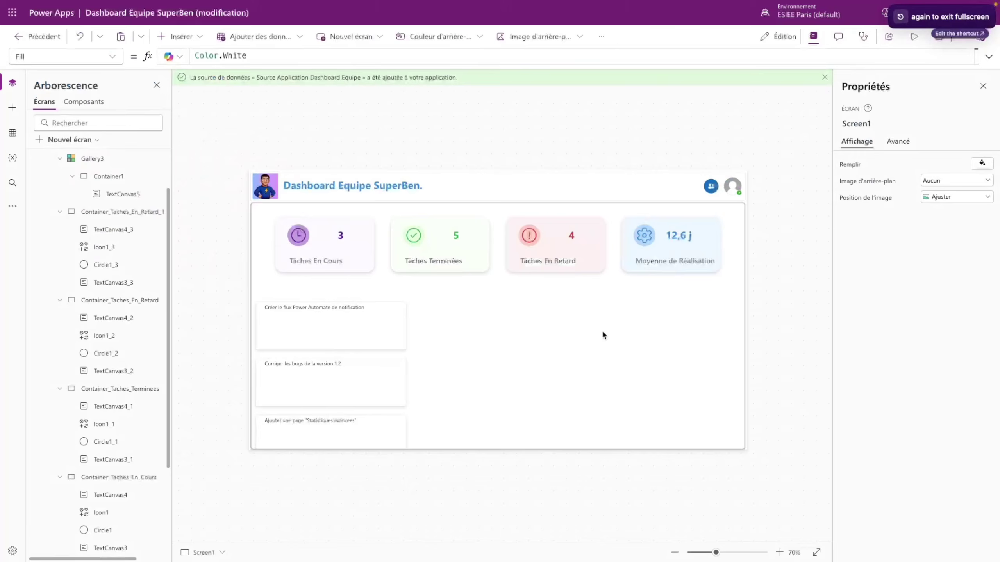
left_click(297, 308)
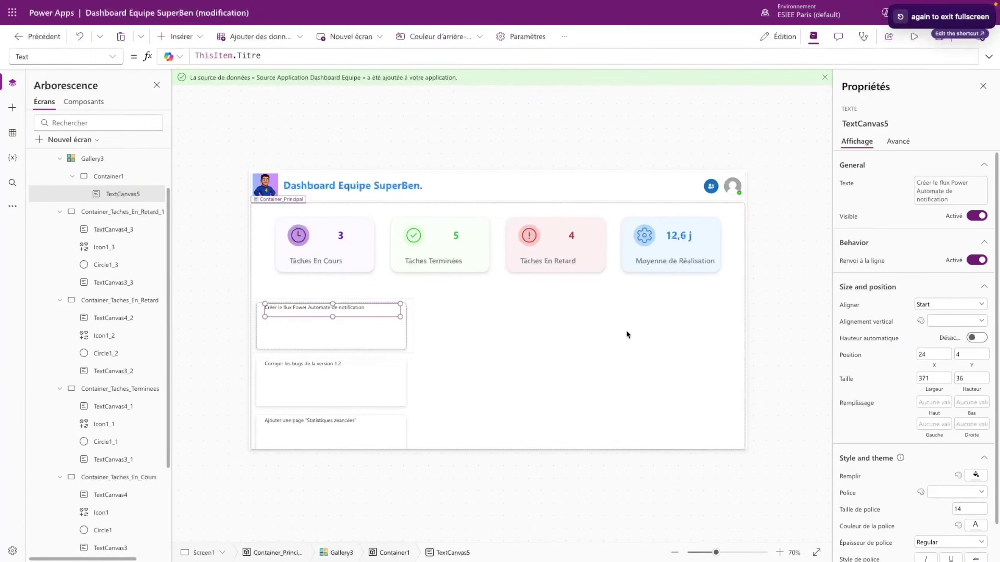
- Position the title label at 0,0 with a height of 60
left_click_drag(932, 356, 904, 356)
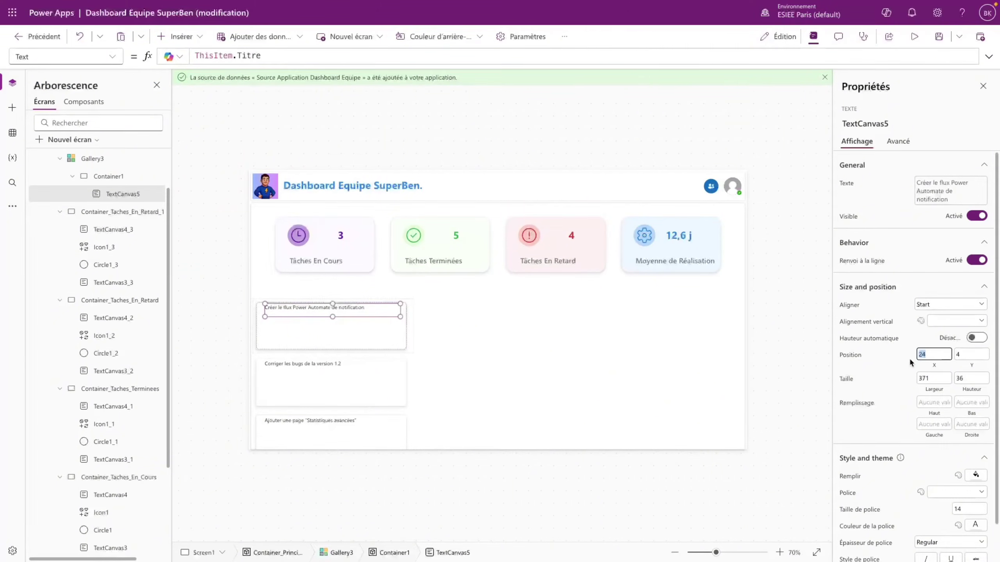
type("0")
key("Tab")
type("0")
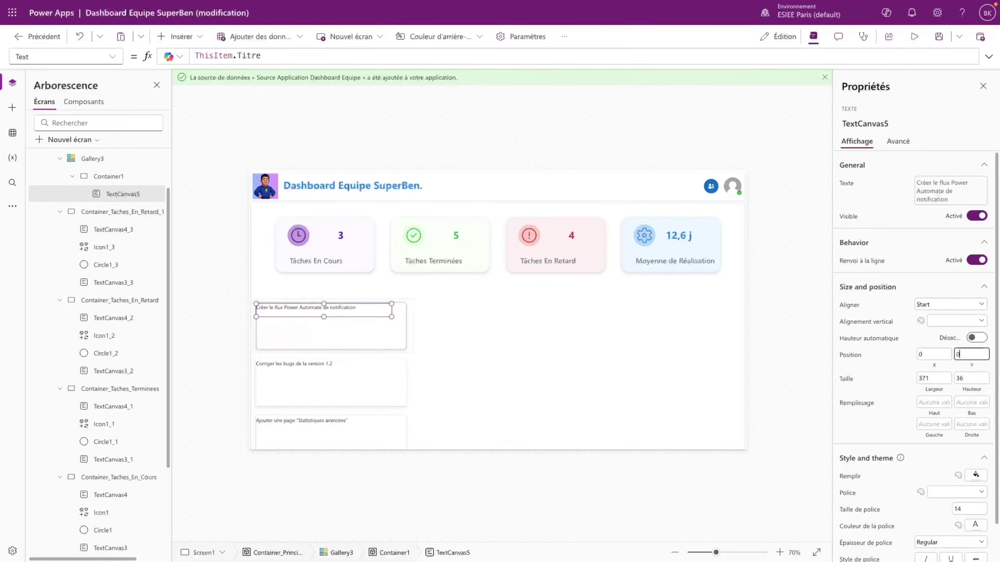
left_click(970, 380)
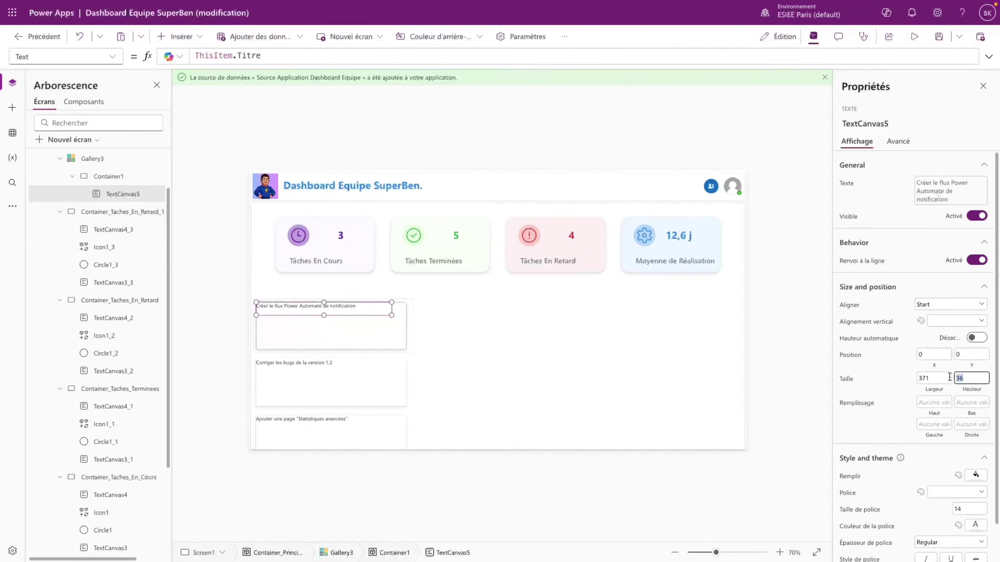
type("60")
left_click(911, 391)
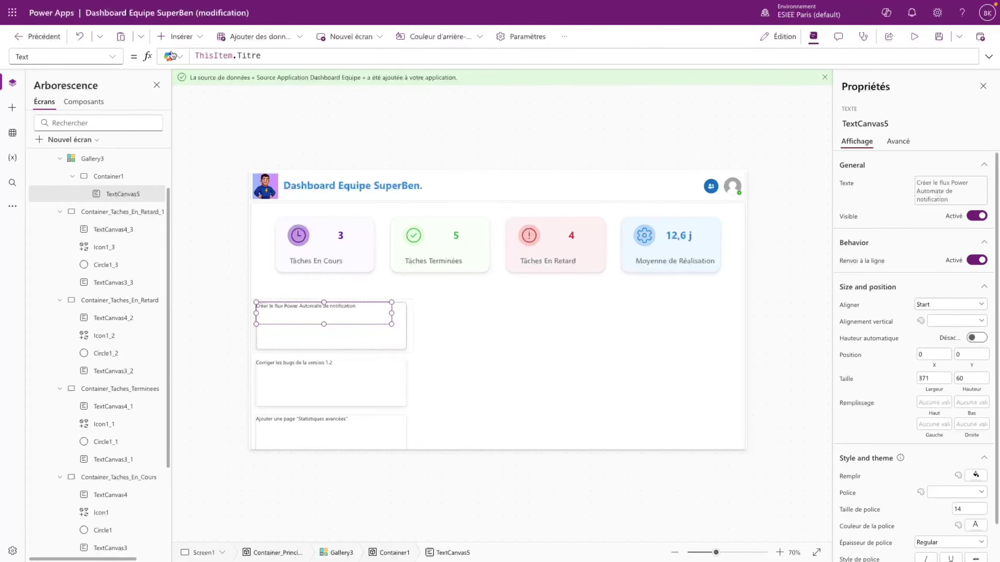
- Set the title label's Width formula to Parent.Width
left_click(112, 57)
scroll(59, 417, "down", 3)
left_click(59, 431)
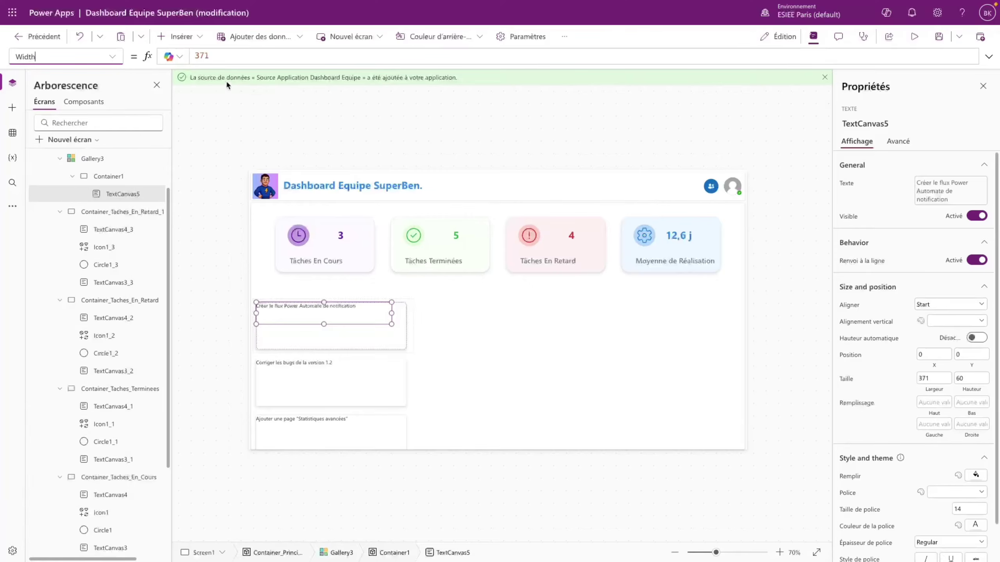
left_click(221, 56)
key("ctrl+a")
type("Parent")
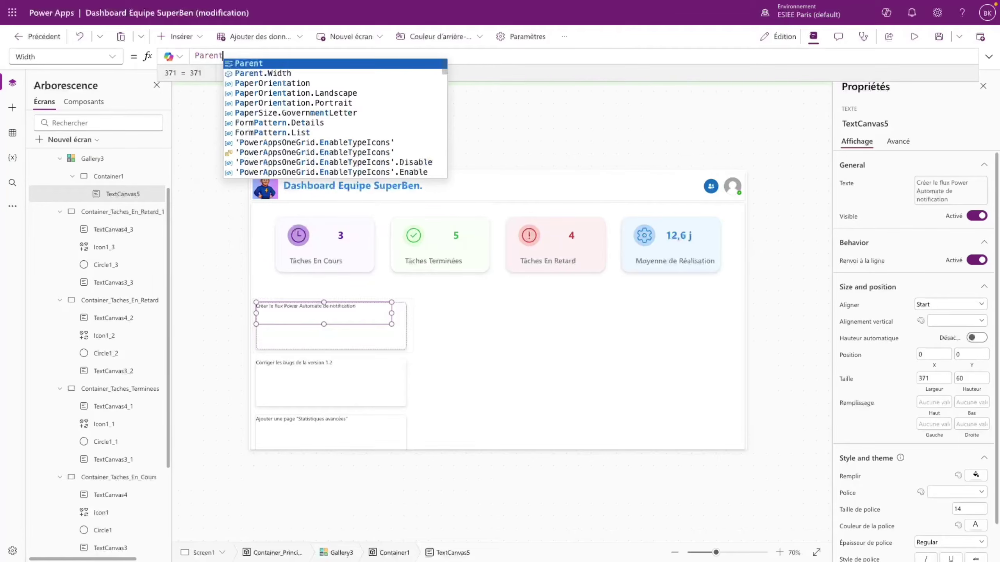
key("Down")
key("Return")
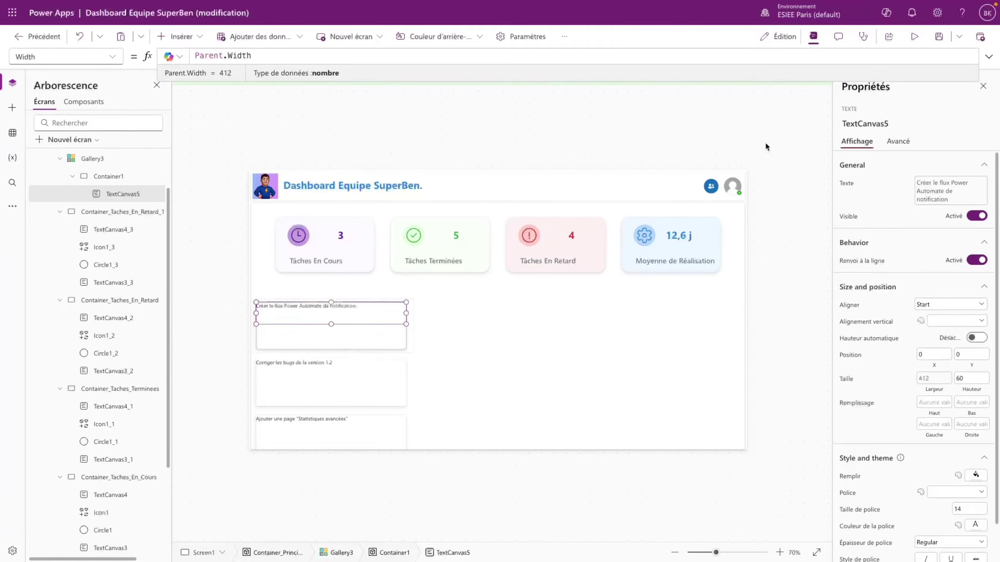
- Centre the title vertically with 15 left padding, font size 18 and Bold weight
left_click(949, 321)
left_click(952, 349)
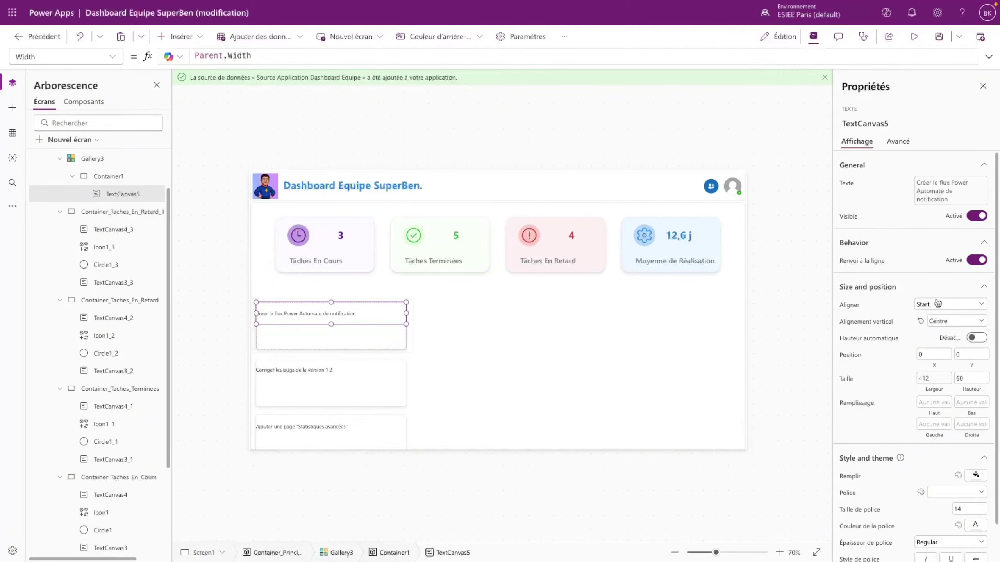
left_click(939, 424)
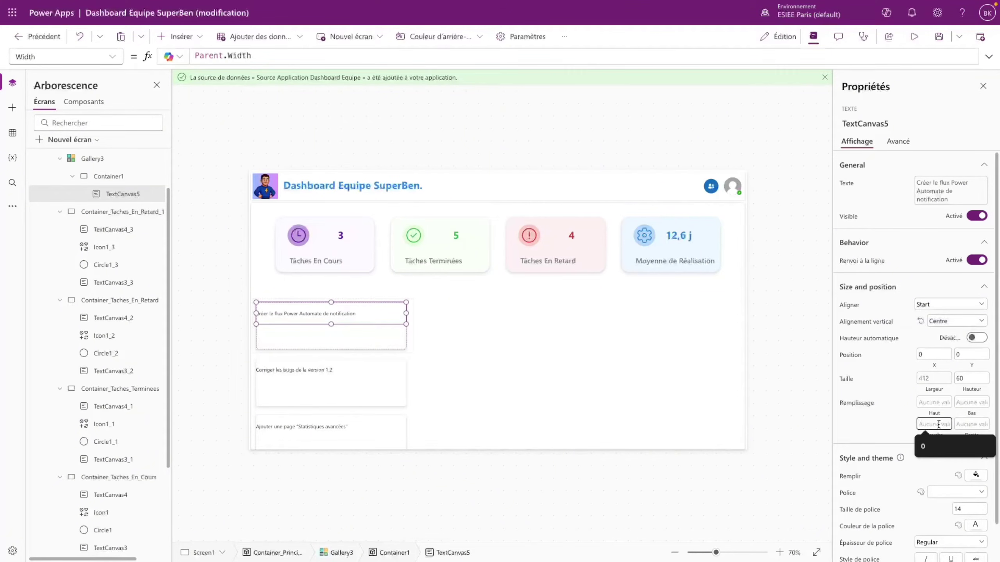
type("15")
scroll(909, 415, "down", 1)
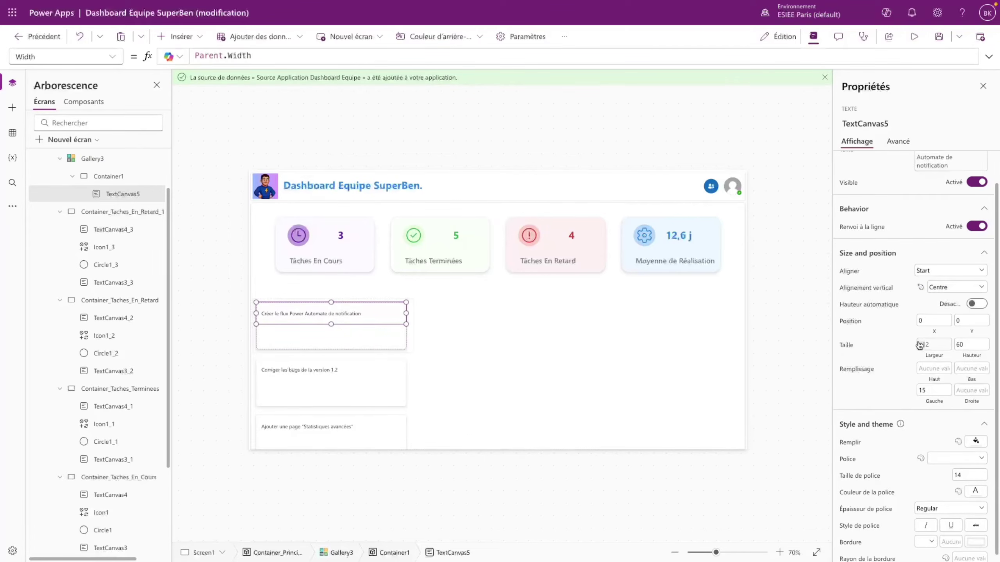
left_click_drag(964, 476, 944, 478)
type("18")
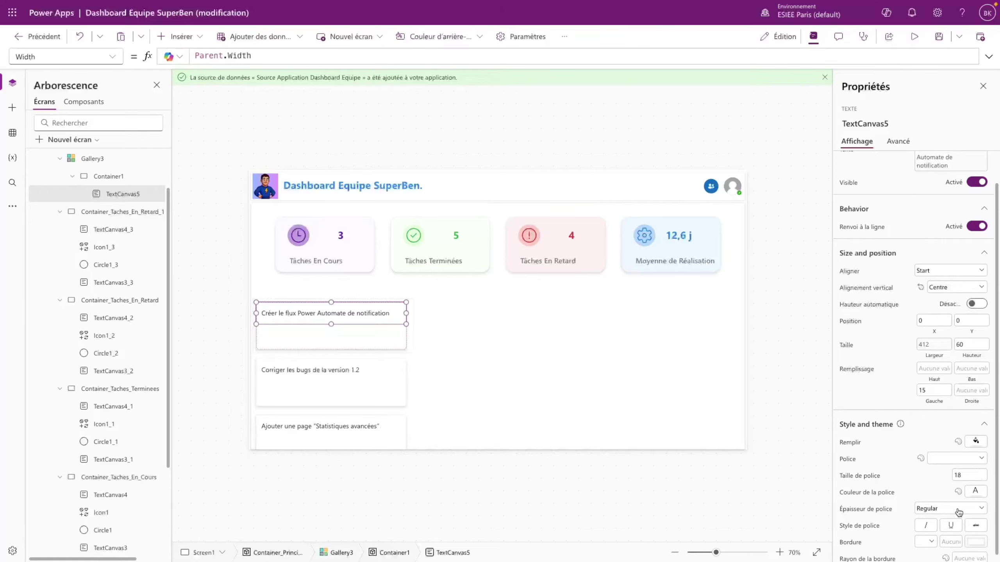
left_click(953, 509)
left_click(936, 495)
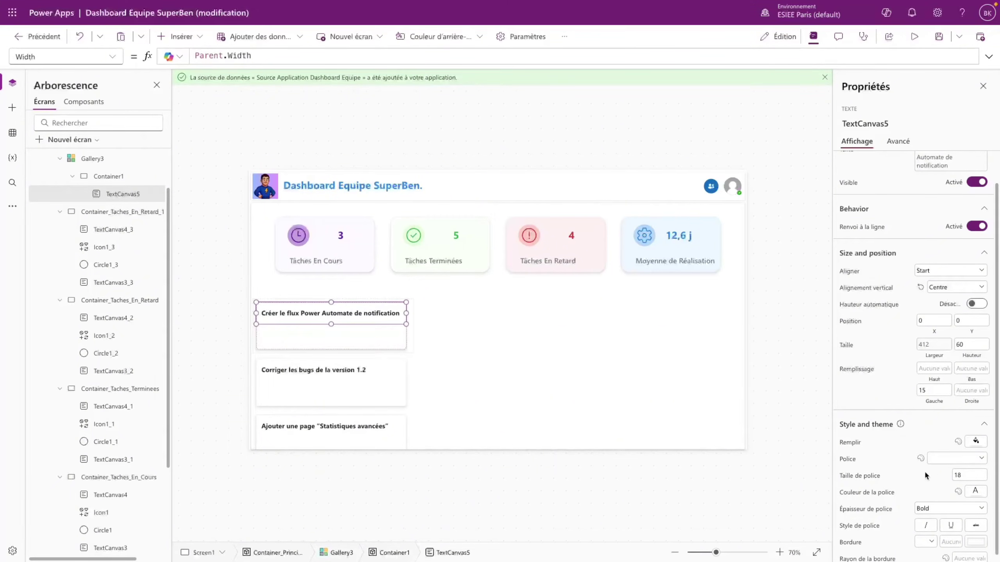
left_click(807, 419)
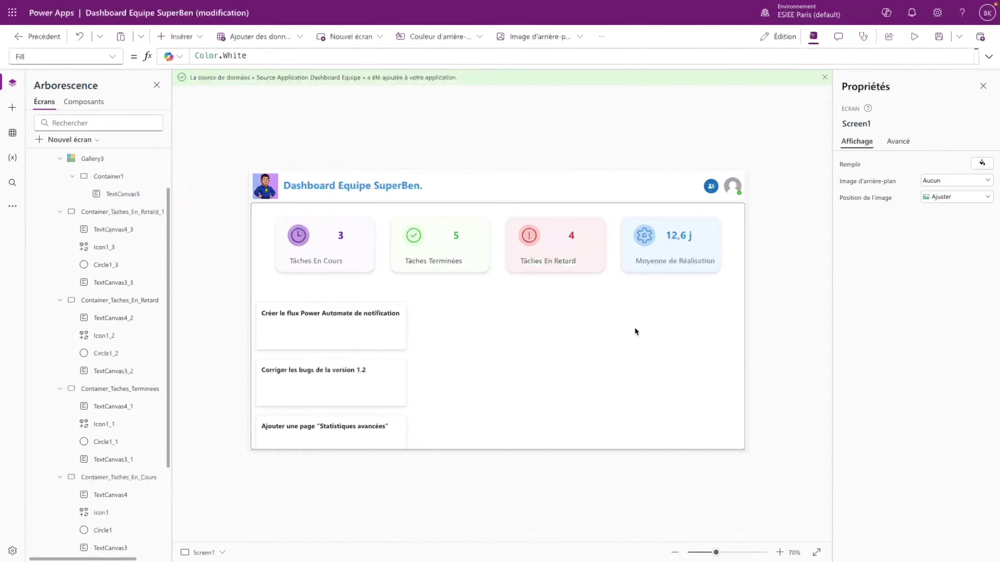
- Insert a second label in the card bound to ThisItem.'Assigné A'
left_click(306, 316)
left_click(201, 36)
left_click(223, 100)
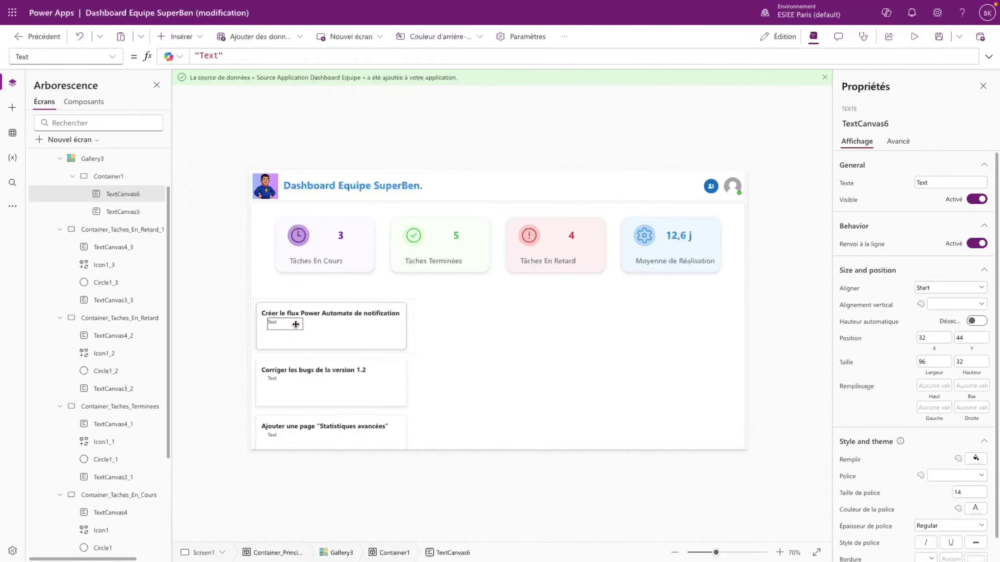
left_click_drag(296, 325, 296, 327)
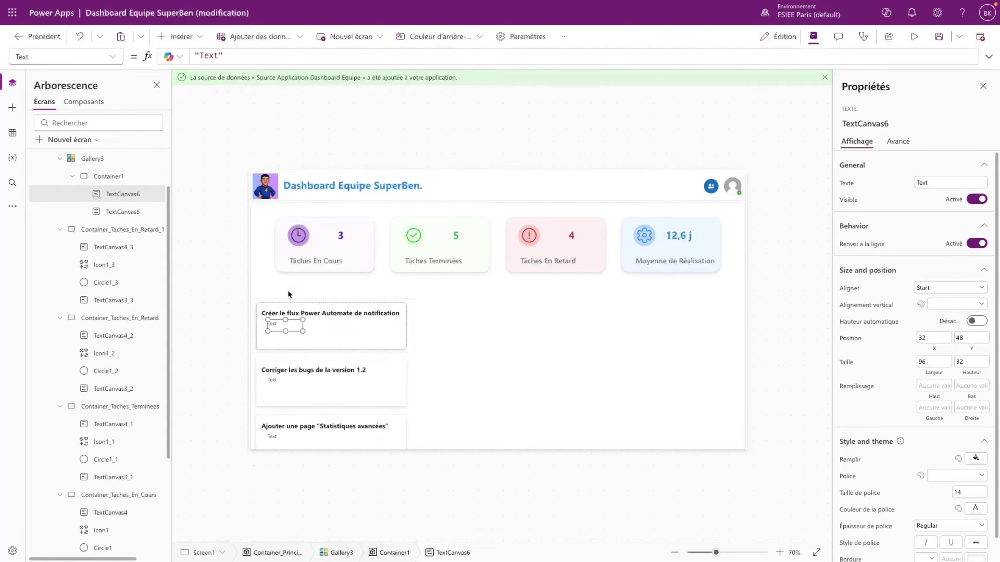
left_click_drag(231, 54, 168, 49)
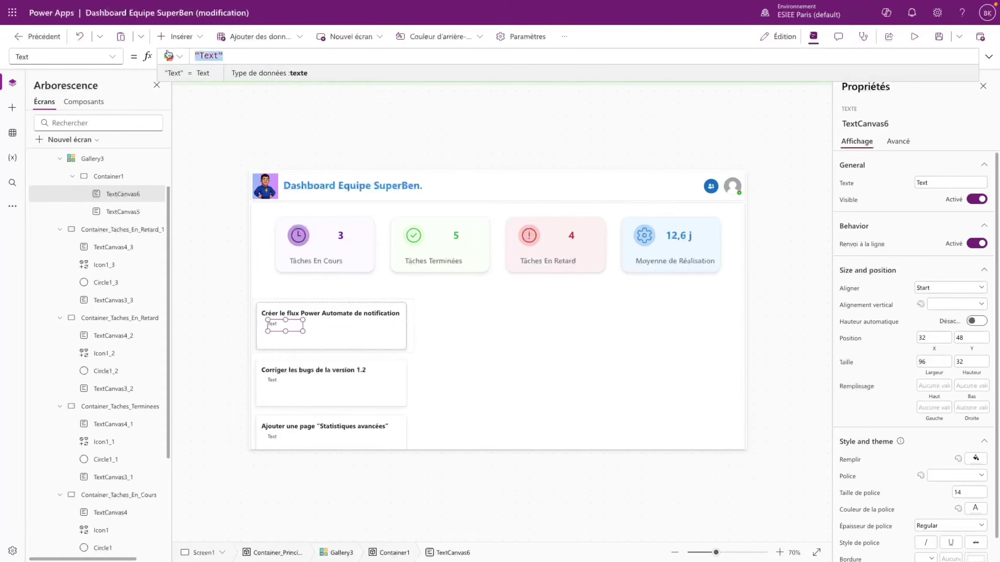
type("ThisItem")
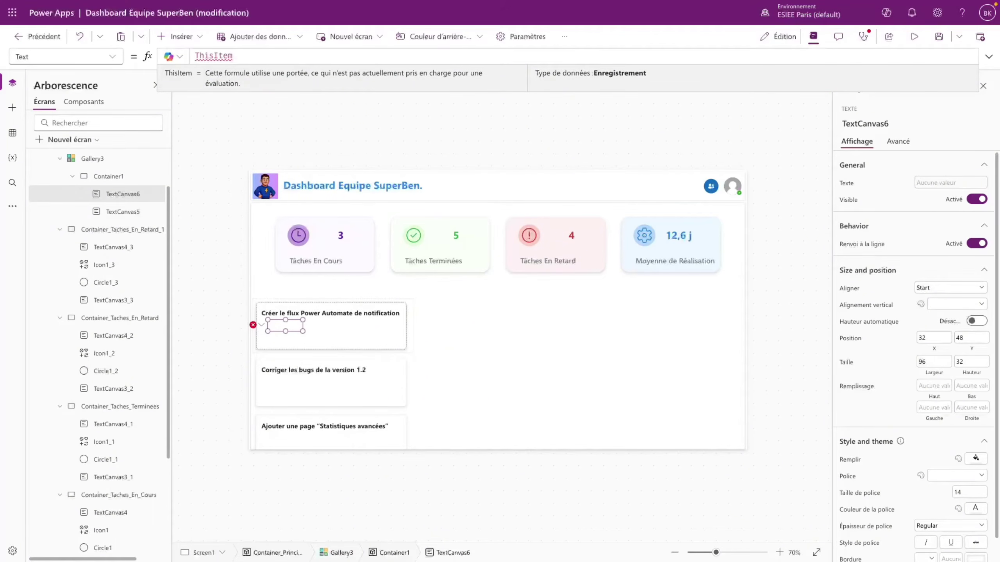
type(".")
scroll(327, 118, "down", 2)
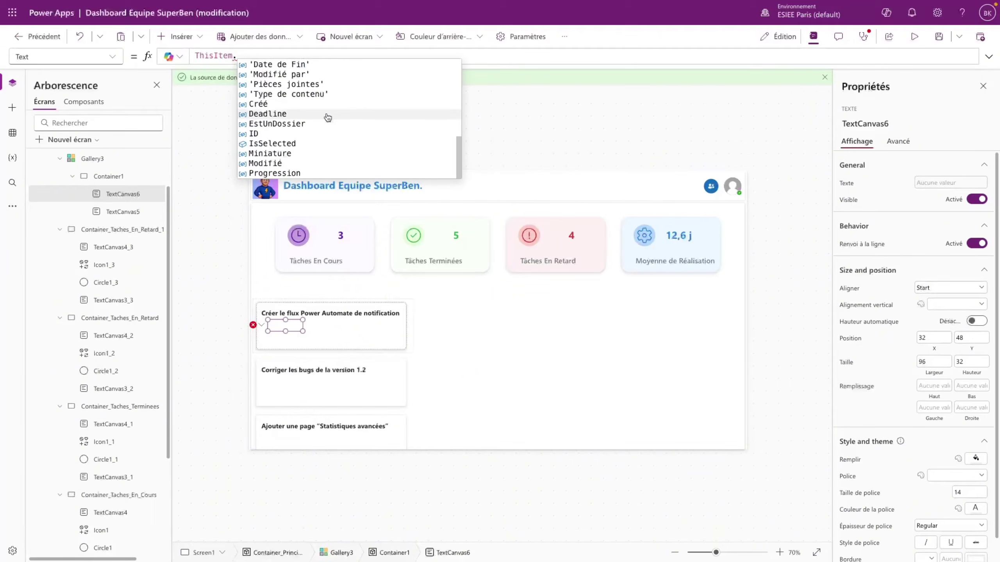
scroll(328, 118, "up", 3)
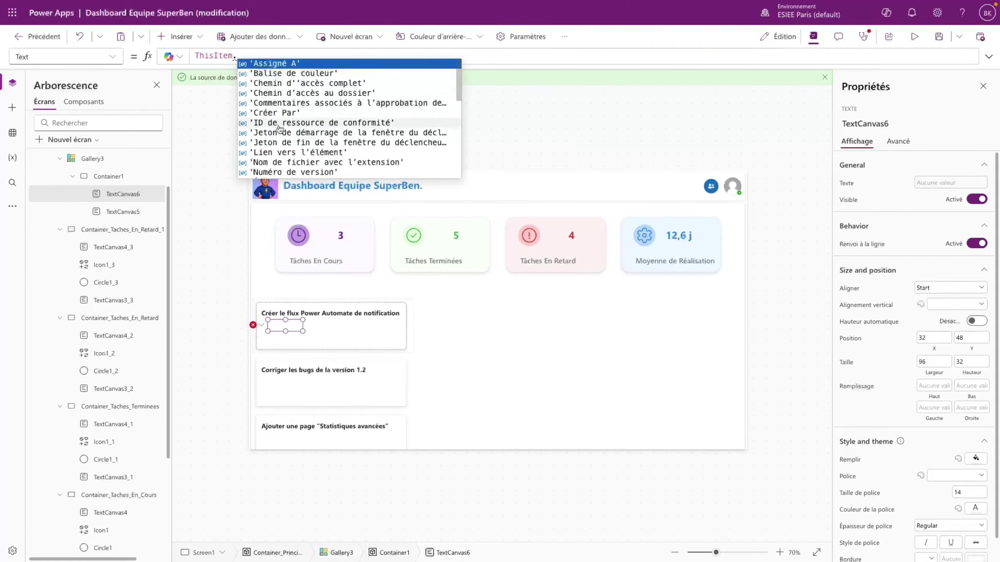
left_click(292, 64)
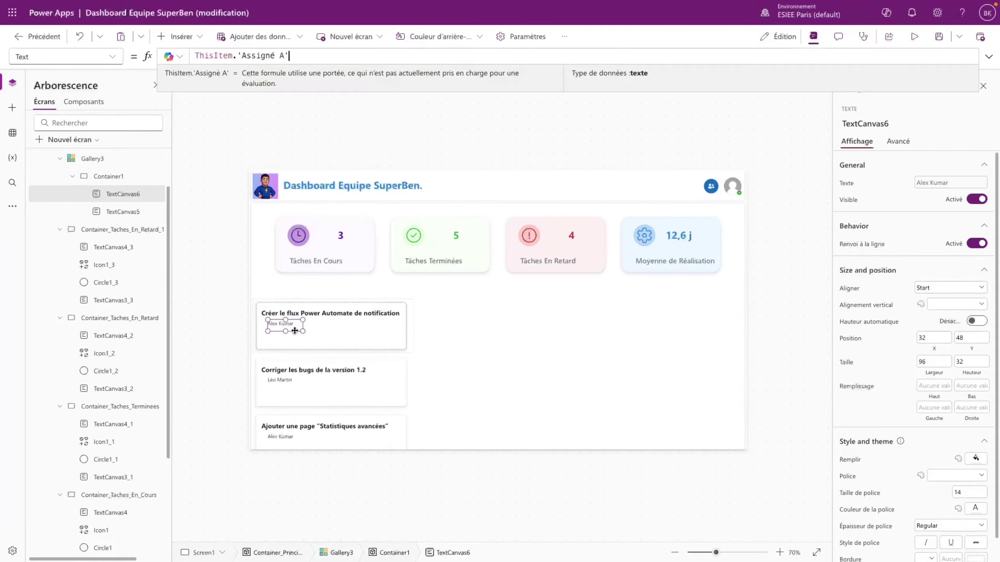
- Move the assignee label right, with font size 17 and width 150
left_click_drag(294, 331, 303, 332)
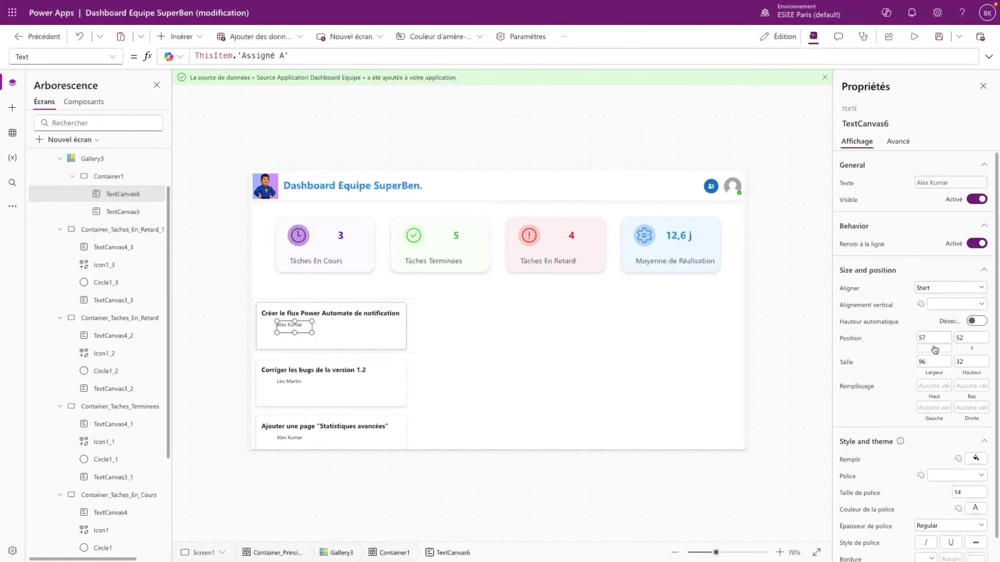
left_click(960, 491)
type("17")
left_click(924, 499)
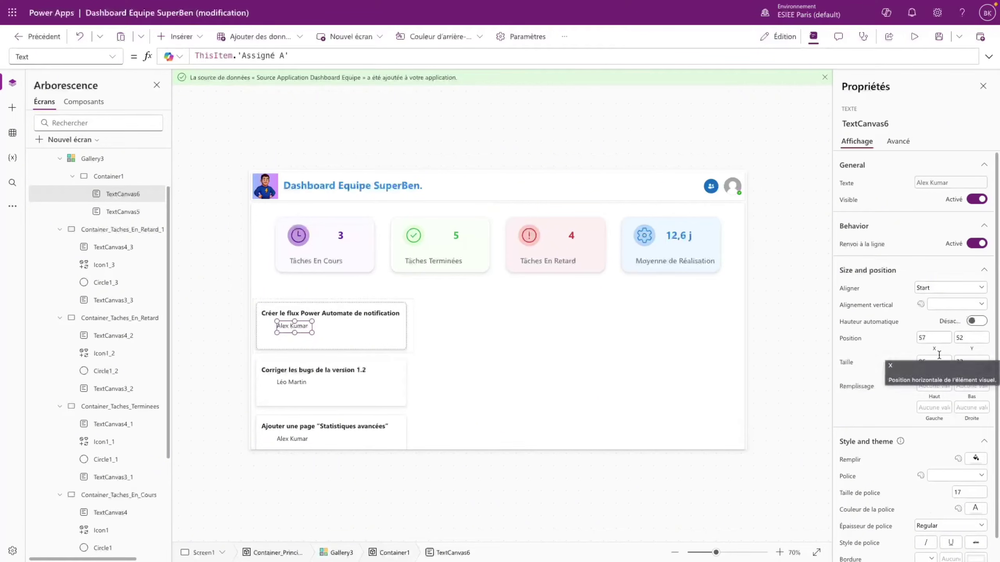
left_click(922, 361)
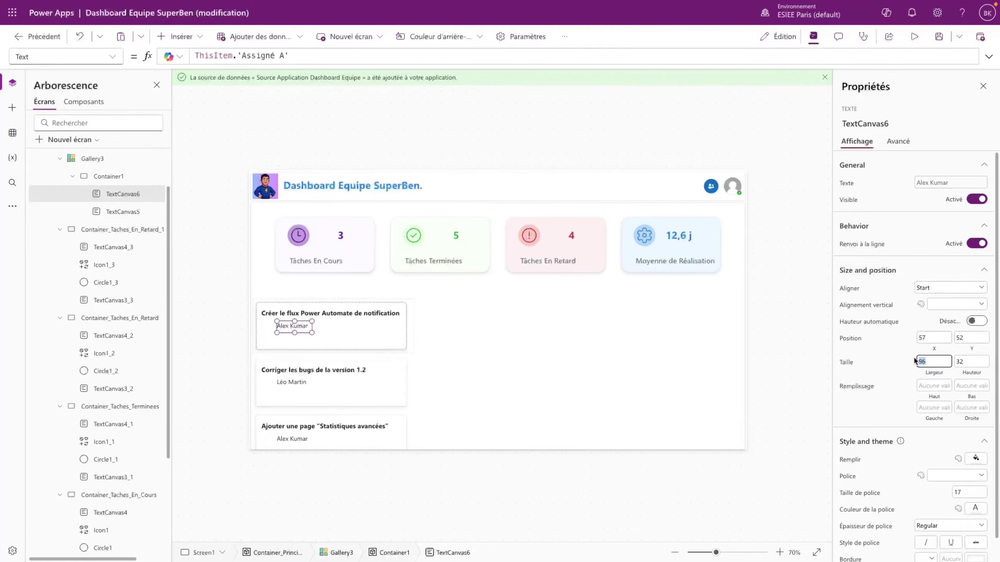
type("150")
left_click(381, 339)
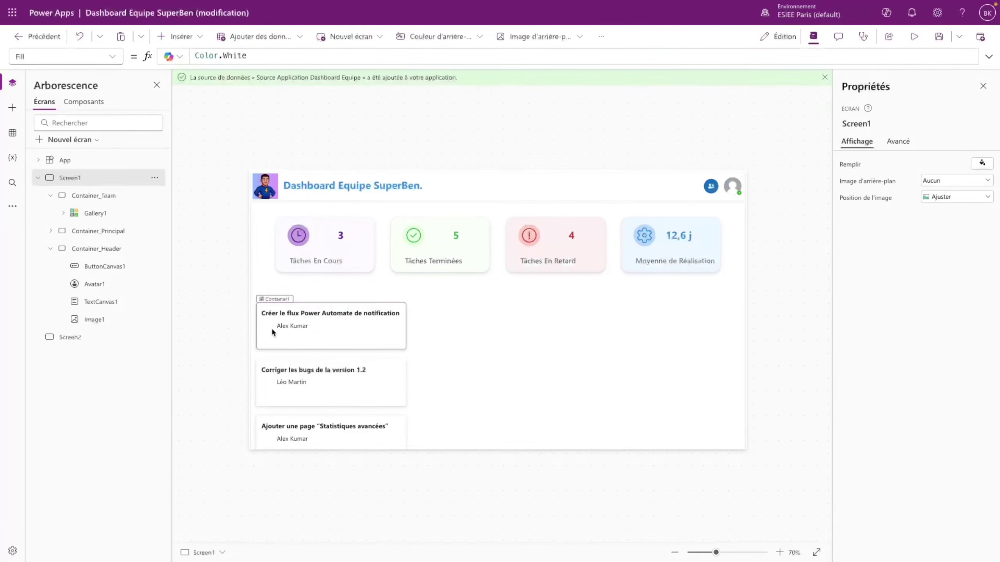
left_click(272, 330)
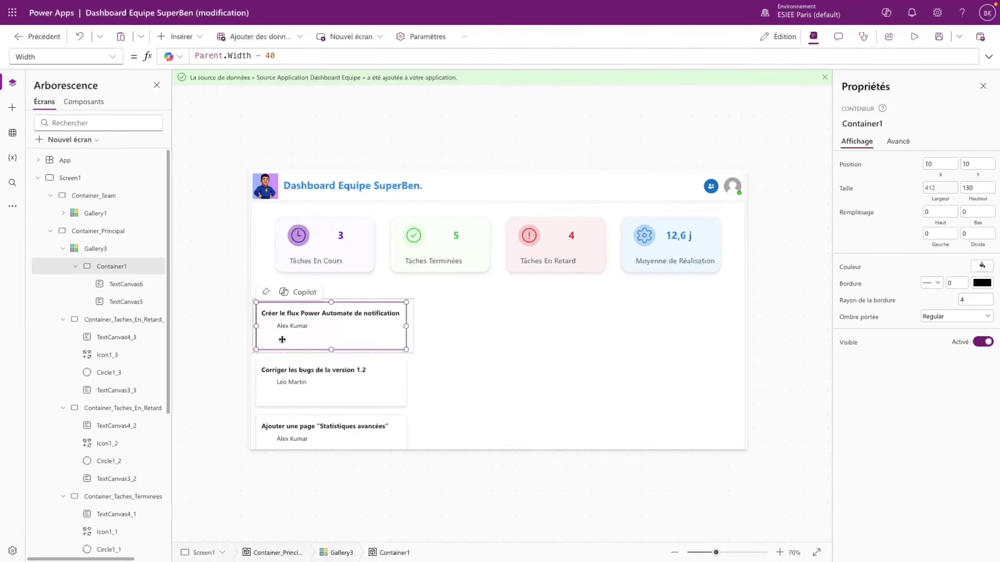
- Run an F5 preview, open the team members list, then return to the editor
key("F5")
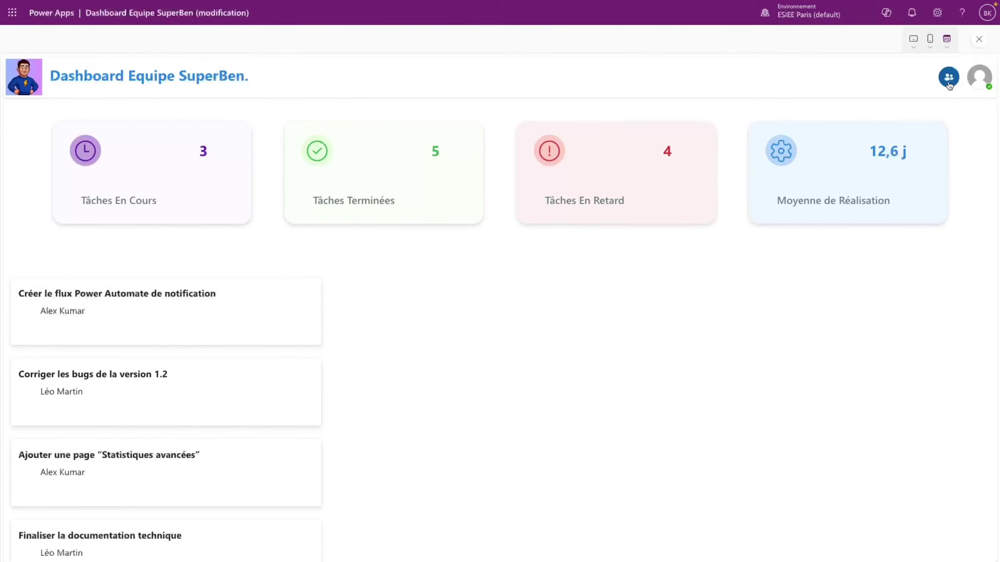
left_click(950, 83)
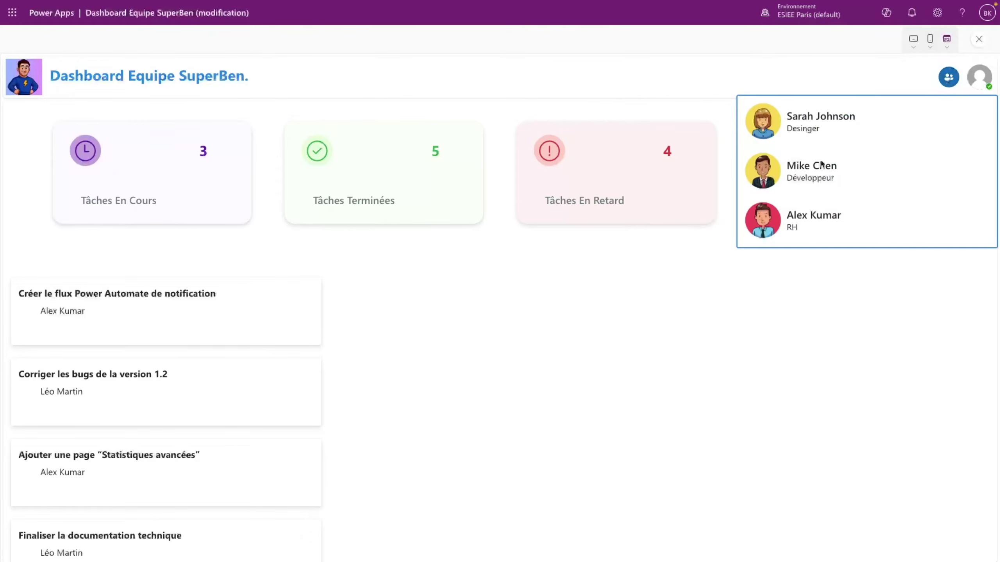
scroll(806, 181, "down", 3)
scroll(809, 198, "up", 5)
left_click(975, 48)
left_click(631, 331)
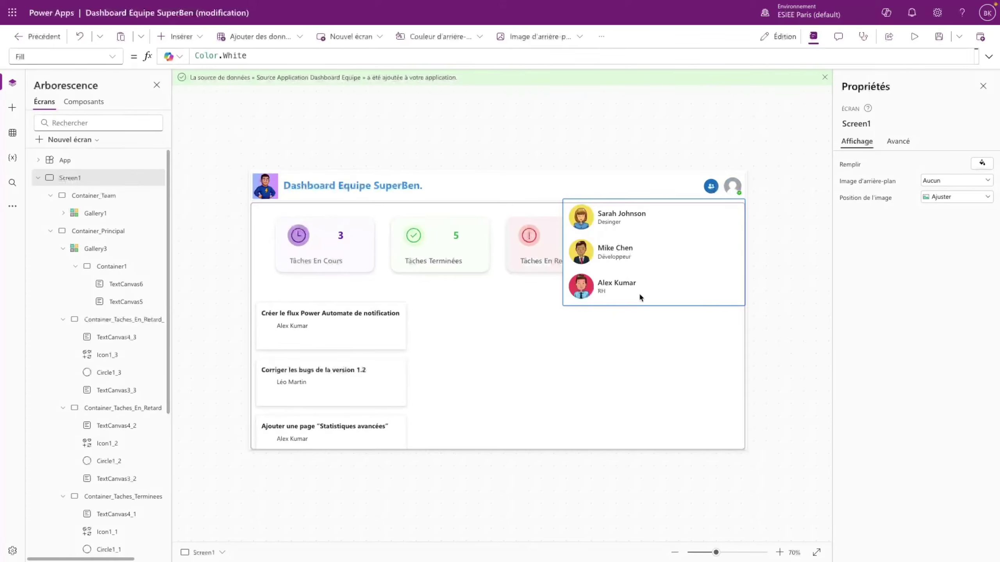
- Paste a copy of the team member photo into the task card and clear its OnSelect formula
left_click(276, 334)
left_click(578, 221)
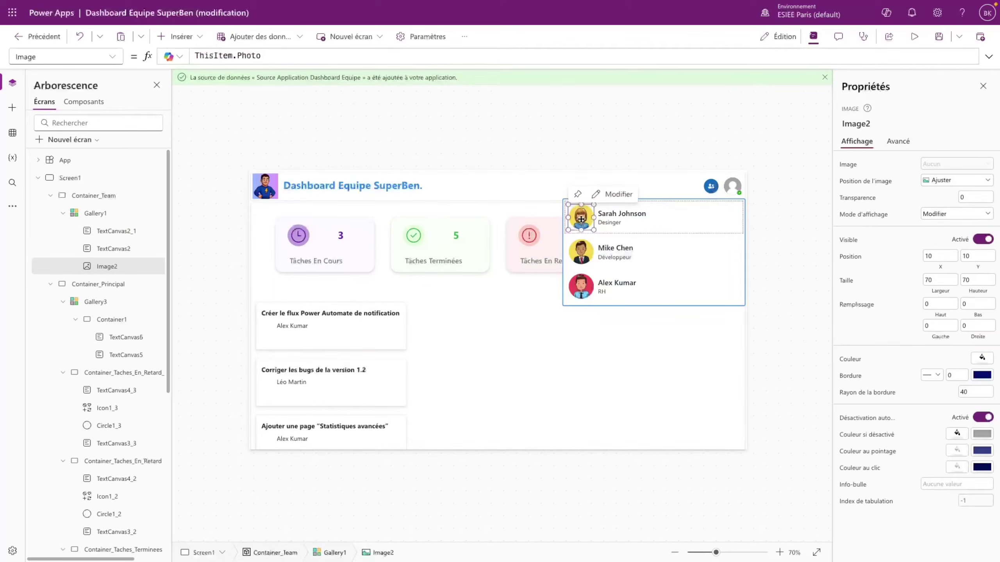
left_click(268, 330)
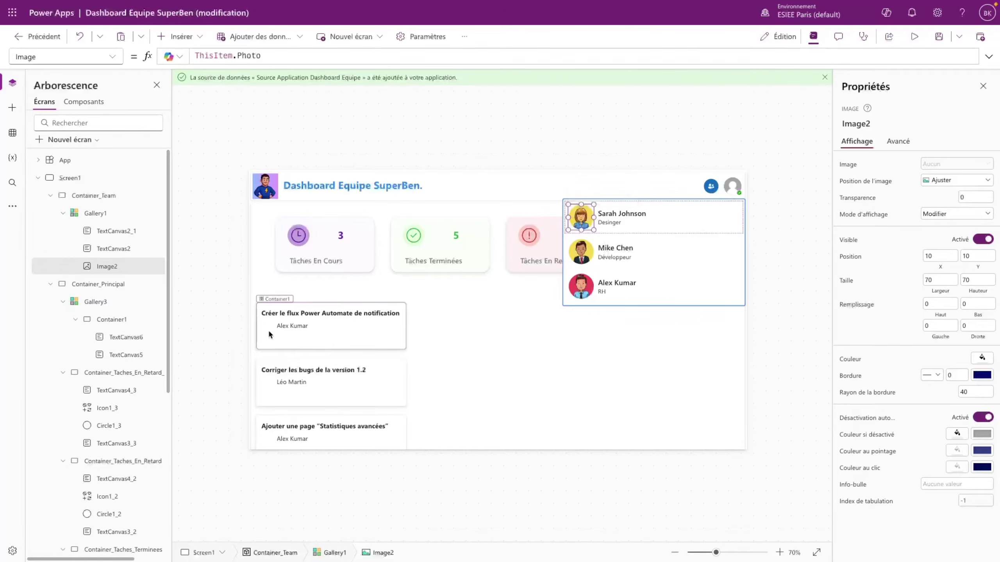
key("ctrl+v")
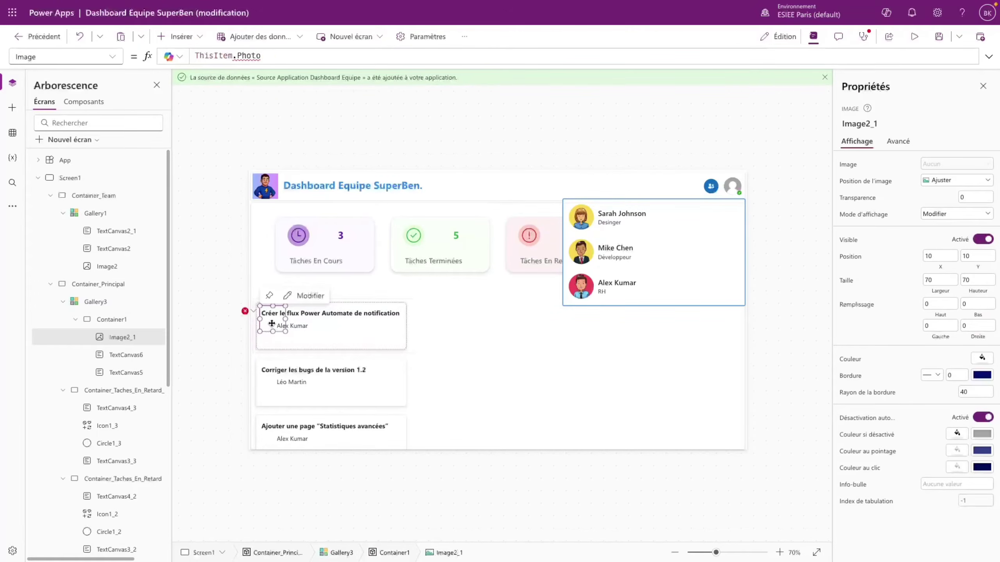
left_click(249, 320)
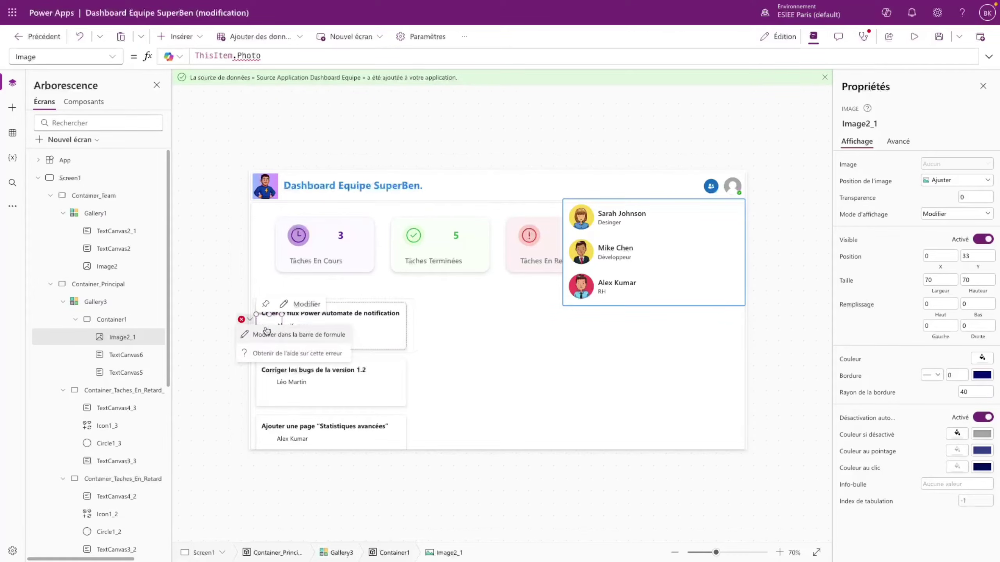
left_click(291, 335)
left_click_drag(262, 56, 194, 54)
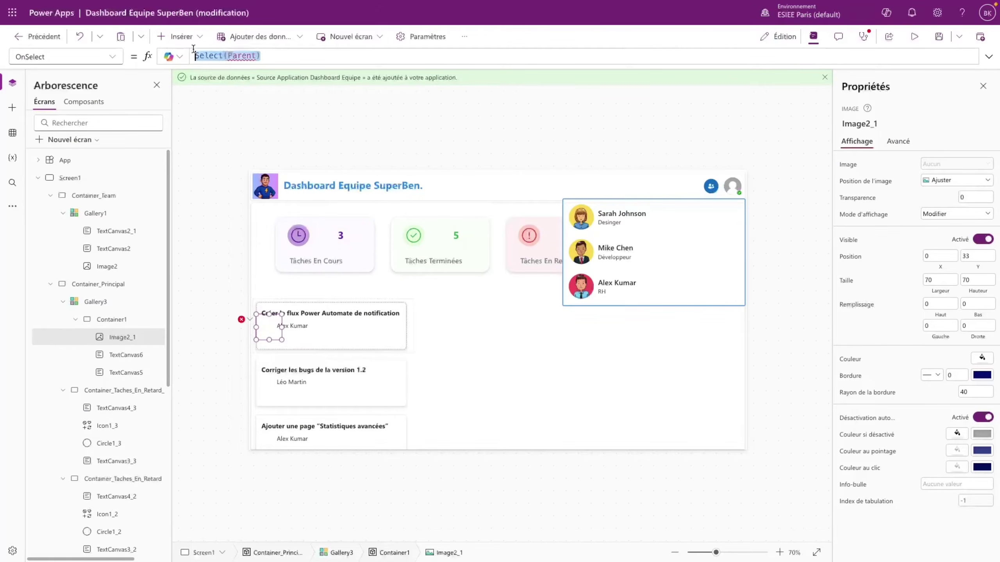
key("BackSpace")
- Clear the pasted image's broken Image formula that references the unrecognised Photo field
left_click(112, 57)
left_click(263, 334)
left_click(266, 328)
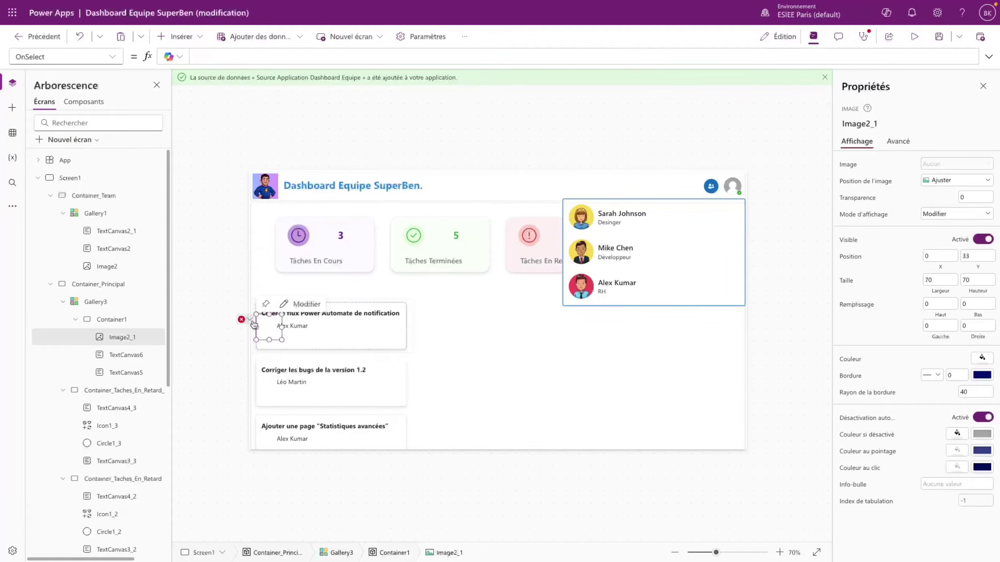
left_click(249, 320)
left_click(290, 335)
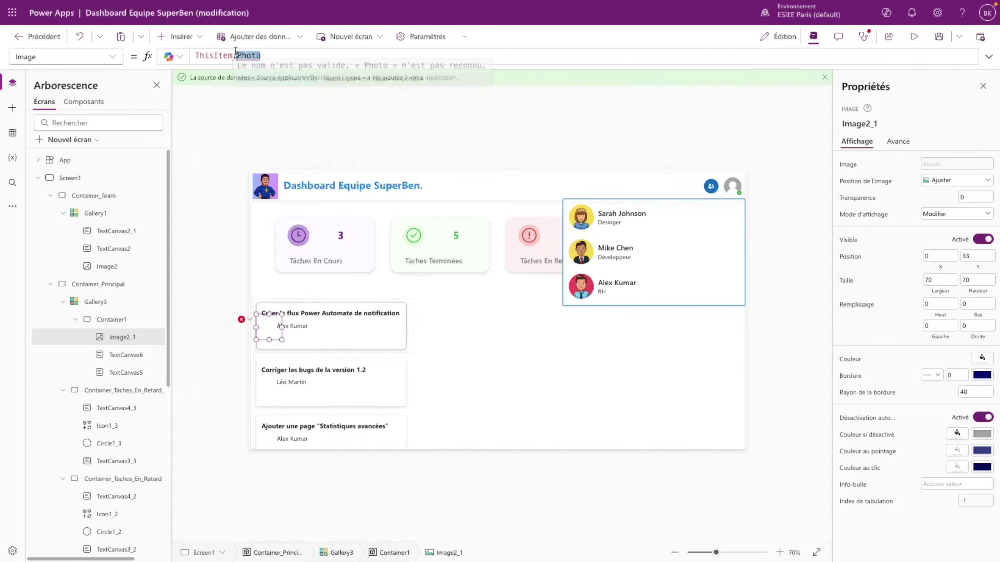
left_click_drag(261, 55, 236, 55)
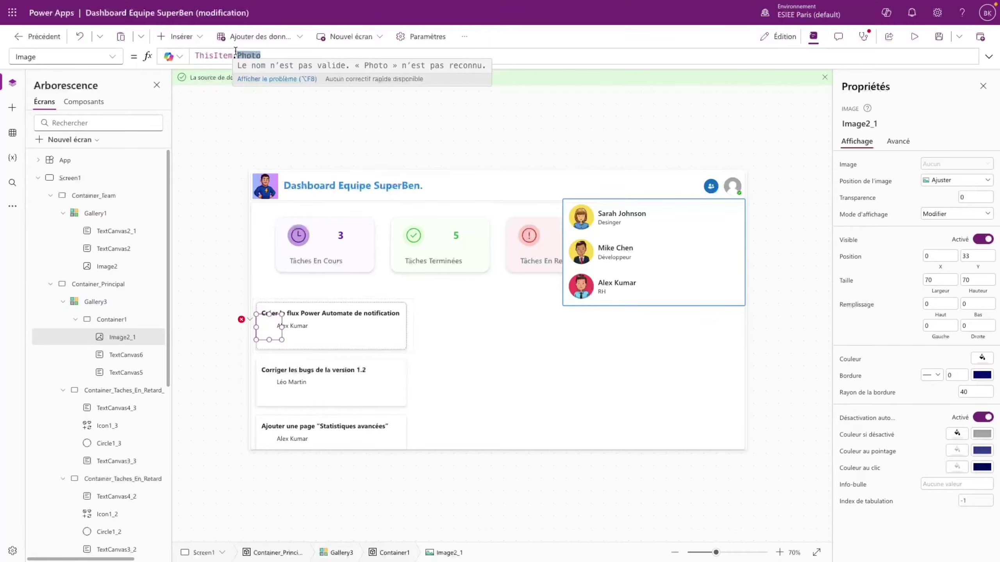
key("BackSpace")
key("ctrl+BackSpace")
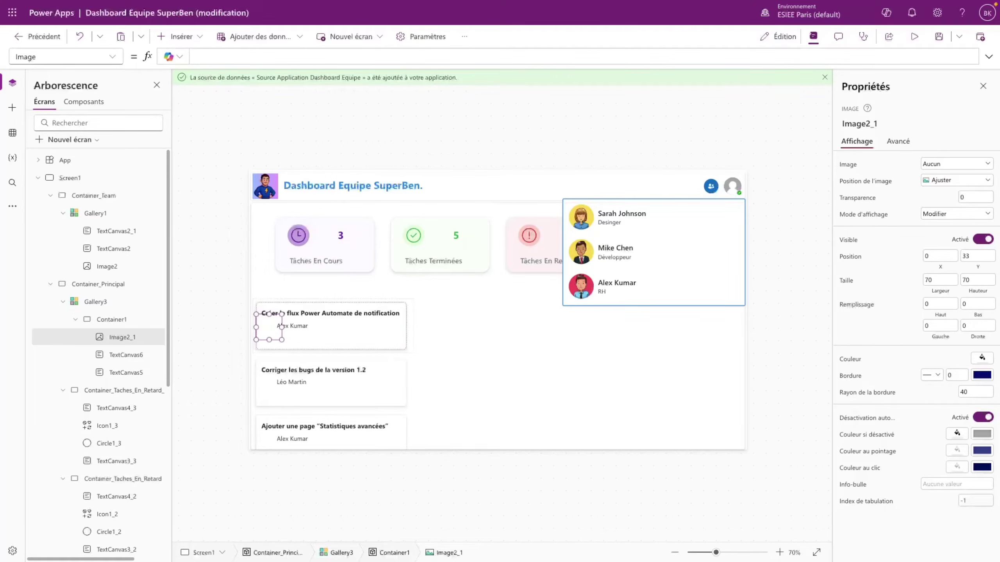
- Set the Image formula to LookUp(Equipe; Nom = ThisItem.'Assigné A').Photo
type("Loo")
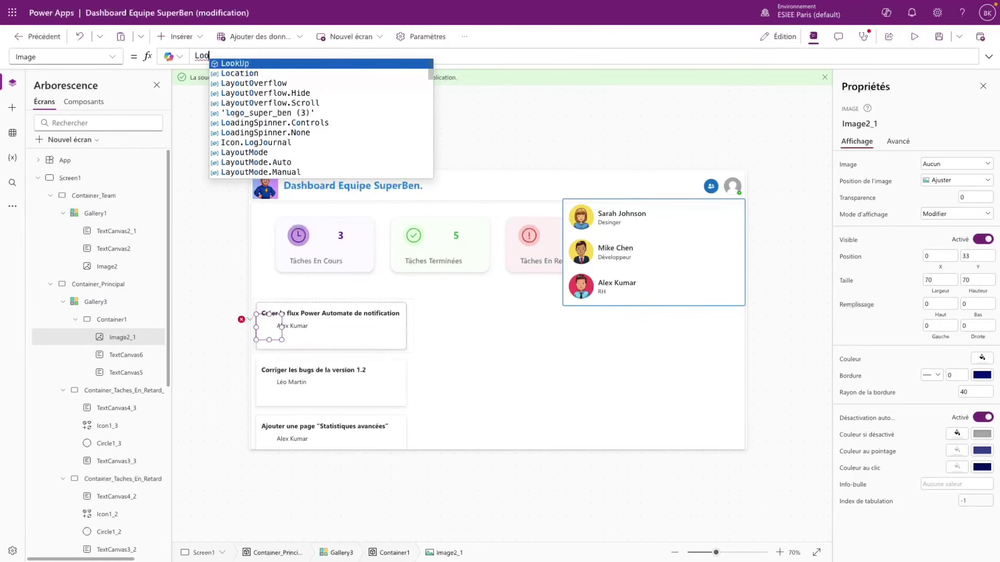
key("Tab")
type("Eq")
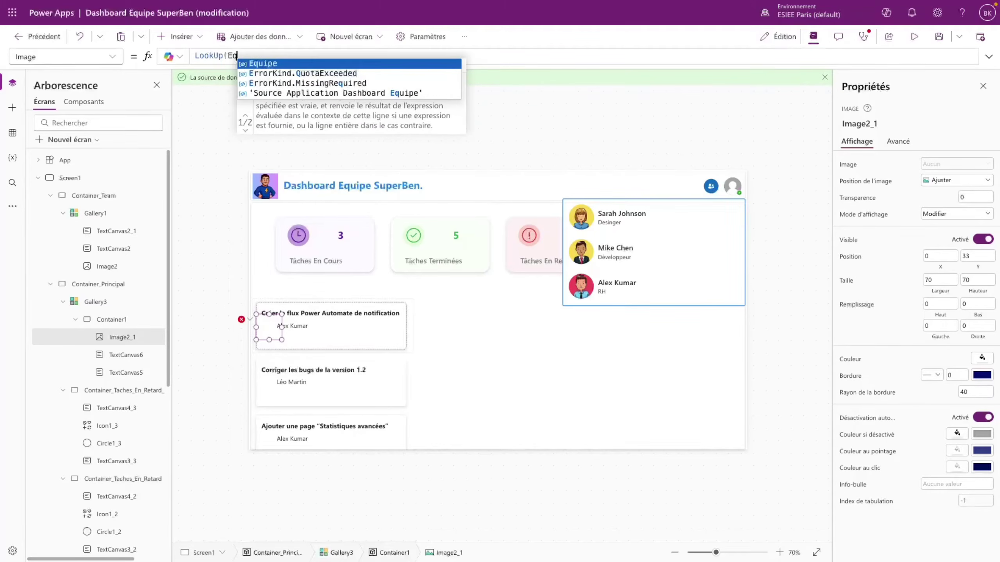
type("uipe; ")
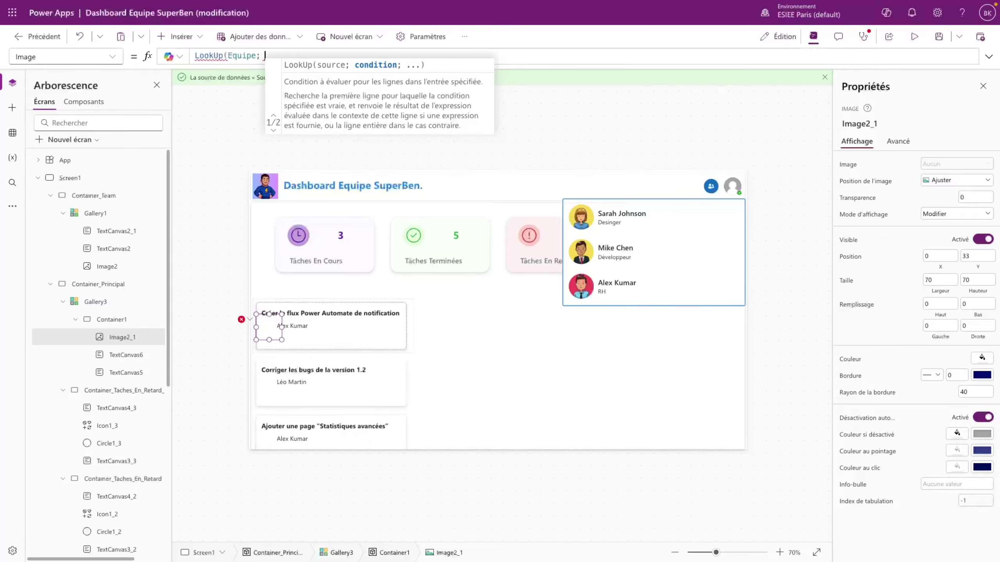
type("Nom")
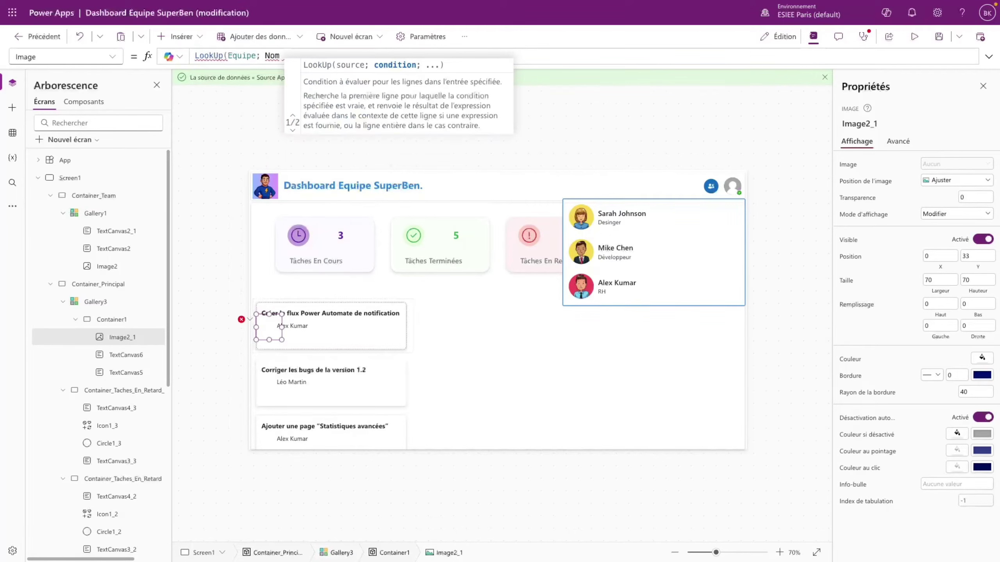
type(" = This")
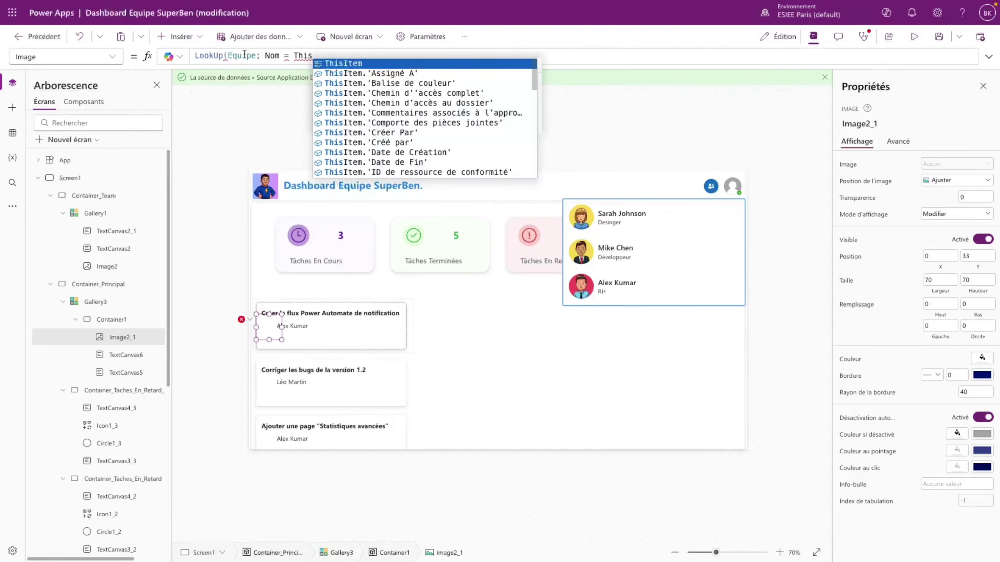
left_click(357, 73)
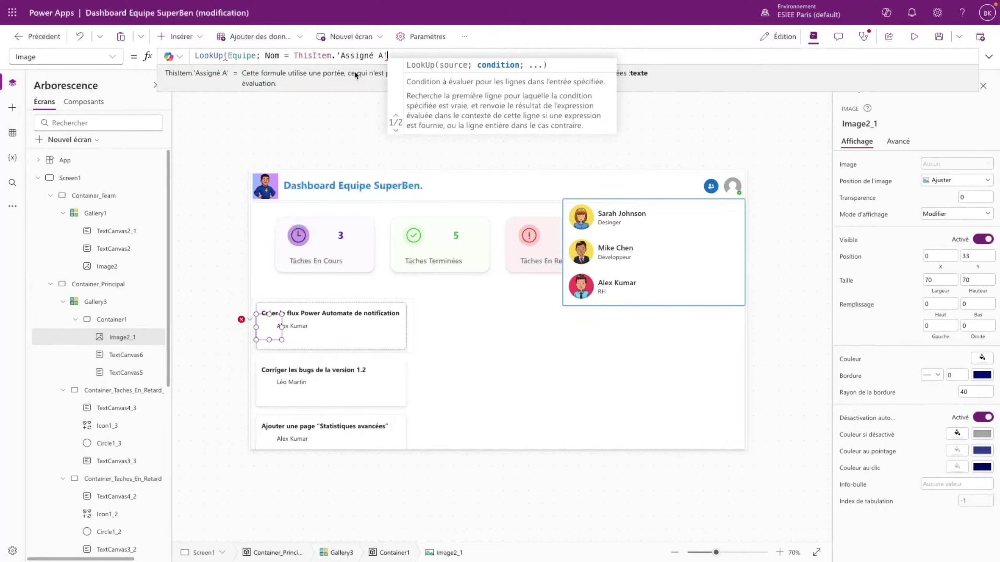
type(").")
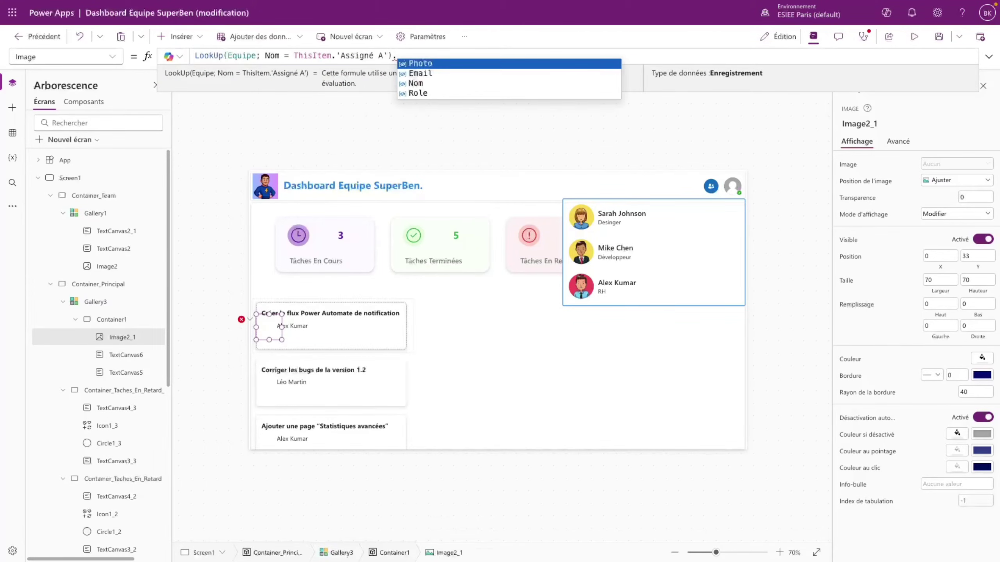
key("Tab")
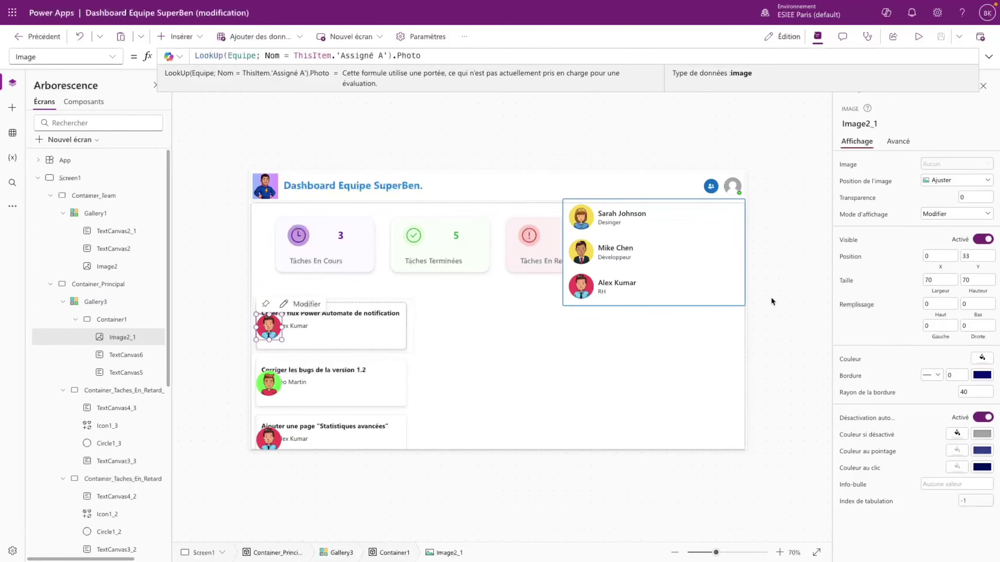
- Resize the avatar image to 40 by 40 and set its Y position to 50
left_click(937, 281)
double_click(938, 281)
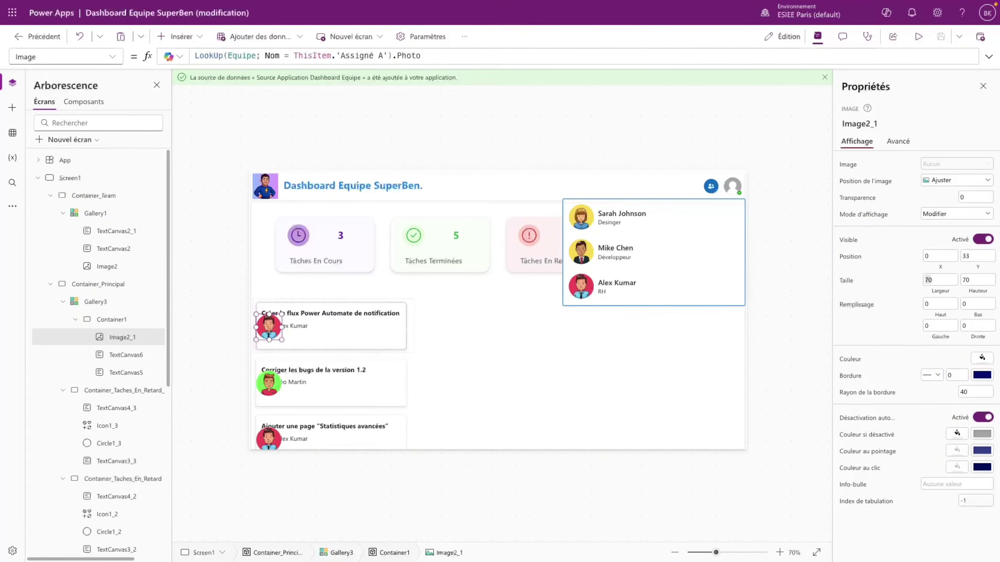
left_click_drag(941, 282, 917, 284)
type("4")
left_click(979, 279)
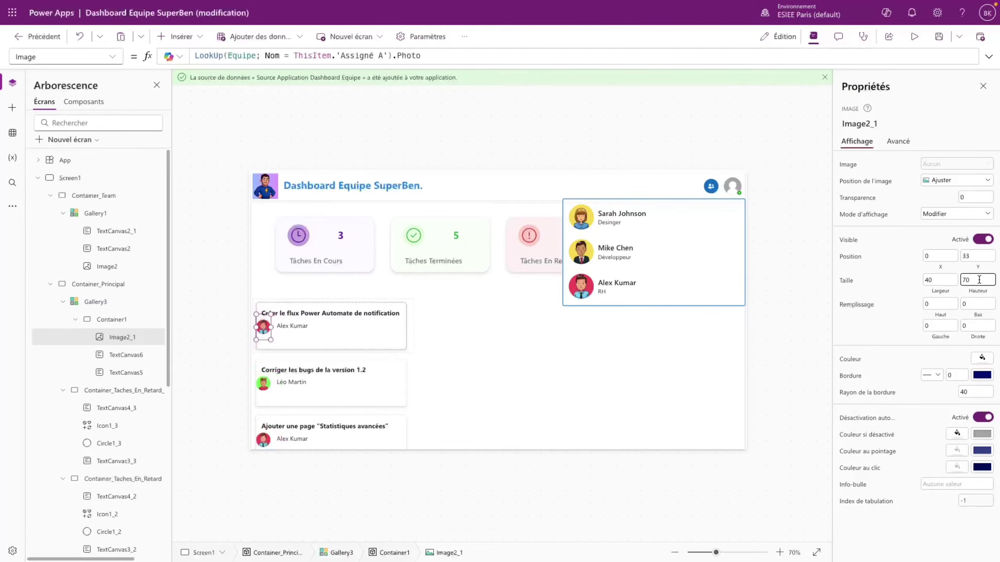
type("40")
left_click(904, 319)
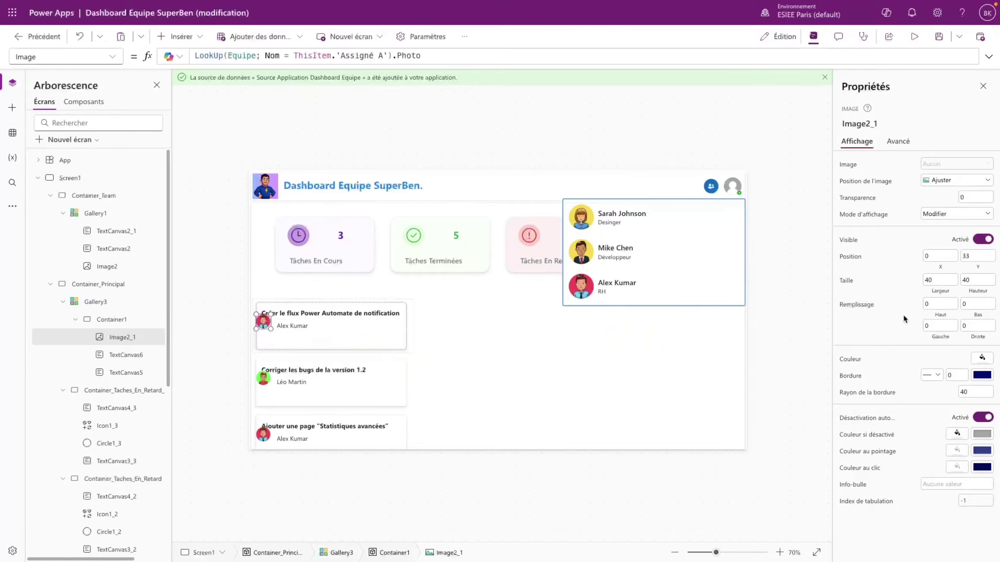
left_click(935, 256)
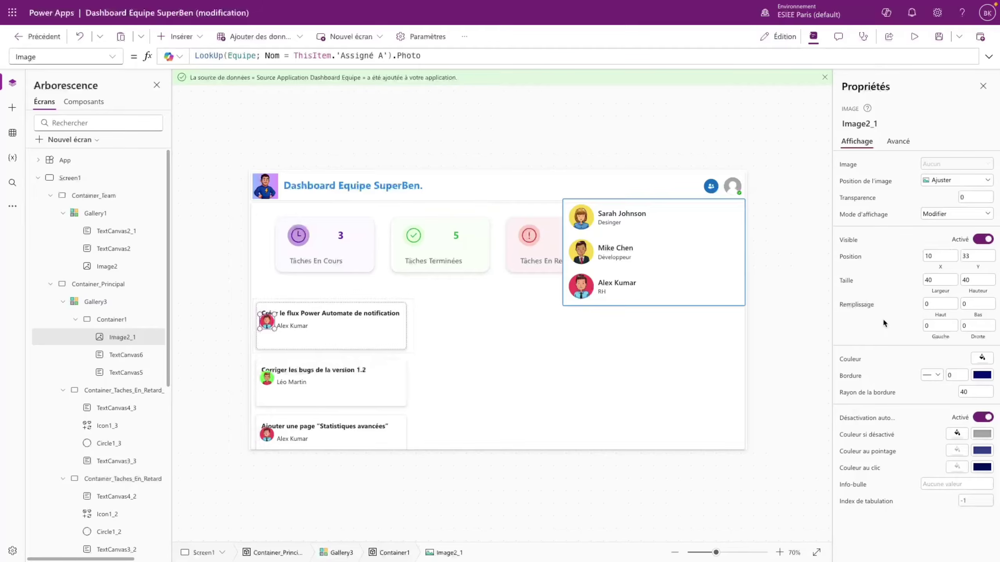
left_click(978, 256)
type("50")
left_click(913, 323)
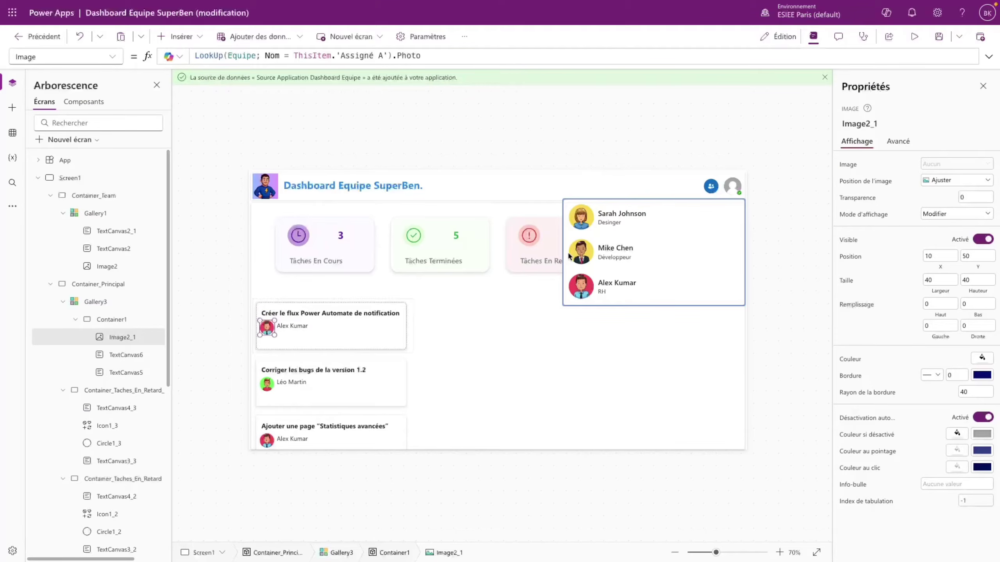
- Centre the assignee name label vertically and preview the cards
left_click(327, 328)
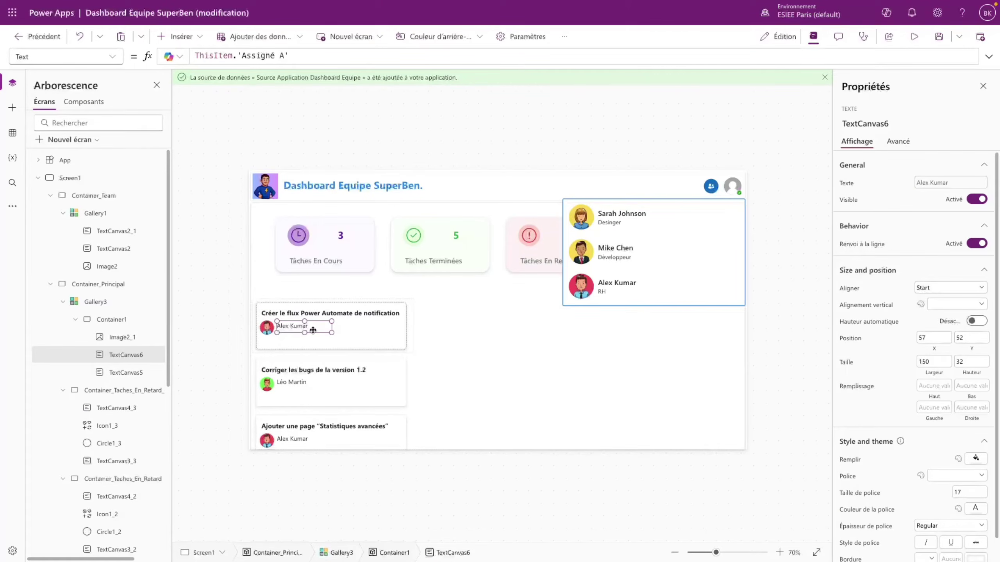
left_click(939, 305)
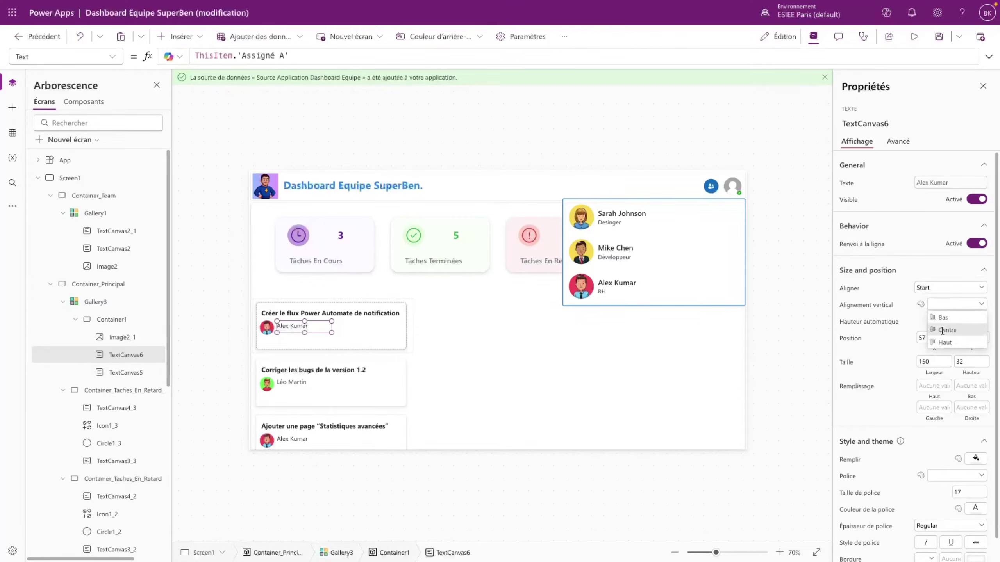
left_click(942, 328)
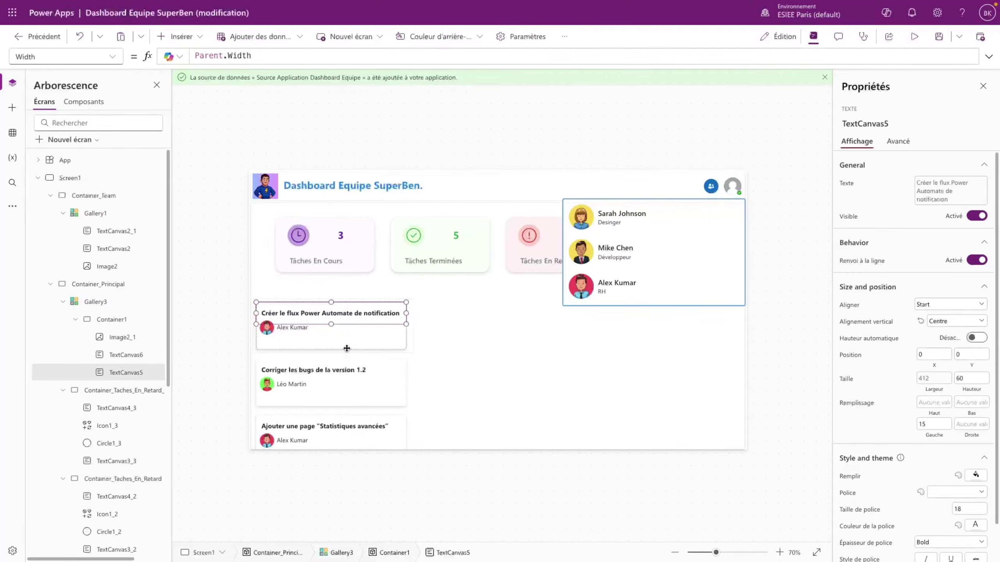
left_click(352, 334)
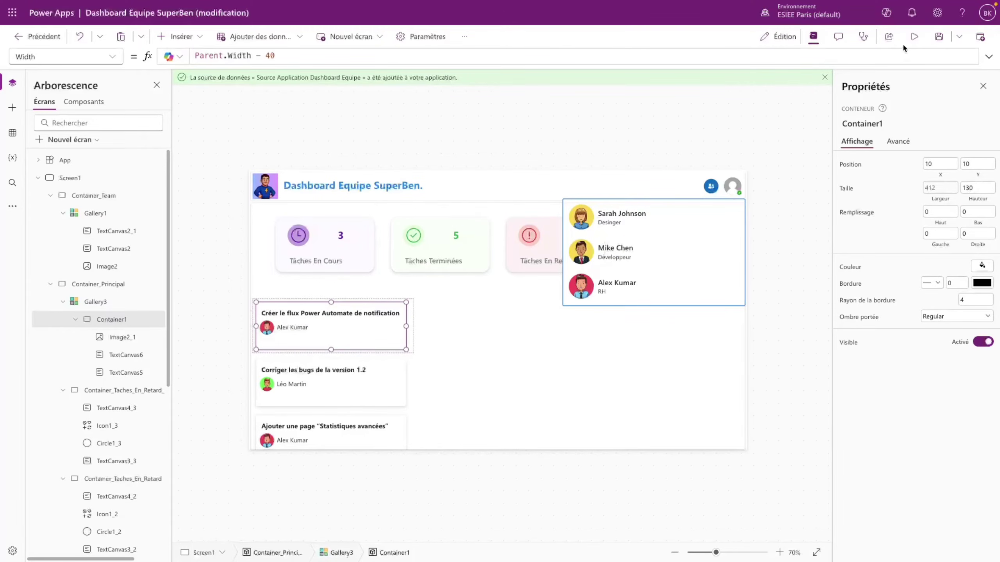
left_click(914, 36)
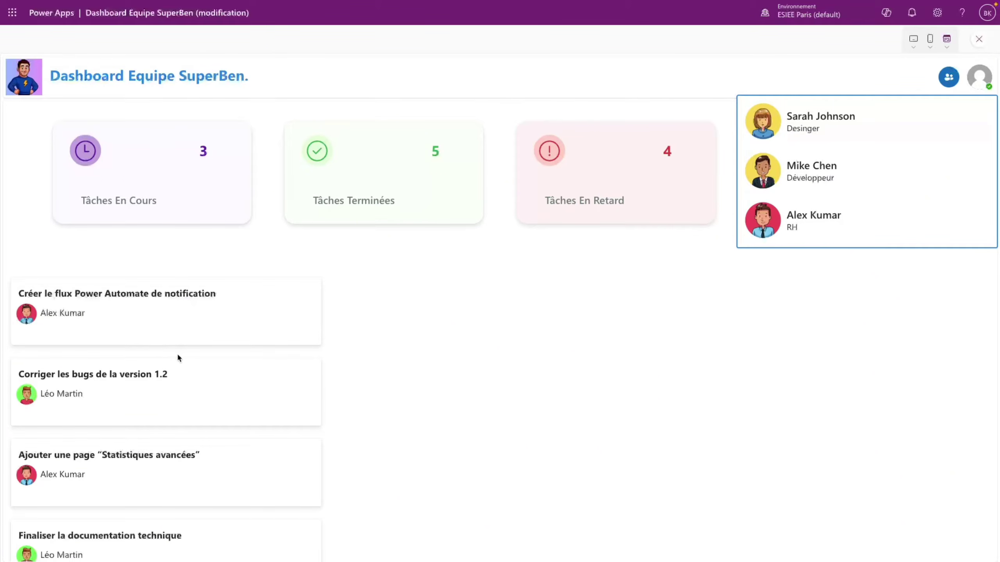
key("Escape")
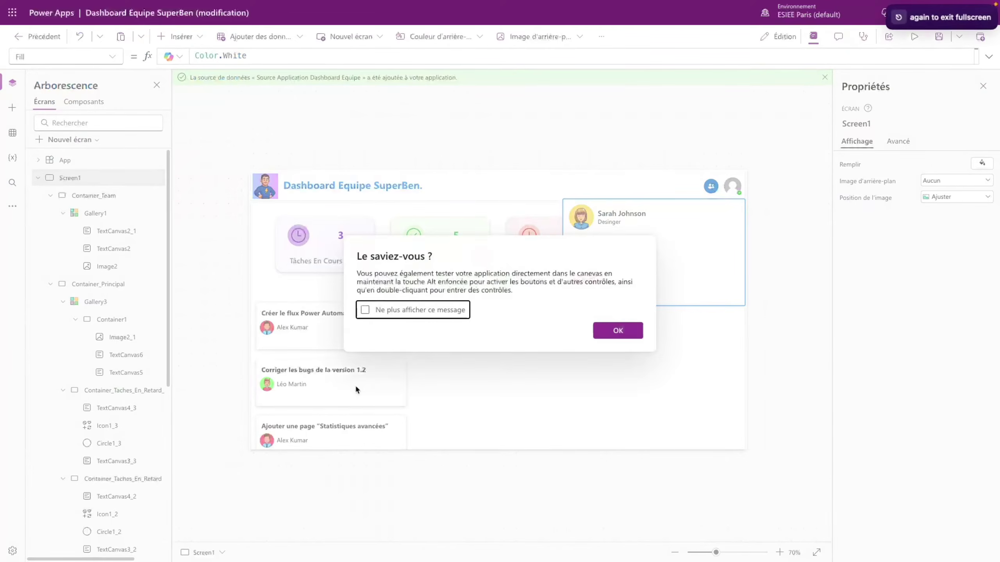
left_click(622, 332)
- Shift the assignee name label to X 59 beside the avatar
left_click(269, 320)
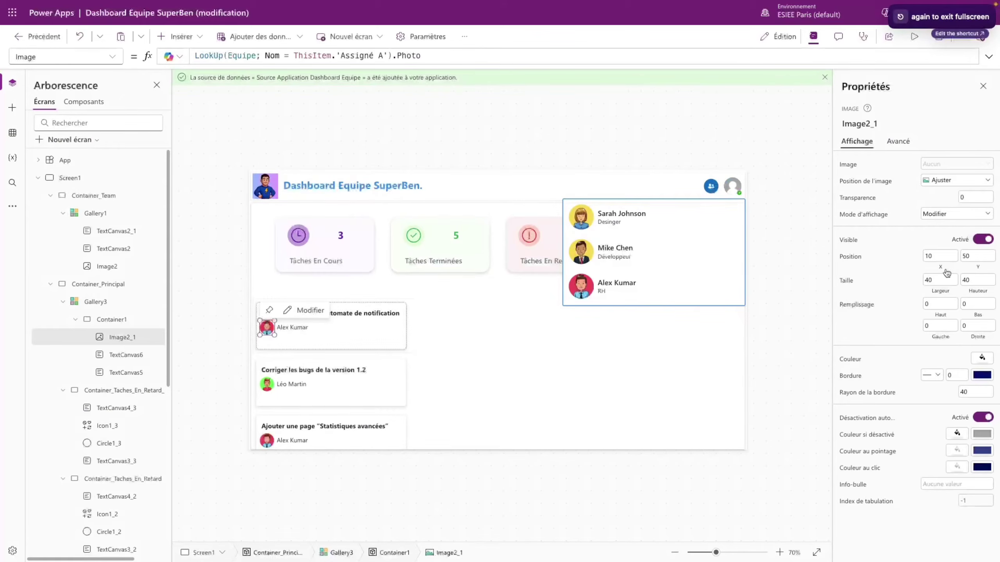
left_click(940, 254)
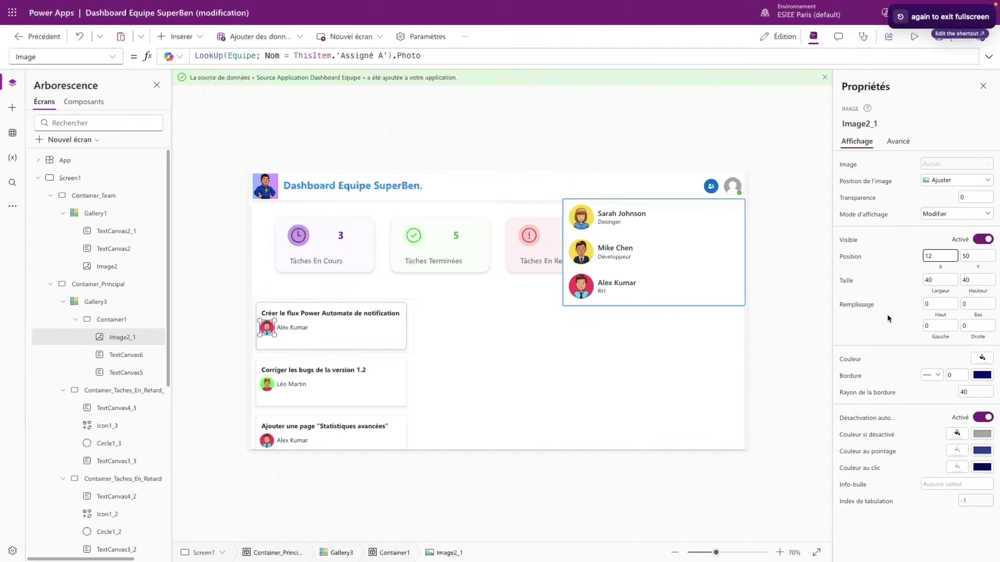
left_click(293, 328)
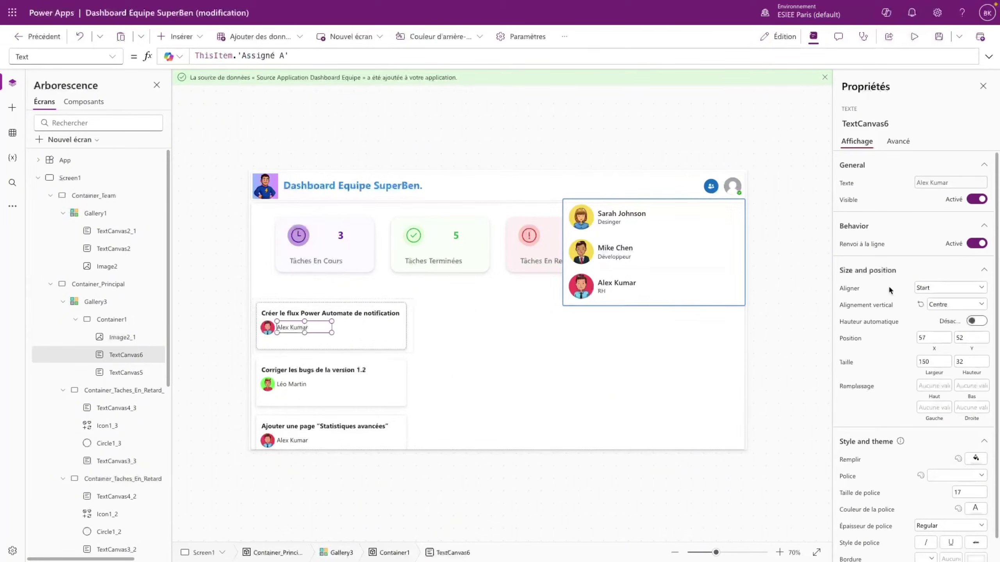
left_click(939, 337)
key("BackSpace")
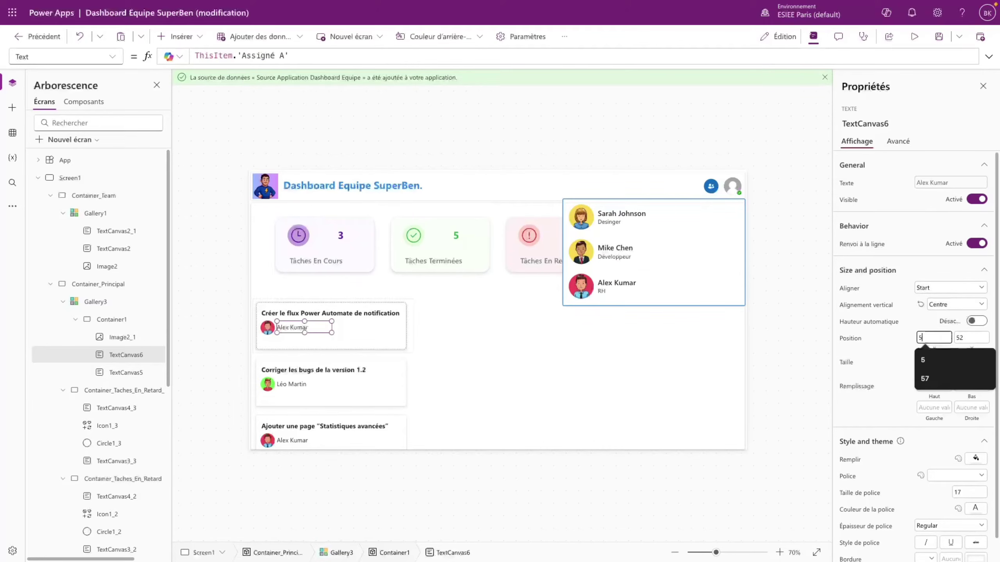
type("9")
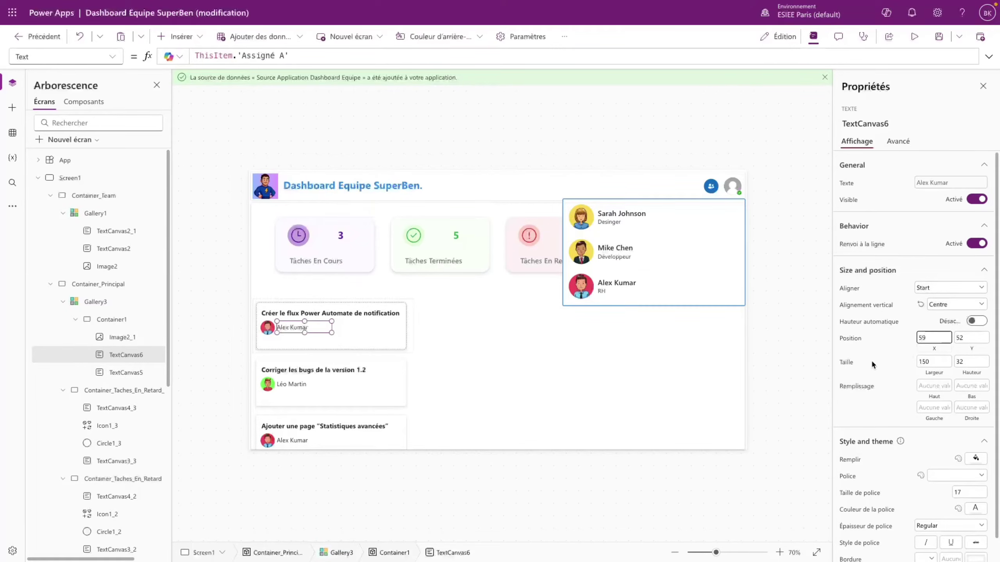
left_click(899, 365)
- Preview the app to check the card layout, then return to editing
left_click(915, 37)
scroll(124, 380, "down", 1)
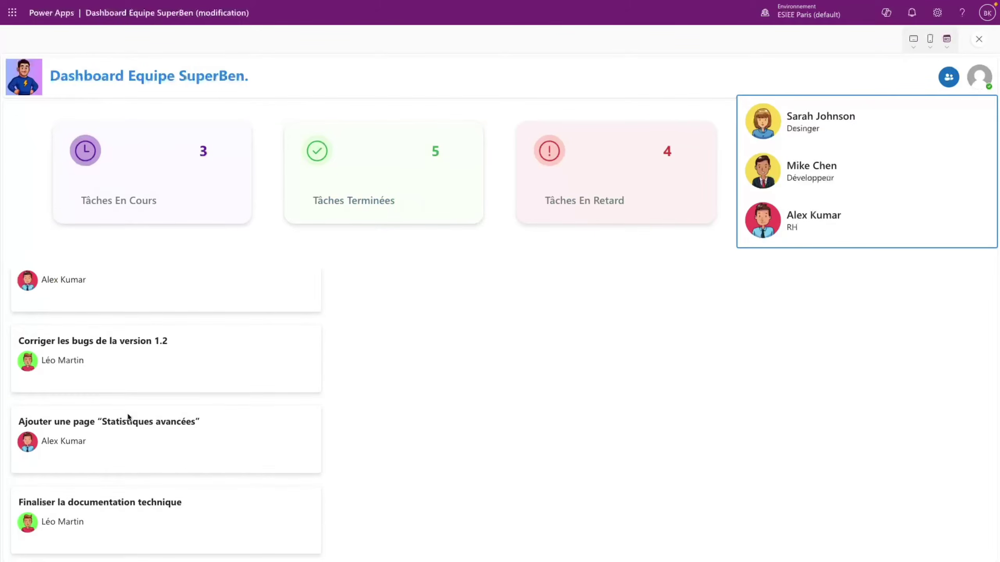
scroll(129, 405, "up", 1)
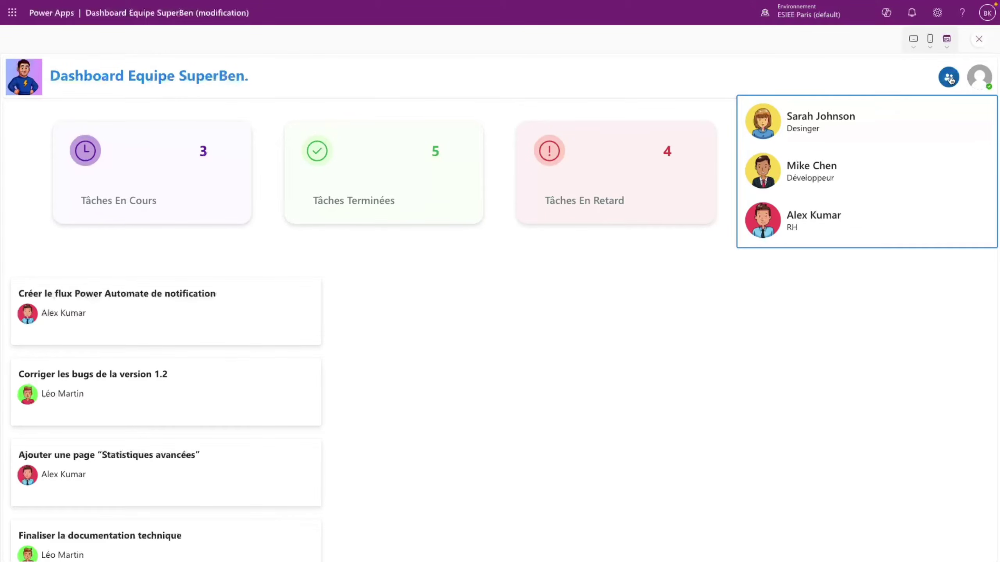
left_click(979, 39)
left_click(630, 328)
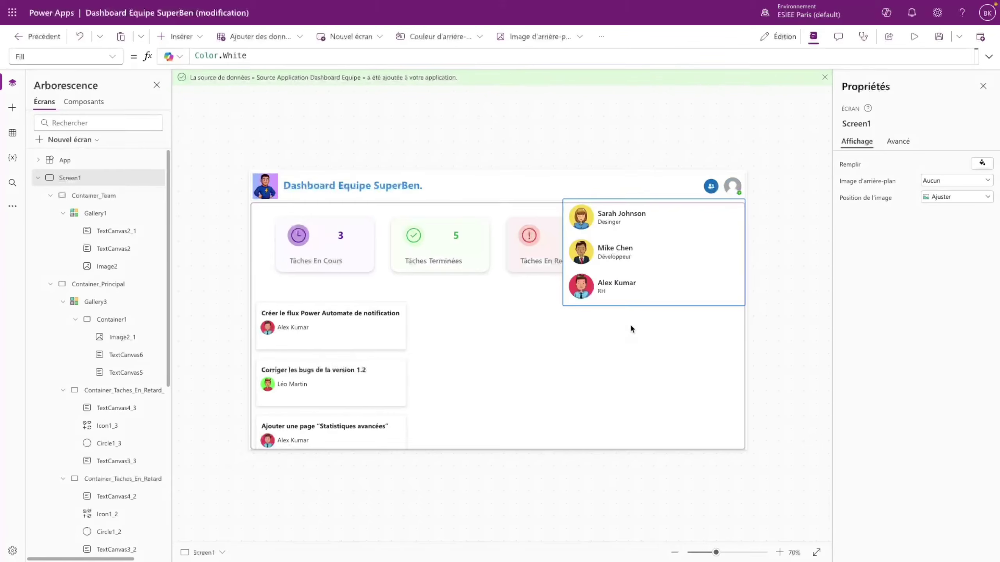
left_click(309, 340)
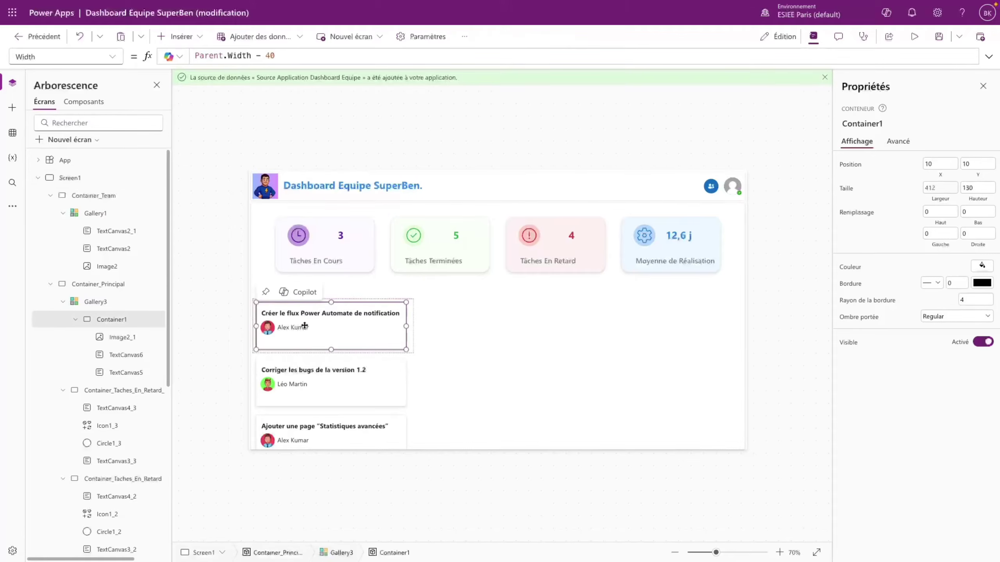
- Add a text label below the assignee name showing each task's Deadline date
left_click(188, 39)
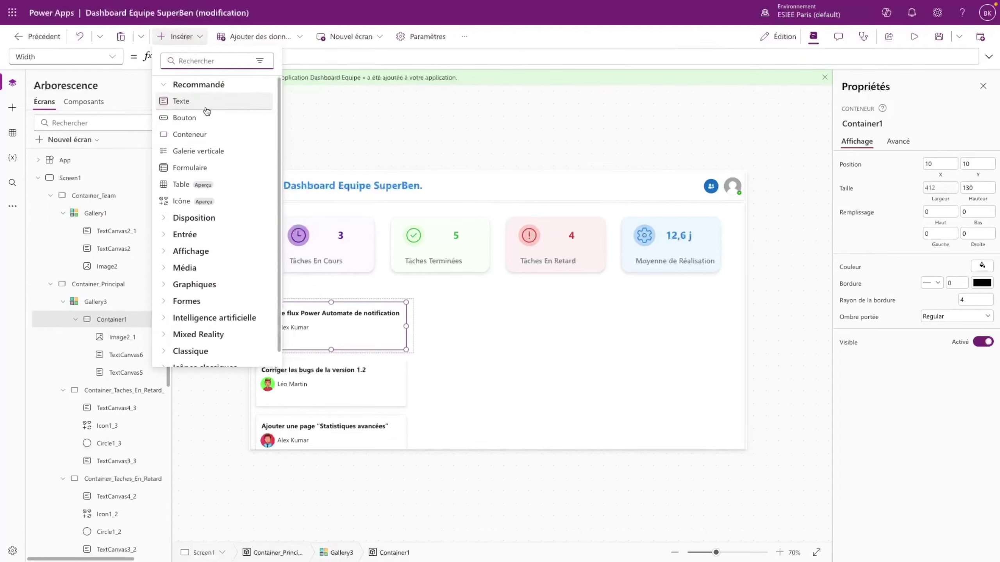
left_click(181, 102)
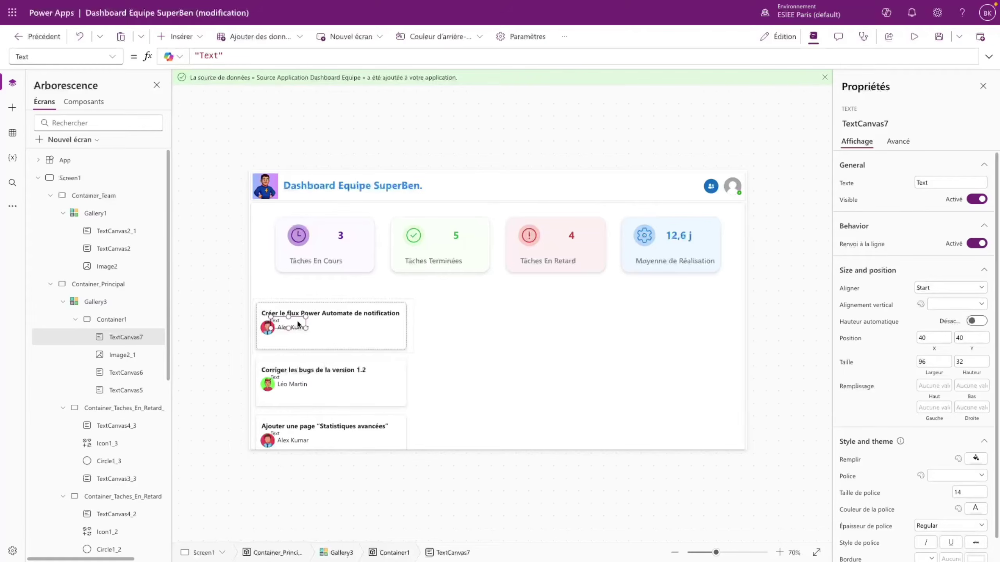
left_click_drag(298, 324, 302, 343)
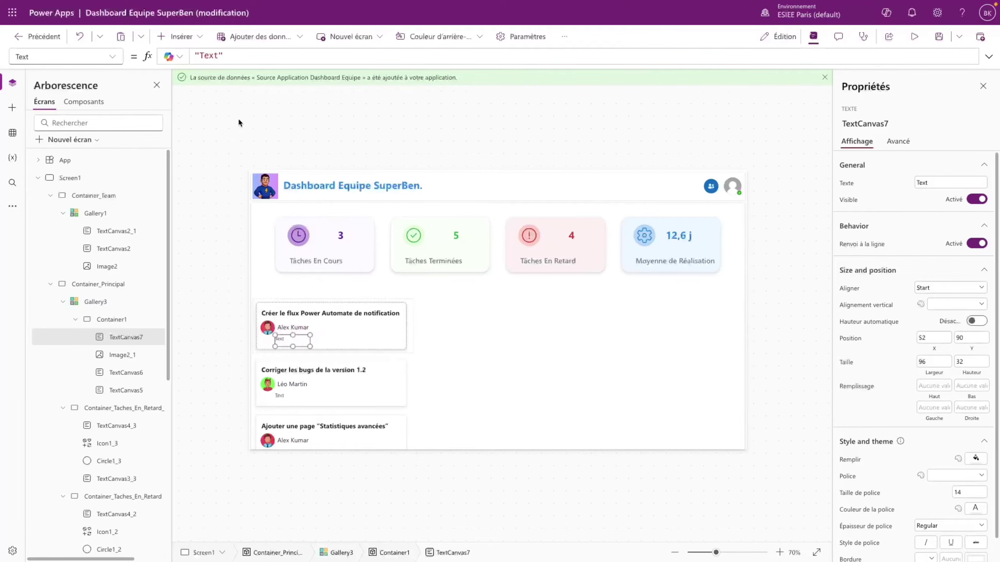
left_click(231, 56)
left_click_drag(231, 56, 195, 50)
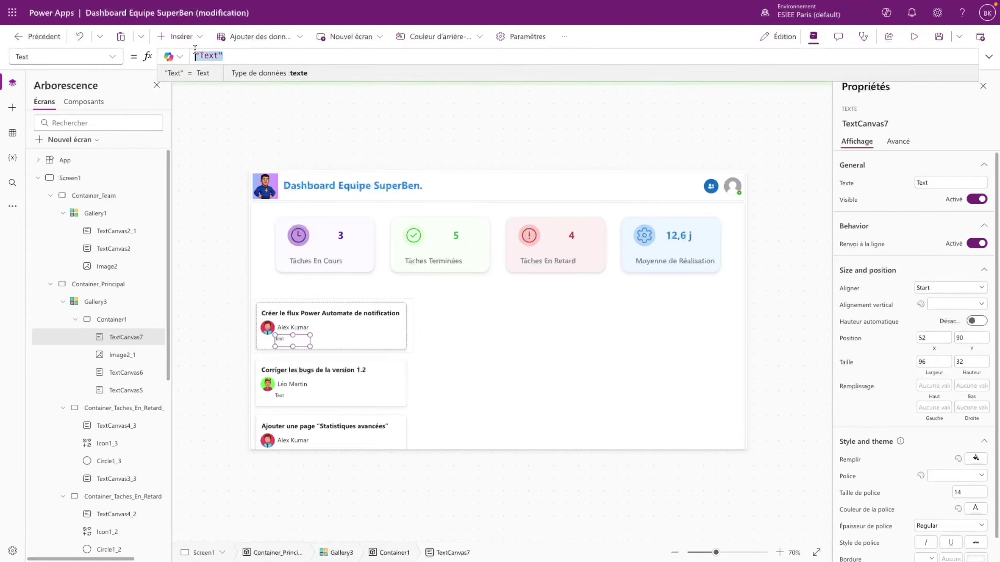
type("ThisItem")
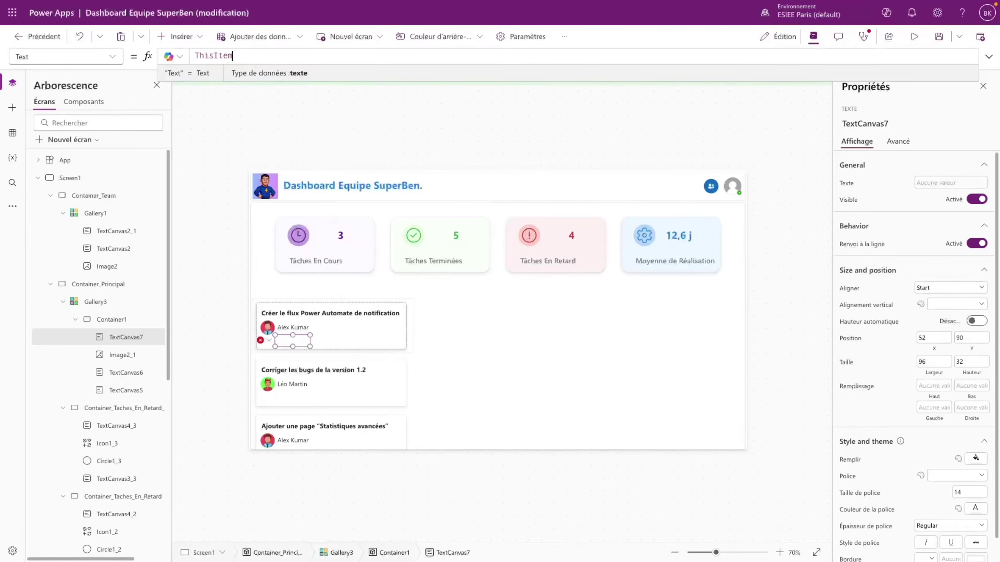
type(".De")
key("Tab")
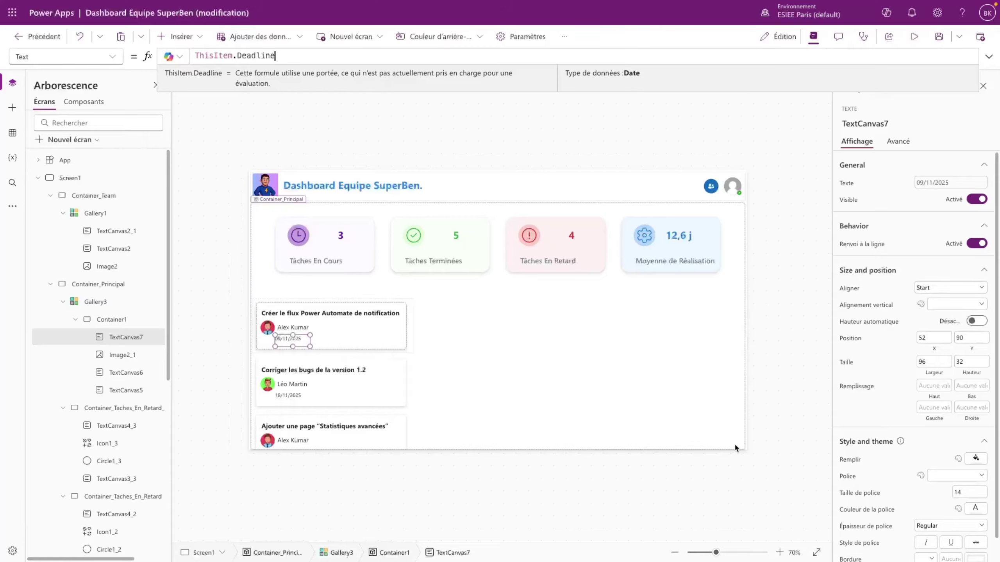
- Make the date label font size 17, bold, and vertically centred
left_click(960, 493)
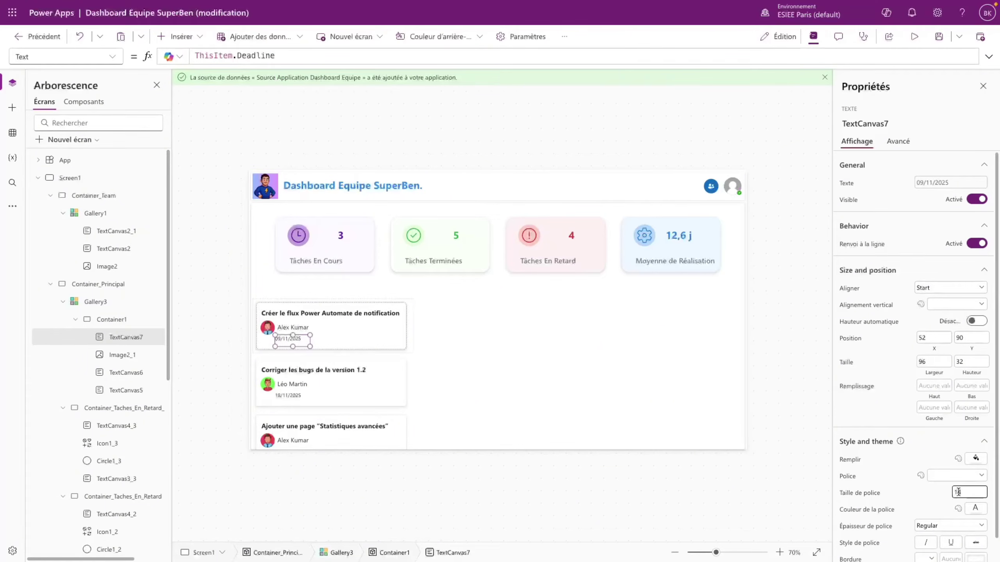
key("BackSpace")
key("BackSpace")
type("17")
left_click(917, 501)
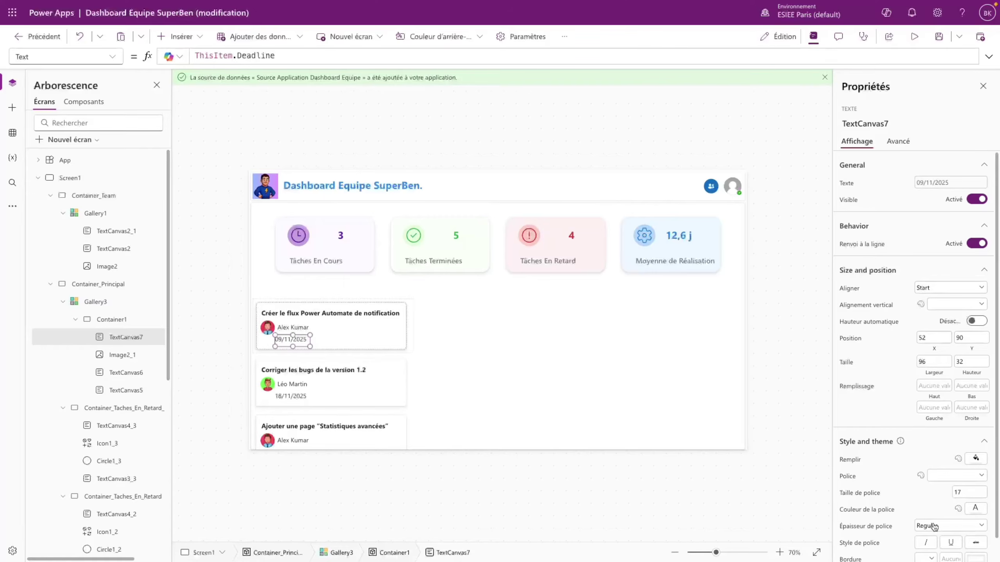
left_click(934, 527)
left_click(930, 509)
left_click(946, 303)
left_click(949, 330)
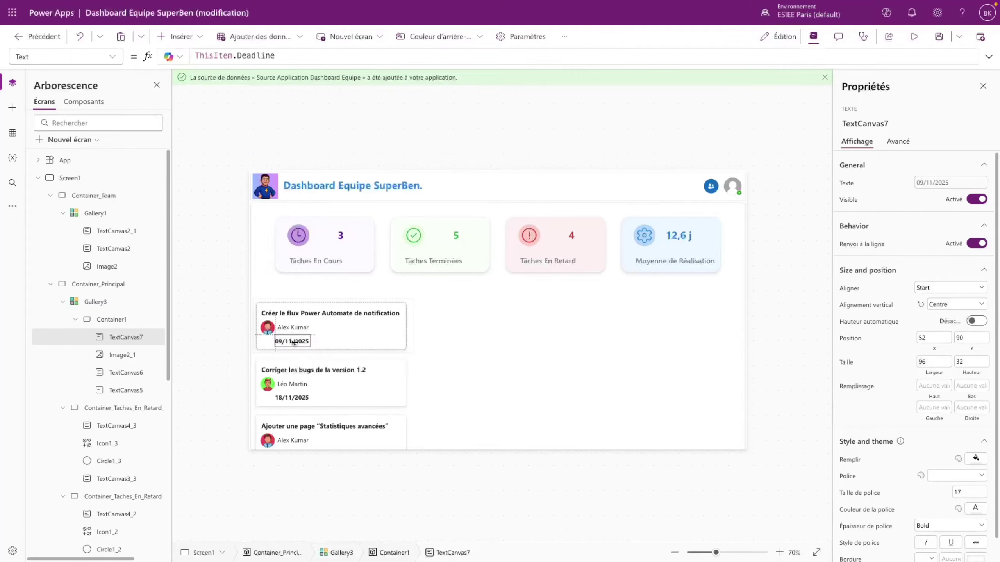
- Move the deadline date label slightly lower, setting its Y position to 97
left_click_drag(295, 341, 296, 344)
left_click(322, 343)
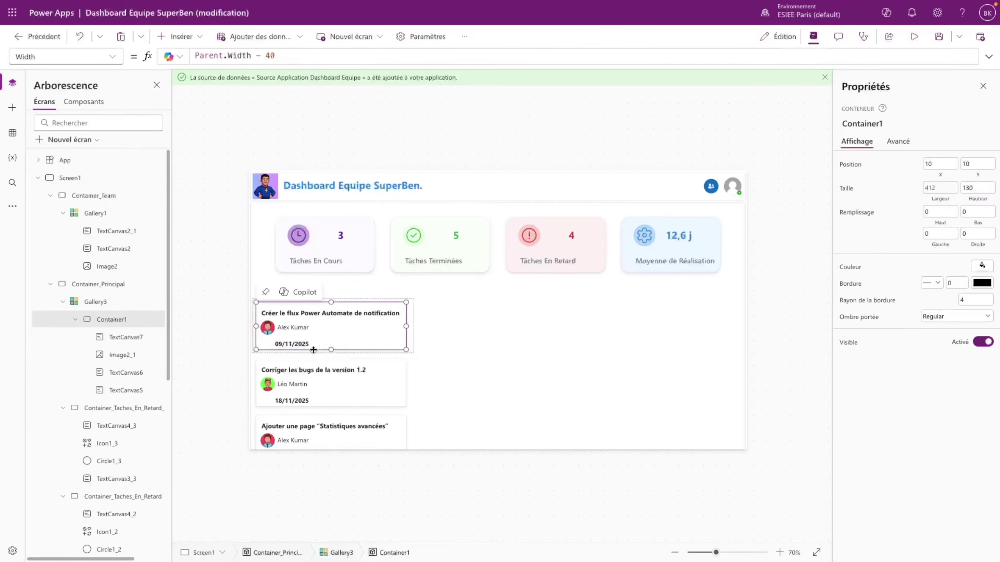
left_click(293, 343)
left_click(975, 340)
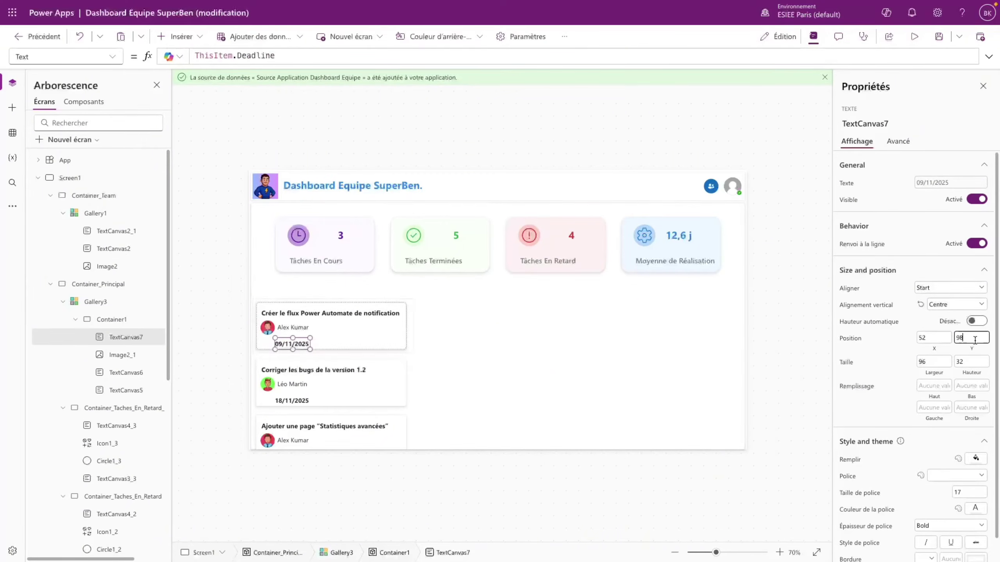
key("BackSpace")
type("7")
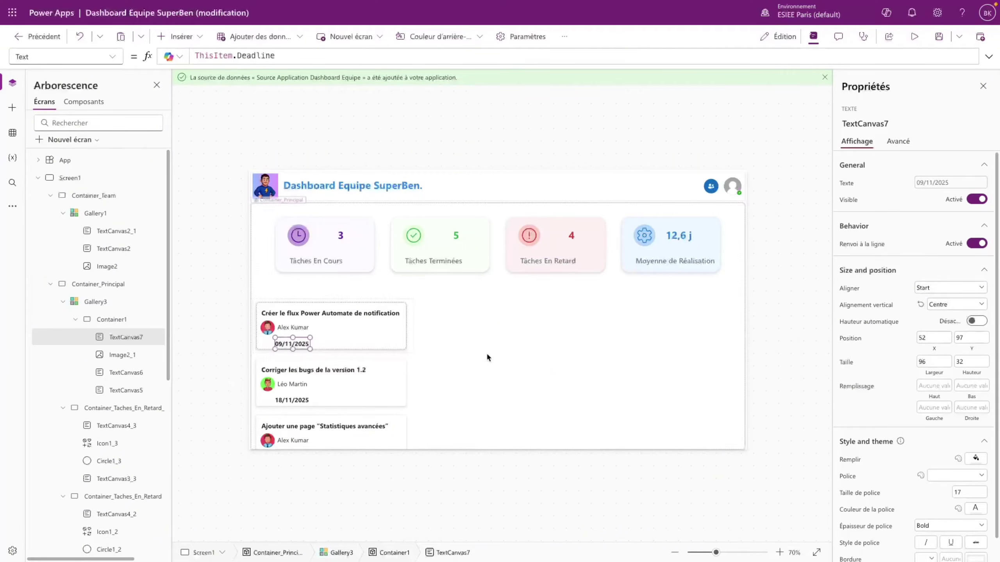
left_click(358, 335)
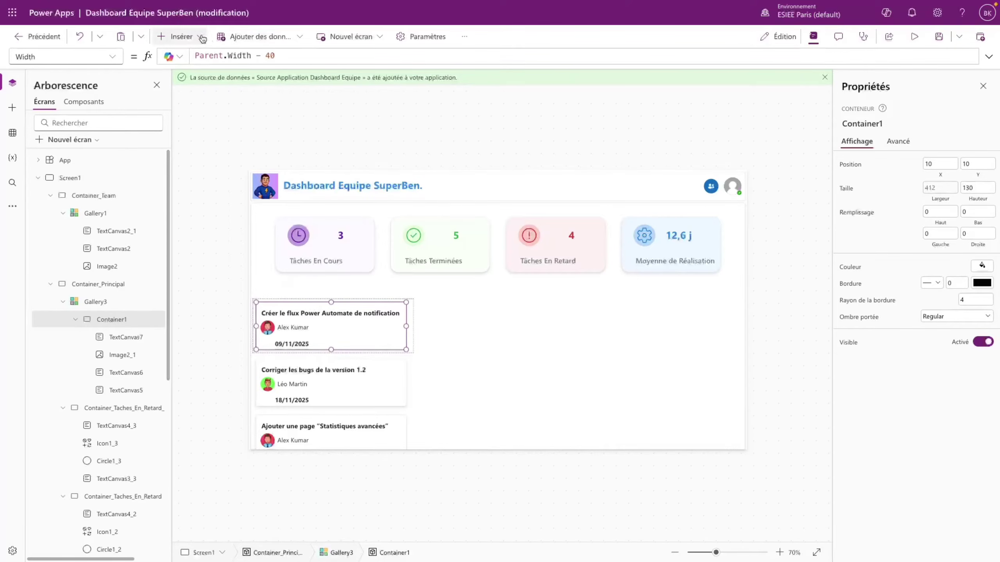
left_click(178, 36)
- Add a Calendar icon to the task card beside the deadline date
left_click(189, 185)
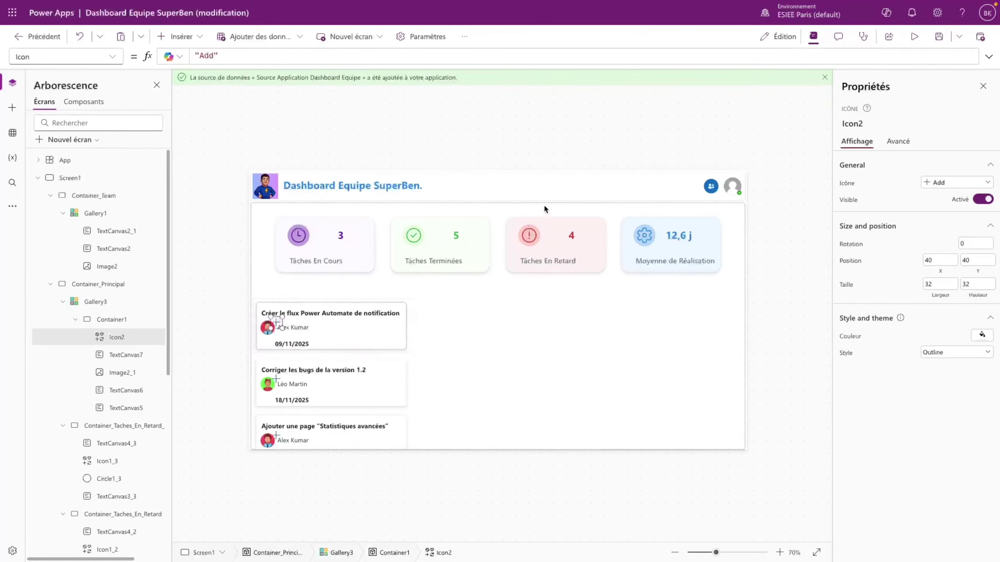
left_click(953, 182)
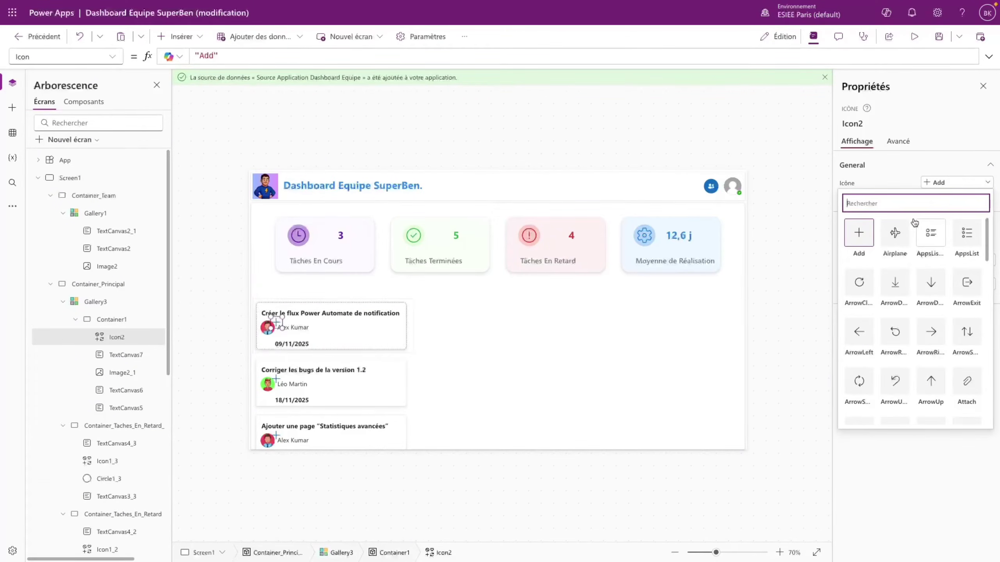
type("ca")
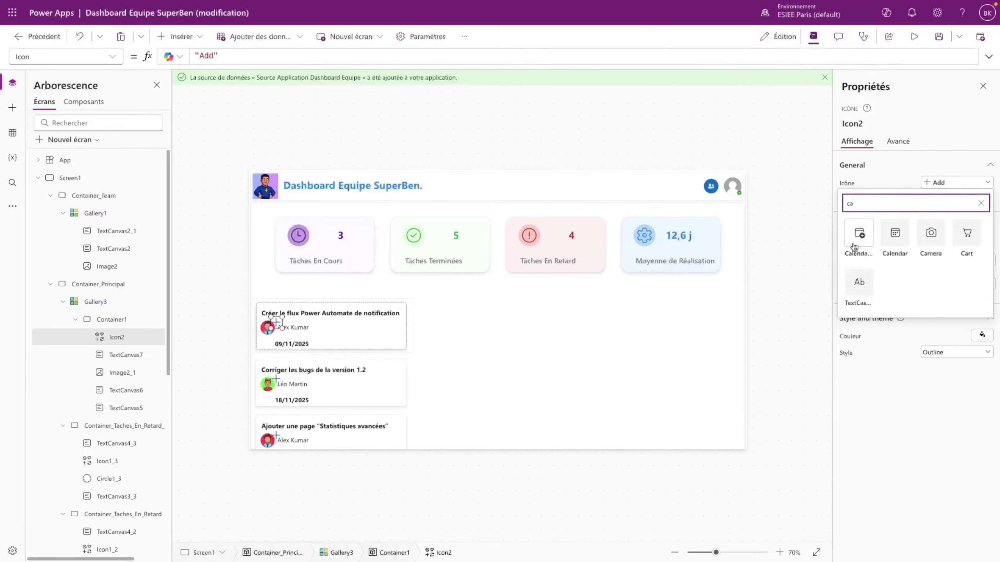
left_click(859, 233)
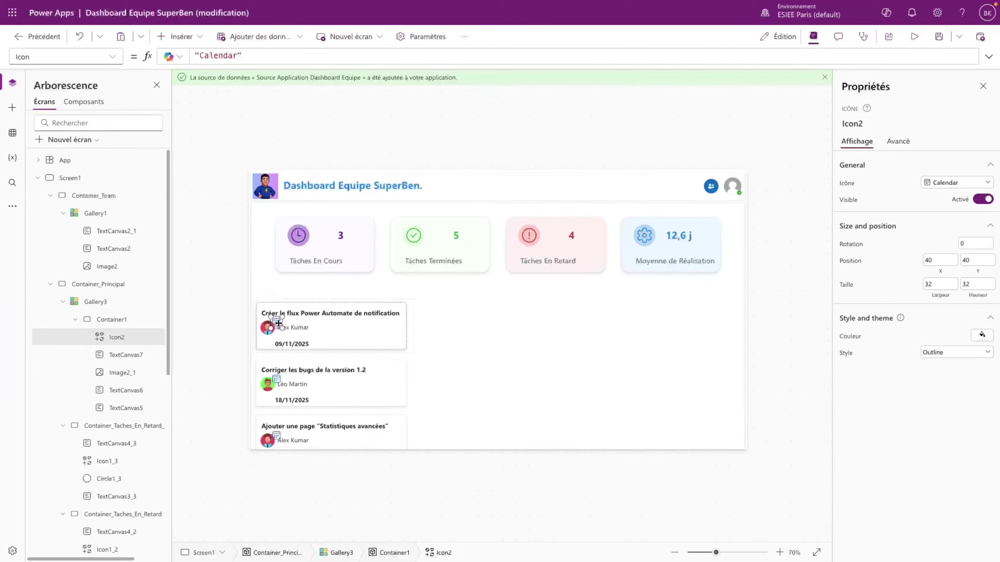
left_click_drag(278, 322, 267, 344)
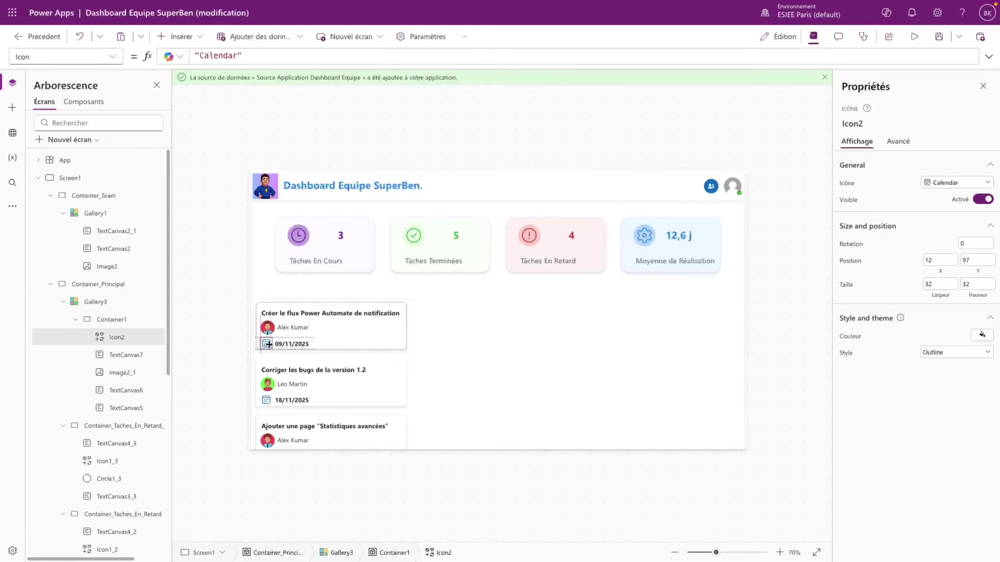
- Set the deadline date label's Y position to 96
left_click(326, 341)
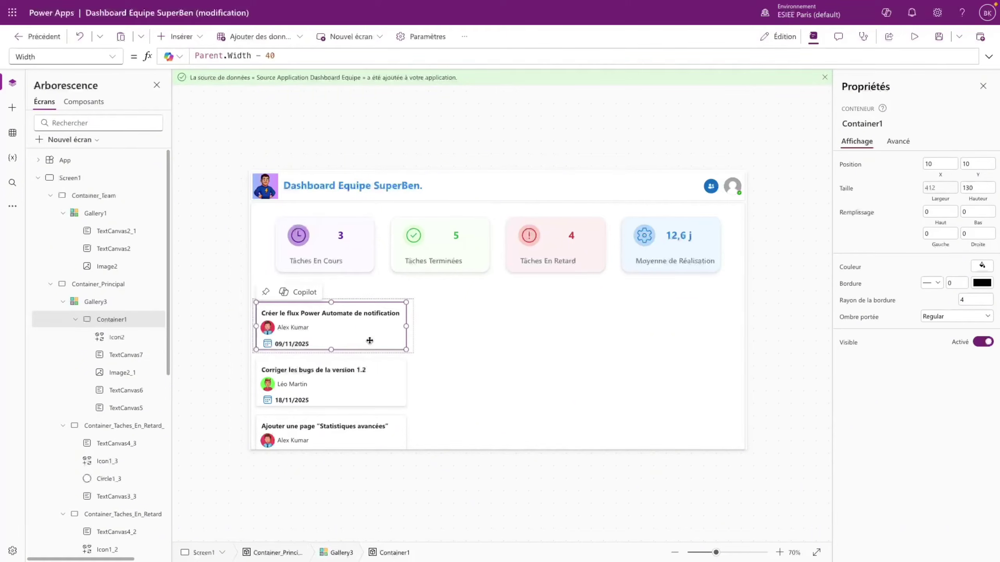
left_click(293, 344)
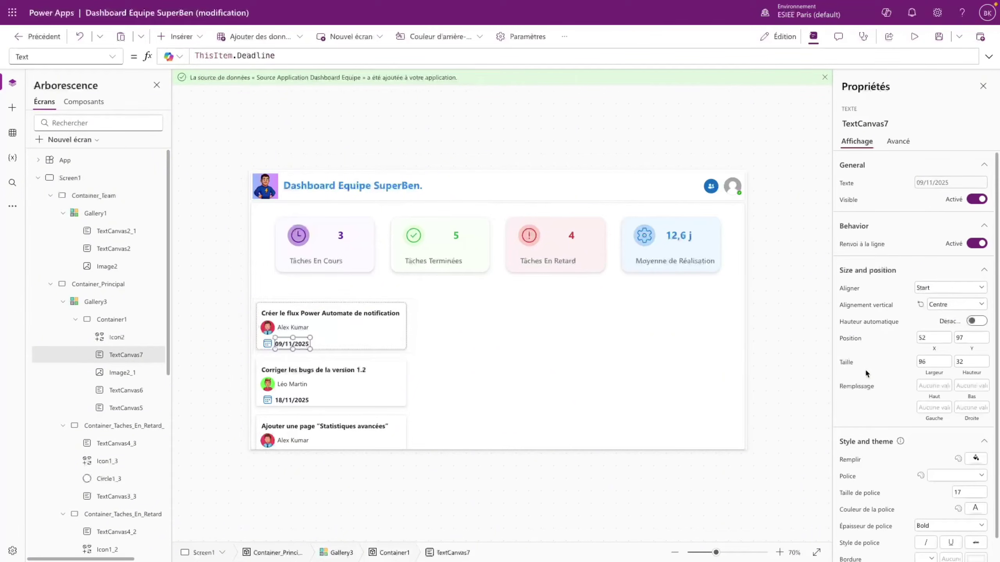
left_click(971, 338)
key("BackSpace")
key("BackSpace")
type("96")
left_click(398, 324)
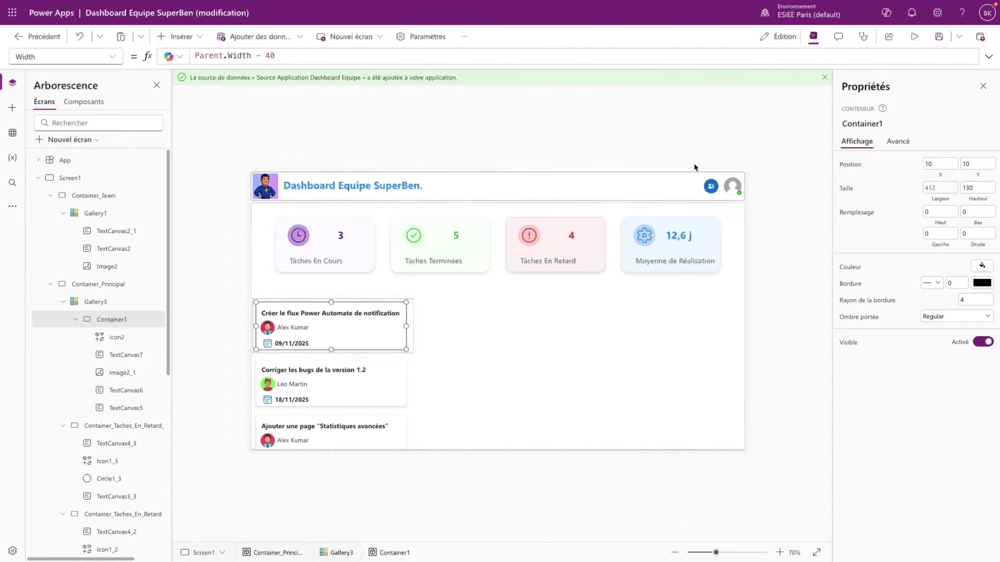
- Preview the running app, then close the preview and dismiss the tip
left_click(914, 37)
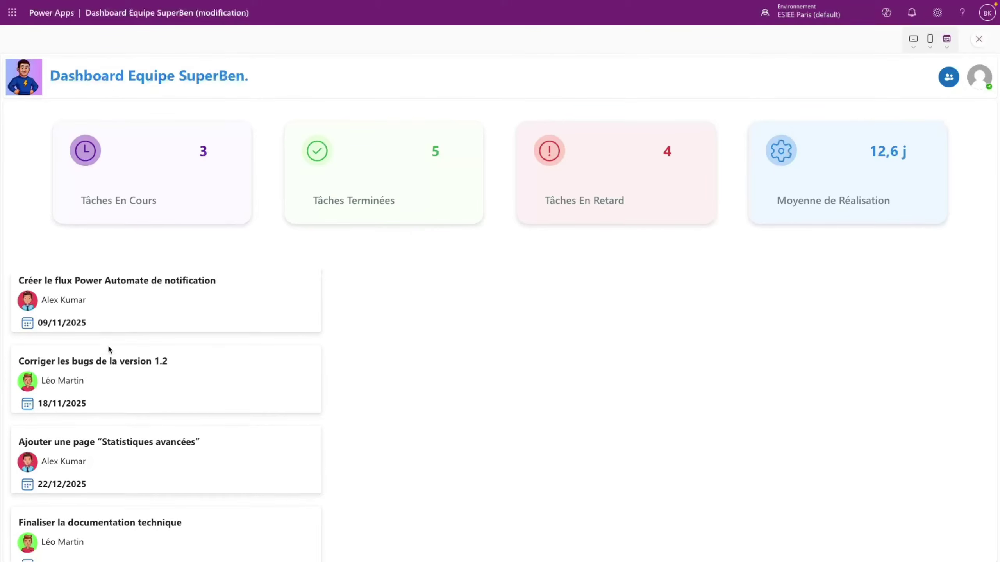
left_click(979, 39)
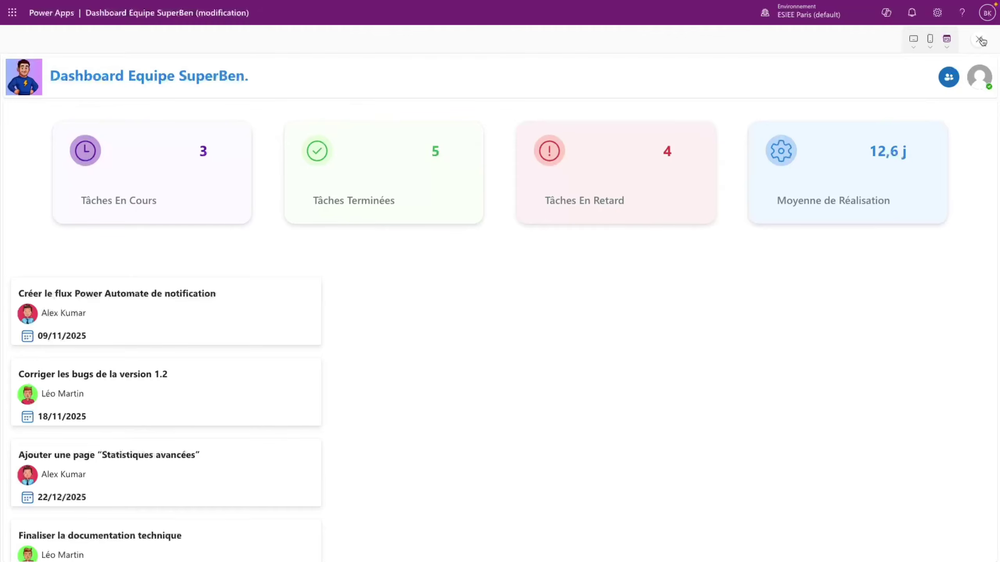
left_click(616, 330)
left_click(376, 323)
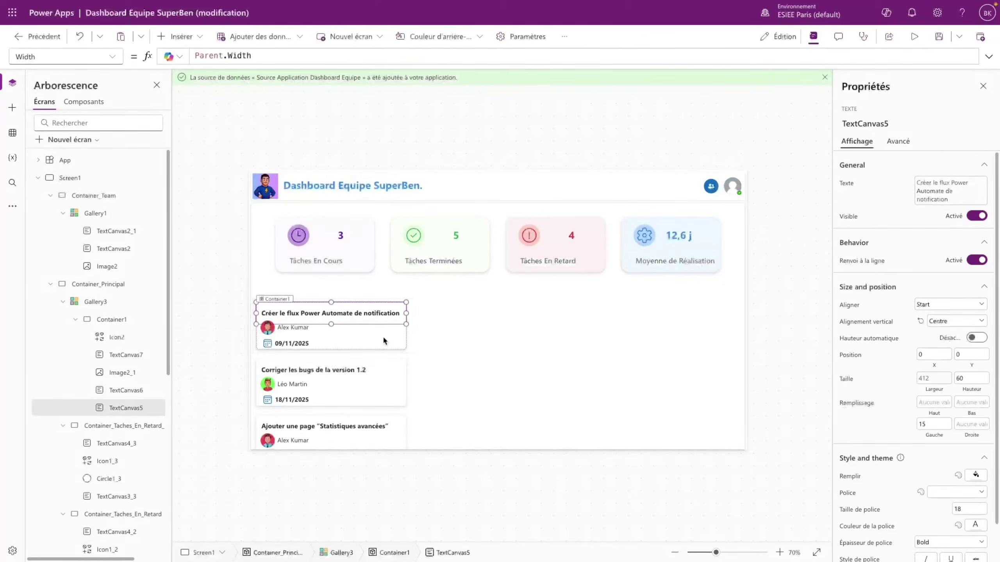
left_click(399, 331)
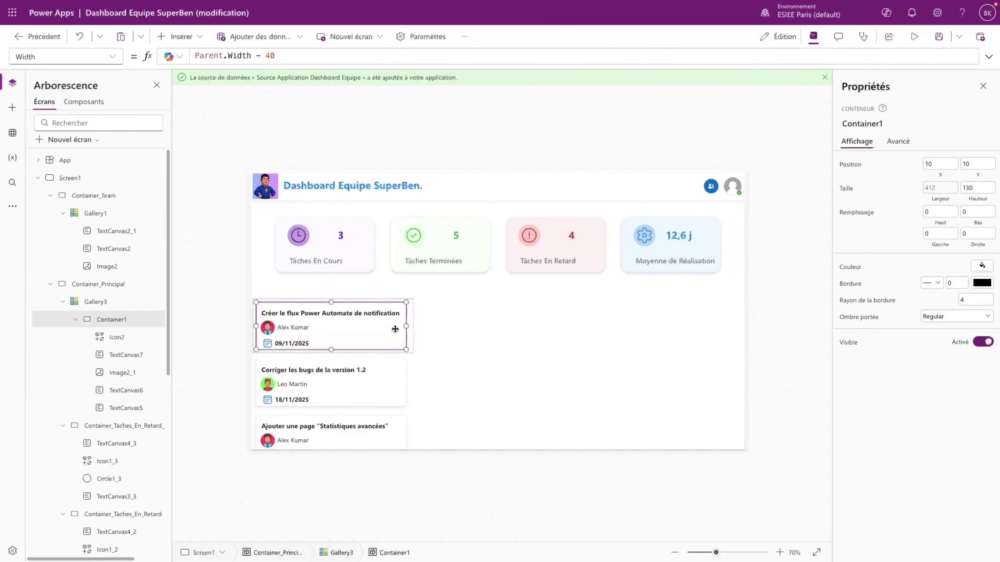
left_click(176, 36)
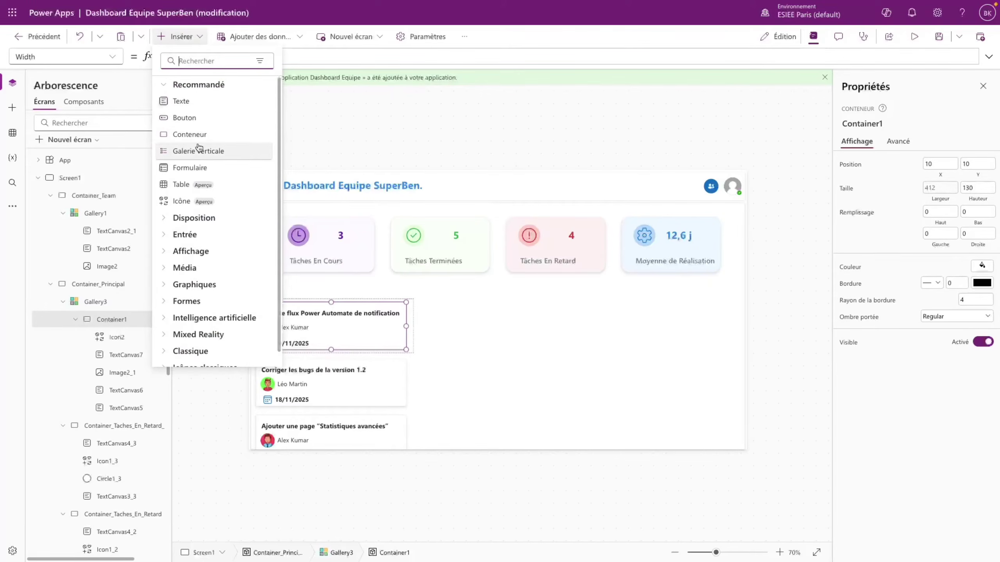
- Add a label on the card's right side showing each task's Priorité
left_click(190, 107)
left_click_drag(295, 325, 387, 328)
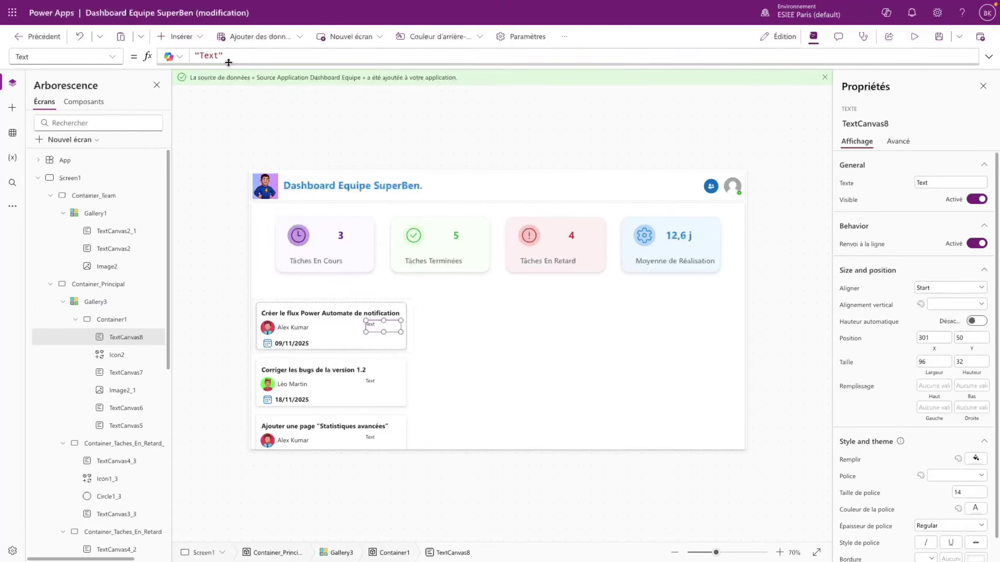
triple_click(196, 55)
type("ThisItem.P")
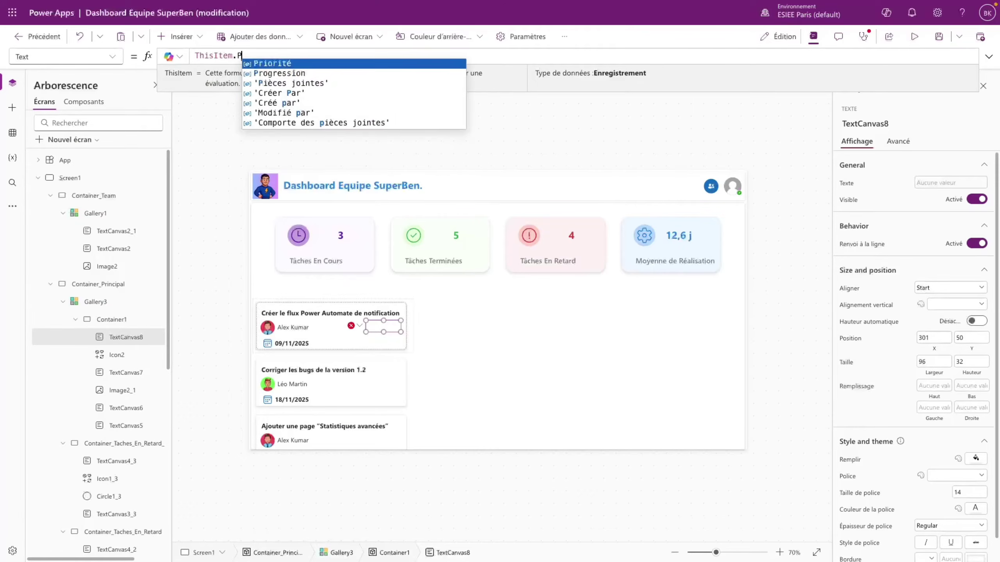
key("Tab")
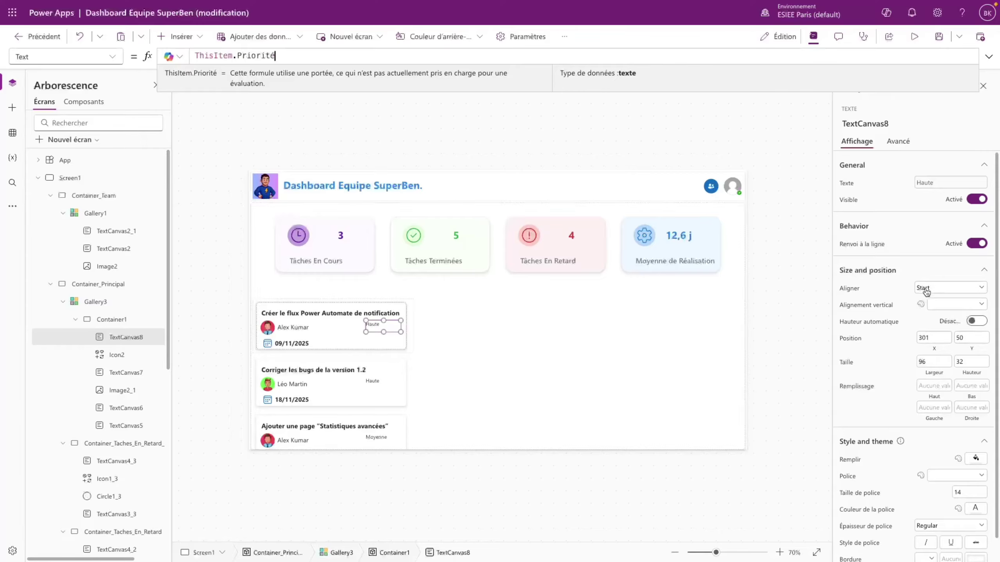
- Centre the priority label both ways and make it bold, size 16
left_click(955, 304)
left_click(951, 329)
left_click(932, 296)
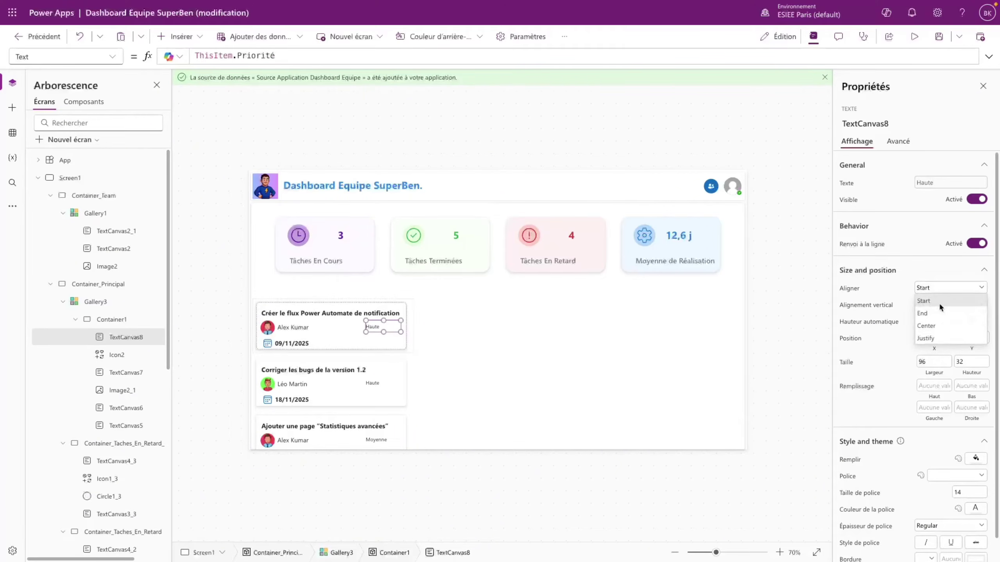
left_click(935, 321)
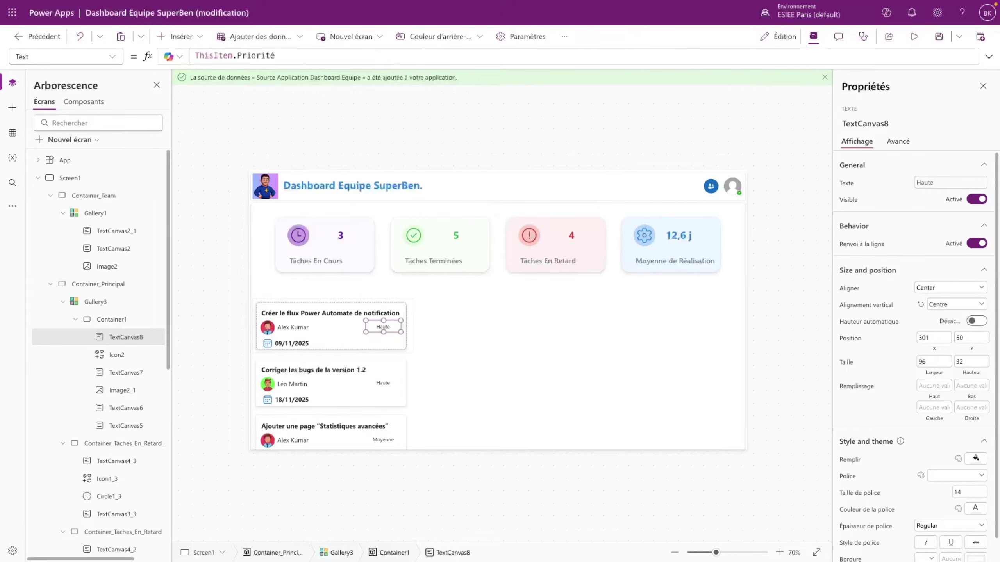
scroll(960, 476, "down", 1)
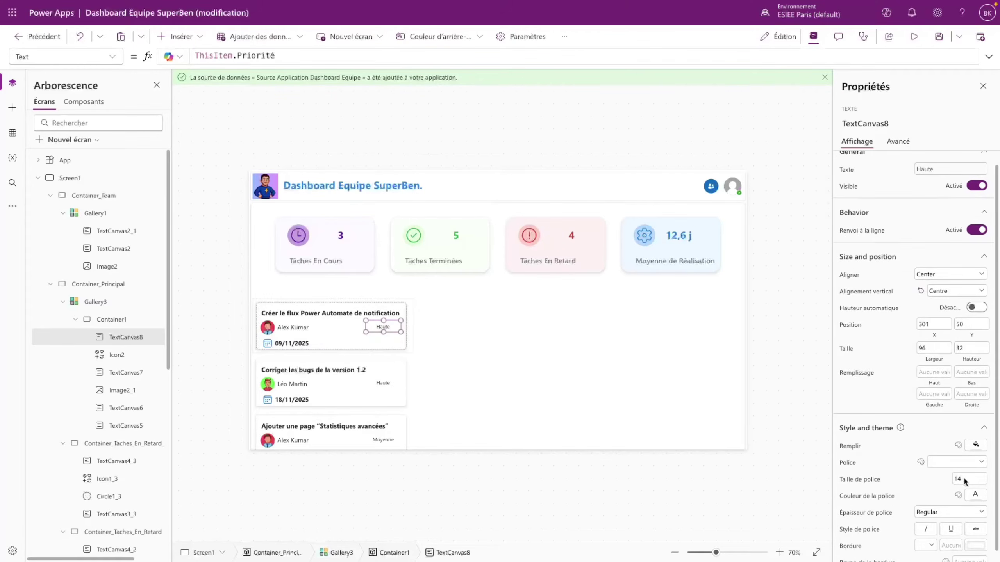
double_click(963, 479)
type("16")
left_click(949, 513)
left_click(923, 499)
- Colour the deadline date text blue
left_click(356, 339)
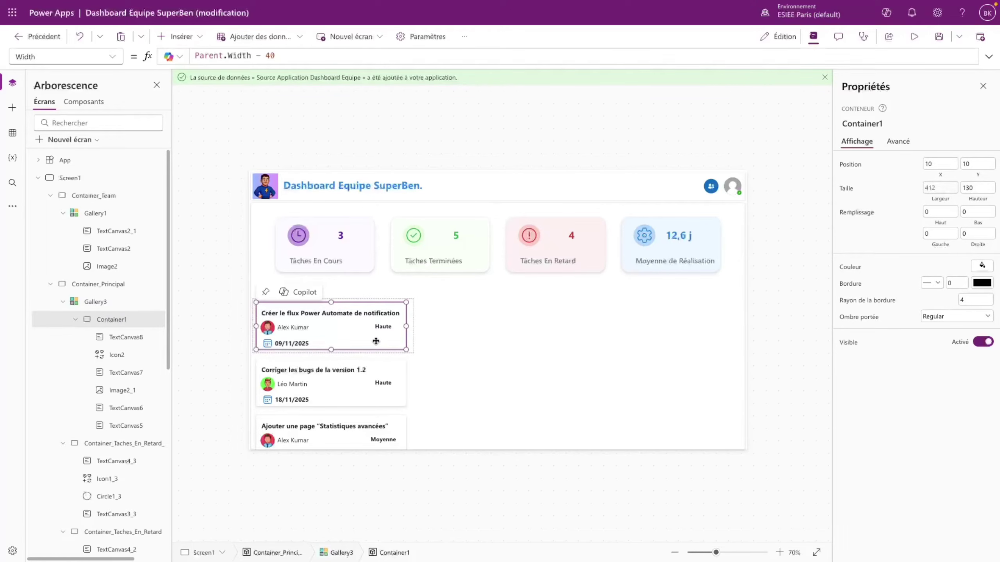
left_click(304, 344)
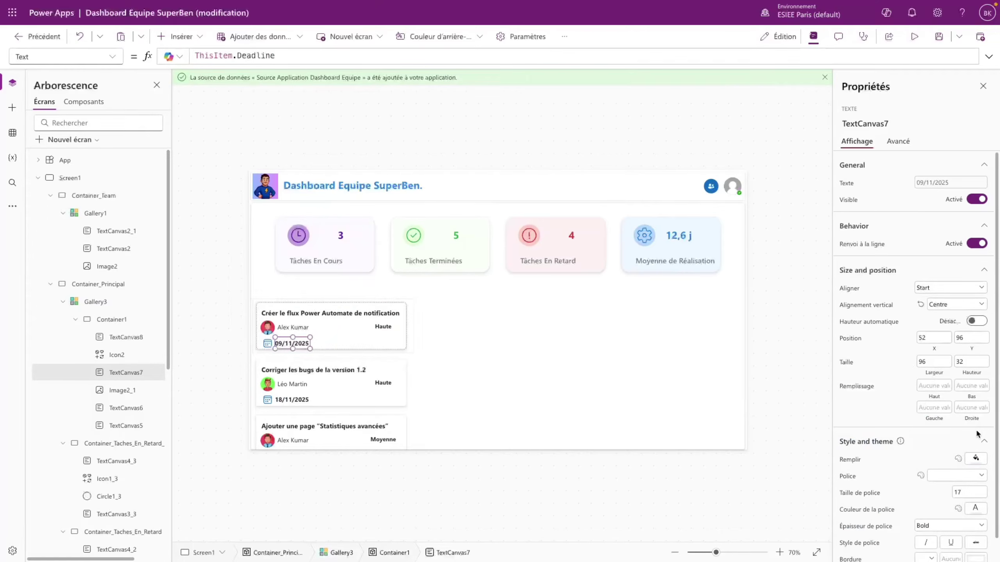
left_click(975, 508)
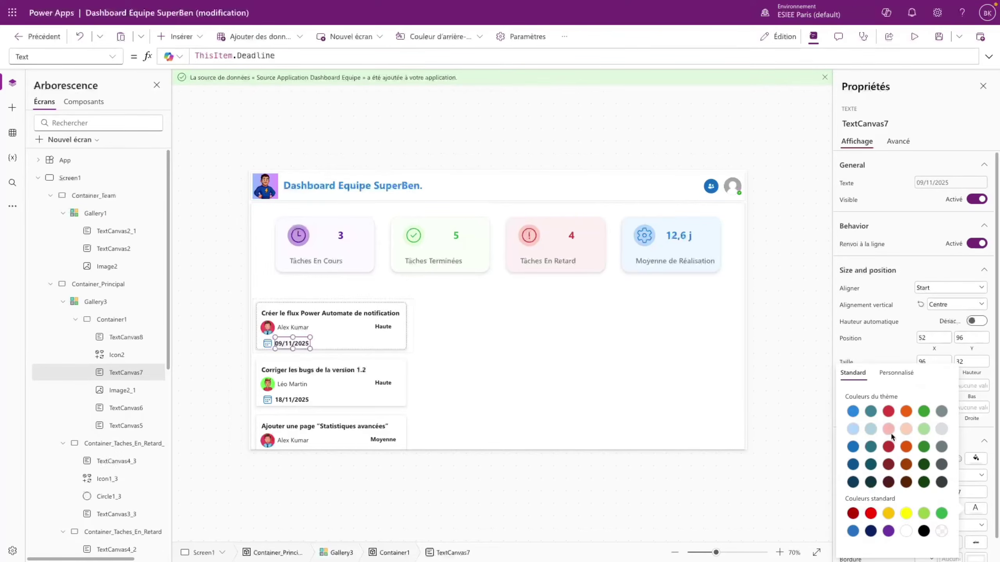
left_click(853, 412)
left_click(304, 346)
left_click(305, 345)
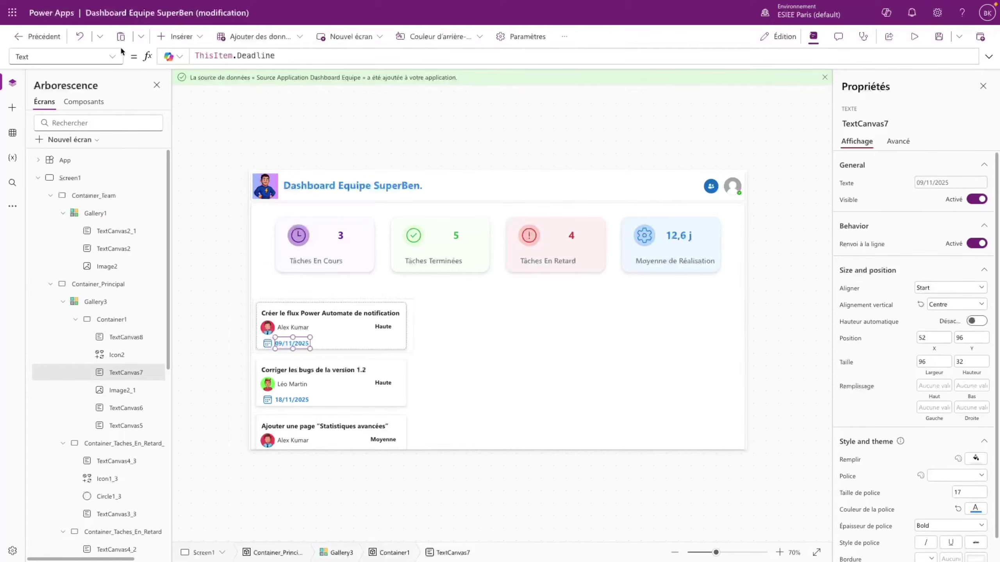
- Start the date label's FontColor formula as If(DateDiff(ThisItem.Deadline
left_click(112, 56)
left_click(71, 311)
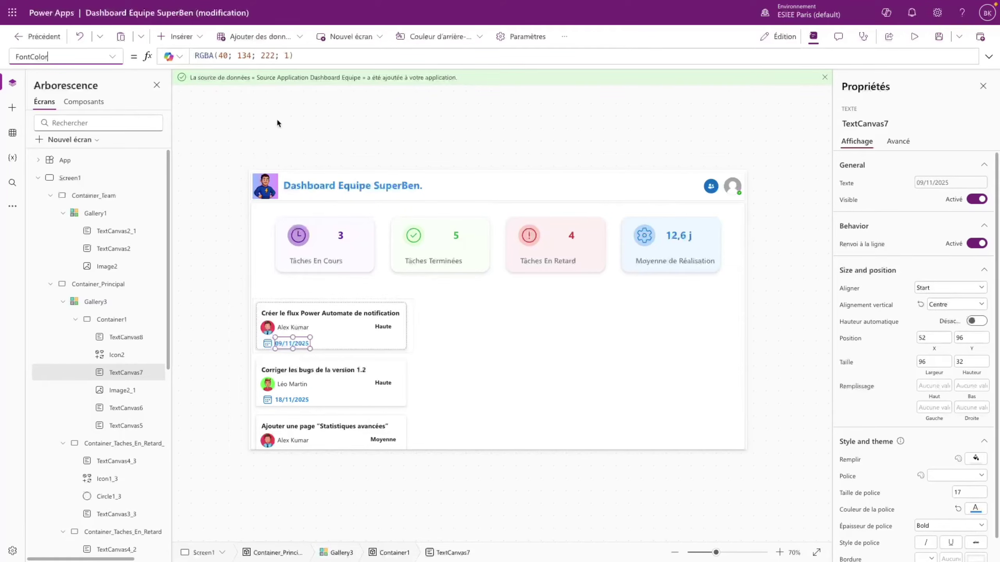
left_click(197, 56)
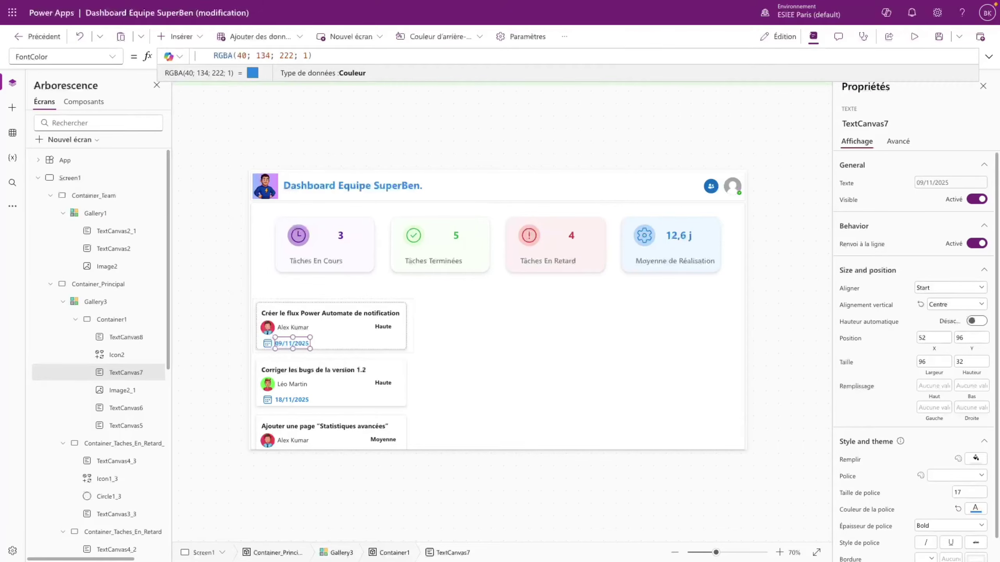
type("If(D    ")
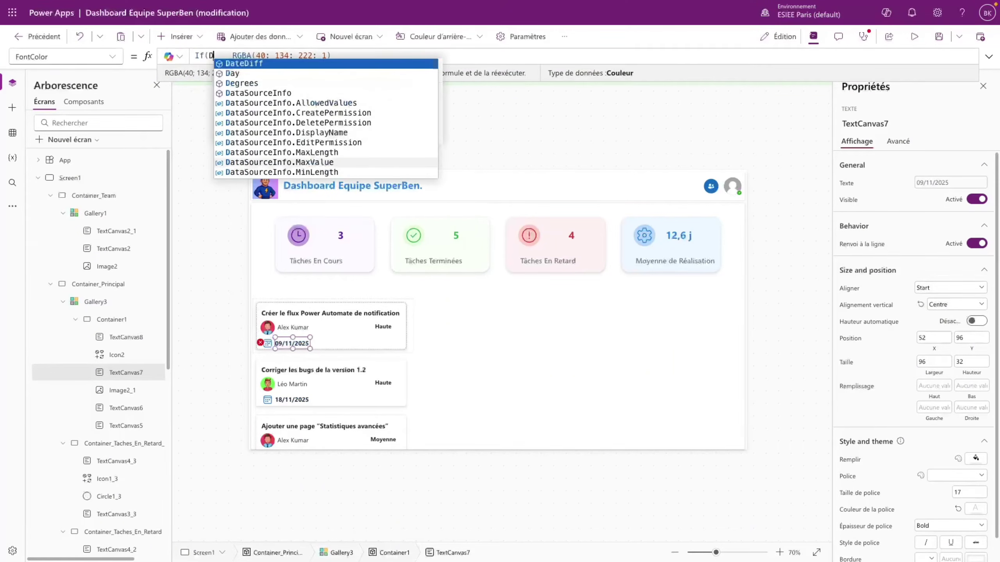
type("ate")
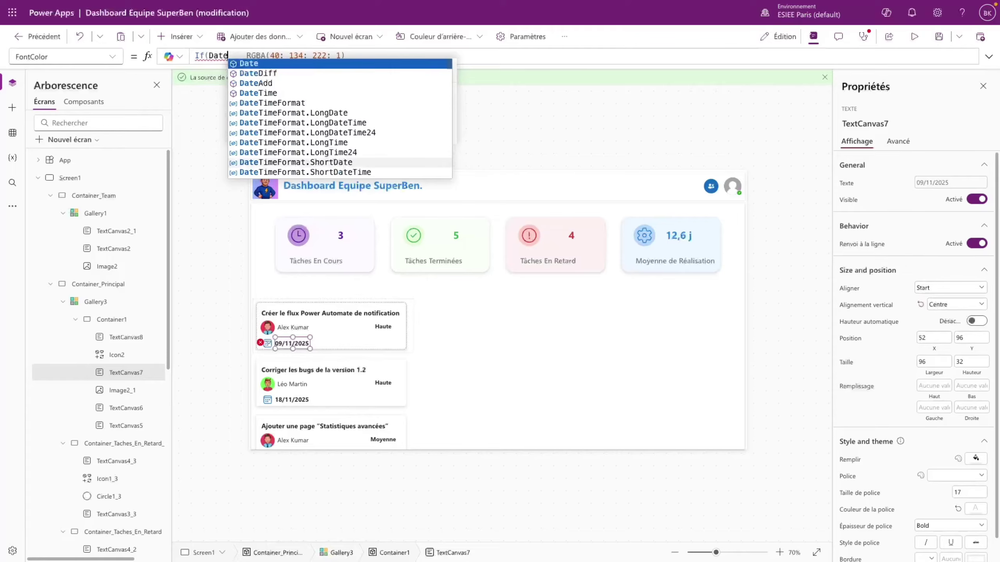
key("Down")
key("Tab")
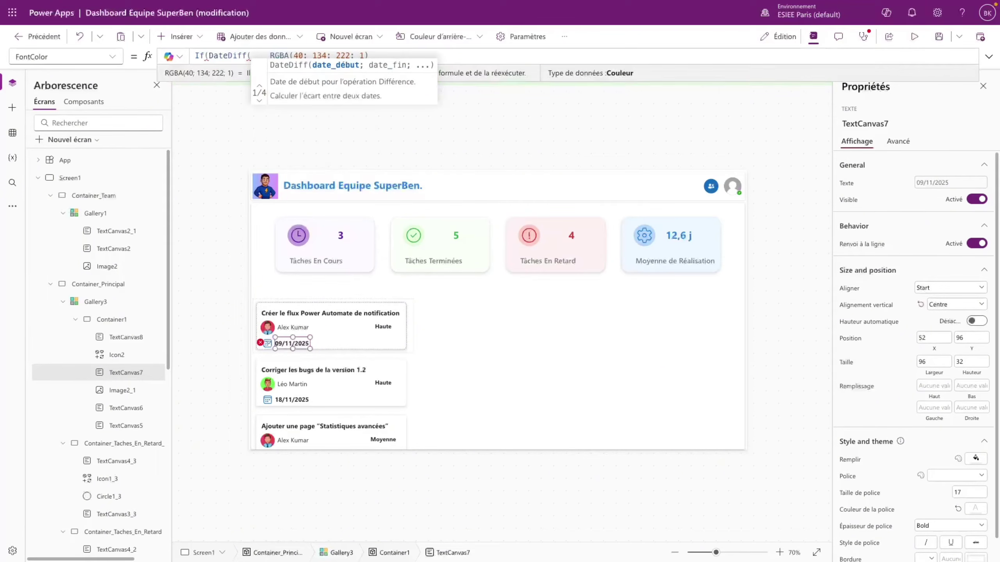
type("ThisIte")
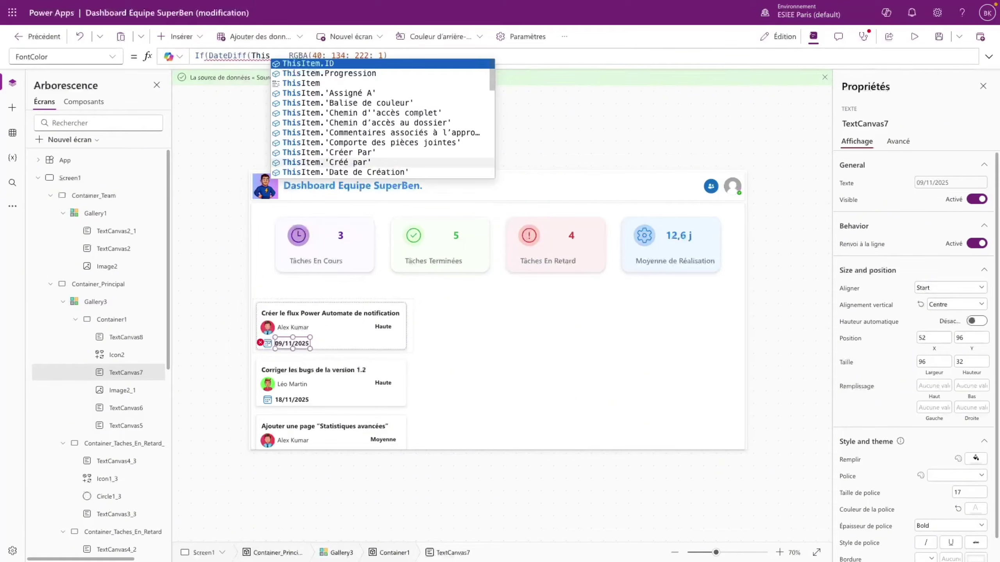
type("m.de")
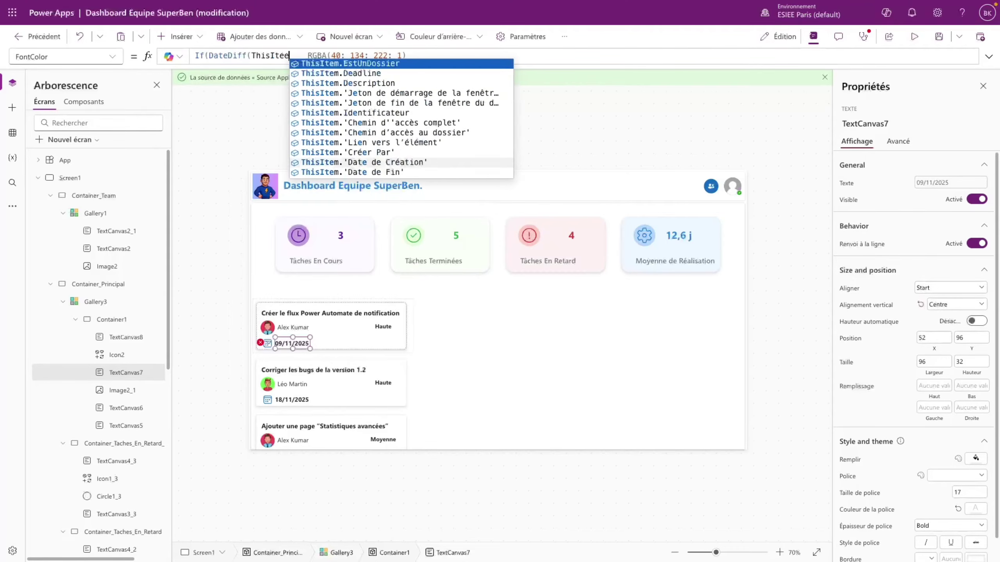
key("Tab")
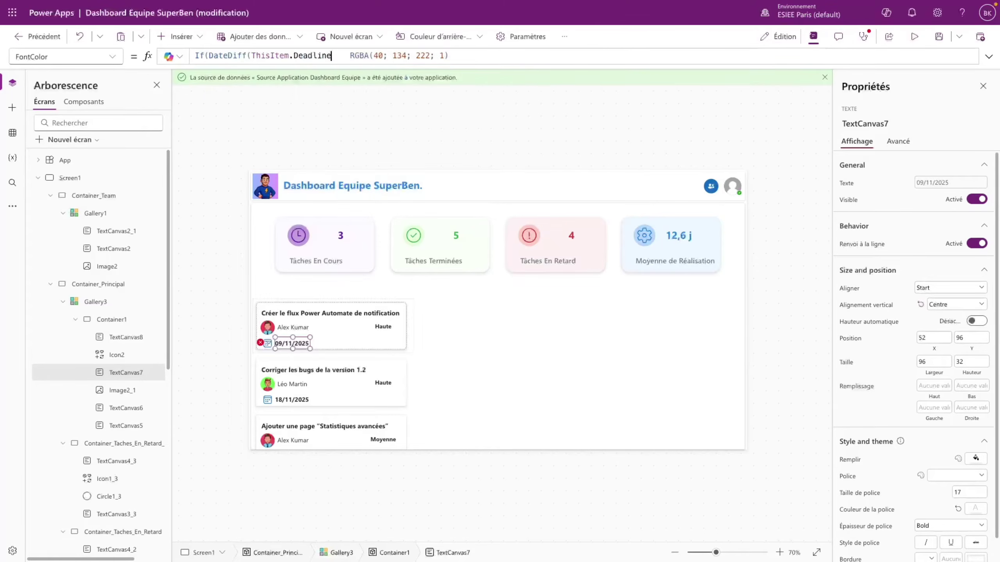
- Finish it with Now(), TimeUnit.Days, > 0 → Color.Red, else RGBA(40; 134; 222; 1), and preview
type("; Now)")
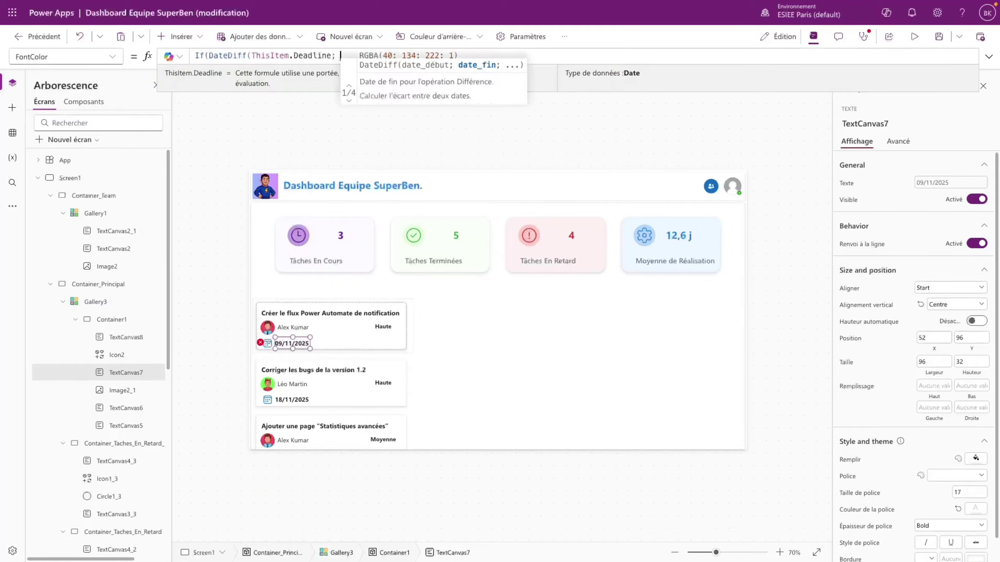
key("BackSpace")
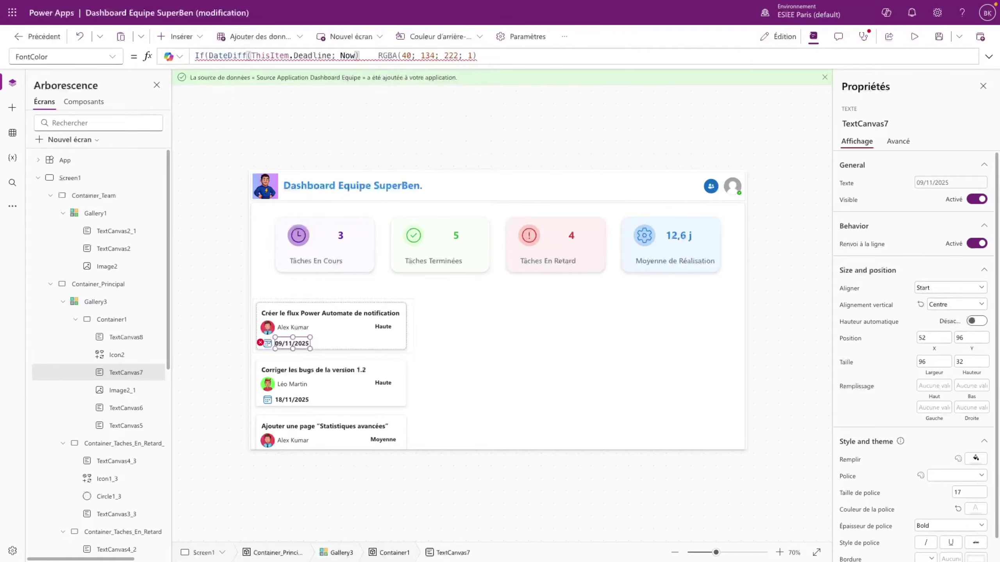
type("()")
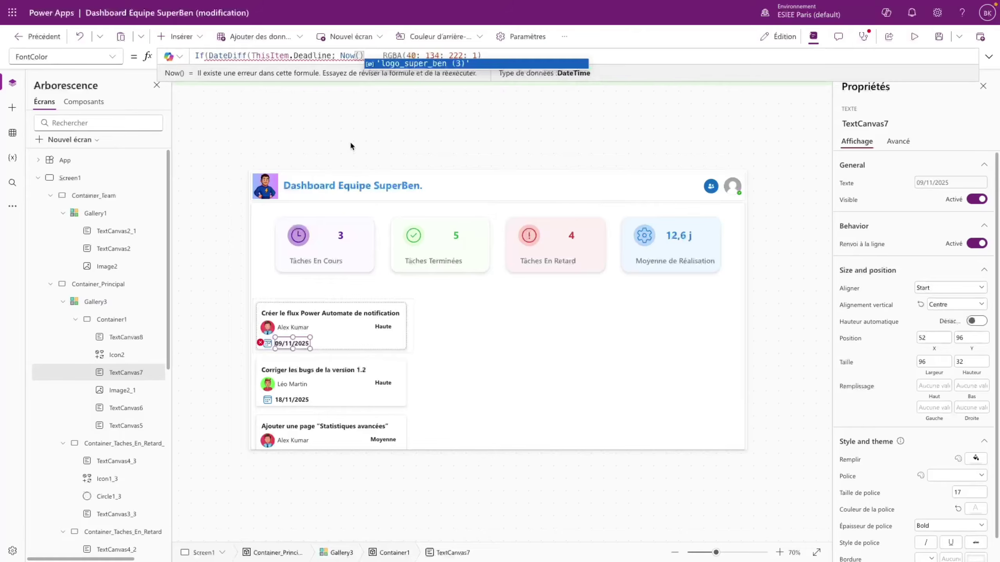
type("; Time")
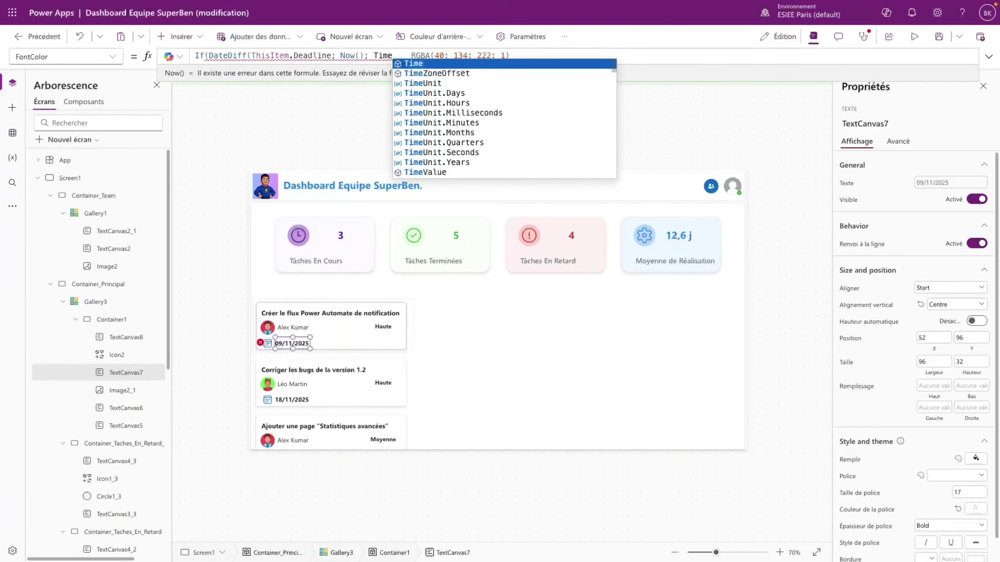
key("Down")
key("Down")
key("Down")
key("Tab")
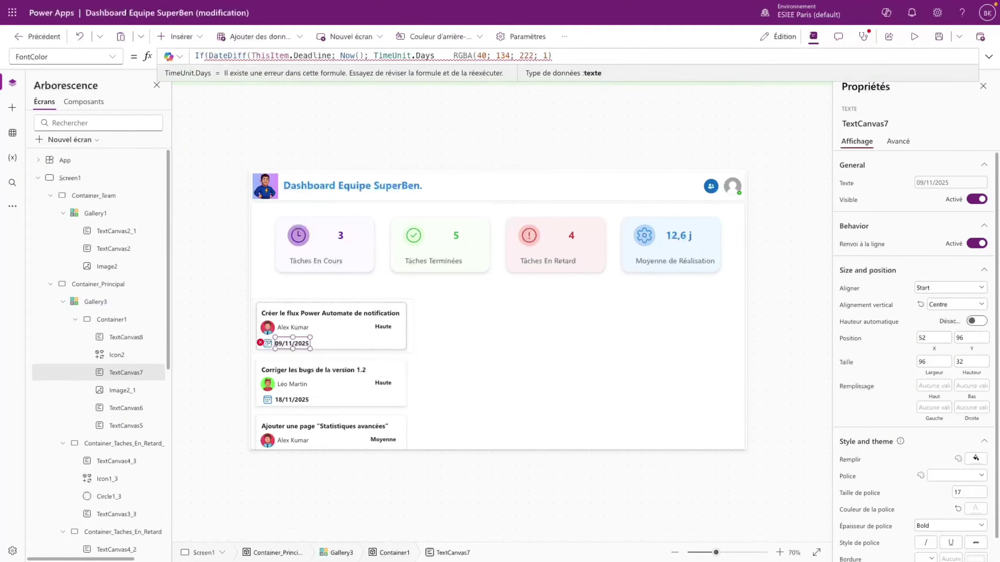
type(") > ")
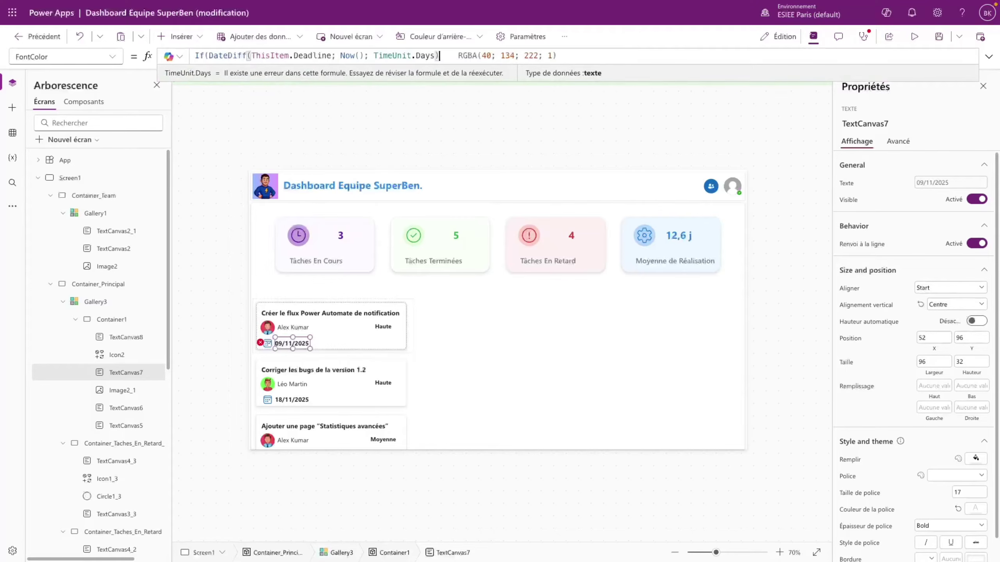
type("0;")
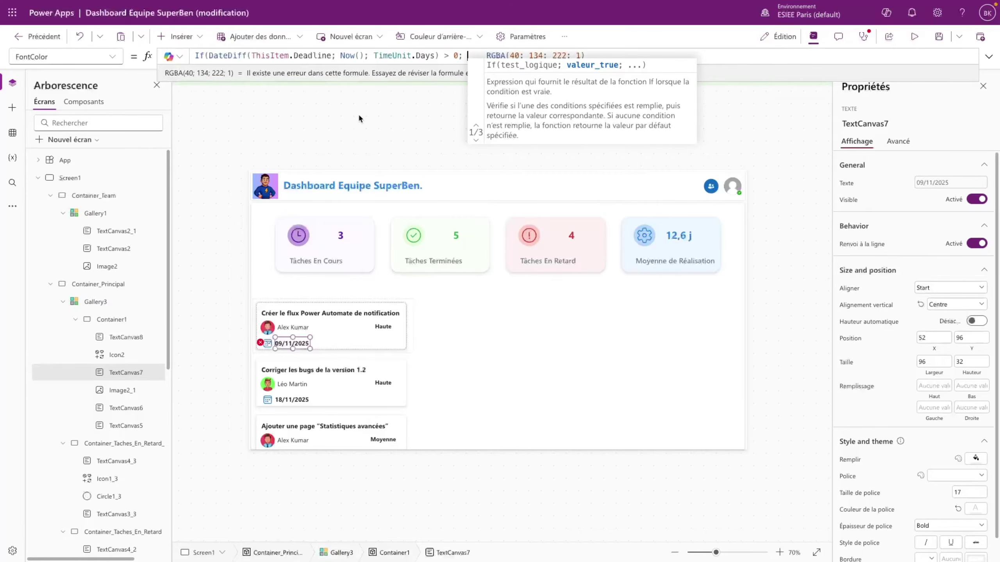
type(" Color.")
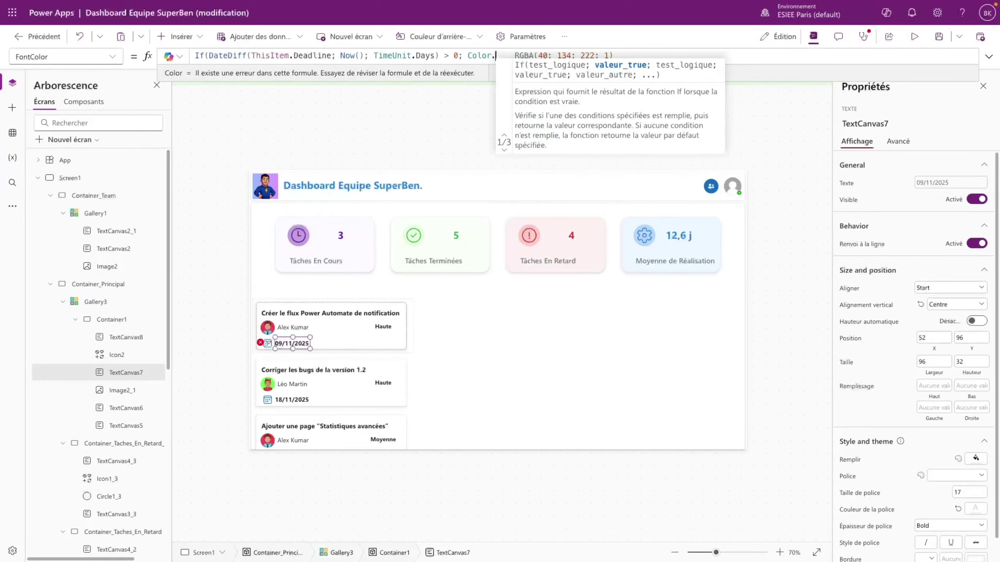
type("Red")
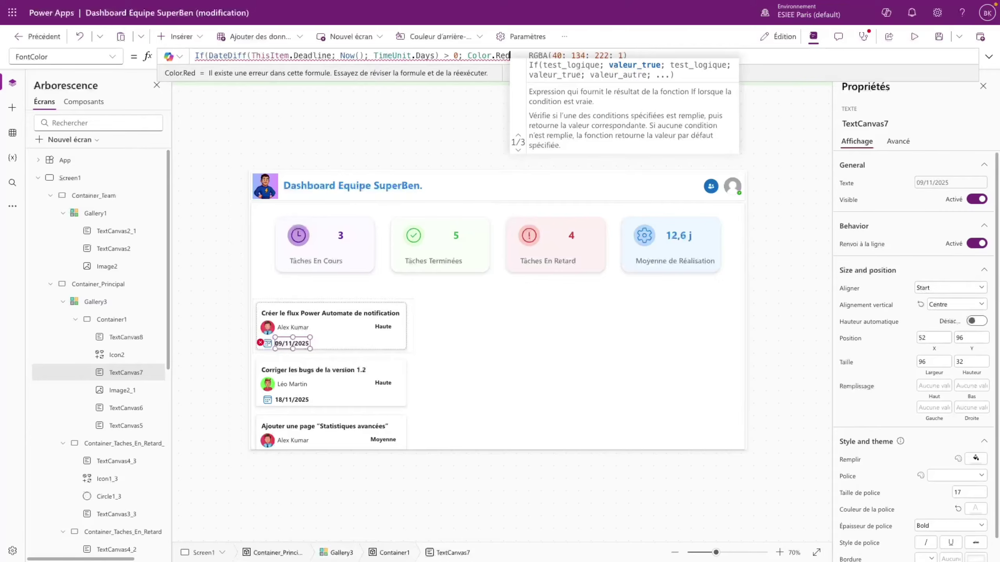
type(";")
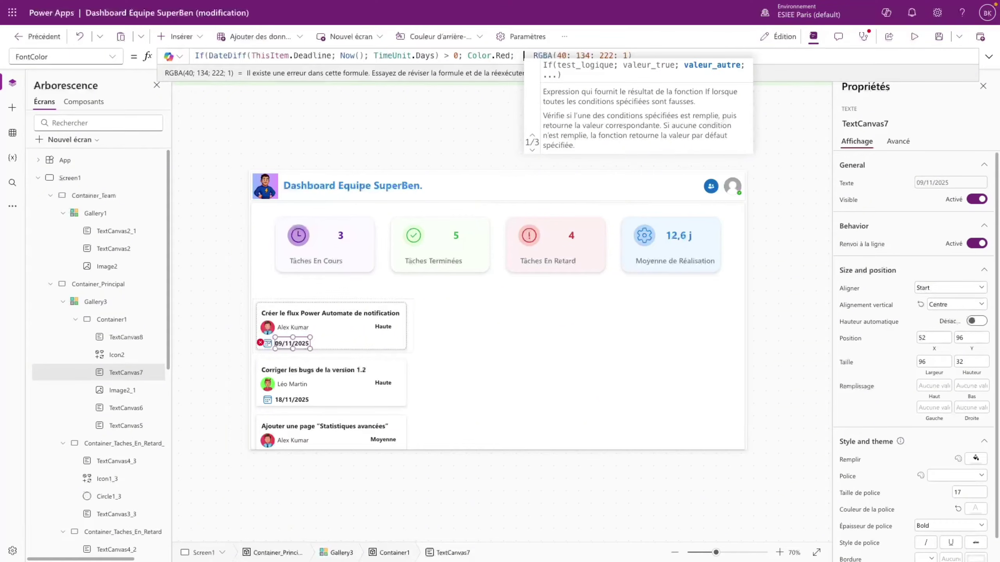
key("BackSpace")
key("BackSpace")
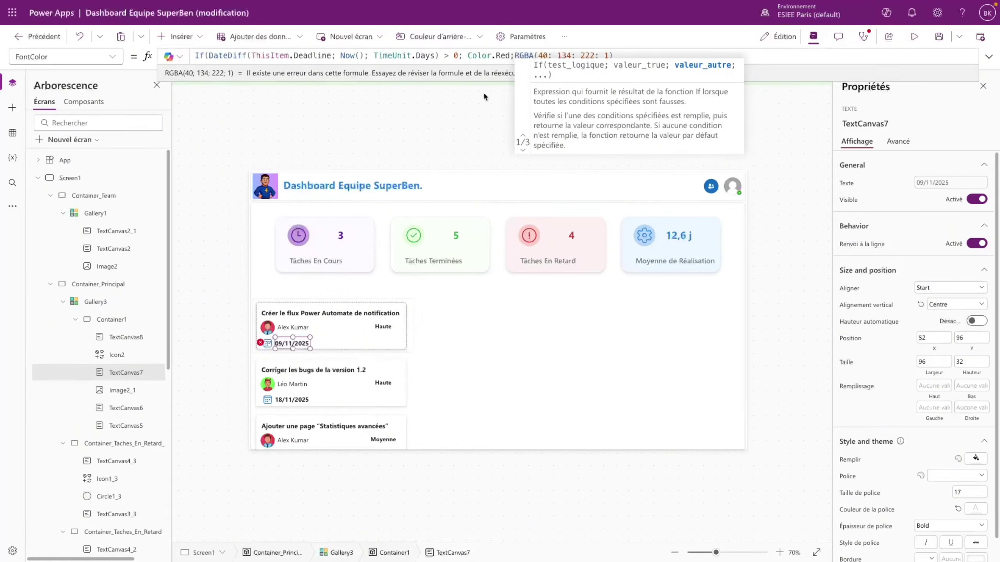
left_click(626, 56)
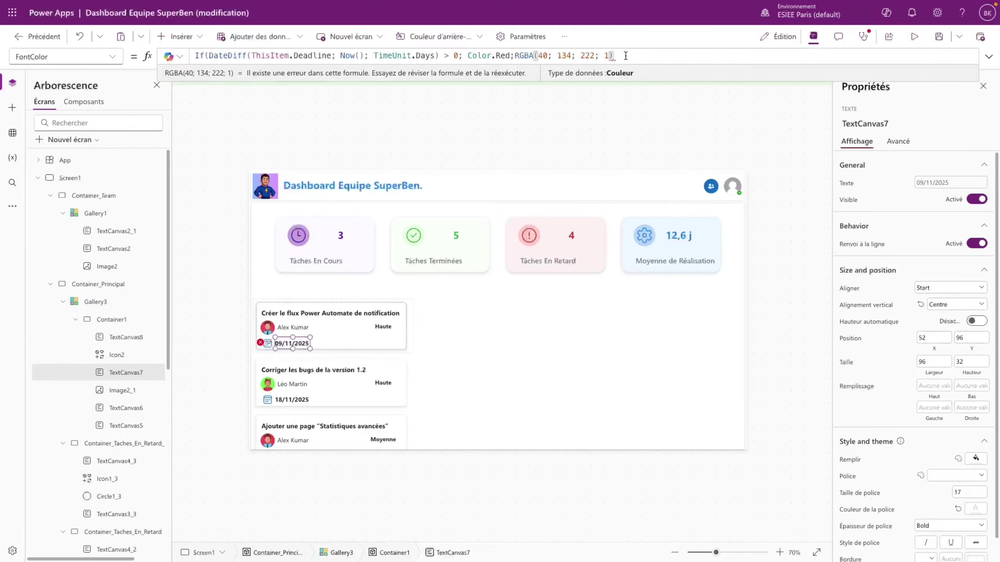
type(")")
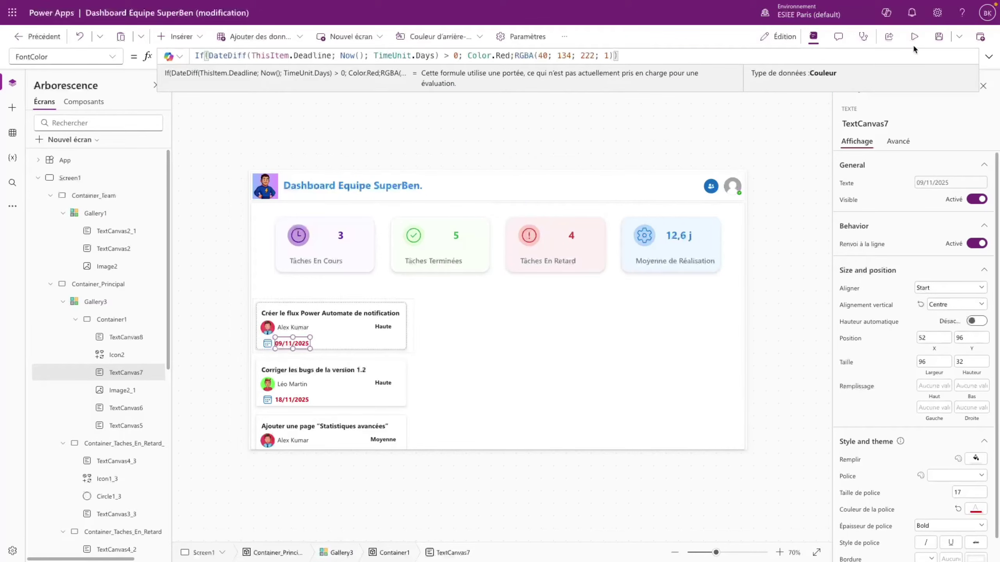
left_click(913, 37)
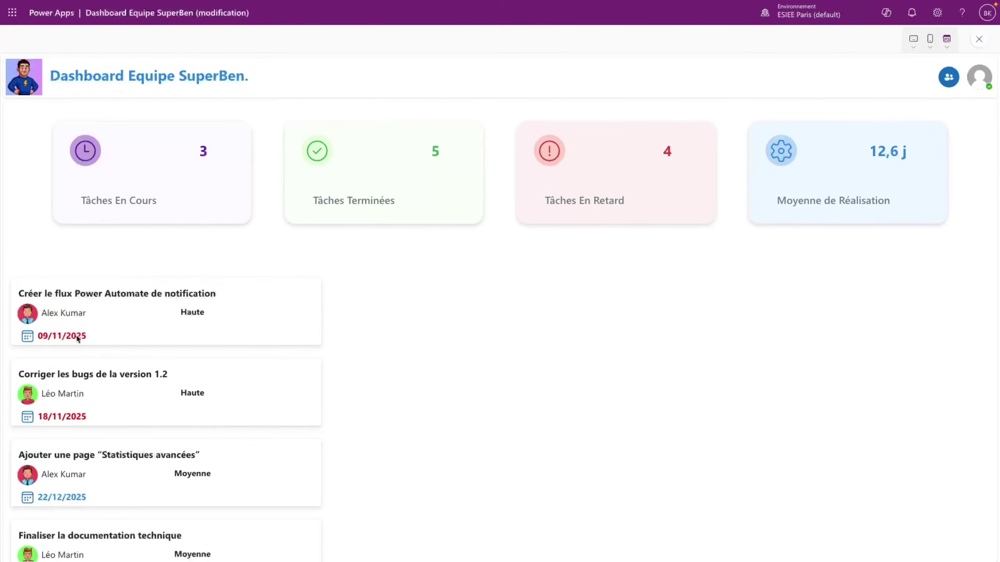
- Scroll the previewed gallery, return to the editor and select the Haute label
scroll(90, 396, "down", 1)
scroll(107, 411, "up", 1)
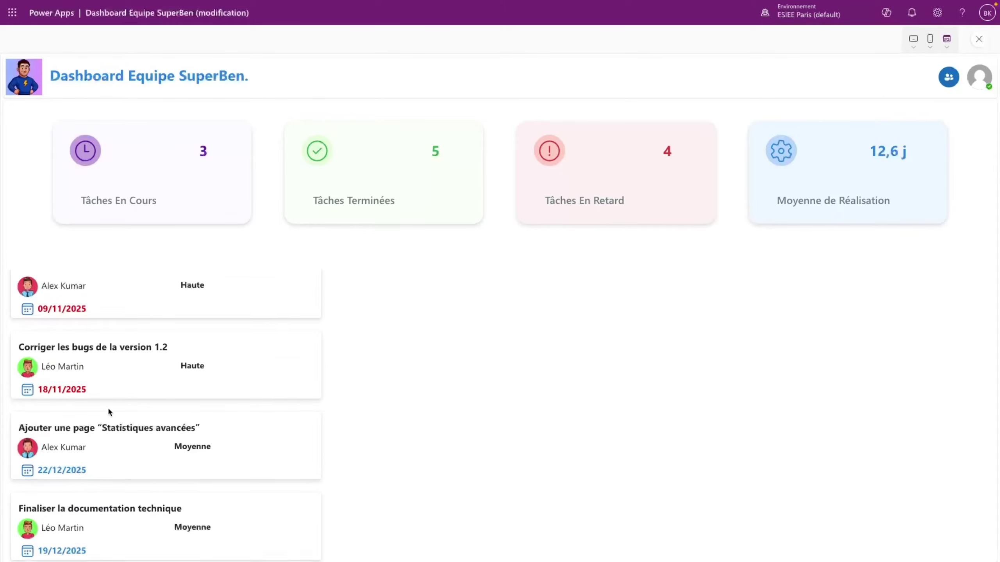
left_click(980, 39)
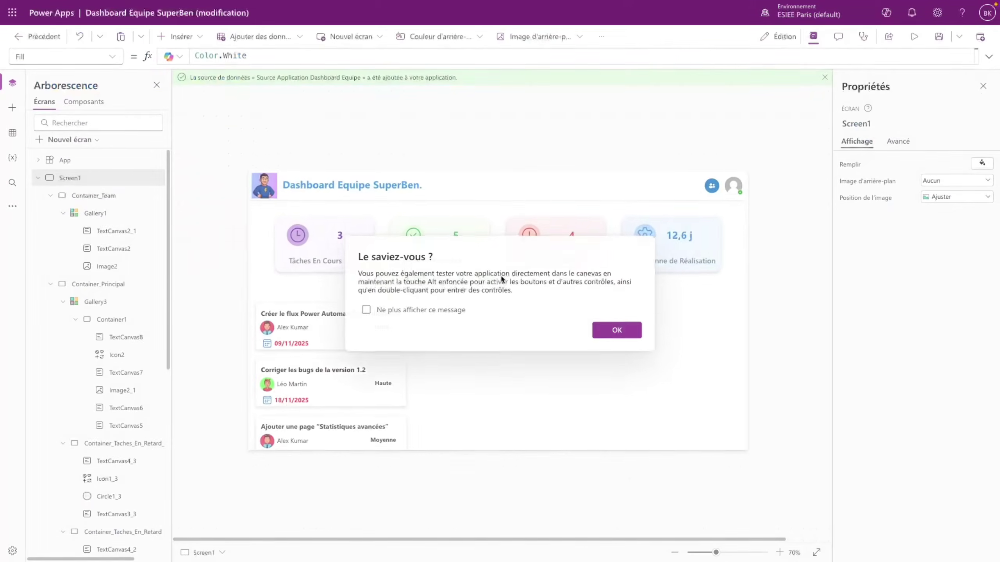
left_click(617, 331)
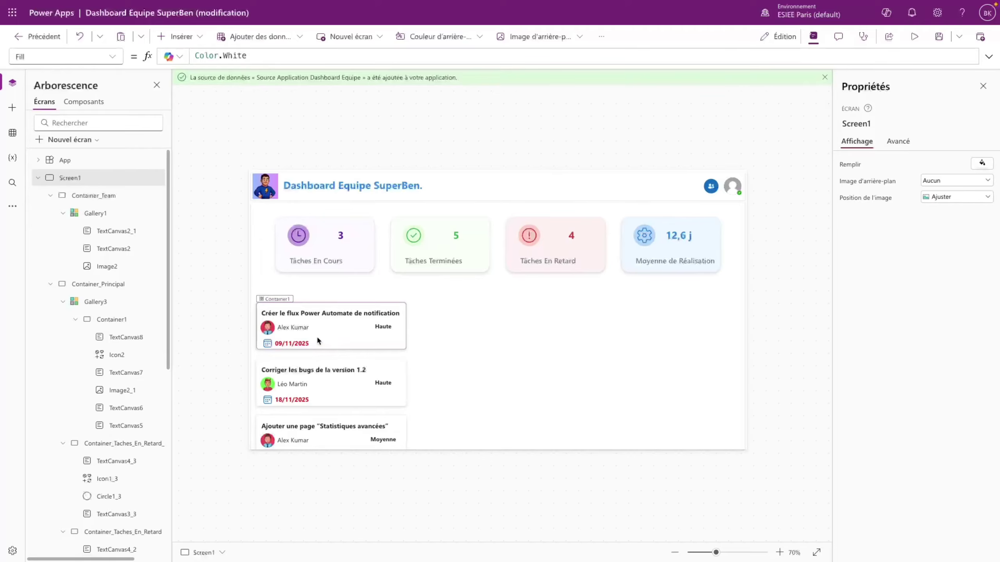
left_click(381, 326)
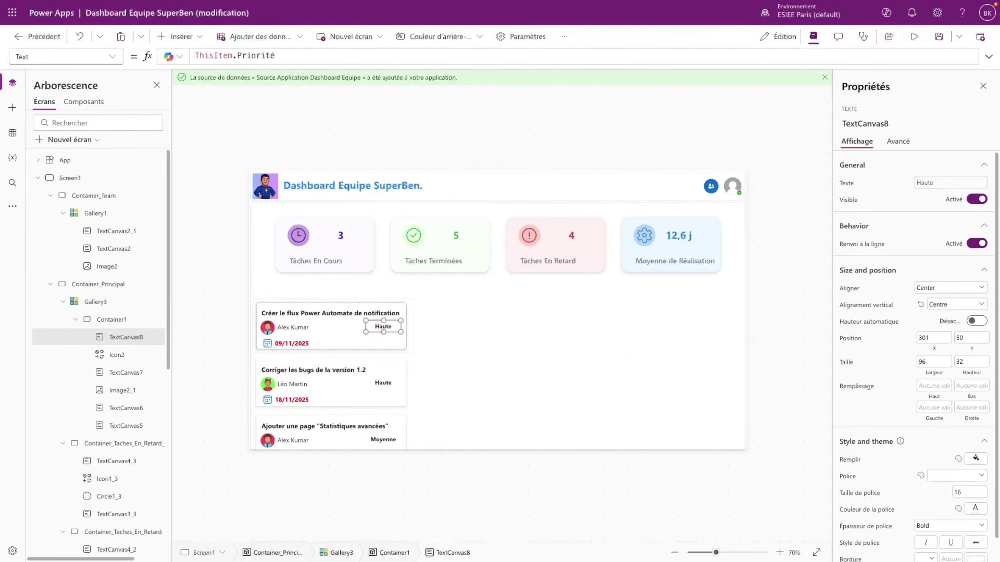
- Preview the app once more, then come back and reselect the Haute label
left_click(913, 37)
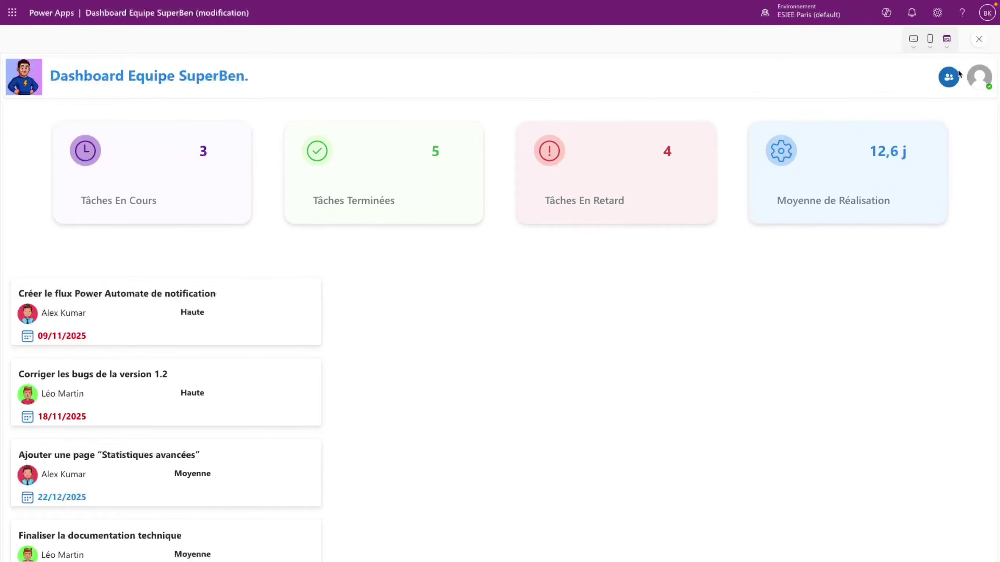
left_click(980, 39)
left_click(639, 334)
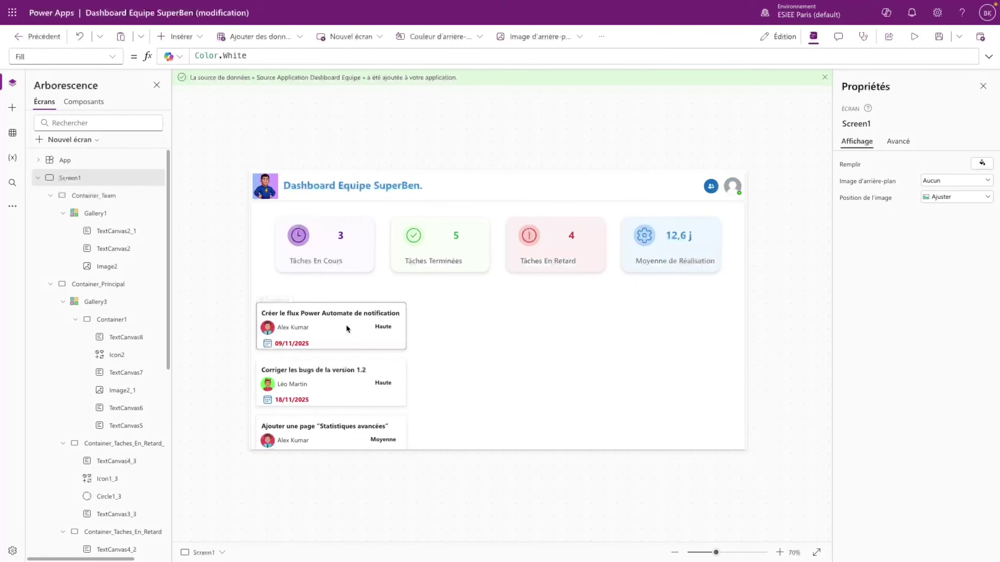
left_click(377, 328)
- Replace the priority label's X value 301 with Parent.Width - Self.Width - 20
left_click(110, 59)
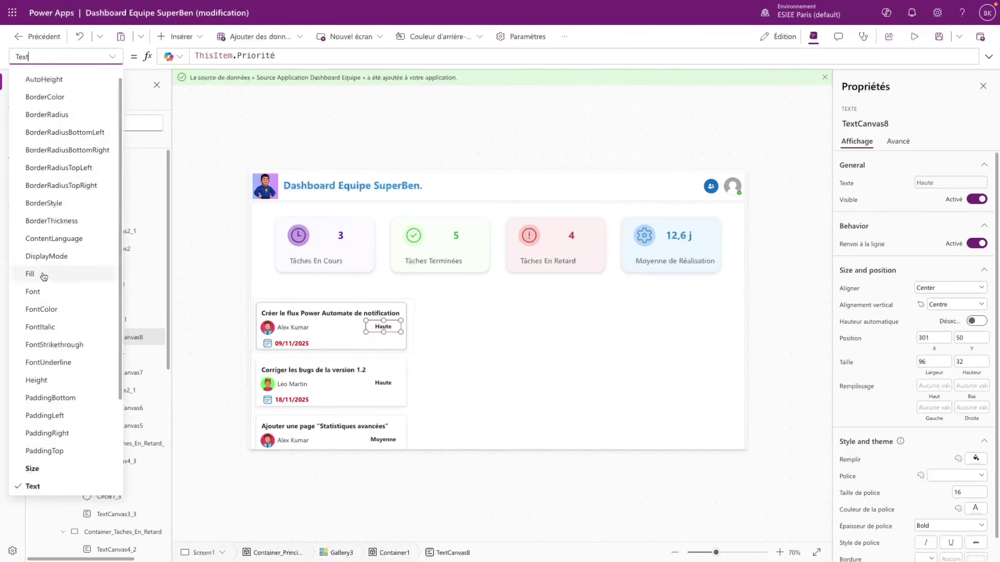
scroll(50, 431, "down", 3)
left_click(47, 466)
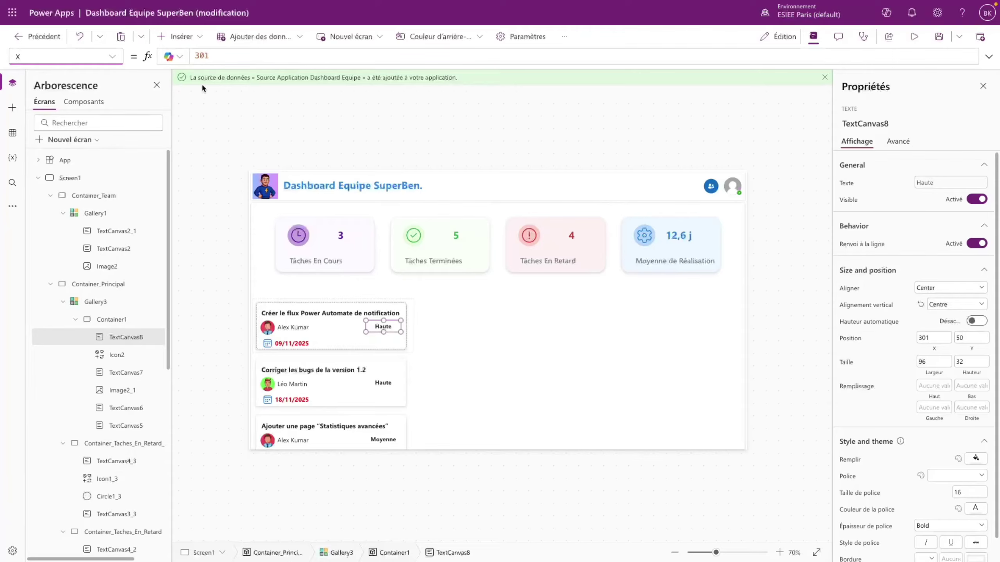
left_click_drag(214, 56, 175, 58)
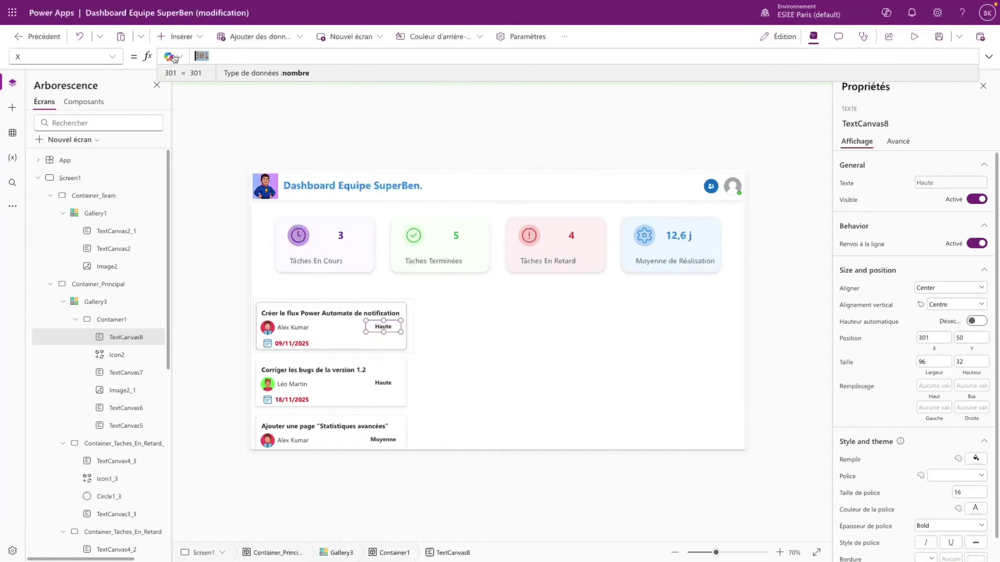
key("BackSpace")
type("Pa")
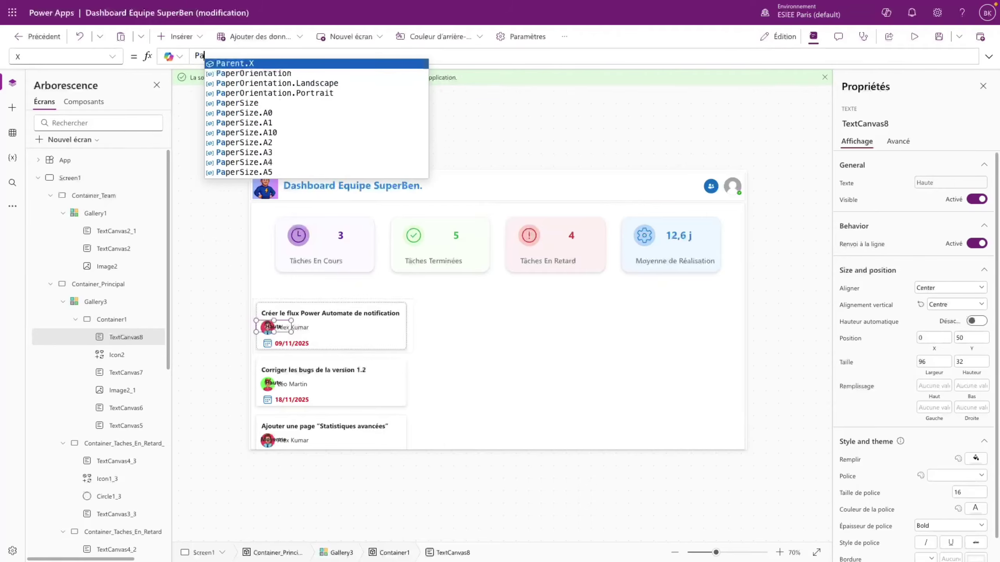
type("rent.Width")
key("Tab")
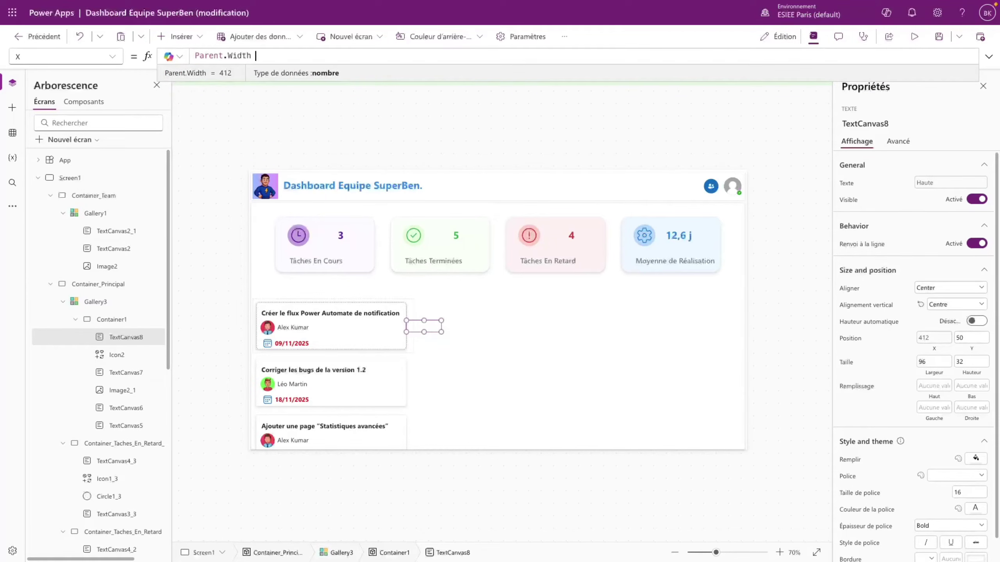
type("- Self.Width")
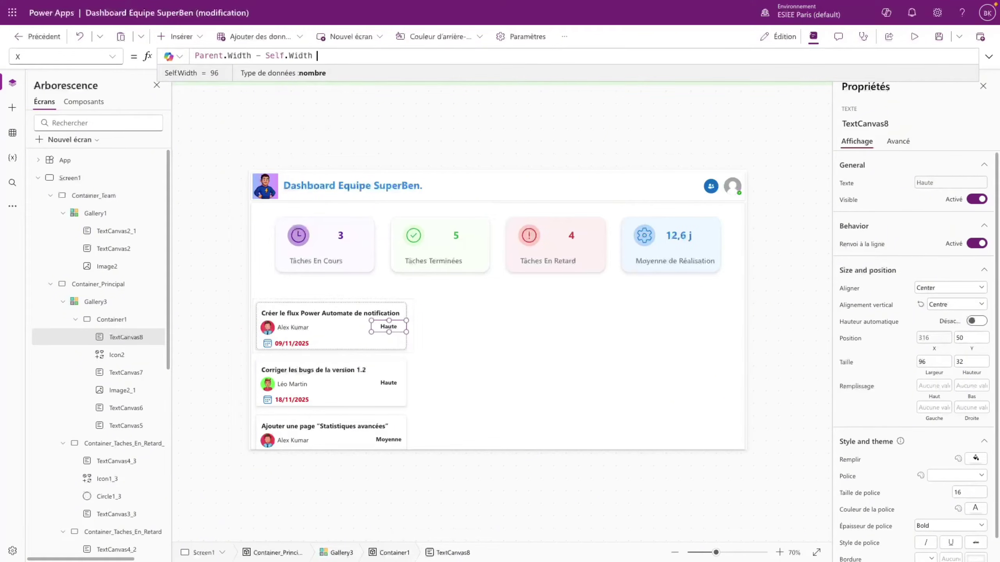
type("- 20")
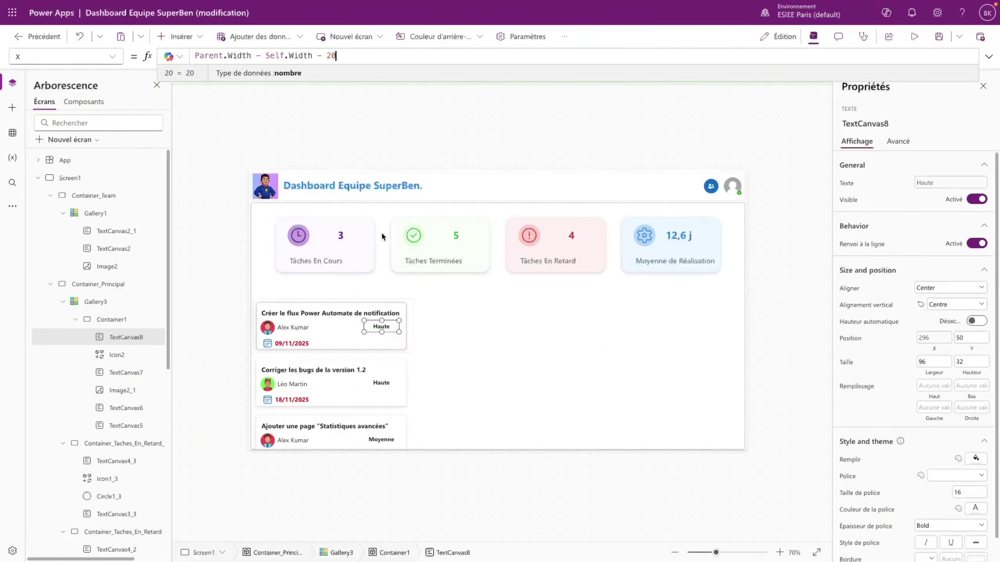
- Set the priority label's Y position to 47
left_click(979, 337)
key("BackSpace")
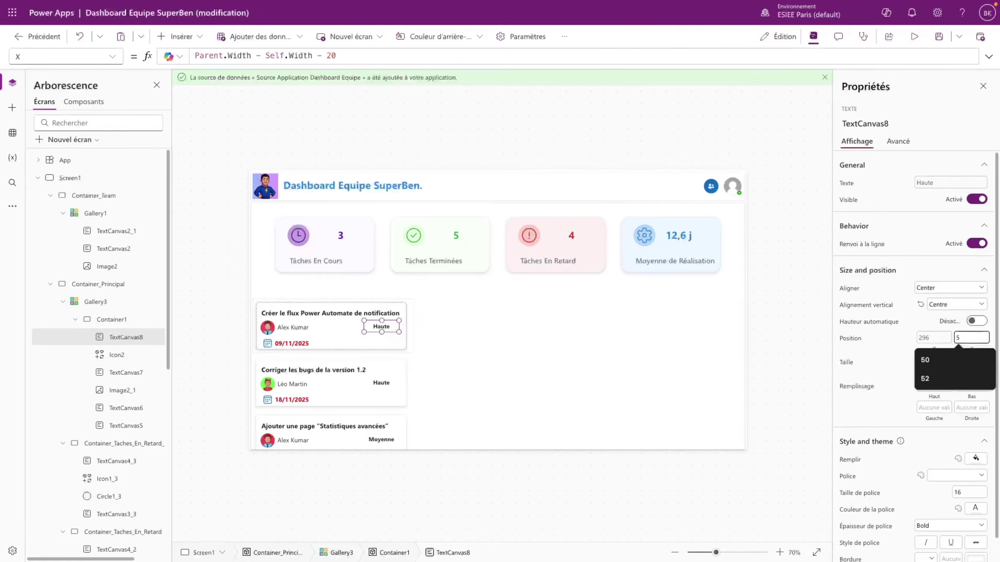
key("BackSpace")
type("47")
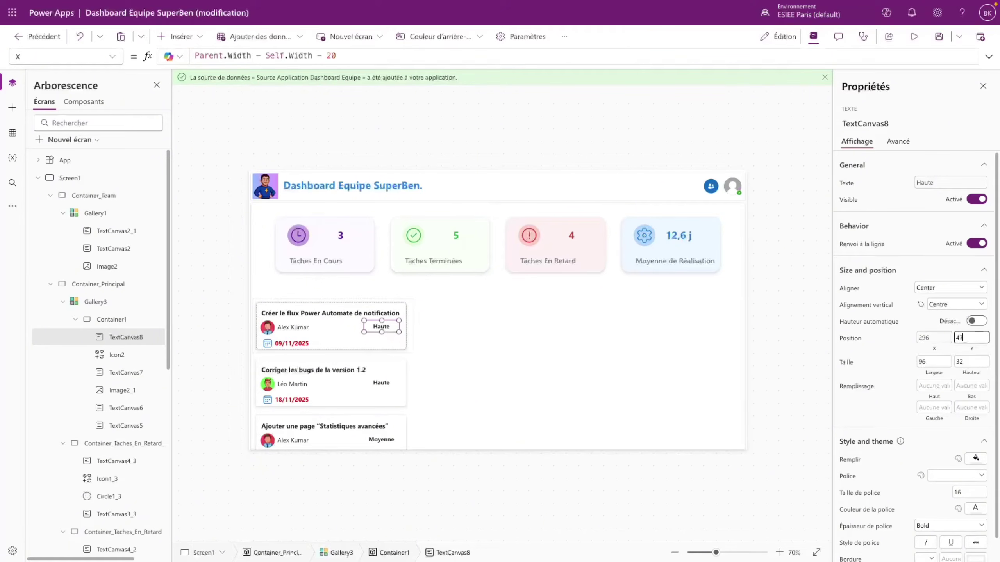
left_click(893, 409)
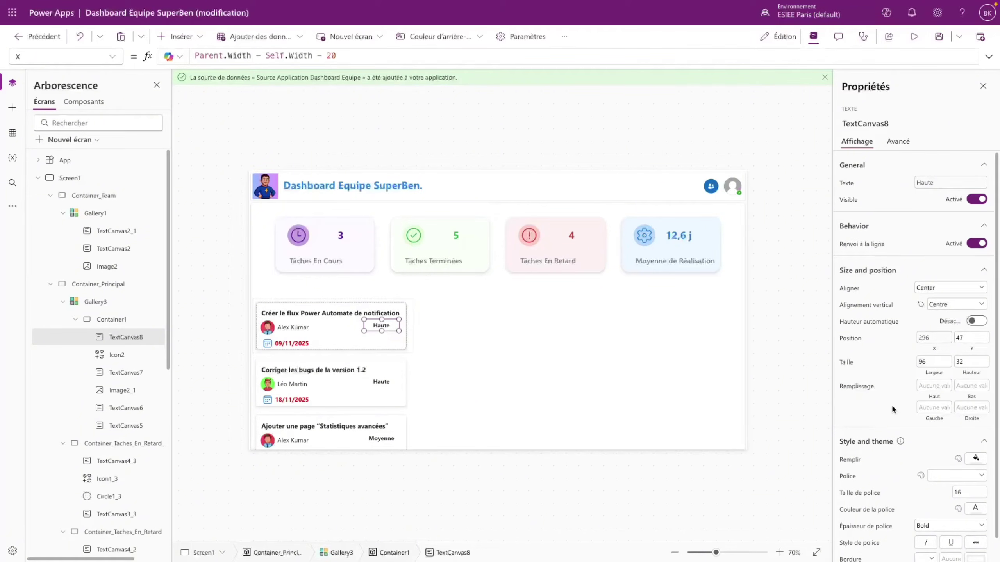
scroll(941, 472, "down", 1)
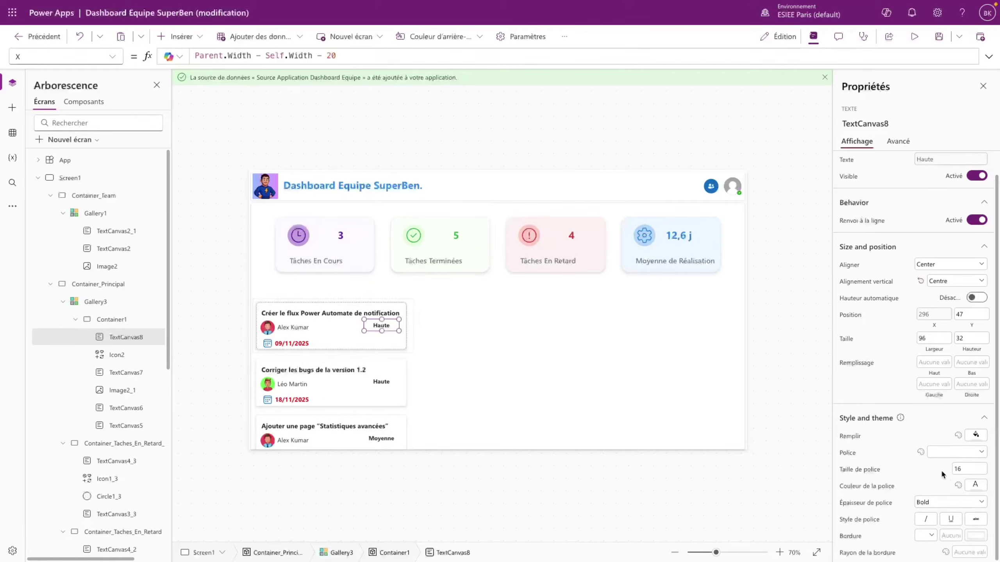
- Give the Haute label a pale pink fill and red theme text colour
left_click(976, 434)
left_click(886, 406)
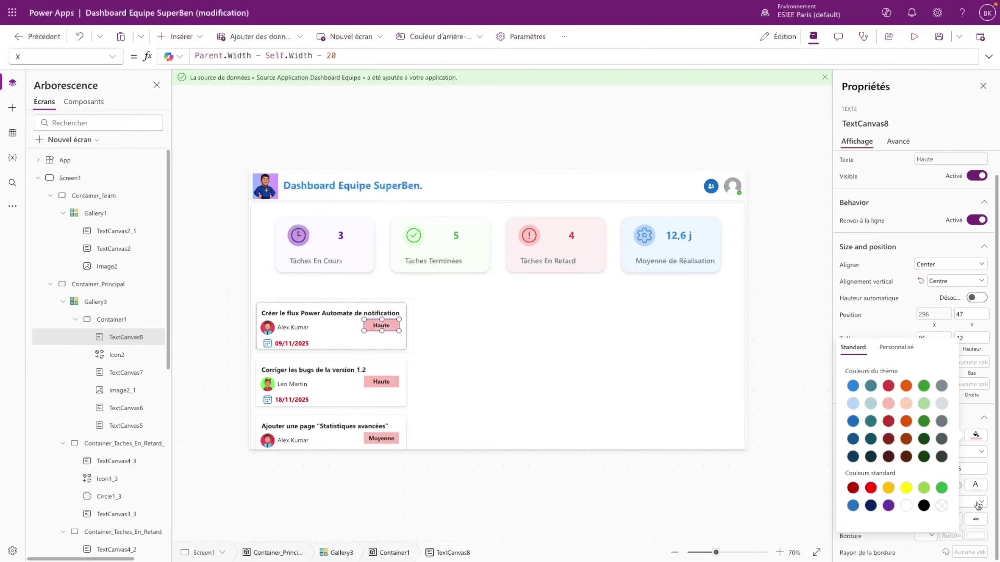
left_click(979, 488)
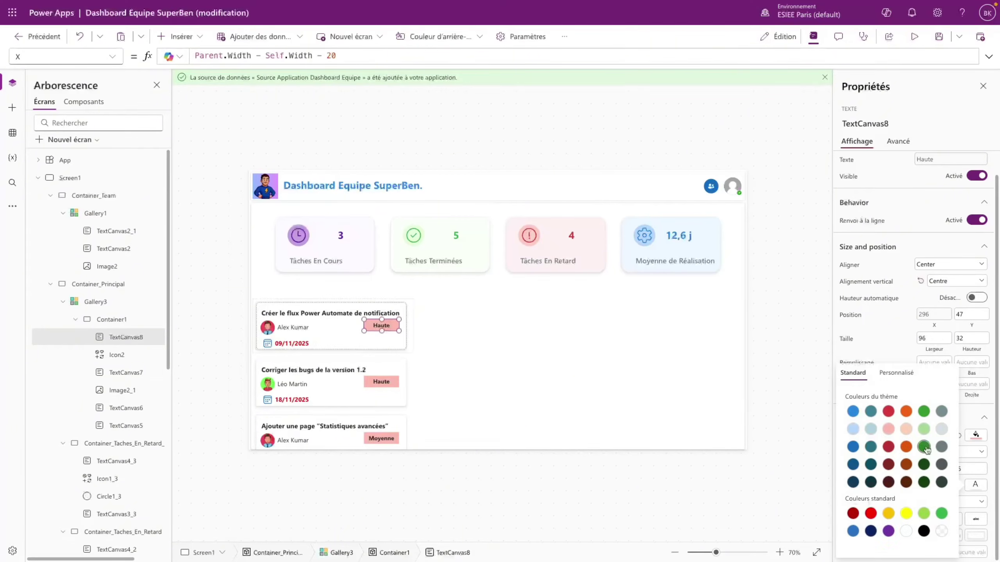
left_click(888, 411)
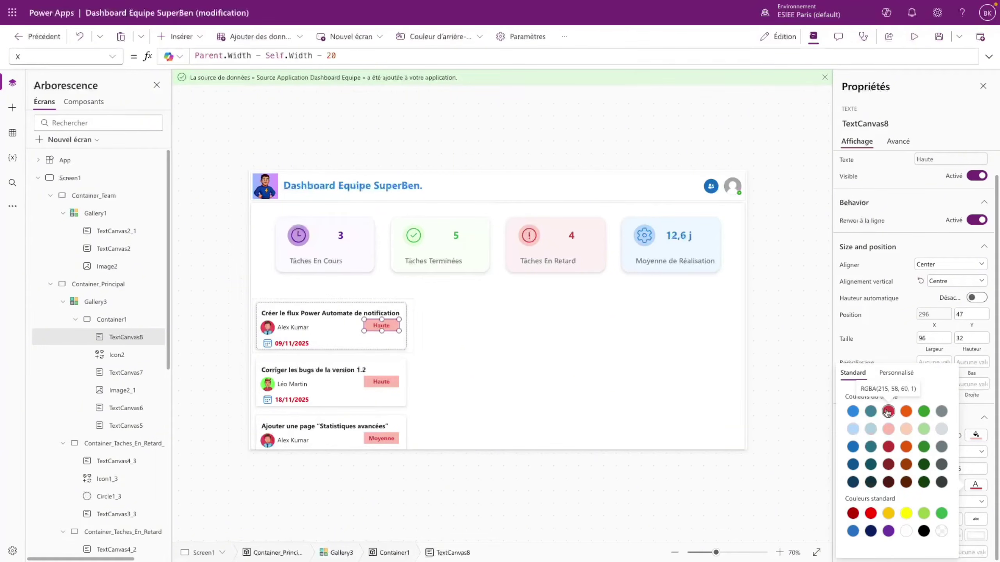
left_click(976, 435)
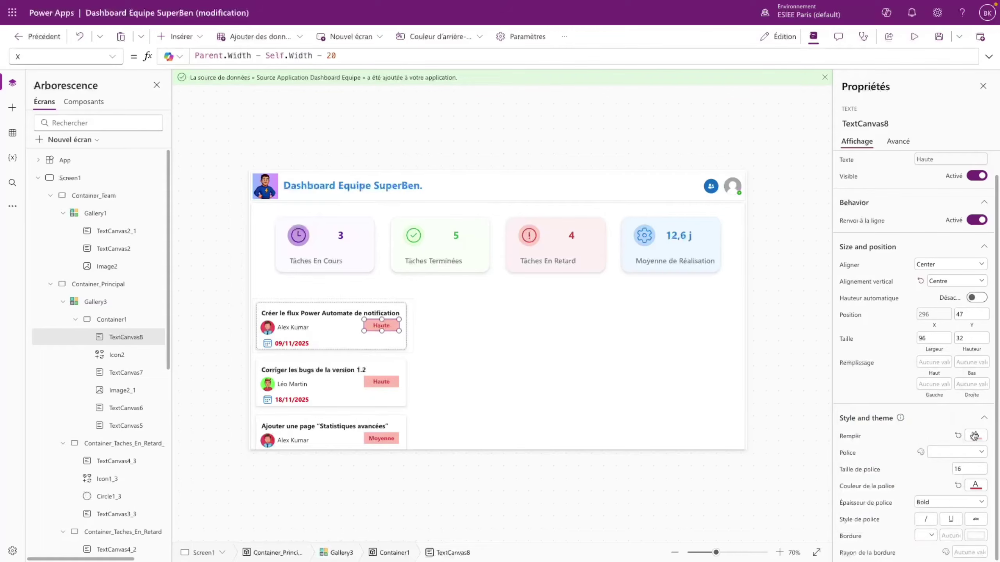
left_click(897, 347)
left_click_drag(834, 358, 831, 360)
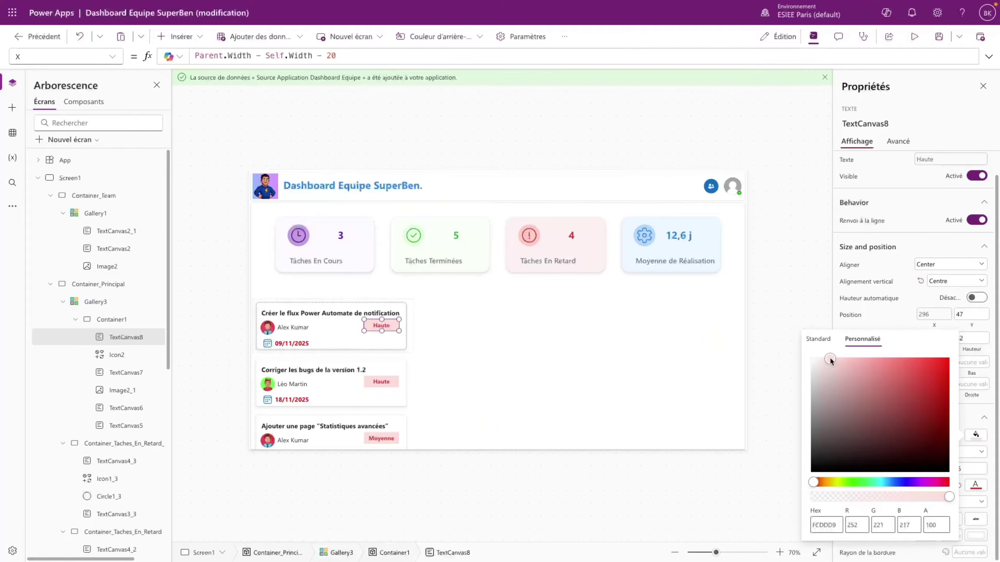
- Round the label's corners with a border radius of 50
left_click(970, 552)
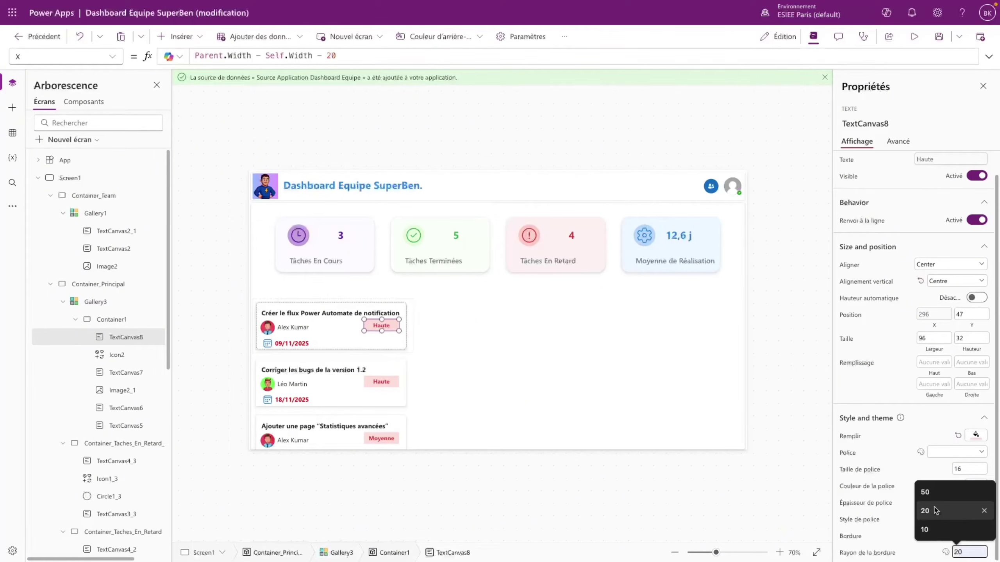
left_click(937, 494)
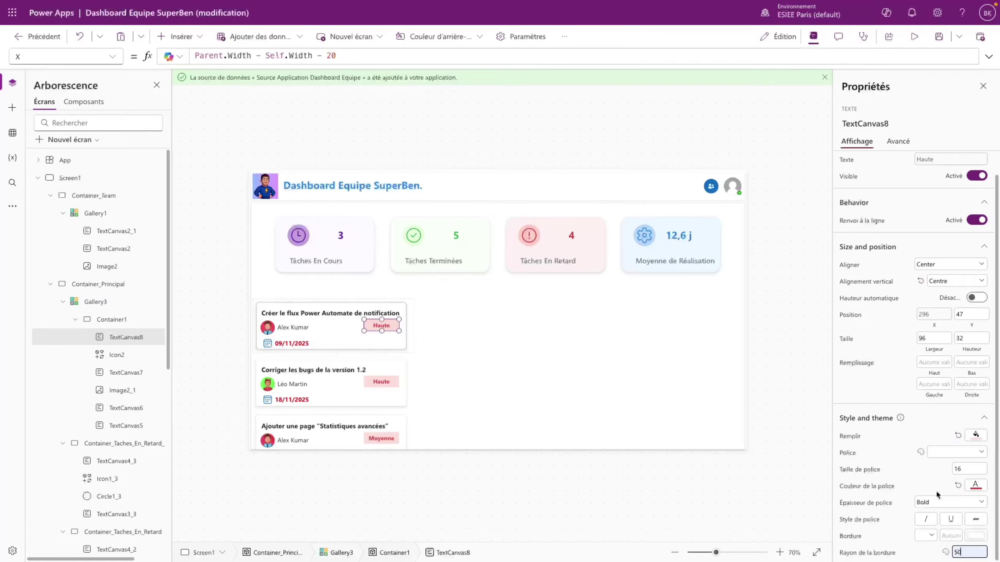
left_click(931, 552)
- Lighten the Haute label's fill to FCE4E1
left_click(404, 386)
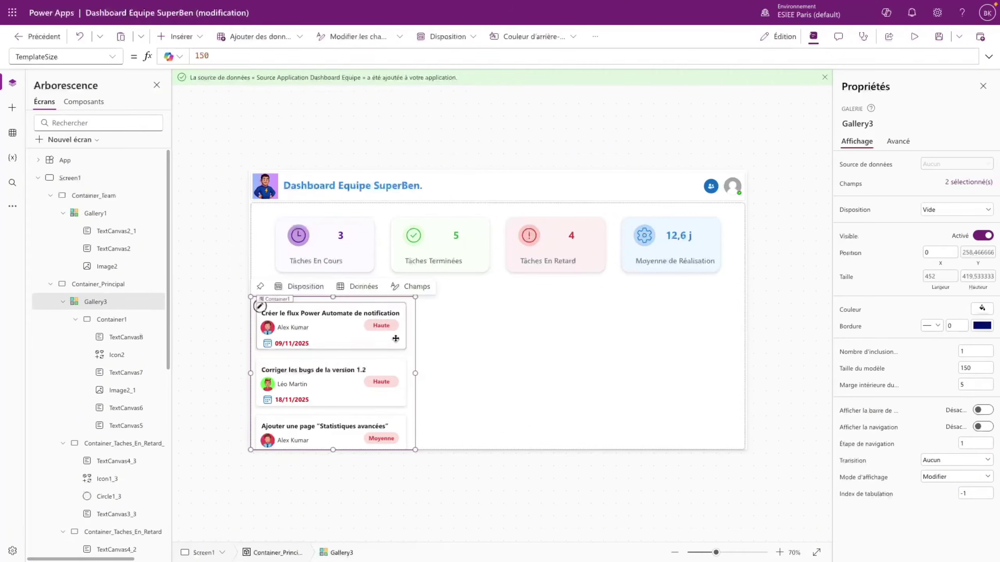
left_click(392, 325)
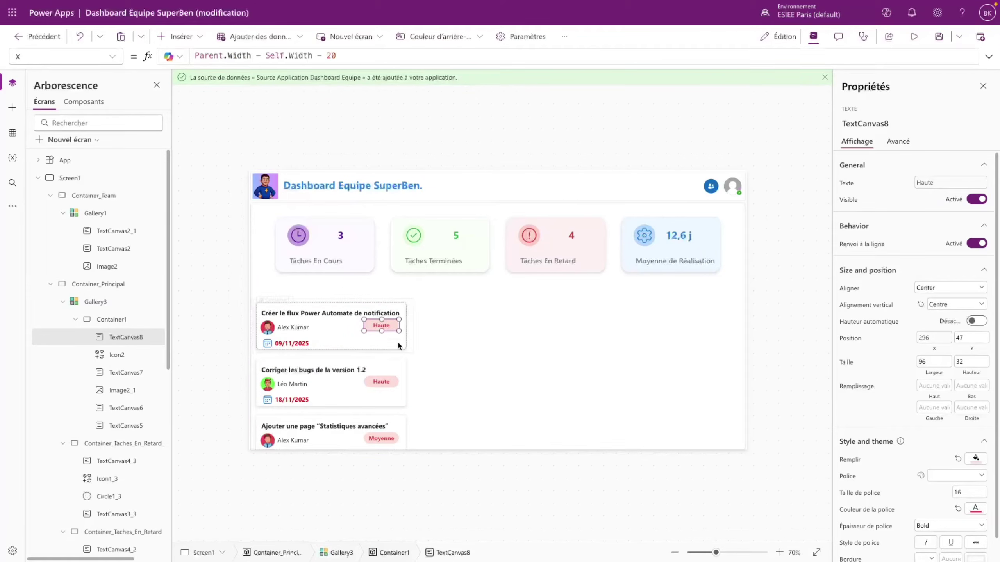
left_click(974, 460)
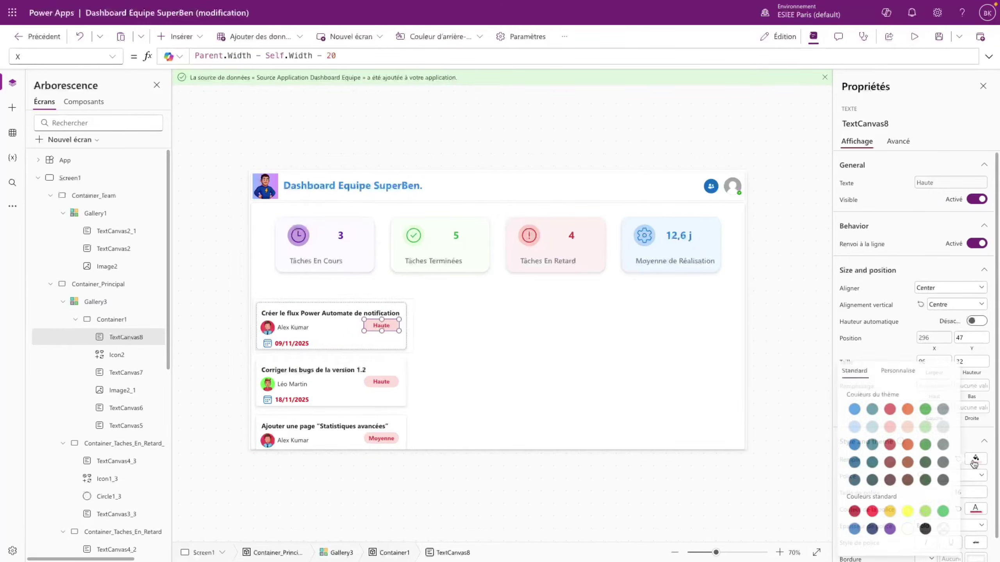
left_click(884, 370)
left_click_drag(831, 376, 826, 376)
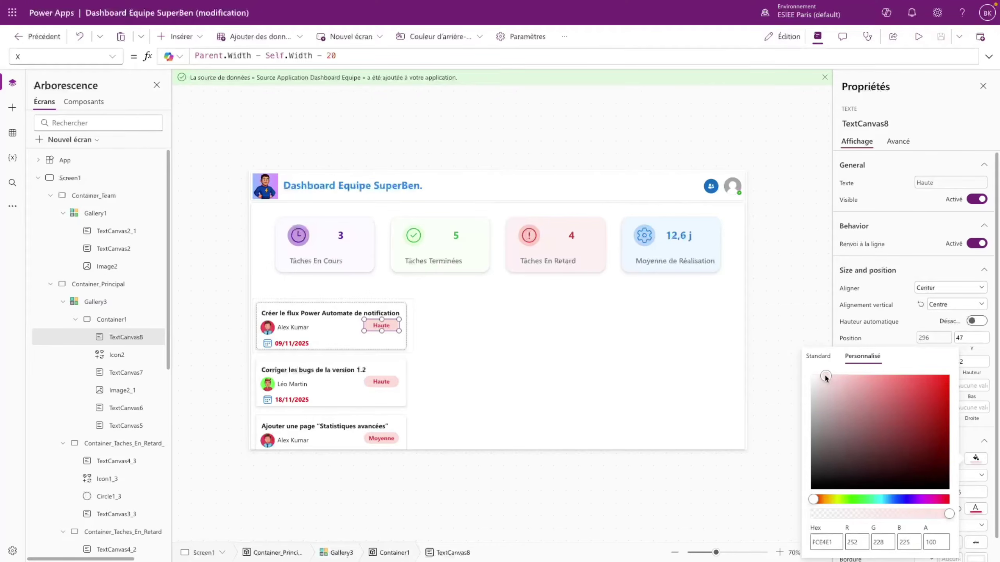
left_click(401, 344)
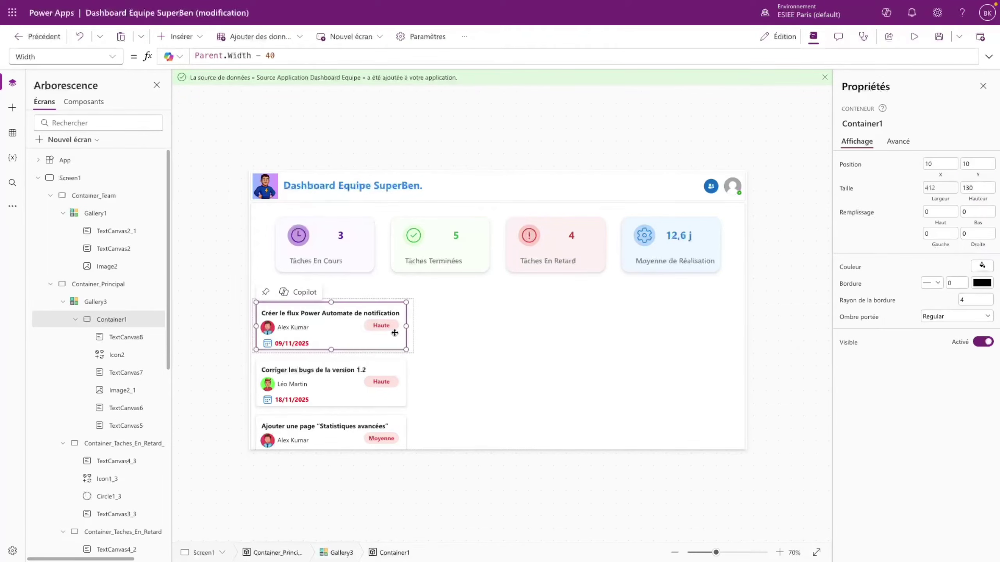
left_click(390, 324)
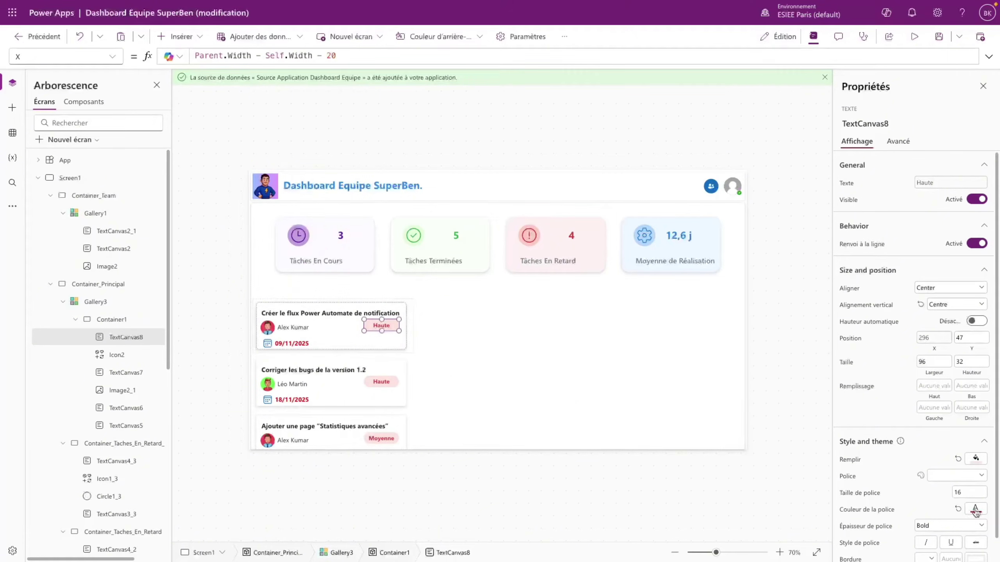
- Delete the priority label's existing red FontColor formula
left_click(112, 56)
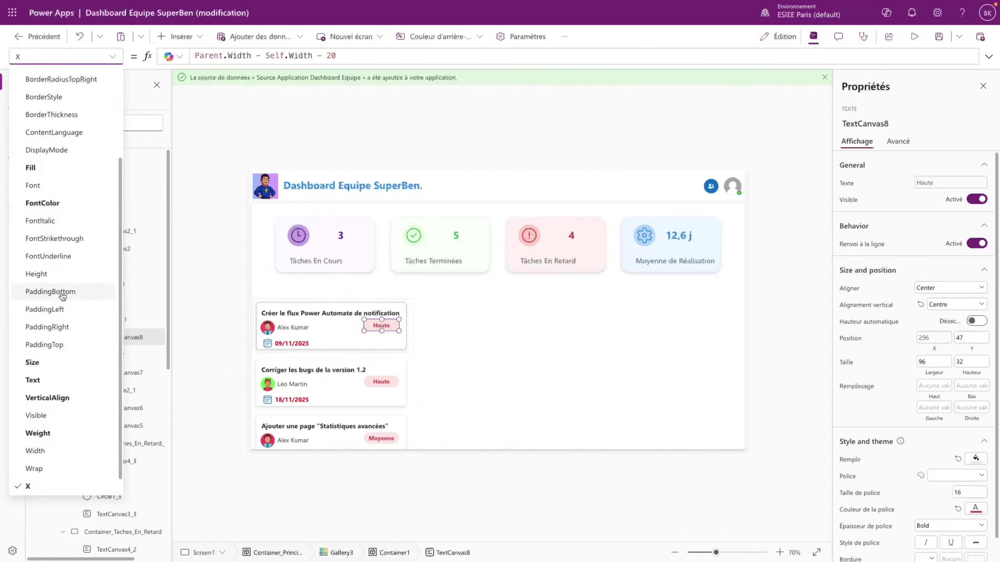
left_click(66, 203)
left_click_drag(297, 56, 185, 45)
key("ctrl+c")
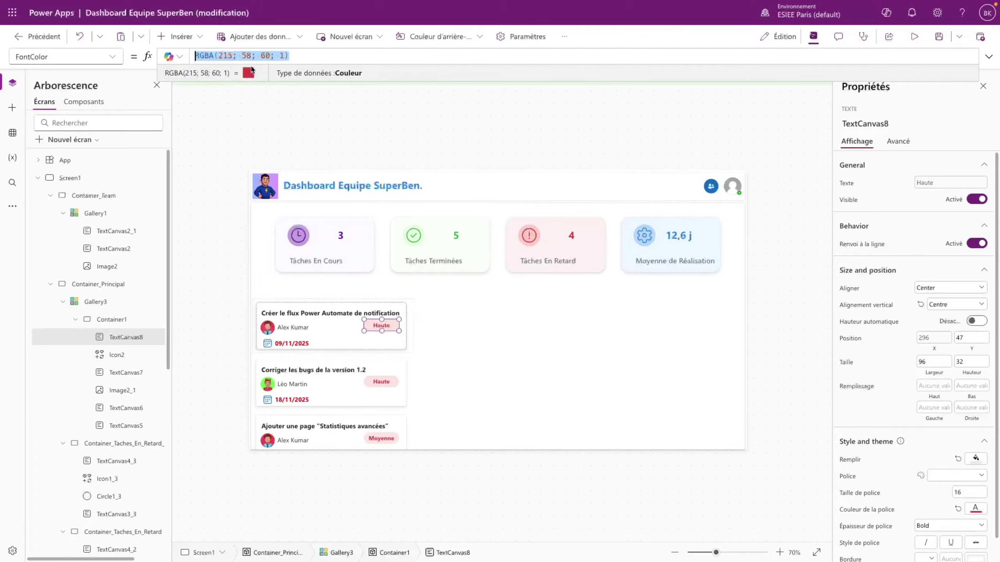
key("BackSpace")
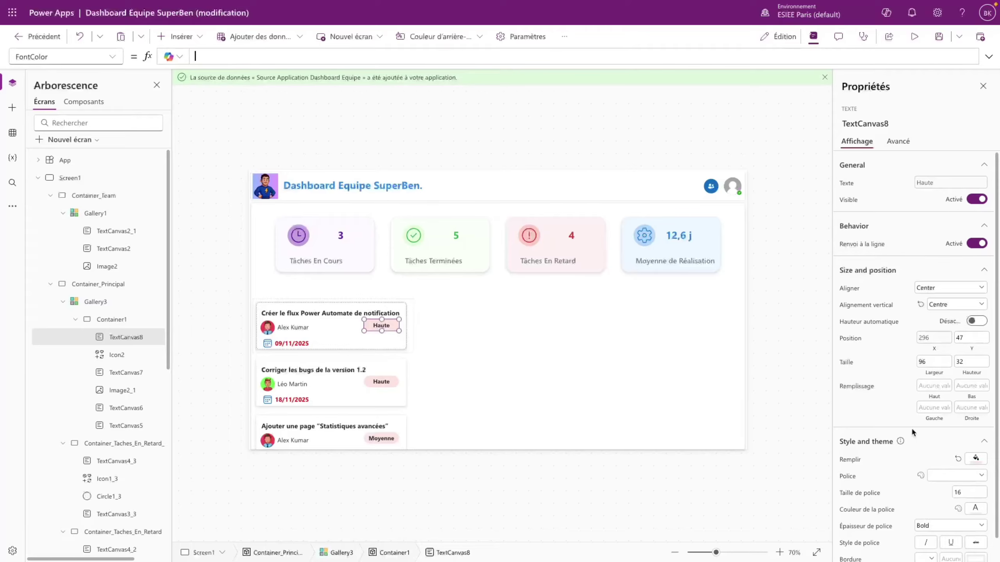
scroll(927, 445, "down", 1)
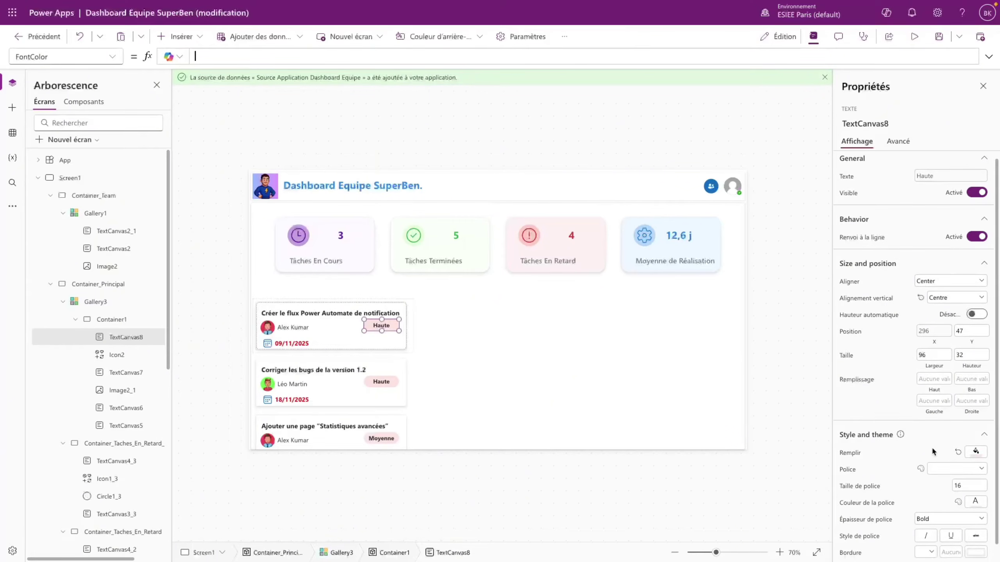
- Try an amber text colour, paste the saved red value in, then clear FontColor
left_click(979, 508)
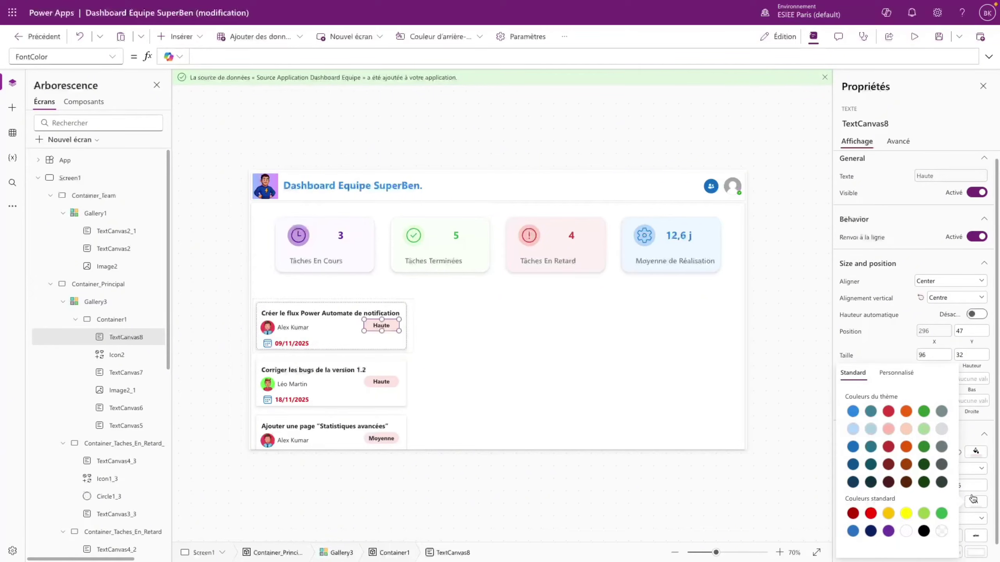
left_click(889, 512)
left_click(311, 58)
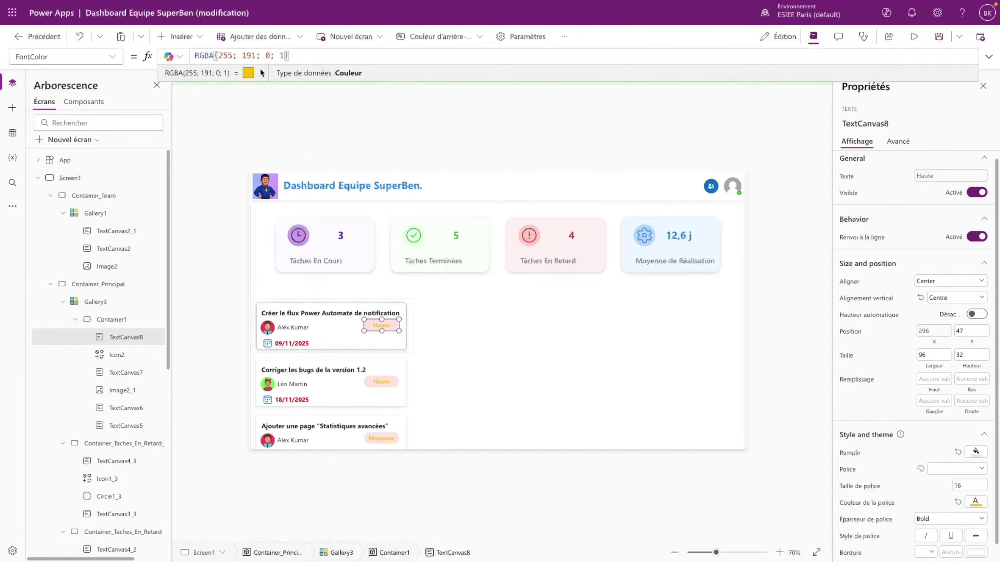
key("ctrl+v")
left_click_drag(391, 55, 194, 56)
key("ctrl+c")
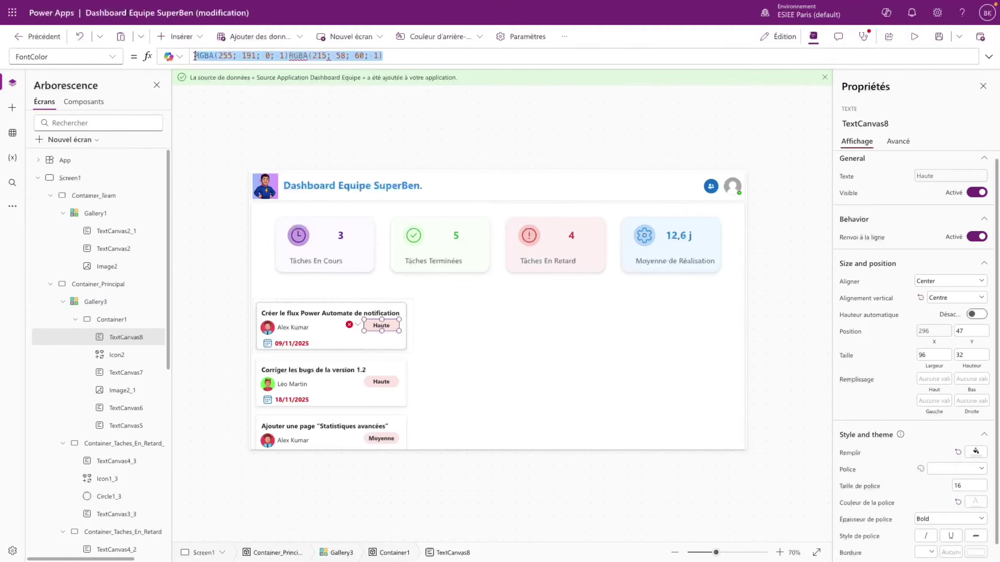
key("BackSpace")
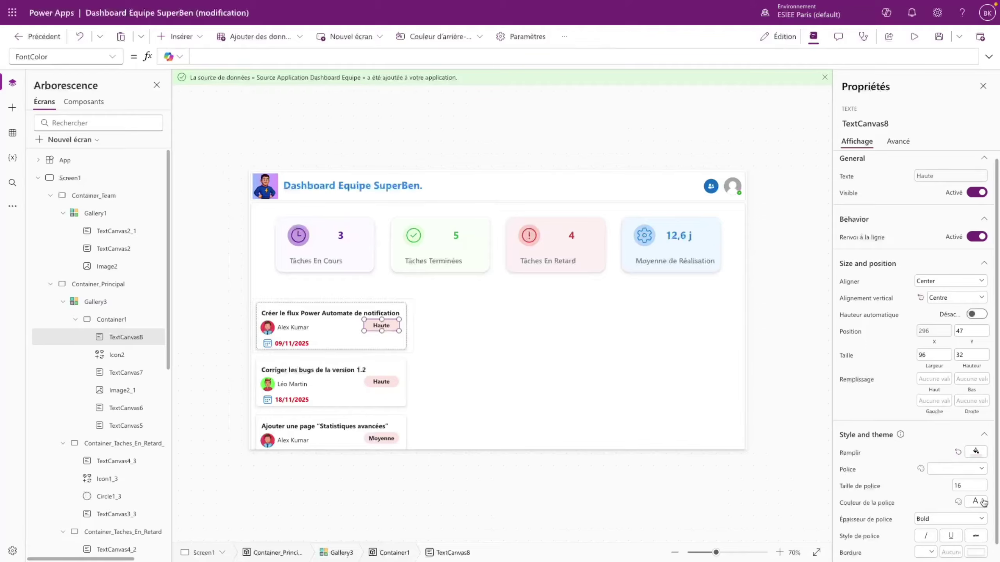
- Try a grey text colour, paste the saved colour values, then empty the FontColor formula
left_click(981, 502)
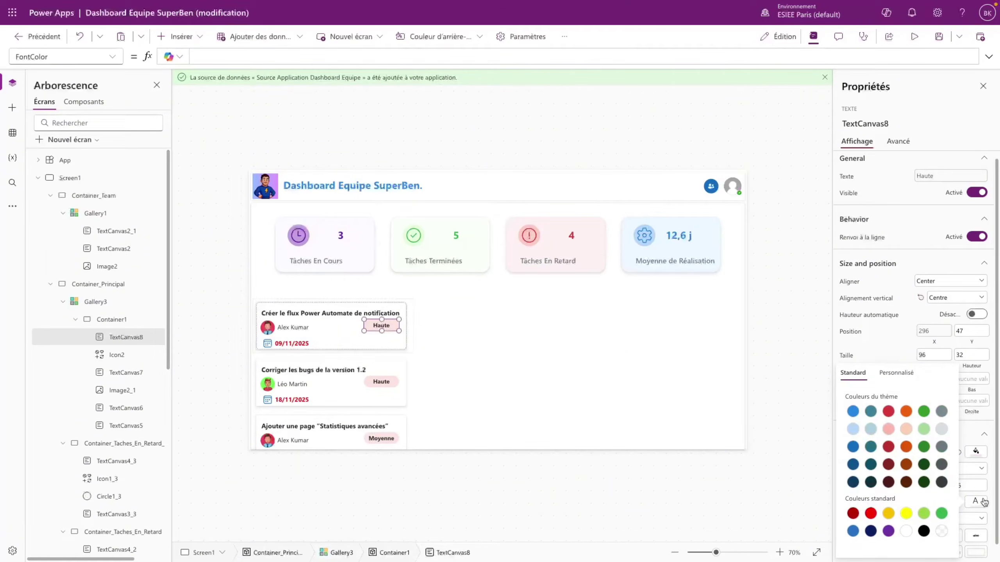
left_click(942, 412)
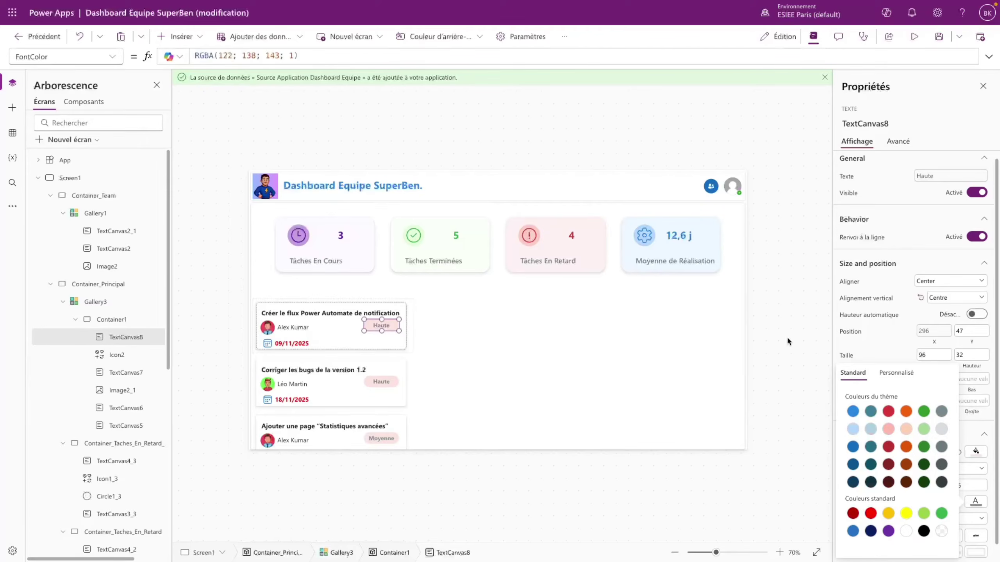
left_click(321, 55)
key("ctrl+v")
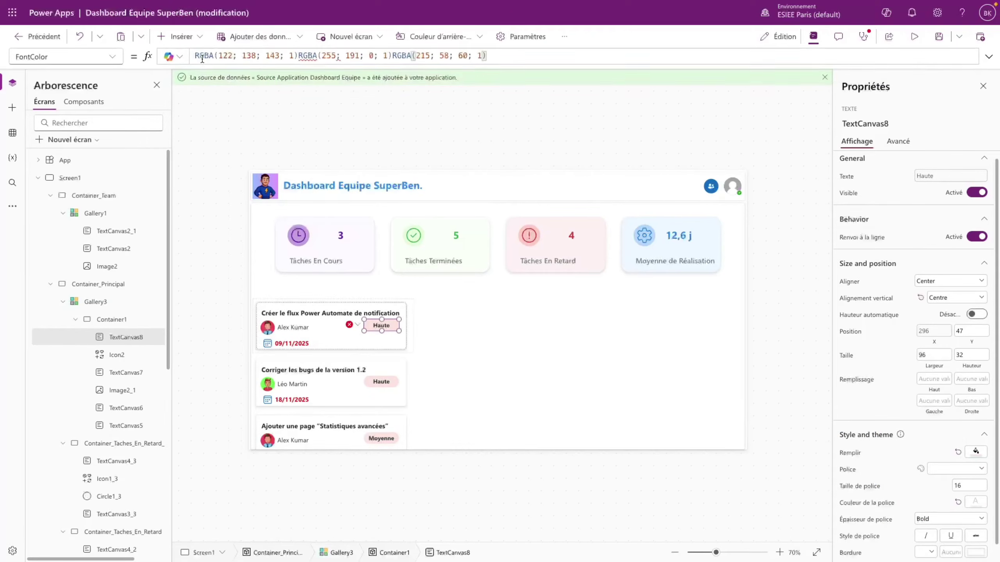
left_click_drag(197, 55, 388, 56)
left_click(495, 56)
key("ctrl+a")
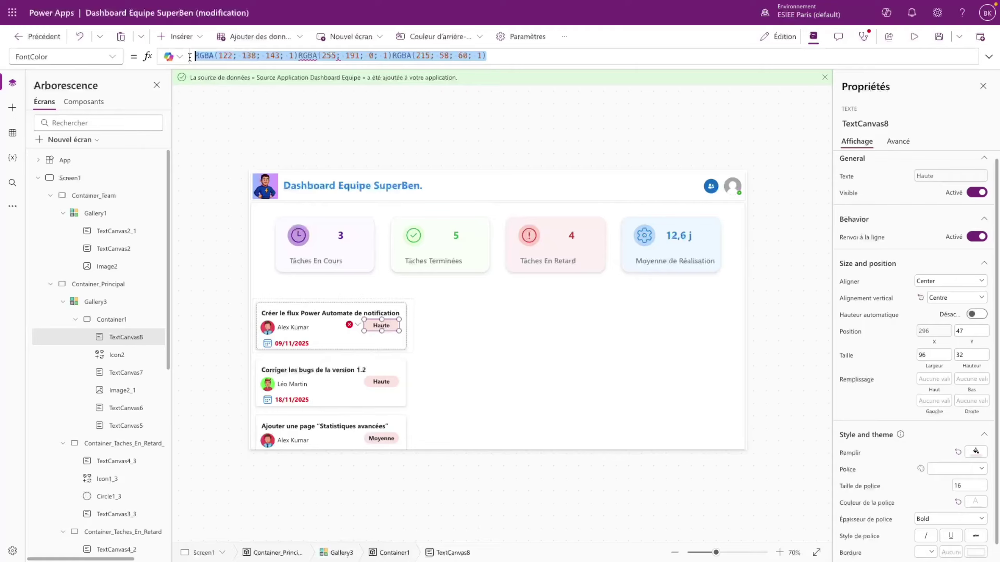
key("BackSpace")
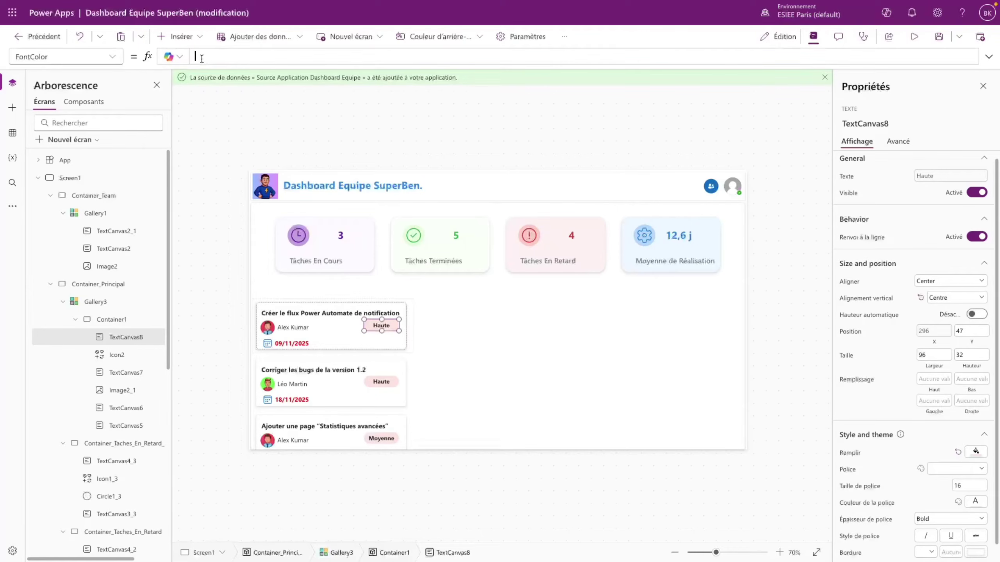
- Begin FontColor with If(ThisItem.Priorité = "Haute"; RGBA(215; 58; 60; 1)
type("If")
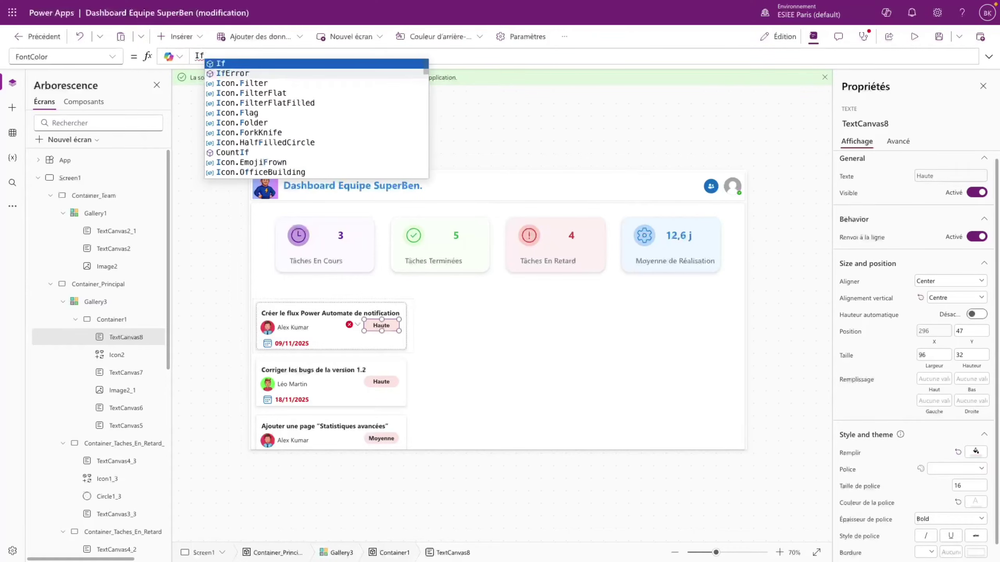
type("(Thid")
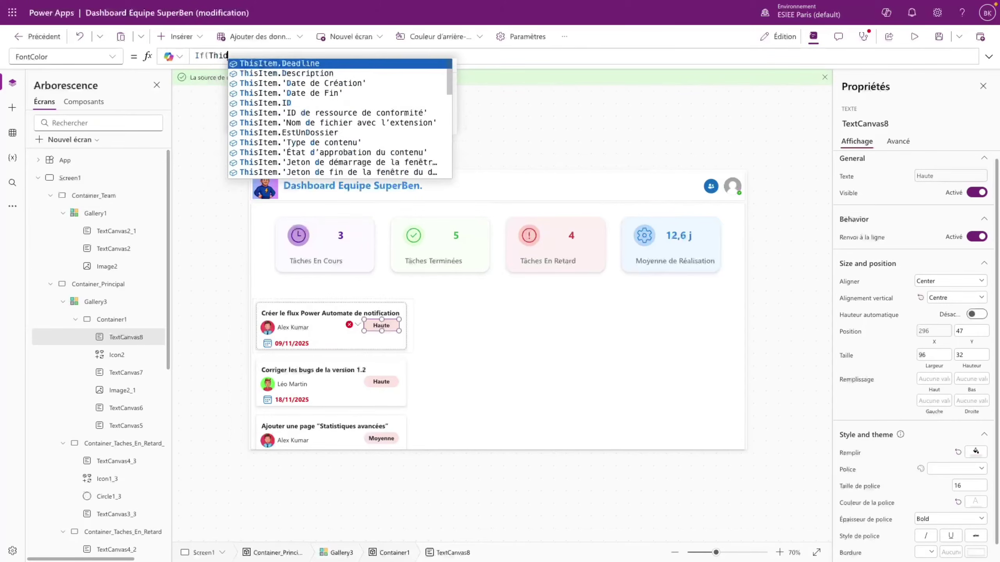
key("BackSpace")
type("sItem.pri")
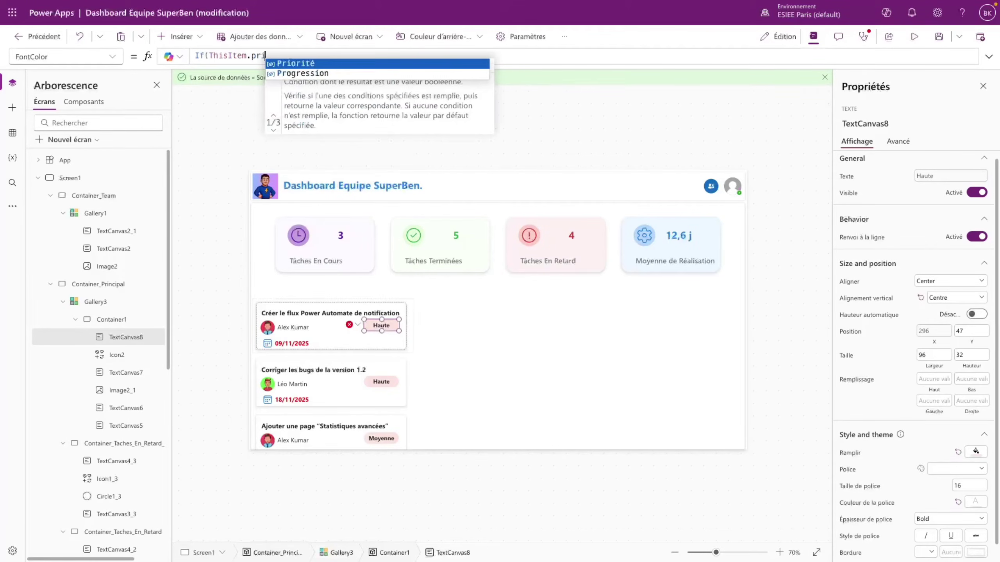
key("Tab")
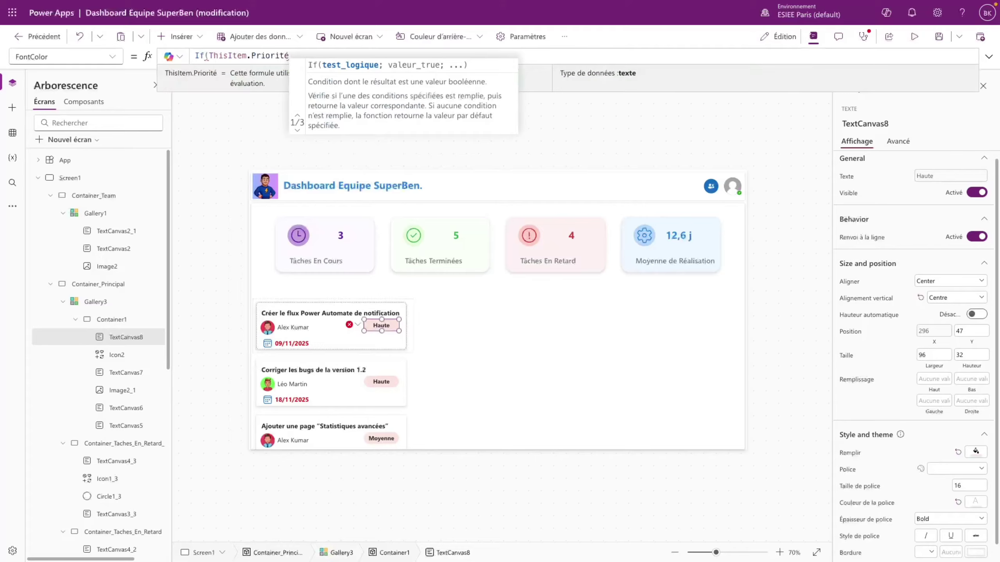
type("= \"Ha")
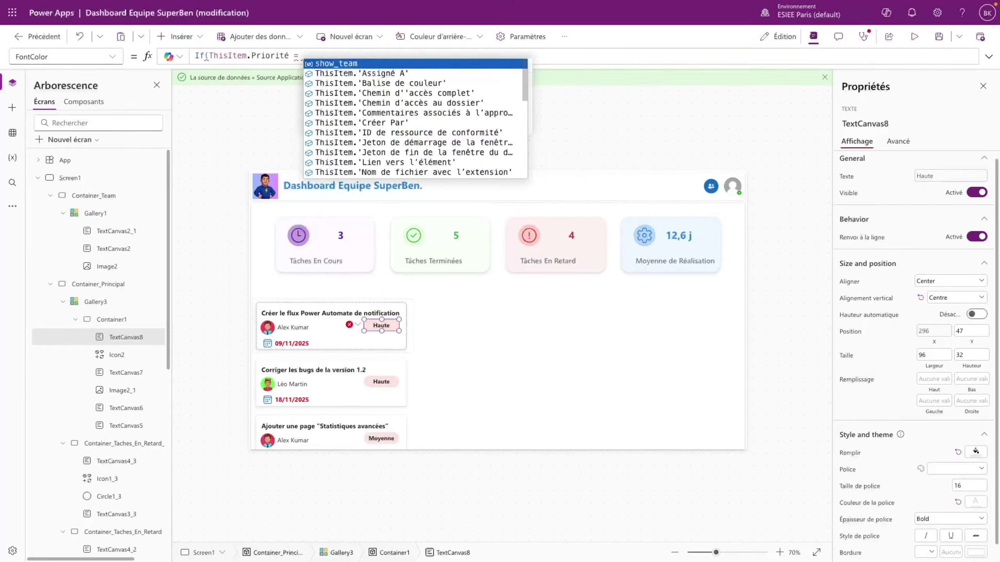
type("ute")
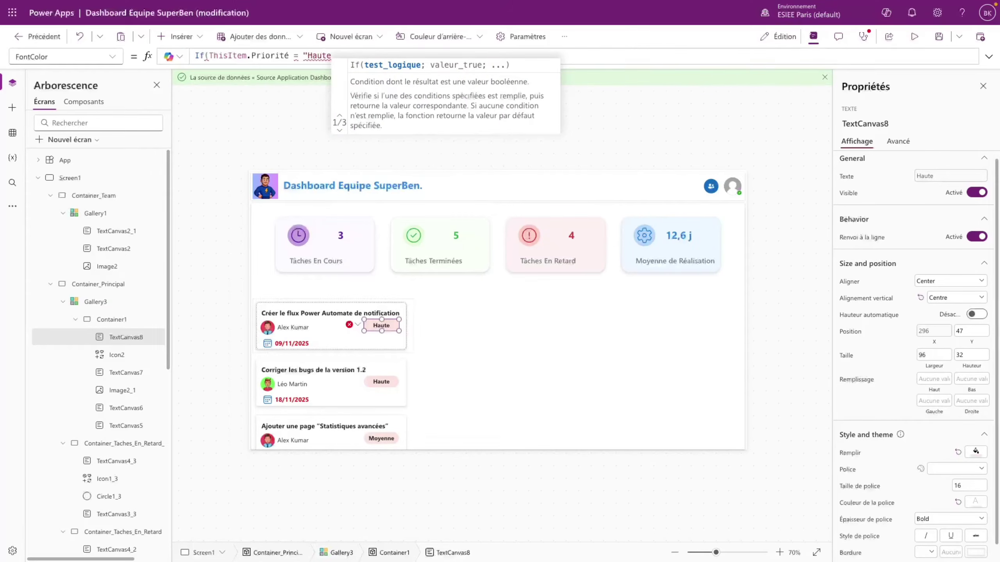
type("\";")
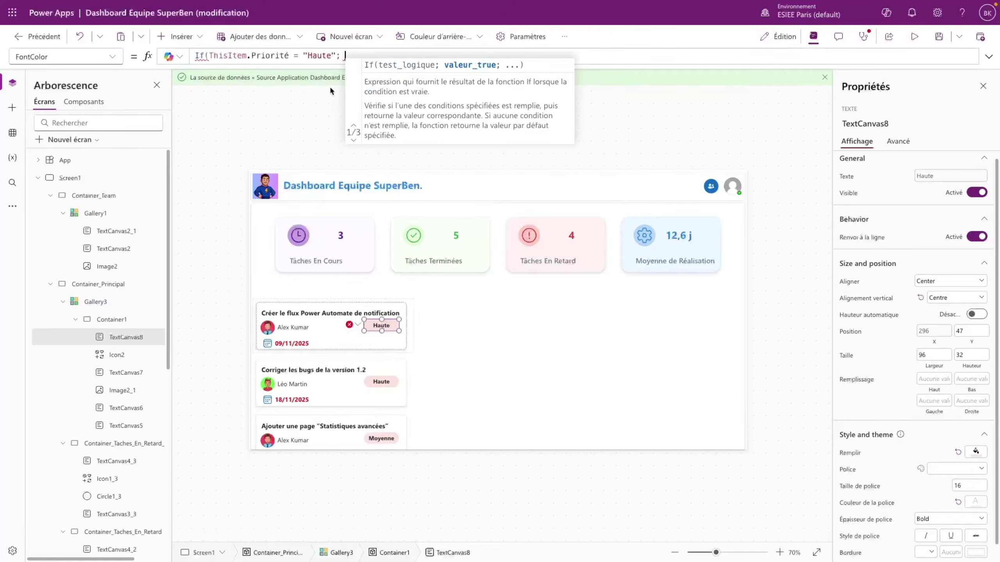
type("RGBA(122; 138; 143; 1)RGBA(255; 191; 0; 1)RGBA(215; 58; 60; 1)")
left_click_drag(637, 55, 543, 55)
left_click(540, 54)
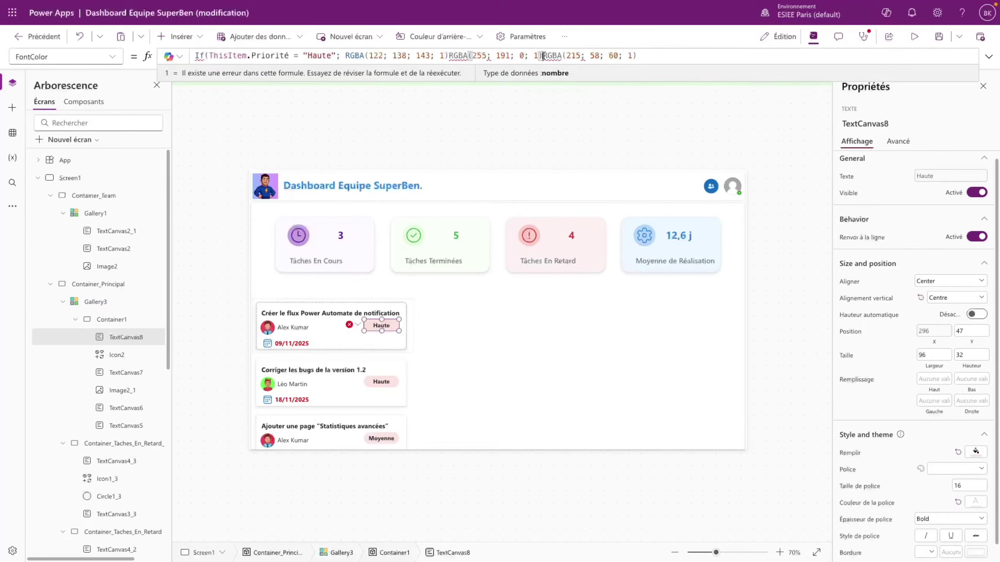
left_click(345, 55, "shift")
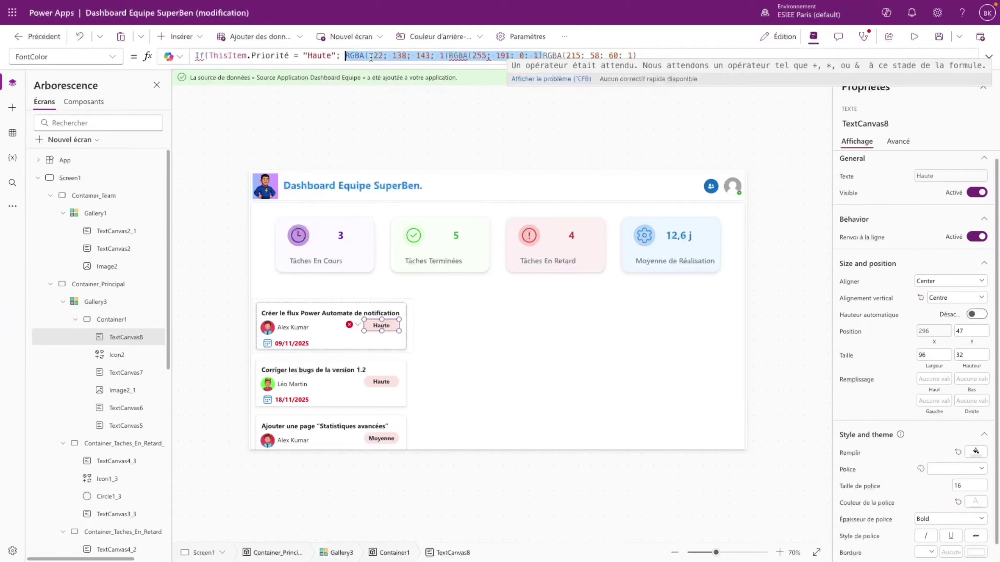
key("BackSpace")
- Add a nested If: "Moyenne" gives Color.Orange, otherwise Color.Gray, and close the formula
left_click(448, 55)
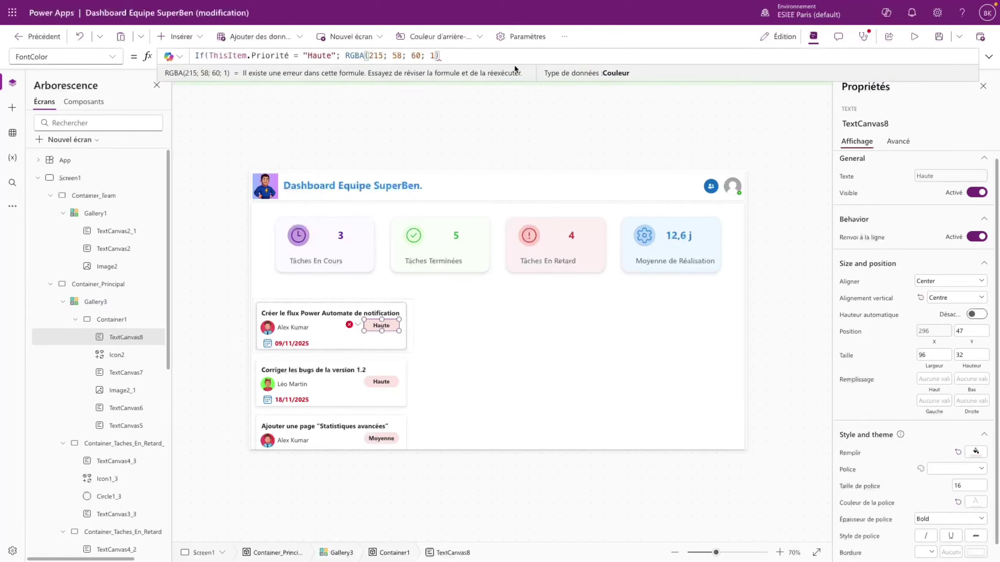
type(";")
key("shift+Return")
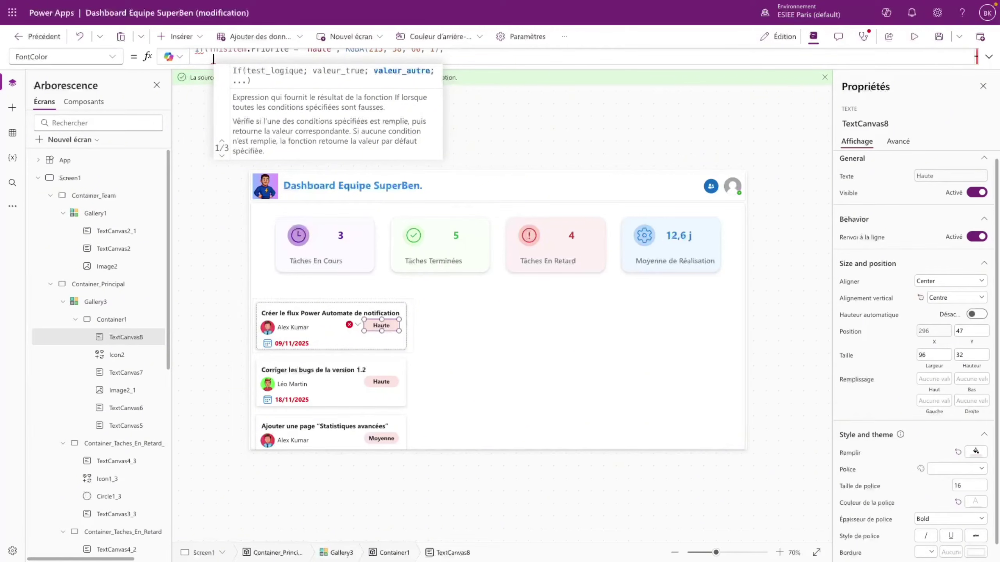
type("If")
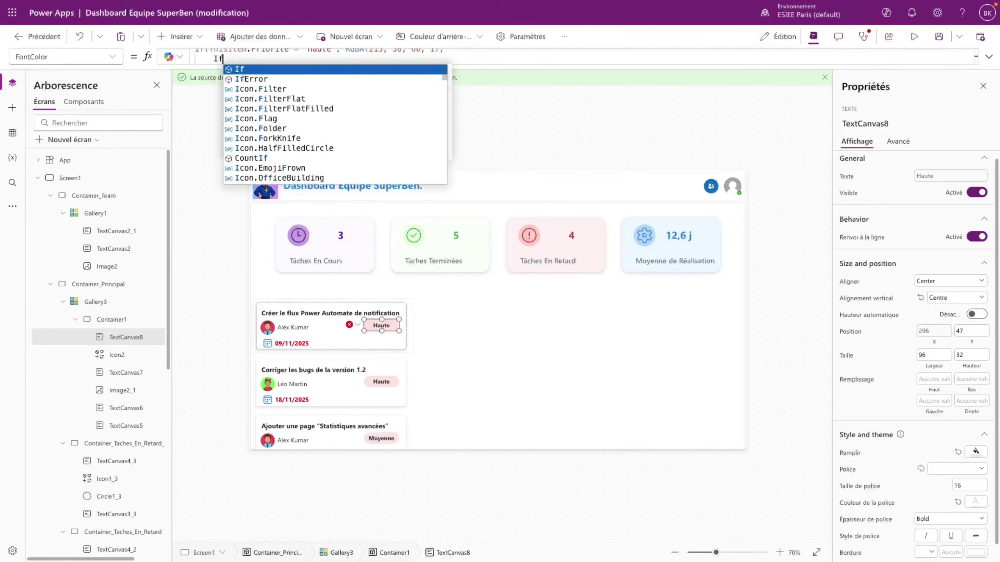
type("(ThisItem.Priorité")
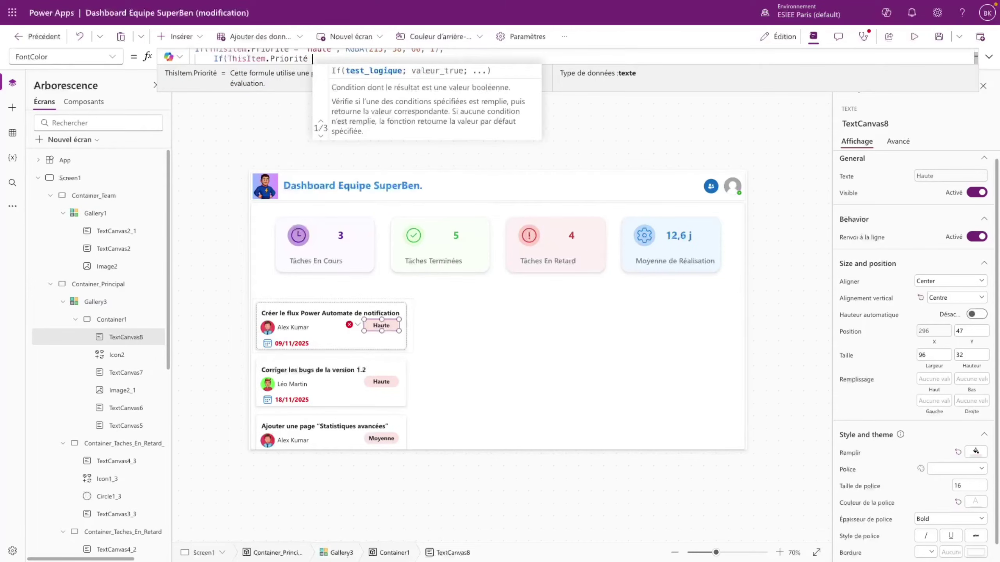
type(" = \"Moyenne")
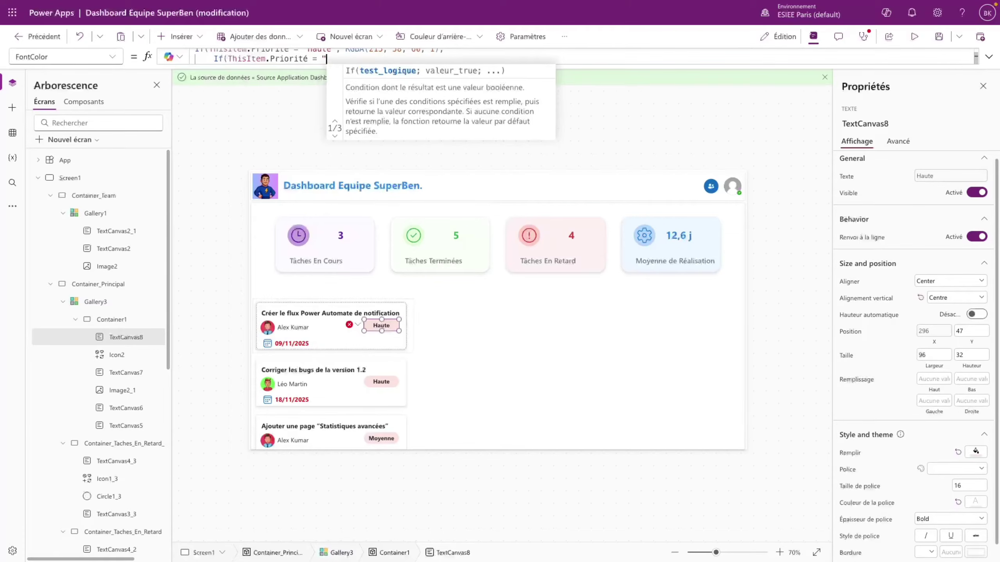
type("\";")
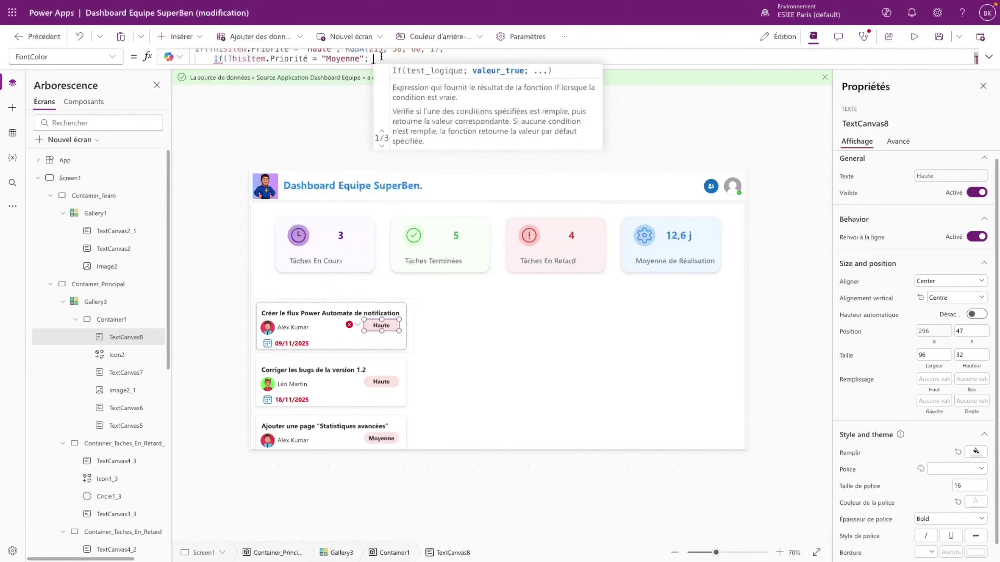
type("Color.")
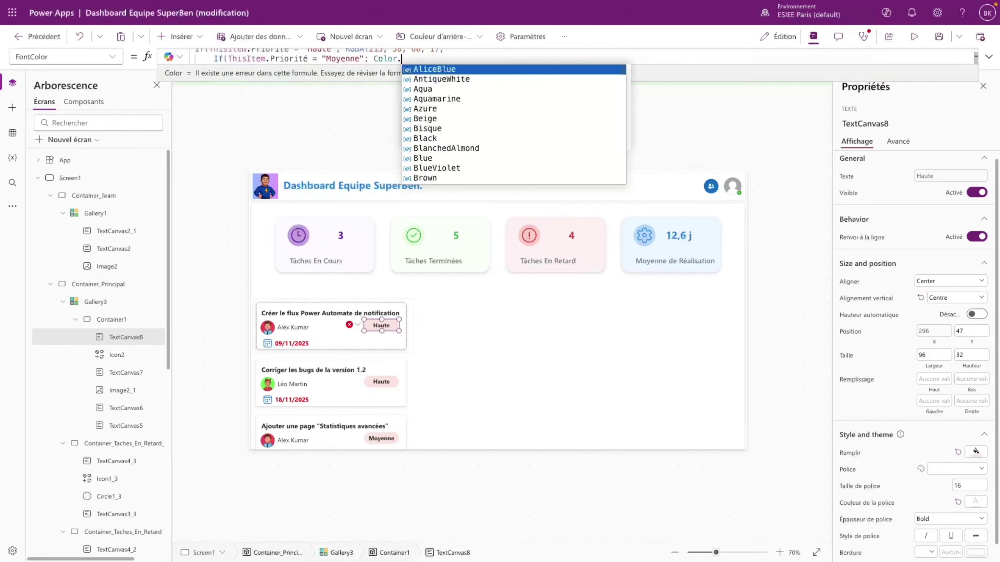
type("Orange;")
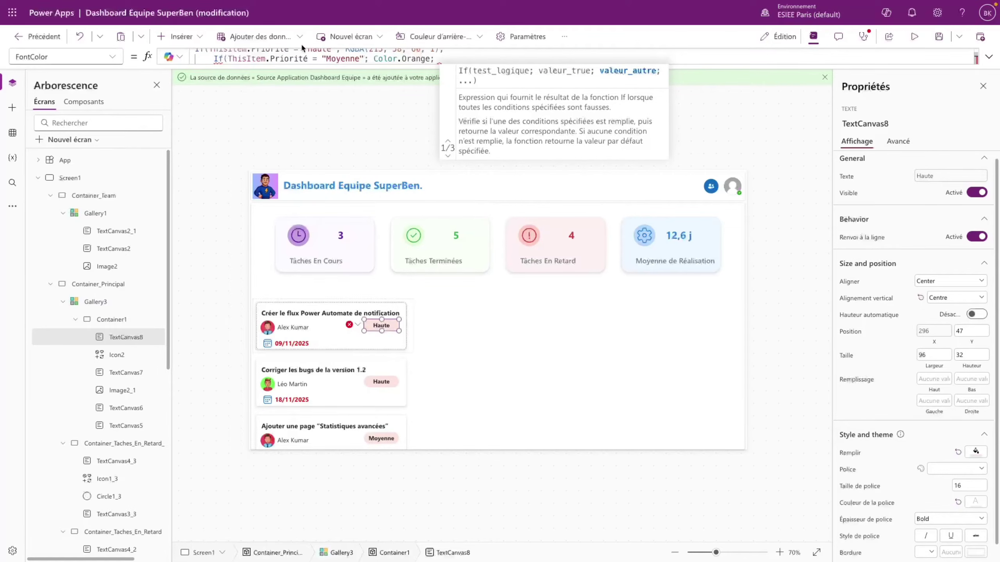
mouse_move(438, 58)
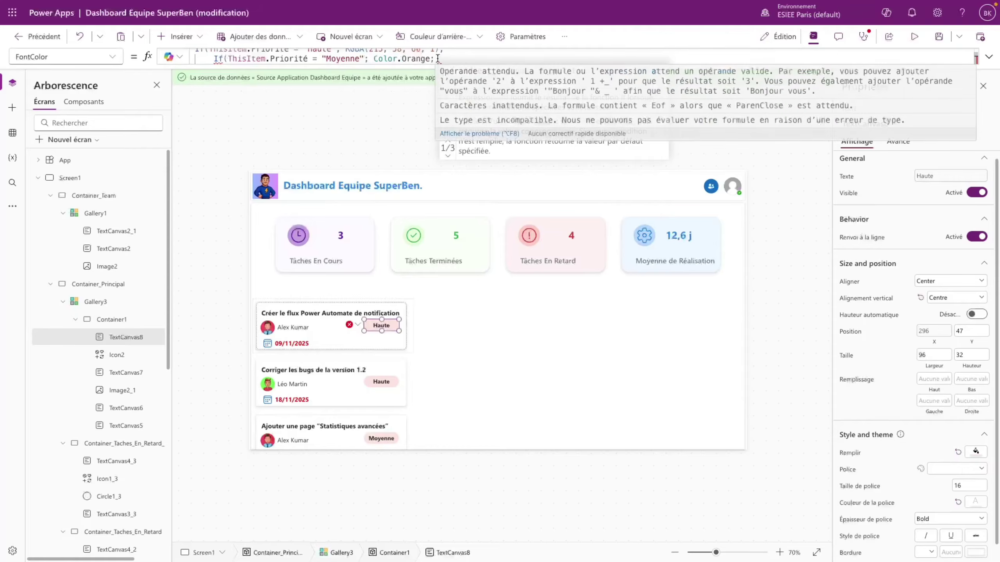
type("Color.")
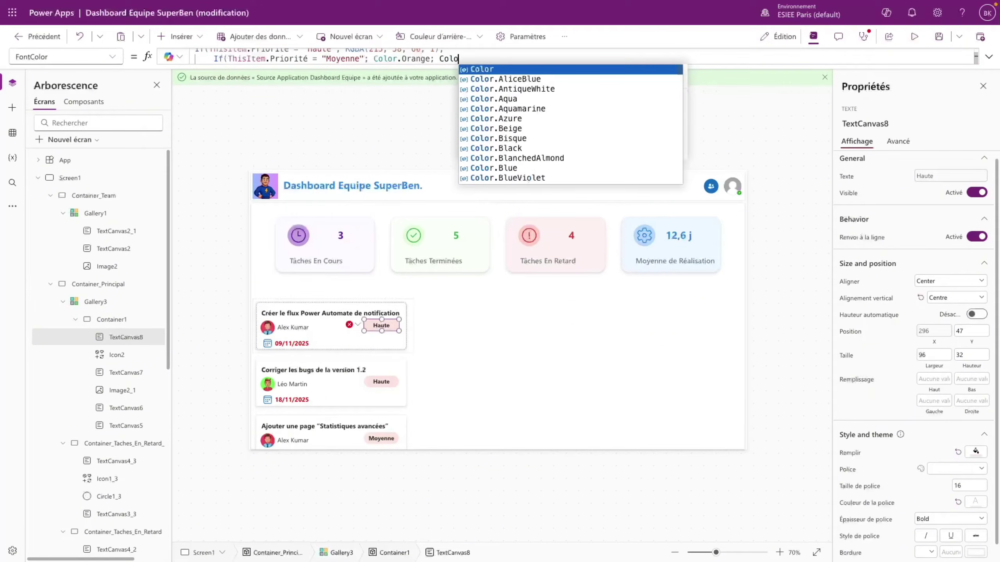
type("G")
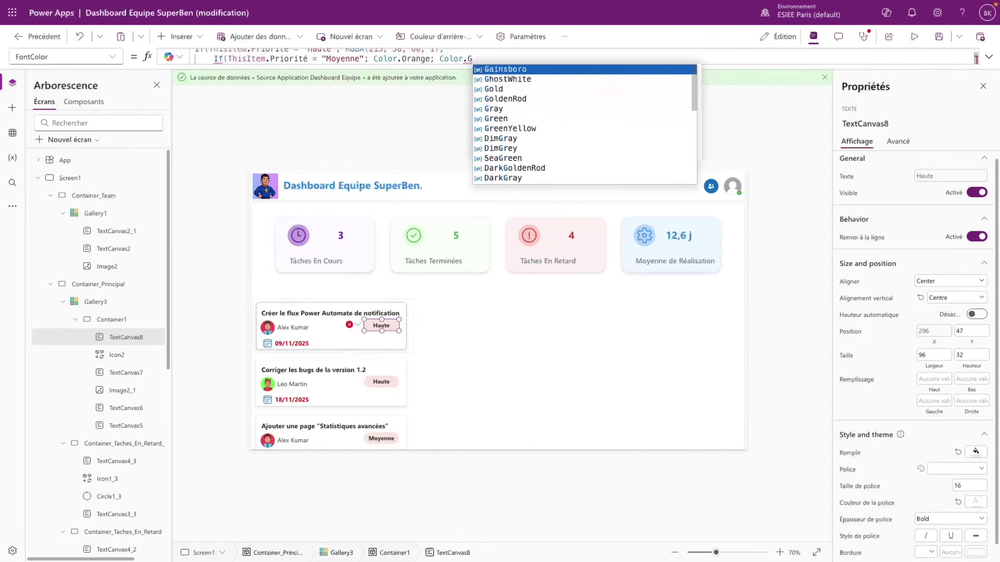
type("ray)")
key("shift+Return")
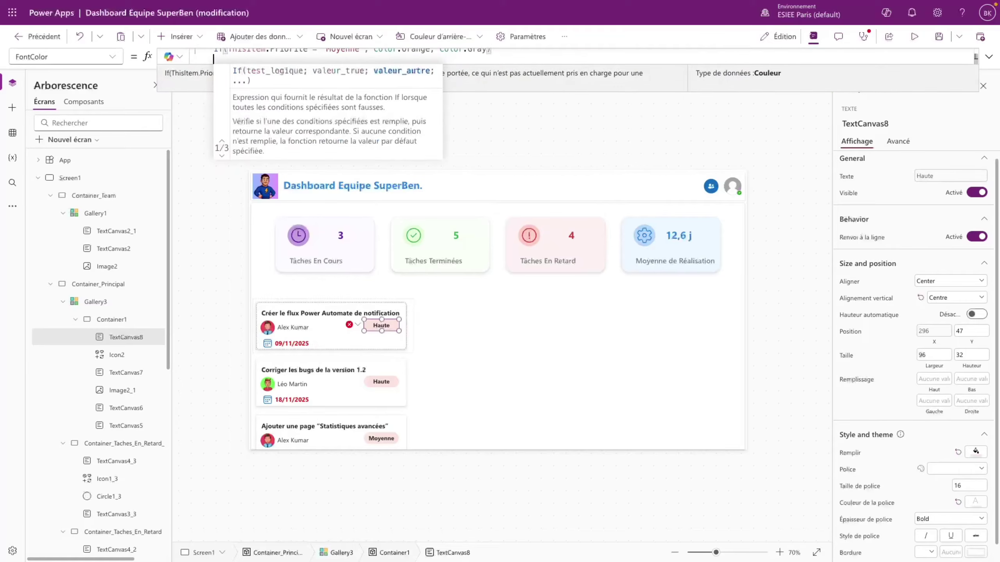
type(")")
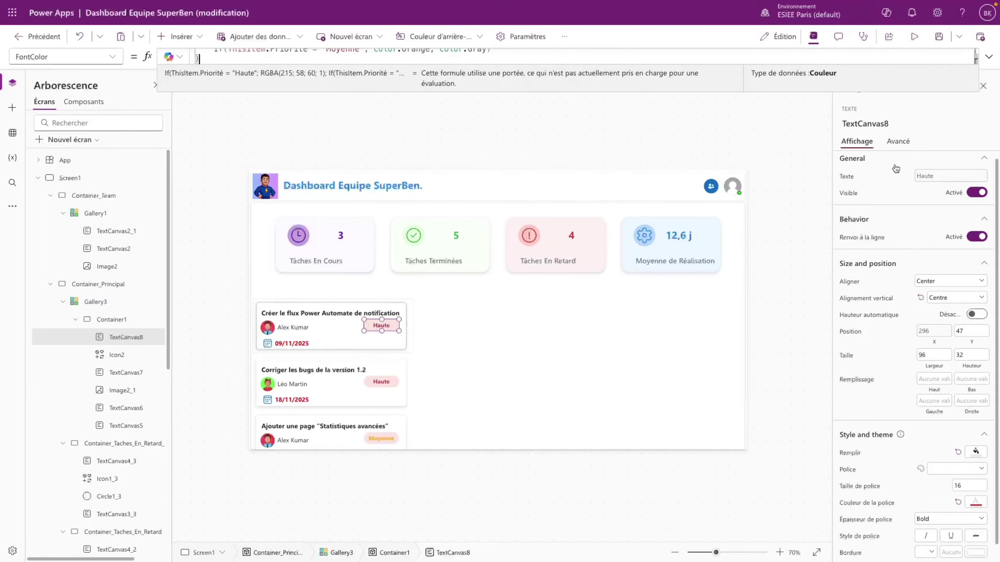
left_click(914, 36)
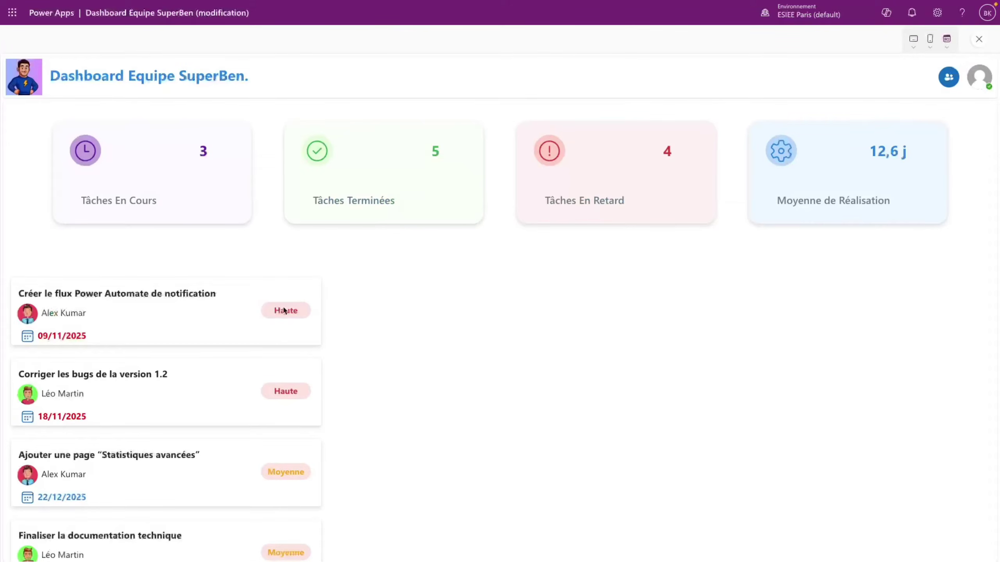
scroll(298, 328, "down", 1)
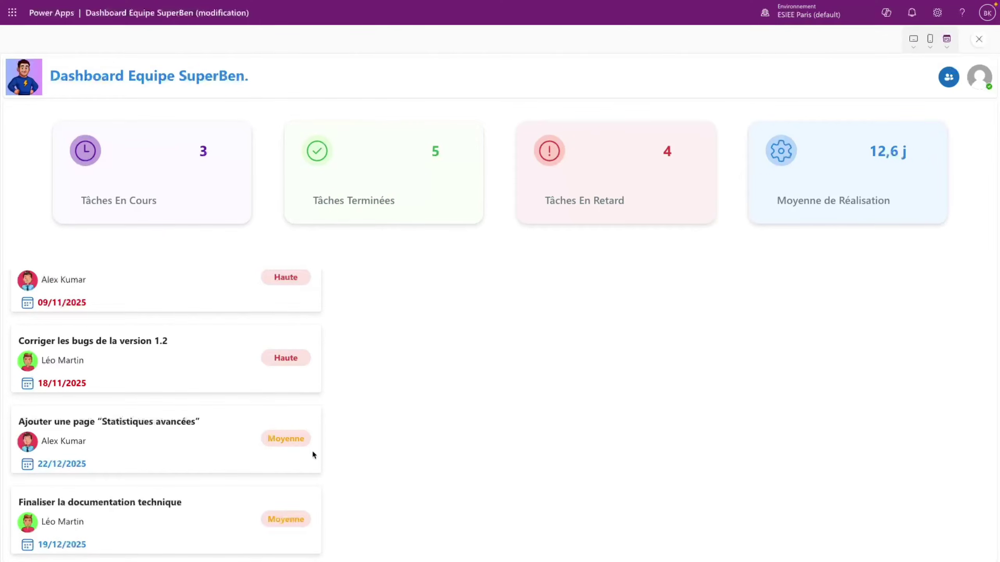
scroll(130, 391, "up", 1)
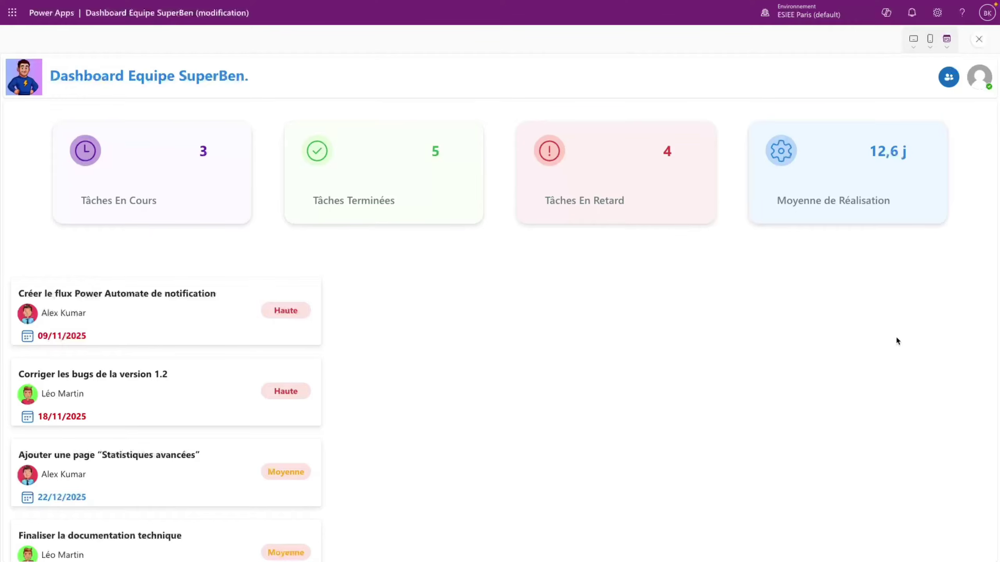
left_click(978, 41)
key("Return")
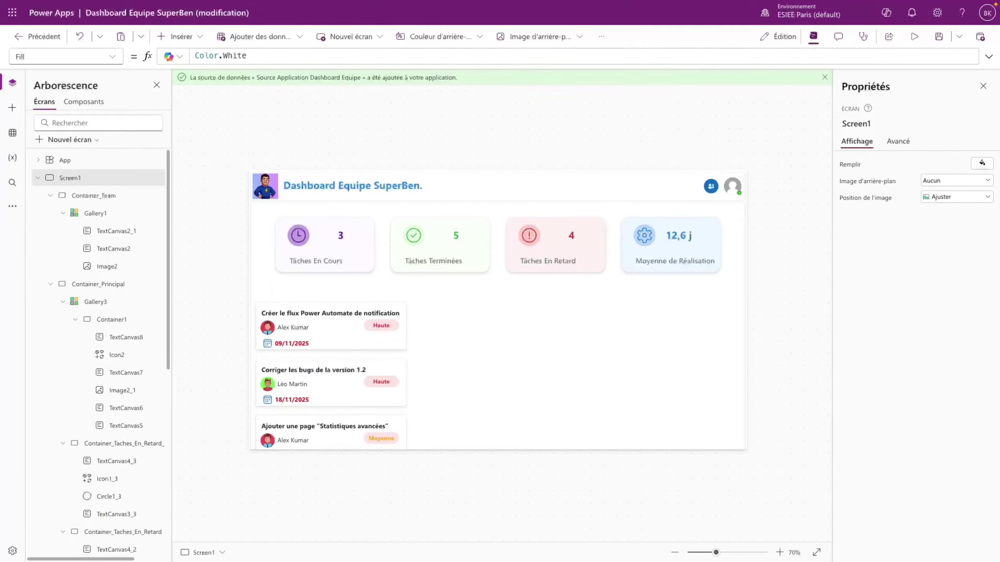
- Select the Haute label and delete its pink Fill formula
left_click(390, 324)
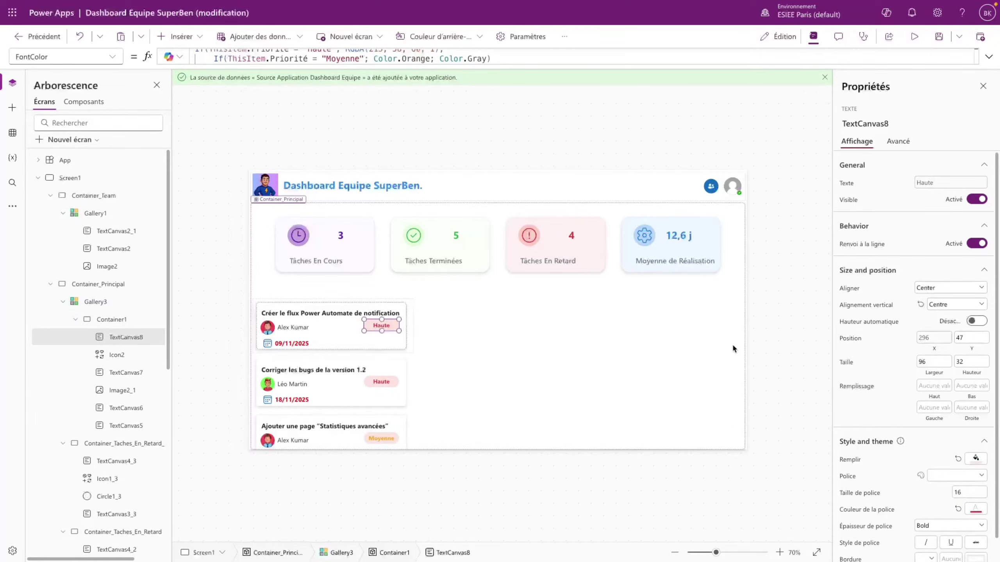
left_click(977, 458)
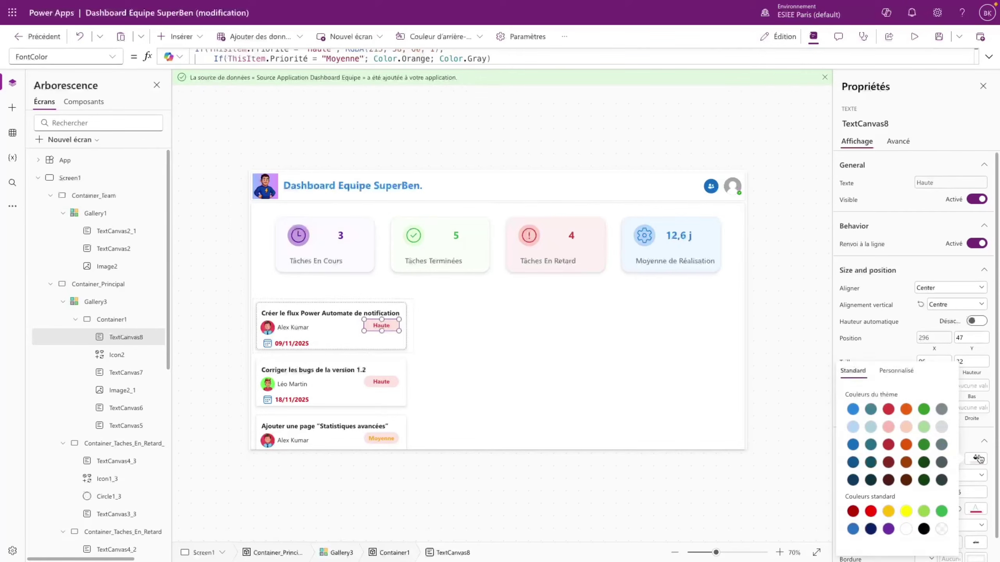
left_click(111, 58)
left_click(78, 289)
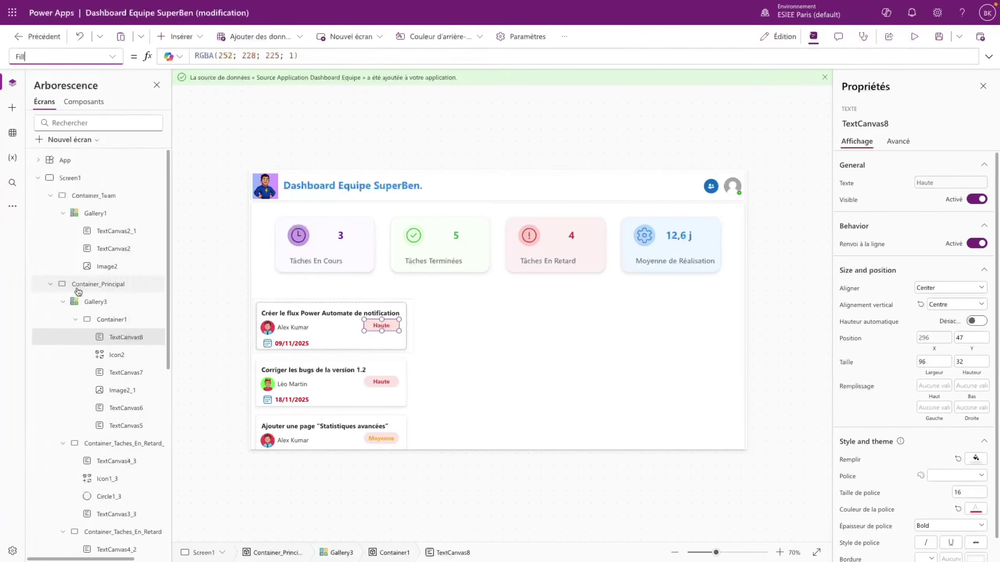
left_click_drag(299, 55, 185, 52)
key("ctrl+c")
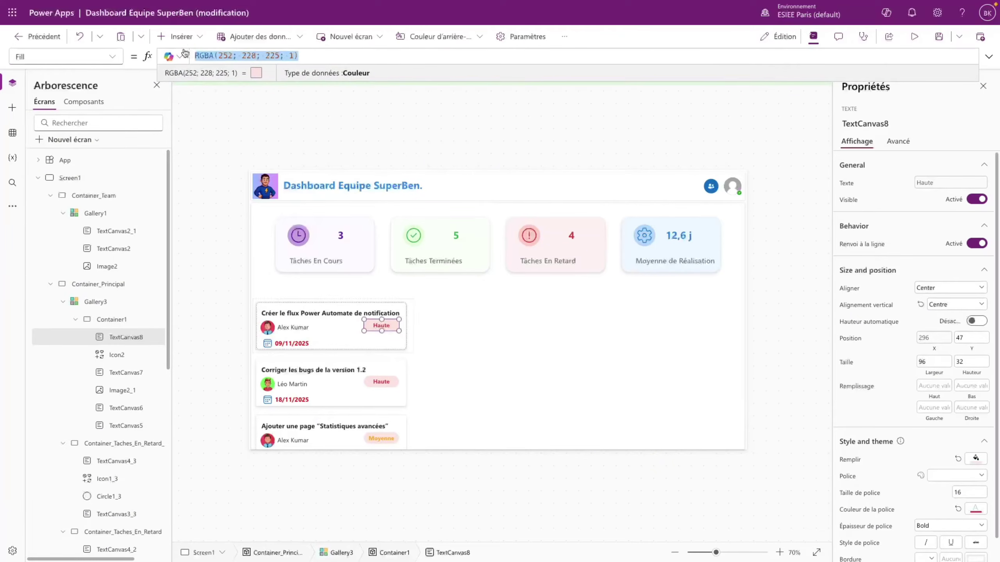
key("Delete")
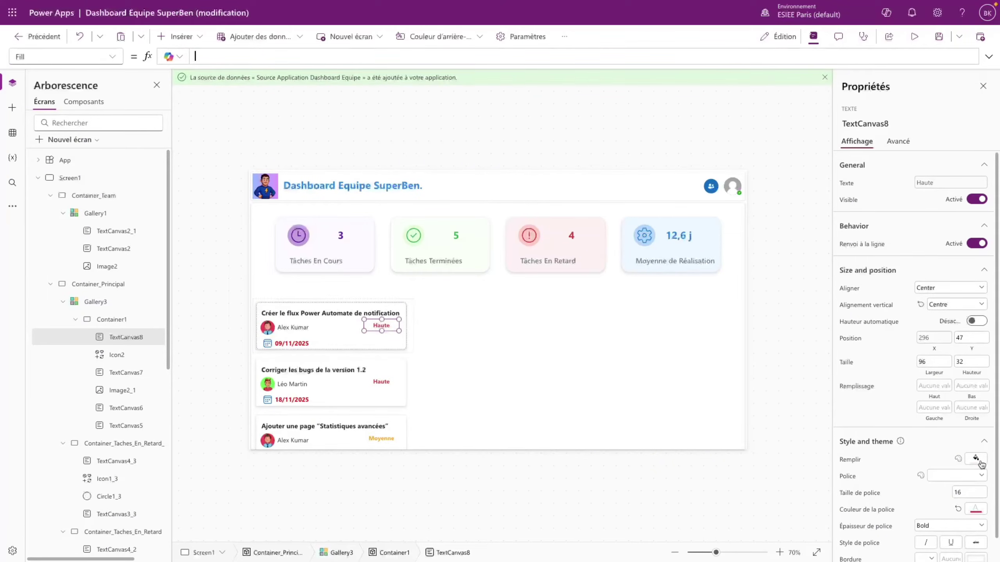
- Try pale peach and pale yellow badge fills, pasting colour values, then clear the Fill formula
left_click(976, 458)
left_click(906, 427)
left_click(896, 370)
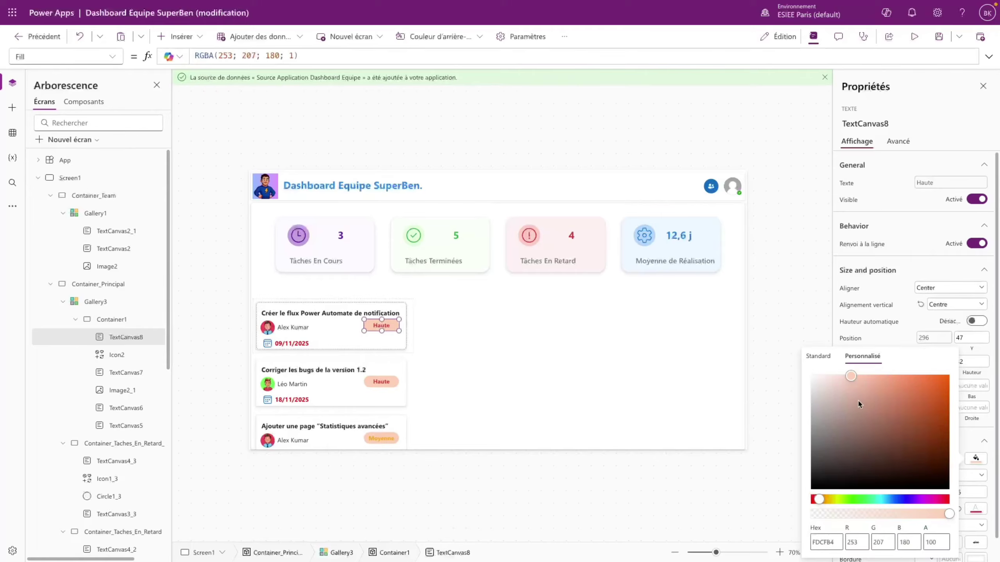
left_click_drag(841, 377, 821, 378)
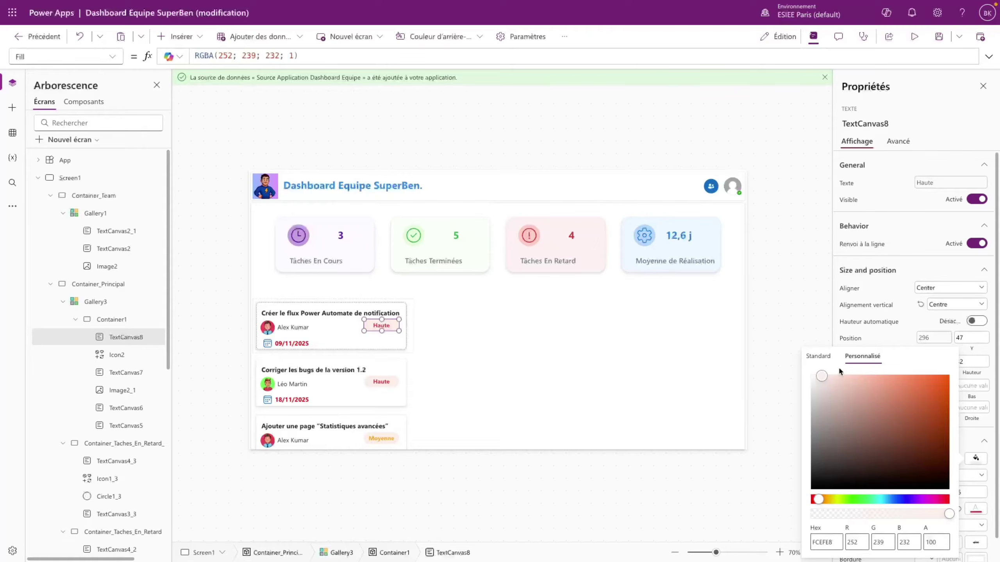
left_click(818, 357)
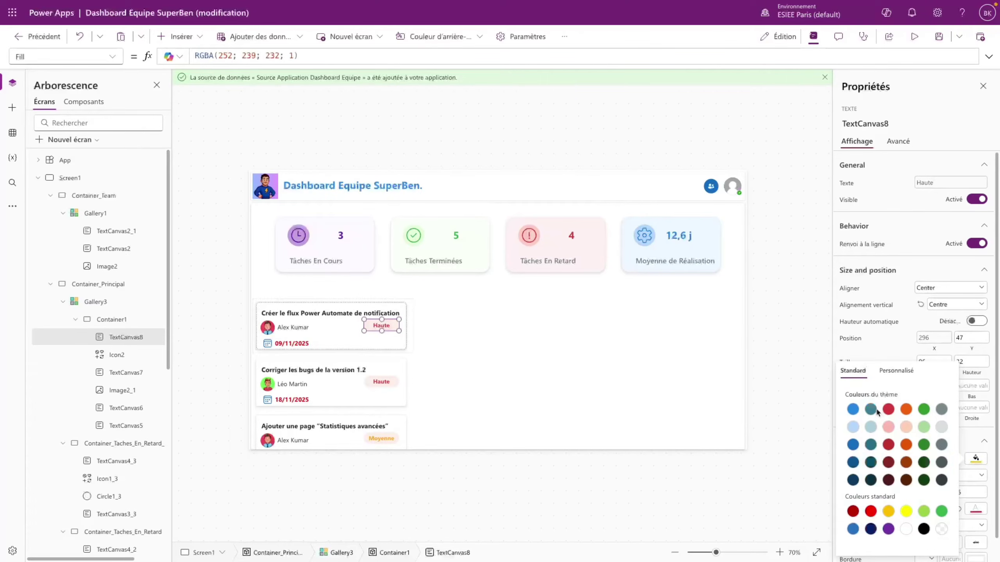
left_click(889, 511)
left_click(896, 371)
left_click_drag(862, 379, 824, 375)
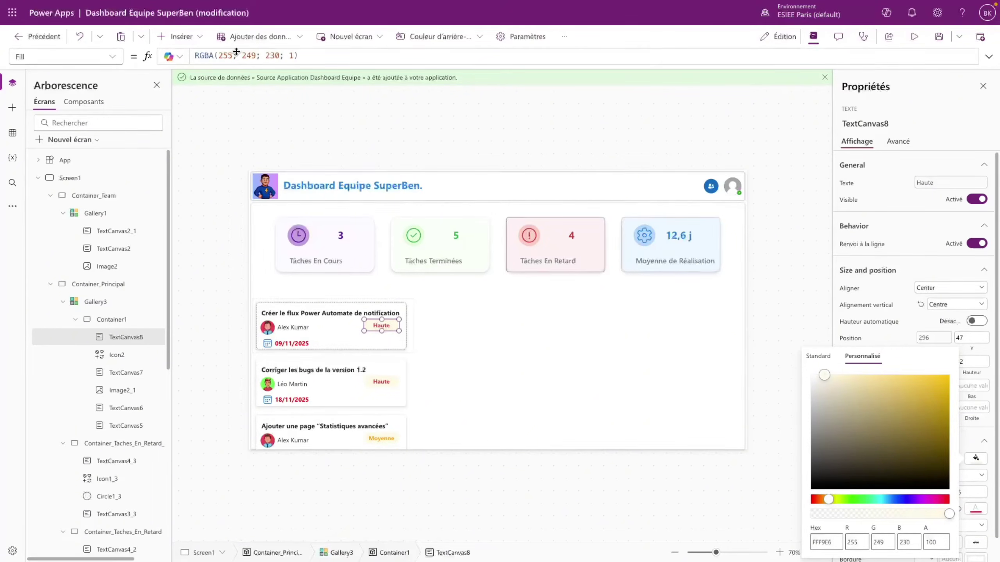
left_click(305, 57)
key("ctrl+v")
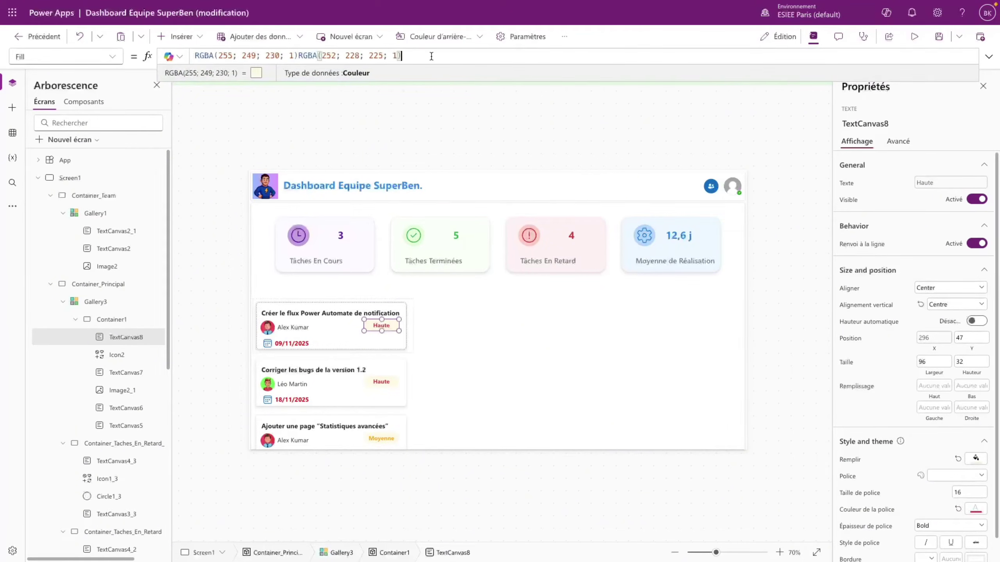
left_click_drag(401, 55, 191, 52)
key("ctrl+c")
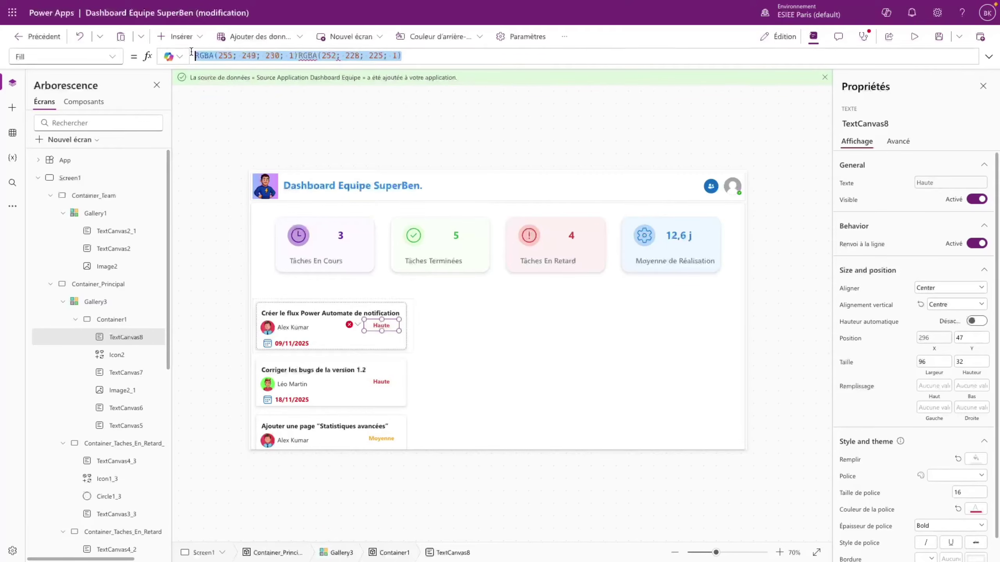
key("BackSpace")
- Try a pale grey-blue fill, then delete the entire Fill formula
left_click(976, 458)
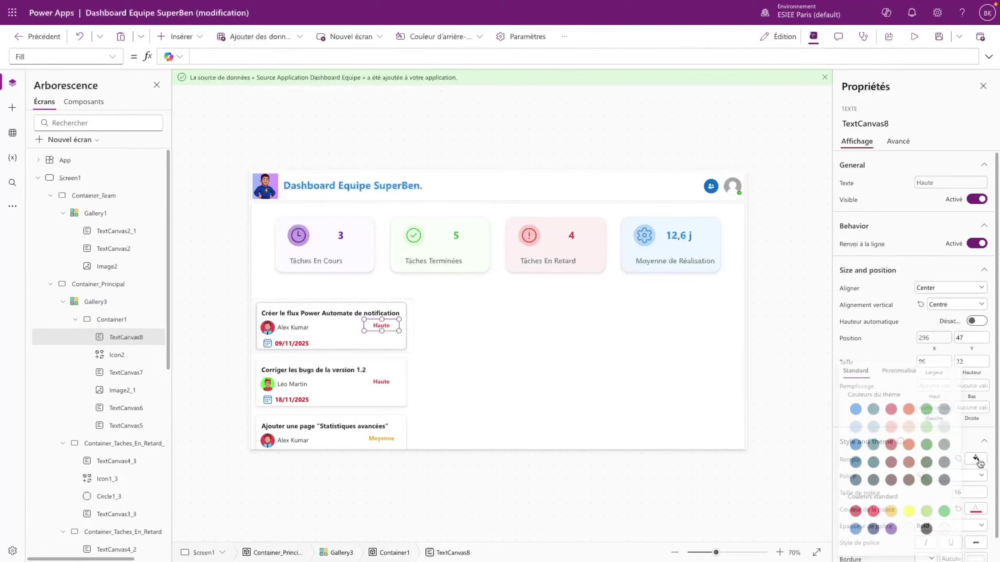
left_click(896, 371)
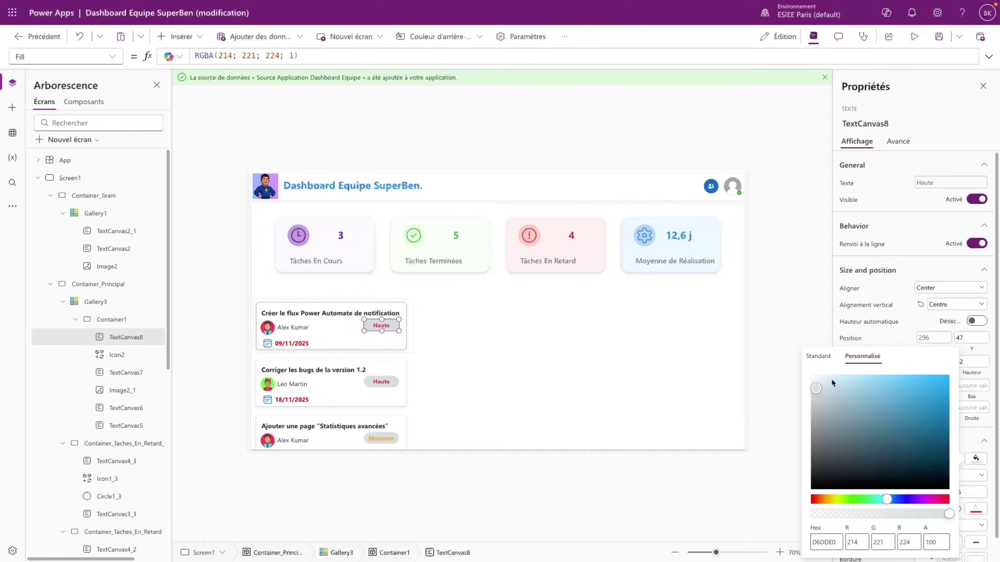
left_click_drag(833, 381, 812, 381)
left_click(816, 386)
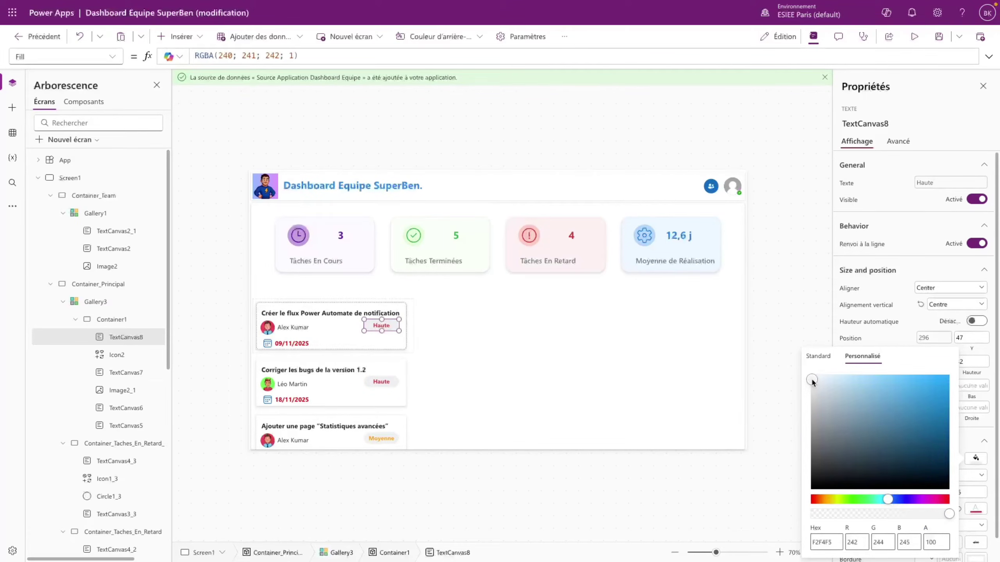
left_click(310, 53)
key("ctrl+v")
left_click_drag(512, 56, 132, 46)
key("ctrl+c")
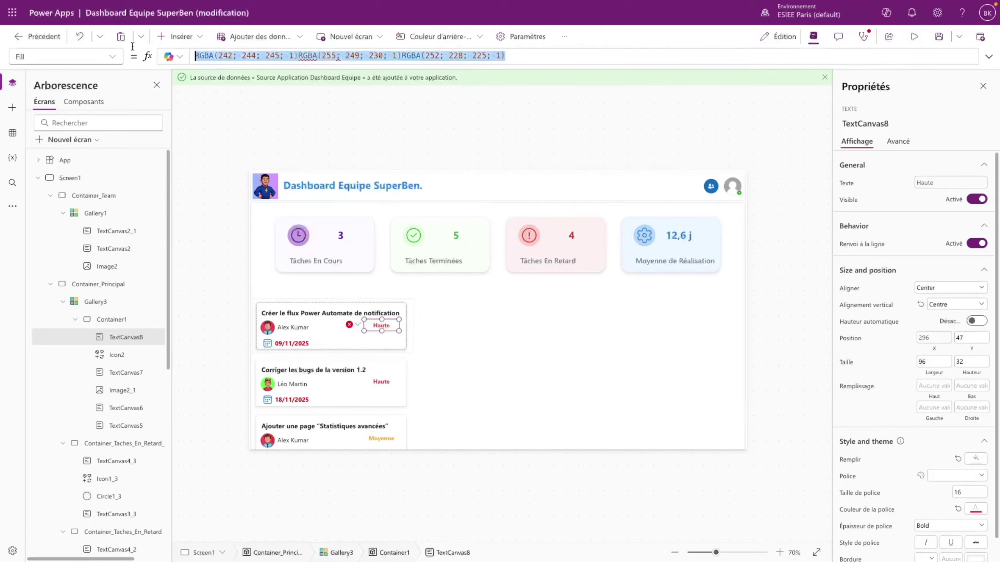
key("BackSpace")
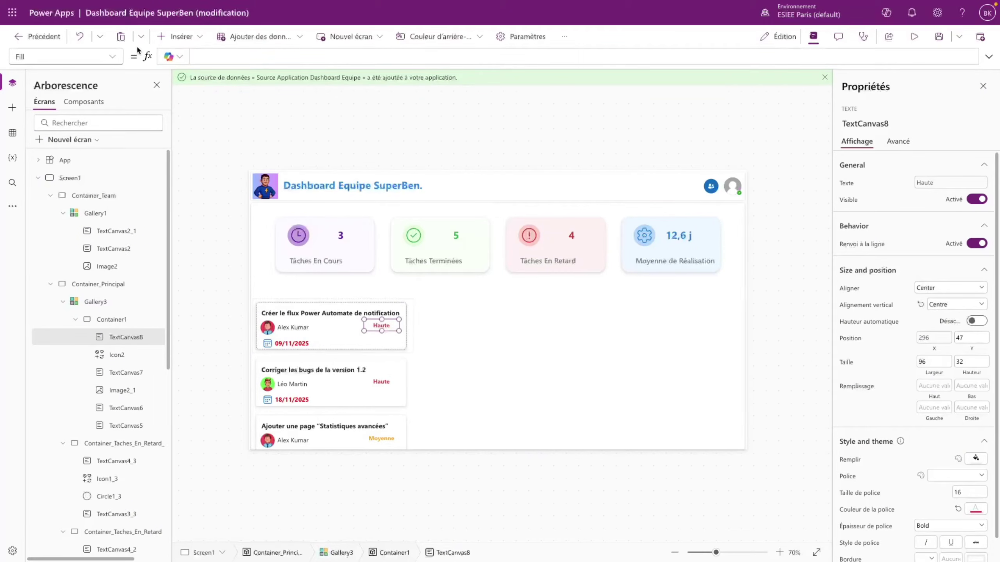
- Begin the badge Fill formula: If Priorité = "Haute", use the pasted pale pink colour
type("If(")
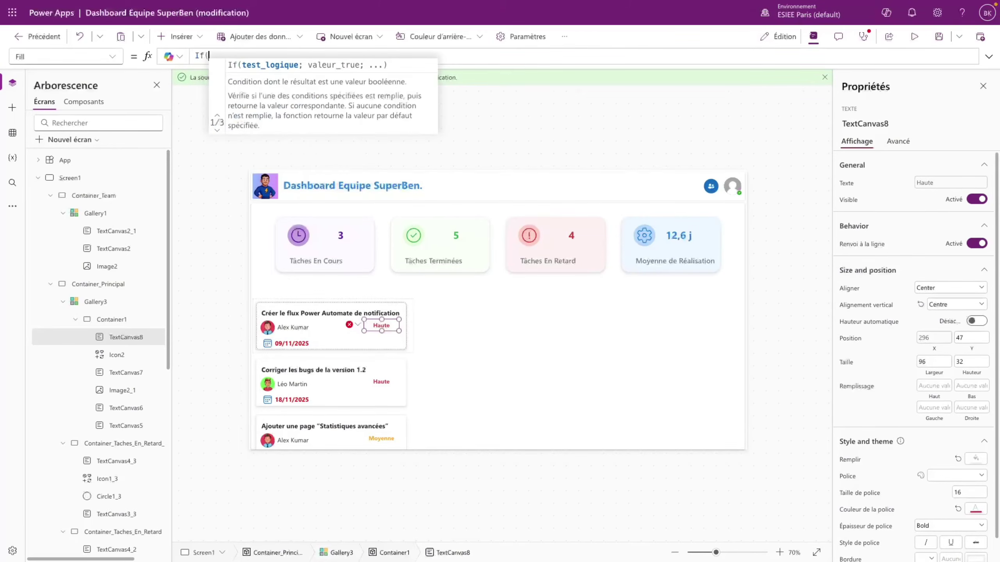
type("ThisItem.Pr")
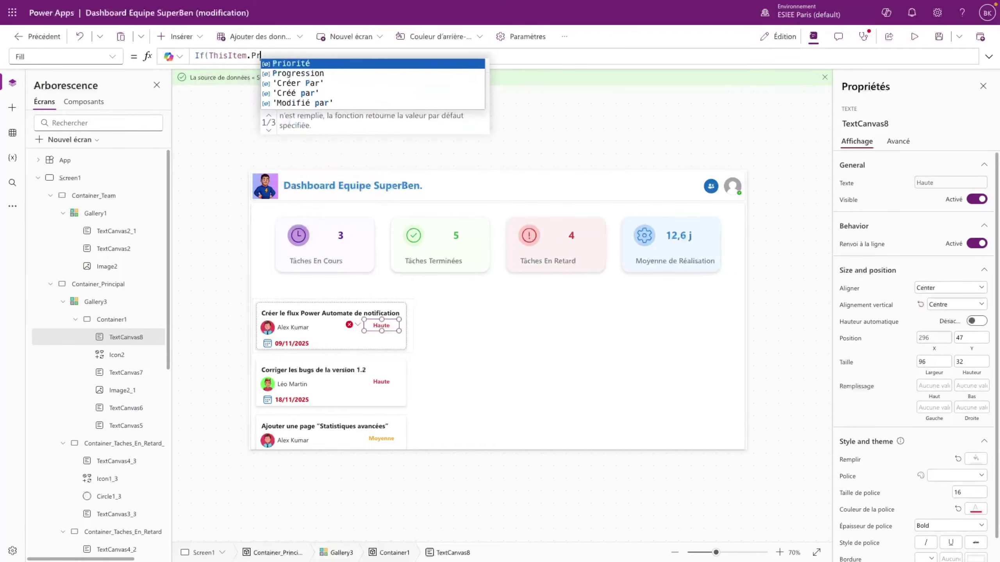
key("Tab")
type("= ")
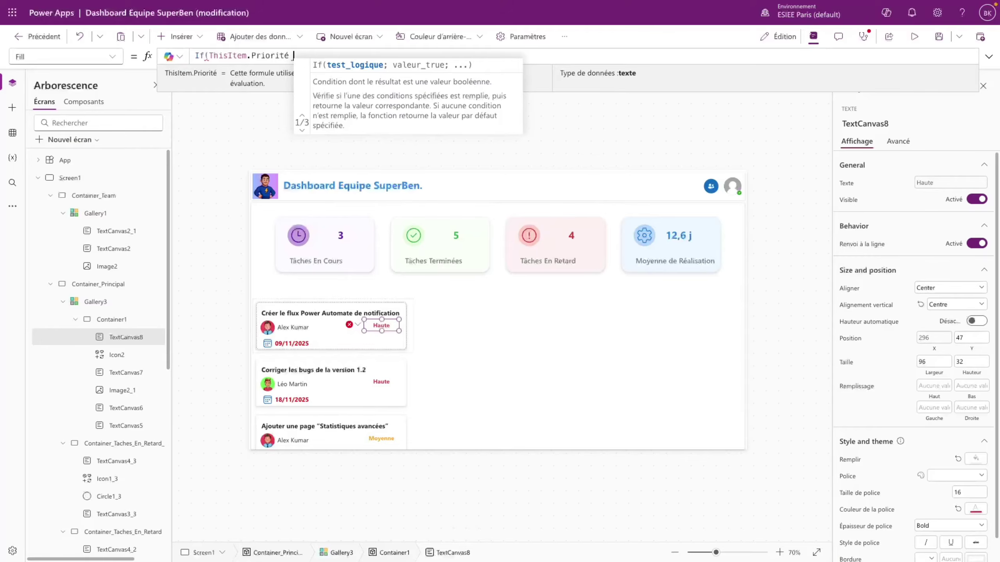
type("\"Haute")
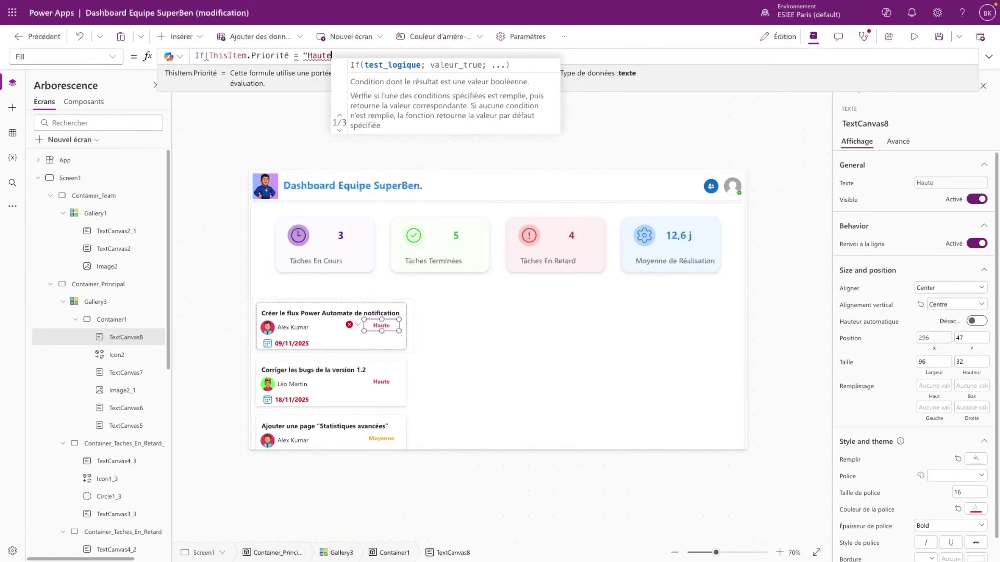
type("\";")
key("ctrl+v")
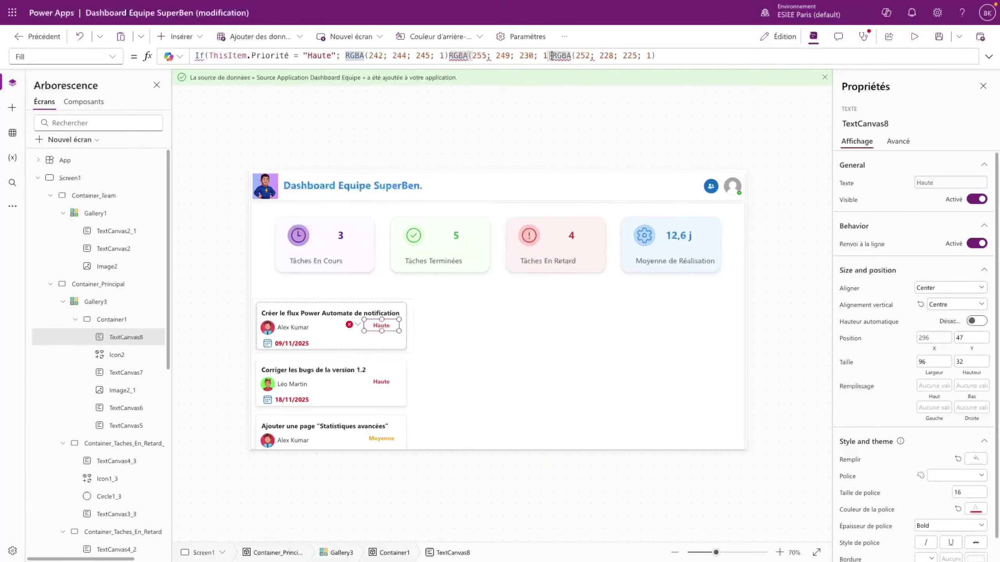
left_click_drag(551, 55, 341, 56)
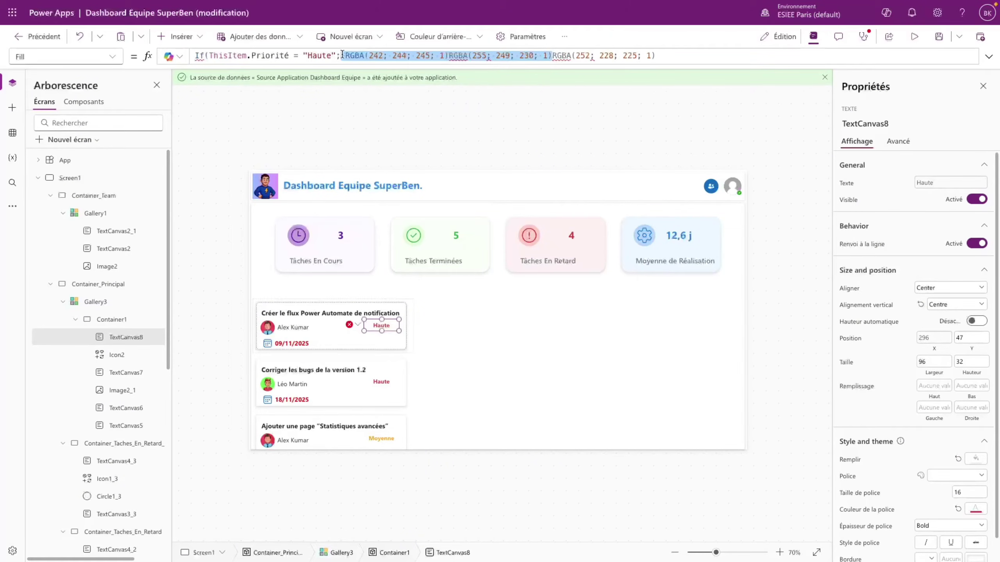
key("BackSpace")
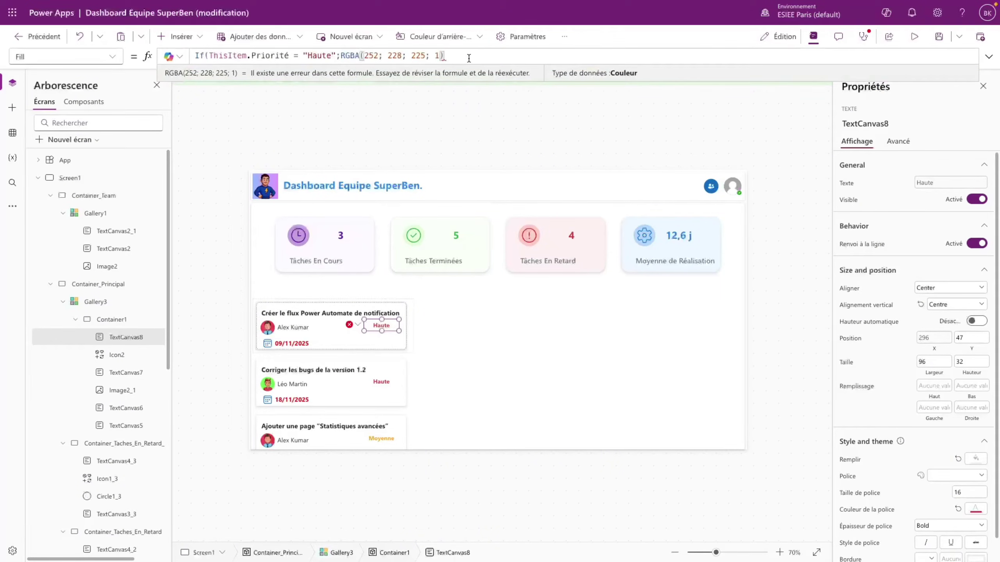
type(";")
key("shift+Return")
- Add a Moyenne branch with pale yellow, grey as the fallback, and close the formula
type("If")
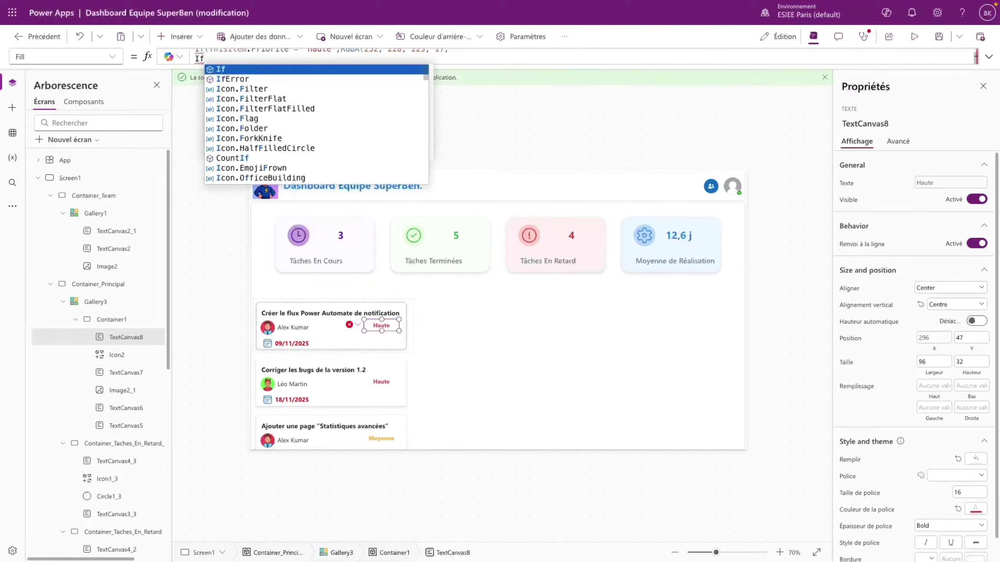
type("(")
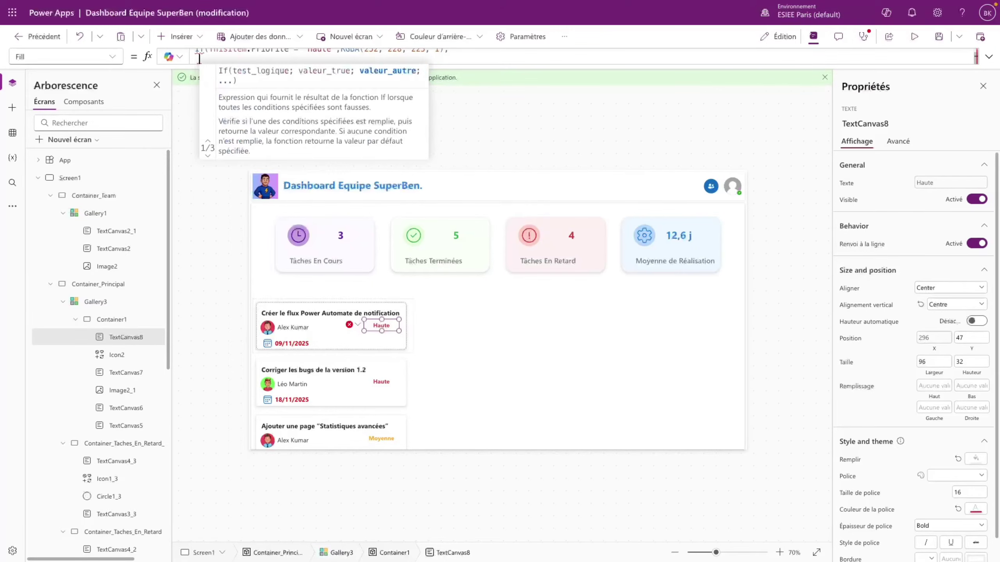
type("If")
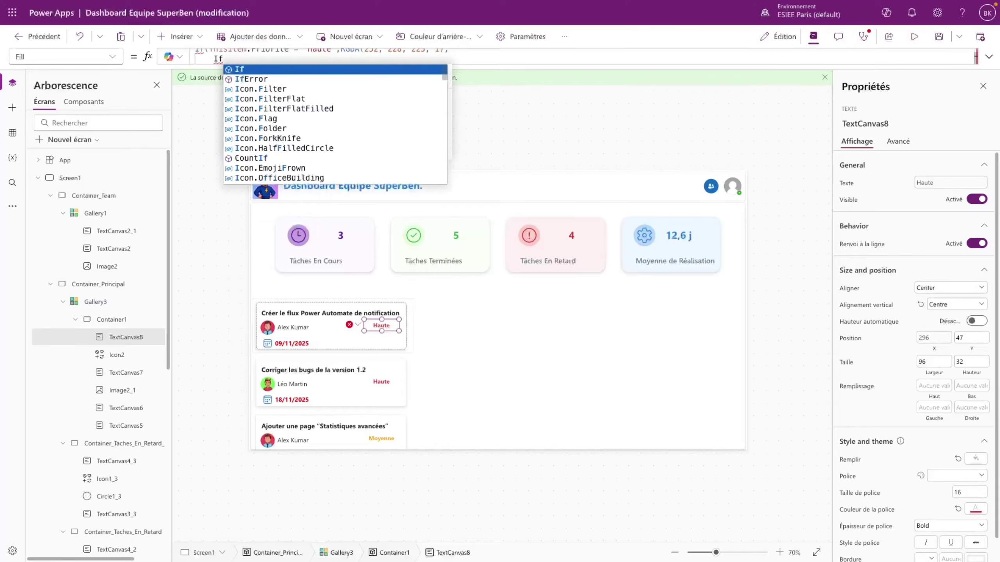
type("(ThisItem")
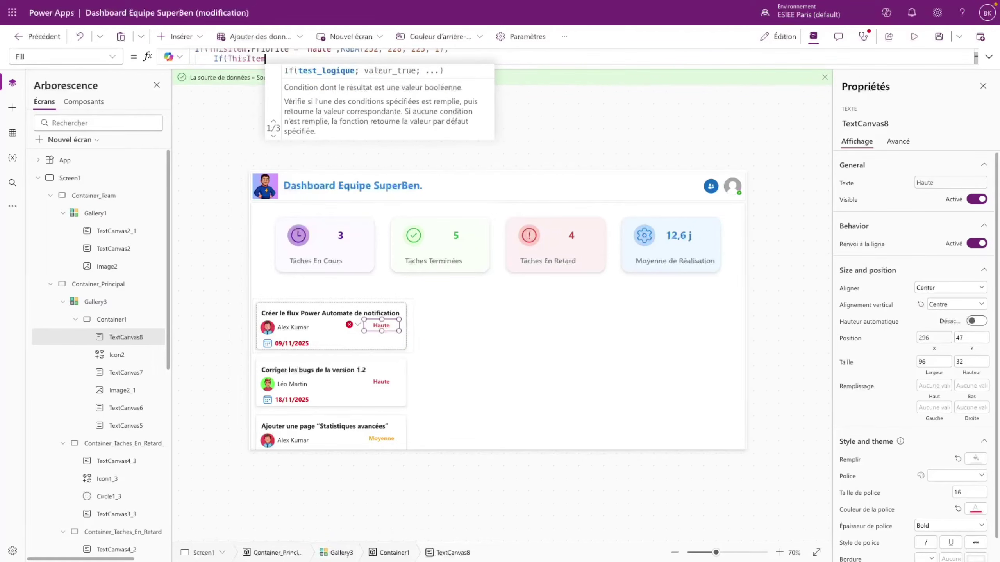
type(".Priorité")
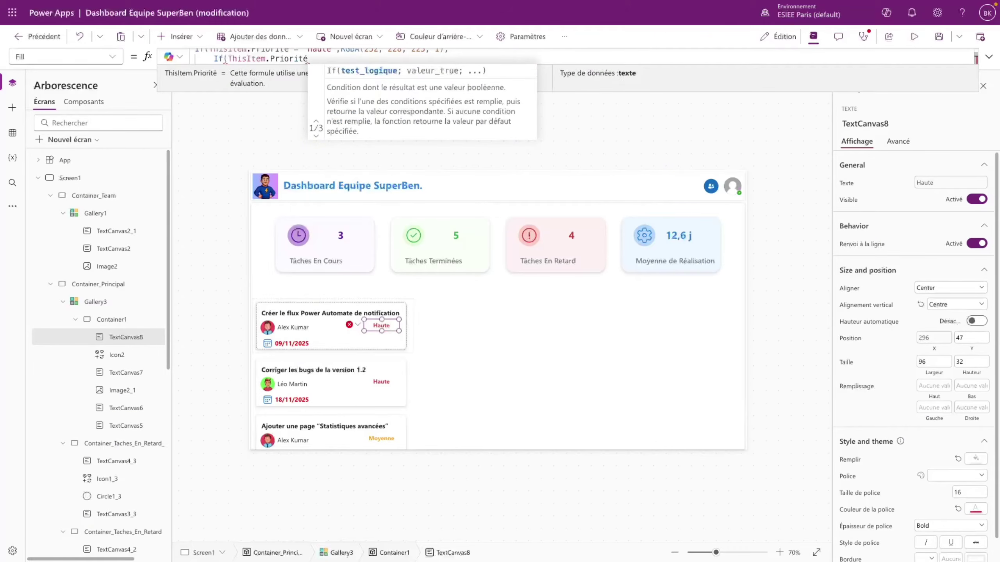
type(" = \"Mo")
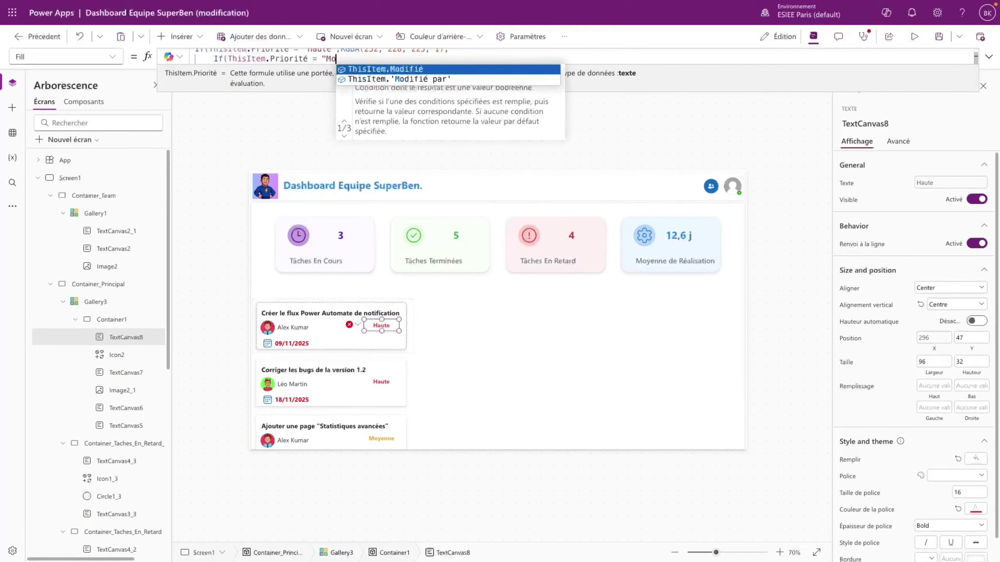
type("yenne\";")
type("RGBA(242; 244; 245; 1)RGBA(255; 249; 230; 1)")
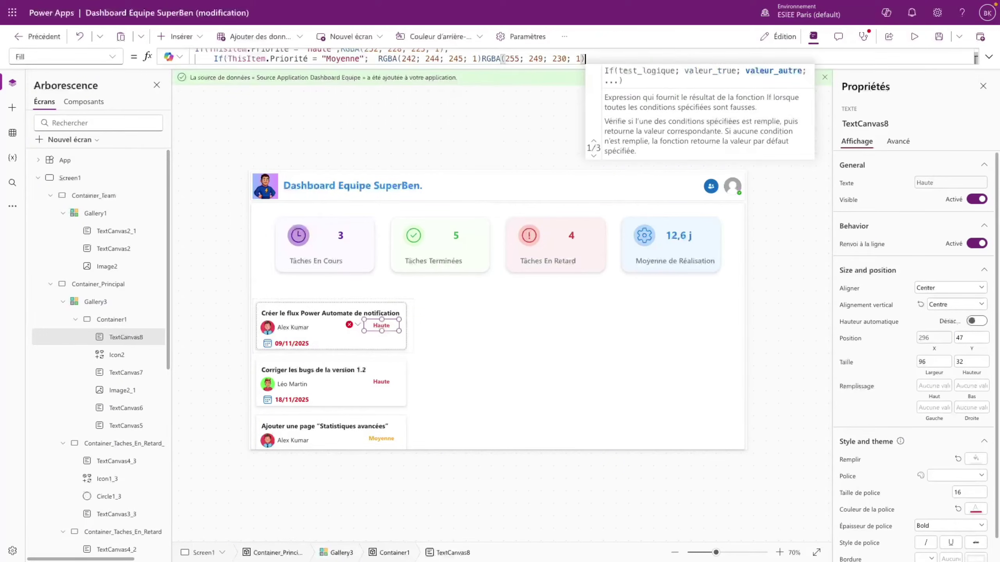
left_click(482, 59)
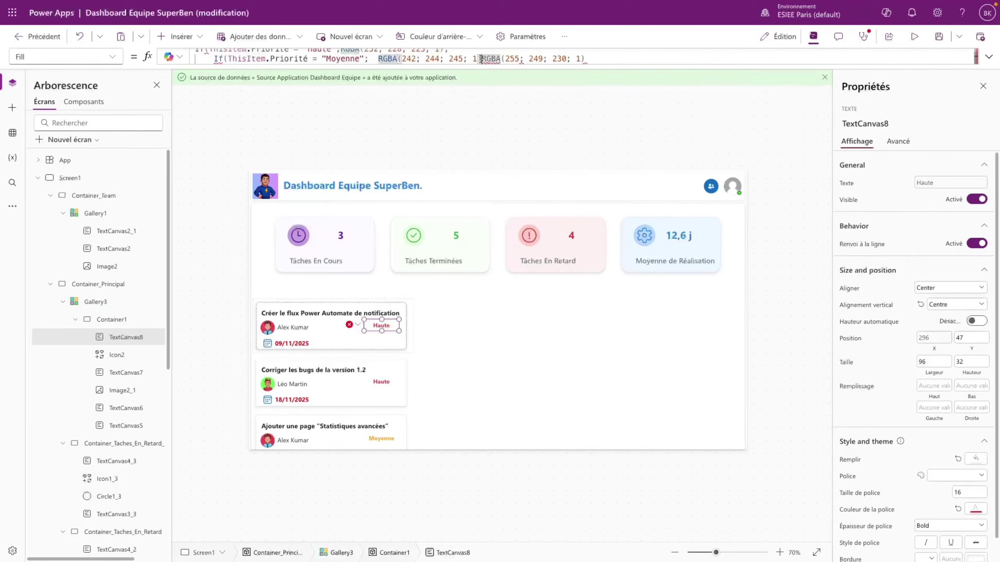
left_click_drag(483, 59, 378, 58)
key("ctrl+c")
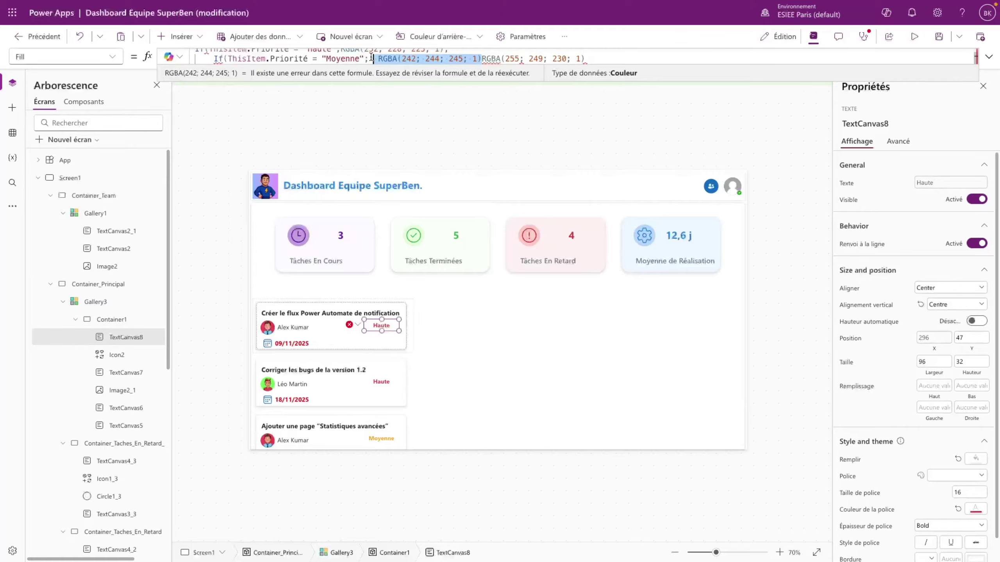
key("BackSpace")
left_click(494, 57)
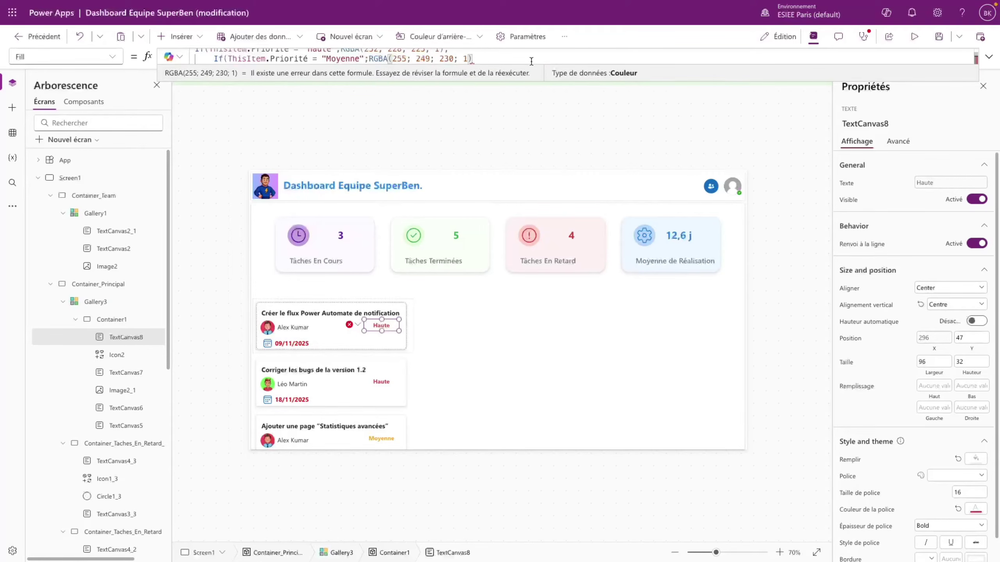
type(";")
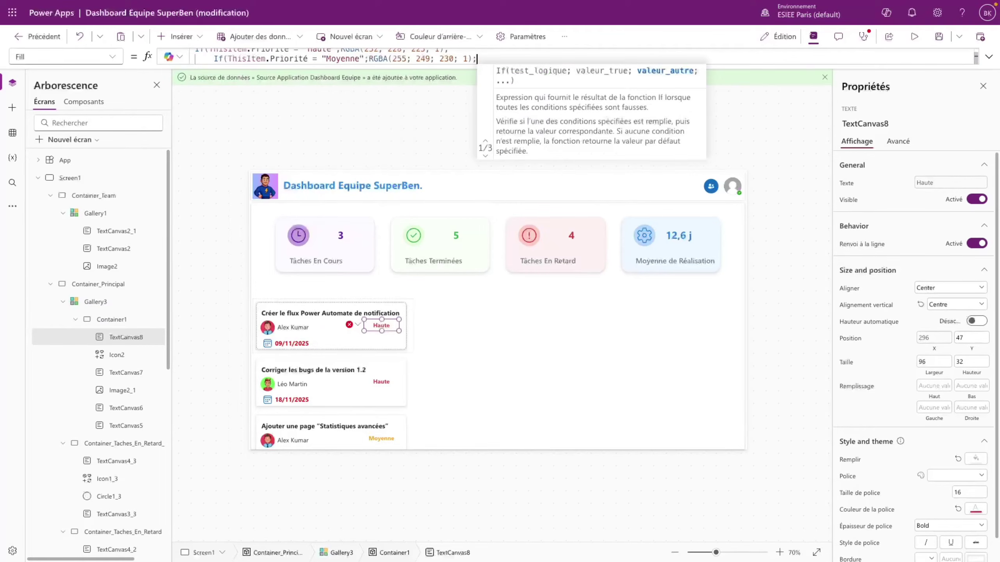
key("ctrl+v")
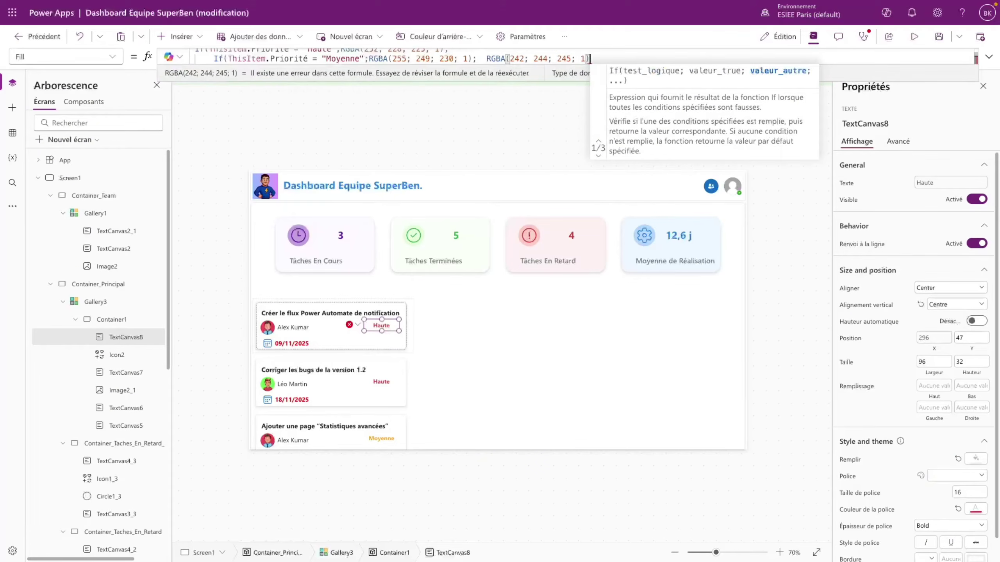
key("shift+Return")
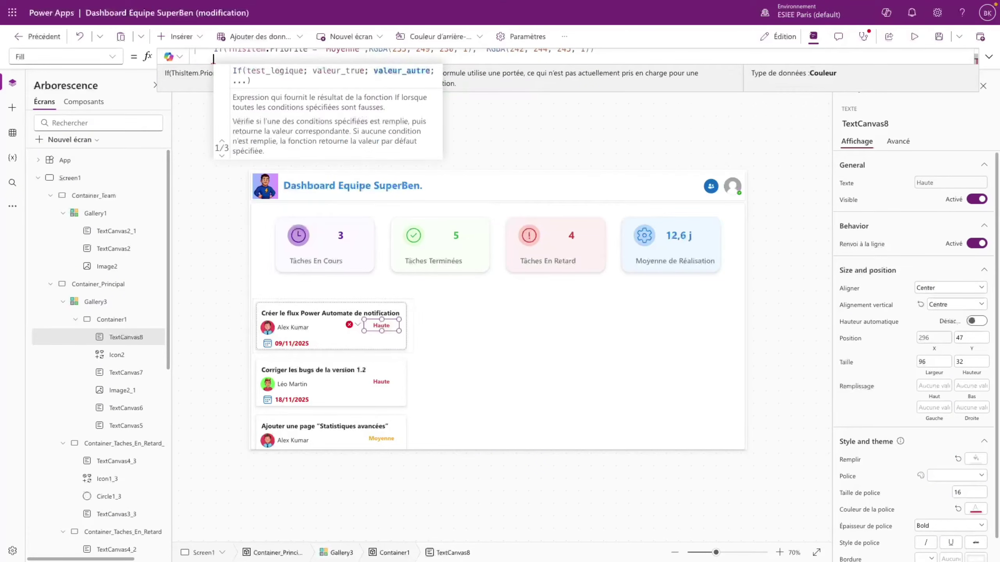
key("BackSpace")
type(")")
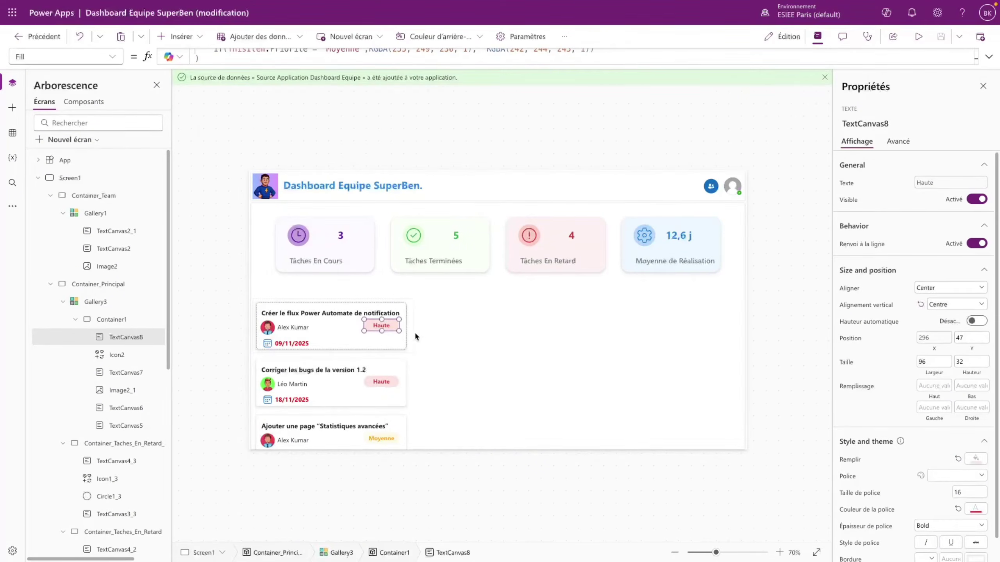
- Preview the app, scroll through the task gallery, and close the preview
left_click(918, 36)
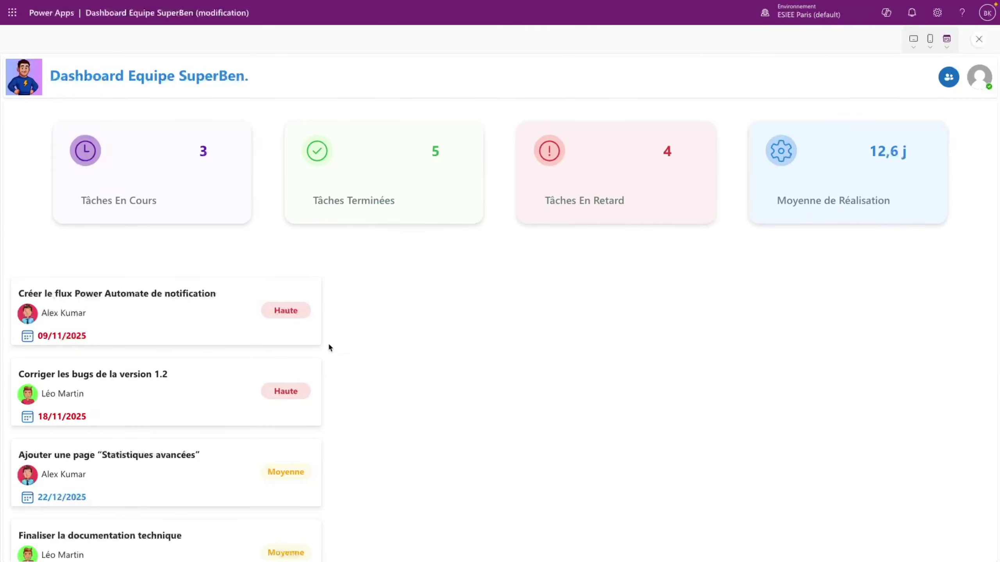
scroll(254, 344, "down", 1)
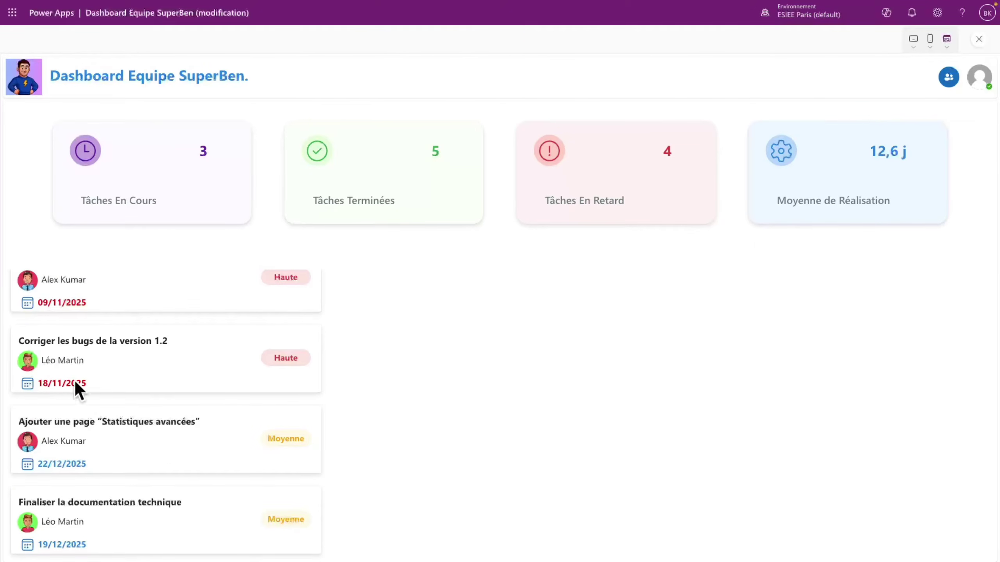
scroll(81, 381, "up", 1)
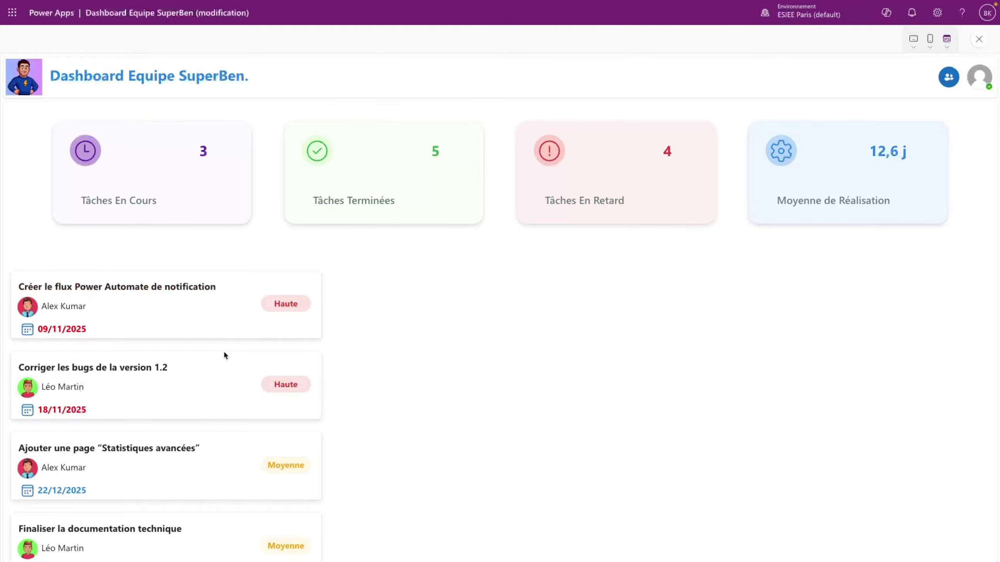
scroll(289, 409, "down", 1)
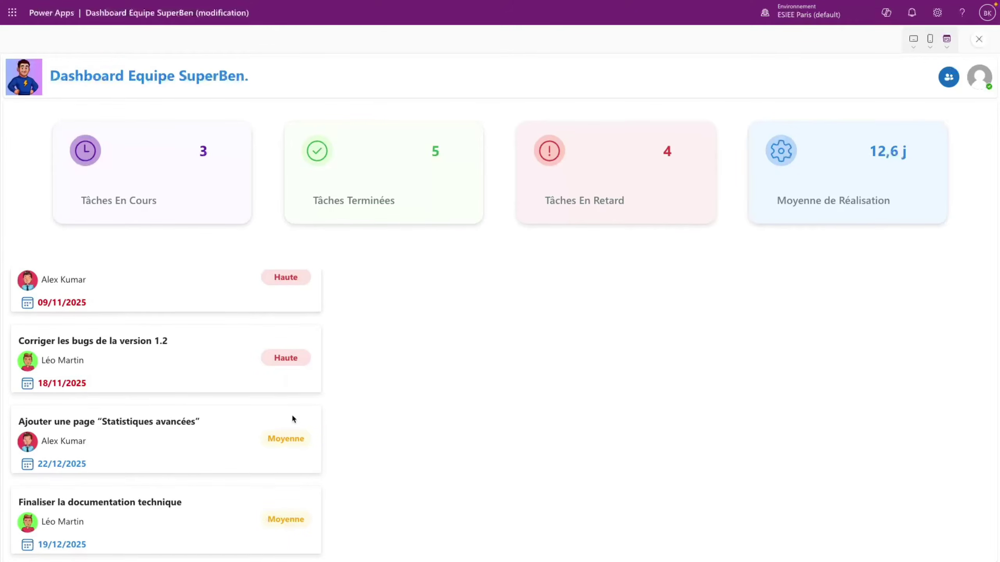
scroll(254, 315, "up", 1)
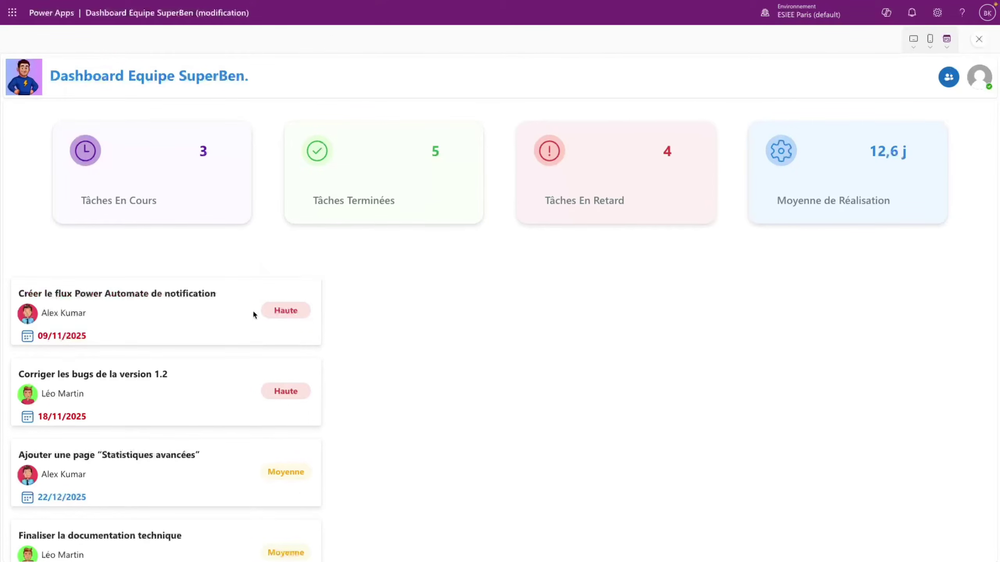
left_click(979, 41)
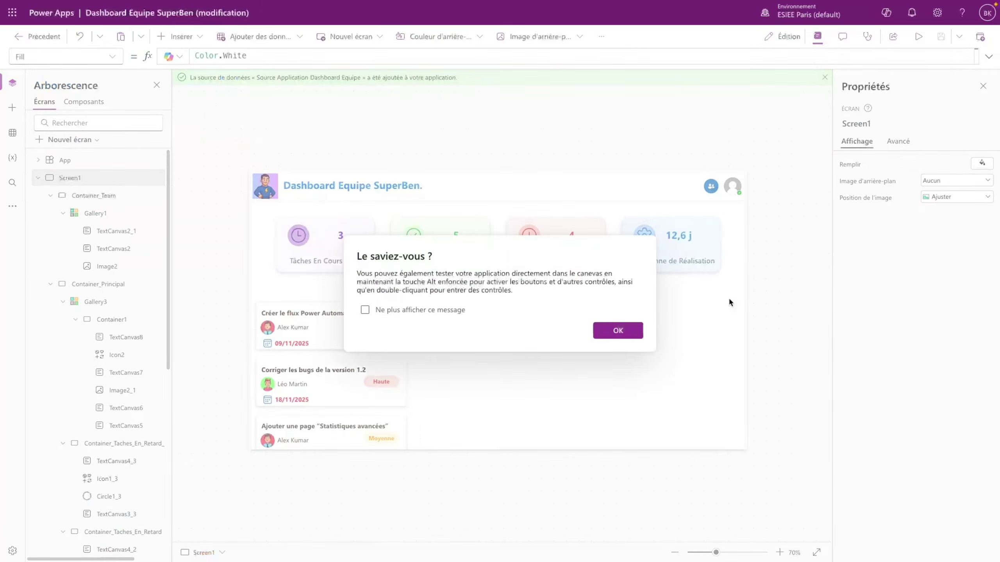
- Insert a button into the first task card and move it to the card's bottom-right
left_click(630, 334)
left_click(386, 336)
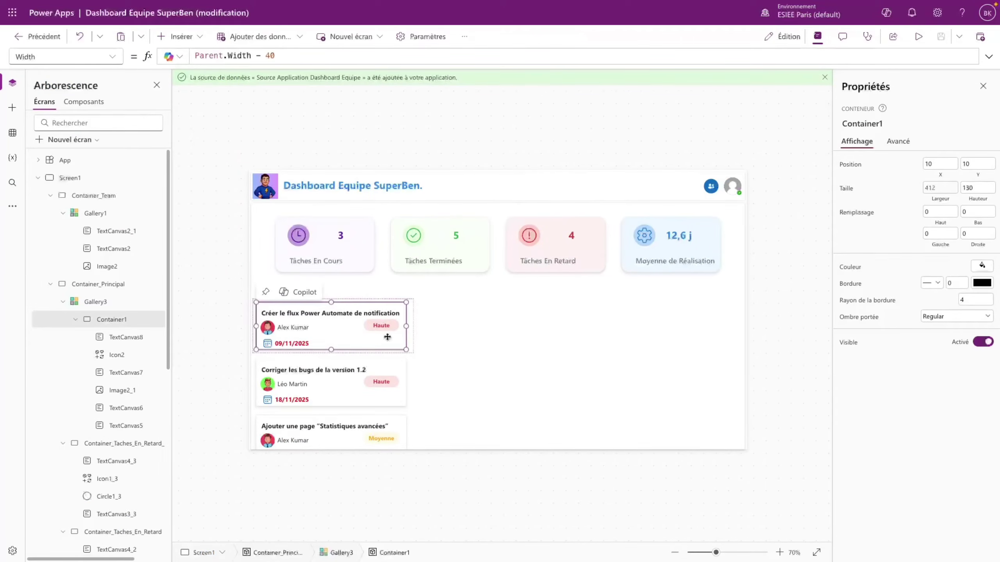
left_click(196, 37)
left_click(191, 119)
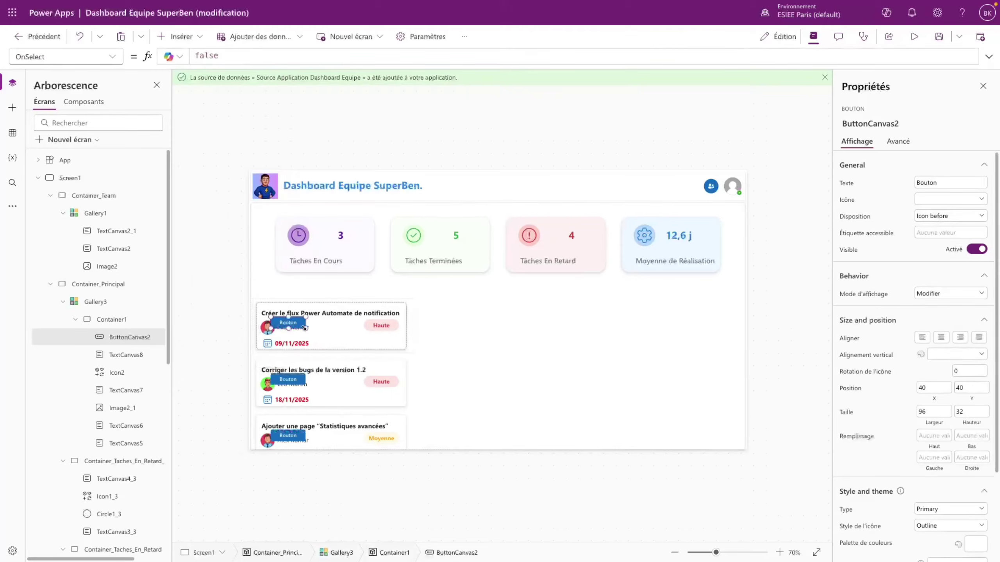
left_click_drag(288, 323, 387, 342)
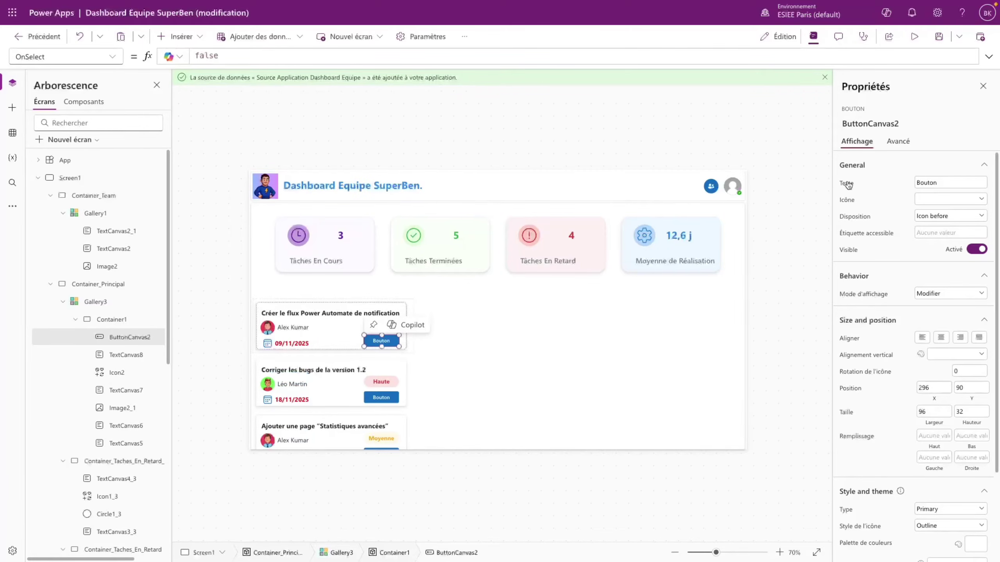
- Label the button 'Ouvrir' and give it the white Secondary style
left_click(953, 182)
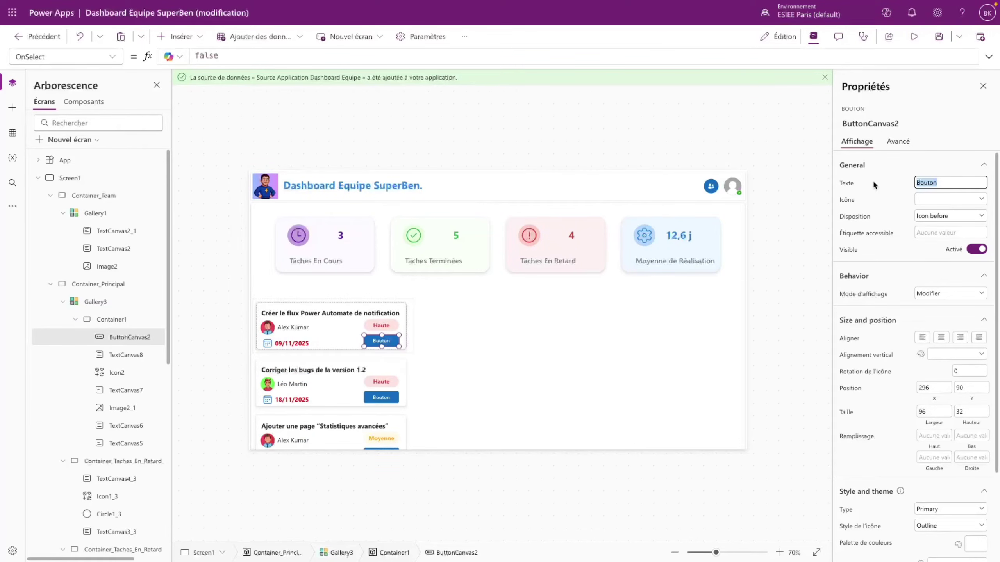
type("Ouvrir")
scroll(913, 355, "down", 3)
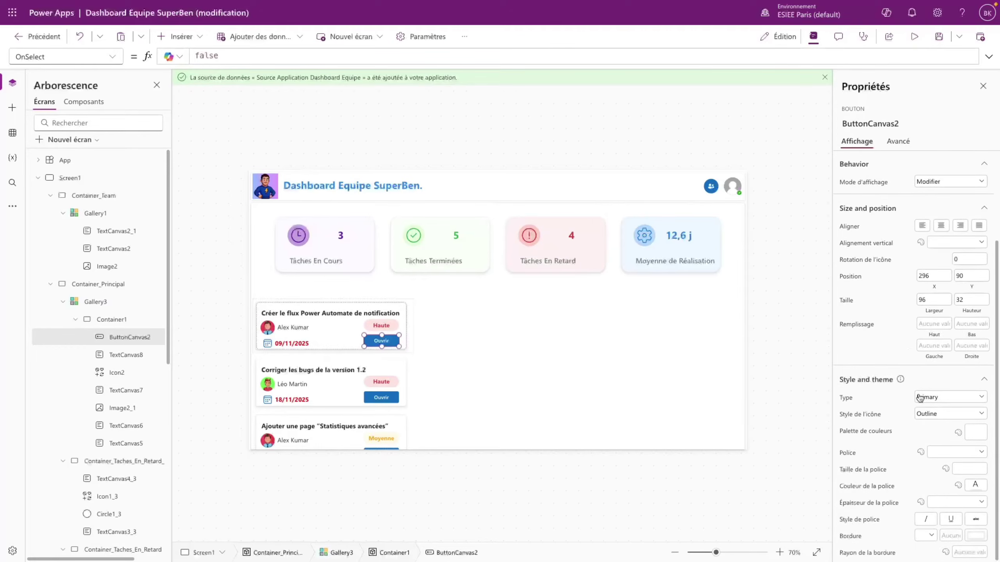
left_click(940, 405)
left_click(933, 420)
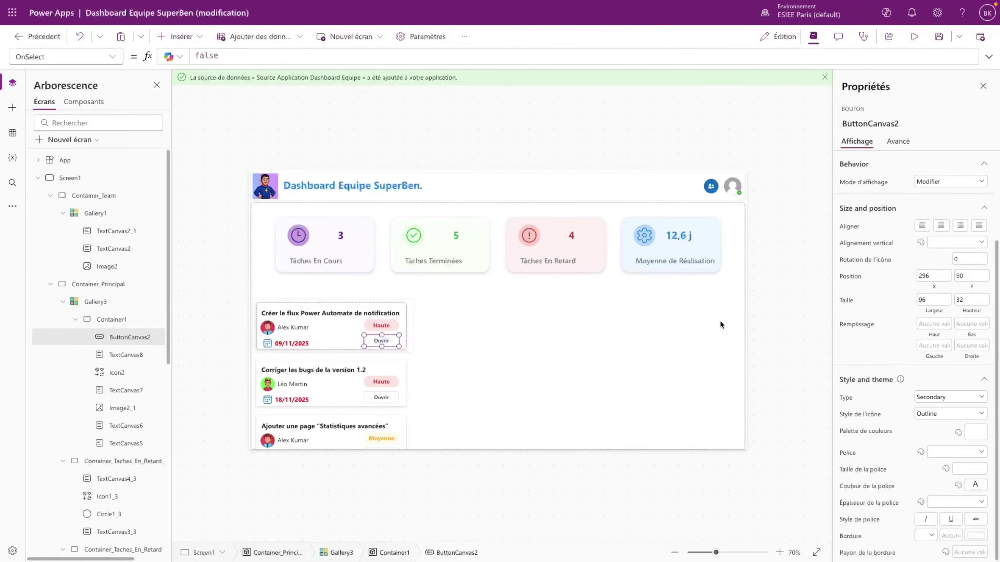
- Copy the badge's X formula and apply Parent.Width - Self.Width - 20 to the button's X
left_click(392, 328)
left_click(934, 315)
left_click(354, 56)
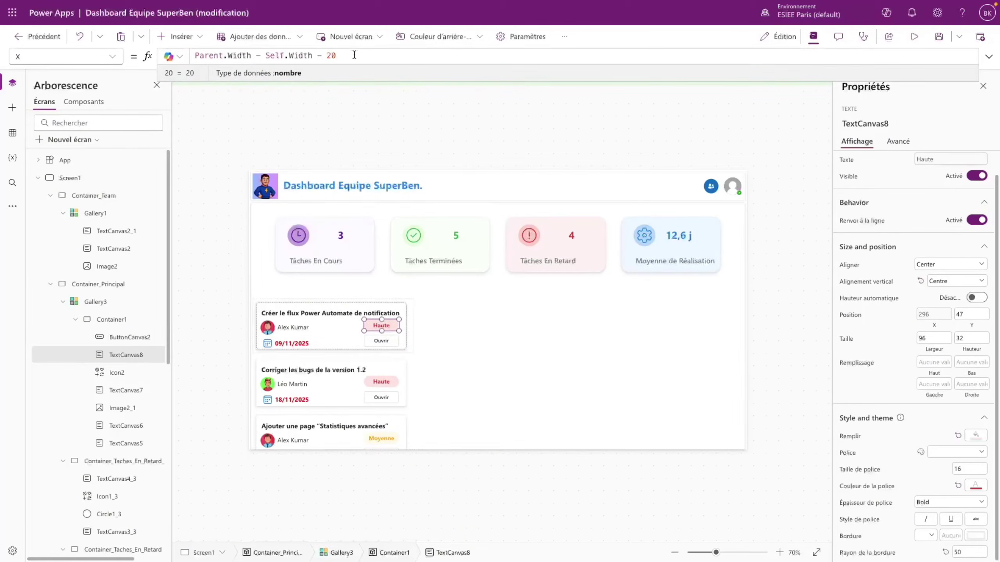
left_click_drag(354, 55, 185, 55)
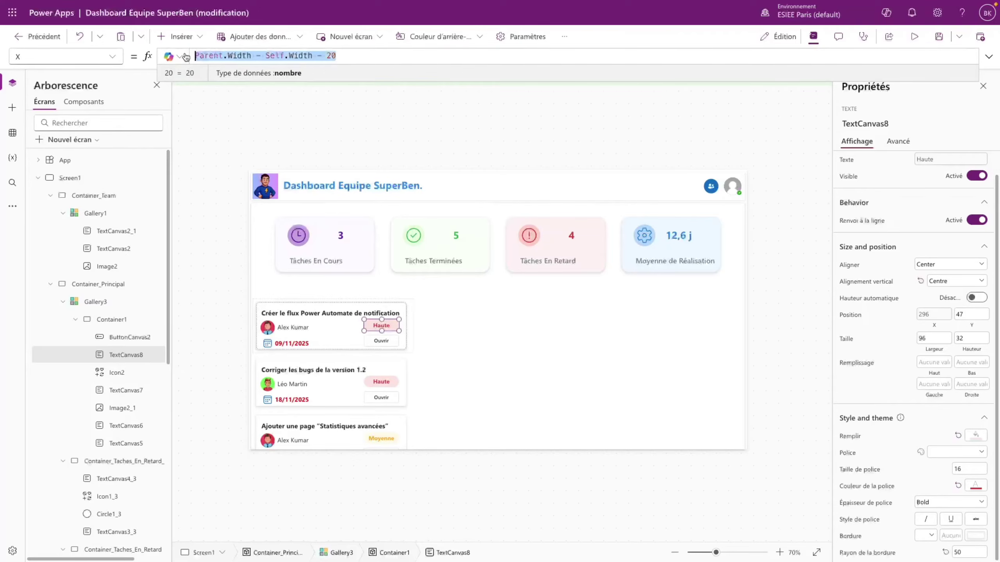
left_click(391, 341)
left_click(113, 57)
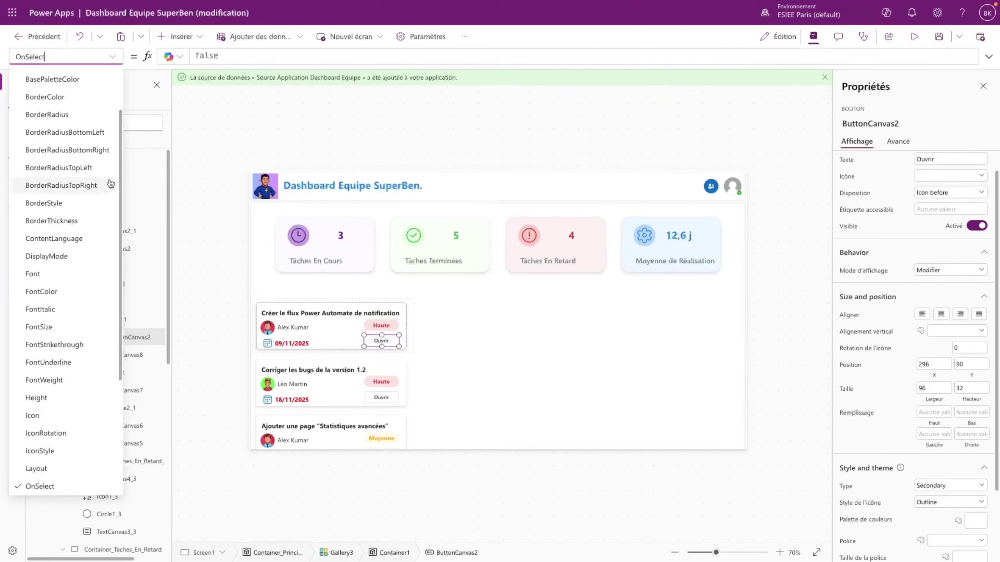
scroll(110, 184, "down", 4)
left_click(39, 464)
left_click_drag(208, 55, 186, 55)
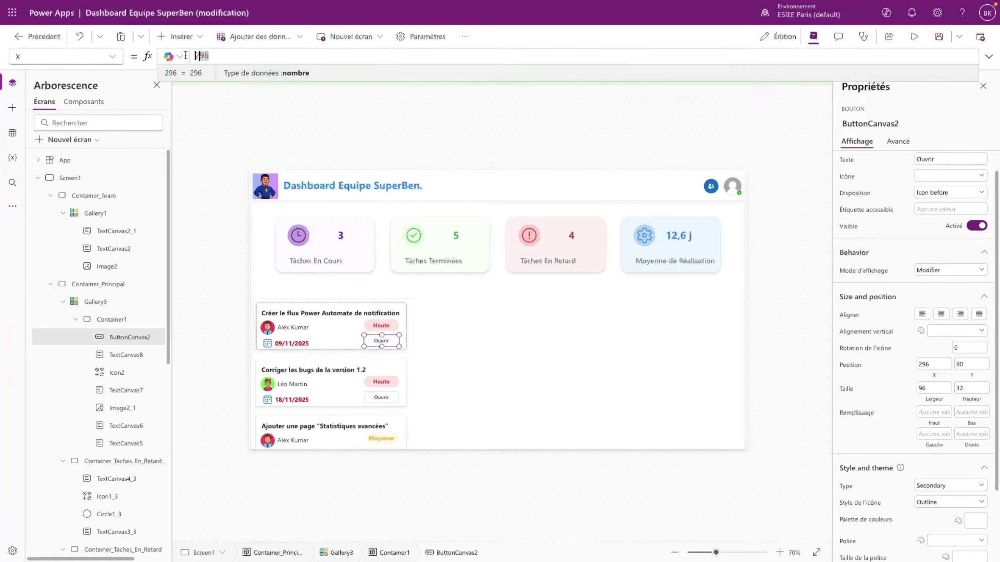
type("Parent.Width - Self.Width - 20")
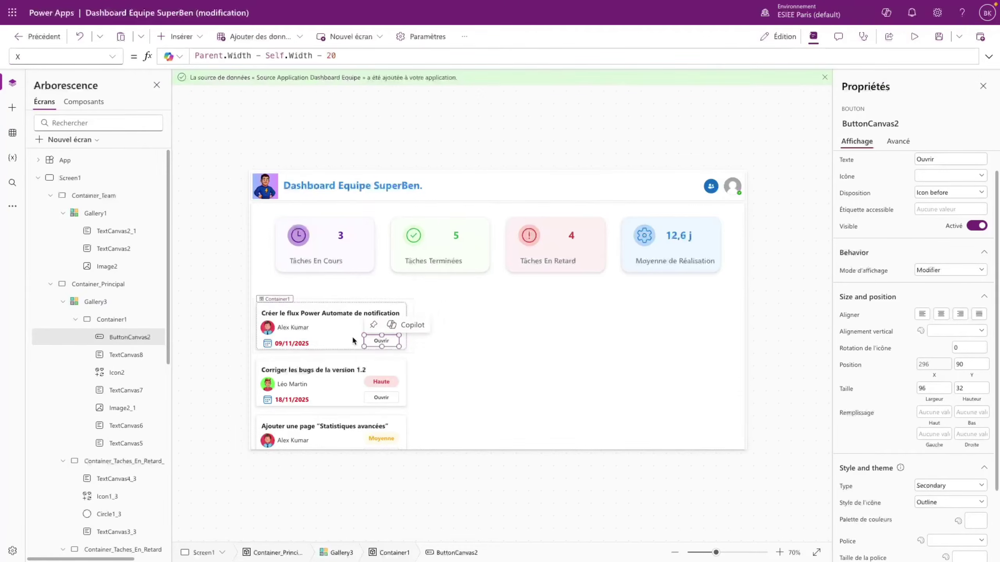
- Set the Ouvrir button's width to 120 and corner radius to 10
left_click(352, 336)
left_click(382, 341)
left_click(934, 412)
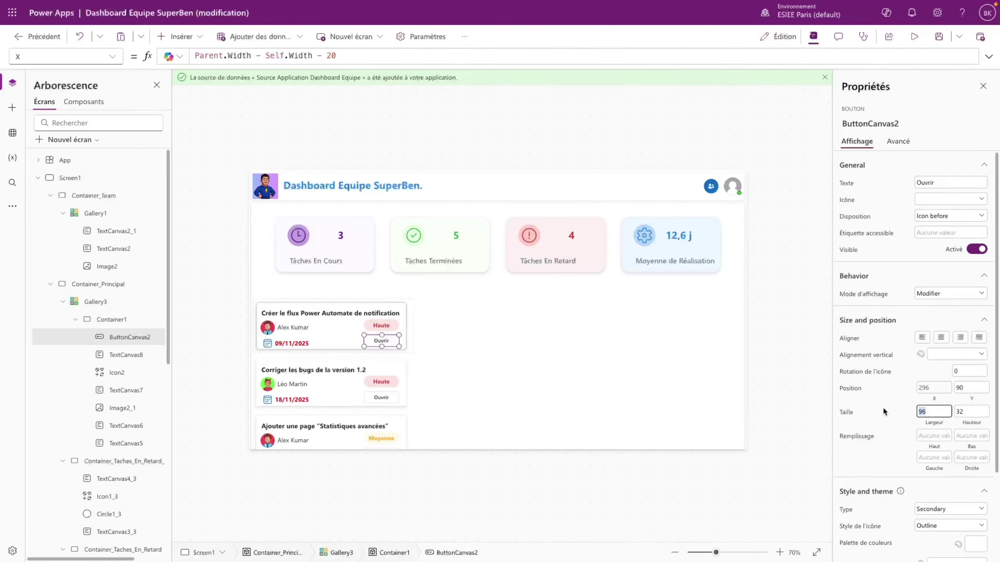
type("120")
scroll(994, 429, "down", 3)
left_click(969, 553)
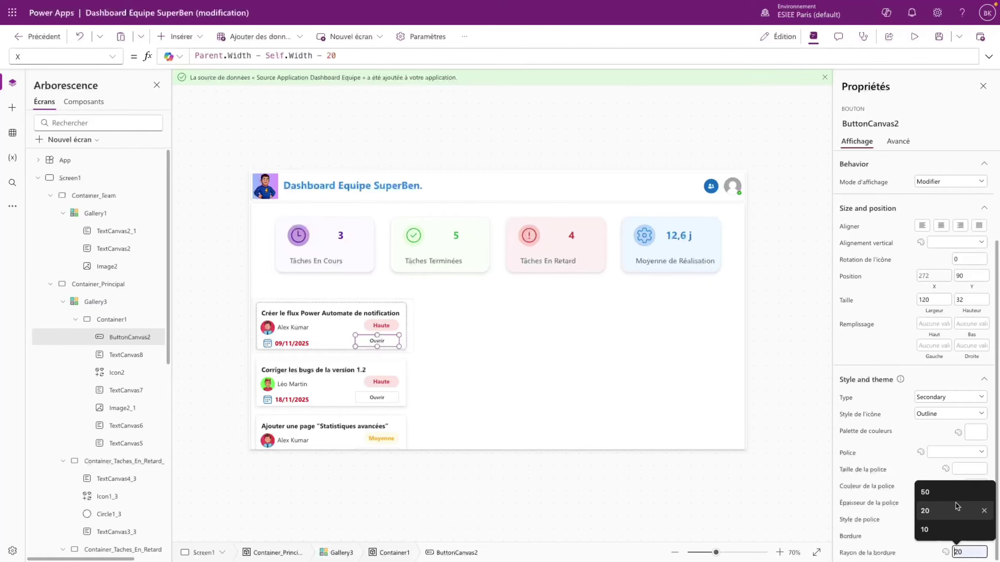
left_click(947, 533)
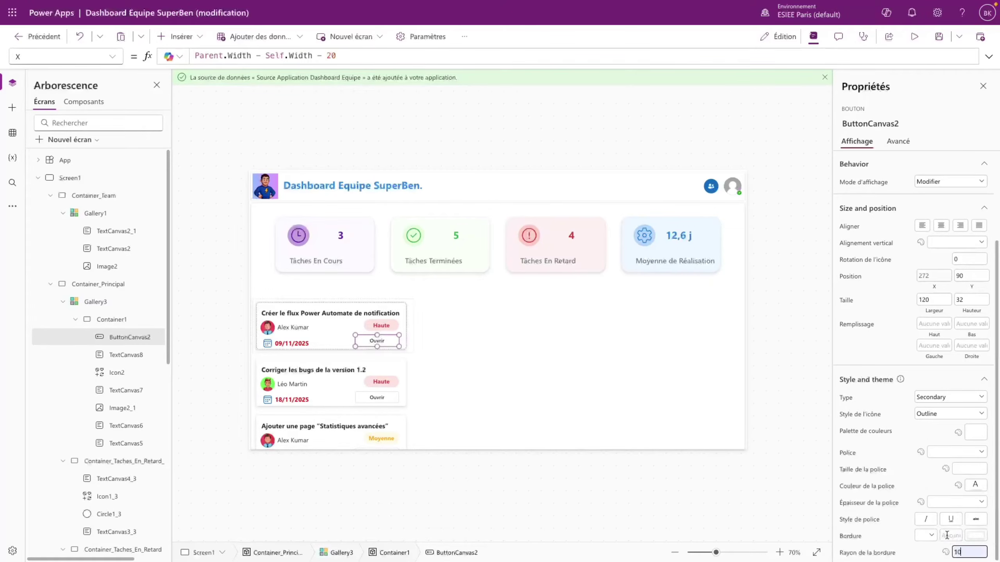
- Preview the app to check the new Ouvrir buttons, then return and select Gallery3
left_click(409, 347)
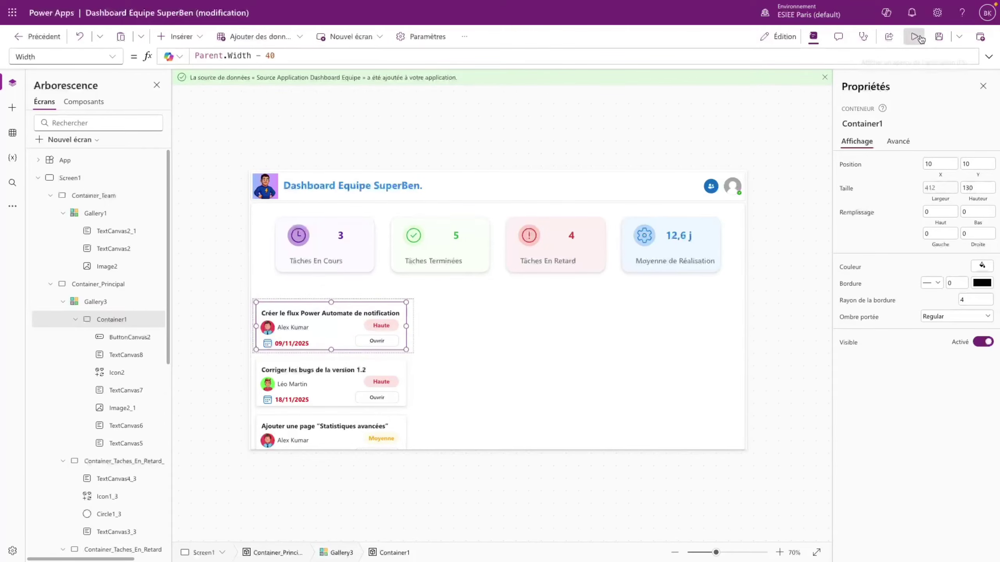
left_click(914, 37)
scroll(296, 339, "down", 1)
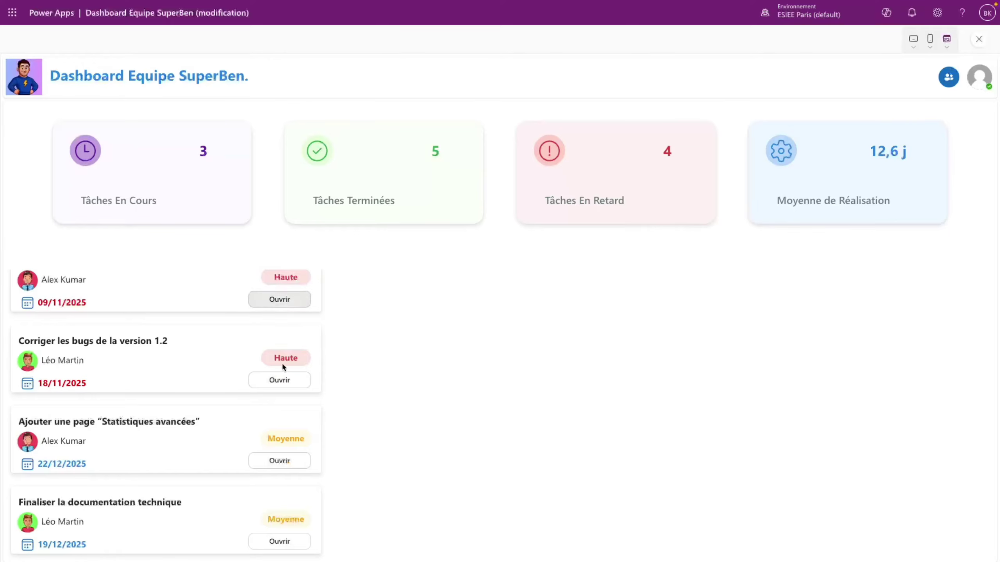
scroll(283, 367, "up", 1)
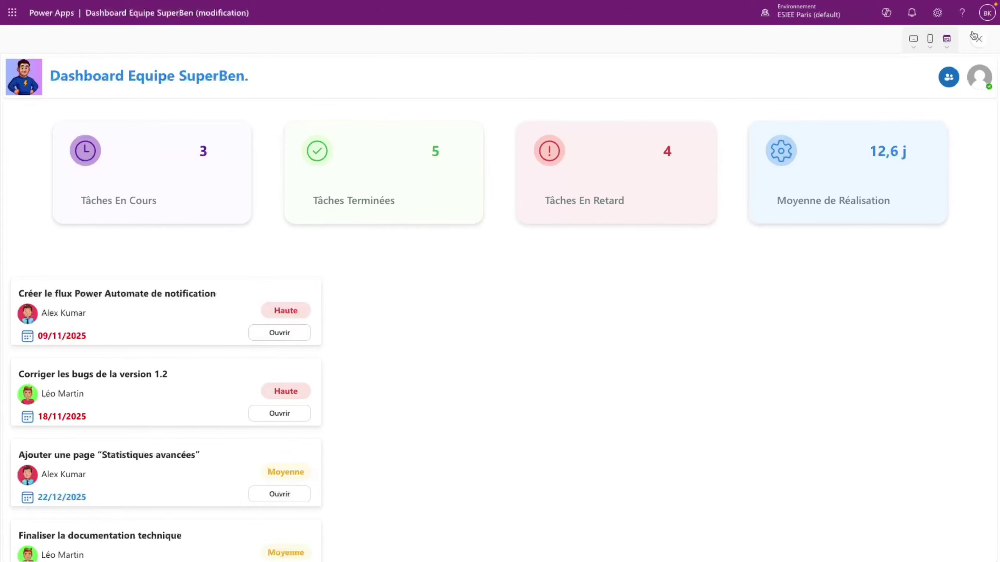
left_click(980, 42)
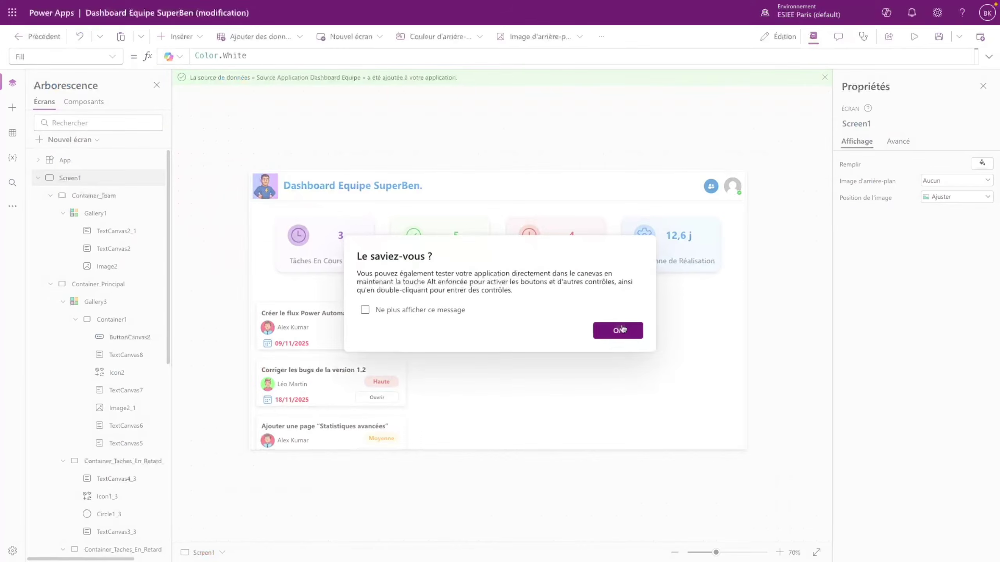
left_click(618, 331)
left_click(409, 364)
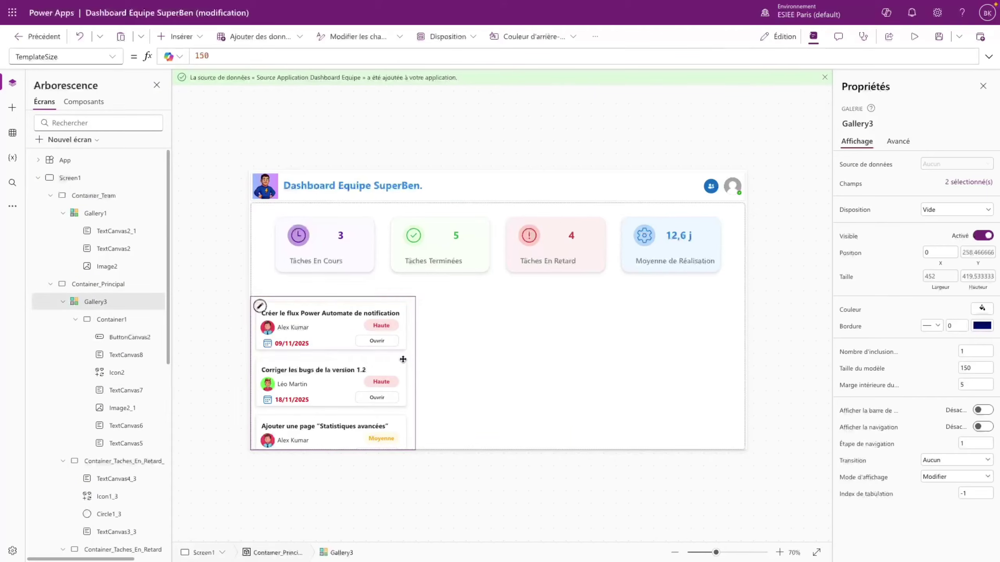
- Rename Gallery3 to Gallery_A_Faire and duplicate it as Gallery_En_Cours
double_click(117, 301)
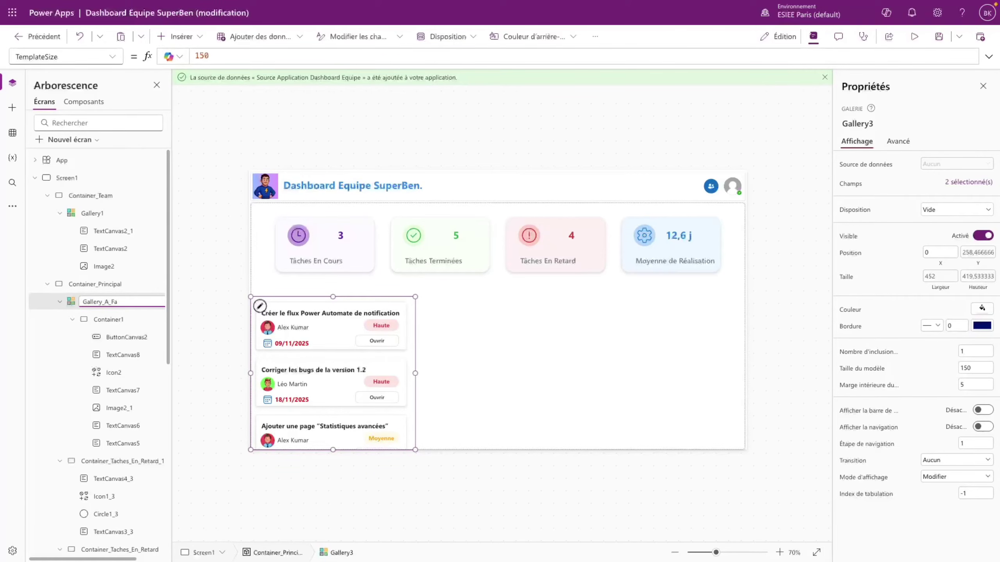
type("Gallery_A_Faire")
key("Return")
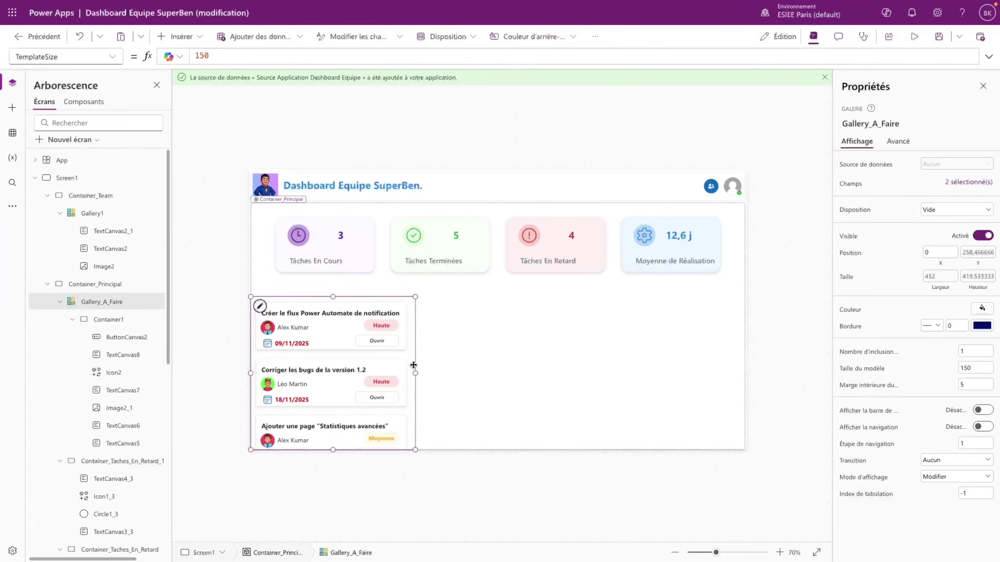
key("ctrl+c")
key("ctrl+v")
double_click(137, 301)
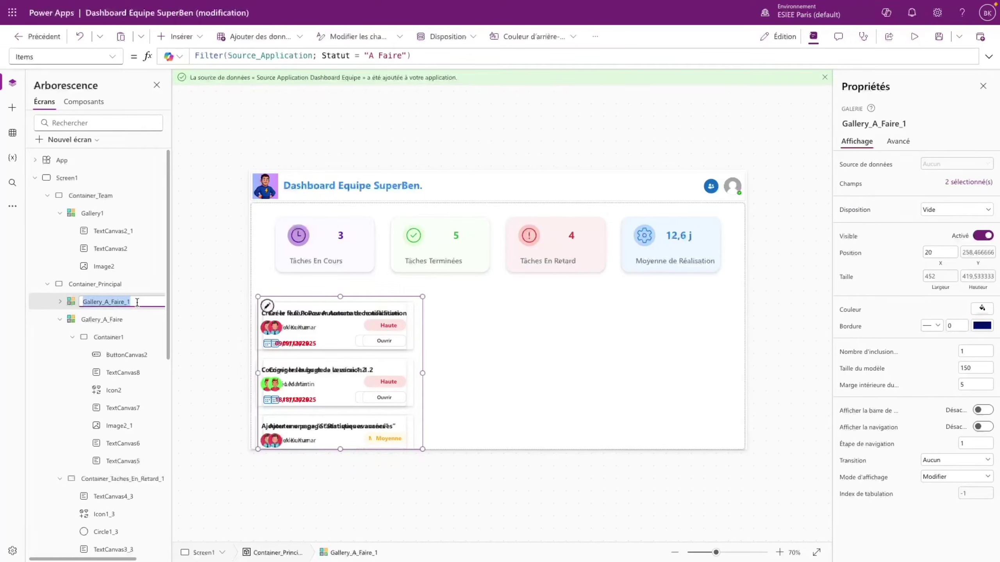
key("End")
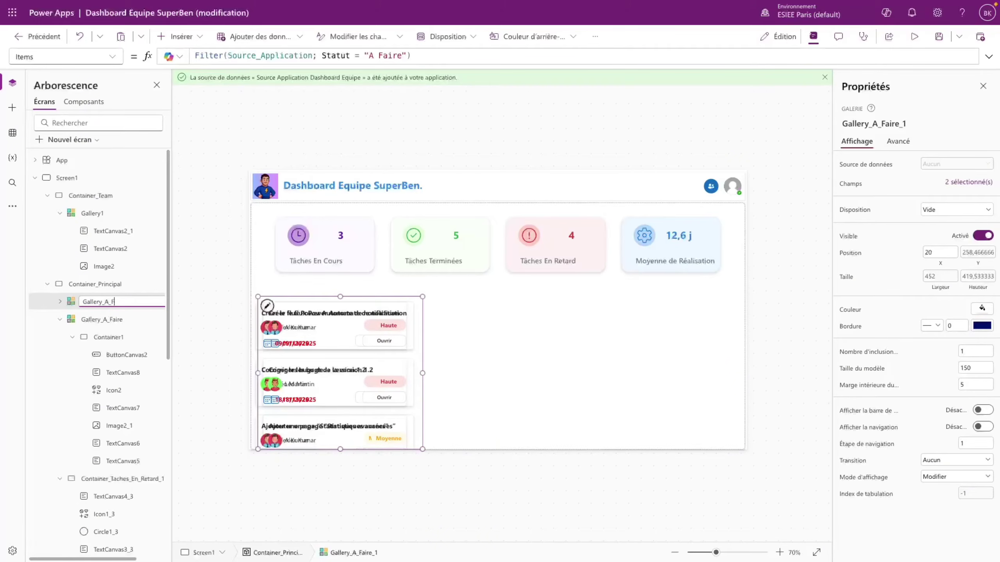
type("En_Cours")
key("Return")
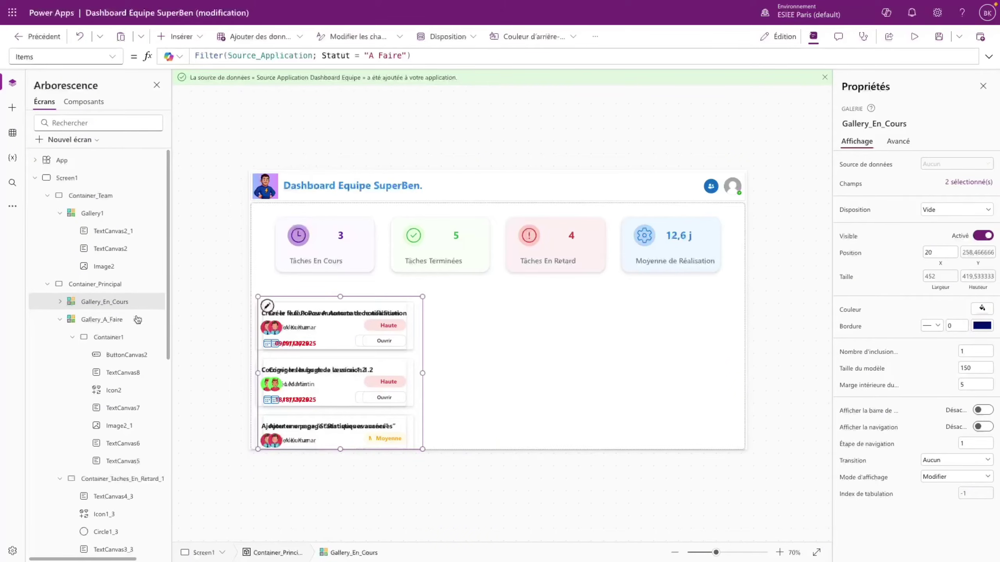
- Set Gallery_En_Cours's X to Parent.Width/3
left_click(110, 58)
scroll(59, 276, "down", 5)
left_click(44, 465)
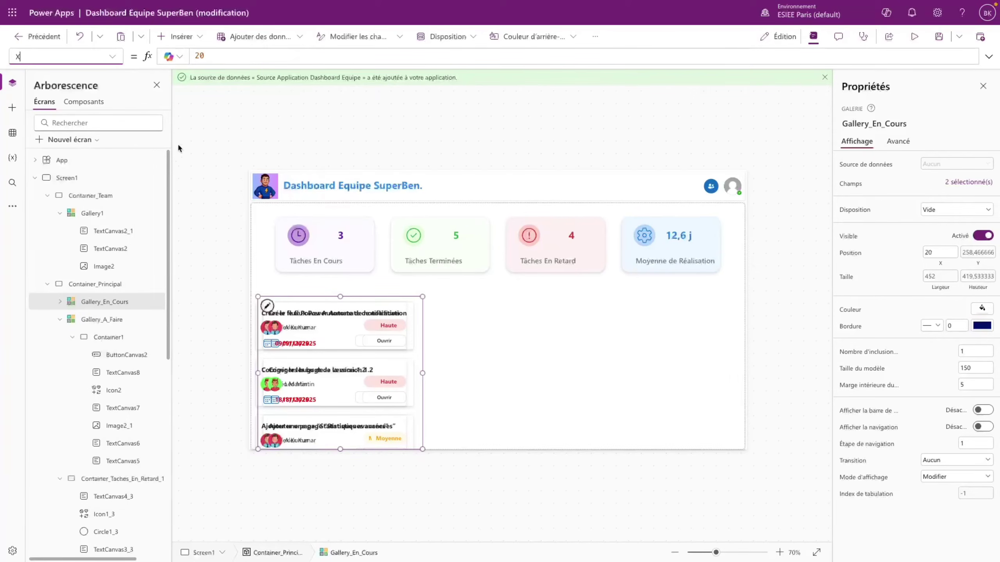
type("Parent.Width")
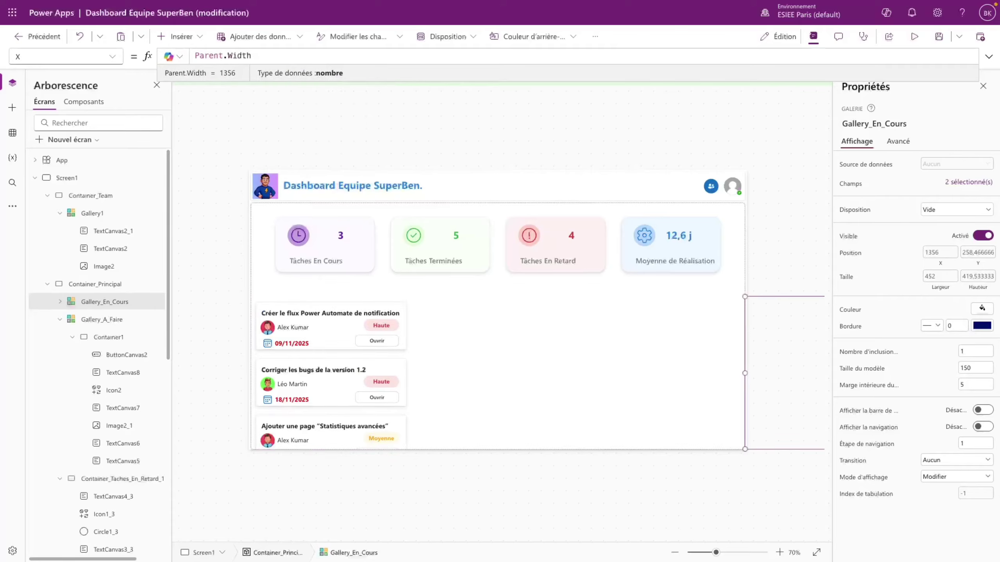
type("/3")
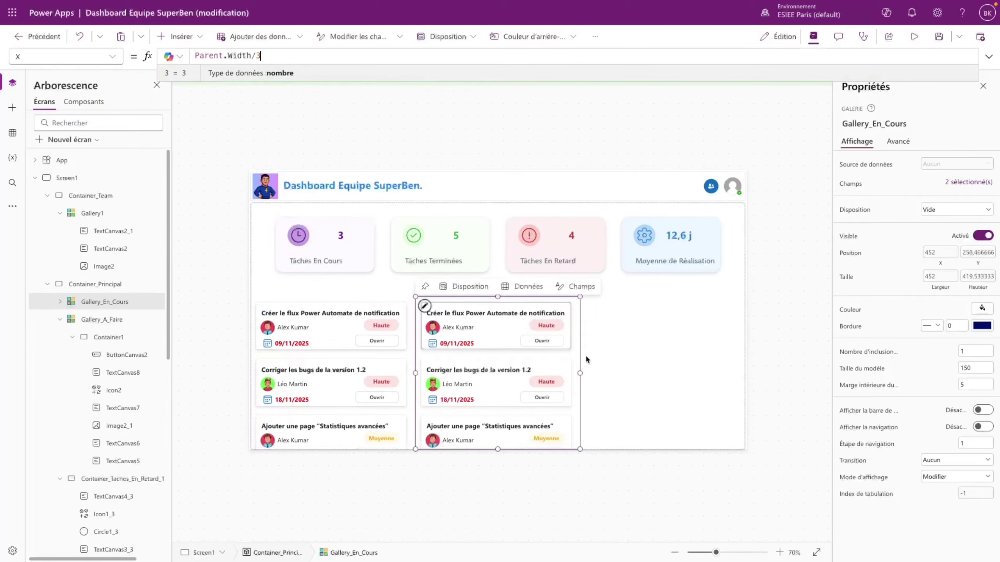
- Duplicate the En Cours gallery and rename the copy Gallery_Terminée
left_click(603, 375)
left_click(578, 355)
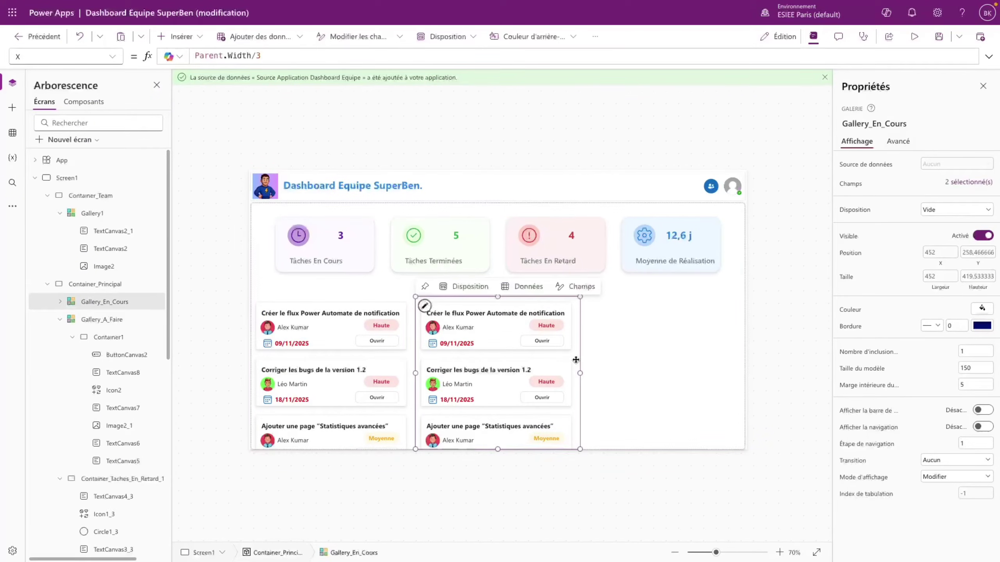
key("ctrl+c")
key("ctrl+v")
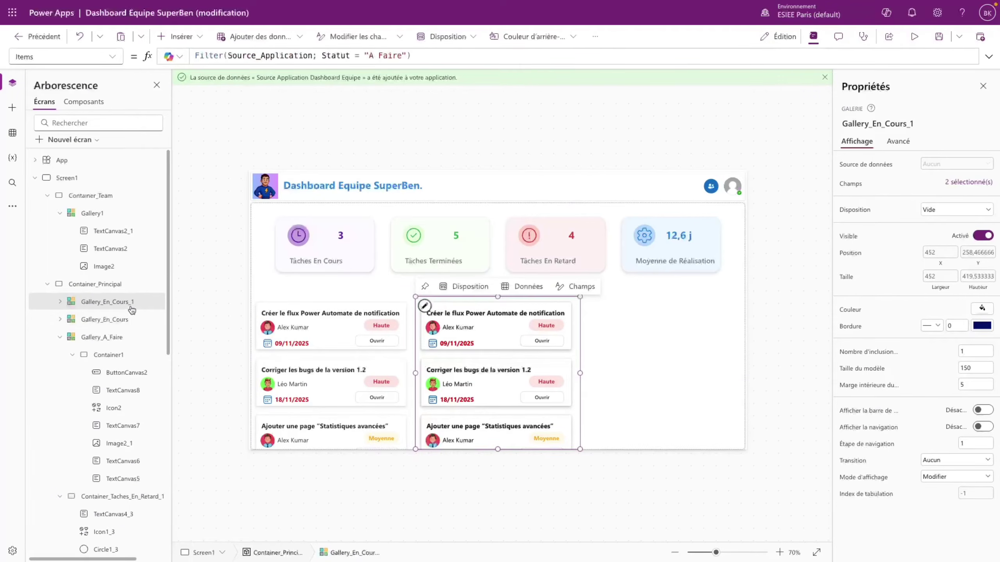
double_click(140, 301)
left_click(142, 300)
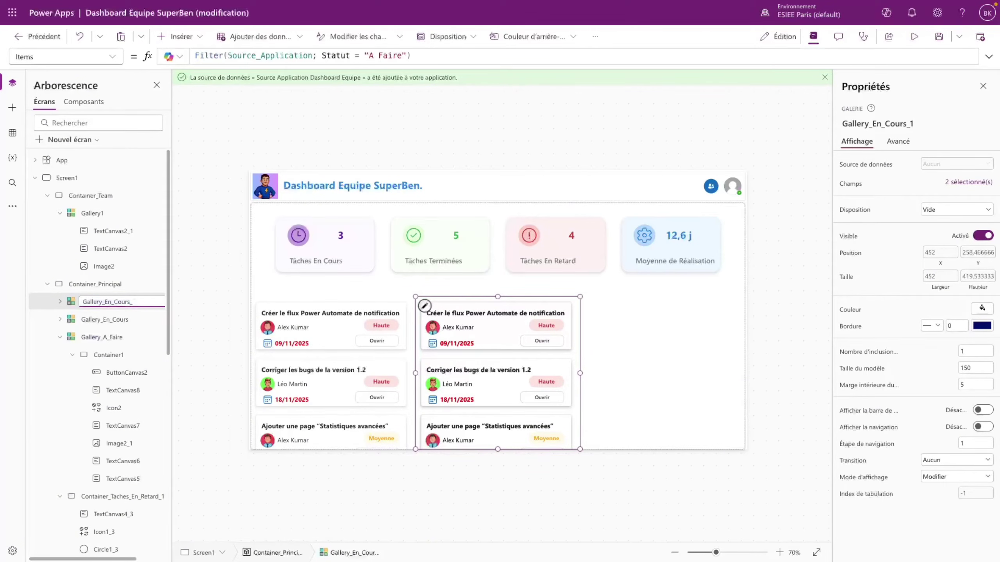
key("BackSpace")
key("BackSpace")
key("BackSpace")
key("BackSpace")
key("BackSpace")
key("BackSpace")
key("BackSpace")
key("BackSpace")
key("Return")
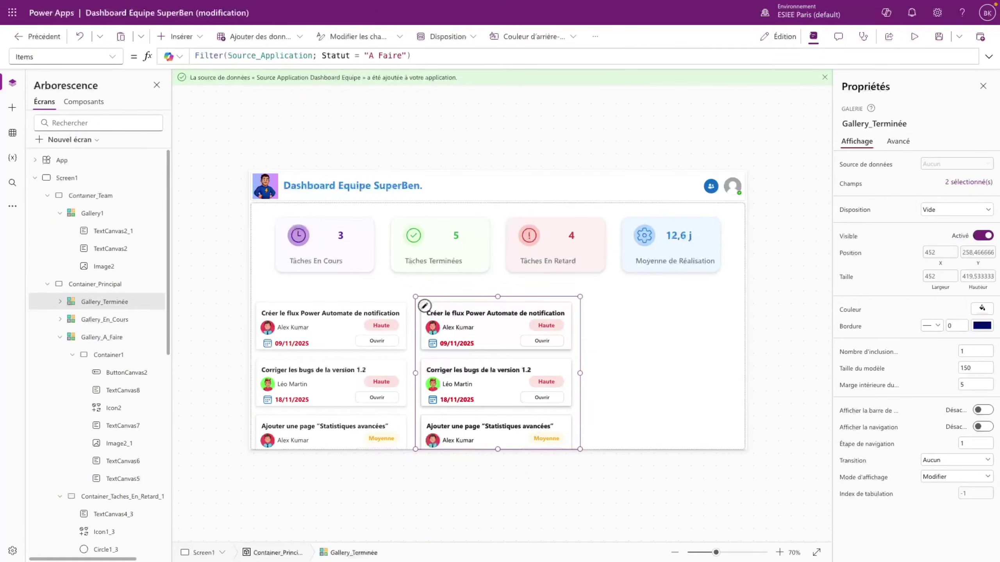
- Set Gallery_Terminée's X to 2*Parent.Width/3
left_click(114, 57)
scroll(59, 354, "down", 5)
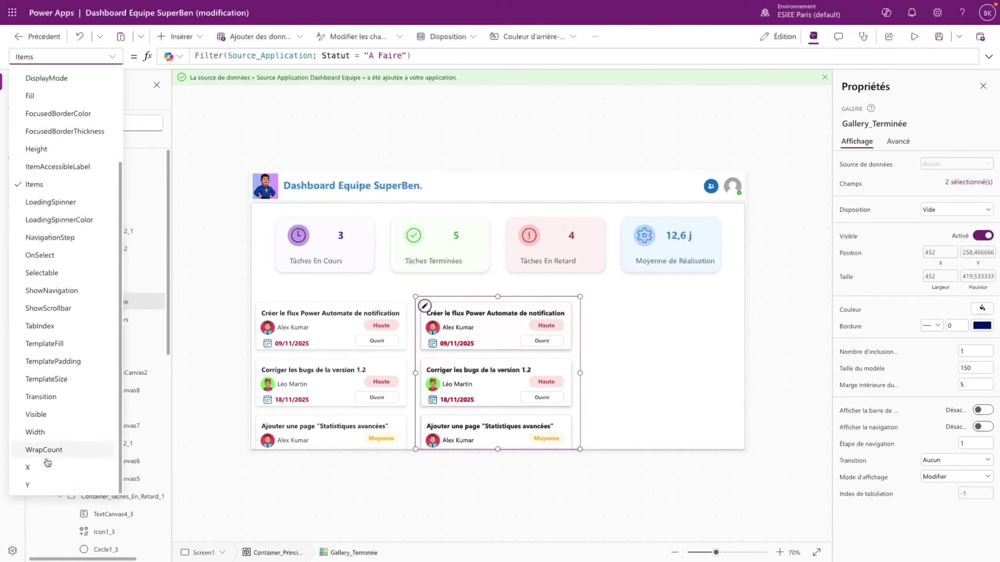
left_click(44, 462)
left_click(201, 55)
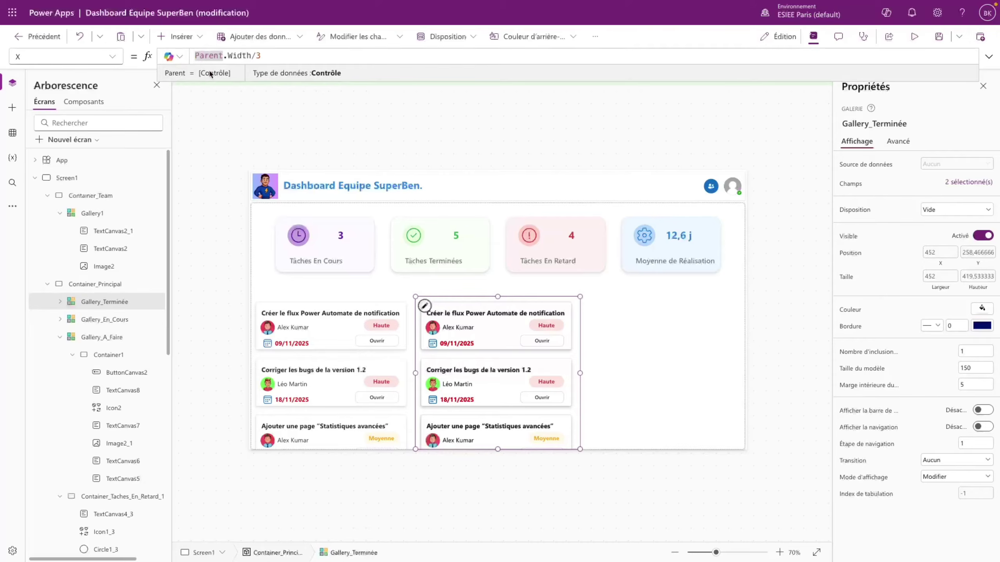
type("2")
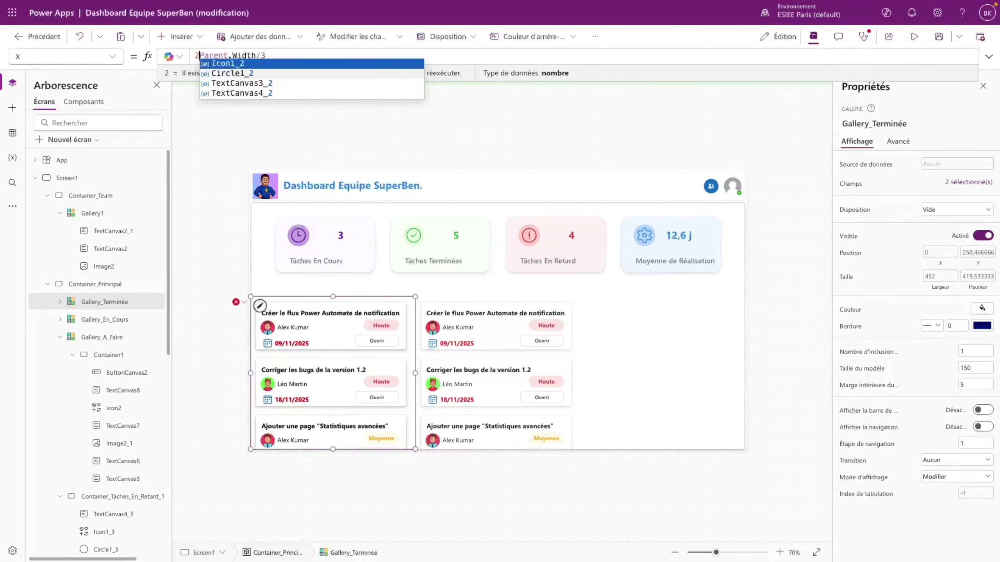
type("*")
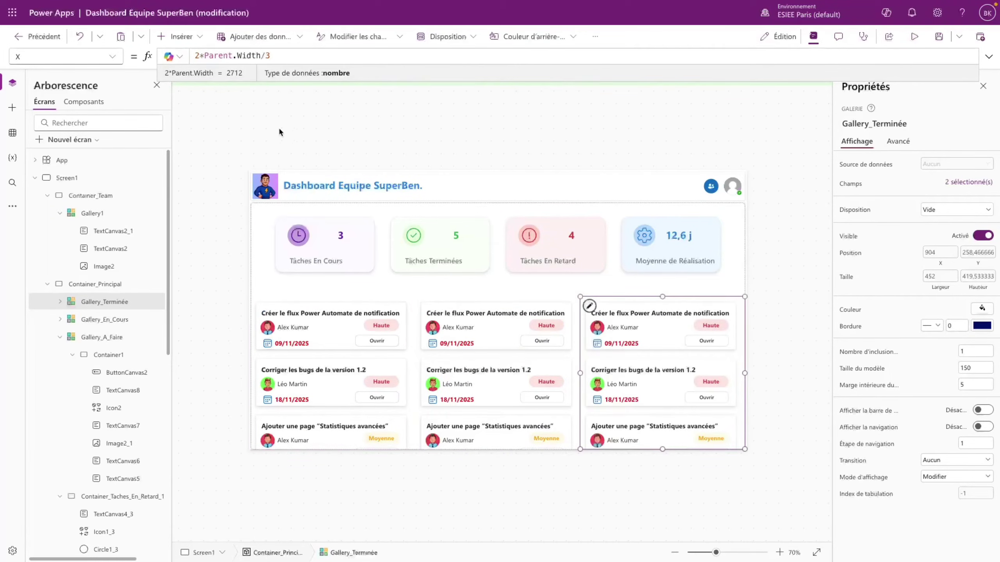
- In Gallery_En_Cours's Items formula, select the "A Faire" status for replacement
left_click(690, 285)
left_click(576, 356)
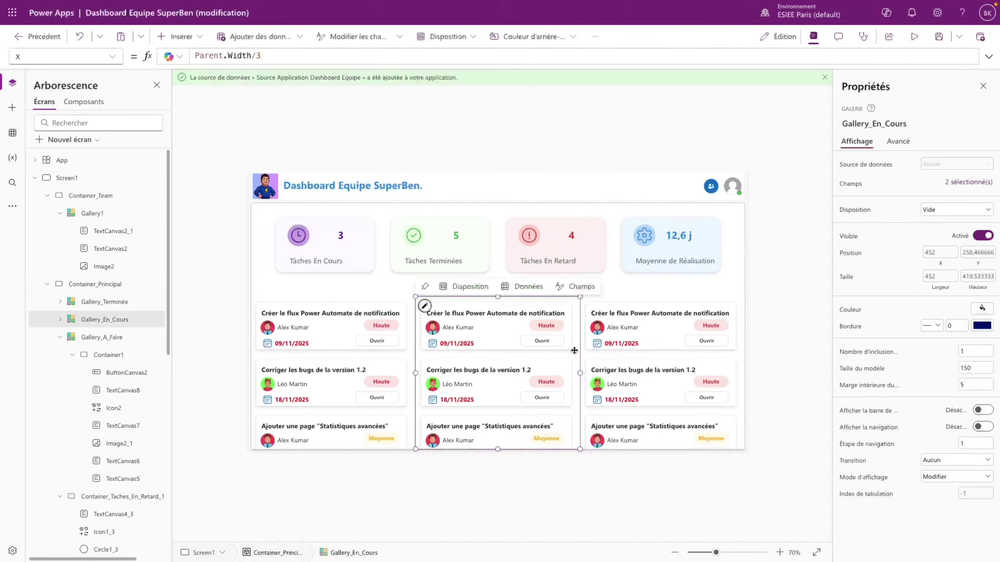
left_click(63, 56)
scroll(64, 279, "down", 1)
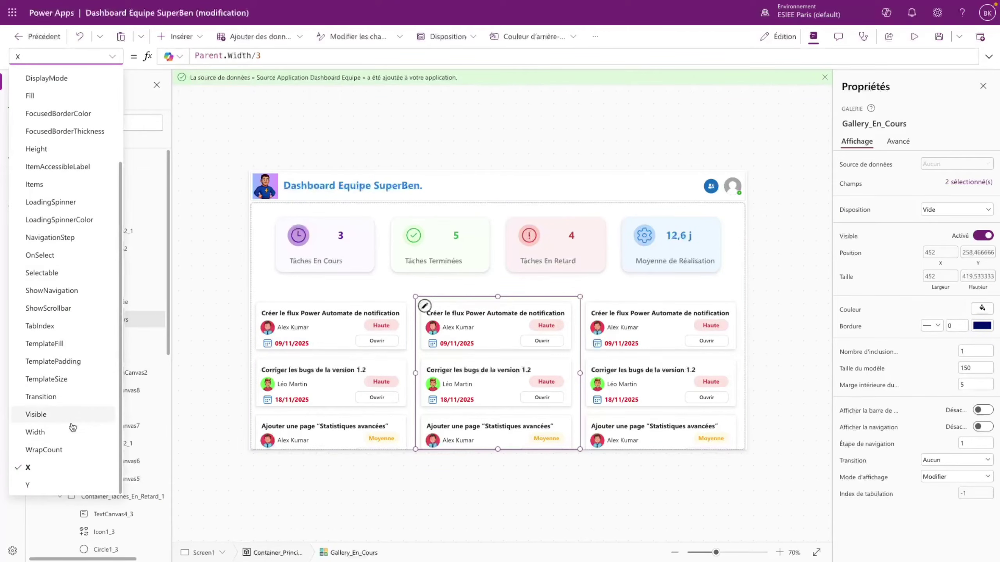
left_click(59, 184)
left_click_drag(368, 55, 402, 55)
- Change Gallery_En_Cours's filter status to "En cours" and check it in preview
type("En cours")
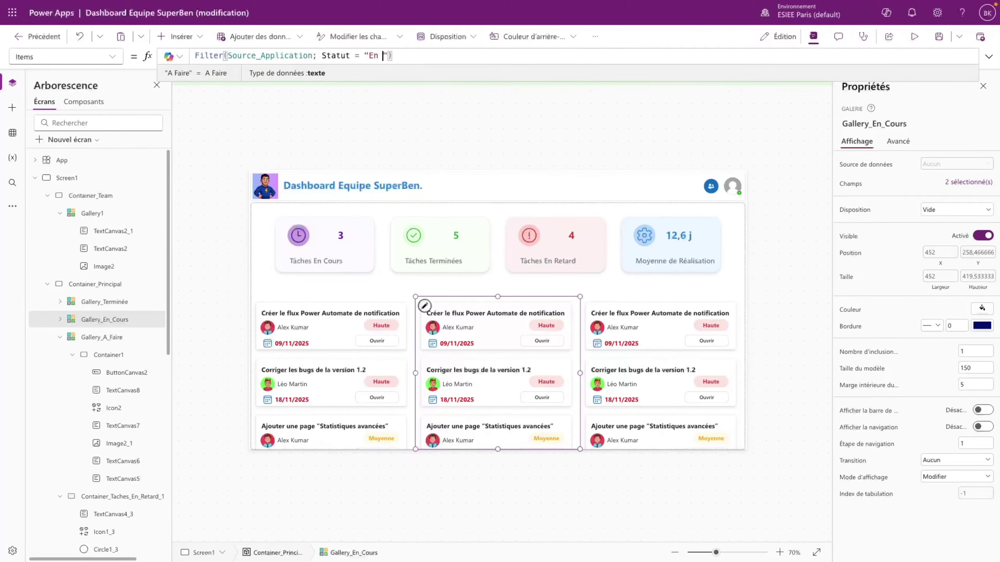
left_click(621, 282)
left_click(914, 36)
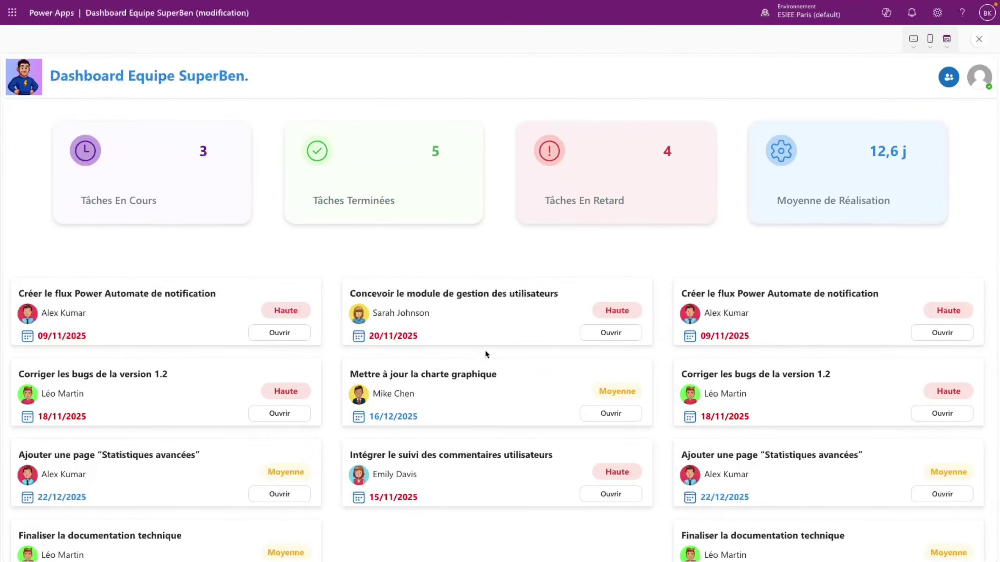
left_click(986, 44)
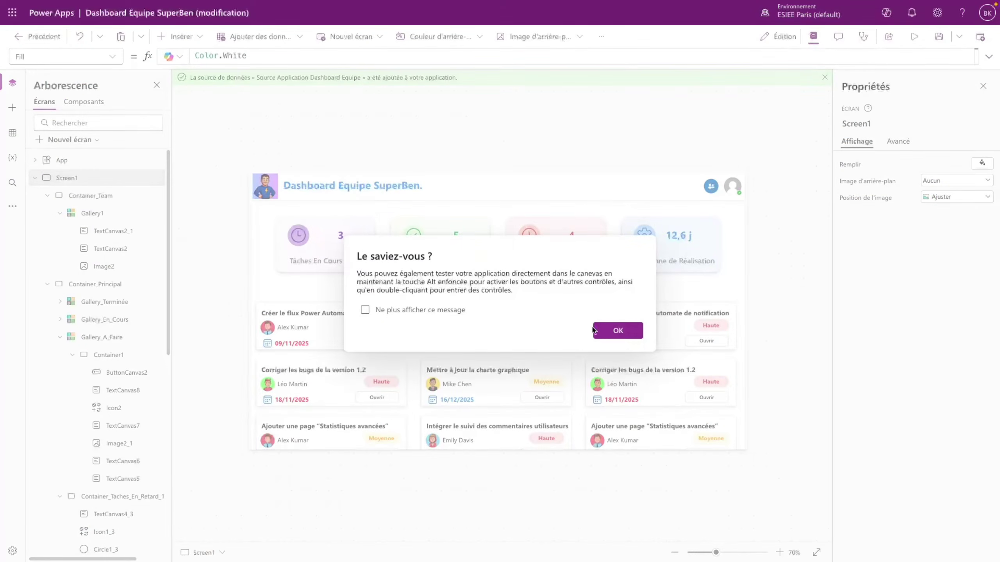
left_click(595, 331)
- Change Gallery_Terminée's Items filter status to "Terminée" and preview the dashboard
left_click(733, 356)
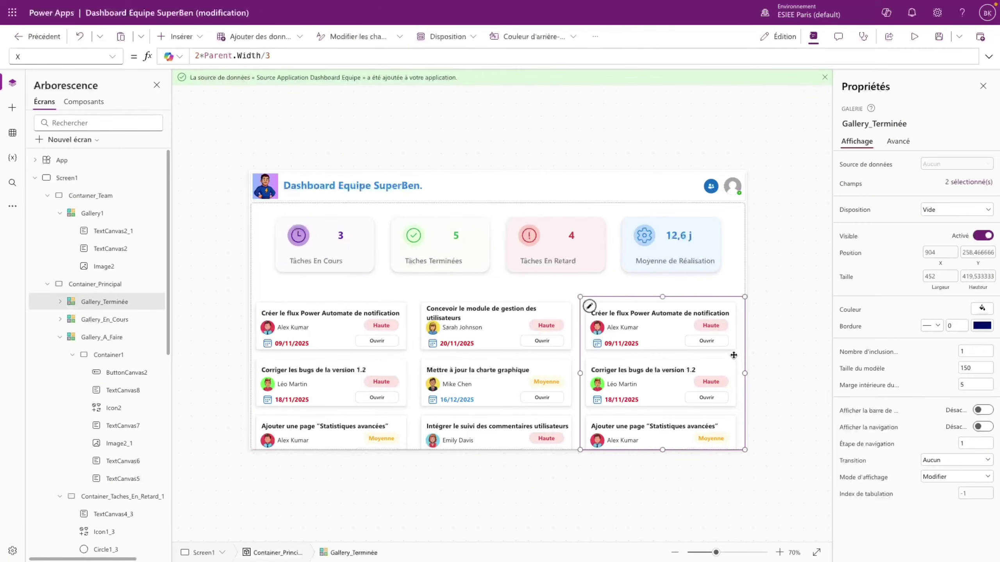
left_click(114, 57)
scroll(51, 378, "down", 1)
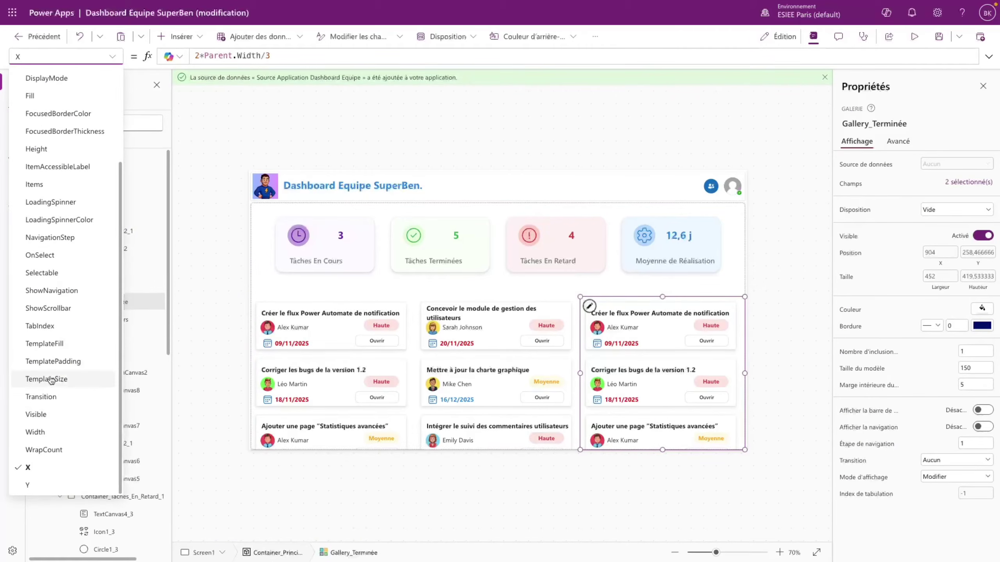
left_click(54, 185)
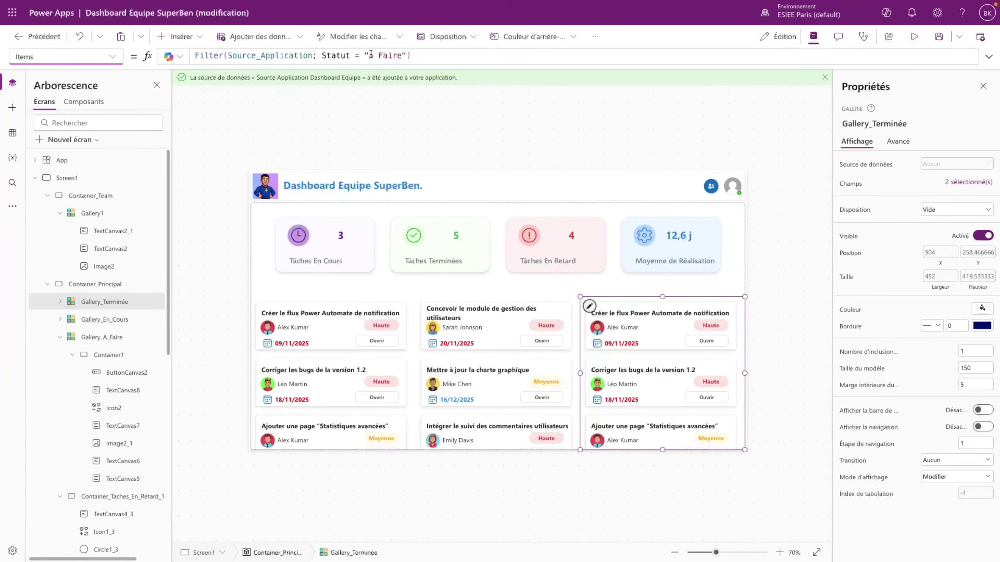
left_click_drag(369, 55, 402, 56)
type("Terminée")
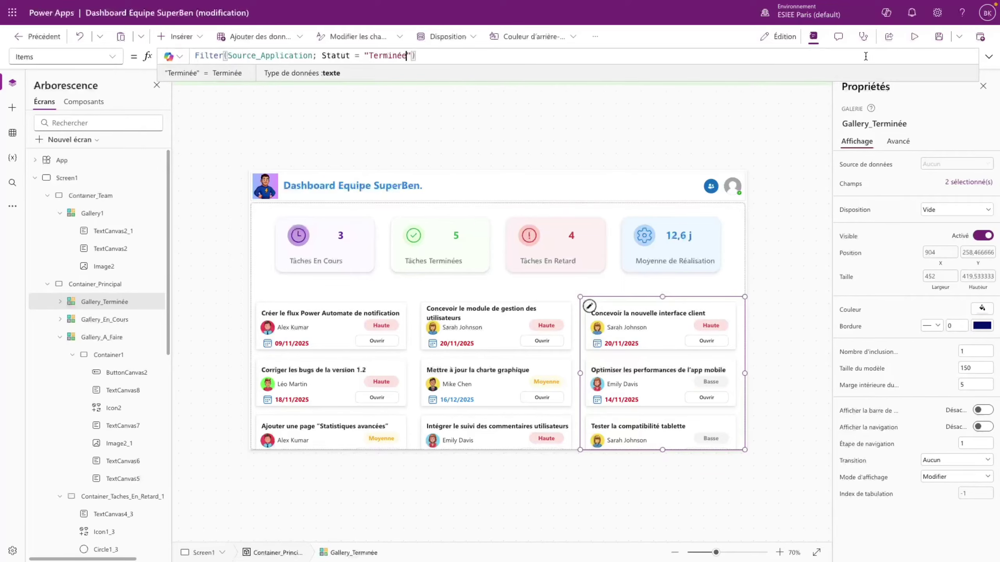
left_click(914, 36)
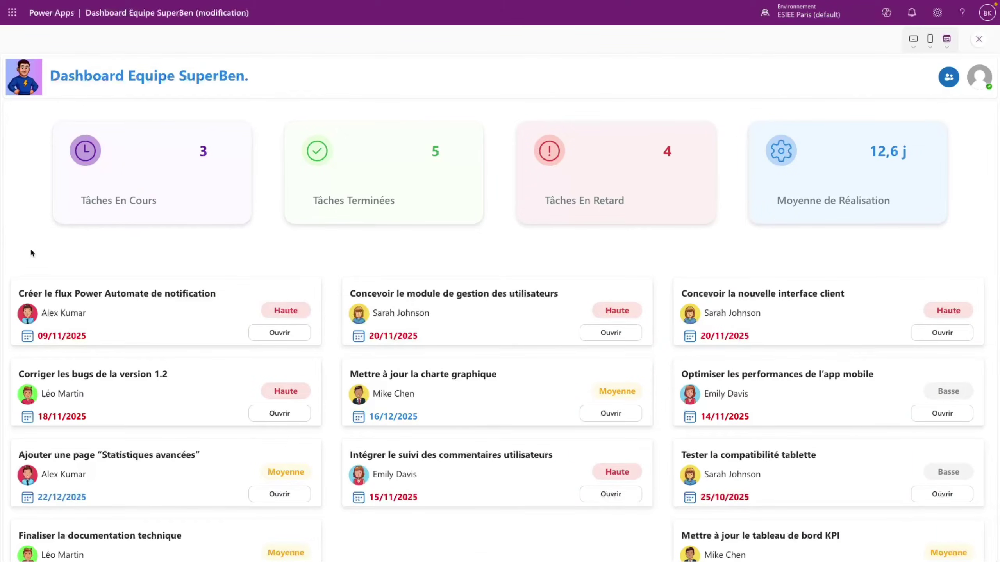
- Add a circle to the main container after leaving the preview
left_click(979, 40)
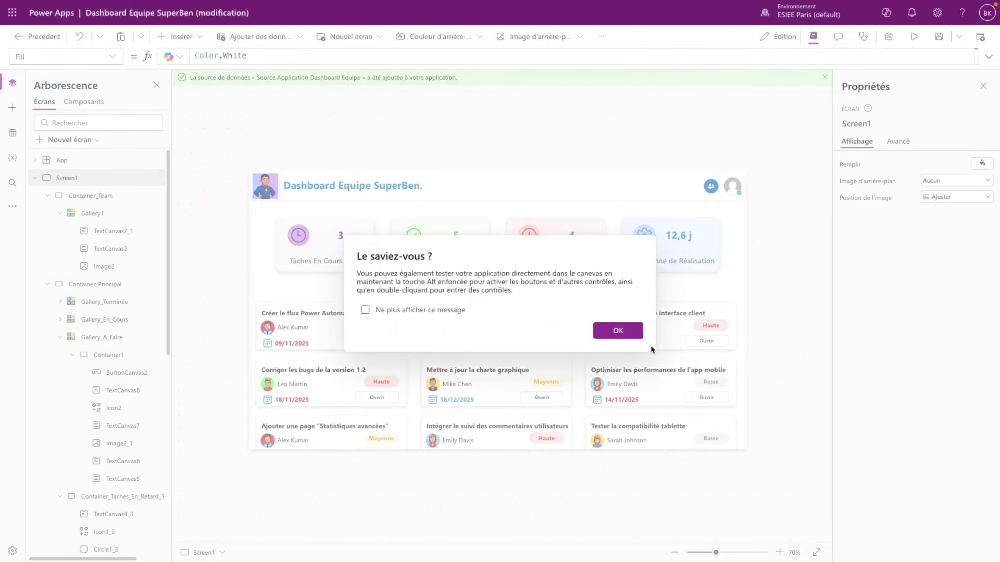
left_click(618, 331)
left_click(267, 290)
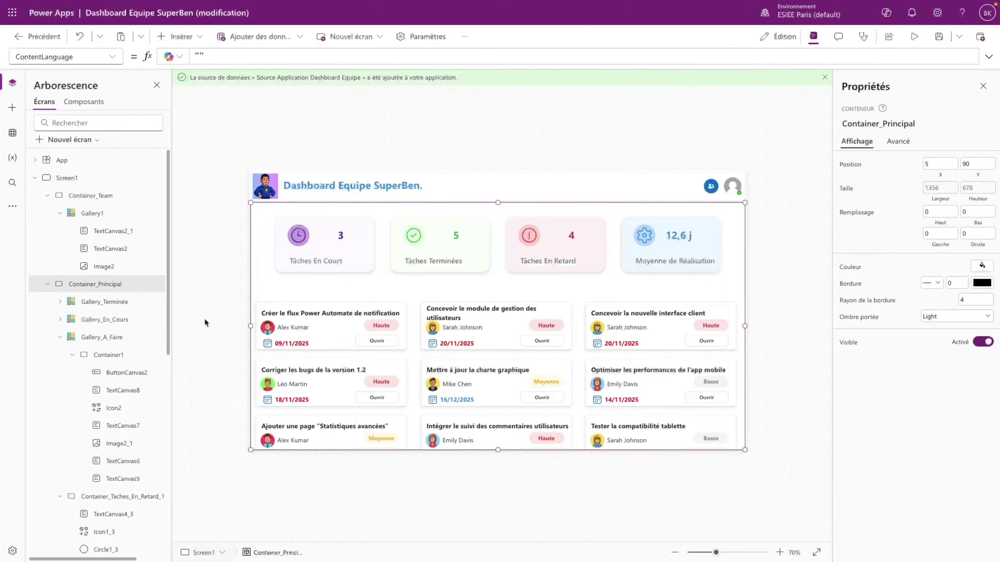
left_click(176, 36)
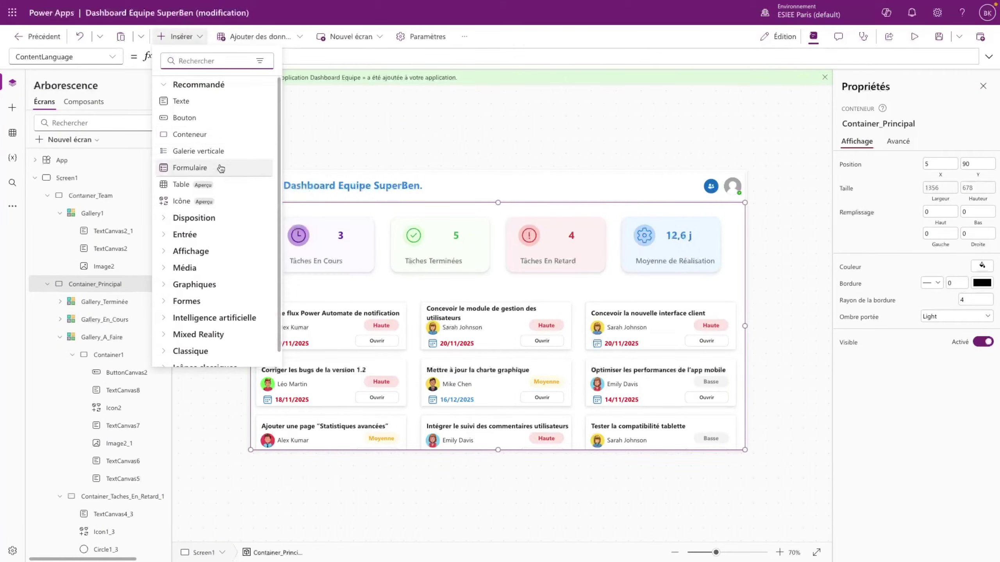
type("cer")
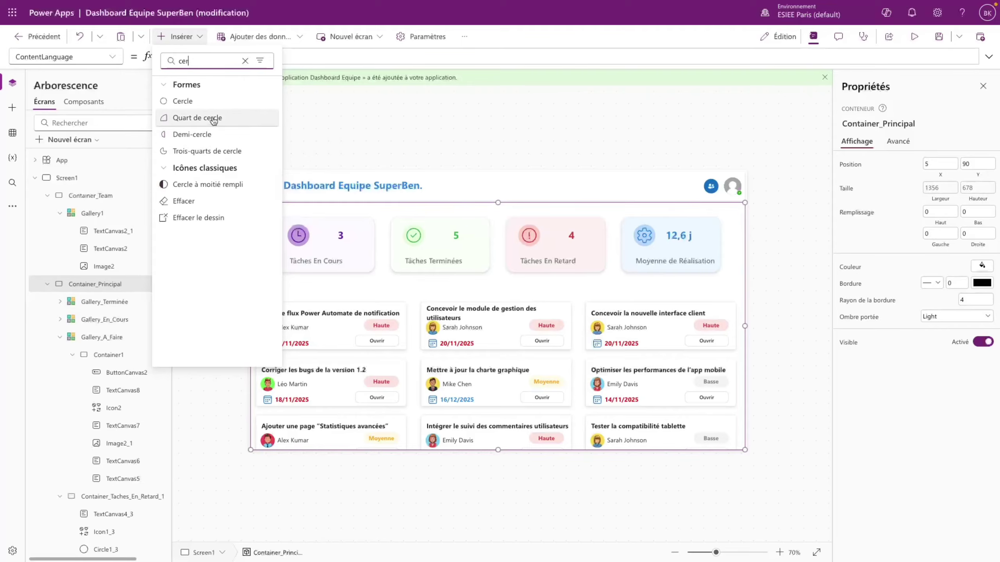
left_click(183, 101)
left_click_drag(284, 260, 269, 295)
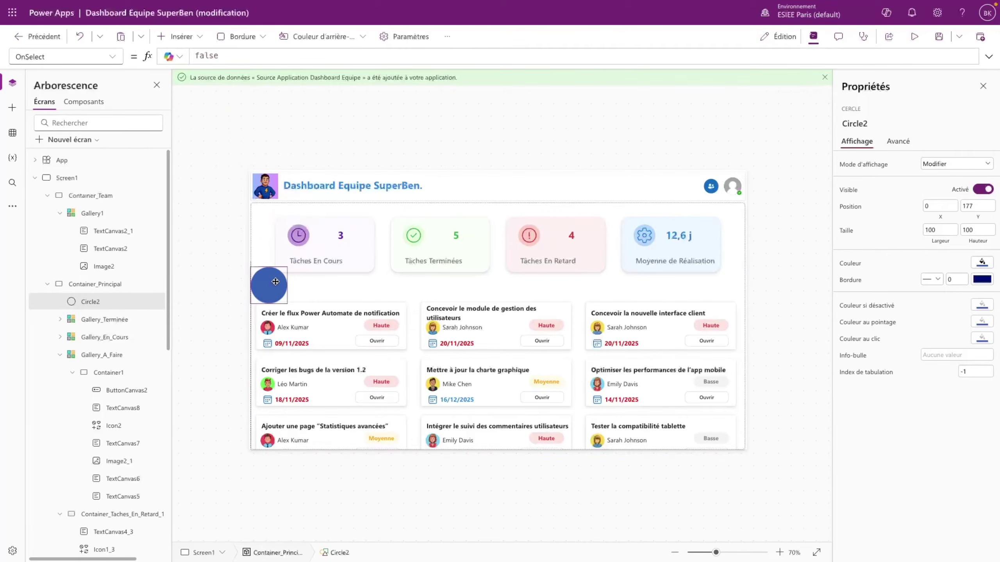
- Size the circle to 20 by 20 and place it above the first column
left_click(929, 231)
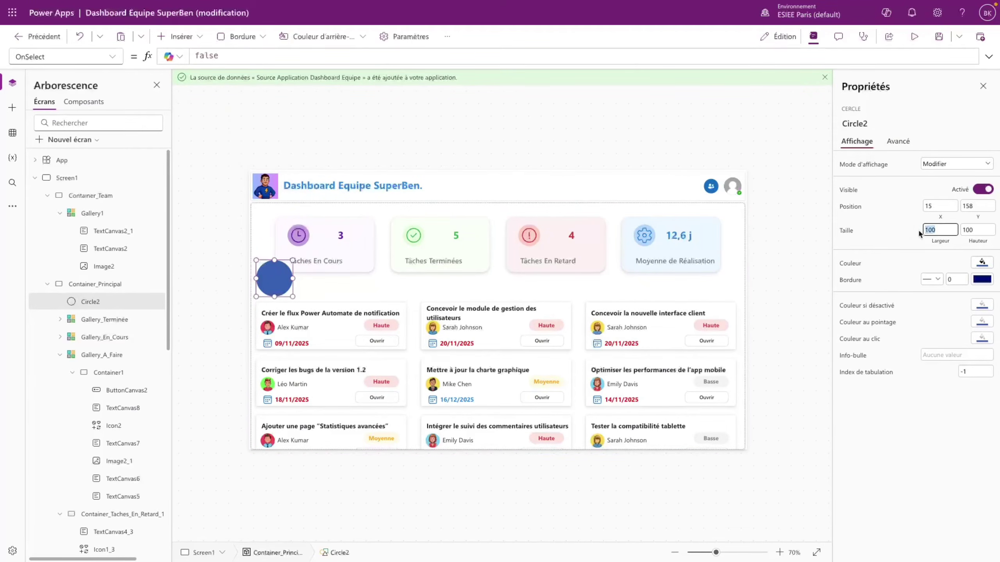
type("20")
left_click(972, 232)
double_click(973, 232)
key("BackSpace")
type("20")
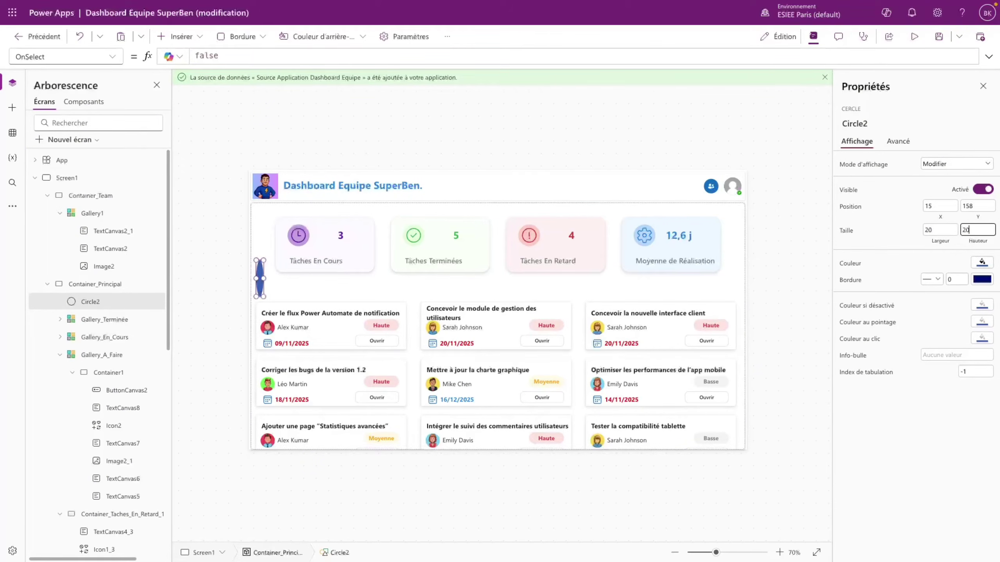
left_click(906, 239)
left_click_drag(260, 264, 266, 293)
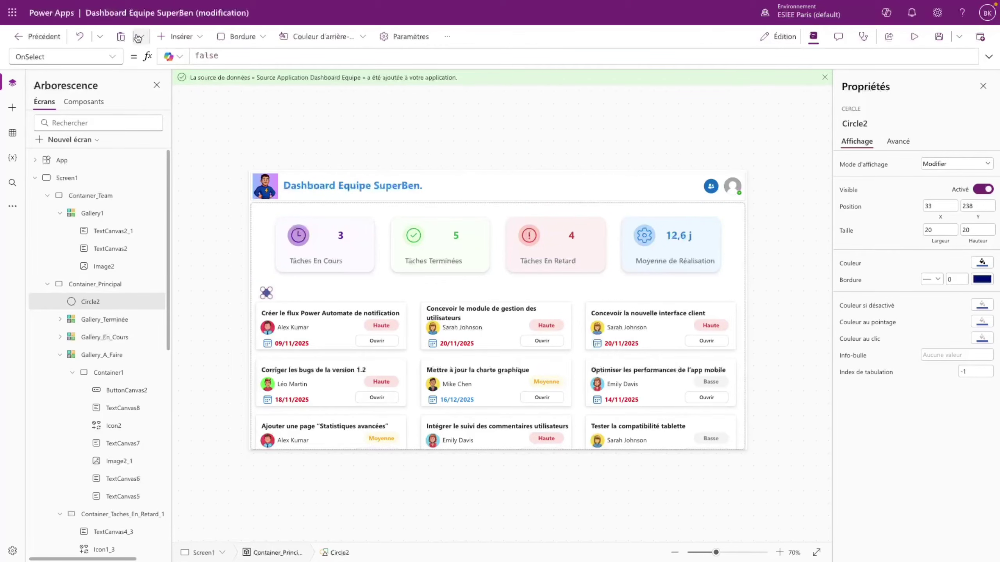
- Set the circle's Y to Gallery_A_Faire.Y - Self.Height - 20
left_click(112, 56)
type("Y")
key("Return")
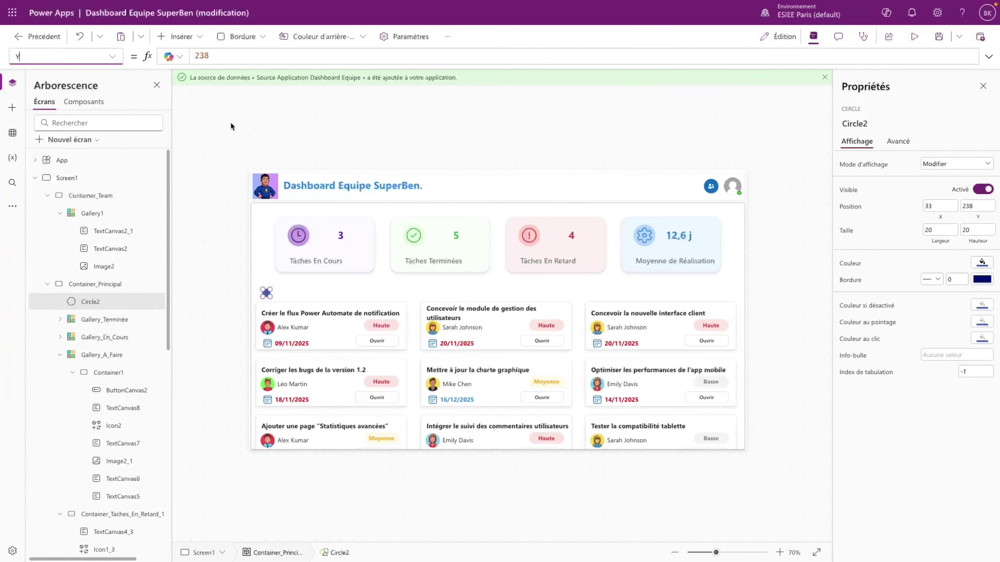
left_click_drag(216, 57, 190, 57)
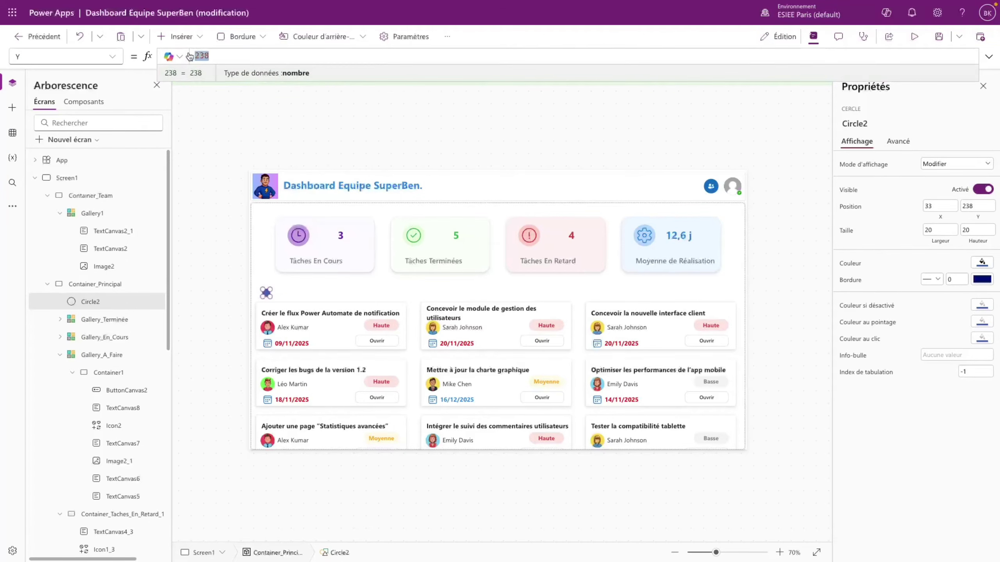
type("Galler")
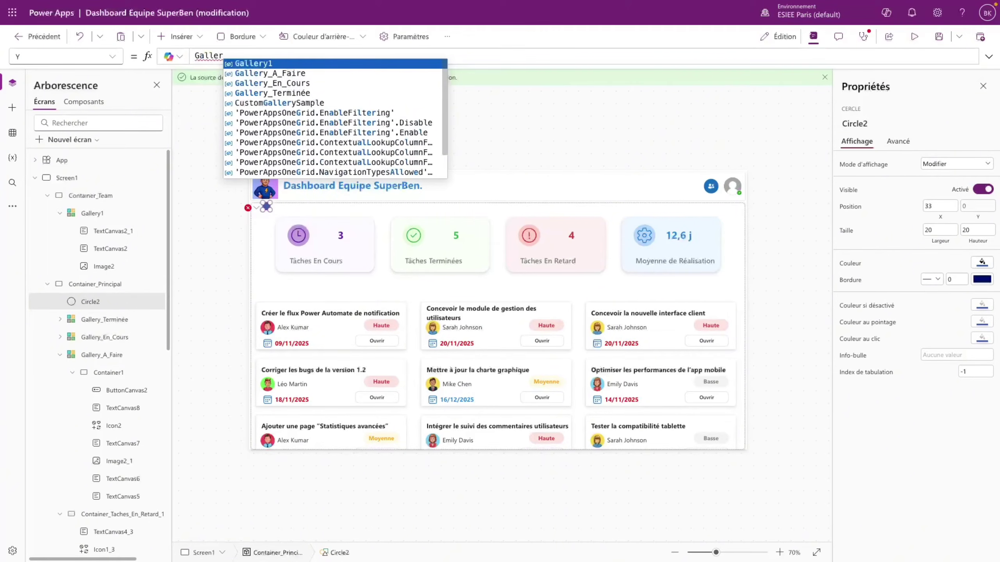
key("Down")
key("Tab")
type(".")
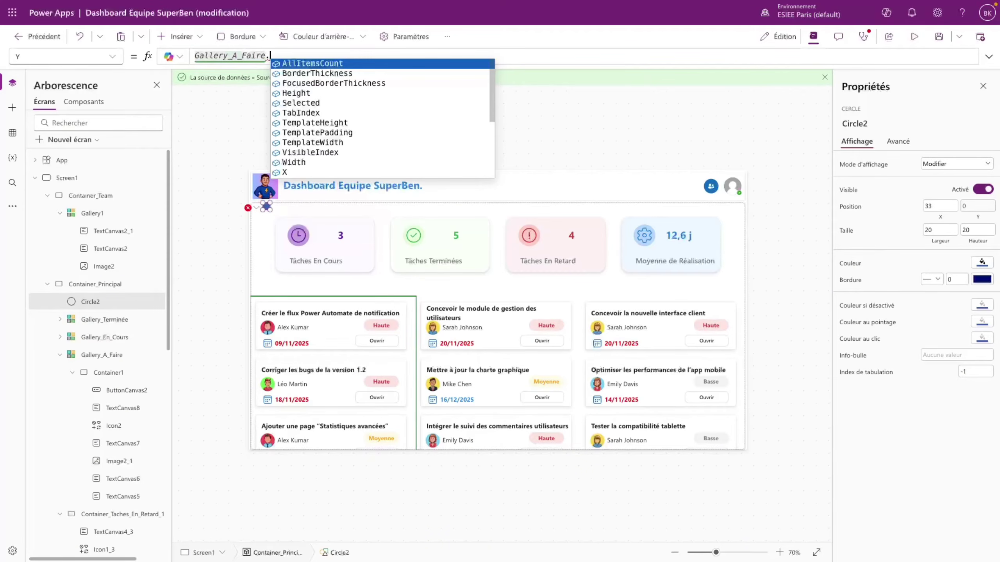
type("Y - ")
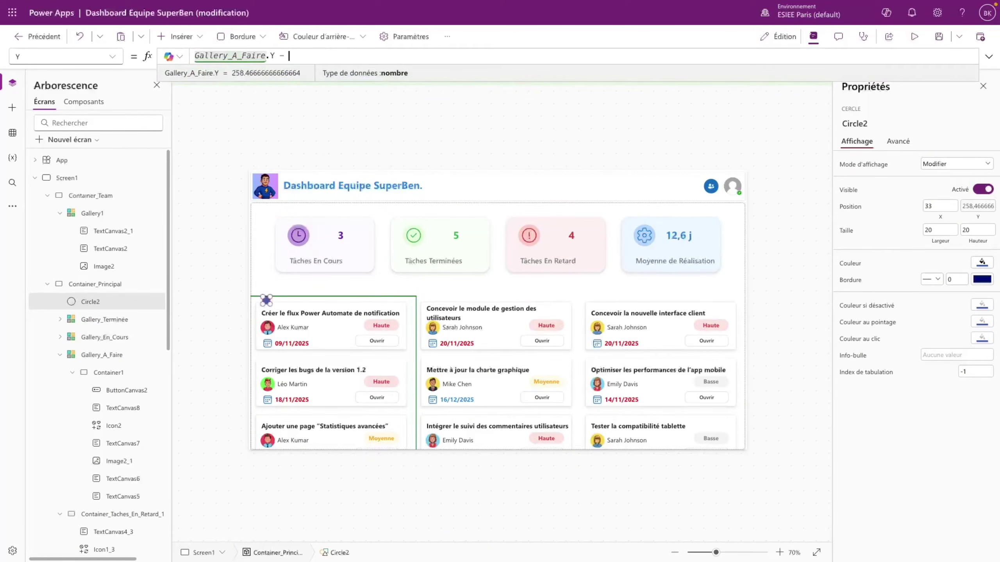
type("Self.Height")
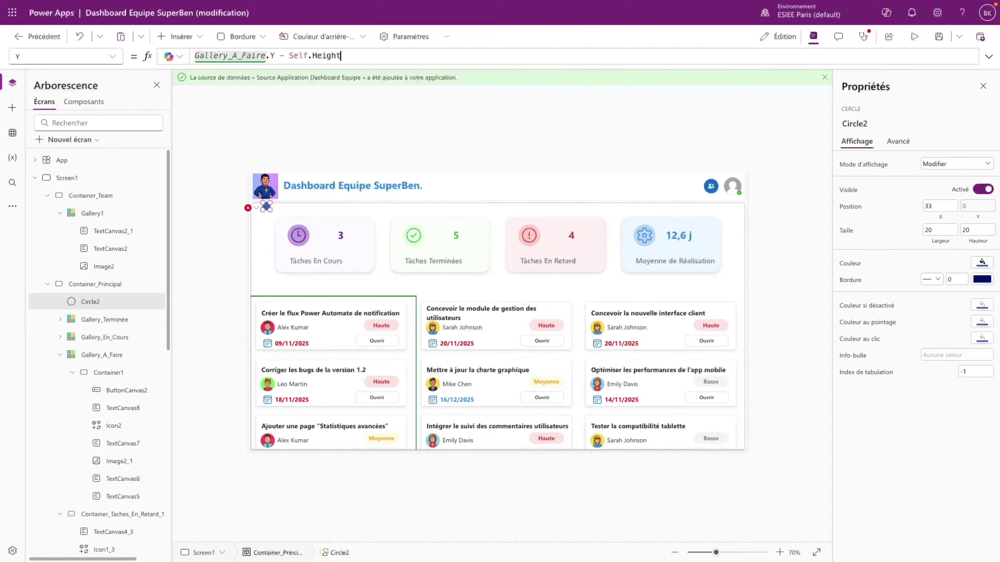
type(" - 20")
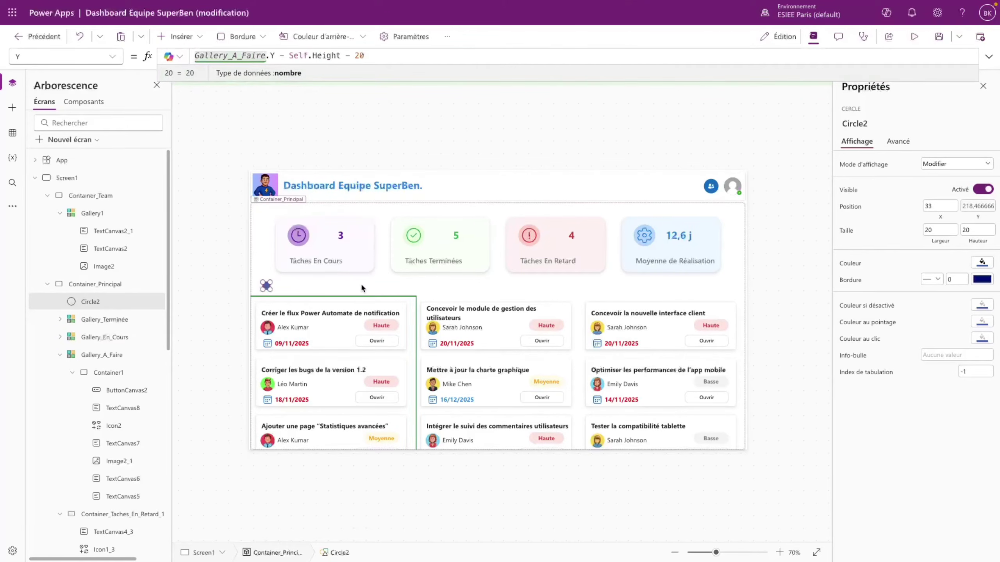
- Colour the small dot light blue
left_click(973, 262)
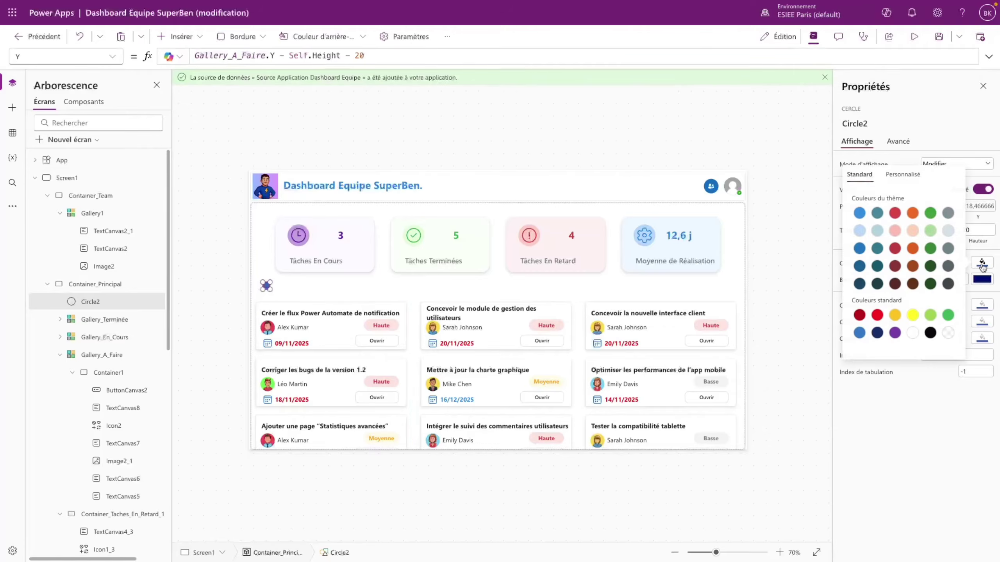
left_click(858, 232)
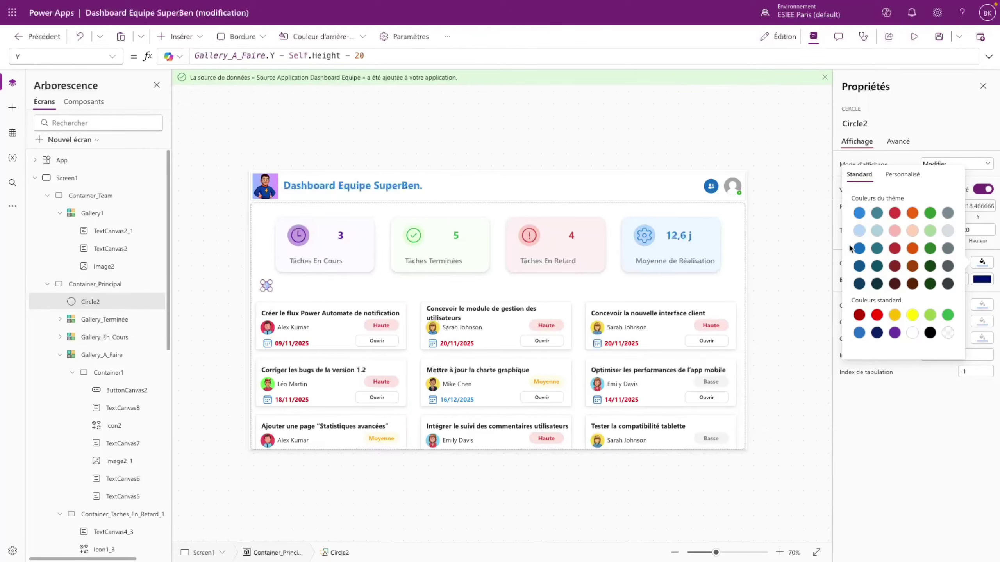
left_click(309, 299)
- Change the dot's Y offset from 20 to 15
key("Escape")
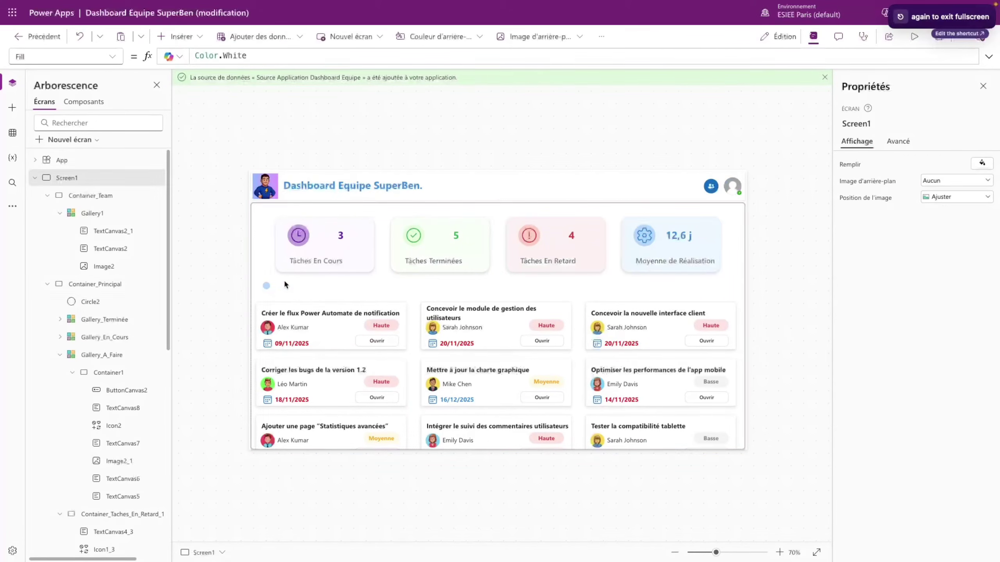
left_click(266, 285)
left_click(374, 55)
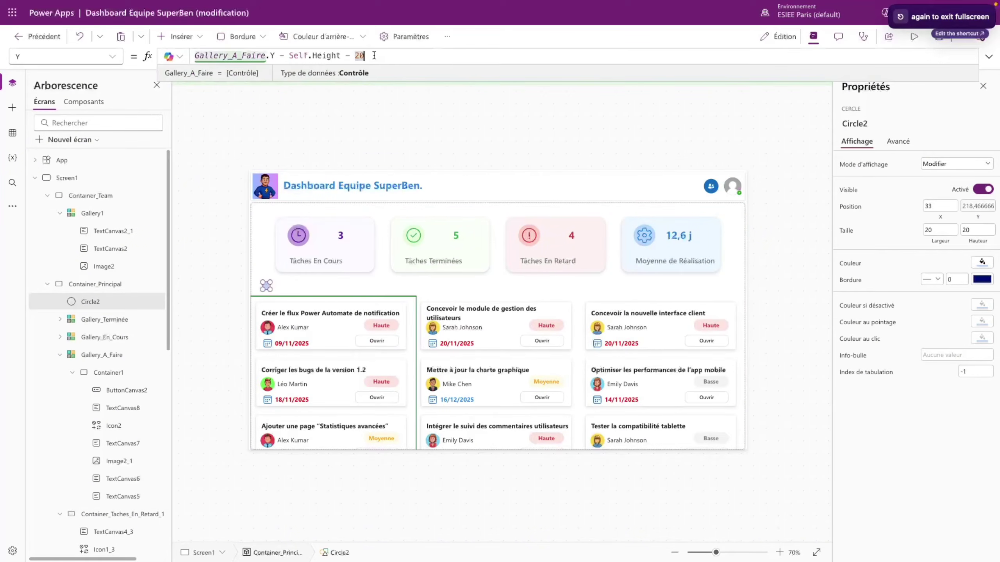
key("BackSpace")
key("BackSpace")
type("15")
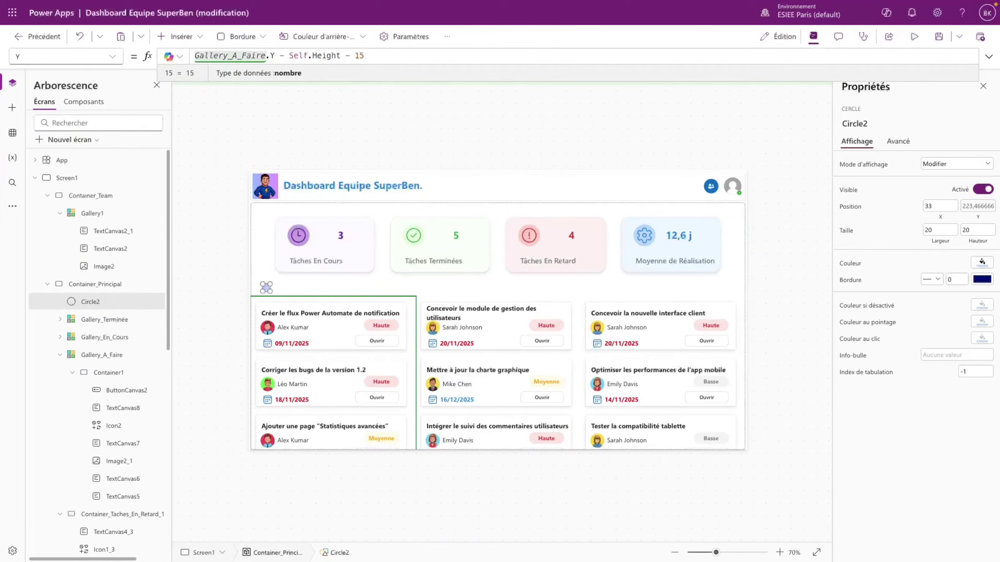
left_click(341, 296)
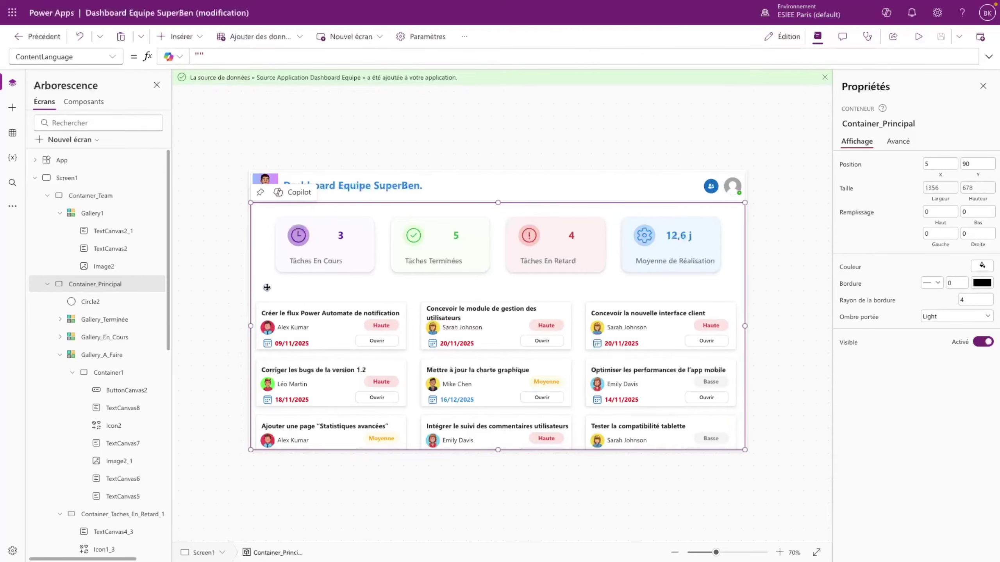
- Paste a copy of the Tâches En Cours label and move it next to the light-blue dot
left_click(182, 36)
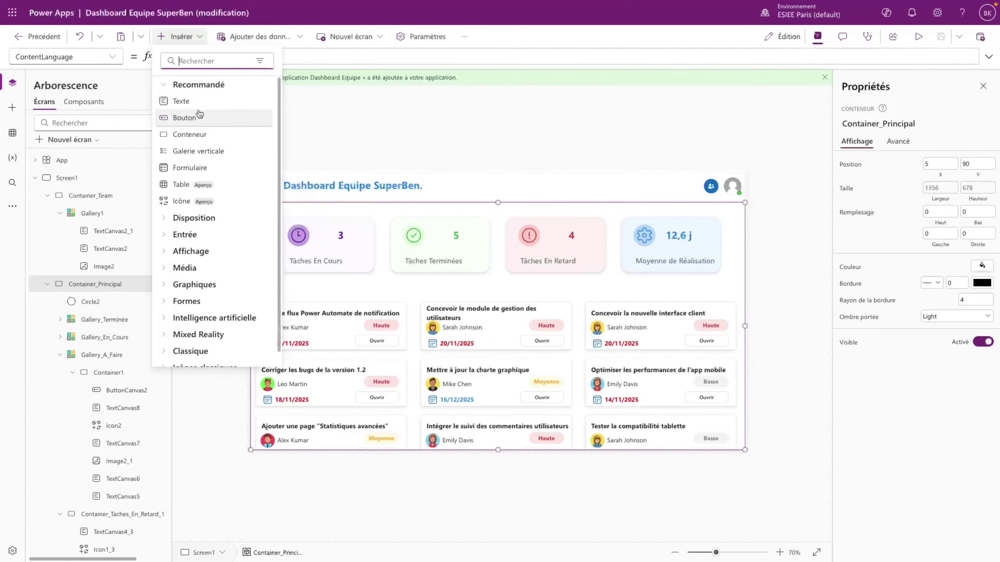
left_click(341, 258)
left_click(340, 259)
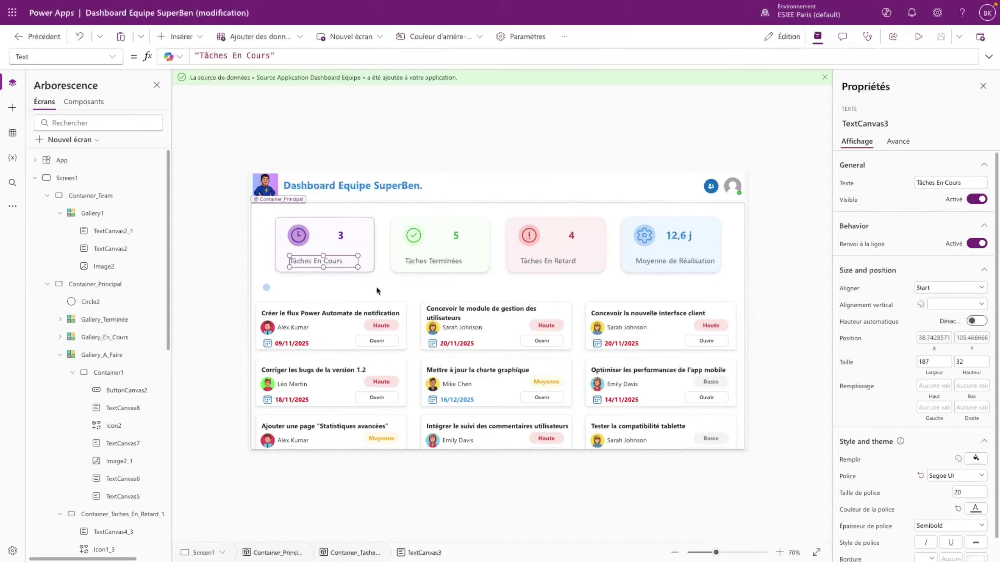
left_click(300, 291)
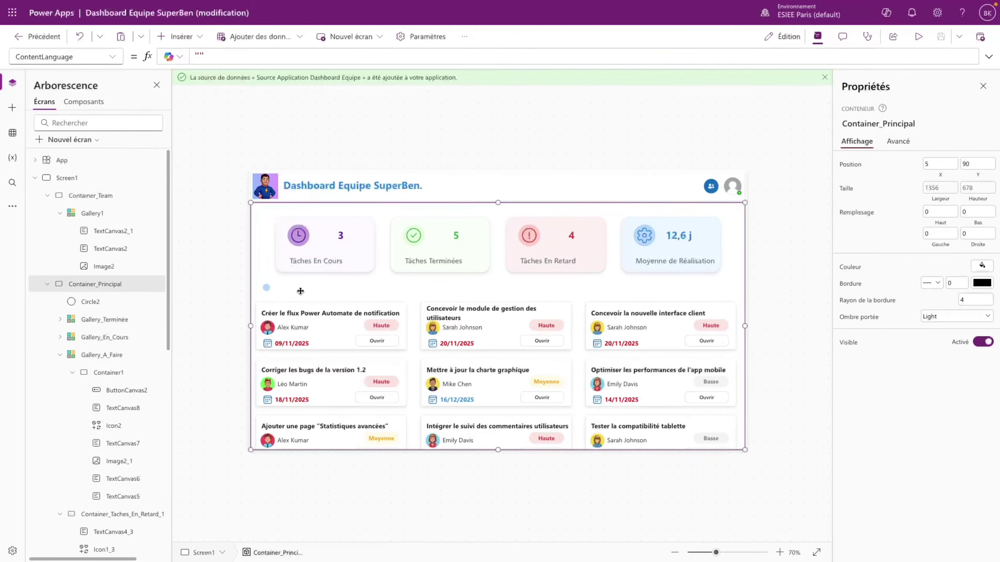
key("ctrl+v")
left_click_drag(338, 381, 294, 291)
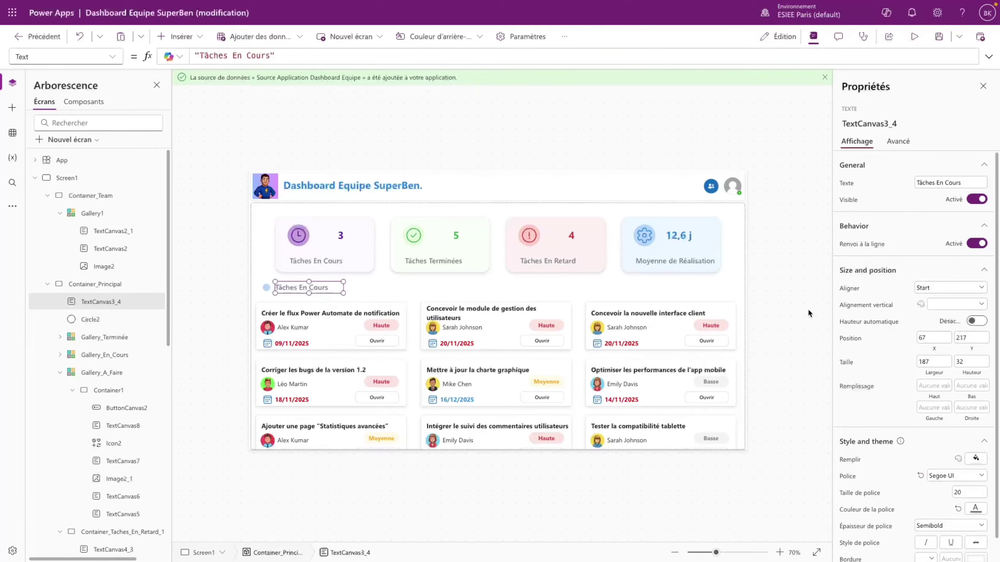
- Change the copied label's text to 'A Faire' and its width to 80
triple_click(968, 185)
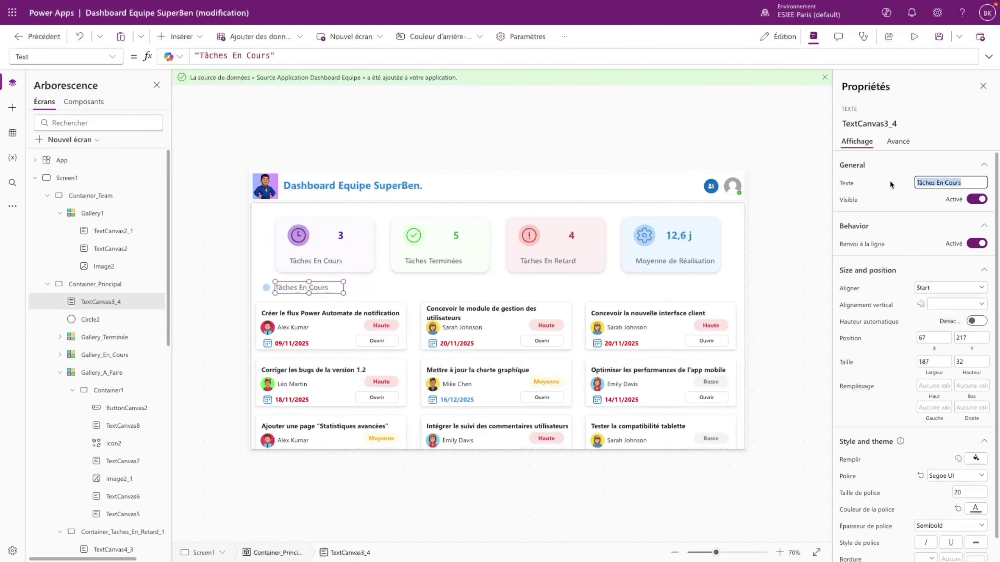
type("A Faire")
left_click(920, 199)
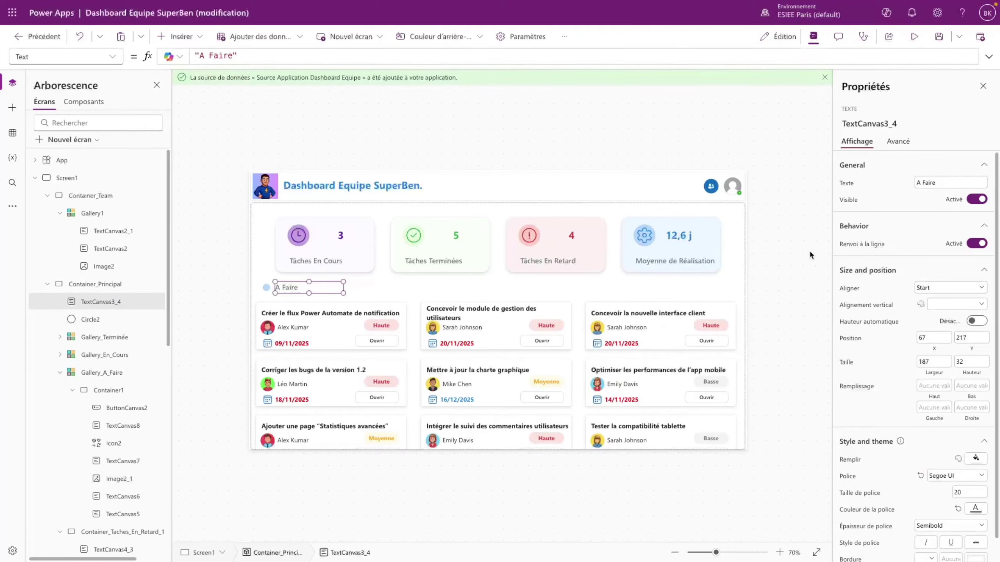
left_click(931, 362)
type("8")
left_click(905, 359)
- Set the A Faire label's Y to Circle2.Y - 5 to align it with the dot
left_click(118, 59)
type("Y")
key("Return")
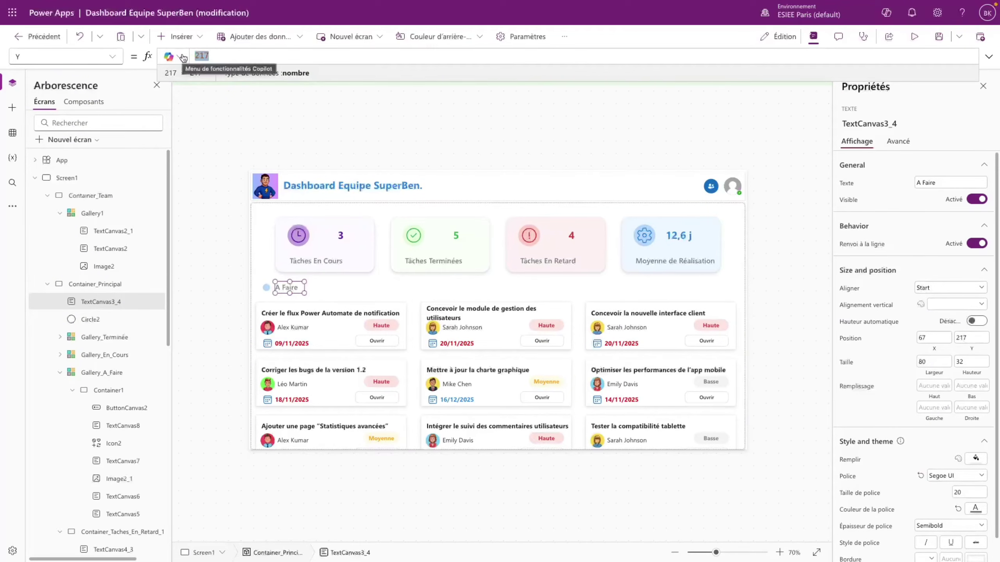
type("Ci")
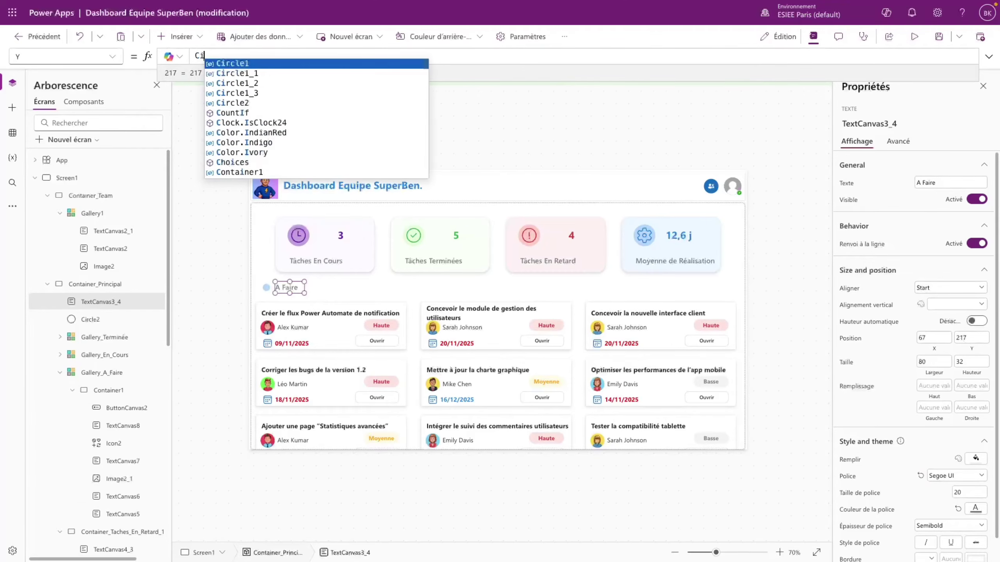
type("rcle2.Y")
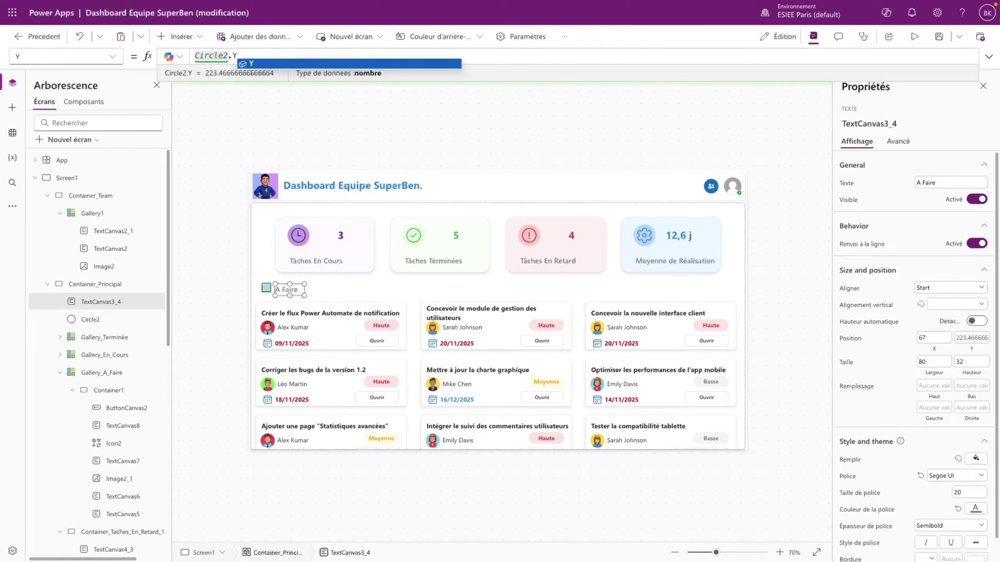
type(" - 5")
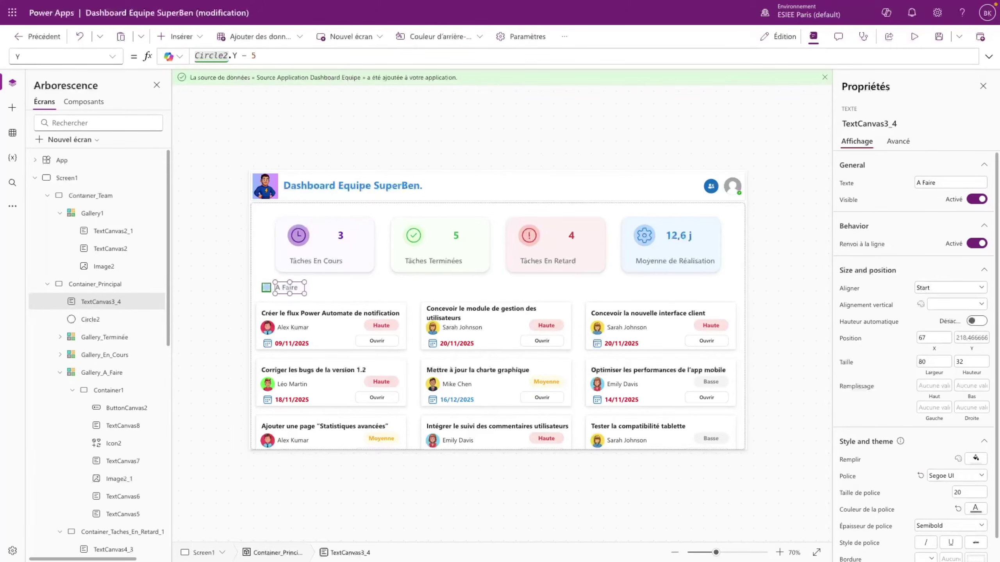
left_click(350, 295)
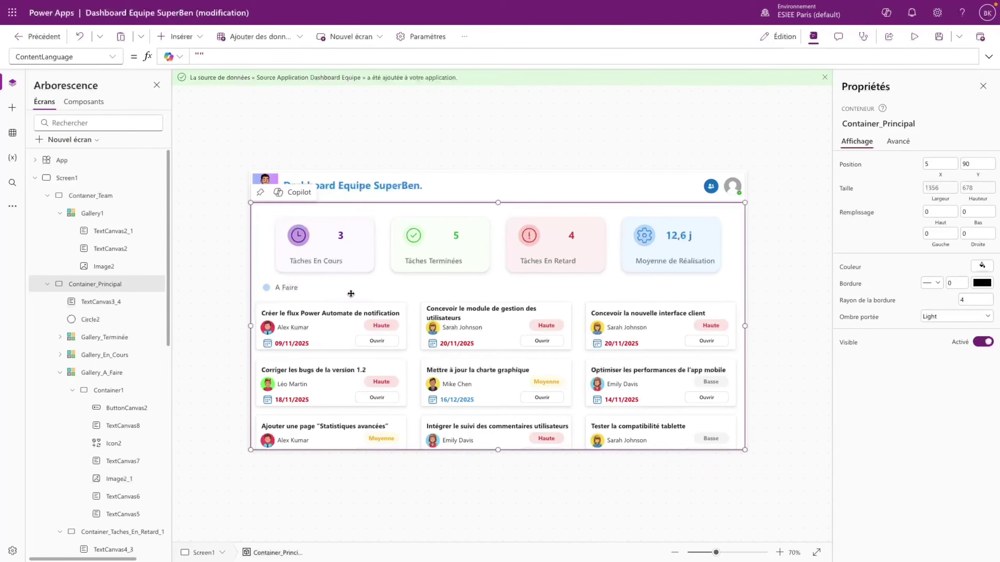
- Paste a second copy of the small dot Circle2 into the main container
left_click(290, 292)
left_click(314, 290)
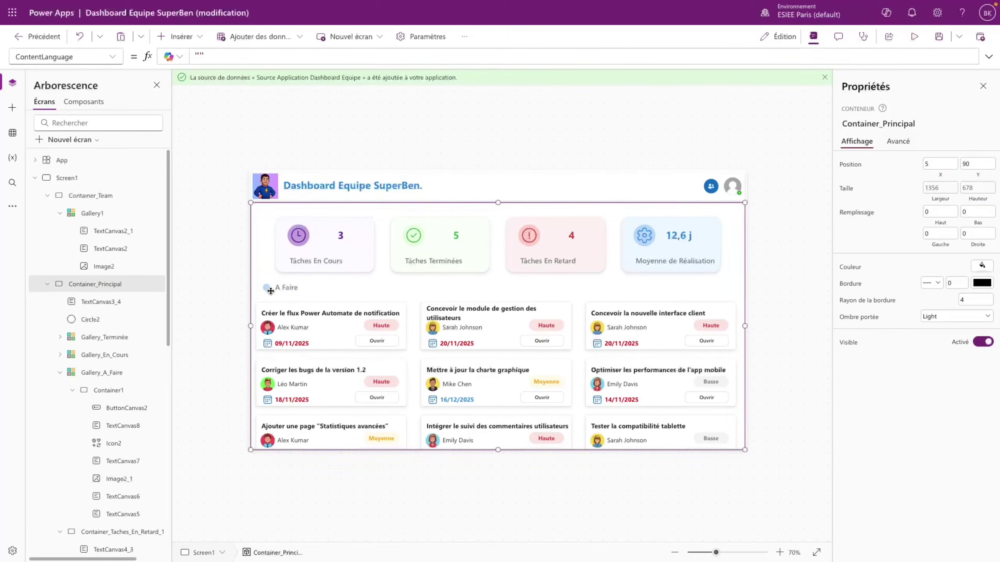
key("ctrl+v")
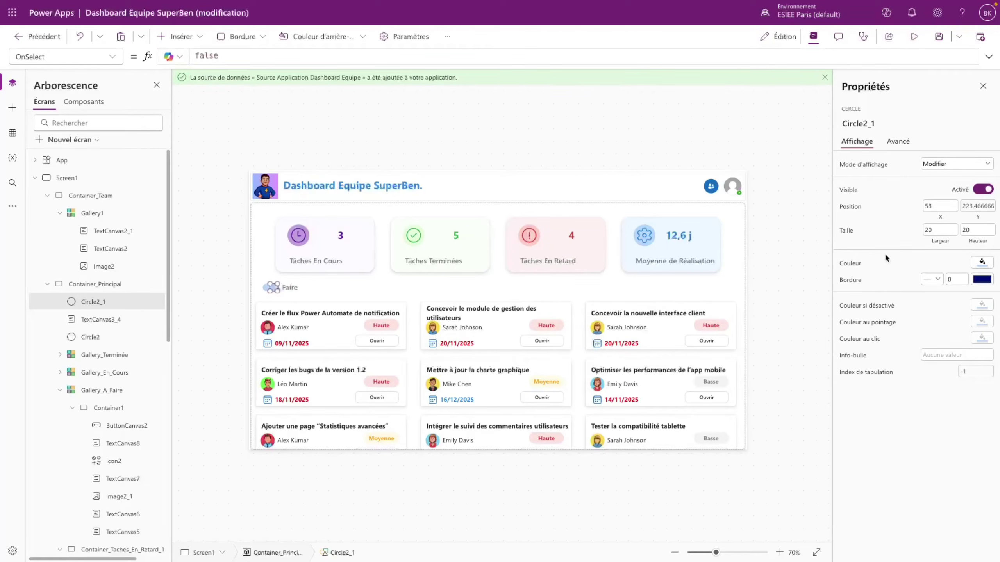
- Resize the new circle Circle2_1 to 40×40 and fill it with the blue theme colour
double_click(934, 229)
type("40")
key("Tab")
type("40")
left_click(978, 266)
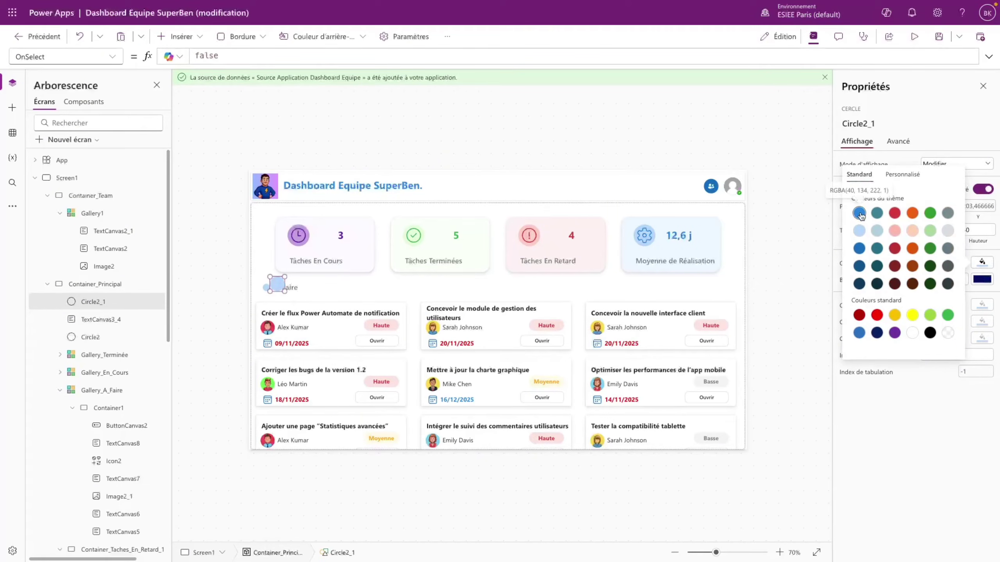
left_click(860, 213)
left_click(921, 429)
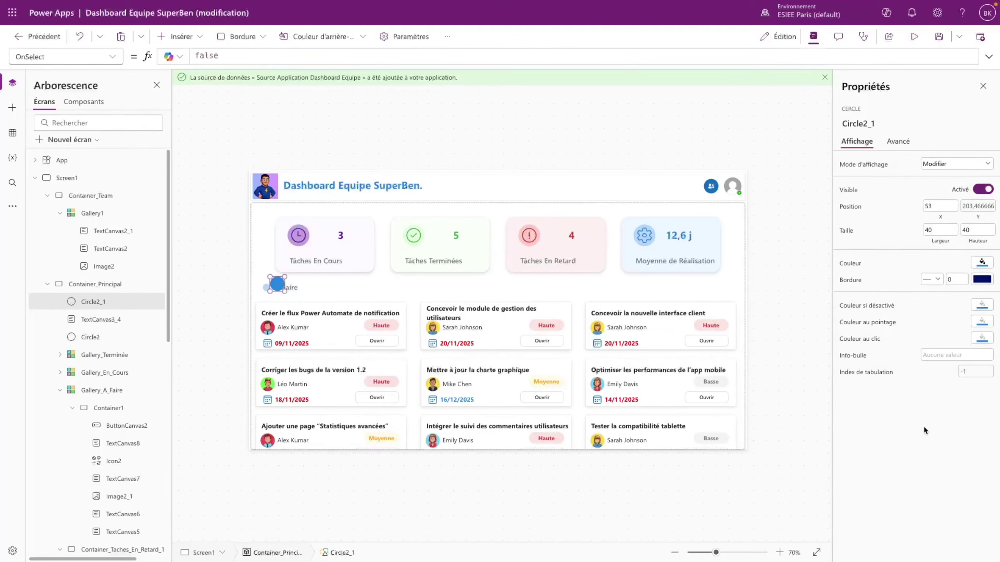
- Place the blue circle at X 150 beside A Faire, with a Y formula offset of 5
left_click_drag(936, 202, 923, 205)
type("150")
left_click(915, 420)
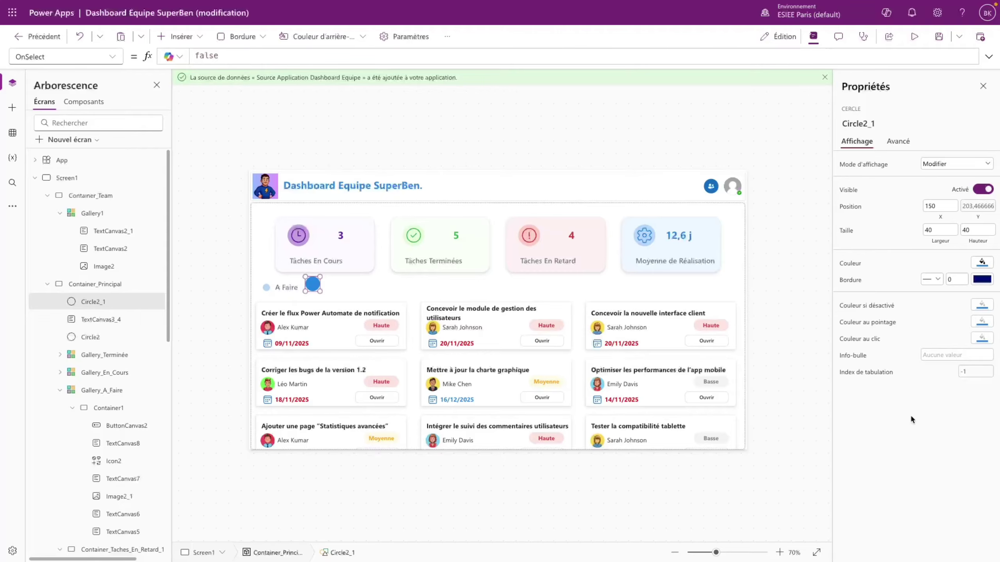
left_click(978, 206)
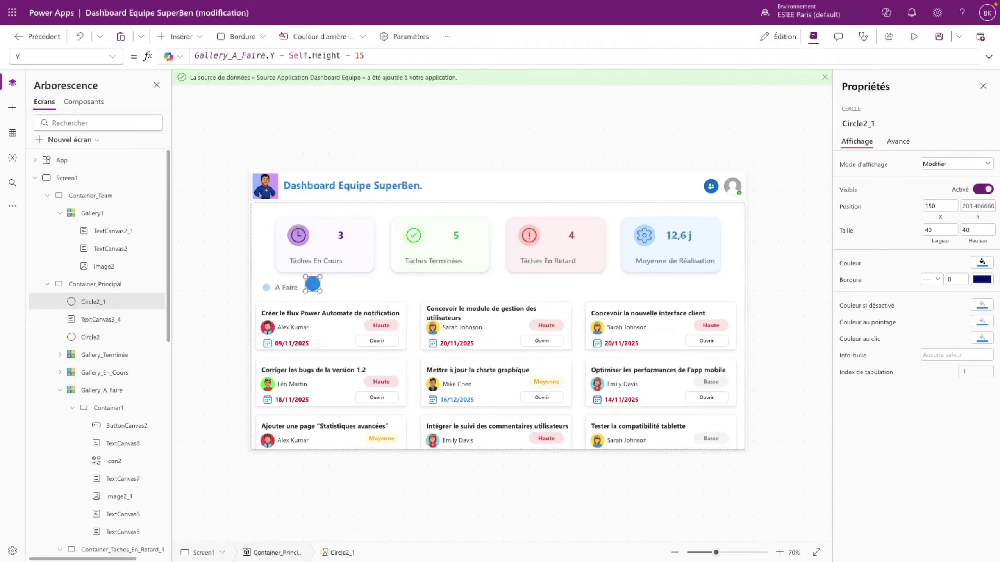
key("BackSpace")
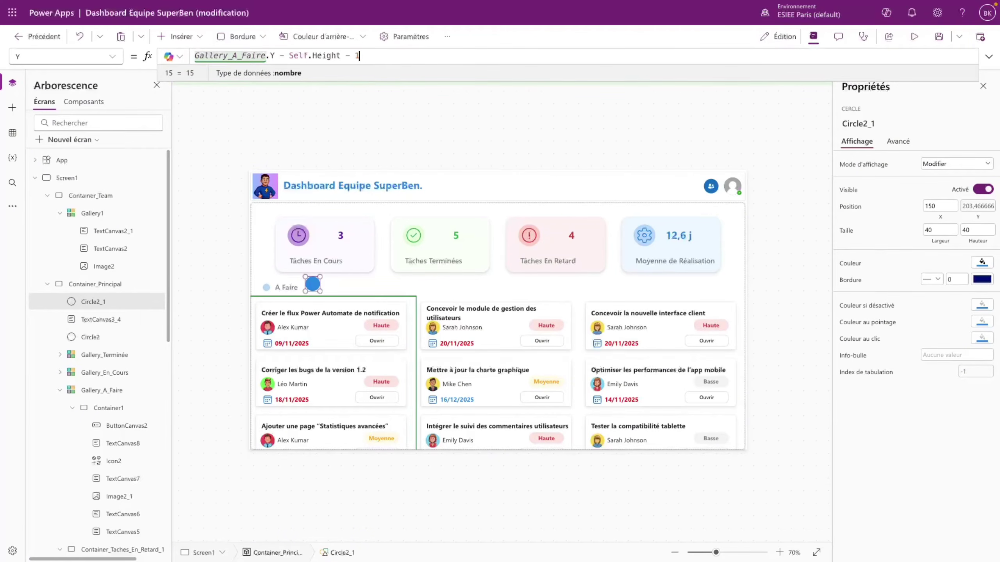
left_click(421, 139)
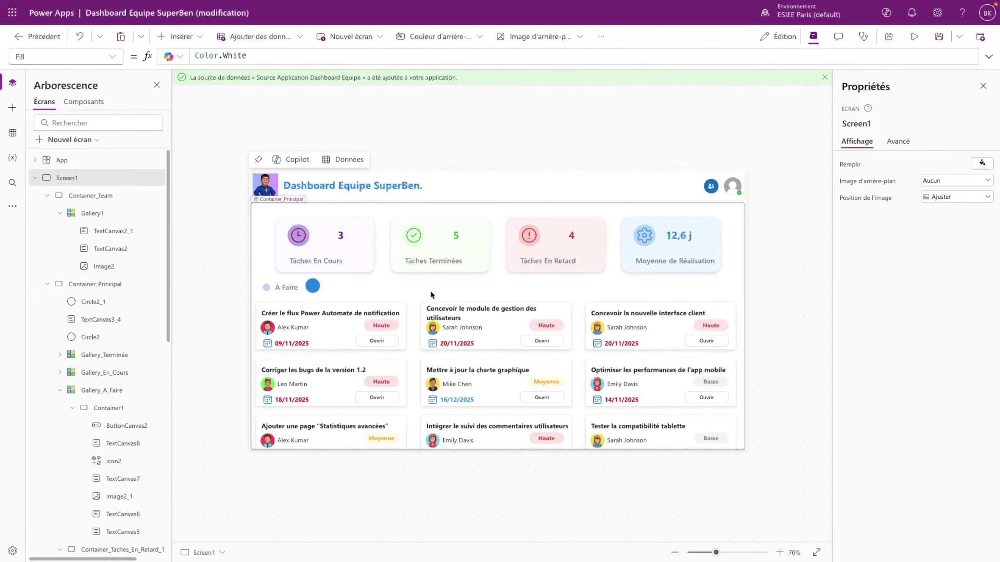
left_click(312, 289)
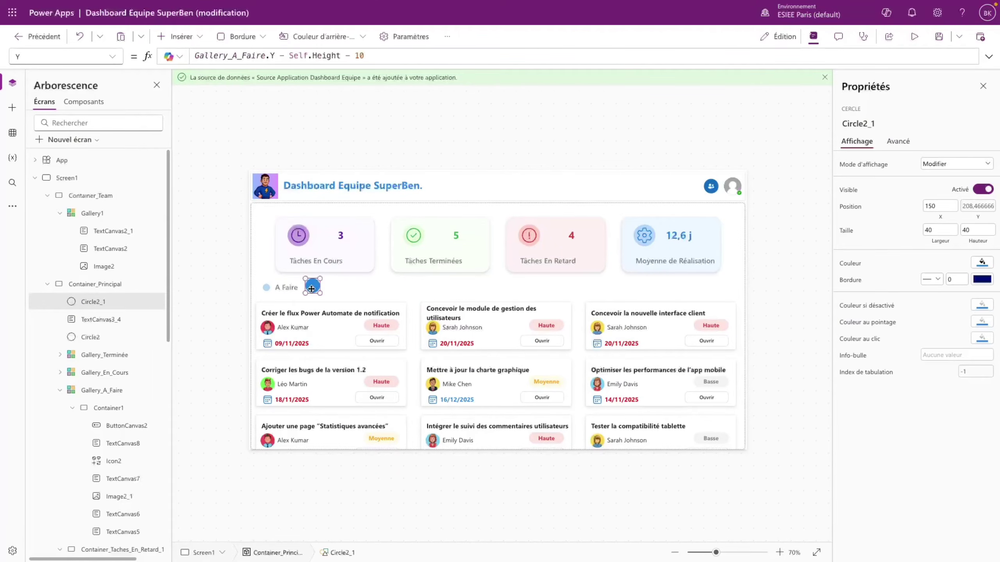
double_click(360, 56)
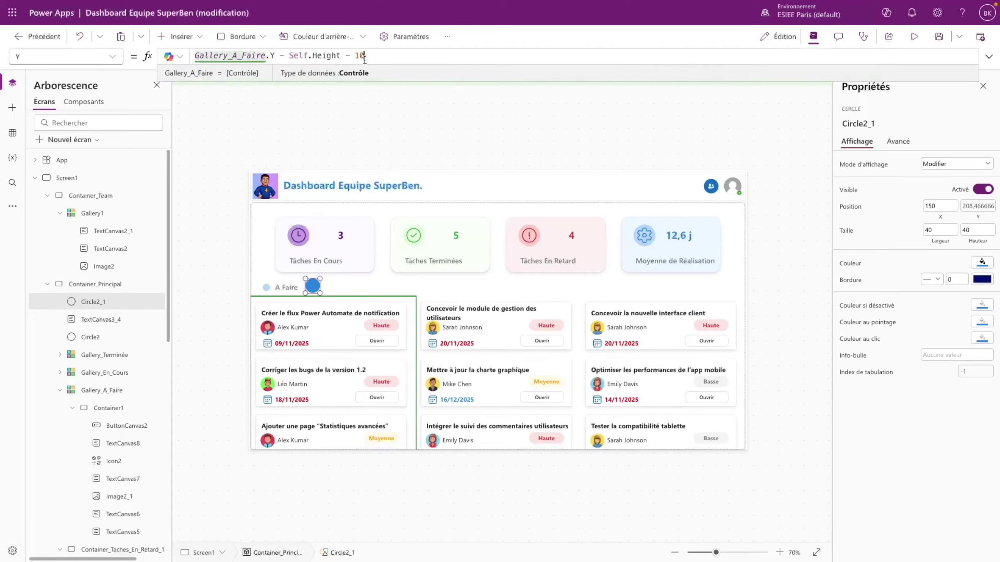
type("5")
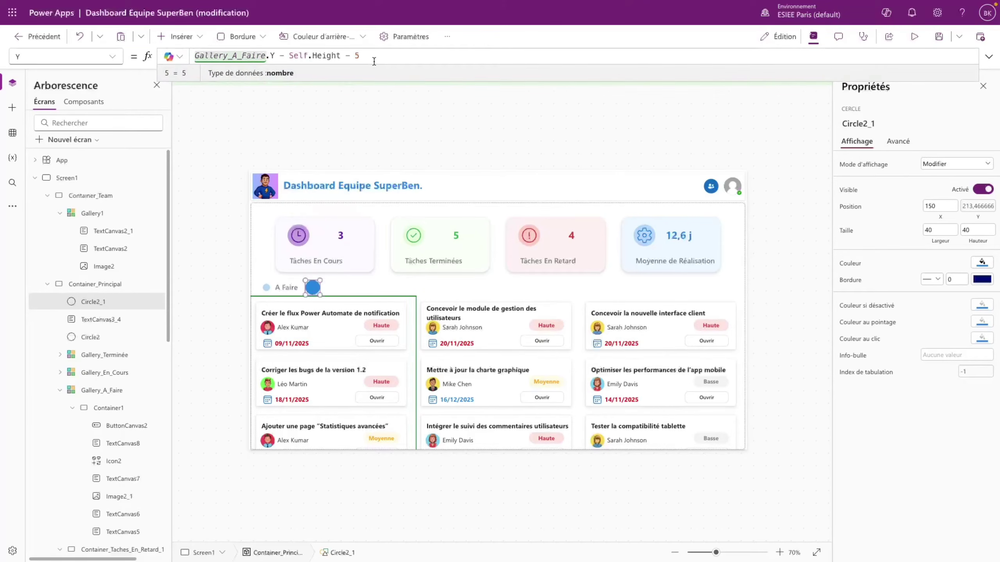
left_click(353, 306)
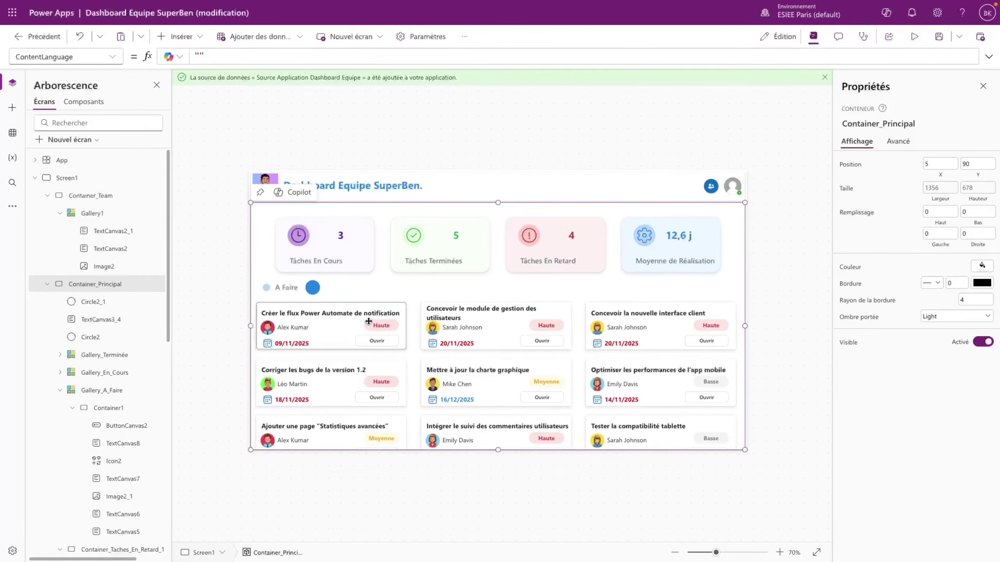
- Copy the Tâches En Cours count label and paste it beside the blue circle at A Faire
left_click(312, 288)
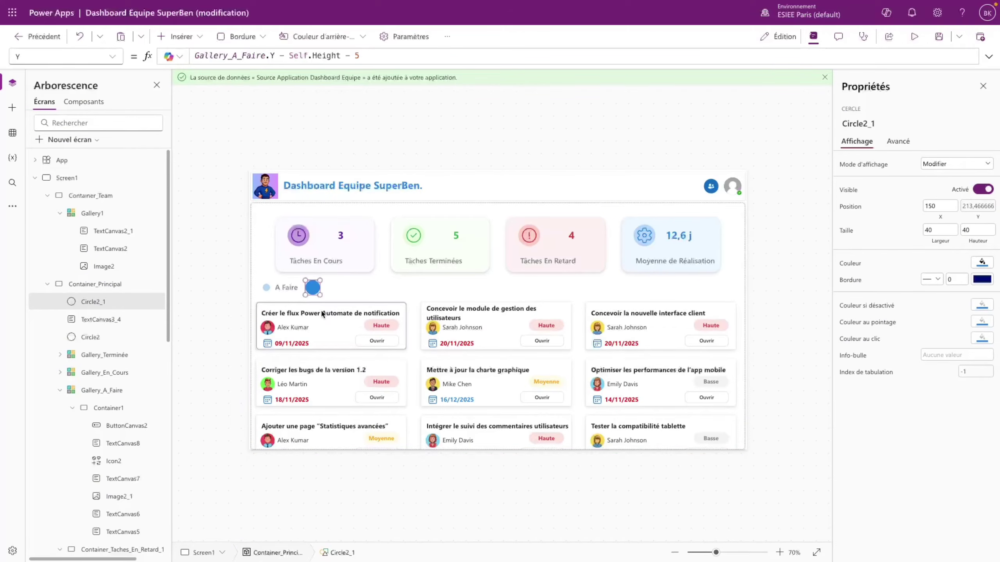
left_click(343, 238)
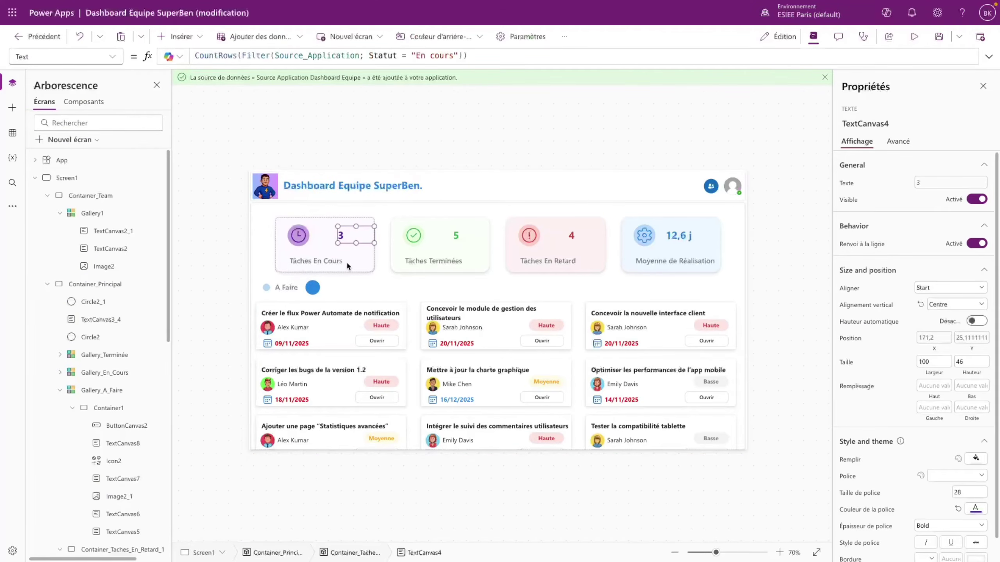
left_click(314, 288)
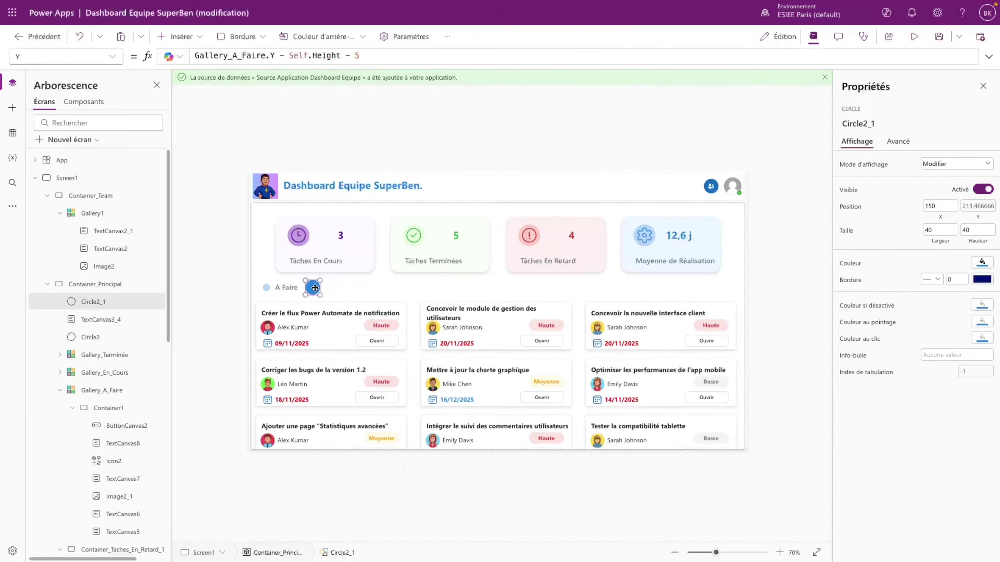
key("ctrl+v")
left_click_drag(669, 261, 334, 288)
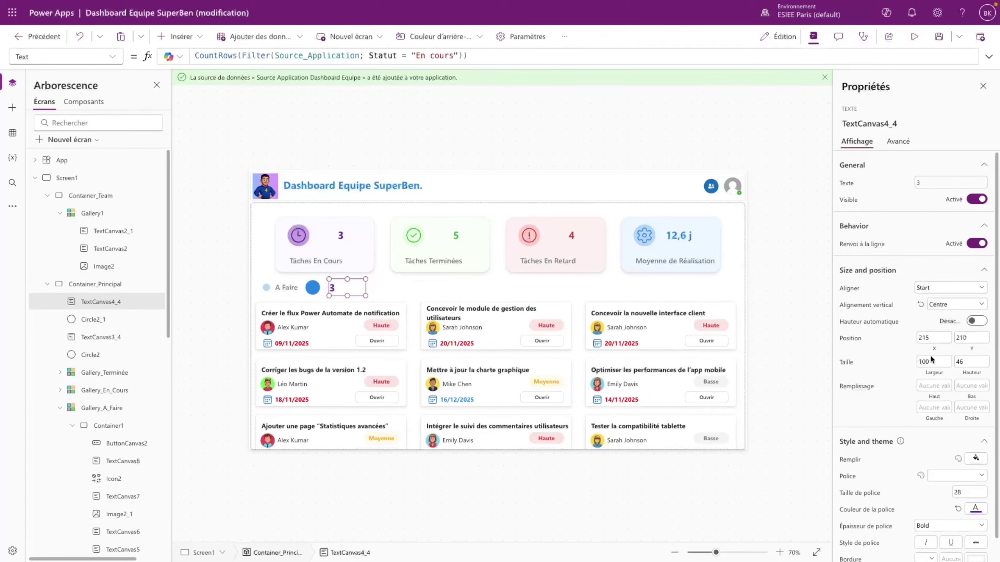
- Size the pasted count label 40×40 and give it a white font
type("40")
double_click(978, 362)
type("40")
left_click(977, 509)
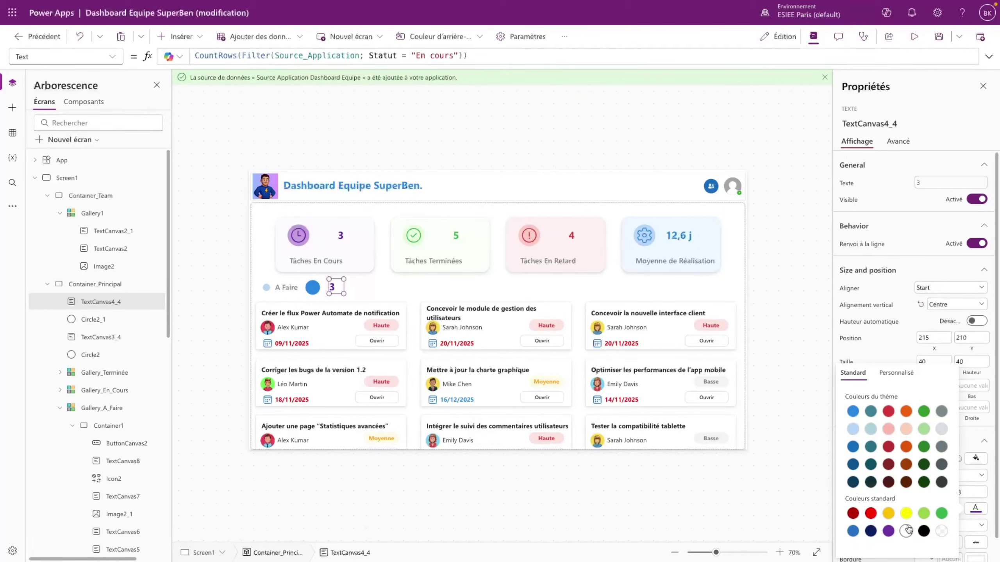
scroll(977, 443, "down", 1)
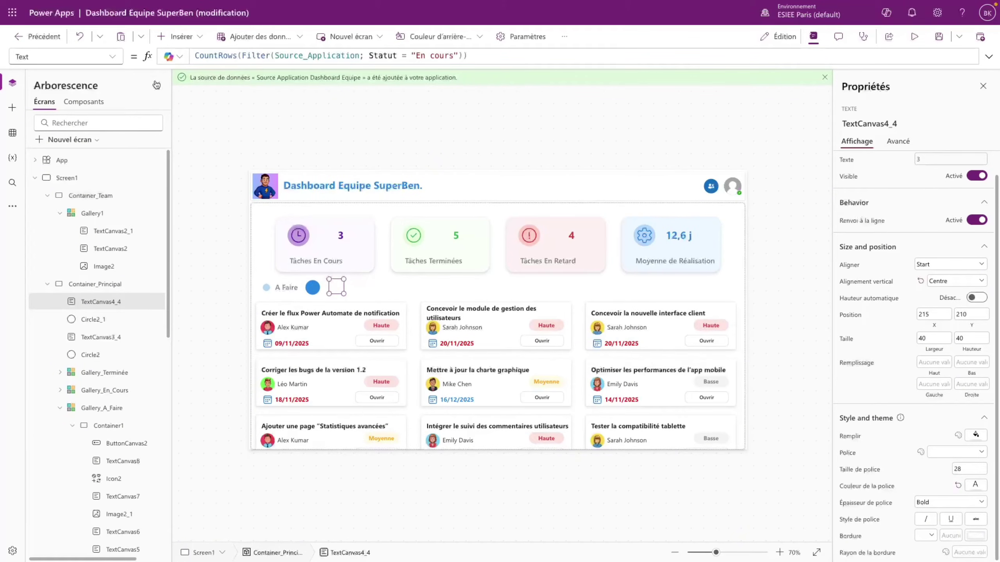
- Set the count's X to Circle2_1.X and centre its text horizontally
left_click(111, 60)
left_click(34, 465)
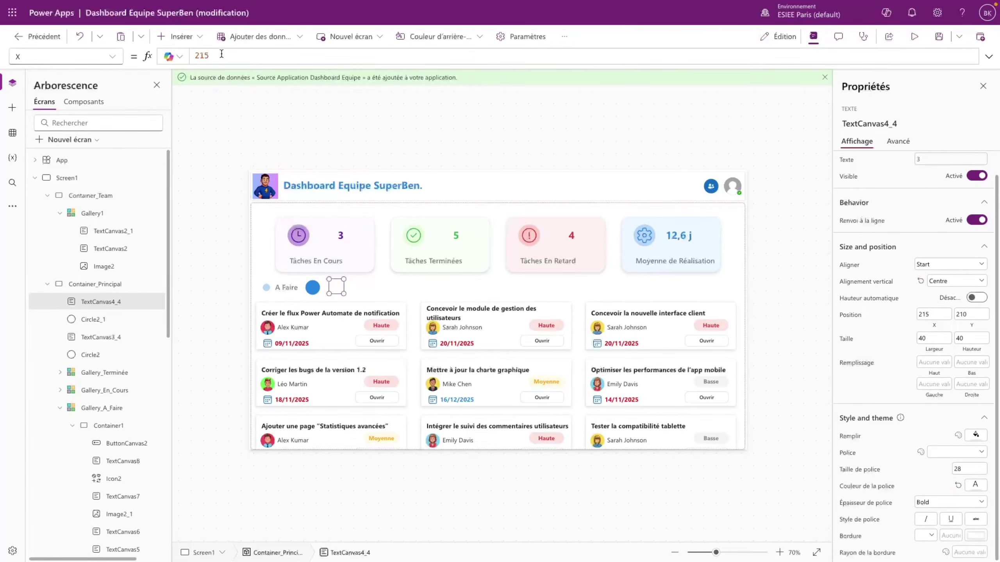
left_click_drag(220, 54, 177, 55)
type("Circl")
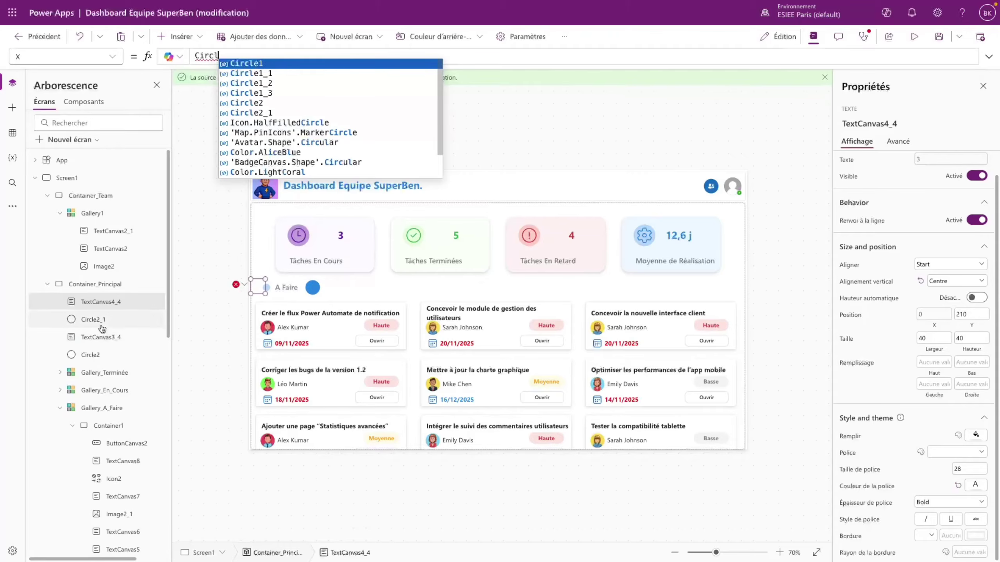
left_click(270, 112)
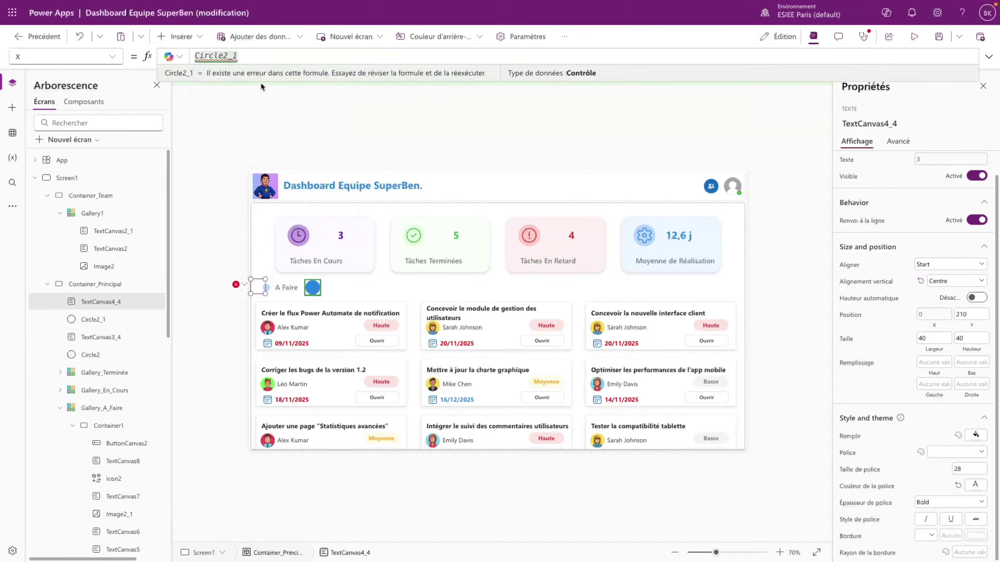
type(".X")
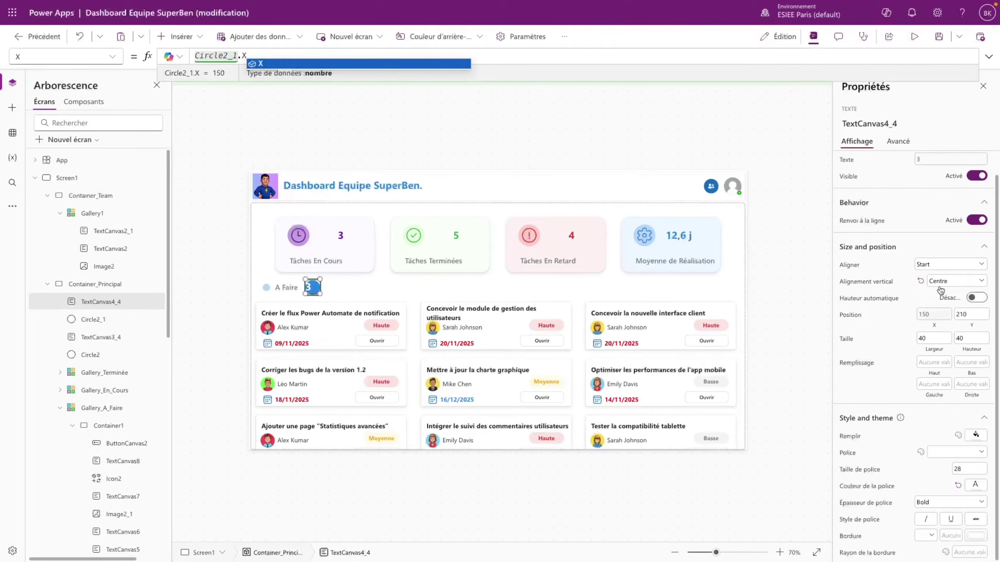
left_click(951, 265)
left_click(935, 300)
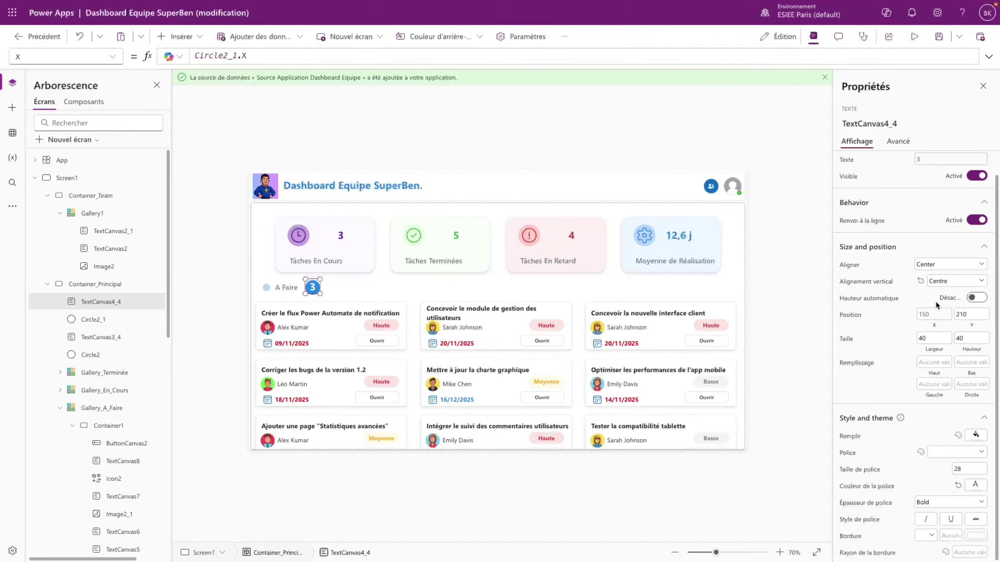
- Set the count's Y to Circle2_1.Y - 2 so it sits on the blue dot
left_click(63, 56)
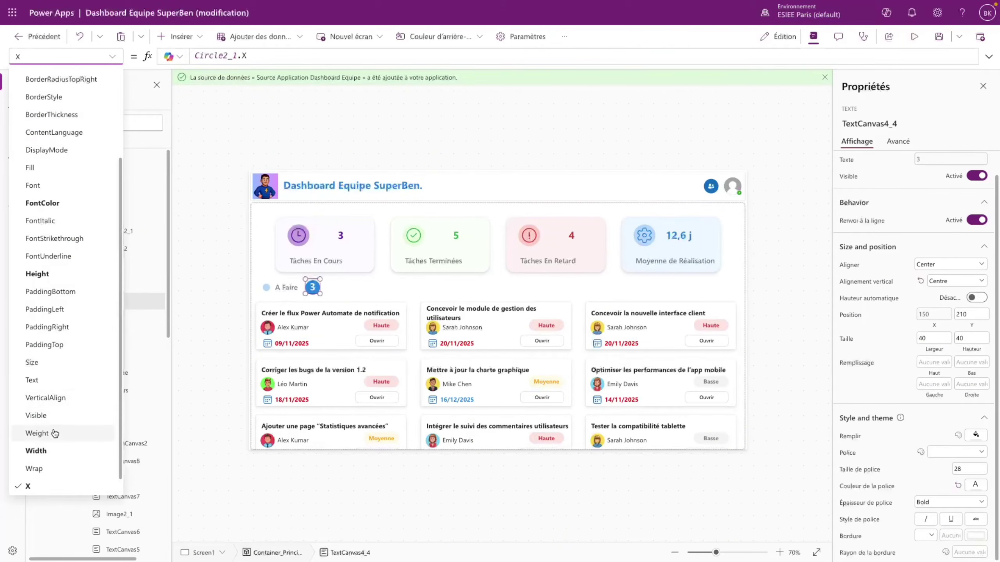
left_click(32, 495)
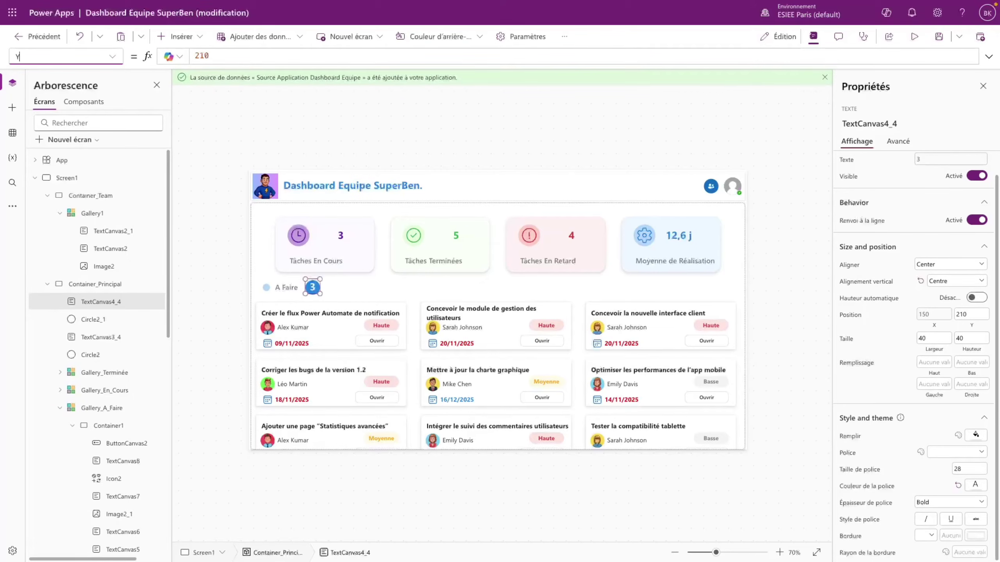
left_click_drag(228, 58, 189, 57)
type("Cir")
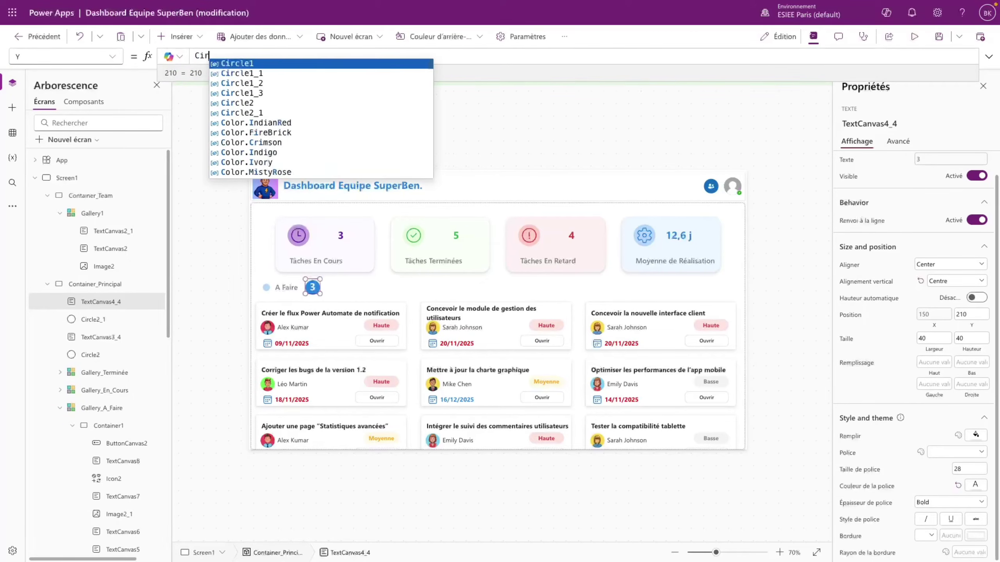
type("cle2_1")
key("Down")
key("Down")
key("Down")
key("Down")
key("Down")
key("Return")
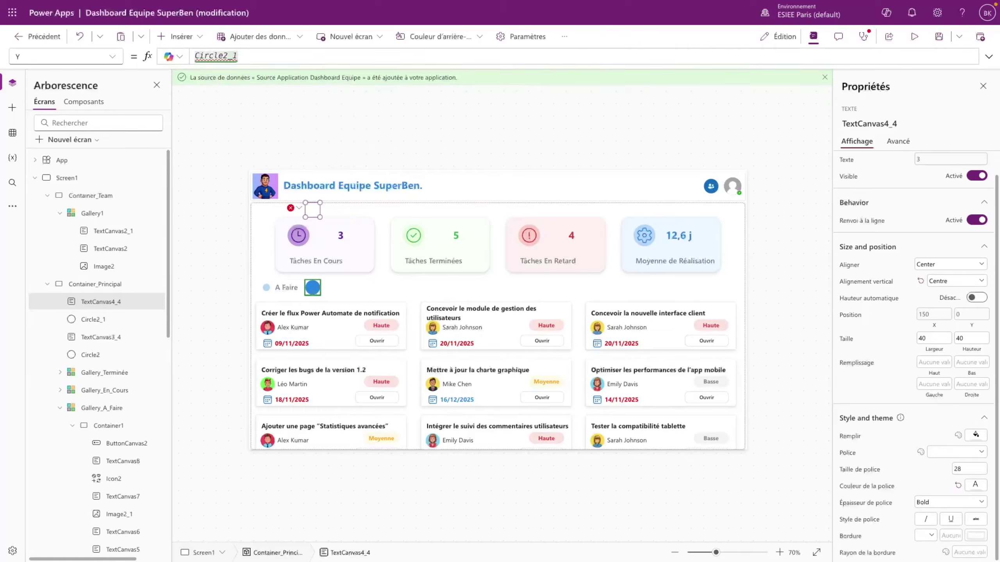
type(".Y")
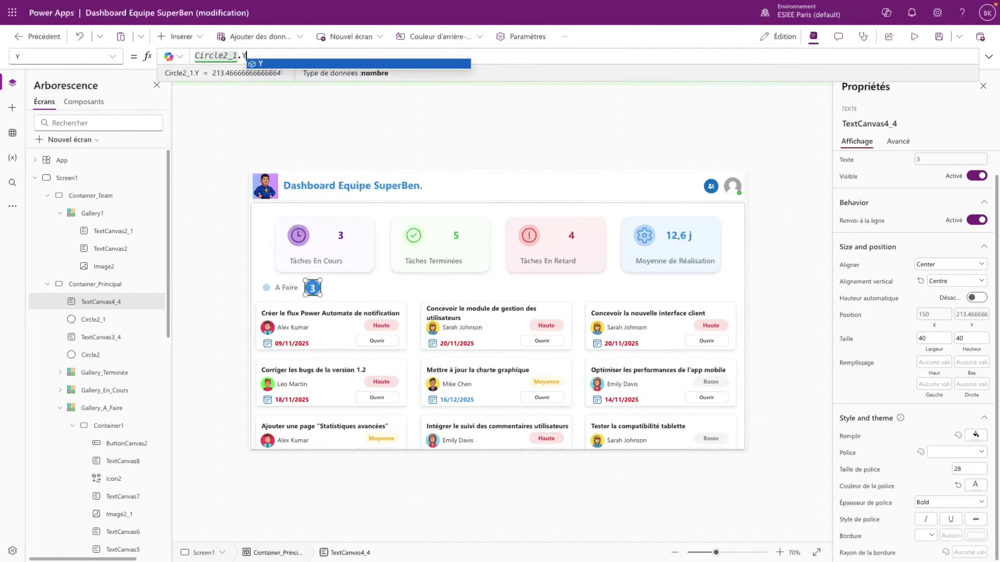
type(" - 2")
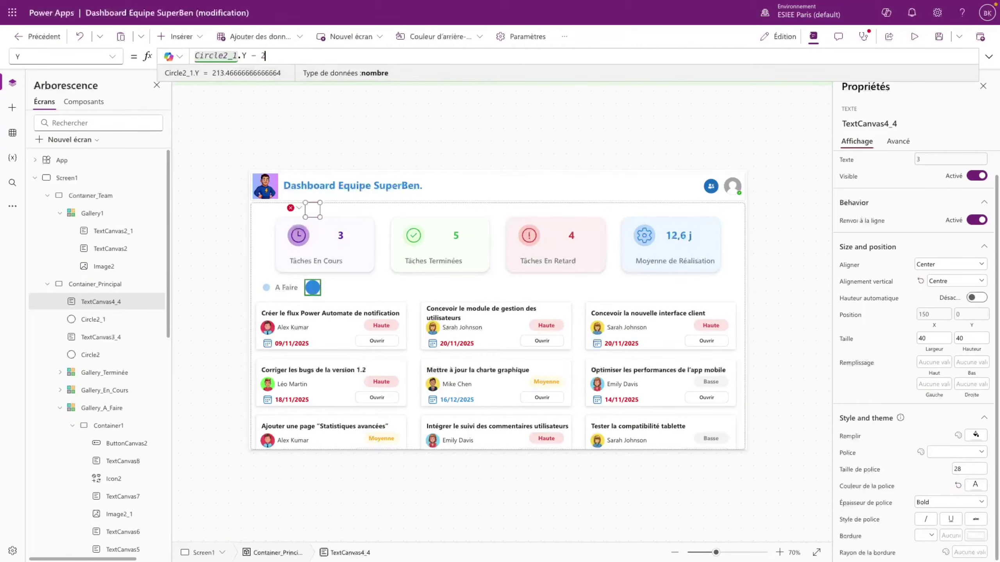
left_click(399, 302)
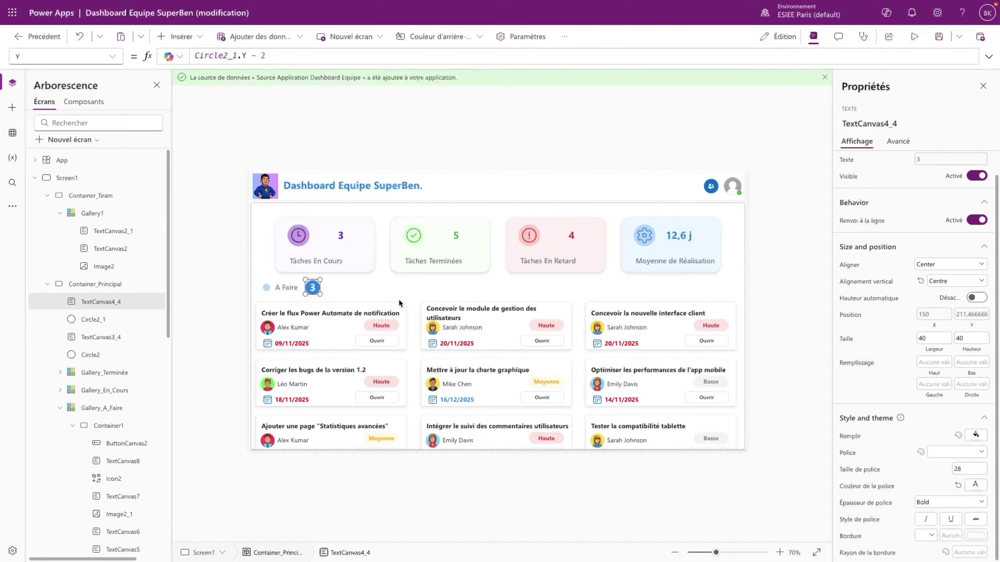
left_click(428, 278)
- Change the badge's Text to CountRows(Filter(Source_Application; Statut = "A Faire")), showing 4
left_click(313, 287)
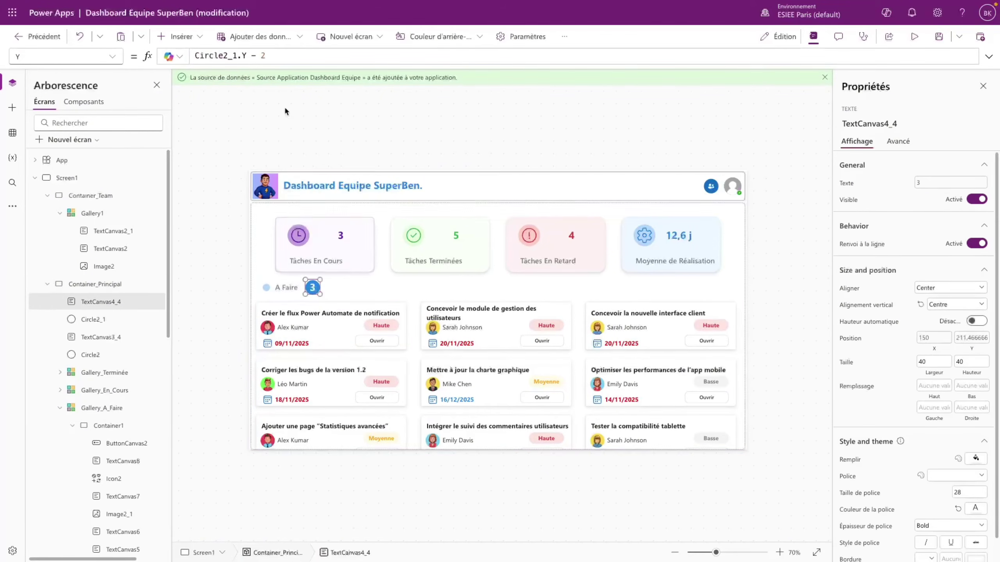
left_click(112, 56)
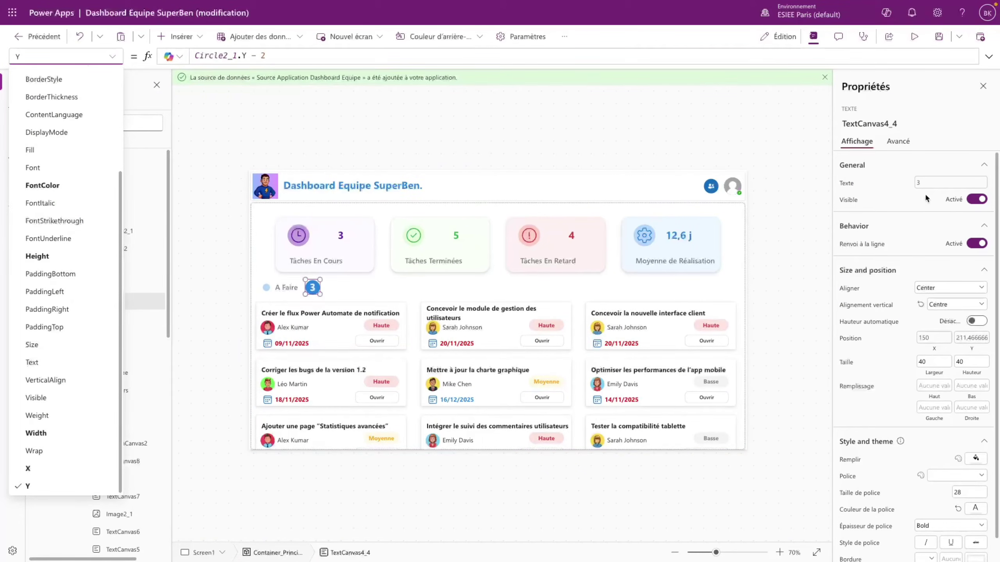
left_click(950, 182)
left_click_drag(417, 55, 459, 56)
type("A Fai")
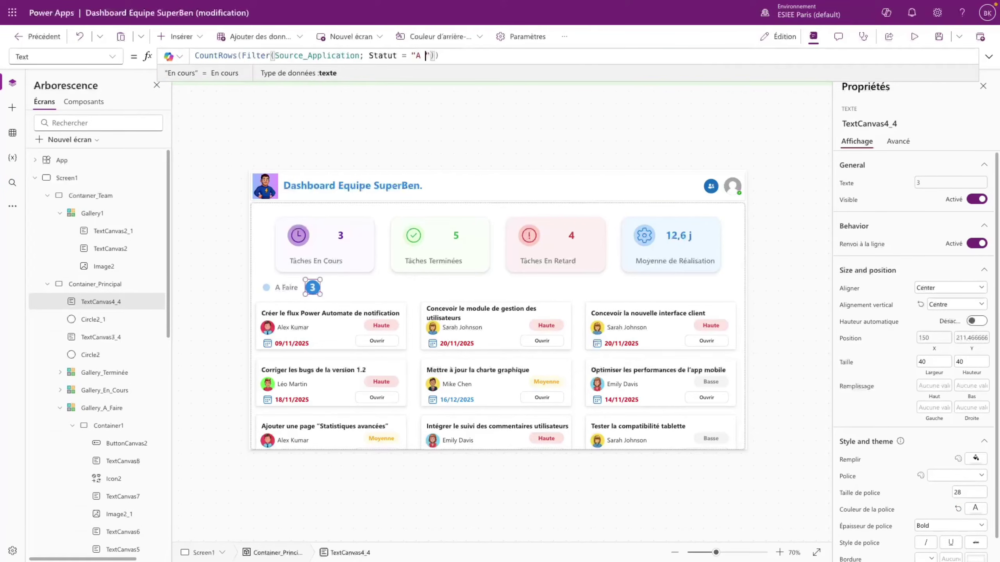
type("re")
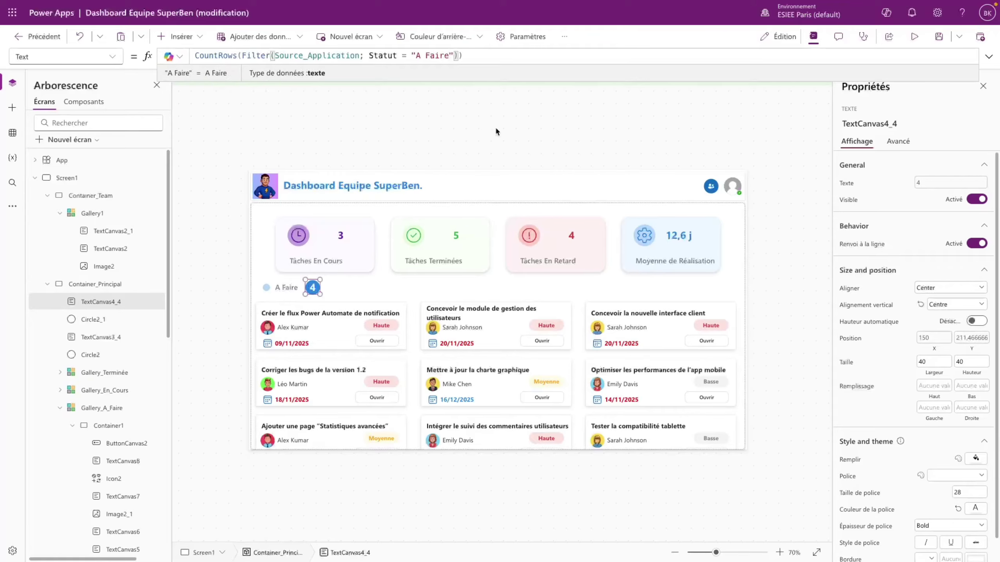
left_click(415, 132)
left_click(921, 42)
scroll(217, 465, "down", 1)
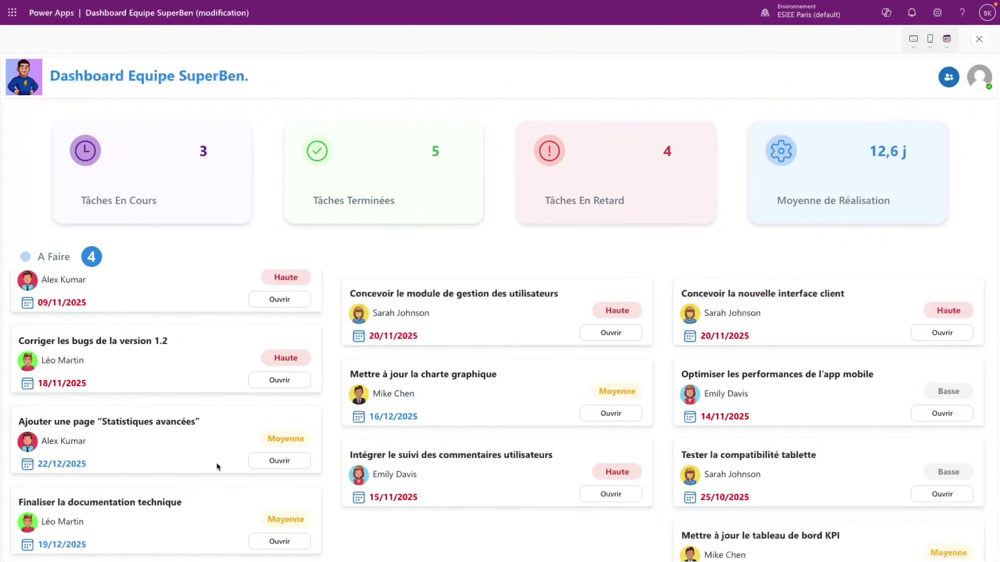
scroll(207, 328, "up", 1)
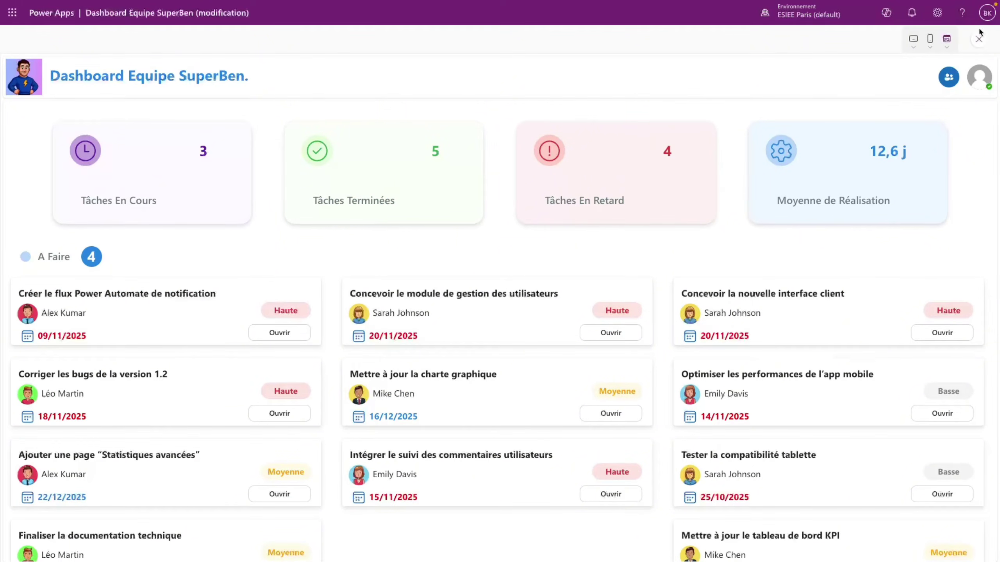
left_click(983, 43)
left_click(647, 253)
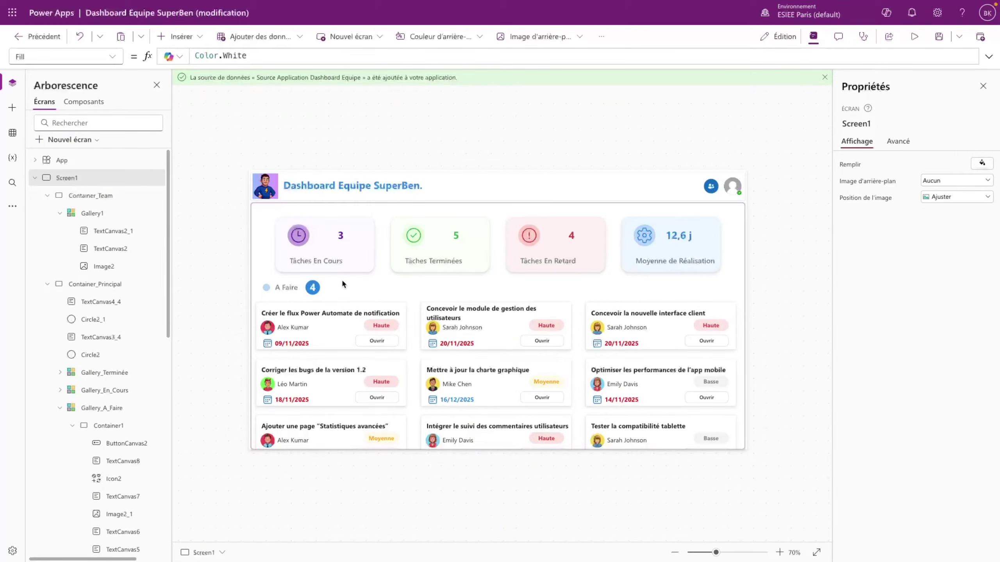
left_click(266, 287)
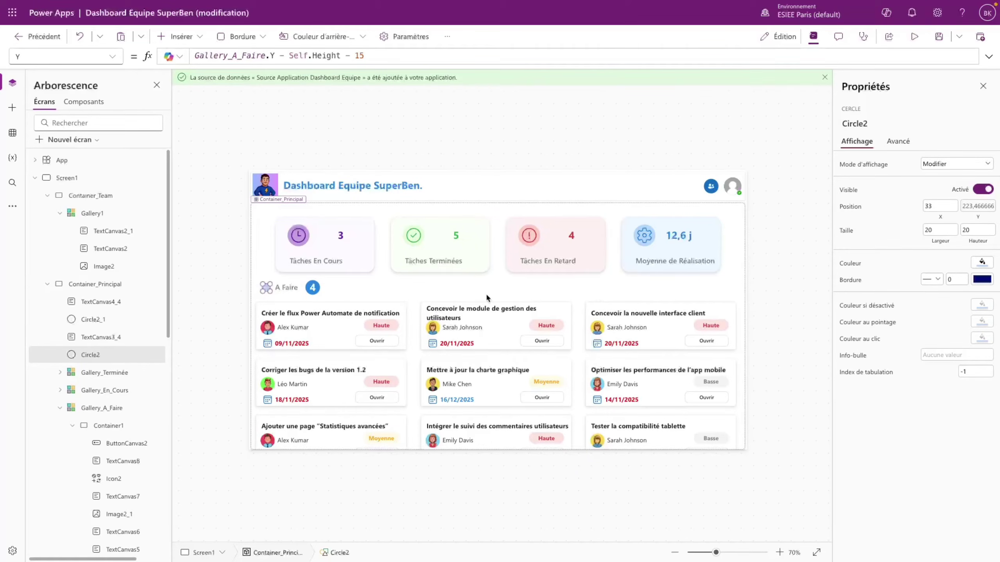
- Paste a status dot into the main container with X set to 53 + Parent.Width/3
left_click(341, 286)
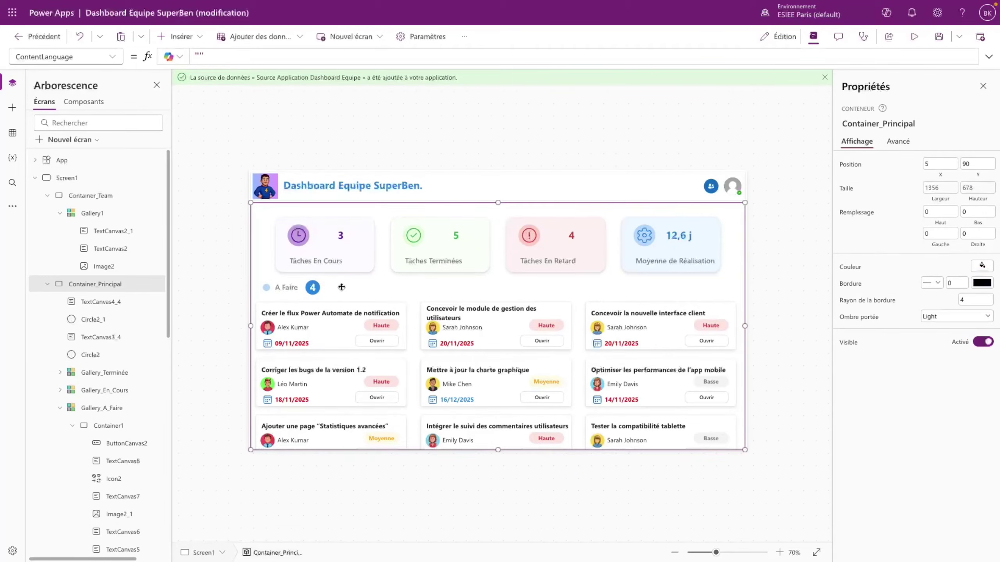
key("ctrl+v")
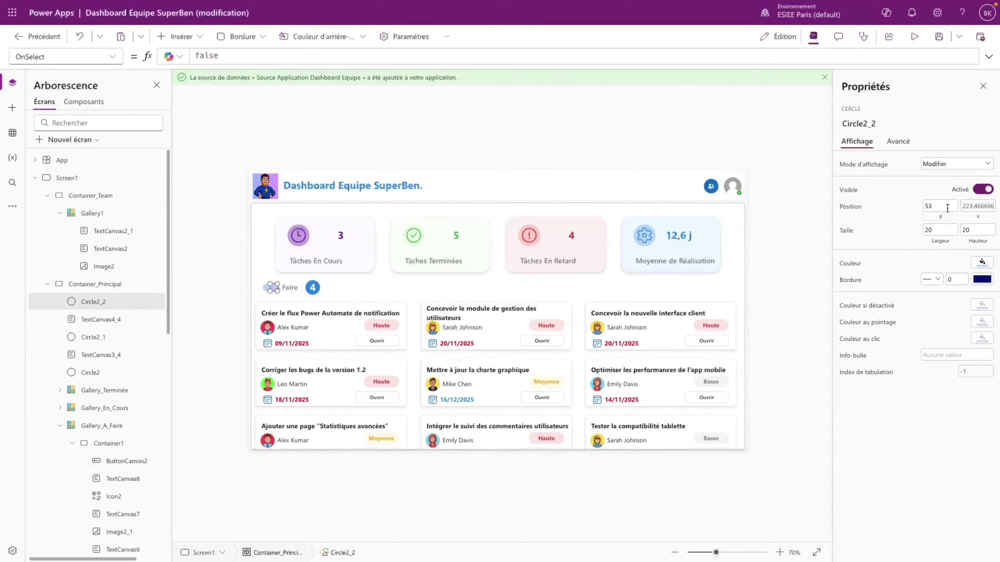
left_click(111, 57)
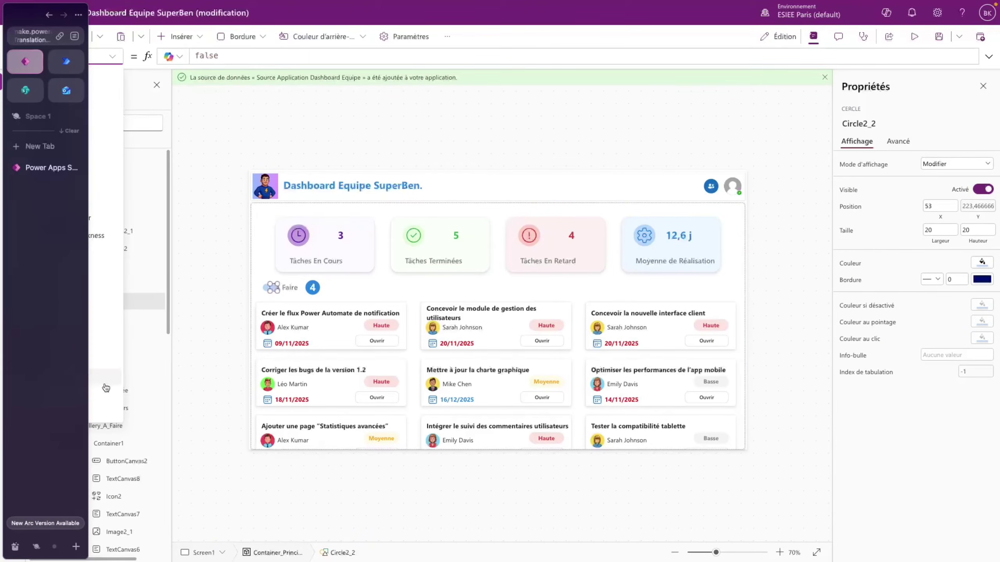
left_click(99, 397)
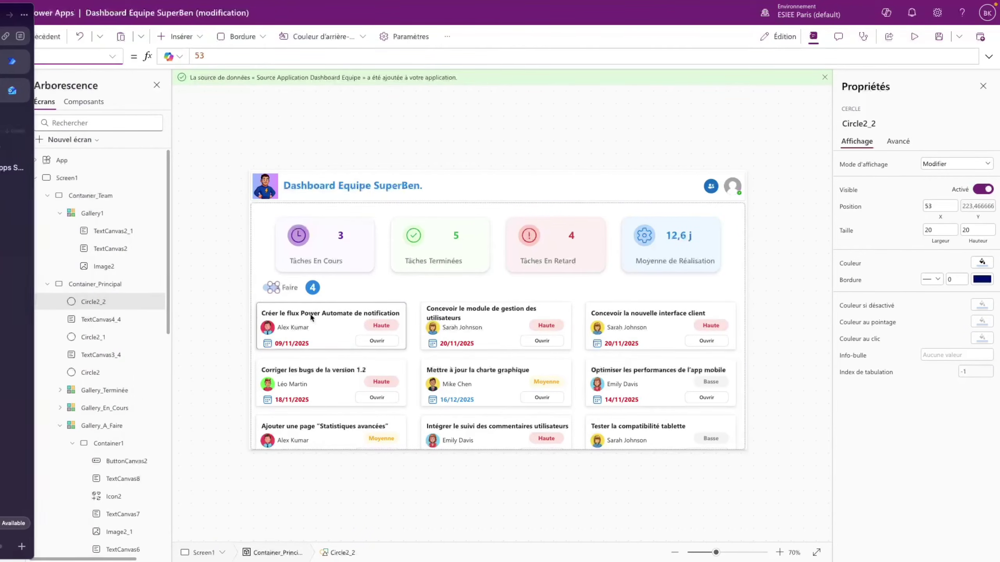
double_click(193, 55)
left_click(204, 56)
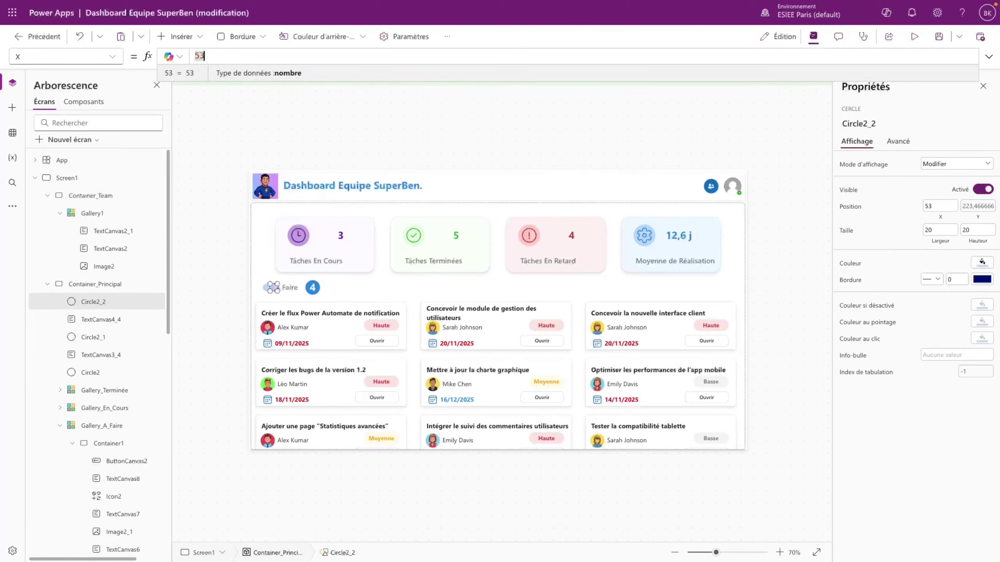
type("+ Paren")
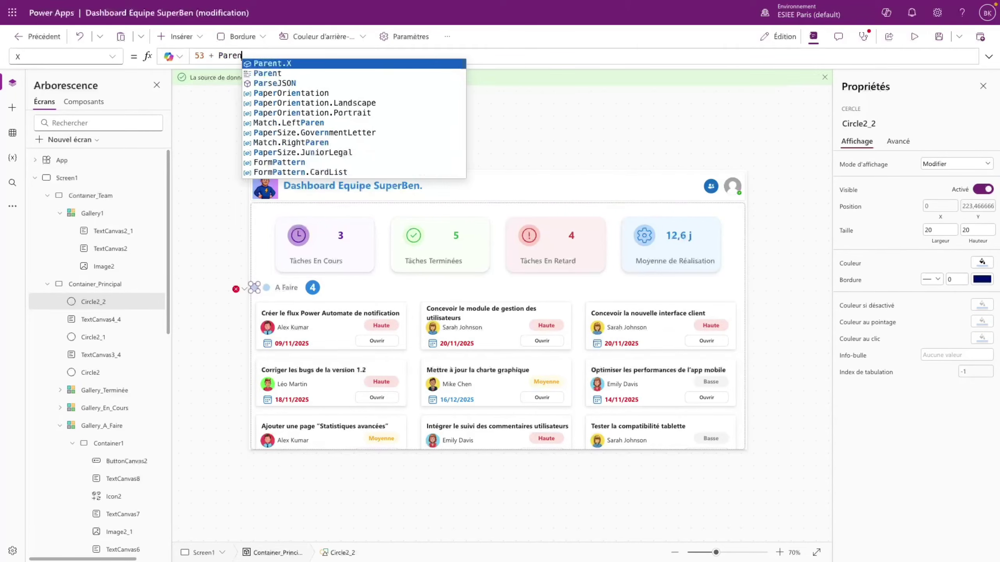
type("t.Width/3")
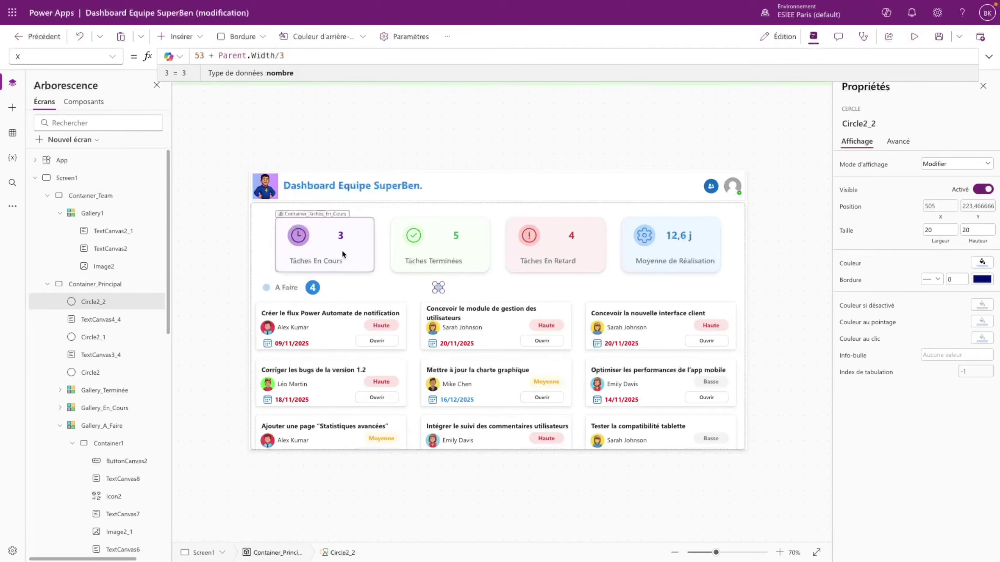
- Duplicate the A Faire label, set its X to 87 + Parent.Width/3, and retitle it En Cours
left_click(288, 288)
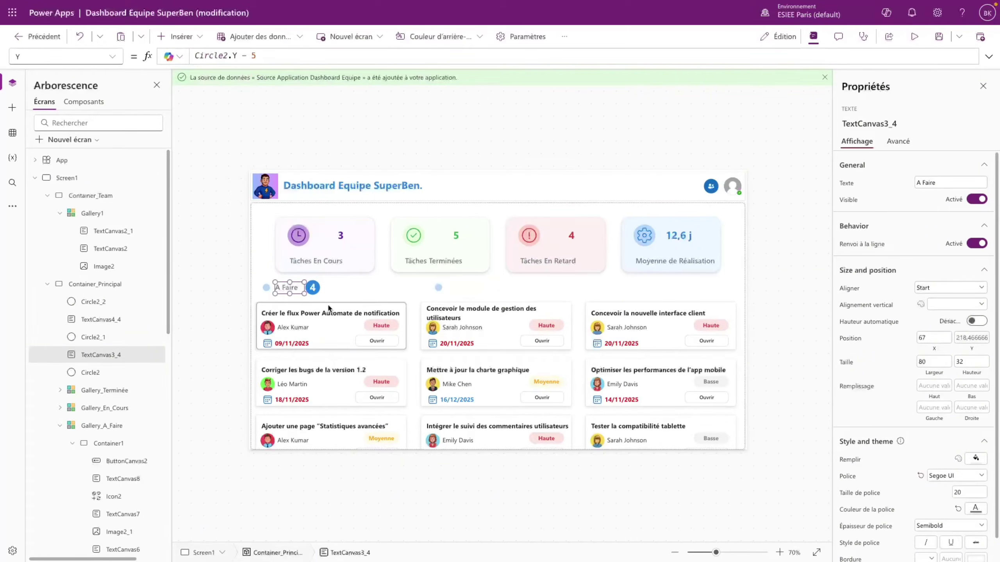
key("ctrl+c")
key("ctrl+v")
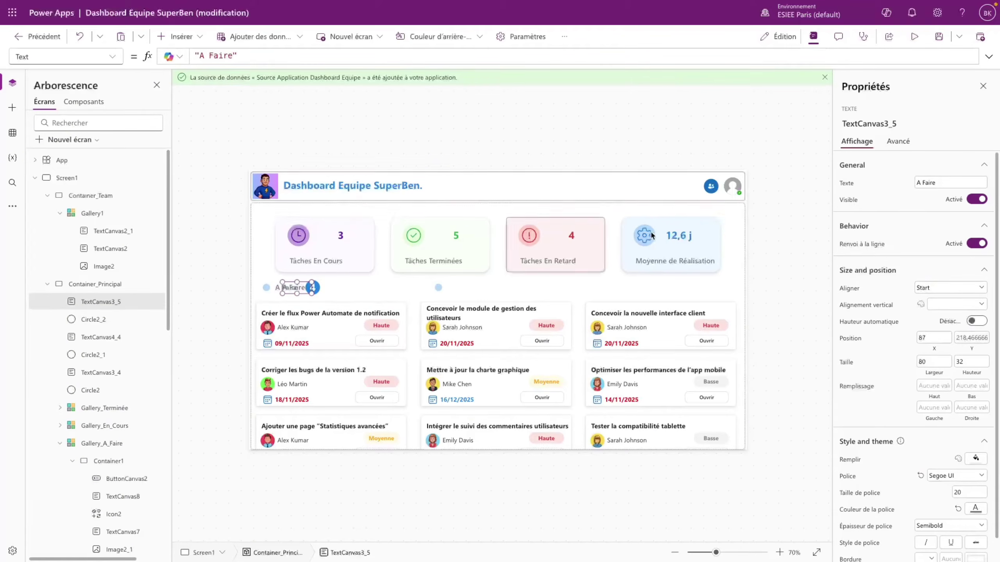
left_click(122, 58)
scroll(59, 276, "down", 3)
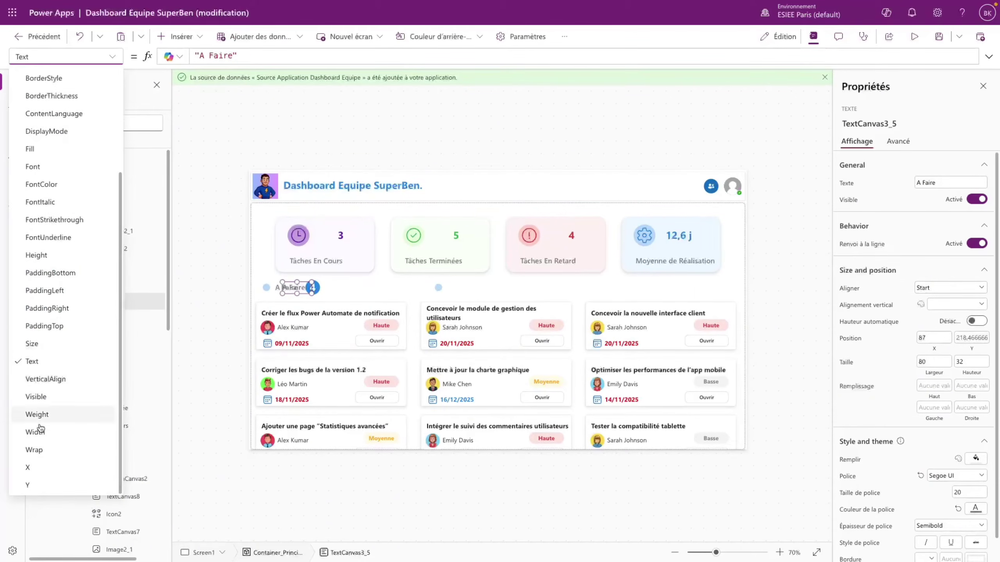
left_click(32, 467)
left_click(220, 55)
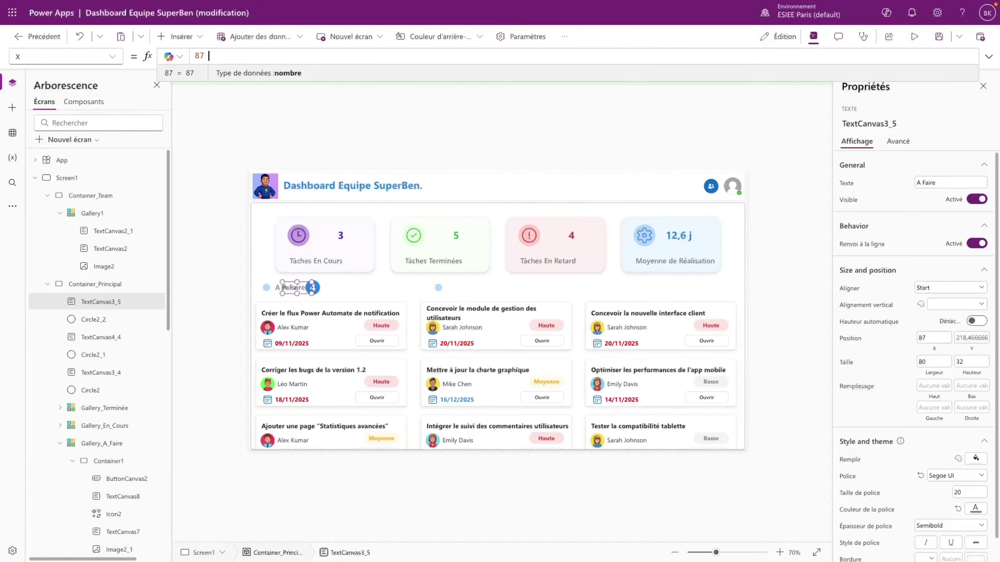
type("+ Parent.Width")
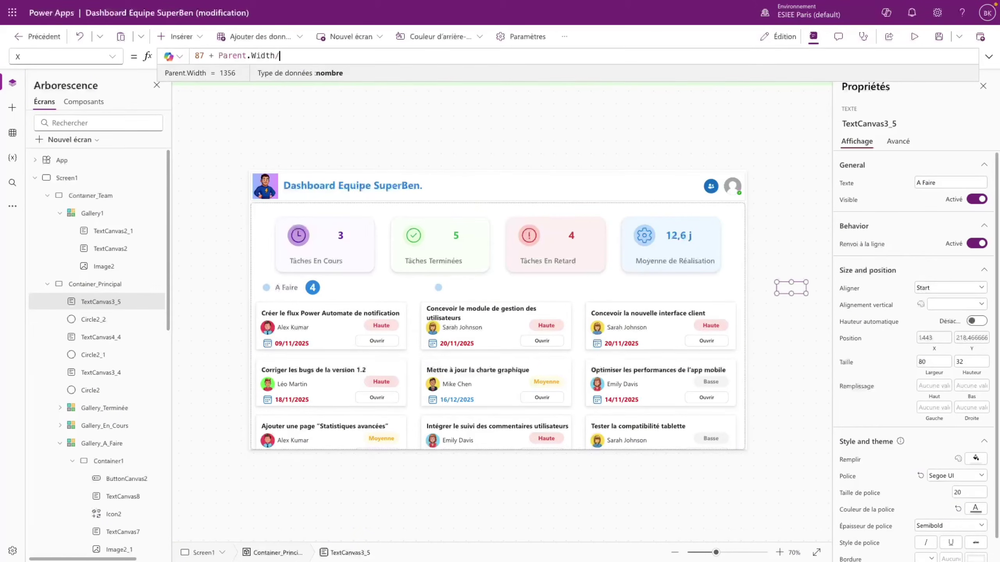
type("/3")
left_click(933, 181)
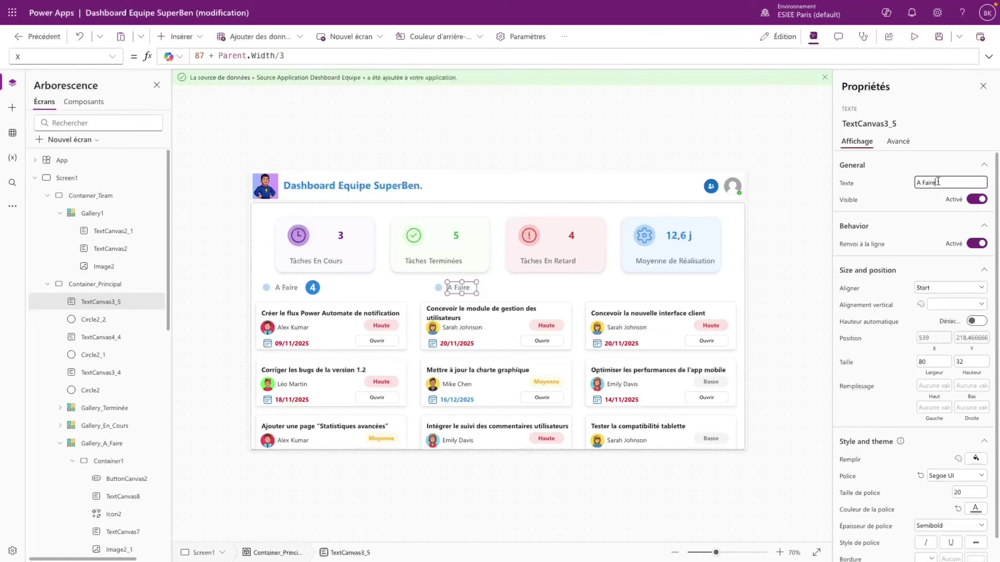
type("En Cours")
- Paste a copy of the badge circle with X set to its original + Parent.Width/3 + 5
left_click(103, 323)
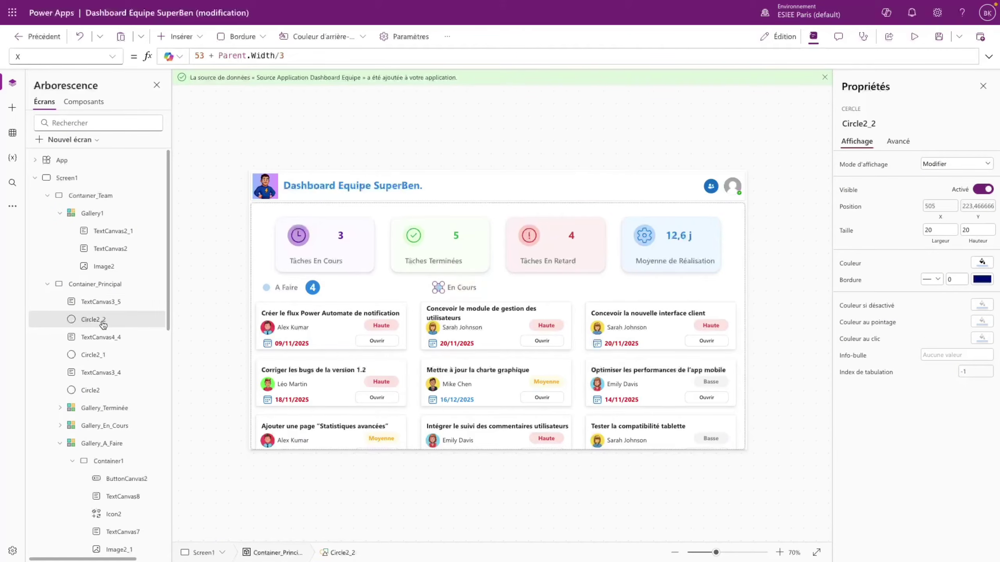
left_click(110, 356)
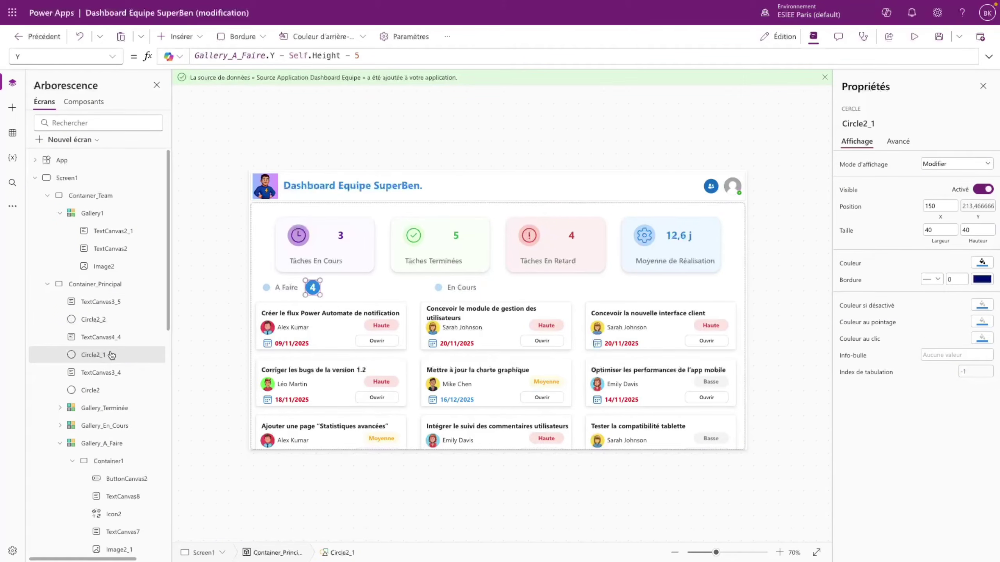
key("ctrl+v")
left_click(113, 58)
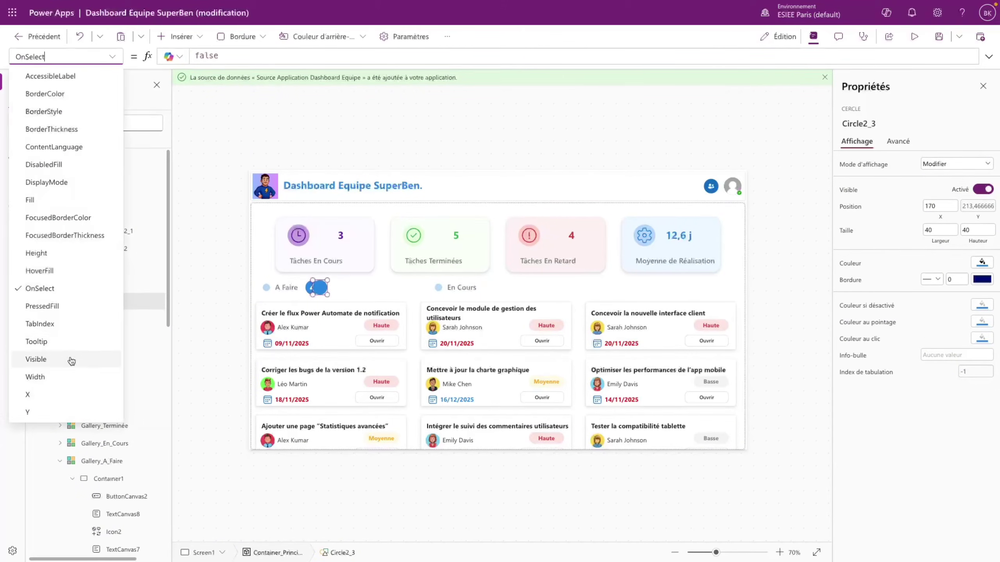
left_click(47, 394)
left_click(230, 55)
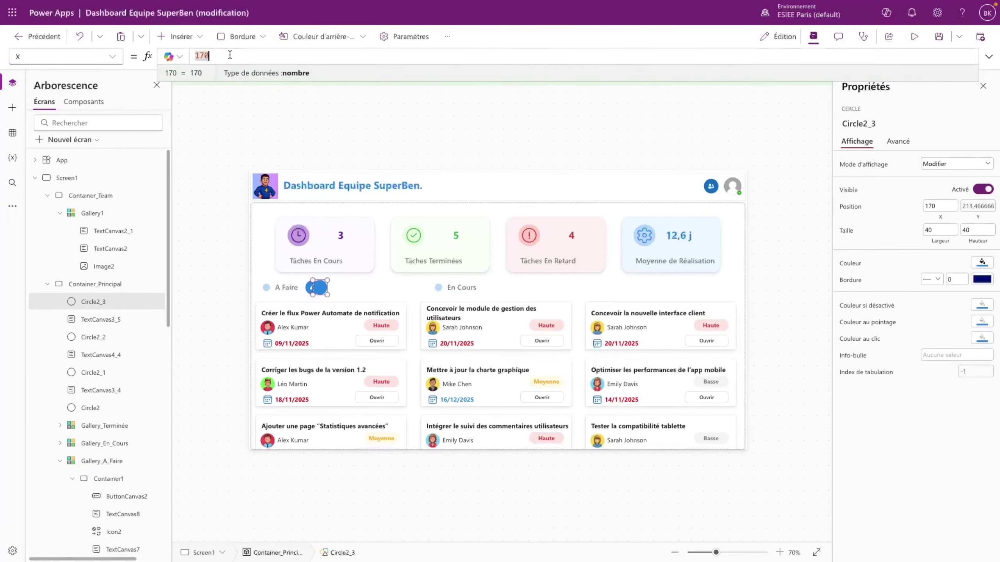
type("+ Pa")
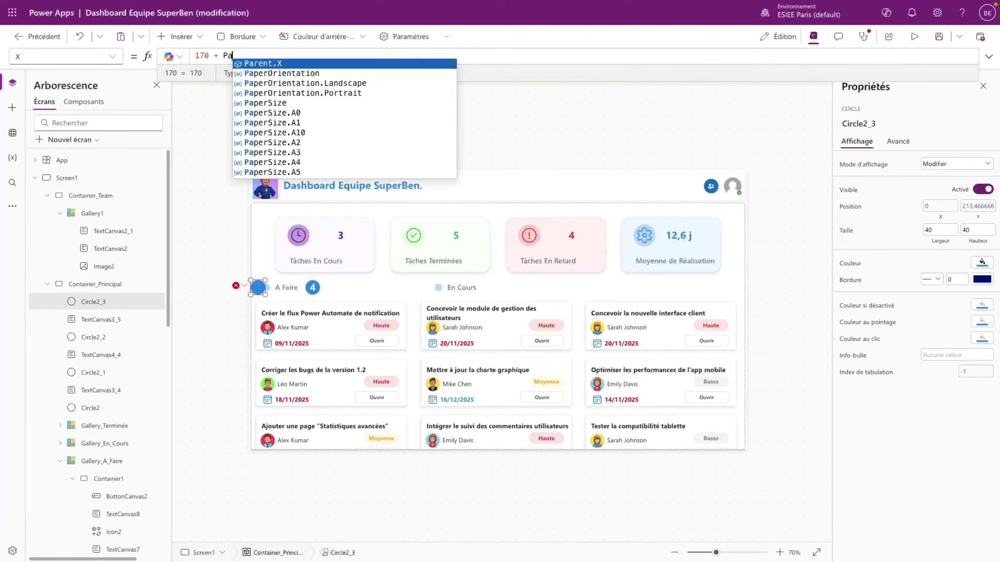
type("rent.Wi")
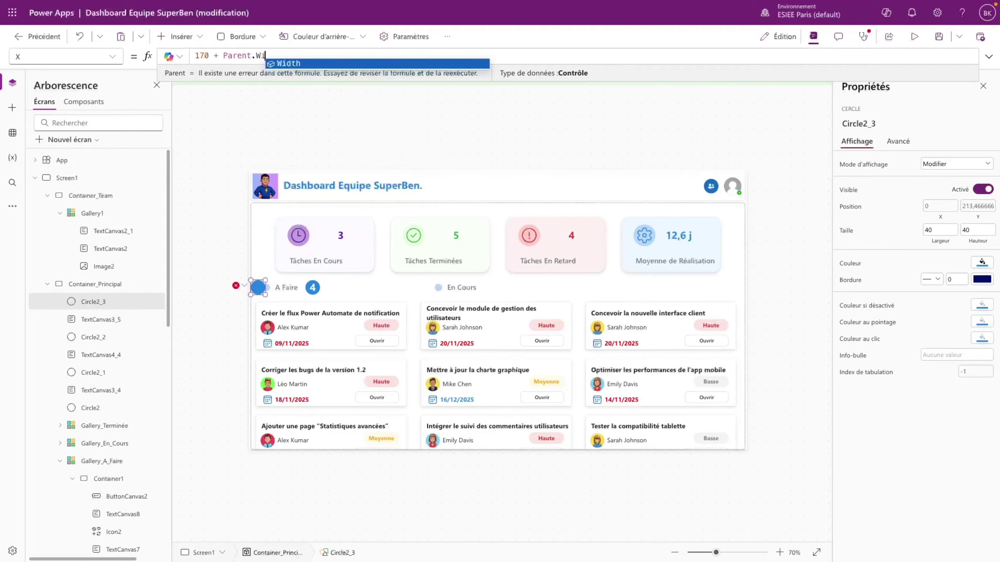
type("dth/3")
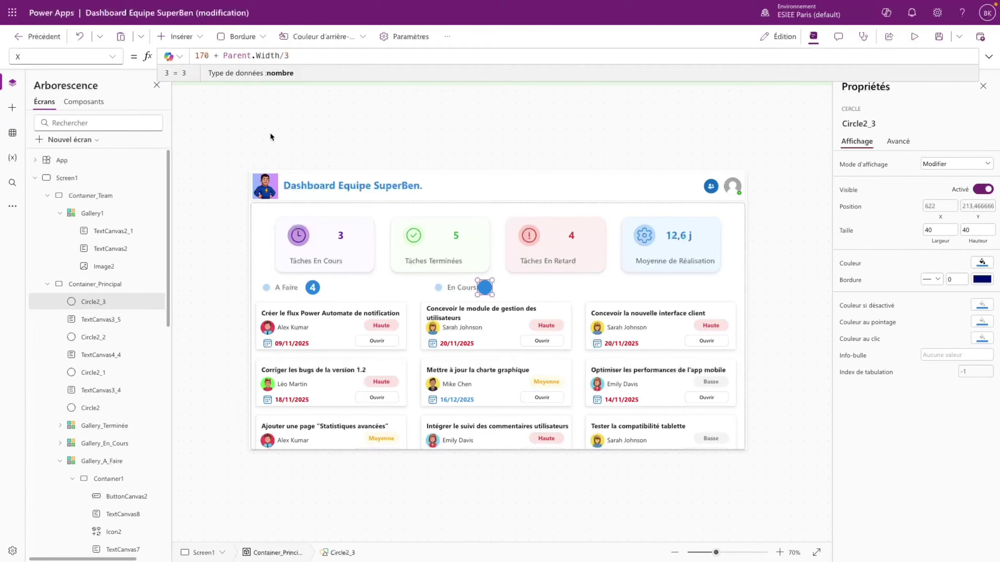
left_click(487, 290)
left_click(487, 289)
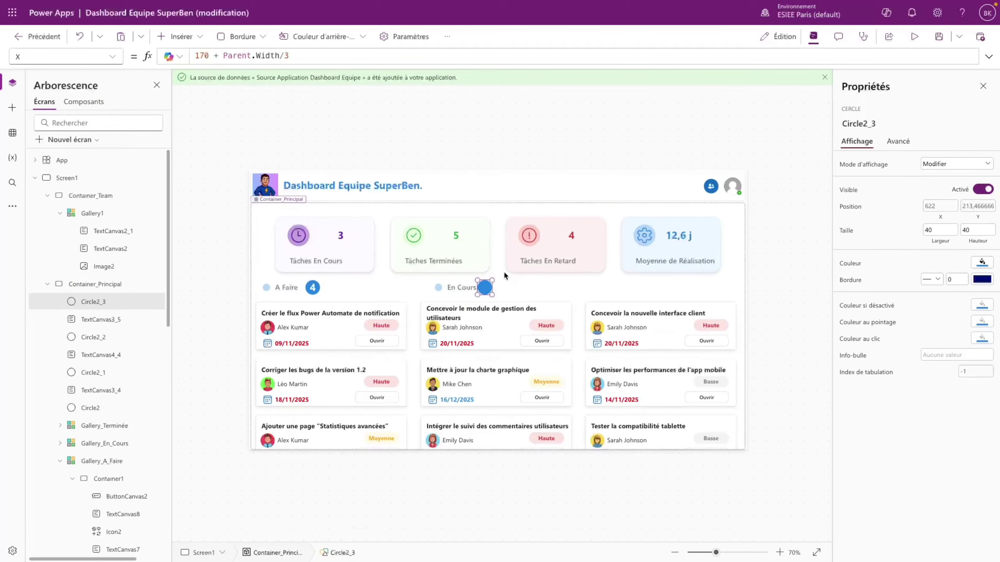
left_click(319, 55)
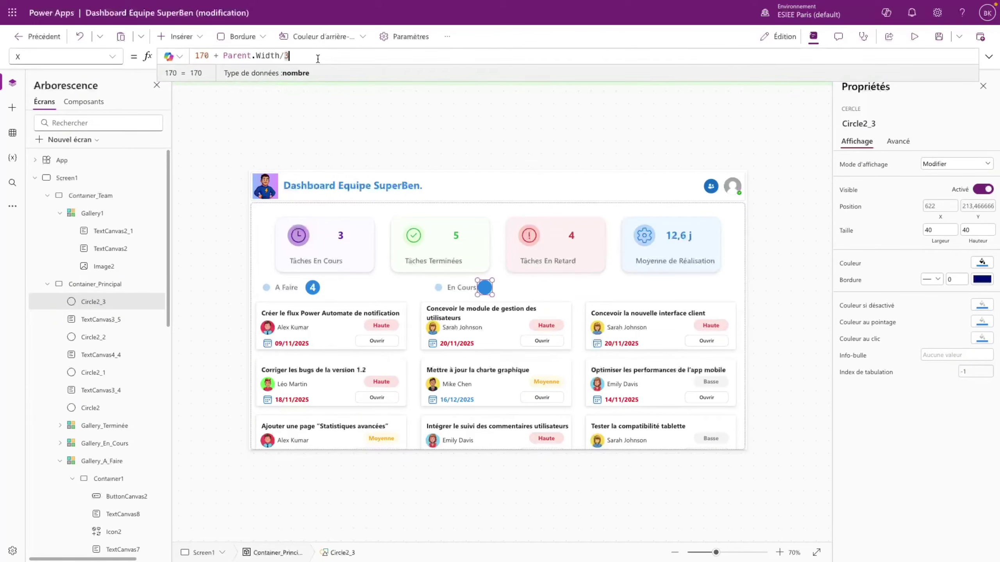
type("+ 5")
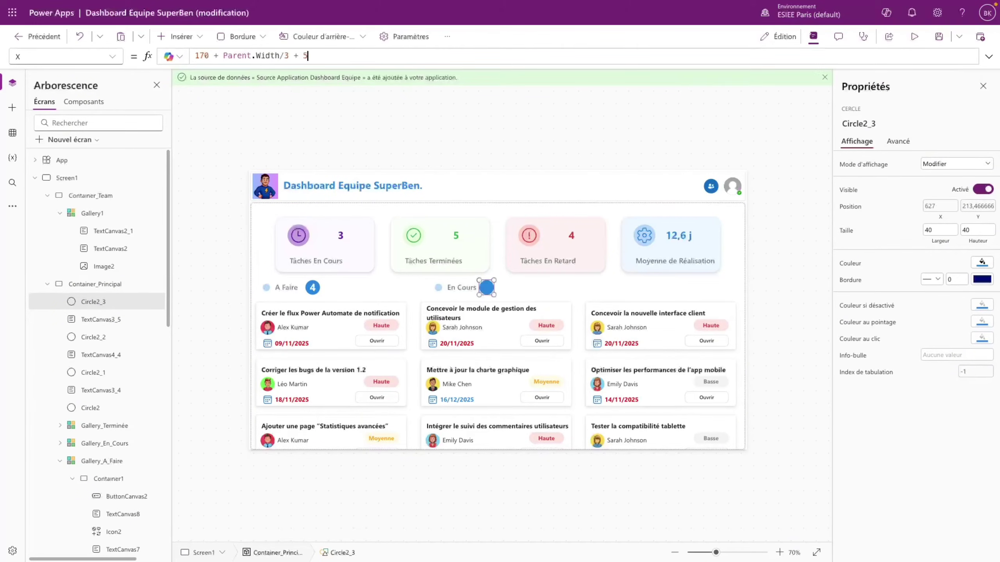
left_click(400, 296)
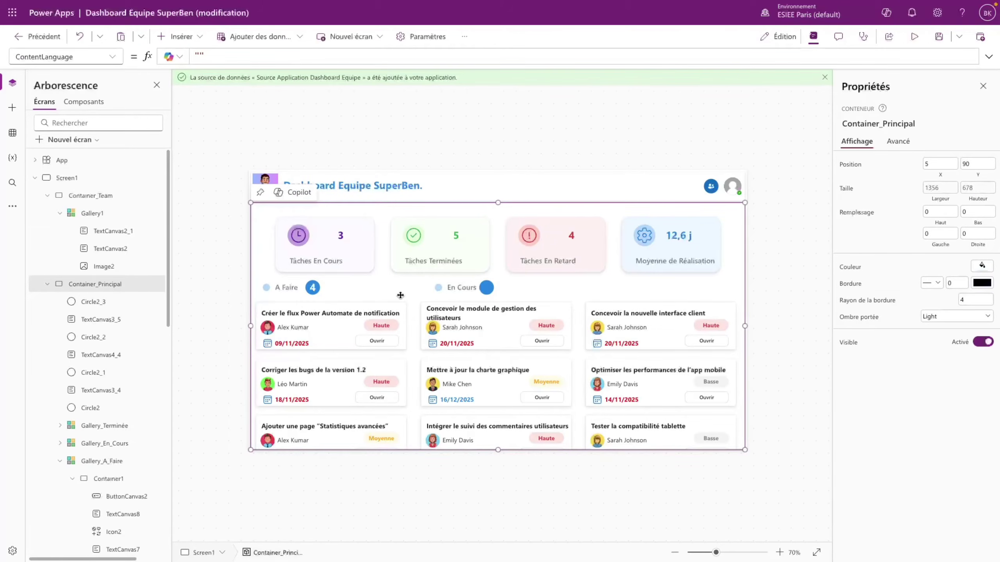
- Paste a copy of the count label and set its X to Circle2_3.X
left_click(322, 289)
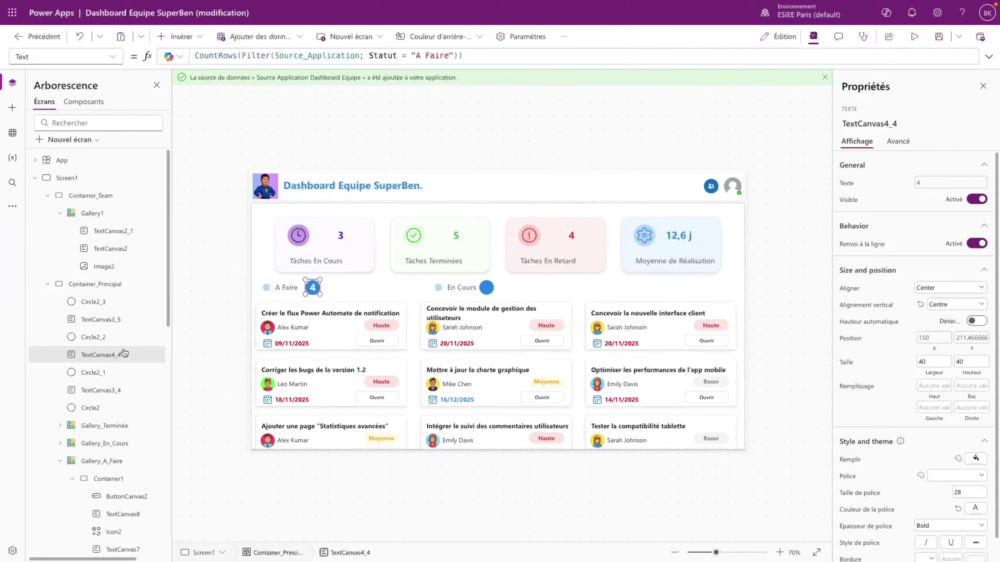
key("ctrl+v")
left_click(941, 338)
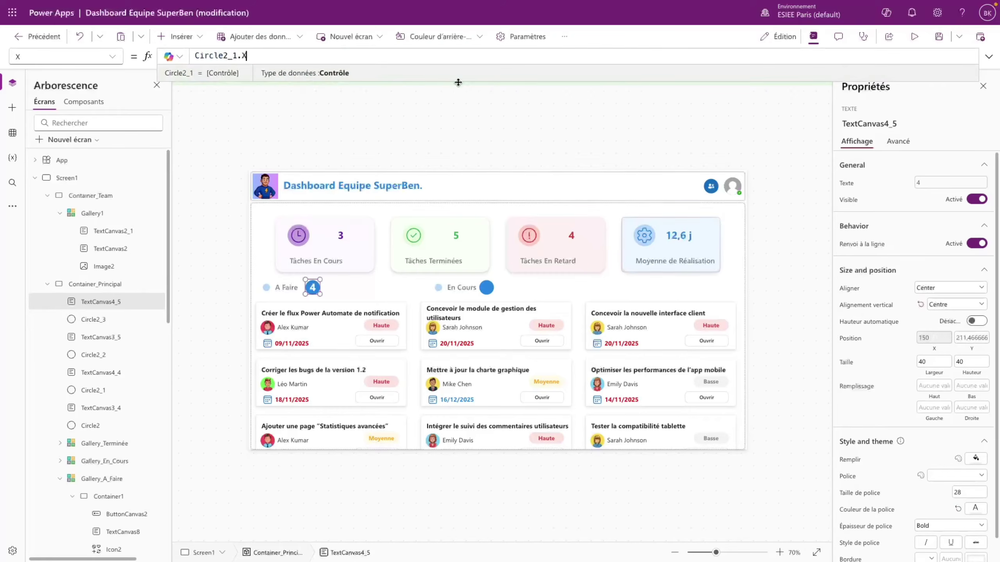
type("+ Paren")
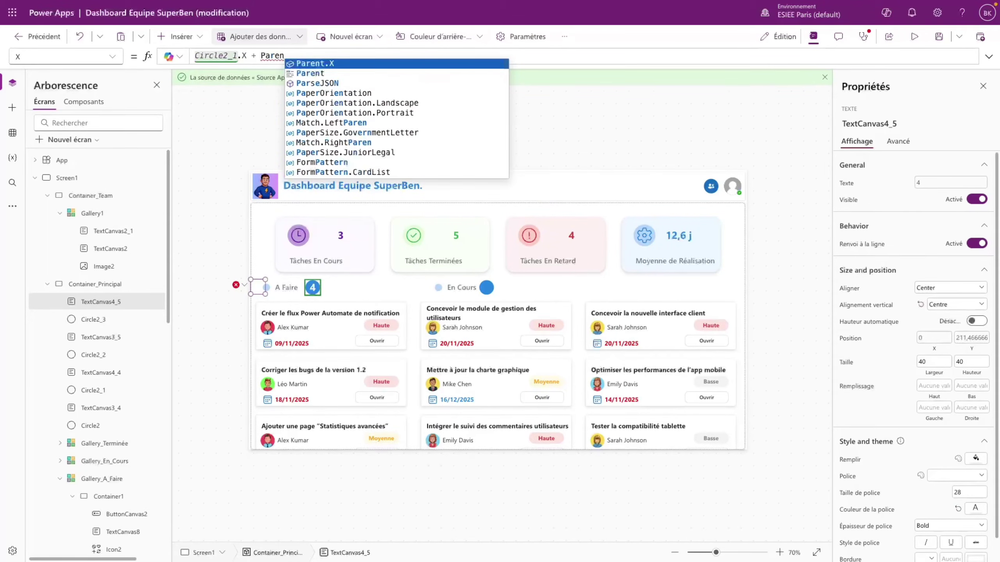
key("Escape")
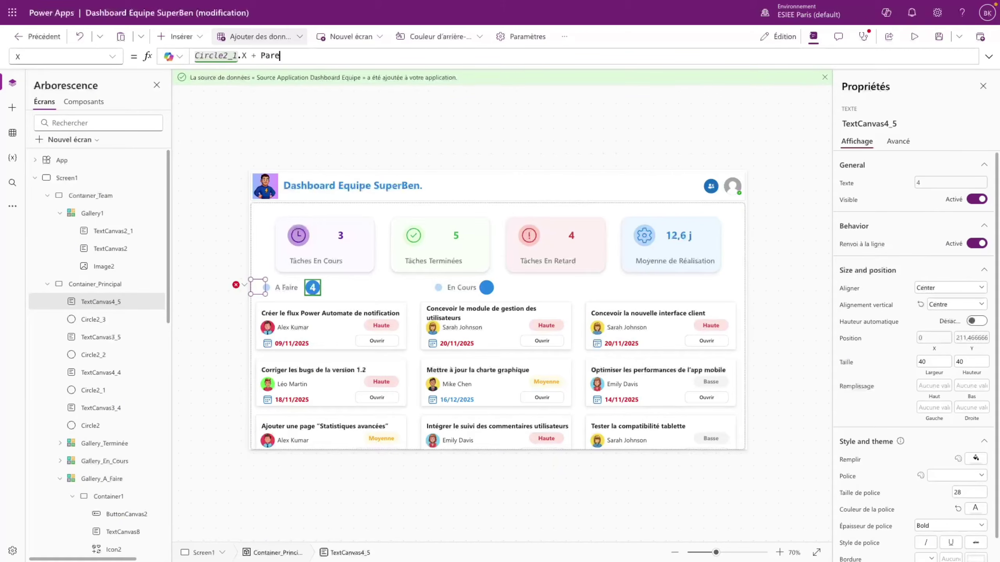
key("BackSpace")
key("BackSpace")
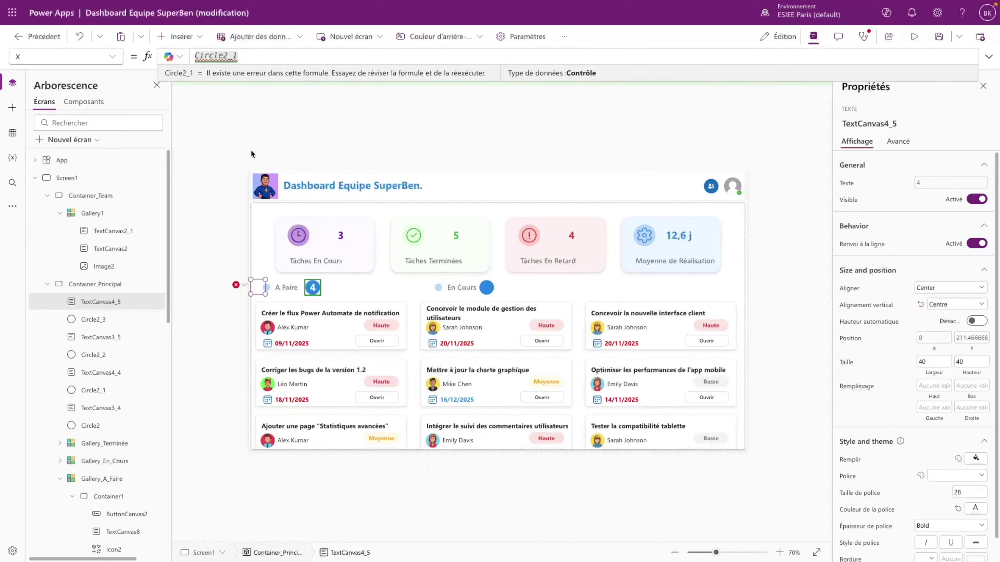
key("BackSpace")
type("2.X")
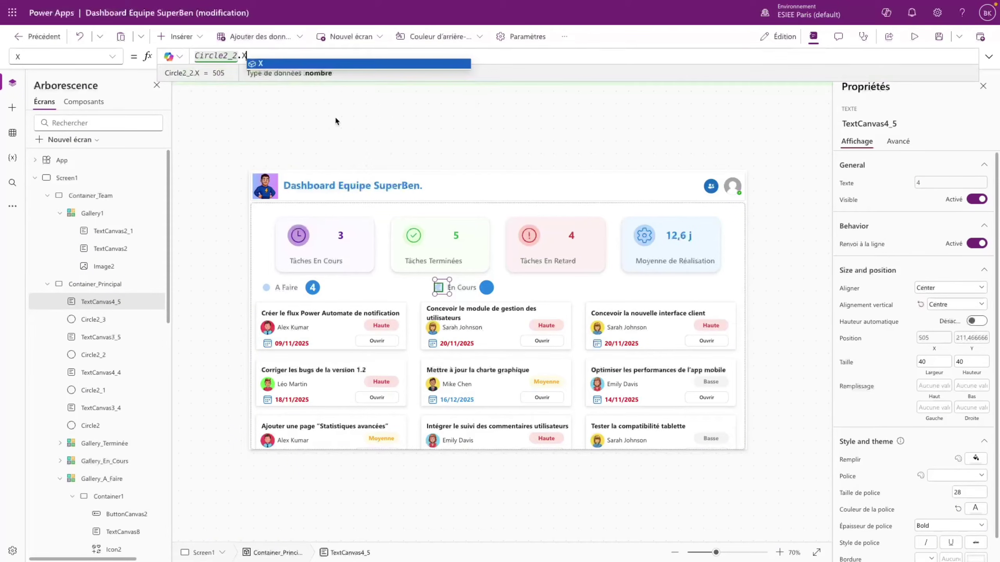
left_click(484, 287)
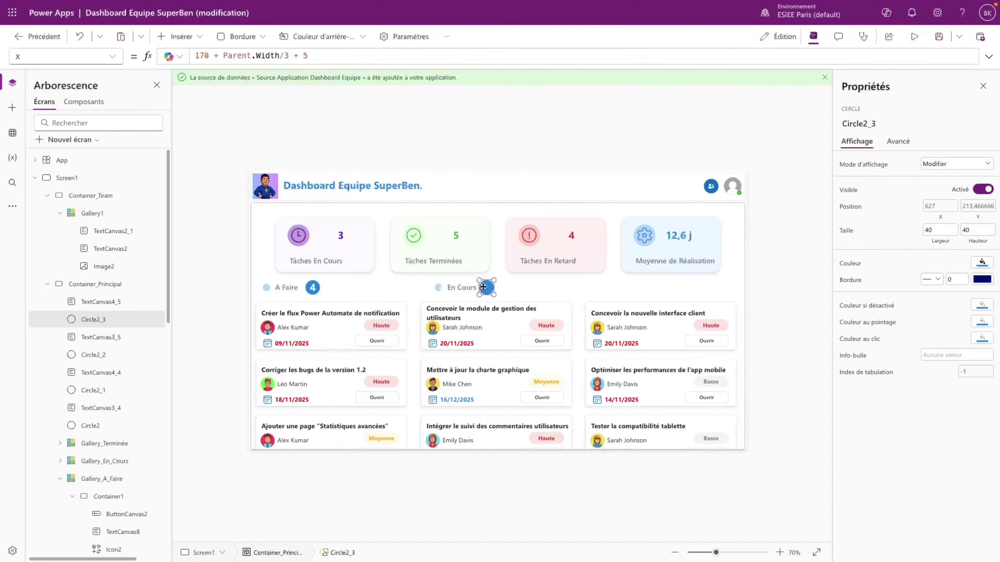
left_click(439, 286)
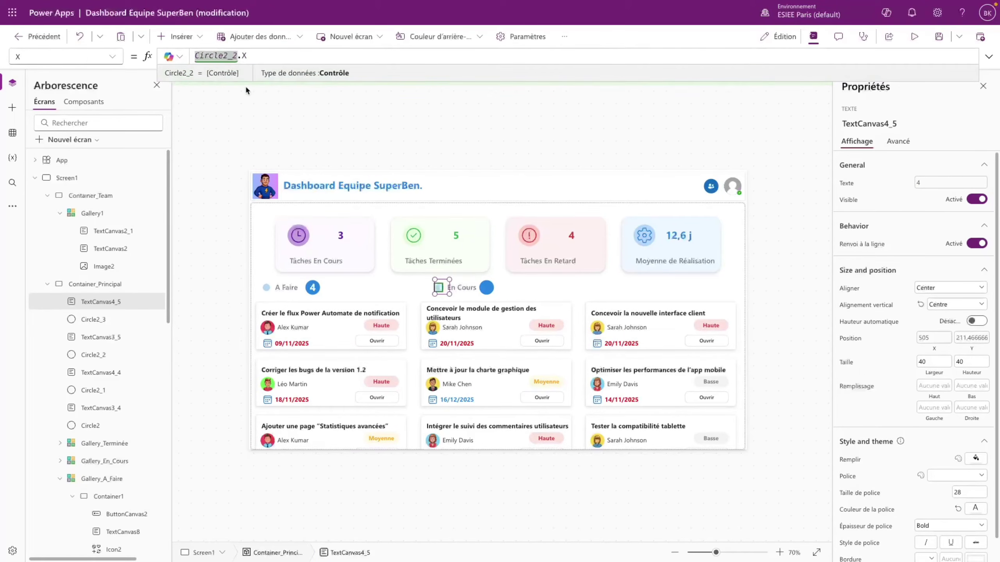
key("BackSpace")
type("3")
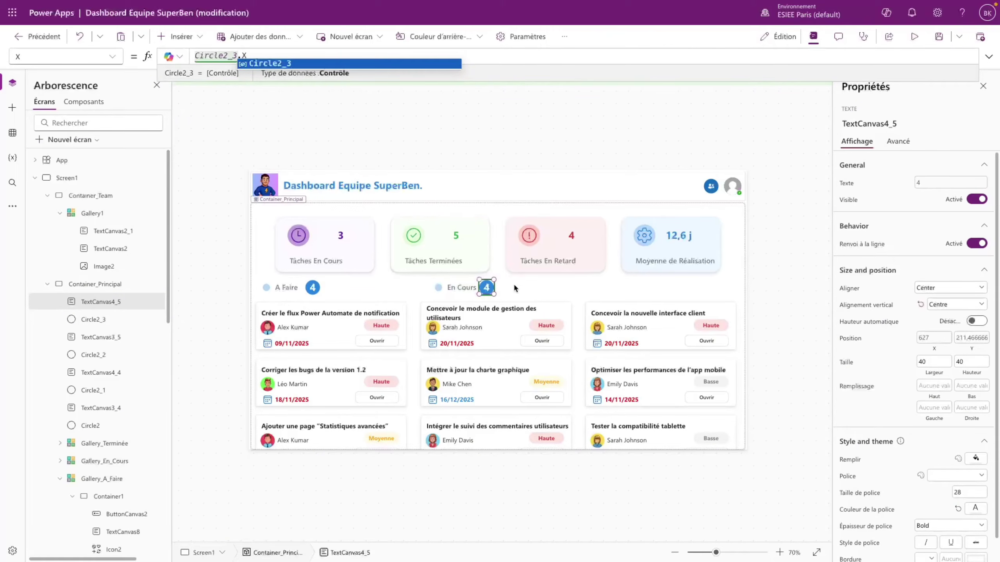
left_click(513, 283)
- Change the badge's count filter from "A Faire" to "En cours" so it shows 3
left_click(487, 287)
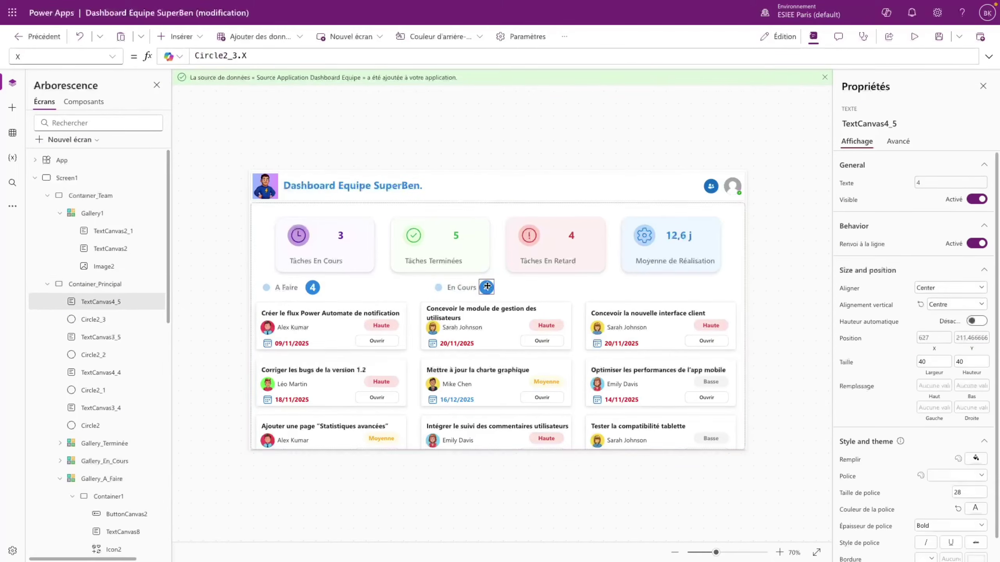
left_click(941, 186)
left_click_drag(416, 55, 445, 56)
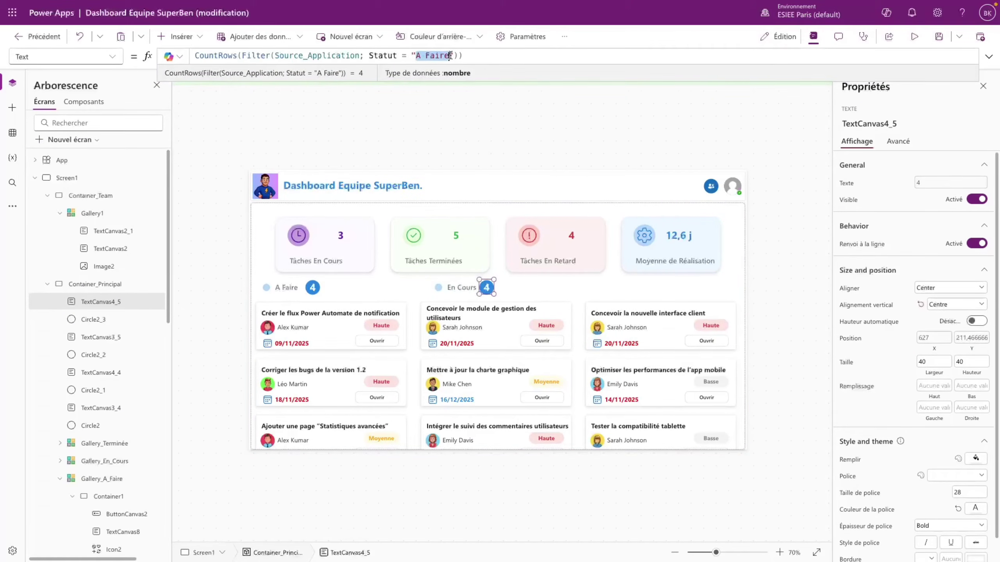
type("En Cours")
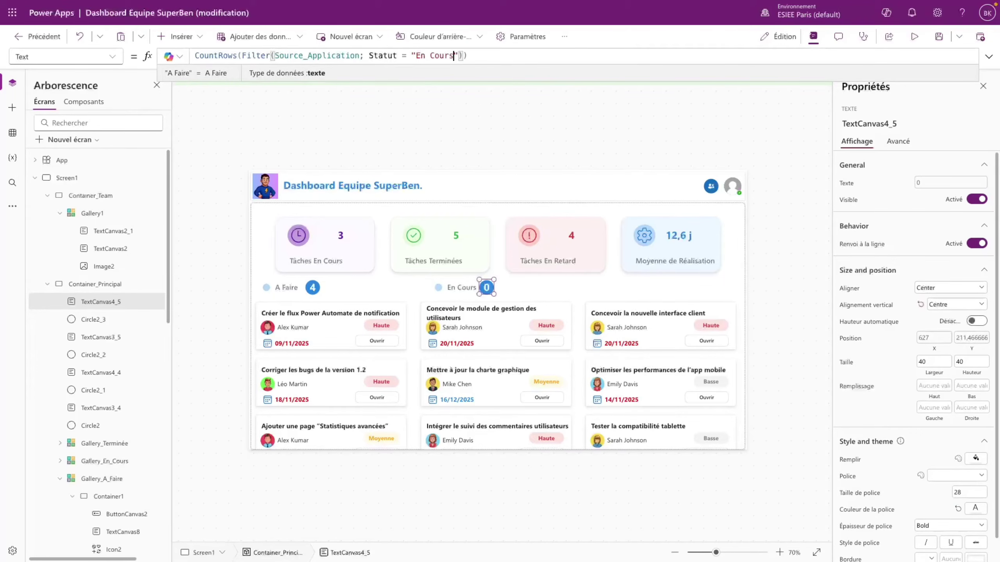
key("Left")
key("Left")
key("Left")
key("Left")
key("BackSpace")
type("c")
key("Right")
key("Right")
key("Right")
key("Right")
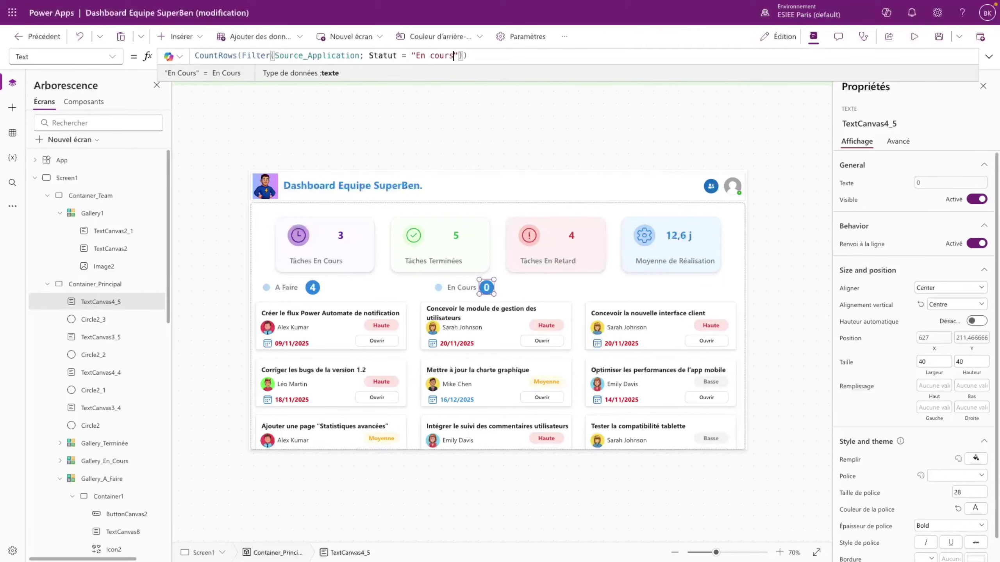
left_click(561, 286)
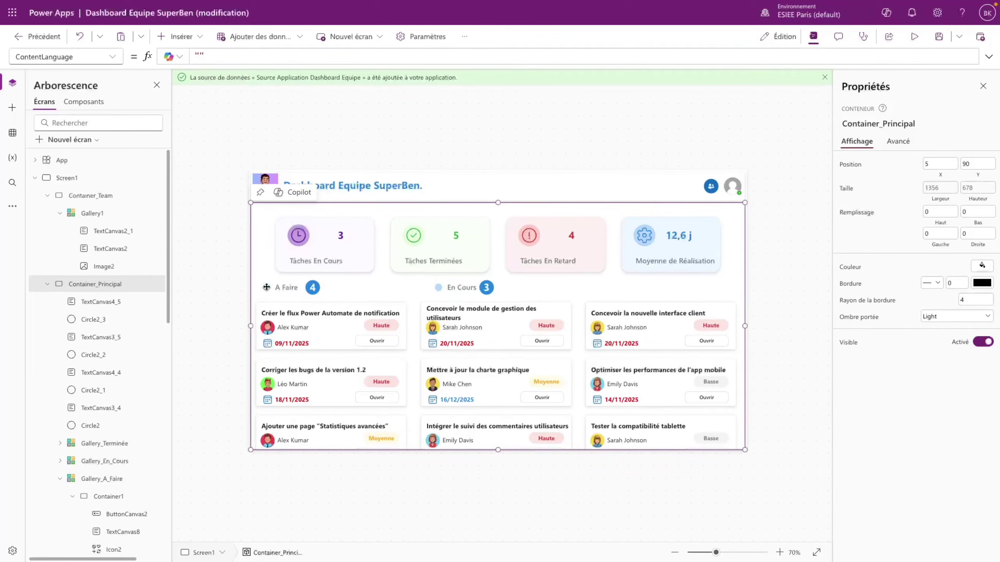
- Fill the En Cours dot with custom pale purple D7B1FA, then paste a copy of it
left_click(439, 288)
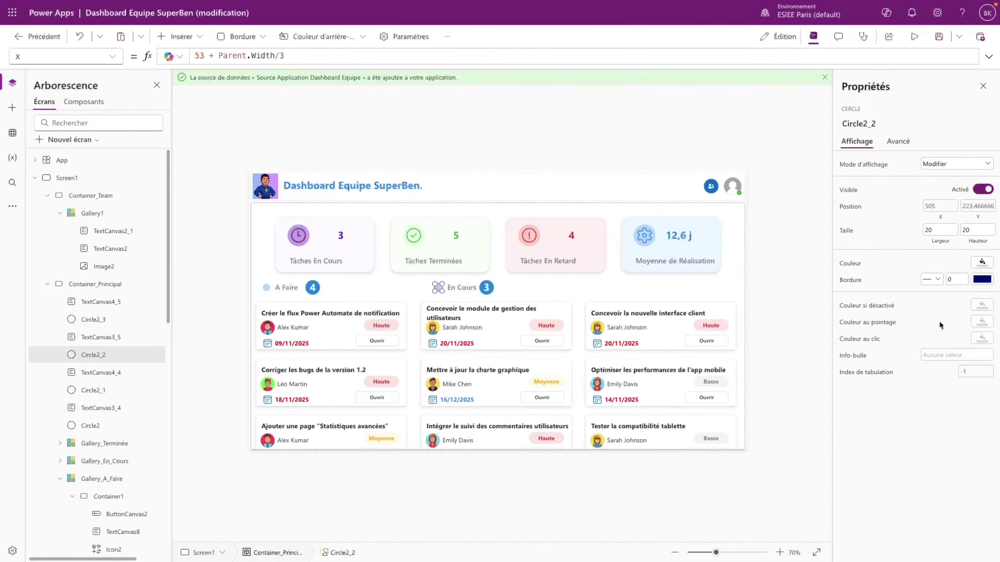
left_click(981, 266)
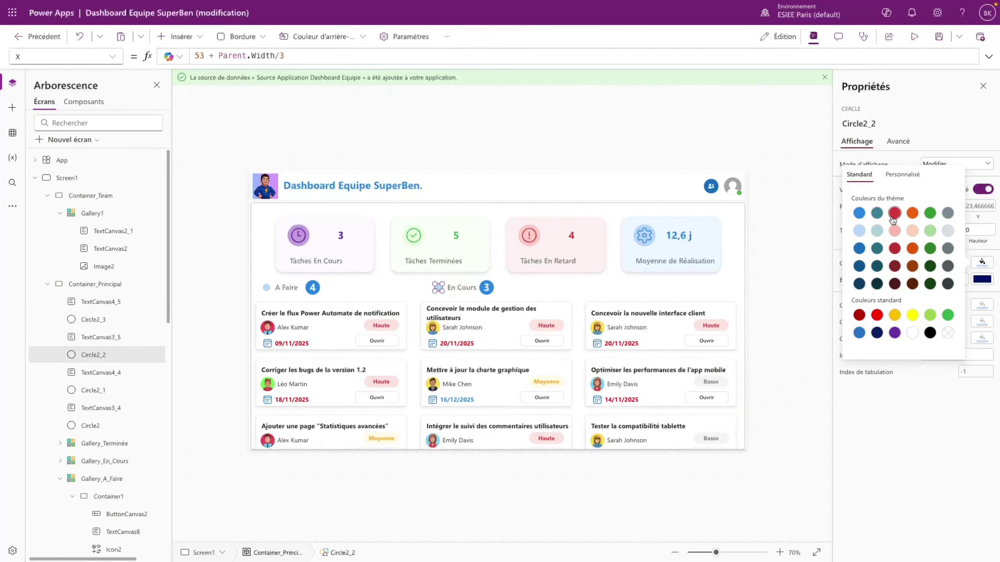
left_click(894, 333)
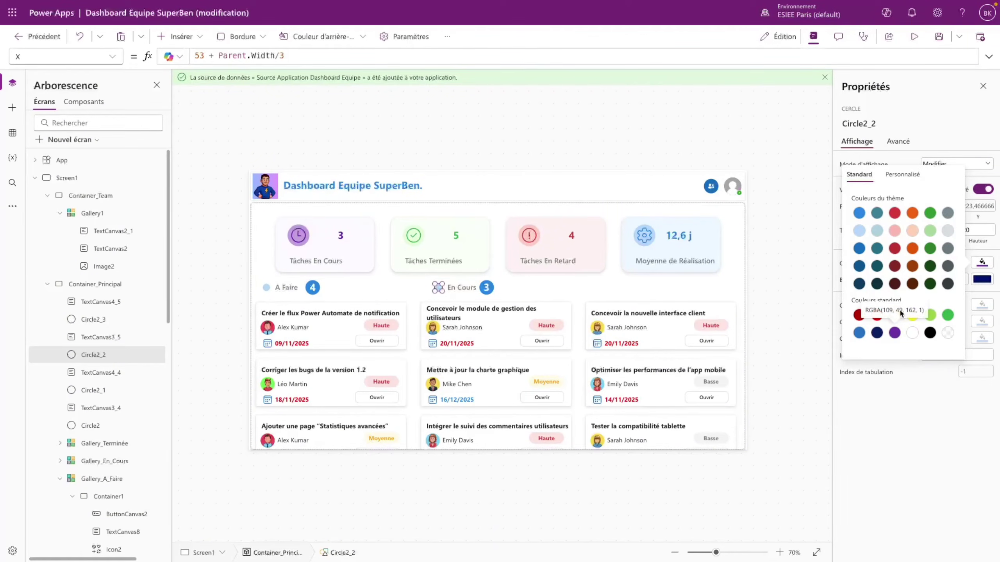
left_click(902, 174)
left_click(858, 188)
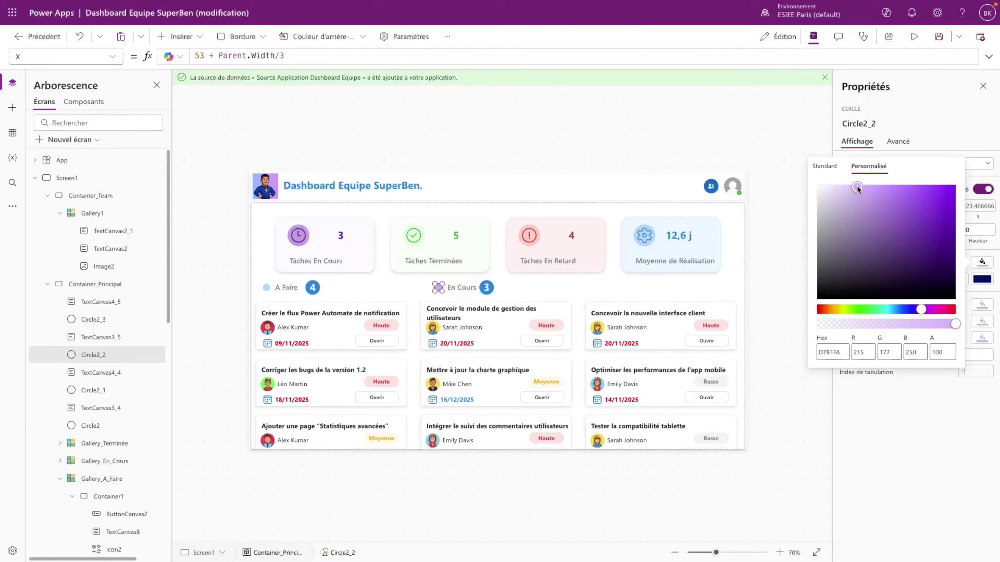
left_click(850, 435)
left_click(824, 456)
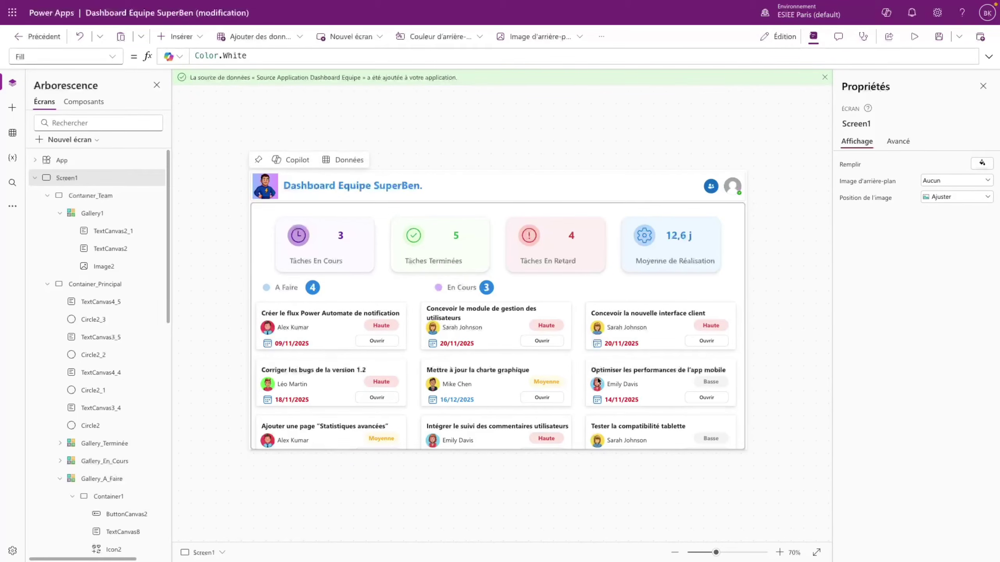
left_click(439, 287)
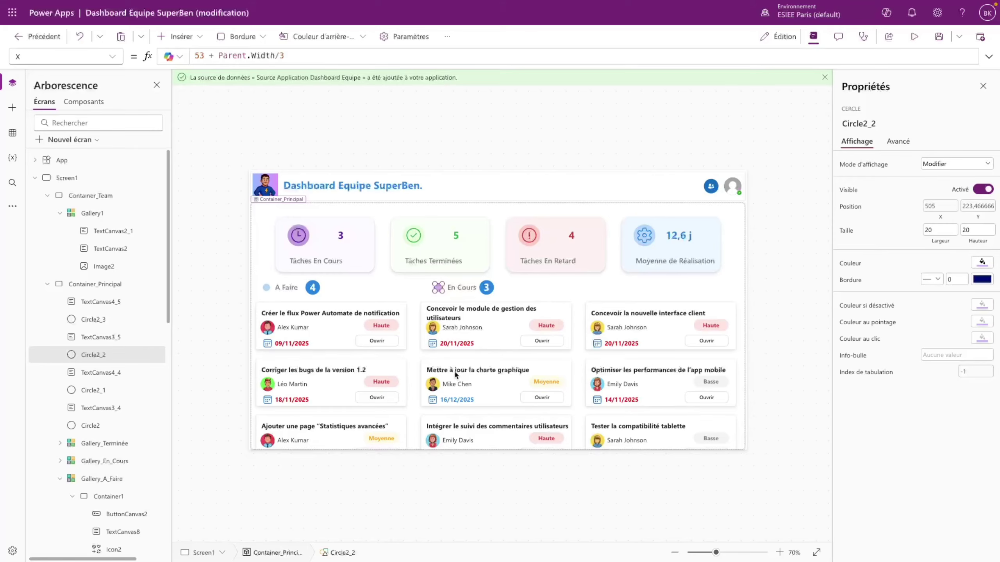
key("ctrl+v")
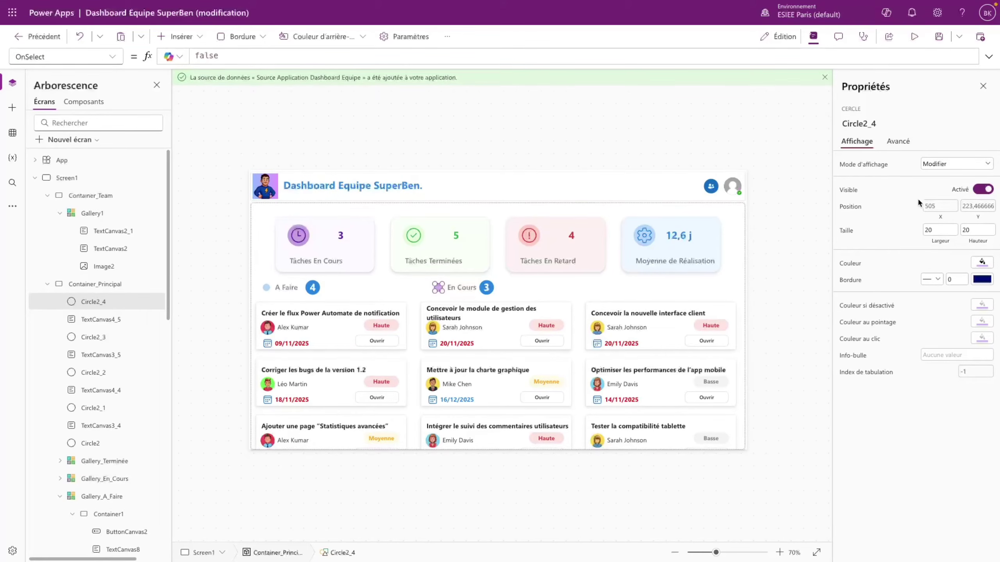
- Place the copied dot at 53 + 2*Parent.Width/3 and duplicate the heading at 87 + 2*Parent.Width/3
left_click(939, 205)
left_click(219, 56)
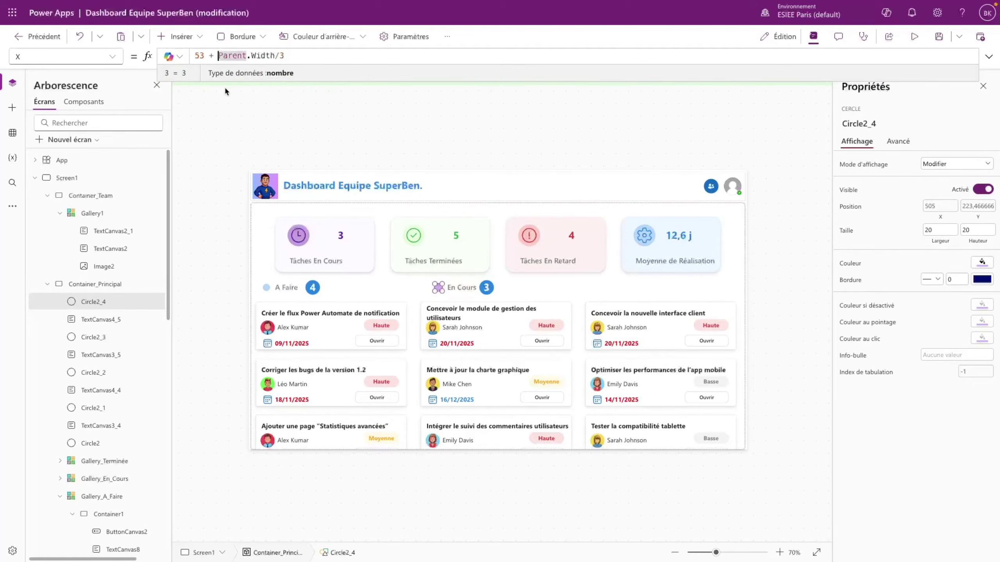
type("2*")
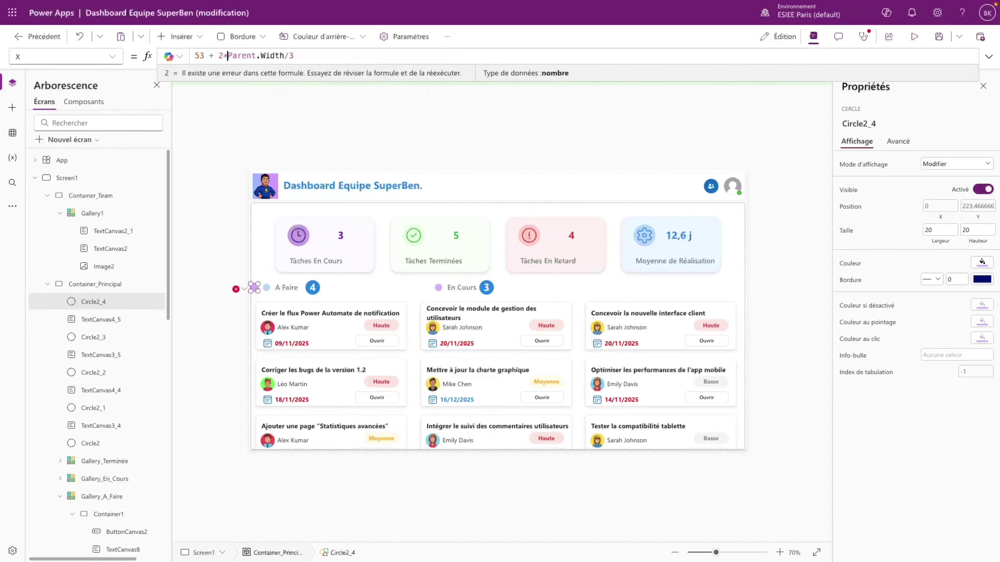
left_click(463, 288)
key("ctrl+c")
key("ctrl+v")
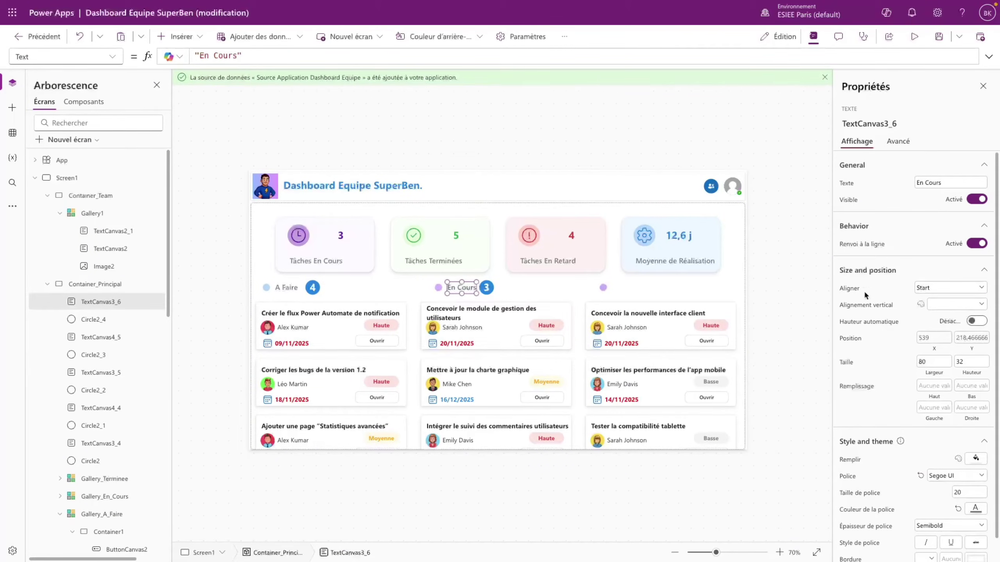
left_click(934, 337)
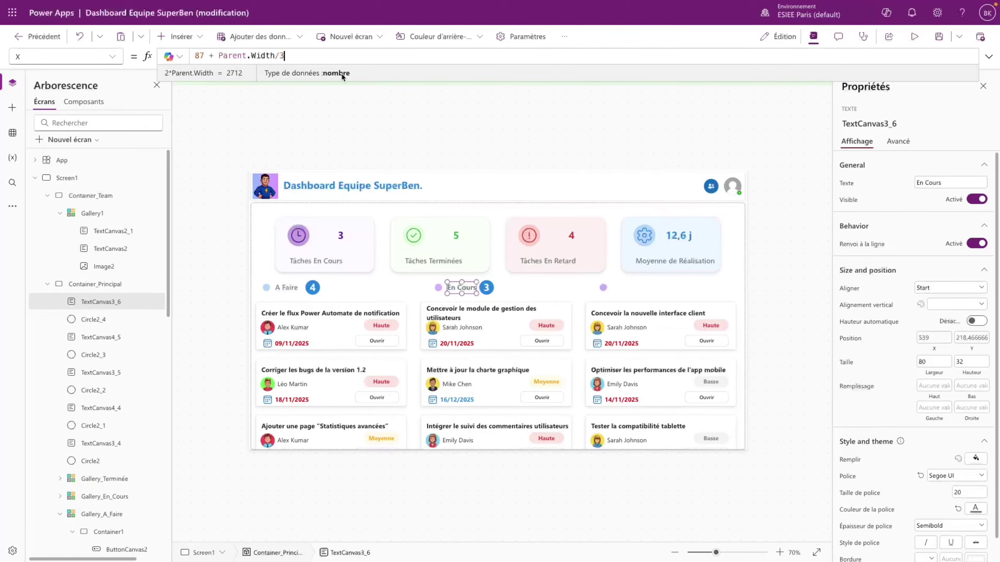
left_click(220, 57)
type("2")
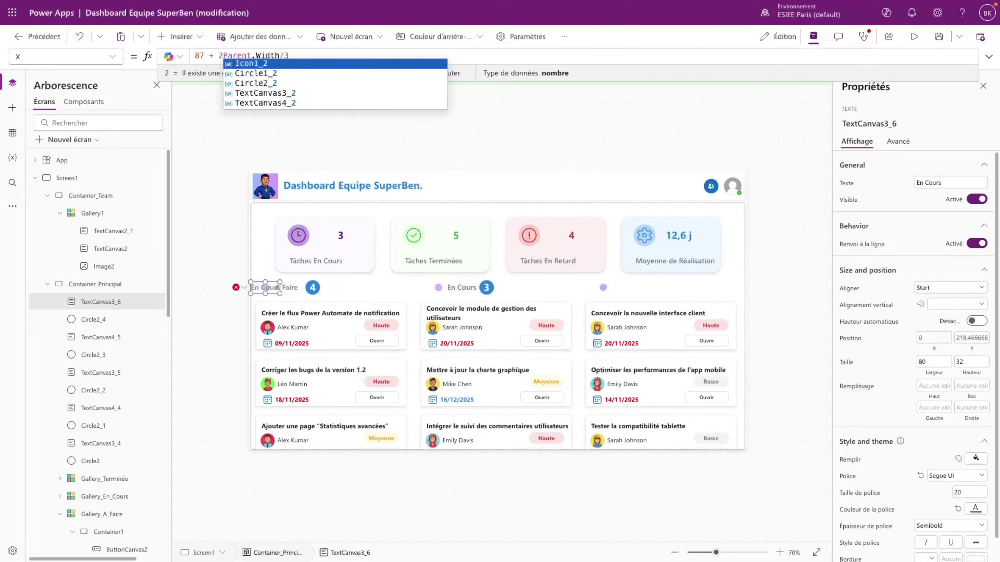
type("*")
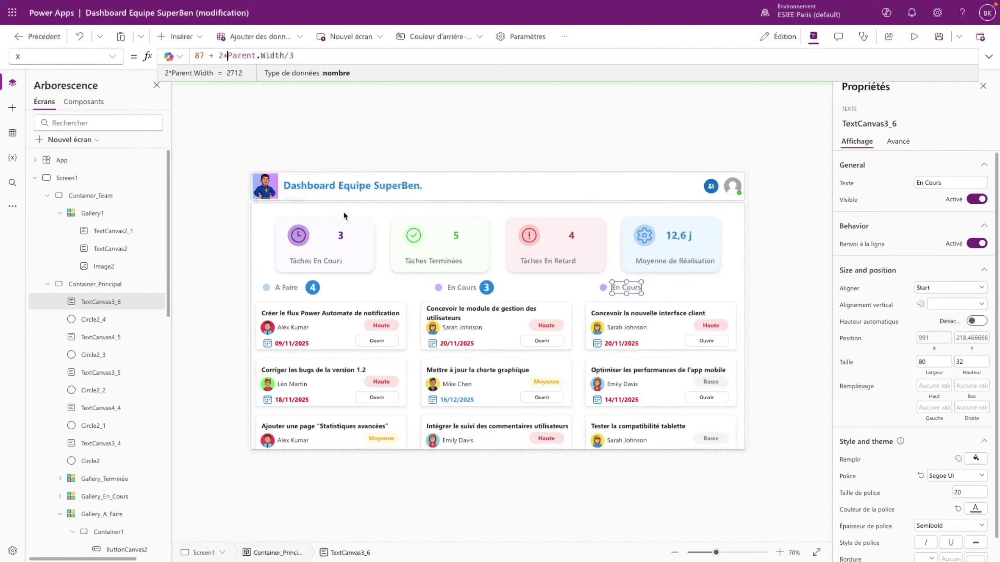
- Retitle the new heading Terminée and set its width to 95
left_click(949, 183)
type("Terminée")
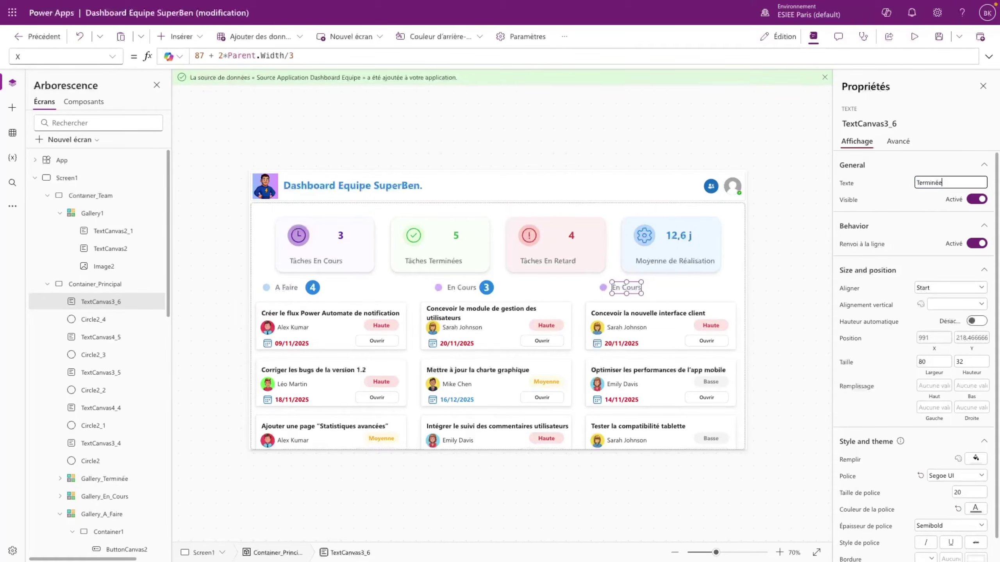
left_click(682, 291)
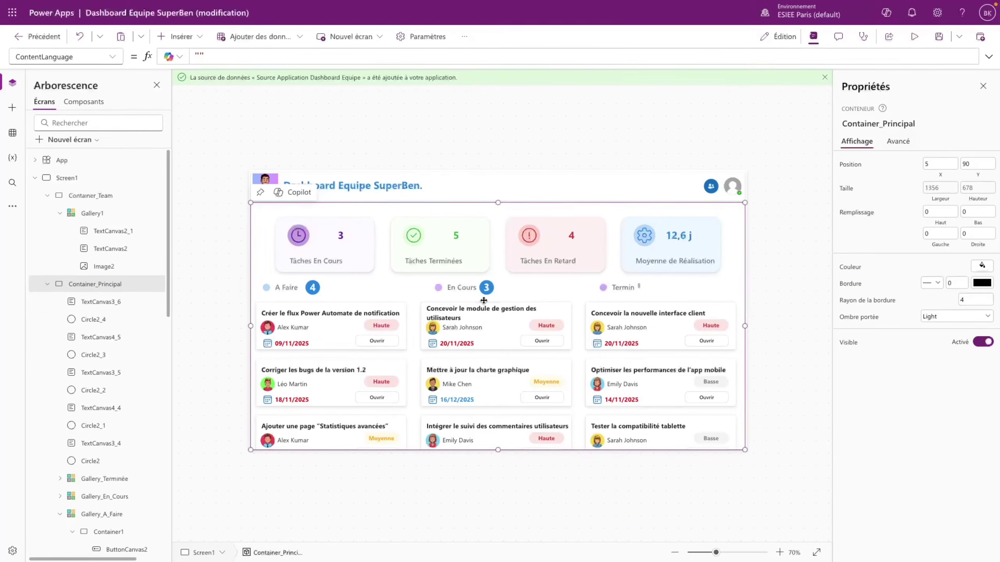
left_click(623, 291)
left_click(925, 361)
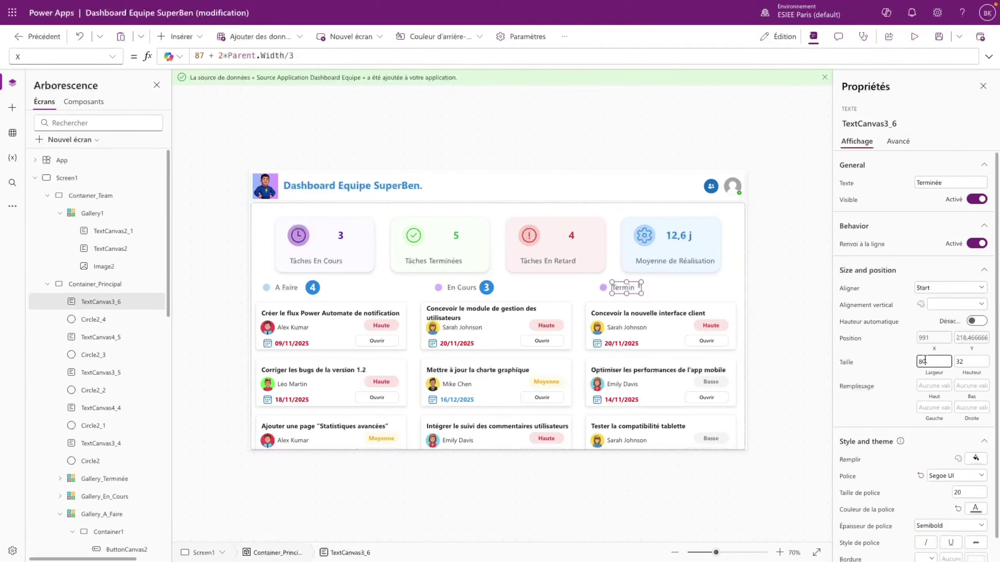
type("9")
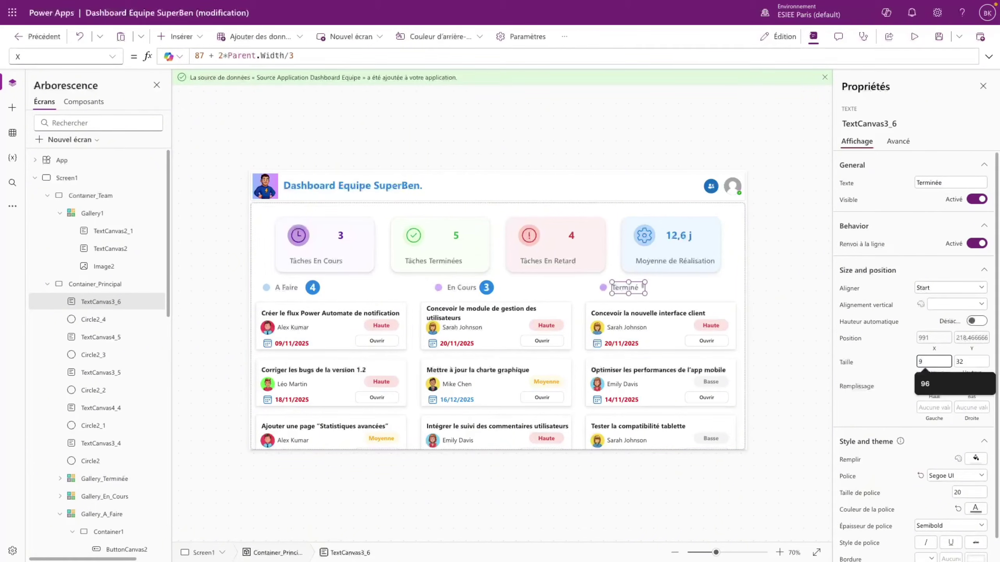
type("65")
left_click(905, 382)
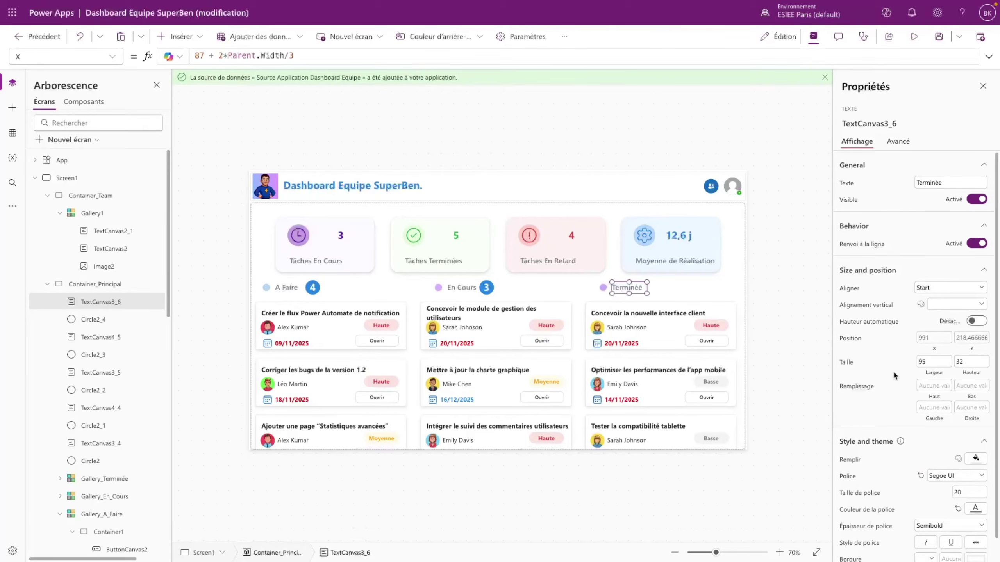
left_click(634, 295)
left_click(630, 287)
left_click(483, 288)
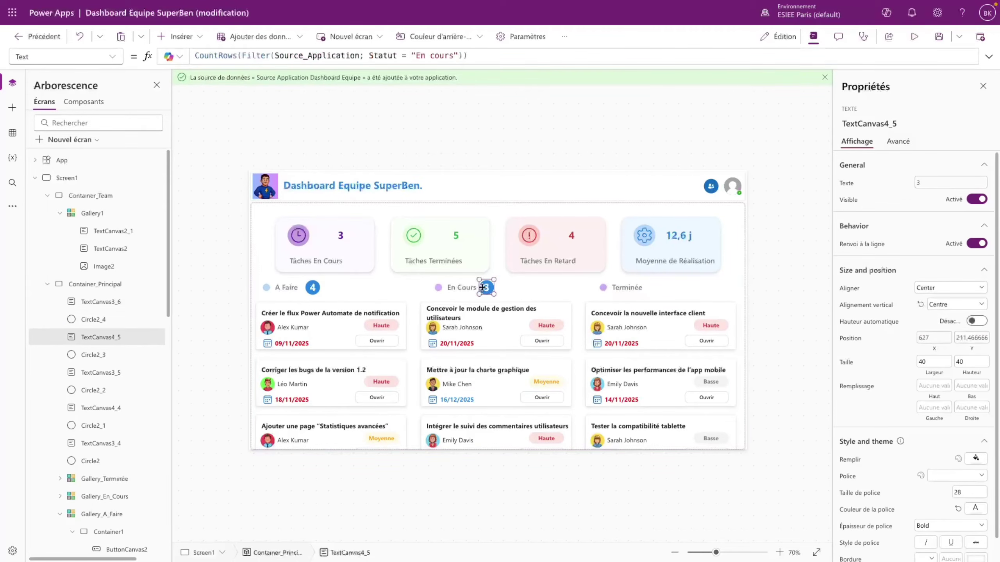
- Duplicate the count circle and move it to 2*Parent.Width/3 in its X formula
left_click(106, 320)
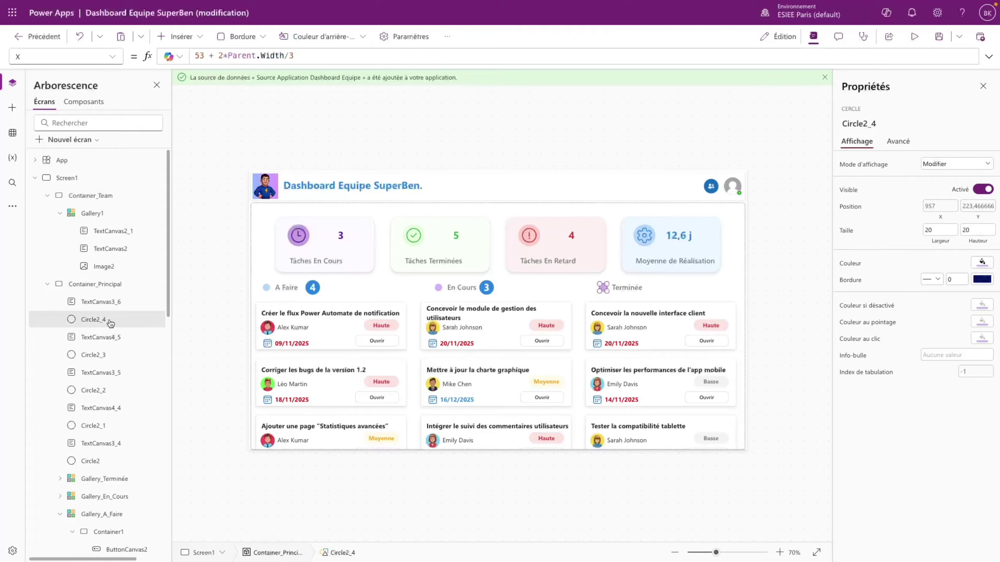
left_click(110, 356)
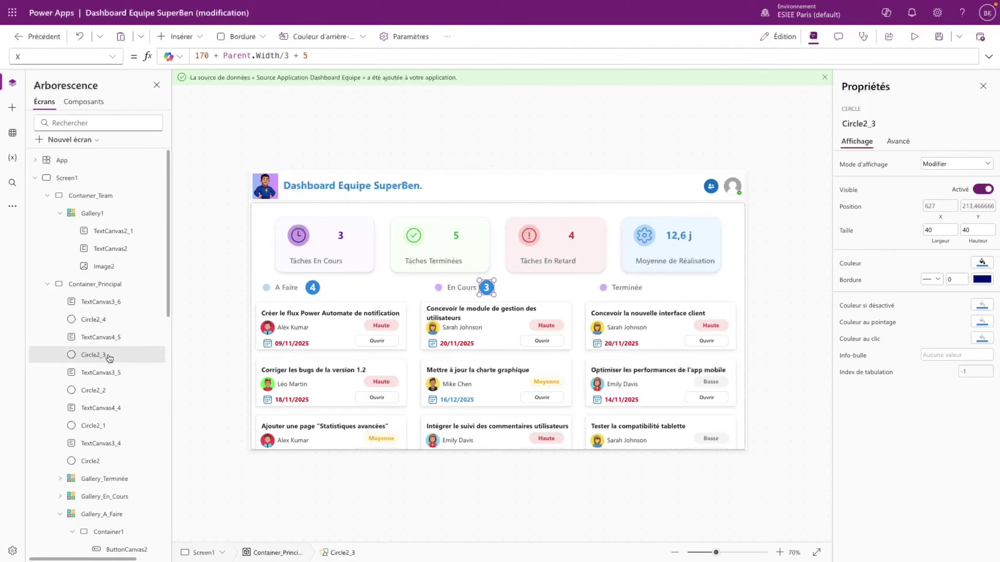
key("ctrl+c")
key("ctrl+v")
left_click(236, 62)
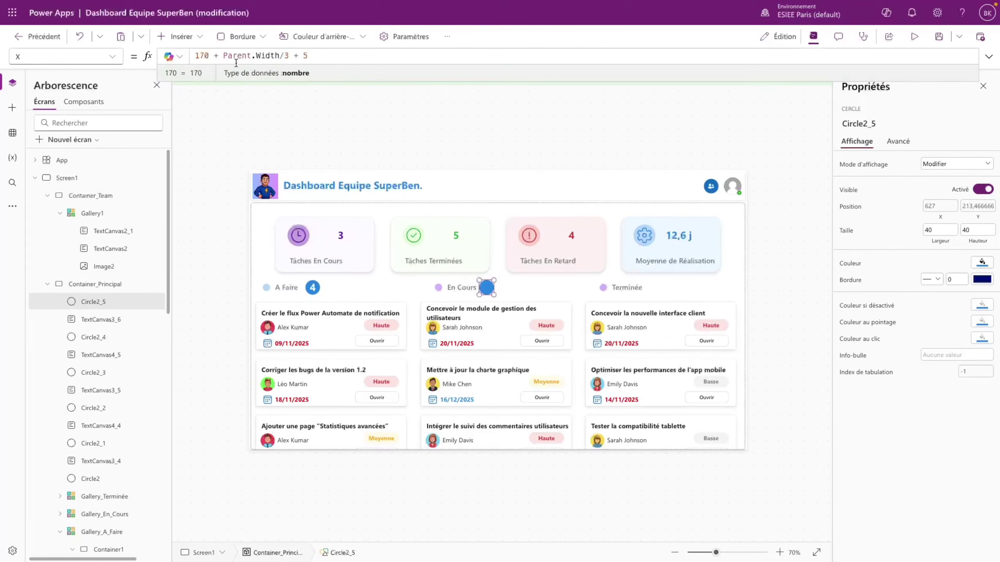
left_click(223, 55)
type("2")
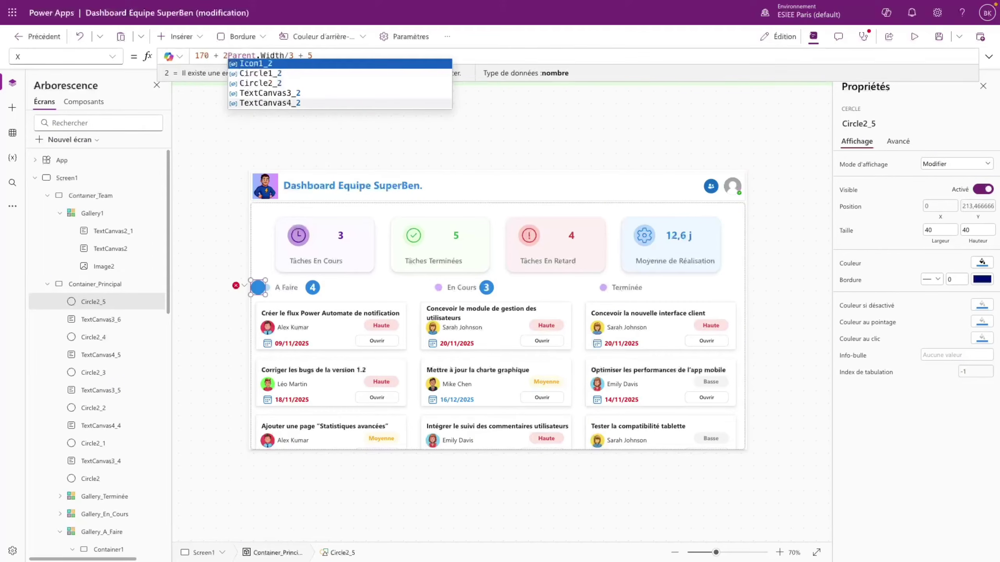
type("*")
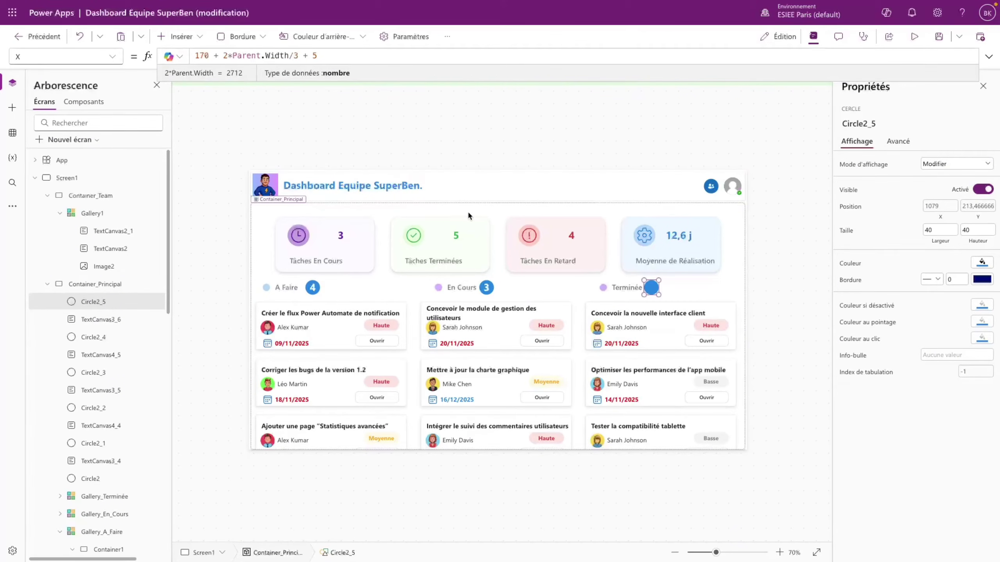
- Paste a copy of the En Cours count badge with X set to Circle2_5.X
left_click(487, 288)
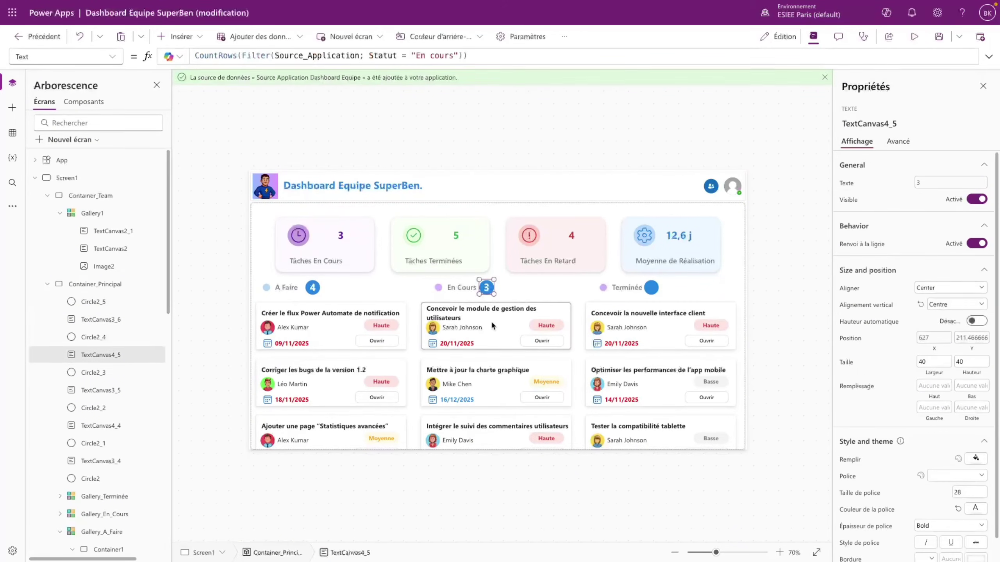
key("ctrl+c")
key("ctrl+v")
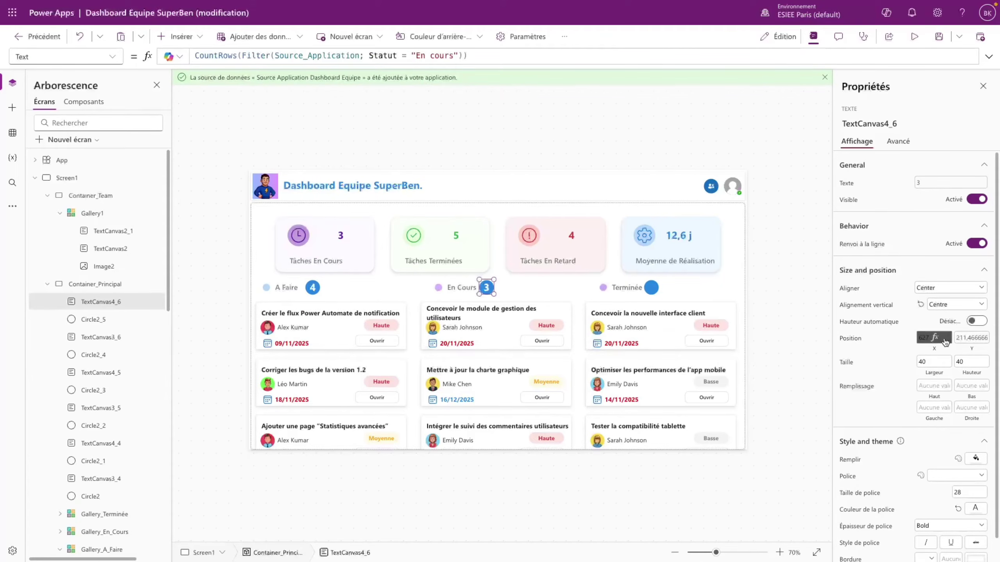
left_click(946, 339)
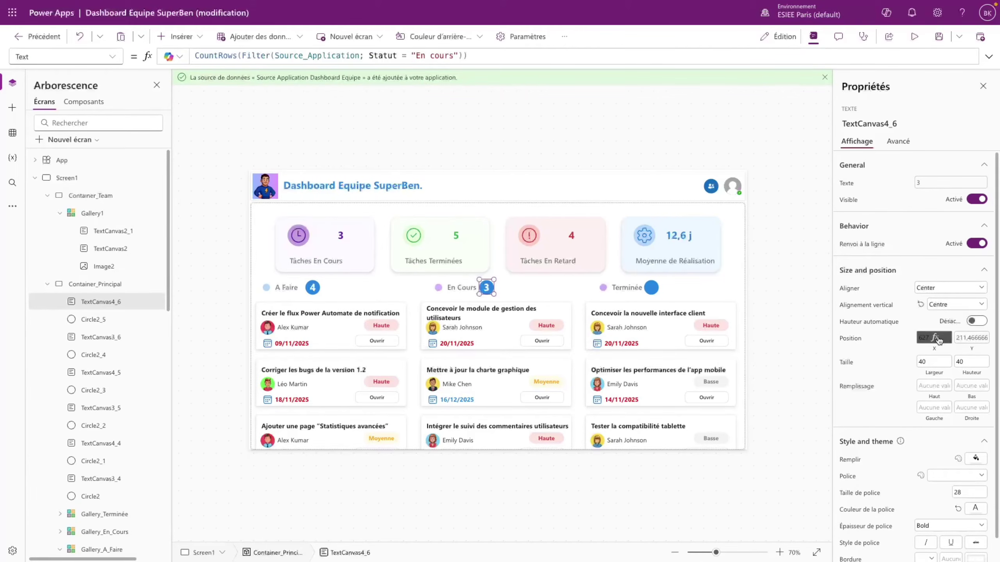
double_click(227, 56)
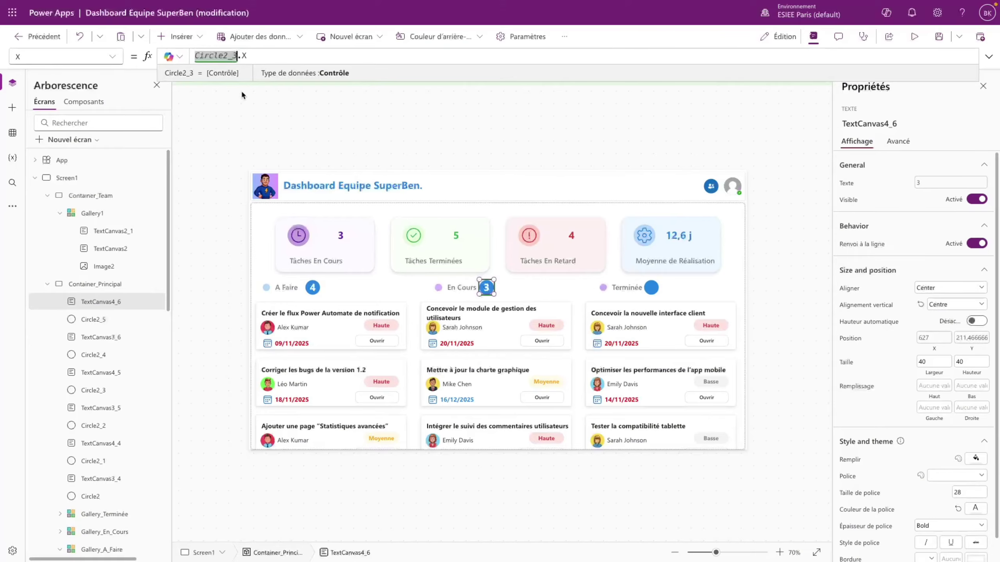
type("Circle2_5")
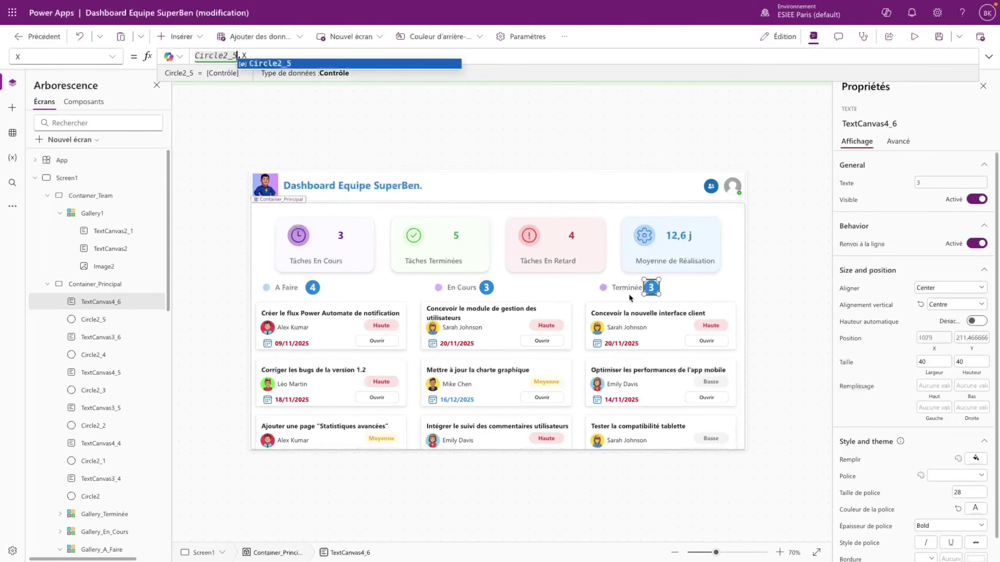
left_click(684, 286)
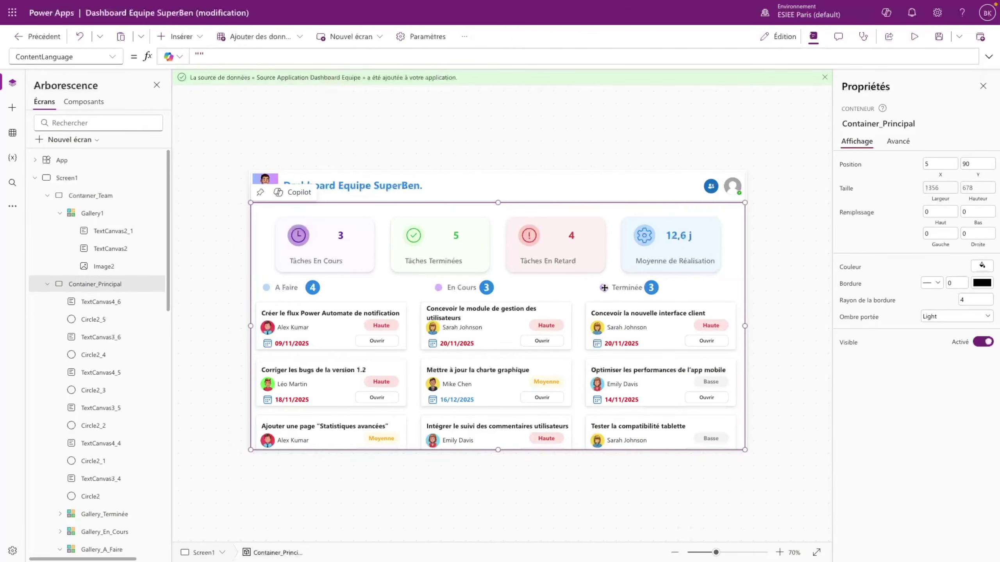
- Colour the dot beside Terminée light green
left_click(604, 288)
left_click(982, 264)
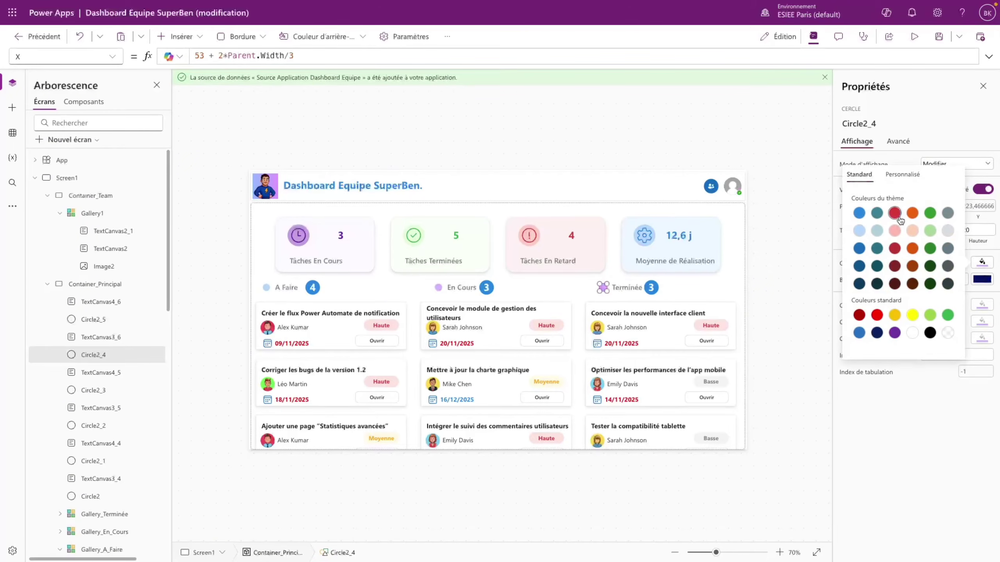
left_click(931, 232)
- Change the new badge's filter to Statut = "Terminée", showing 5
left_click(652, 287)
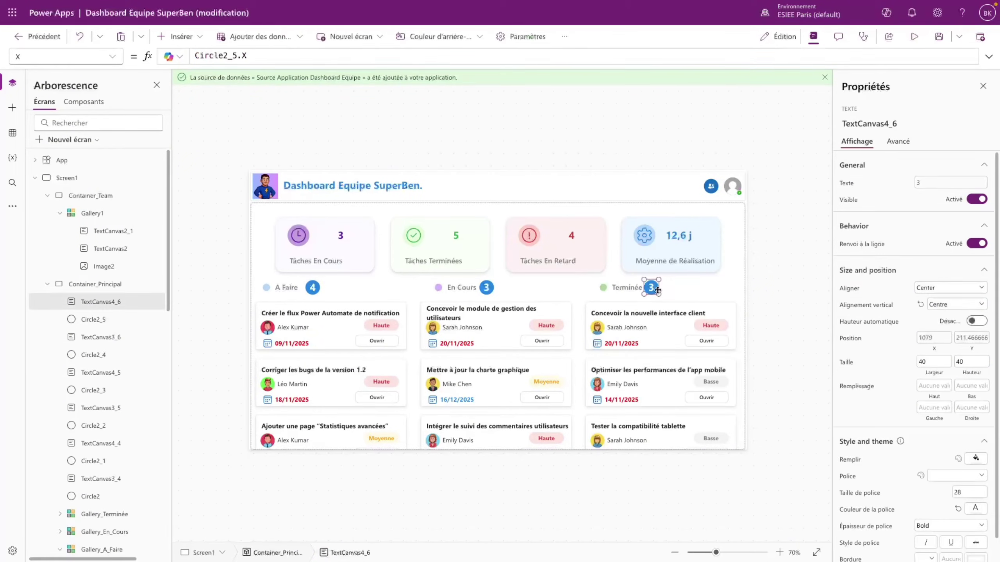
left_click(950, 183)
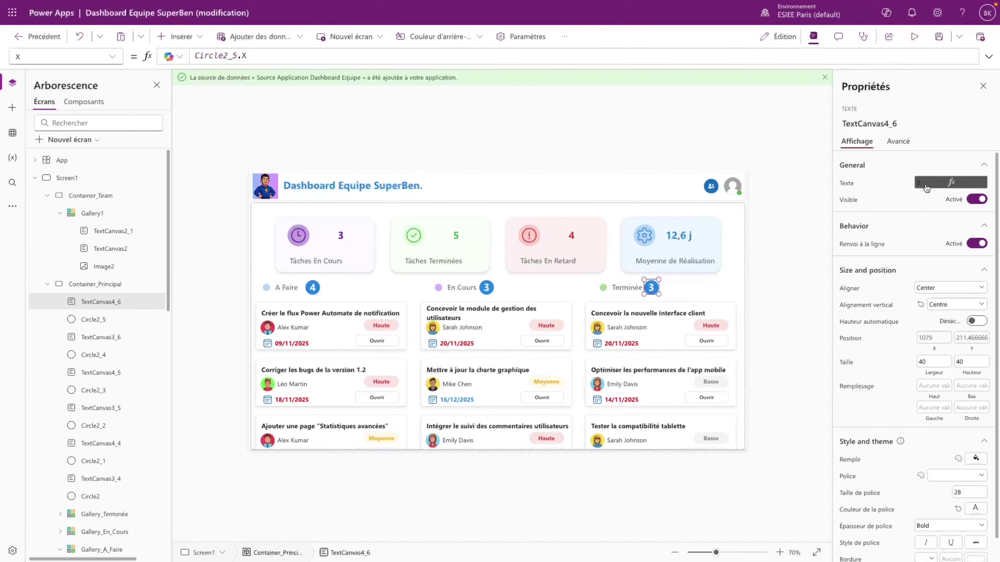
left_click_drag(417, 53, 457, 55)
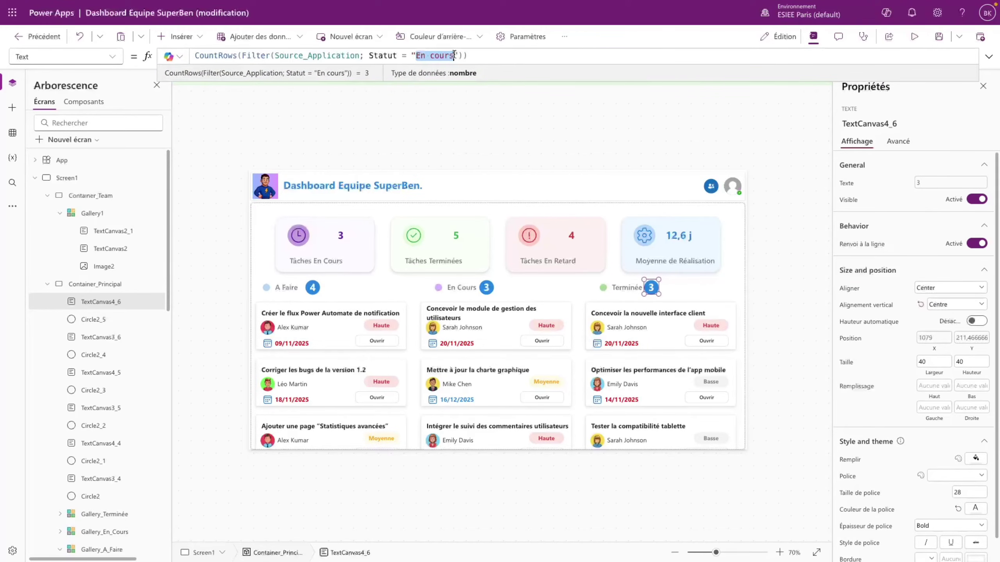
type("Terminée")
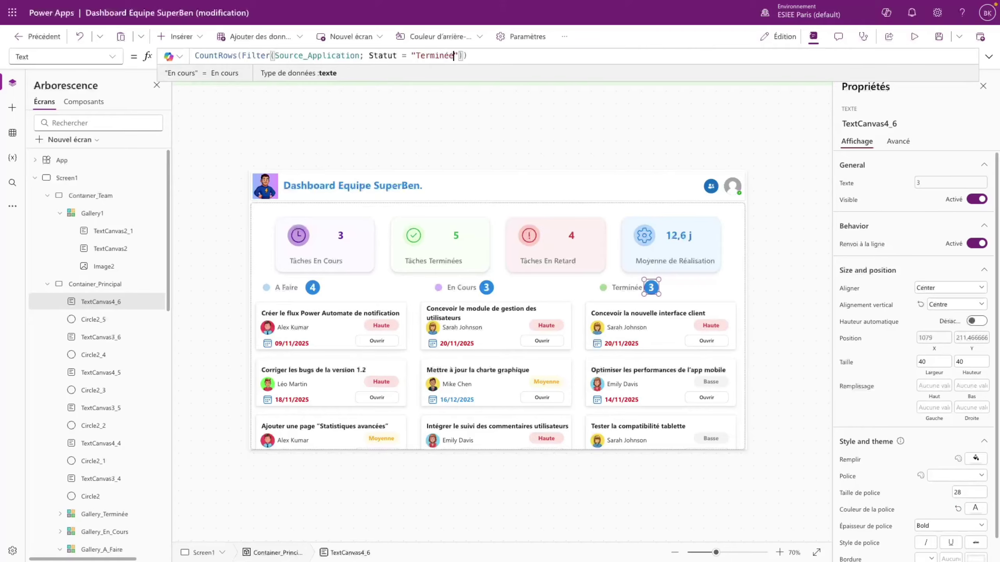
left_click(772, 265)
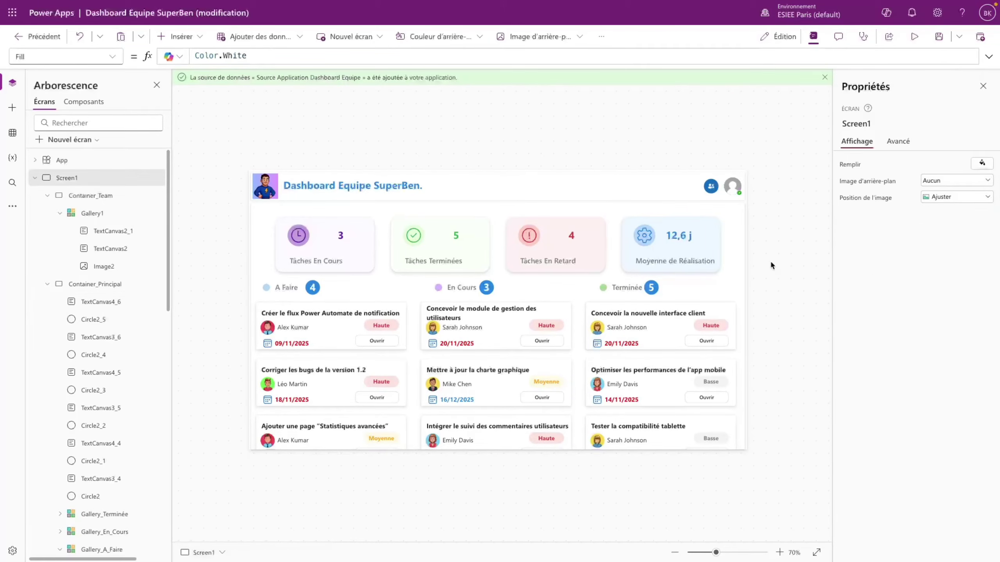
left_click(914, 37)
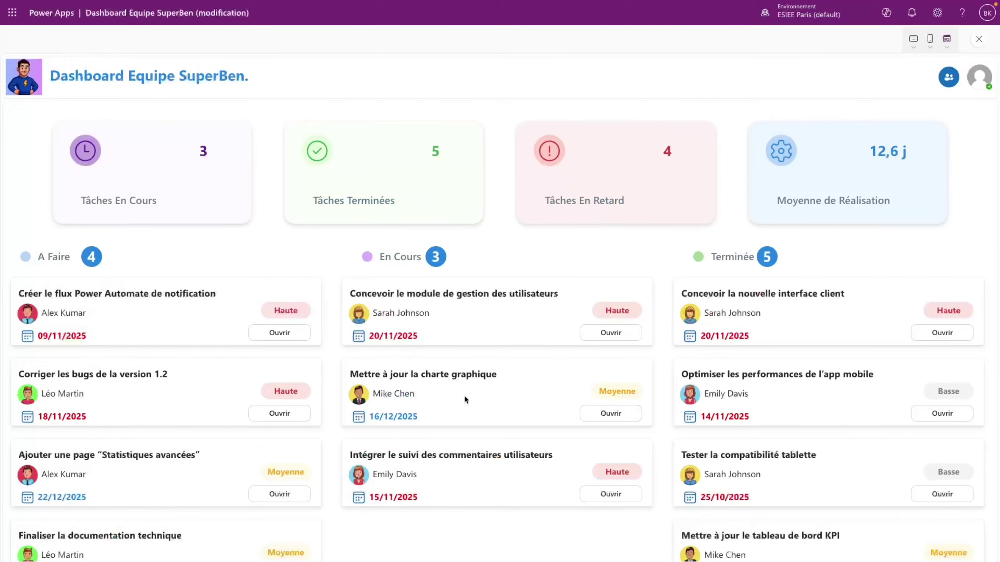
scroll(207, 401, "down", 1)
scroll(207, 401, "up", 1)
scroll(827, 350, "down", 1)
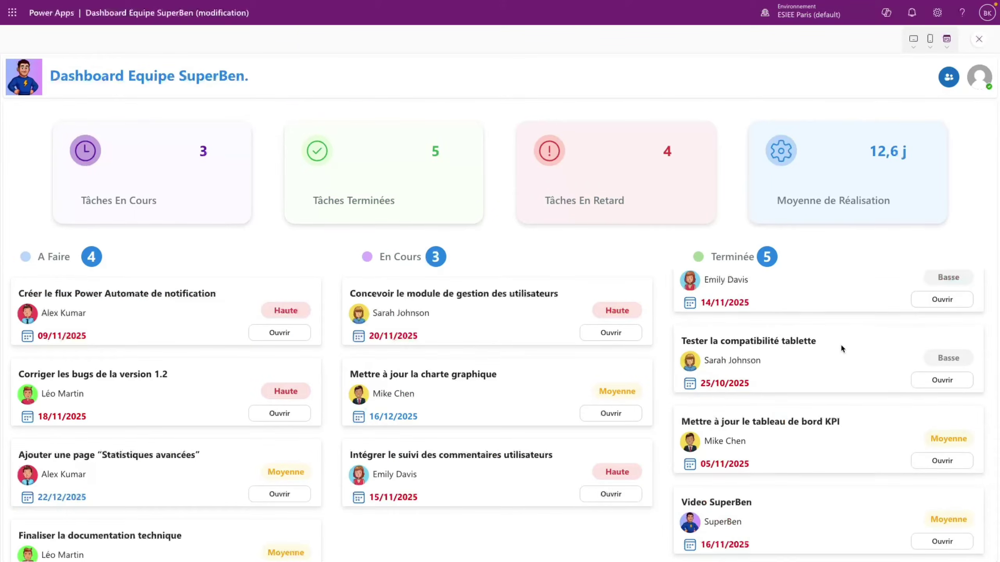
scroll(840, 348, "up", 1)
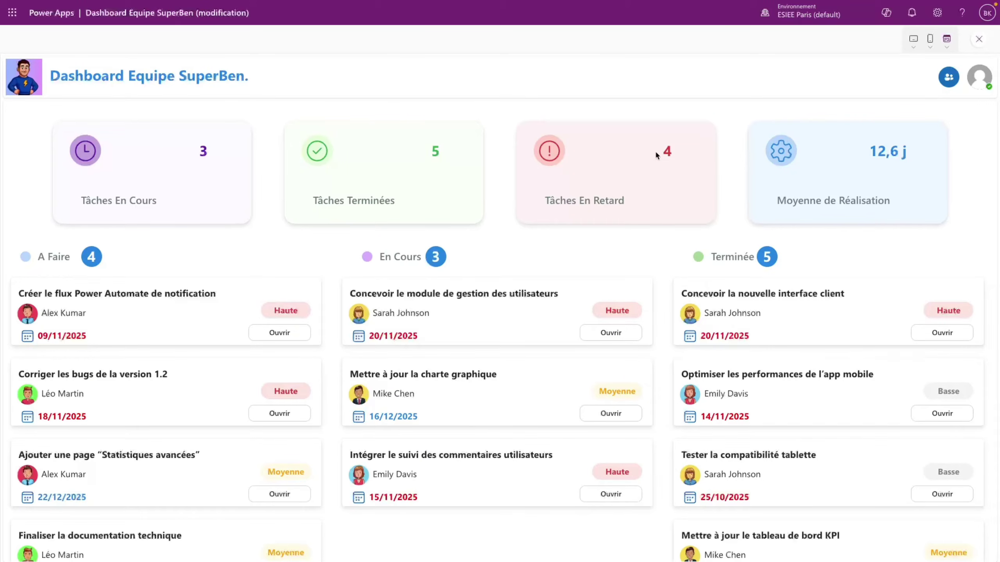
left_click(951, 79)
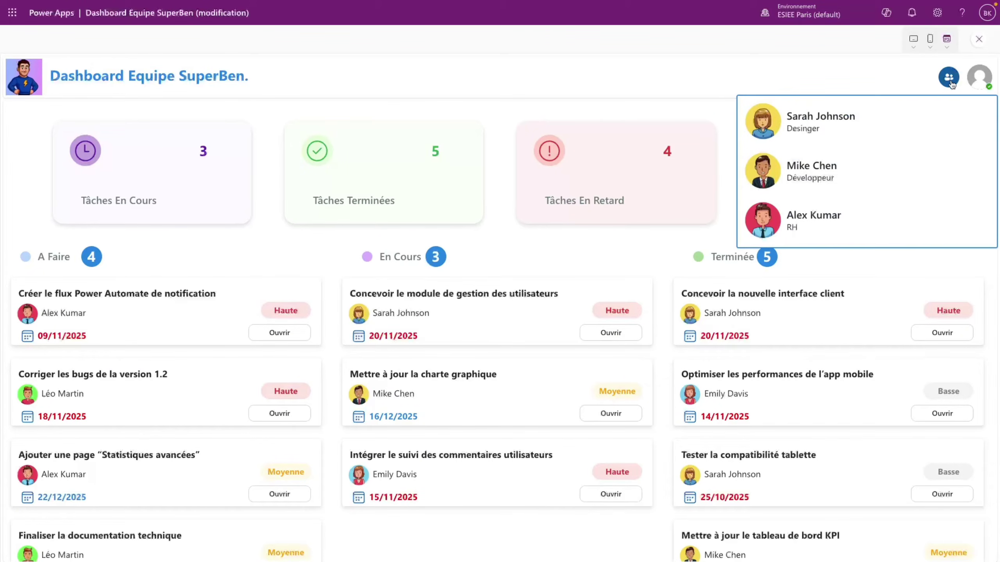
scroll(893, 134, "down", 3)
key("Escape")
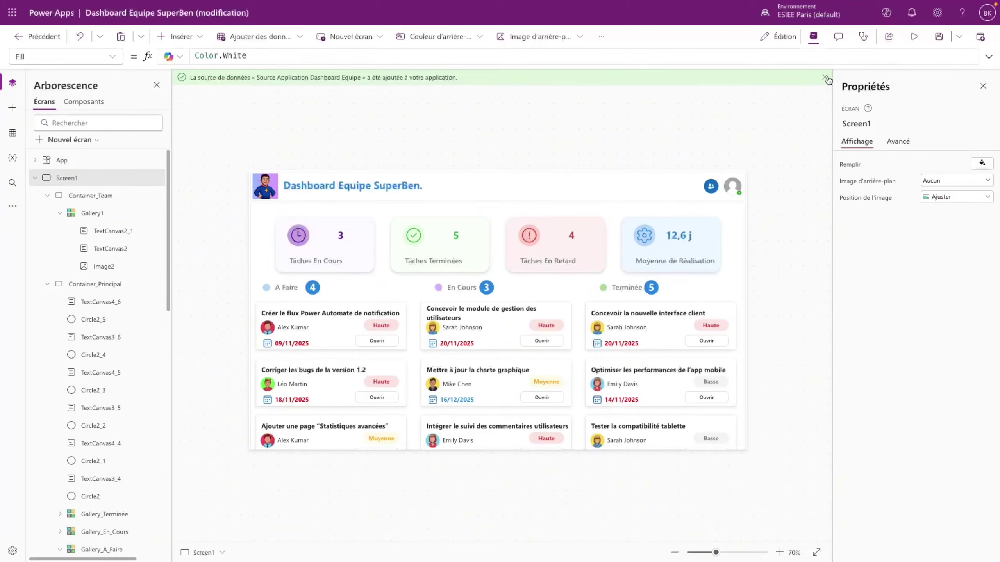
- Dismiss the data-source notice, collapse the containers, and check Container_Team, Container_Principal, Container_Header and Screen1
left_click(825, 79)
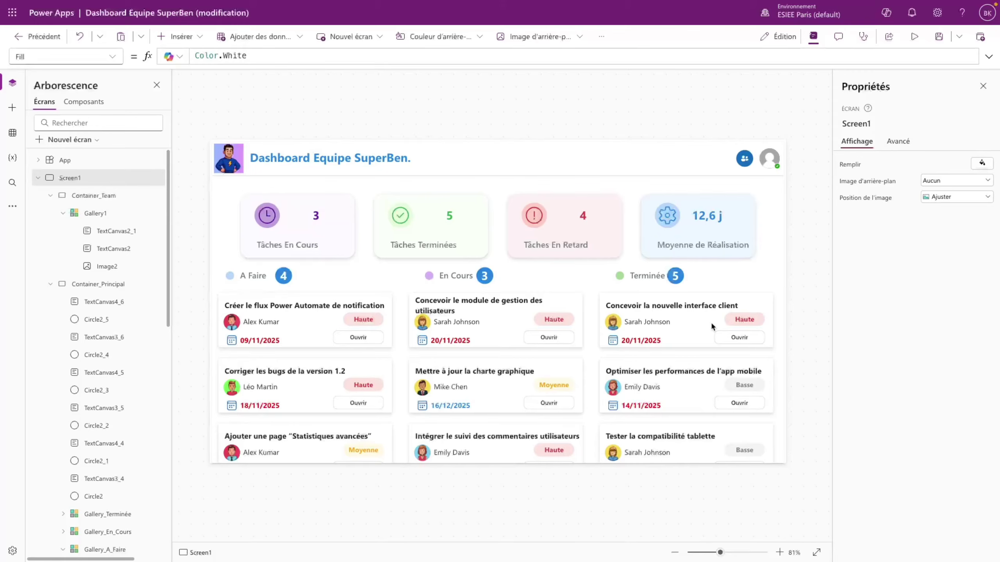
left_click(51, 195)
left_click(51, 214)
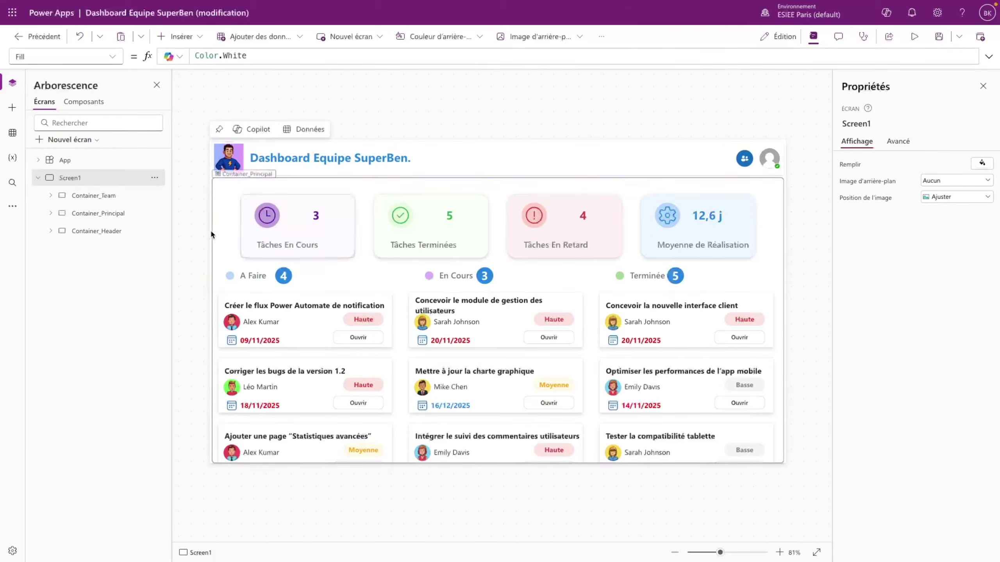
left_click(94, 195)
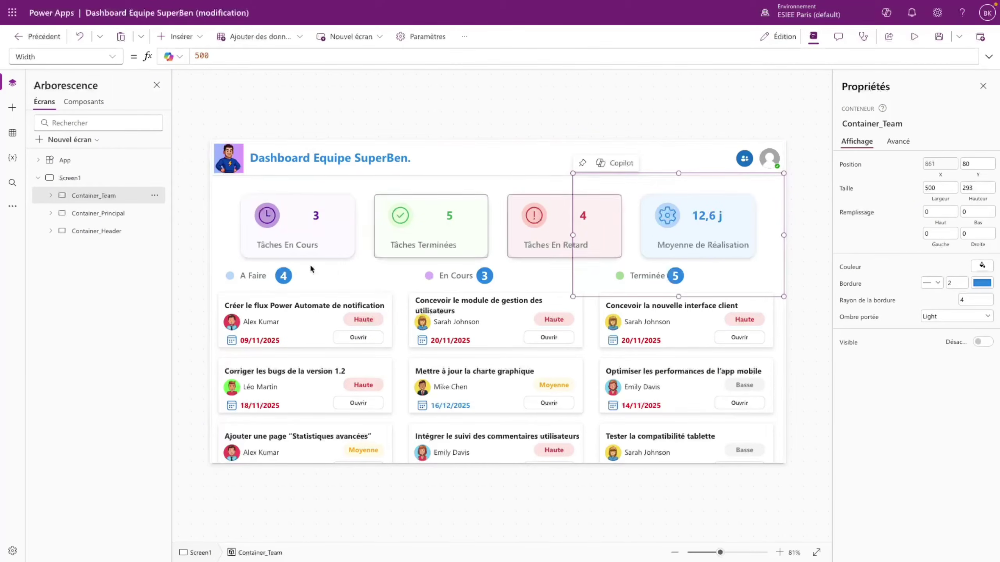
left_click(103, 214)
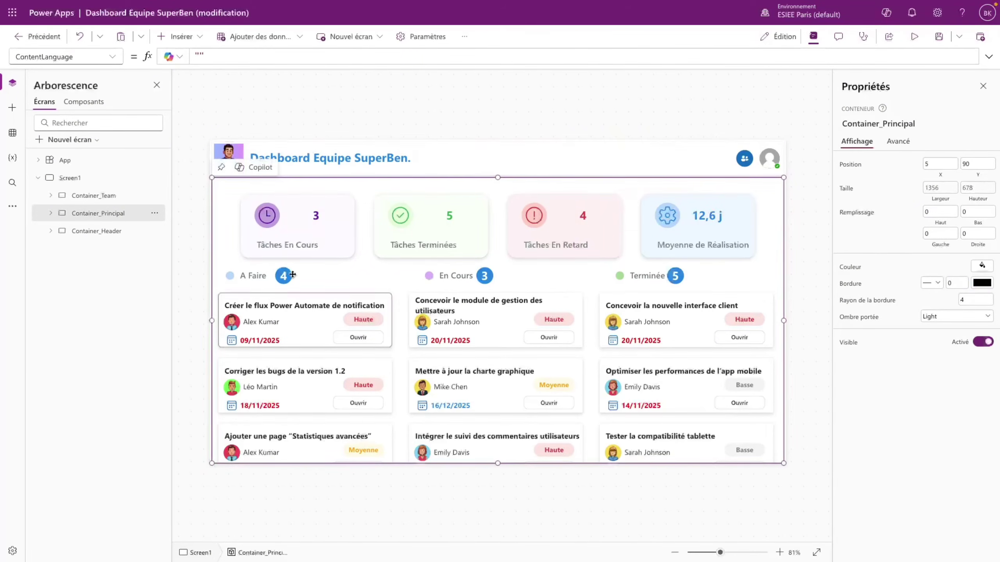
left_click(118, 231)
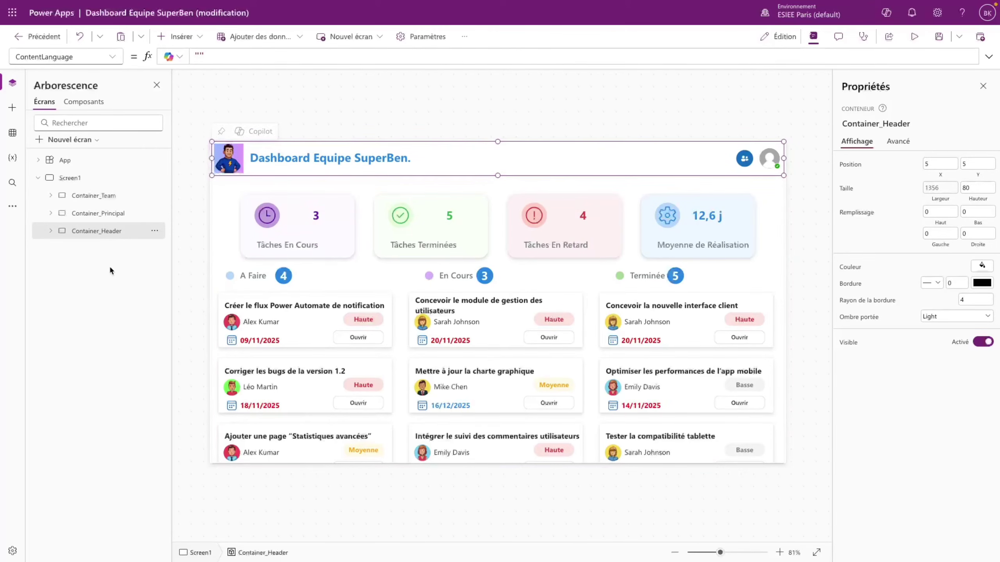
left_click(100, 179)
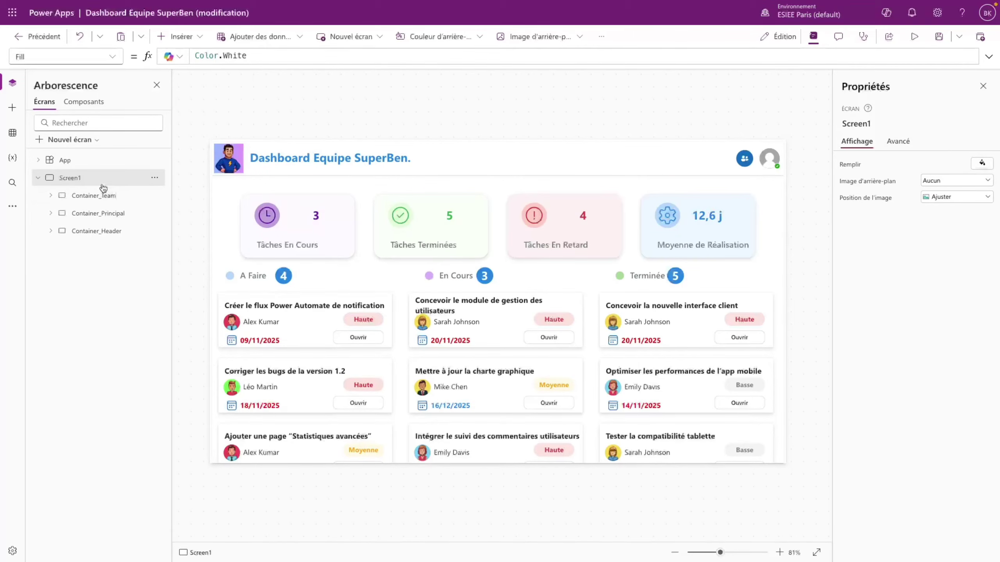
left_click(174, 37)
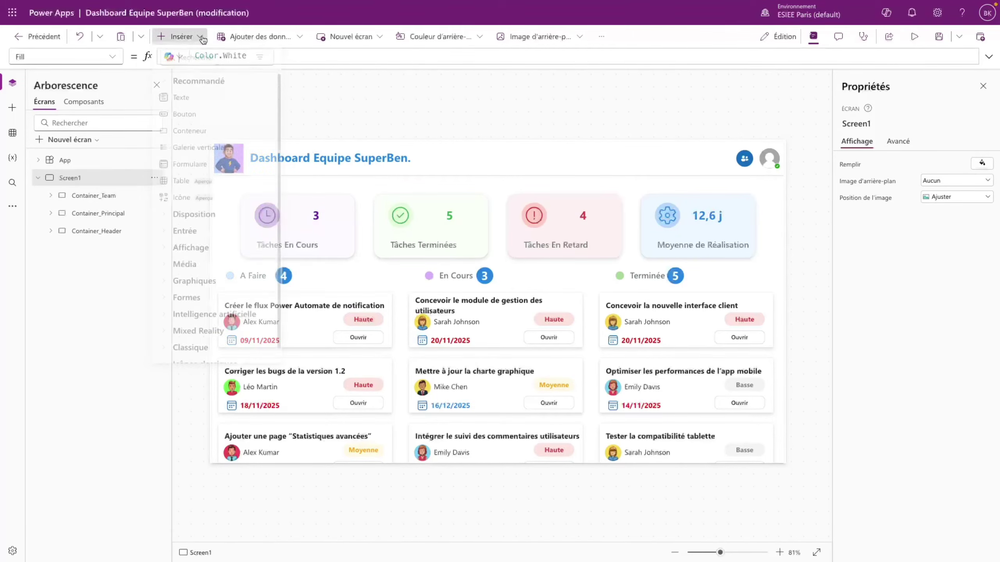
- Insert a new button with no label, icon-only layout and the Add plus icon
left_click(192, 126)
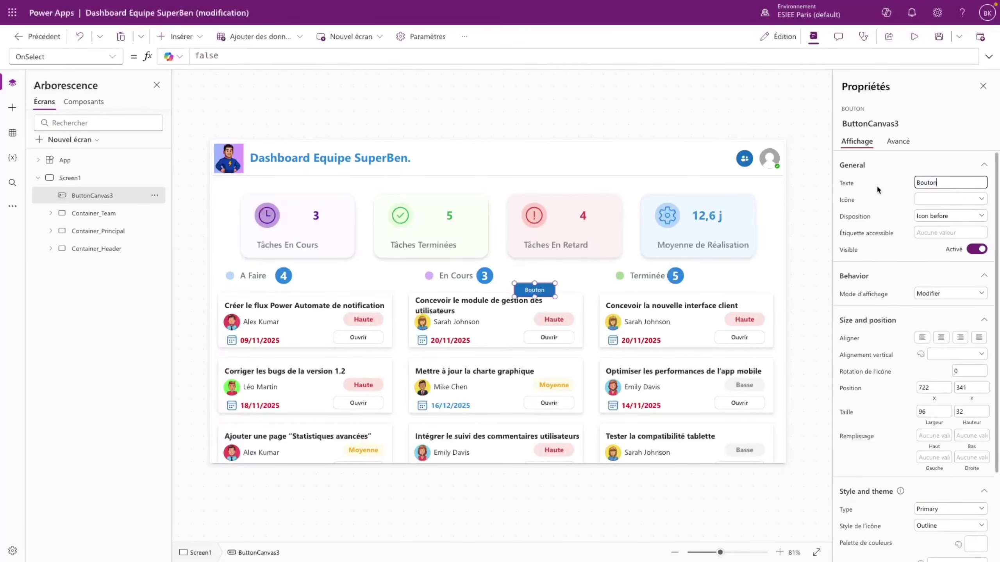
key("ctrl+a")
key("BackSpace")
left_click(975, 218)
left_click(953, 251)
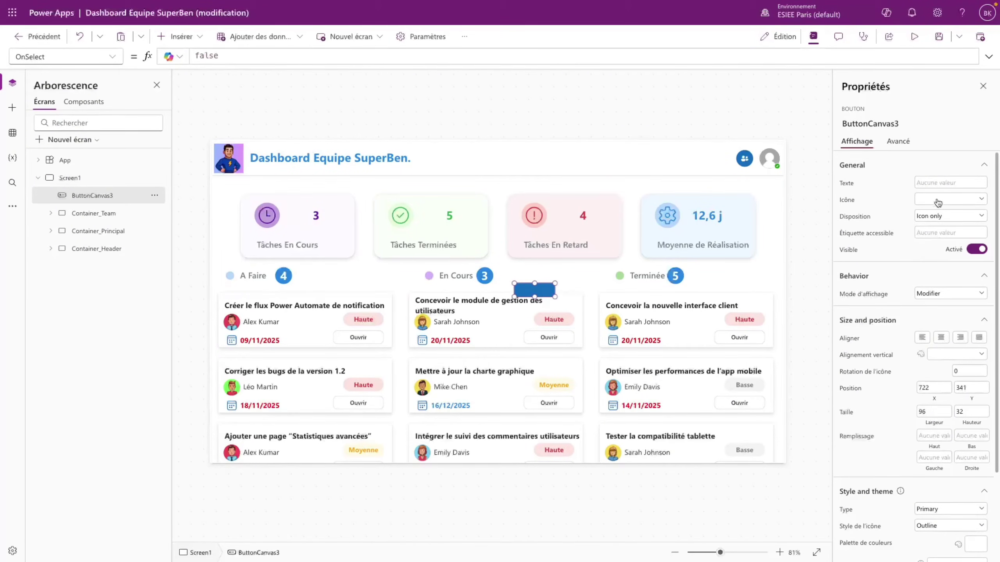
left_click(937, 199)
left_click(855, 250)
- Size the button 60×60 with font size 30
left_click(933, 410)
type("60")
left_click(961, 412)
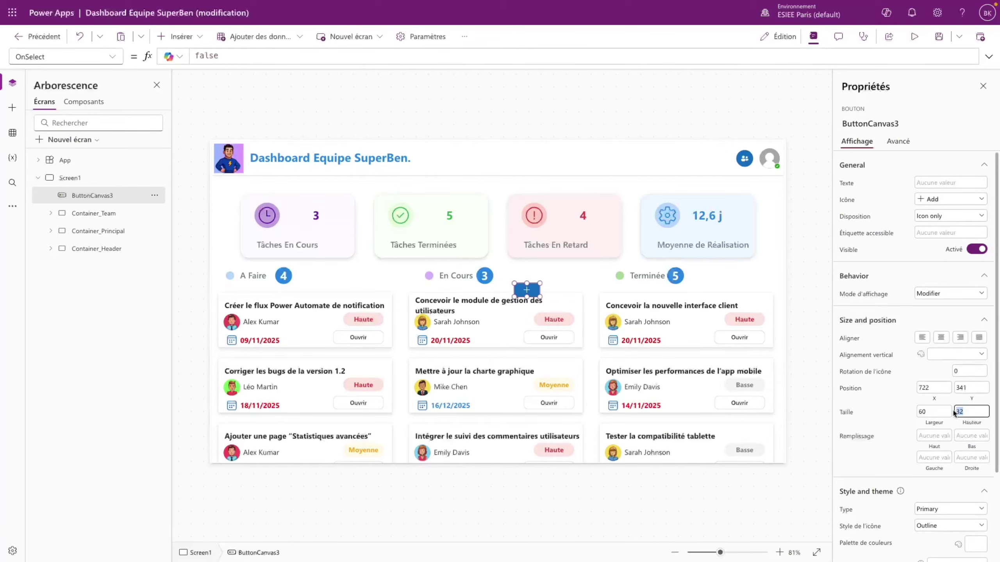
type("60")
scroll(896, 456, "down", 3)
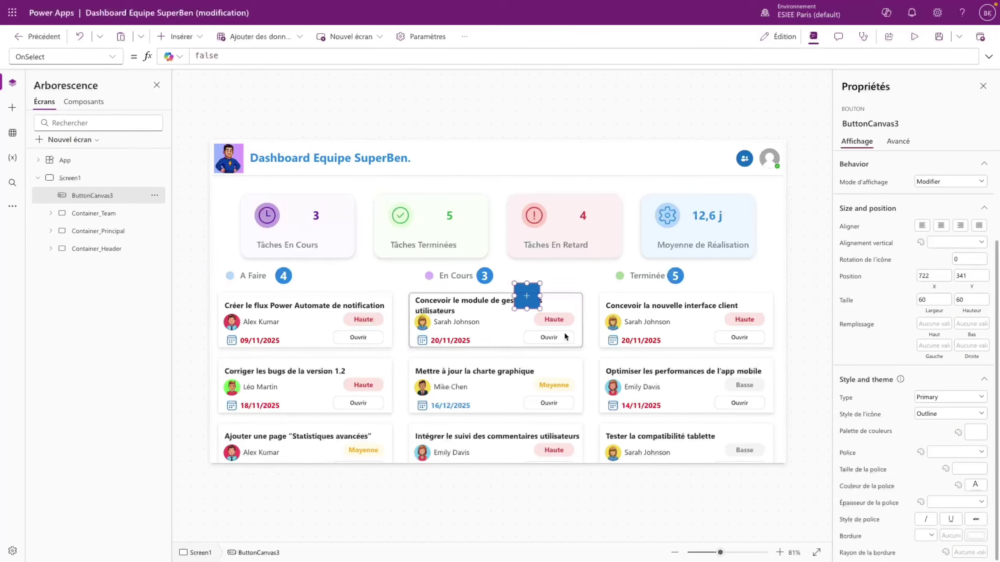
left_click(966, 468)
type("30")
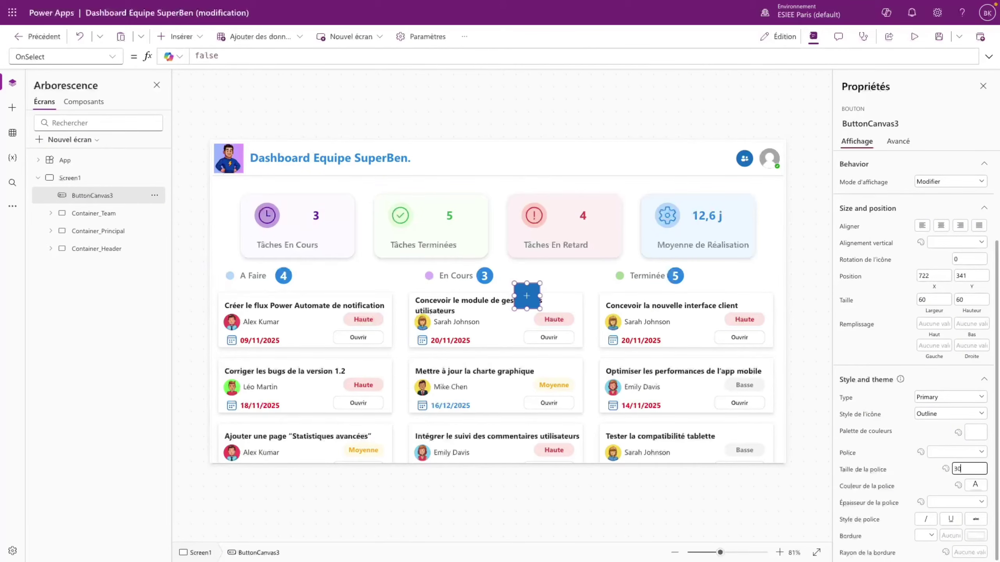
key("Return")
- Give the plus icon the Filled style and a border radius of 5
left_click(941, 415)
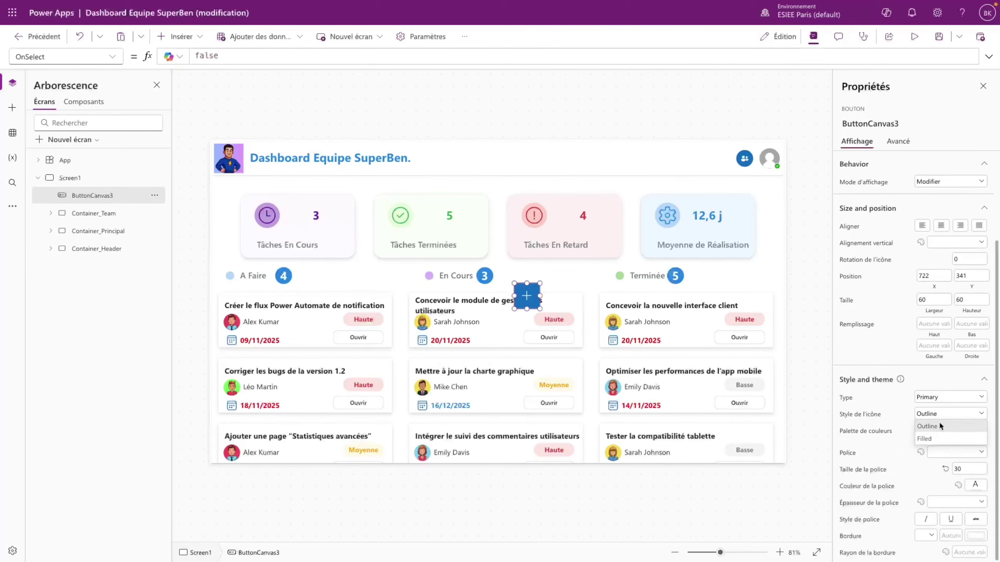
left_click(931, 439)
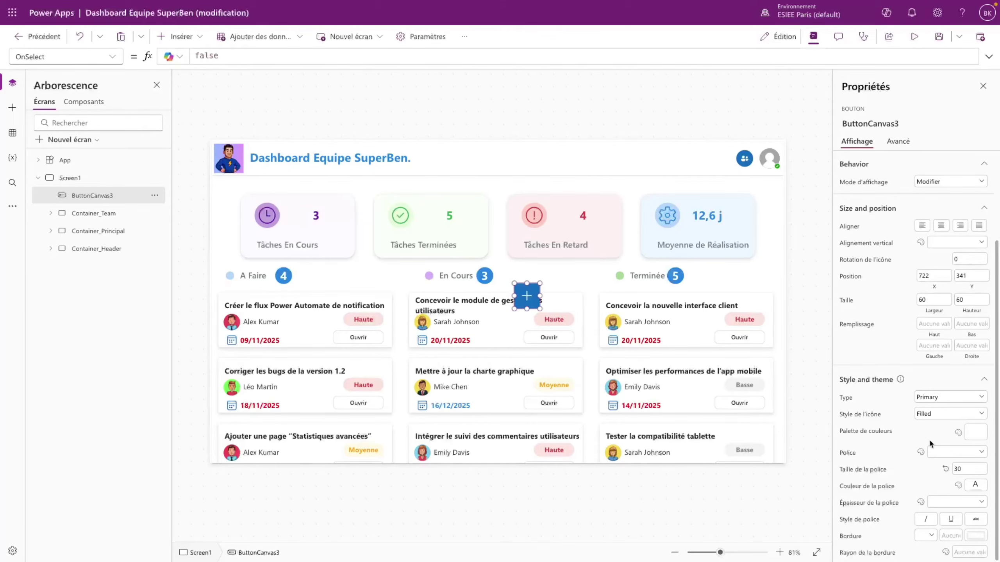
left_click(971, 553)
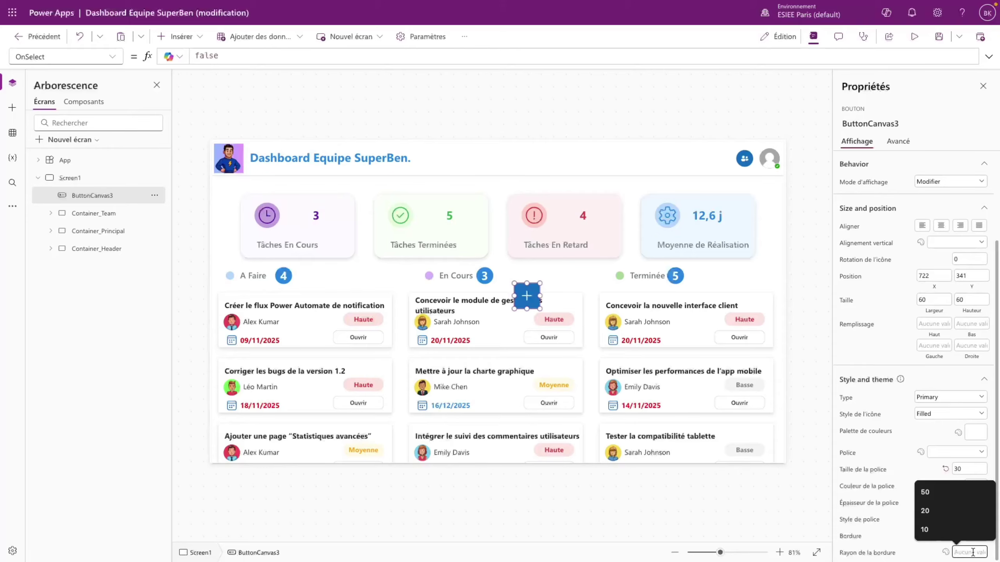
type("5")
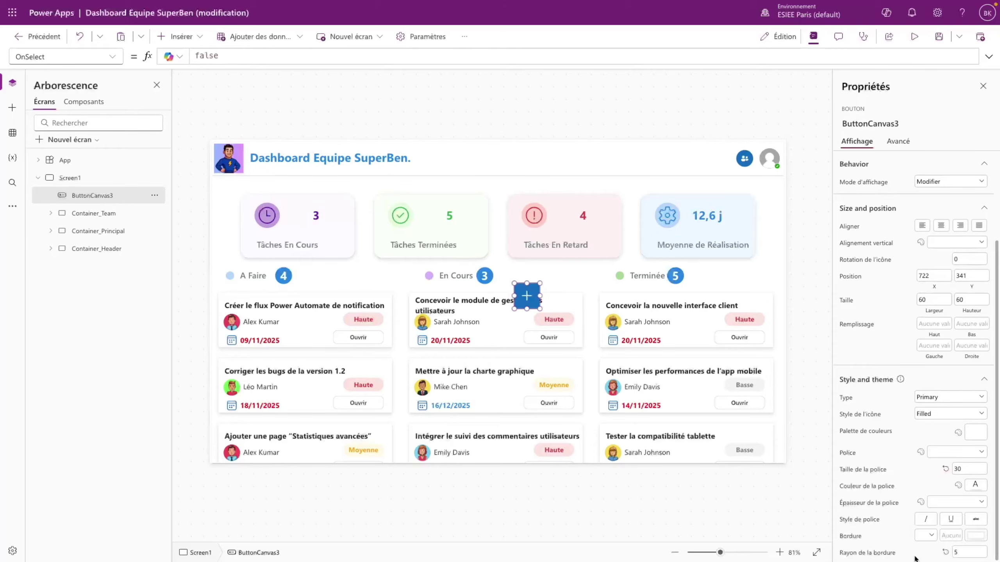
left_click(788, 512)
left_click(536, 295)
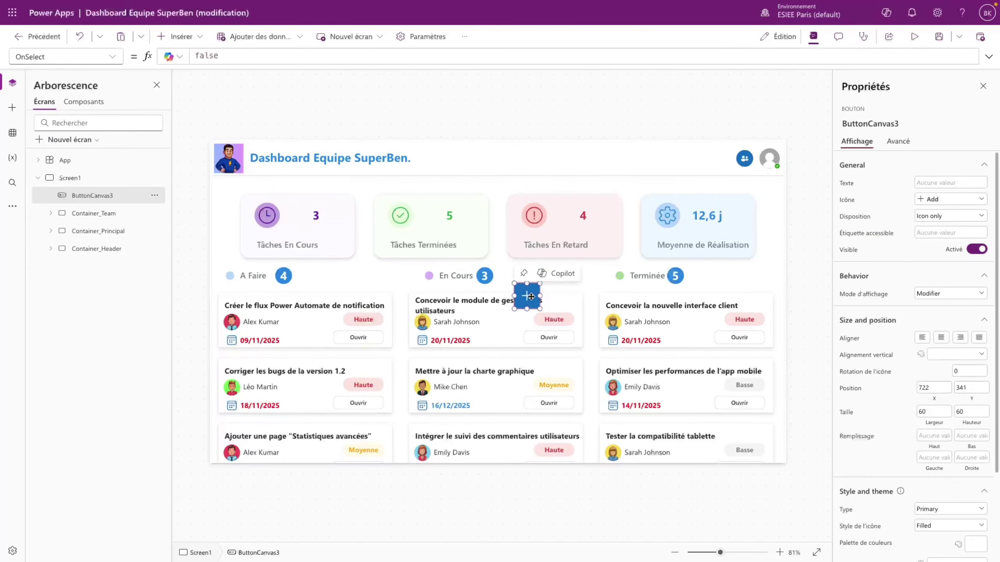
- Move the + button to the bottom-right and set its X to Parent.Width - Self.Width - 20
left_click_drag(528, 295, 770, 443)
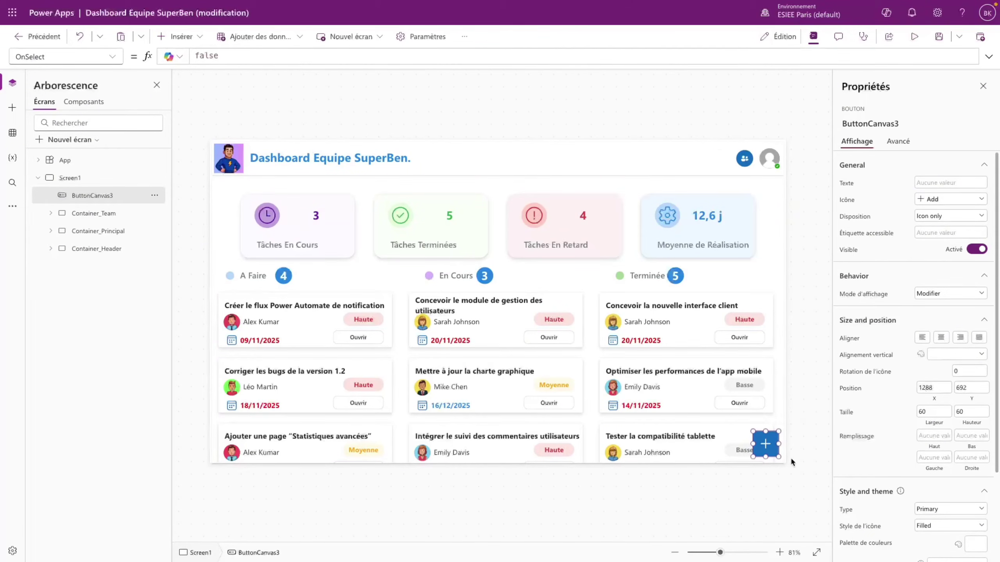
left_click(110, 59)
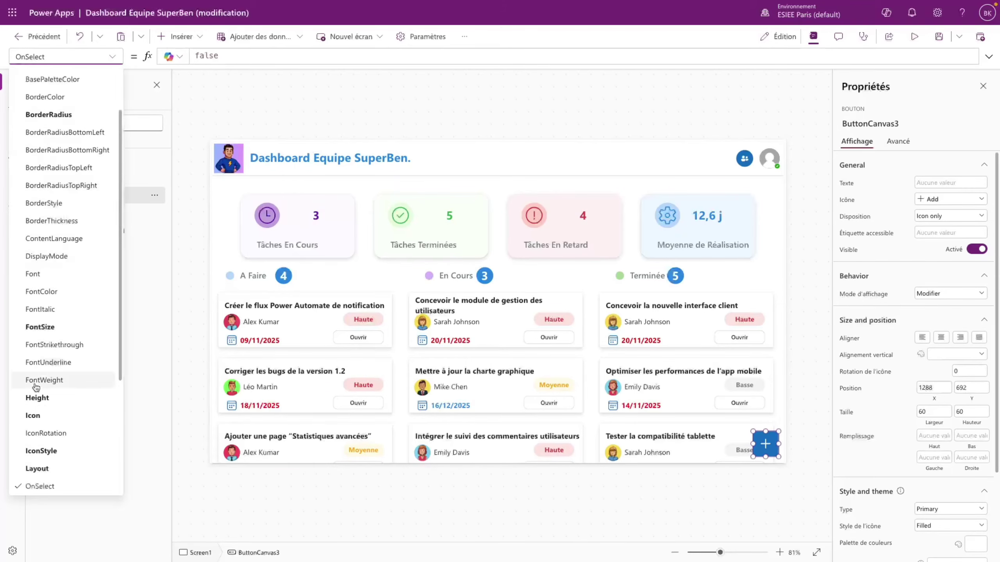
scroll(40, 426, "down", 5)
left_click(40, 465)
double_click(190, 57)
type("Pa")
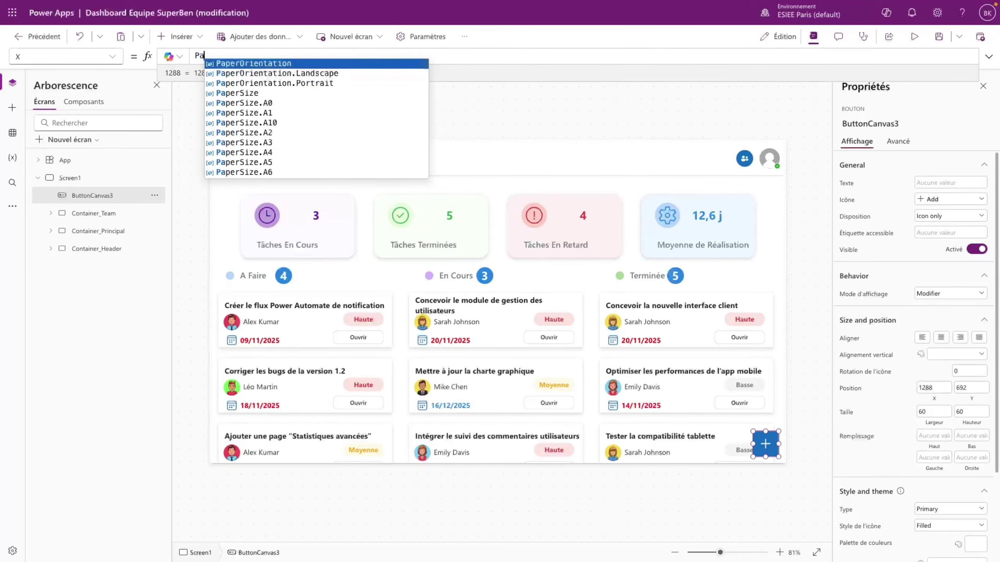
type("rent.Width ")
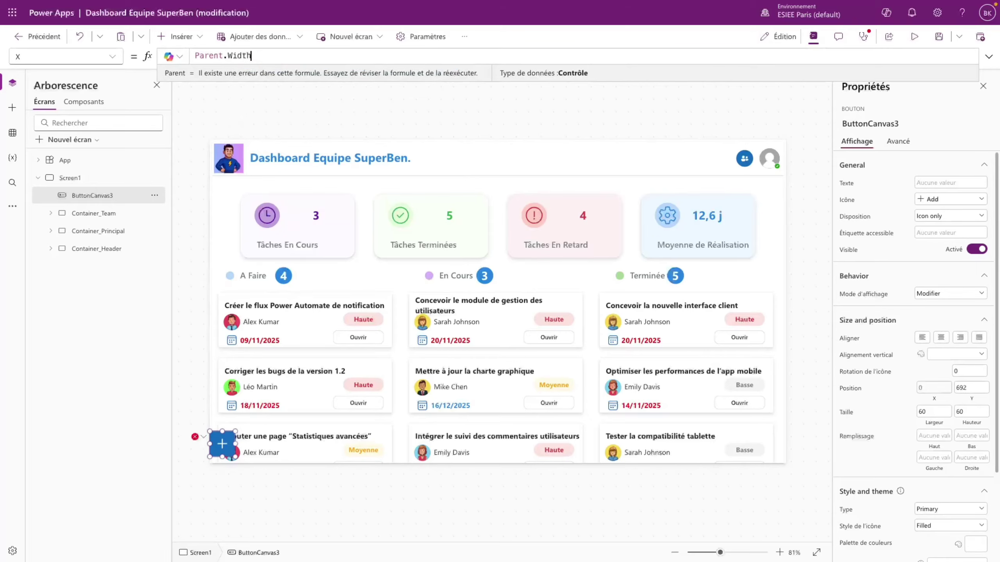
type("- Self")
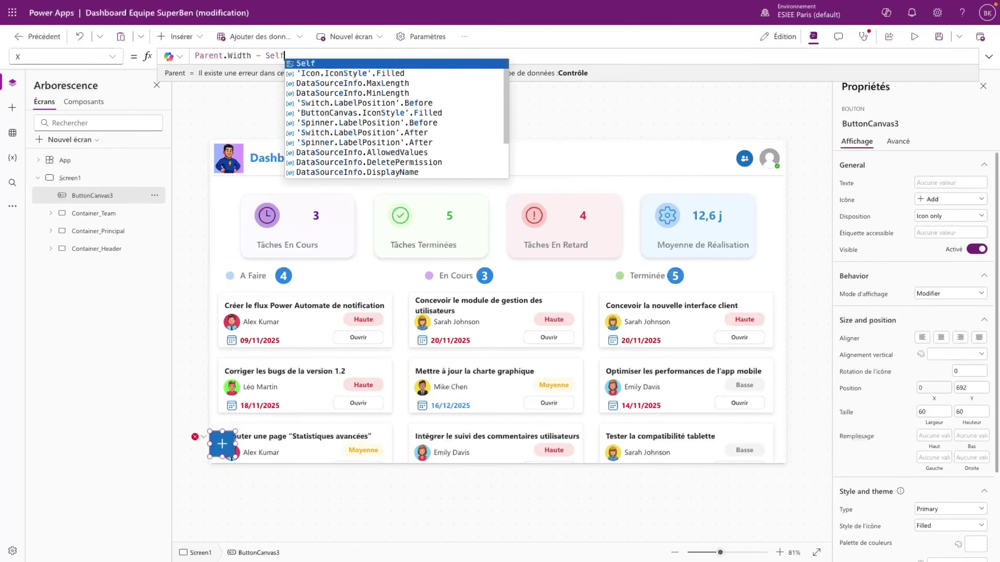
type(".Width")
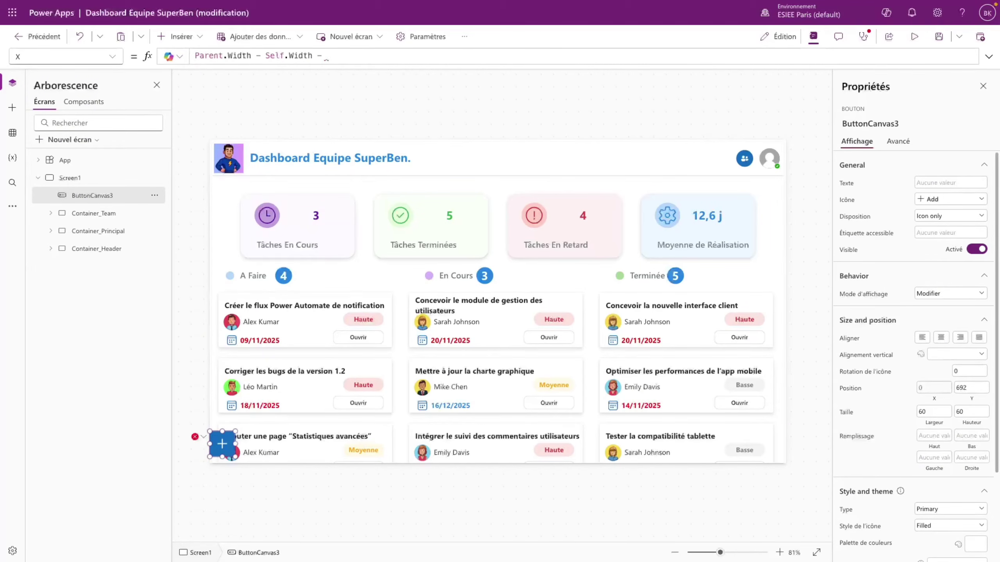
type(" - 20")
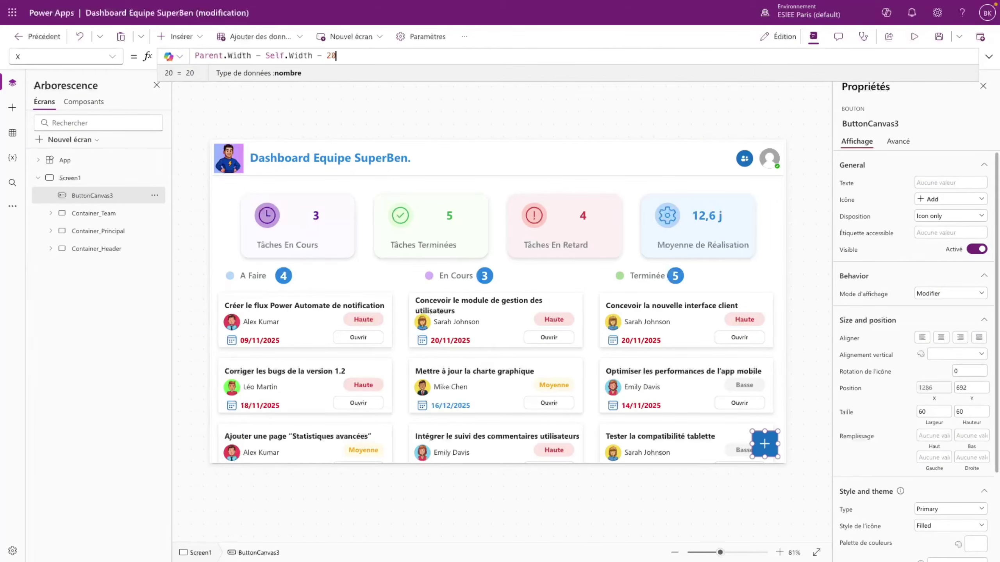
- Preview the app to check the button's position, then return to its X formula
left_click(914, 36)
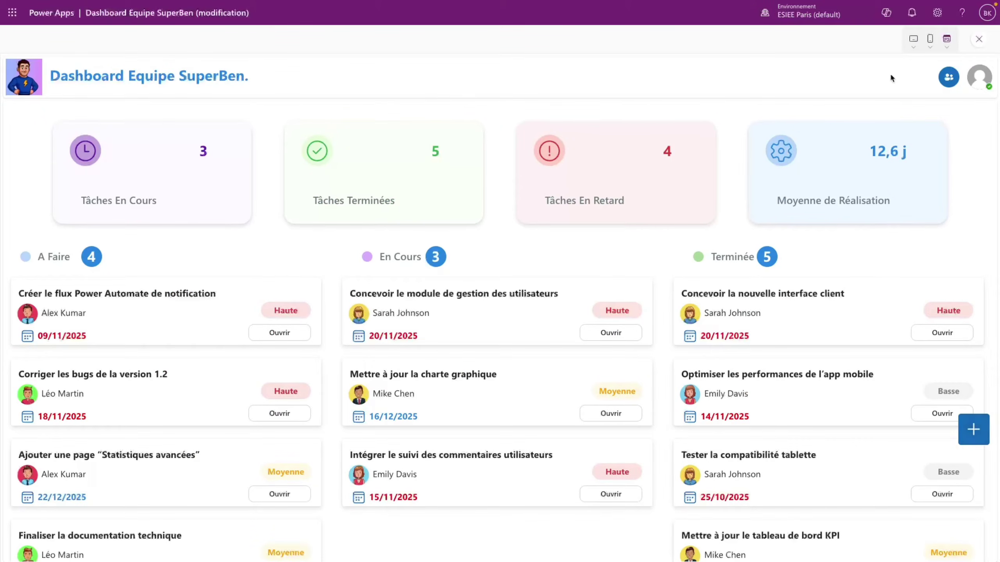
left_click(979, 40)
left_click(617, 331)
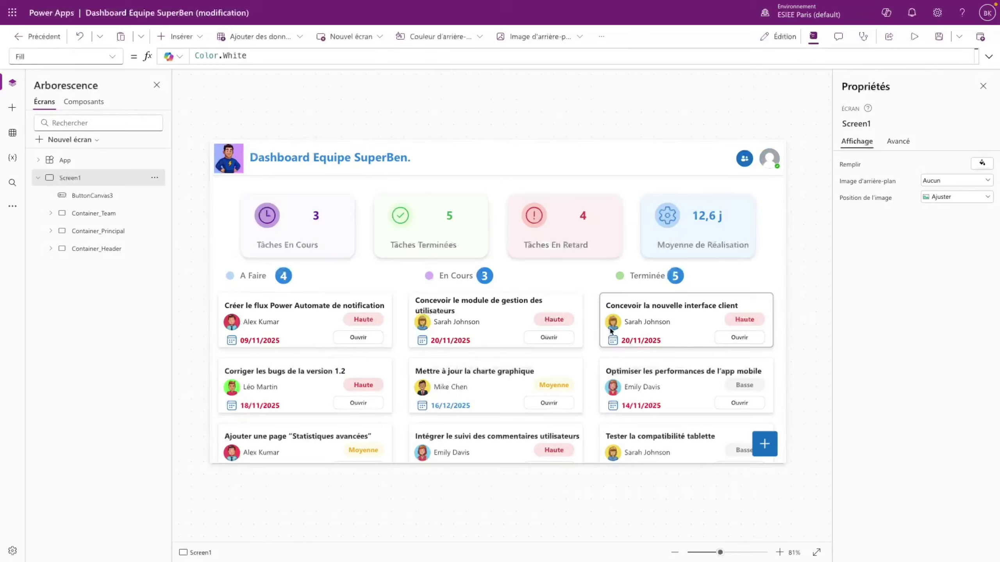
left_click(364, 56)
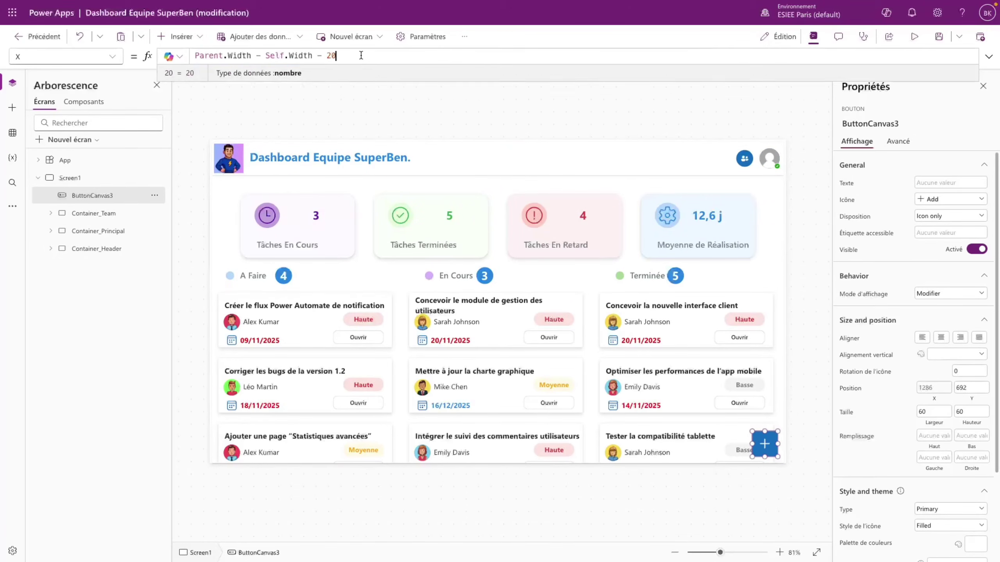
- Copy the X formula, then undo an accidental paste into Height so Height stays 60
left_click_drag(364, 56, 194, 55)
key("ctrl+c")
left_click(114, 56)
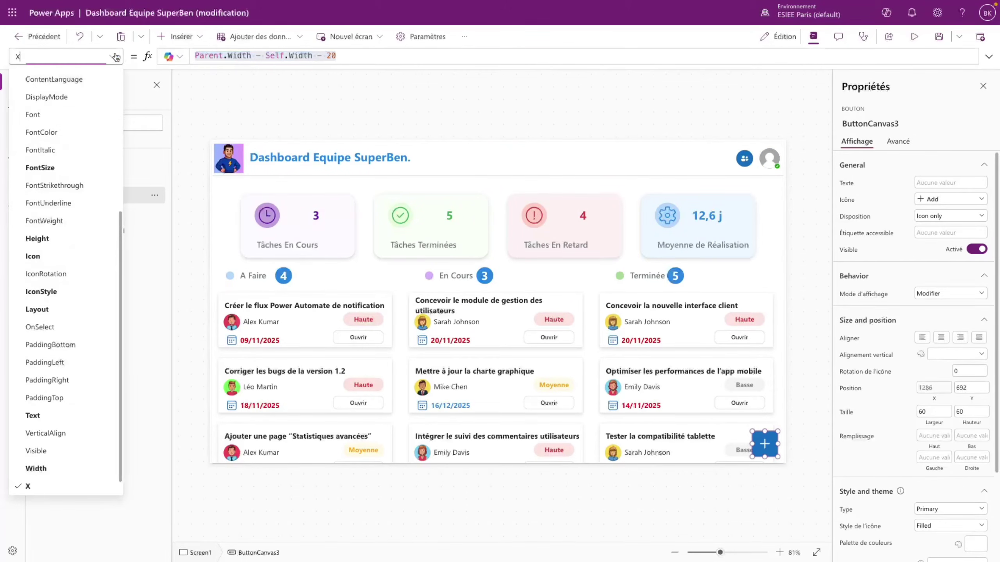
scroll(51, 276, "down", 1)
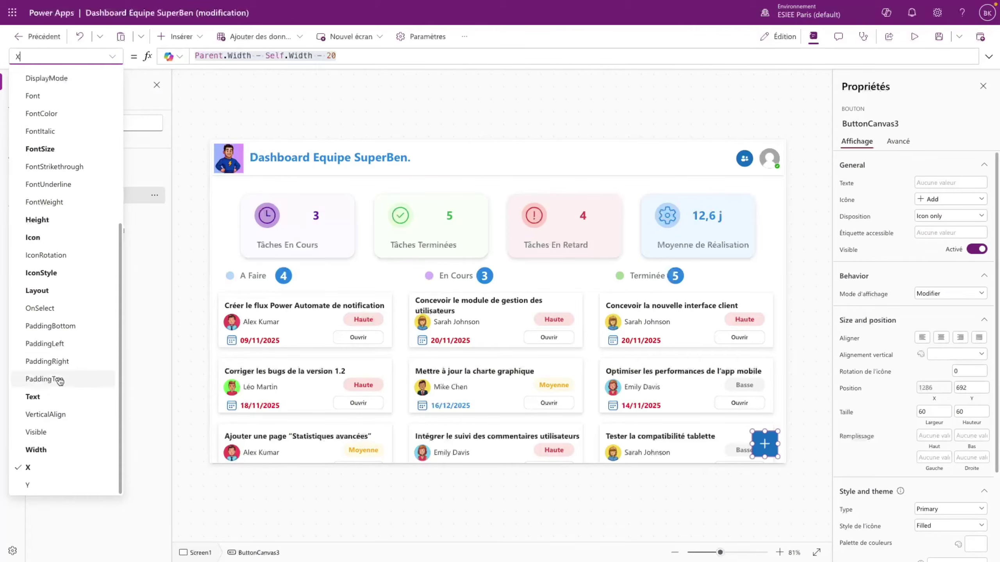
left_click(38, 219)
key("ctrl+v")
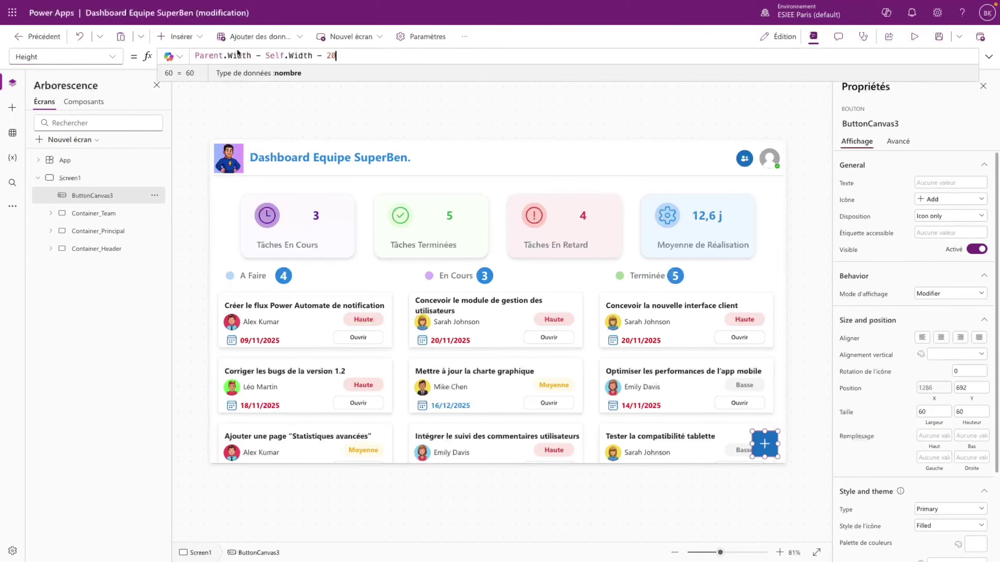
double_click(238, 55)
type("He")
type("ight")
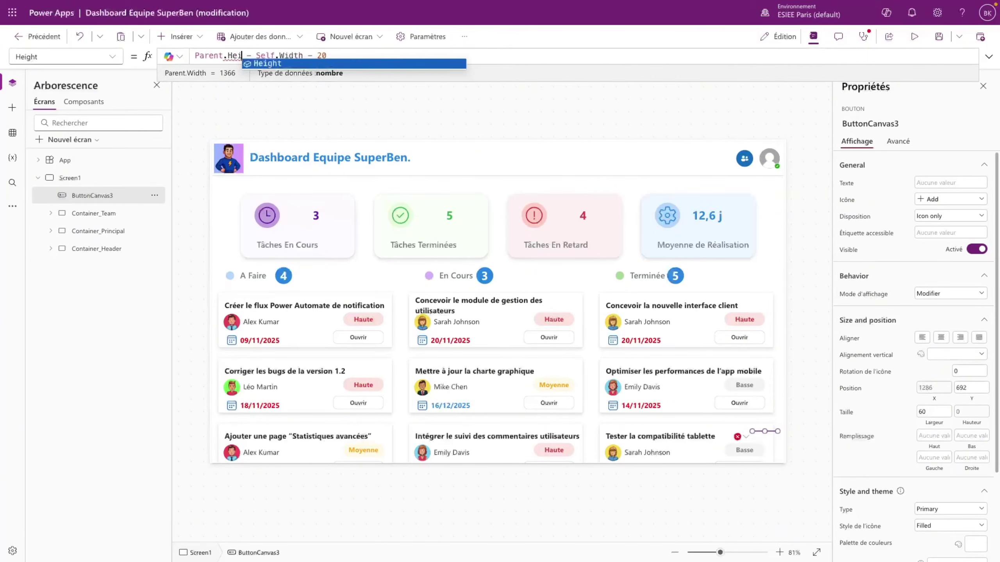
key("Tab")
type("Height")
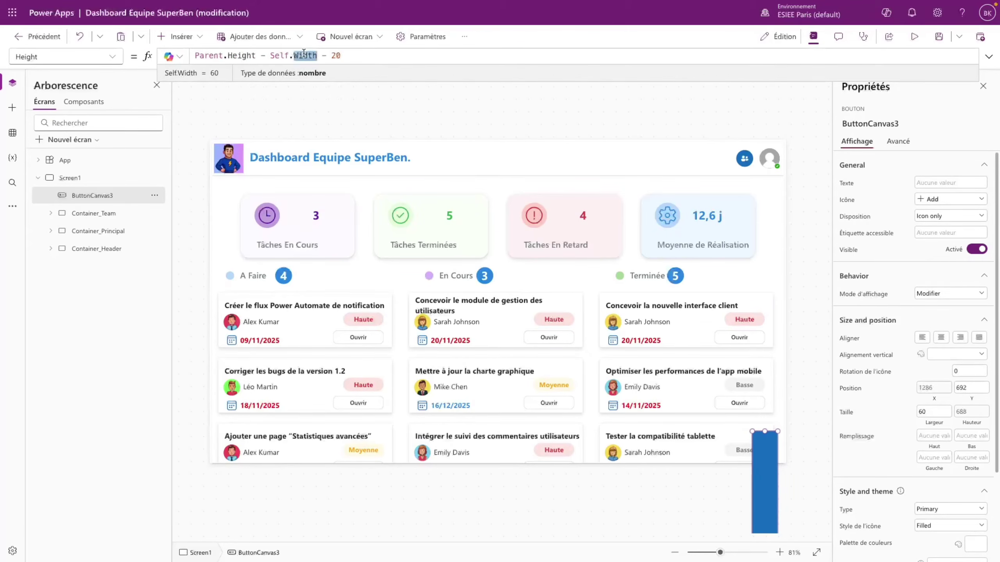
key("Tab")
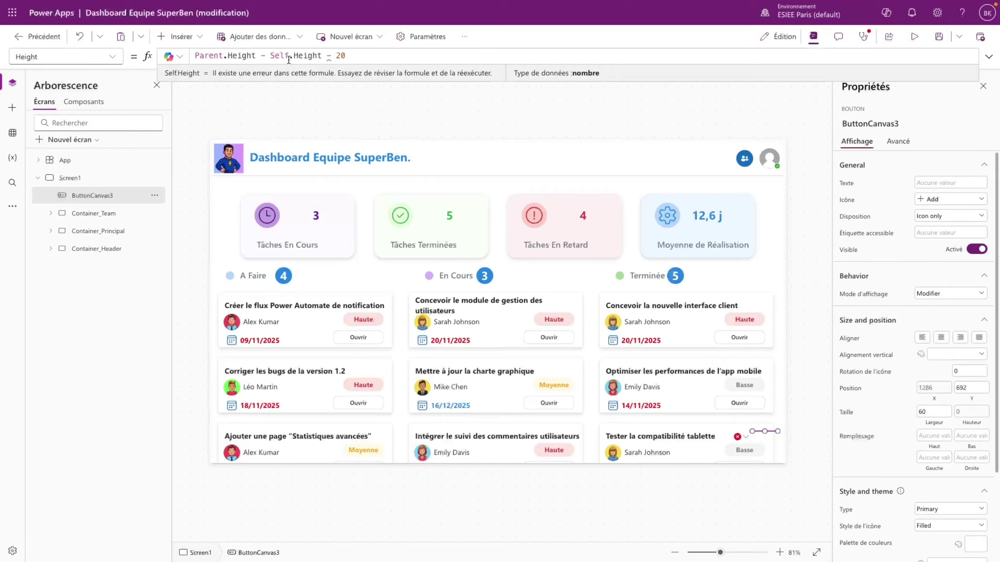
left_click_drag(366, 56, 187, 55)
key("ctrl+c")
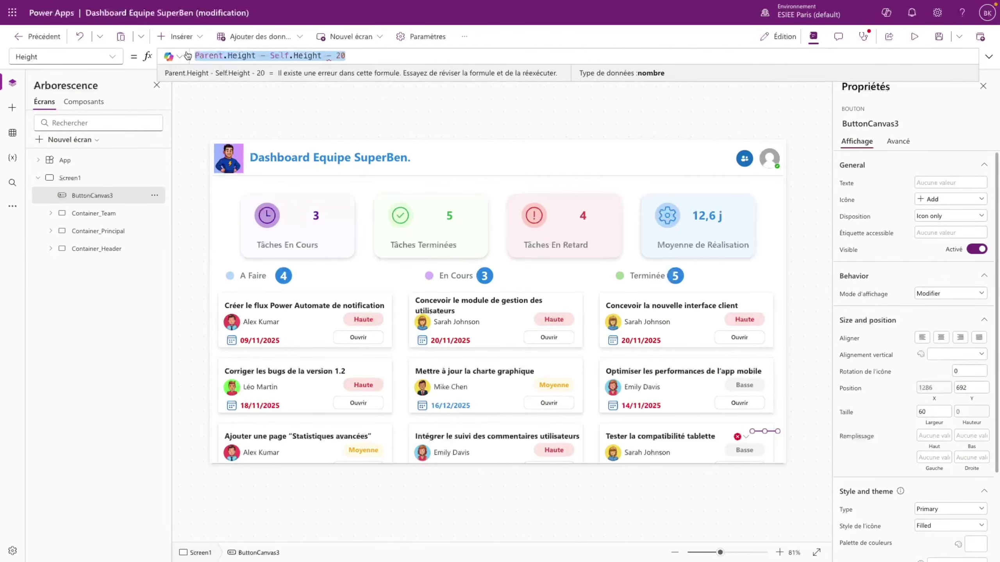
key("BackSpace")
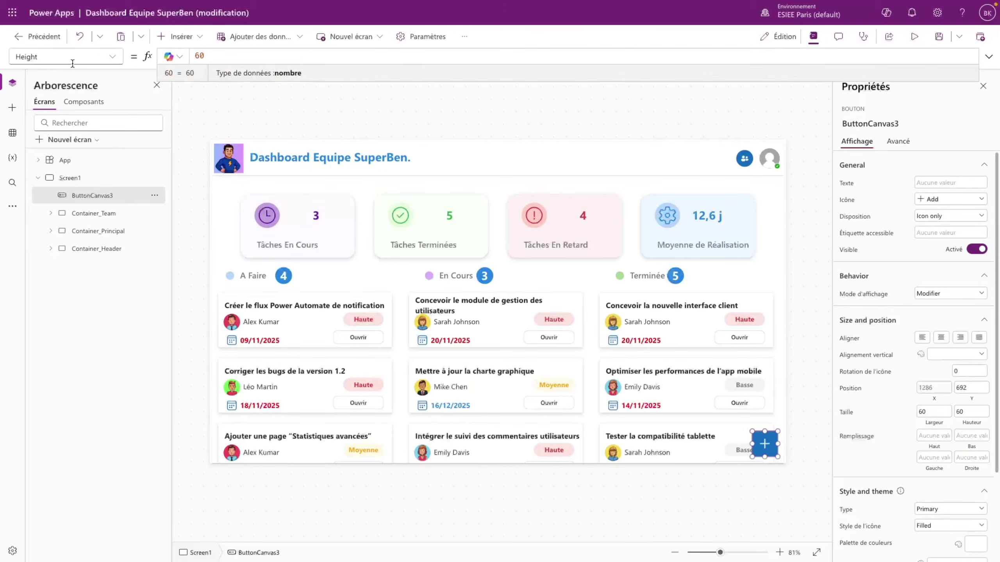
- Set the + button's Y to Parent.Height - Self.Height - 20 and preview the app
left_click(112, 57)
scroll(60, 384, "down", 5)
left_click(43, 485)
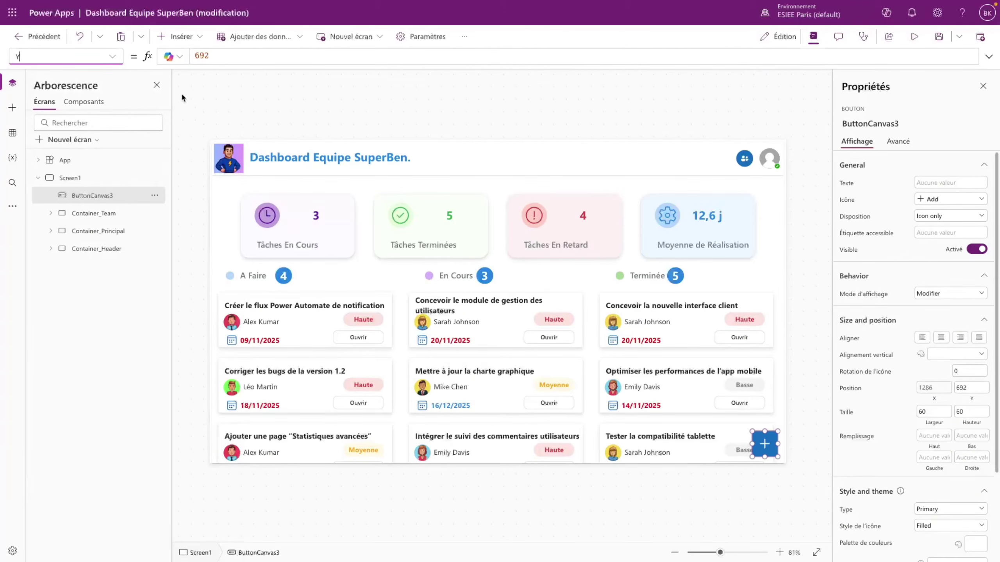
left_click_drag(214, 58, 187, 68)
key("ctrl+v")
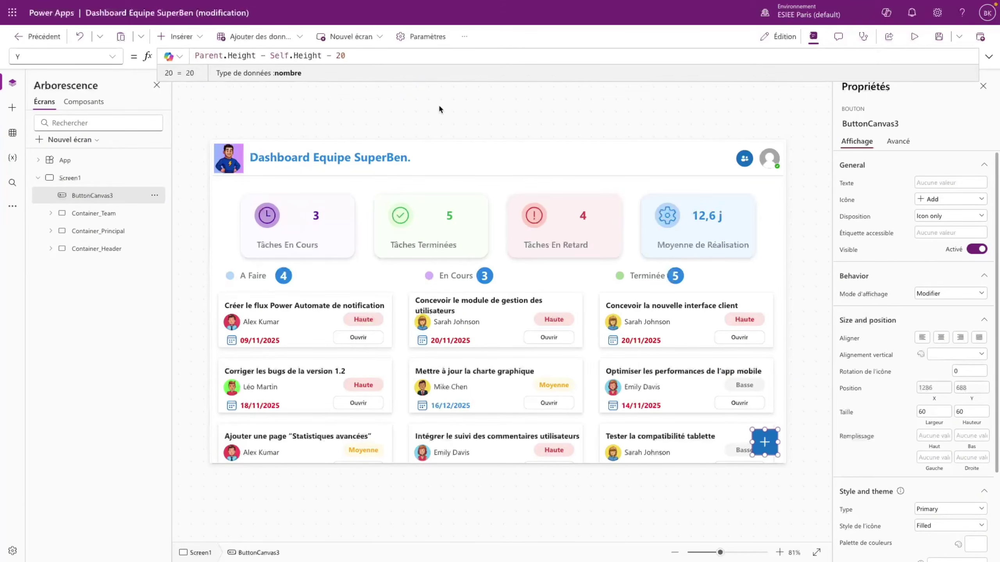
left_click(908, 44)
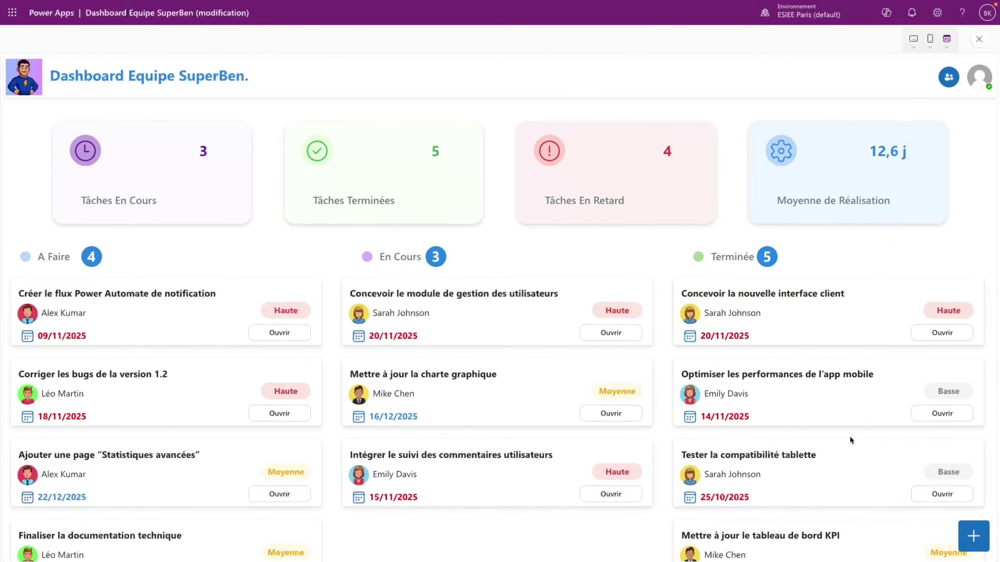
- Close the app preview and dismiss the tip dialog with OK
scroll(850, 439, "down", 3)
scroll(850, 440, "up", 3)
scroll(284, 414, "down", 1)
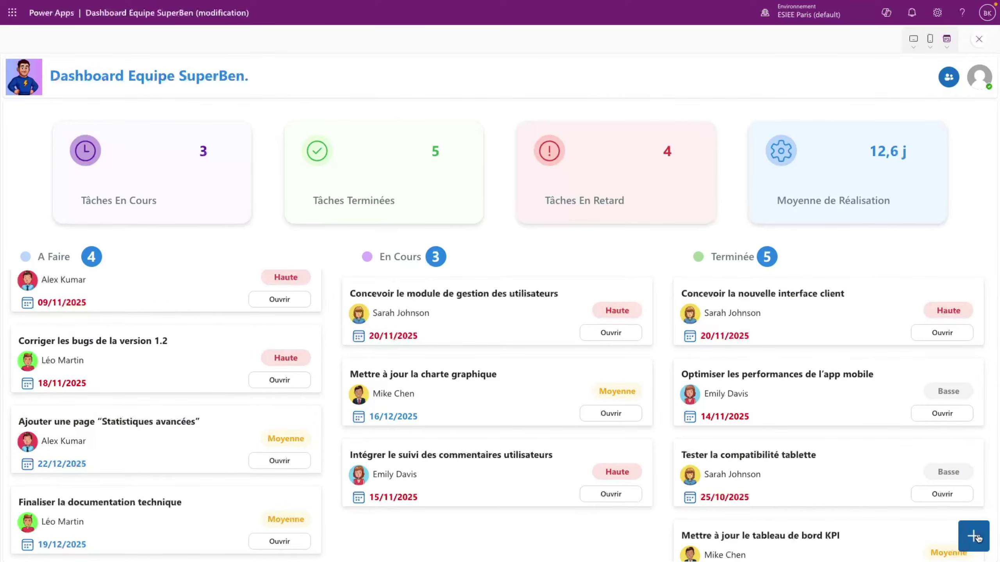
left_click(979, 39)
left_click(618, 329)
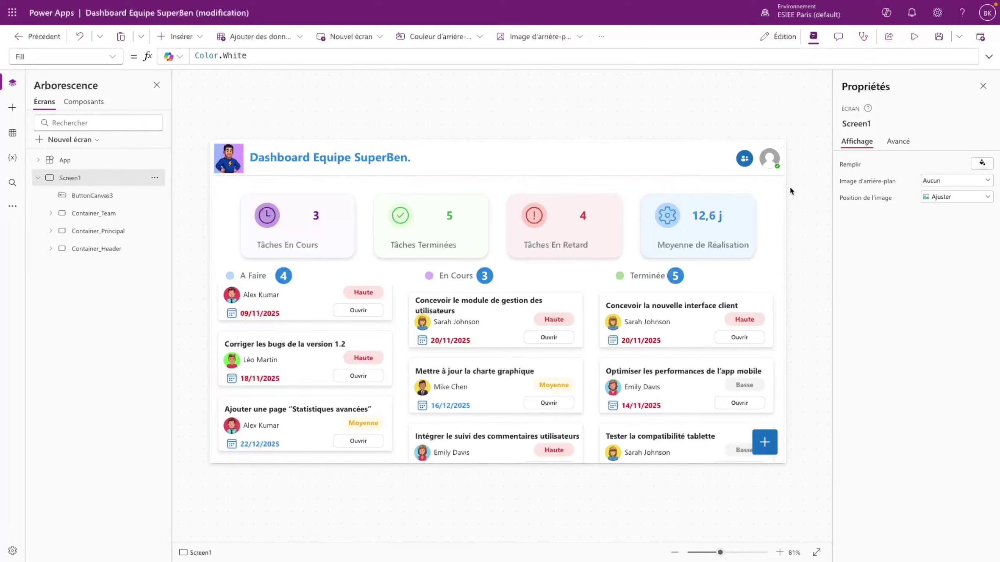
- Rename ButtonCanvas3 to Button_Nouvelle_Tache in the tree view
double_click(119, 196)
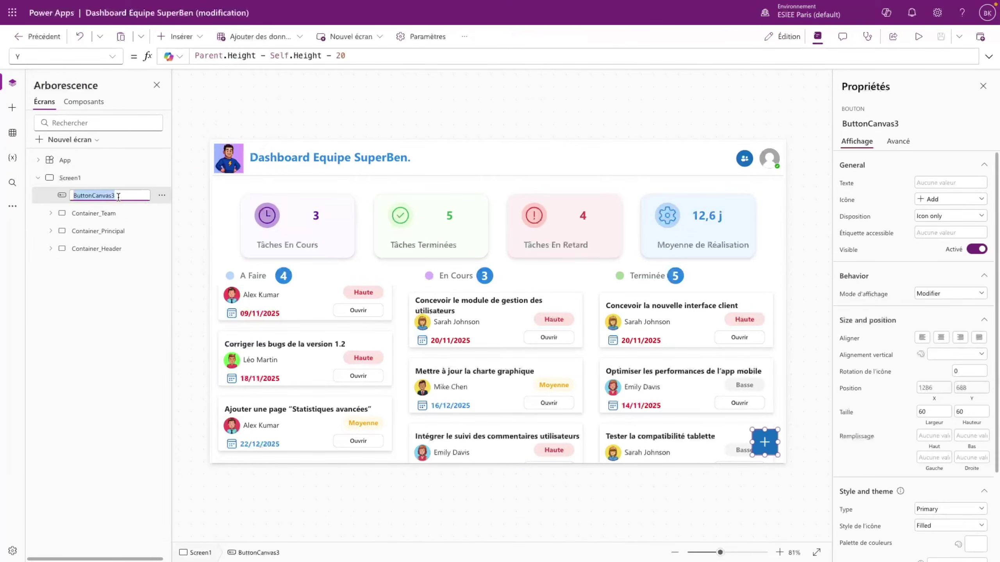
key("End")
key("BackSpace")
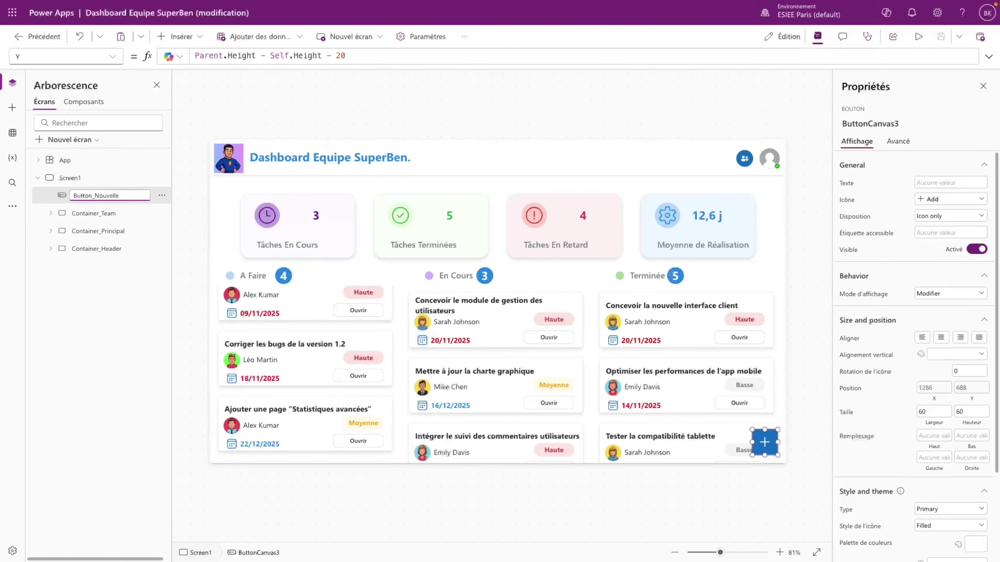
type("_Nouvelle_Tache")
key("Return")
left_click(94, 178)
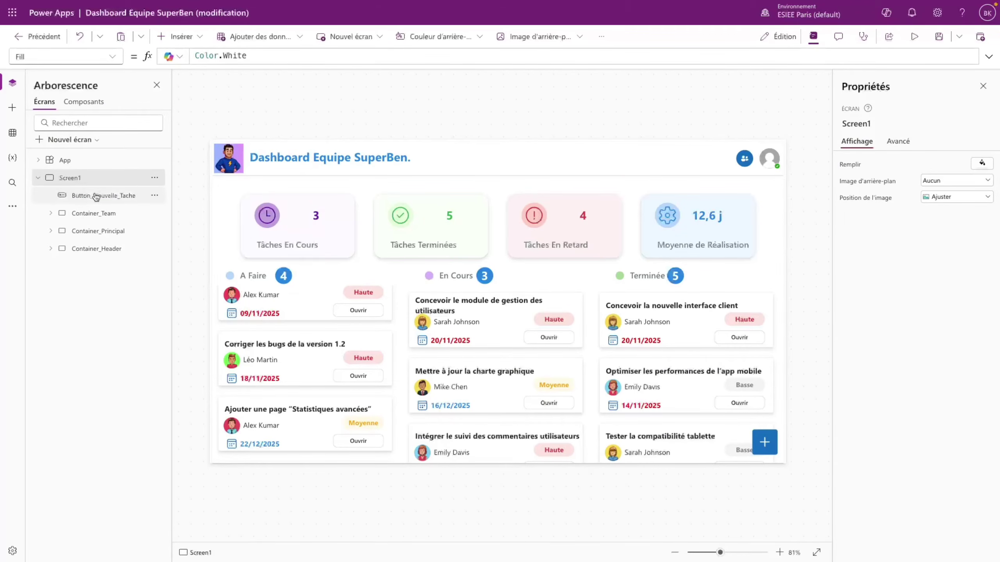
- Insert a new container and give it Width Parent.Width-10, copied from Container_Principal
left_click(178, 36)
left_click(201, 135)
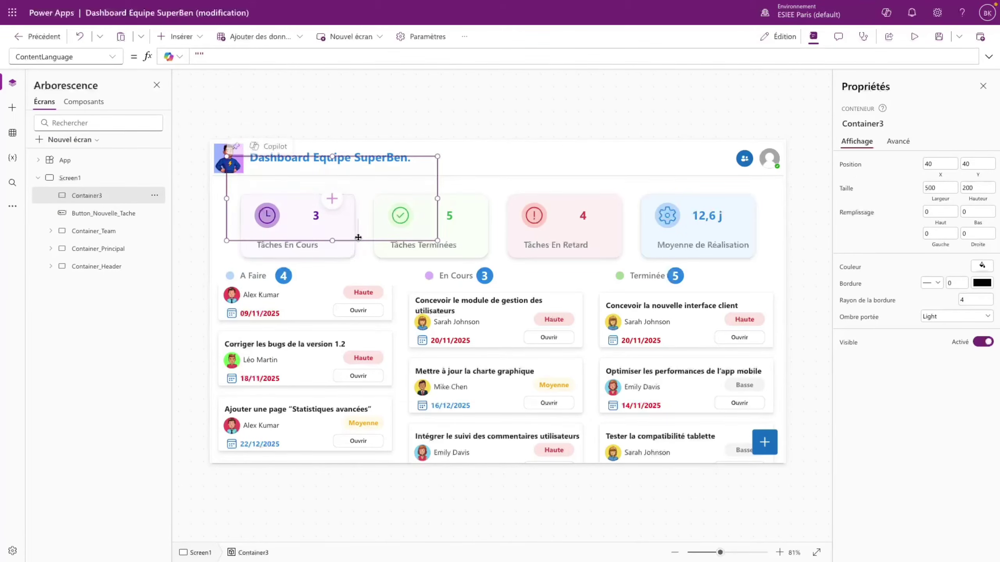
left_click(361, 262)
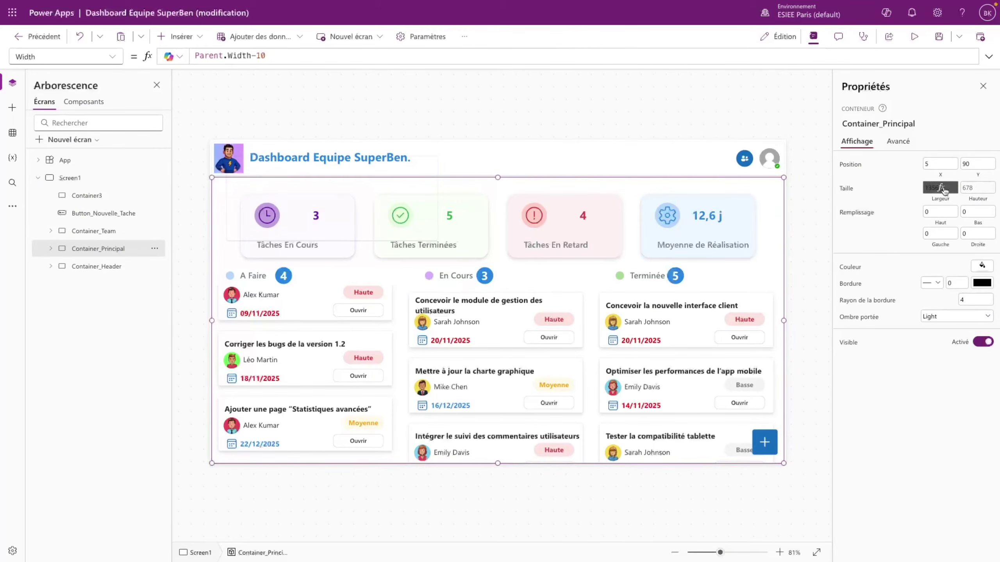
left_click(320, 54)
left_click_drag(286, 53, 181, 55)
key("ctrl+c")
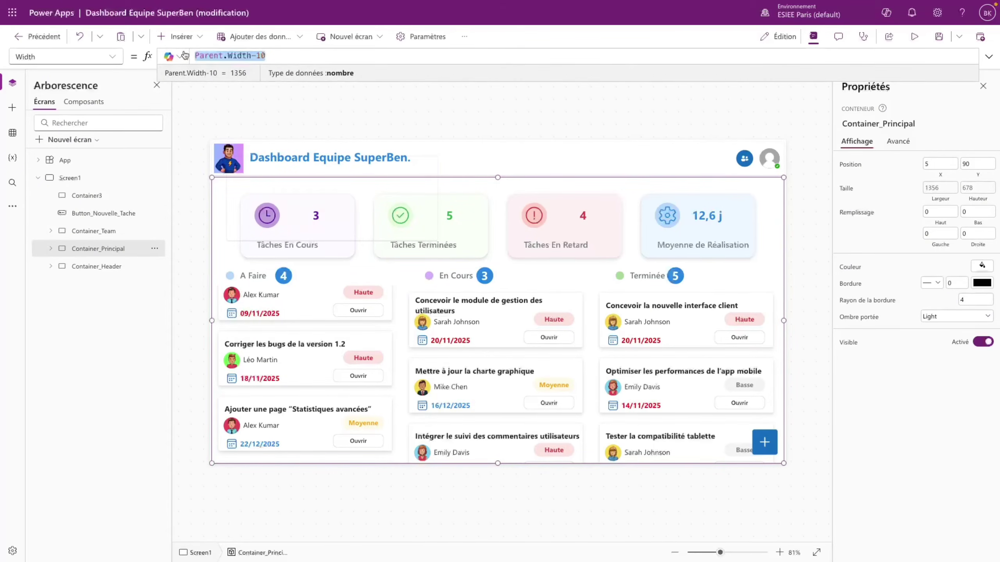
left_click(364, 210)
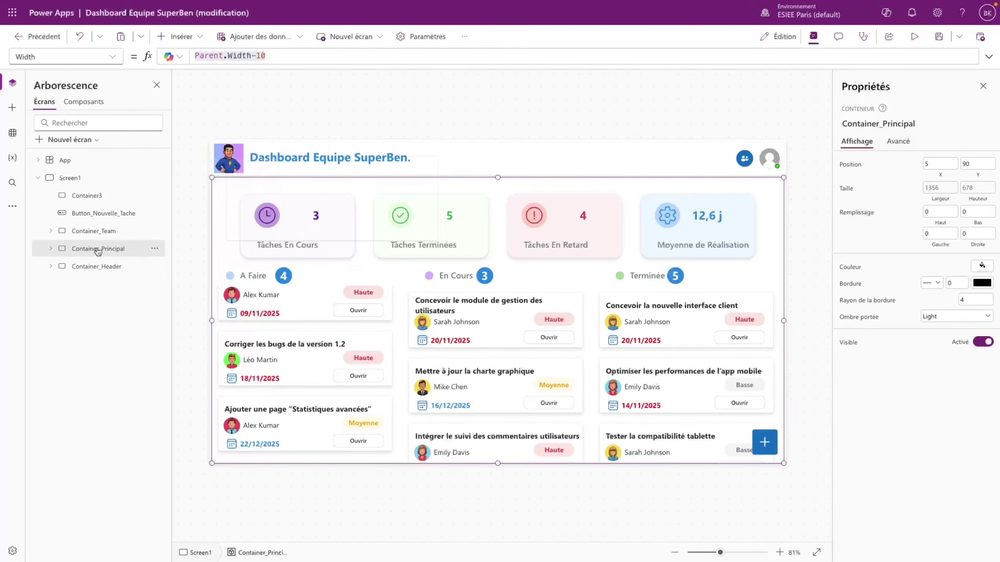
left_click(106, 198)
left_click(117, 56)
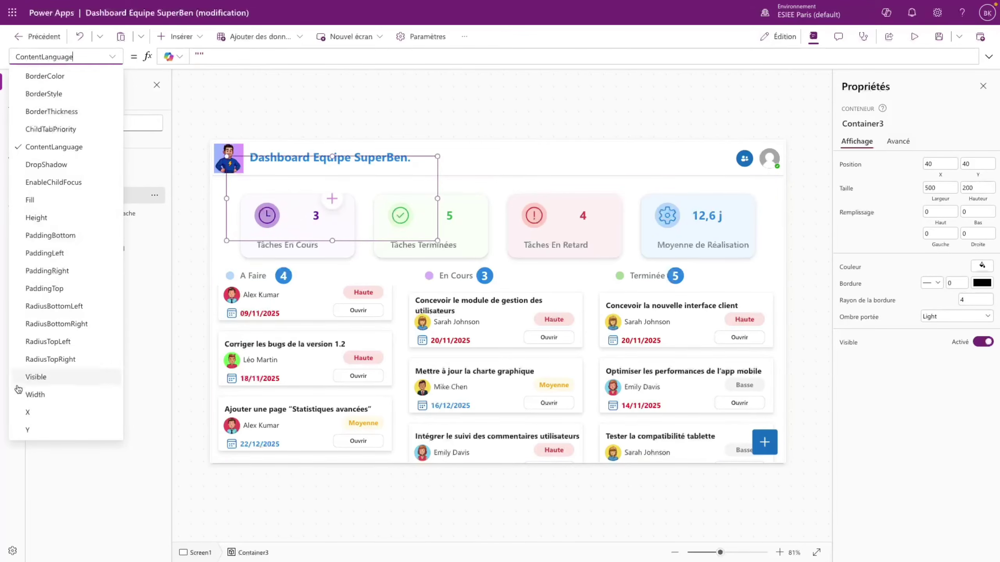
left_click(43, 393)
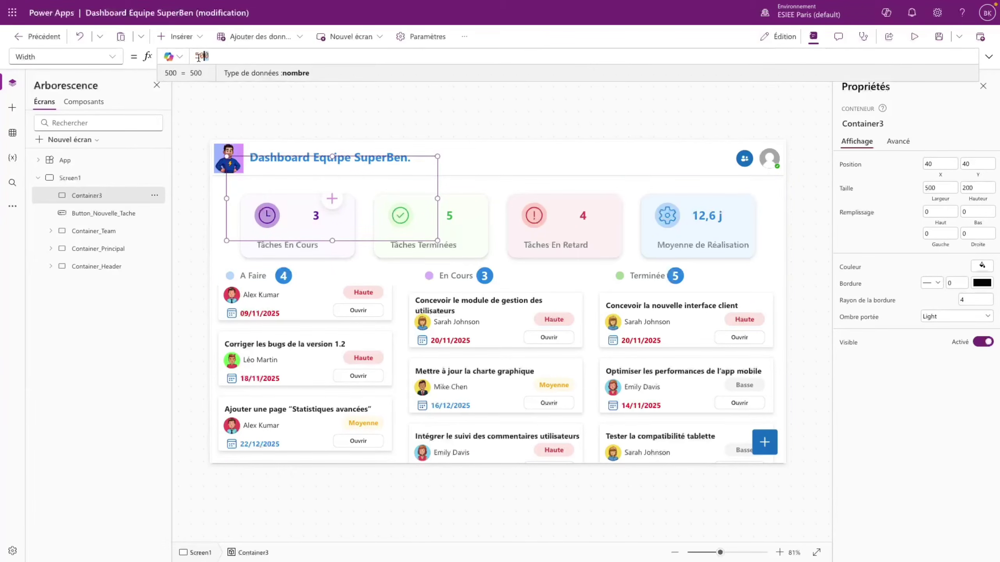
left_click(227, 55)
left_click_drag(215, 54, 184, 57)
key("ctrl+v")
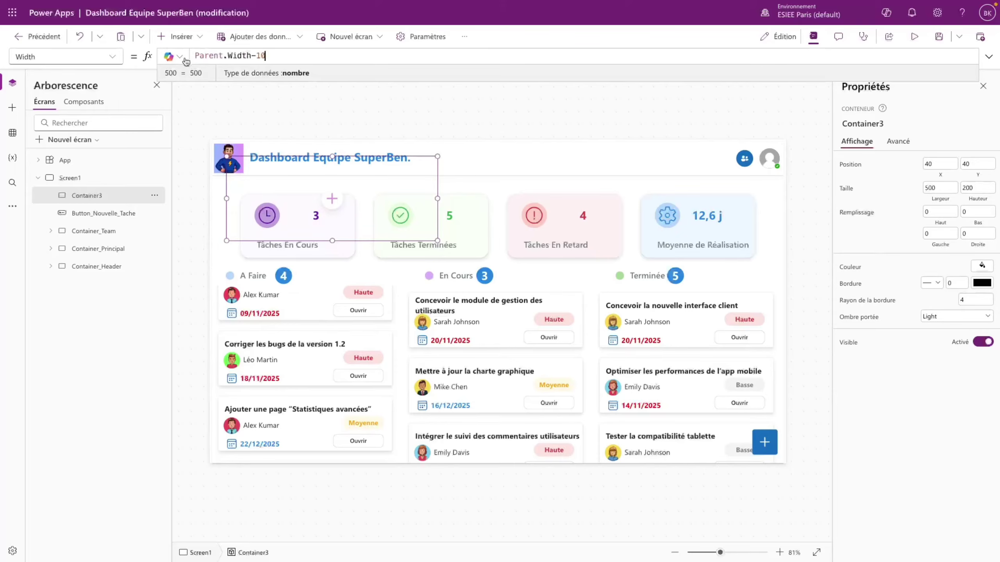
- Set Container3's Height to Parent.Height - Self.Y, copied from Container_Principal
left_click(113, 247)
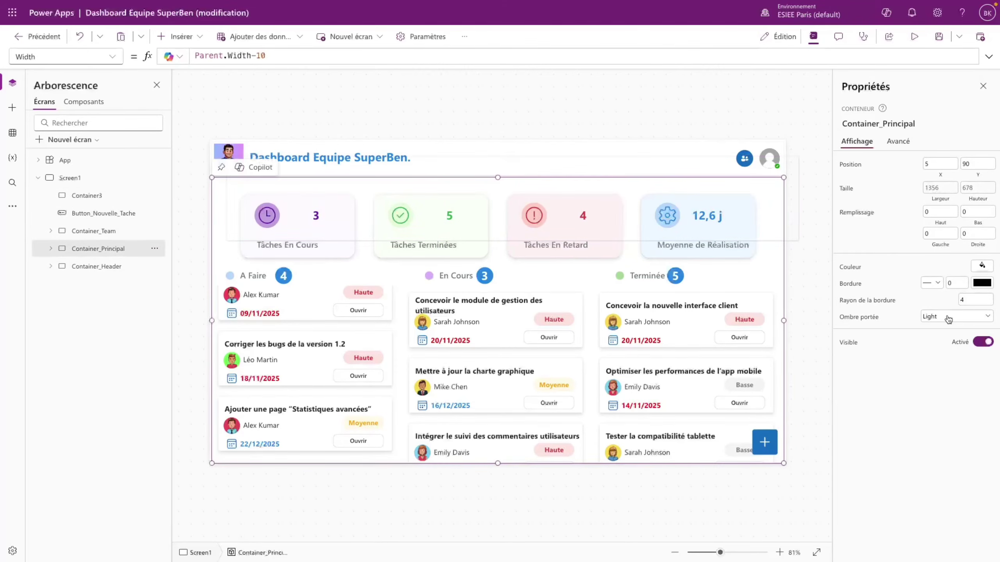
left_click(978, 187)
left_click(326, 59)
left_click_drag(321, 56, 191, 55)
key("ctrl+c")
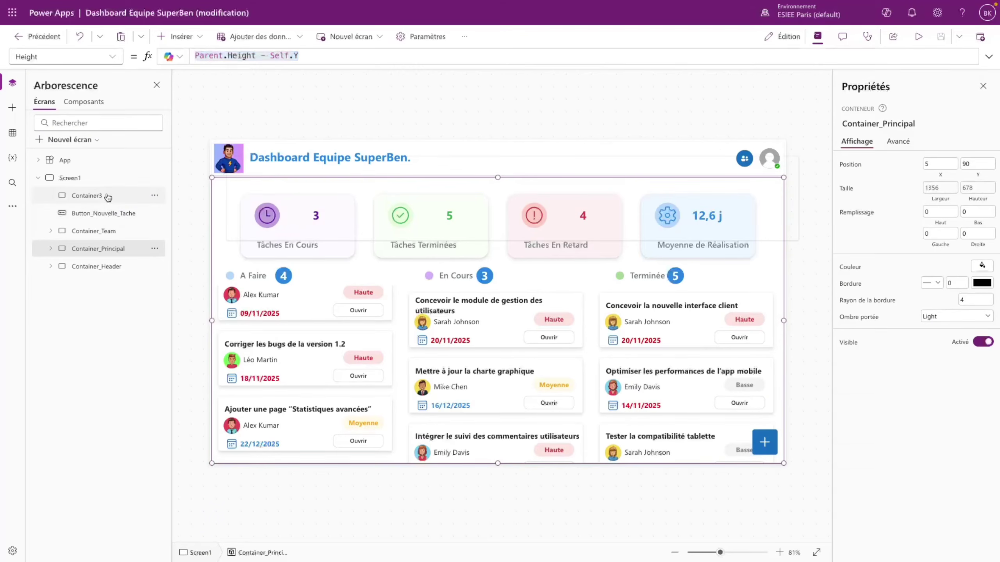
left_click(87, 195)
left_click(64, 56)
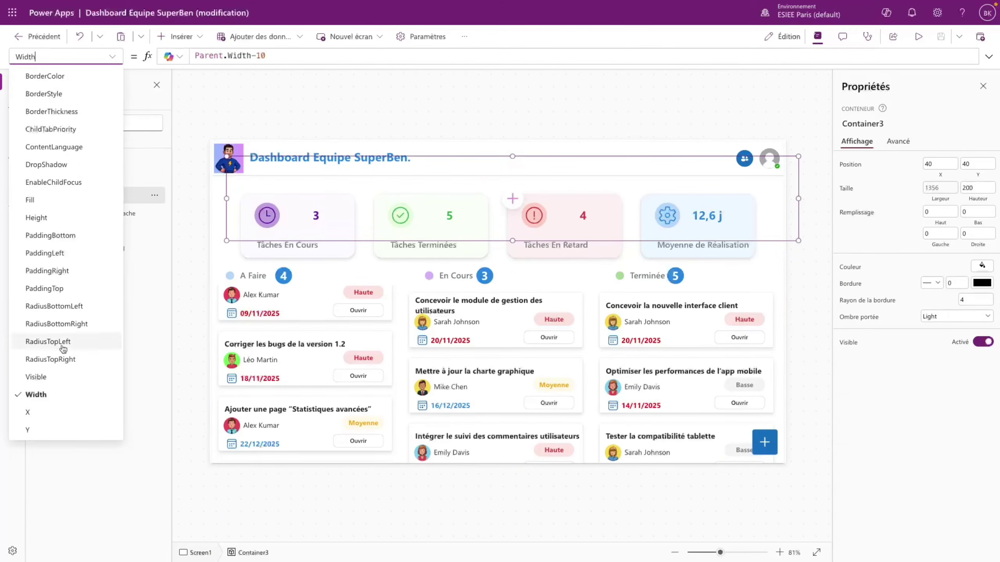
left_click(71, 220)
left_click_drag(212, 56, 189, 52)
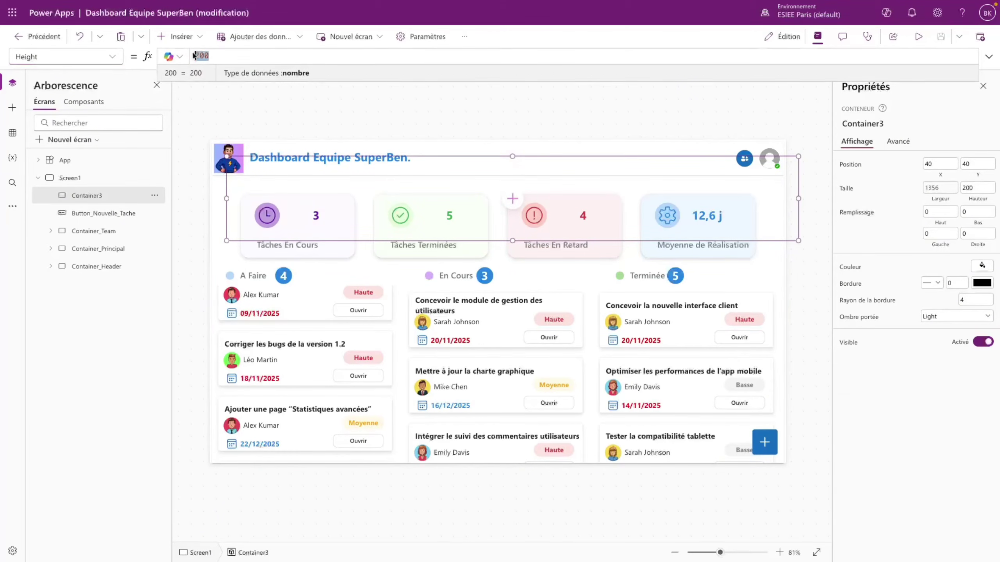
key("ctrl+v")
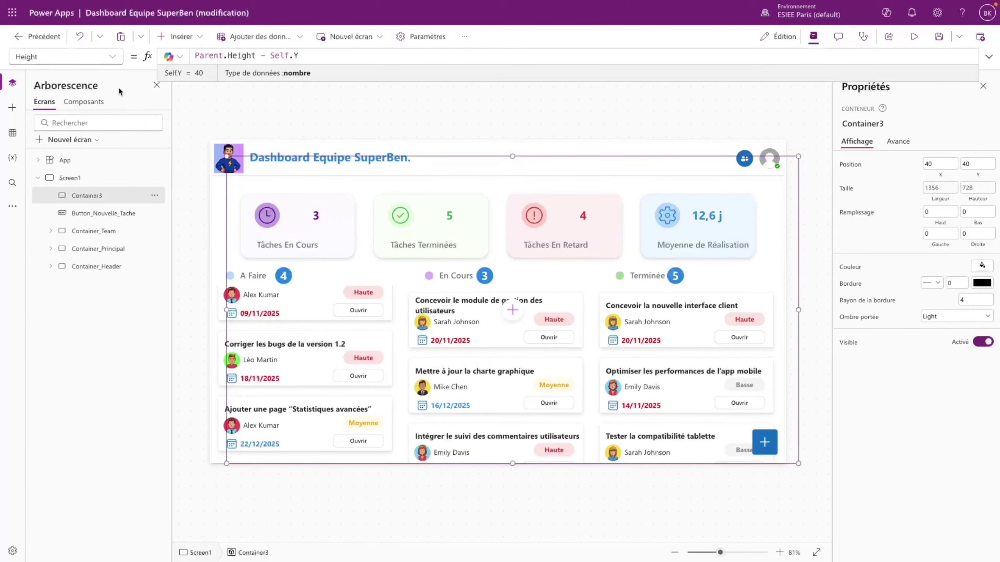
- Position Container3 at X 5 and Y 90
left_click(98, 248)
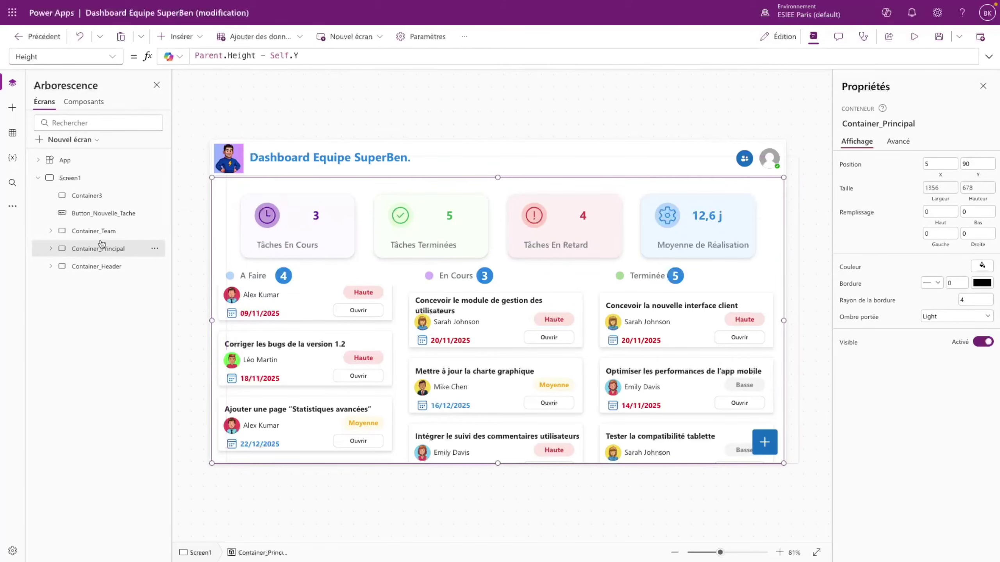
left_click(105, 196)
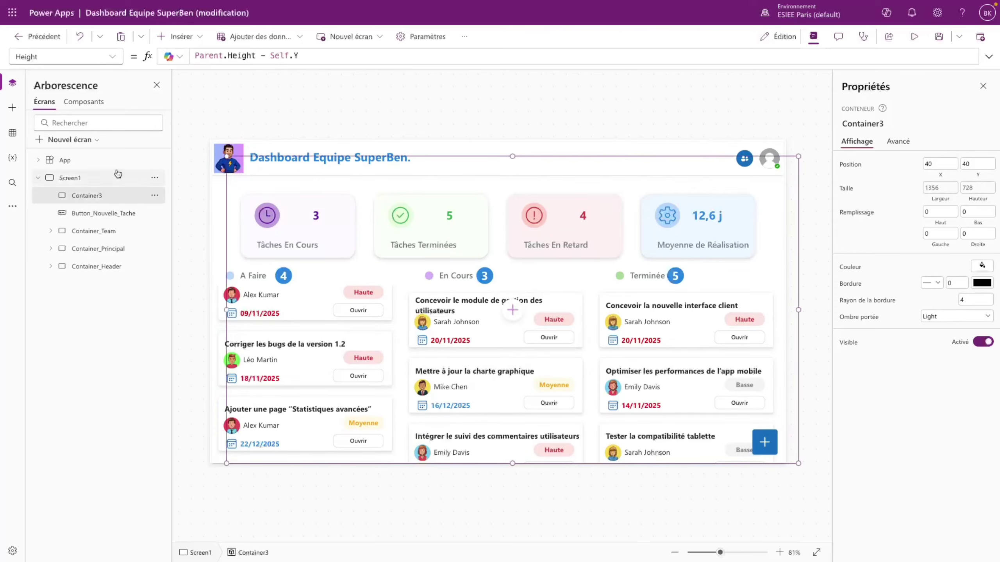
left_click(939, 164)
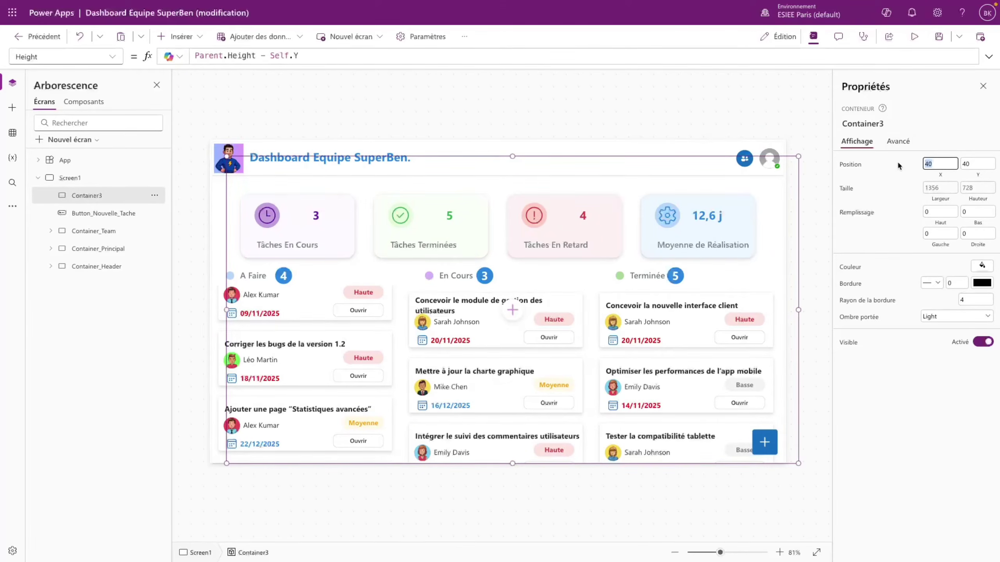
type("5")
left_click(893, 226)
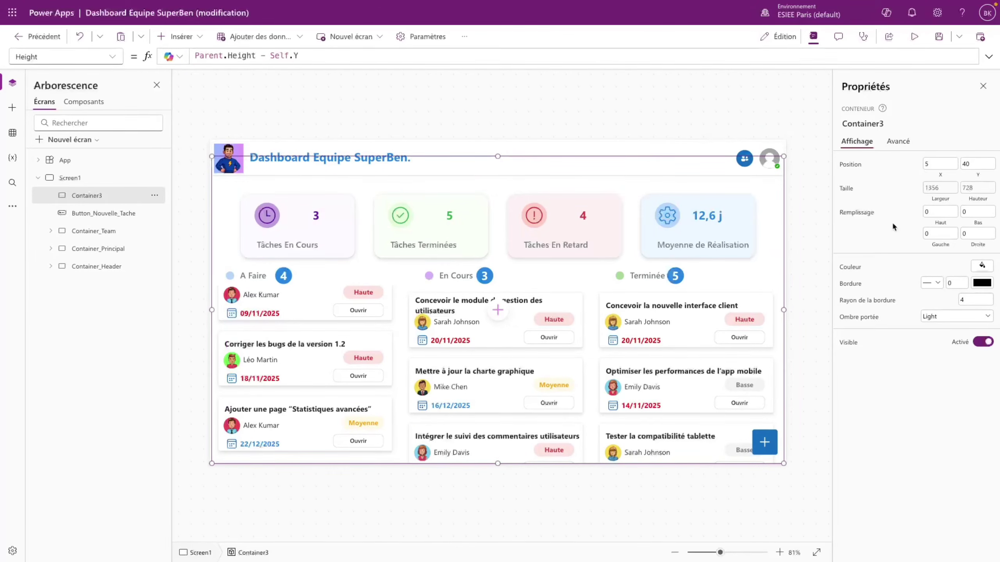
left_click(968, 164)
type("90")
left_click(946, 354)
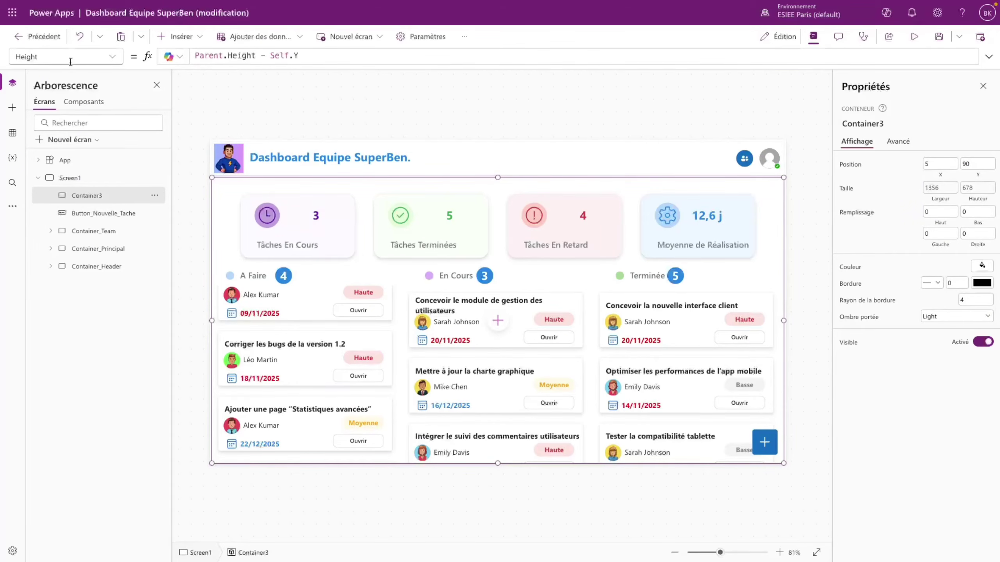
- Make Container3's fill white and move it behind the dashboard containers in the tree
left_click(110, 58)
left_click(111, 59)
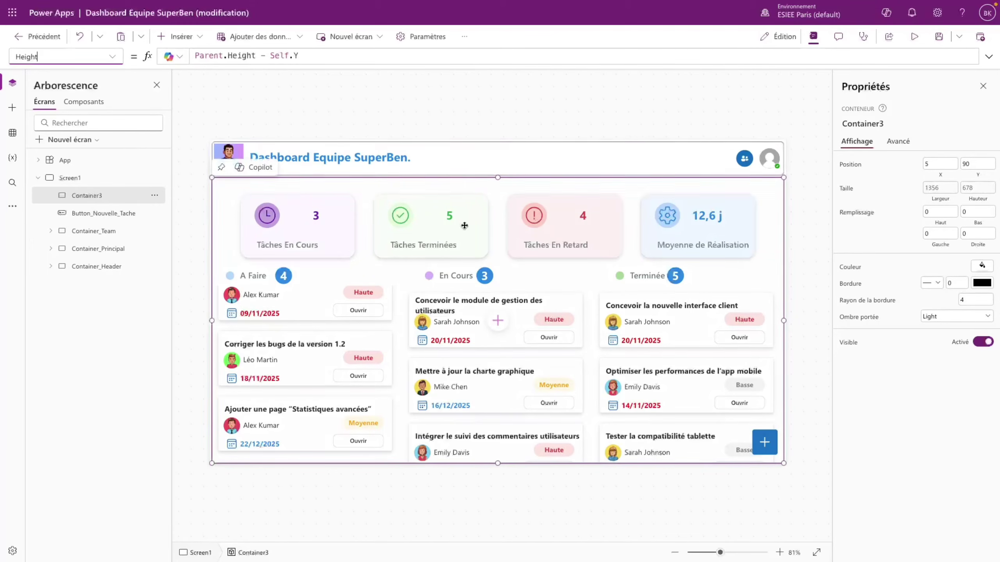
left_click(982, 266)
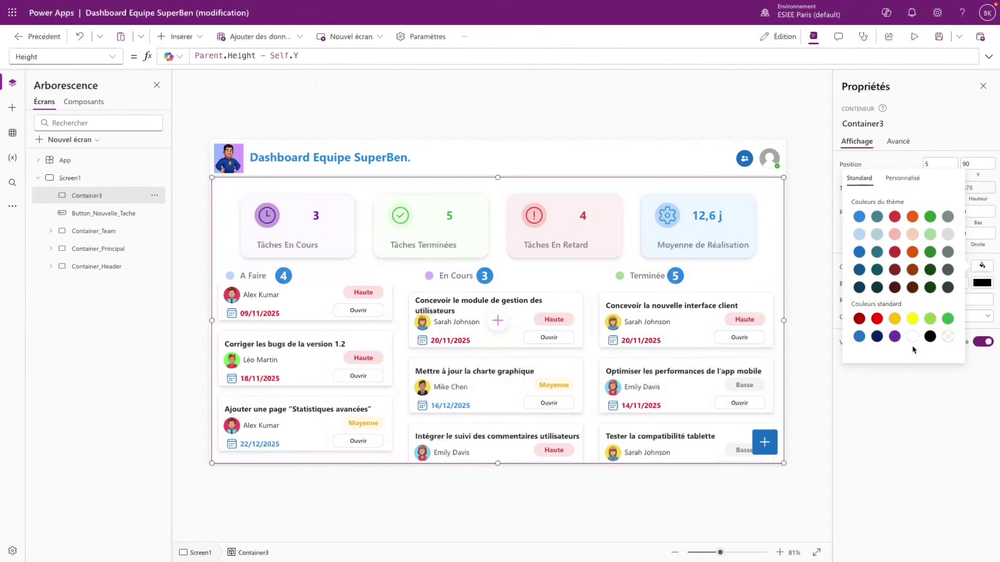
left_click(913, 336)
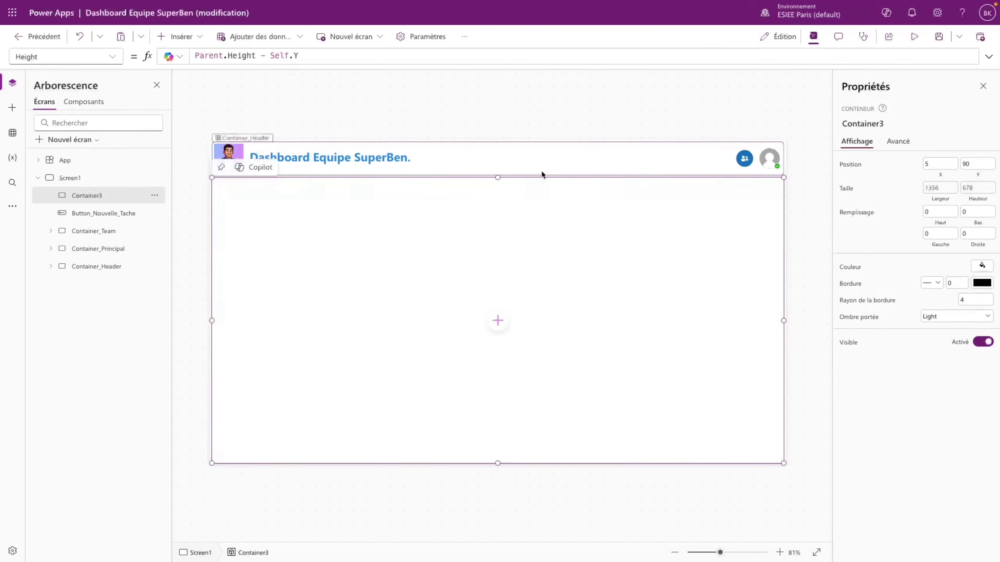
left_click(530, 152)
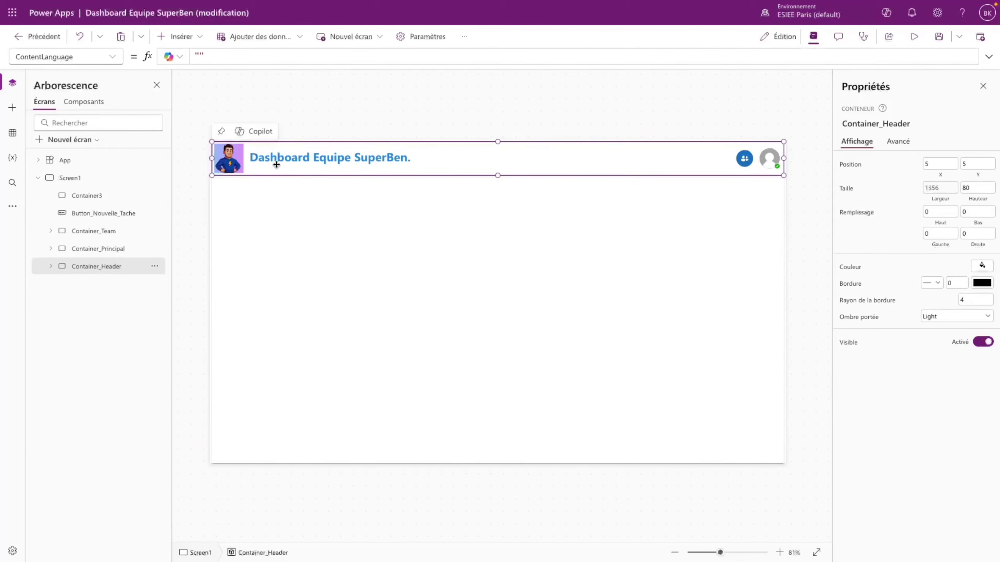
left_click(98, 199)
left_click_drag(99, 198, 98, 272)
- Enter Set(show_nouvelle_tache; true) as the blue + button's OnSelect formula
left_click(768, 442)
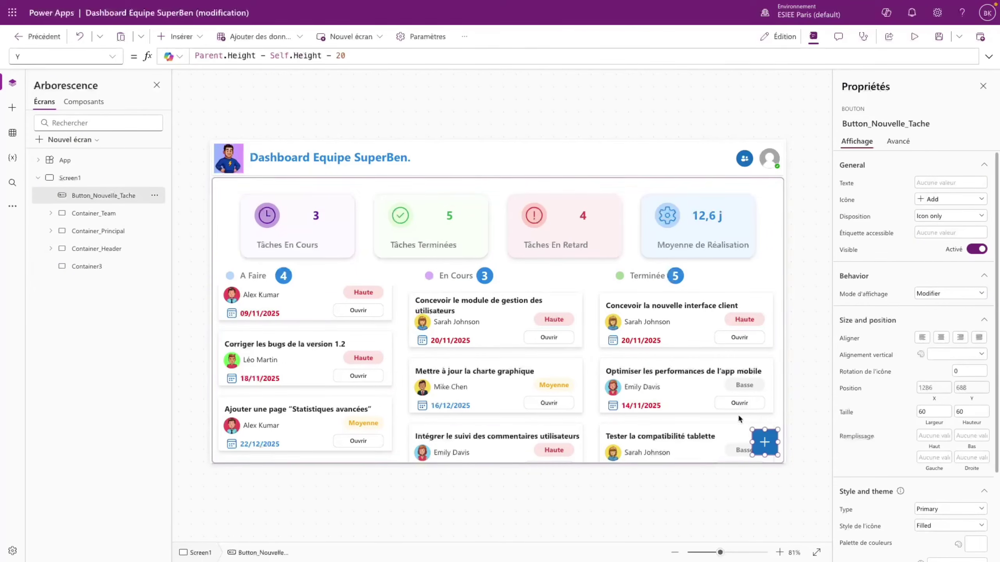
left_click(113, 59)
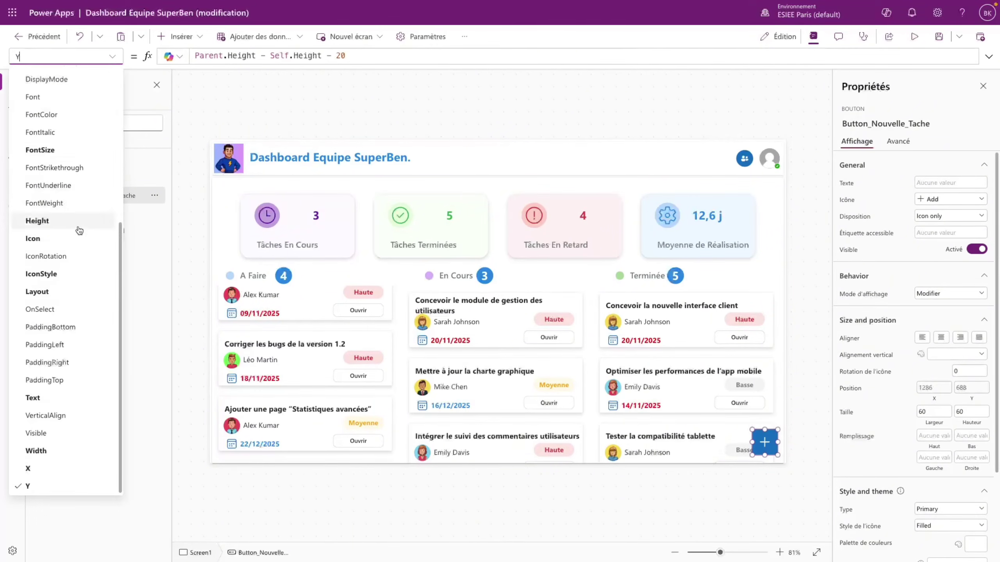
left_click(39, 309)
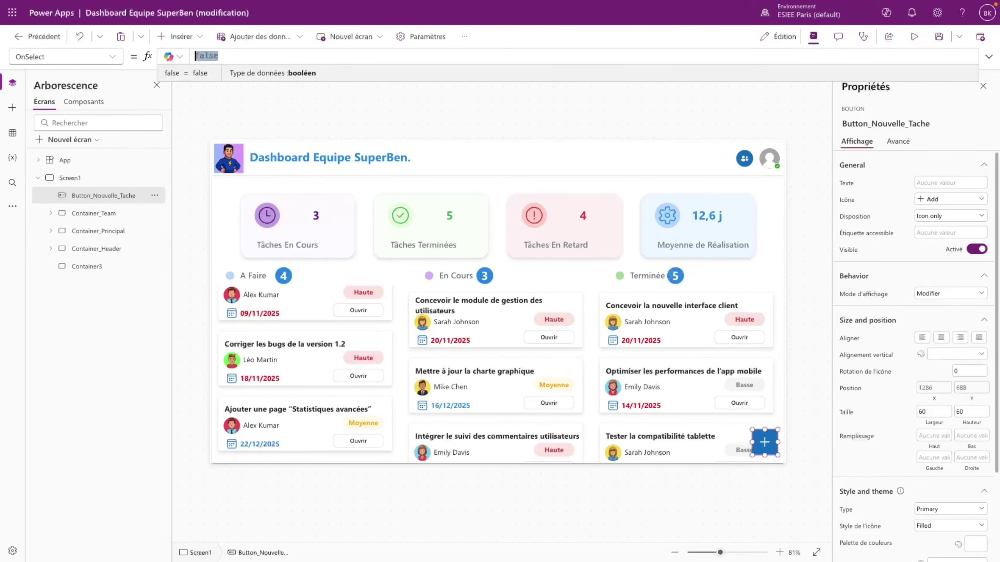
type("Set(show")
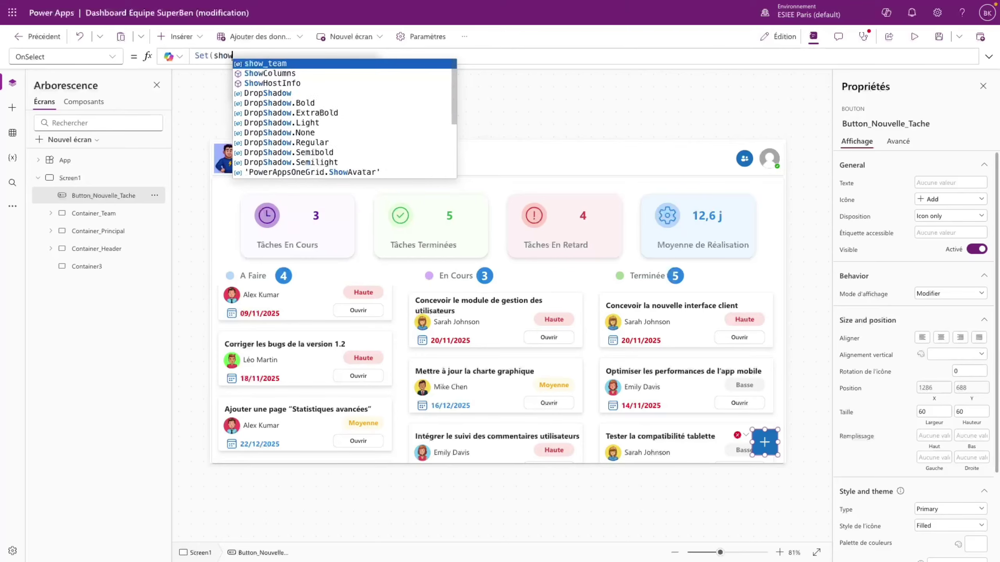
type("_nou")
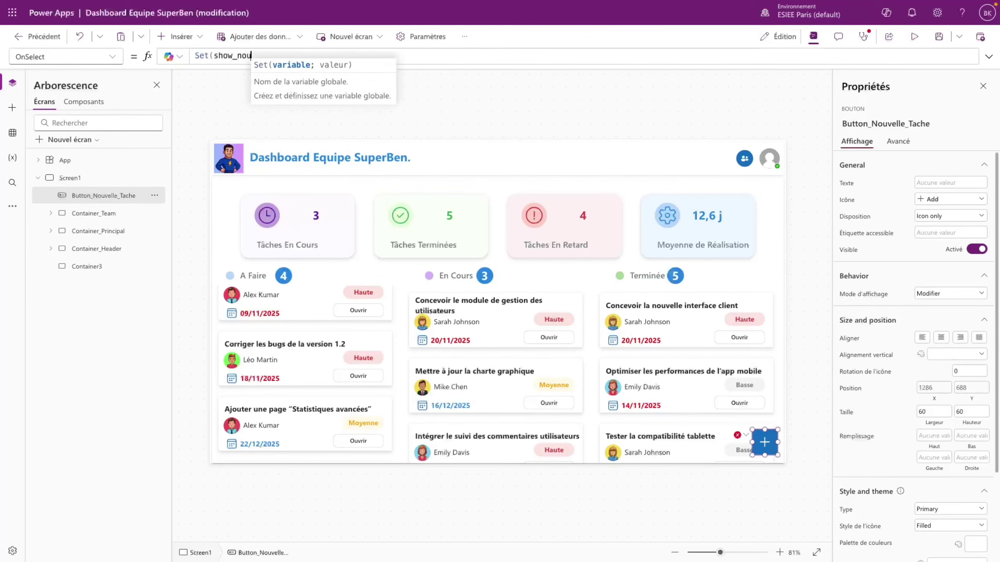
type("velle_tac")
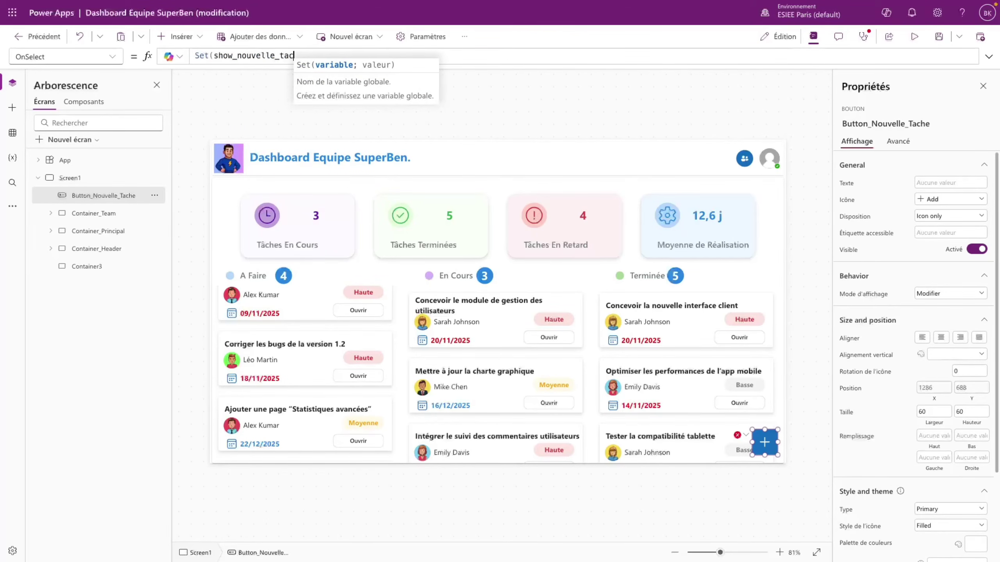
type("he; true)")
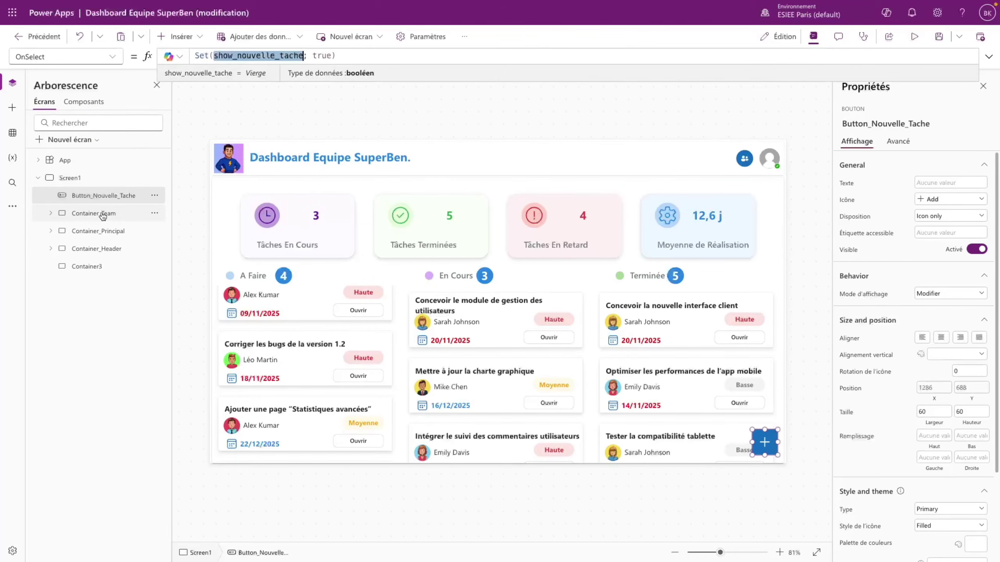
left_click(93, 271)
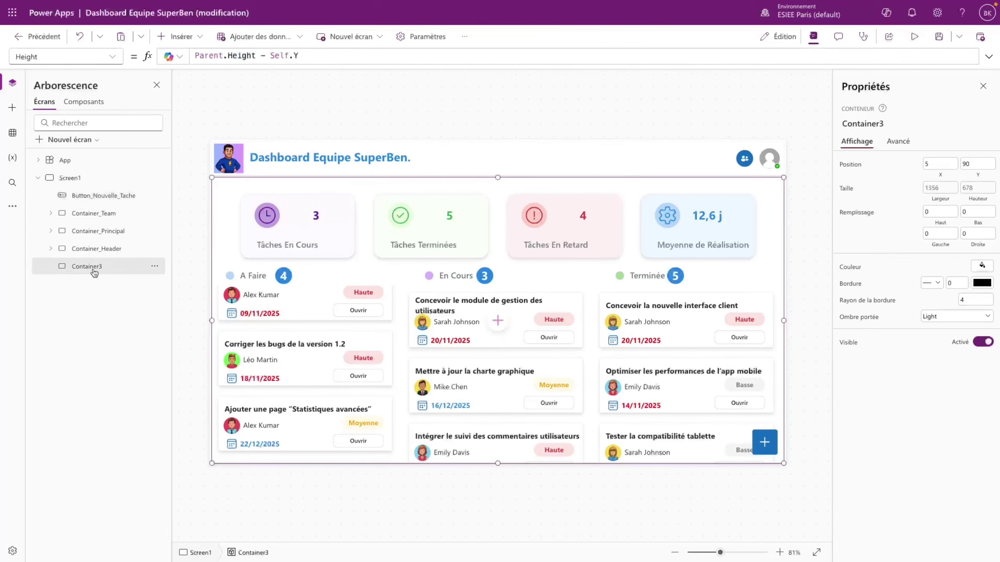
- Set Container3's Visible to show_nouvelle_tache and bring it in front of everything
left_click(110, 63)
left_click(52, 379)
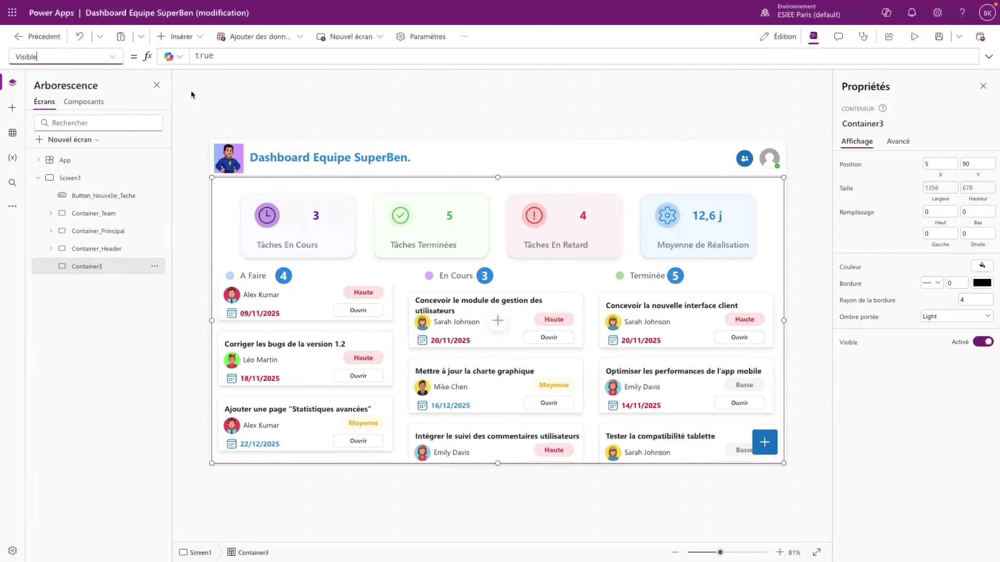
left_click(232, 54)
key("ctrl+a")
type("show_nouvelle_tache")
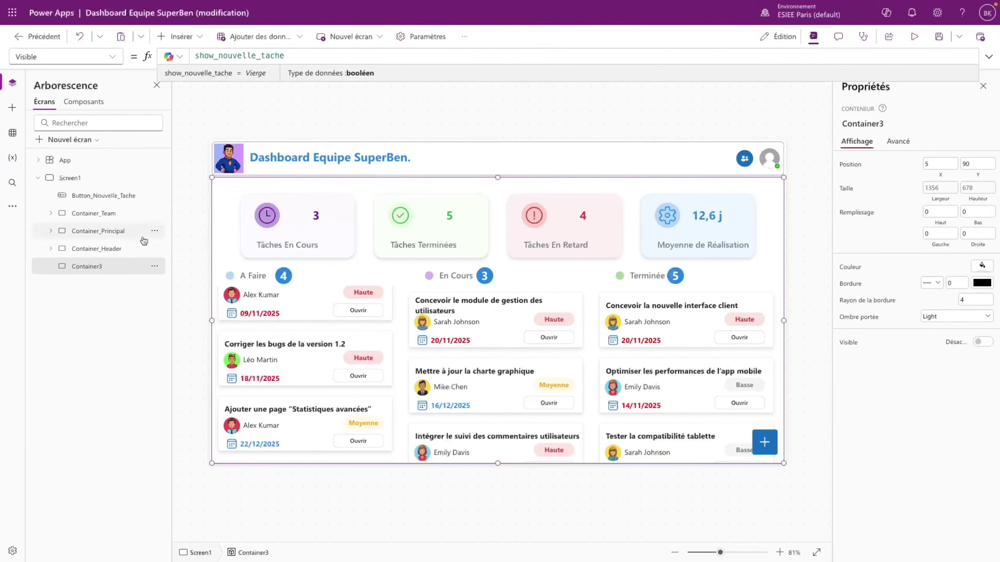
left_click(144, 310)
left_click_drag(111, 268, 101, 195)
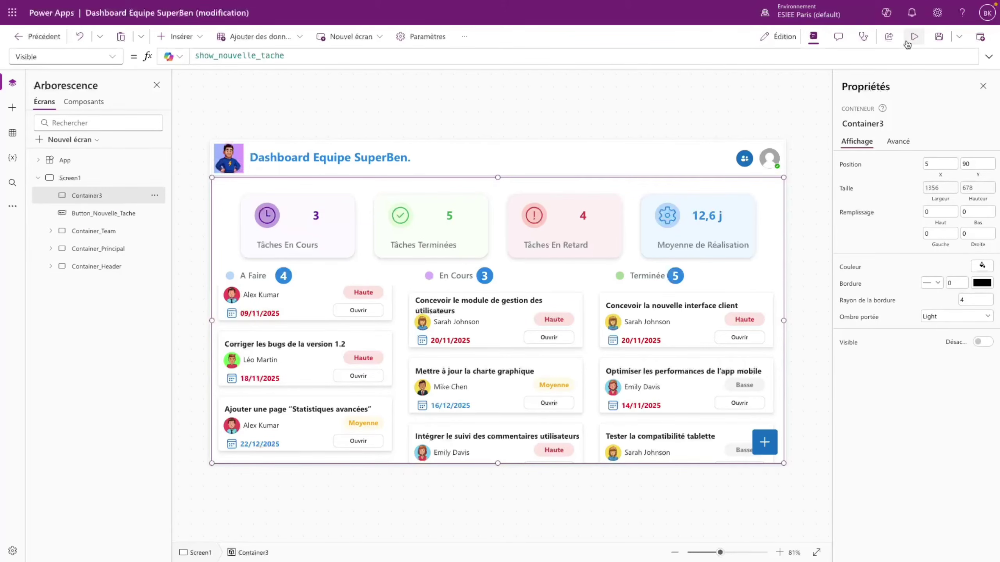
- Preview the app to confirm the + button opens the overlay, then return to the editor
left_click(914, 36)
left_click(980, 537)
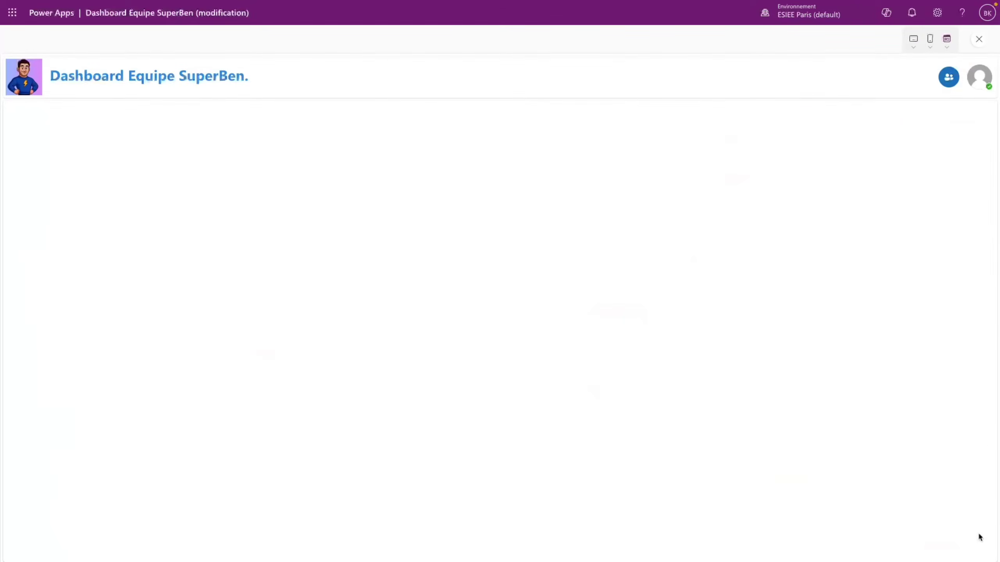
left_click(979, 40)
left_click(609, 333)
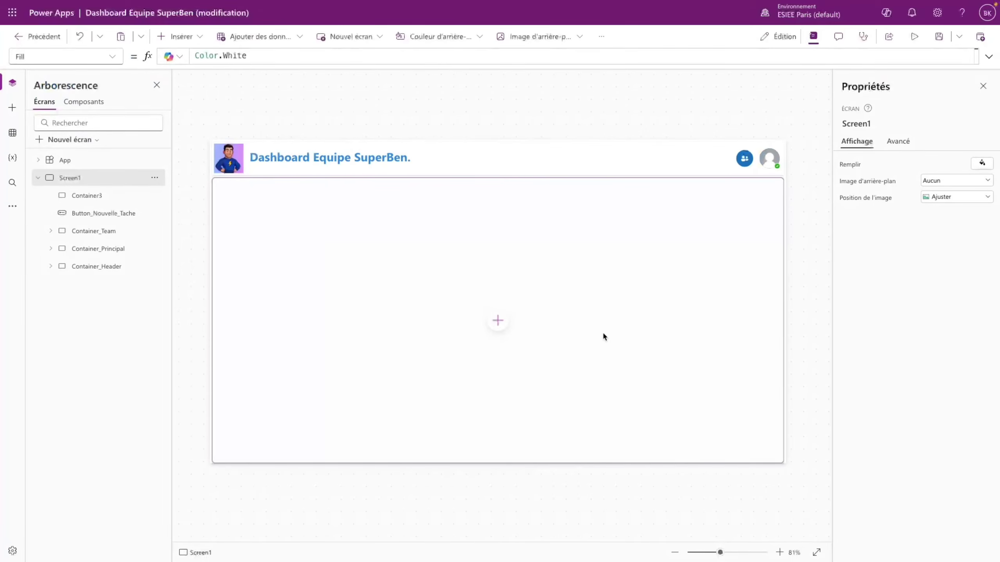
left_click(704, 355)
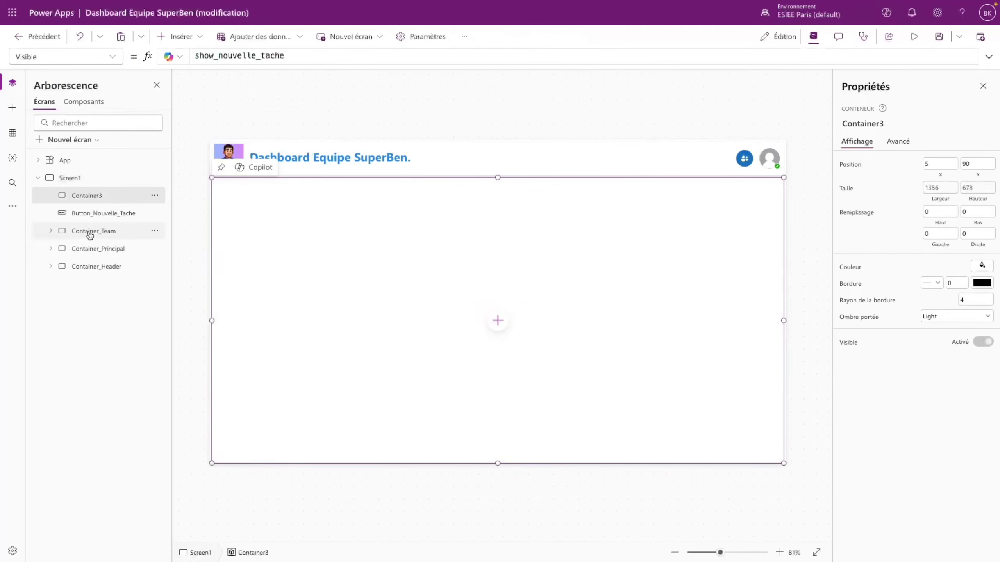
left_click(104, 213)
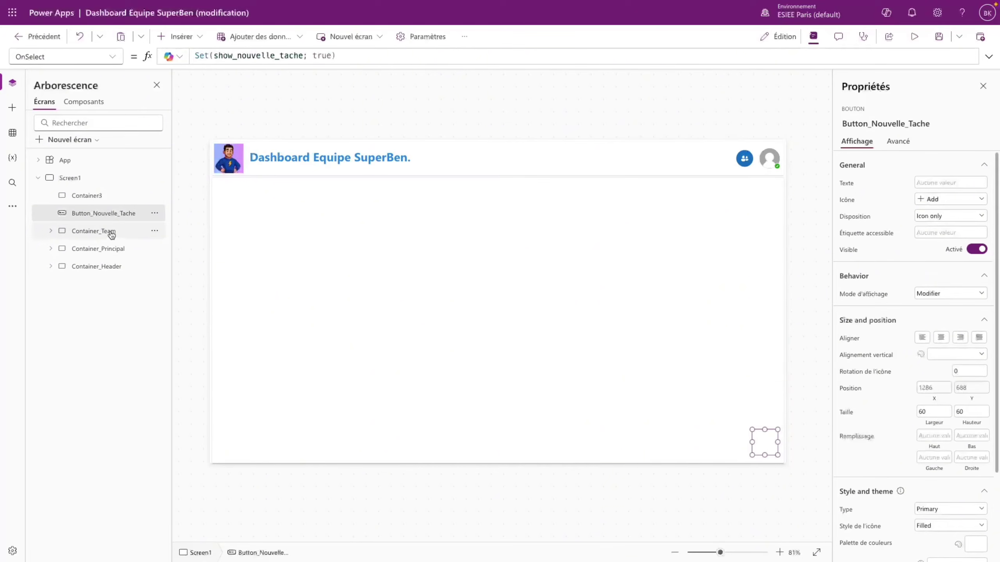
left_click(91, 196)
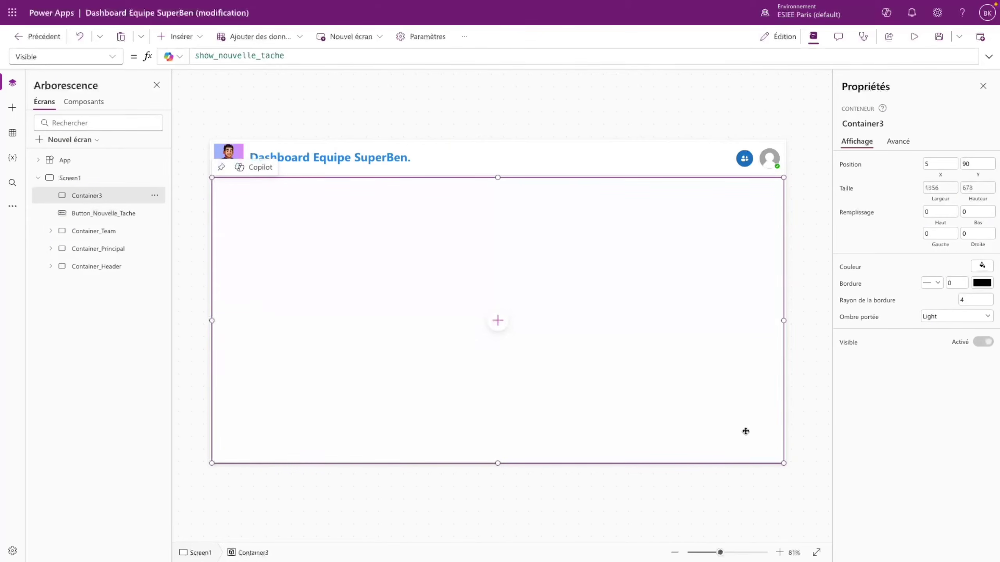
- Paste a copy of the + button into the overlay and change its X offset to 15
key("ctrl+v")
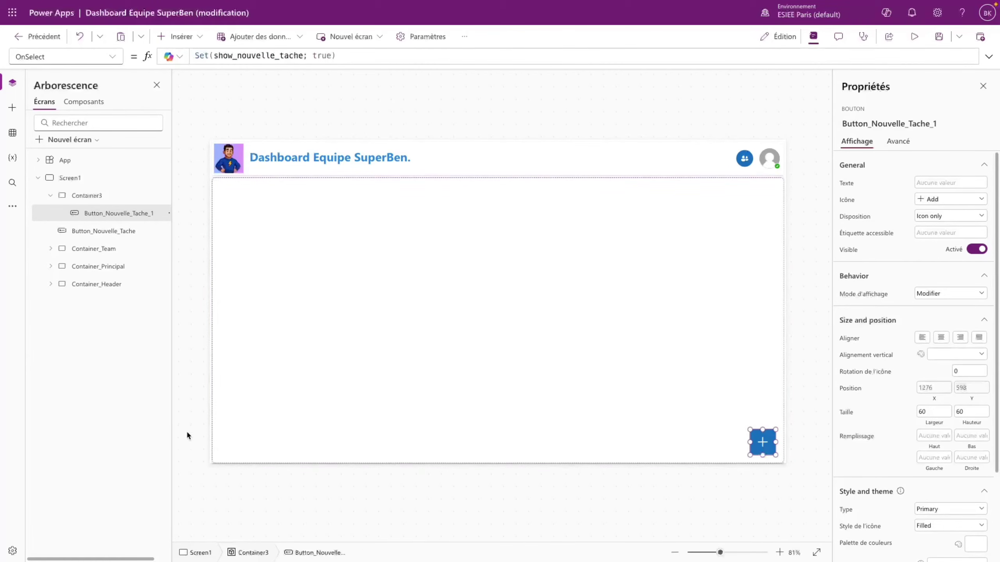
left_click(259, 434)
left_click(763, 442)
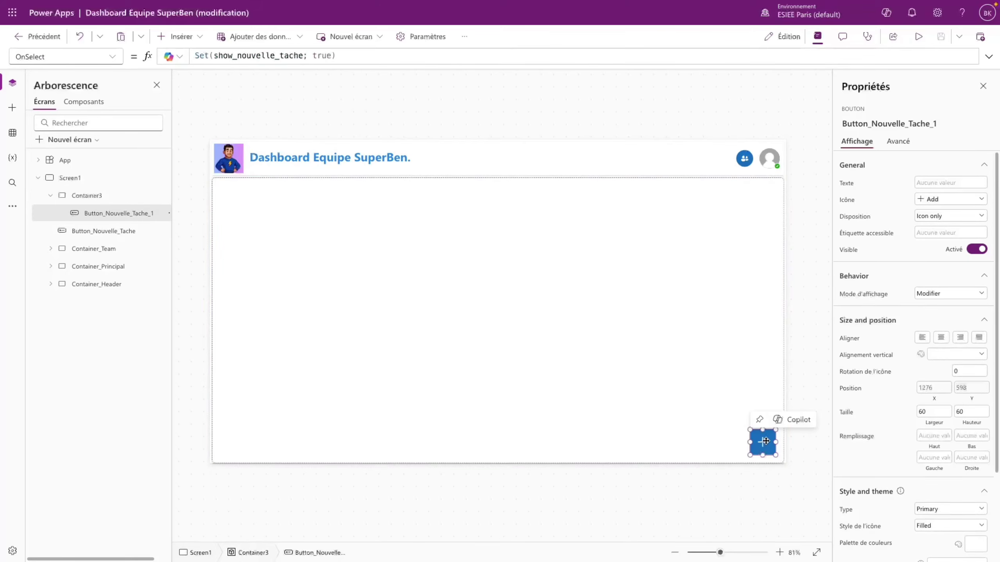
left_click(942, 388)
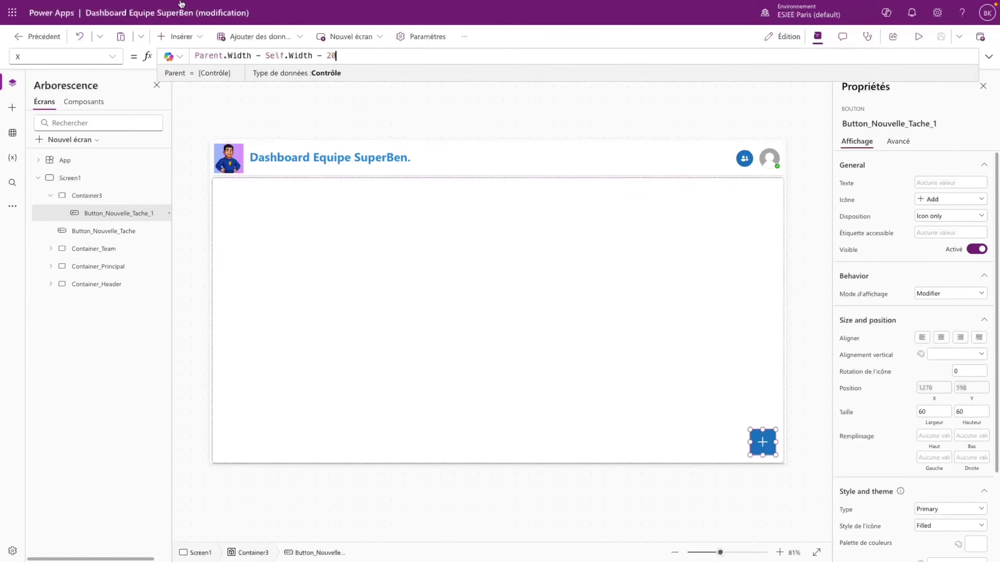
double_click(329, 55)
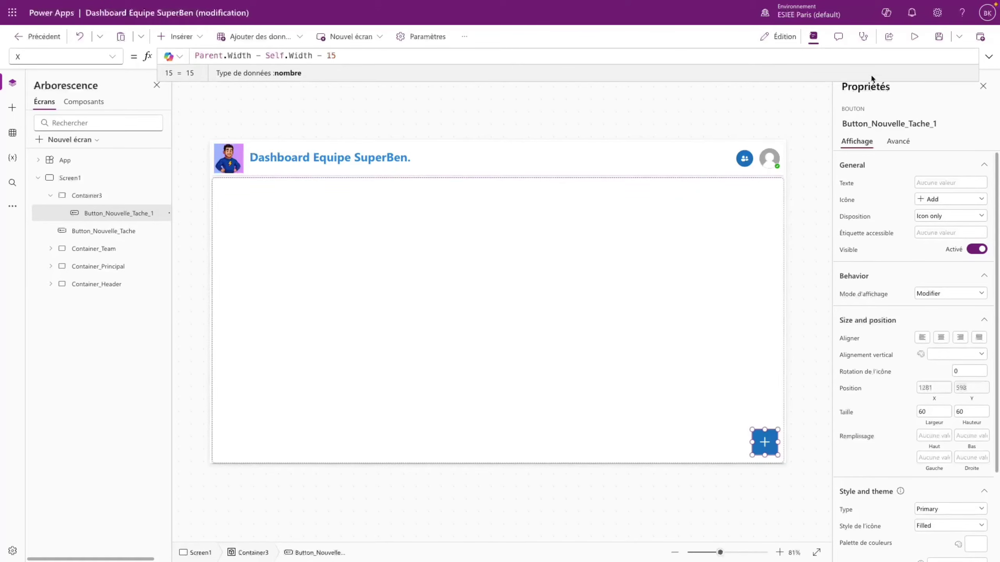
left_click(725, 403)
left_click(764, 442)
- Give the copy an ArrowReset icon and OnSelect Set(show_nouvelle_tache; false)
left_click(948, 199)
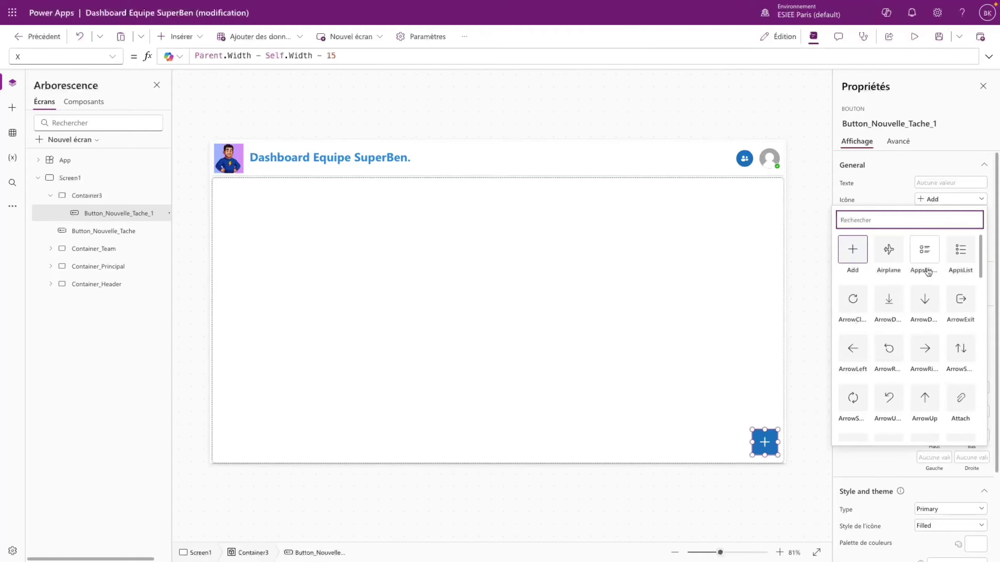
left_click(888, 348)
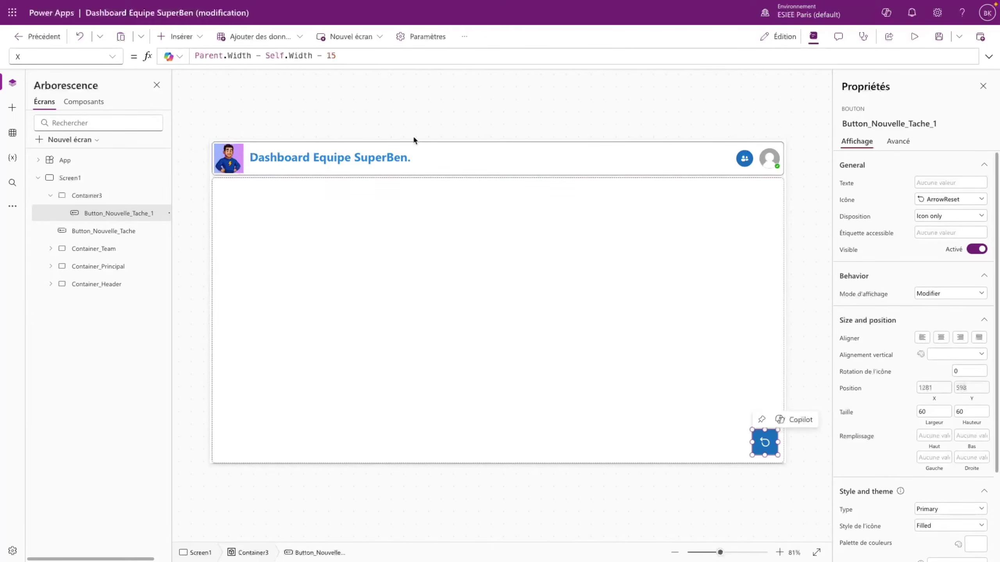
left_click(63, 56)
left_click(62, 326)
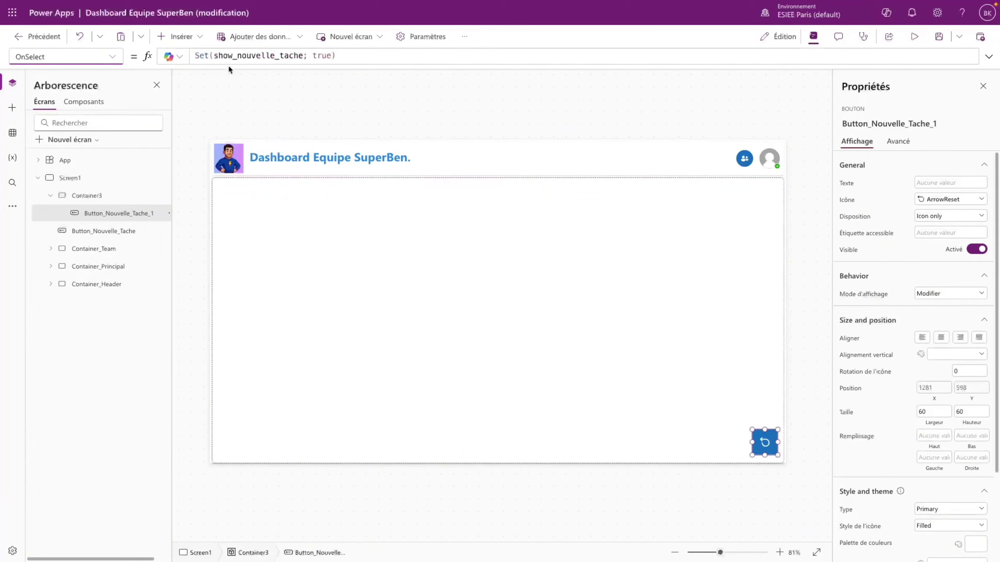
double_click(321, 56)
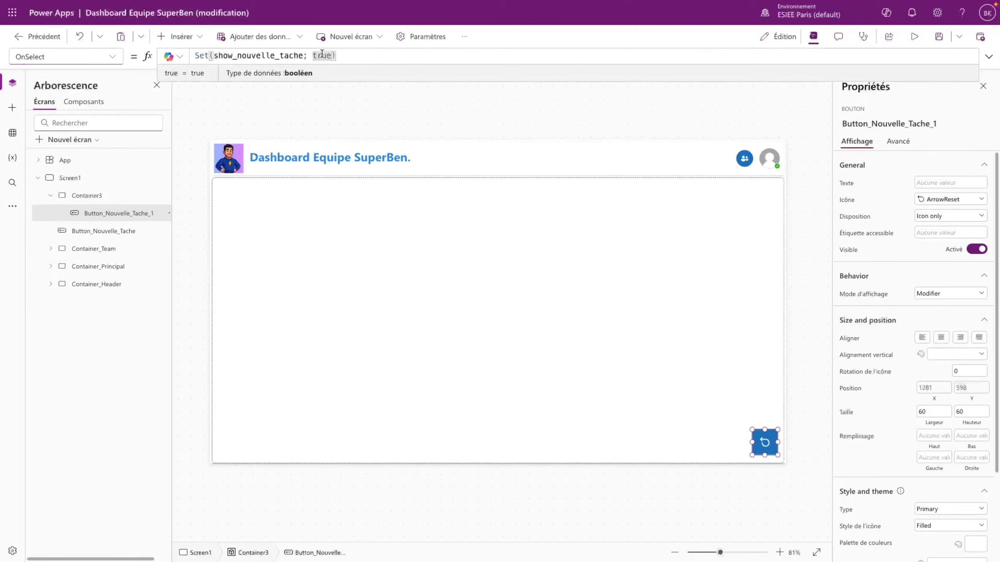
type("false")
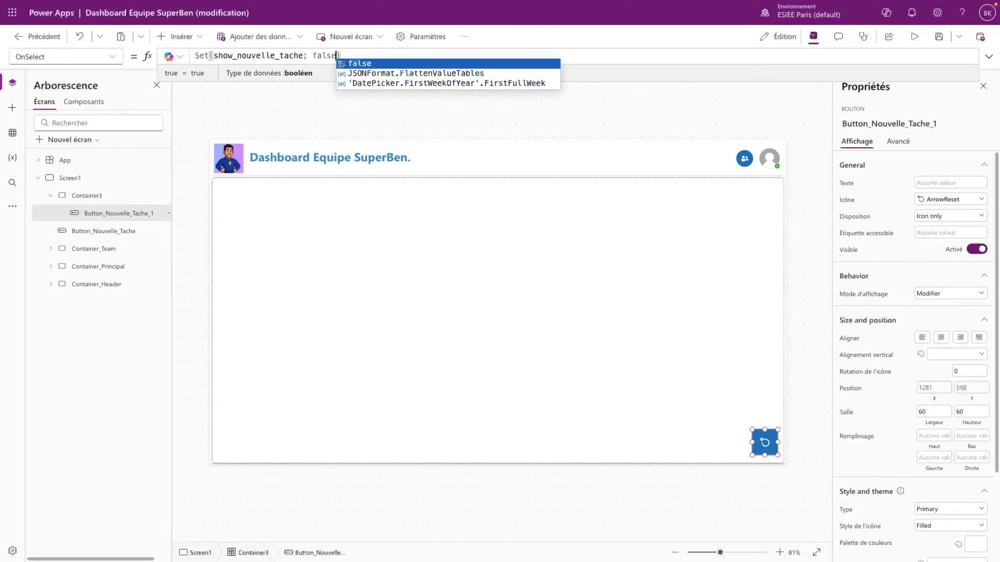
left_click(639, 279)
left_click(914, 36)
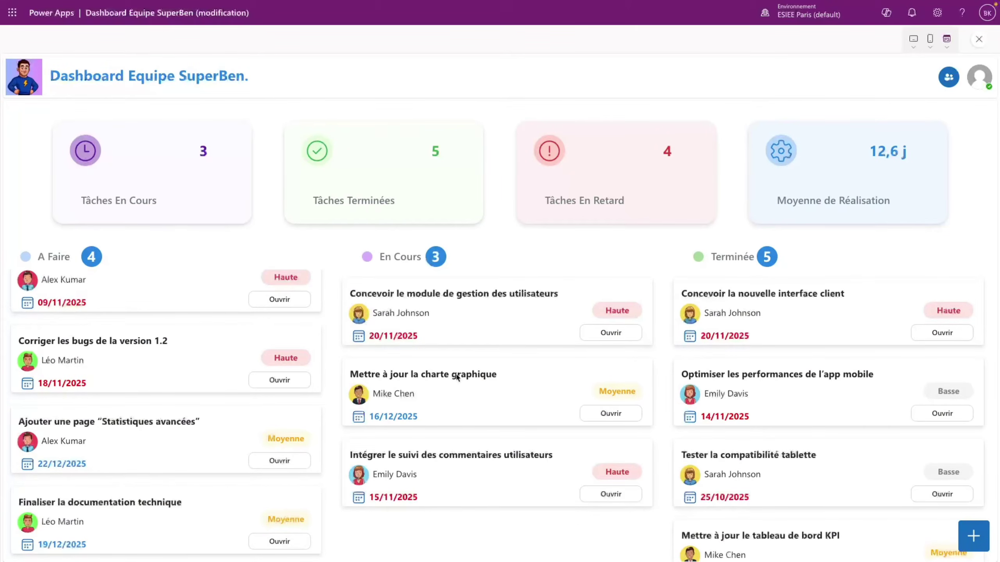
left_click(973, 539)
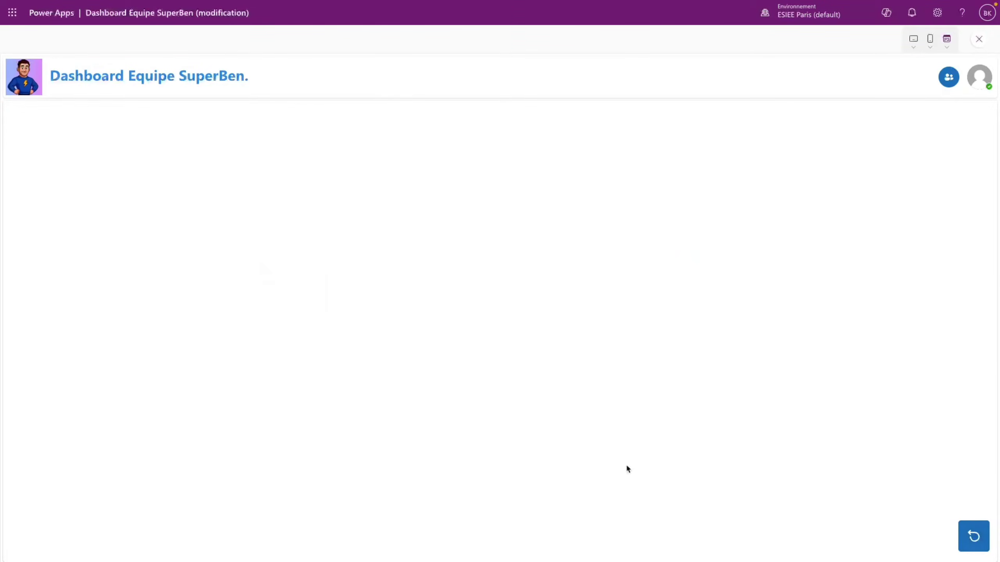
left_click(980, 530)
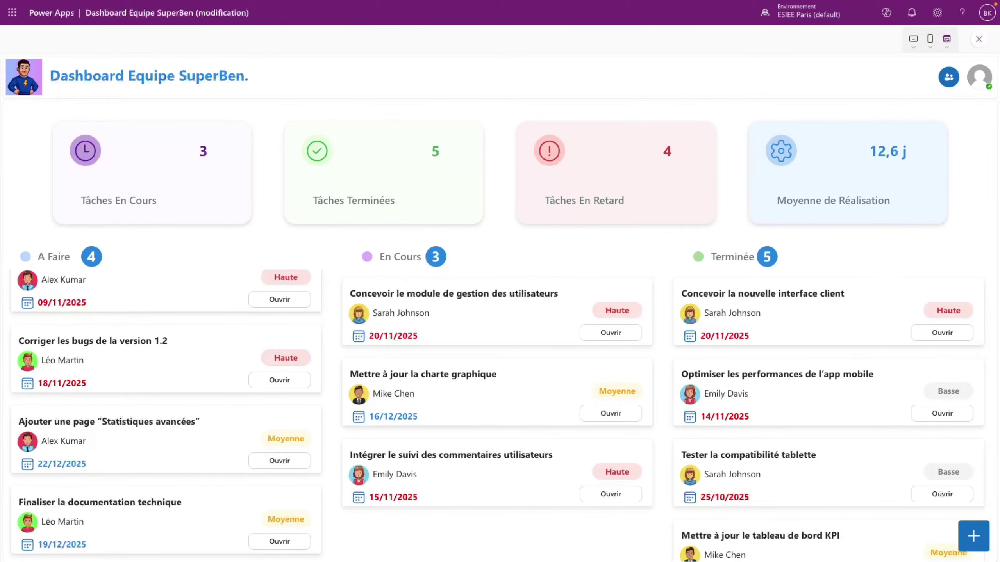
left_click(981, 538)
left_click(980, 538)
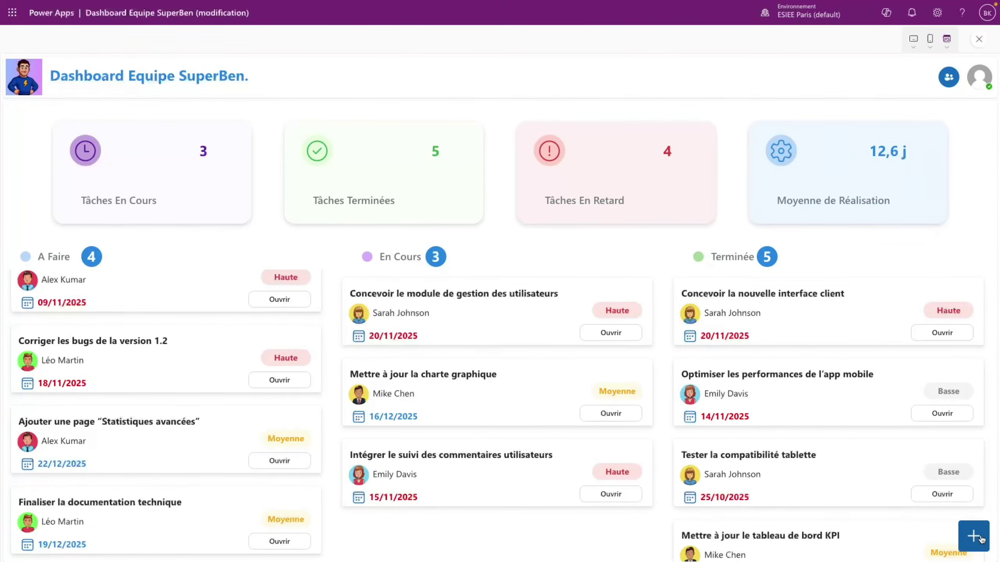
left_click(982, 538)
left_click(980, 539)
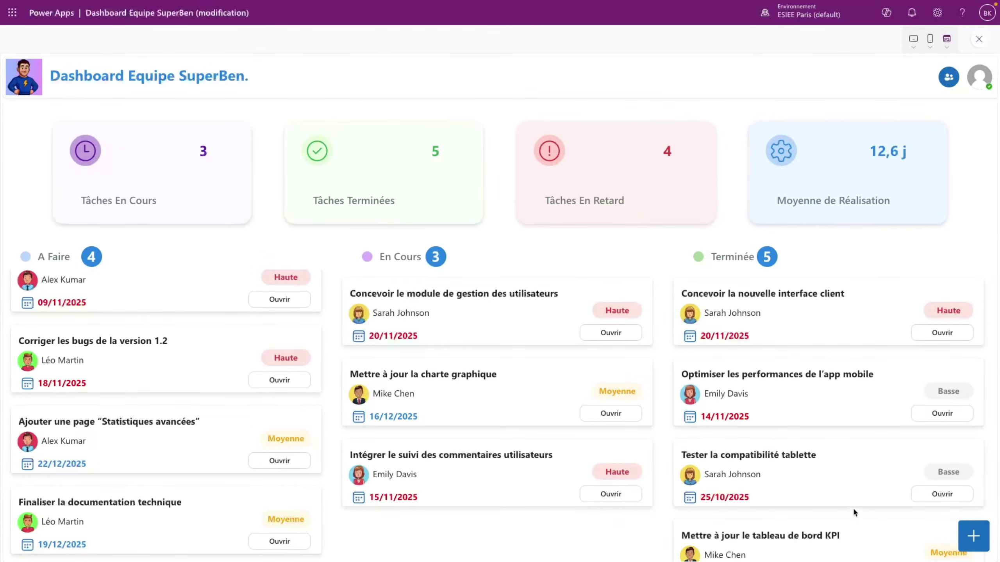
left_click(974, 542)
left_click(980, 40)
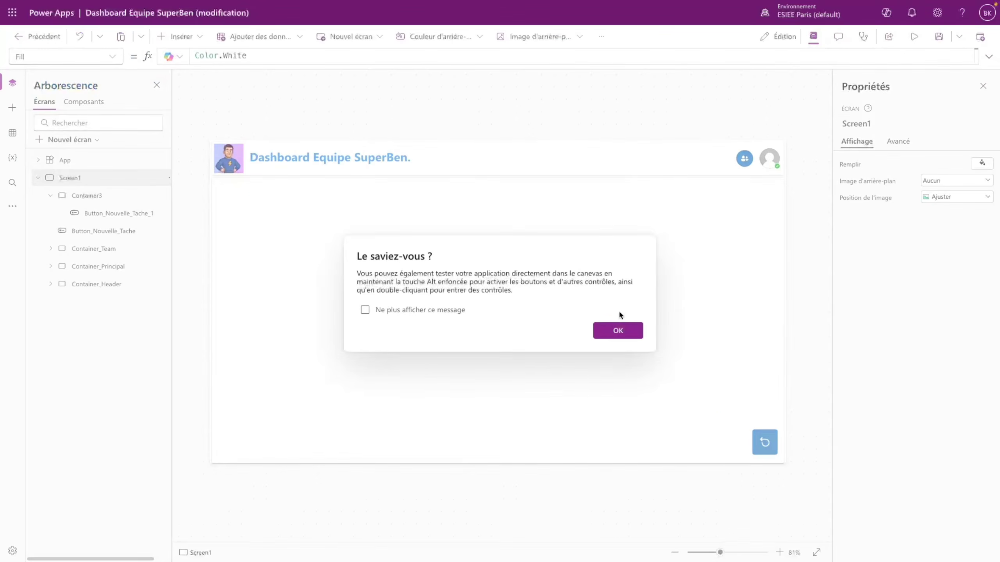
left_click(616, 330)
left_click(612, 325)
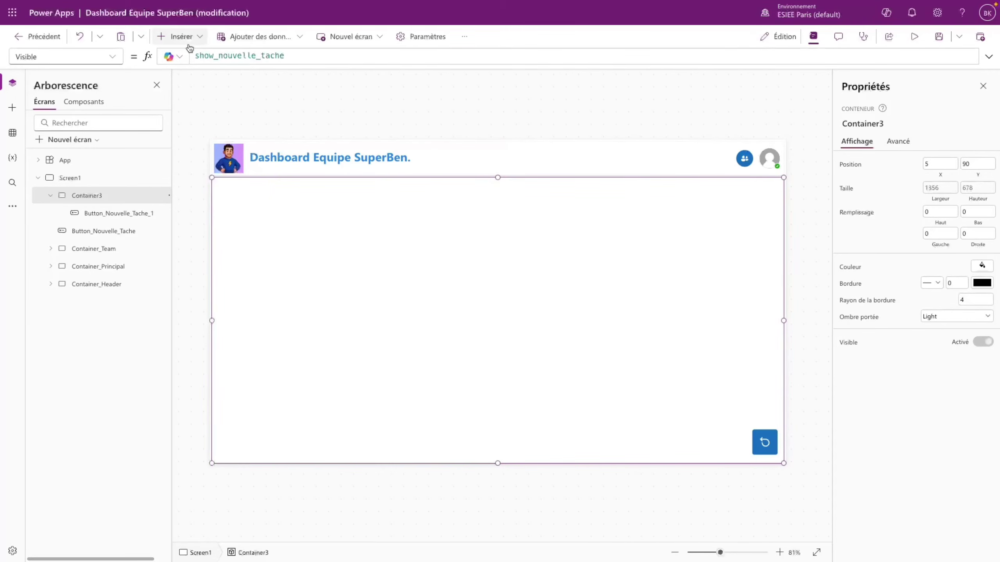
left_click(177, 36)
type("fo")
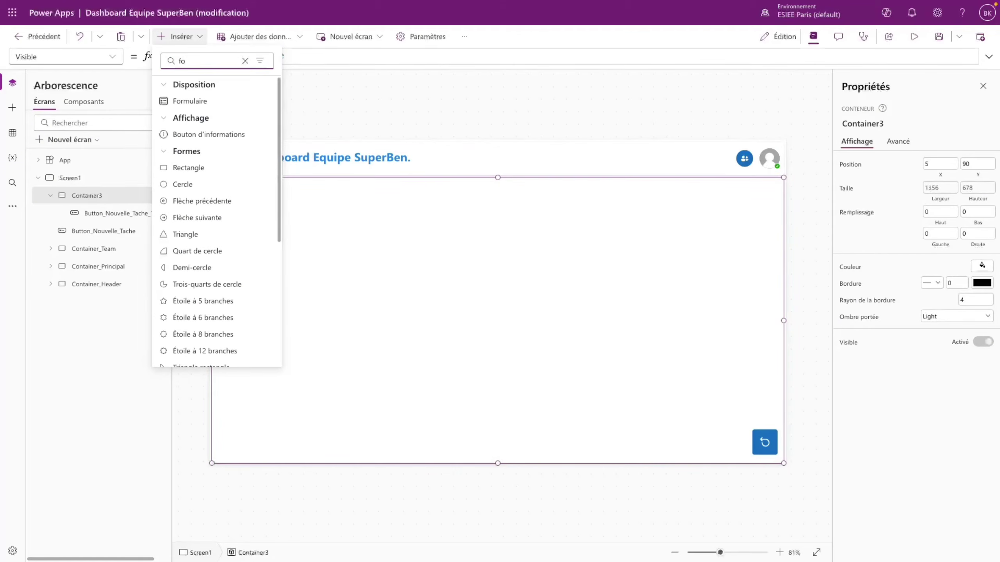
left_click(190, 102)
left_click(299, 313)
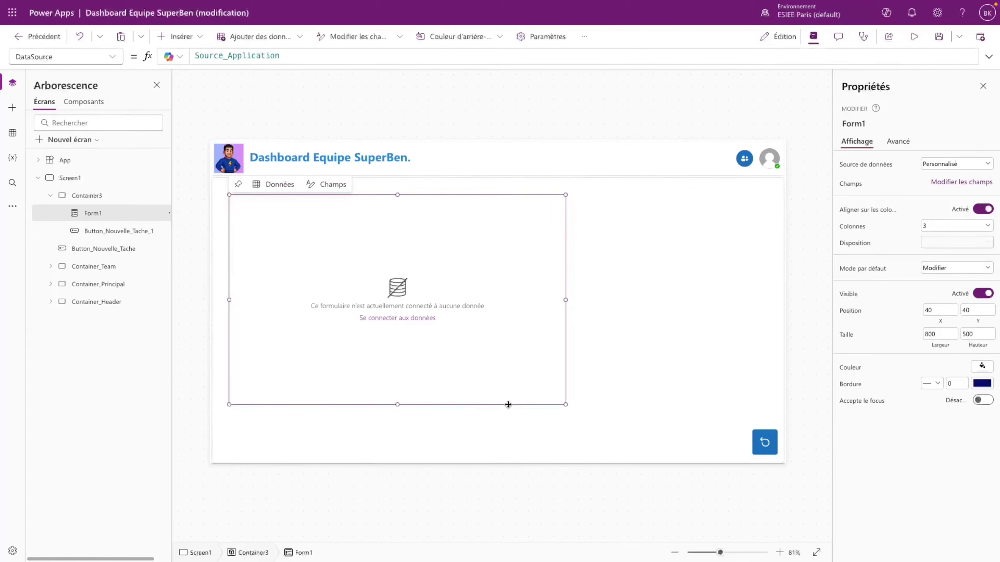
left_click_drag(507, 405, 579, 420)
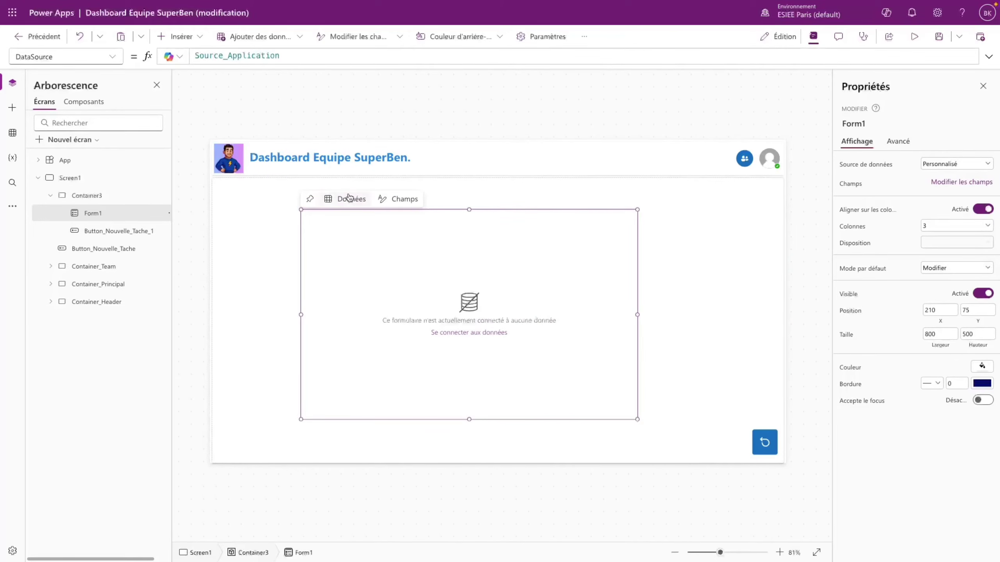
left_click(397, 199)
left_click(517, 217)
left_click(558, 235)
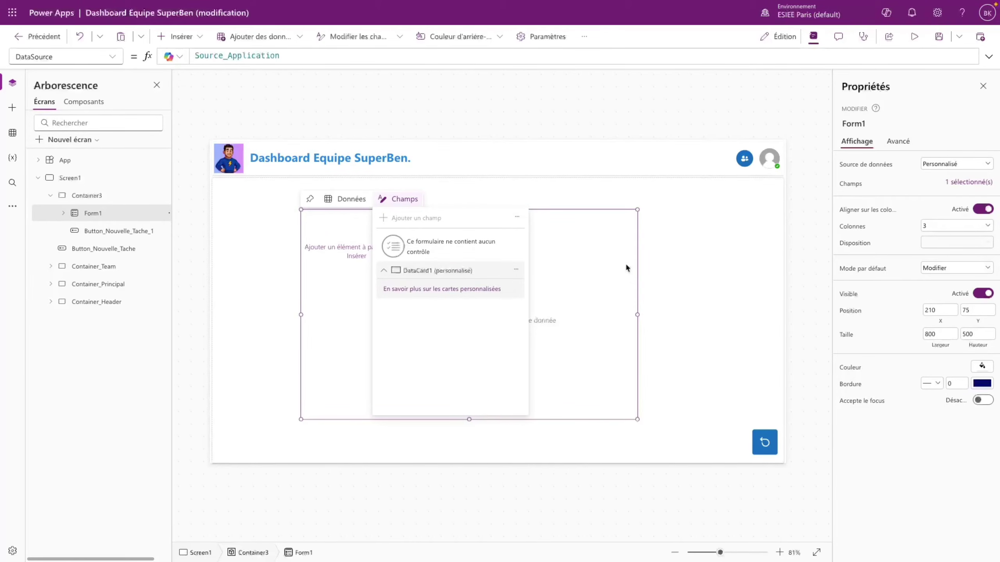
right_click(100, 213)
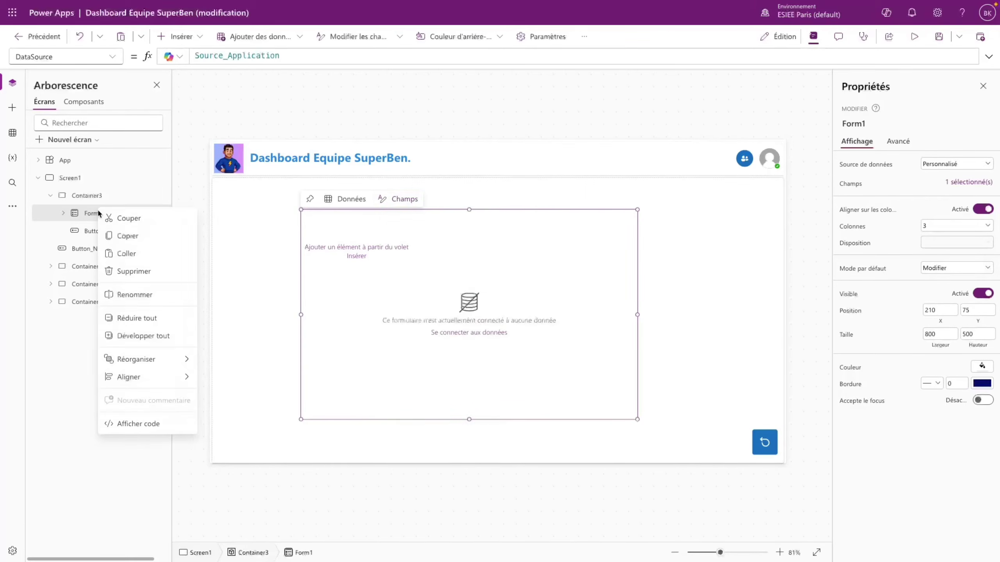
left_click(132, 275)
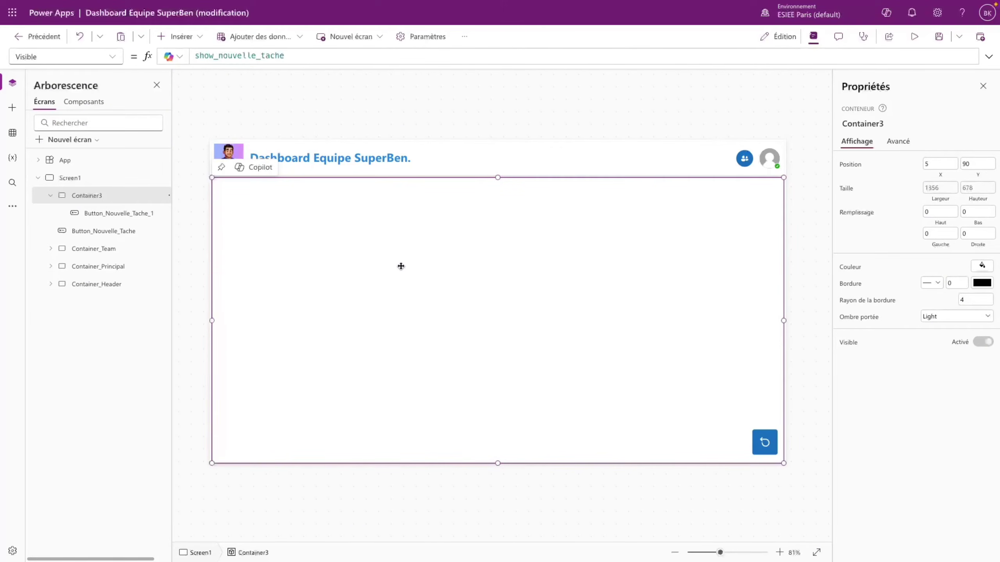
- Rename the copied return button to Button_Retour
left_click(176, 36)
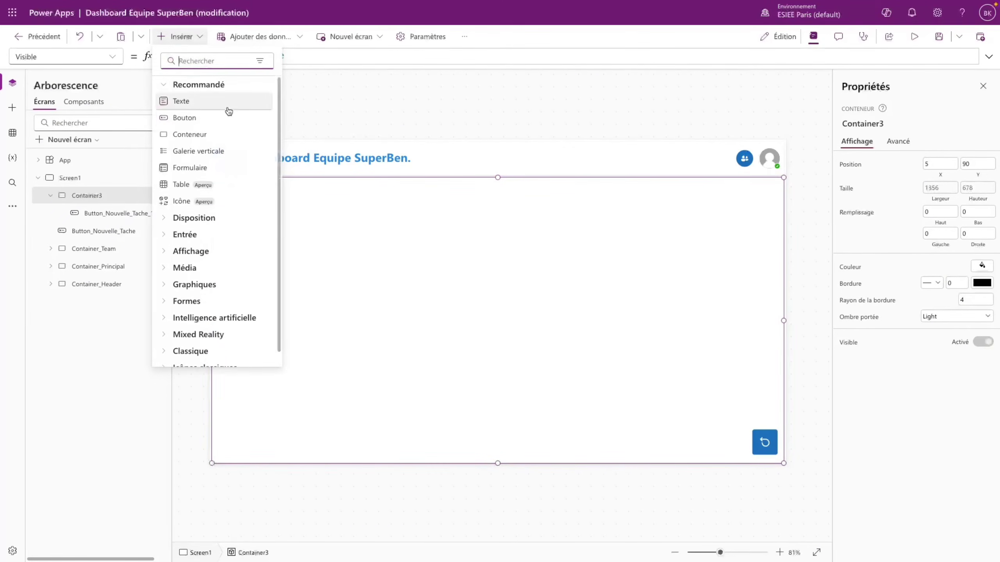
left_click(106, 198)
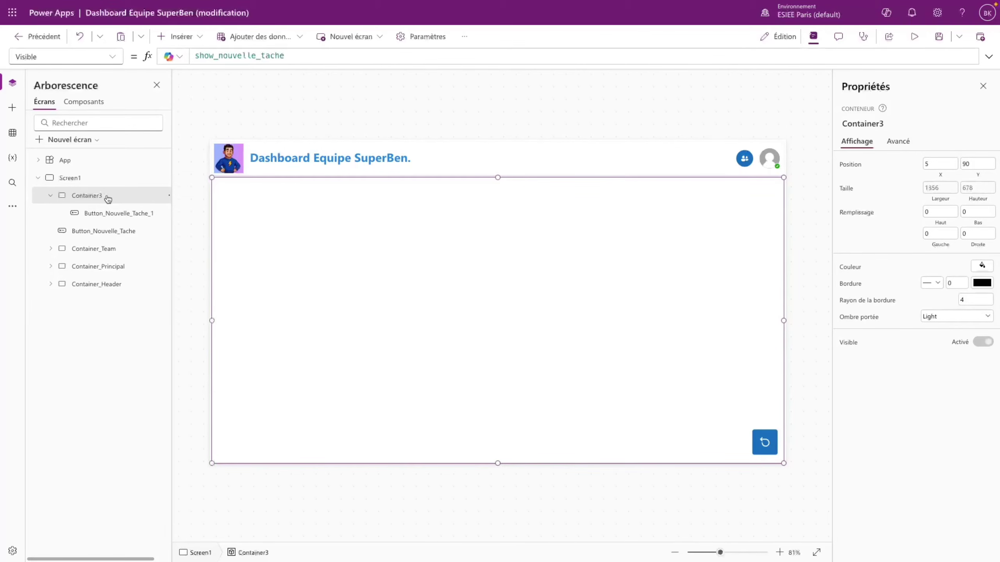
double_click(147, 215)
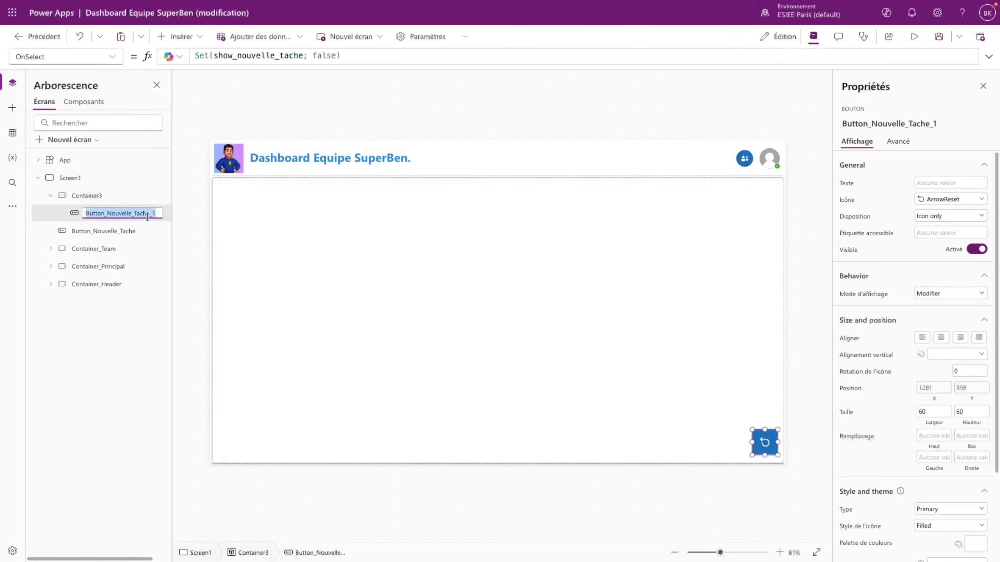
key("End")
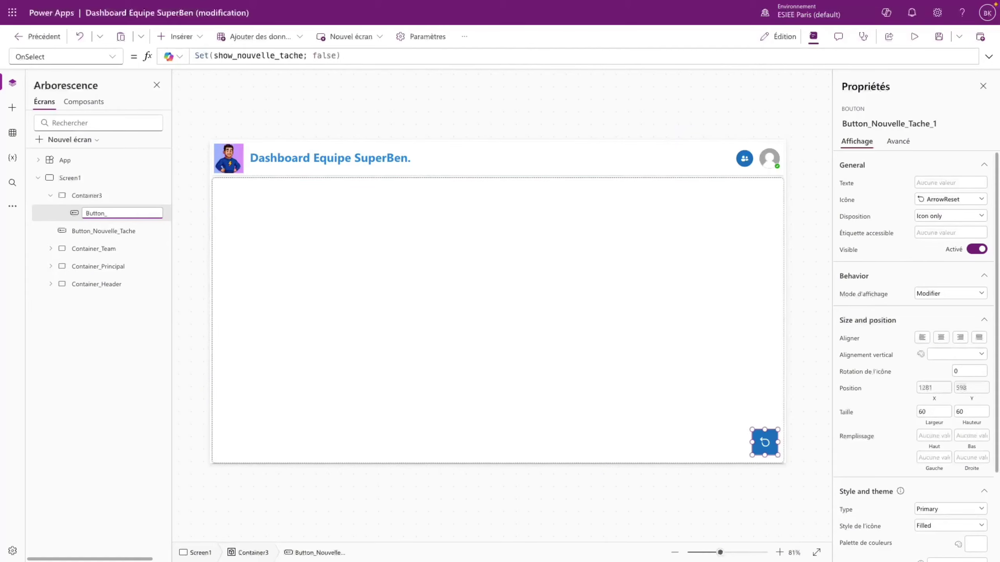
type("Retour")
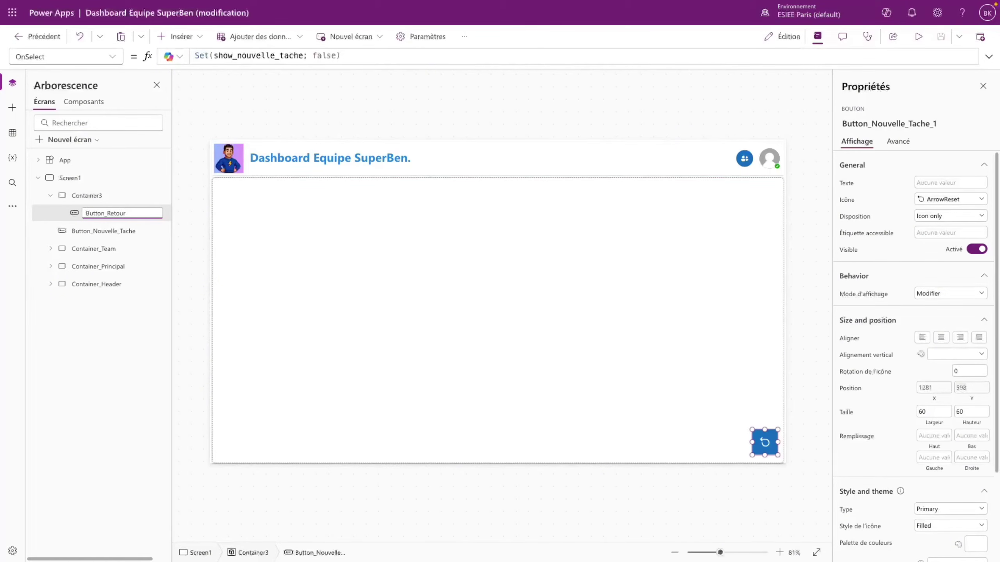
key("Return")
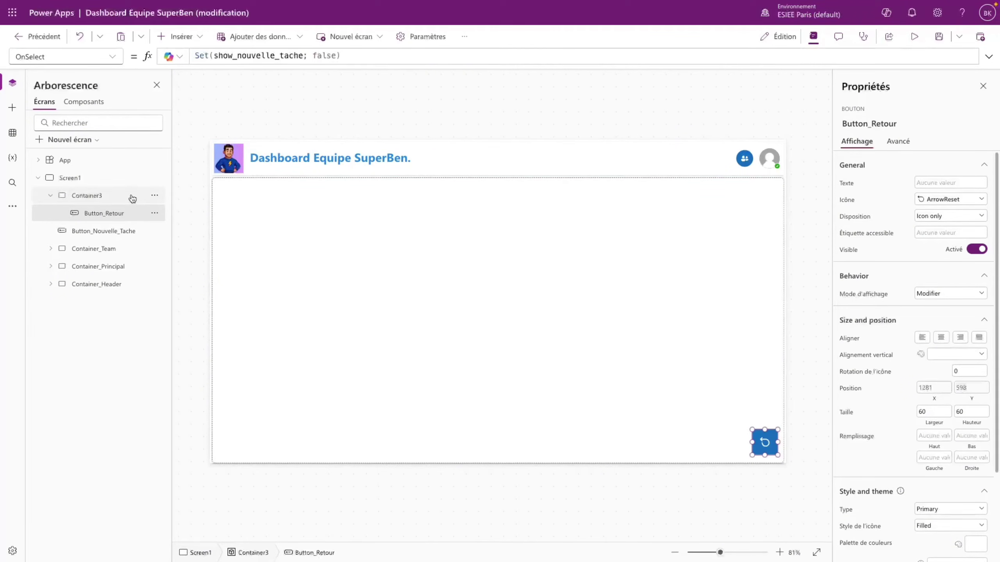
- Rename Container3 to Container_Nouvelle_Tache
double_click(132, 195)
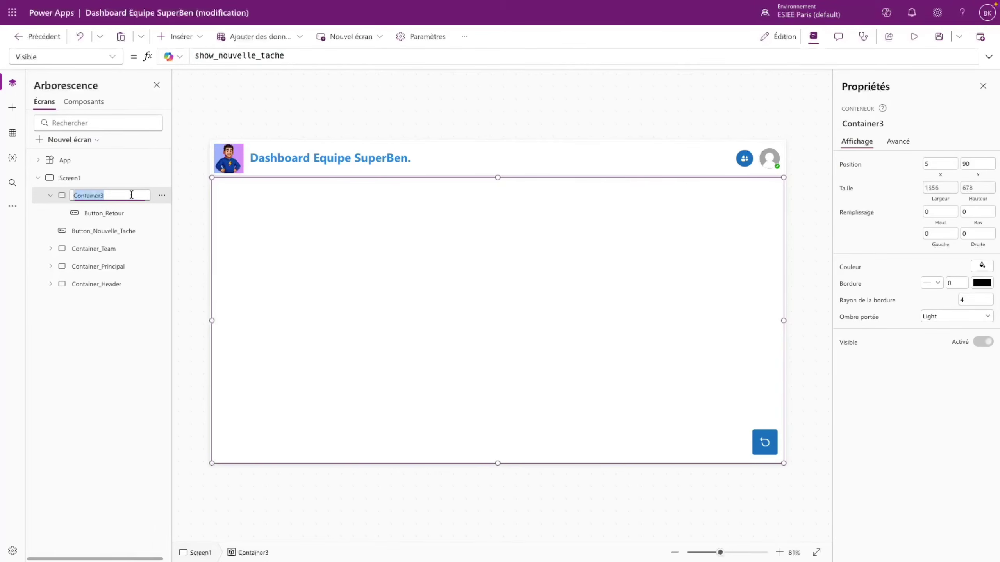
left_click(132, 194)
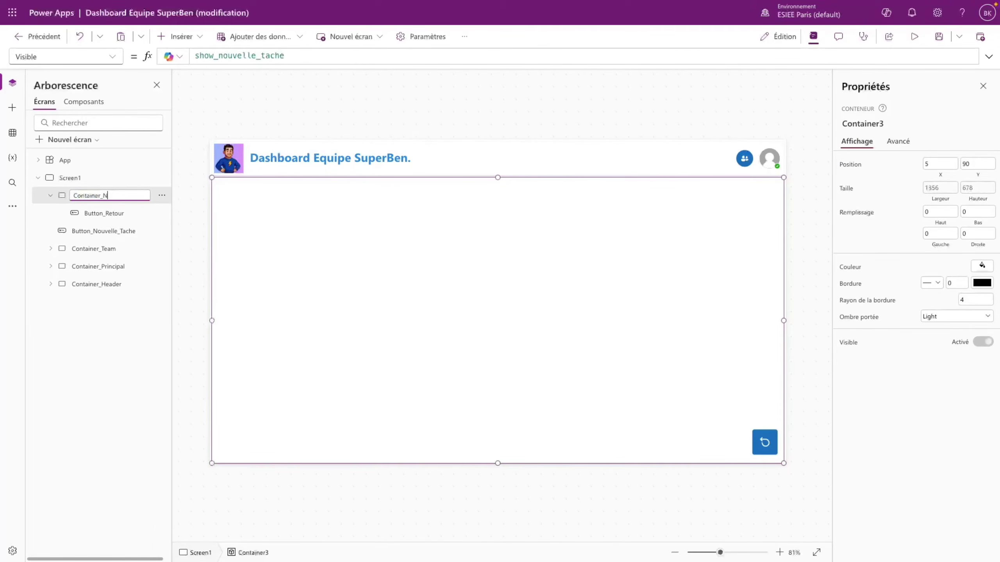
type("_Nouvelle_Tache")
key("Return")
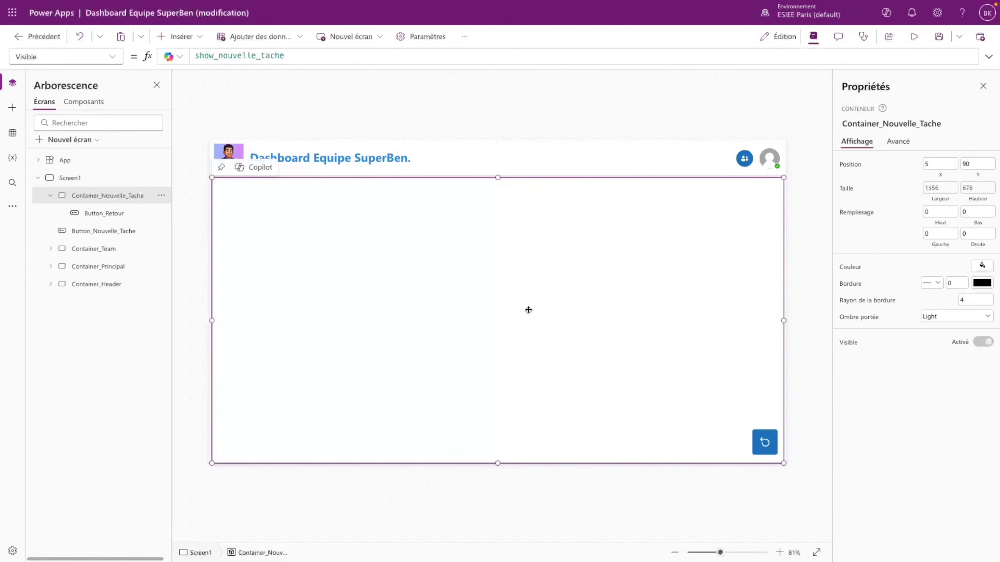
- Add a container inside the overlay named Container_Formulaire_Nouvelle_Tache and drag it lower
left_click(195, 36)
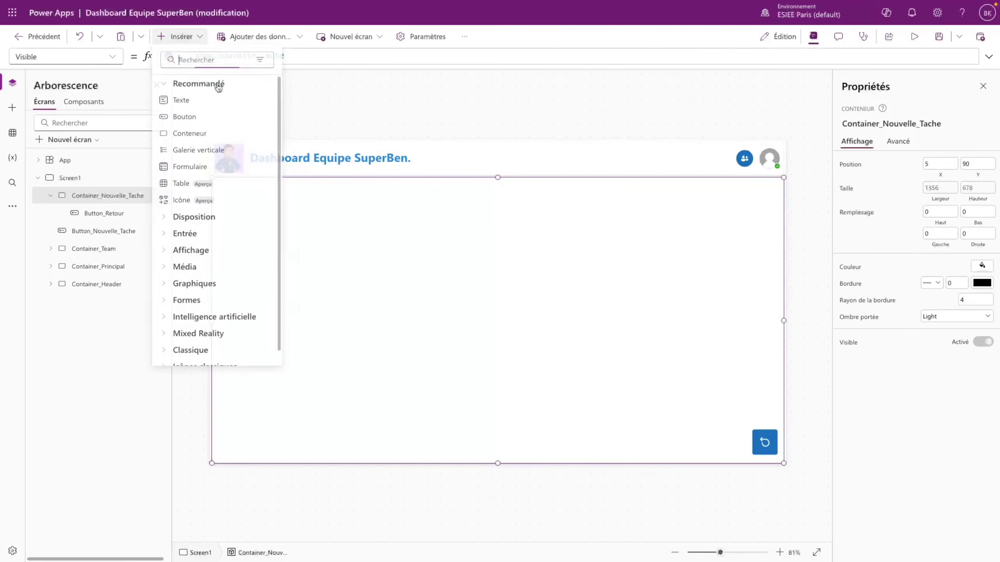
left_click(196, 134)
double_click(136, 213)
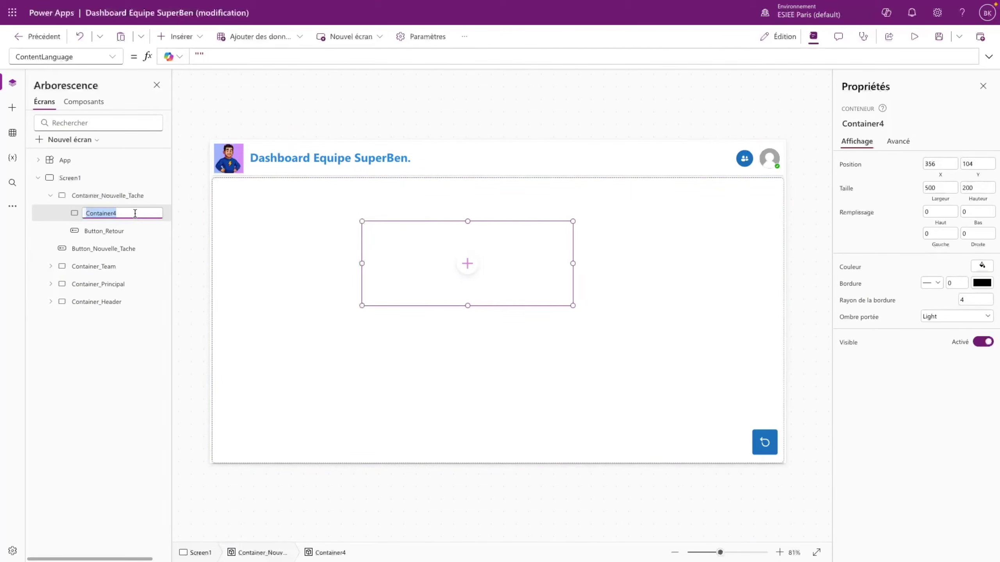
key("End")
key("BackSpace")
type("_Formulaire_Nouvelle_Tache")
key("Return")
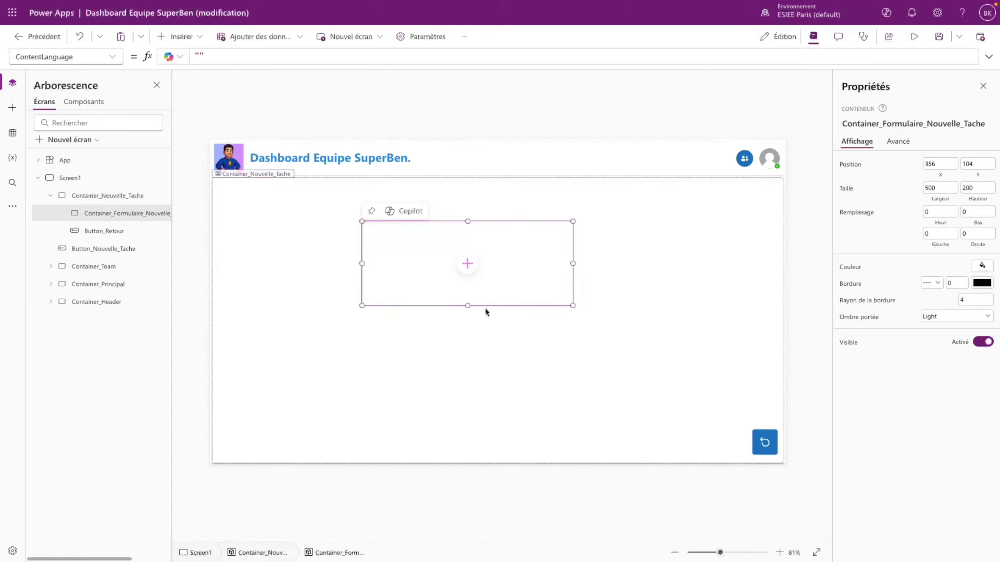
left_click_drag(486, 307, 506, 390)
- Set the form container's X to Parent.Width/2 - Self.Width/2
left_click(65, 57)
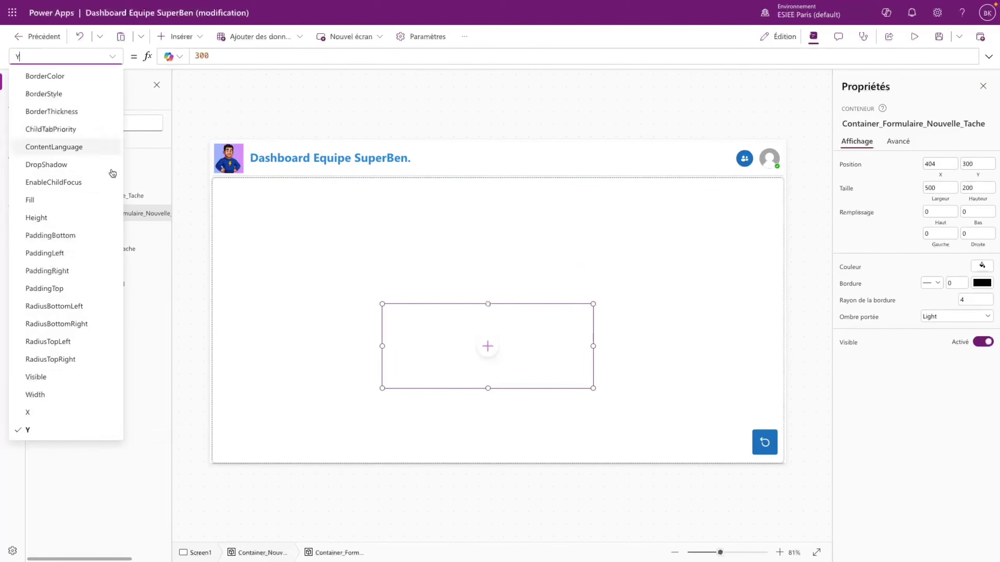
left_click(51, 414)
left_click_drag(215, 56, 176, 55)
type("Parent.Width/2")
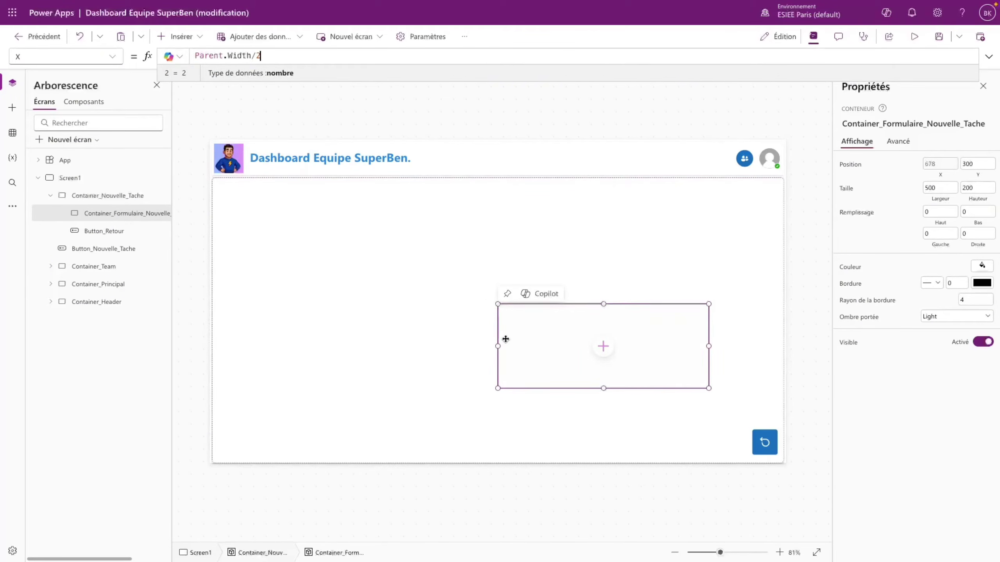
type("- ")
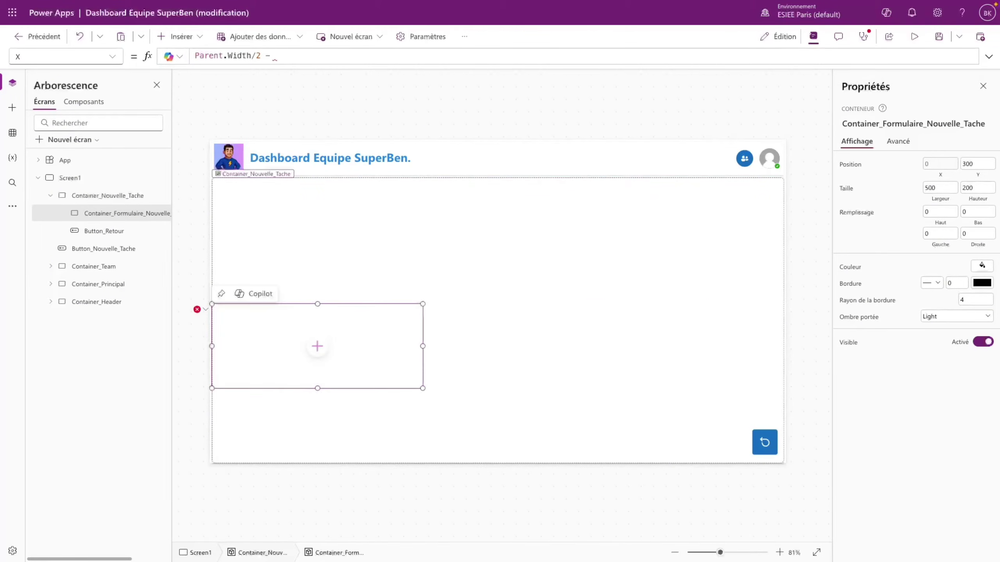
type("Self.Wi")
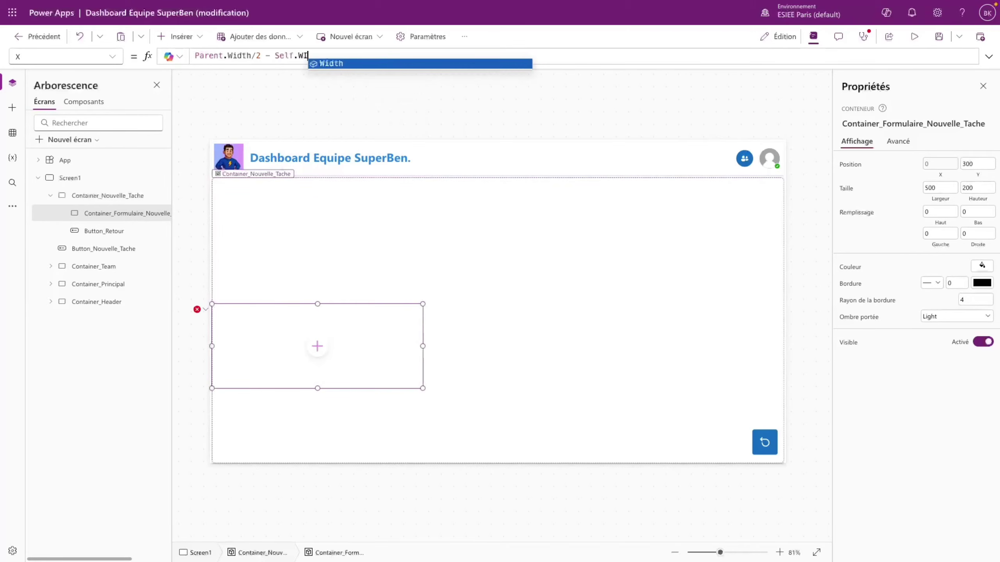
type("dth/2")
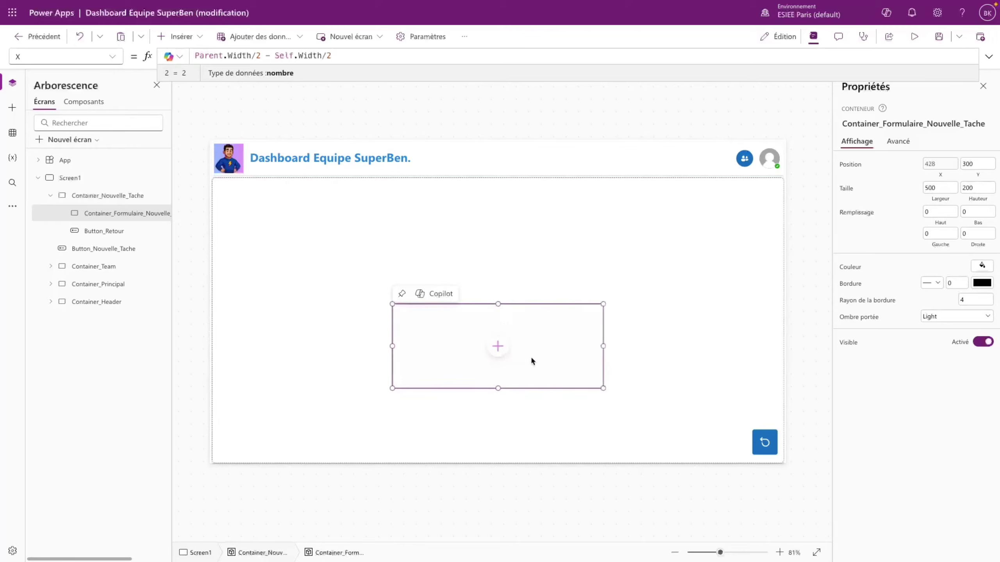
- Change the form container's width from 800 to the formula Parent.Width/1,6 (847.5)
left_click(940, 187)
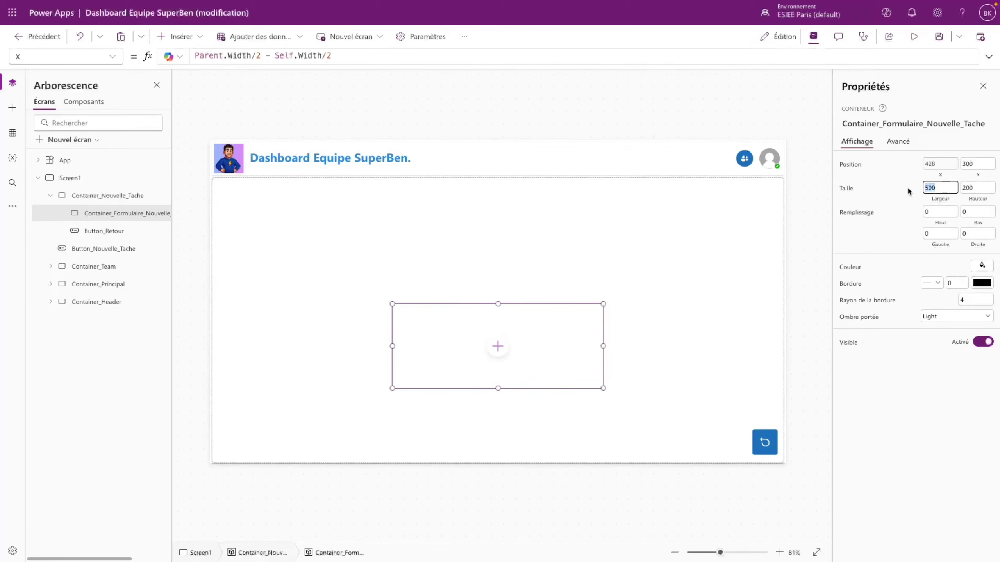
type("800")
left_click(892, 234)
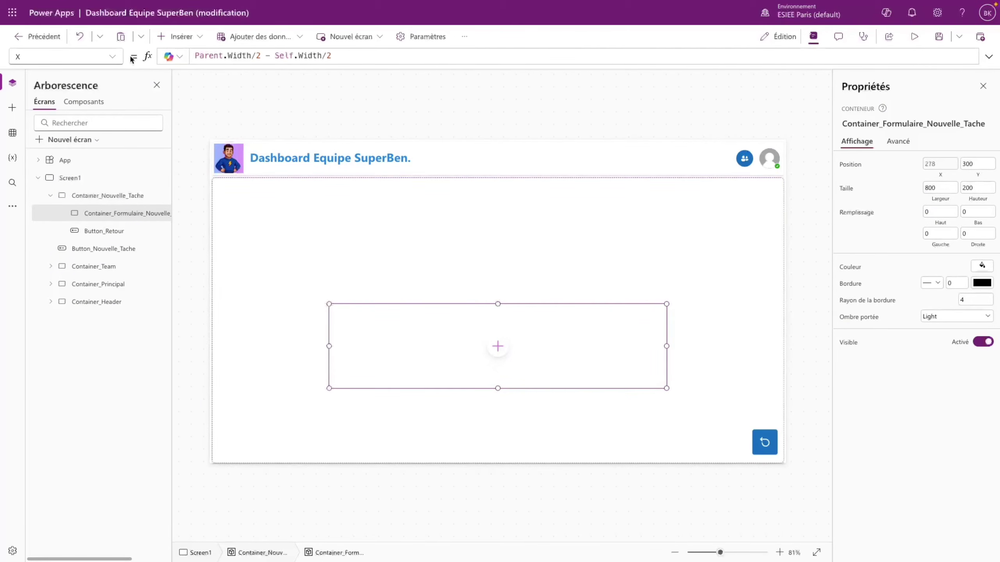
left_click(112, 56)
left_click(36, 399)
key("ctrl+a")
type("Pare")
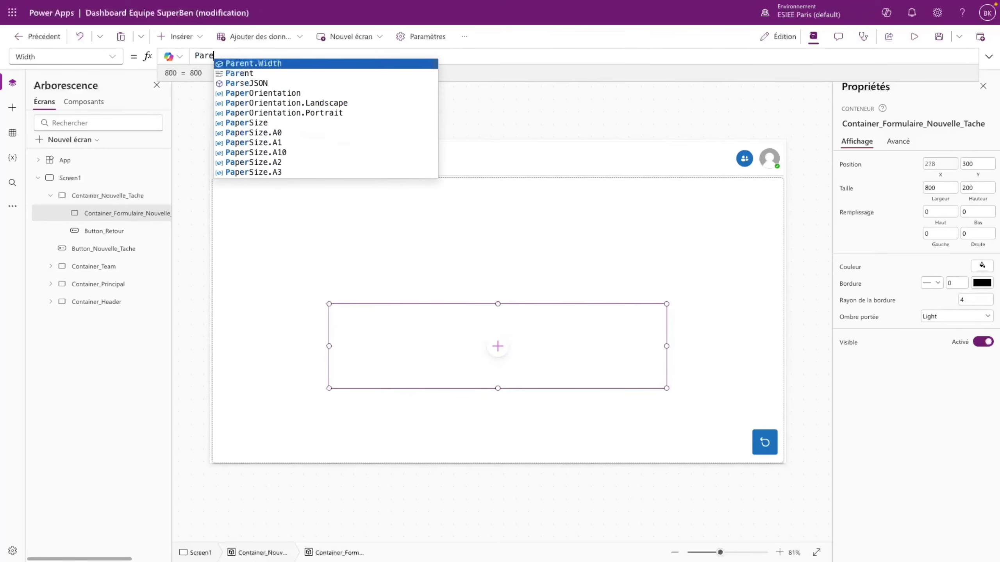
type("nt.Width/")
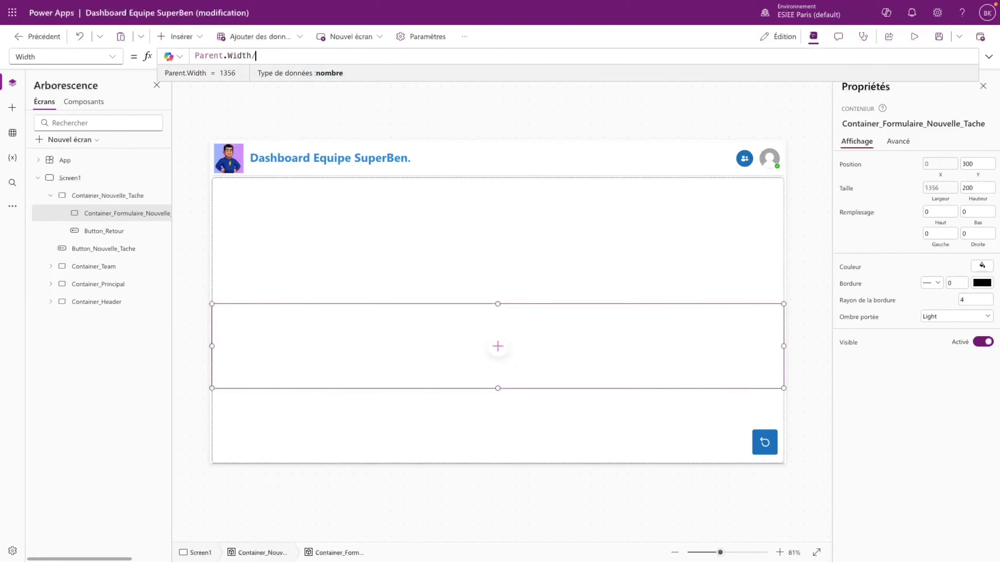
type("1,6")
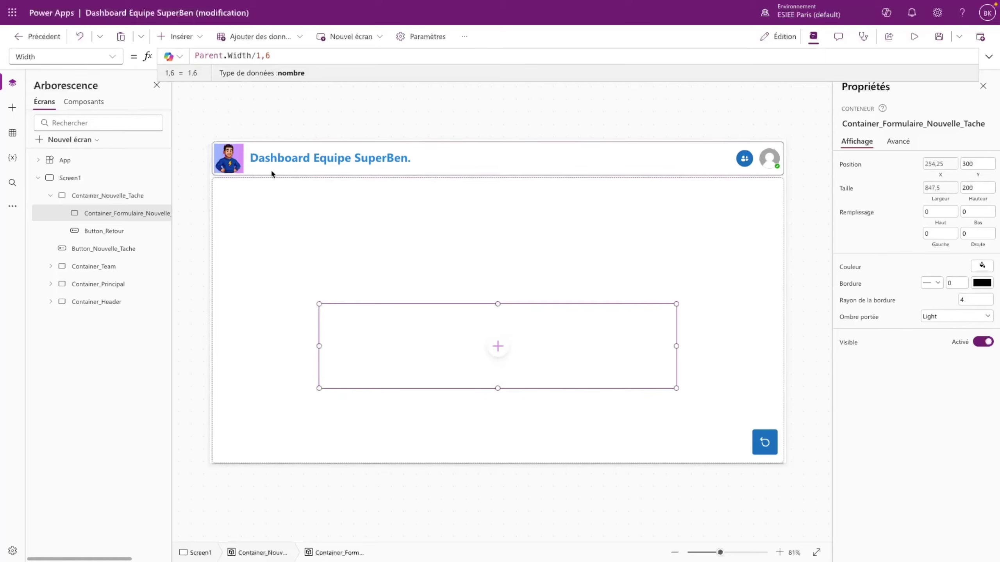
left_click(632, 415)
left_click(580, 366)
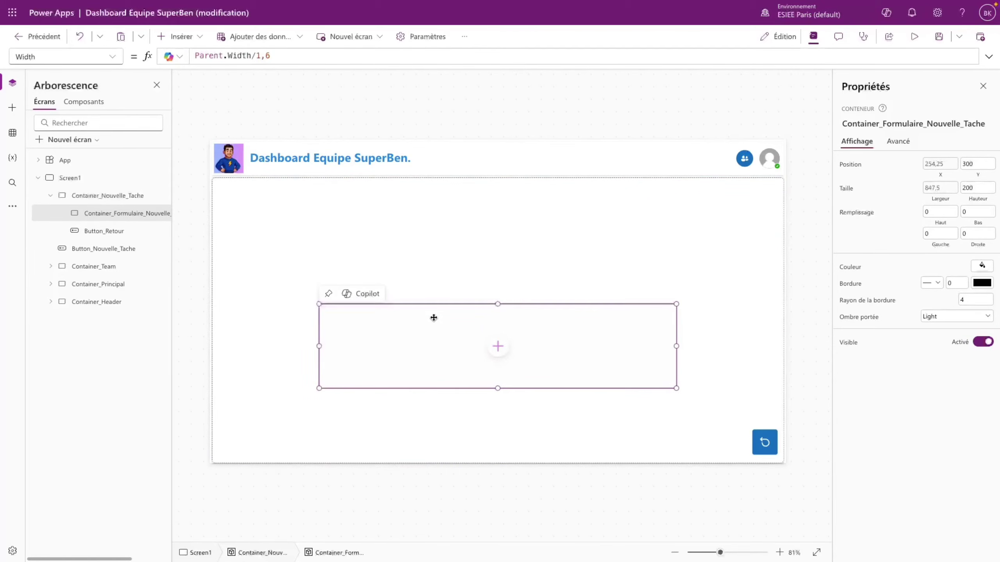
left_click(112, 58)
left_click(56, 412)
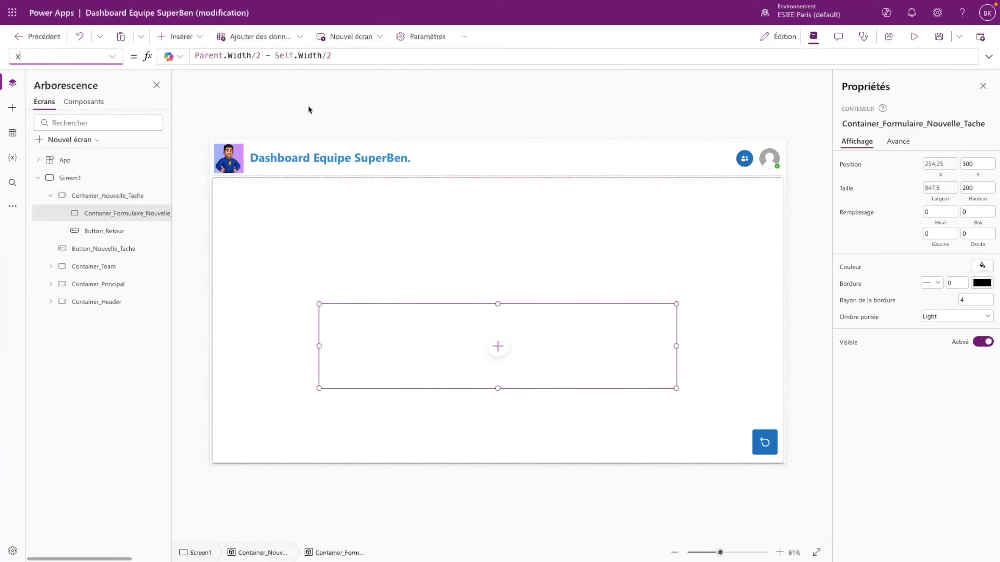
- Centre the form container vertically by setting Y to Parent.Height/2 - Self.Height/2
left_click(331, 56)
left_click_drag(331, 56, 193, 55)
key("ctrl+c")
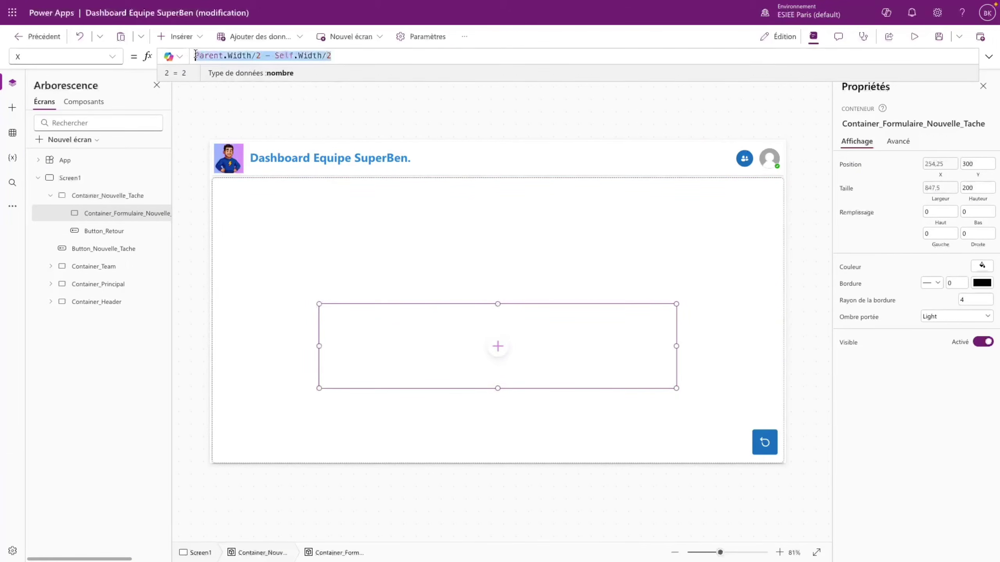
left_click(113, 57)
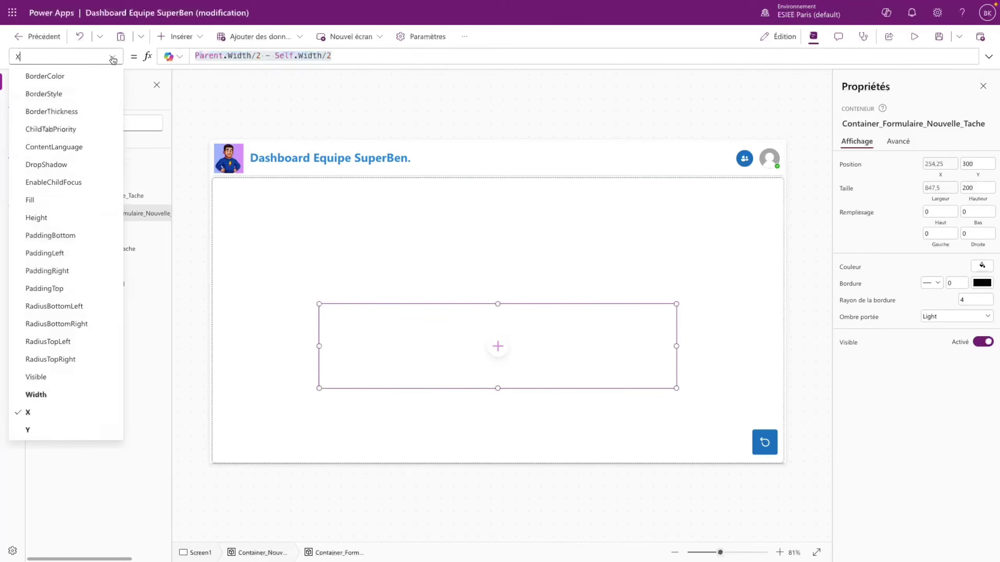
left_click(47, 430)
left_click(234, 54)
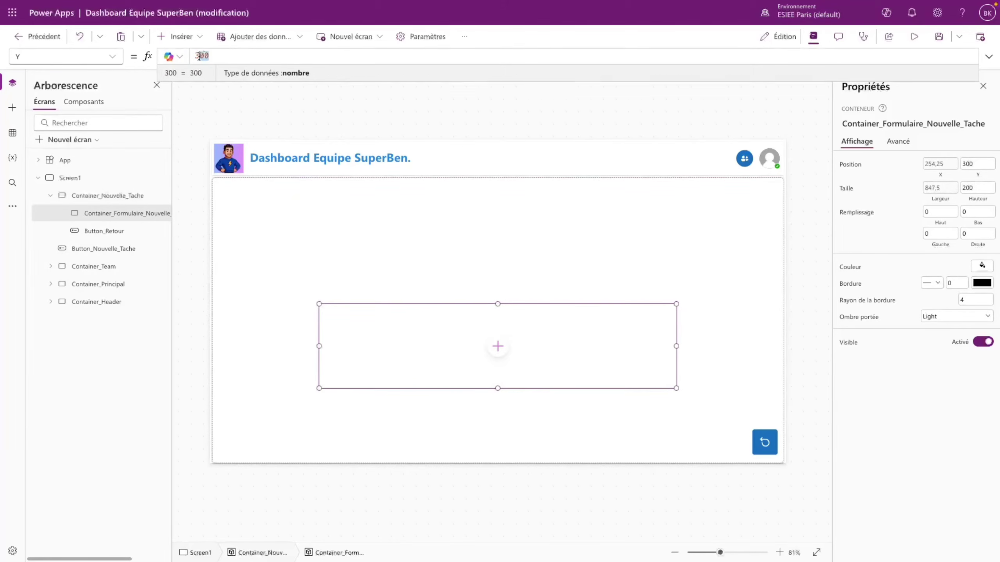
key("ctrl+a")
key("ctrl+v")
double_click(238, 55)
type("Height")
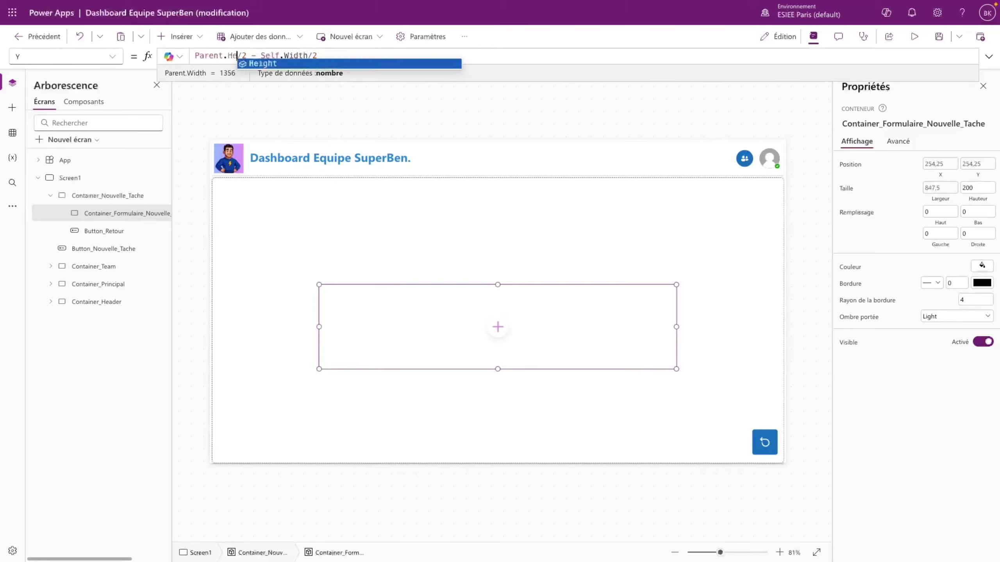
double_click(308, 56)
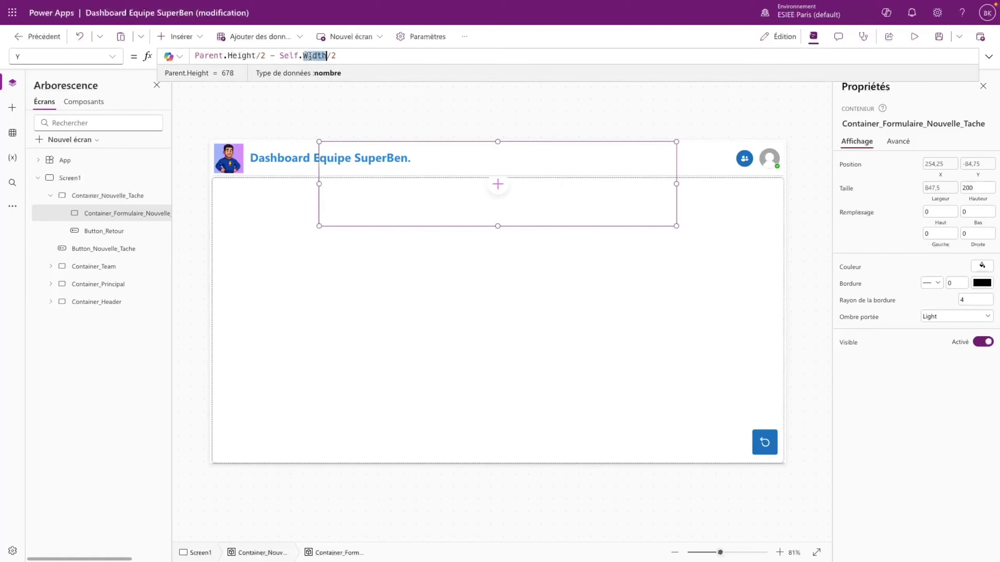
type("Height")
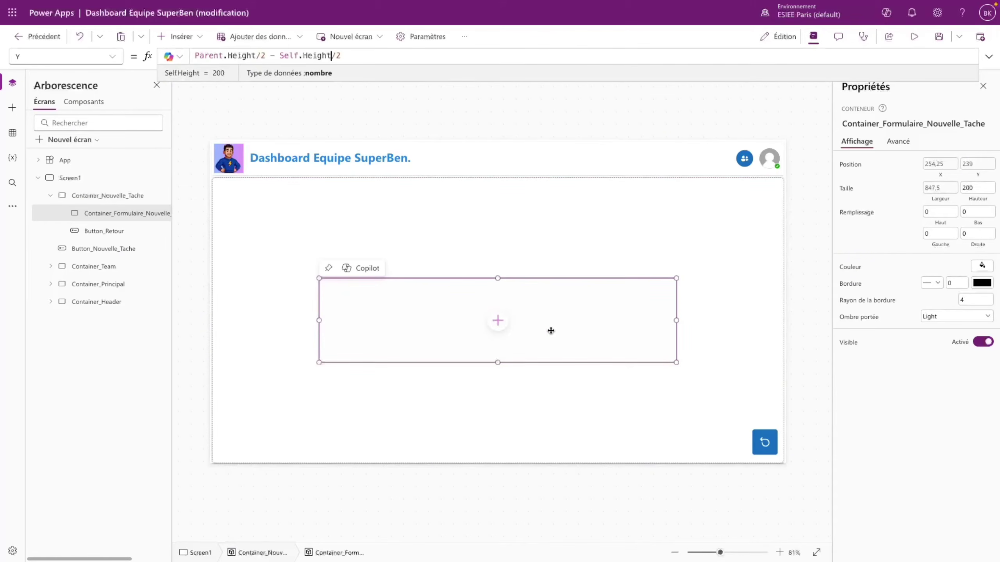
- Replace the container's Height of 200 with the formula Parent.Height/1,5
left_click(112, 56)
left_click(59, 219)
left_click_drag(223, 56, 178, 54)
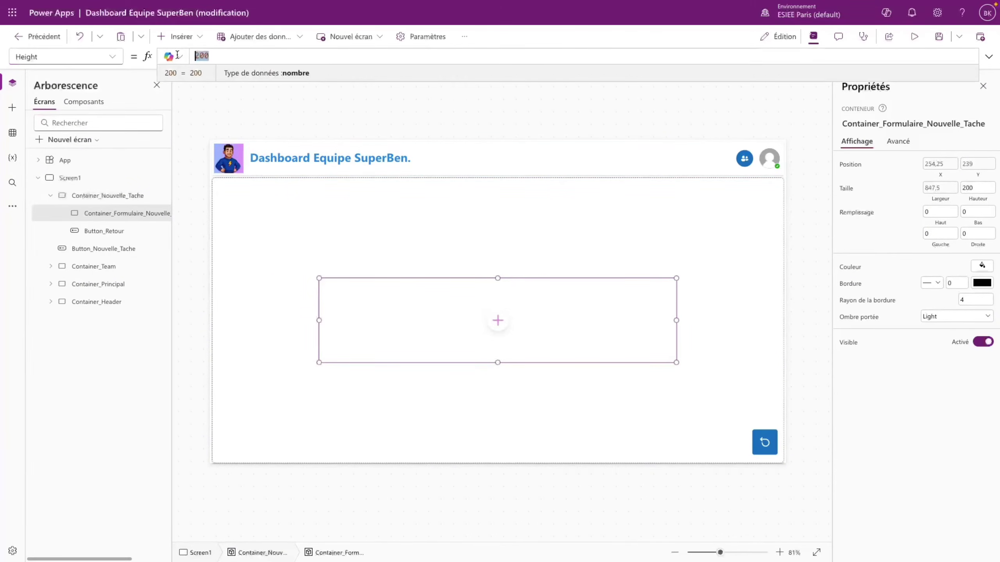
type("Parent")
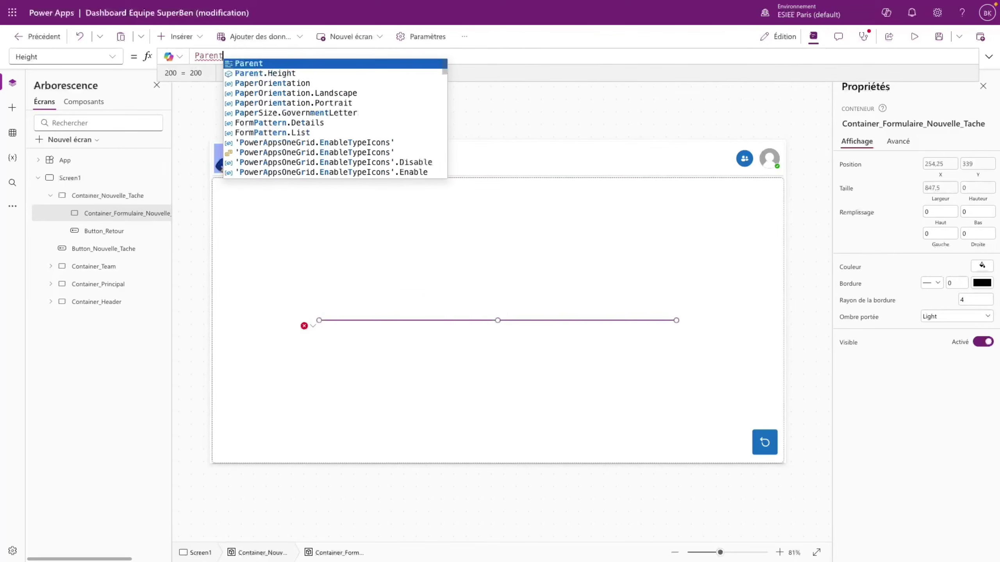
key("Left")
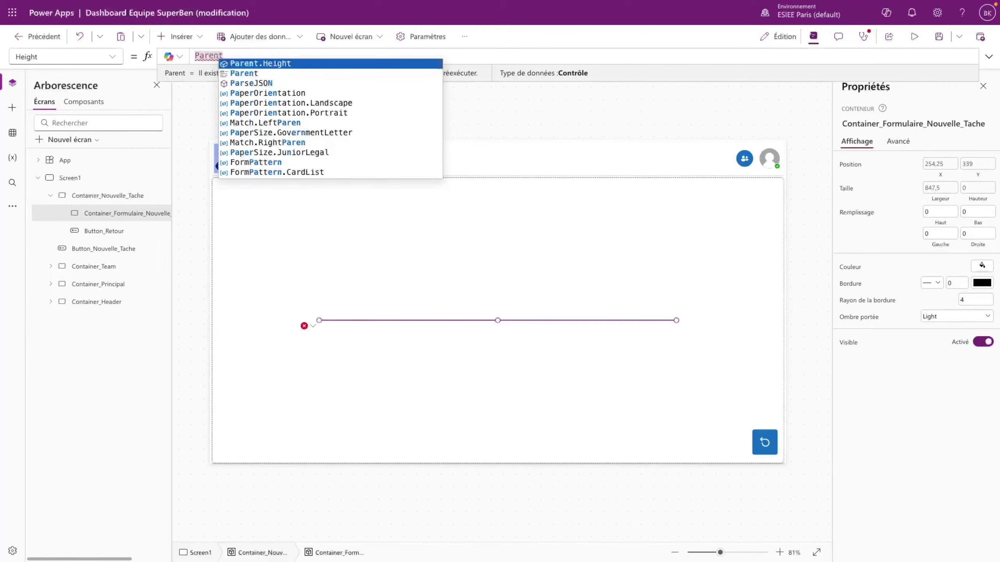
key("Tab")
type("/")
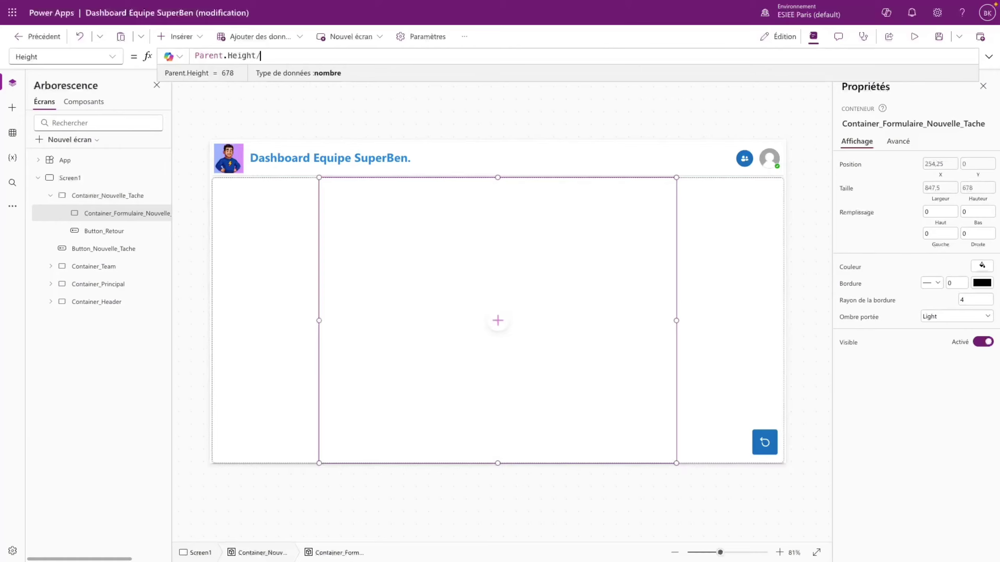
type("1,5")
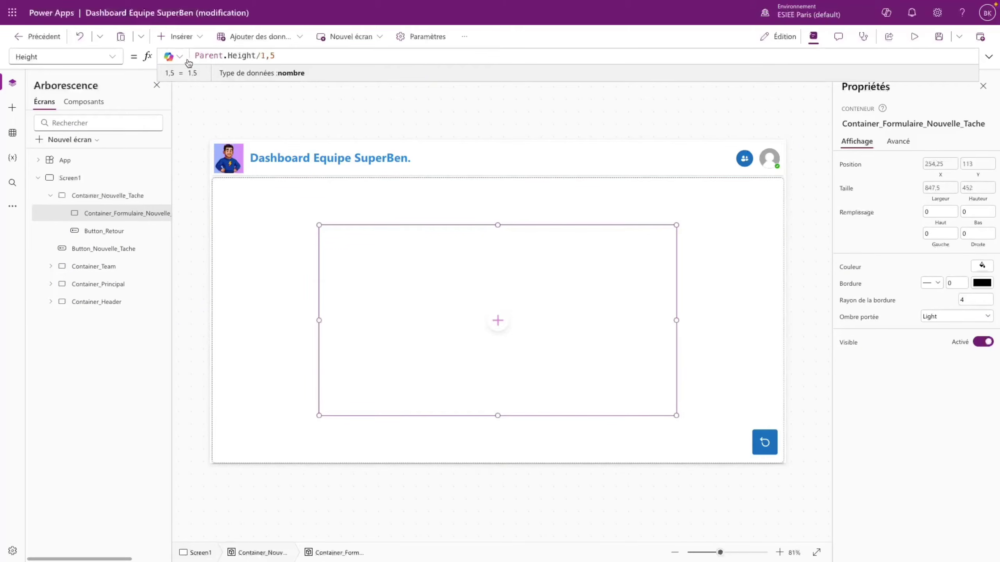
- Raise the form container 40 px above centre with Y = Parent.Height/2 - Self.Height/2 - 40
left_click(635, 311)
left_click(626, 331)
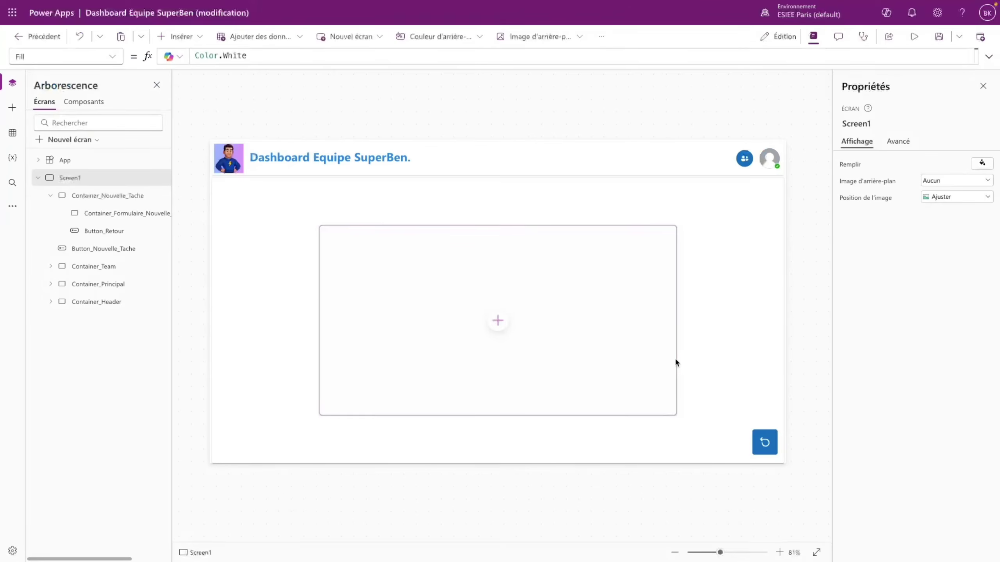
left_click(677, 361)
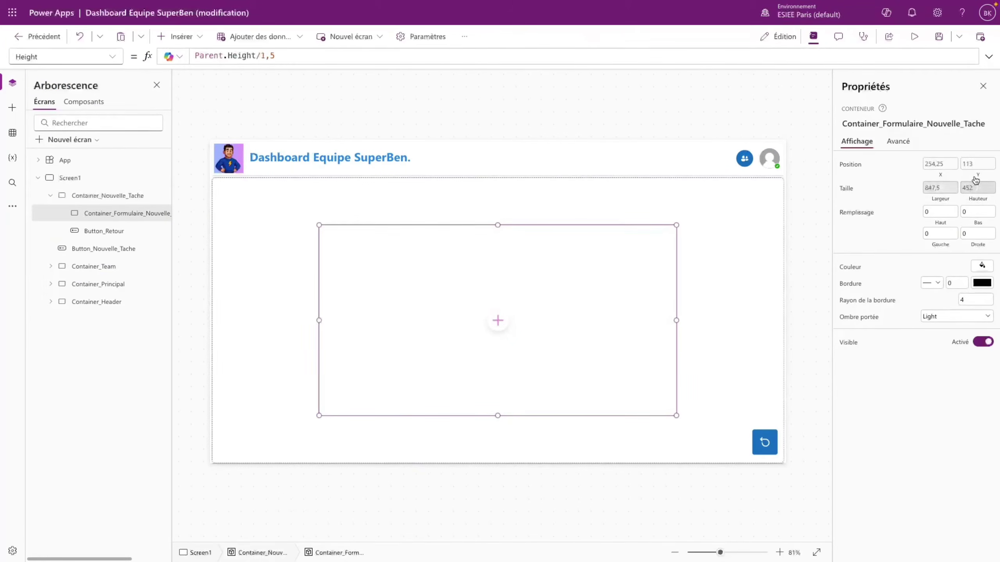
left_click(978, 163)
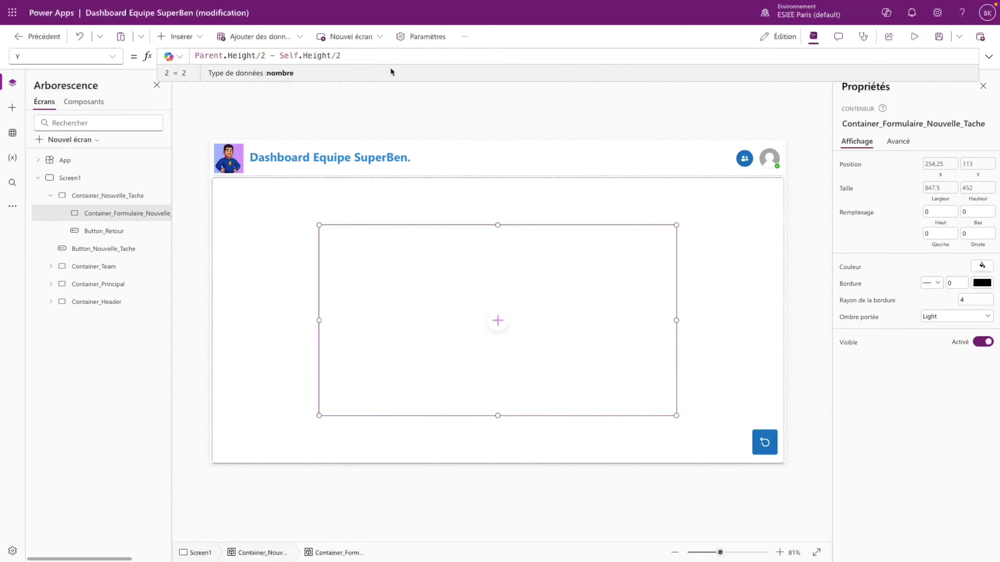
type("- 40")
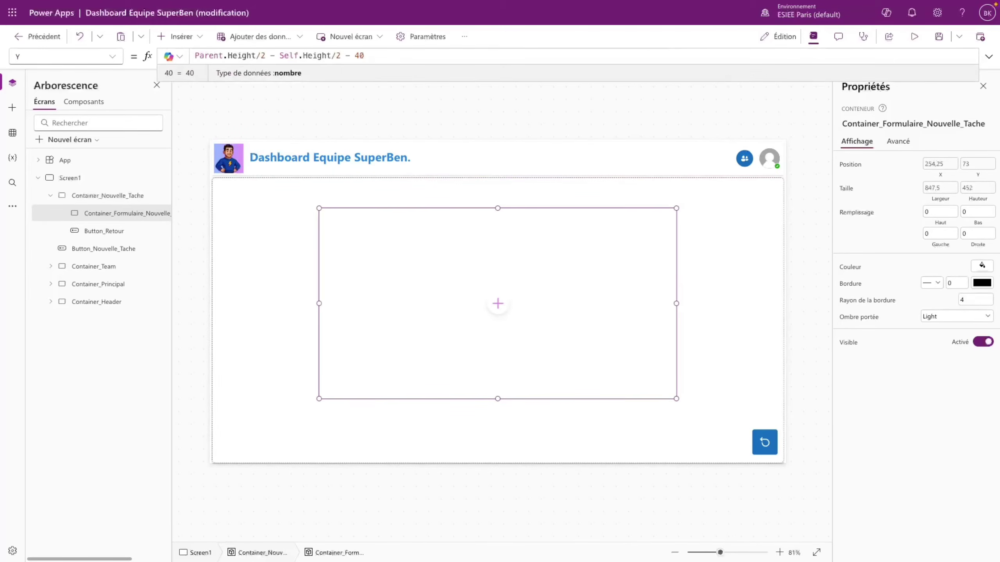
left_click(691, 279)
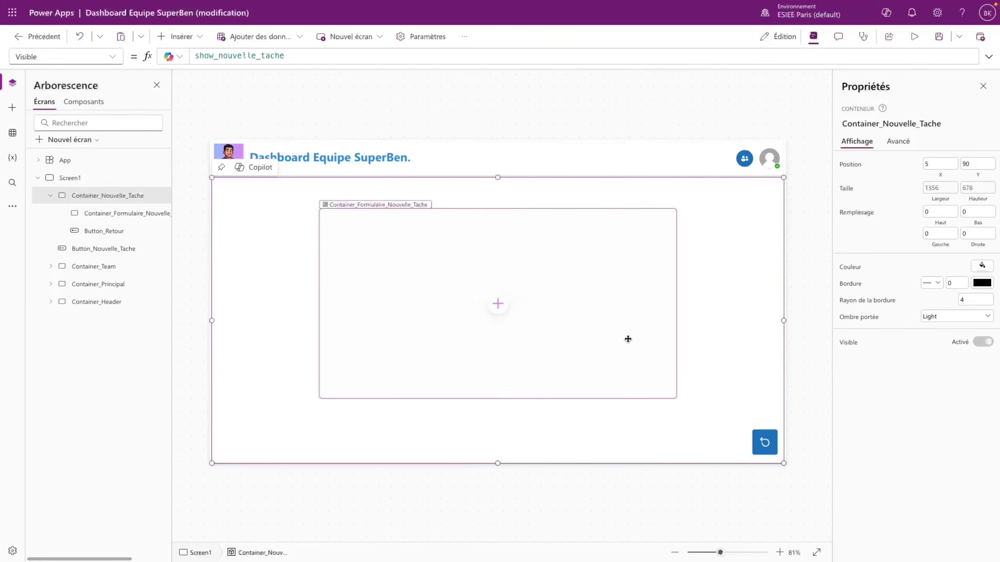
left_click(627, 340)
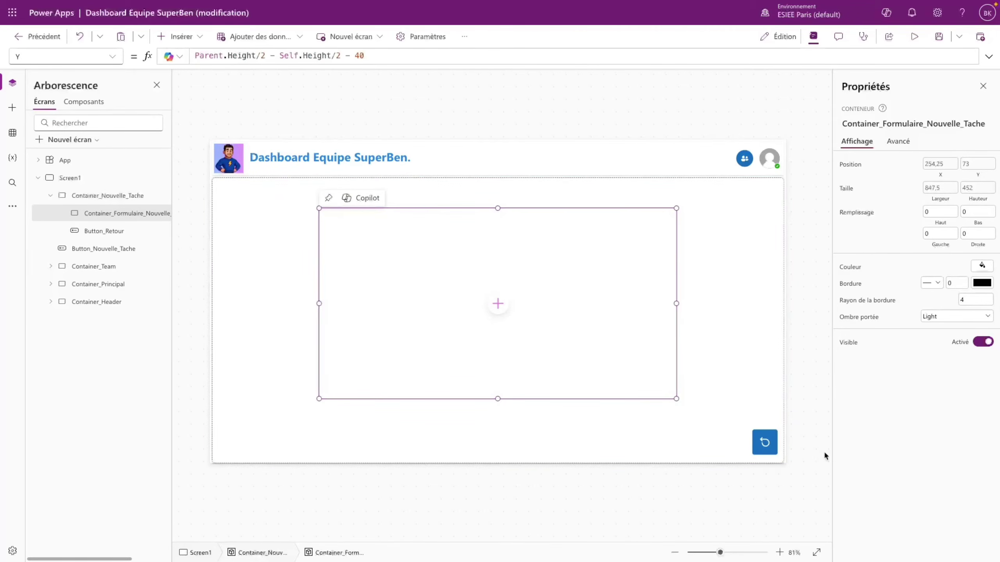
- Give the form container a Semibold drop shadow and a custom light grey fill (E8ECED)
left_click(945, 316)
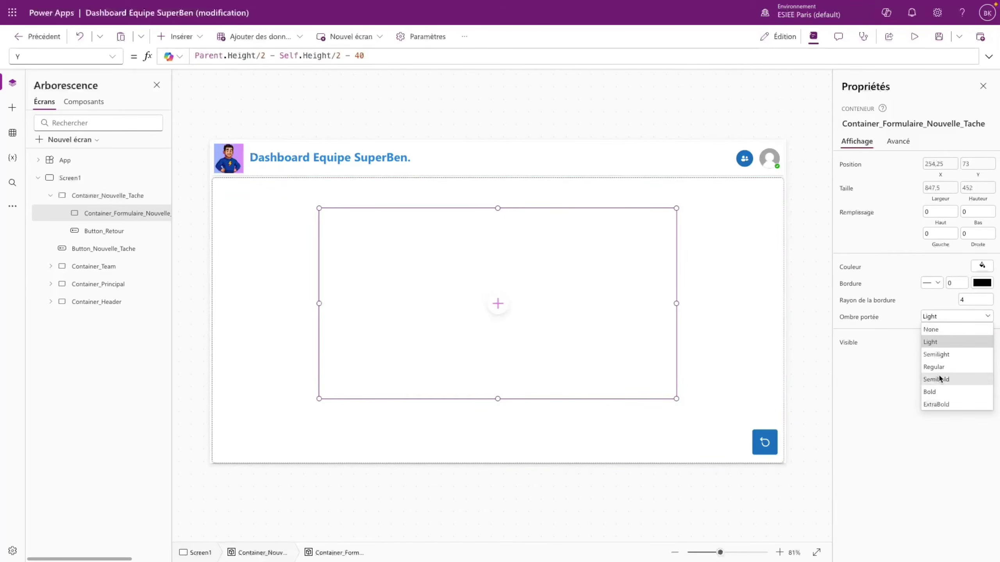
left_click(941, 379)
left_click(982, 266)
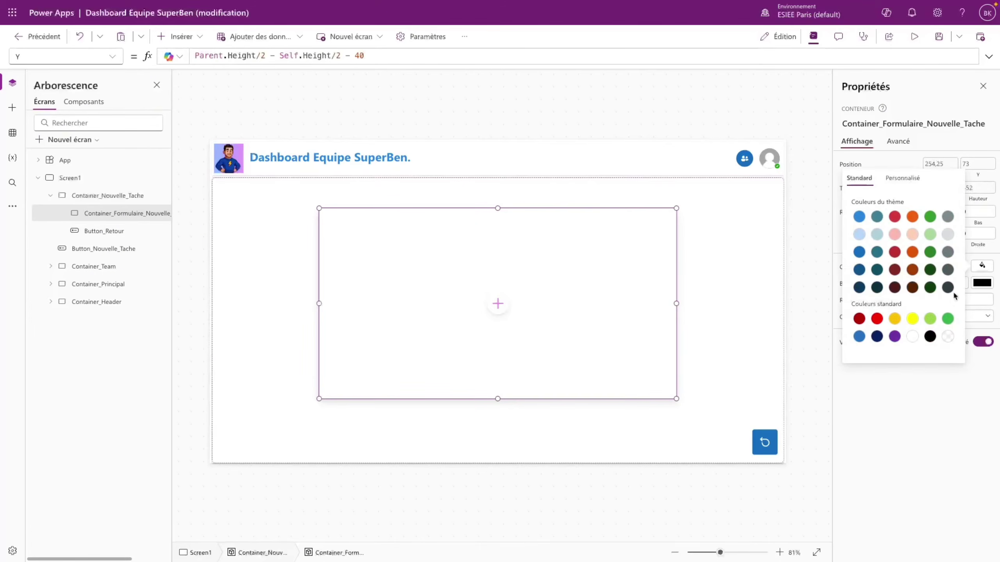
left_click(946, 236)
left_click(868, 170)
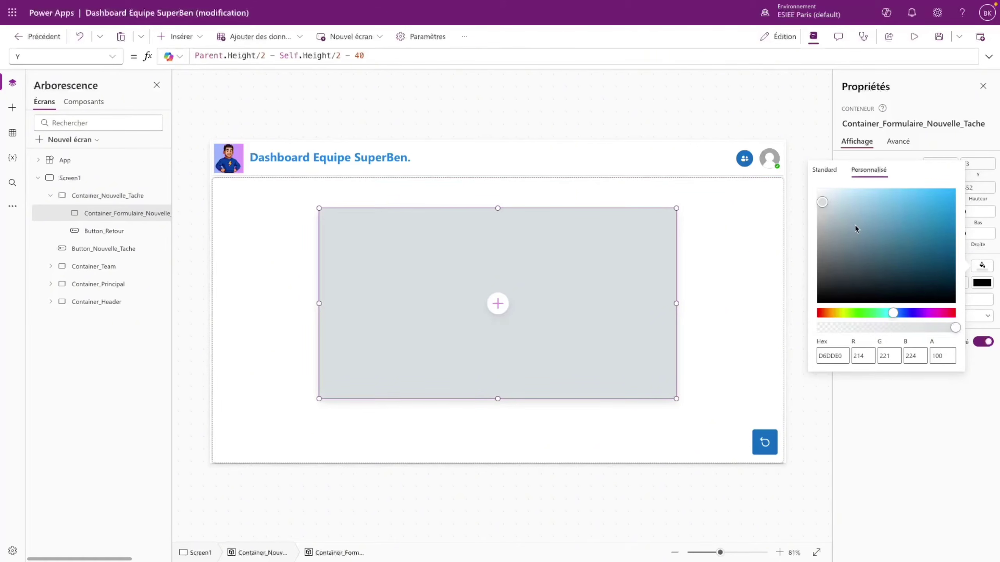
left_click(816, 200)
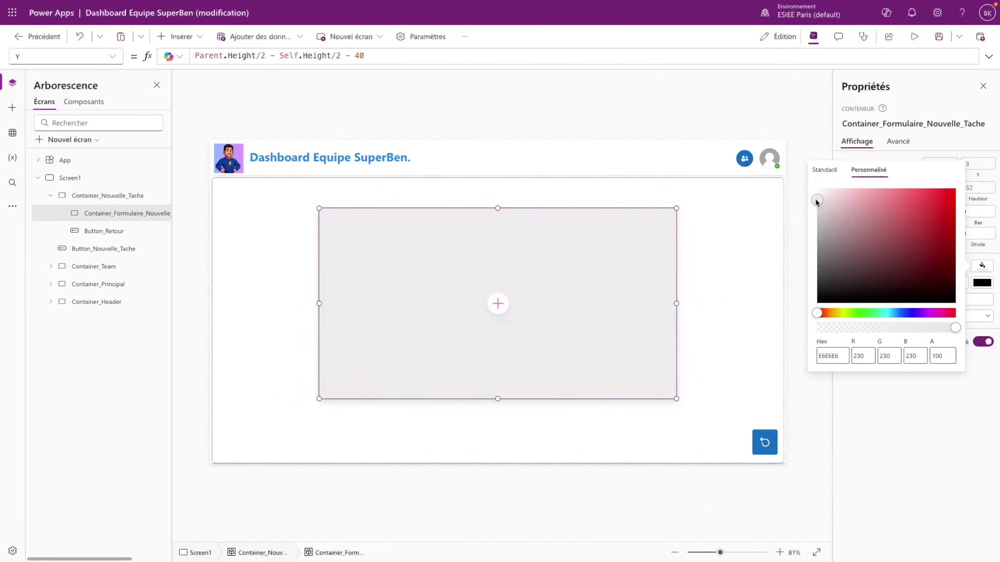
left_click(824, 170)
left_click(948, 216)
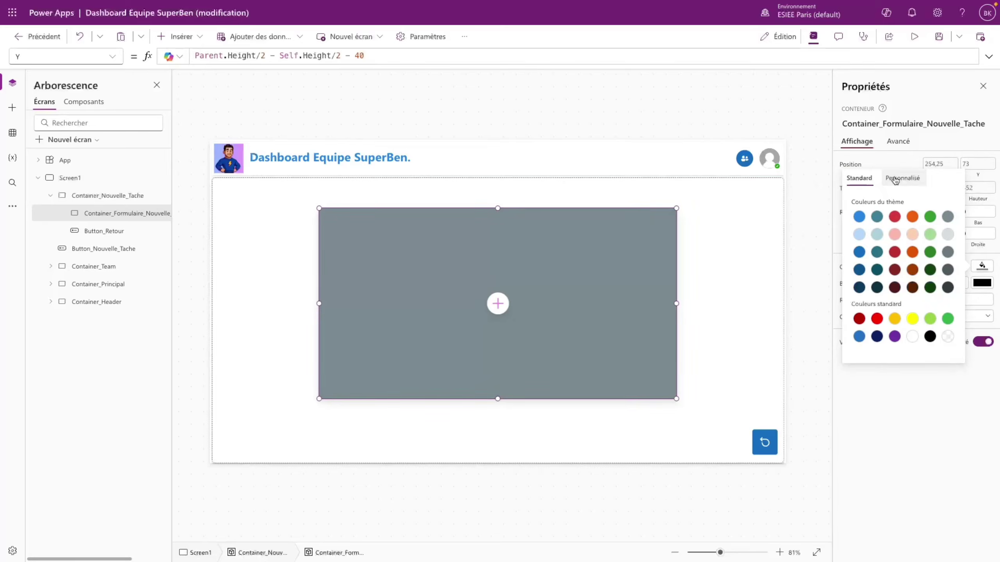
left_click(895, 179)
left_click_drag(829, 213, 819, 193)
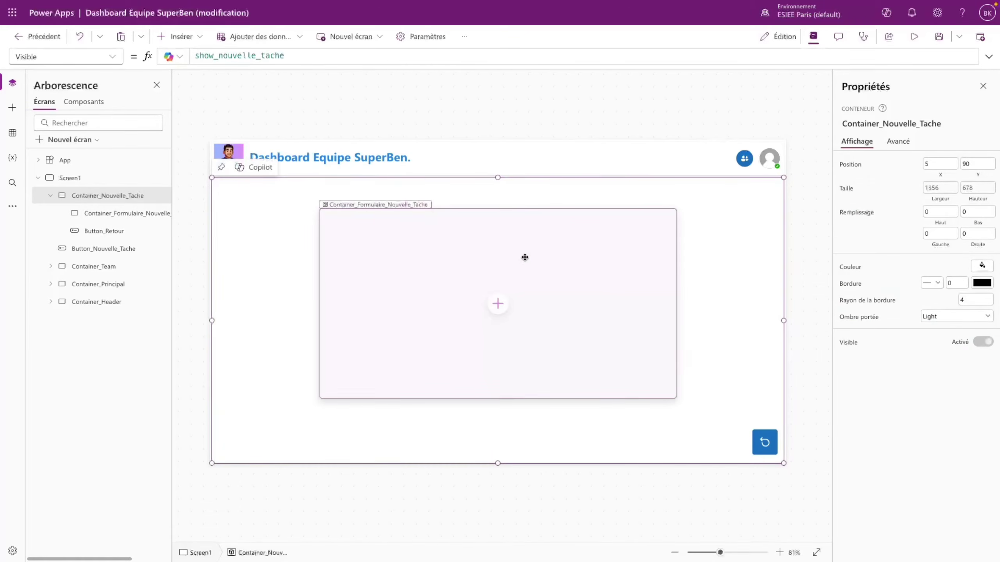
left_click(530, 261)
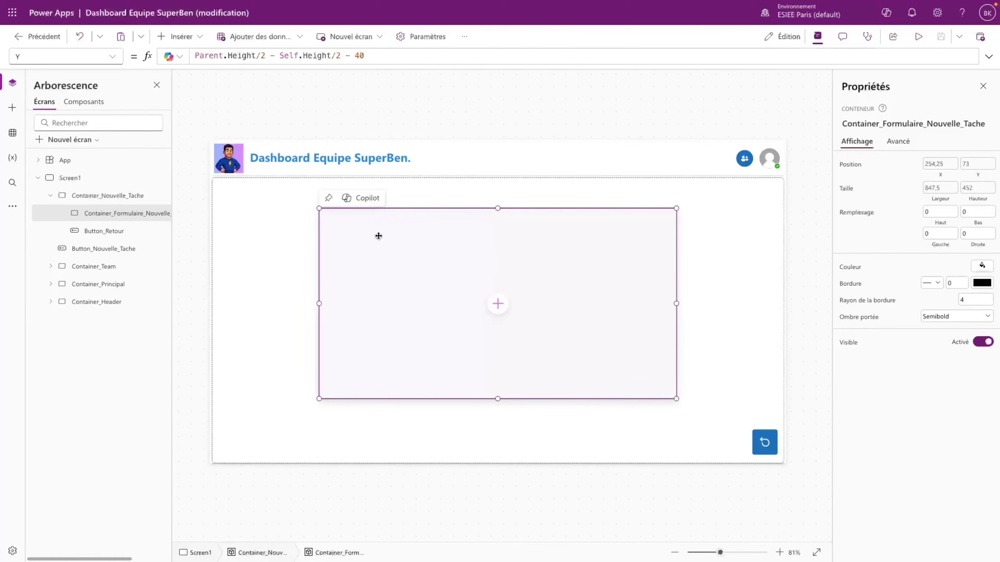
- Insert a text label reading 'Titre Tâche', Semibold and vertically centred
left_click(176, 36)
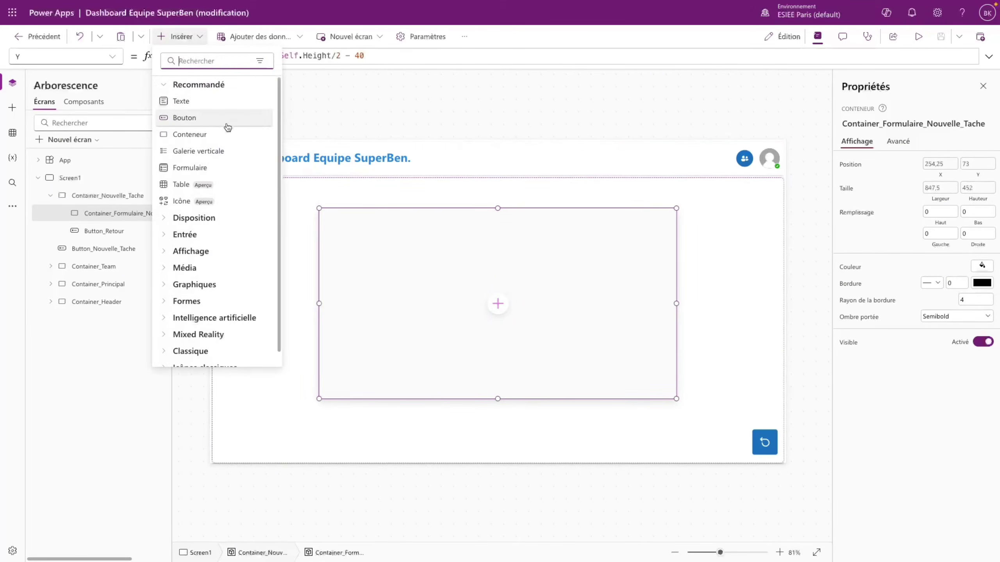
left_click(181, 100)
double_click(208, 55)
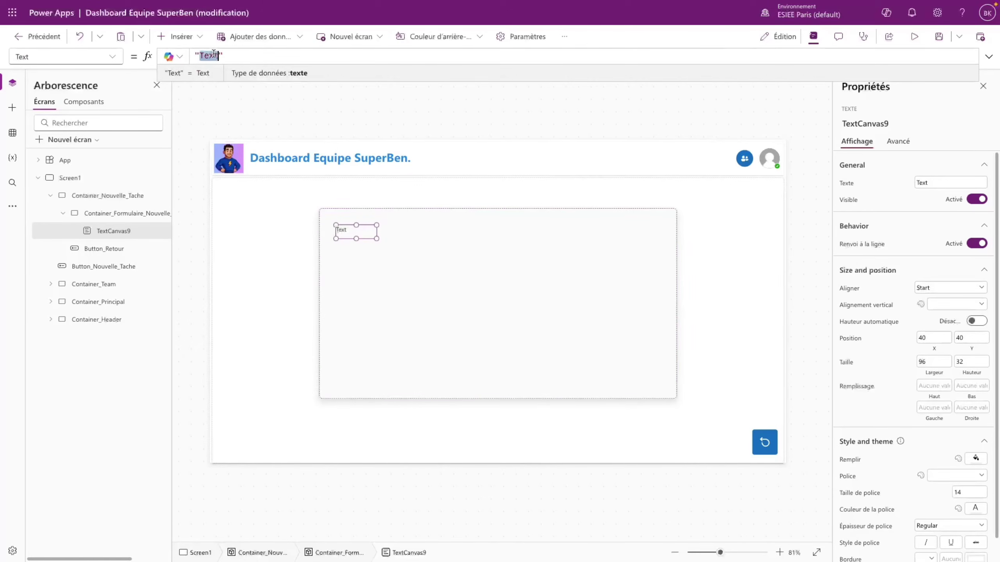
type("Titre Tâche")
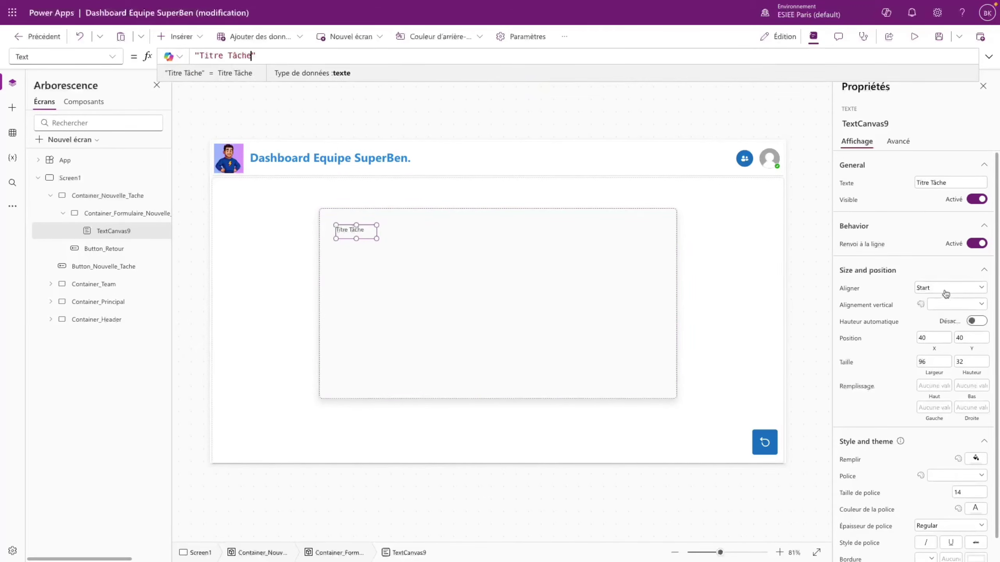
left_click(948, 288)
left_click(949, 526)
left_click(940, 478)
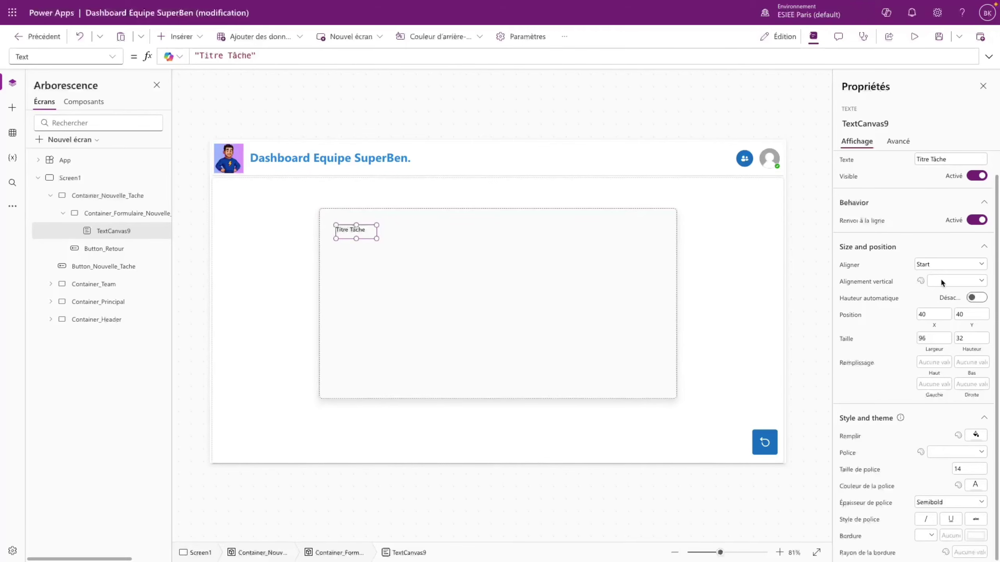
left_click(948, 288)
left_click(952, 307)
- Preview the app, then set the Titre Tâche label's font size to 16
key("F5")
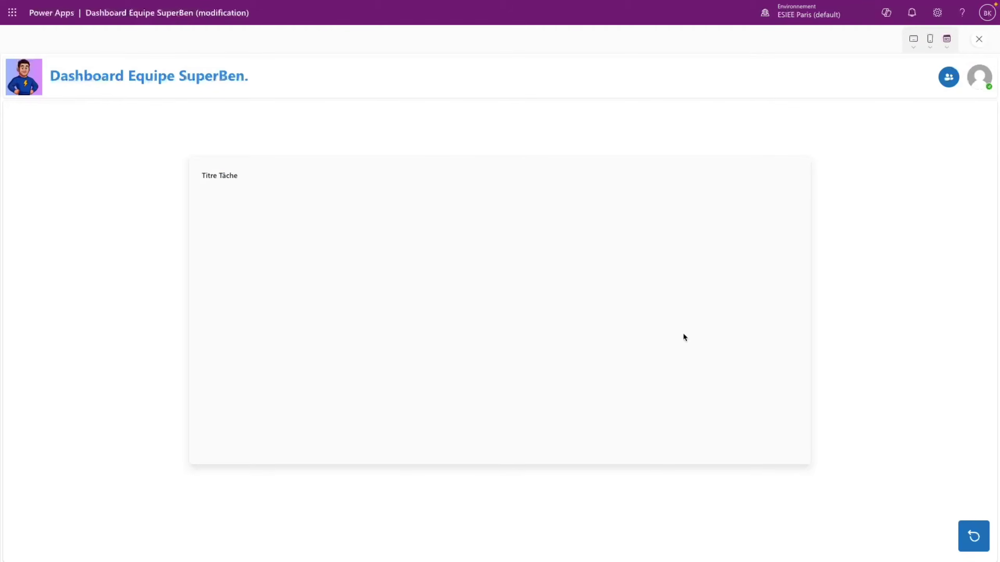
key("Escape")
left_click(603, 330)
left_click(342, 223)
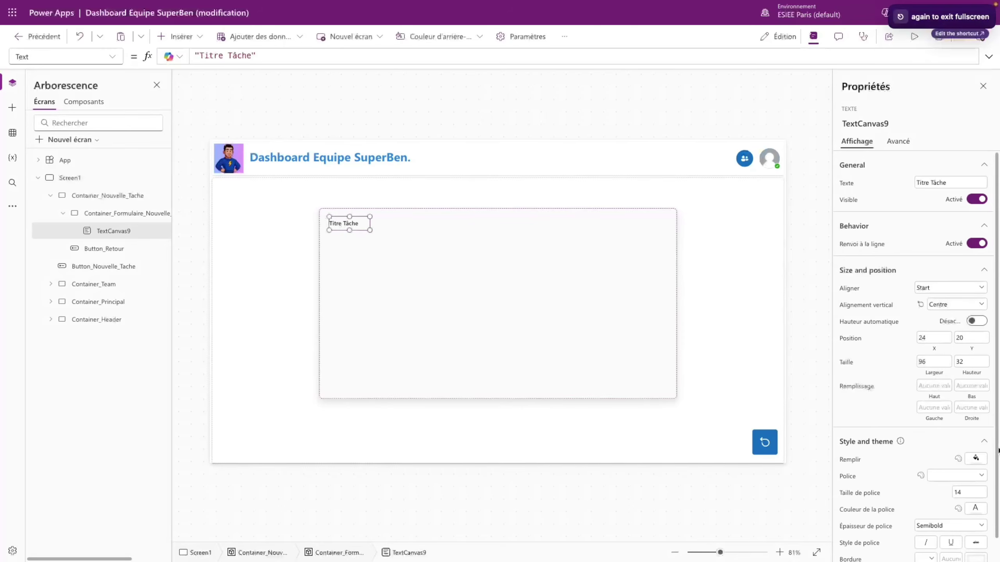
left_click(957, 494)
left_click(488, 300)
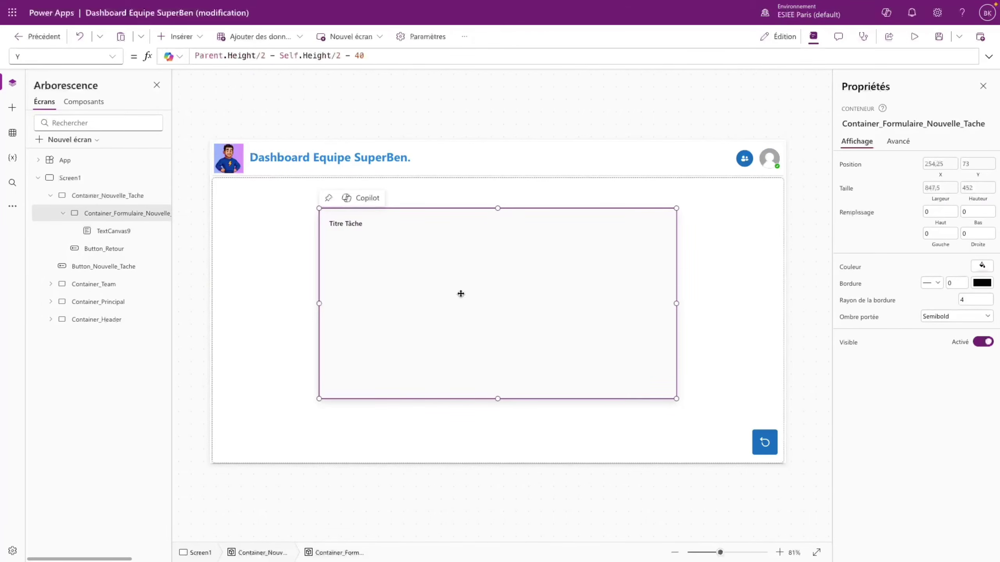
- Duplicate the label lower in the form and change the copy's text to 'Description'
left_click(344, 229)
key("ctrl+c")
key("ctrl+v")
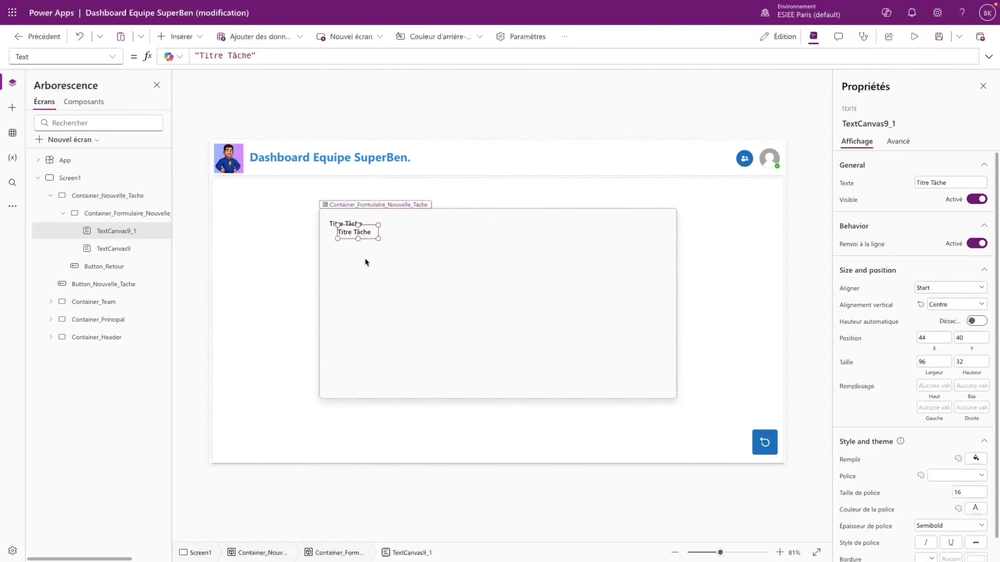
left_click_drag(346, 226, 344, 270)
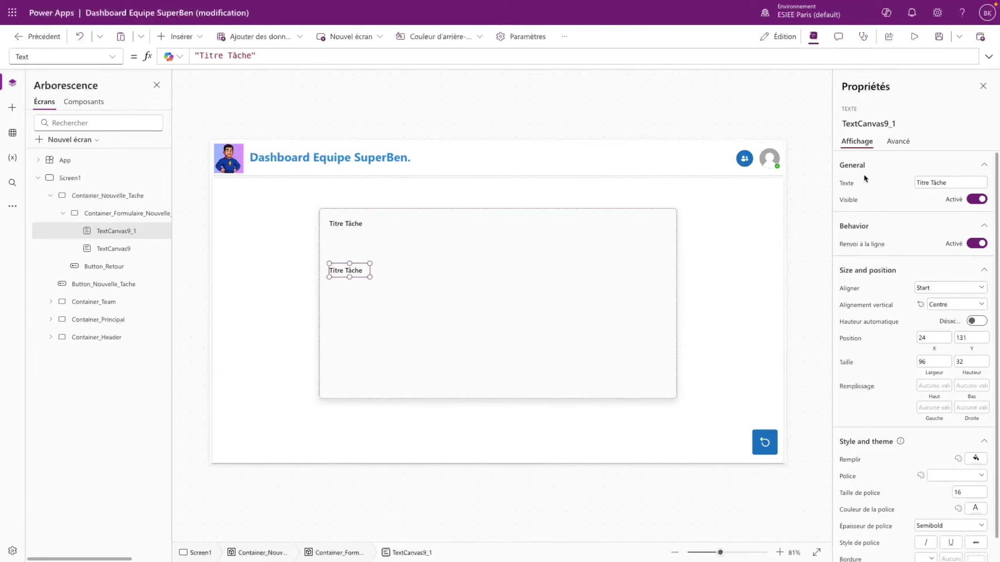
left_click_drag(947, 183, 892, 186)
type("Description")
left_click(880, 197)
- Duplicate the Description label below it and relabel the copy 'Priorité :'
left_click(914, 36)
left_click(982, 39)
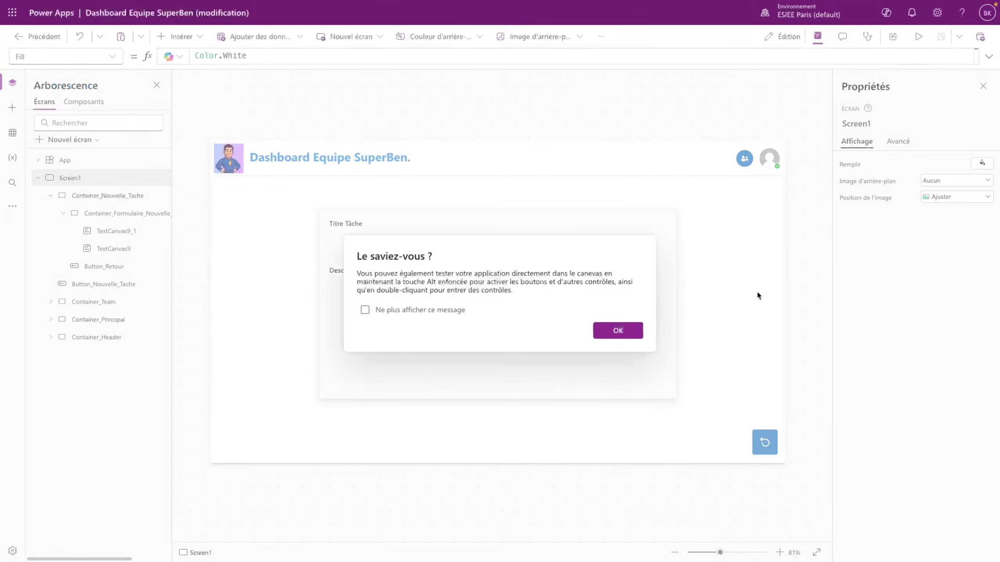
left_click(618, 331)
left_click(339, 271)
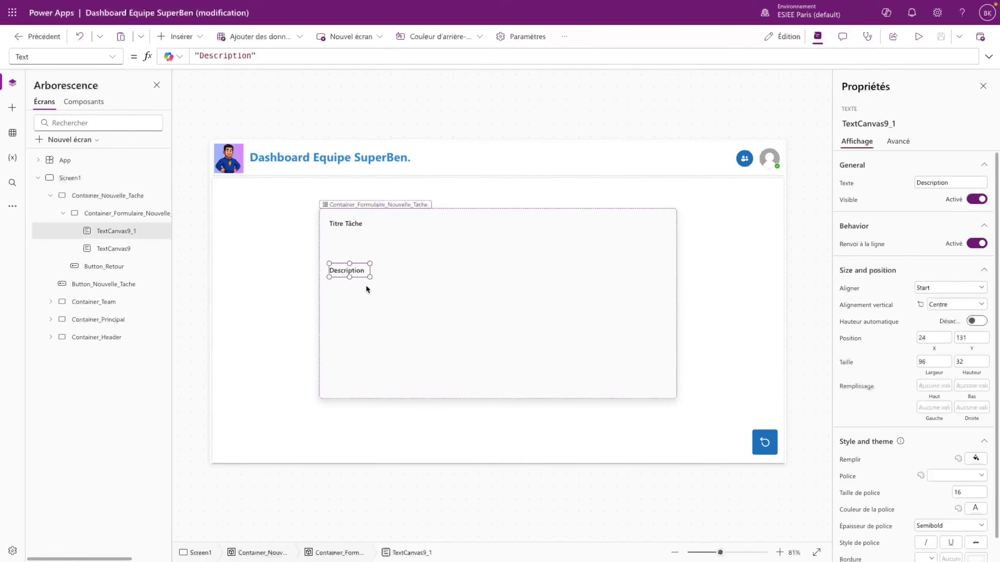
key("ctrl+c")
key("ctrl+v")
left_click_drag(344, 288, 341, 337)
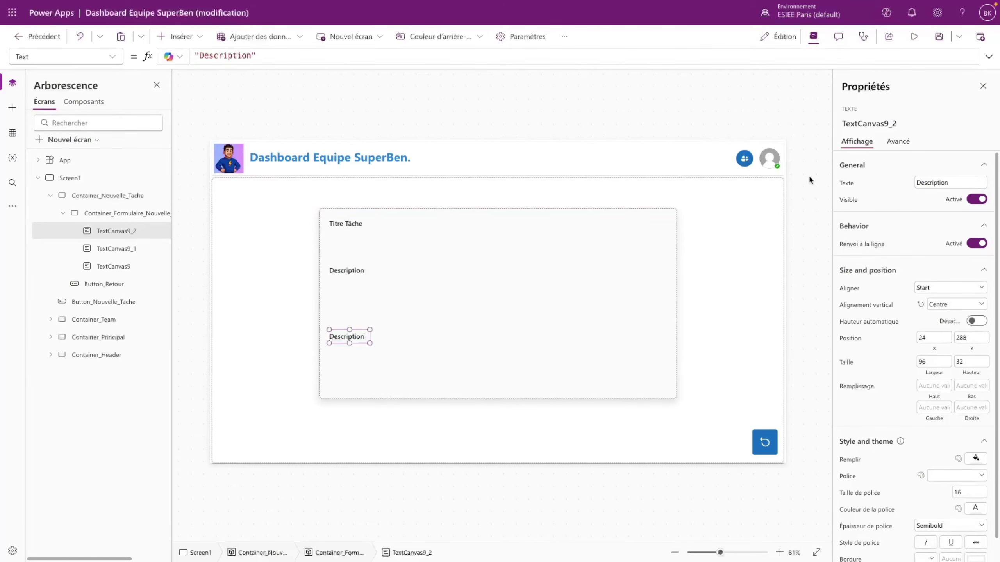
double_click(933, 183)
type("Priorit")
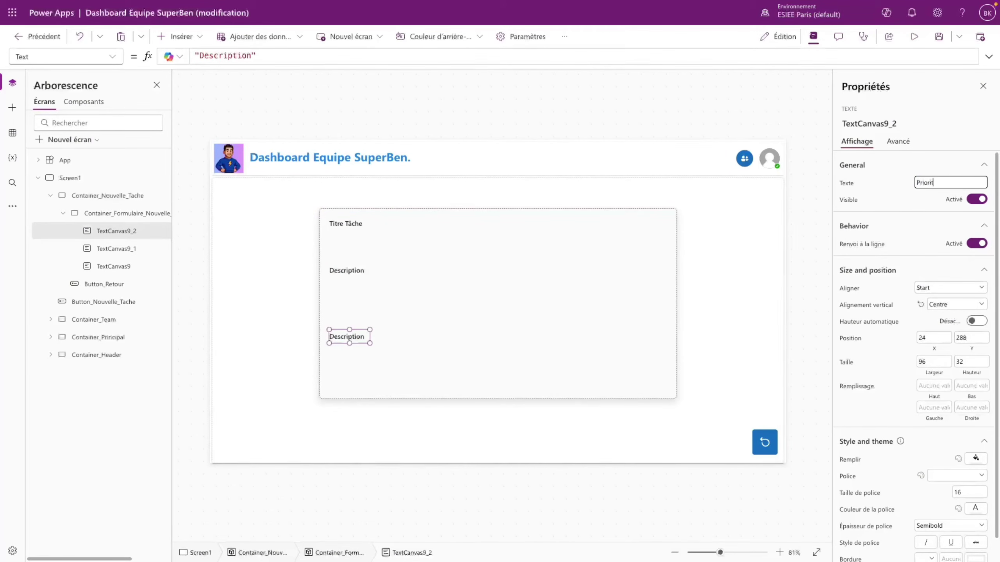
type("é :")
left_click(918, 207)
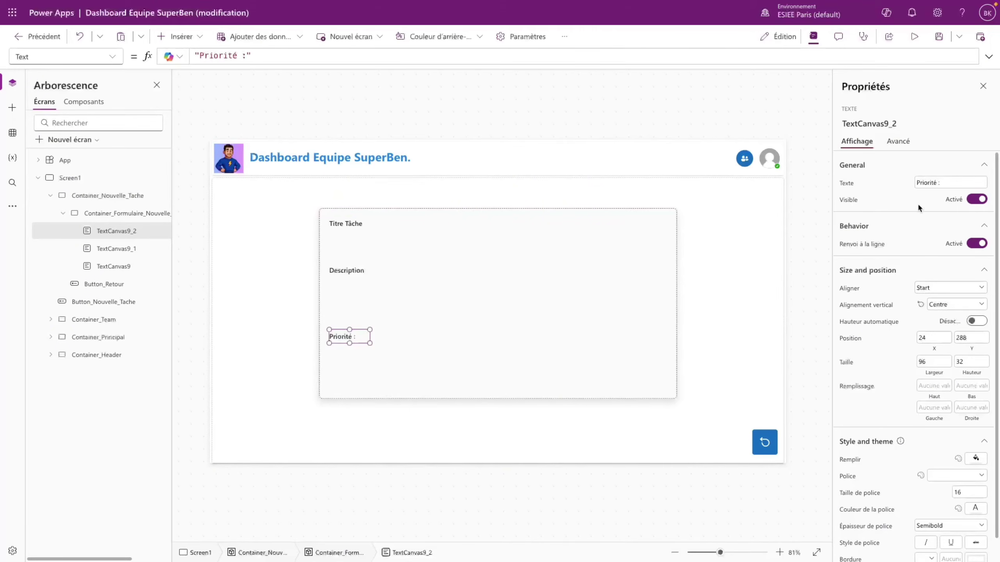
- Add an 'Assignée A :' label to the right of Priorité :
key("ctrl+v")
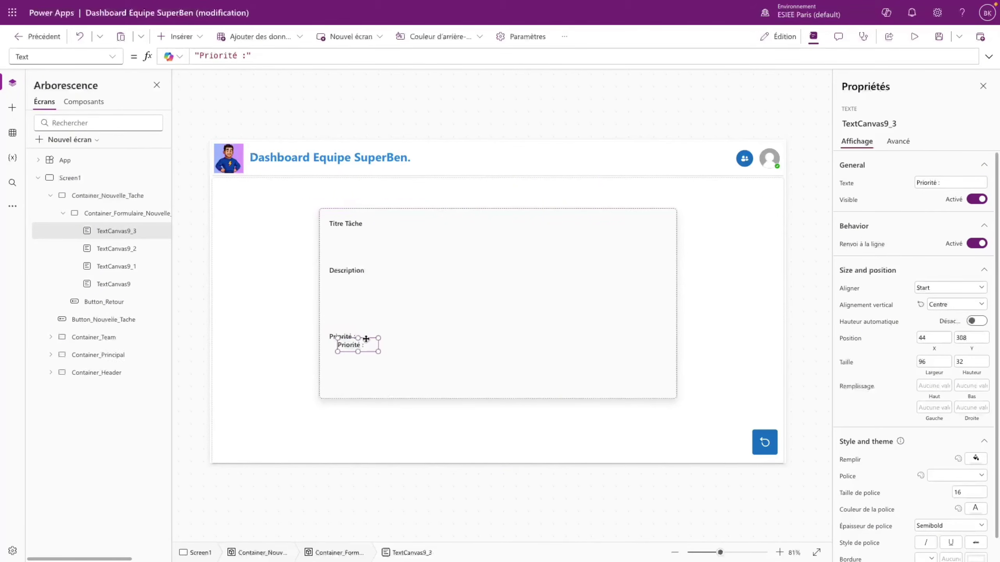
left_click_drag(356, 344, 449, 336)
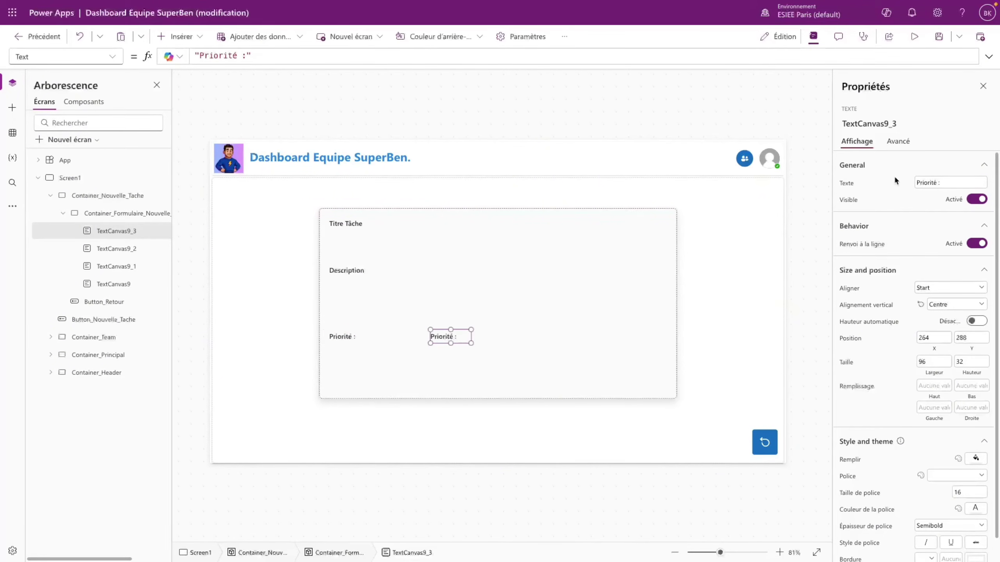
double_click(927, 183)
type("Assignée A")
left_click(448, 336)
- Add a 'Deadline :' label at the right end of the same row
key("ctrl+c")
key("ctrl+v")
left_click_drag(467, 346, 623, 337)
left_click(962, 183)
left_click_drag(948, 180, 909, 183)
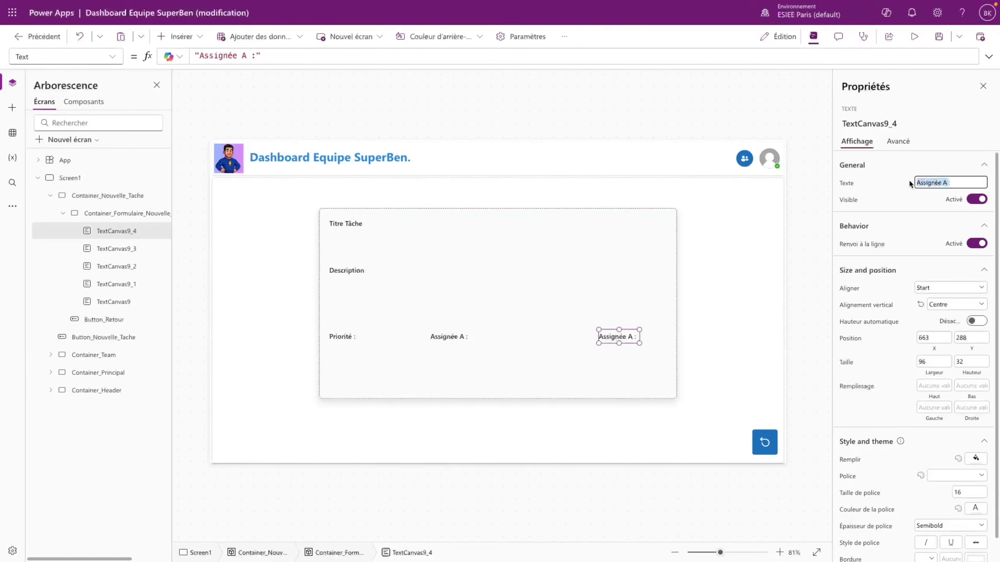
type("Deadline :")
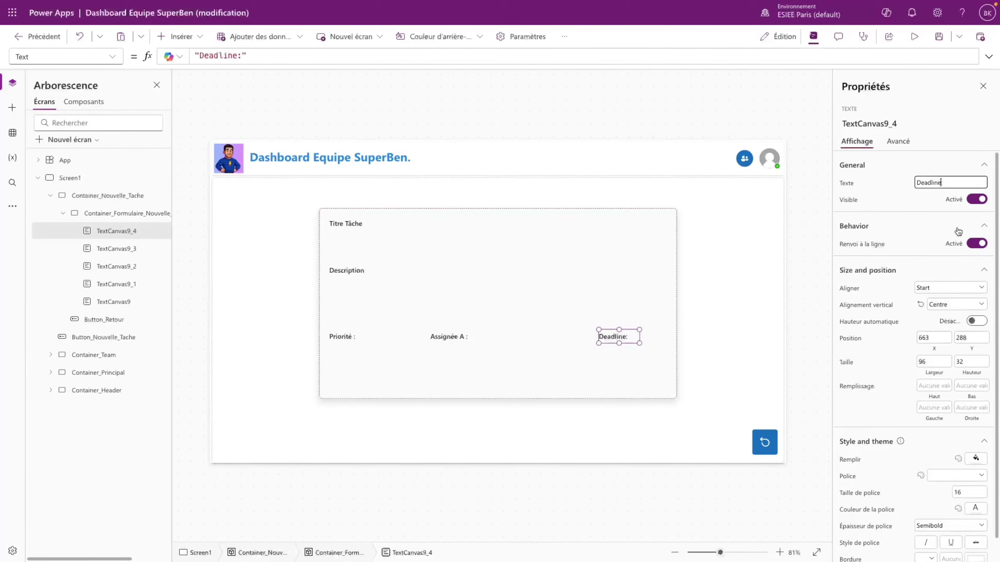
left_click(536, 316)
- Correct the assignee label to read 'Assignée à :'
left_click(459, 341)
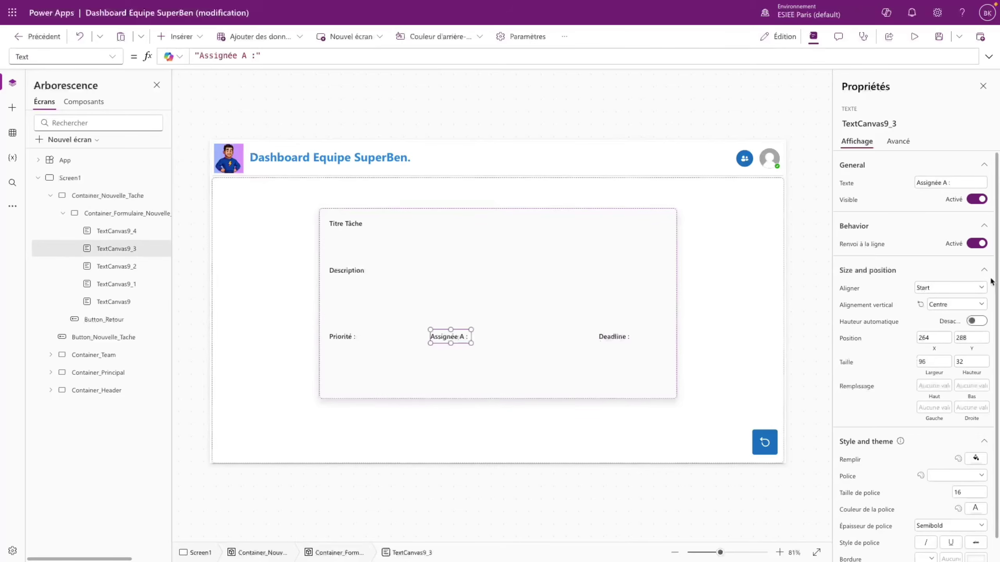
left_click(947, 183)
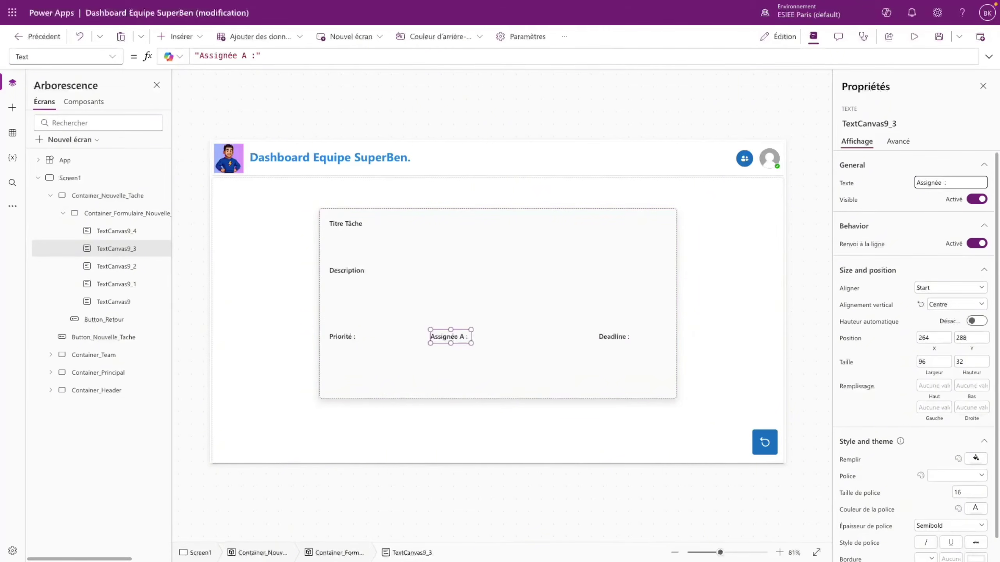
type("à")
left_click(386, 252)
left_click(351, 231)
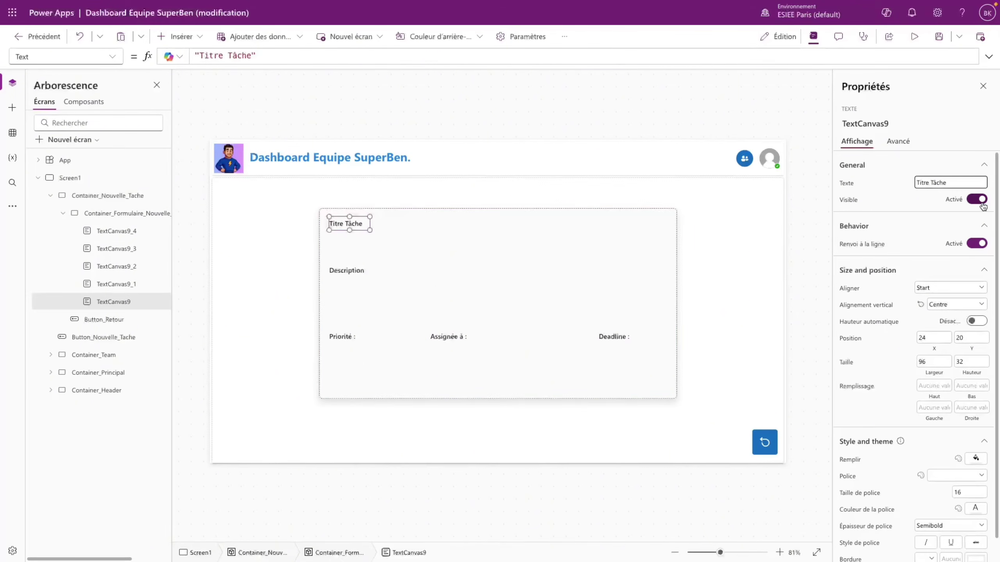
- Change the title label to 'Titre Tâche :' and insert a text input beneath it
type(":")
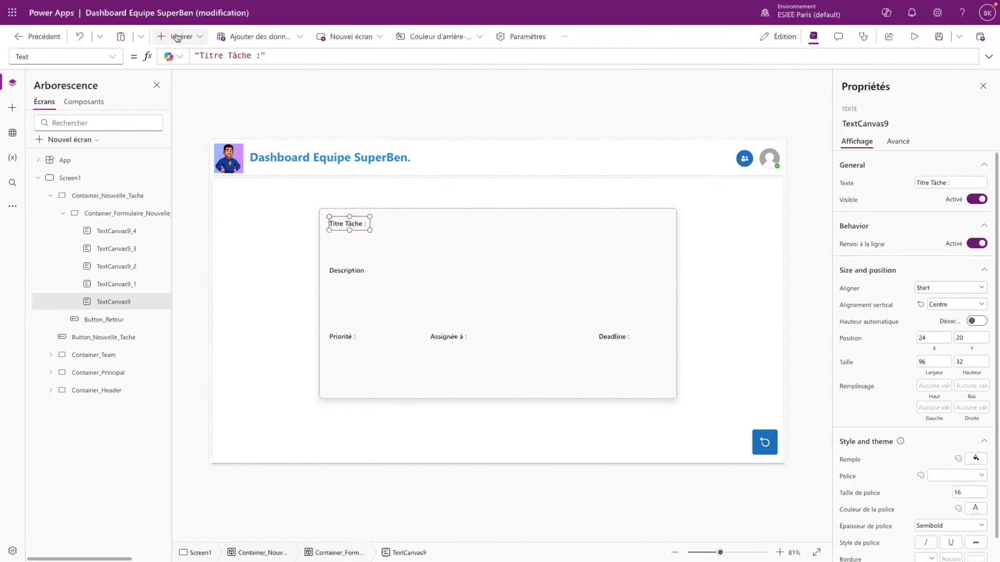
left_click(180, 36)
left_click(198, 233)
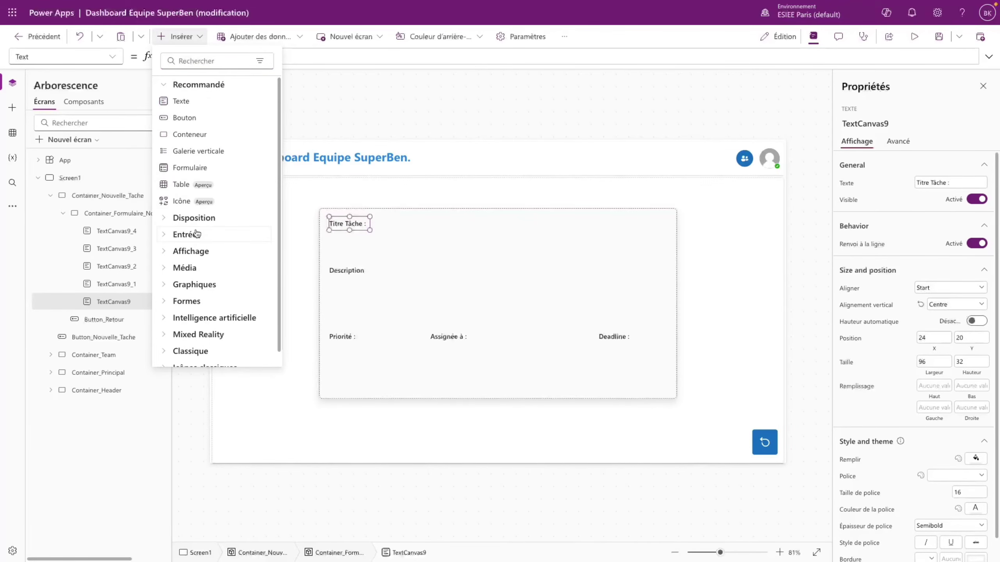
scroll(213, 200, "down", 2)
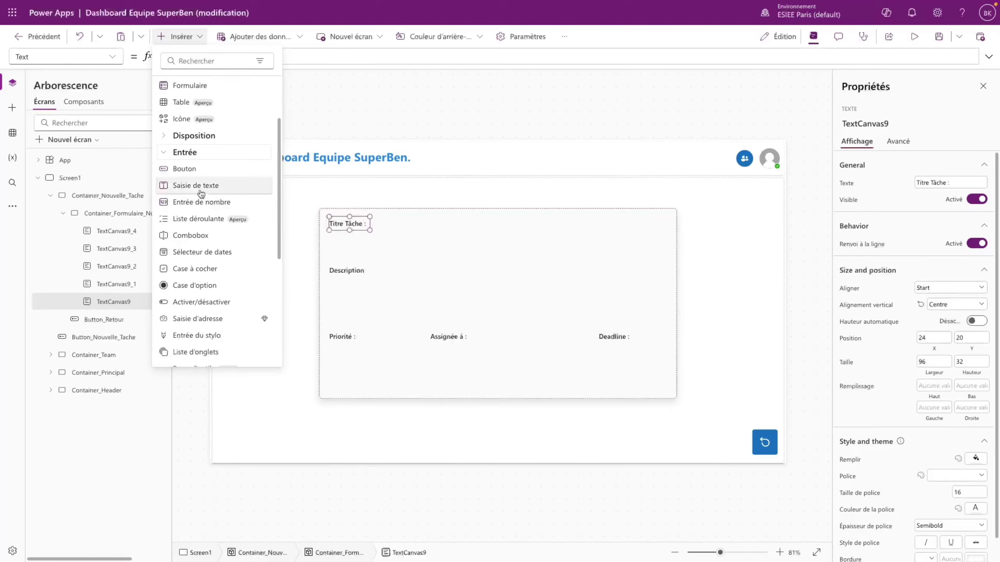
left_click(199, 185)
left_click_drag(372, 235, 365, 244)
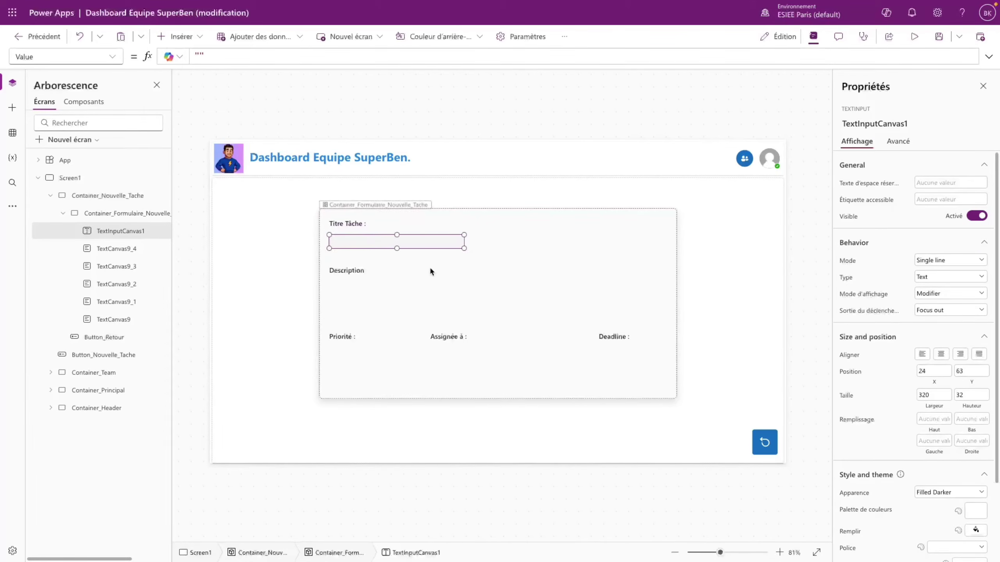
left_click(974, 512)
left_click(500, 284)
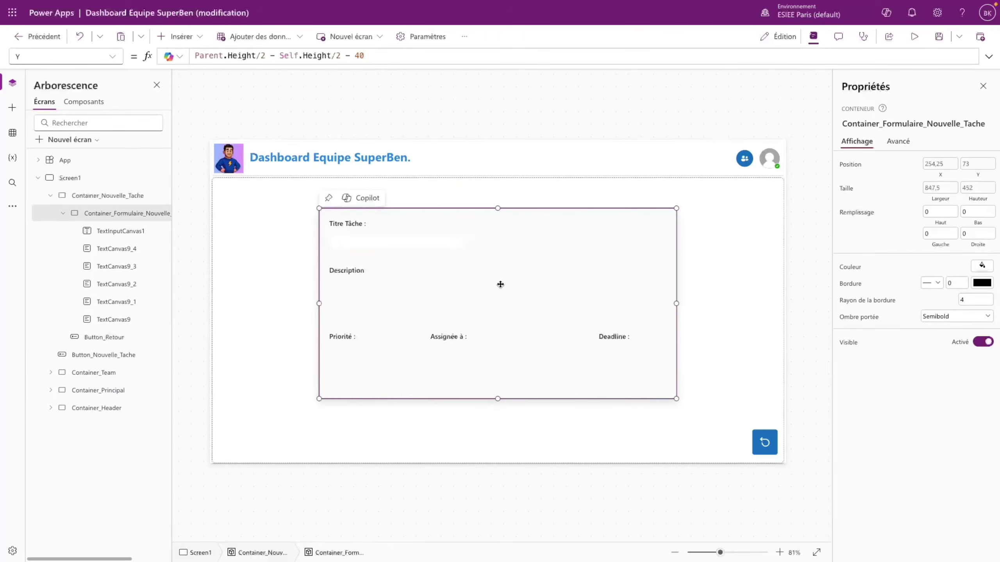
left_click(442, 239)
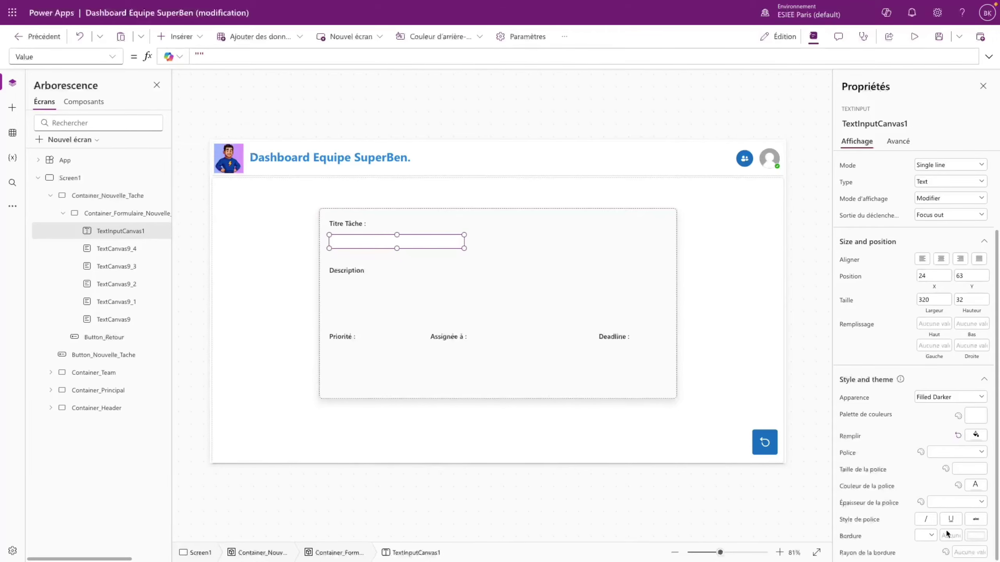
- Give the text input a border radius of 20 and a solid grey border
left_click(970, 552)
type("20")
left_click(931, 536)
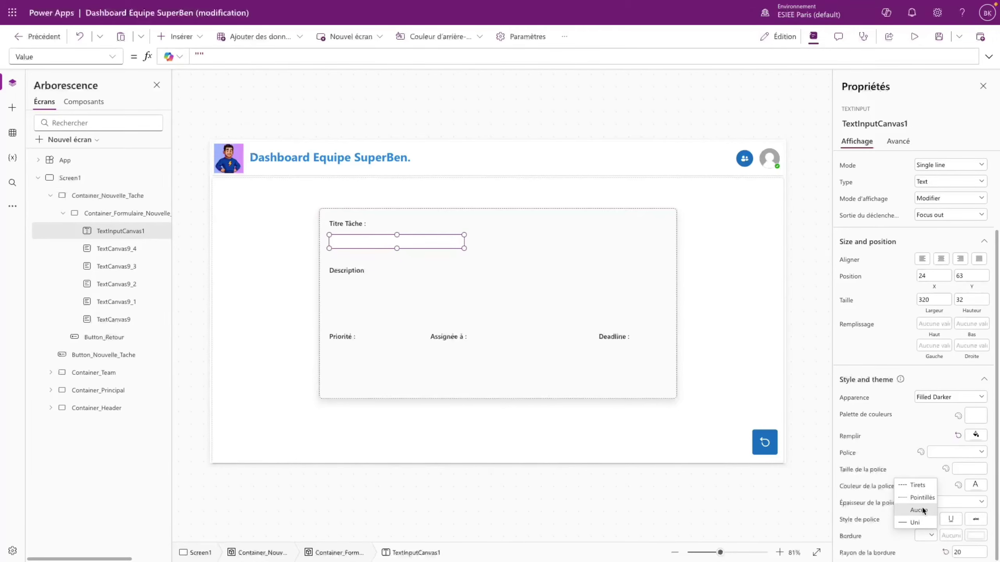
left_click(917, 522)
left_click(982, 537)
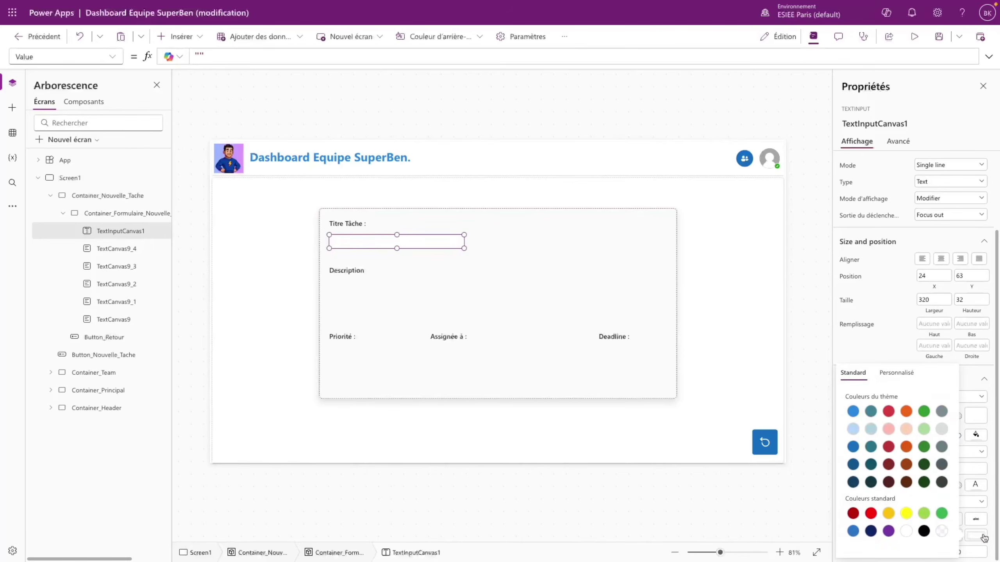
left_click(942, 434)
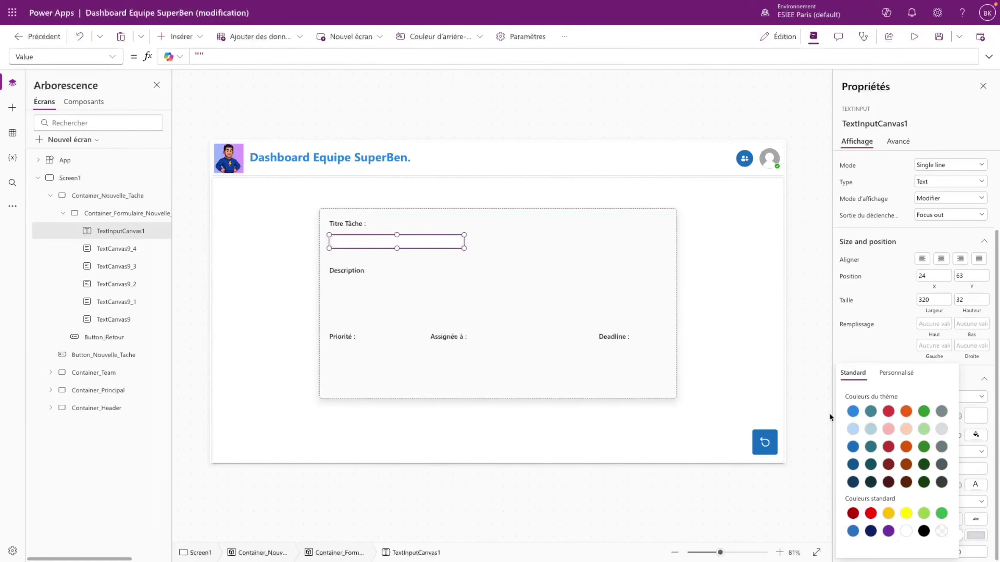
left_click(549, 309)
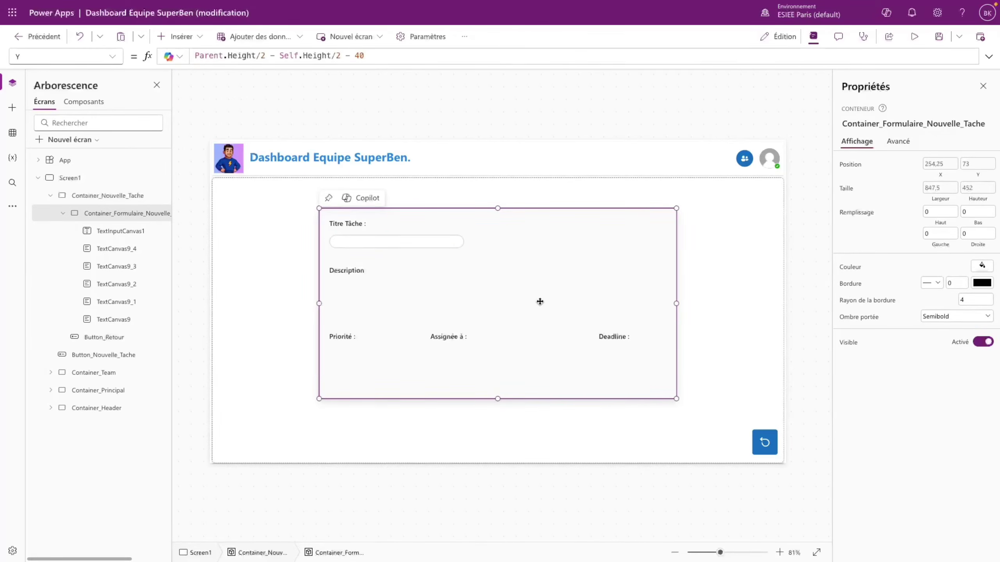
left_click(545, 303)
- Copy the text input under Description and set its Width to Parent.Width - 48
left_click(353, 225)
left_click(375, 242)
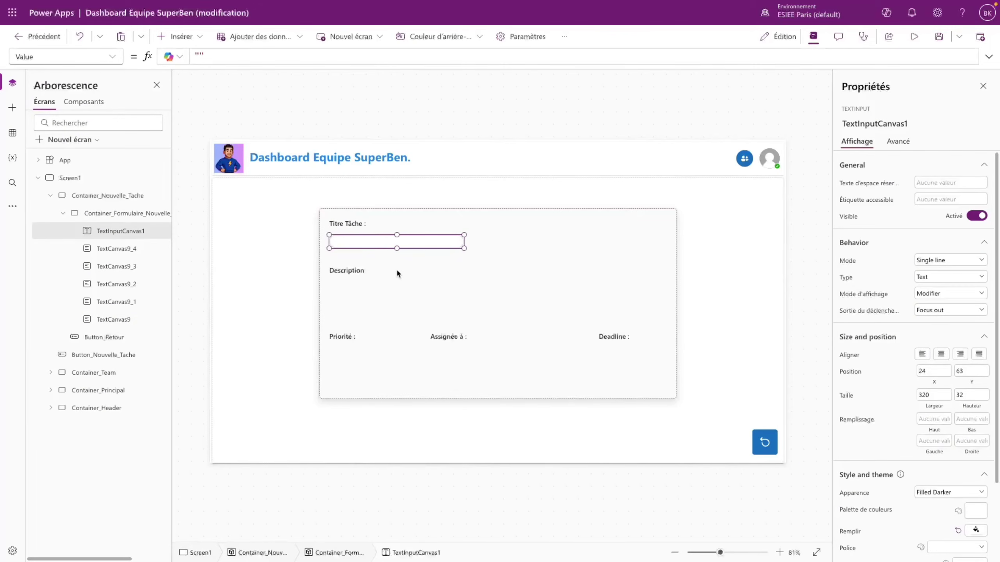
key("ctrl+c")
key("ctrl+v")
left_click_drag(384, 248, 382, 289)
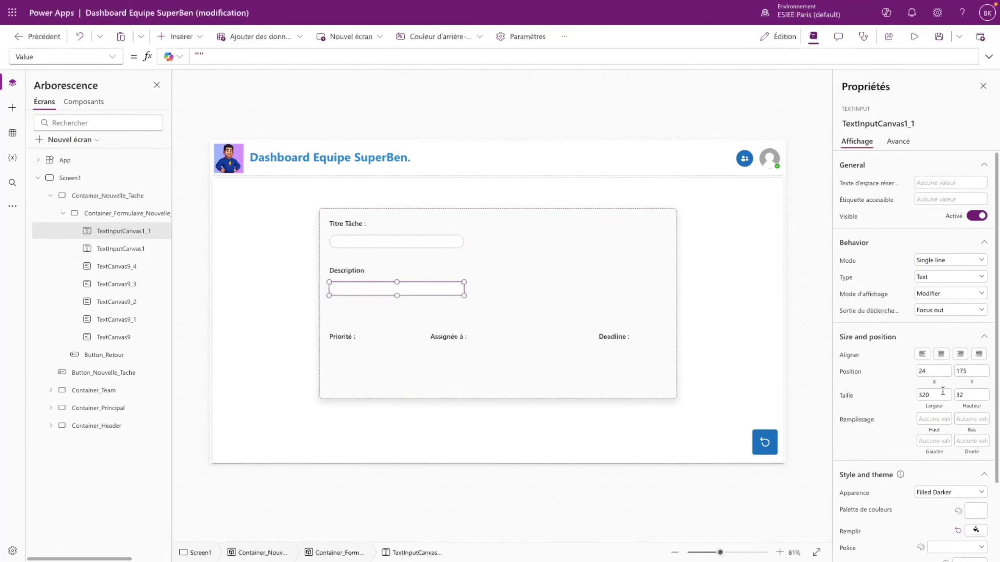
left_click(66, 56)
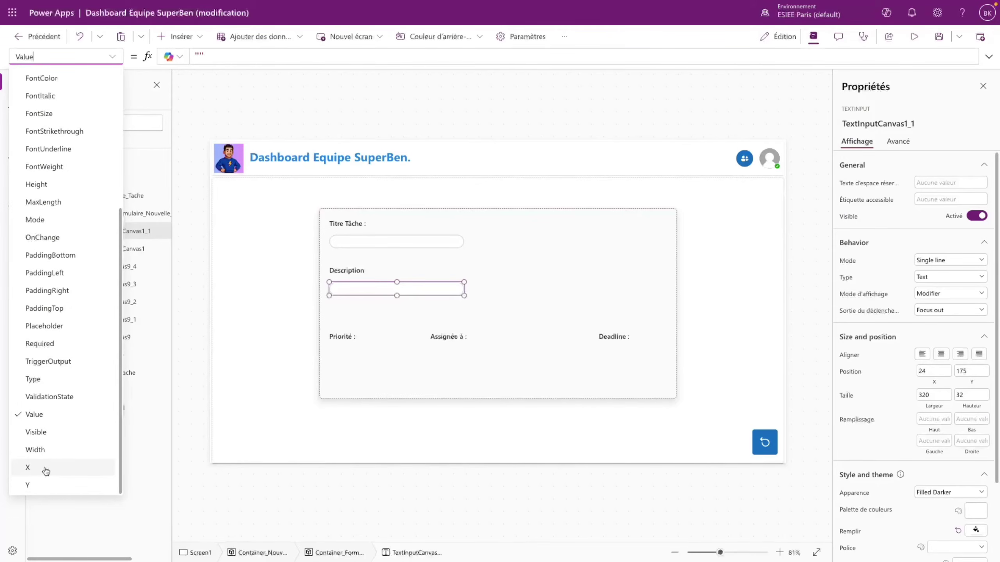
left_click(36, 450)
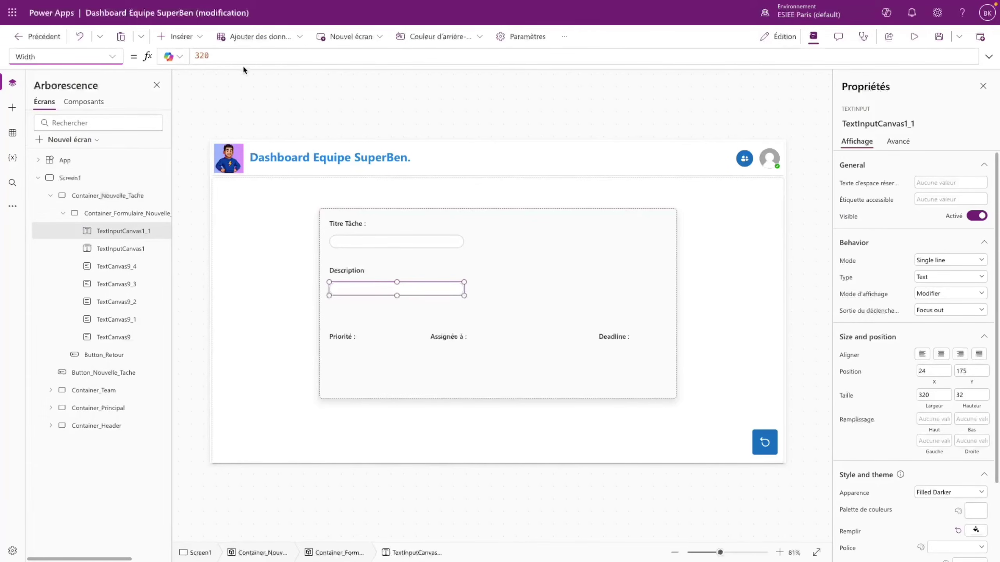
type("Parent.Width")
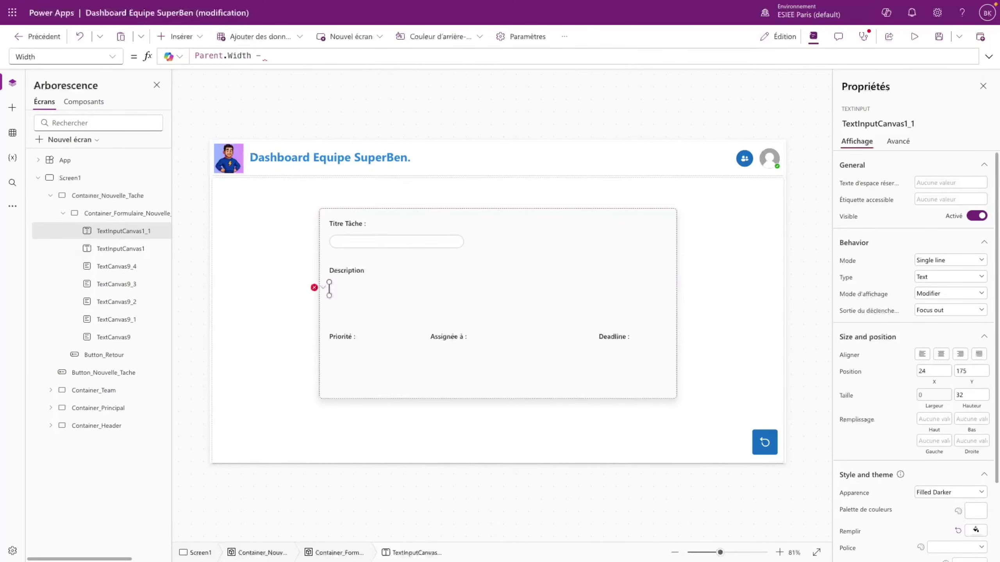
type(" - 48")
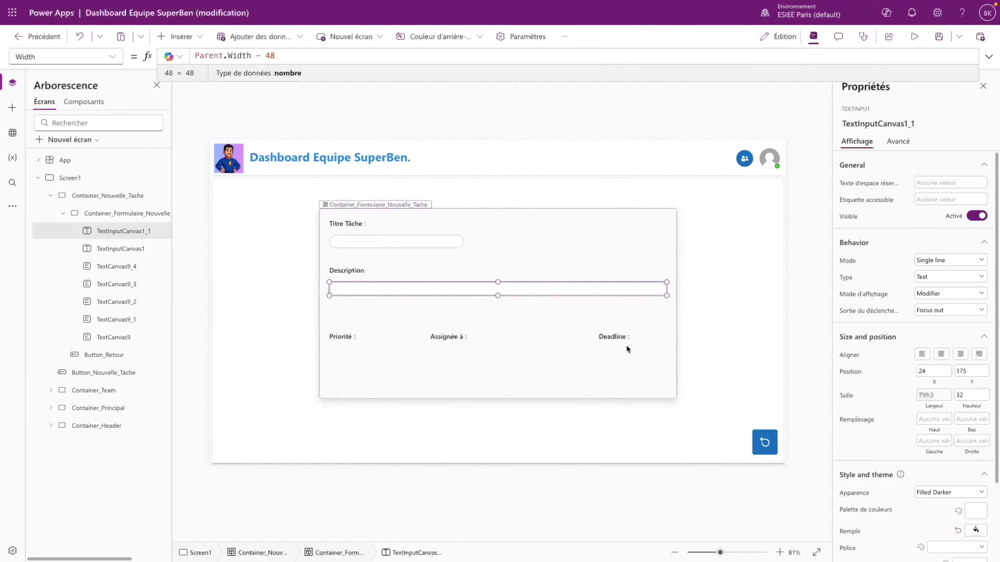
- Set the Description input's Height formula to Parent.Height/3
left_click(65, 56)
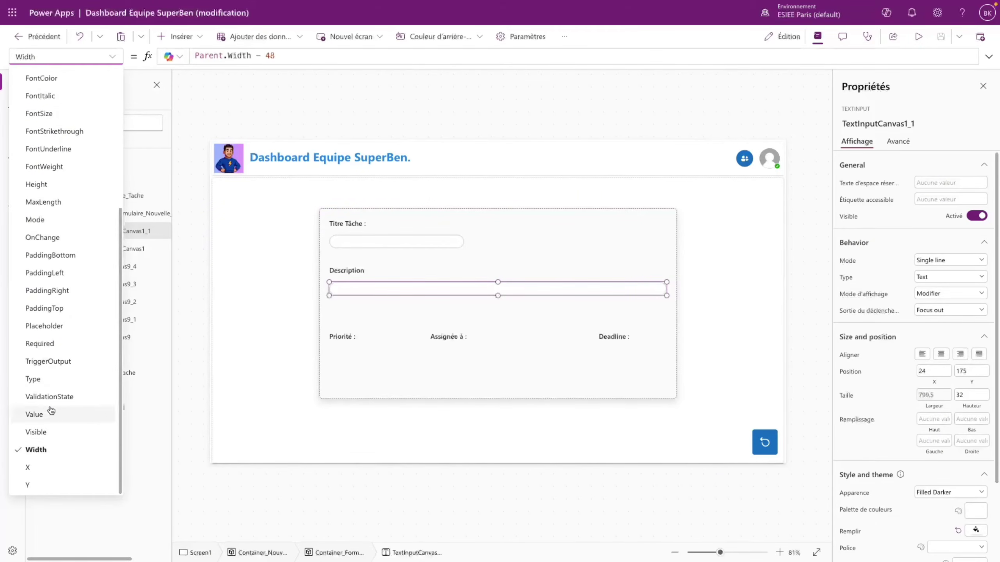
left_click(38, 184)
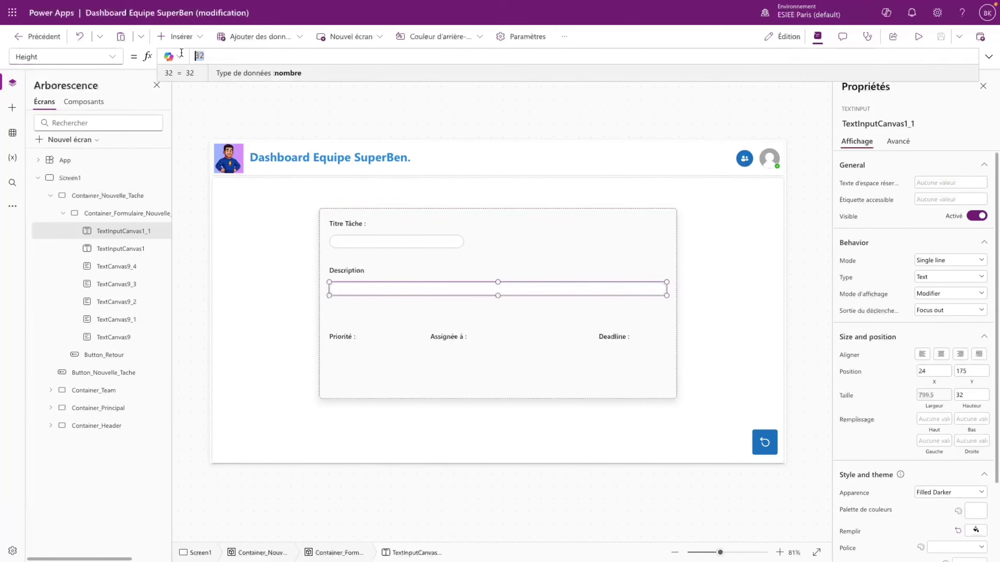
type("Parent.Wi")
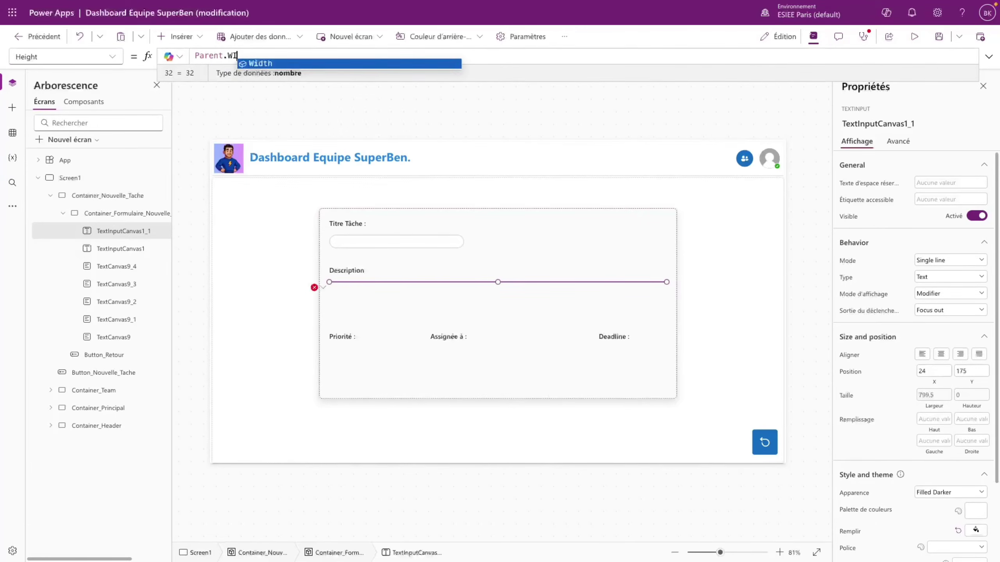
key("Tab")
type("/")
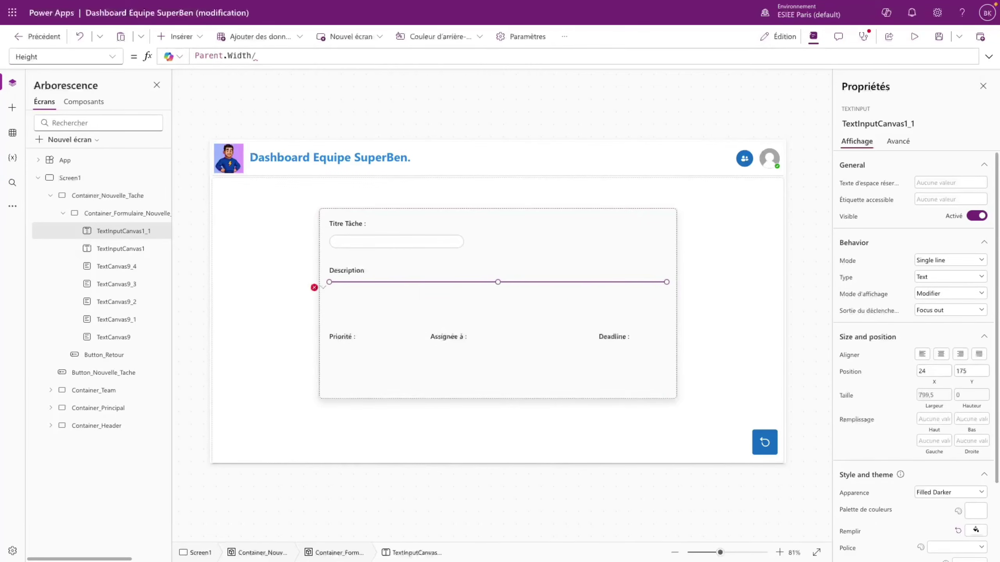
double_click(235, 56)
type("Height")
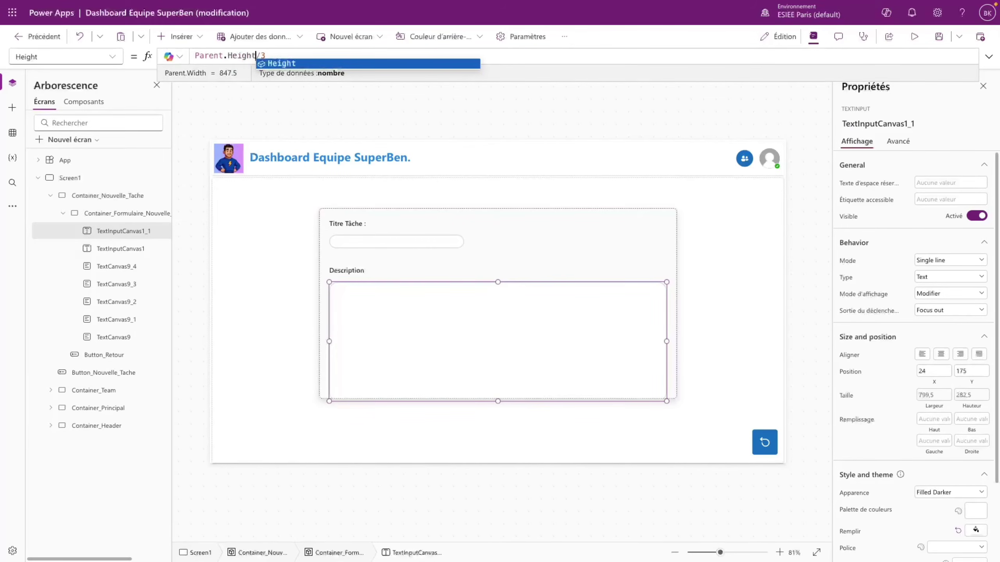
left_click(535, 386)
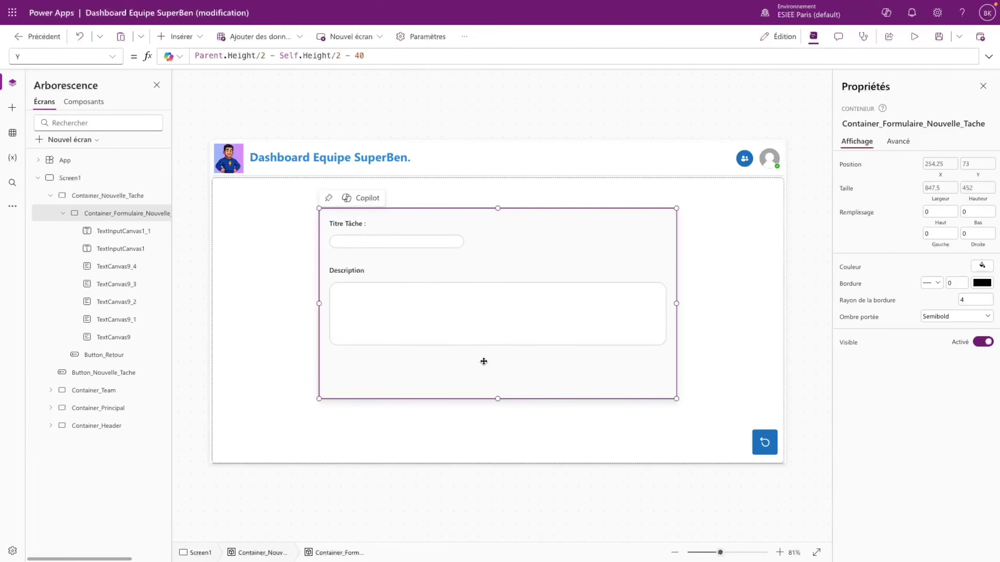
left_click(471, 319)
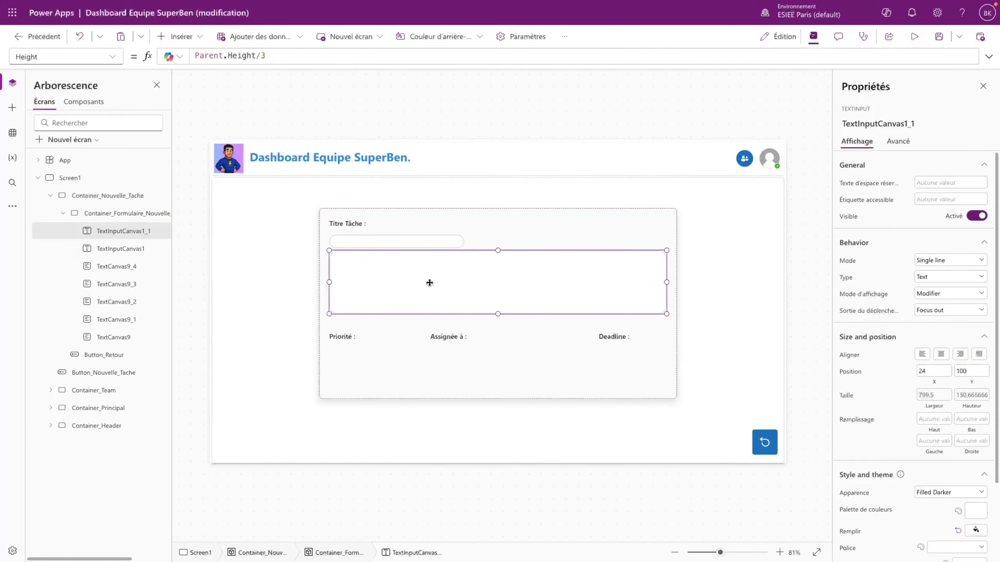
left_click(347, 224)
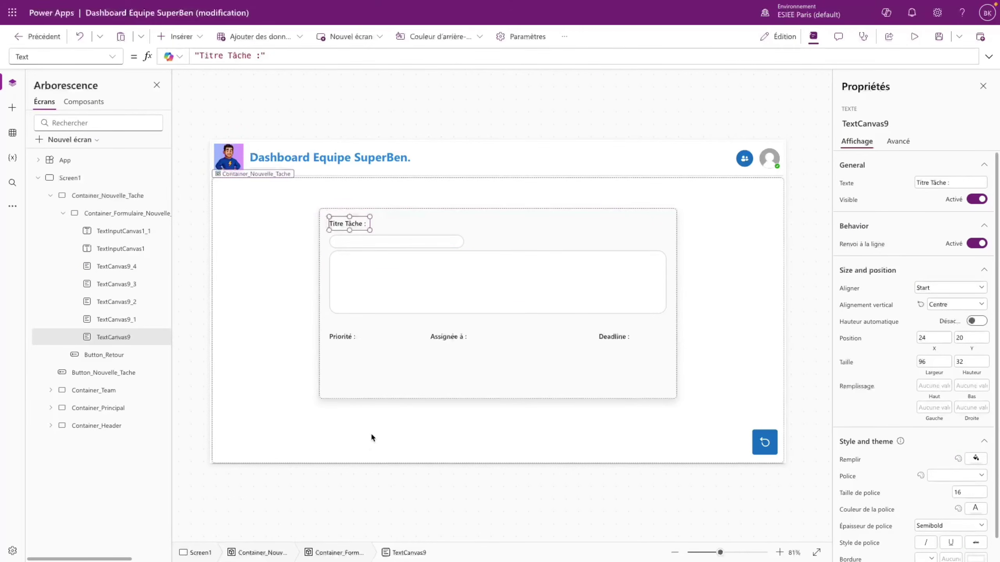
- Rename the task-title text input to TextInputCanvas_Titre_Tache
left_click(117, 58)
scroll(57, 477, "down", 3)
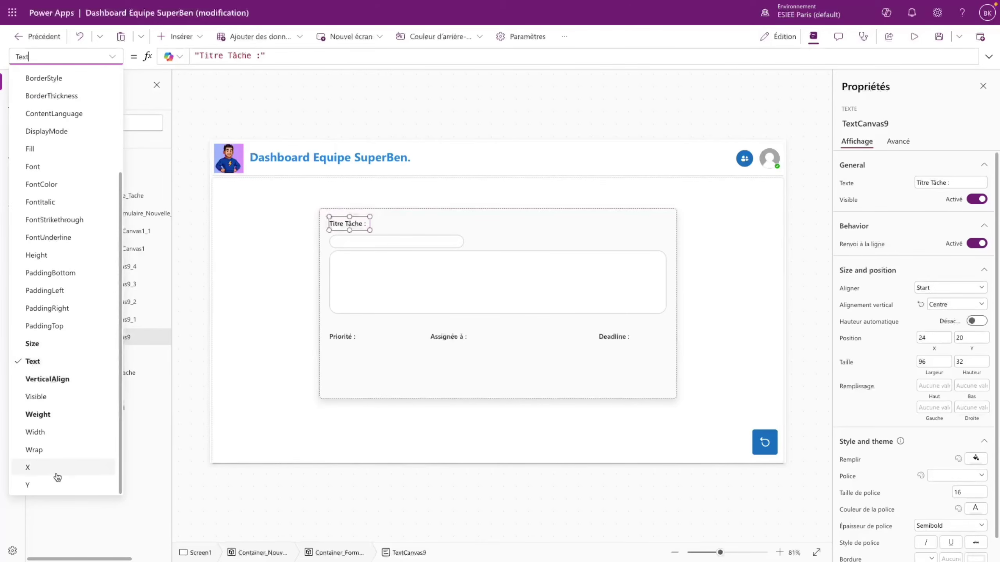
left_click(55, 485)
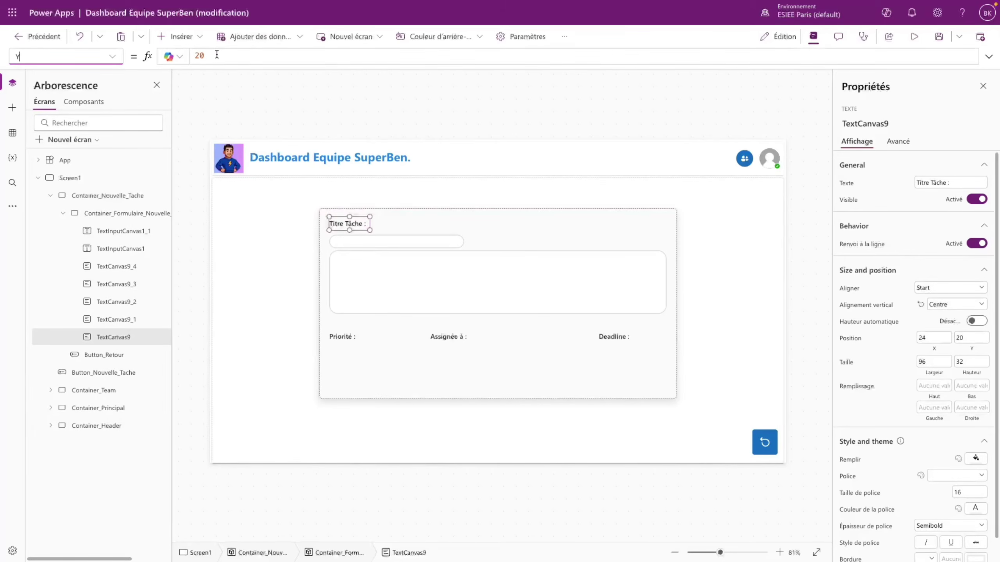
left_click(367, 242)
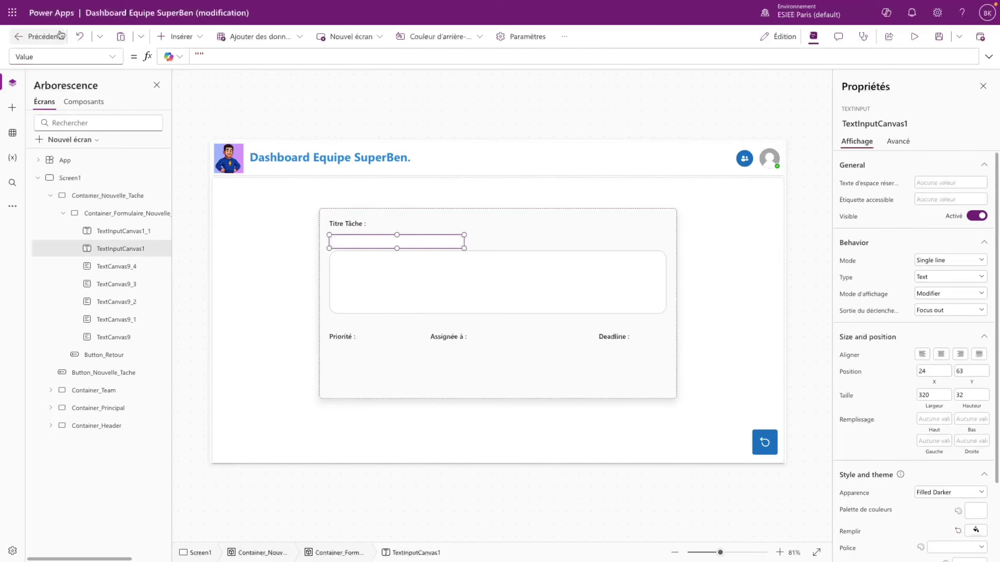
left_click(112, 56)
double_click(159, 250)
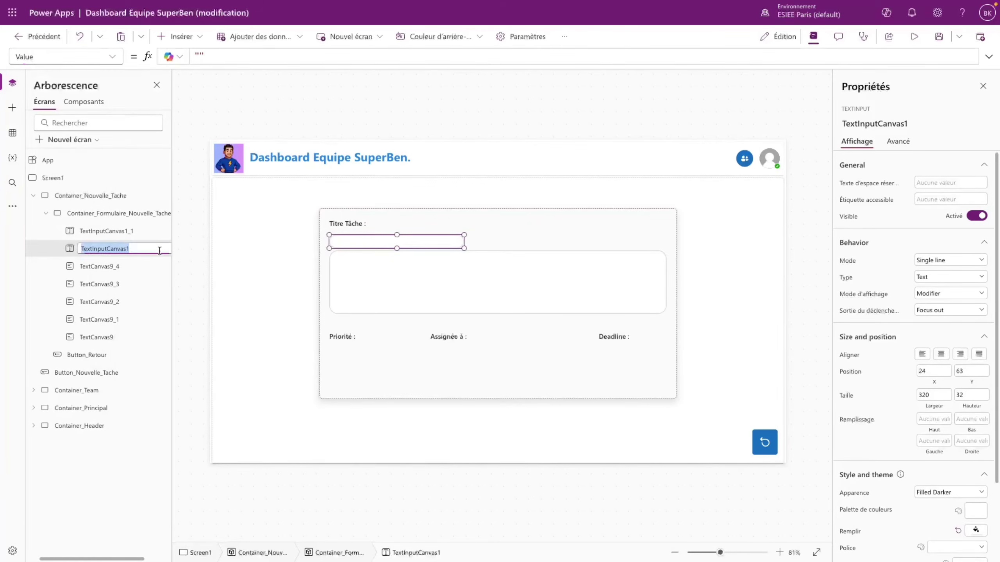
left_click(160, 250)
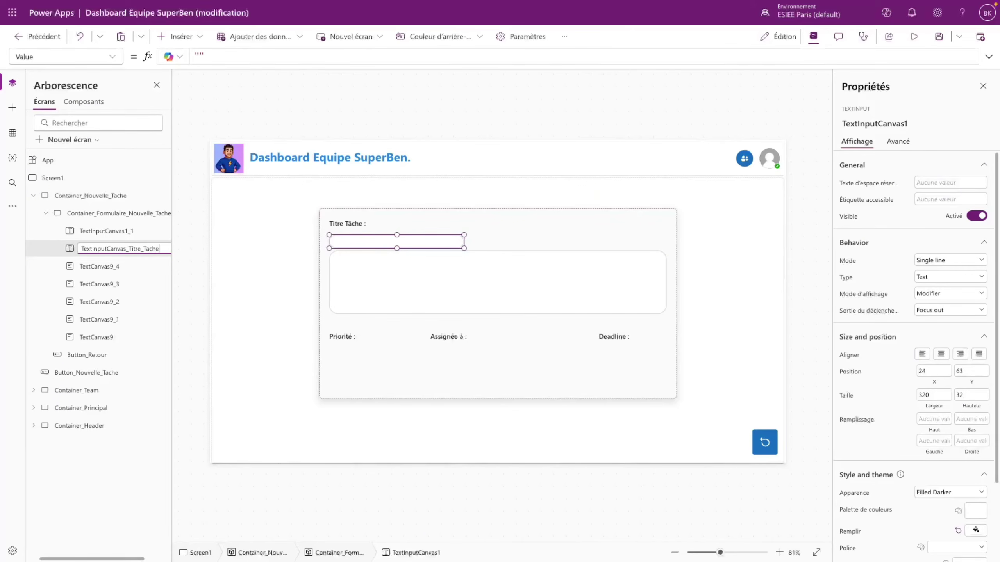
key("Return")
- Set the title input's Y to TextCanvas9.Y + TextCanvas9.Height
left_click(98, 338)
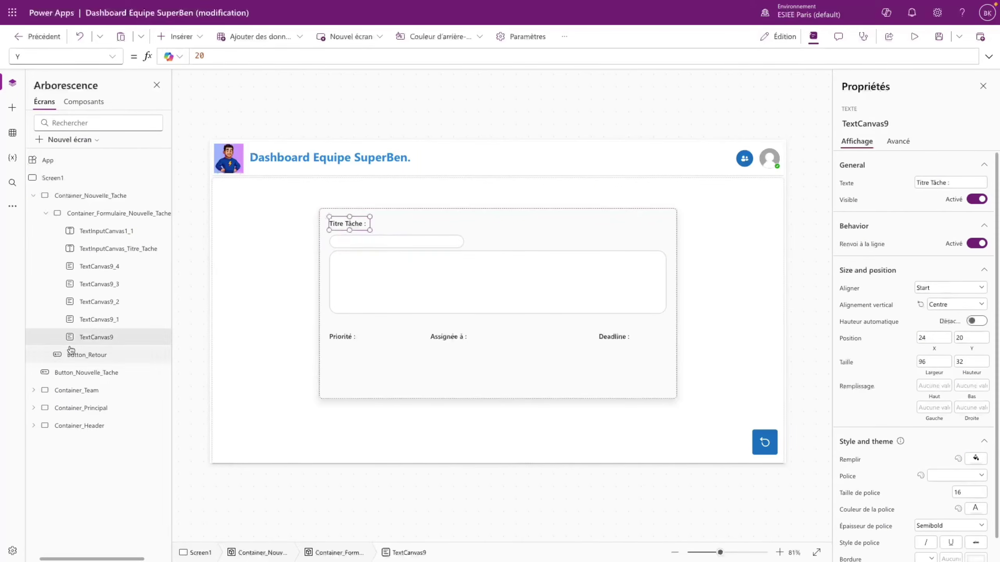
double_click(123, 338)
left_click(350, 241)
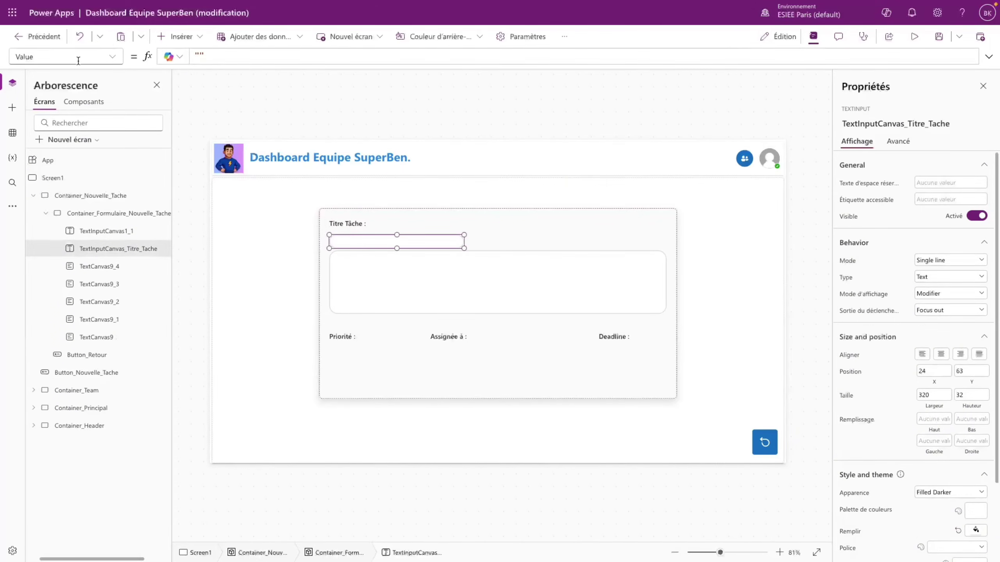
left_click(114, 57)
left_click(29, 485)
type("TextCanvas9.Y")
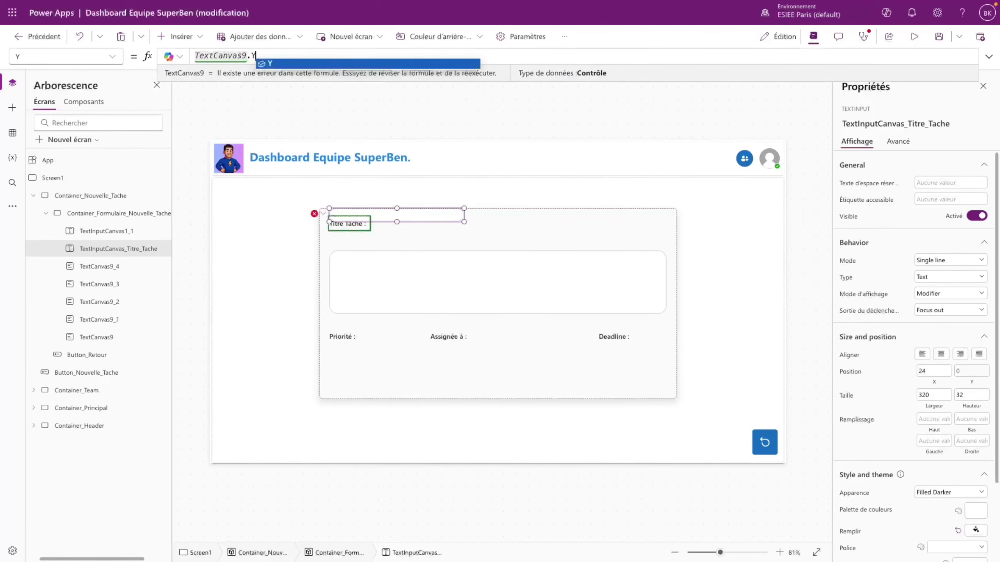
type(" + TextCanvas9")
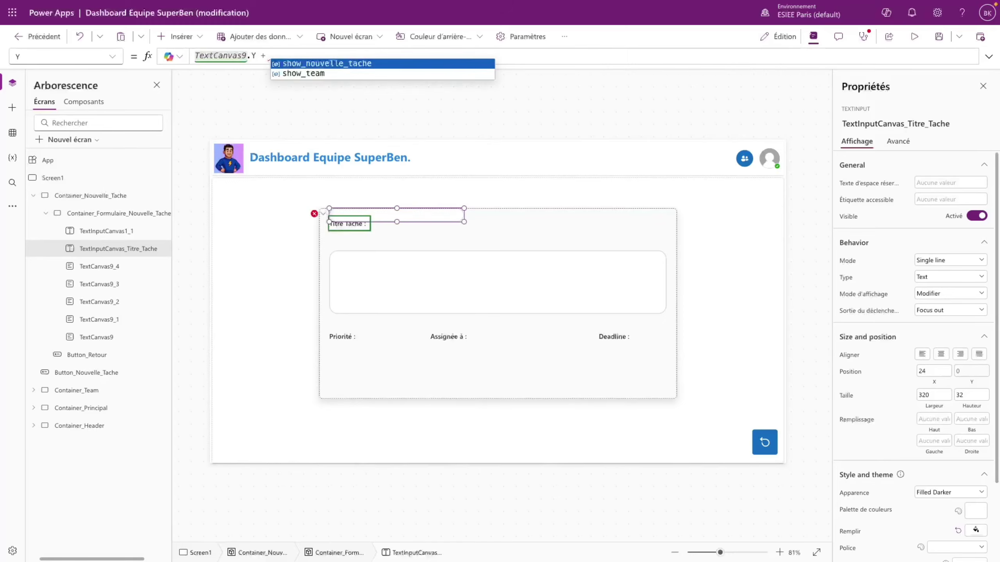
type(".He")
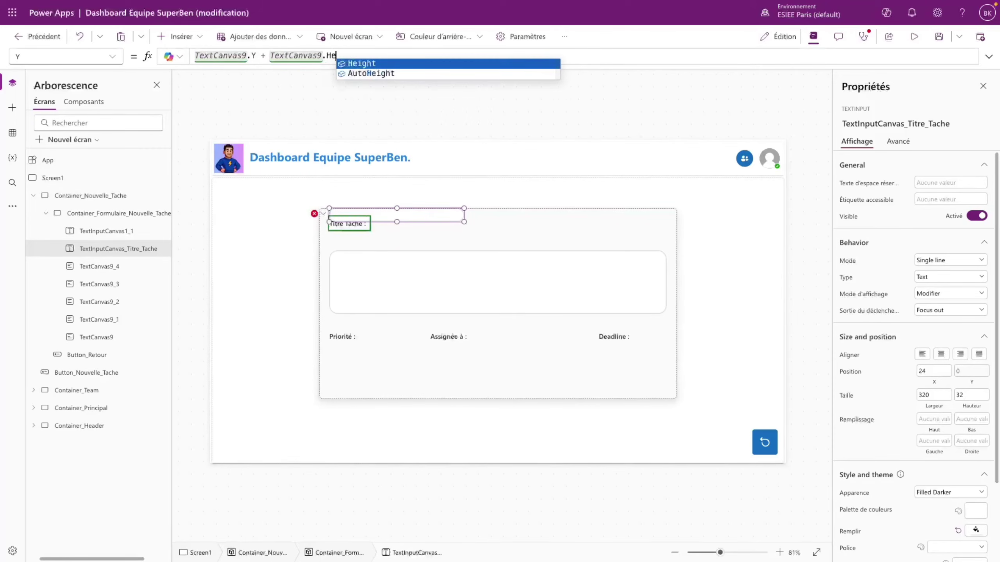
key("Tab")
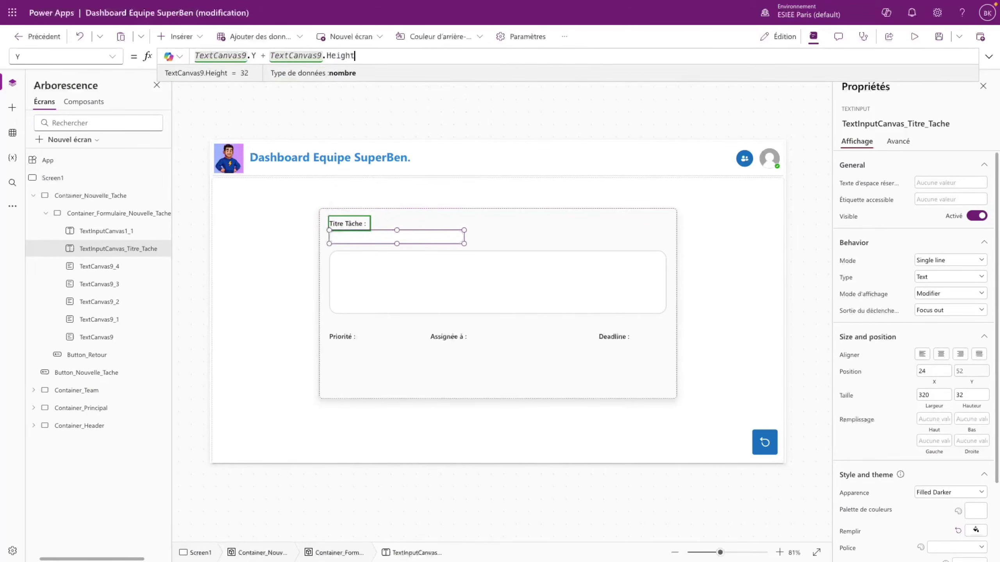
left_click(487, 244)
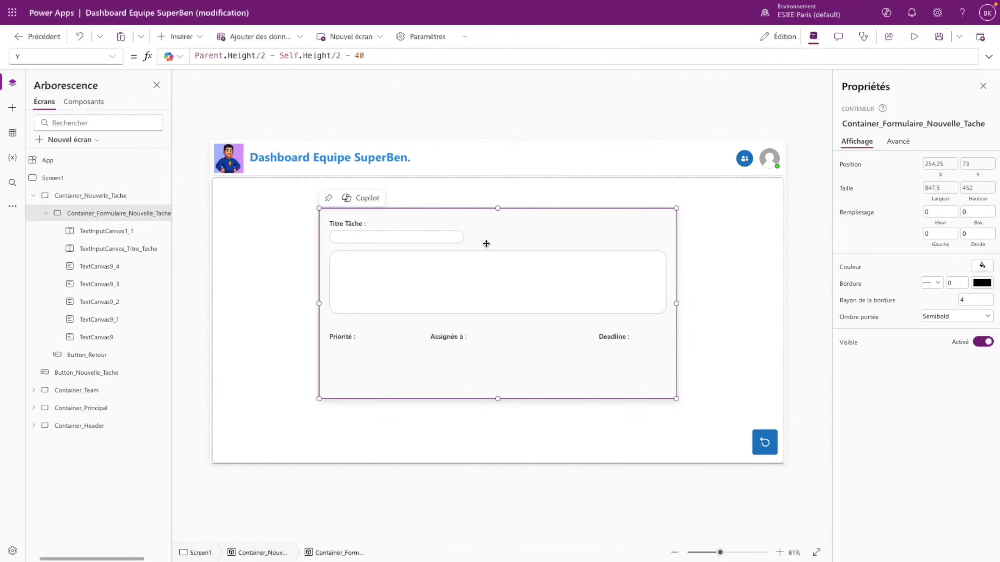
- Add a + 5 offset to the title input's Y formula so it sits just below the label
left_click(412, 239)
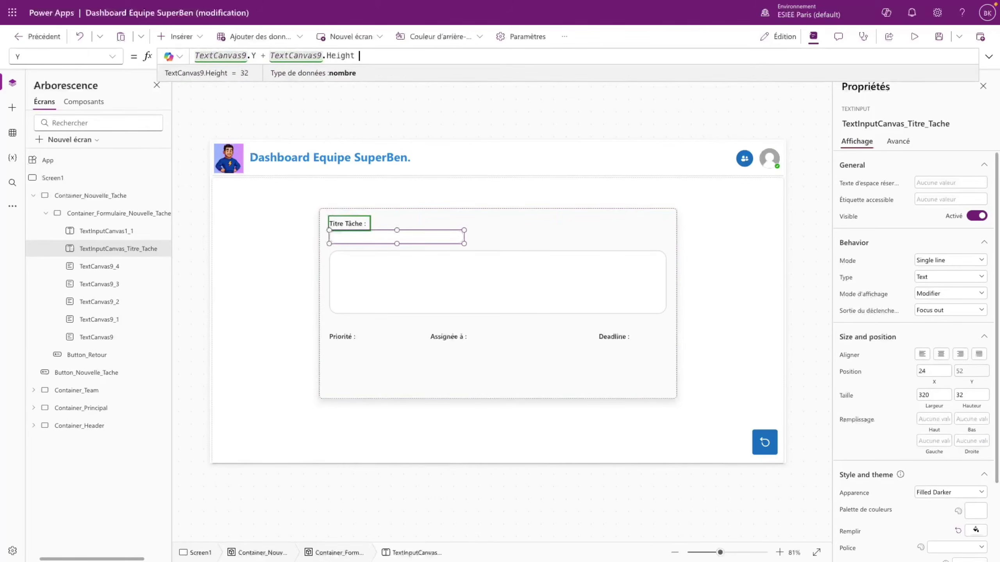
type("+ 10")
key("BackSpace")
key("BackSpace")
type("5")
left_click(380, 224)
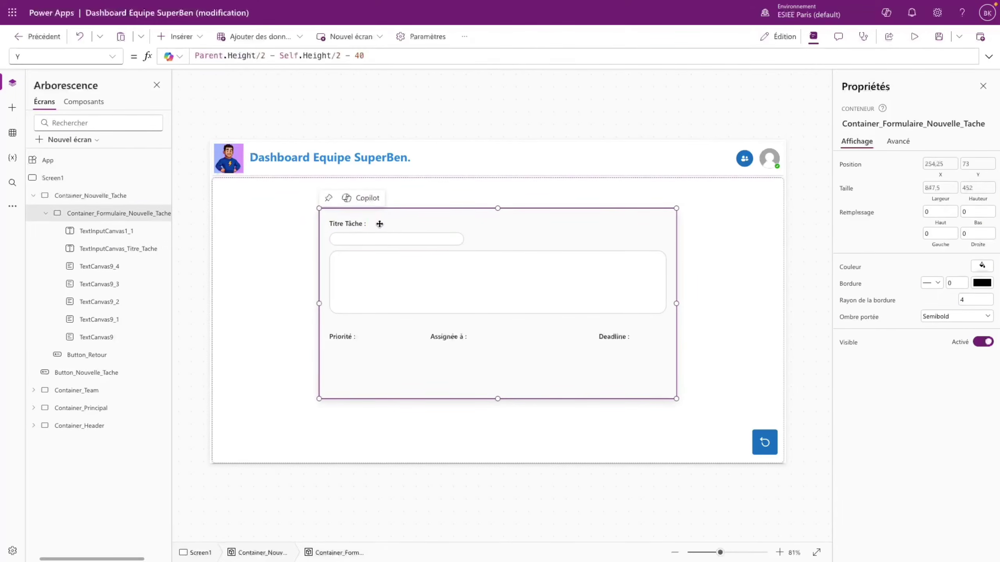
left_click(379, 236)
left_click(387, 282)
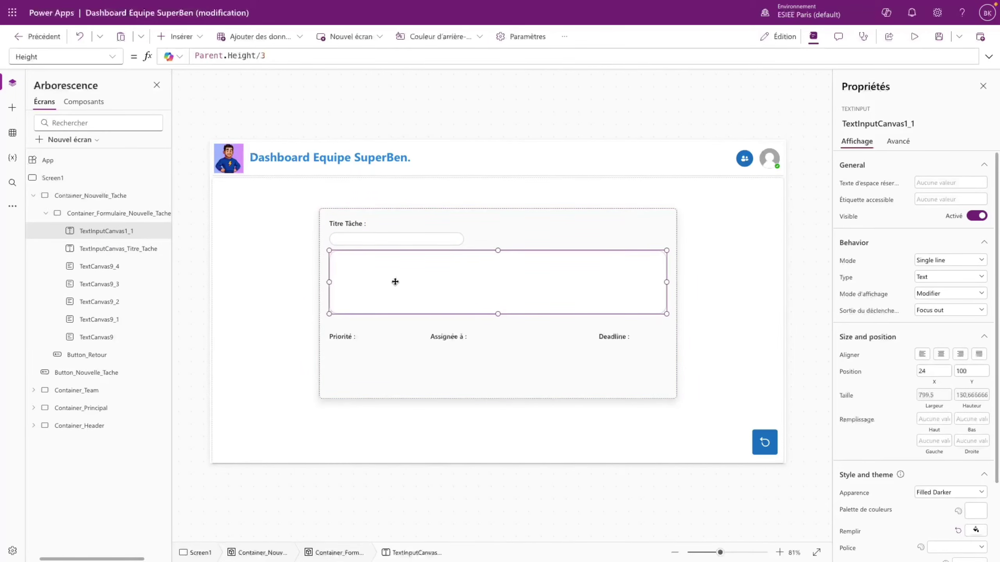
left_click(364, 263)
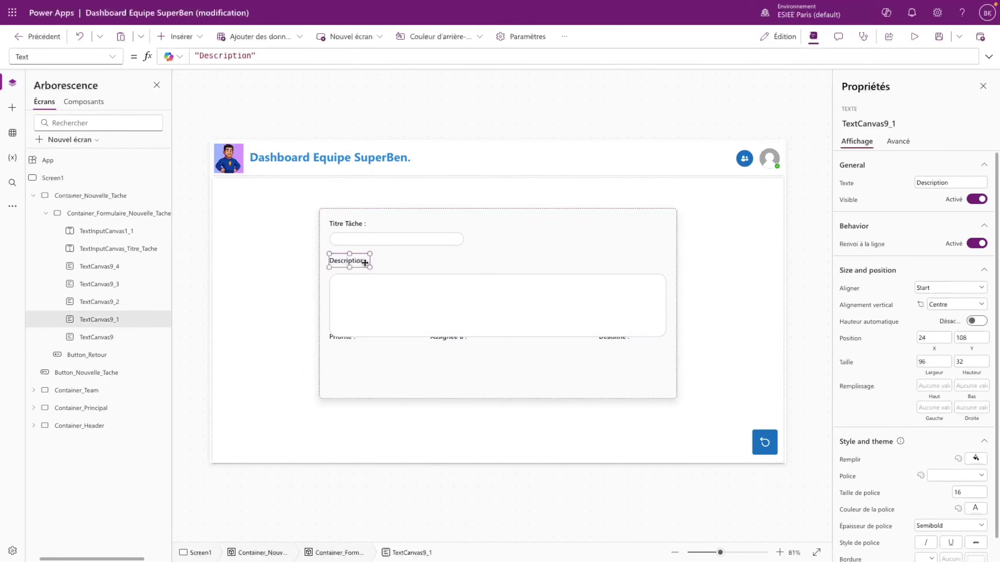
- Set the Description label's Y to TextInputCanvas_Titre_Tache.Y + TextInputCanvas_Titre_Tache.Height + 10
left_click(355, 237)
double_click(146, 249)
key("ctrl+c")
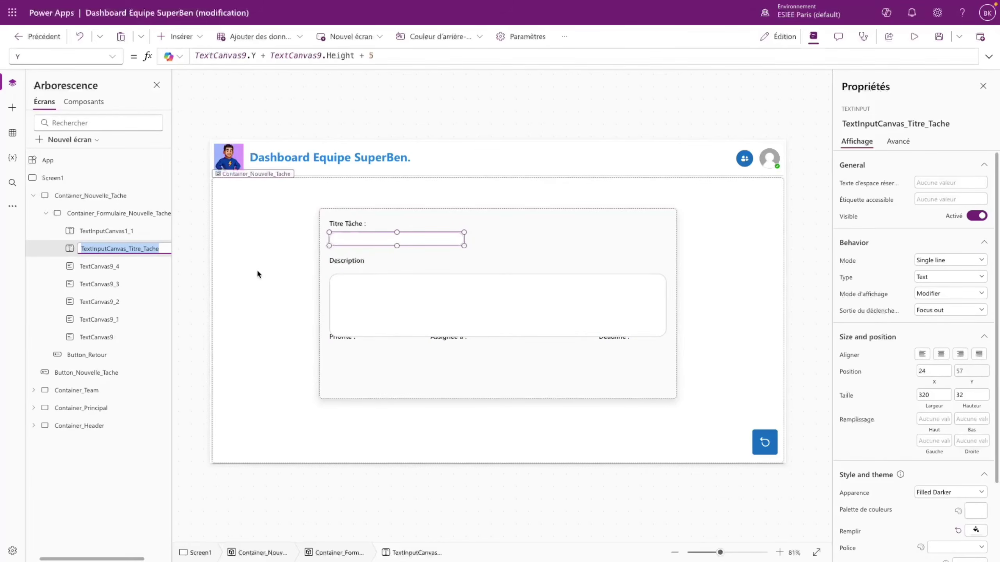
left_click(356, 262)
left_click(106, 58)
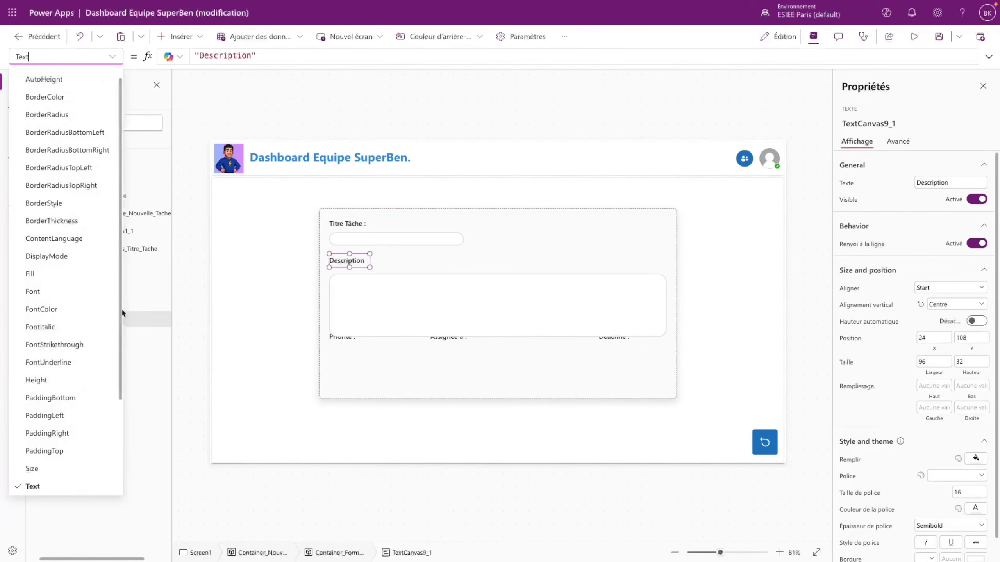
scroll(76, 433, "down", 3)
left_click(36, 486)
key("ctrl+a")
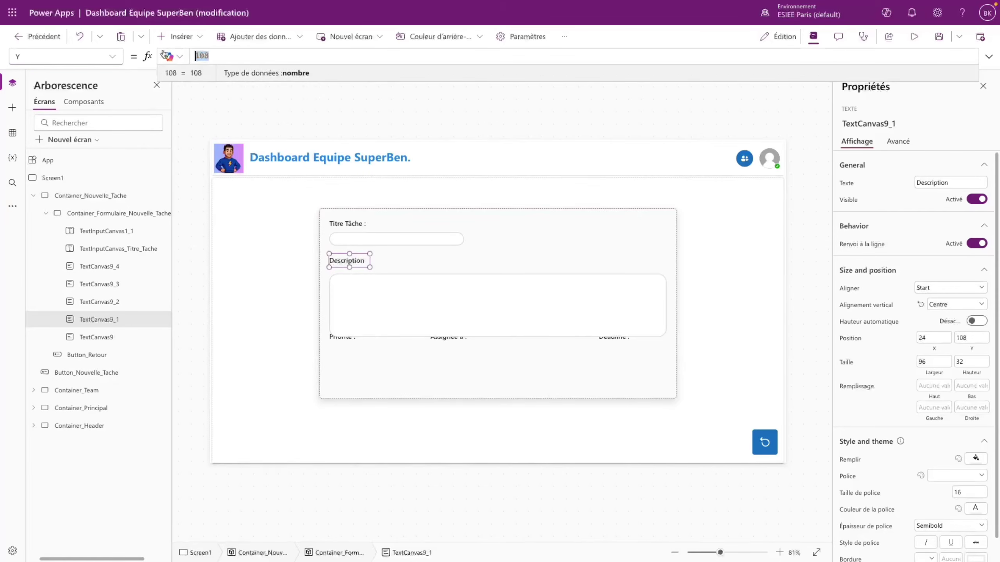
key("ctrl+v")
type(".")
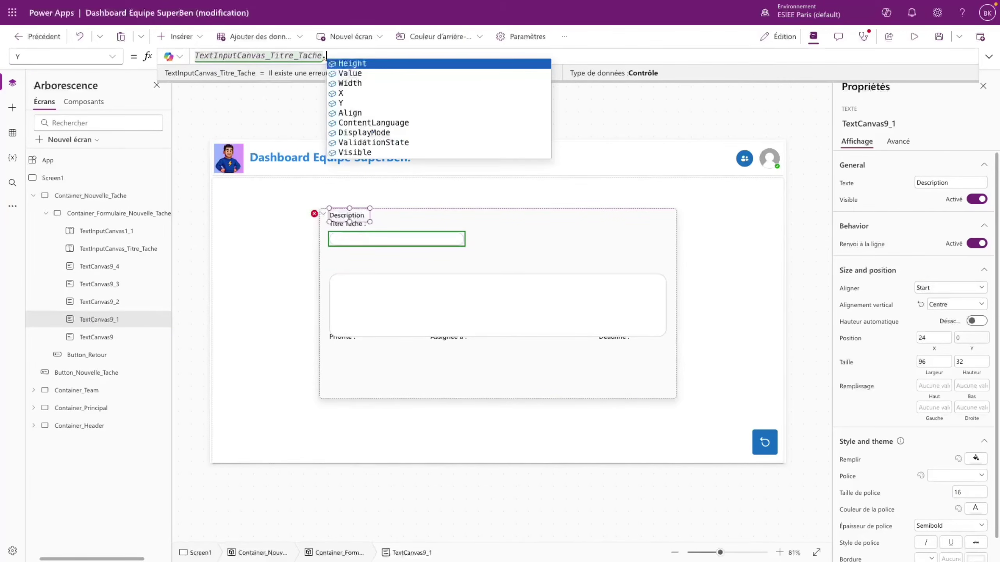
type("Y + TextInputCanvas_Titre_Tache.H")
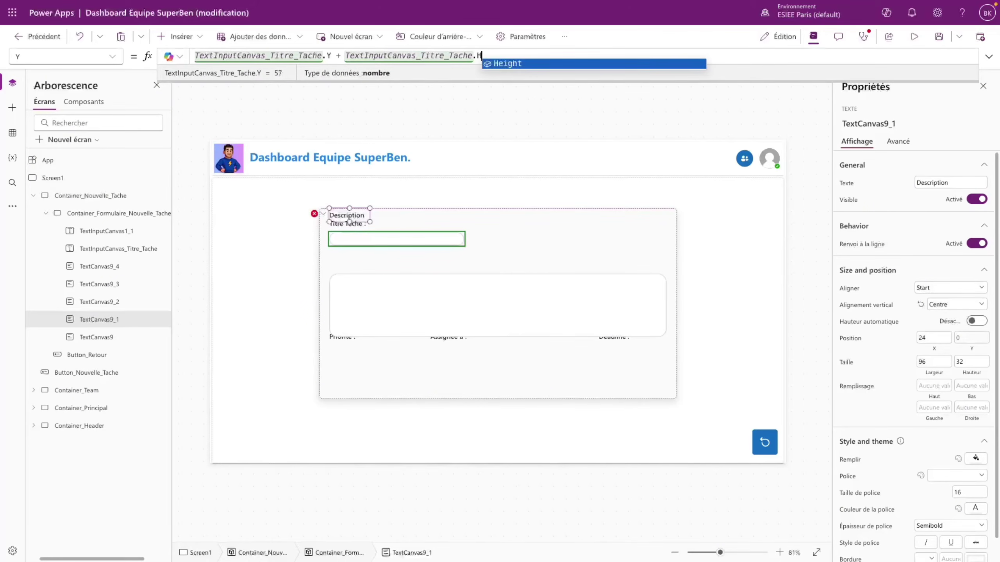
key("Tab")
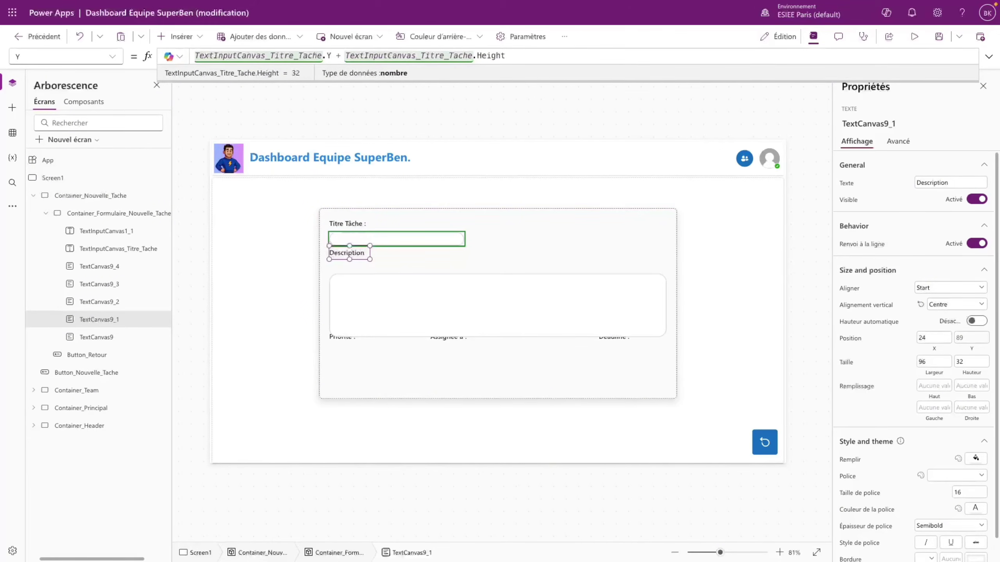
type("+ 10")
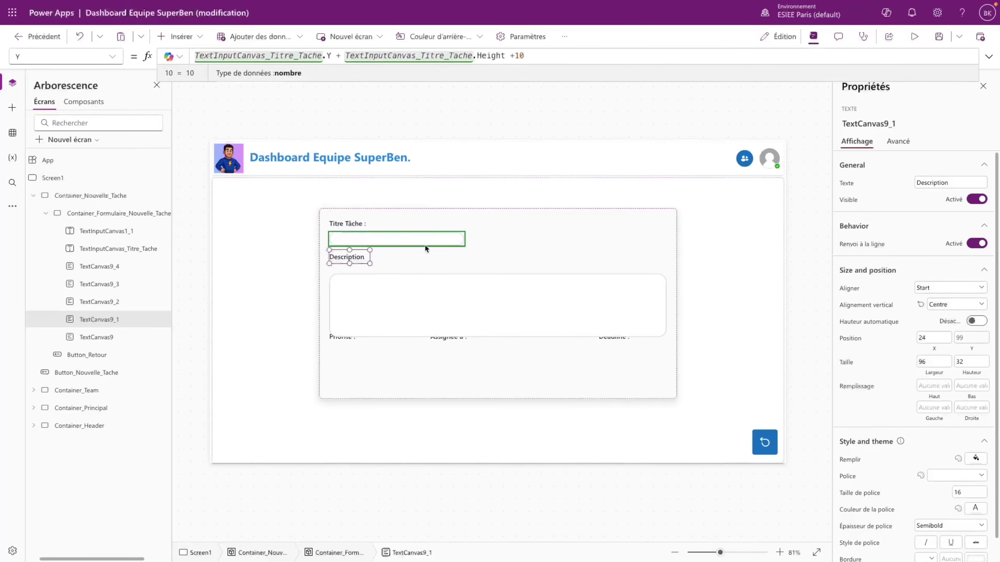
left_click(433, 303)
- Copy the title input's position formula into the description box's Y property
left_click(351, 290)
left_click(354, 239)
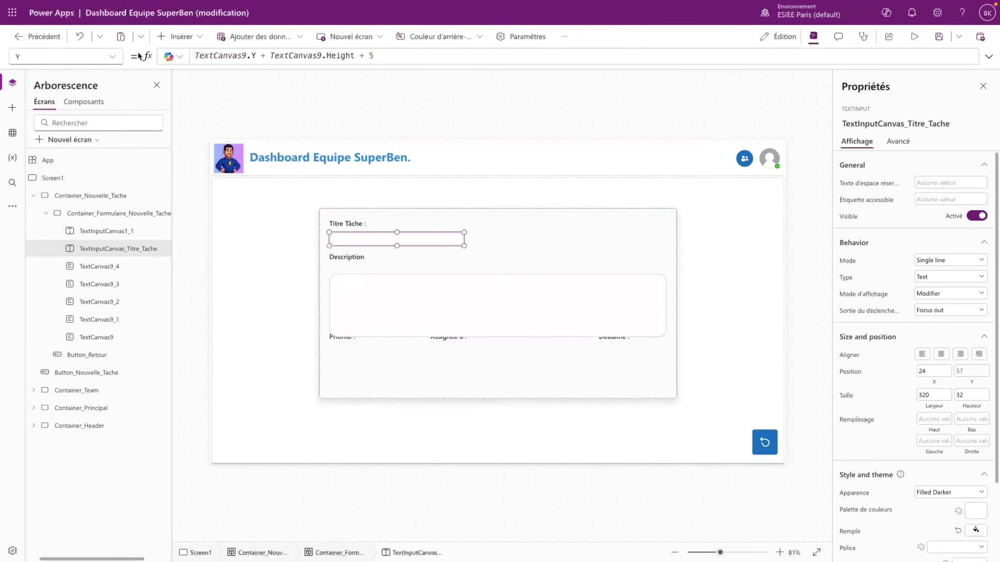
left_click_drag(401, 55, 187, 57)
key("ctrl+c")
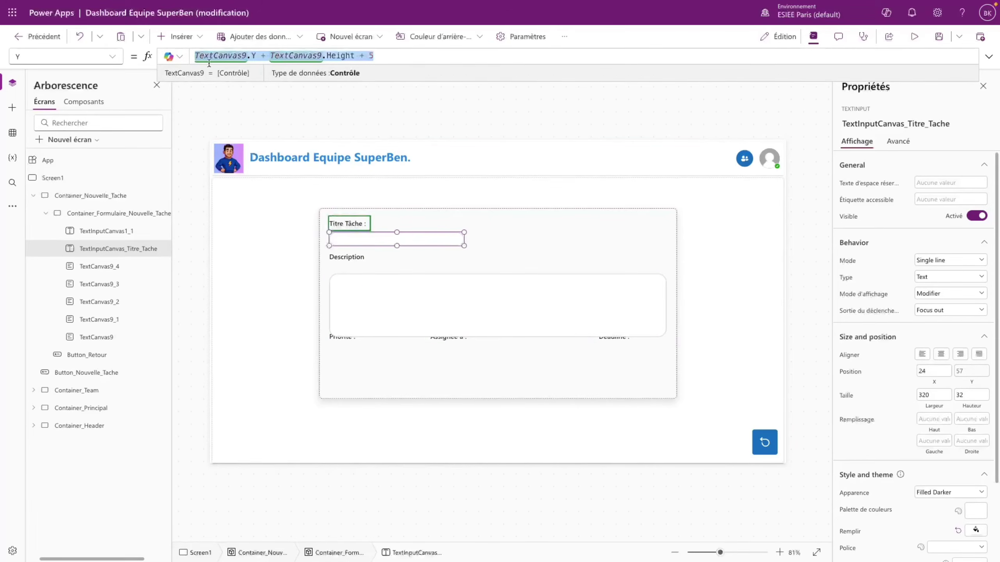
left_click(386, 289)
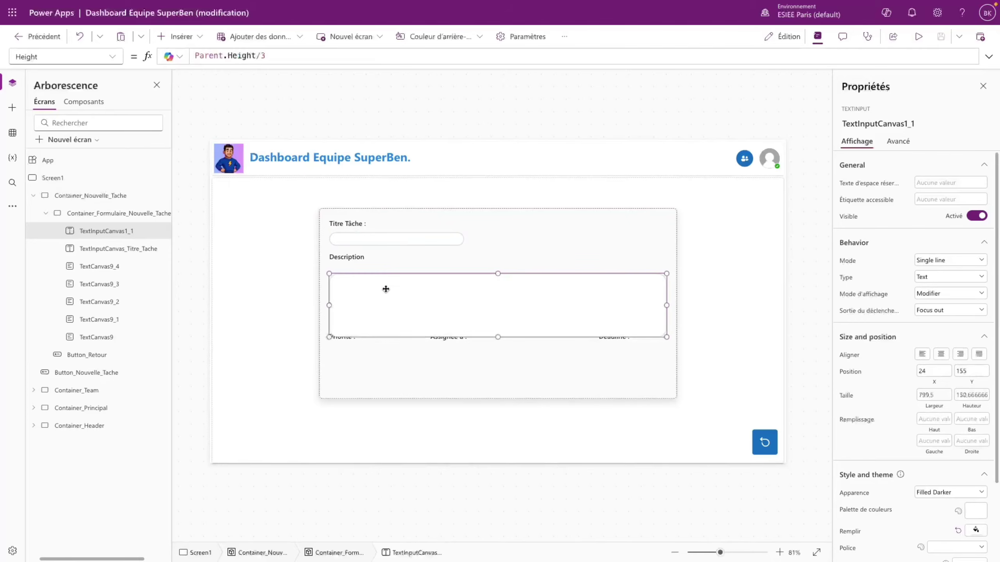
left_click(114, 59)
left_click(32, 485)
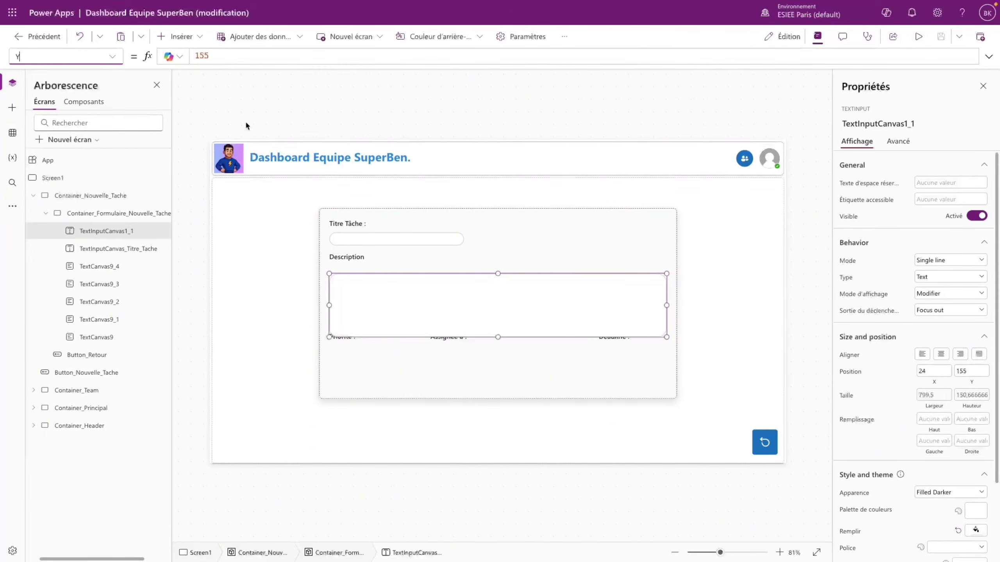
left_click(222, 55)
key("ctrl+a")
key("ctrl+v")
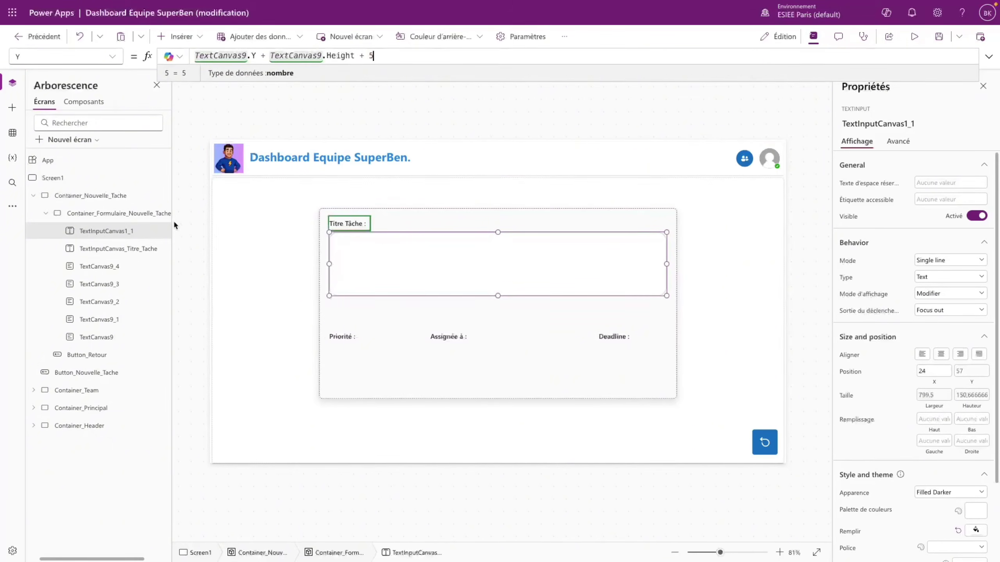
- Point the description box's Y formula at the Description label TextCanvas9_1
double_click(117, 320)
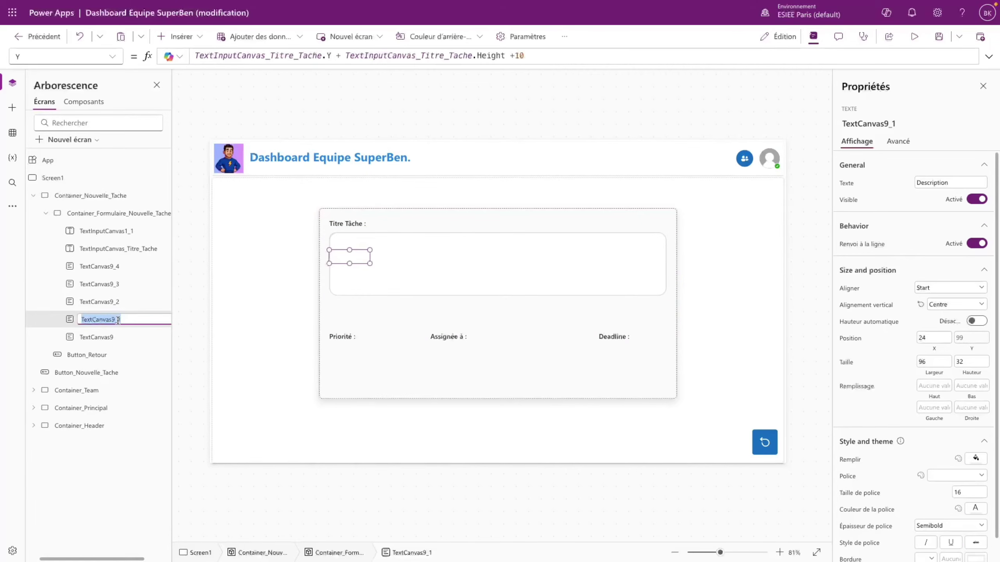
left_click(435, 273)
double_click(235, 58)
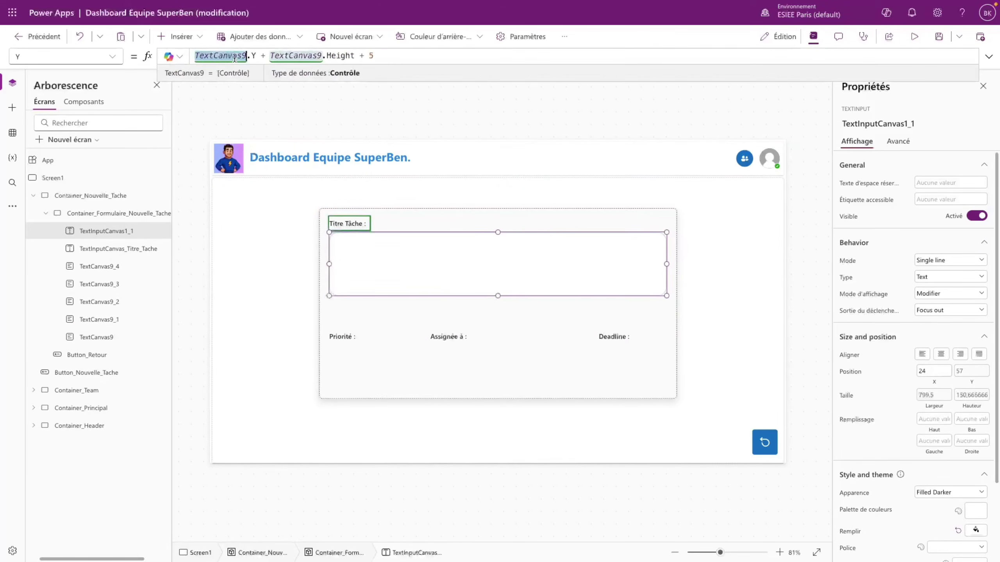
key("Right")
type("_1")
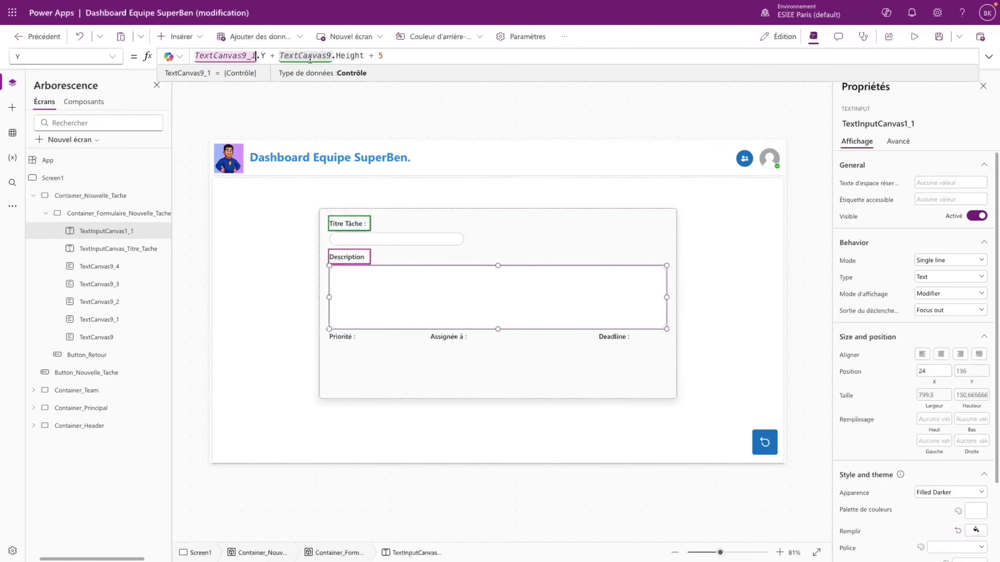
double_click(311, 56)
key("Right")
type("_1")
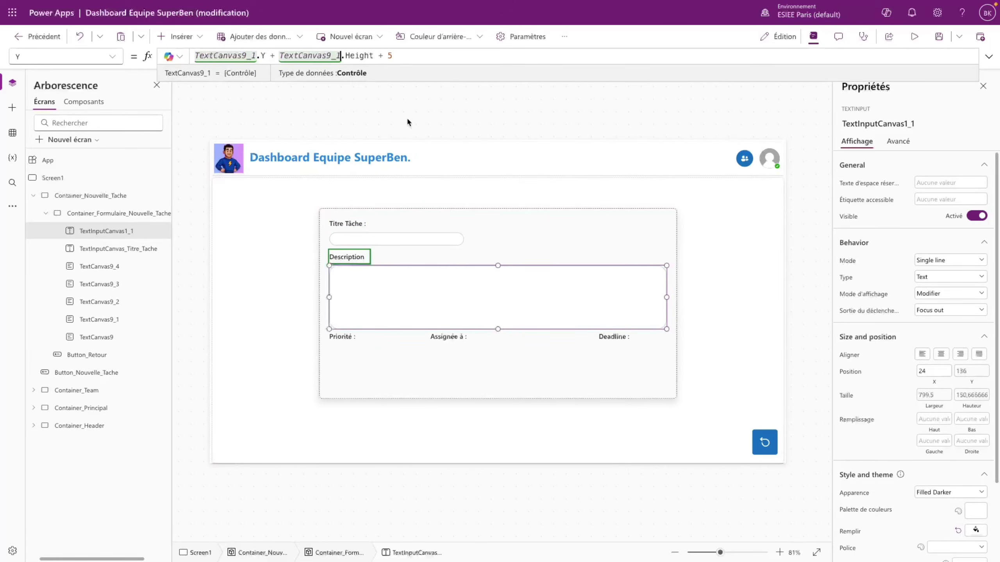
- Rename the description text box to TextInputCanvas_Description
left_click(453, 252)
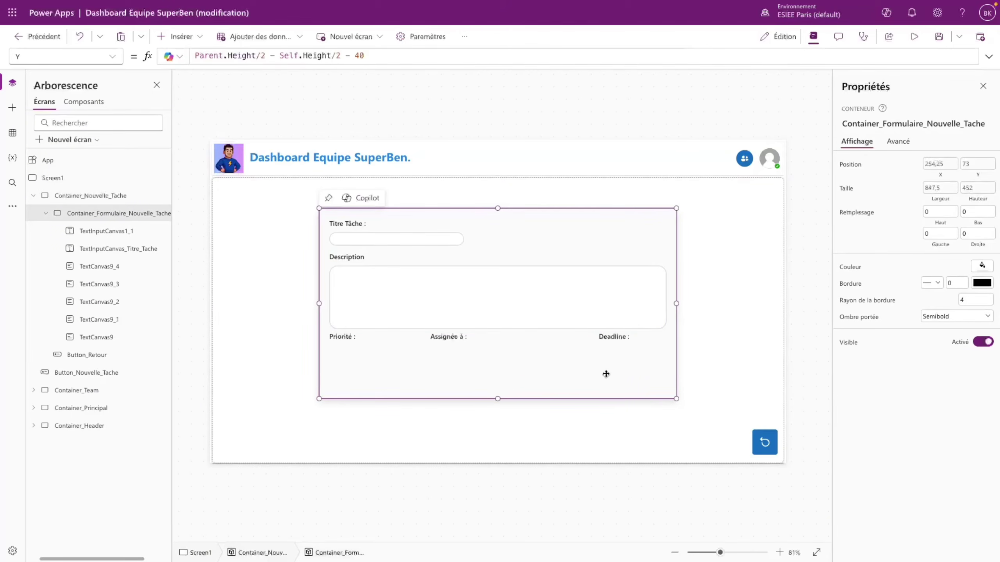
left_click(350, 340)
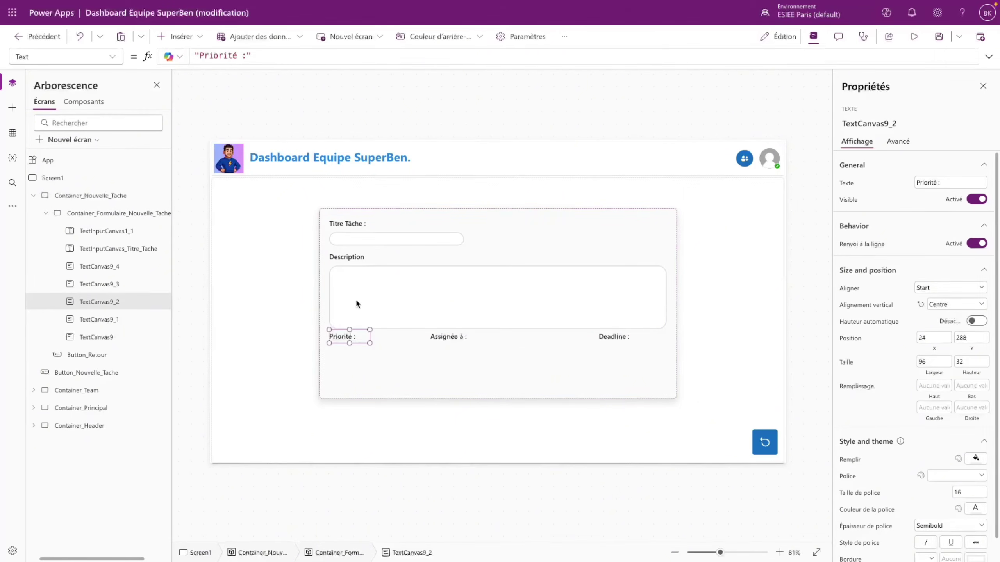
left_click(369, 303)
double_click(136, 230)
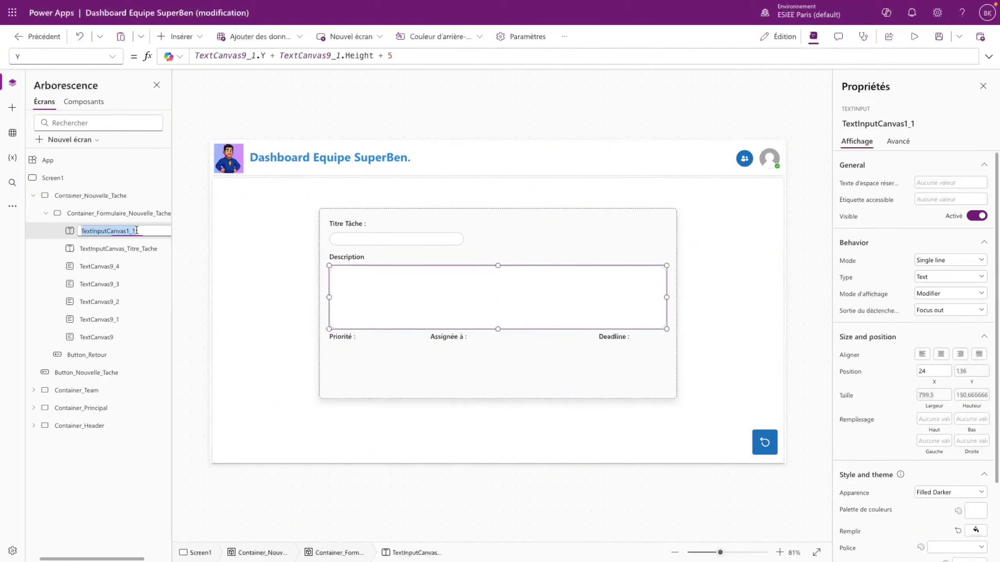
left_click(144, 229)
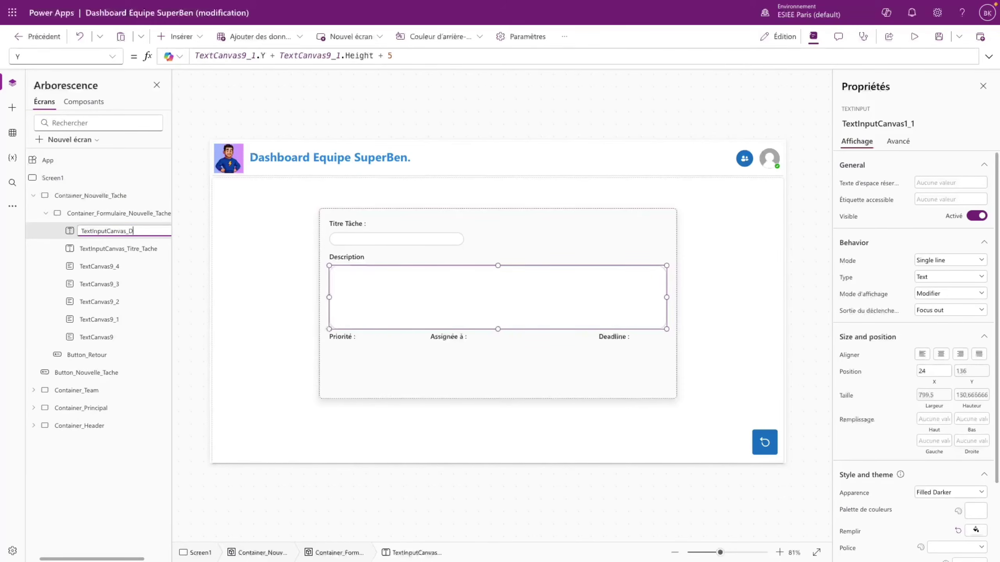
type("_Description")
key("Return")
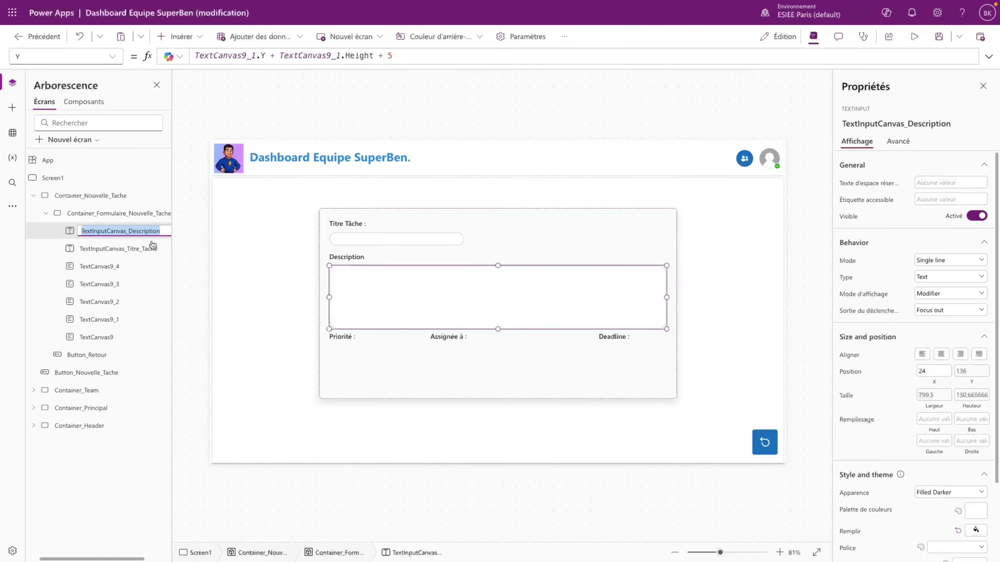
left_click(344, 336)
- Set the Priorité label's Y to TextInputCanvas_Description.Y + TextInputCanvas_Description.Height + 10
left_click(109, 57)
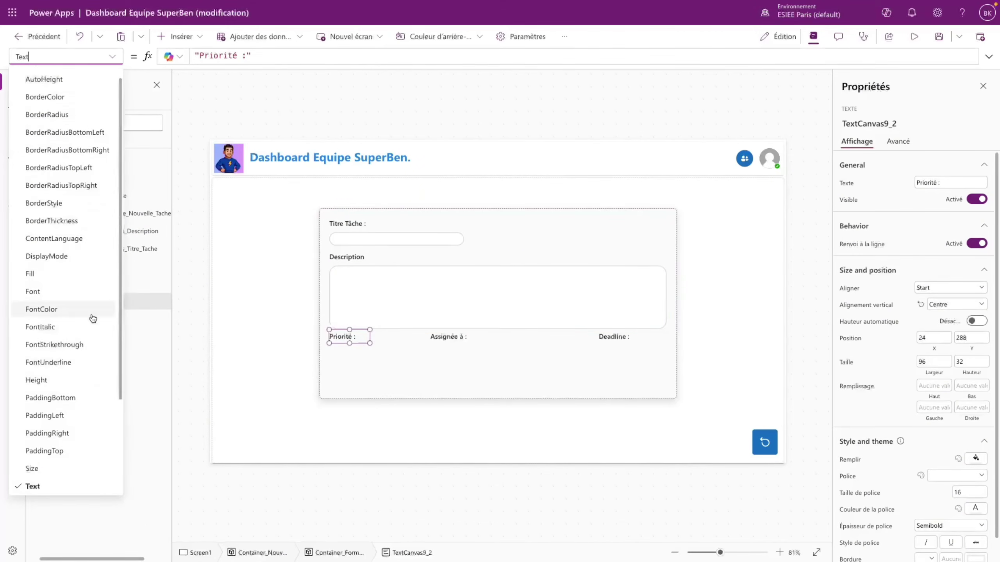
scroll(59, 386, "down", 3)
left_click(40, 485)
left_click(233, 56)
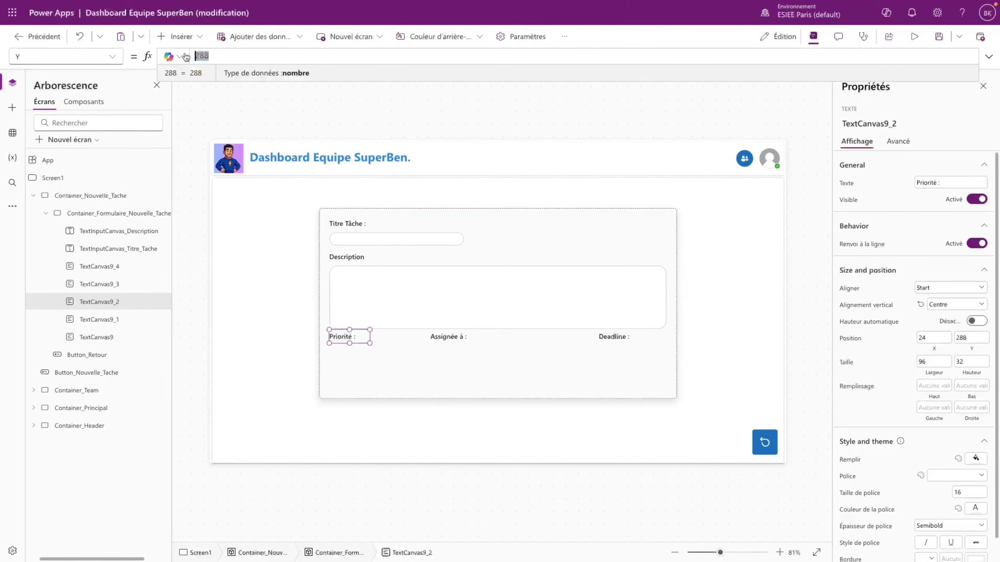
key("ctrl+a")
type("TextInputCanvas_Description.Y")
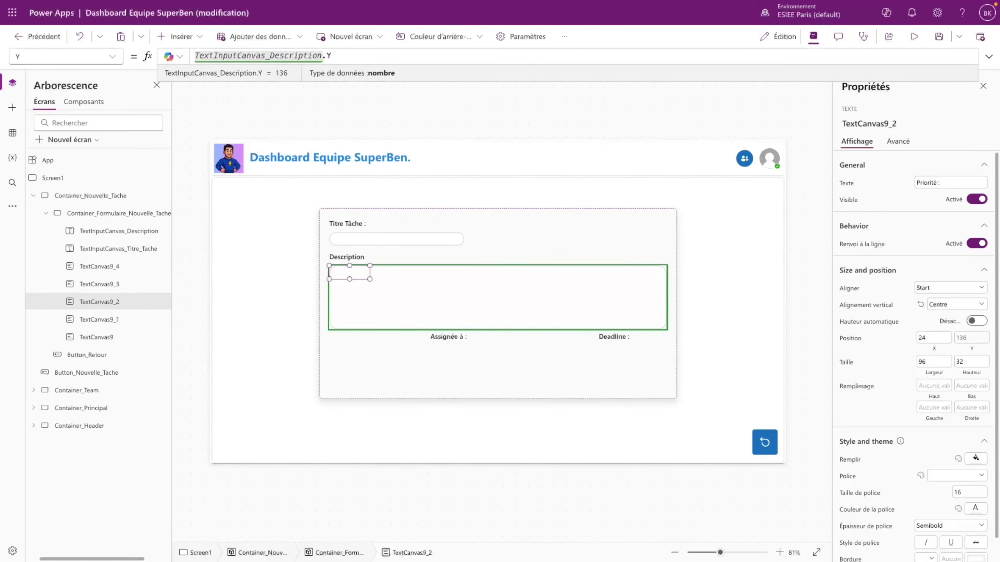
type(" + TextInputCanvas_Description.Height")
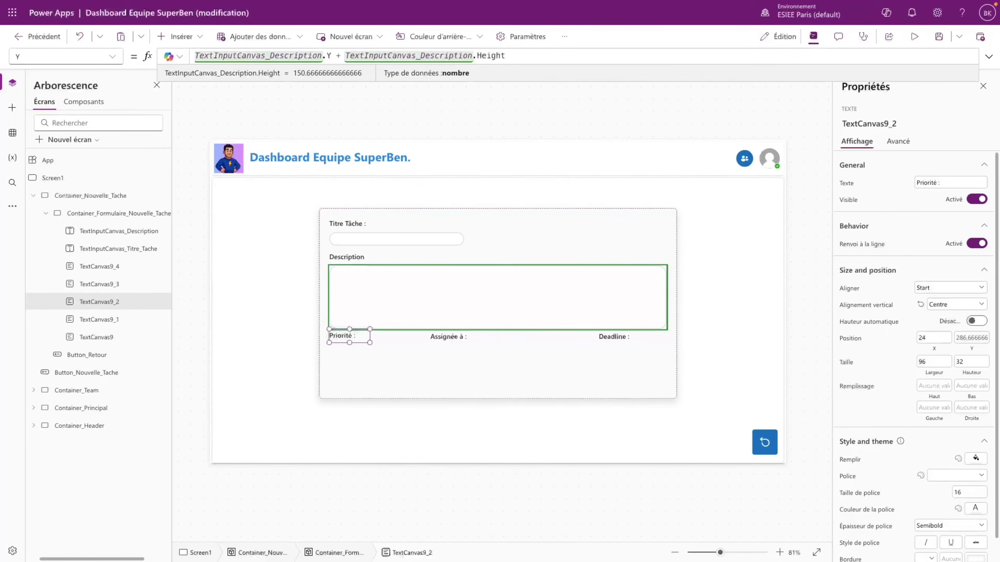
type(" + 10")
- Change the Assignée à label's X from 325 to a Parent.Width/2 formula
left_click(469, 414)
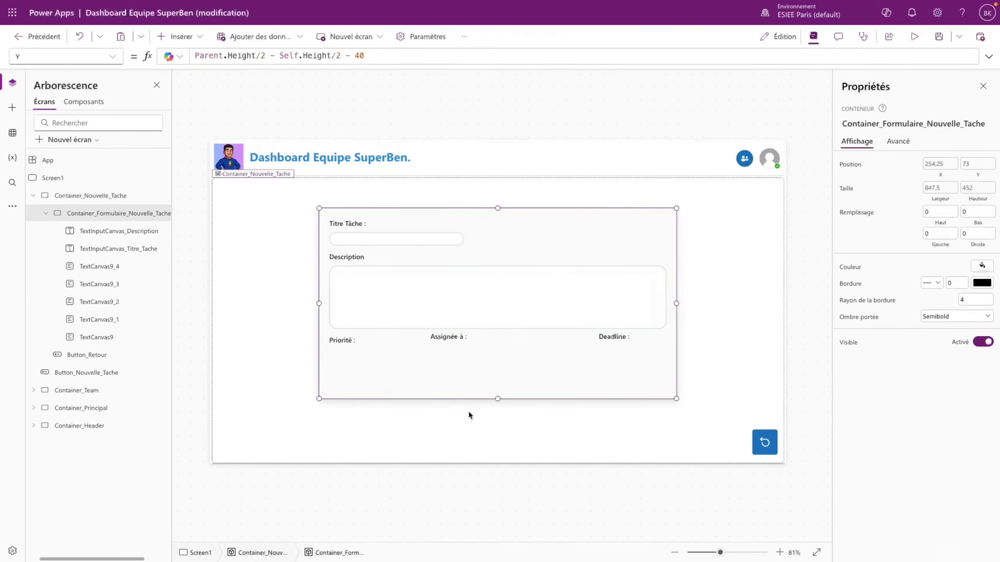
left_click(441, 337)
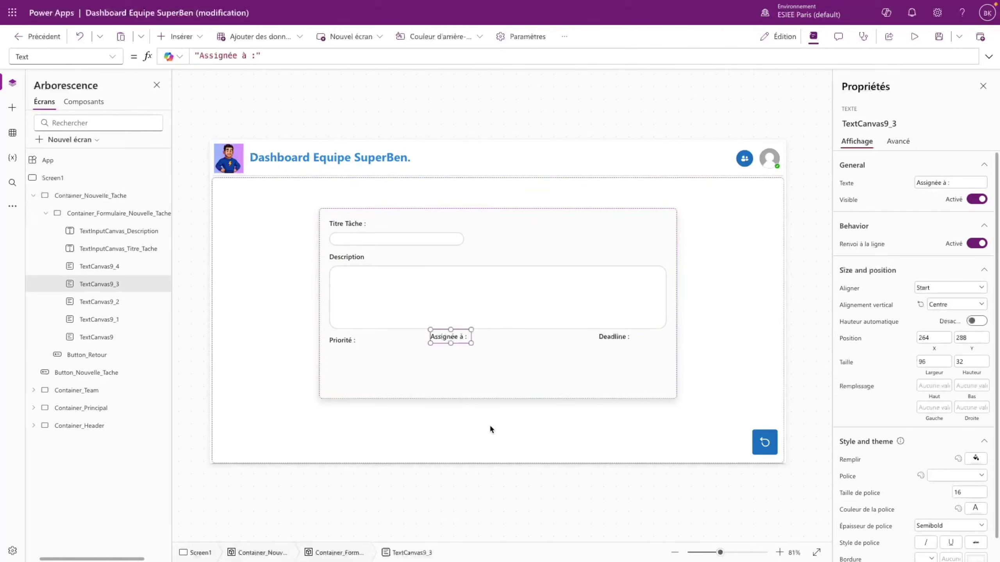
left_click(113, 60)
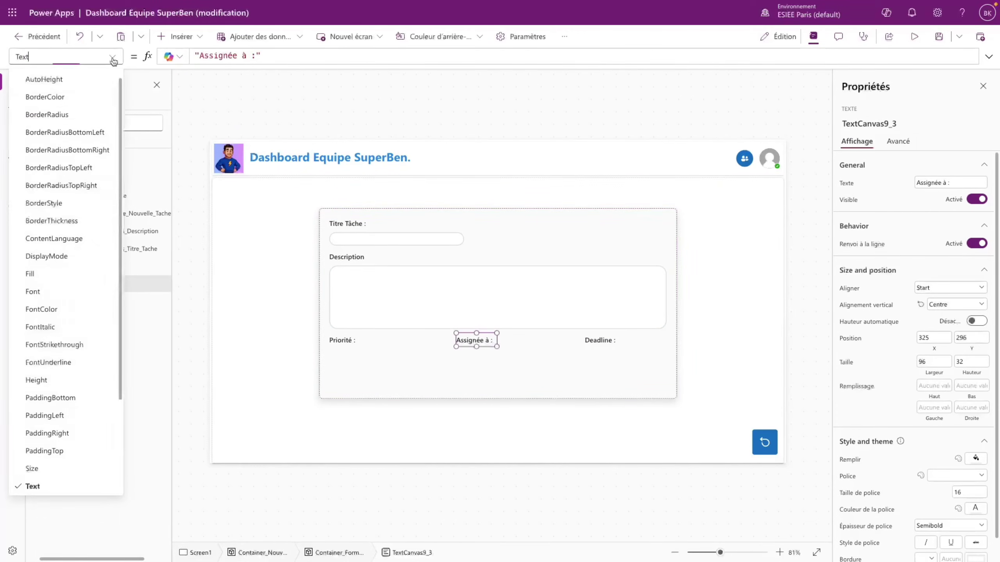
scroll(59, 393, "down", 3)
left_click(59, 469)
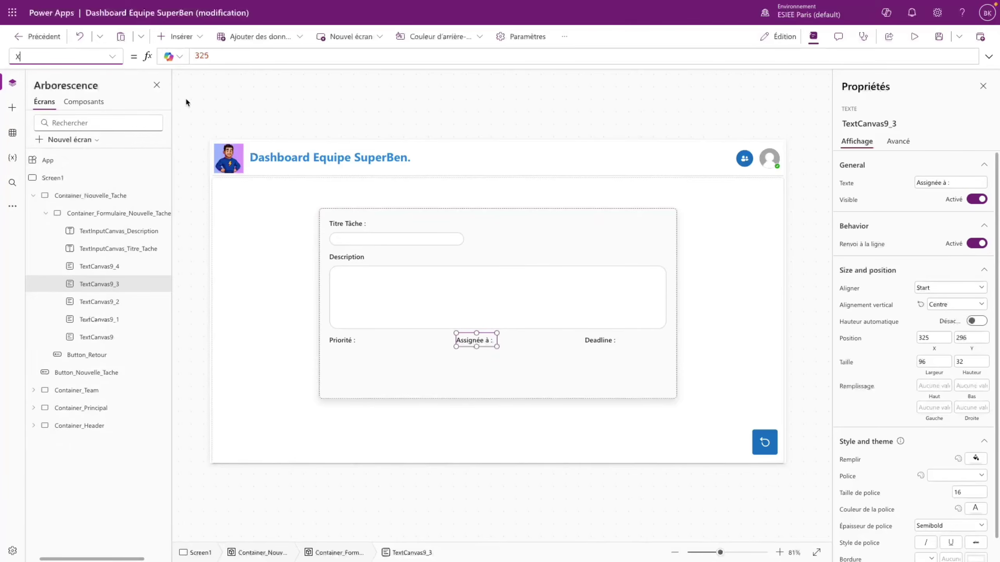
left_click(224, 55)
key("ctrl+a")
type("Parent")
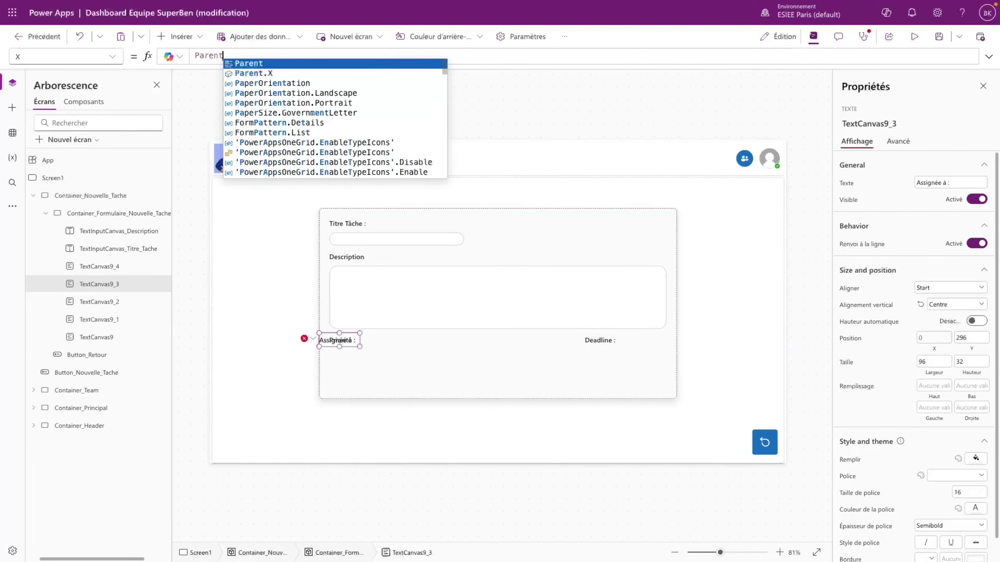
type(".Width")
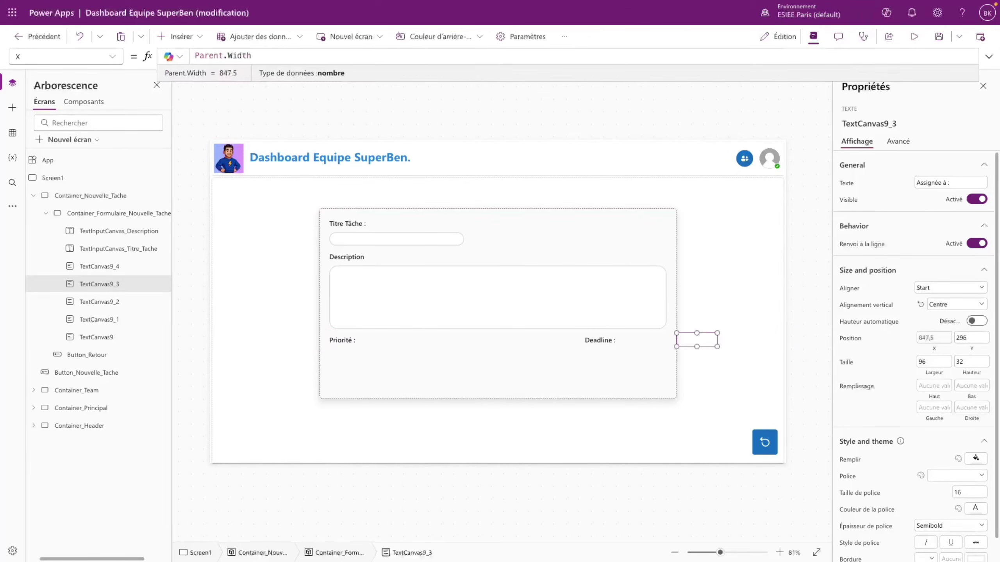
type("/2,8")
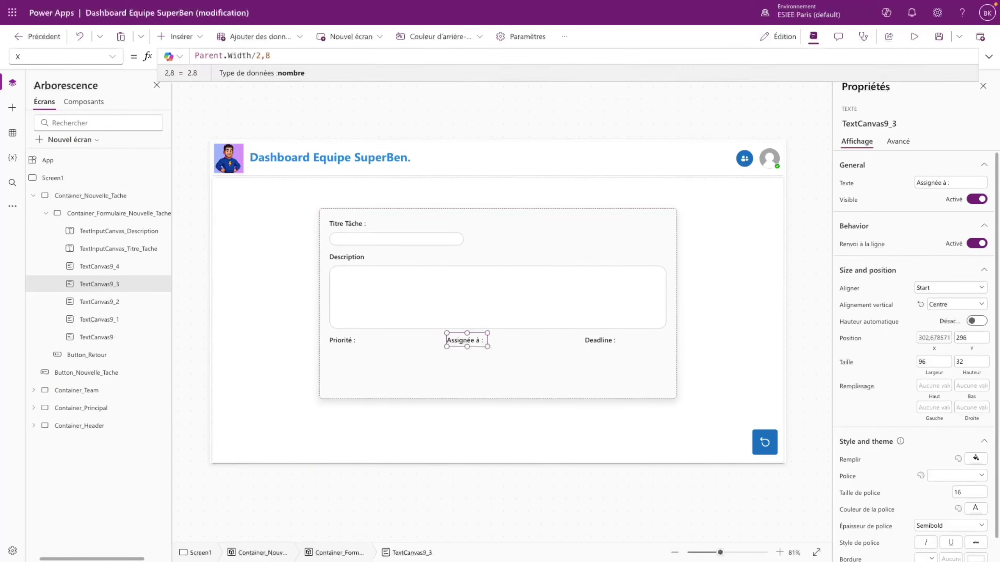
- Replace the Deadline label's fixed X of 630 with a Parent.Width-based formula
left_click(602, 341)
left_click(112, 58)
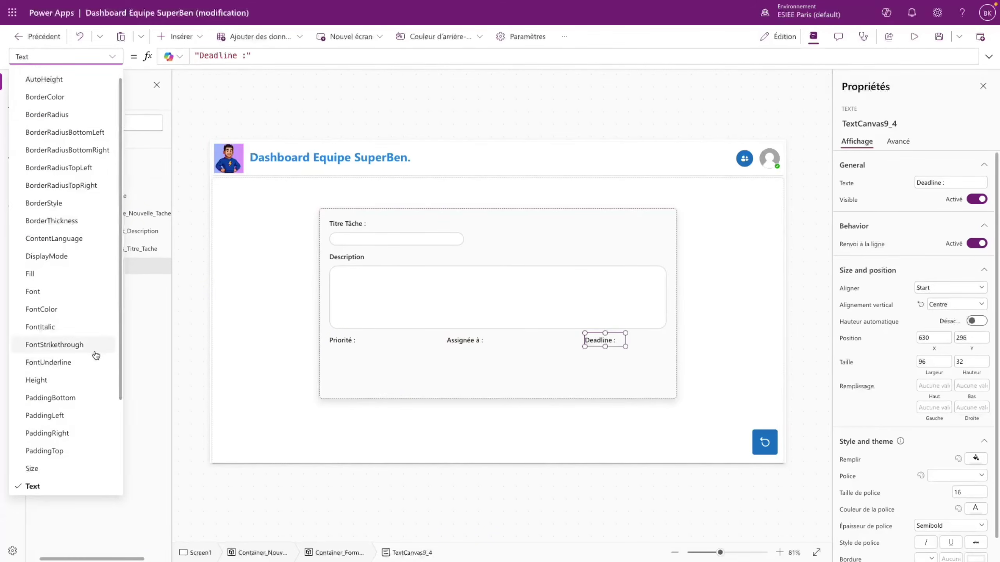
scroll(71, 394, "down", 2)
left_click(40, 484)
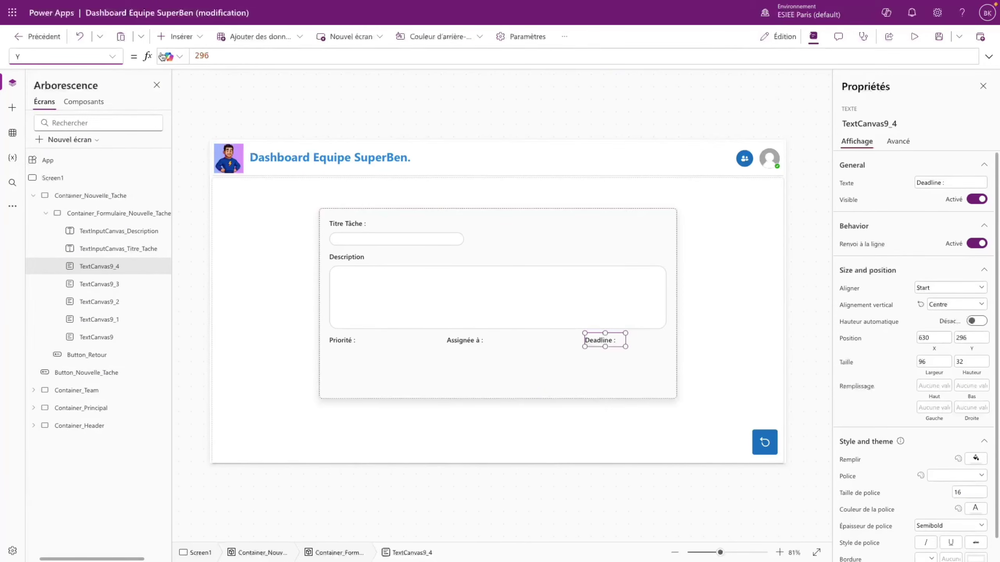
left_click(114, 58)
left_click(71, 471)
double_click(198, 56)
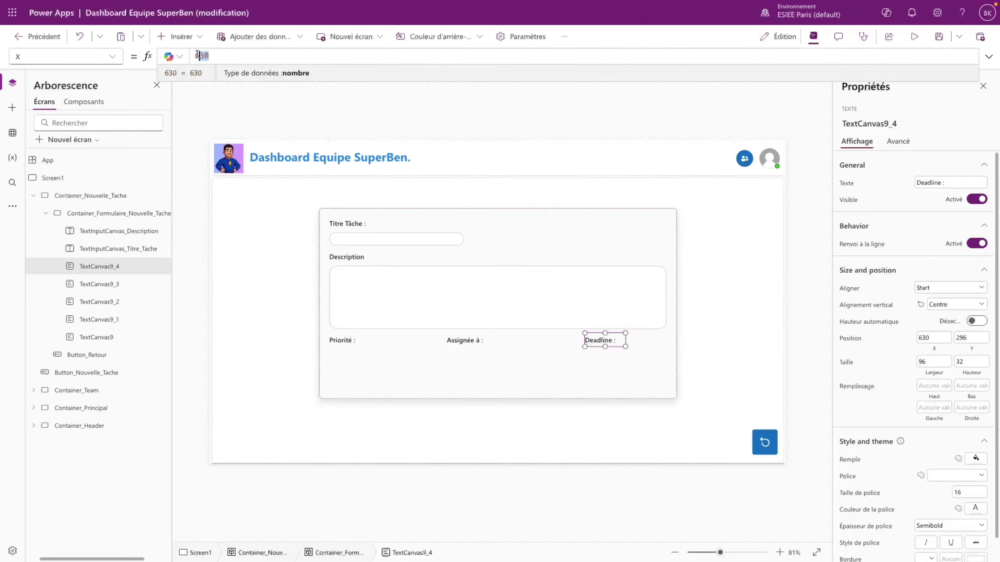
type("Pare")
type("nt.Width")
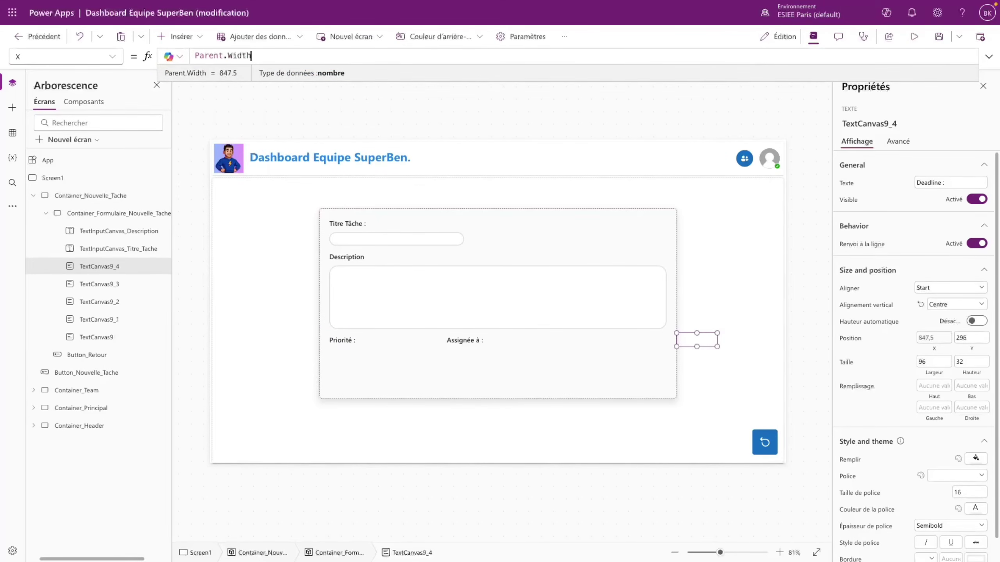
type("/1,5")
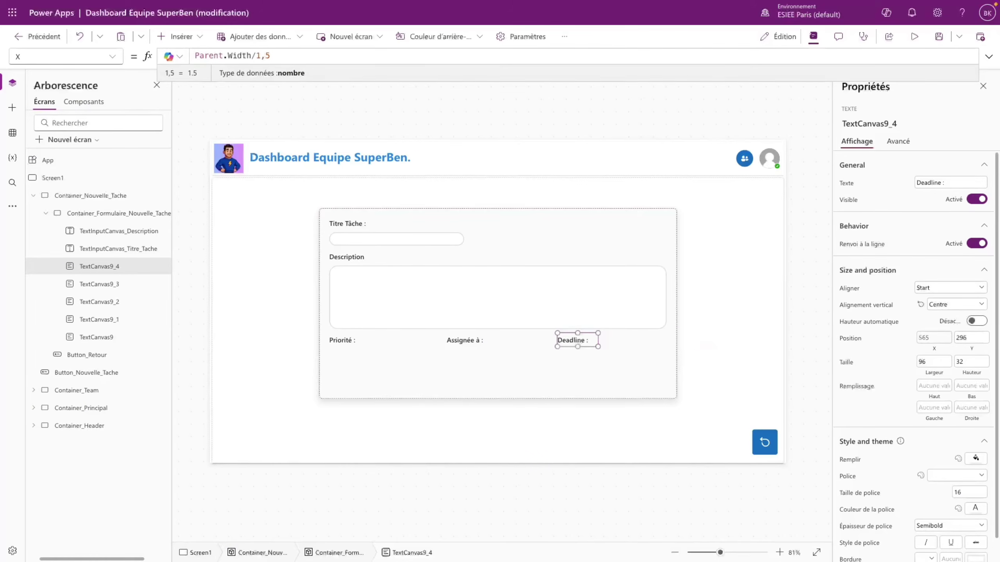
- Preview the form, then copy the Priorité label's Description-relative Y formula
left_click(666, 384)
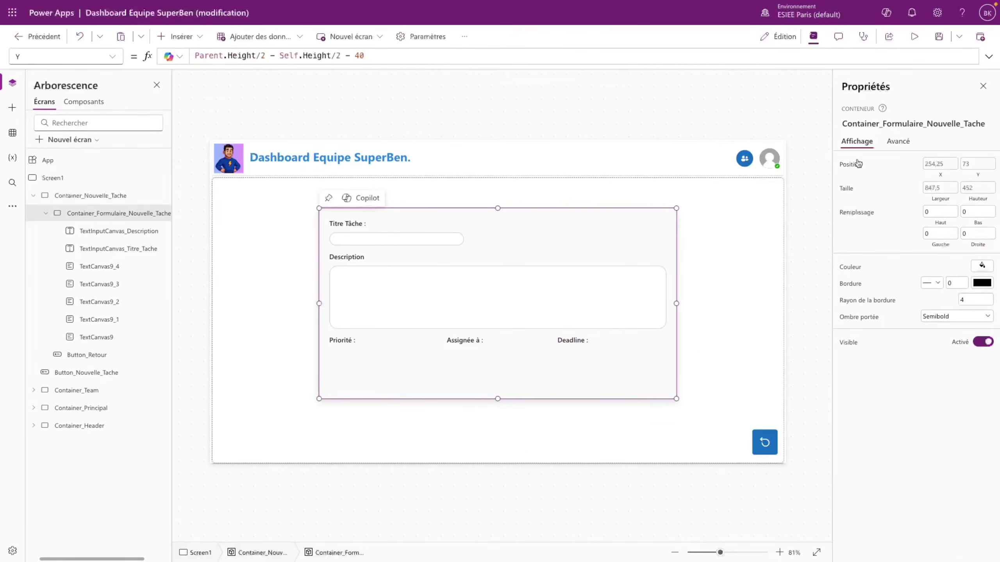
key("F5")
key("Escape")
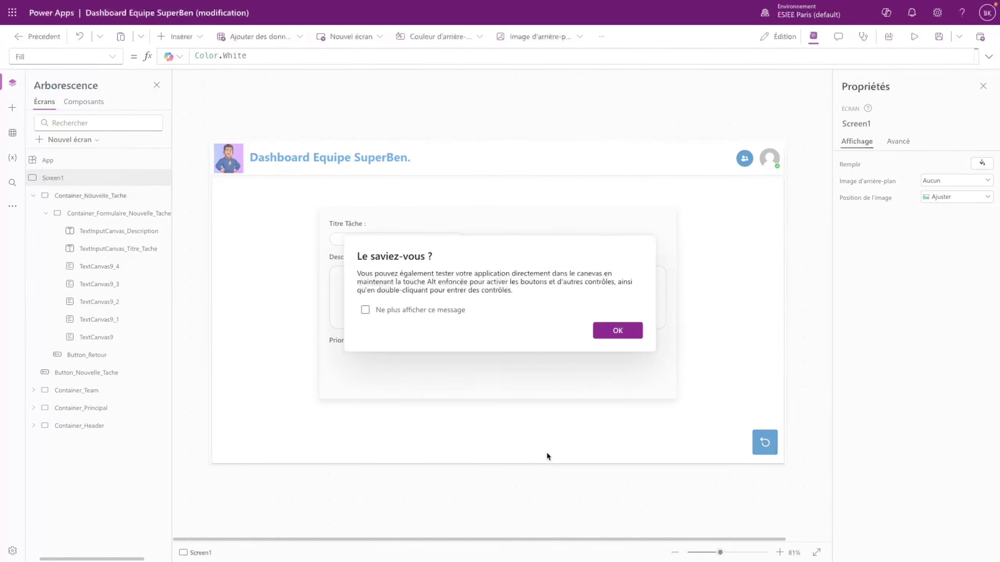
left_click(613, 332)
left_click(471, 341)
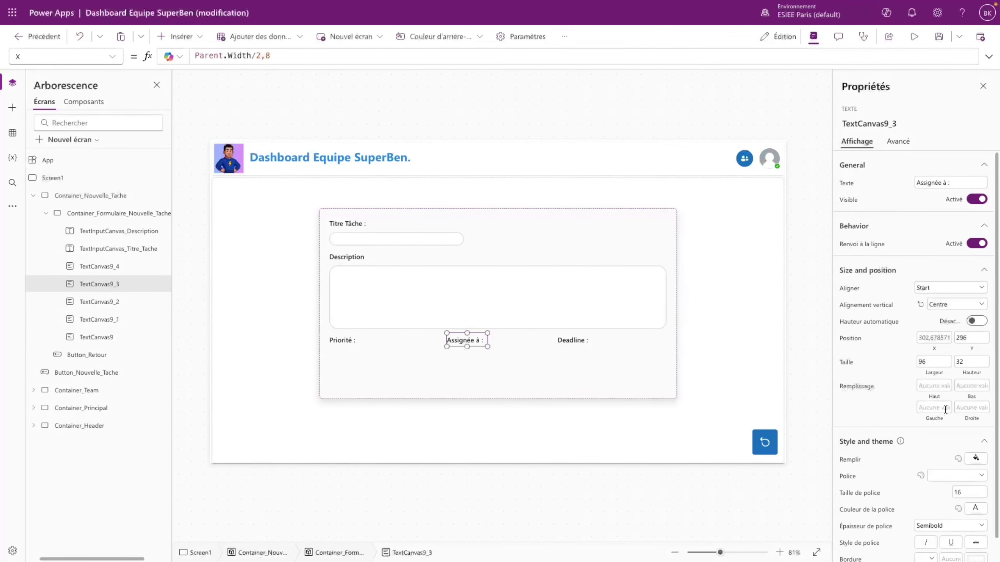
left_click(349, 341)
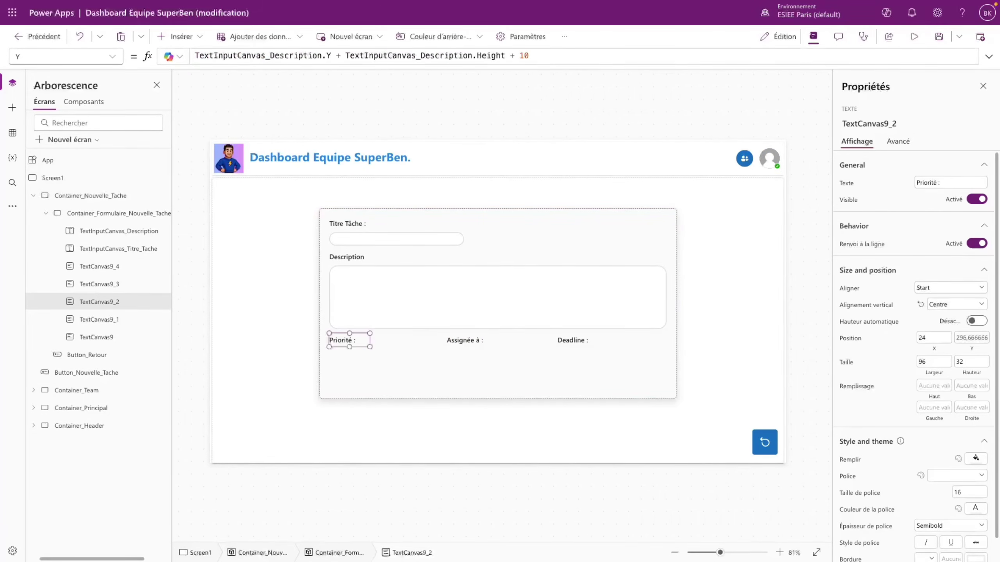
double_click(94, 301)
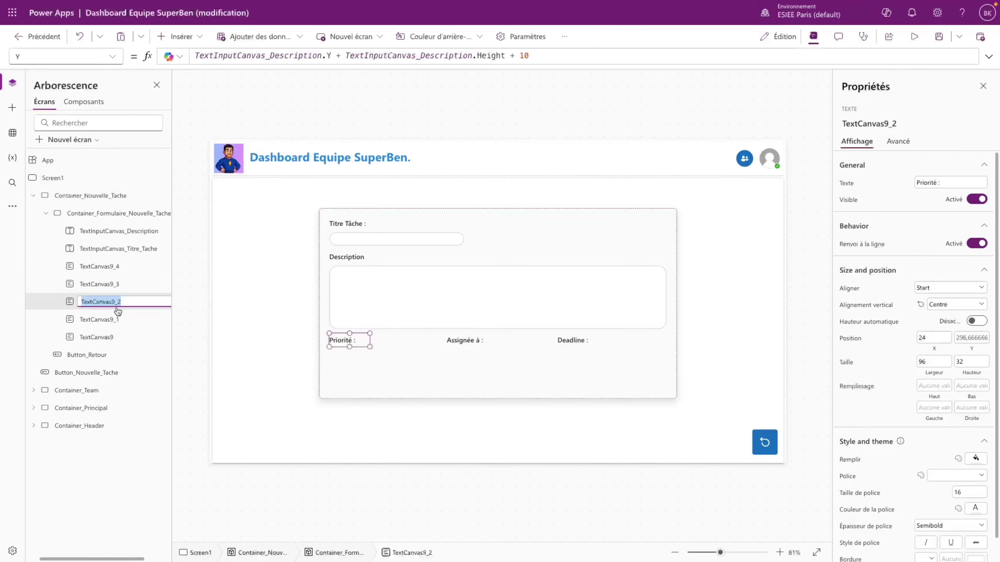
left_click(523, 56)
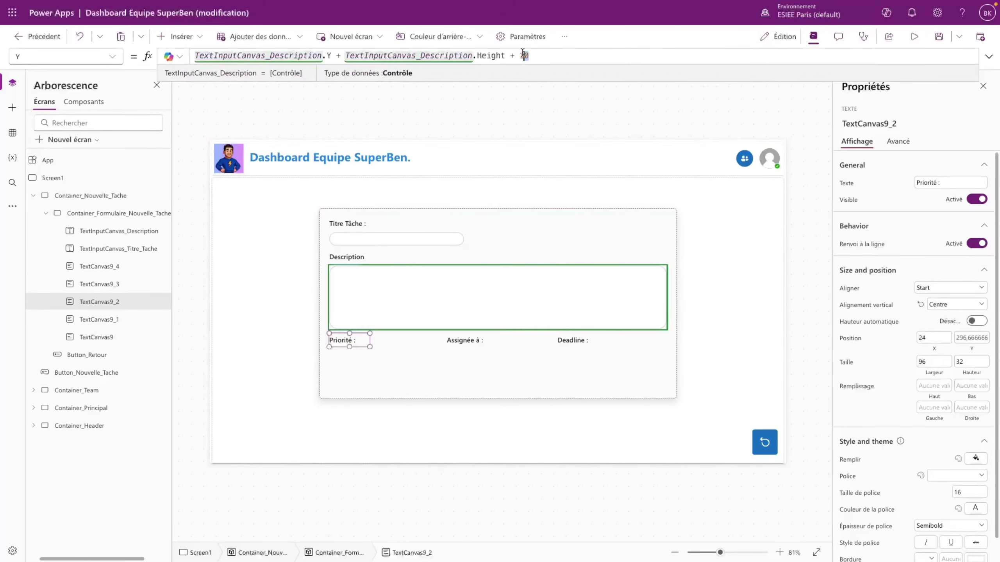
key("ctrl+a")
key("ctrl+c")
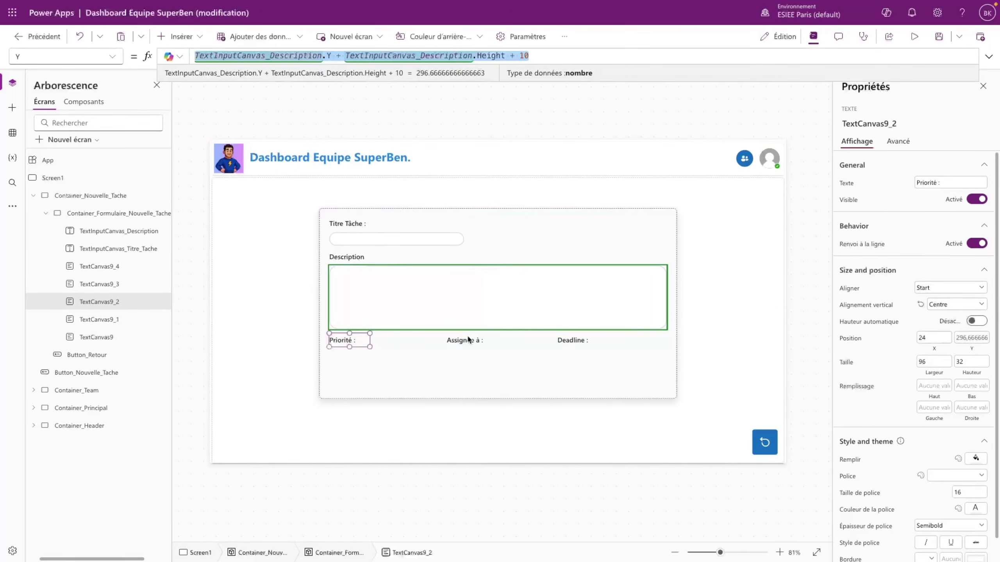
- Paste the Description-relative Y formula into the Assignée à and Deadline labels
left_click(468, 339)
left_click(281, 58)
key("ctrl+a")
key("ctrl+v")
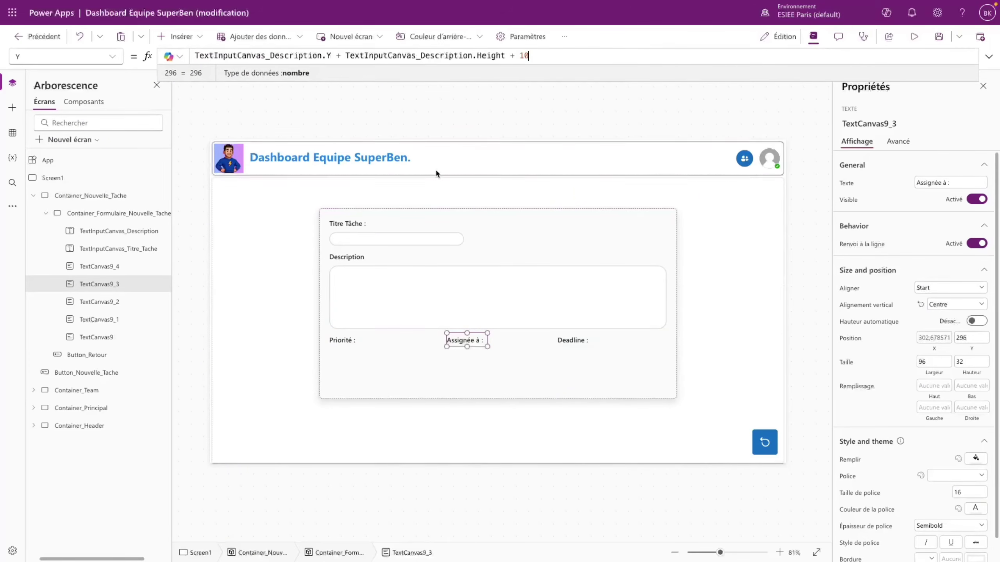
left_click(572, 341)
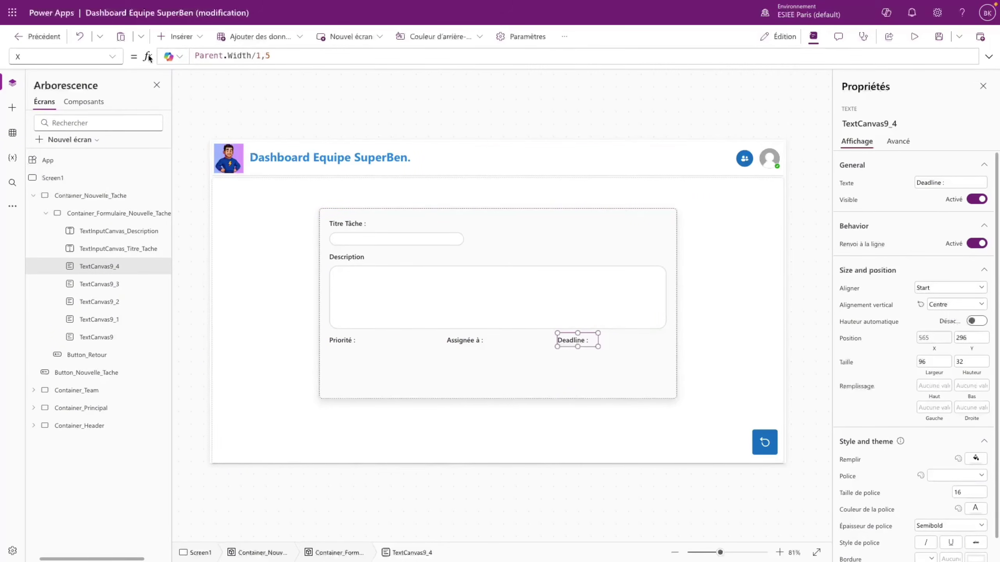
left_click(112, 57)
scroll(118, 276, "down", 1)
left_click(59, 484)
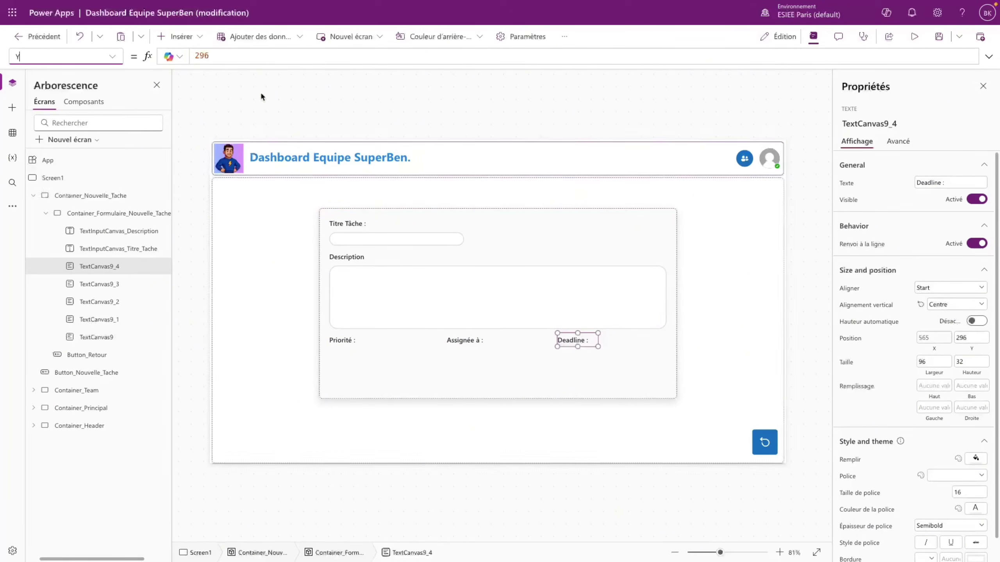
left_click(211, 57)
key("ctrl+a")
key("ctrl+v")
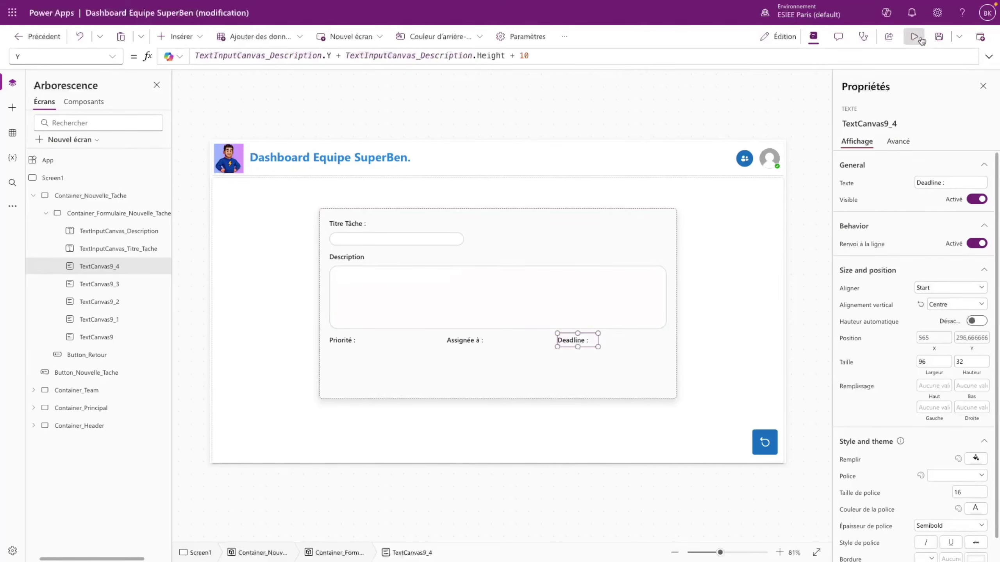
- Preview the form, then change the Priorité label's Y offset from +10 to +20
left_click(914, 37)
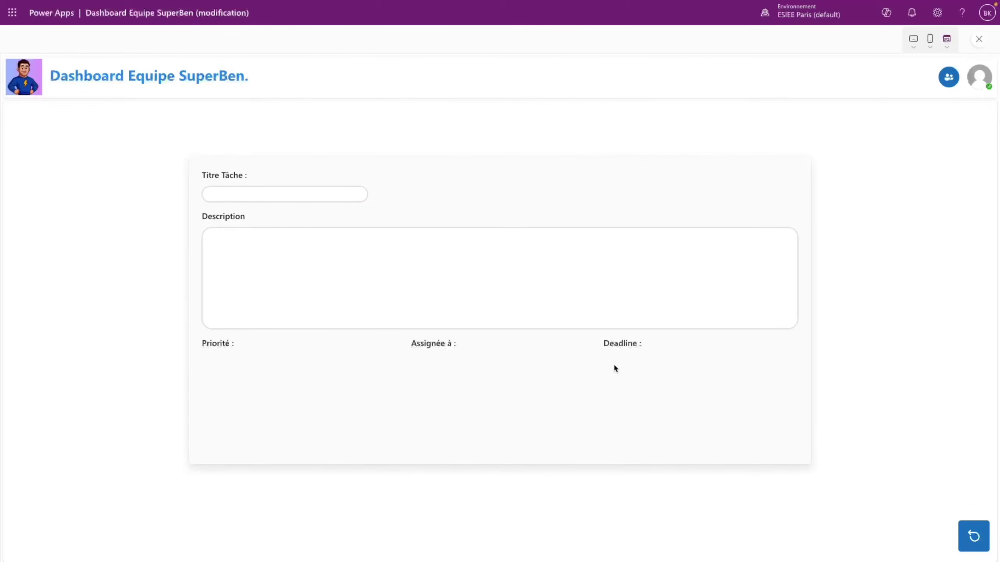
key("Escape")
left_click(630, 332)
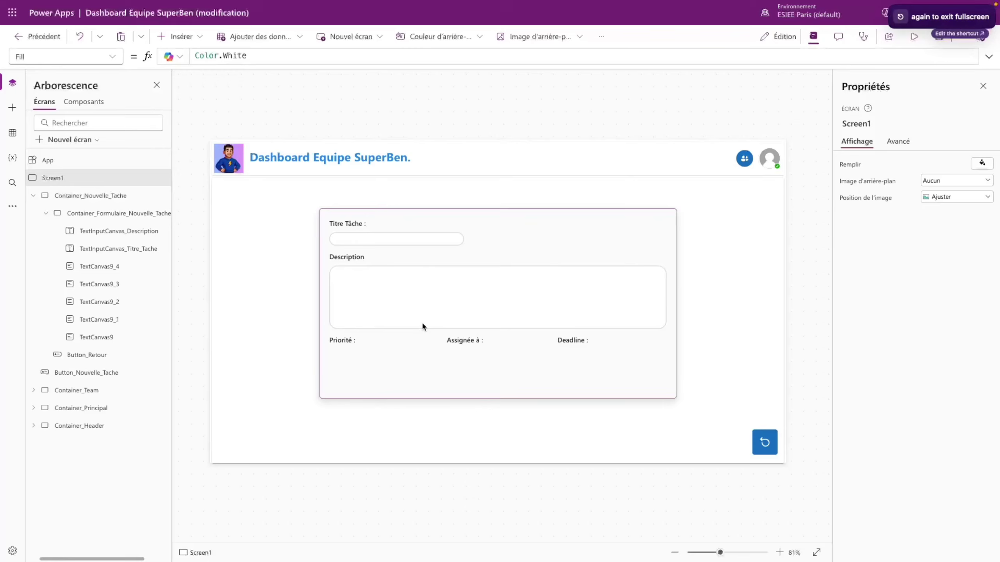
left_click(345, 344)
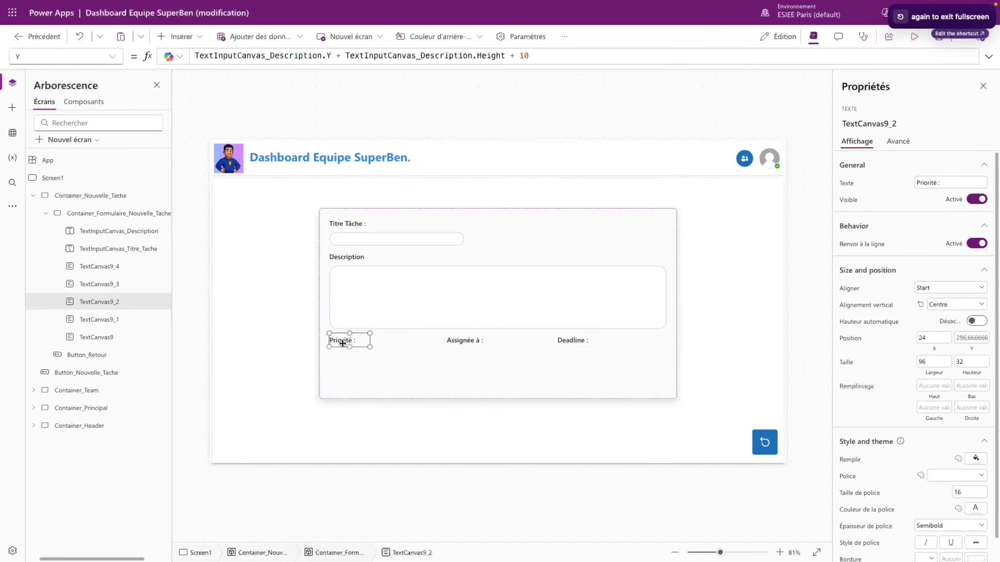
left_click(351, 255)
left_click(350, 341)
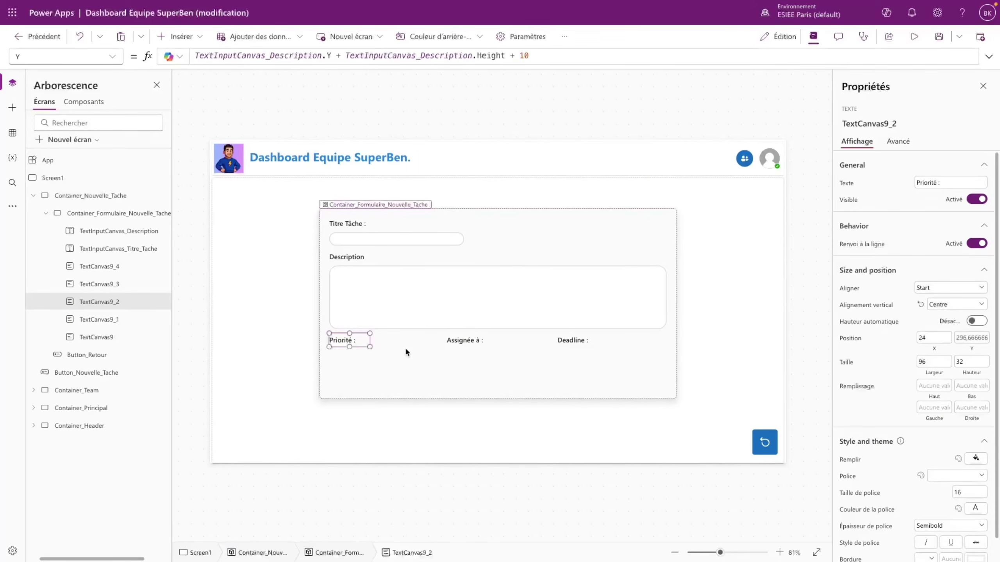
left_click(529, 56)
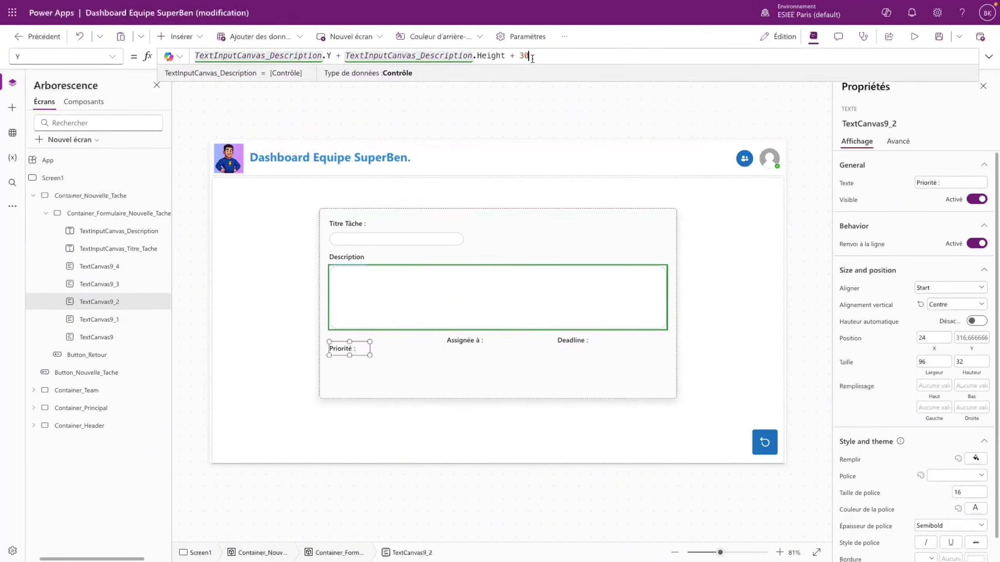
key("BackSpace")
key("BackSpace")
type("20")
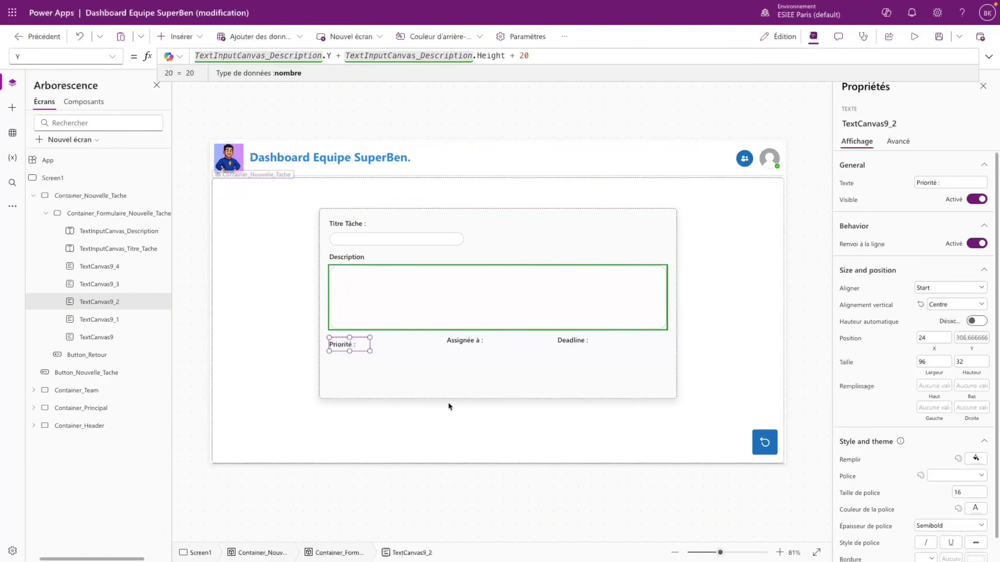
- Change the shared Y offset of the Assignée à and Deadline labels to +20
left_click(470, 350)
left_click(472, 345)
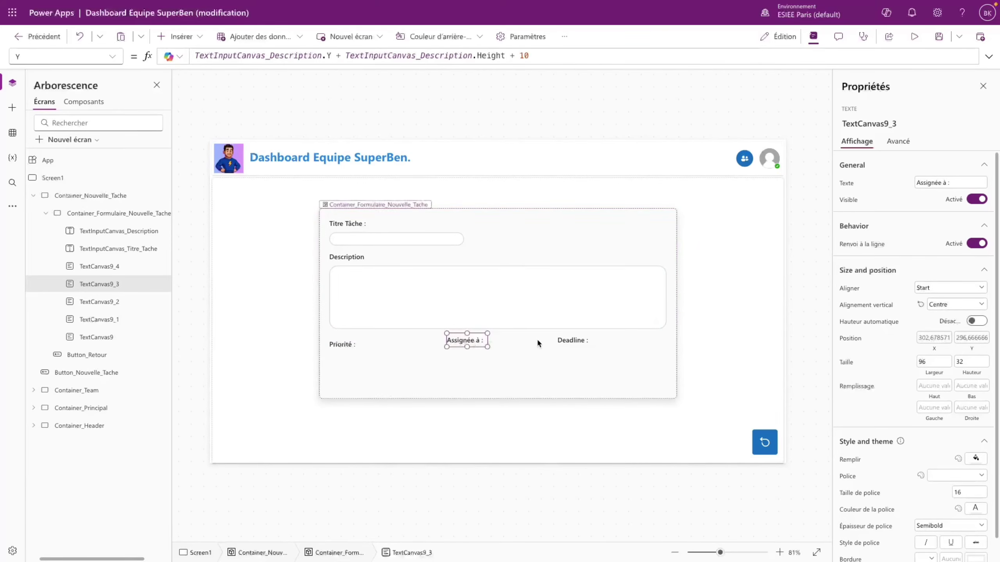
left_click(559, 343)
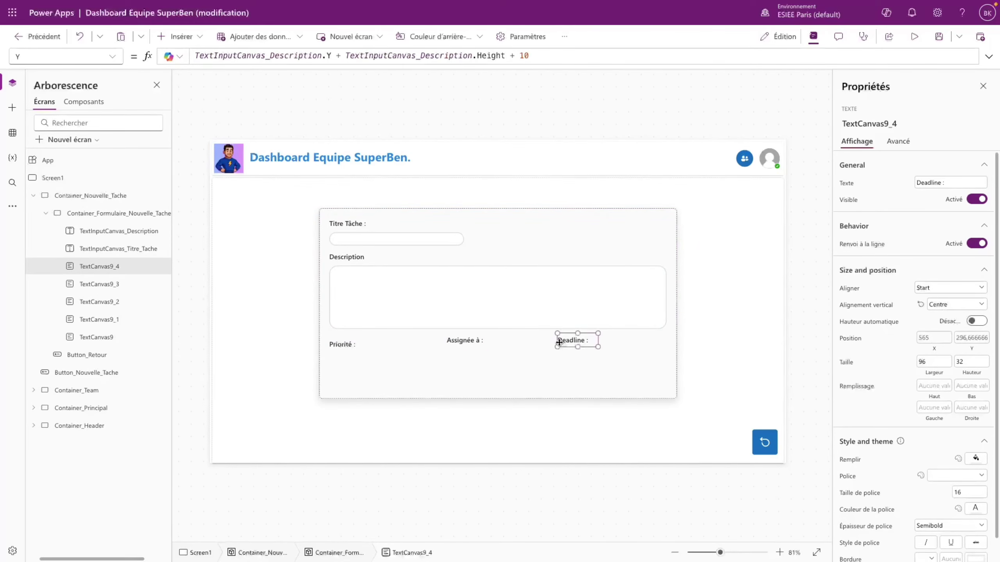
left_click(469, 341, "shift")
right_click(463, 341)
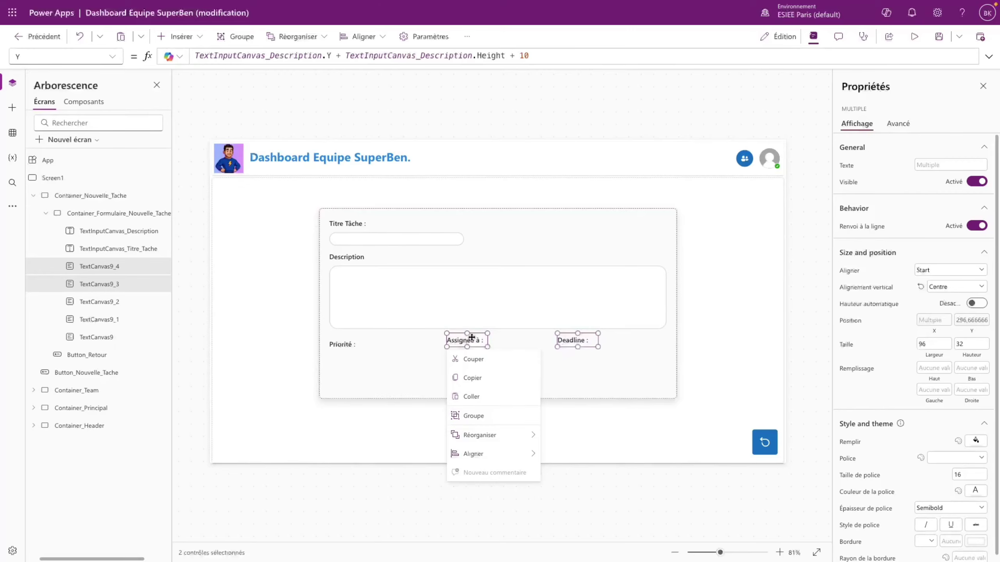
left_click(540, 63)
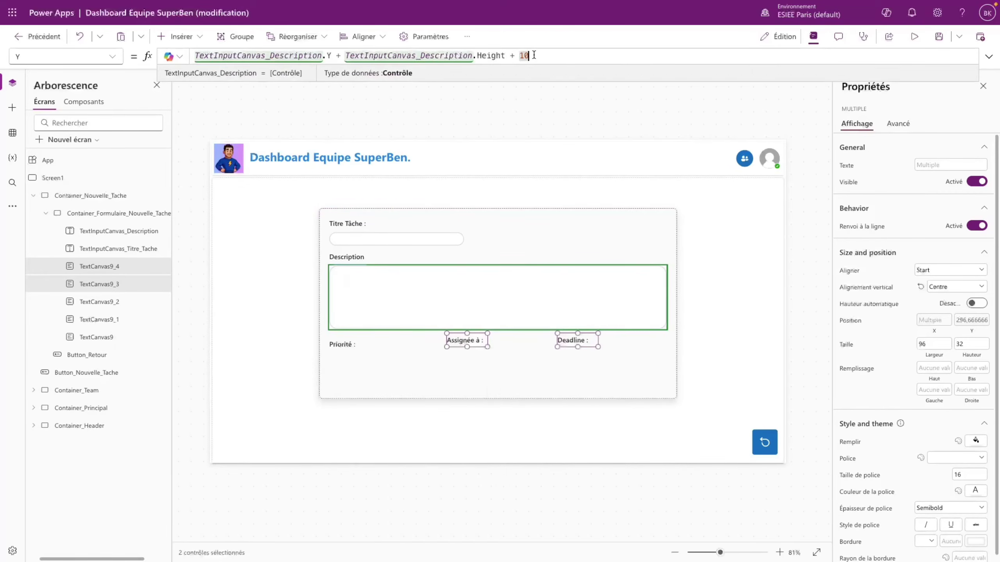
key("BackSpace")
key("BackSpace")
type("20")
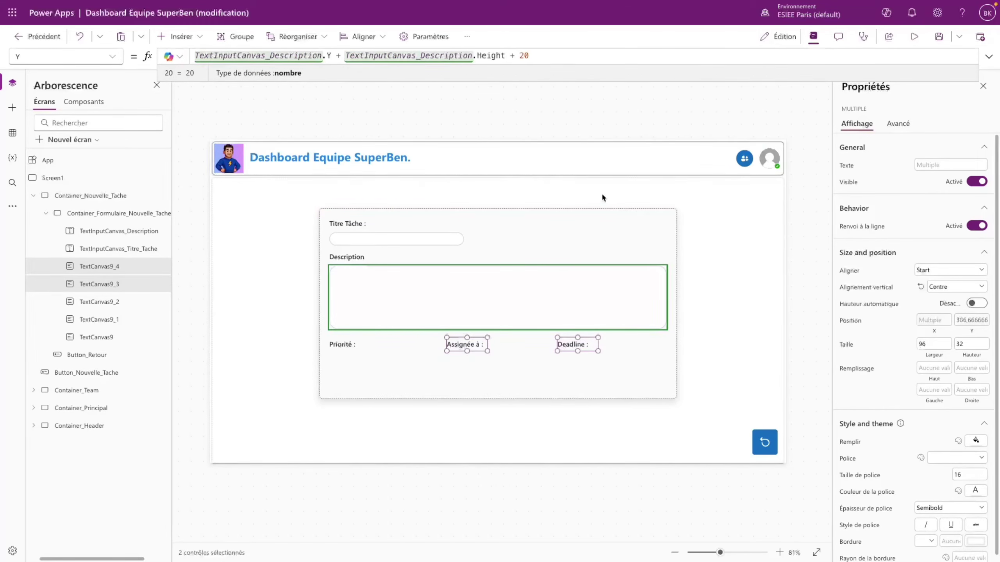
left_click(582, 385)
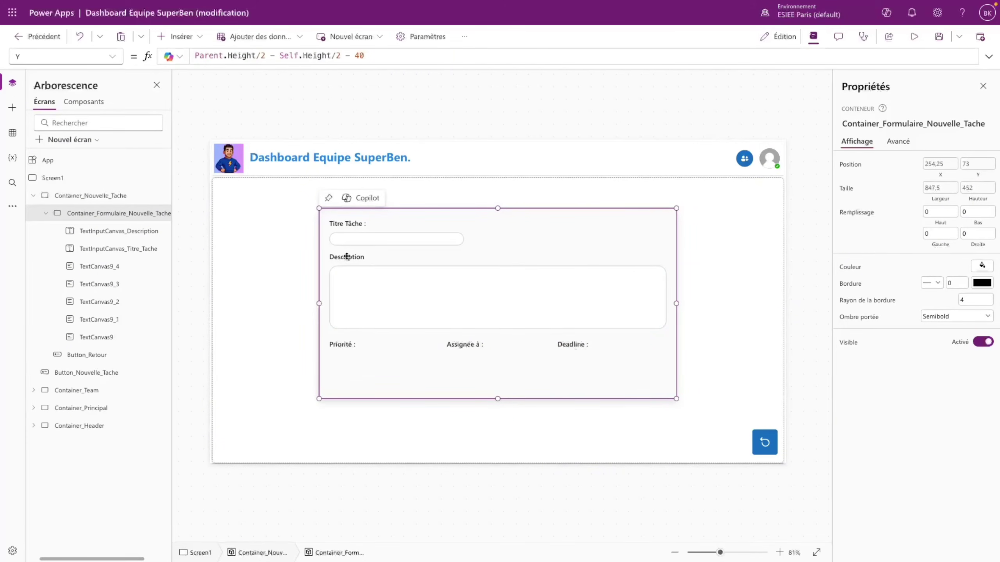
- Find the modern controls option by searching 'mode' in Settings > Updates
left_click(180, 36)
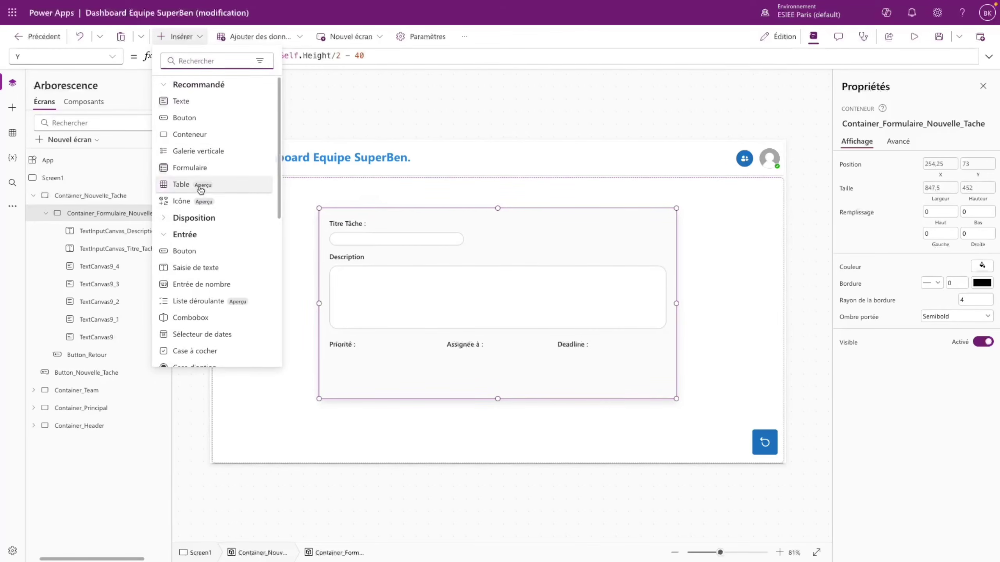
type("lis")
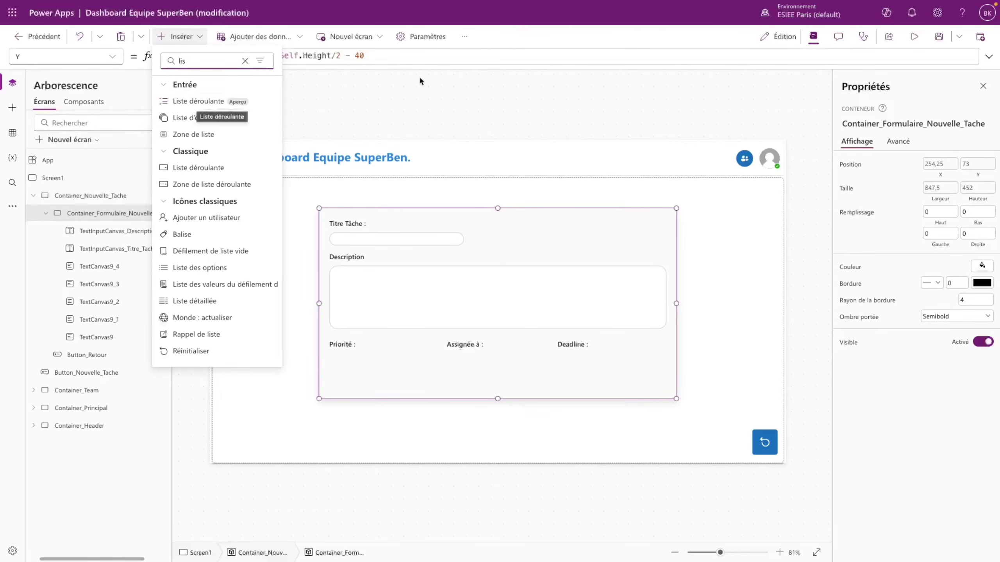
left_click(435, 37)
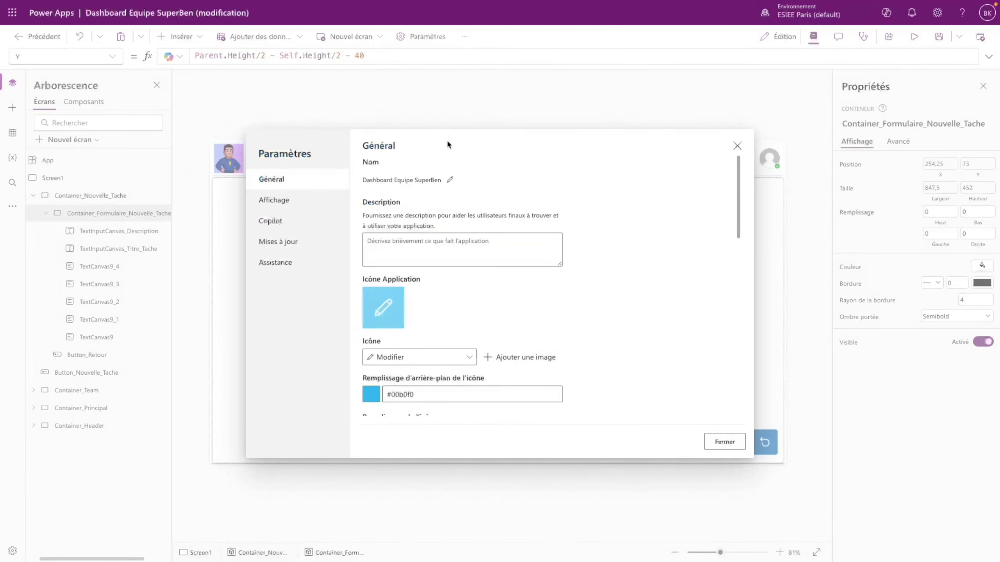
left_click(301, 242)
left_click(390, 161)
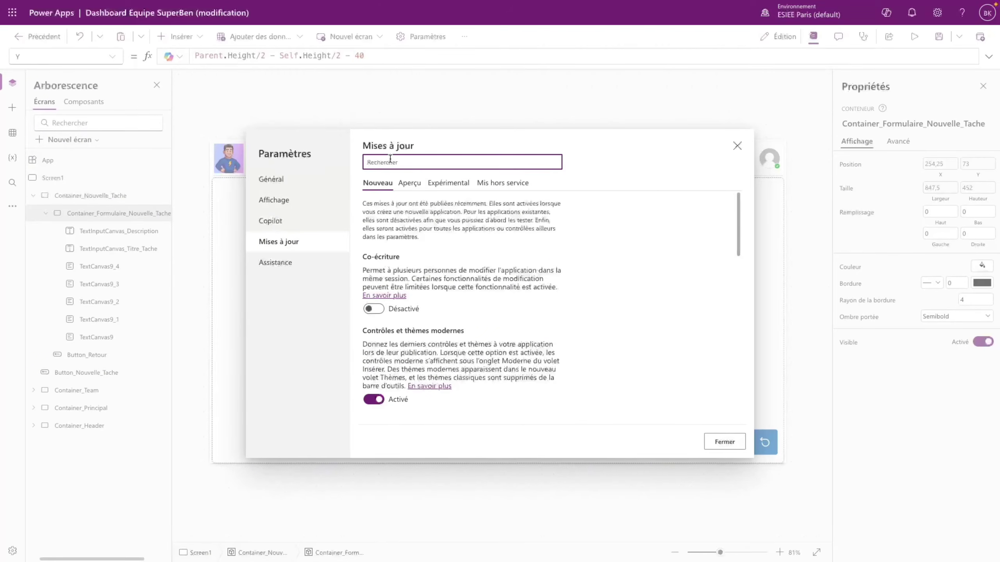
type("mode")
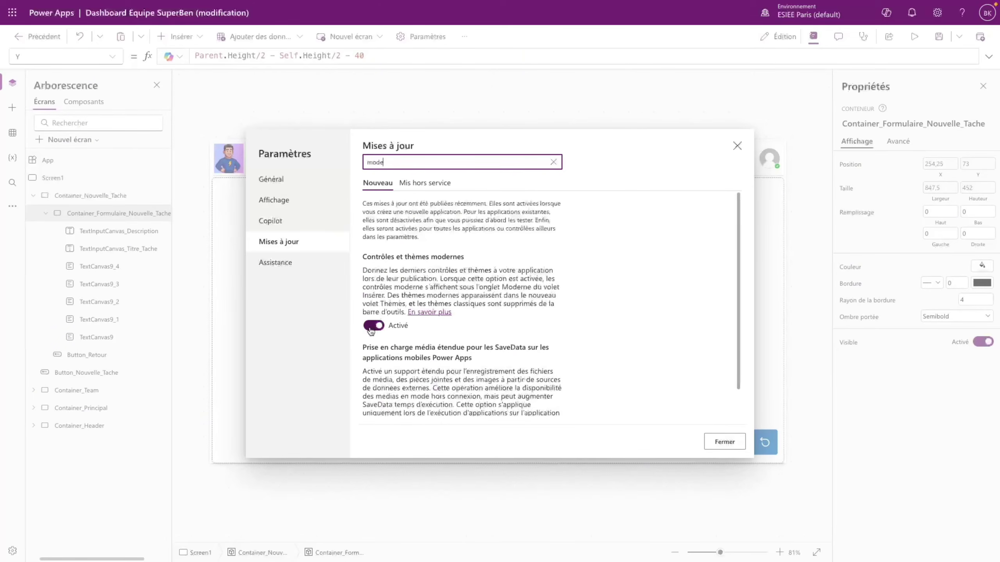
left_click(724, 442)
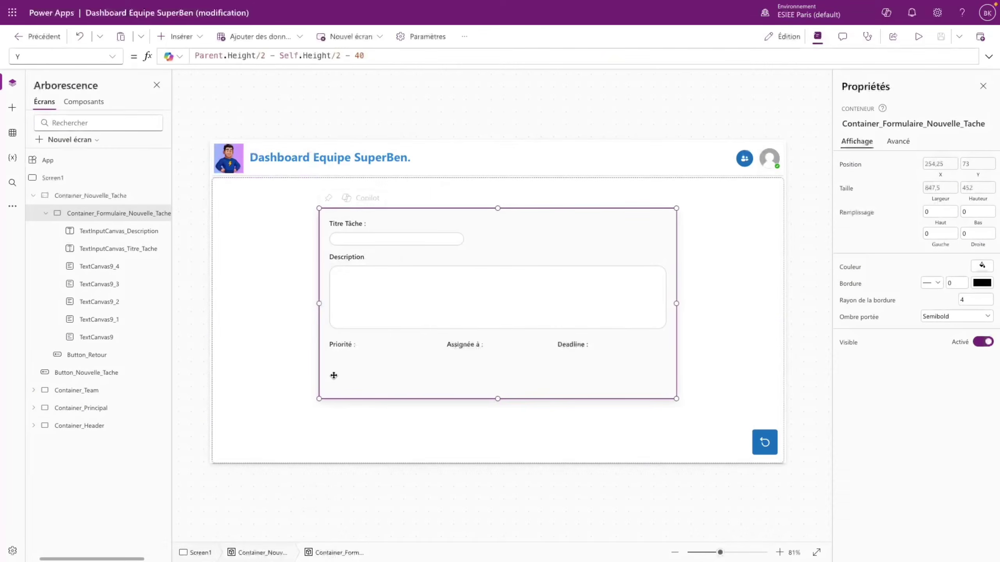
- Insert a Liste déroulante dropdown and drag it below the Priorité label
left_click(178, 37)
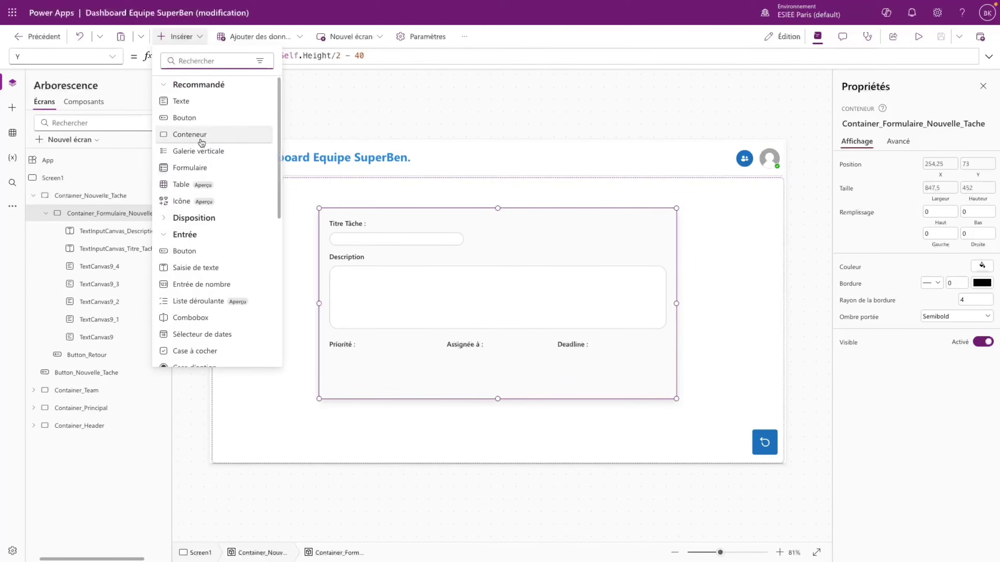
type("lis")
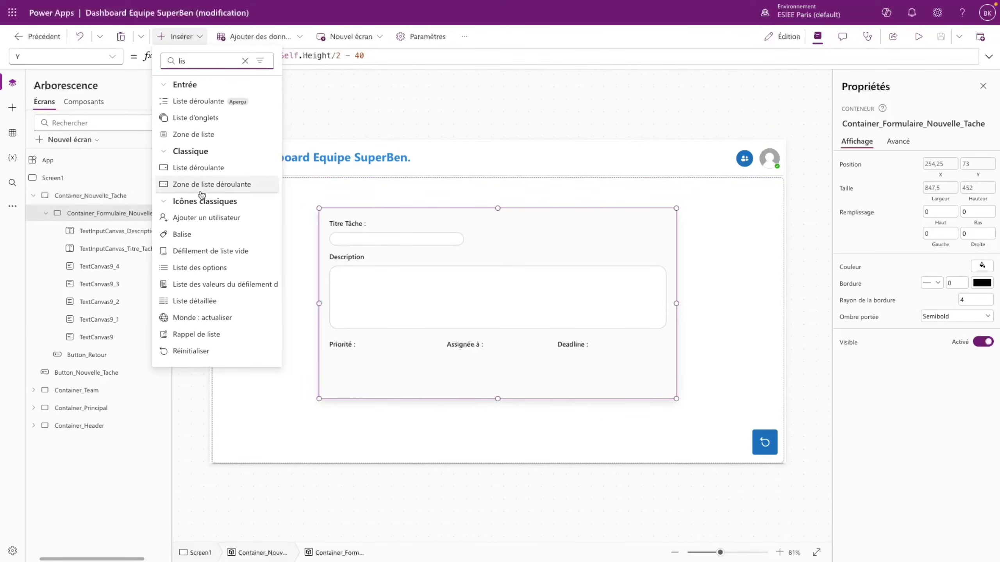
left_click(199, 101)
left_click_drag(401, 241, 406, 367)
left_click(423, 238)
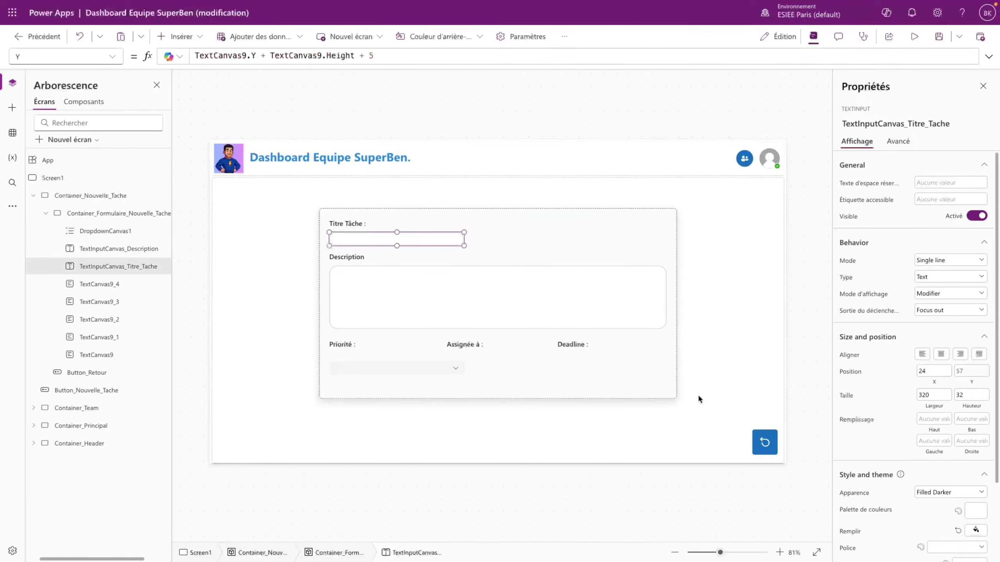
- Give the Priorité dropdown a corner radius of 20
left_click(434, 369)
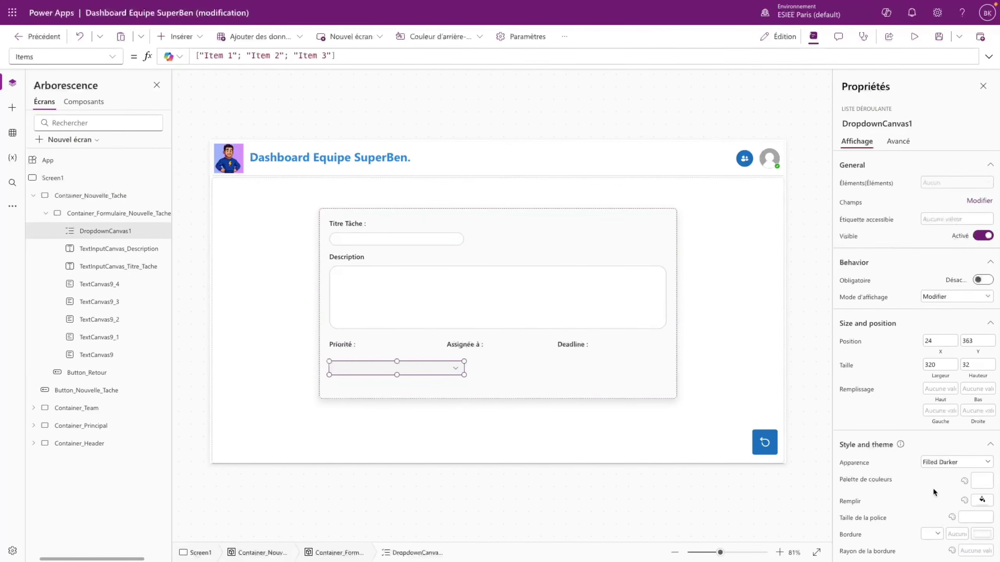
left_click(983, 502)
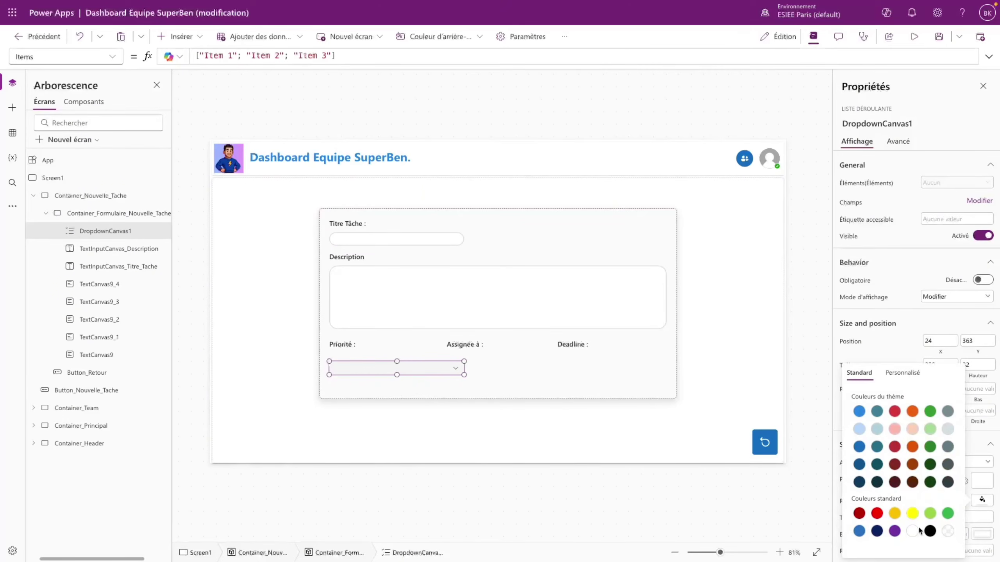
left_click(990, 549)
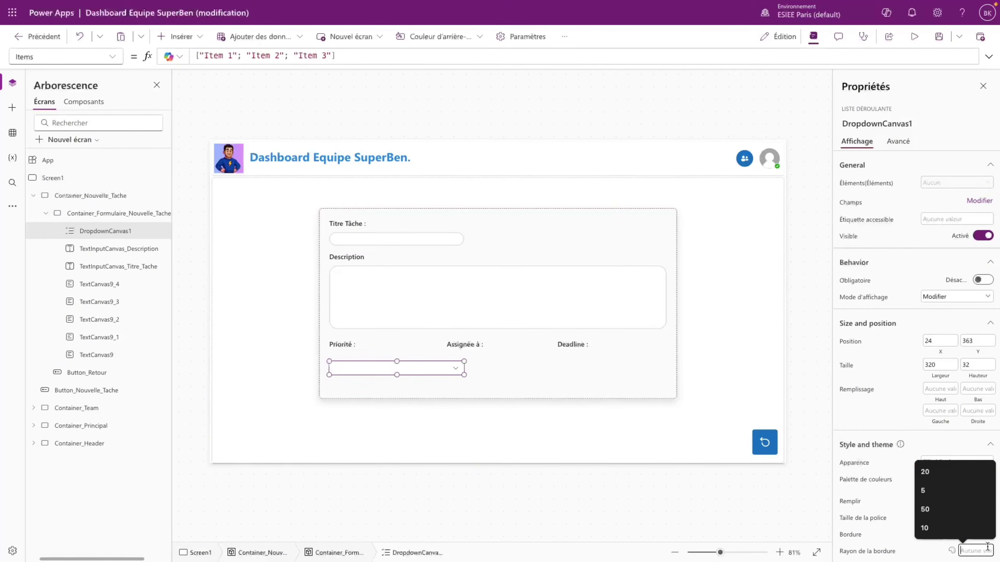
left_click(451, 241)
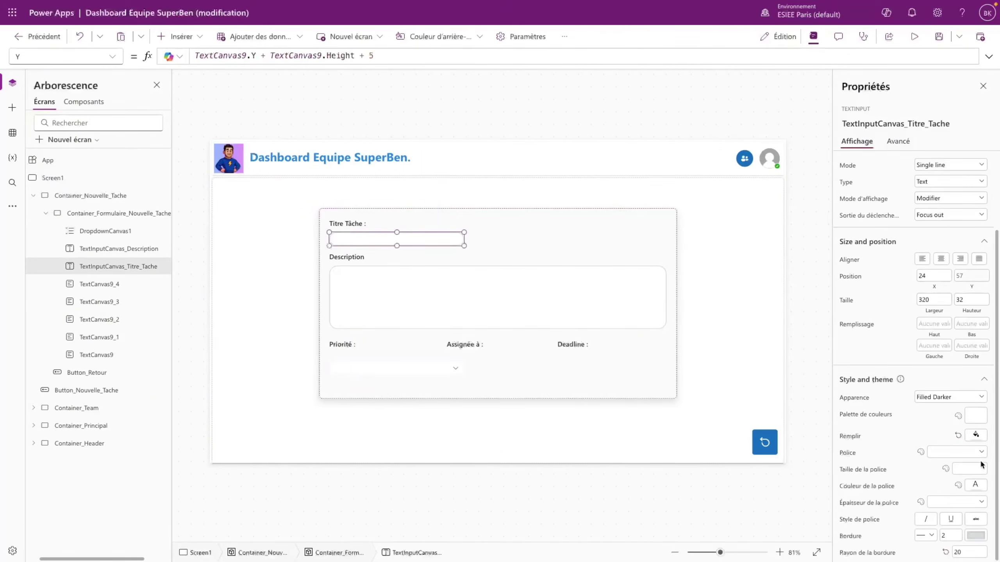
left_click(449, 366)
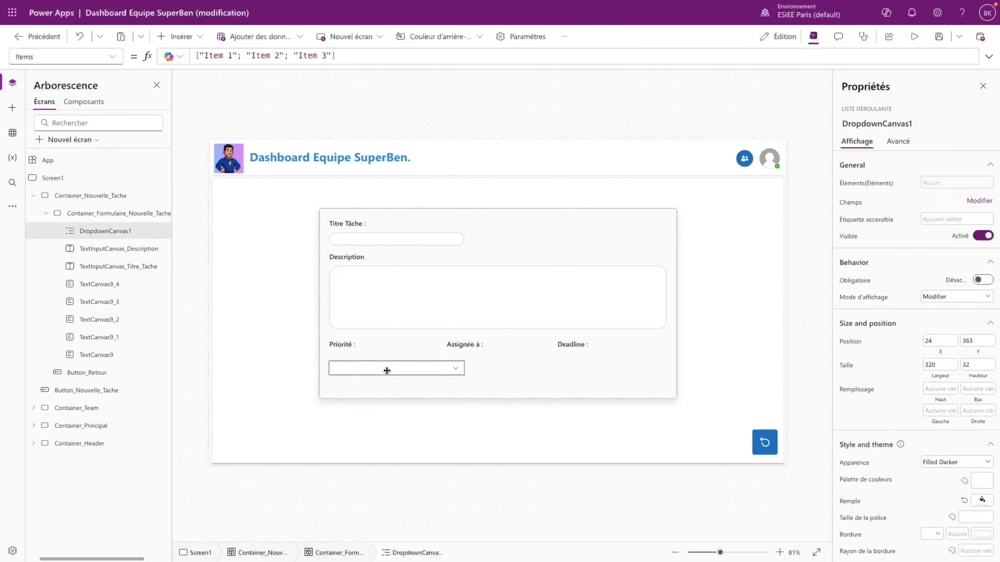
left_click(968, 551)
type("20")
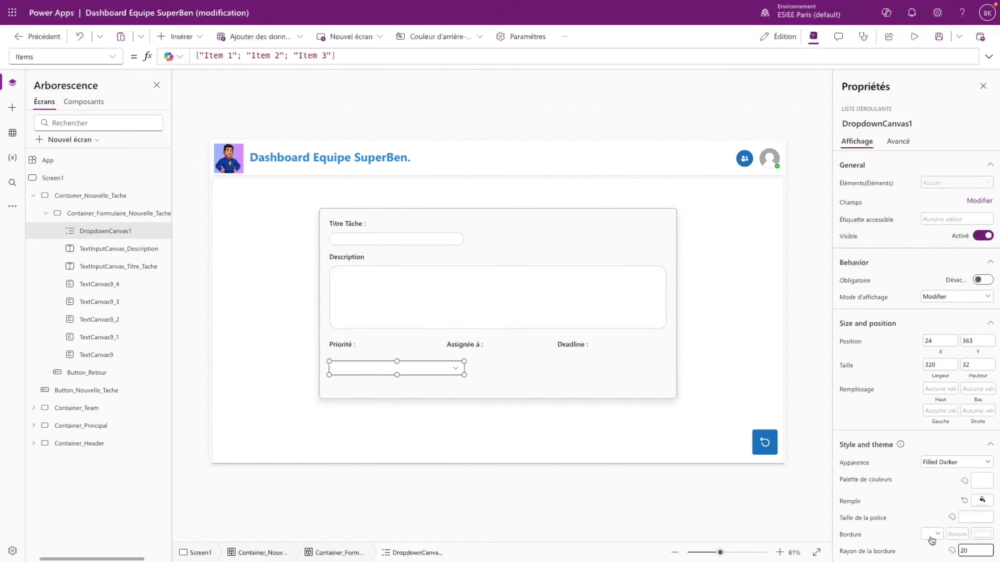
- Give the dropdown a solid, 2-wide grey border
left_click(932, 534)
left_click(921, 523)
left_click(958, 534)
type("2")
left_click(982, 534)
left_click(948, 434)
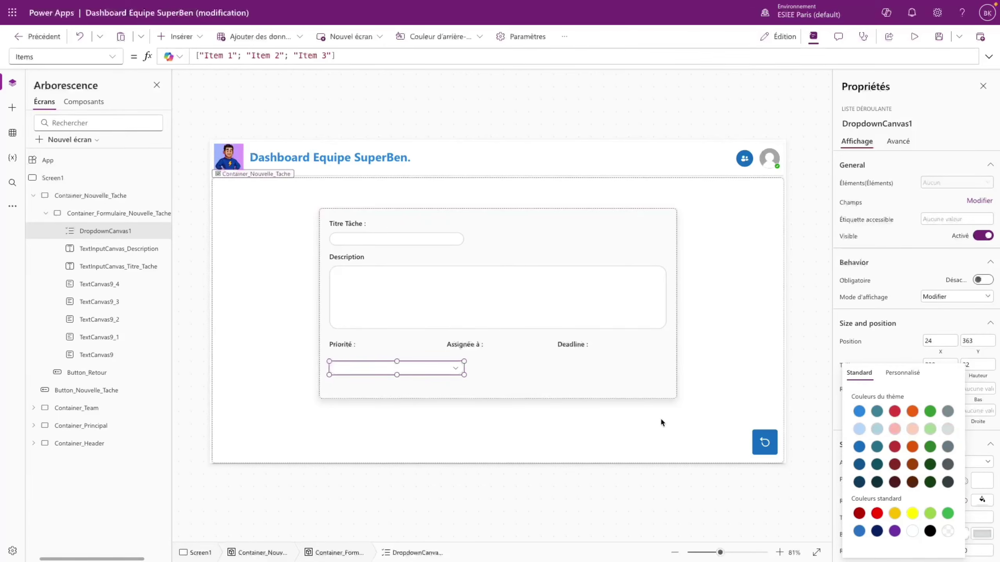
- Narrow the dropdown's width from 320 to 200
left_click(525, 367)
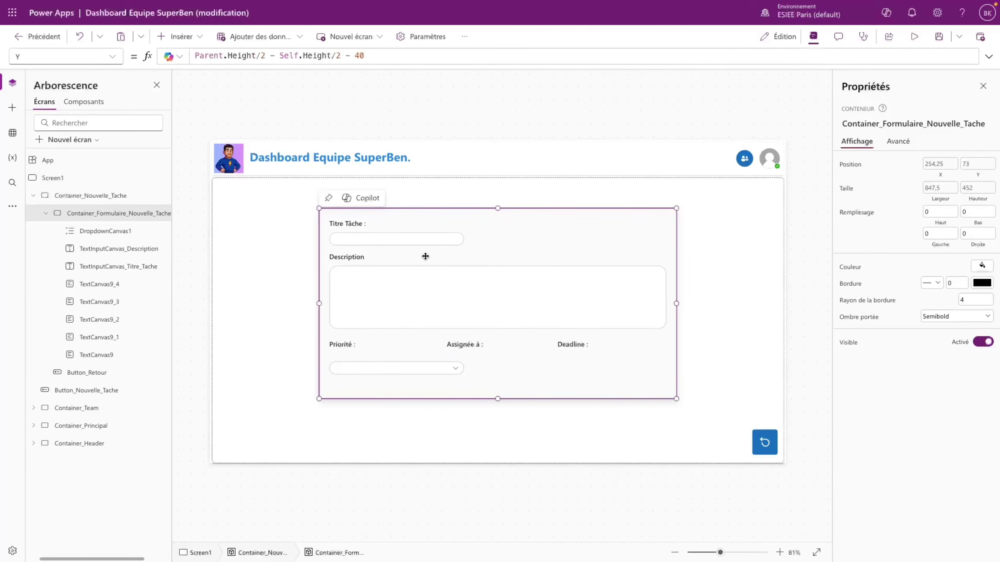
left_click(431, 237)
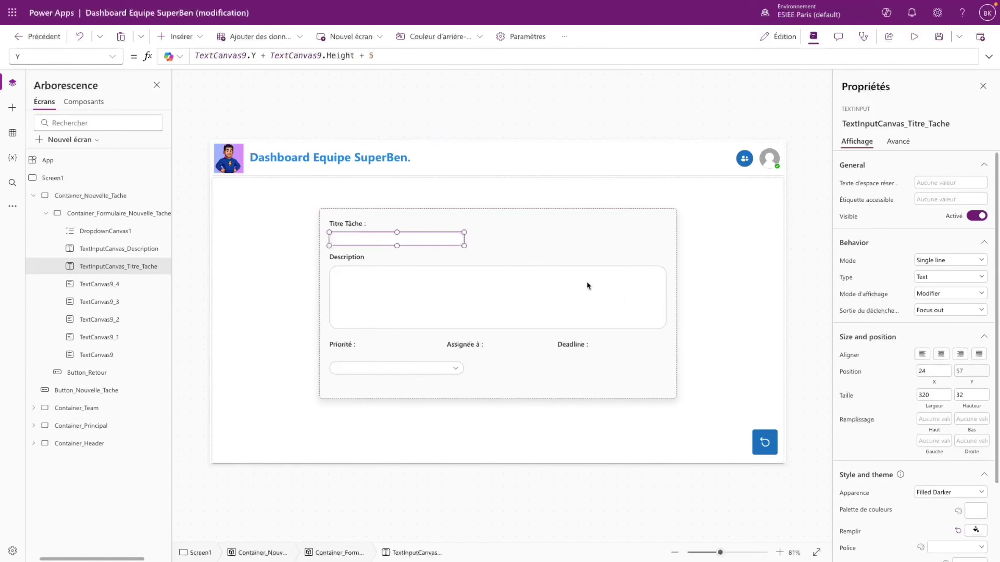
left_click(407, 367)
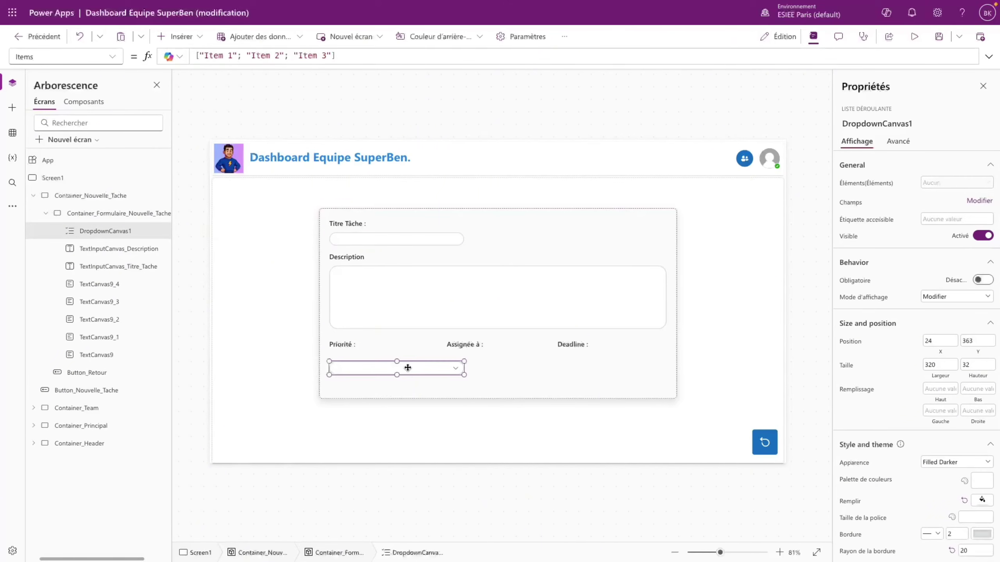
left_click(940, 365)
type("200")
left_click(889, 416)
key("Escape")
- Copy the title input's position formula and reselect the Priorité dropdown
left_click(360, 369)
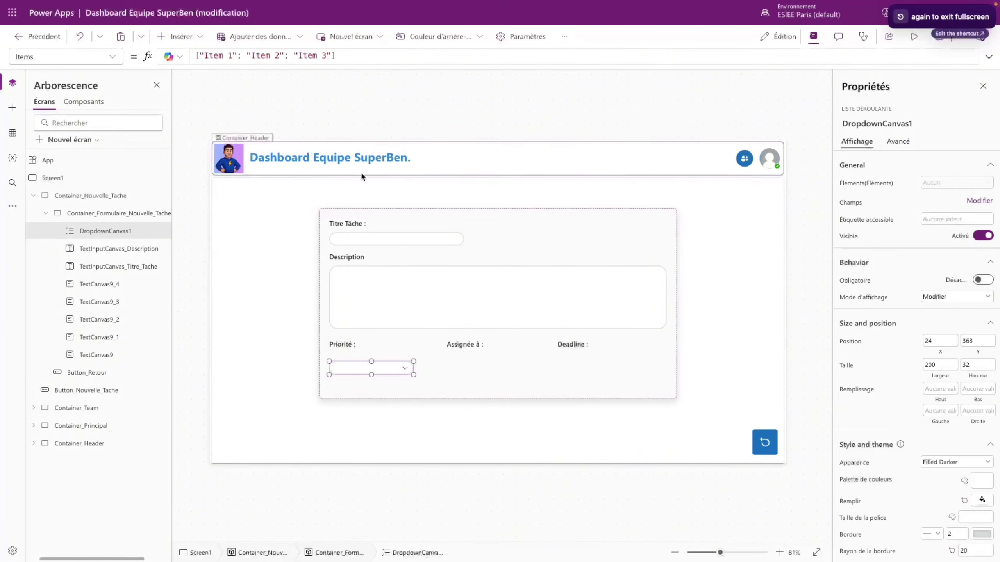
left_click(348, 236)
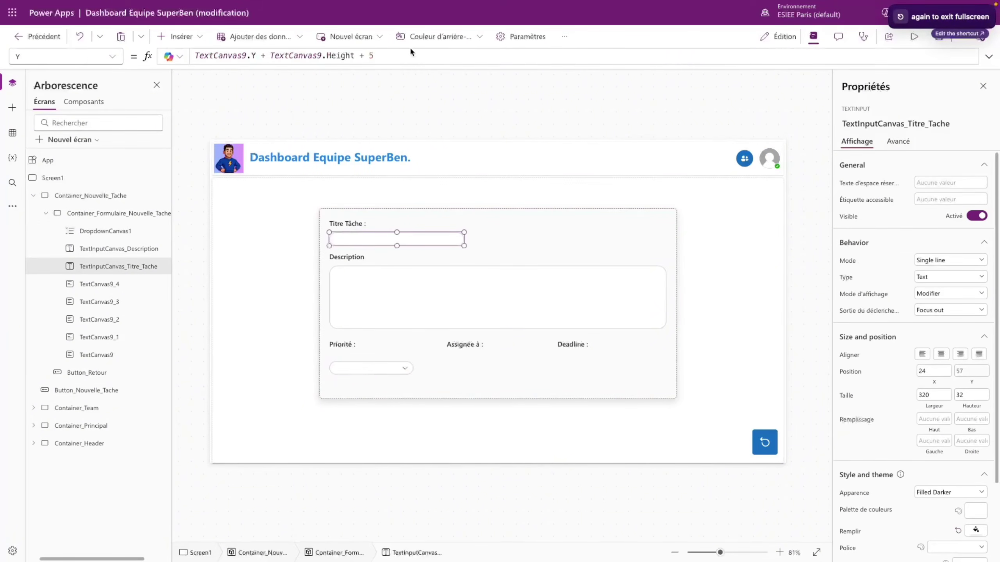
left_click_drag(410, 55, 177, 58)
key("ctrl+c")
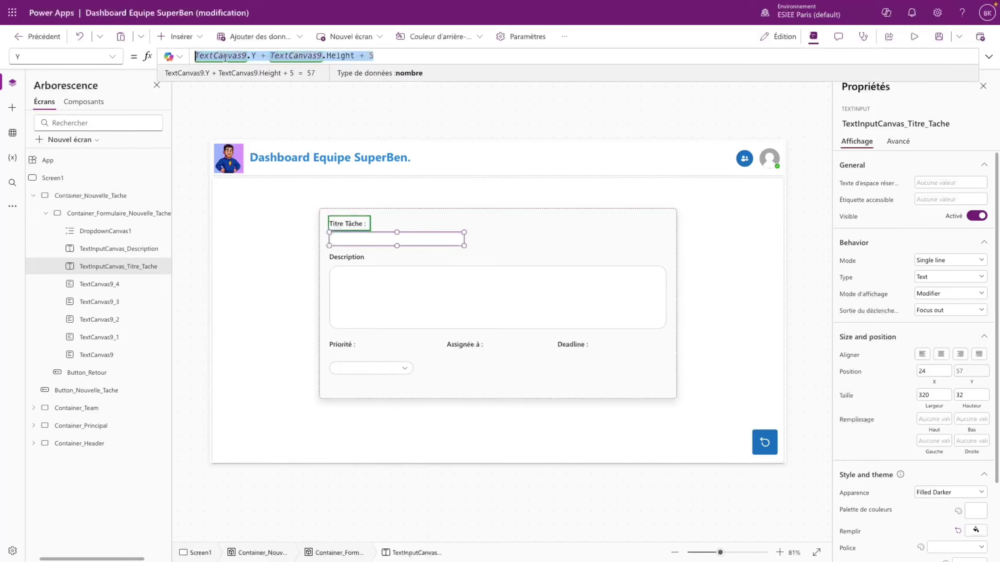
left_click(340, 343)
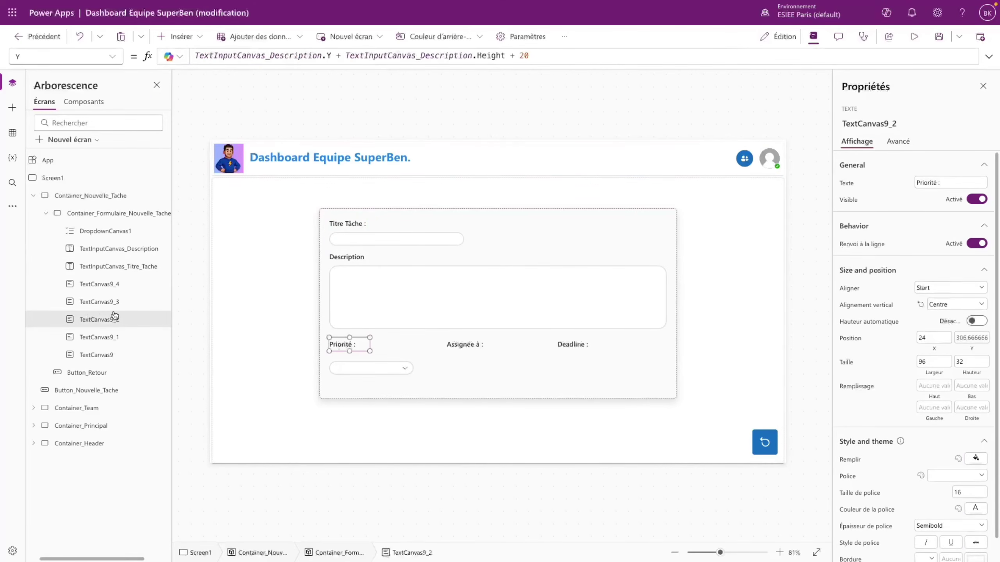
left_click(355, 366)
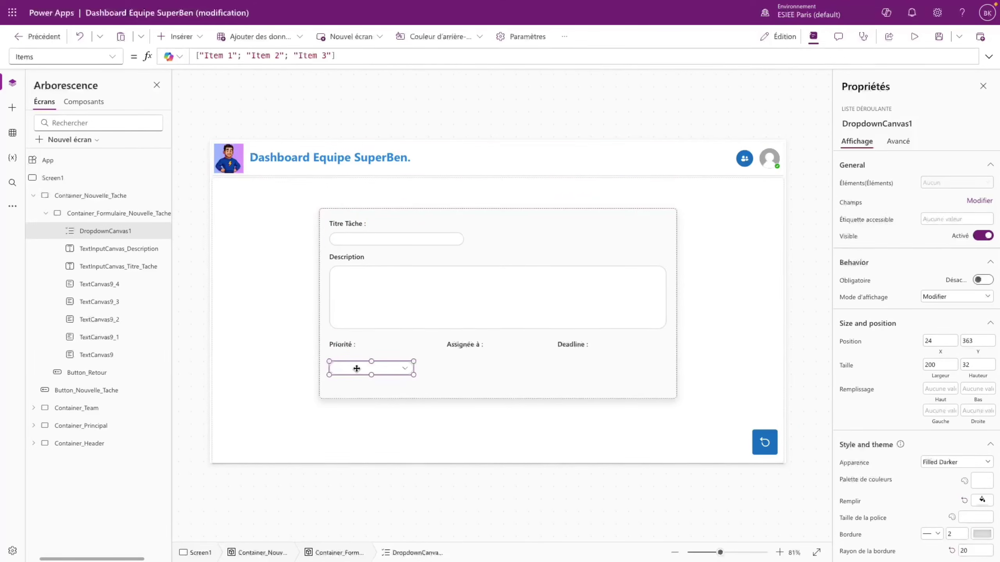
- Place the dropdown under the Priorité label with Y = TextCanvas9_2.Y + TextCanvas9_2.Height + 5, then preview
left_click(97, 58)
scroll(69, 297, "down", 1)
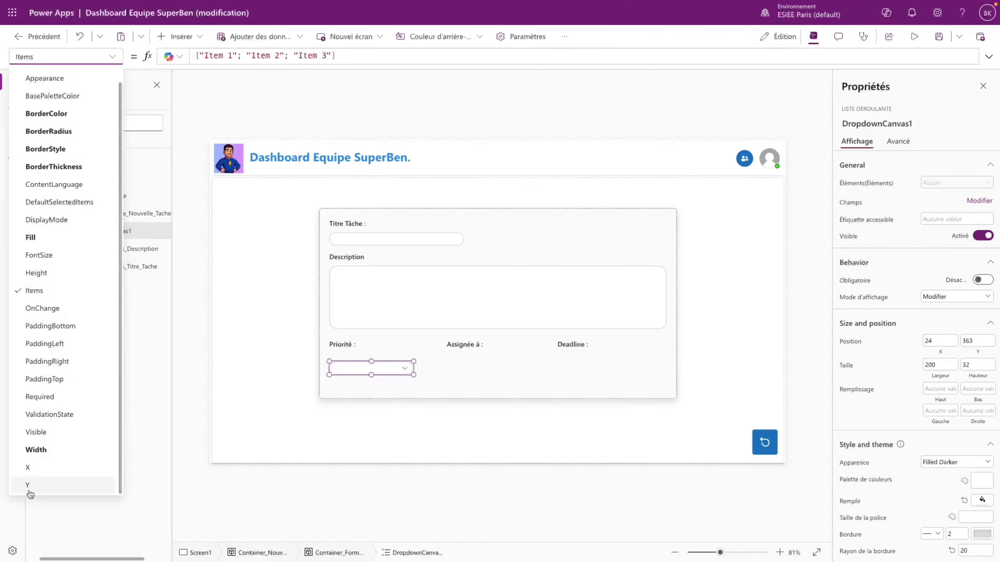
left_click(18, 478)
key("ctrl+v")
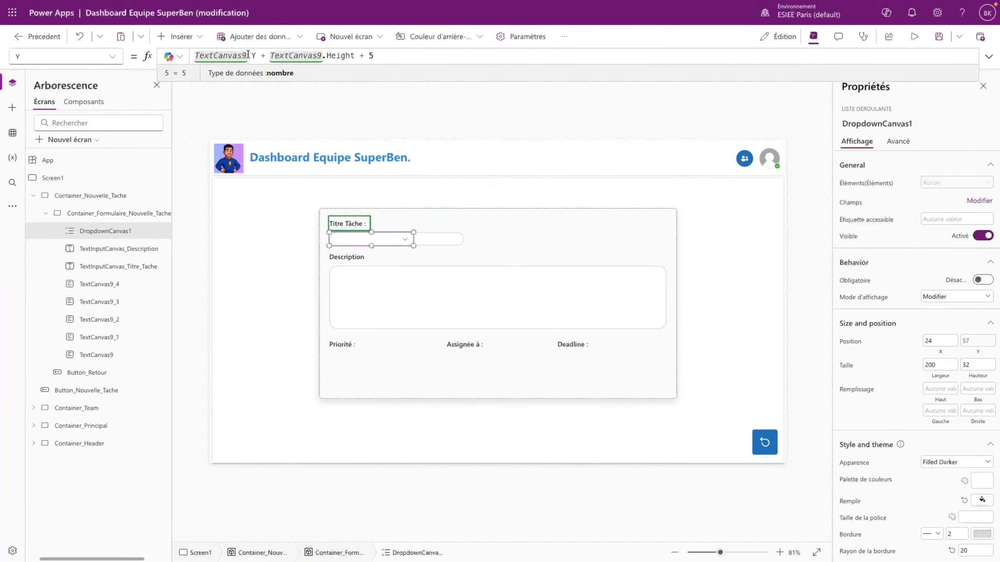
left_click(247, 55)
type("_2")
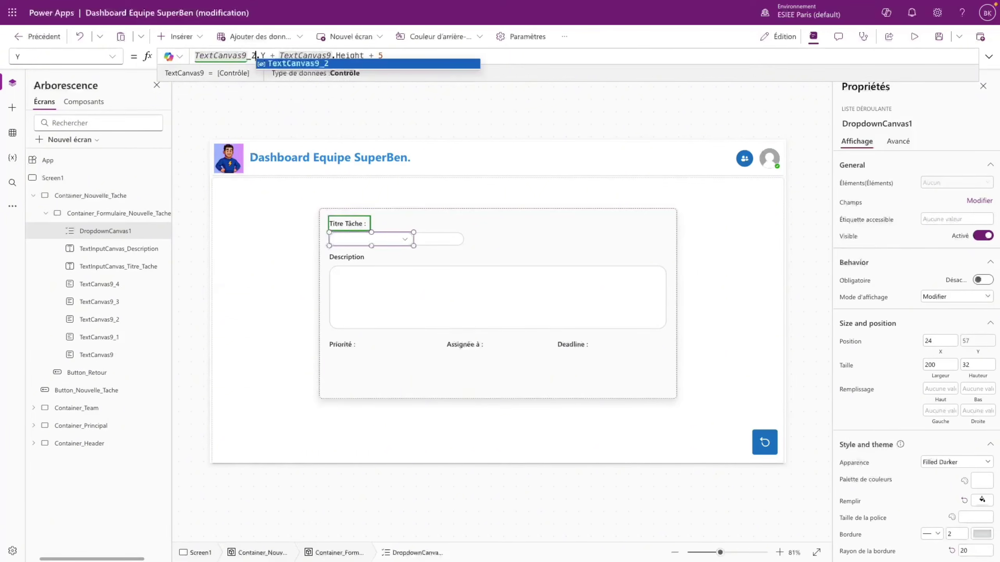
left_click(333, 55)
type("_2")
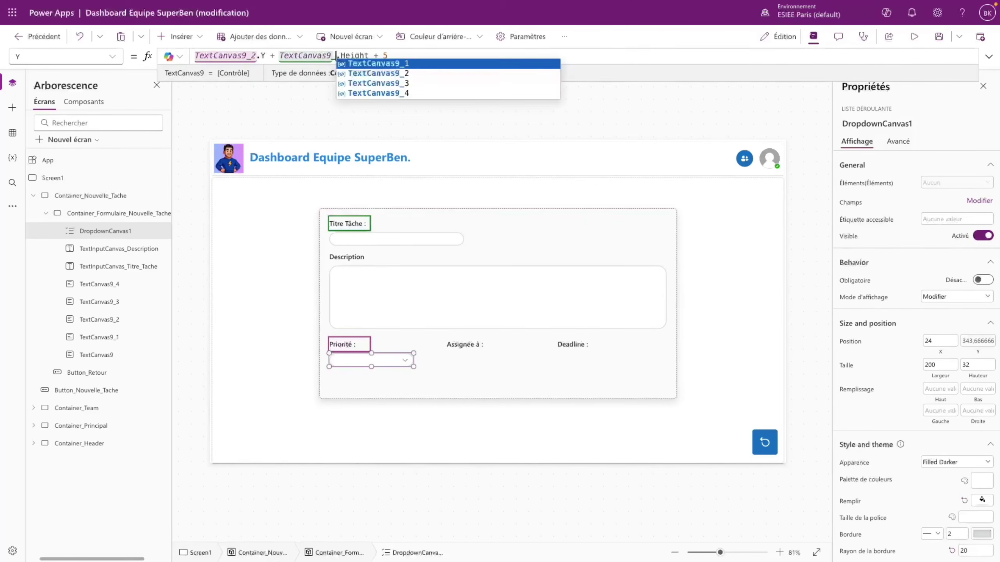
left_click(449, 362)
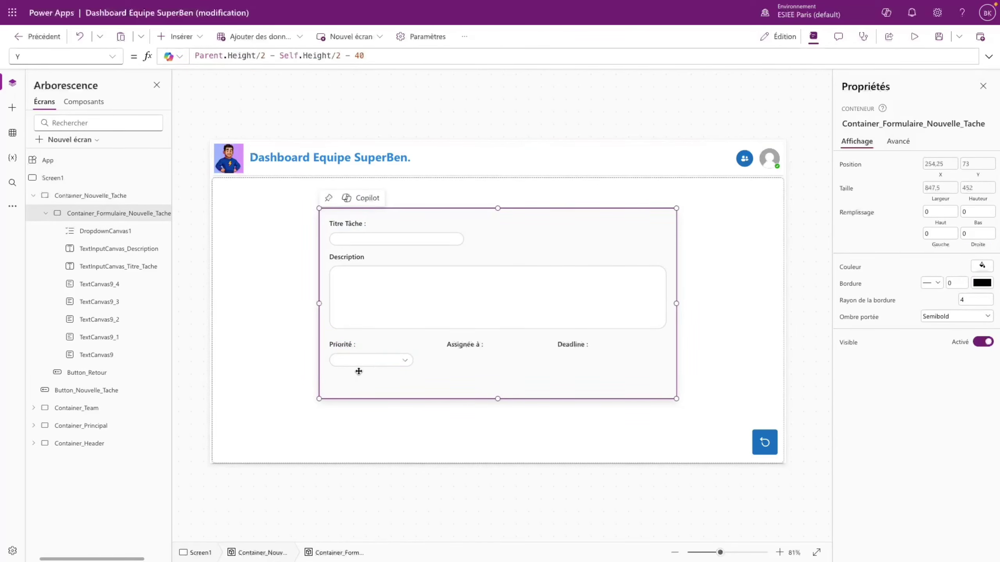
key("F5")
key("Escape")
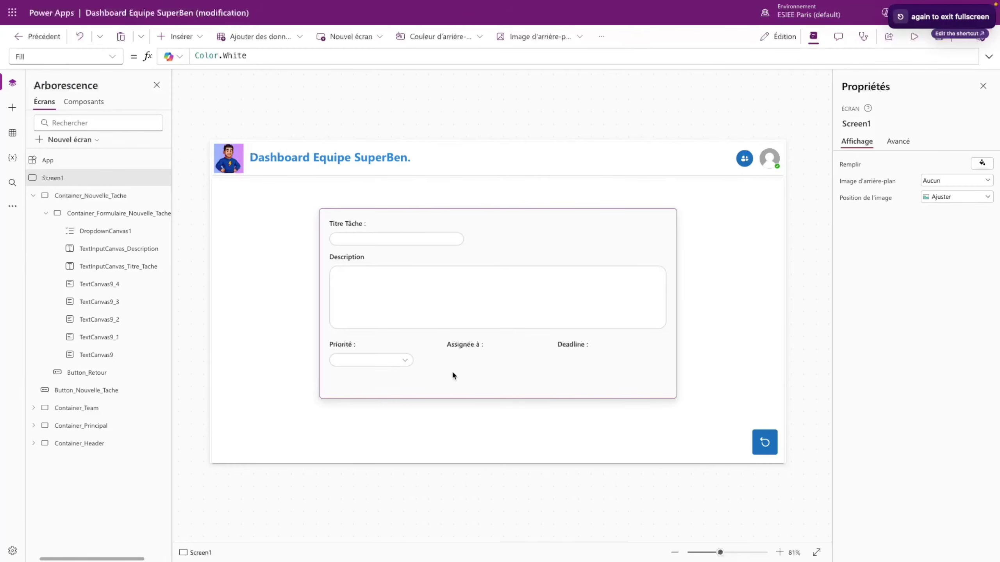
- Rename the dropdown DropdownCanvas_Priorité and paste a duplicate of it
left_click(395, 361)
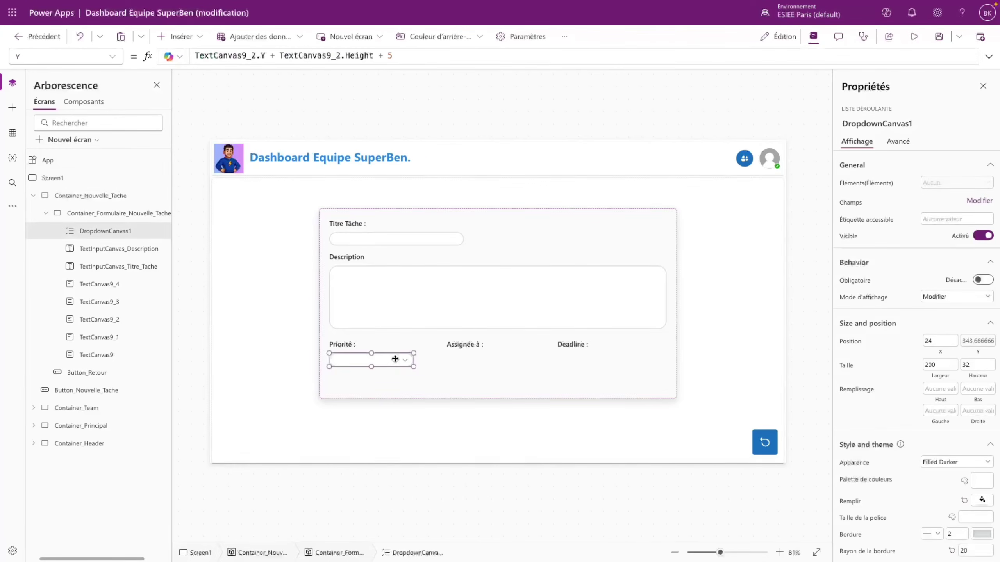
double_click(138, 232)
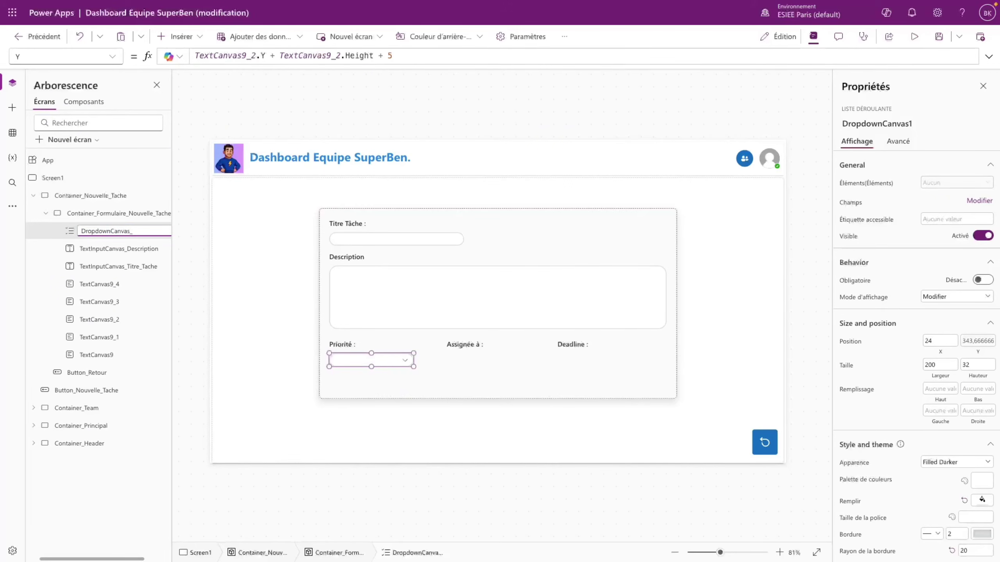
key("Return")
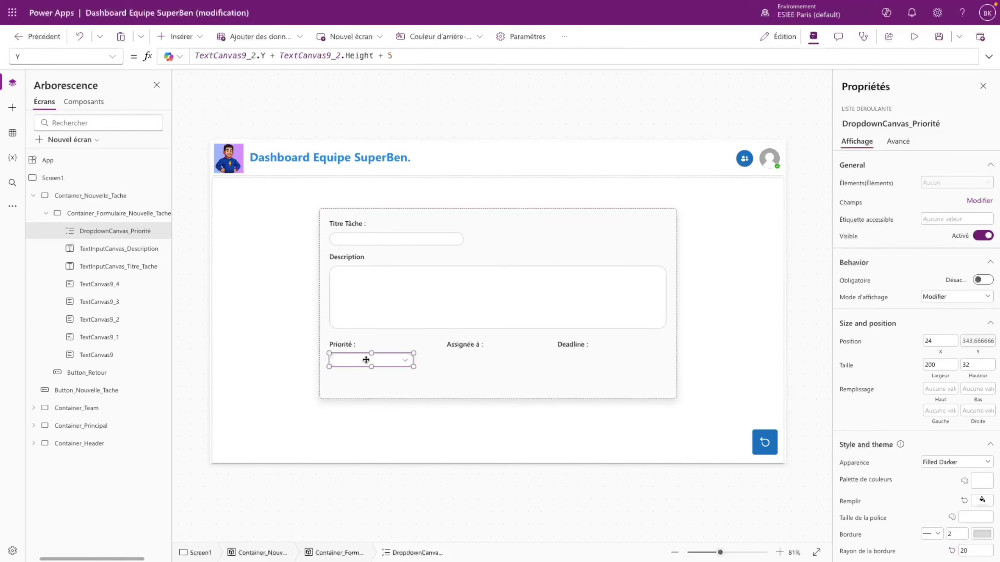
key("ctrl+c")
key("ctrl+v")
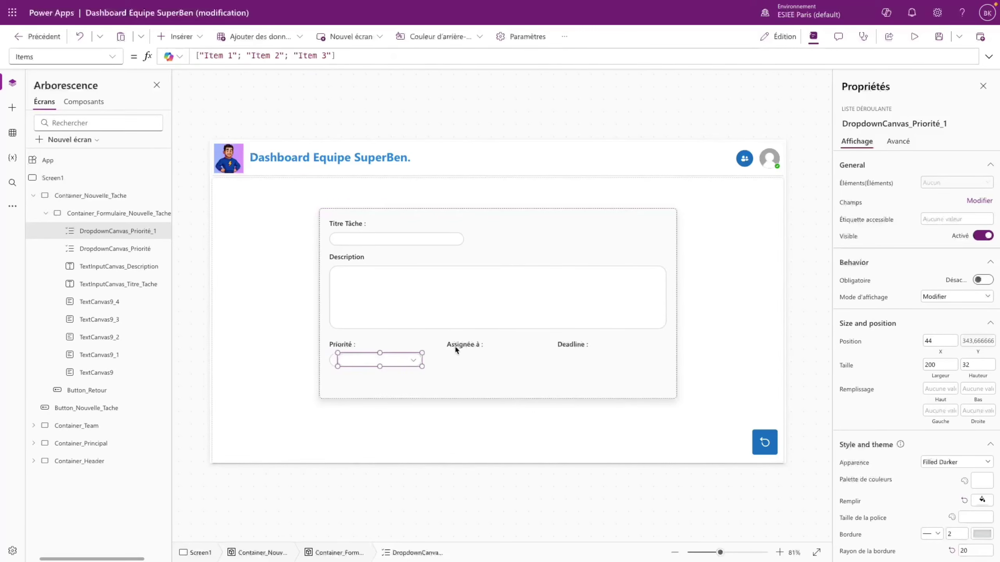
- Copy the Assignée à label's name for use in the duplicate's position formula
left_click(330, 360)
left_click(334, 345)
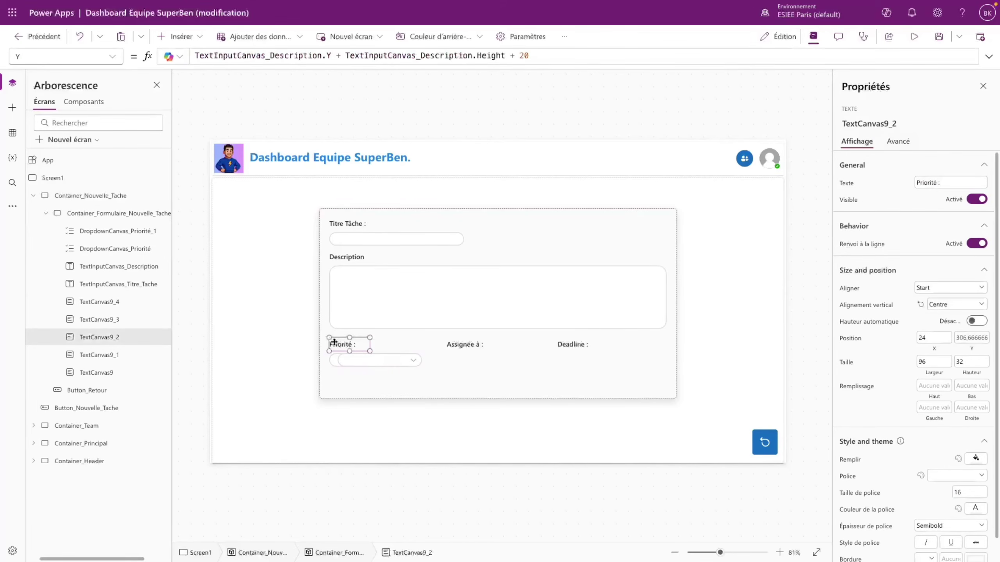
left_click(373, 363)
left_click(479, 350)
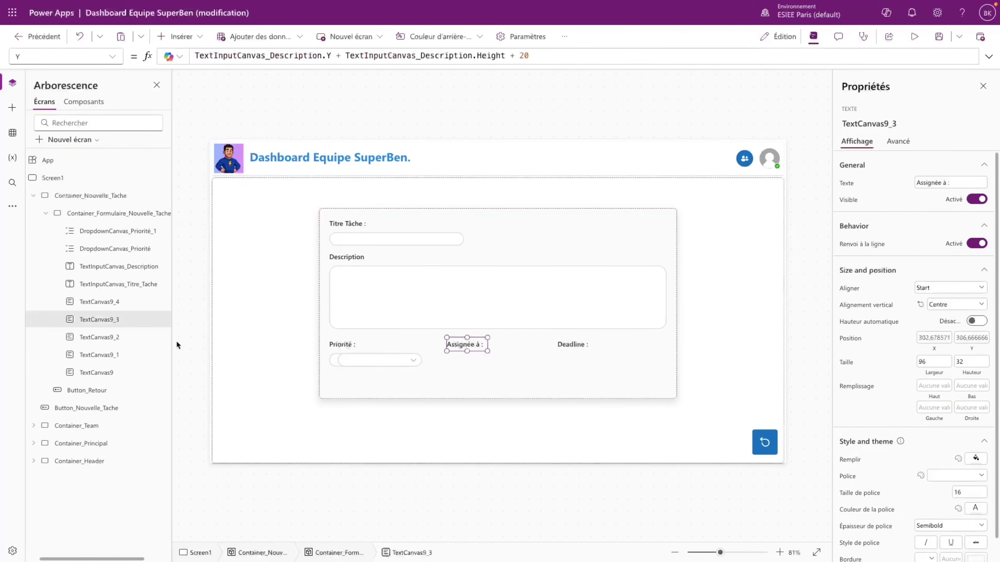
double_click(121, 320)
key("ctrl+c")
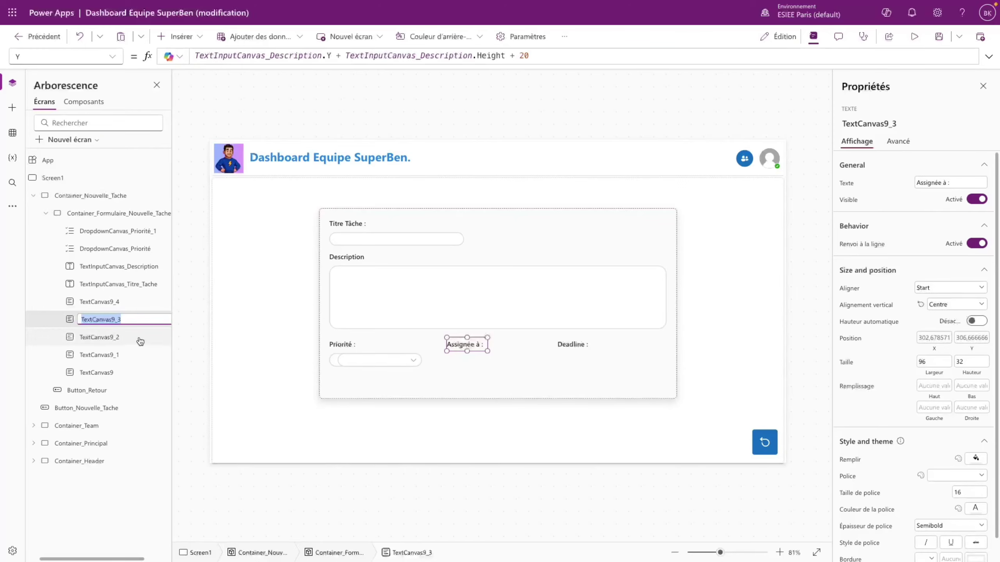
- Set the duplicated dropdown's X to TextCanvas9_3.X so it aligns under Assignée à
left_click(386, 363)
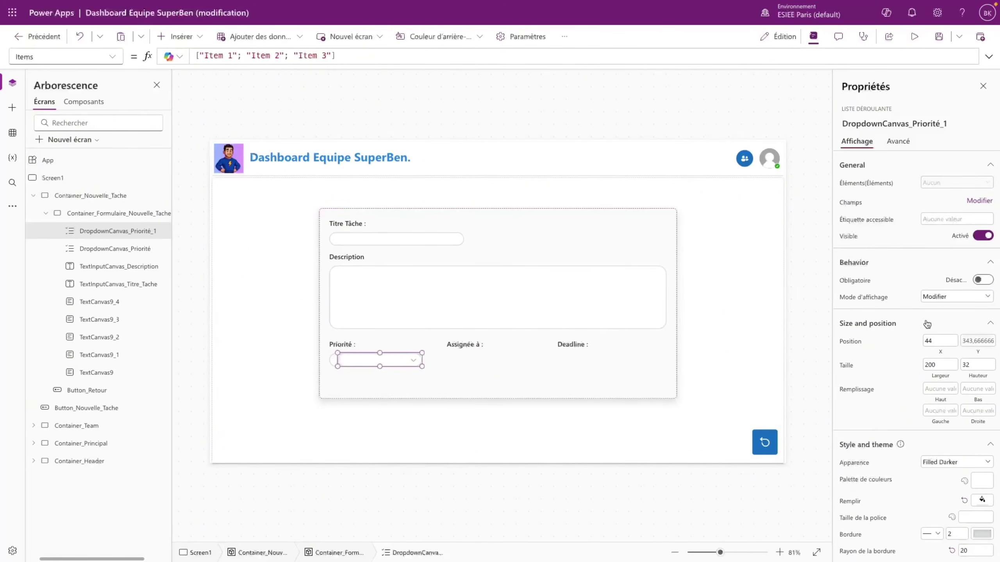
left_click(112, 56)
scroll(44, 396, "down", 1)
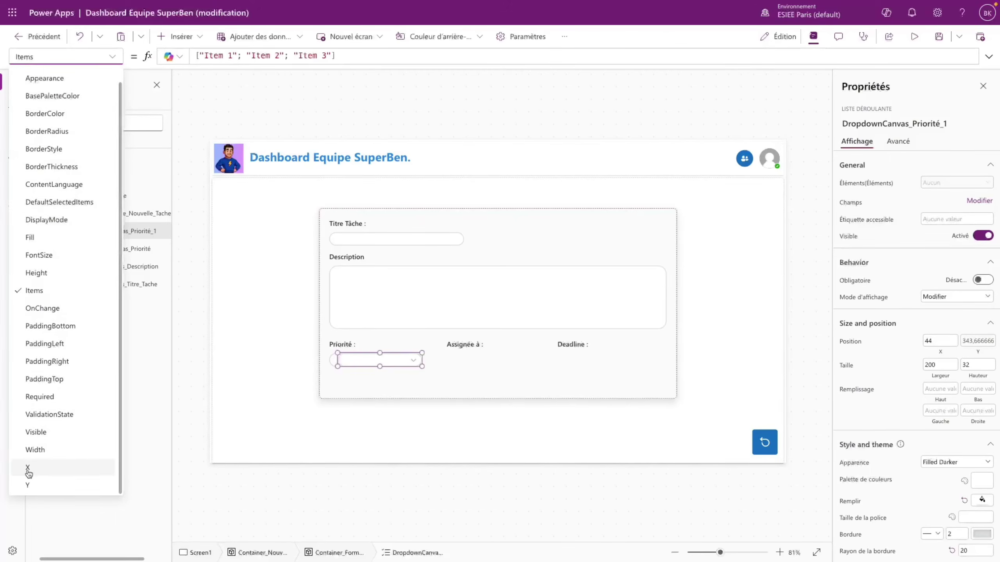
left_click(27, 468)
left_click(203, 55)
key("ctrl+v")
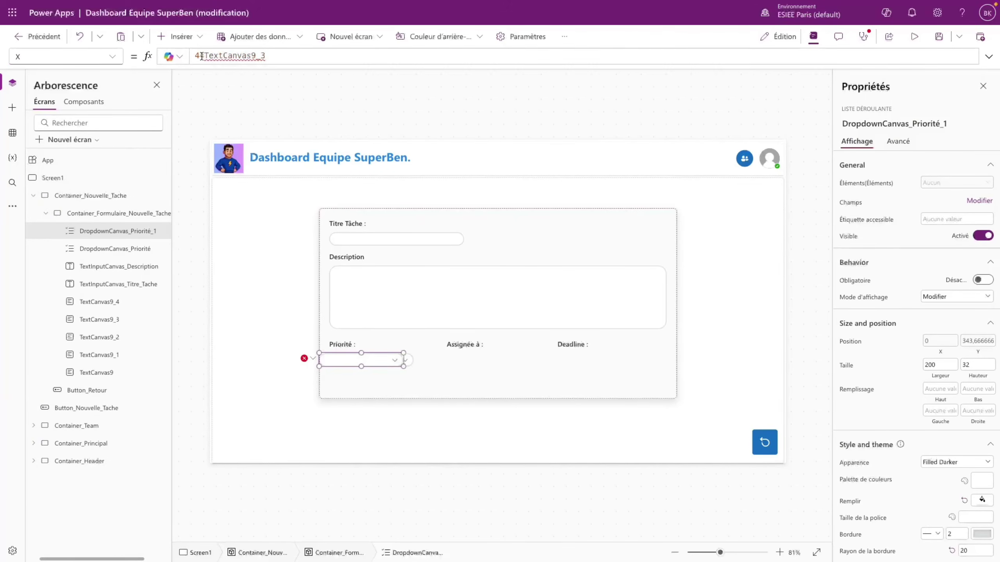
key("ctrl+a")
key("ctrl+v")
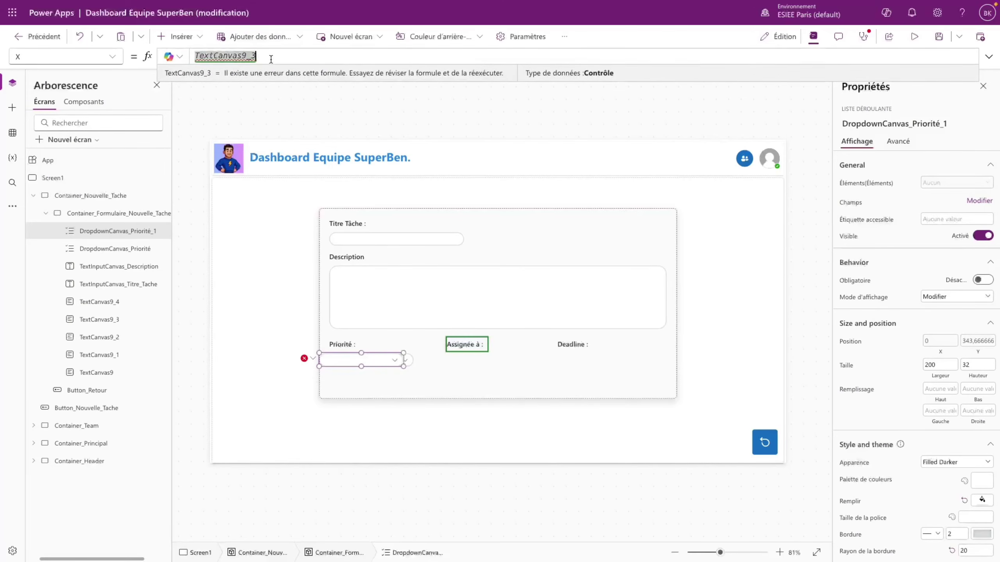
type(".X")
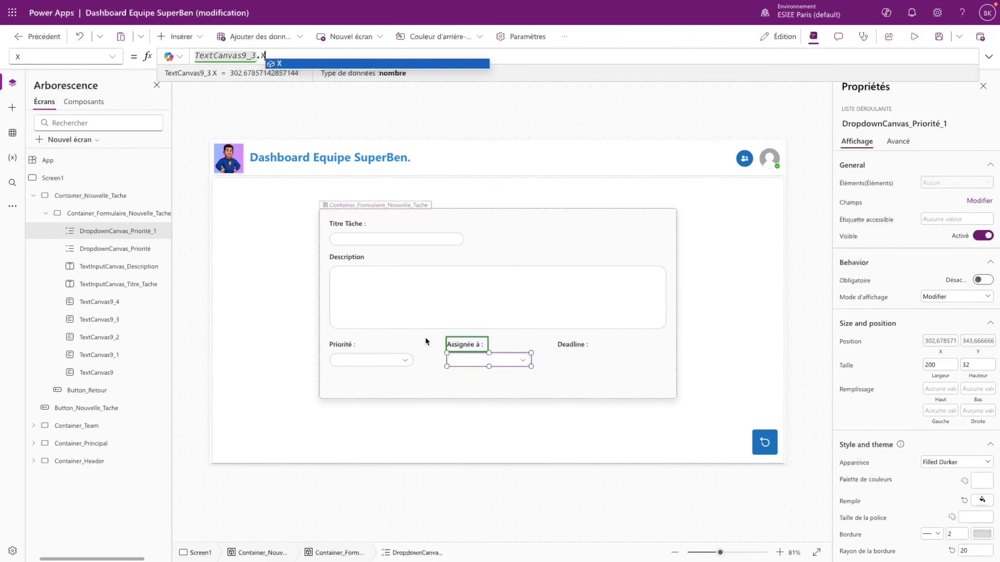
left_click(425, 336)
- Rename the duplicated dropdown DropdownCanvas_Assignée_à
left_click(118, 231)
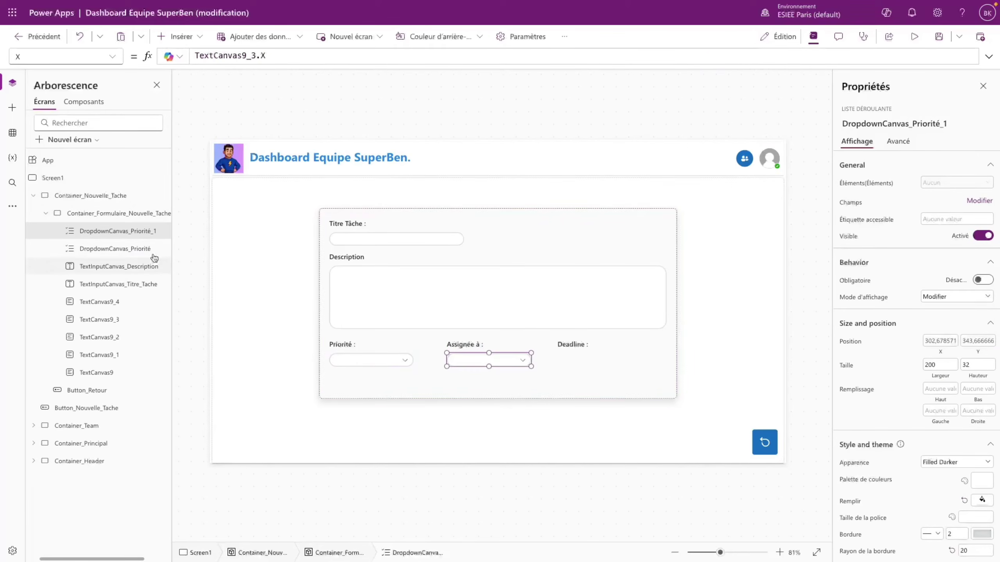
double_click(147, 231)
left_click(158, 231)
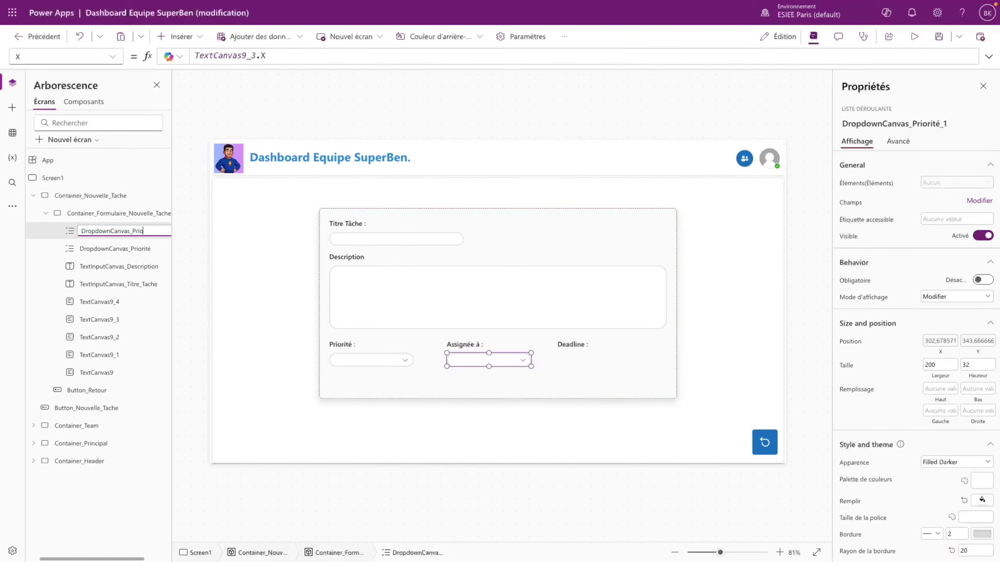
type("Assignée_à")
key("Return")
left_click(566, 355)
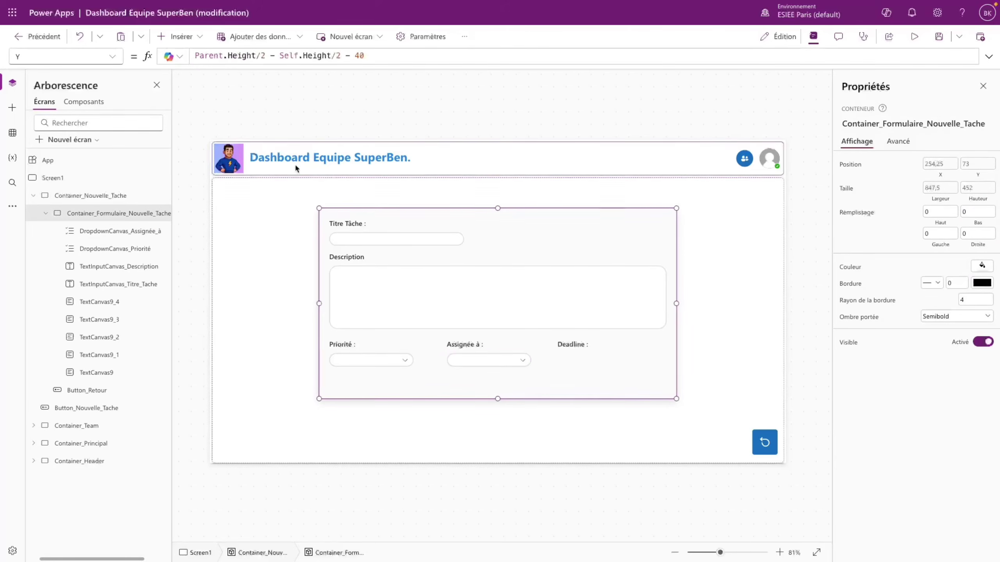
- Insert a date picker into the new-task form and drag it into place
left_click(186, 37)
type("dat")
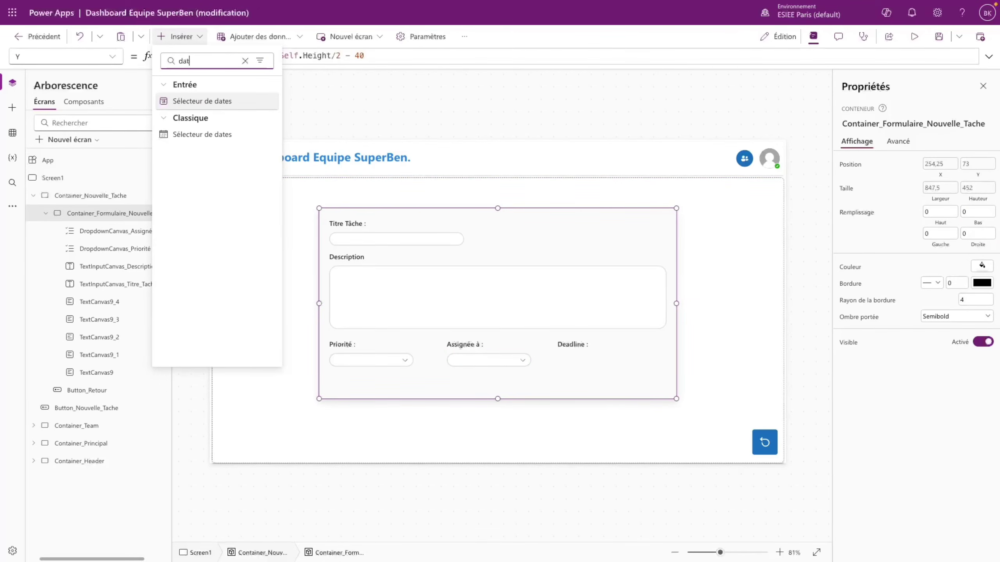
left_click(202, 101)
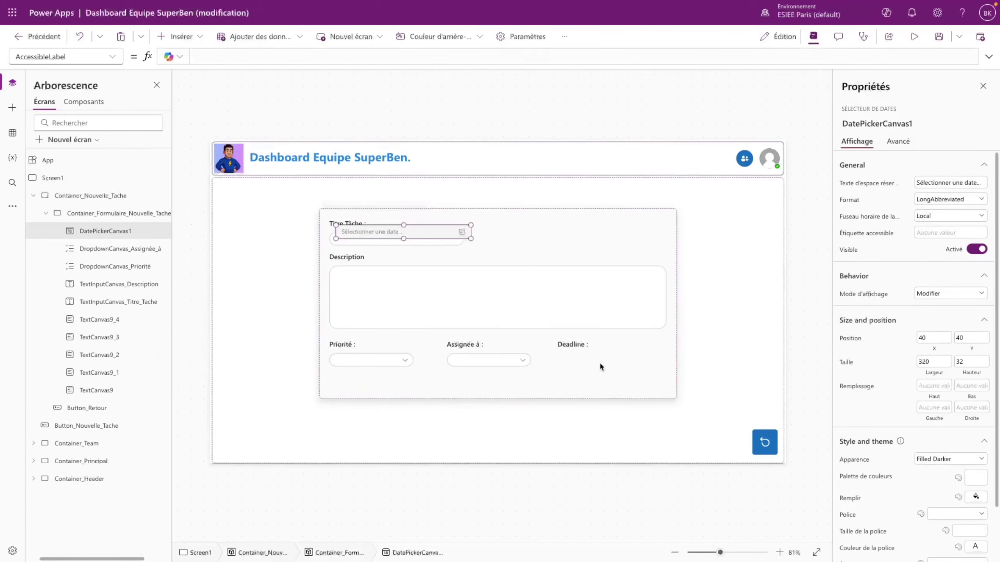
left_click_drag(424, 229, 612, 355)
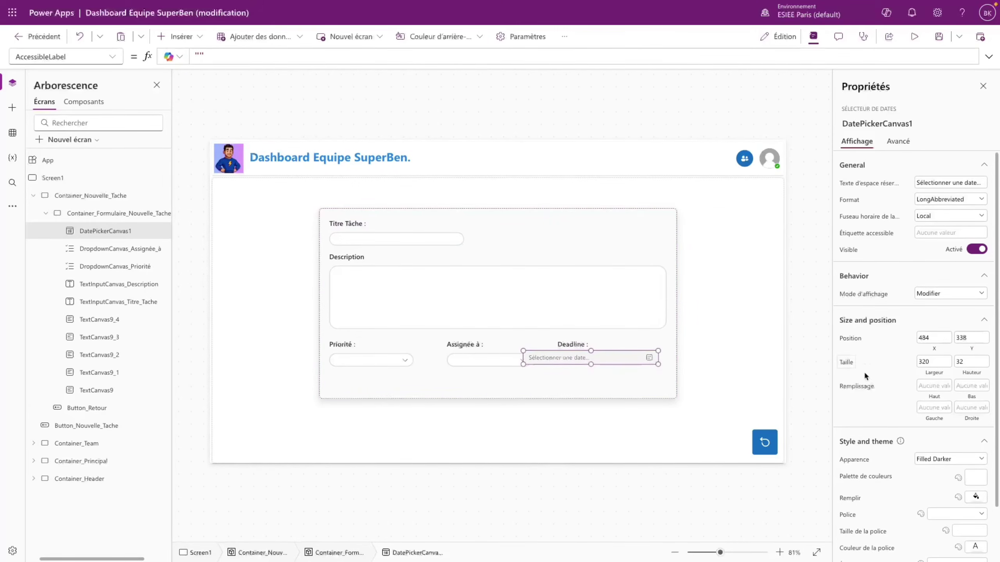
- Give the date picker a corner radius of 20
scroll(864, 371, "down", 2)
left_click(977, 534)
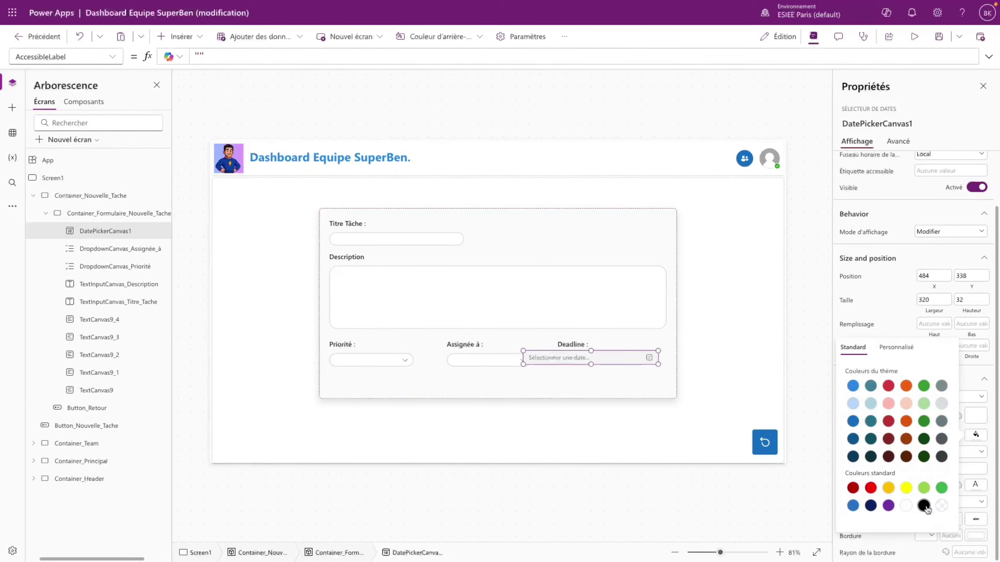
left_click(968, 552)
type("20")
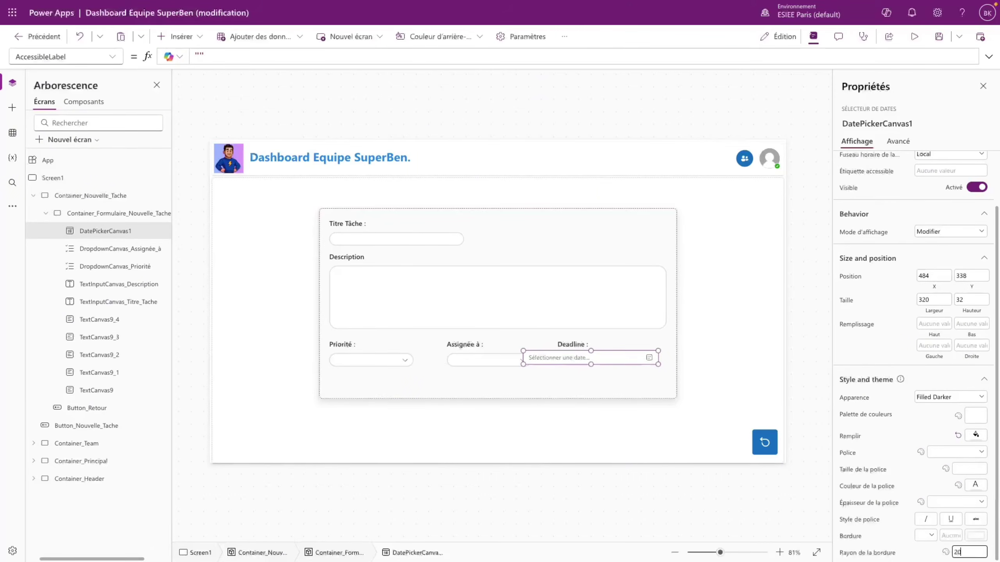
left_click(926, 536)
left_click(977, 535)
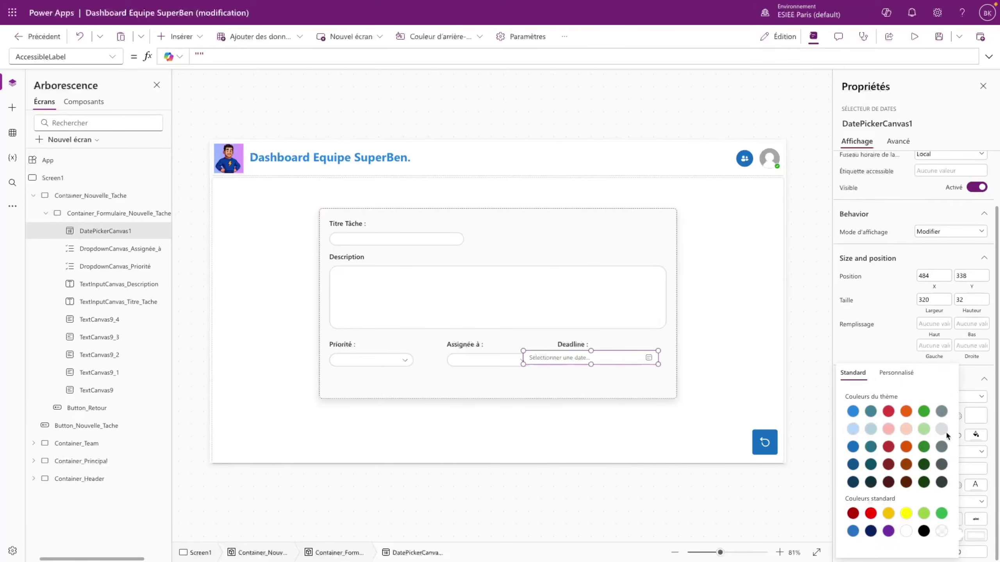
left_click(512, 377)
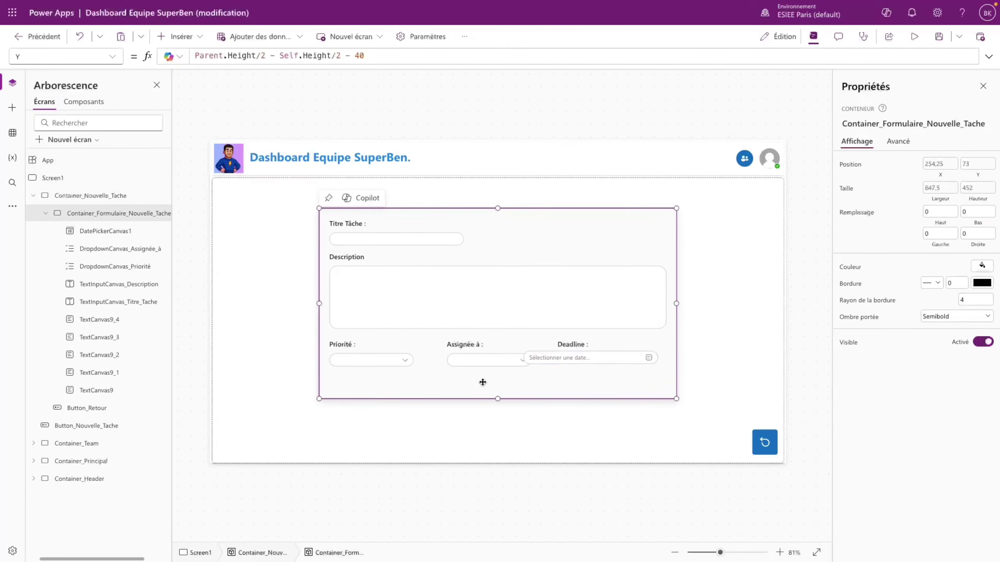
- Set the date picker's width to 200
left_click(394, 360)
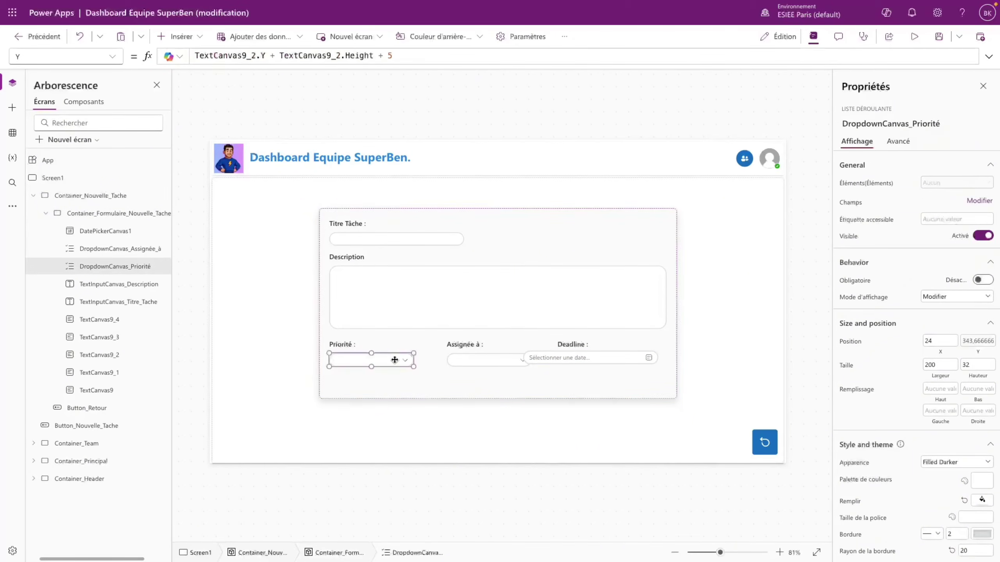
left_click(603, 362)
left_click(936, 360)
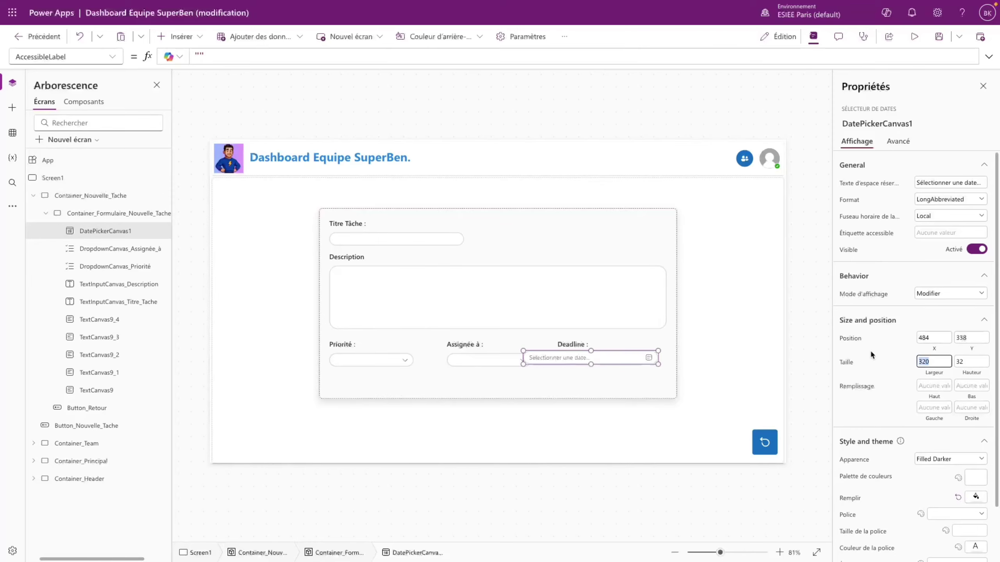
type("200")
key("Return")
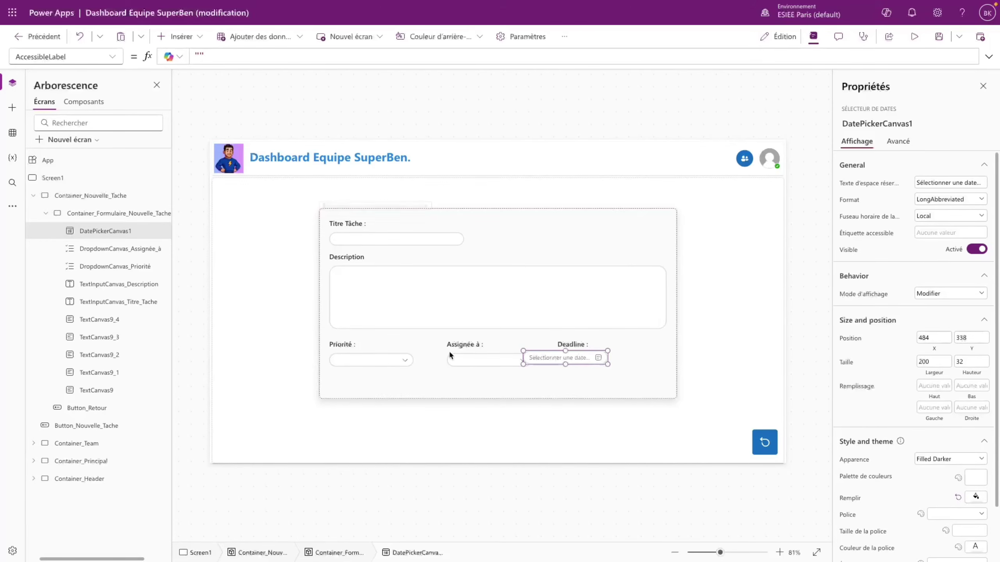
- Set the date picker's X to TextCanvas9_4.X, aligning it with the Deadline label
left_click(560, 345)
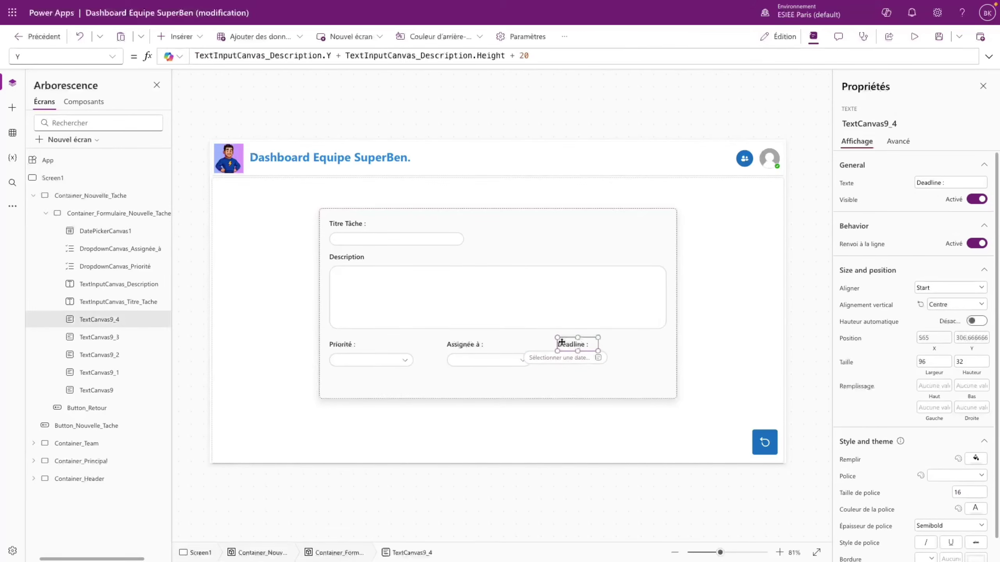
double_click(97, 319)
key("ctrl+c")
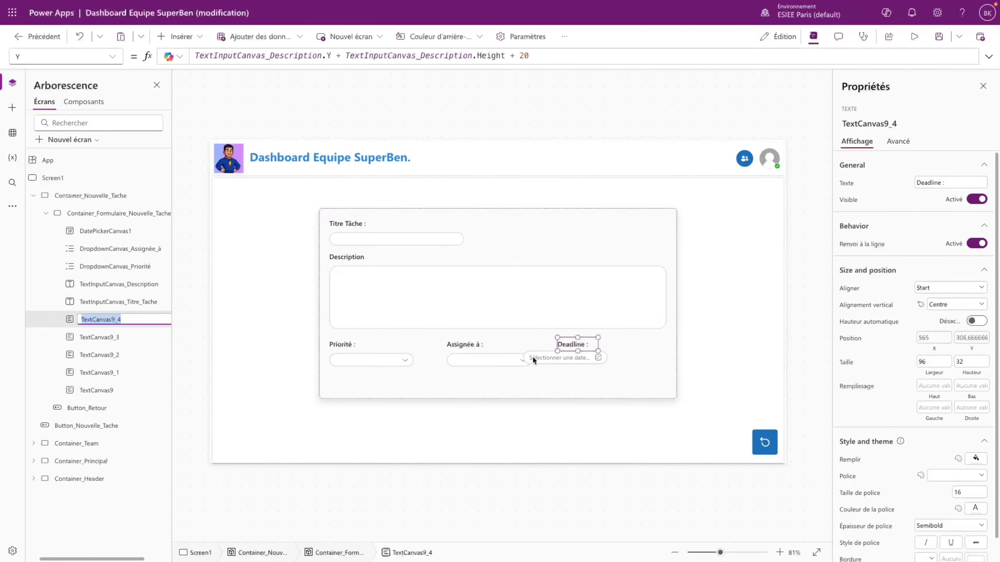
left_click(532, 356)
left_click(112, 58)
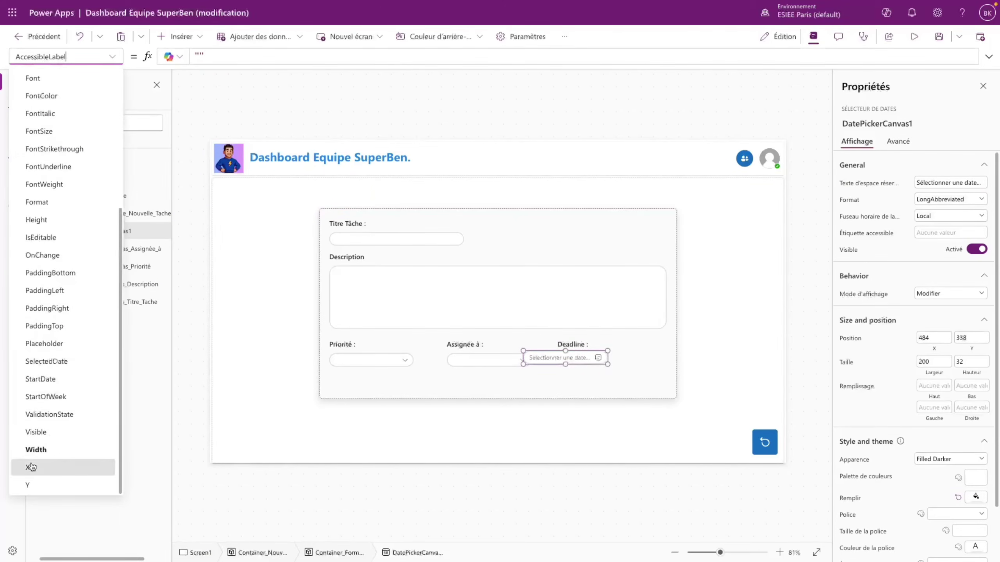
left_click(32, 467)
left_click(191, 52)
key("ctrl+v")
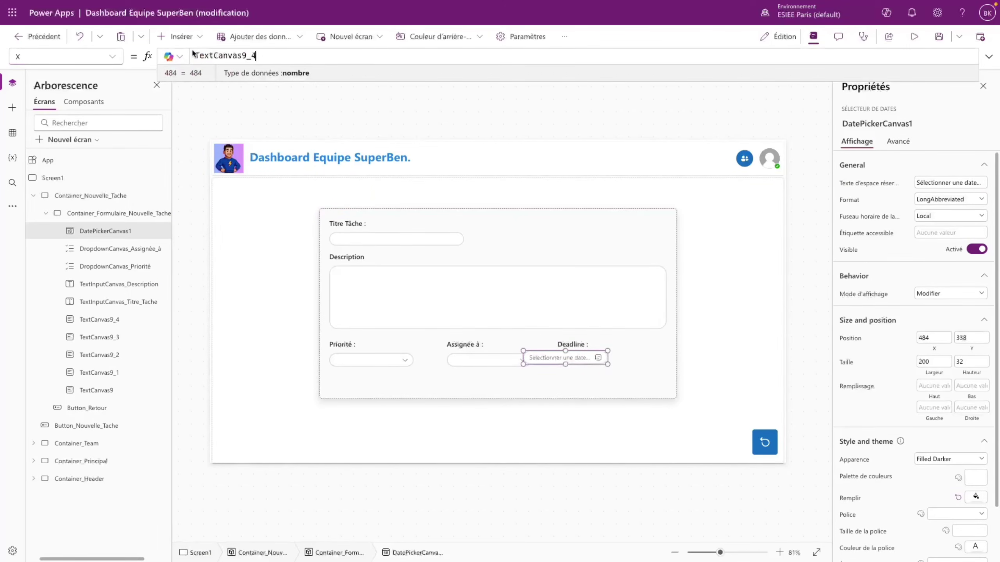
type(".X")
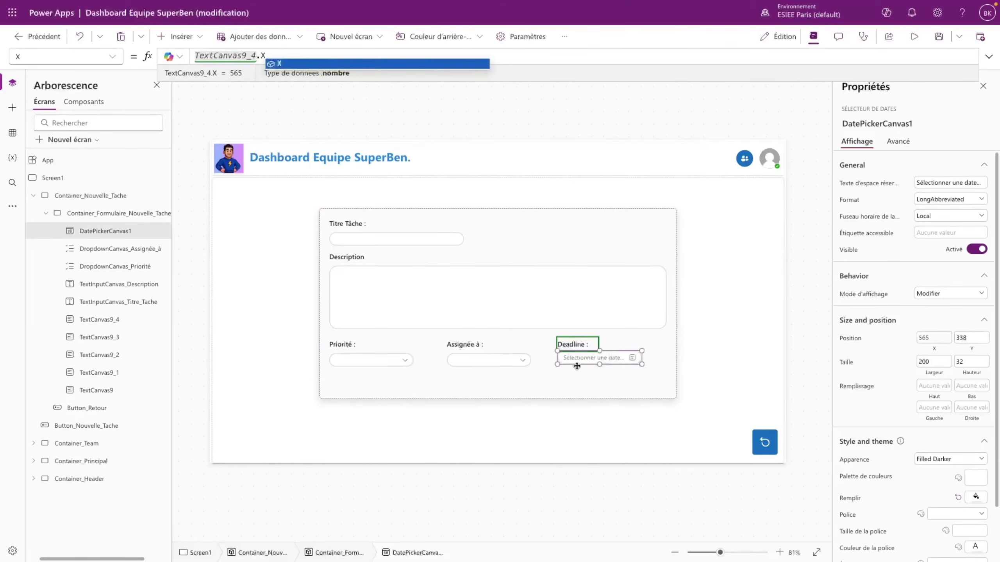
left_click(561, 360)
- Copy the Assignée dropdown's Y formula onto the date picker, replacing its value 338
left_click(503, 361)
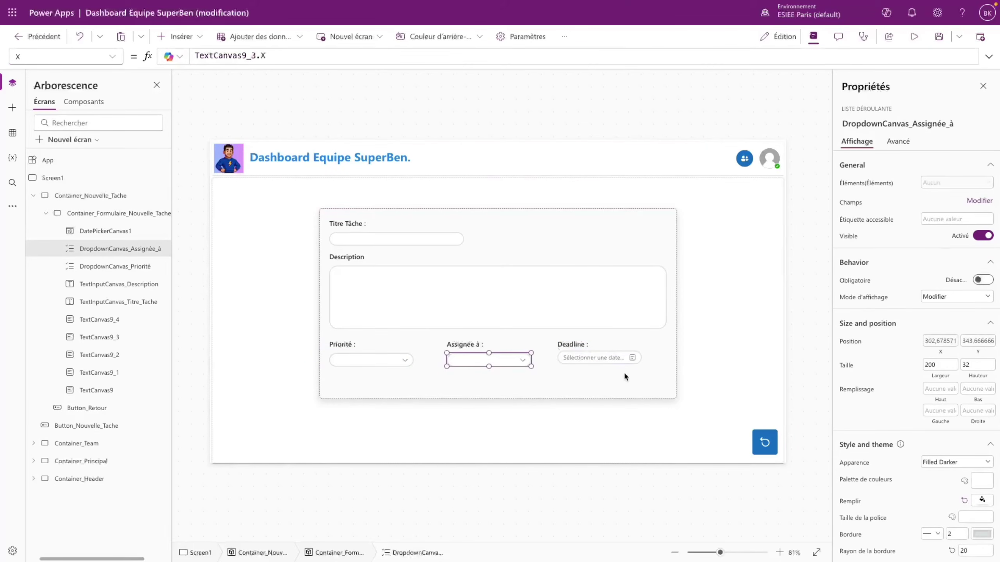
left_click(974, 344)
left_click(259, 57)
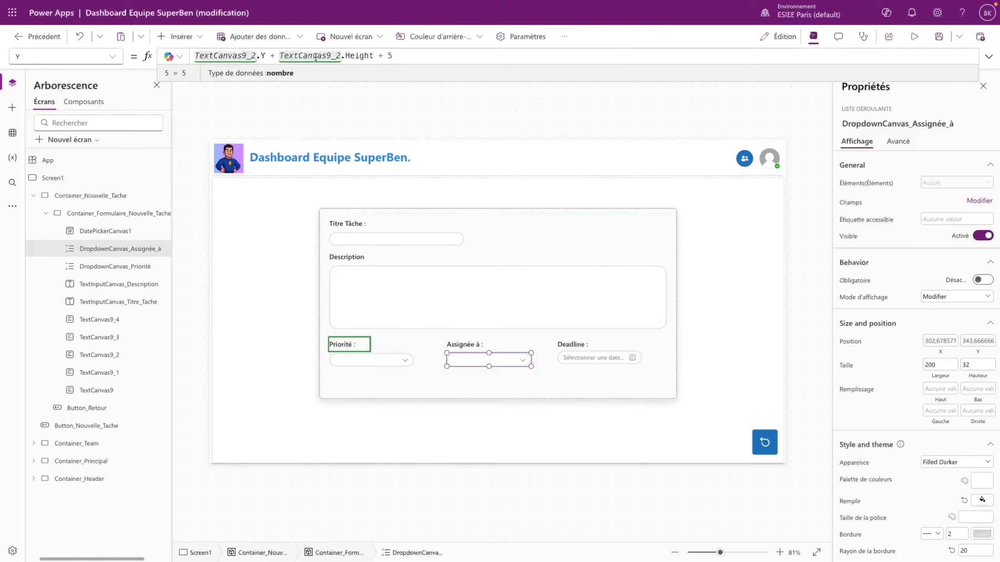
left_click(365, 359)
left_click(464, 359)
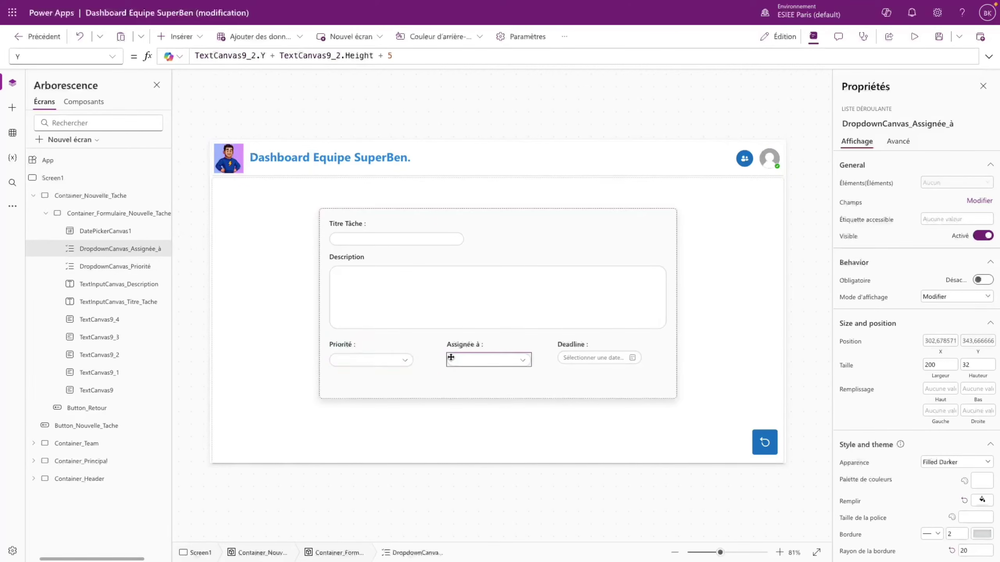
left_click_drag(404, 56, 146, 37)
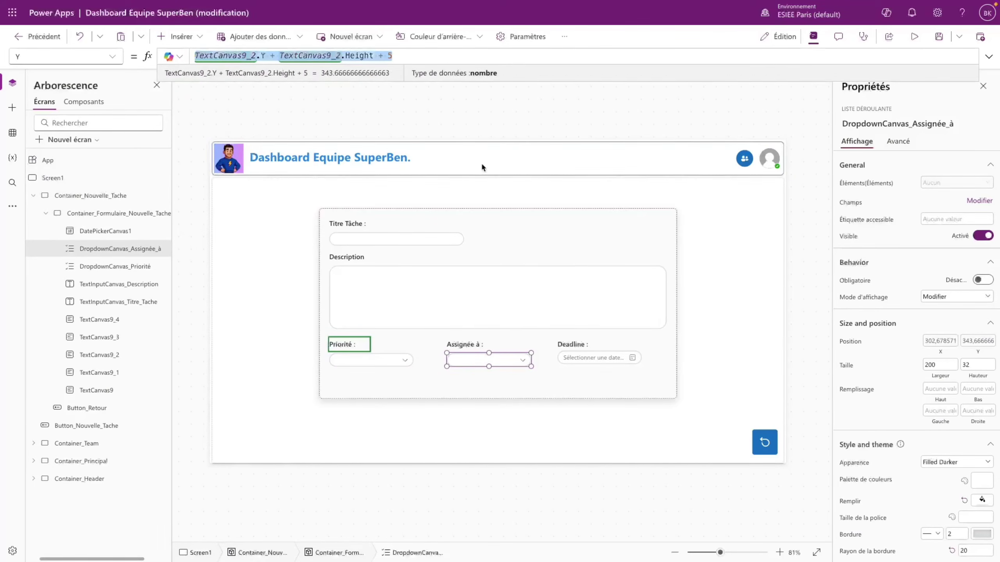
left_click(598, 354)
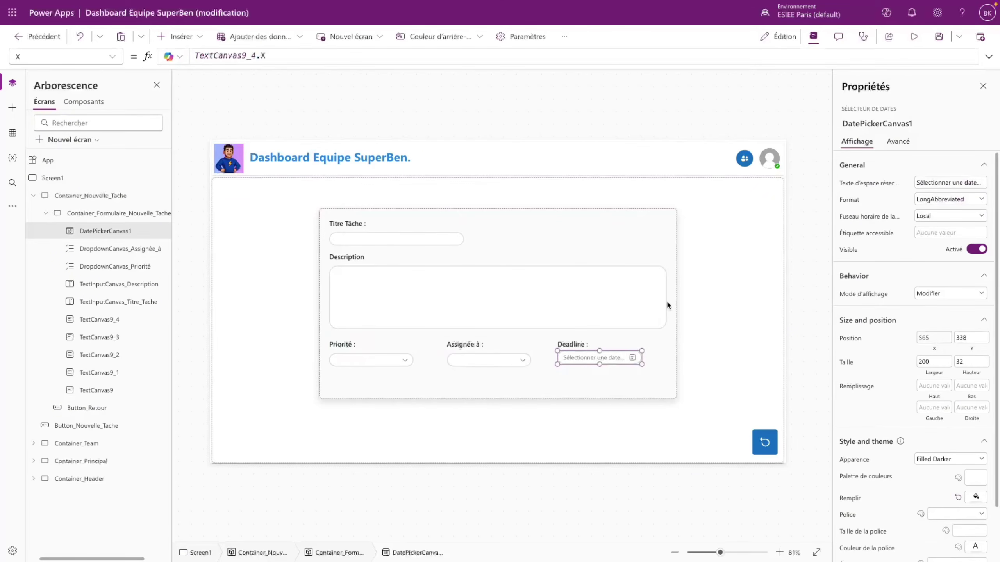
left_click(112, 56)
scroll(78, 407, "down", 2)
left_click(44, 485)
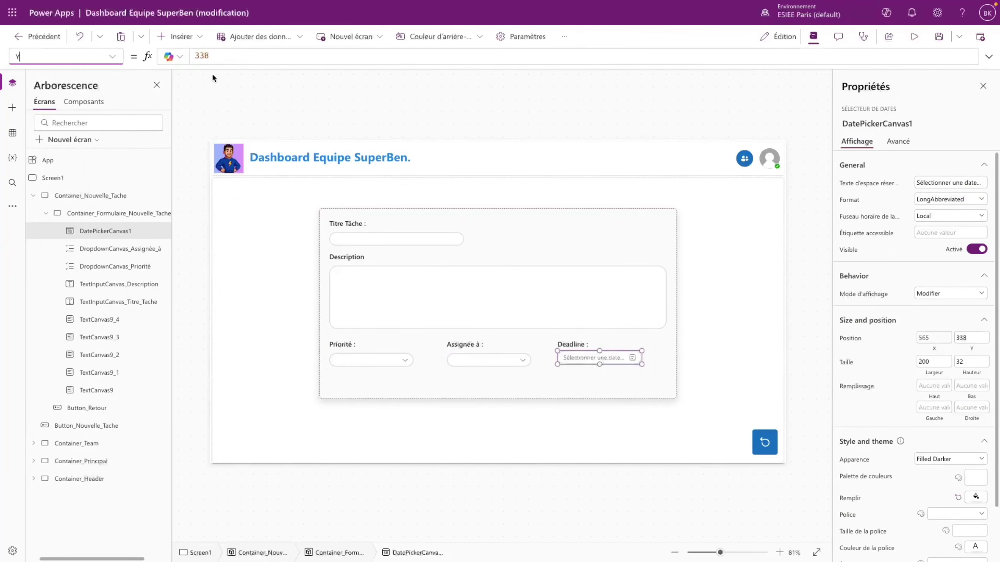
left_click_drag(211, 55, 181, 53)
type("TextCanvas9_2.Y + TextCanvas9_2.Height + 8")
left_click(502, 317)
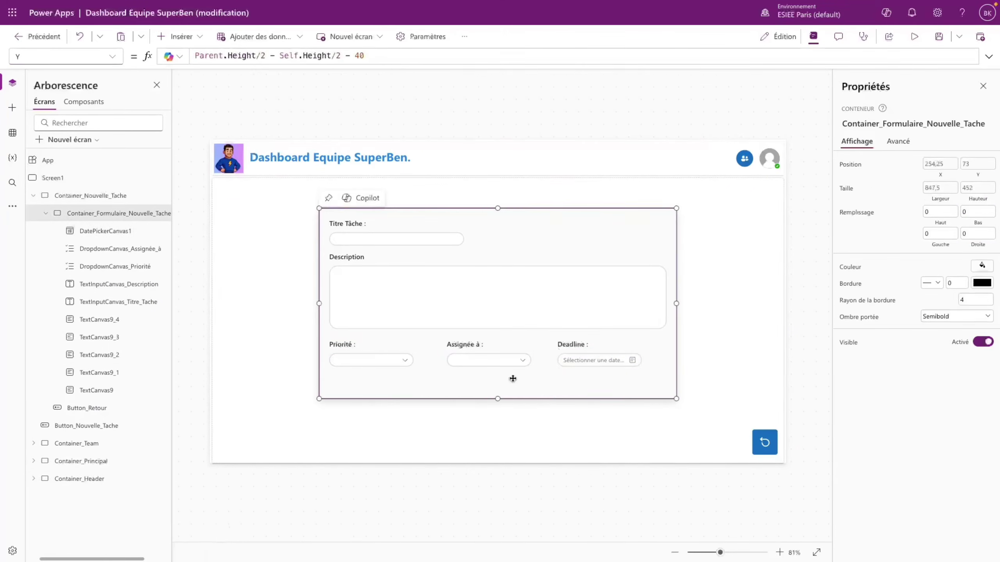
- Preview the app and test the Priorité dropdown's choices
left_click(914, 36)
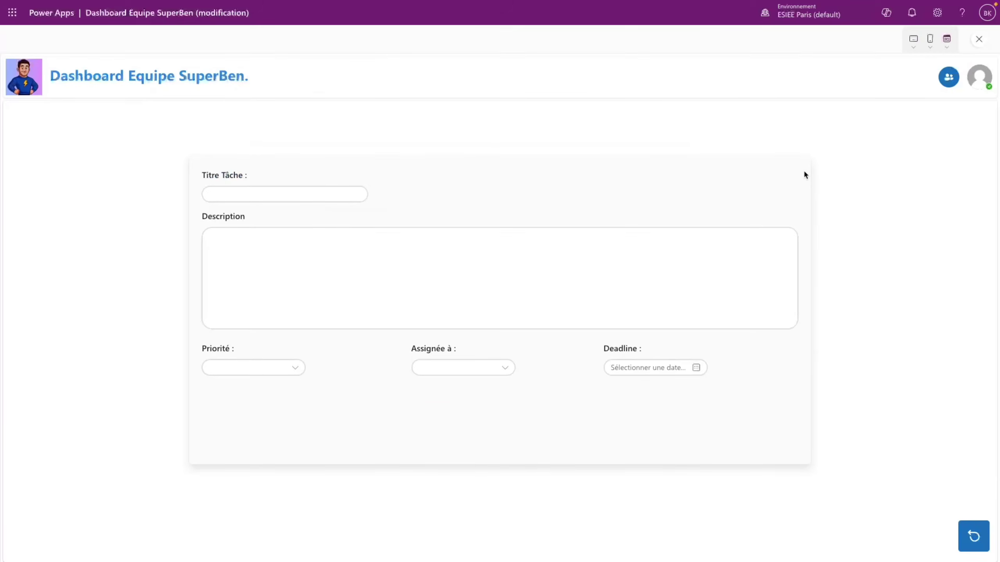
left_click(980, 46)
left_click(616, 332)
left_click(380, 365)
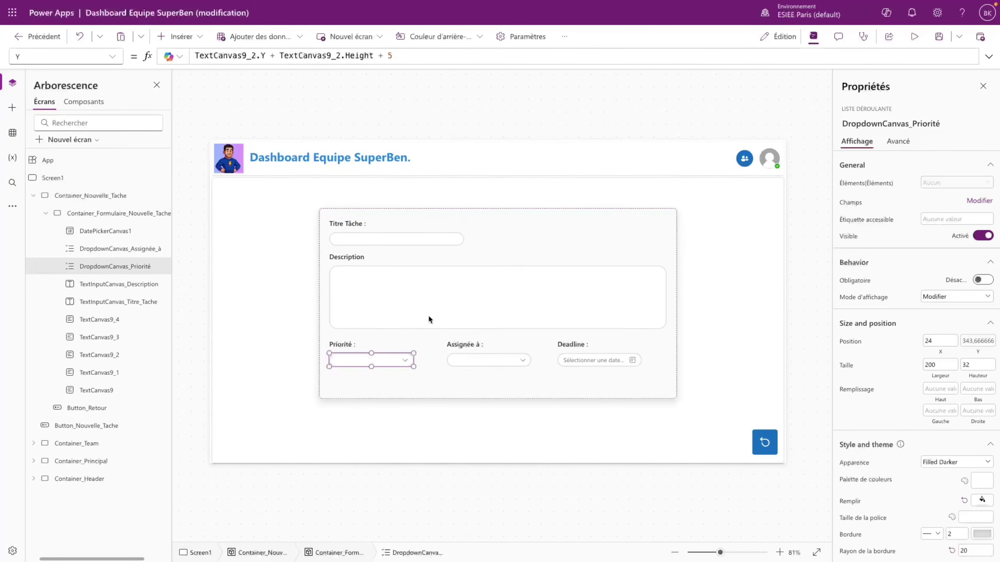
left_click(914, 36)
left_click(272, 367)
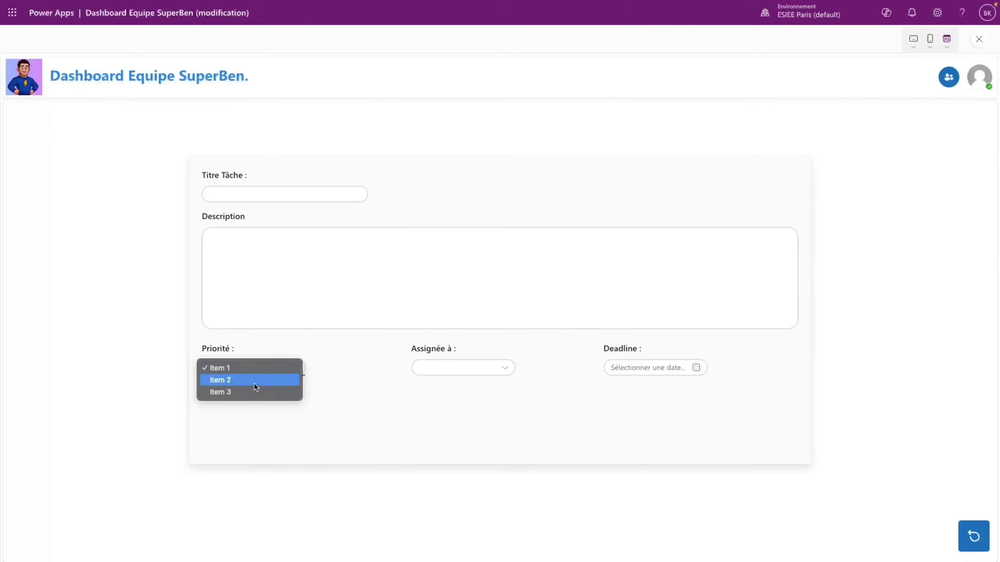
left_click(327, 389)
left_click(979, 39)
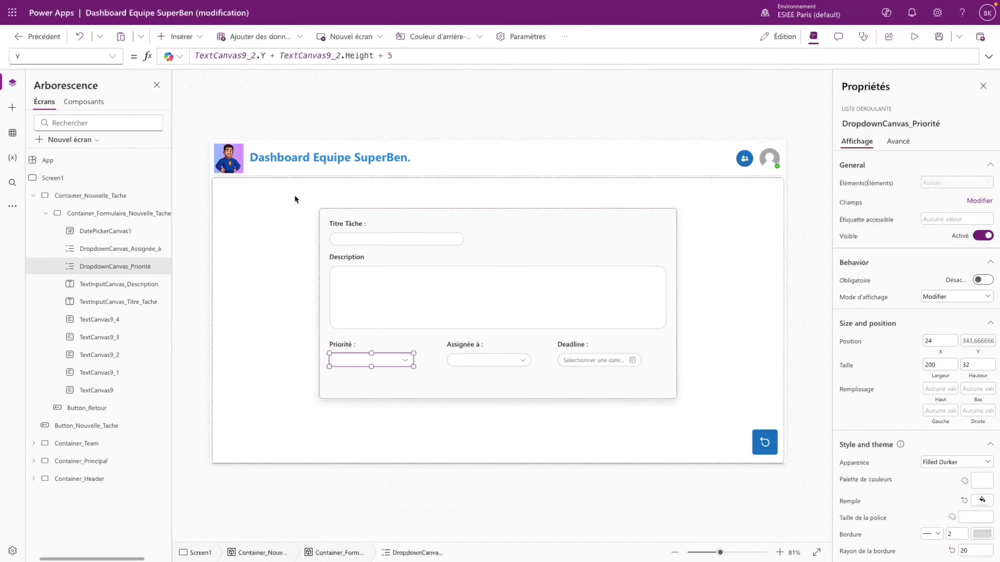
- Set the Priorité dropdown's Items to ["Haute"; "Moyenne"; "Basse"]
left_click(59, 57)
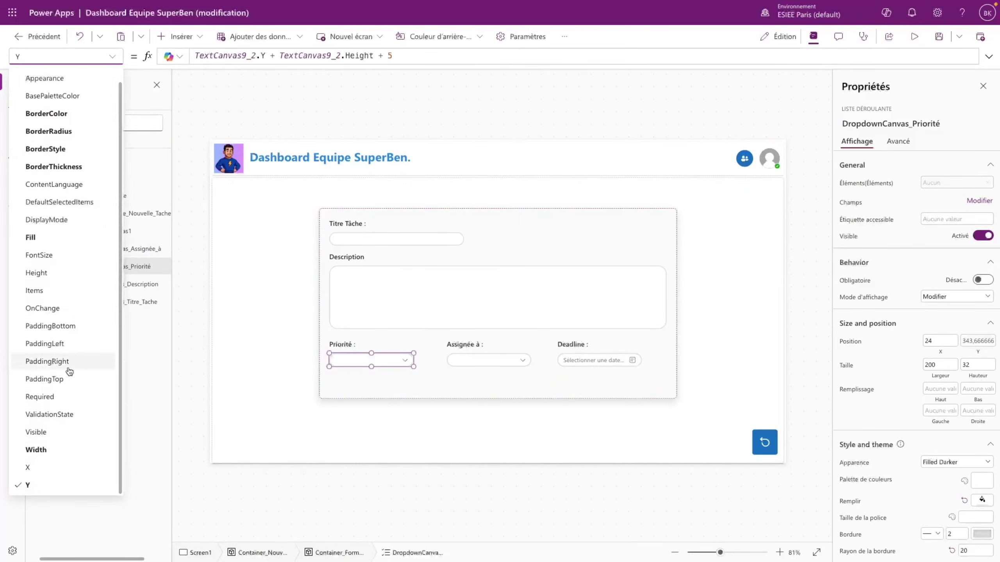
left_click(48, 290)
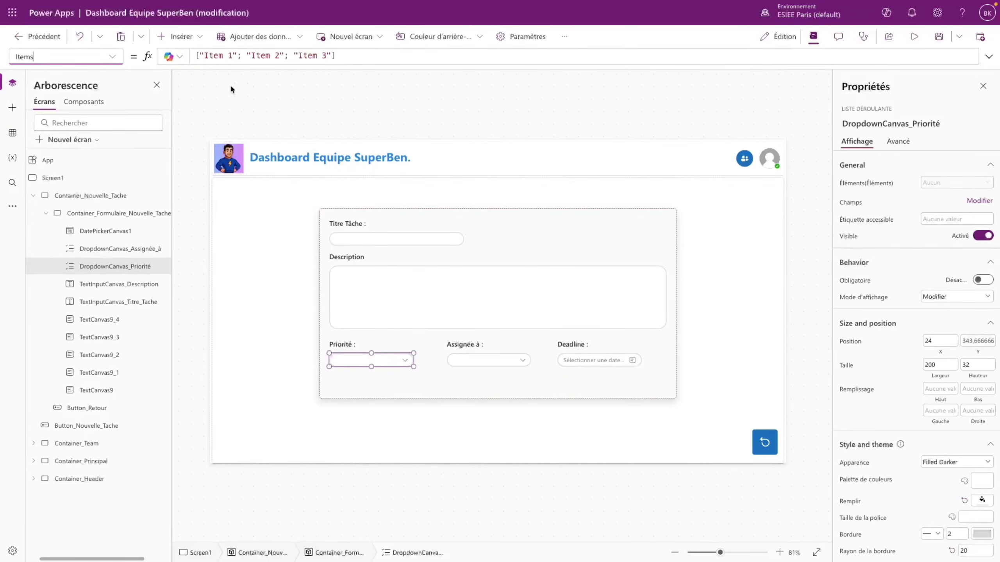
left_click(204, 55)
left_click(229, 55)
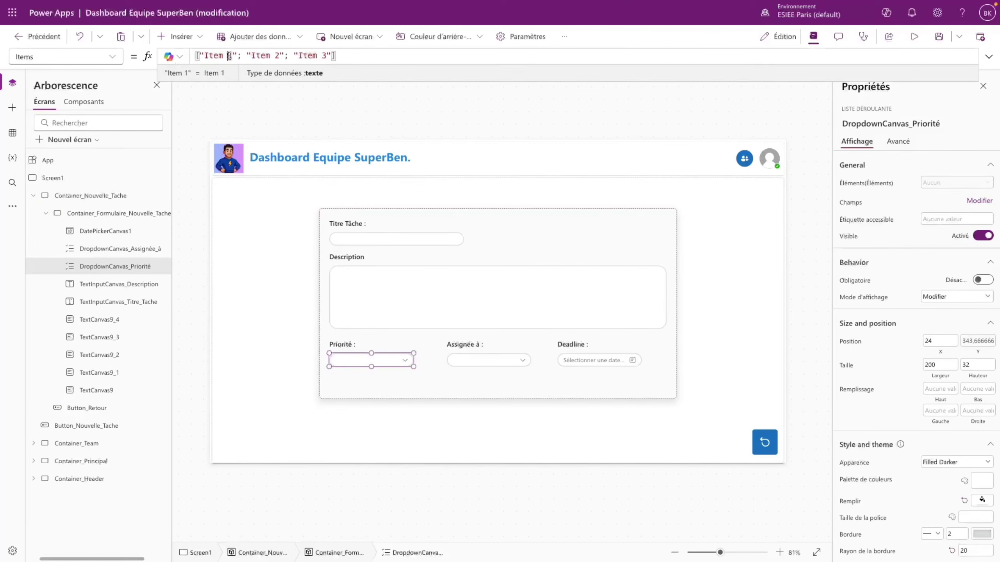
key("BackSpace")
key("BackSpace")
key("BackSpace")
key("BackSpace")
key("BackSpace")
key("BackSpace")
type("Haute")
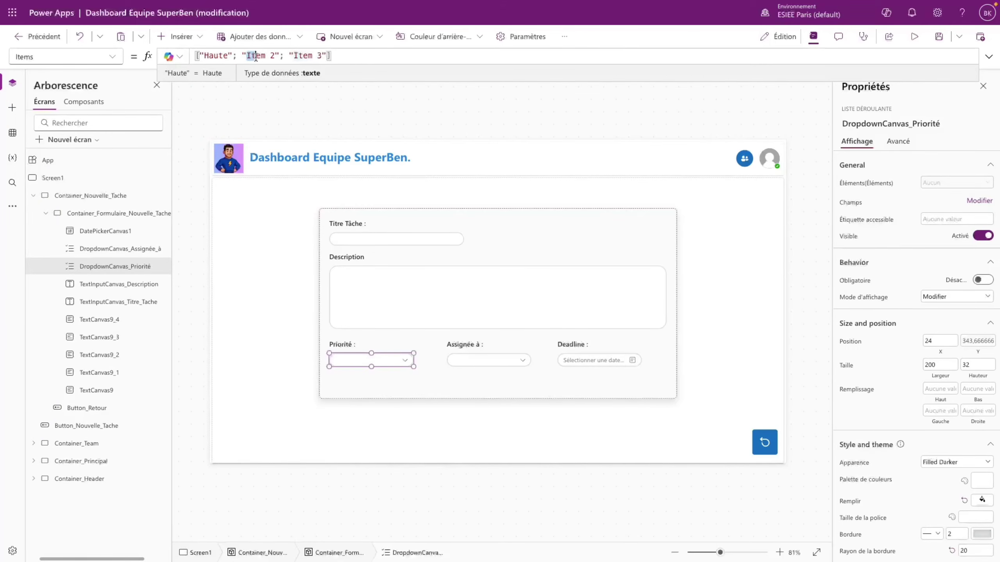
left_click_drag(255, 56, 275, 55)
type("Moyen")
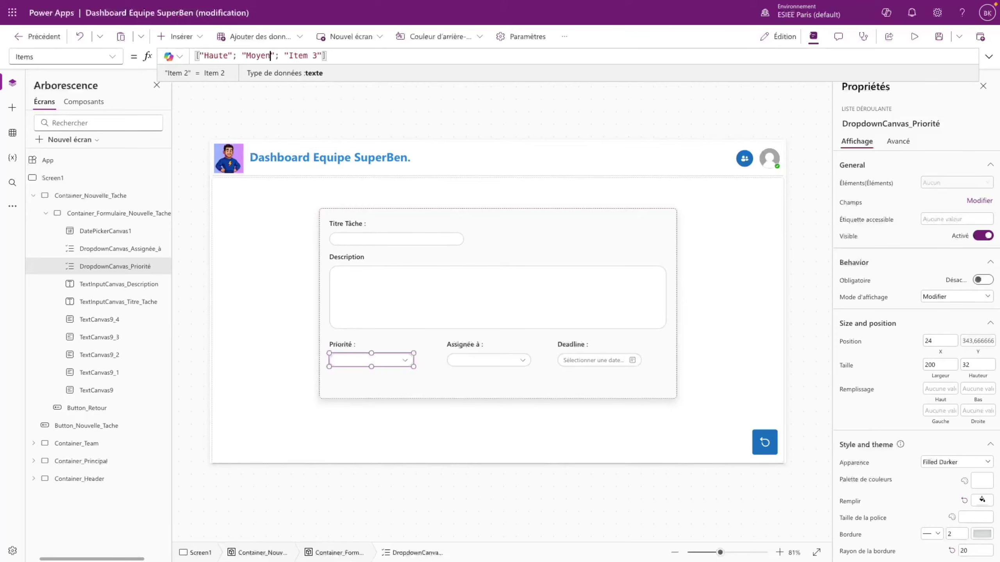
type("ne")
left_click_drag(299, 56, 328, 55)
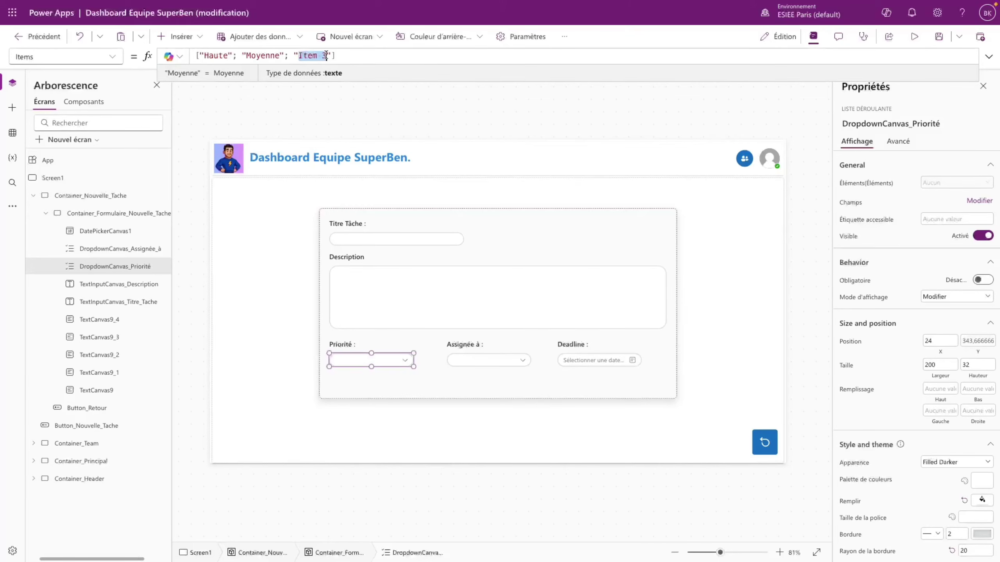
type("Bass")
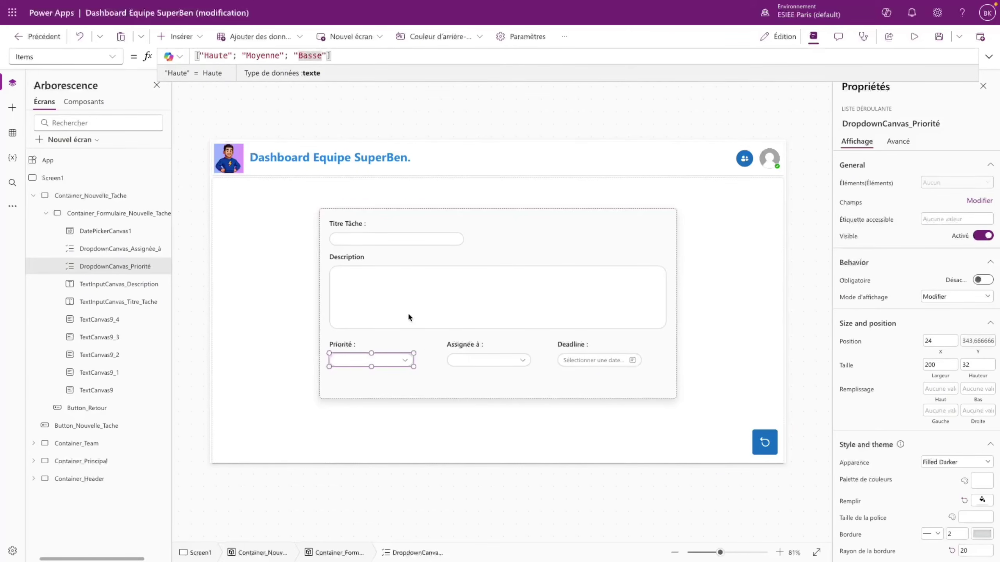
- Preview from the dashboard, open the new-task form, and check the priority choices
left_click(914, 36)
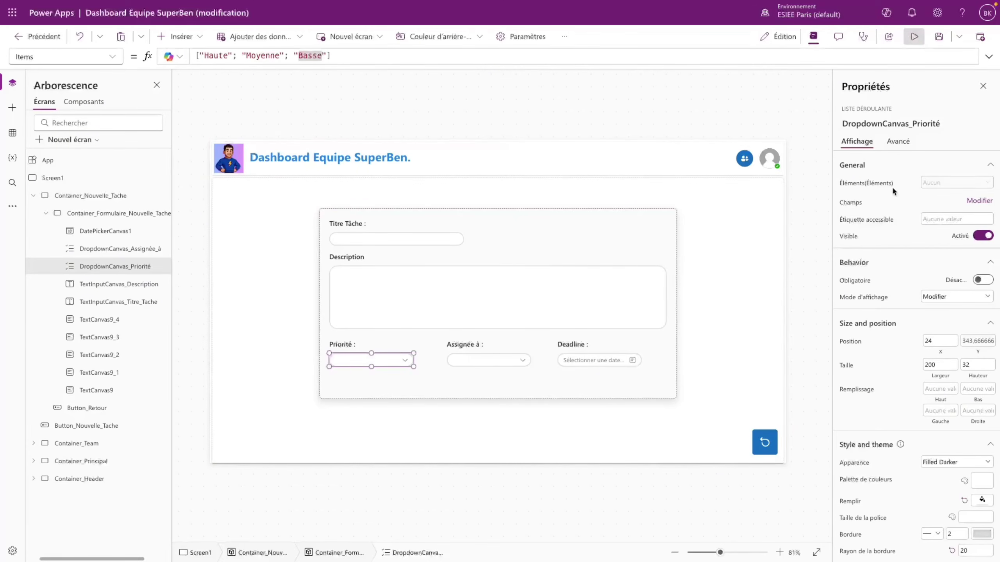
left_click(971, 534)
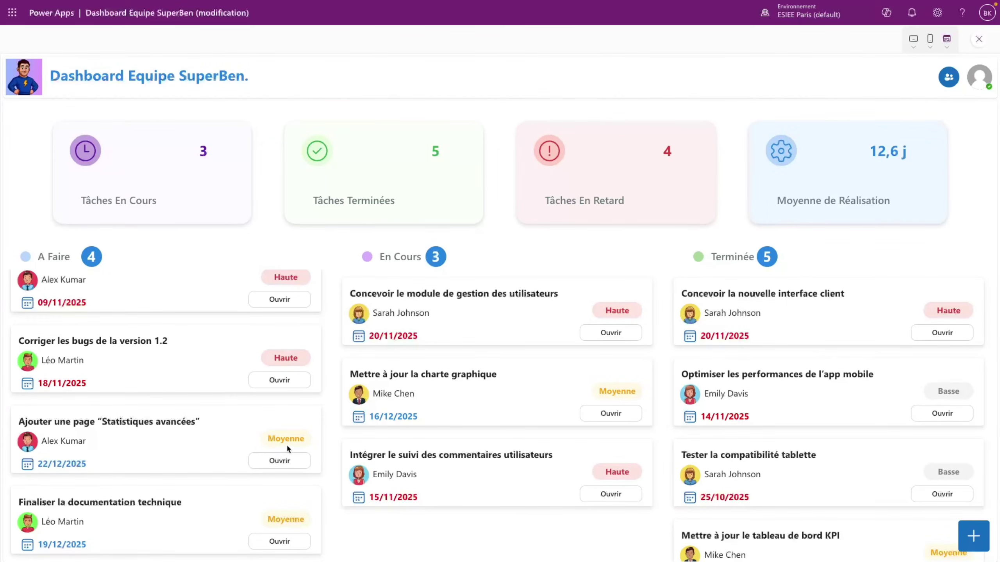
left_click(971, 550)
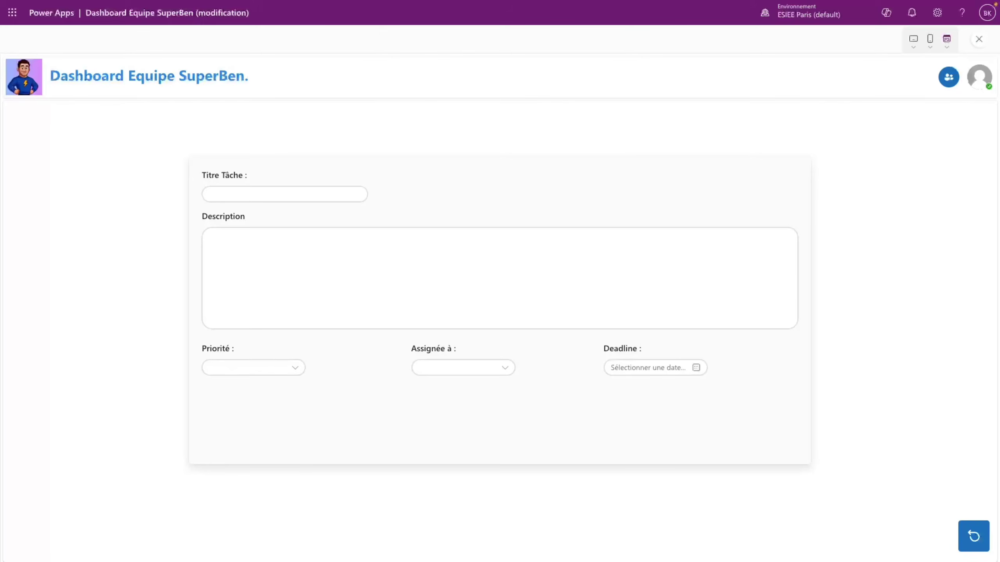
left_click(285, 367)
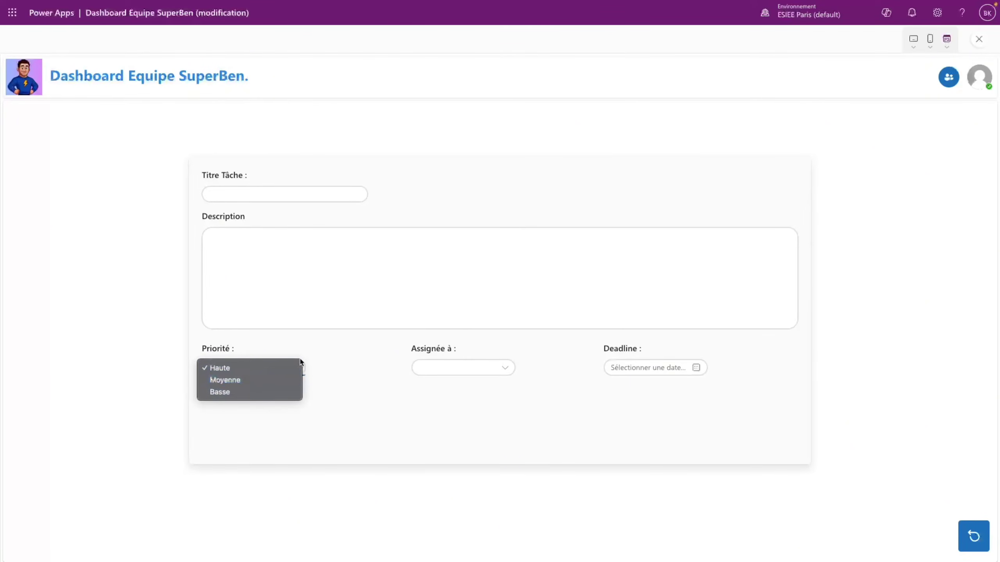
left_click(468, 368)
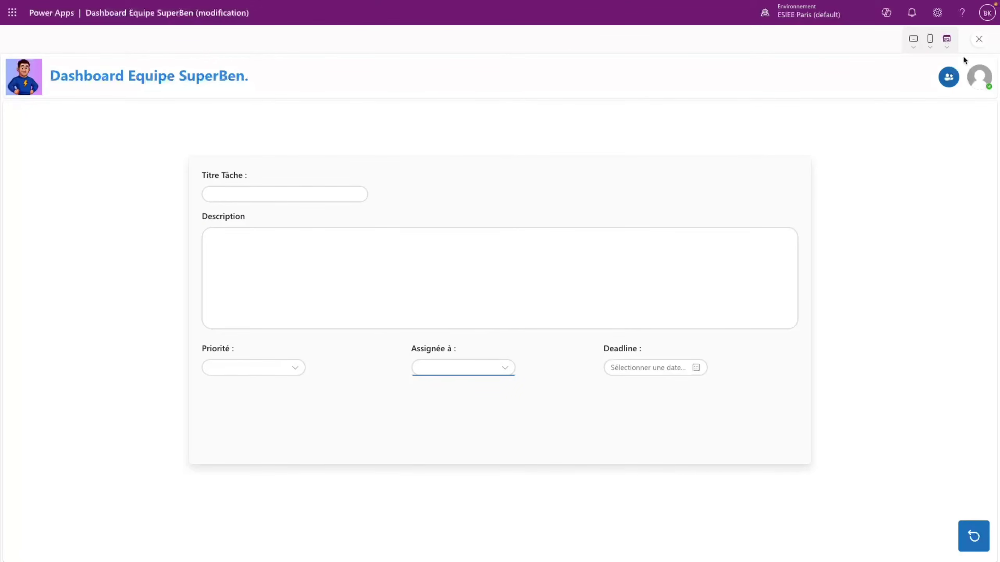
left_click(980, 39)
left_click(618, 330)
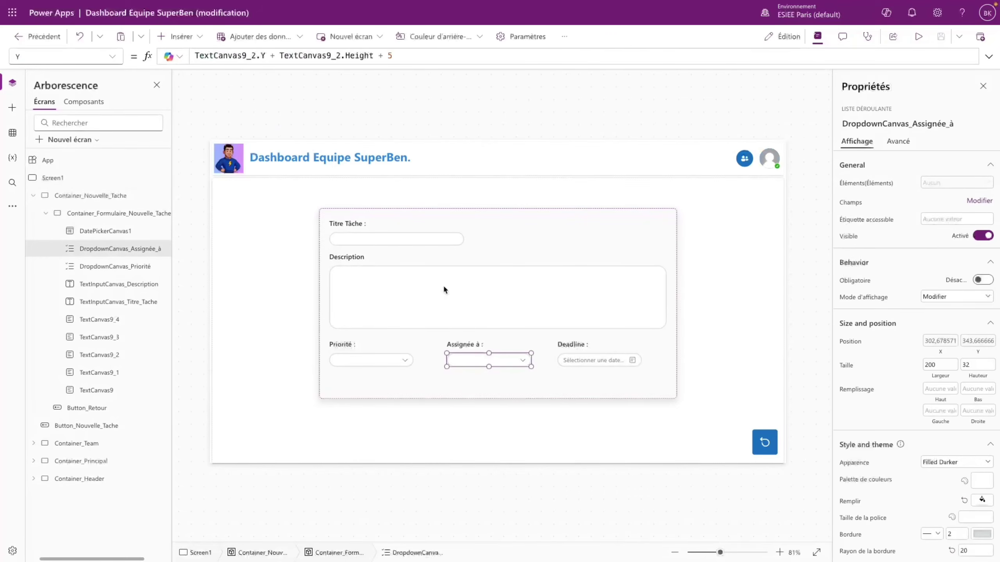
- Set the Assignée à dropdown's Items to Distinct(Equipe; Nom) and inspect the returned names
left_click(112, 57)
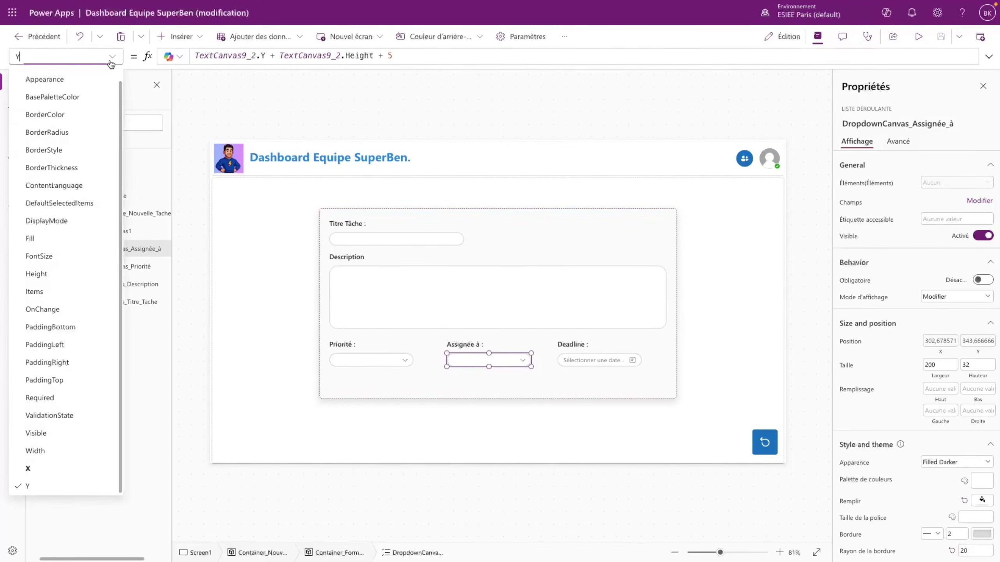
left_click(42, 292)
left_click_drag(329, 55, 182, 58)
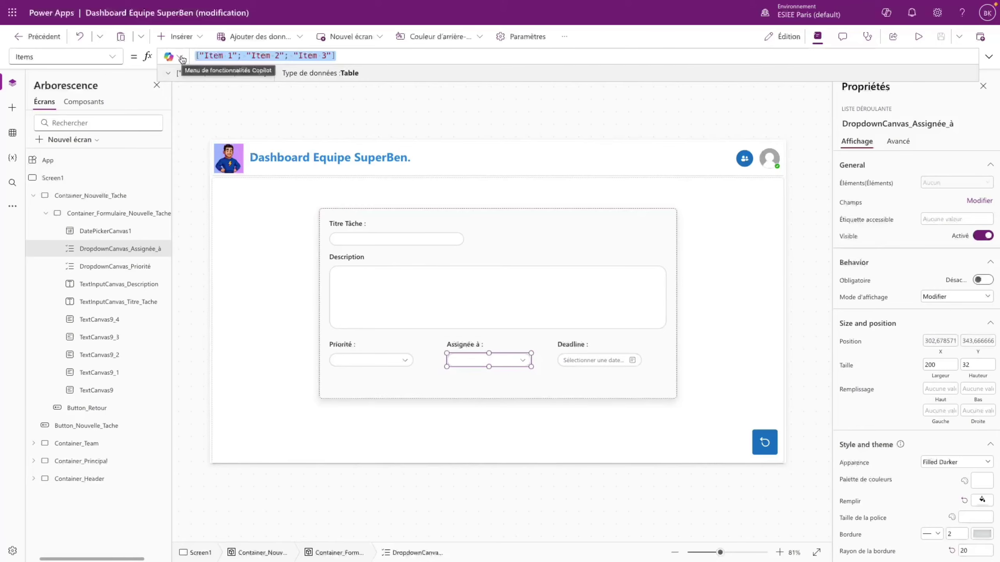
type("Distinct(E")
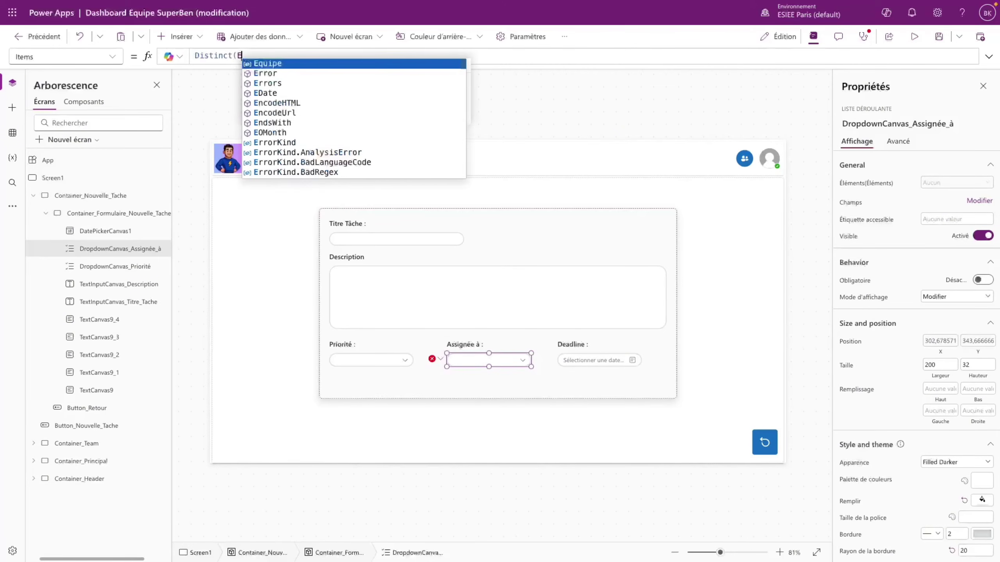
type("quipe; Nom")
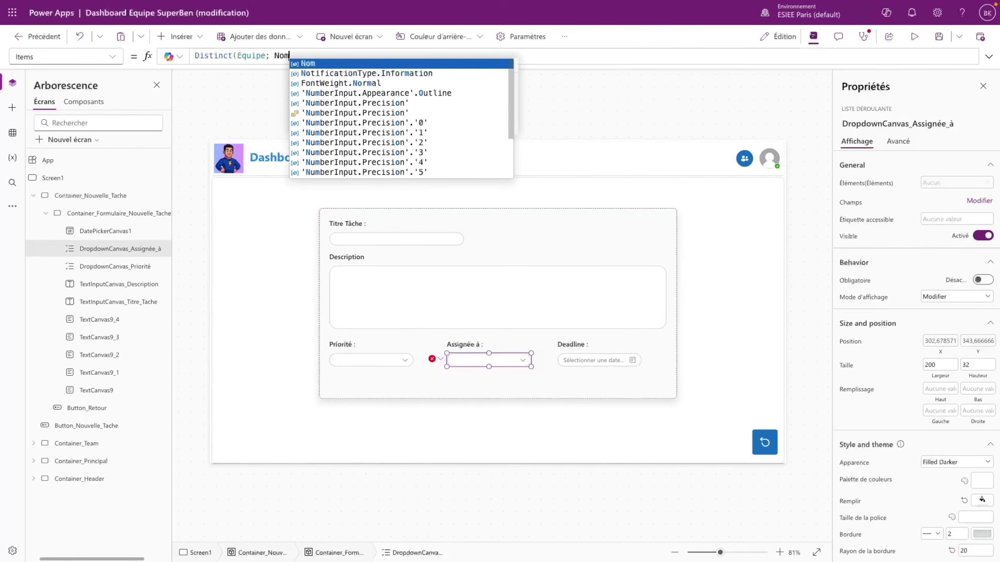
type(")")
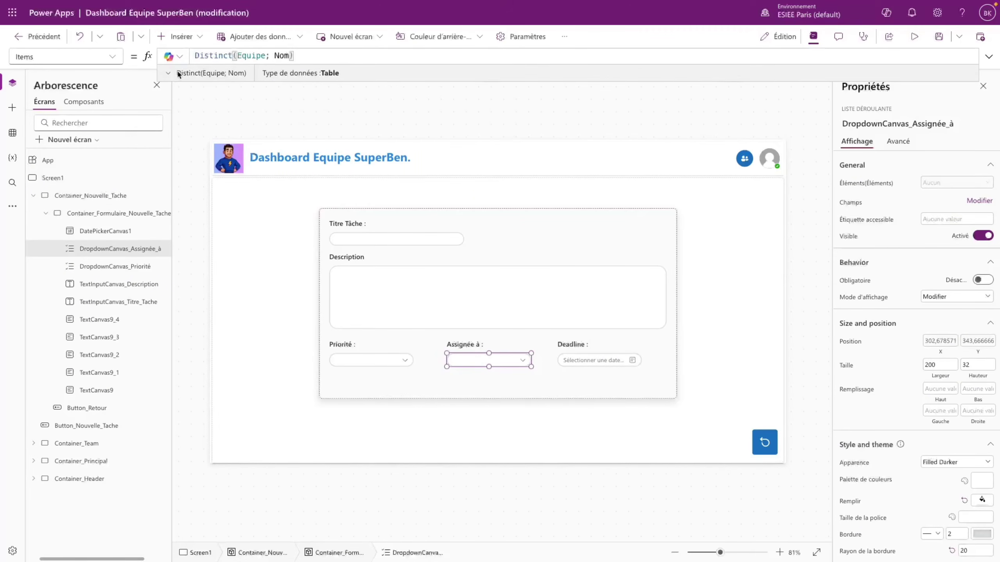
left_click(178, 74)
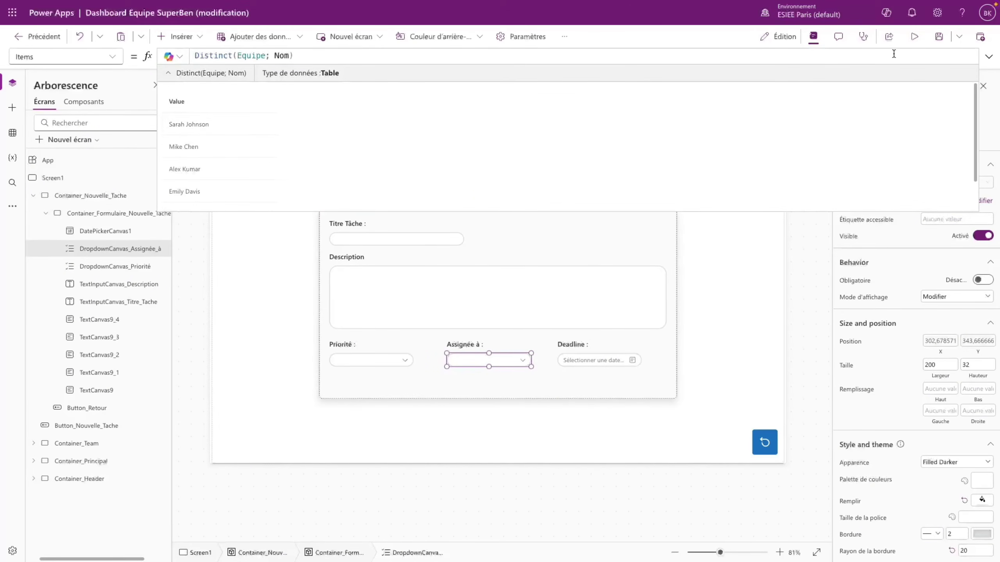
left_click(169, 73)
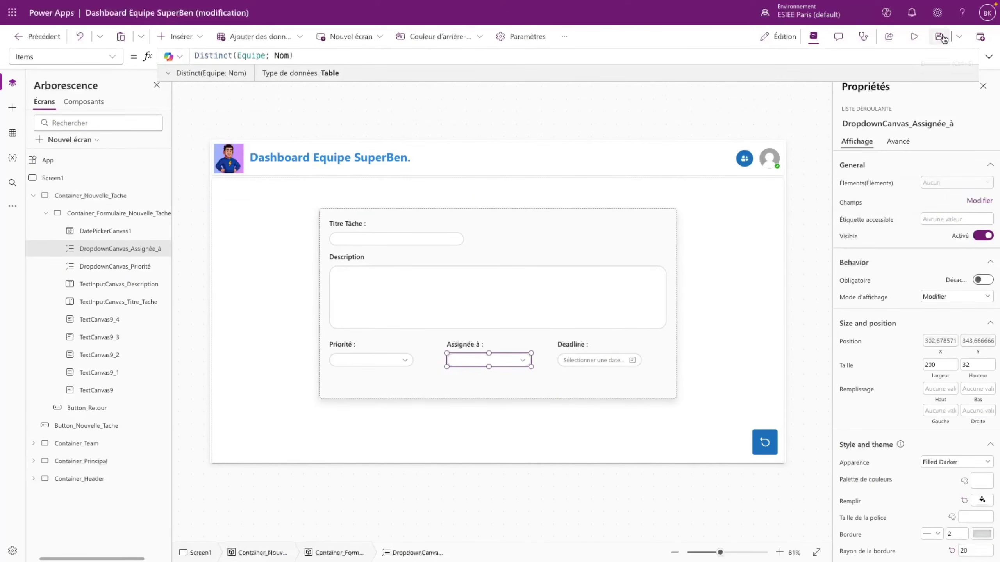
- Preview the app to verify the assignee dropdown lists team members' names
left_click(915, 37)
left_click(497, 369)
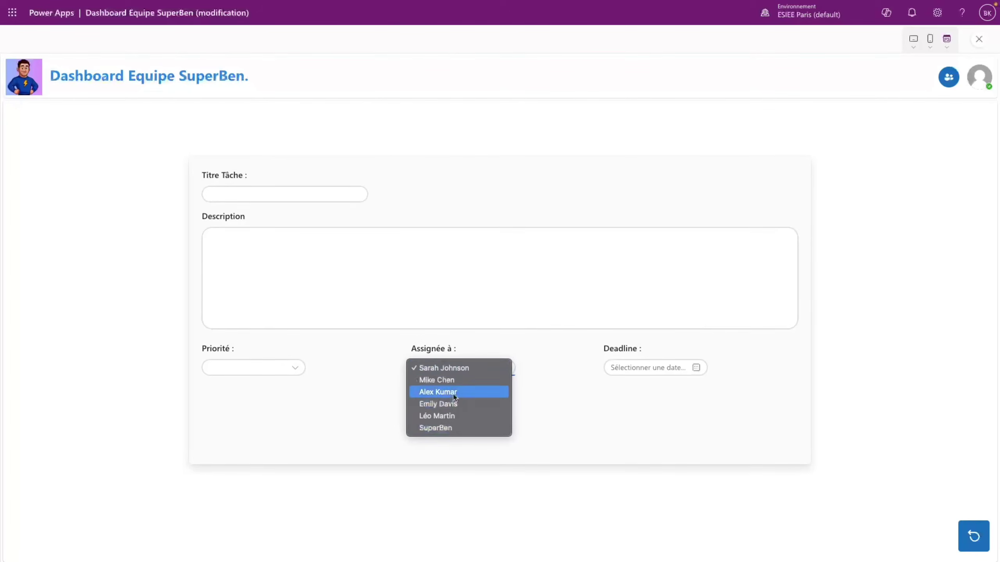
left_click(611, 347)
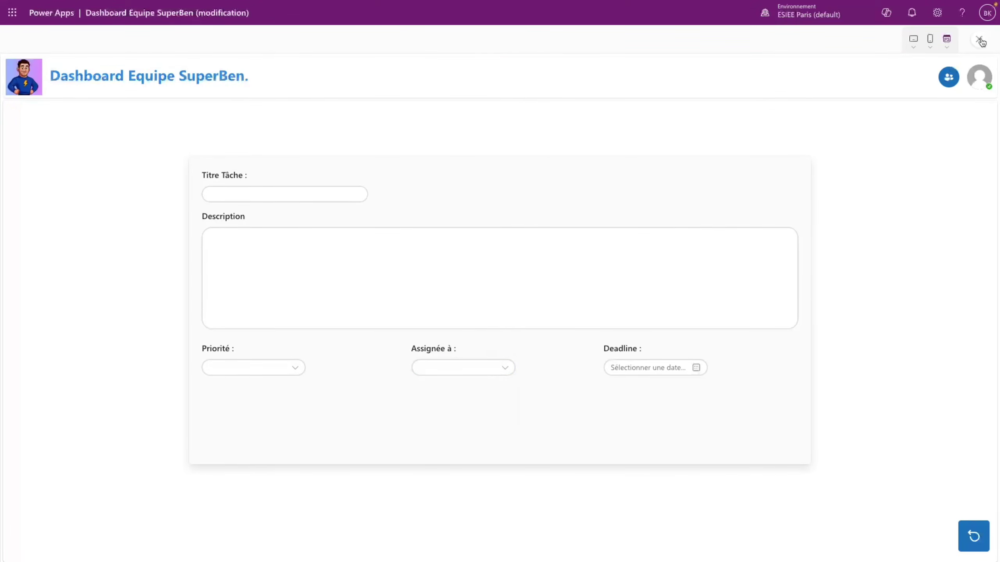
left_click(979, 39)
left_click(618, 330)
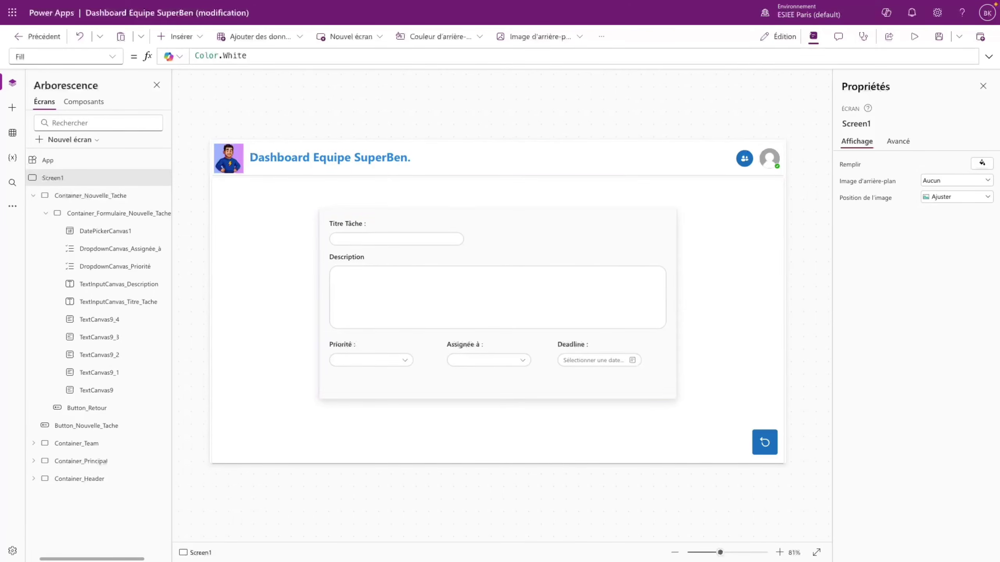
left_click(468, 361)
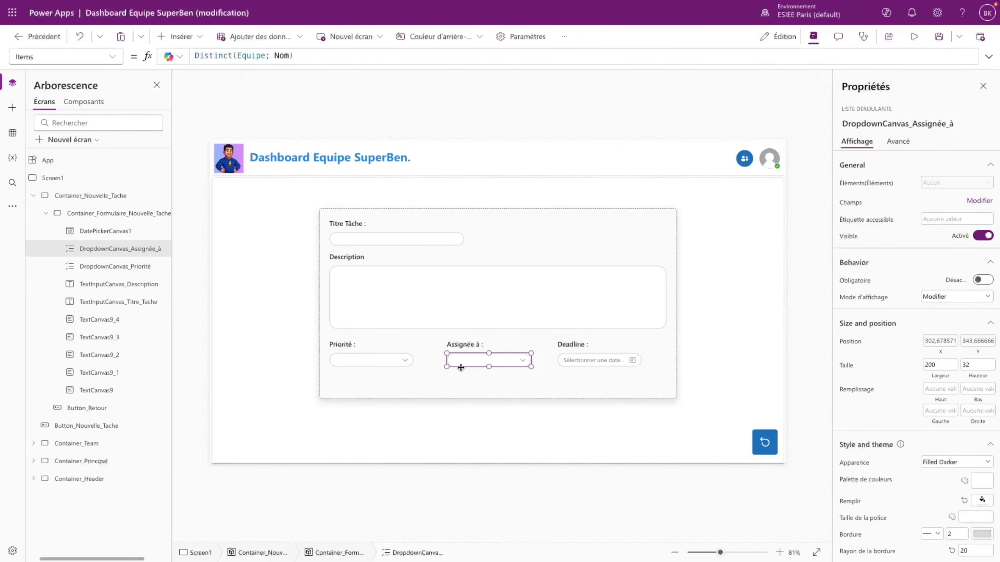
- Copy the A Faire card's avatar image and paste it into the new-task form container
left_click(765, 442, "alt")
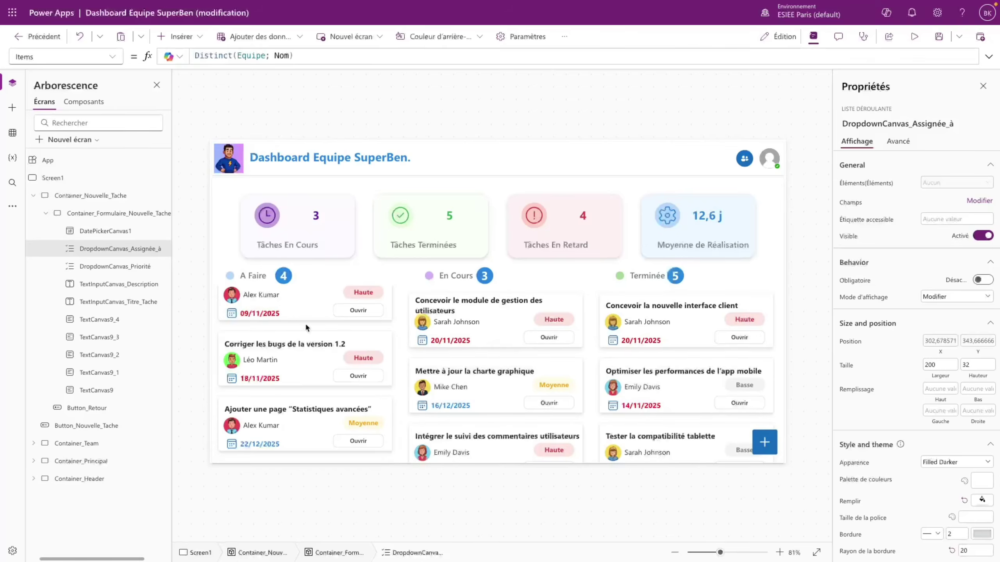
left_click(236, 298)
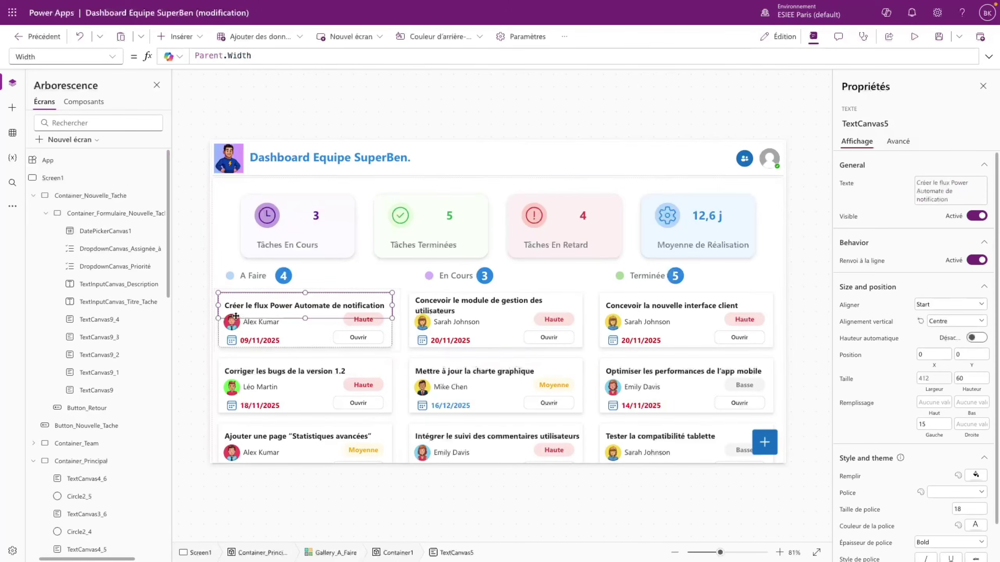
left_click(231, 324)
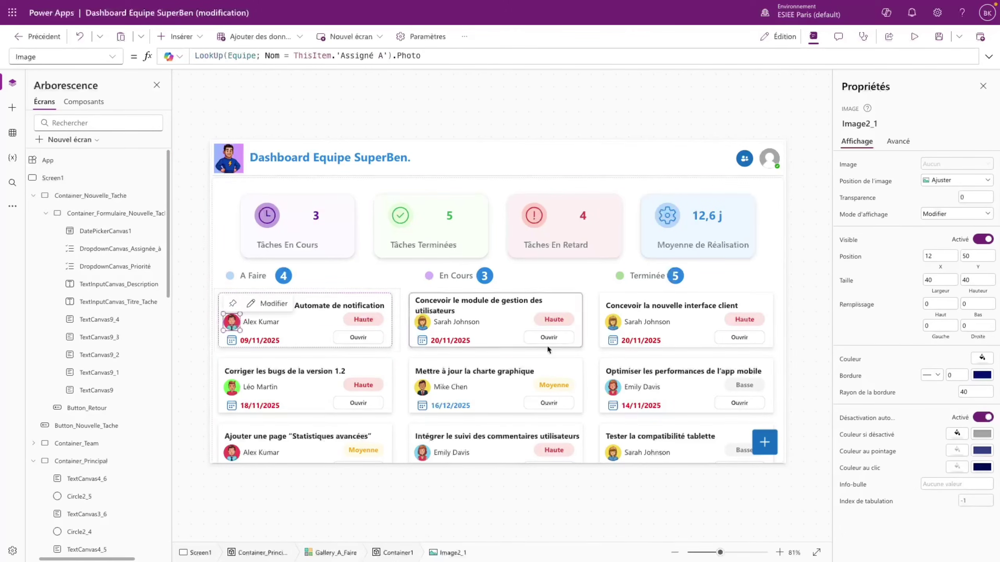
left_click(764, 442, "alt")
left_click(458, 373)
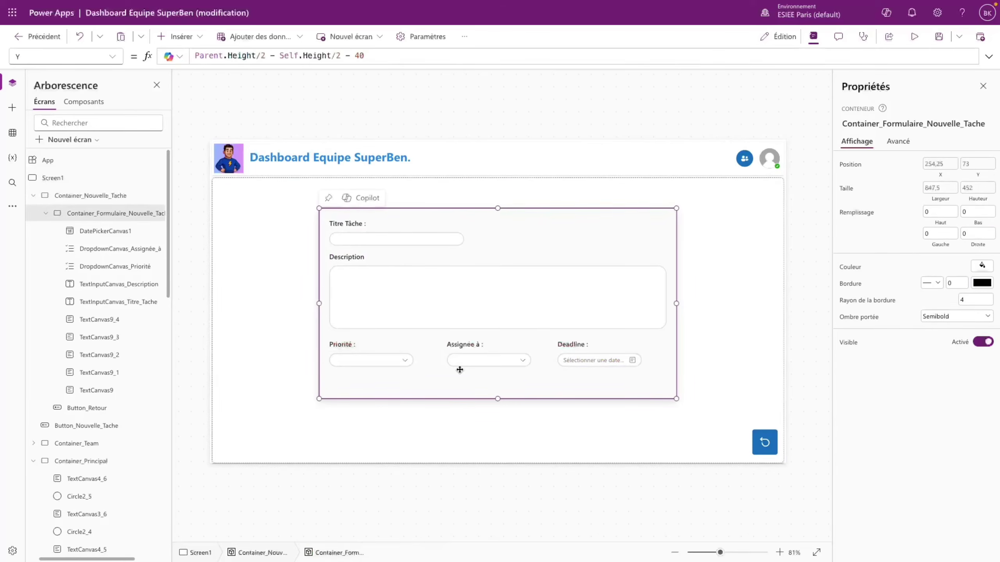
key("ctrl+v")
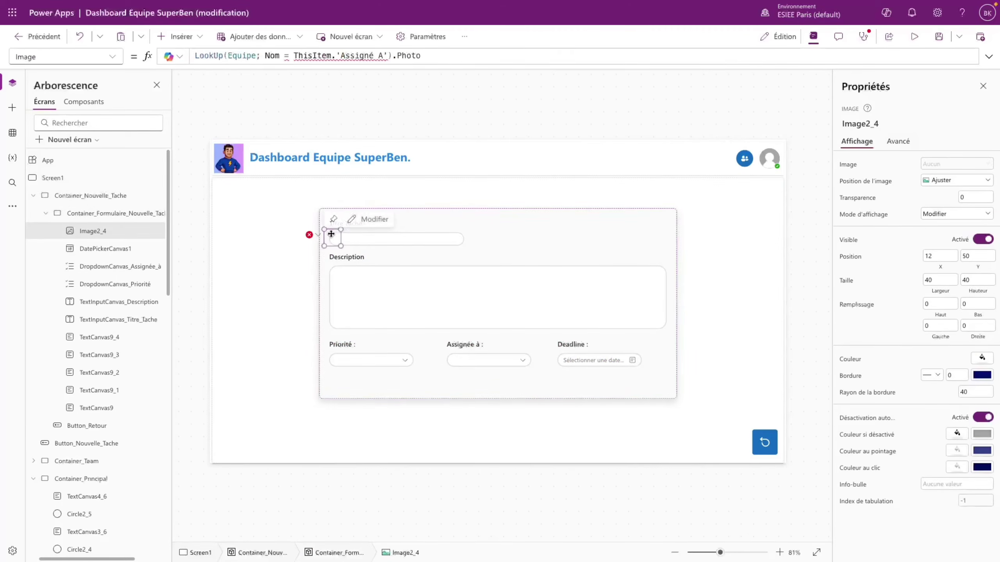
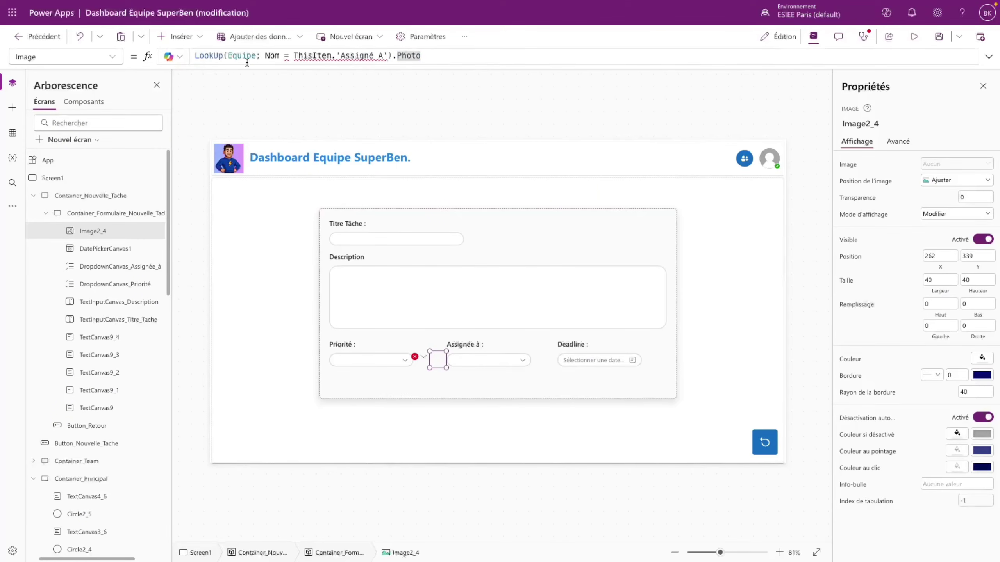
- Replace ThisItem.'Assigné A' in the avatar's LookUp with DropdownCanvas_Assignée_à.Selected.Value
left_click_drag(420, 55, 256, 56)
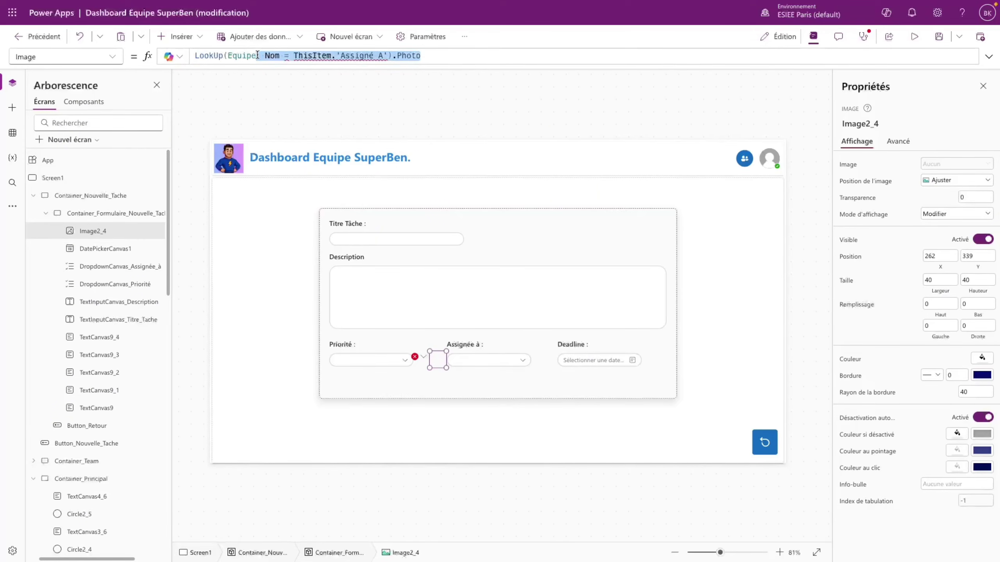
left_click_drag(258, 55, 387, 55)
left_click(306, 56)
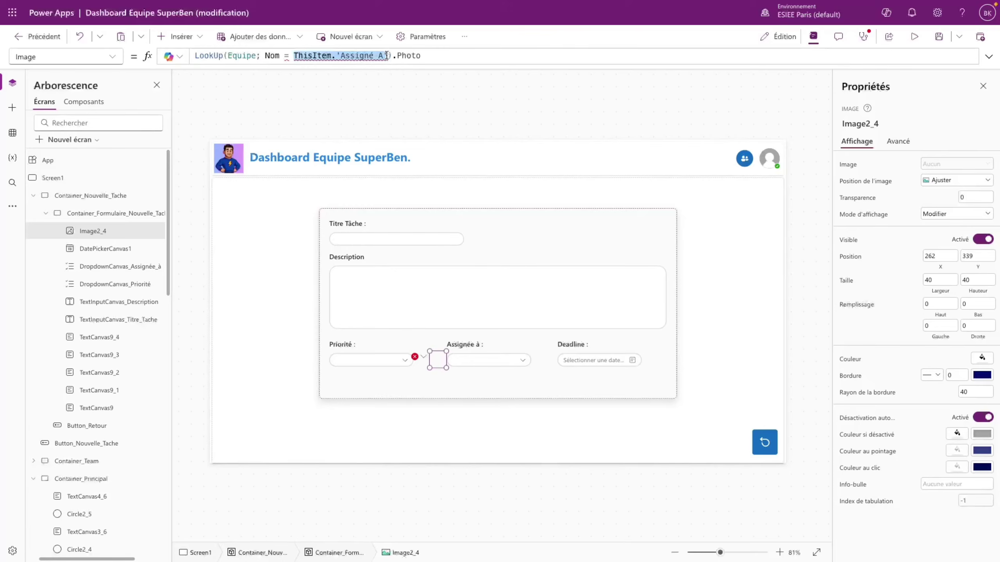
key("BackSpace")
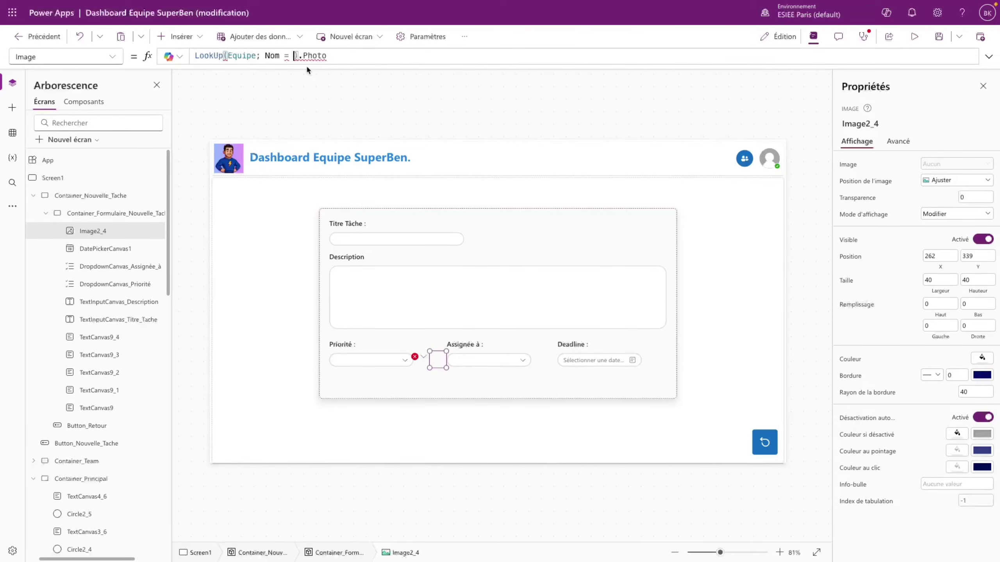
type("Dropdown_")
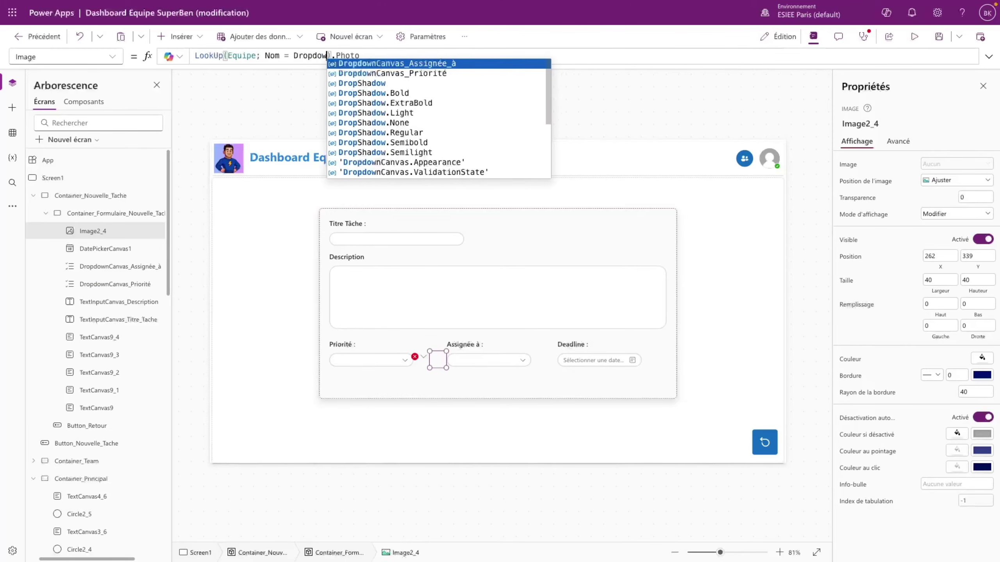
left_click(427, 66)
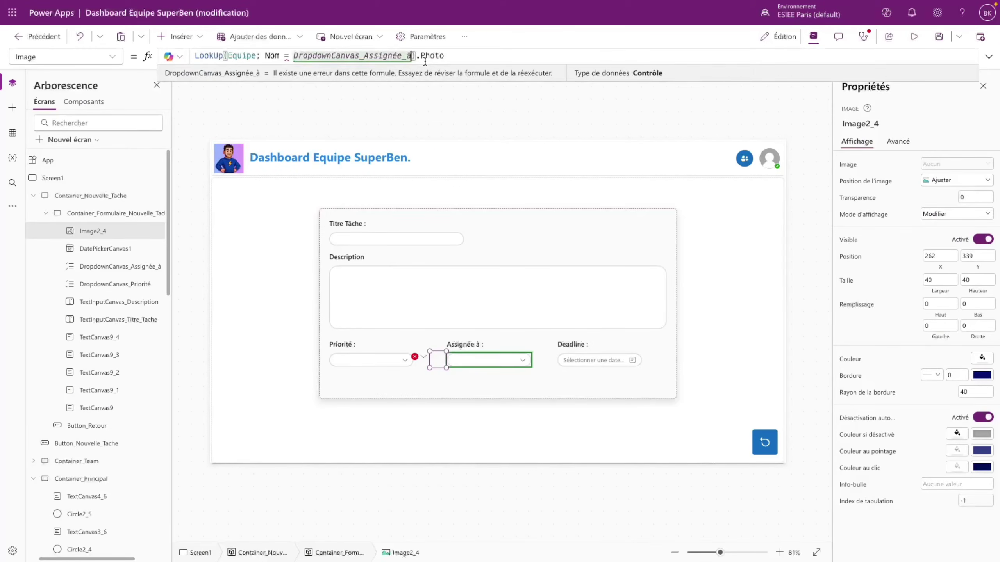
type(".Selected")
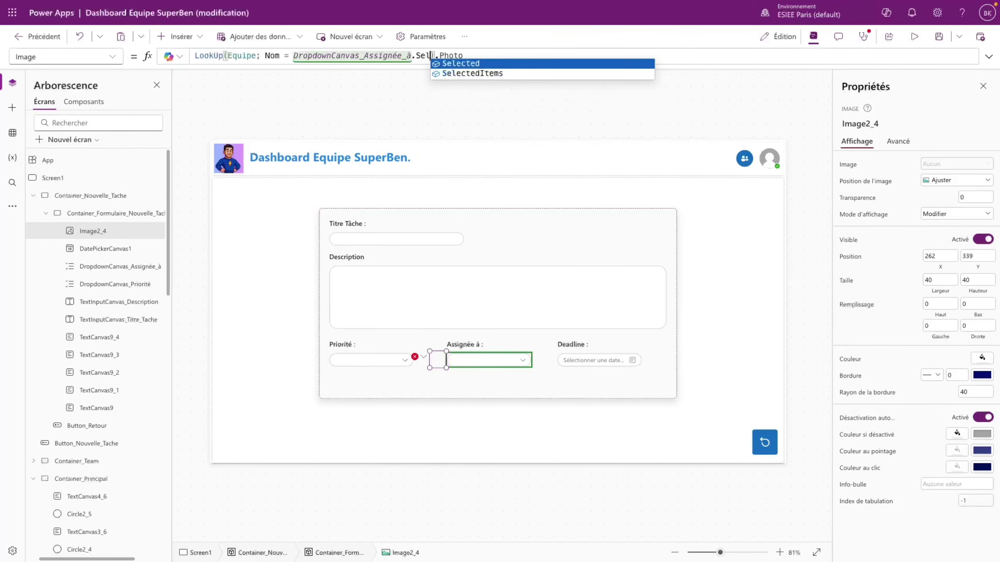
type(".Value")
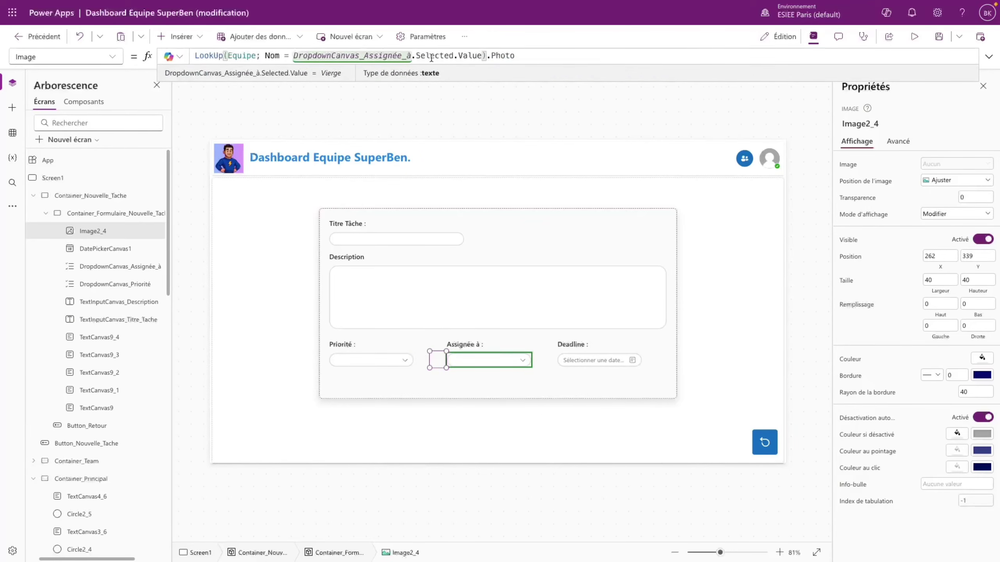
- Preview the app, pick a team member as assignee, and confirm the avatar shows their photo
left_click(530, 373)
key("F5")
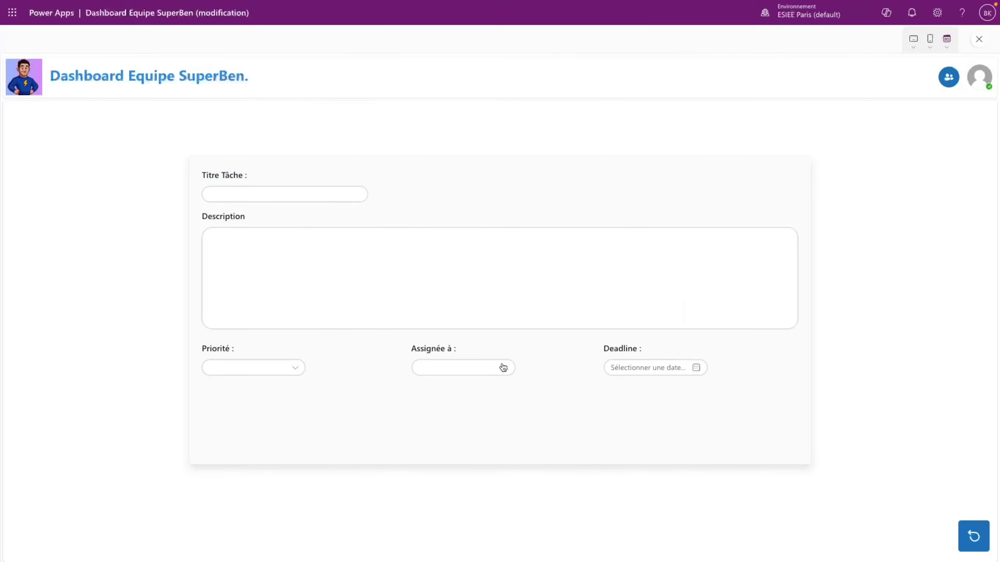
left_click(503, 367)
left_click(443, 394)
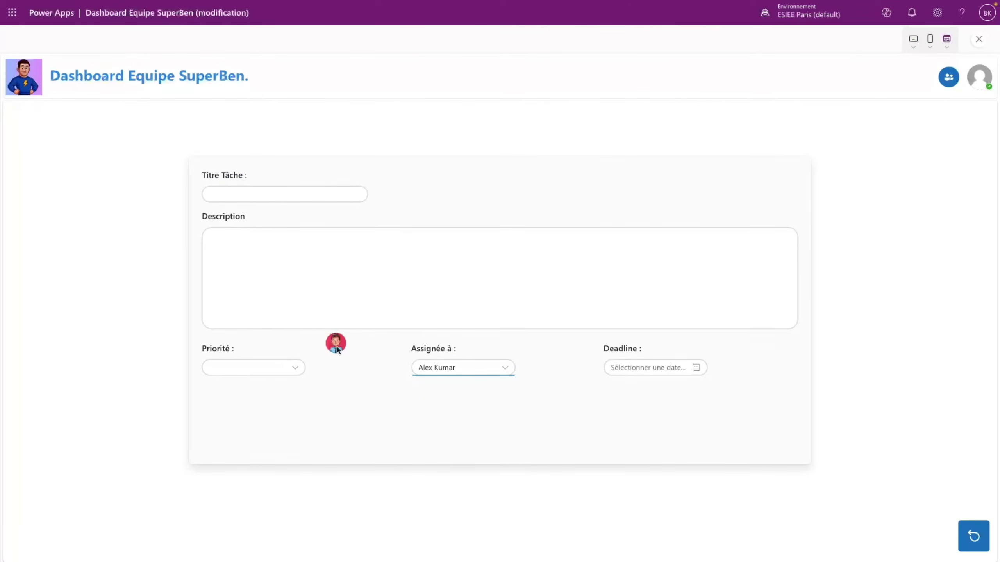
left_click(979, 39)
left_click(606, 332)
left_click(436, 361)
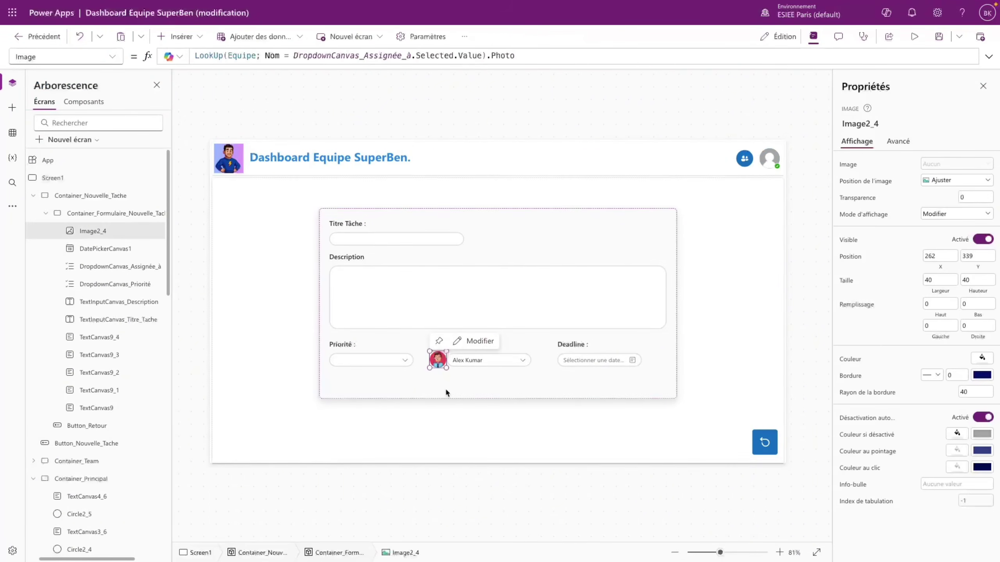
- Give the avatar the priority dropdown's Y formula without the extra 5 offset, and size it 38
left_click(399, 359)
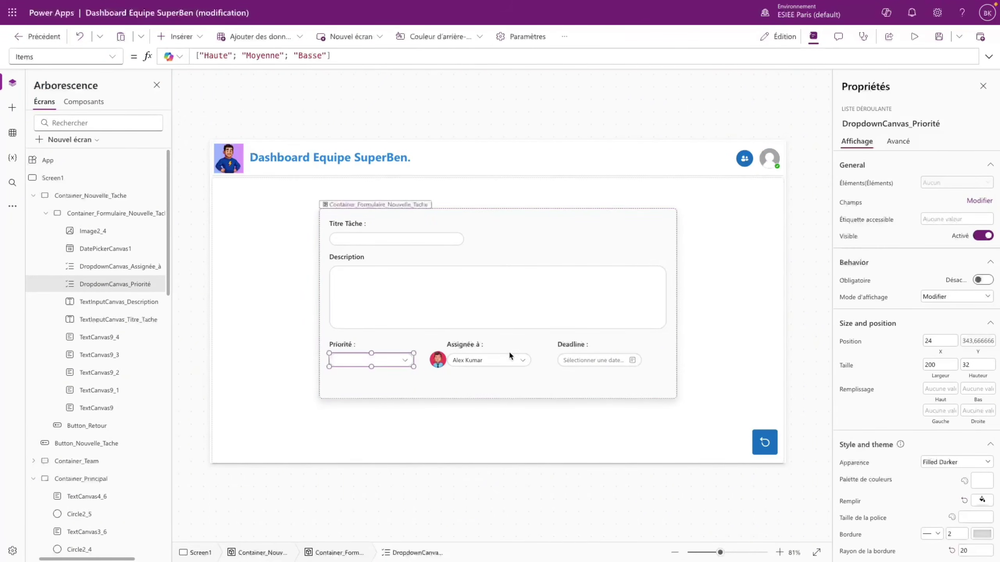
left_click(978, 341)
left_click_drag(394, 56, 137, 40)
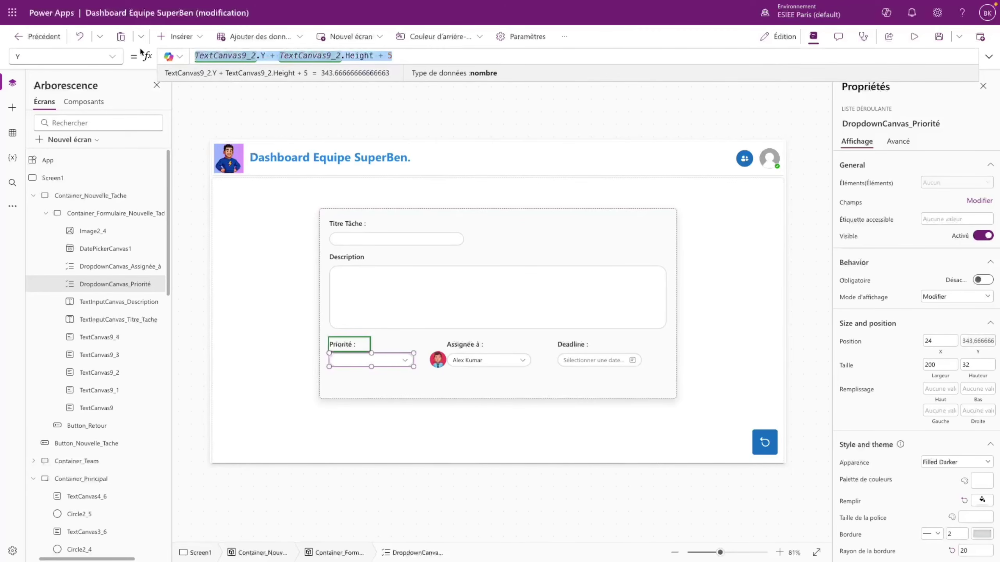
left_click(437, 359)
left_click(65, 57)
left_click(41, 477)
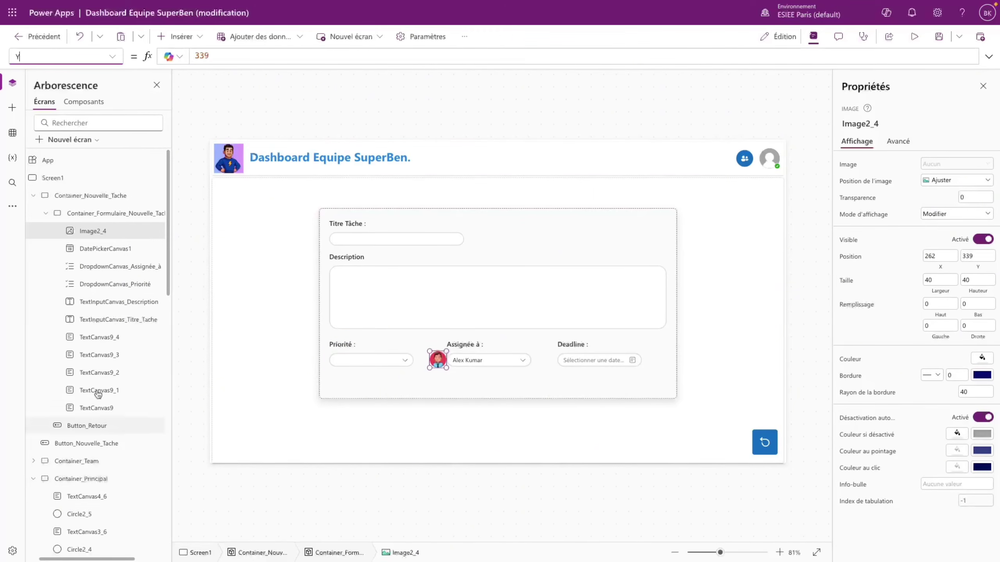
left_click(204, 59)
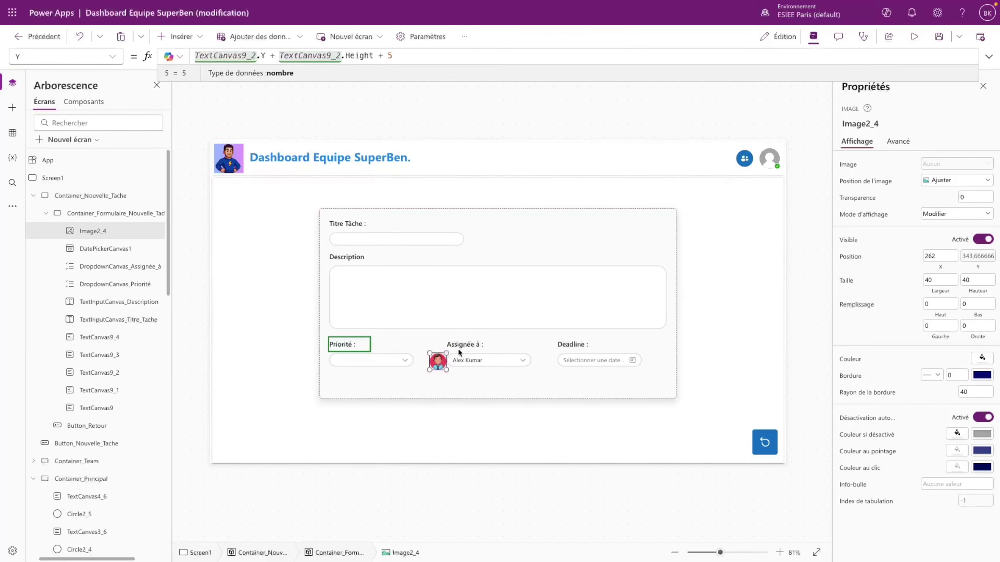
double_click(390, 55)
key("Escape")
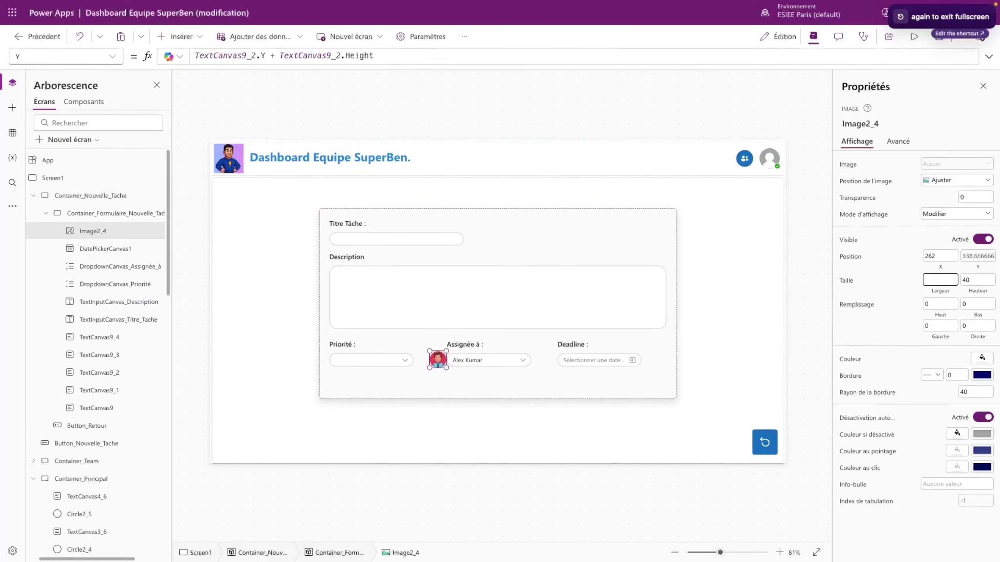
type("38")
left_click(987, 280)
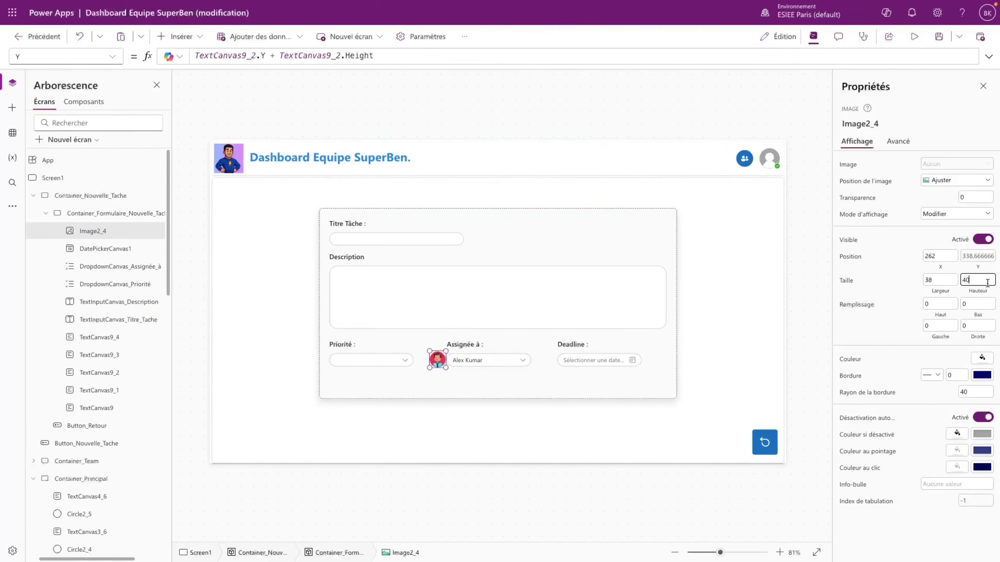
type("38")
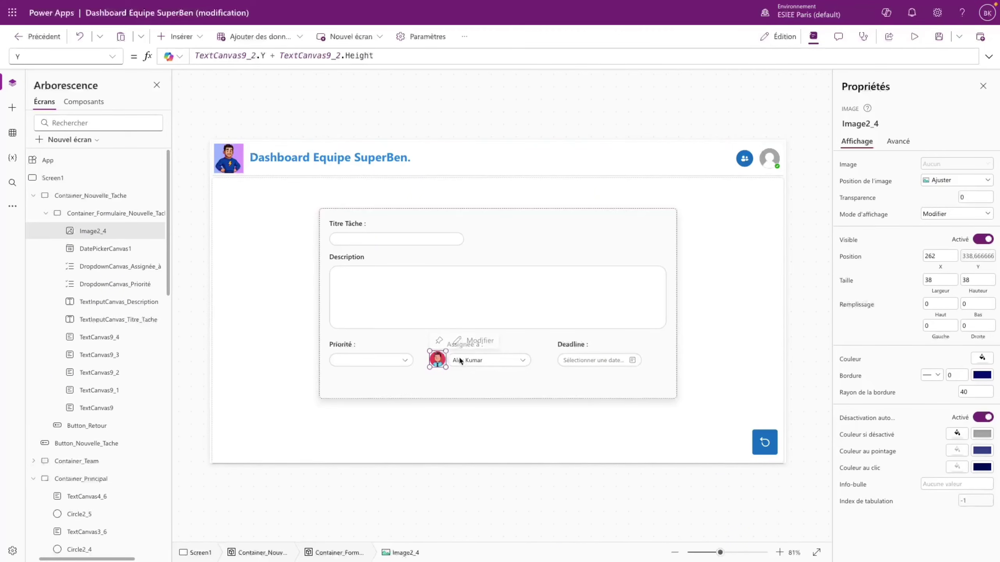
- Set the avatar's X to TextCanvas9_3.X, replacing the fixed value 262
left_click(465, 378)
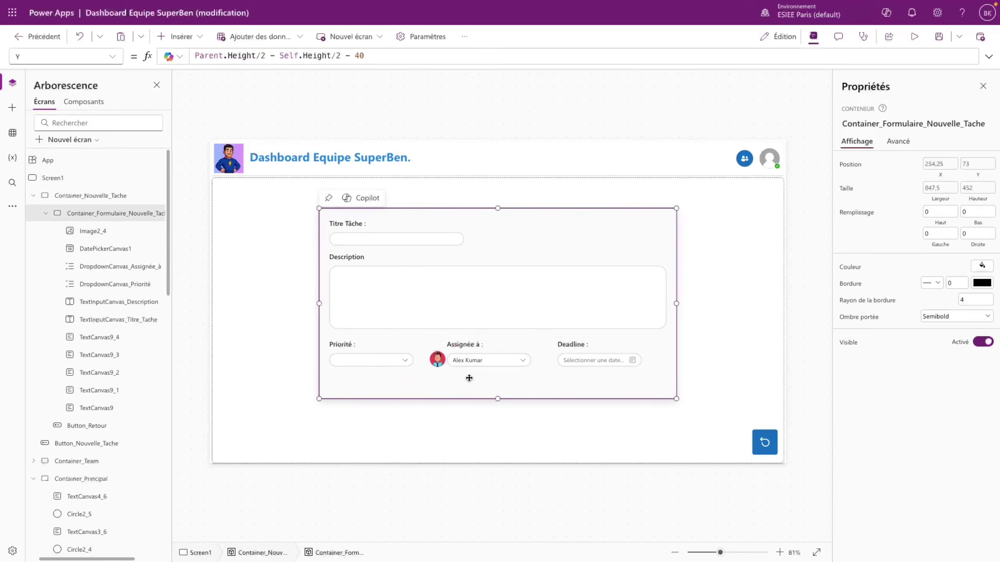
left_click(437, 361)
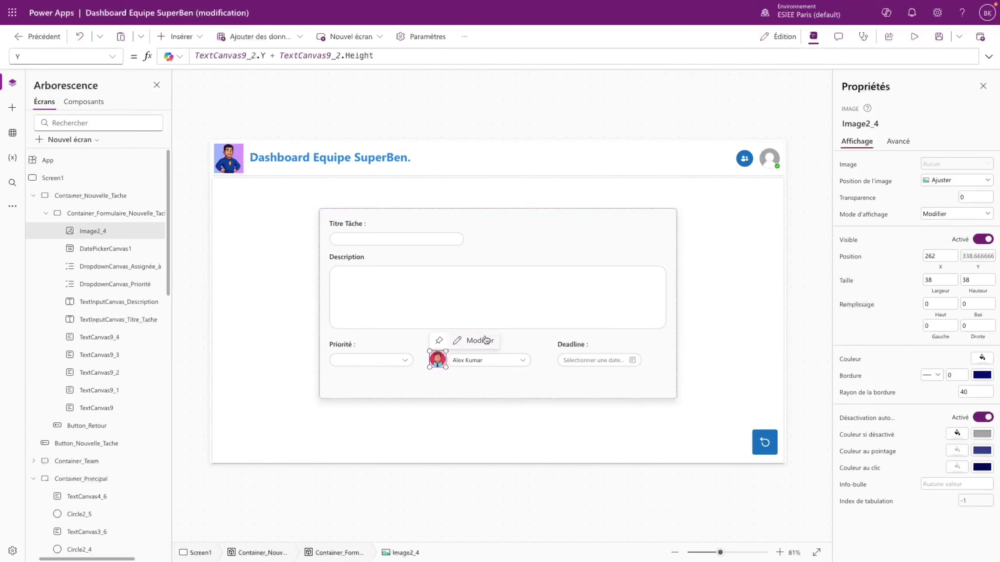
left_click(517, 346)
left_click(134, 355)
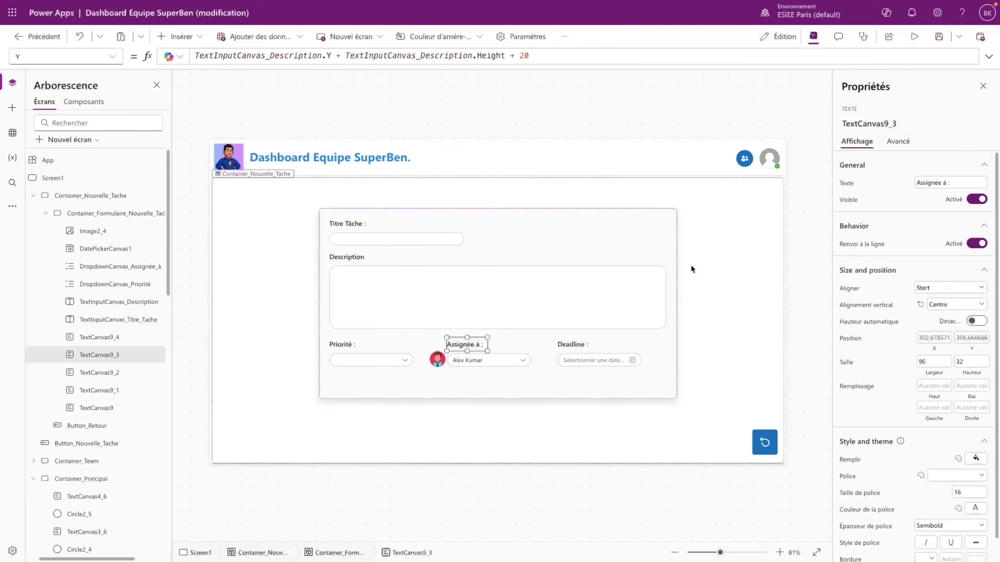
left_click(437, 360)
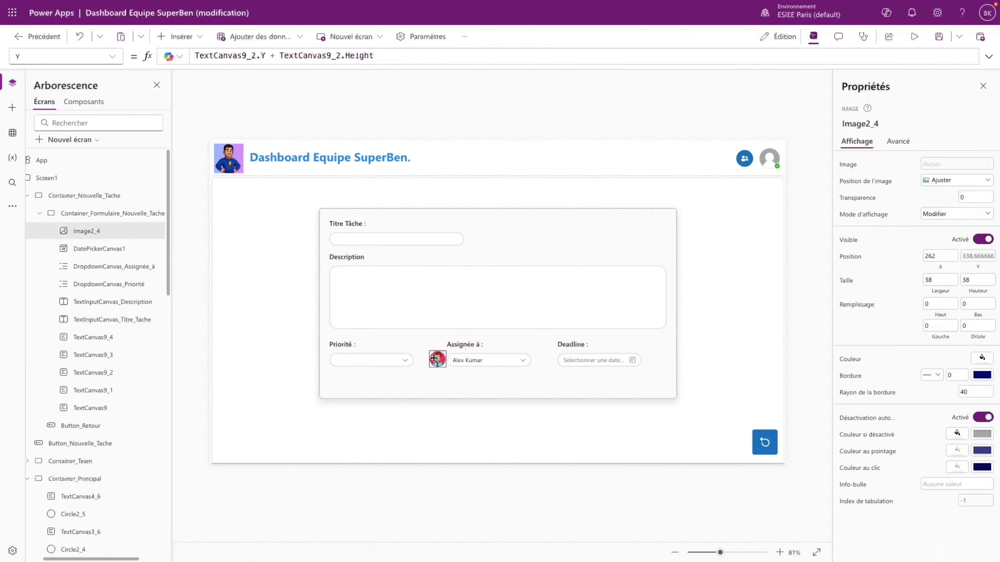
left_click(109, 58)
left_click(56, 470)
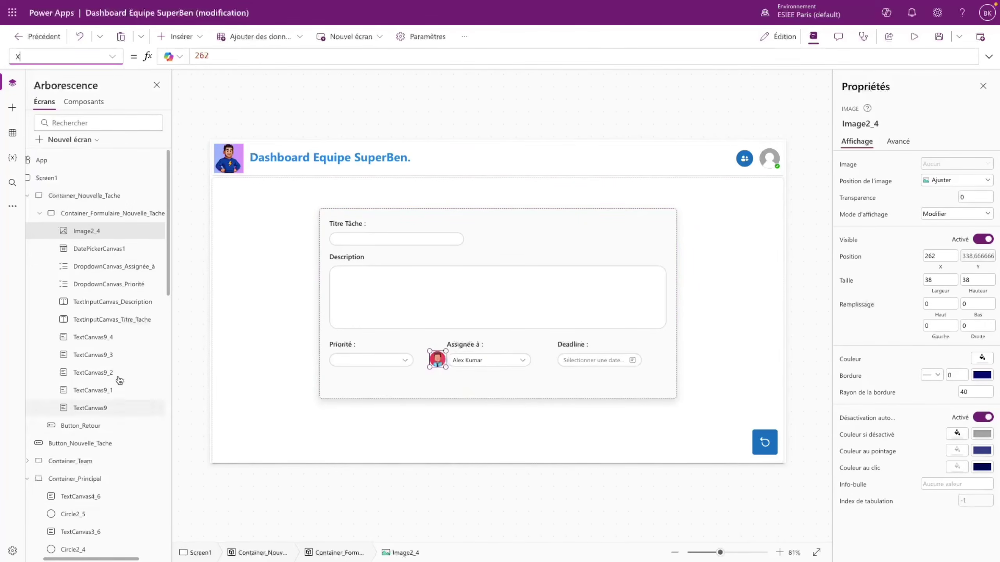
left_click(238, 54)
key("ctrl+a")
type("TextCanvas9_3")
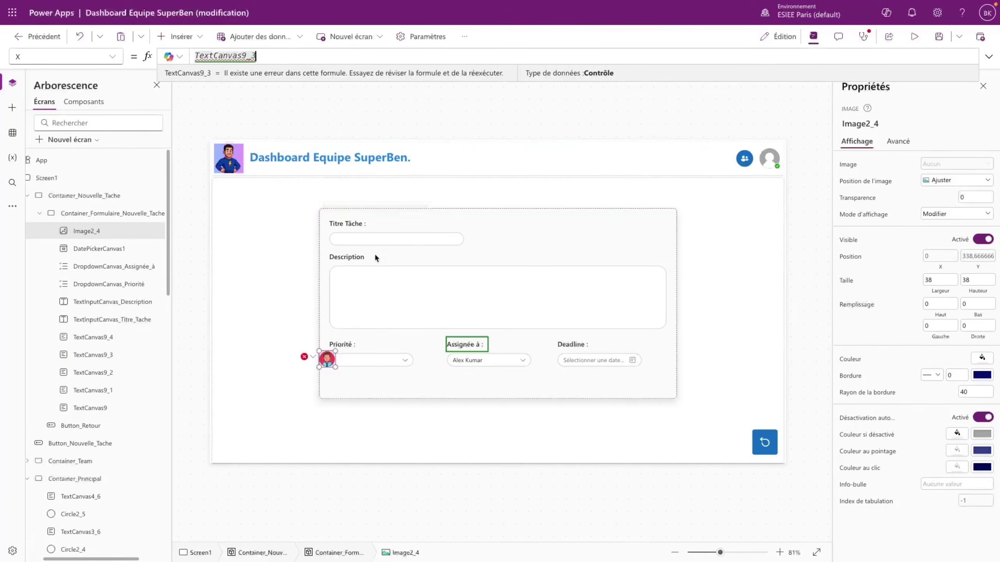
type(".X")
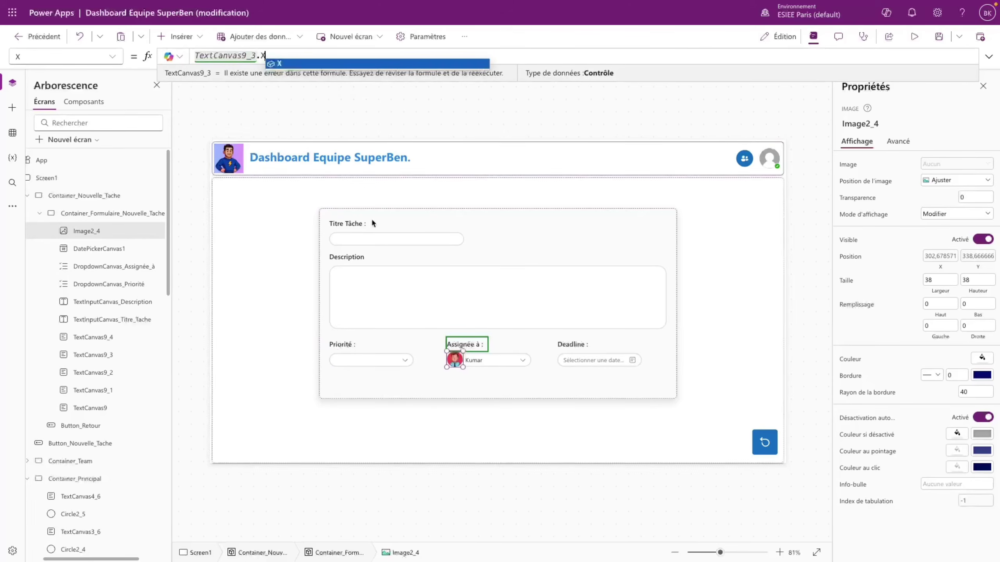
left_click(477, 388)
- Set the Assignée à dropdown's X to Image2_4.X + Image2_4.Width
left_click(492, 362)
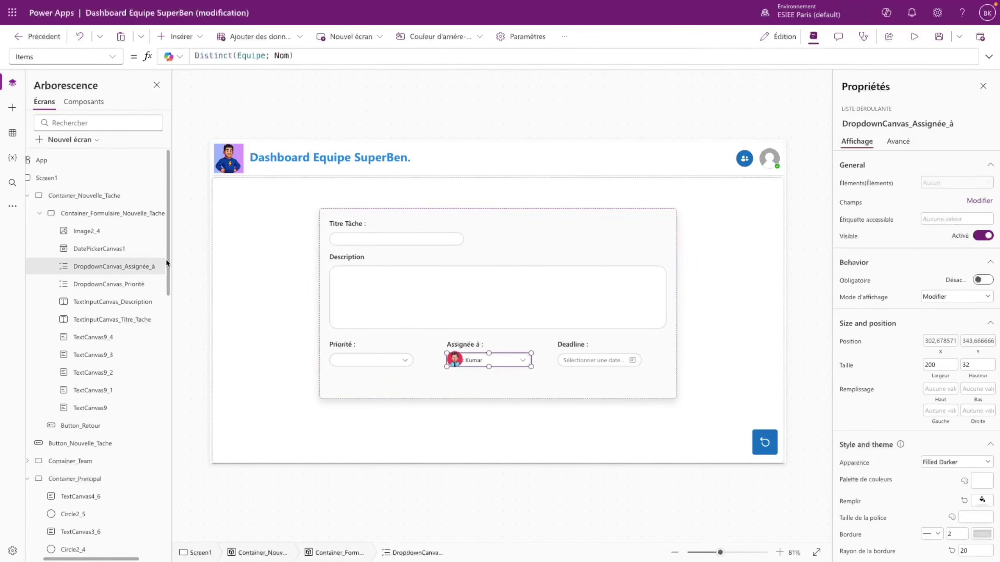
left_click(941, 341)
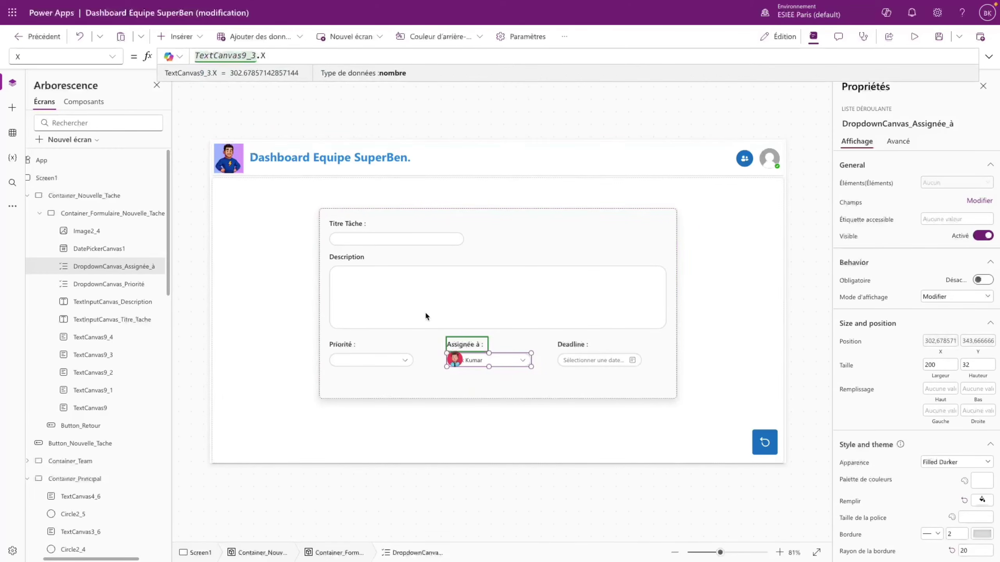
left_click(113, 234)
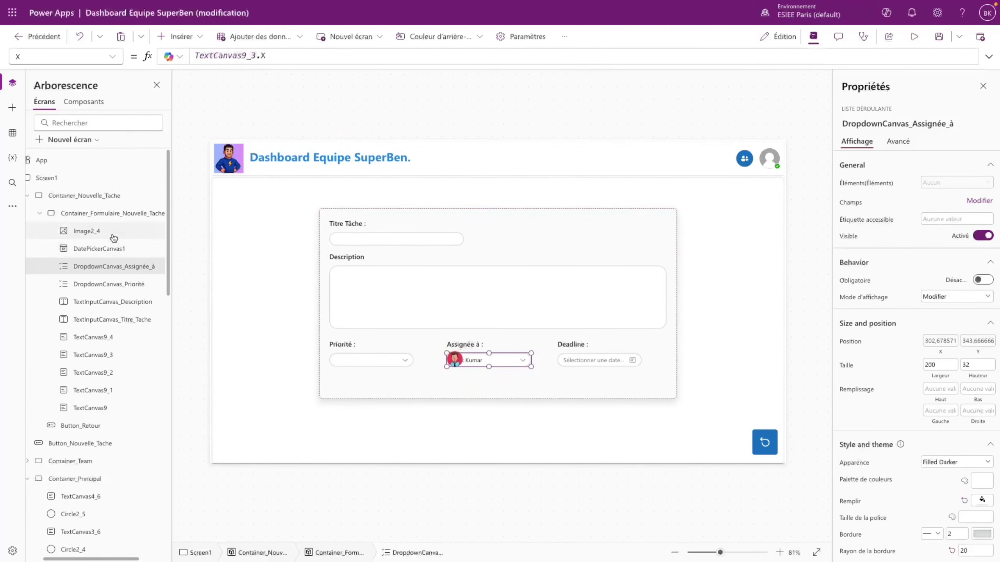
double_click(112, 235)
key("ctrl+c")
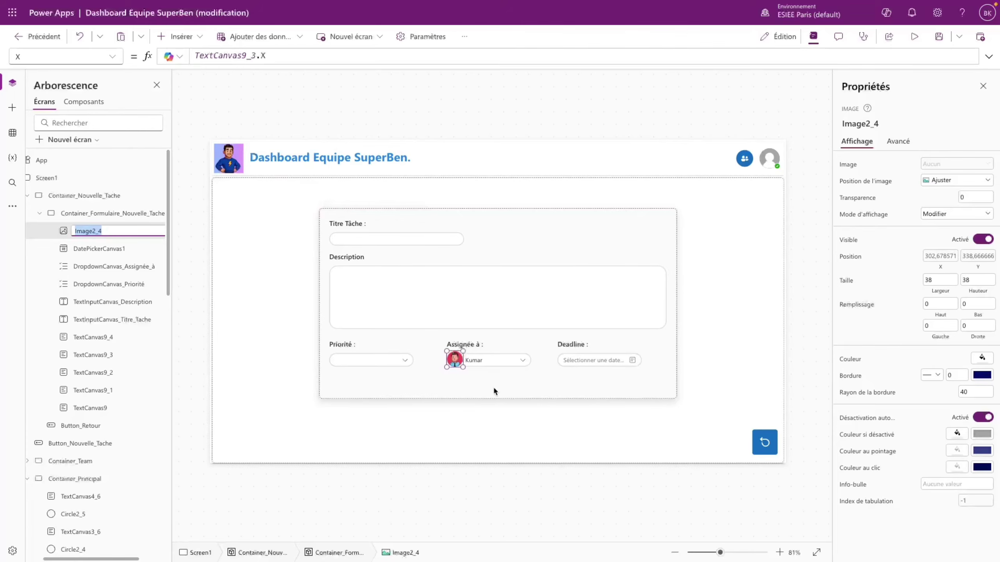
left_click(494, 390)
left_click(496, 360)
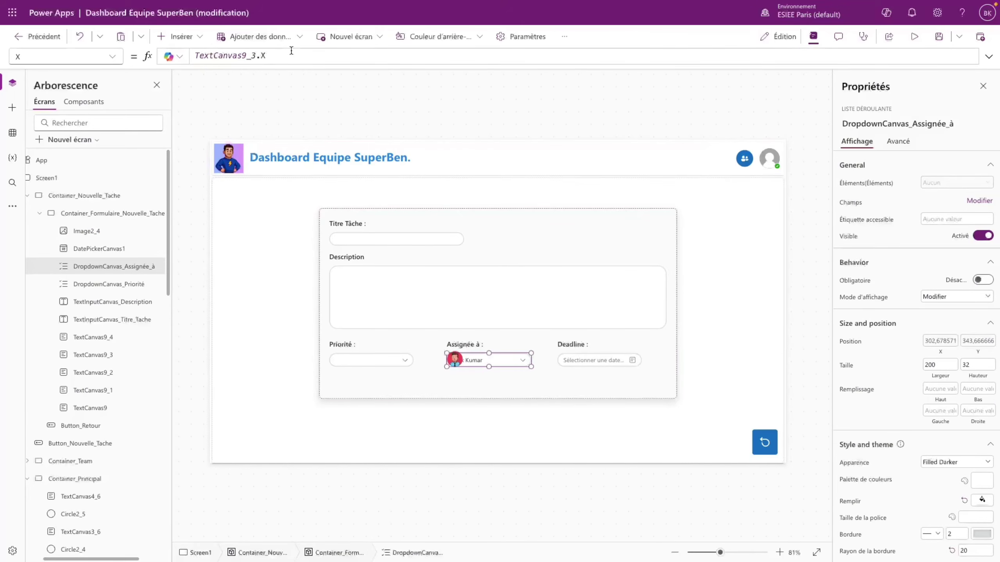
left_click(230, 55)
double_click(231, 56)
key("ctrl+v")
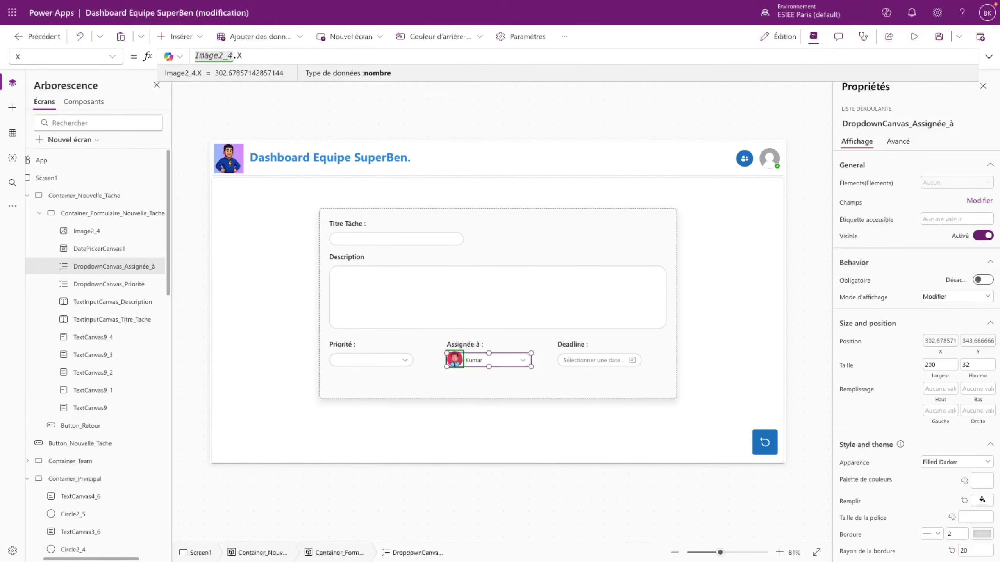
type("+ Image2_4.")
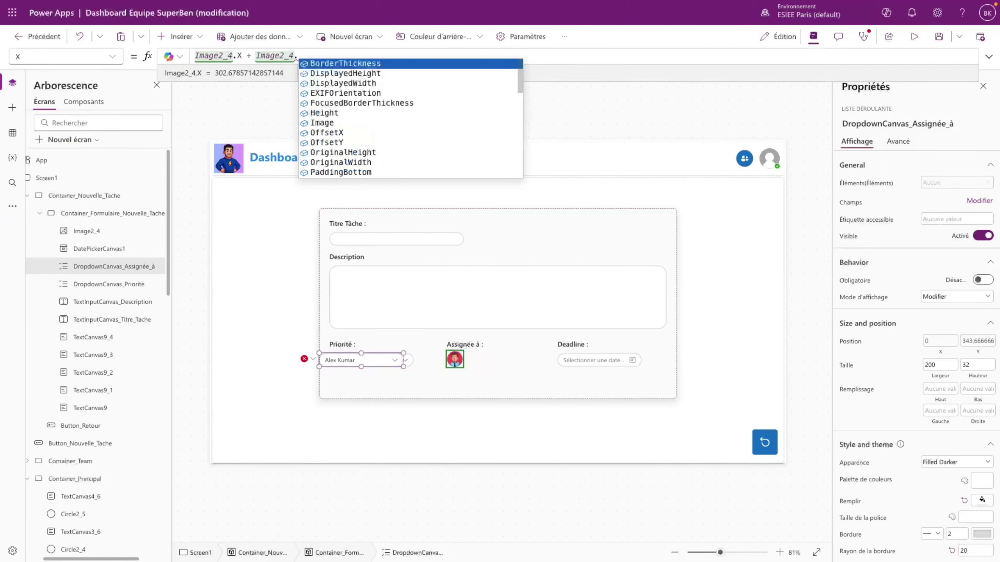
type("Width")
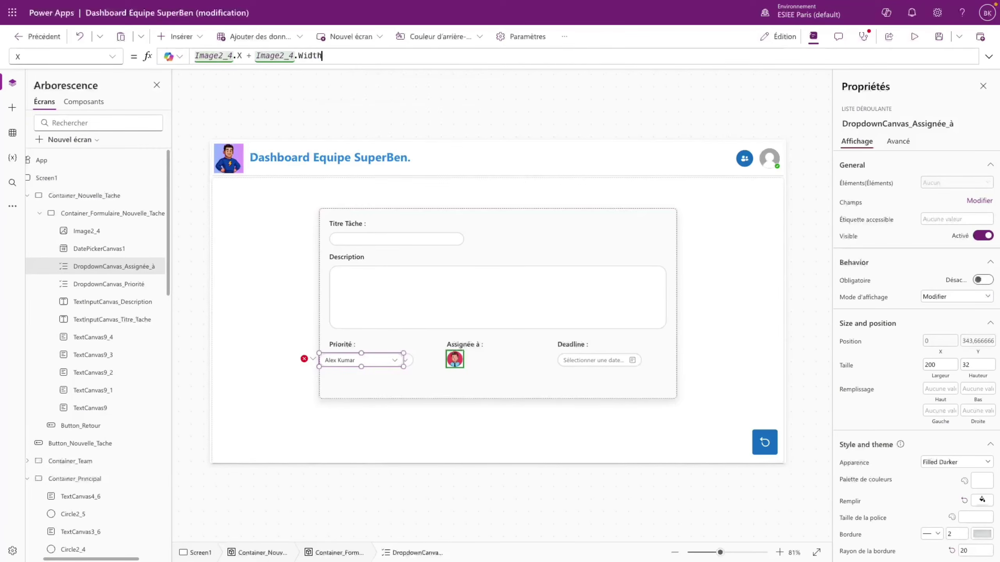
- After previewing, subtract 2 from the avatar's X and add 4 to the dropdown's X
left_click(650, 345)
key("F5")
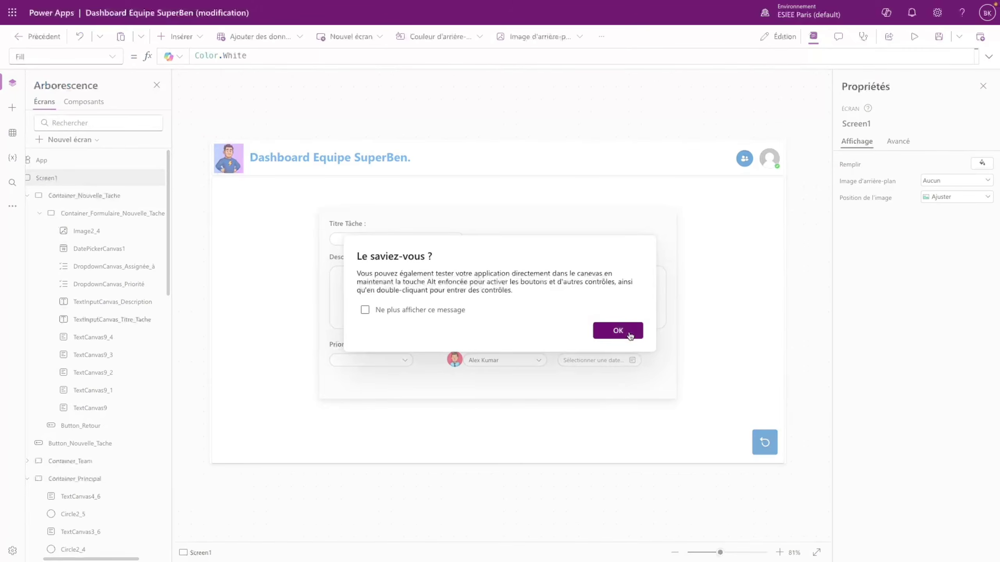
left_click(626, 330)
left_click(451, 359)
left_click(276, 56)
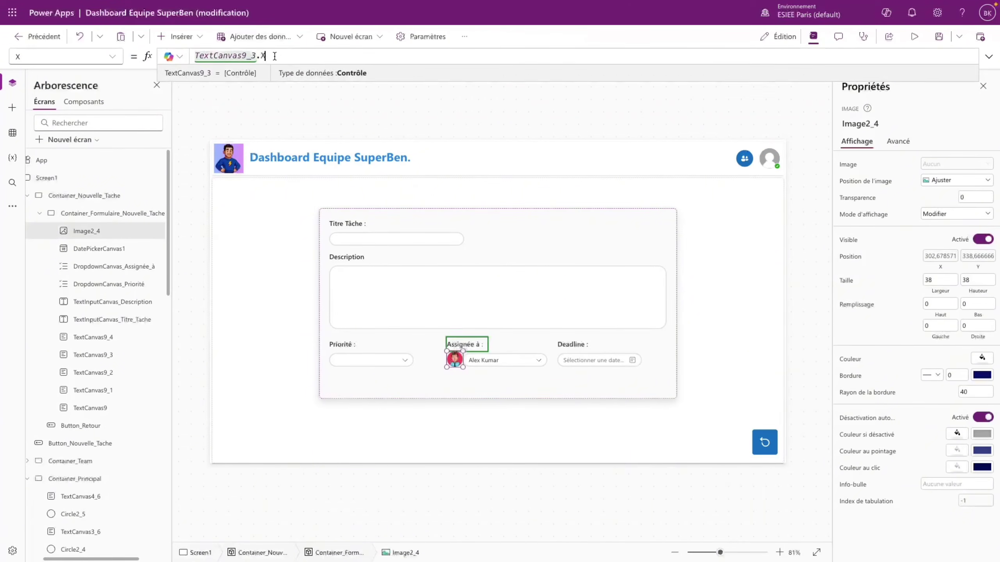
type("- 2")
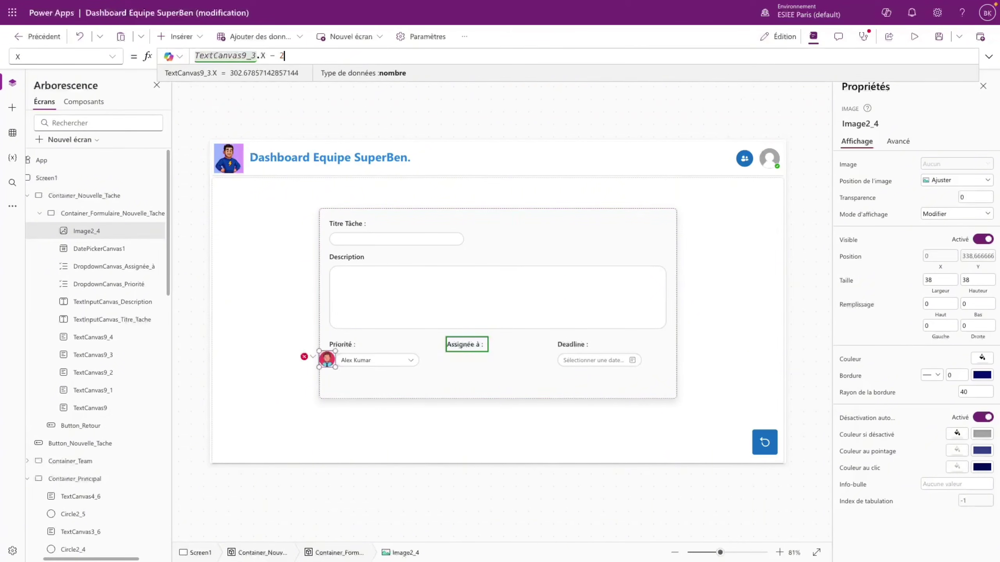
left_click(491, 360)
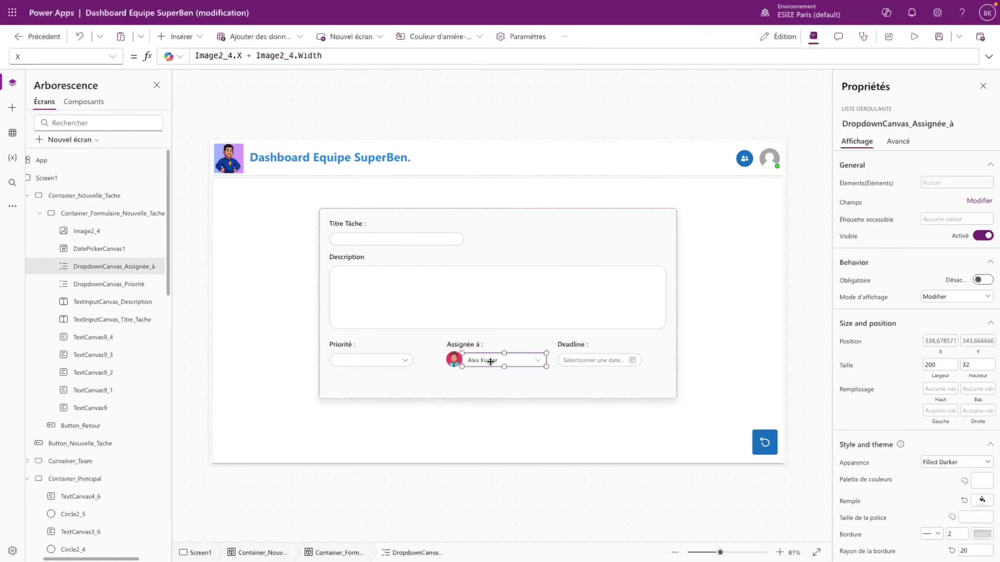
left_click(290, 54)
left_click(361, 56)
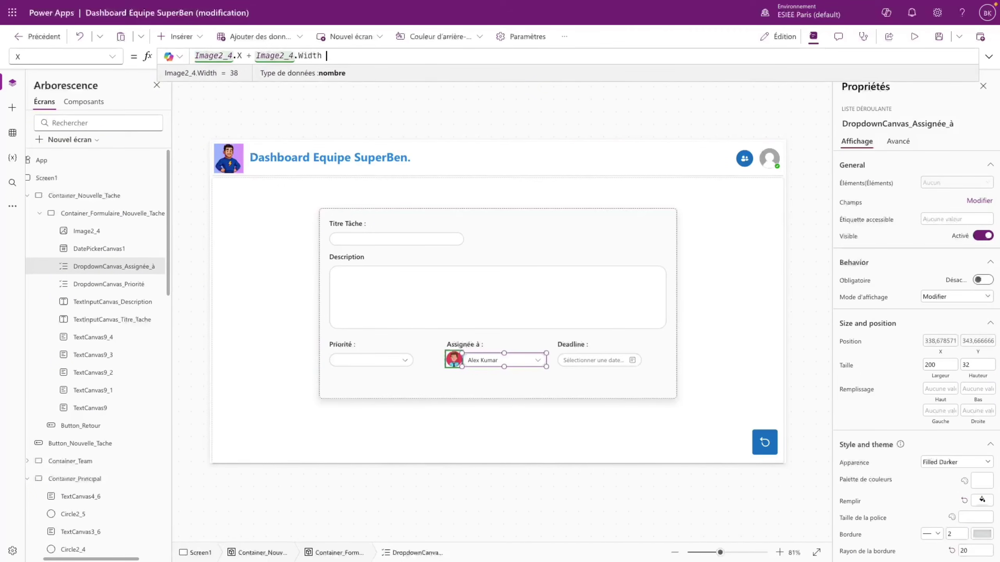
type("+ 4")
left_click(570, 374)
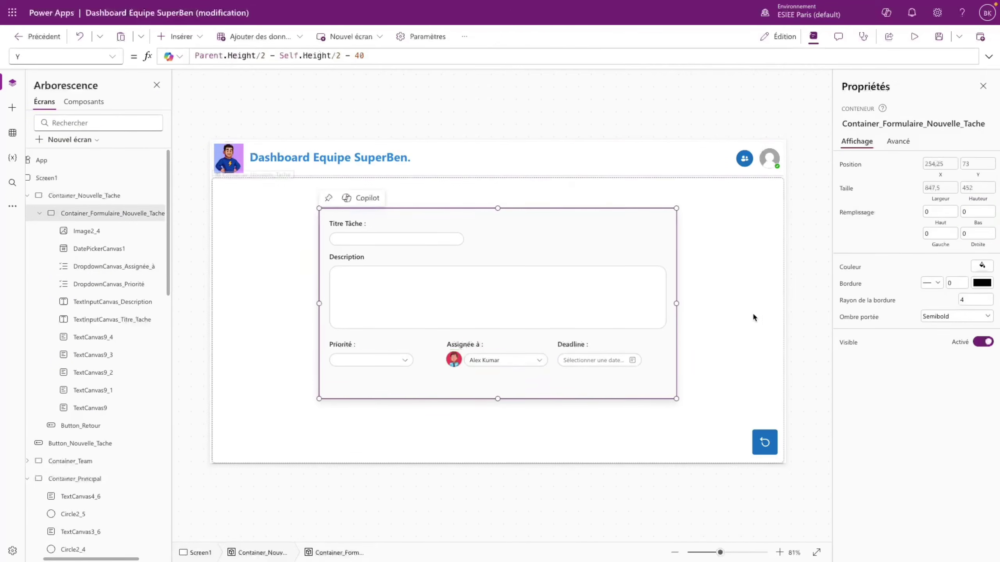
- Preview the app to check the avatar and dropdown alignment
left_click(914, 37)
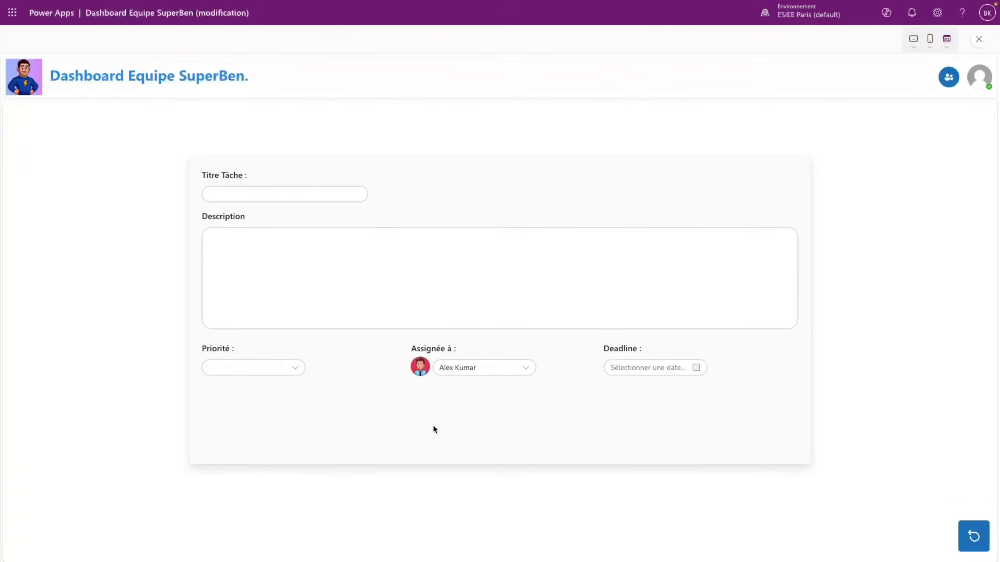
key("Escape")
left_click(616, 330)
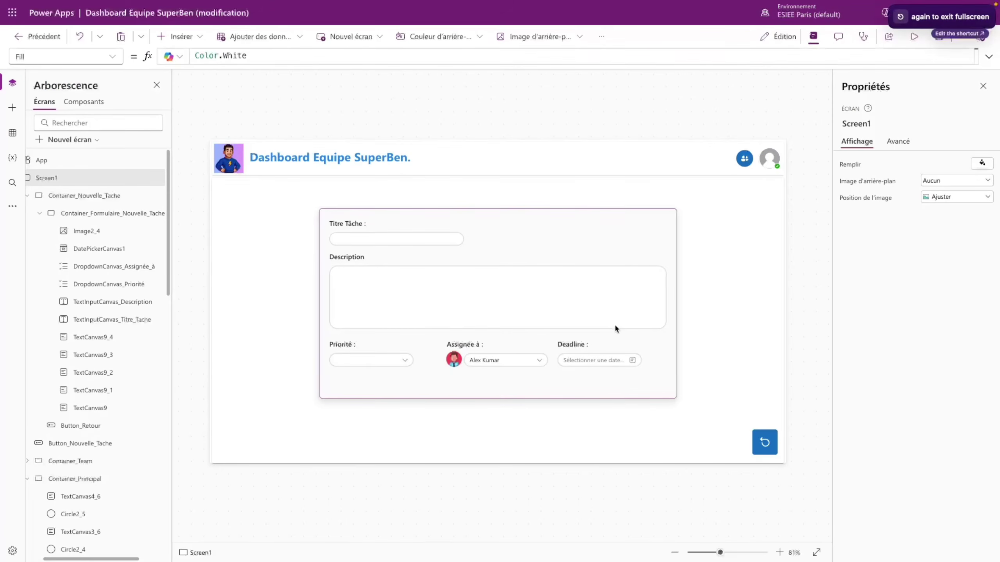
left_click(914, 37)
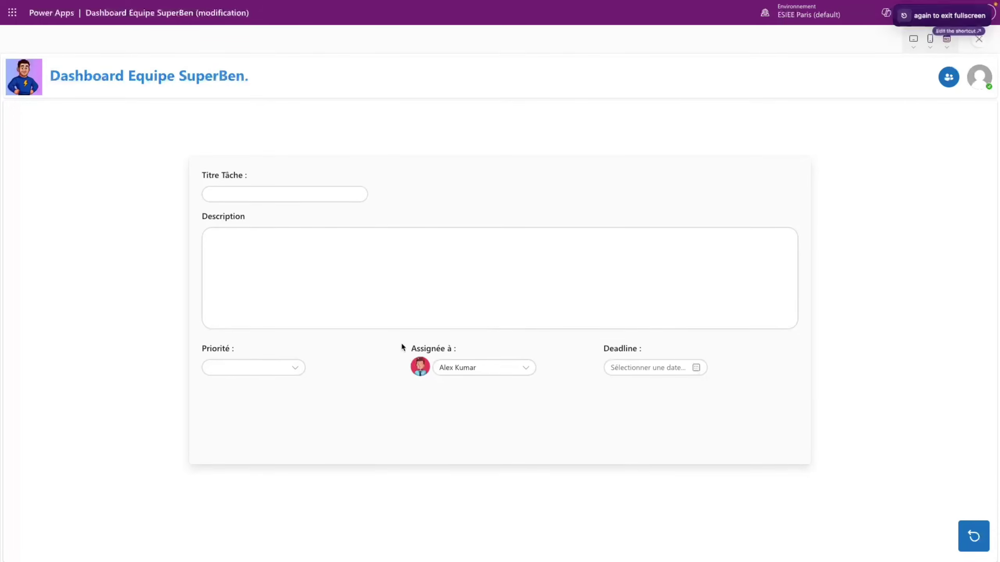
left_click(263, 369)
left_click(495, 386)
left_click(508, 367)
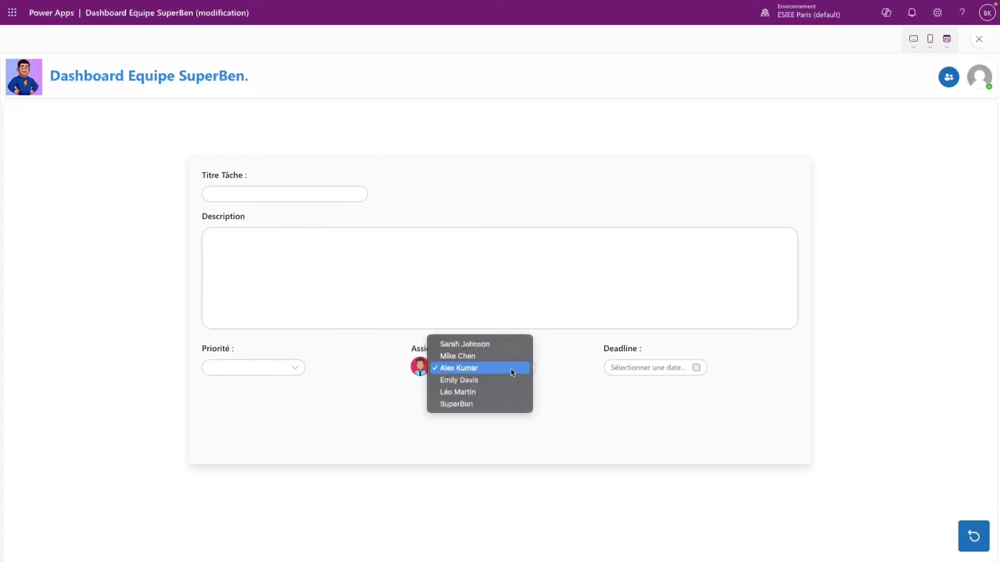
left_click(485, 344)
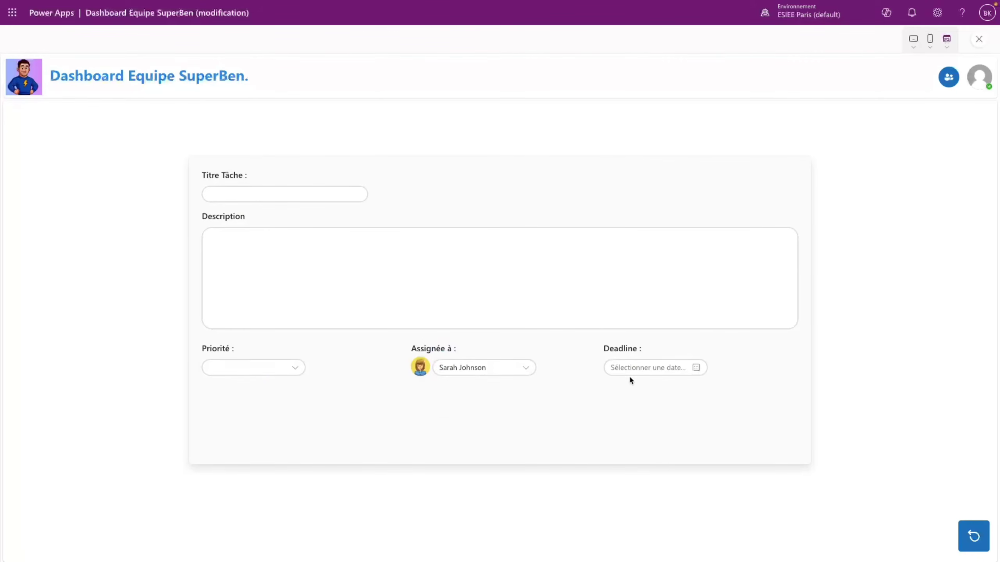
left_click(654, 367)
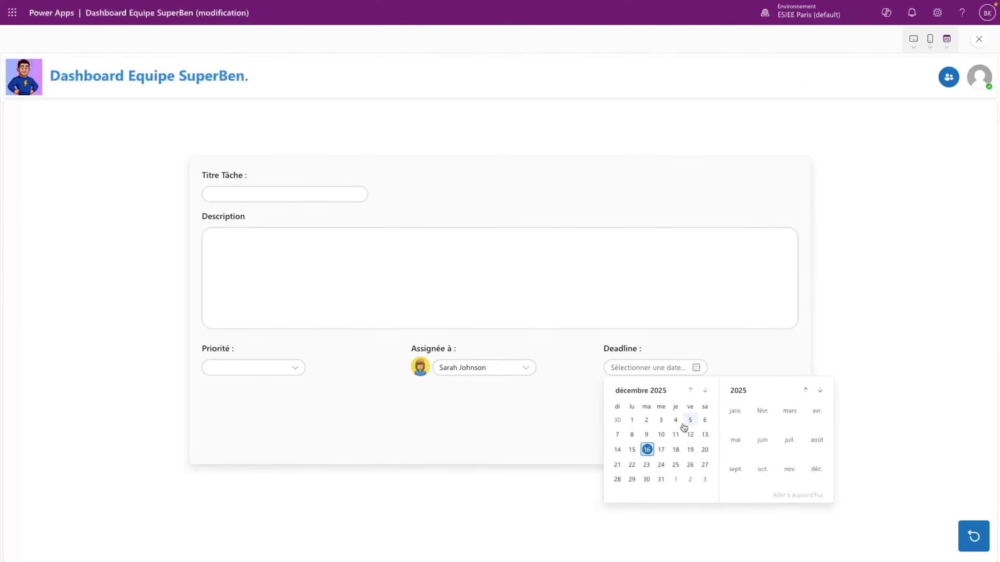
left_click(661, 479)
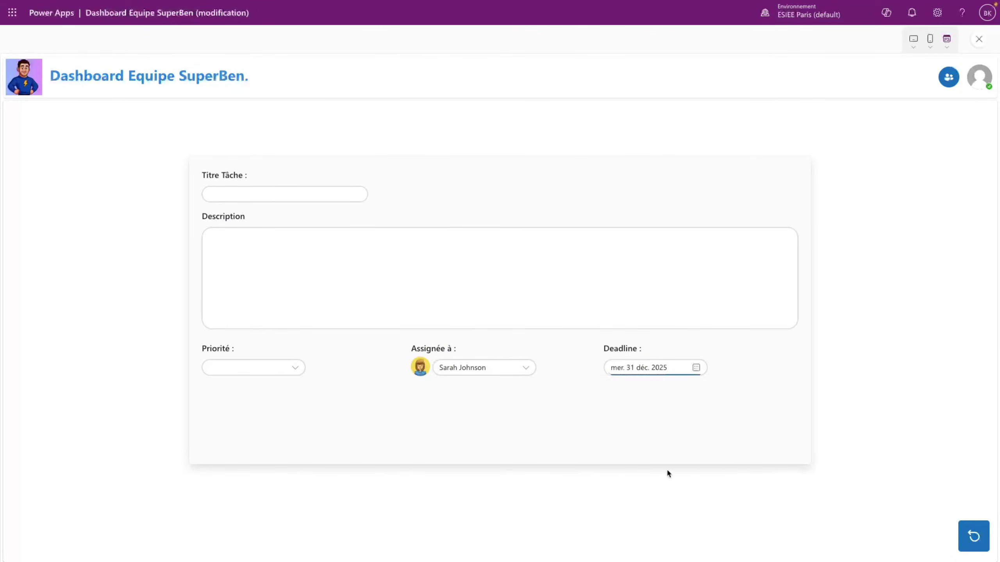
key("Escape")
left_click(624, 331)
left_click(639, 392)
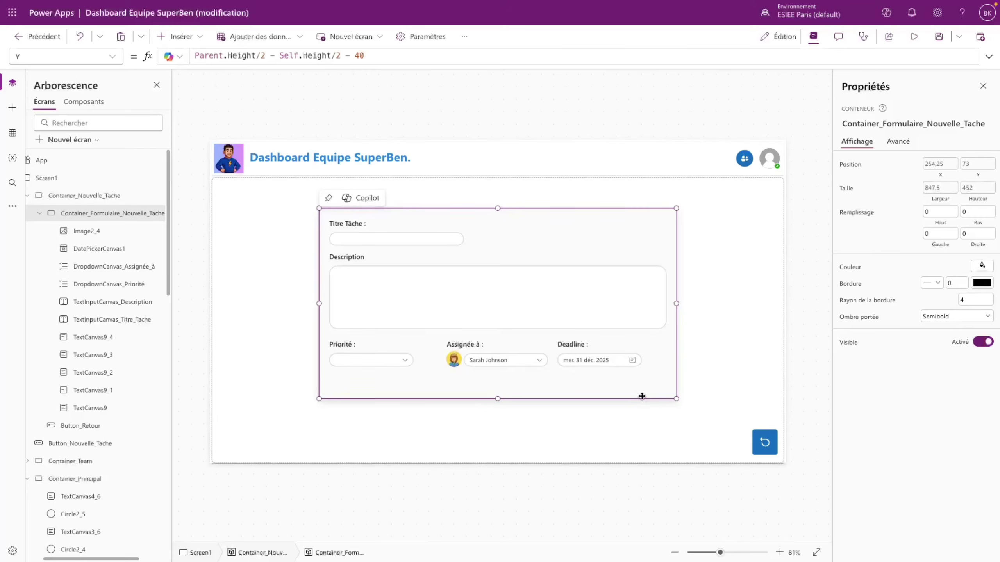
- Insert a button labelled 'Créer la nouvelle Tâche' with the plus Add icon
left_click(180, 36)
left_click(210, 115)
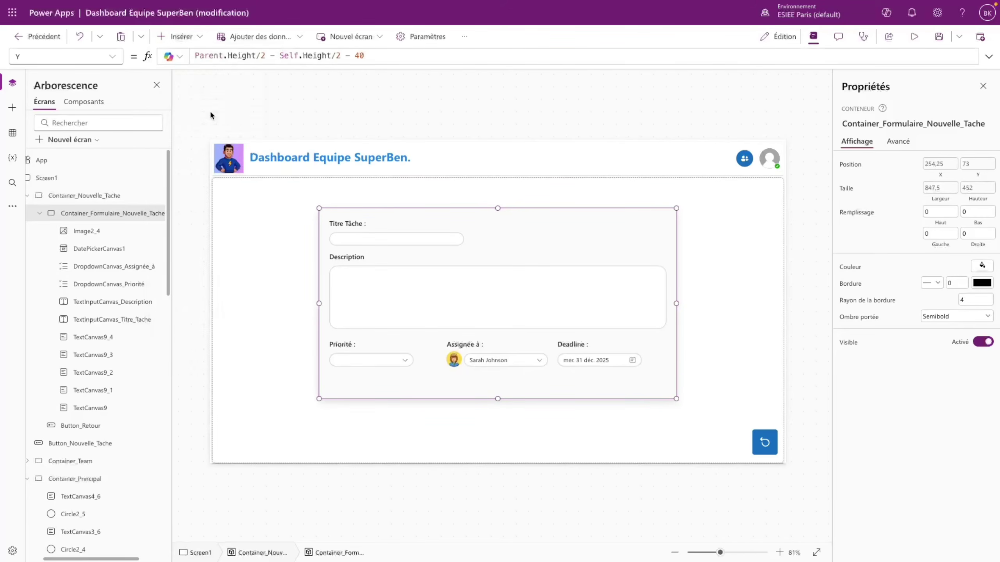
type("Créer la nouvelle Tâche")
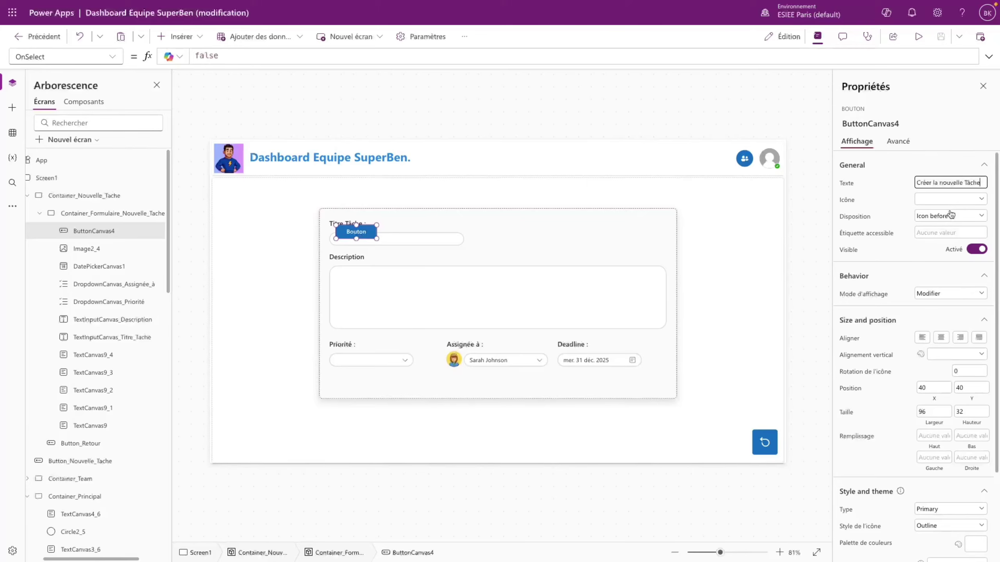
left_click(952, 215)
left_click(947, 201)
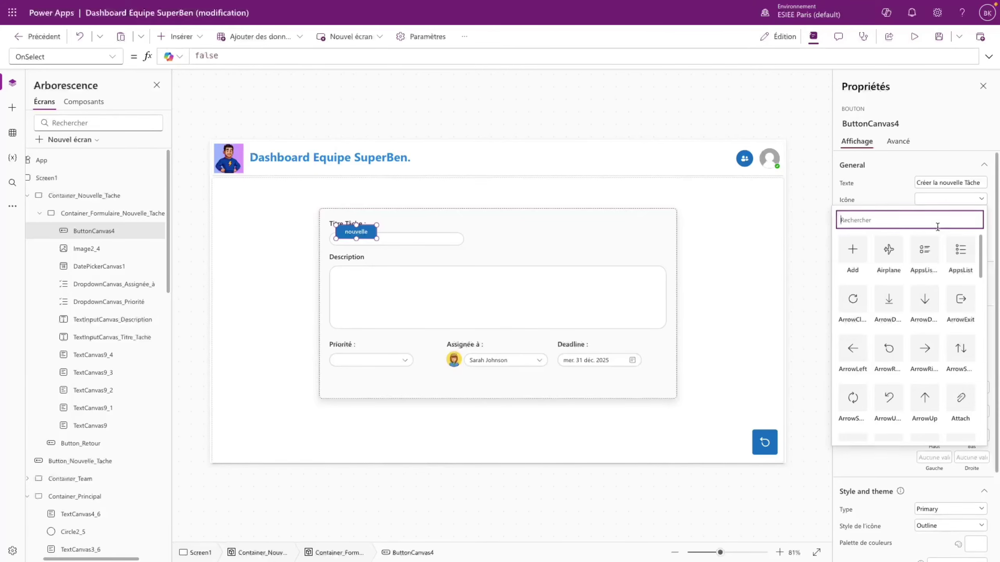
left_click(860, 263)
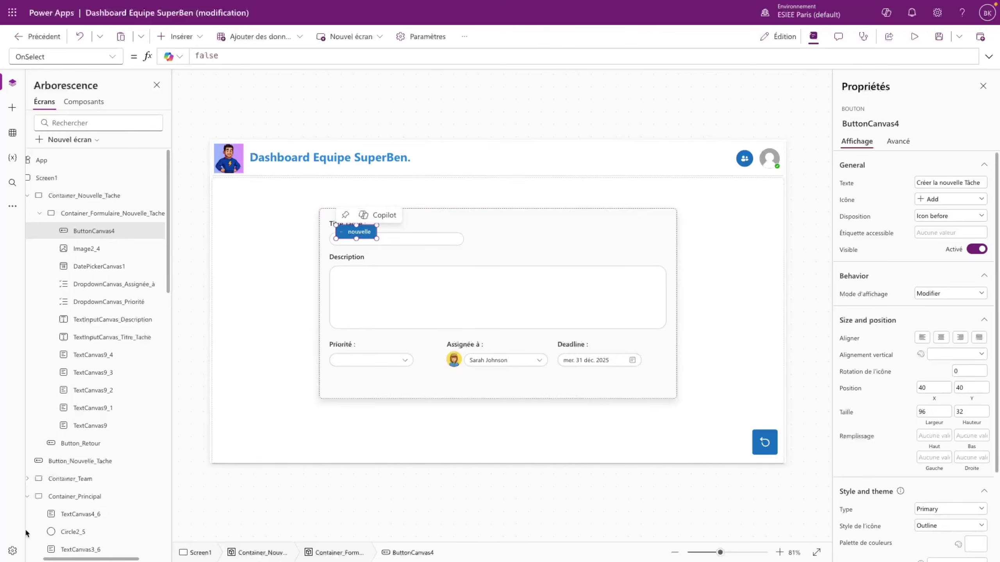
- Set the button's width to 300, corner radius to 20 and icon style to Filled
left_click_drag(927, 410, 916, 411)
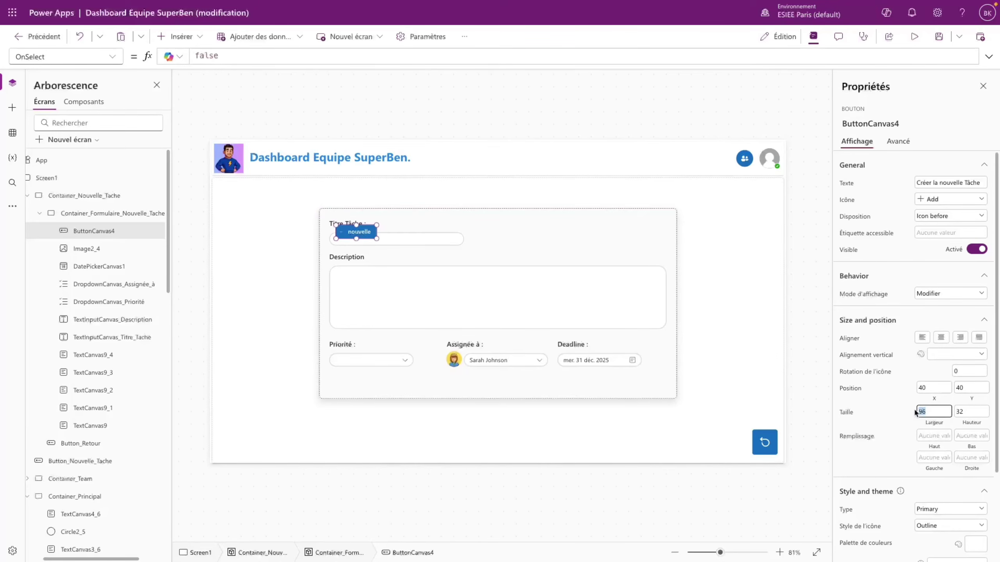
type("300")
key("Return")
scroll(945, 493, "down", 3)
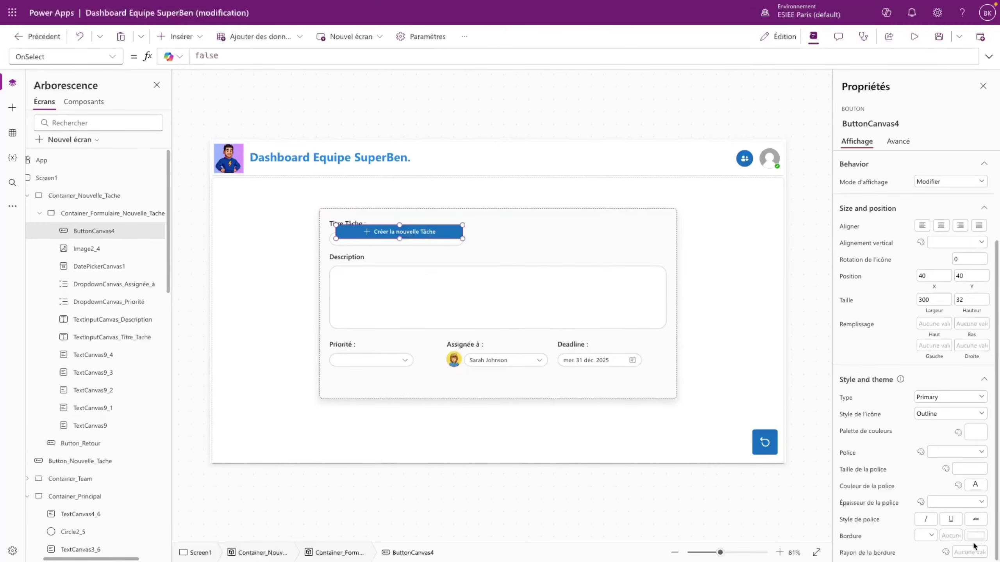
left_click(979, 550)
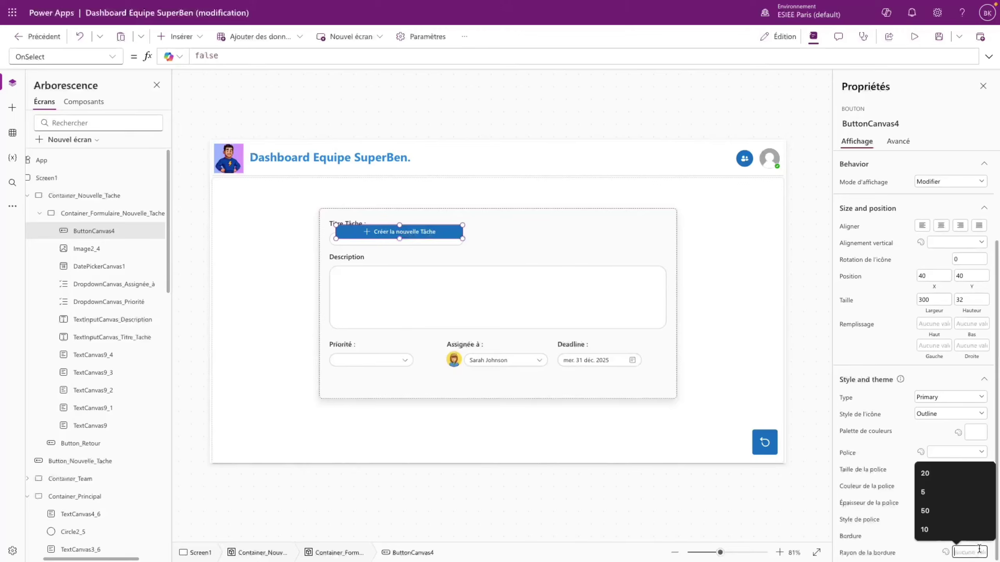
left_click(945, 474)
left_click(945, 413)
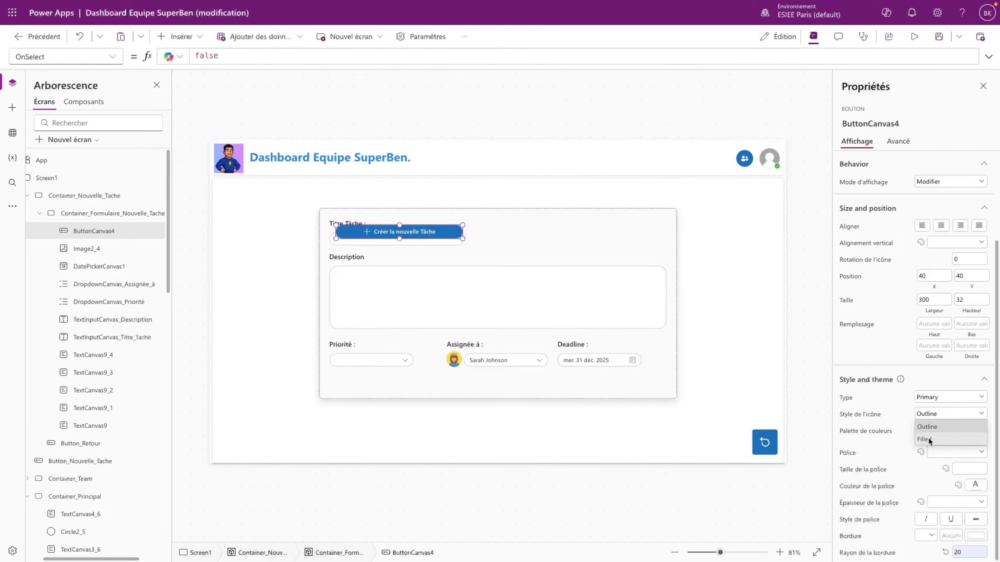
left_click(928, 436)
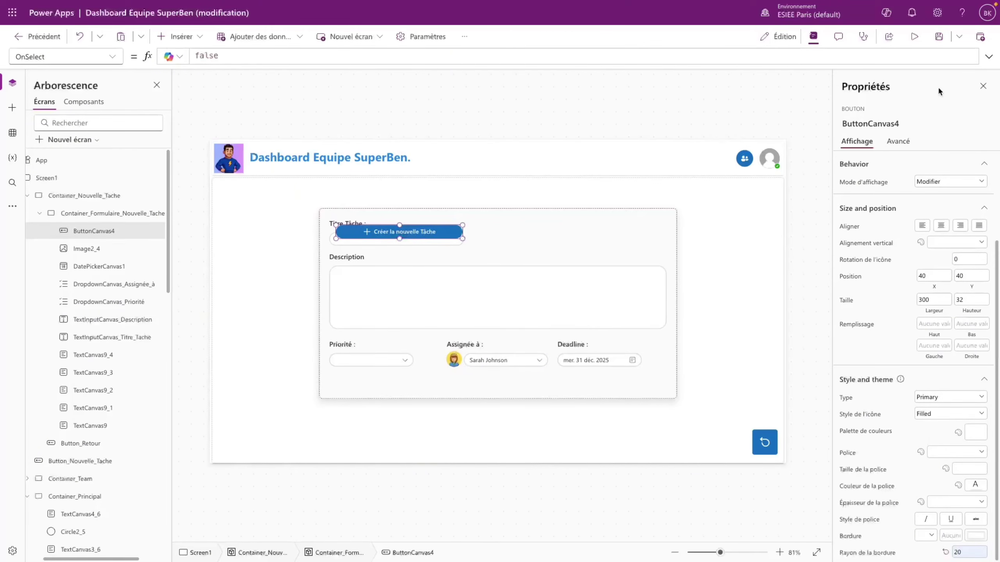
- Set the button's font size to 17 and move it below the Assignée à row
left_click(914, 38)
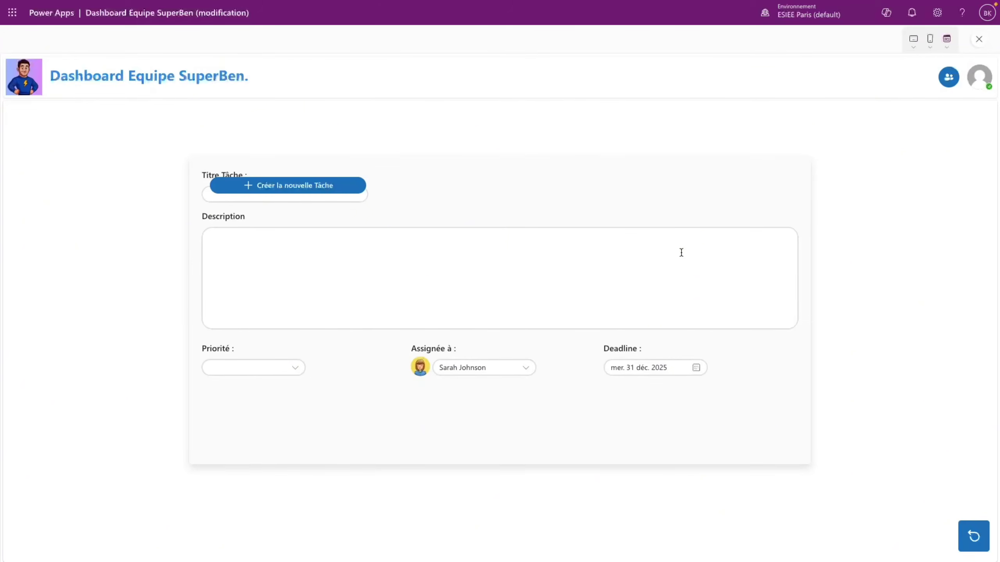
key("Escape")
left_click(618, 330)
left_click(449, 232)
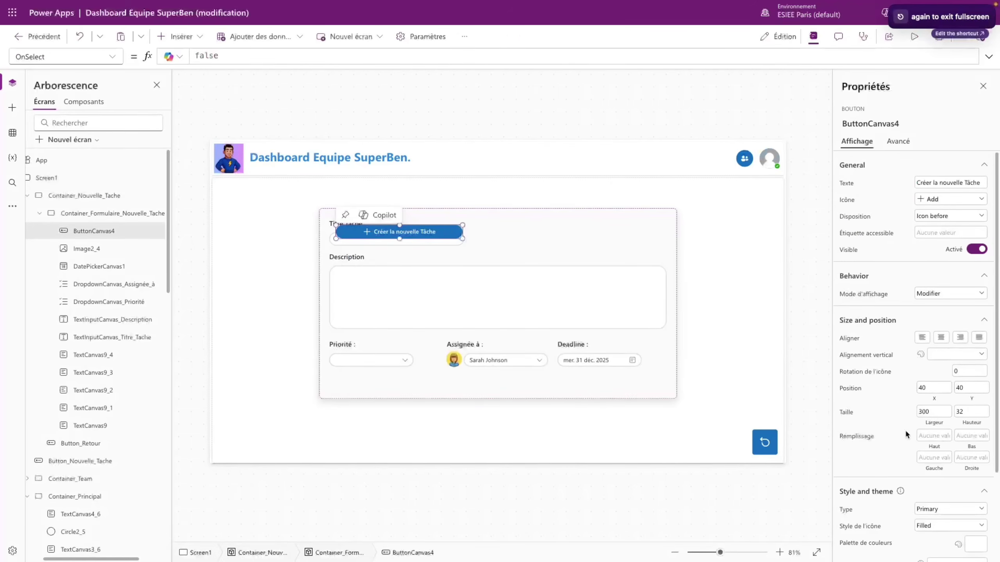
scroll(905, 434, "down", 3)
left_click(969, 469)
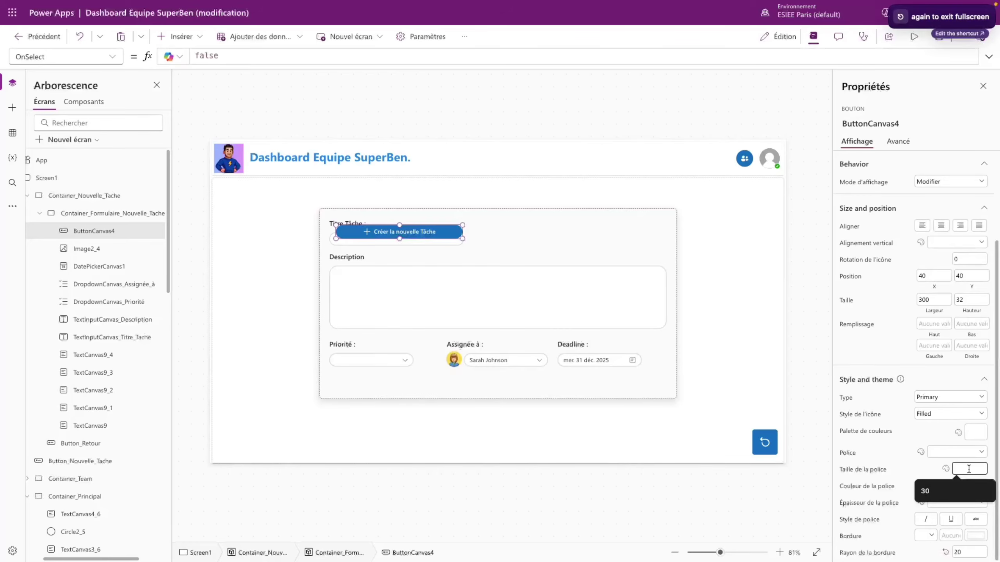
type("1")
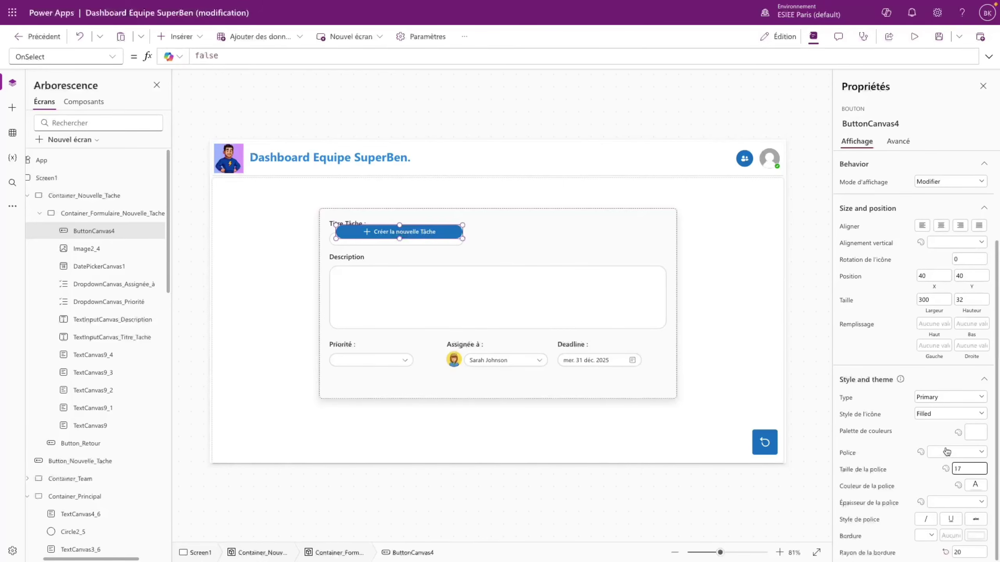
type("7")
key("Return")
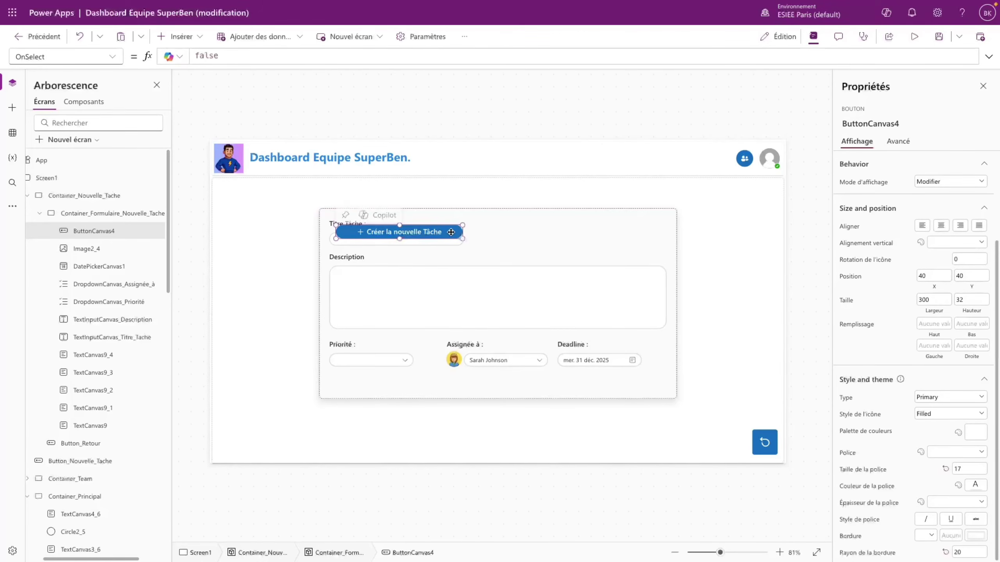
left_click_drag(451, 232, 554, 383)
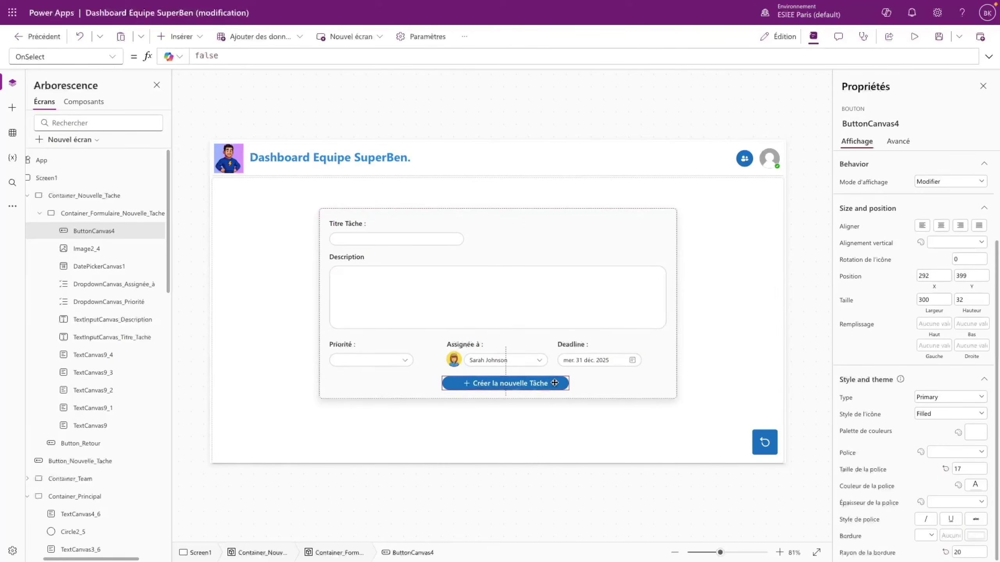
- Centre the button horizontally with X = Parent.Width/2 - Self.Width/2 and preview it
left_click(503, 212)
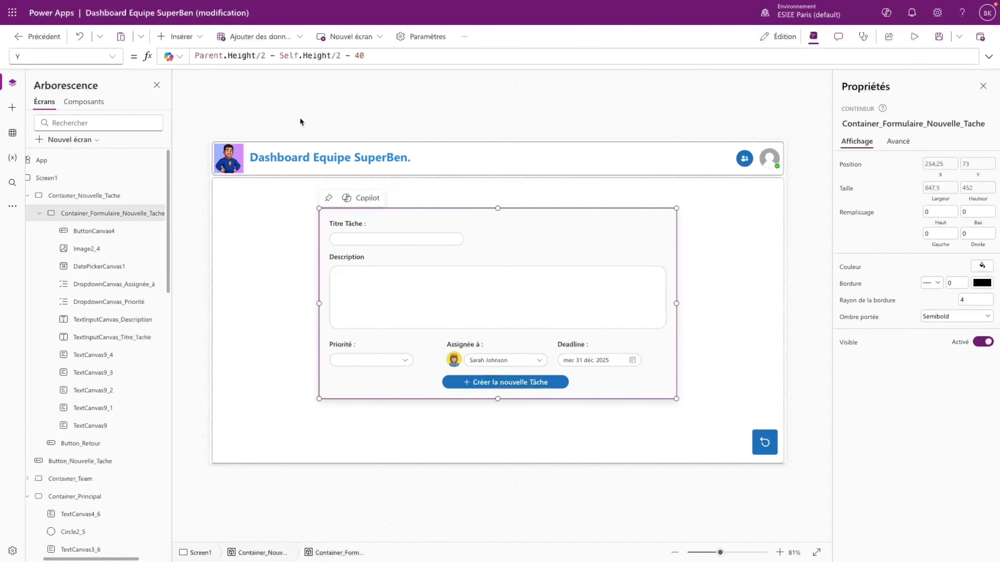
left_click(492, 382)
left_click(64, 57)
scroll(63, 347, "down", 5)
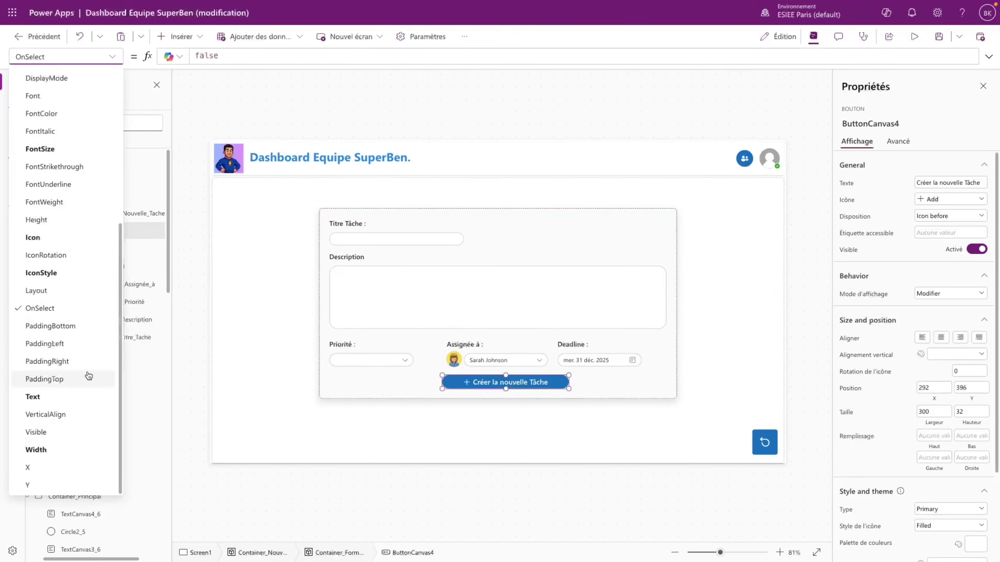
left_click(43, 468)
double_click(201, 55)
type("Parent.Width/2 - Self.WI")
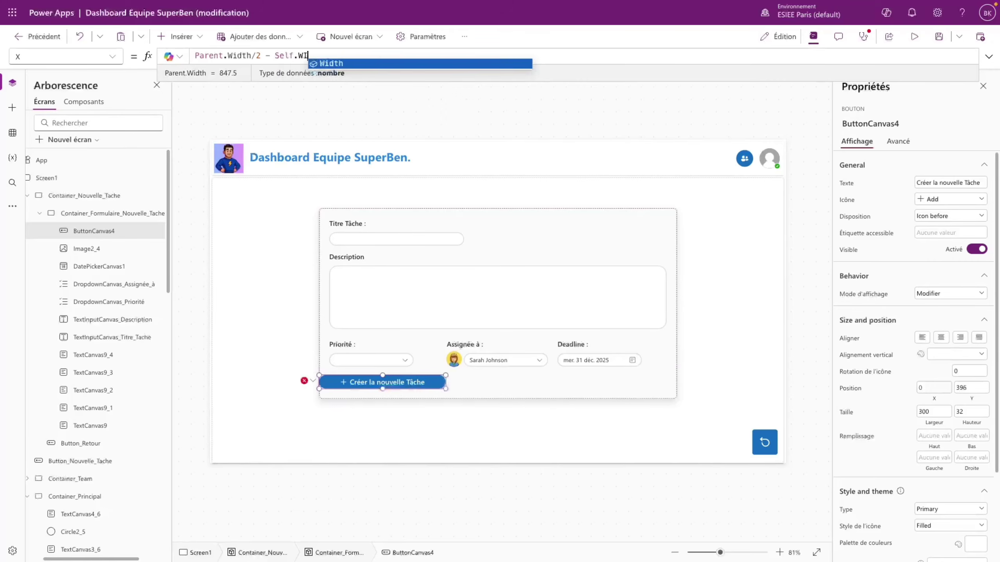
key("Tab")
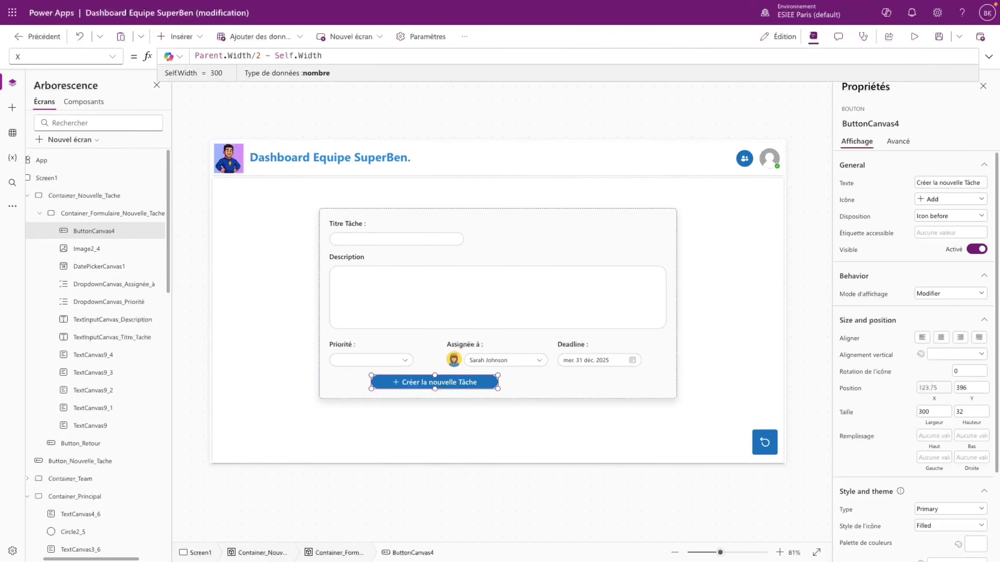
type("/2")
left_click(459, 256)
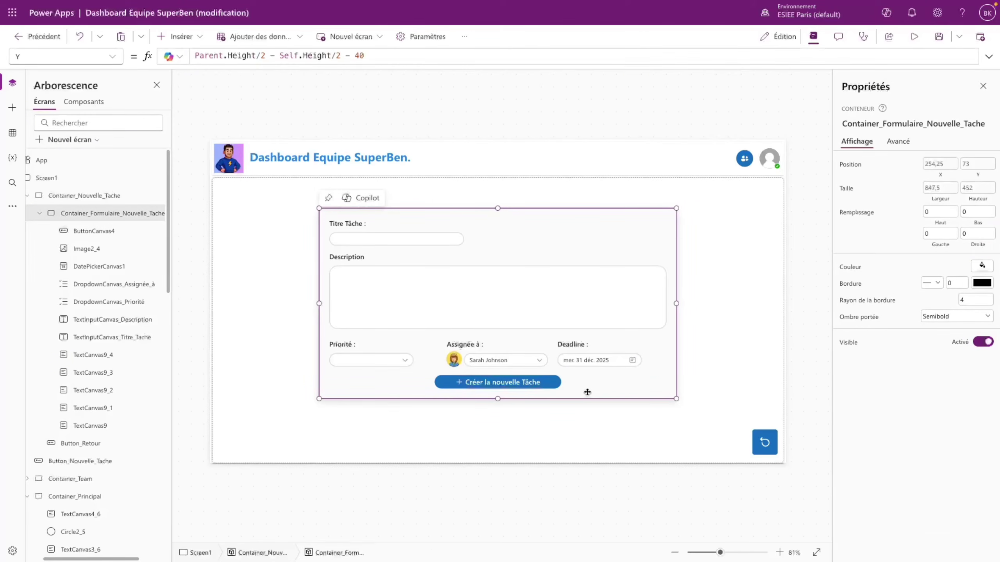
left_click(914, 37)
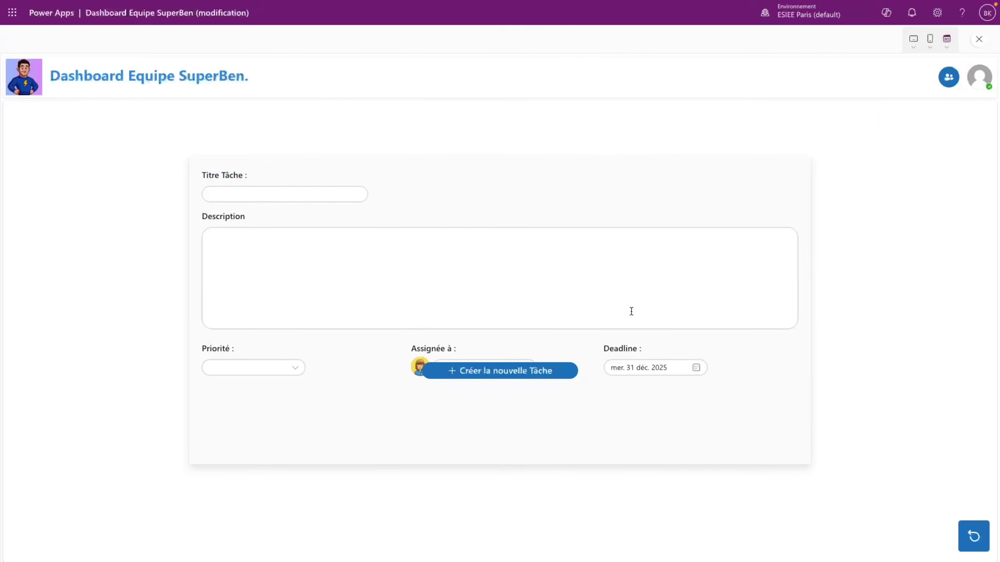
left_click(977, 41)
left_click(618, 330)
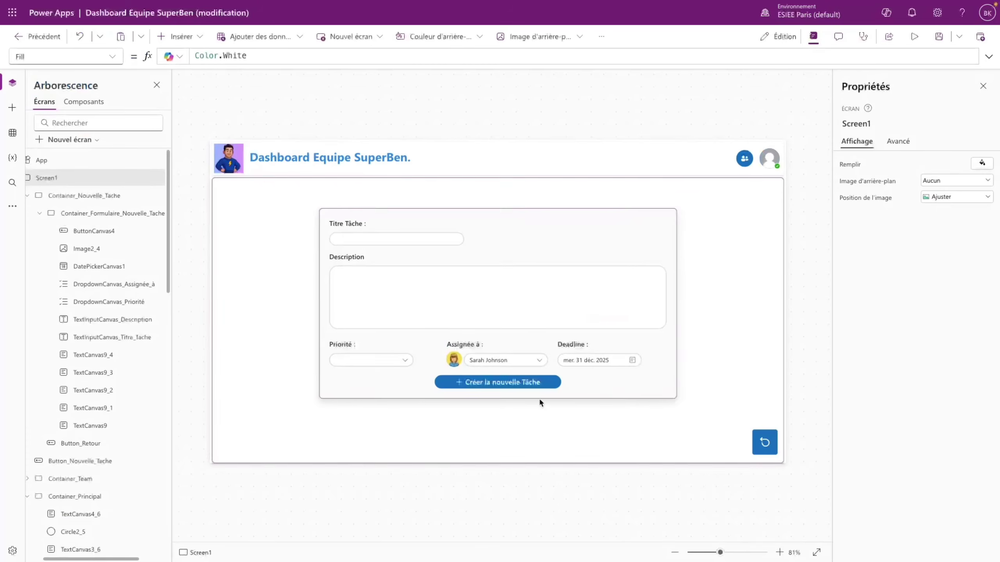
- Set the button's Y to DropdownCanvas_Assignée_à.Y + DropdownCanvas_Assignée_à.Height, replacing 396
left_click(519, 383)
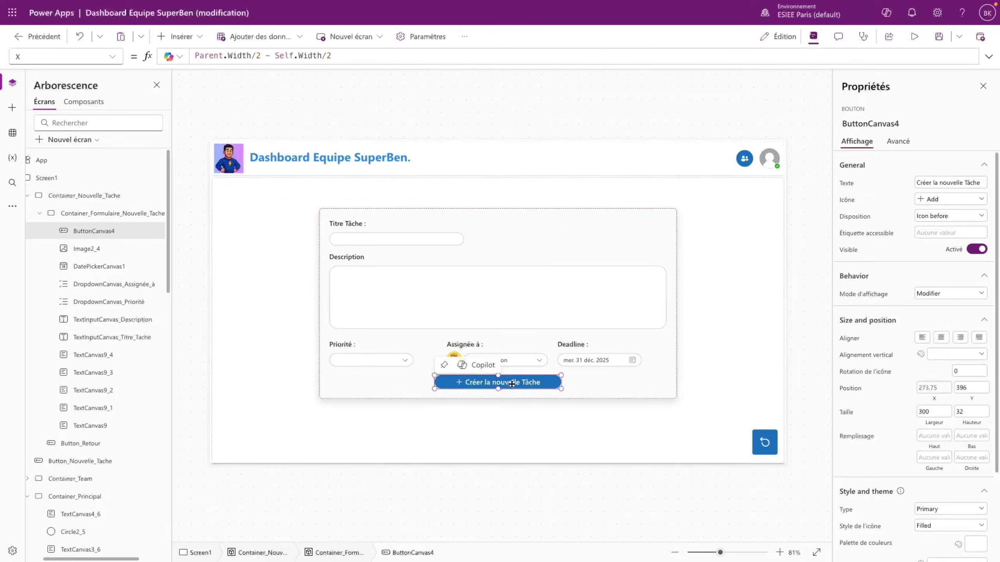
left_click(518, 362)
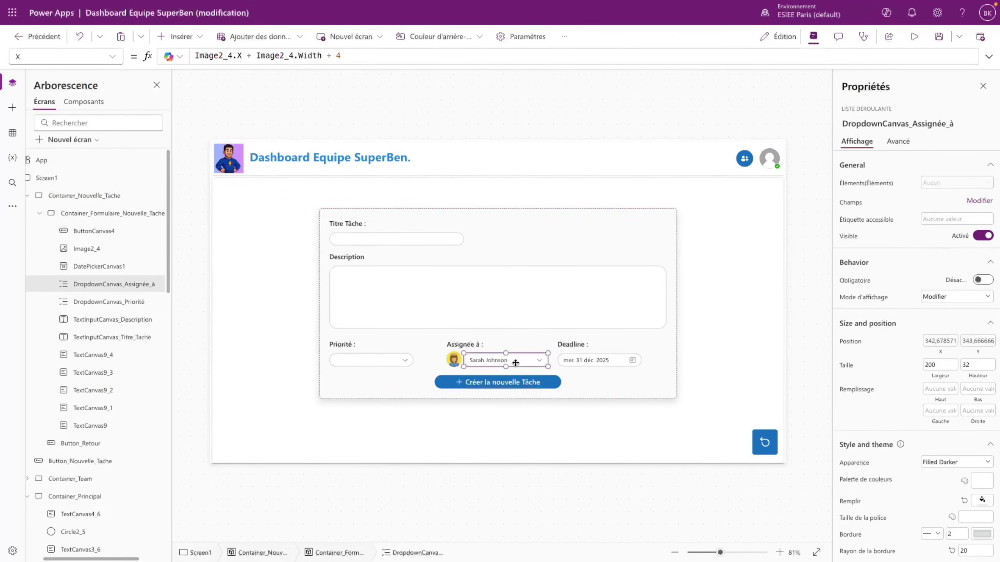
double_click(137, 284)
key("ctrl+c")
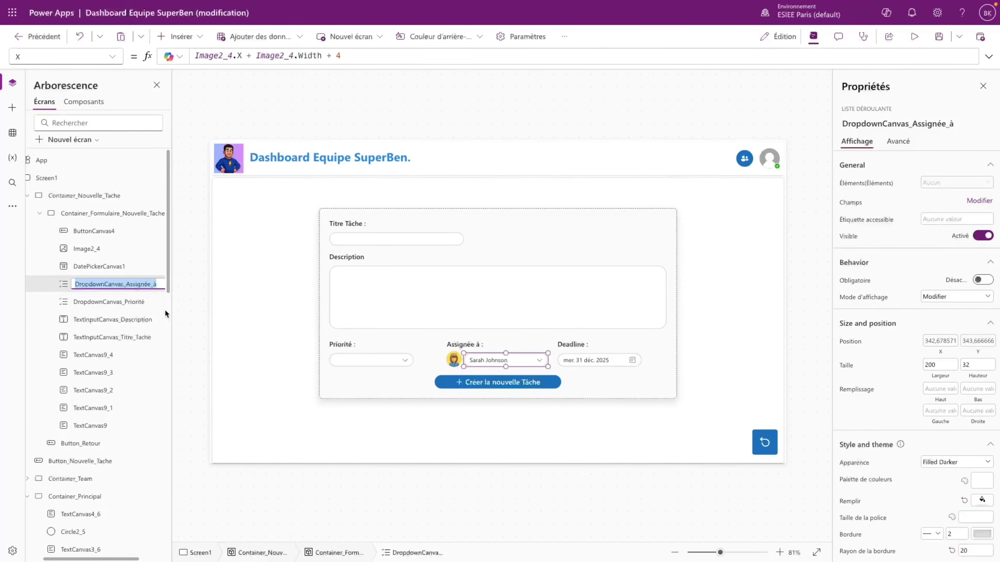
left_click(139, 275)
left_click(138, 232)
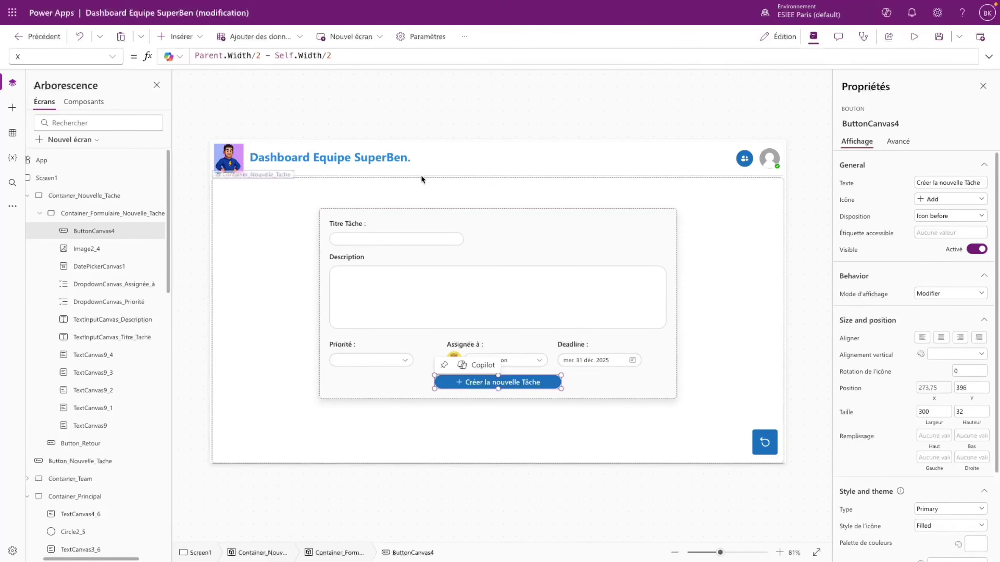
left_click(114, 59)
scroll(59, 433, "down", 1)
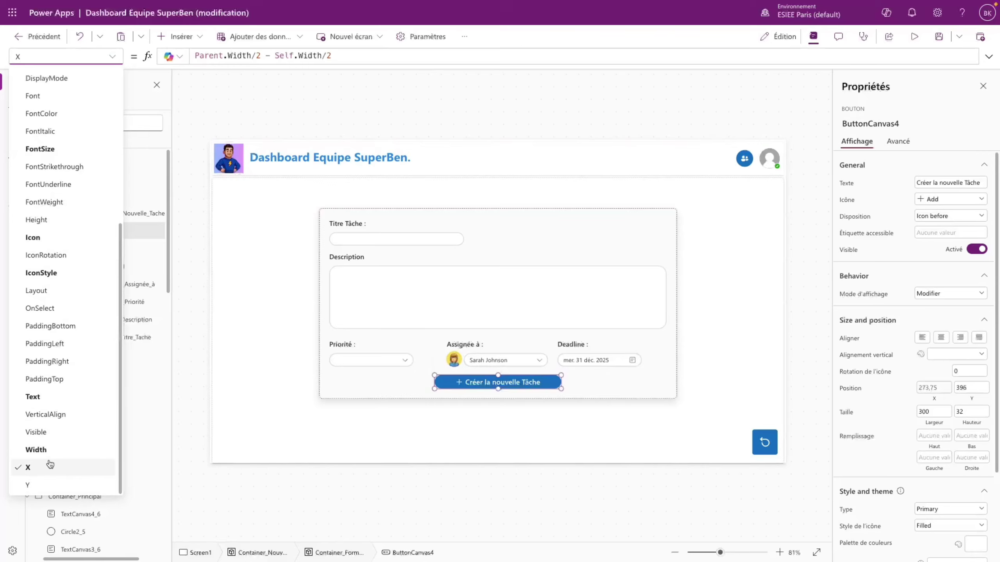
left_click(40, 485)
left_click_drag(227, 50, 177, 56)
key("ctrl+v")
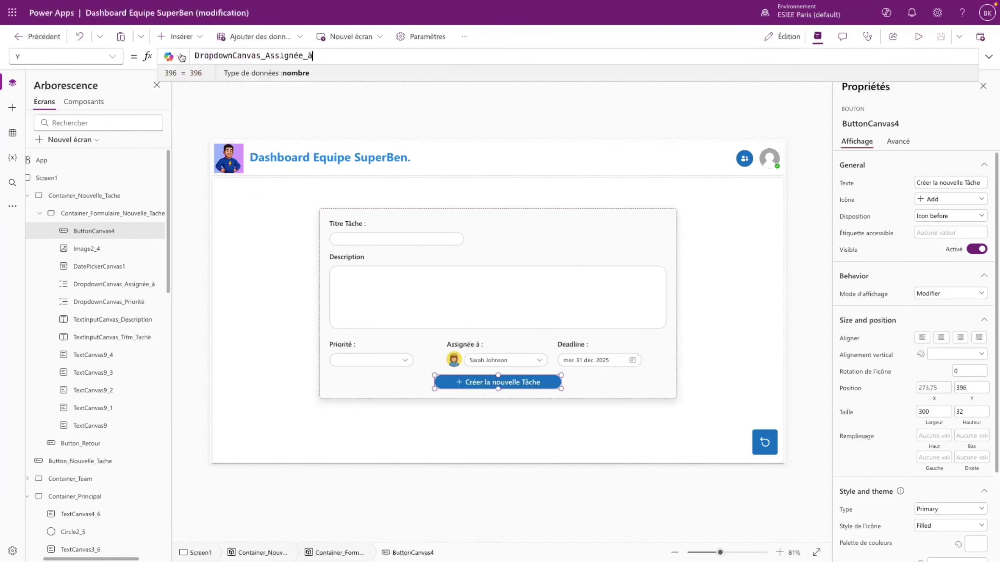
type(".Y +")
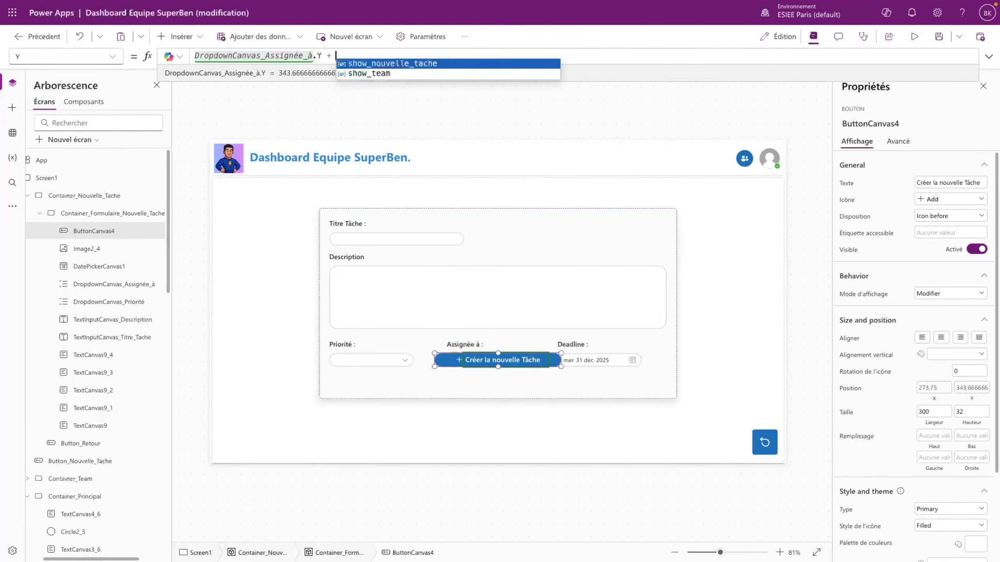
key("ctrl+v")
type(".Height +")
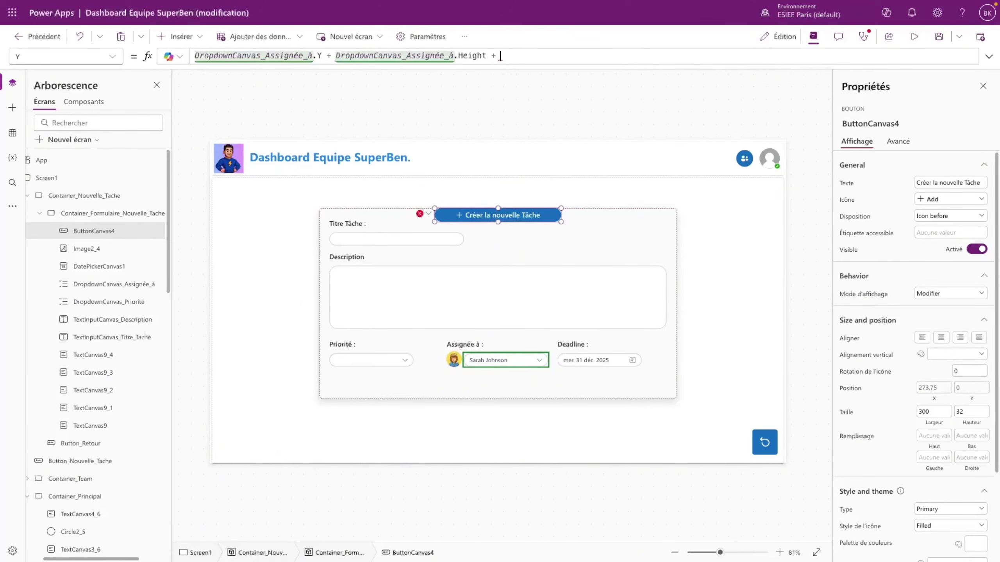
- Double the height term to 2*DropdownCanvas_Assignée_à.Height and preview the app
left_click(337, 56)
type("2$")
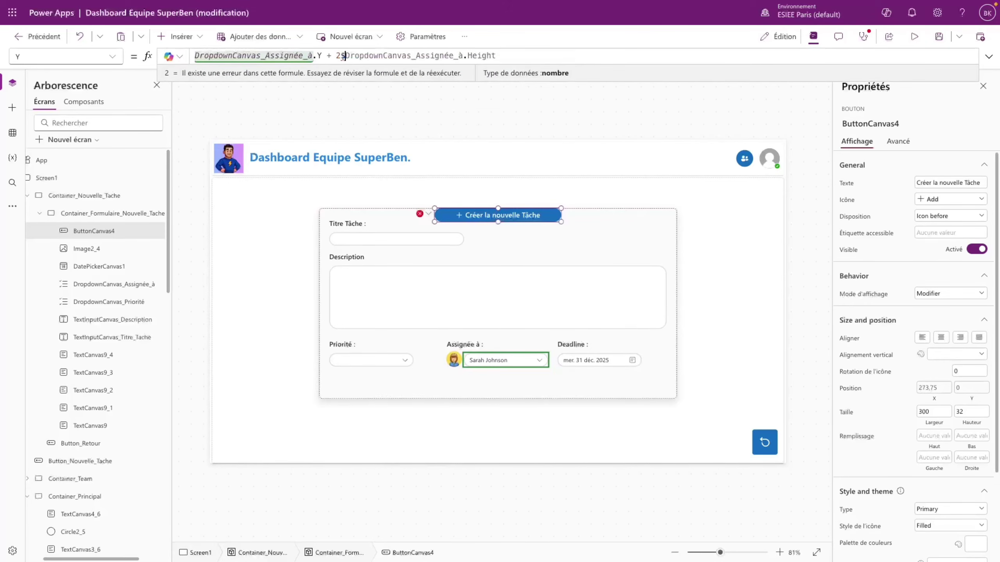
key("BackSpace")
type("*")
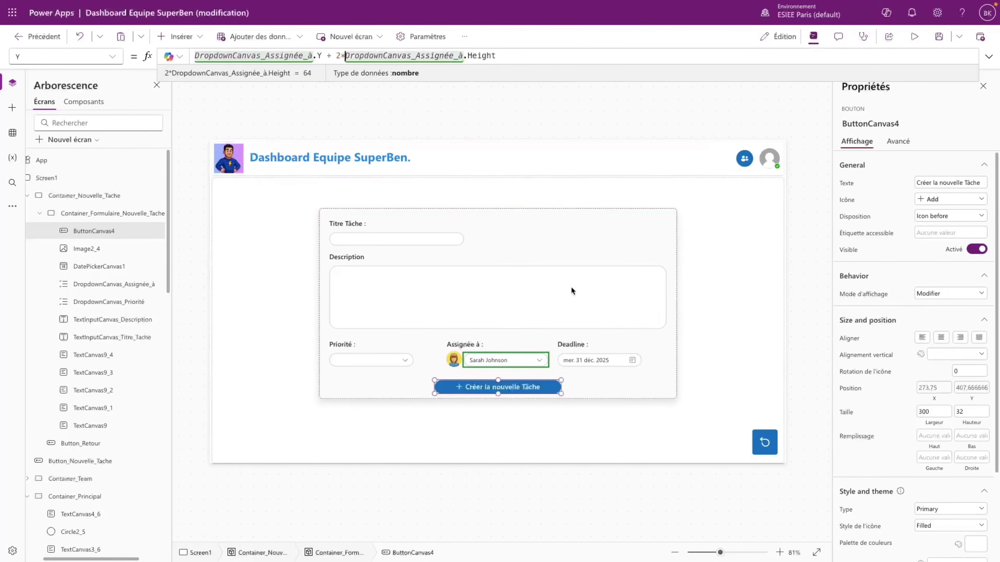
left_click(570, 286)
left_click(914, 36)
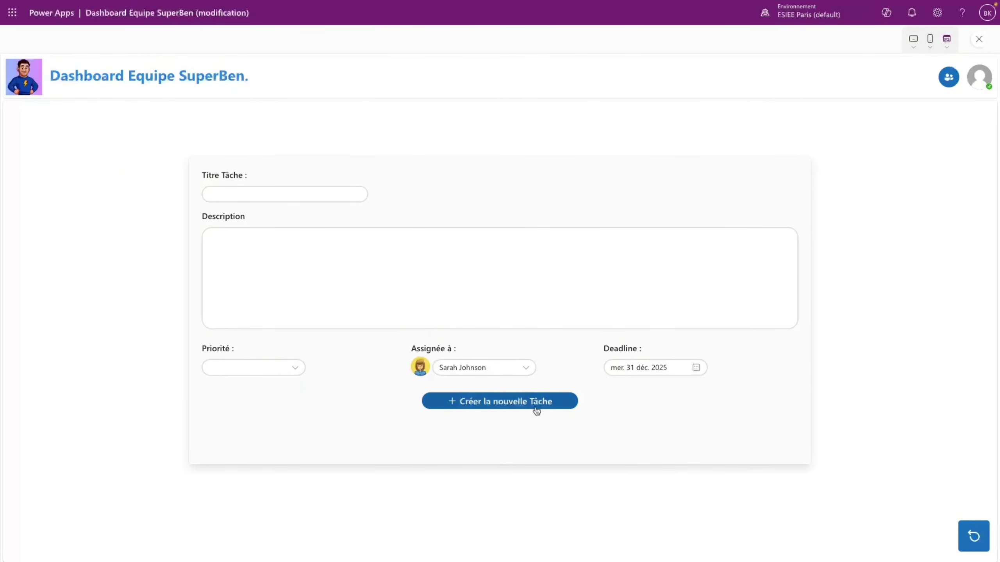
- Leave the preview and set the task form container's Height to 500
key("Escape")
left_click(616, 331)
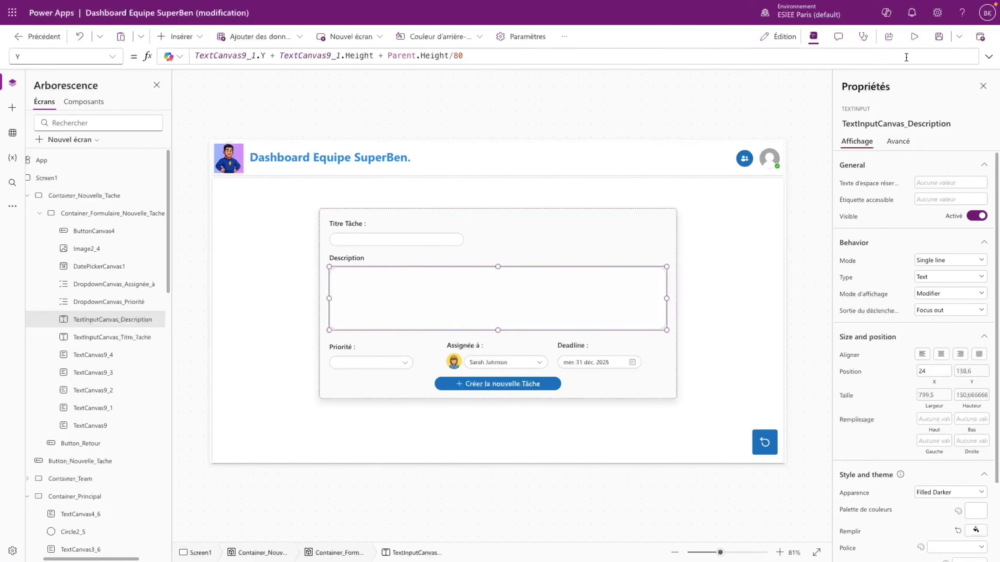
left_click(807, 161)
left_click(660, 361)
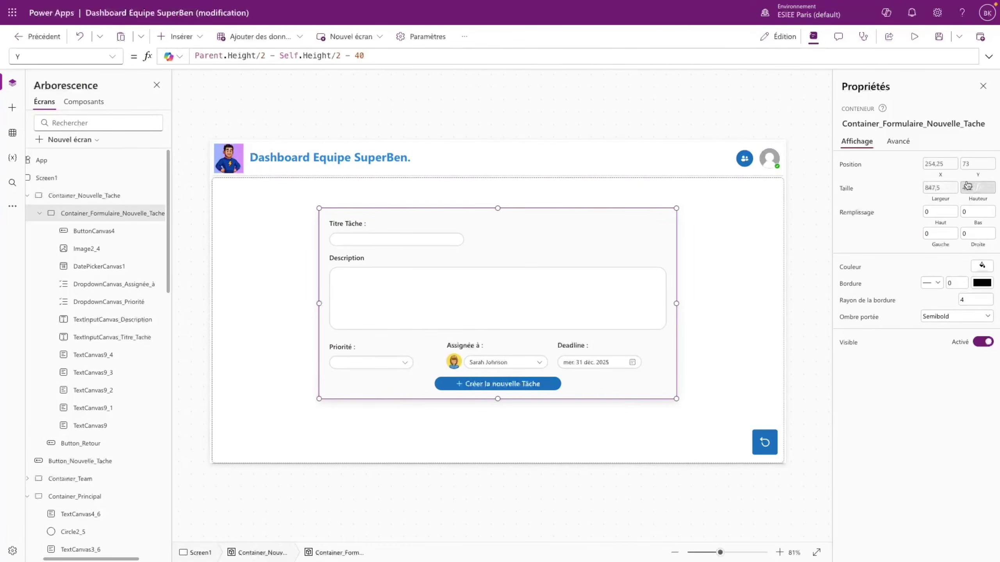
left_click(978, 187)
key("ctrl+a")
type("500")
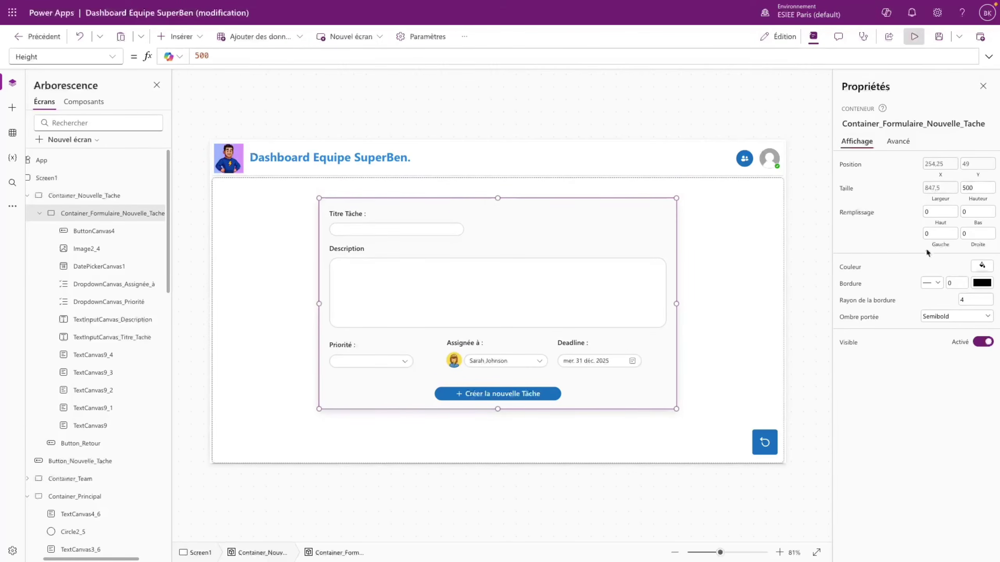
- Preview the app to test the Titre Tâche and Description fields, then return to editing
left_click(914, 36)
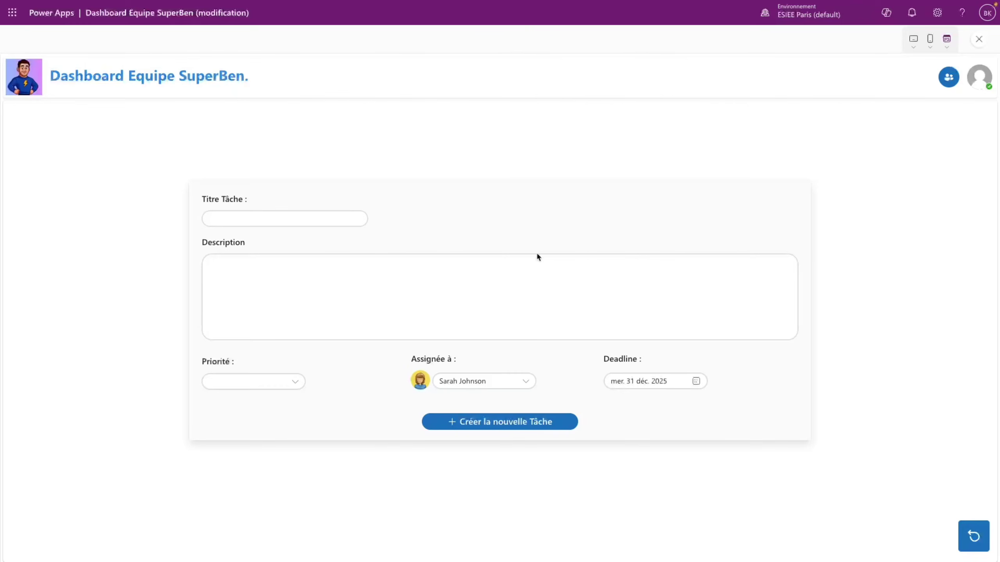
left_click(362, 274)
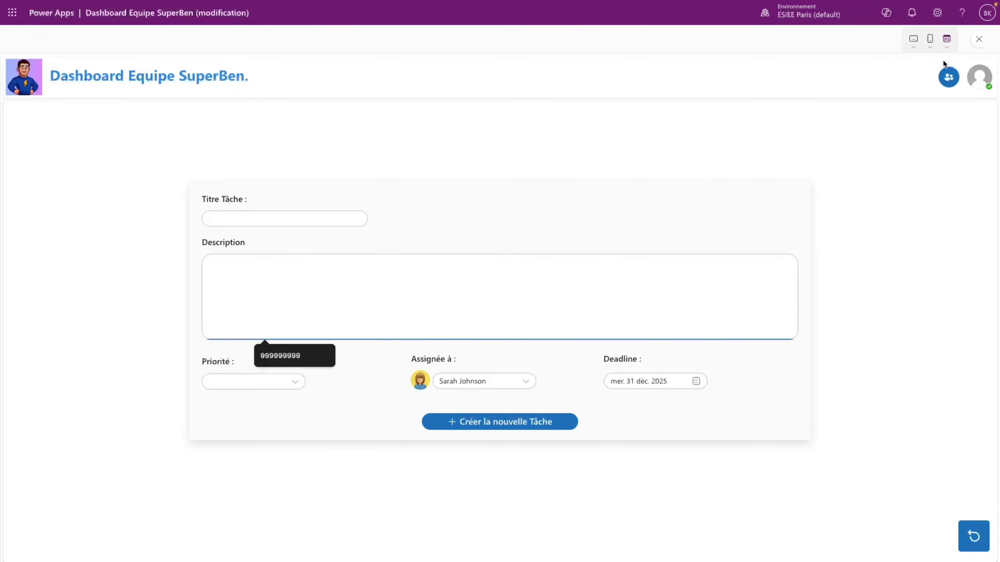
left_click(979, 39)
left_click(618, 330)
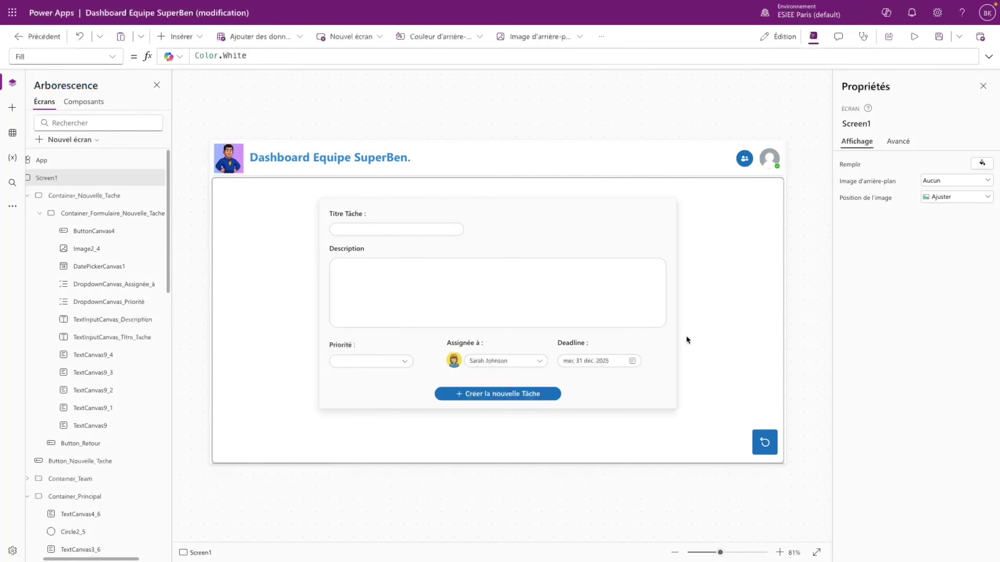
left_click(914, 36)
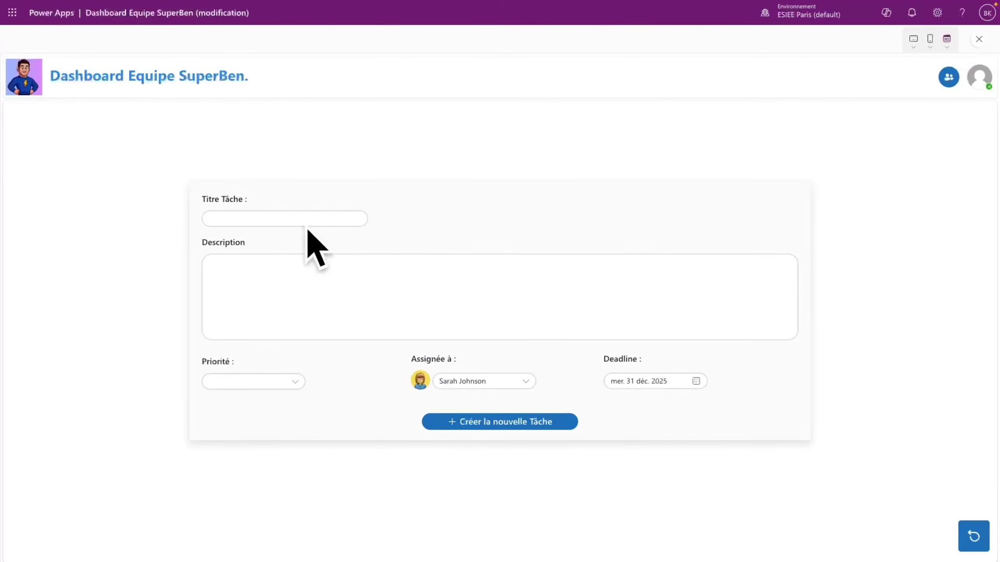
left_click(270, 221)
left_click(295, 221)
left_click(298, 284)
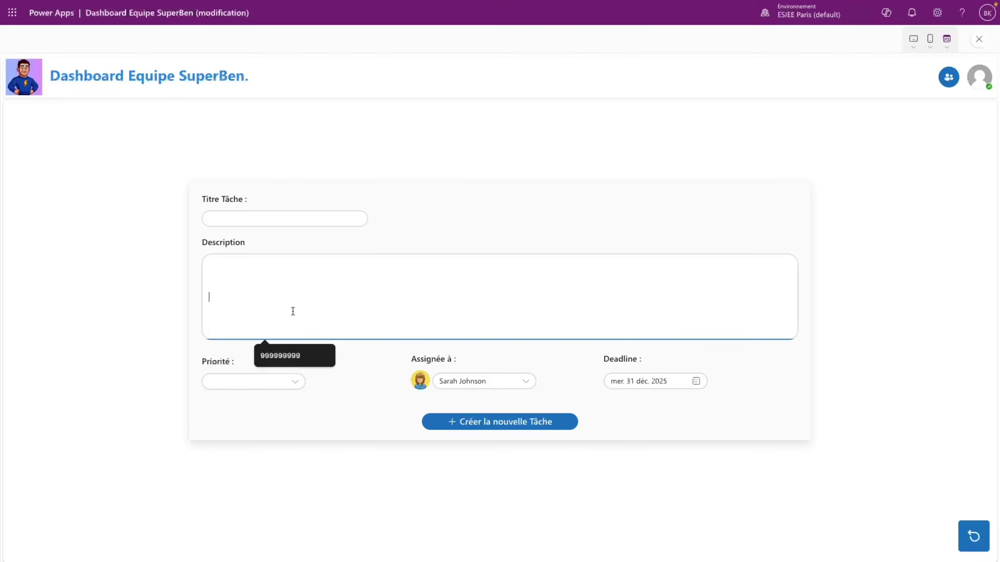
left_click(979, 39)
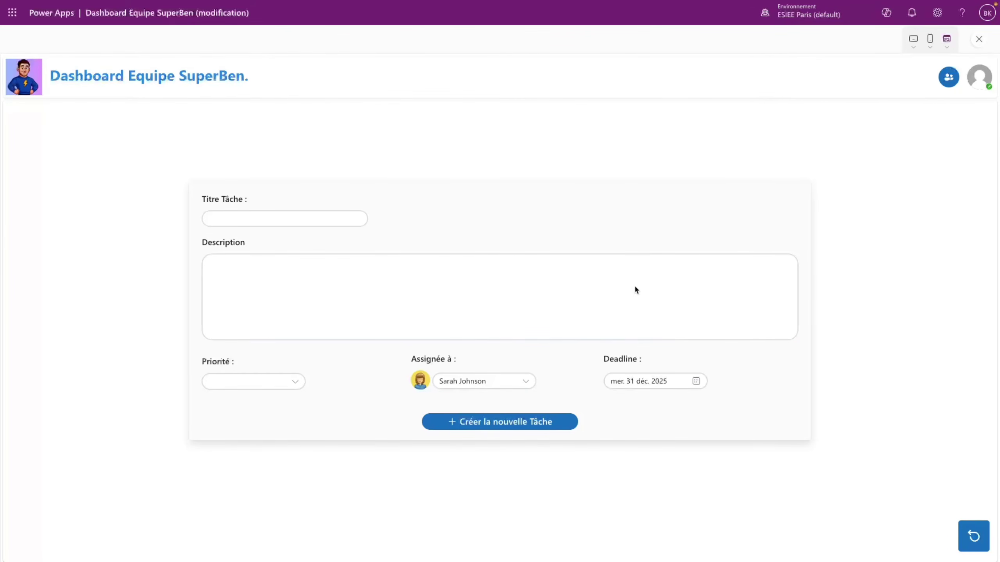
left_click(618, 333)
left_click(589, 308)
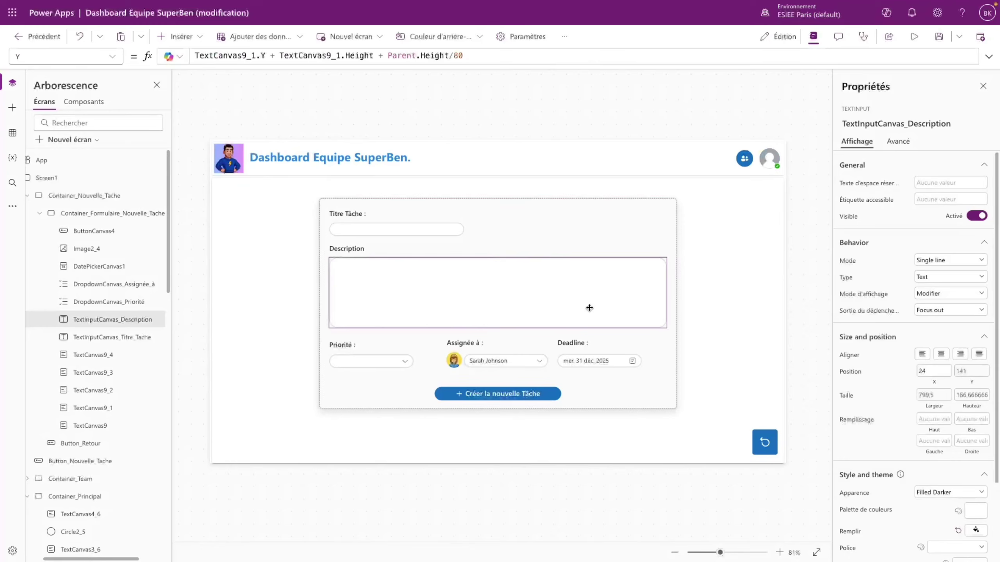
- Make the Description box multiline, then preview the form with sample text 'sdfsdf' and an assignee
left_click(937, 261)
left_click(937, 287)
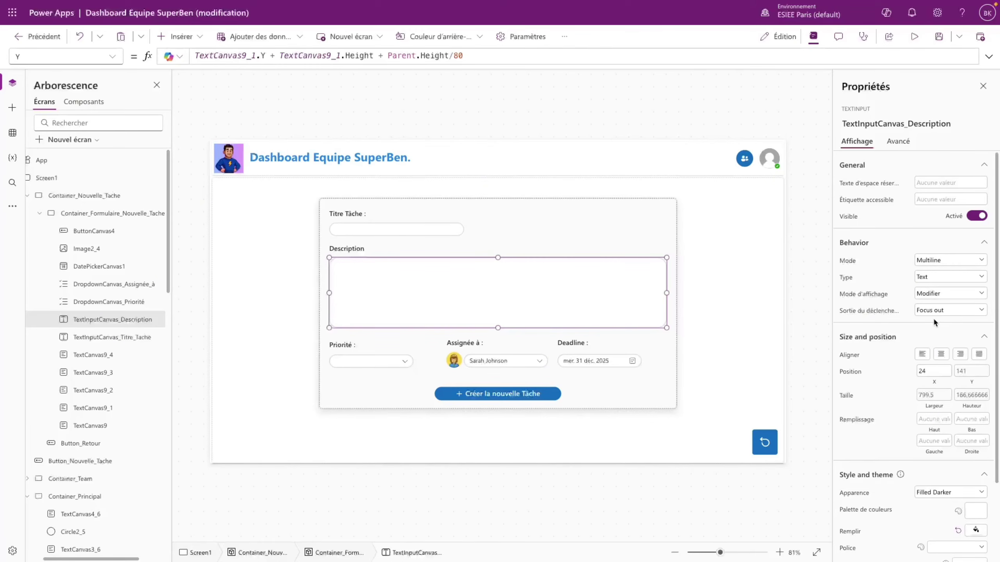
left_click(914, 36)
left_click(245, 301)
type("sdfsdf")
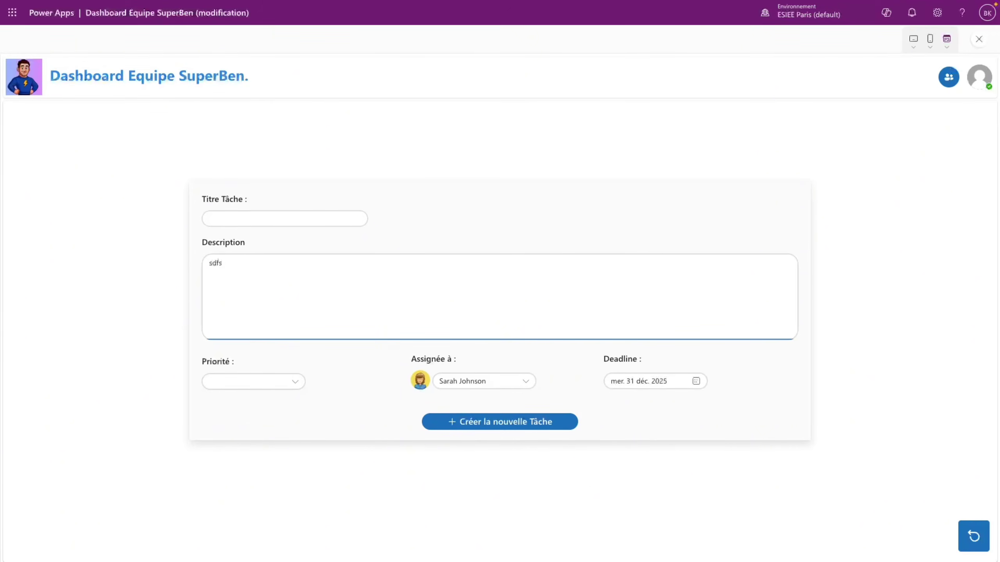
left_click(268, 382)
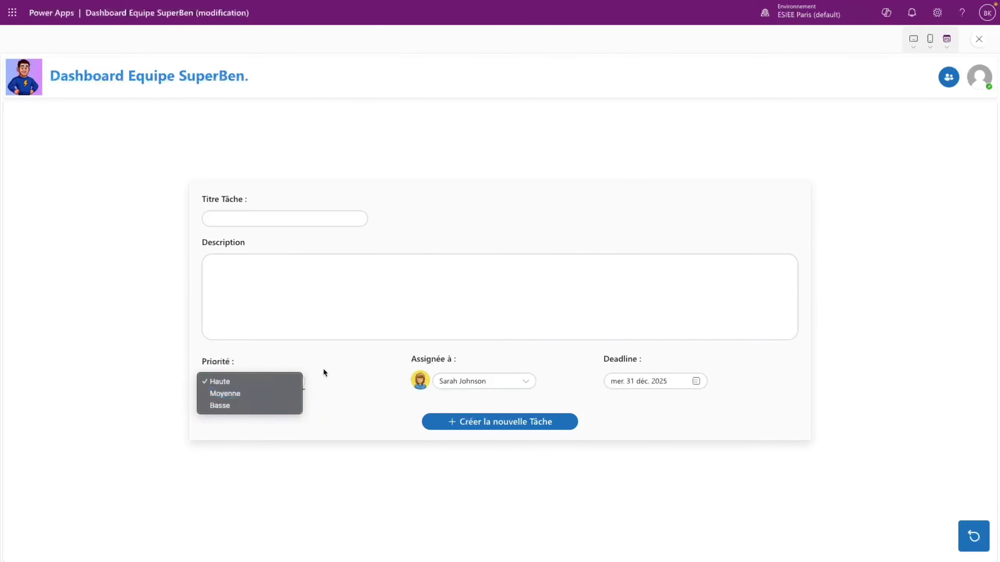
left_click(465, 381)
left_click(464, 381)
left_click(461, 417)
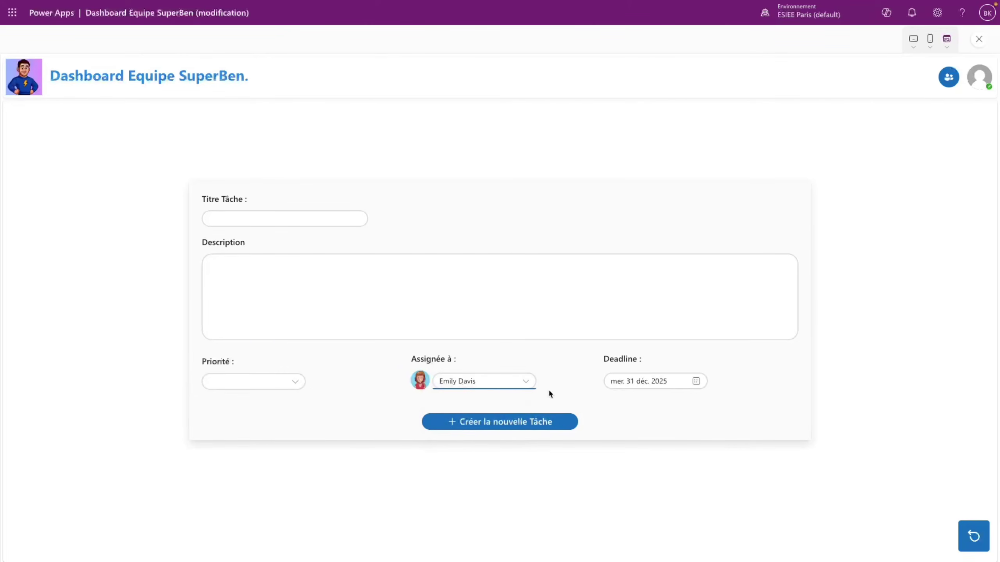
left_click(638, 382)
key("Escape")
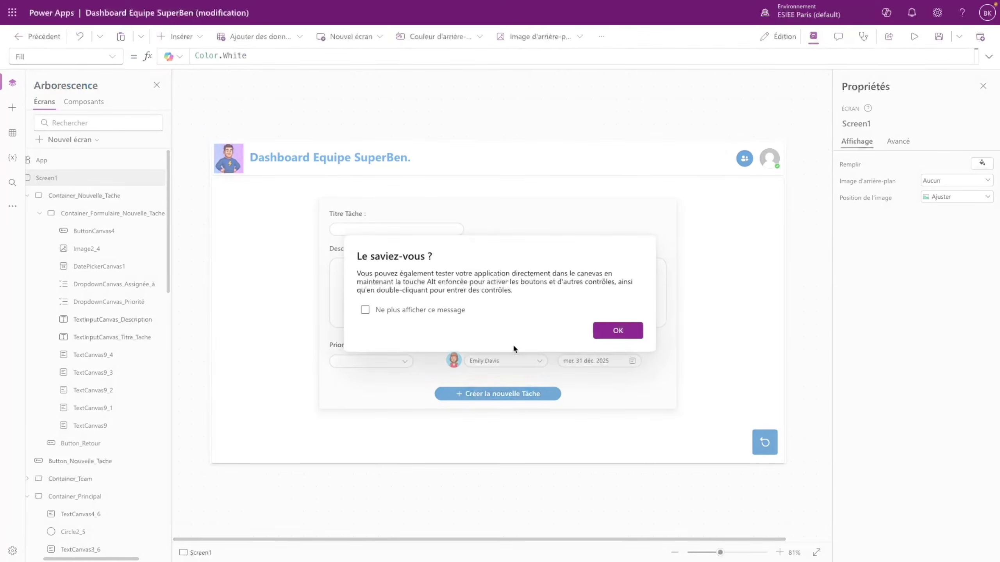
left_click(616, 331)
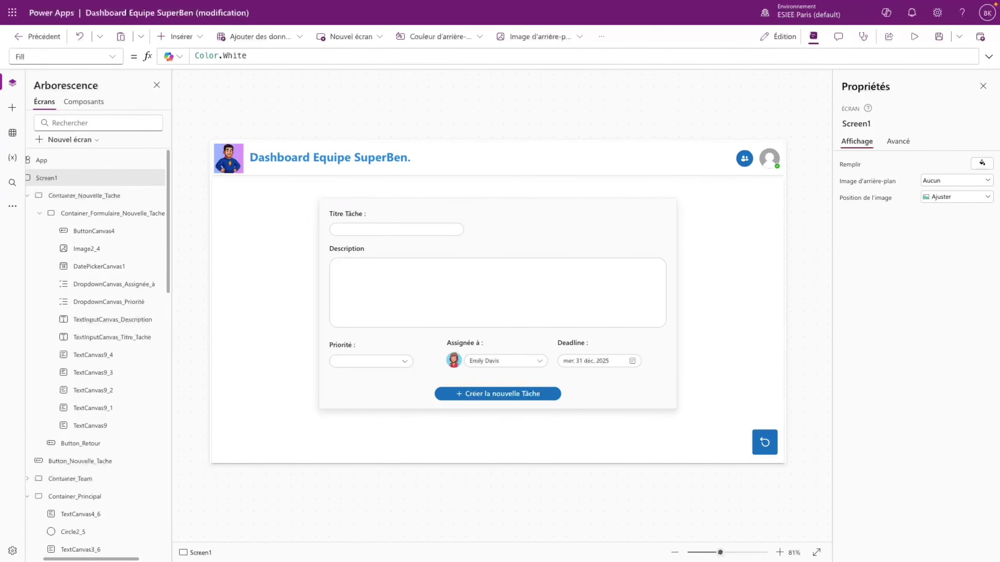
- Preview again to test the Créer la nouvelle Tâche button, then return to the editor
left_click(915, 36)
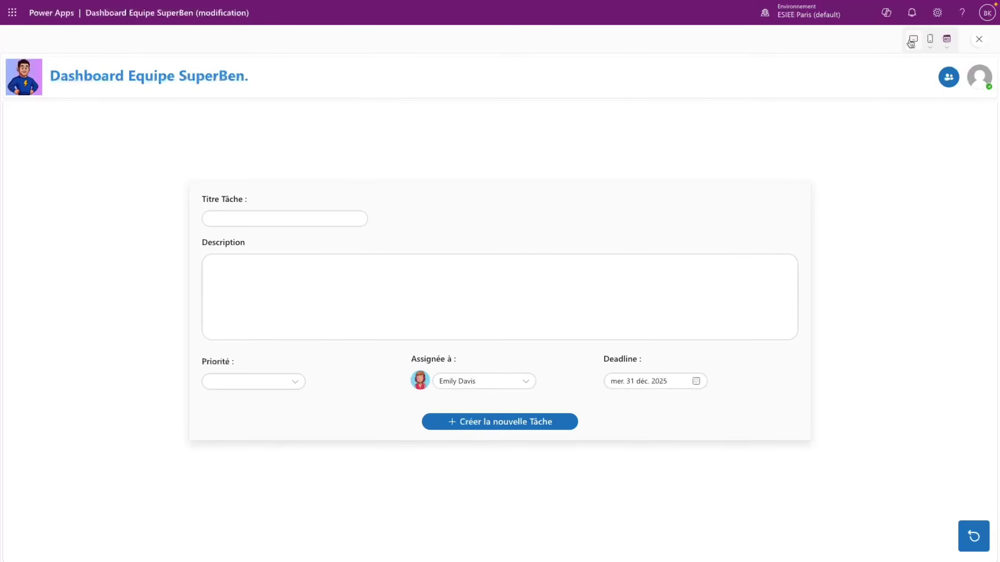
left_click(512, 423)
left_click(983, 42)
left_click(598, 334)
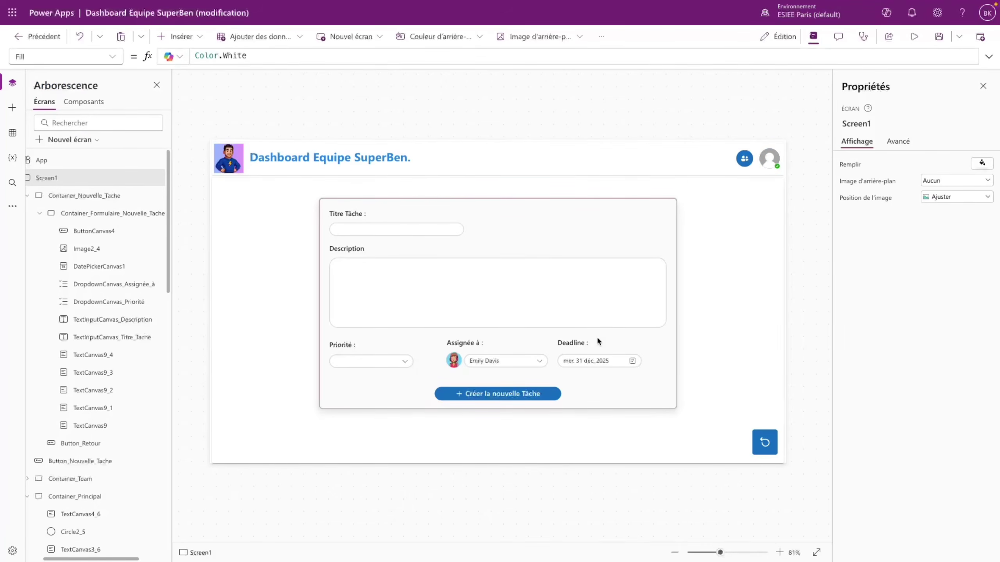
- Open the Créer la nouvelle Tâche button's OnSelect formula in the expanded editor and select false
left_click(479, 399)
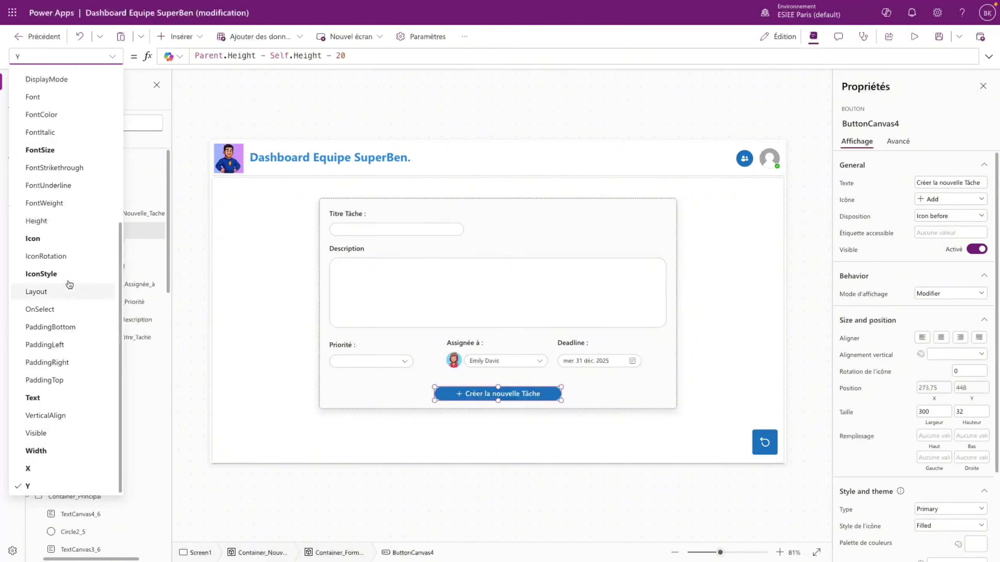
left_click(63, 309)
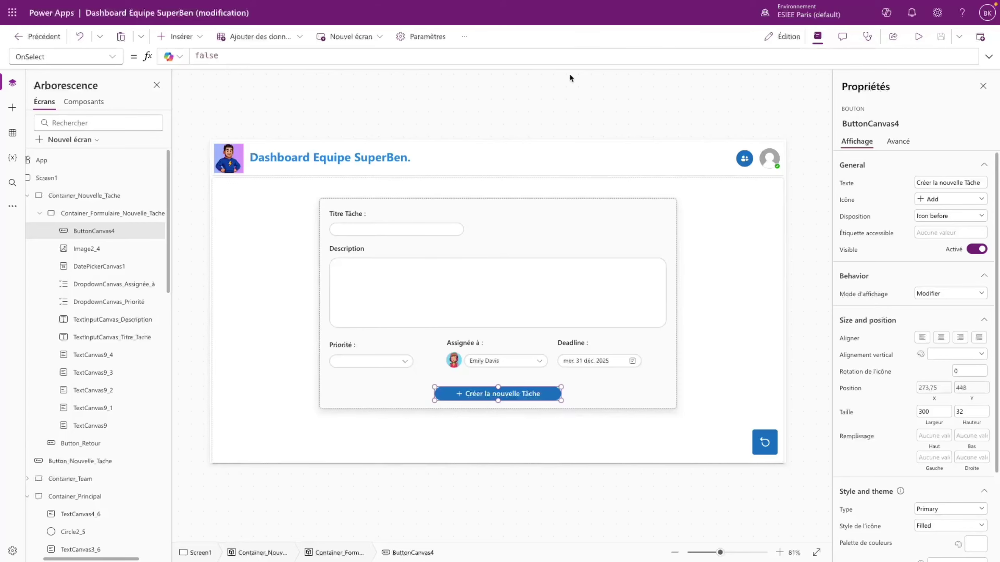
left_click(988, 56)
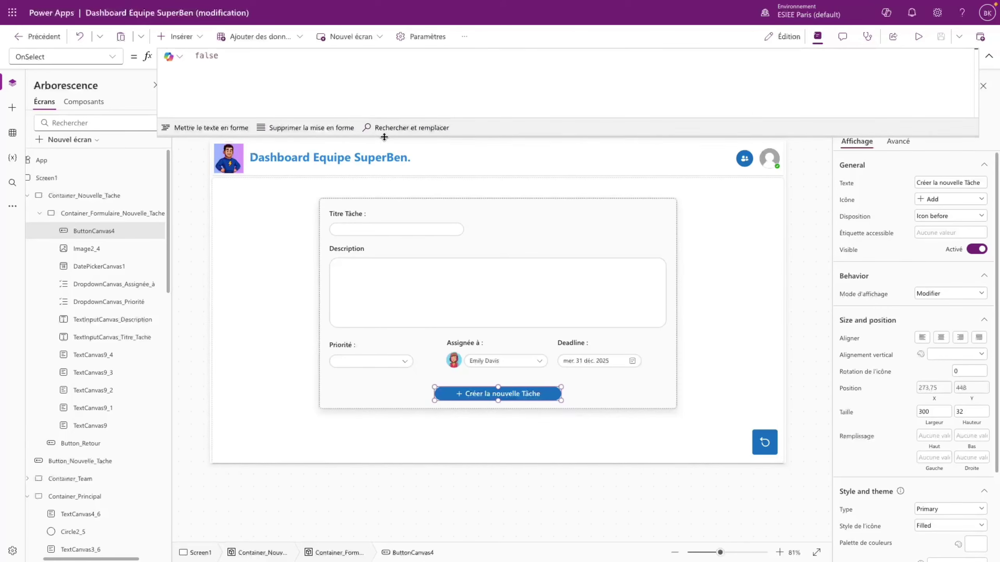
left_click_drag(235, 59, 194, 58)
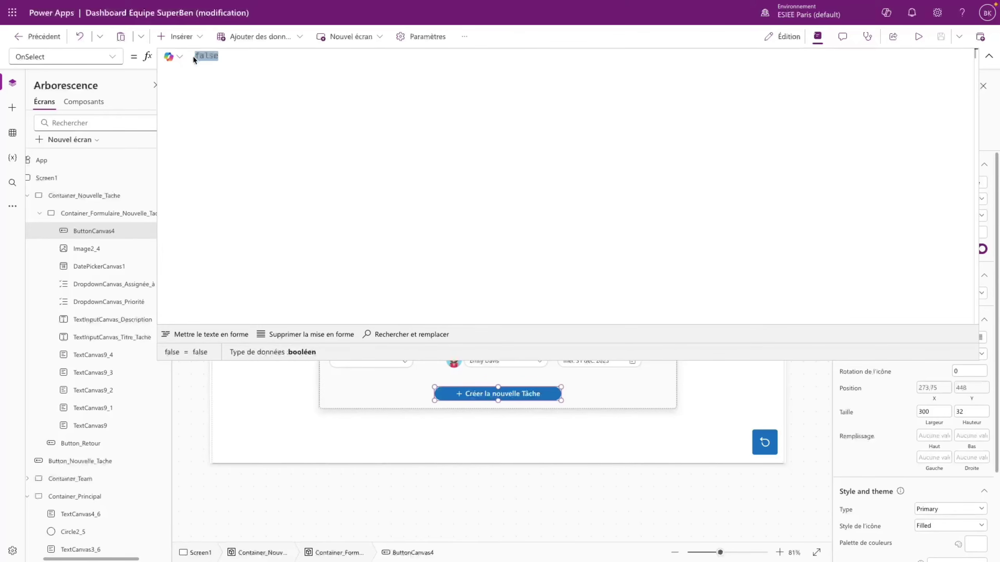
- Replace it with Patch(Source_Application; Defaults(Source_Application); { Titre: })
type("Patch(")
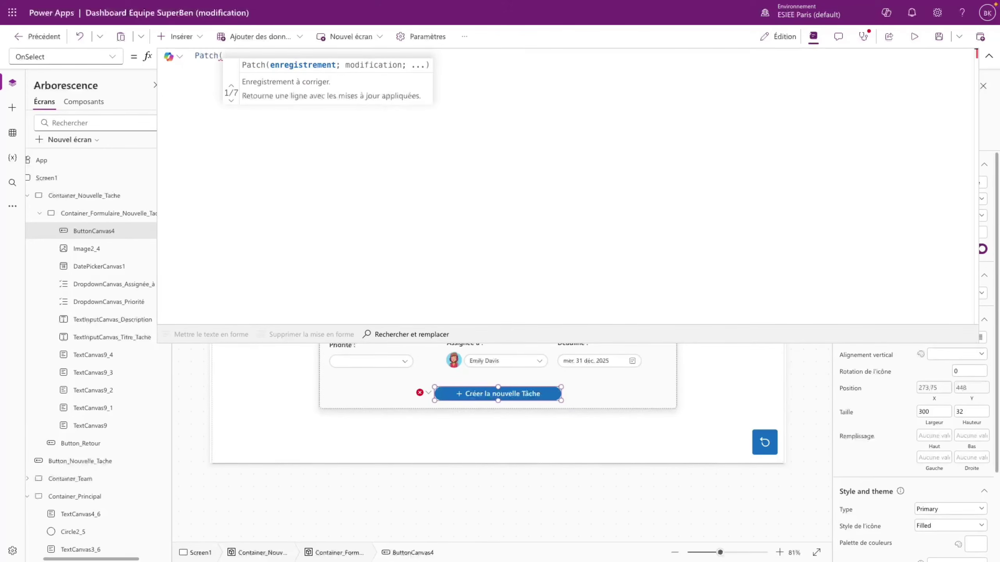
type("Sou")
key("Tab")
type(";")
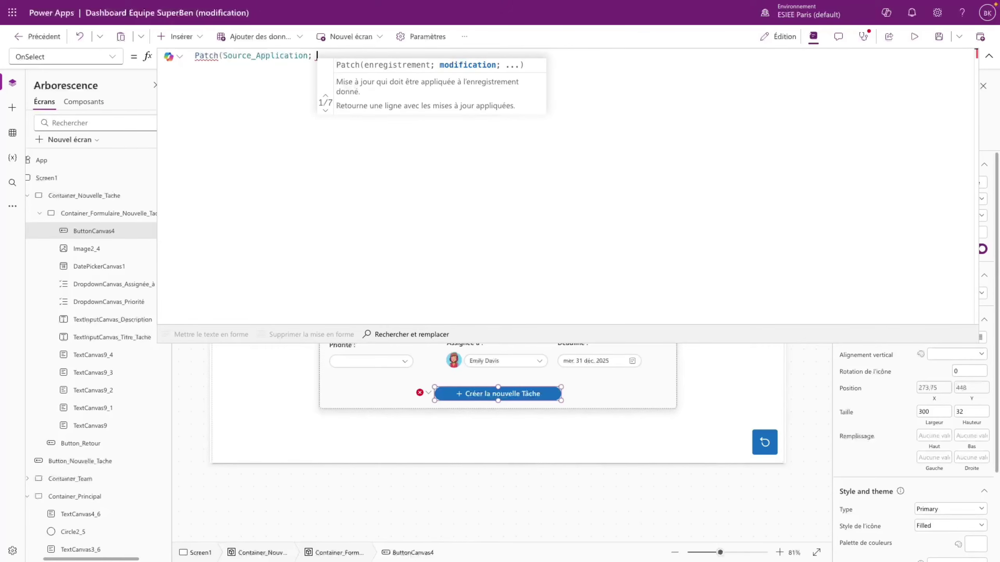
type(" Defaults(")
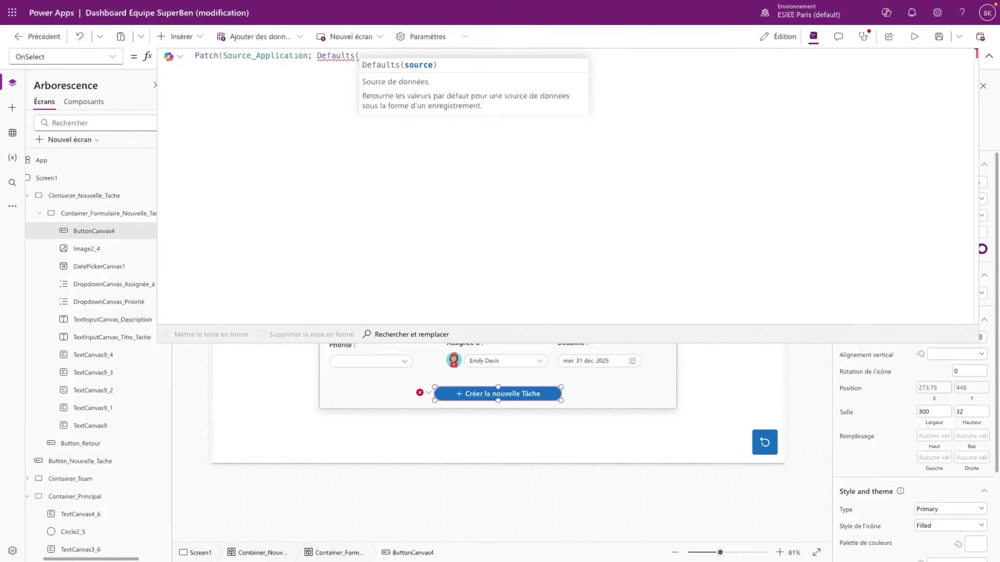
type("Sou")
key("Tab")
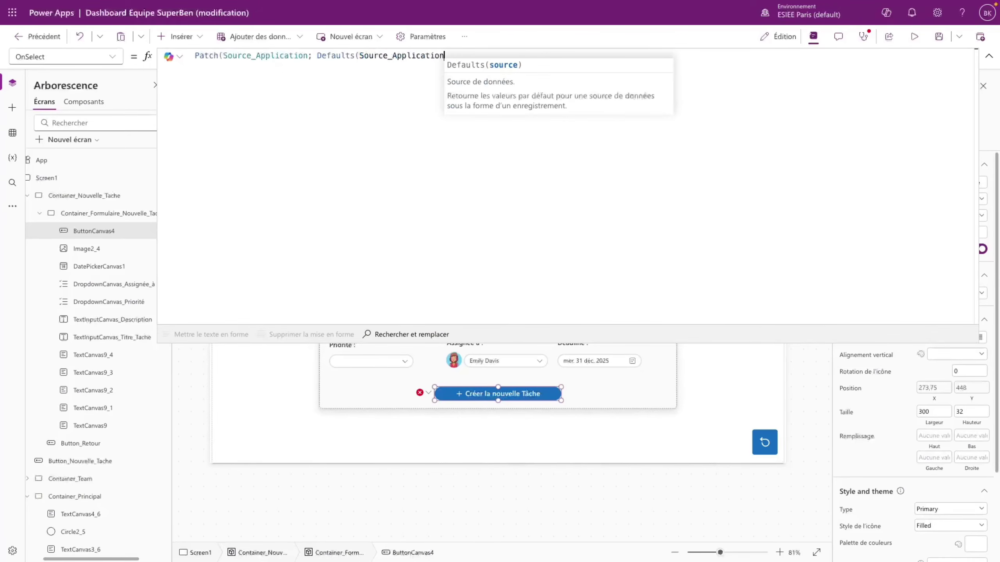
type(");")
key("shift+Return")
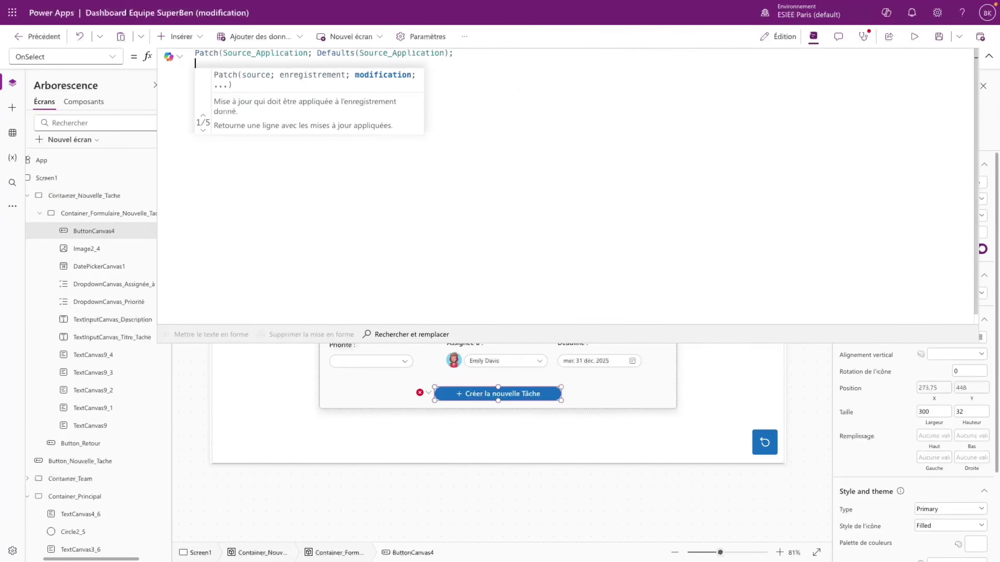
type(")")
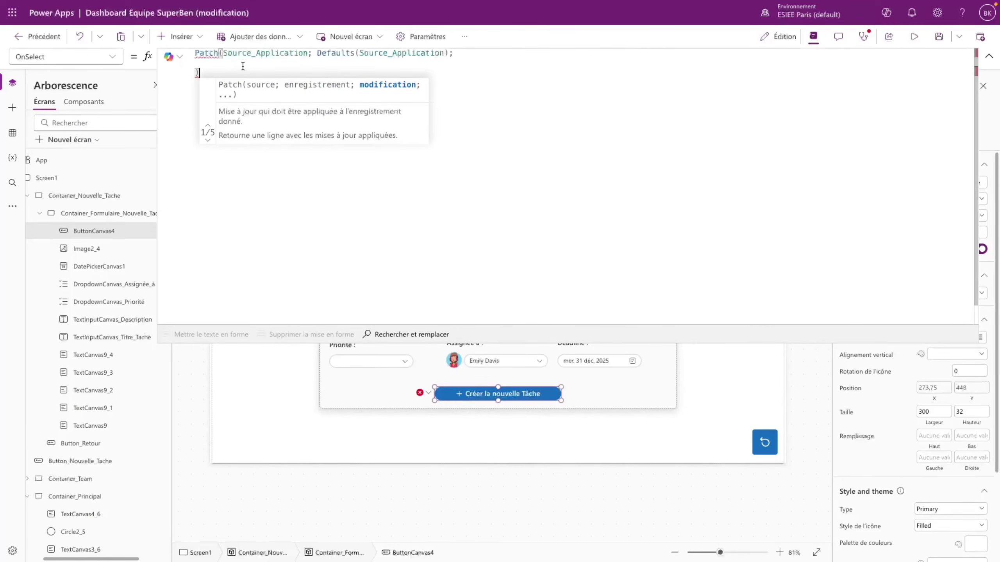
left_click(236, 66)
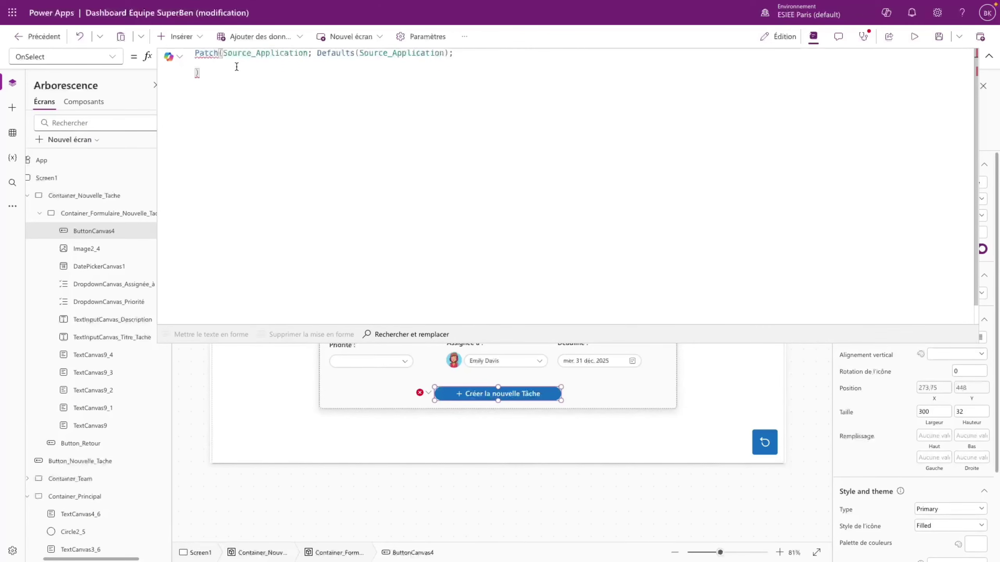
type("{")
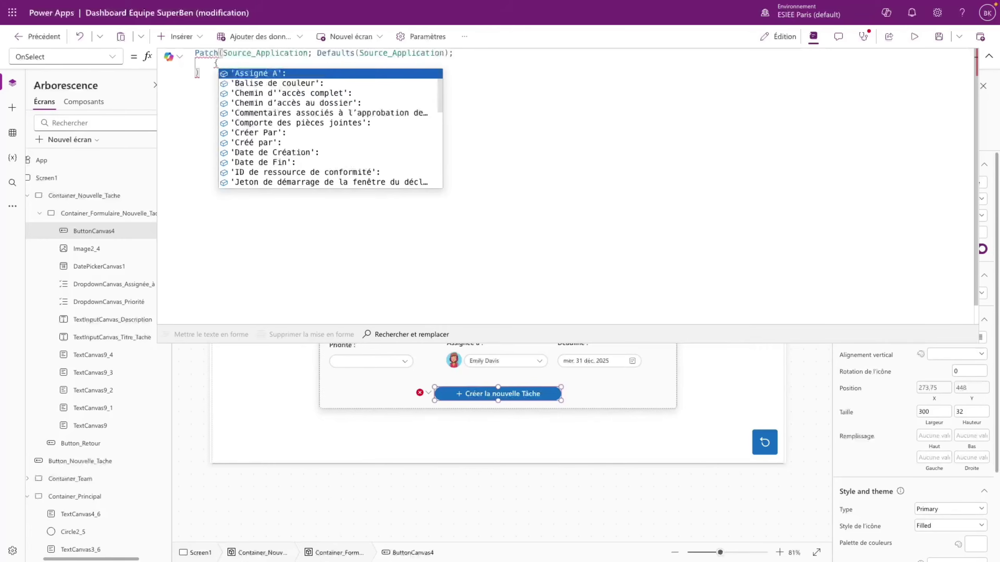
key("Escape")
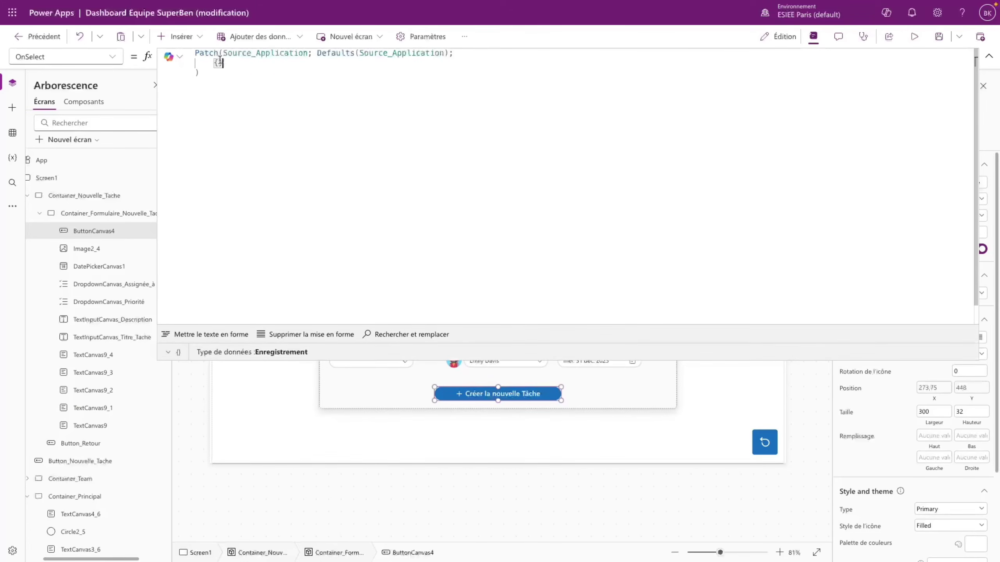
key("Return")
key("Return")
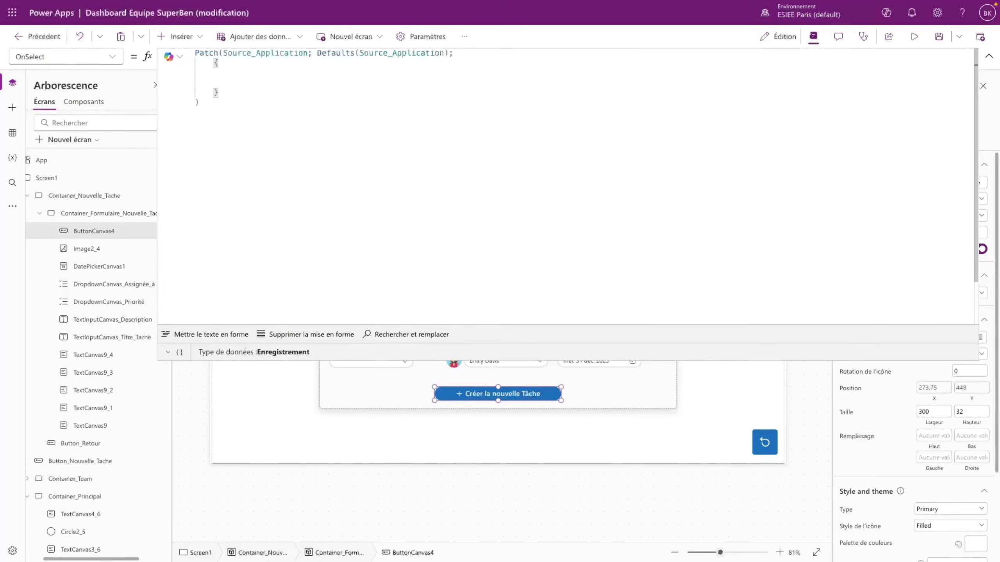
type("Titre:")
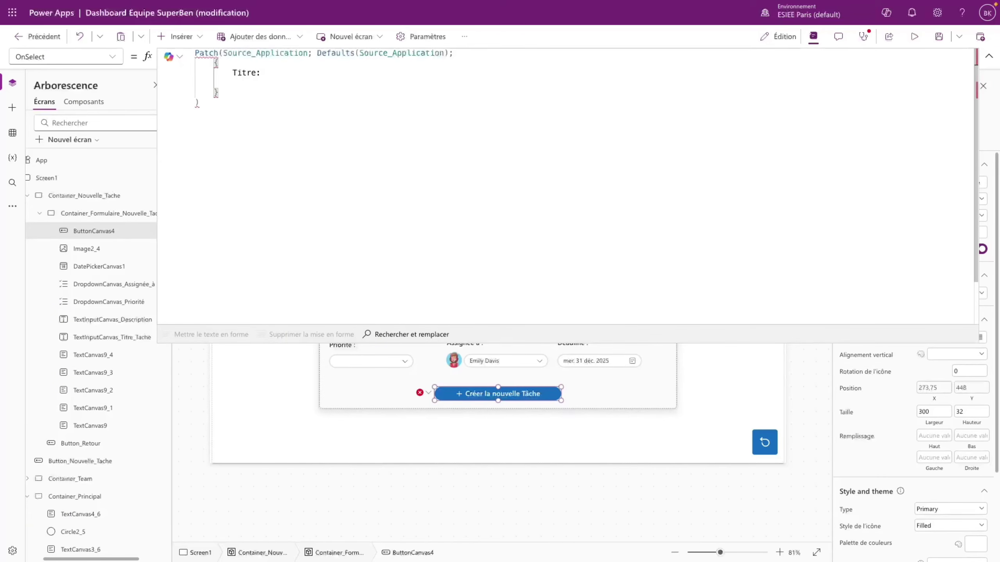
- Set Titre to the title input's .Value, after copying the input's exact name
left_click(989, 56)
left_click(377, 231)
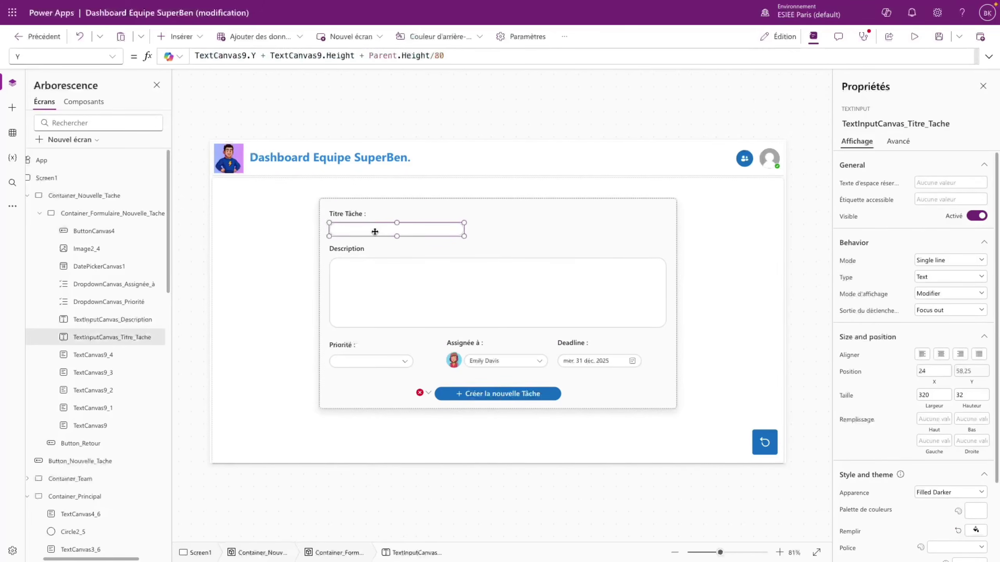
double_click(115, 341)
key("ctrl+c")
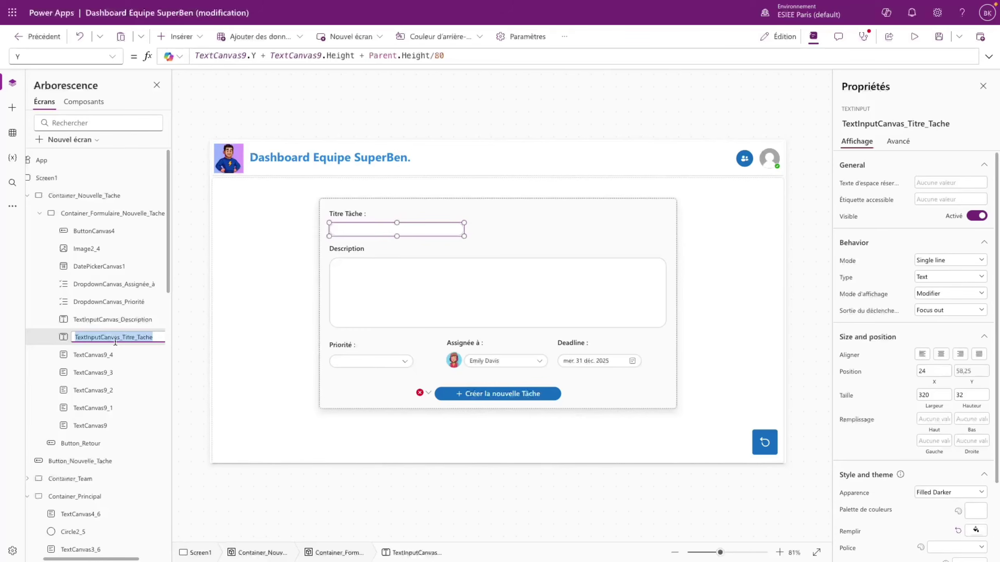
left_click(441, 393)
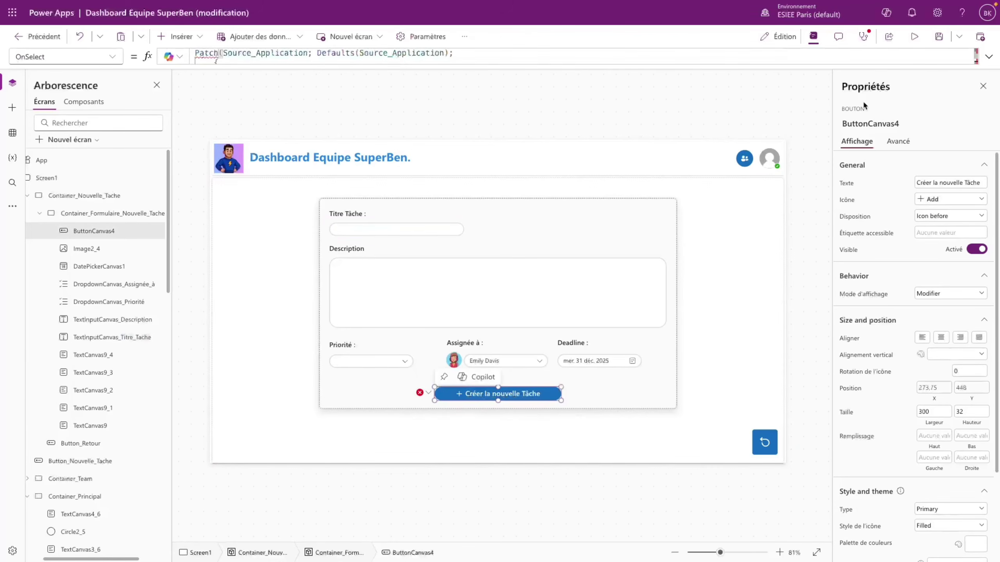
left_click(989, 56)
left_click(295, 75)
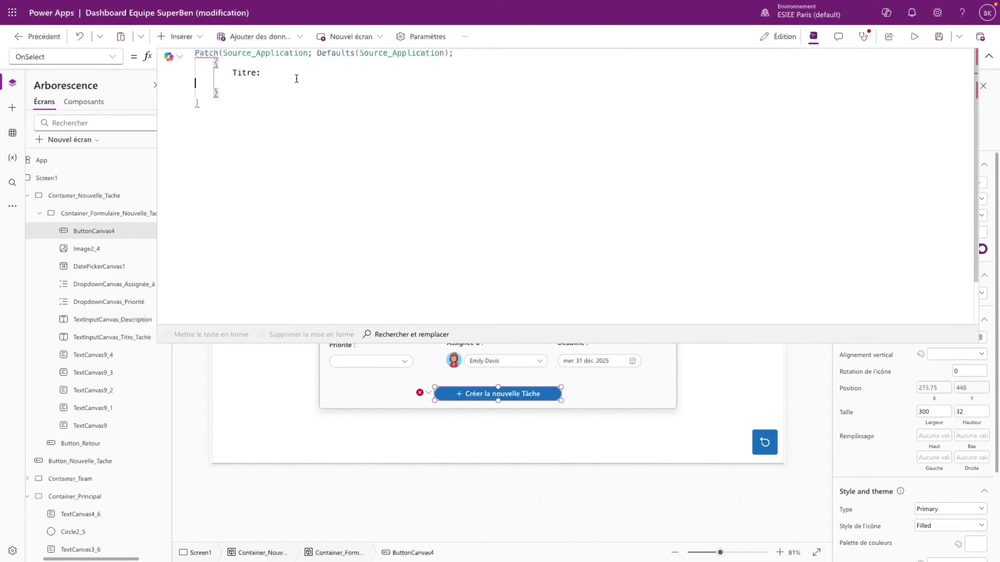
key("ctrl+v")
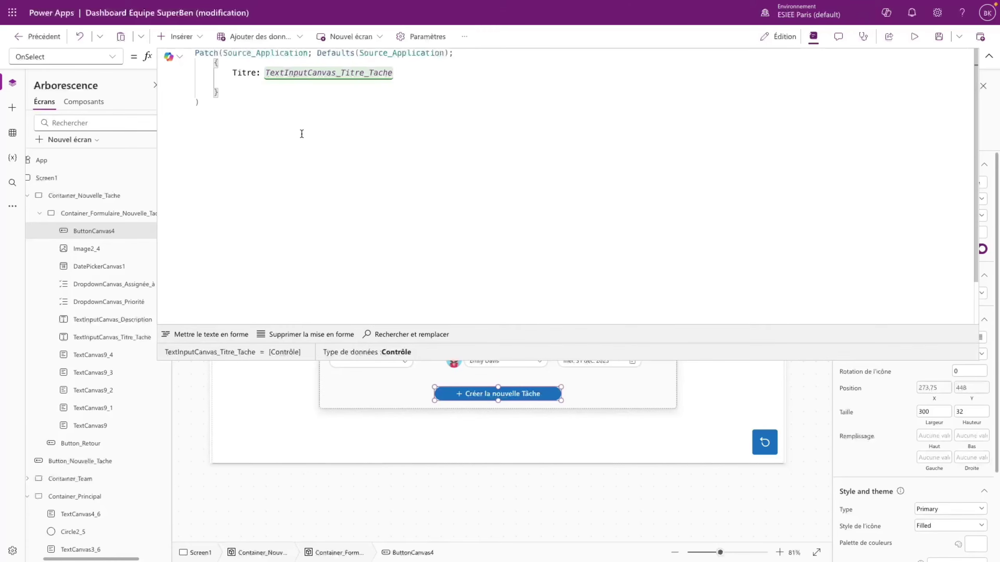
type(".Value;")
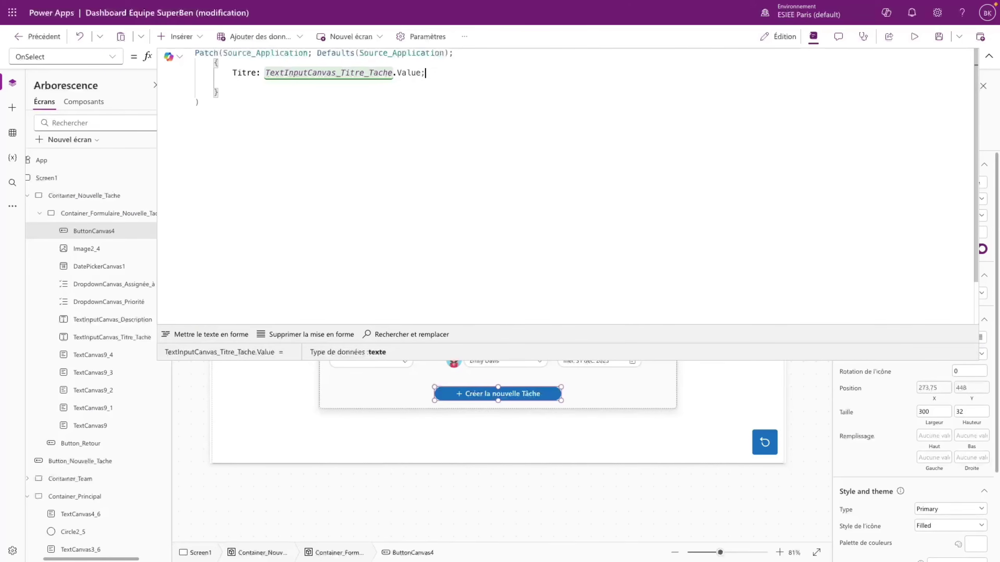
- Add Description: TextInputCanvas_Description.Value to the Patch record
key("shift+Return")
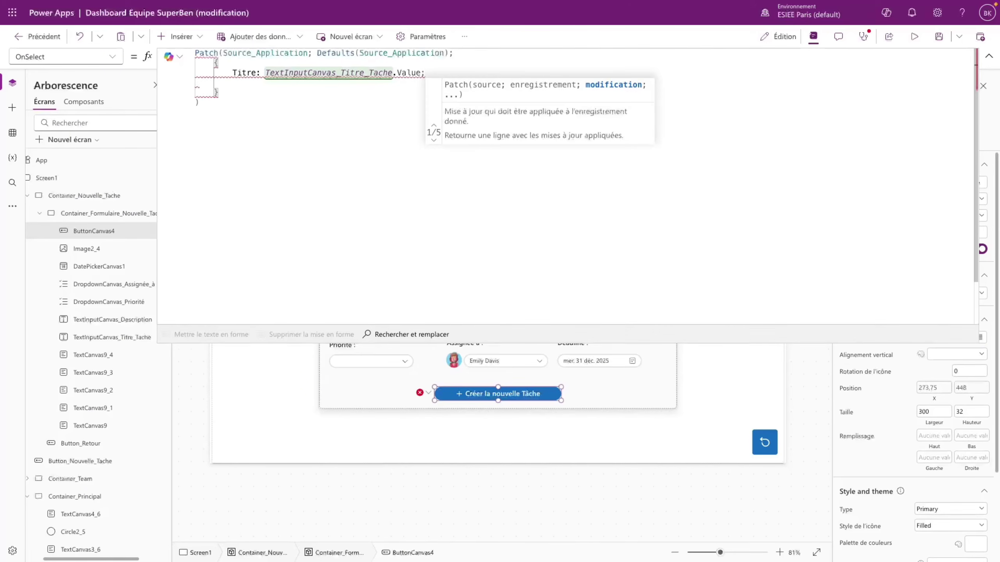
type("Description: ")
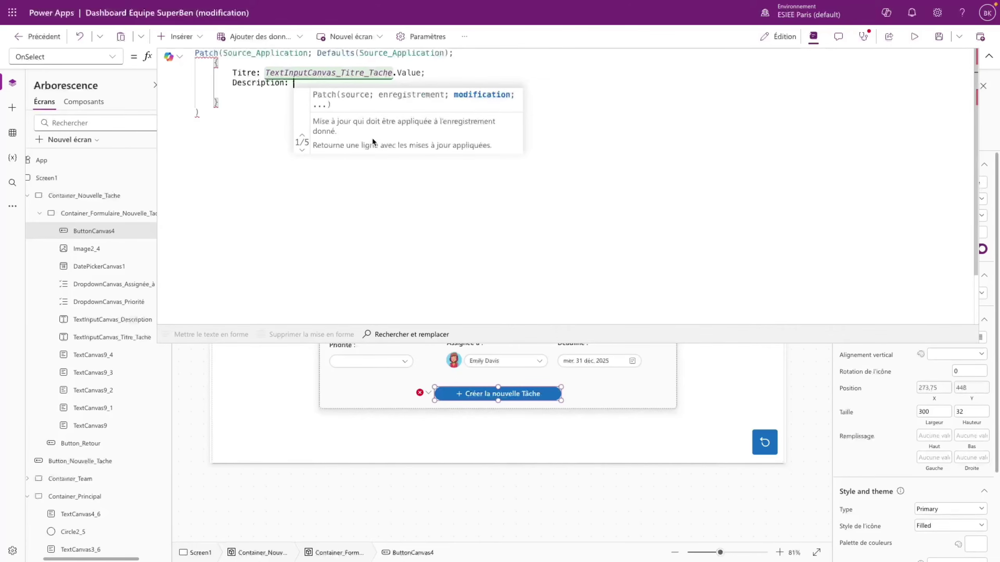
type("Description")
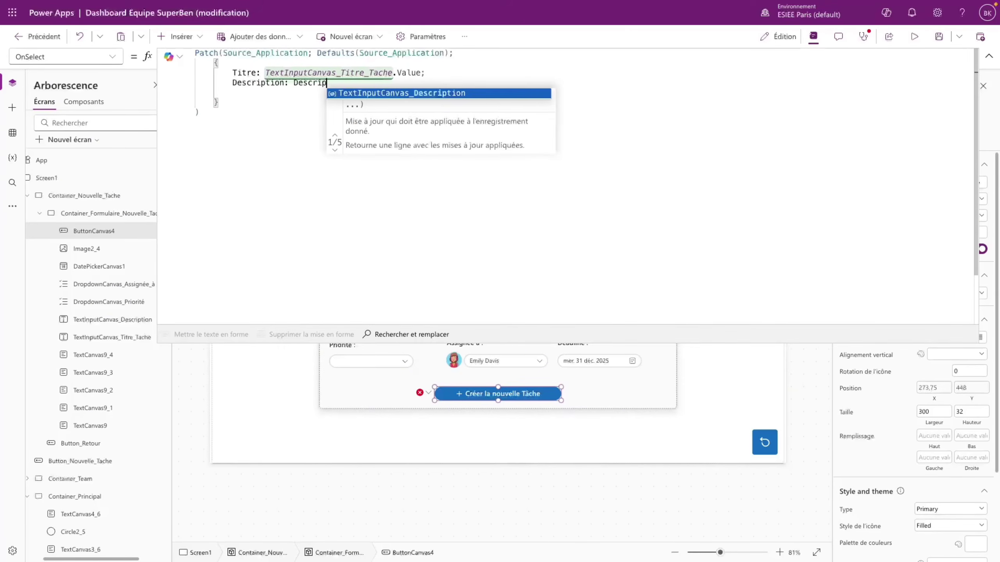
left_click(419, 96)
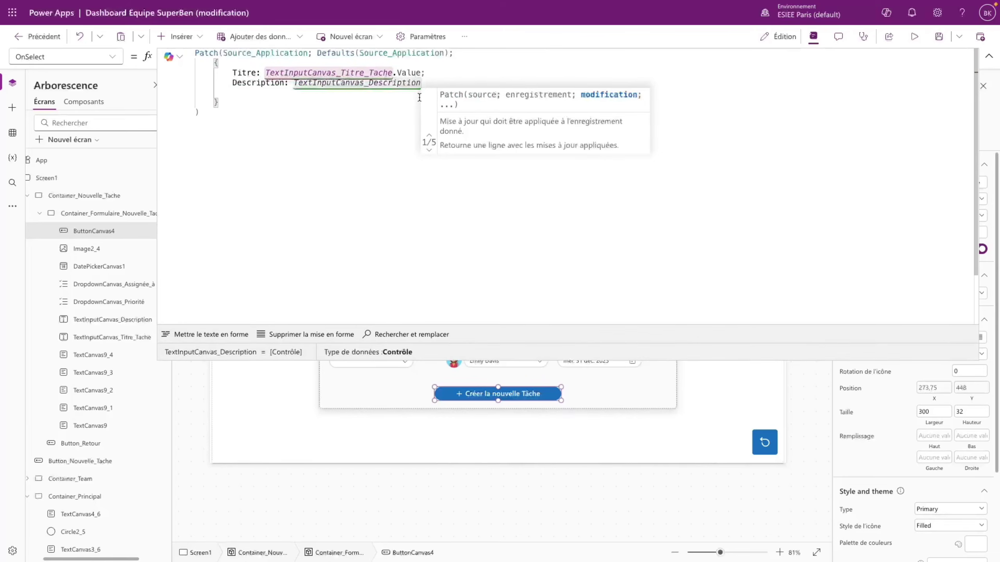
type(".Value;")
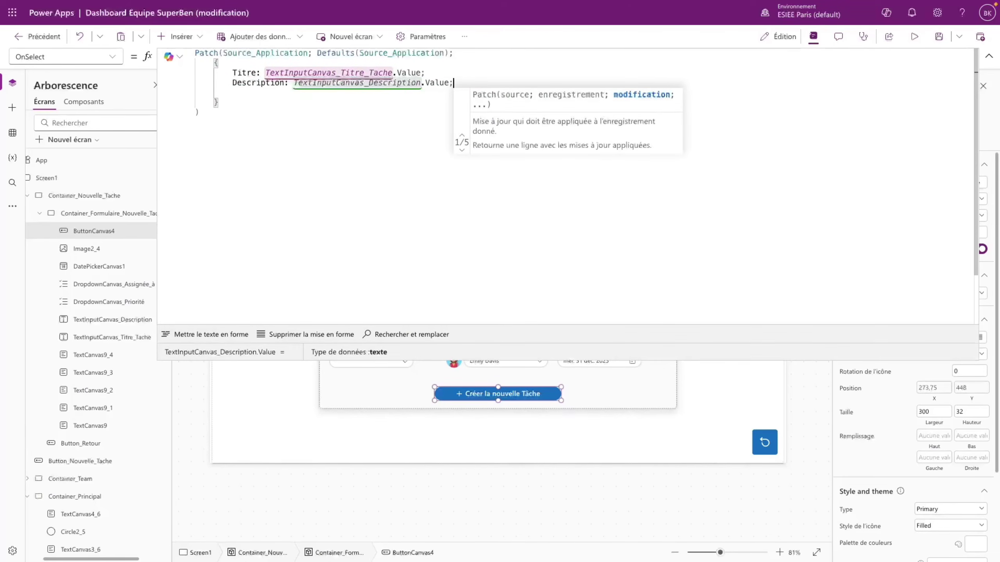
- Add Priorité: DropdownCanvas_Priorité.Selected.Value to the record
key("shift+Return")
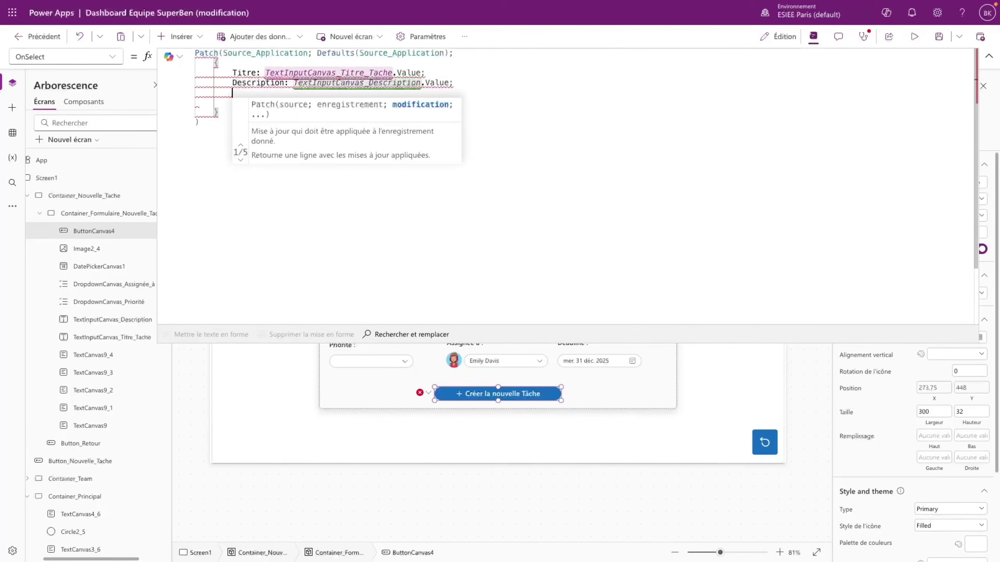
type("Priorité: ")
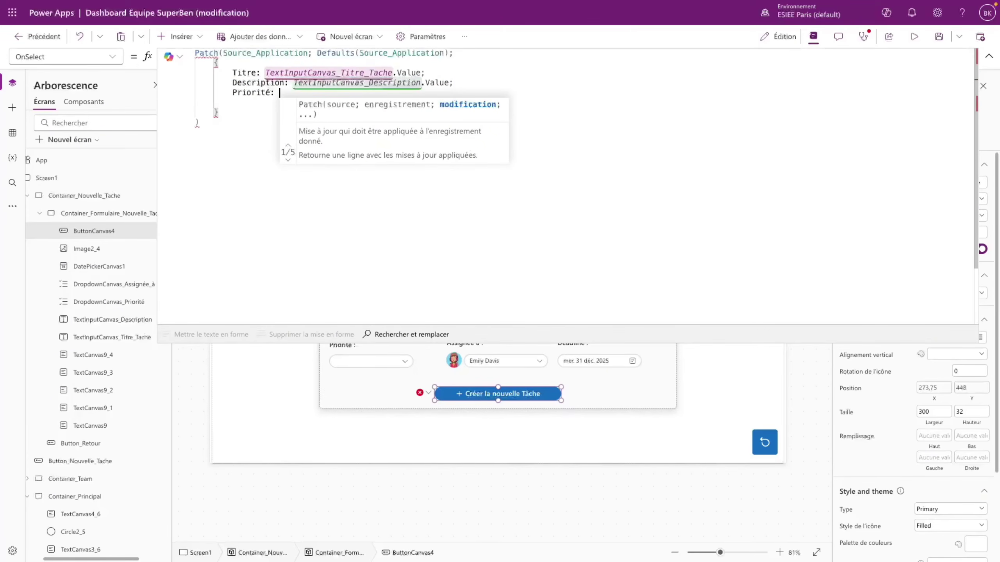
type("D")
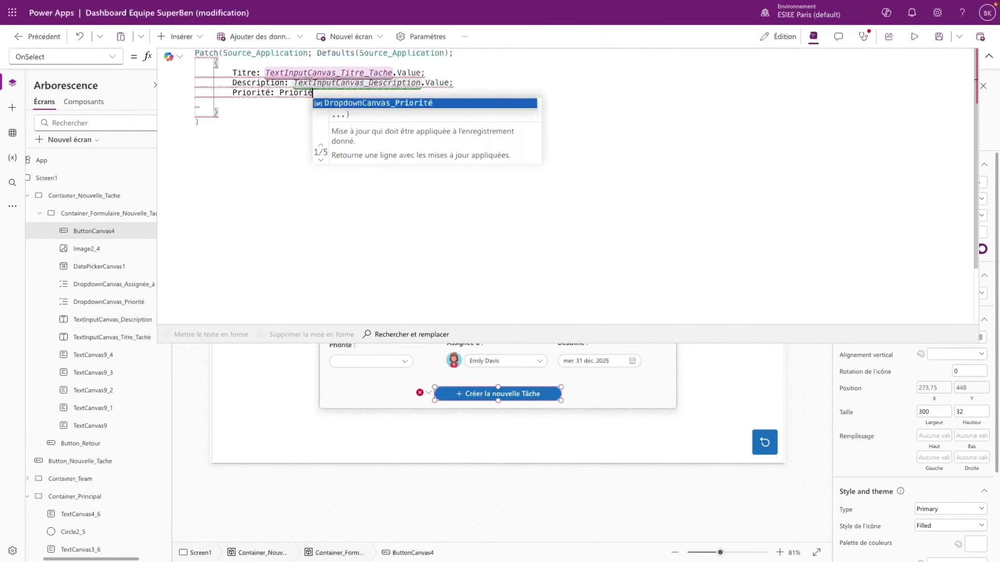
key("Tab")
type(".Value")
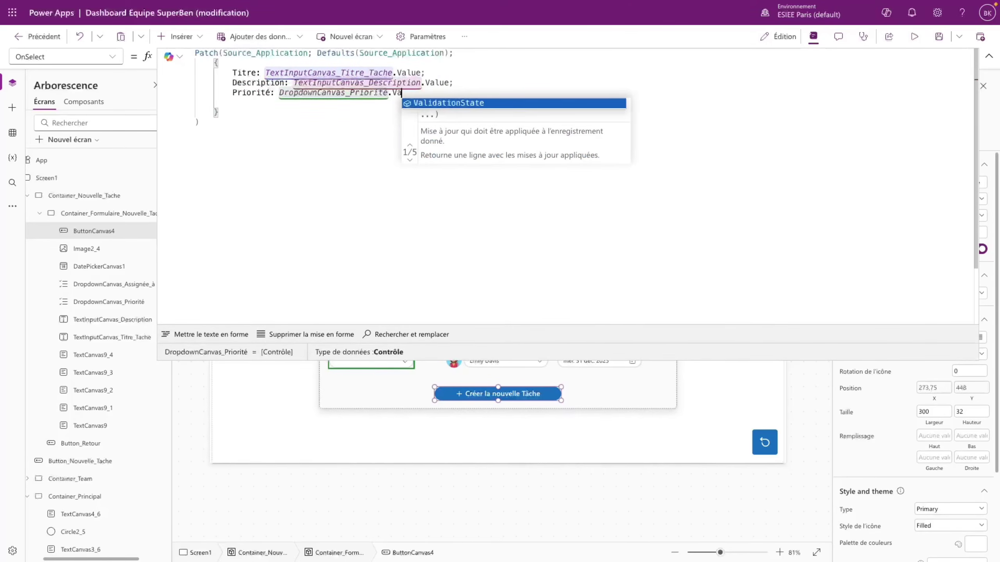
key("BackSpace")
key("BackSpace")
key("BackSpace")
key("BackSpace")
key("BackSpace")
key("BackSpace")
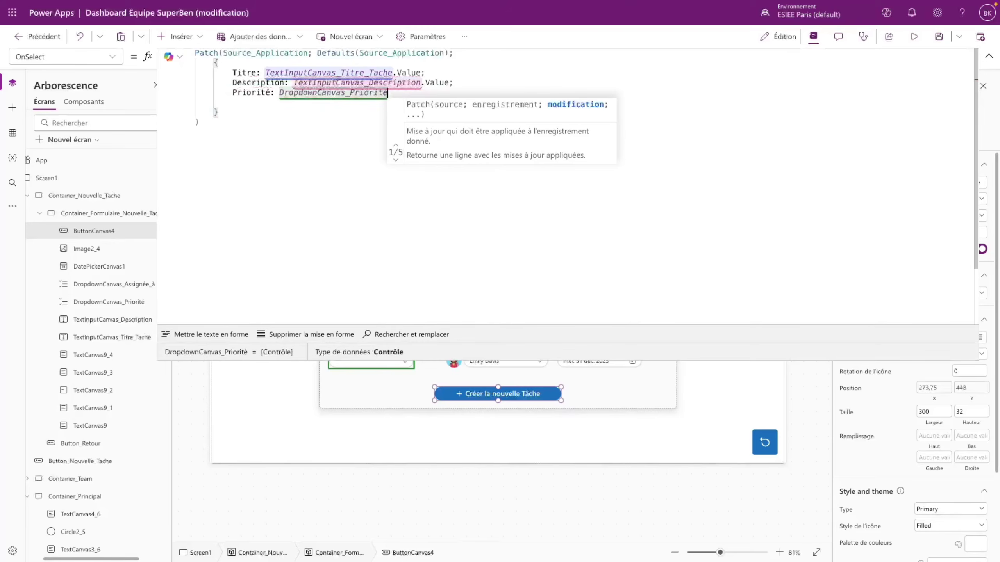
type(".")
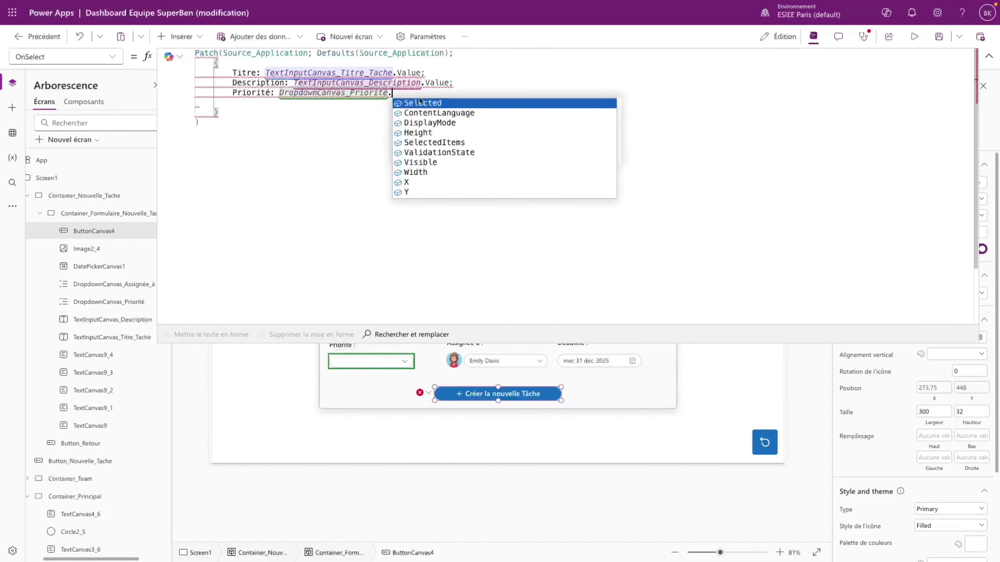
left_click(466, 104)
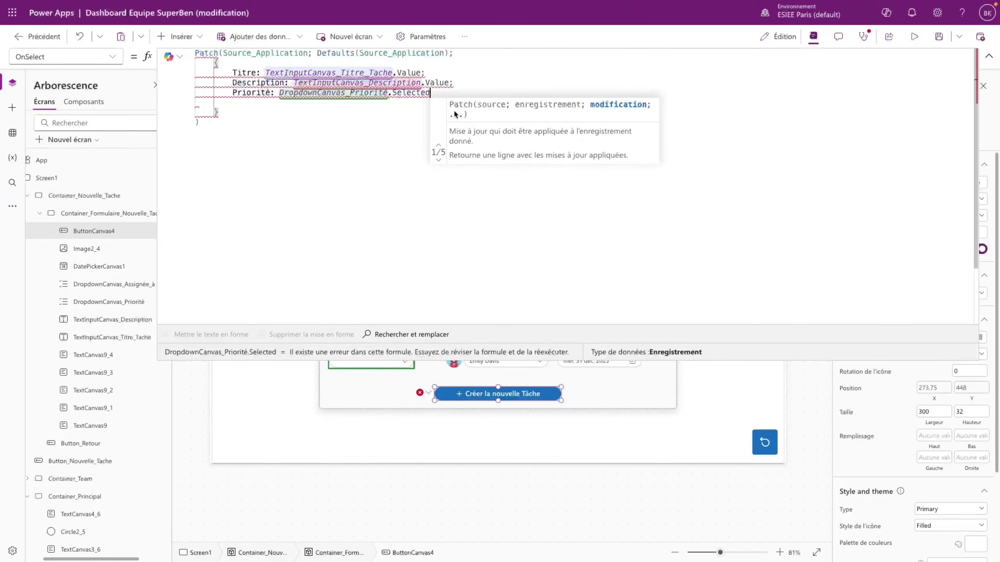
type(".V")
key("Tab")
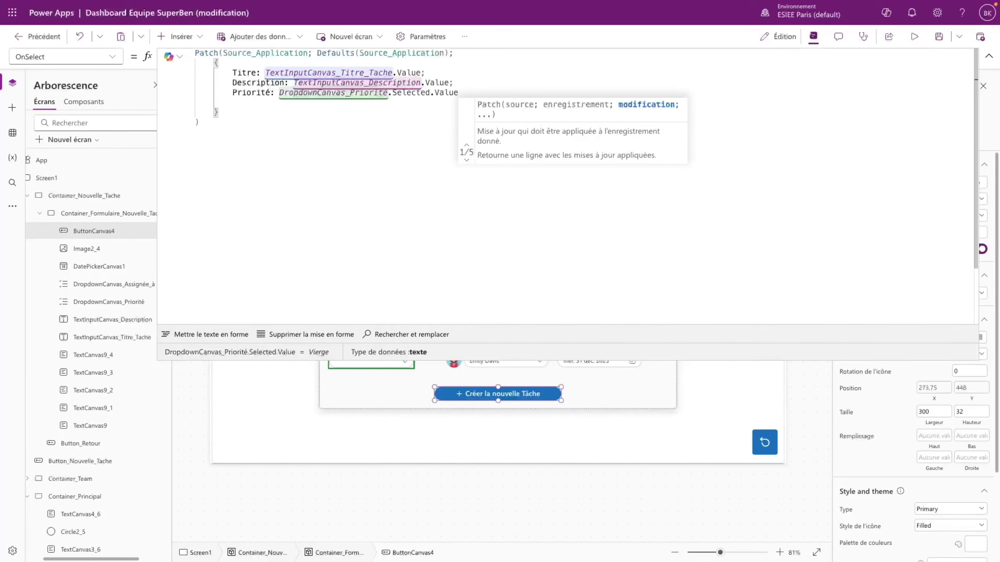
- Enlarge the formula editor, add 'Assigné A': DropdownCanvas_Assignée_à.Selected.Value, and begin a Deadline field
left_click_drag(725, 361, 720, 121)
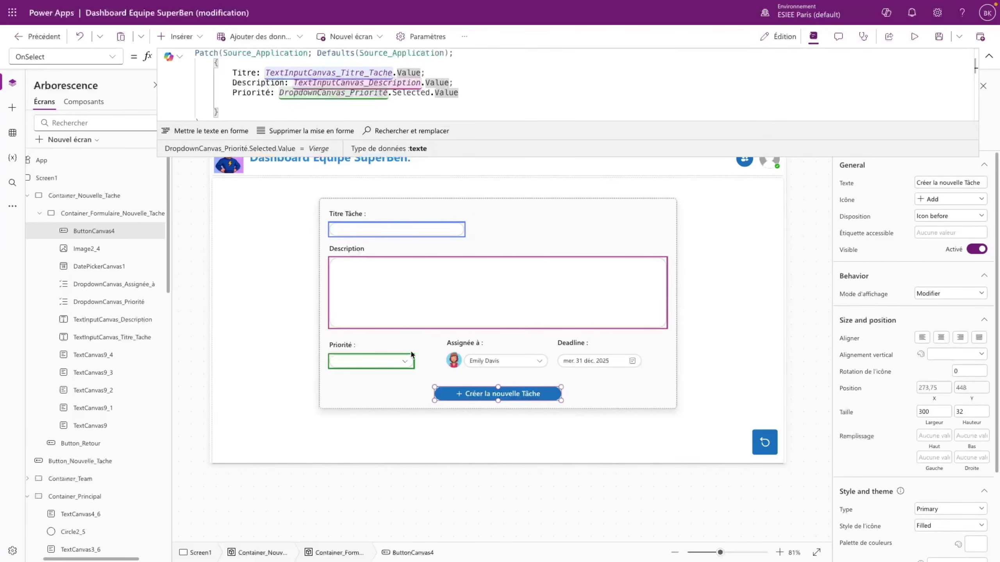
left_click_drag(924, 156, 787, 296)
type(";")
key("Return")
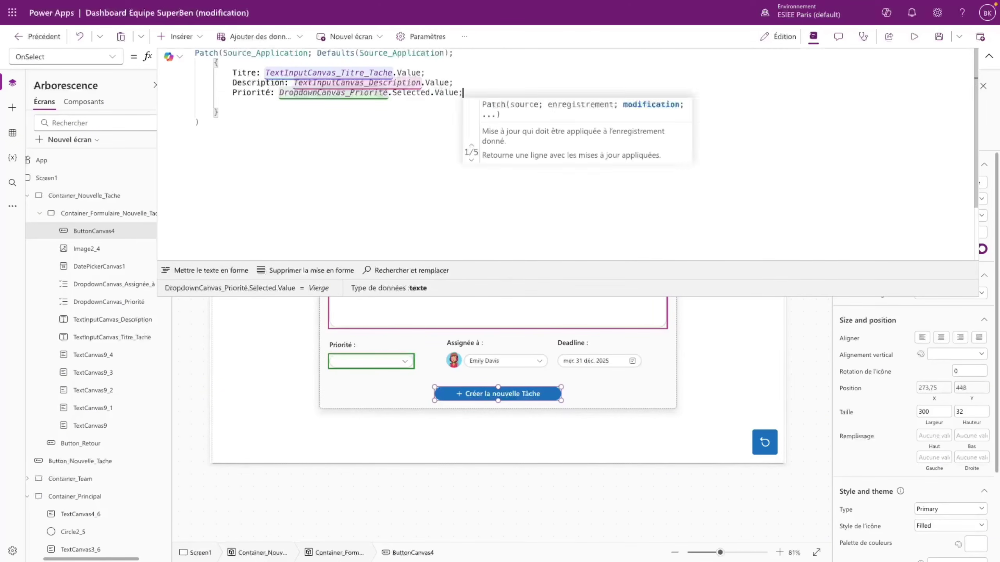
type("As")
key("Tab")
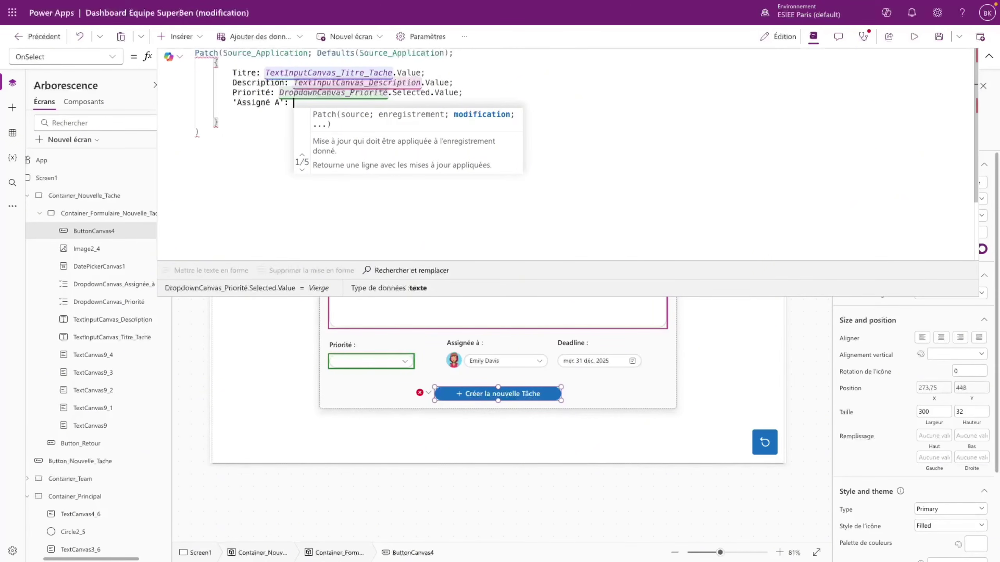
type("Drop")
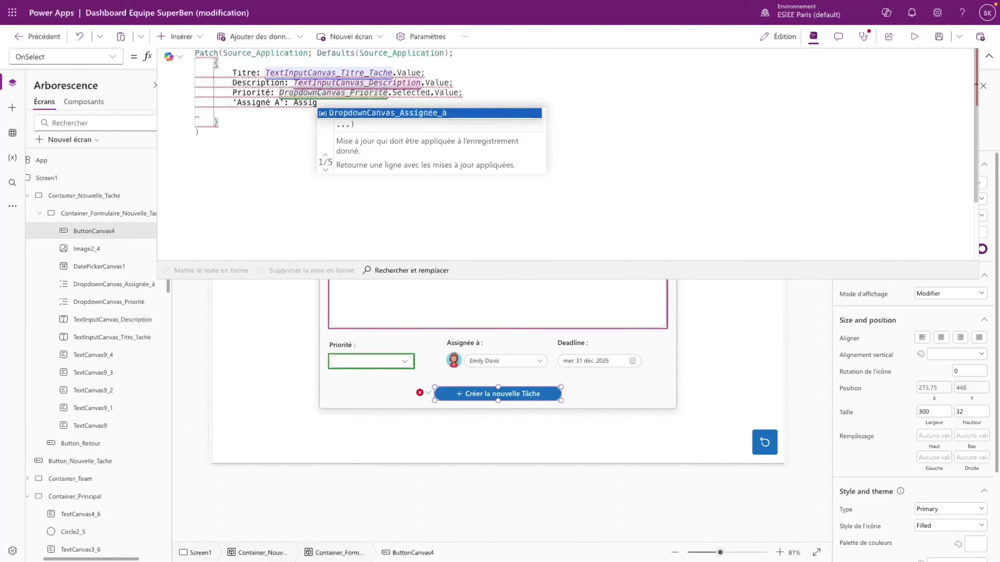
key("Tab")
type(".Se")
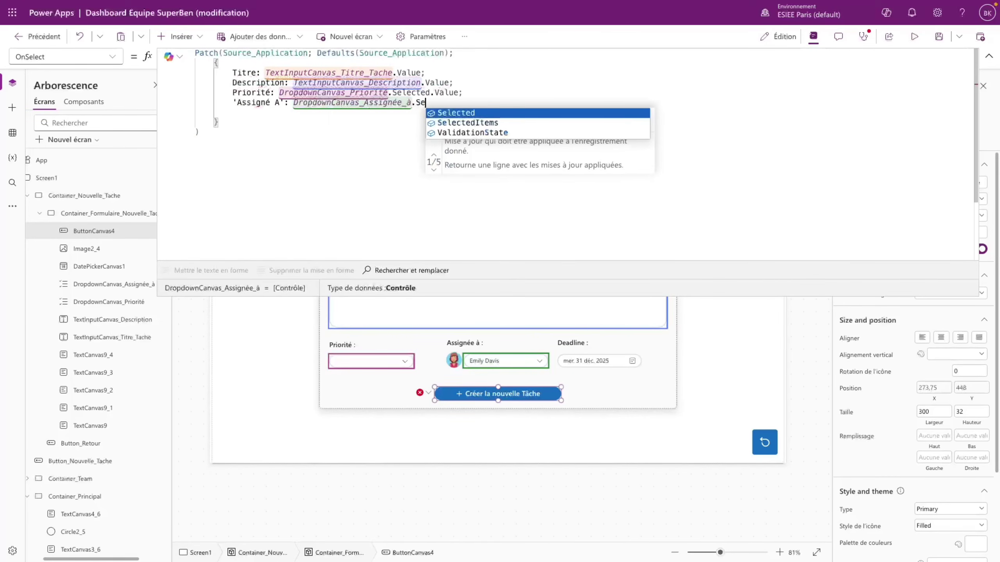
type("lected.Value")
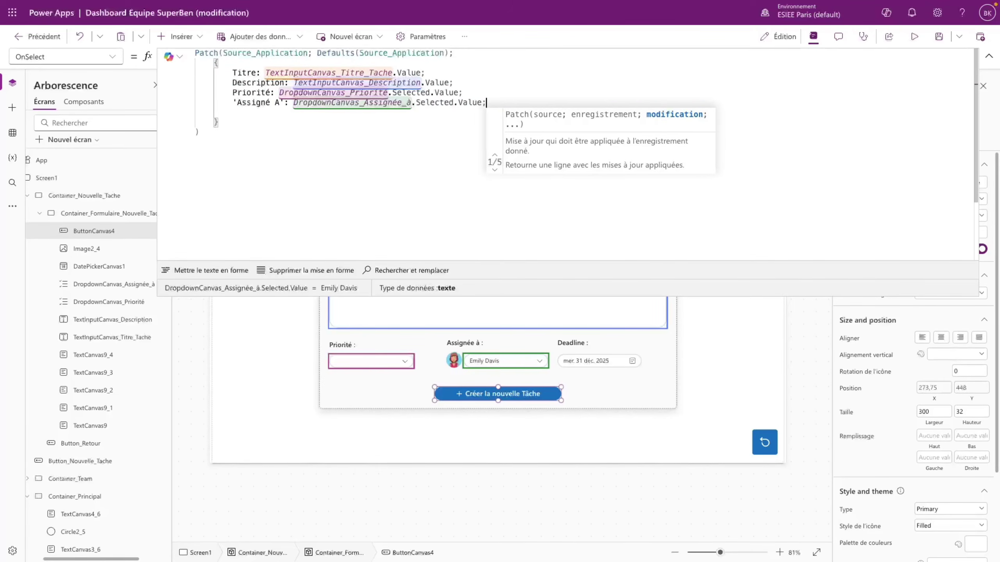
type(";")
key("Return")
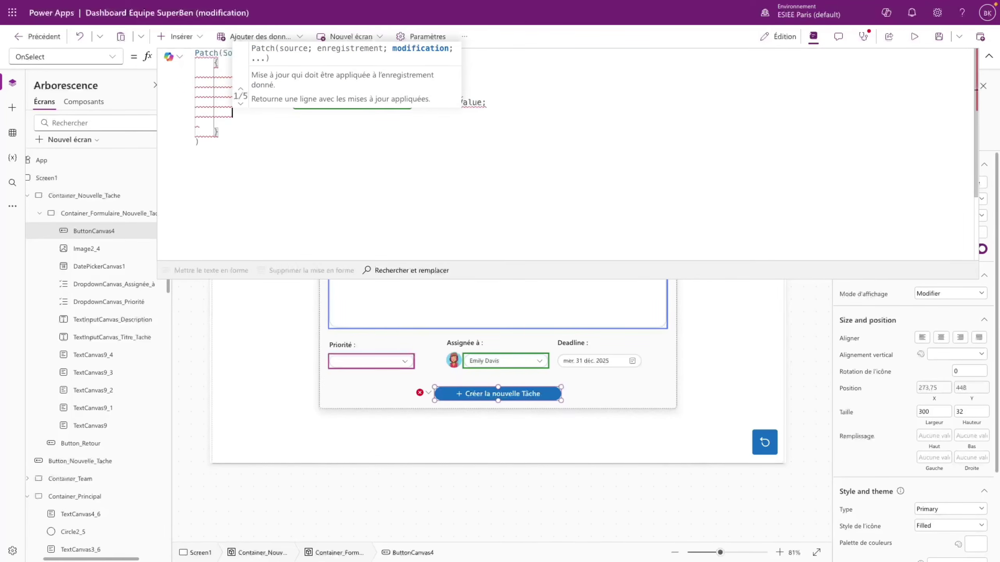
type("Deadline:")
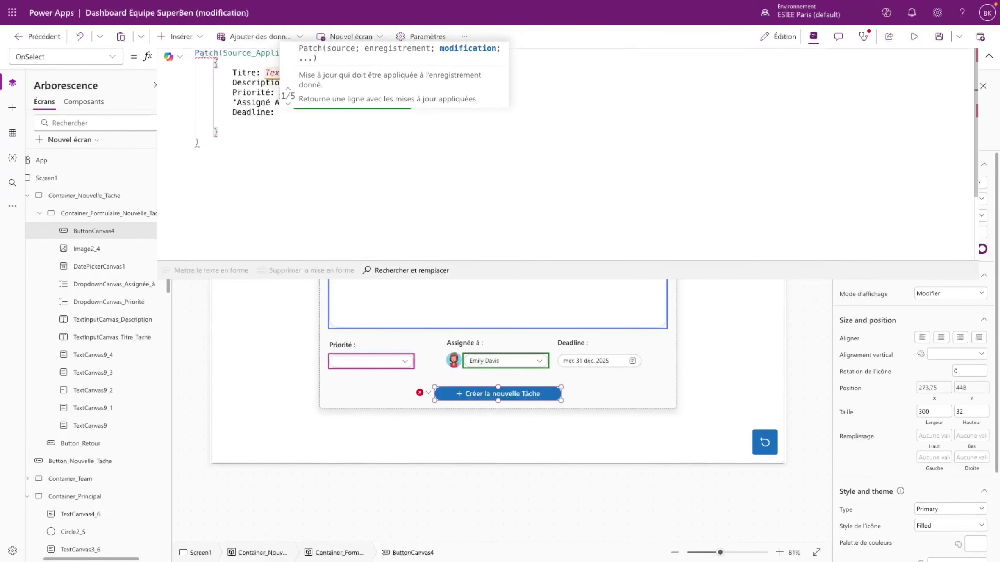
type(" deadline")
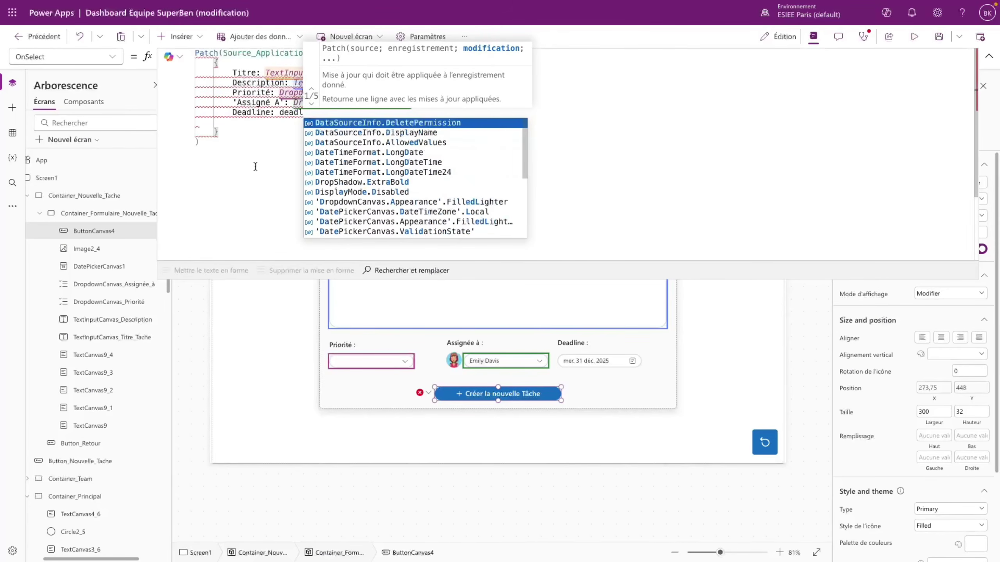
double_click(130, 263)
- Rename the date picker DatePickerCanvas1 to DatePickerCanvas_Deadline
left_click(132, 264)
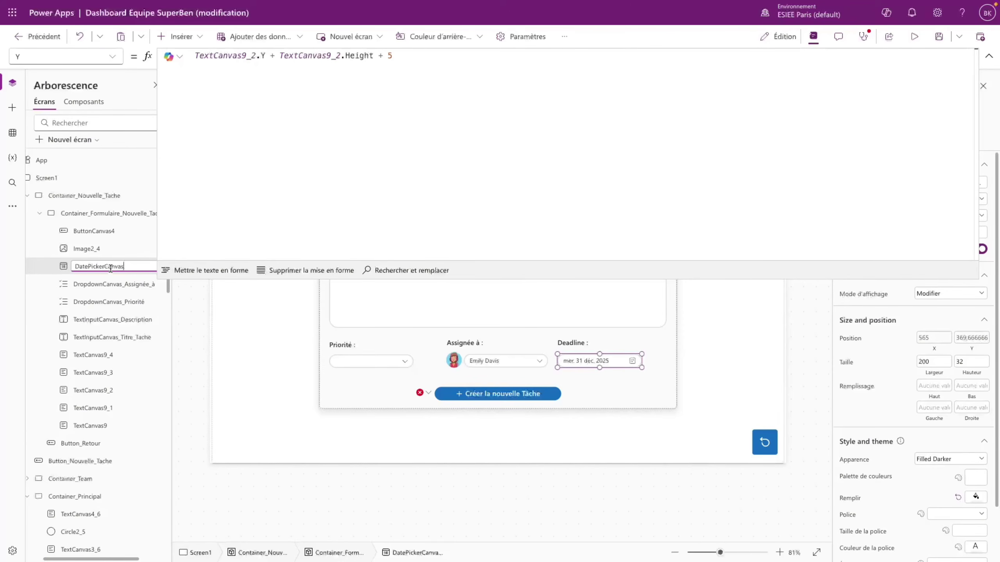
type("_Deadline")
key("Return")
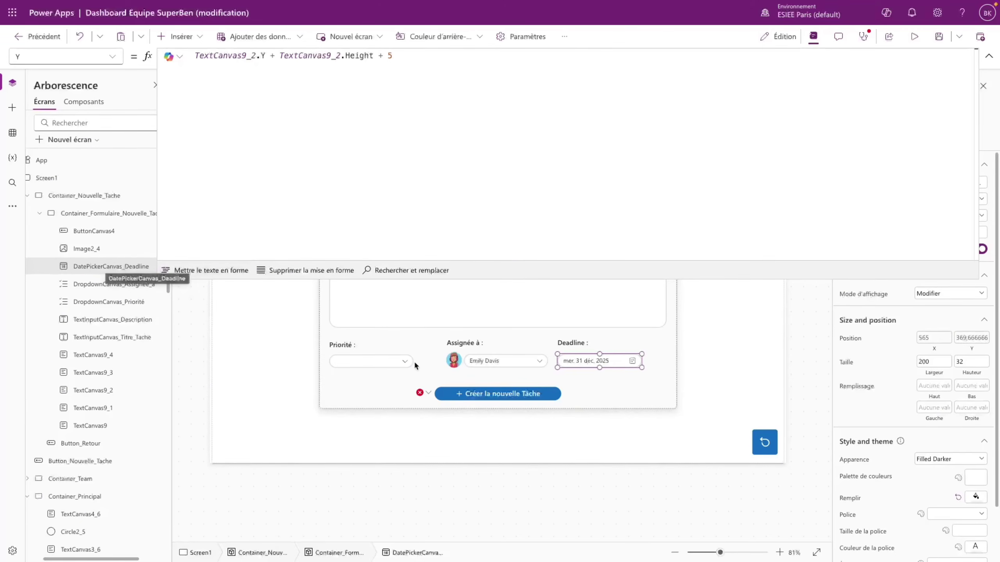
- Set the Patch record's Deadline to DatePickerCanvas_Deadline.SelectedDate
left_click(427, 393)
left_click(476, 408)
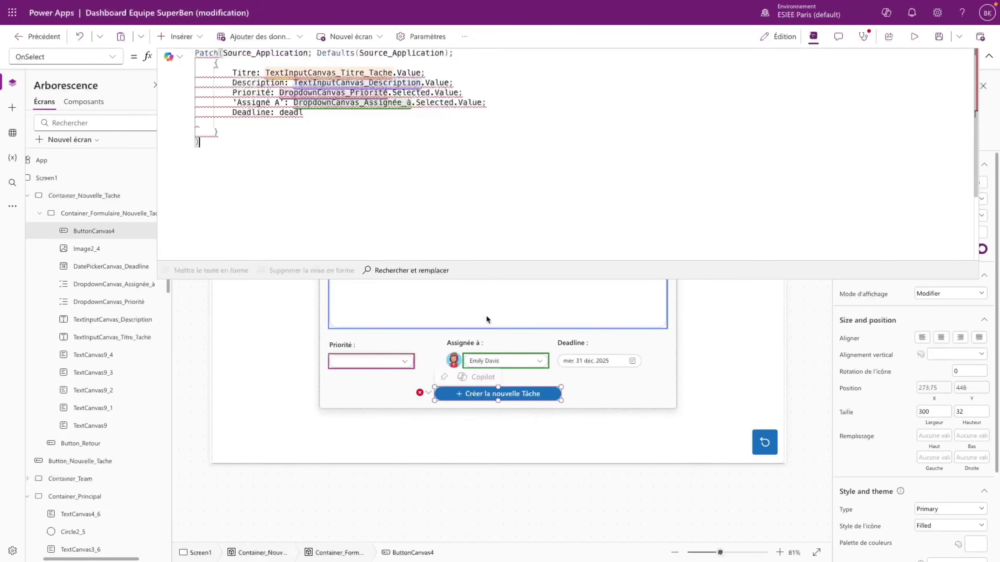
double_click(294, 113)
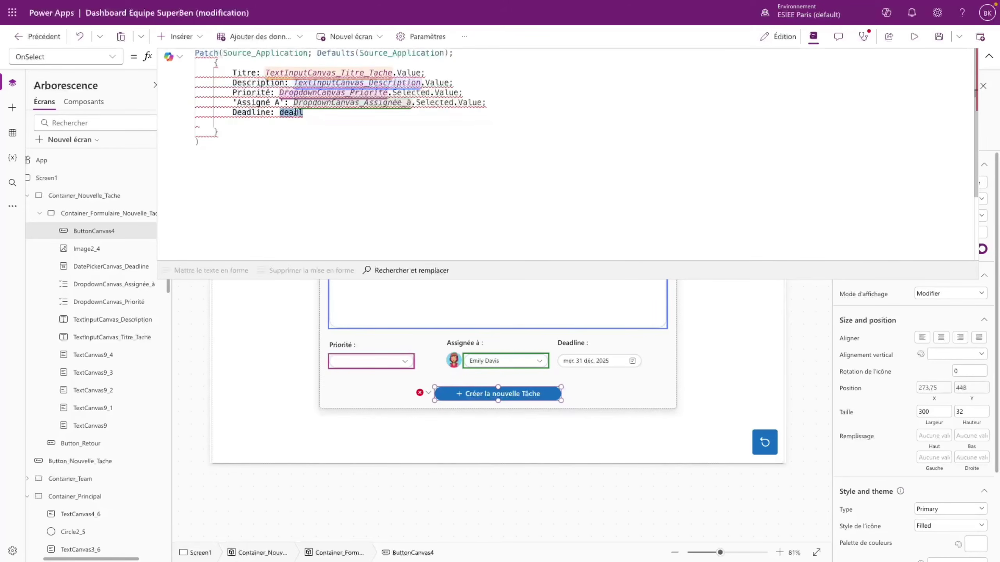
type("DatePickerCanvas_Deadline")
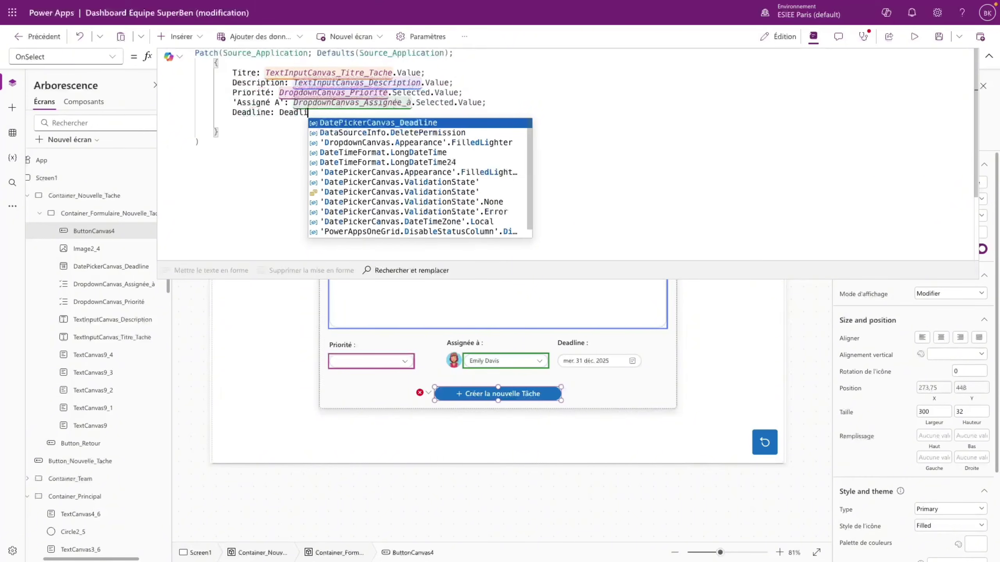
type(".")
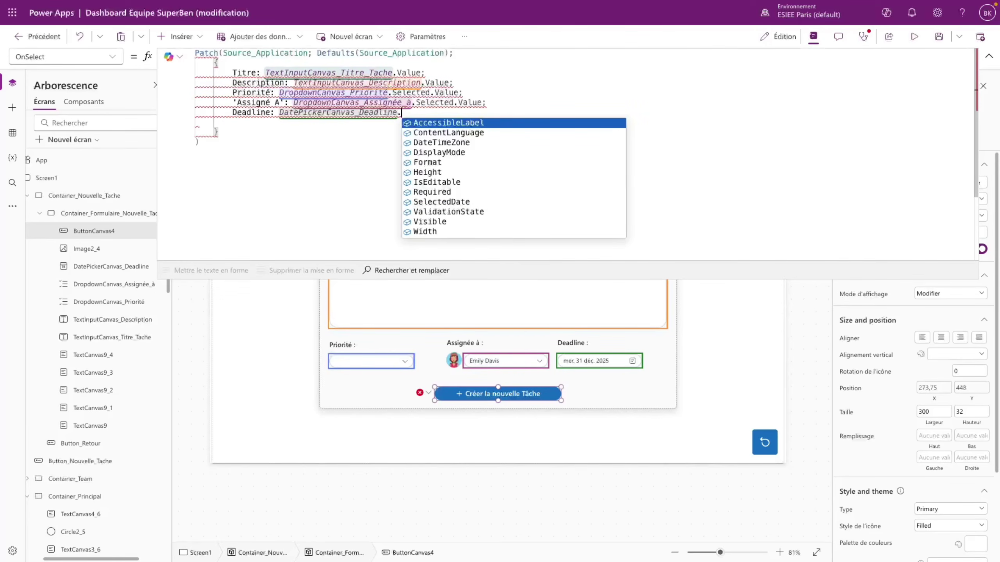
left_click(477, 203)
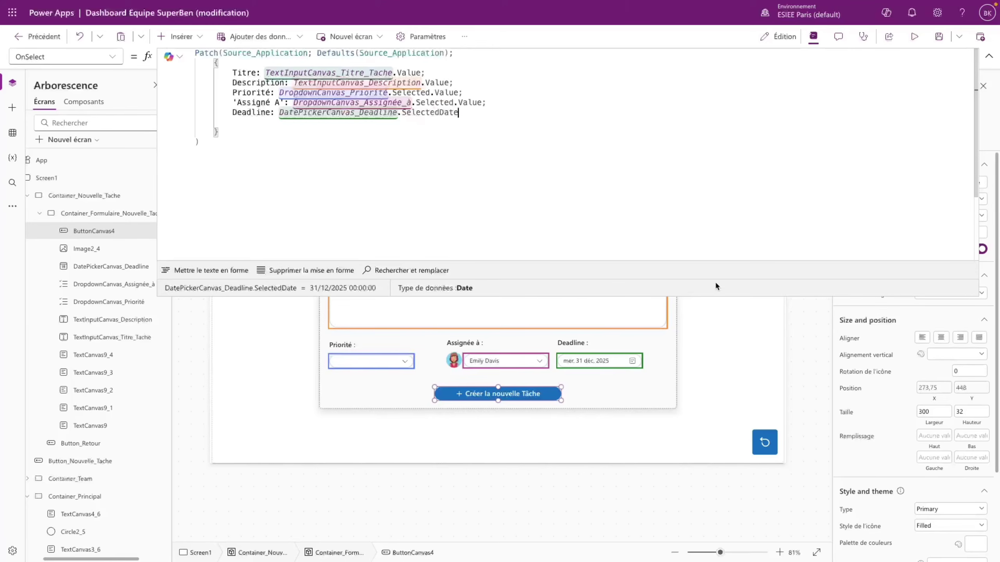
left_click_drag(724, 296, 512, 364)
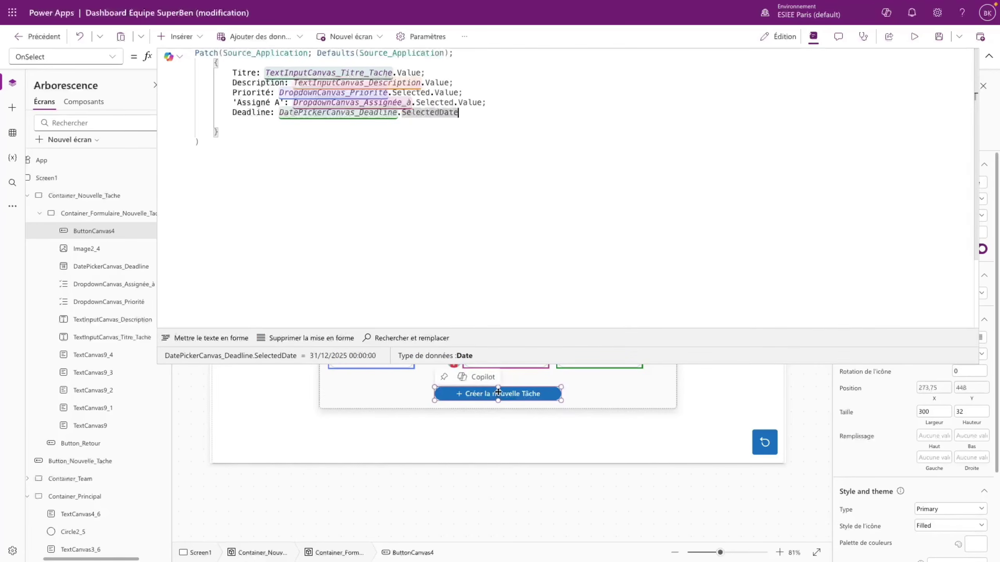
- Add Statut: "A Faire", Progression: 0 and 'Date de Création': Now() to the Patch record
left_click(480, 114)
key("Return")
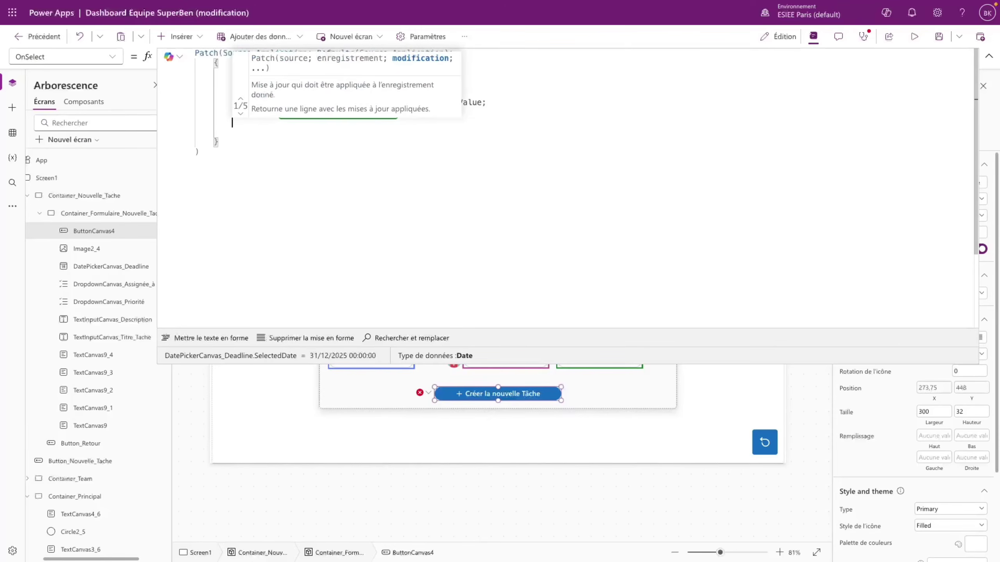
type("Statut:")
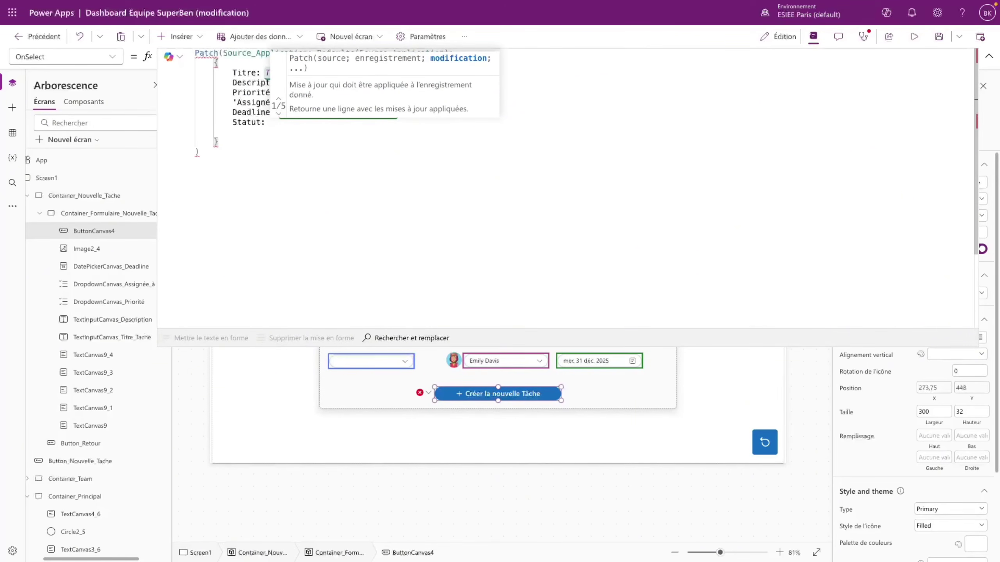
type(" \"A ")
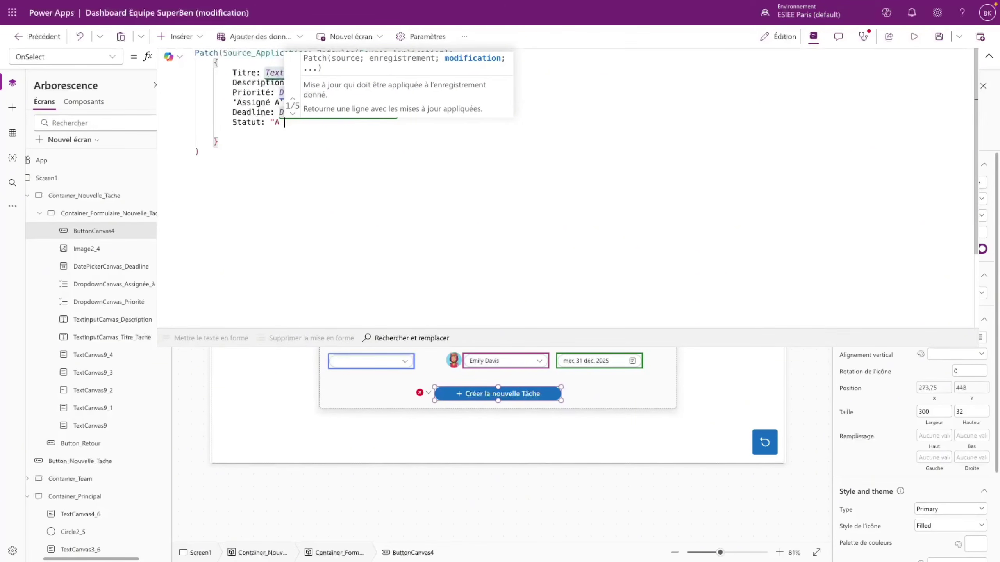
type("Faire\"")
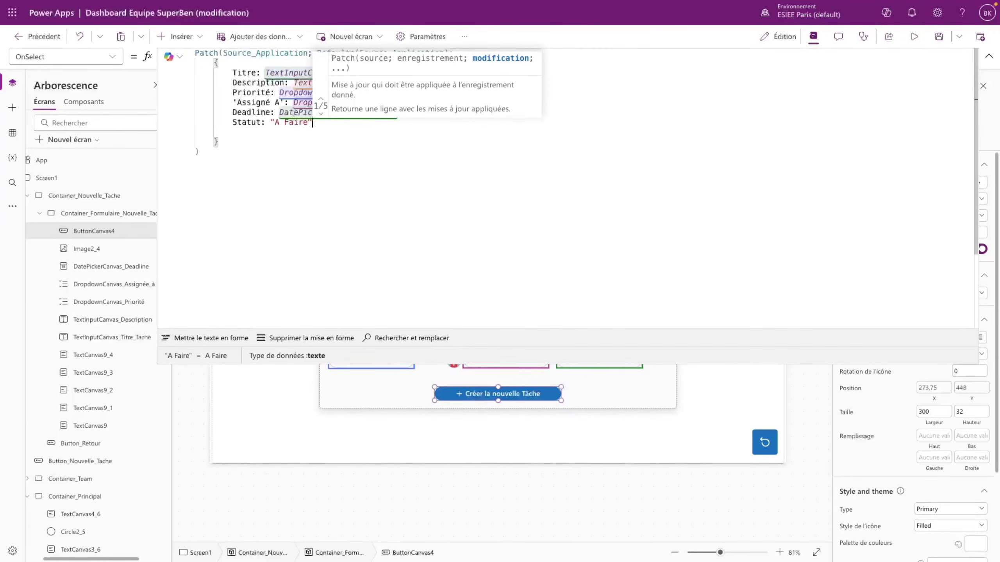
type(";")
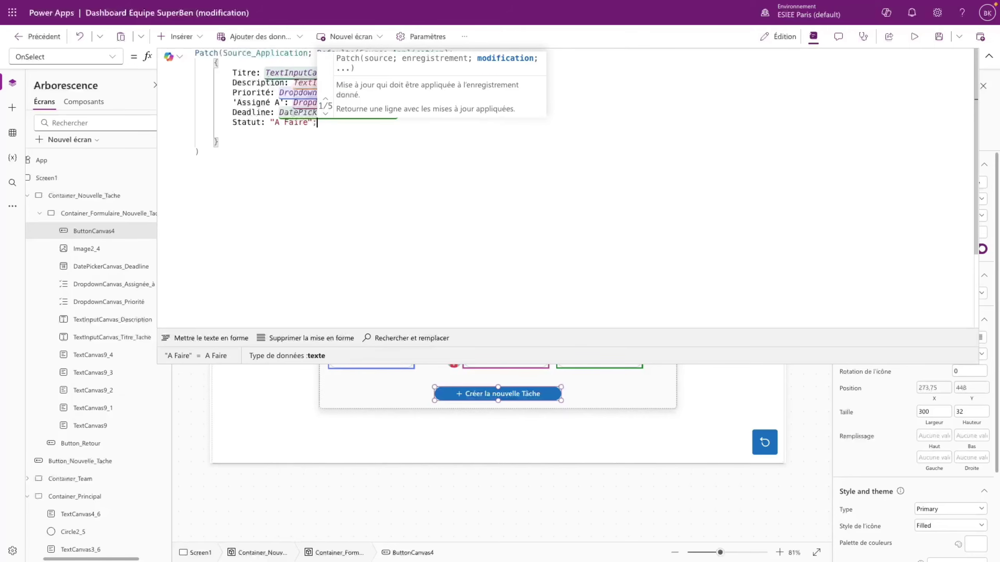
key("Return")
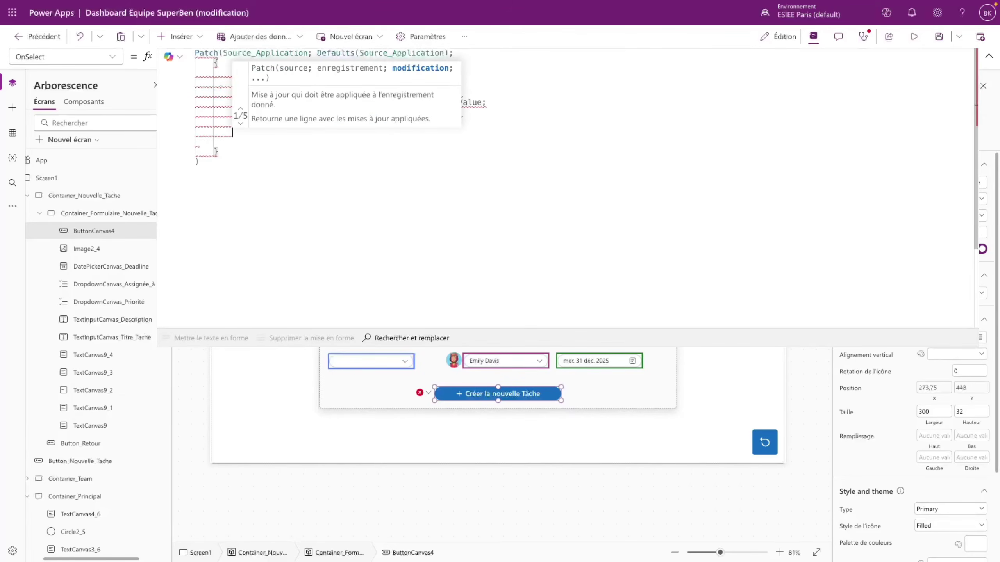
type("Pr")
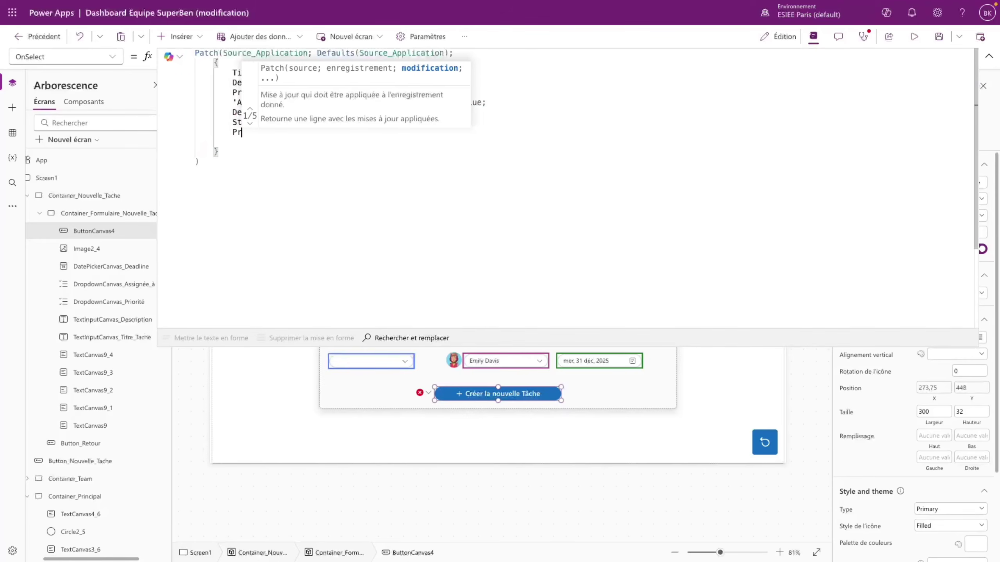
type("ogression:")
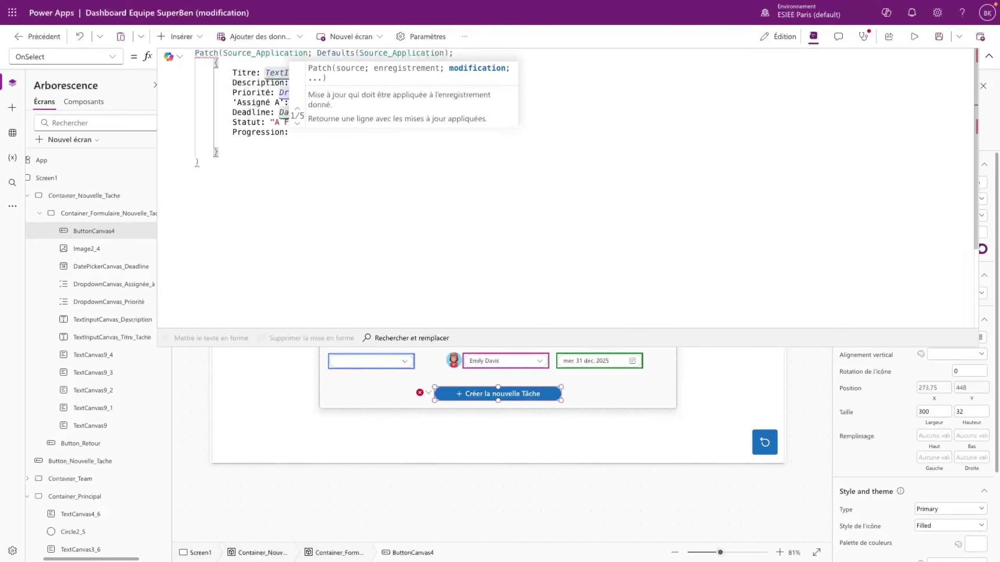
type(" 0;")
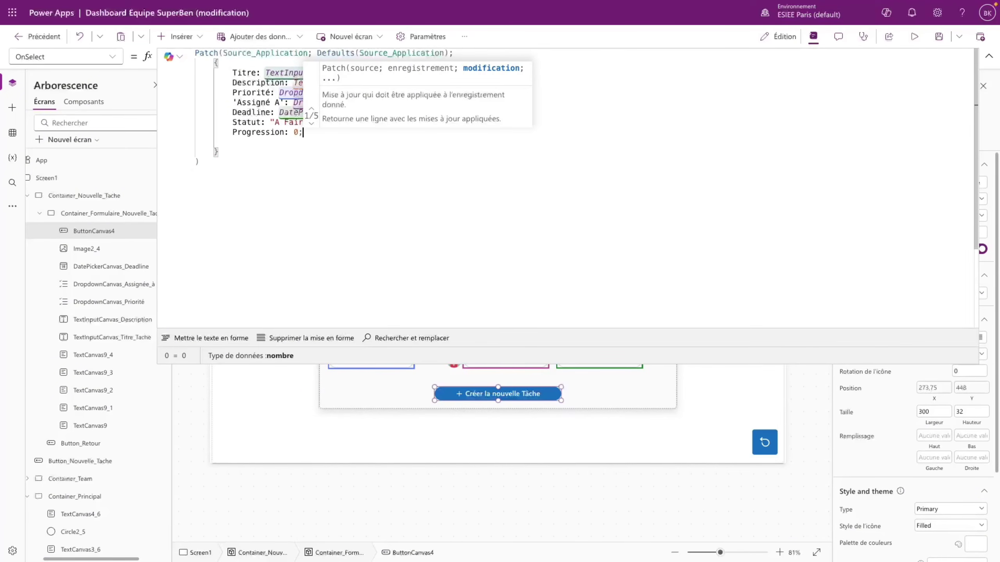
key("Return")
type("Date")
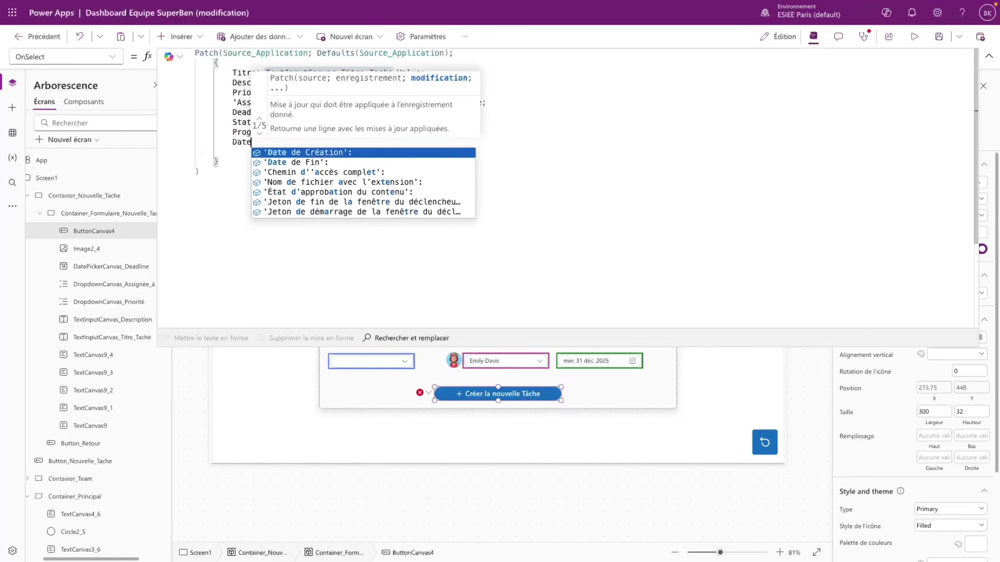
key("Tab")
type("N")
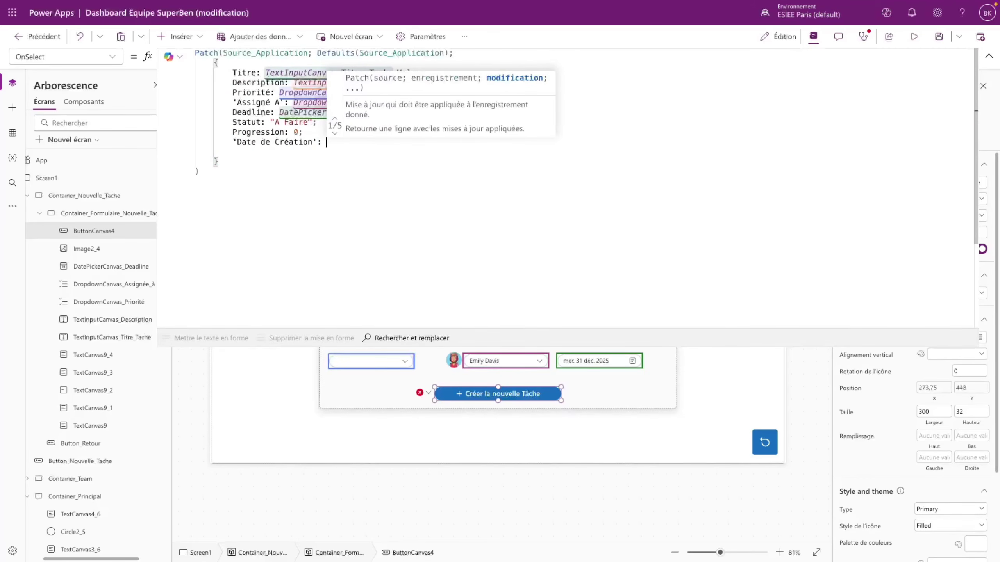
type("ow(")
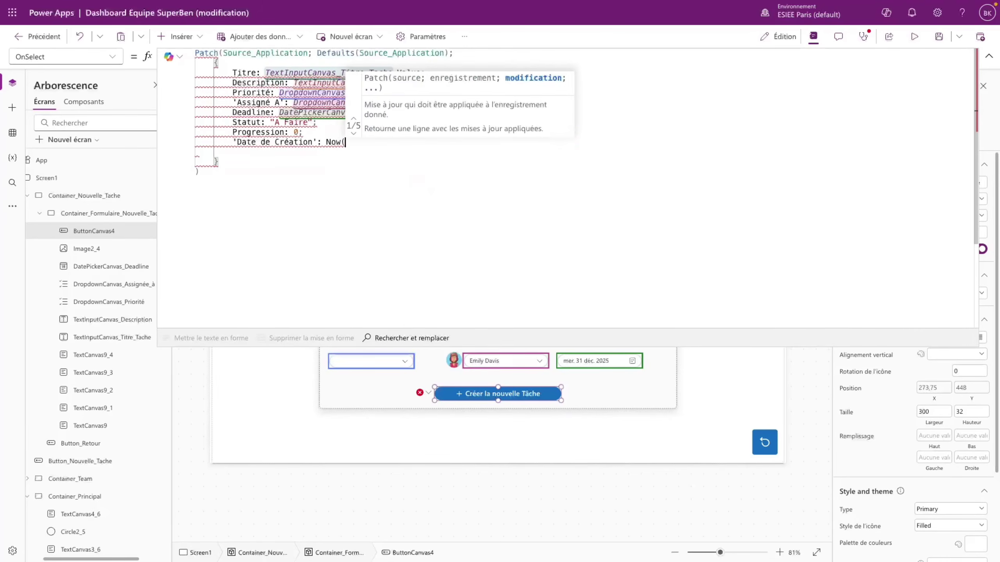
type(")")
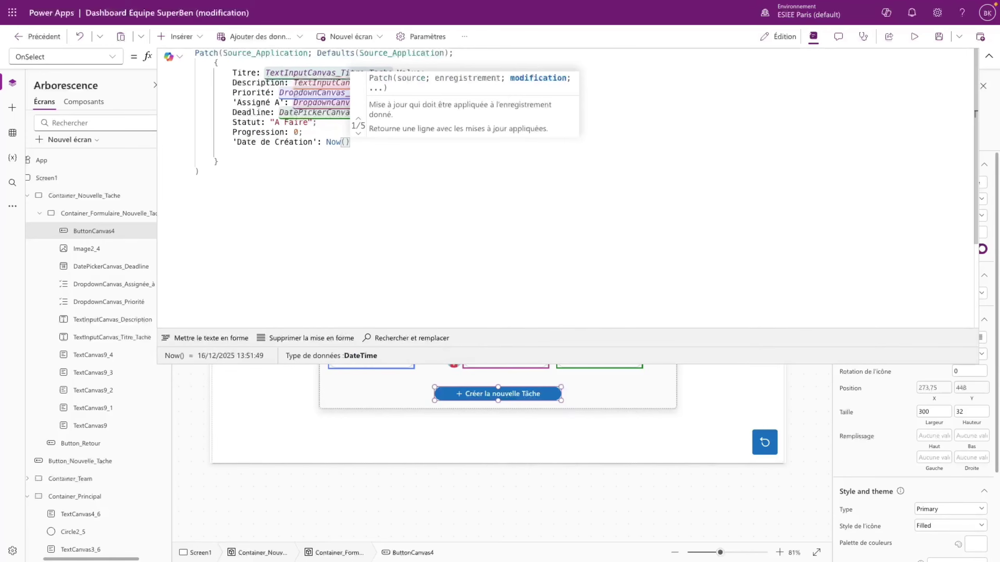
- Review the record's field mappings from Titre through Progression: 0
left_click_drag(262, 73, 487, 103)
left_click_drag(228, 111, 349, 143)
double_click(265, 123)
triple_click(266, 123)
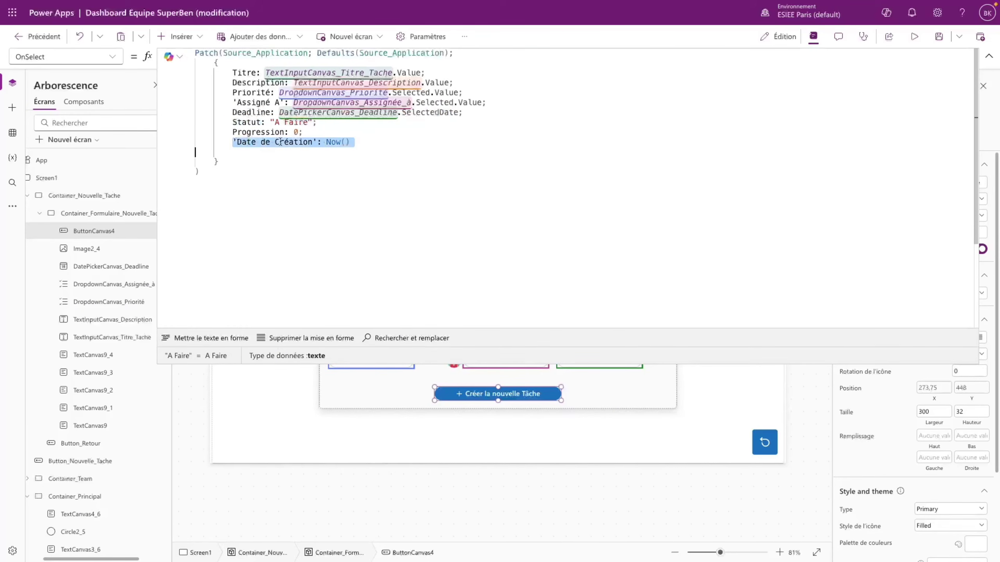
left_click_drag(232, 132, 298, 132)
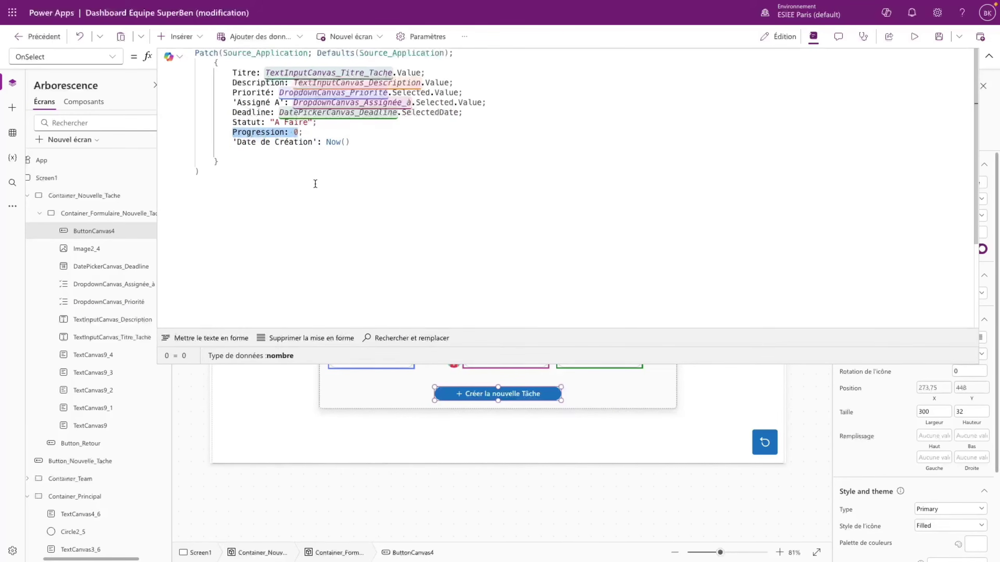
- In the SharePoint task list, check the Progression column's settings without changing them
mouse_move(31, 58)
left_click(31, 88)
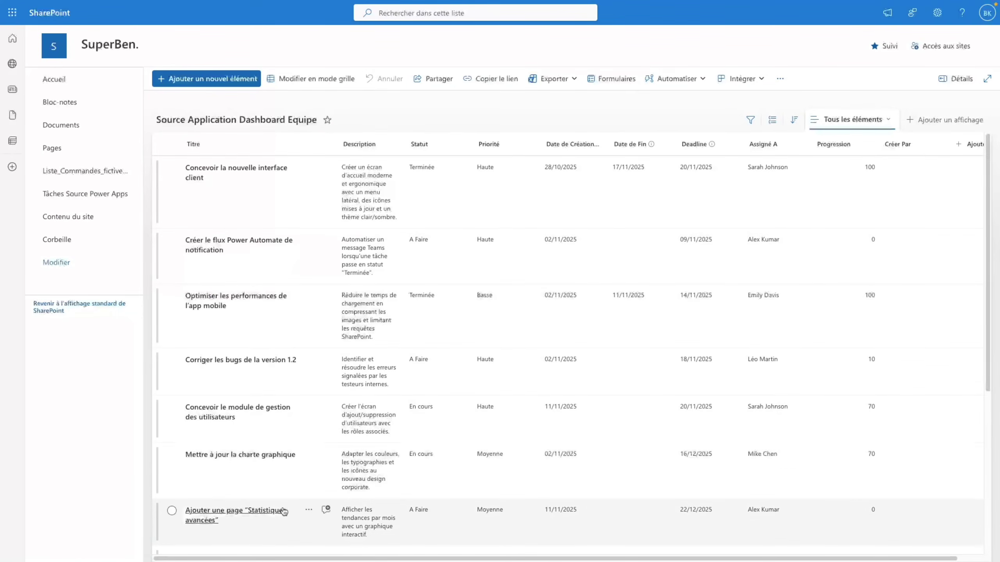
left_click_drag(298, 556, 301, 557)
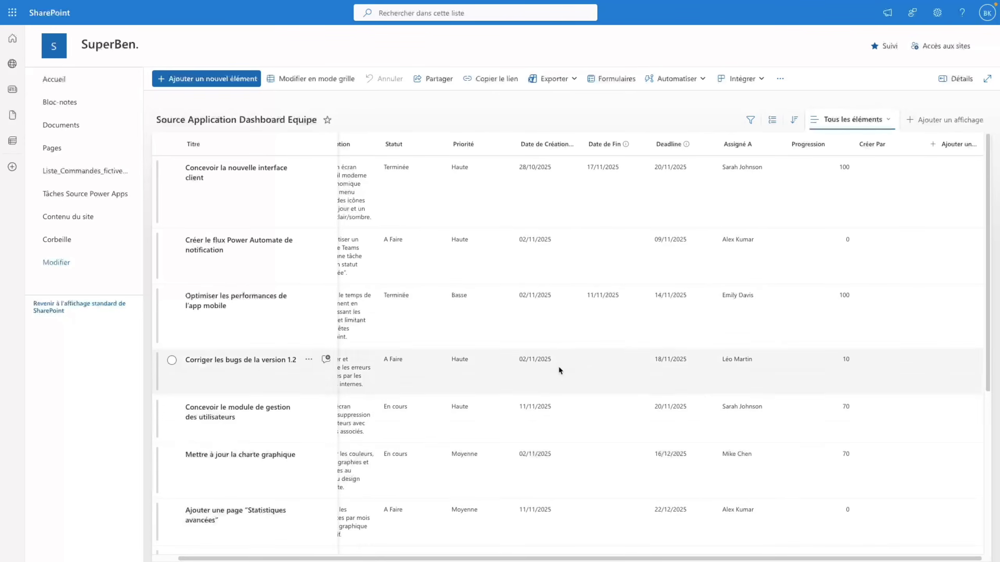
left_click(805, 144)
mouse_move(838, 242)
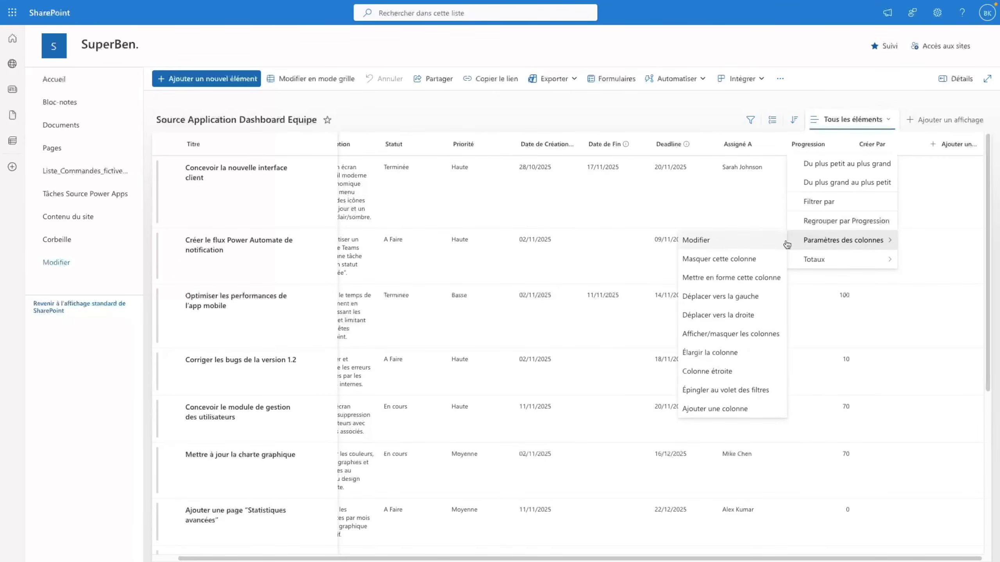
left_click(737, 239)
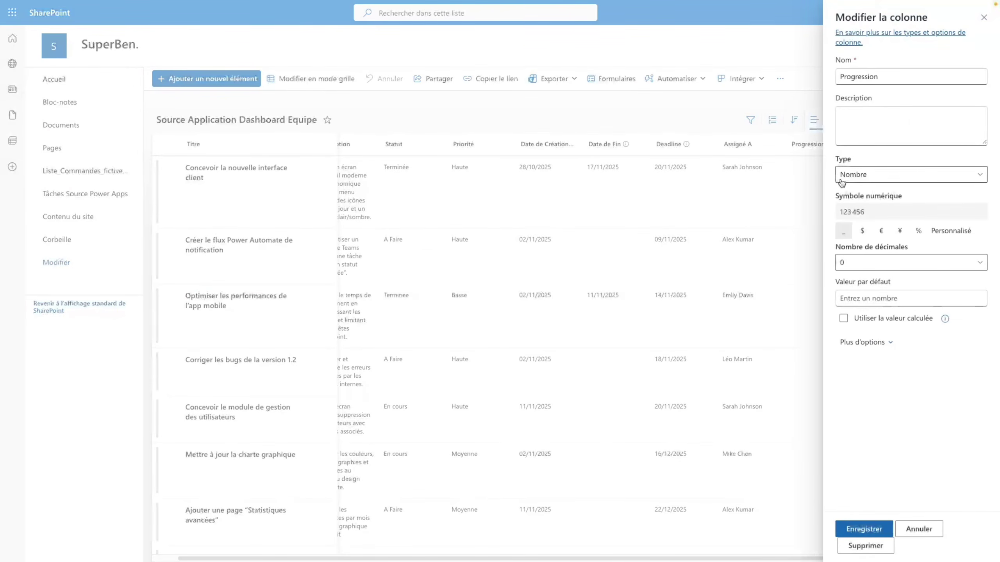
left_click(984, 18)
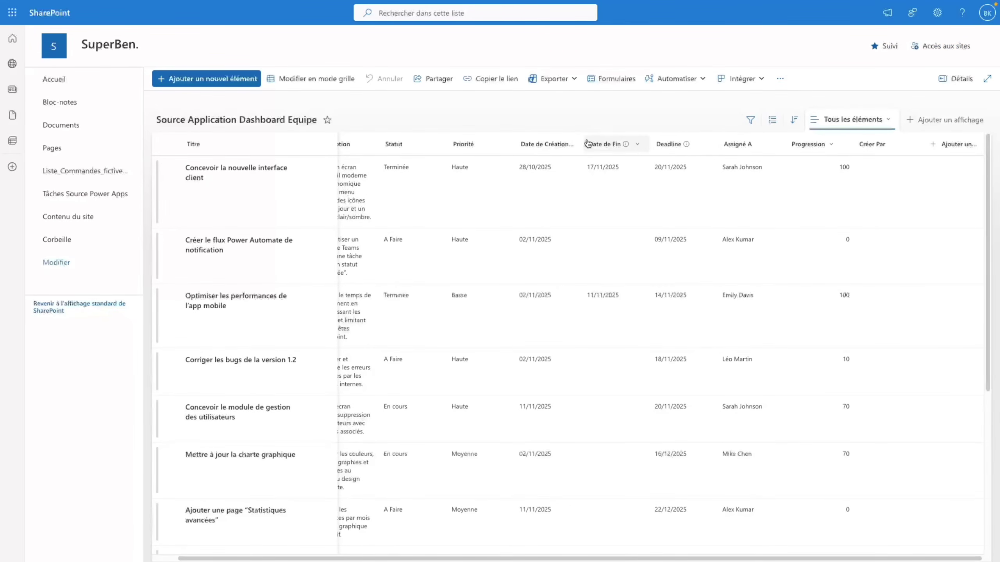
- Widen the Date de Création column and go back to the Patch formula in Power Apps
left_click_drag(584, 146, 641, 154)
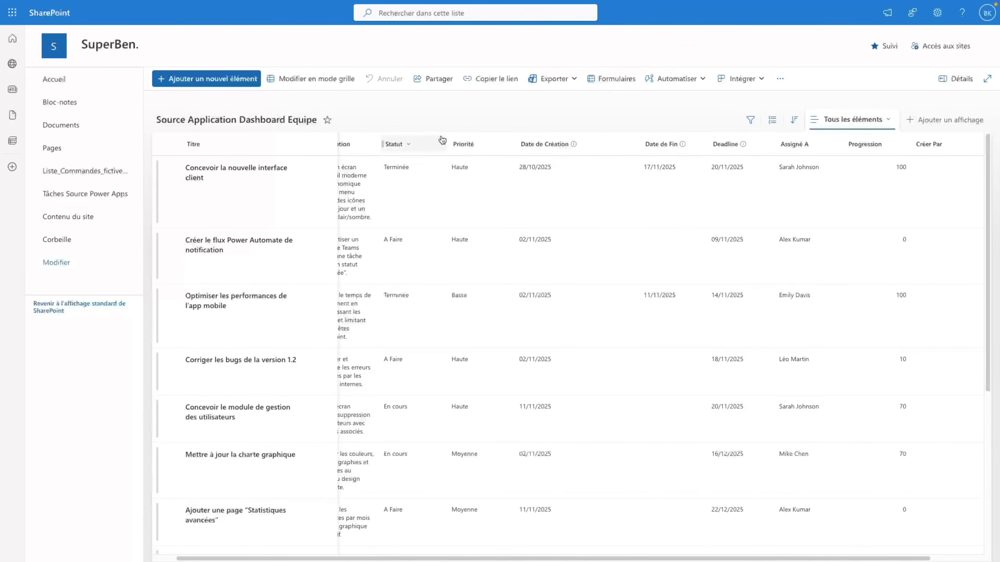
mouse_move(2, 94)
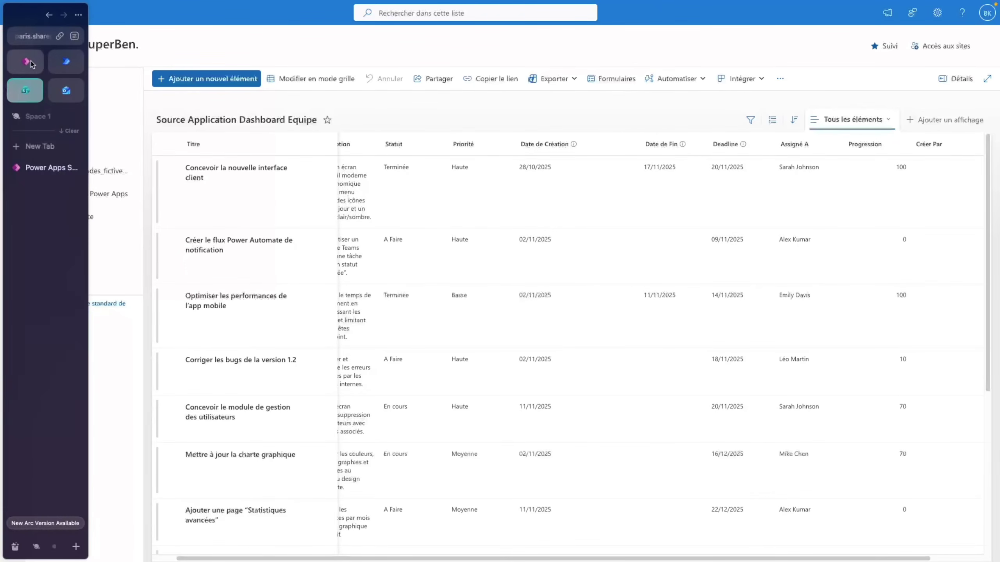
left_click(28, 61)
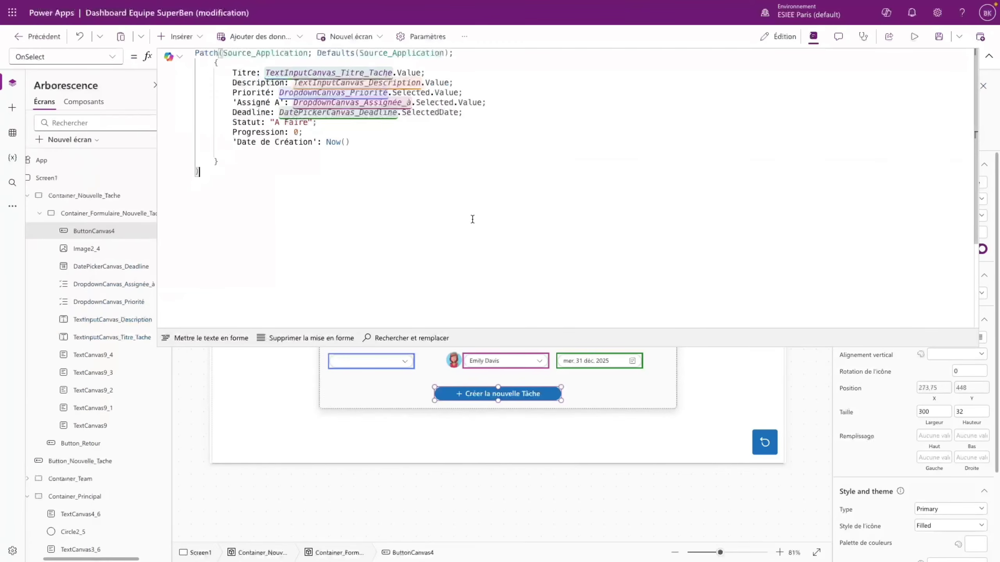
left_click(296, 132)
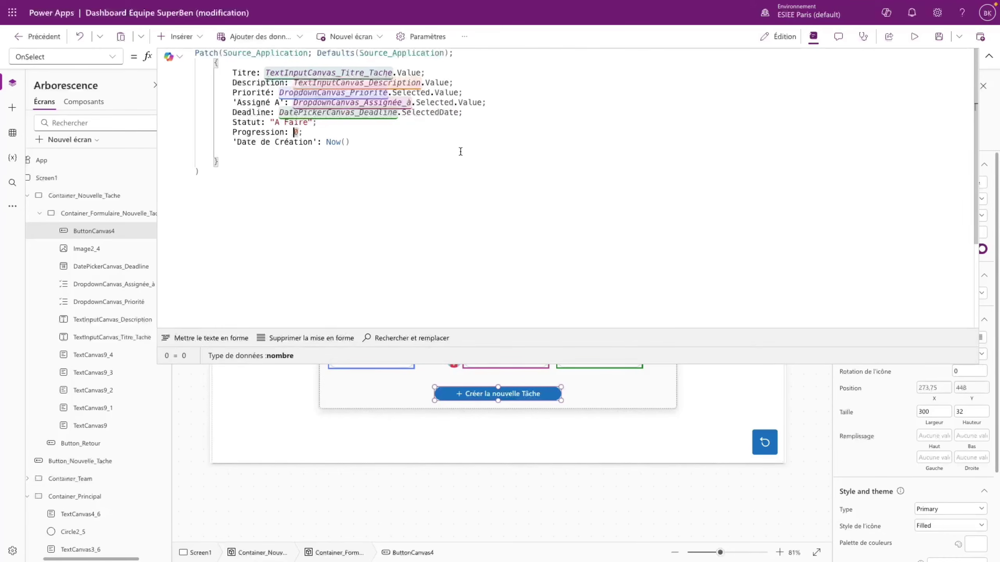
- Try quoting Progression's 0, undo it after the type error, and re-expand the full Patch formula
type("\"")
key("Right")
type("\"")
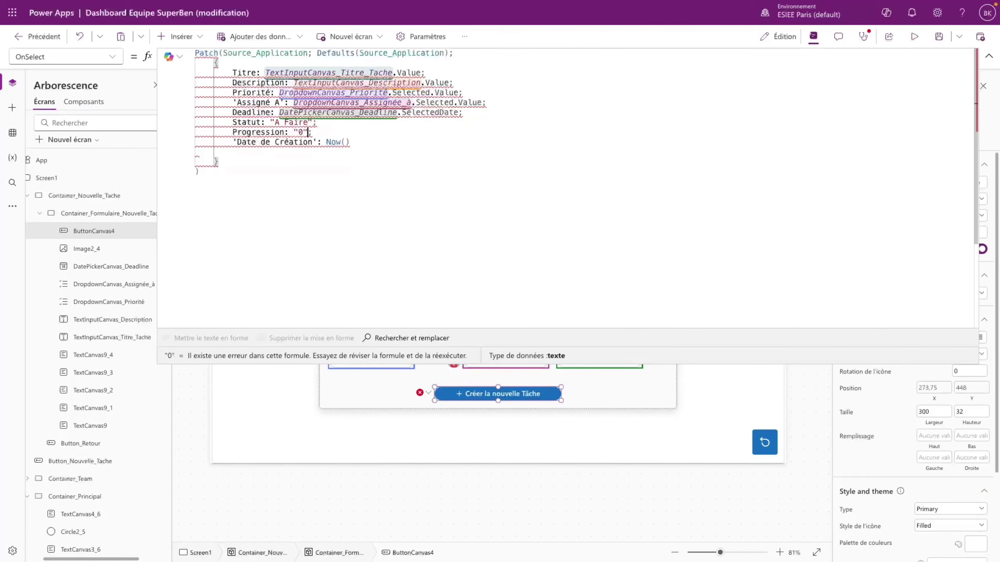
mouse_move(309, 131)
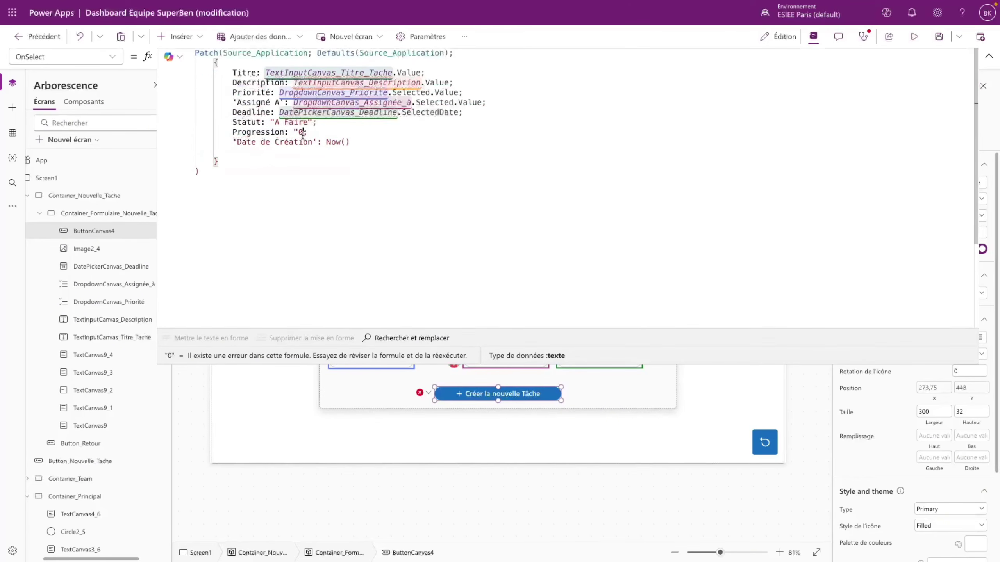
key("ctrl+z")
key("ctrl+z")
left_click(450, 153)
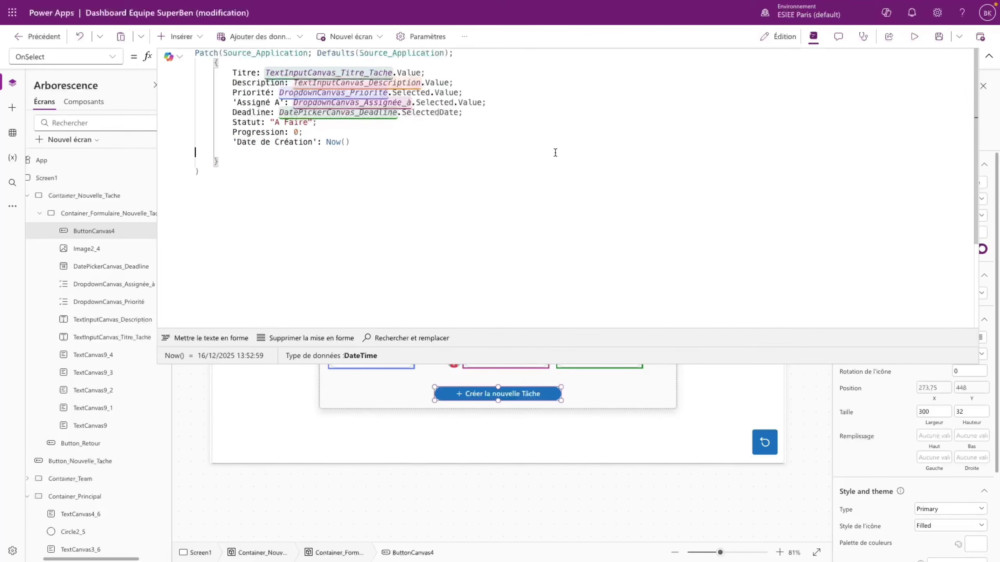
left_click(989, 56)
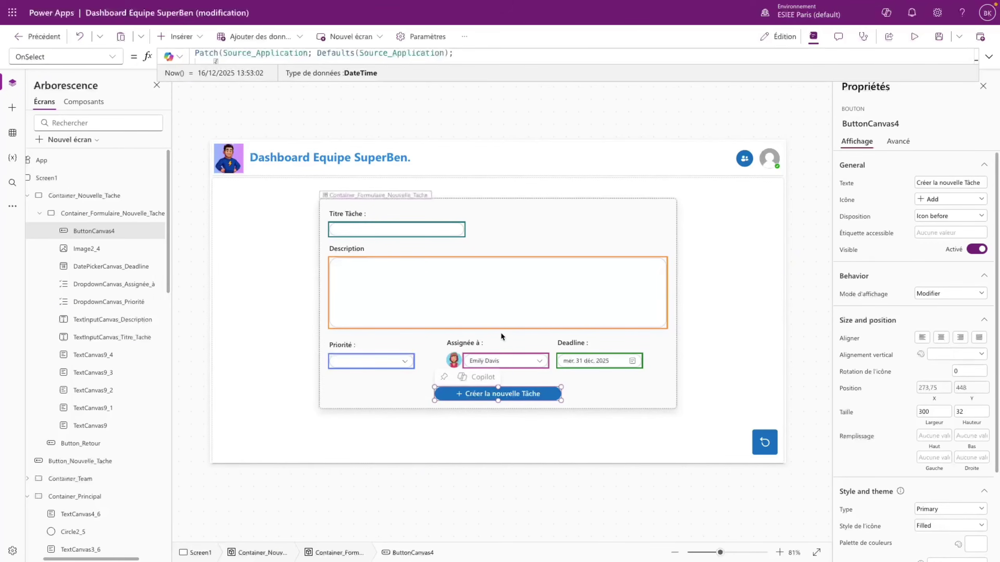
left_click(989, 56)
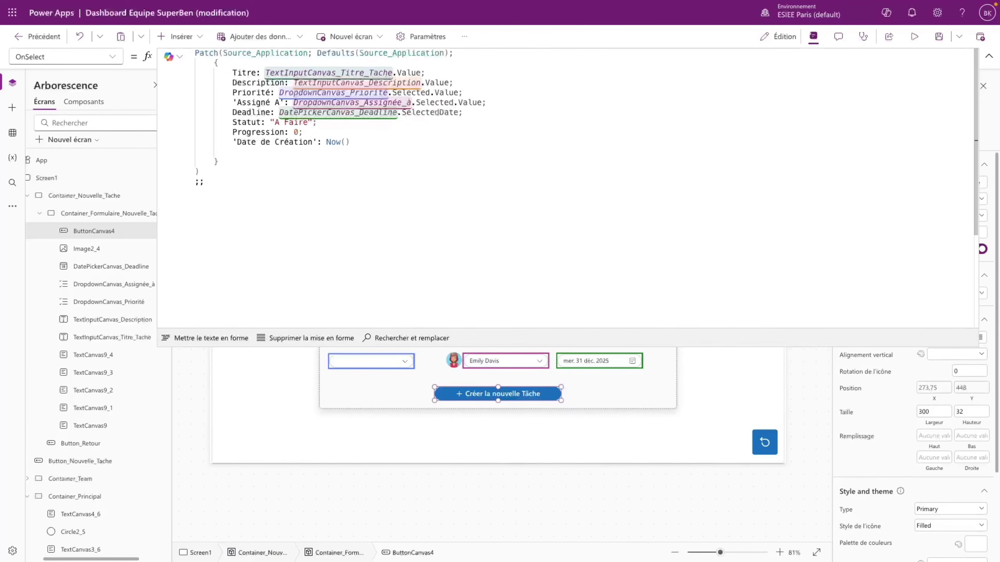
- After the Patch, add Reset() calls for TextInputCanvas_Titre_Tache and TextInputCanvas_Description
key("Return")
type("Reset(")
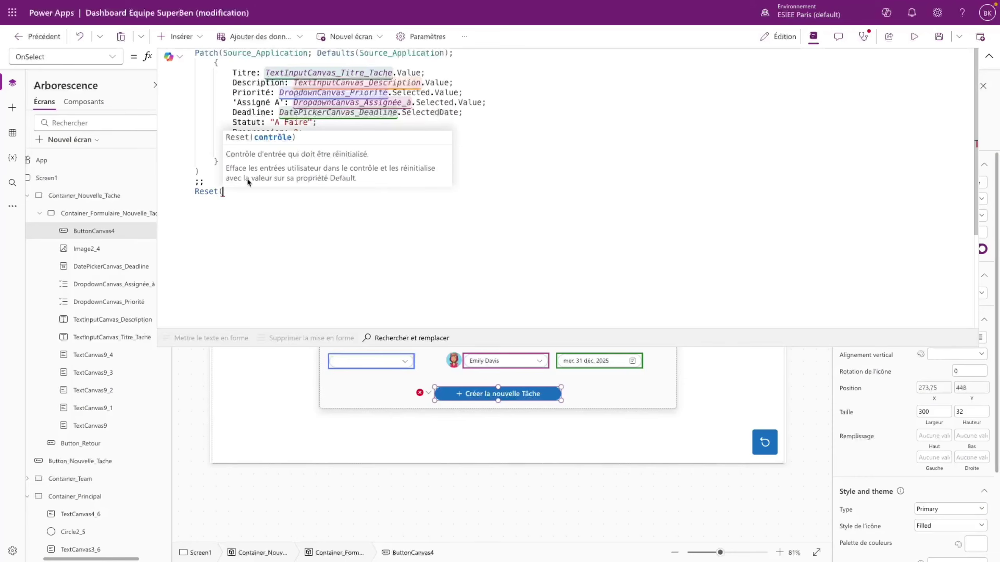
double_click(336, 75)
key("ctrl+c")
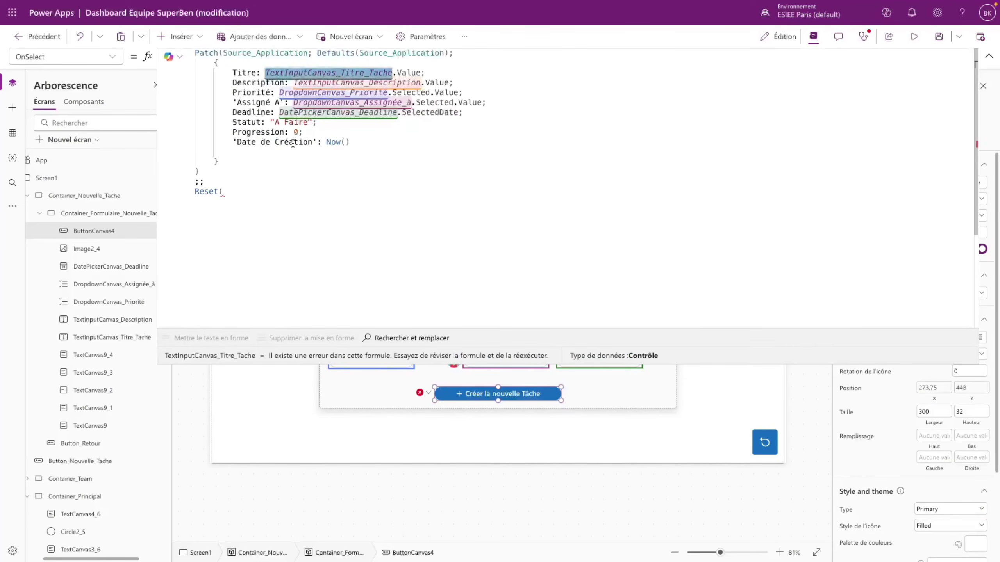
left_click(250, 192)
key("ctrl+v")
type(");;")
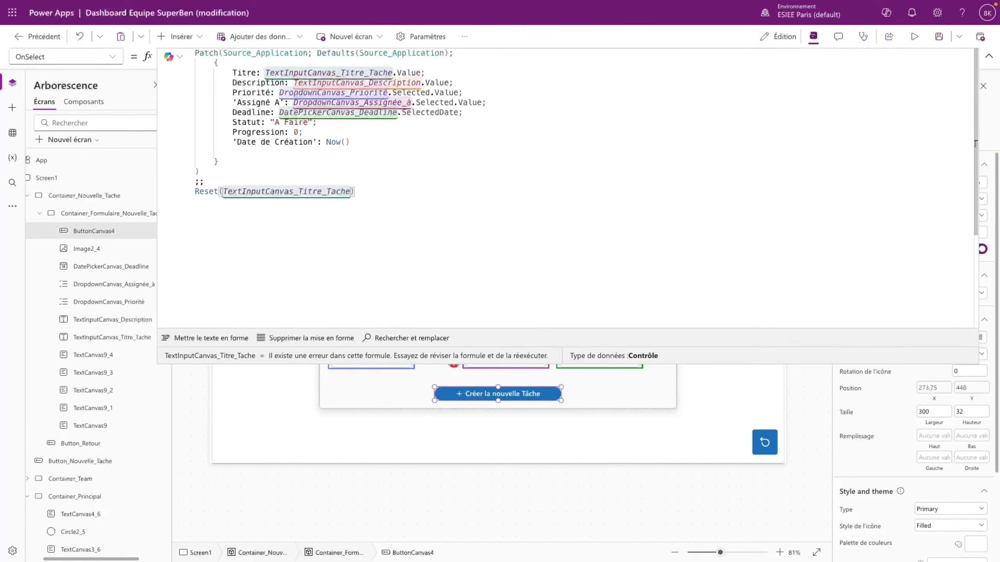
key("Return")
type("Reset(")
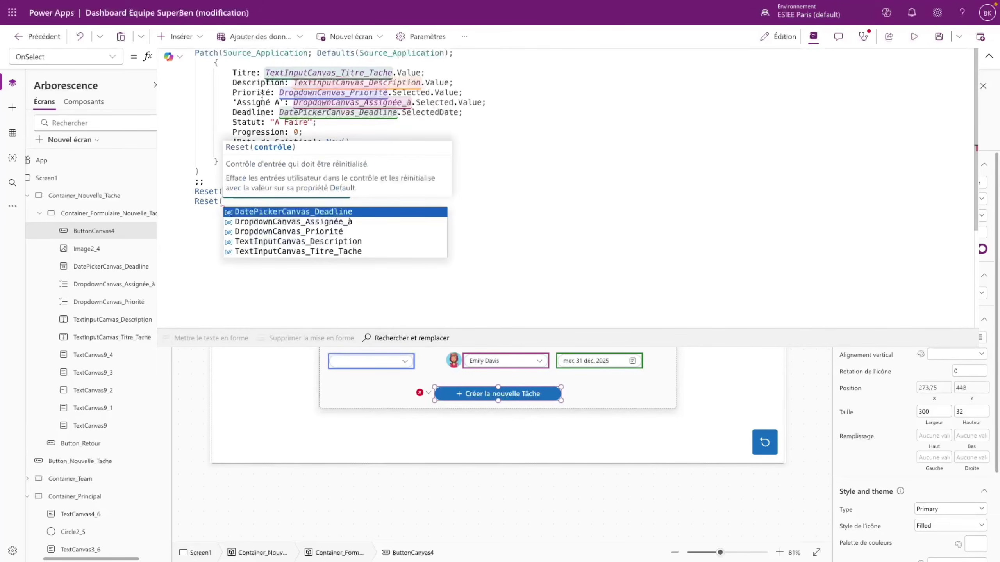
double_click(409, 83)
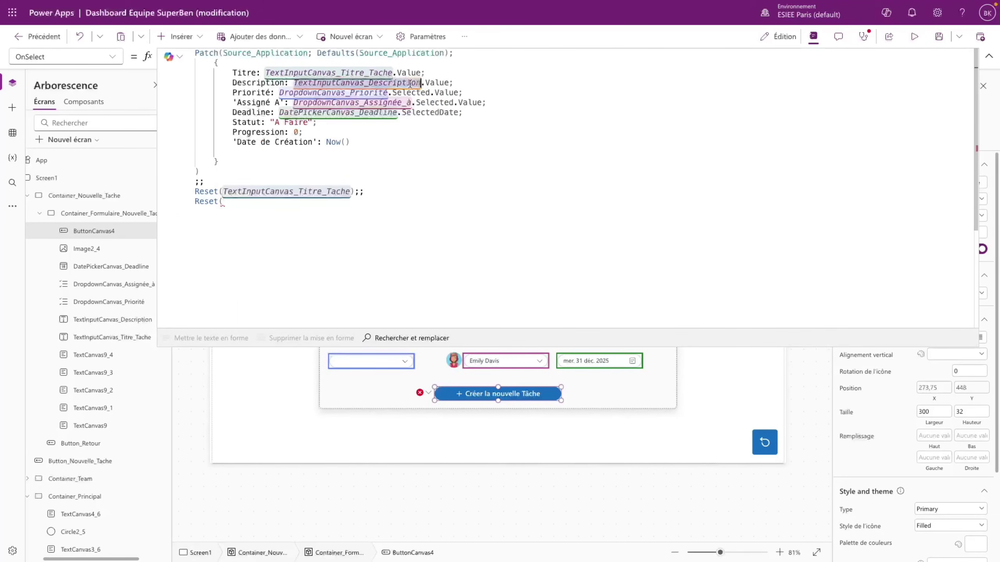
key("ctrl+c")
left_click(243, 207)
key("ctrl+v")
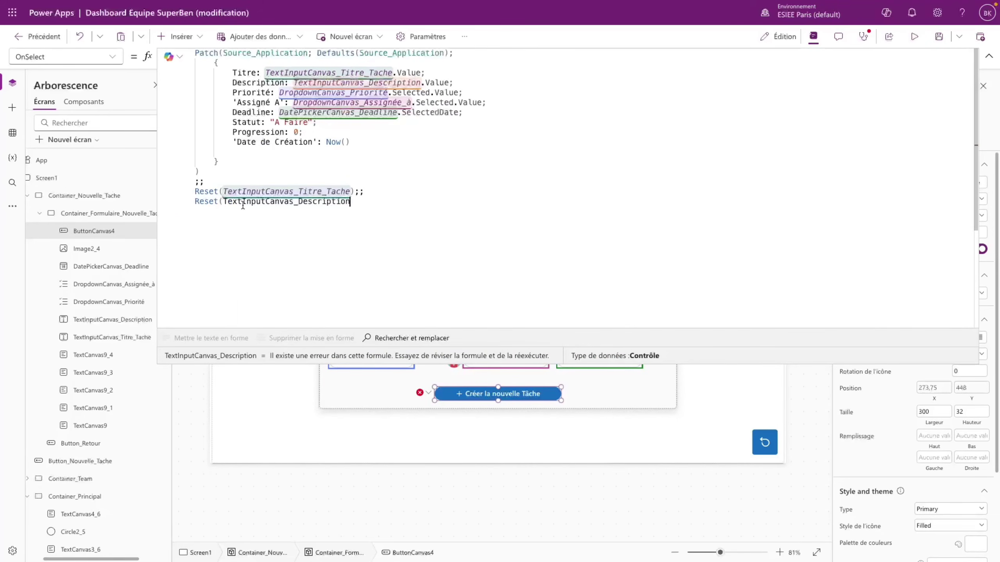
type(");;")
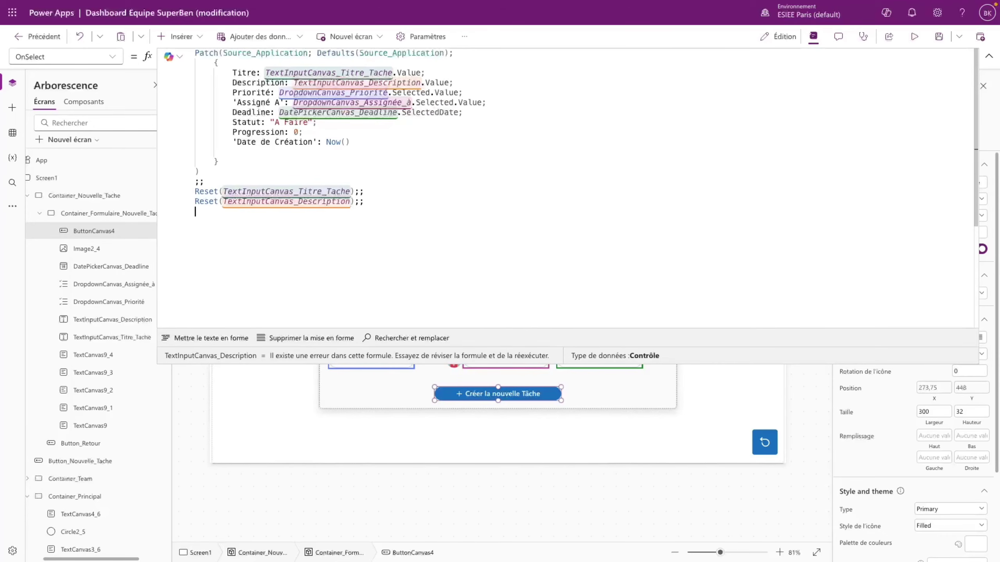
- Add Reset() calls for the DropdownCanvas_Priorité and DropdownCanvas_Assignée_à dropdowns
double_click(333, 92)
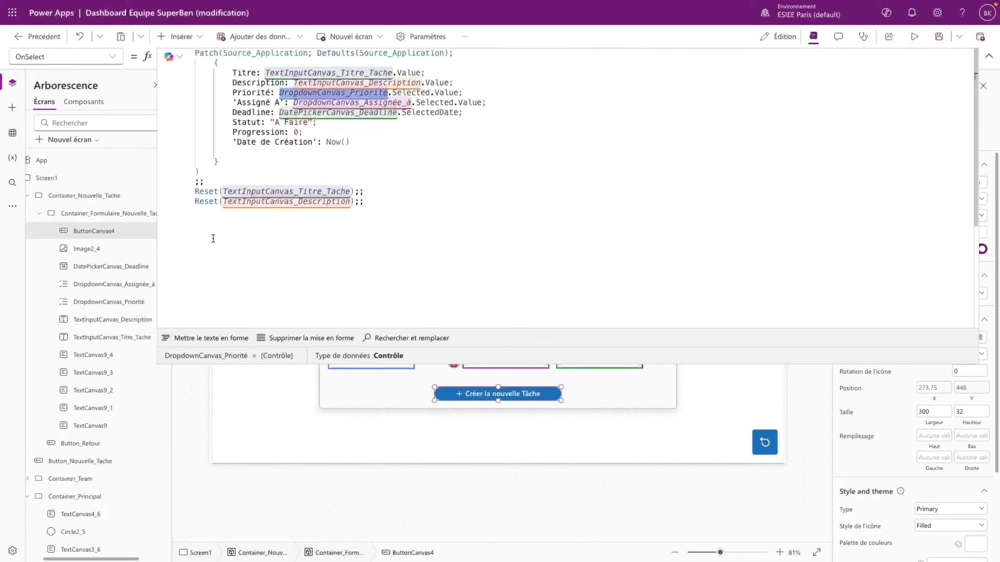
left_click(214, 219)
type("Reset(")
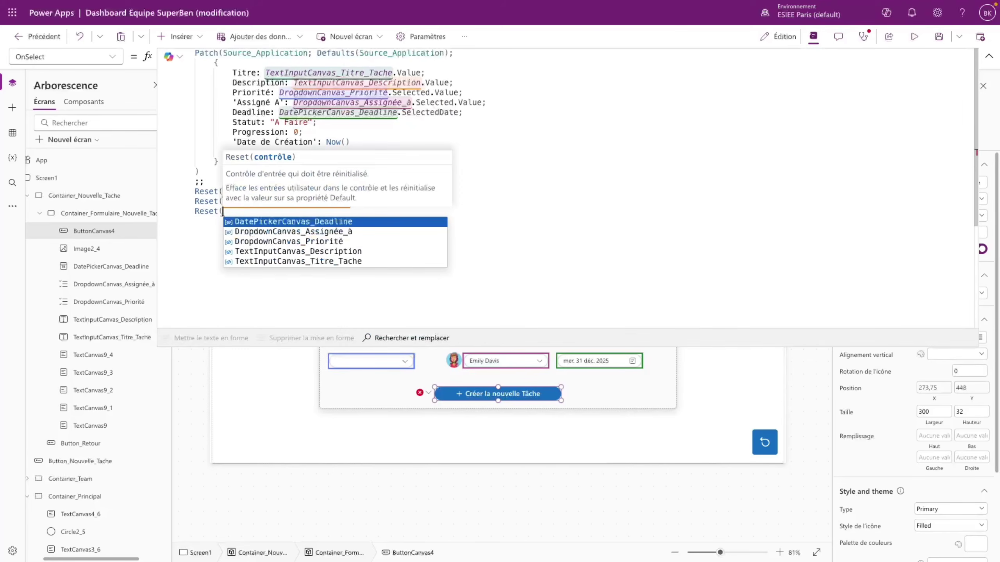
key("super+v")
type(");;")
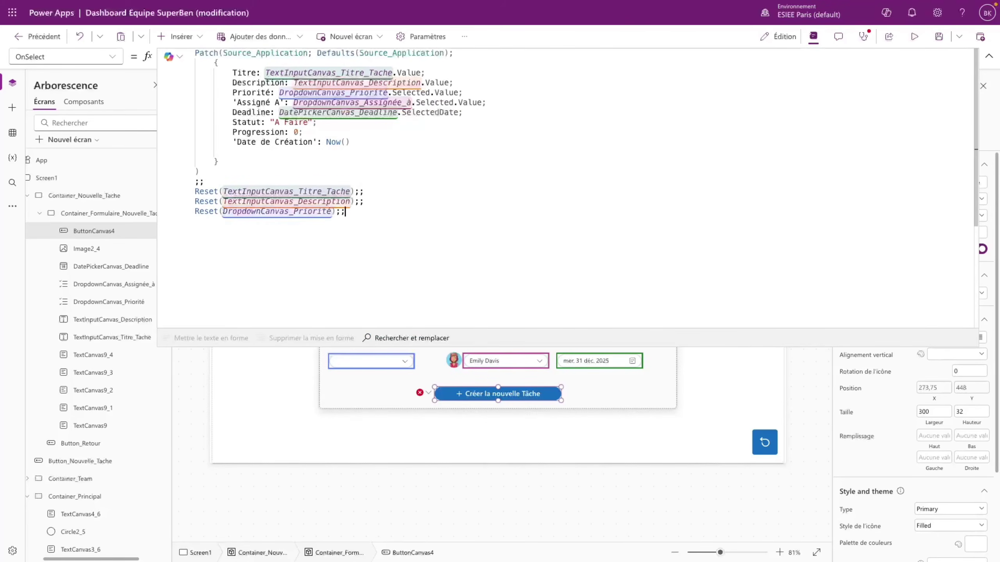
key("Return")
double_click(352, 102)
key("super+c")
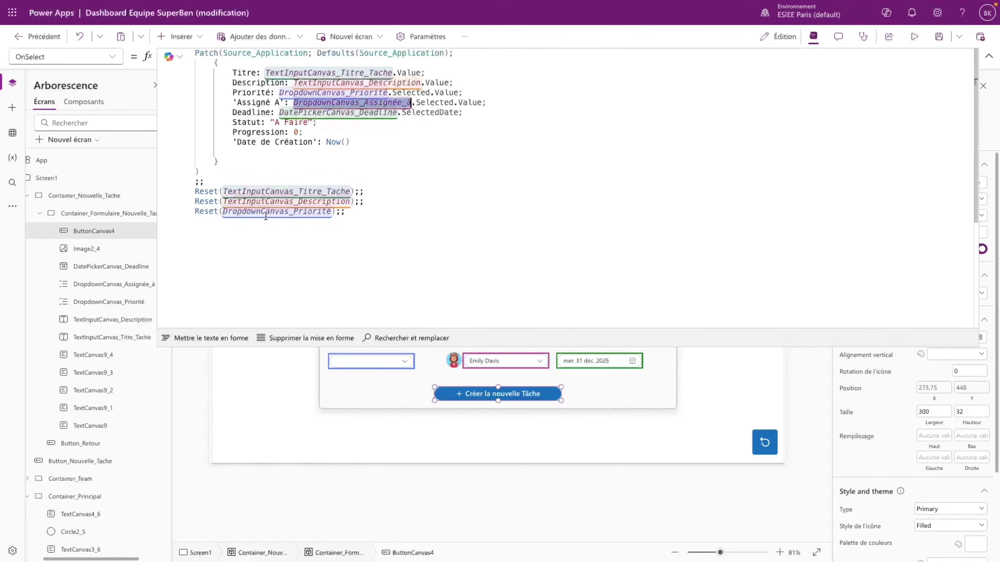
left_click(197, 221)
type("R")
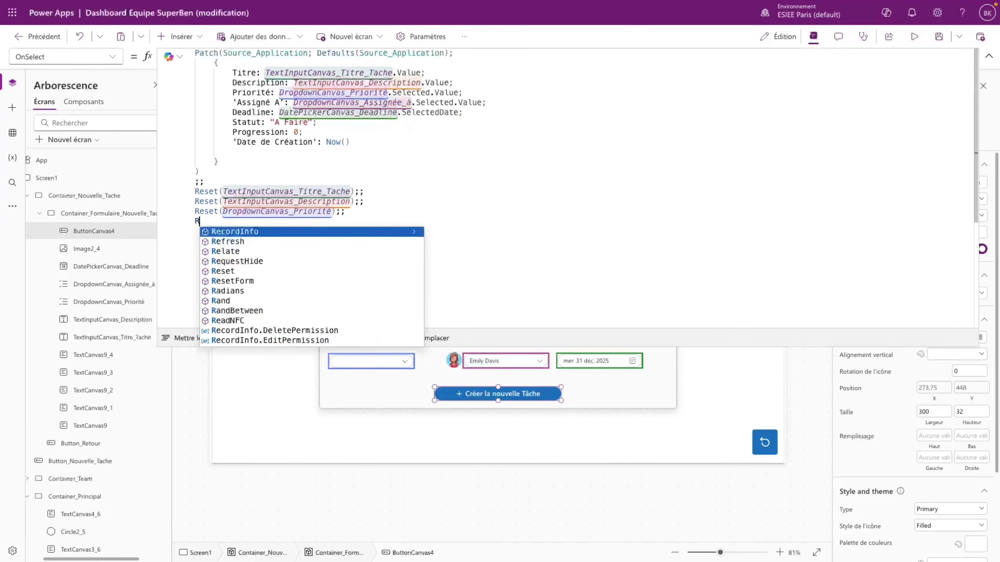
type("eset(")
key("super+v")
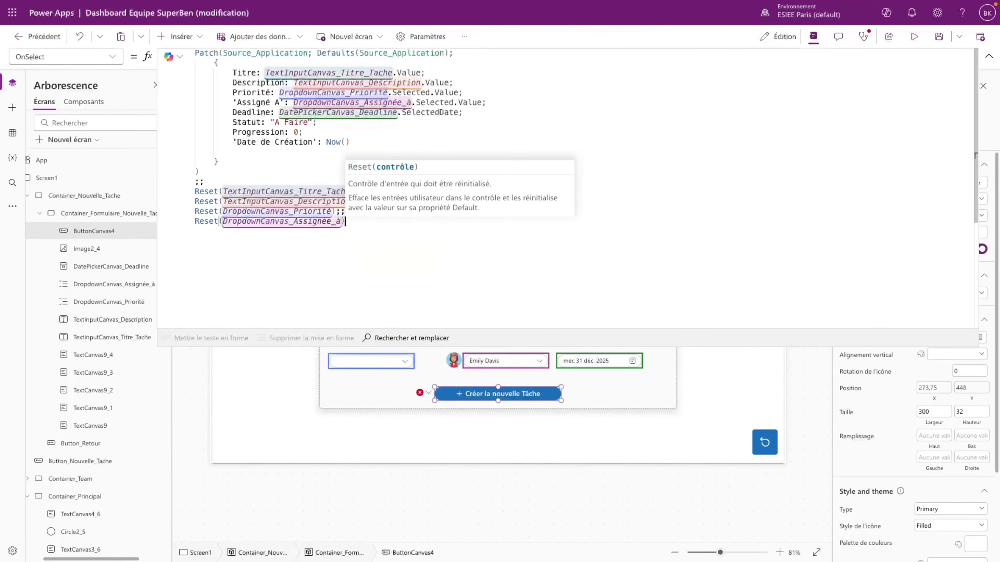
- Reset DatePickerCanvas_Deadline, then append Set(show_nouvelle_tache; false) and collapse the formula bar
type(";; ")
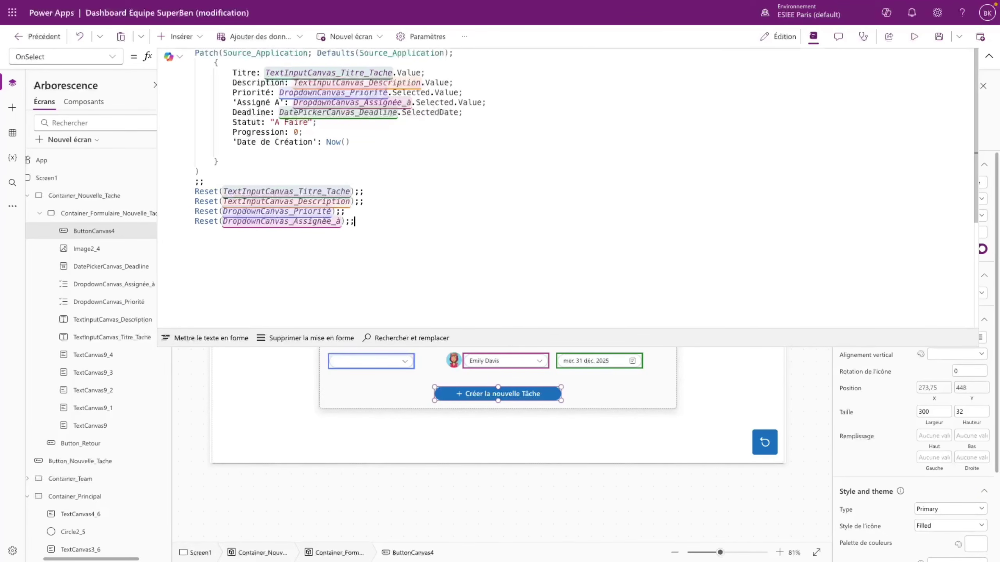
type("Reset(")
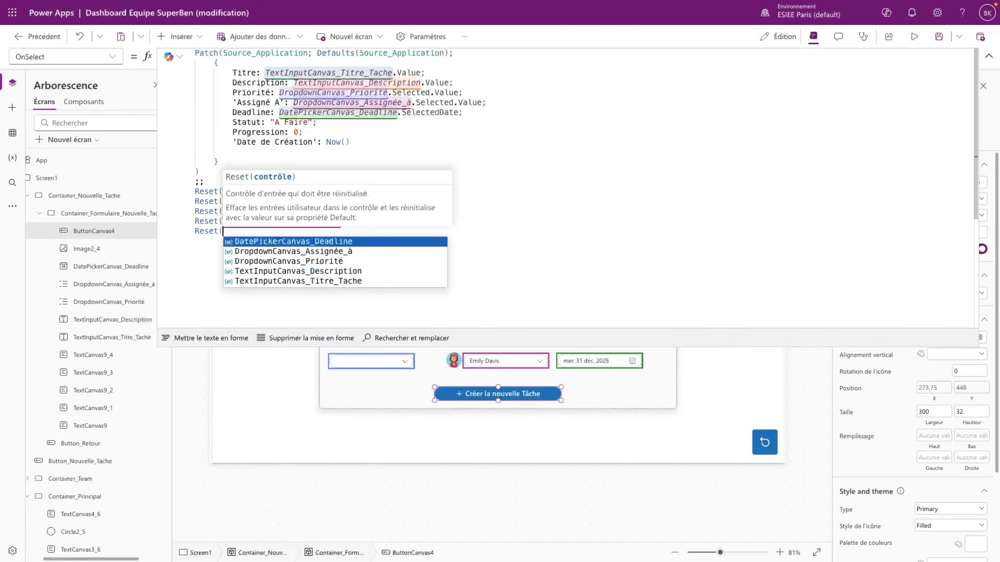
key("Escape")
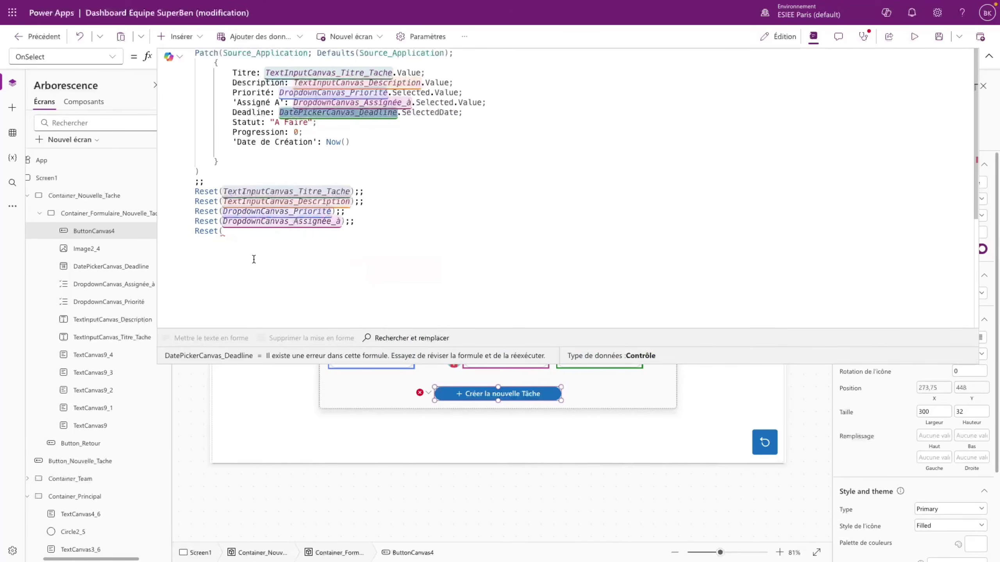
type("DatePickerCanvas_Deadline")
type(")")
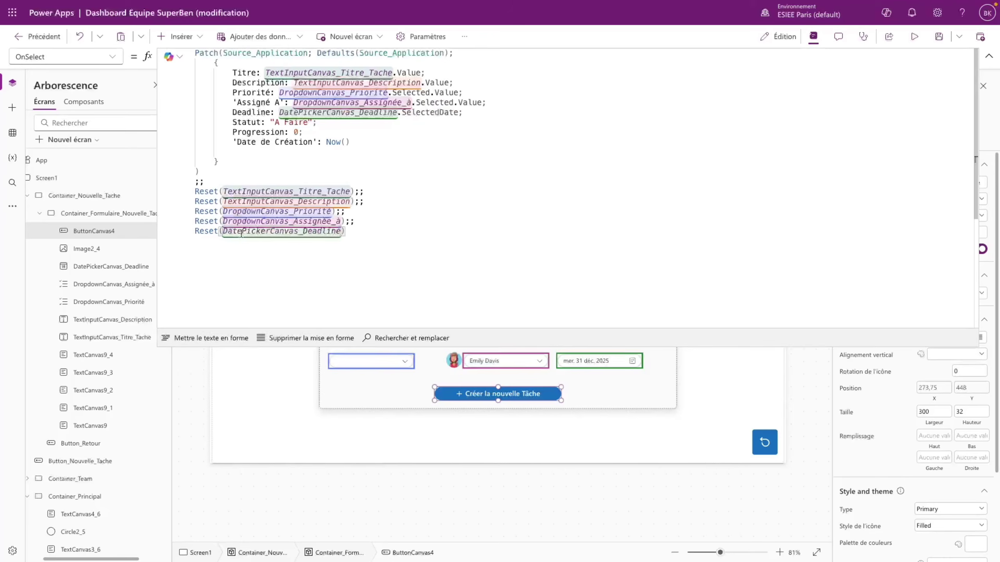
type(";;")
key("Return")
key("Return")
type("Set(")
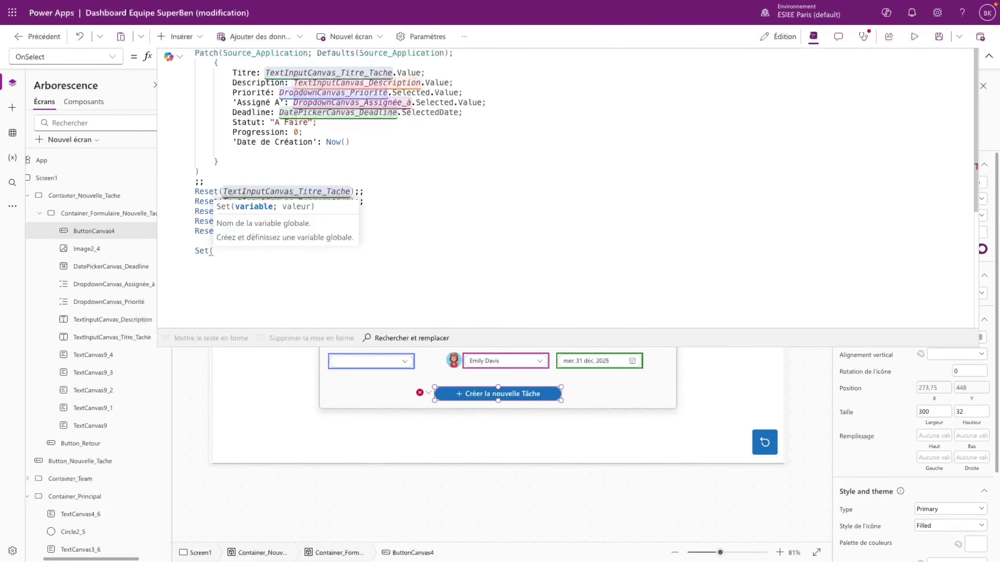
type("show_nouvelle_tache")
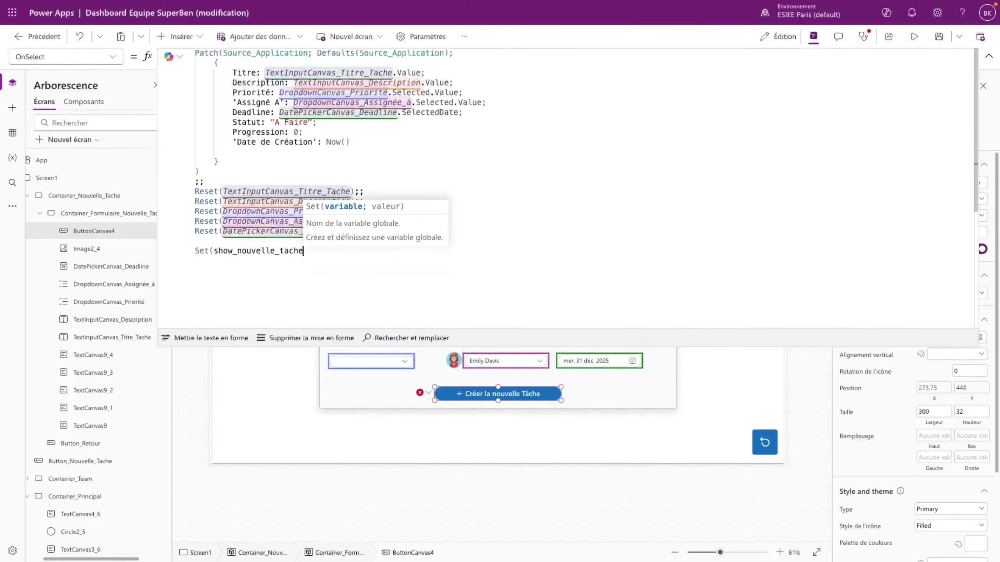
type("; false")
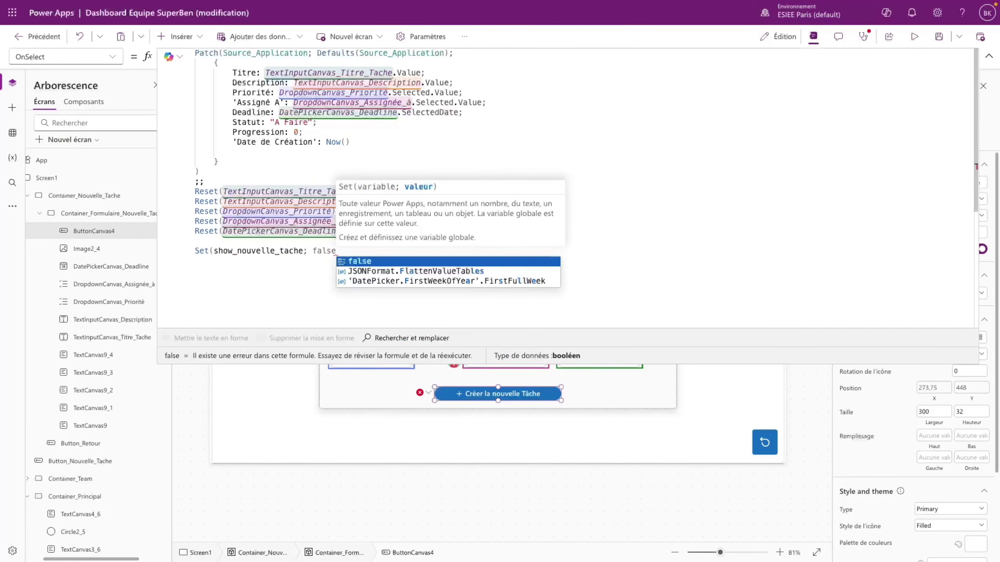
type(")")
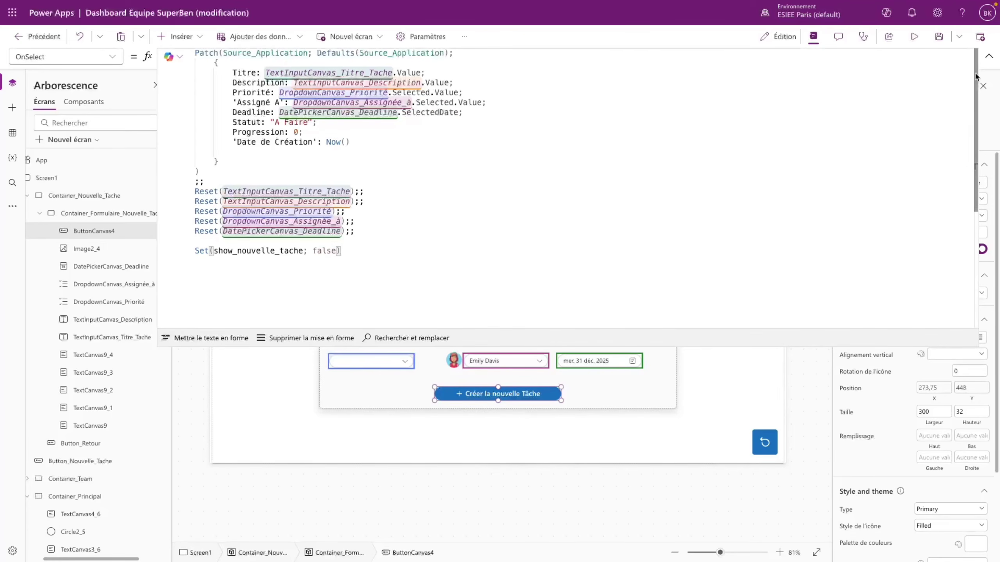
left_click(989, 57)
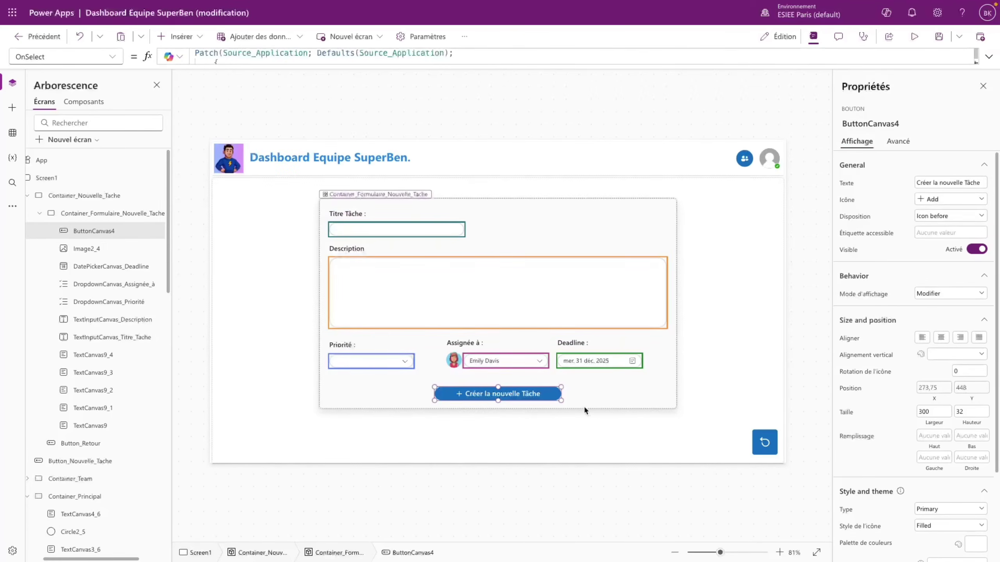
- In preview, start a new task titled 'Test Vidéo Tuto' with a Patch() test description
left_click(915, 38)
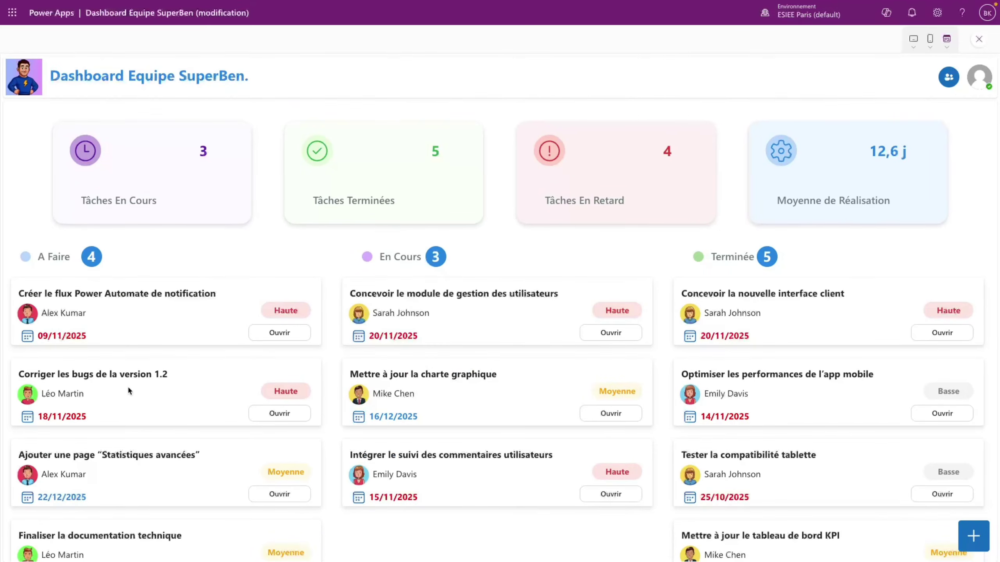
left_click(973, 536)
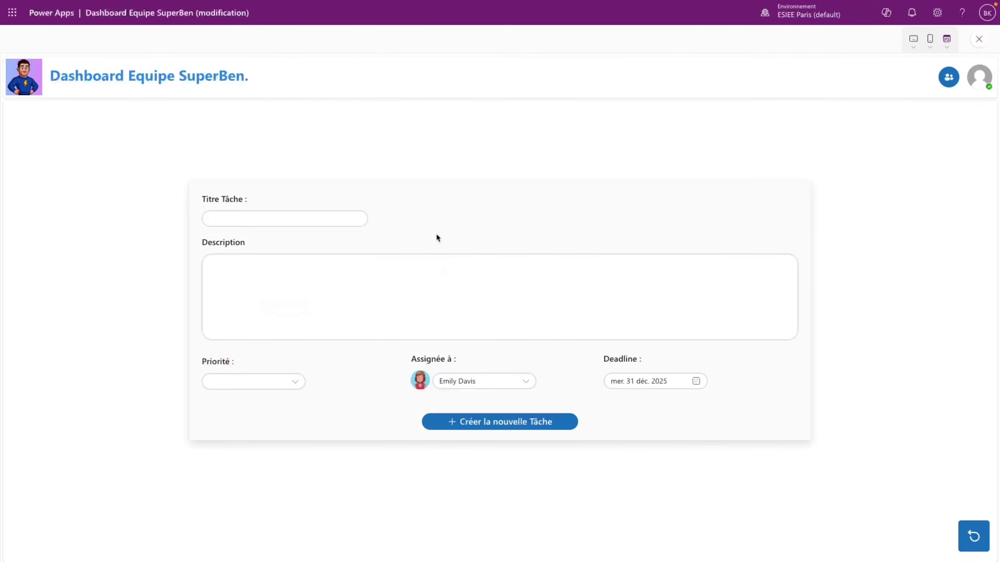
left_click(276, 219)
type("Test Vidéo Tuto")
left_click(269, 265)
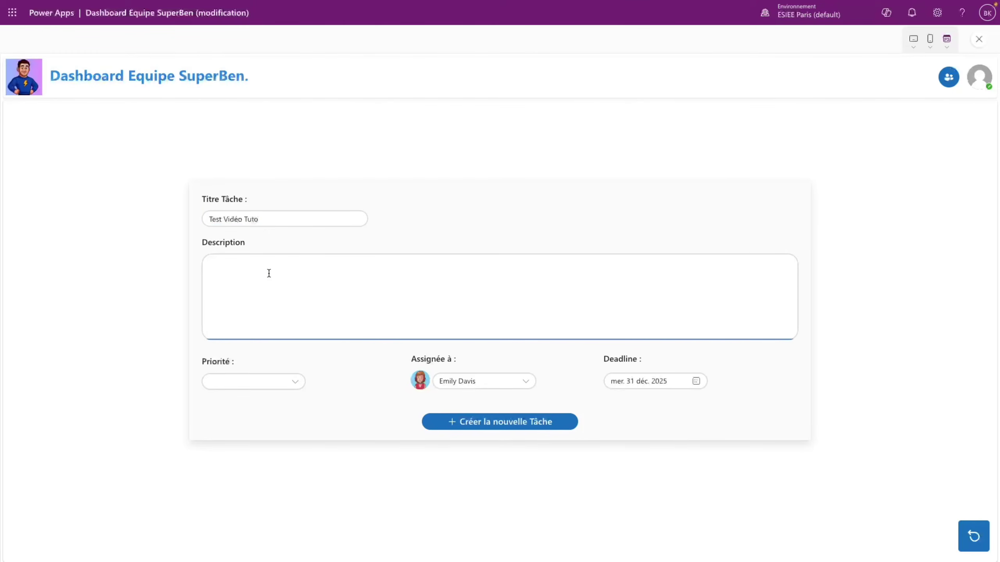
type("Ceci est un test pour voir le fonctionnement de la focn")
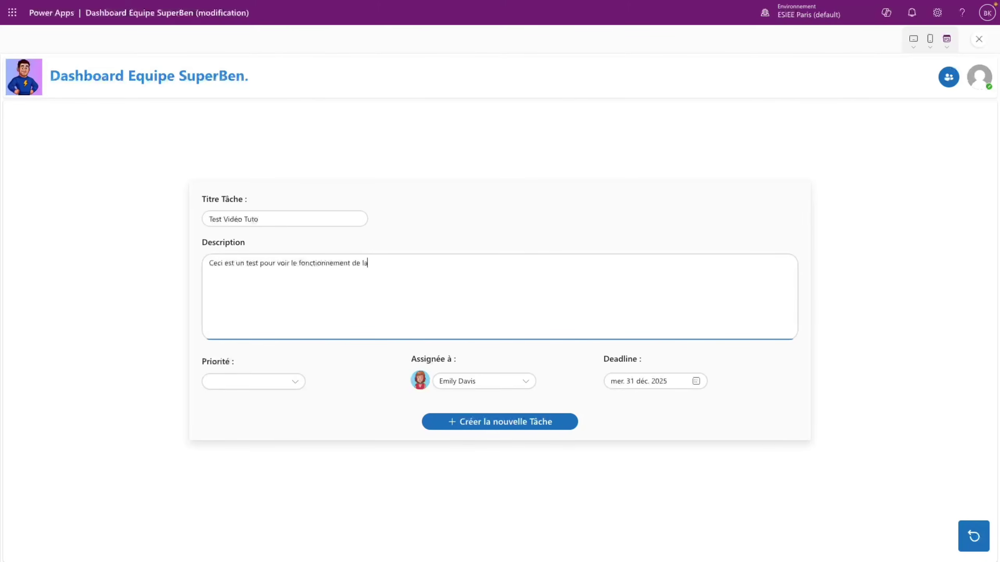
type("tion Patch().")
- Set priority Haute, choose an assignee, set deadline 25 December 2025, and create the task
left_click(249, 388)
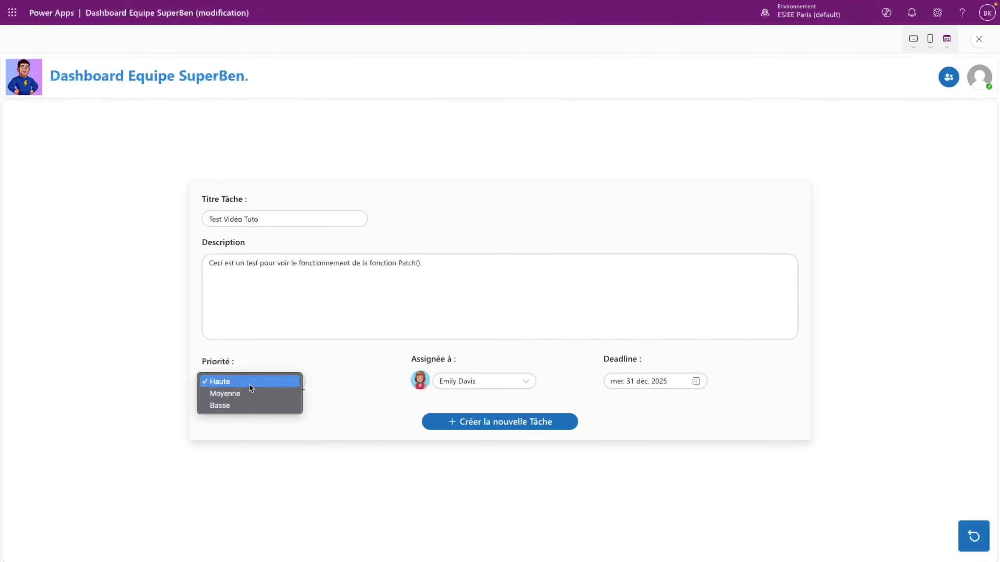
left_click(250, 385)
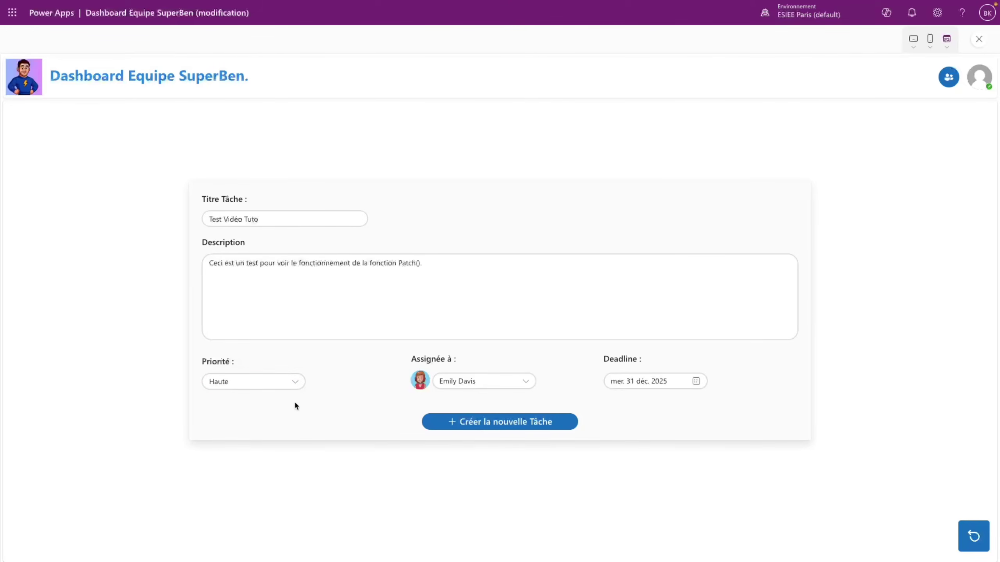
left_click(483, 381)
left_click(472, 405)
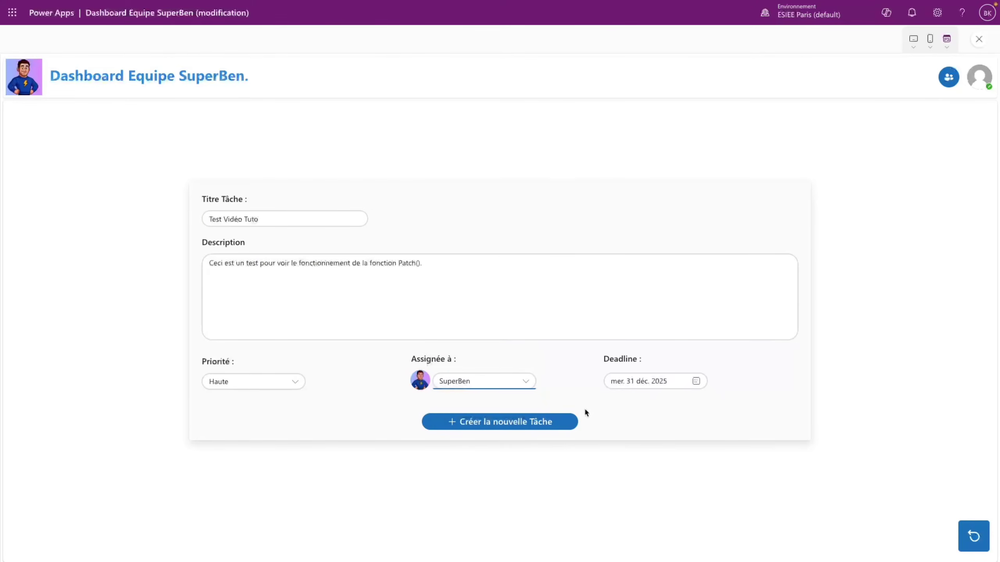
left_click(653, 382)
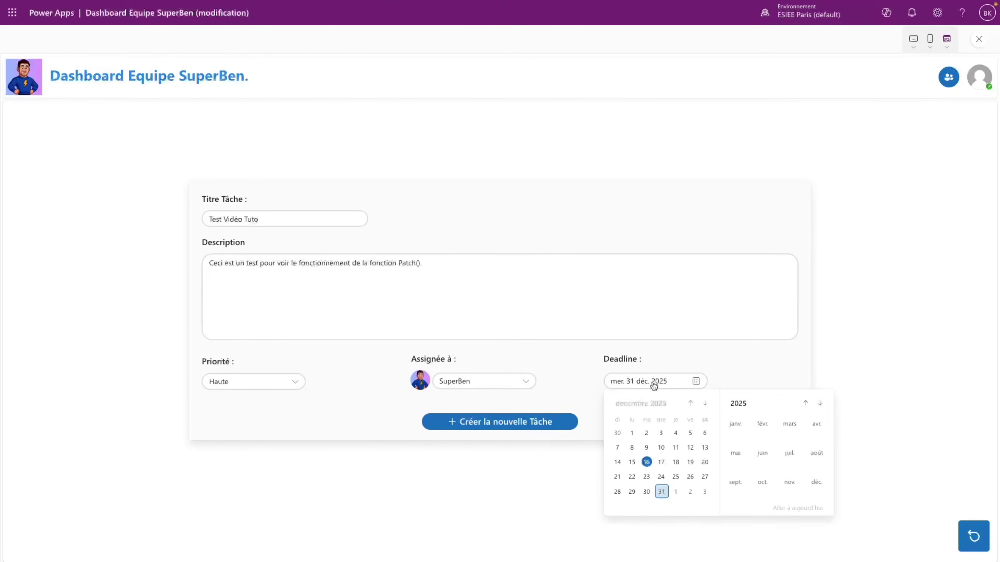
left_click(674, 478)
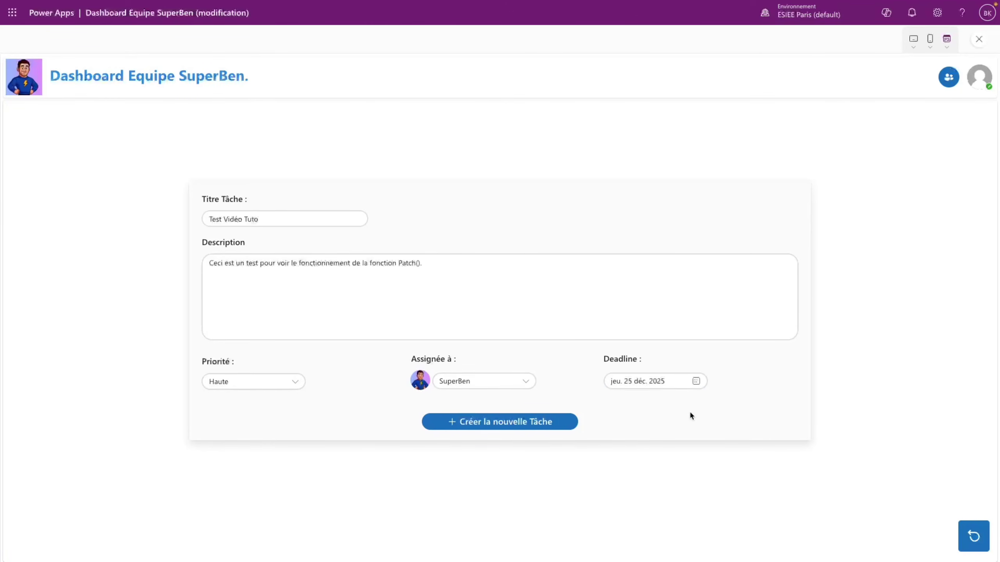
left_click(561, 422)
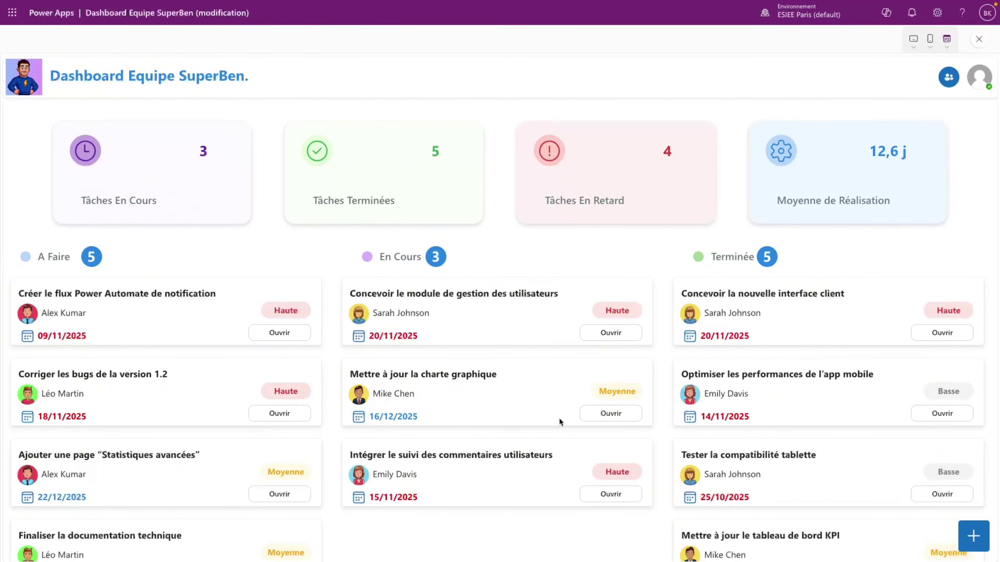
- Confirm the Test Vidéo Tuto card under A Faire, then exit preview and dismiss the tip
scroll(213, 525, "down", 3)
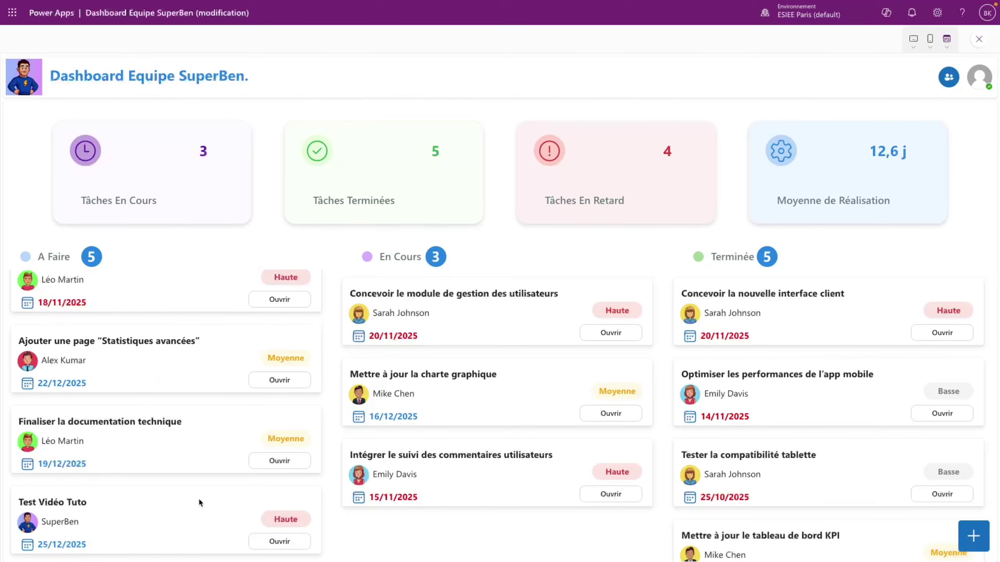
scroll(198, 498, "up", 3)
scroll(198, 499, "down", 3)
scroll(220, 489, "up", 3)
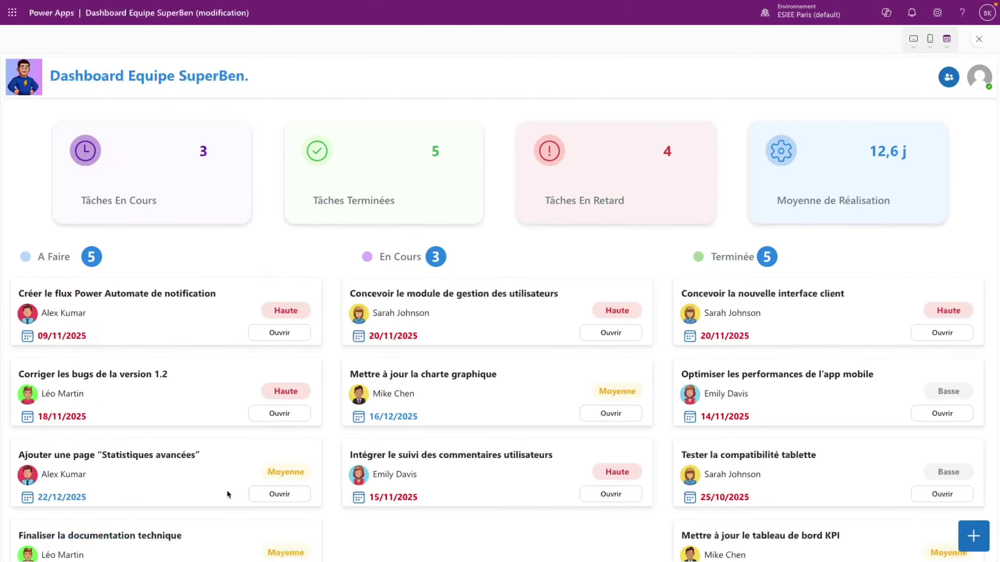
left_click(980, 39)
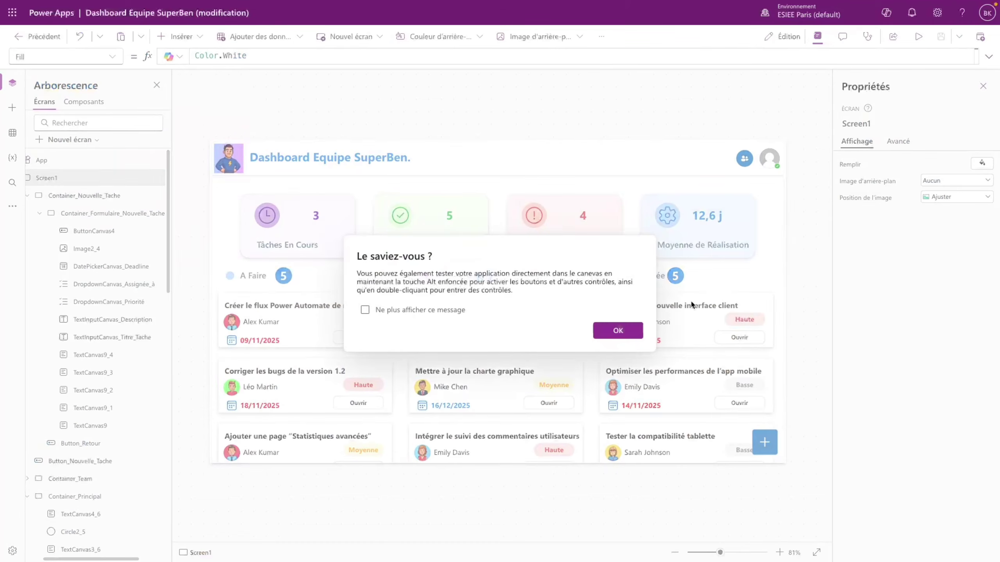
left_click(638, 330)
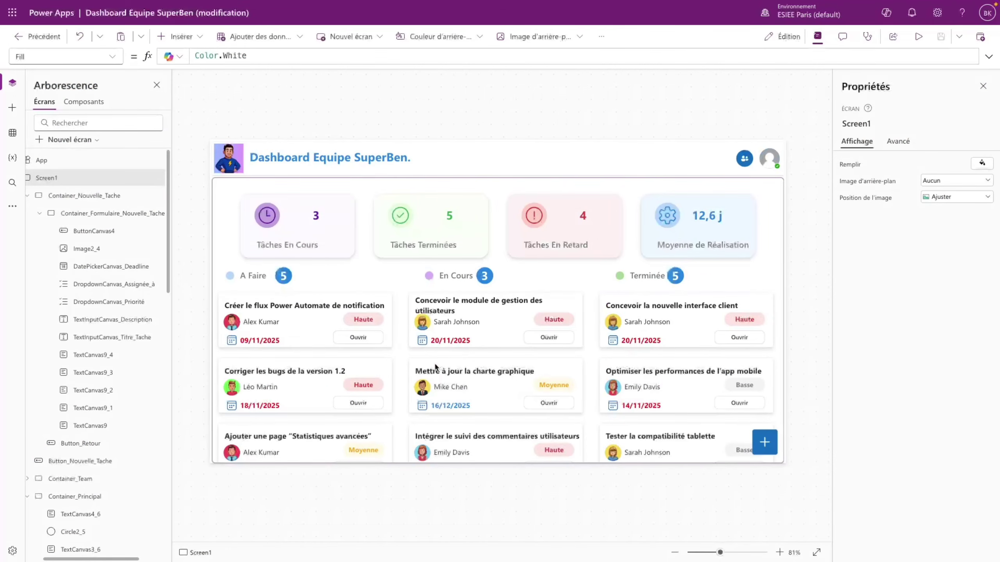
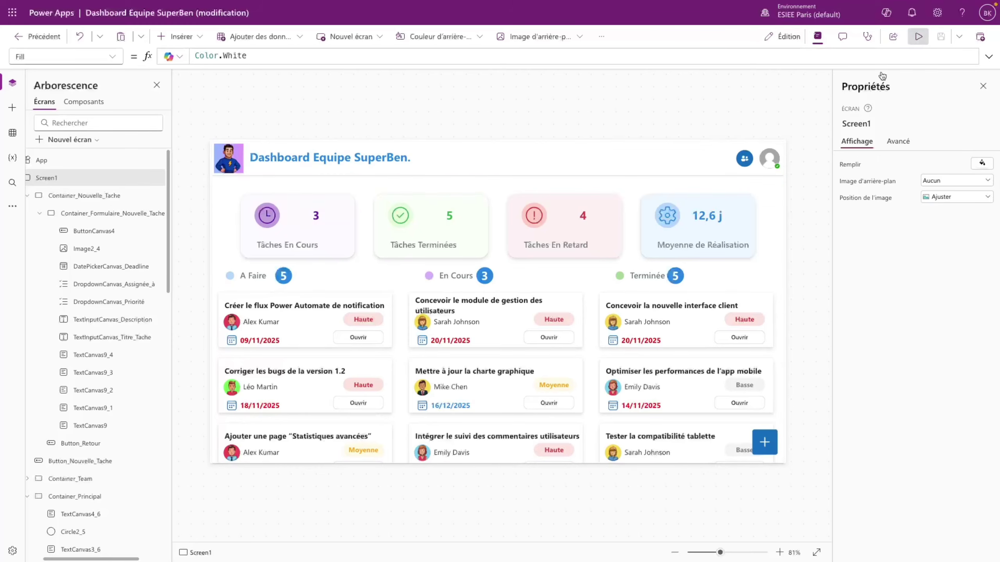
- Preview the Dashboard Equipe SuperBen app and scroll through the A Faire task column
left_click(919, 37)
scroll(217, 453, "down", 3)
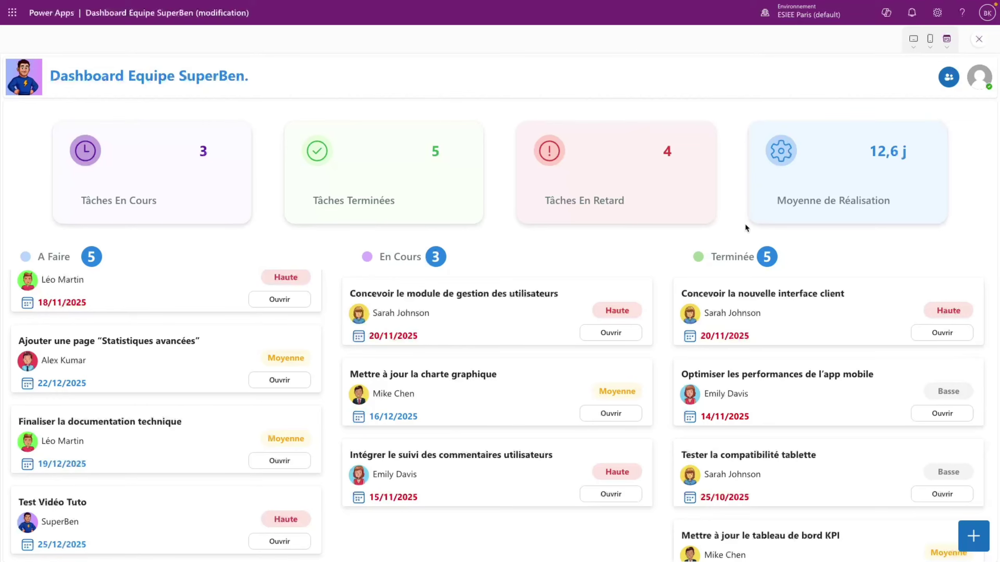
scroll(304, 356, "up", 3)
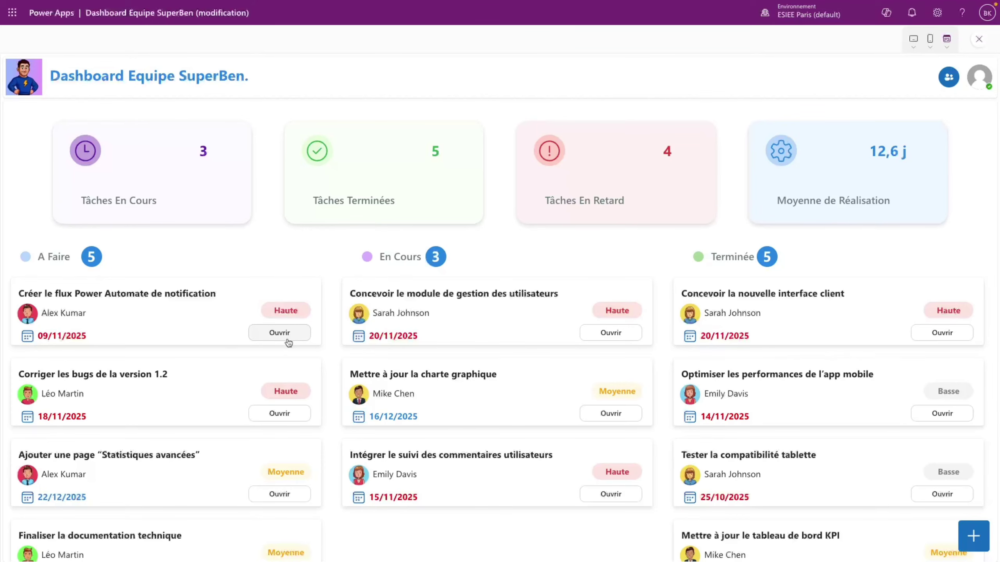
- Return to the editor and copy the new-task + button's Set formula from its OnSelect
key("Escape")
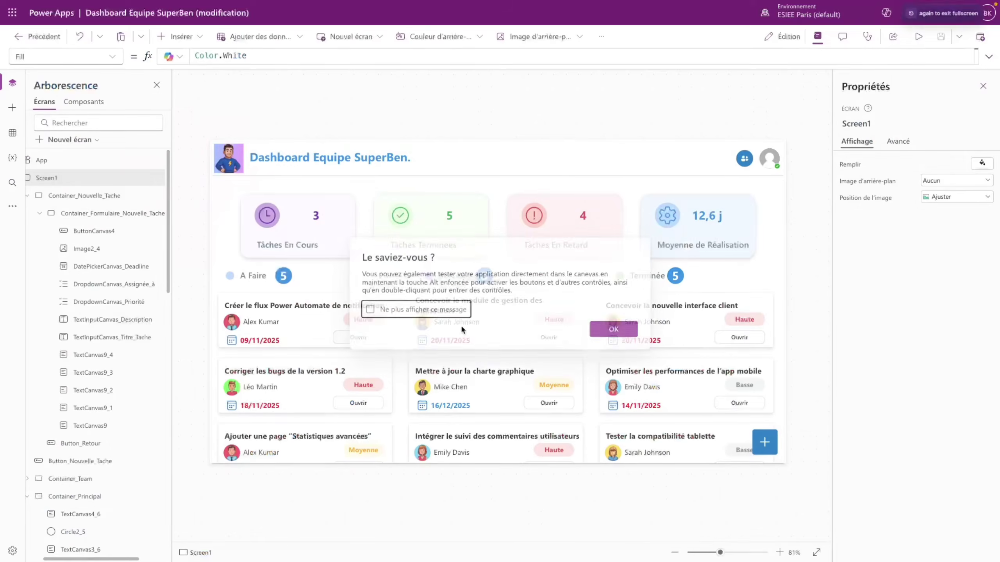
left_click(616, 329)
left_click(765, 442)
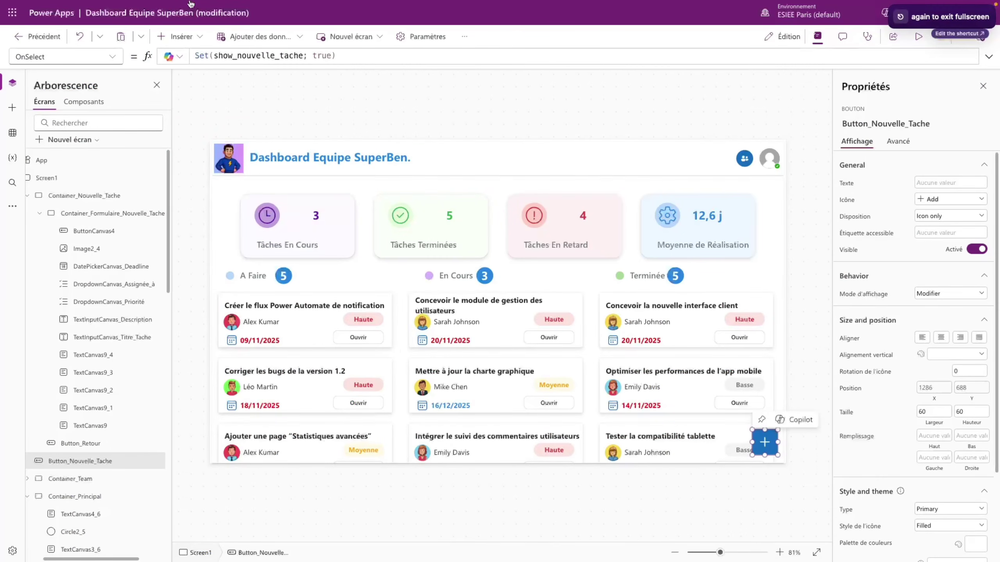
left_click_drag(346, 54, 187, 48)
key("ctrl+c")
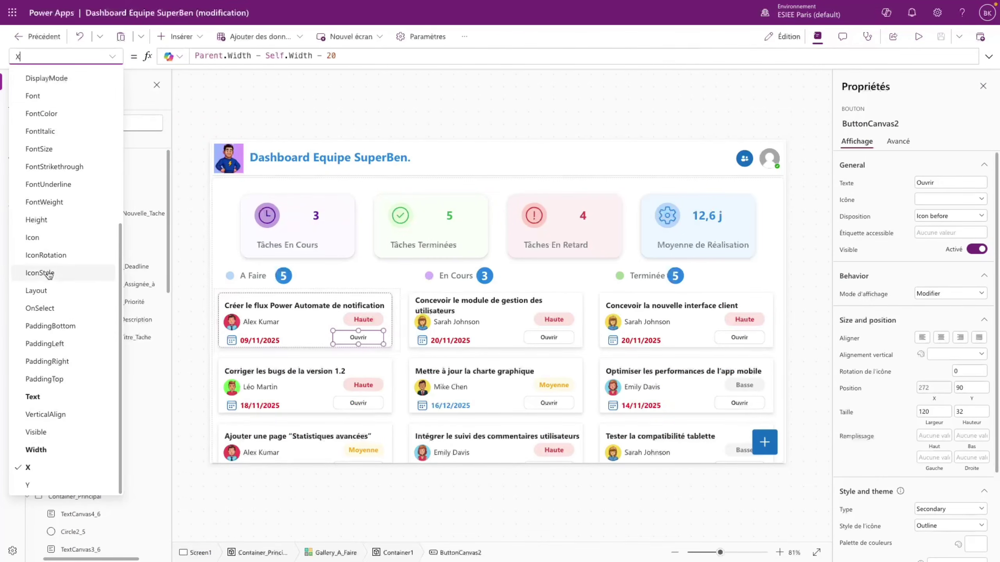
- Paste the formula into the Ouvrir button's OnSelect as Set(show_tache_existante; true)
left_click(67, 243)
type("false")
double_click(208, 55)
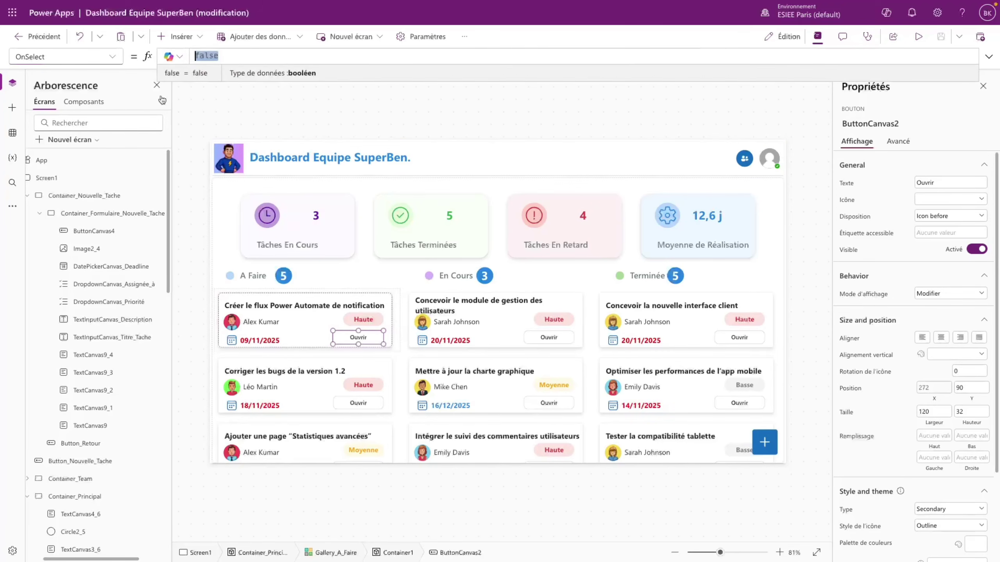
key("ctrl+v")
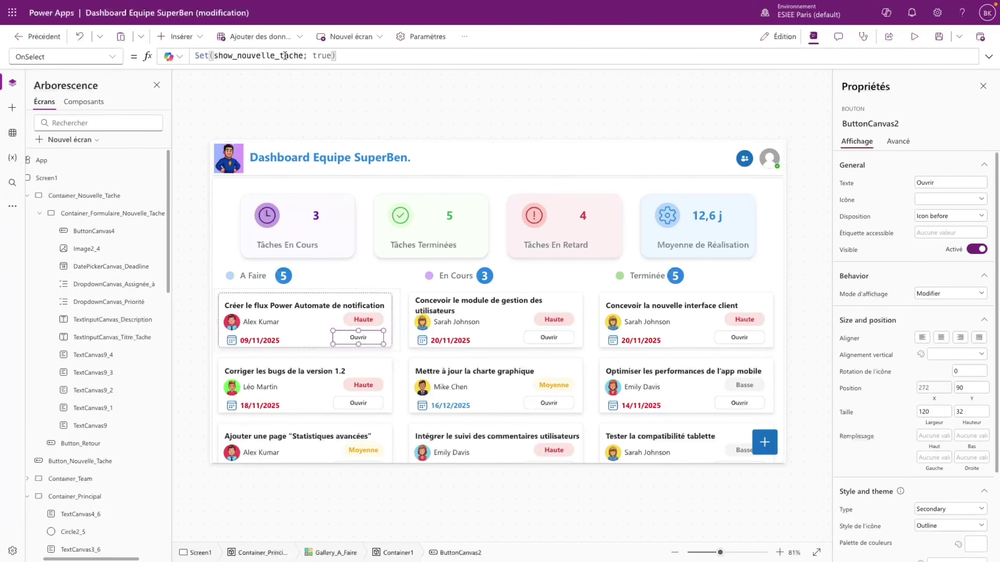
double_click(285, 55)
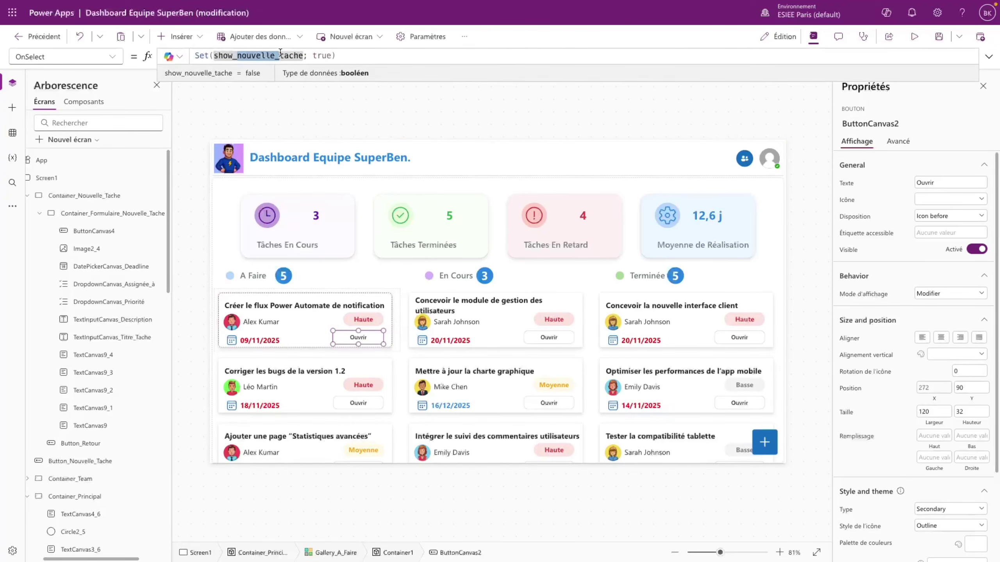
type("show_tache_existante")
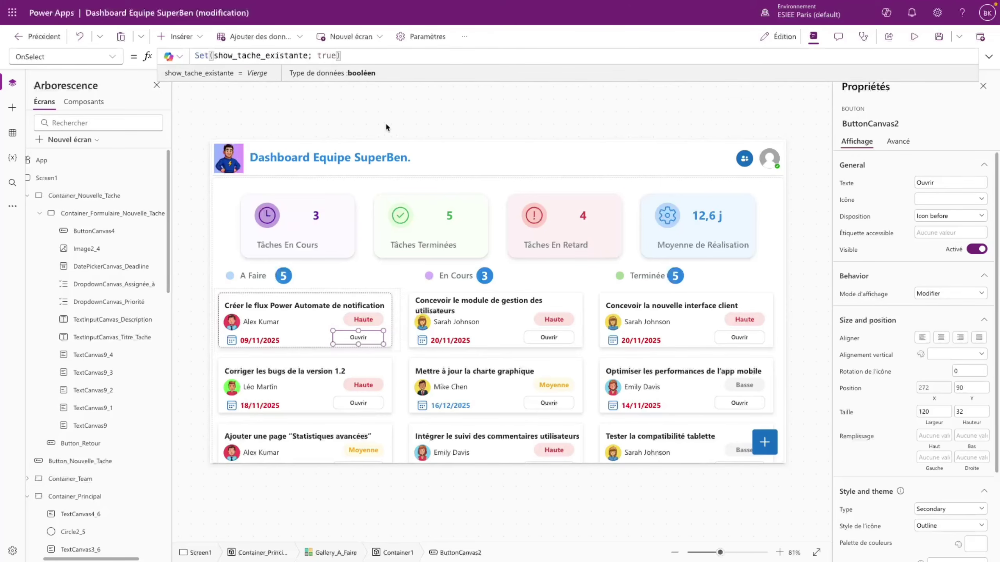
left_click(394, 115)
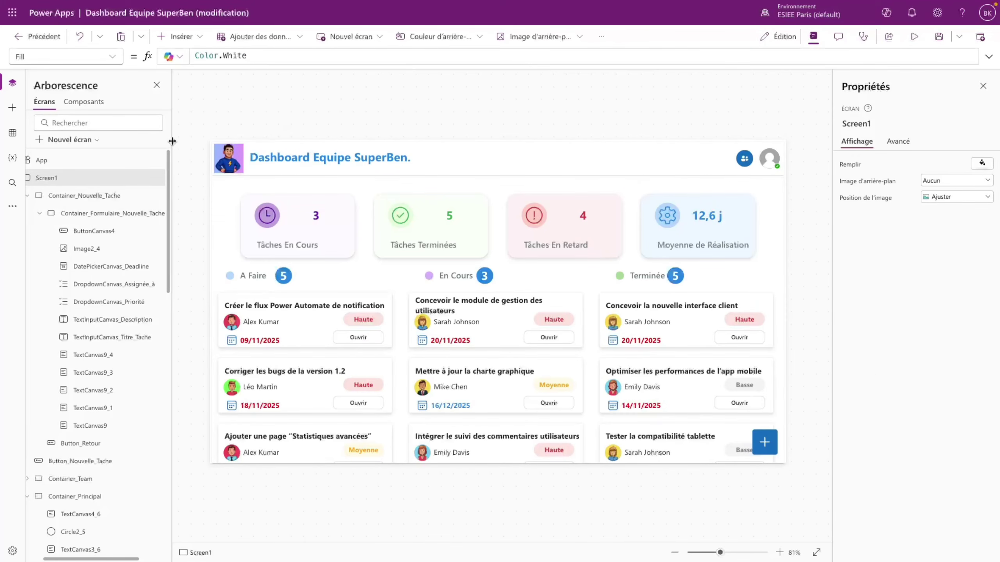
- Widen the Tree view and collapse the Container_Nouvelle_Tache, Container_Team and Container_Principal branches
left_click_drag(171, 142, 227, 142)
left_click(49, 196)
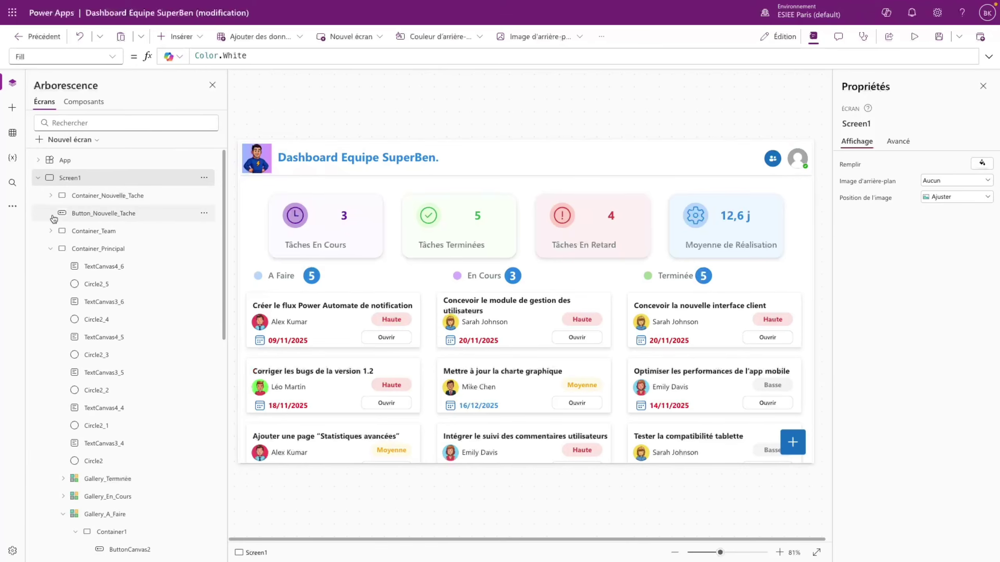
left_click(51, 231)
left_click(50, 231)
left_click(50, 248)
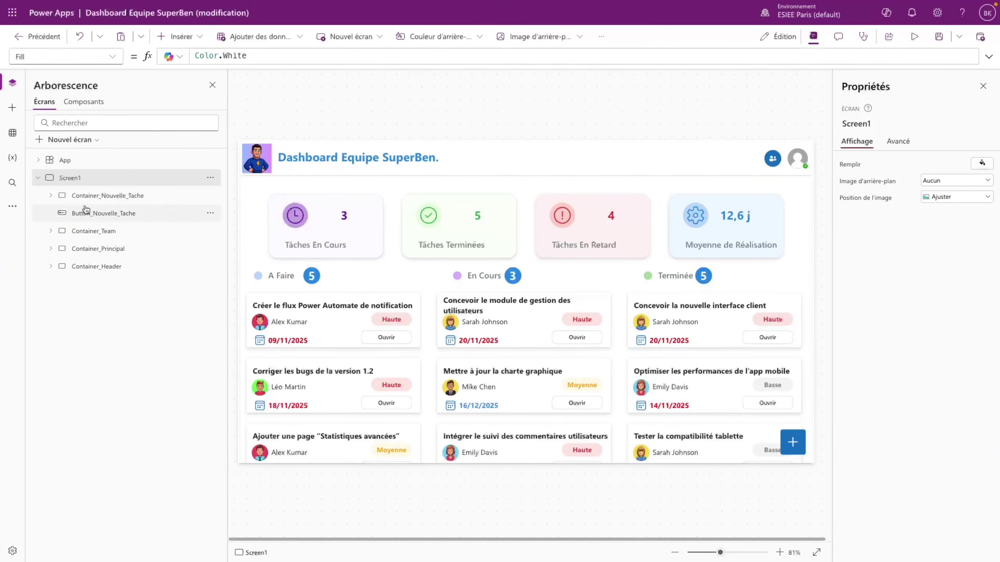
- Duplicate Container_Nouvelle_Tache and rename the copy Container_Tache_Existante
key("ctrl+v")
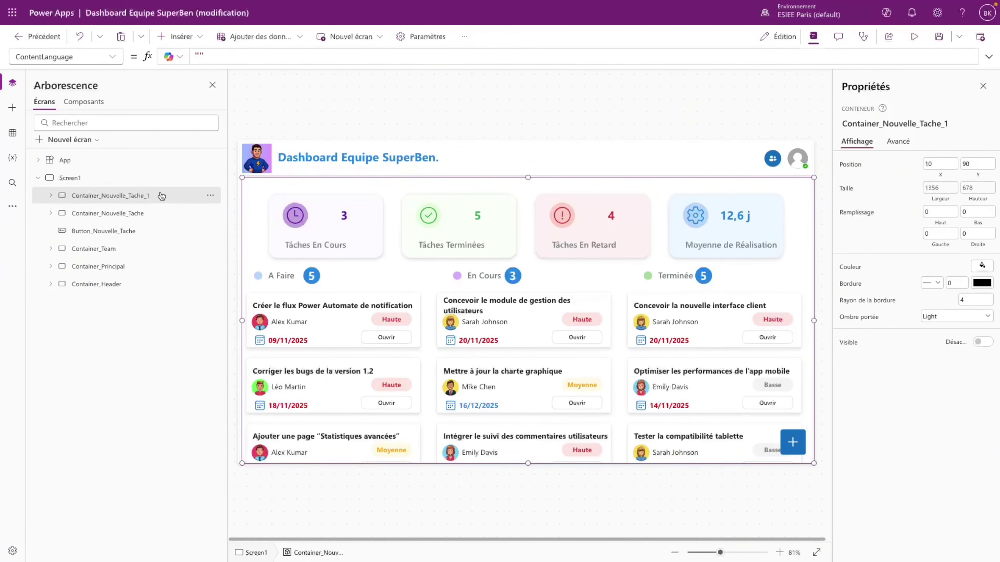
double_click(160, 195)
left_click(162, 194)
left_click_drag(161, 195, 105, 194)
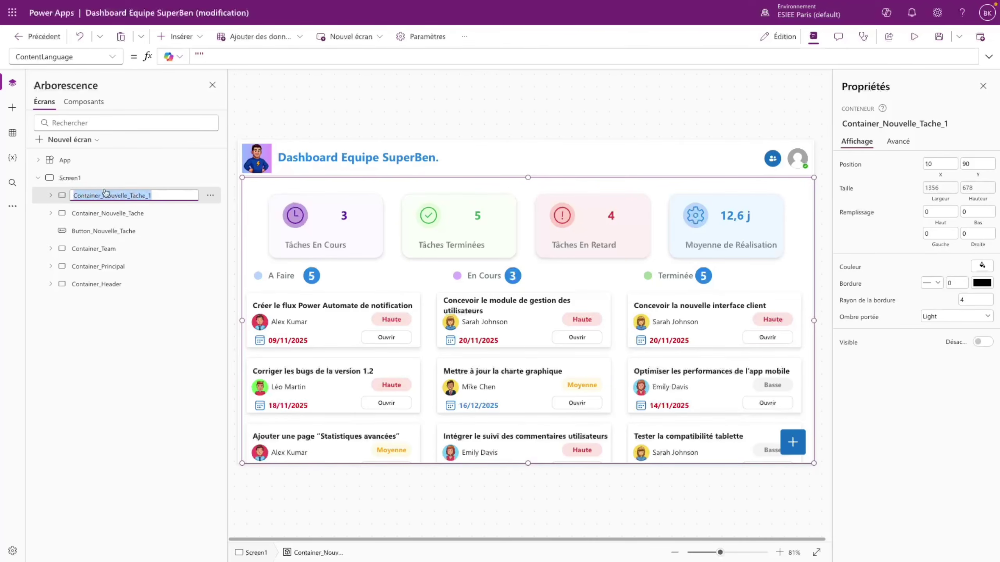
type("Container_Tache")
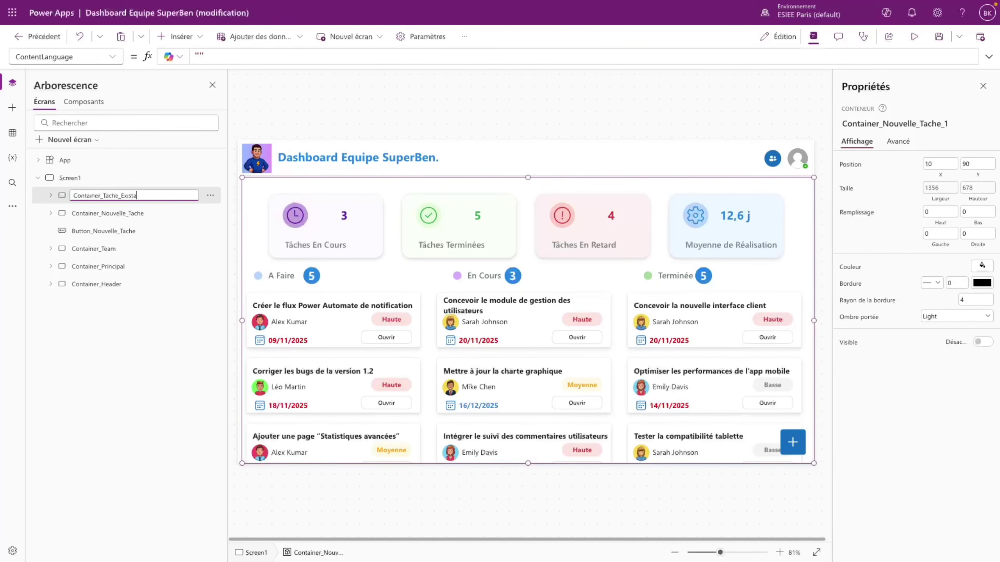
key("Return")
- Set the copied container's Visible property to show_tache_existante
left_click(113, 56)
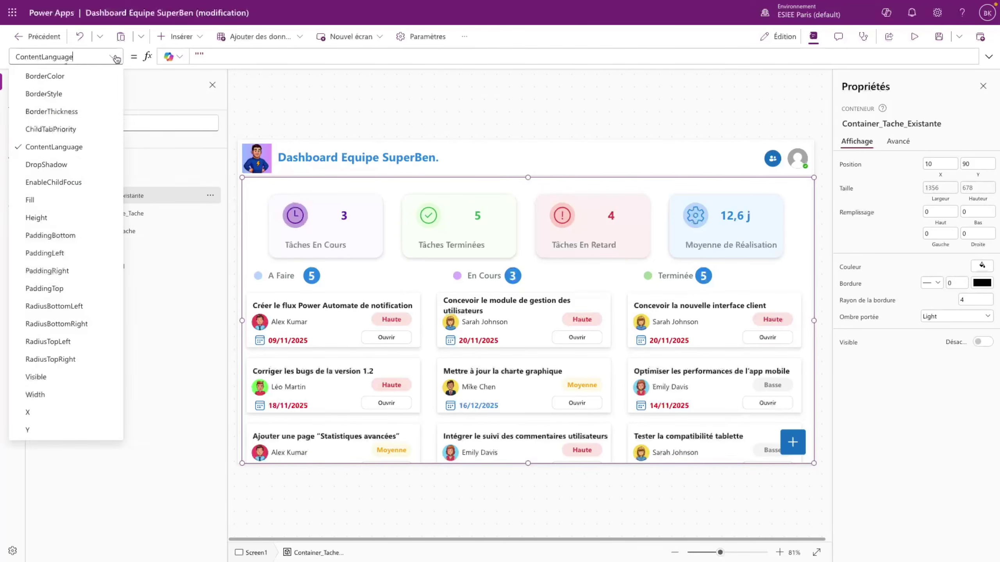
left_click(59, 377)
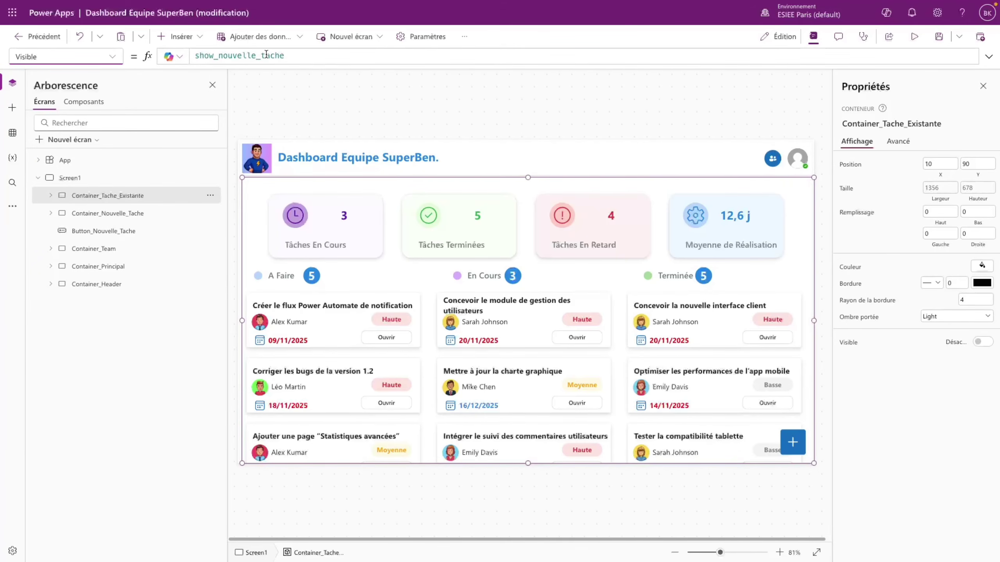
left_click_drag(290, 56, 187, 55)
type("s")
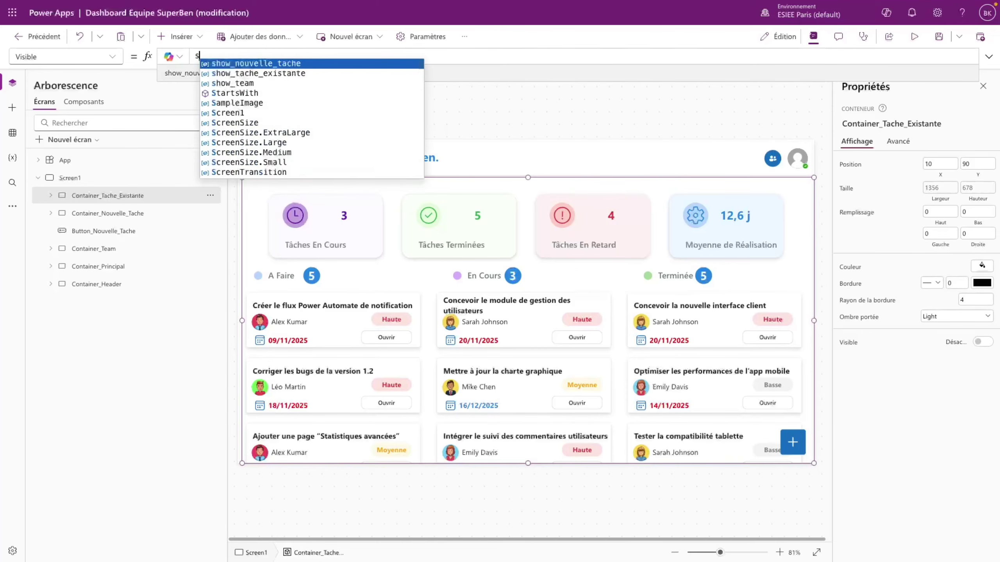
type("how")
left_click(304, 74)
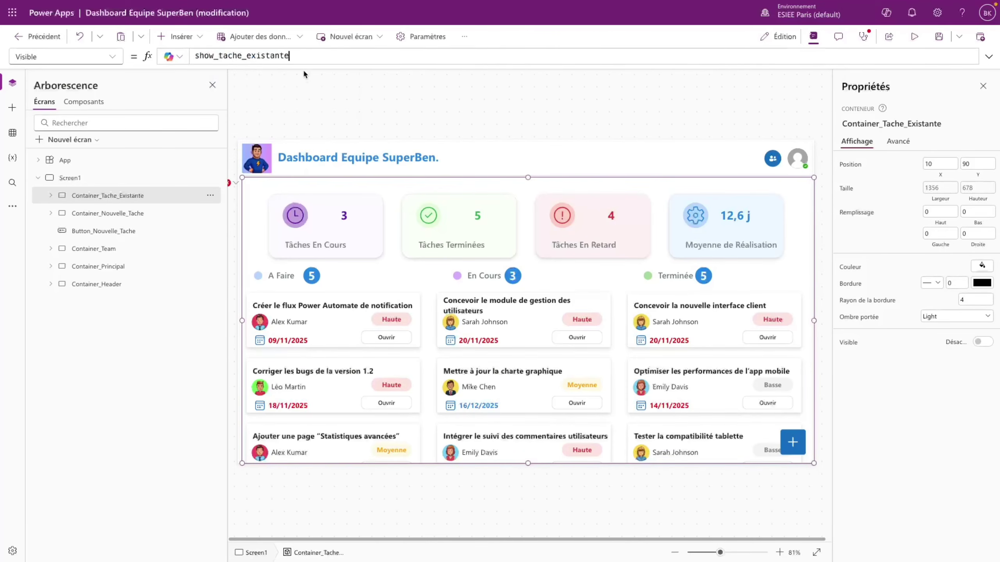
left_click(915, 37)
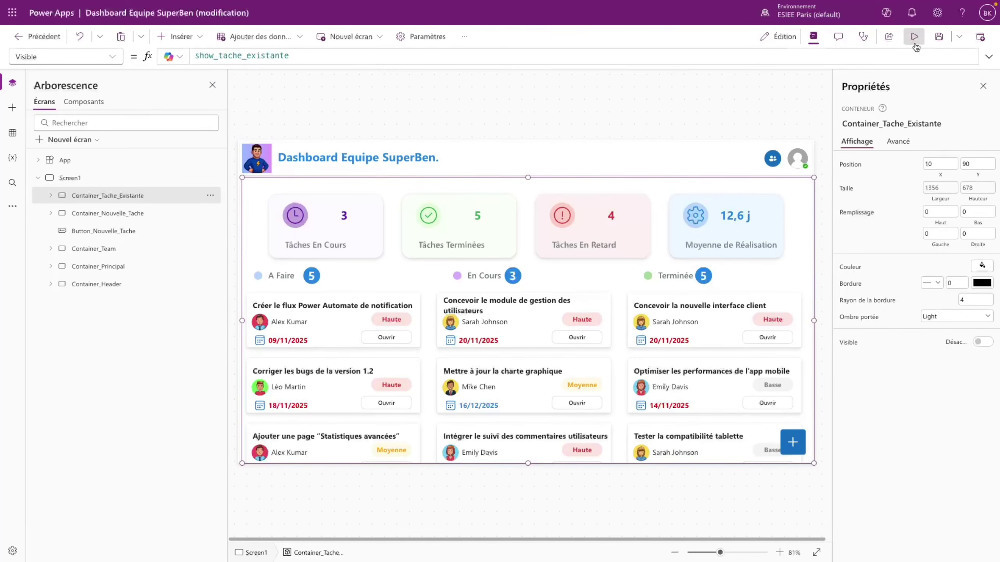
- Test Ouvrir in preview, then back in the editor select Container_Tache_Existante
left_click(286, 334)
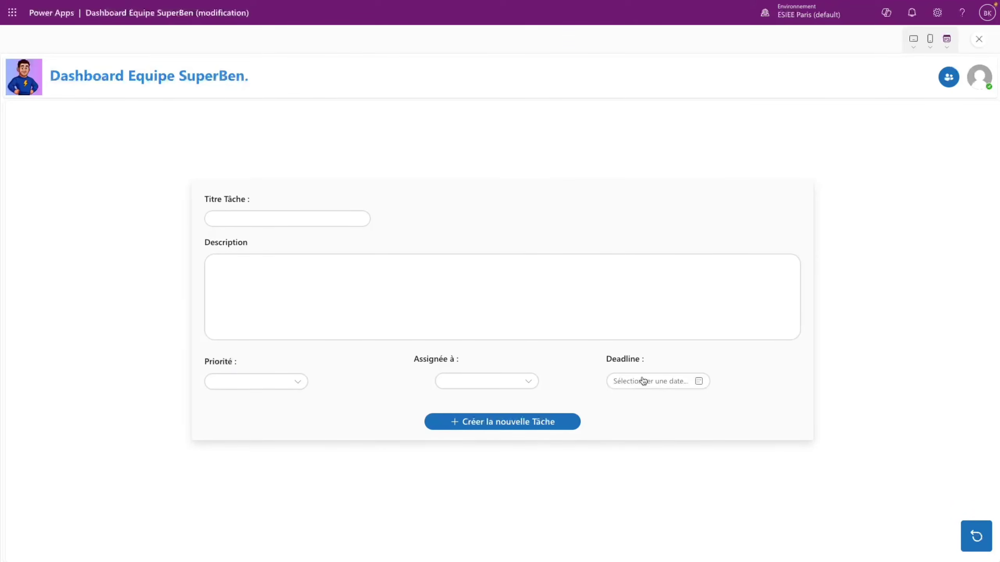
key("Escape")
left_click(616, 331)
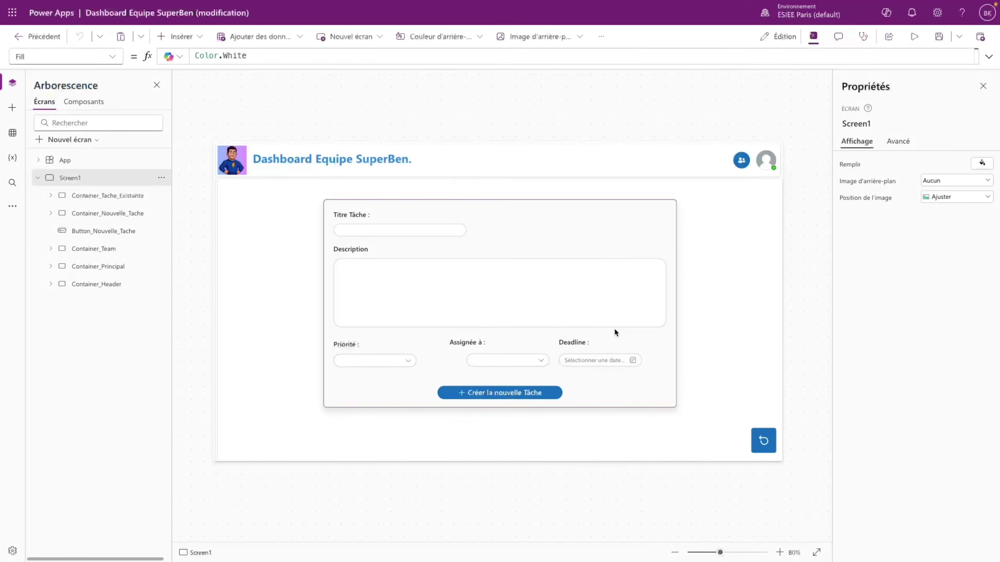
left_click(51, 195)
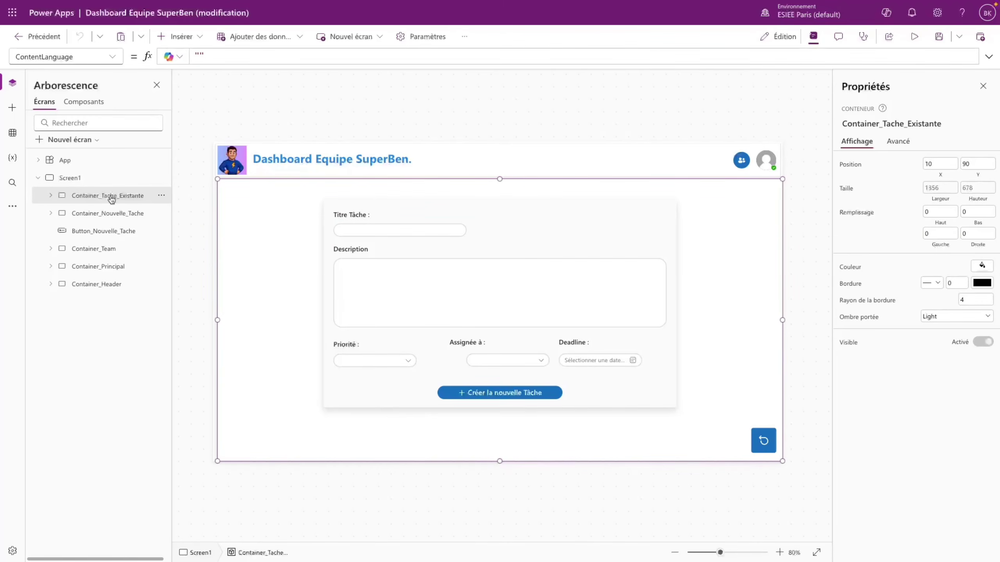
- Change Button_Retour_1's OnSelect to Set(show_tache_existante; false) and preview the app again
left_click(773, 450)
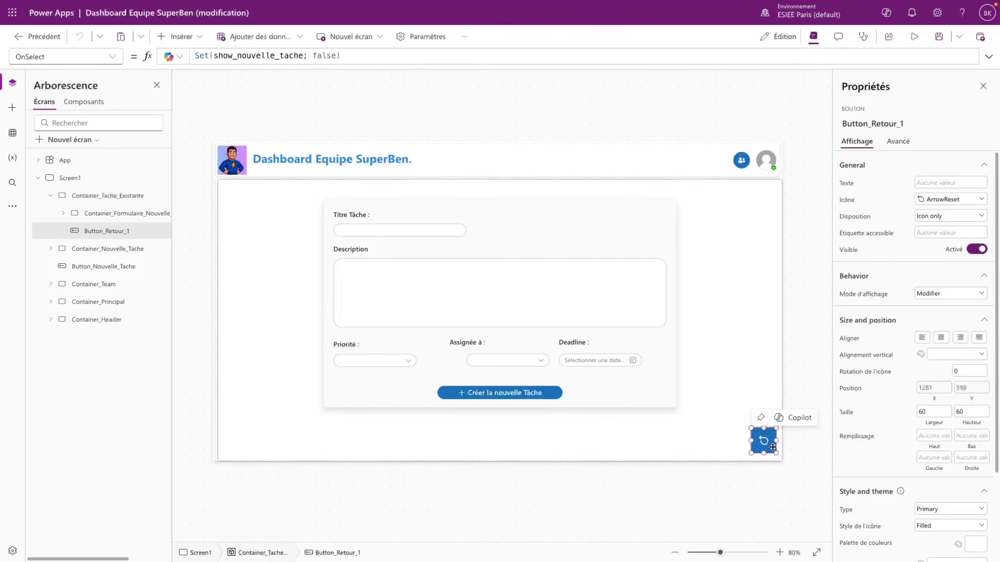
left_click(274, 55)
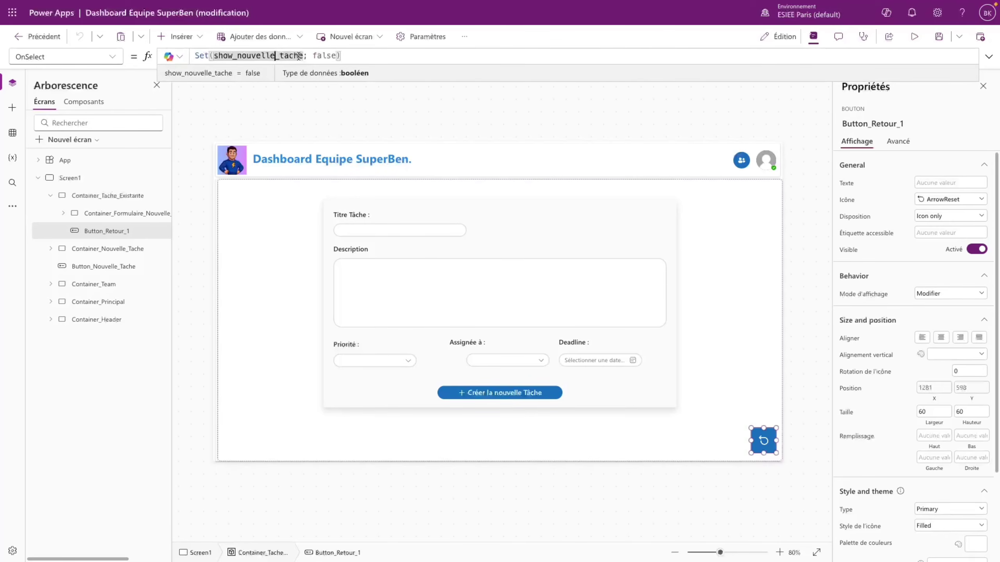
type("s")
double_click(238, 56)
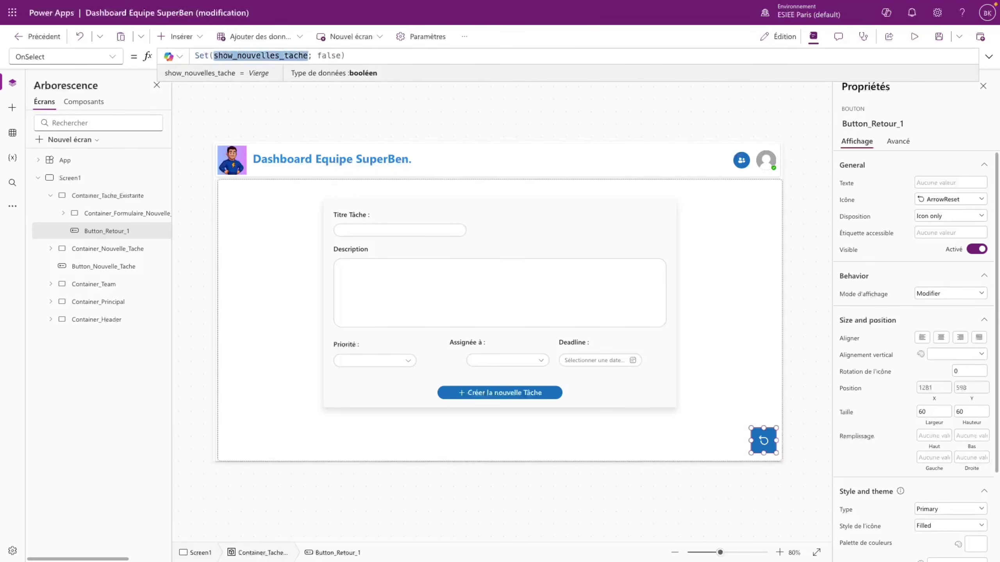
type("show")
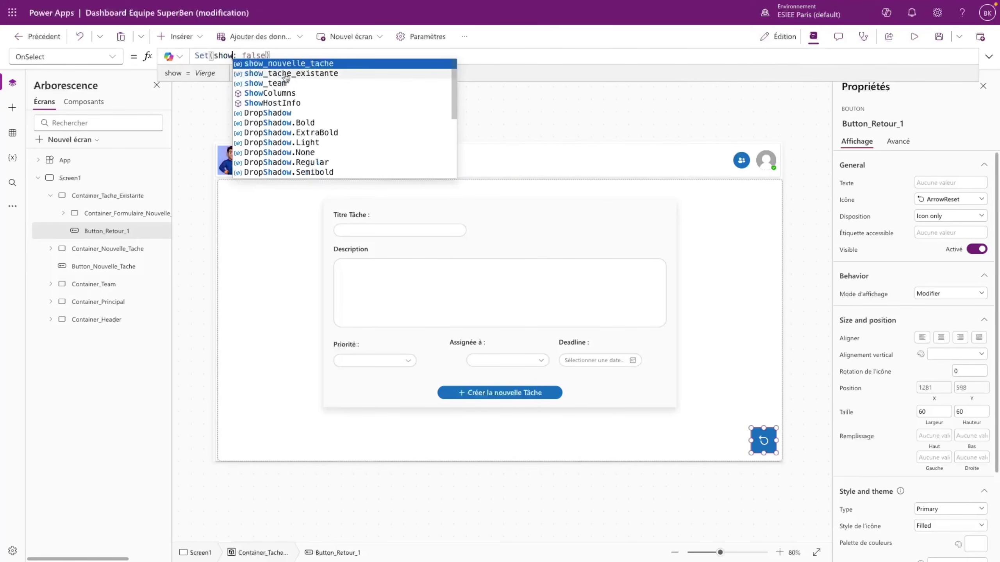
left_click(286, 77)
left_click(914, 36)
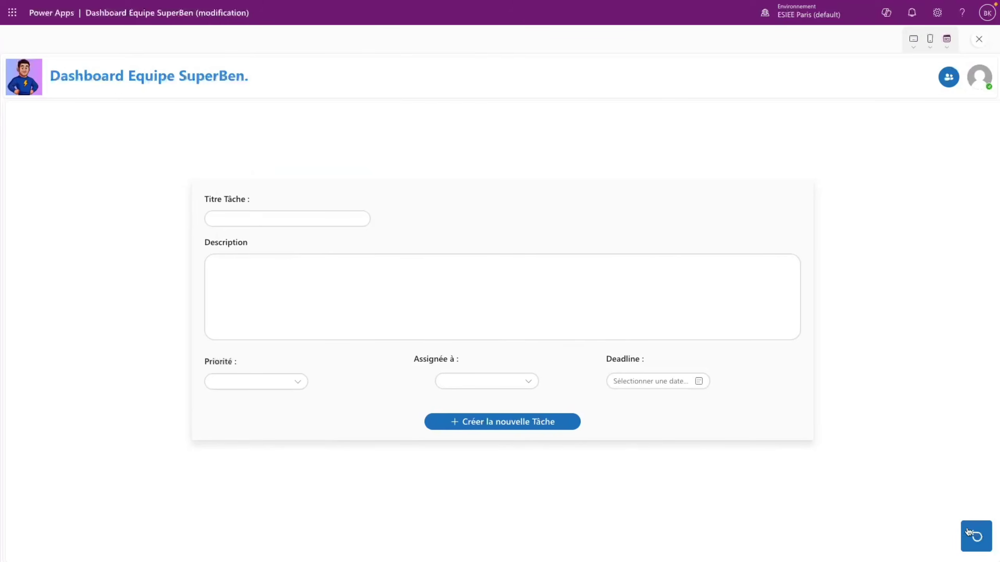
left_click(969, 533)
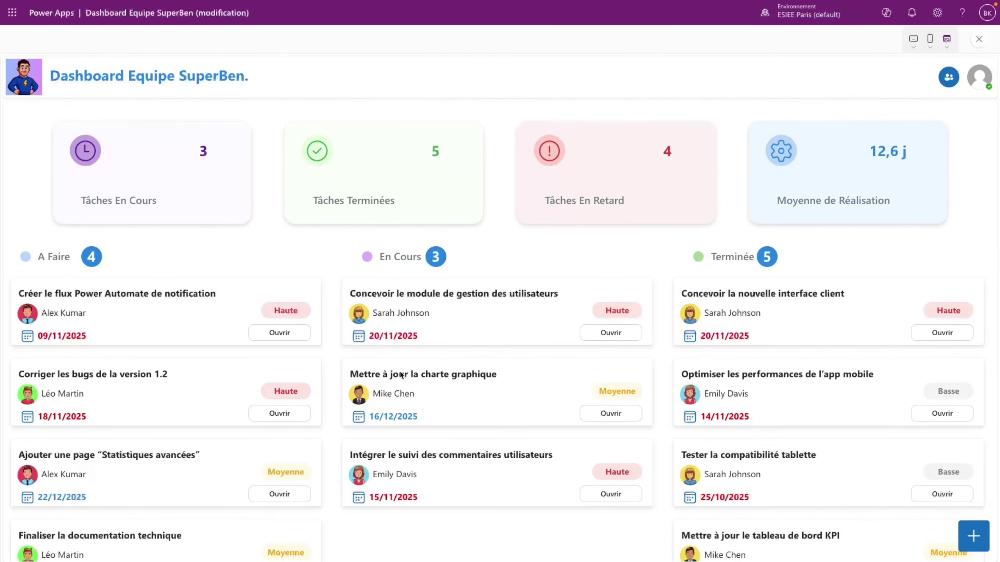
scroll(285, 406, "down", 1)
scroll(254, 355, "up", 1)
left_click(272, 420)
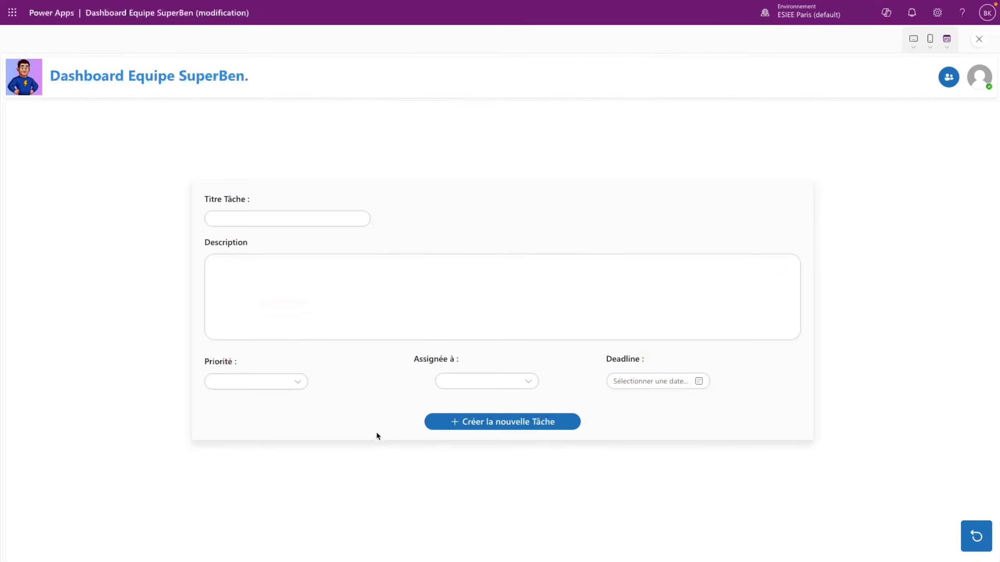
left_click(976, 537)
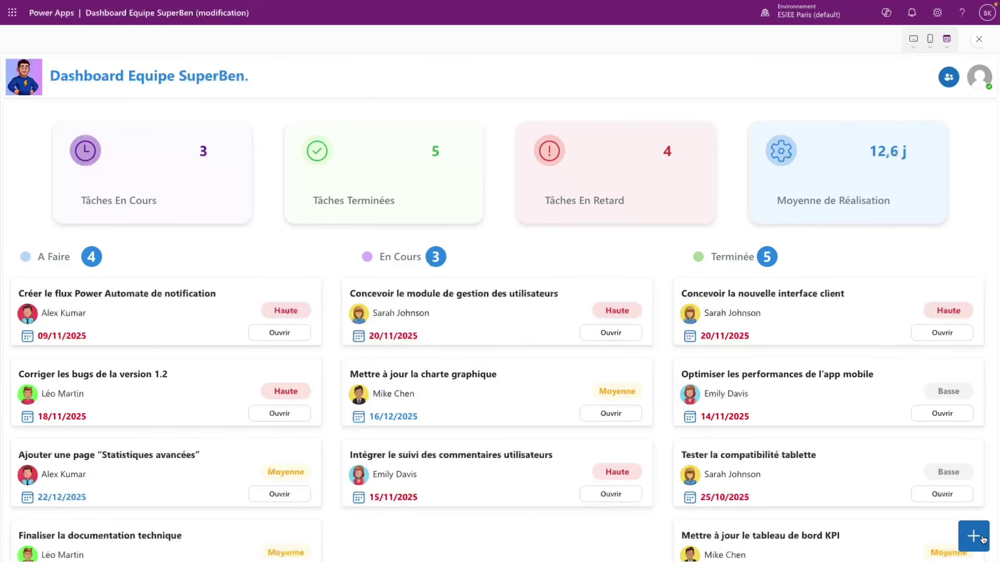
left_click(270, 334)
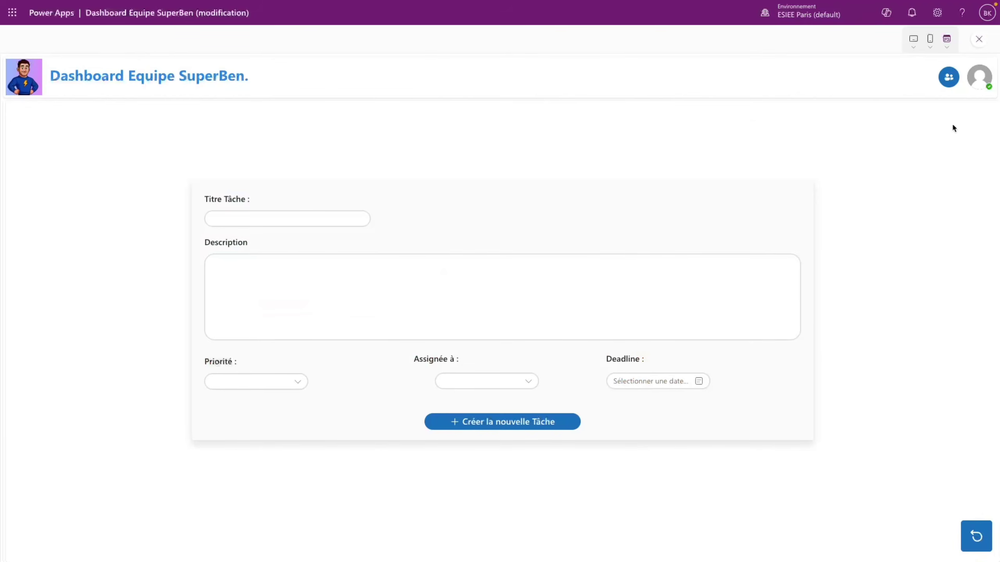
key("Escape")
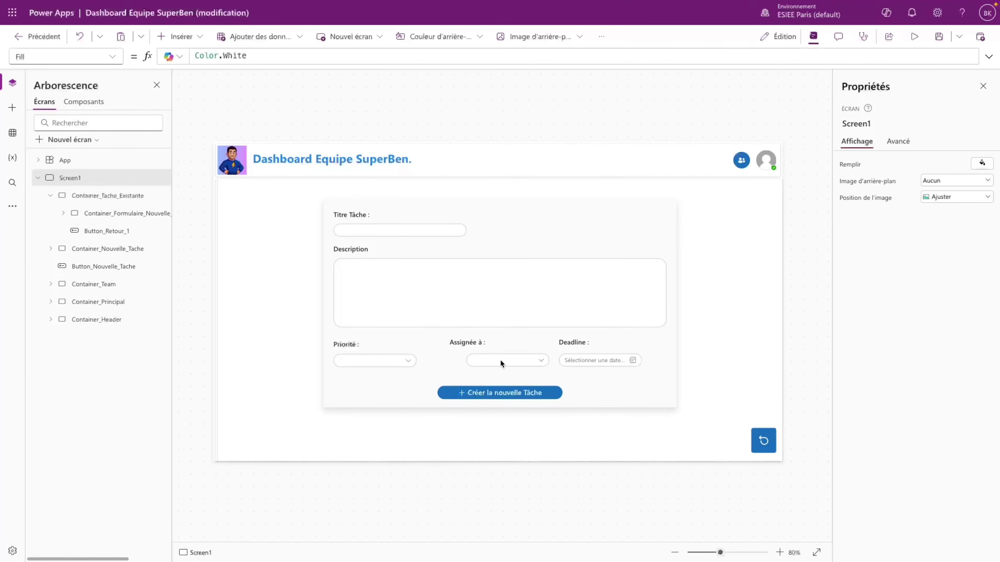
left_click(411, 234)
left_click(409, 231)
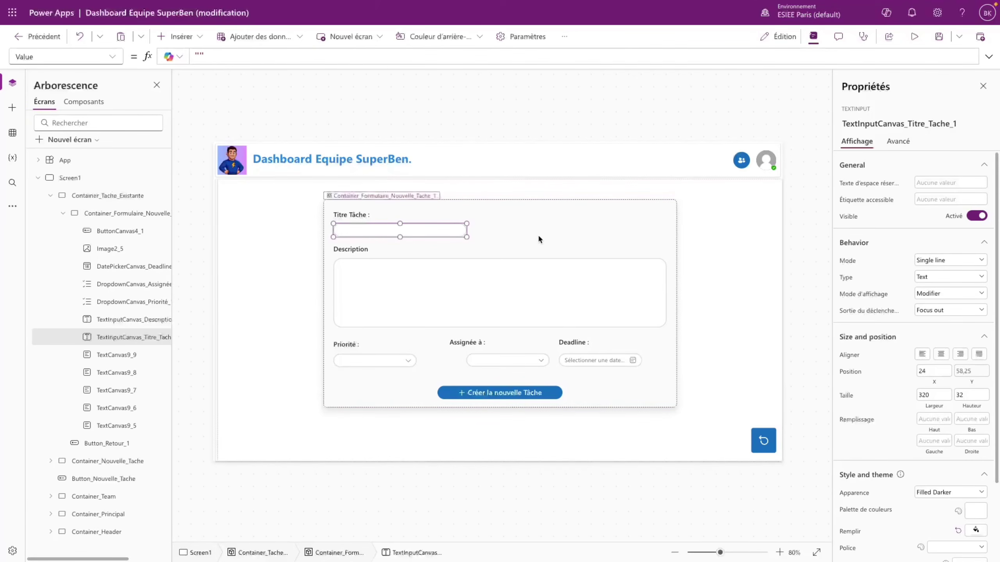
left_click(914, 36)
left_click(979, 541)
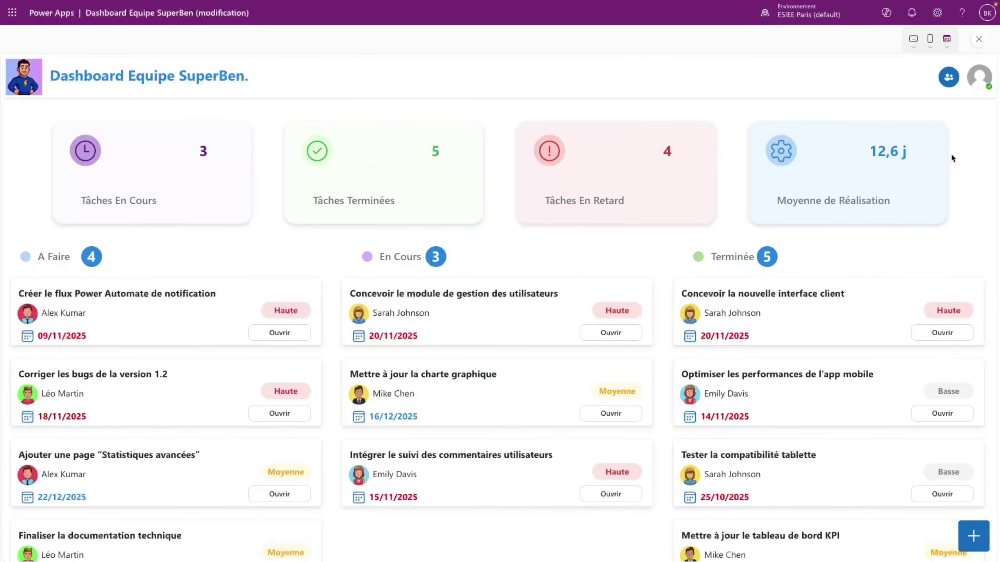
left_click(979, 39)
left_click(618, 332)
- Append ;; Set(tache_selectionne; ThisItem) to the Ouvrir button's OnSelect, then test it in preview
left_click(360, 337)
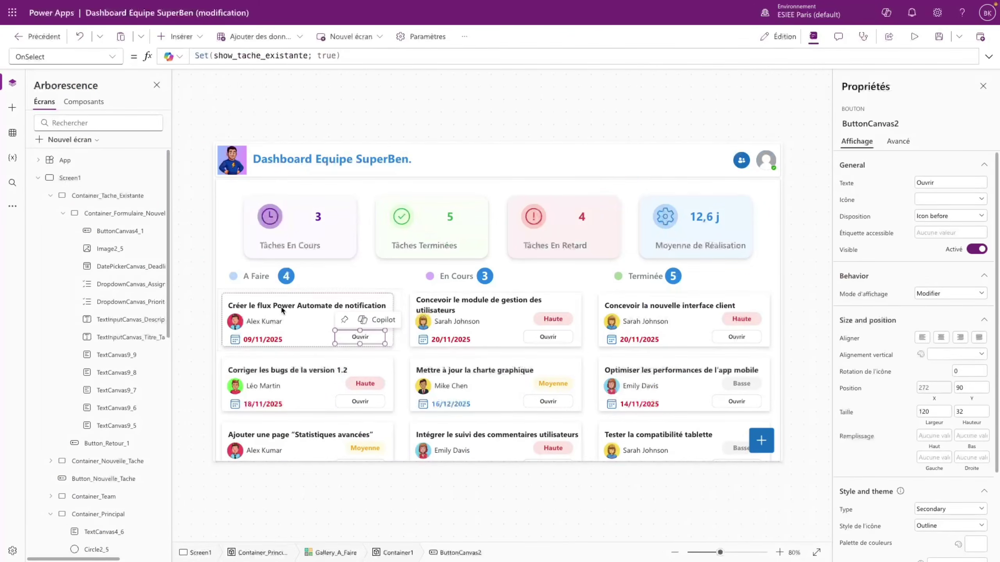
left_click(282, 312)
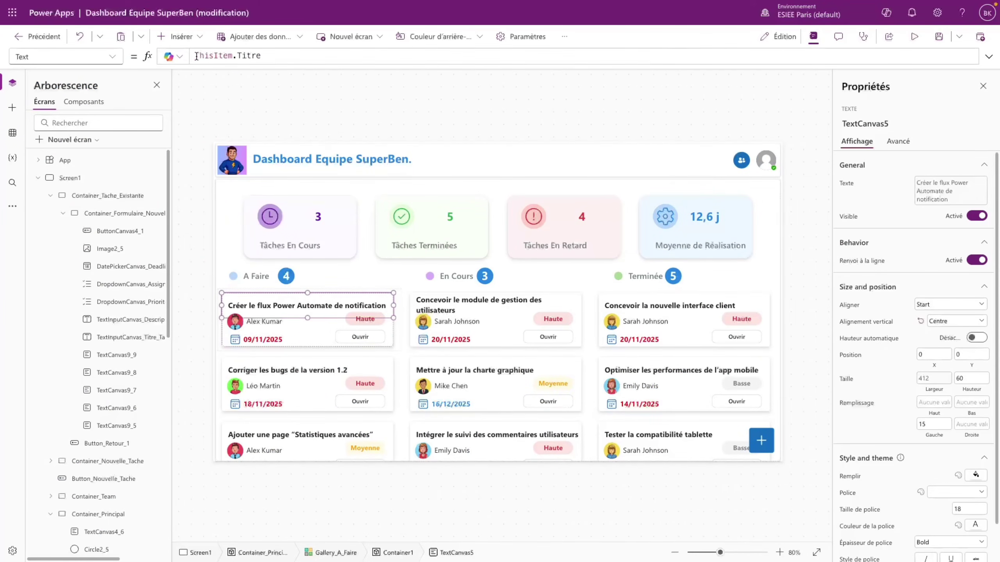
left_click(377, 340)
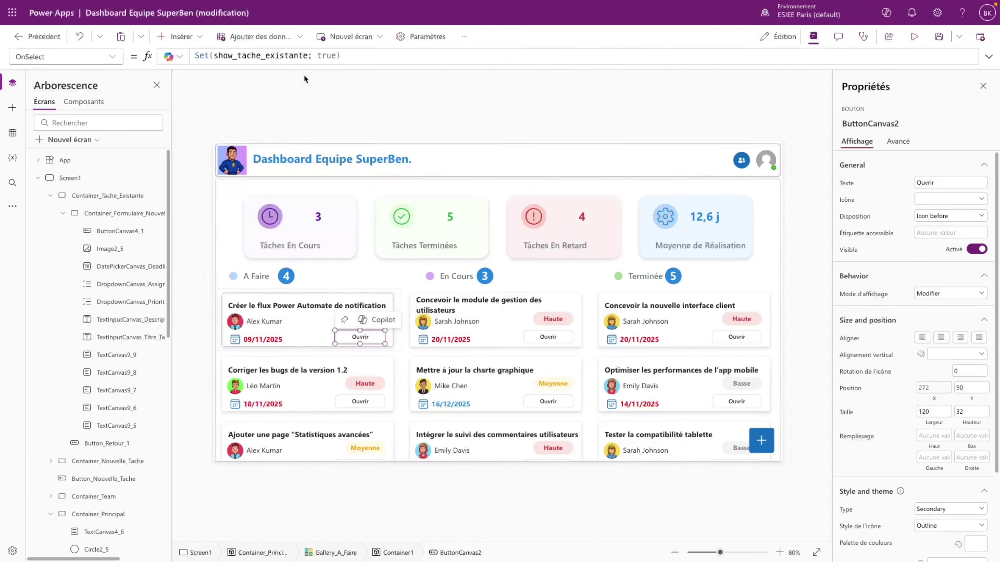
left_click(354, 57)
left_click(989, 57)
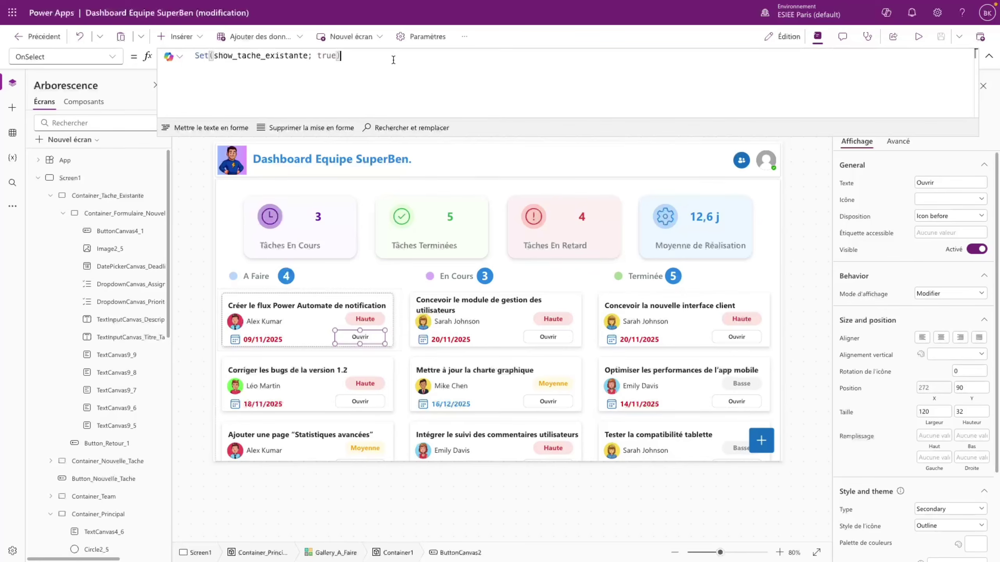
type(";;")
key("shift+Return")
type("Set(tache_s")
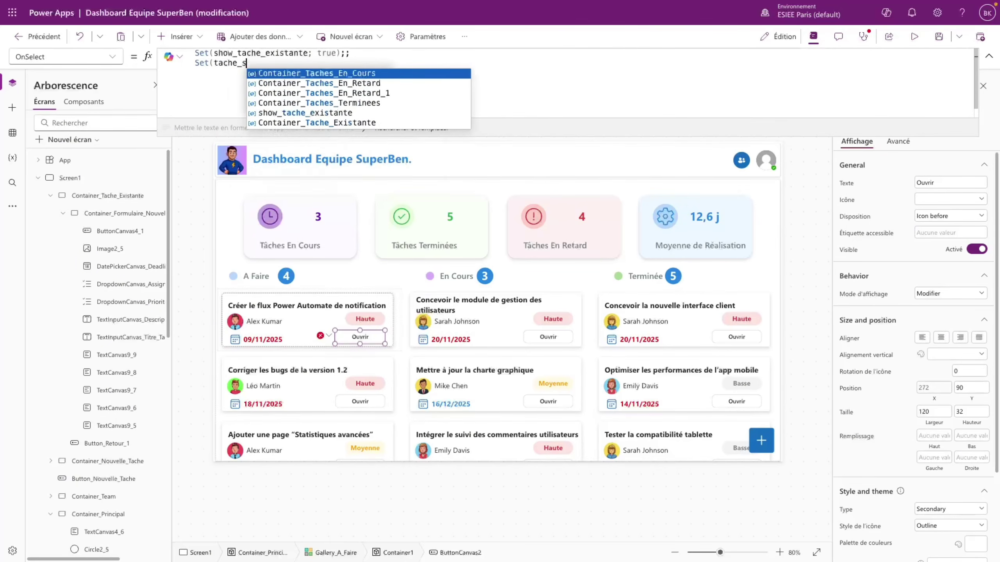
type("electionne;")
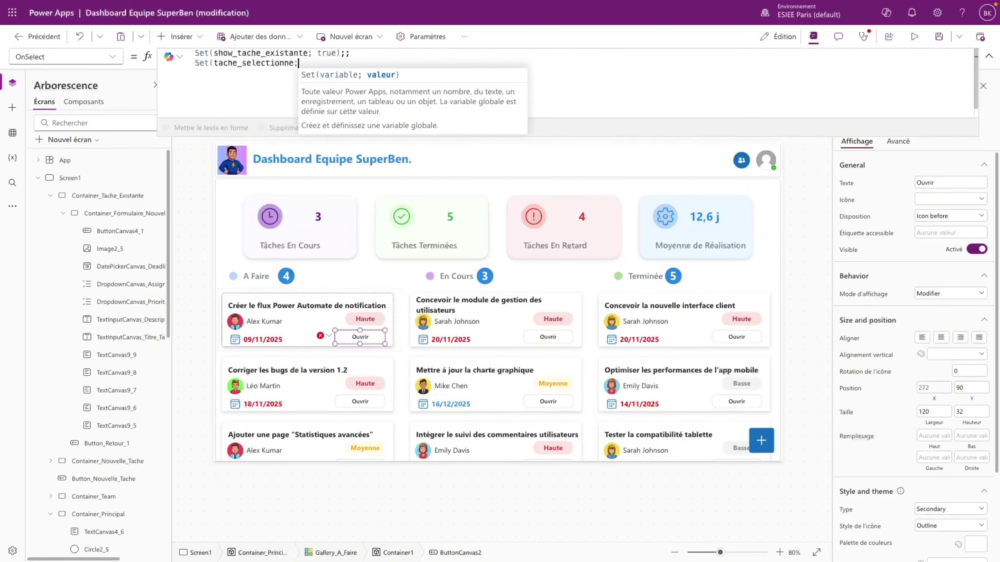
type(" ThisItem")
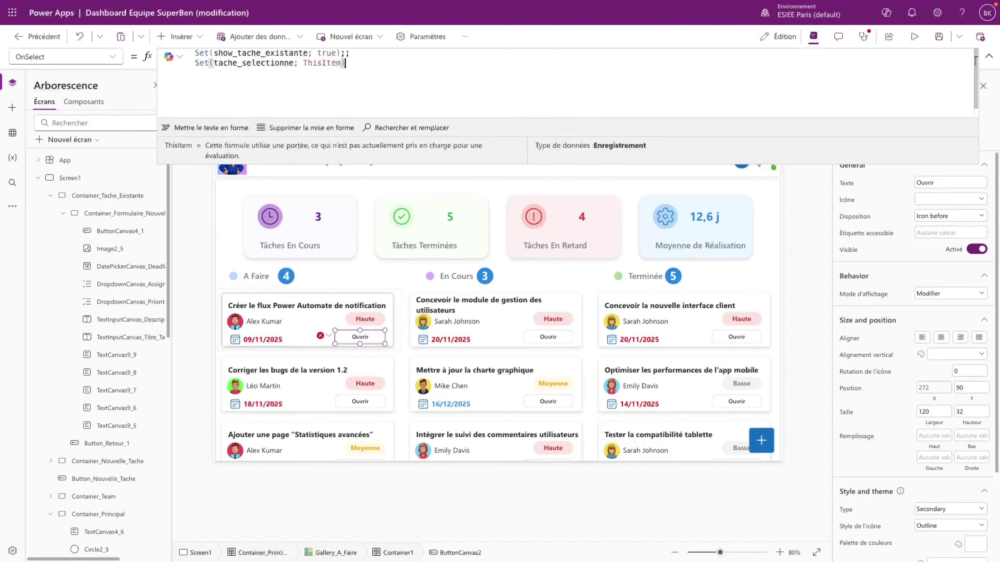
left_click(914, 37)
left_click(287, 341)
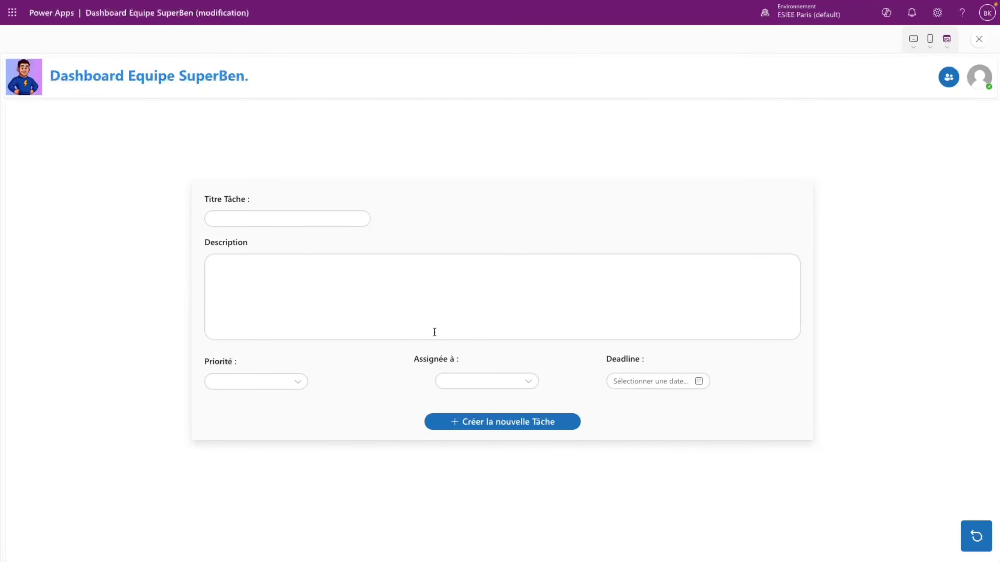
- Set the task title input's Value to tache_selectionne.Titre
left_click(979, 39)
left_click(618, 331)
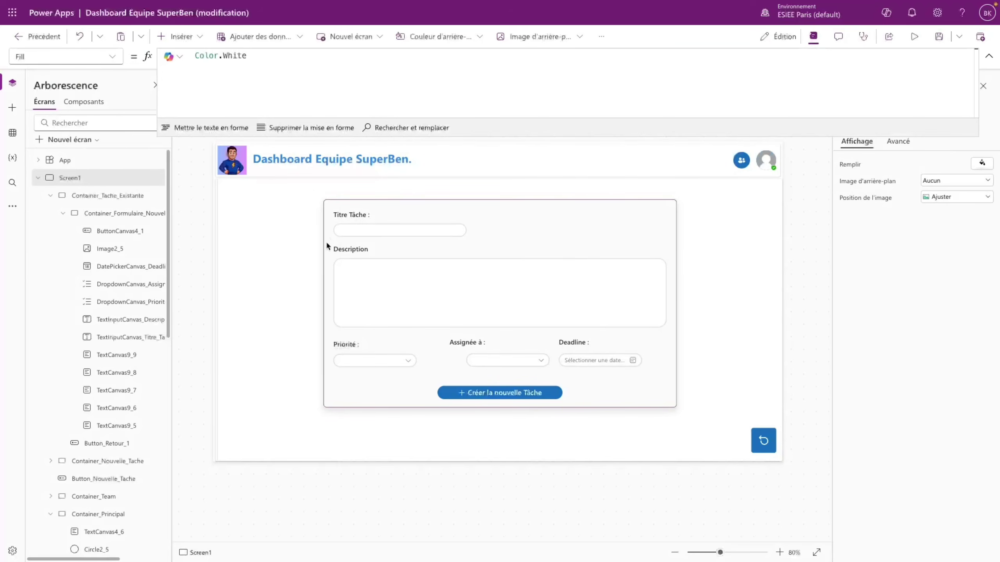
left_click(352, 229)
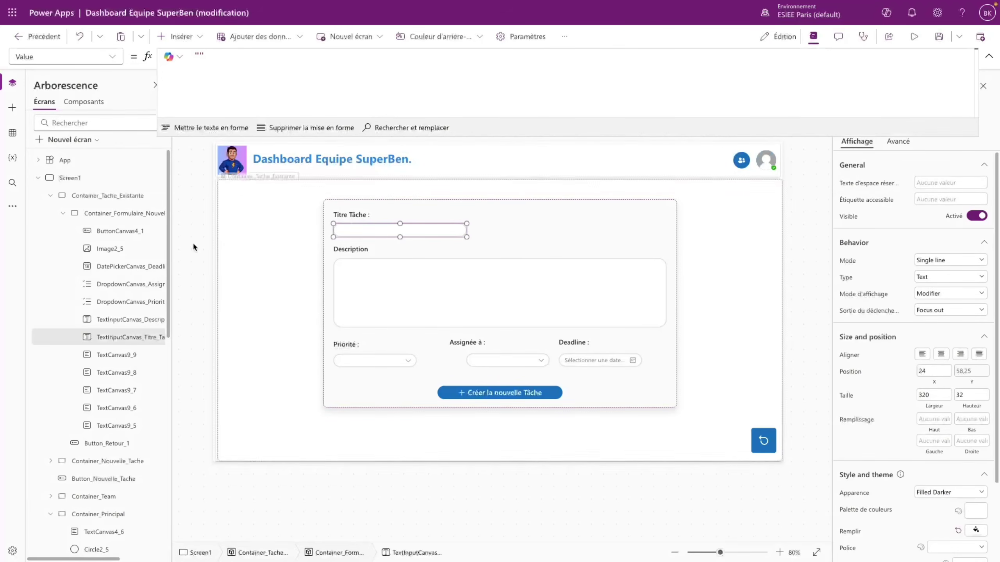
left_click(113, 60)
left_click(250, 64)
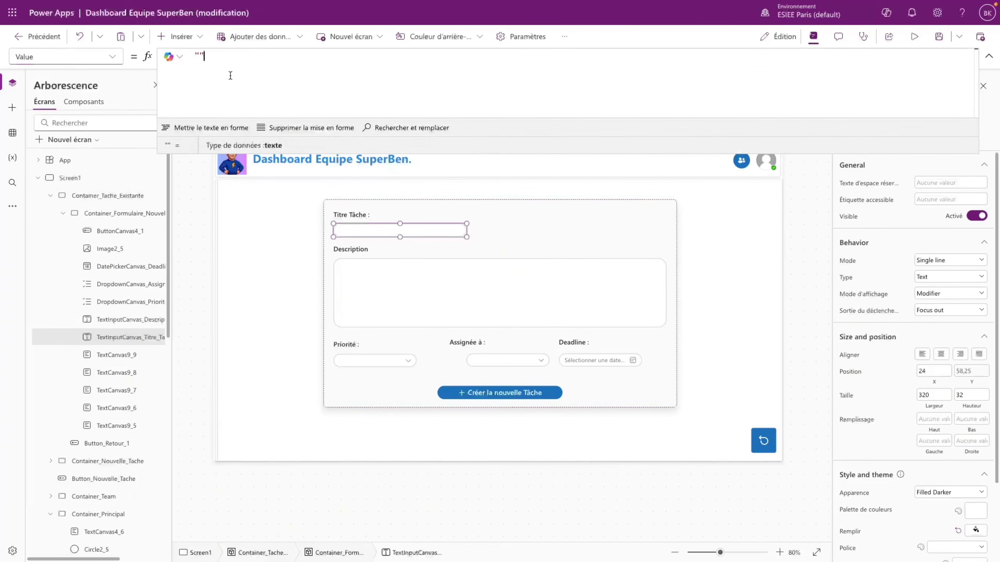
left_click_drag(203, 49, 192, 51)
type("tache_selectionne.")
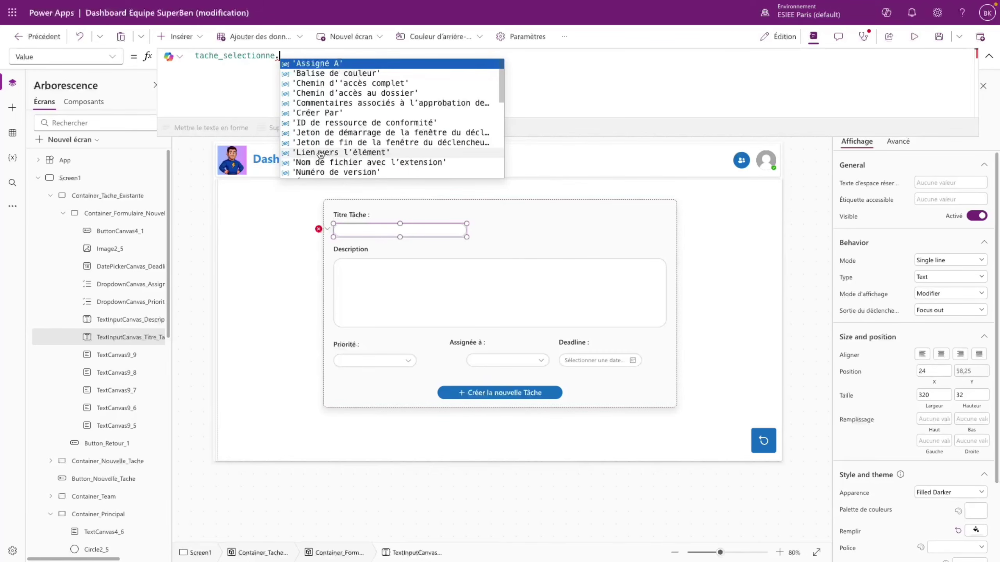
scroll(321, 153, "down", 1)
scroll(332, 107, "up", 1)
type("Titre")
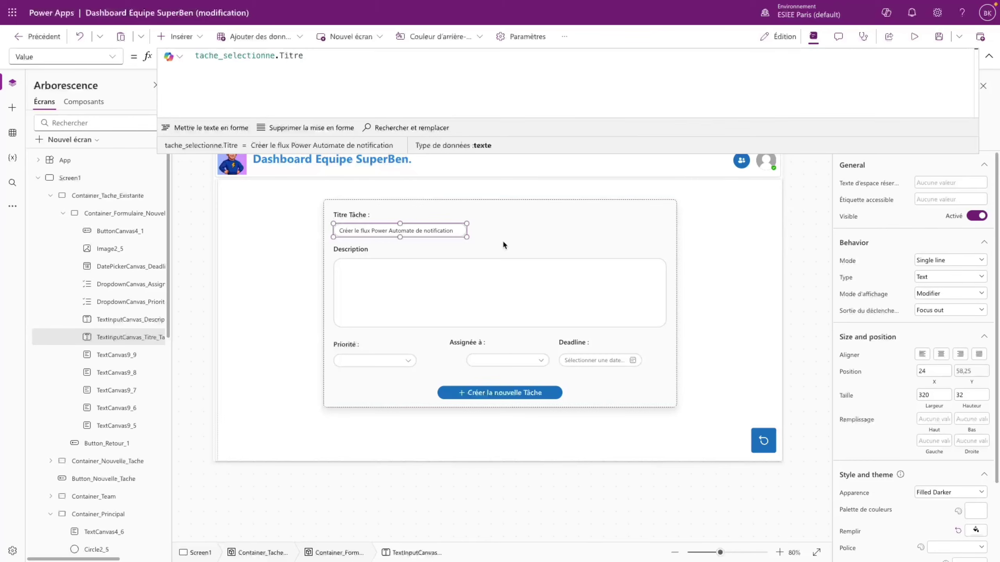
- Set the Description input's value to tache_selectionne.Description
left_click(464, 295)
left_click(190, 53)
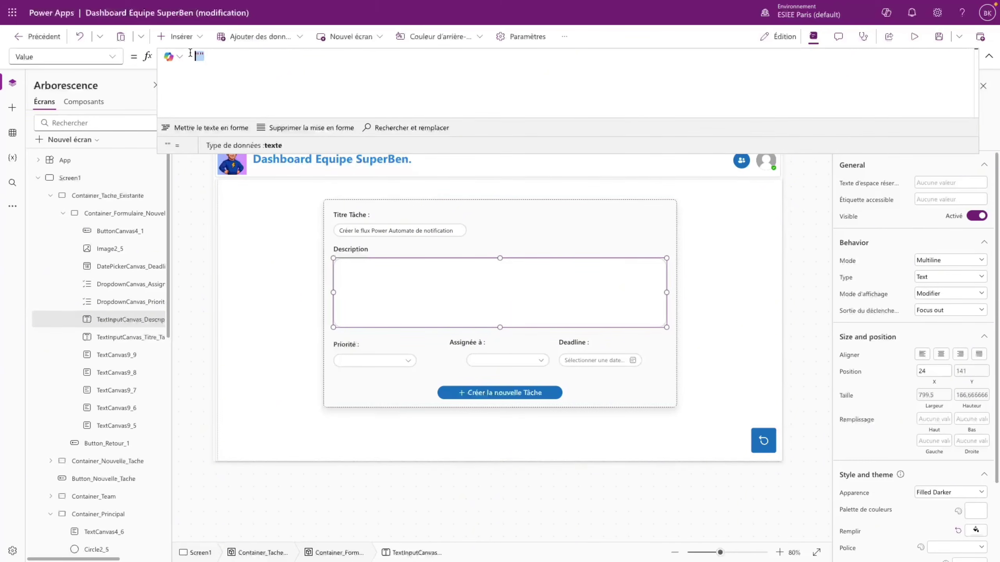
type("tache_selectionne")
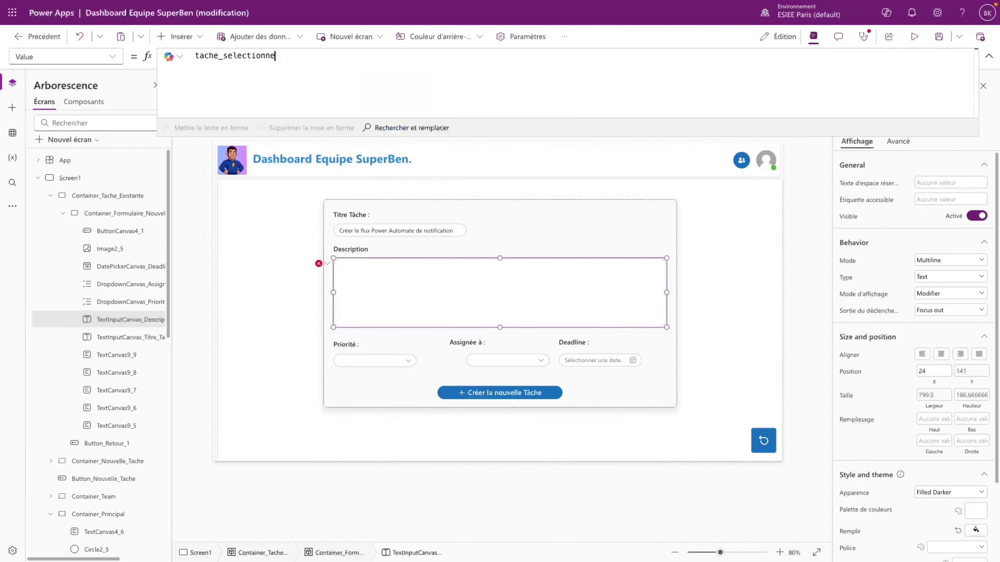
type(".Description")
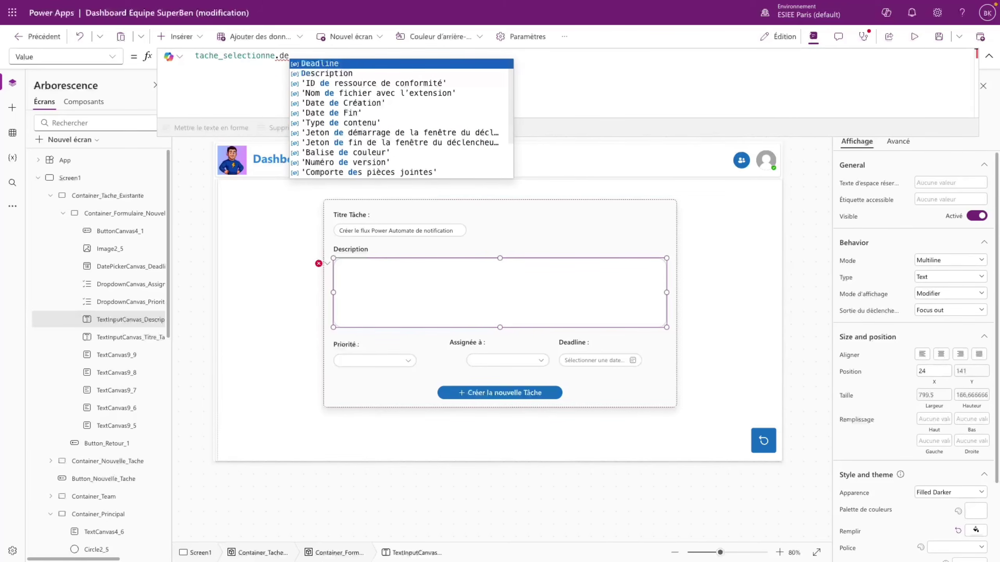
- Set the Priorité dropdown's DefaultSelectedItems to [tache_selectionne.Priorité]
left_click(348, 359)
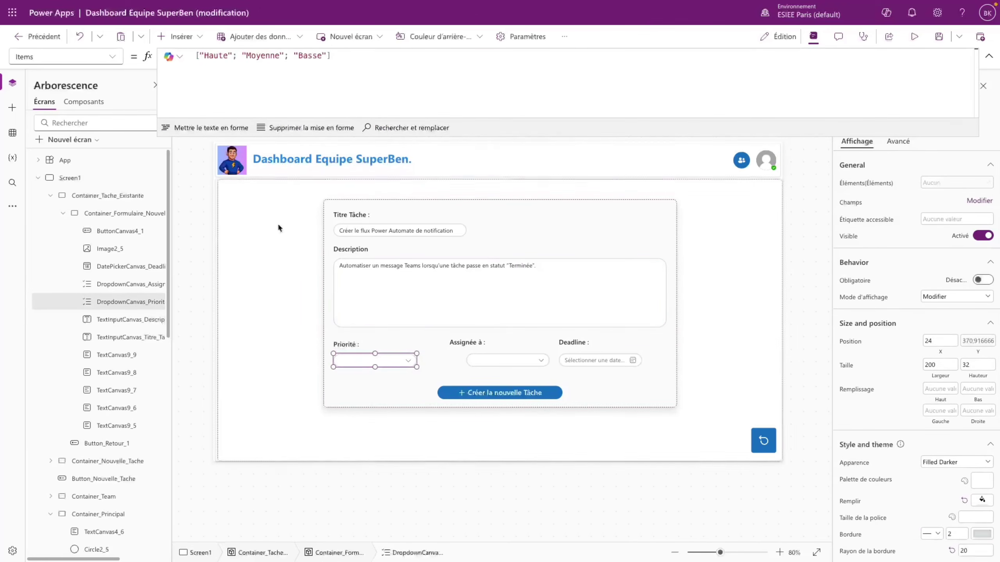
left_click(112, 59)
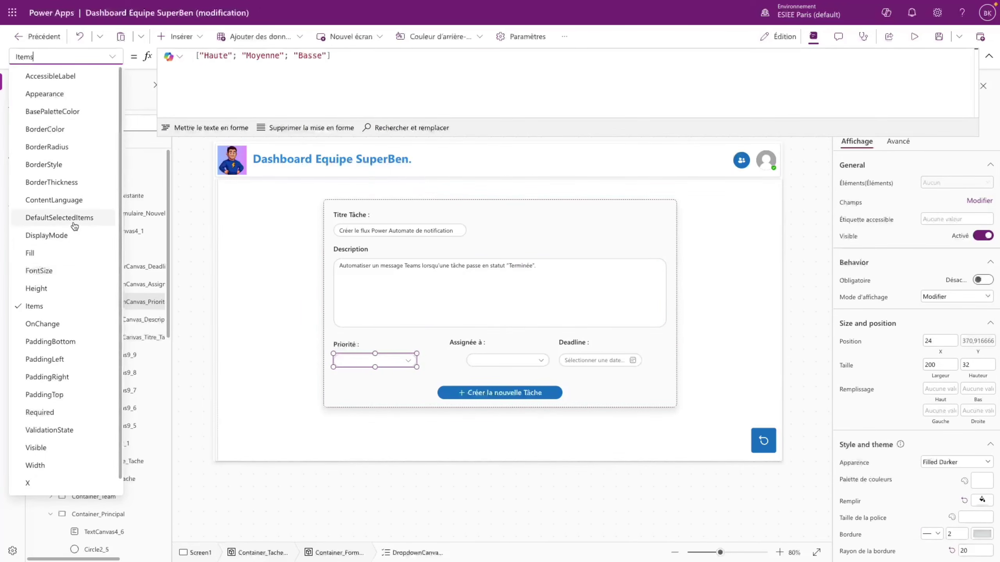
left_click(59, 218)
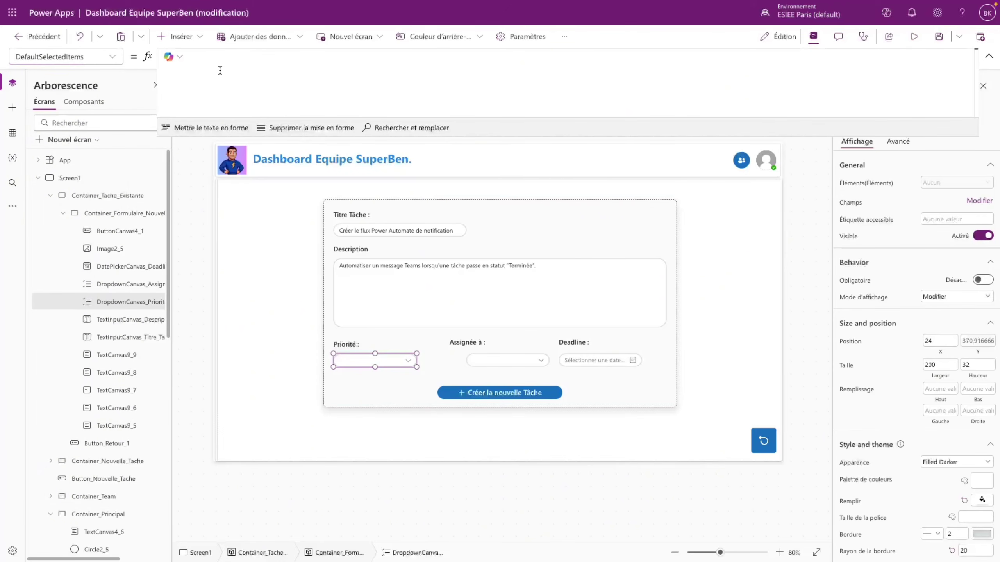
type("tache_selectionne.")
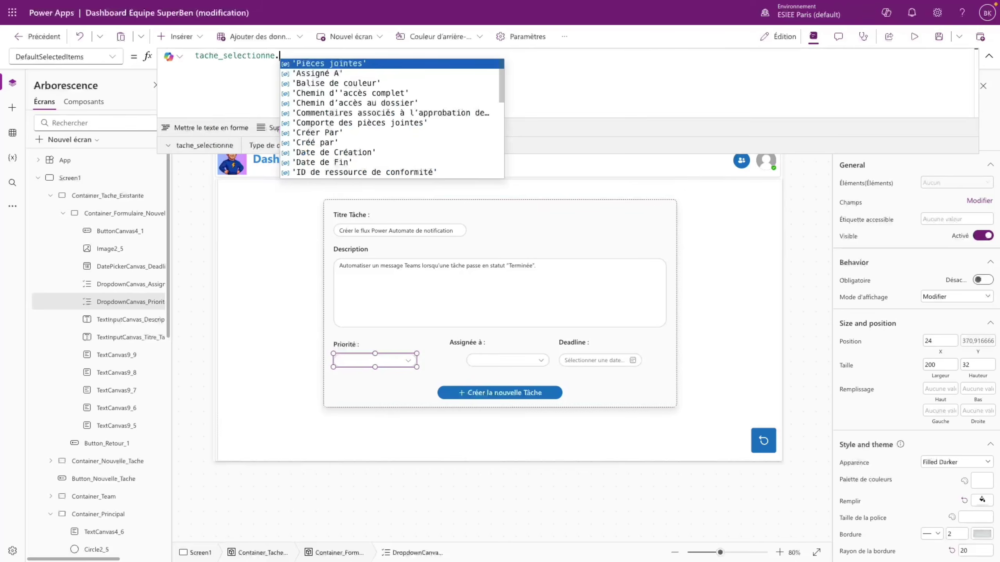
type("pri")
key("Tab")
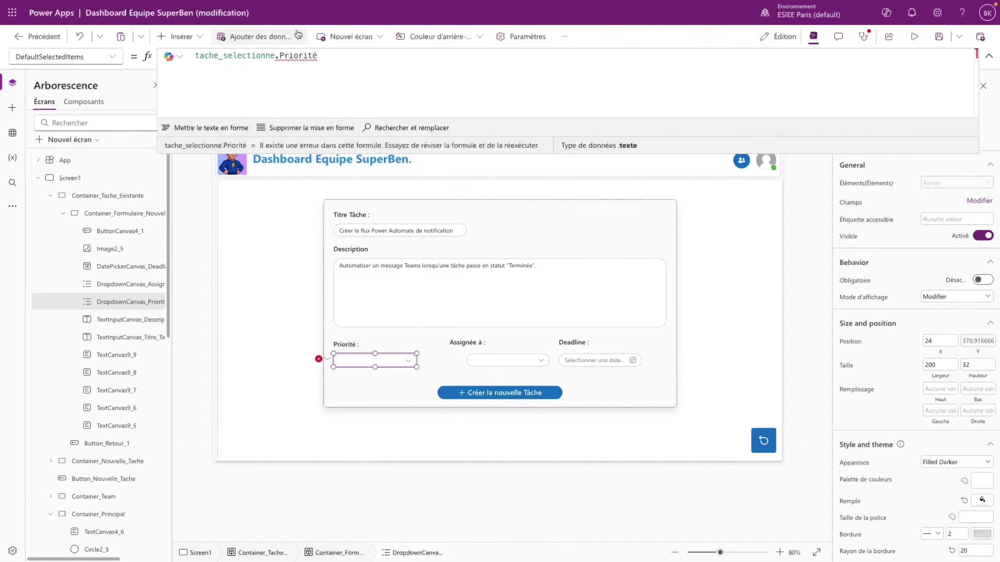
double_click(197, 55)
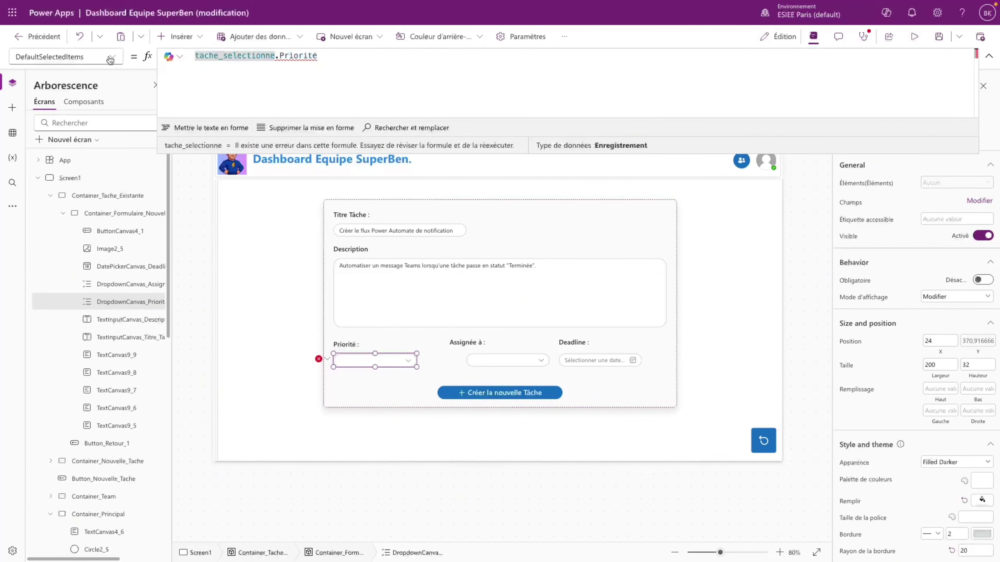
left_click(259, 65)
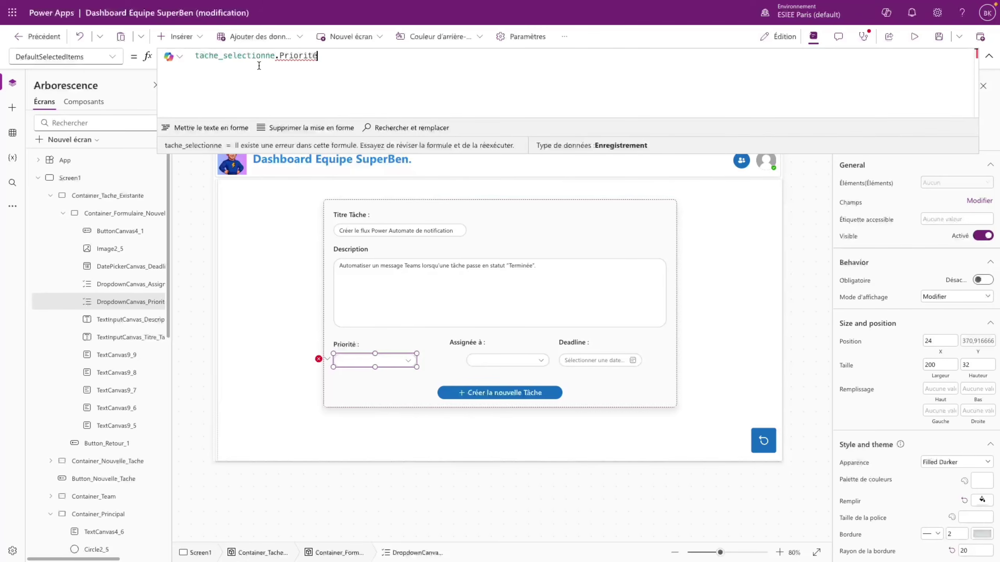
left_click(200, 57)
type("[")
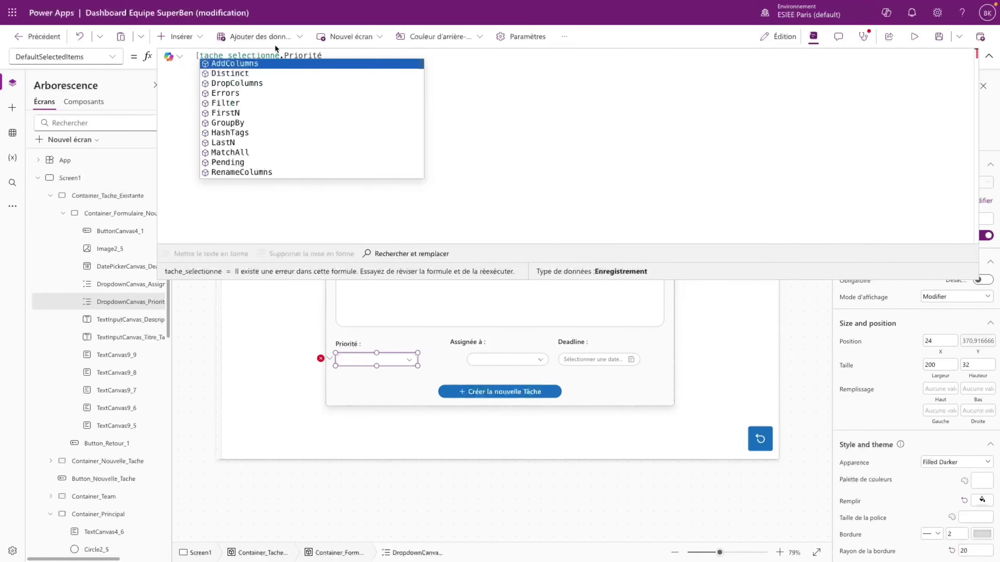
left_click(335, 55)
type("]")
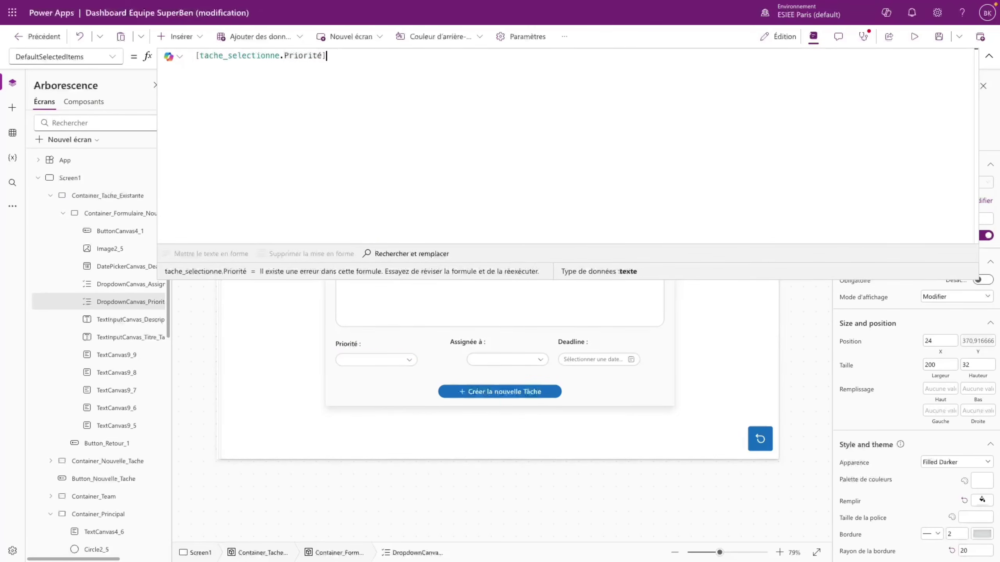
- Preview the form to confirm Priorité shows Haute, then return to the editor
left_click(914, 37)
left_click(258, 381)
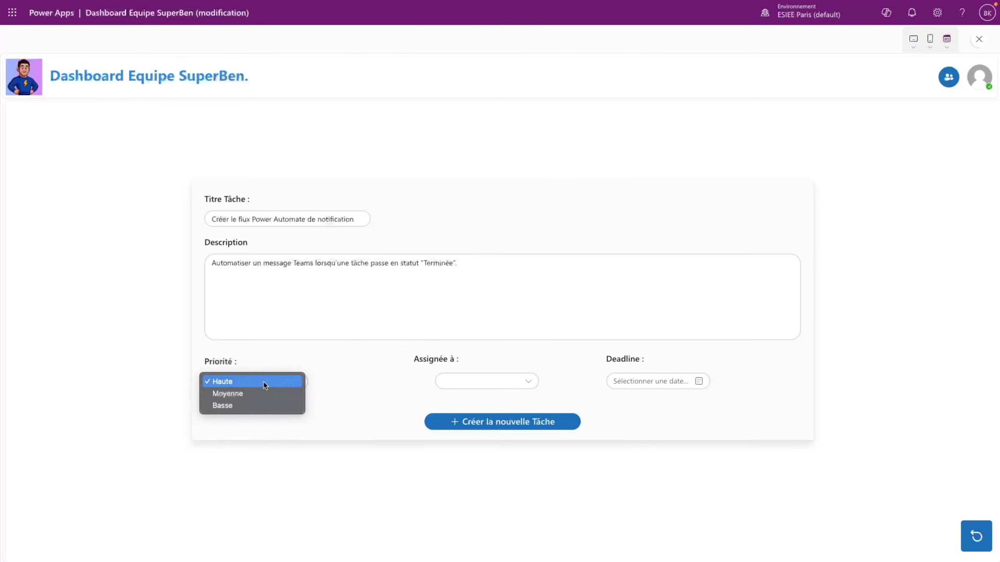
left_click(263, 381)
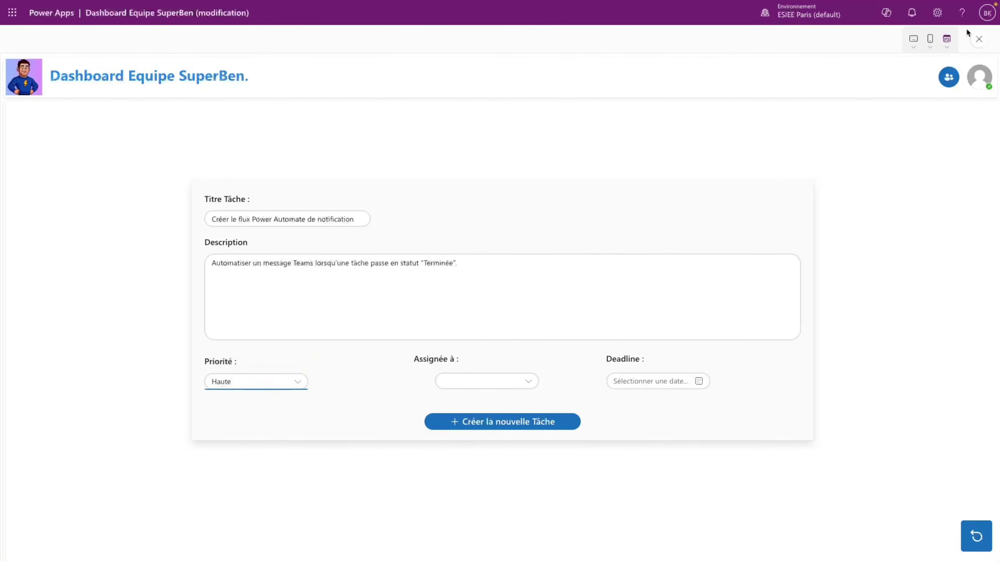
left_click(979, 39)
- Set the Assignée dropdown's DefaultSelectedItems to [tache_selectionne.'Assigné A']
left_click(618, 330)
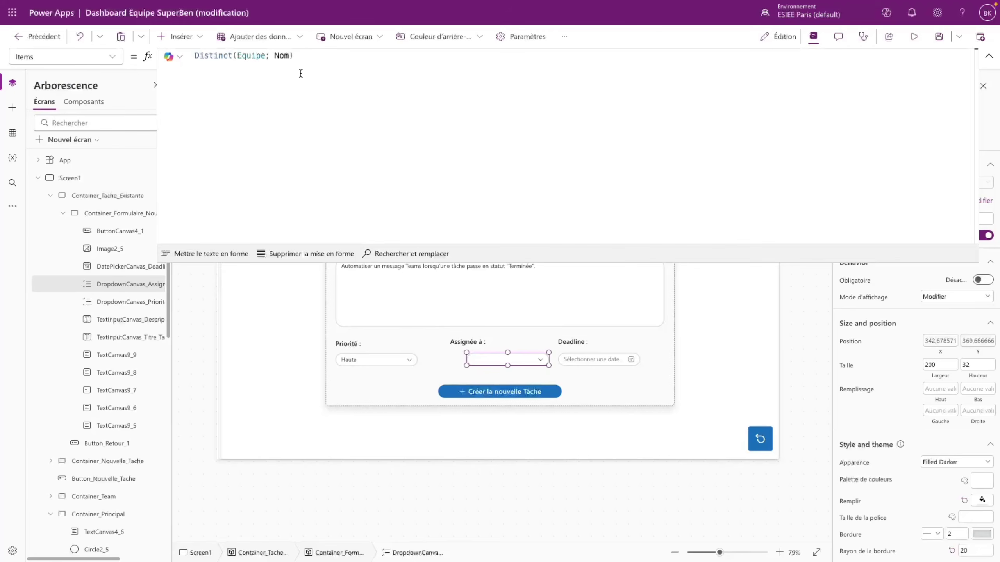
left_click(64, 57)
left_click(53, 217)
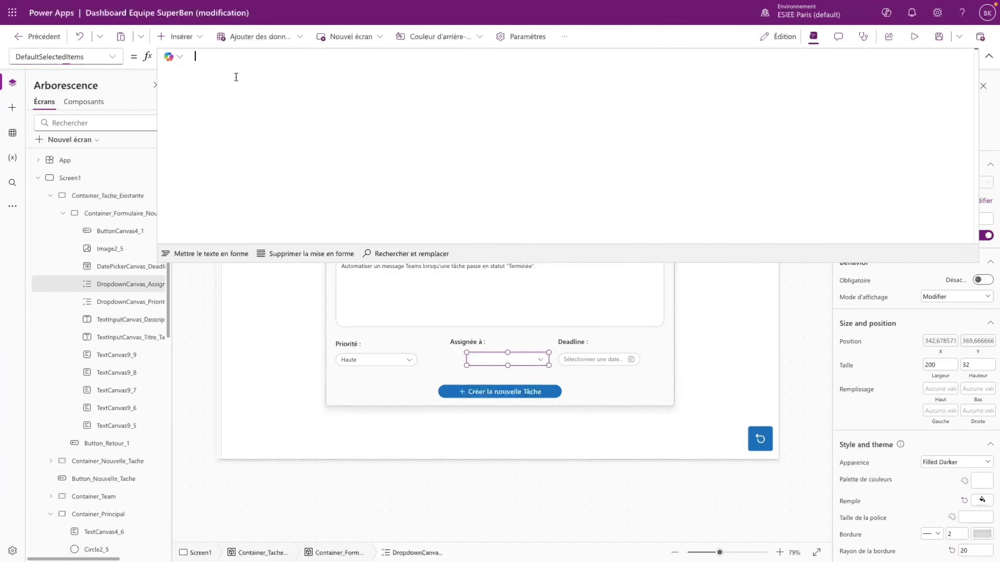
type("[]")
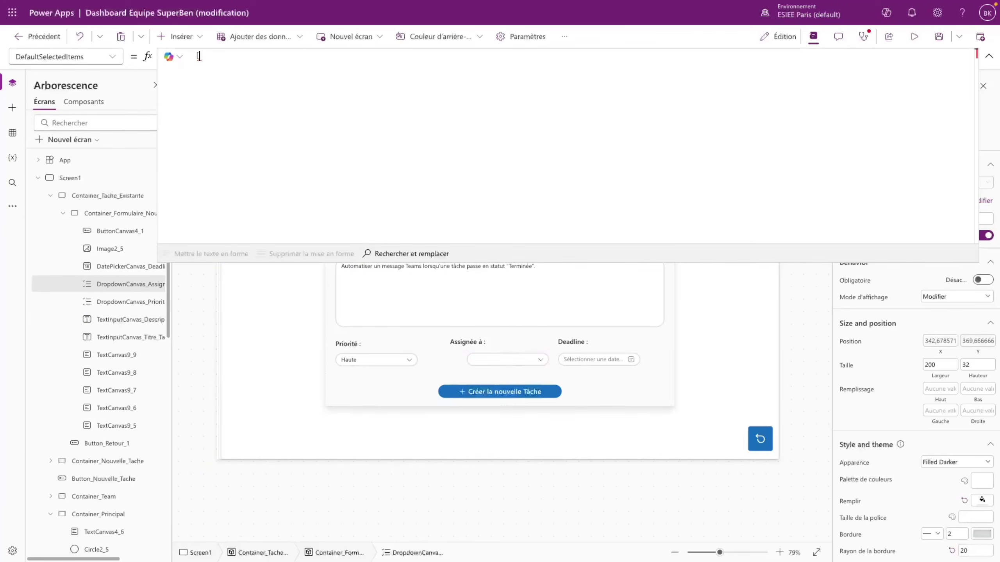
type("tache_selectionne.a")
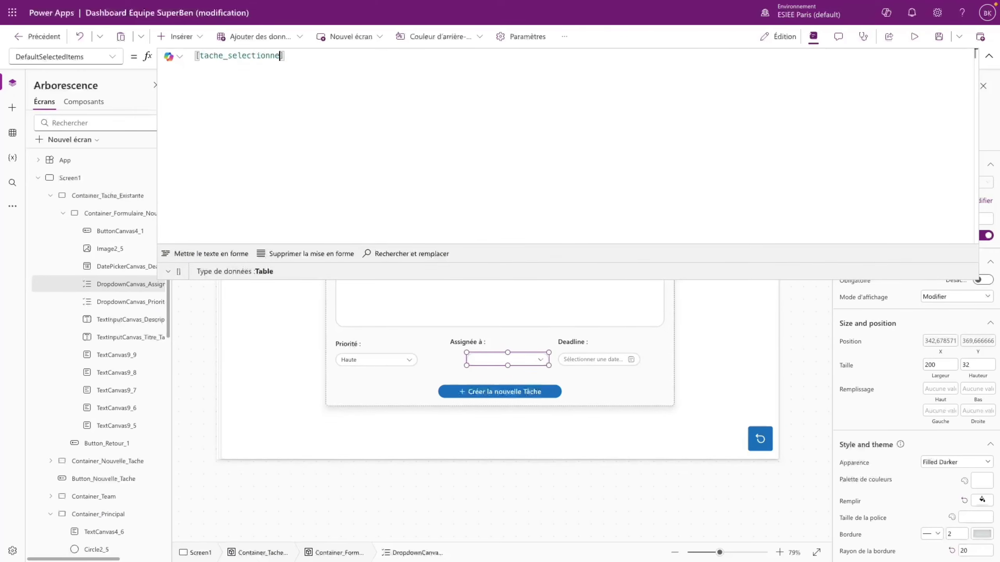
key("Tab")
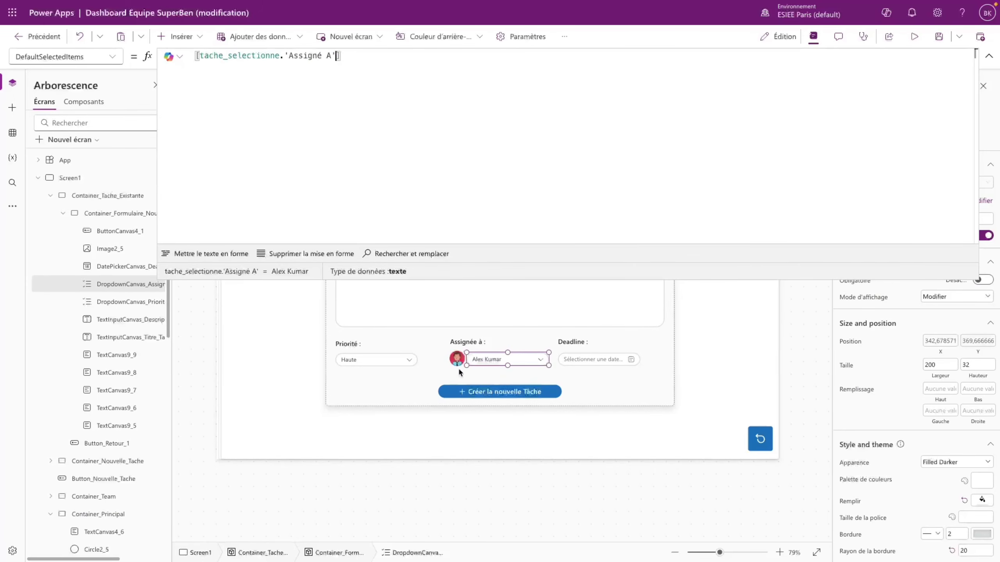
left_click(458, 363)
- Set the date picker's SelectedDate to tache_selectionne.Deadline
key("Tab")
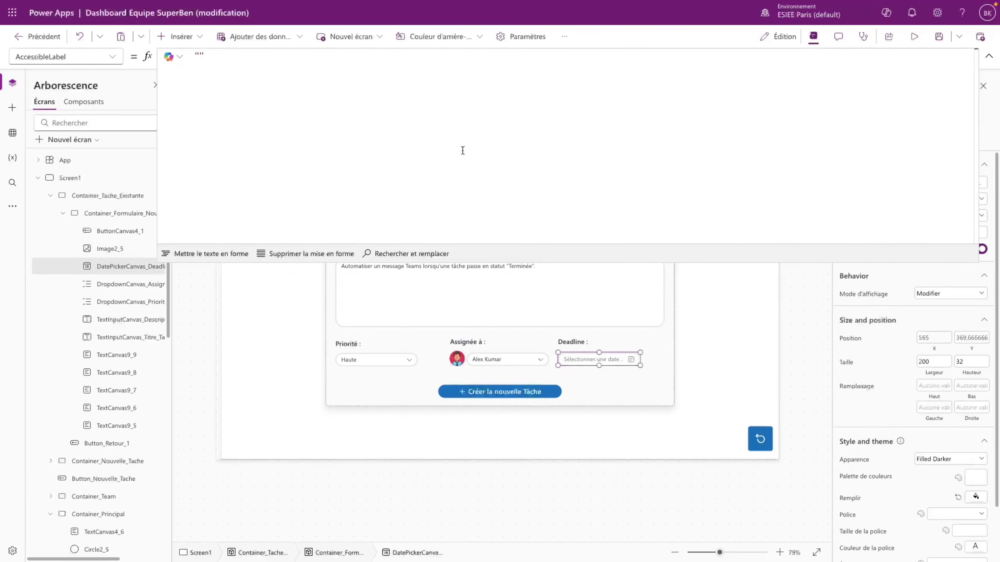
left_click(64, 56)
left_click(59, 446)
left_click(251, 59)
type("tache_selectionne.Deadline")
- Preview and open tasks to confirm assignee and 18 nov. 2025 deadline are pre-filled
key("F5")
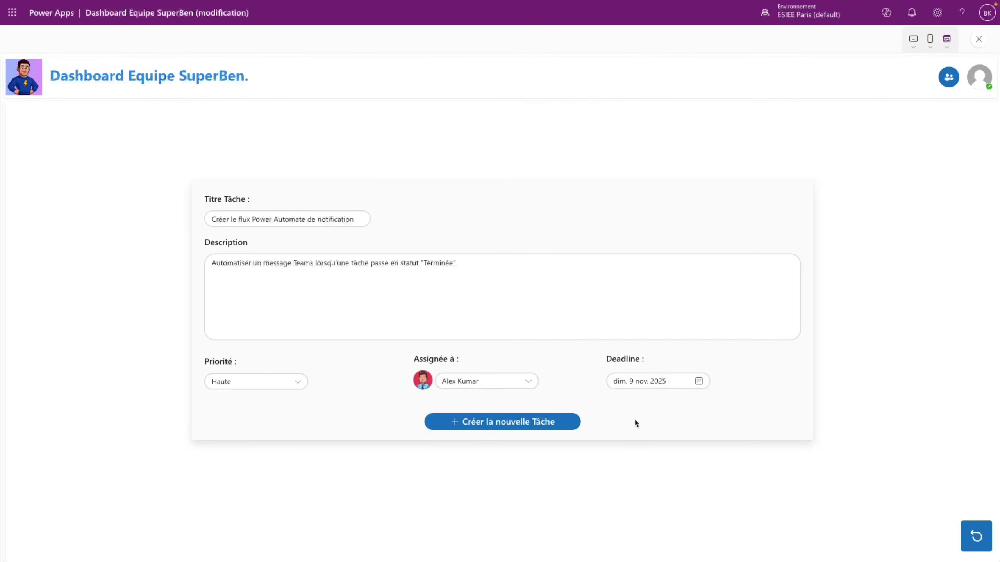
left_click(976, 537)
scroll(303, 429, "down", 1)
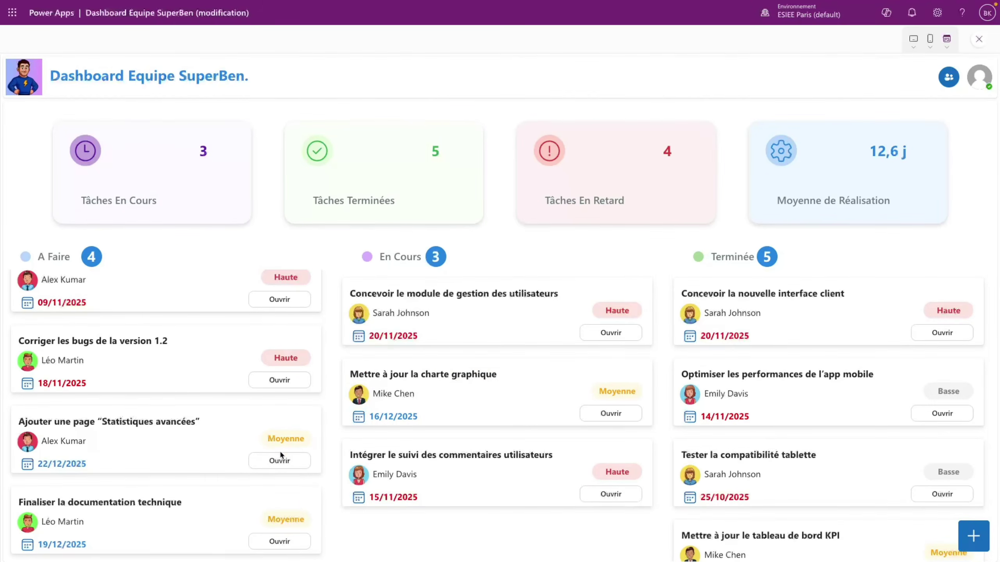
left_click(278, 543)
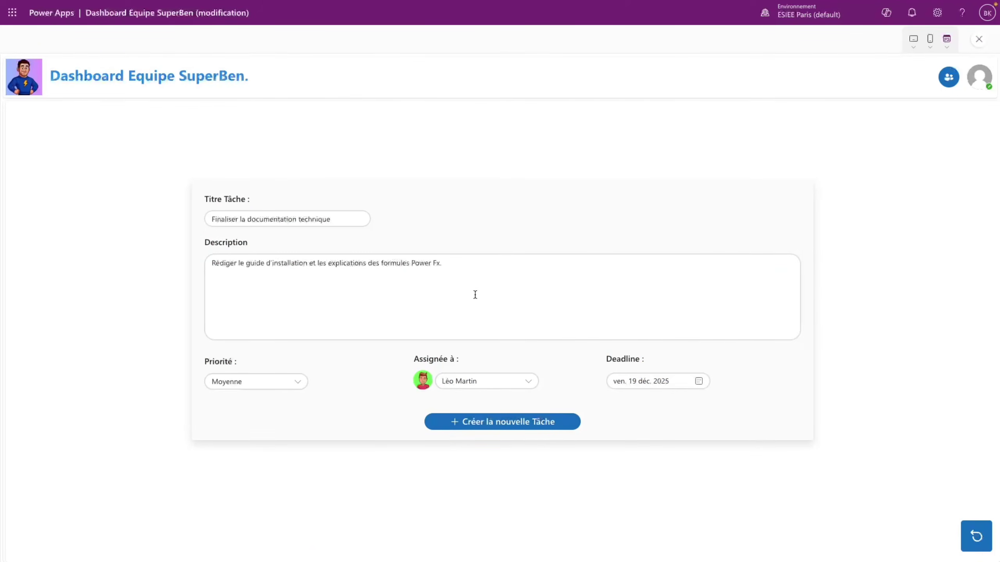
left_click(976, 536)
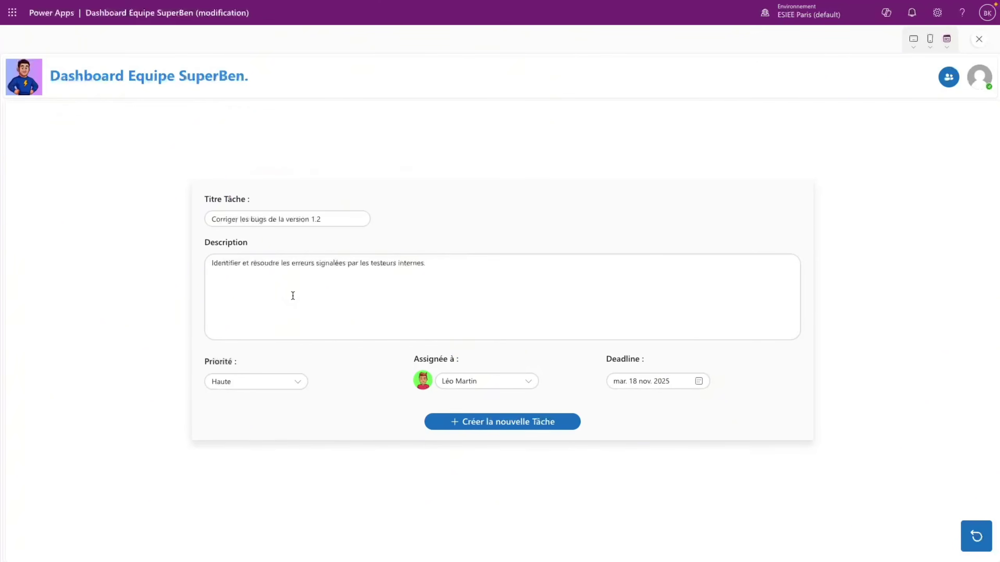
left_click(293, 296)
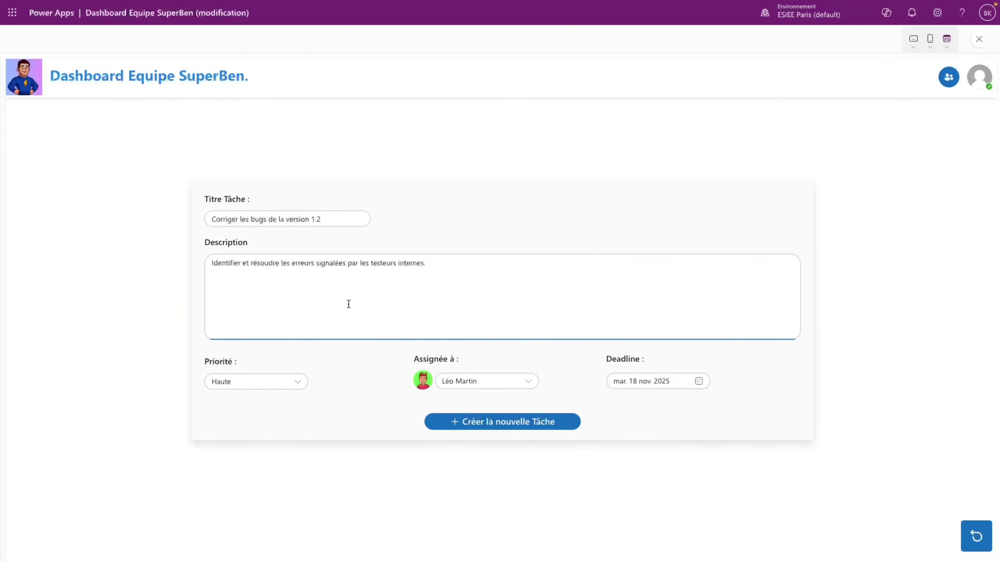
left_click(298, 380)
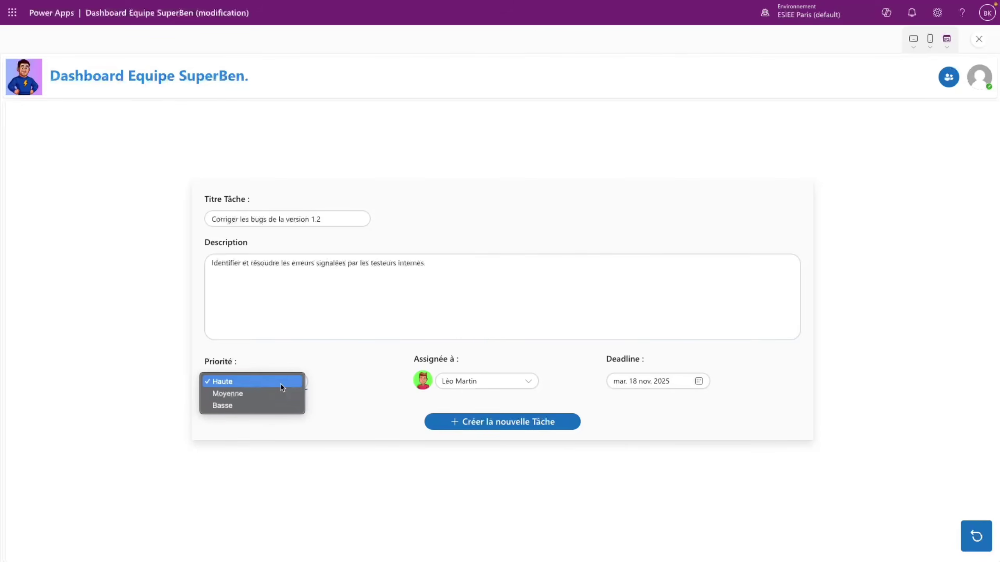
left_click(489, 399)
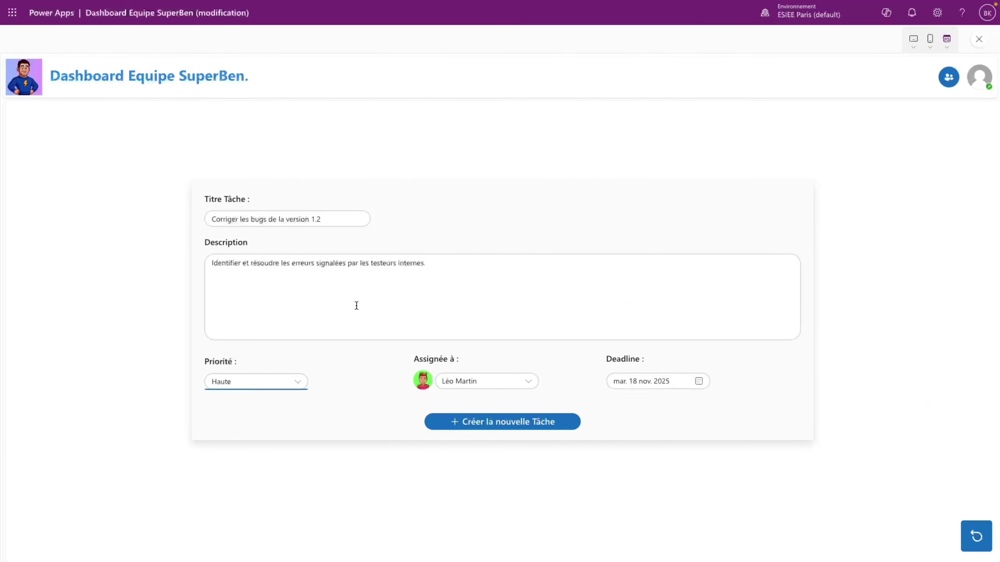
left_click(390, 361)
left_click(979, 40)
- Dismiss the tip and set the form container's height to 550
left_click(616, 330)
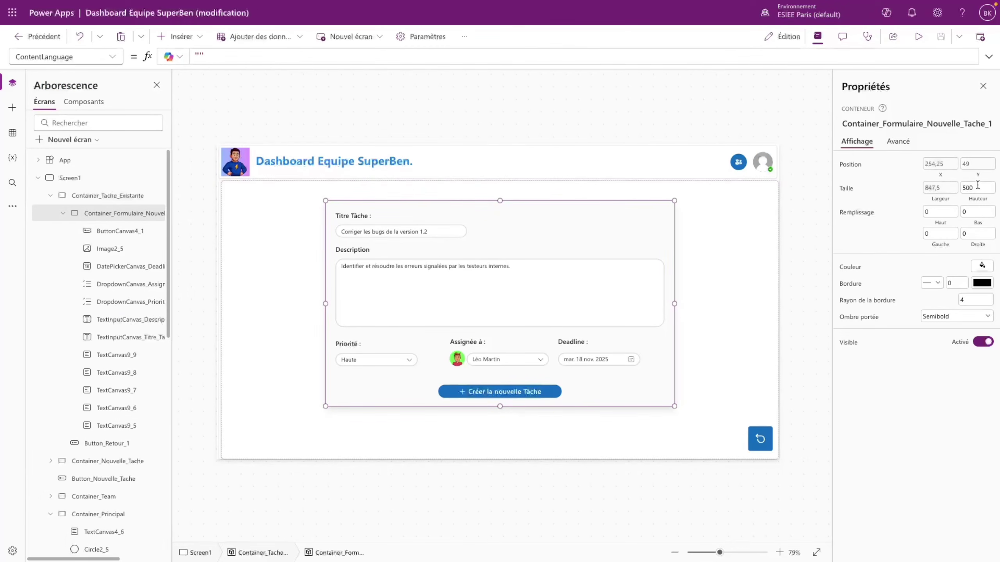
left_click_drag(978, 186, 963, 187)
type("550")
left_click(905, 239)
- Duplicate the Priorité : label and retitle the copy 'Progression'
left_click(358, 343)
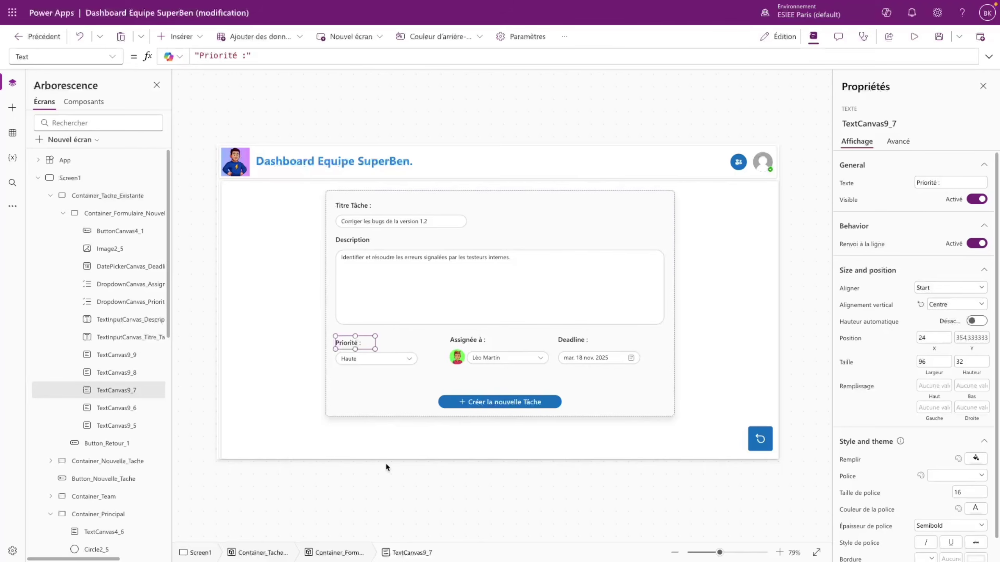
key("ctrl+v")
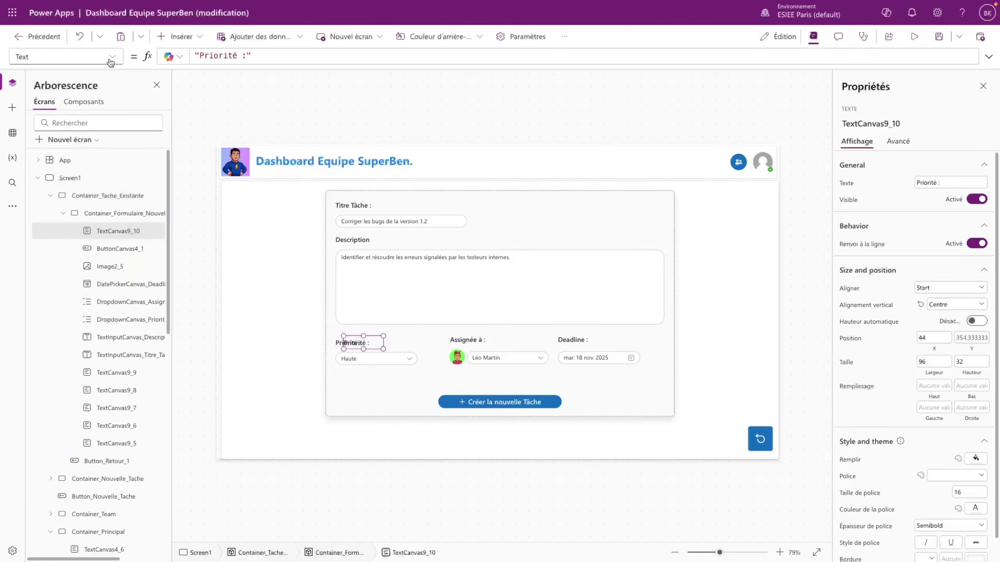
left_click(112, 60)
left_click(963, 181)
type("Progression")
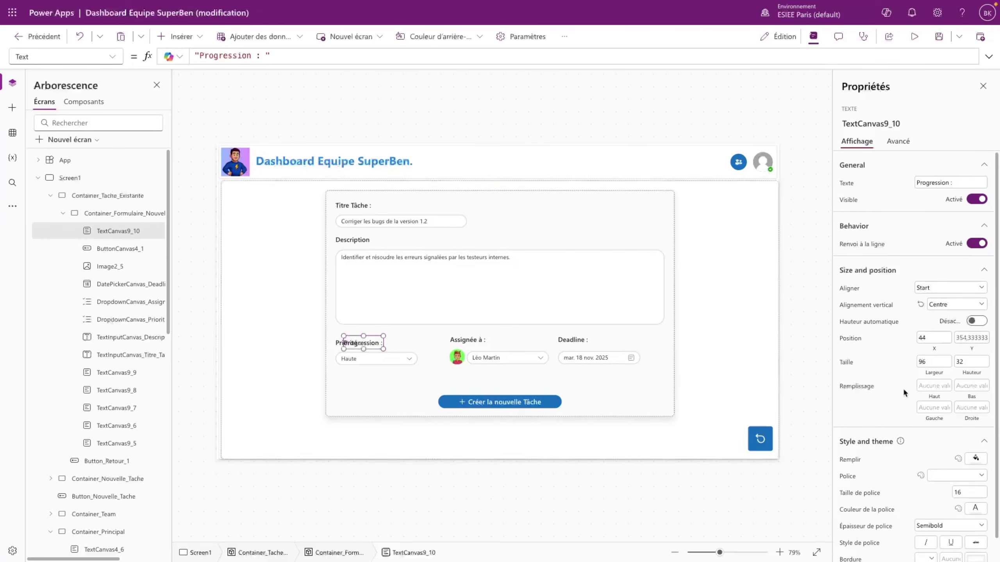
- Base the label's Y formula on the priority dropdown's position and height, with divisor 60
left_click(963, 339)
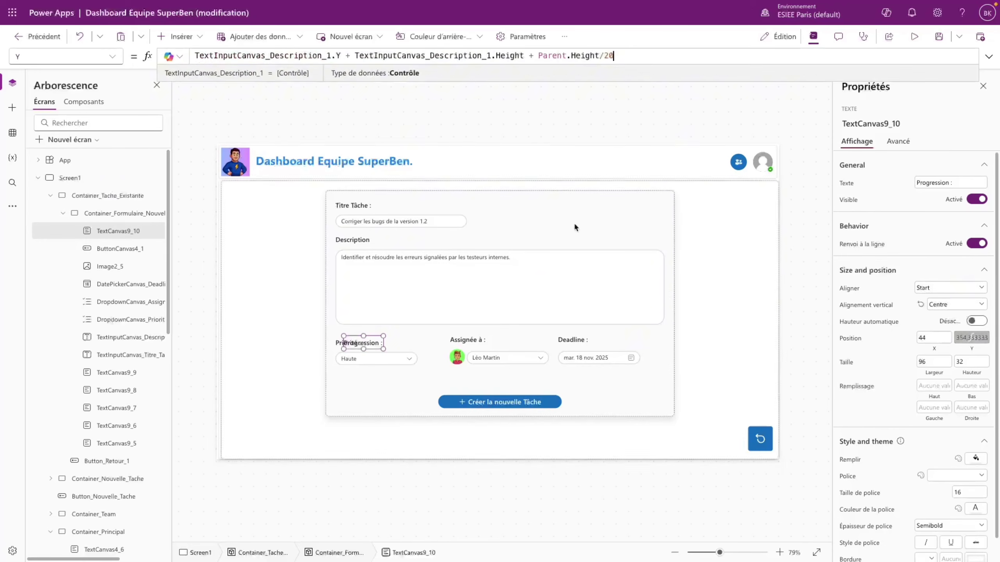
left_click(371, 359)
double_click(141, 320)
key("ctrl+c")
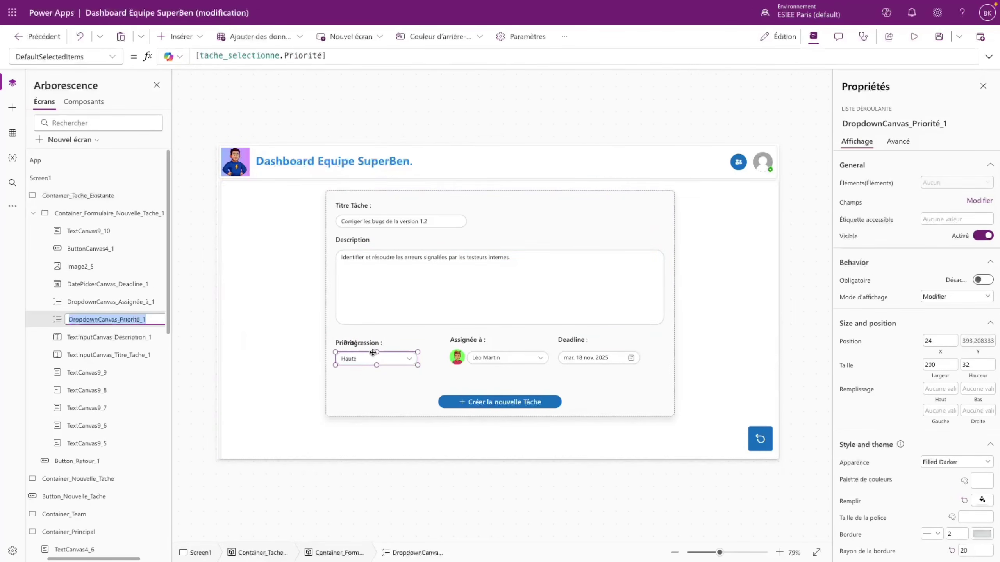
left_click(375, 344)
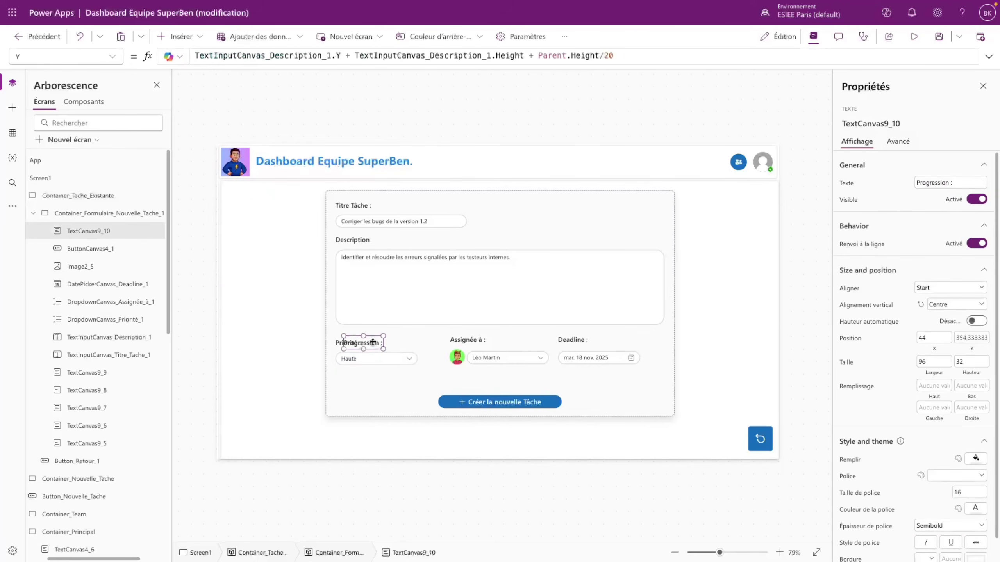
double_click(251, 57)
key("ctrl+v")
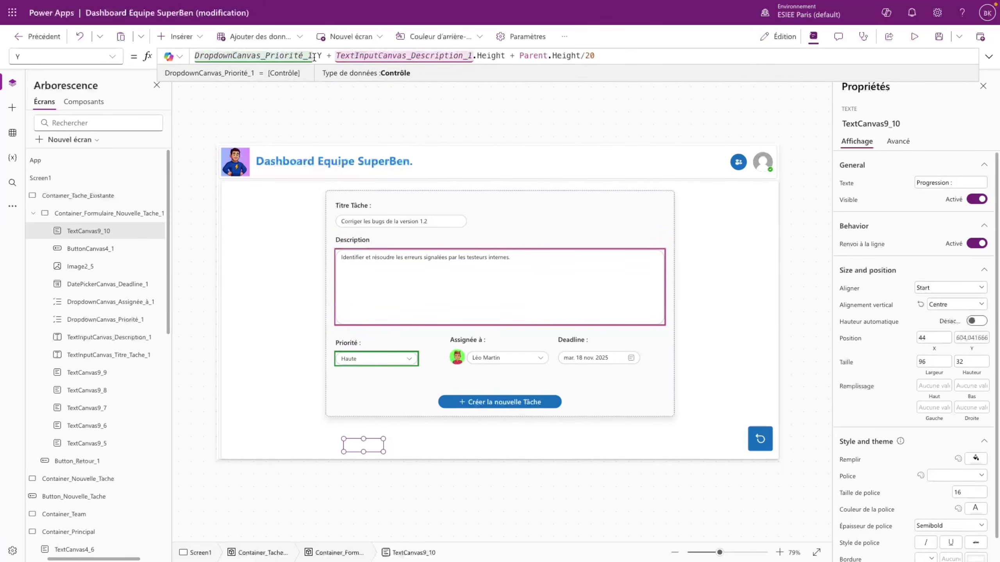
double_click(377, 56)
key("ctrl+v")
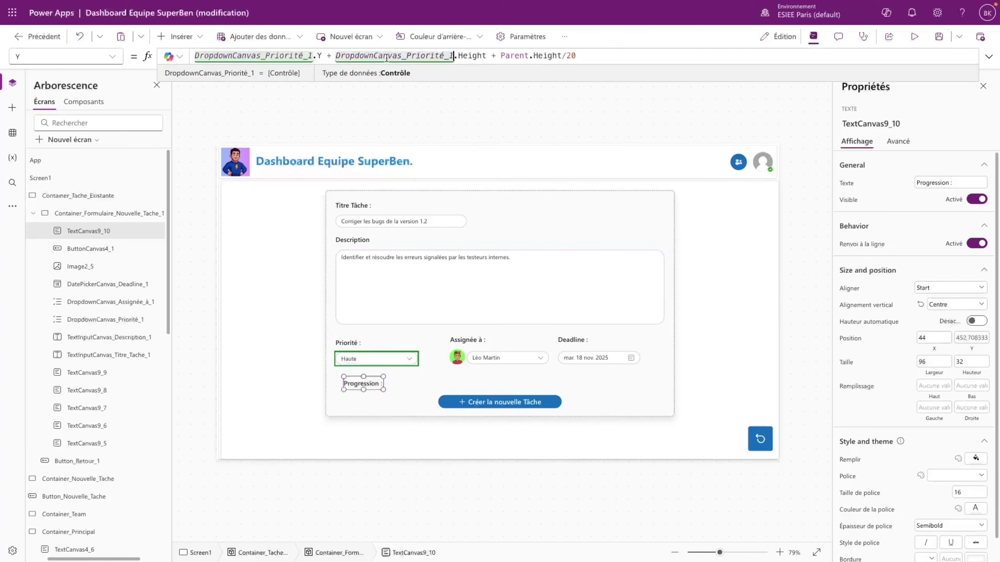
left_click_drag(577, 56, 567, 54)
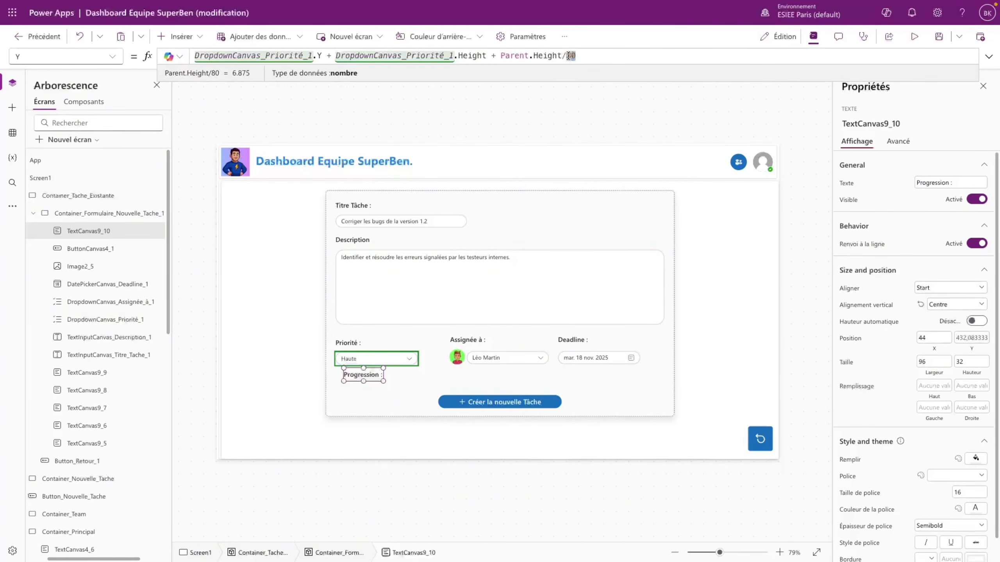
type("60")
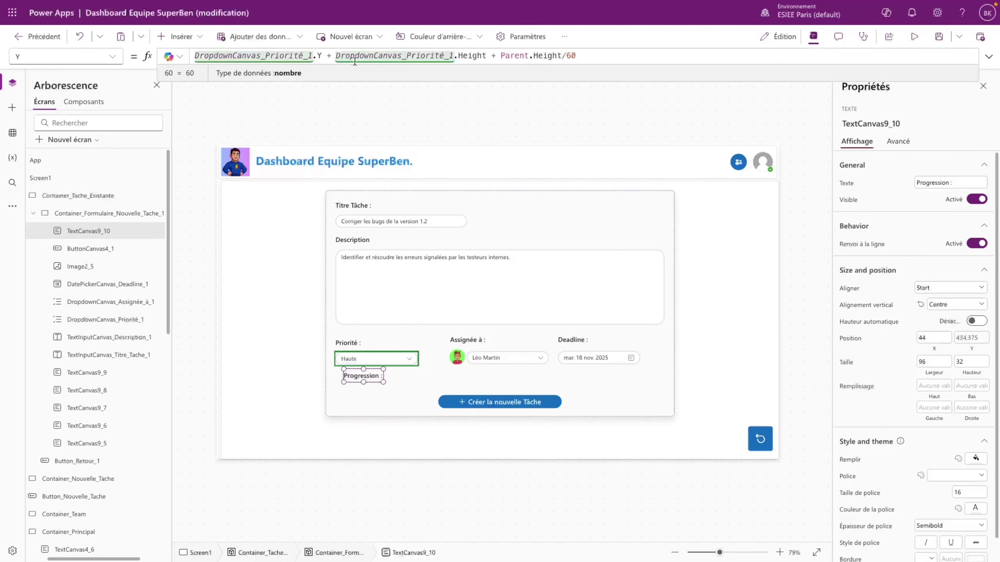
- Set the Progression label's X to 24 and change its Y spacing divisor to 40
double_click(936, 338)
type("24")
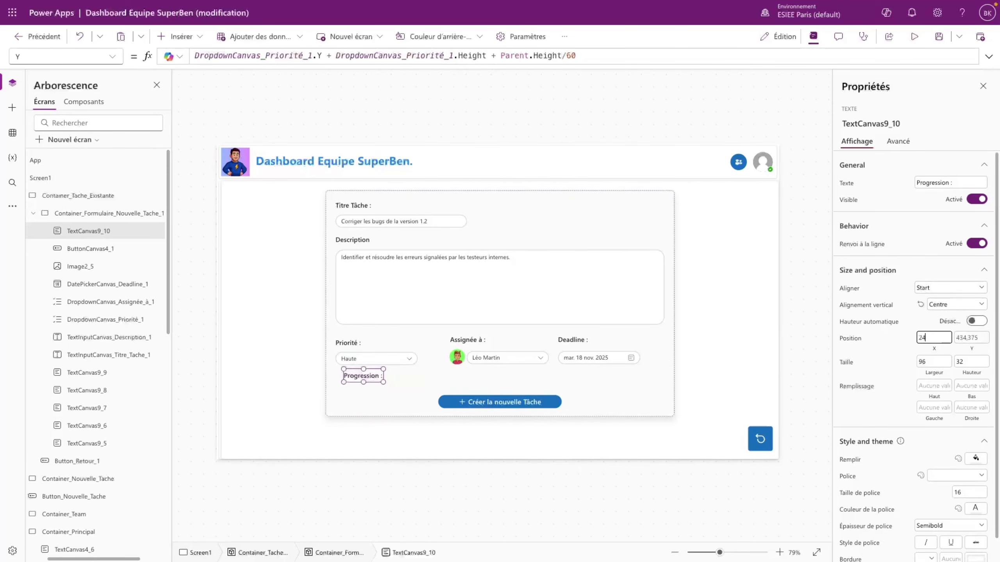
left_click(888, 352)
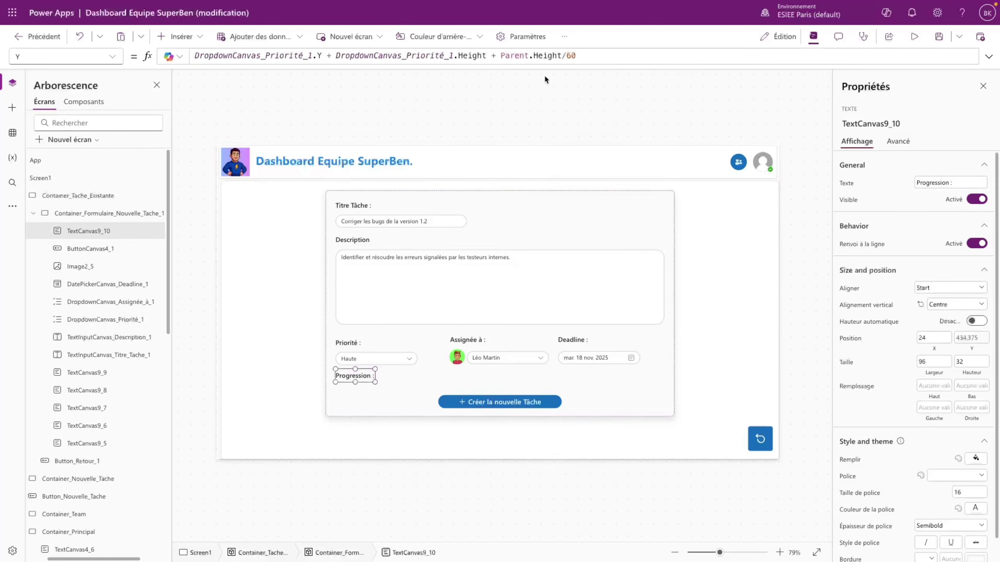
left_click(584, 55)
key("BackSpace")
key("BackSpace")
type("40")
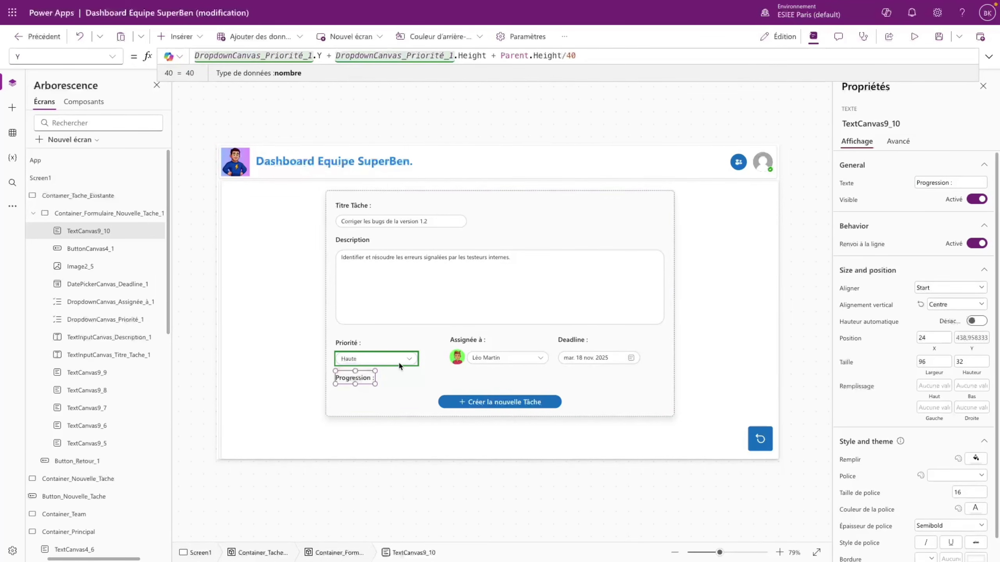
- Make the label's Text append tache_selectionne.Progression and ' %', and set its width to 150
left_click(955, 182)
left_click(113, 56)
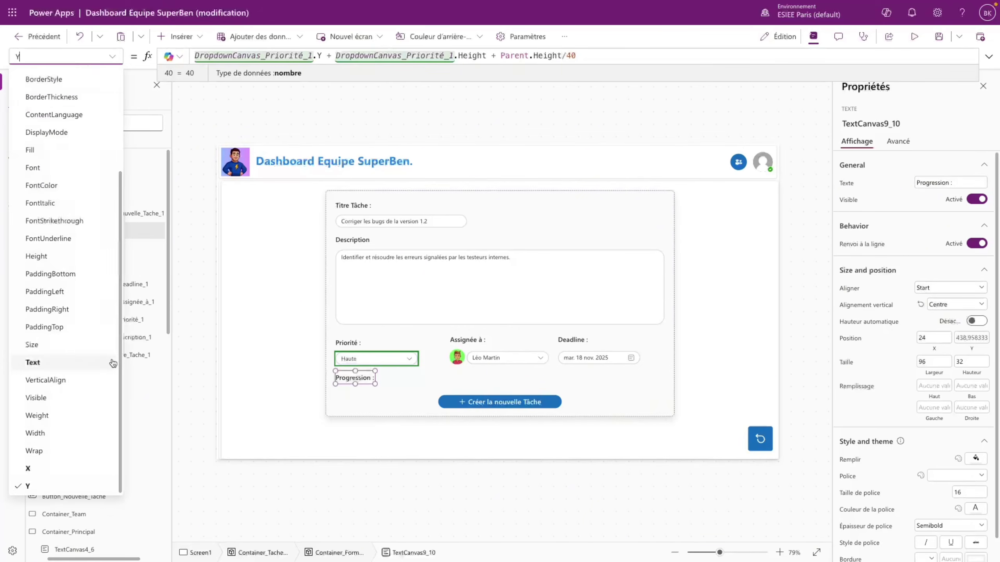
left_click(71, 363)
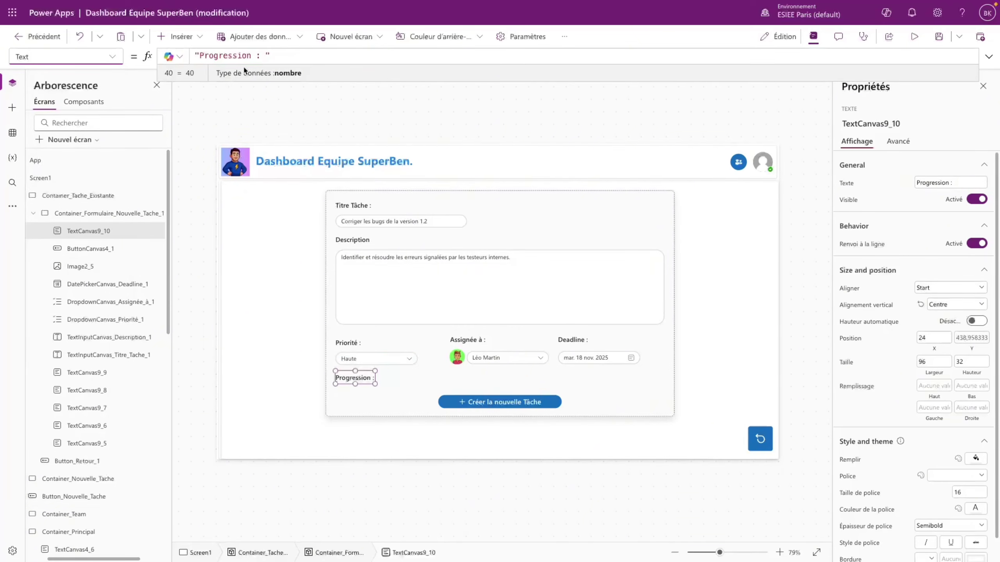
left_click(279, 55)
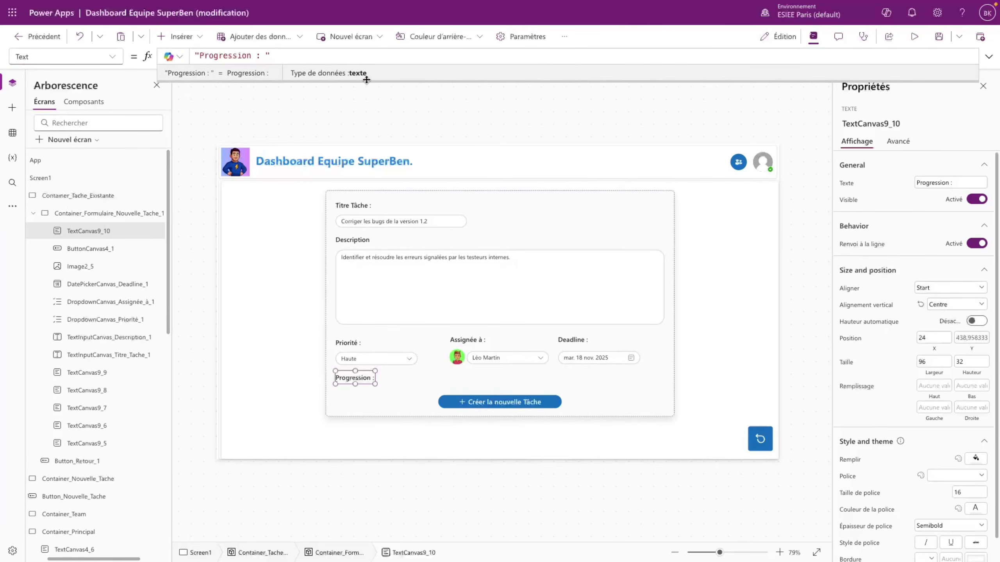
type("&")
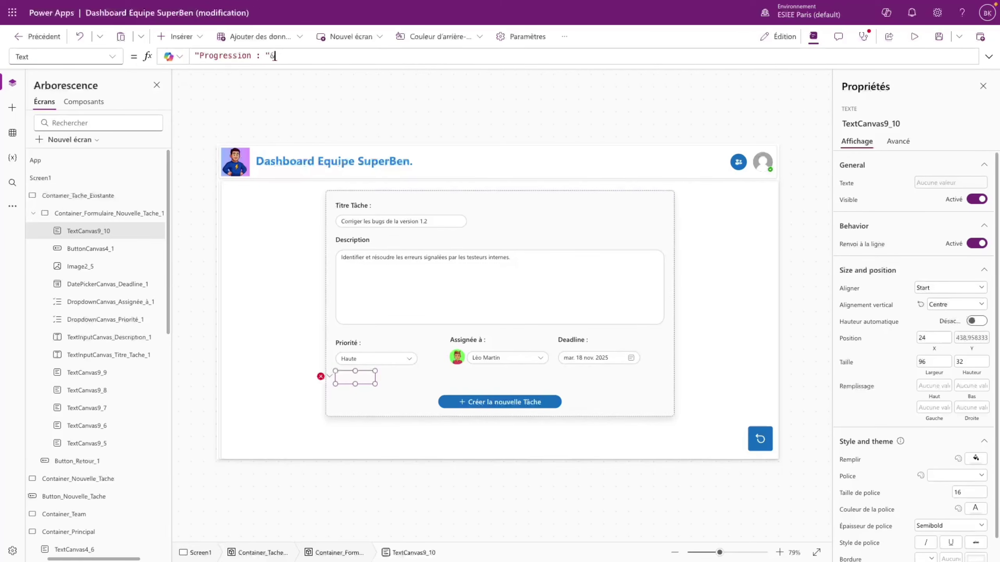
type("tache_selectionne.")
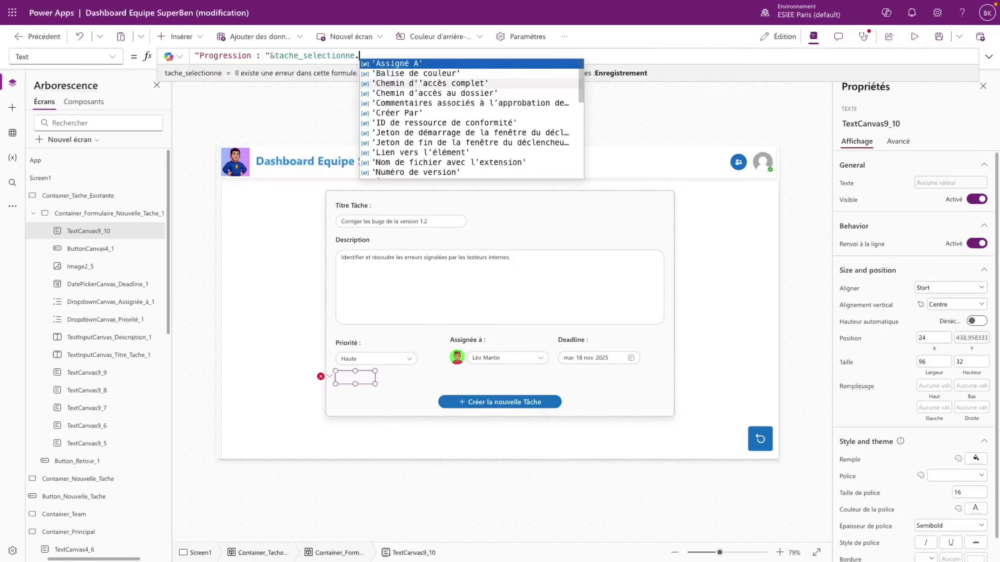
type("Progression")
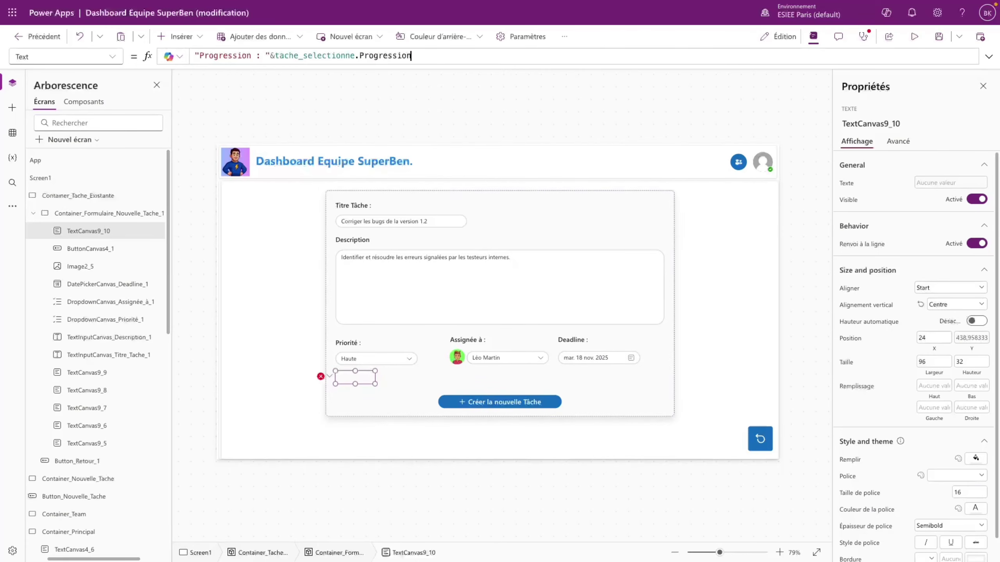
type("&\"")
type("%\"")
double_click(926, 362)
type("150")
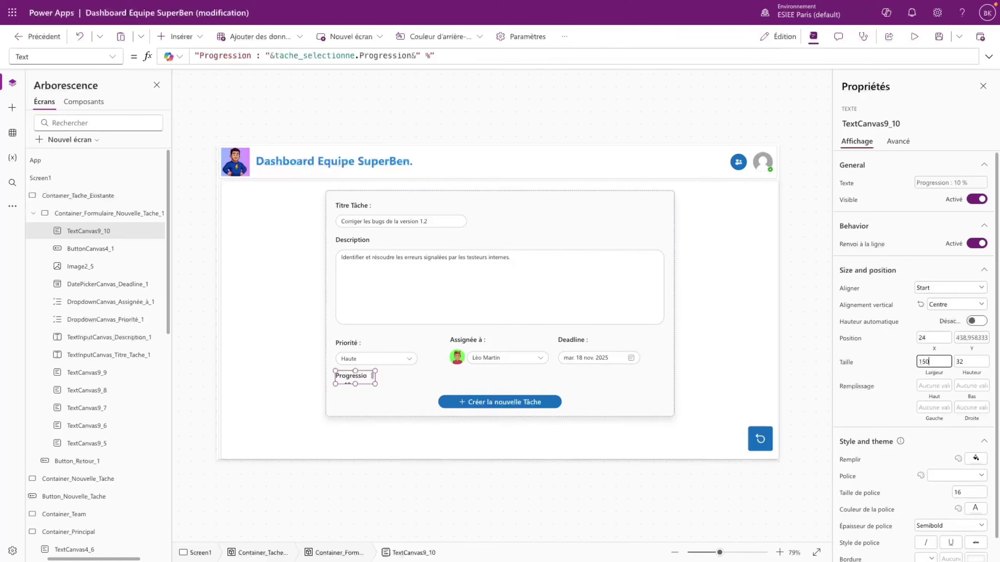
left_click(889, 370)
- Preview the app and open tasks to check the Progression label shows 0 %
left_click(914, 36)
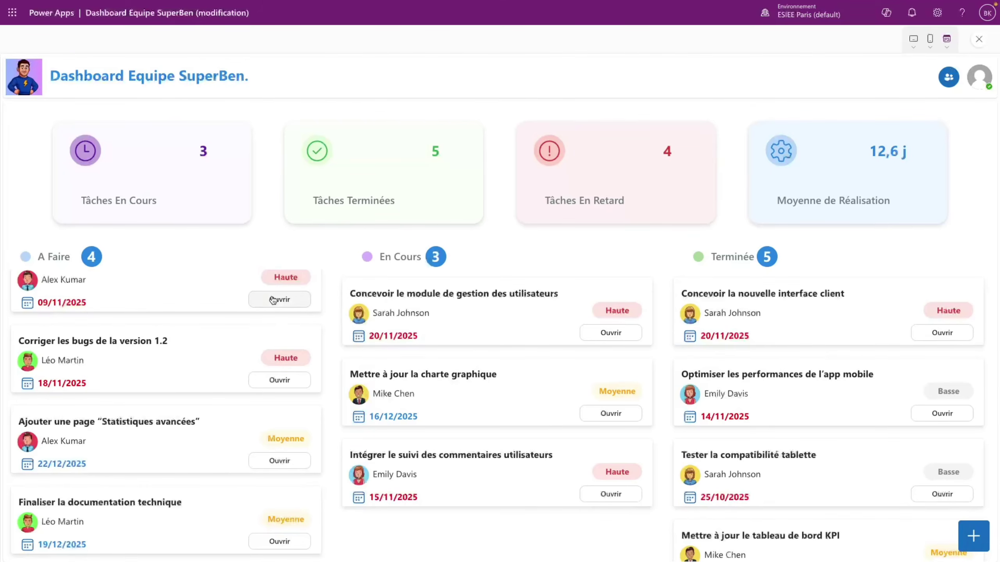
left_click(276, 297)
left_click(976, 537)
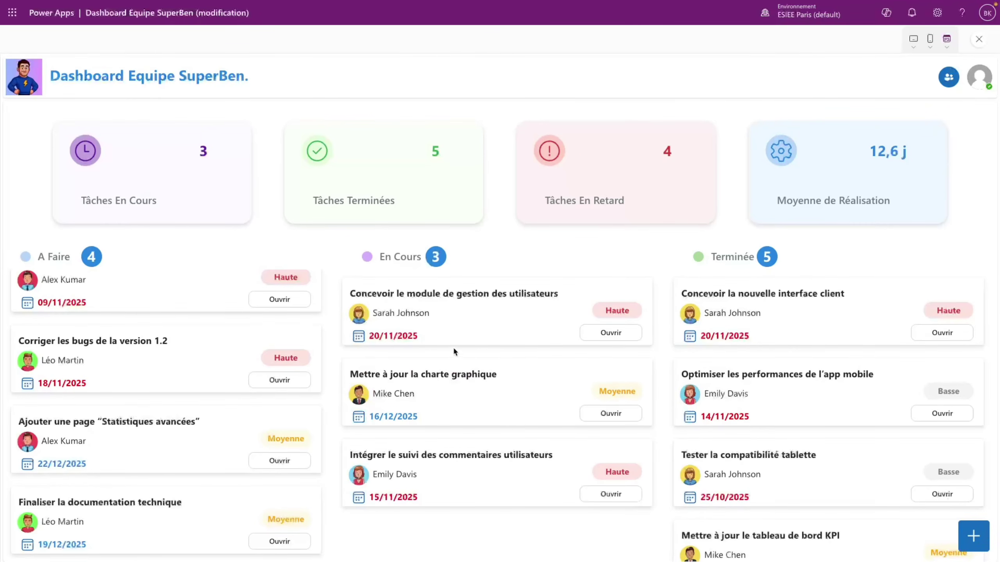
scroll(228, 384, "up", 2)
left_click(279, 333)
key("Escape")
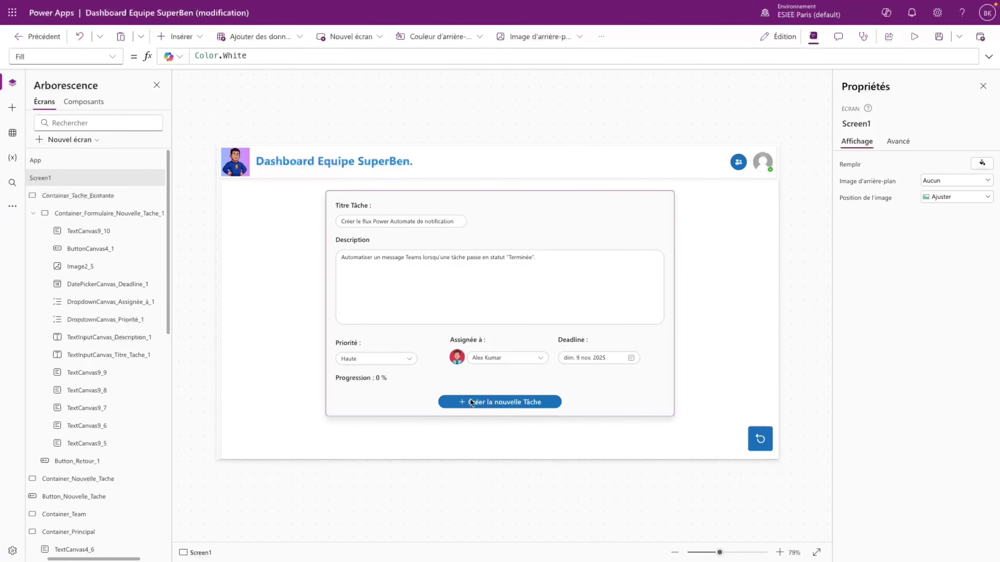
- Insert a slider into the task form beside the Progression label
left_click(403, 382)
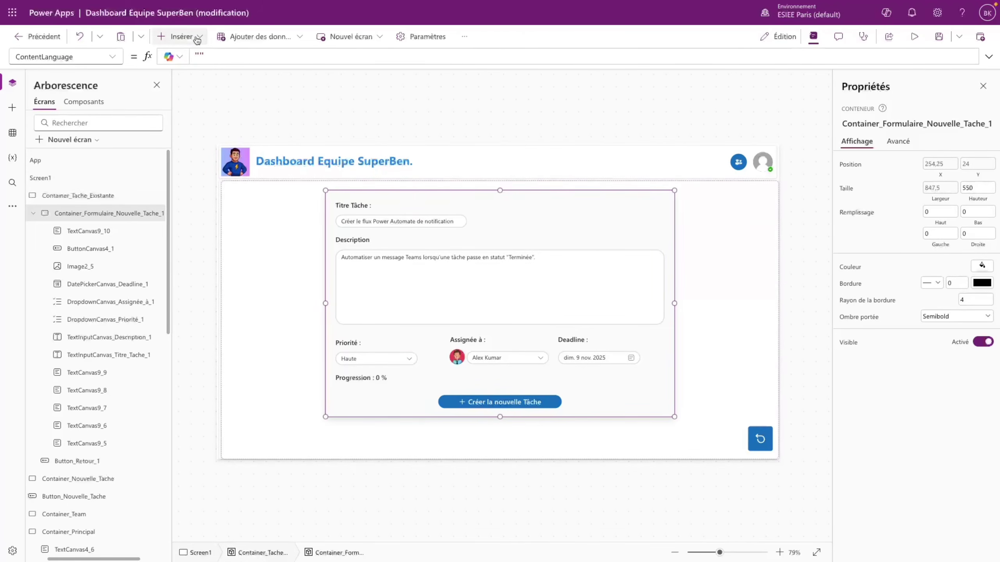
left_click(177, 36)
left_click(196, 235)
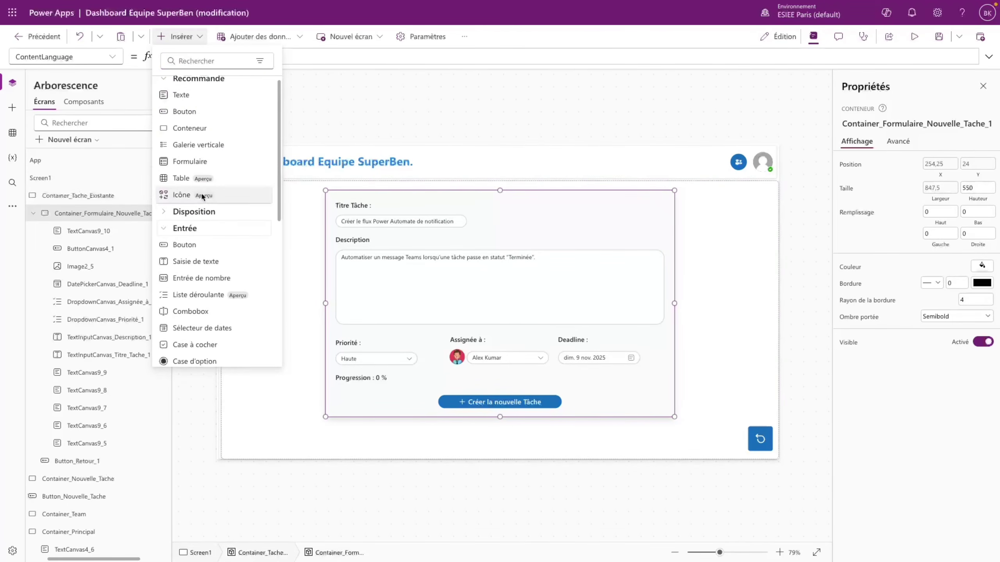
scroll(198, 232, "down", 4)
left_click(199, 231)
left_click_drag(383, 214, 438, 377)
- Set the slider's Y to TextCanvas9_10.Y and its height to 32
left_click(339, 376)
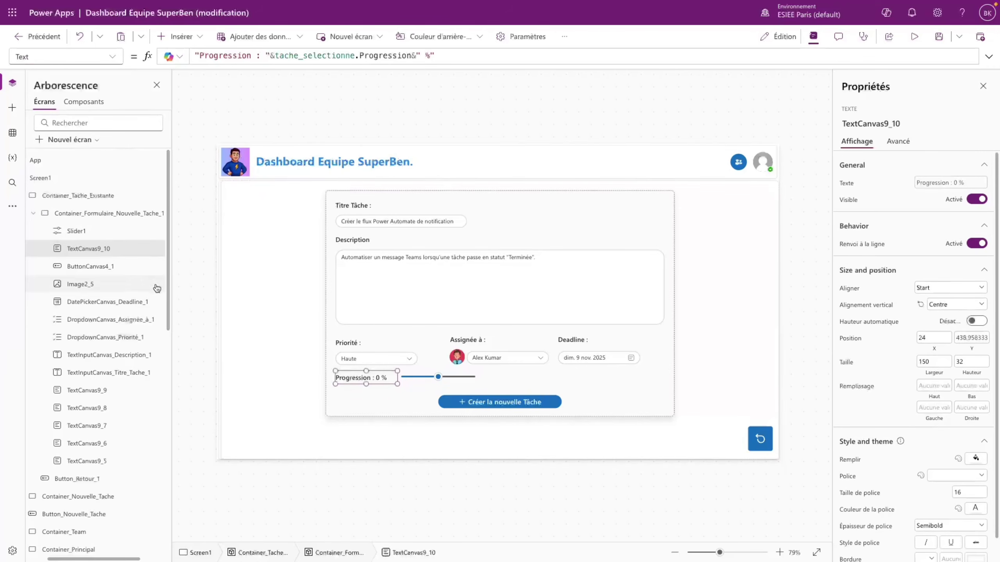
double_click(136, 248)
key("ctrl+c")
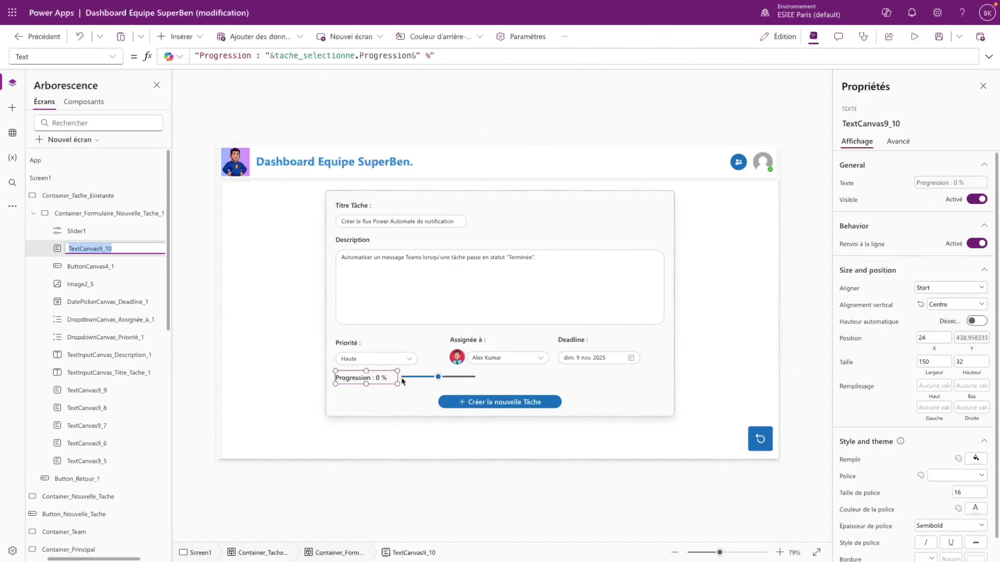
left_click(404, 378)
left_click(59, 56)
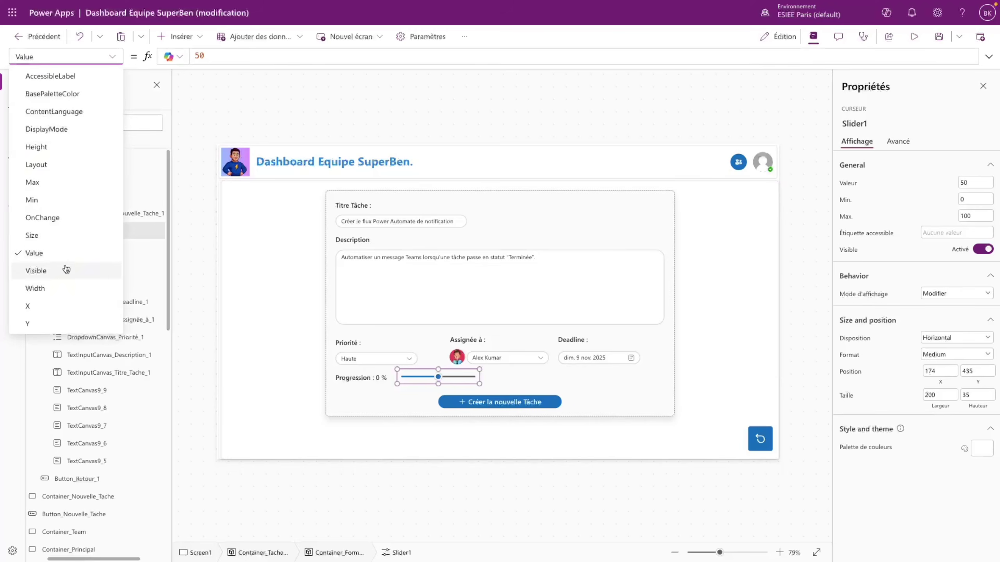
left_click(43, 326)
left_click_drag(209, 56, 177, 54)
key("ctrl+v")
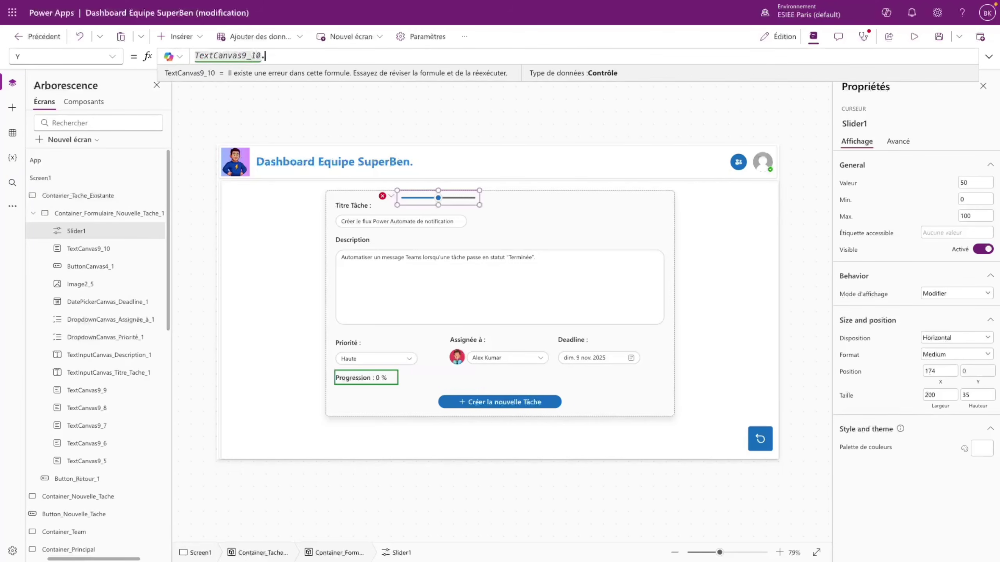
type(".Y")
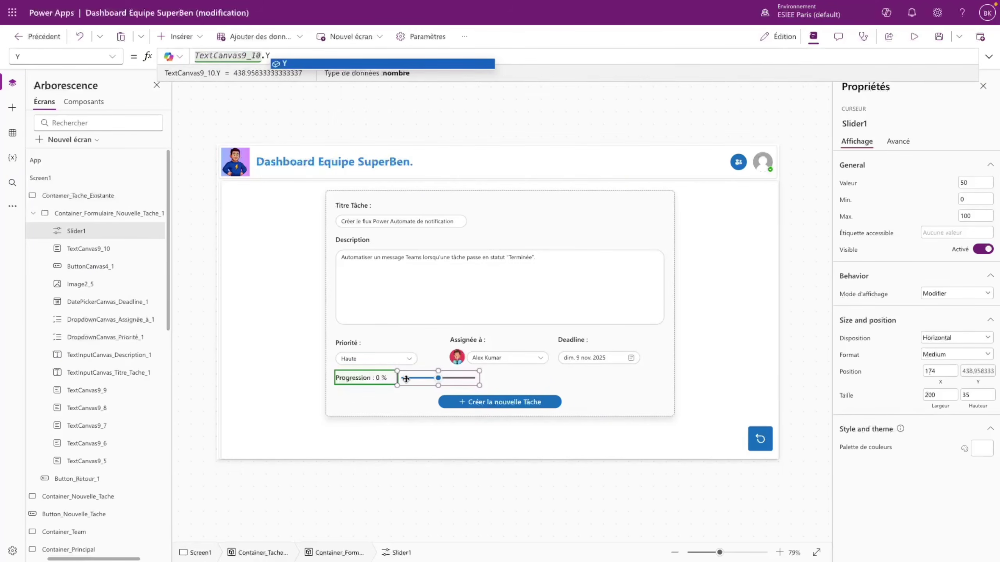
left_click(383, 379)
left_click(418, 379)
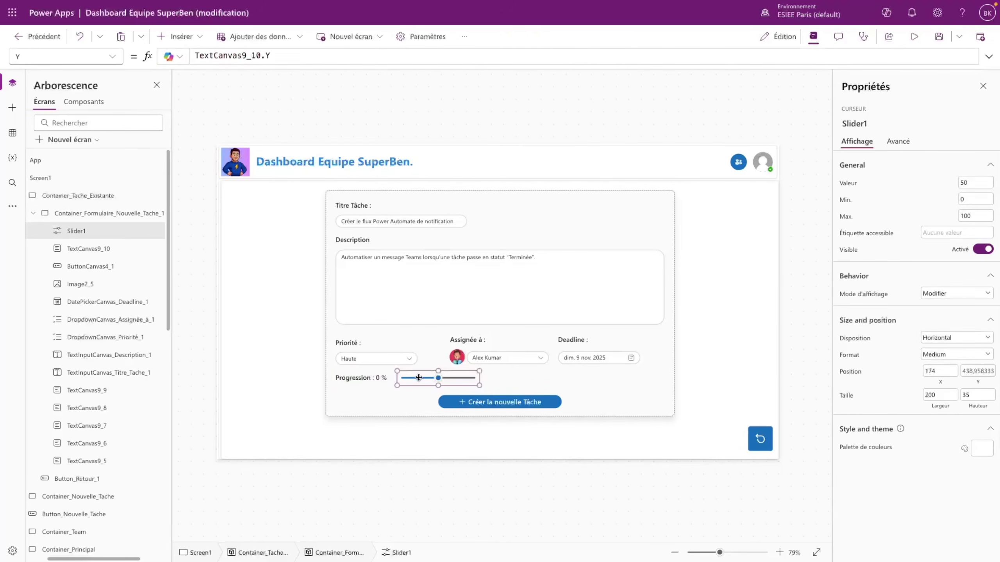
left_click(974, 392)
key("Return")
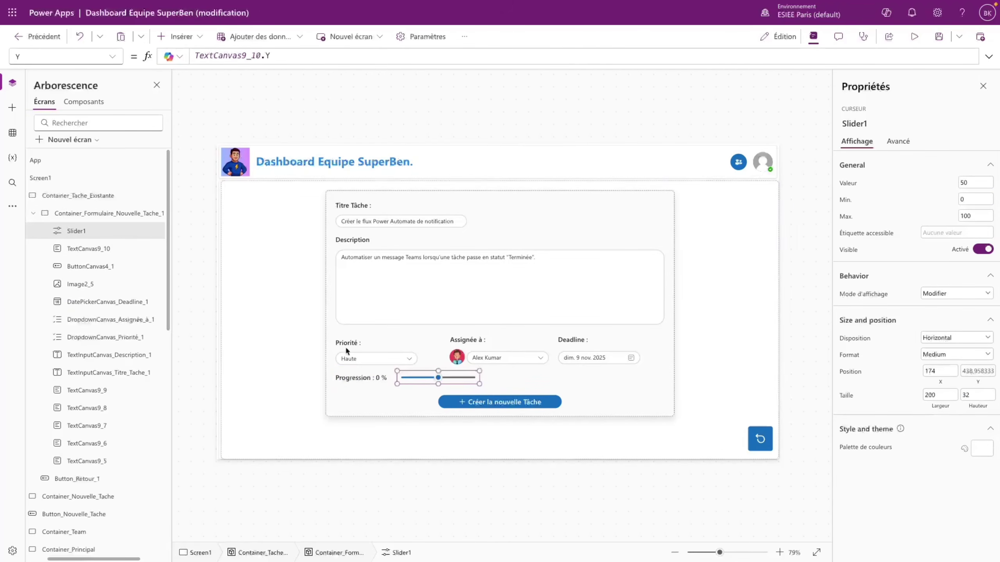
- Set slider width to Parent.Width - TextCanvas9_10.X - TextCanvas9_10.Width - 24, then test in preview
left_click(346, 349)
left_click(411, 377)
left_click(63, 57)
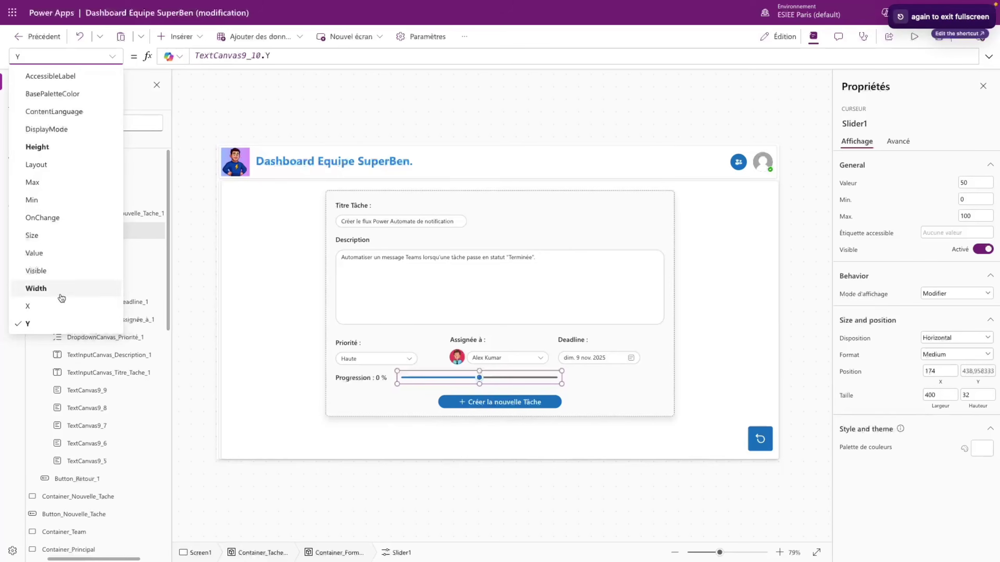
left_click(43, 285)
double_click(223, 56)
type("400")
double_click(224, 56)
type("Parent.Width - v")
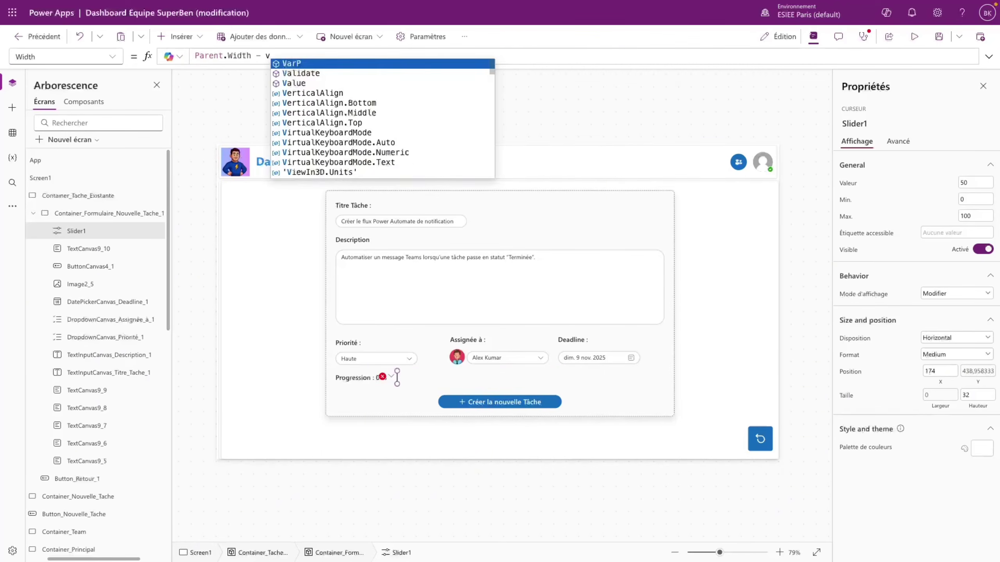
key("BackSpace")
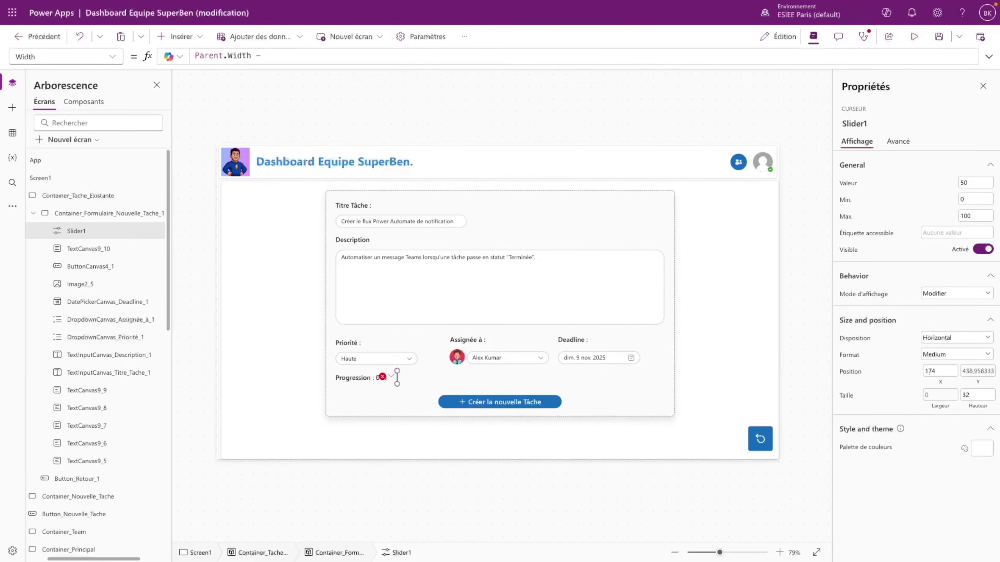
type("TextCanvas9_10.X - ")
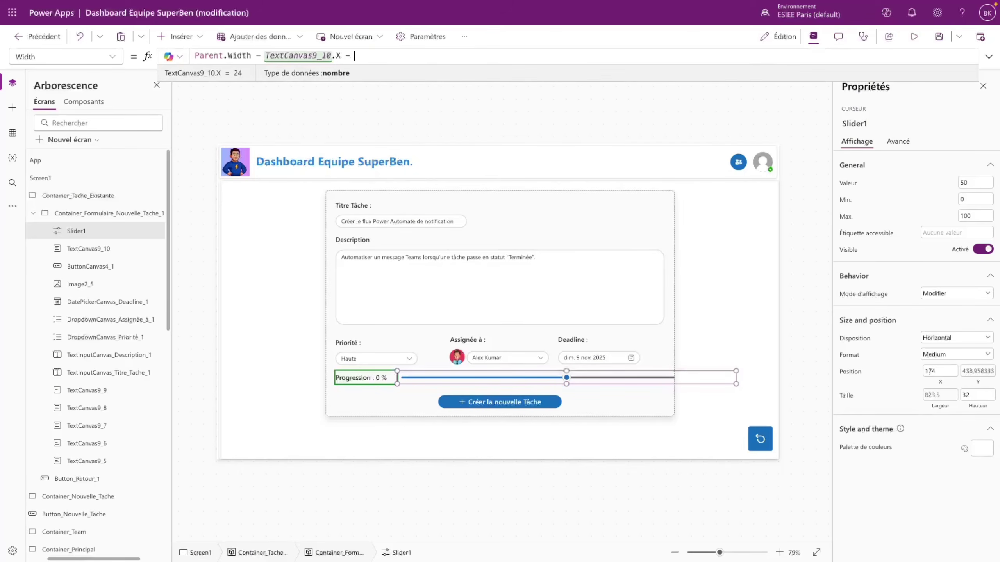
type("TextCanvas9_10.Width - 24")
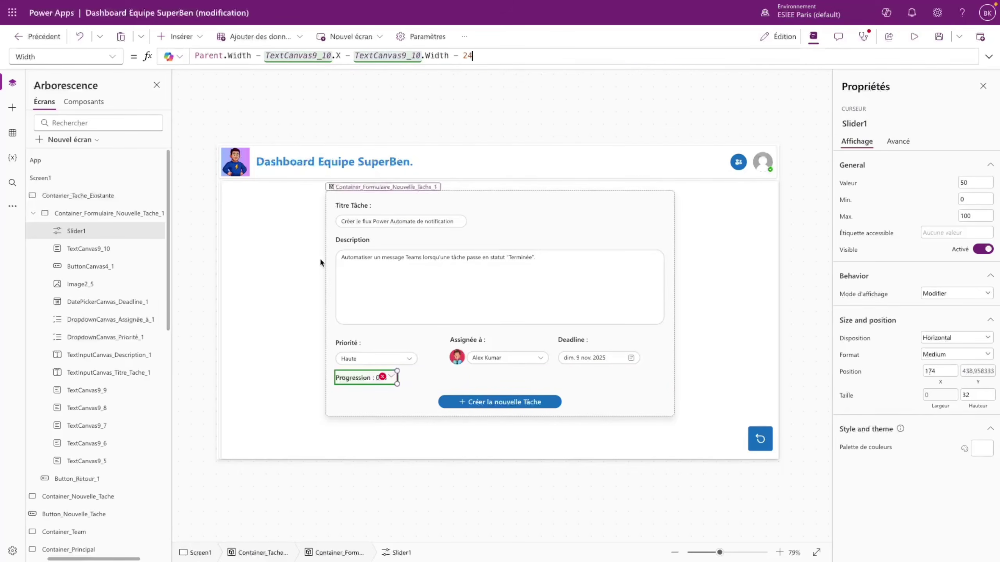
left_click(914, 36)
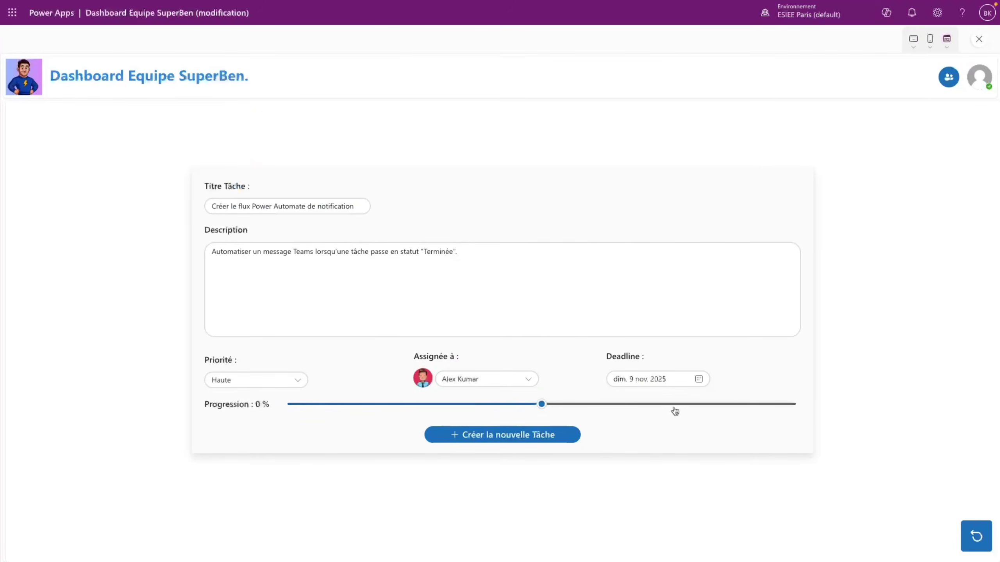
left_click_drag(542, 404, 507, 420)
- Change the Progression label's Y formula divisor to 20
key("Escape")
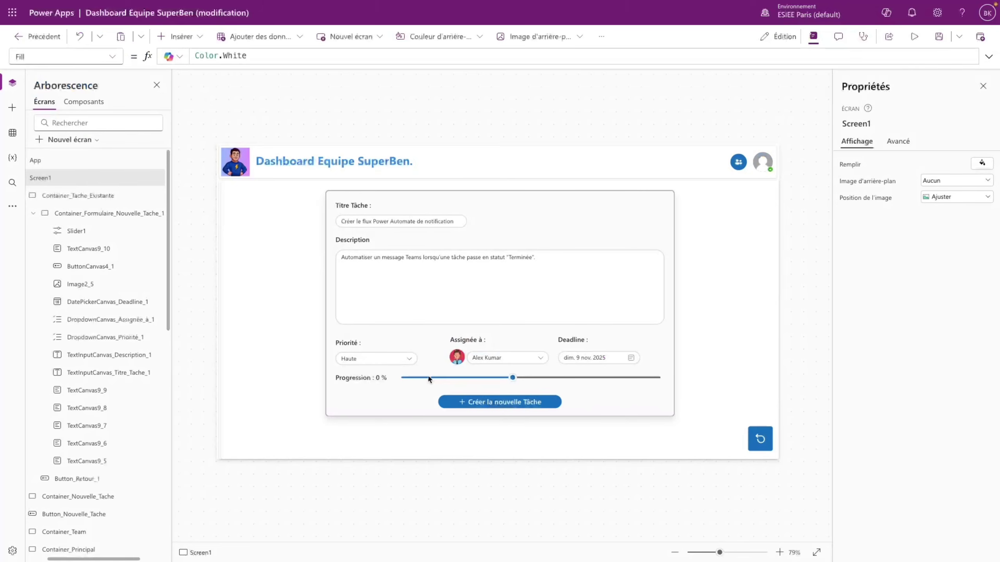
left_click(372, 377)
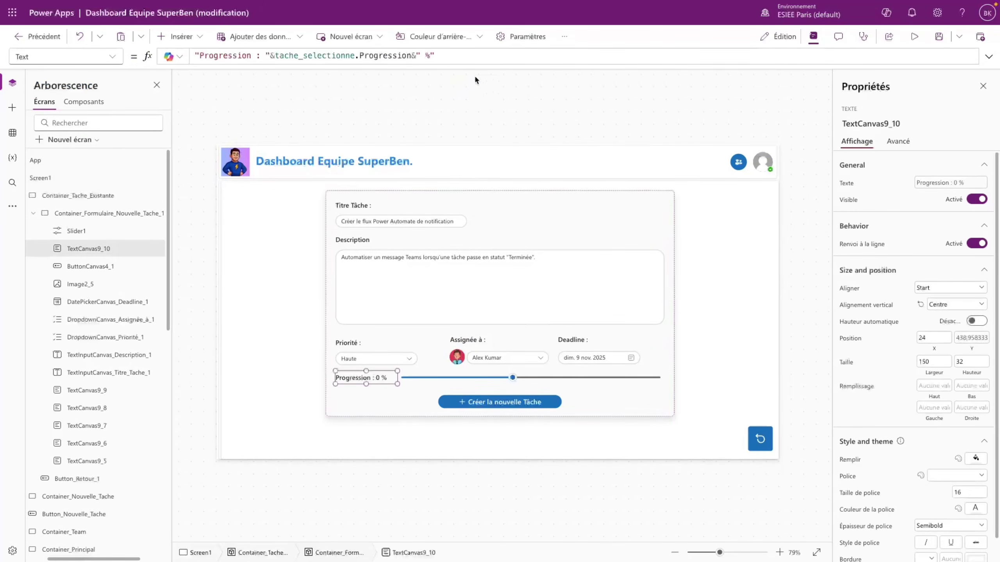
left_click(957, 341)
mouse_move(566, 56)
left_mouse_down()
mouse_move(588, 55)
mouse_move(567, 55)
left_mouse_up()
type("20")
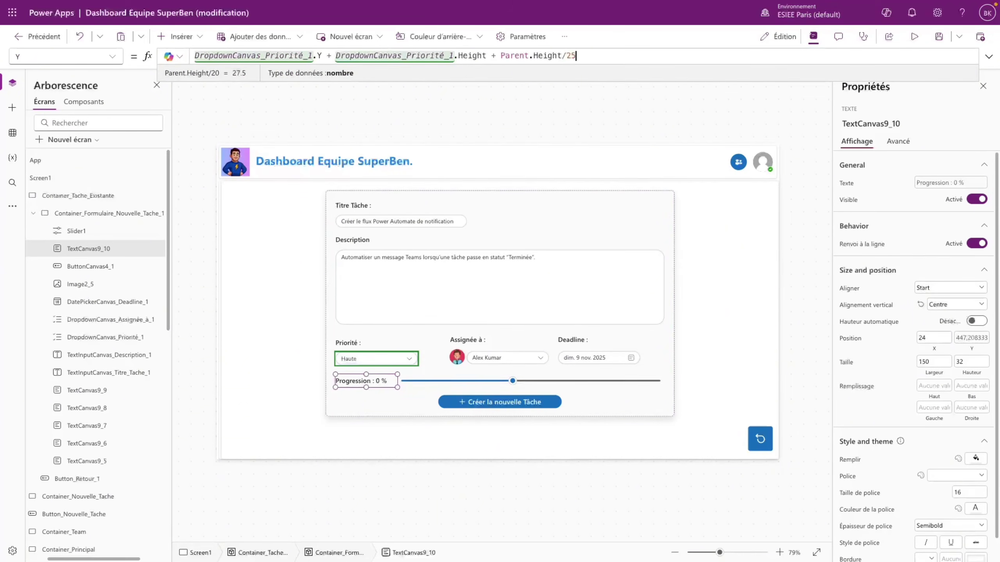
- Set the slider's default value to tache_selectionne.Progression
left_click(597, 383)
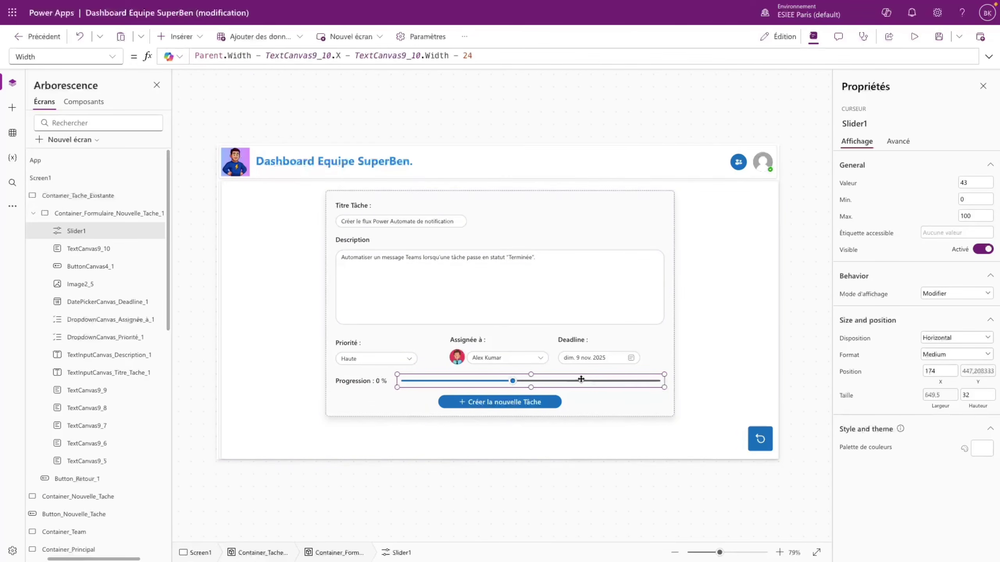
left_click(109, 59)
left_click(36, 252)
key("ctrl+a")
type("tache")
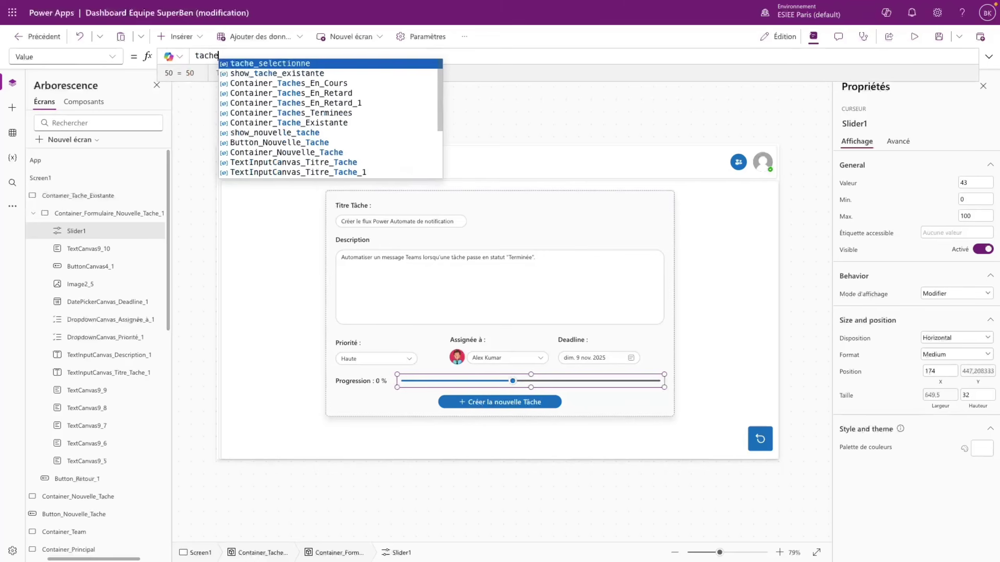
key("Tab")
type(".Progression")
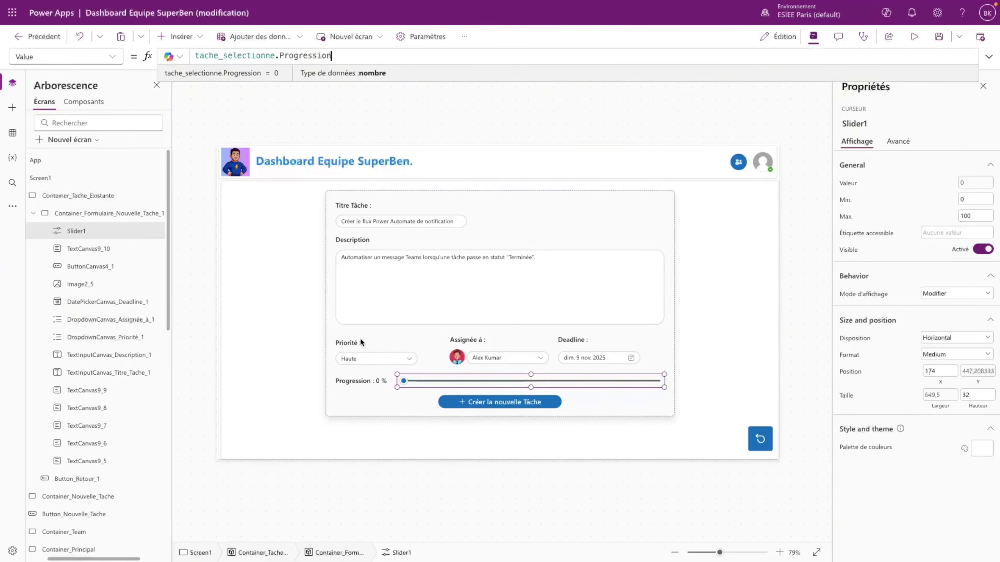
- Make the label show Slider1.Value, then preview and drag the slider to about 35 %
left_click(360, 381)
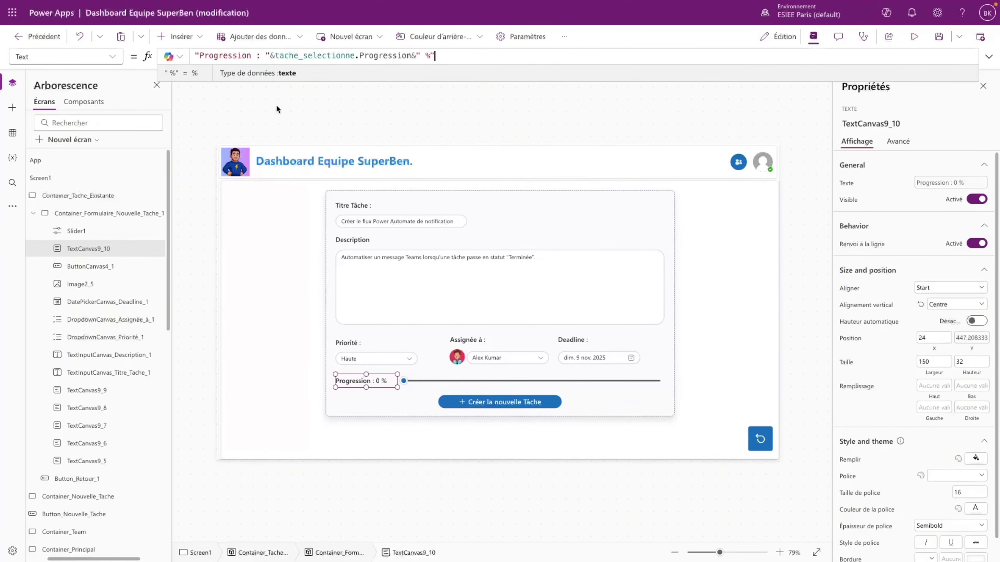
left_click_drag(276, 55, 409, 50)
type("Slider1.")
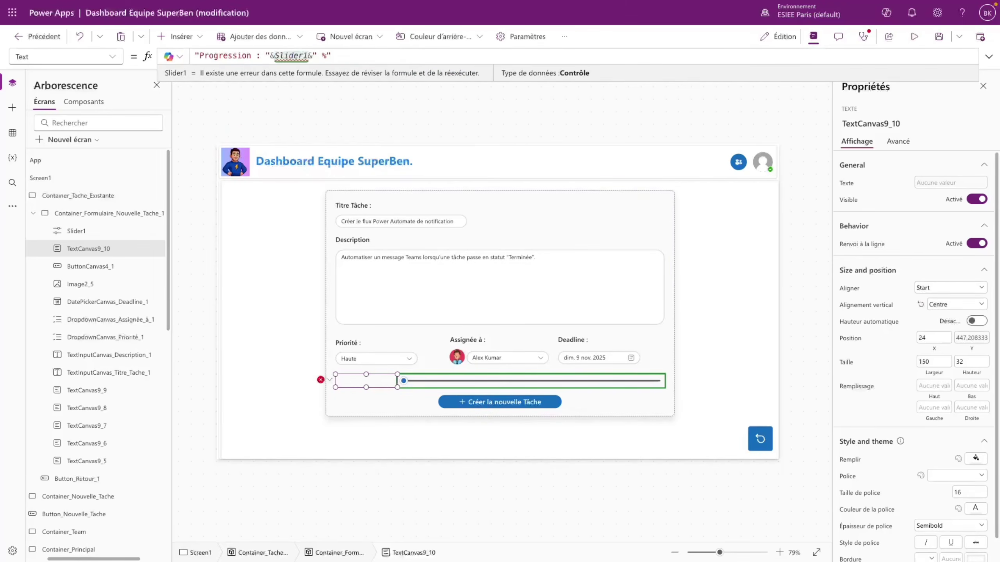
type("Value")
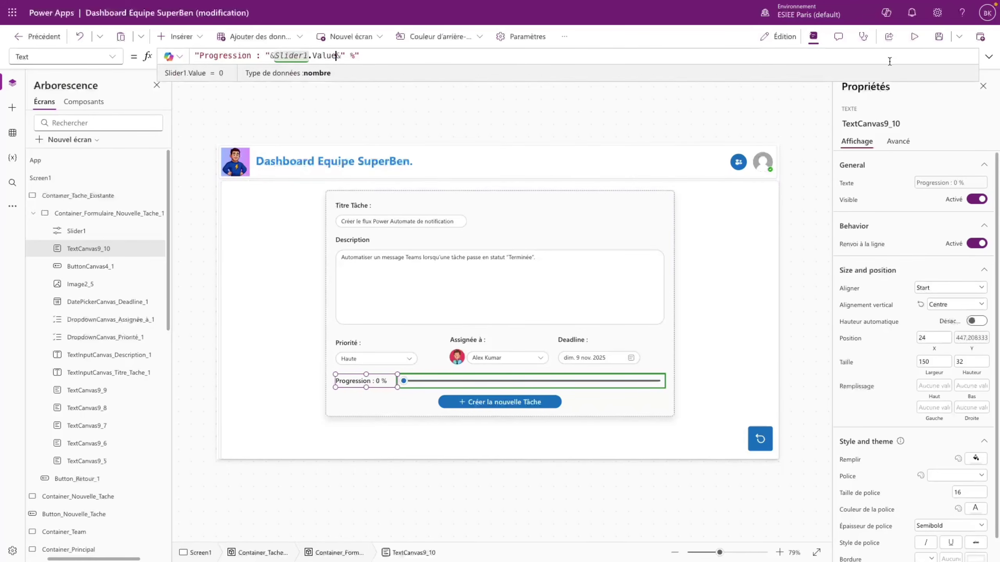
left_click(914, 37)
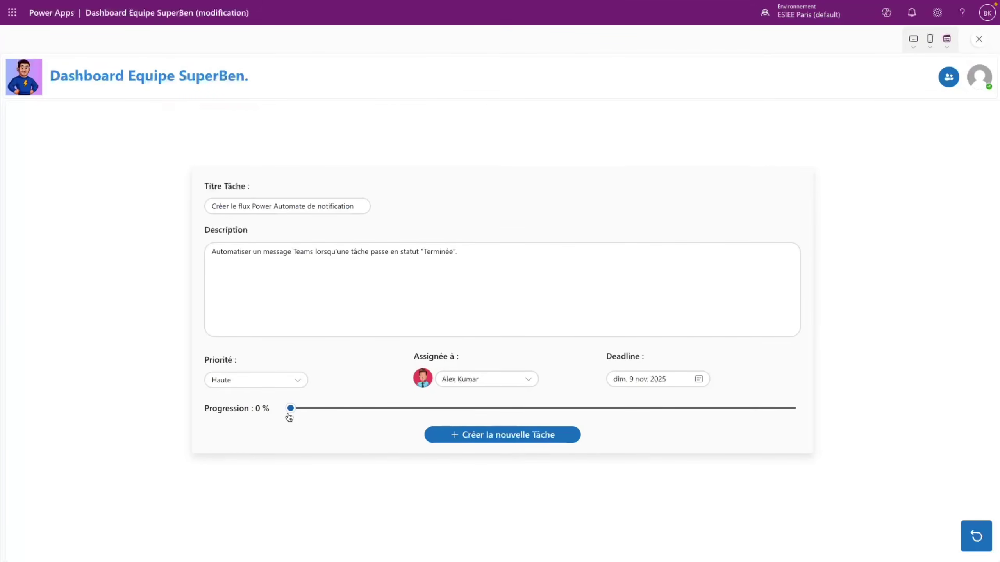
left_click_drag(290, 408, 466, 408)
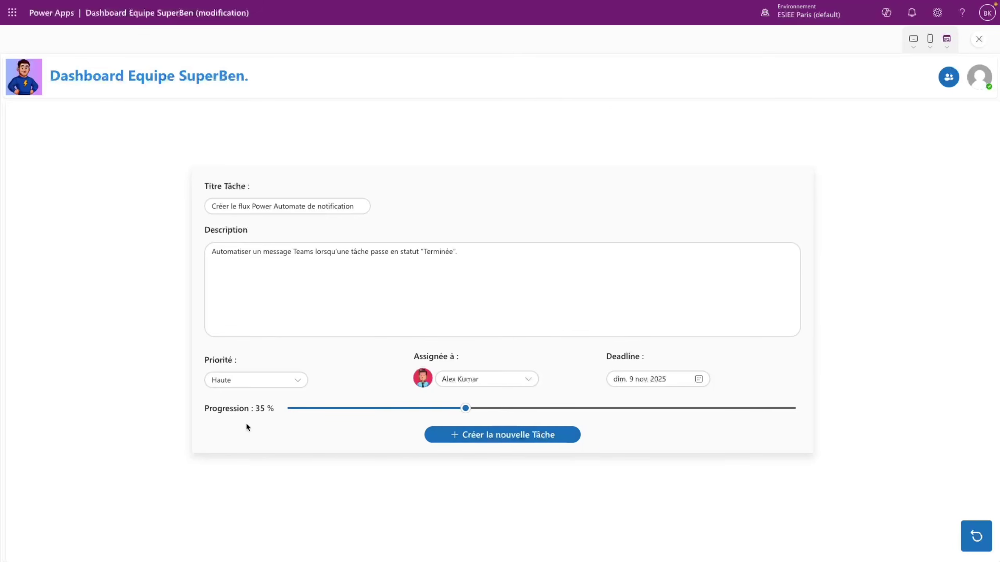
- Raise the preview slider to 57 % and test submitting the form
left_click(579, 410)
left_click(516, 435)
key("Escape")
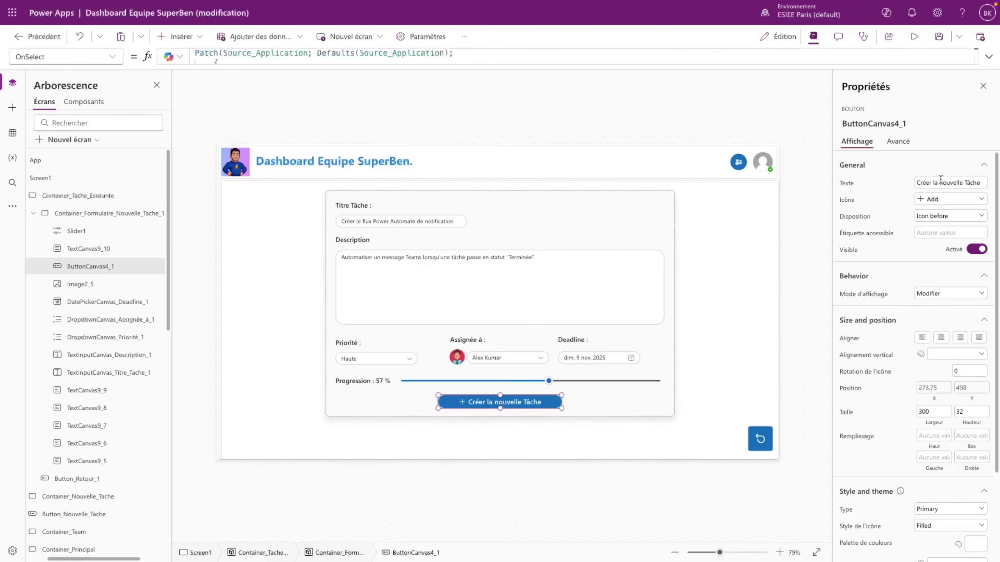
- Relabel the button 'Enregistrer les Changements' and give it the Save icon
left_click_drag(981, 181, 884, 182)
type("Enregistrer les Changements")
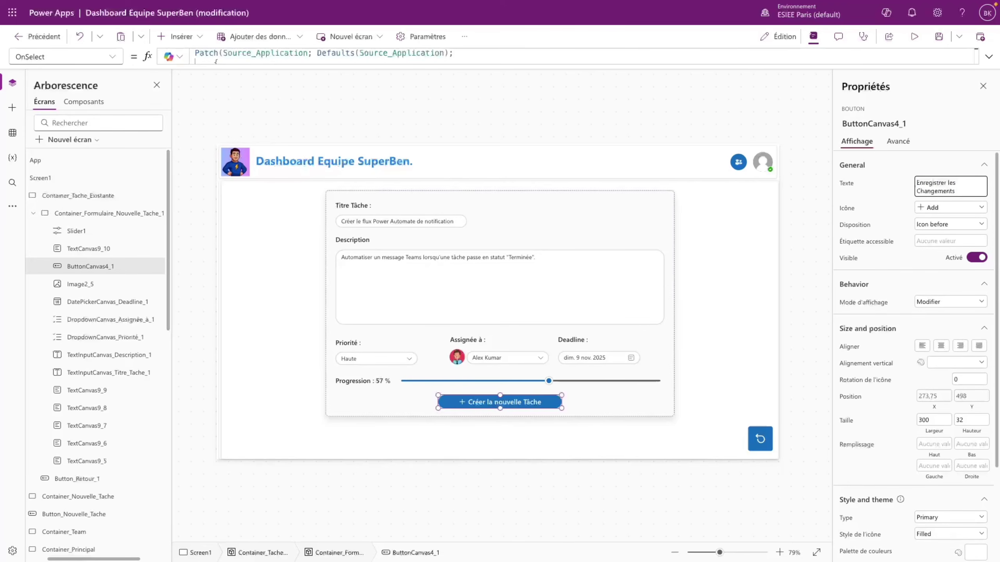
left_click(937, 207)
scroll(888, 285, "down", 10)
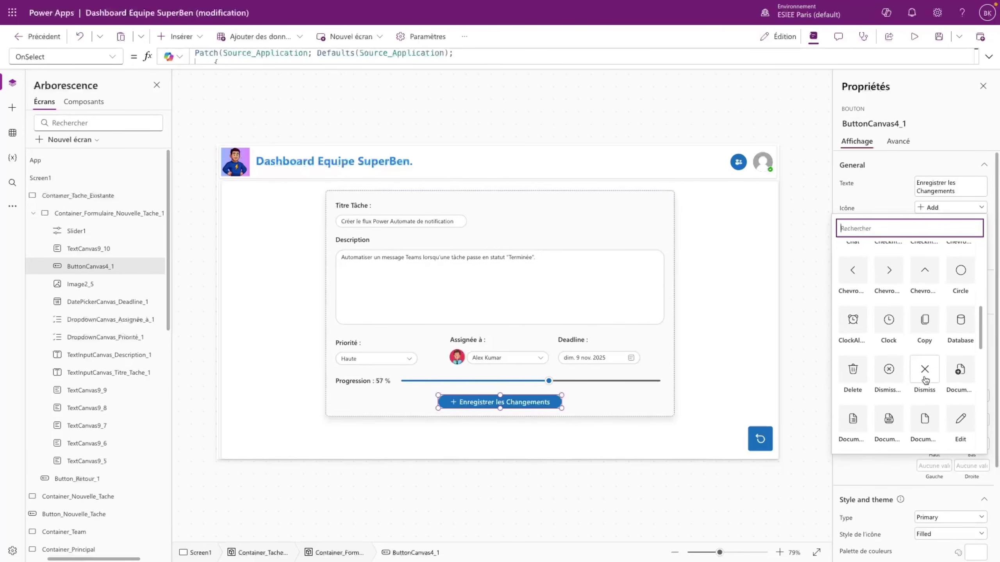
left_click(925, 378)
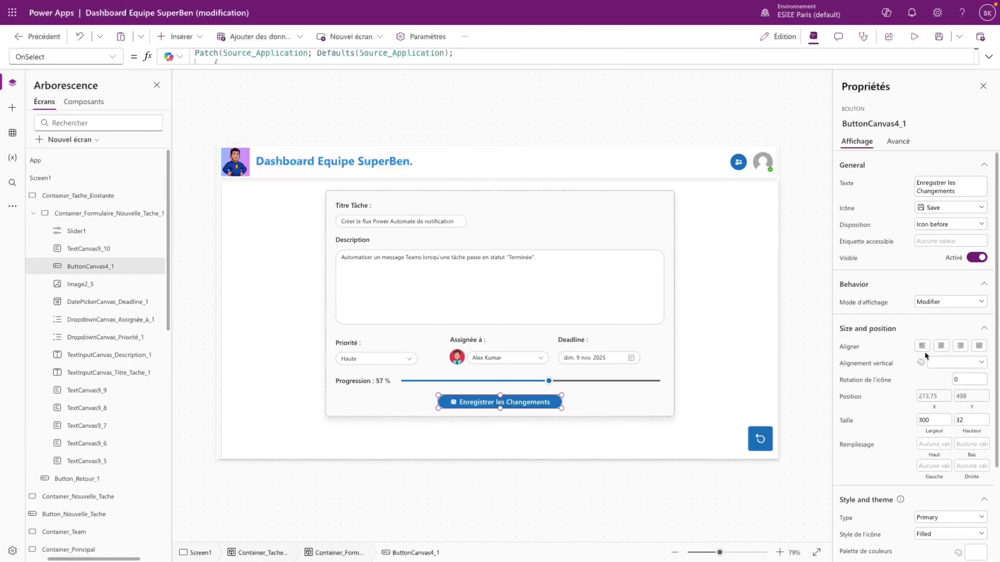
left_click(580, 389)
left_click(549, 401)
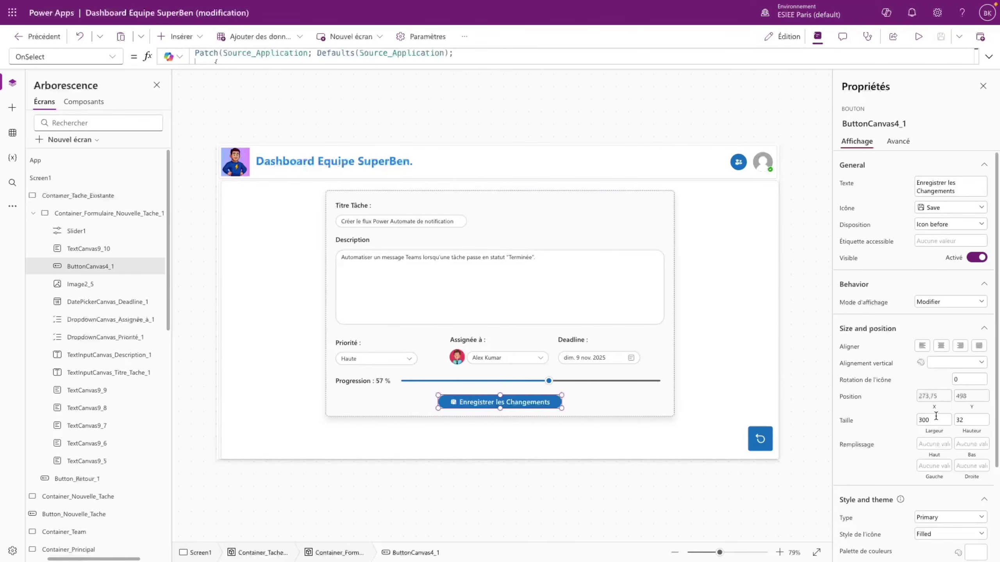
left_click(931, 396)
- Duplicate the save button and set the copy's X to Parent.Width/8
left_click_drag(332, 55, 261, 55)
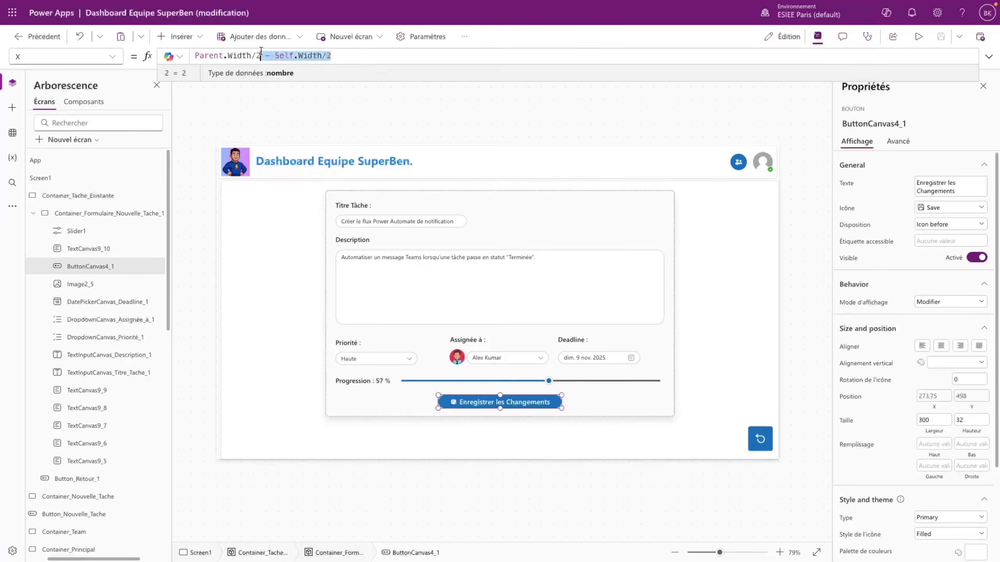
type("1,8")
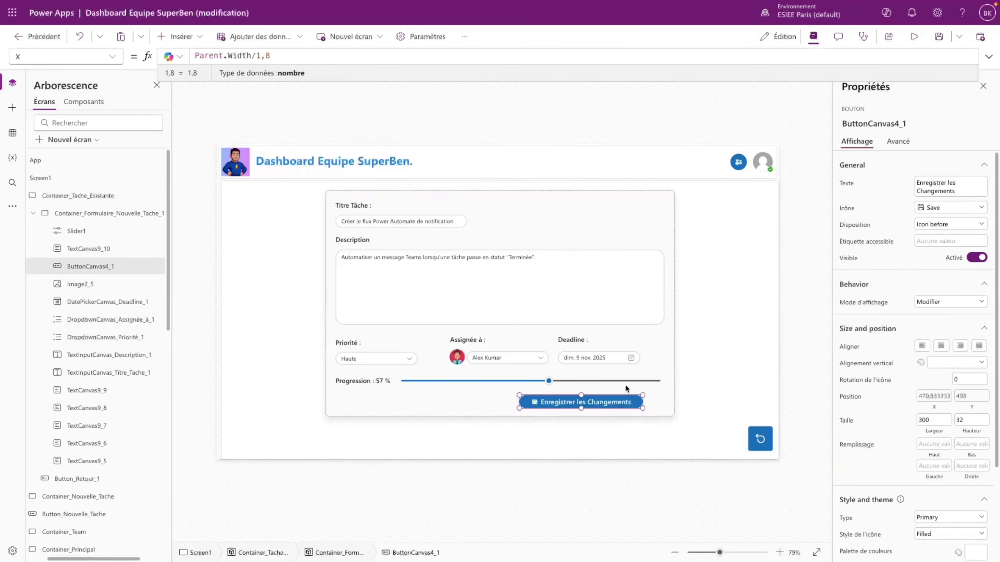
key("Escape")
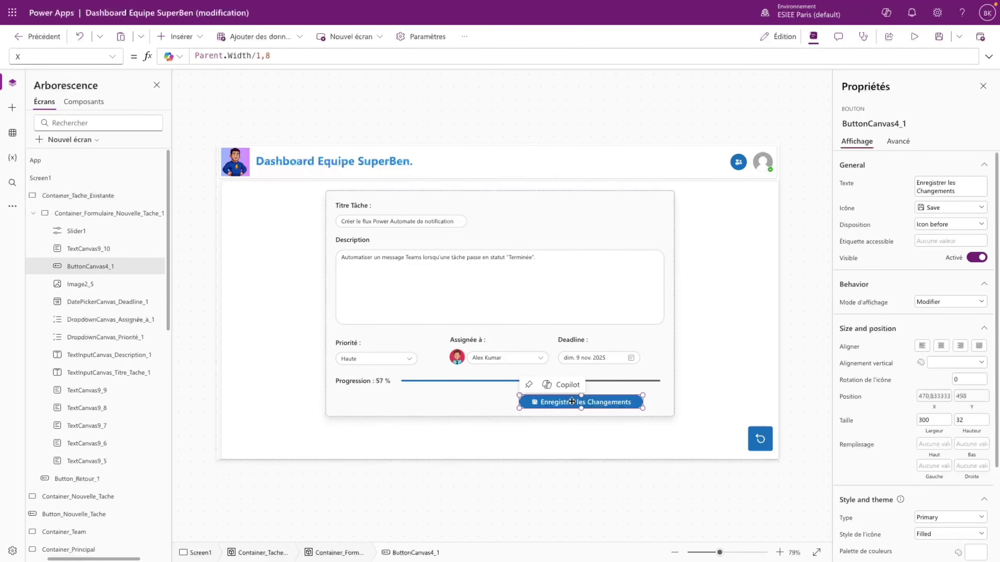
key("ctrl+c")
key("ctrl+v")
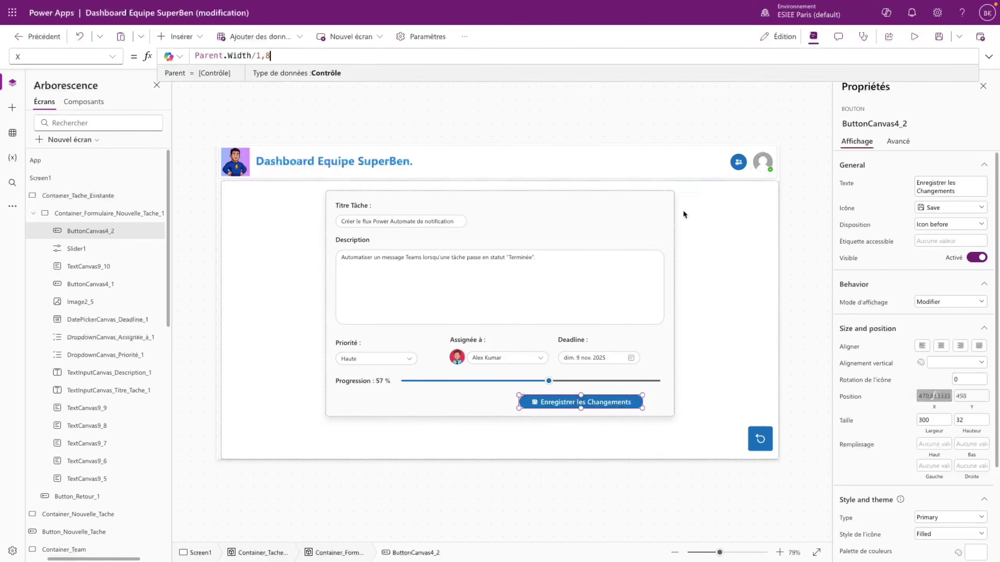
key("BackSpace")
key("BackSpace")
key("BackSpace")
key("BackSpace")
key("BackSpace")
key("BackSpace")
key("BackSpace")
key("BackSpace")
key("BackSpace")
key("BackSpace")
key("BackSpace")
key("BackSpace")
key("BackSpace")
key("BackSpace")
key("BackSpace")
key("BackSpace")
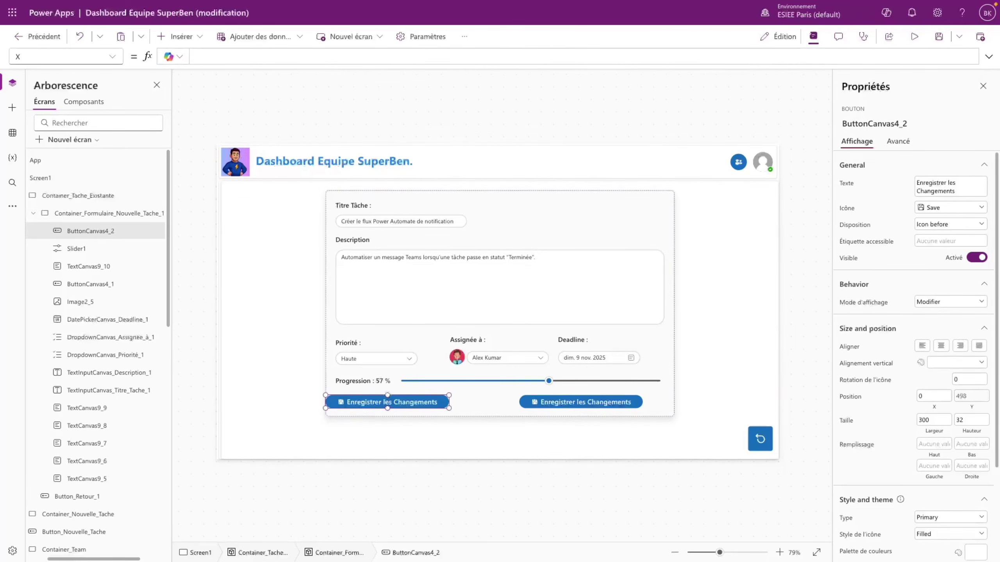
type("Parent.W")
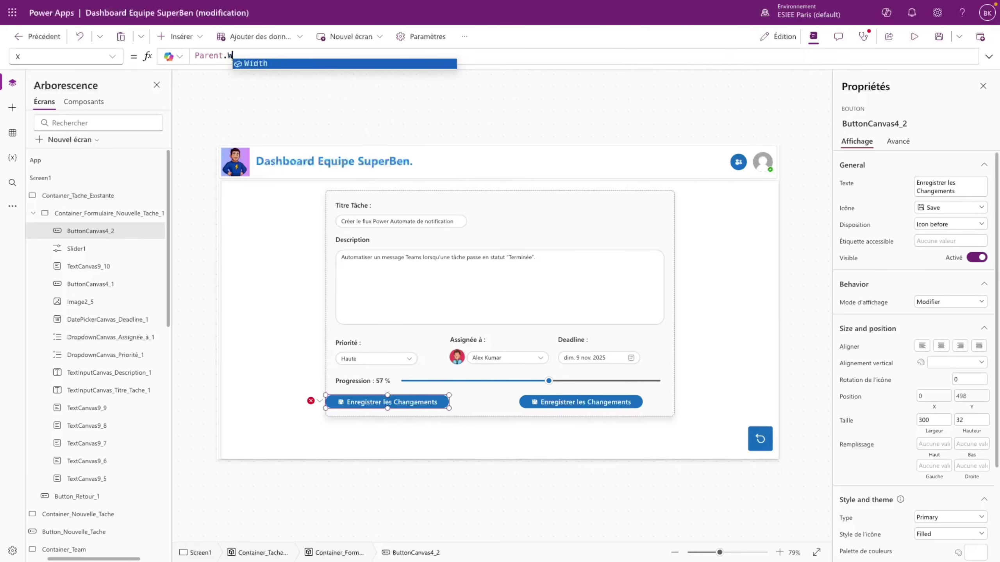
type("idth/8")
- Set the right button's X to Parent.Width - Self.Width - Parent.Width/8
left_click(572, 406)
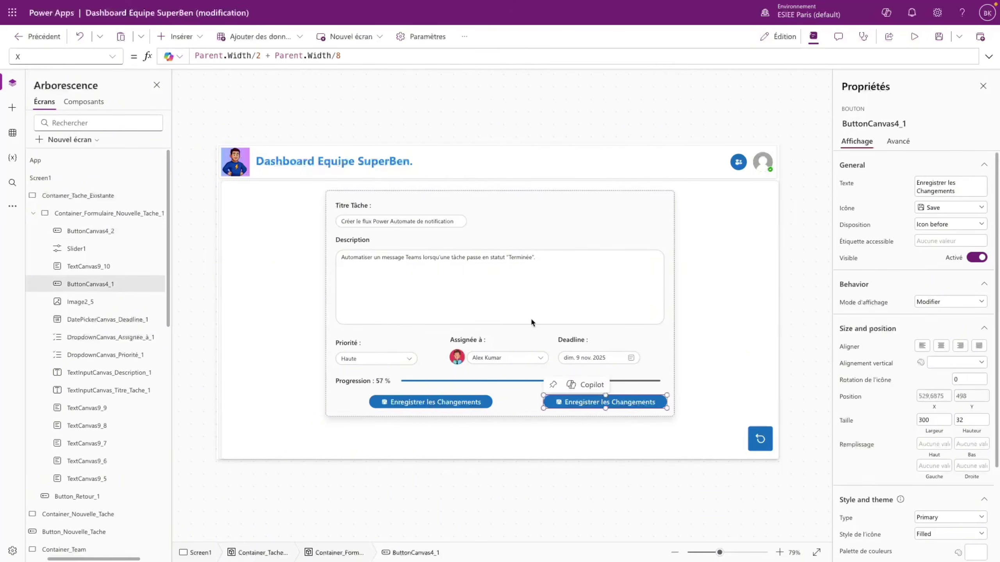
left_click(371, 57)
key("ctrl+a")
type("P")
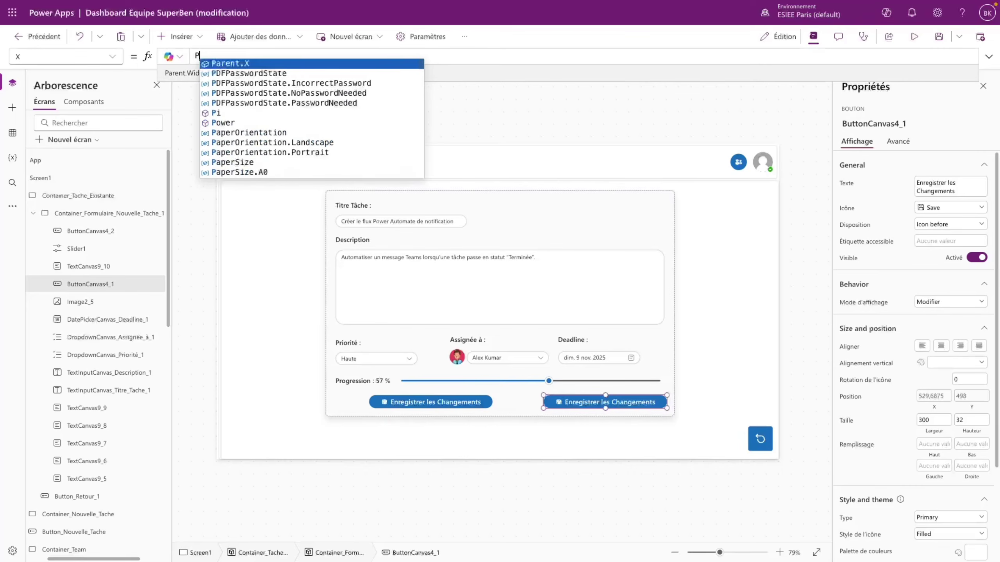
type("arent.Width")
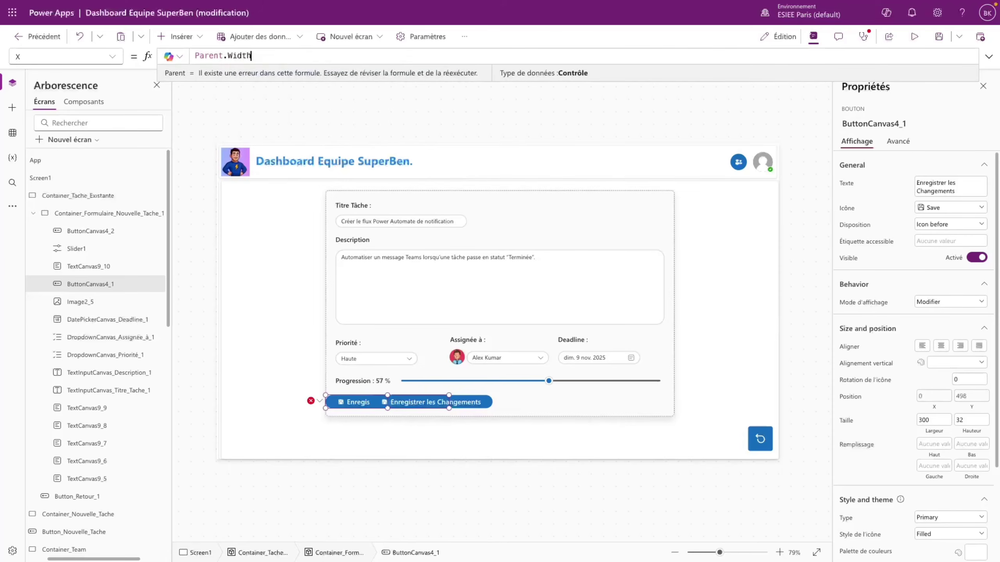
type(" - Self.Width")
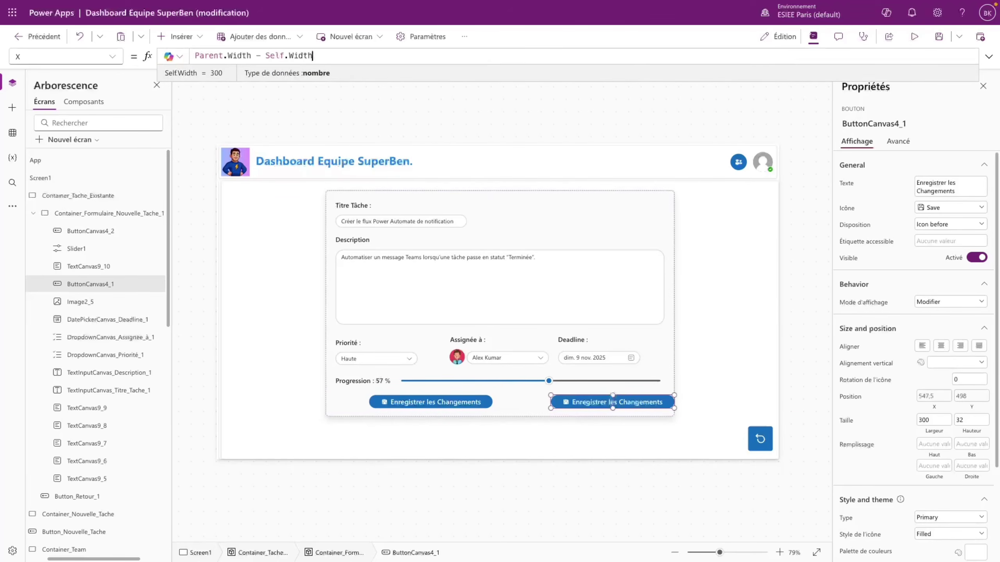
type(" - Parent.wi")
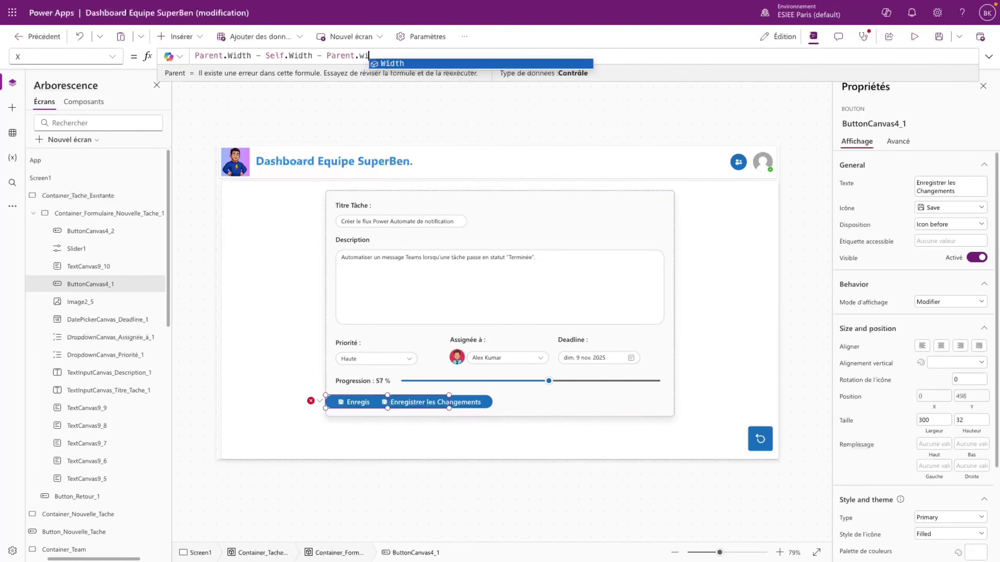
key("Tab")
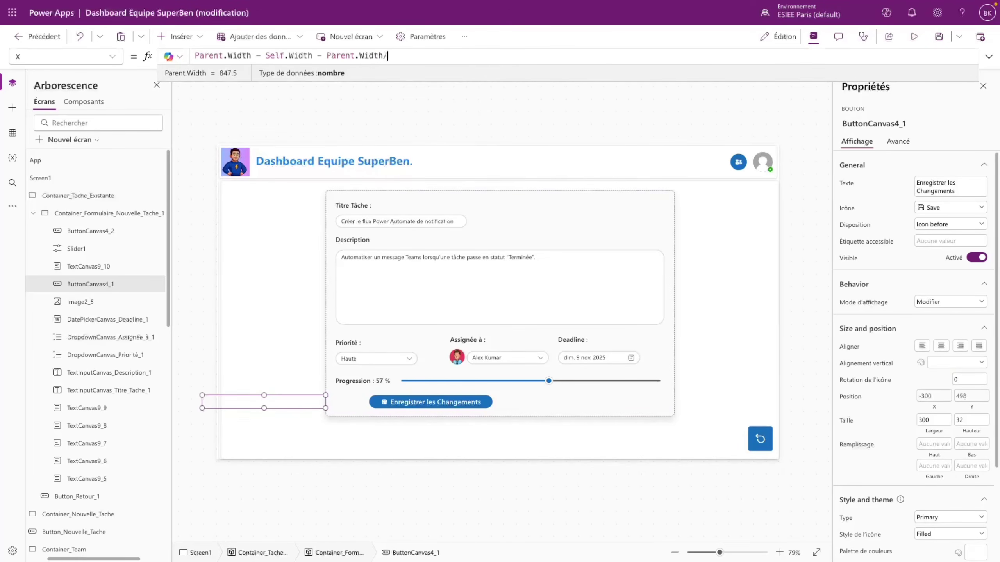
type("/8")
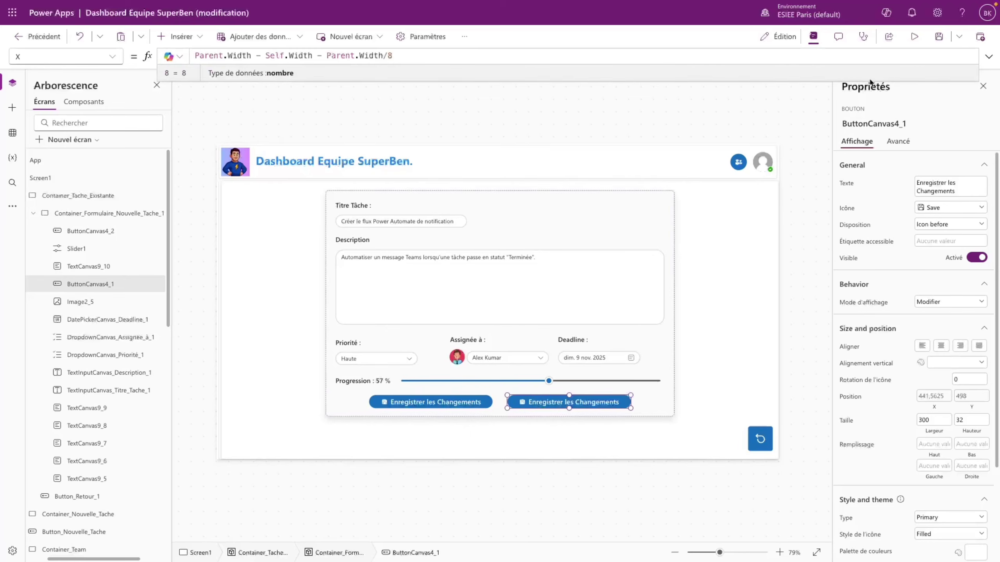
- Preview the app to check both buttons' placement, then return to the editor
left_click(914, 36)
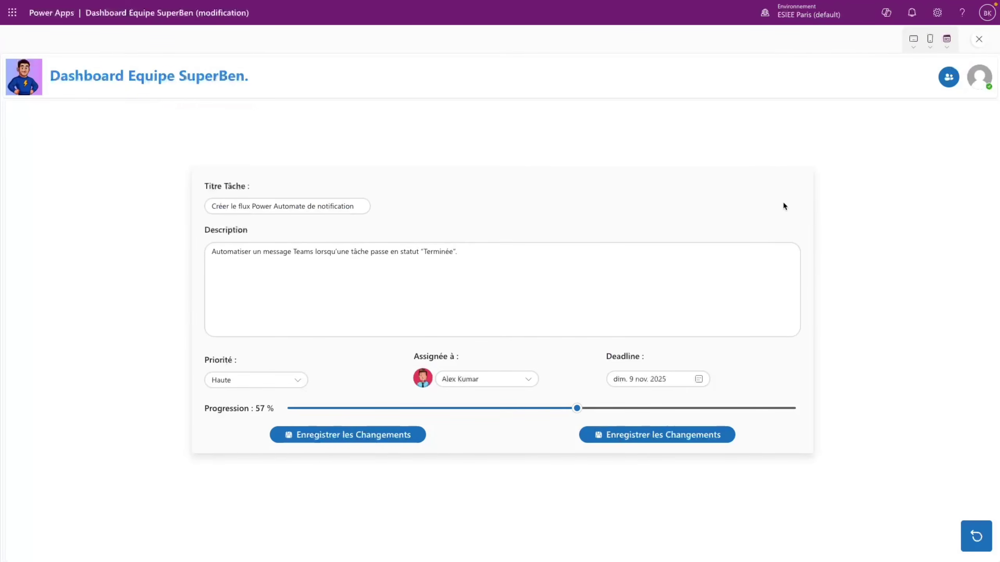
left_click(979, 39)
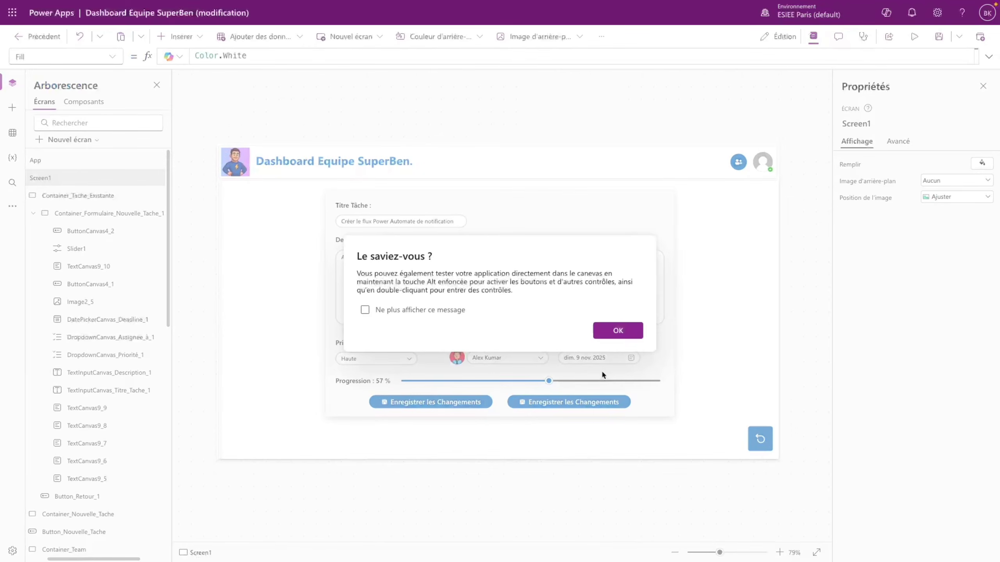
left_click(633, 329)
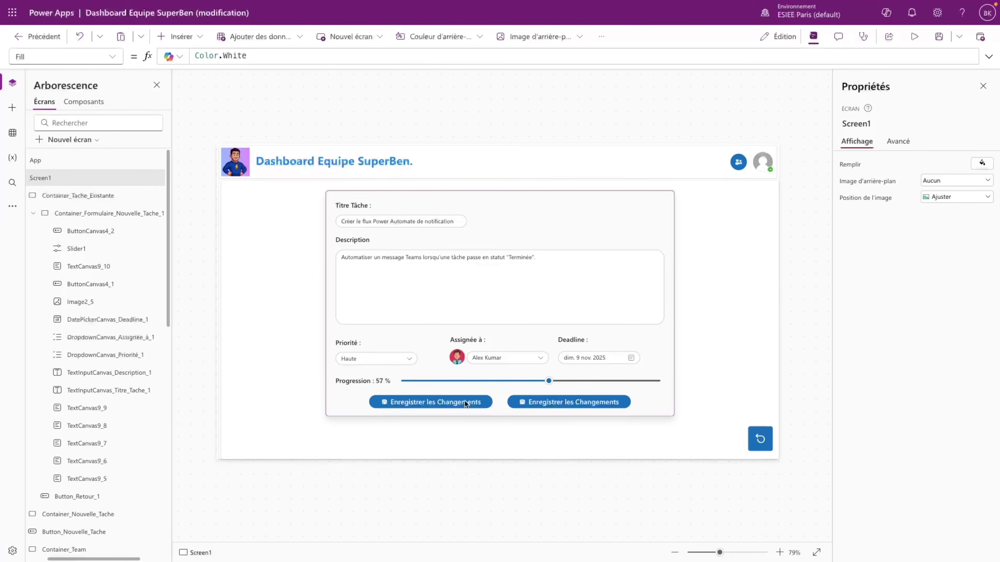
left_click(469, 402)
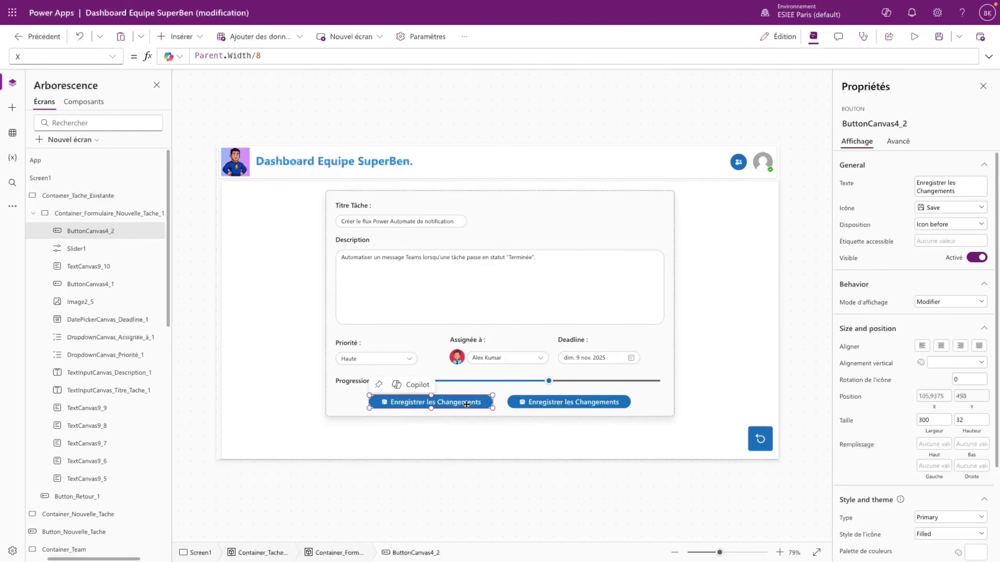
- Give the left button a checkmark icon, the label 'Tâche Terminée' and a green fill
left_click(952, 213)
scroll(873, 355, "down", 5)
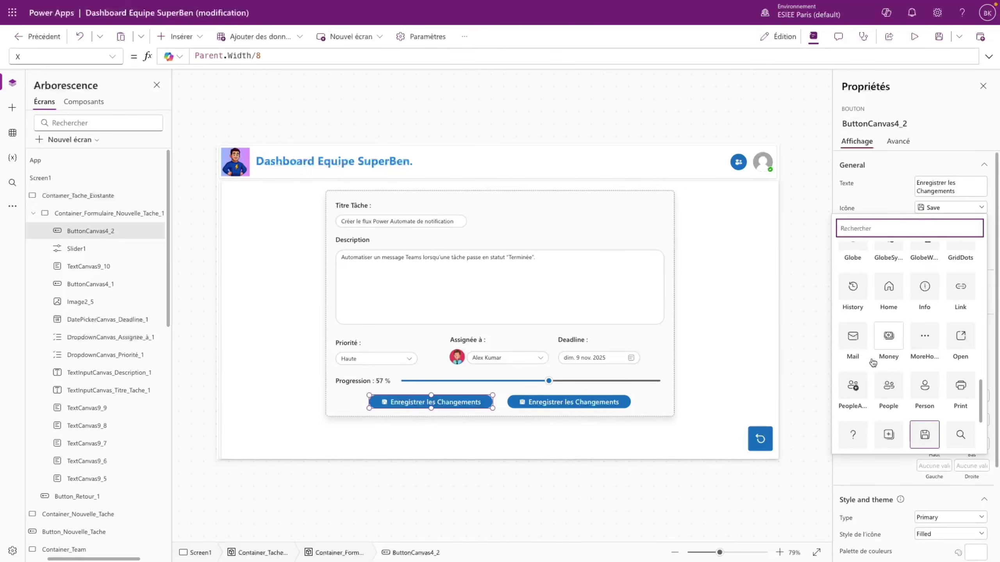
scroll(877, 361, "up", 5)
left_click(889, 334)
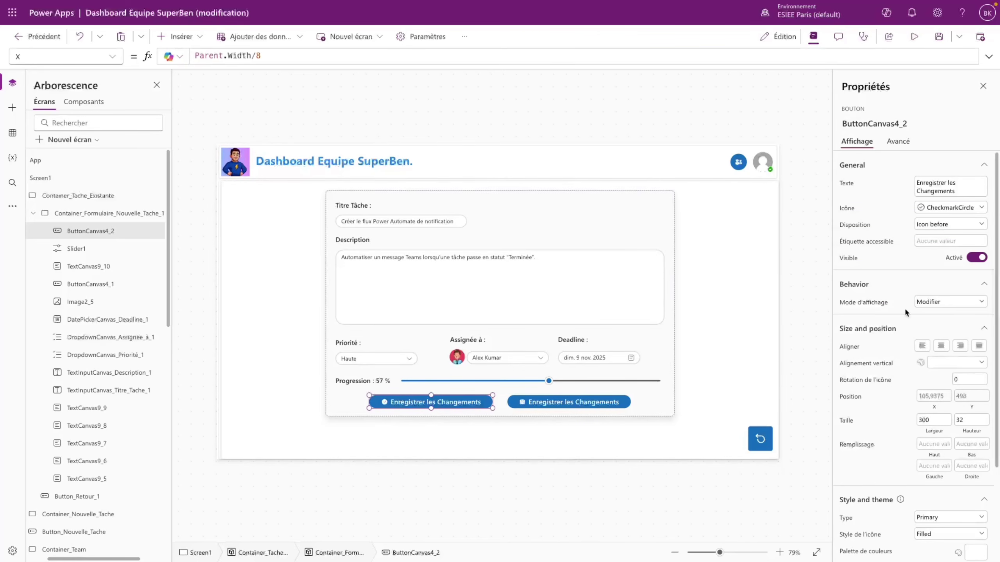
triple_click(956, 189)
type("Tâche Termine")
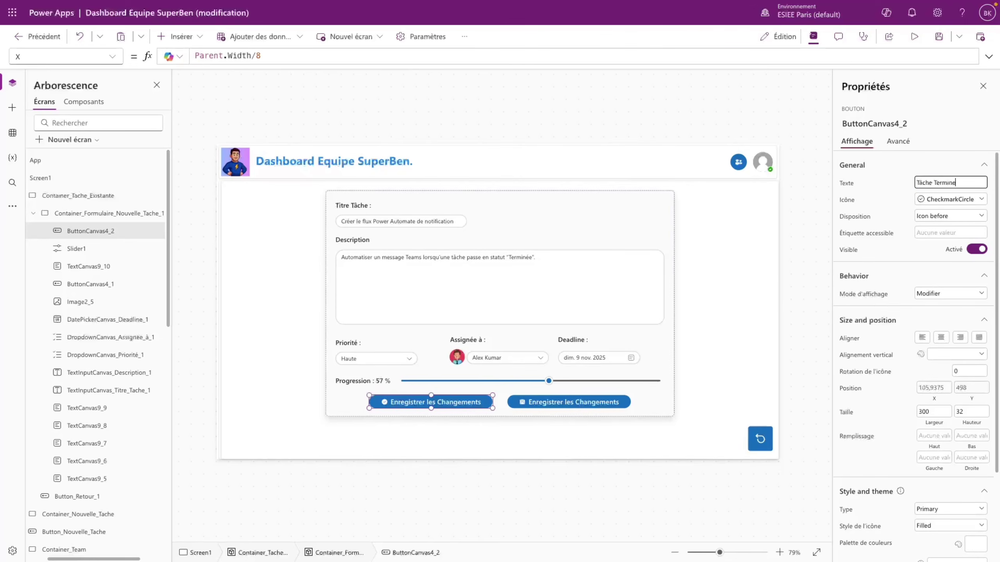
left_click(891, 258)
scroll(891, 301, "down", 3)
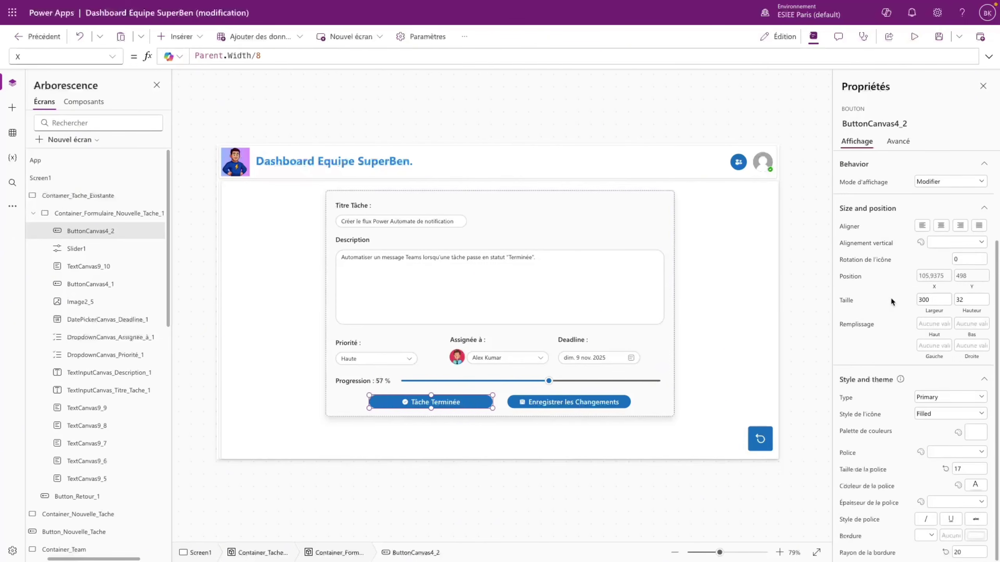
left_click(978, 433)
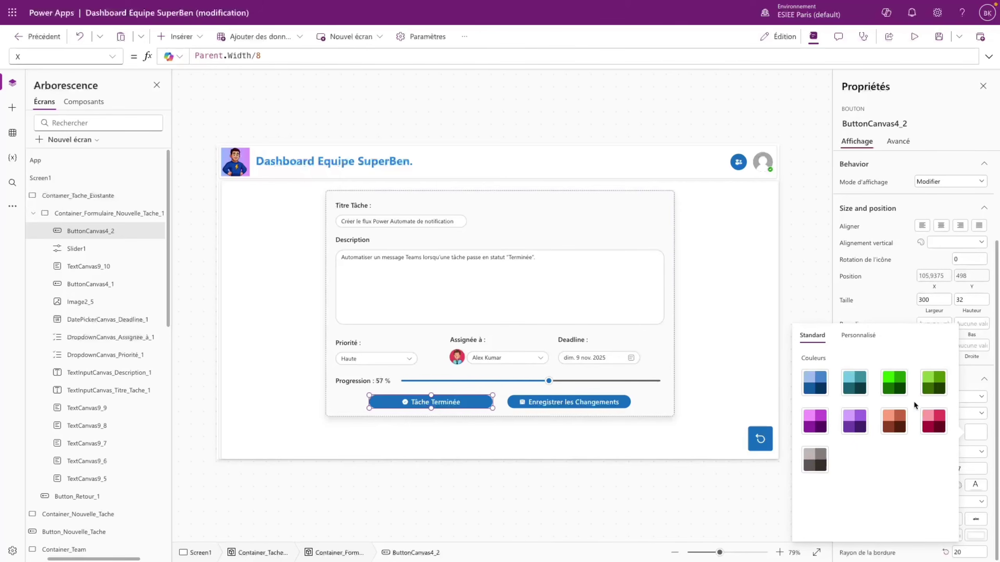
left_click(894, 382)
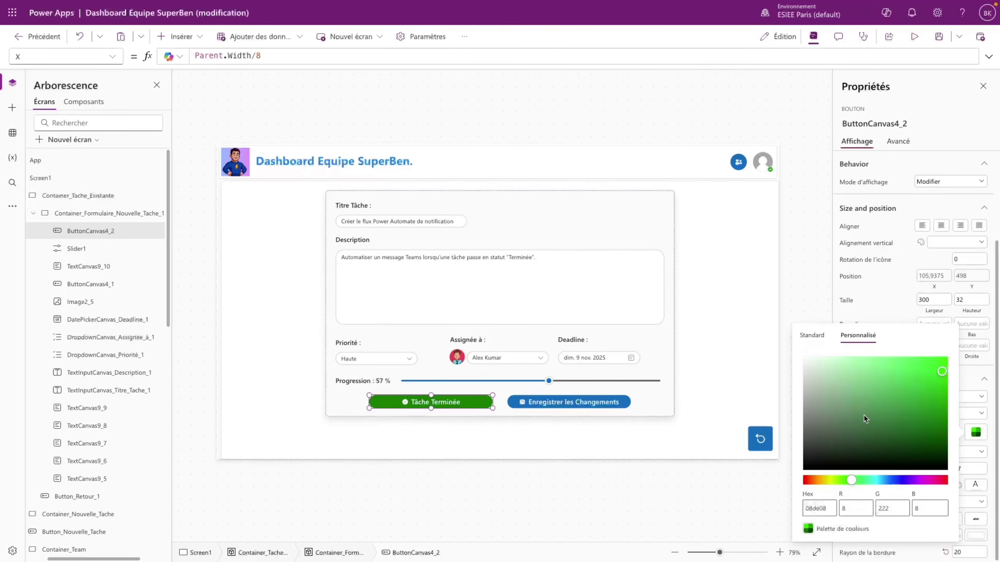
left_click(632, 374)
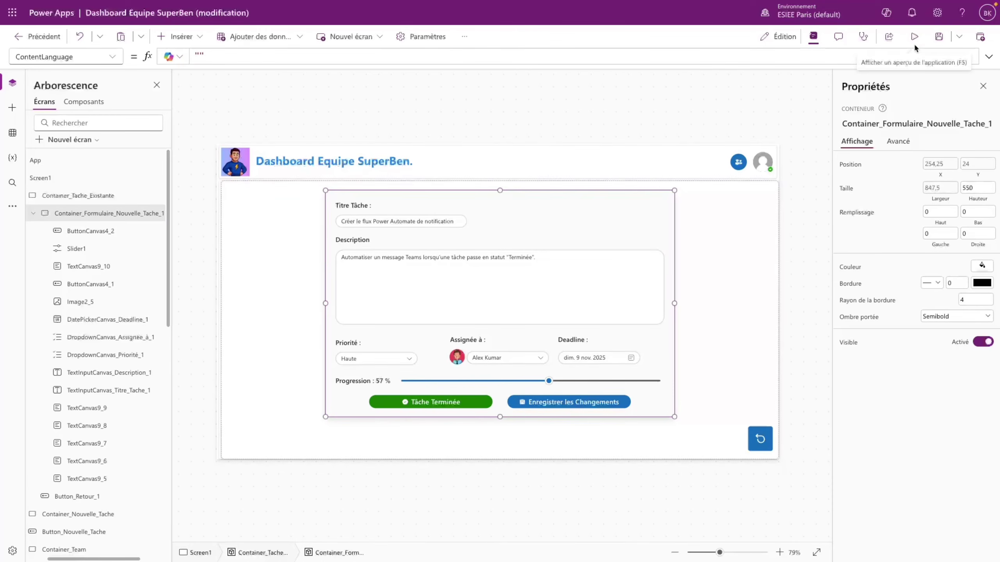
- Preview the app, set the progression to 44 %, then exit and dismiss the tip
left_click(914, 42)
left_click(511, 408)
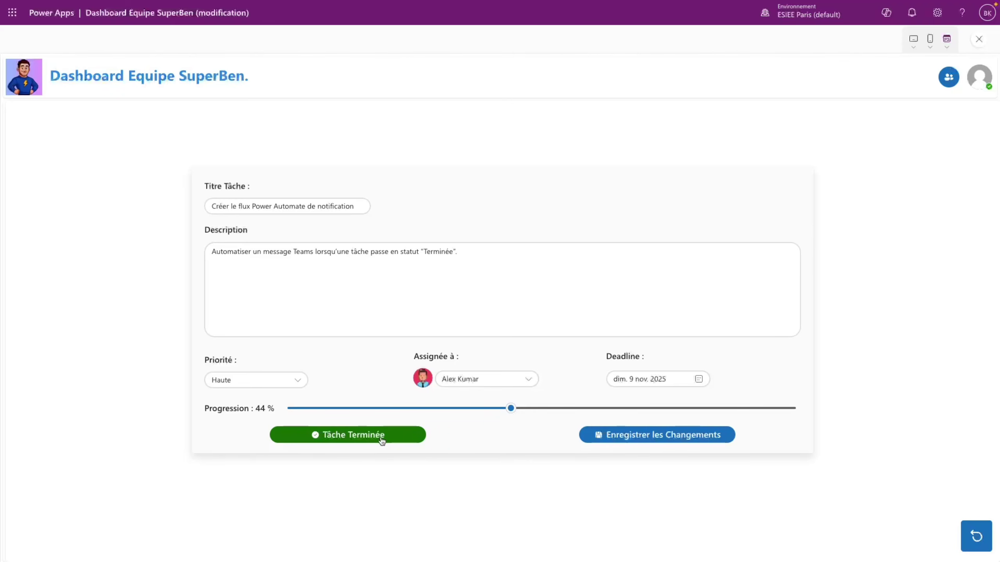
left_click(979, 39)
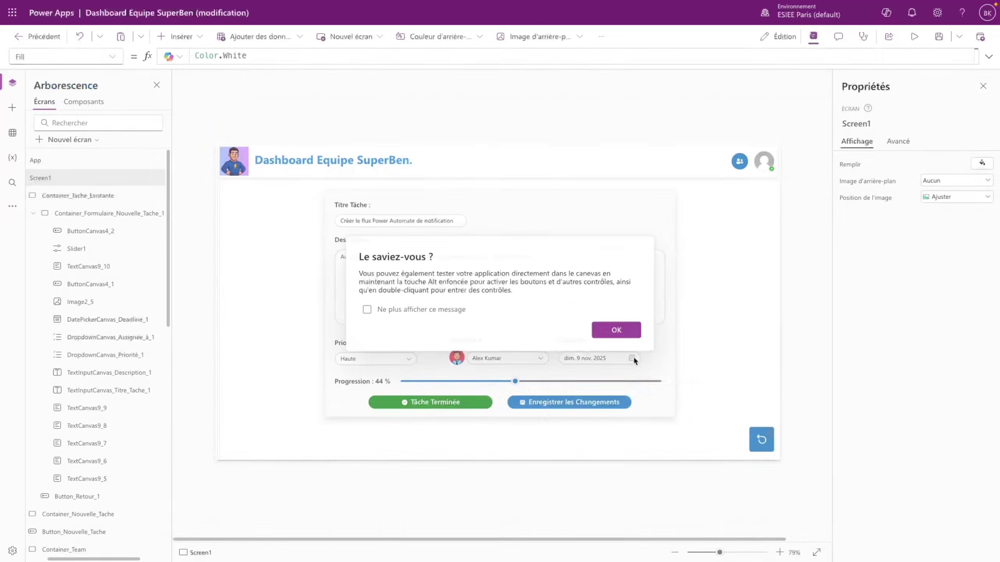
left_click(617, 332)
- In the save button's OnSelect, swap Defaults(Source_Application) for LookUp(Source_Application;Titre = tache_selectionne.Titre)
left_click(565, 407)
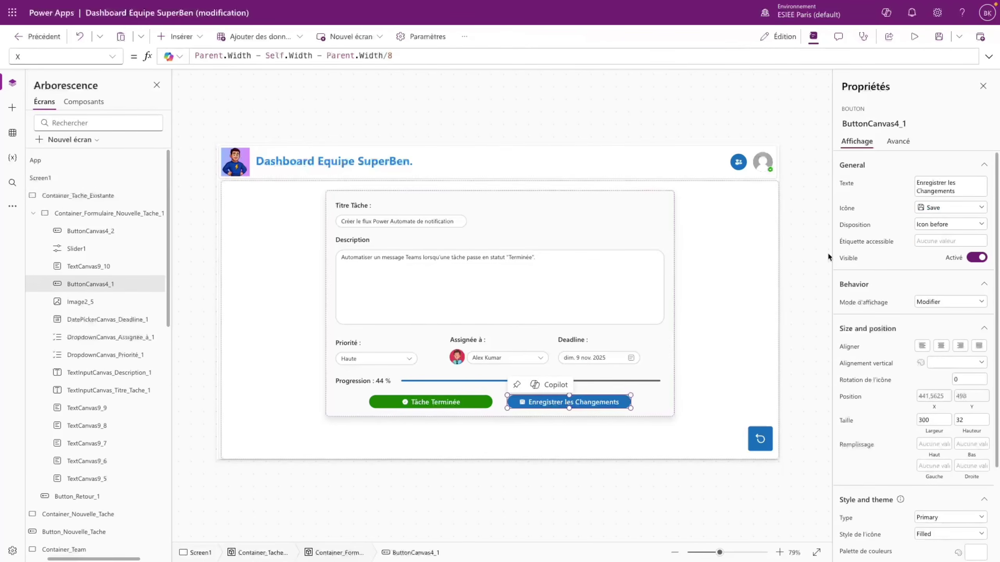
left_click(989, 56)
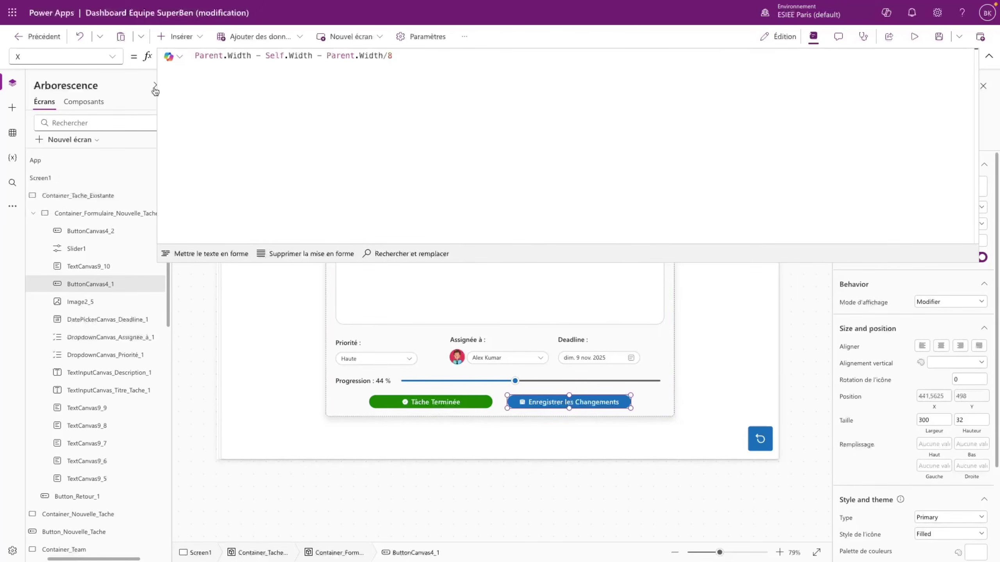
left_click(112, 56)
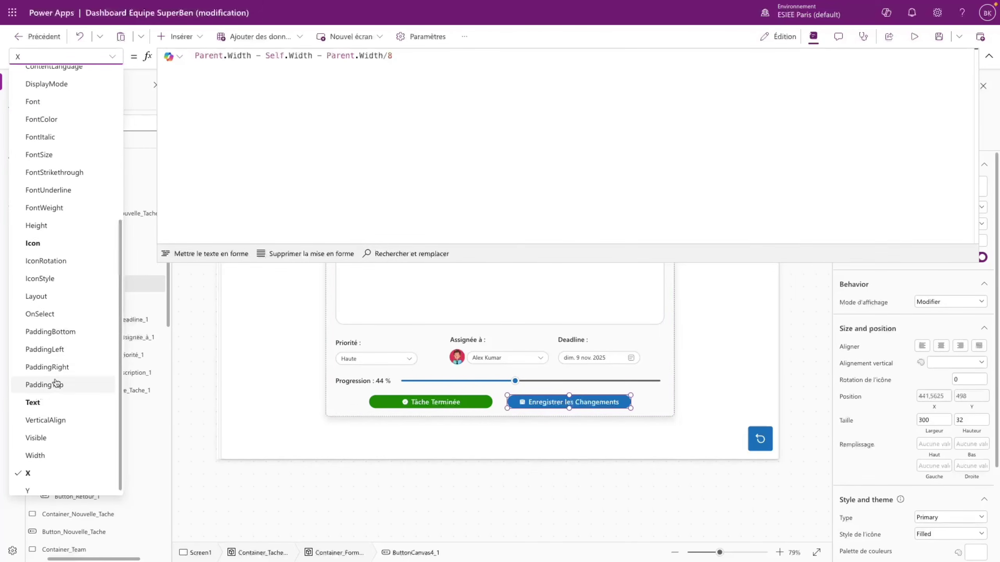
left_click(40, 314)
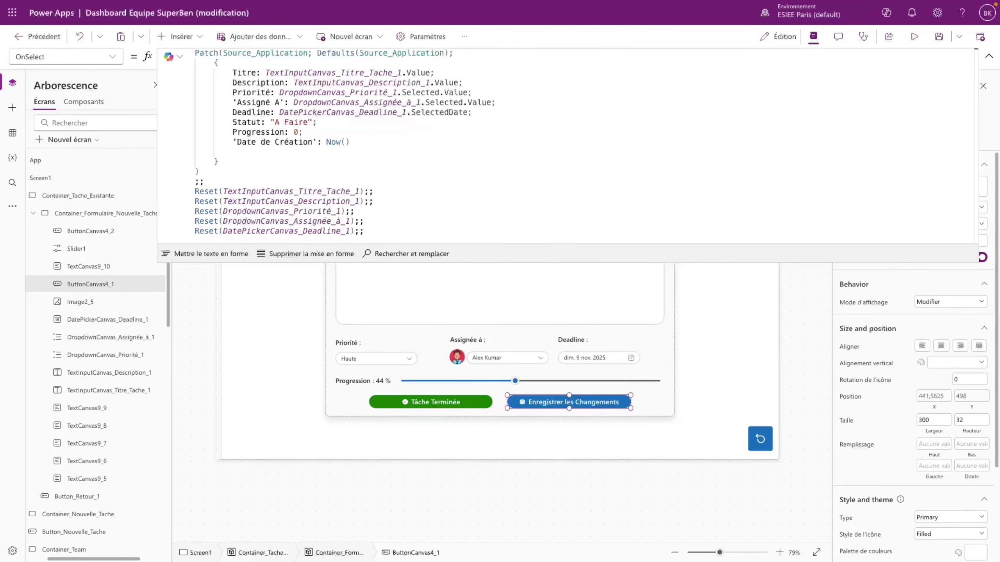
left_click_drag(317, 53, 449, 51)
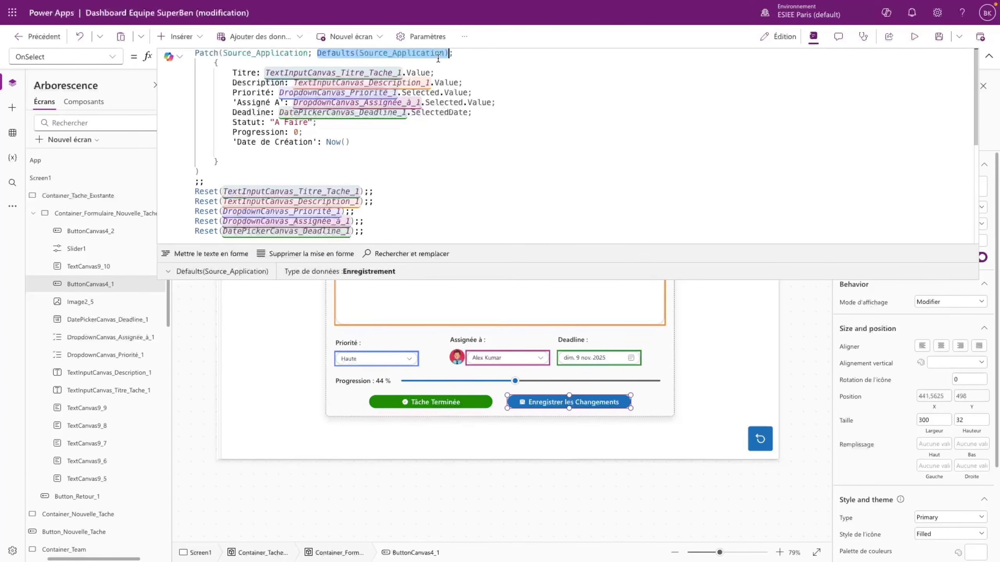
type("LookUp(")
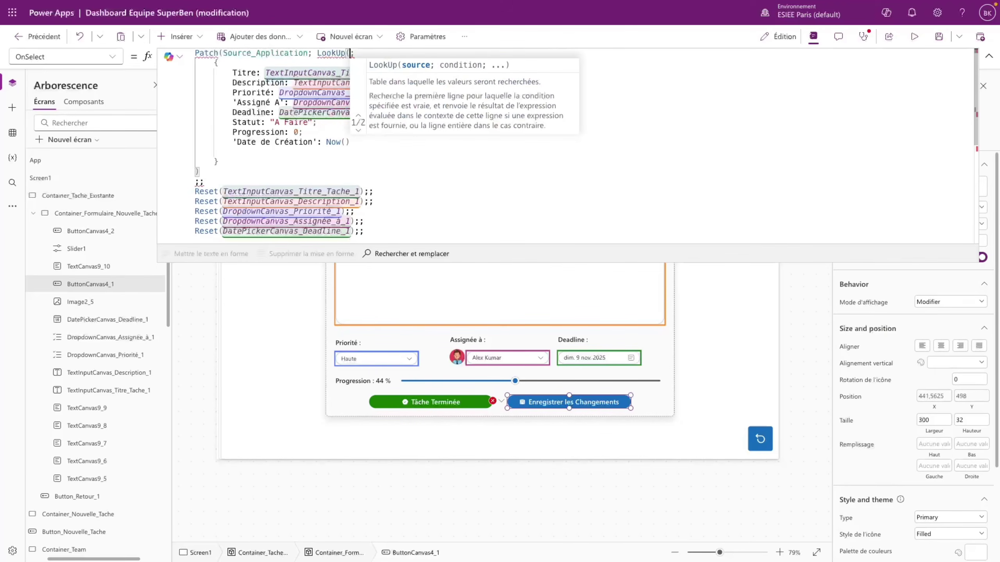
type("Source_Application")
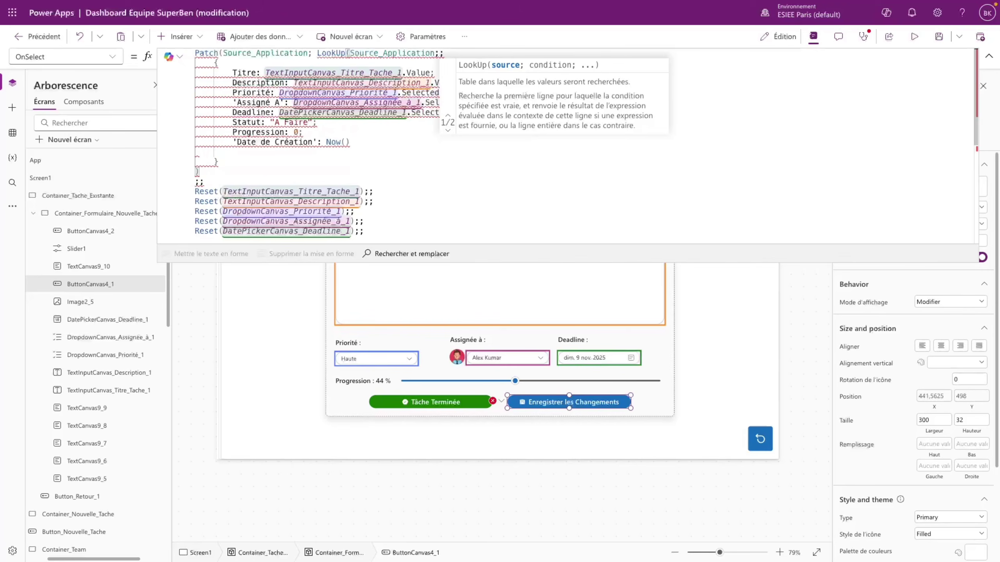
type(";")
type("Titre = ")
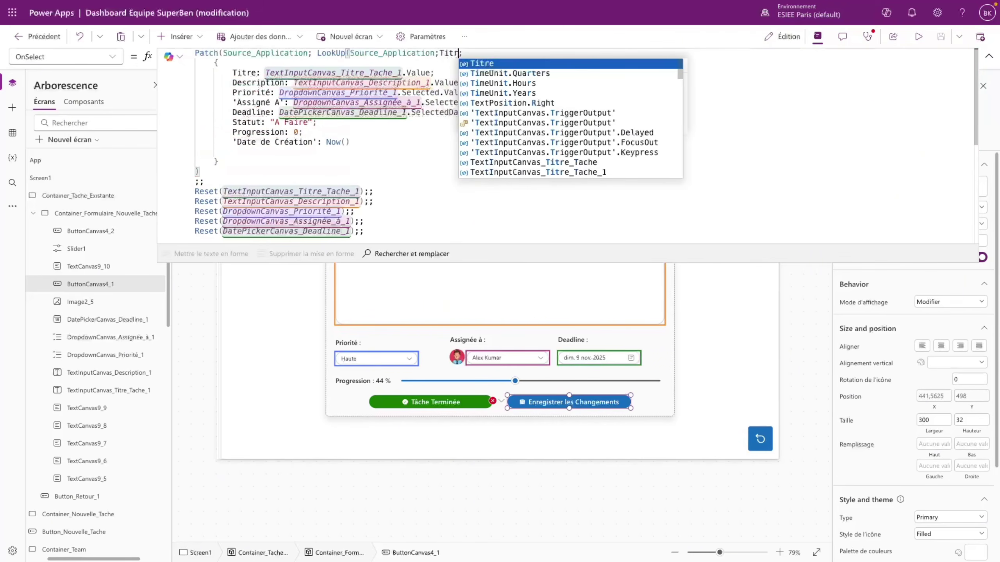
type("tache_selectionne.")
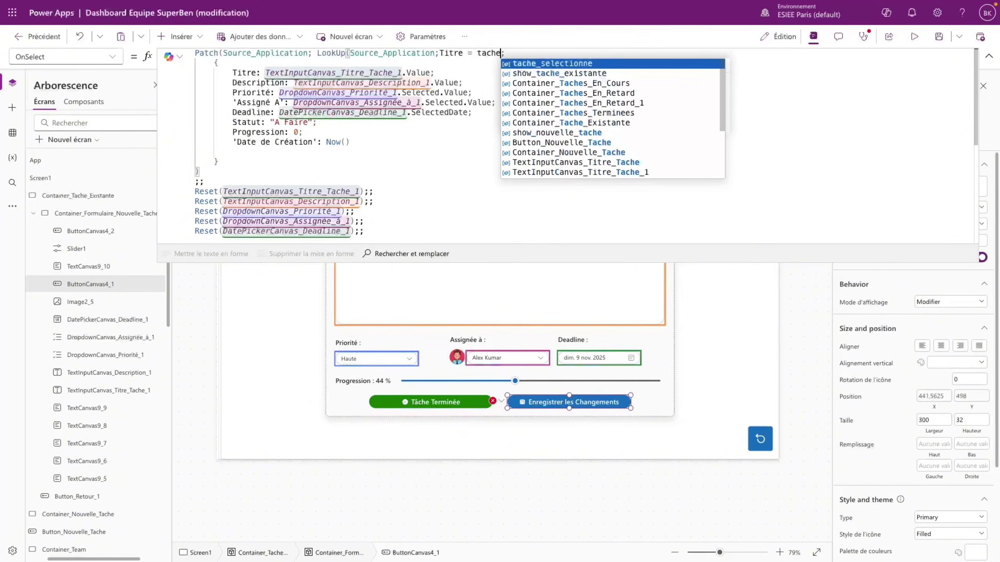
type("Titre)")
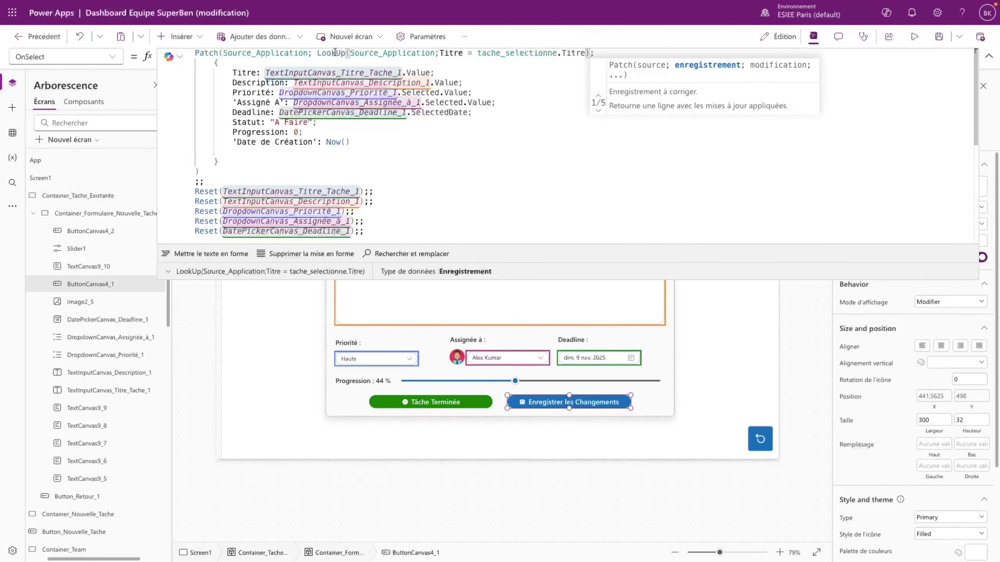
left_click(452, 66)
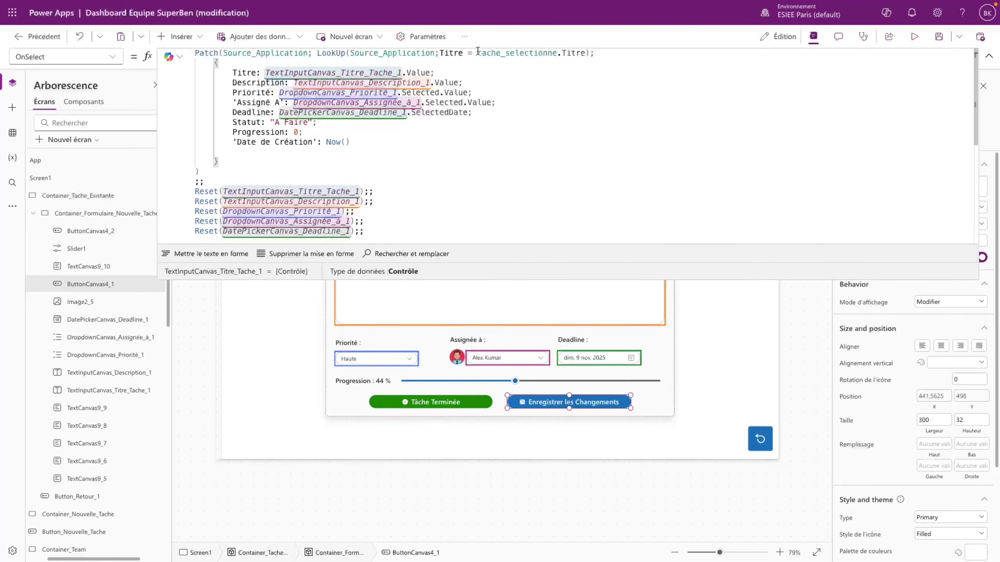
- Delete the Titre and 'Date de Création' lines from the save button's Patch record
left_click_drag(478, 54, 586, 54)
left_click(290, 60)
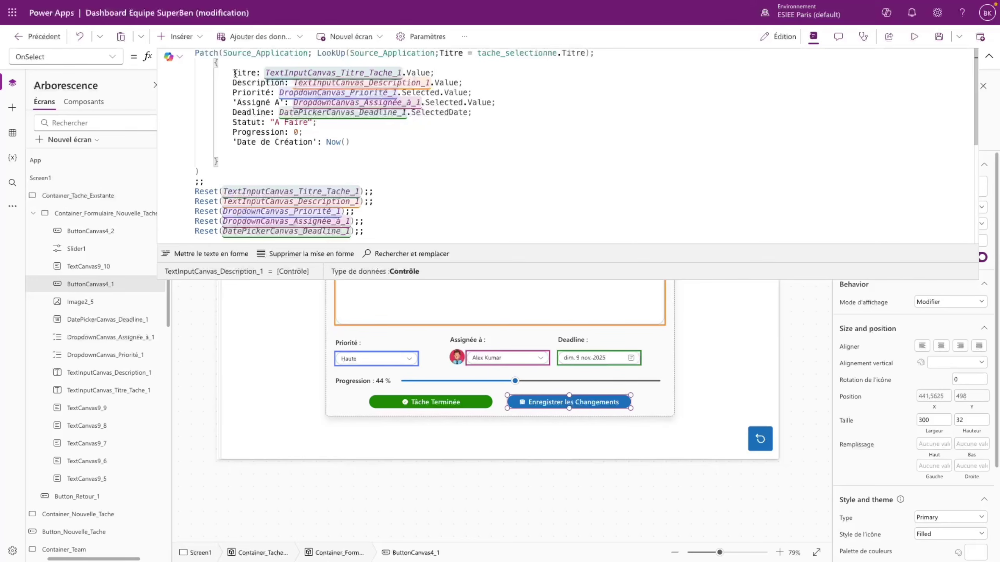
left_click_drag(232, 71, 453, 71)
key("BackSpace")
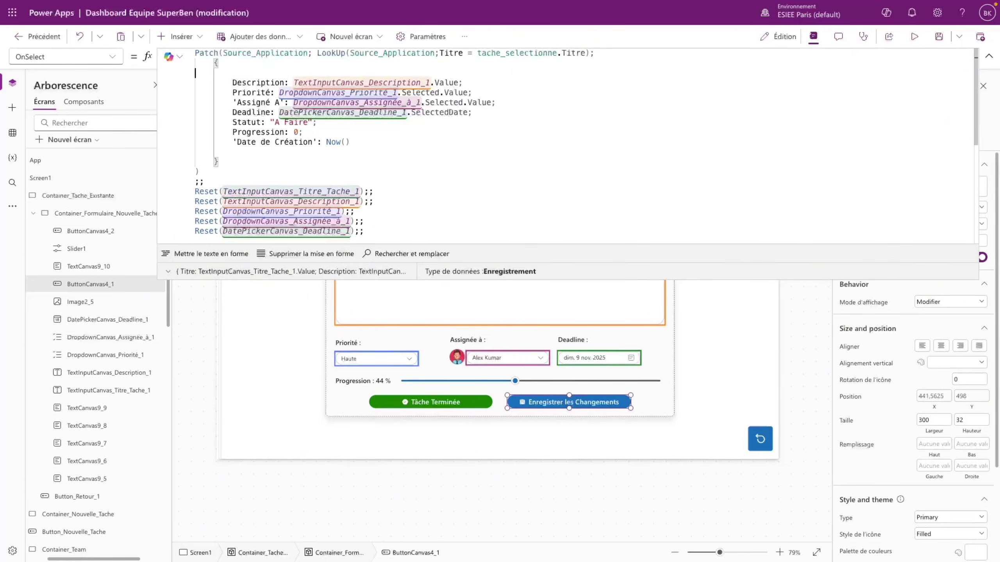
key("BackSpace")
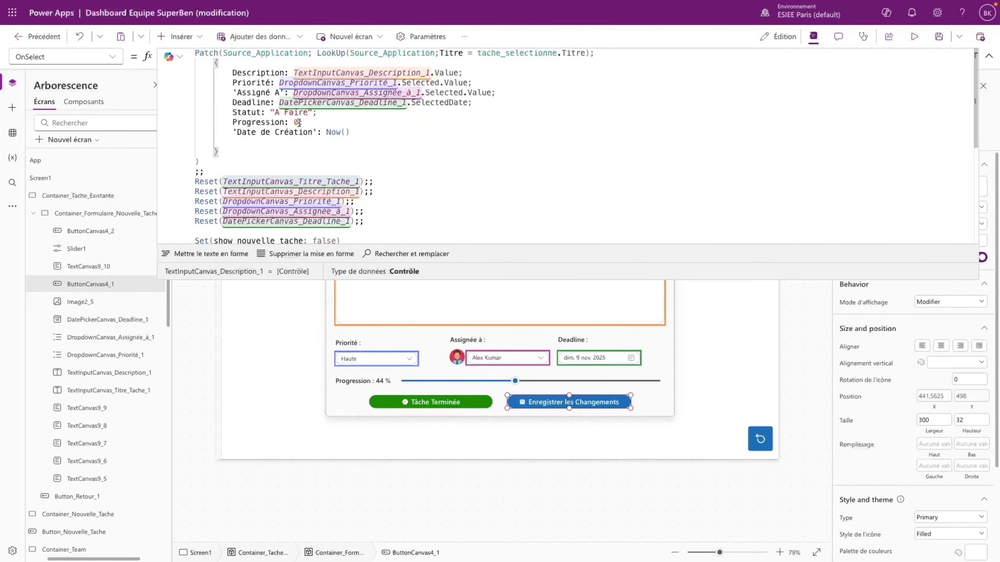
left_click_drag(357, 131, 186, 128)
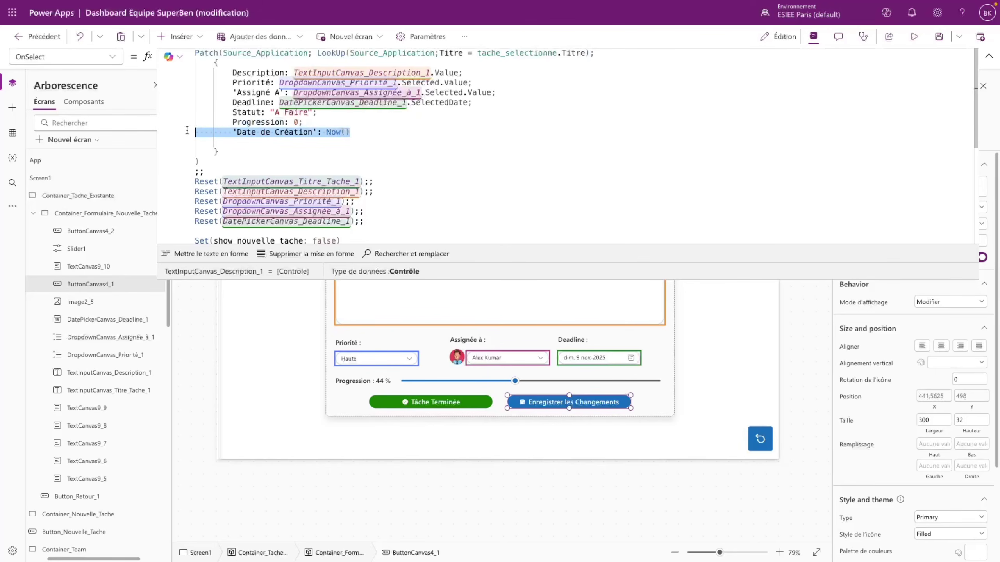
key("BackSpace")
key("BackSpace")
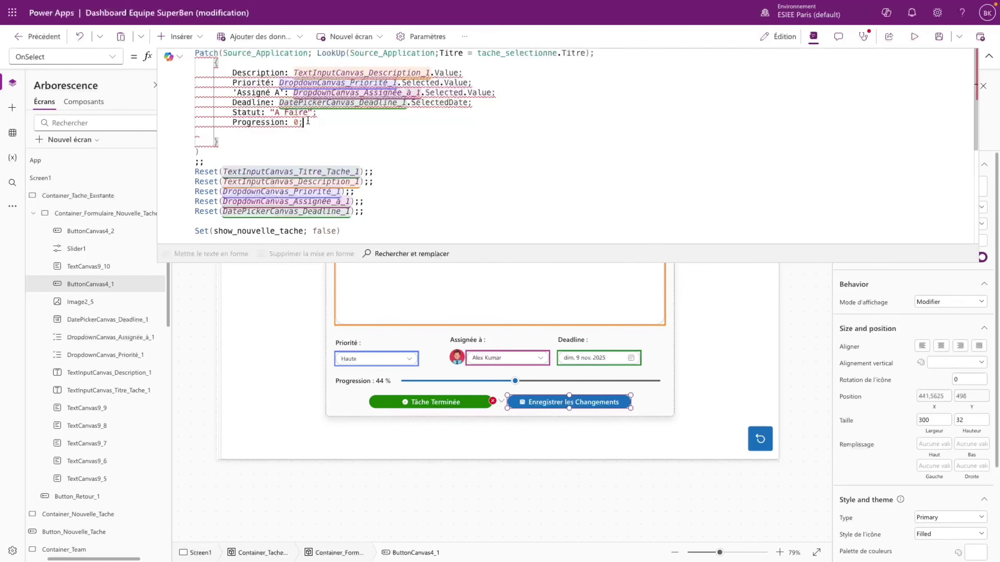
key("BackSpace")
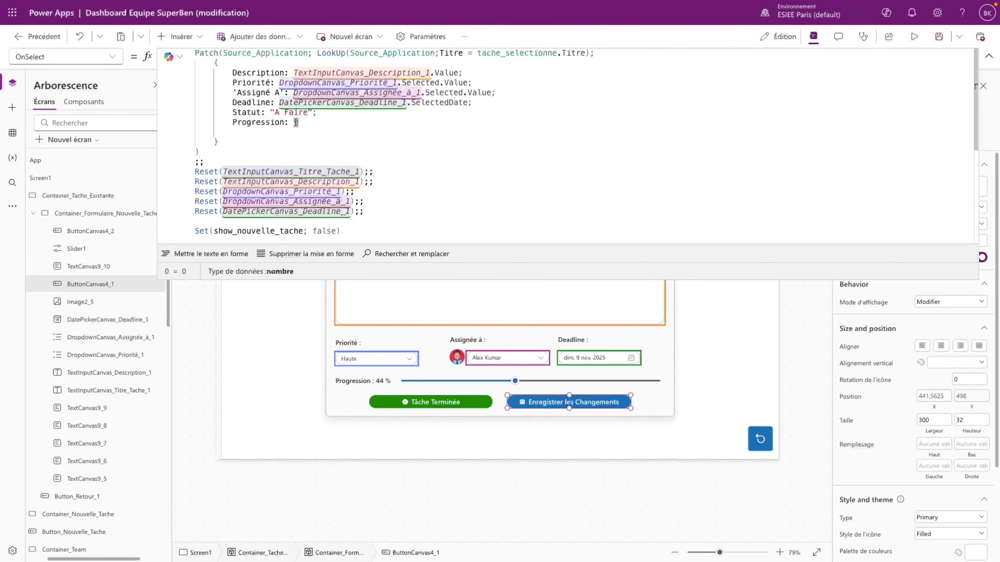
- Change Progression from 0 to Slider1.Value and delete the Statut: "A Faire" line
key("BackSpace")
type("Slider1.v")
key("Tab")
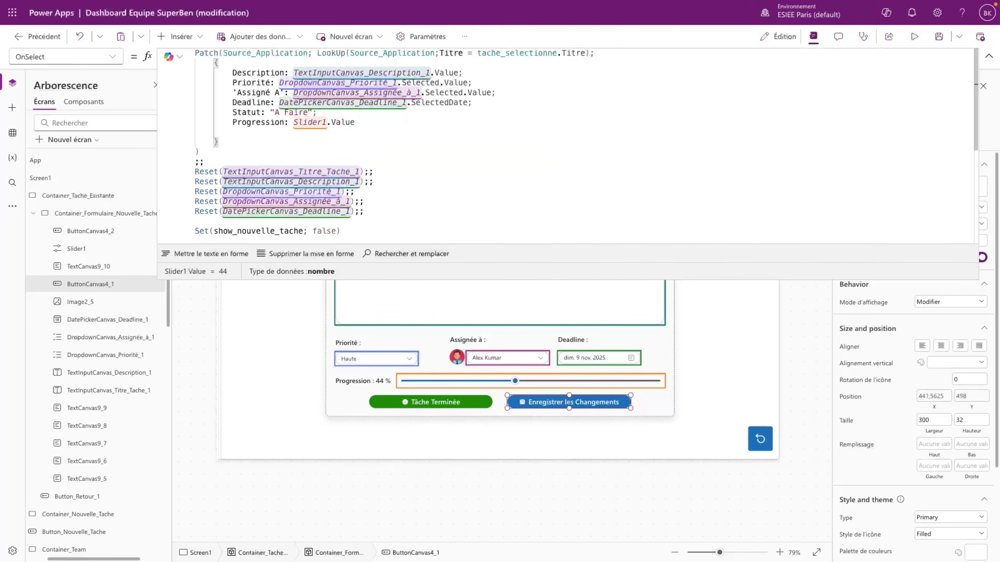
left_click_drag(318, 113, 187, 115)
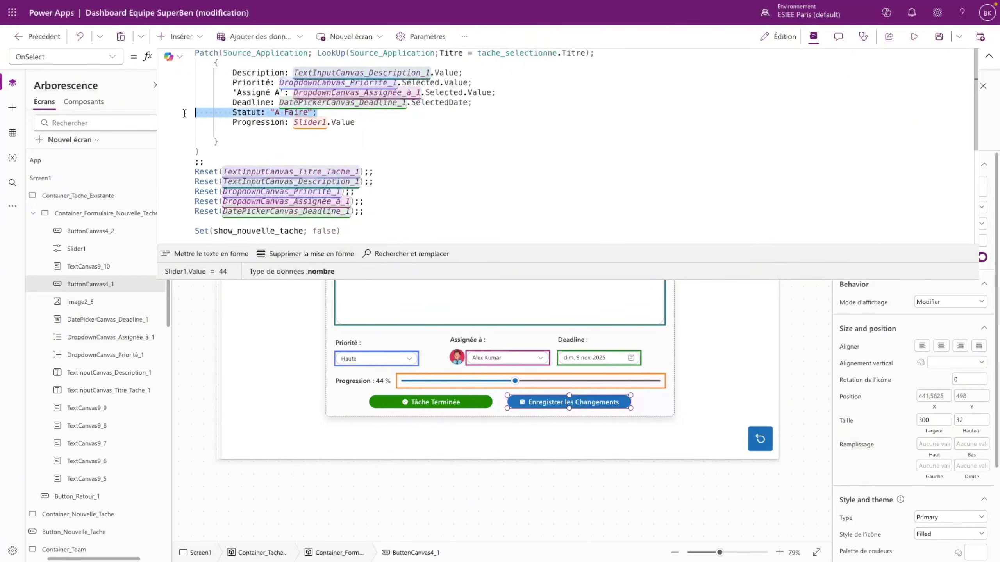
key("BackSpace")
left_click(378, 115)
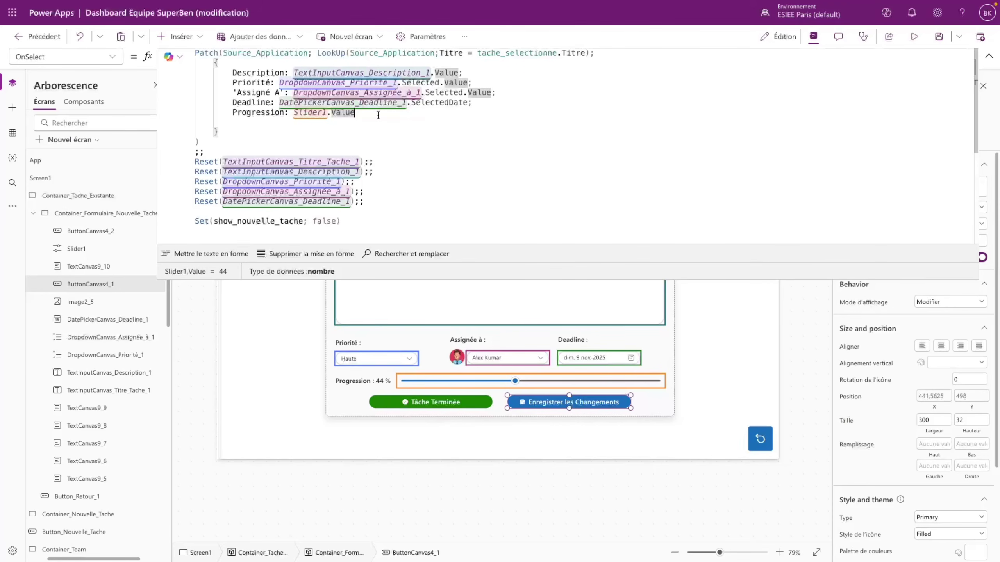
- Add a Statut field set to If(Slider1.Value > 0; "En cours") in the Patch record
type(";")
key("Return")
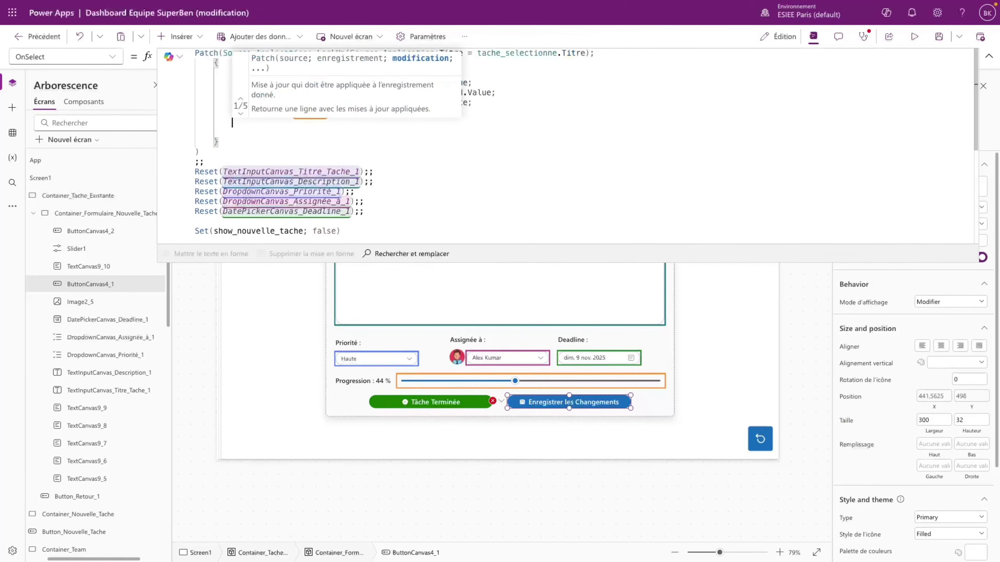
type("Sta")
key("Tab")
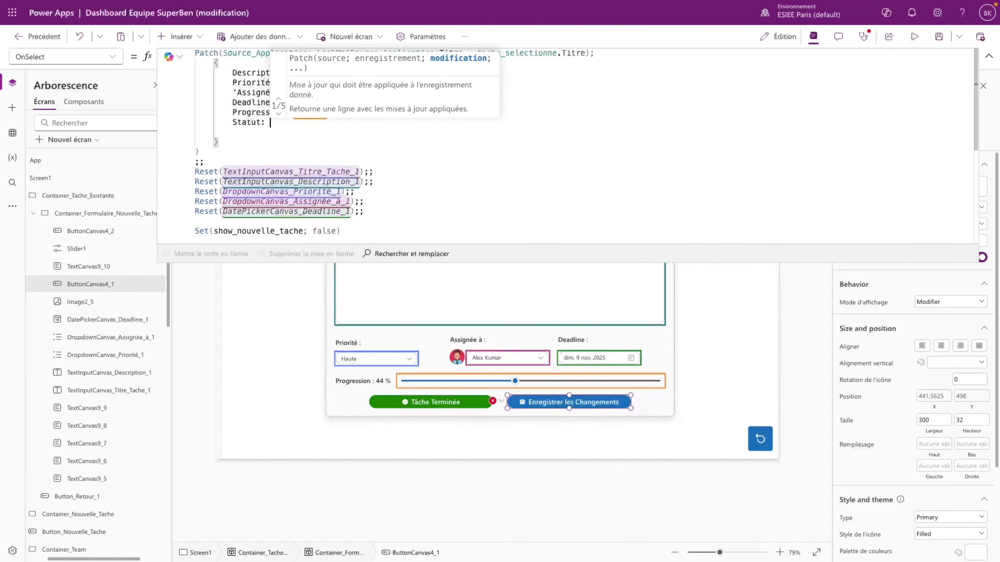
type("If(Sli")
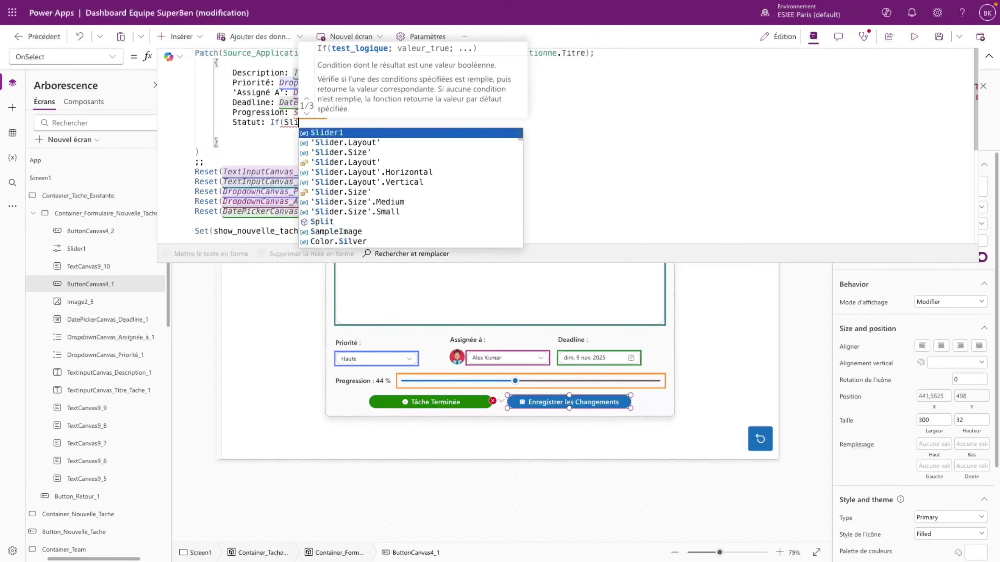
type("der1.Value ")
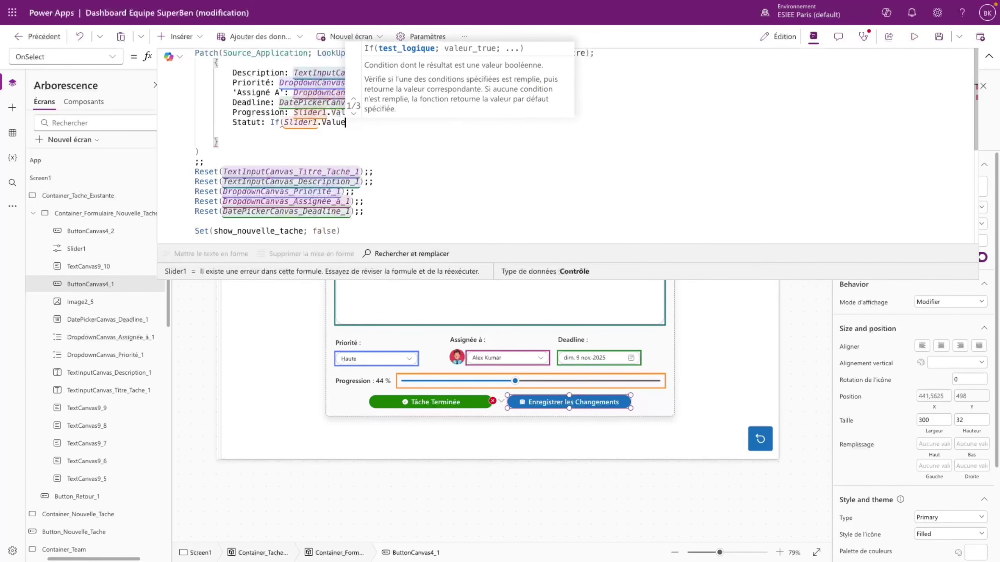
type("> ")
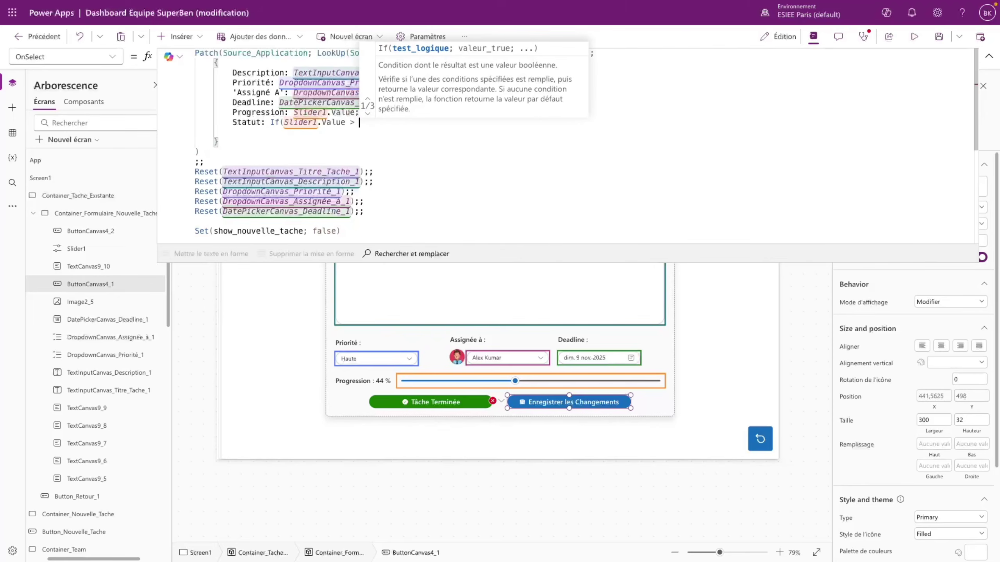
type("0; ")
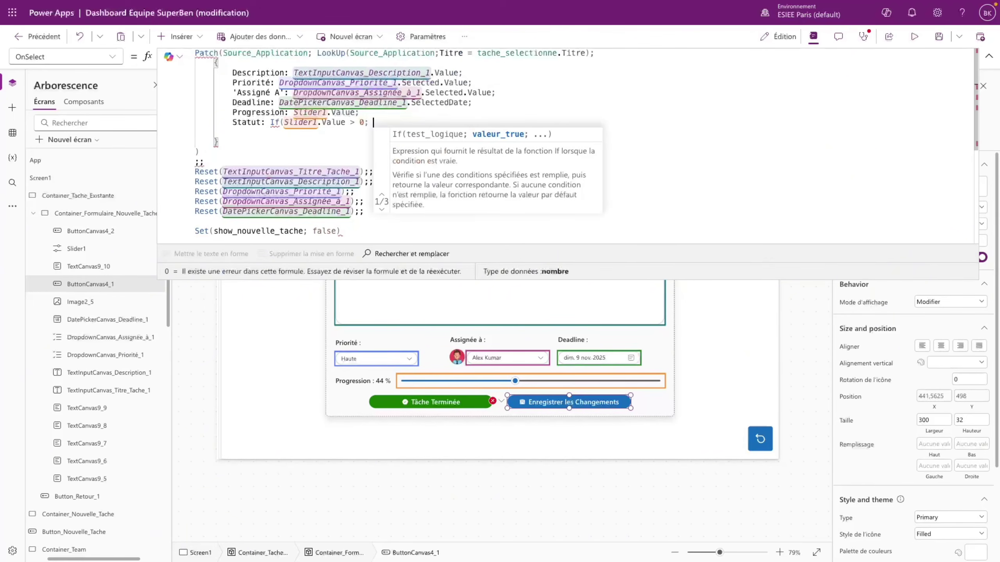
type("\"En ")
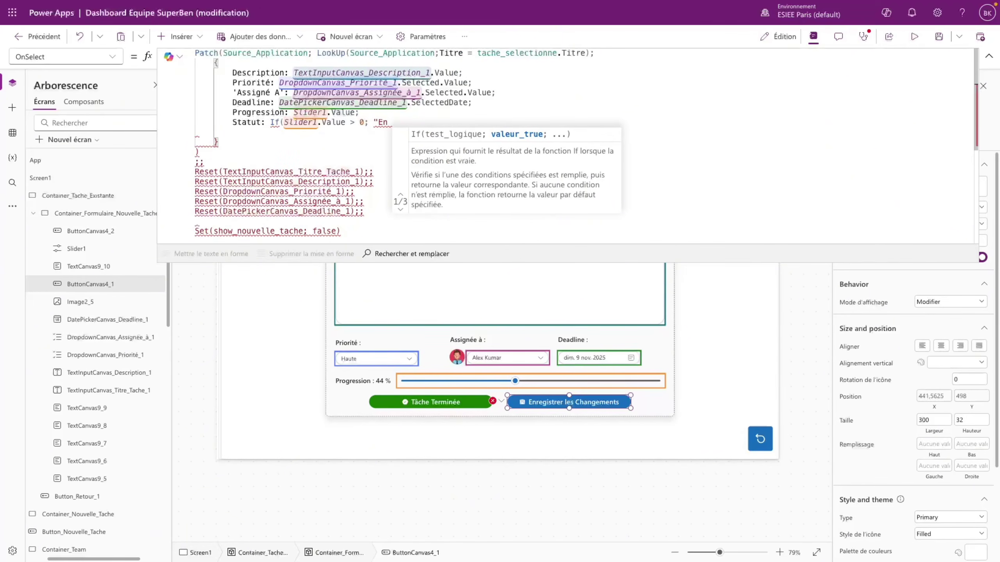
type("cours\")")
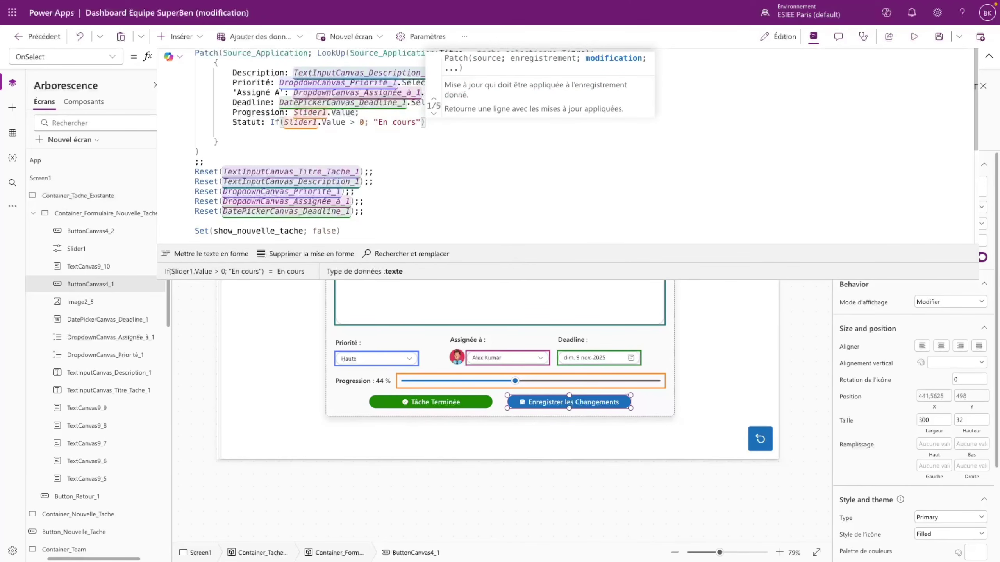
- Wrap it in If(Slider1.Value = 100; "Terminée"; …) and close the brackets
left_click(284, 123)
type(".")
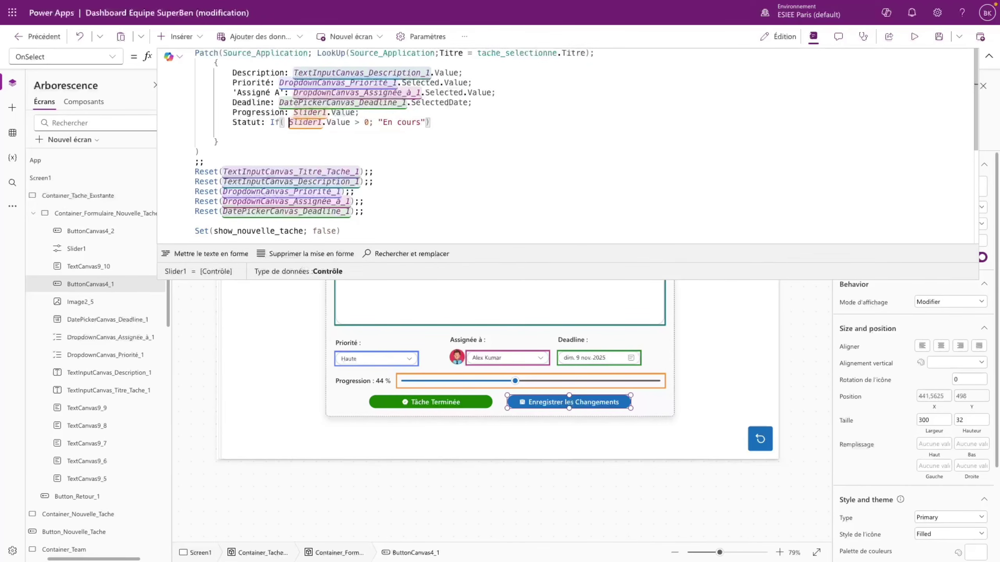
key("Left")
key("Left")
key("Left")
type("Slider1")
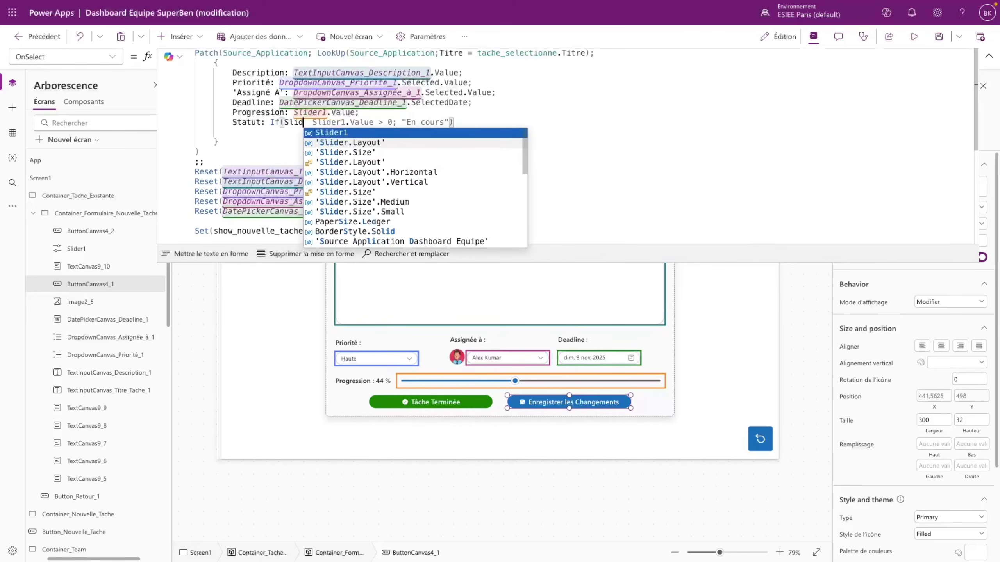
key("Right")
type("Value")
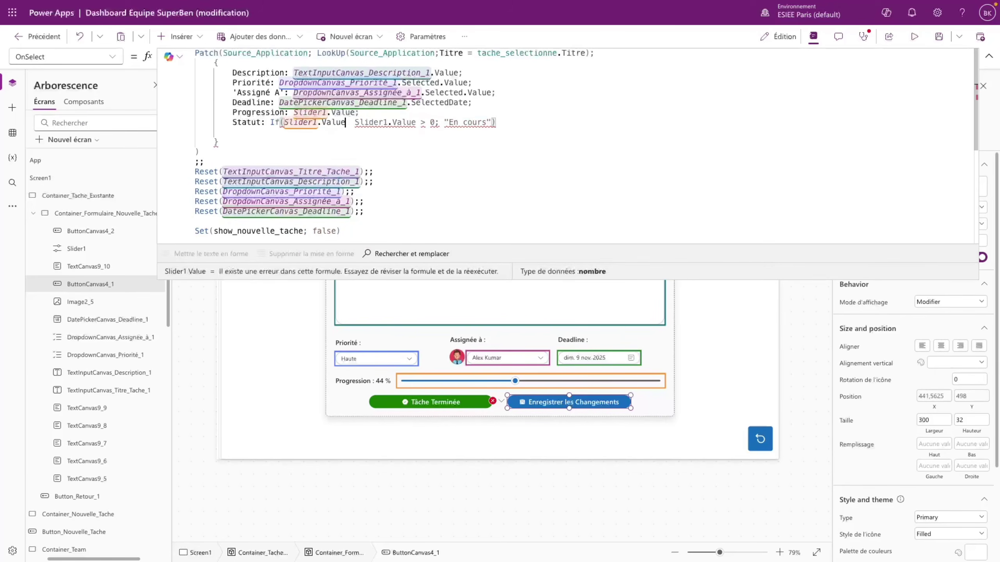
type(" = 100; ")
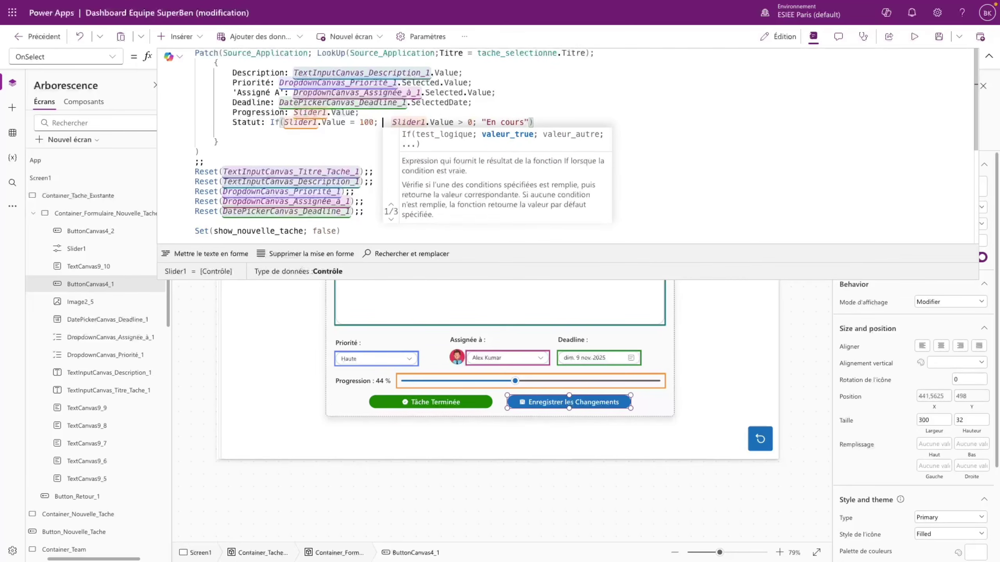
type("\"Terminée\"; ")
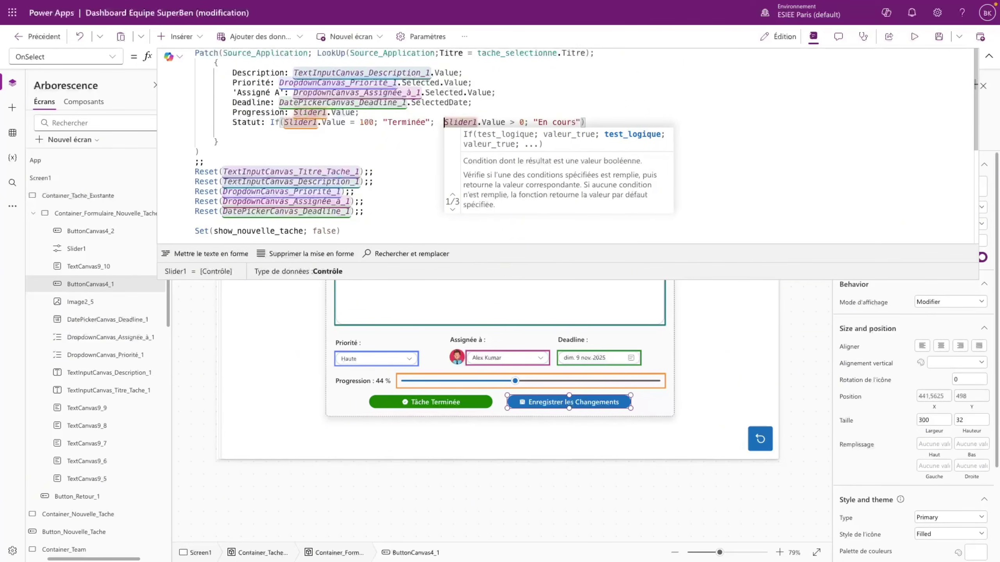
type("If(")
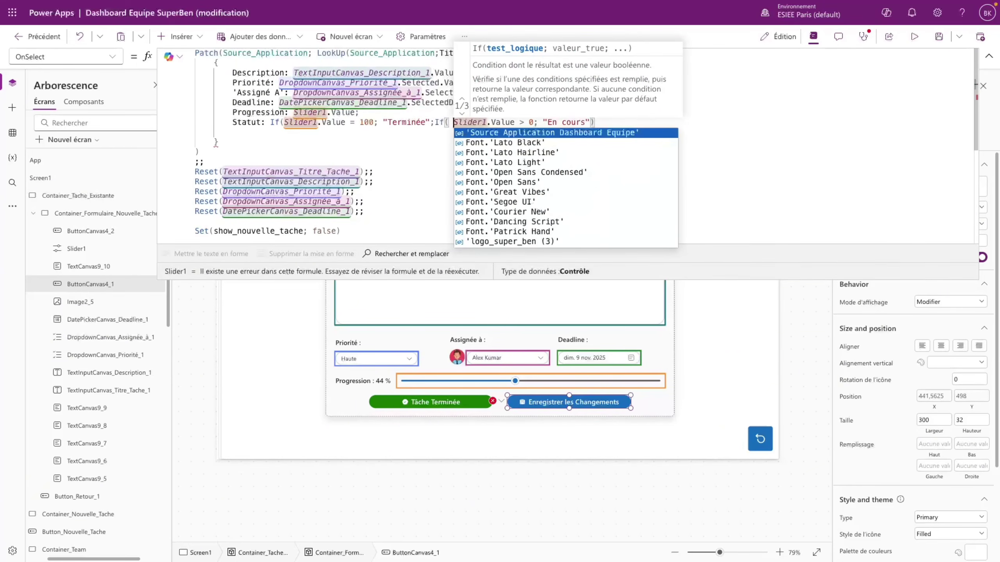
key("BackSpace")
left_click(538, 122)
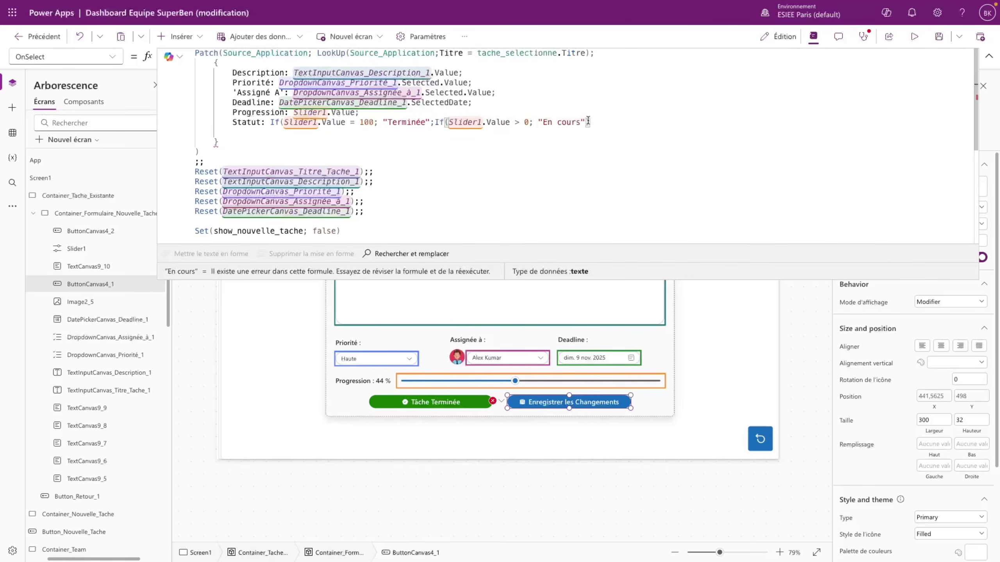
type(")")
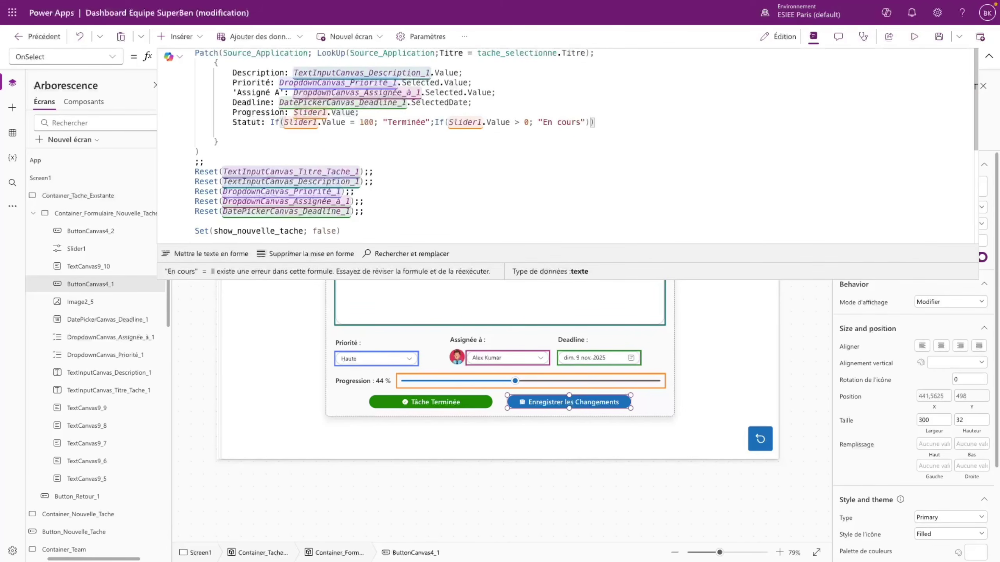
left_click(581, 162)
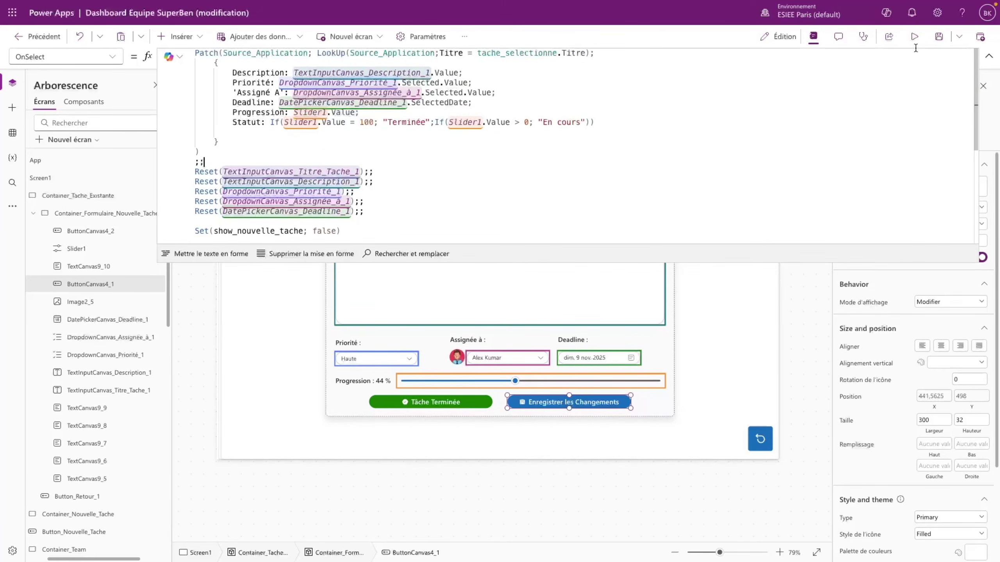
left_click(915, 36)
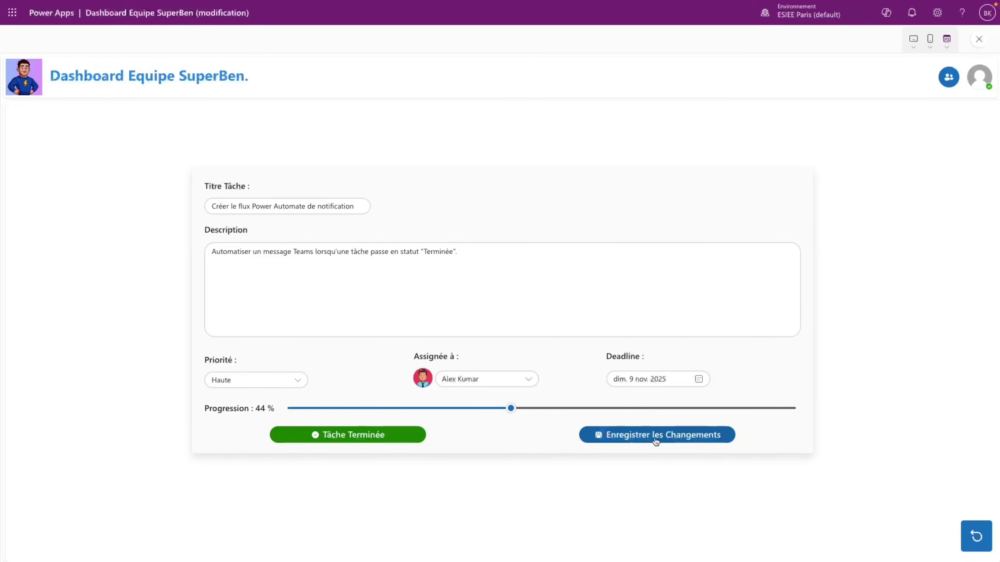
- In preview, save the task at 0 % progression, then drag the slider up to 100 %
left_click_drag(505, 410, 285, 415)
left_click(606, 438)
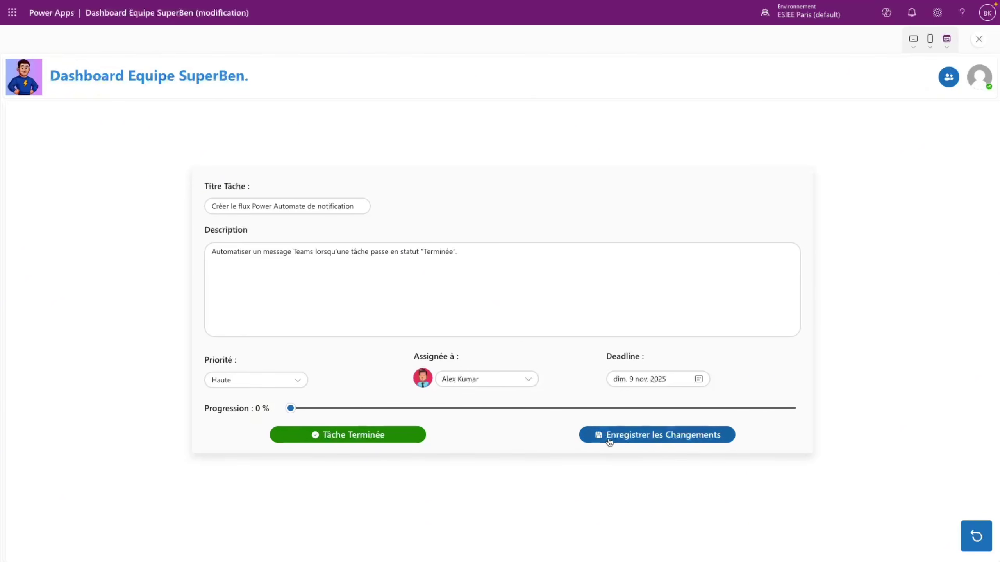
left_click_drag(291, 409, 480, 408)
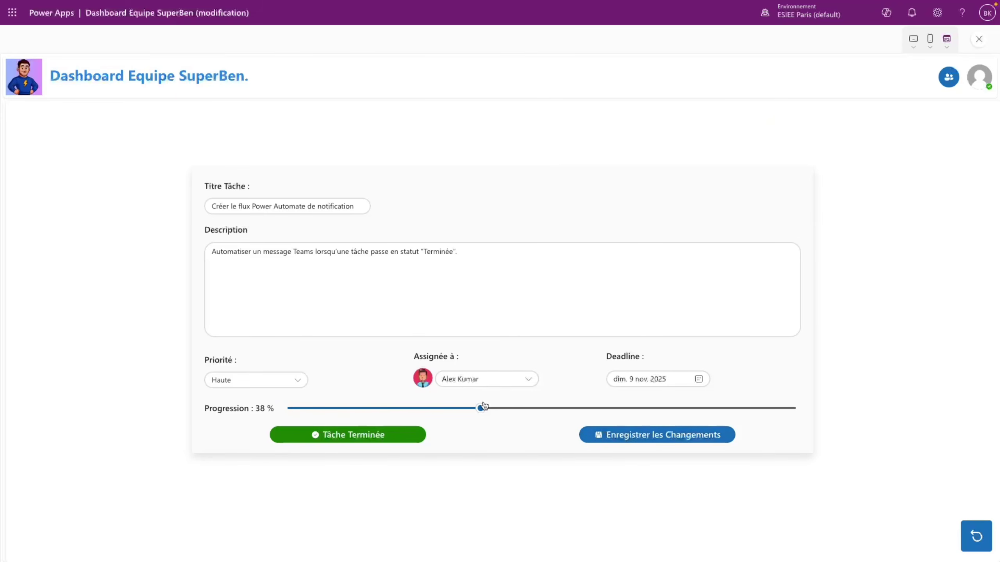
left_click_drag(480, 409, 868, 424)
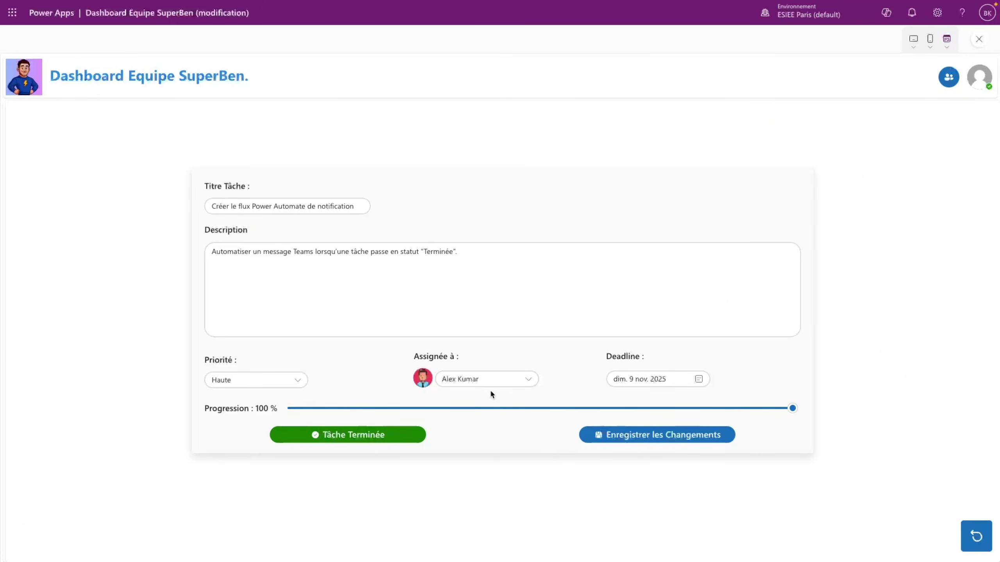
key("Escape")
- Change the save formula's Set variable from show_nouvelle_tache to show_tache_existante
left_click(610, 337)
left_click(564, 402)
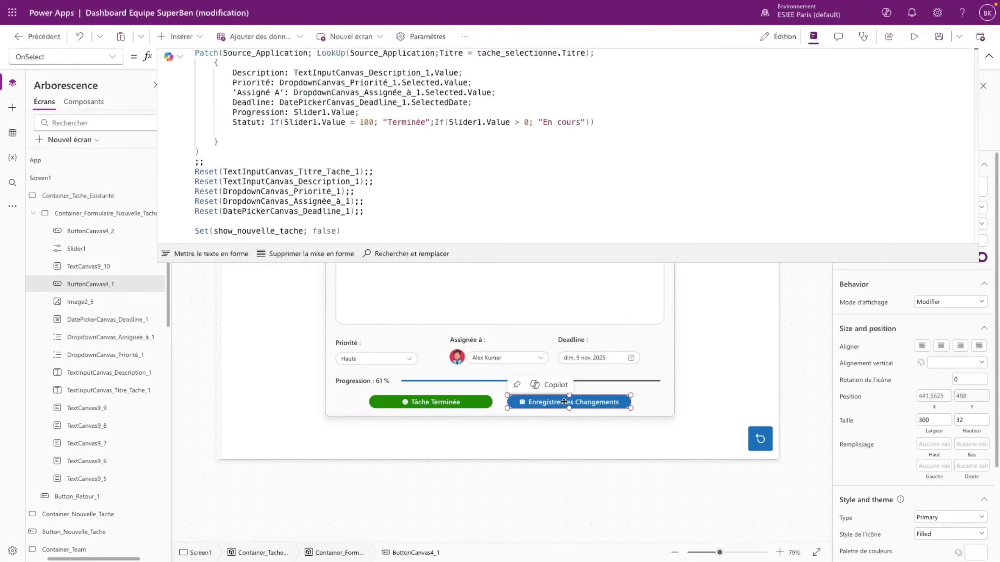
left_click_drag(341, 231, 187, 207)
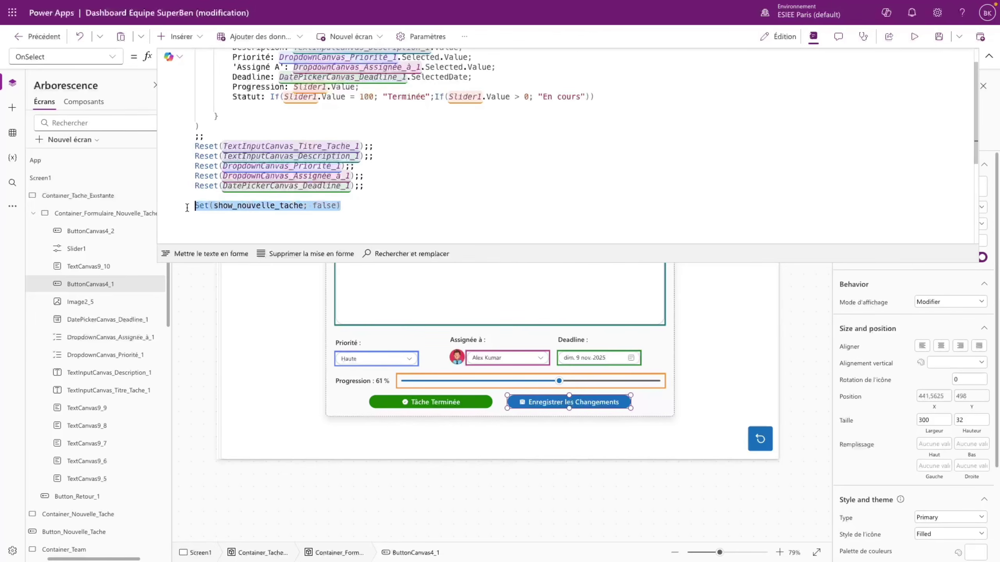
double_click(254, 205)
type("show_")
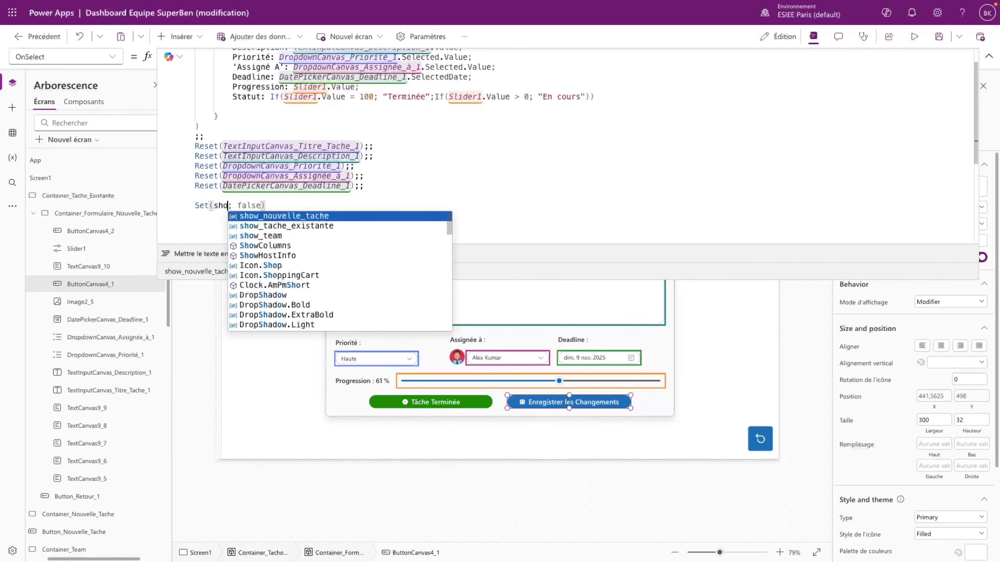
key("Down")
key("Tab")
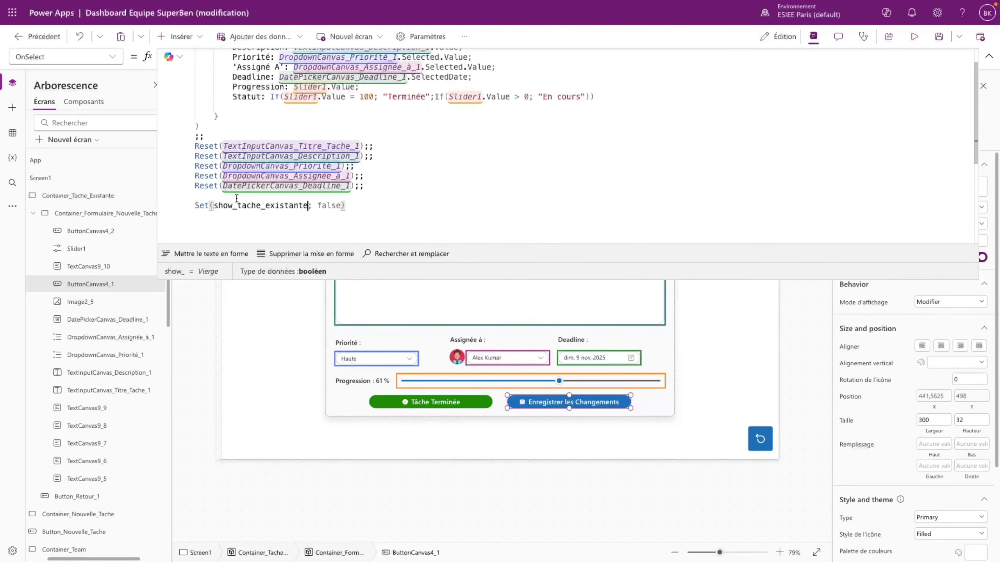
- Add Reset(Slider1);; after the existing Reset lines, then preview the app
left_click(370, 186)
left_click_drag(370, 187, 192, 139)
left_click(371, 187)
key("Return")
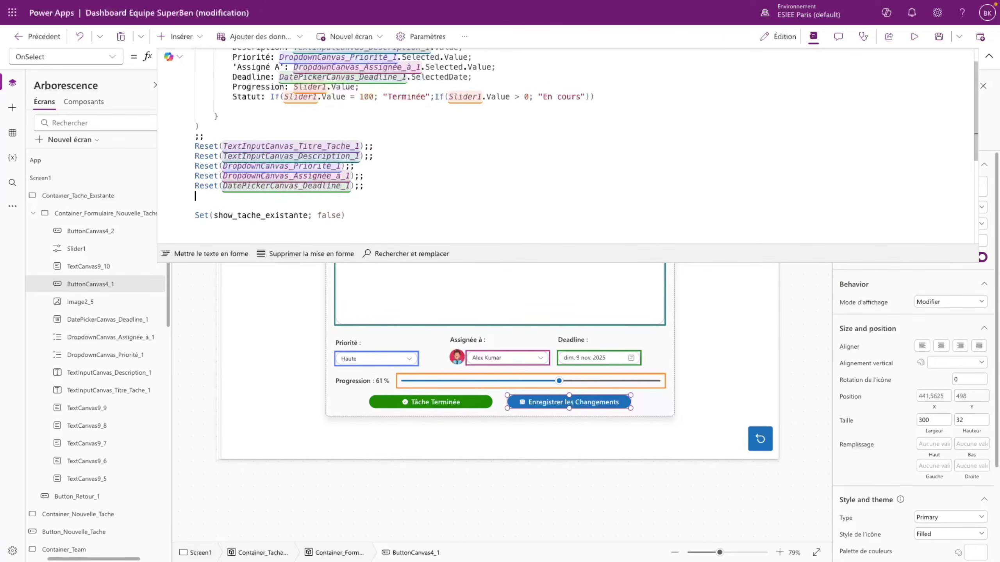
type("Reset(Slid")
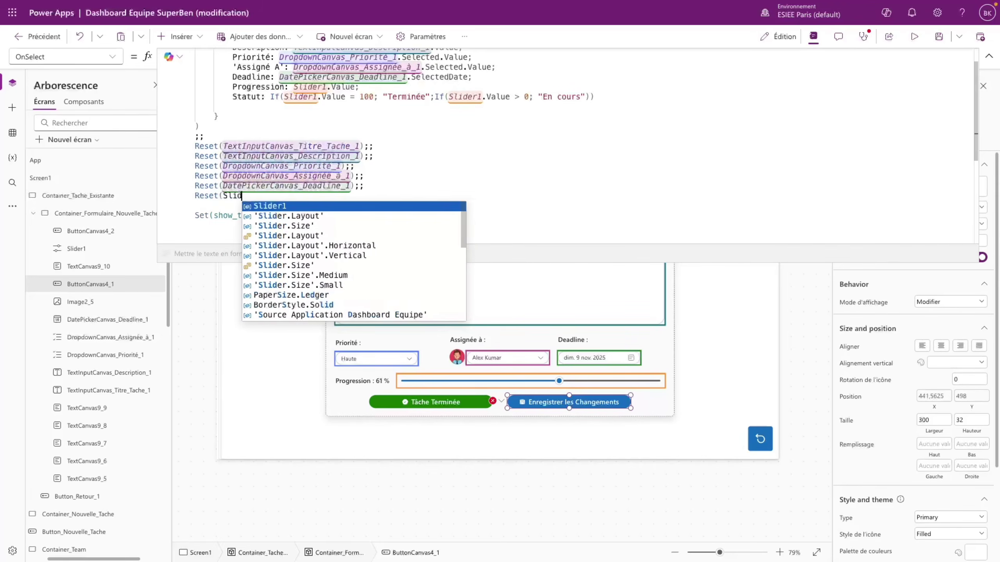
key("Tab")
type(");;")
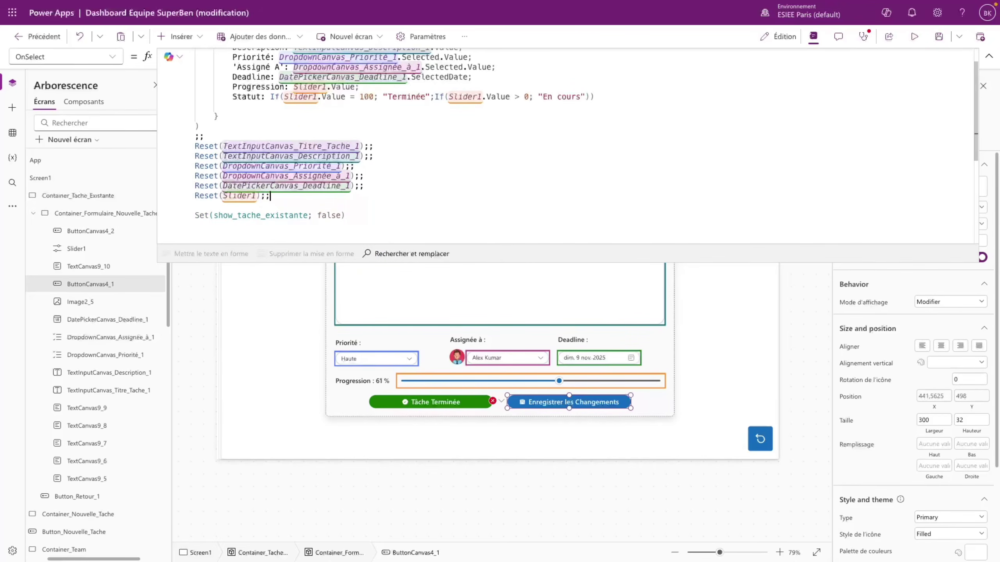
left_click(989, 57)
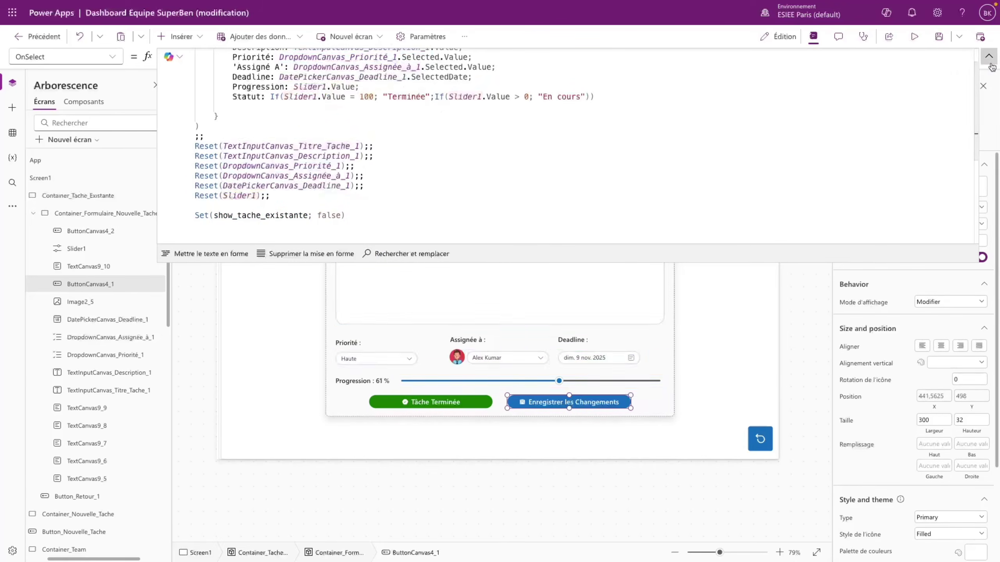
left_click(914, 36)
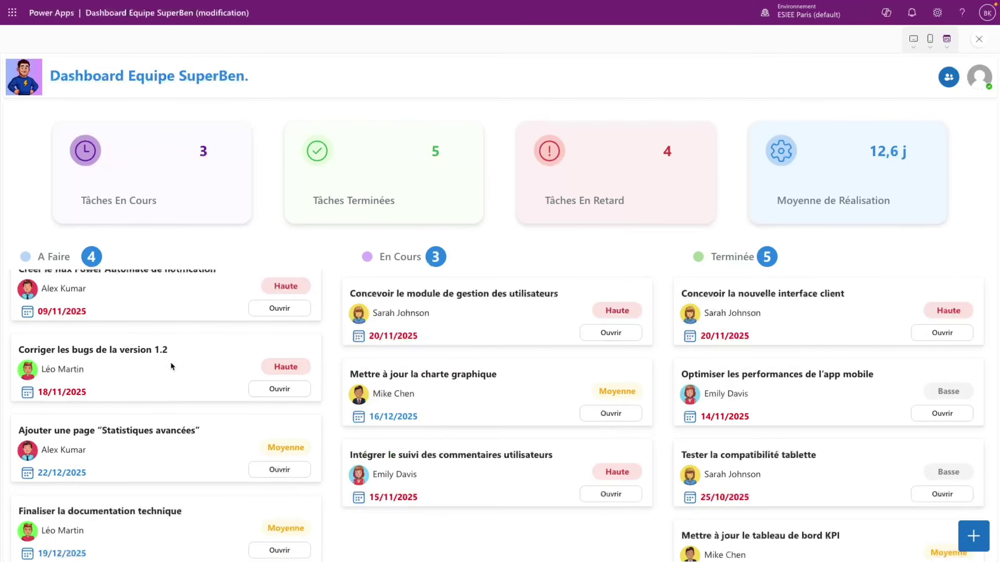
- In preview, set the Statistiques avancées task's priority to Basse and save it
left_click(280, 460)
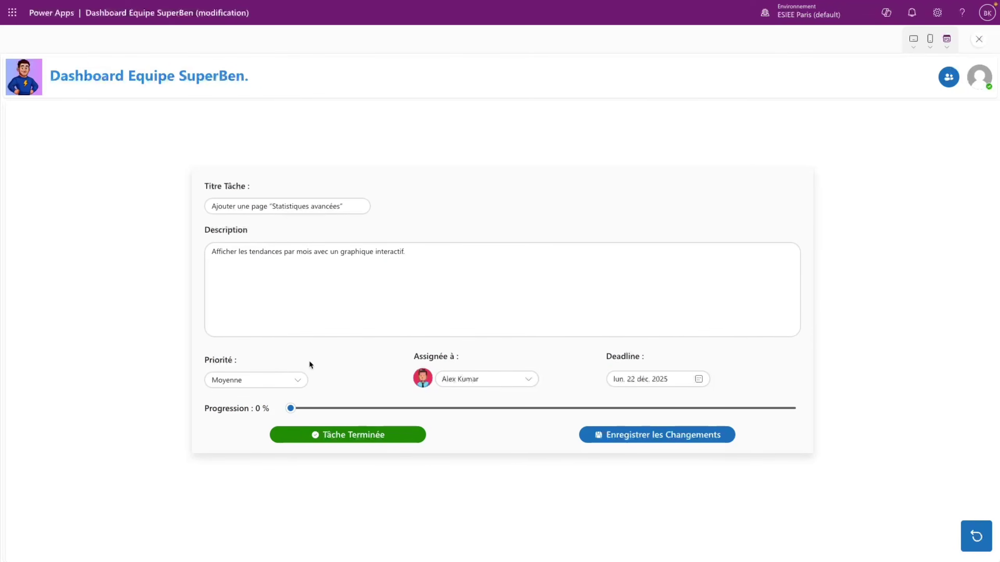
left_click(294, 380)
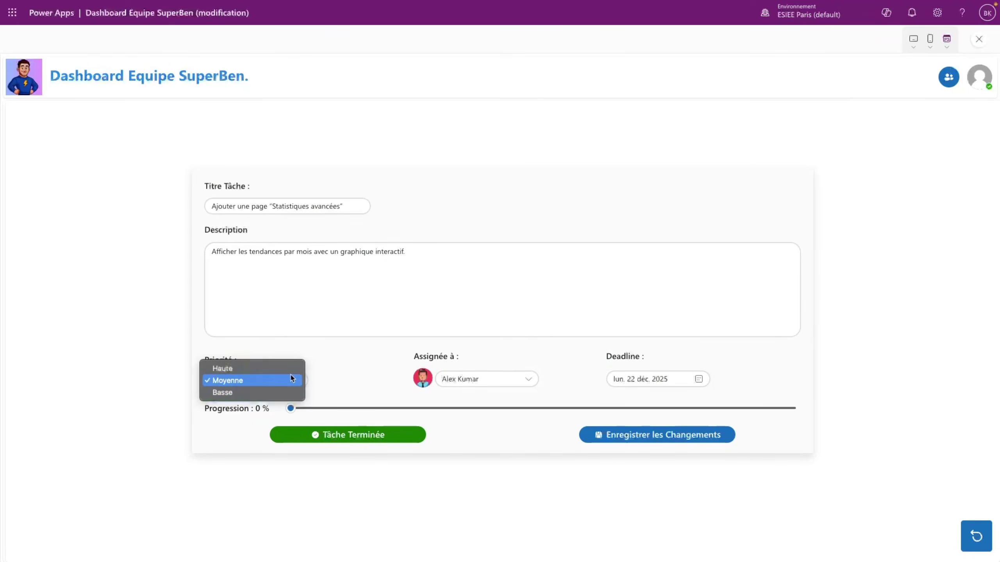
left_click(263, 393)
left_click(679, 435)
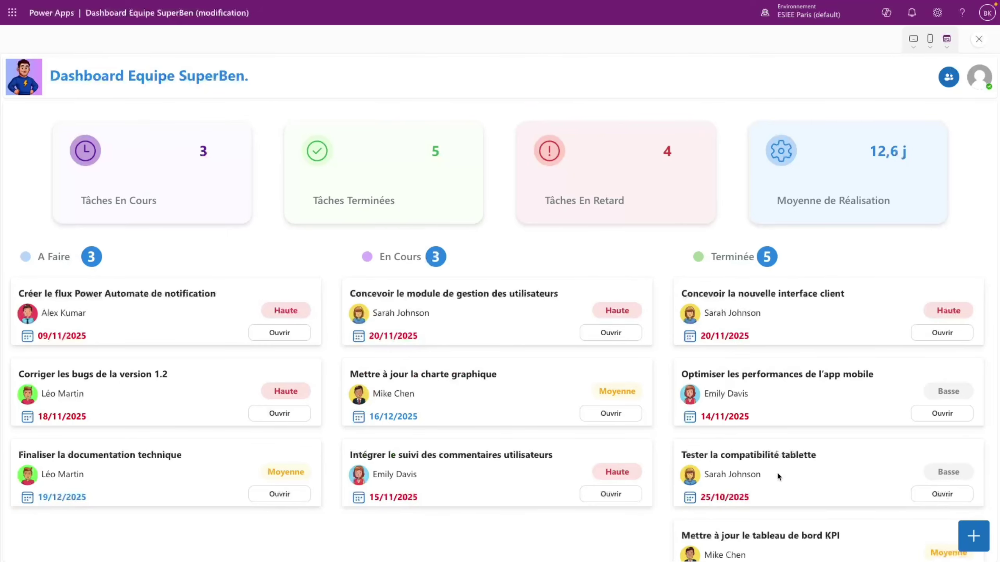
key("Escape")
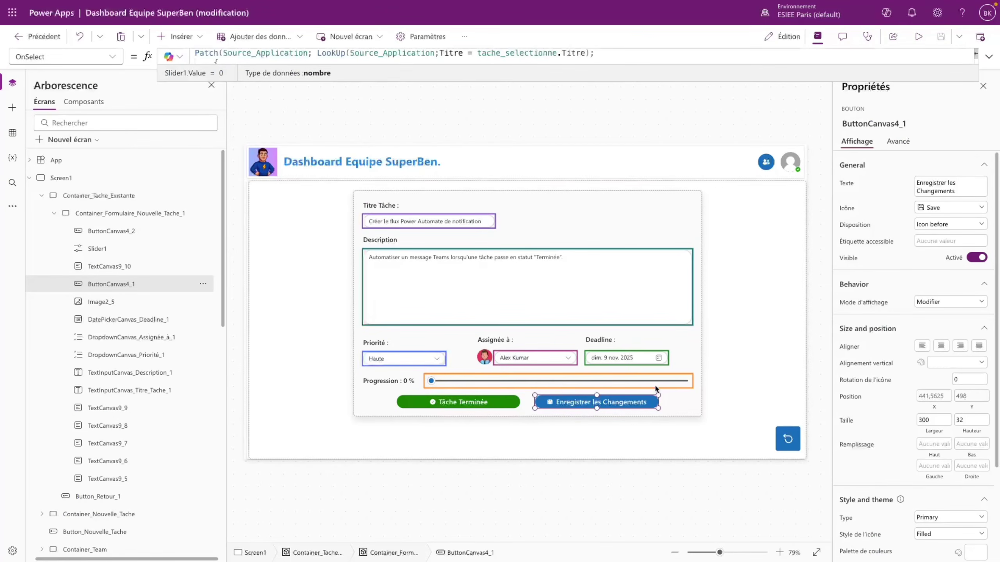
- Open the notification task in the editor and expand the save button's full formula
left_click(787, 439, "alt")
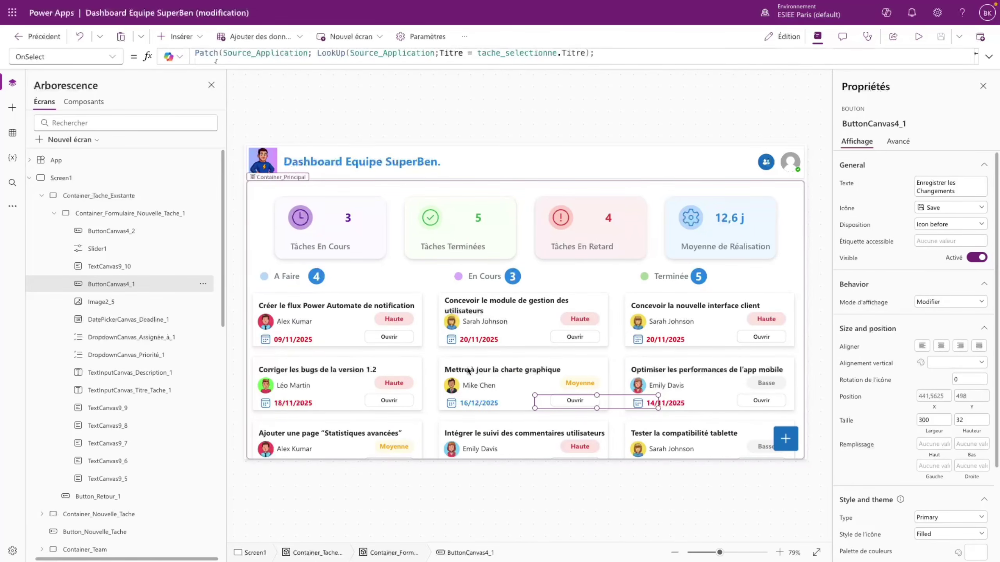
left_click(399, 336, "alt")
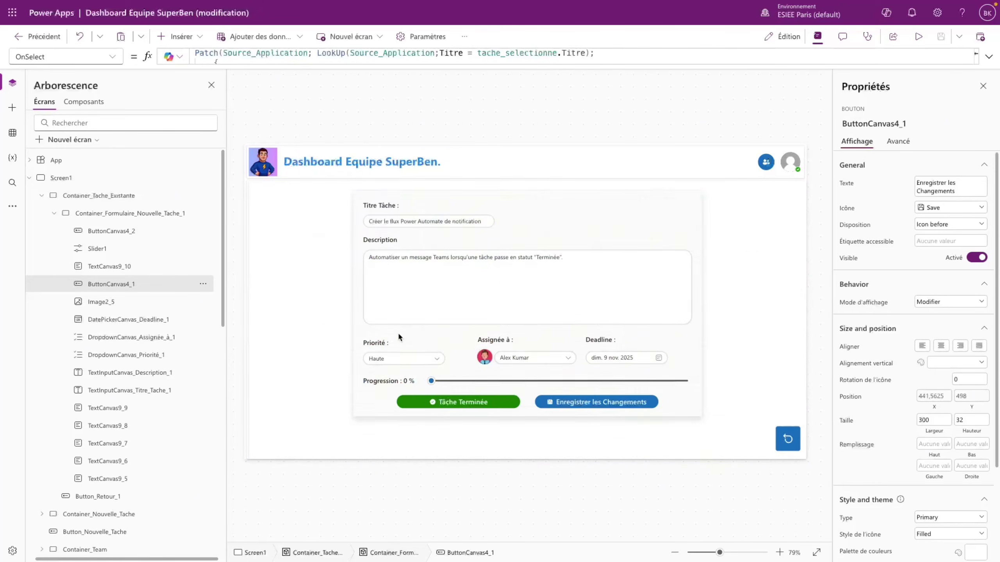
left_click(989, 57)
left_click_drag(374, 205, 374, 315)
double_click(269, 54)
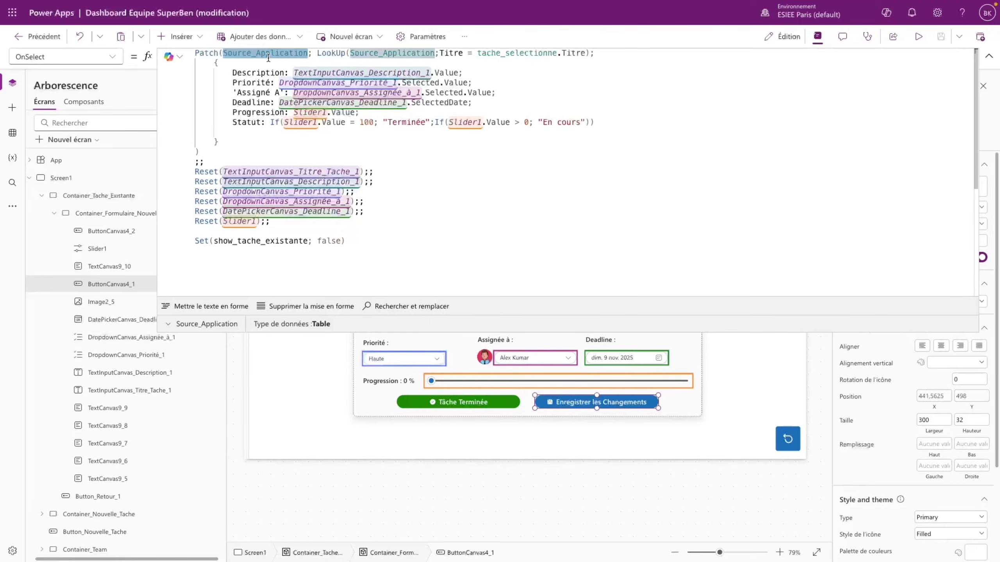
- Replace Source_Application with 'Source Application Dashboard Equipe' in both Patch and LookUp
type("Sour")
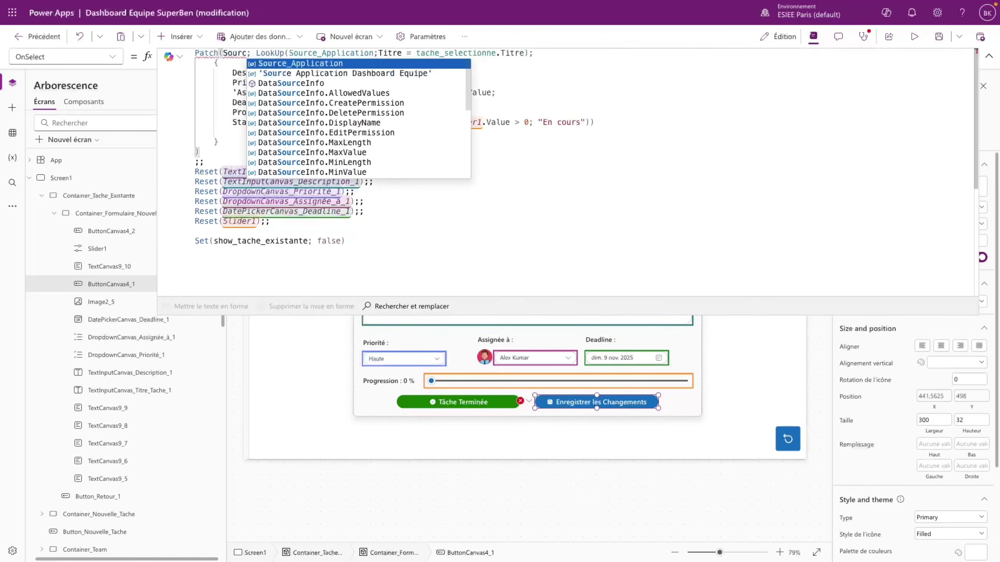
key("Down")
key("Return")
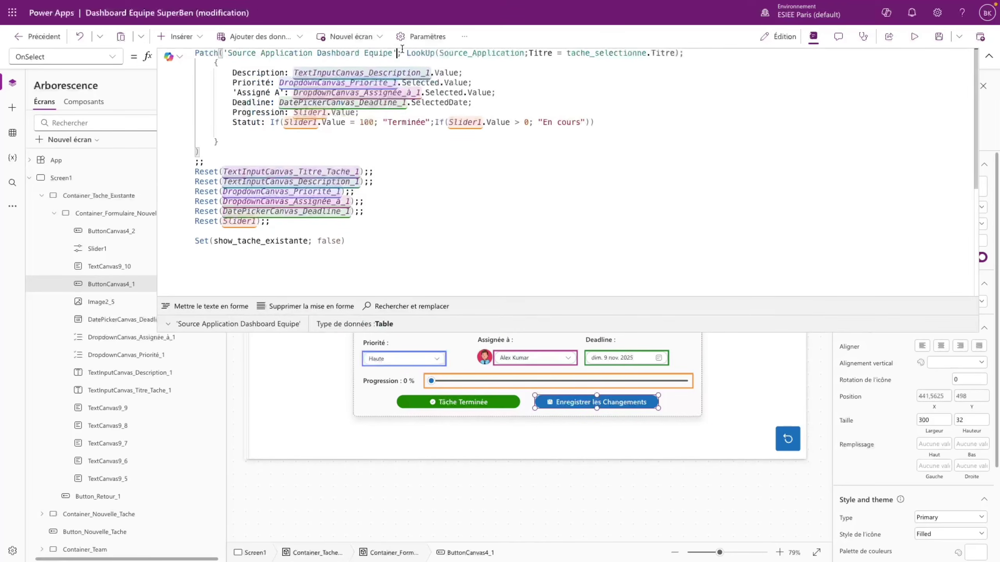
left_click_drag(396, 53, 223, 52)
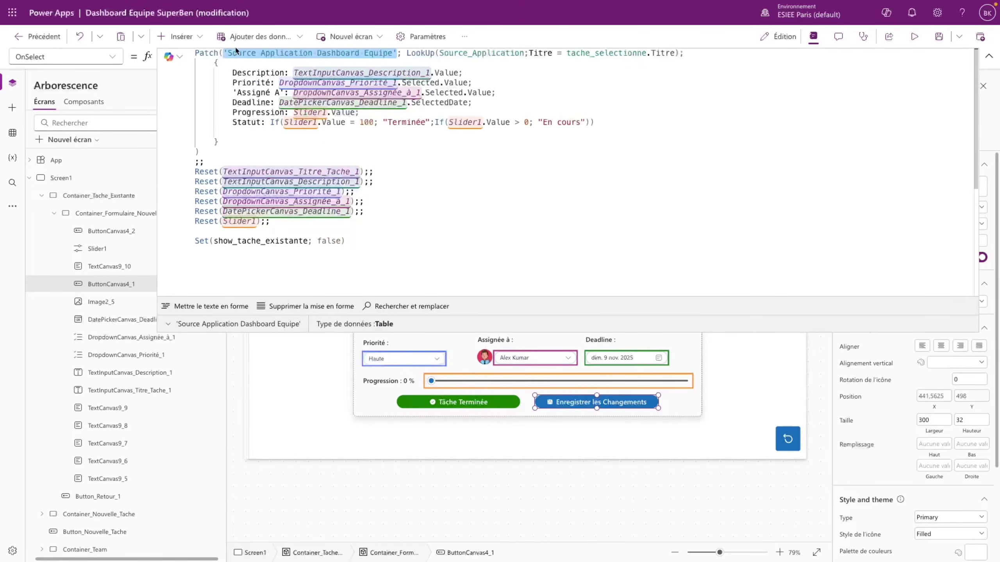
key("ctrl+c")
double_click(482, 52)
key("ctrl+v")
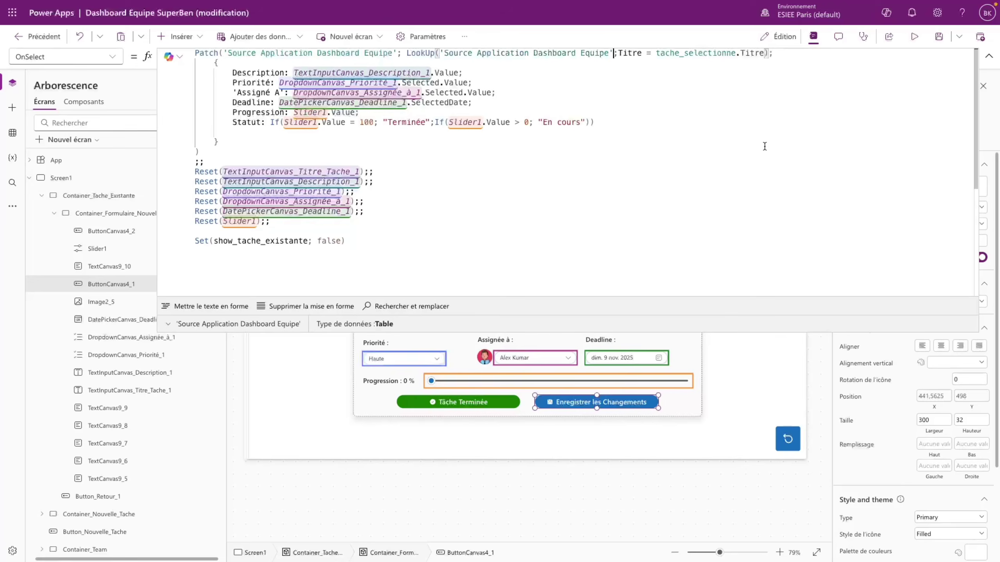
- Add the ClearCollect line refreshing Source_Application, ending with ;;, after the Patch
left_click(221, 154)
left_click(219, 159)
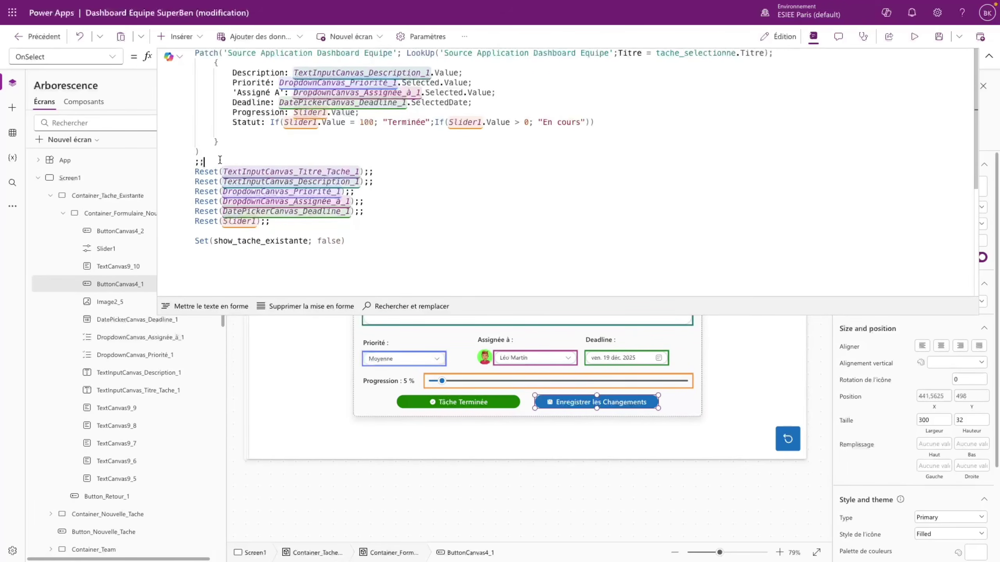
key("Return")
key("ctrl+v")
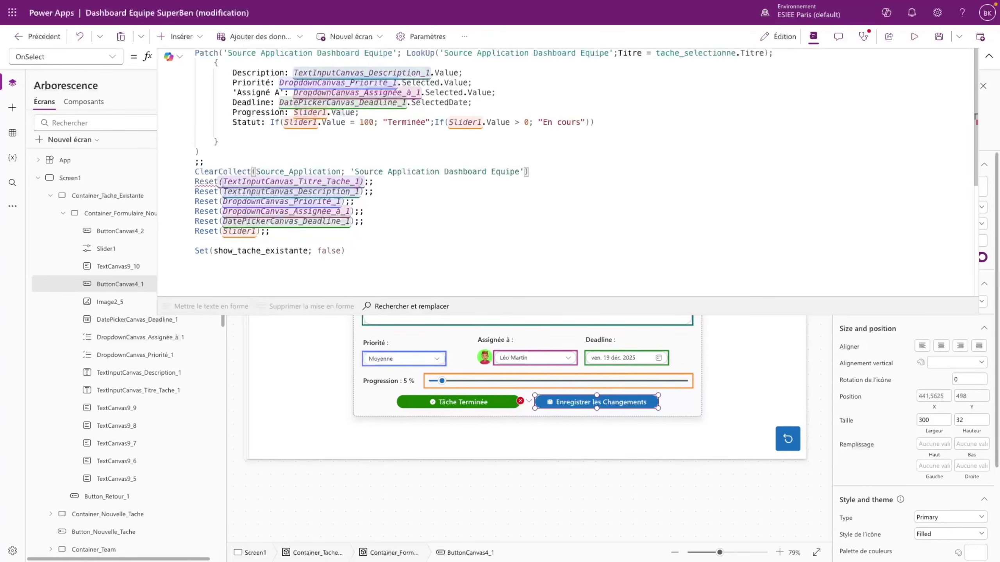
type(";;")
key("Return")
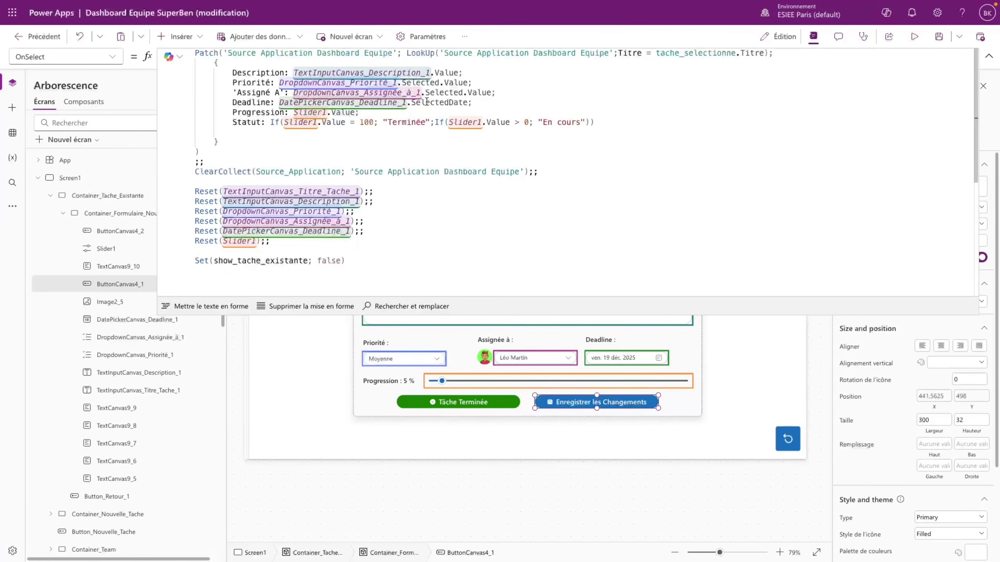
left_click(914, 37)
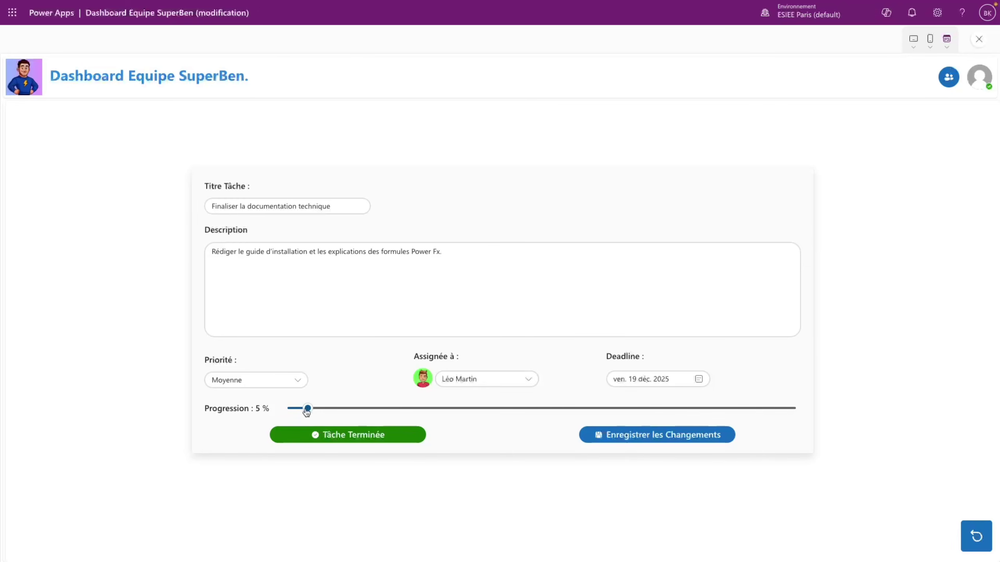
- In preview, save the task at 0 % progress and return to the editor
left_click_drag(306, 409, 285, 417)
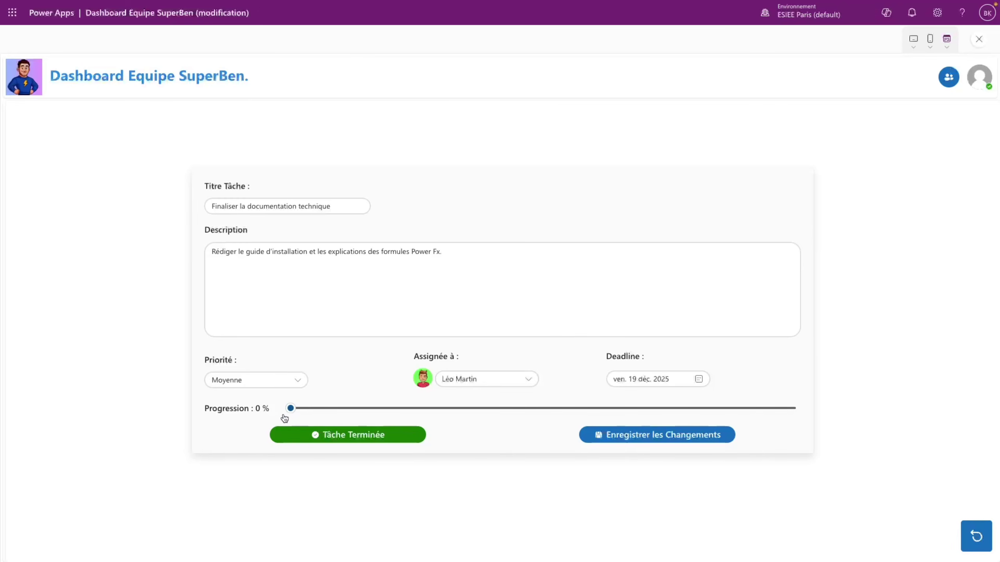
left_click(632, 435)
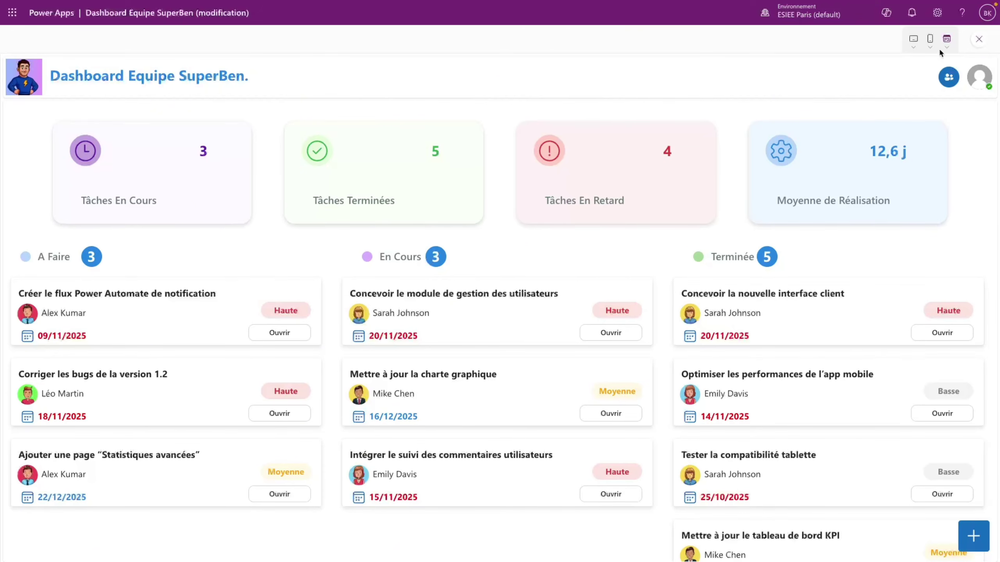
left_click(979, 40)
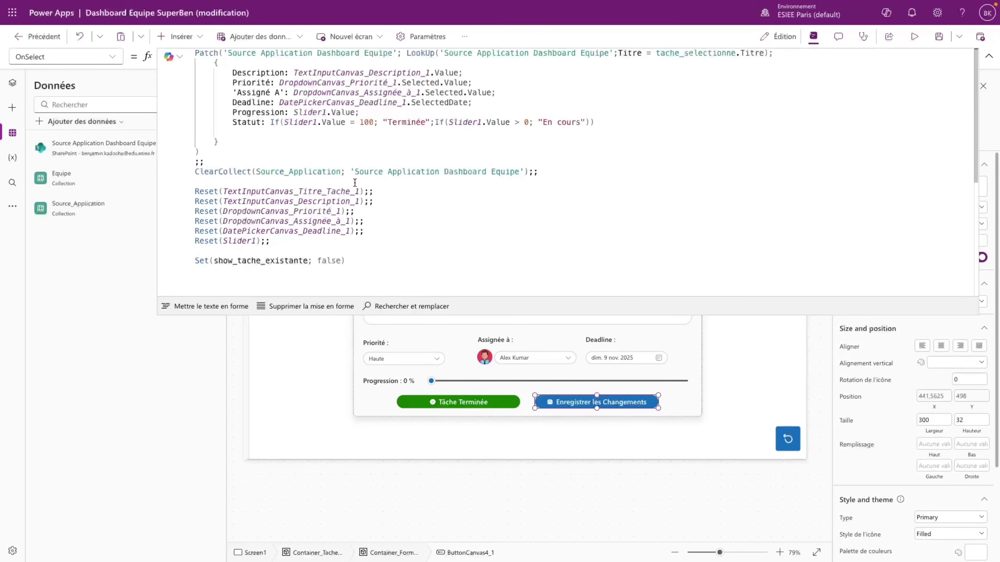
- Inspect the Statut expression's Slider1.Value = 100 condition and nested If in the save formula
left_click(247, 137)
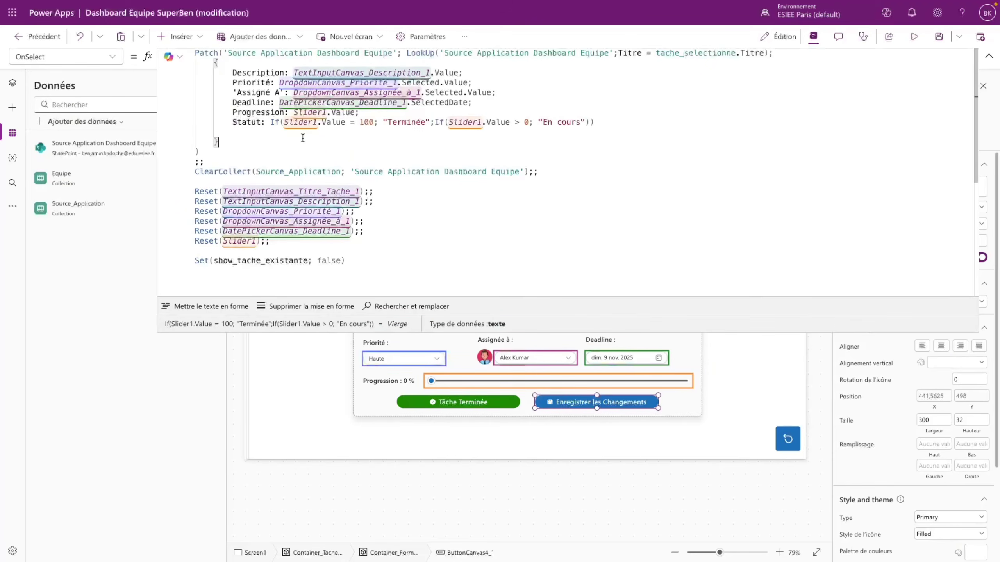
left_click_drag(286, 123, 375, 120)
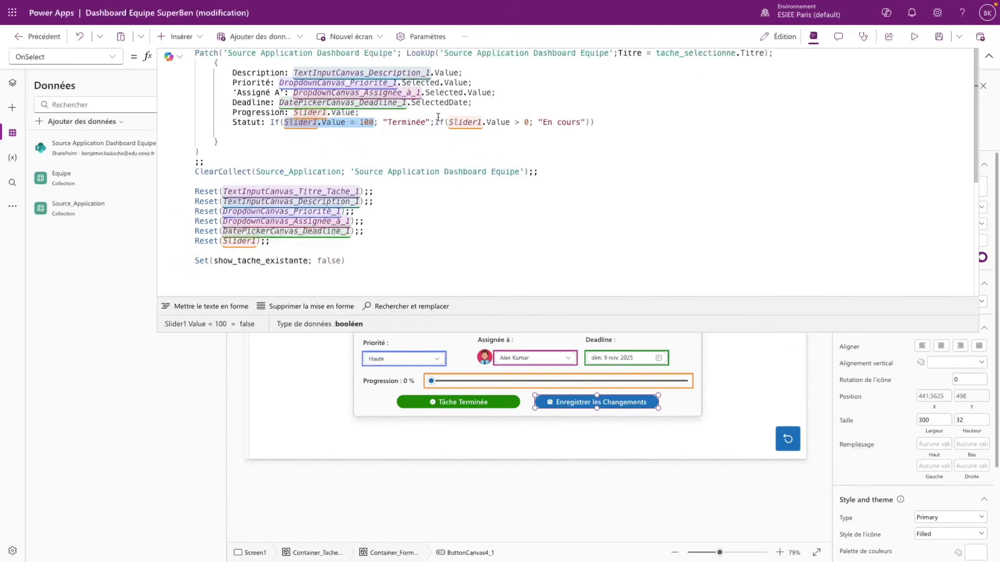
left_click_drag(436, 122, 538, 123)
left_click(595, 125)
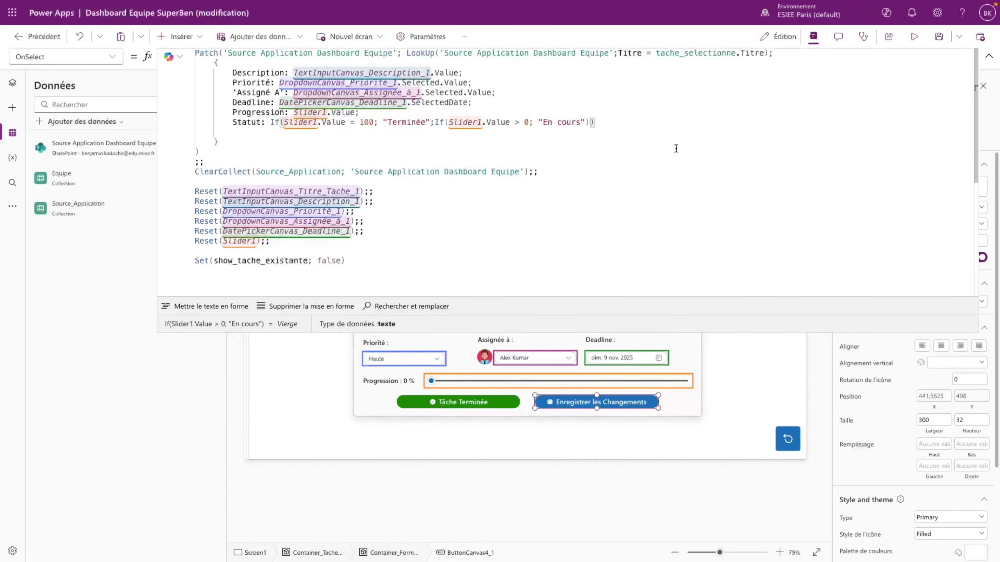
- Add "A Faire" as the Statut If's fallback value and fix the syntax error
key("BackSpace")
type(";\"A Faire\");")
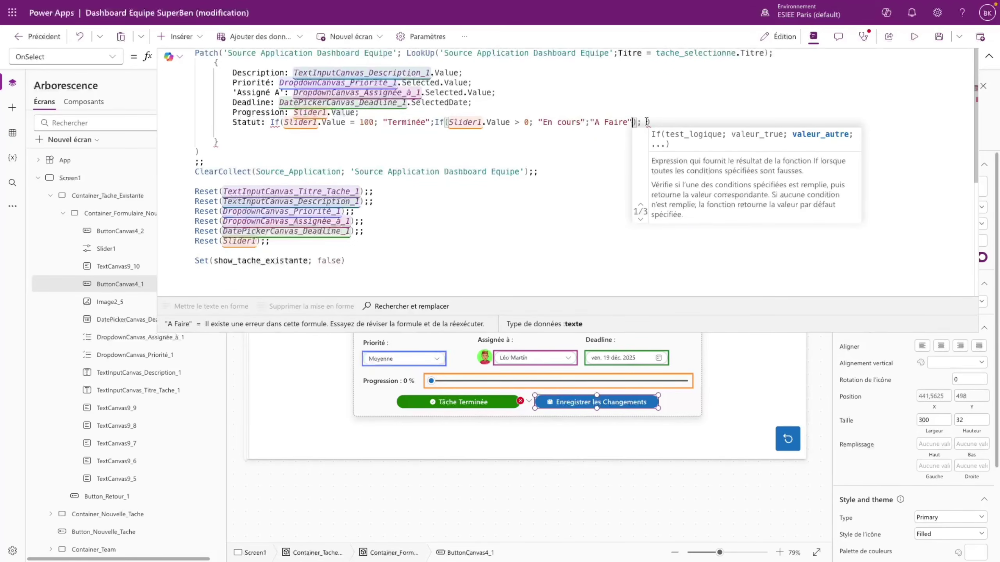
key("BackSpace")
key("BackSpace")
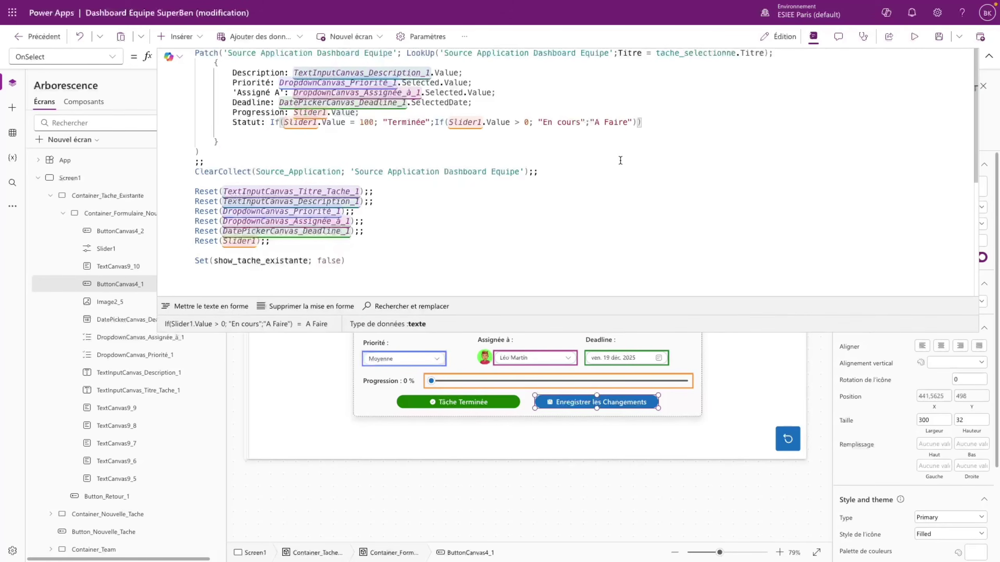
left_click(694, 184)
left_click(282, 121)
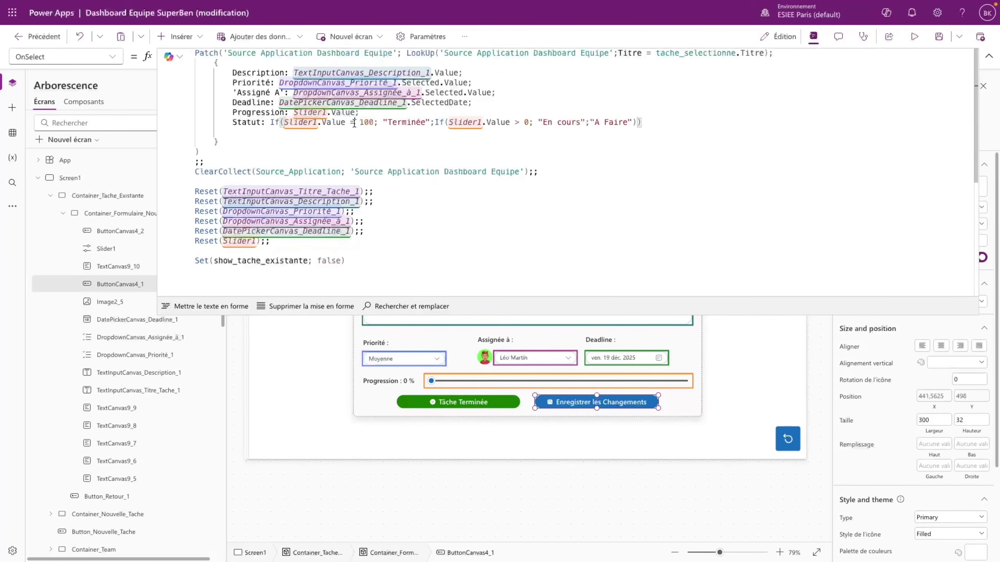
left_click_drag(271, 122, 642, 122)
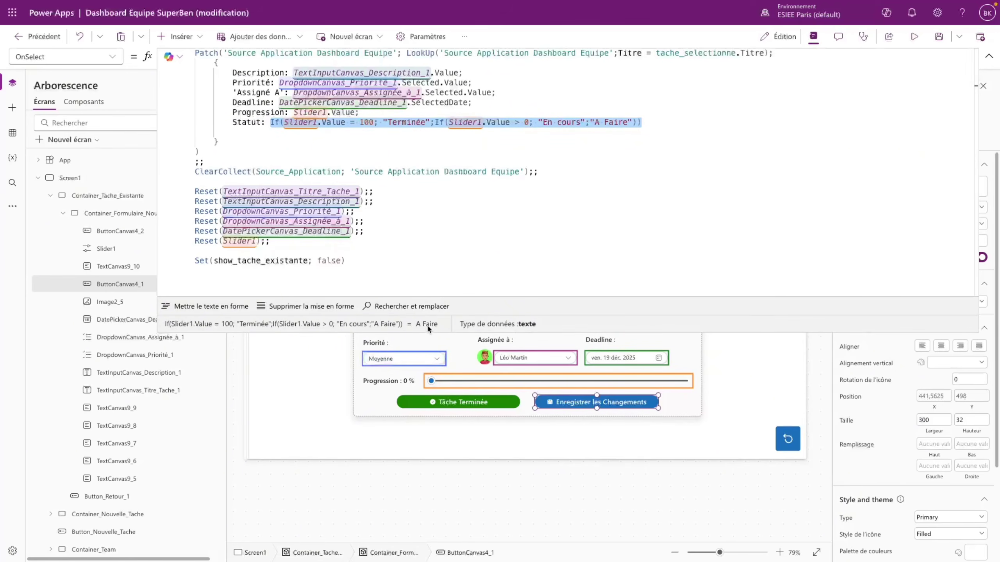
- Preview at 5 % progress, then check the Statut expression's evaluated values in the editor
key("F5")
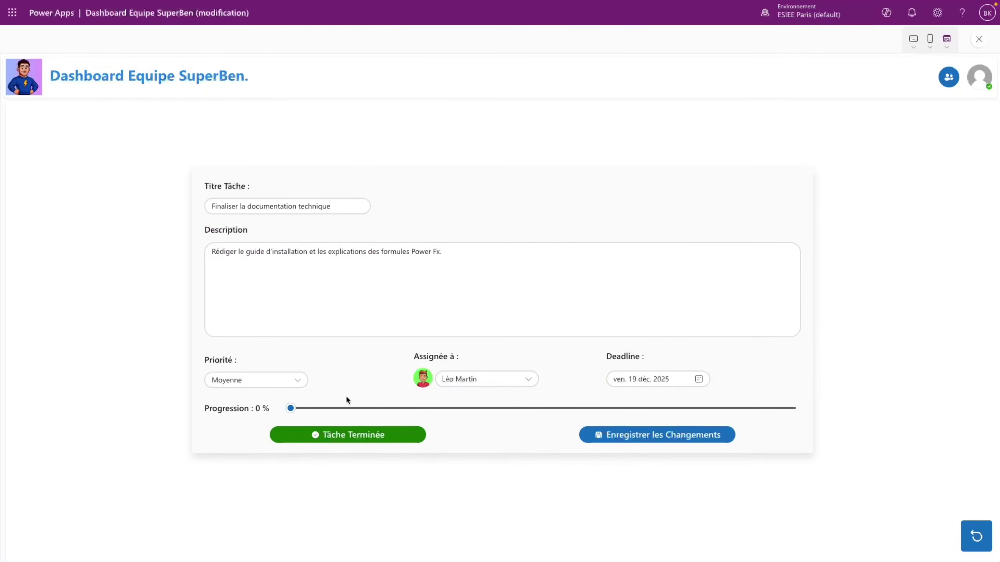
left_click(312, 408)
left_click(979, 39)
left_click(593, 402)
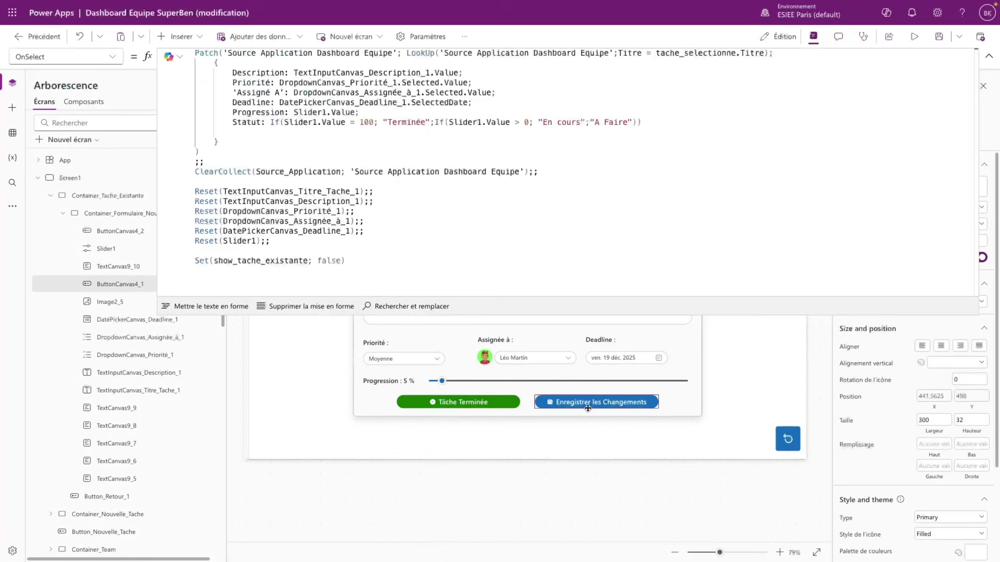
left_click_drag(274, 122, 644, 123)
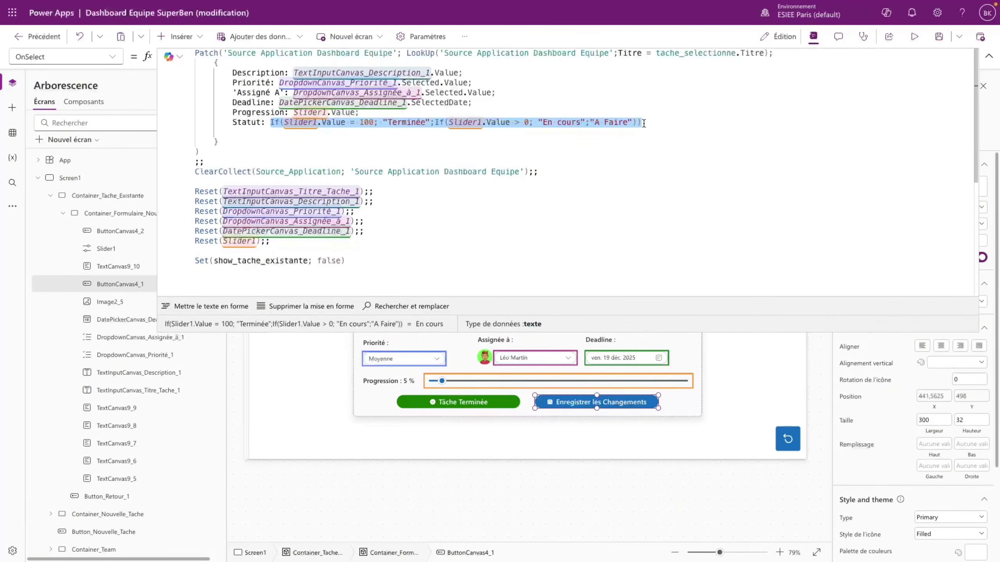
left_click(438, 328)
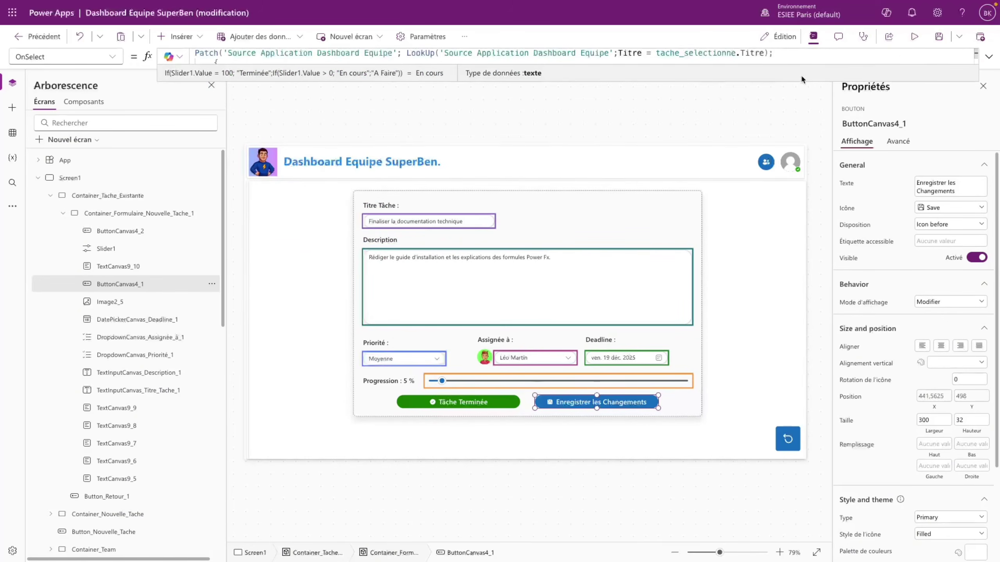
left_click(989, 57)
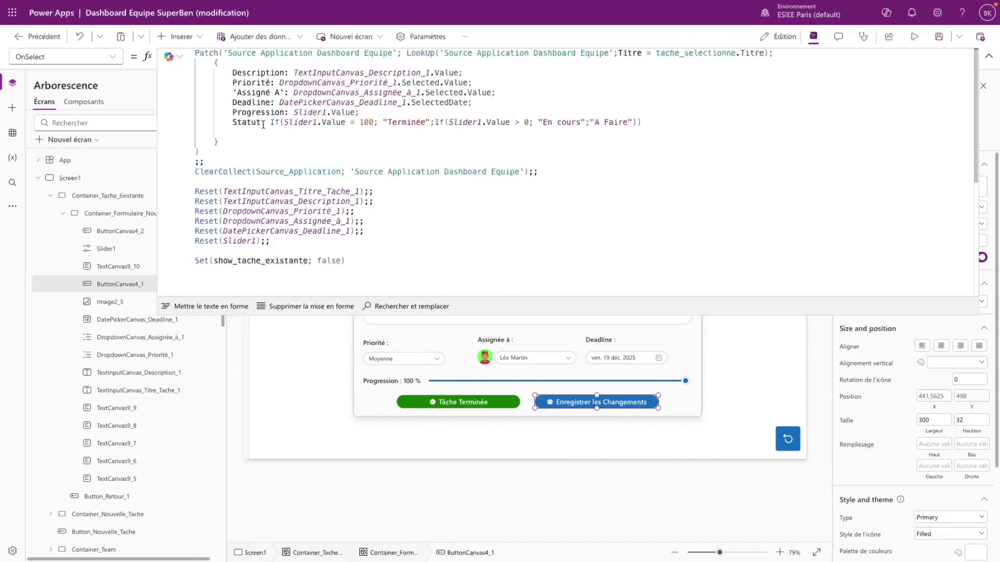
left_click_drag(270, 122, 642, 123)
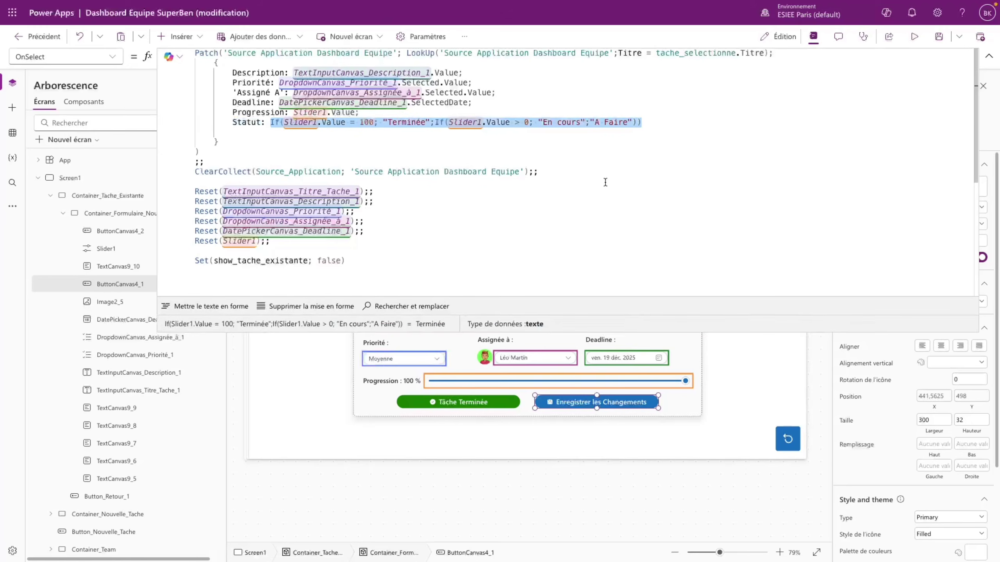
left_click(989, 56)
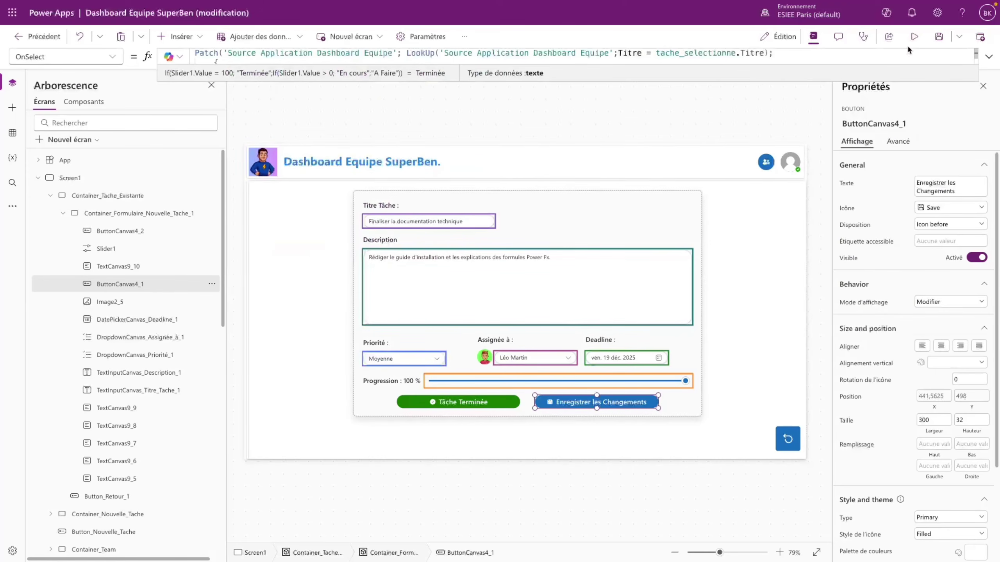
- In preview, save a task at 0 % progress with Haute priority
key("F5")
left_click(291, 410)
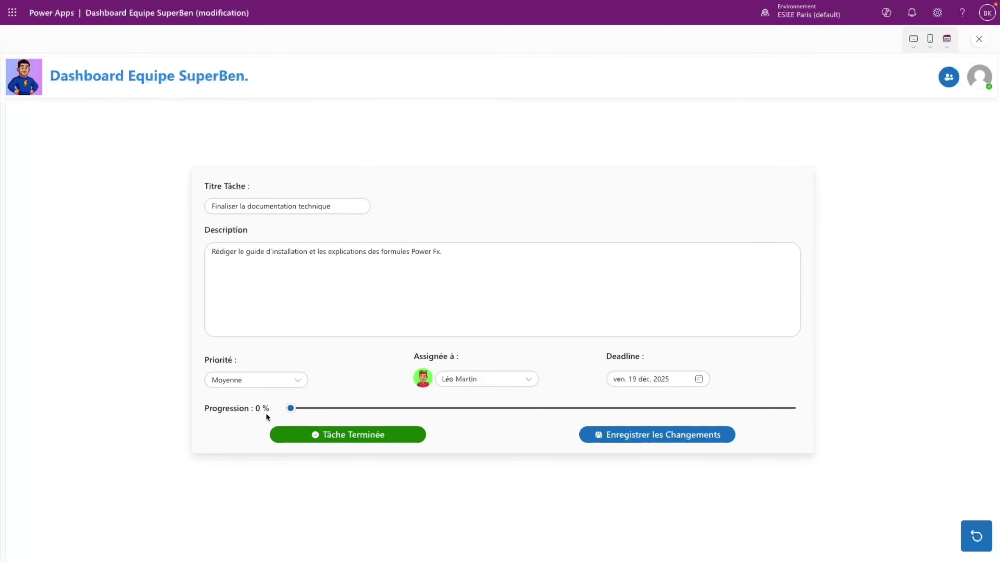
left_click(276, 387)
left_click(244, 367)
left_click(650, 438)
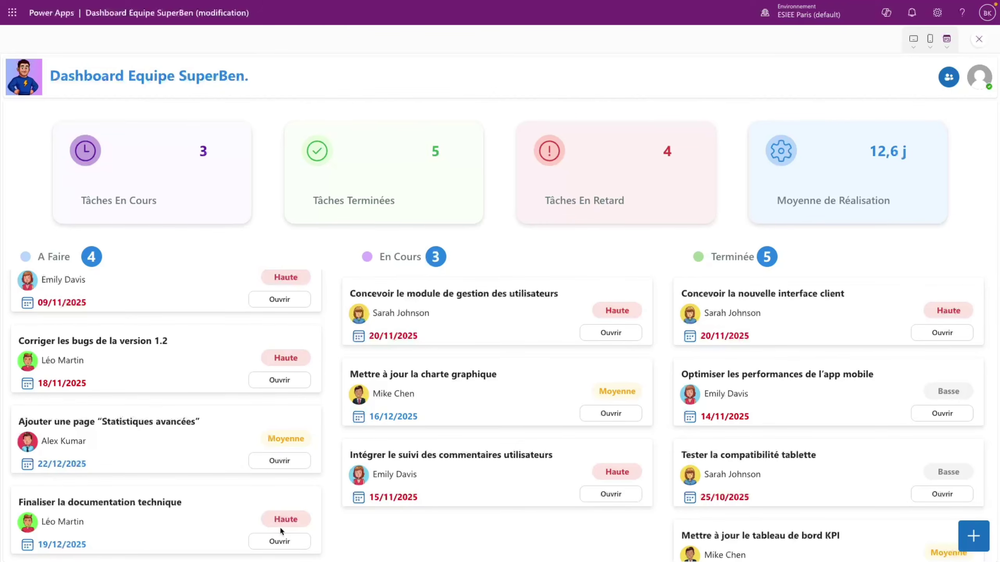
- Save Finaliser la documentation technique with Moyenne priority and 38 % progress
left_click(283, 300)
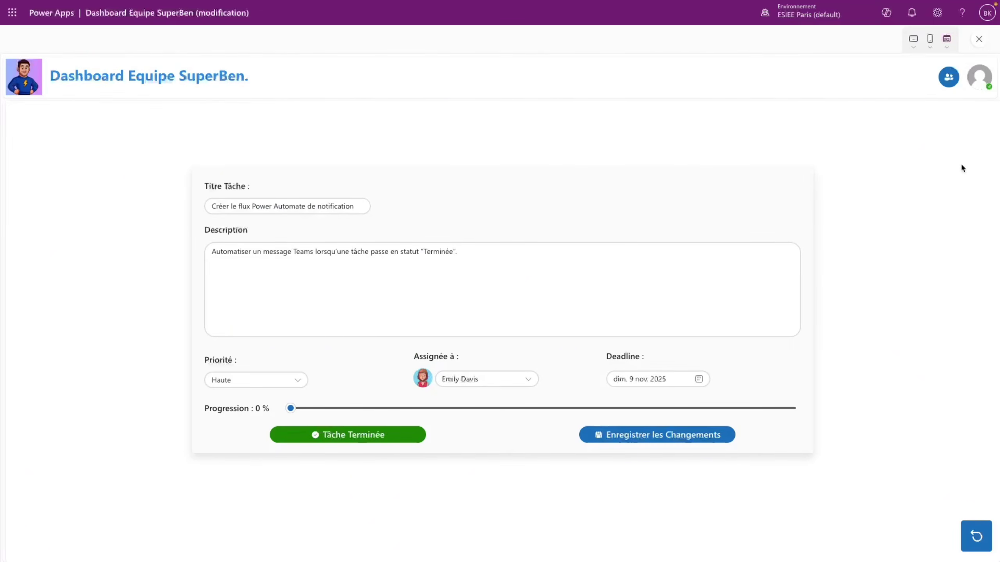
left_click(989, 538)
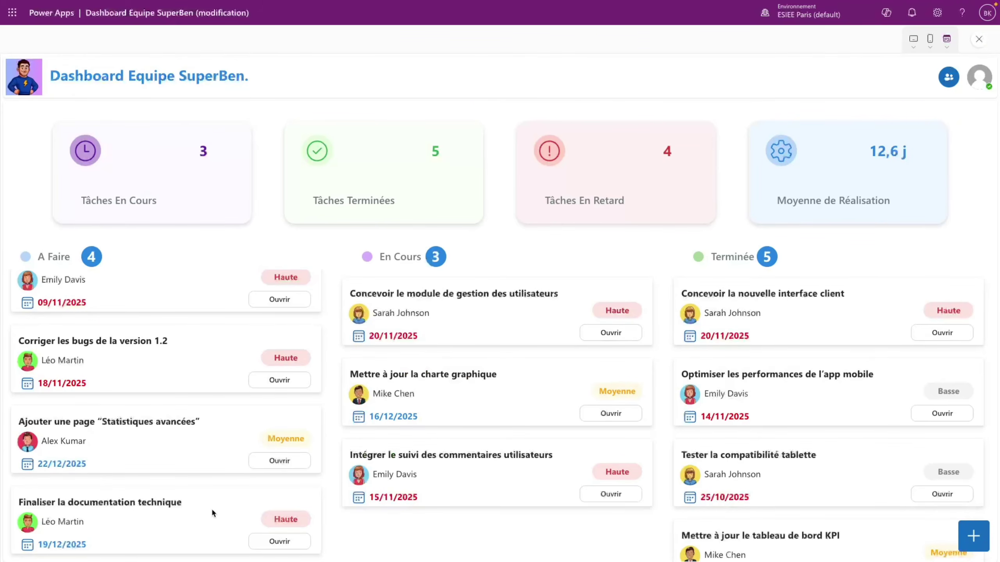
left_click(260, 541)
left_click(247, 385)
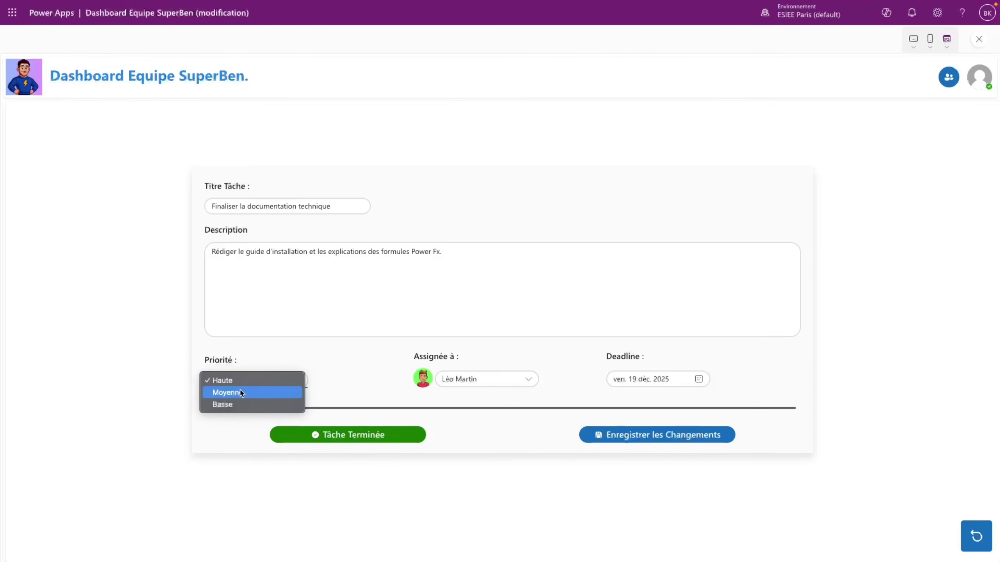
left_click(239, 393)
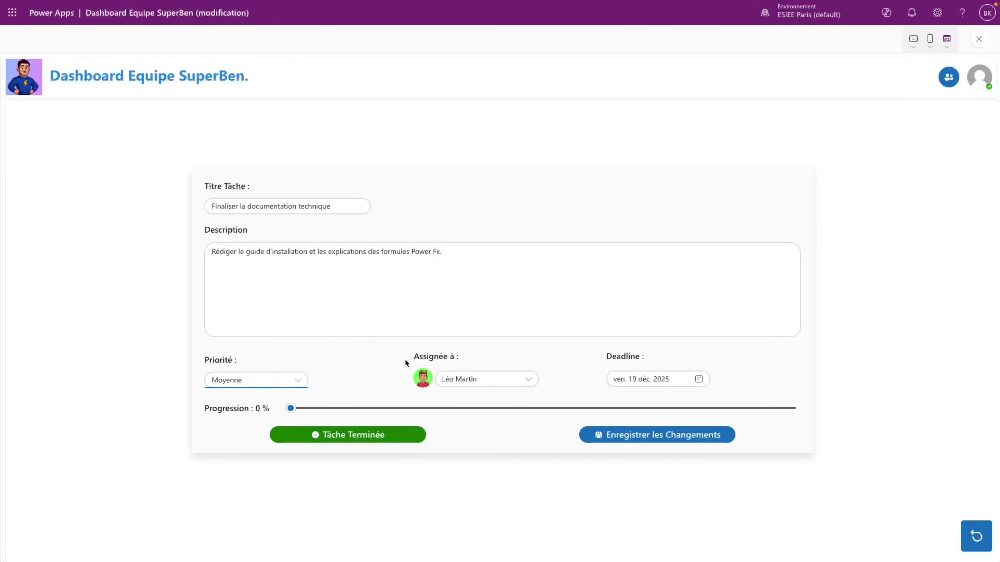
left_click_drag(291, 408, 481, 409)
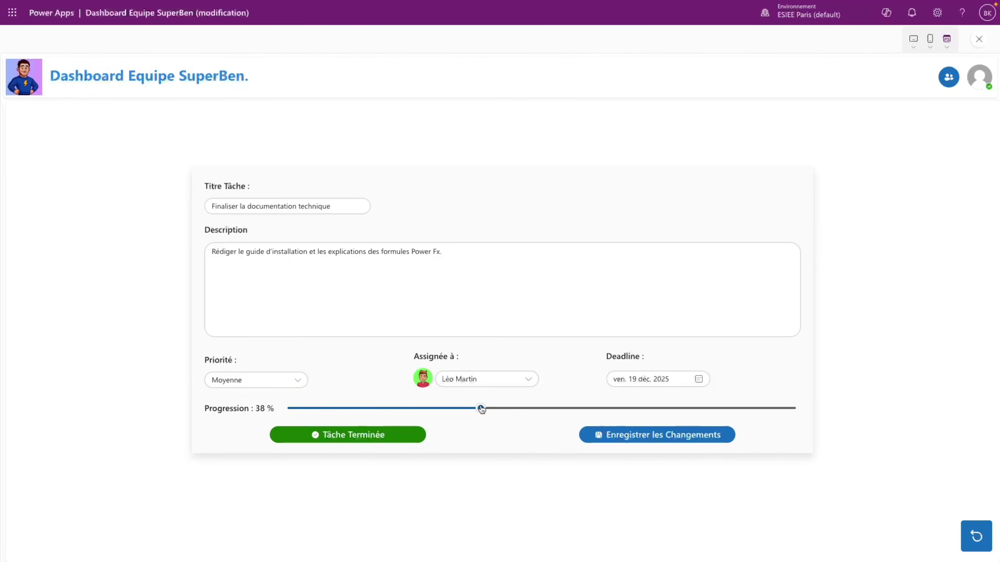
left_click(694, 437)
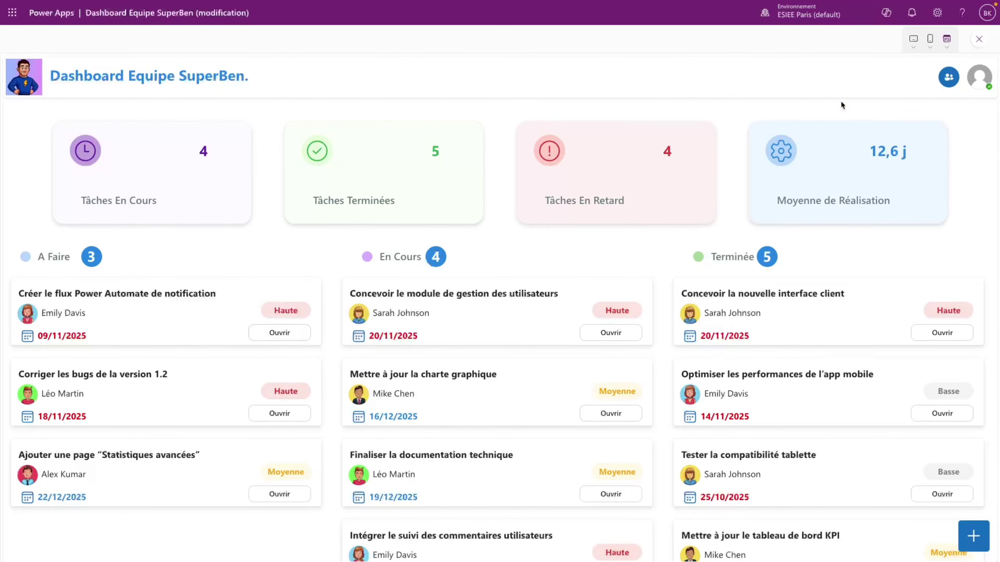
key("Escape")
- Inspect the Ouvrir button OnSelect formulas on the A Faire and En Cours cards
left_click(614, 329)
left_click(396, 336)
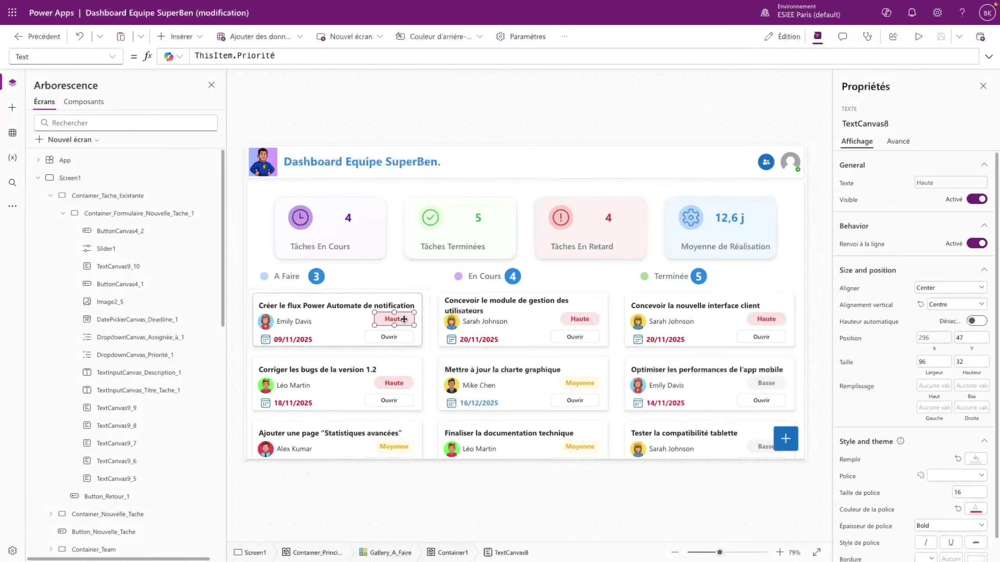
left_click(337, 60)
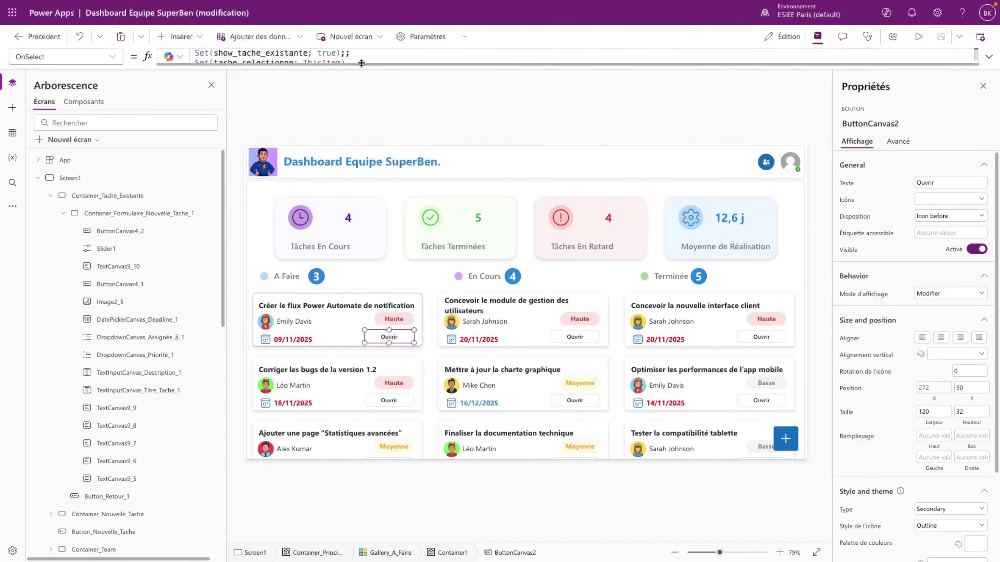
left_click(575, 337)
left_click(574, 337)
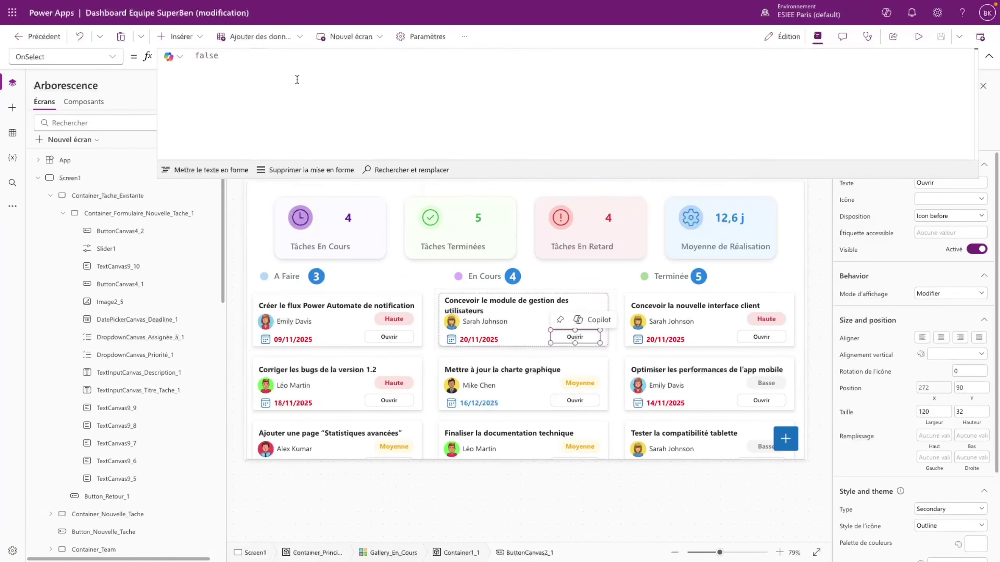
left_click(182, 64)
- Paste the task-opening Set formulas into the Terminée card's Ouvrir button, then preview Finaliser la documentation technique
left_click(761, 337)
left_click(760, 337)
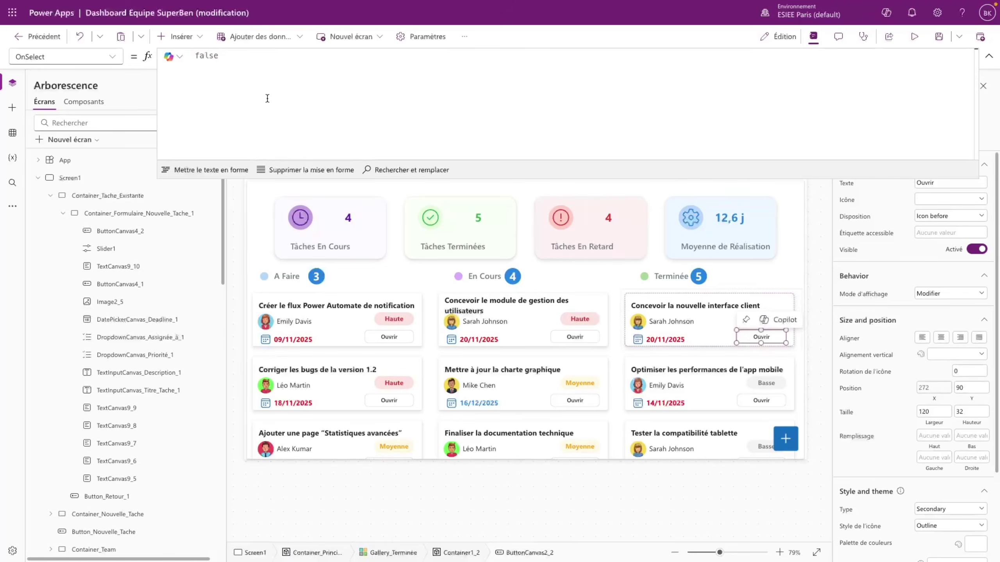
left_click(163, 67)
type("Set(show_tache_existante; true);; Set(tache_selectionne; ThisItem)")
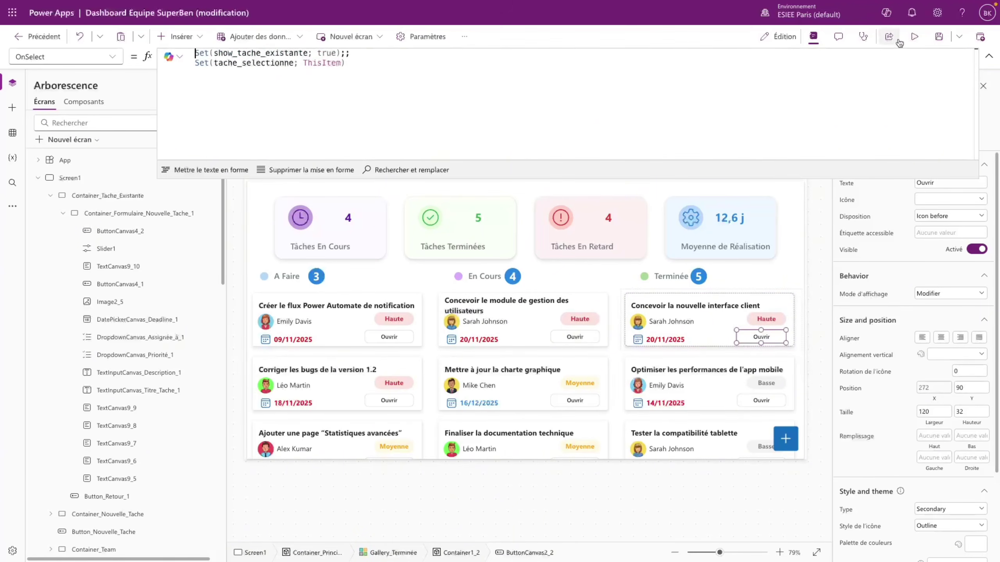
key("F5")
left_click(616, 494)
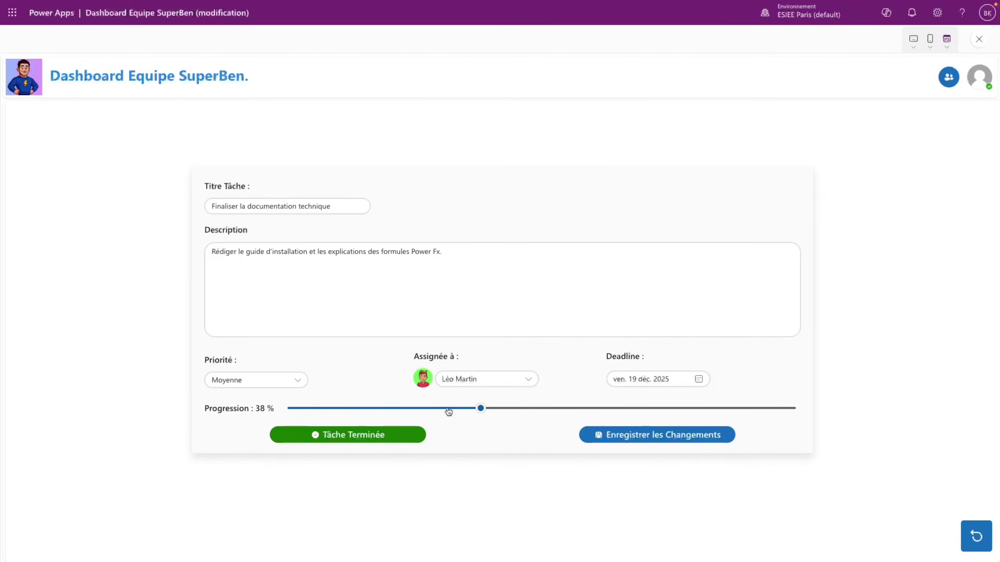
- Save Finaliser la documentation technique at 0 % progression
left_click_drag(448, 412, 247, 405)
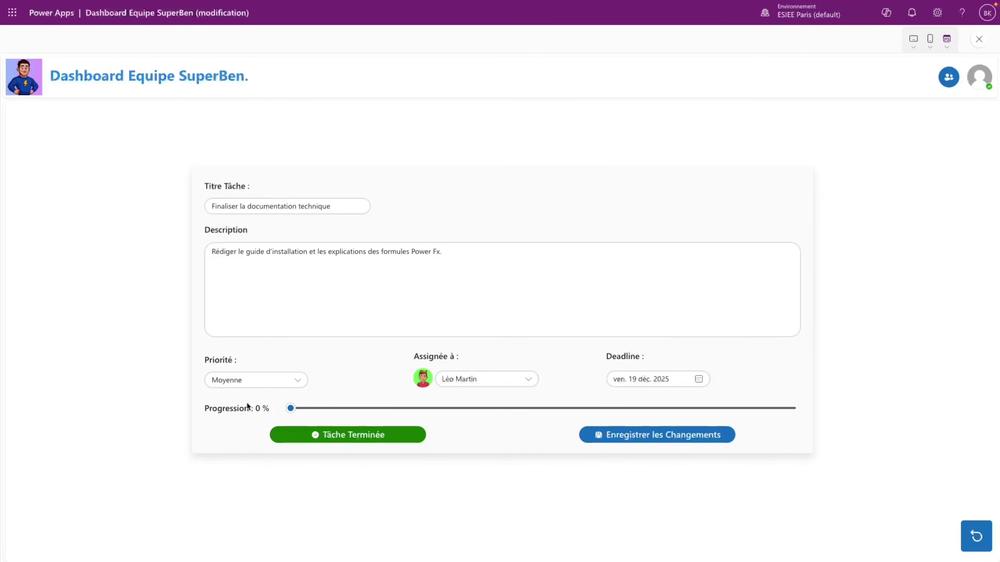
left_click(630, 435)
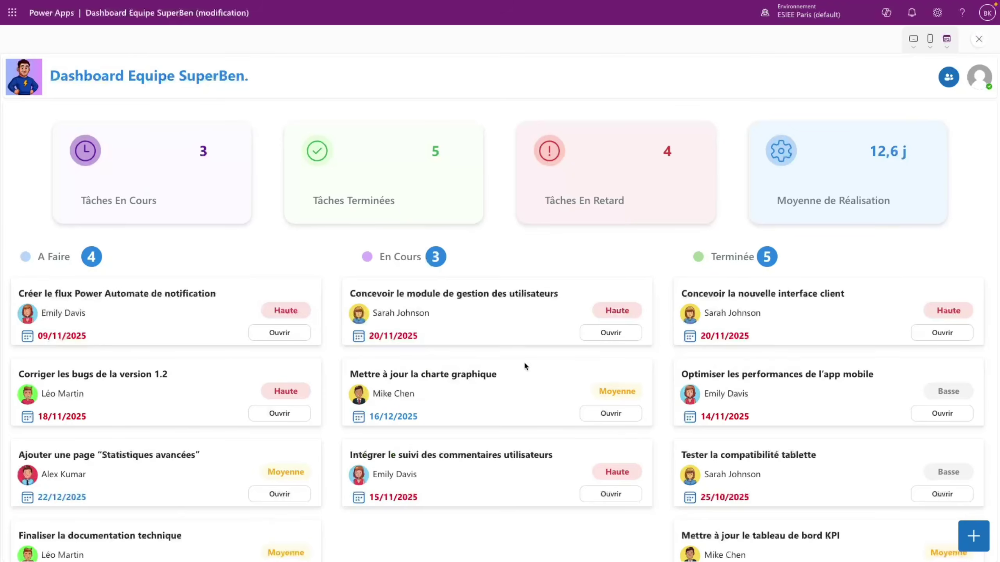
scroll(132, 440, "down", 2)
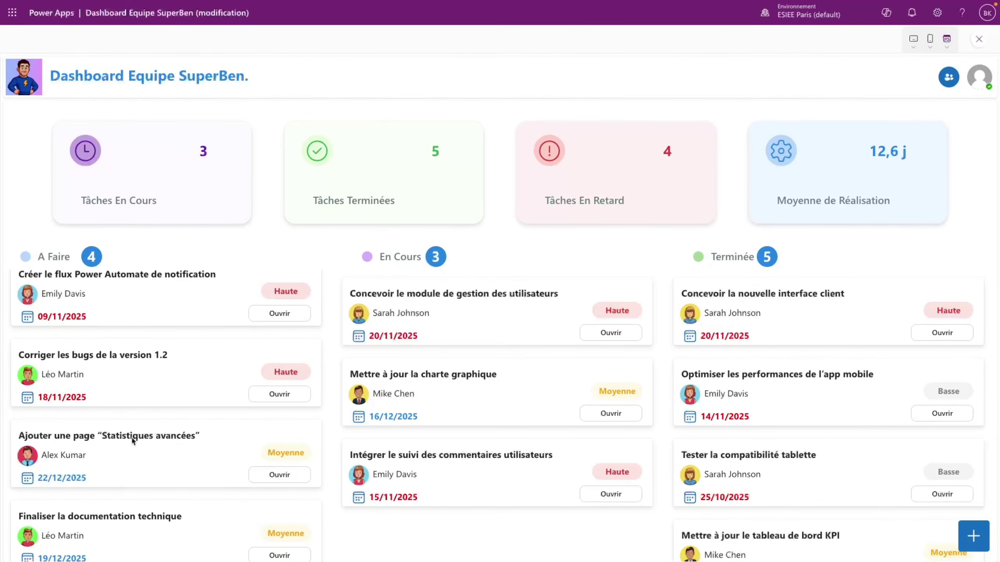
- Reopen it, save it at 30 % with Basse priority, and open it again
left_click(276, 541)
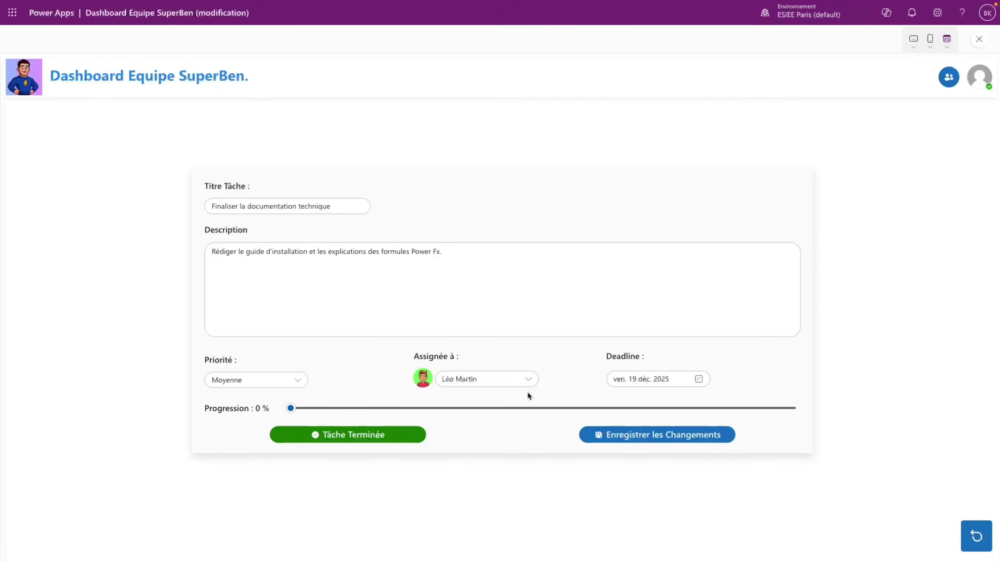
left_click_drag(457, 410, 440, 410)
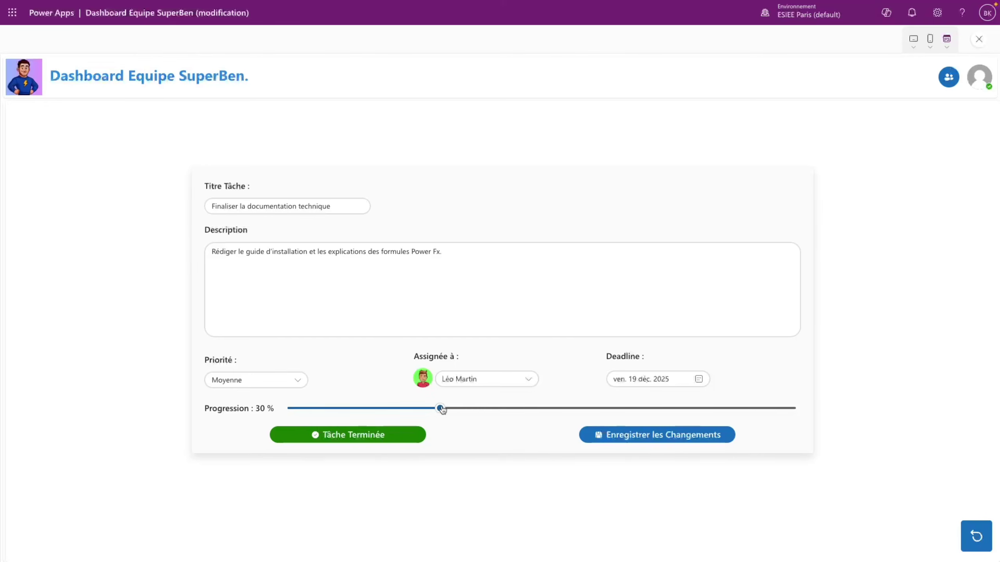
left_click(252, 381)
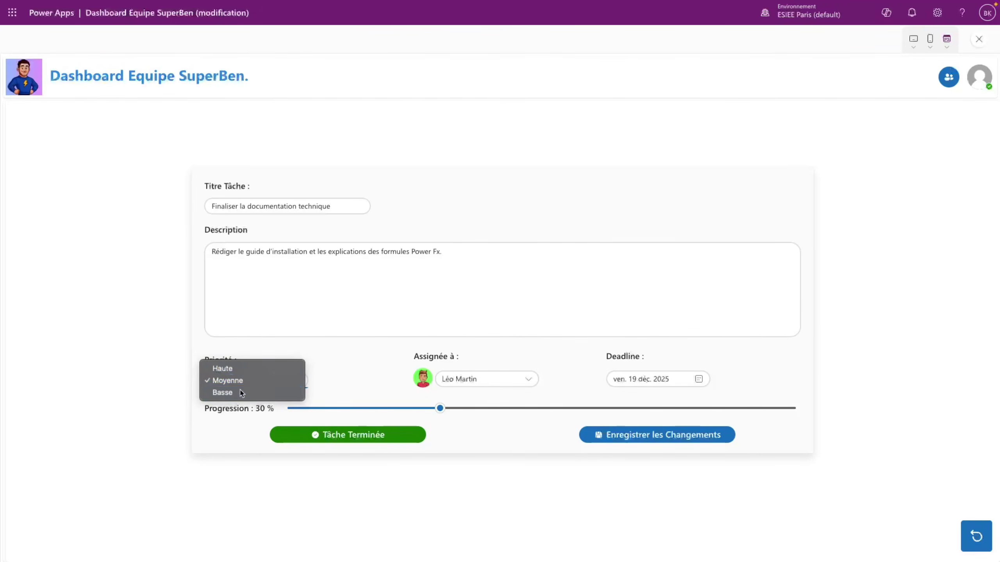
left_click(246, 392)
left_click(663, 436)
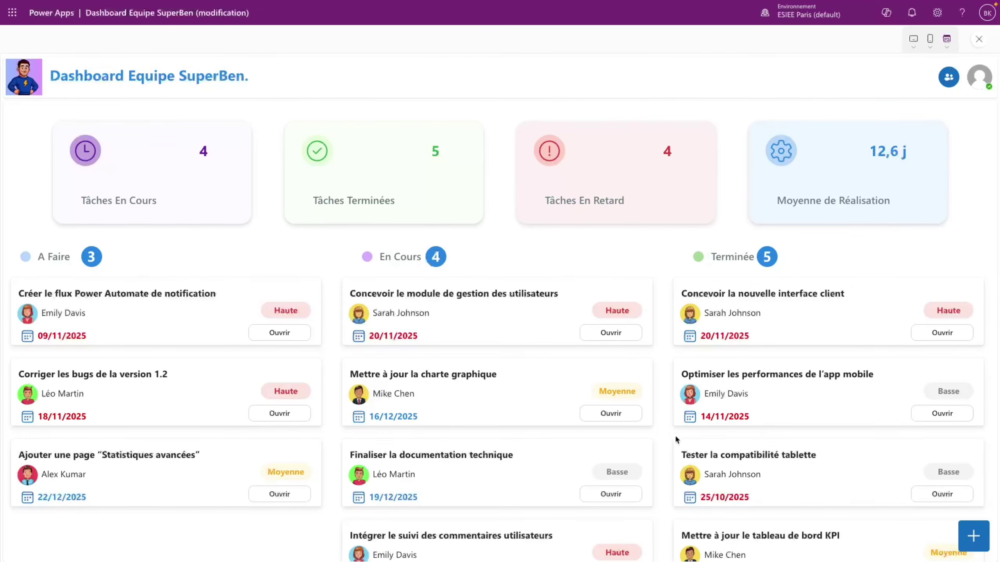
scroll(516, 483, "down", 1)
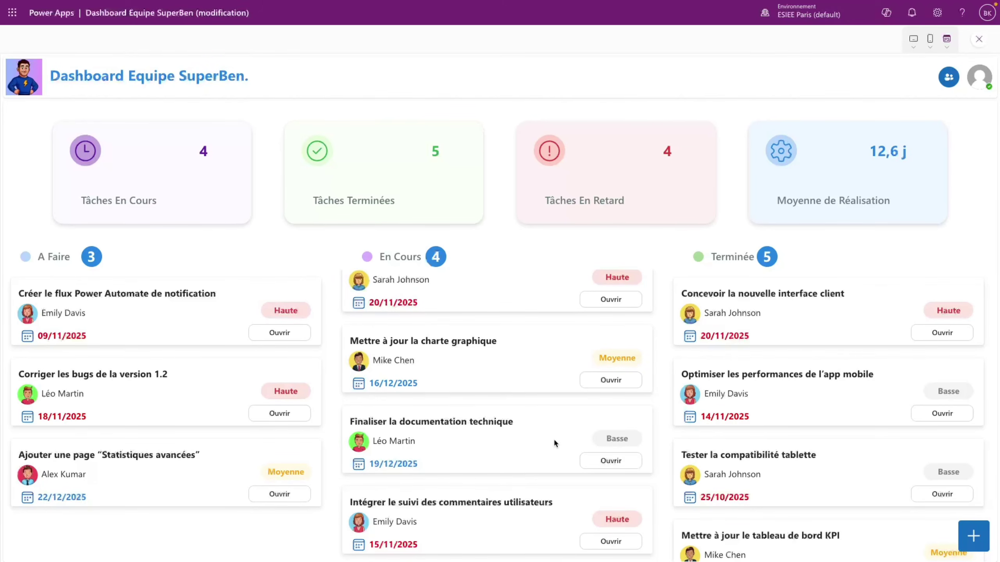
left_click(606, 461)
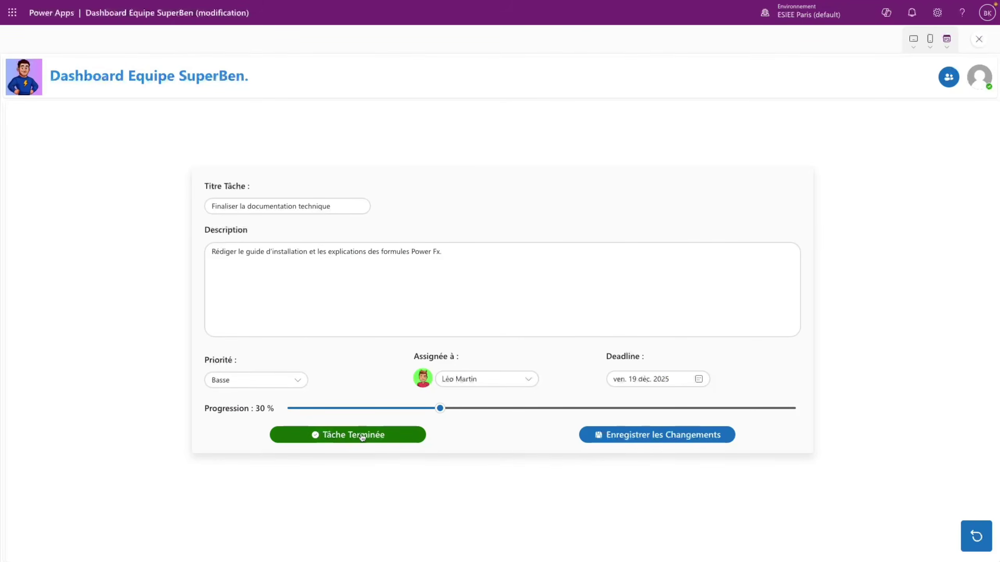
key("Escape")
- Copy the Enregistrer les Changements formula into the Tâche Terminée button's OnSelect
left_click(113, 57)
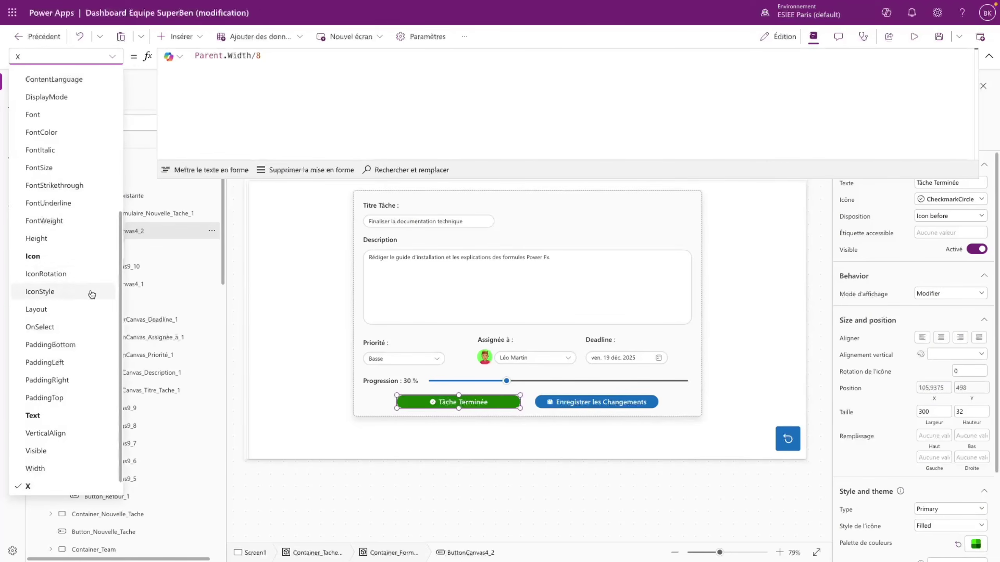
scroll(92, 295, "down", 1)
left_click(55, 307)
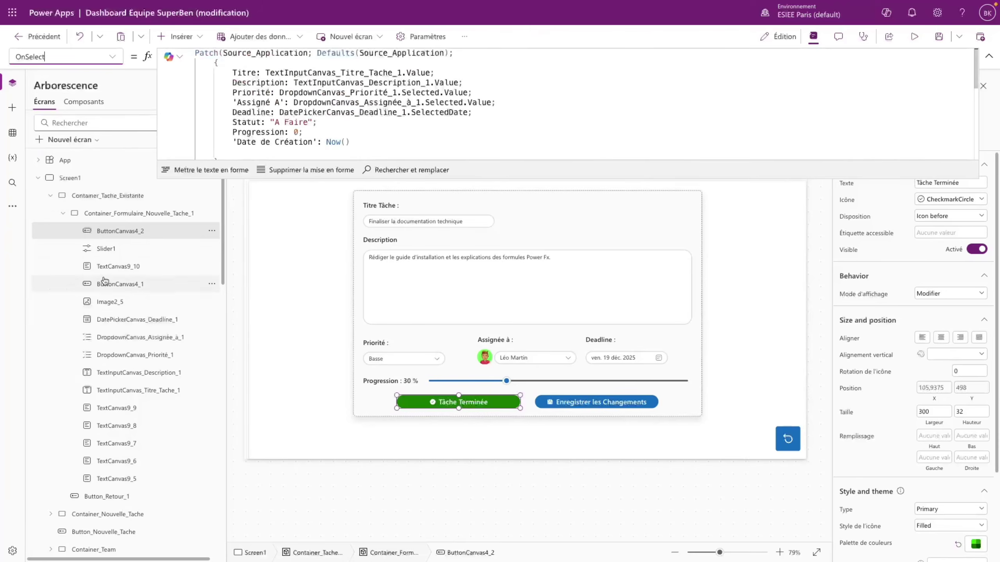
left_click(360, 108)
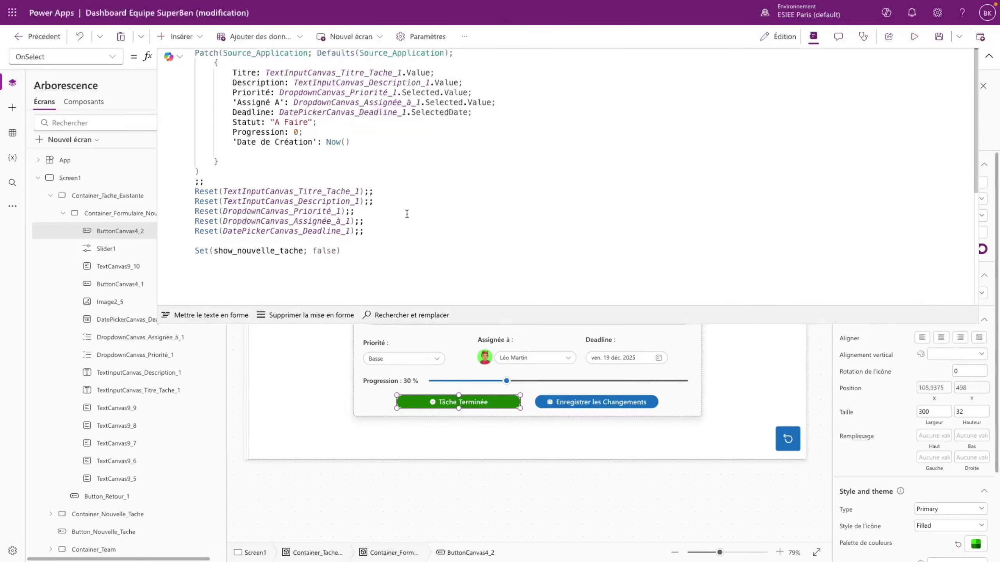
left_click(579, 402)
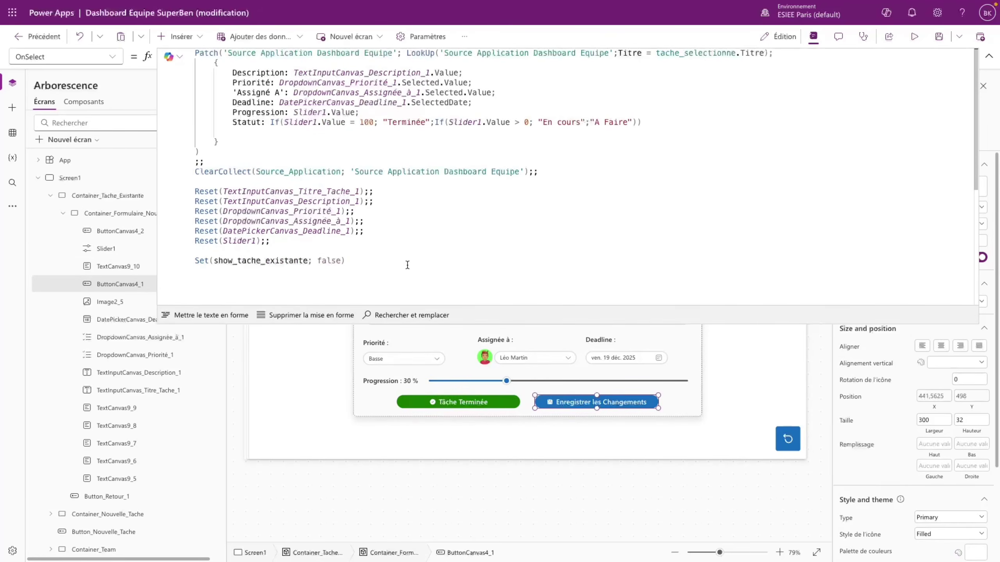
key("ctrl+a")
key("ctrl+c")
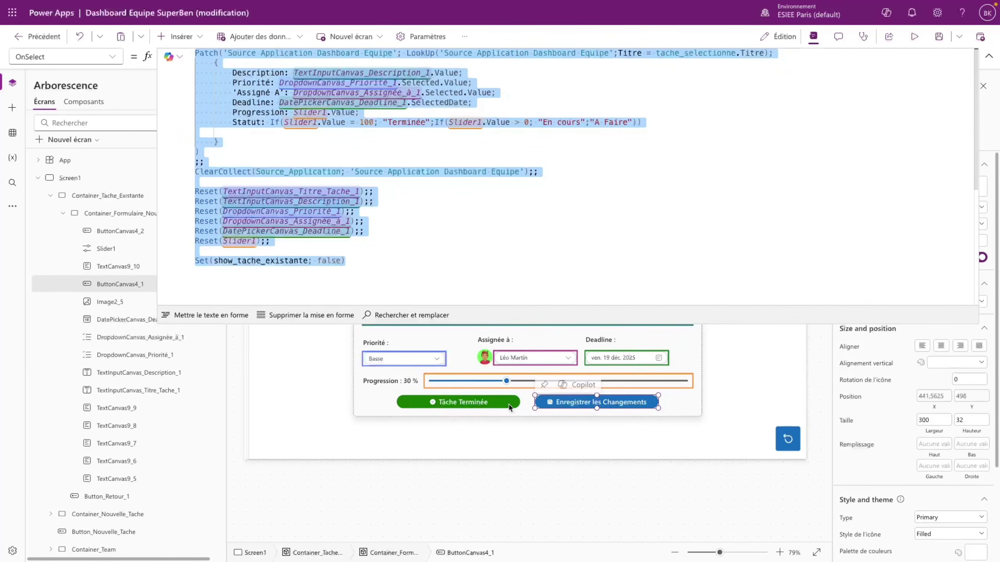
left_click(457, 402)
key("ctrl+a")
key("ctrl+v")
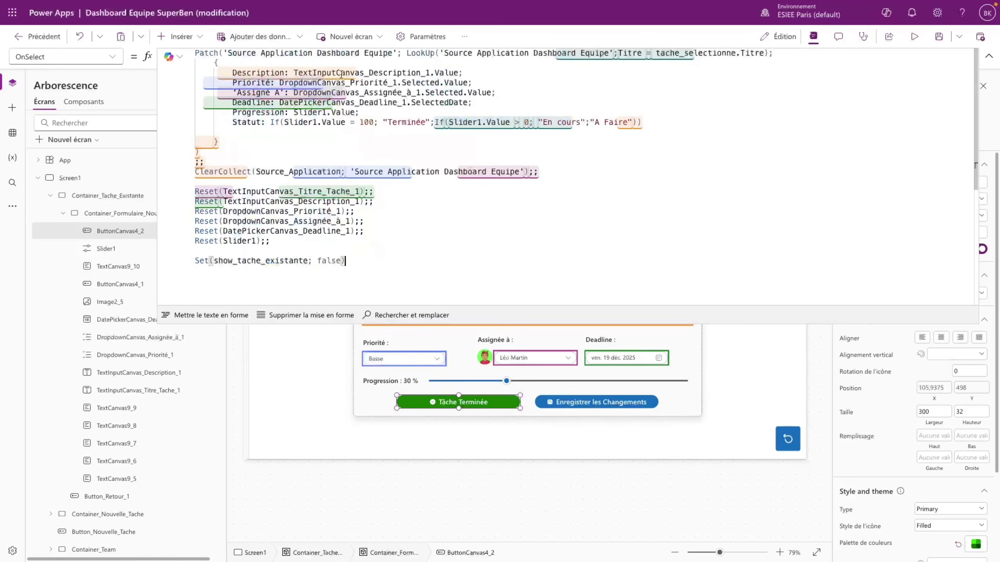
- Replace the slider-based status with Statut "Terminée" and add 'Date de Fin': Now()
left_click_drag(270, 122, 643, 118)
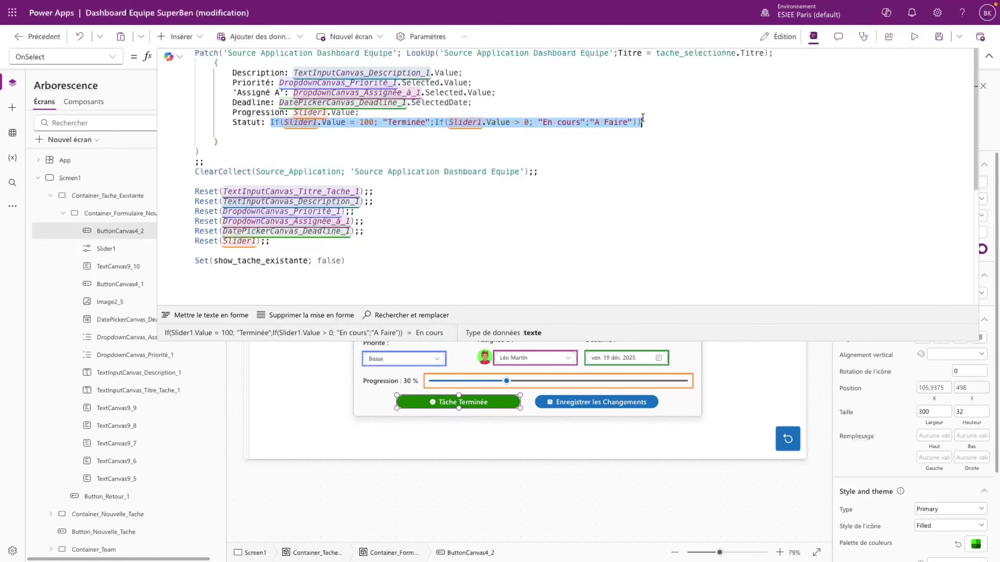
type("\"")
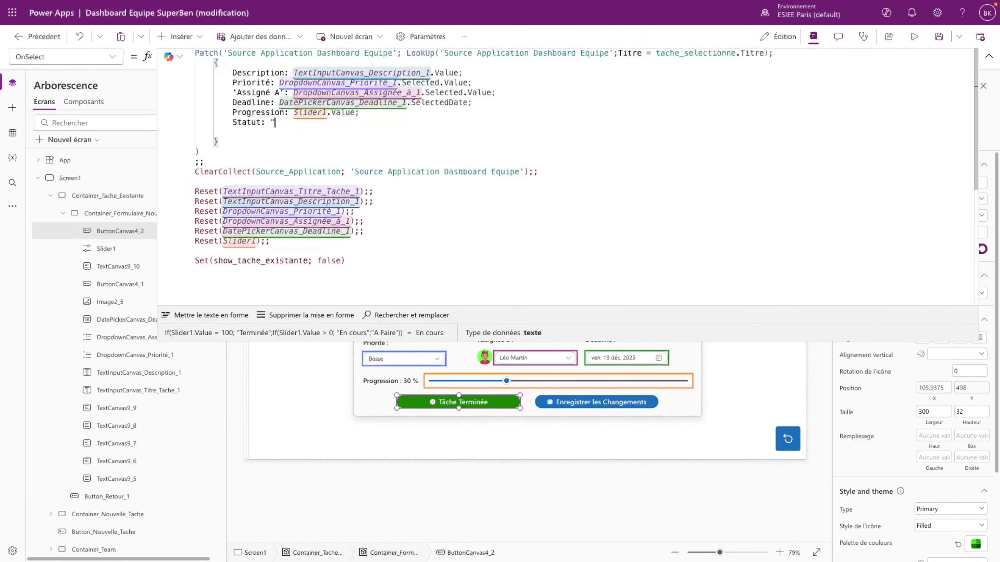
type("Terminée\";")
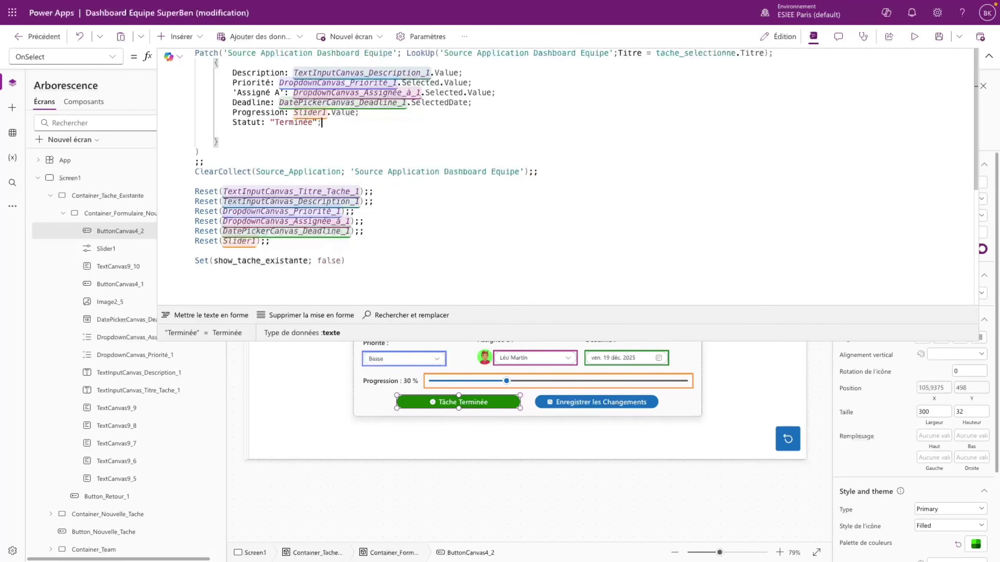
key("Return")
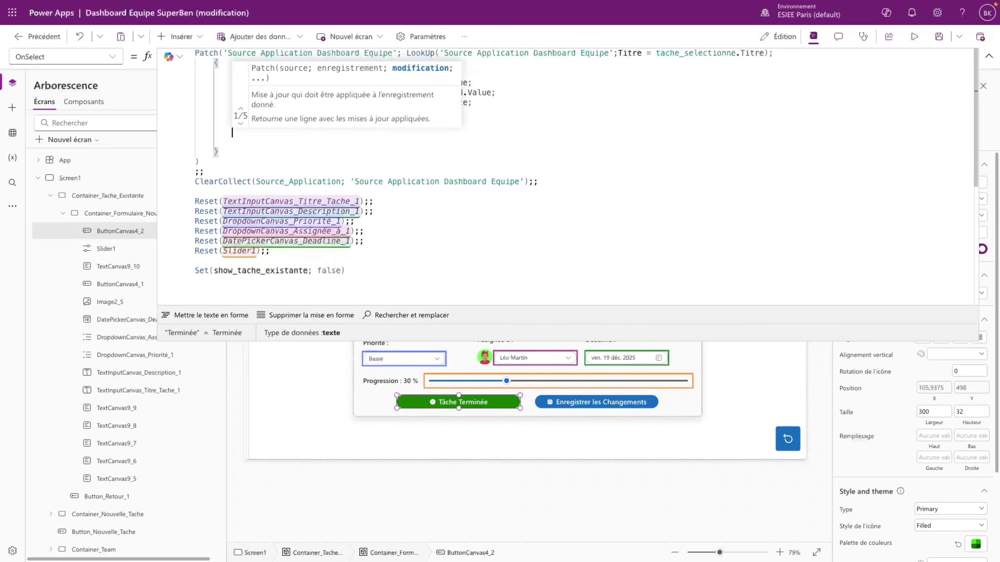
type("Date")
key("Down")
key("Tab")
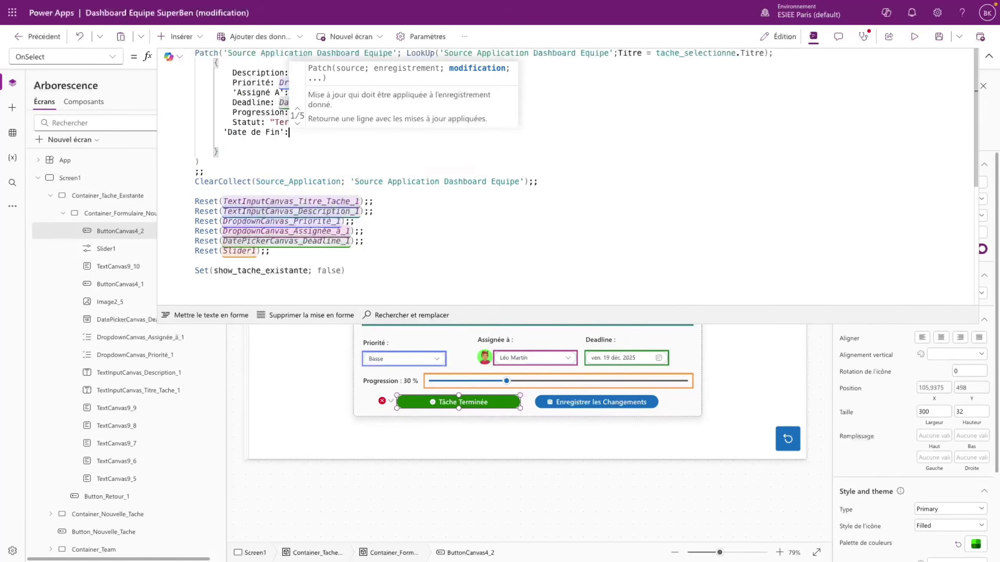
type("No")
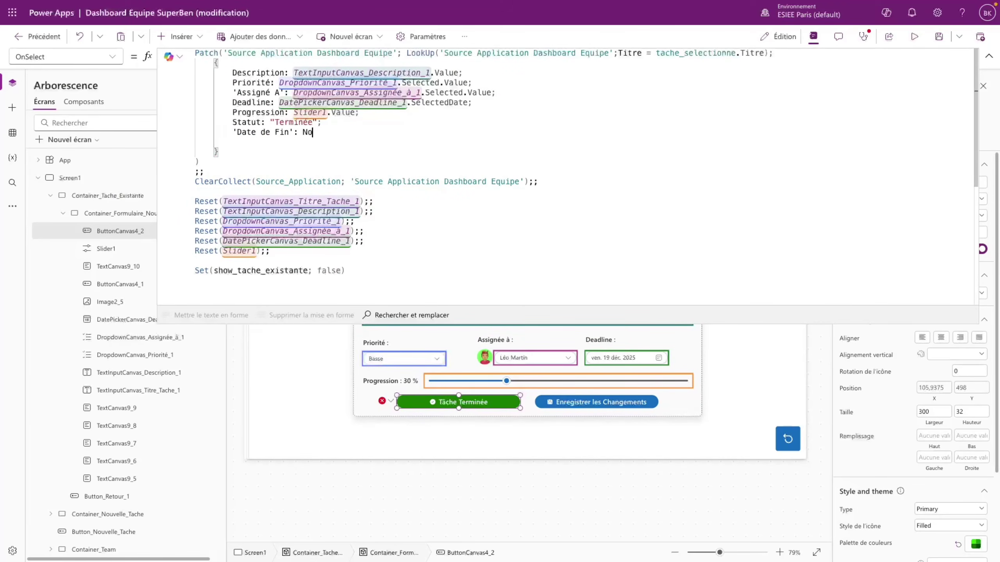
type("w()")
left_click(338, 141)
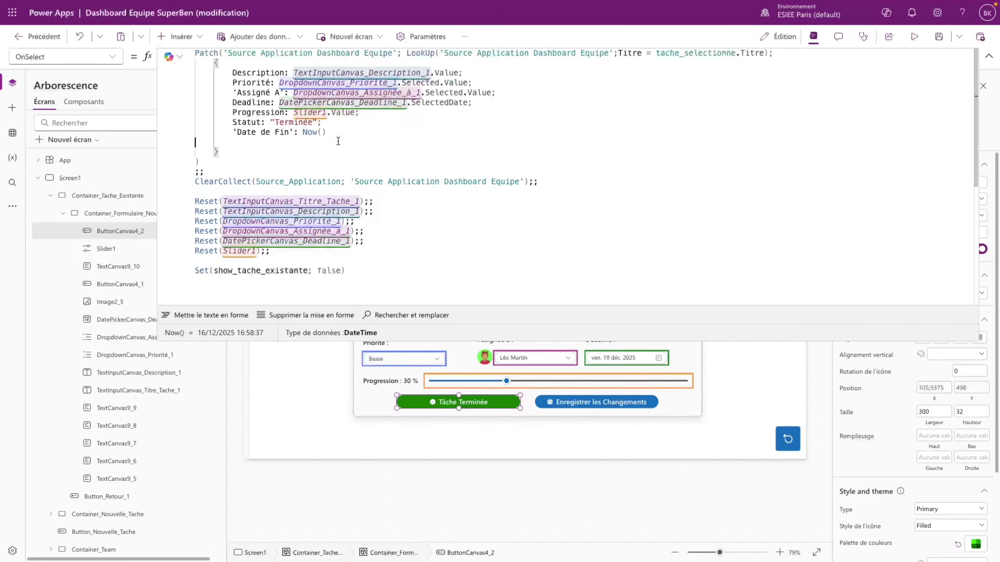
- Change the end date to Today(), collapse the formula bar and preview the app
double_click(313, 132)
type("Today")
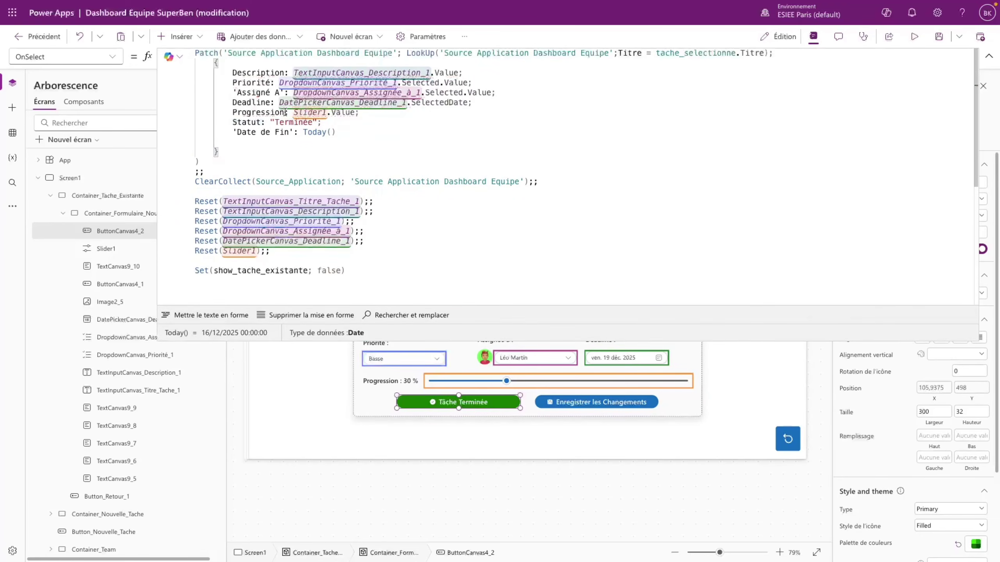
left_click_drag(293, 112, 385, 148)
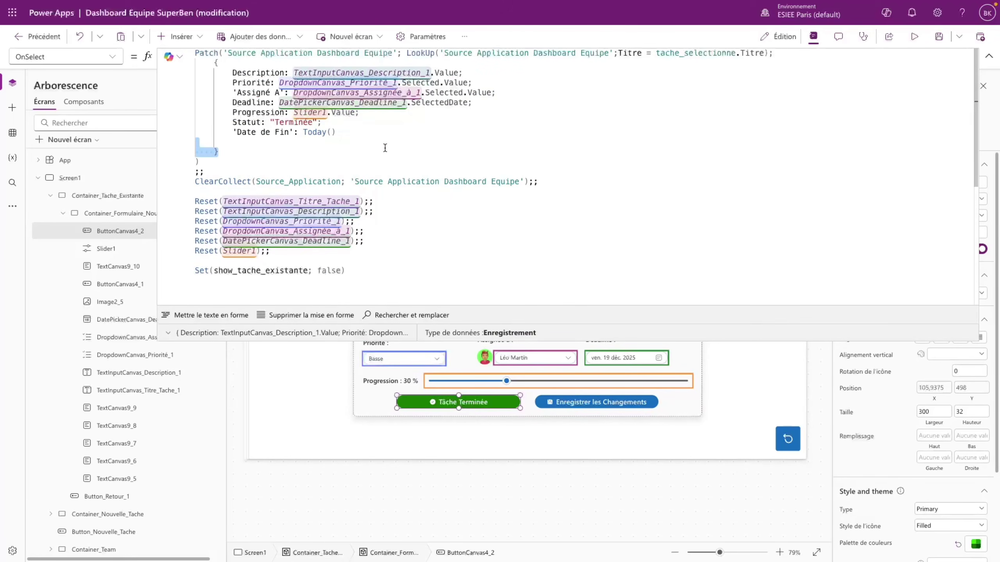
left_click(384, 144)
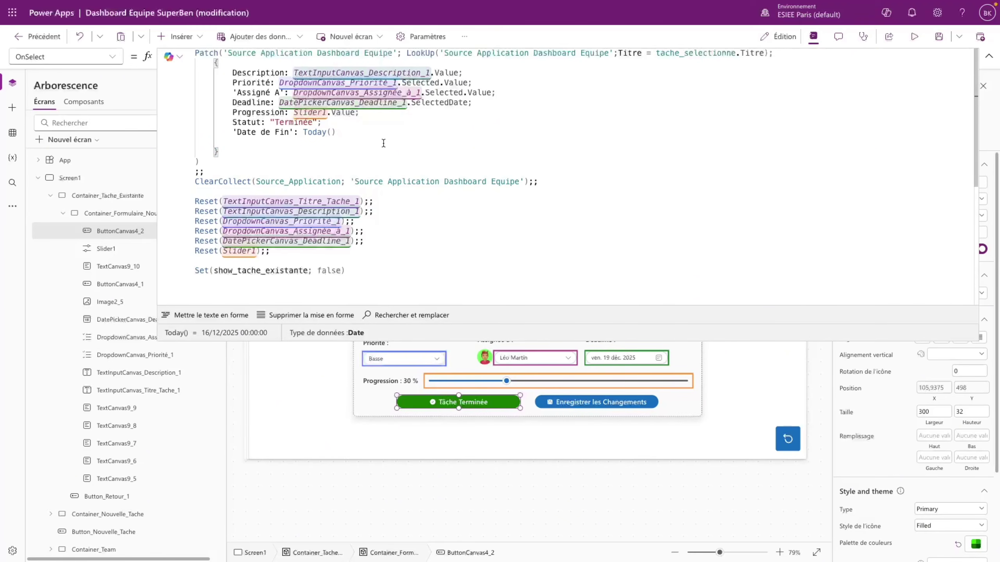
scroll(384, 150, "down", 2)
scroll(384, 158, "up", 2)
left_click(478, 170)
left_click(985, 58)
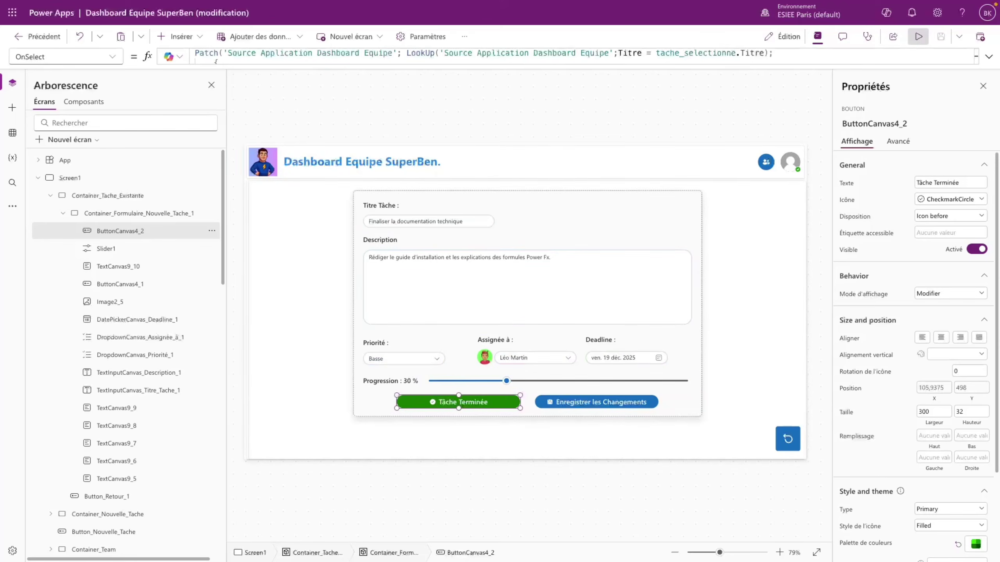
left_click(919, 37)
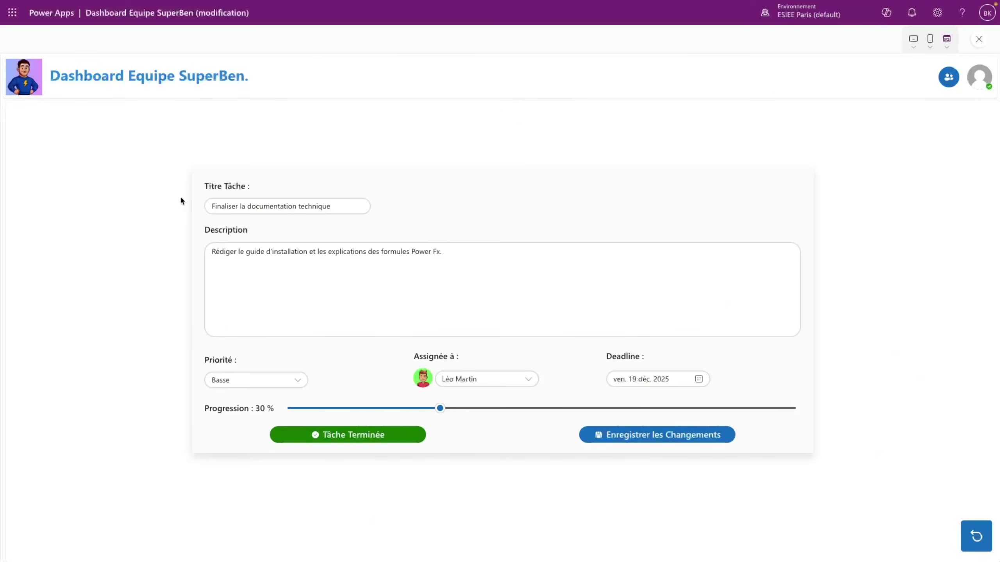
- Rerun the preview and mark a task done with its progression at 100 %
key("Escape")
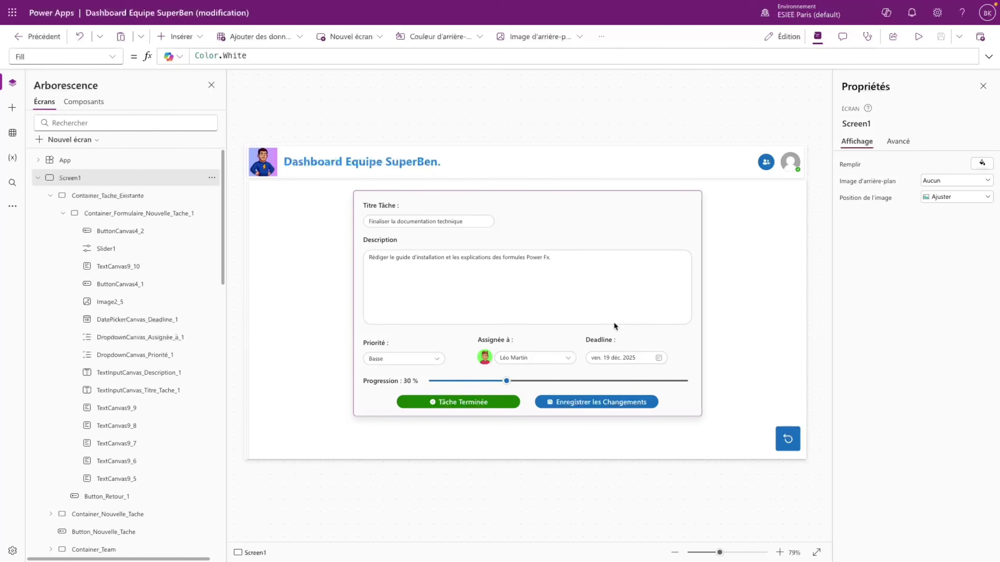
left_click(918, 37)
left_click_drag(335, 420, 852, 424)
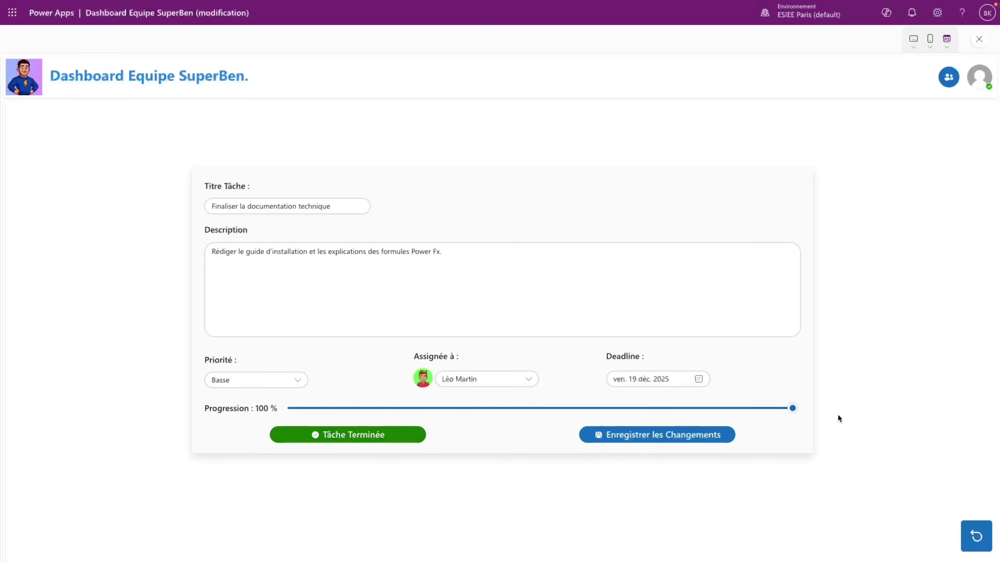
left_click(346, 434)
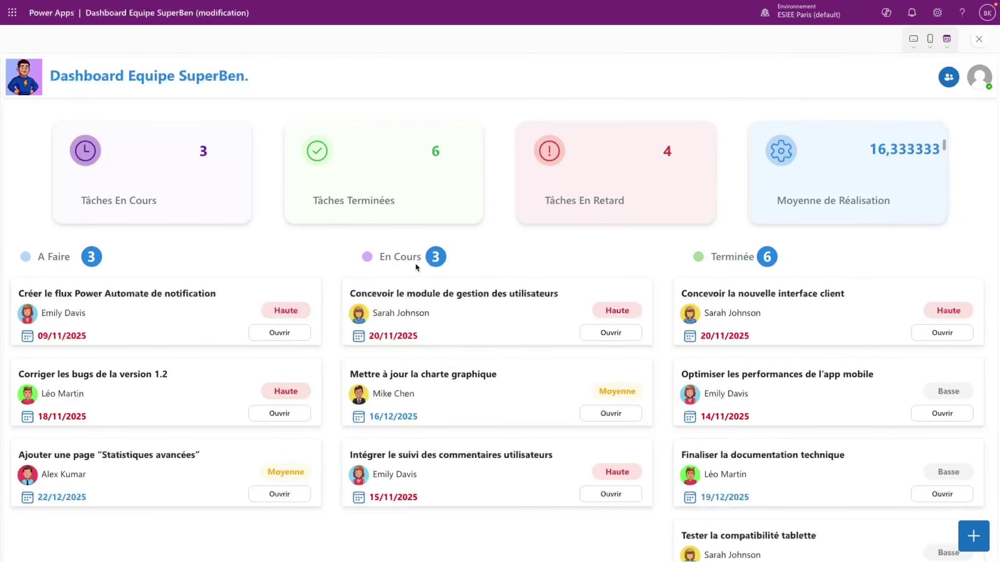
scroll(758, 364, "down", 1)
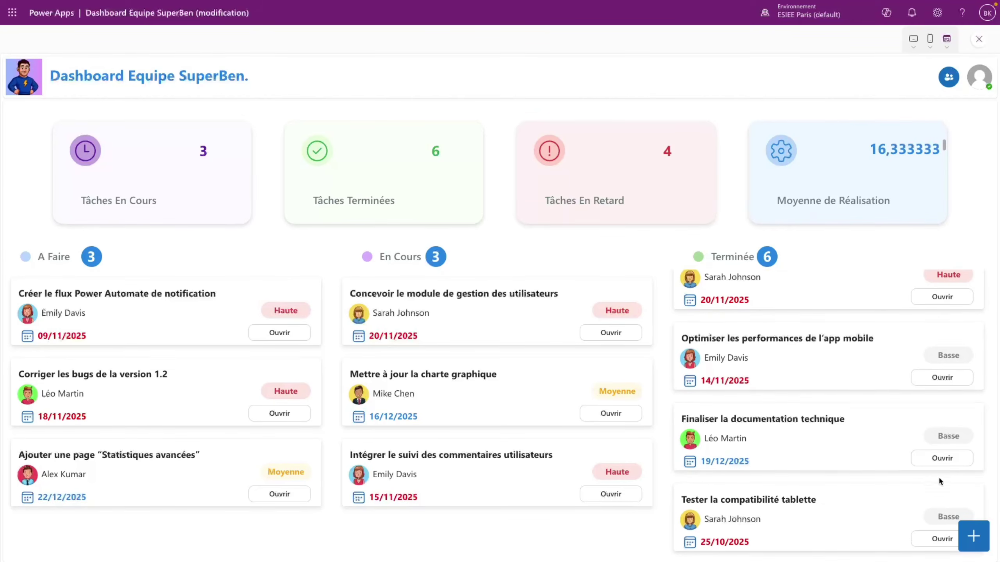
- Reopen Finaliser la documentation technique and reset its progression to 0 %
left_click(948, 465)
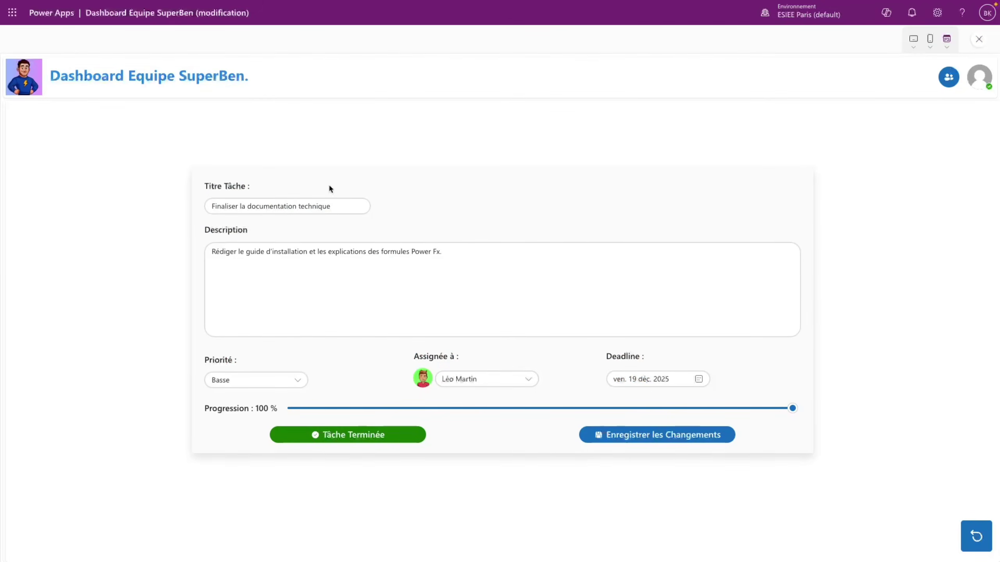
left_click(976, 537)
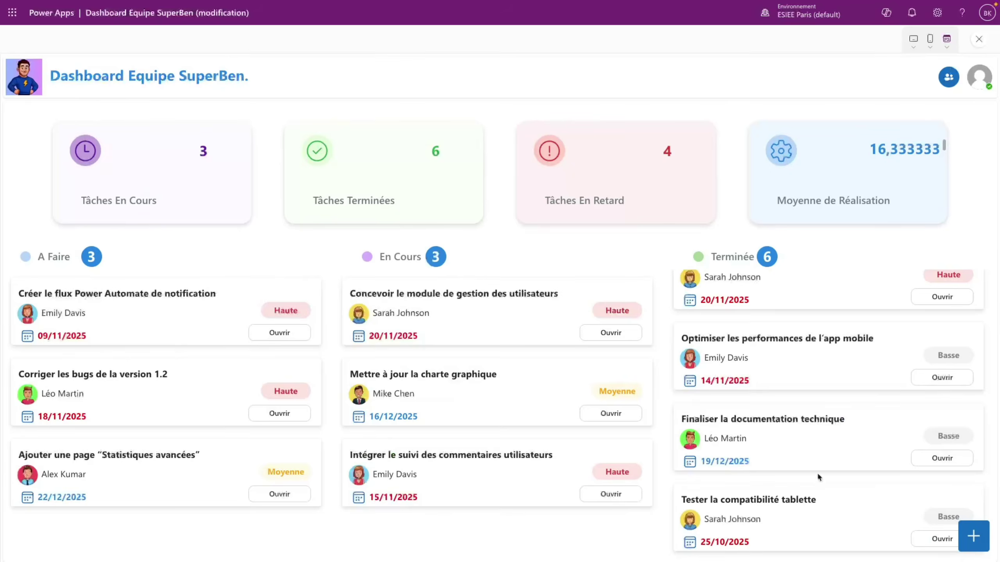
left_click(966, 441)
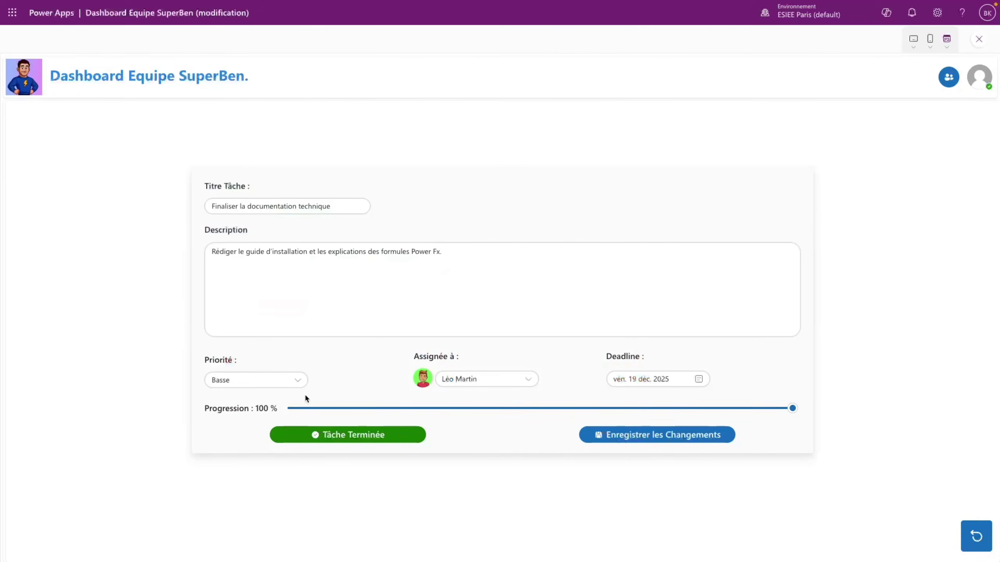
left_click_drag(349, 409, 288, 409)
left_click(669, 436)
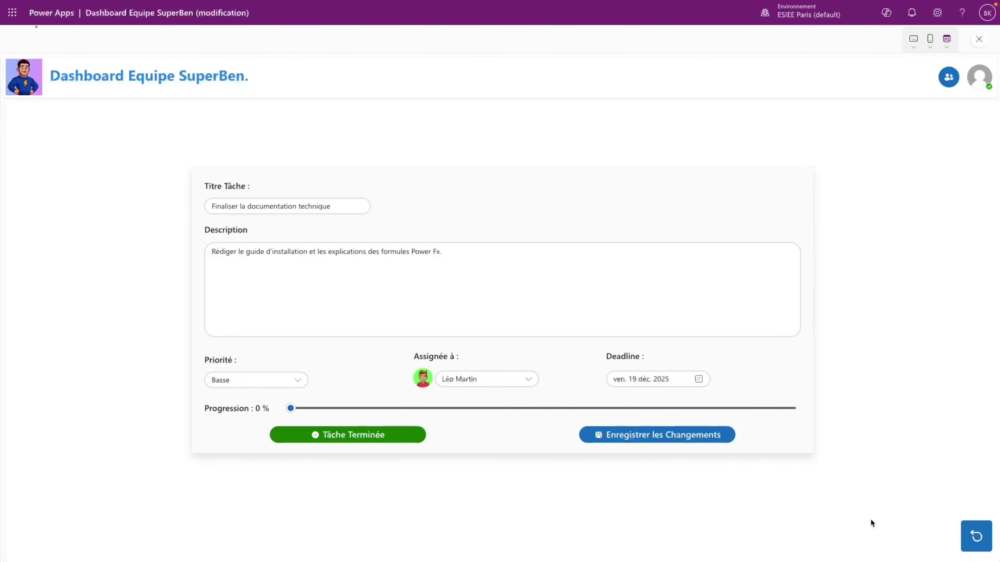
scroll(101, 402, "down", 1)
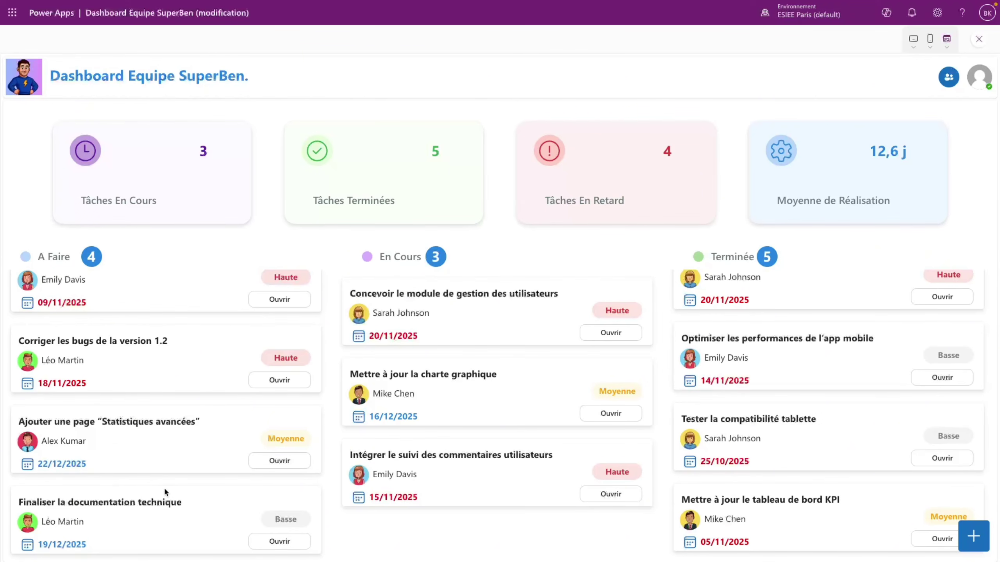
scroll(799, 347, "up", 1)
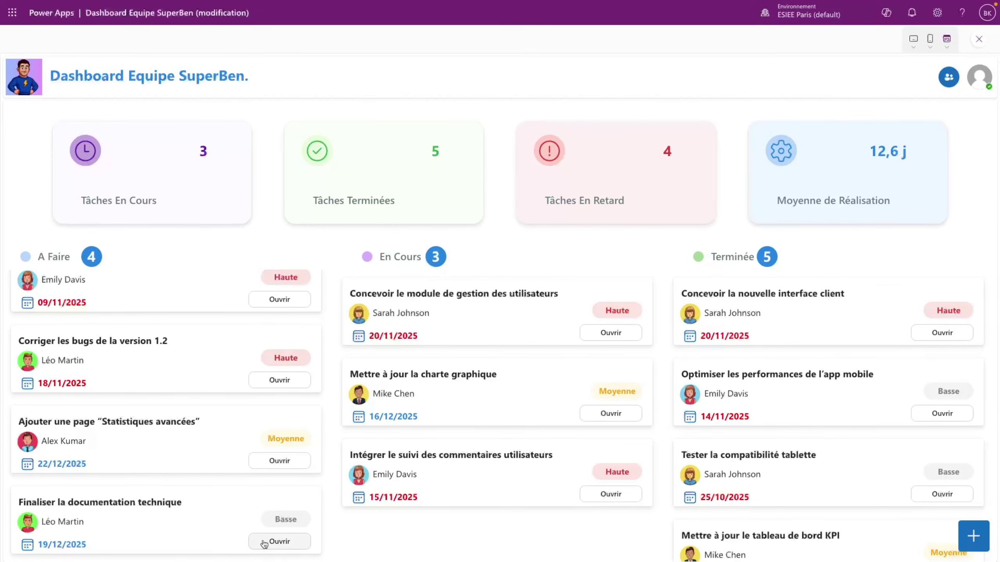
- Give Finaliser la documentation technique 100 % progression and Haute priority, and save it
left_click(279, 542)
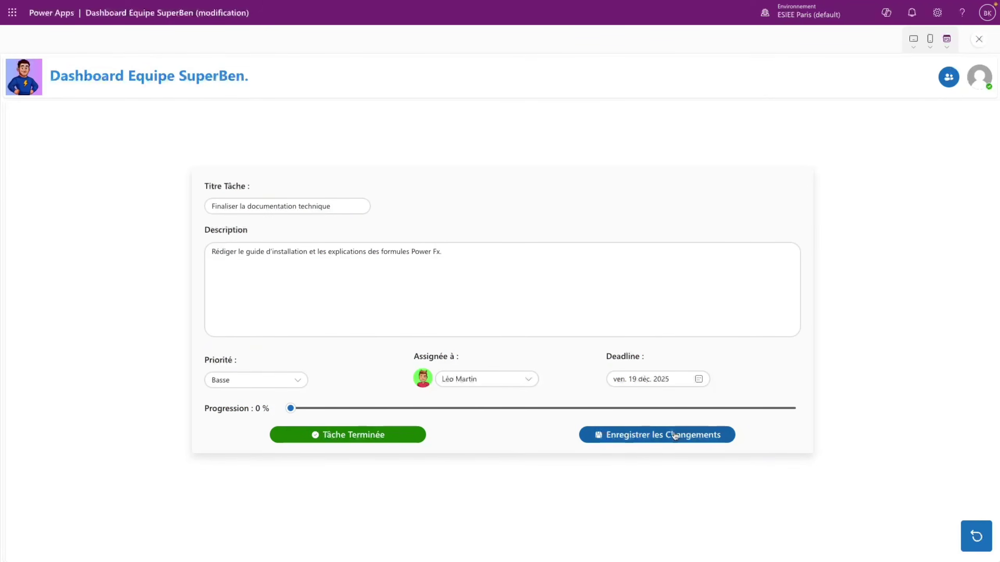
left_click_drag(649, 408, 915, 409)
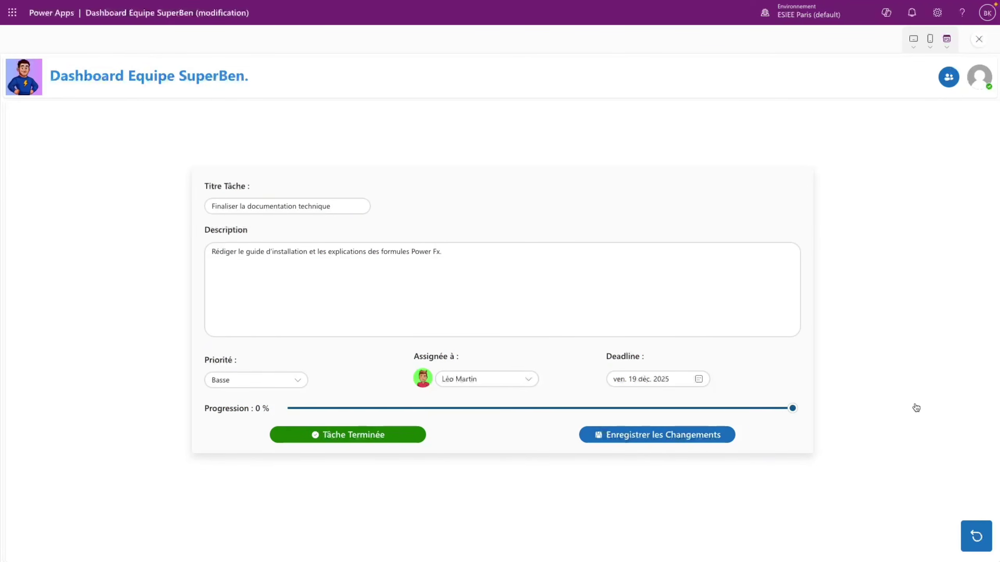
left_click(295, 380)
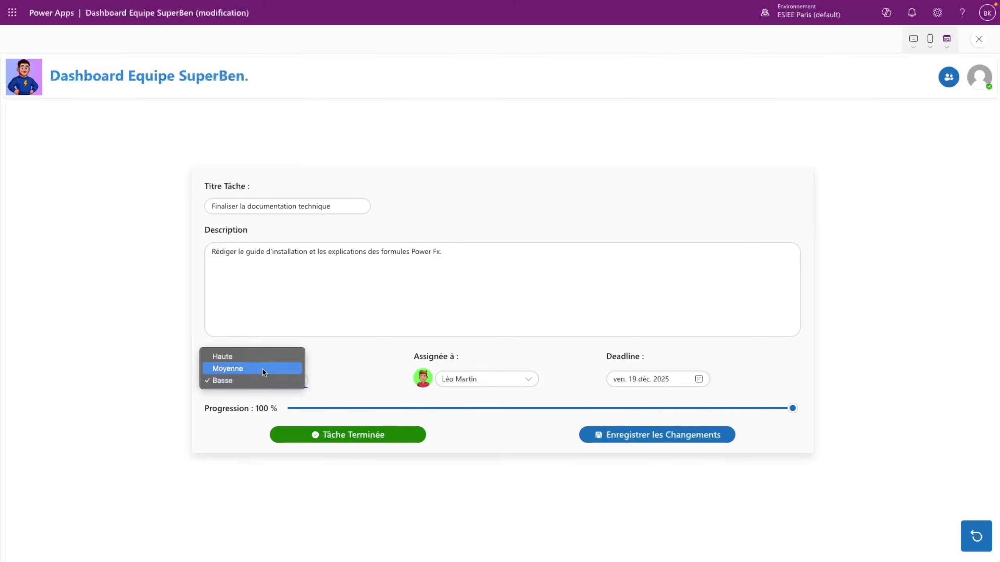
left_click(262, 356)
left_click(667, 435)
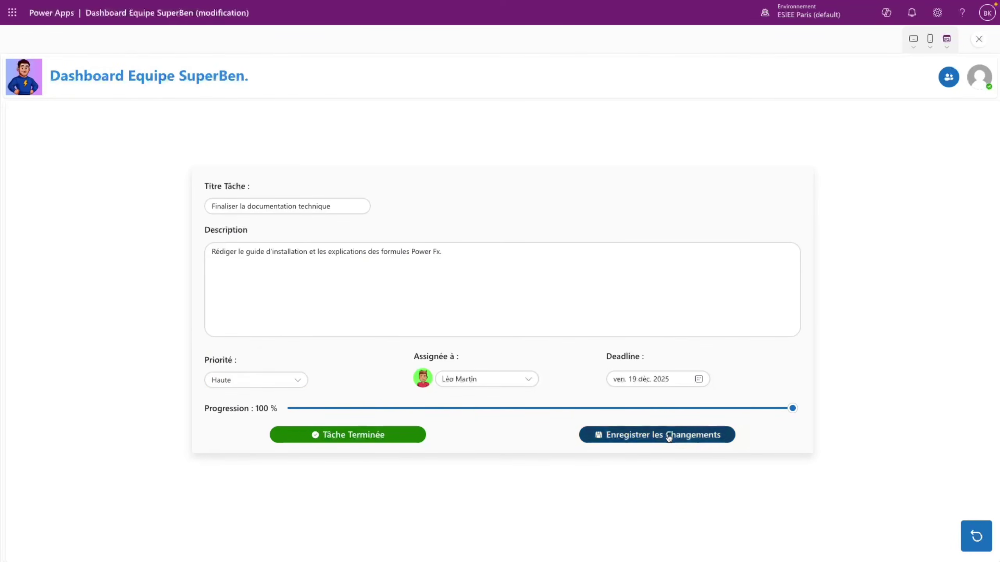
scroll(765, 408, "down", 3)
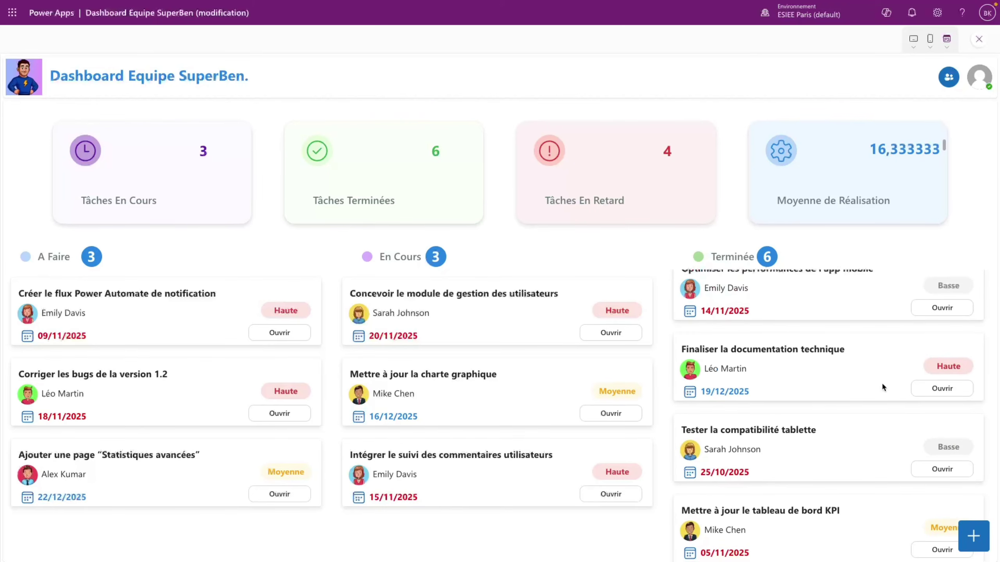
left_click(941, 390)
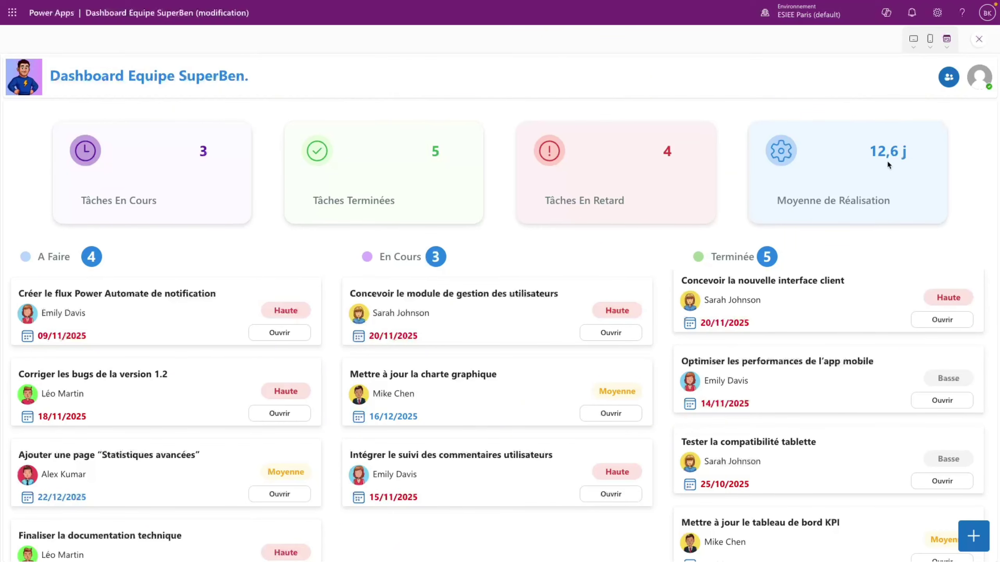
- Check the team members list and the new-task form, then return to the dashboard
left_click(949, 79)
scroll(887, 183, "down", 3)
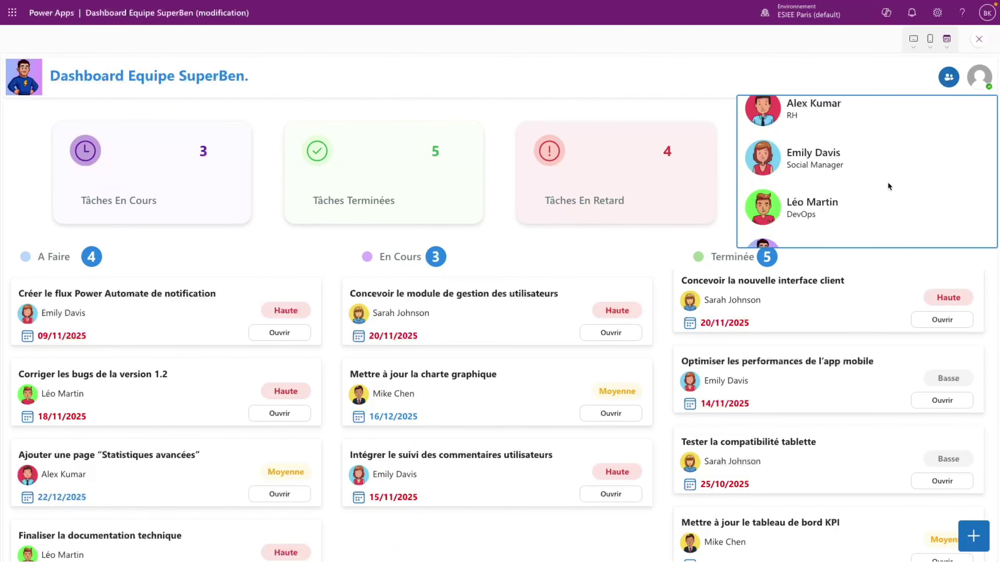
left_click(712, 156)
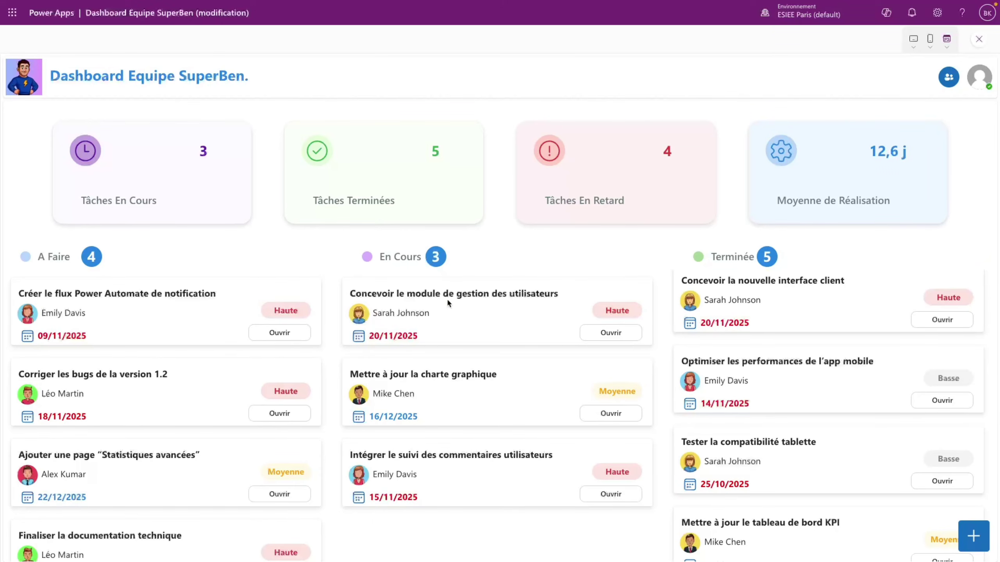
left_click(974, 537)
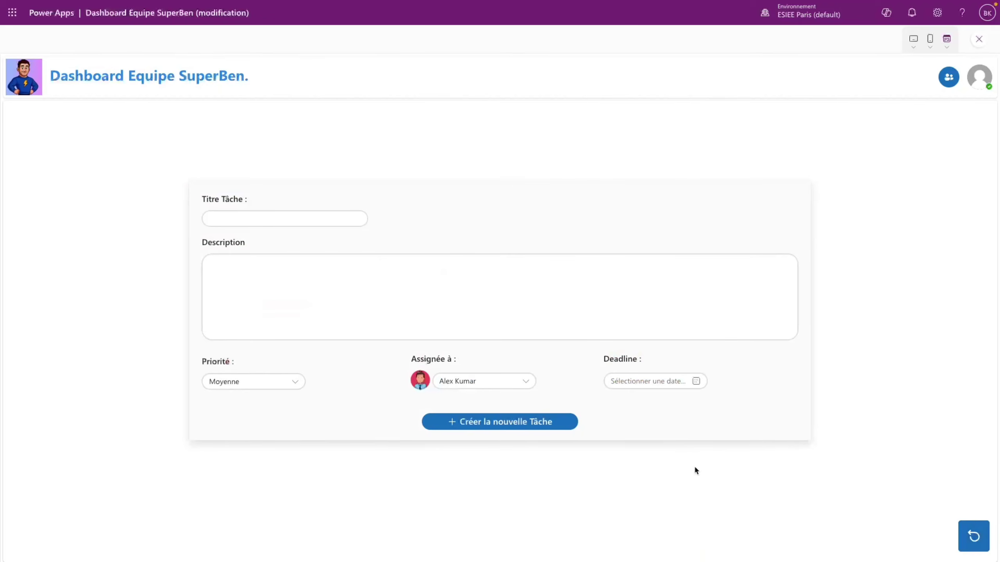
left_click(974, 537)
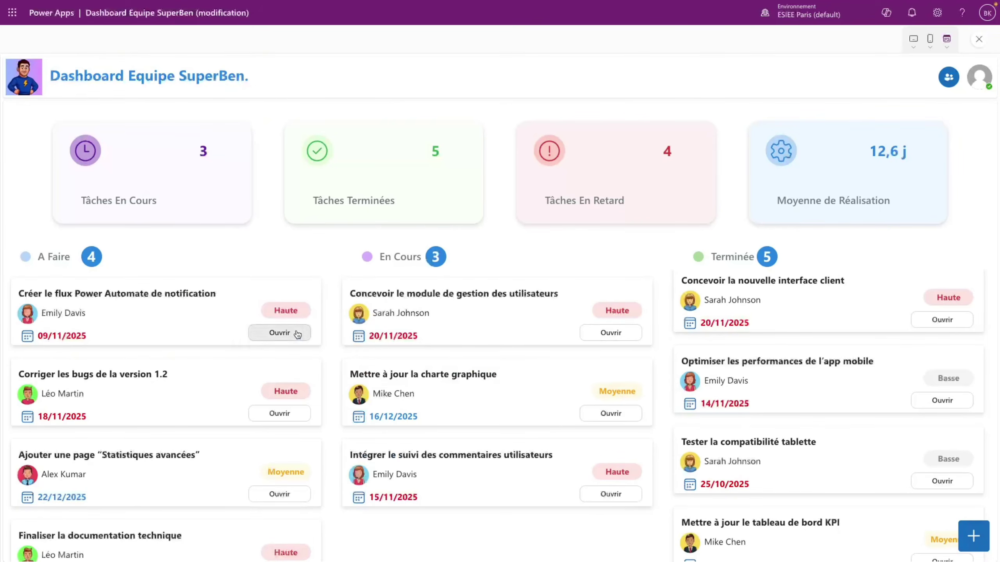
- View the Créer le flux Power Automate de notification task, then close the preview
left_click(296, 335)
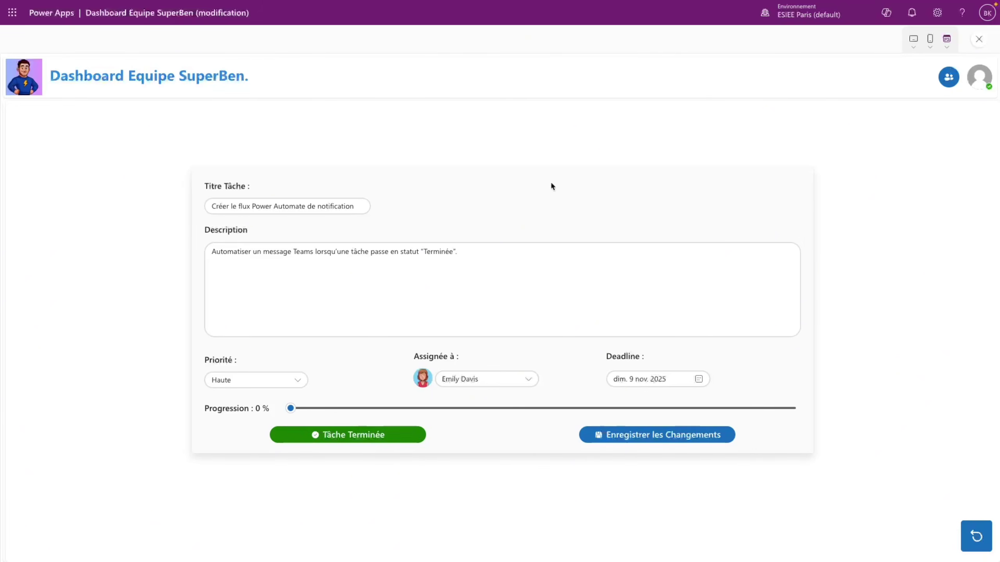
left_click(968, 537)
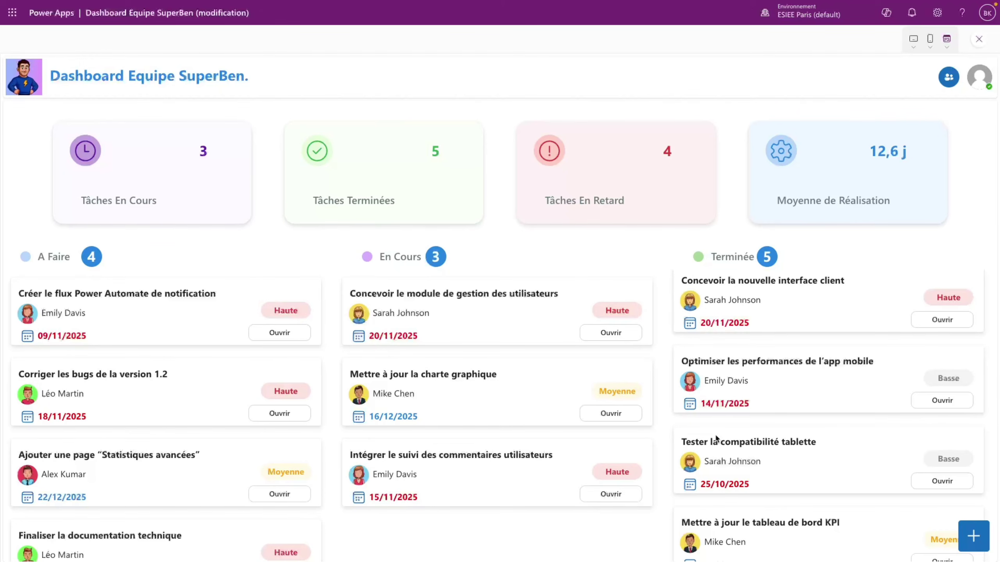
left_click(949, 78)
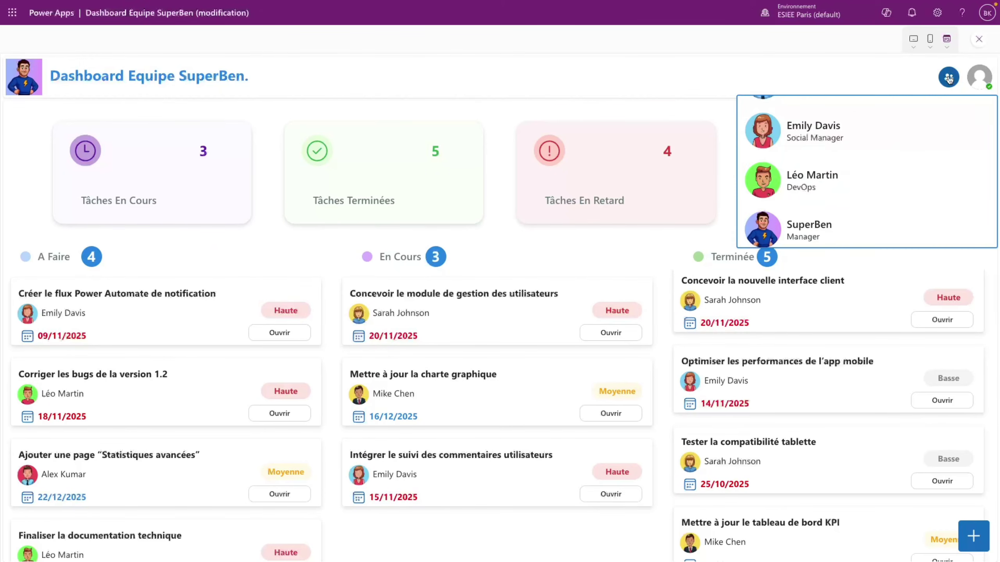
left_click(948, 78)
left_click(978, 40)
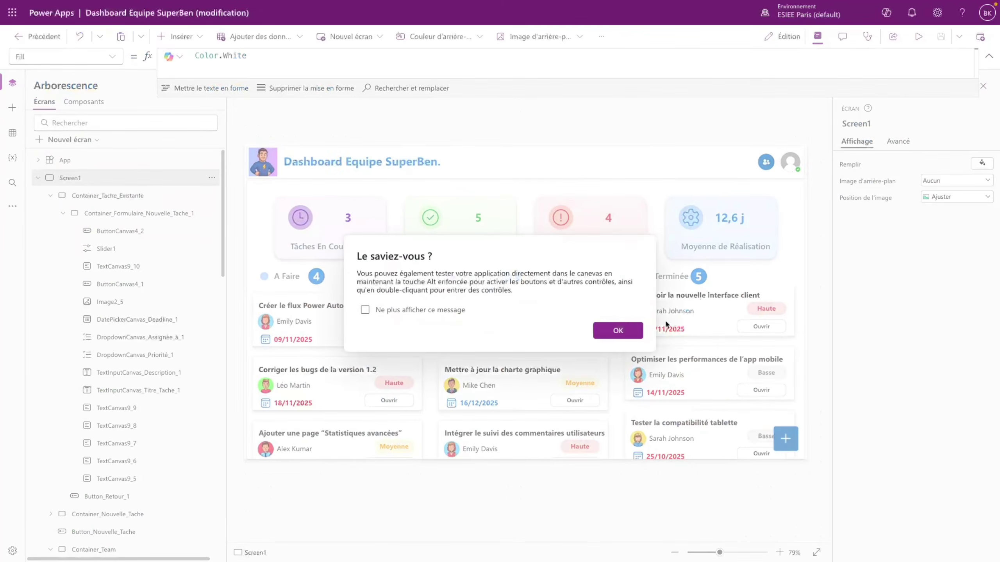
- Dismiss the tip, then save and publish the app
left_click(618, 332)
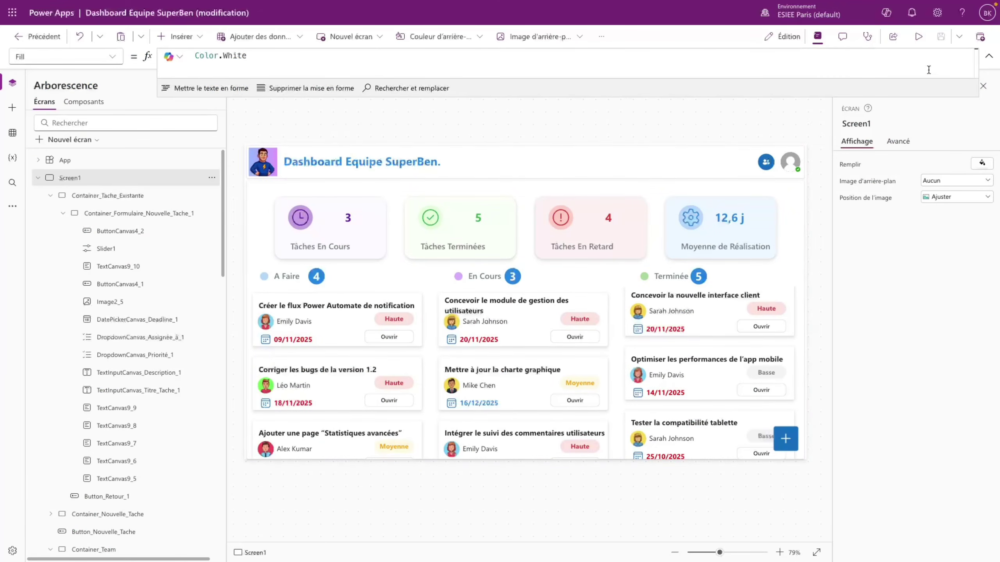
left_click(981, 39)
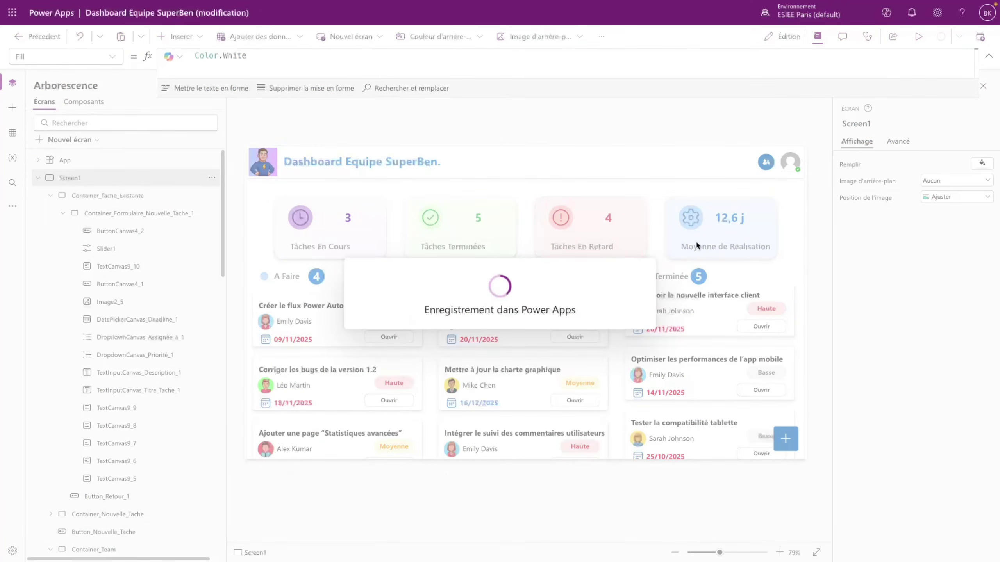
left_click(519, 400)
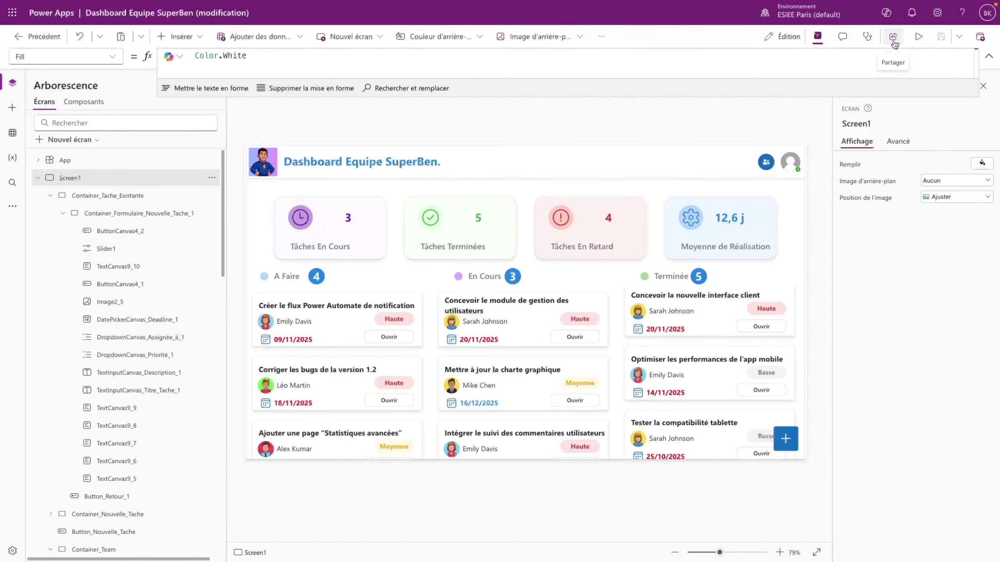
- Copy the app's share link and paste it into a new browser tab, adding '&'
left_click(894, 41)
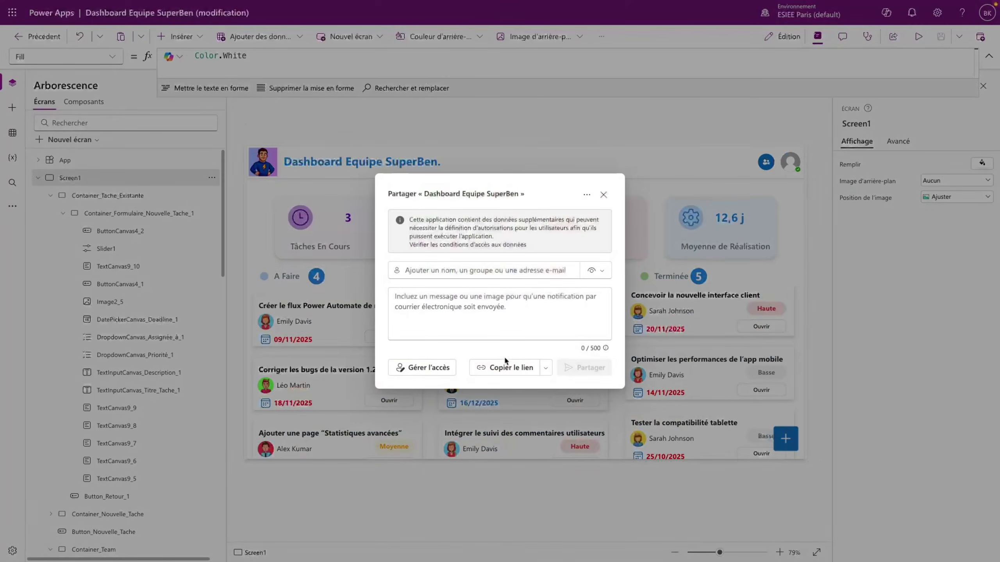
left_click(506, 368)
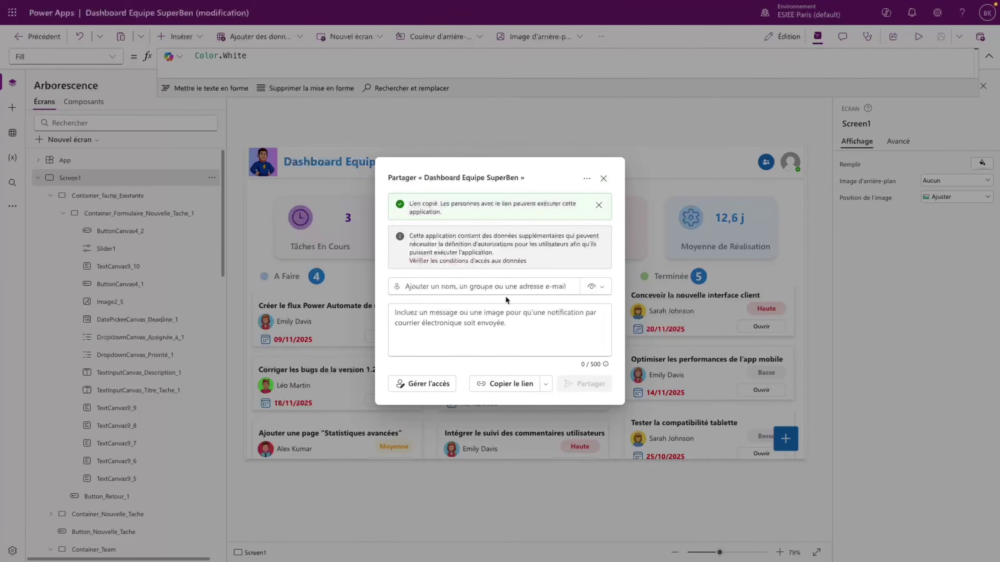
left_click(603, 181)
mouse_move(66, 85)
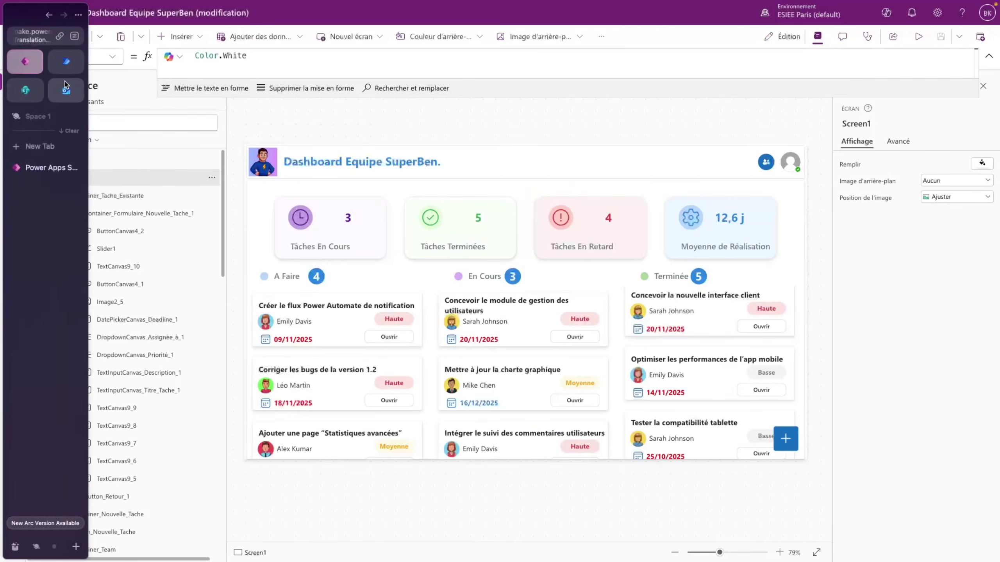
left_click(41, 146)
key("ctrl+v")
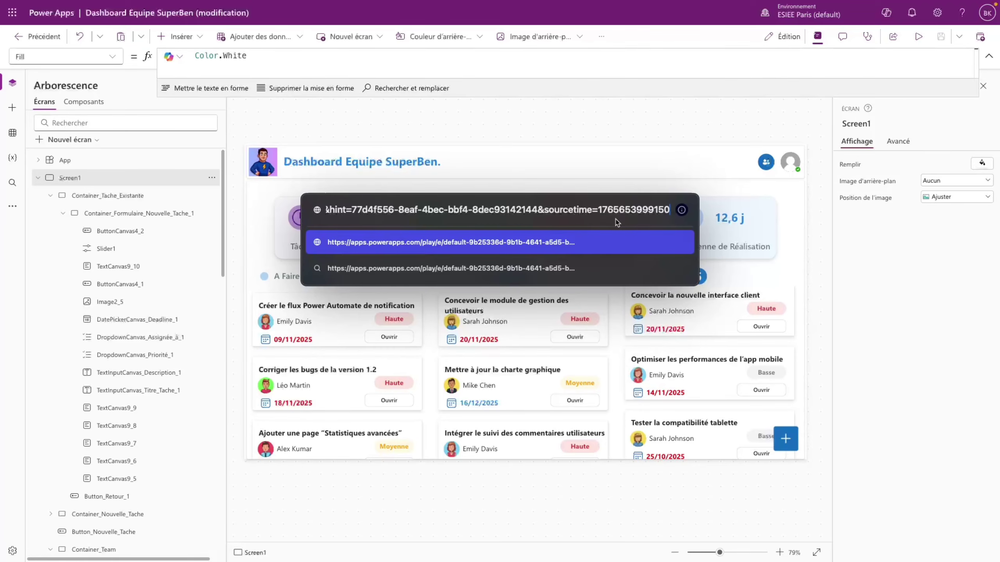
type("&")
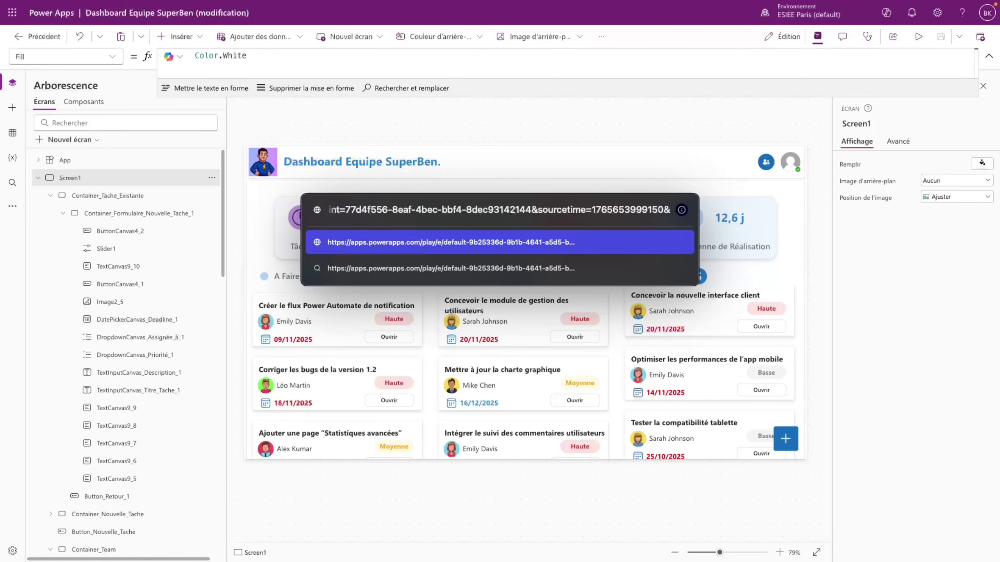
- Finish the link with 'hidenavbar=true' and load the app without the navigation bar
type("hidenavbar=tru")
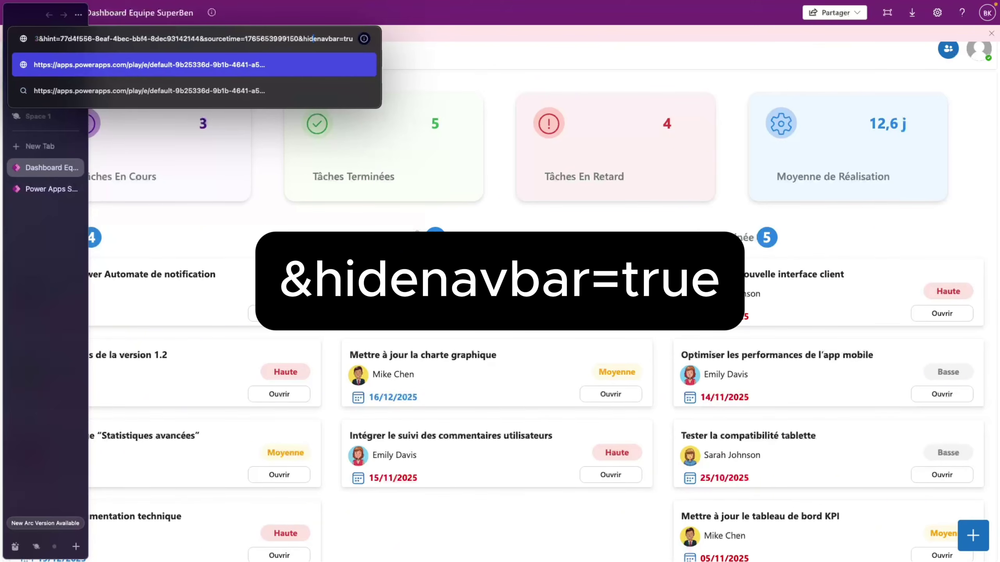
type("e")
key("Return")
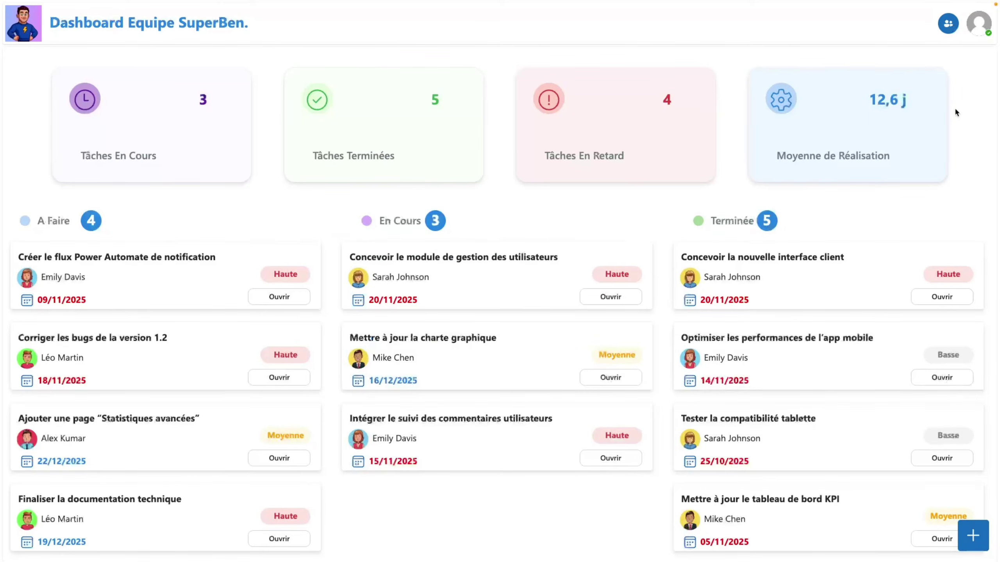
- Mark Finaliser la documentation technique as done with Tâche Terminée
left_click(280, 541)
left_click(413, 382)
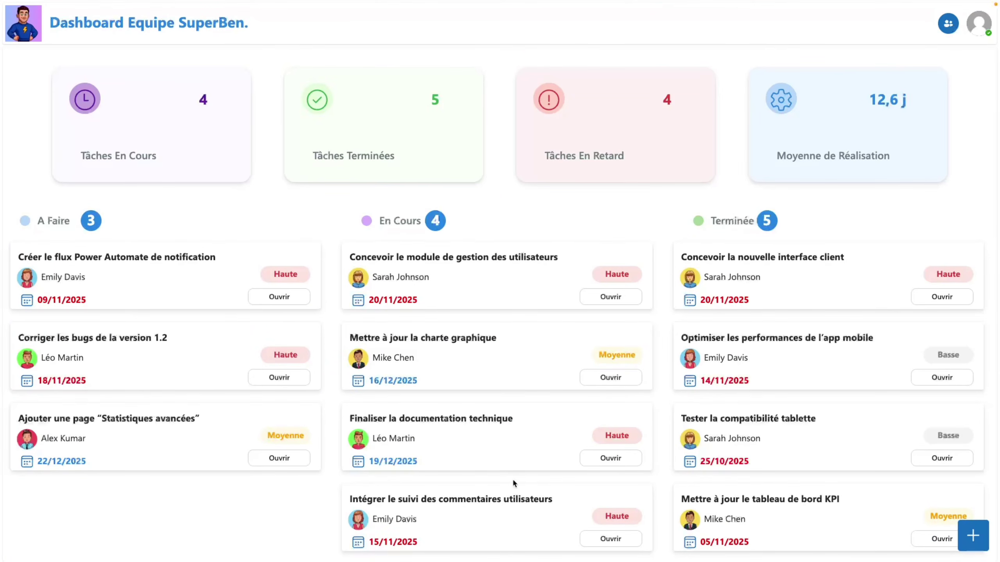
left_click(620, 461)
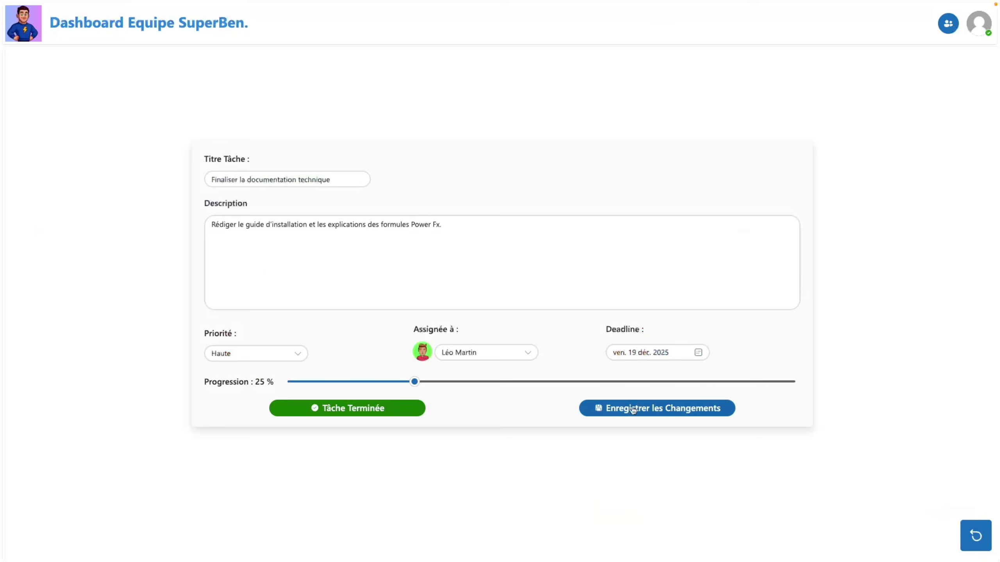
left_click(386, 414)
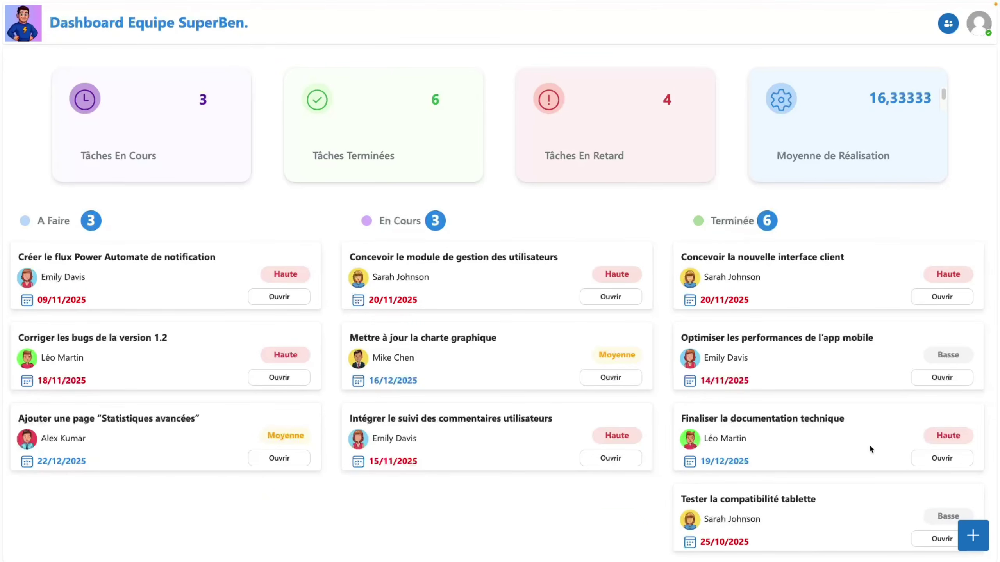
left_click(946, 458)
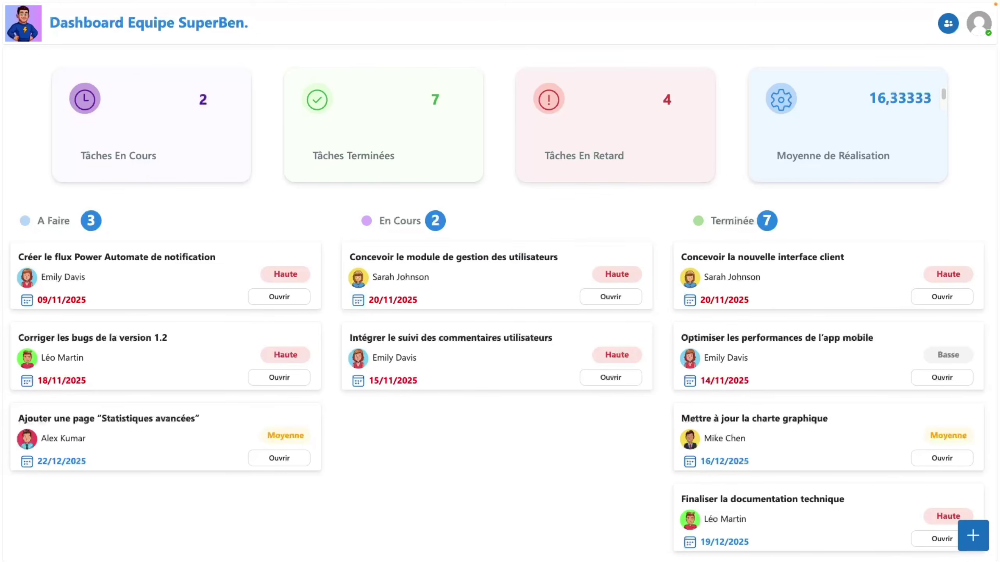
- Create task 'Fin de vidéo tuto A à Z Power Apps' with Moyenne priority, an assignee and deadline 20 December 2025
left_click(973, 535)
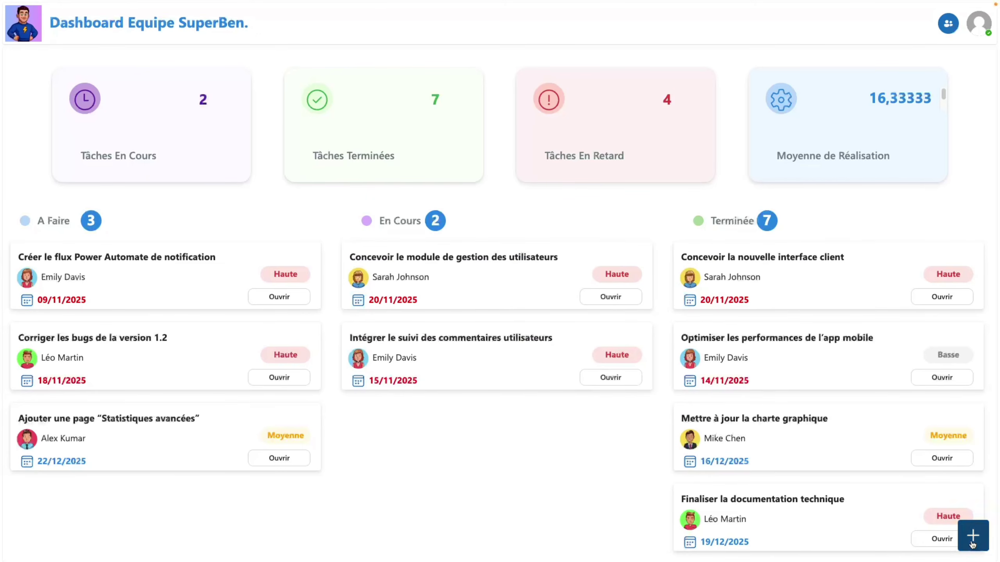
left_click(294, 193)
type("Fin de vidéo tu")
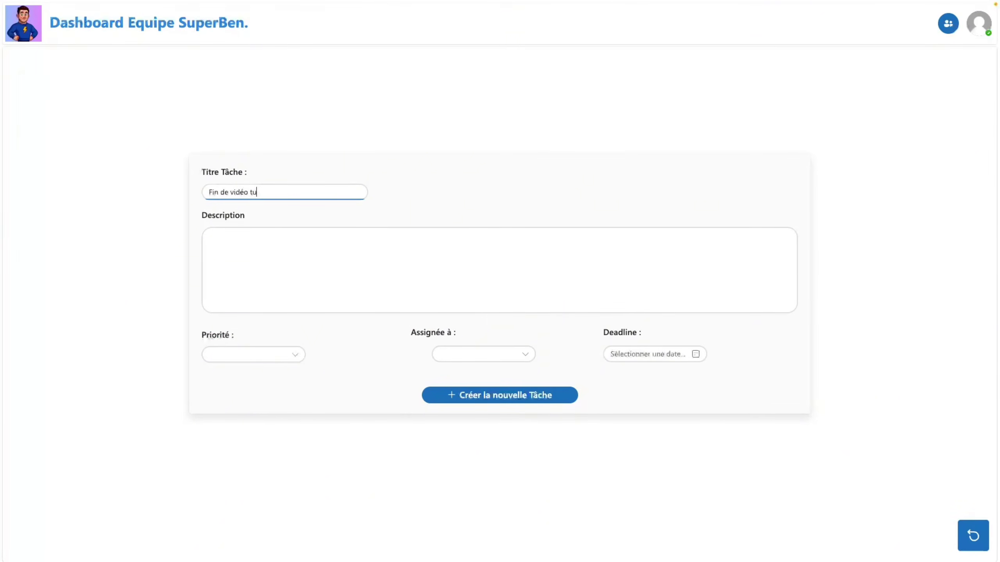
type("to A à Z Power Apps")
left_click(209, 236)
type("blablbalbalblabblabblab")
key("Return")
type("nalnlnanalnalnnlanalnlanlanalnalna")
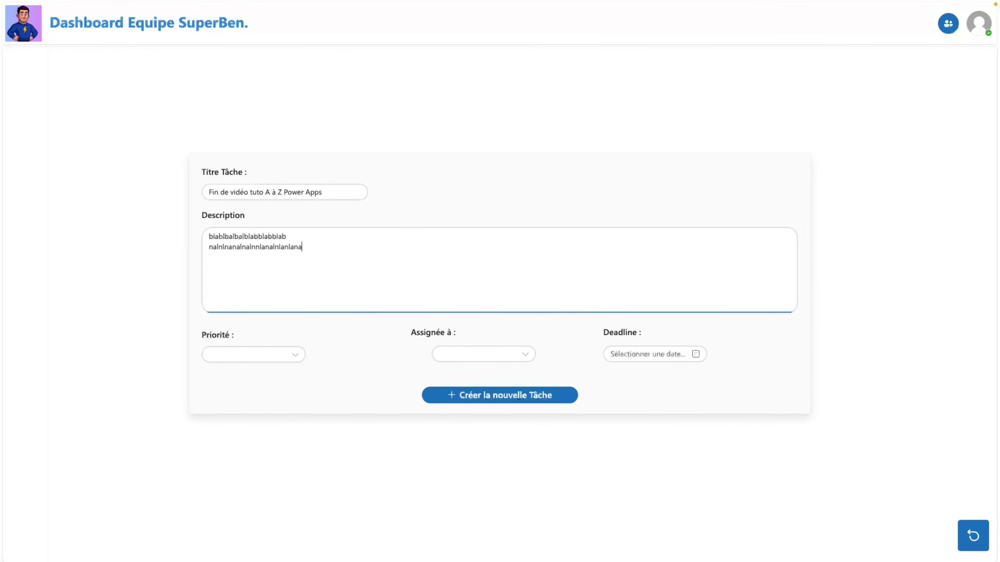
left_click(258, 355)
left_click(457, 415)
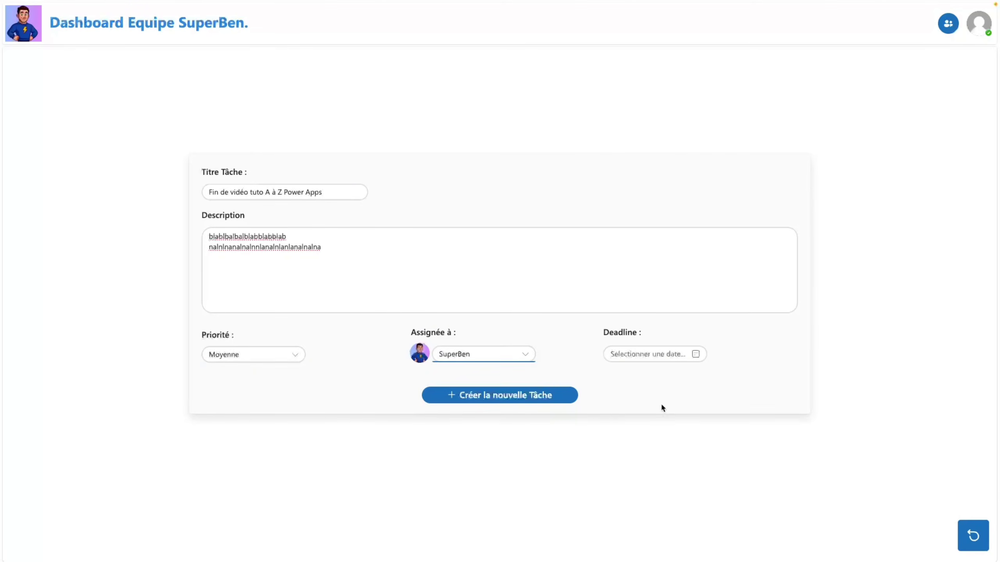
left_click(649, 354)
left_click(692, 436)
left_click(565, 406)
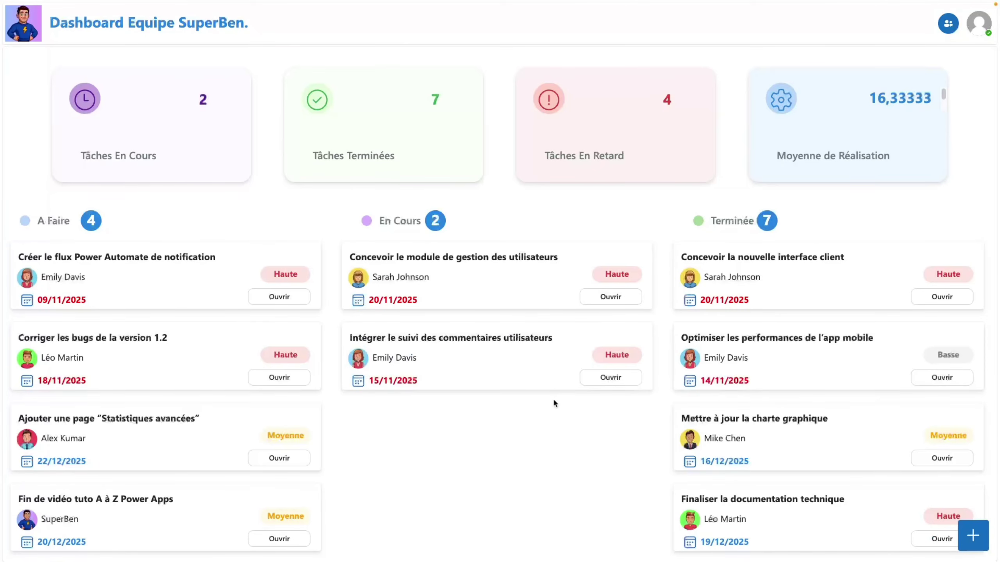
- Set the new task's progression to 100 % and save it
left_click(282, 539)
left_click(354, 381)
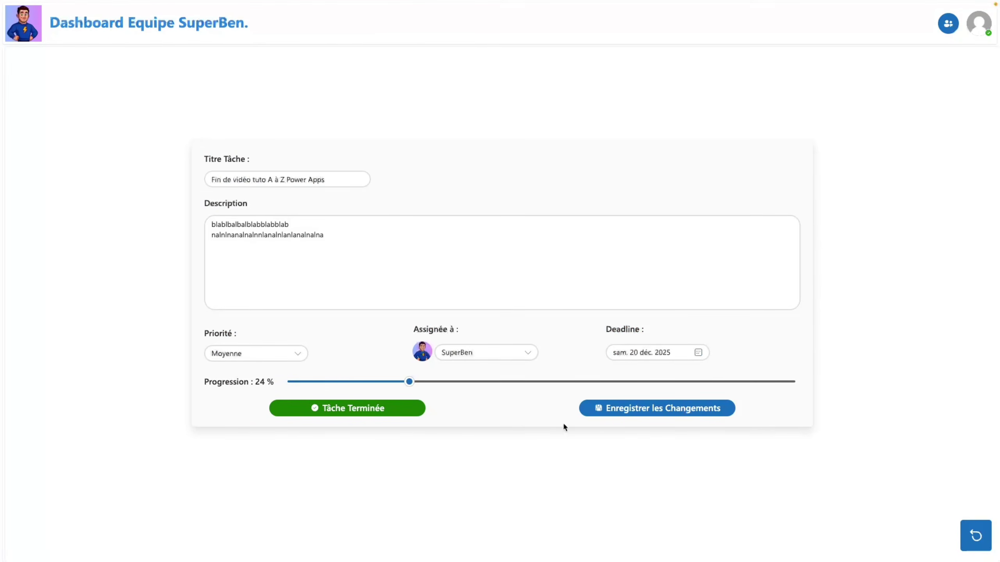
left_click(586, 411)
left_click(621, 457)
left_click_drag(413, 386, 806, 401)
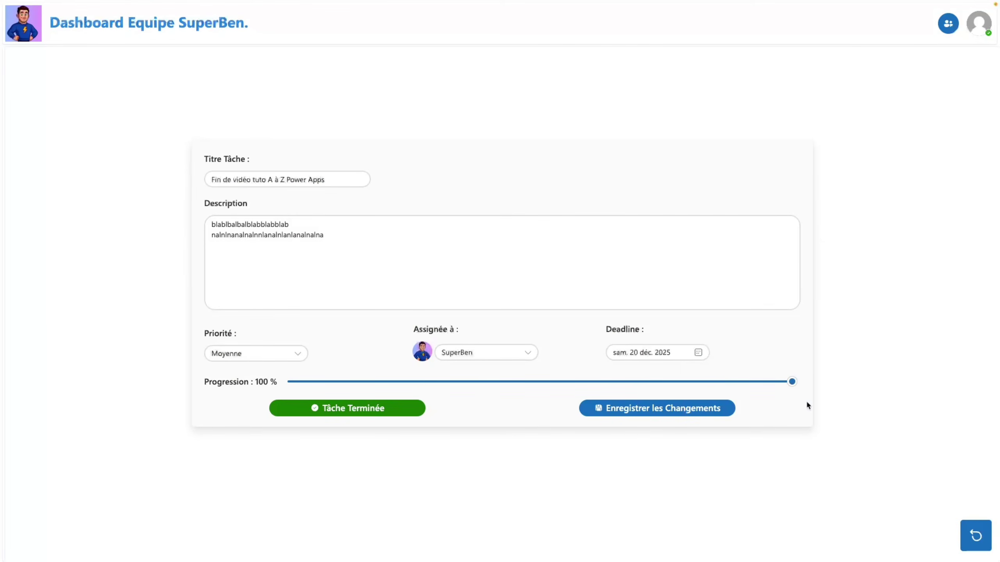
left_click(721, 409)
left_click(934, 538)
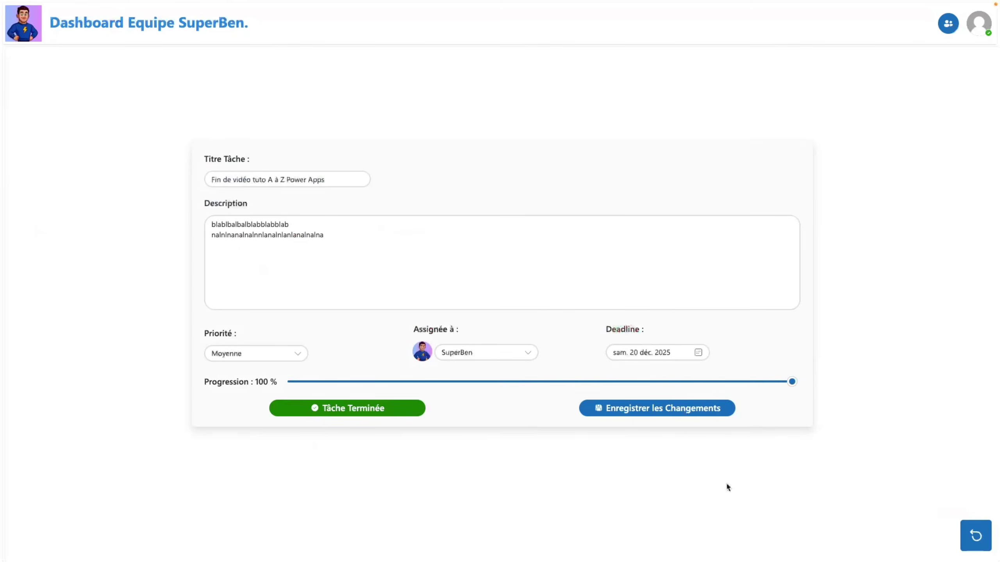